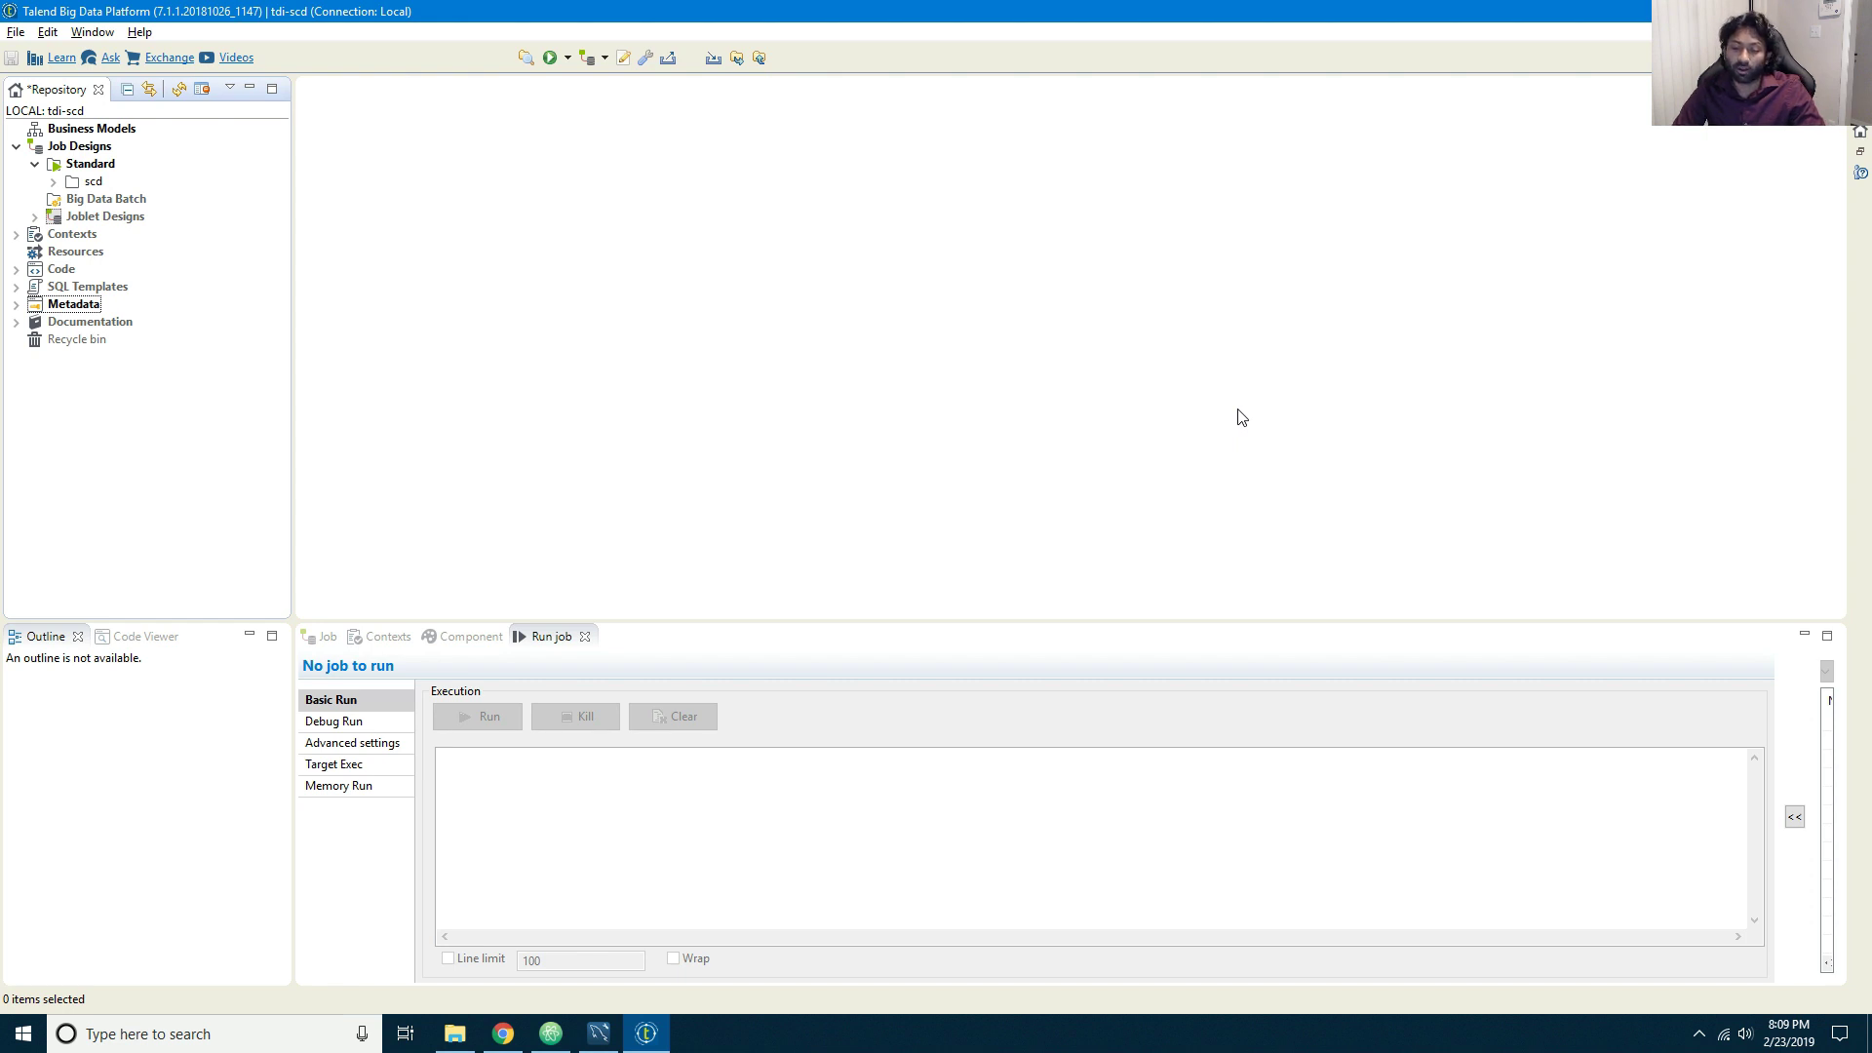
Step: Switch to Atom and examine the XYZ Corporation and Test Company rows in dw_tbl_data.txt, including Test Company's name and state
click(551, 1034)
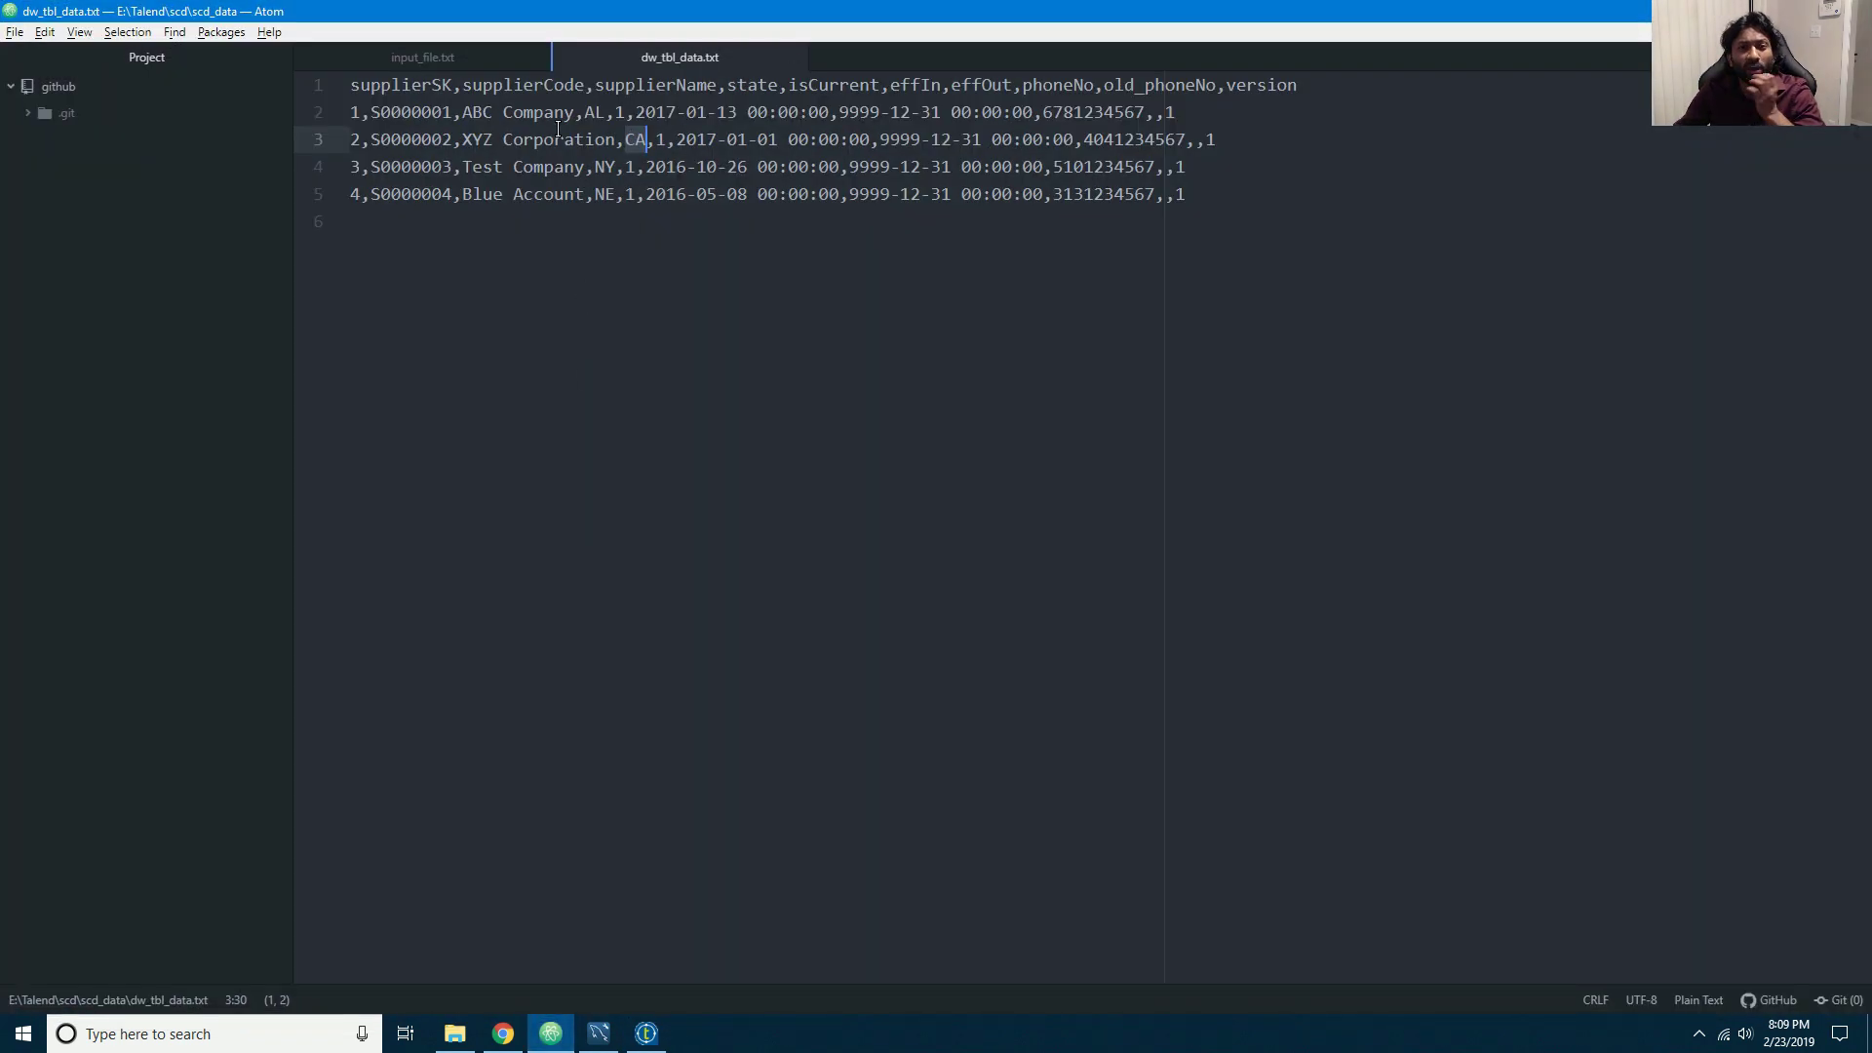
triple_click(493, 140)
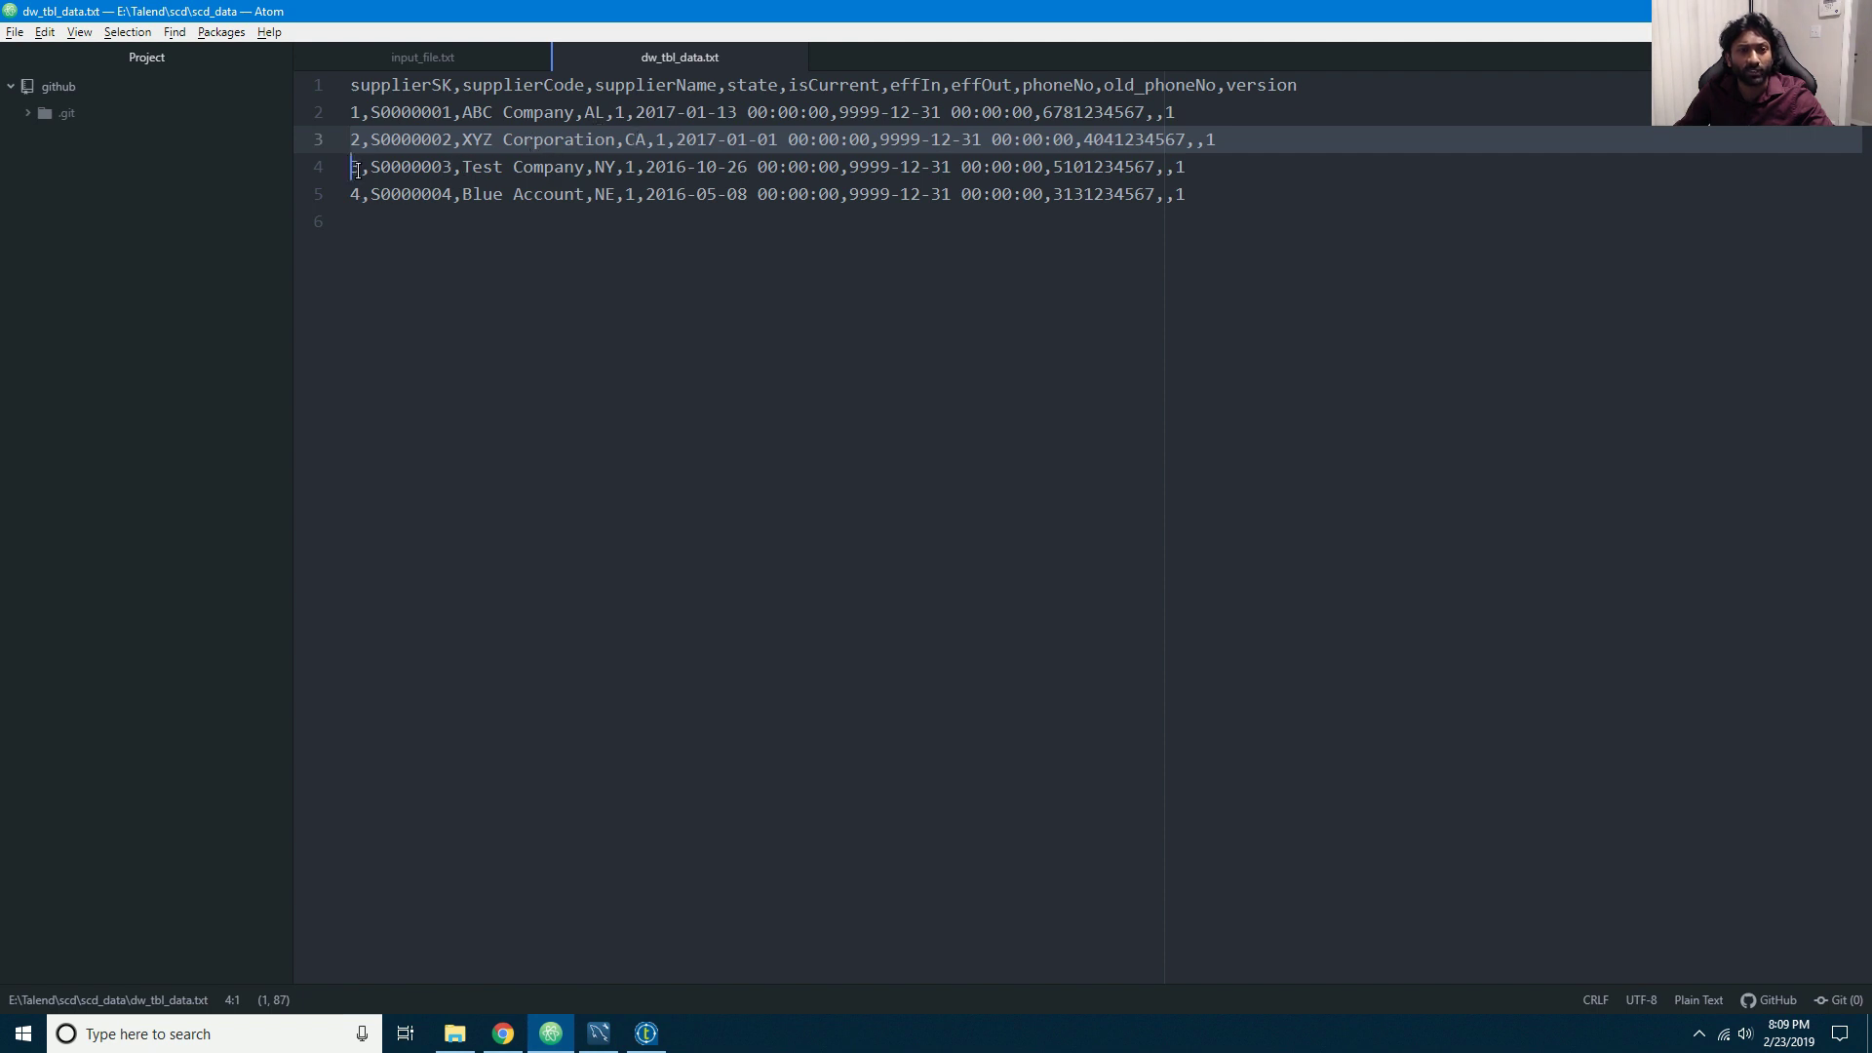
click(323, 170)
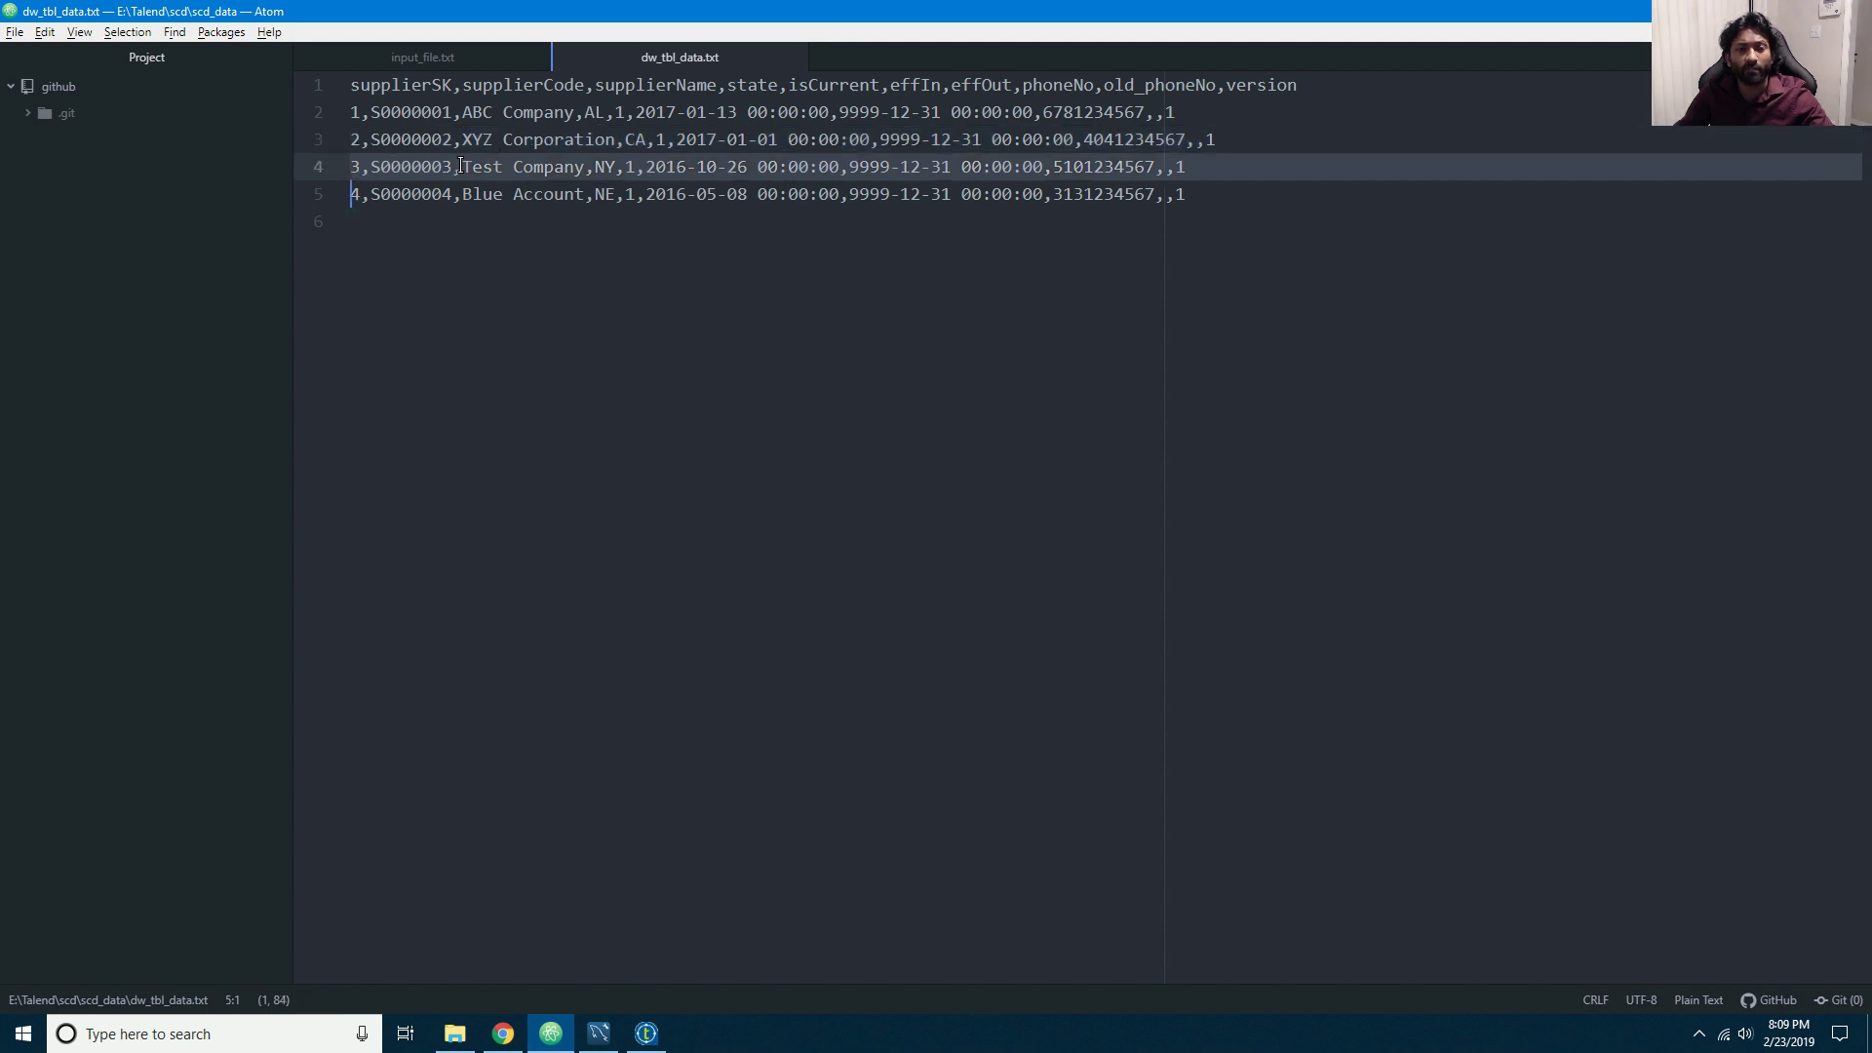
drag(463, 167, 596, 166)
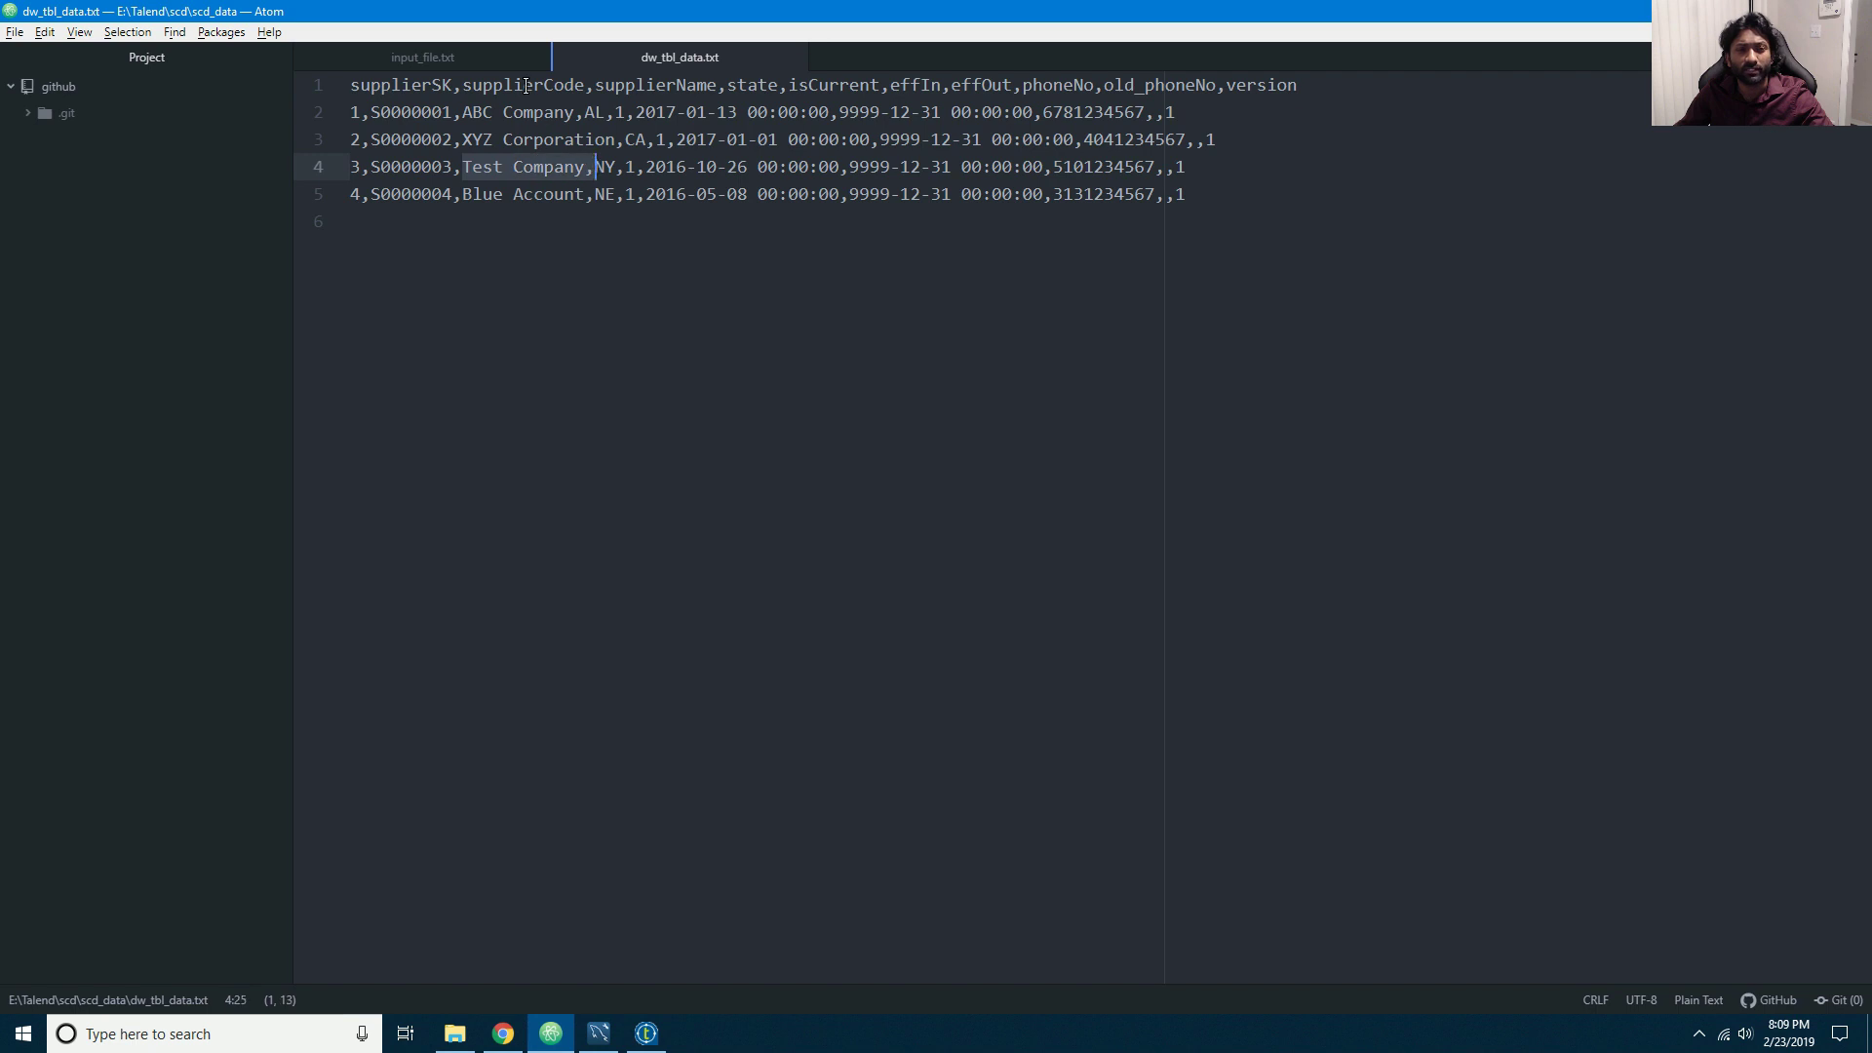
key(shift+Left)
key(shift+Left)
key(shift+Left)
key(shift+Left)
key(shift+Left)
key(shift+Left)
key(shift+Left)
key(shift+Left)
key(shift+Left)
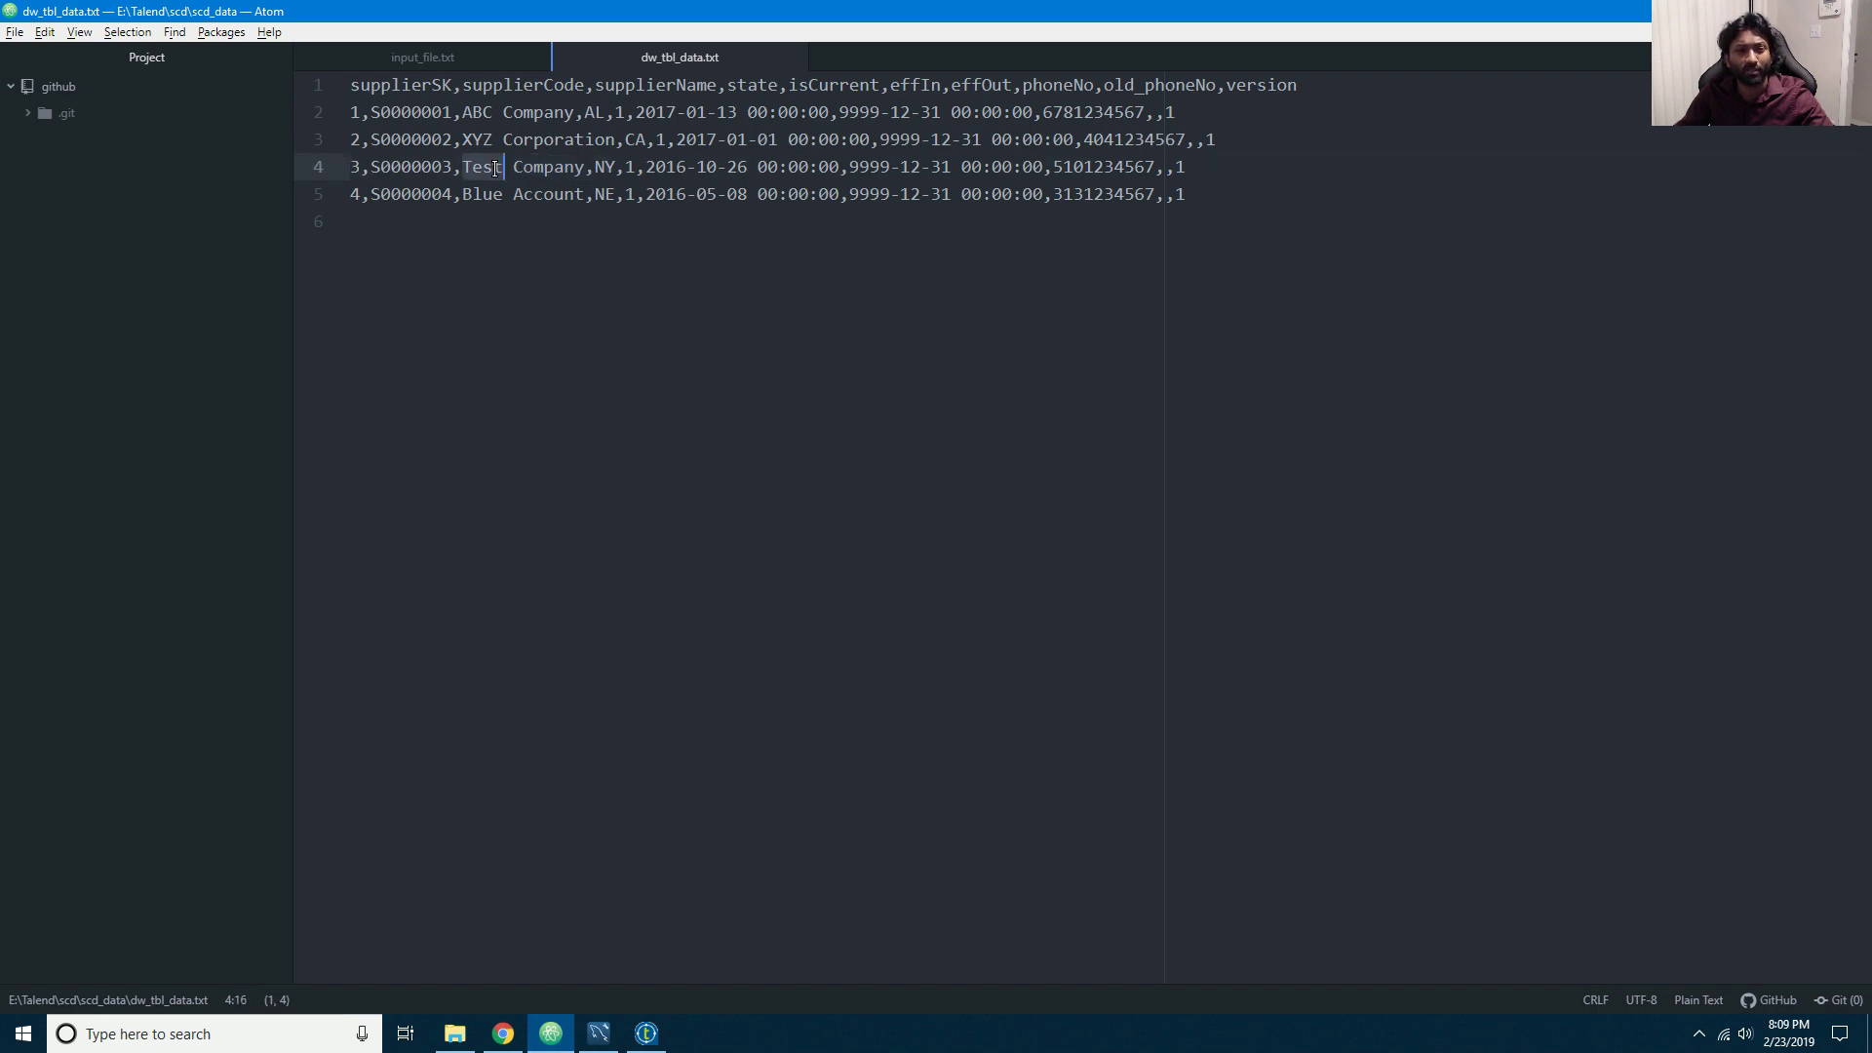
double_click(606, 164)
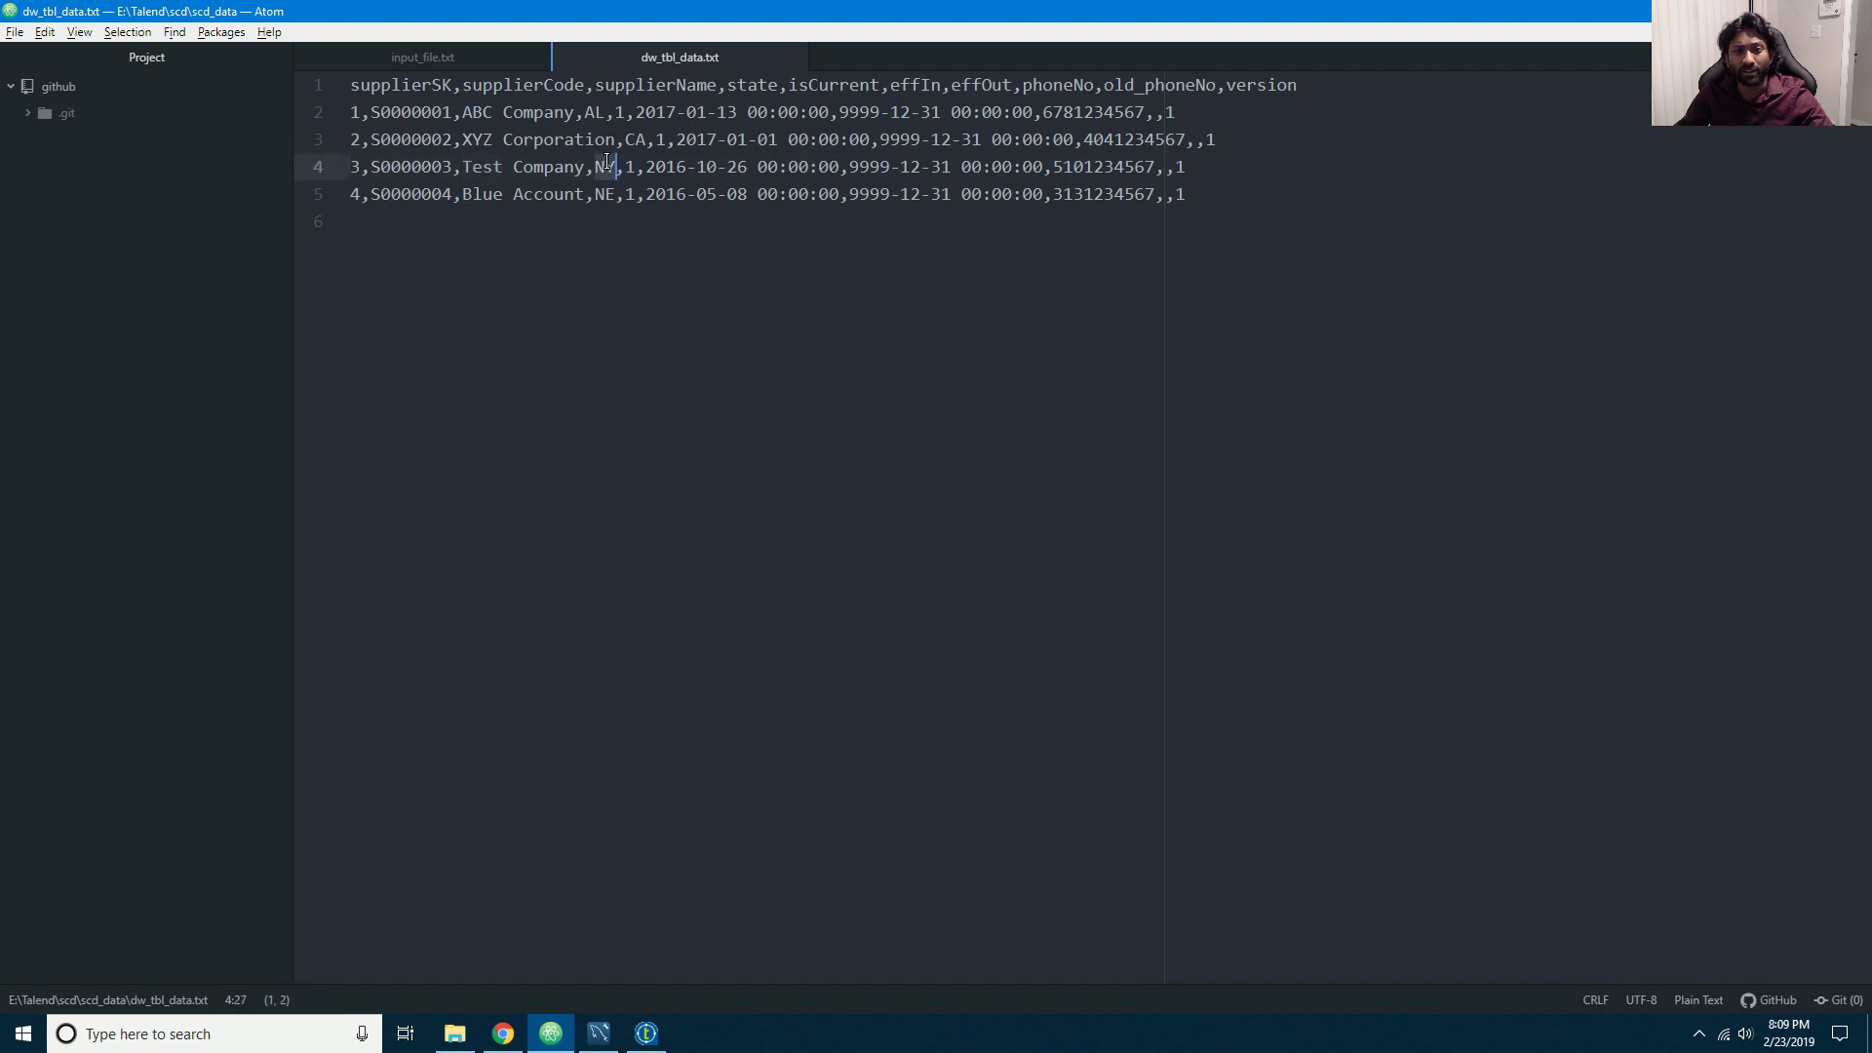
Step: Compare Test Company's supplier name and state between input_file.txt and dw_tbl_data.txt
click(489, 61)
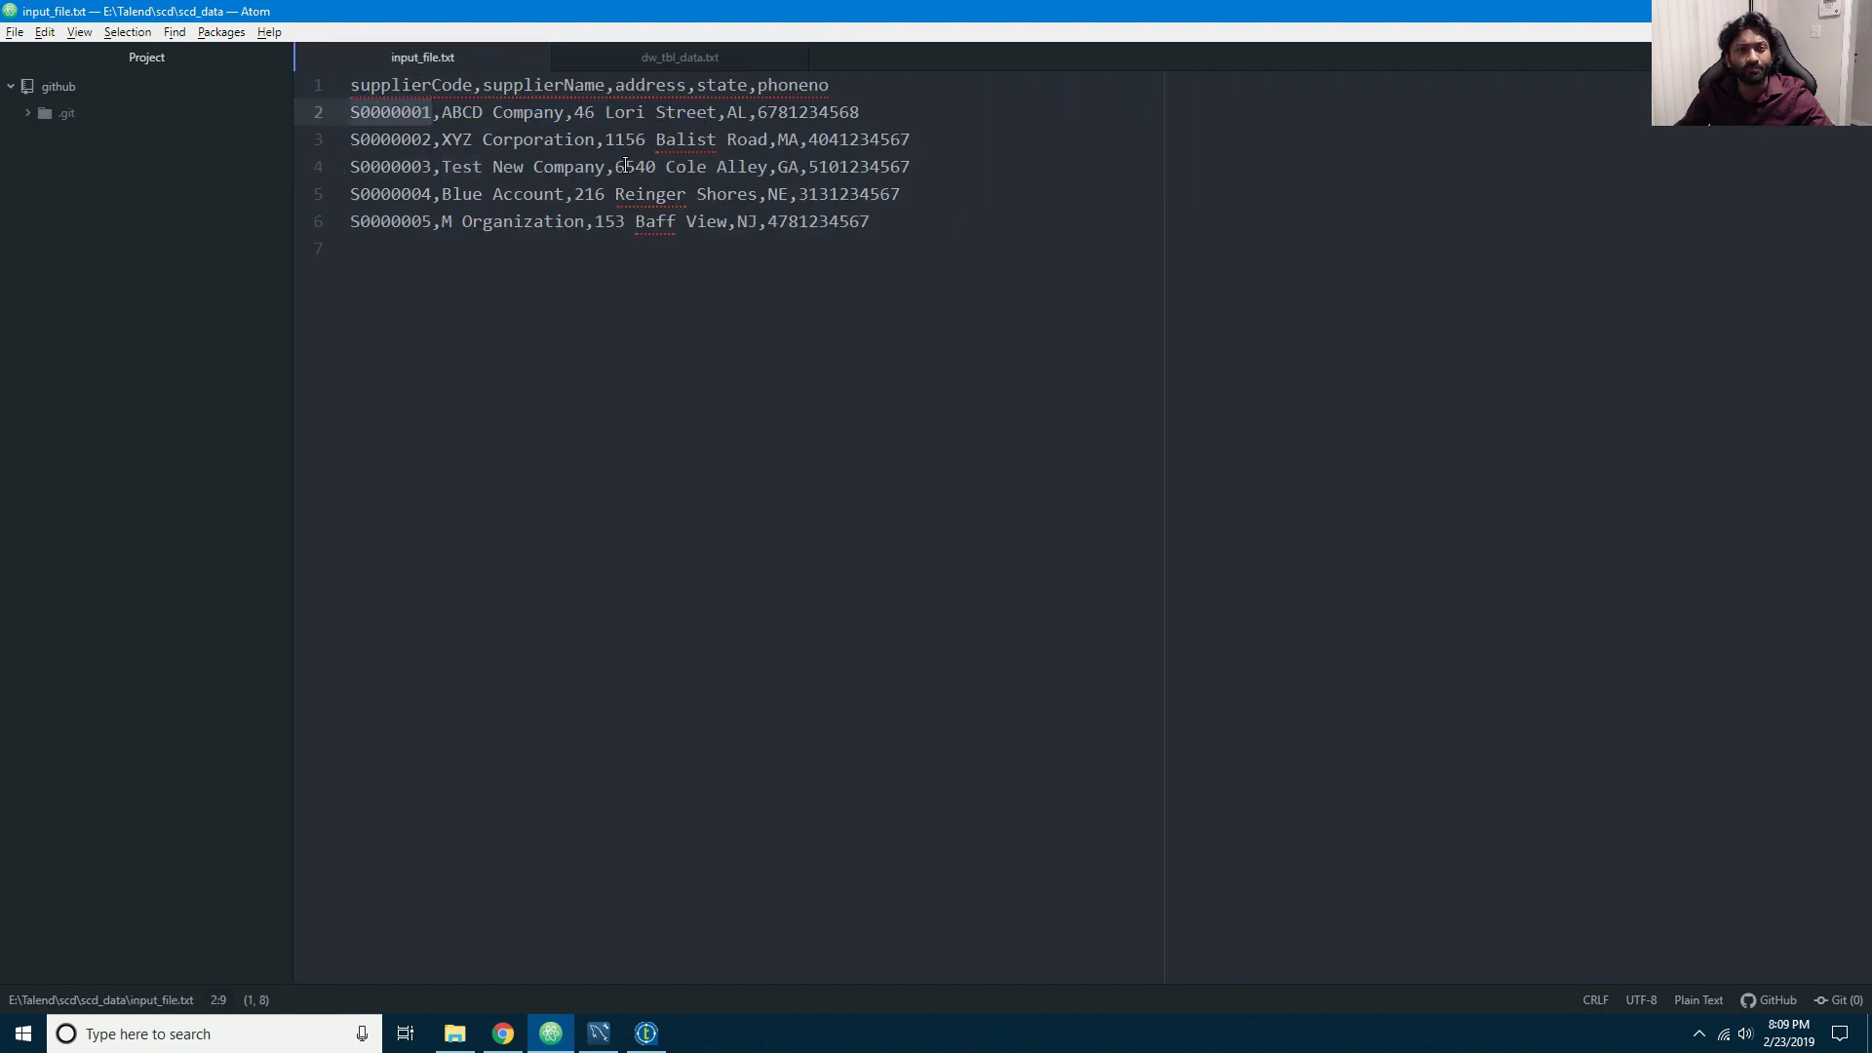
double_click(788, 167)
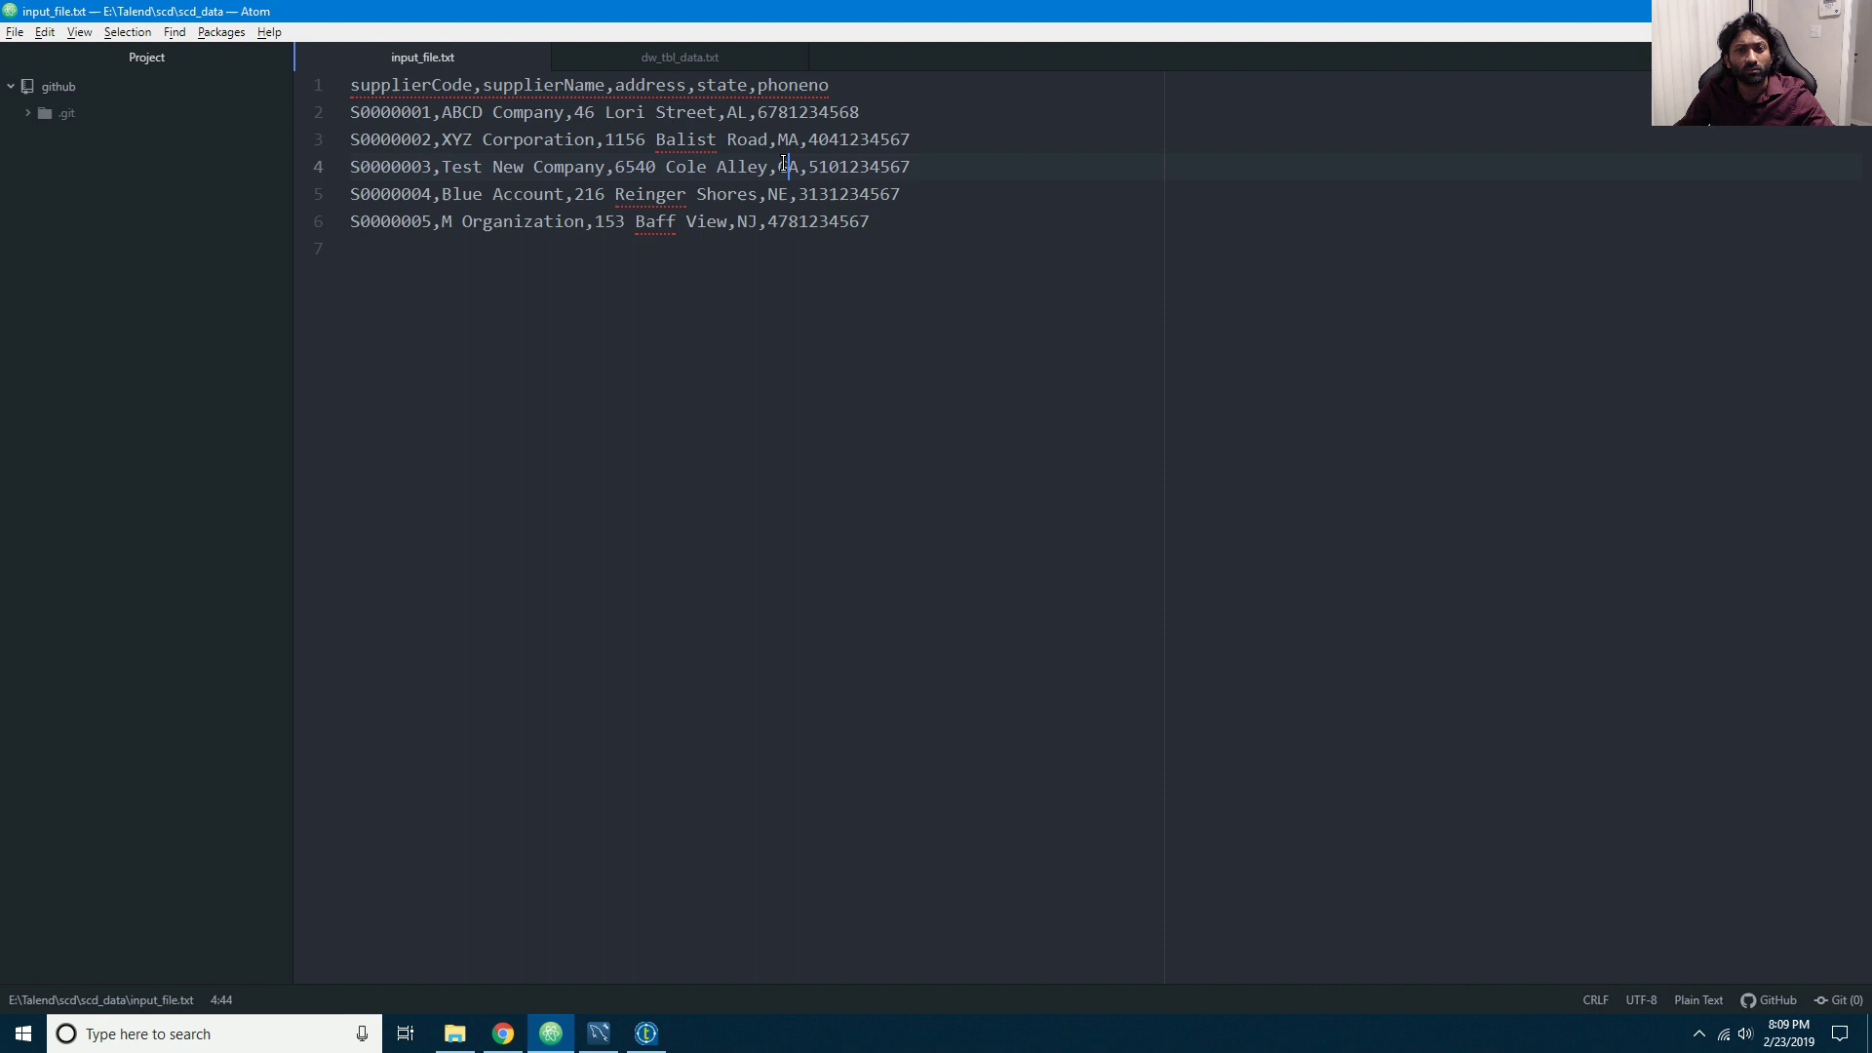
click(705, 59)
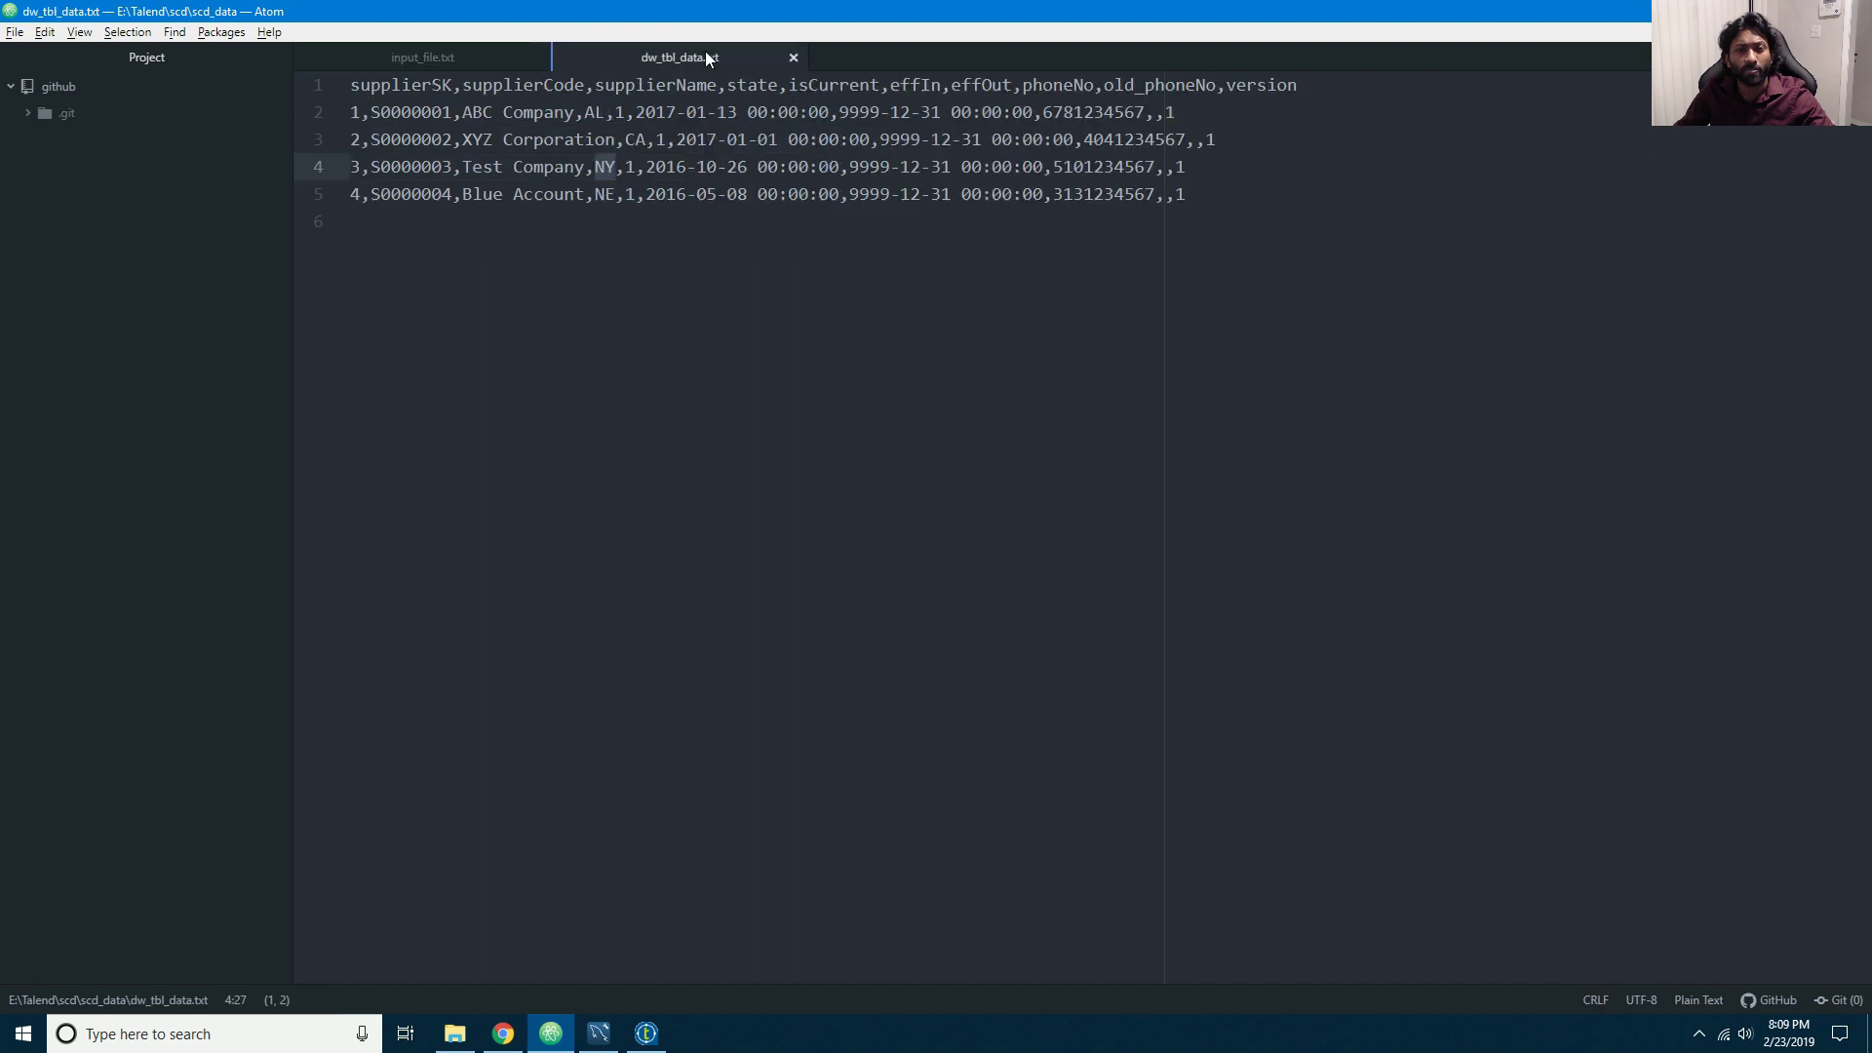
double_click(745, 84)
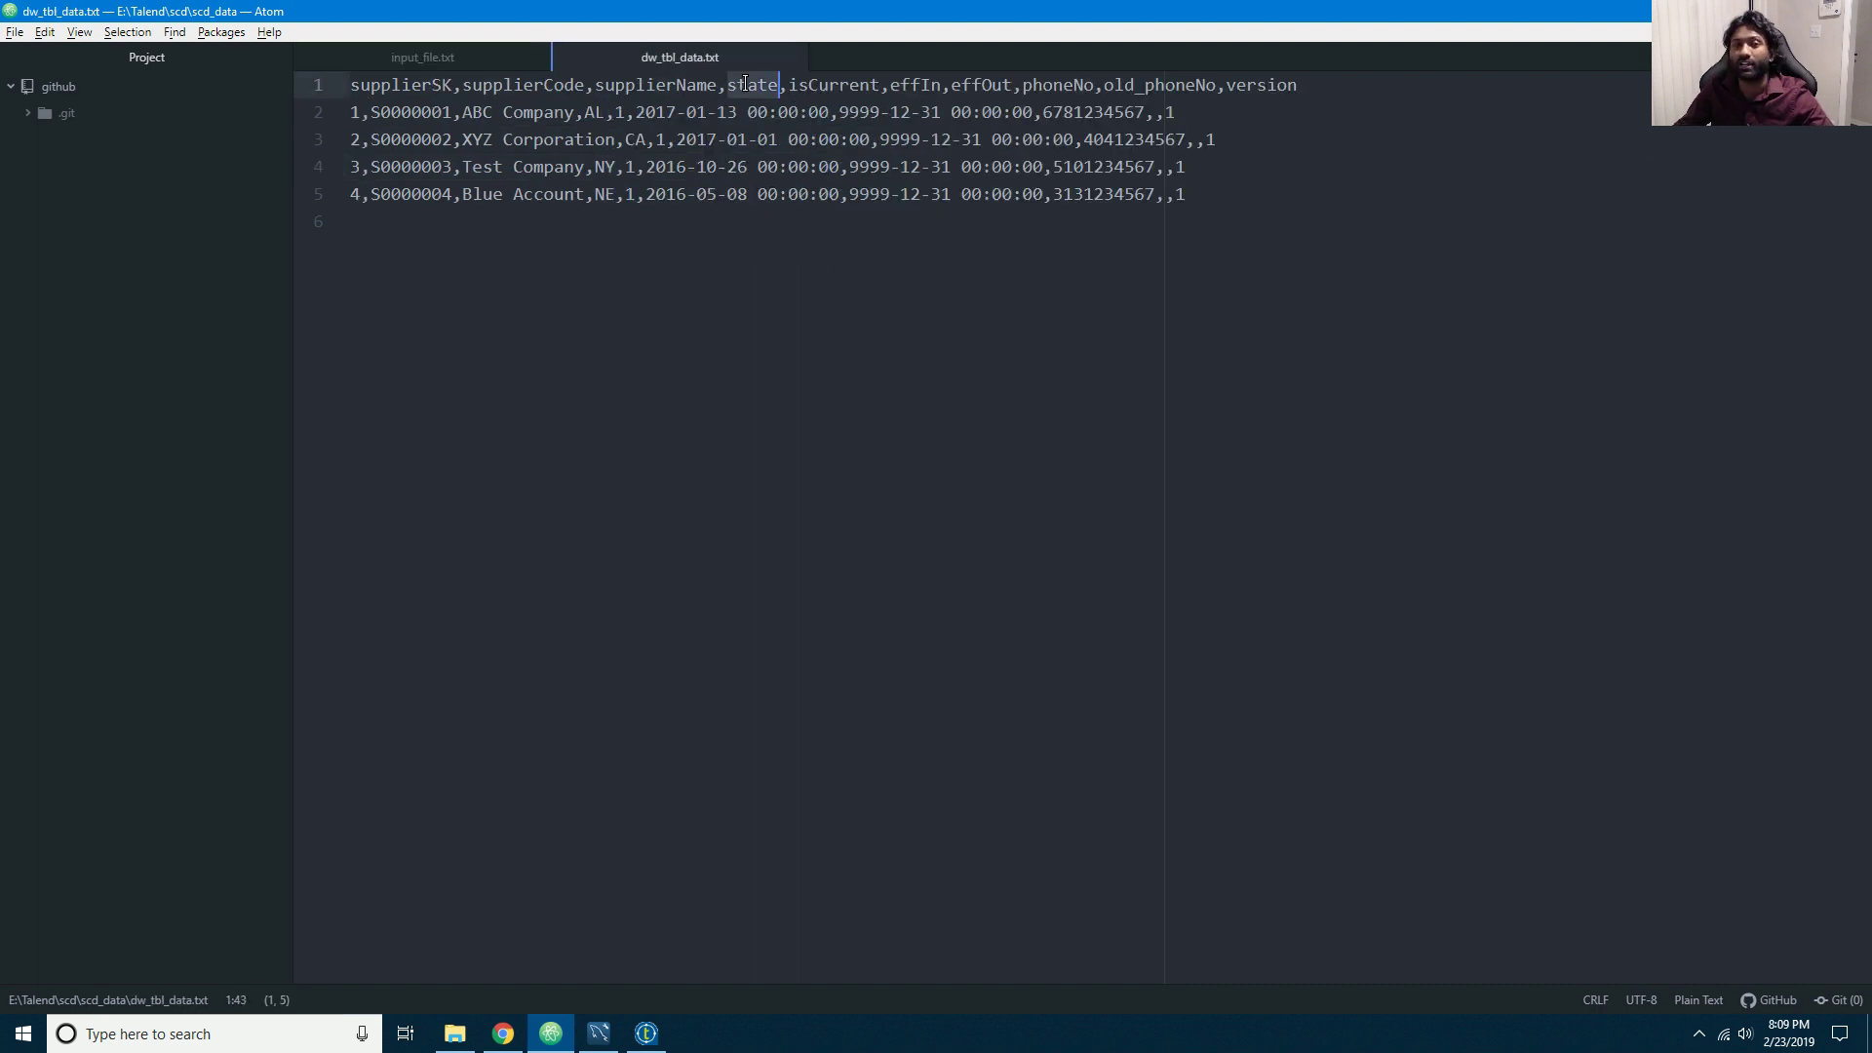
double_click(653, 86)
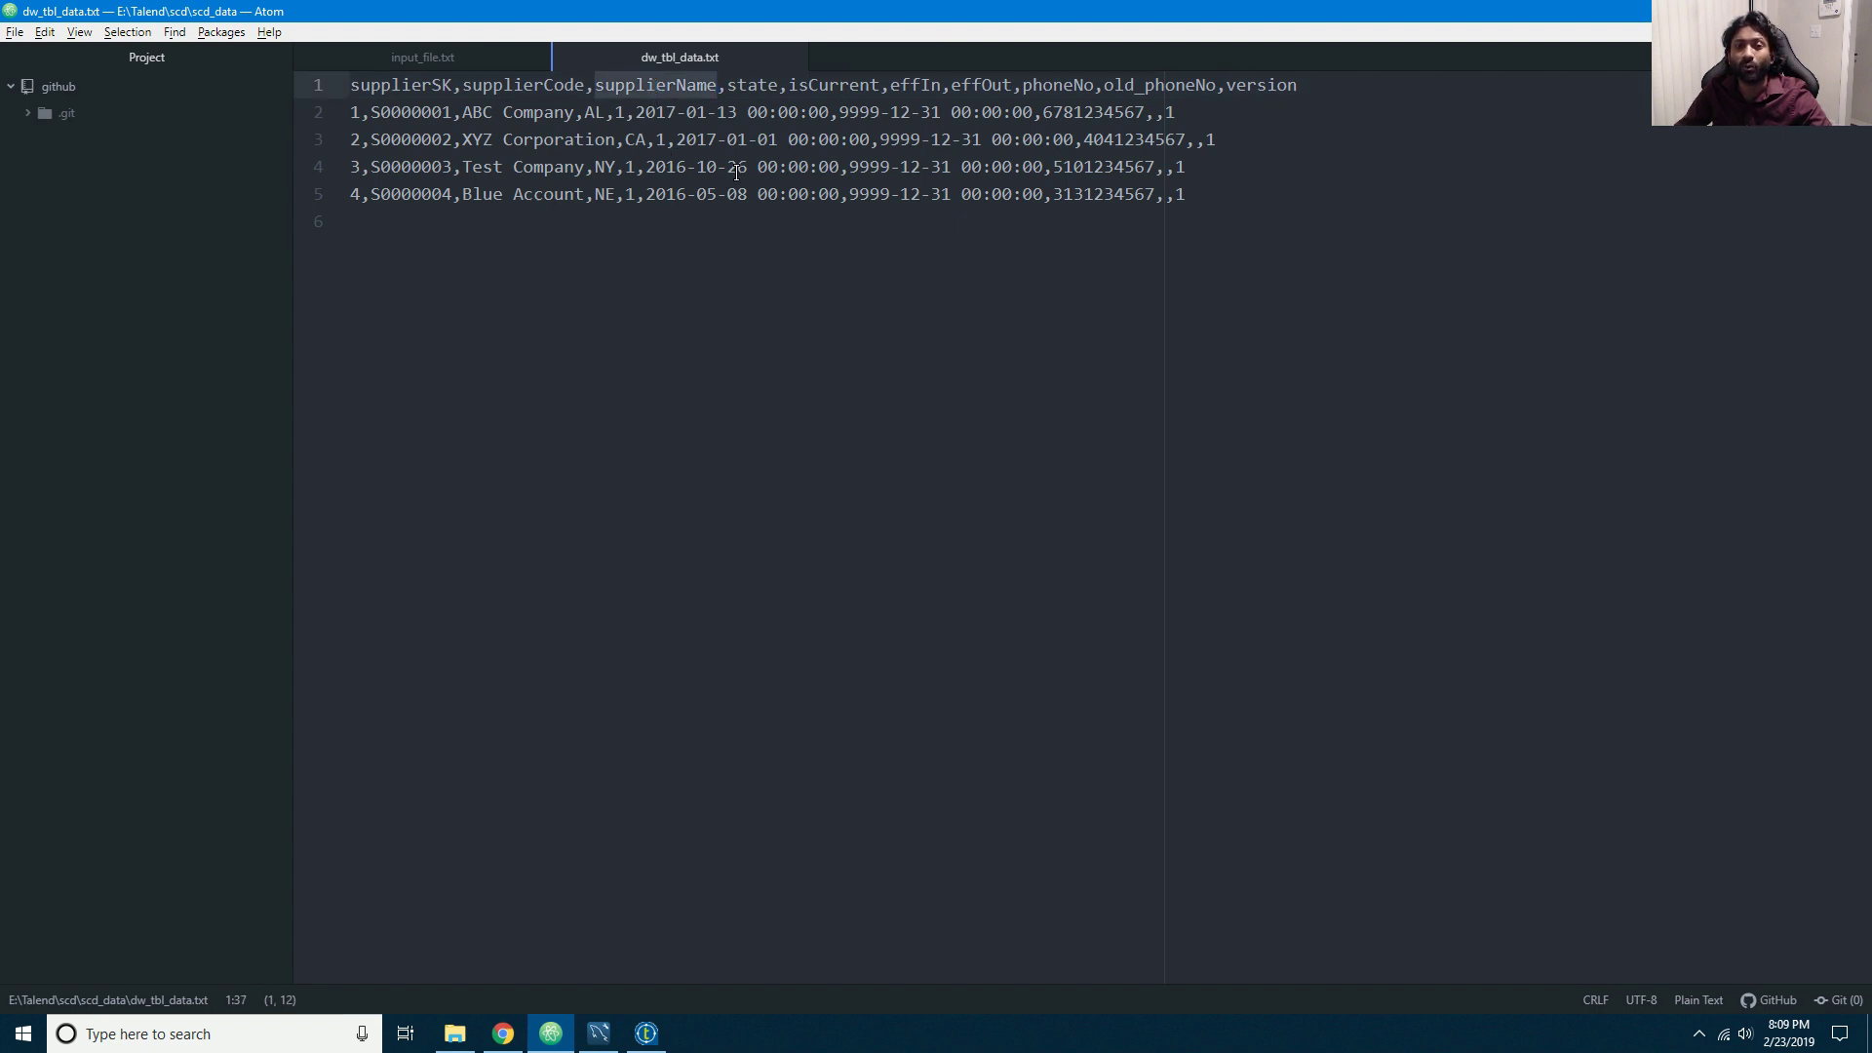
click(454, 168)
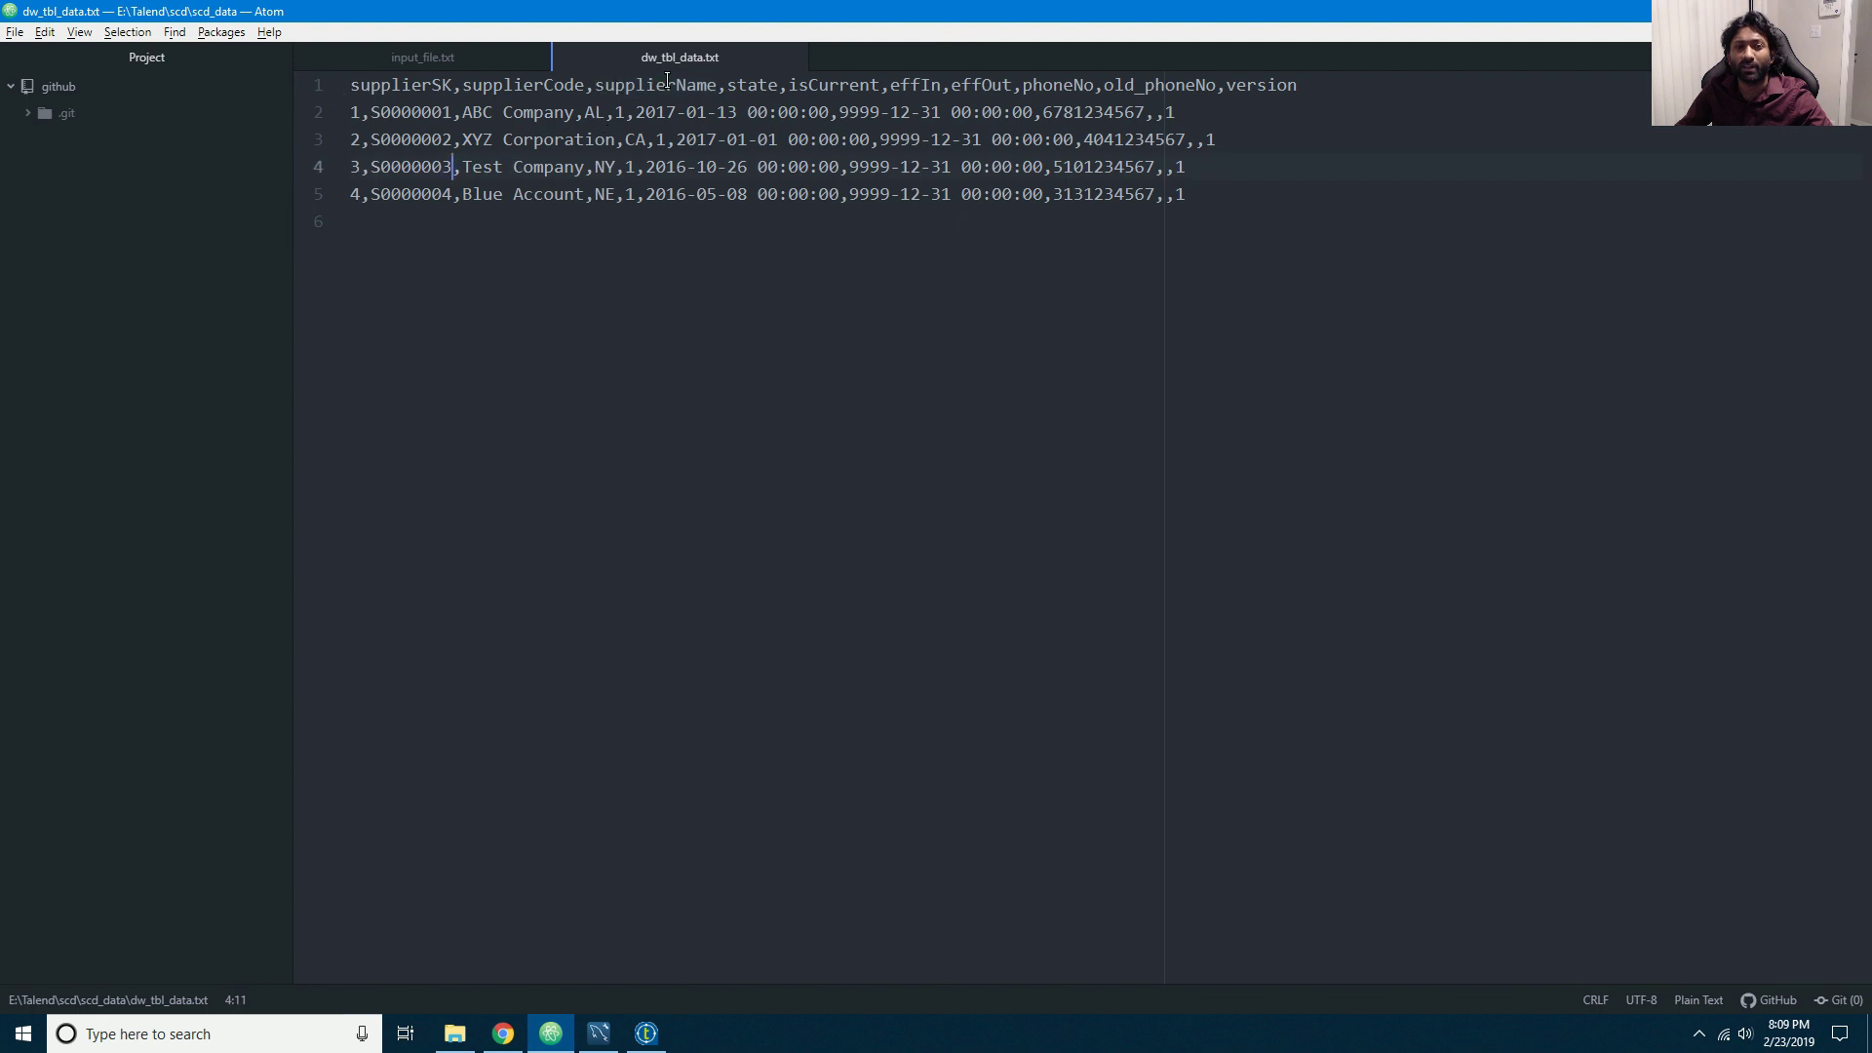
double_click(547, 166)
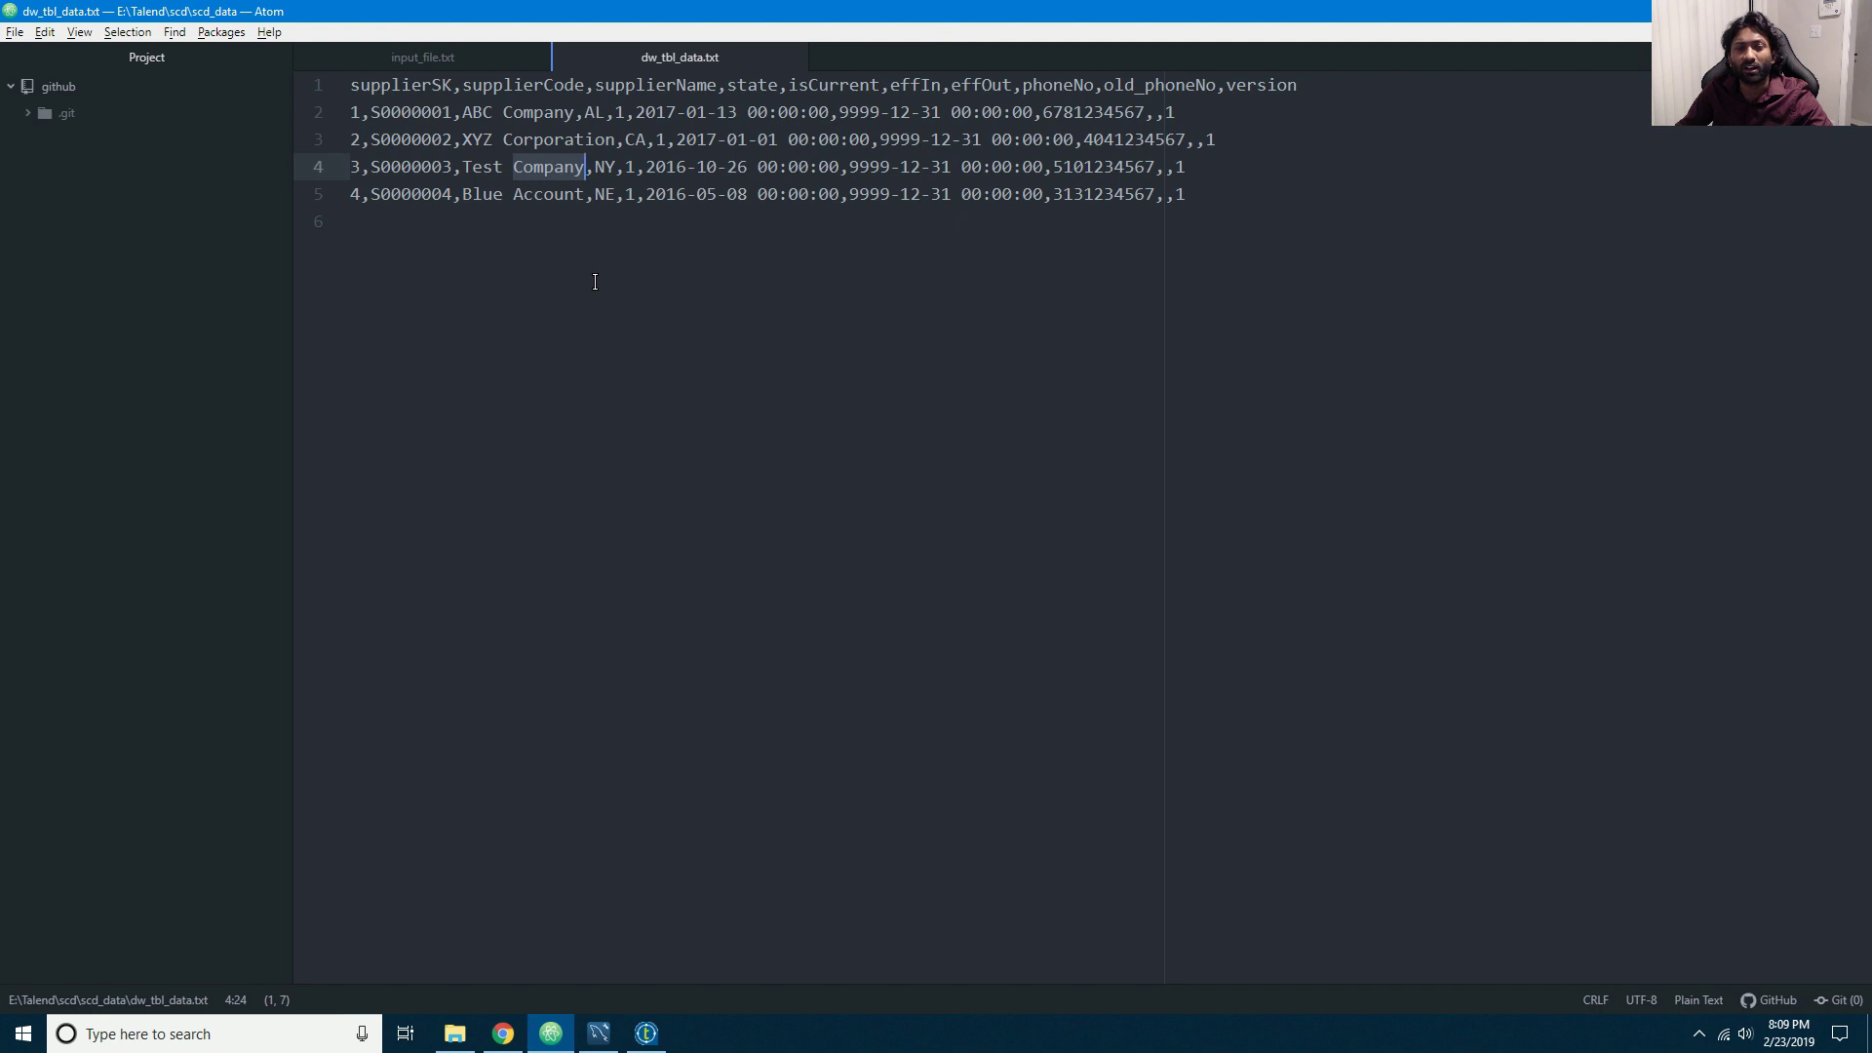
click(437, 57)
drag(421, 167, 625, 169)
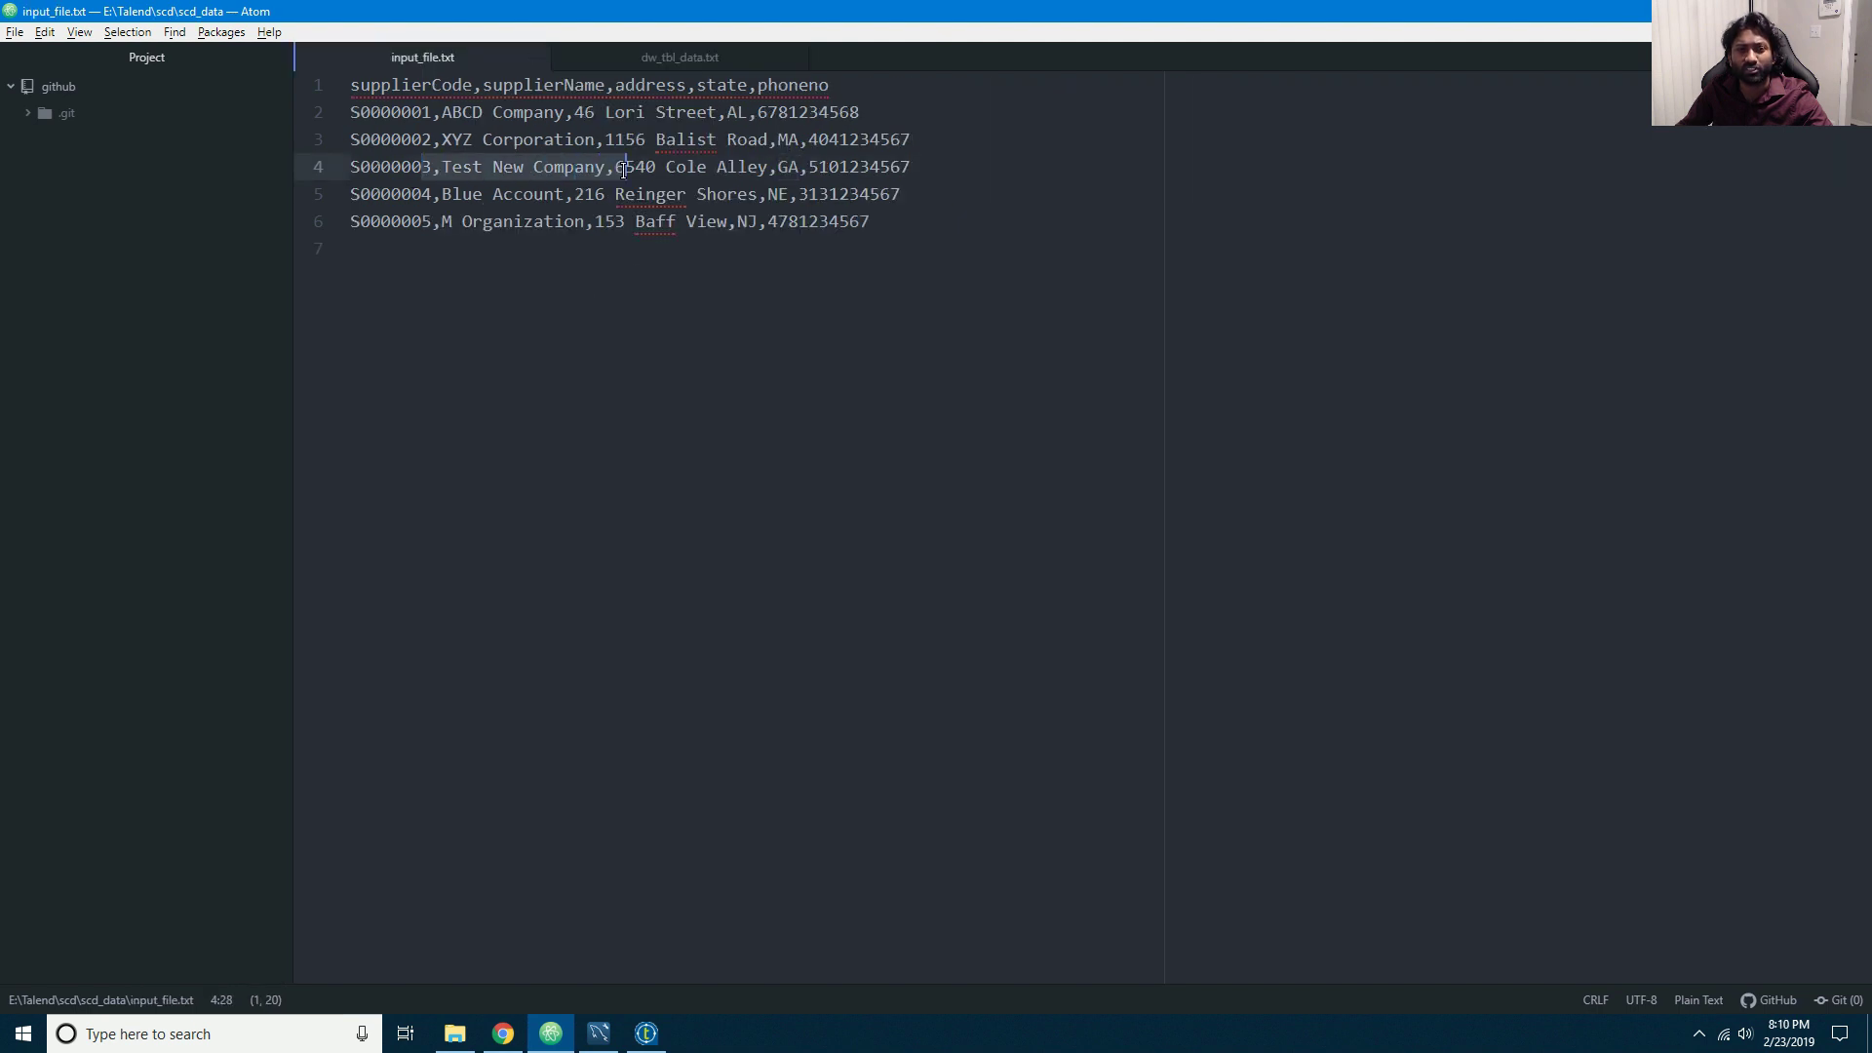
click(677, 55)
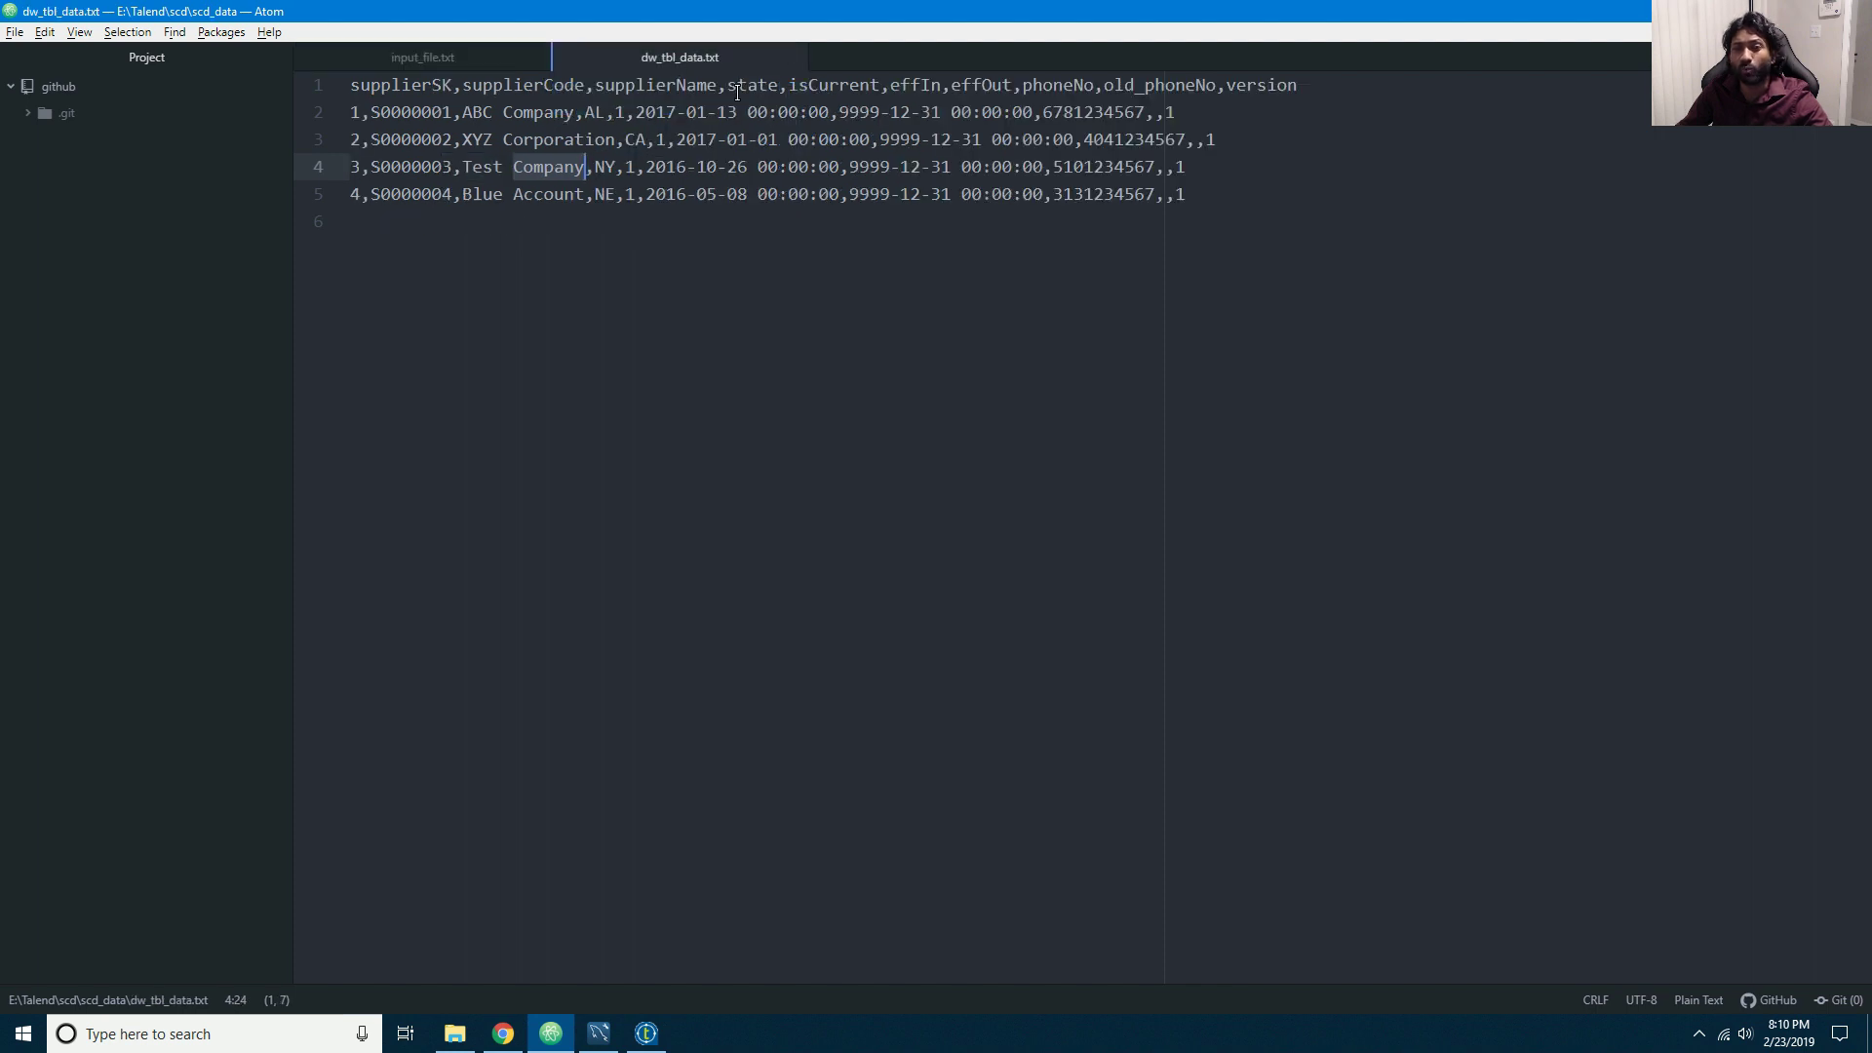
double_click(599, 166)
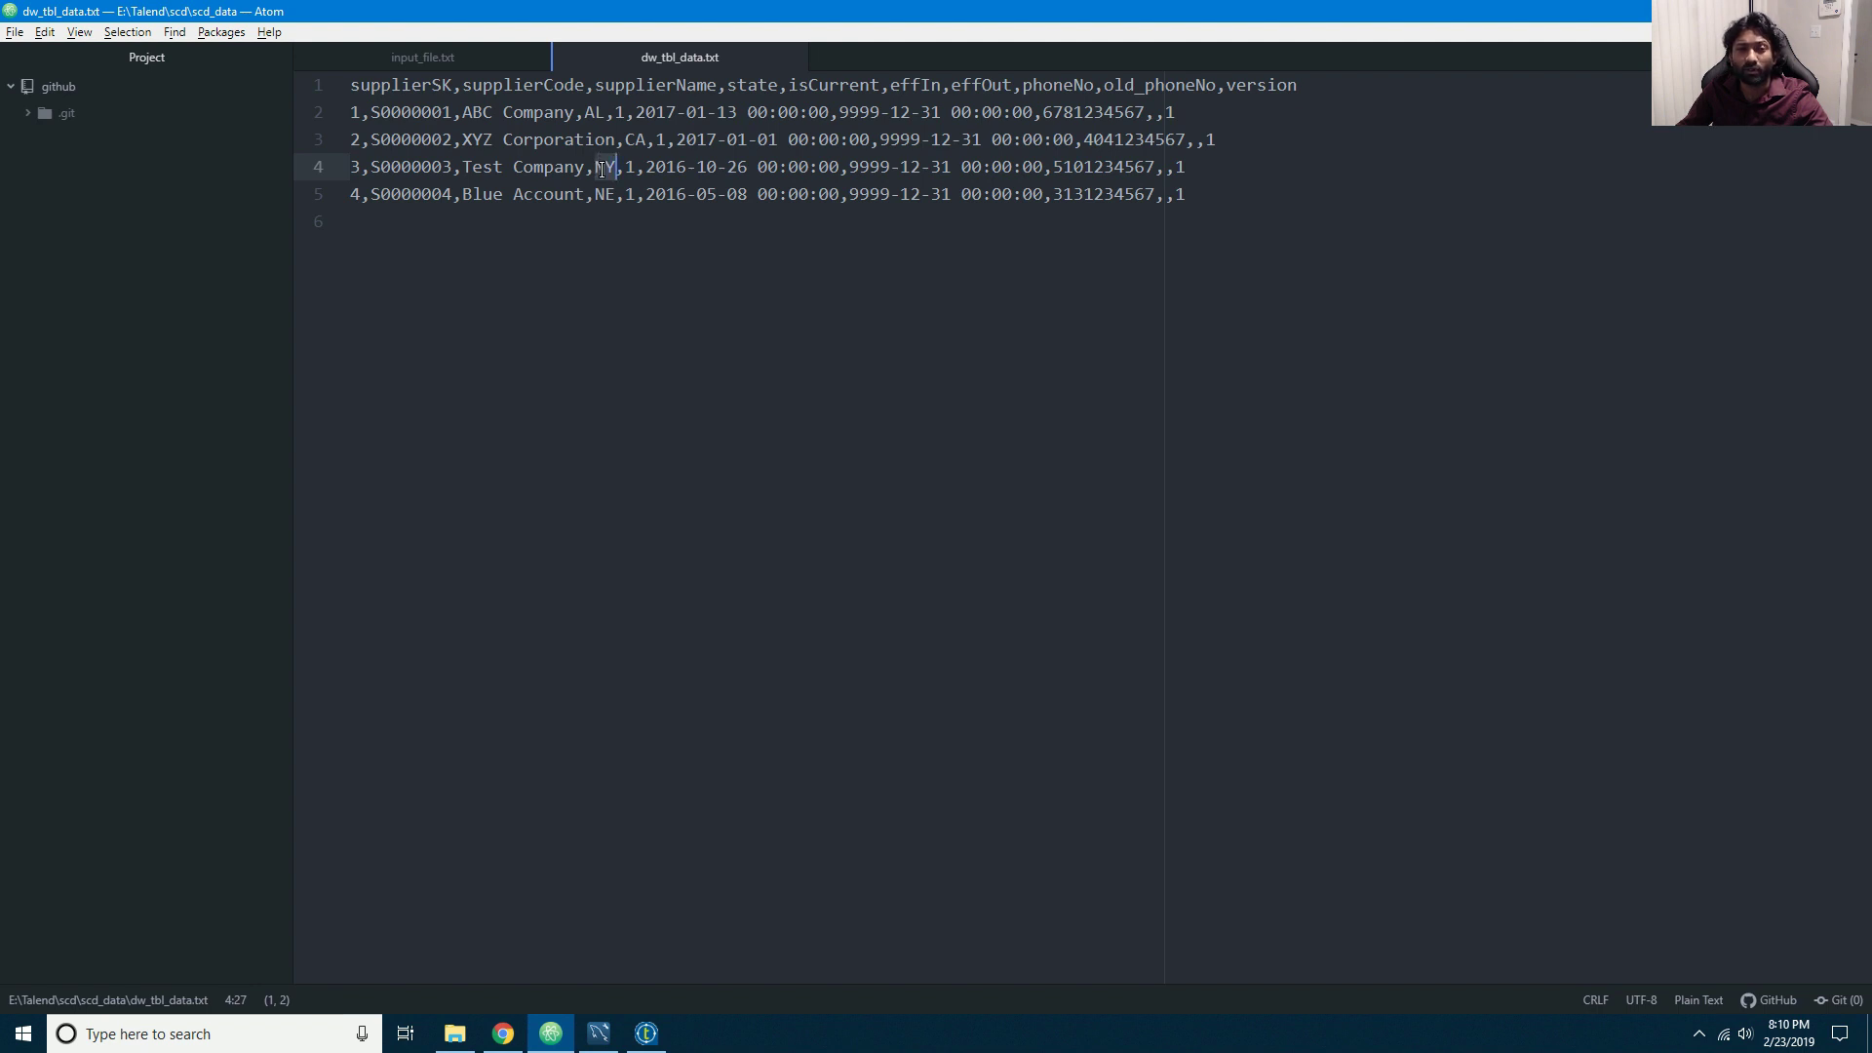
click(503, 55)
click(659, 53)
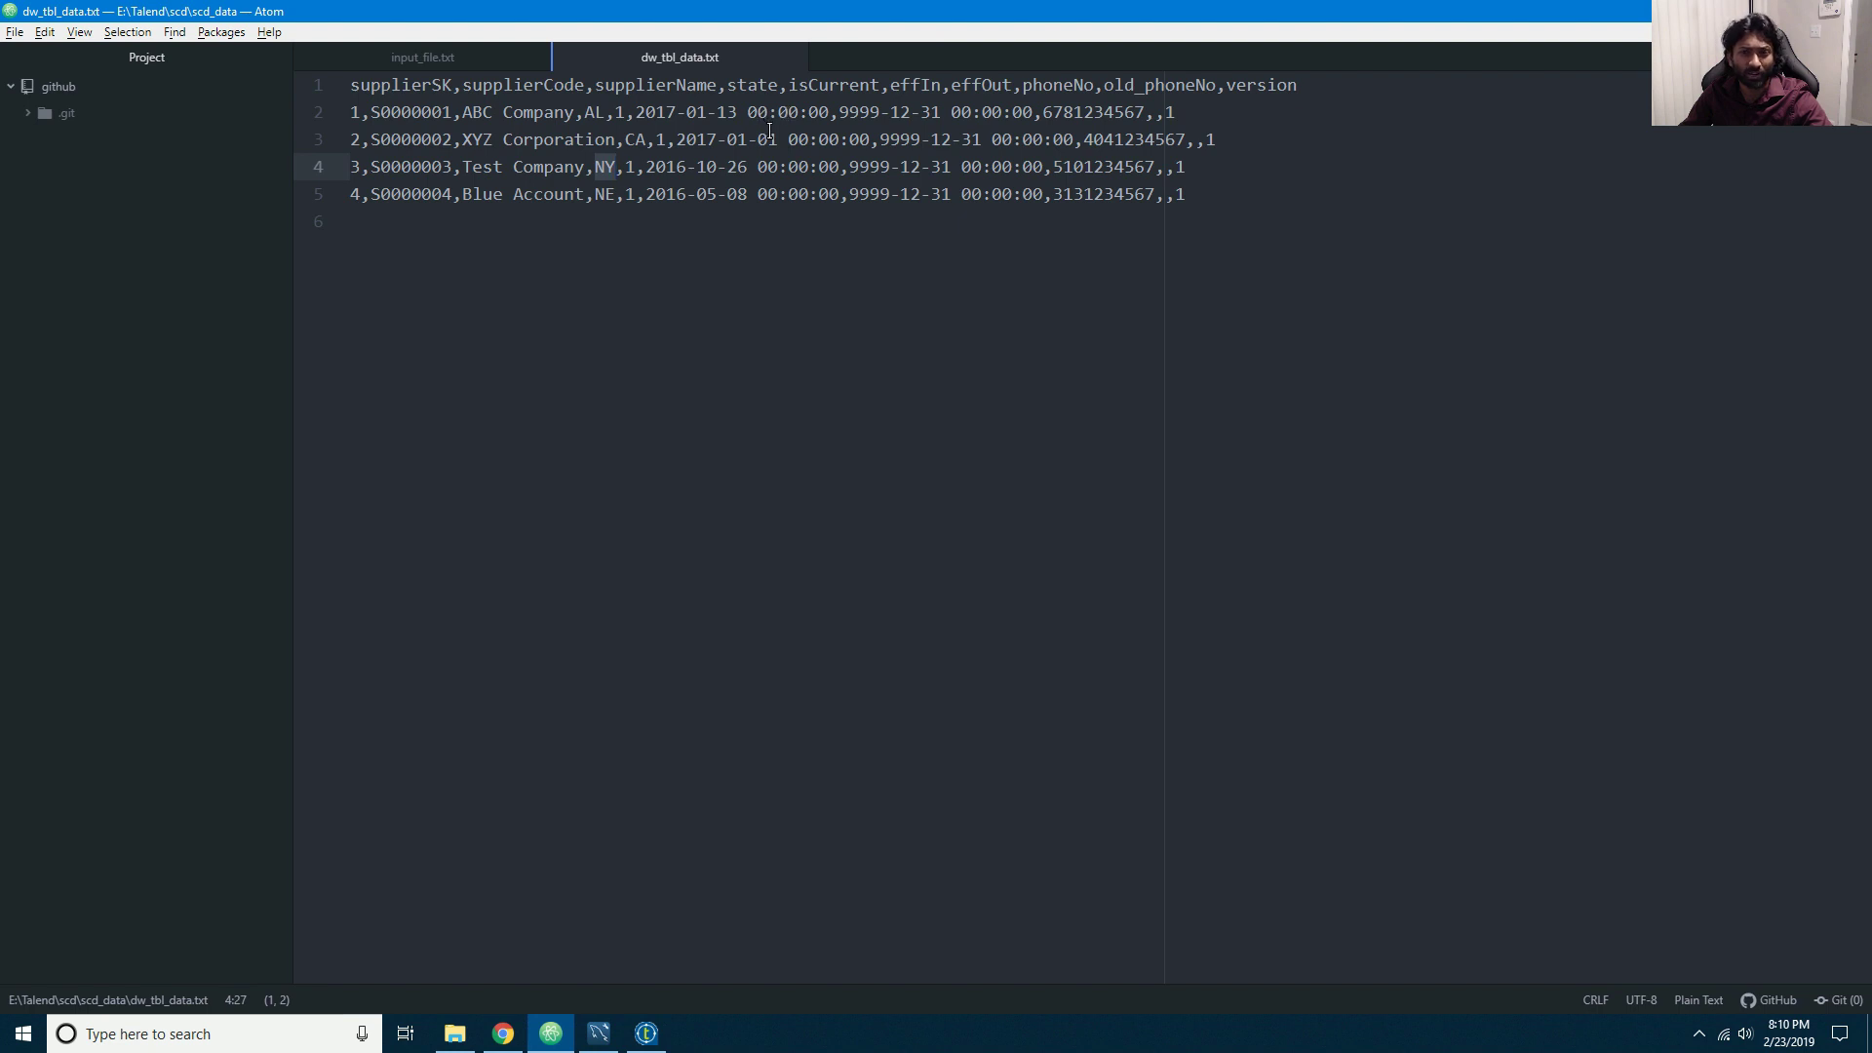
Step: Examine the effOut date and time in the Test Company row of dw_tbl_data.txt
drag(953, 168, 849, 168)
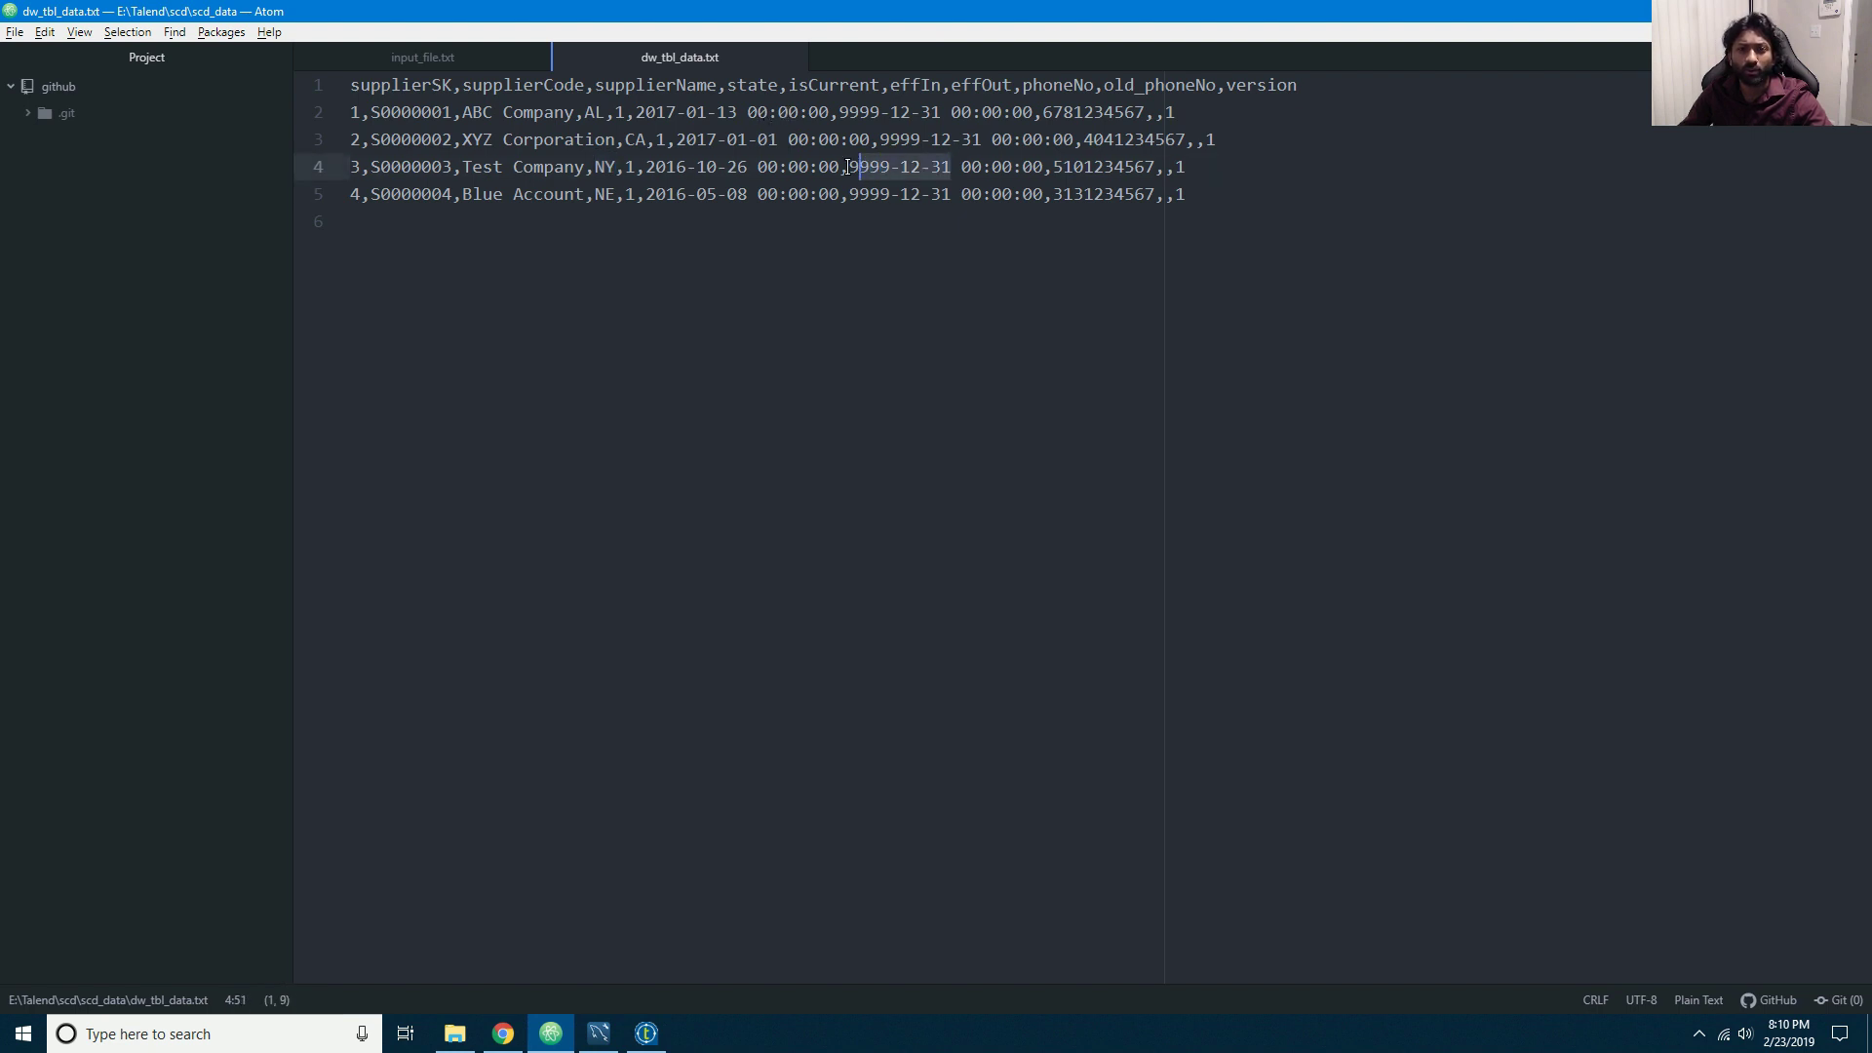
click(873, 168)
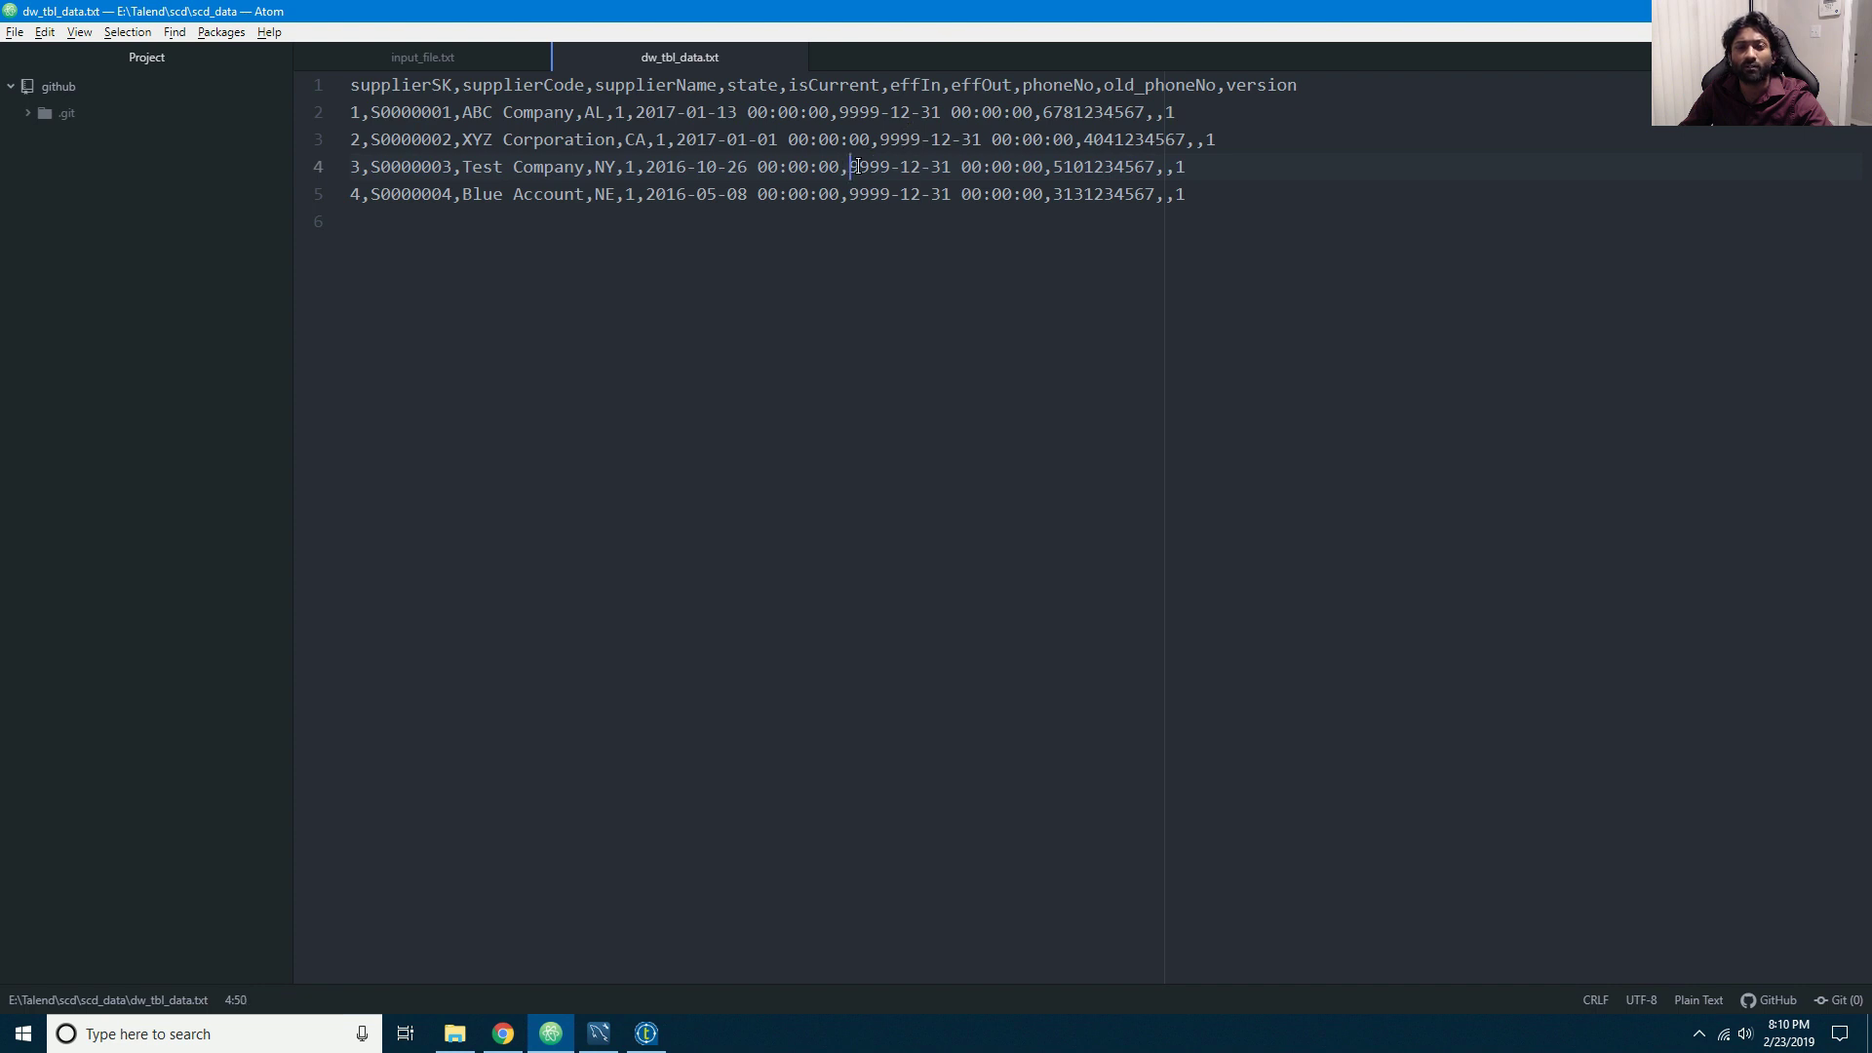
drag(849, 168, 948, 168)
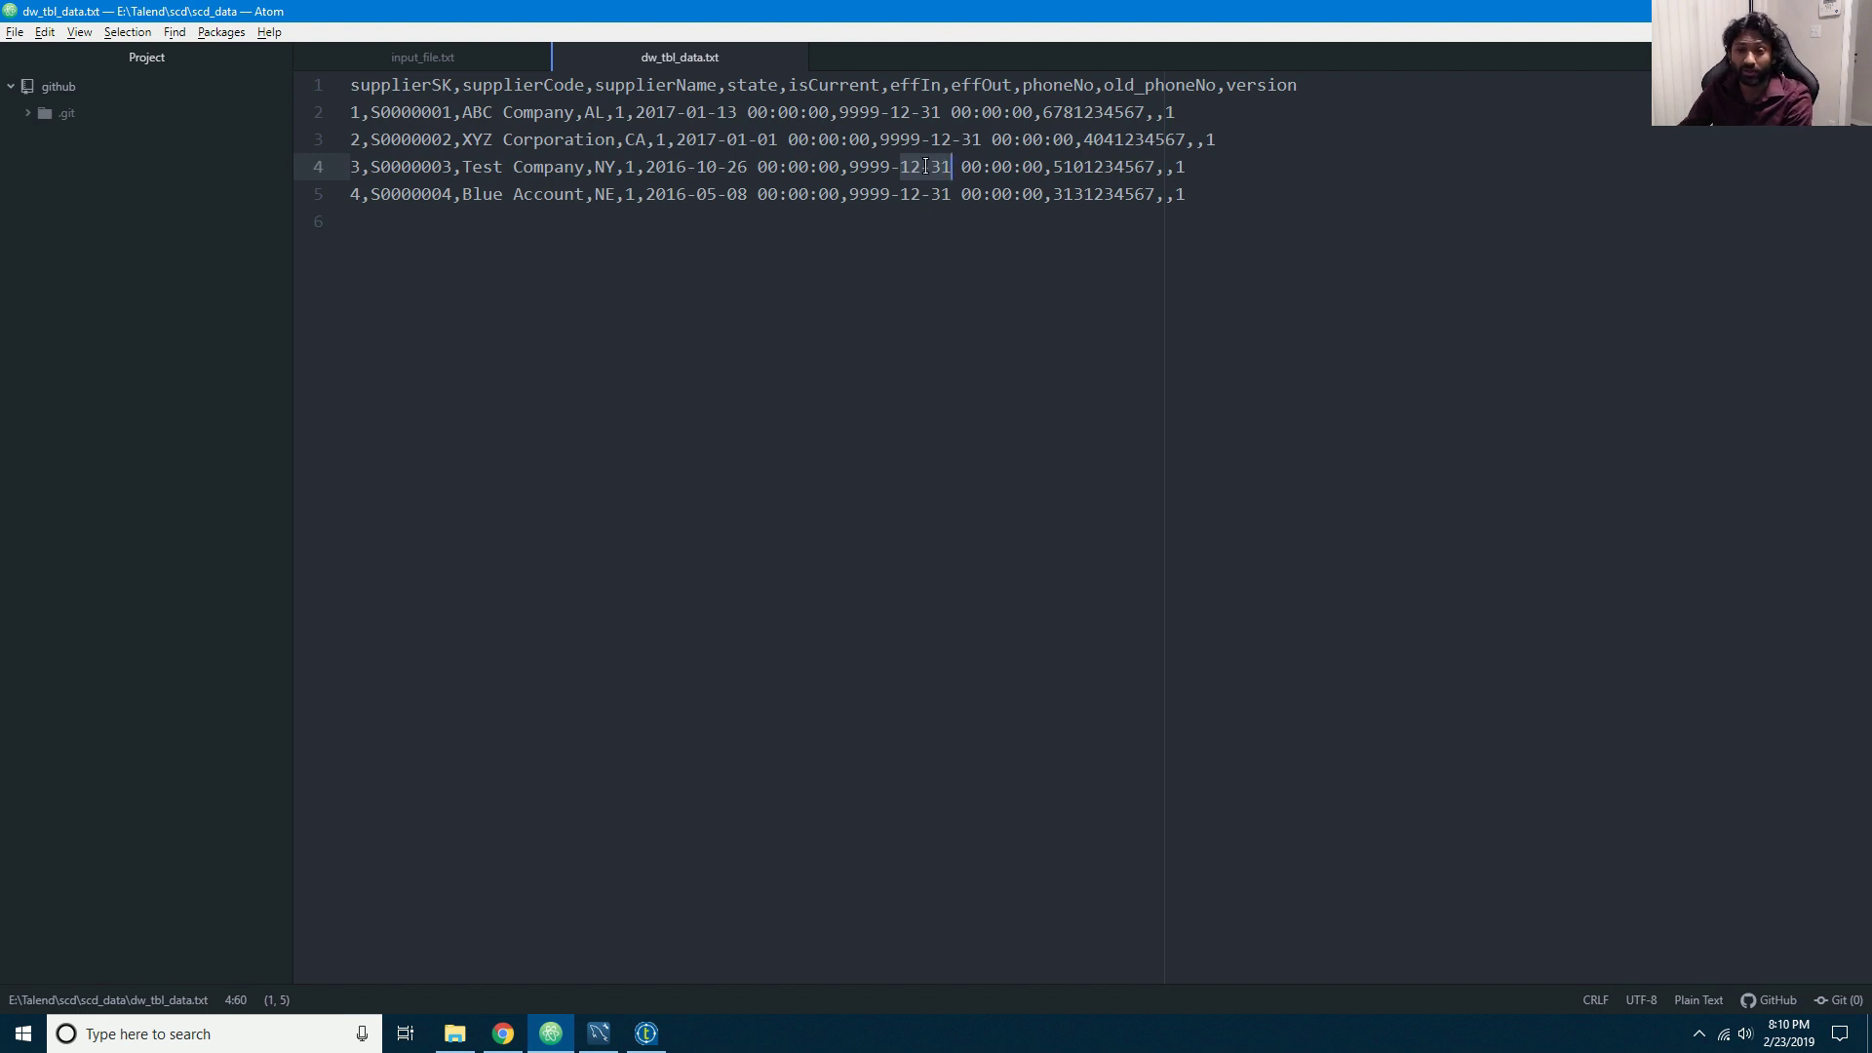
drag(962, 167, 1042, 172)
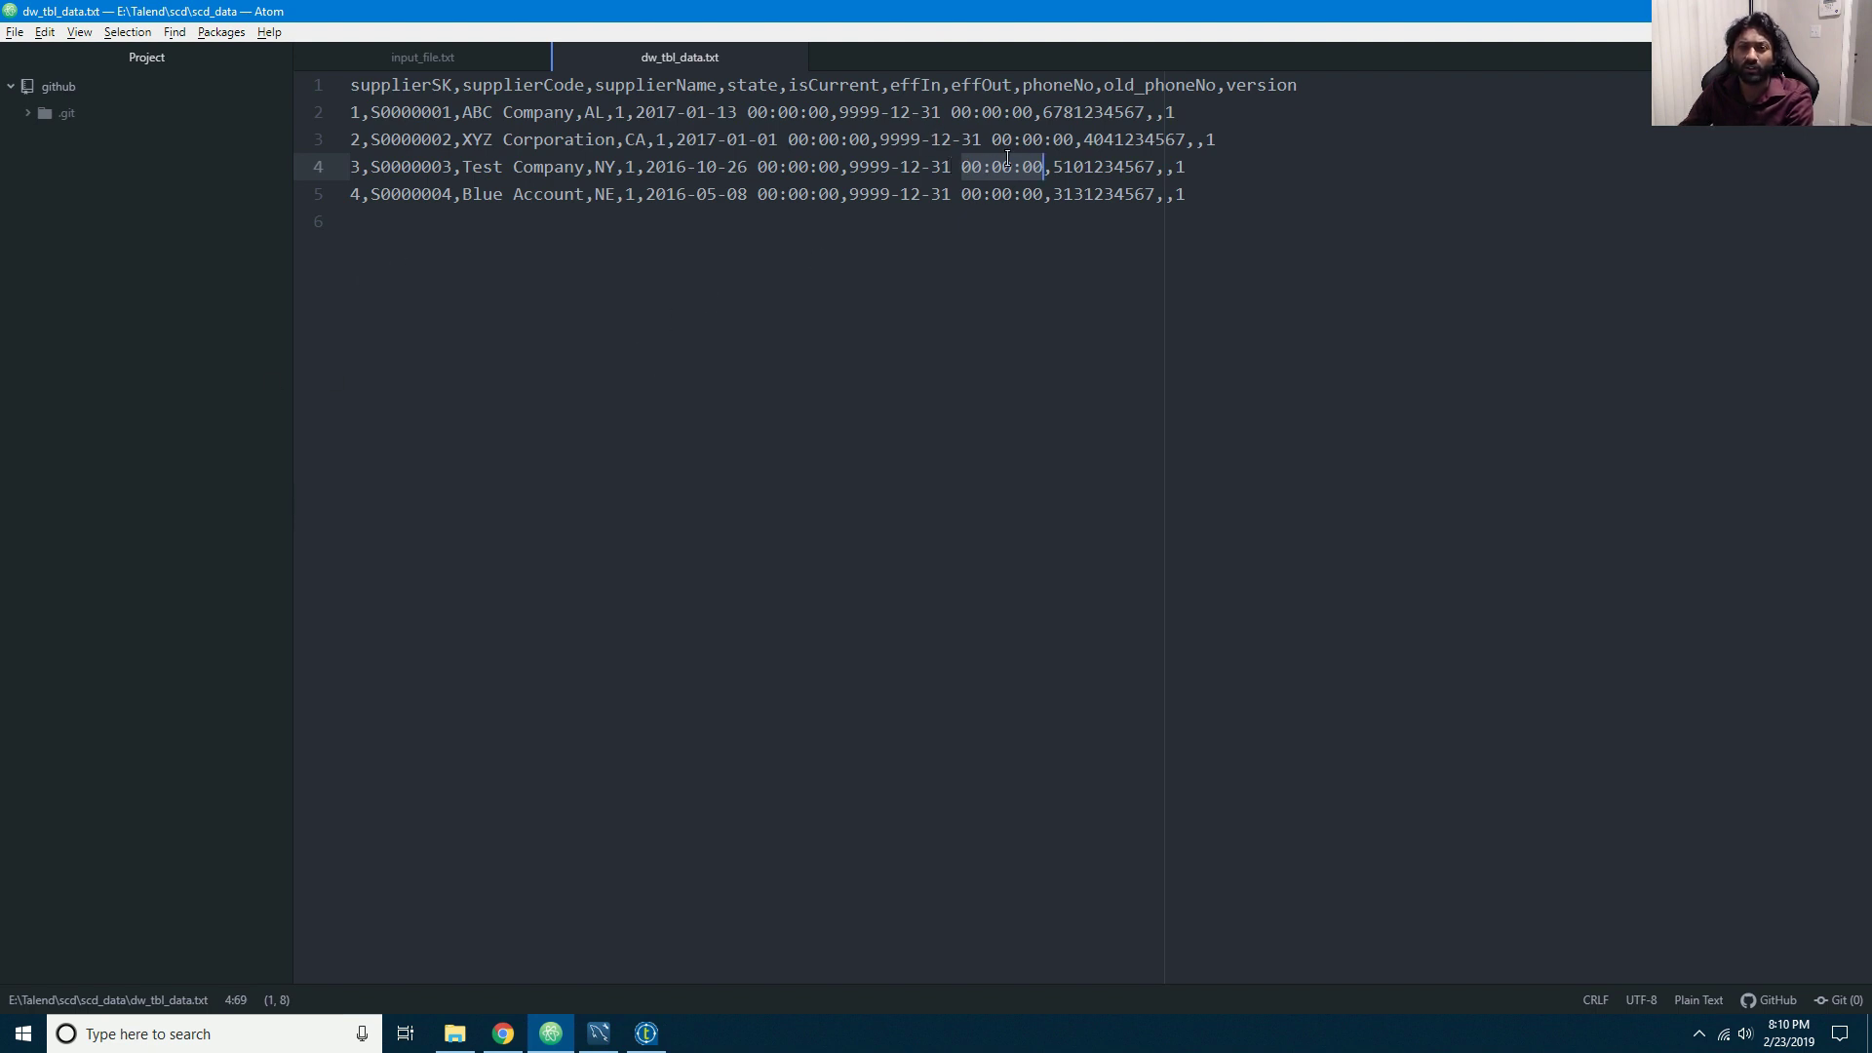
drag(951, 168, 893, 171)
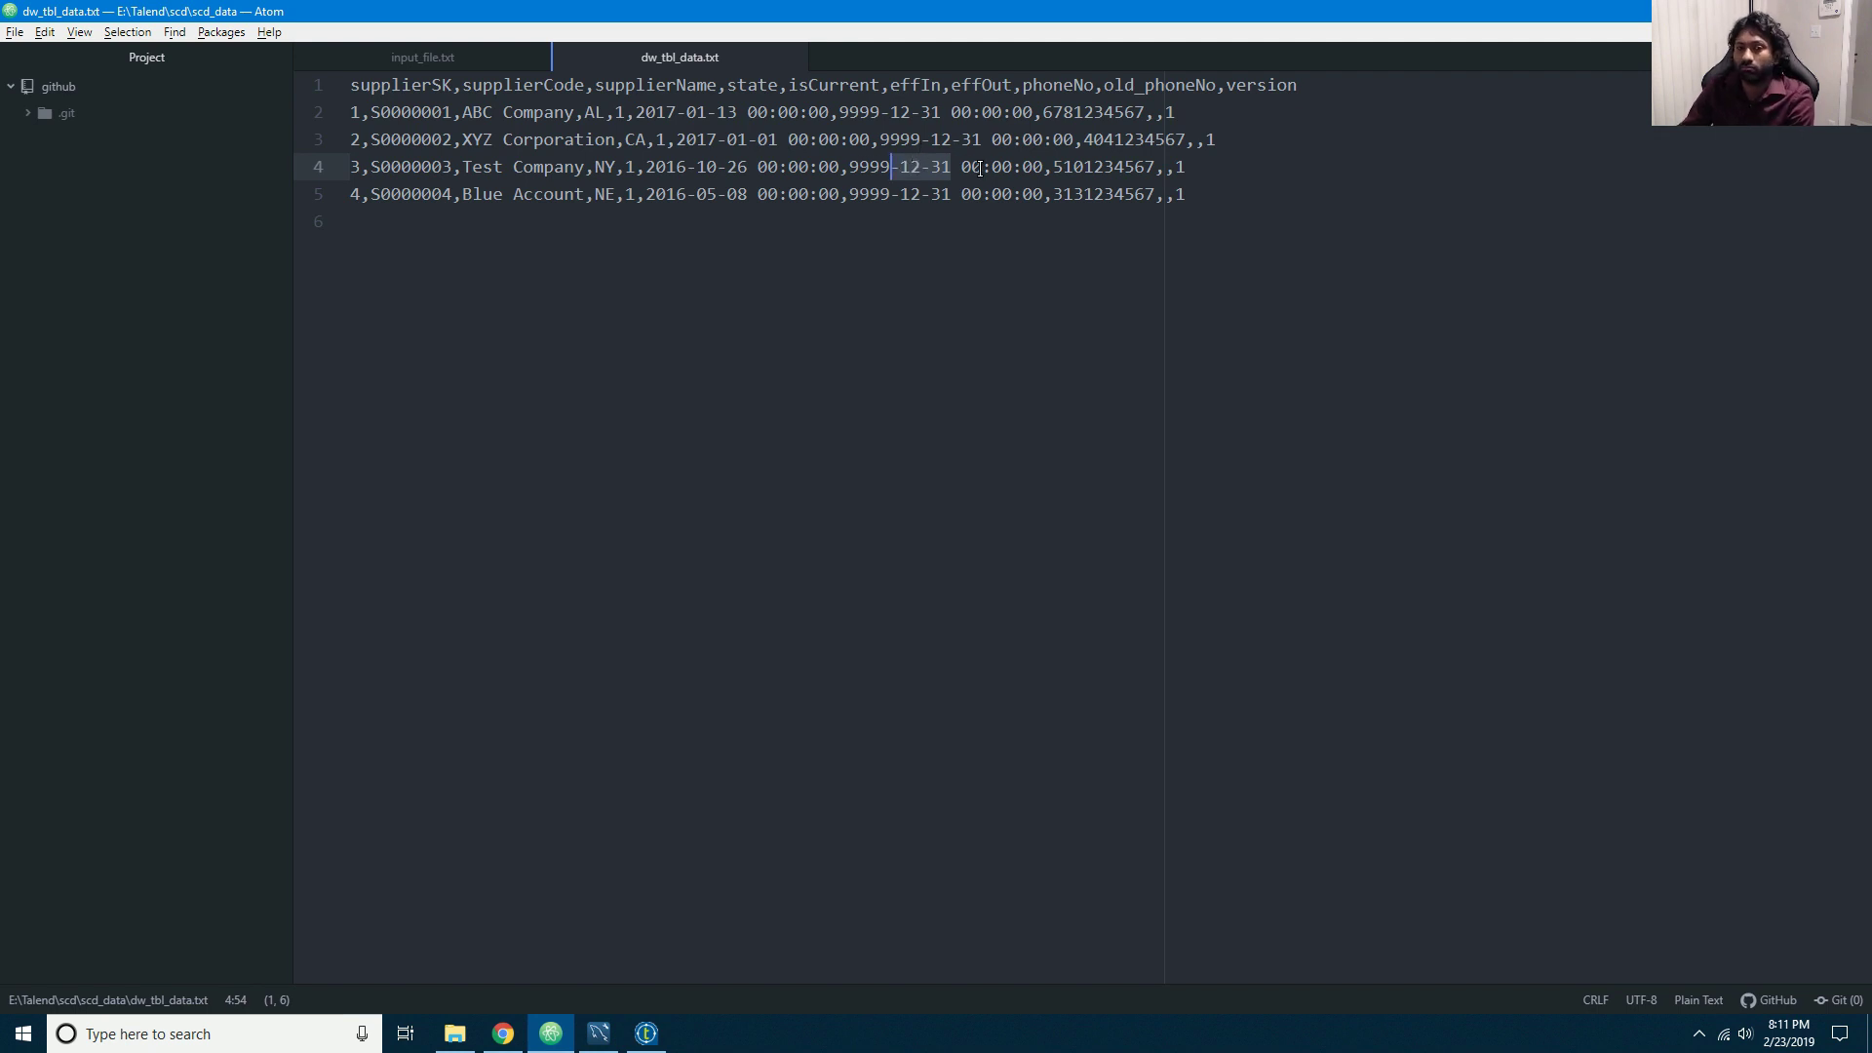
drag(853, 167, 951, 170)
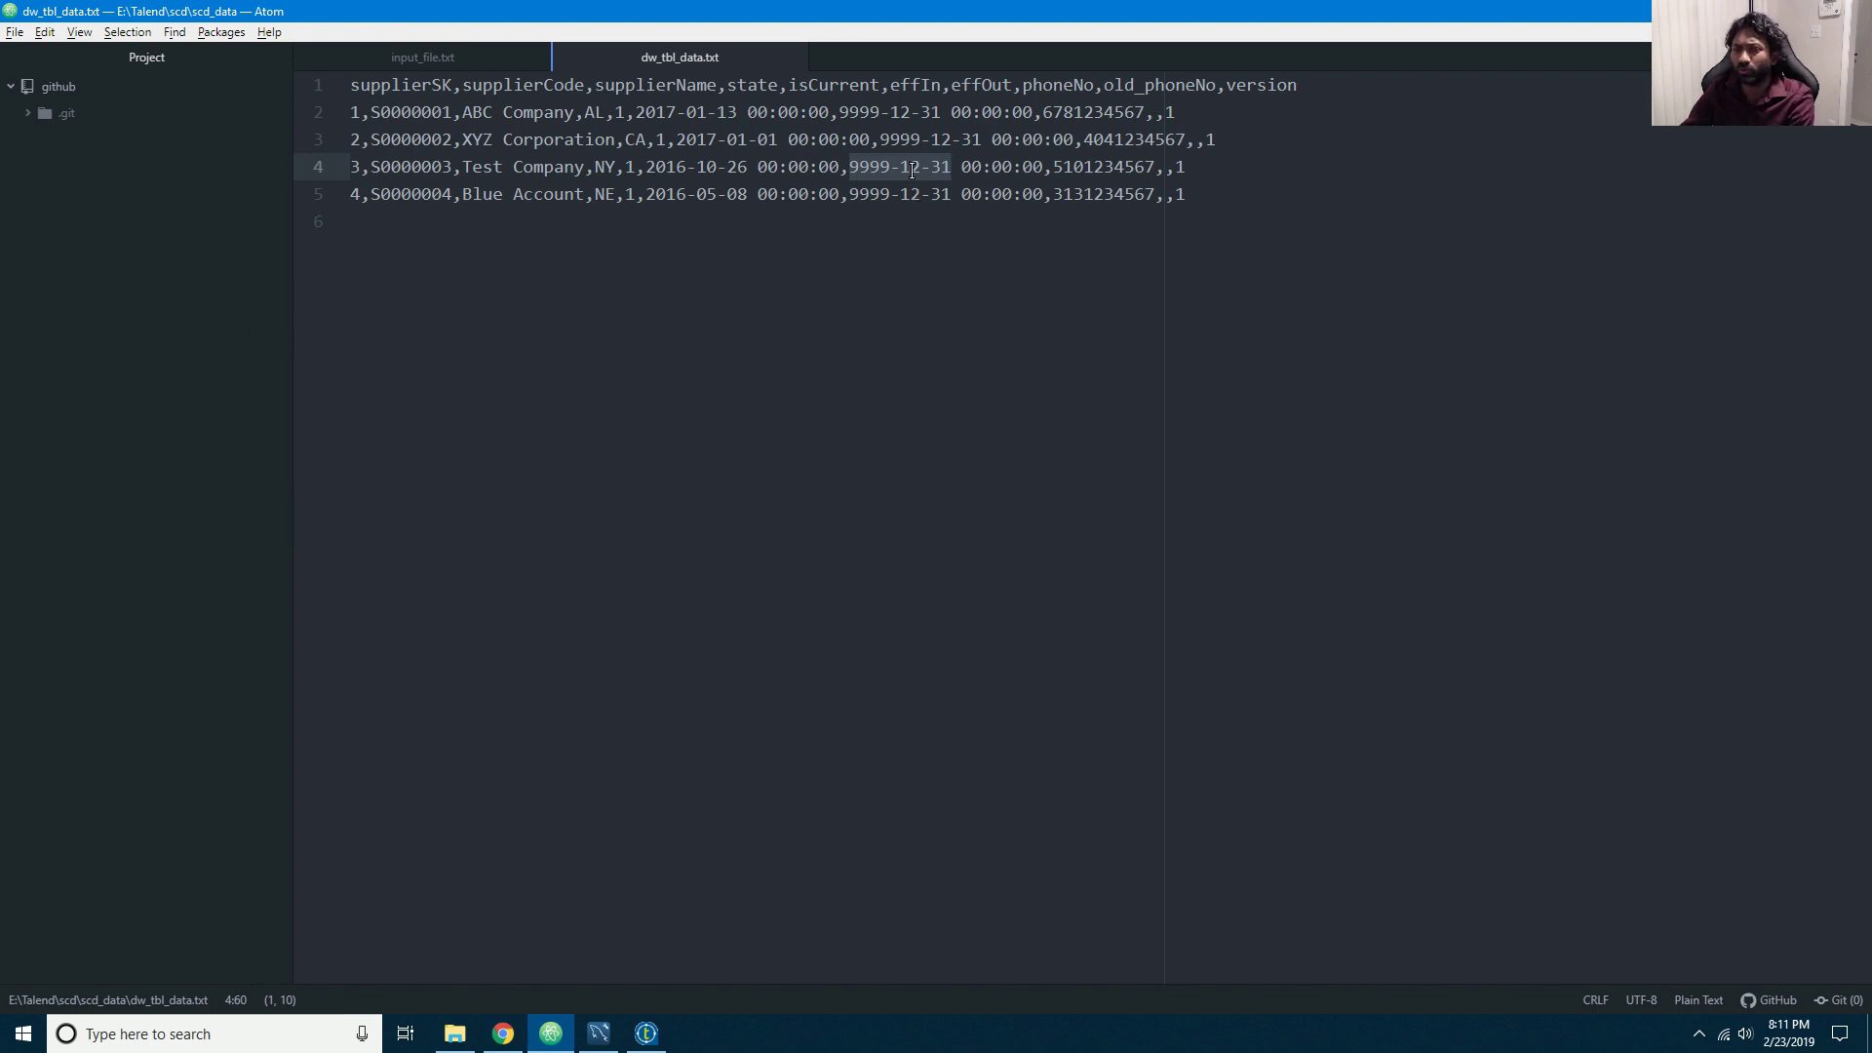
drag(959, 166, 850, 167)
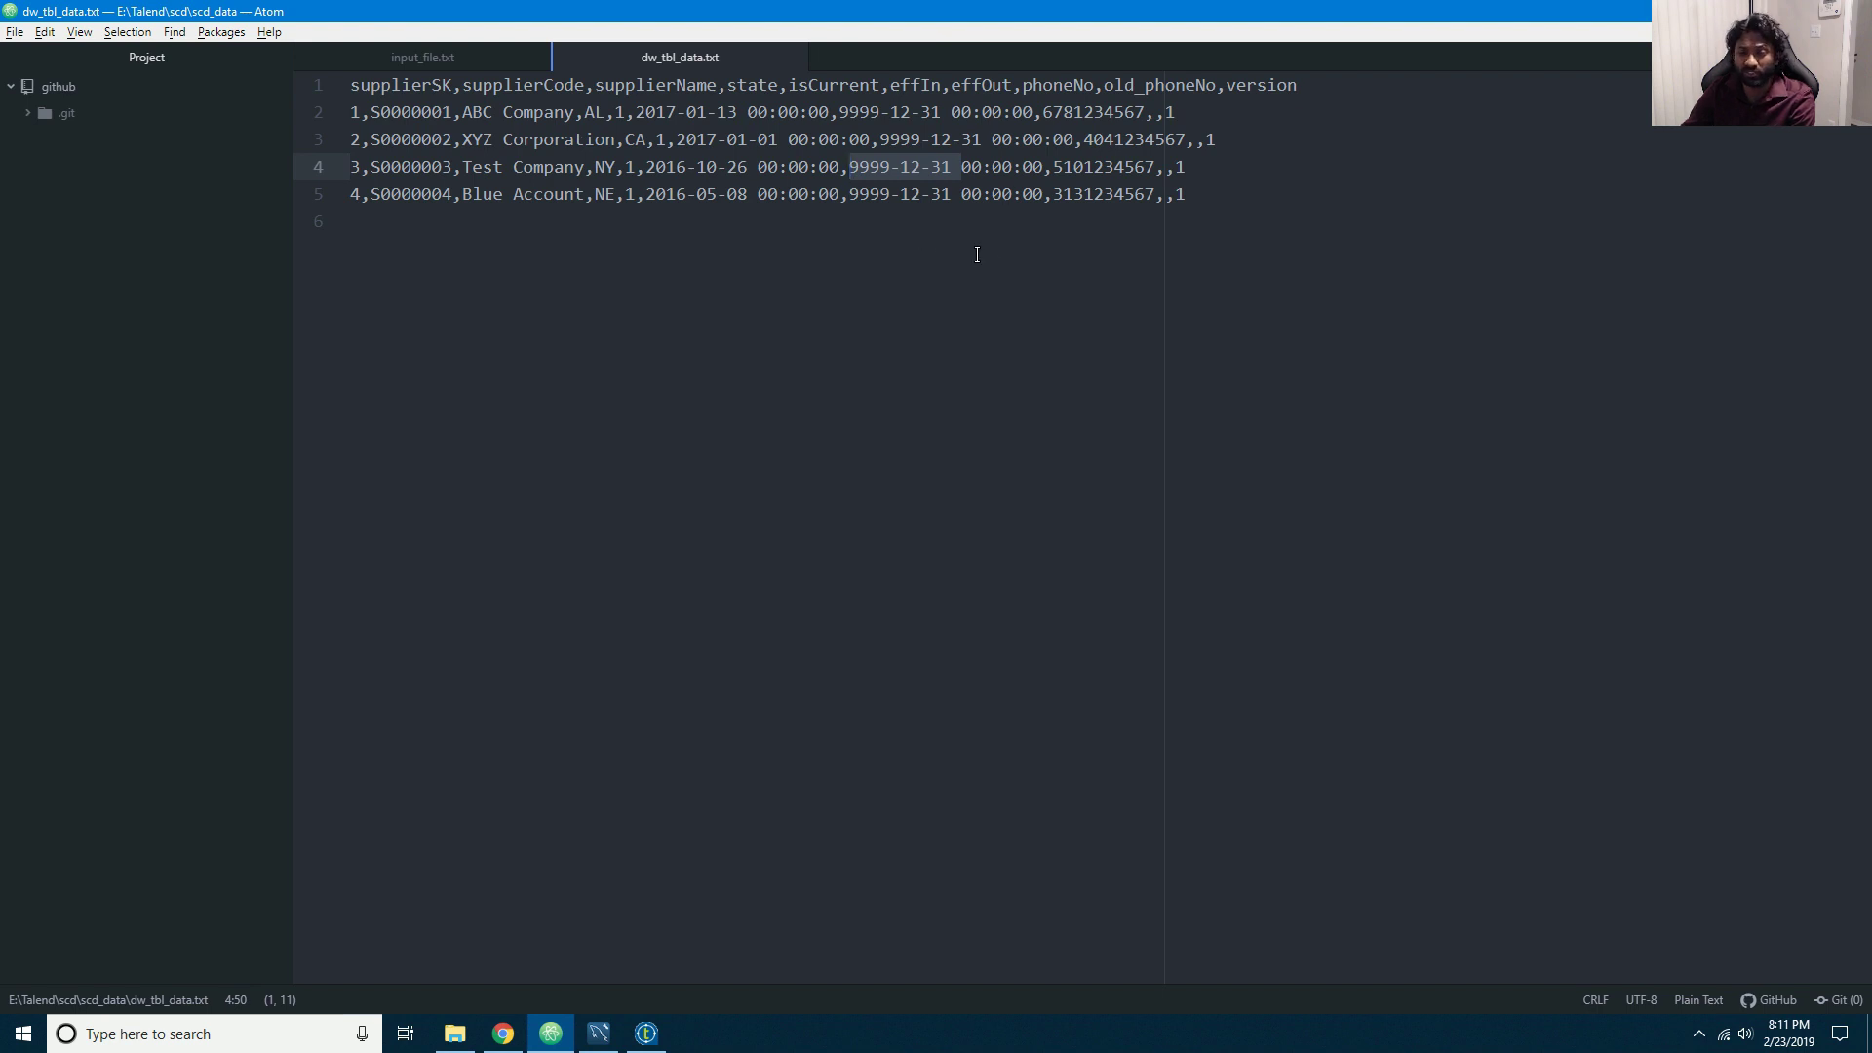
Step: Review the whole dw_tbl_data.txt data set, including its state, supplierName and phoneNo columns
click(646, 1034)
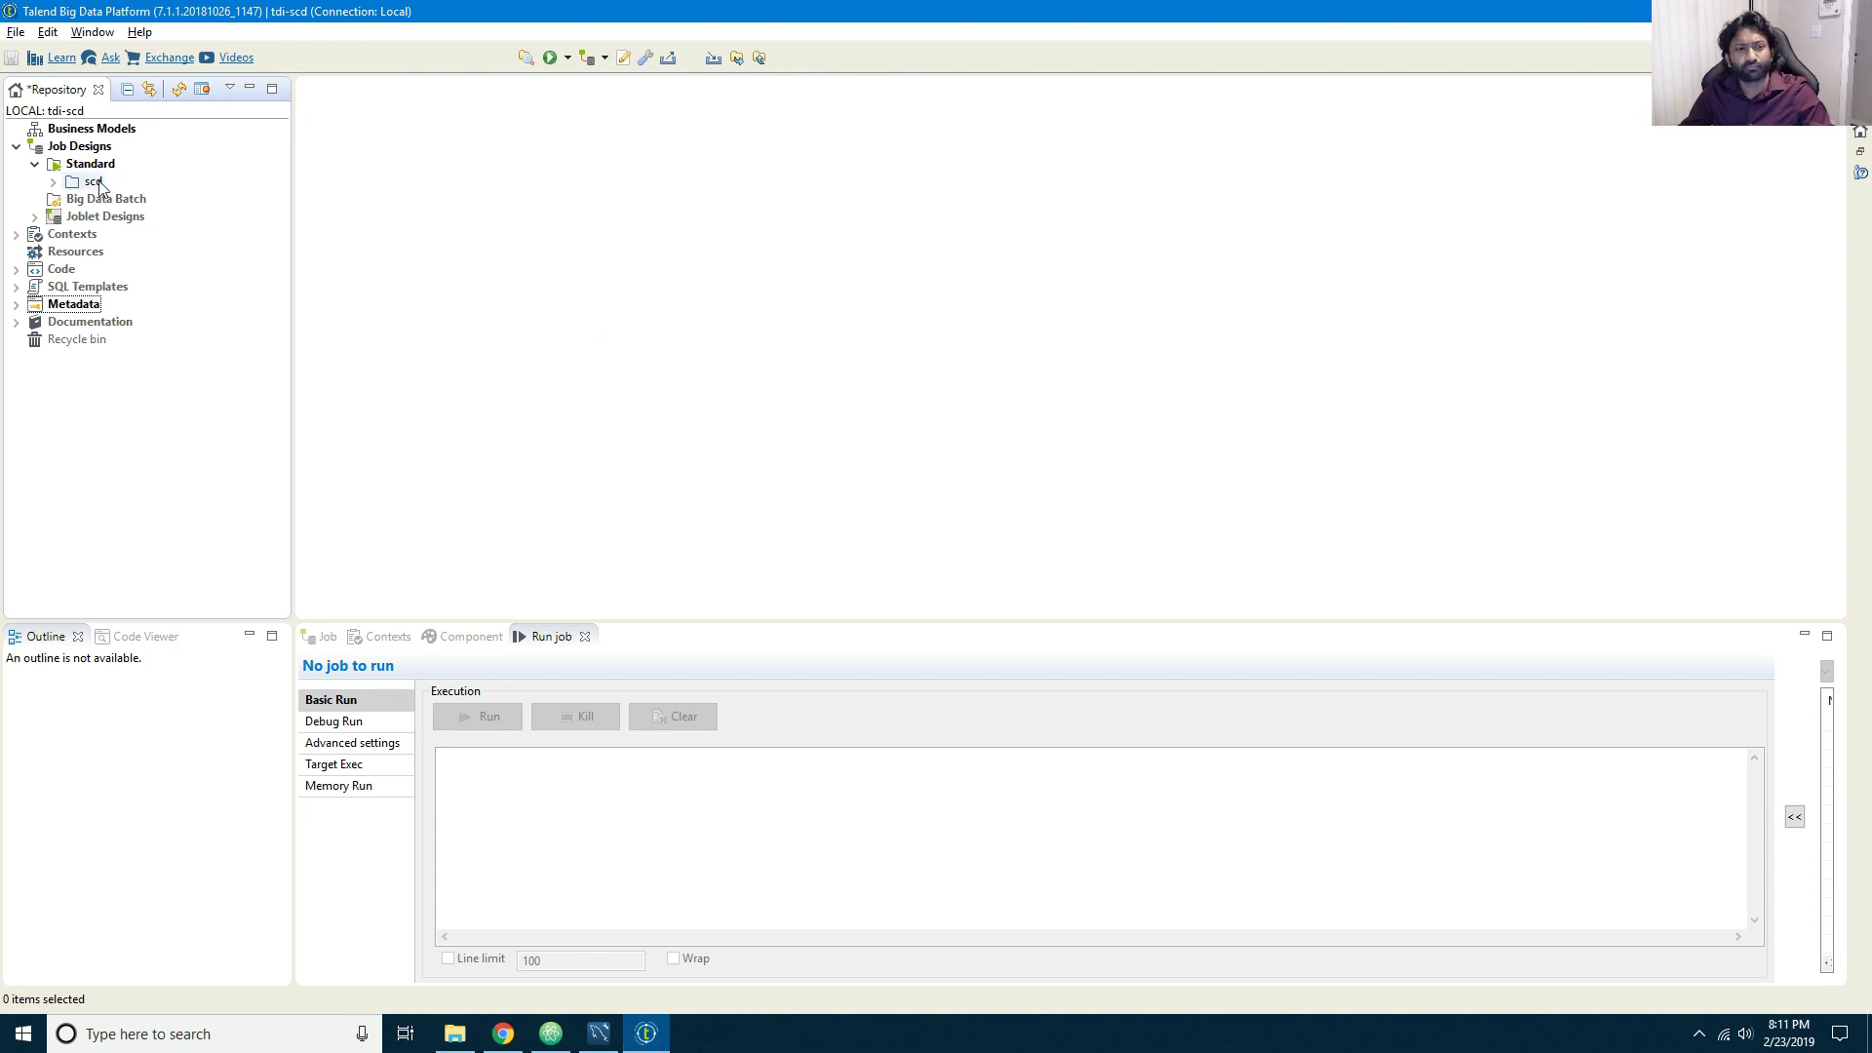
click(551, 1034)
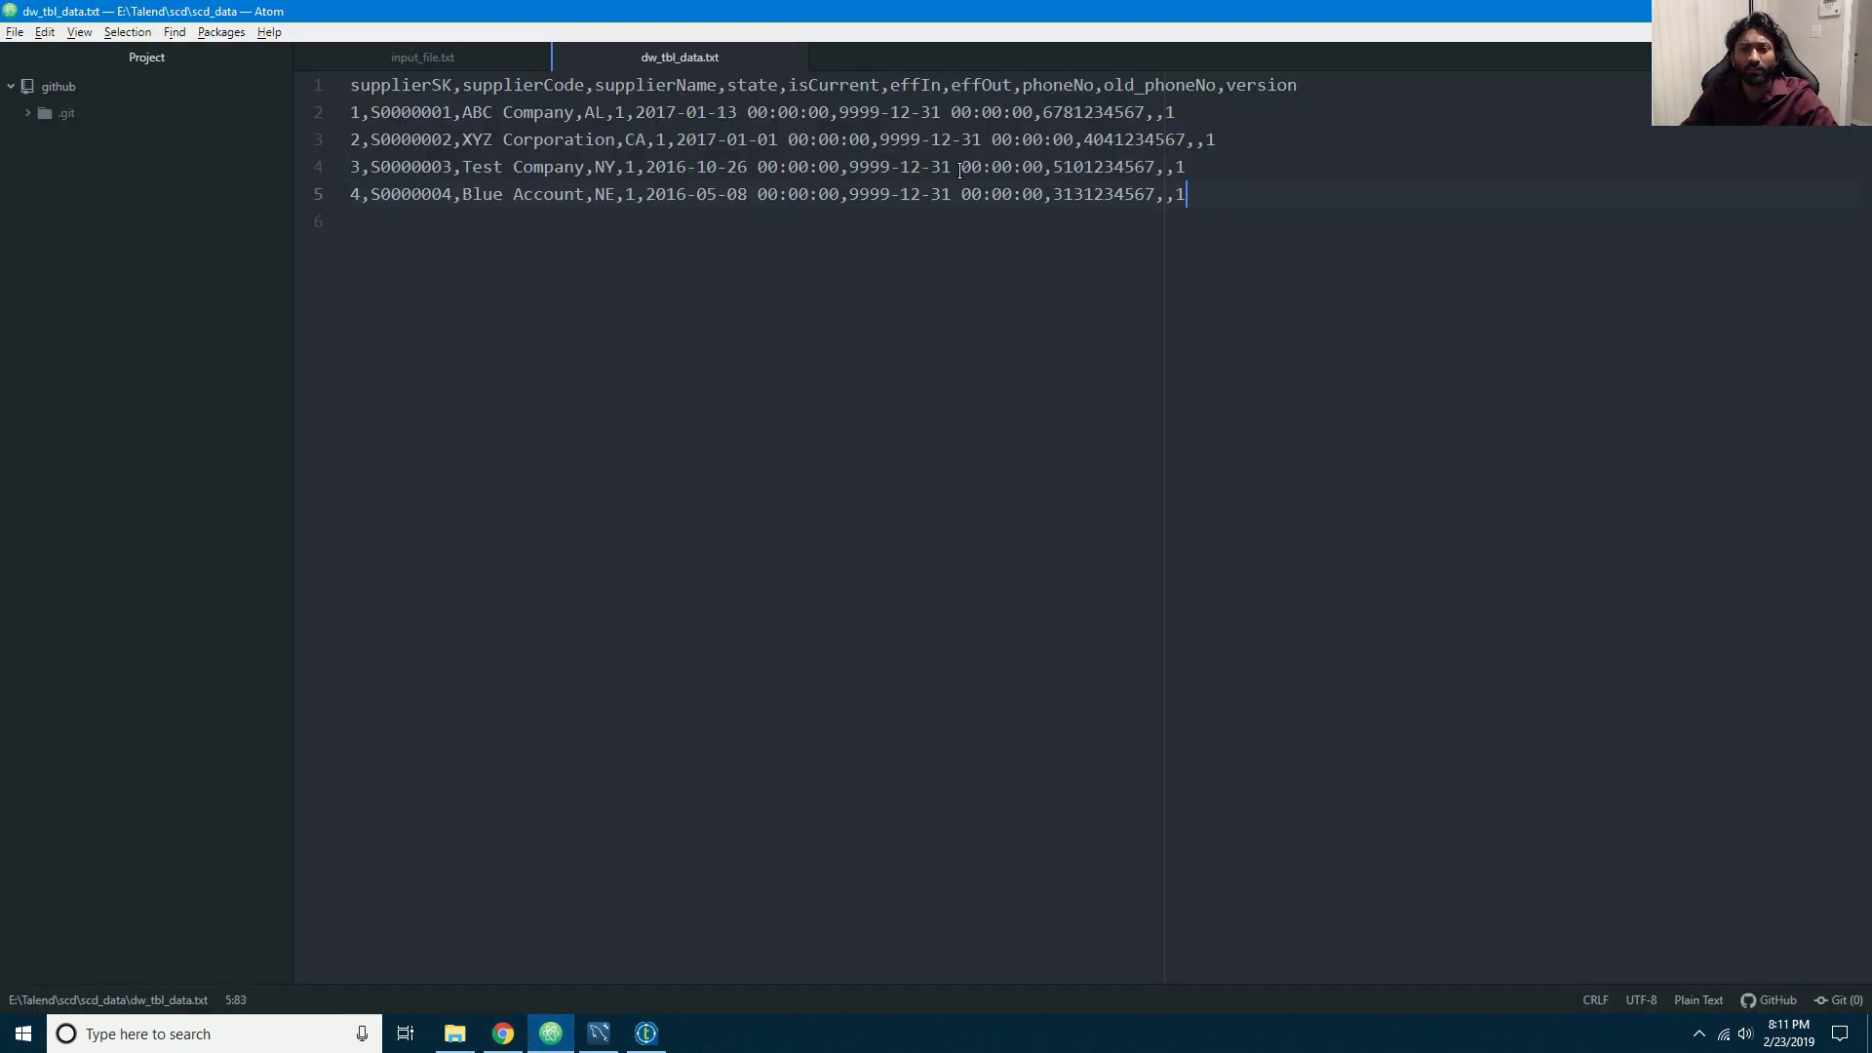
key(ctrl+a)
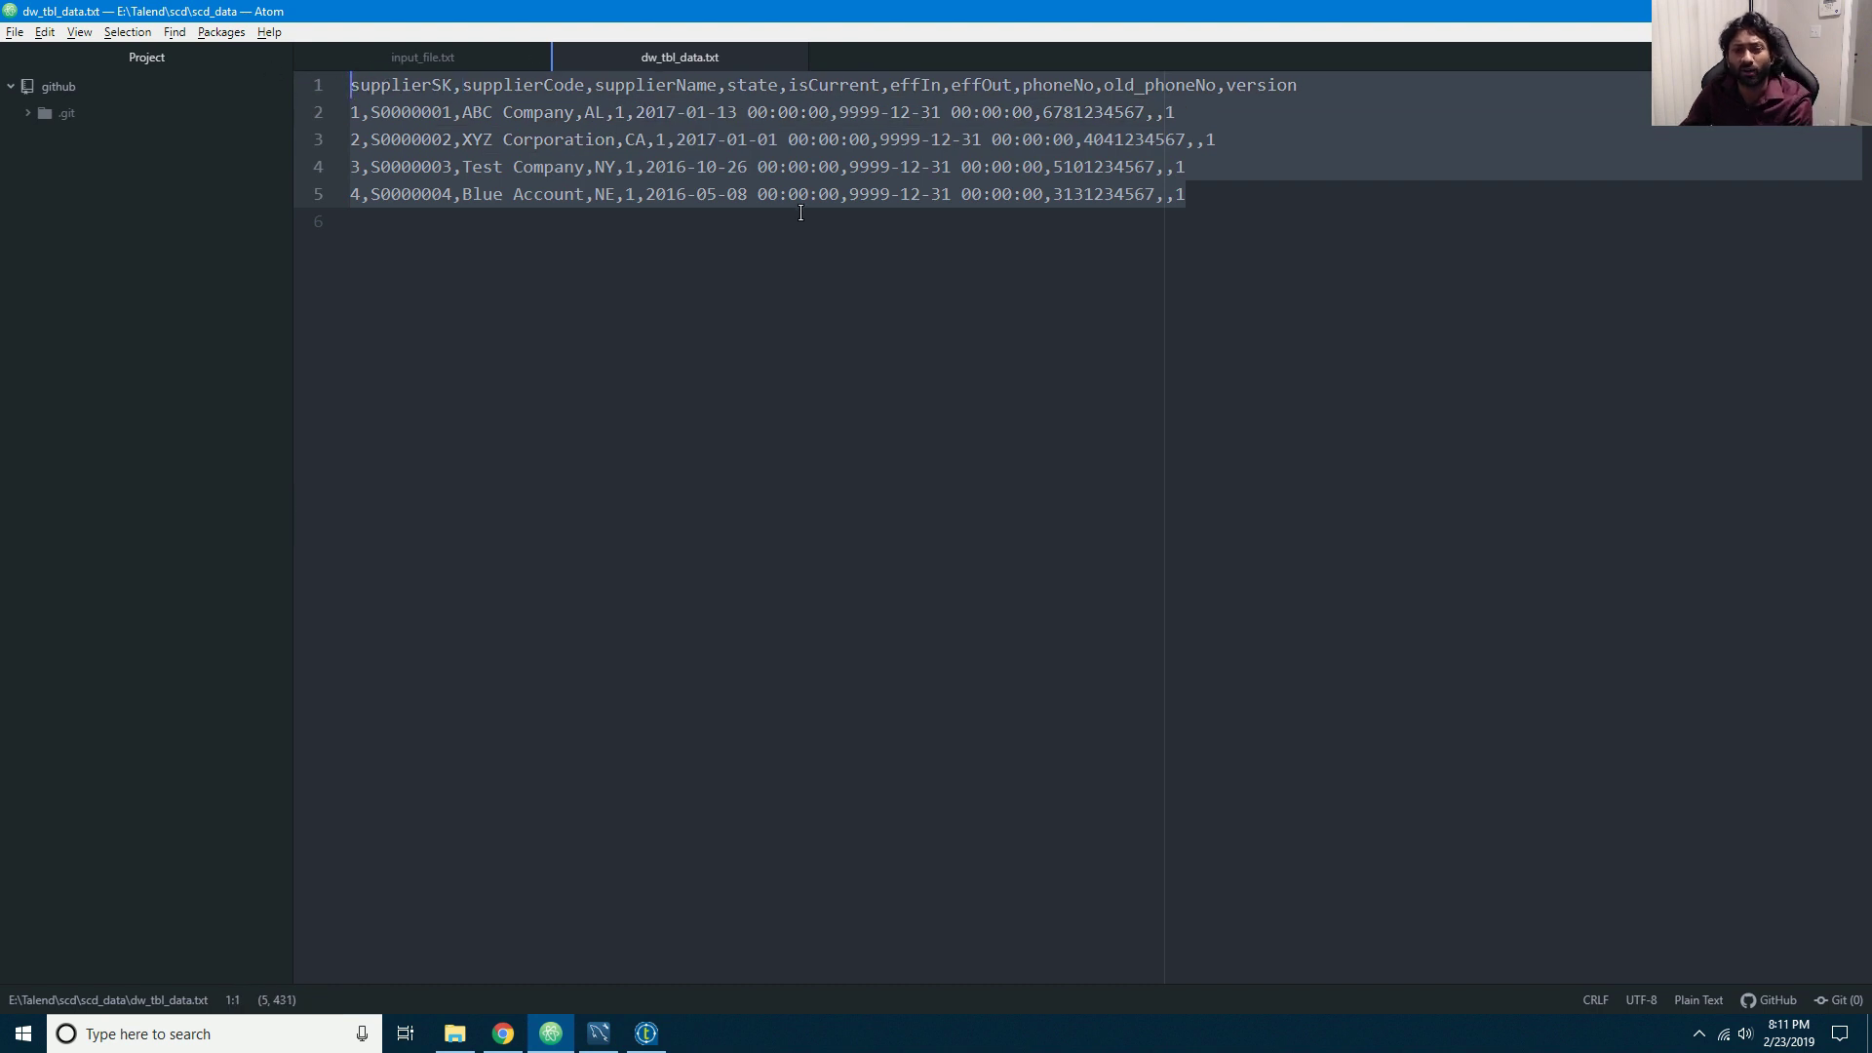
click(698, 184)
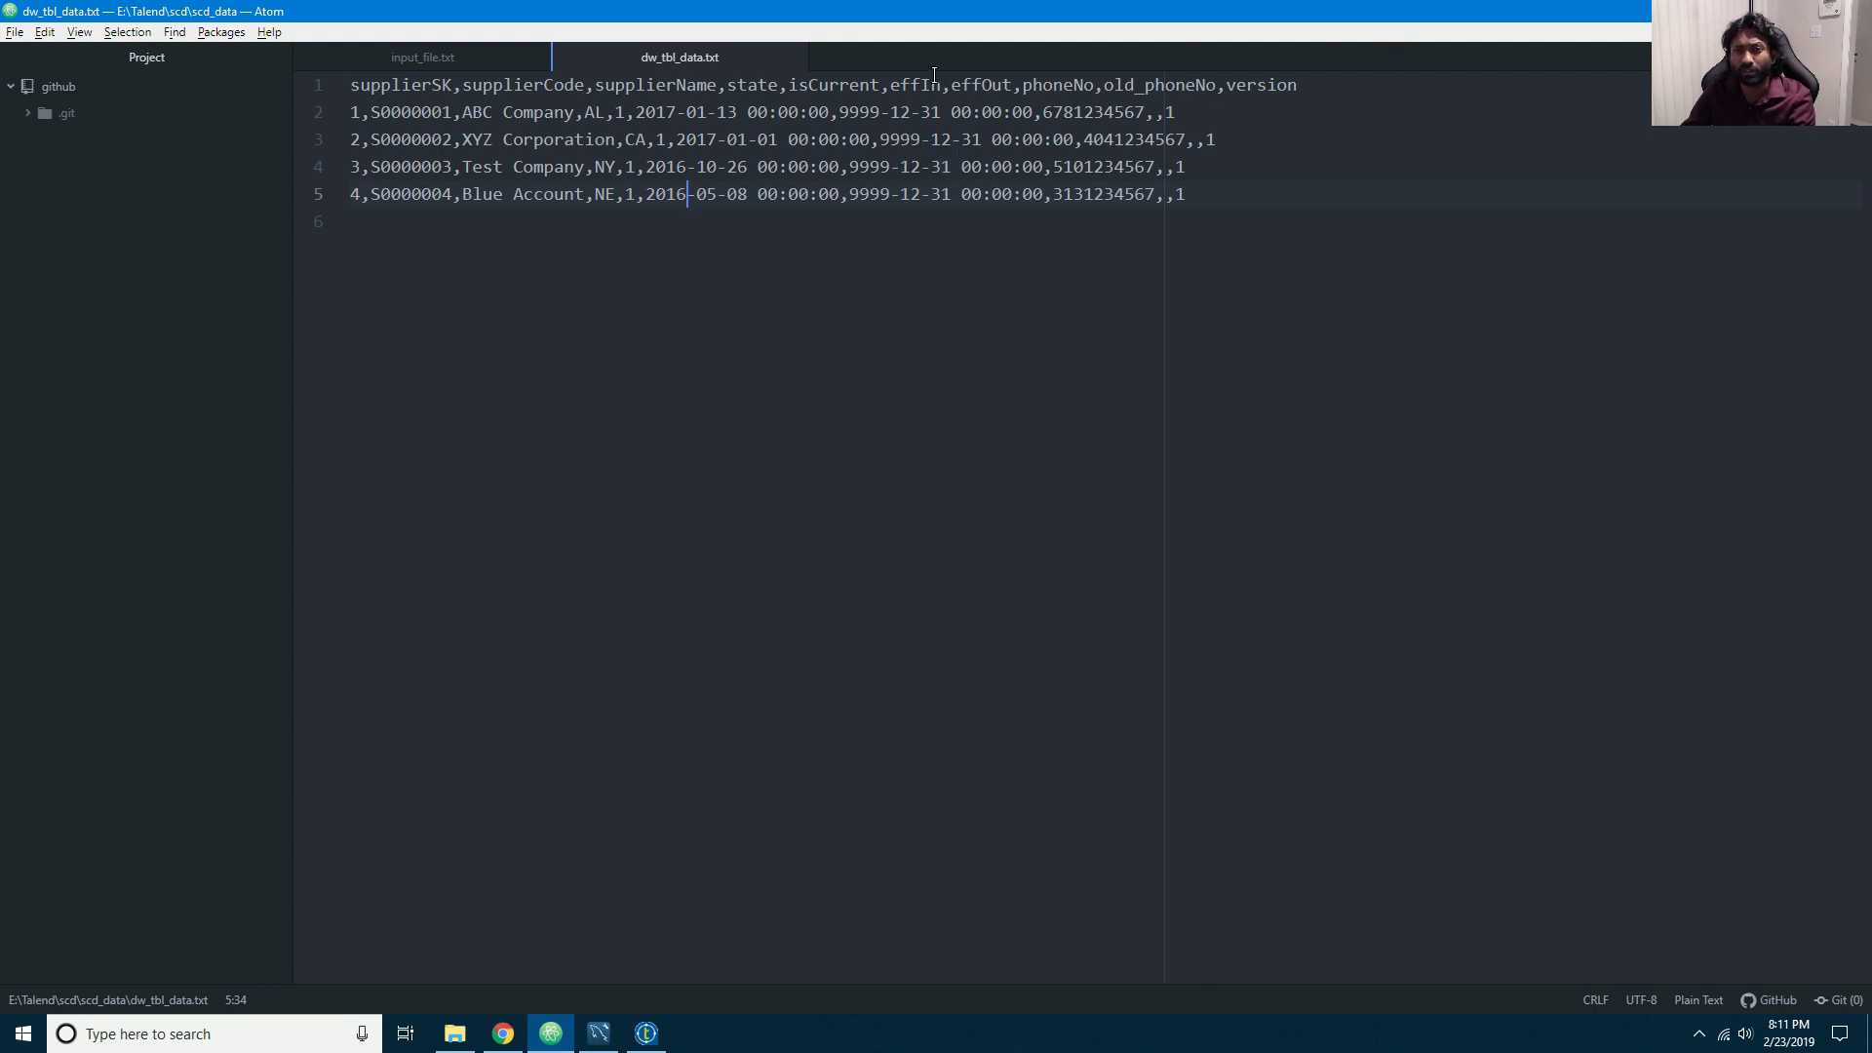
double_click(753, 85)
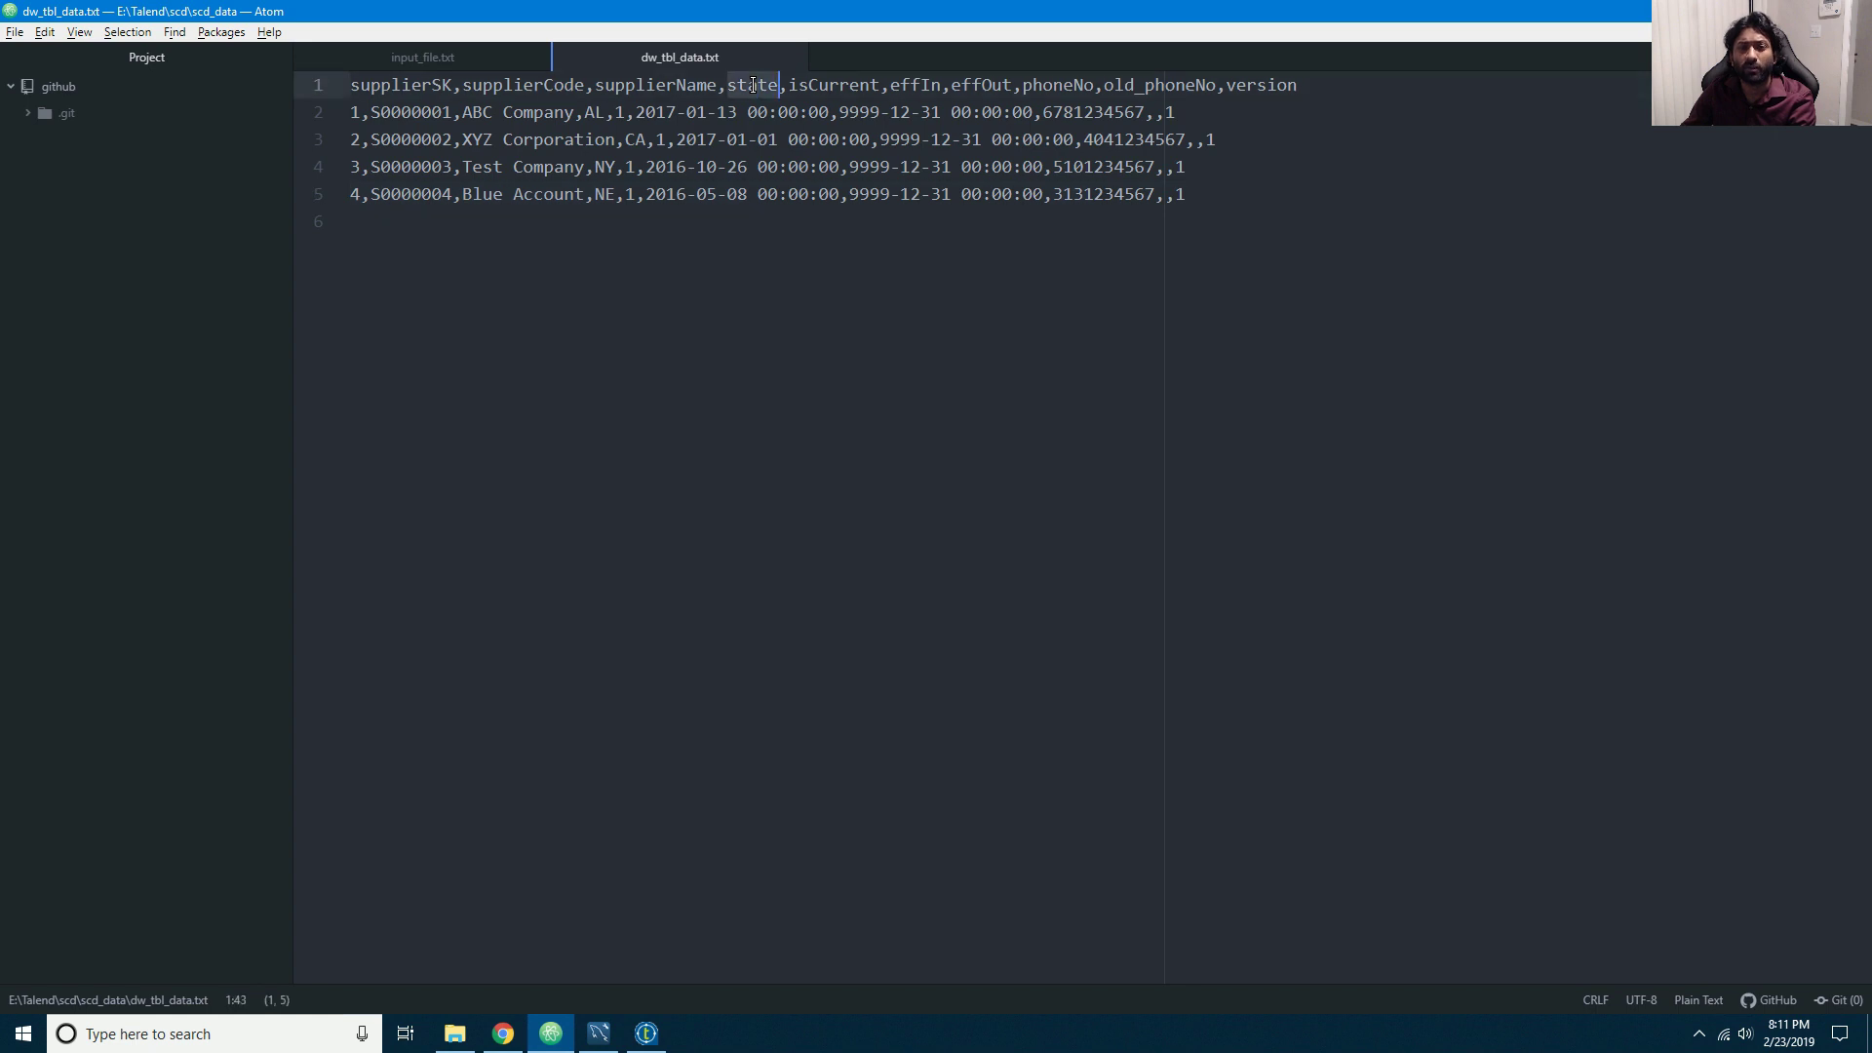
double_click(651, 85)
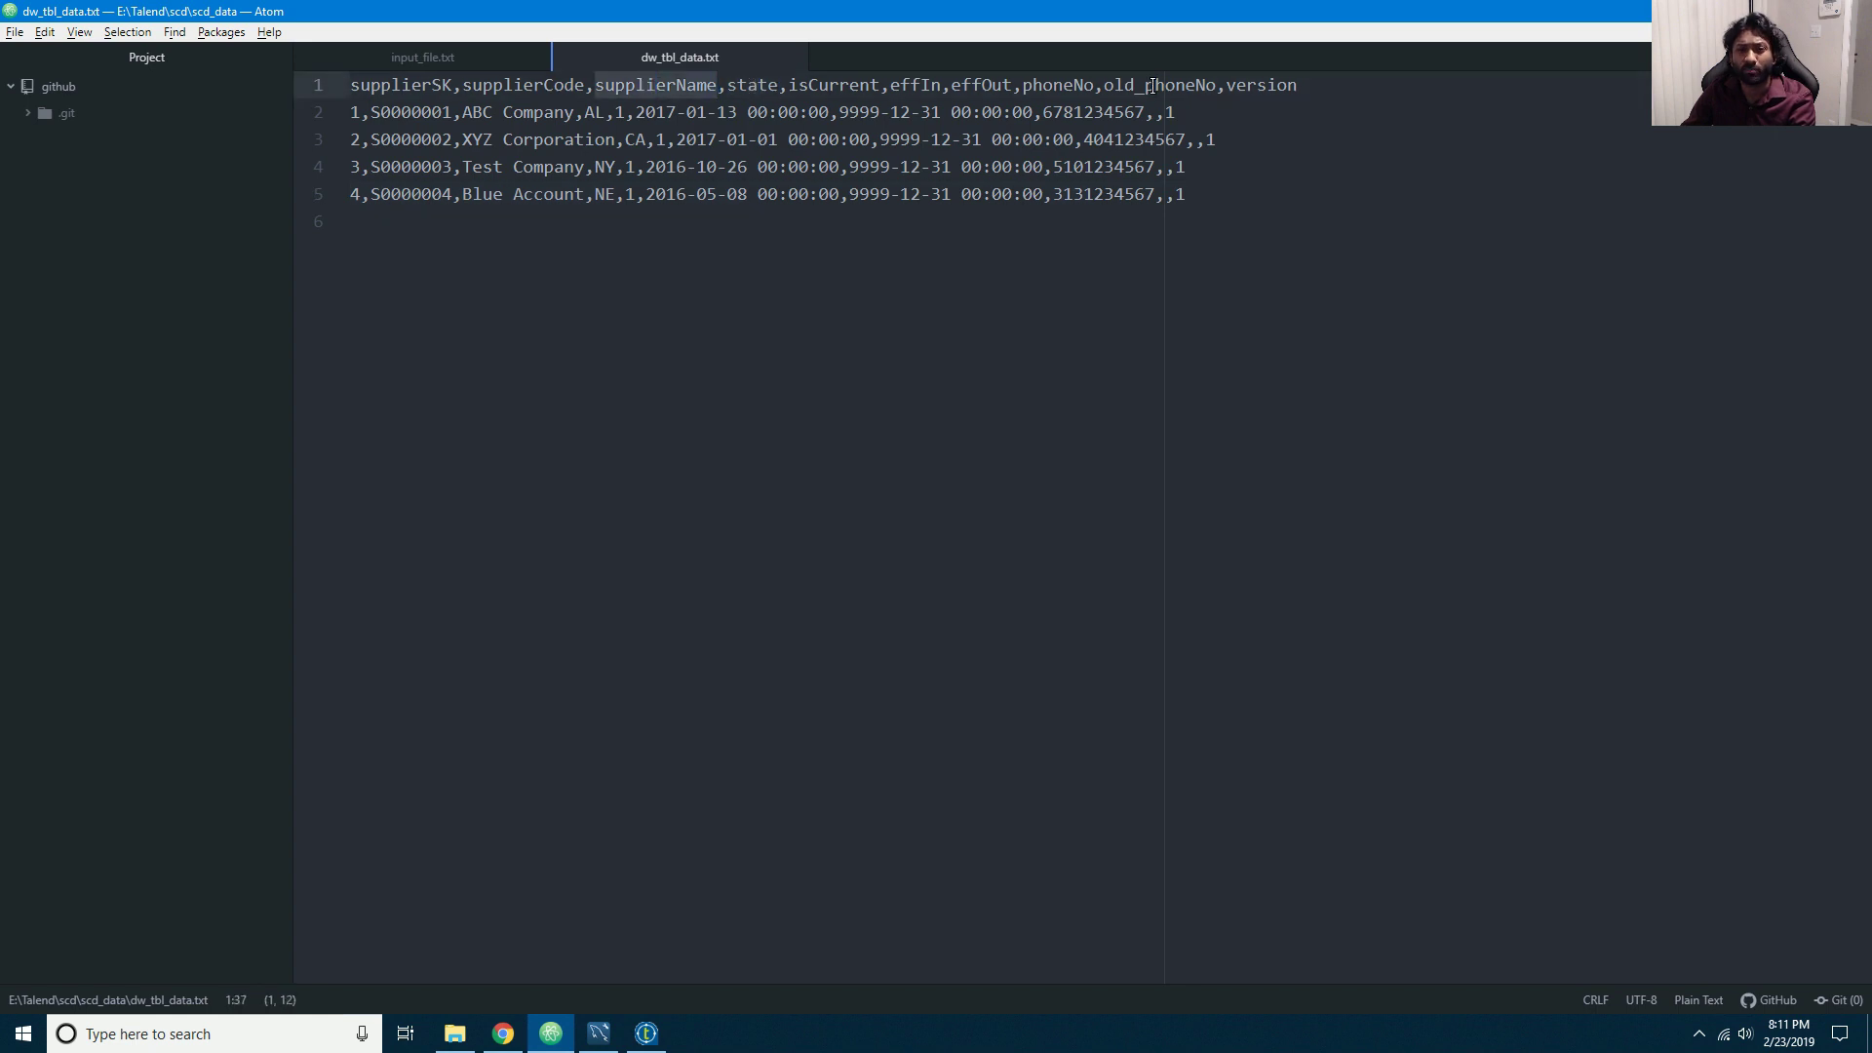
double_click(1052, 84)
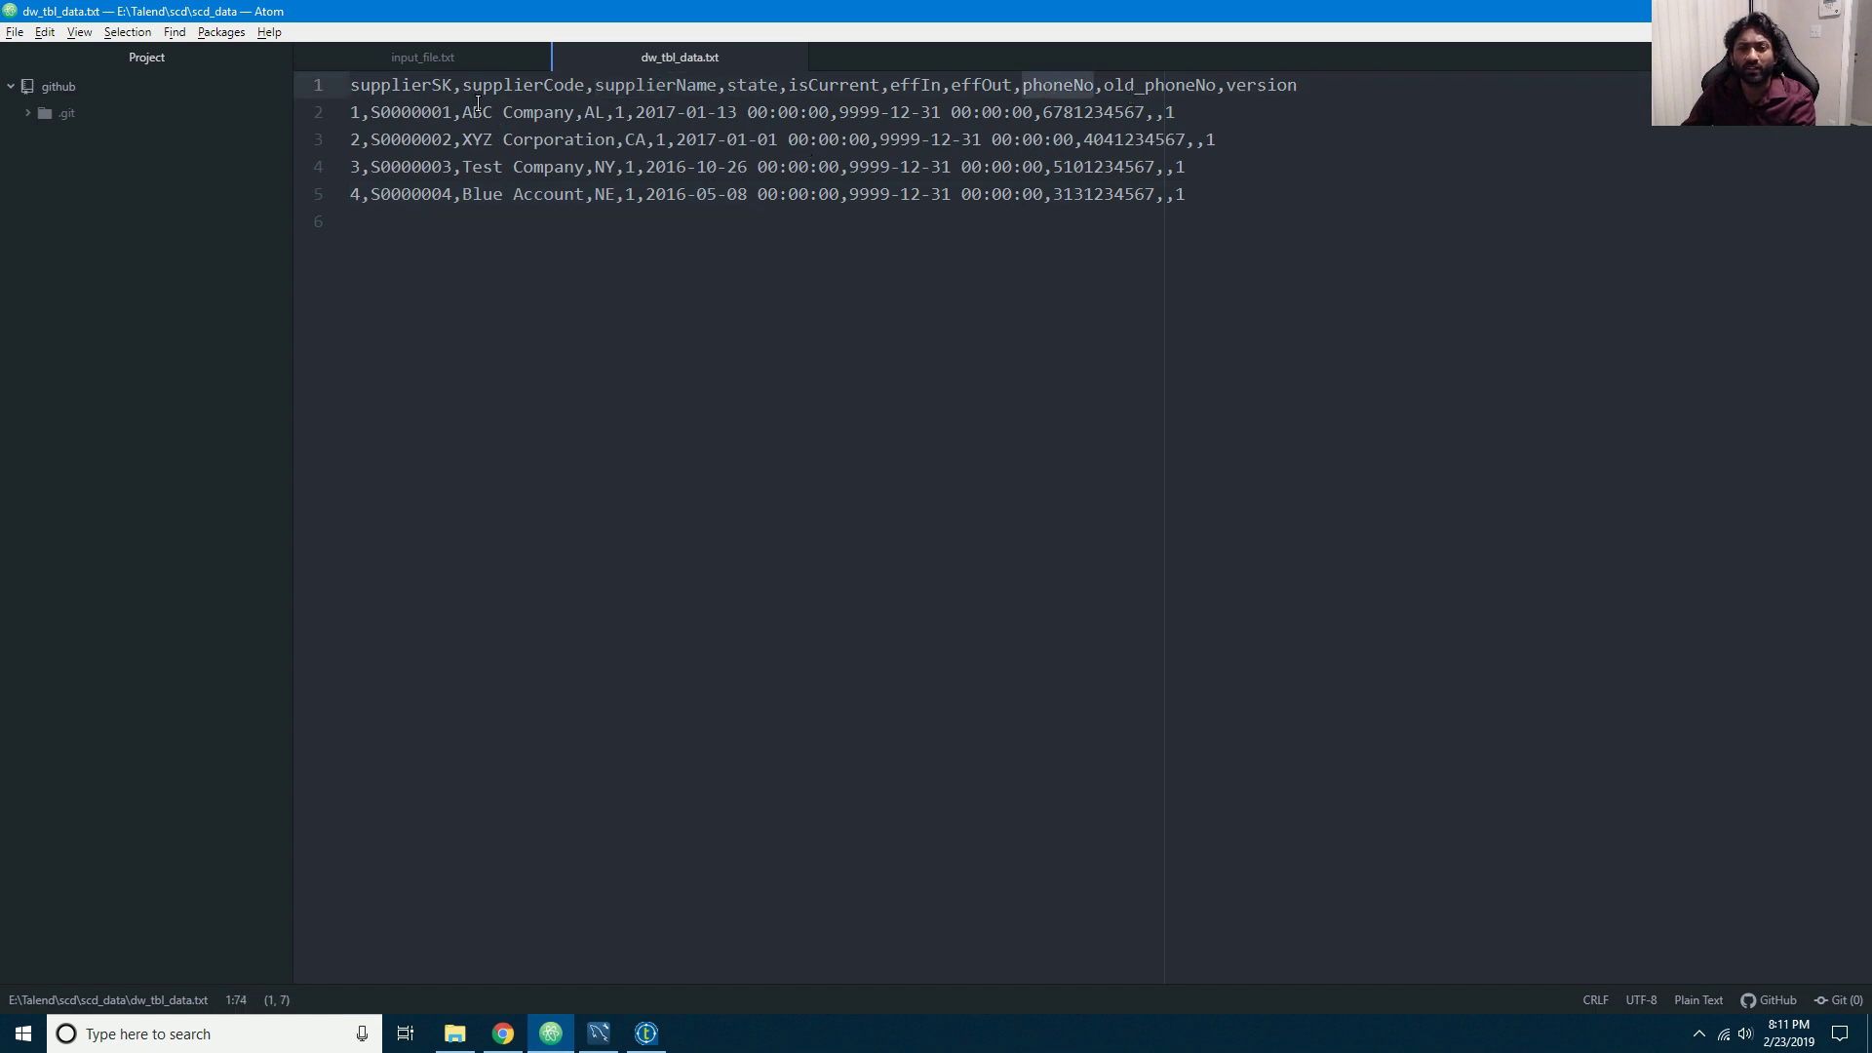
drag(1264, 218, 284, 76)
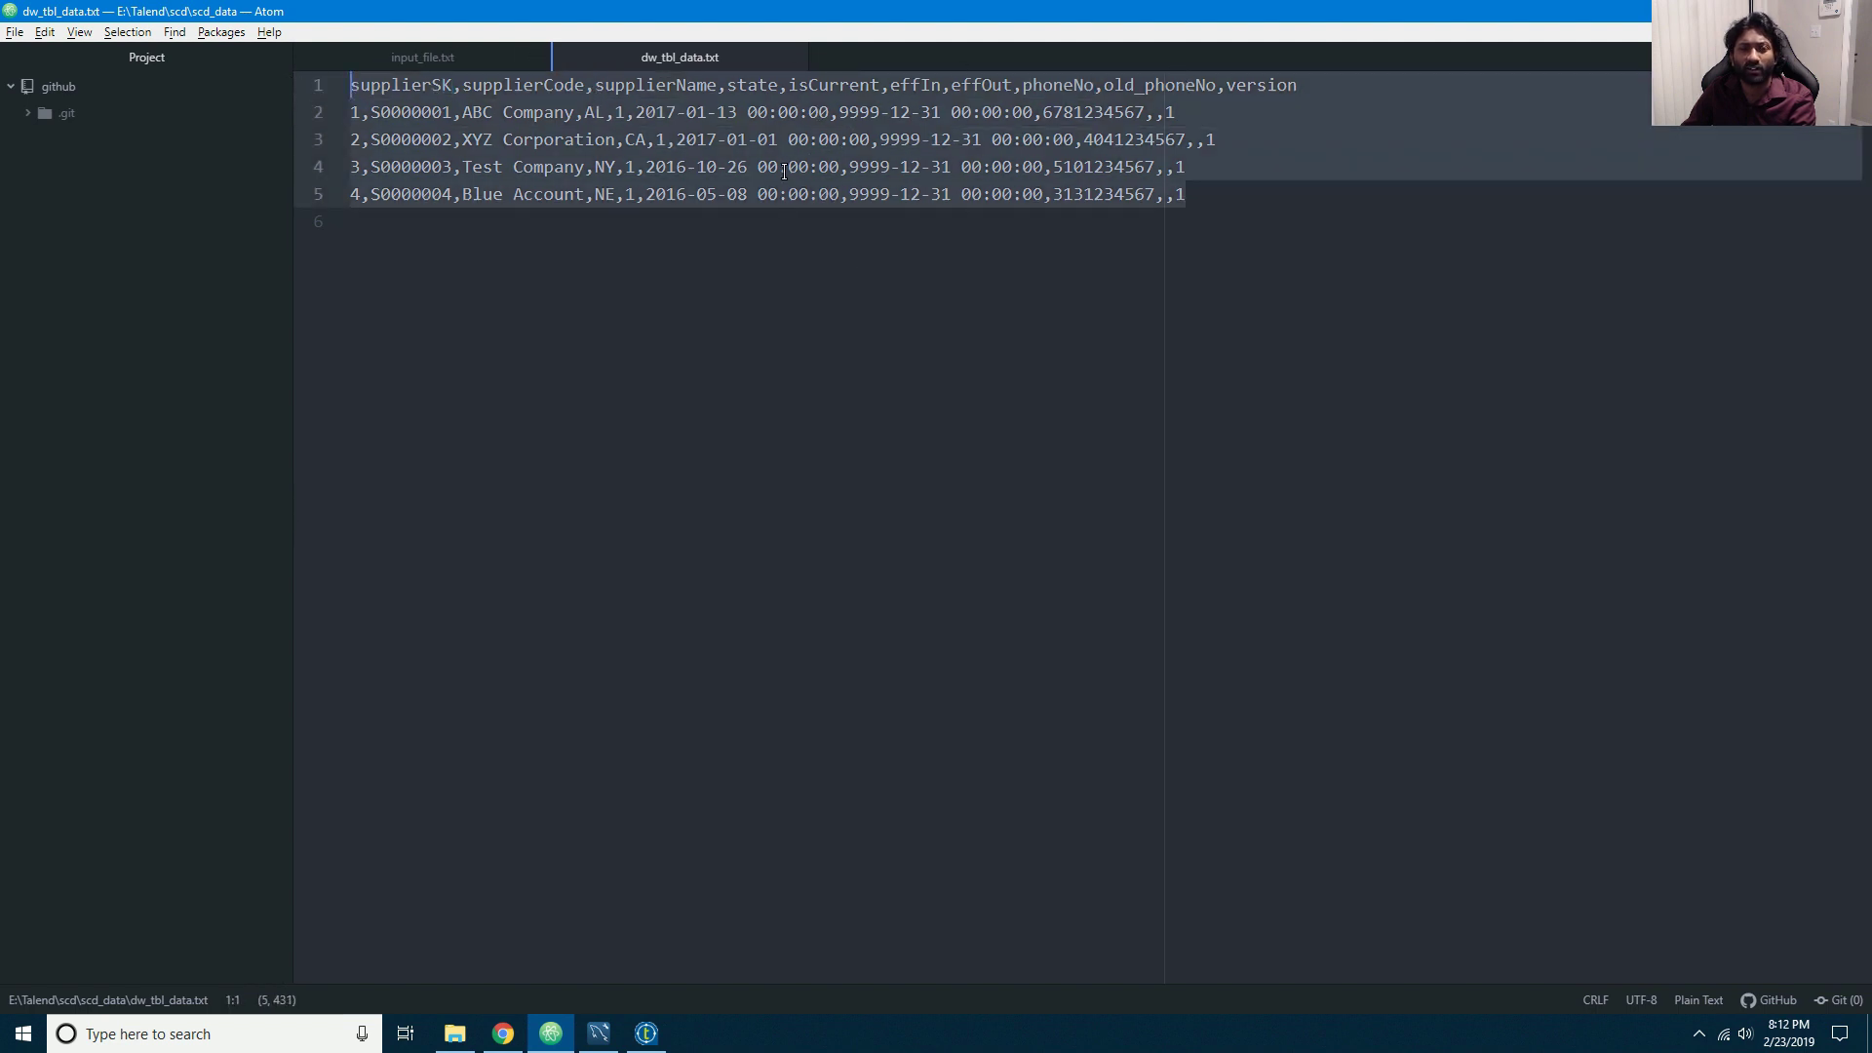
Step: Review the header and all supplier records in input_file.txt
click(433, 62)
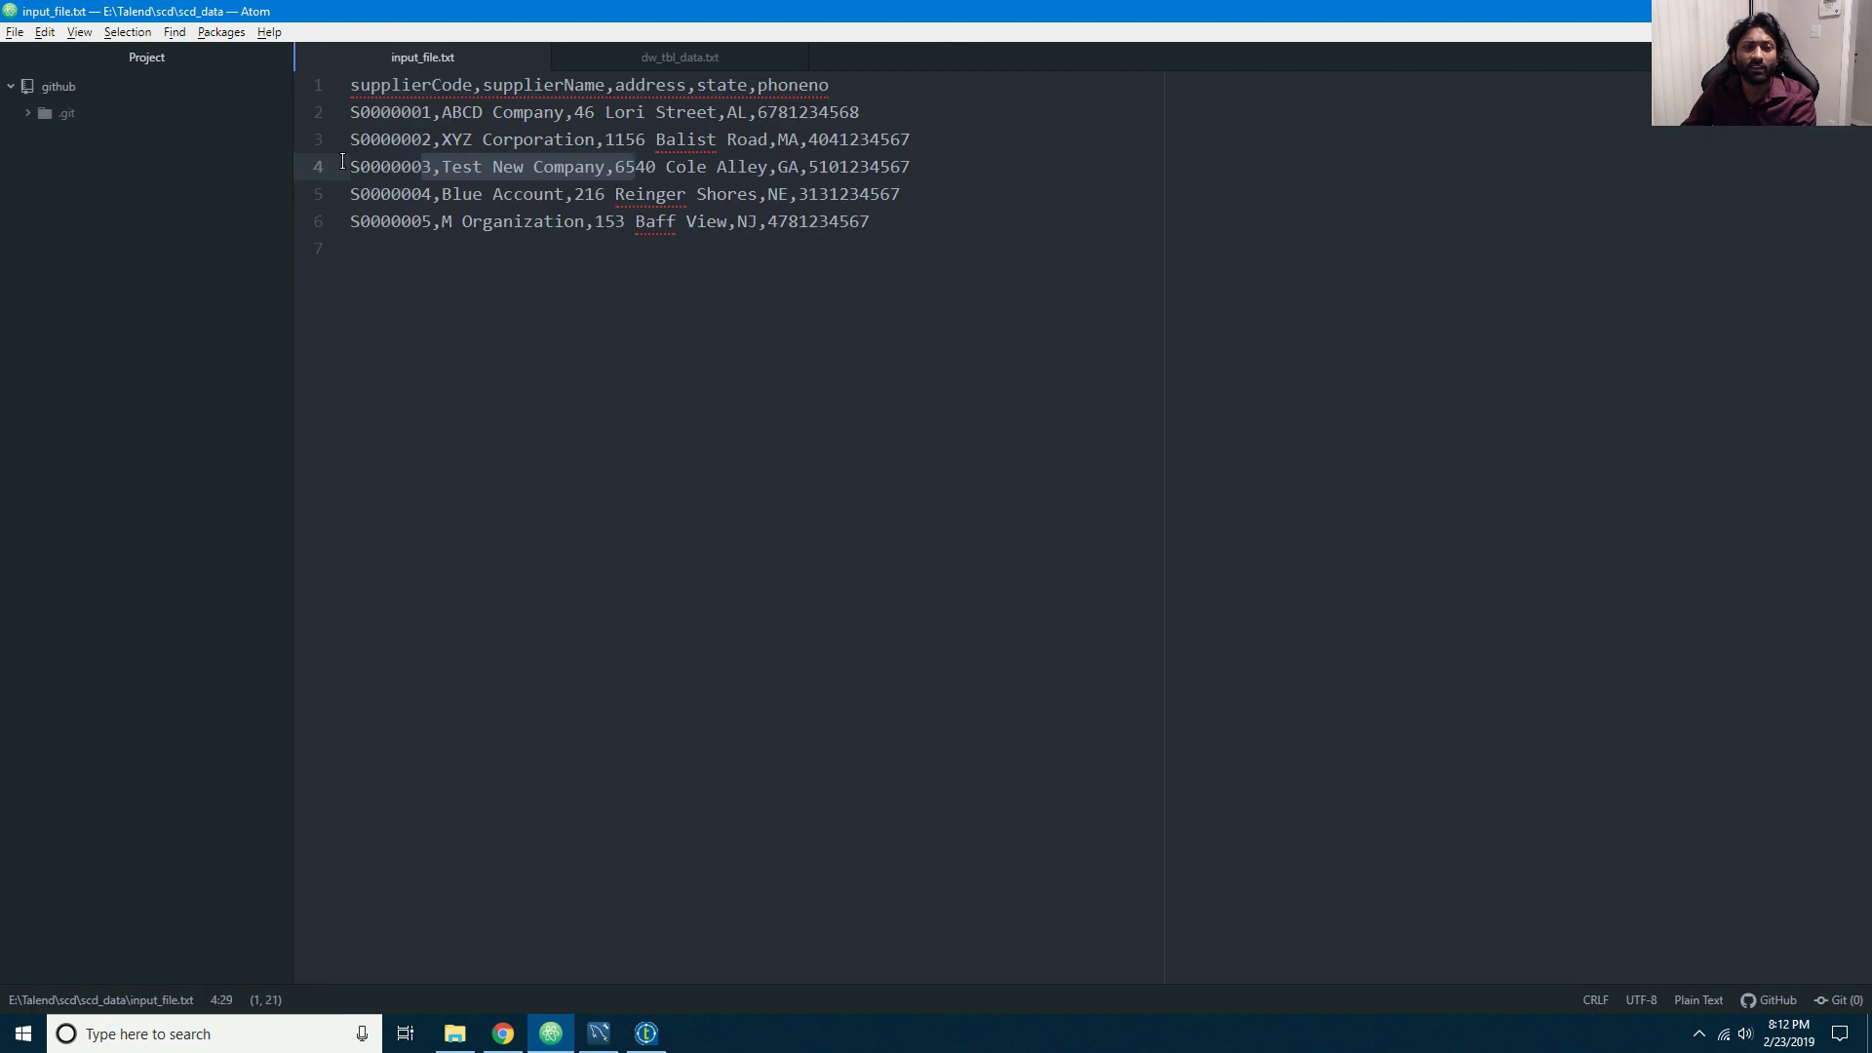
drag(892, 224, 248, 47)
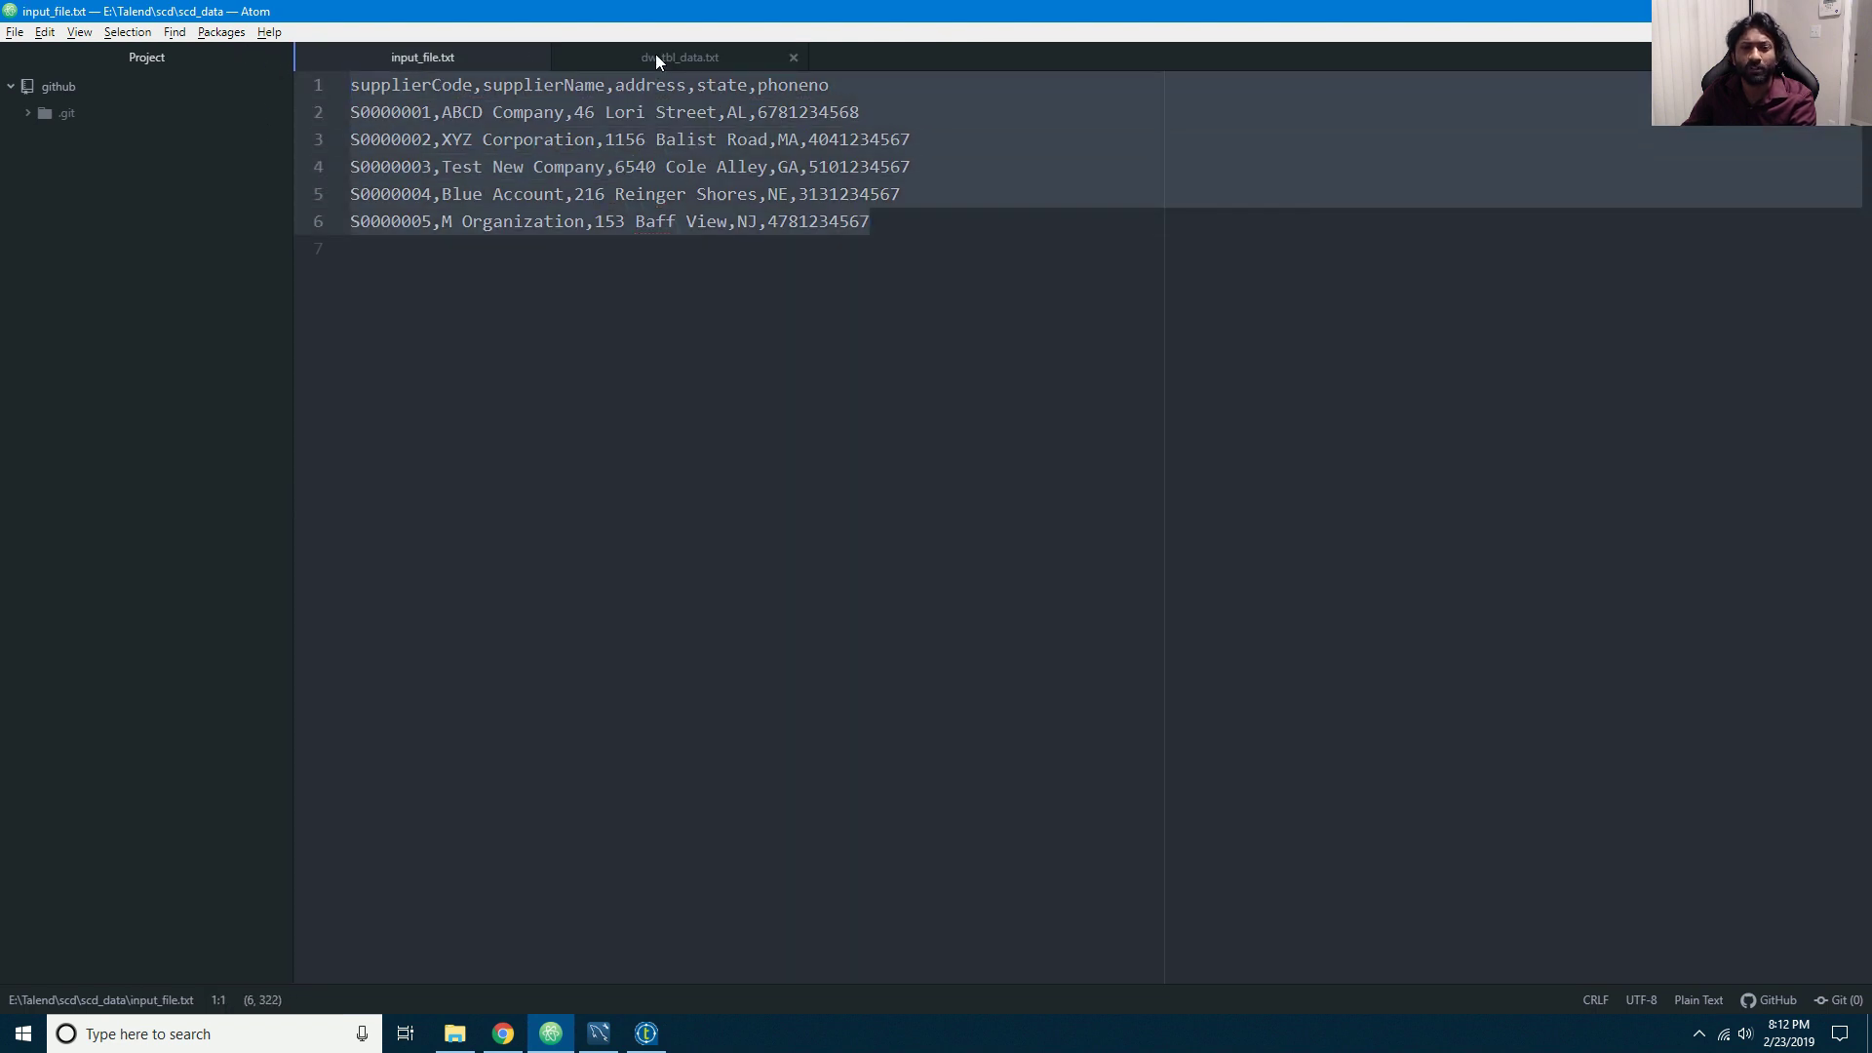
click(400, 112)
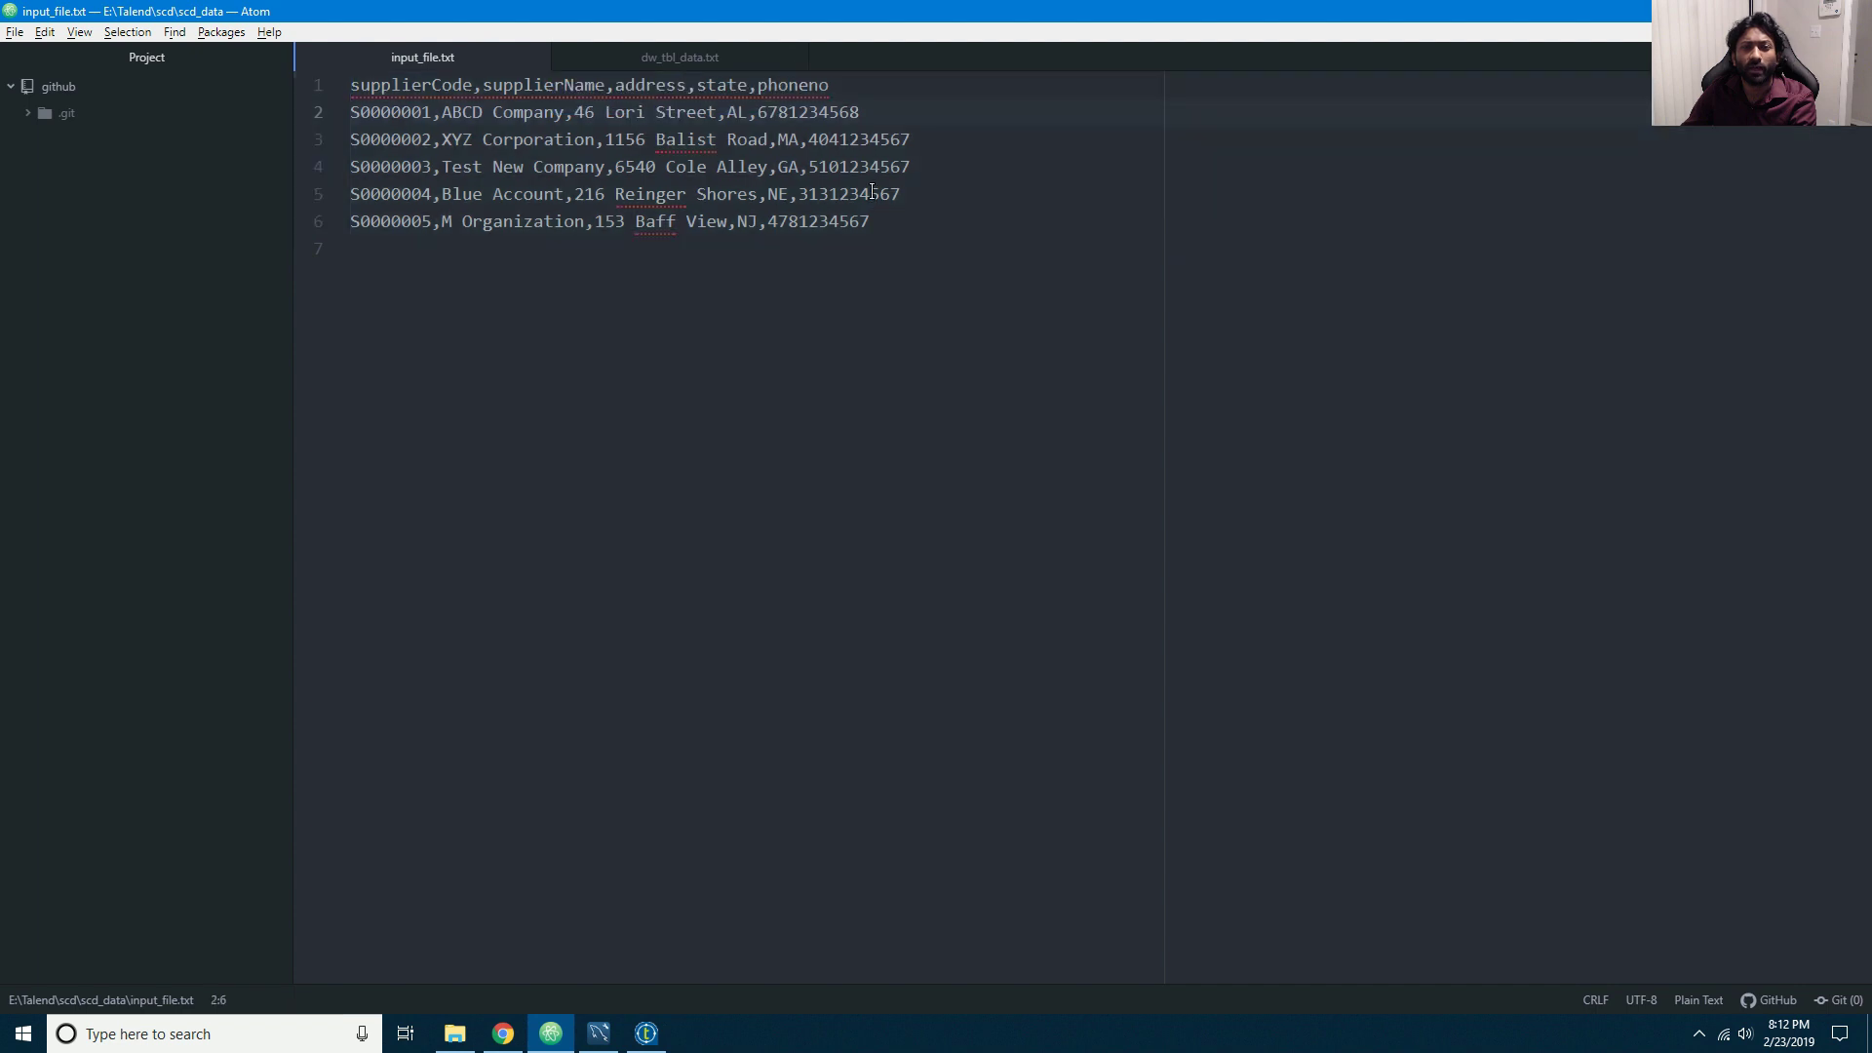
Step: Examine supplier records S0000001 to S0000005 row by row in input_file.txt, then return to dw_tbl_data.txt
drag(903, 194, 282, 113)
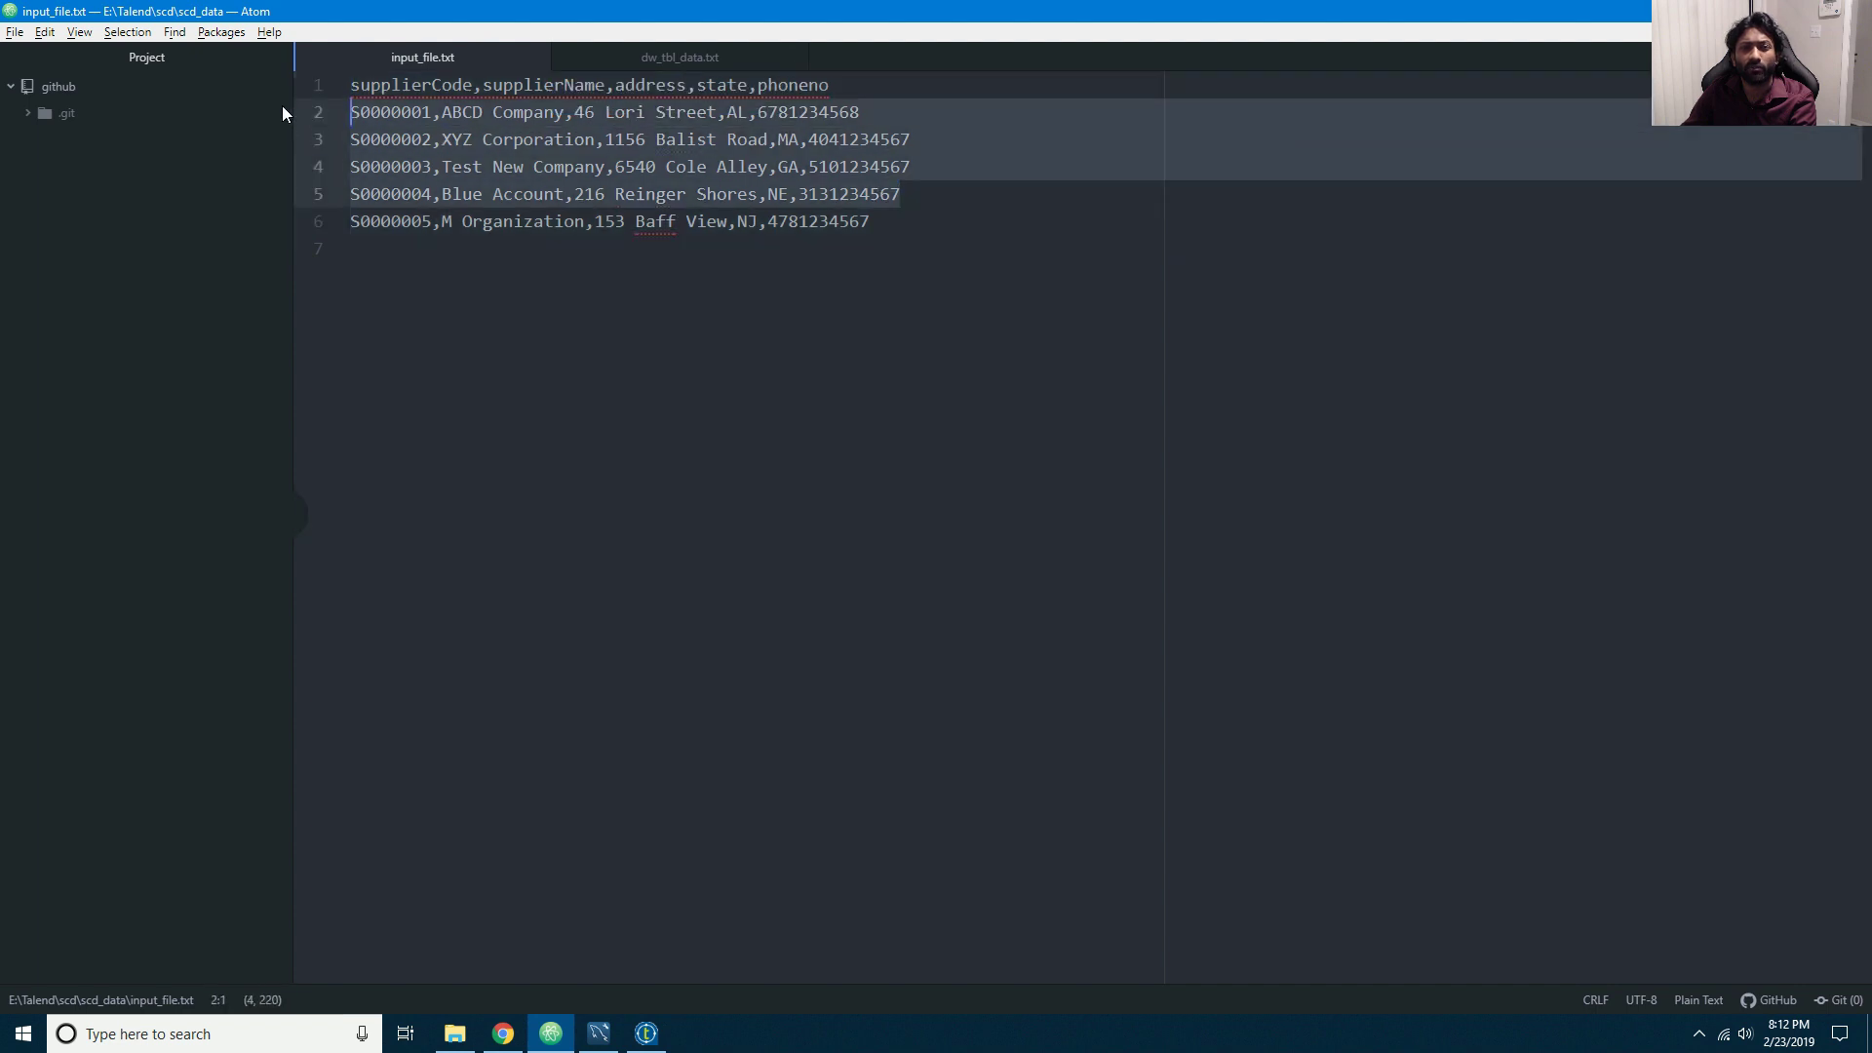
click(494, 139)
drag(360, 196, 922, 188)
click(585, 140)
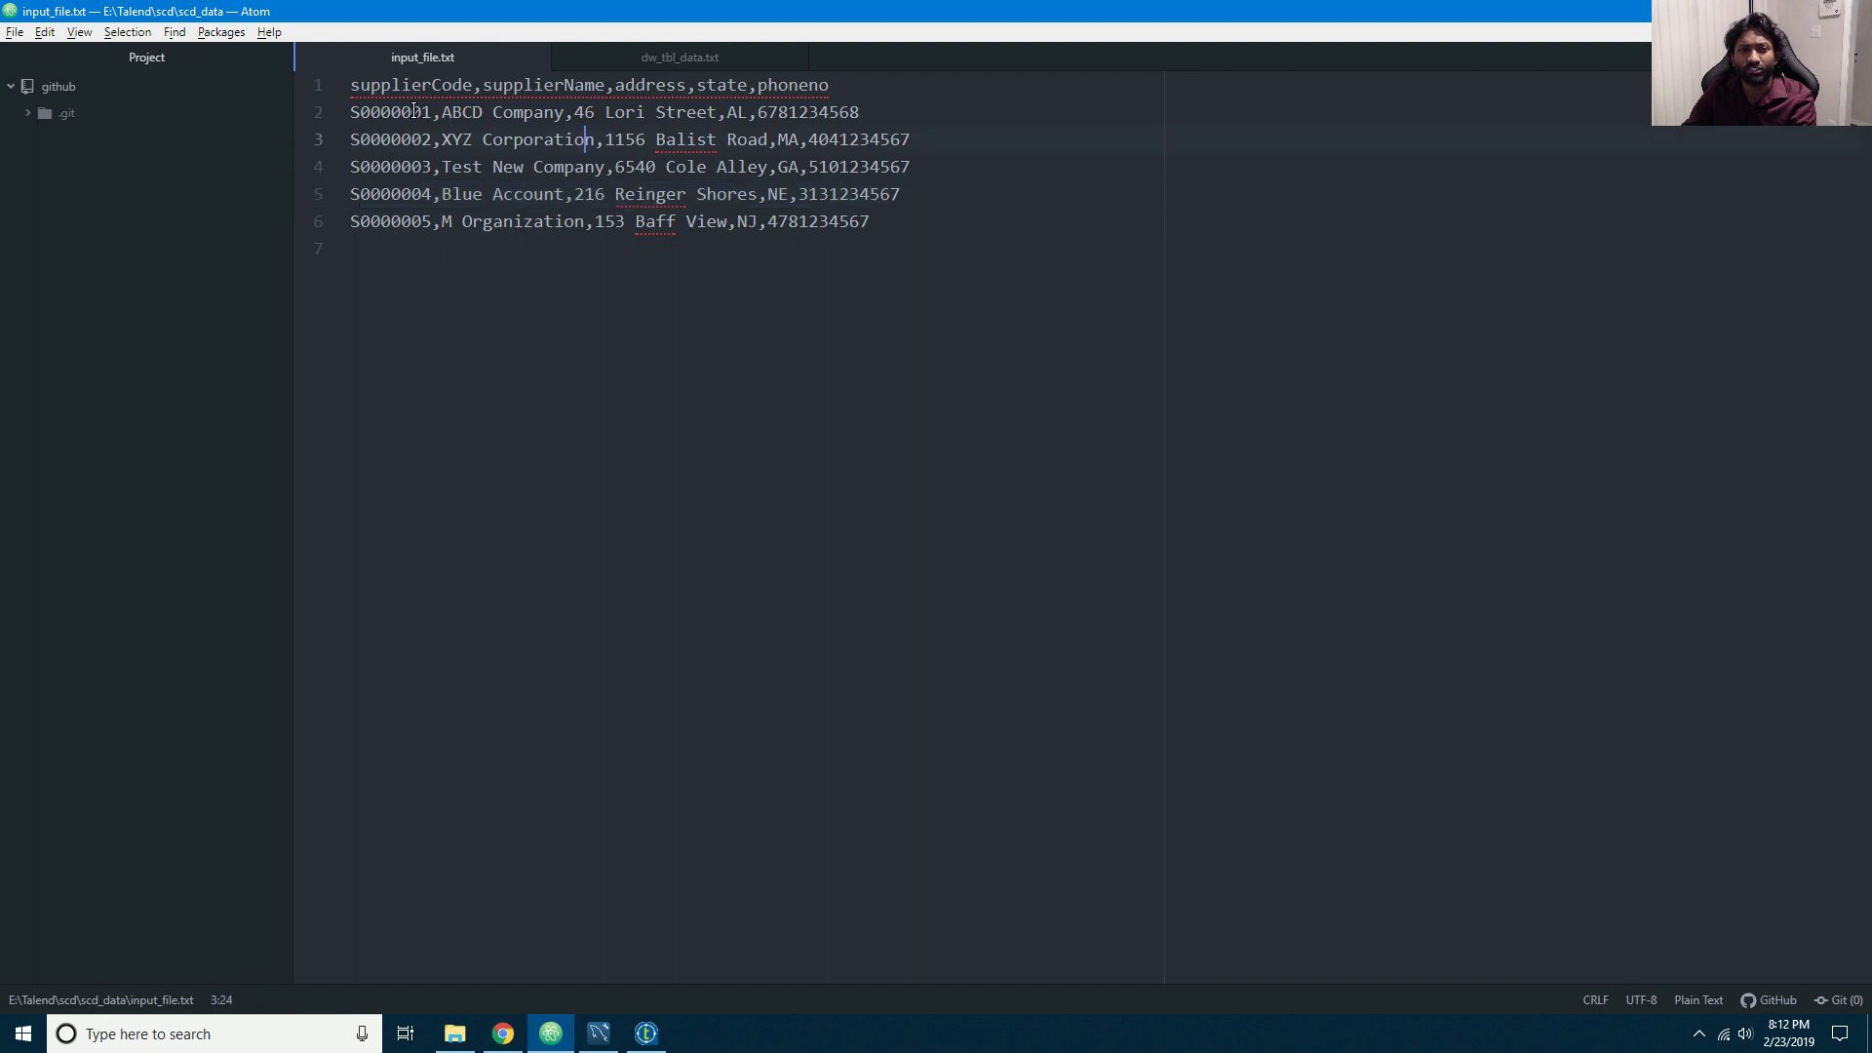
triple_click(513, 112)
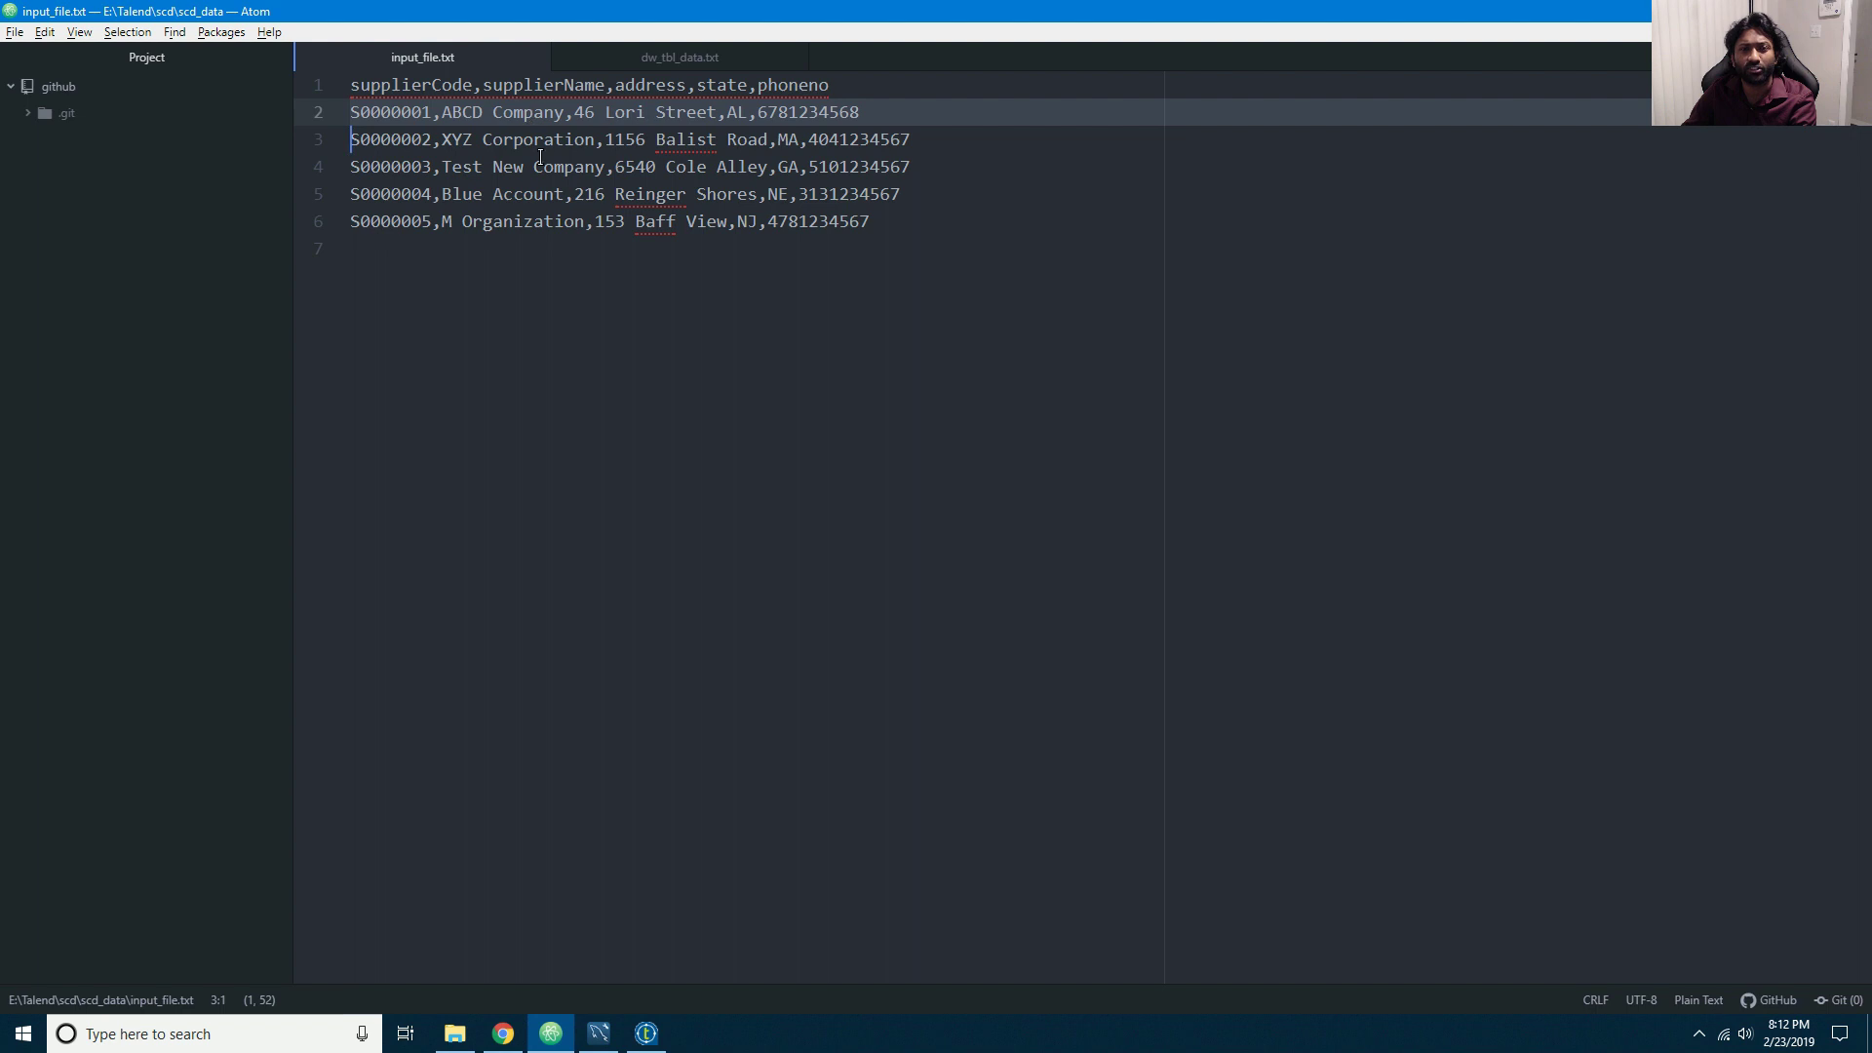
double_click(527, 142)
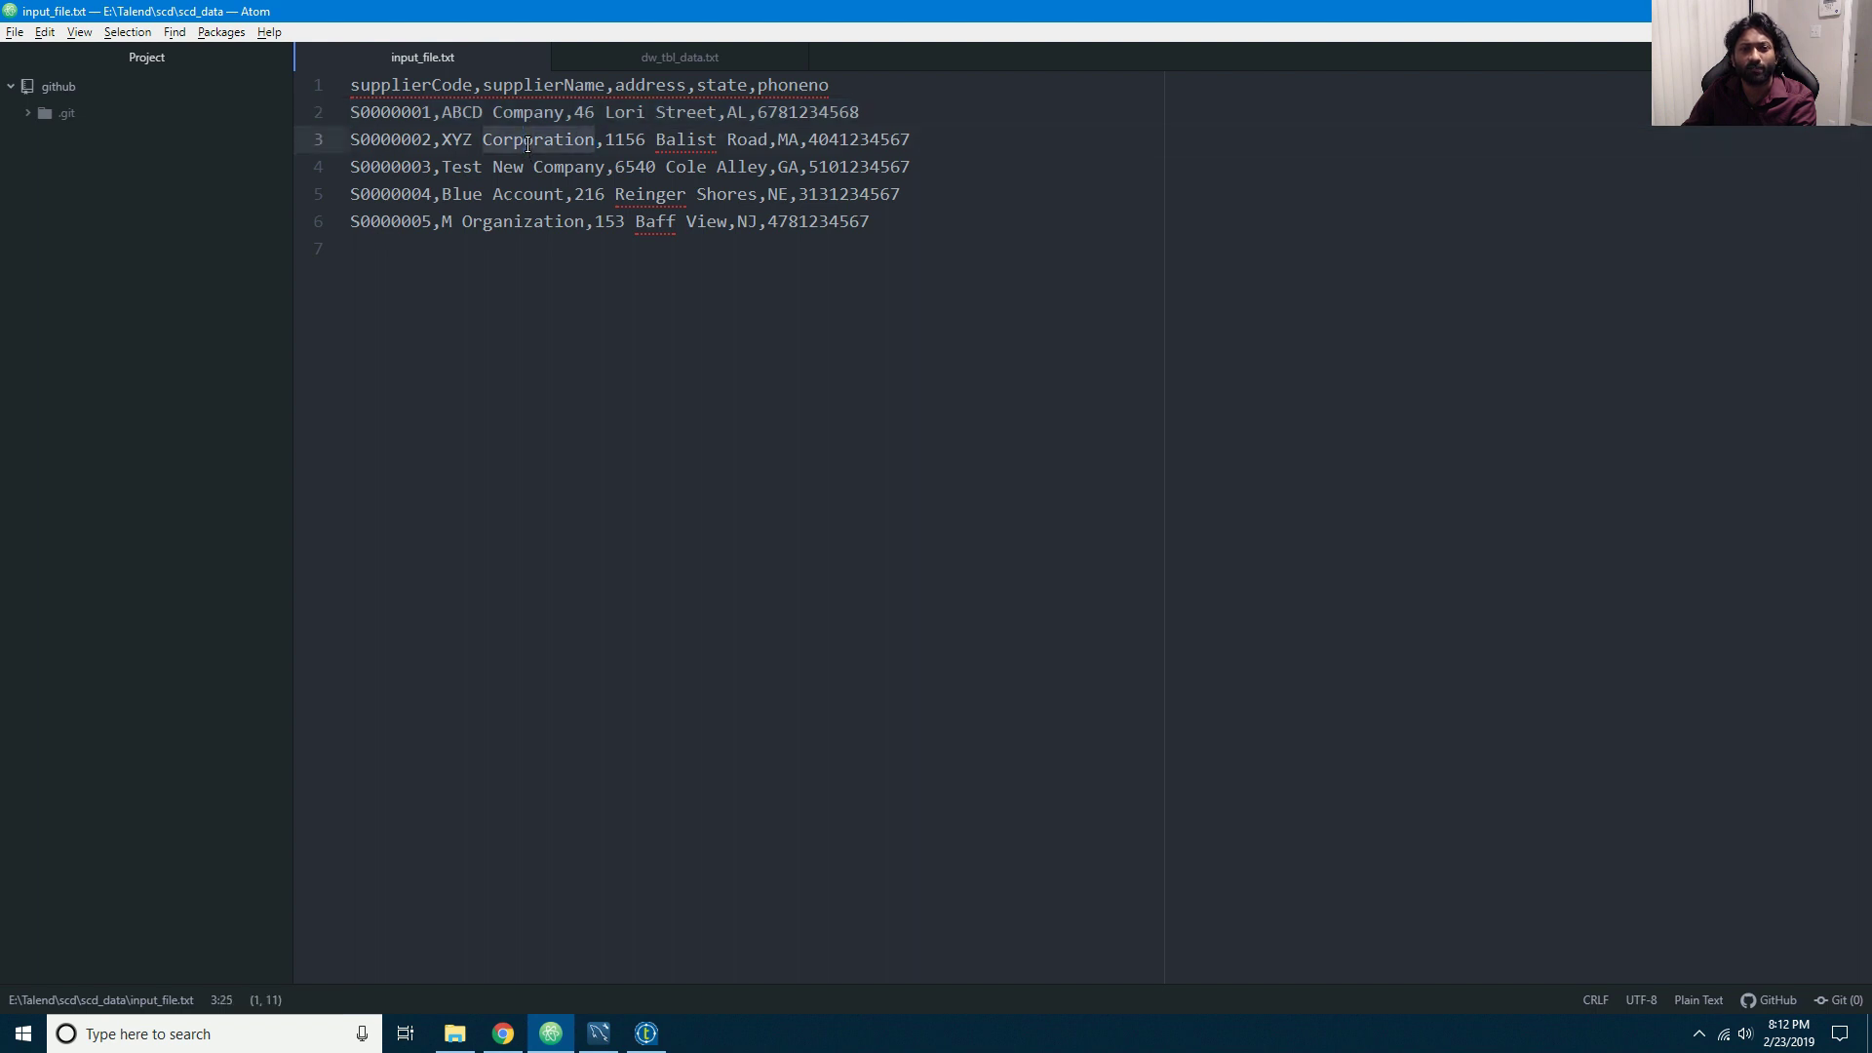
double_click(787, 139)
double_click(570, 167)
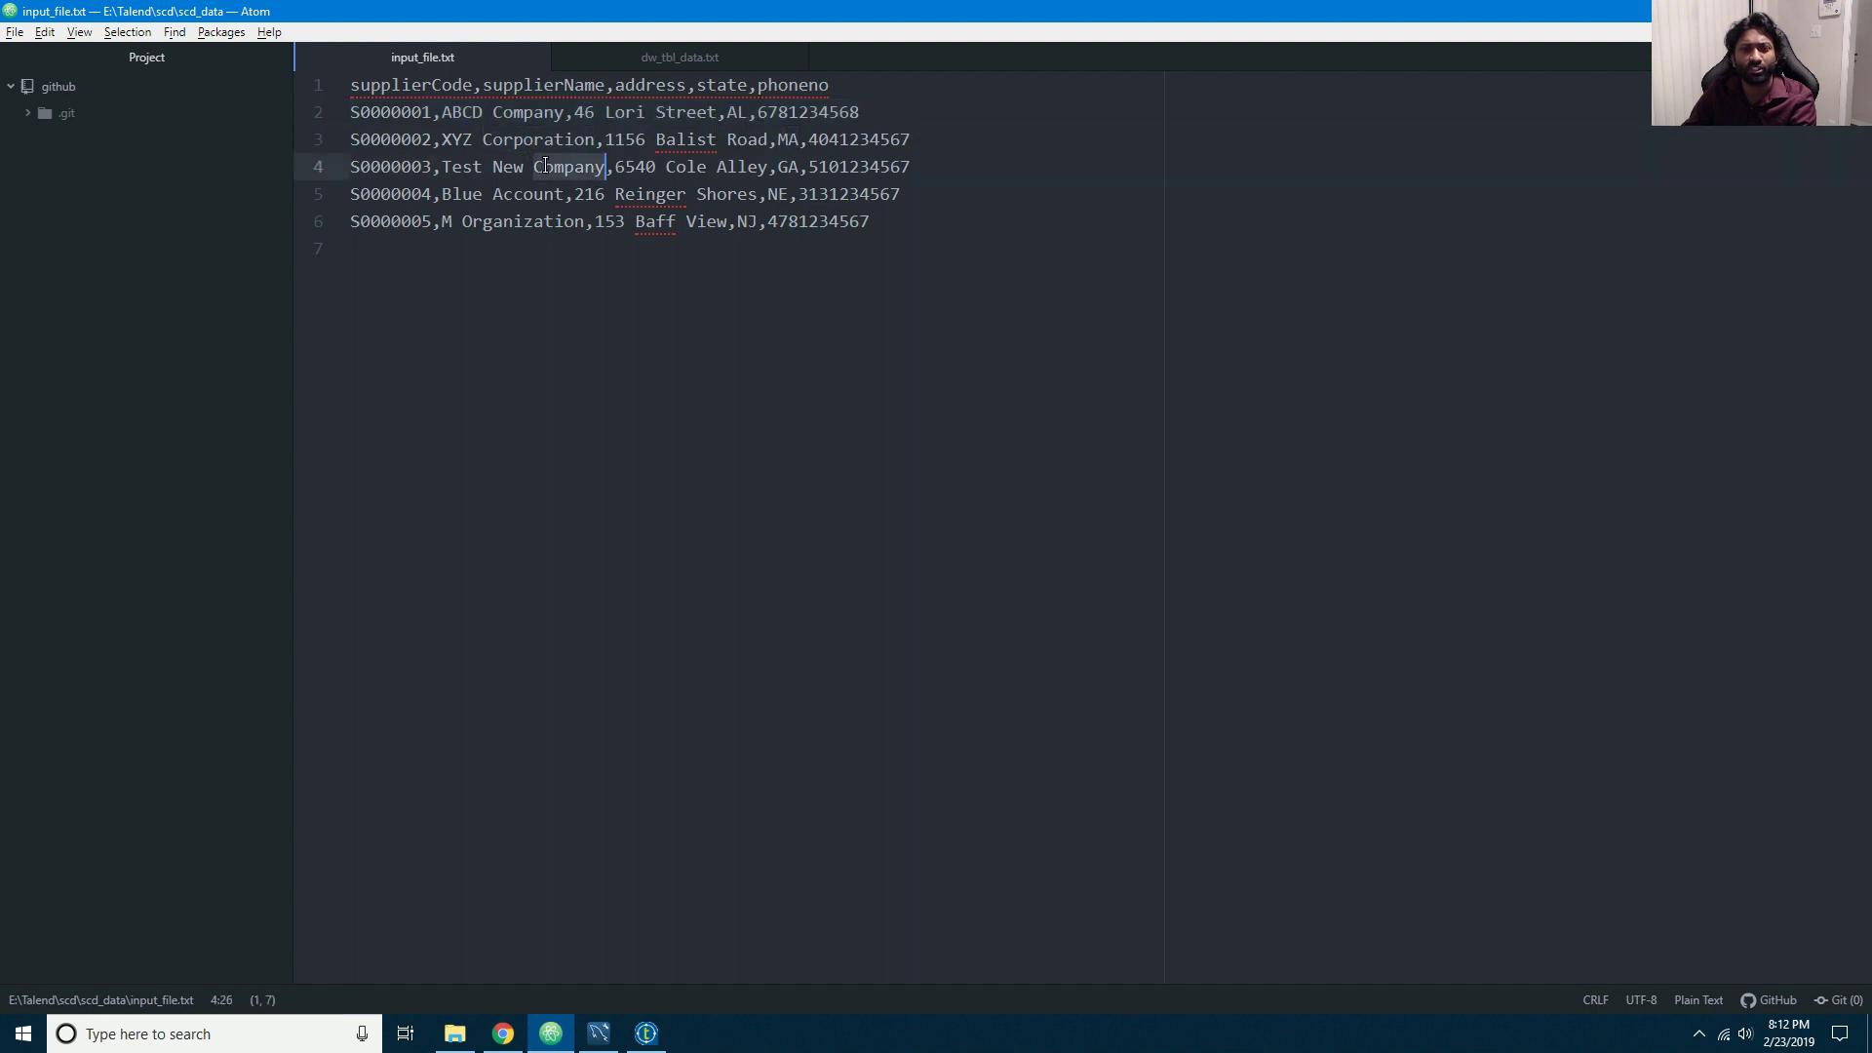
drag(494, 194, 391, 221)
click(561, 138)
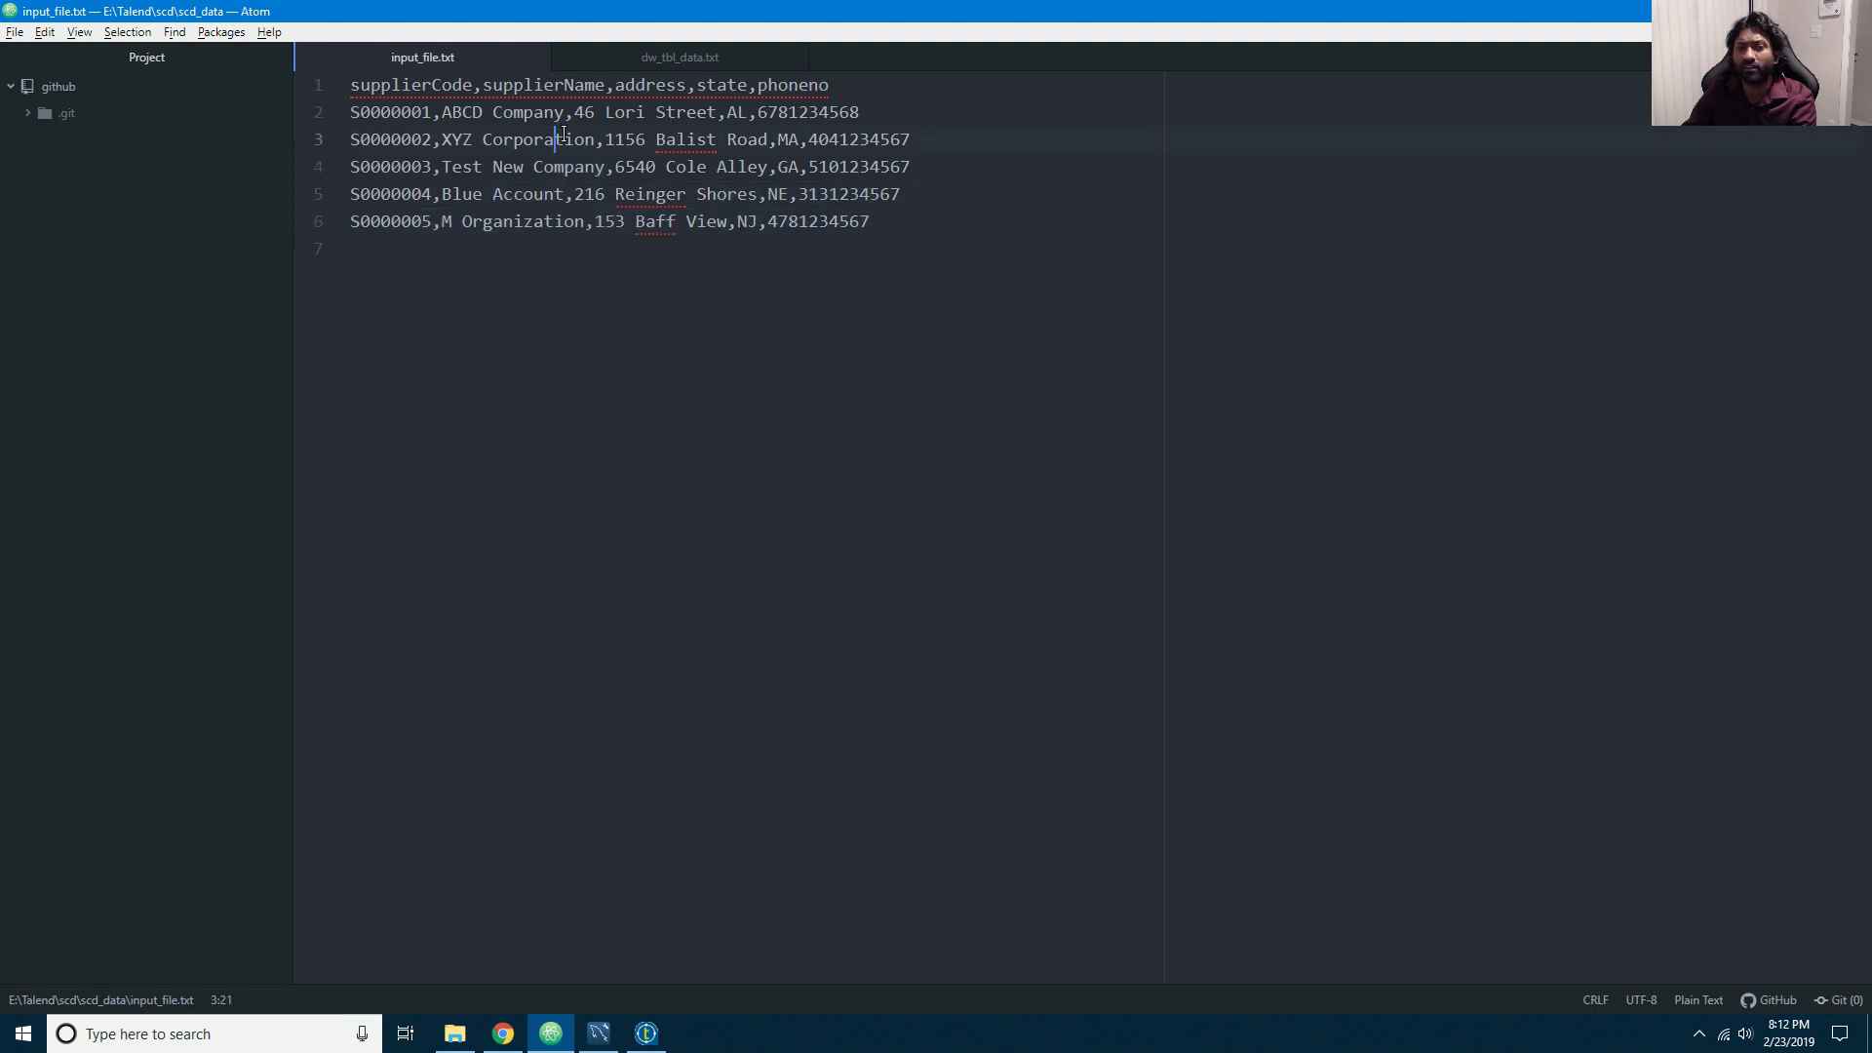
click(688, 57)
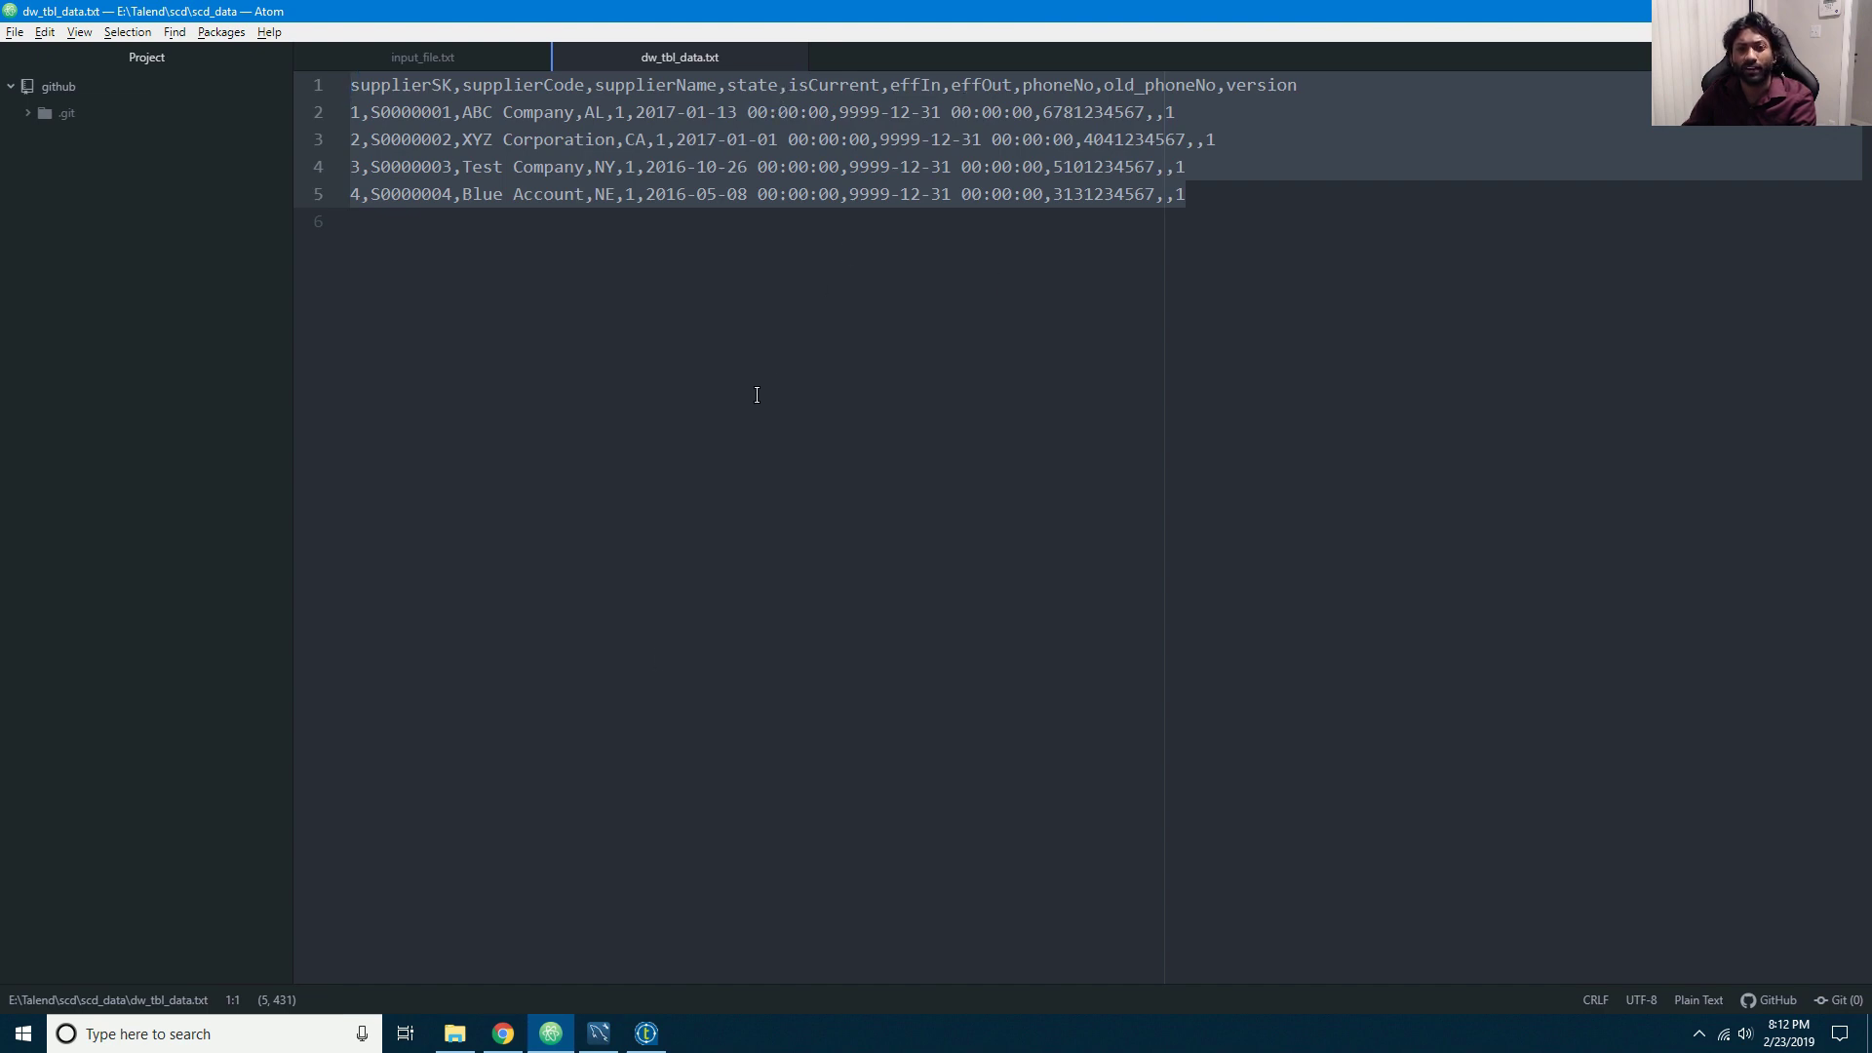
Step: Switch to MySQL Workbench and copy all result rows of the scd_talend.scd table
click(599, 1033)
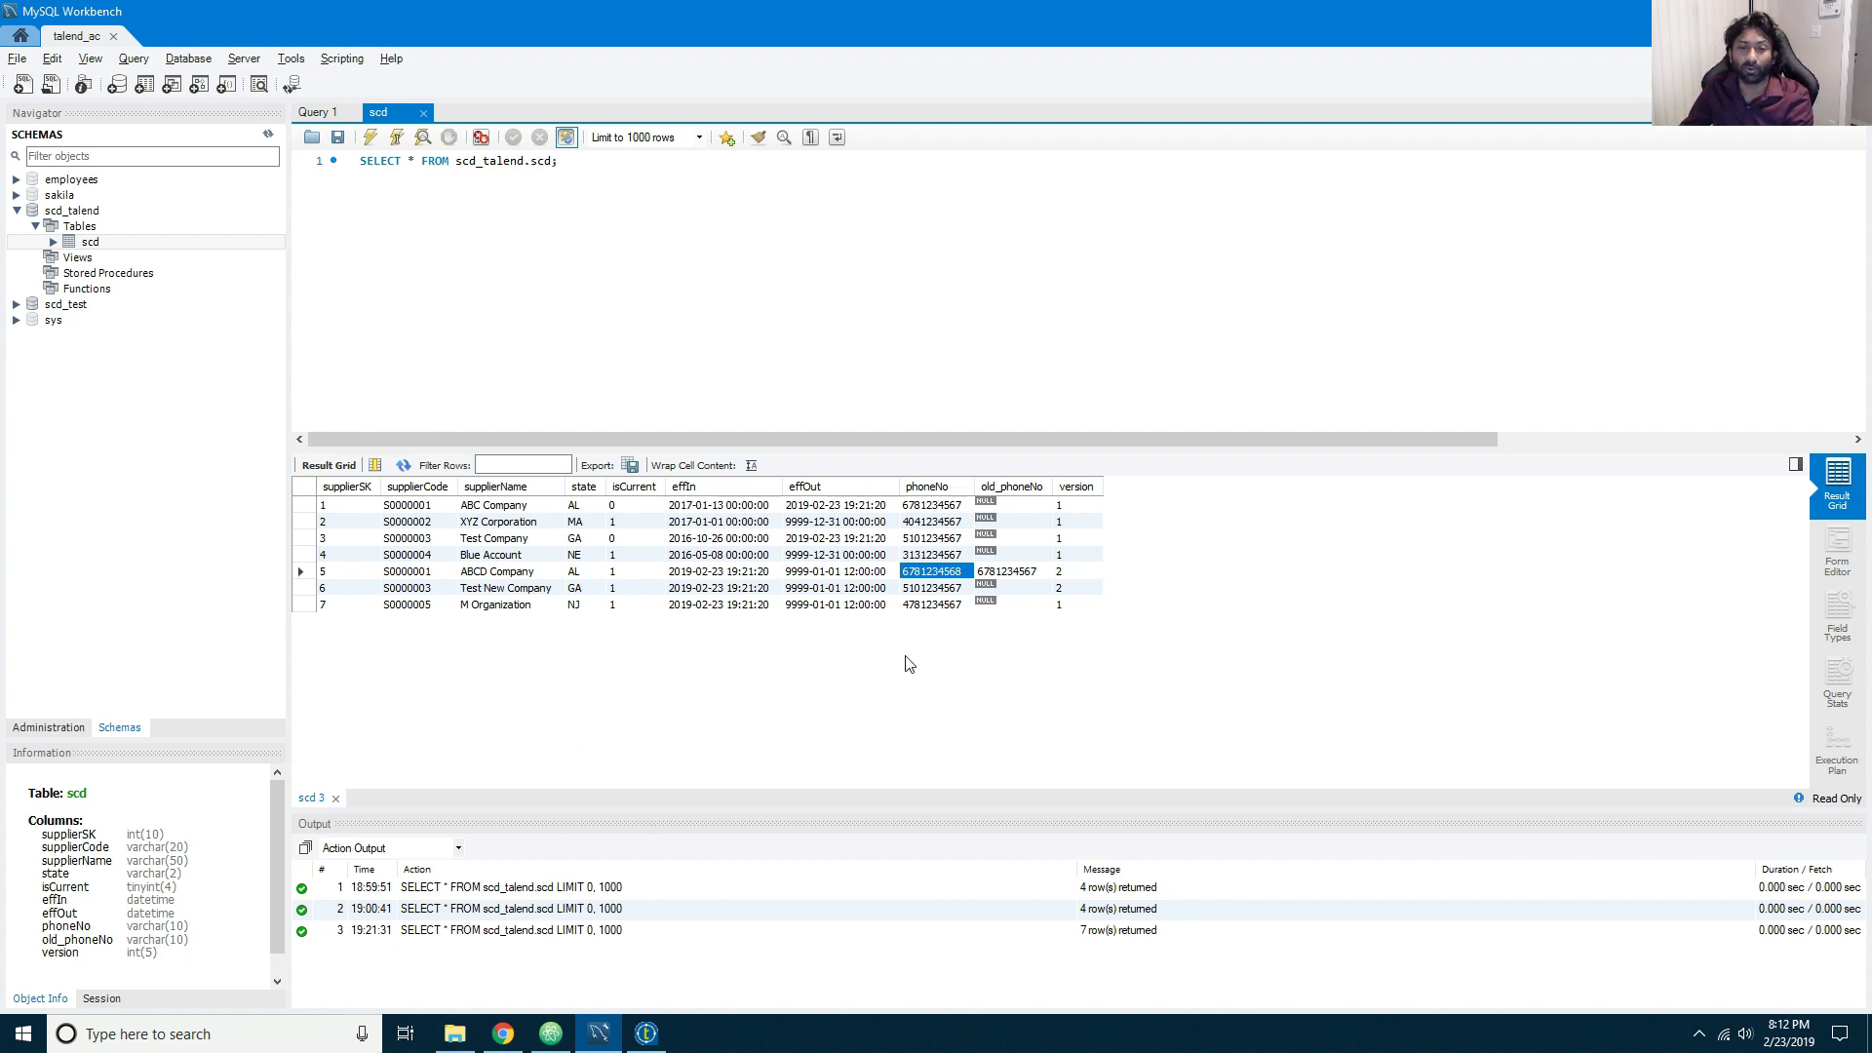
drag(1083, 608, 236, 493)
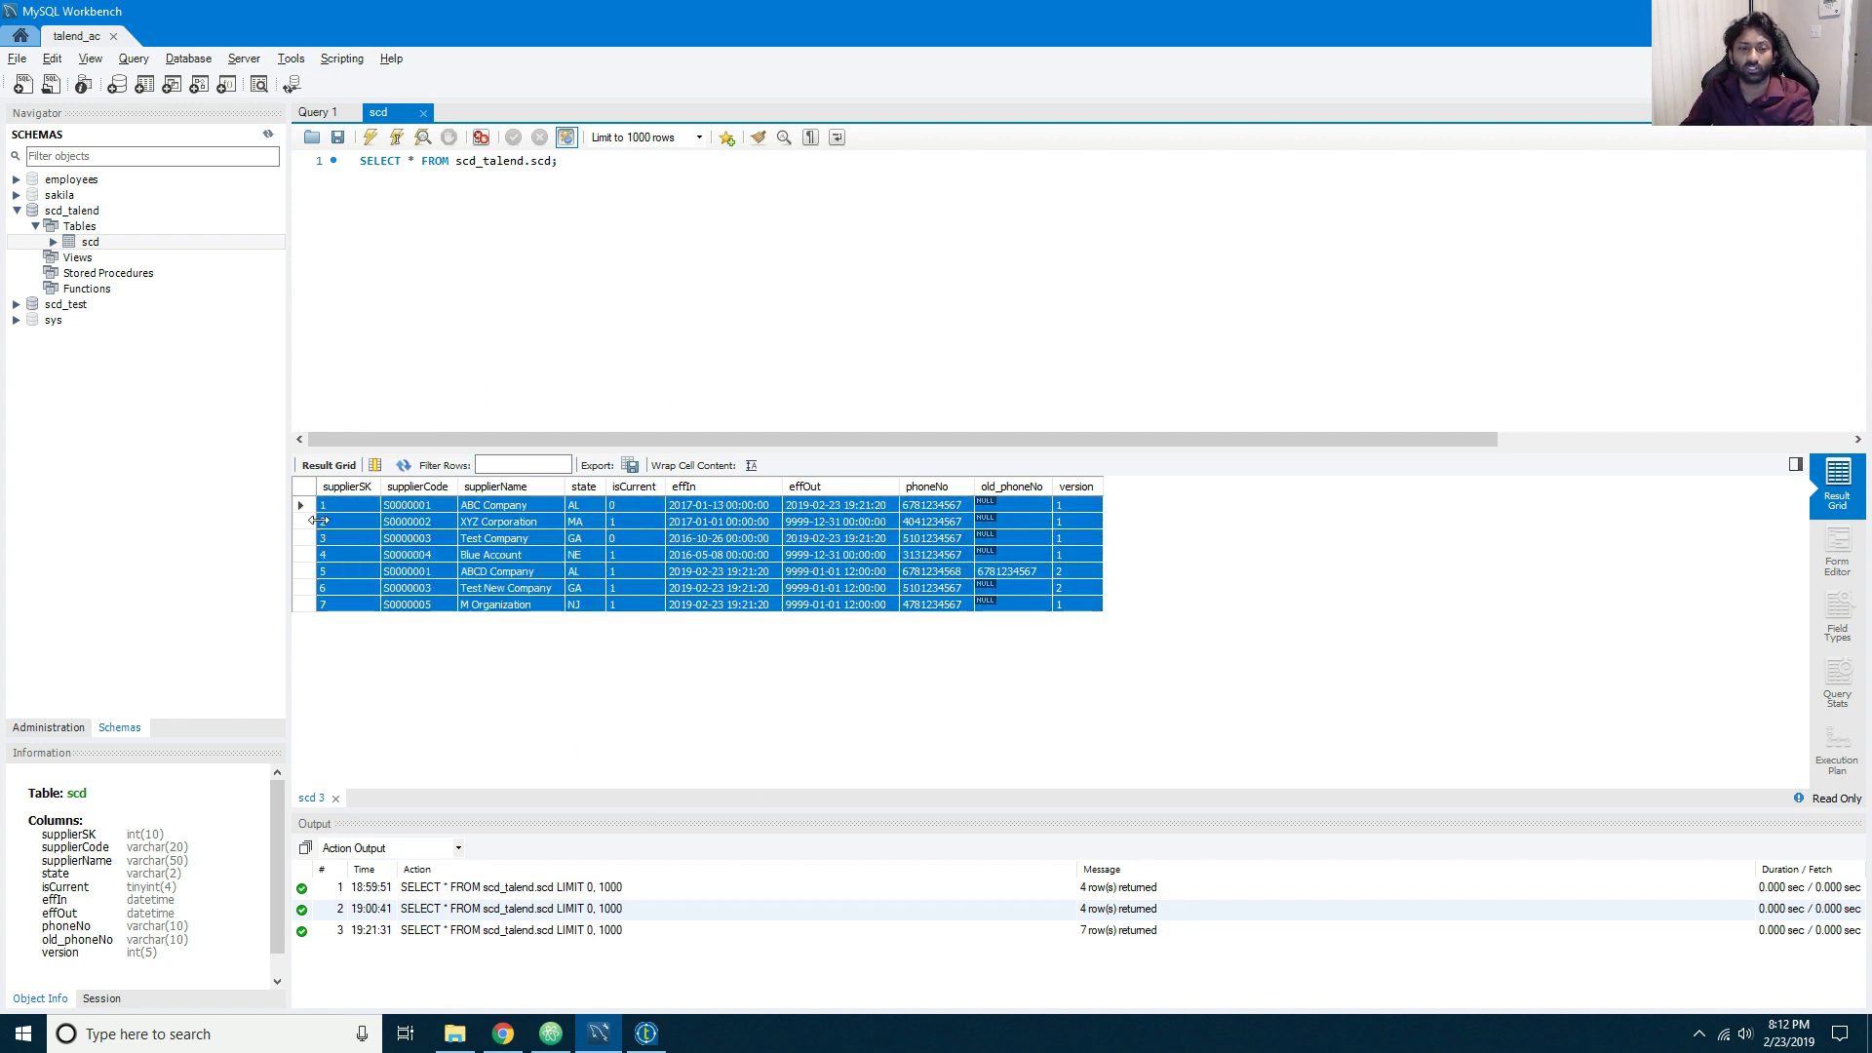
right_click(371, 544)
click(443, 680)
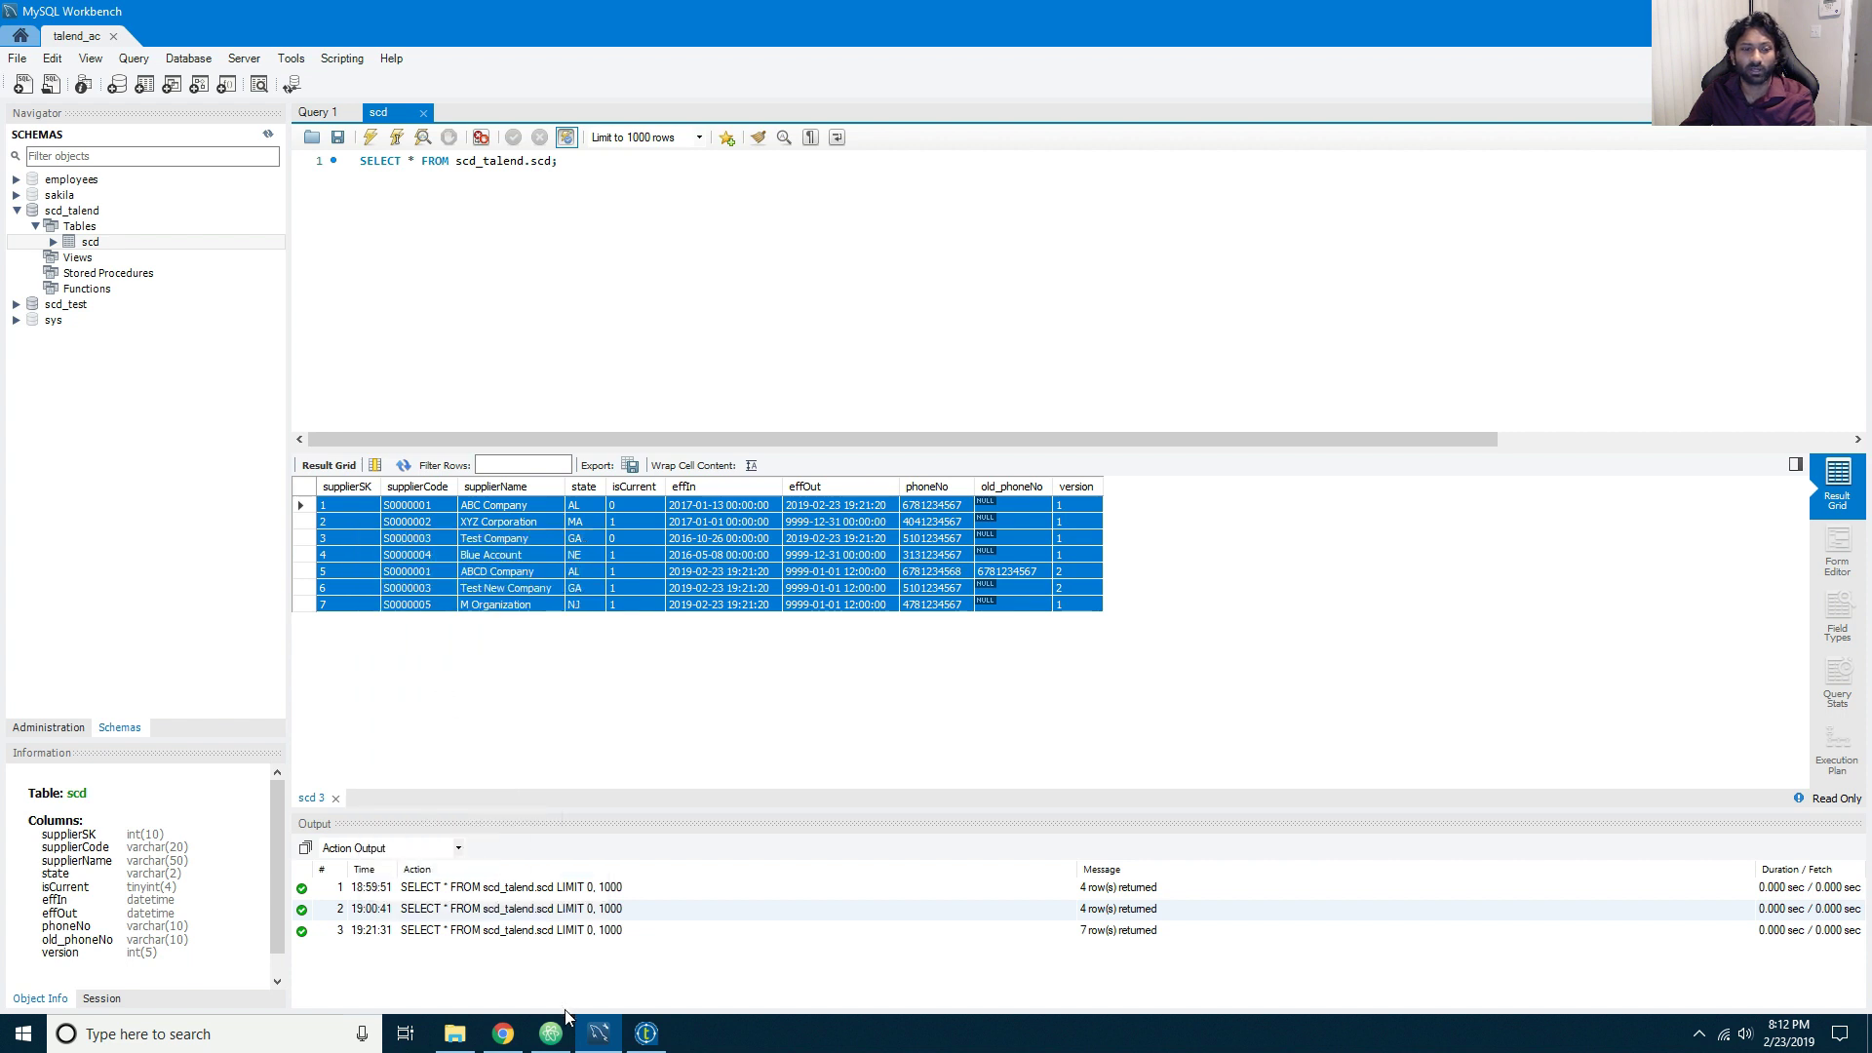
Step: Switch back to Atom and paste the copied scd table rows into a new untitled file, followed by a blank line
click(551, 1036)
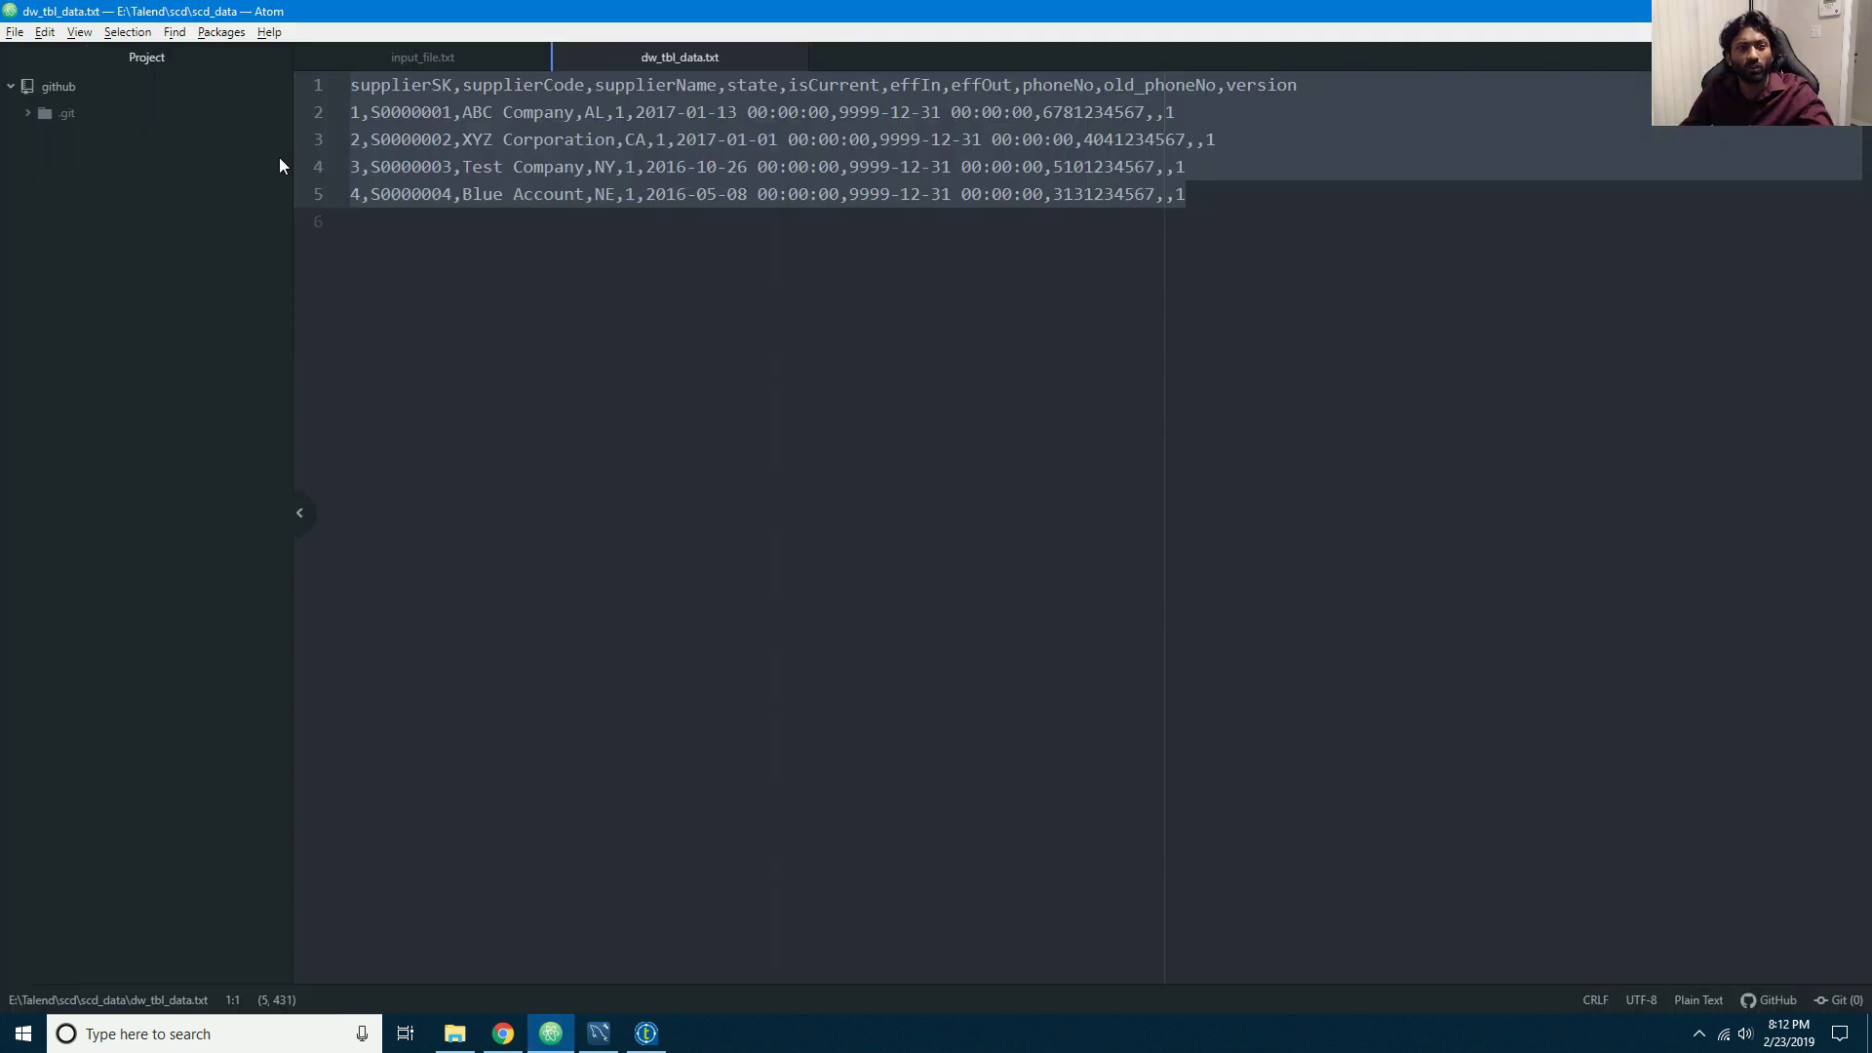
key(ctrl+n)
key(ctrl+b)
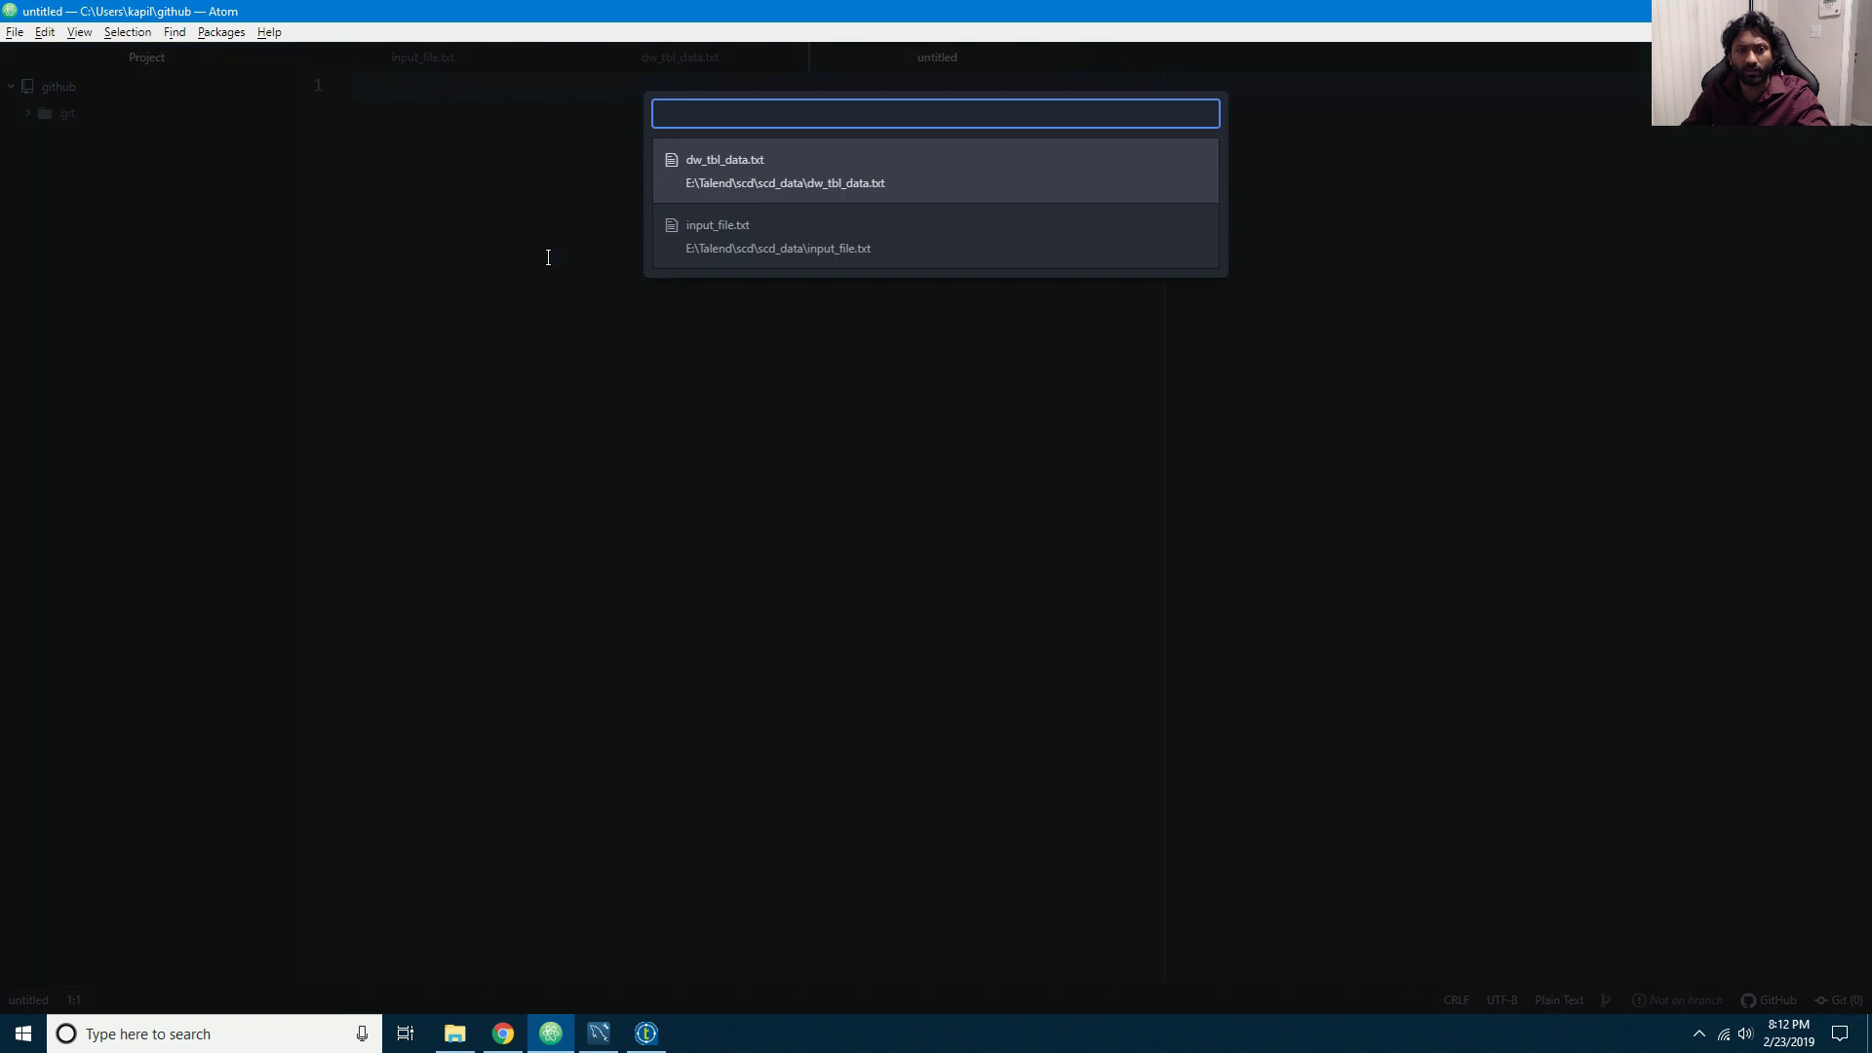
key(Escape)
key(ctrl+v)
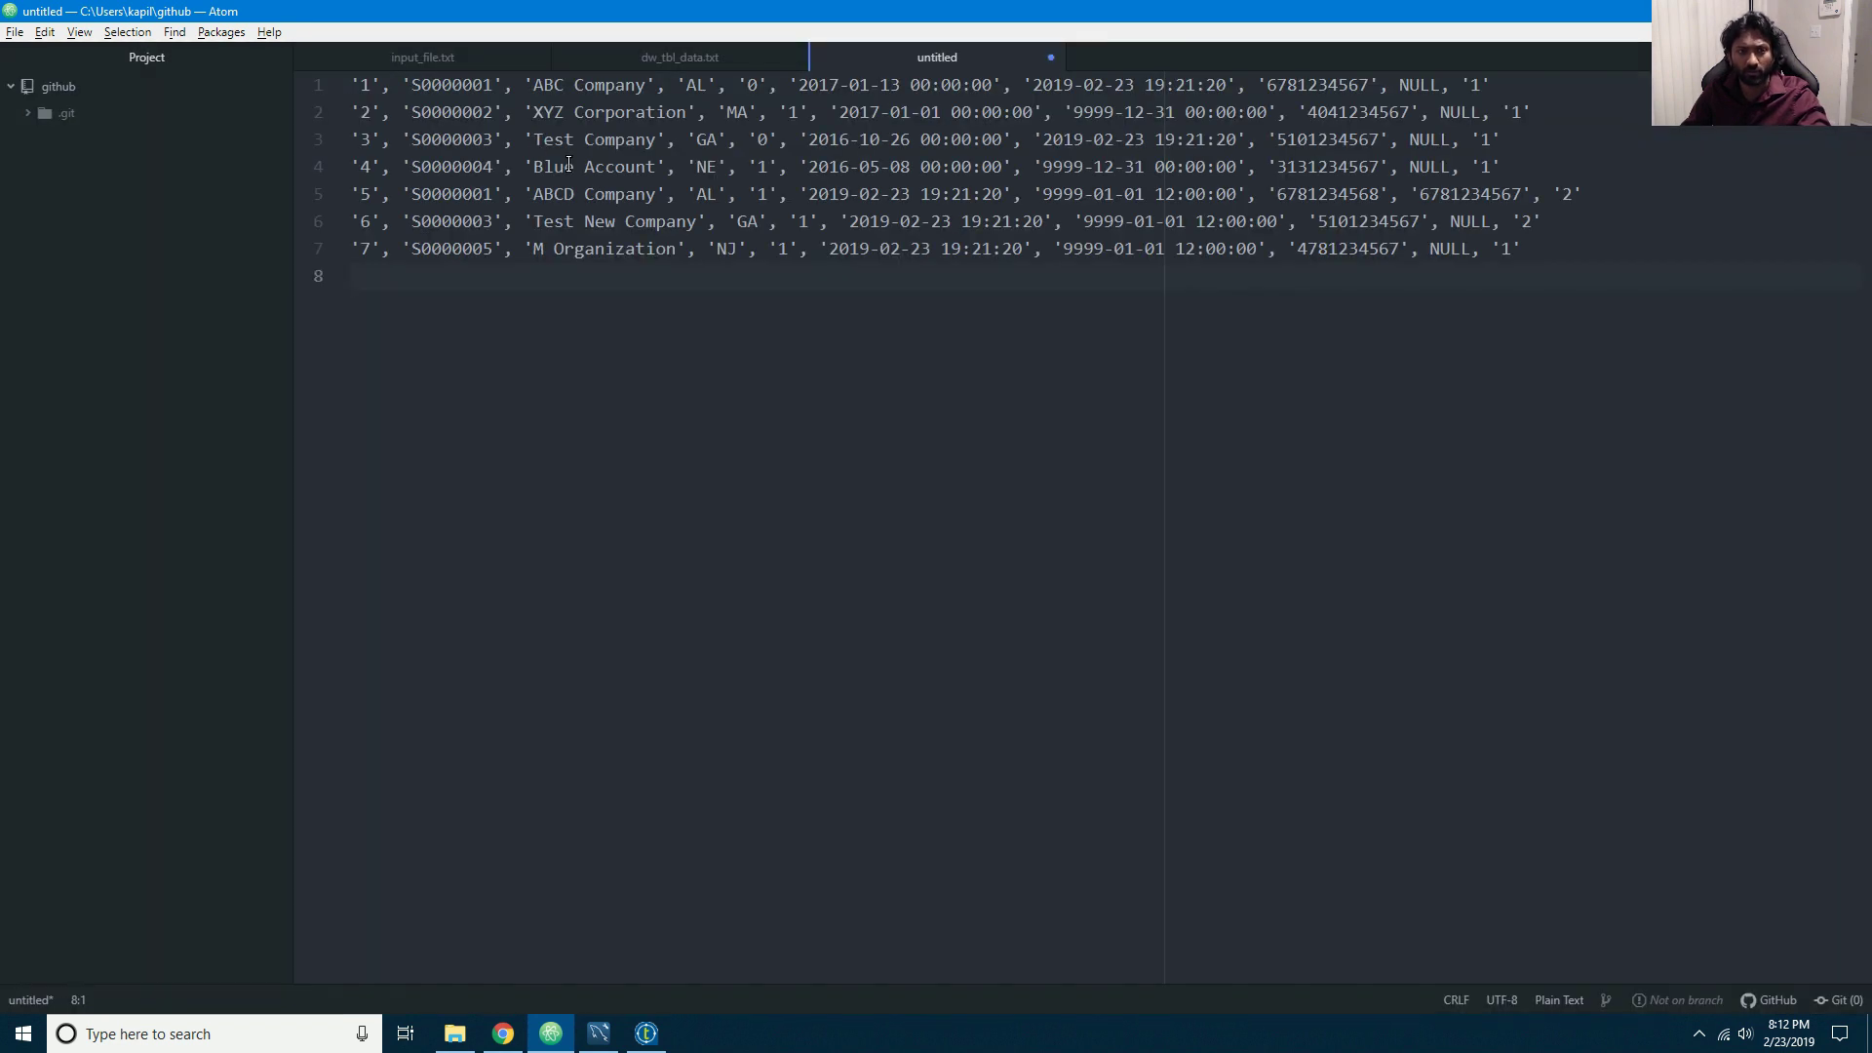
key(Return)
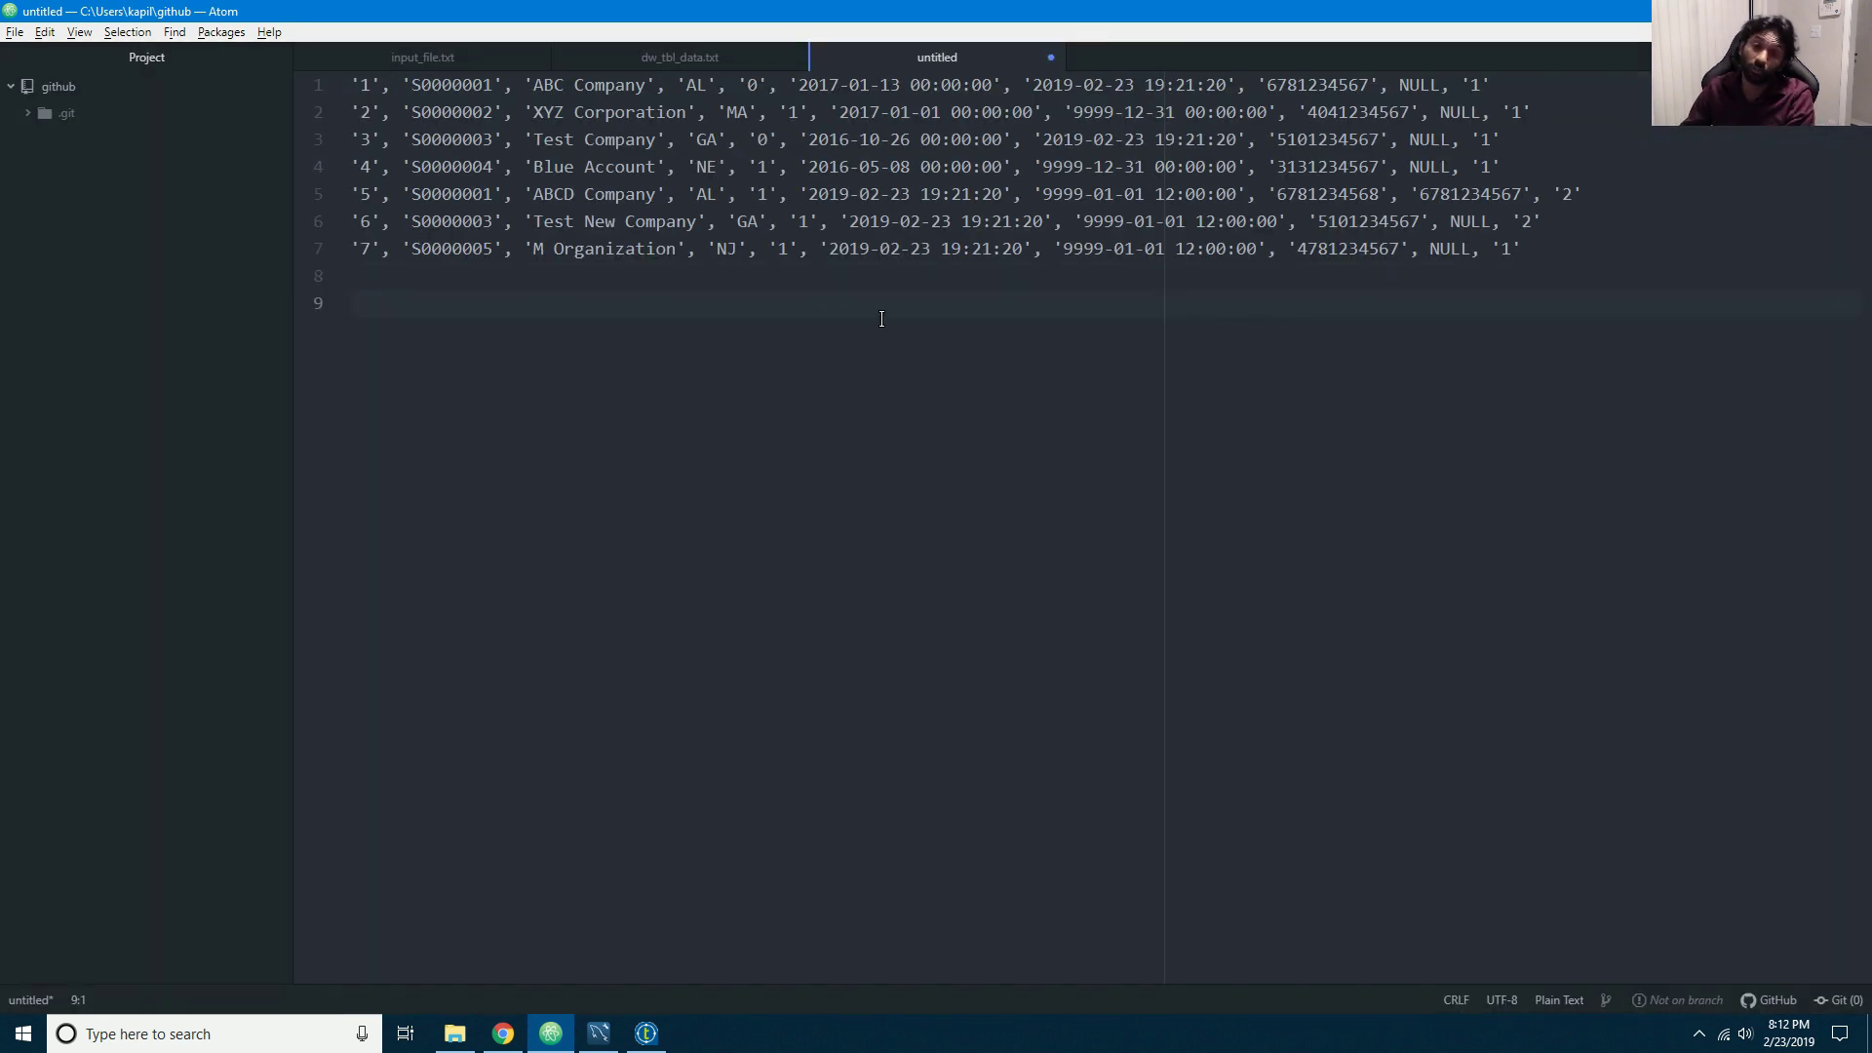
Step: Switch to Talend and create a standard job named talend_scd_without_scd in the scd folder
click(647, 1033)
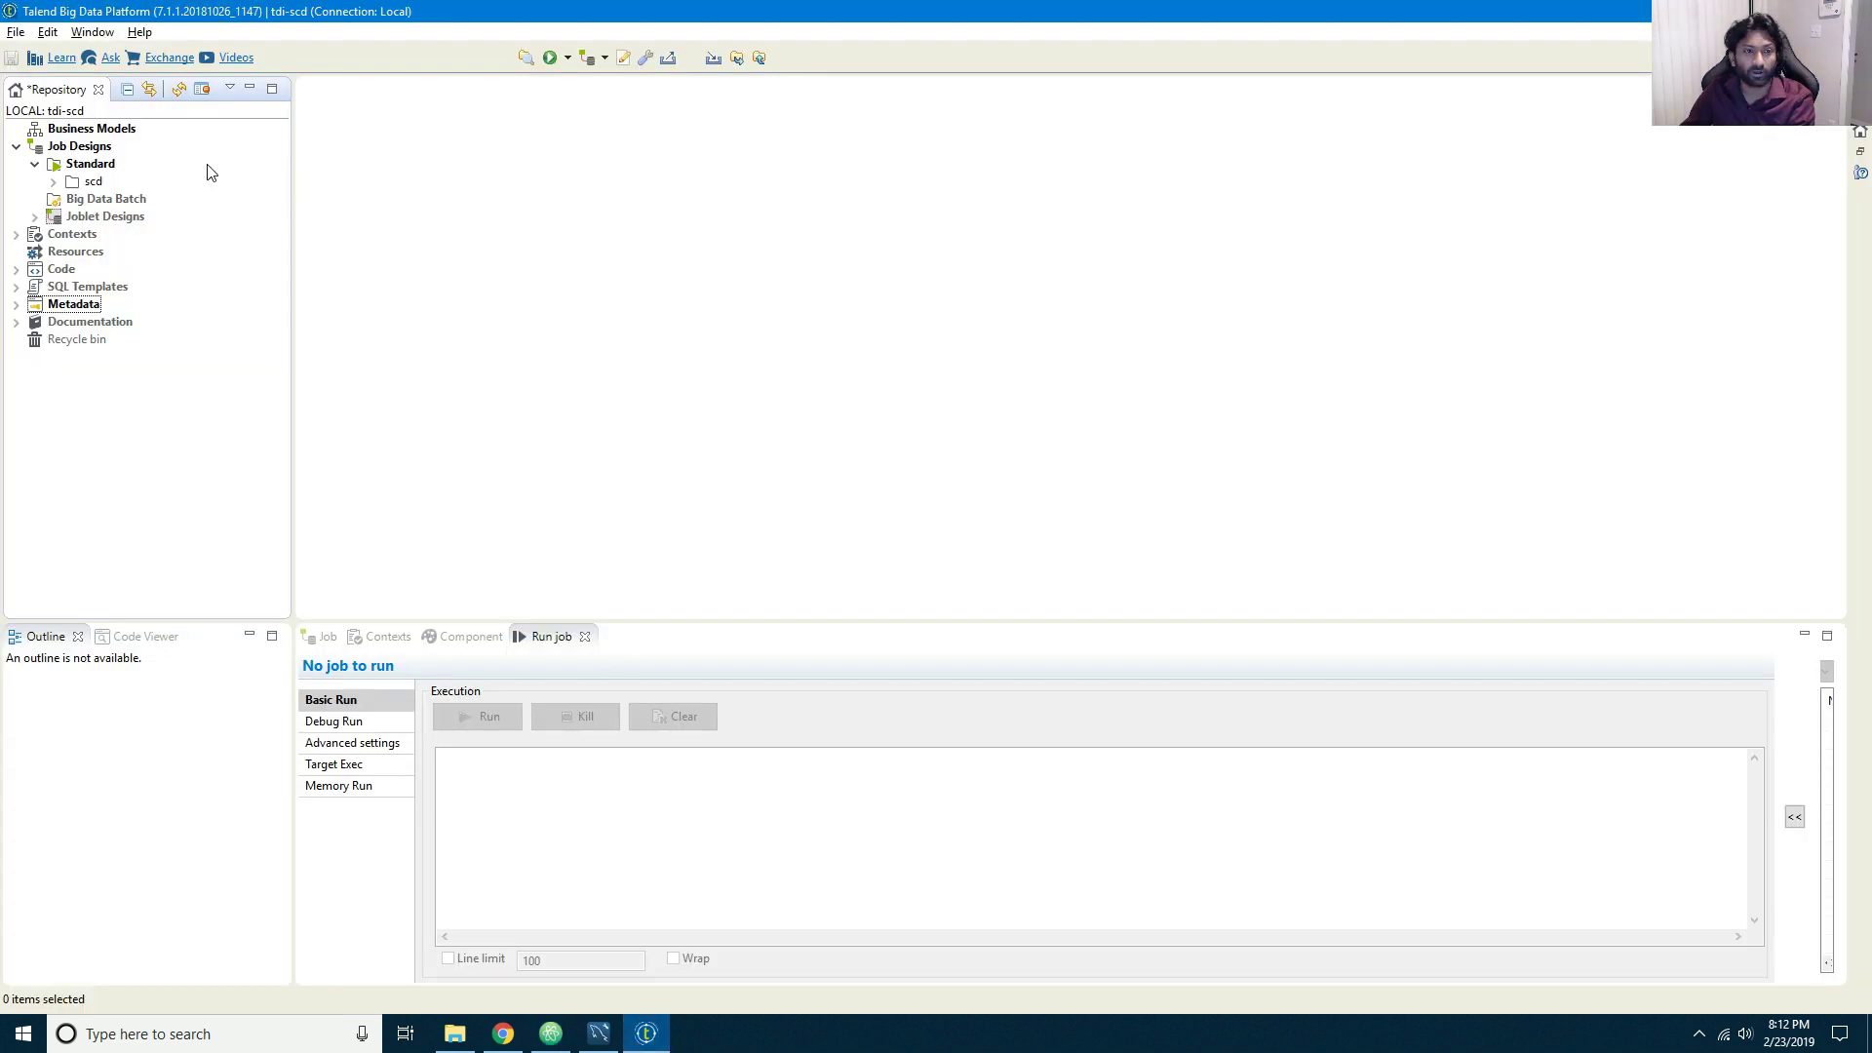
right_click(94, 185)
key(Escape)
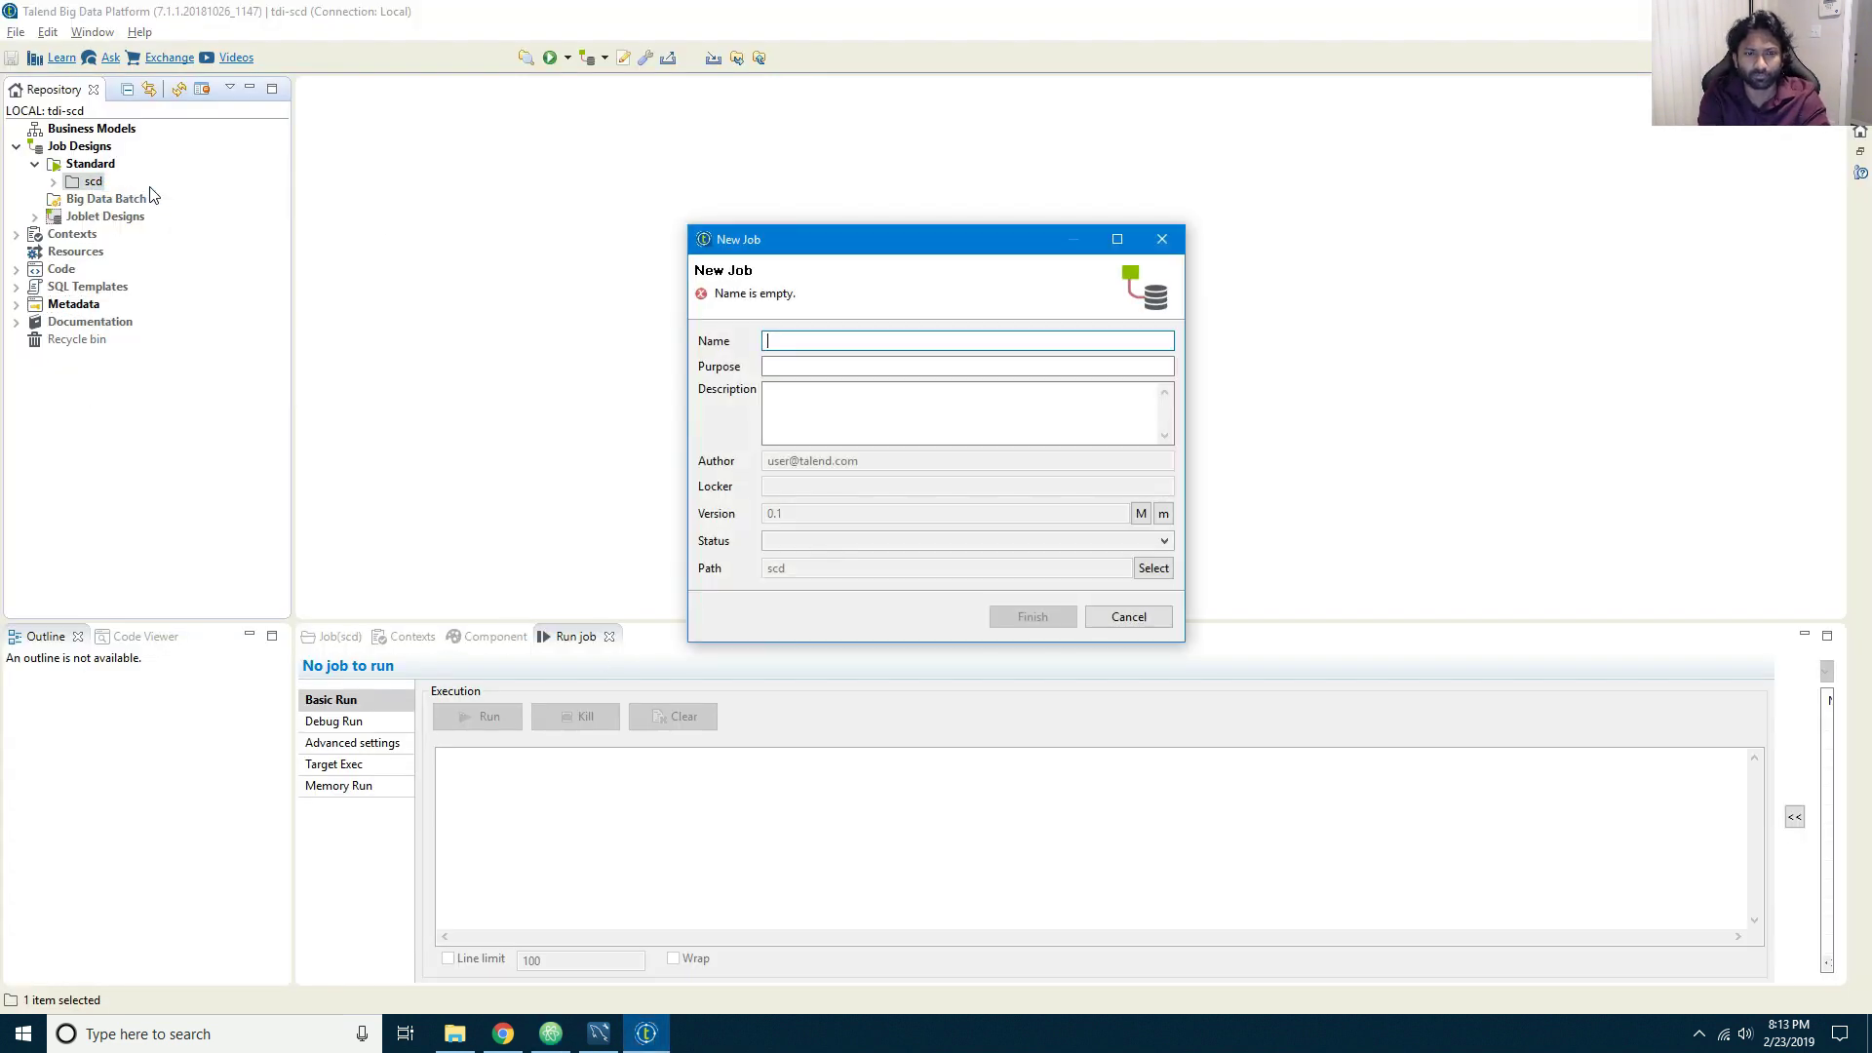
text(ta)
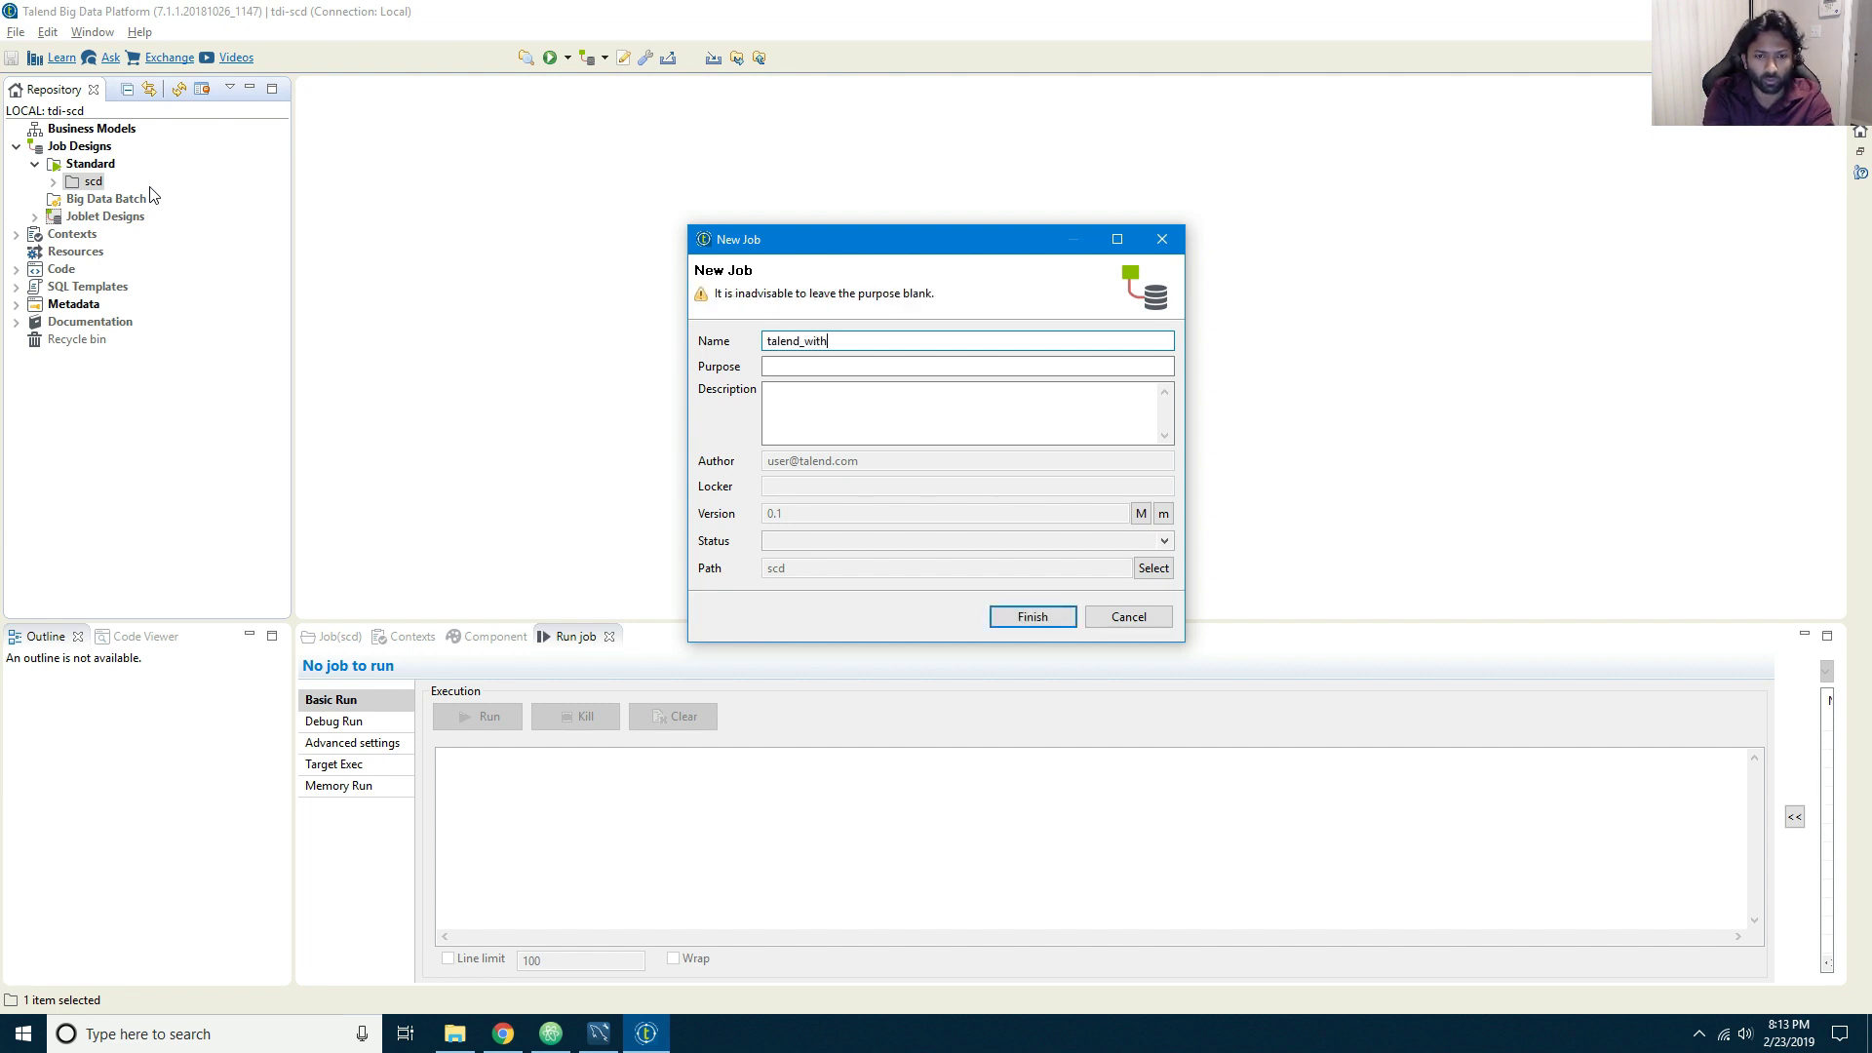
text(lend_scd_wit)
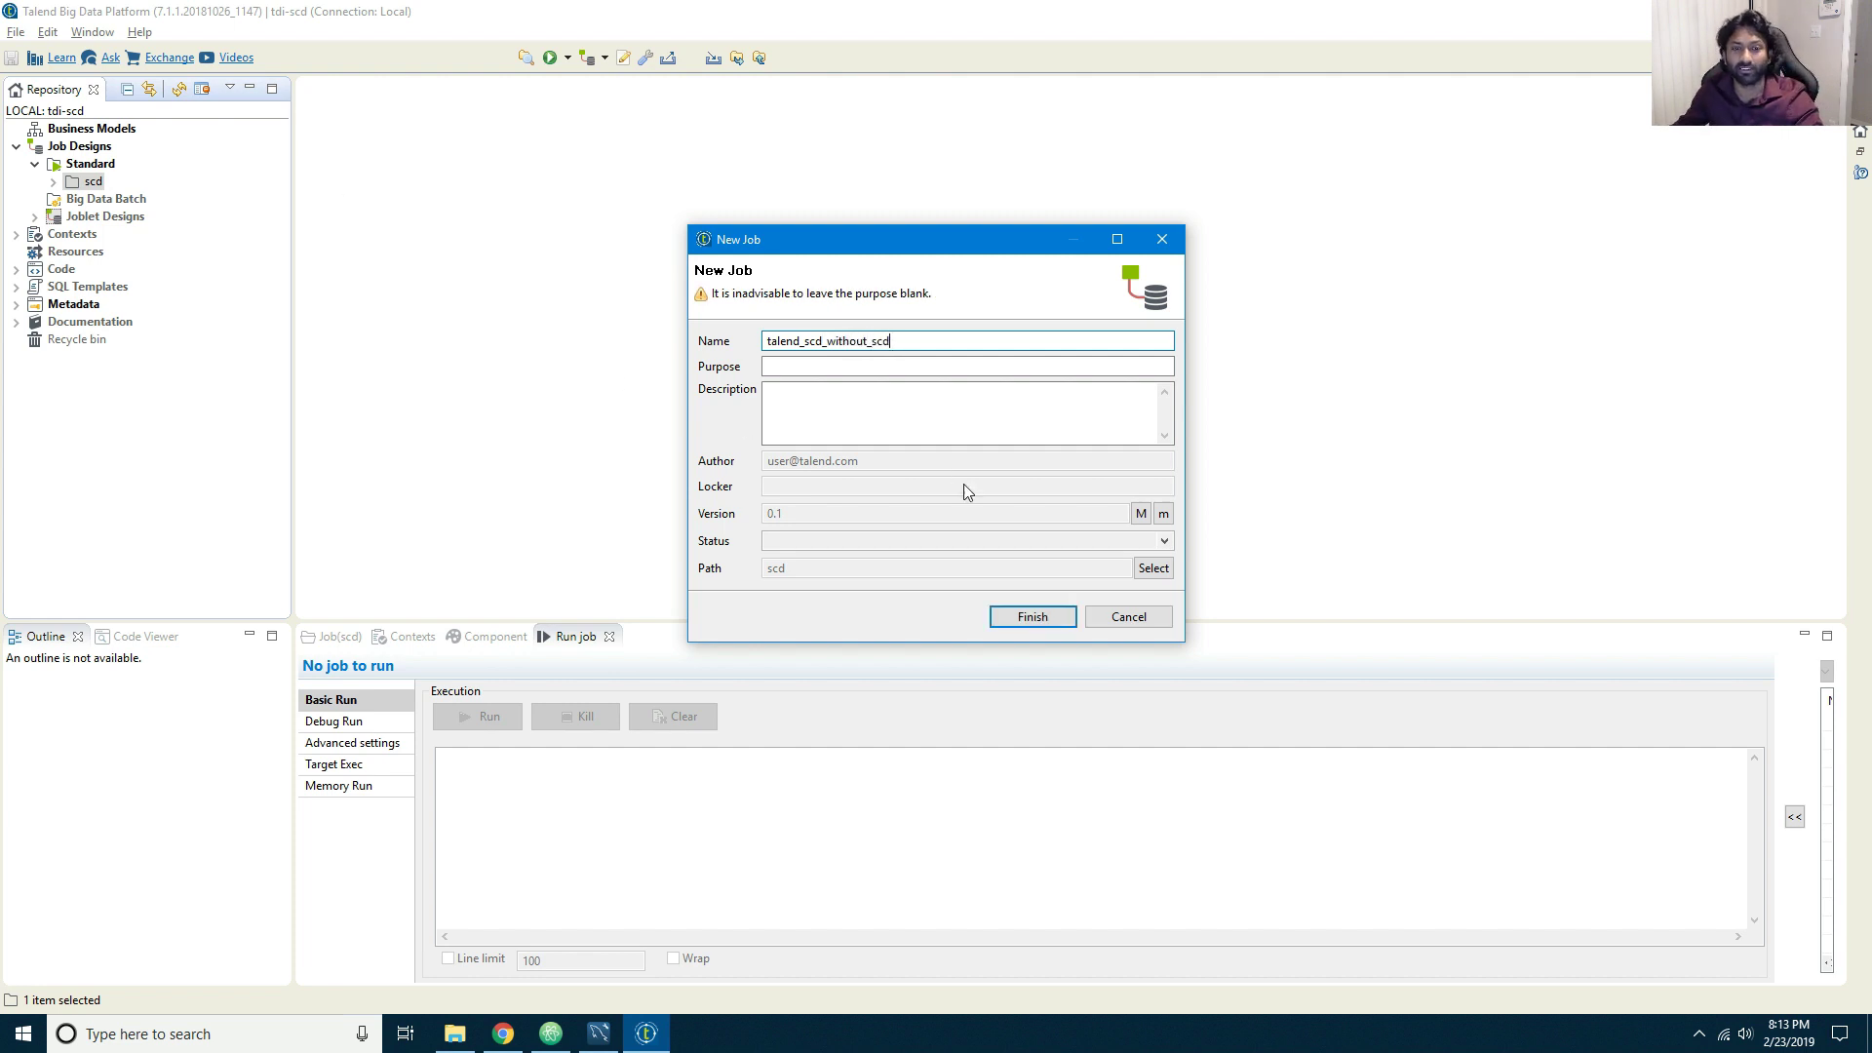
click(1025, 609)
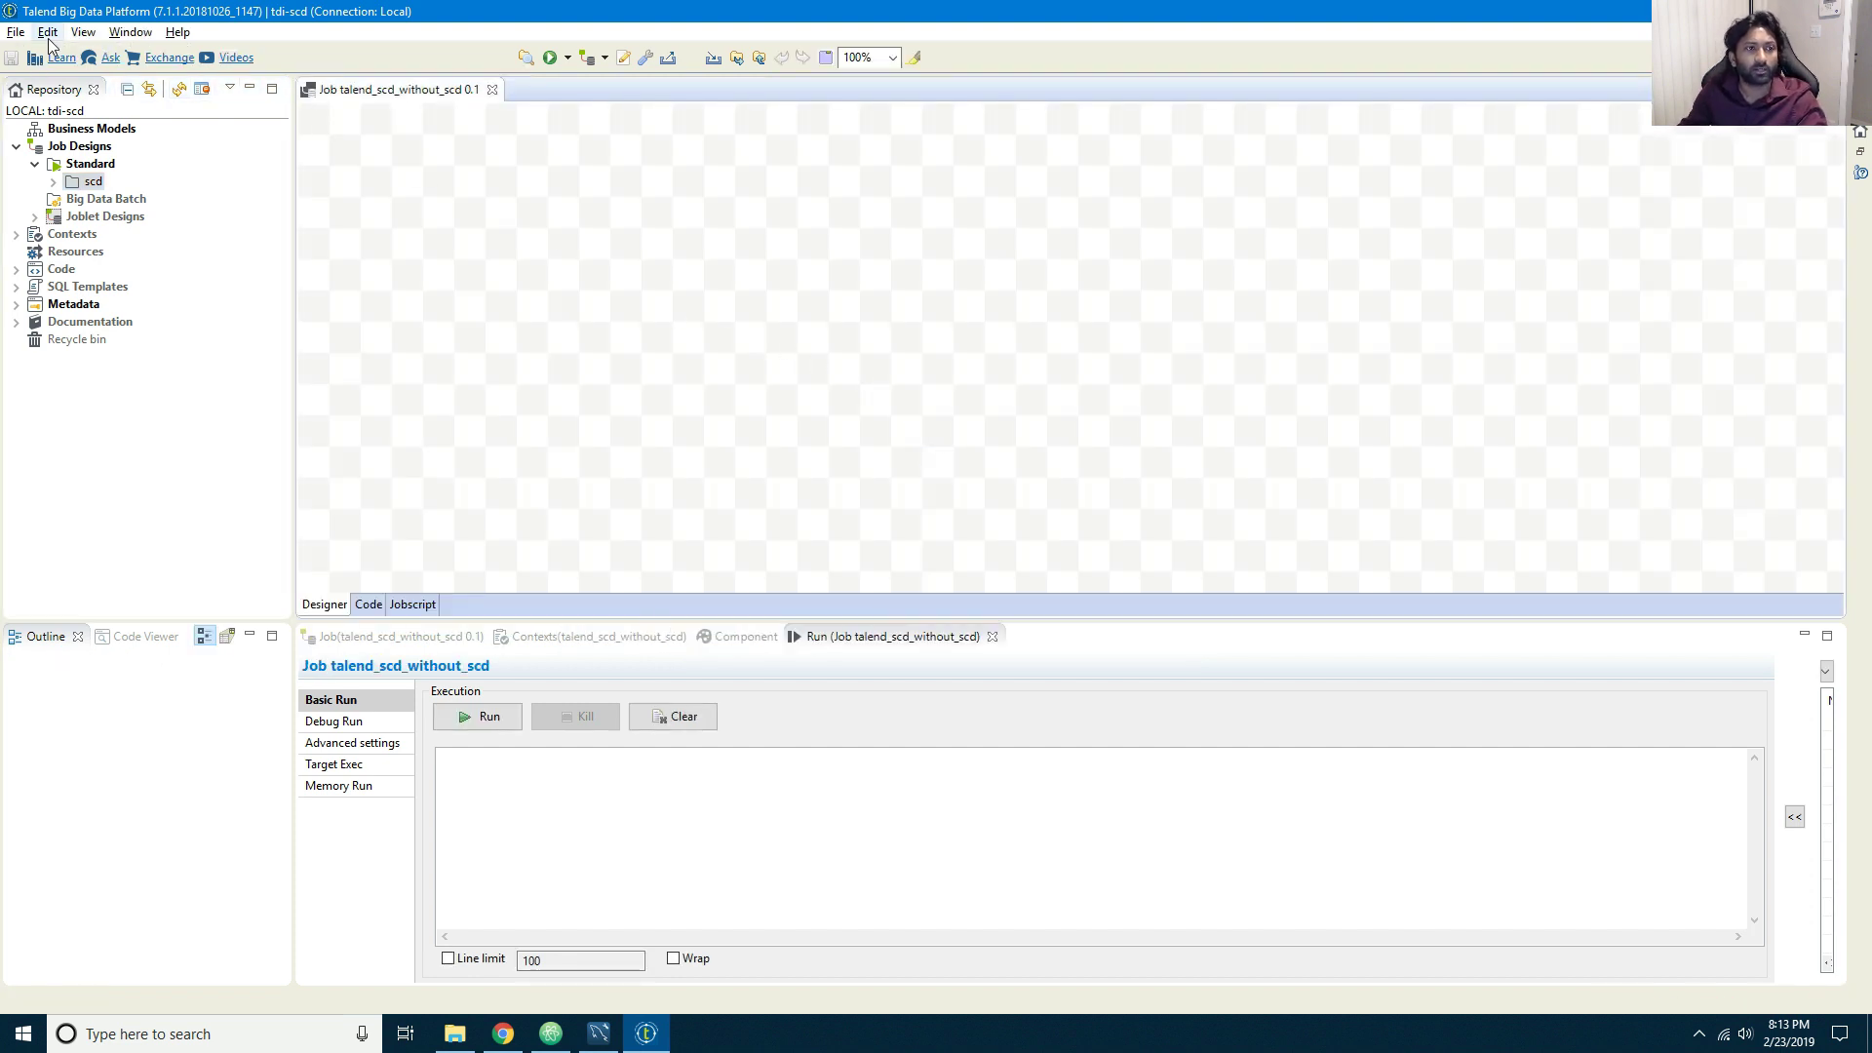
Step: Hide the grid in the job's design workspace
click(83, 32)
click(109, 104)
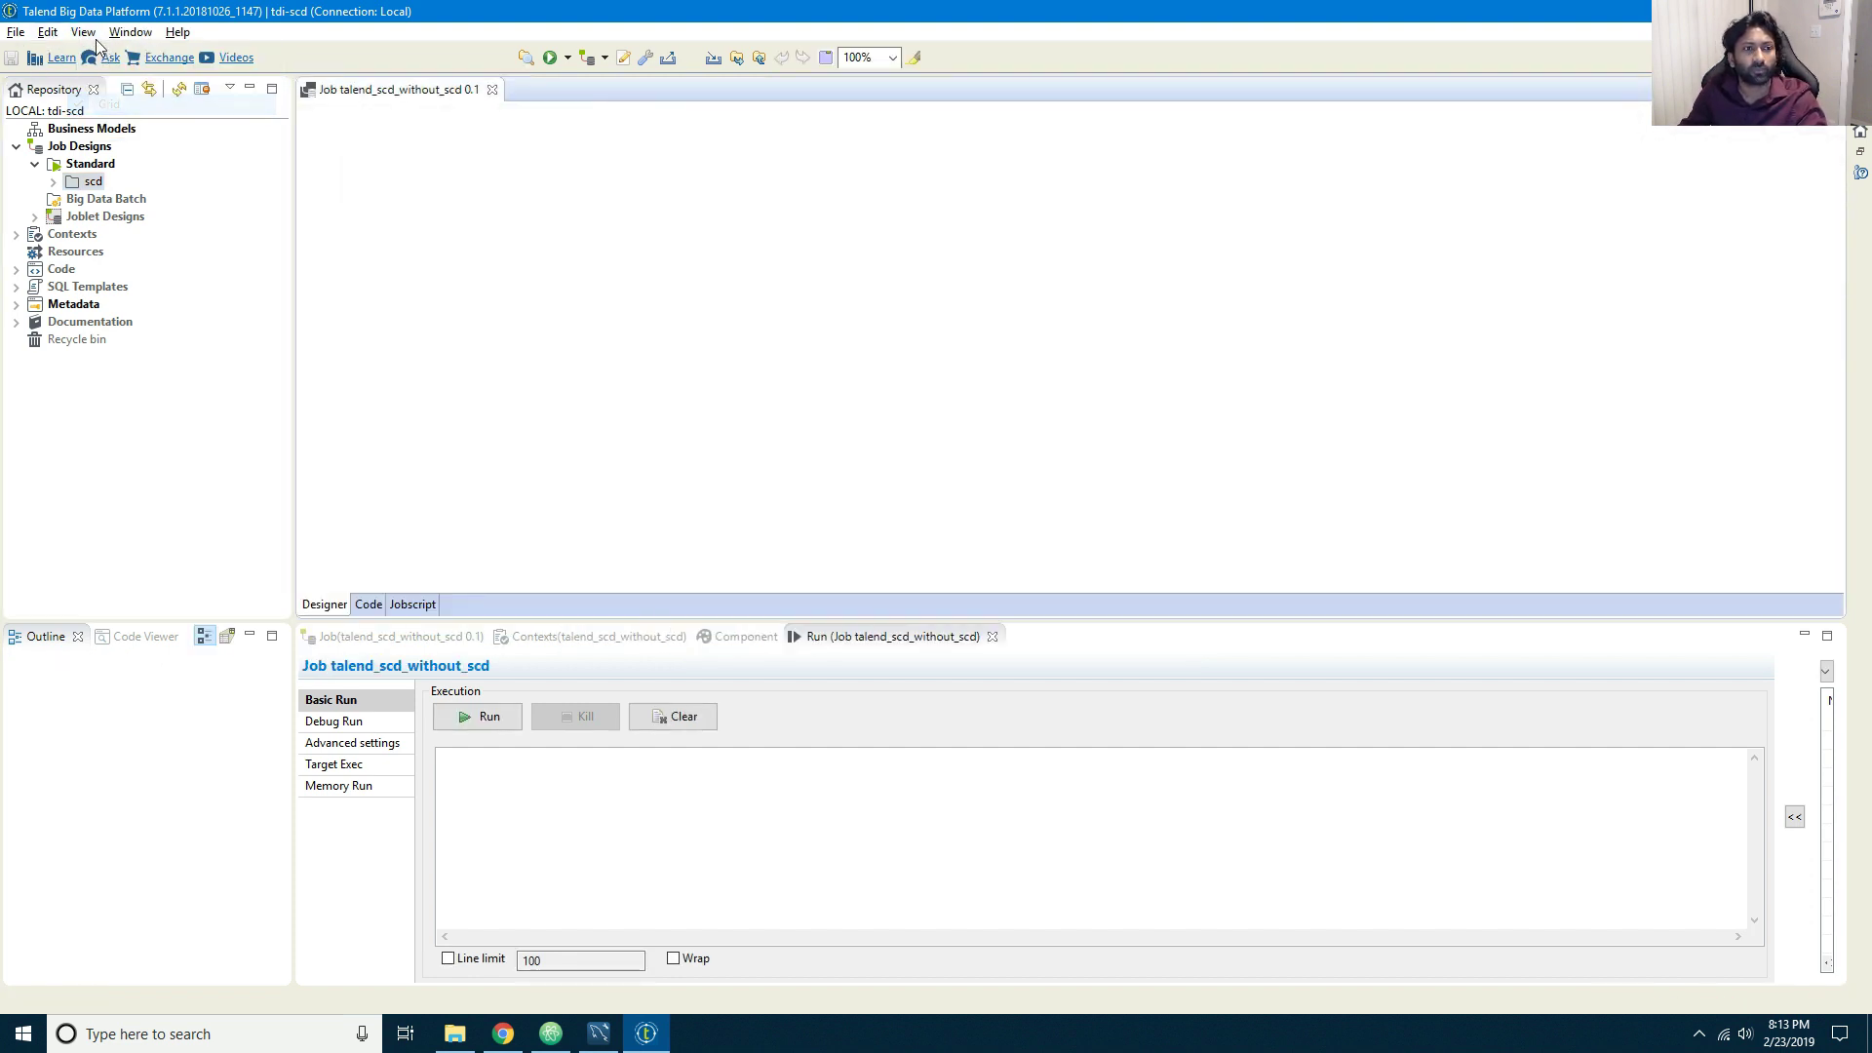
click(83, 32)
click(647, 238)
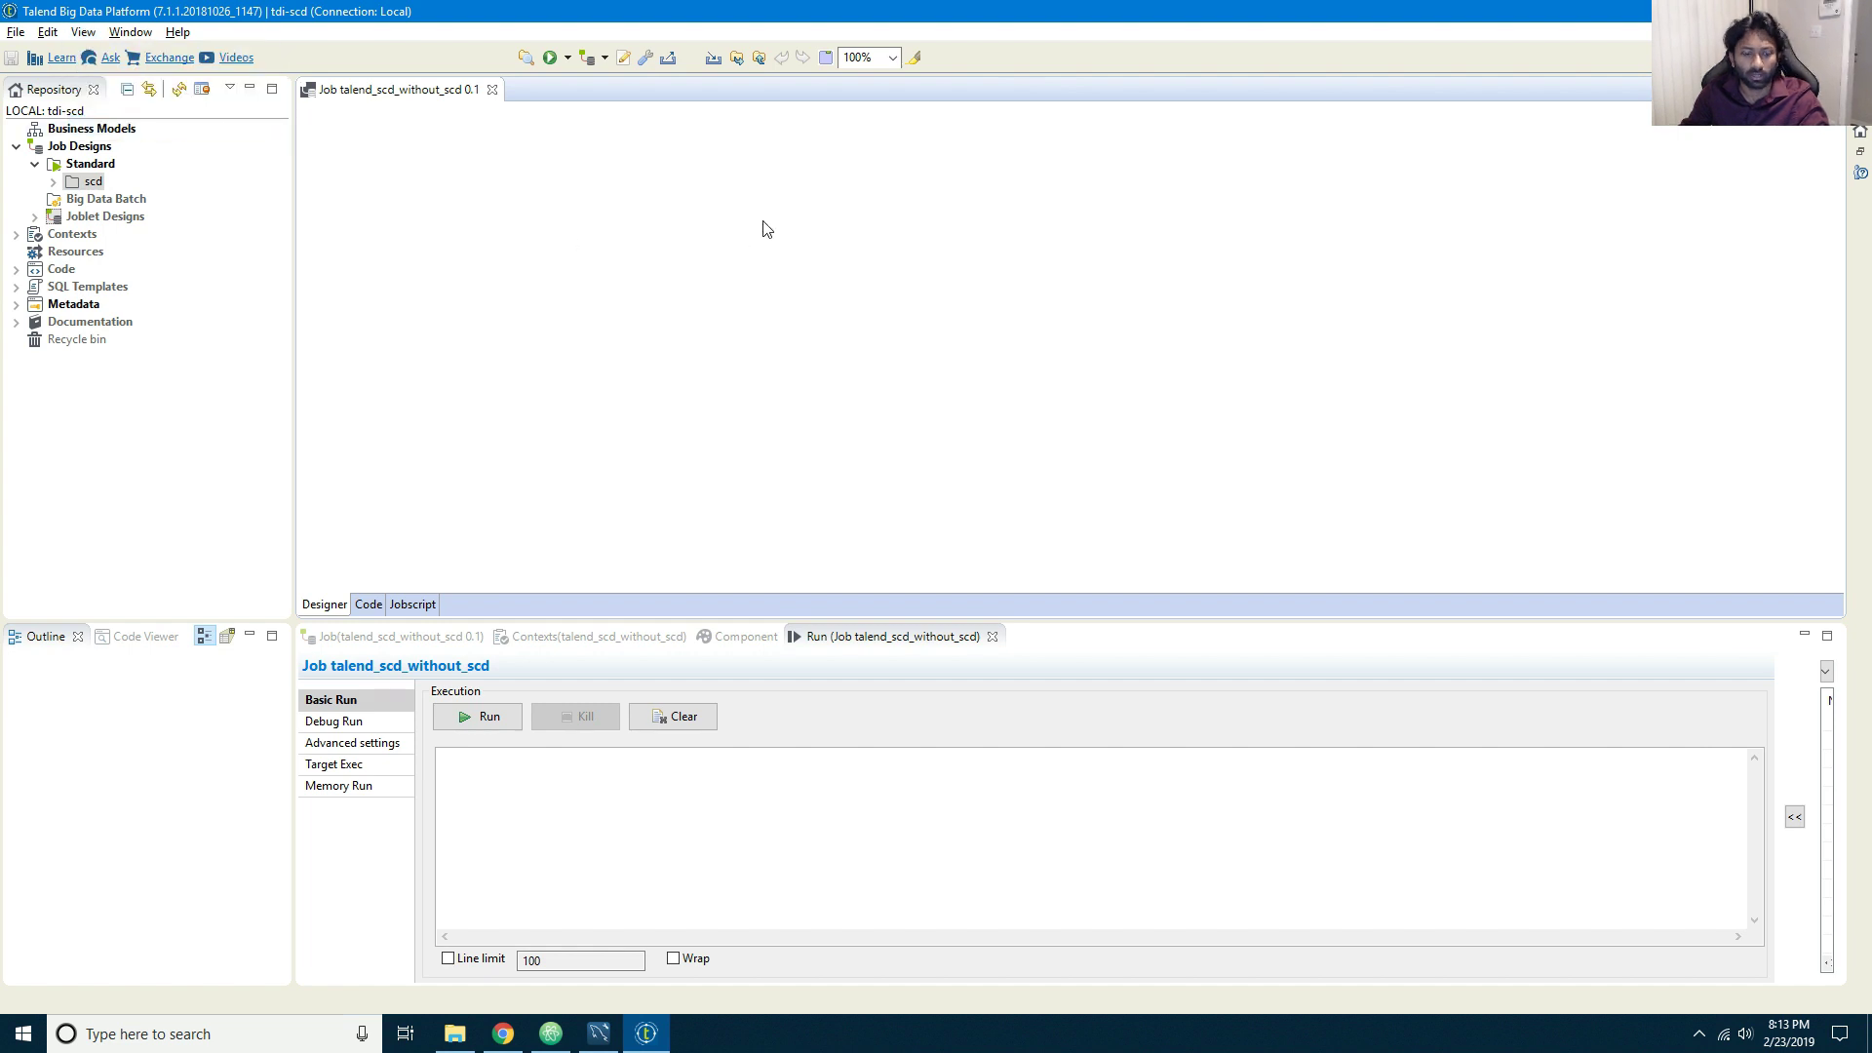
Step: Add tPrejob and tPostjob components to the job and place them far apart, with tPrejob on the left and tPostjob on the right
text(prejob)
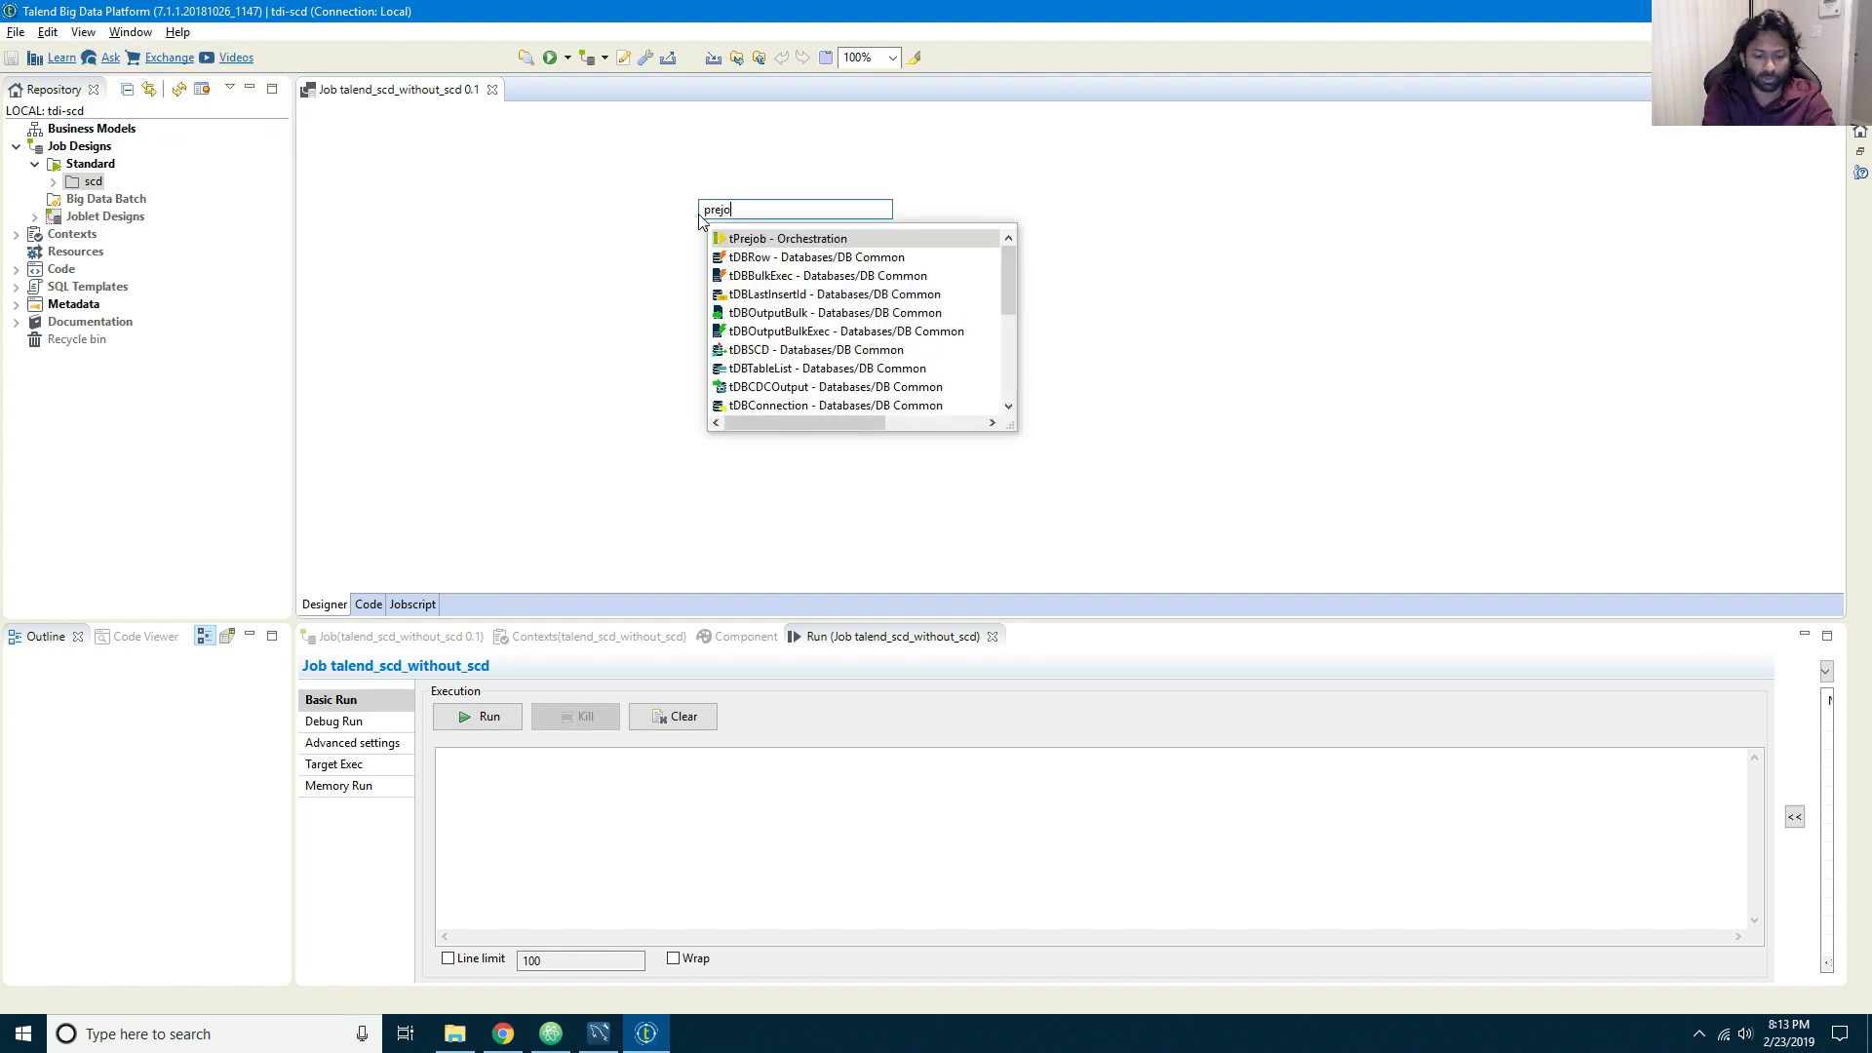
key(Return)
text(postjob)
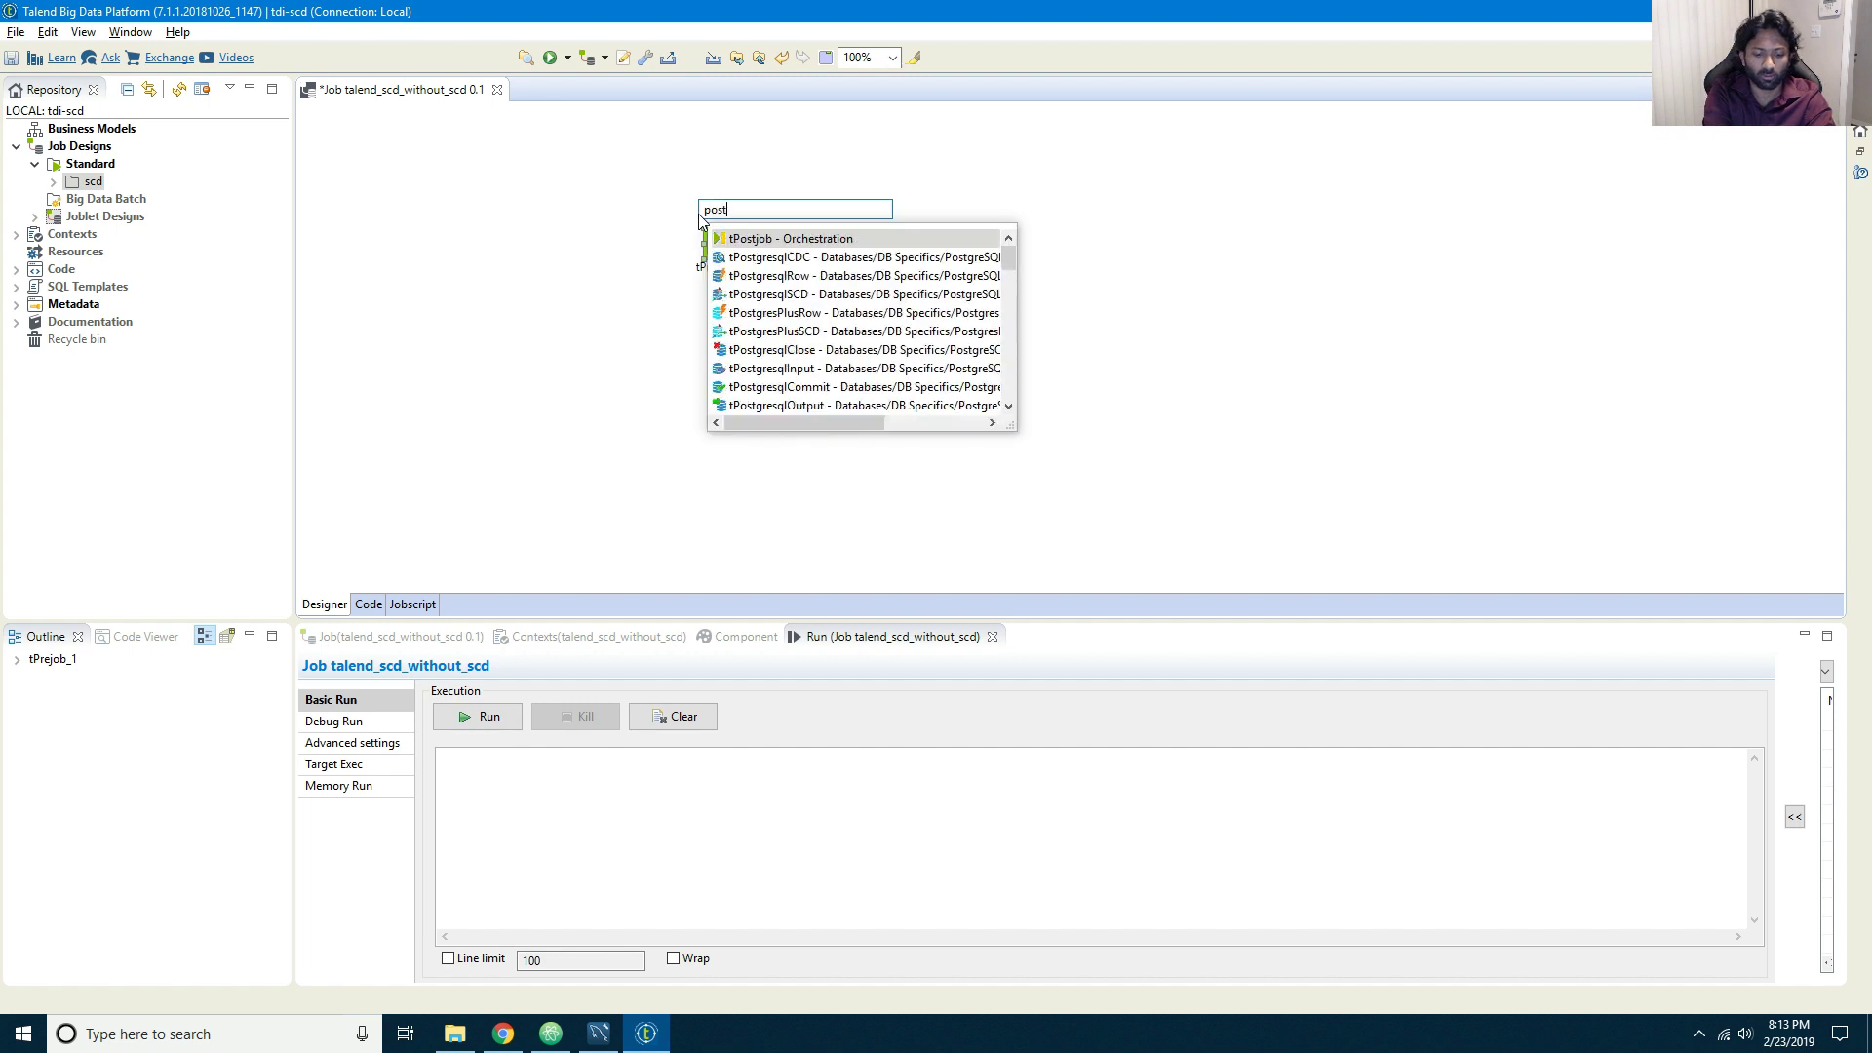
key(Return)
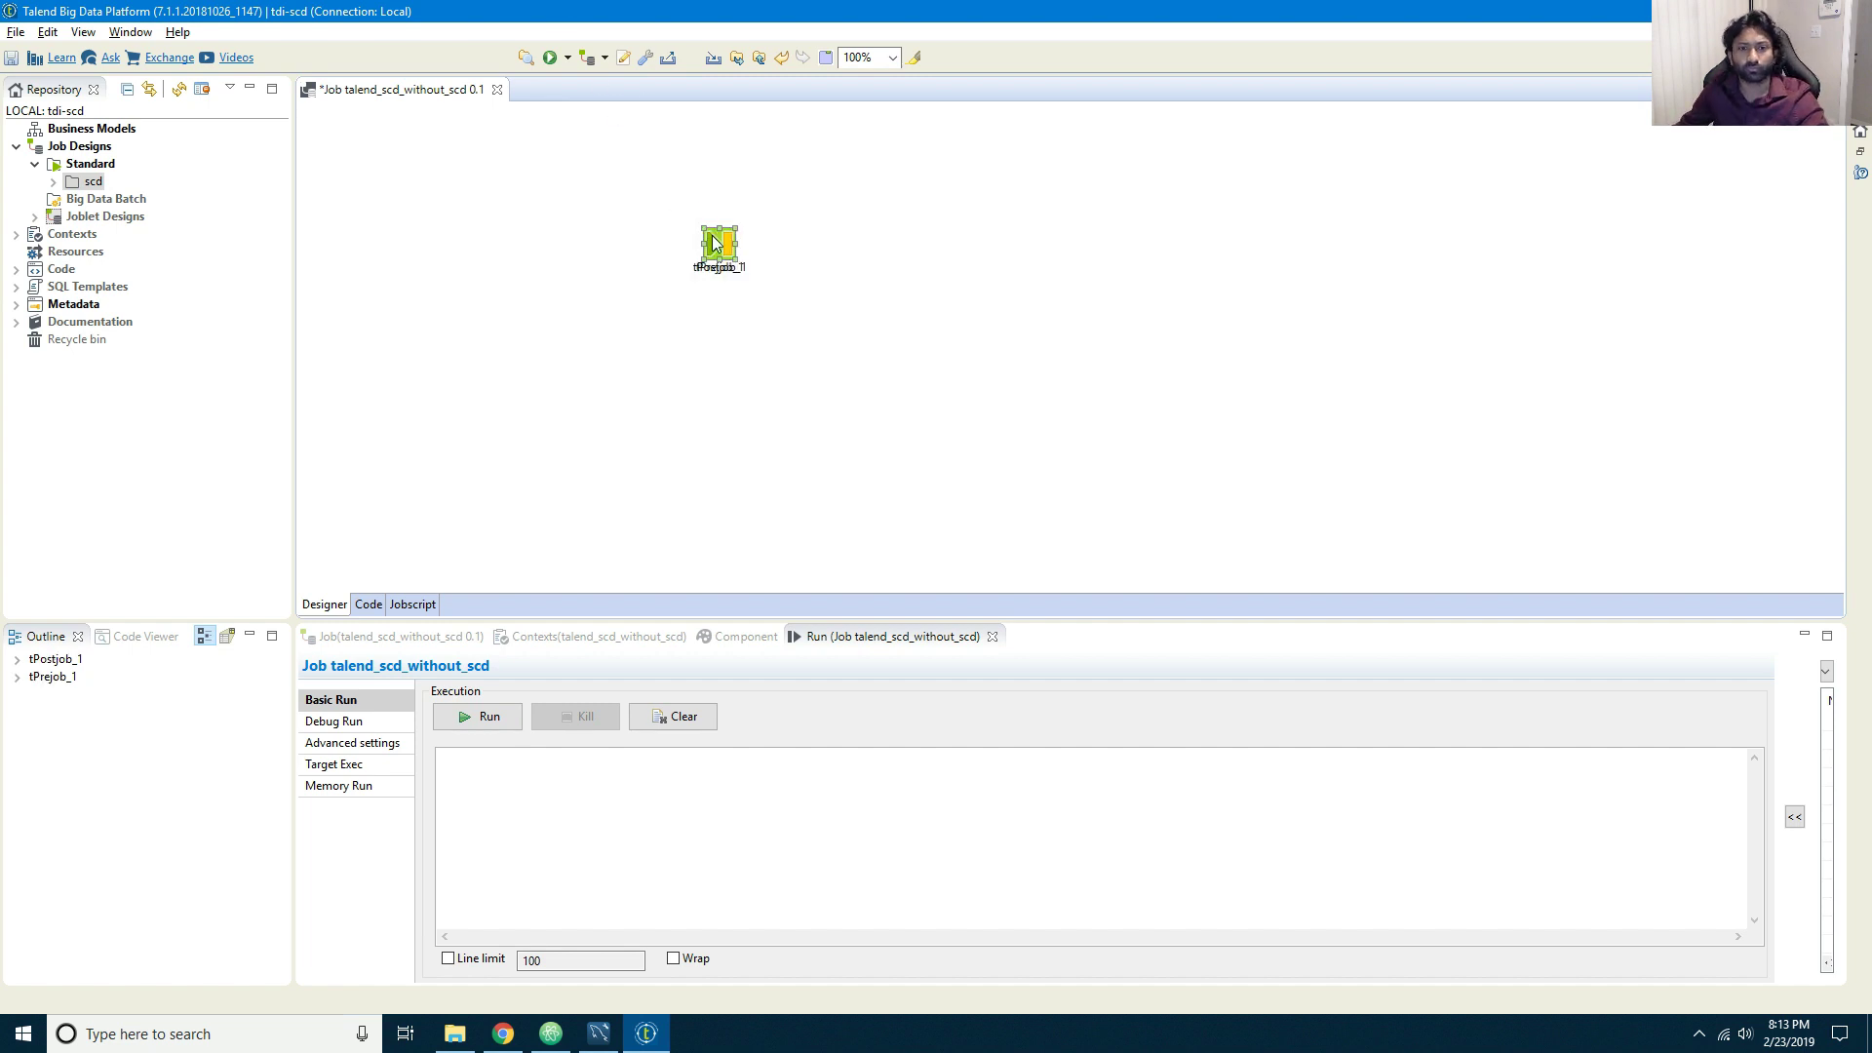
drag(714, 244, 1276, 275)
drag(731, 237, 513, 268)
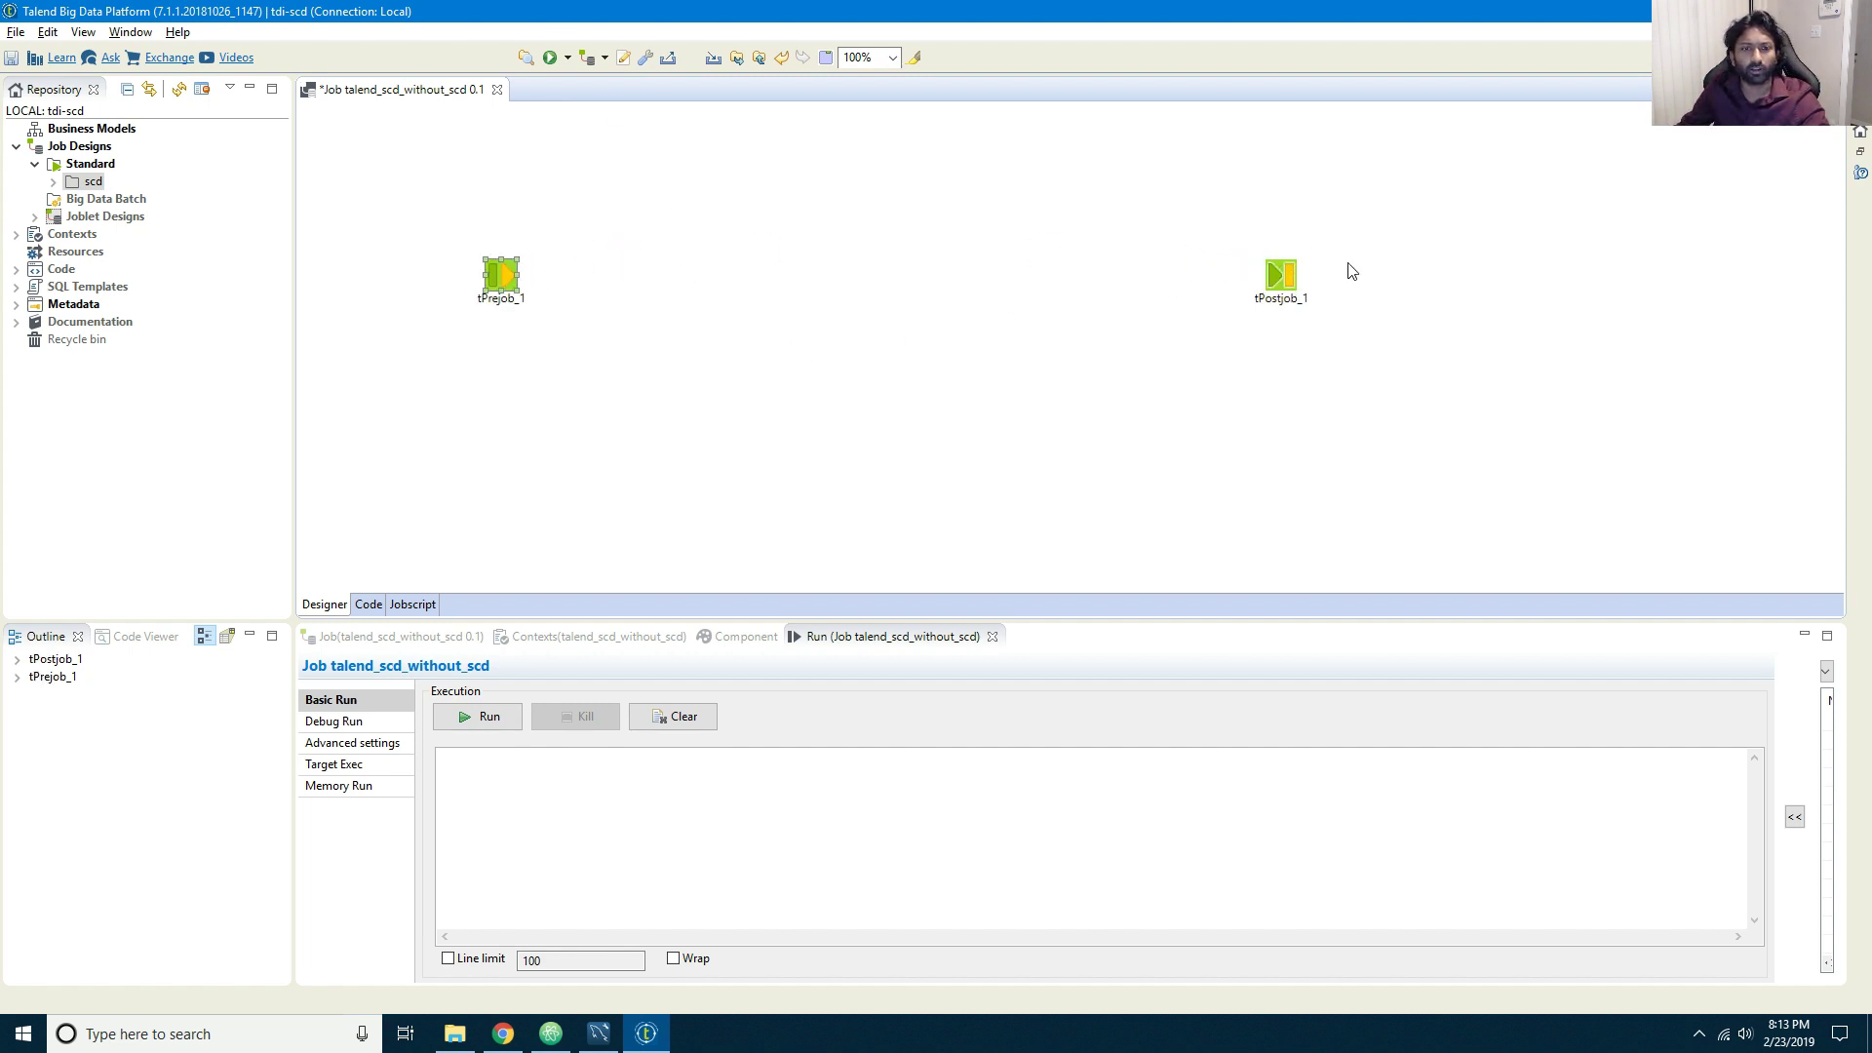
Step: Add a tDBConnection(MySQL) component from the mysql_conn metadata below tPrejob, including its context parameters in the job
click(17, 305)
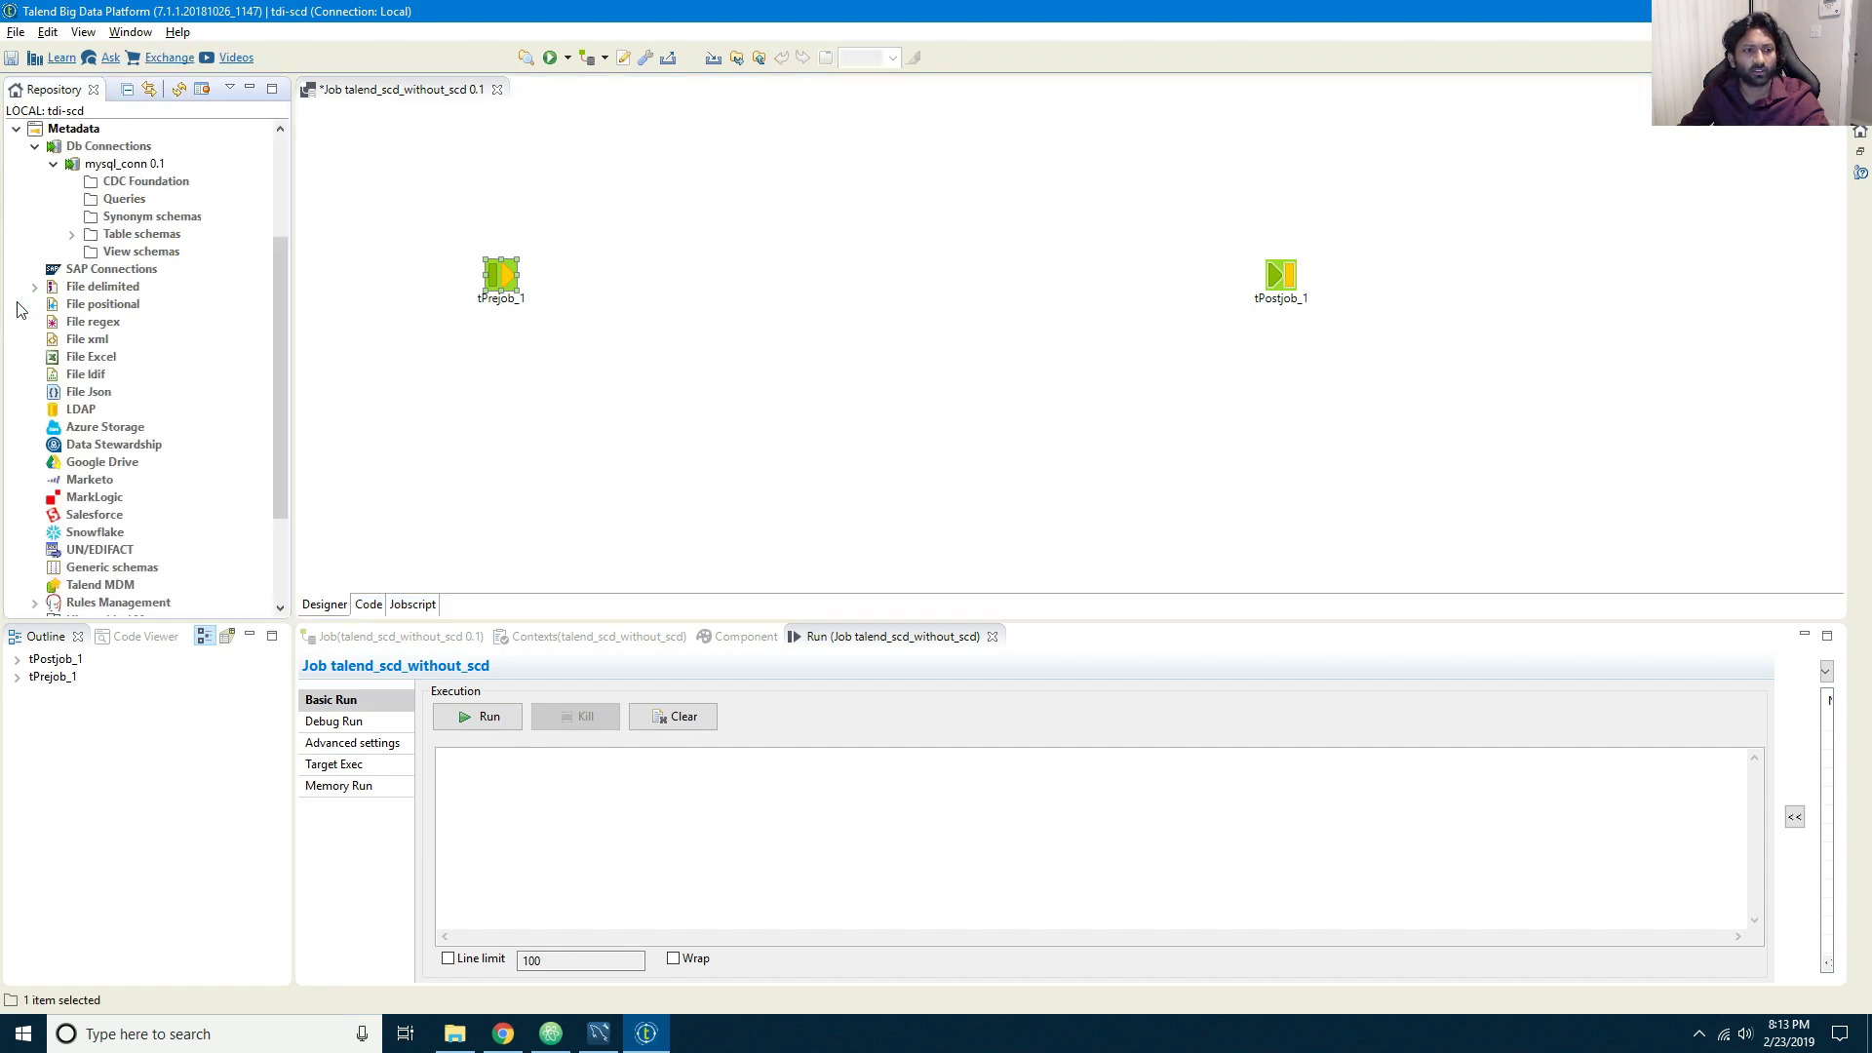
click(53, 165)
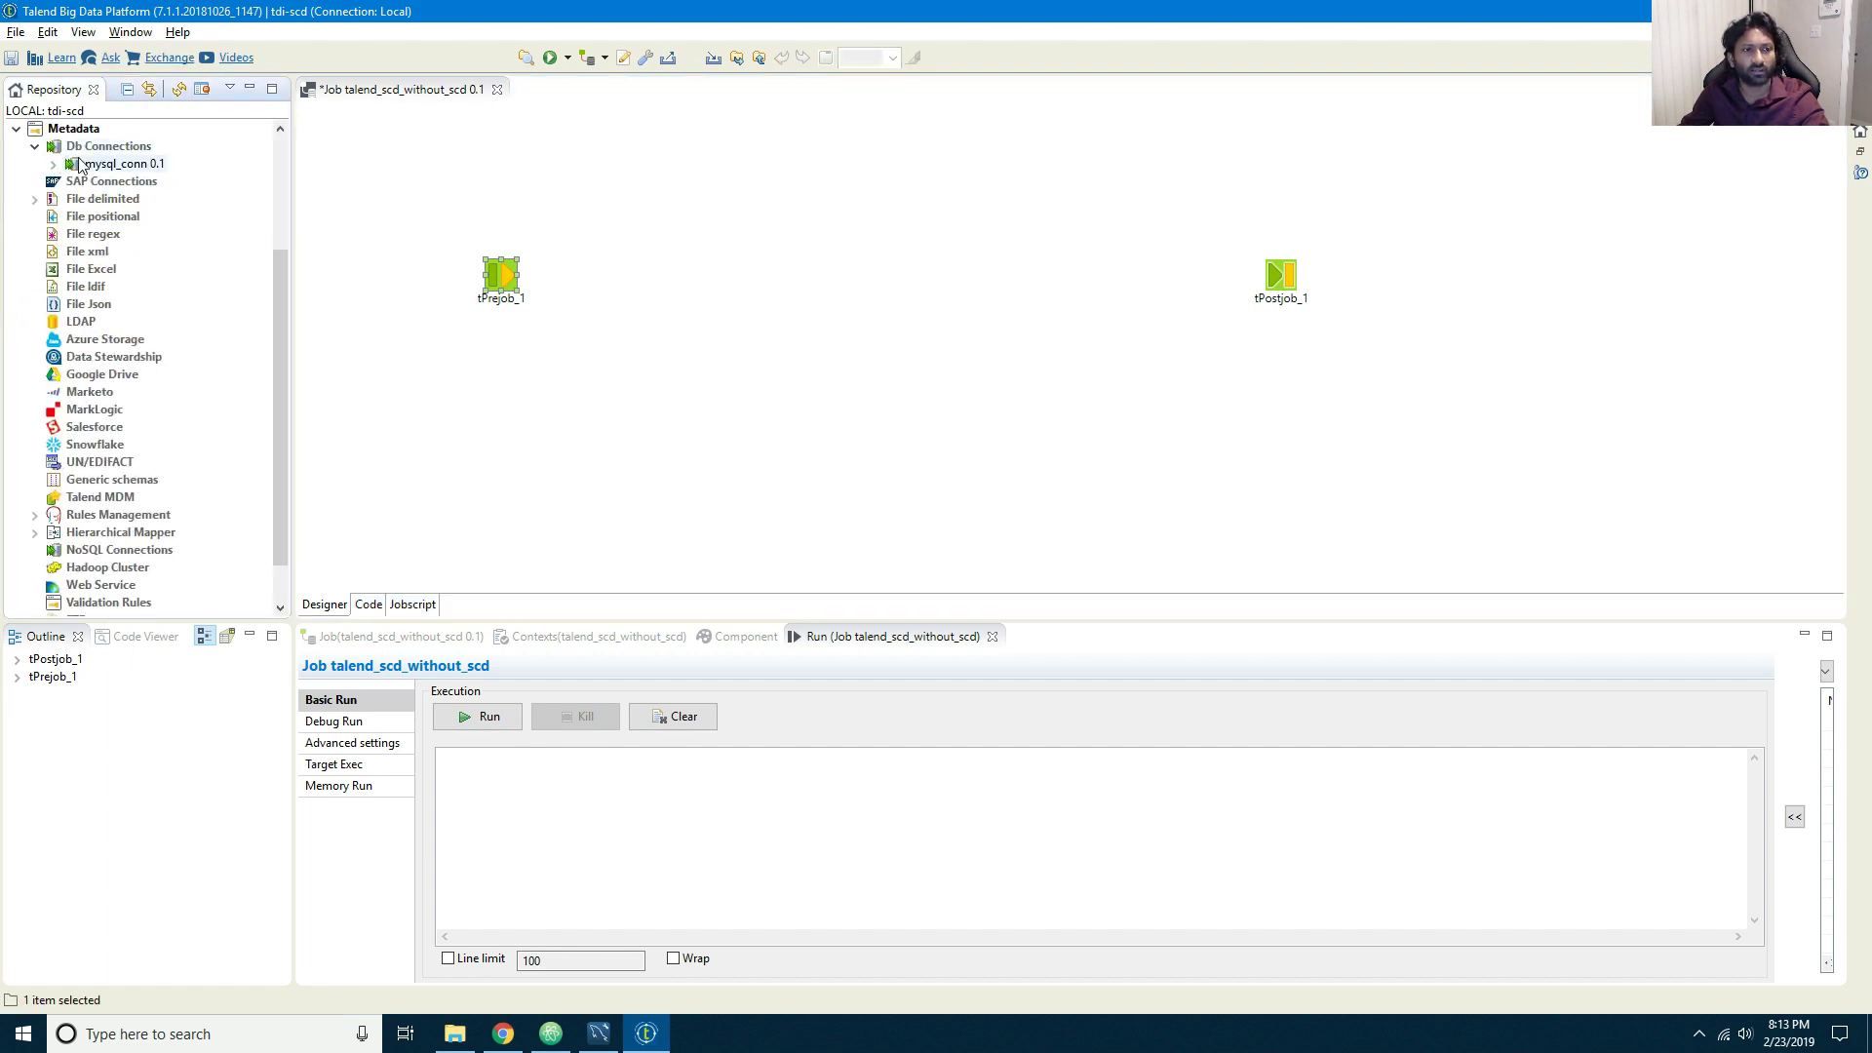
drag(107, 171, 504, 388)
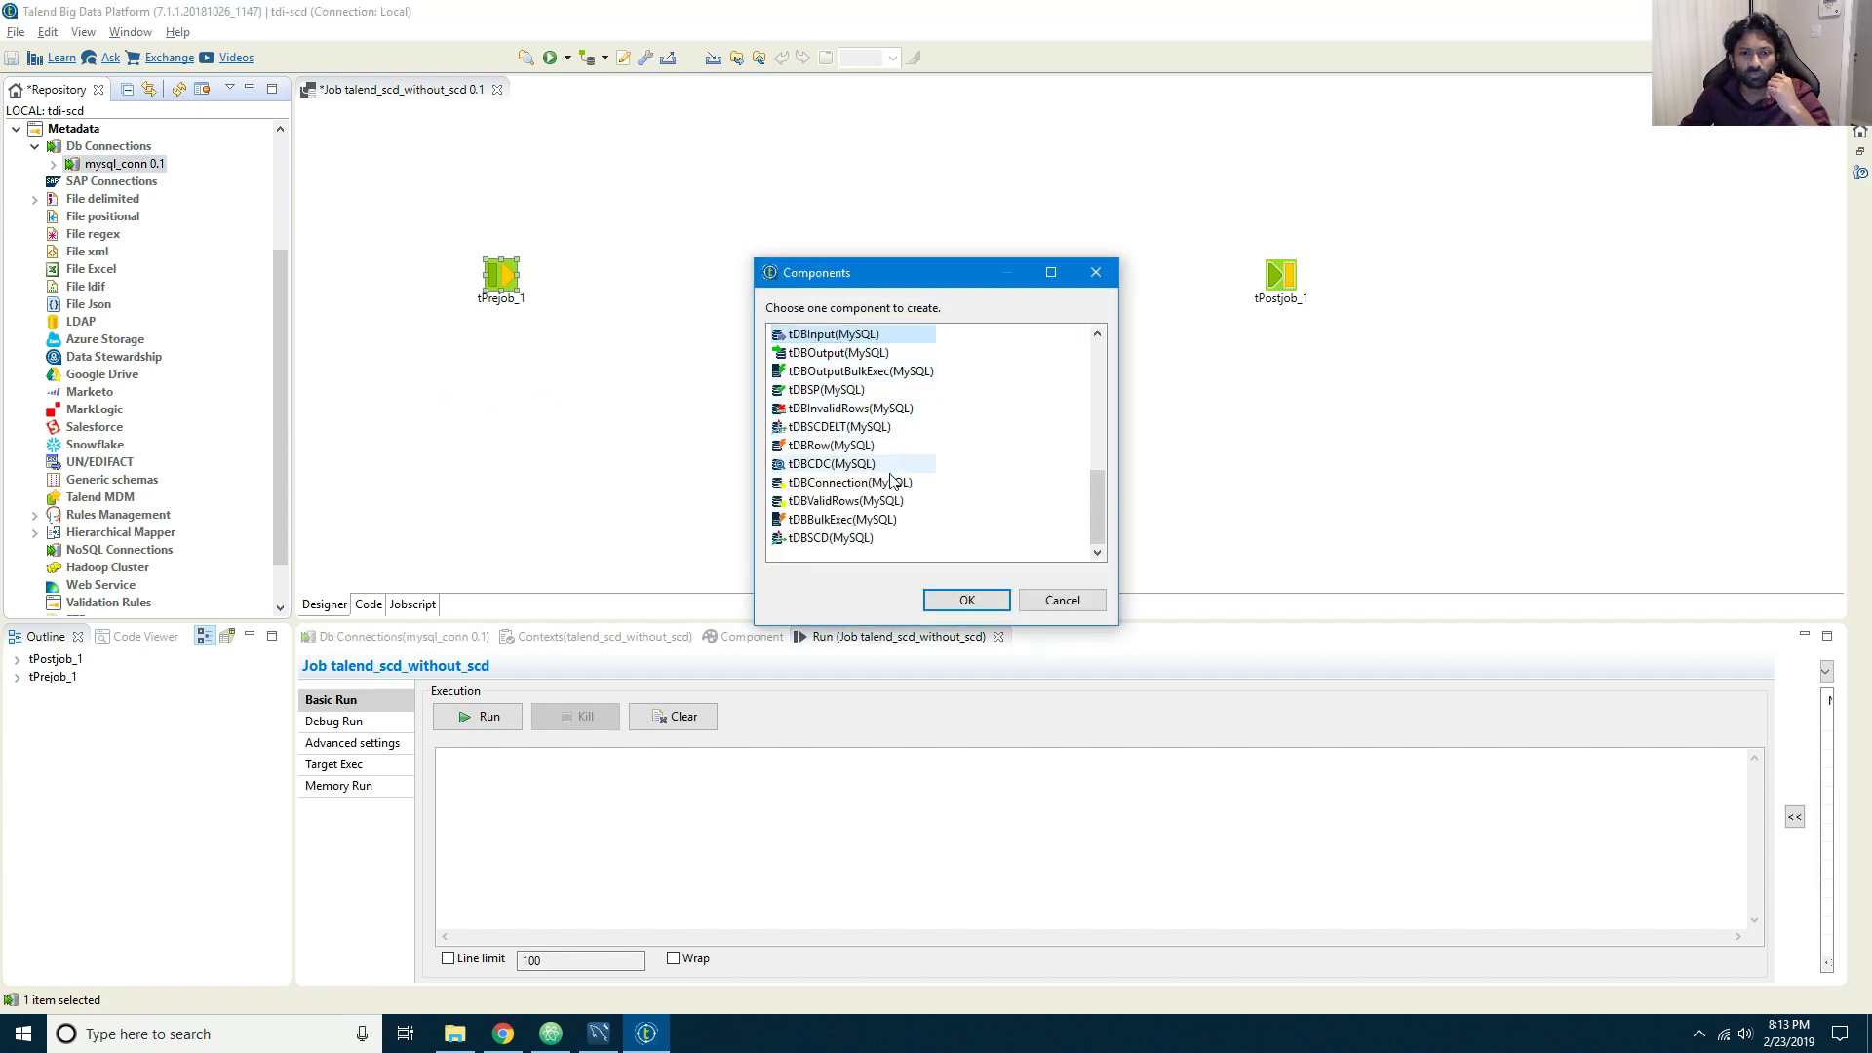
click(852, 485)
click(968, 599)
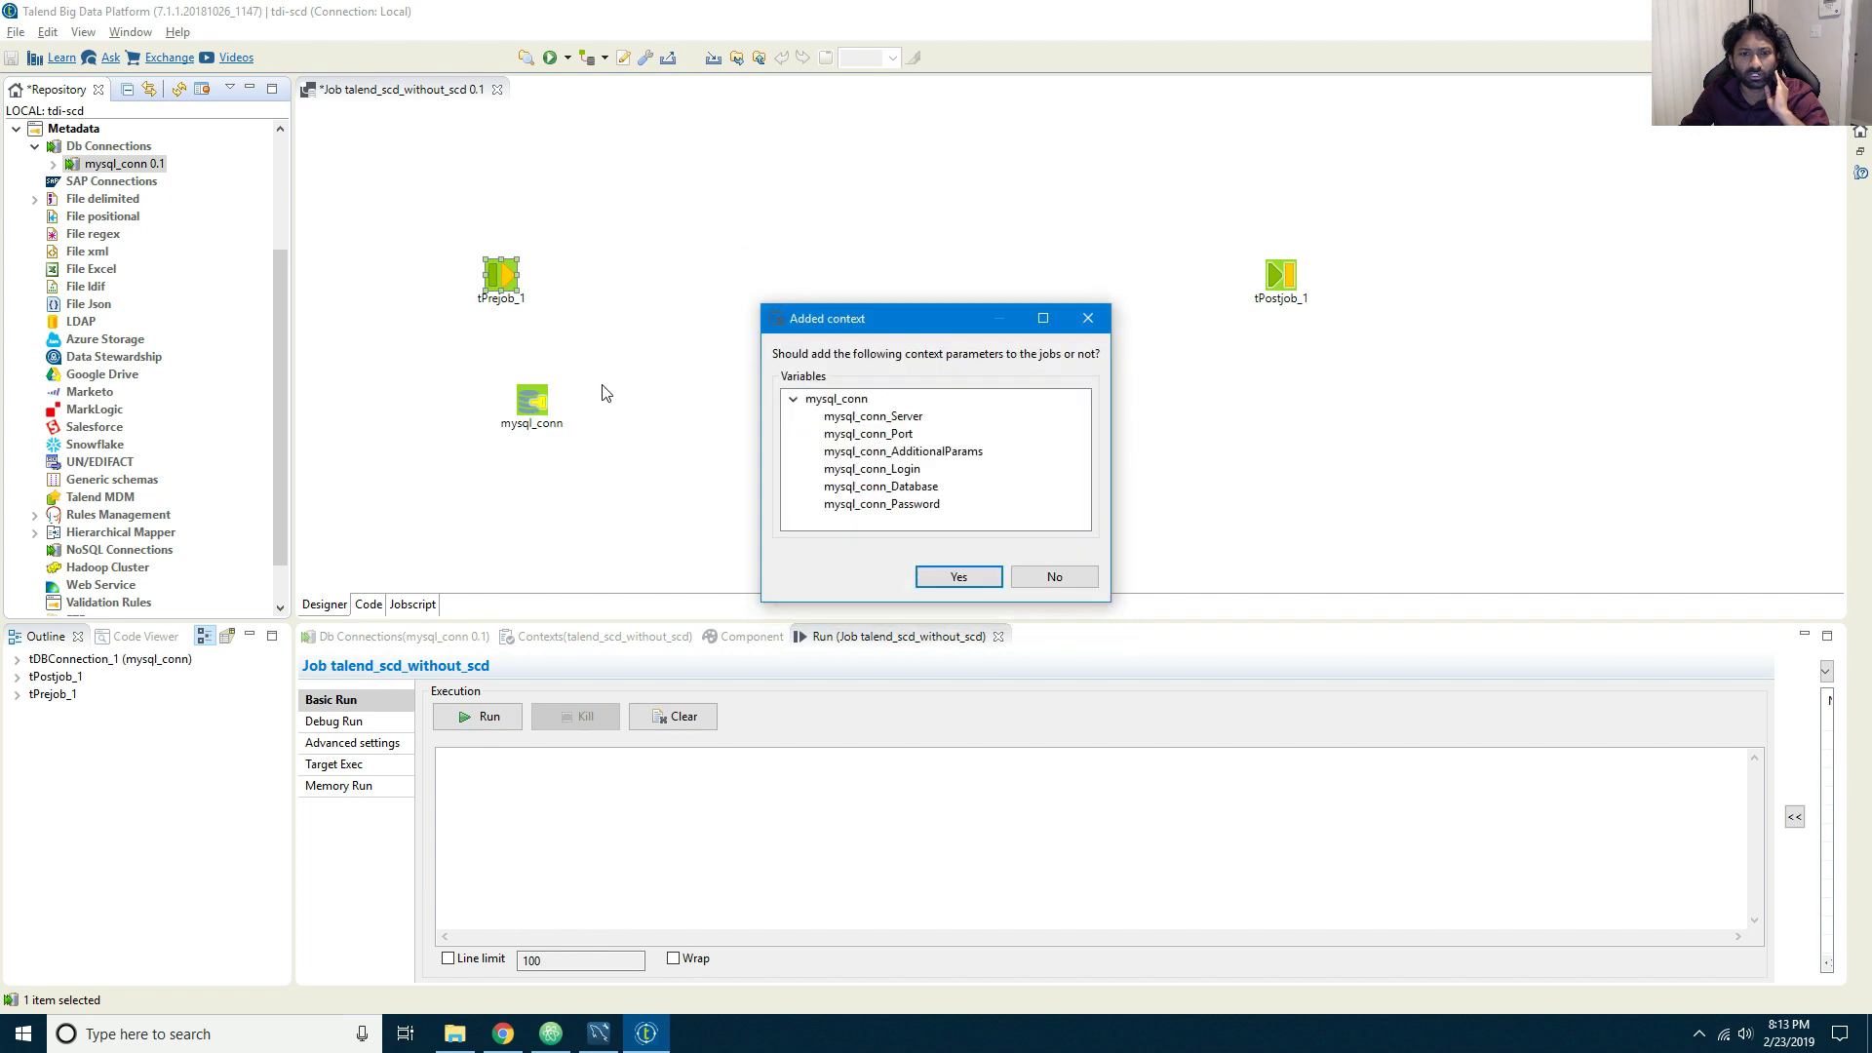
click(956, 578)
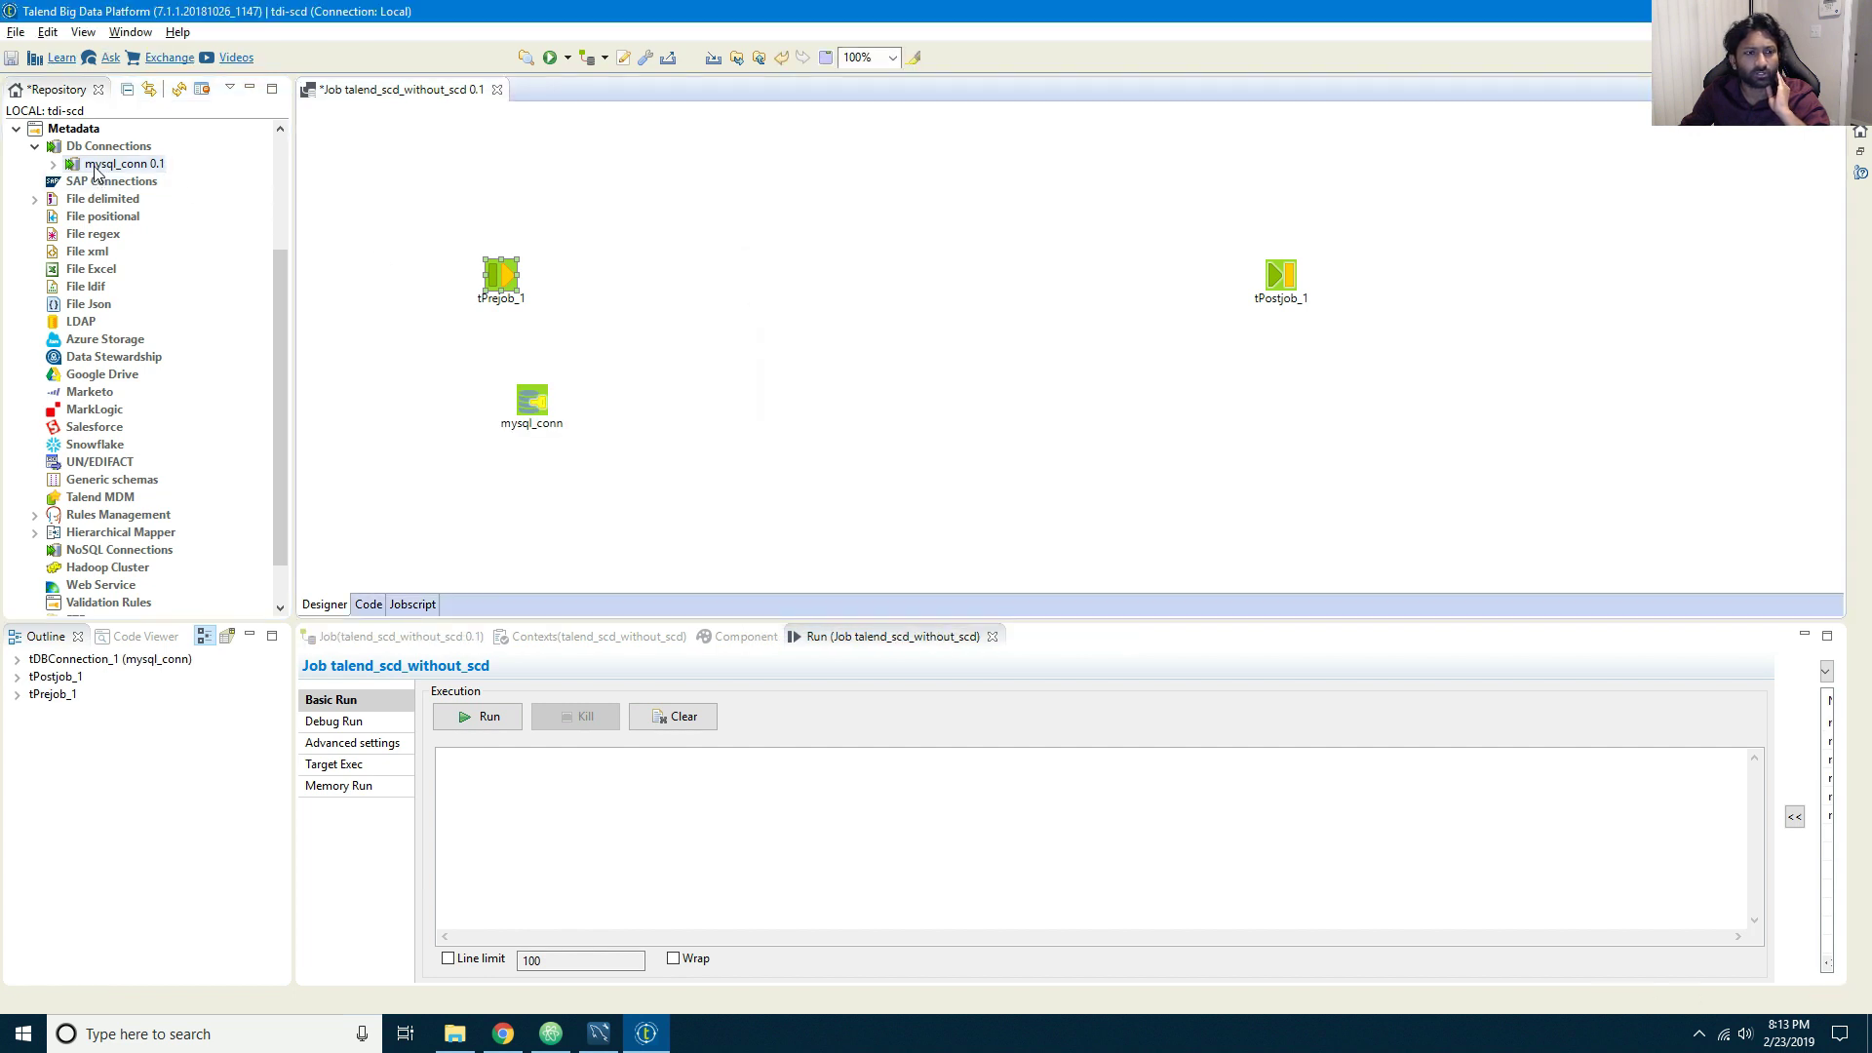
drag(105, 166, 1383, 405)
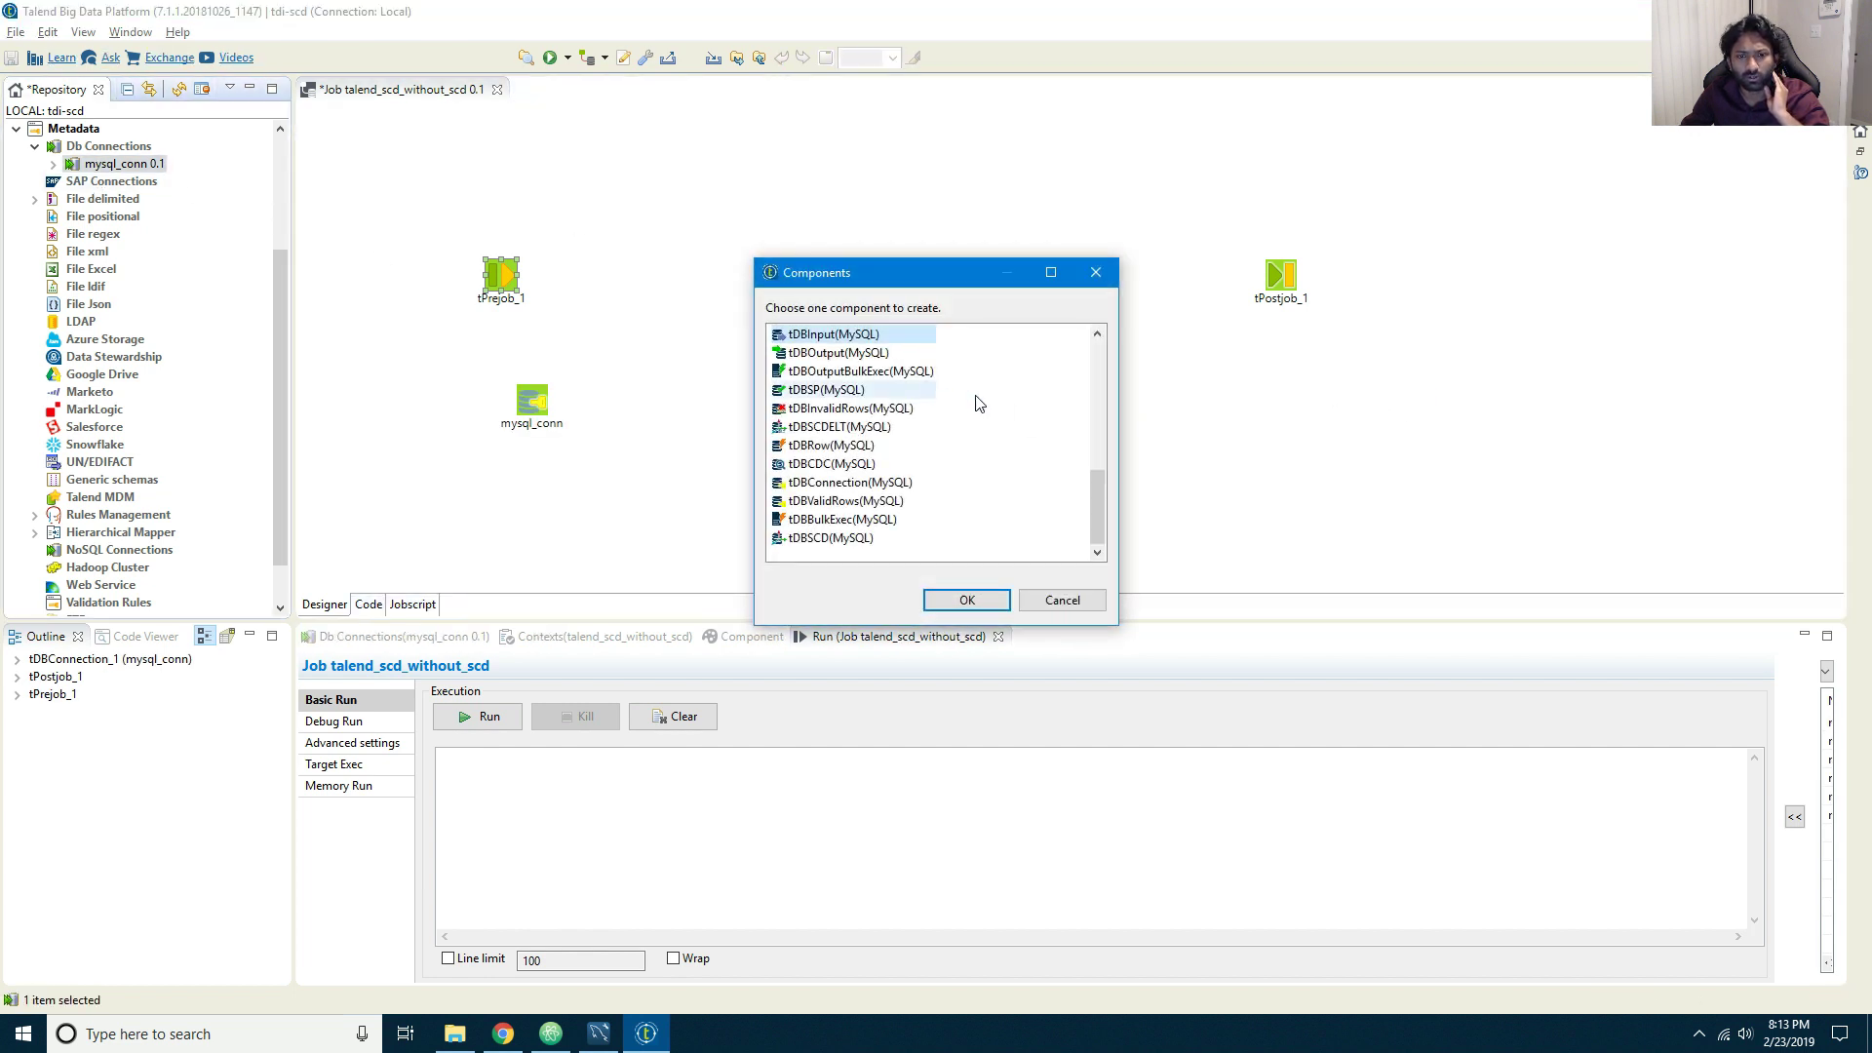
mouse_move(1092, 503)
mouse_down()
mouse_move(1100, 360)
mouse_move(1098, 483)
mouse_up()
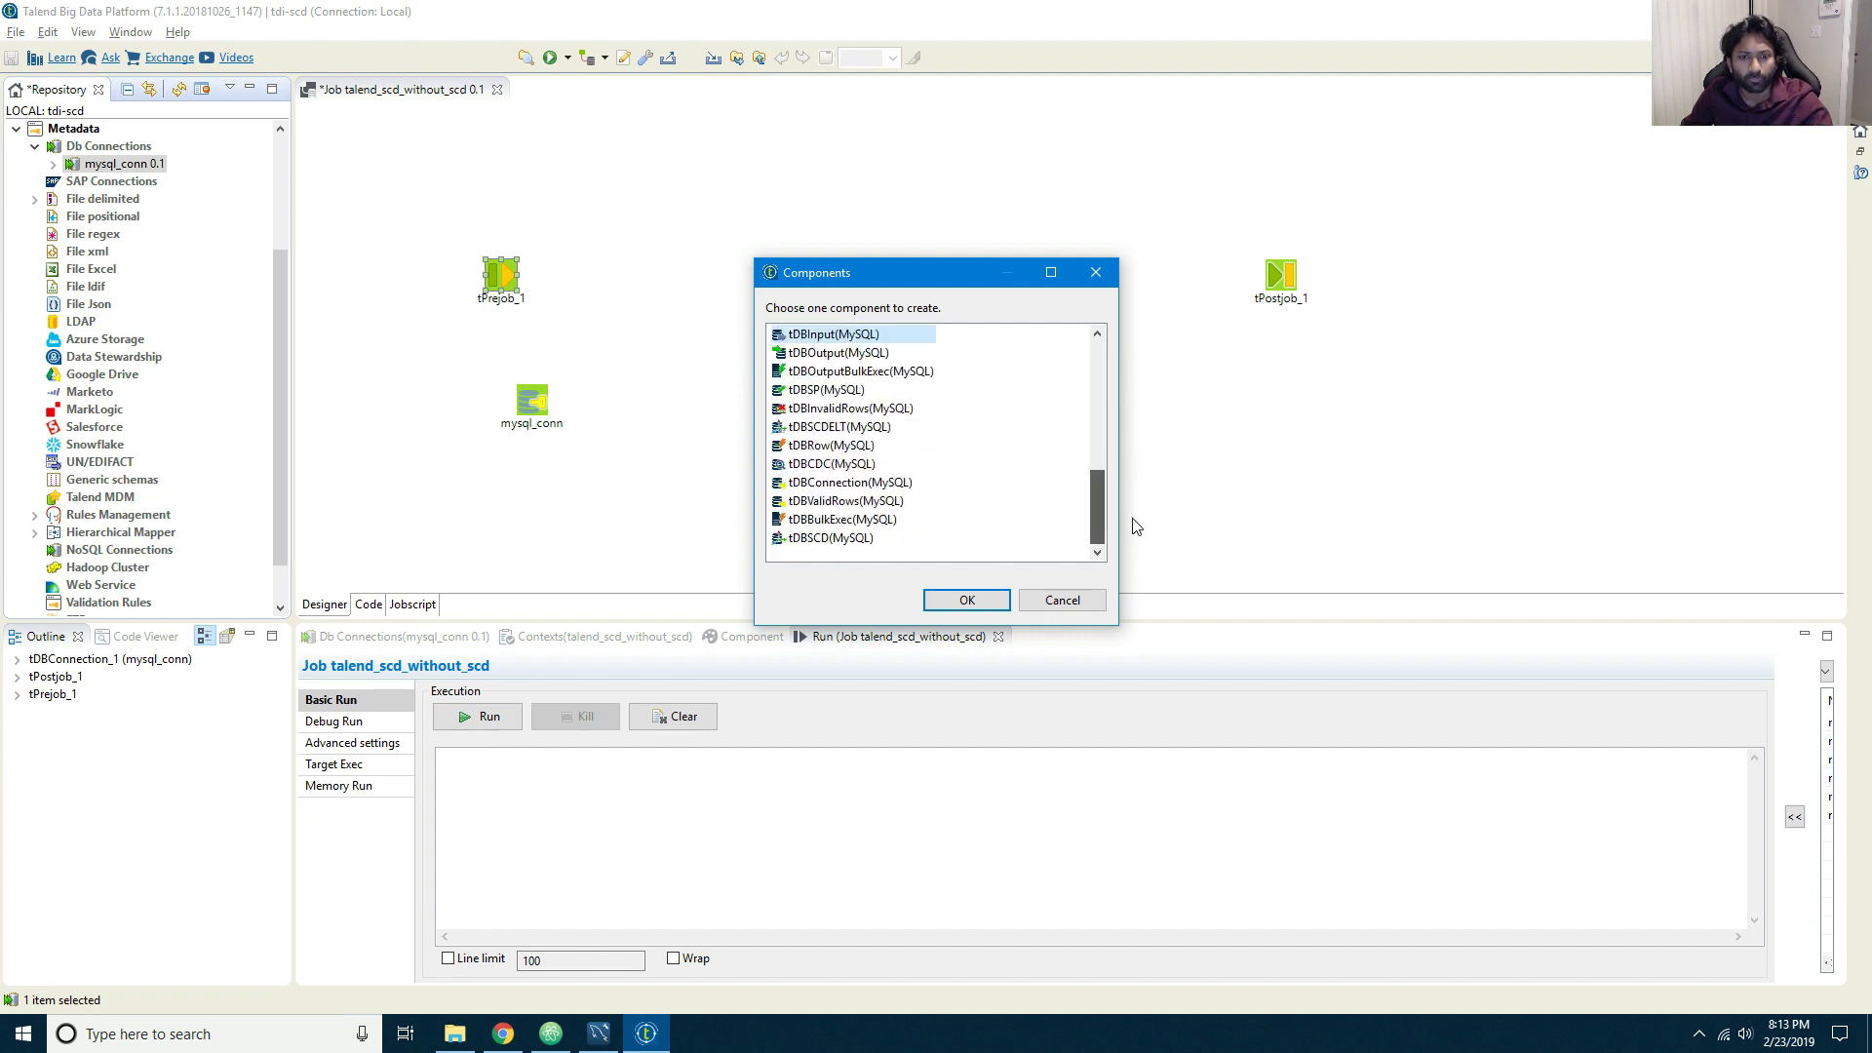
click(1060, 599)
Step: Search for a commit component and add tDBCommit below tPostjob
click(1352, 390)
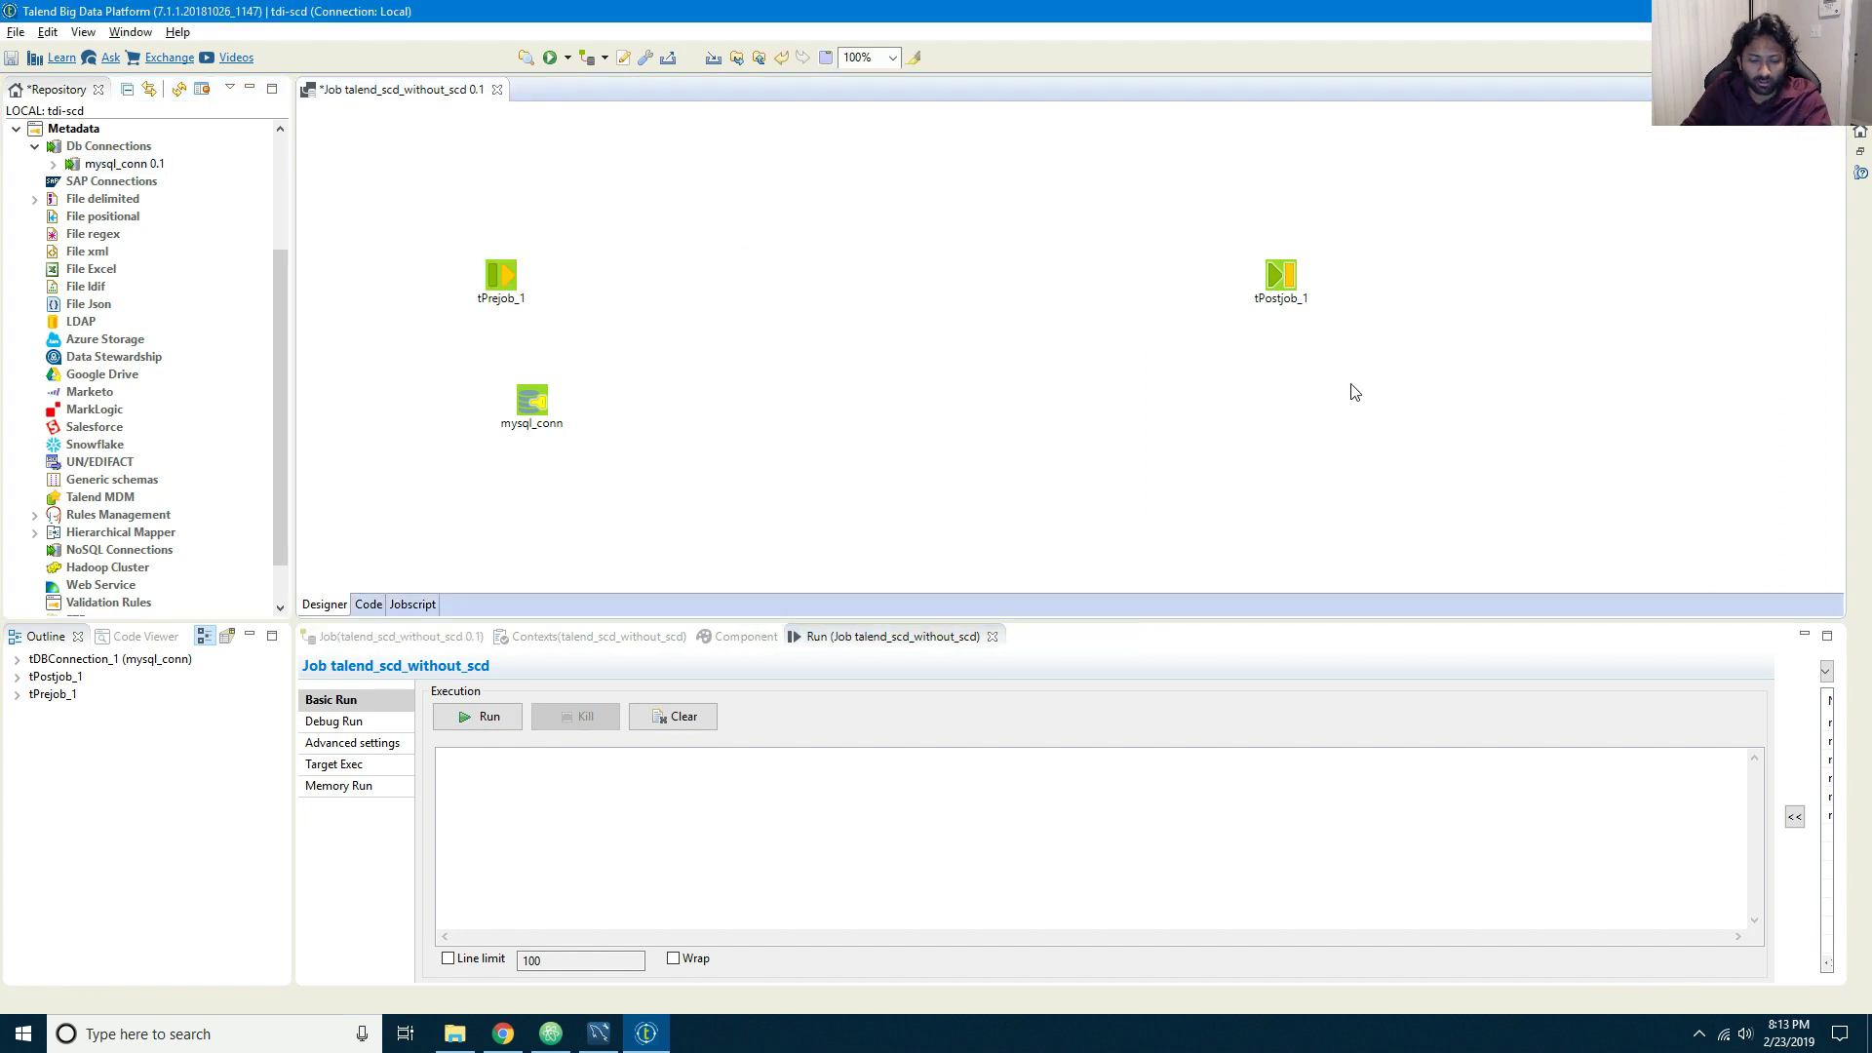
text(commit)
key(Down)
key(Down)
key(Down)
key(Down)
key(Down)
key(Down)
key(Down)
key(Down)
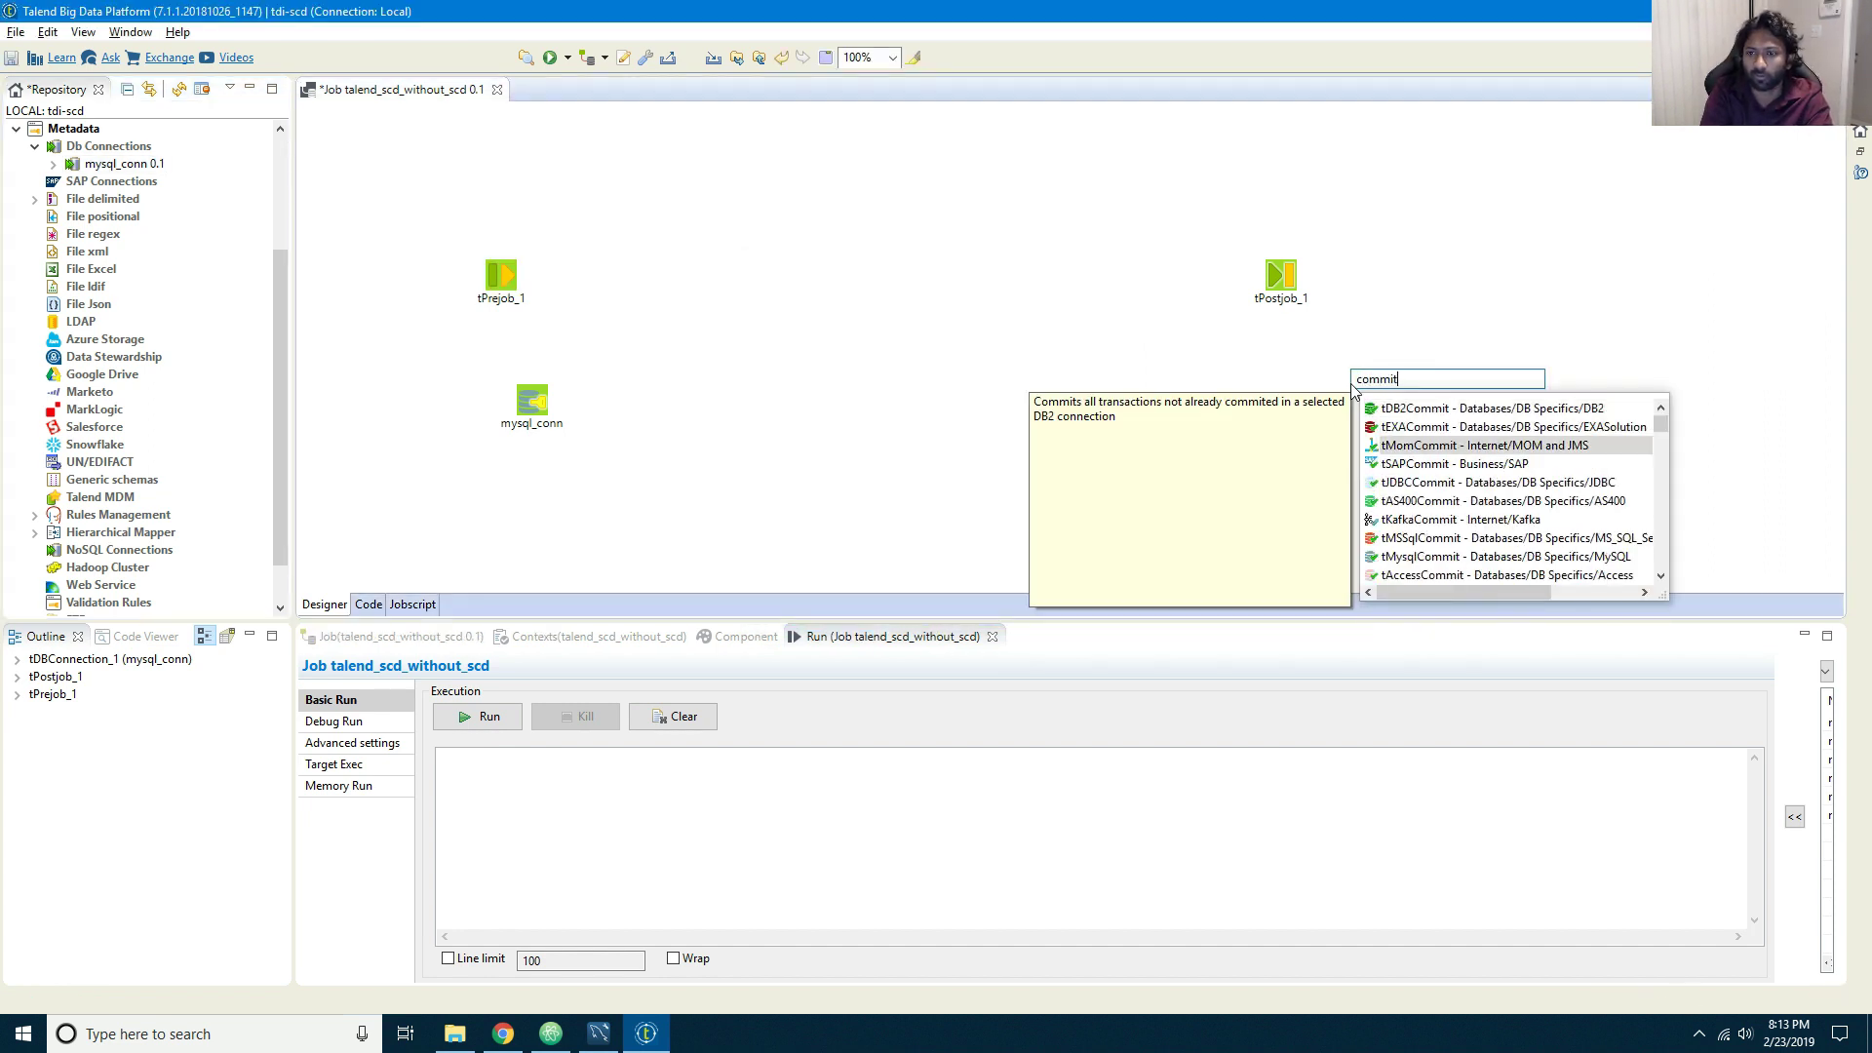
key(Return)
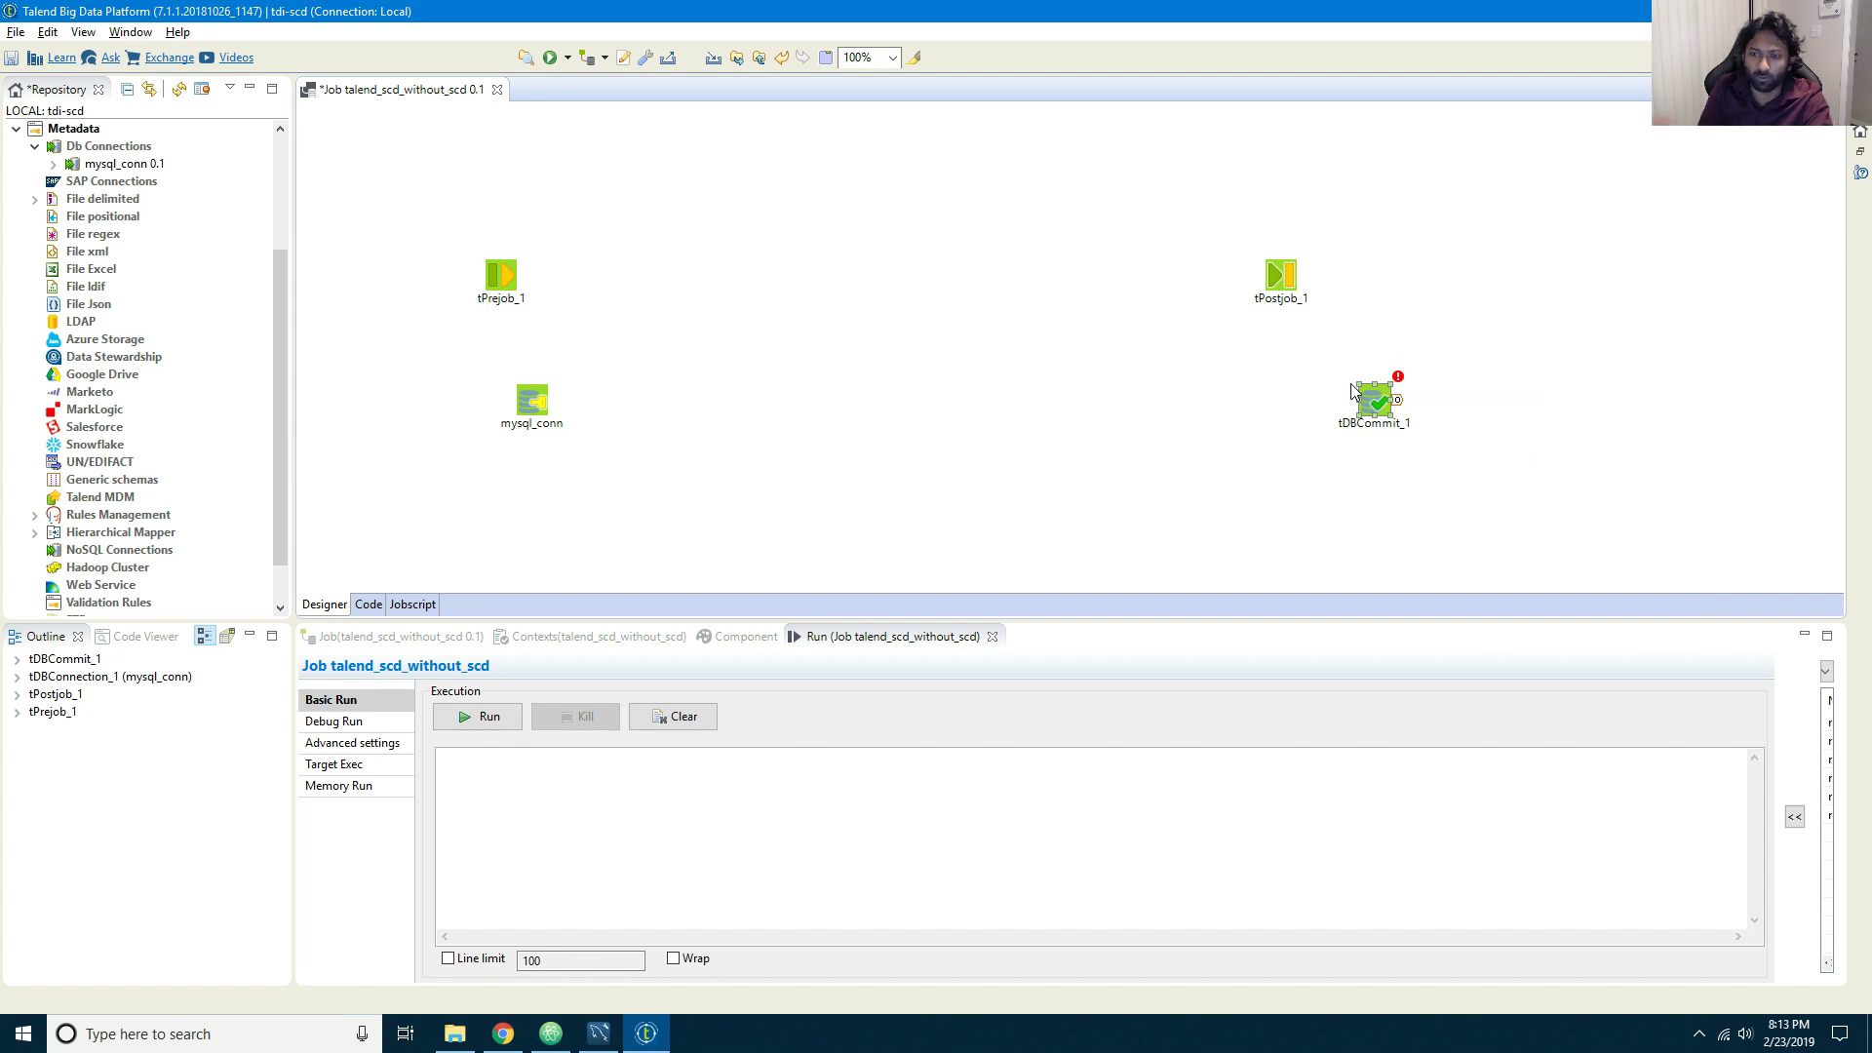
Step: Align mysql_conn below tPrejob and tDBCommit below tPostjob, and set tDBCommit to use tDBConnection_1 - mysql_conn
drag(542, 408, 511, 439)
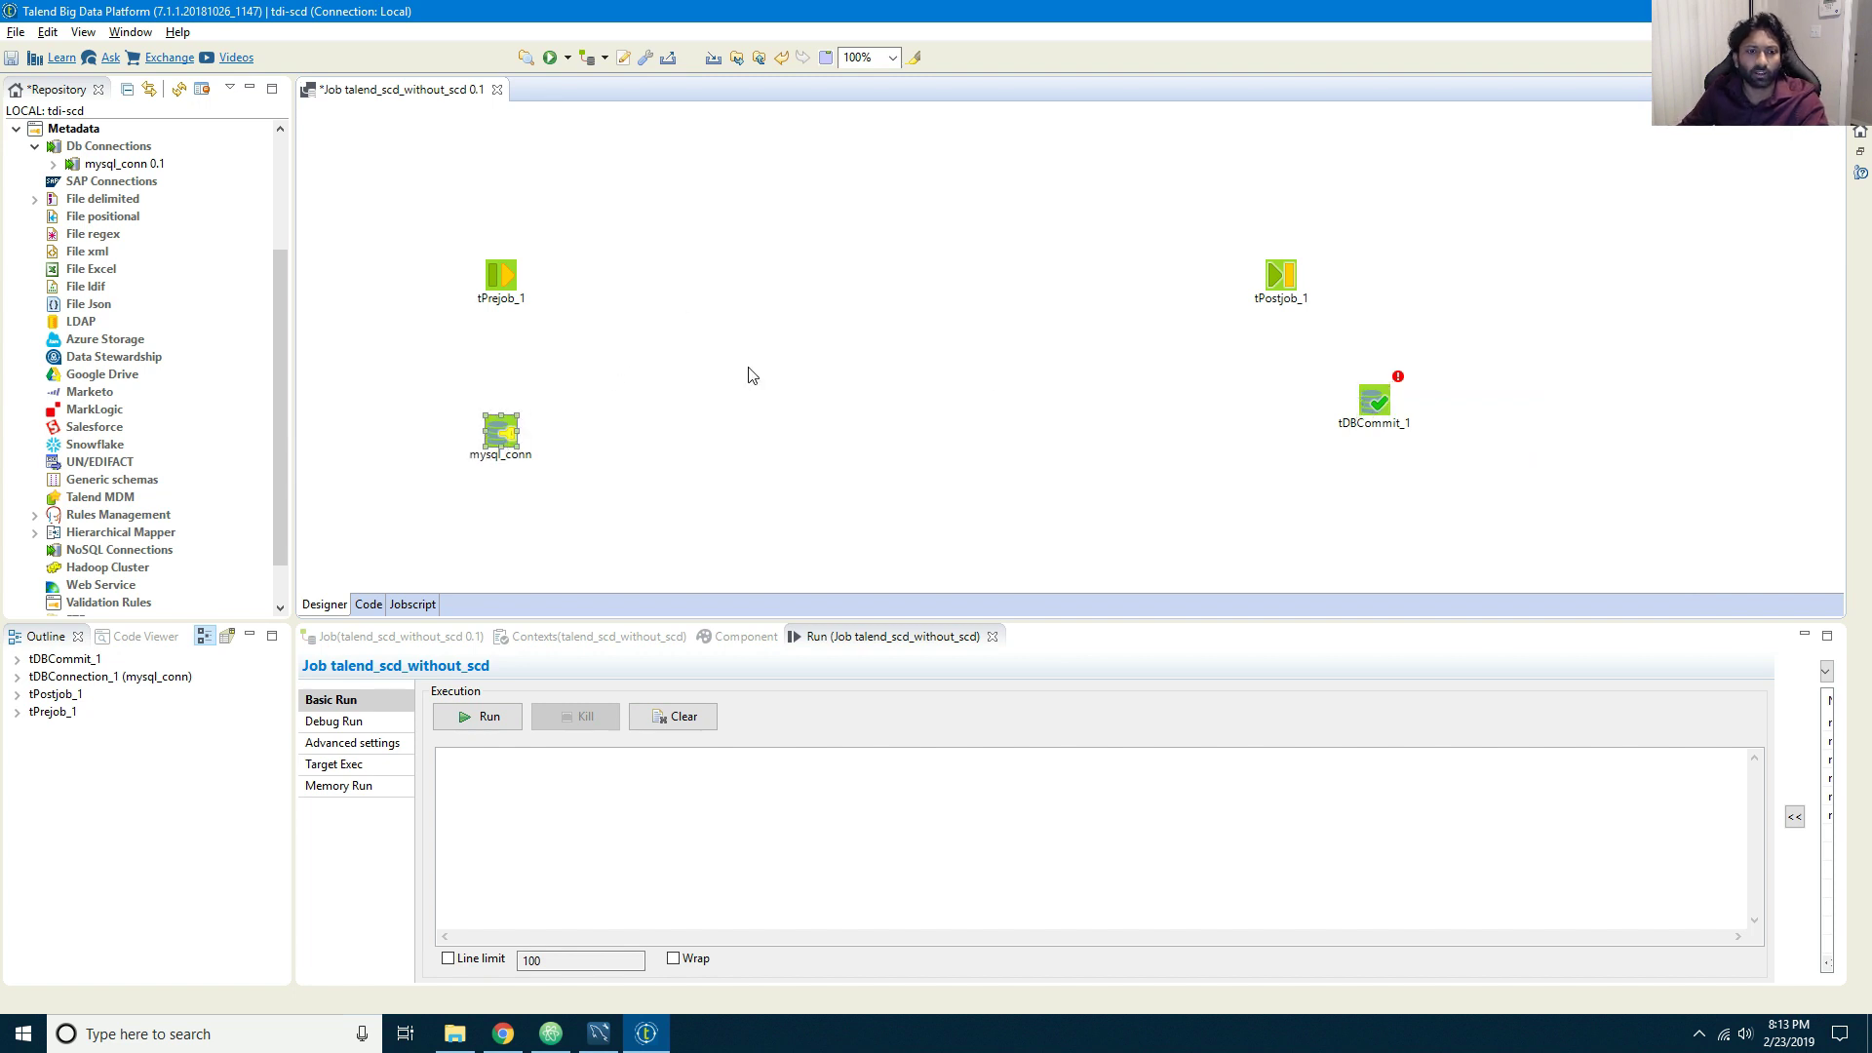
drag(1362, 406, 1297, 408)
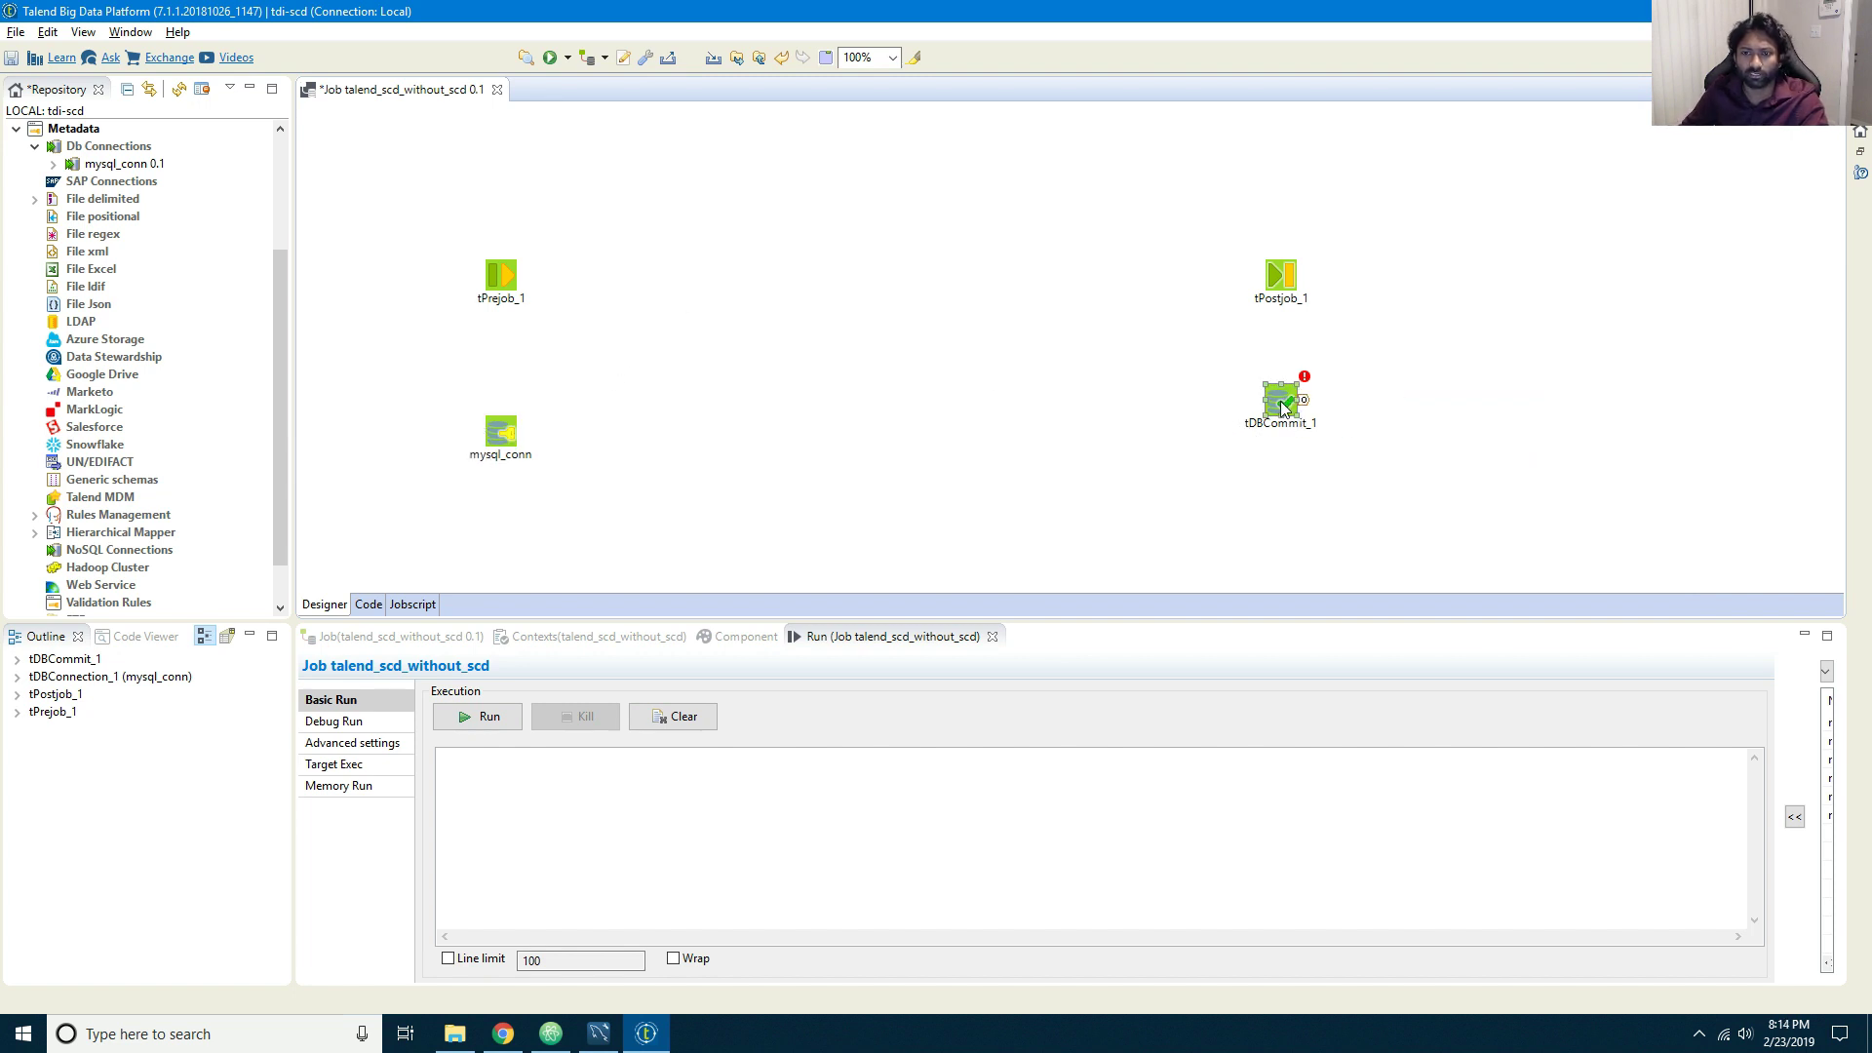
double_click(1284, 408)
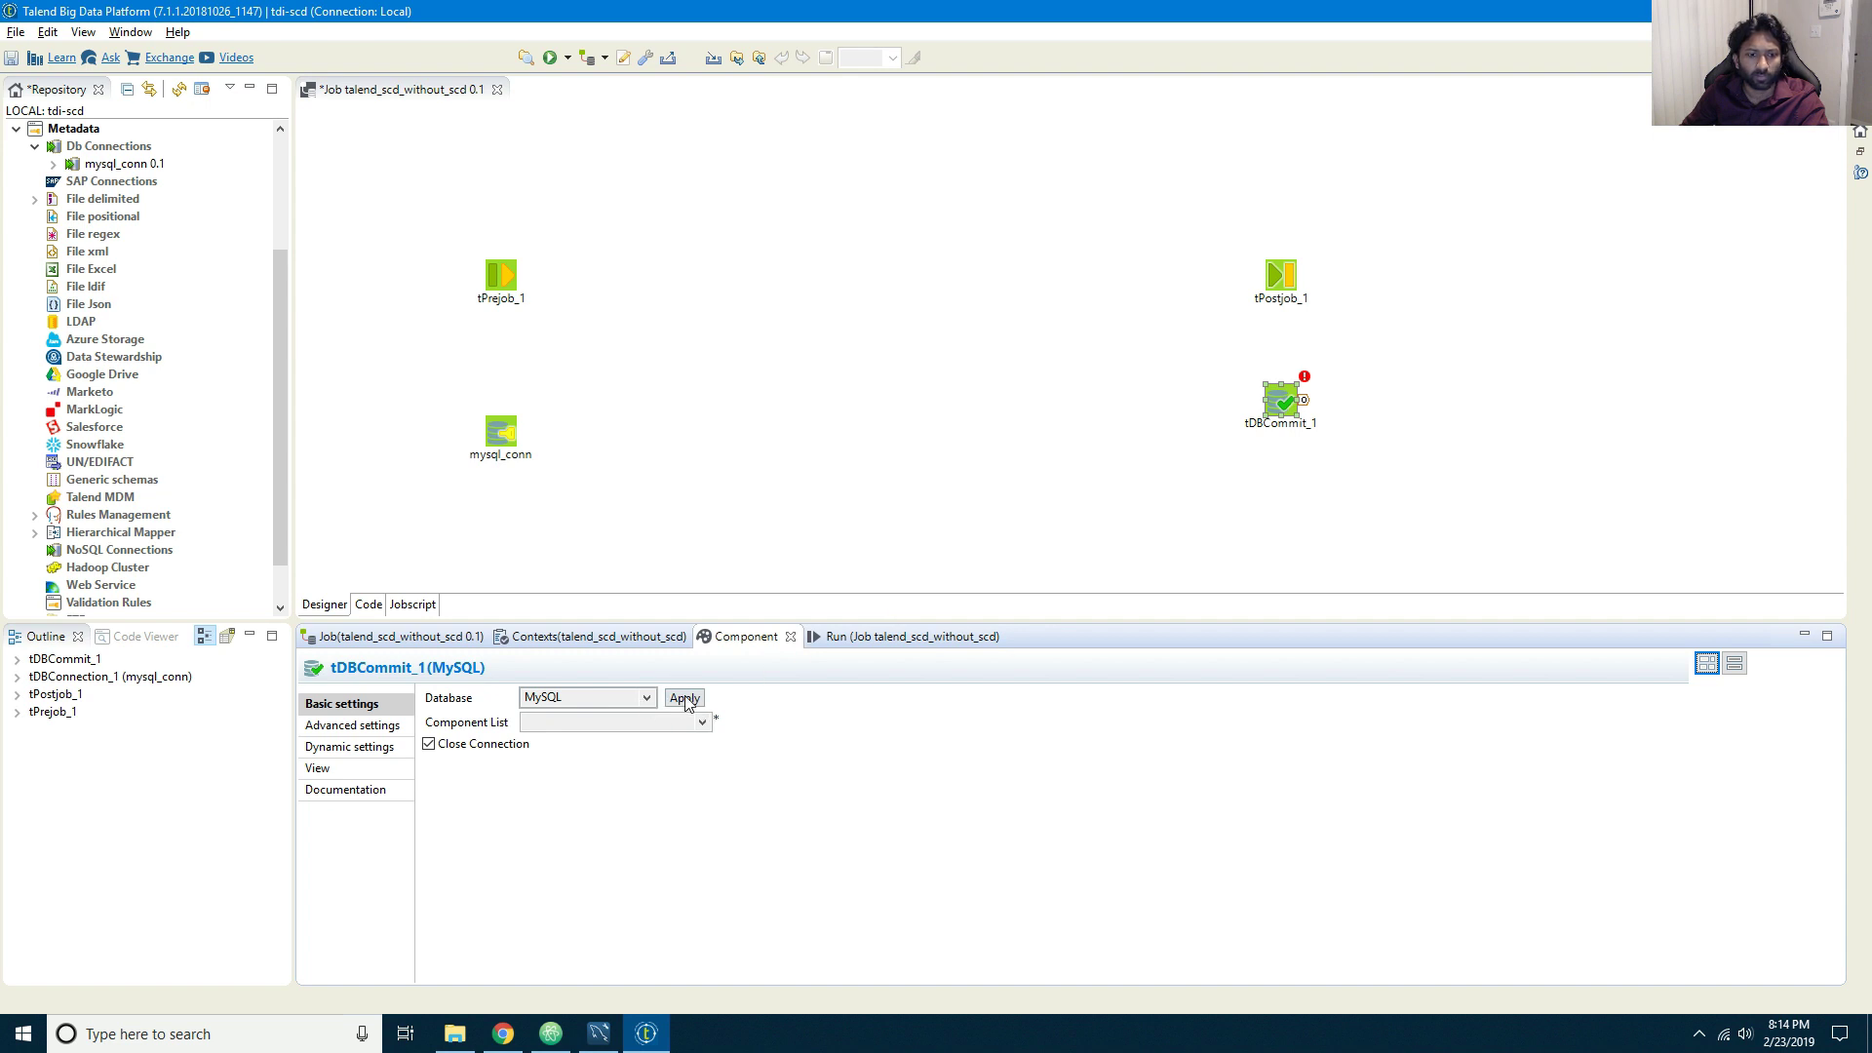
click(702, 718)
click(605, 738)
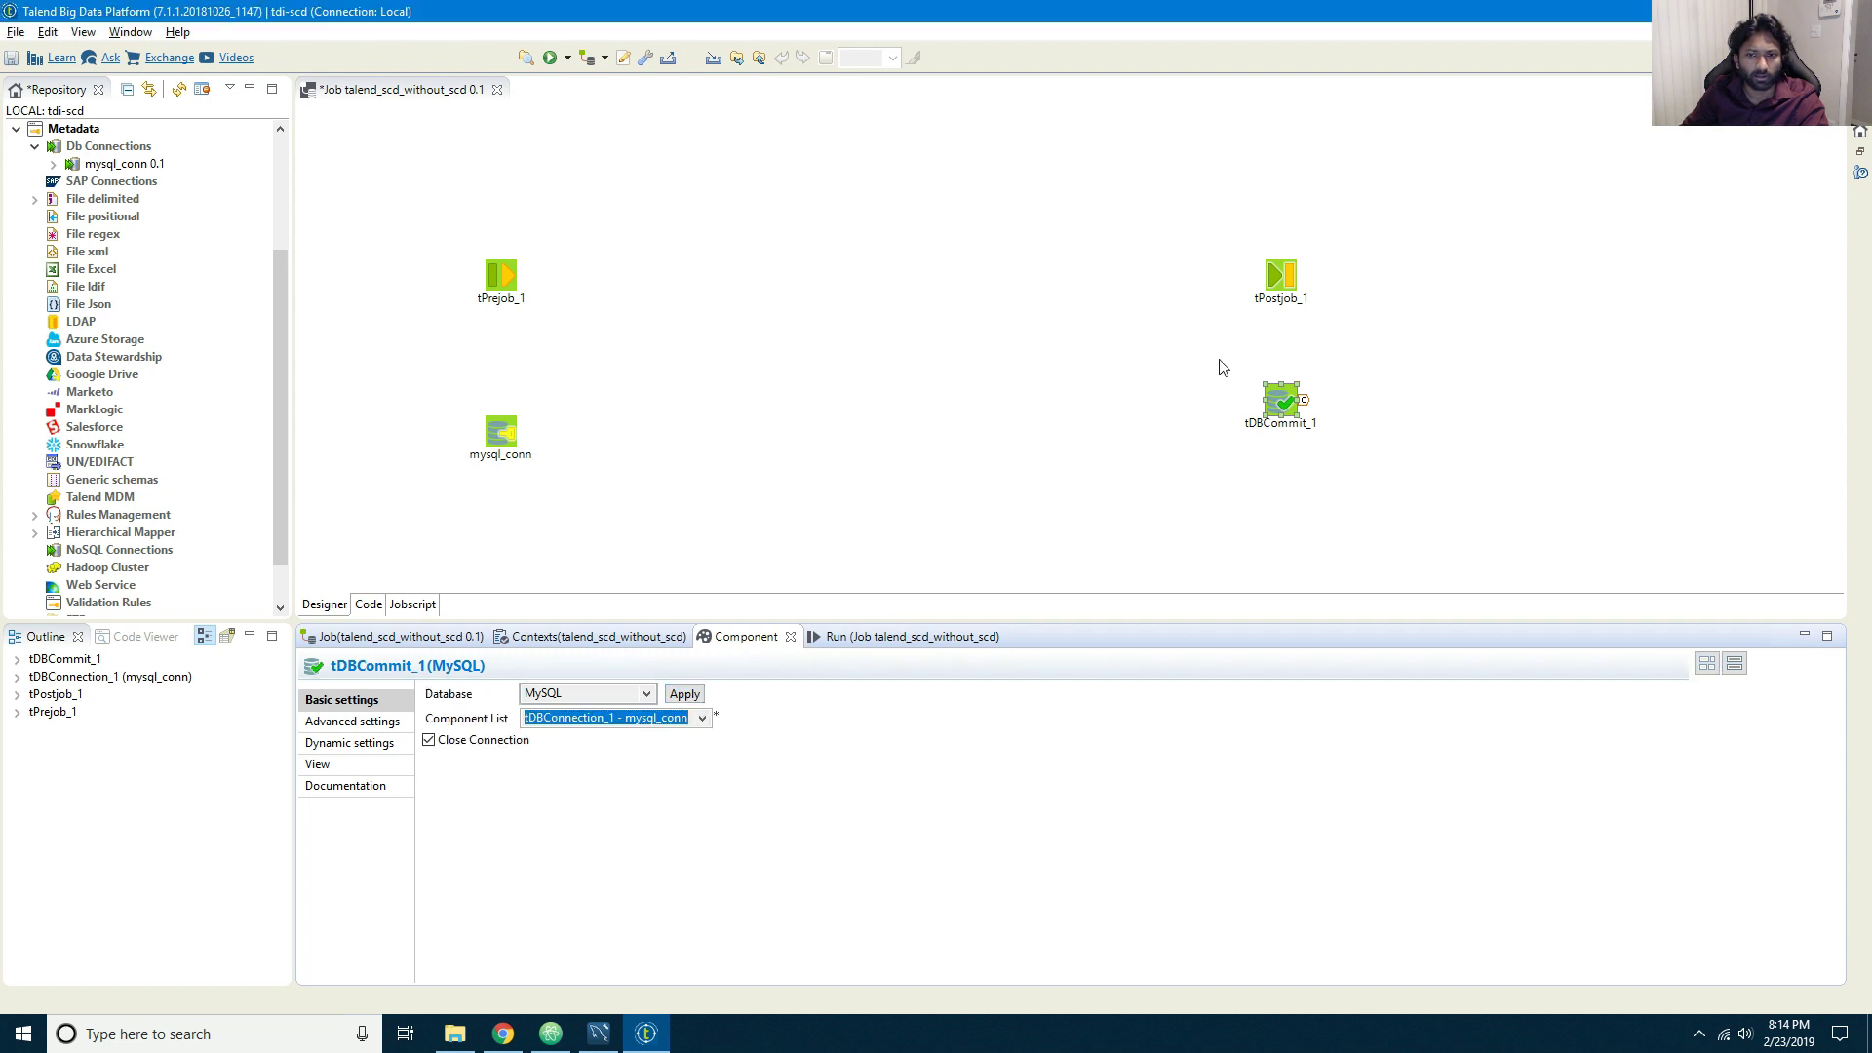
Step: Link tPostjob to tDBCommit with an On Component Ok trigger
right_click(1288, 278)
mouse_move(1357, 279)
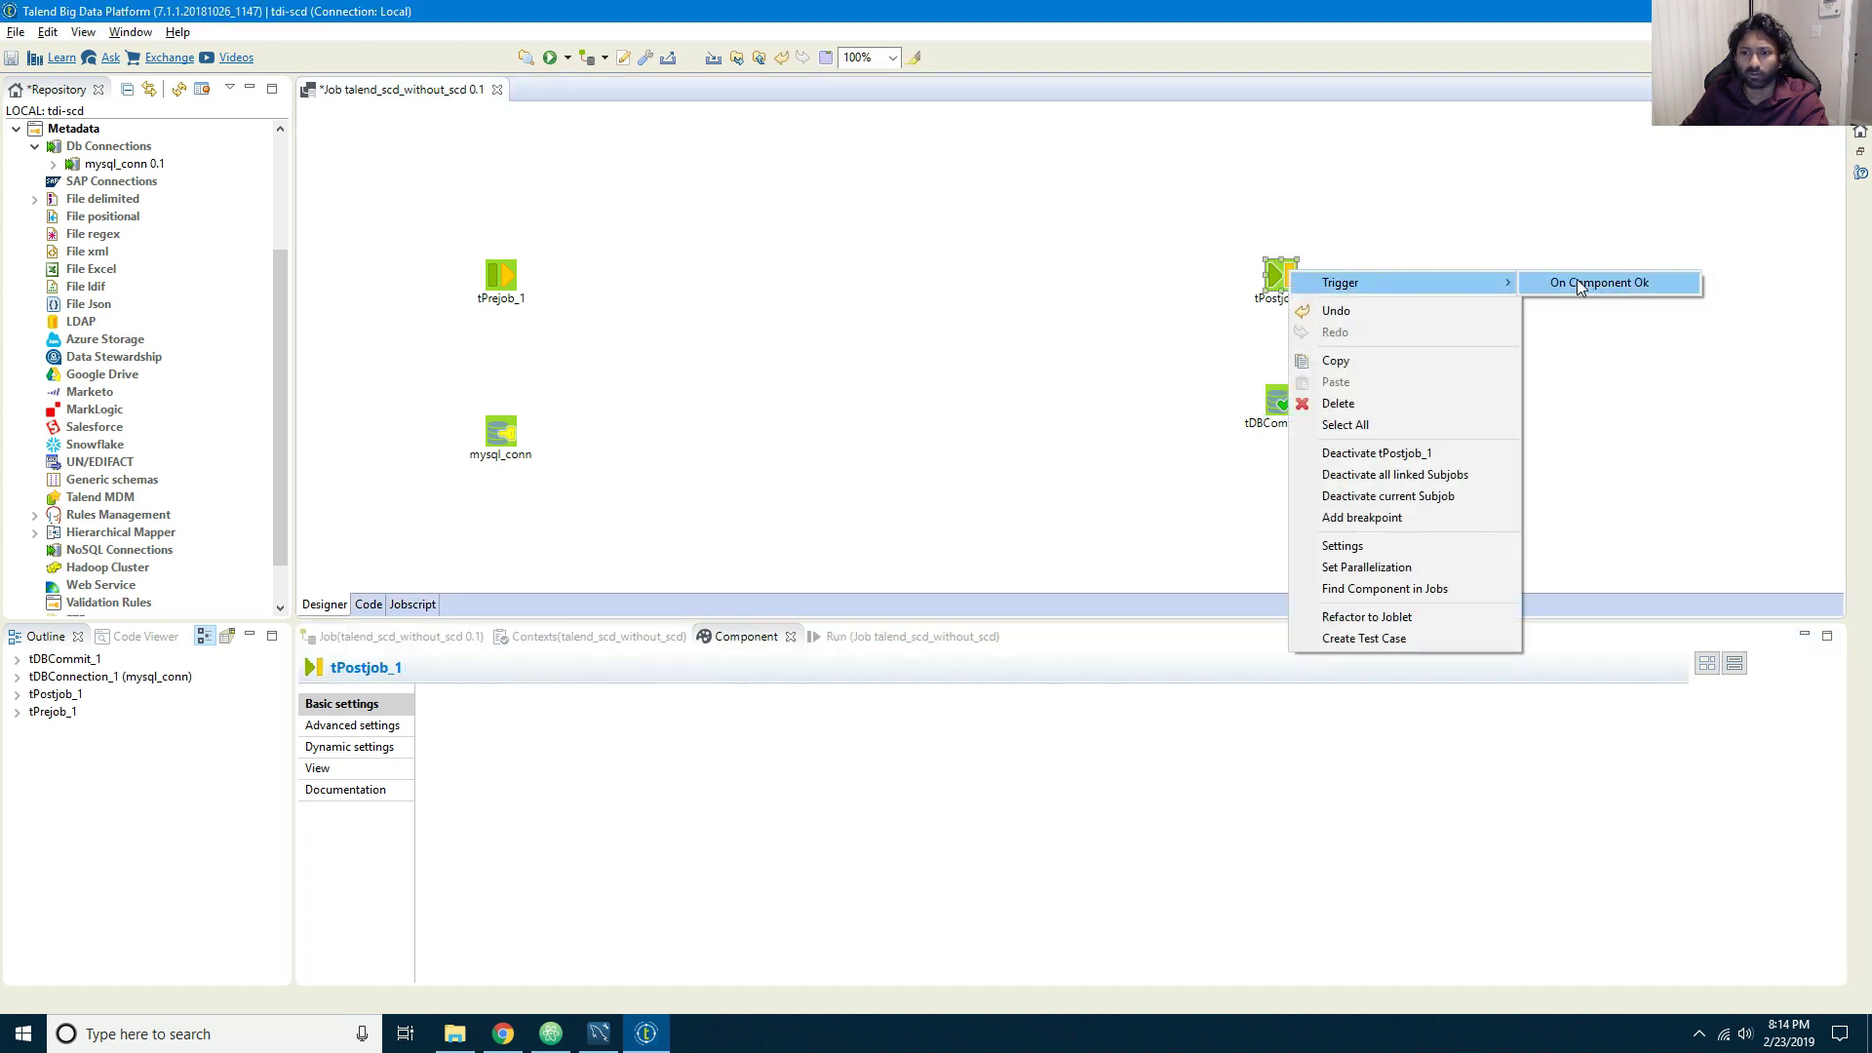
click(1600, 283)
click(1289, 402)
Step: Add a tJava component between tPrejob and mysql_conn, and link tPrejob to it with an On Component Ok trigger
click(509, 283)
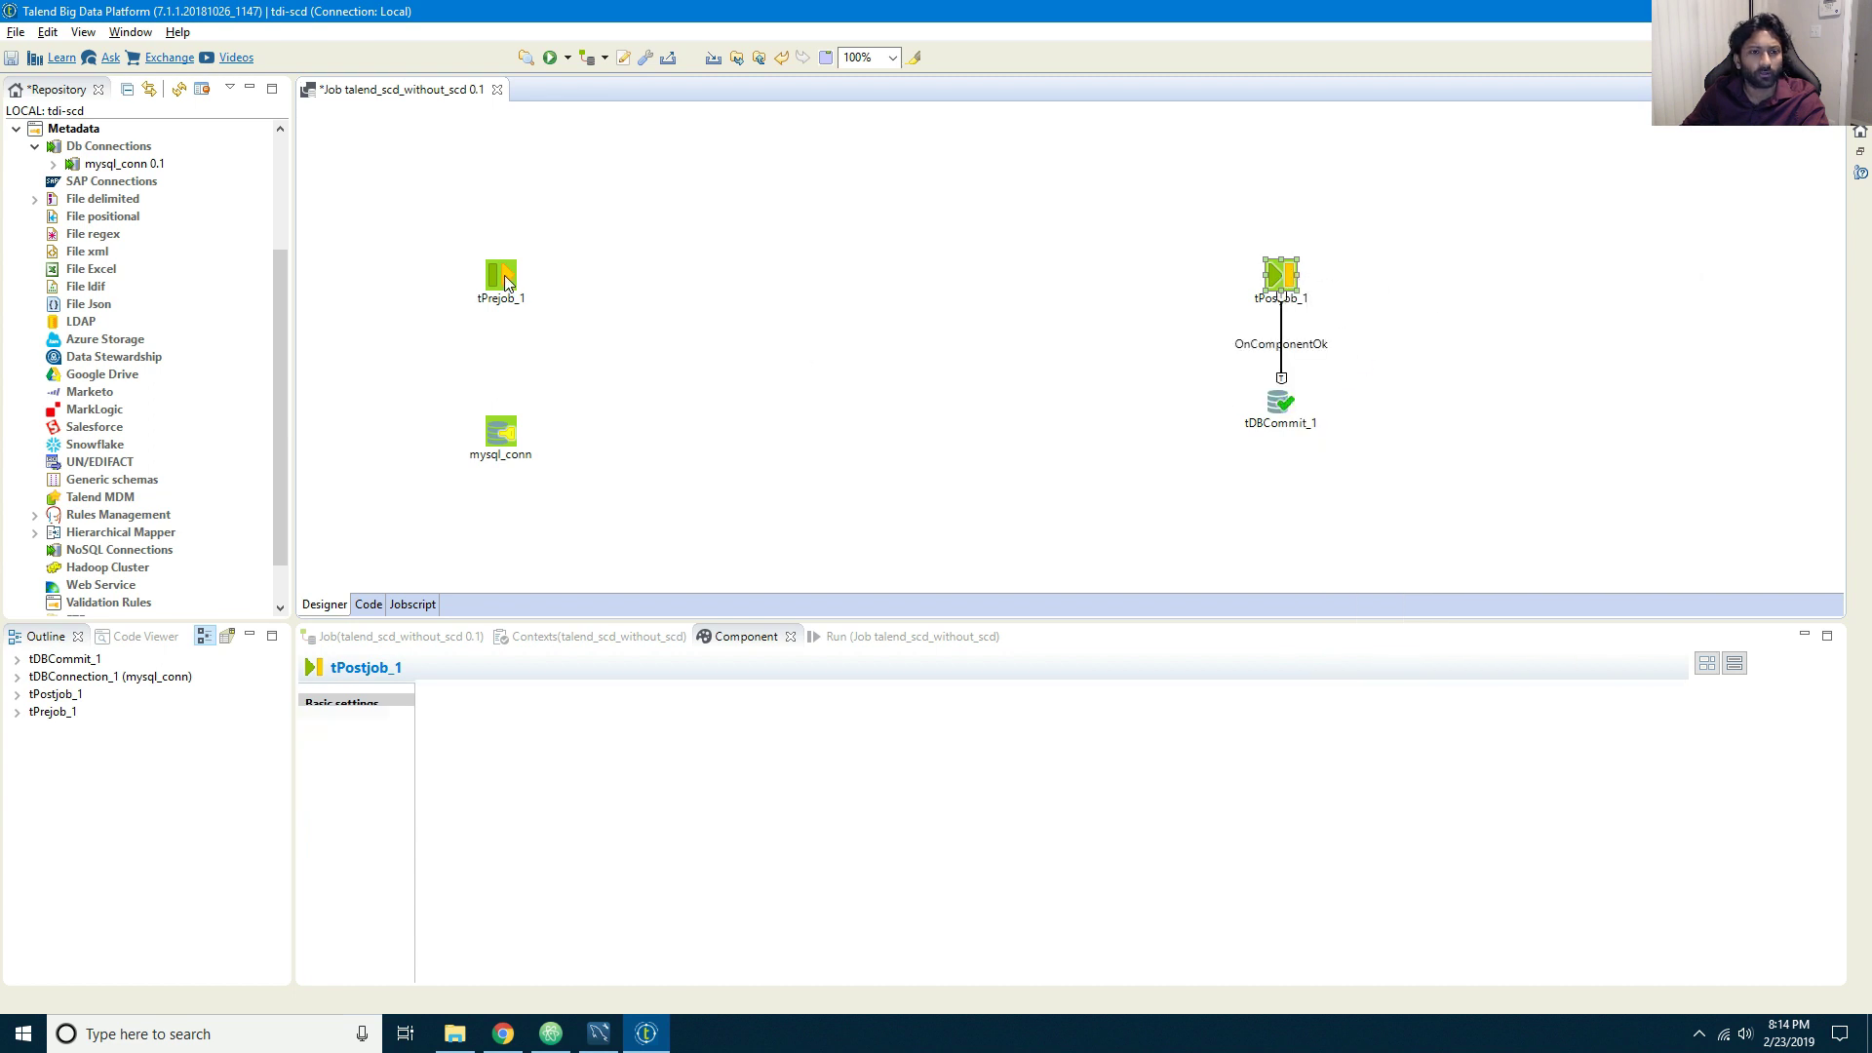
click(503, 353)
text(tjava)
key(Return)
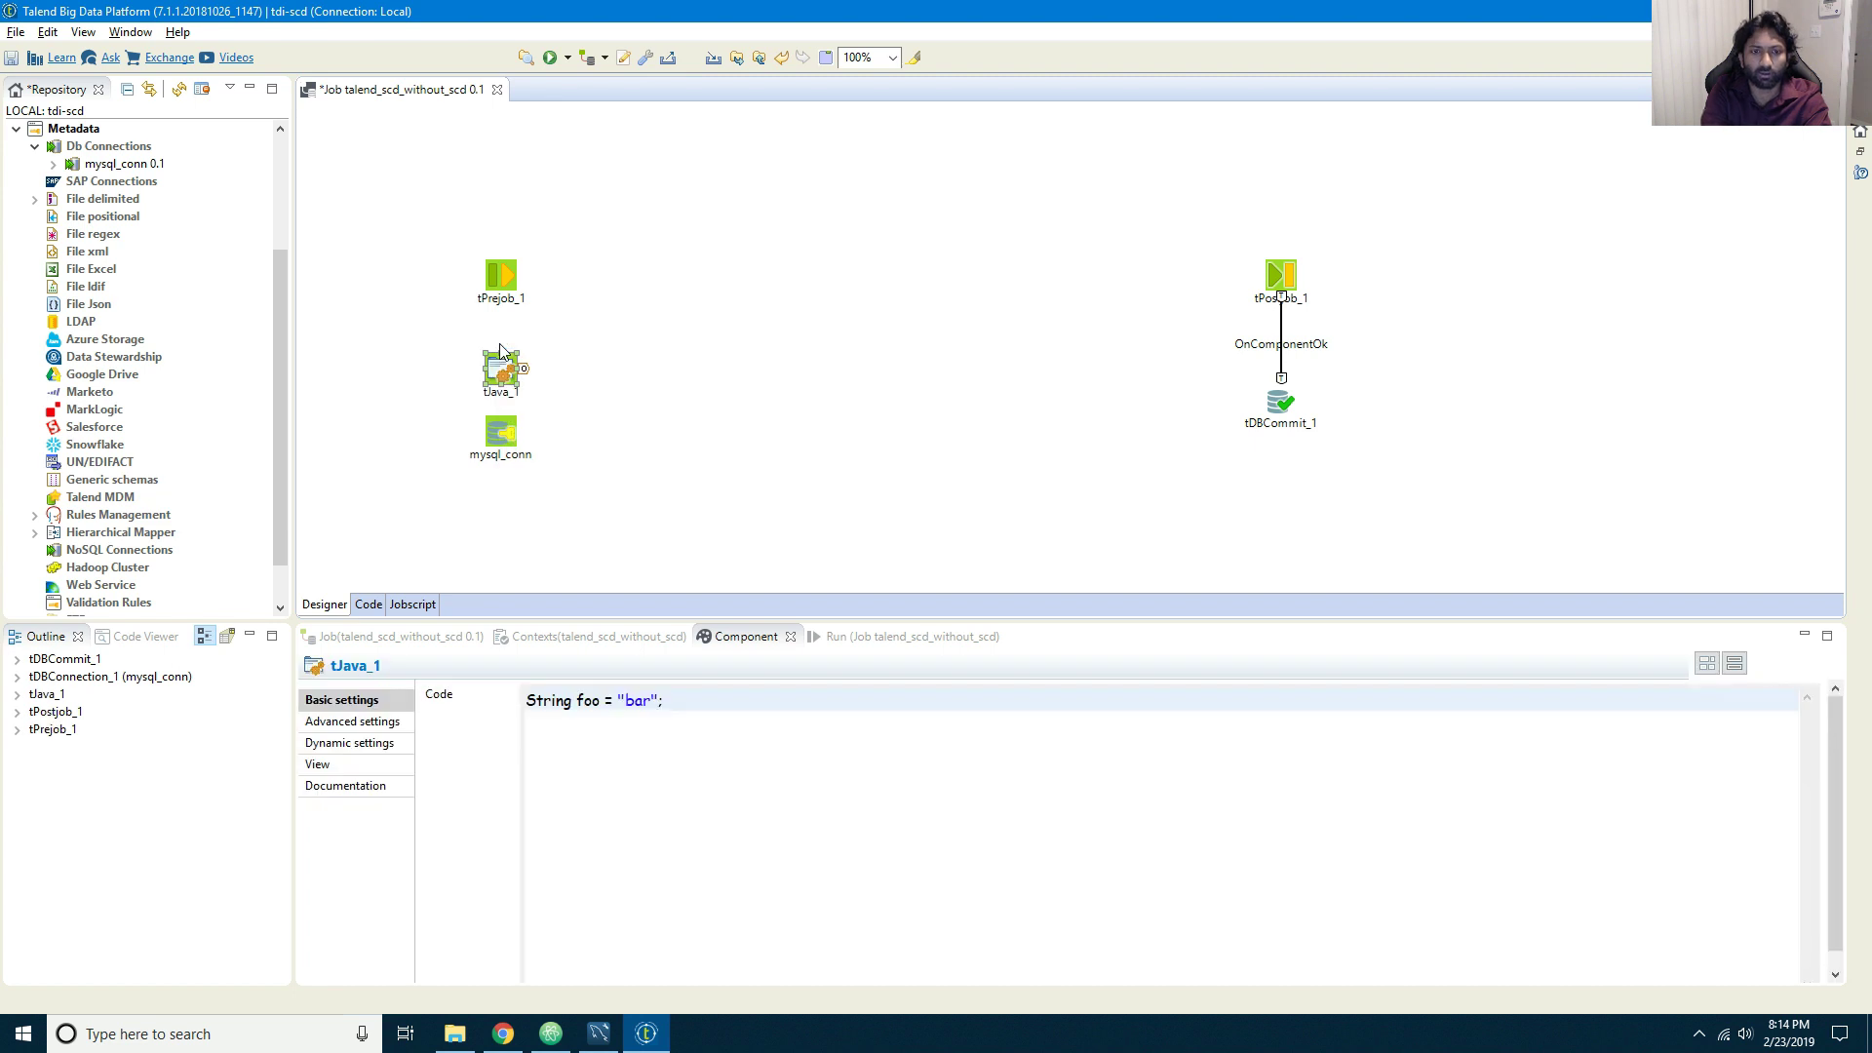
right_click(503, 274)
mouse_move(682, 285)
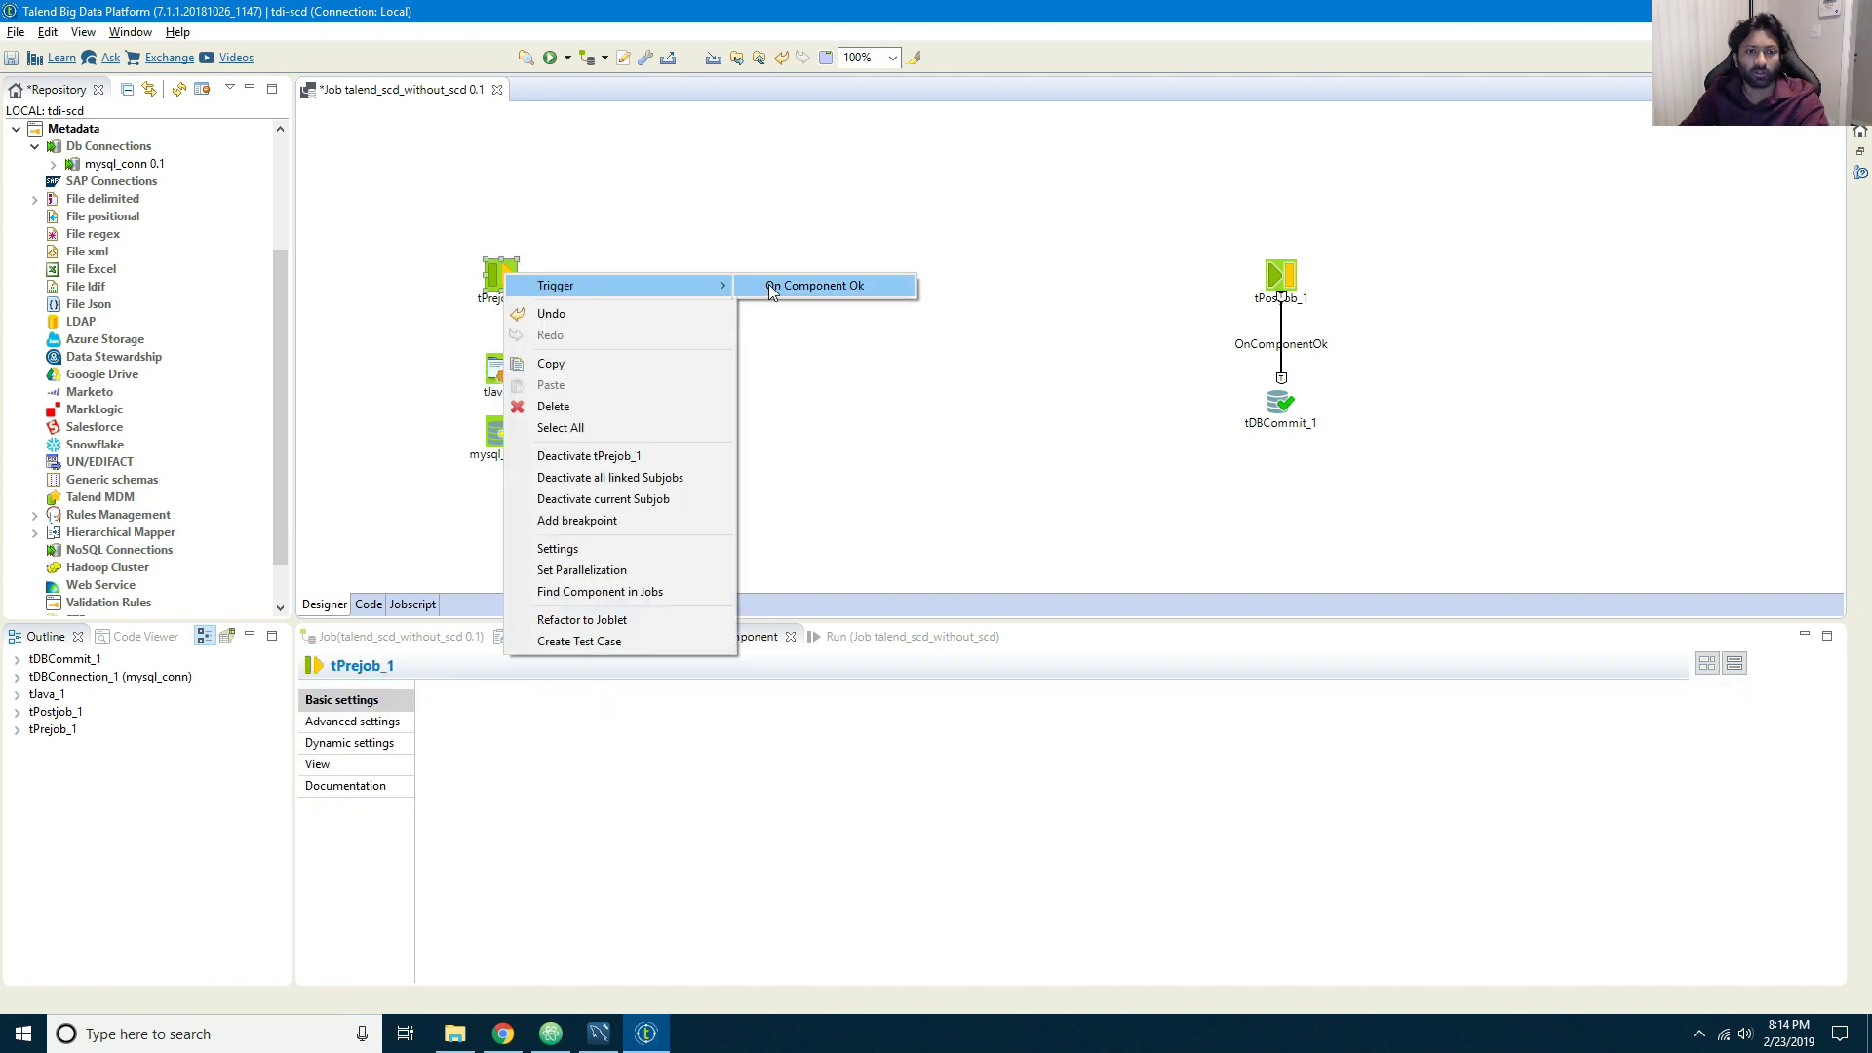
click(770, 286)
click(501, 371)
Step: Link tJava to mysql_conn with an On Subjob Ok trigger and move mysql_conn further below tJava
right_click(506, 376)
mouse_move(596, 407)
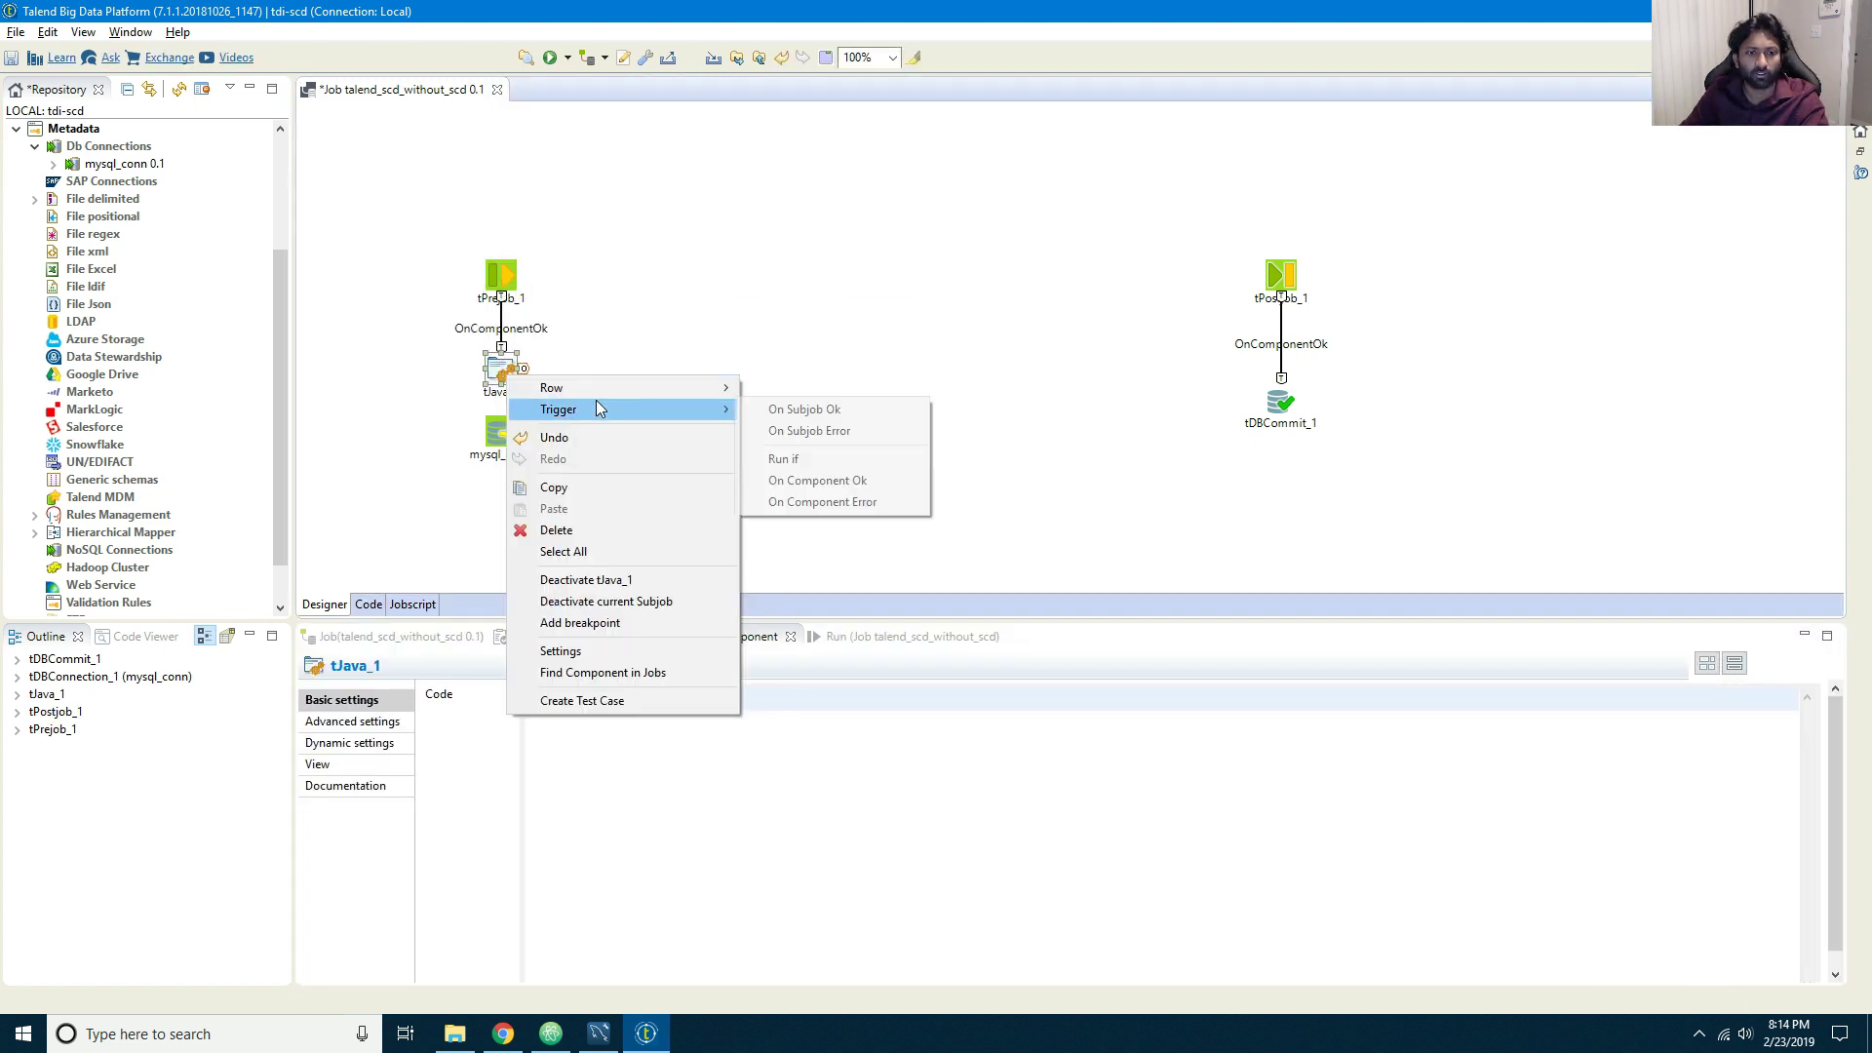
click(805, 410)
click(504, 439)
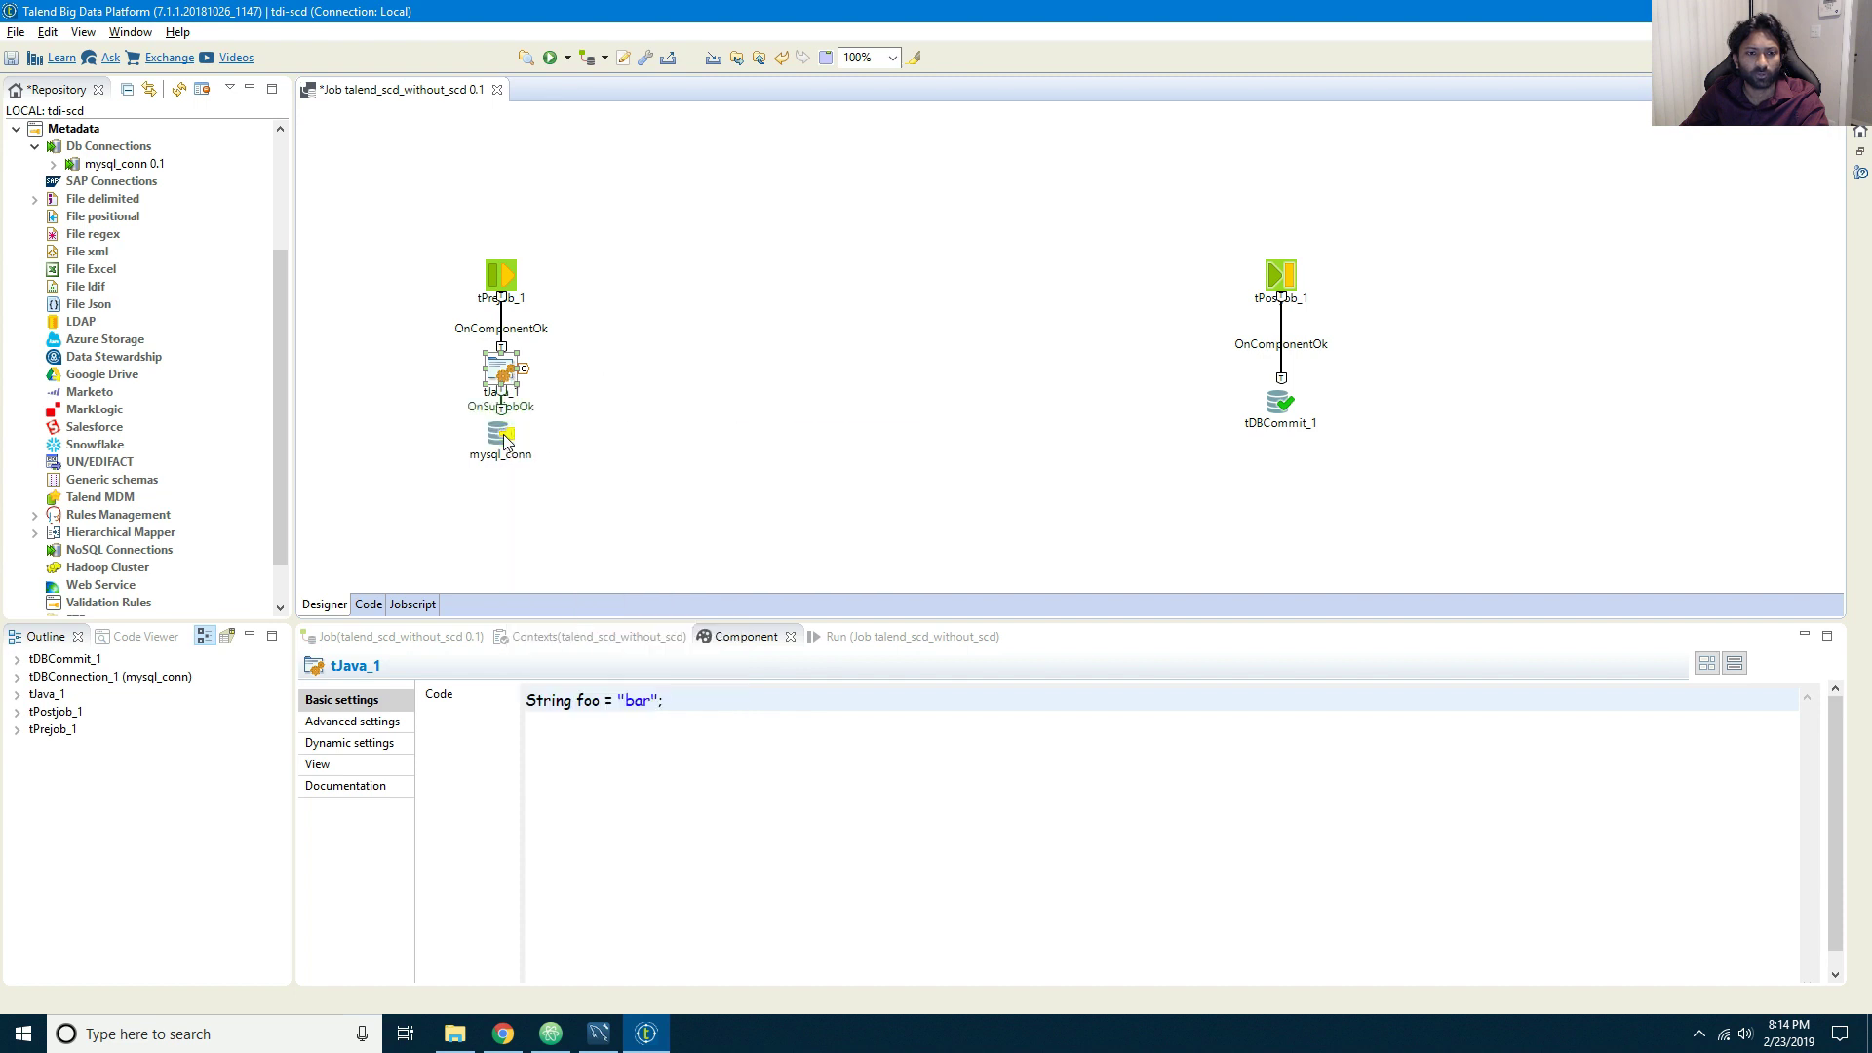
drag(504, 439, 506, 494)
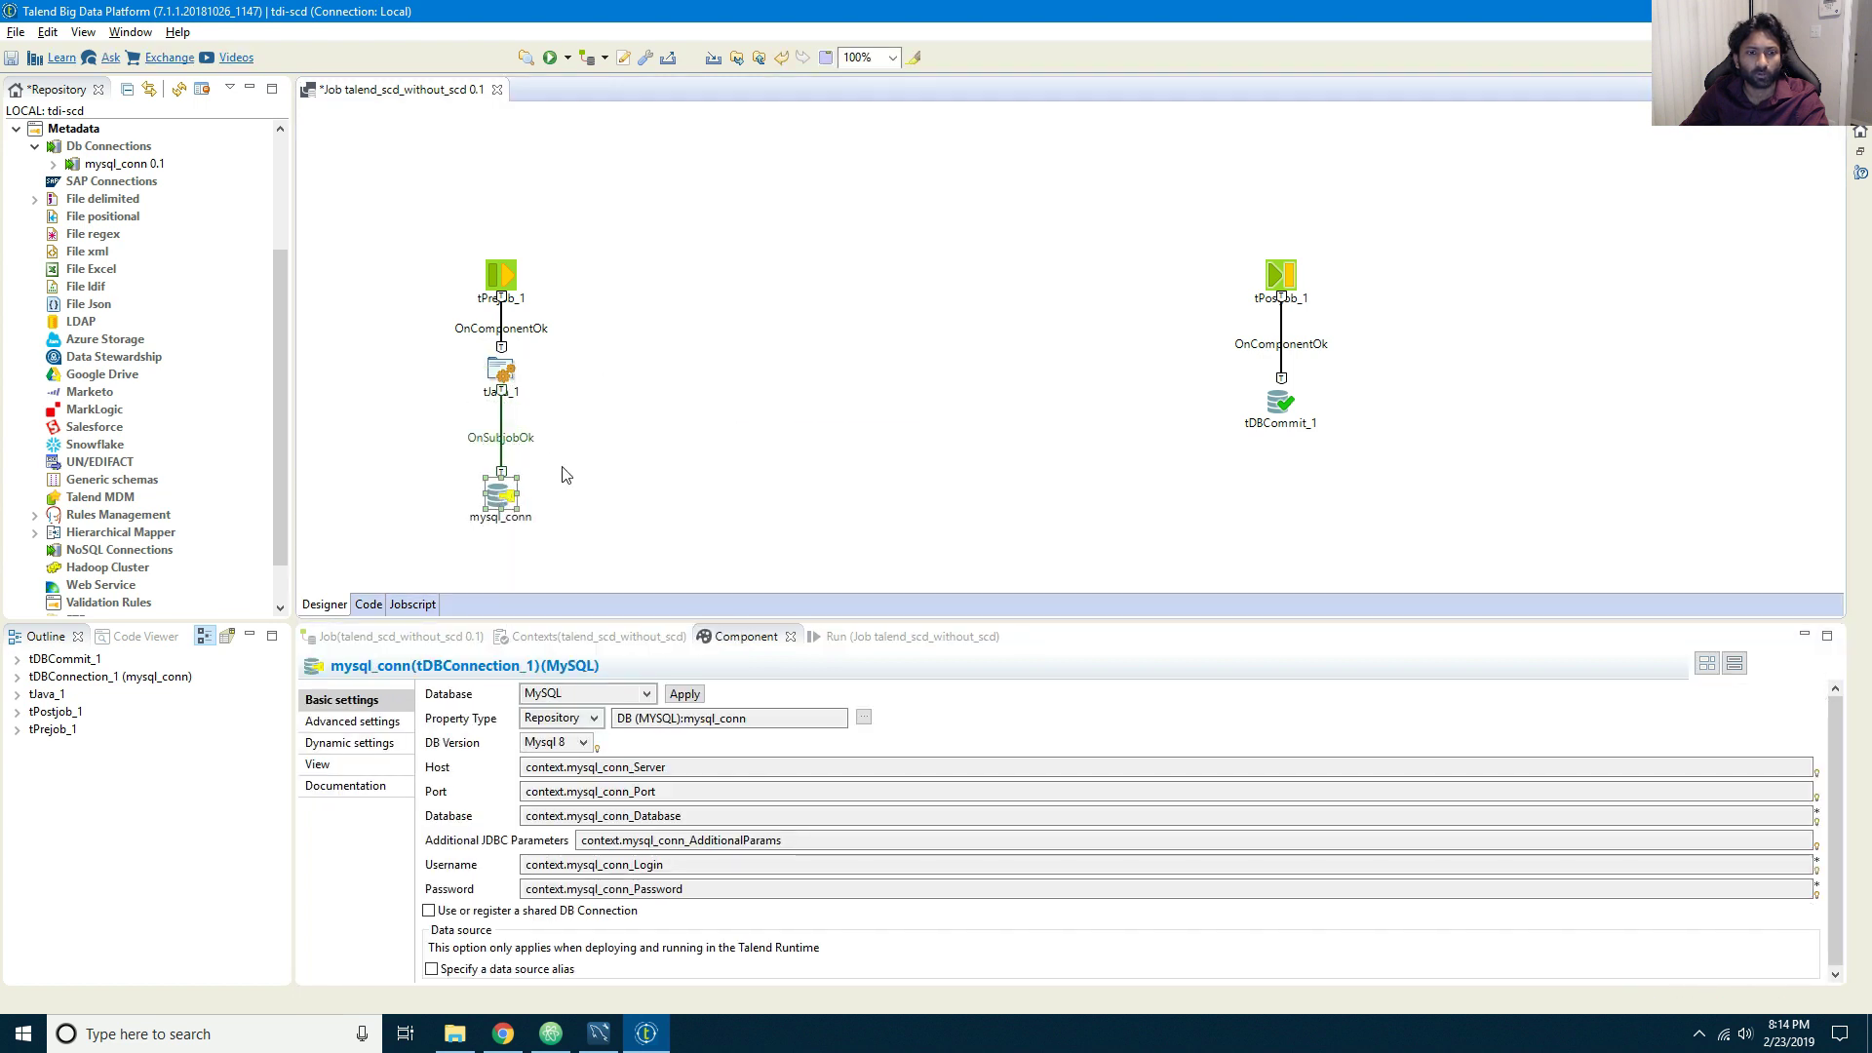
Step: Replace the tJava code with a System.out.println statement that prints "Conneting to mysql at: "
click(502, 372)
drag(695, 700, 383, 702)
text(System)
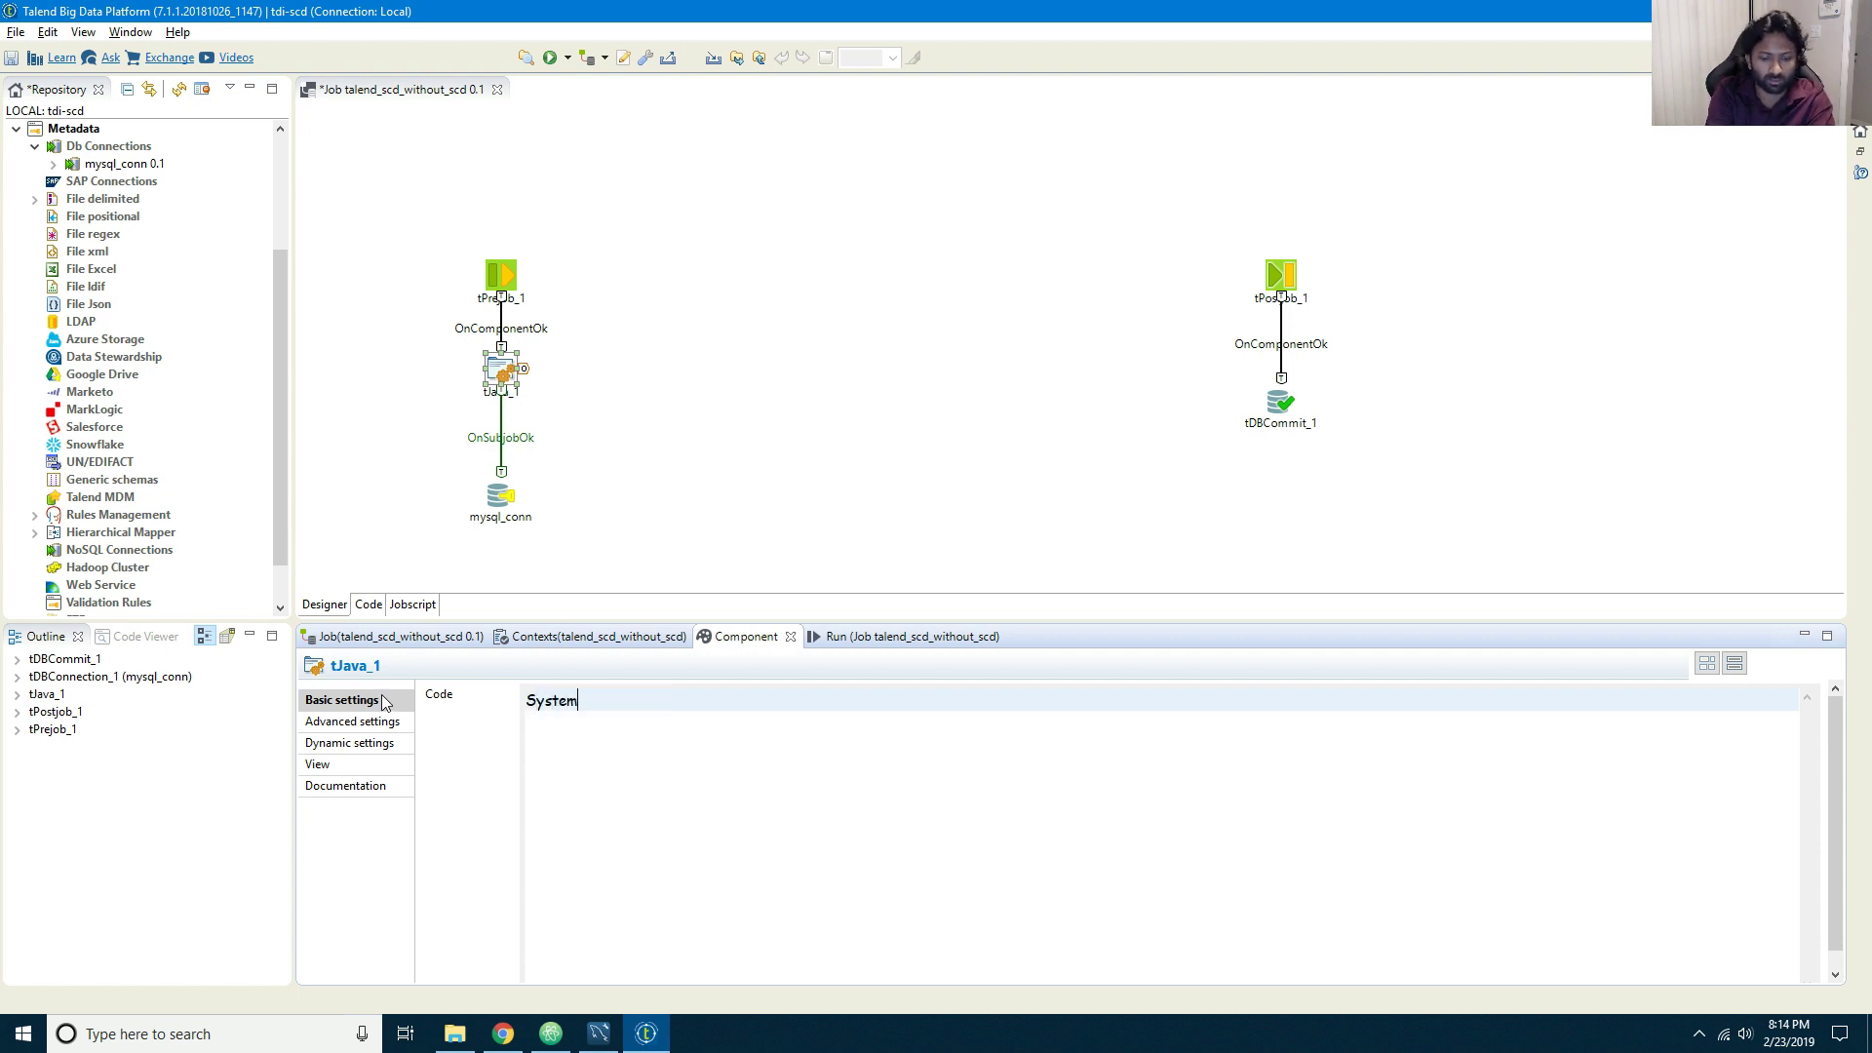
text(.out.)
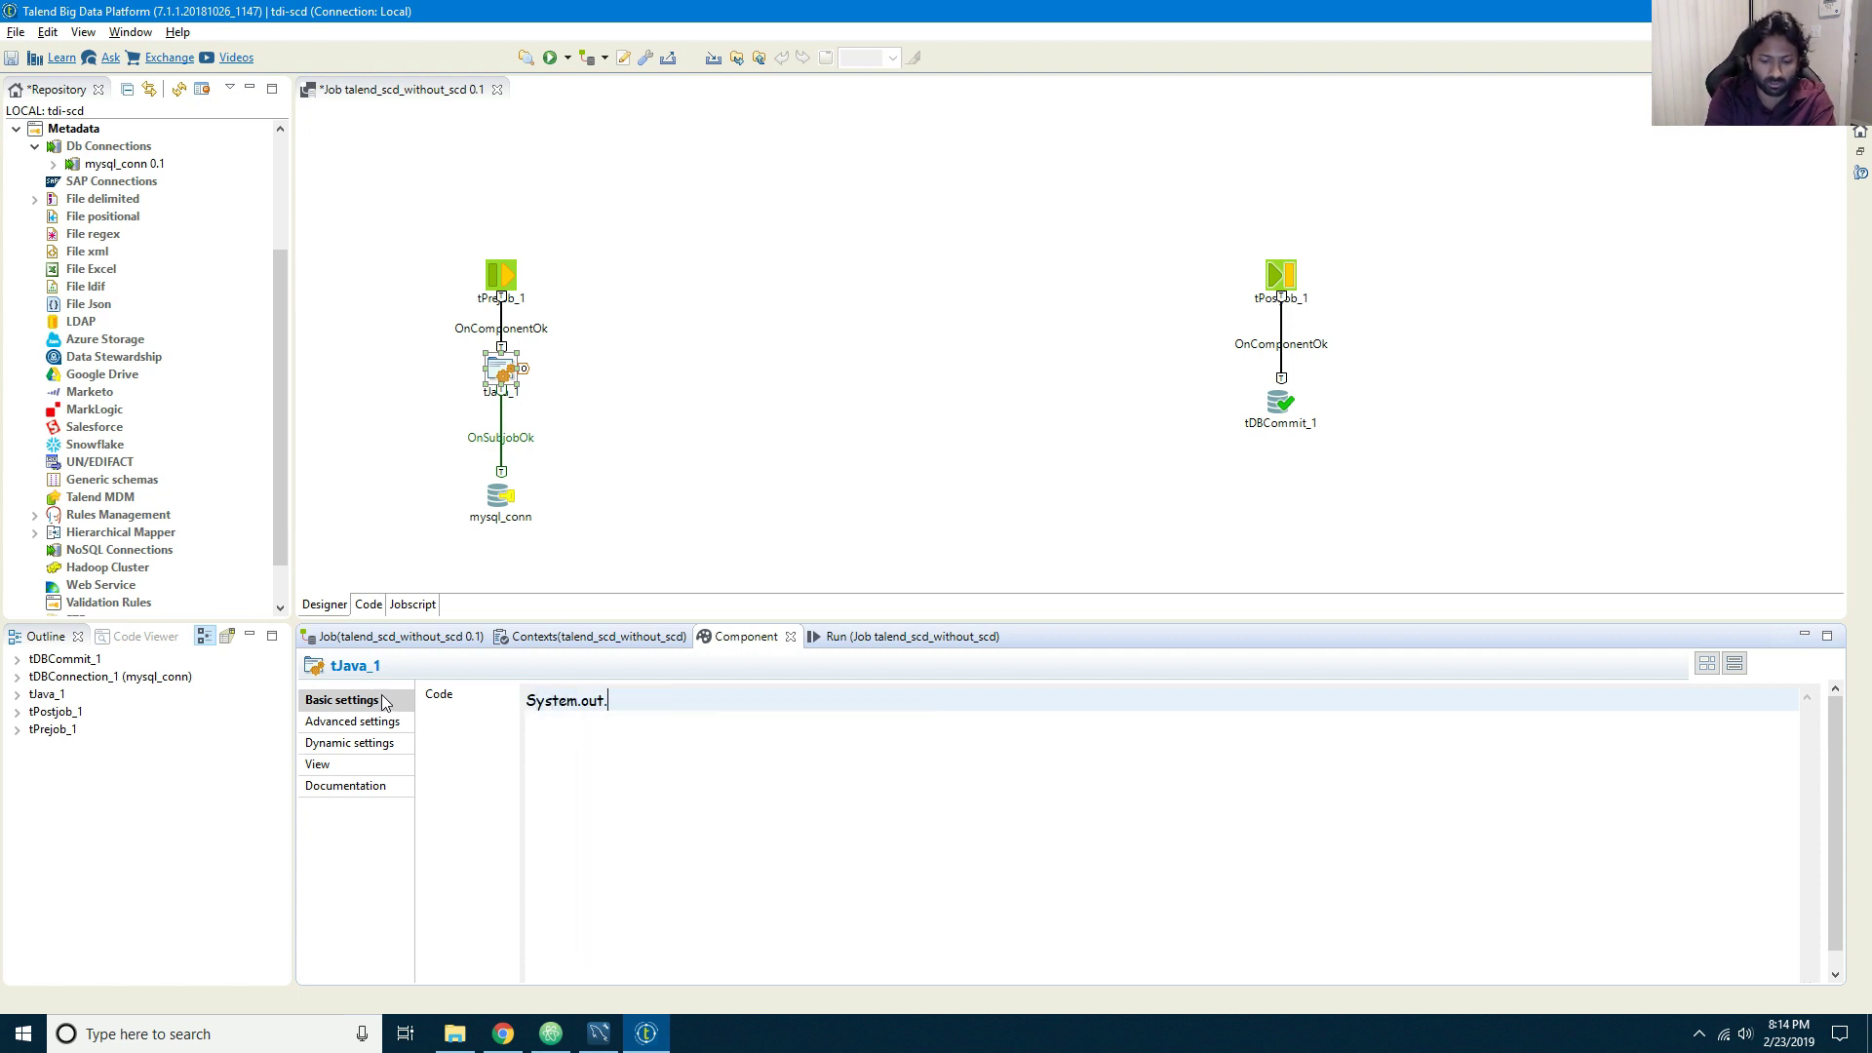
text(println)
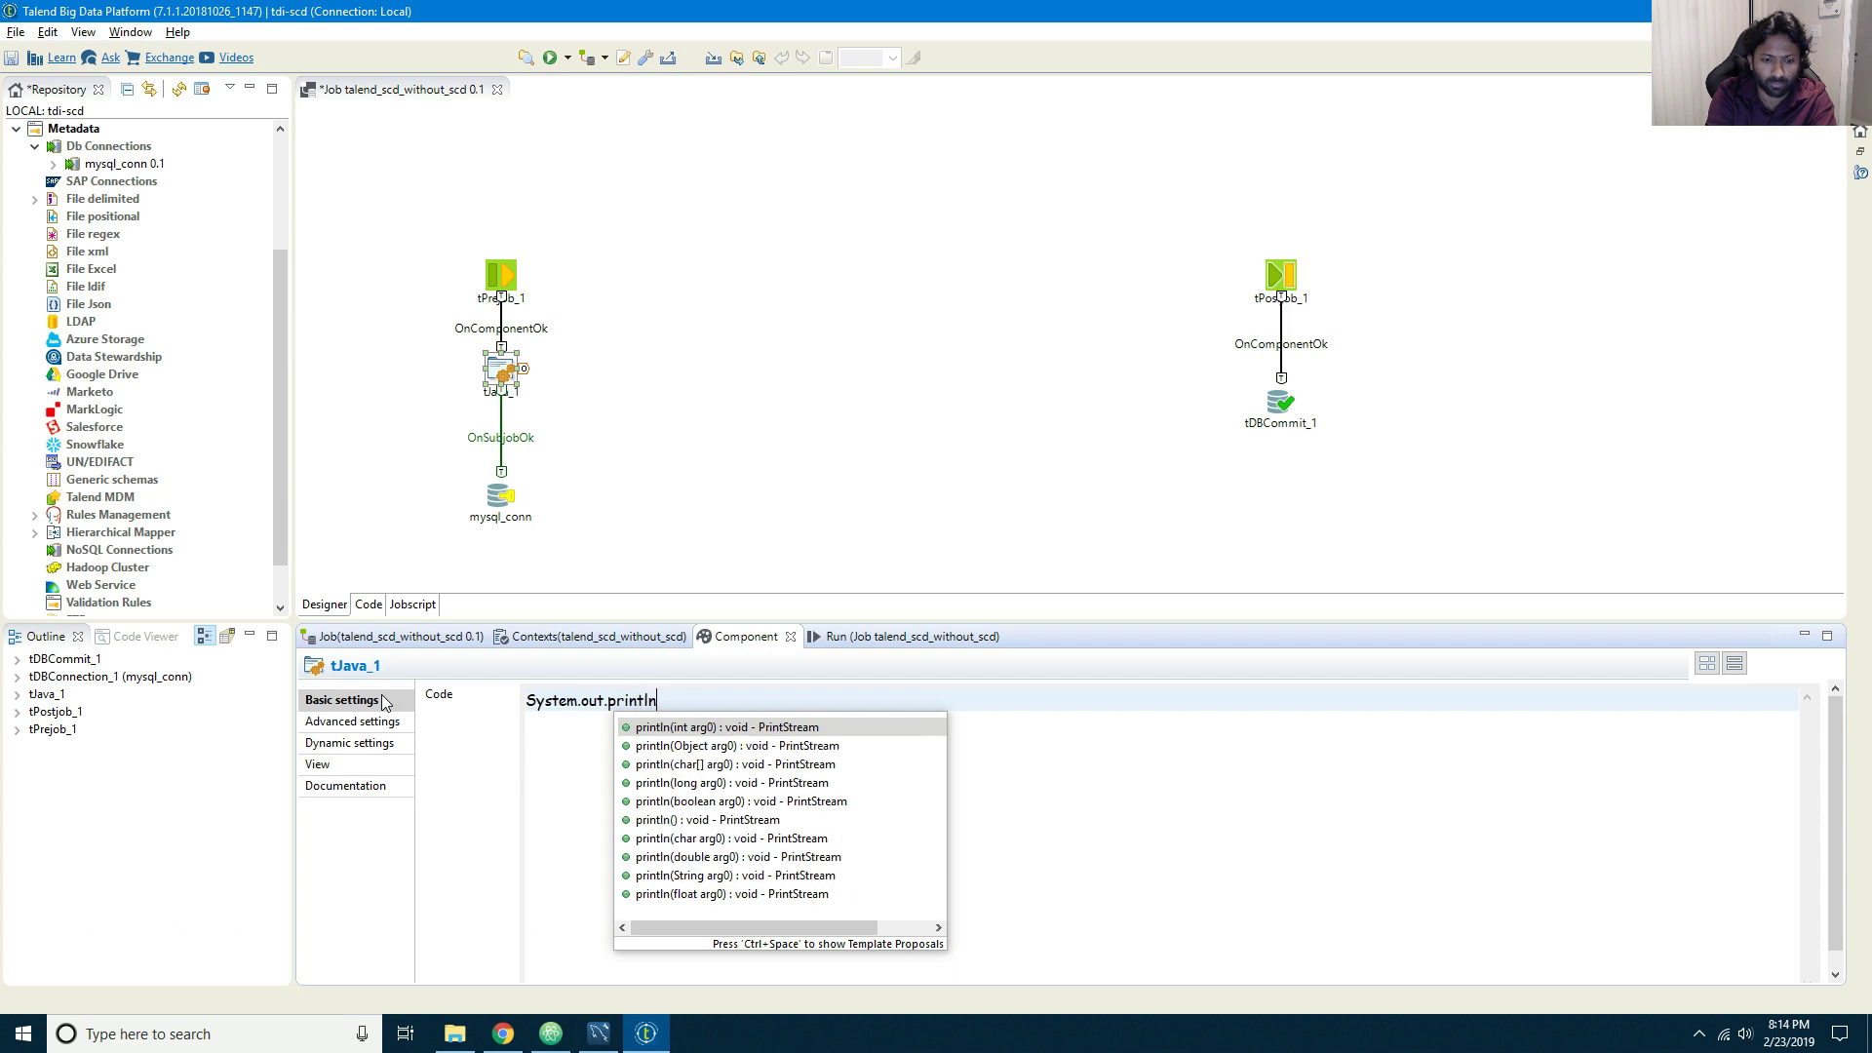
key(Return)
text(")
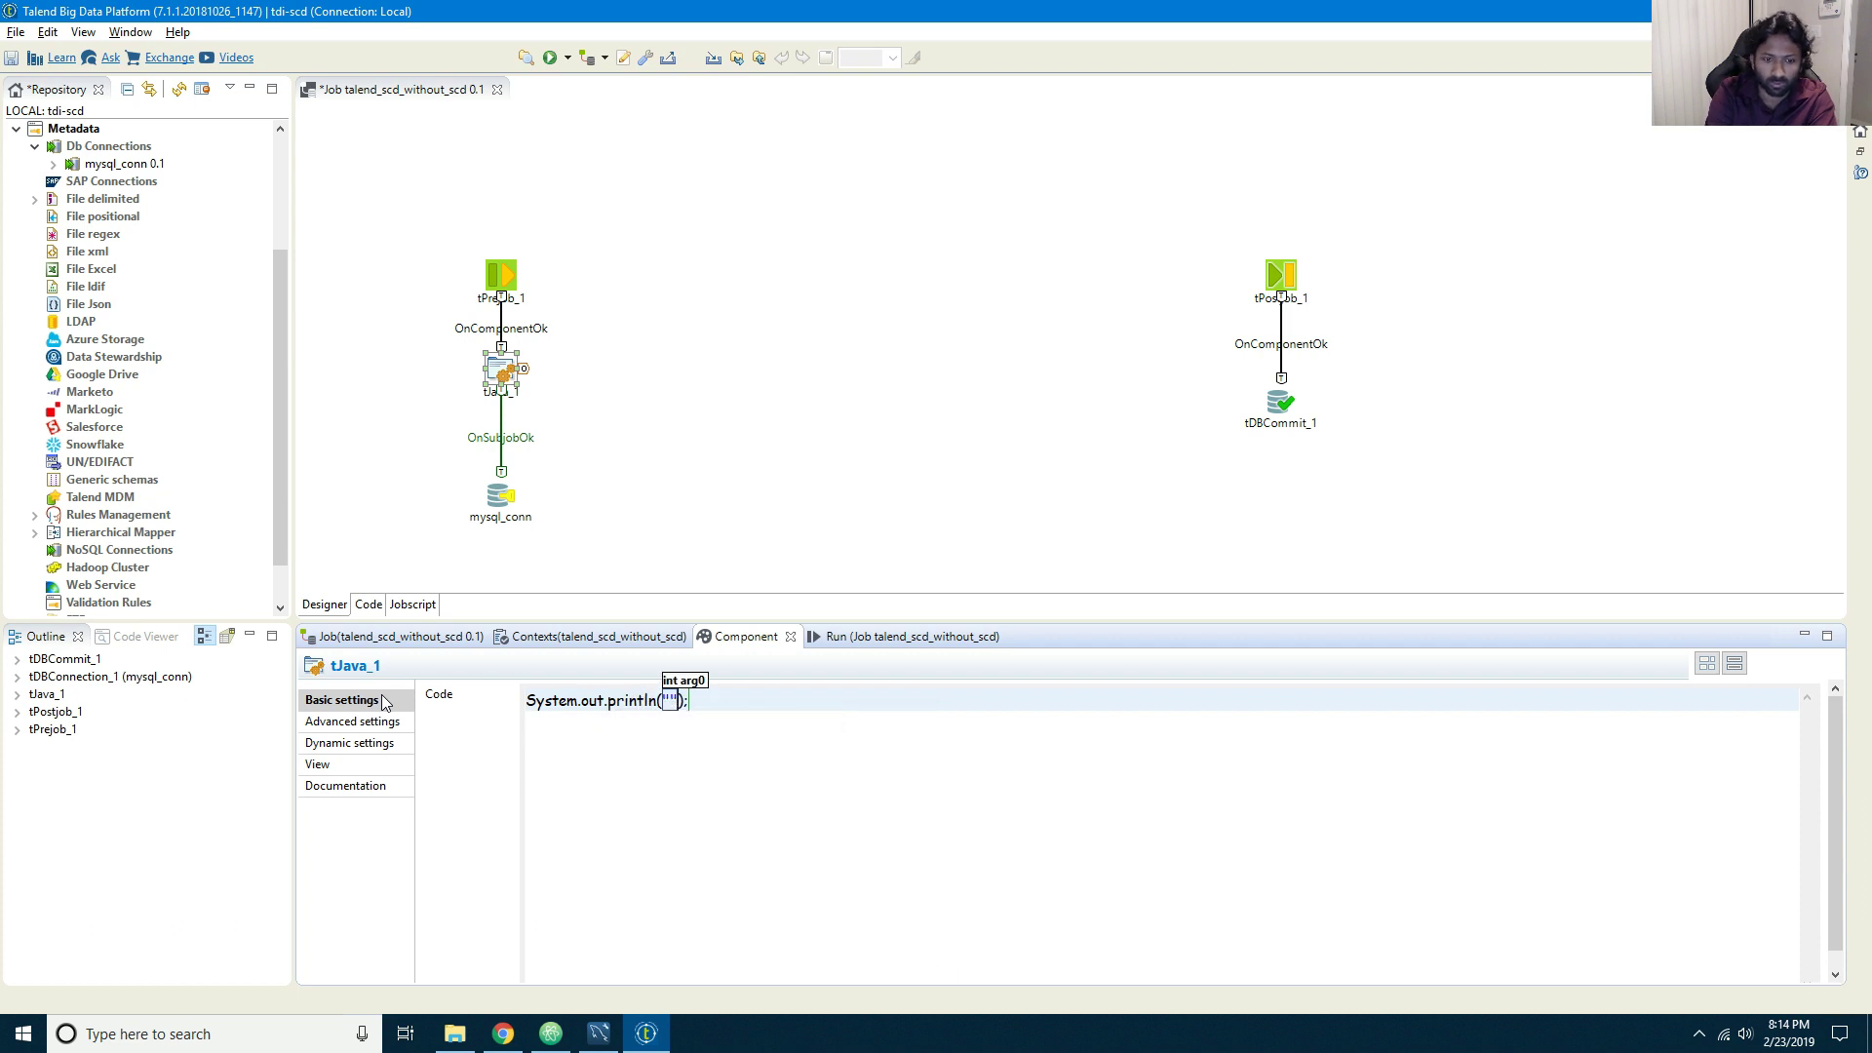
text(Conneting )
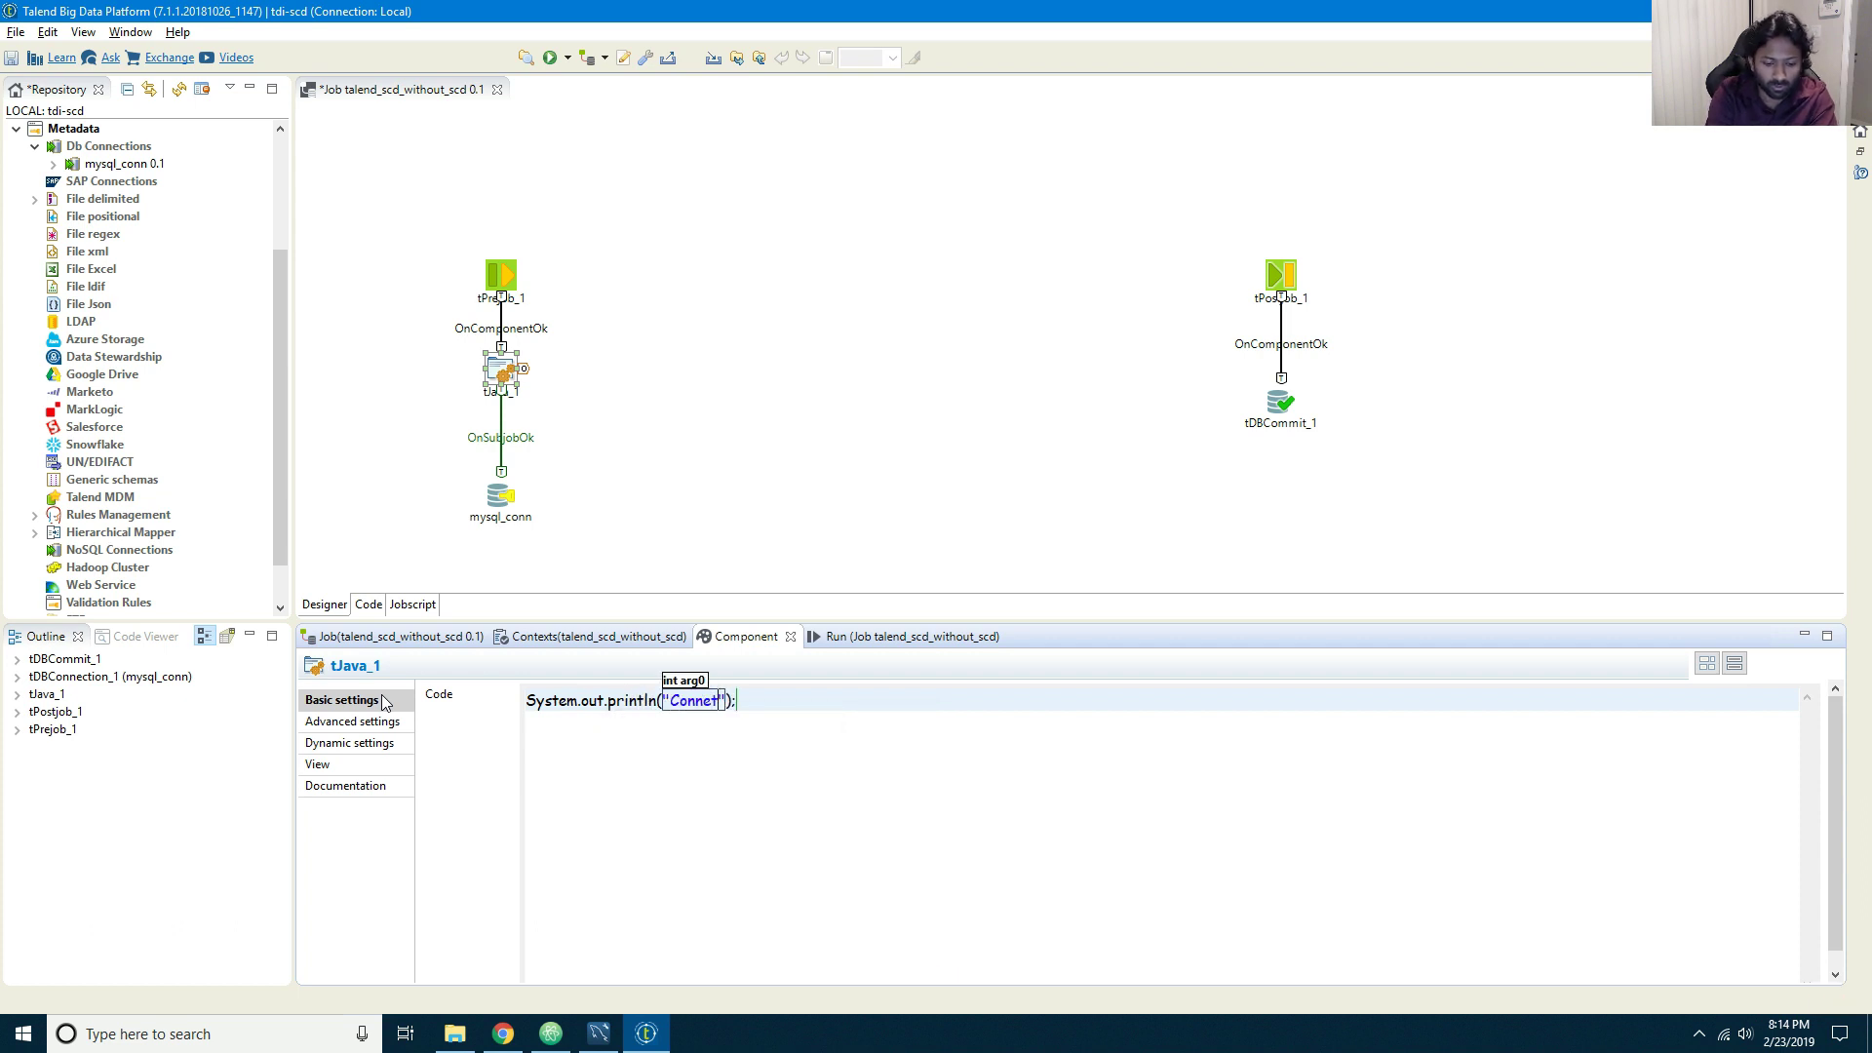
text(to)
key(BackSpace)
key(BackSpace)
key(BackSpace)
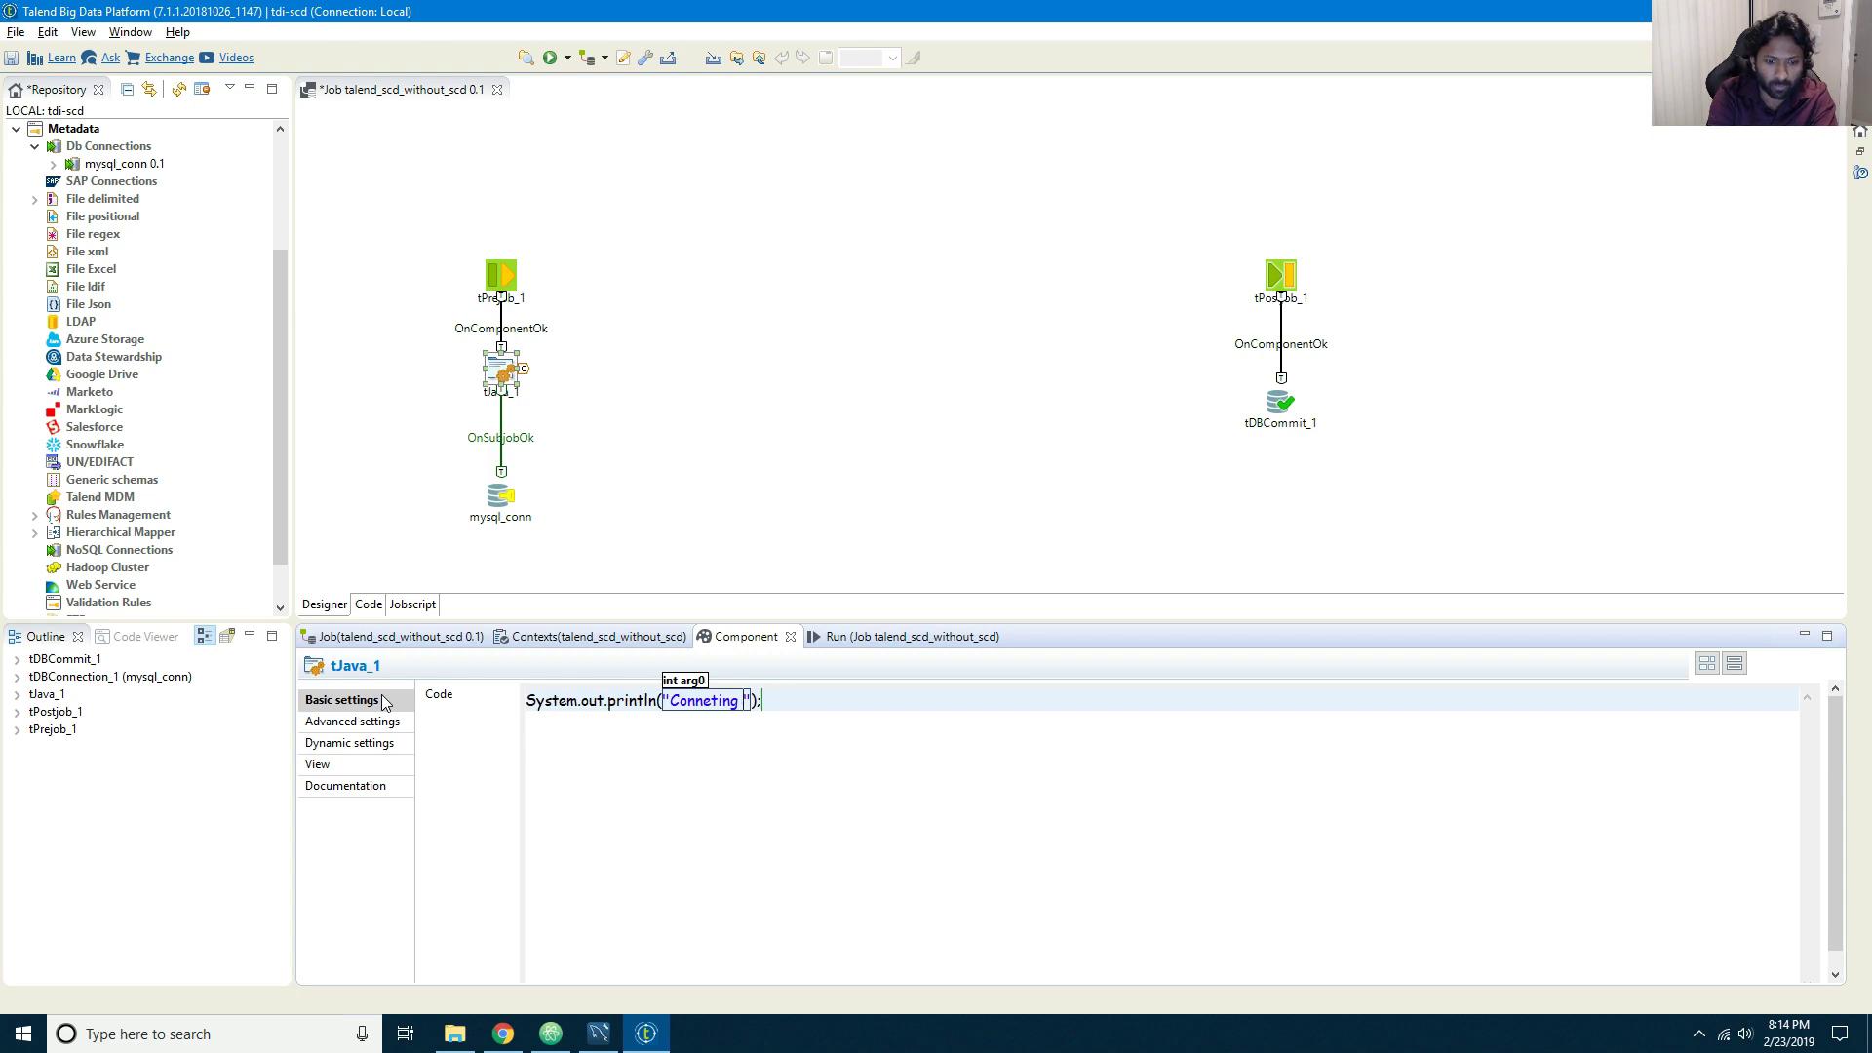
text(to mysql)
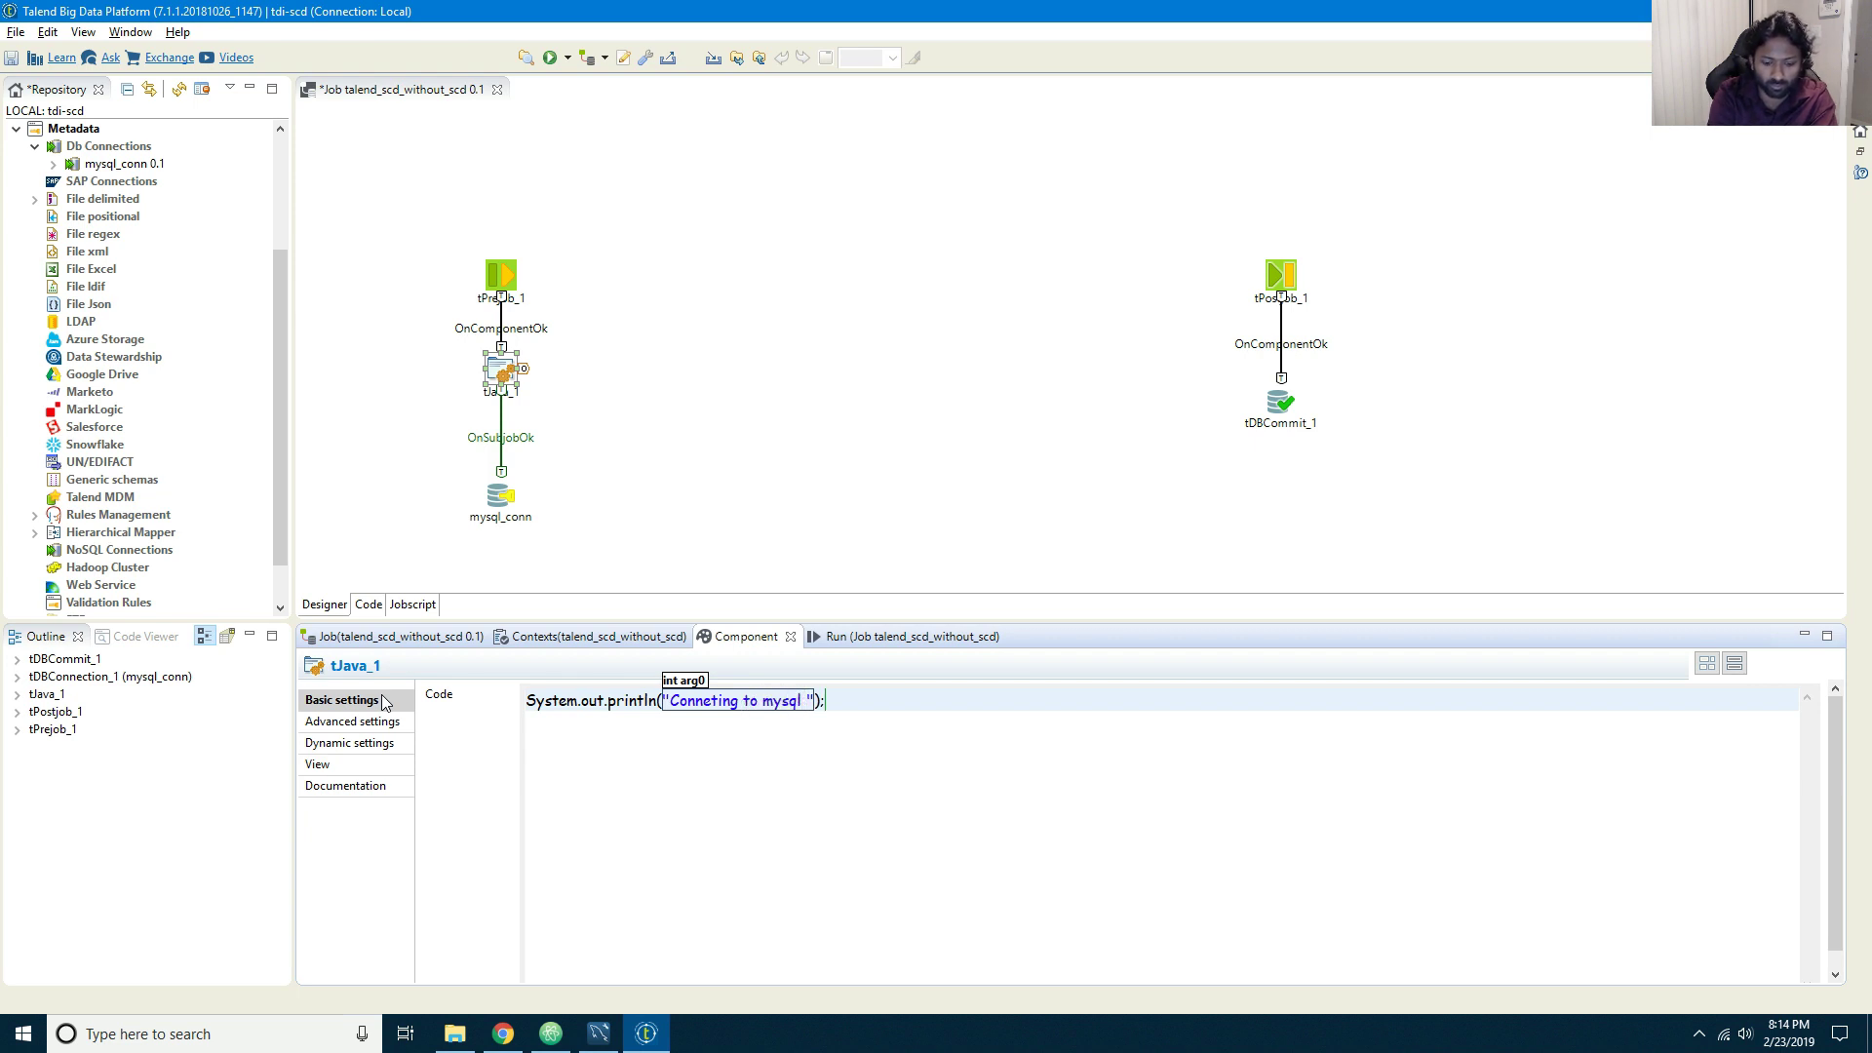
text( at:)
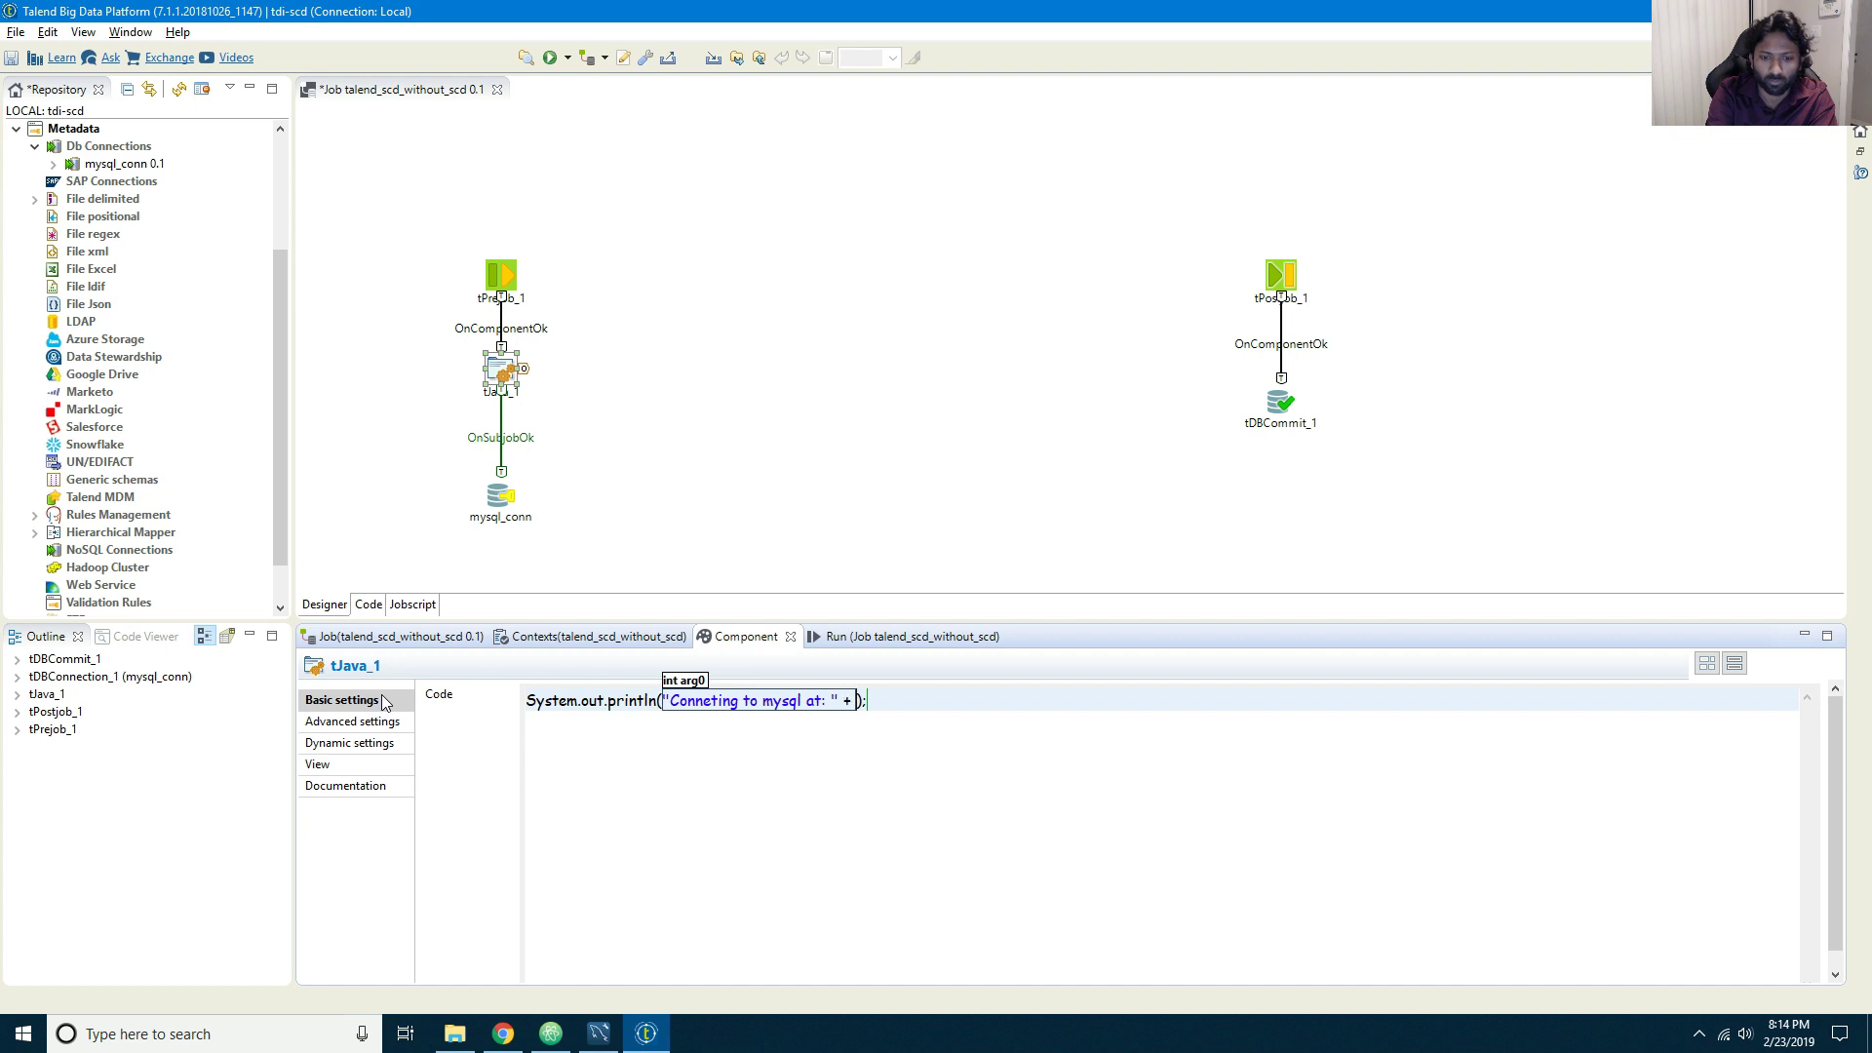
Step: Append TalendDate.getCurrentDate() to the message printed by the tJava code
text(TalendDate)
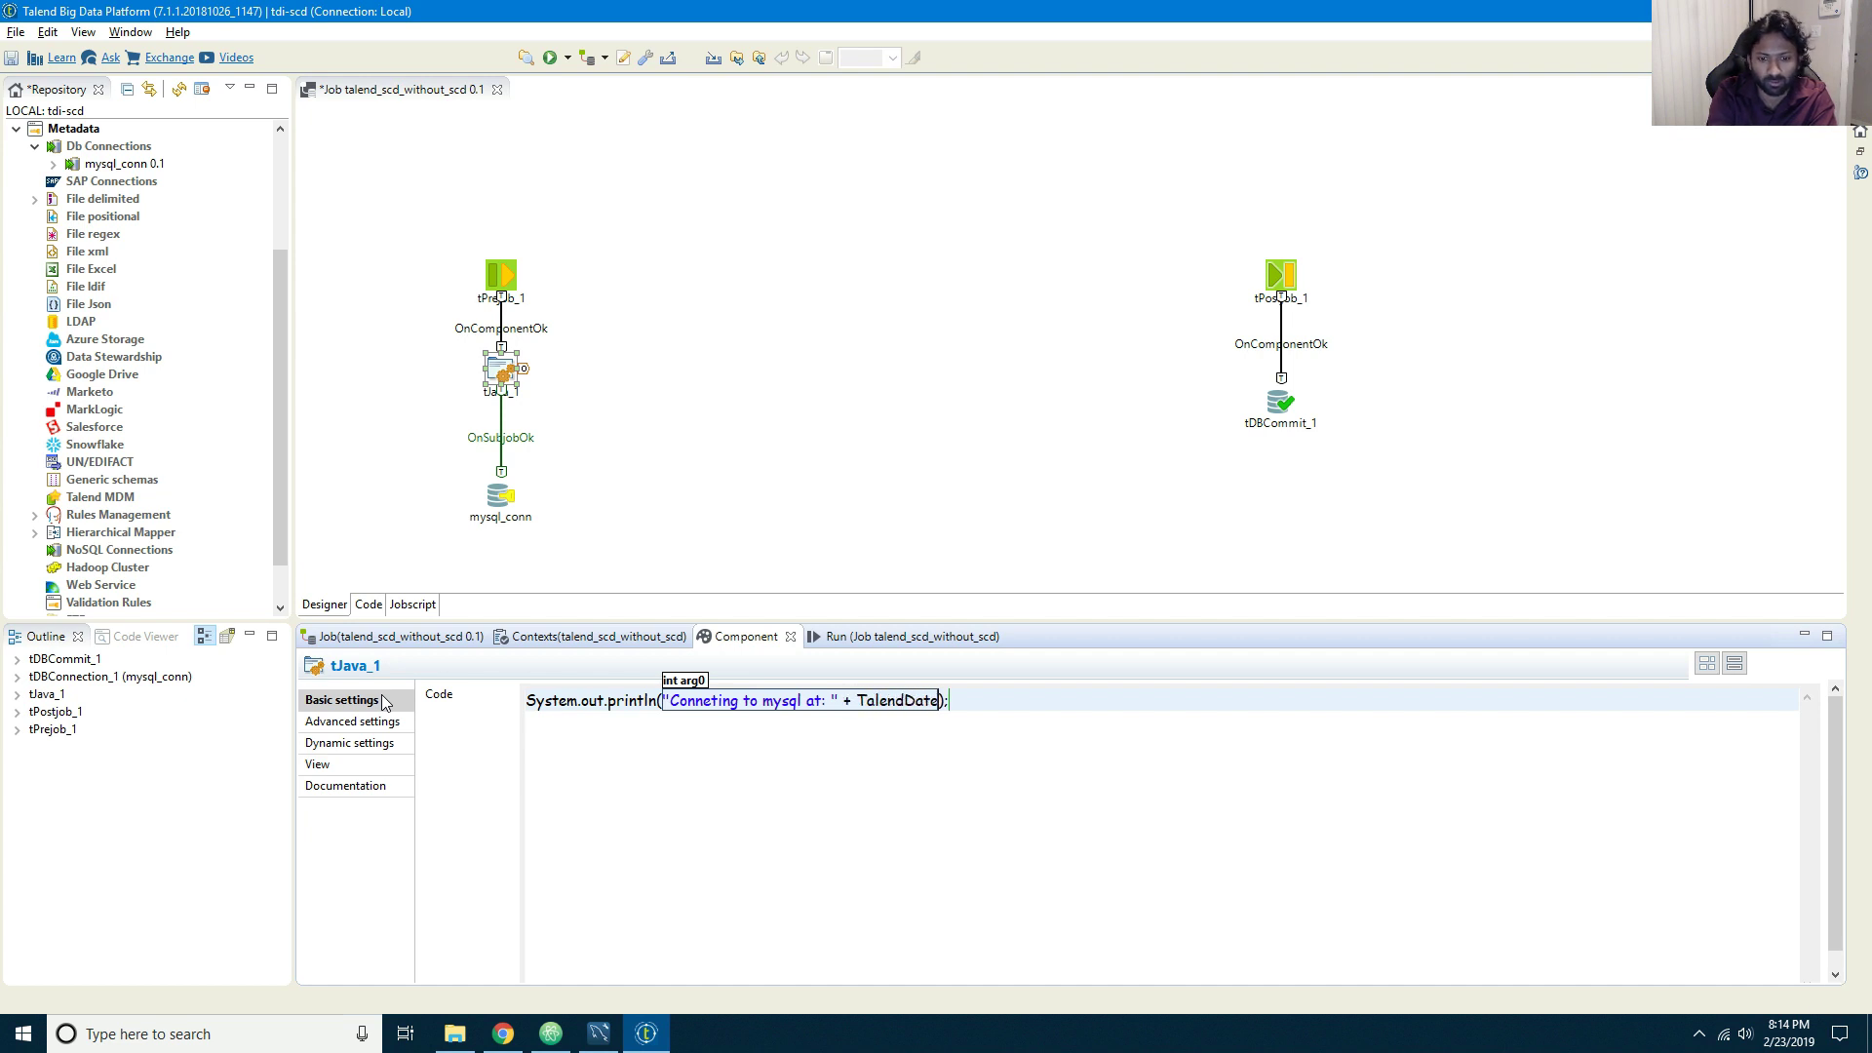
text(.)
key(Down)
key(Down)
key(Down)
key(Down)
key(Down)
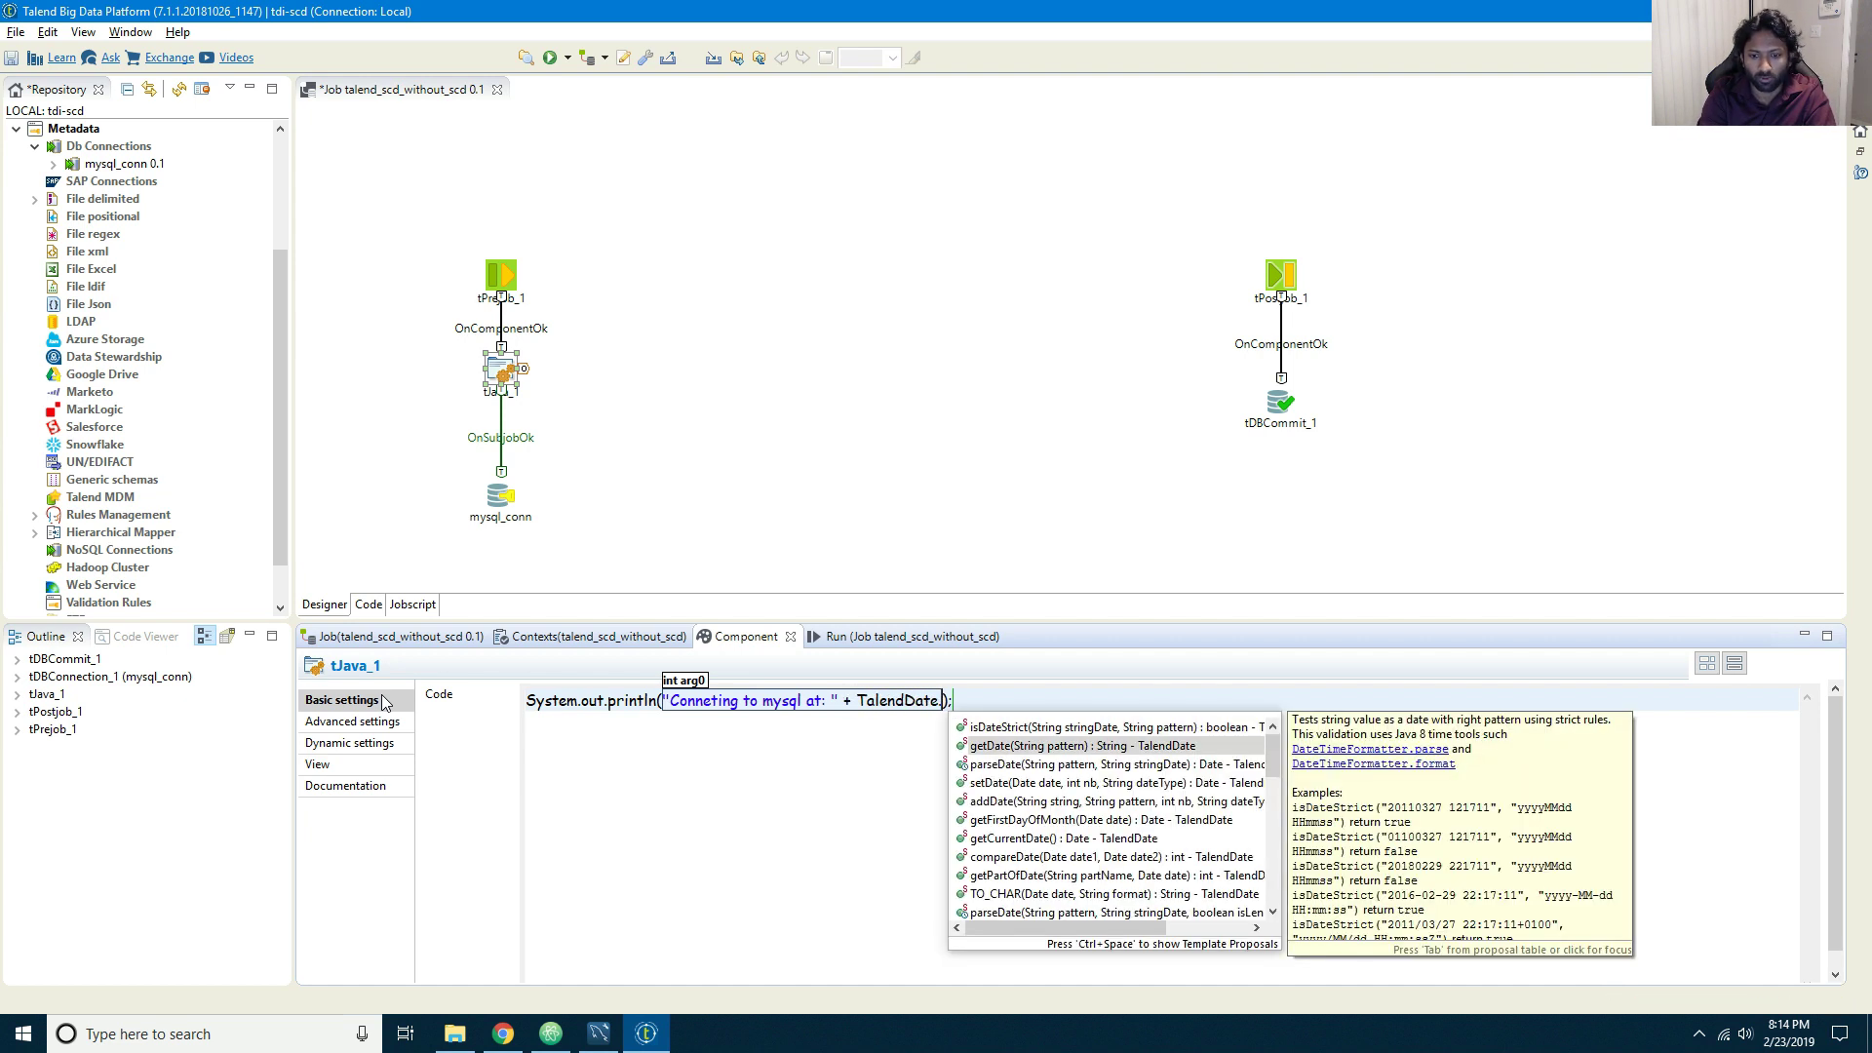
key(Down)
key(Return)
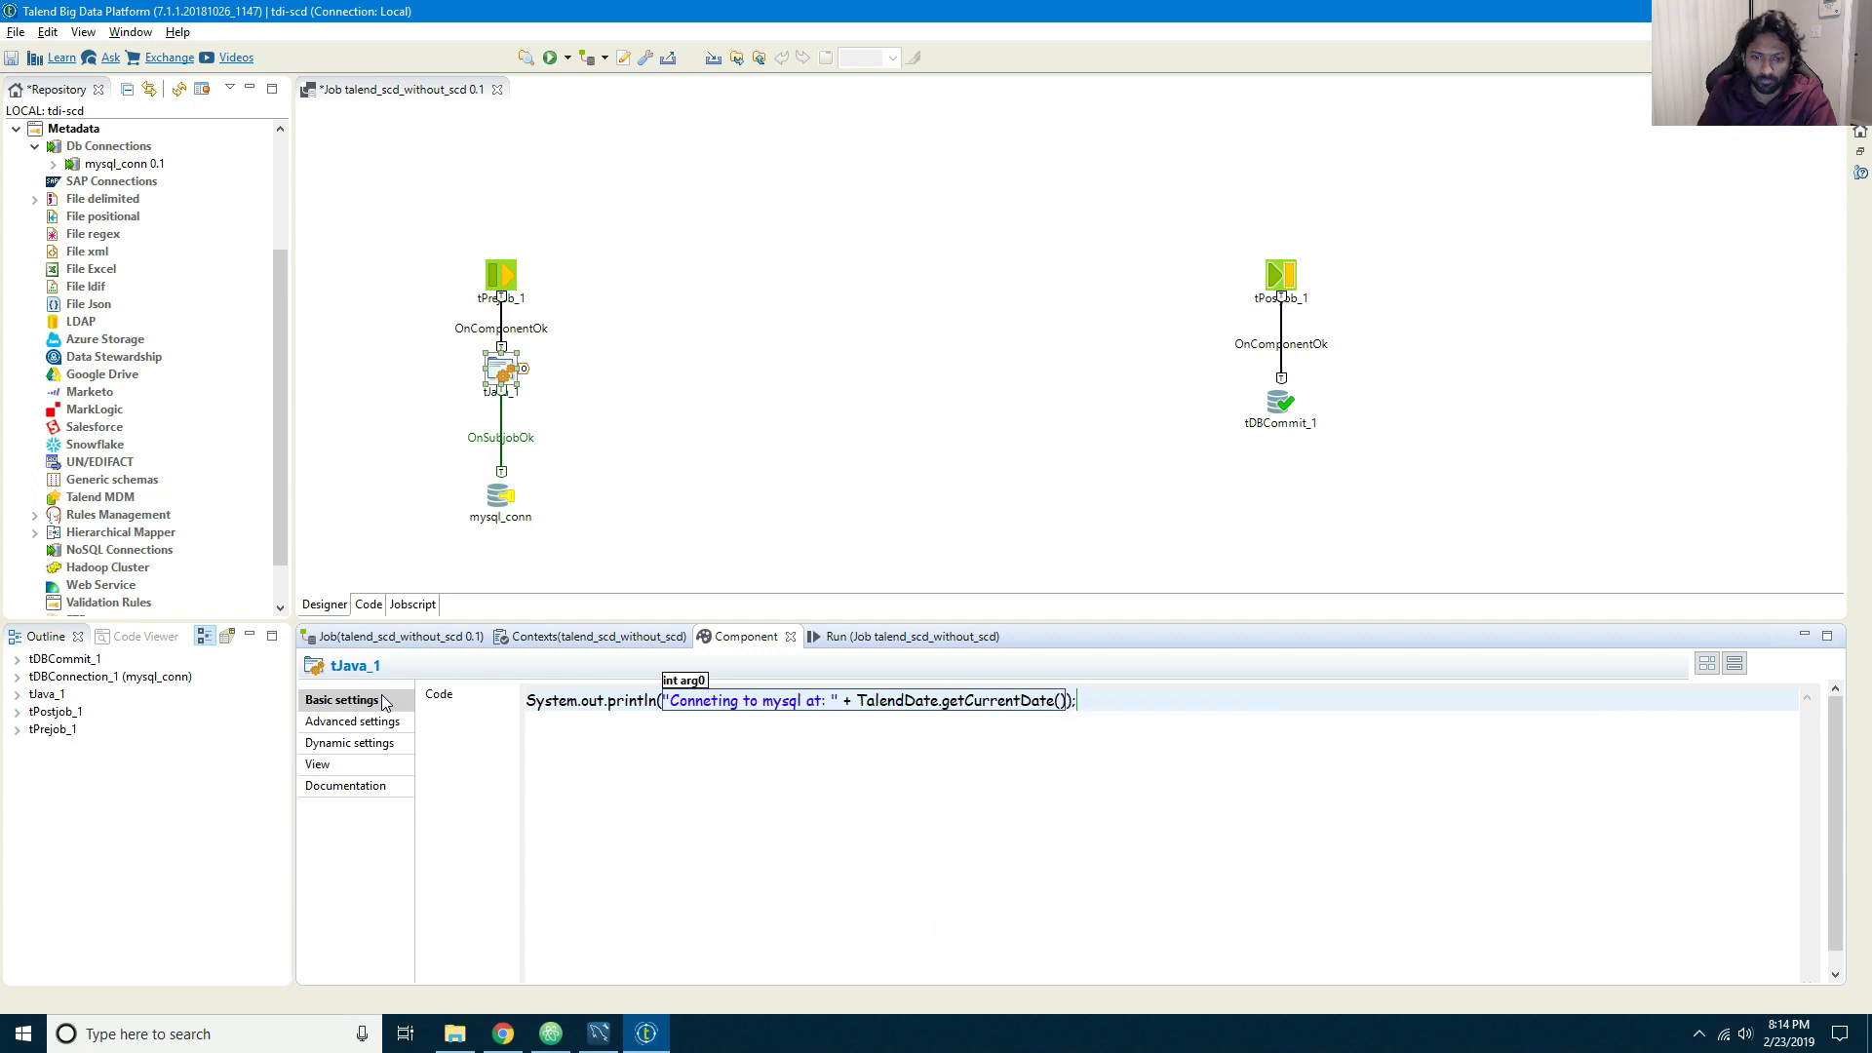
Step: Add a second tJava code line that sets context.mysql_conn_Database to "scd_talend"
click(1183, 724)
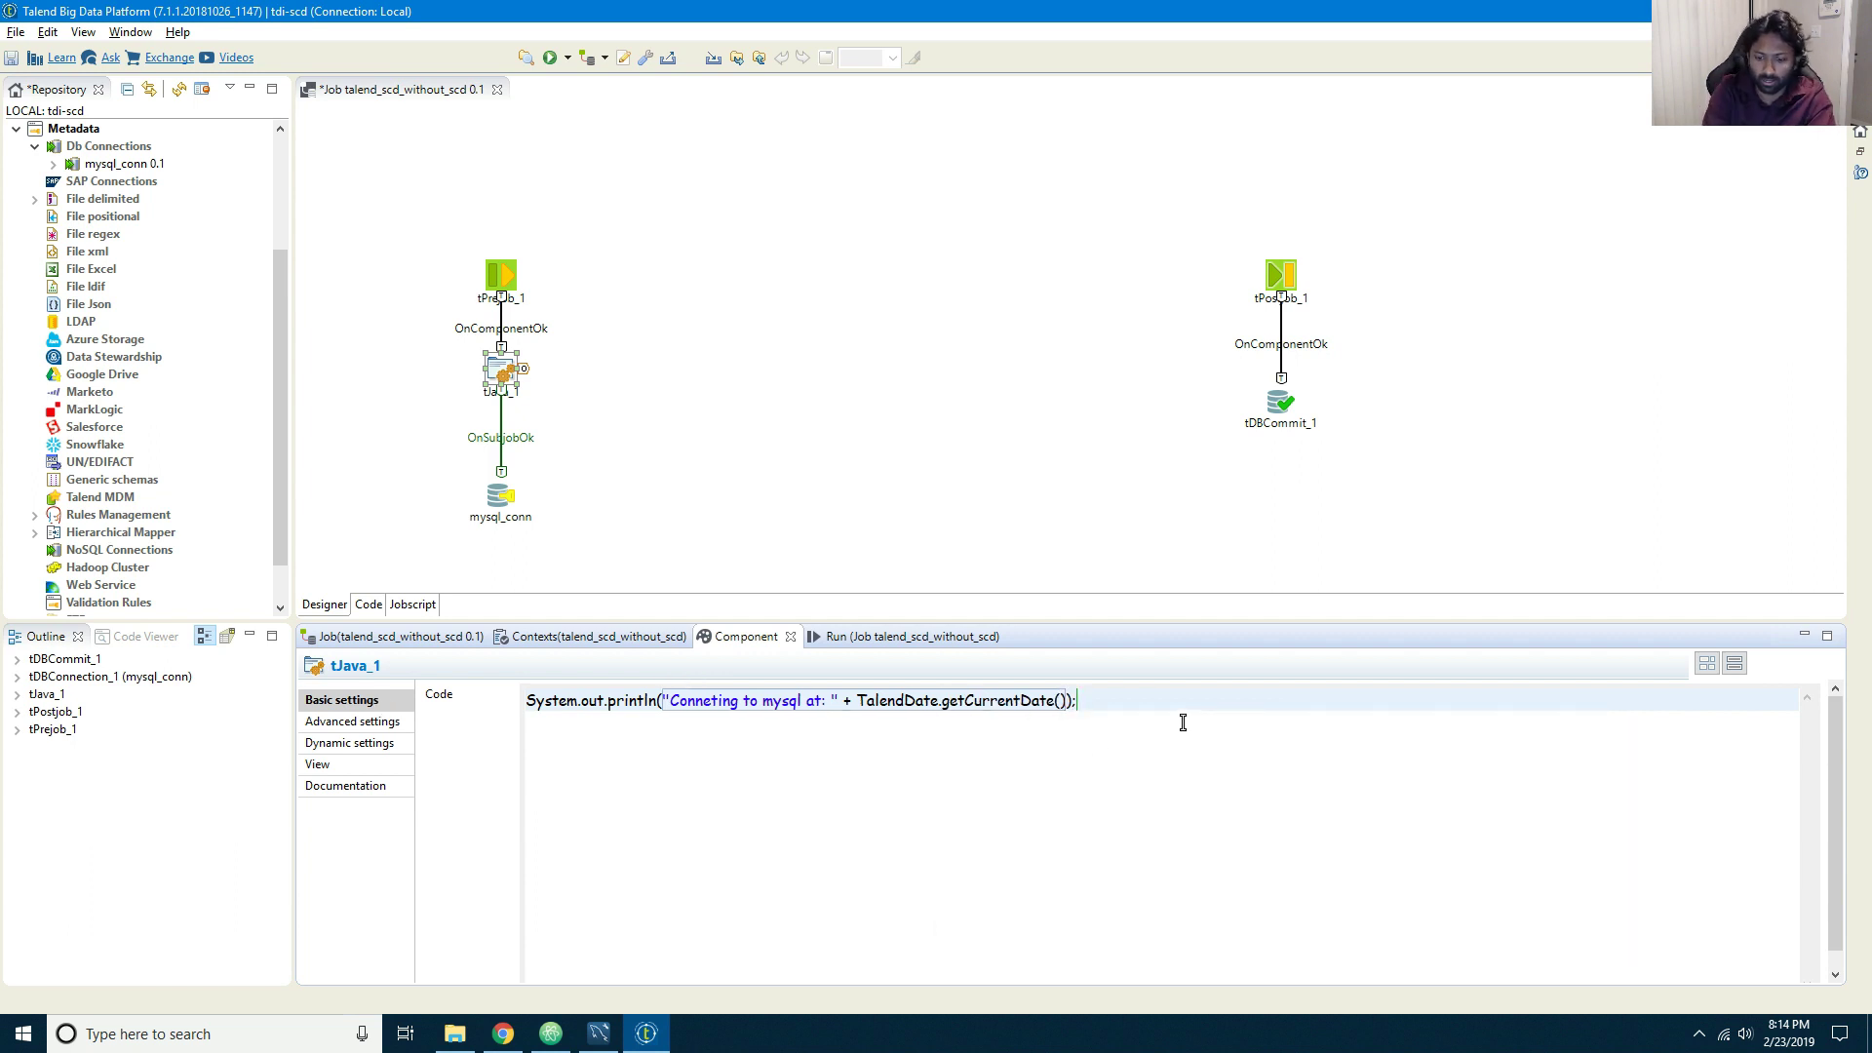
key(Return)
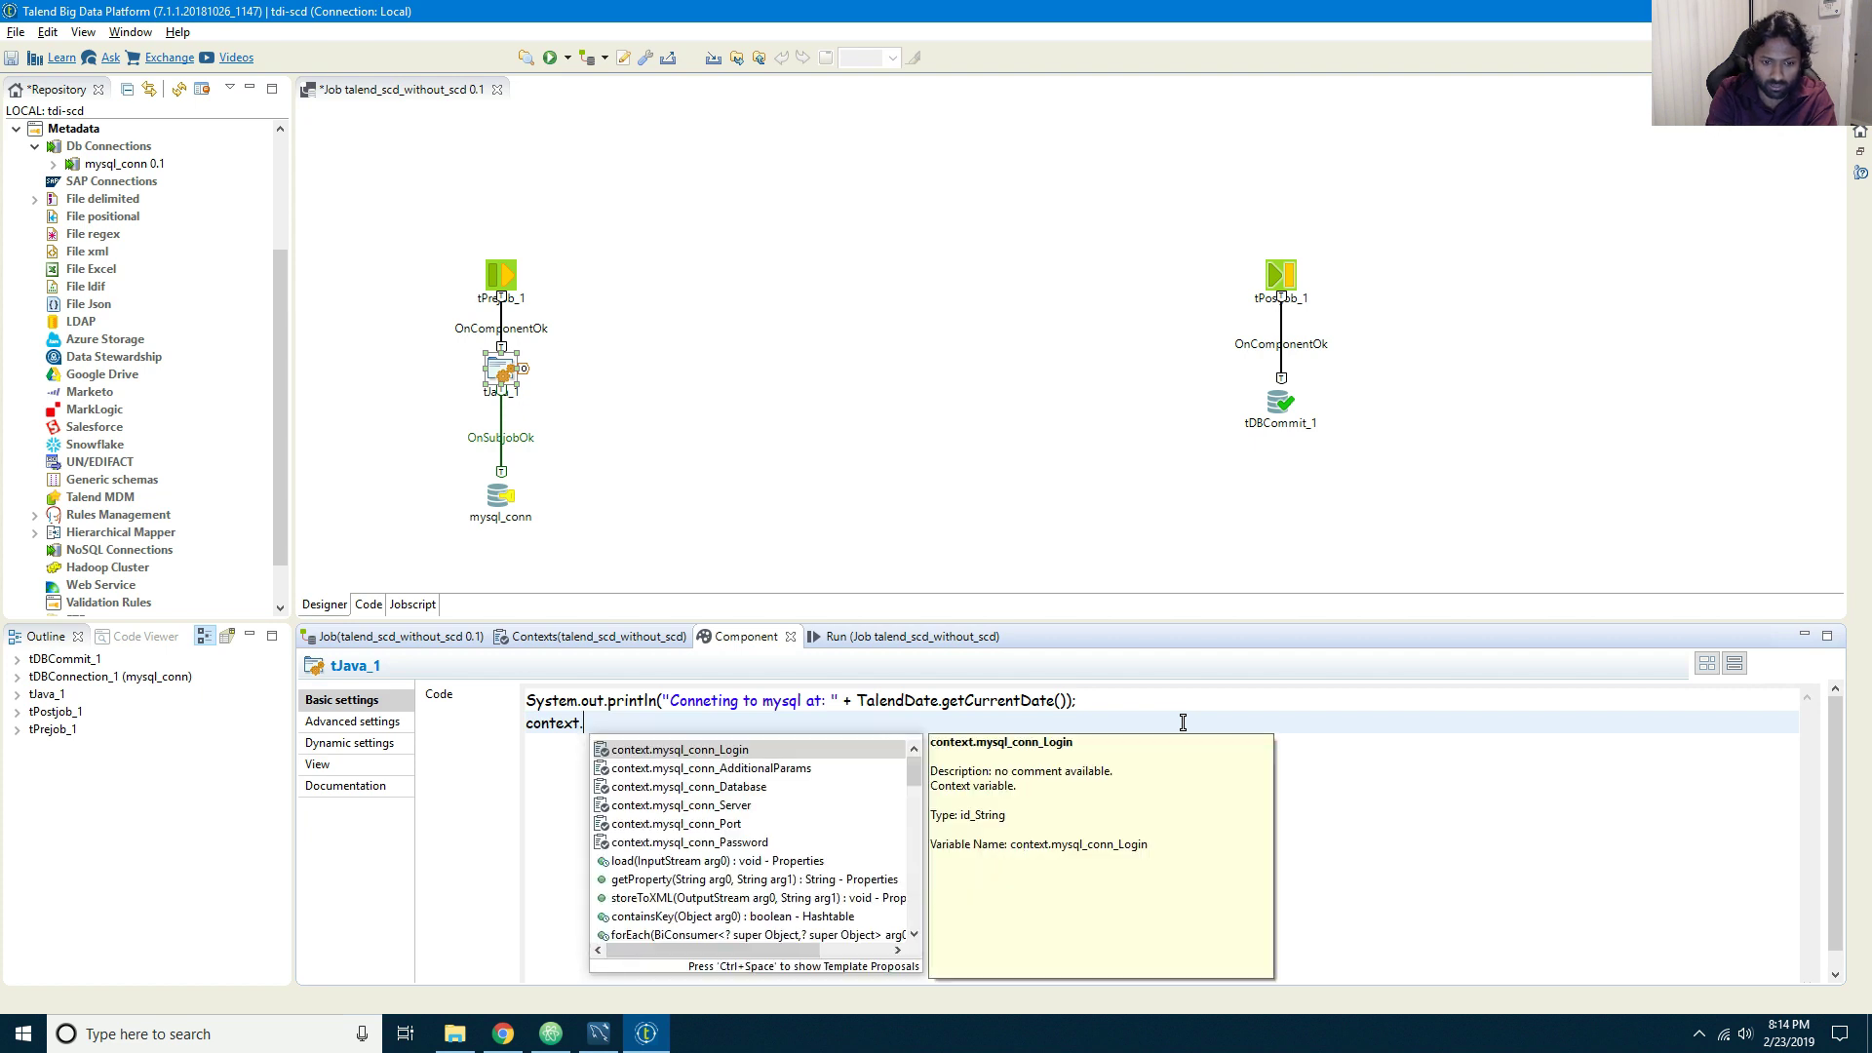
key(Down)
key(Down)
key(Return)
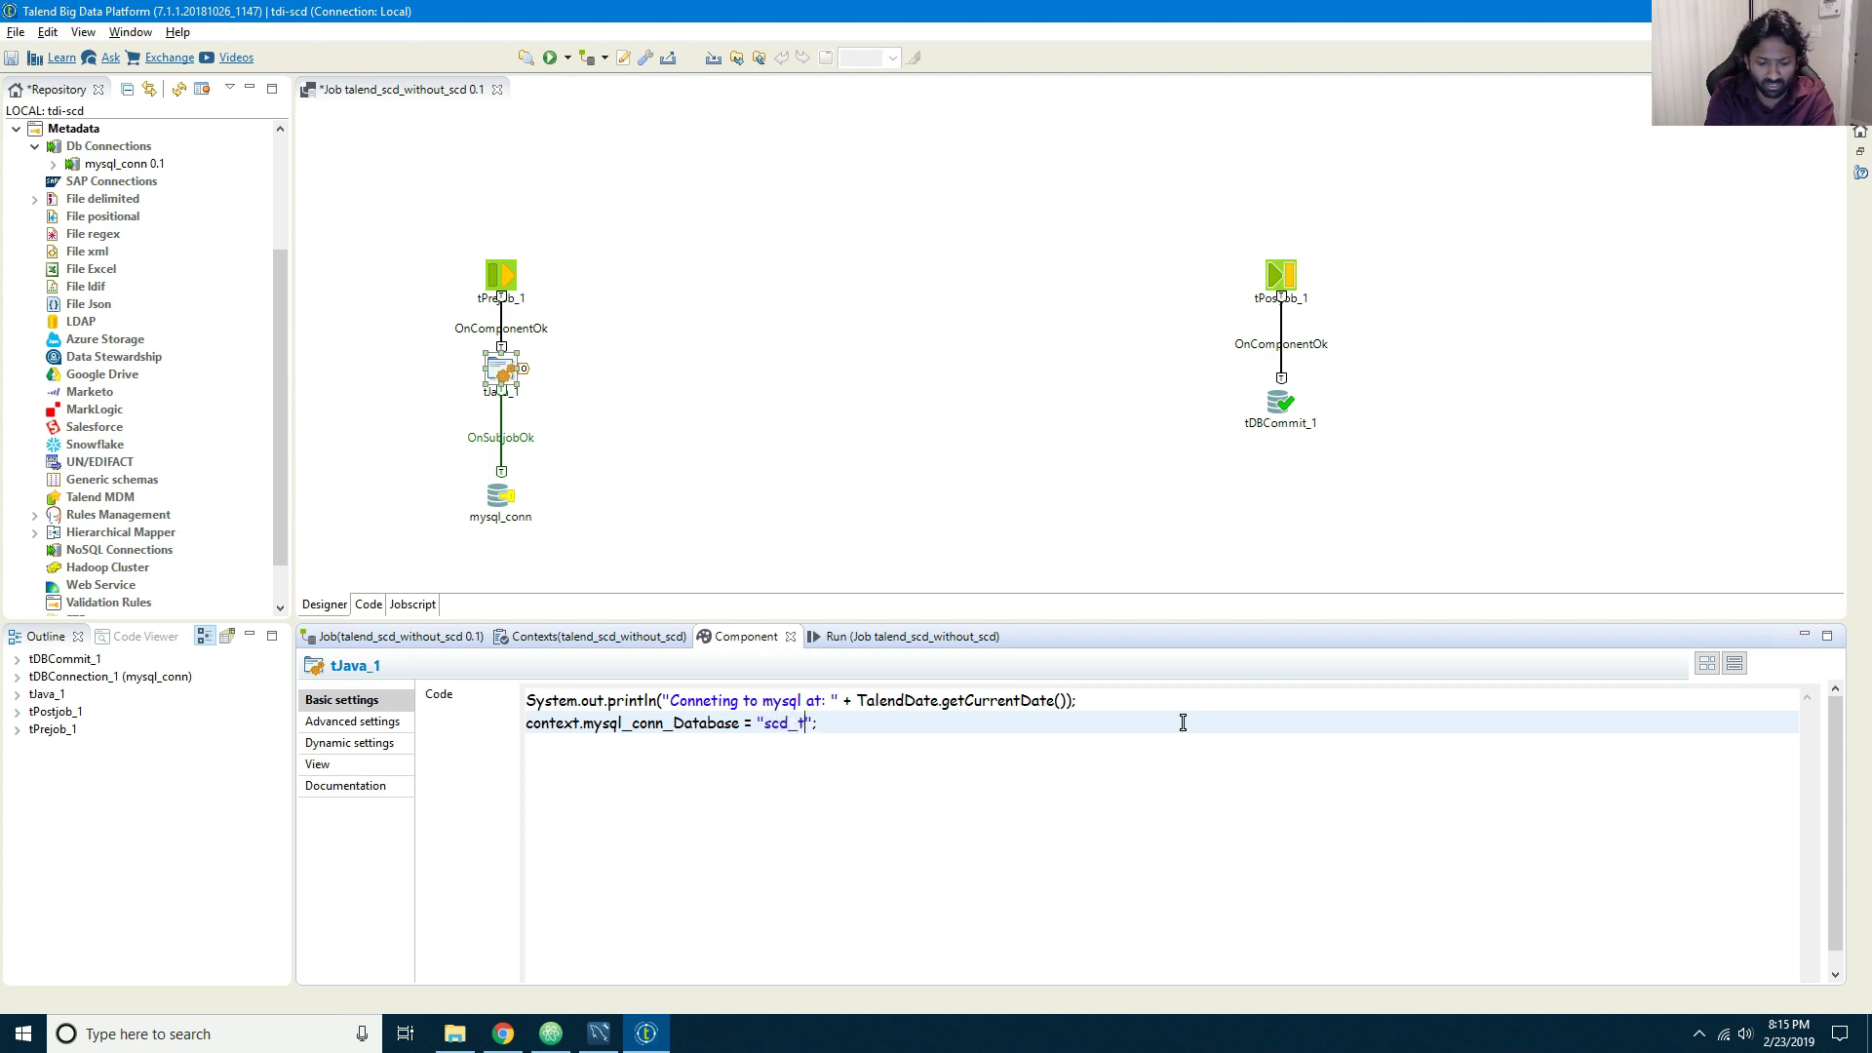
text(d)
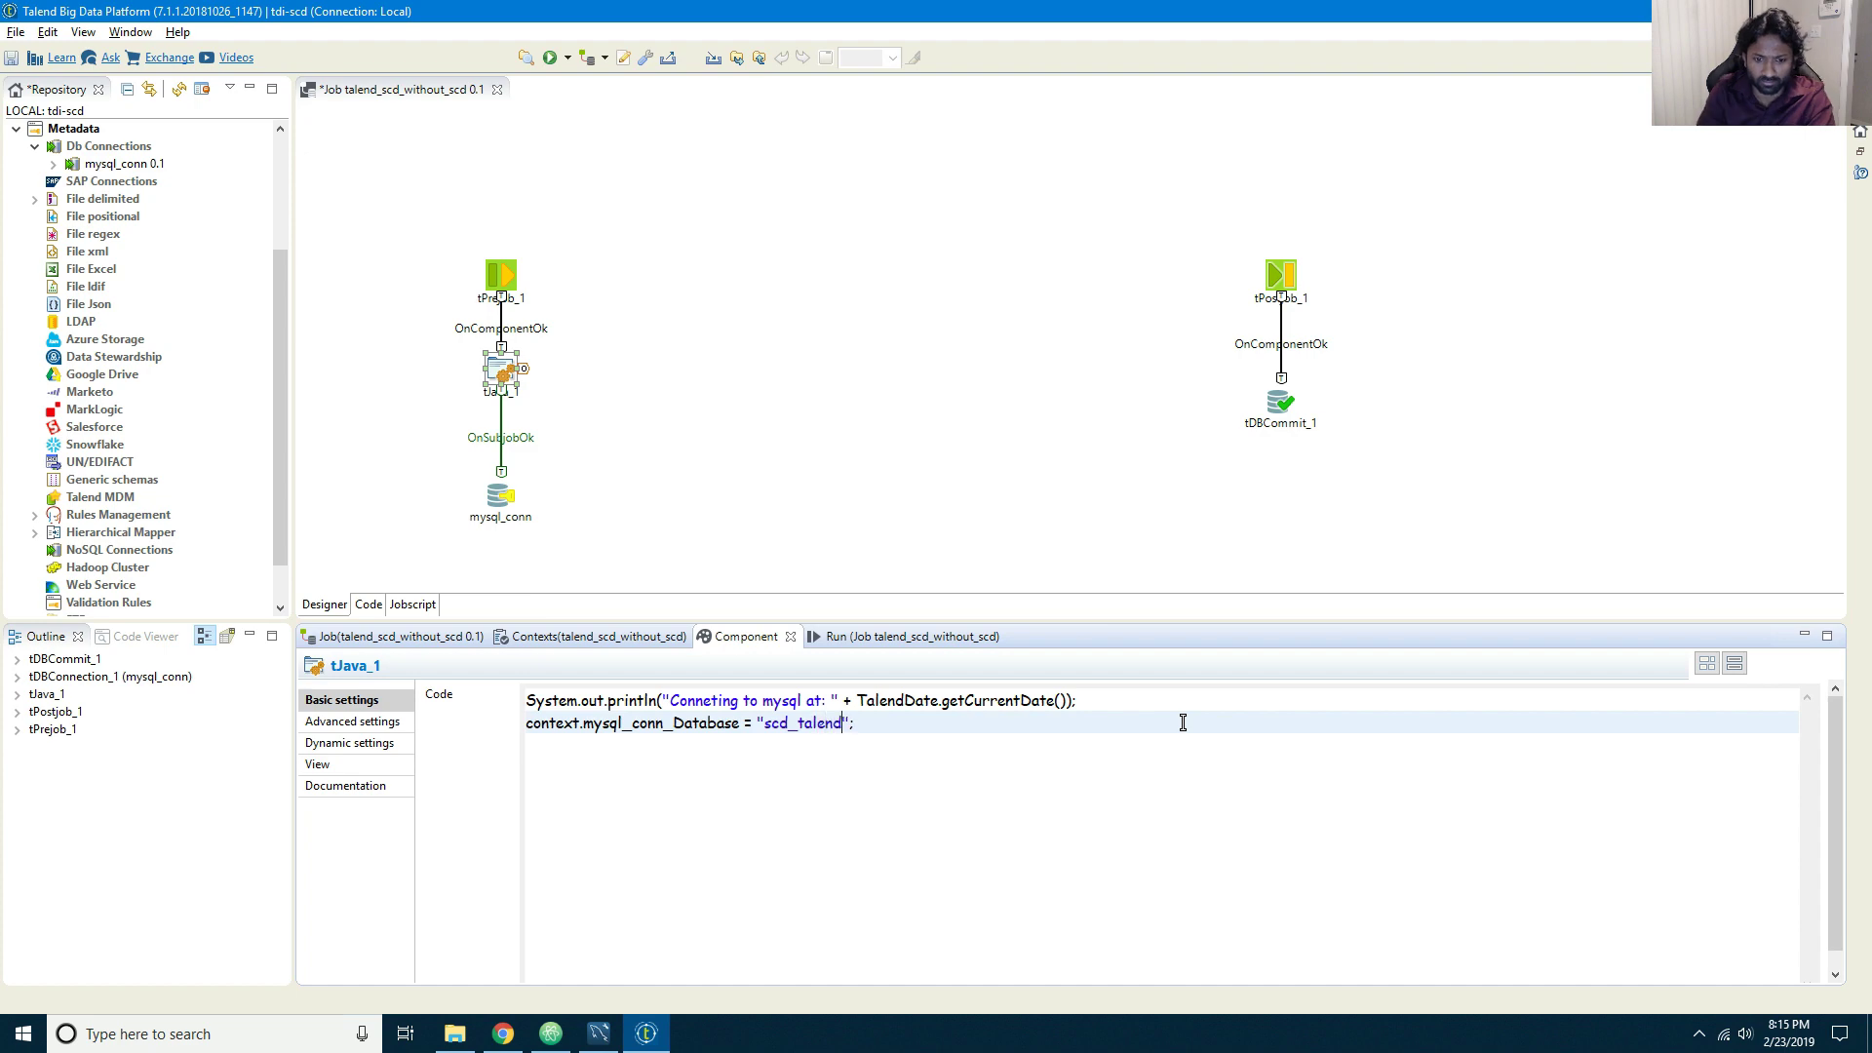
Step: Switch to MySQL Workbench and drop the scd_talend and scd_test schemas
click(600, 1042)
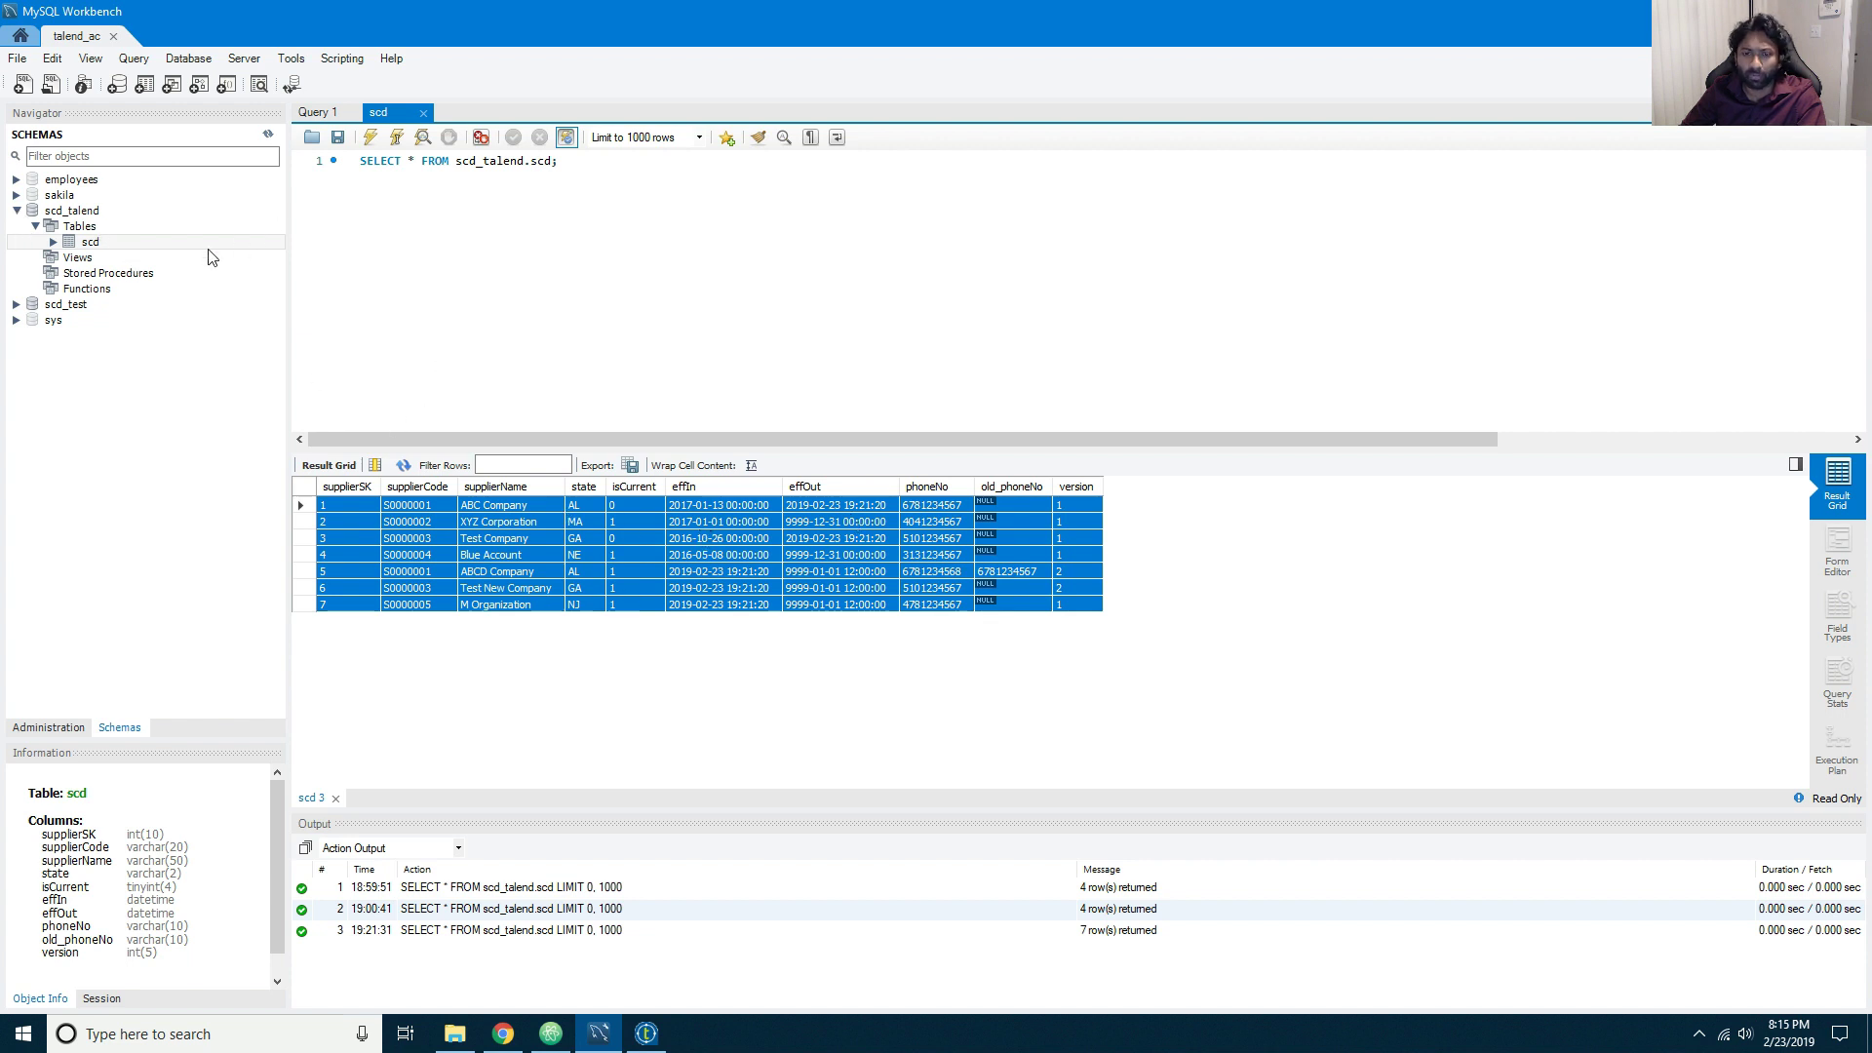
right_click(78, 213)
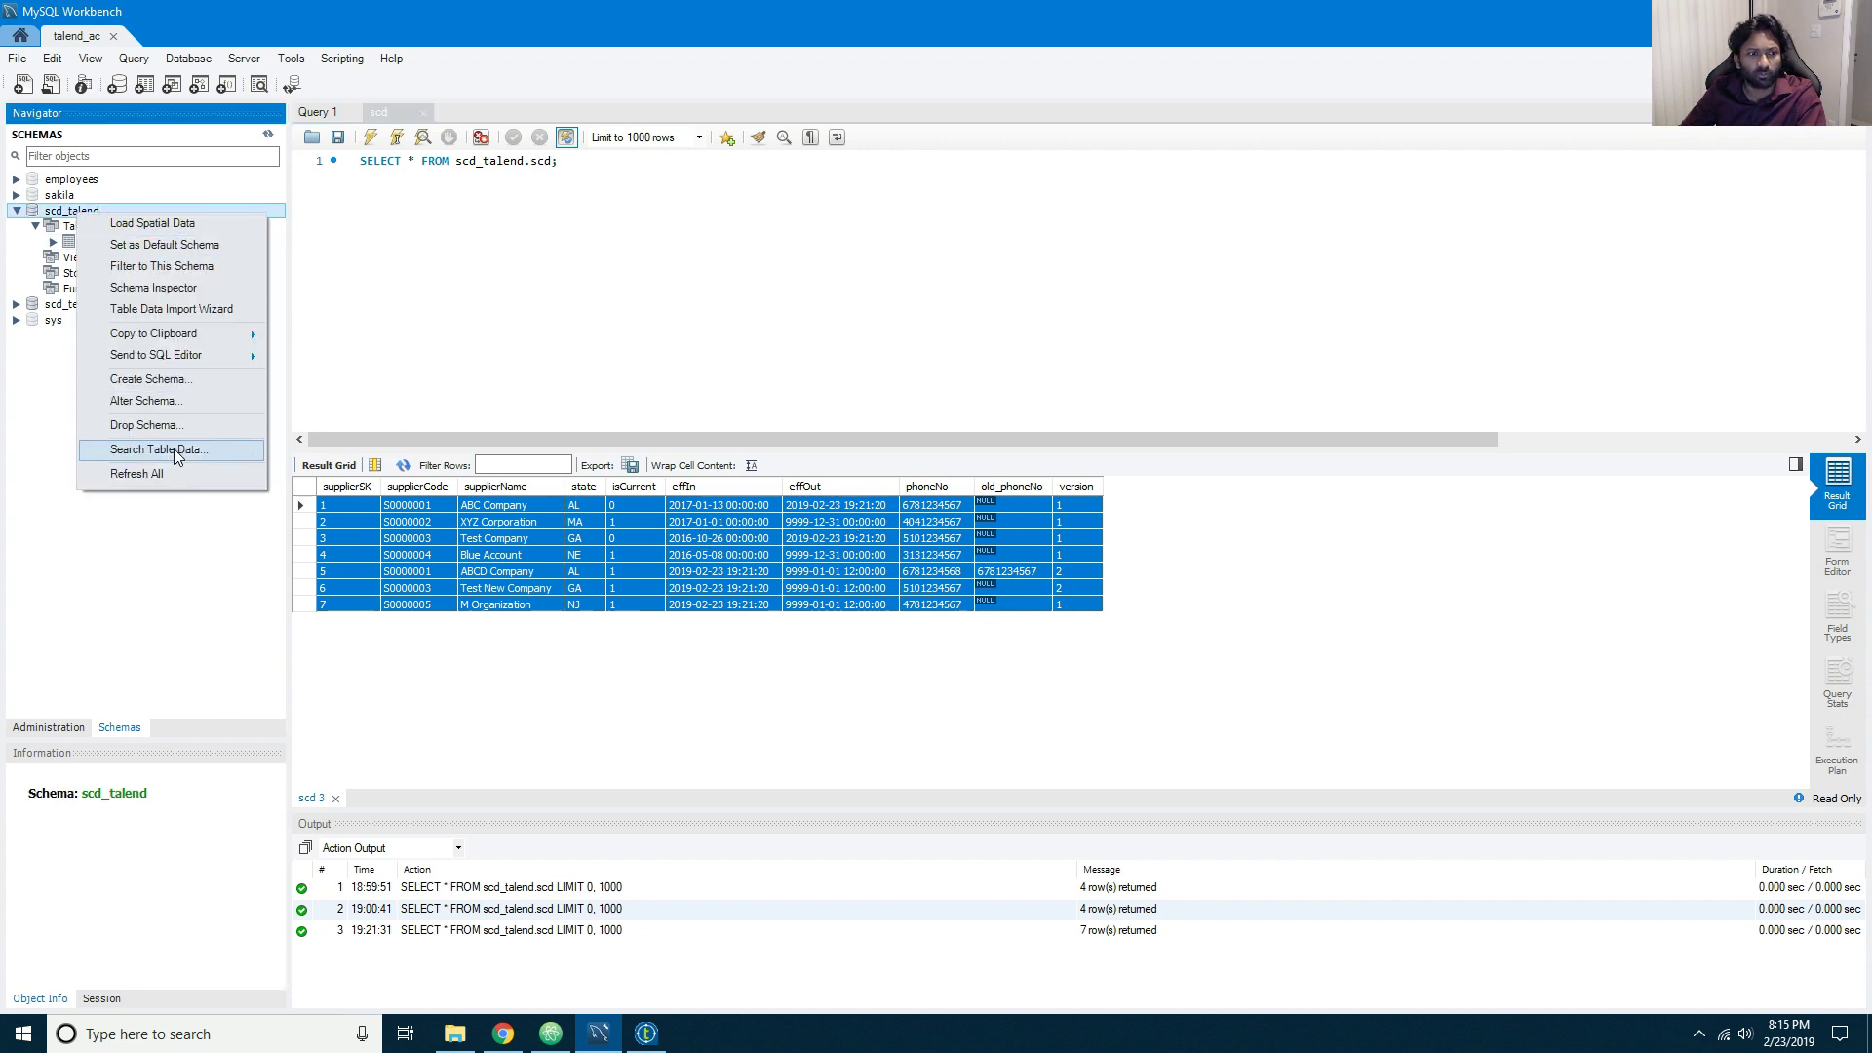
click(173, 448)
click(887, 530)
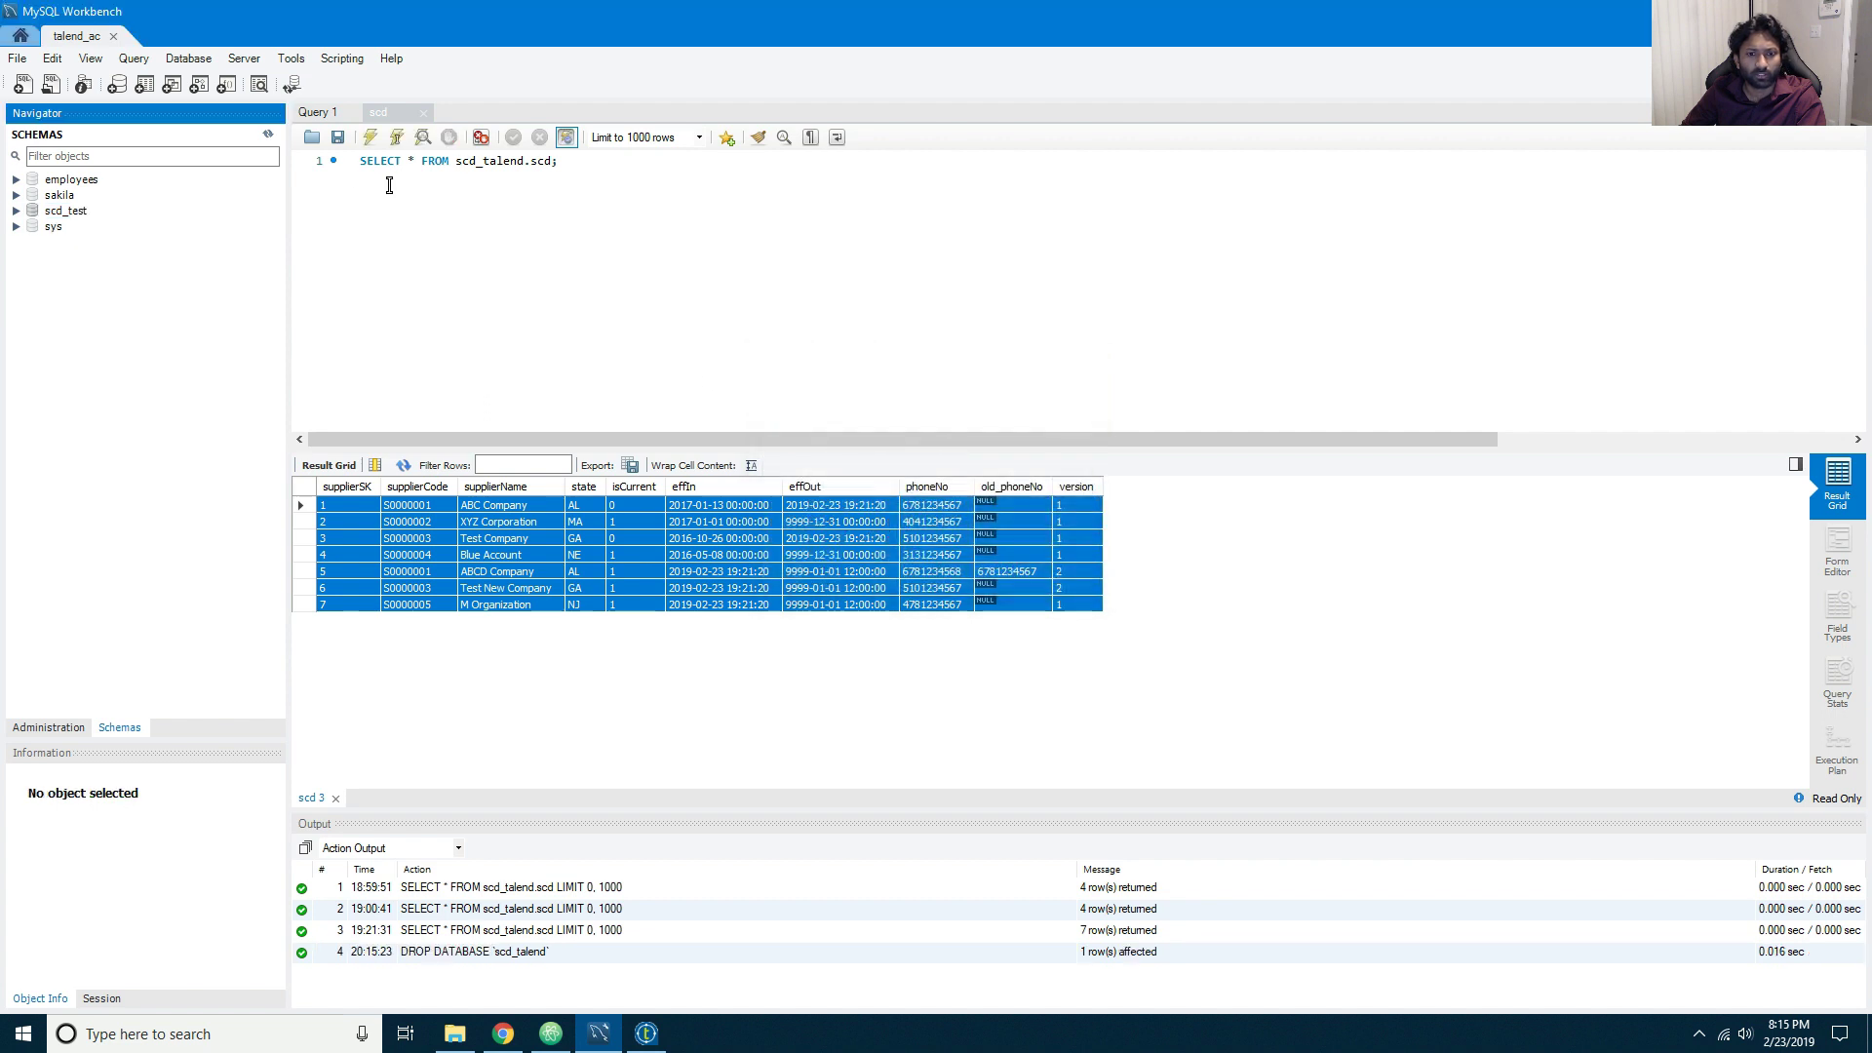
right_click(79, 211)
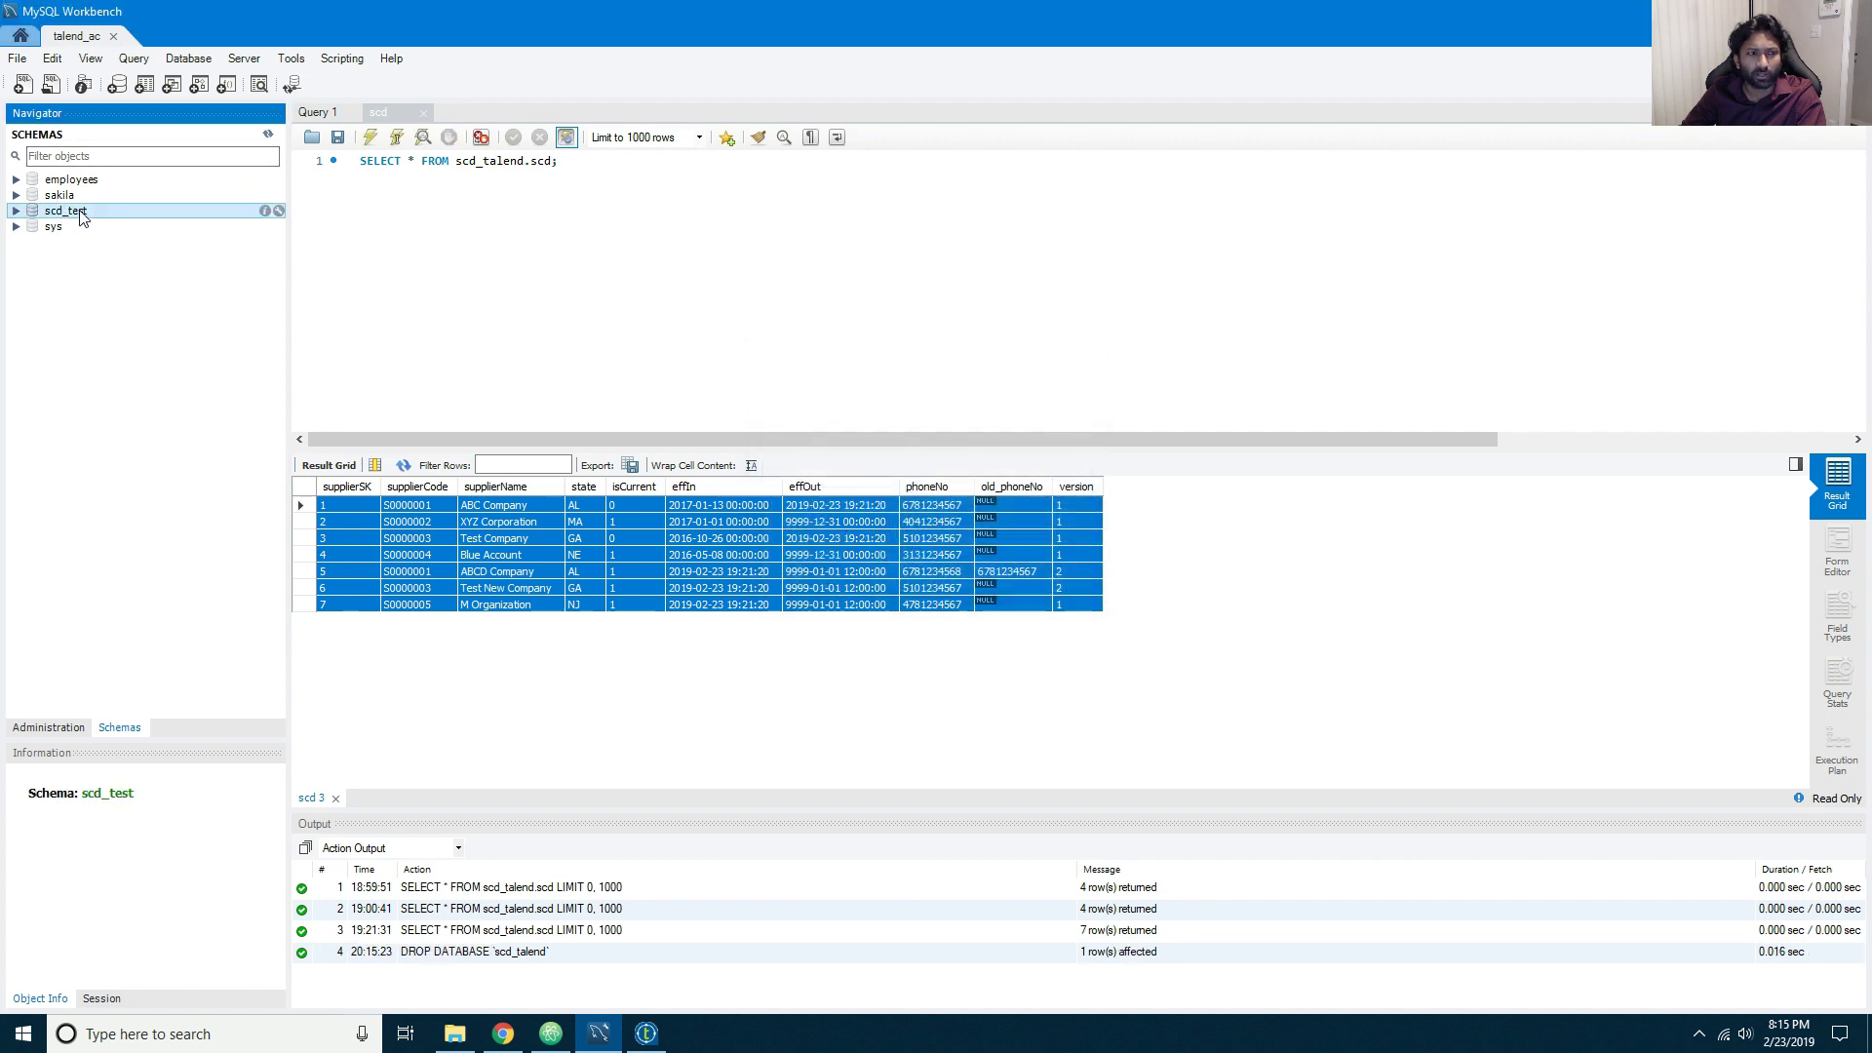
click(165, 419)
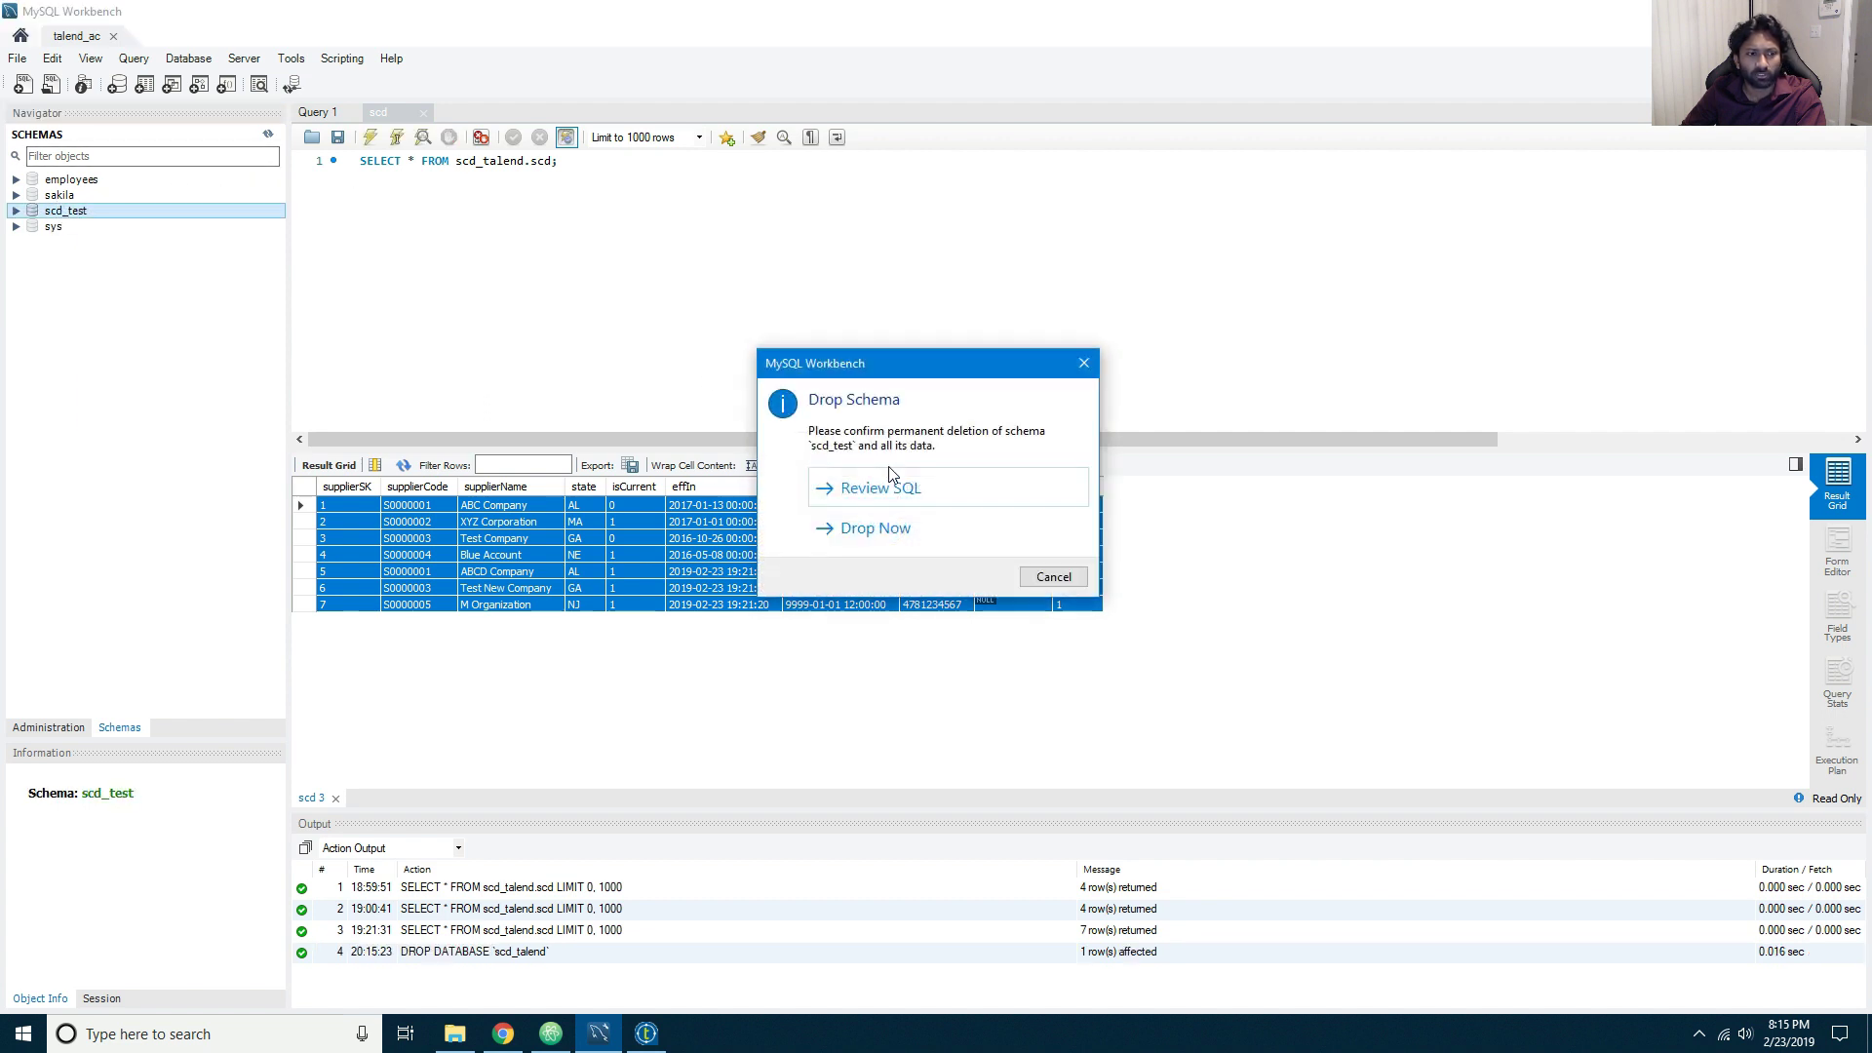
click(873, 527)
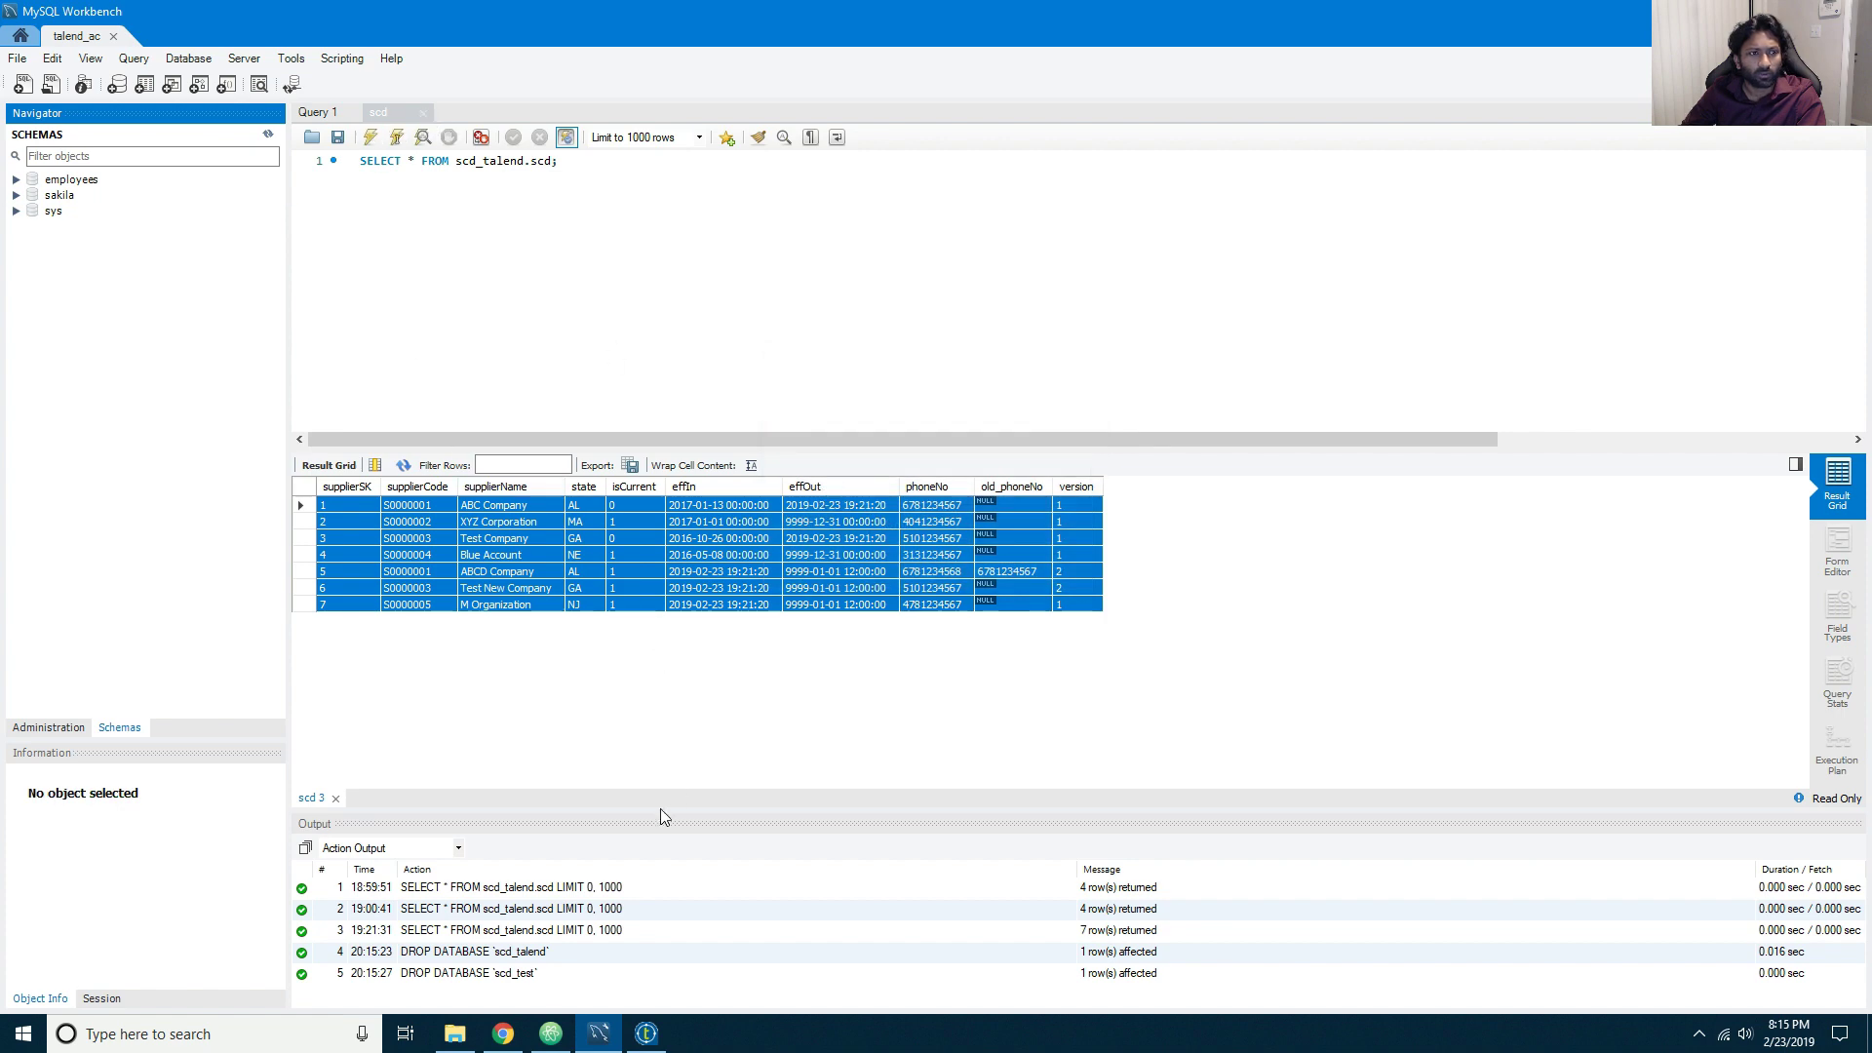
Step: Return to Talend and open the scd_load_test_data job from the scd folder of the Standard job designs
click(647, 1034)
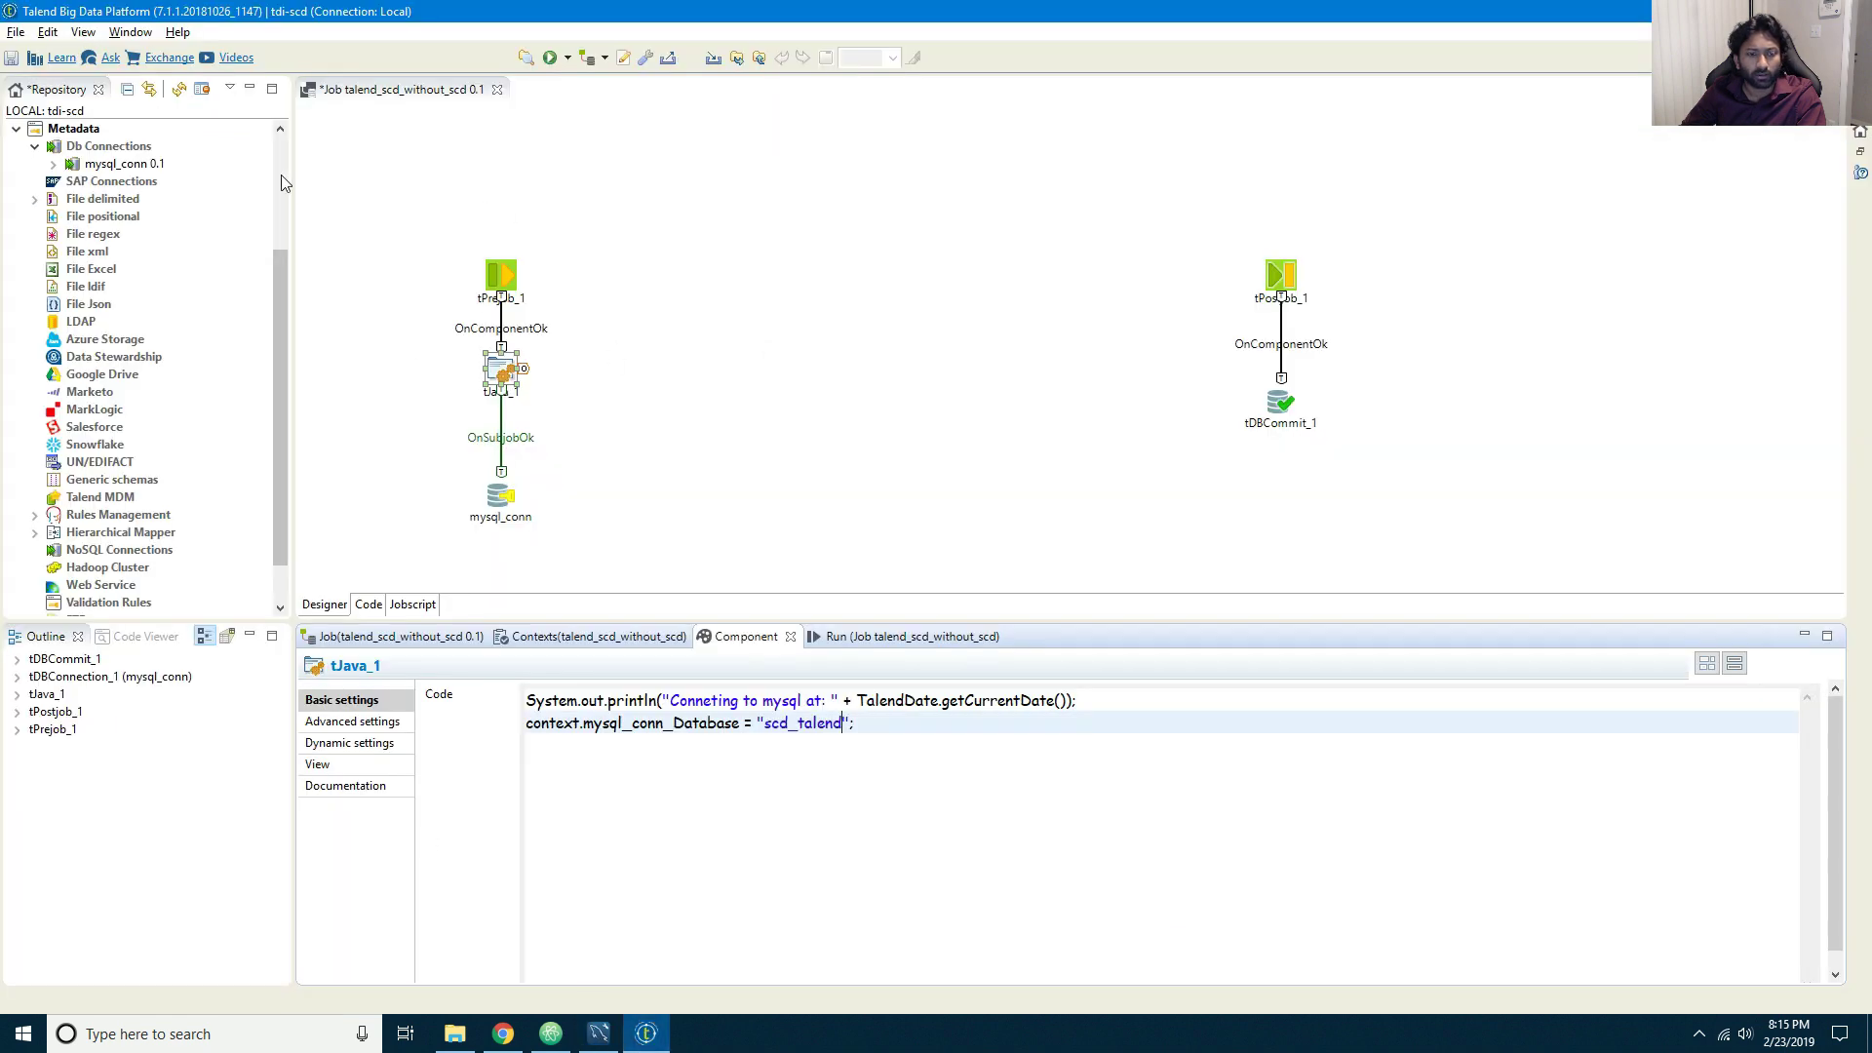
click(16, 127)
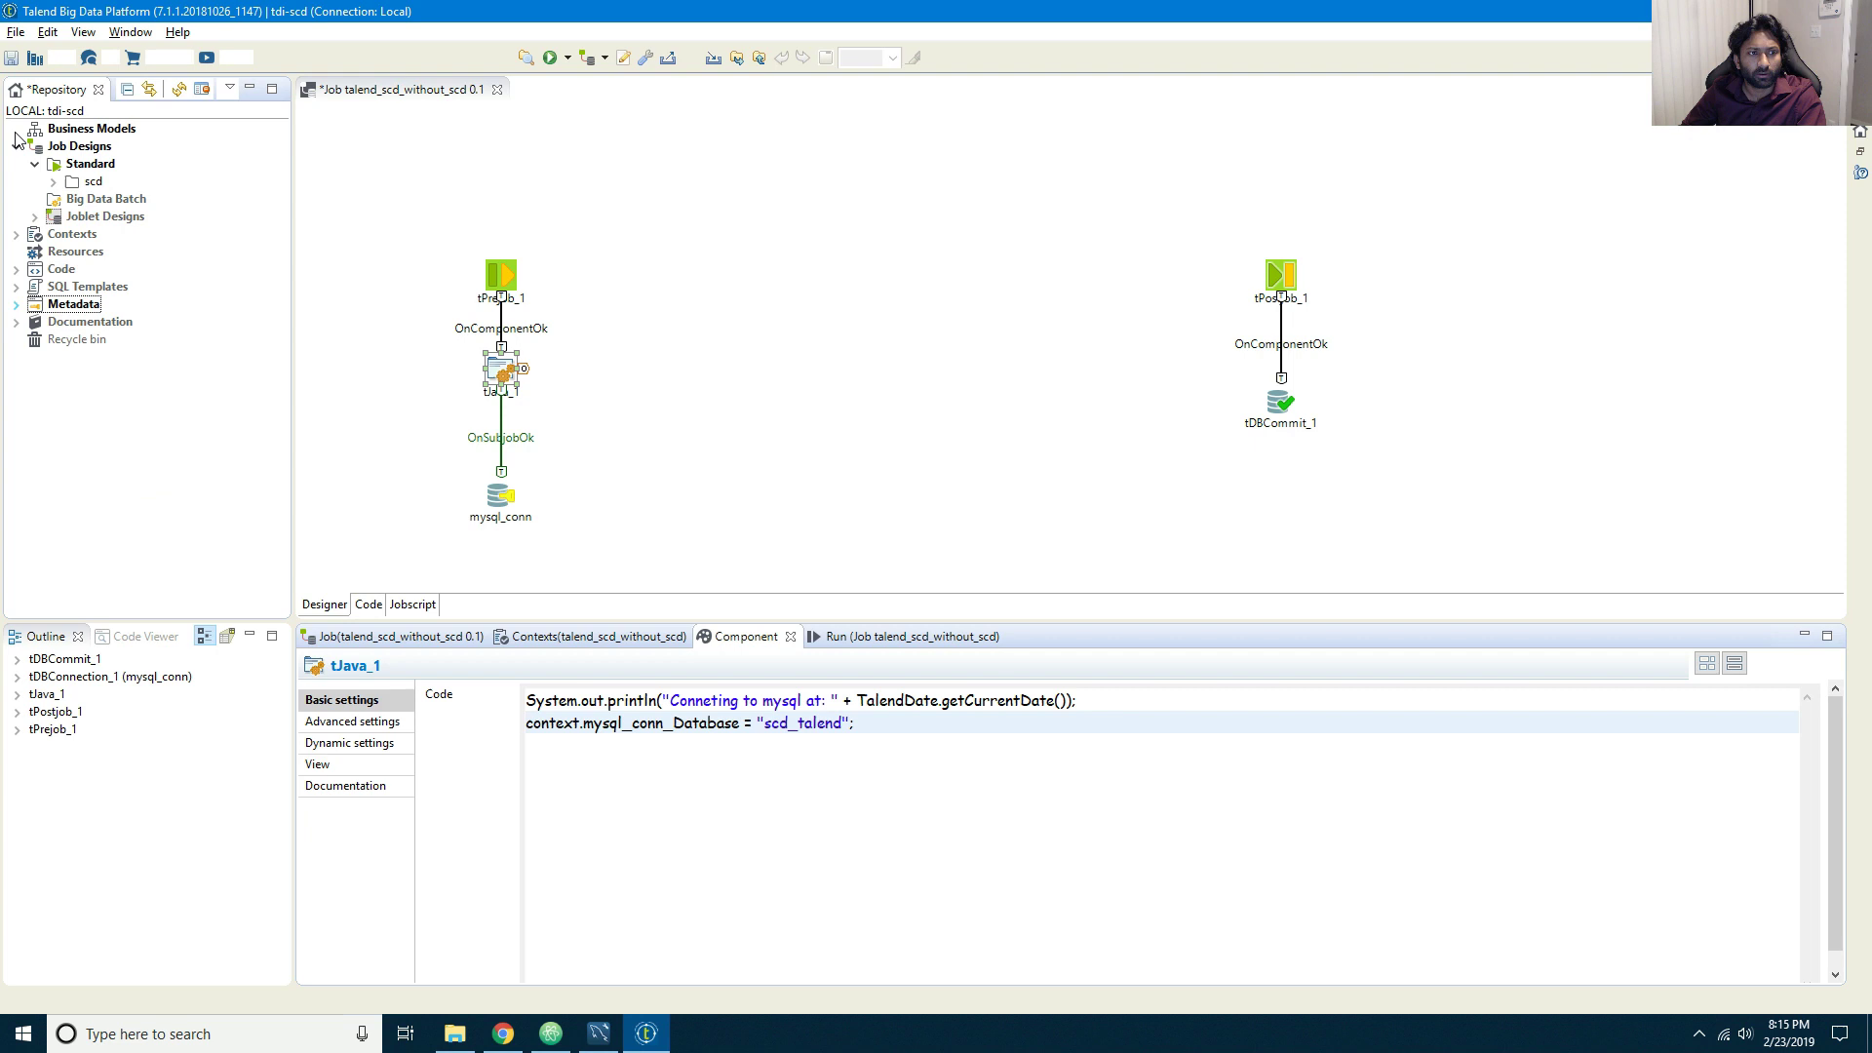
click(52, 182)
click(190, 200)
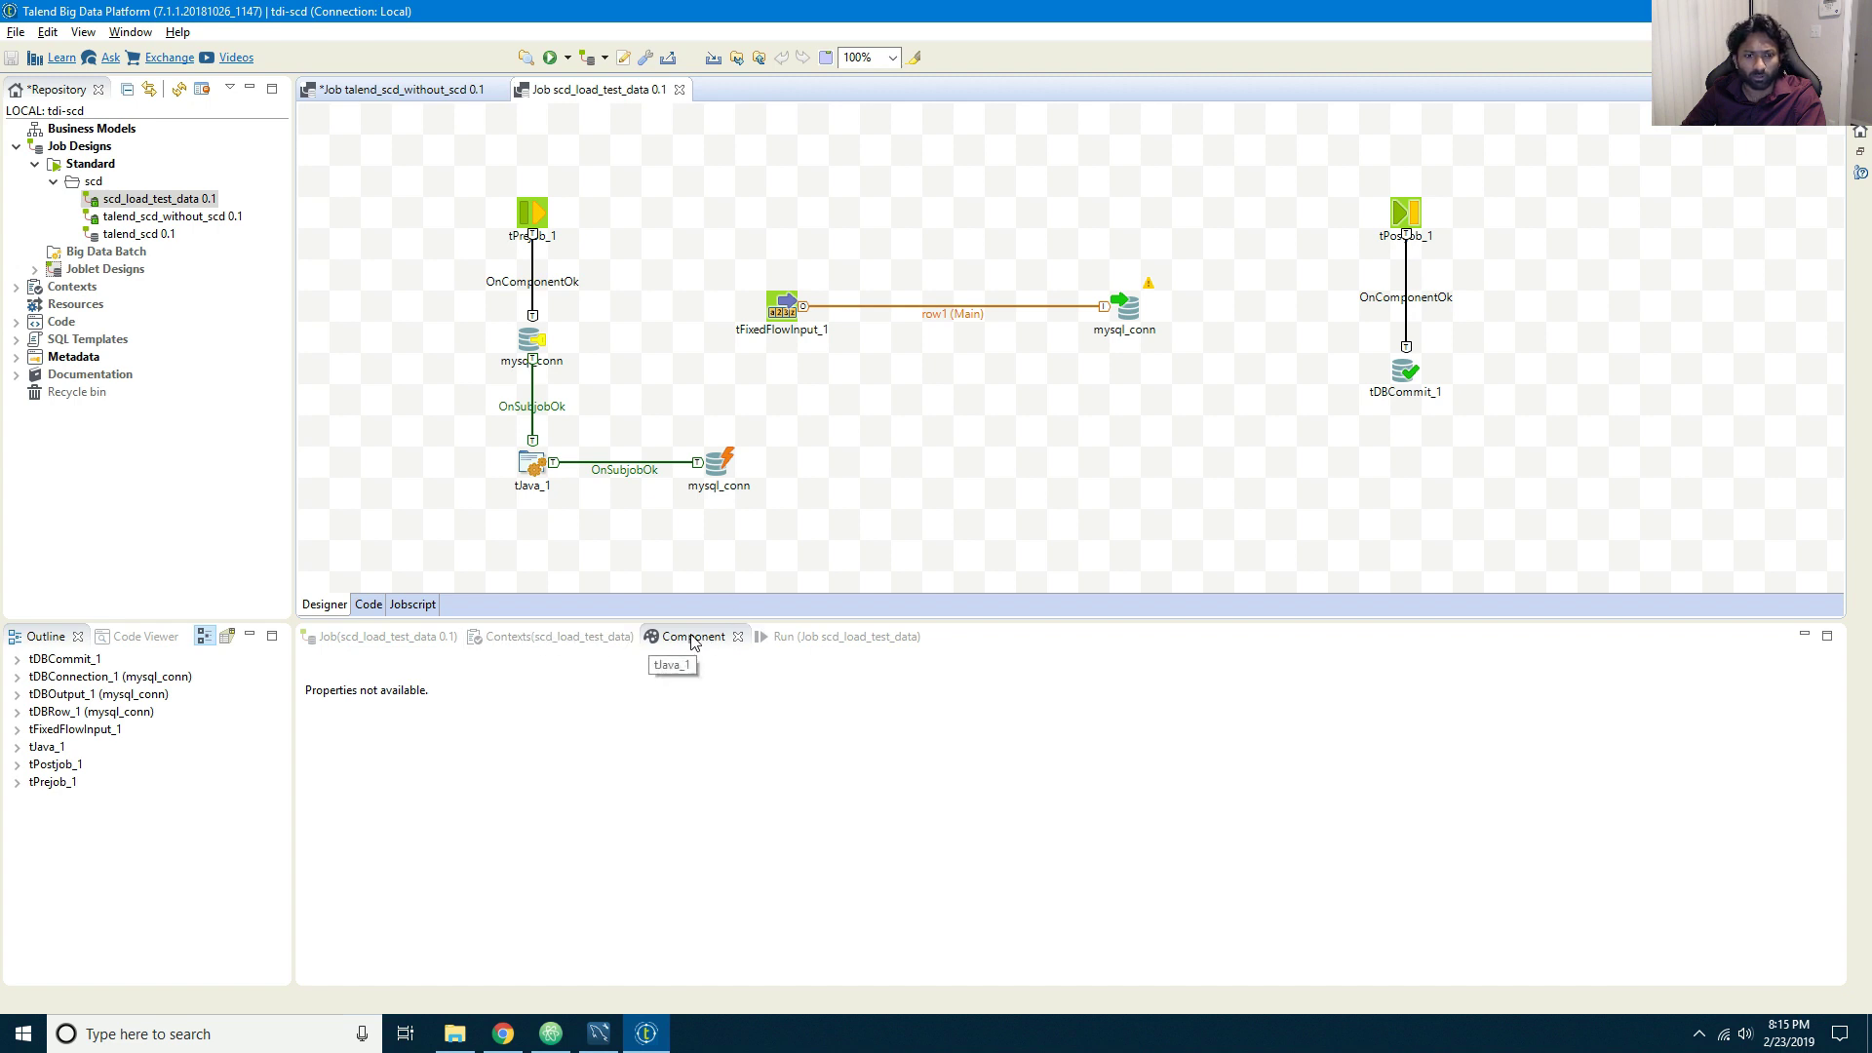
Step: Run the scd_load_test_data job and clear its execution output
click(827, 635)
click(483, 716)
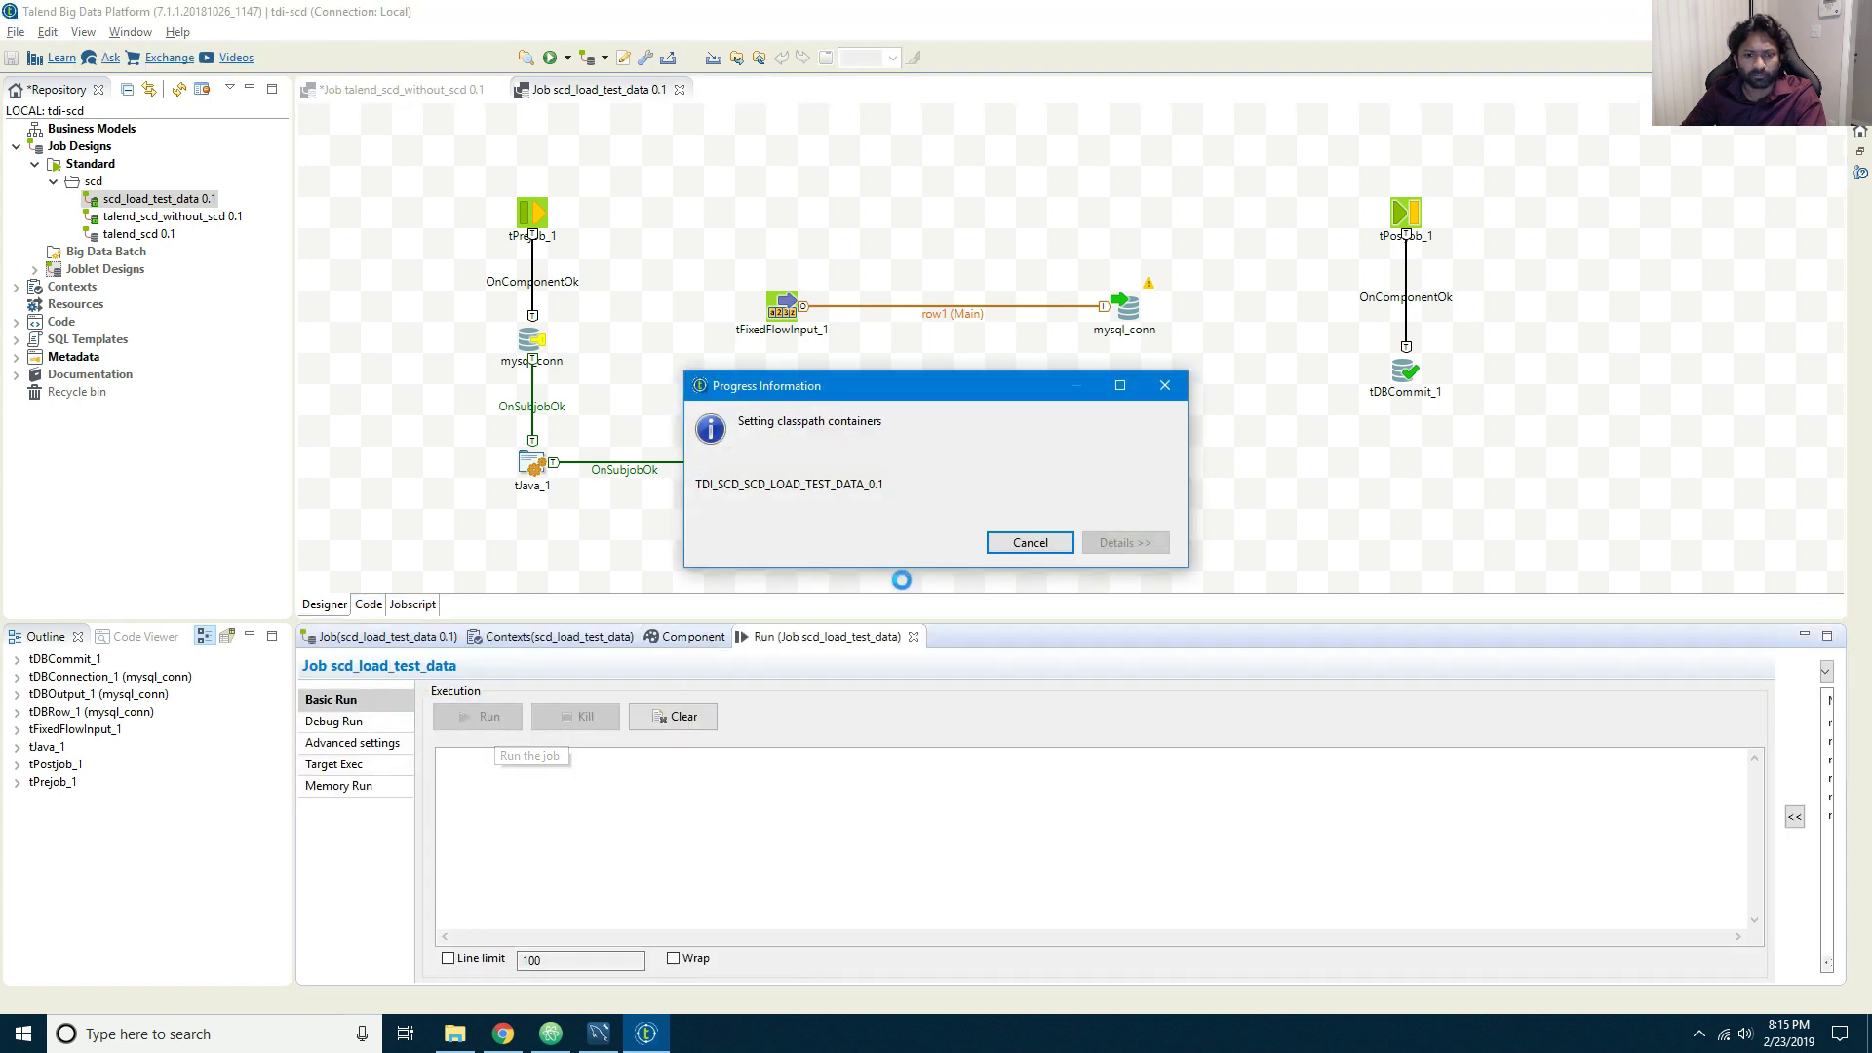
click(678, 716)
Step: Switch to MySQL Workbench, refresh the schema list, and rerun the scd_talend.scd query to examine the reloaded supplier rows
click(599, 1034)
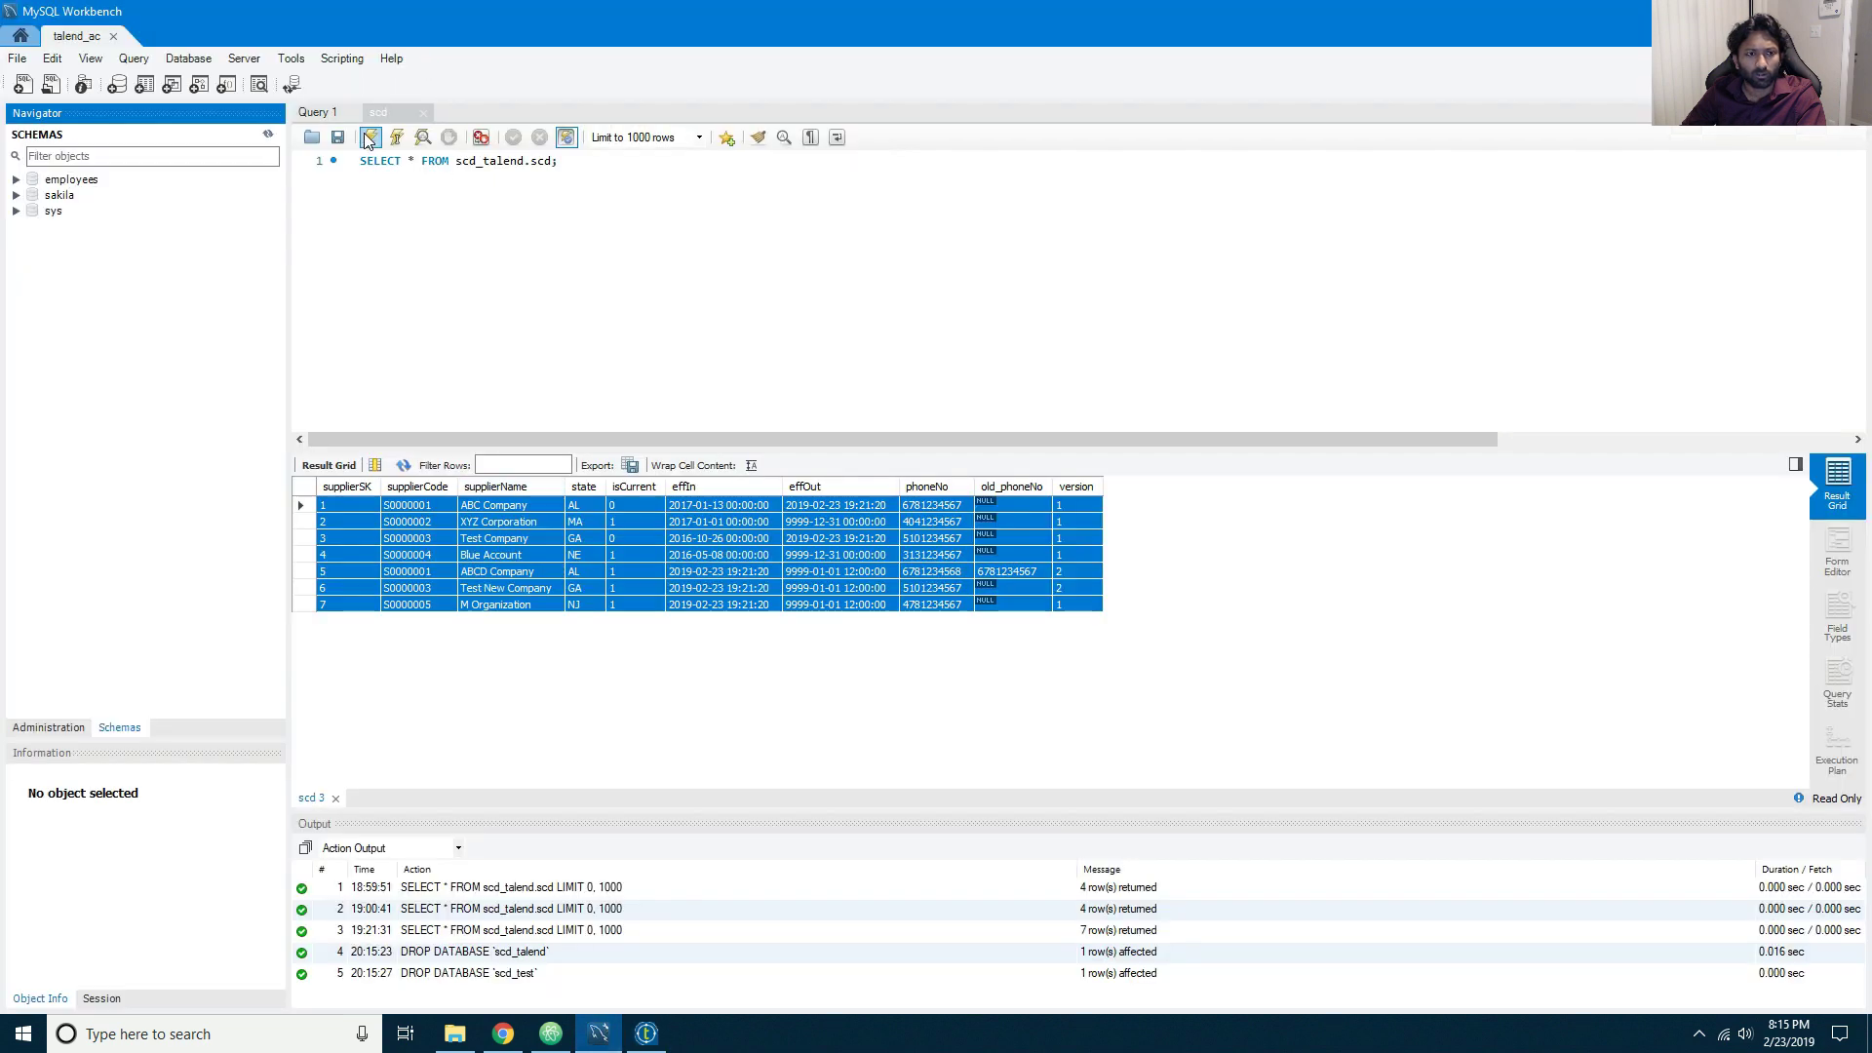
click(268, 133)
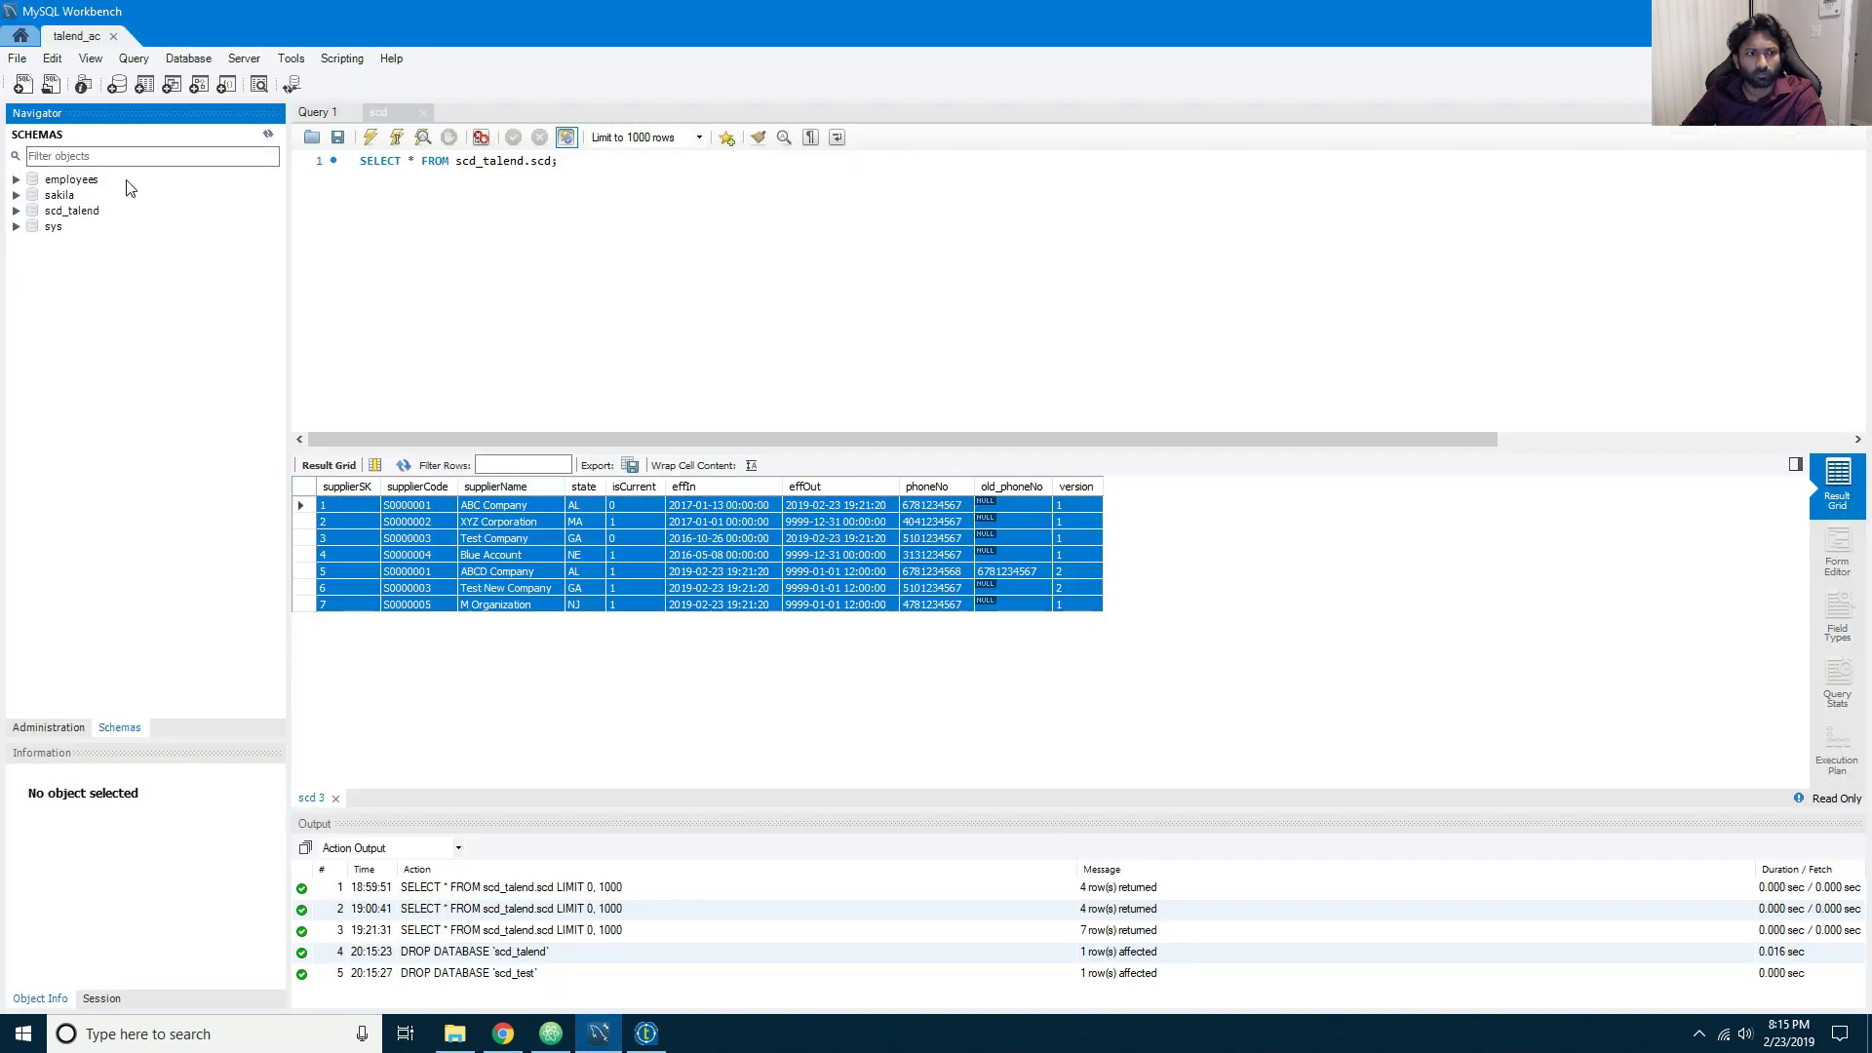
click(371, 140)
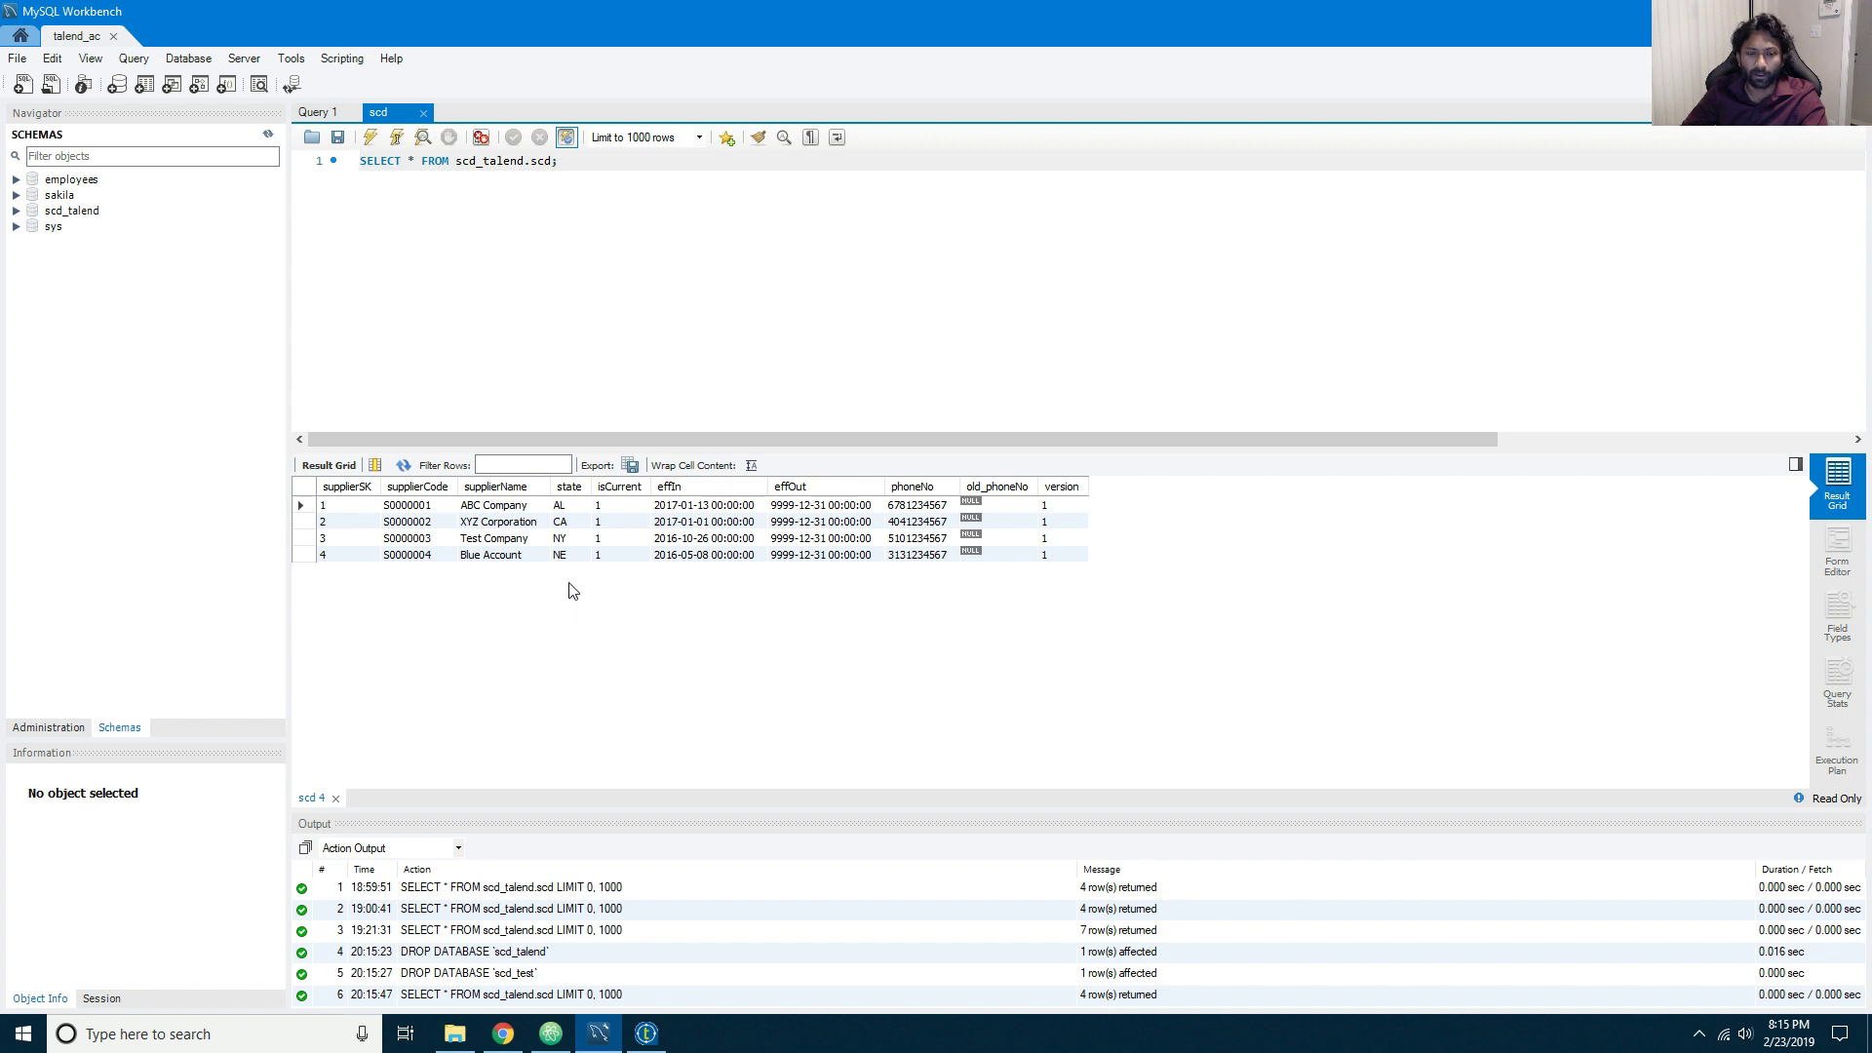
click(495, 486)
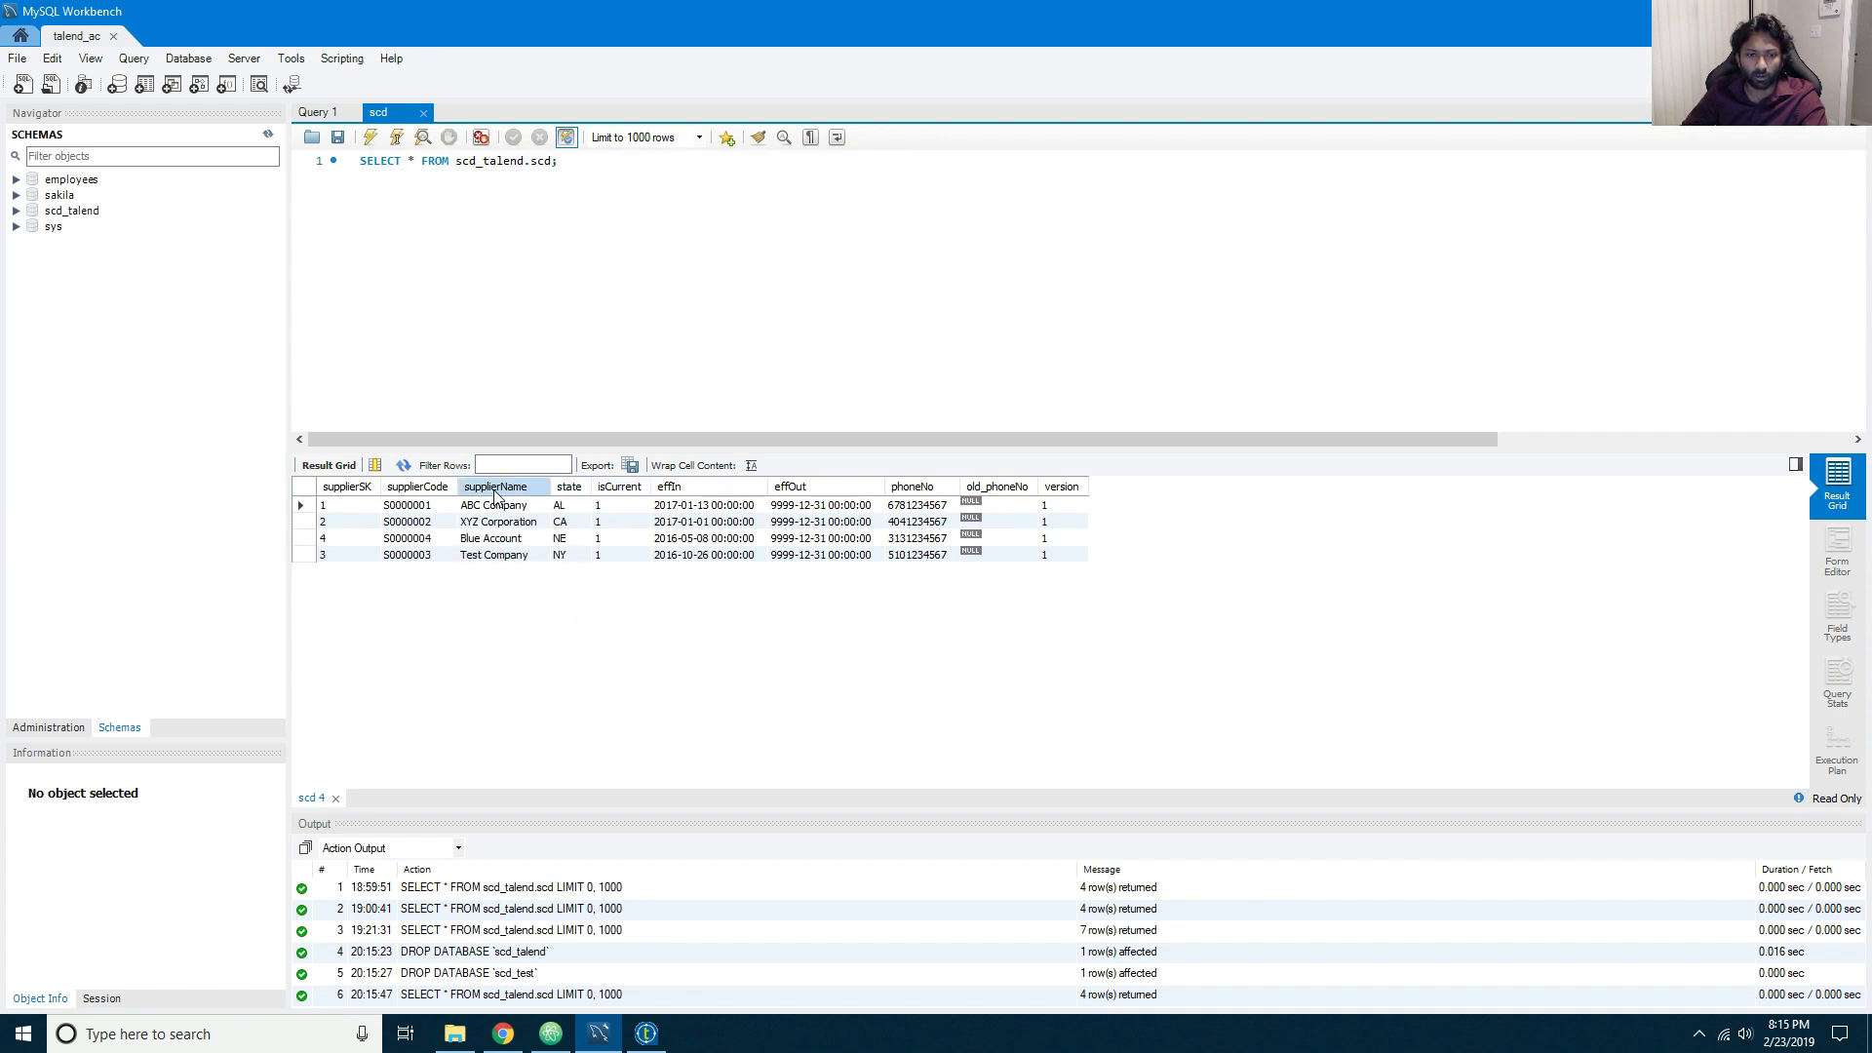
click(916, 505)
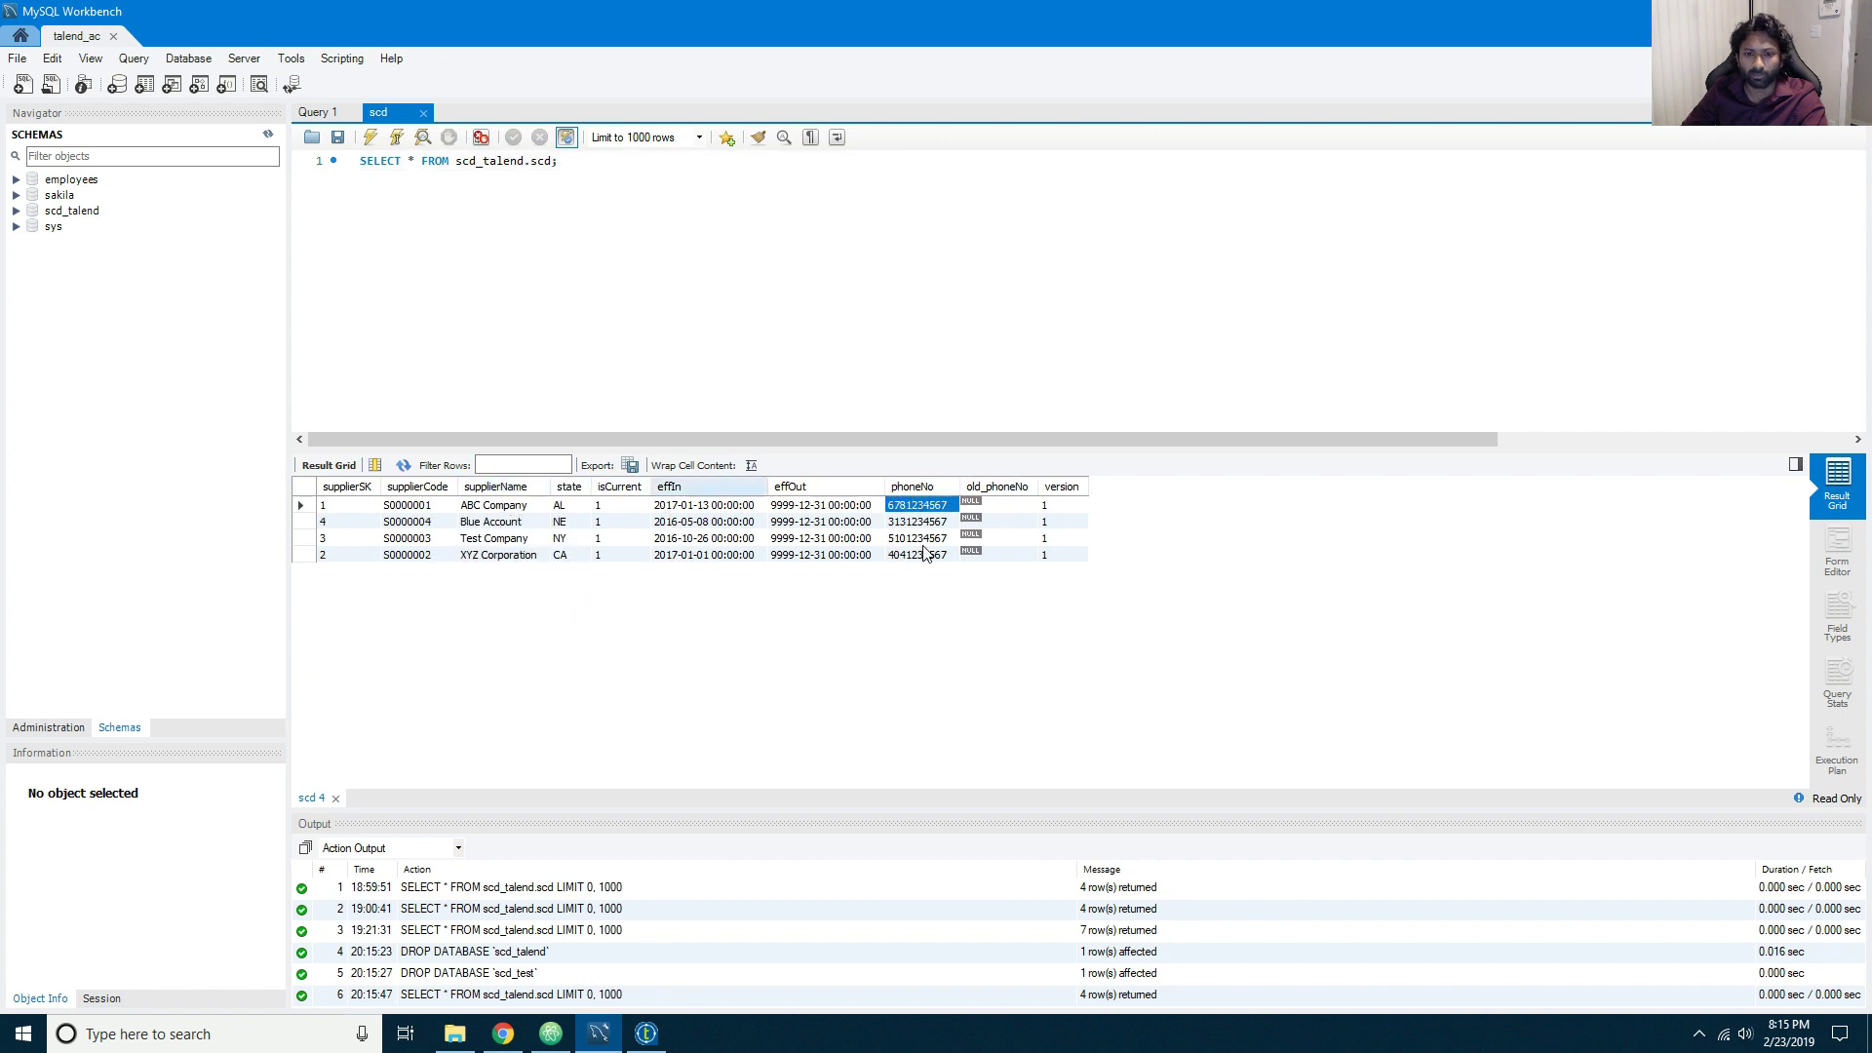
Step: Return to Talend, close the scd_load_test_data job, and move mysql_conn closer to tJava_1 in talend_scd_without_scd
click(646, 1034)
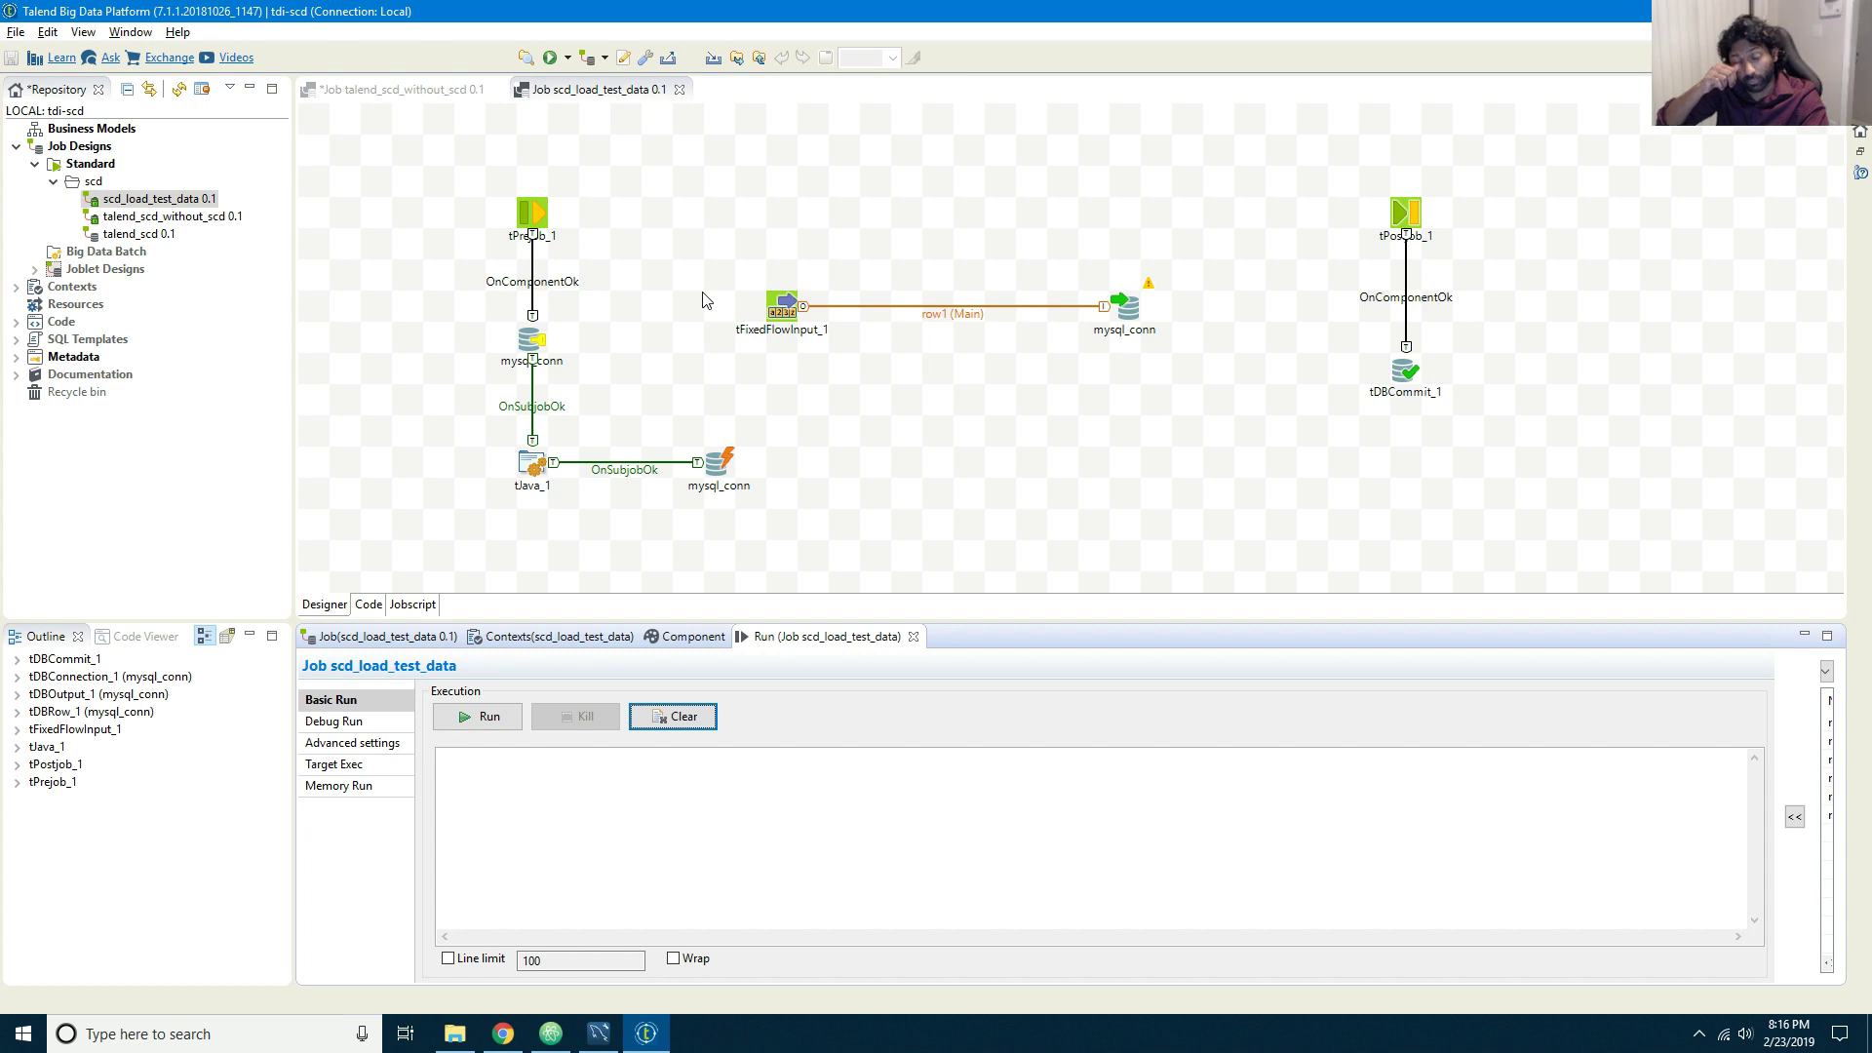
click(679, 89)
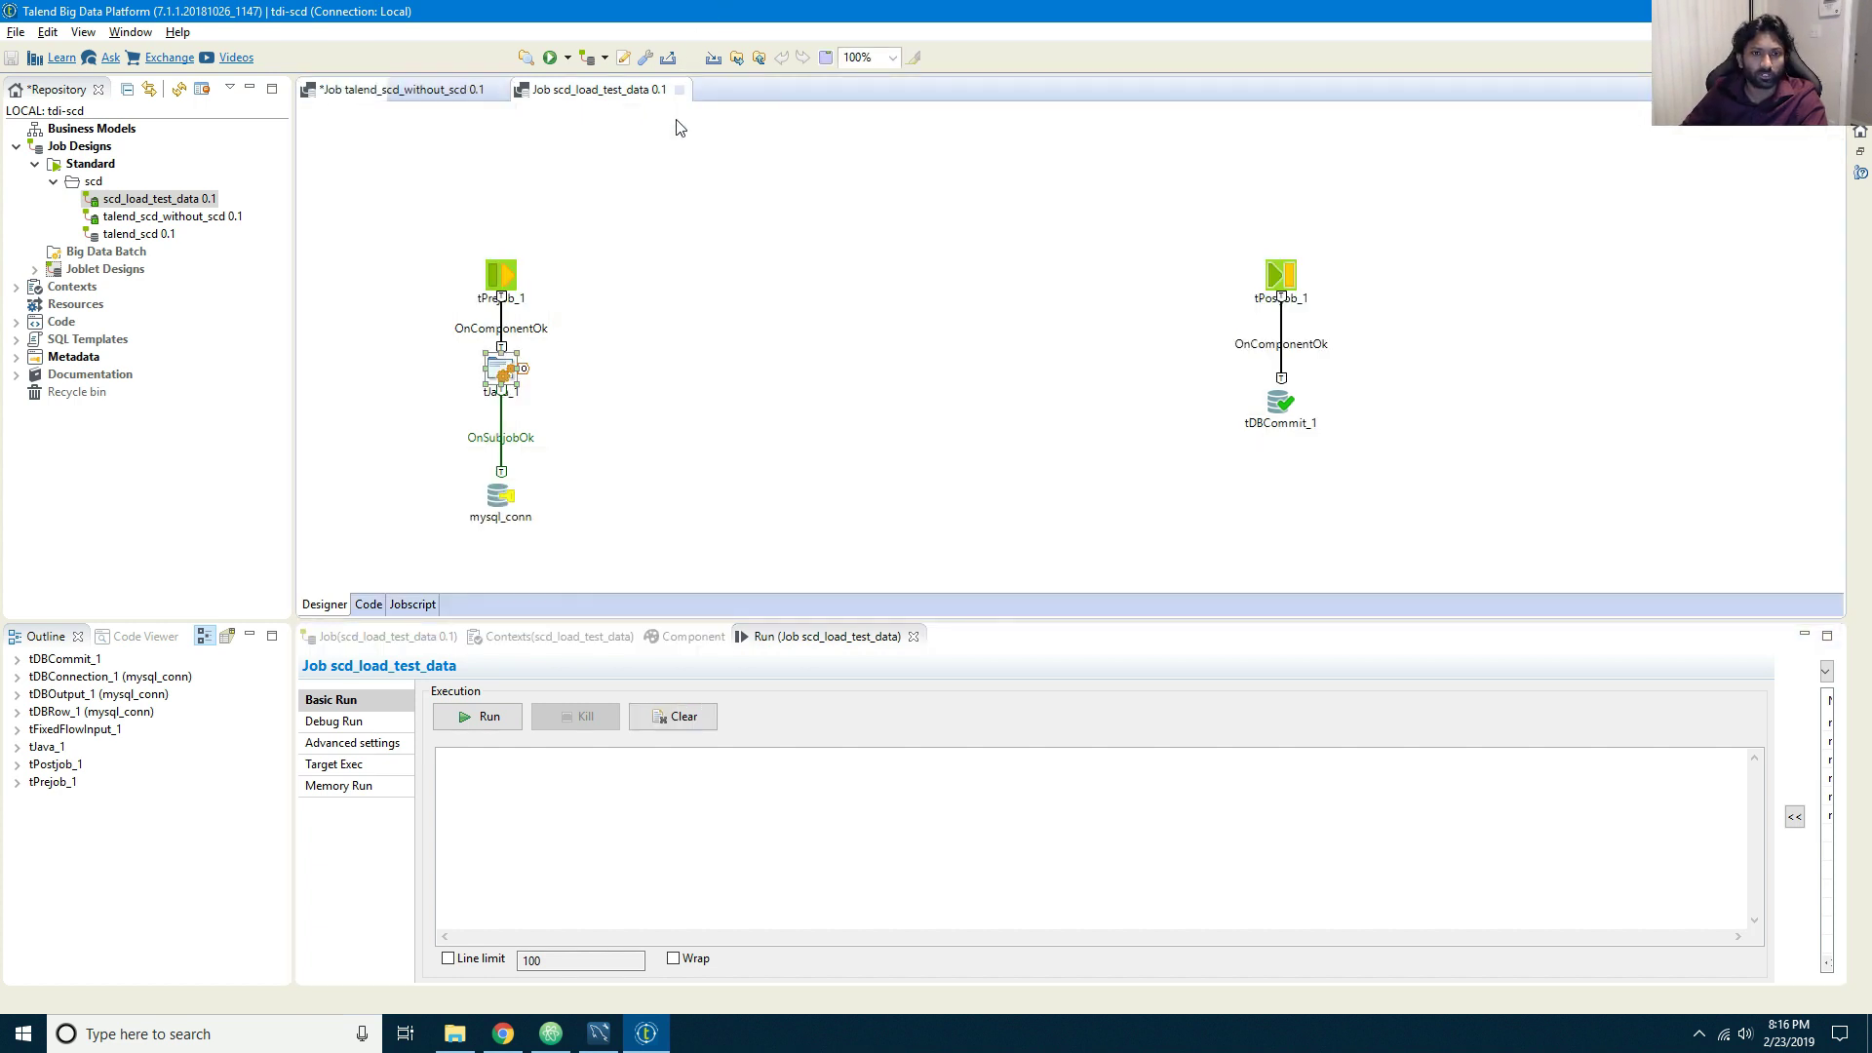
drag(500, 497, 494, 472)
Step: Add a second tJava component directly below mysql_conn, linked from it with an OnSubjobOk trigger
right_click(494, 472)
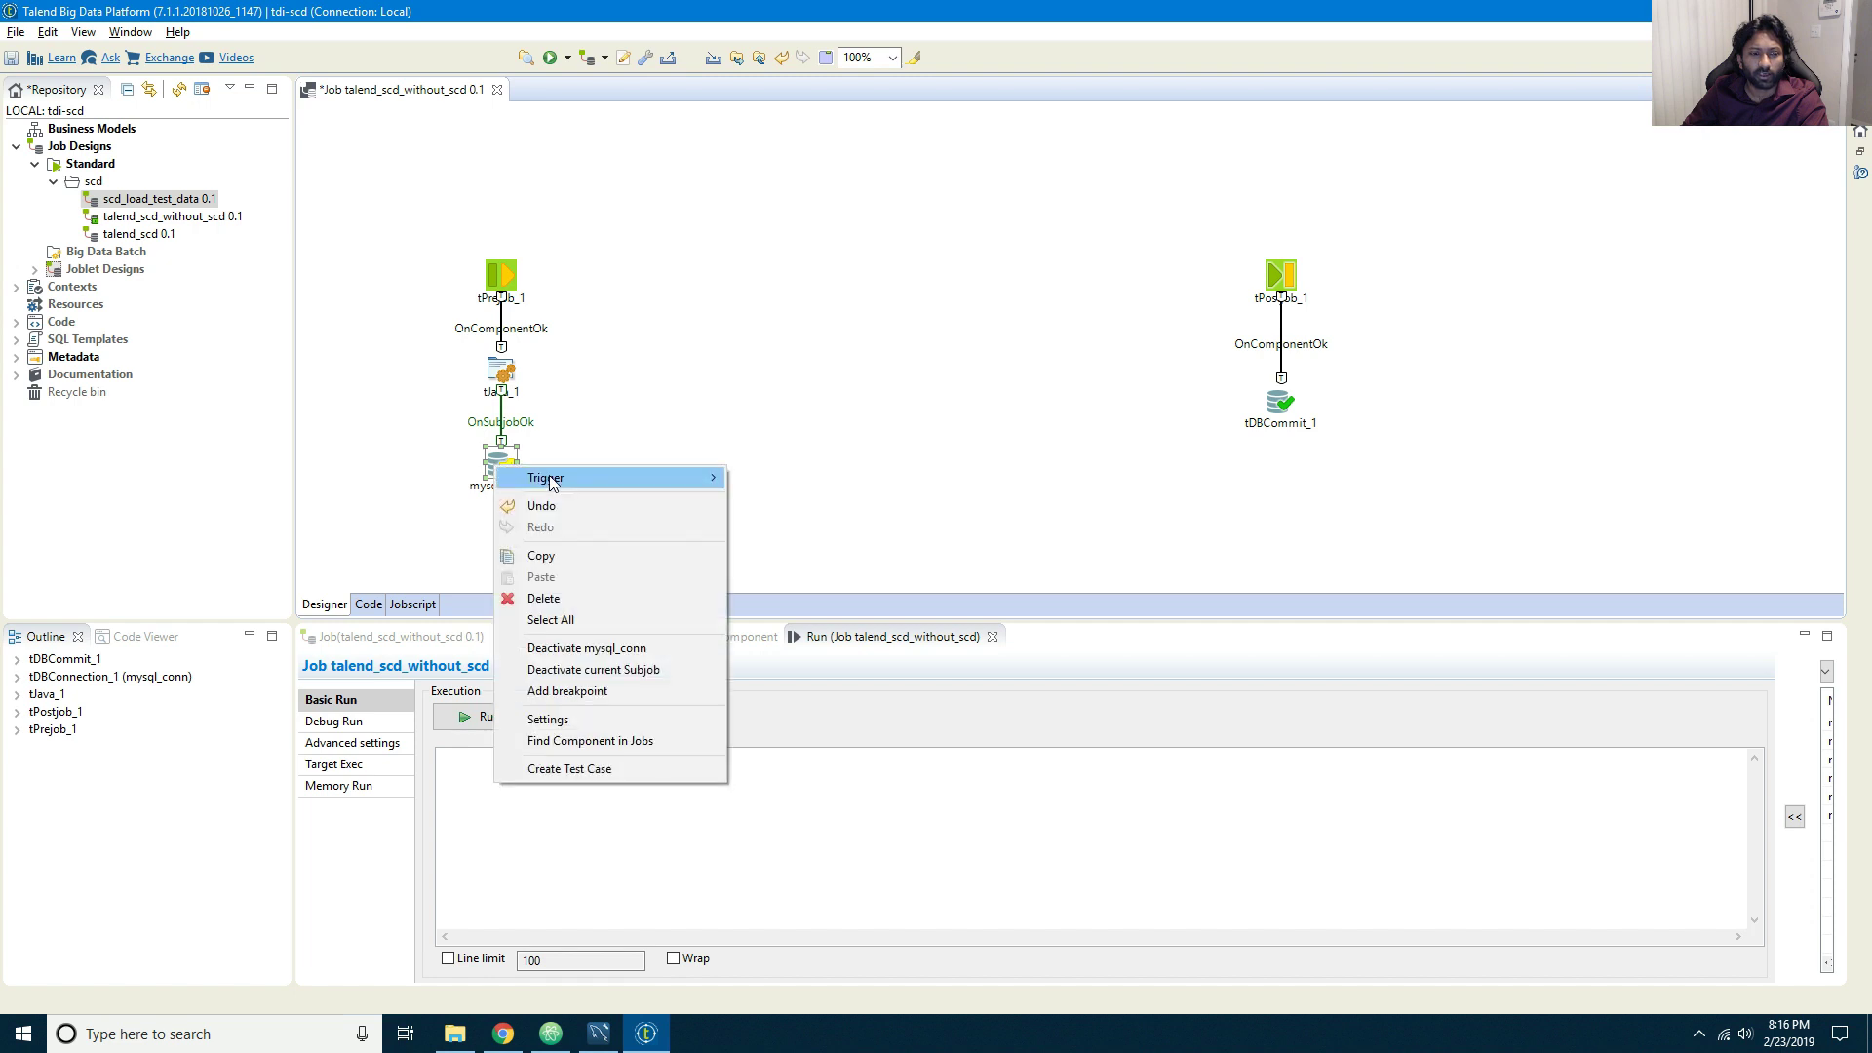
mouse_move(548, 479)
click(794, 480)
click(506, 553)
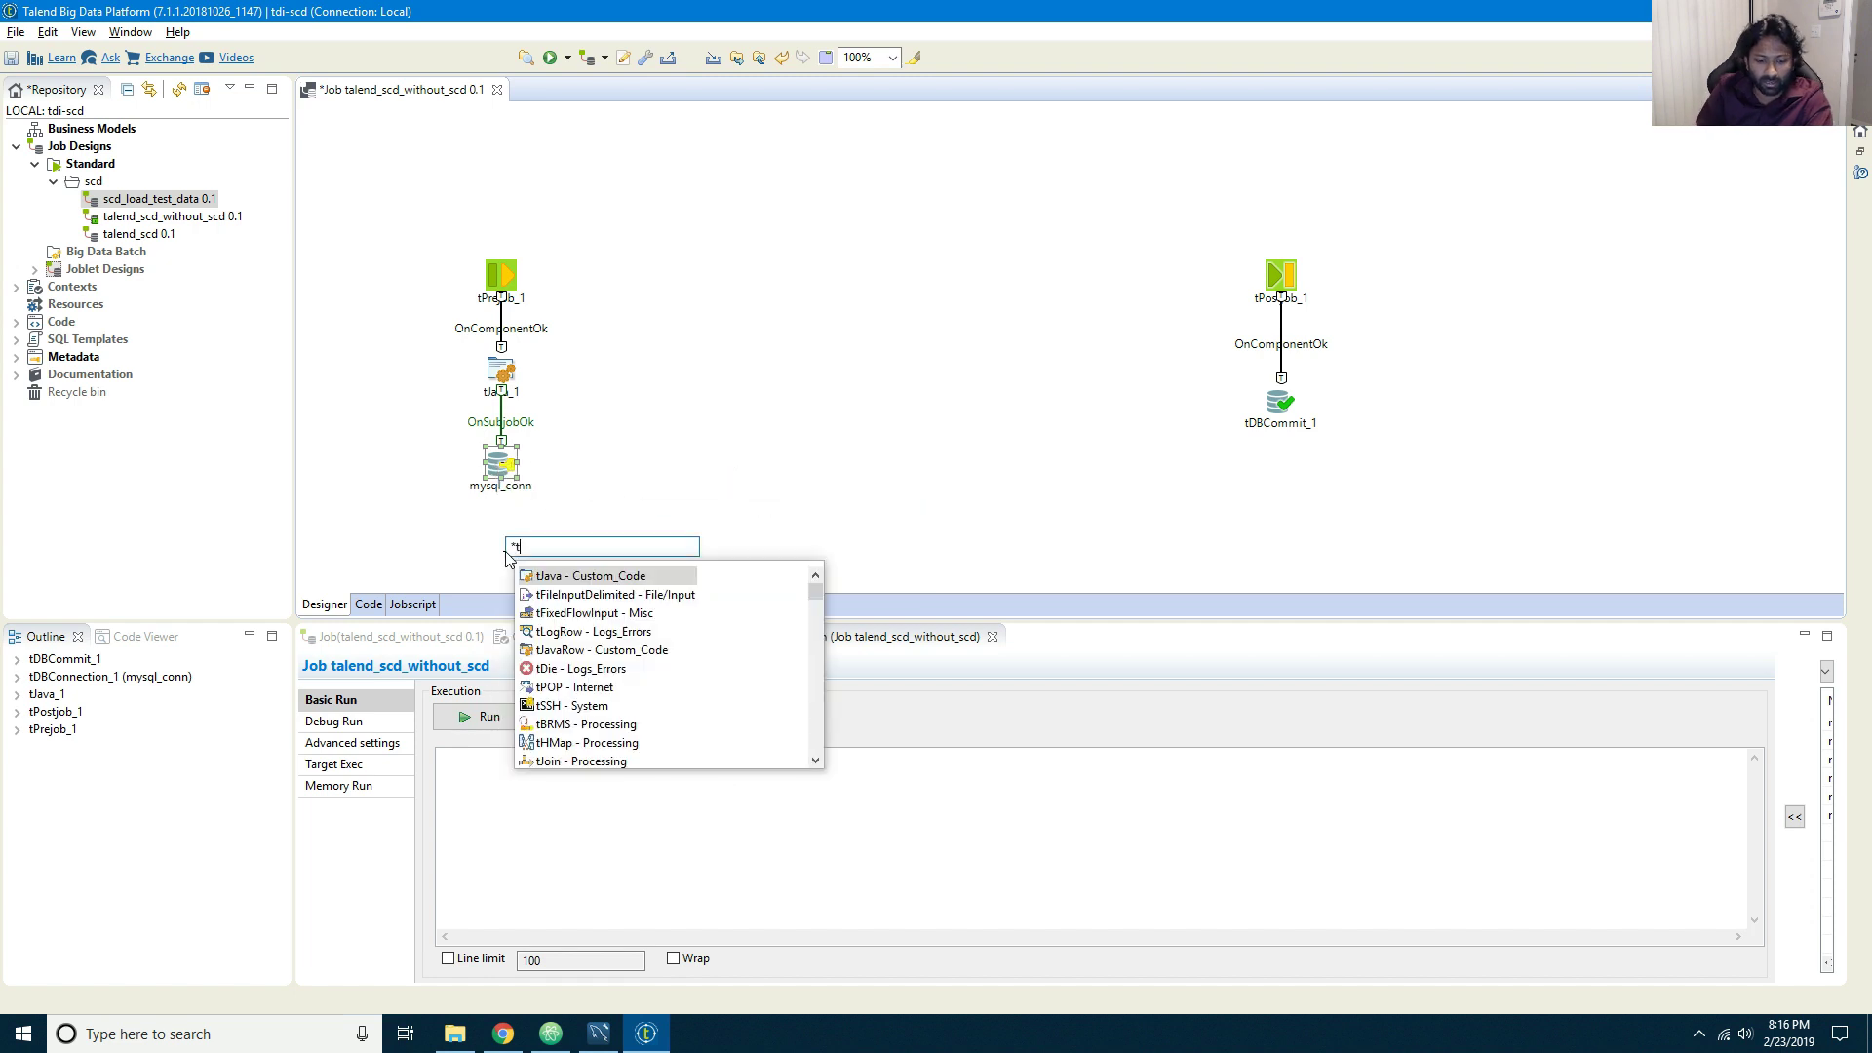
text(tjava)
key(Return)
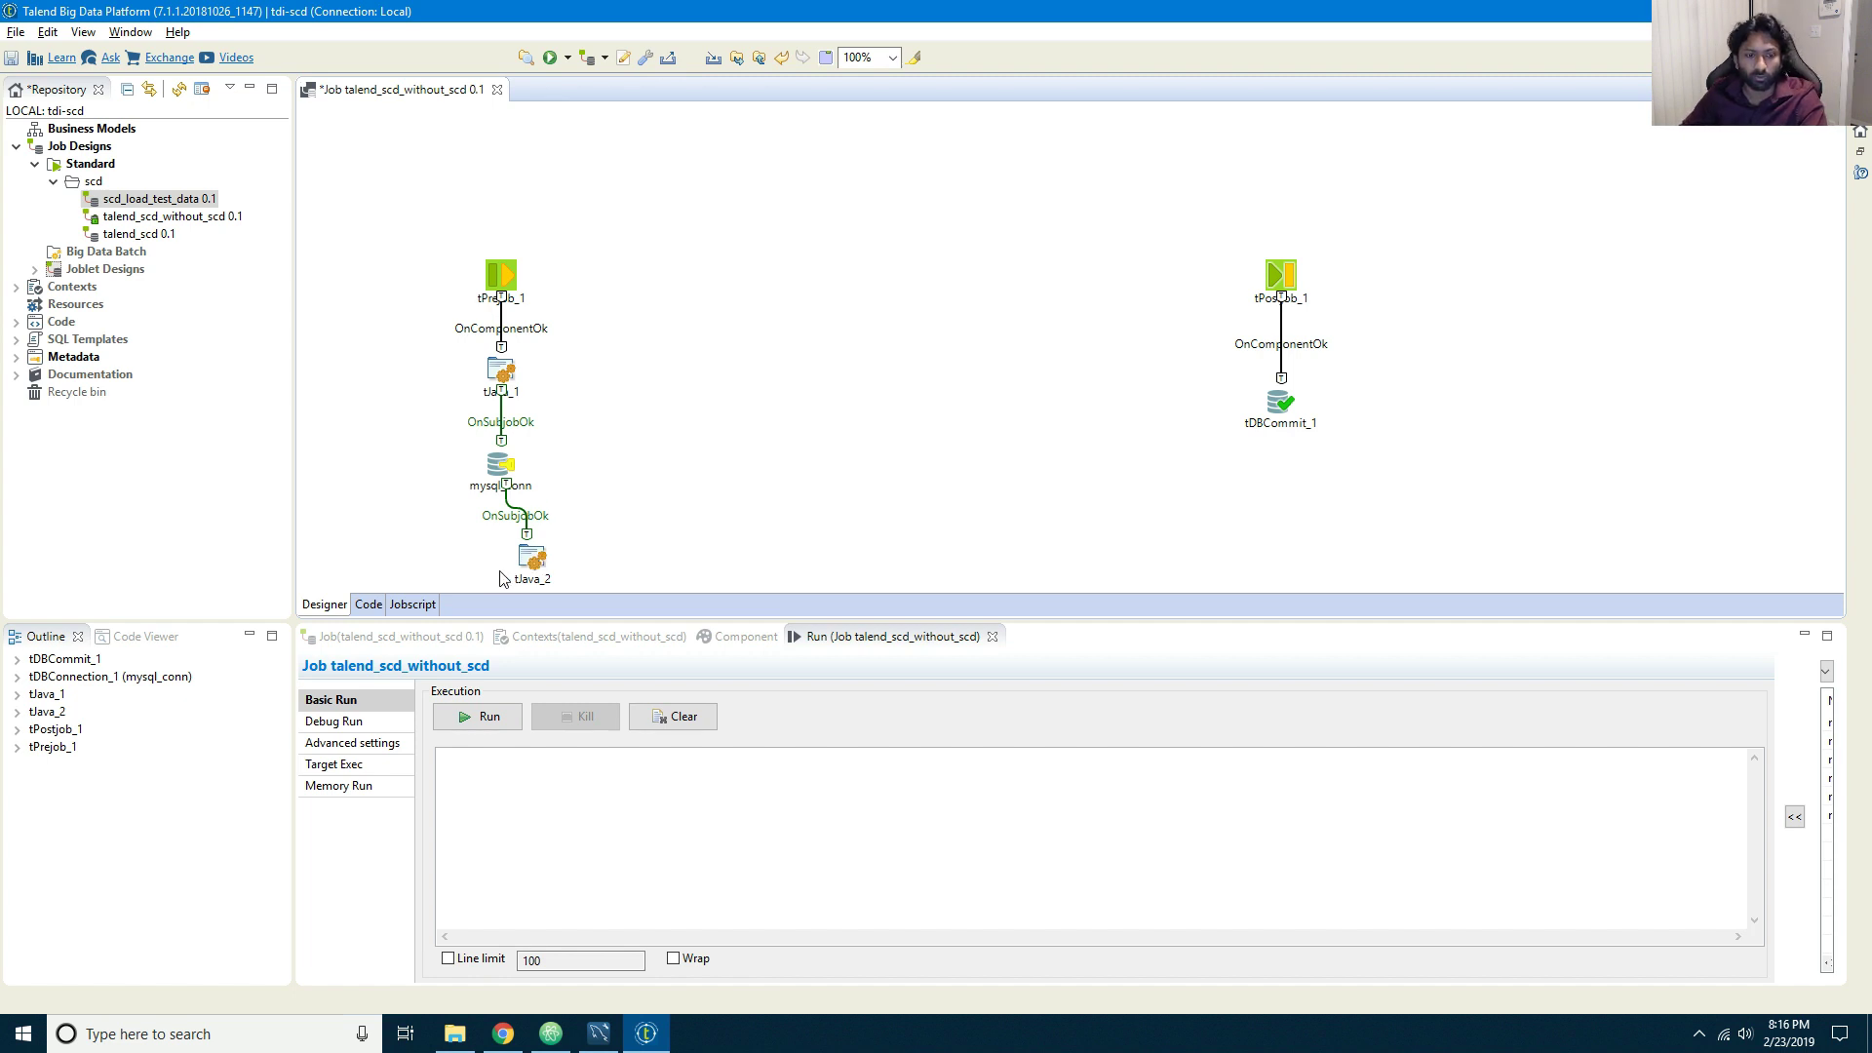
drag(514, 573, 498, 574)
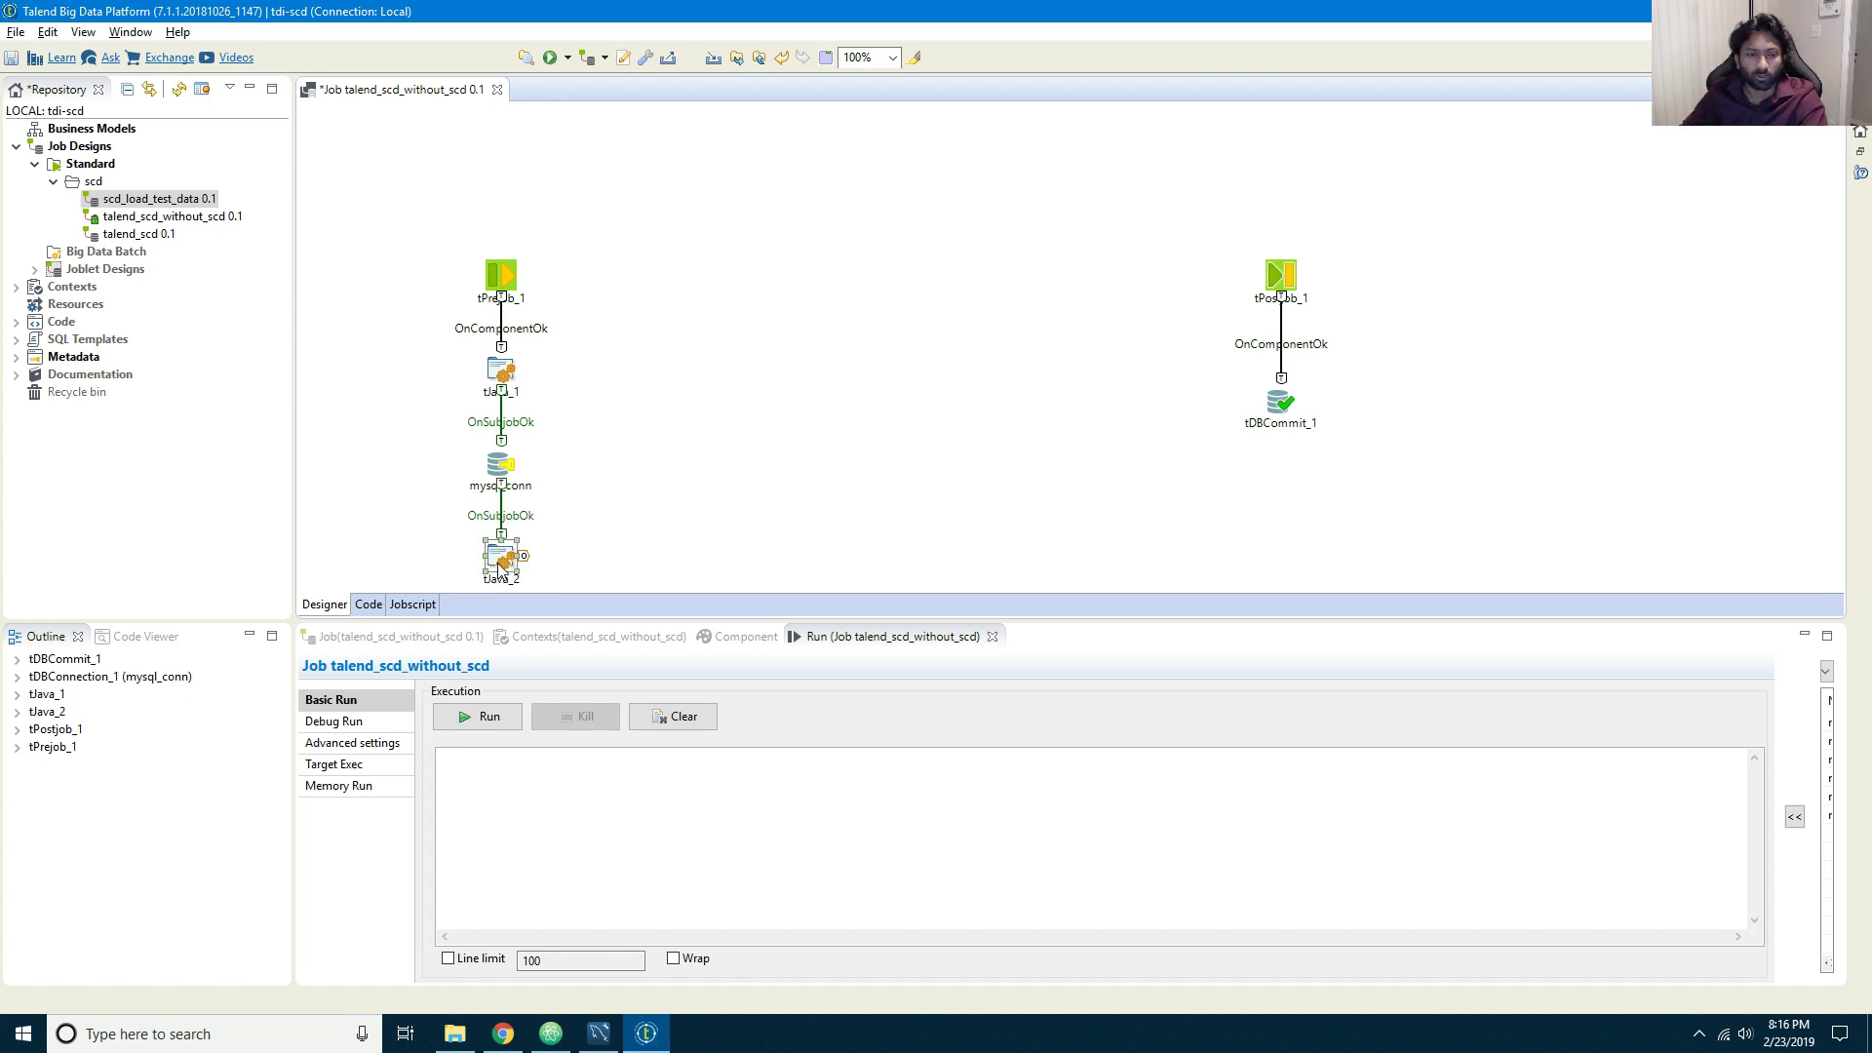
Step: Replace the default code of tJava_2 with the System.out.println line copied from tJava_1
double_click(499, 563)
click(501, 371)
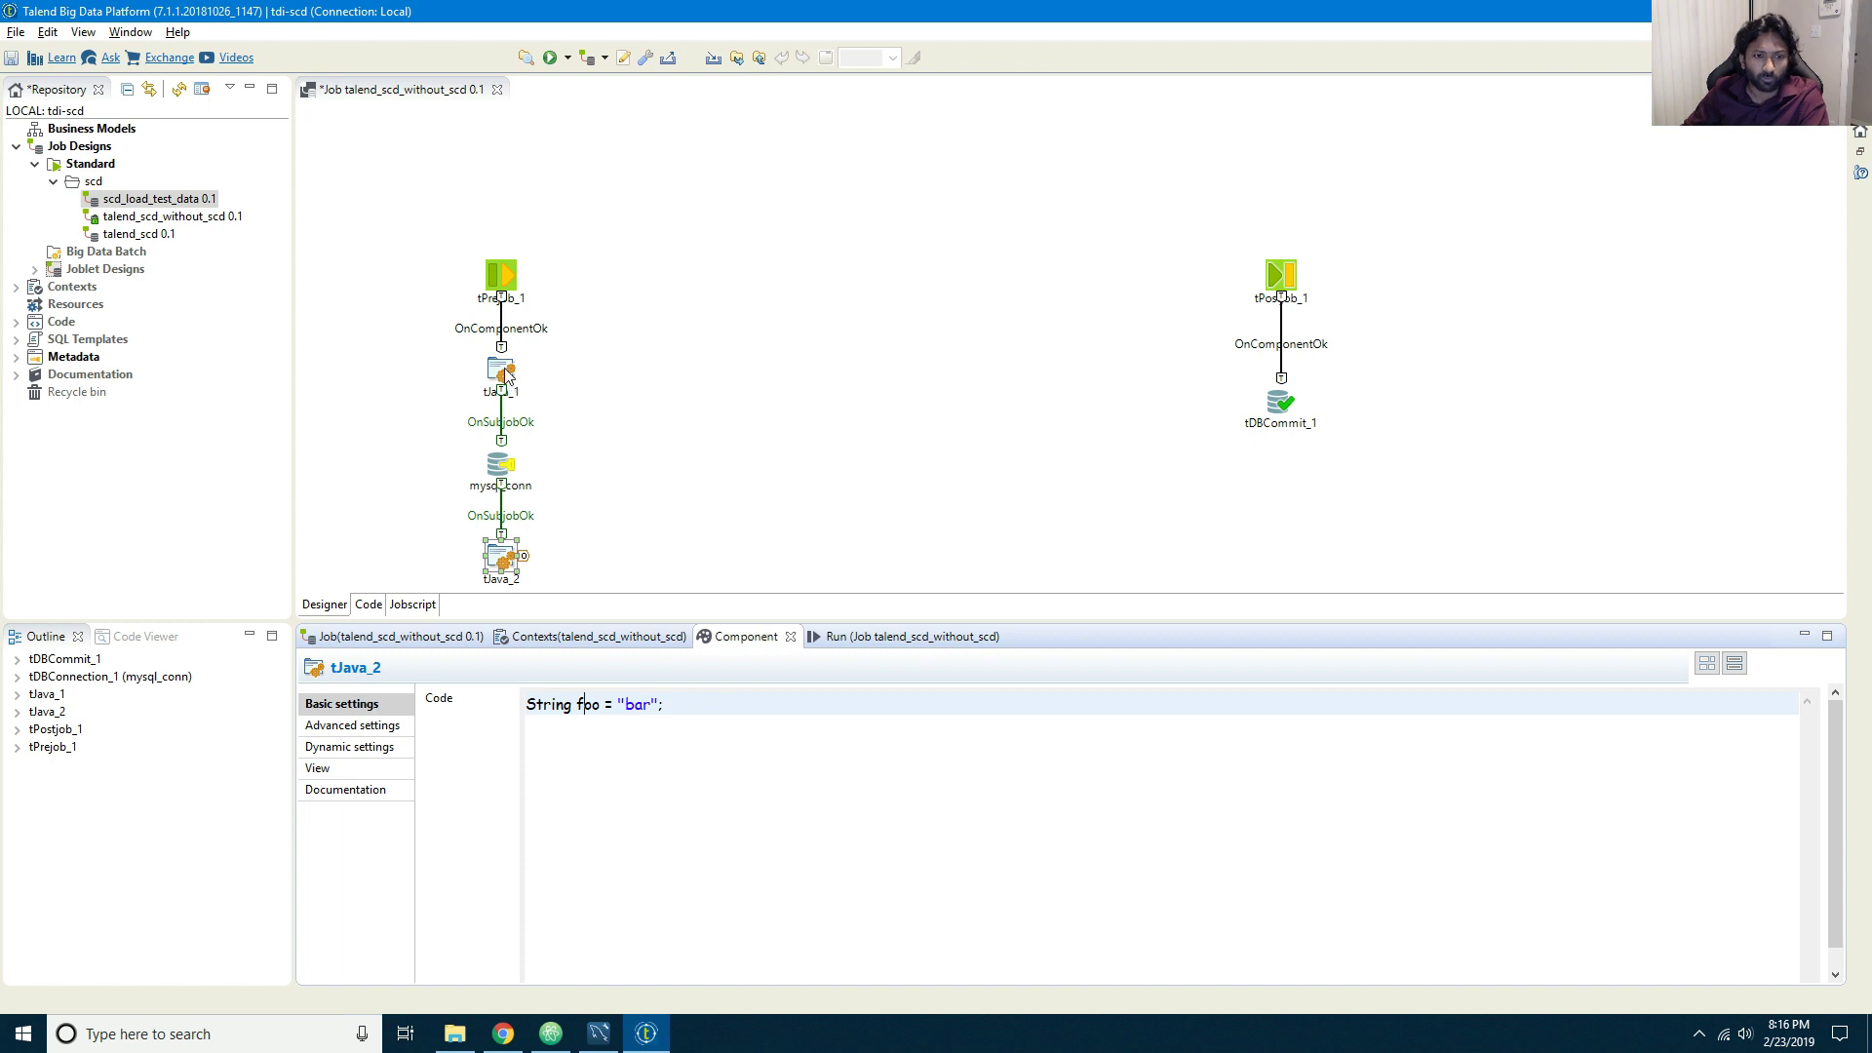
drag(1095, 704, 469, 669)
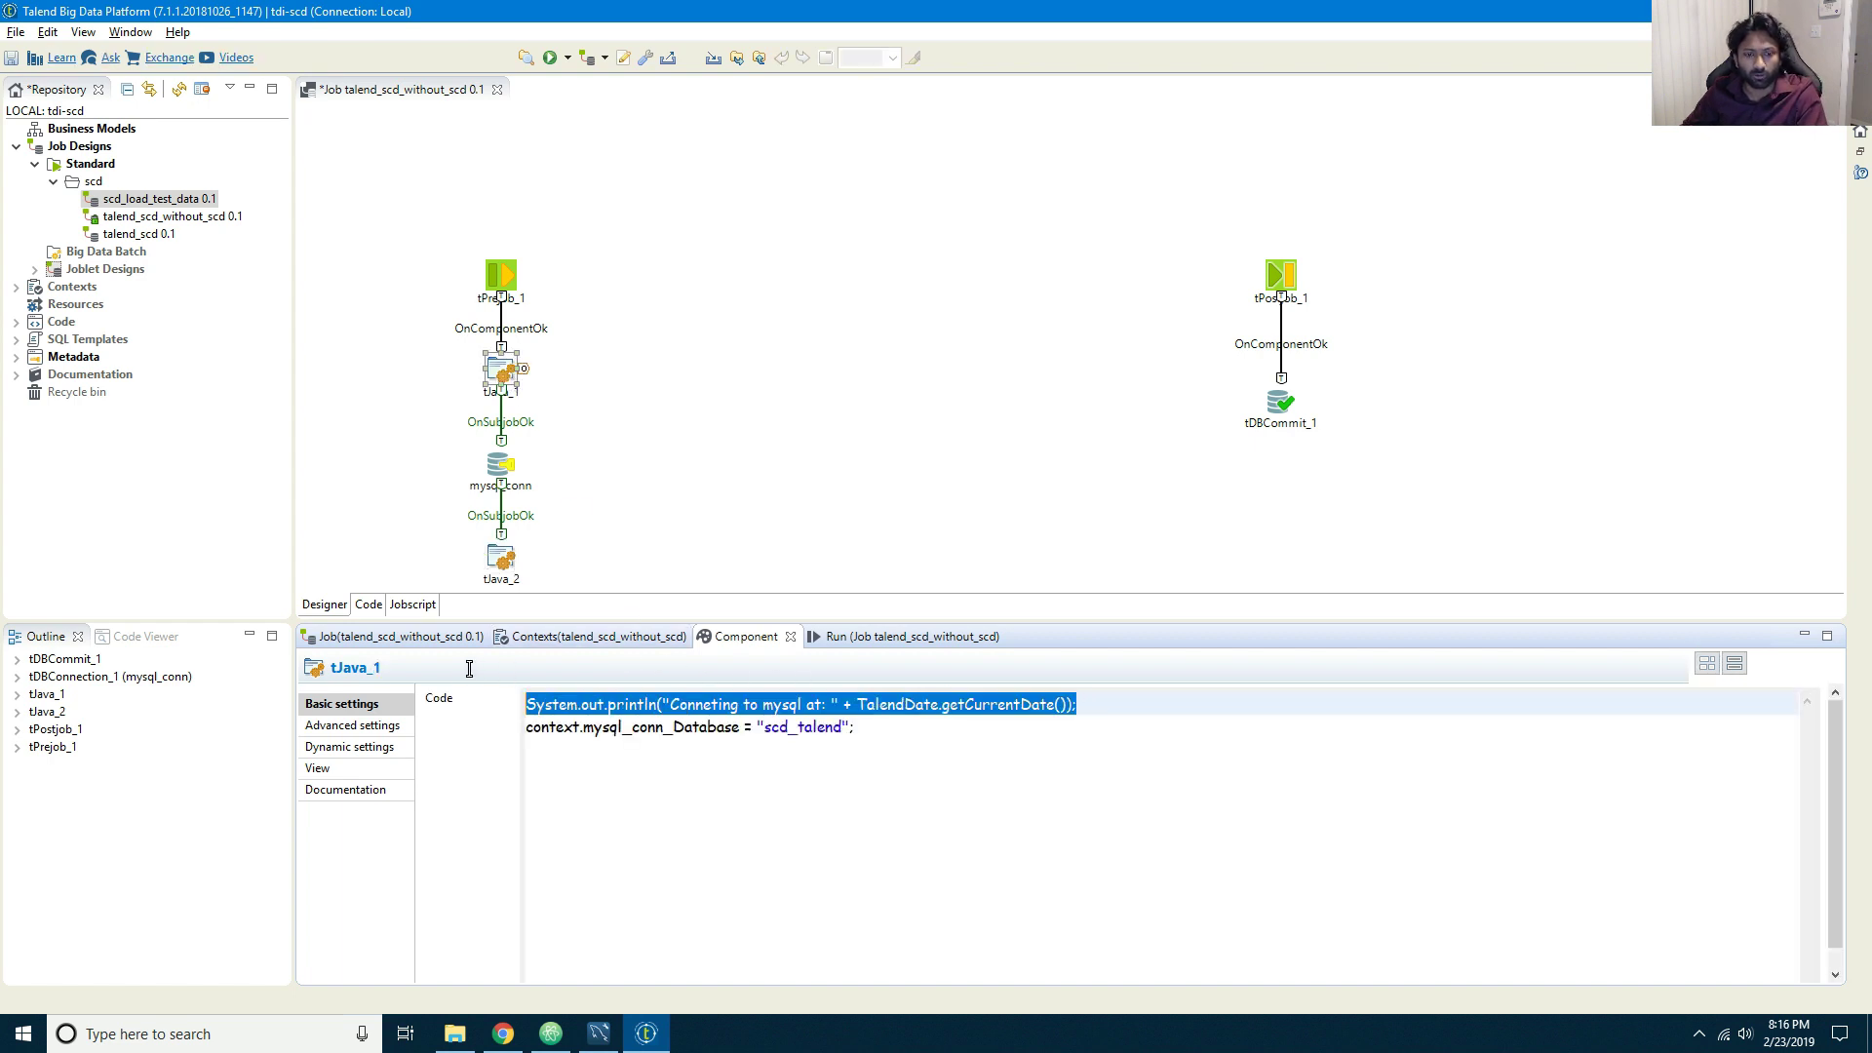
click(500, 564)
key(ctrl+a)
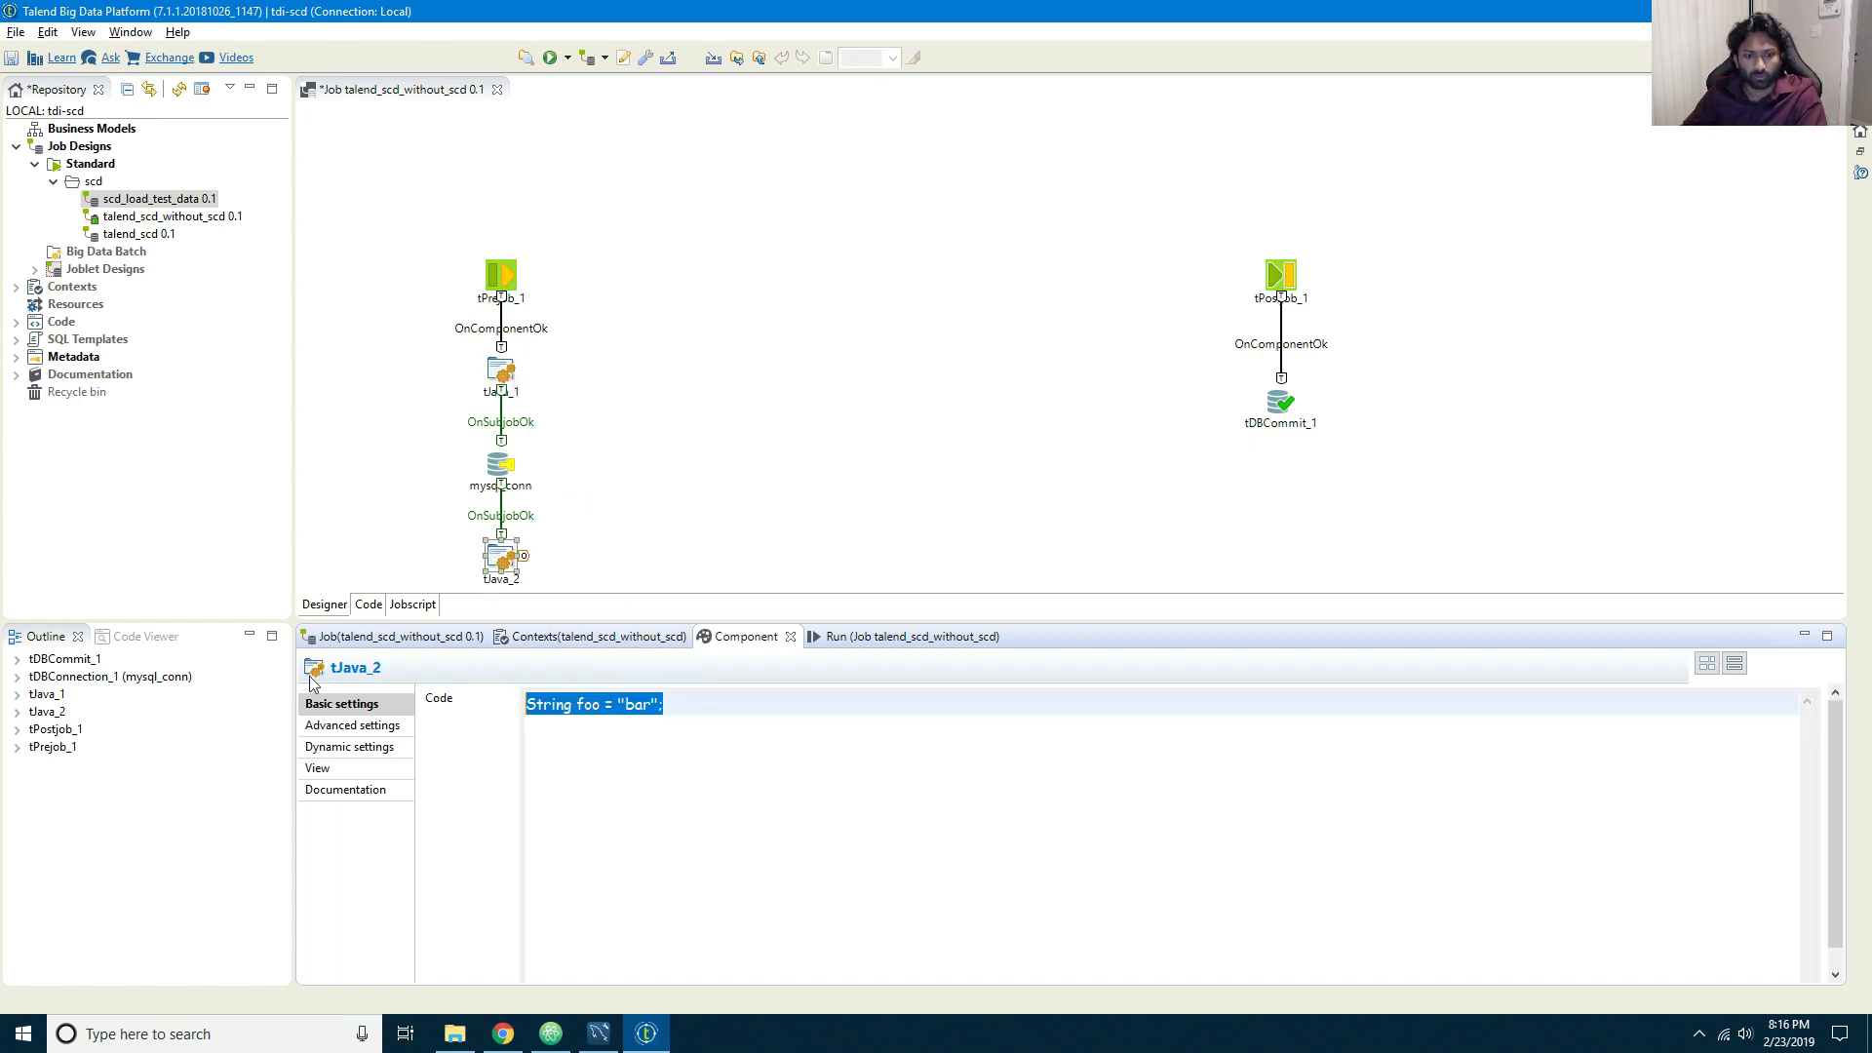
key(ctrl+v)
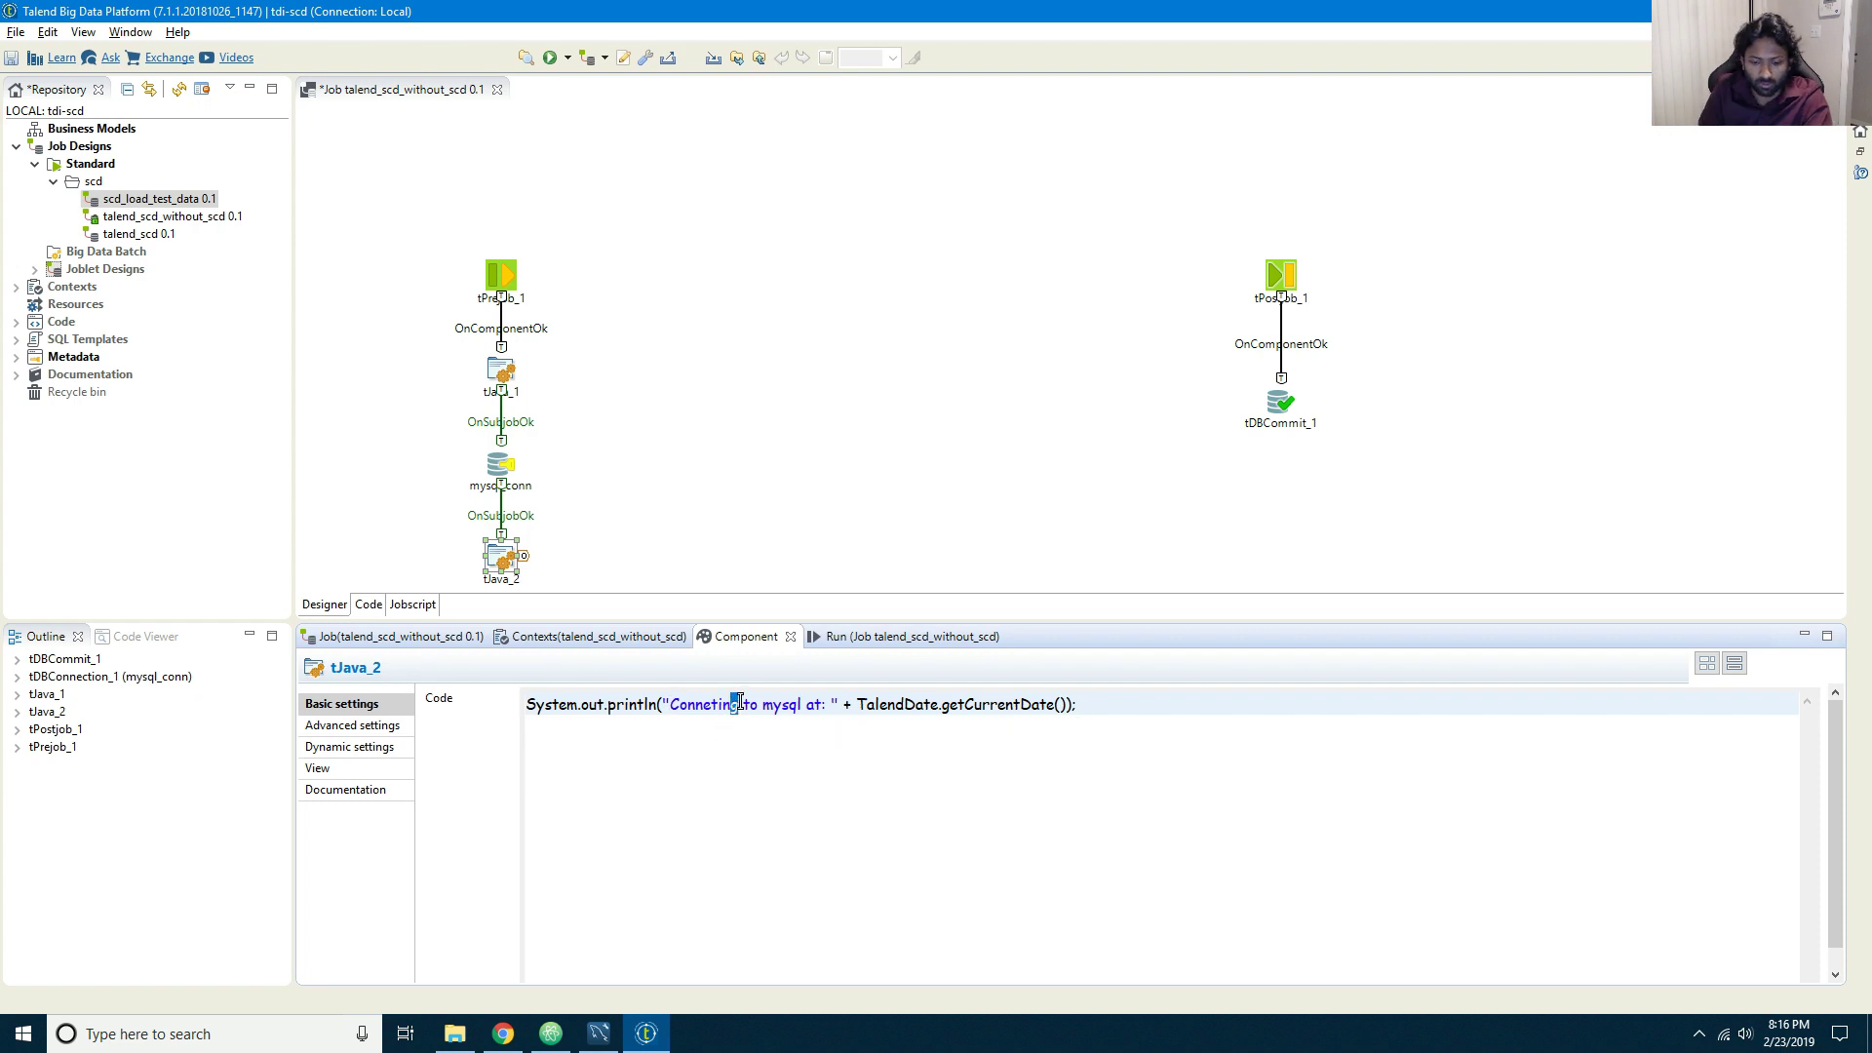
Step: Change the tJava_2 message to "Connetion established successfully to mysql at: " and save the job
key(BackSpace)
key(BackSpace)
text(on esta)
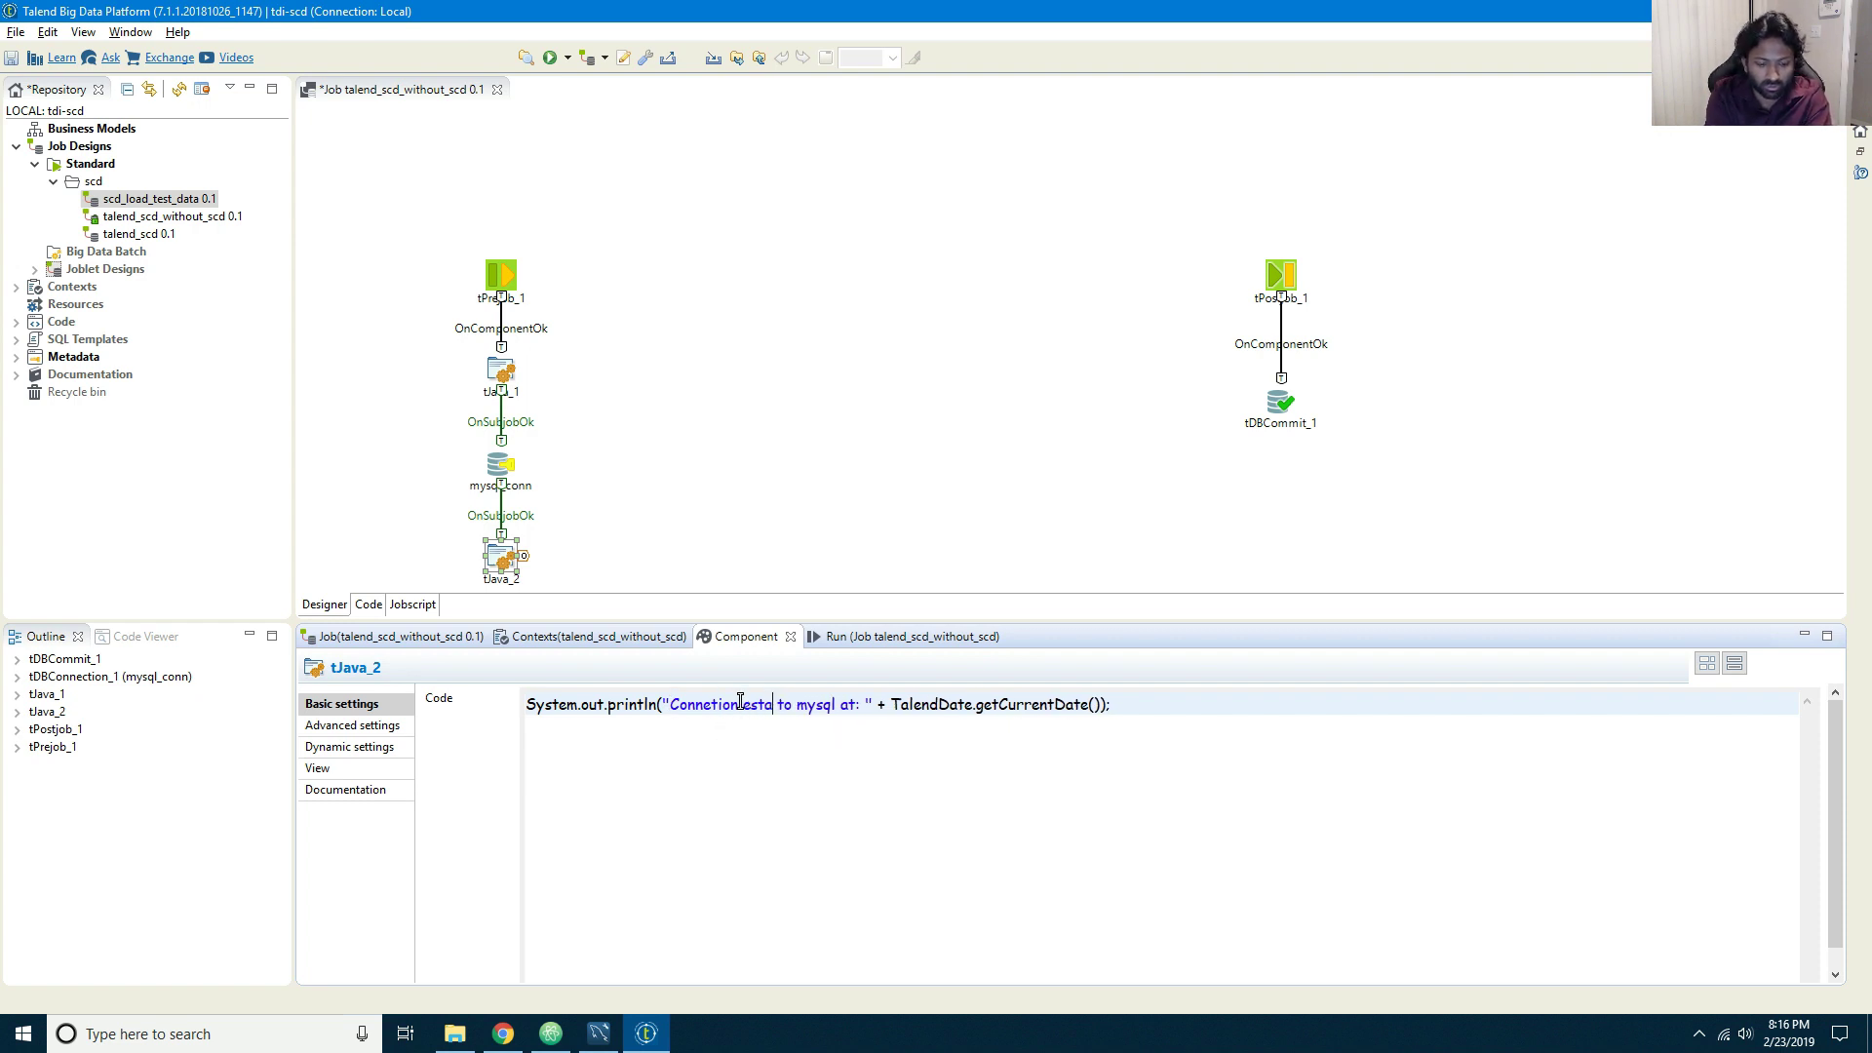
text(blished su)
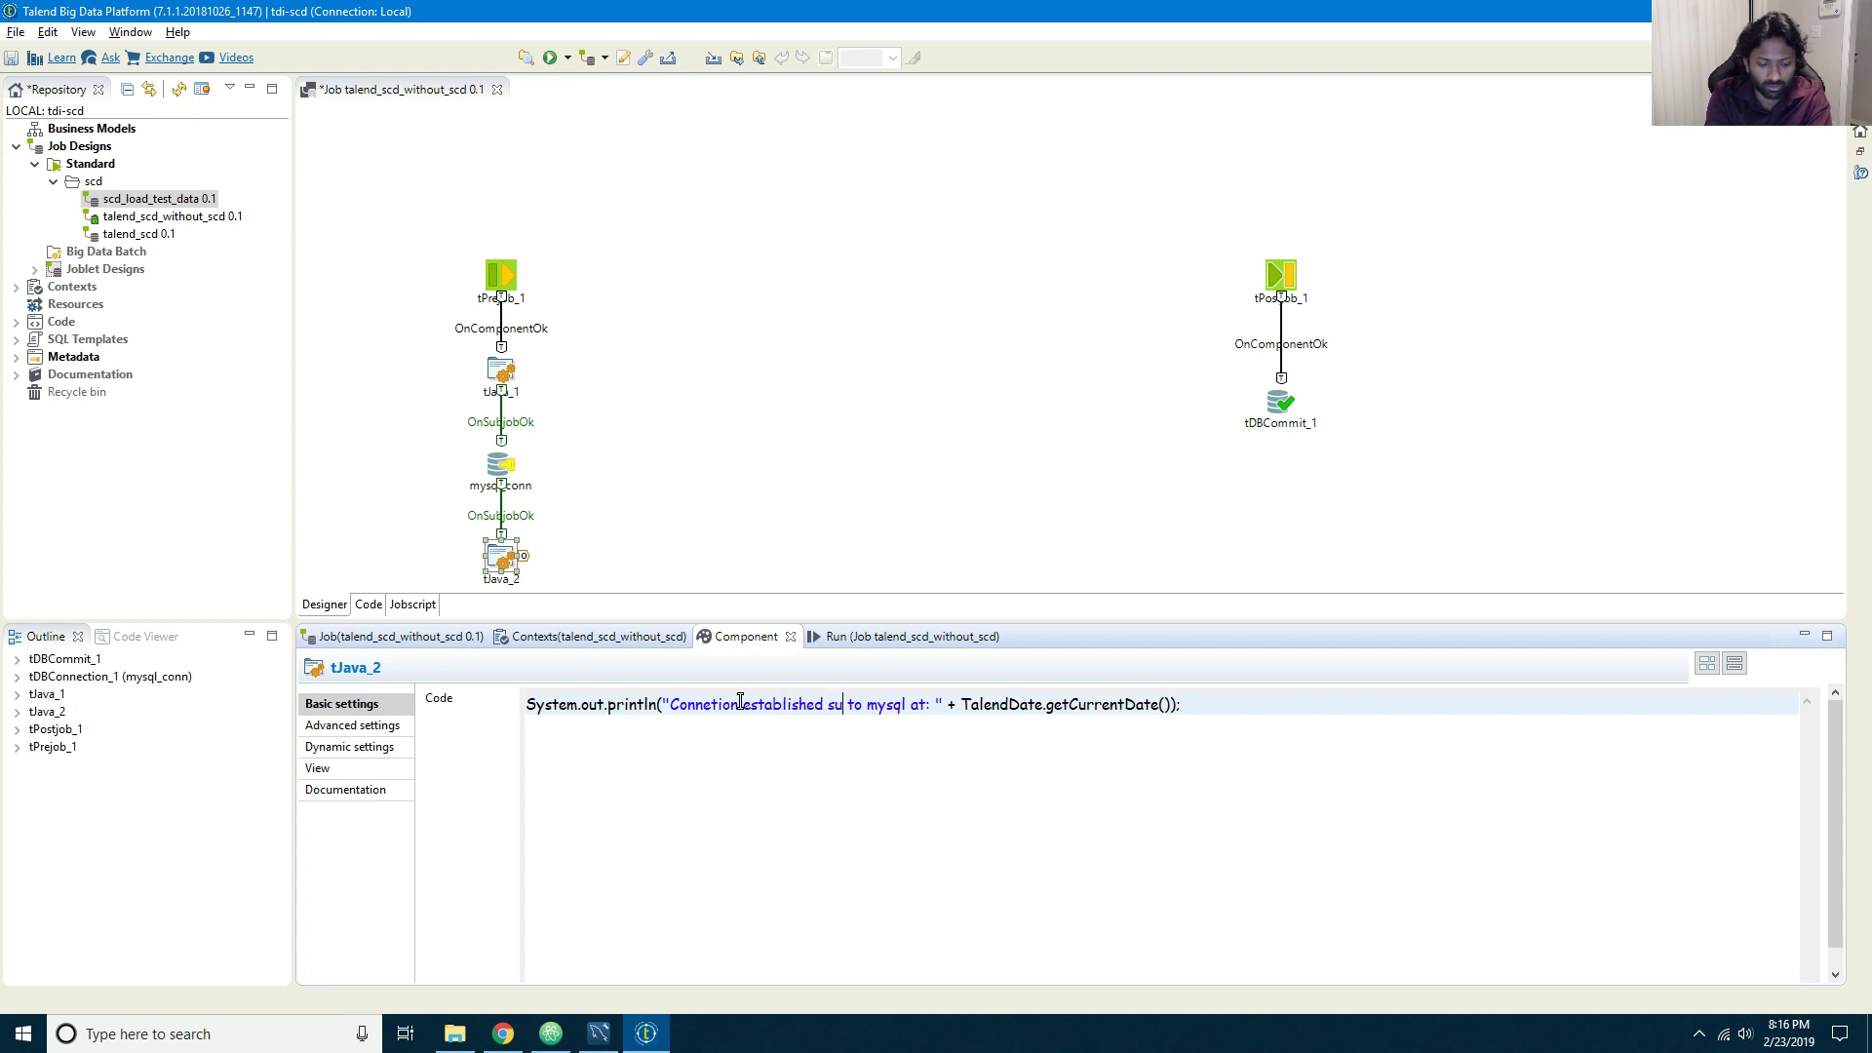
text(ccessfully)
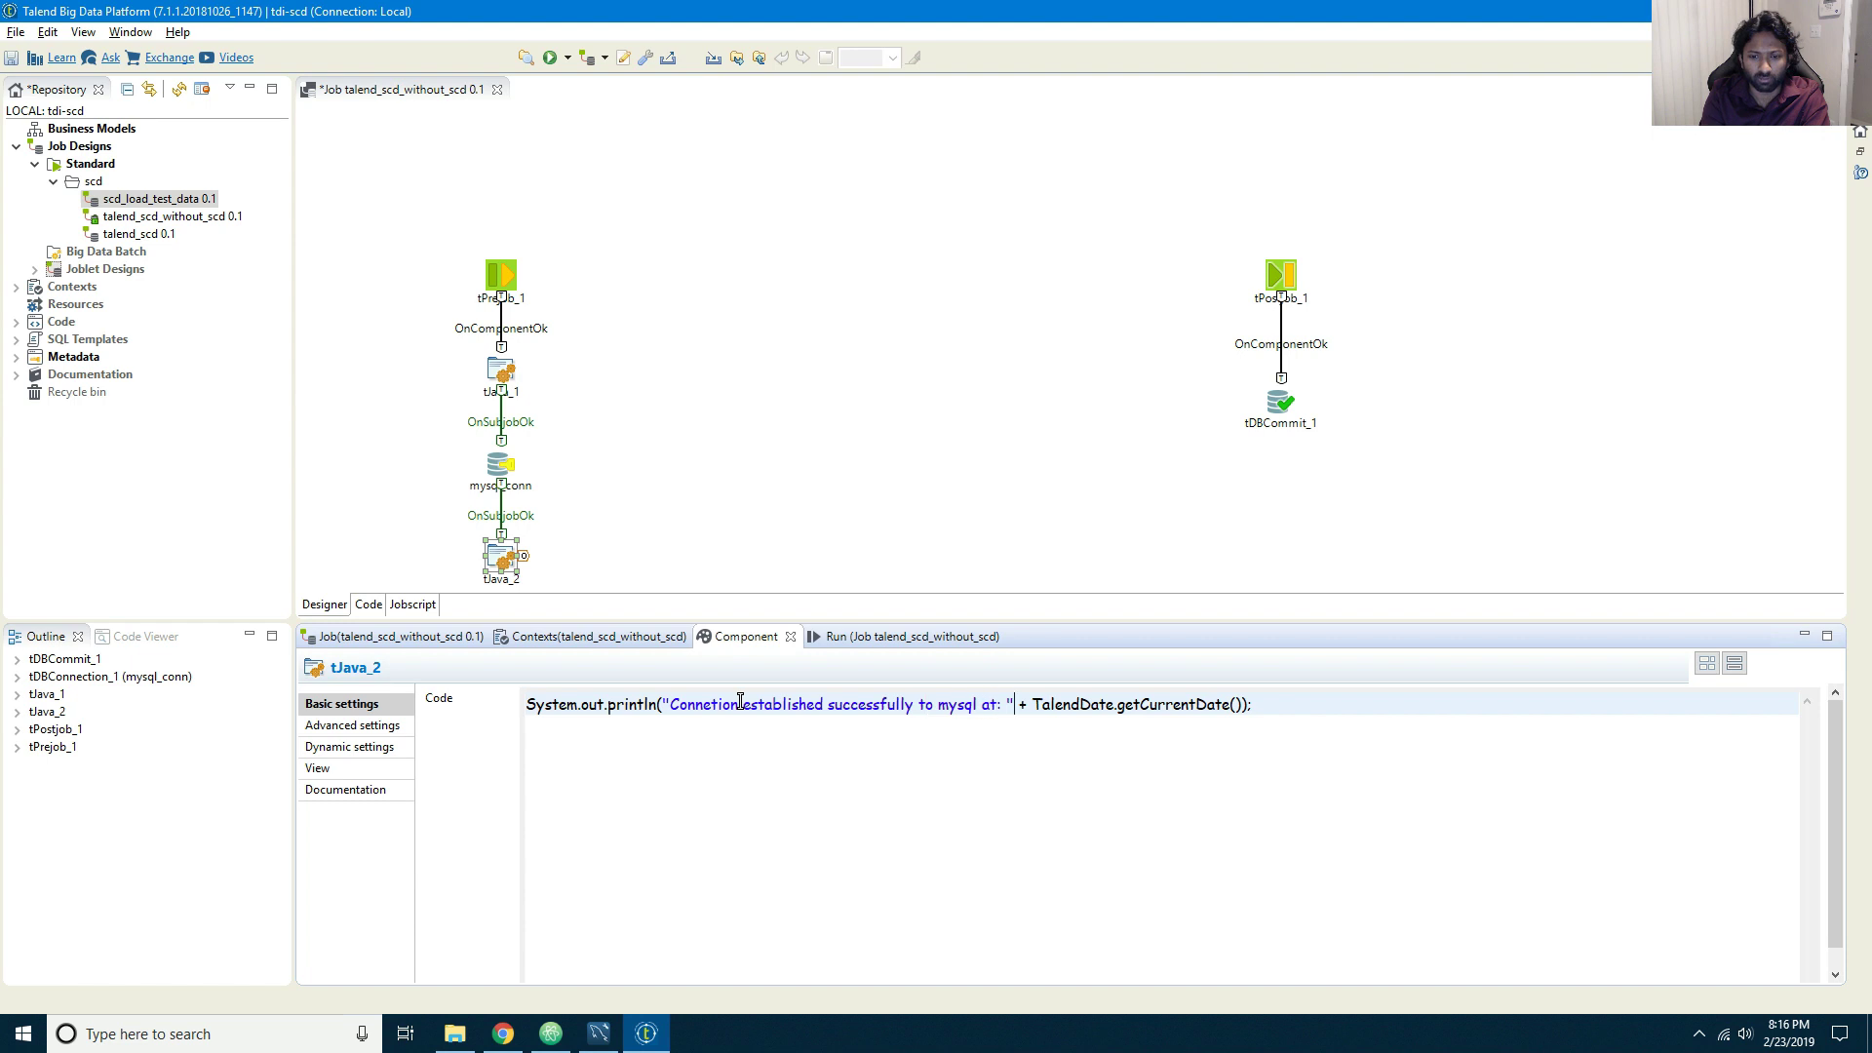
key(ctrl+s)
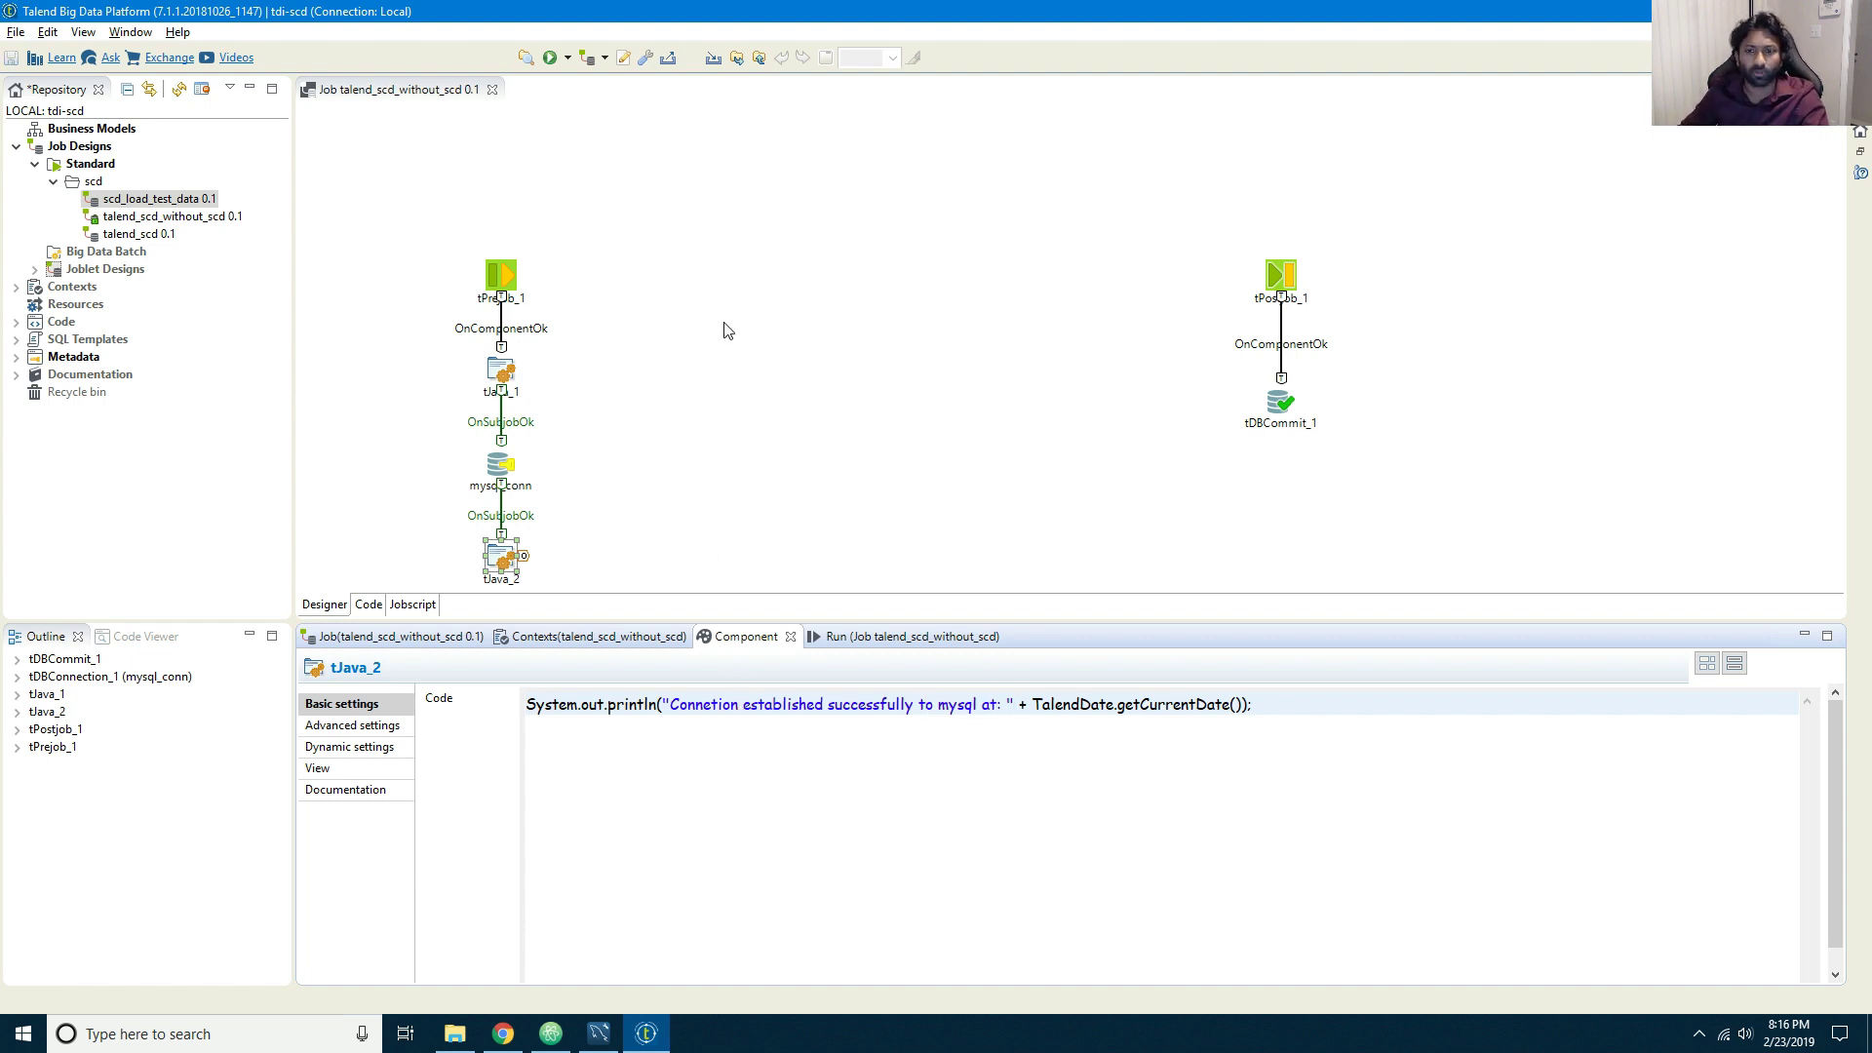
Step: Copy the scd_source_file component from the talend_scd job into talend_scd_without_scd and place it between the prejob and postjob chains
click(713, 297)
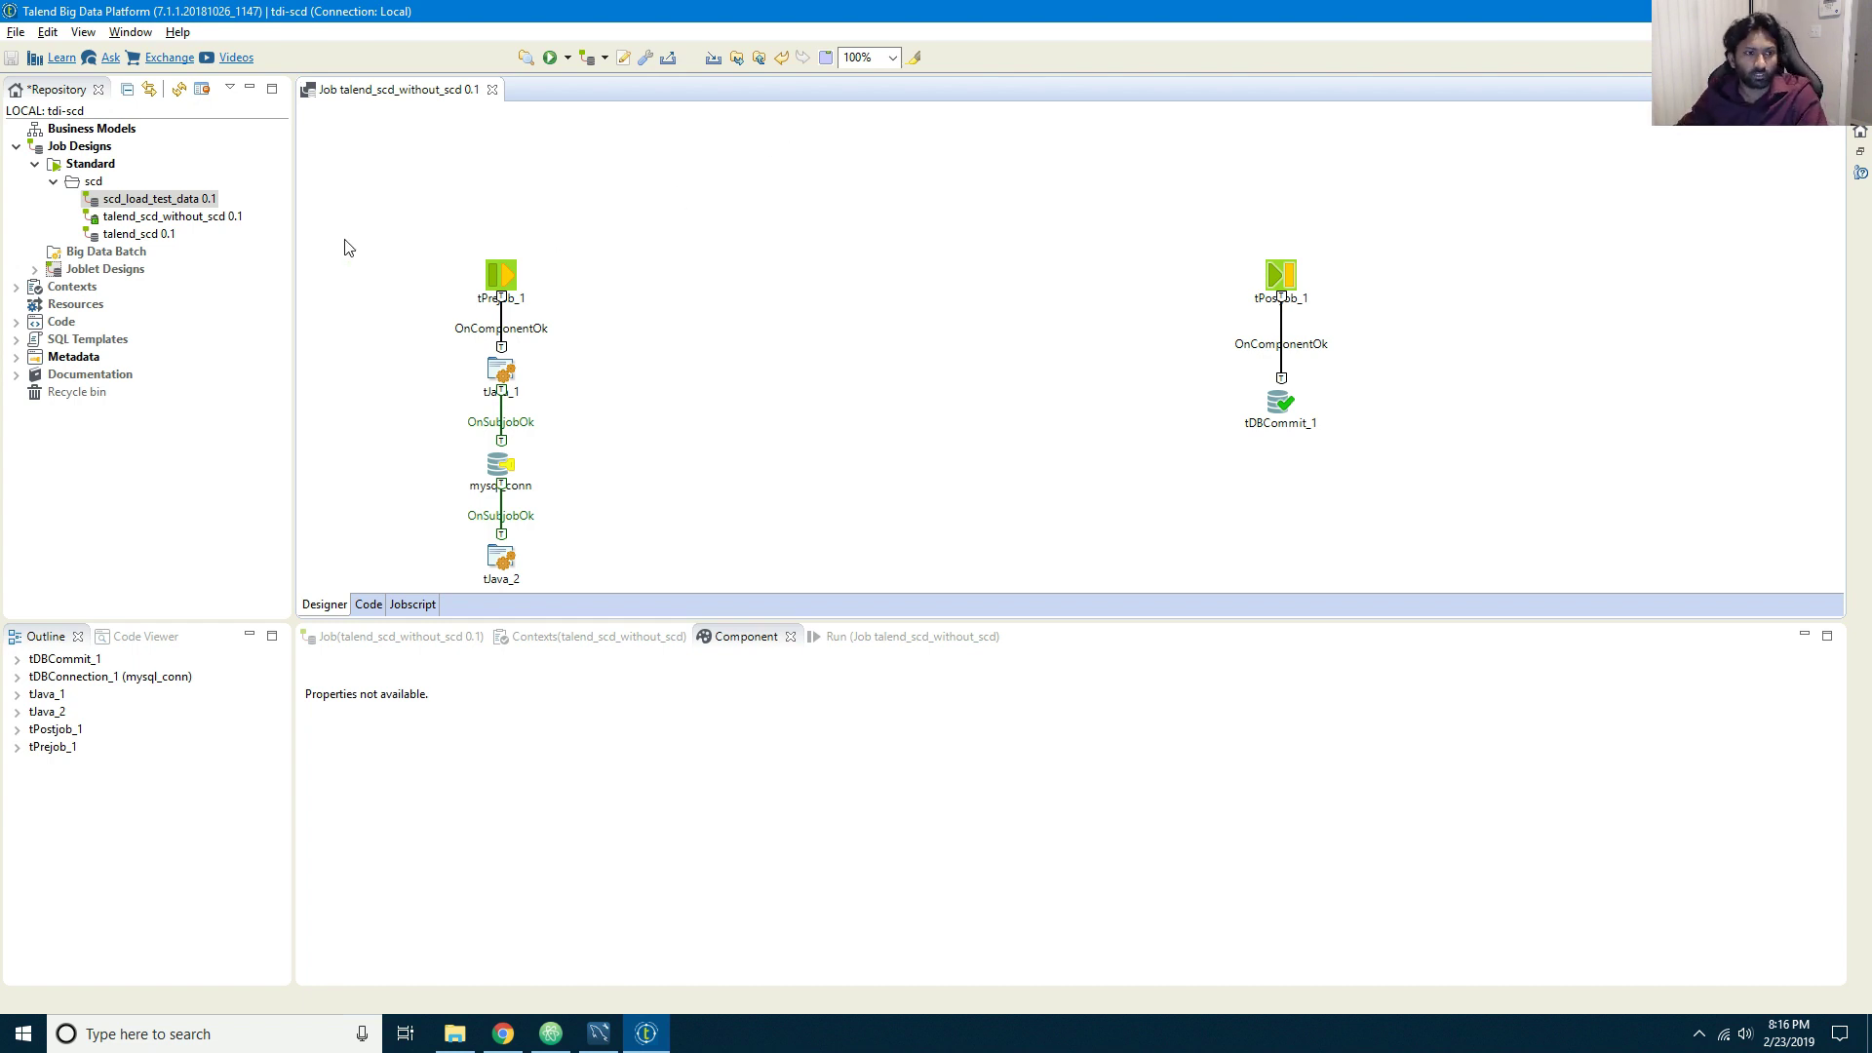
click(172, 219)
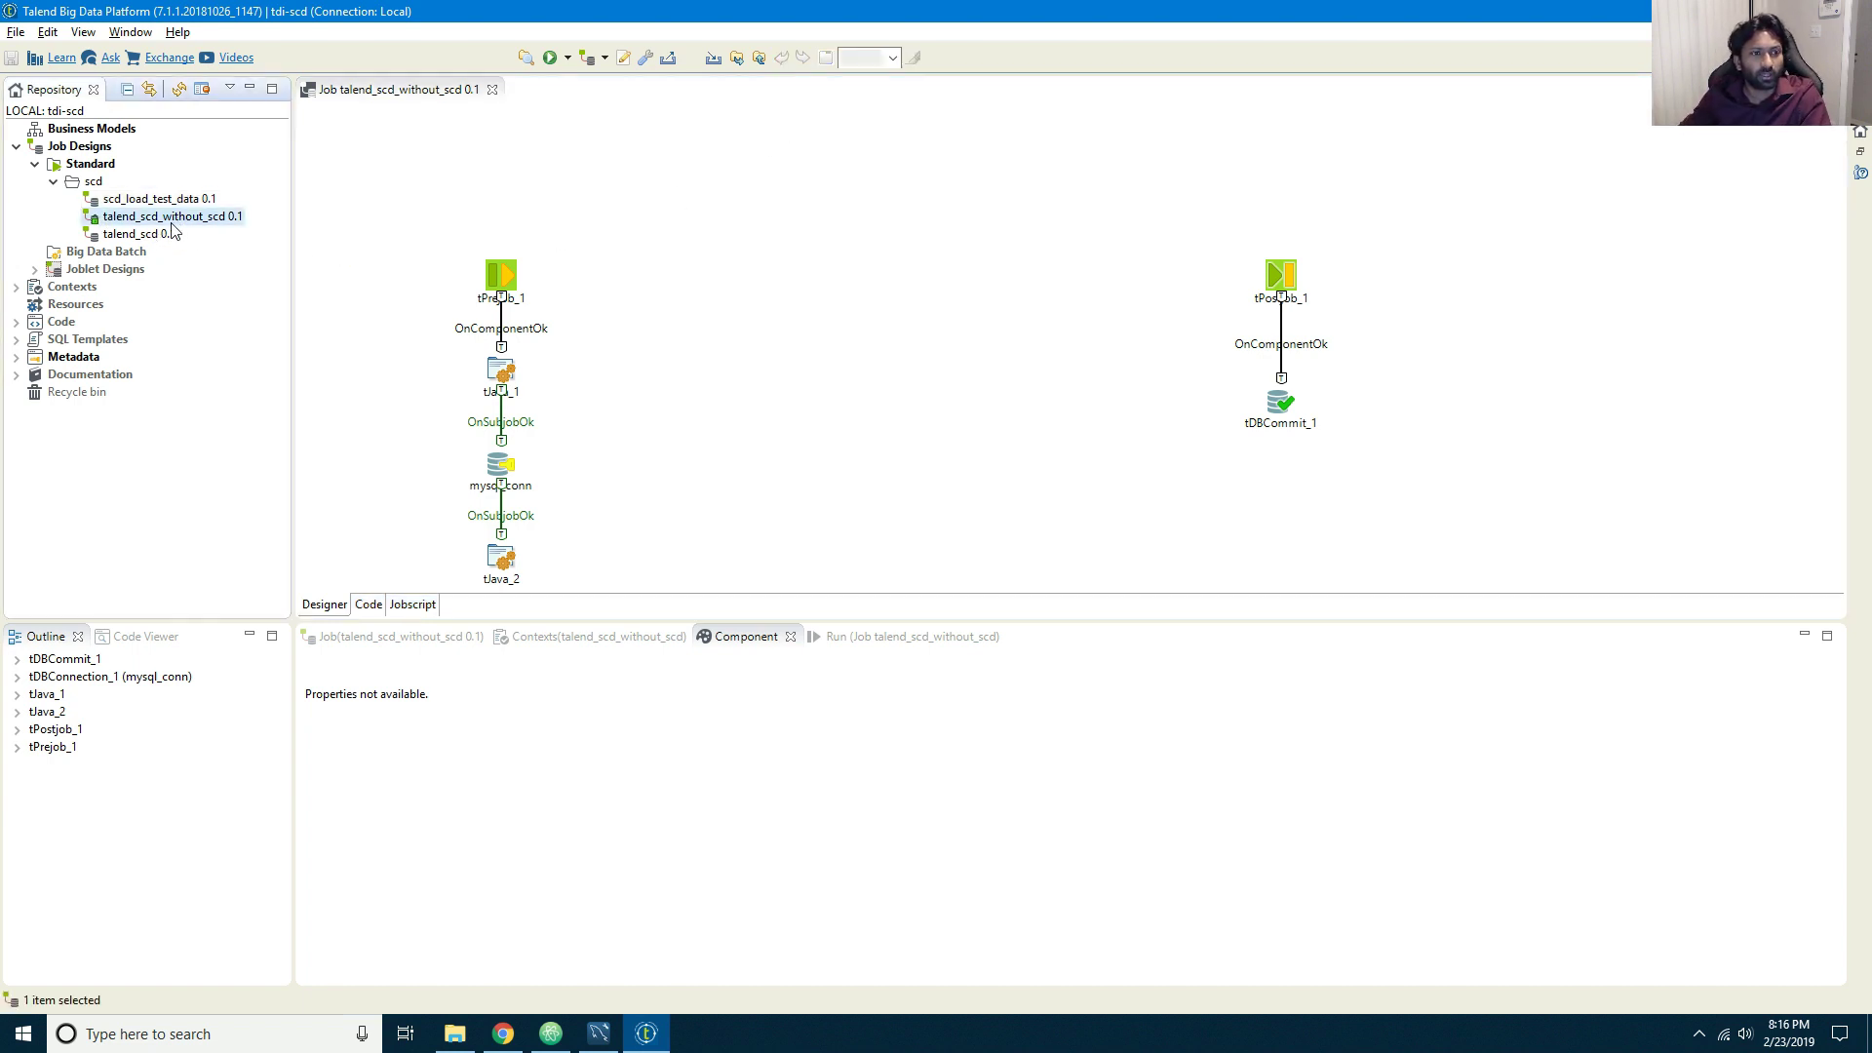
click(141, 236)
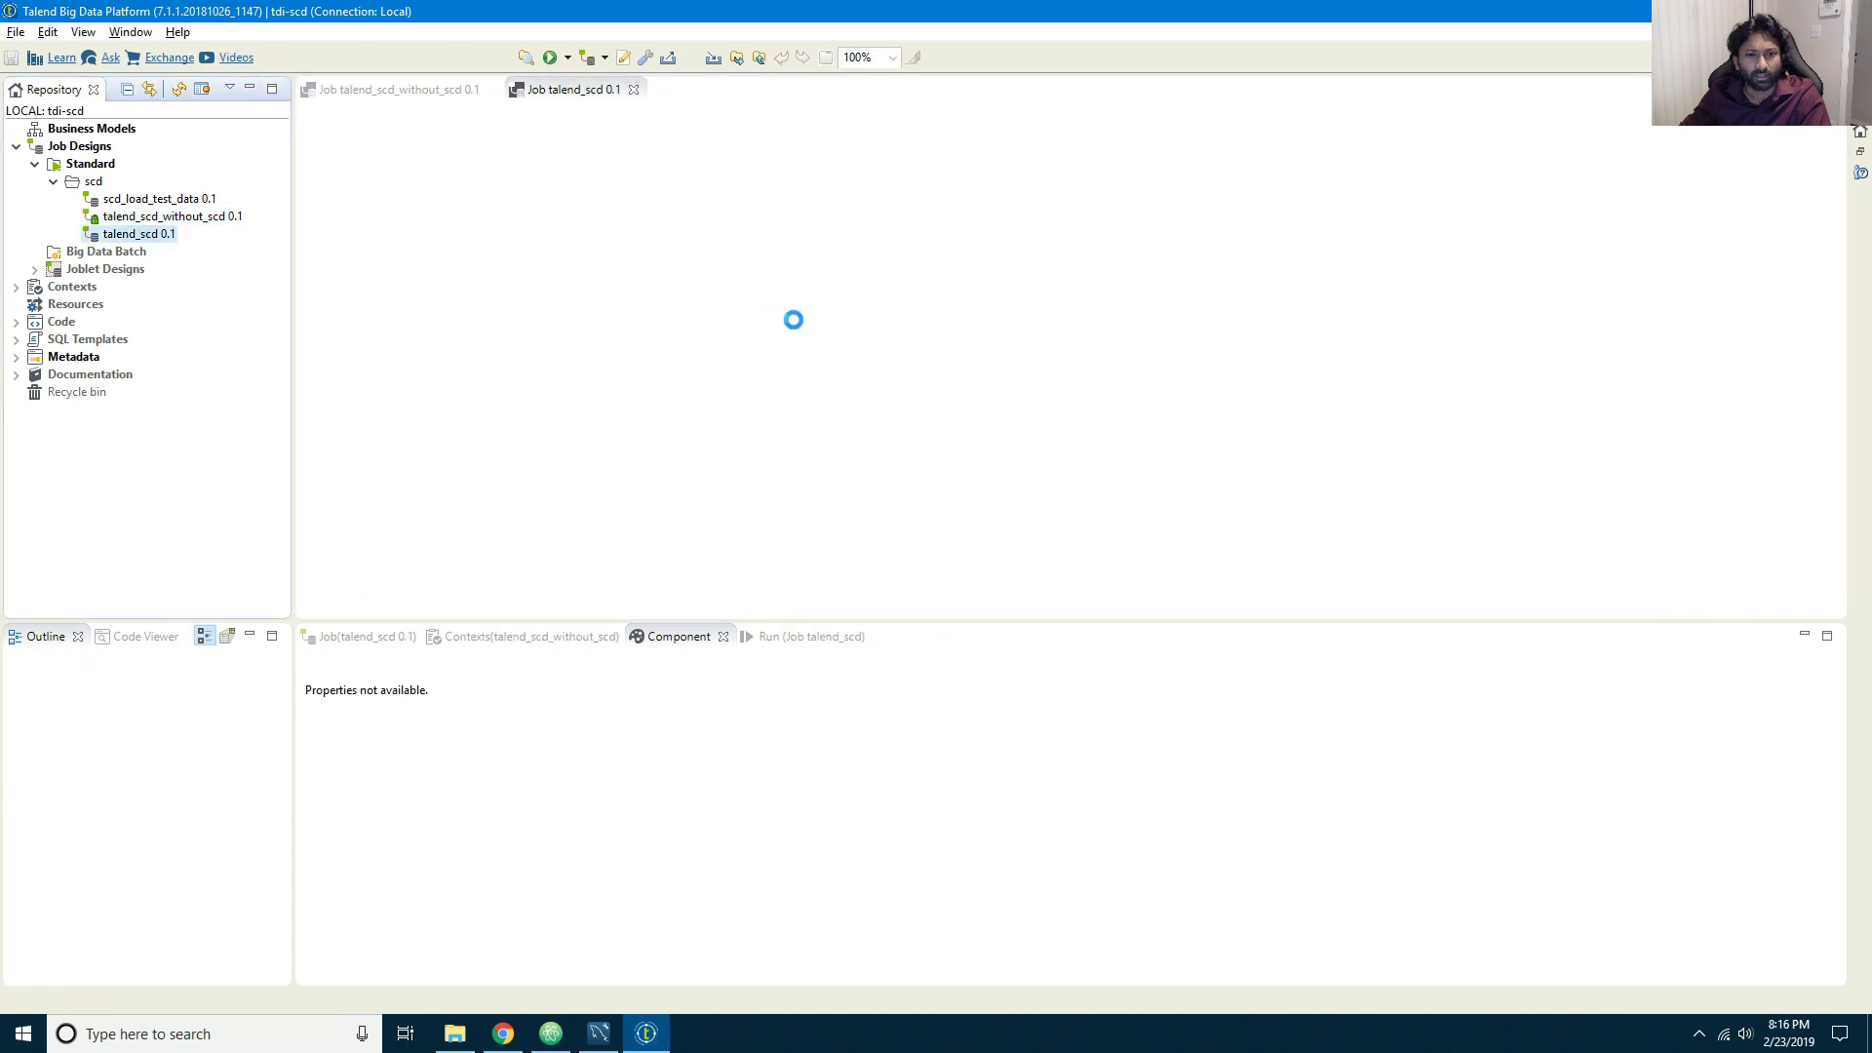
click(812, 310)
click(409, 90)
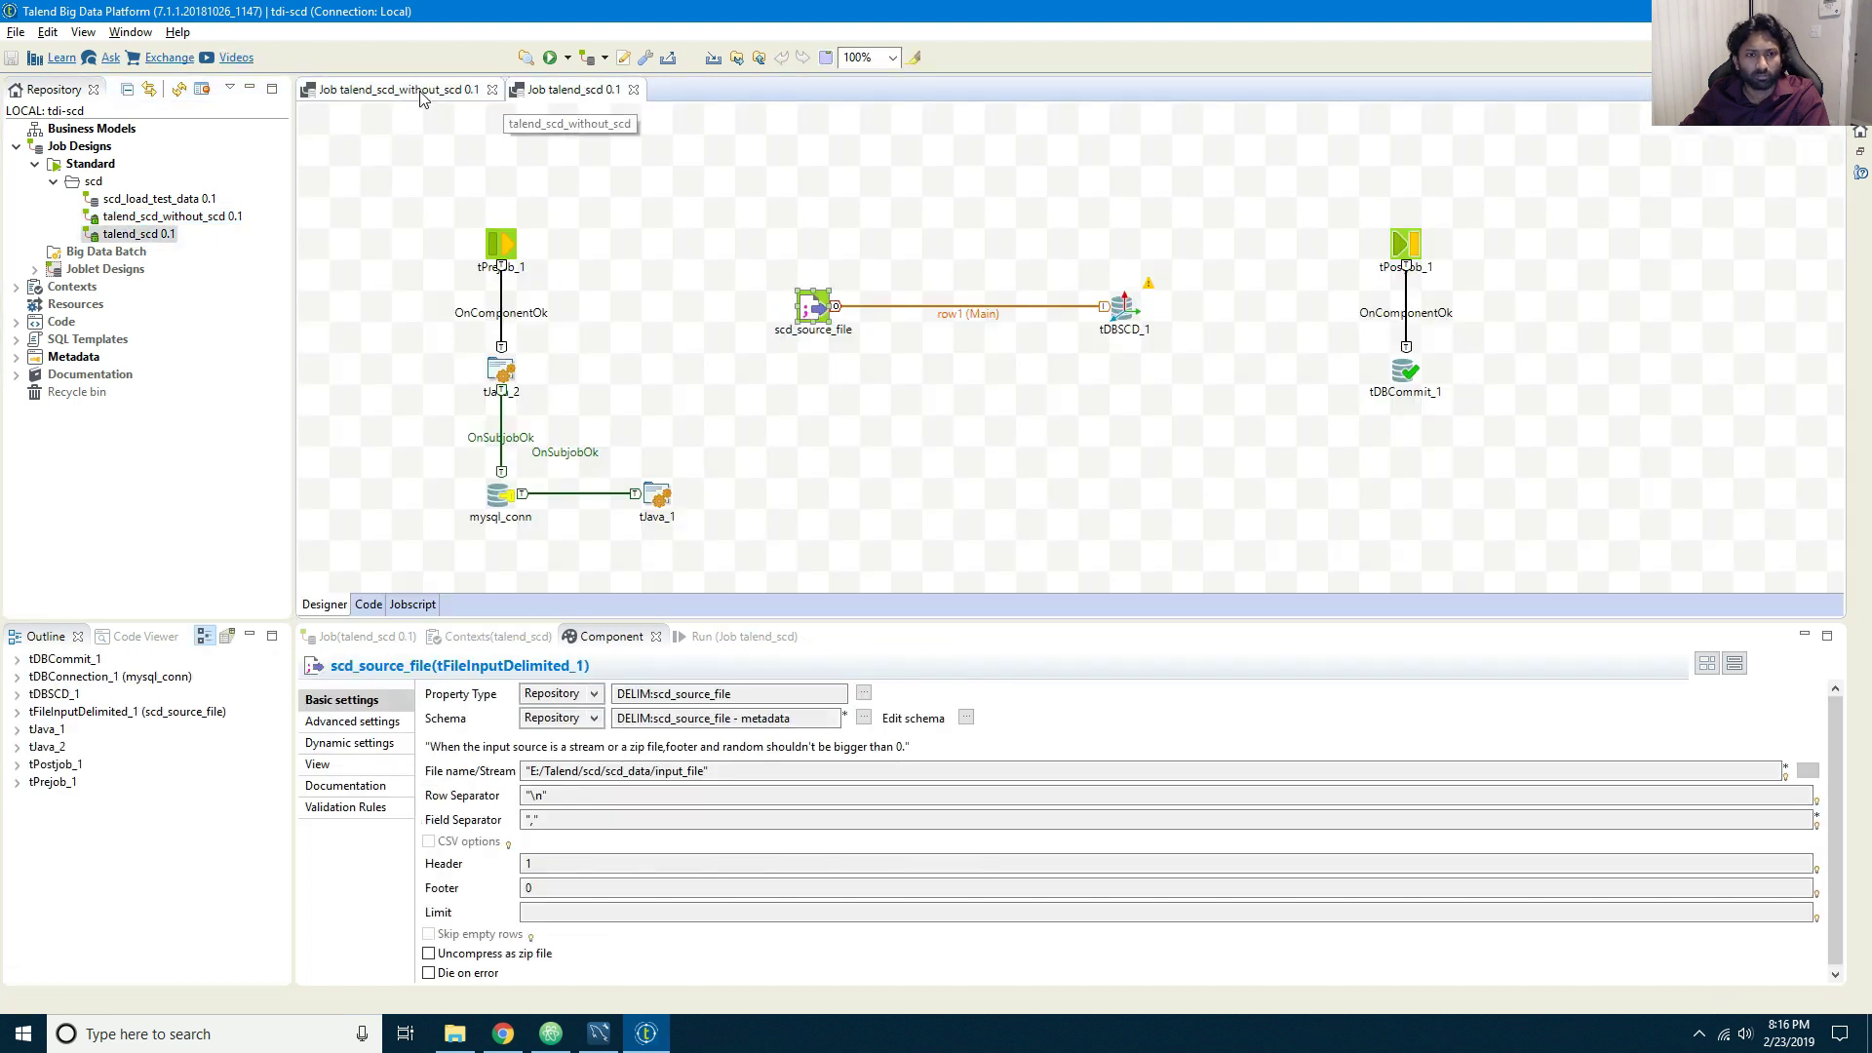
key(ctrl+v)
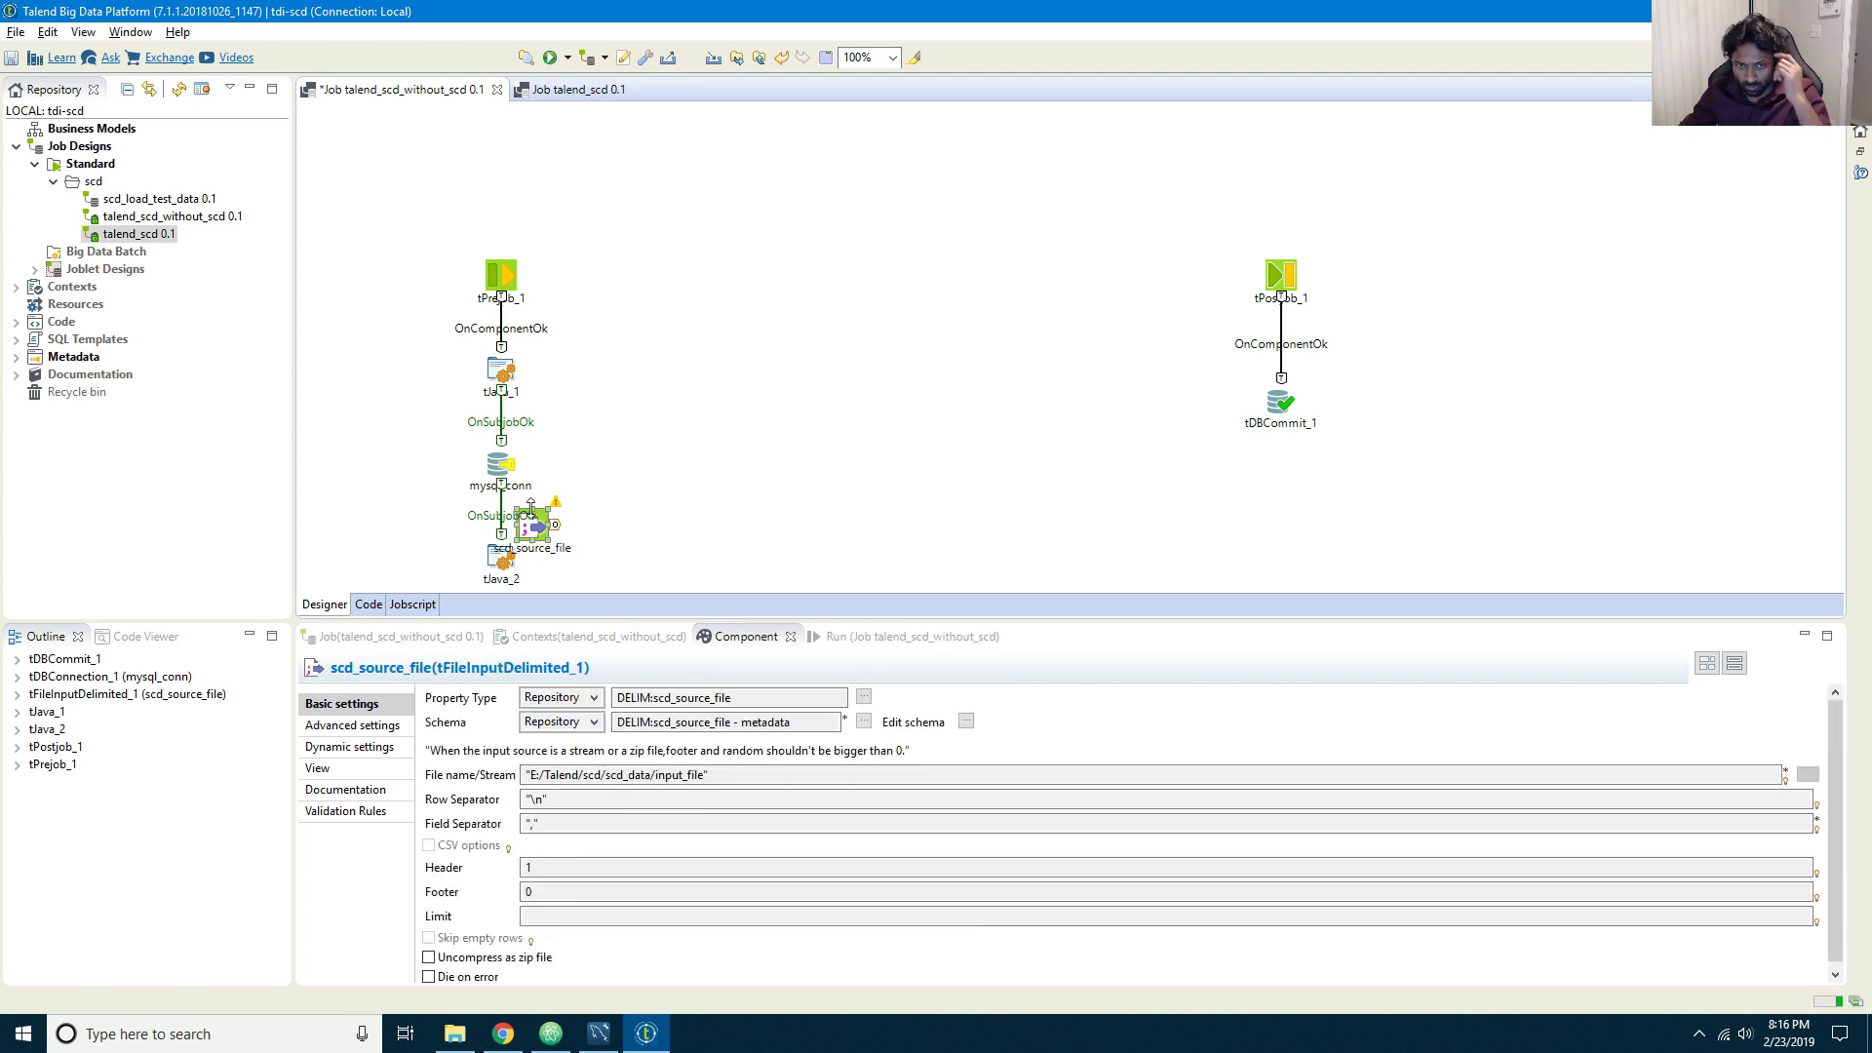
drag(546, 527, 767, 340)
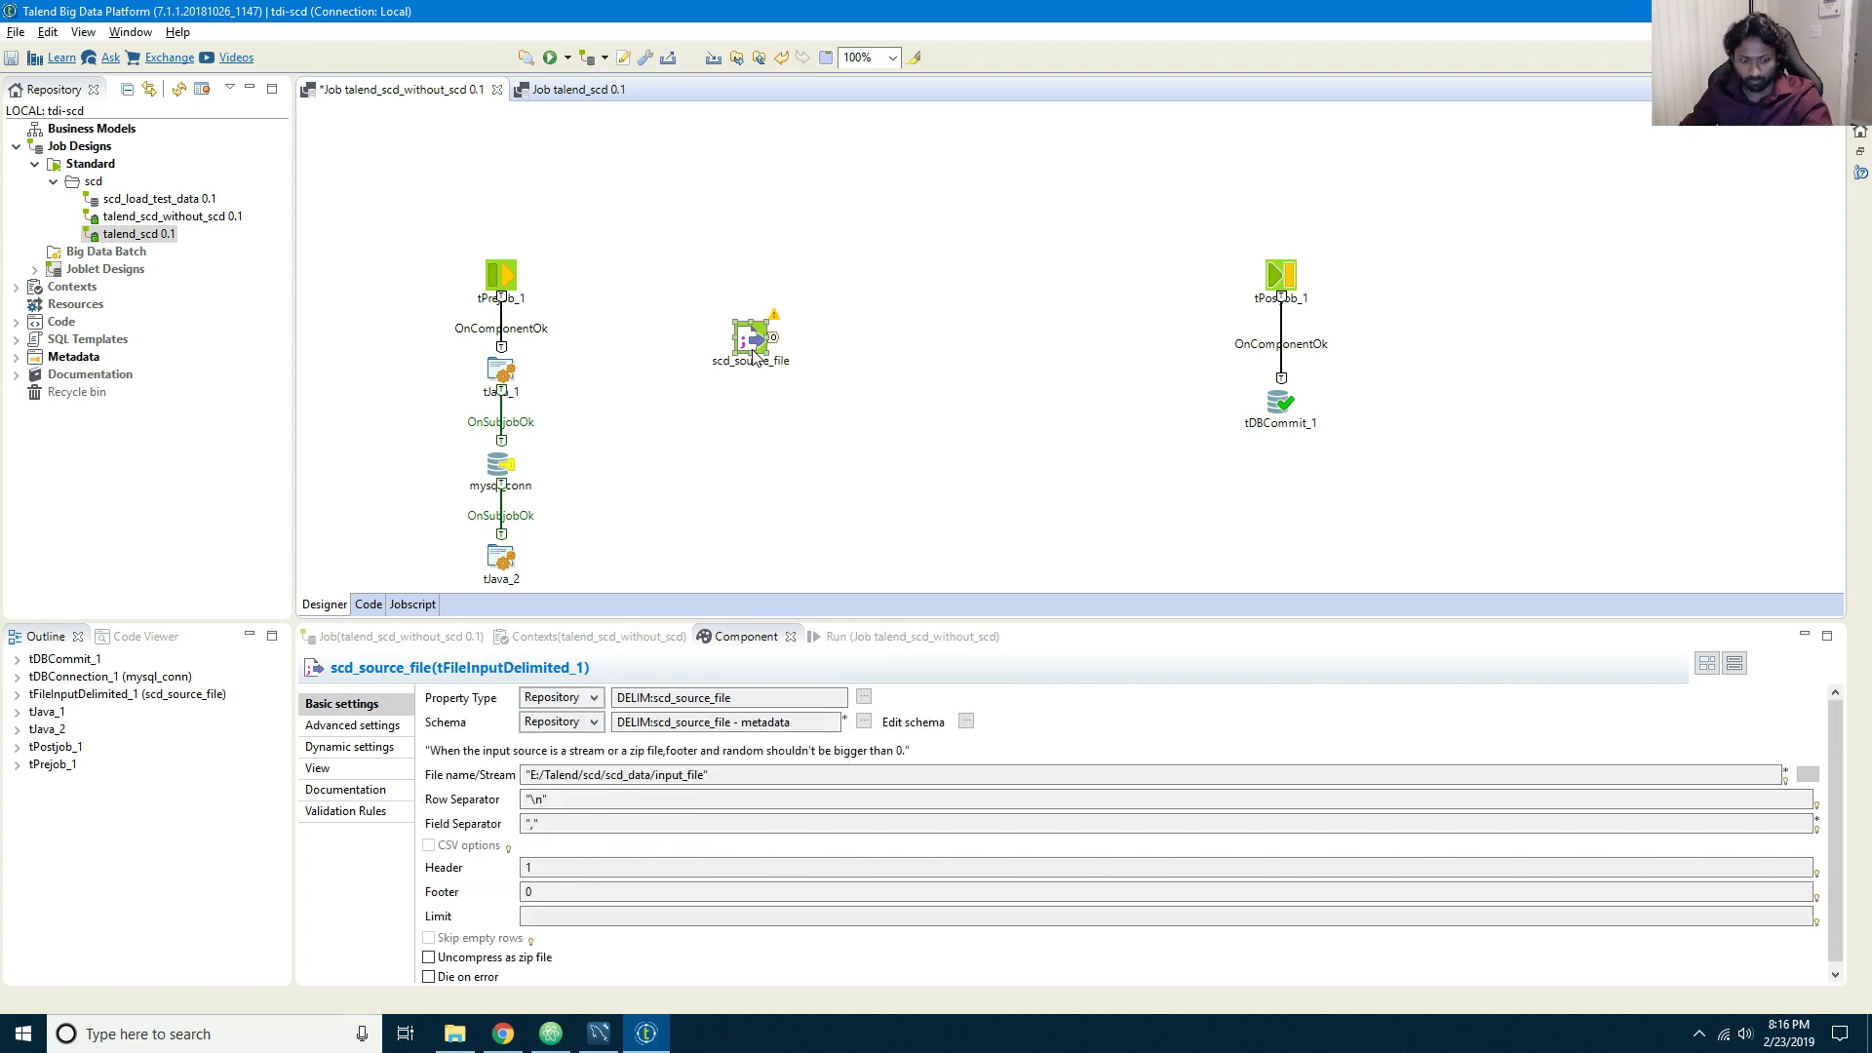
Step: Move tPostjob_1 and tDBCommit_1 farther from scd_source_file to make room for the main flow in talend_scd_without_scd
click(583, 90)
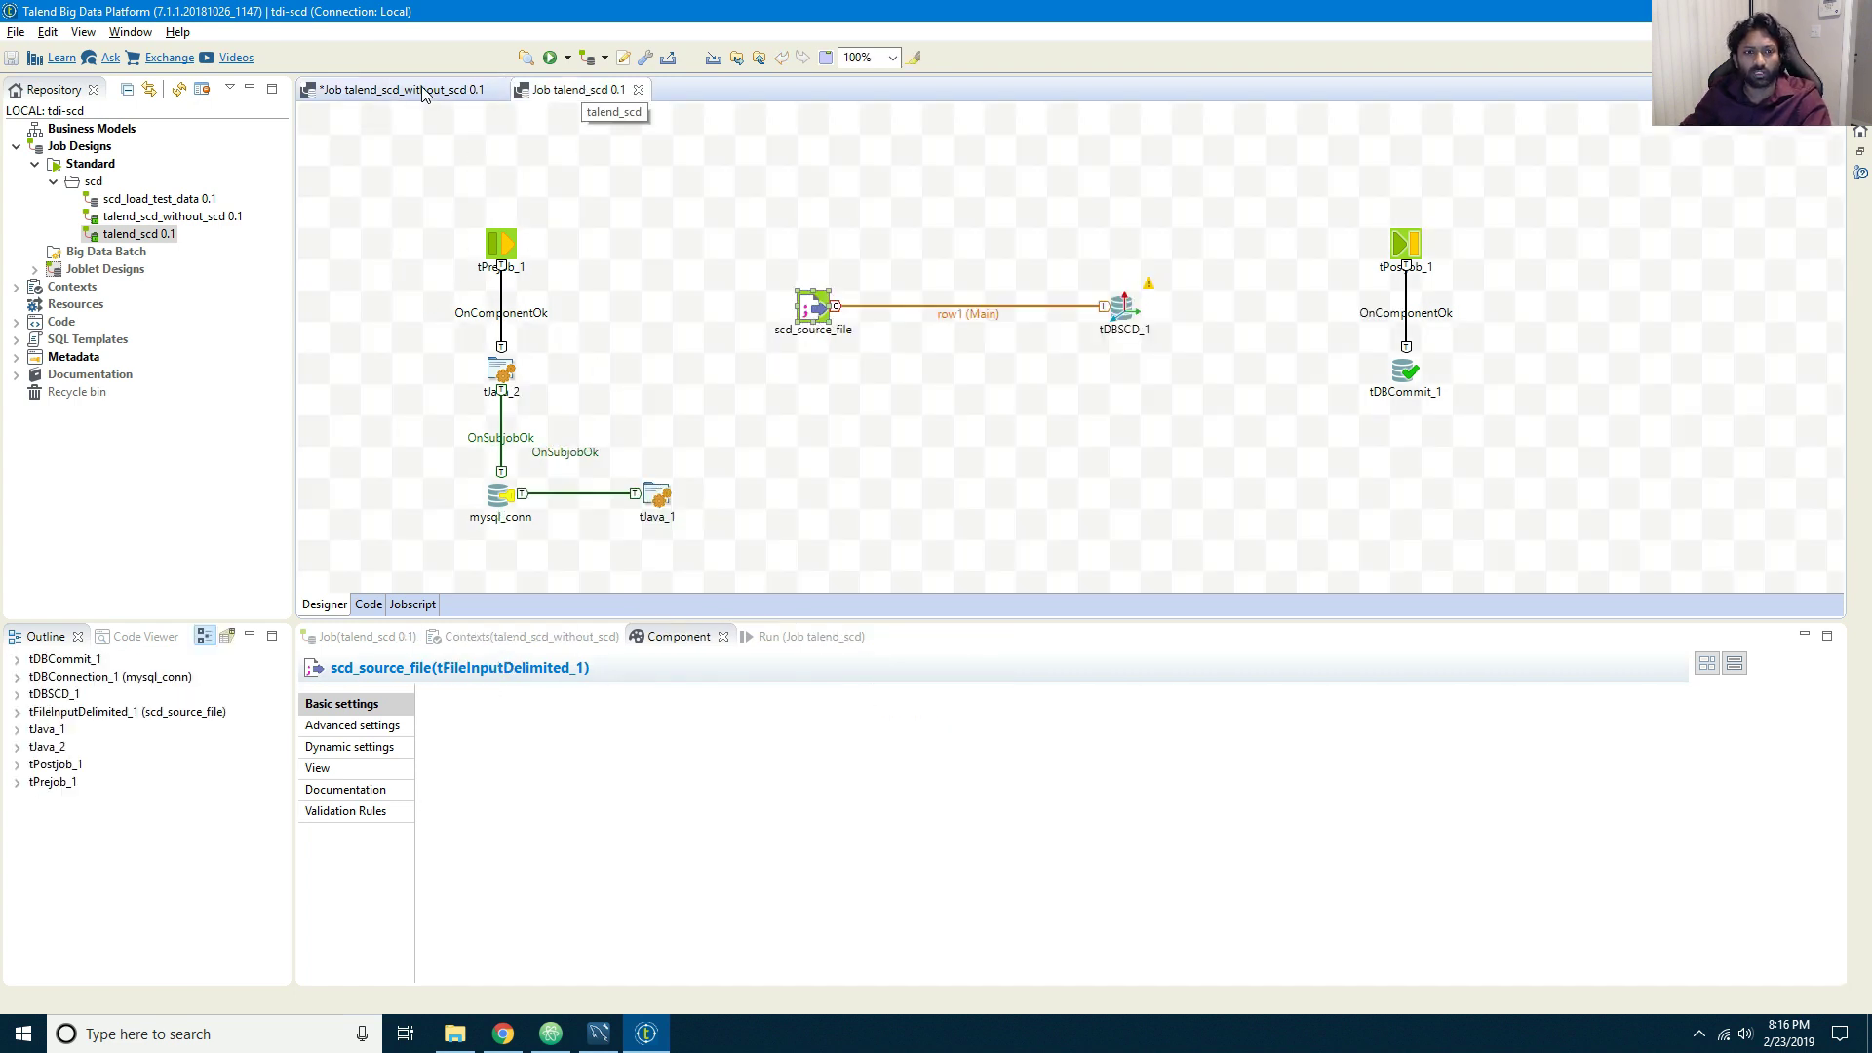
click(410, 89)
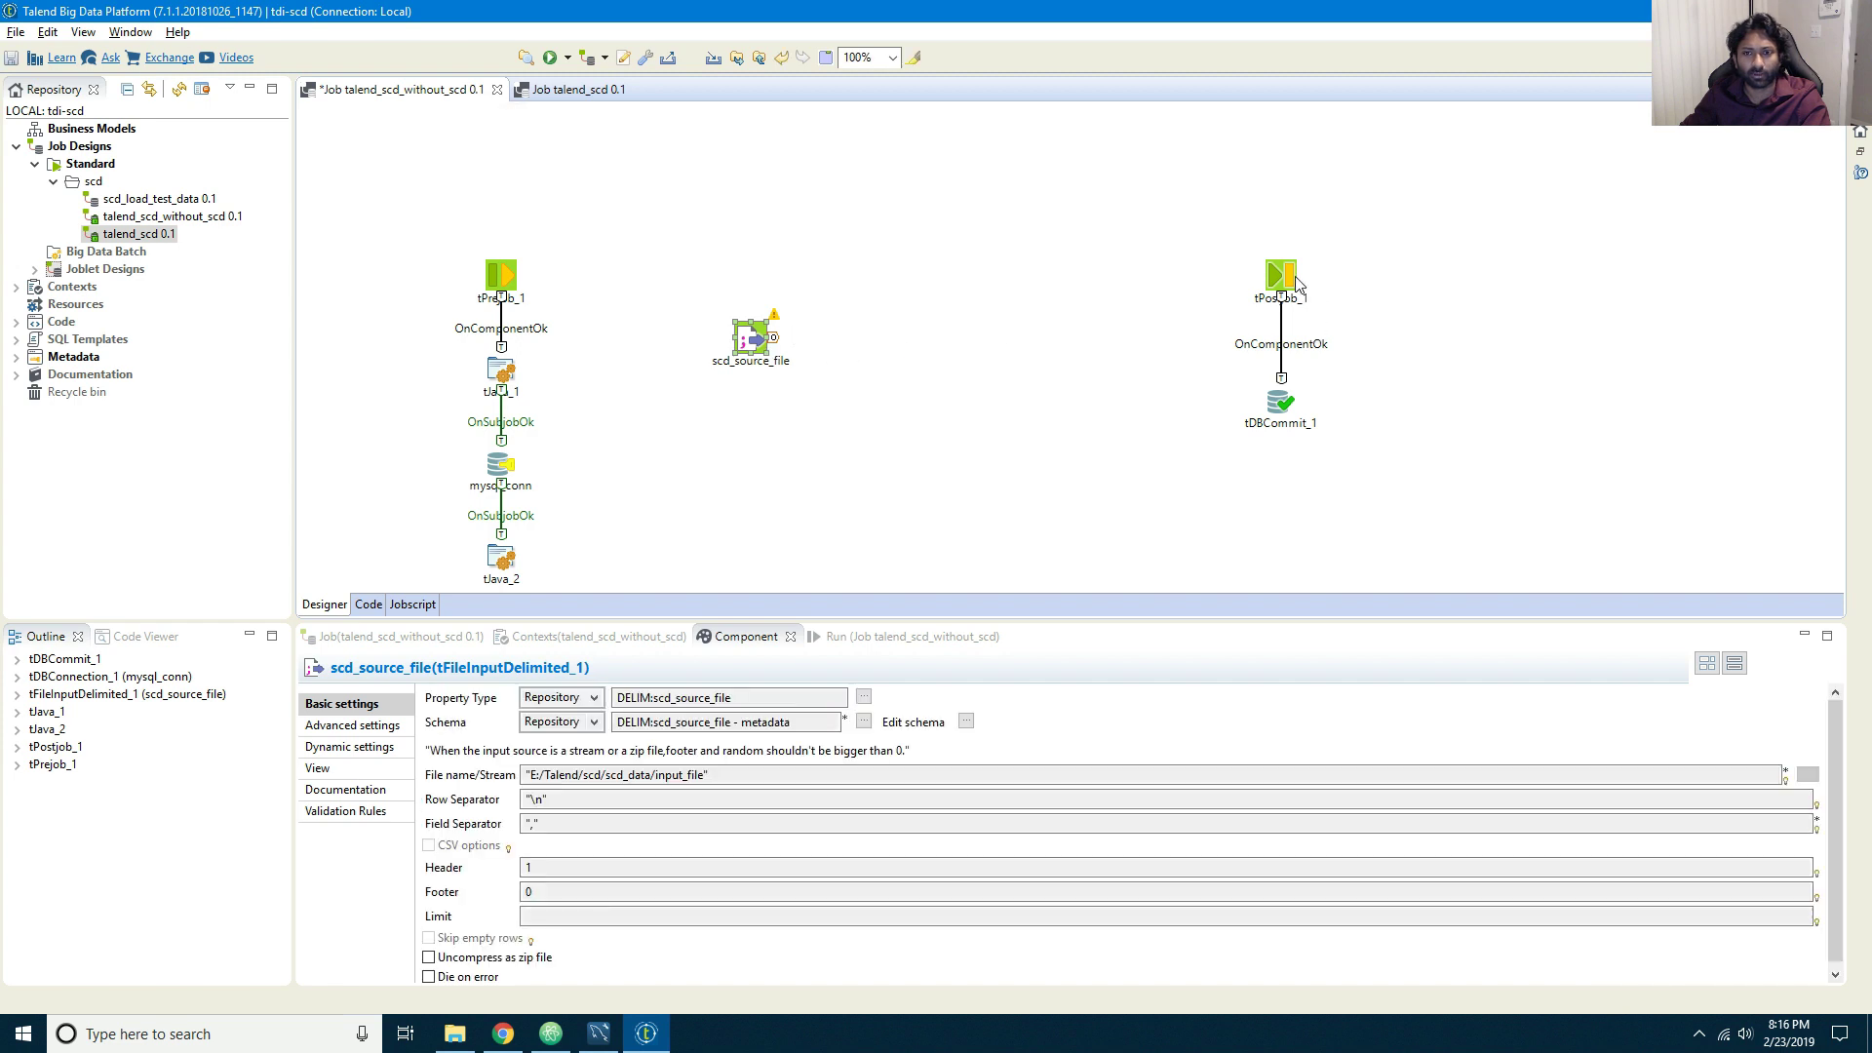
drag(1199, 453, 1199, 453)
drag(1290, 275, 1726, 275)
Step: Add a tMap component beside scd_source_file and connect it with a Main row
click(752, 341)
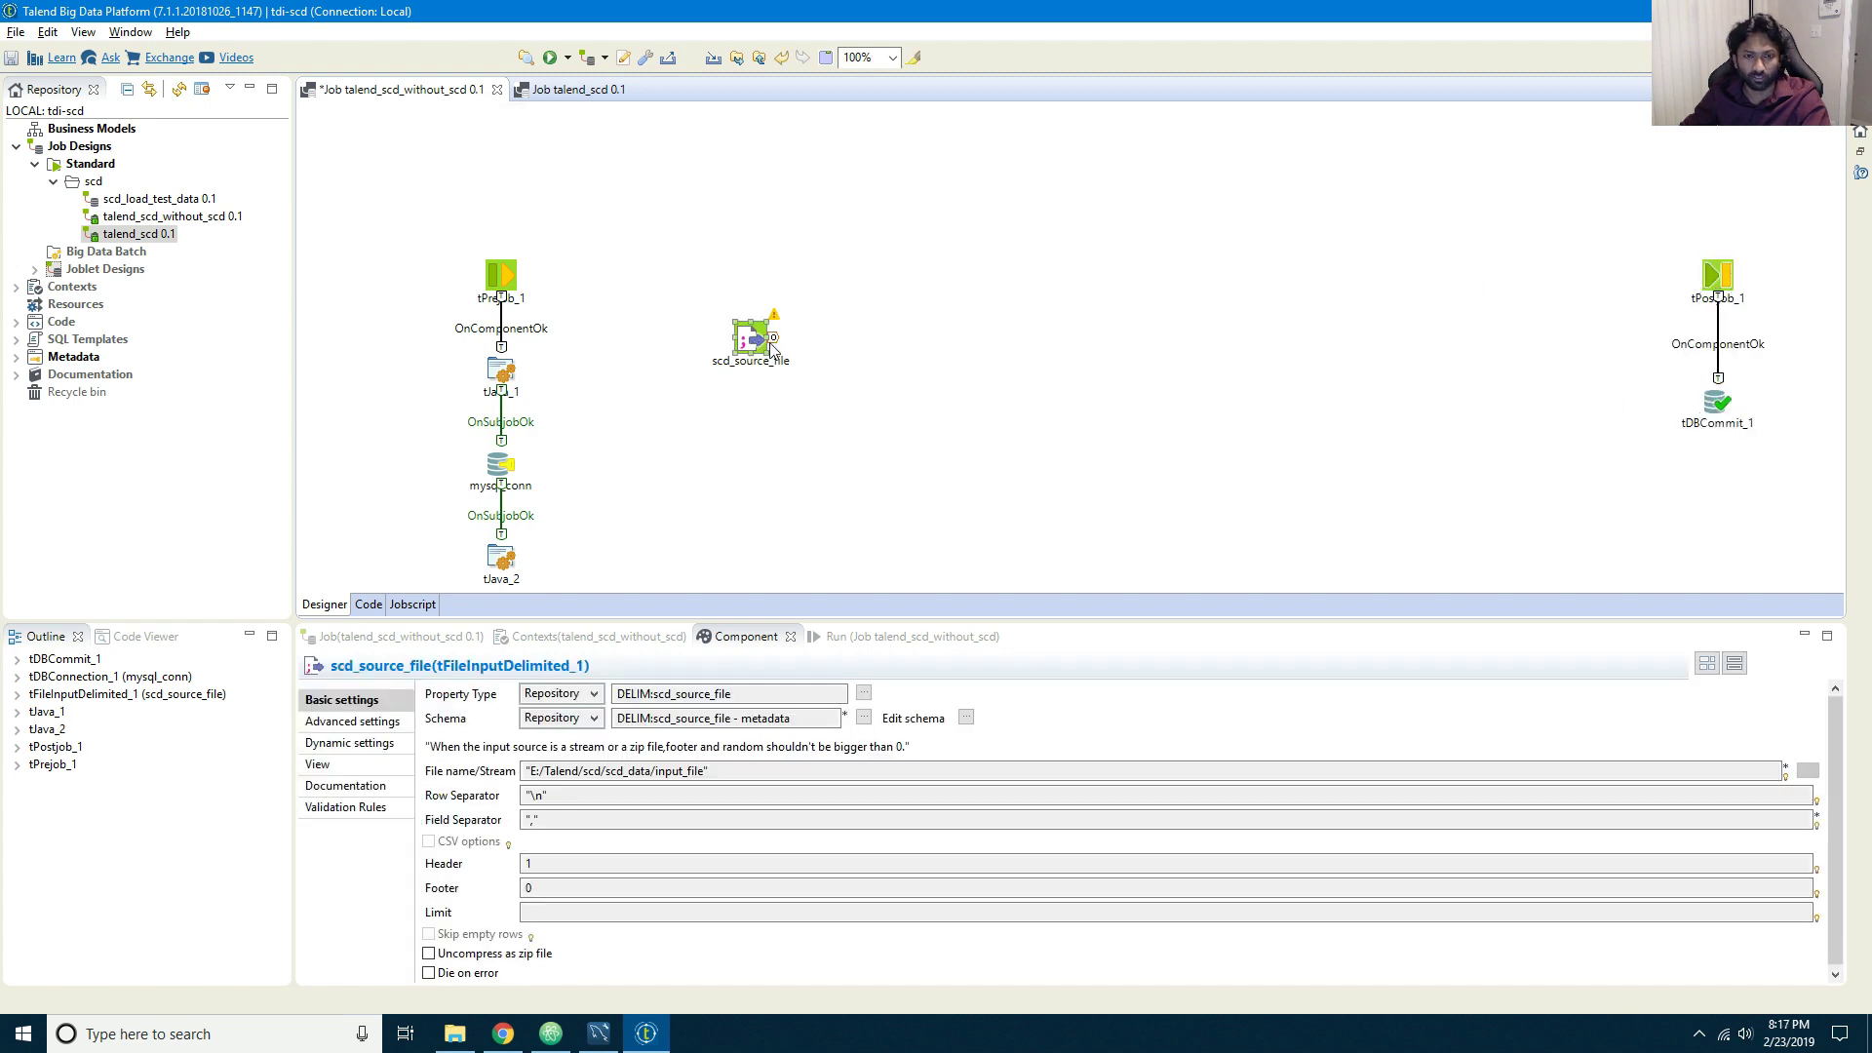
right_click(749, 341)
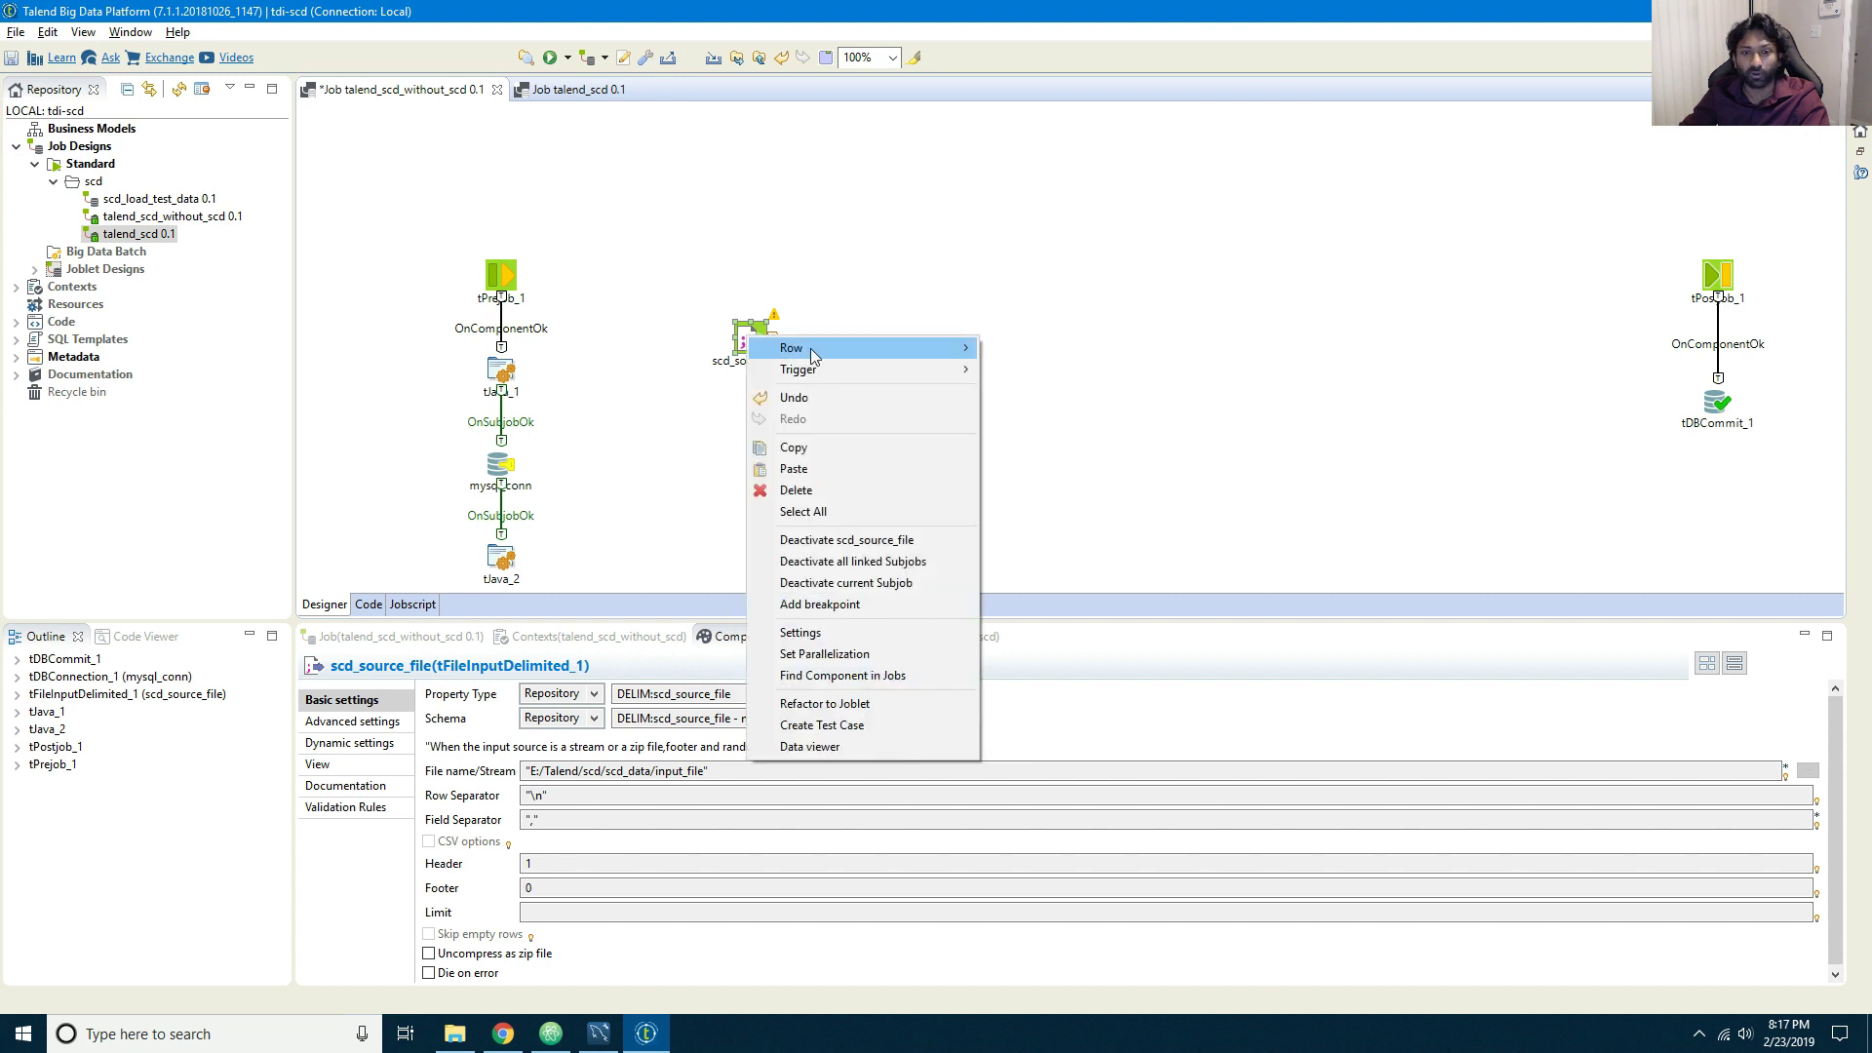
mouse_move(815, 353)
click(990, 344)
click(987, 336)
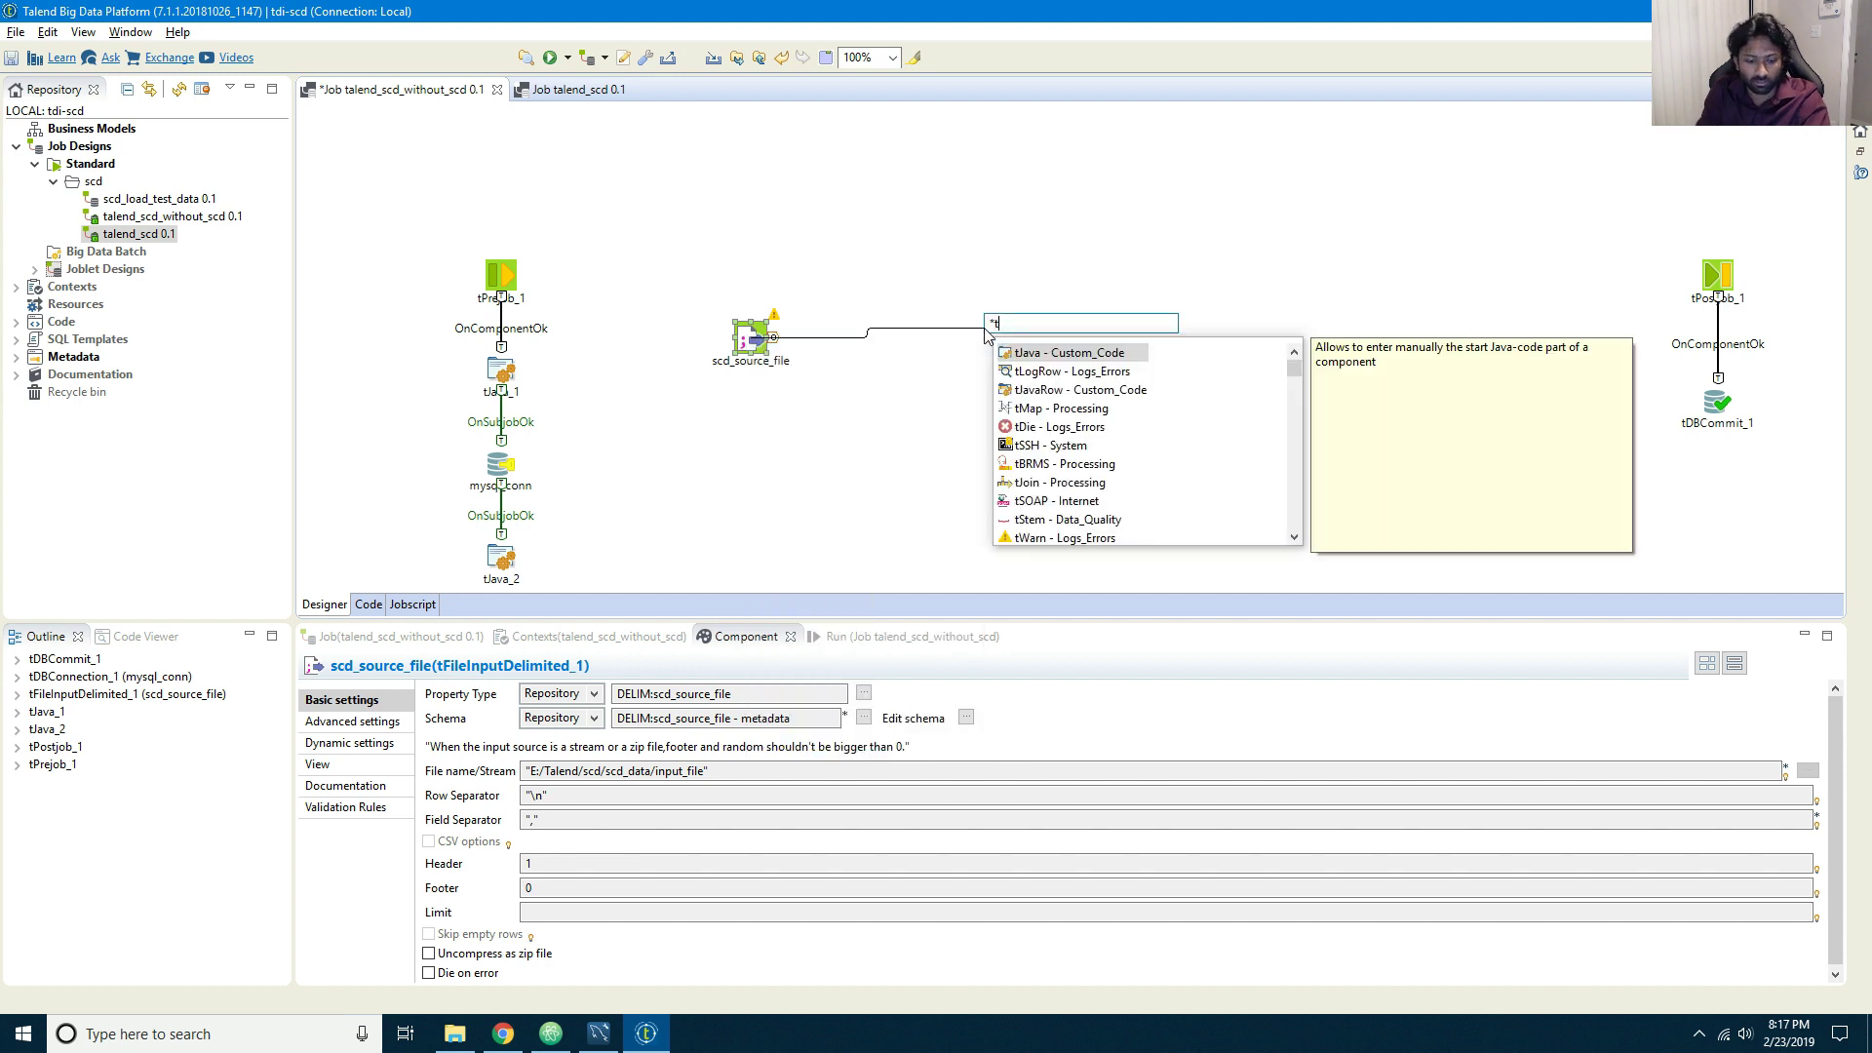
text(tmap)
key(Return)
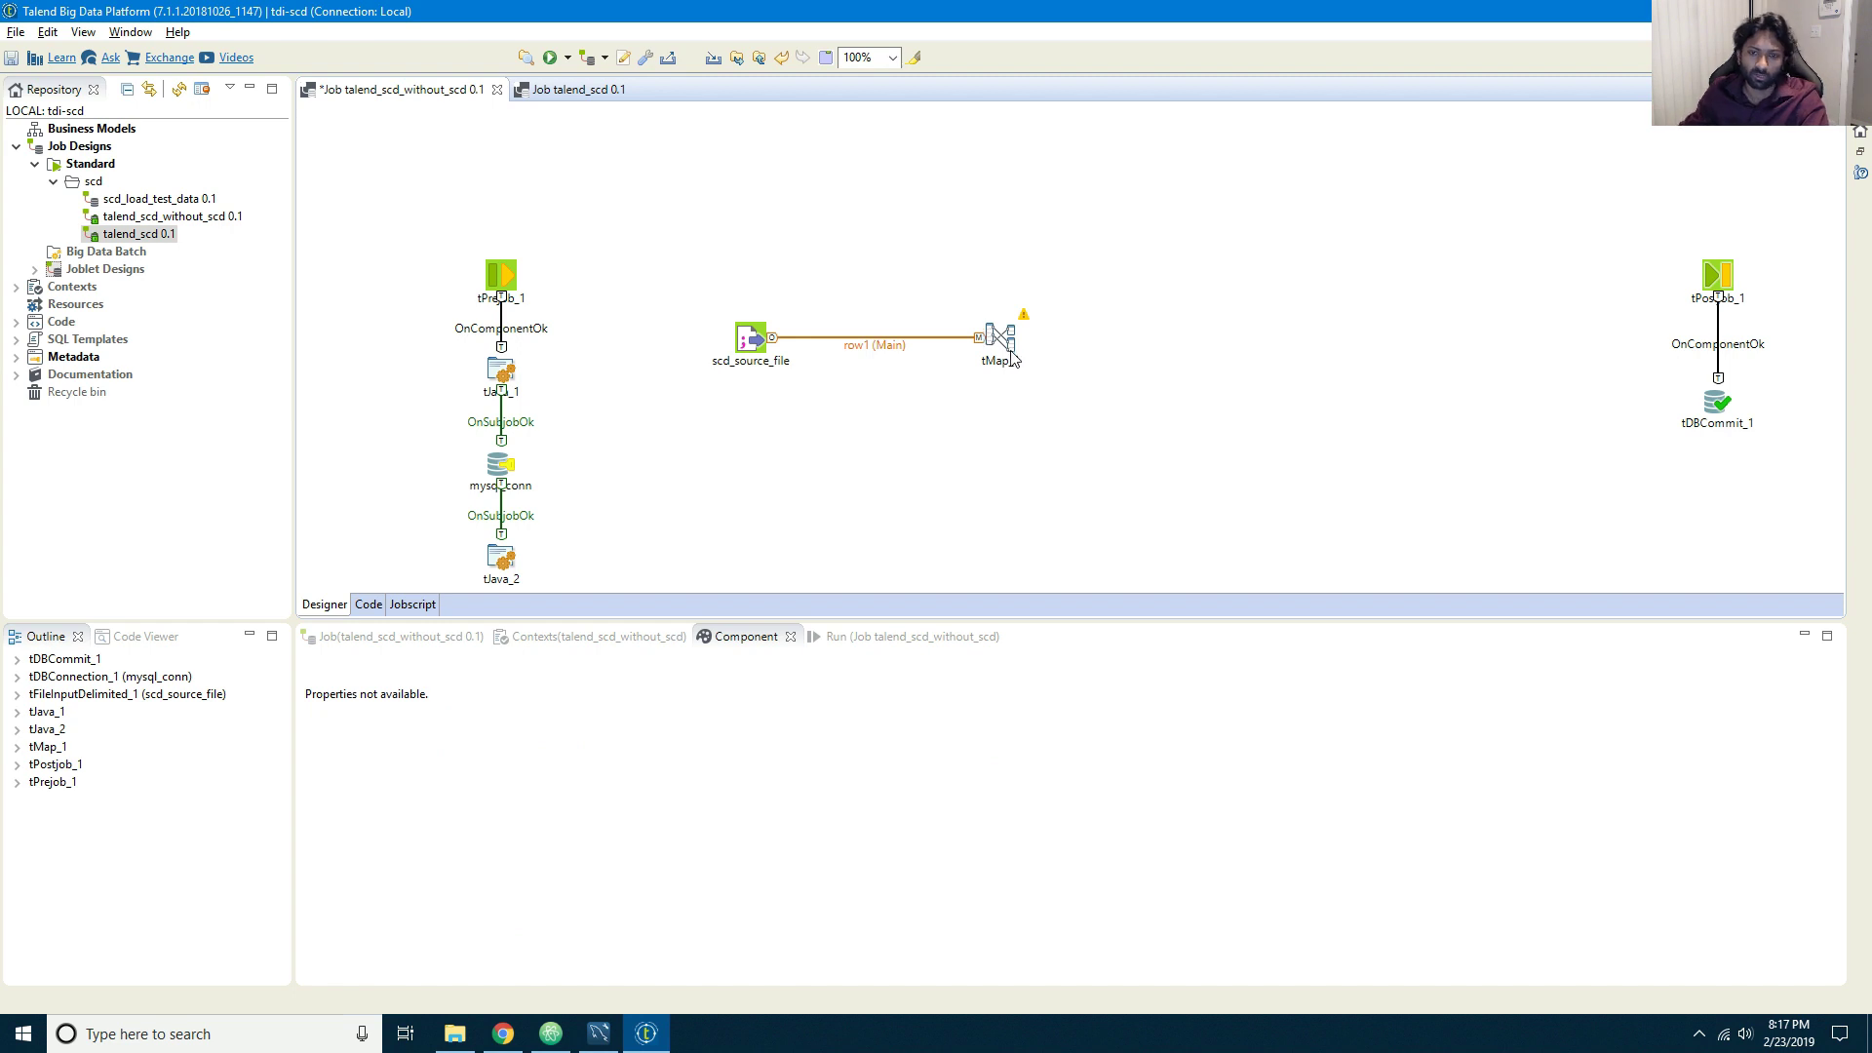
right_click(1008, 341)
click(1003, 336)
right_click(1005, 337)
mouse_move(1050, 349)
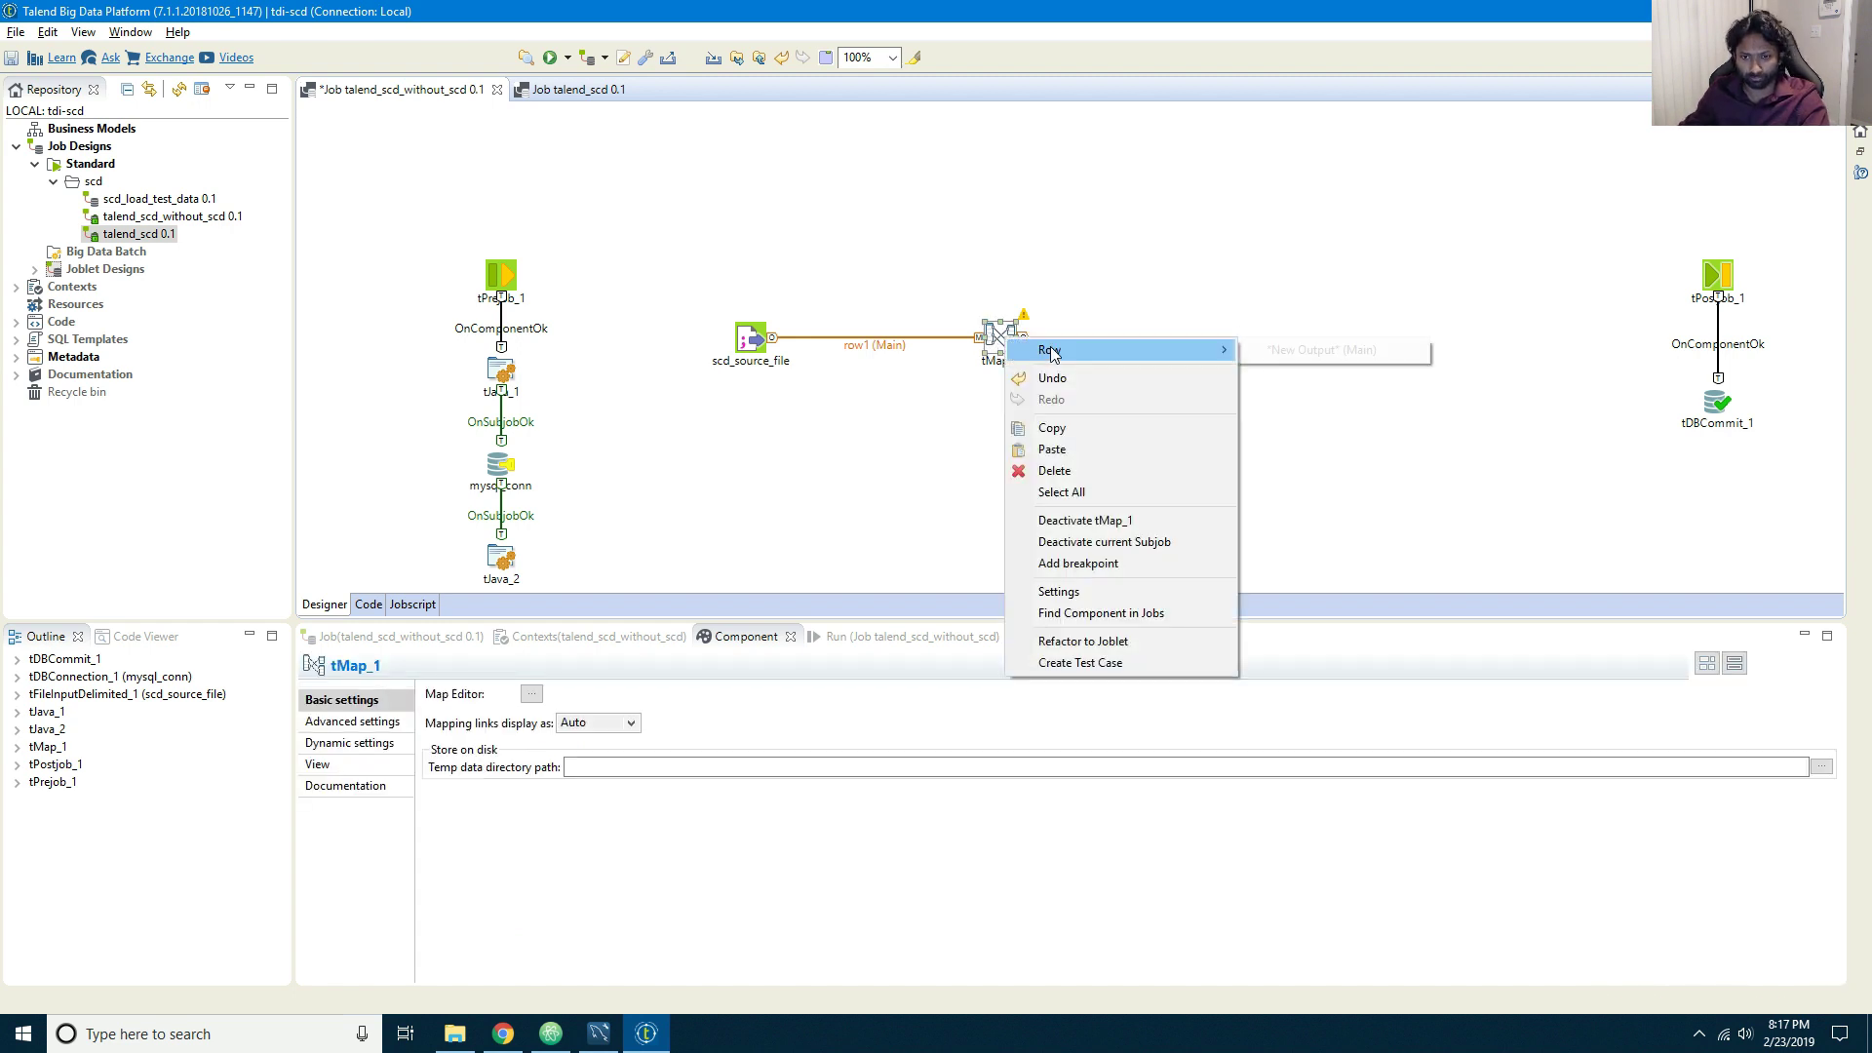
click(1283, 351)
click(1004, 193)
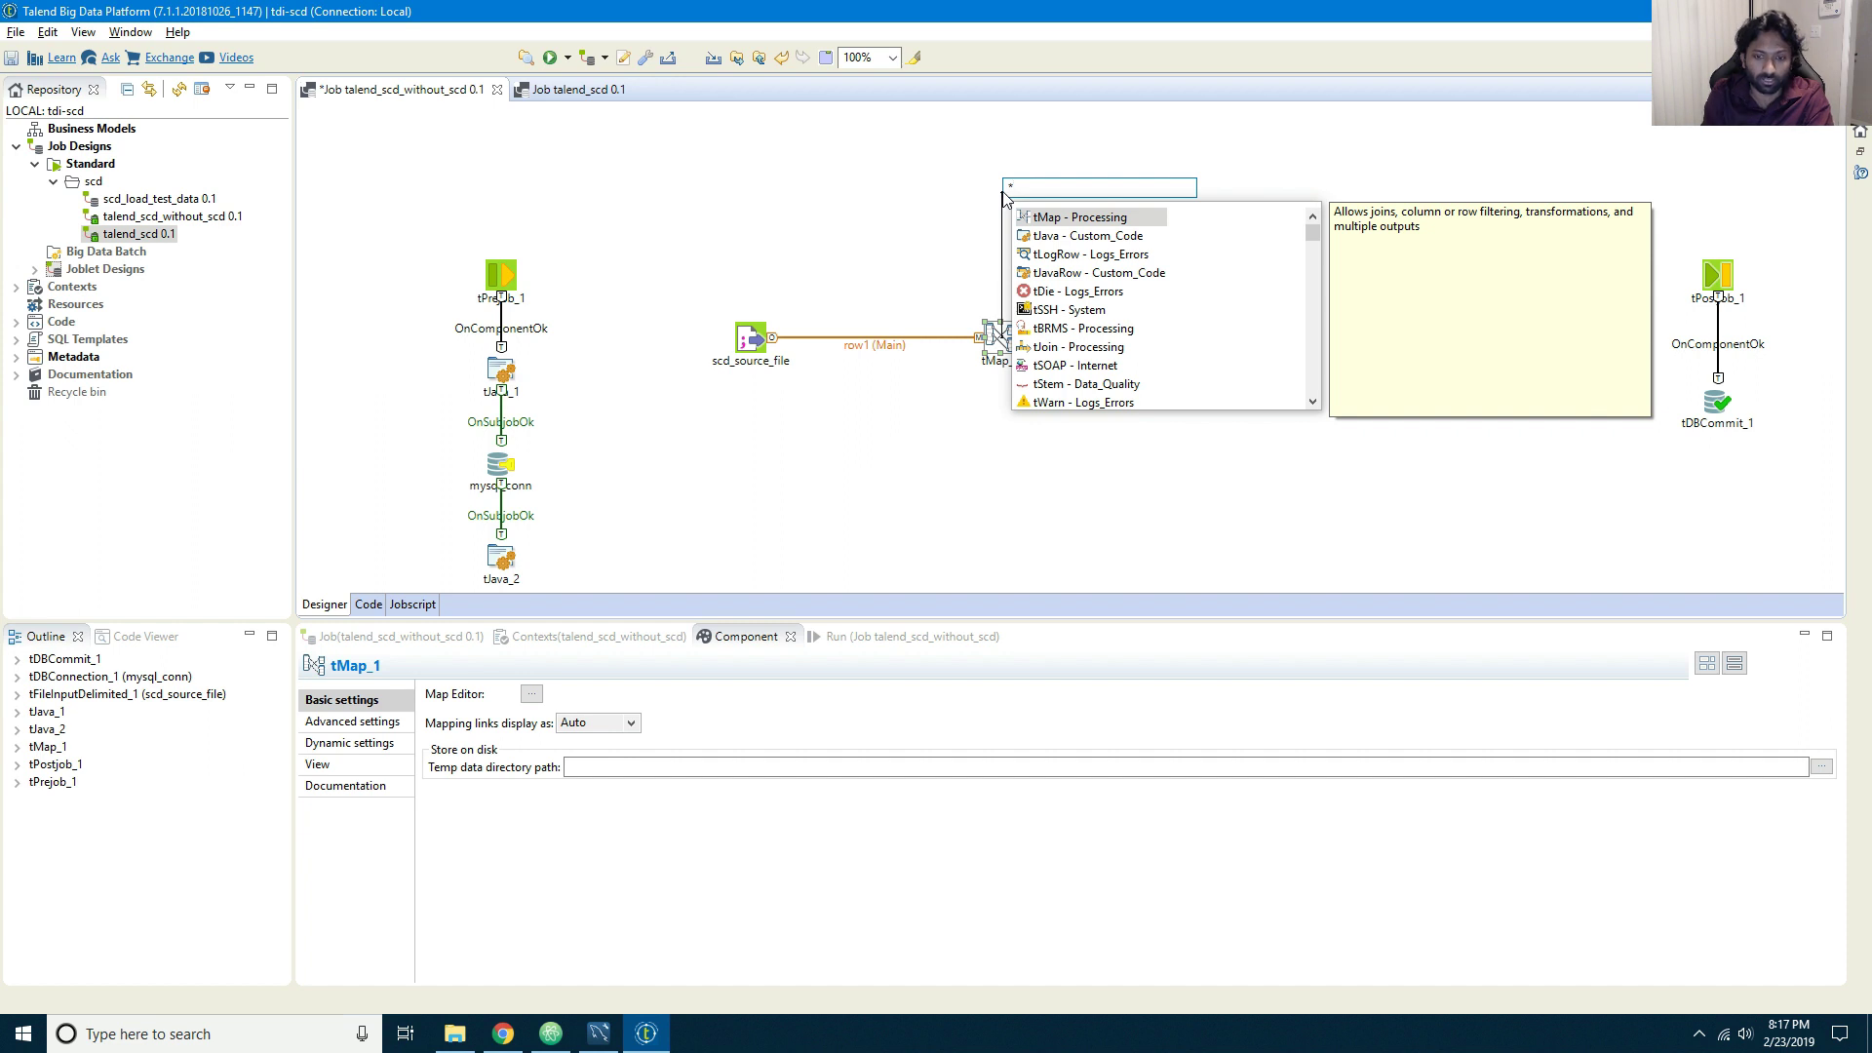
click(919, 213)
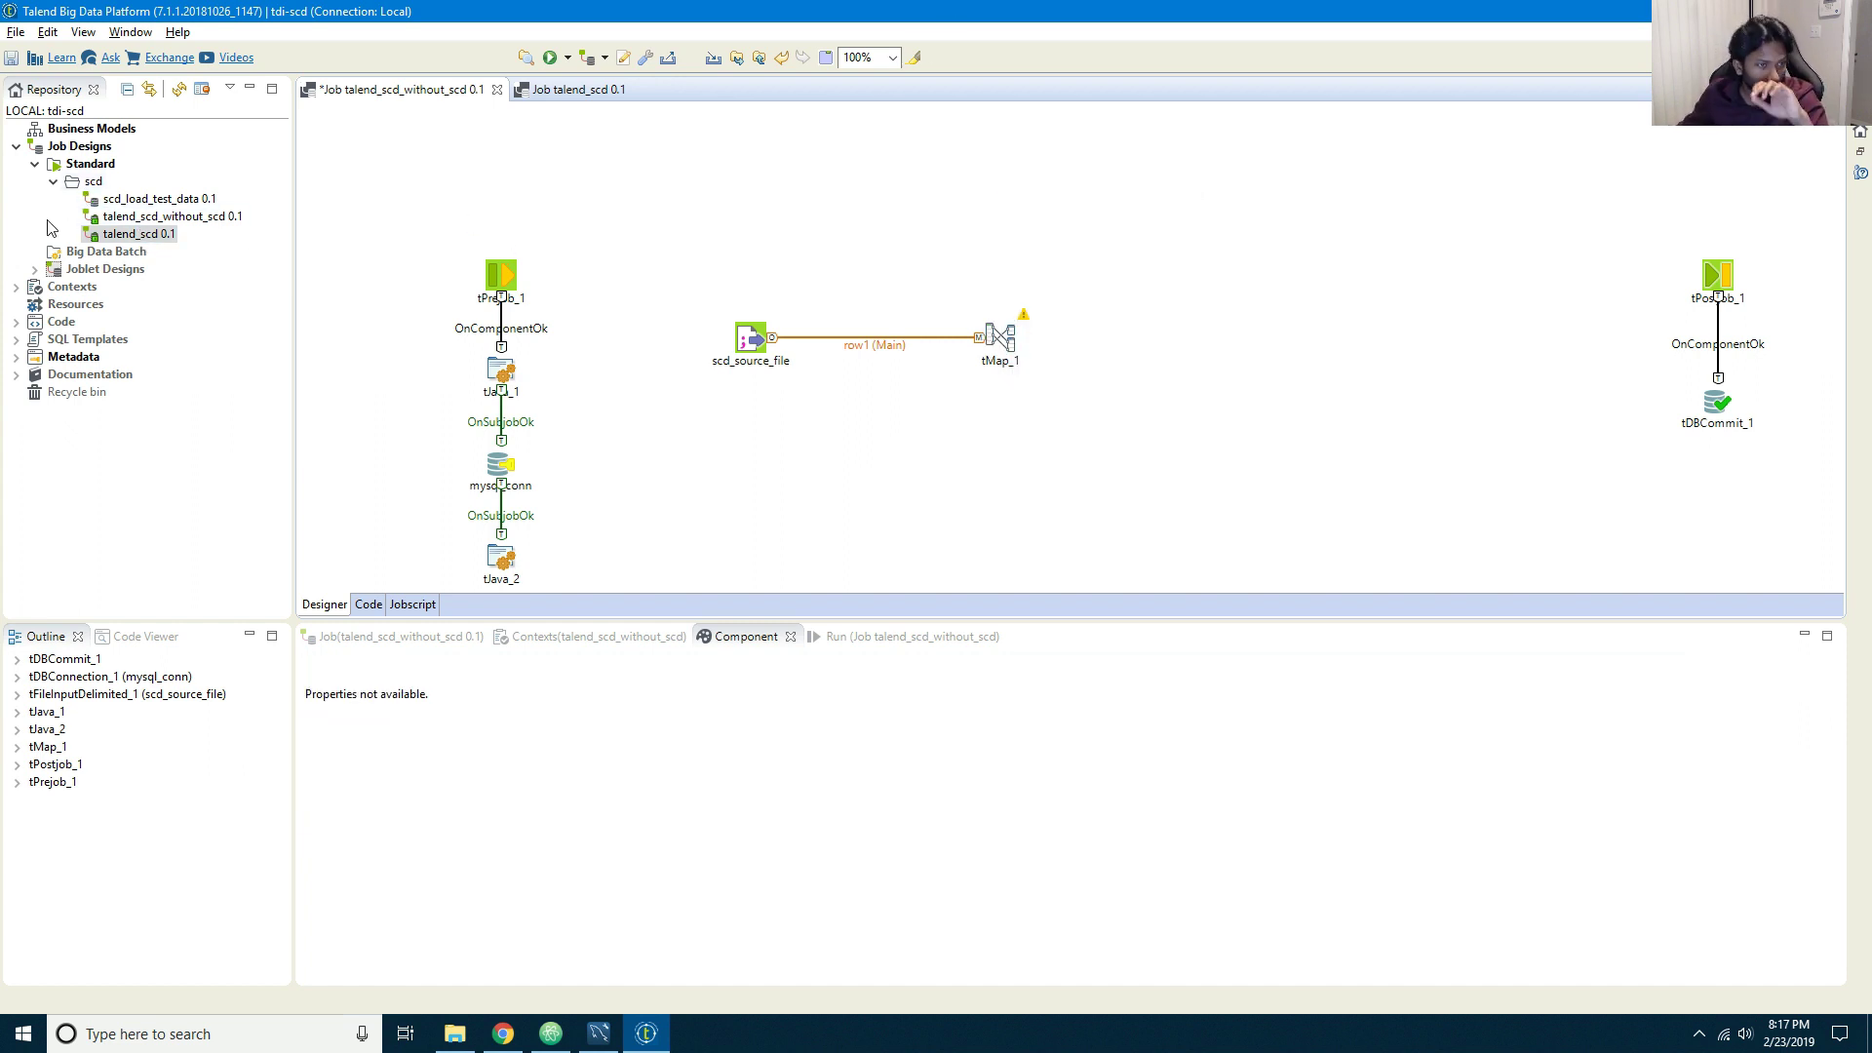
Step: Add a tDBInput(MySQL) component from the mysql_conn metadata above tMap_1 and connect it to the tMap as a lookup row
click(15, 357)
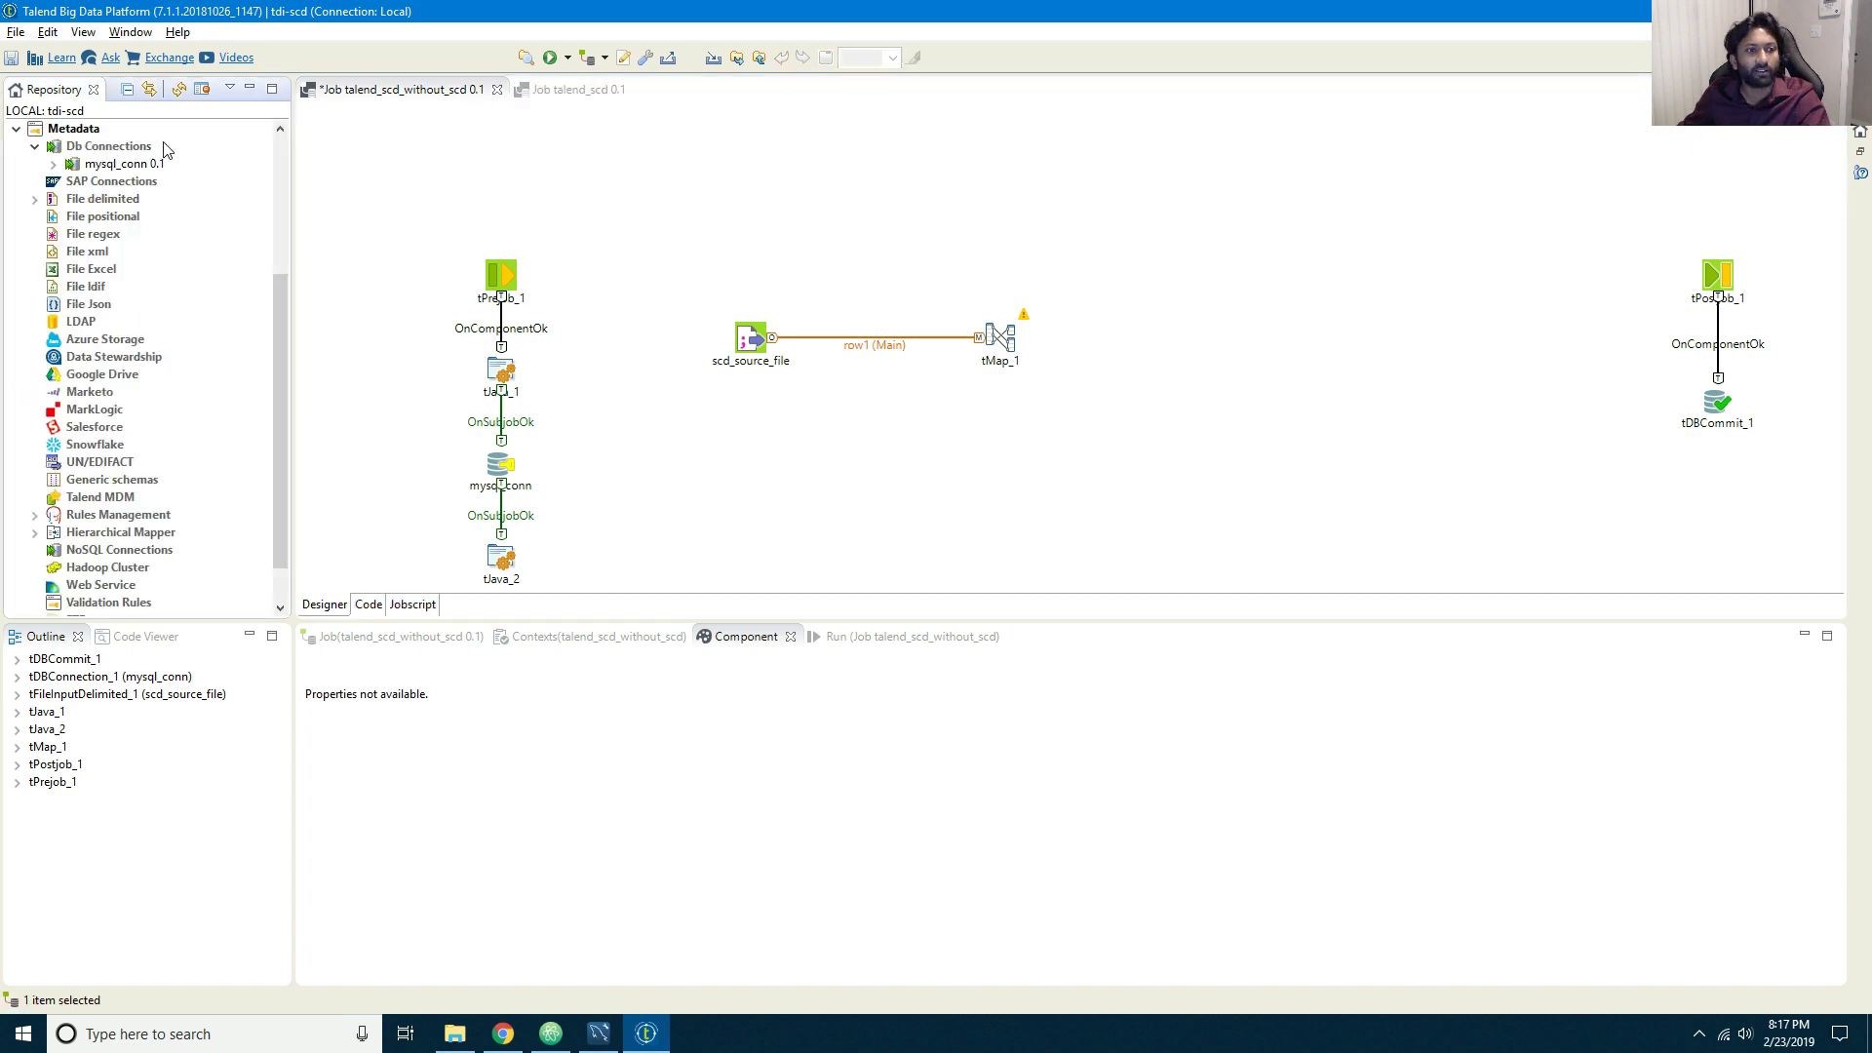
drag(124, 164, 975, 188)
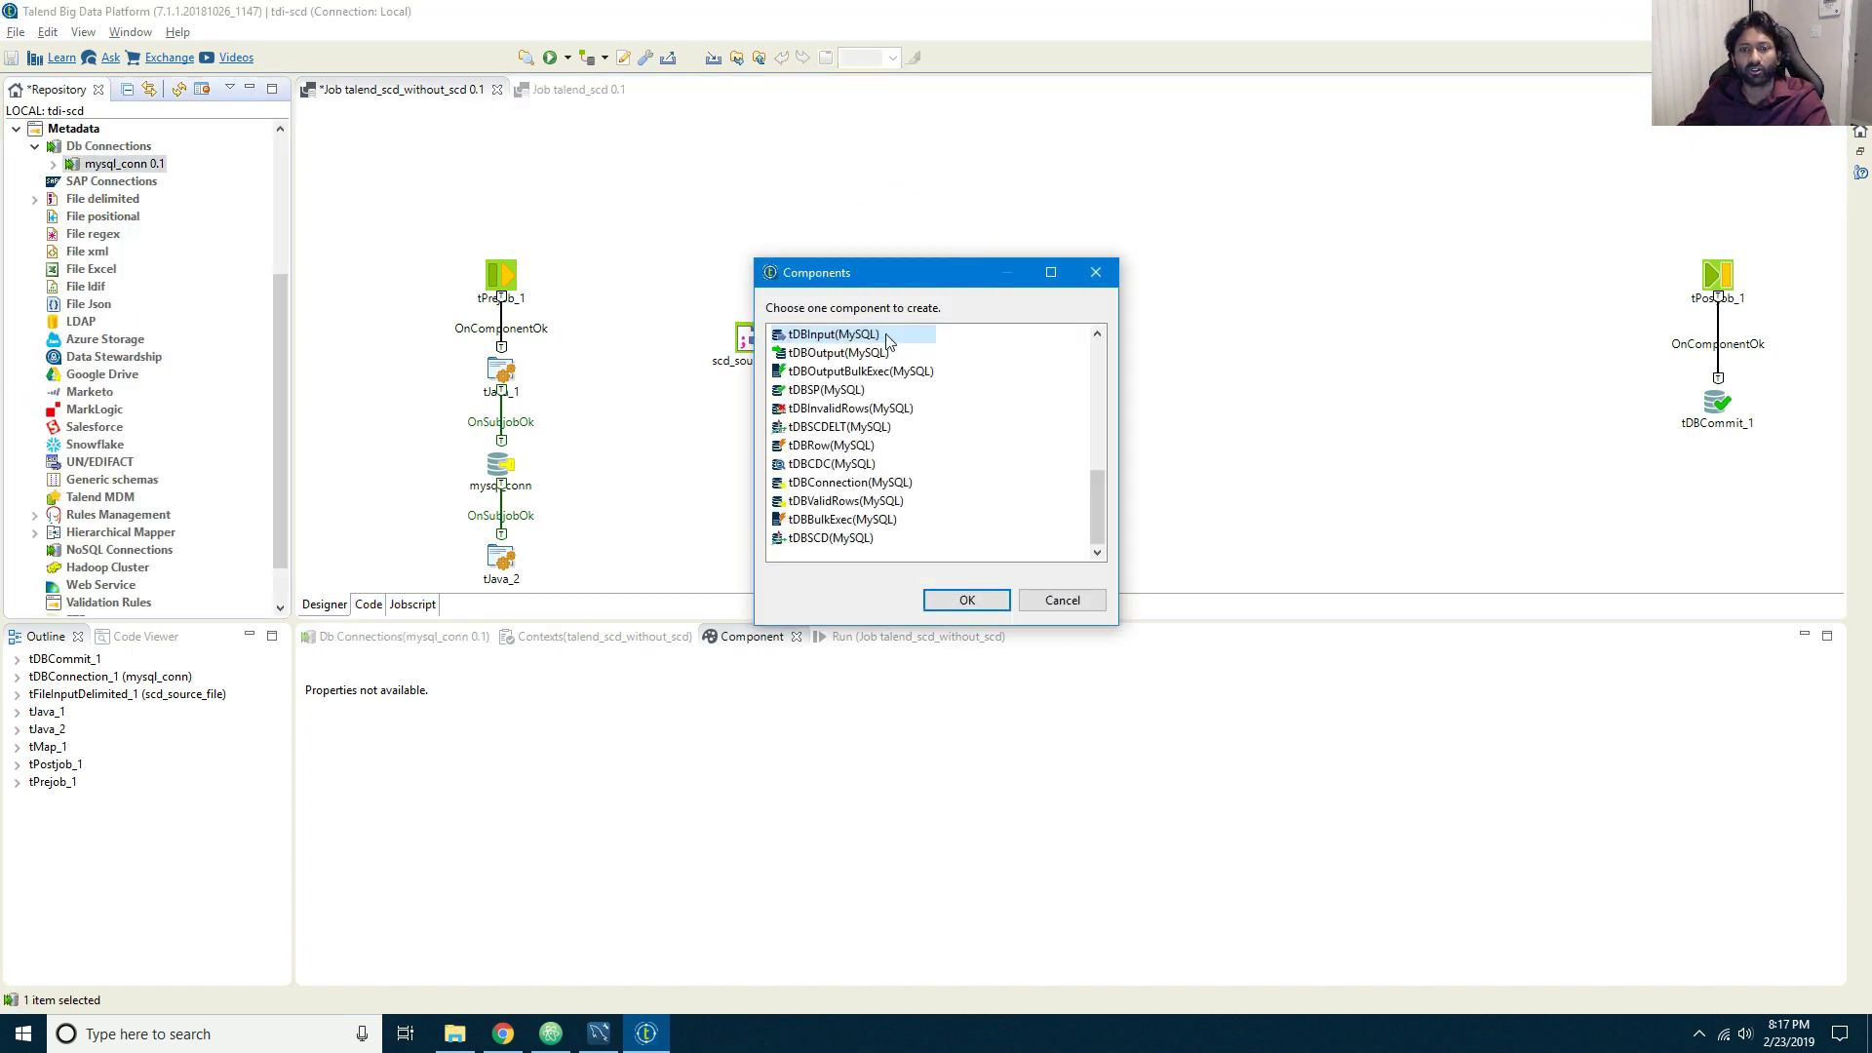
click(967, 601)
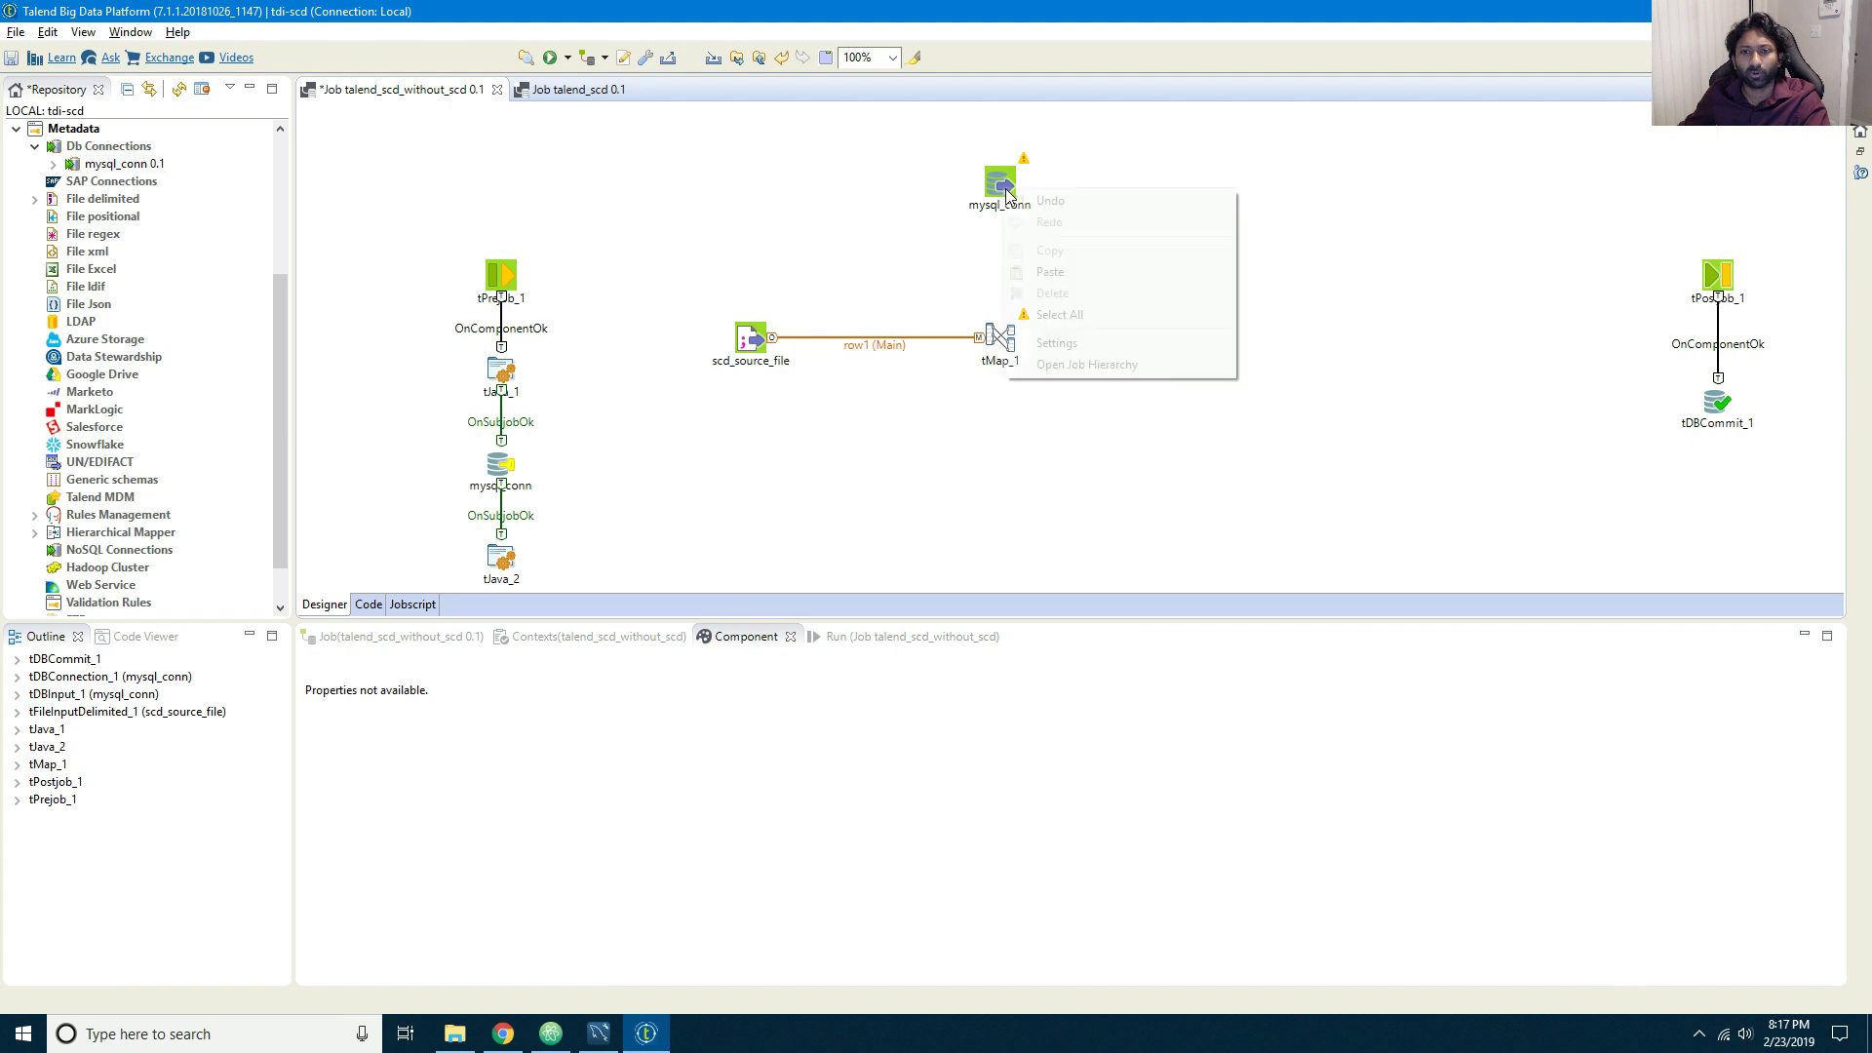
right_click(1007, 188)
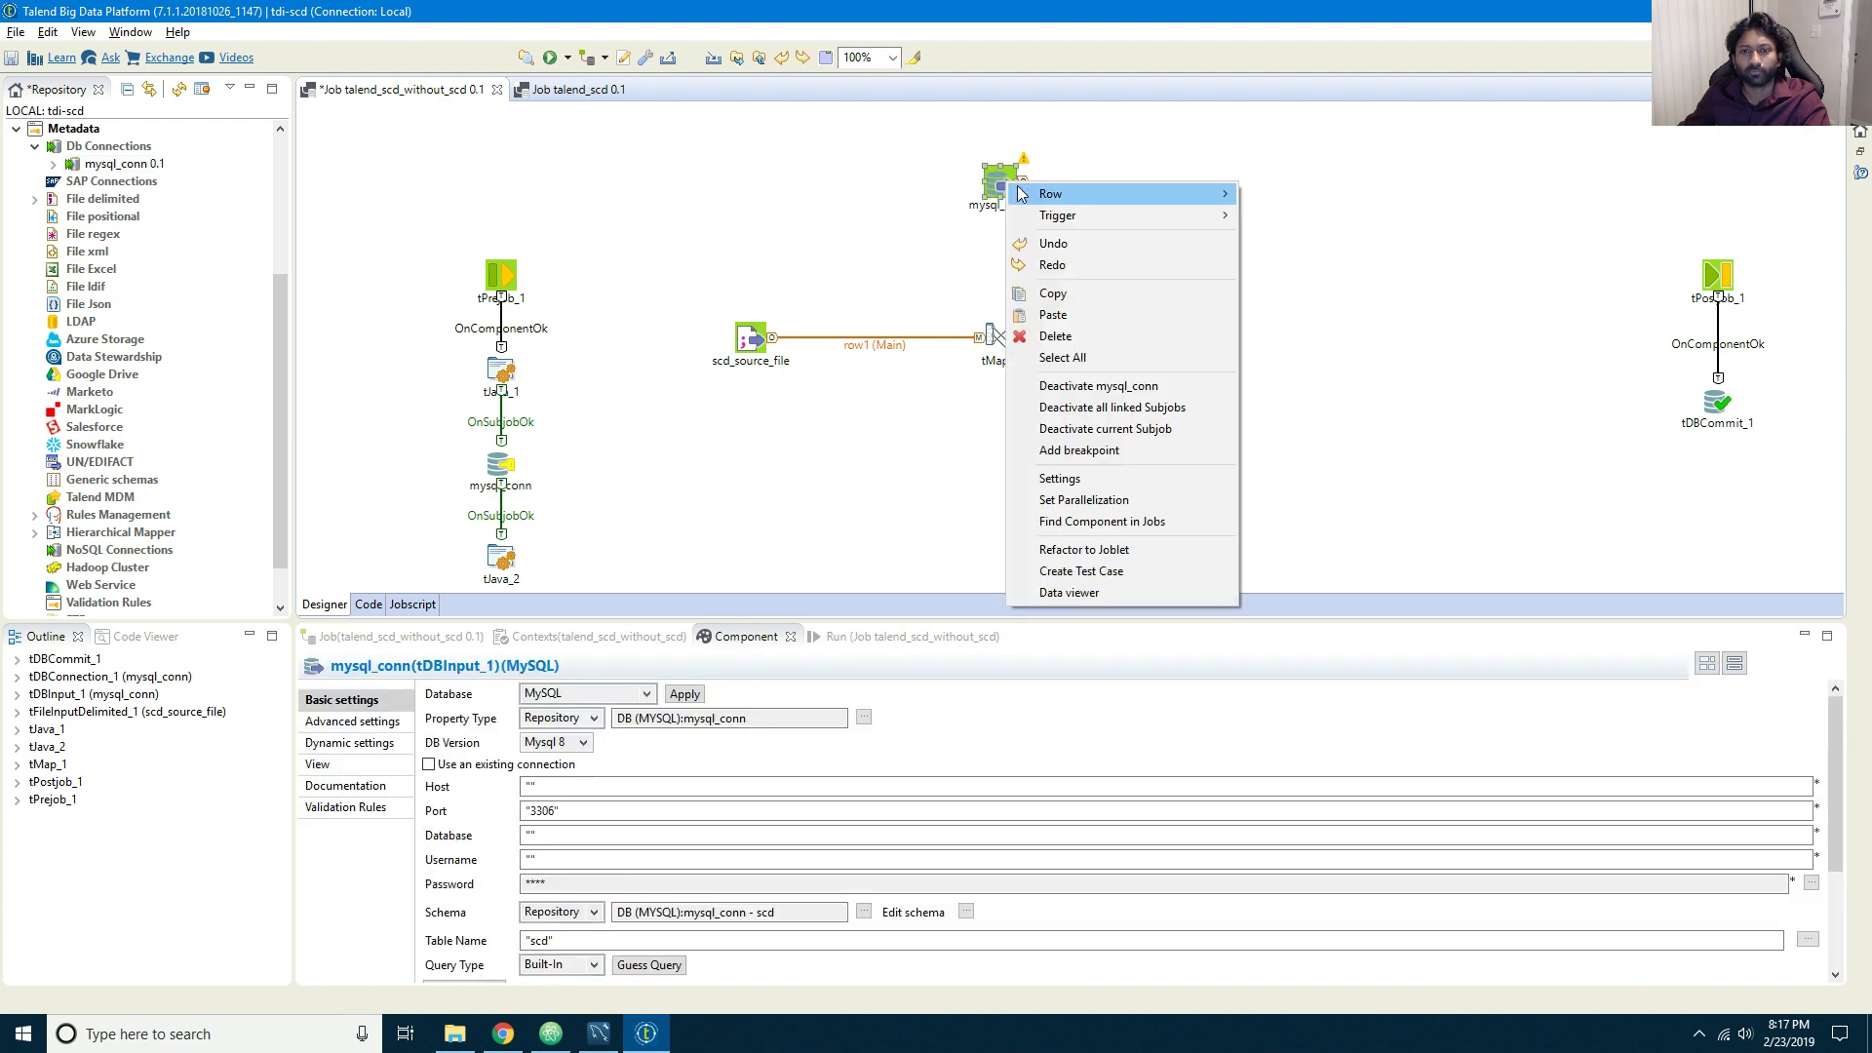
mouse_move(1050, 194)
click(1277, 194)
click(1002, 337)
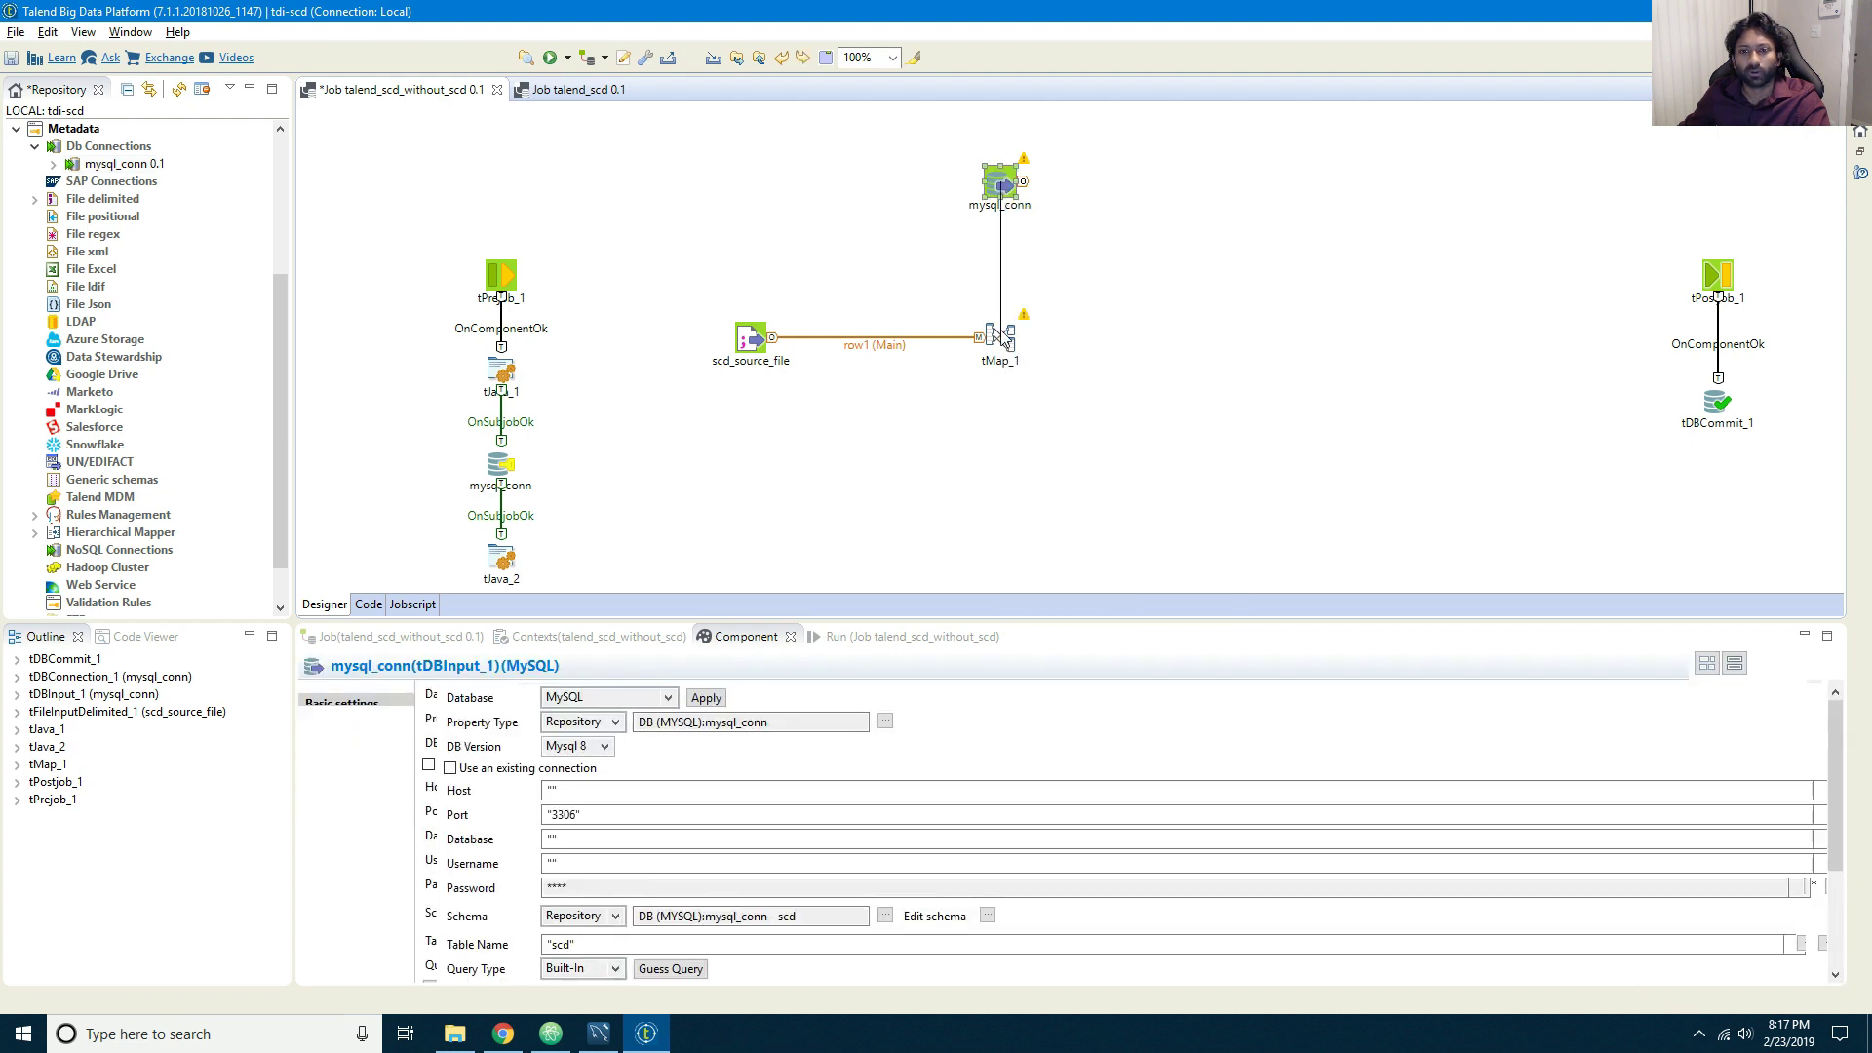
right_click(1001, 344)
click(995, 314)
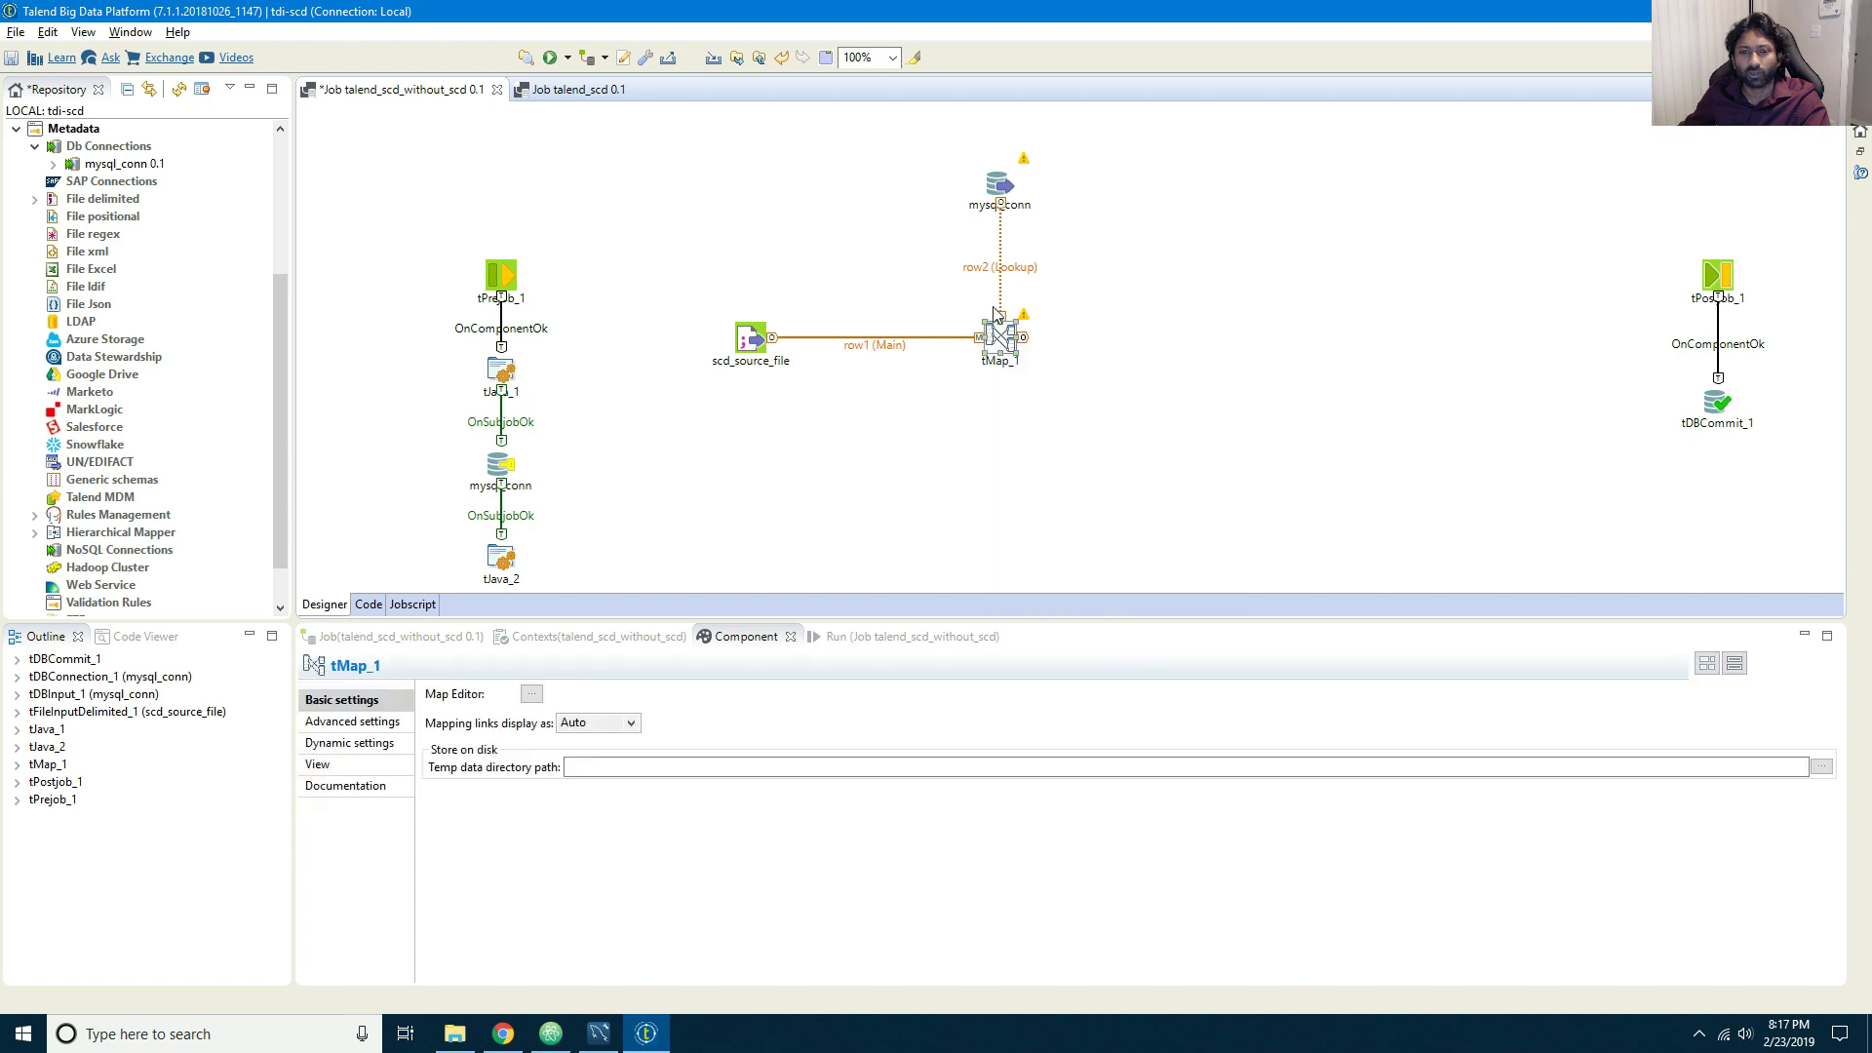
Step: Make the mysql_conn lookup input use the existing connection tDBConnection_1 - mysql_conn
click(1003, 180)
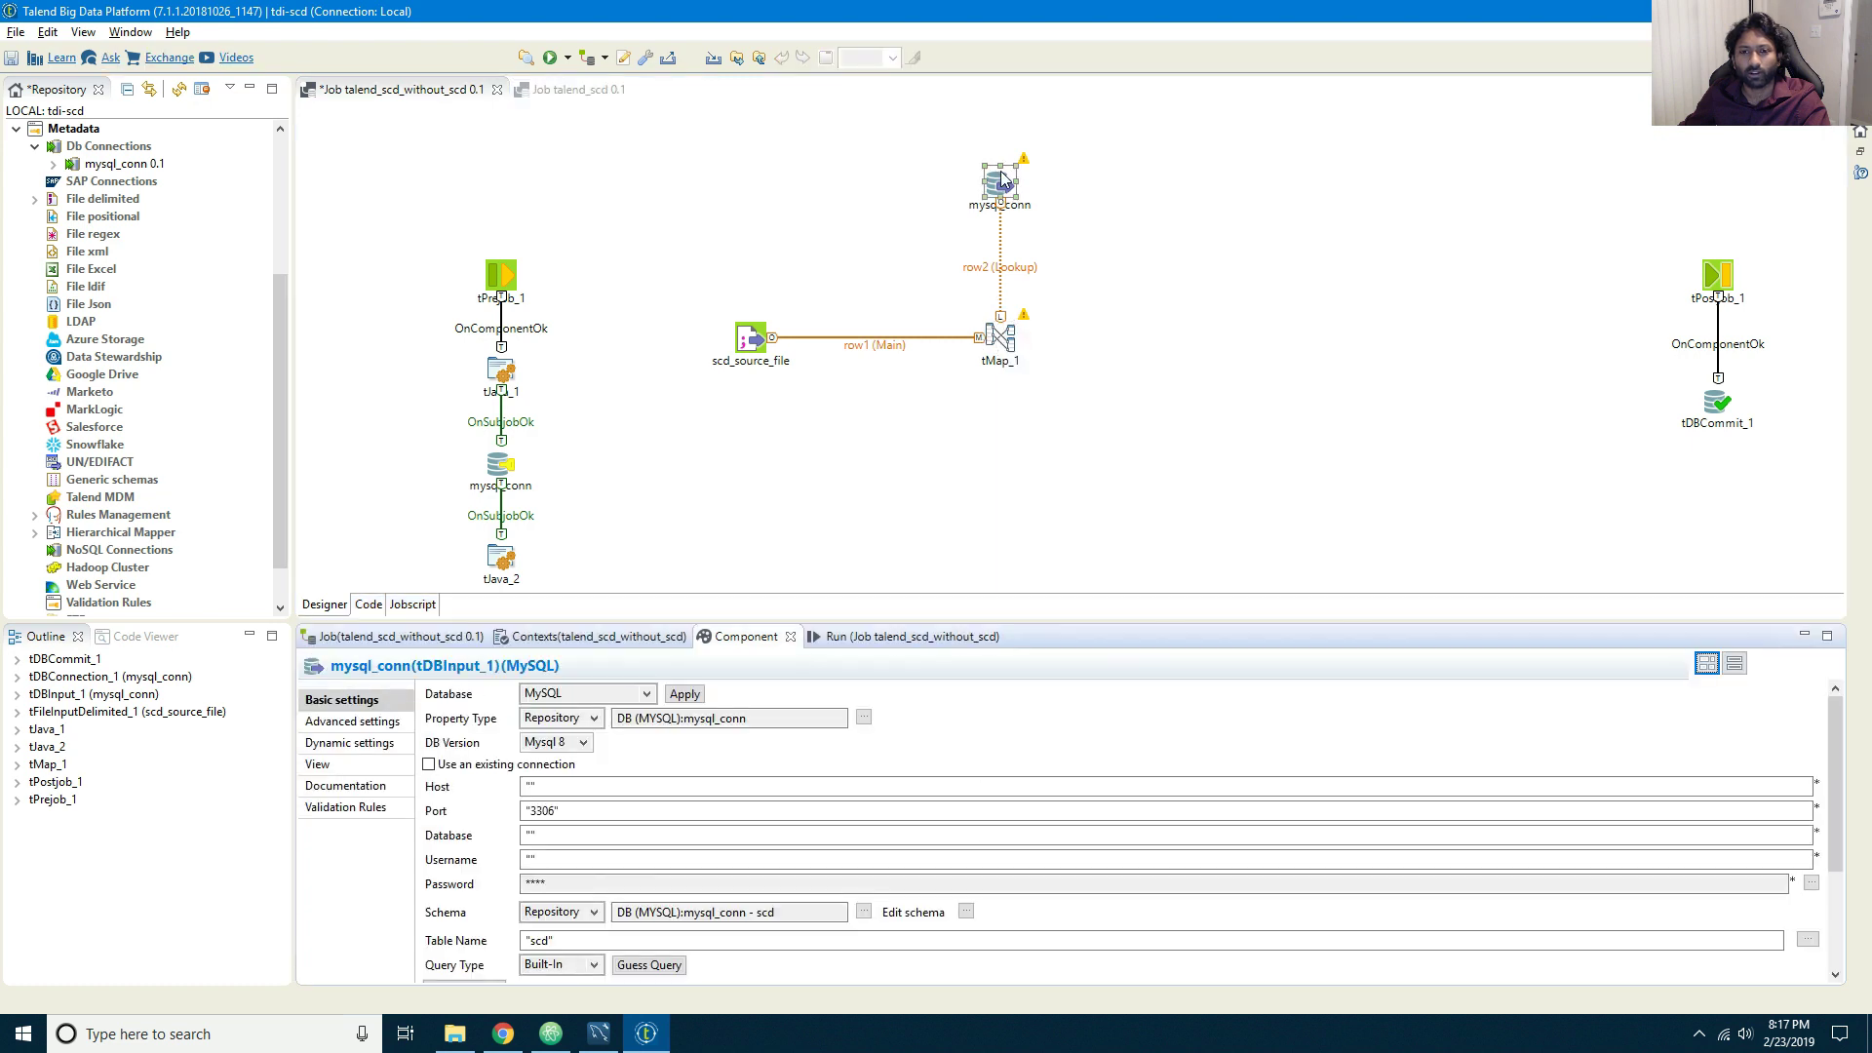
click(467, 766)
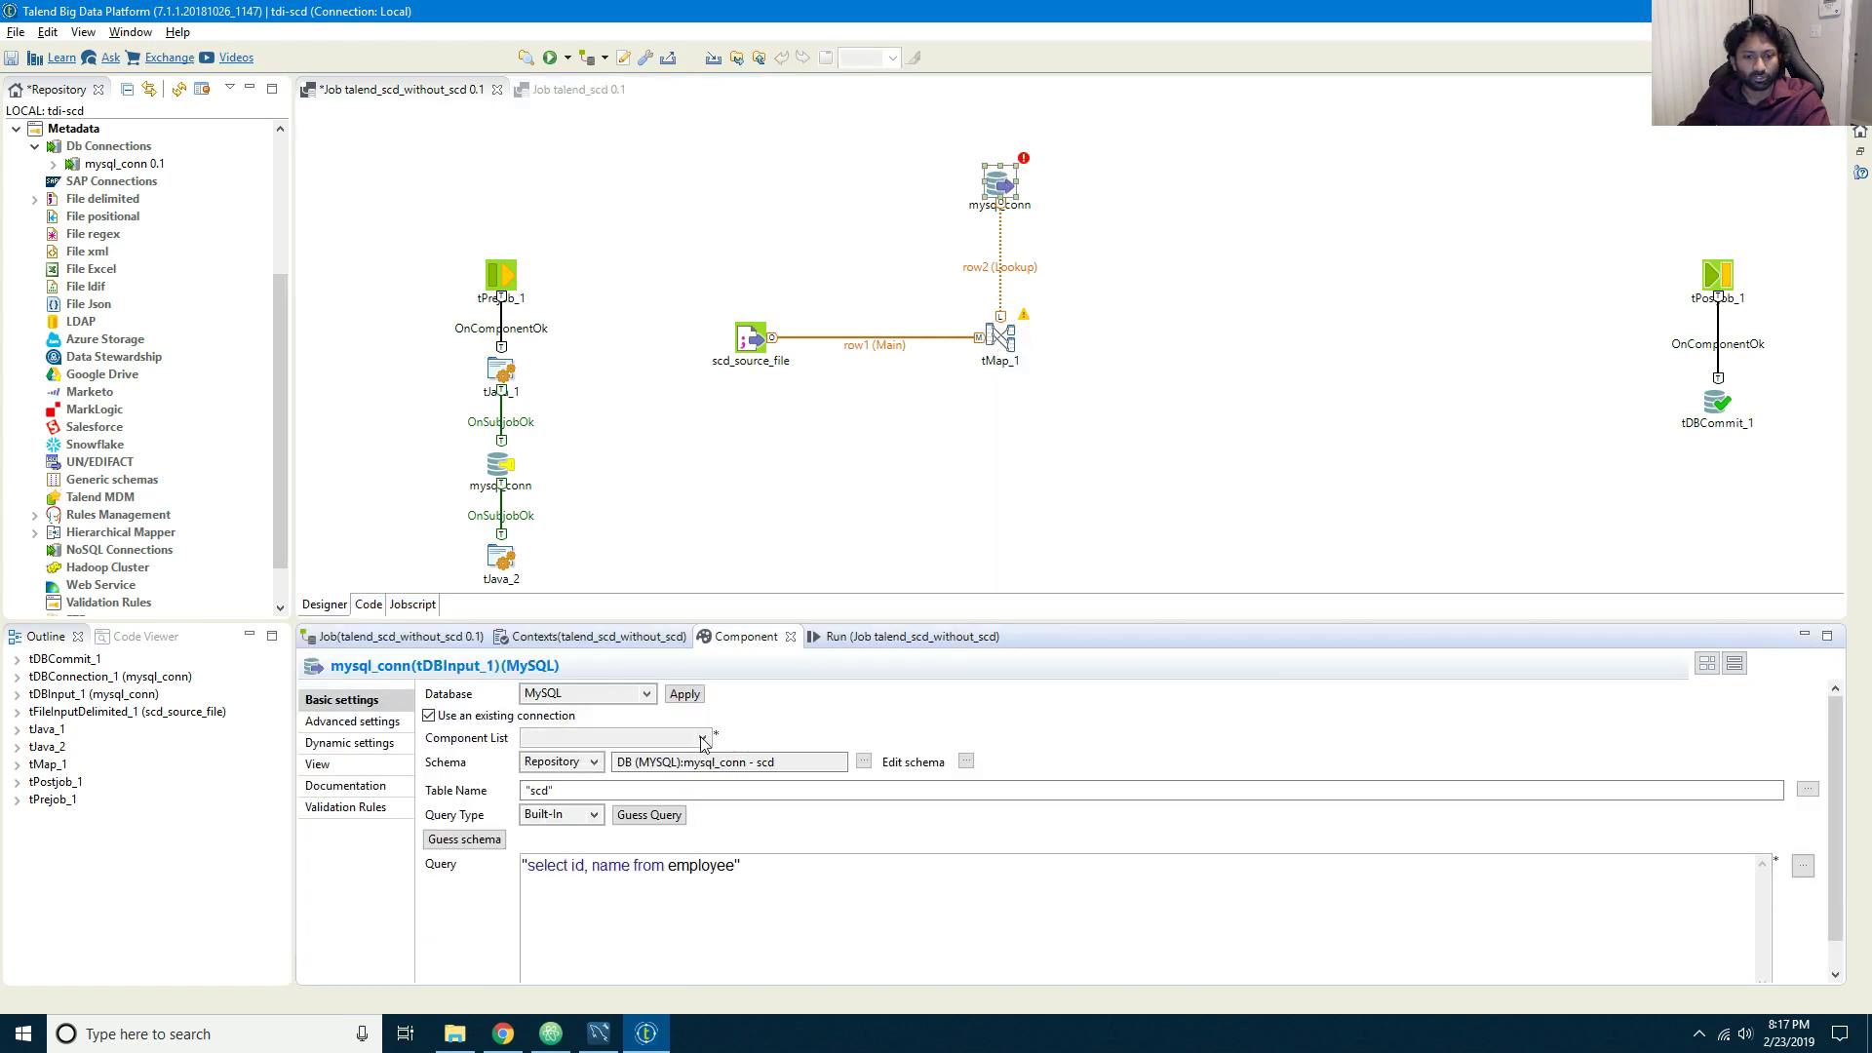
click(702, 739)
click(634, 759)
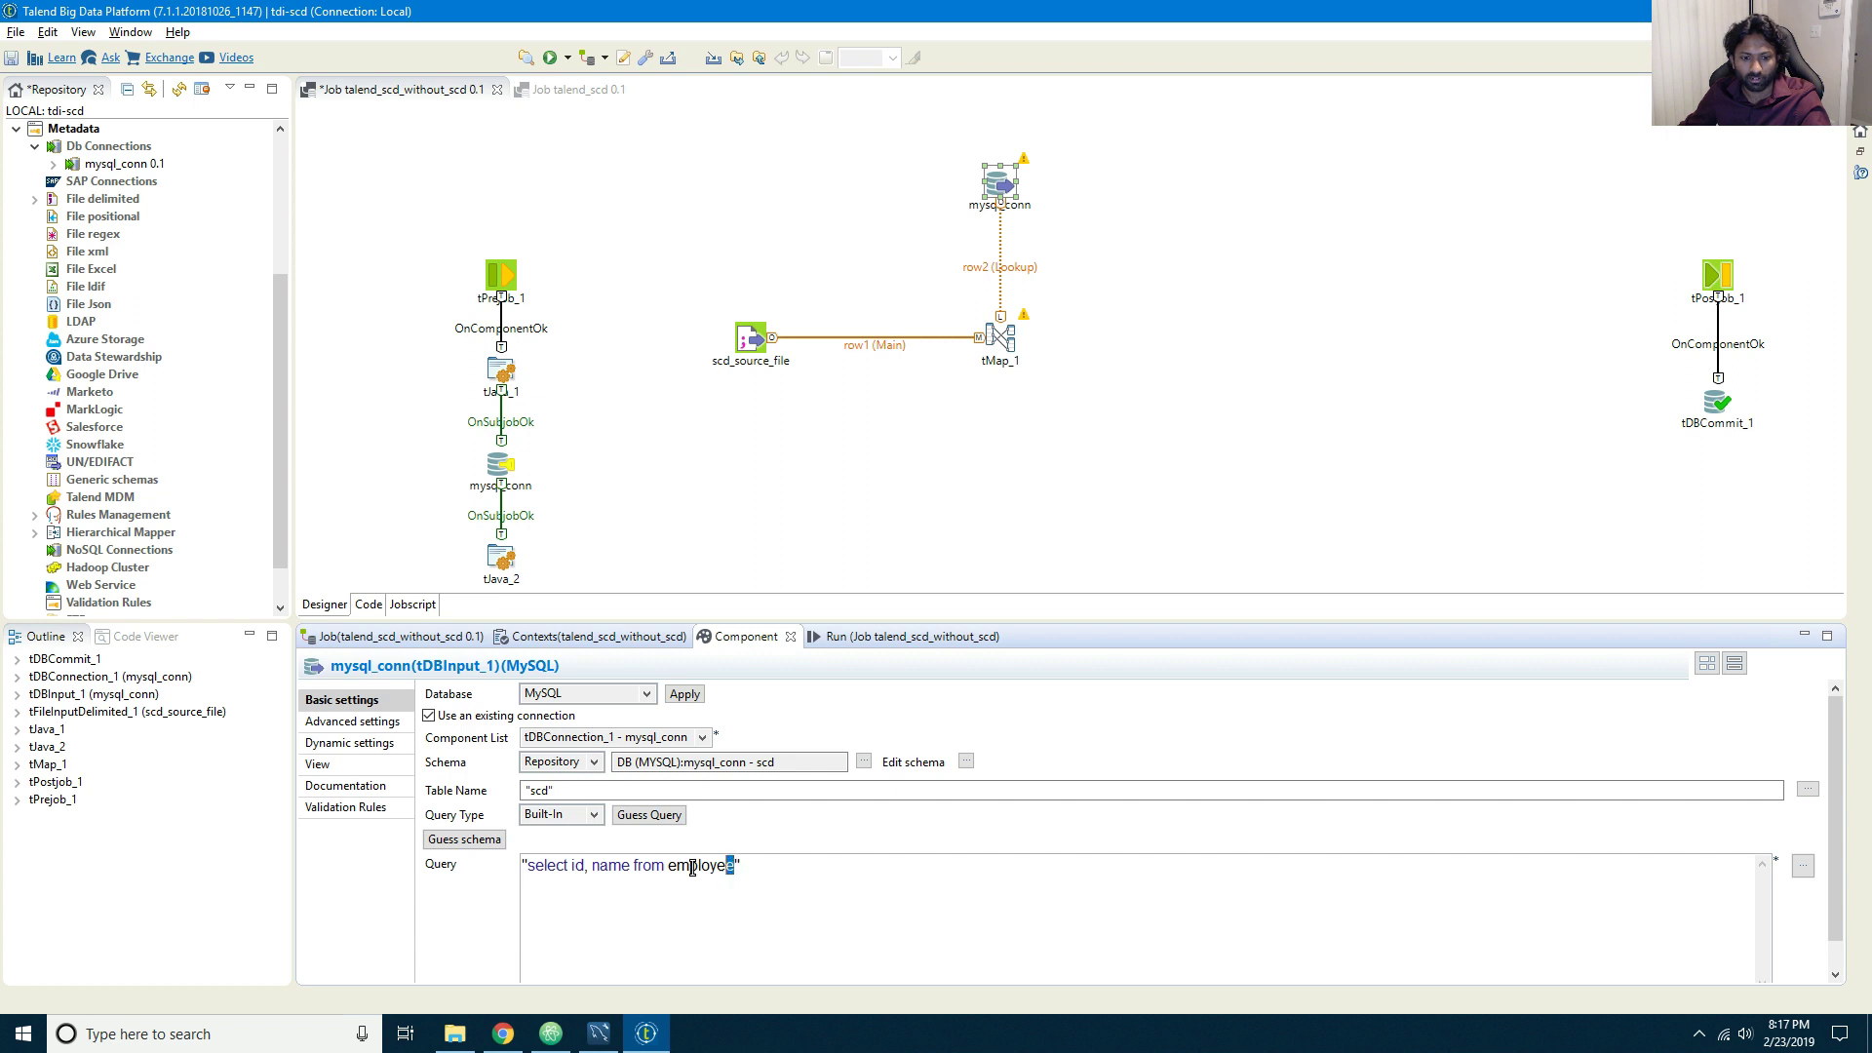
Step: Set the lookup input's query to "select * from scd_talend.scd" and view its repository schema
drag(693, 868, 577, 867)
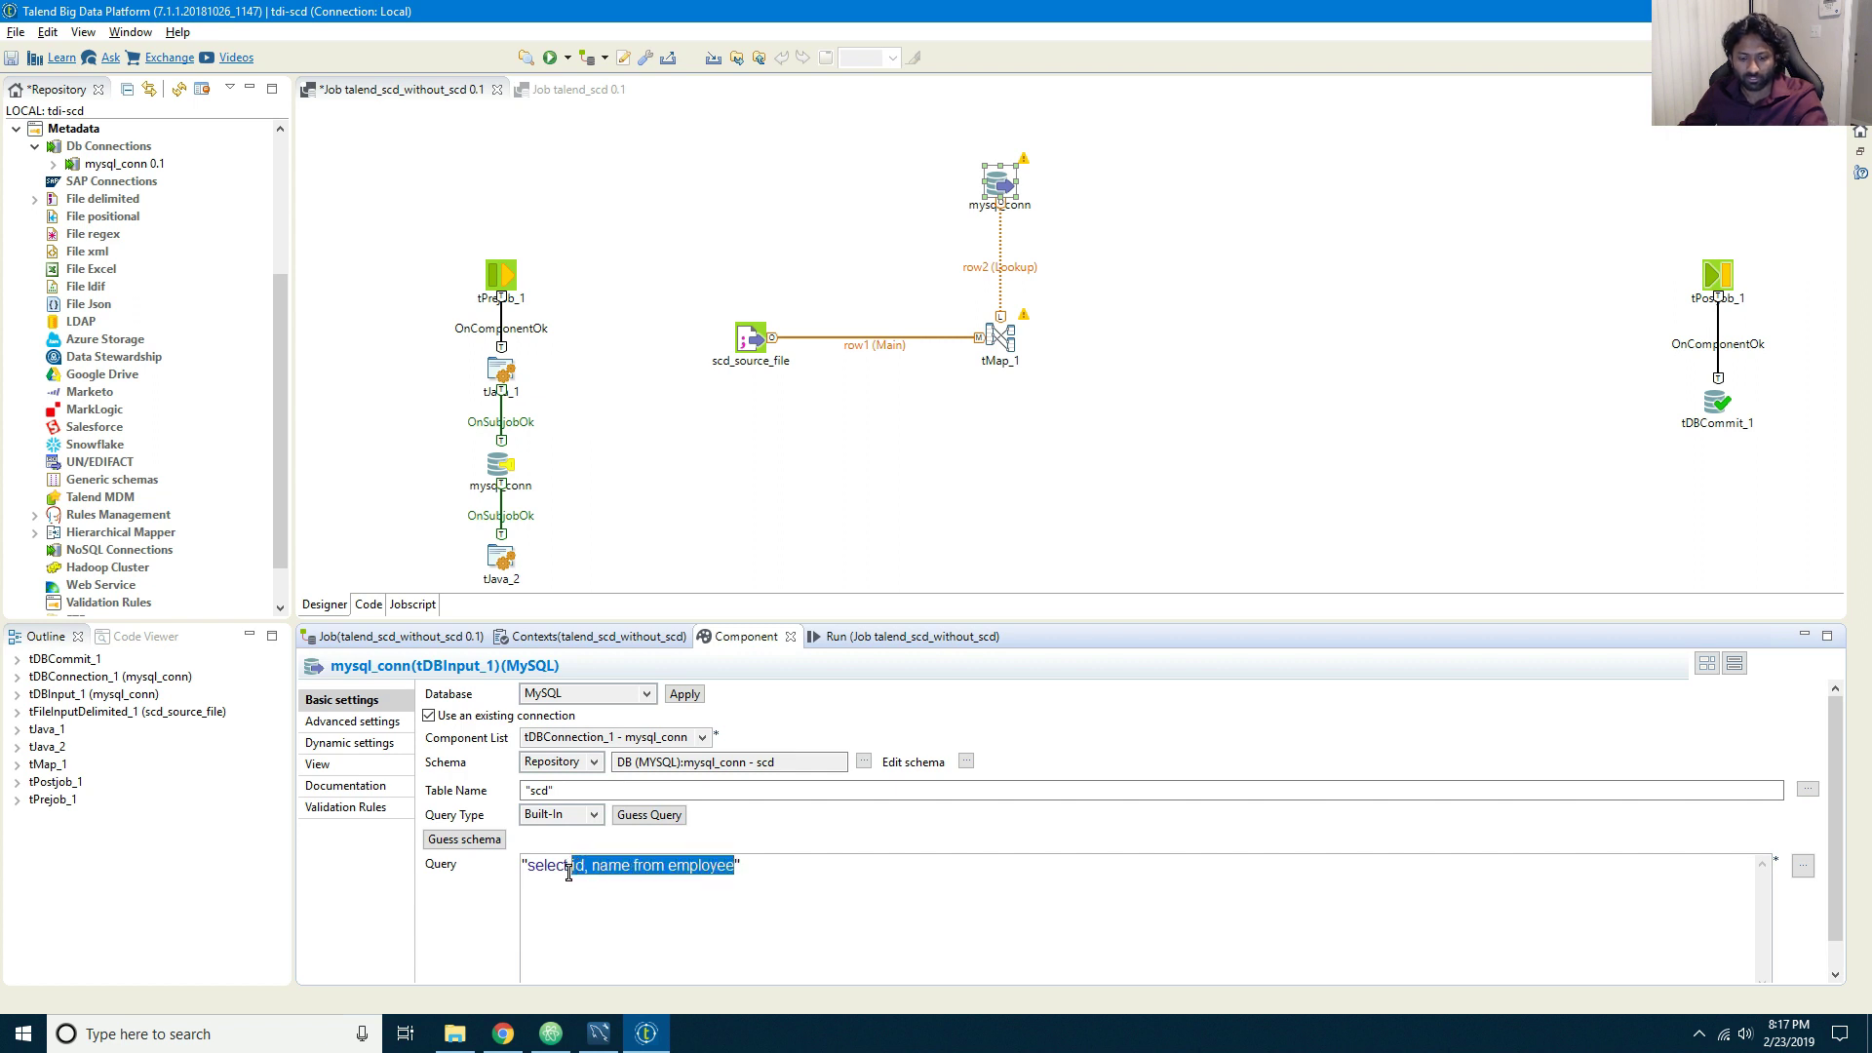
text(* )
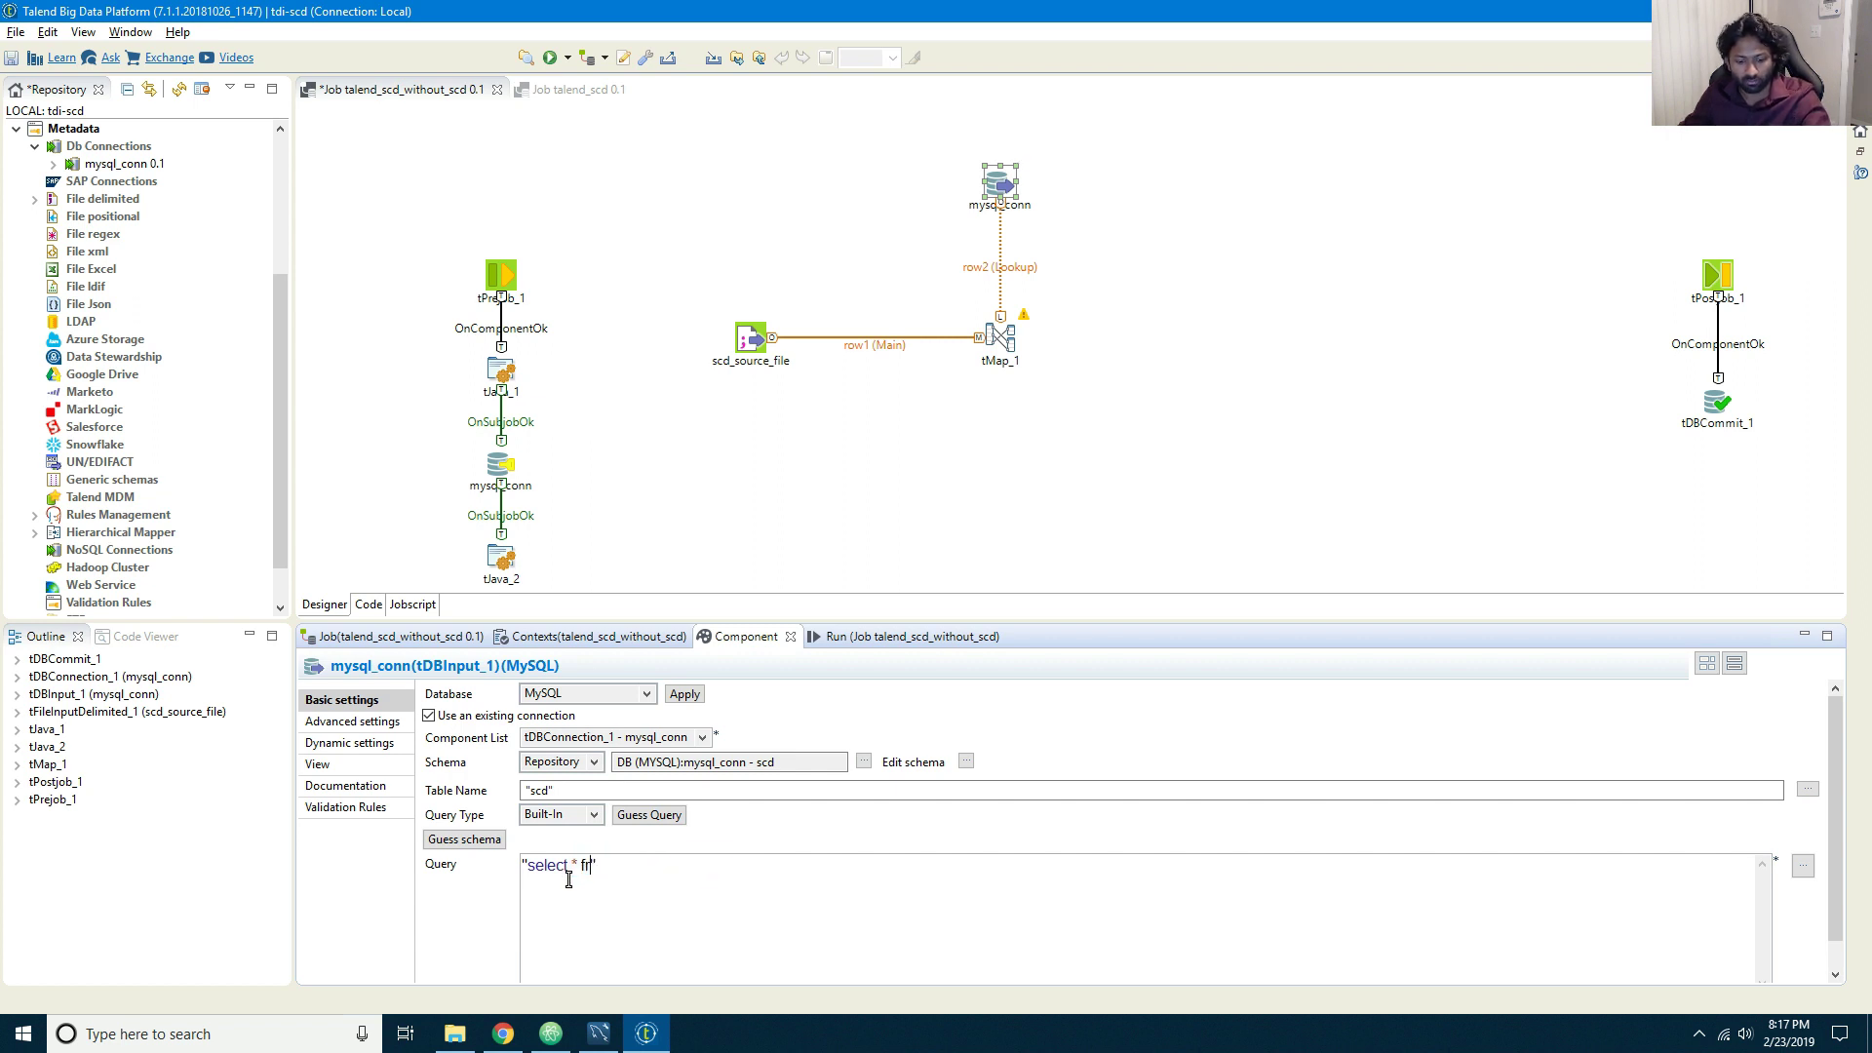
text(from )
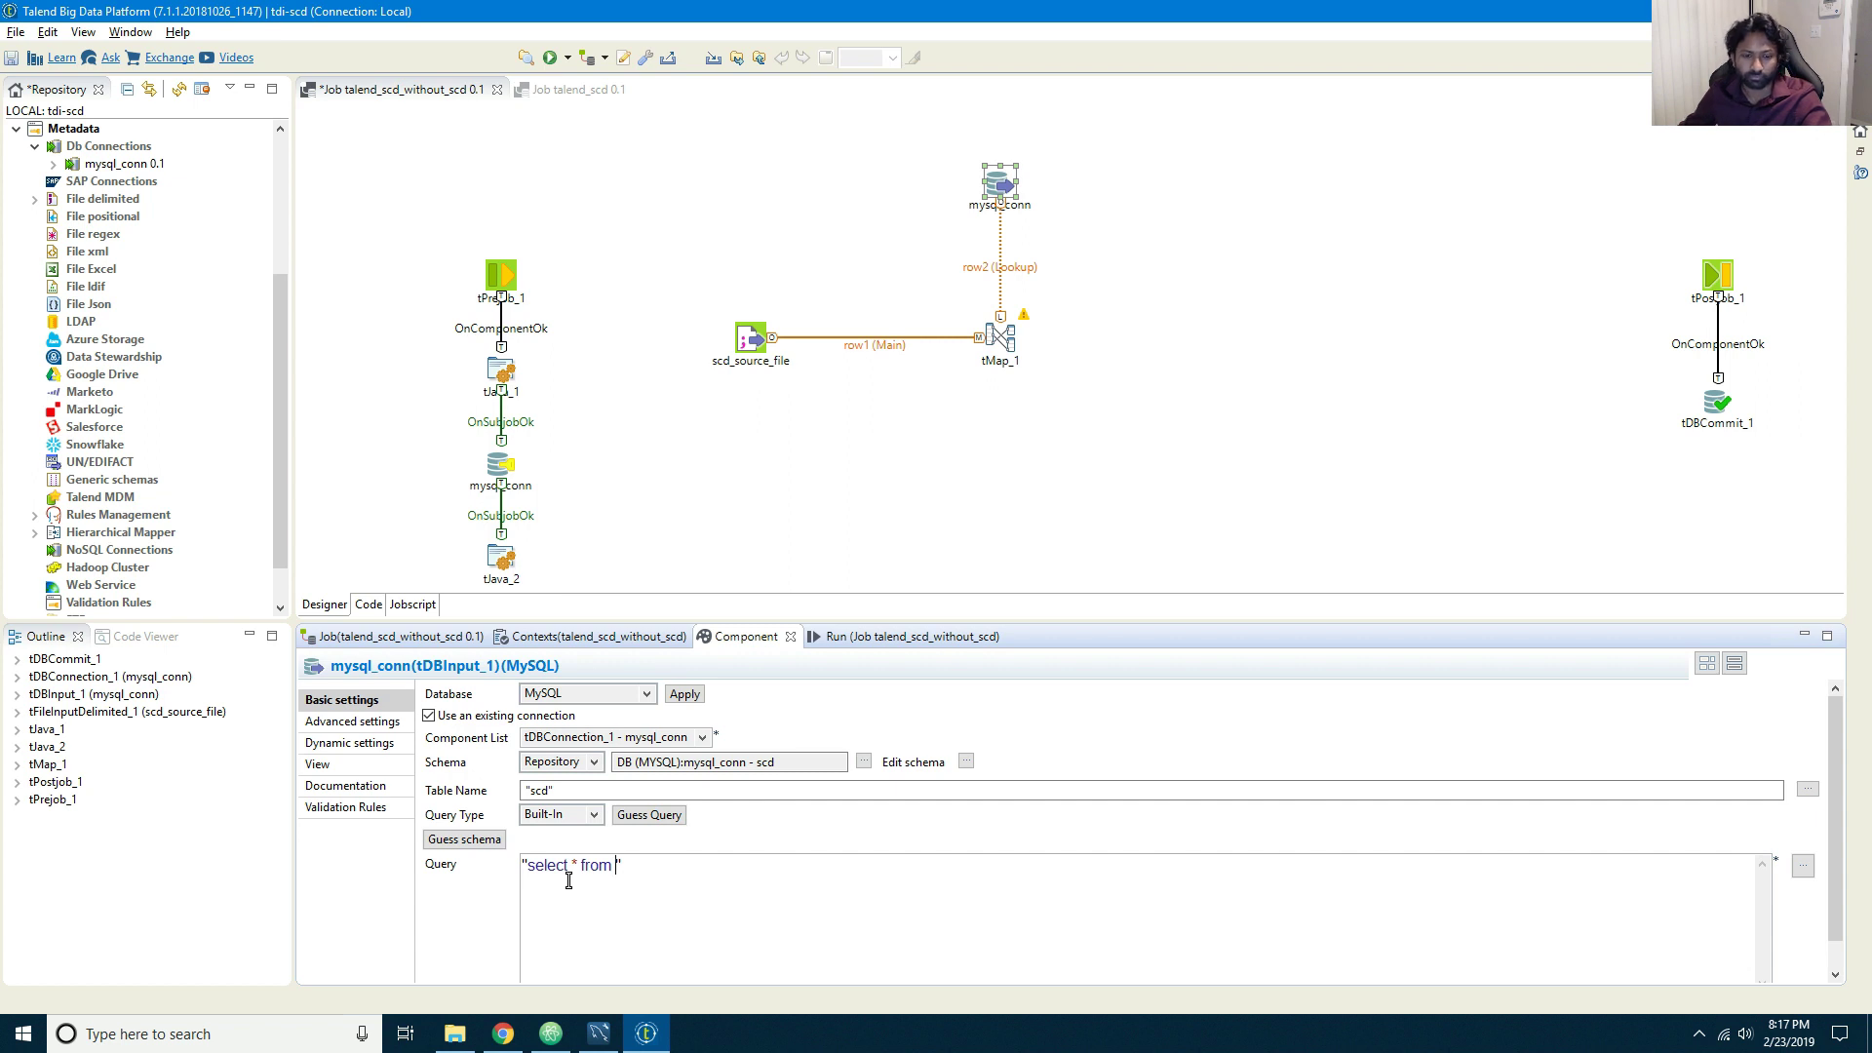
text(scd)
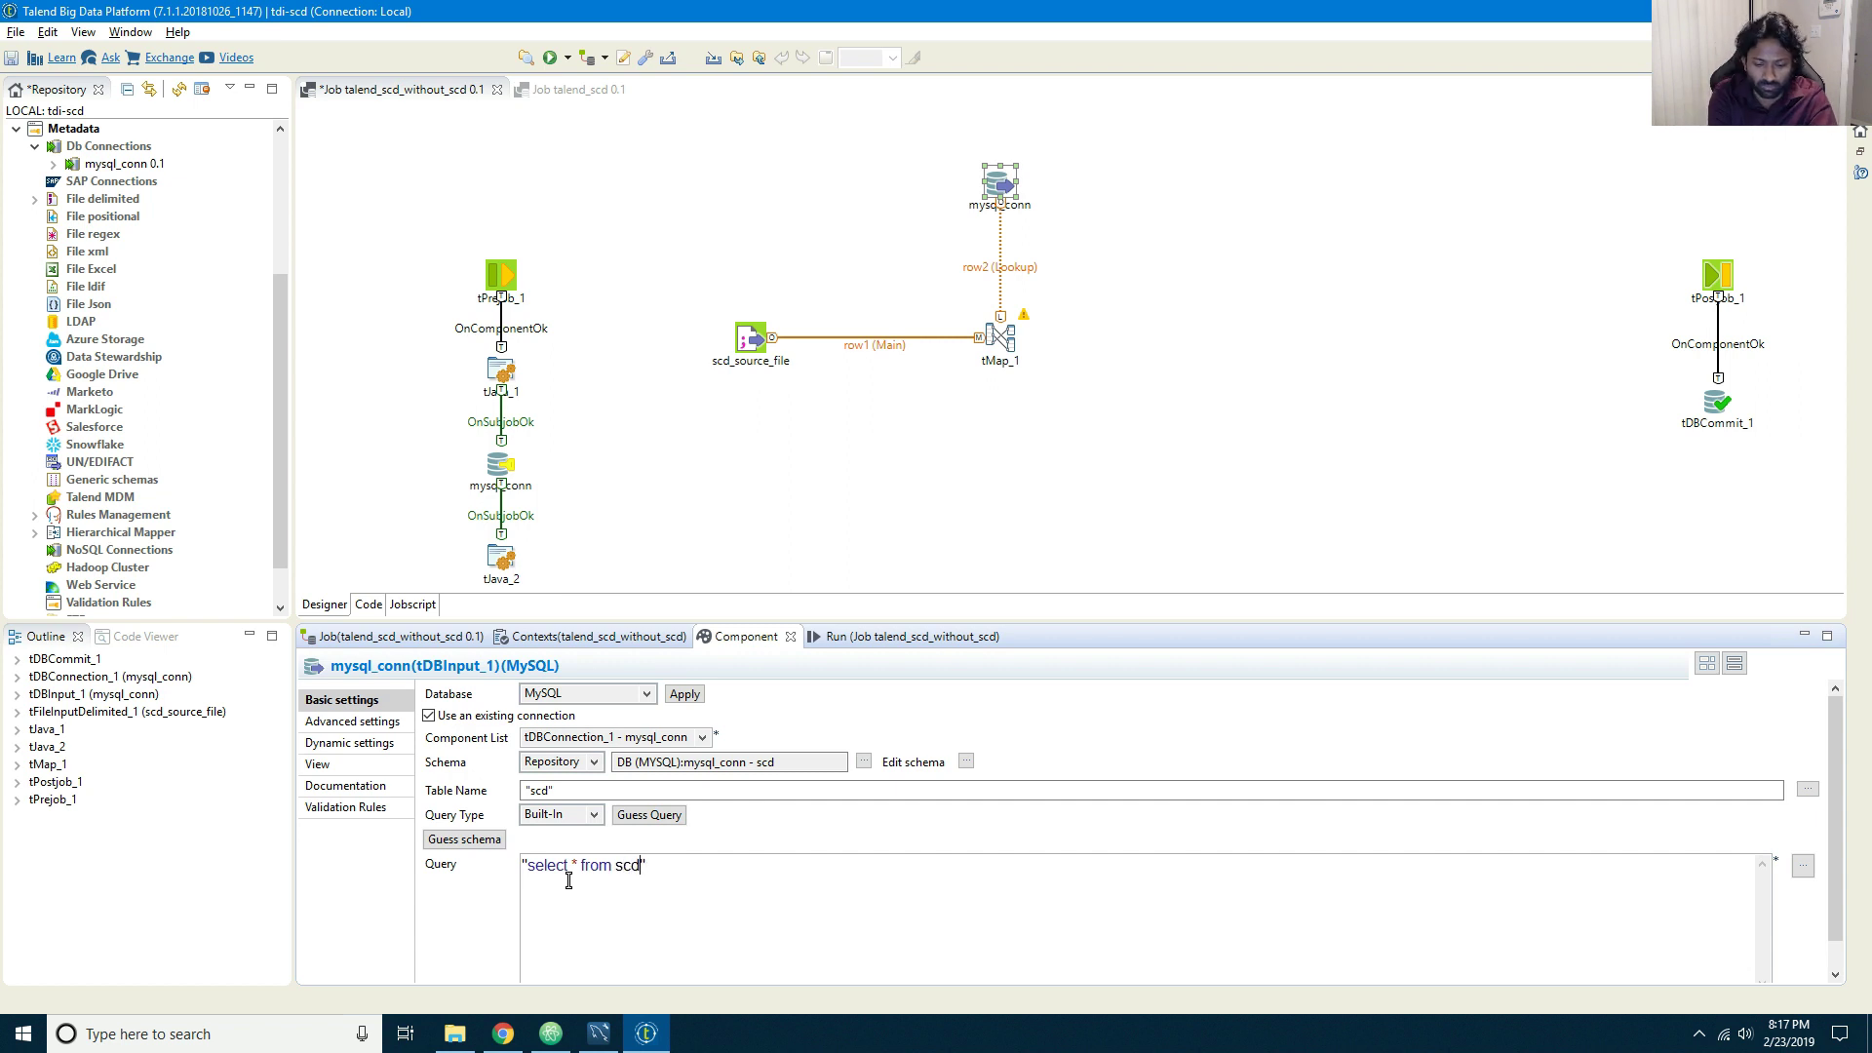
text(_talend.scd)
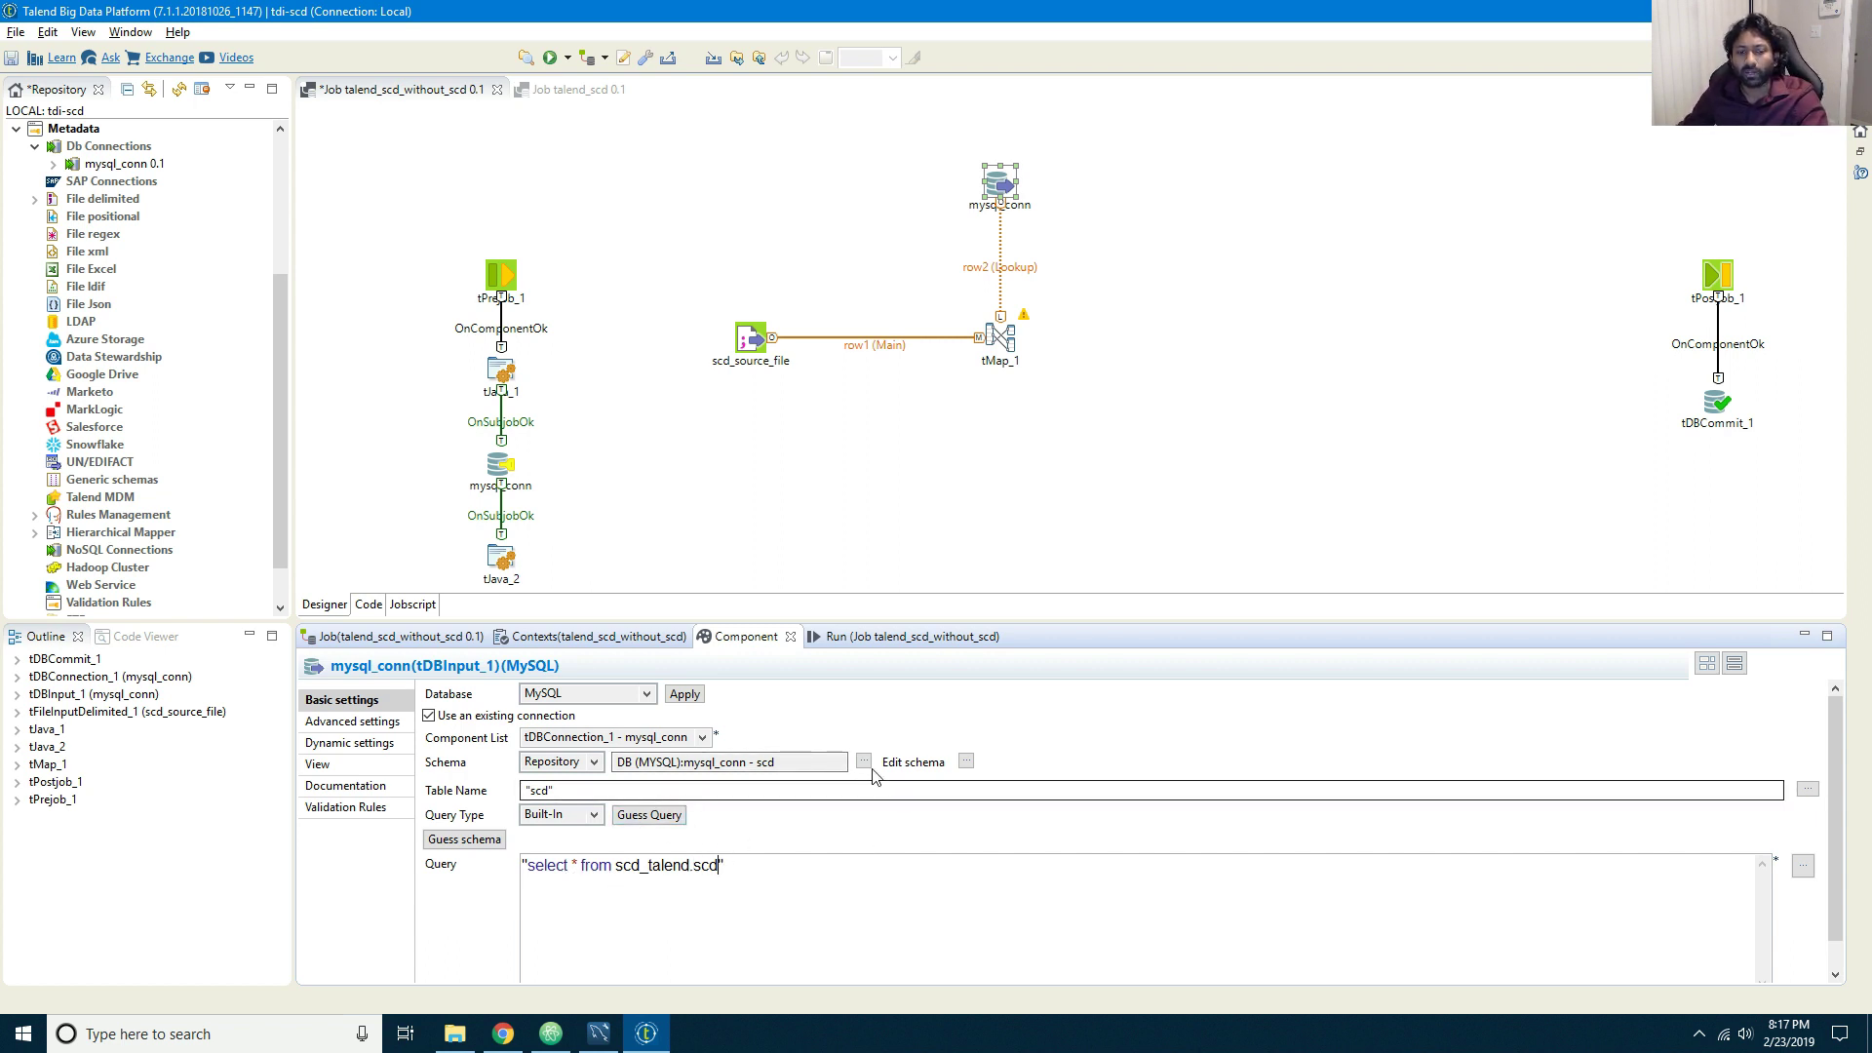
click(967, 761)
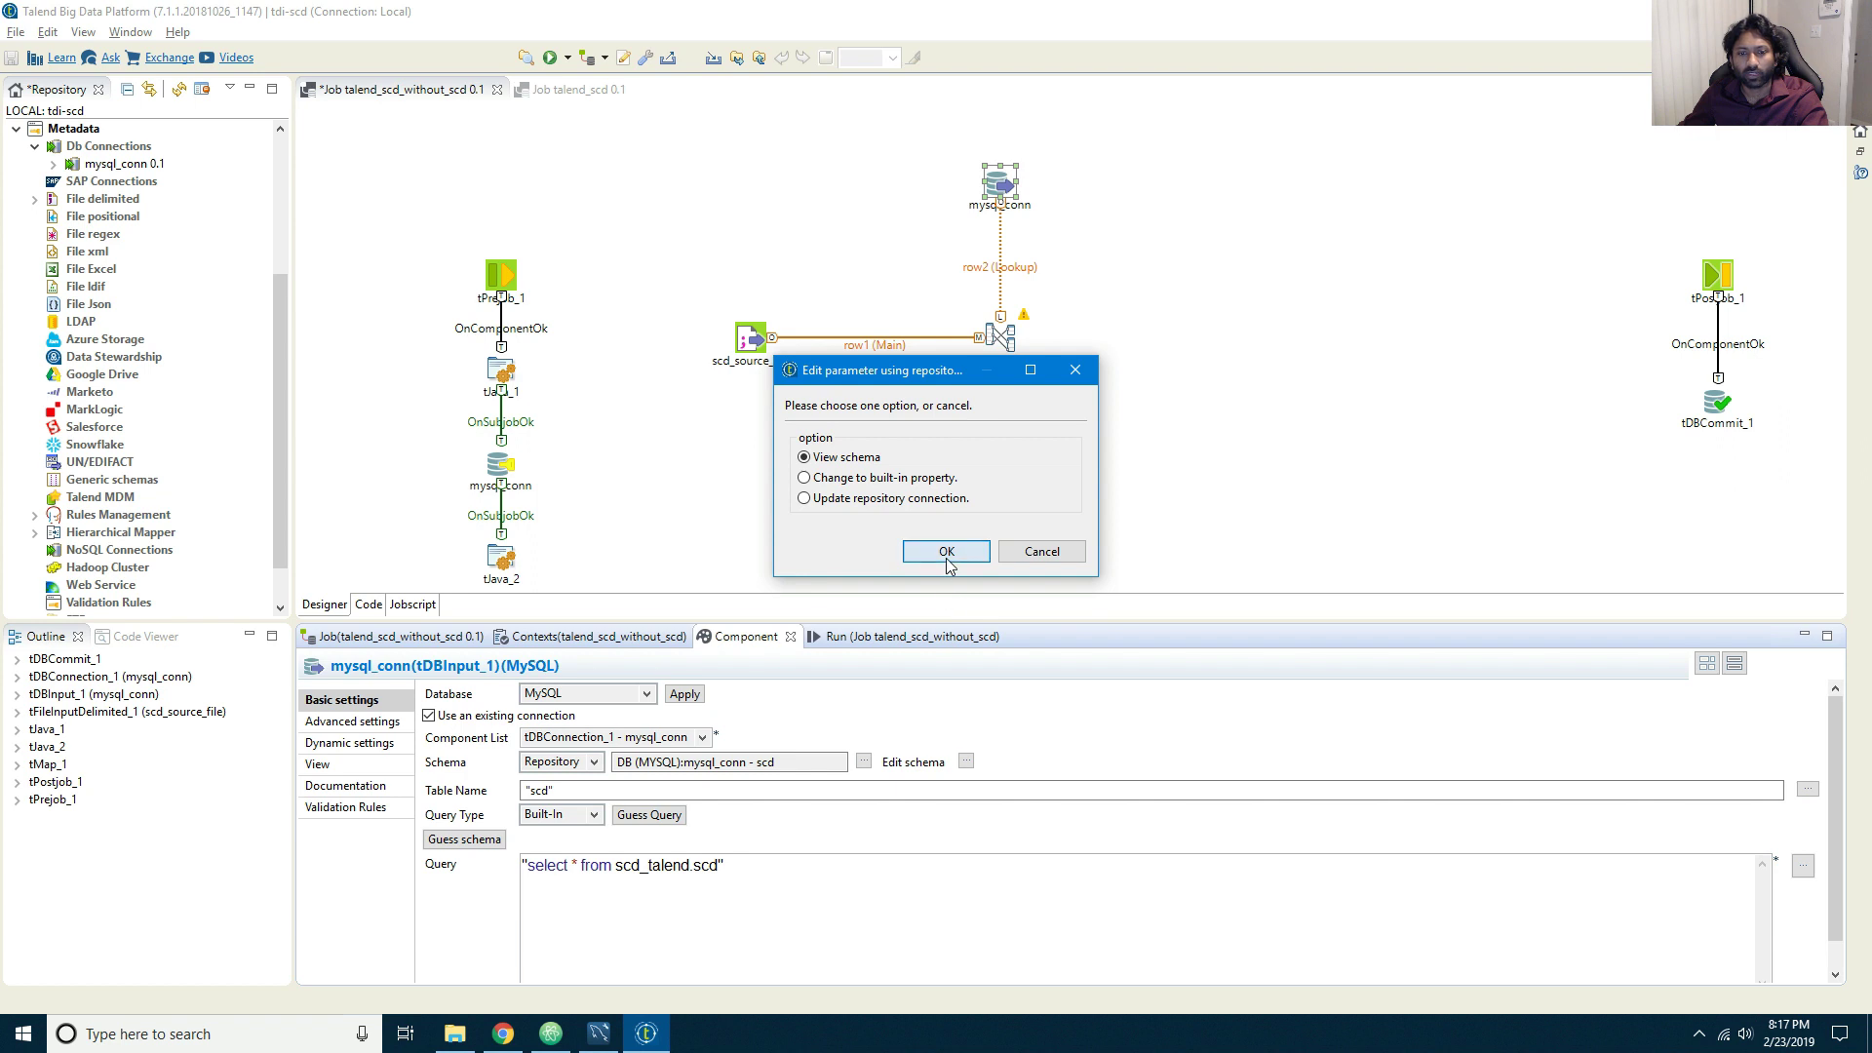
click(946, 552)
drag(688, 300, 1147, 302)
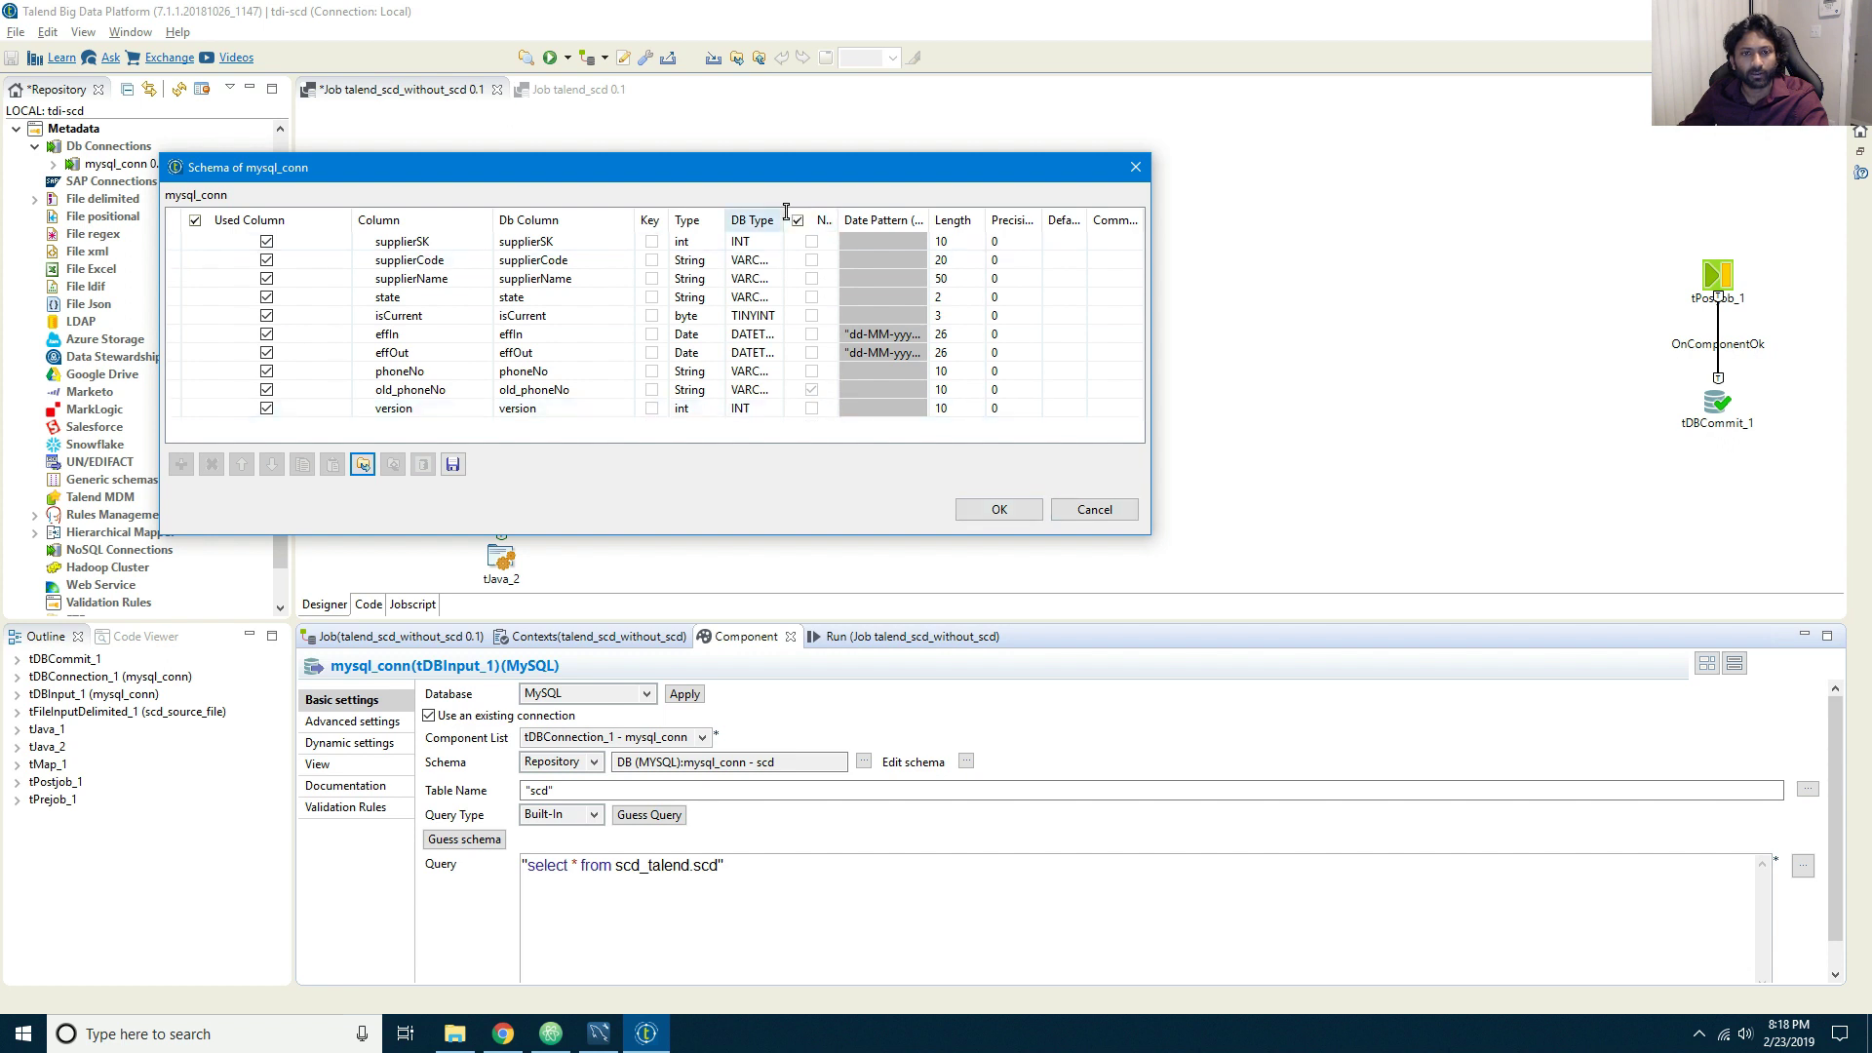
drag(786, 219, 795, 219)
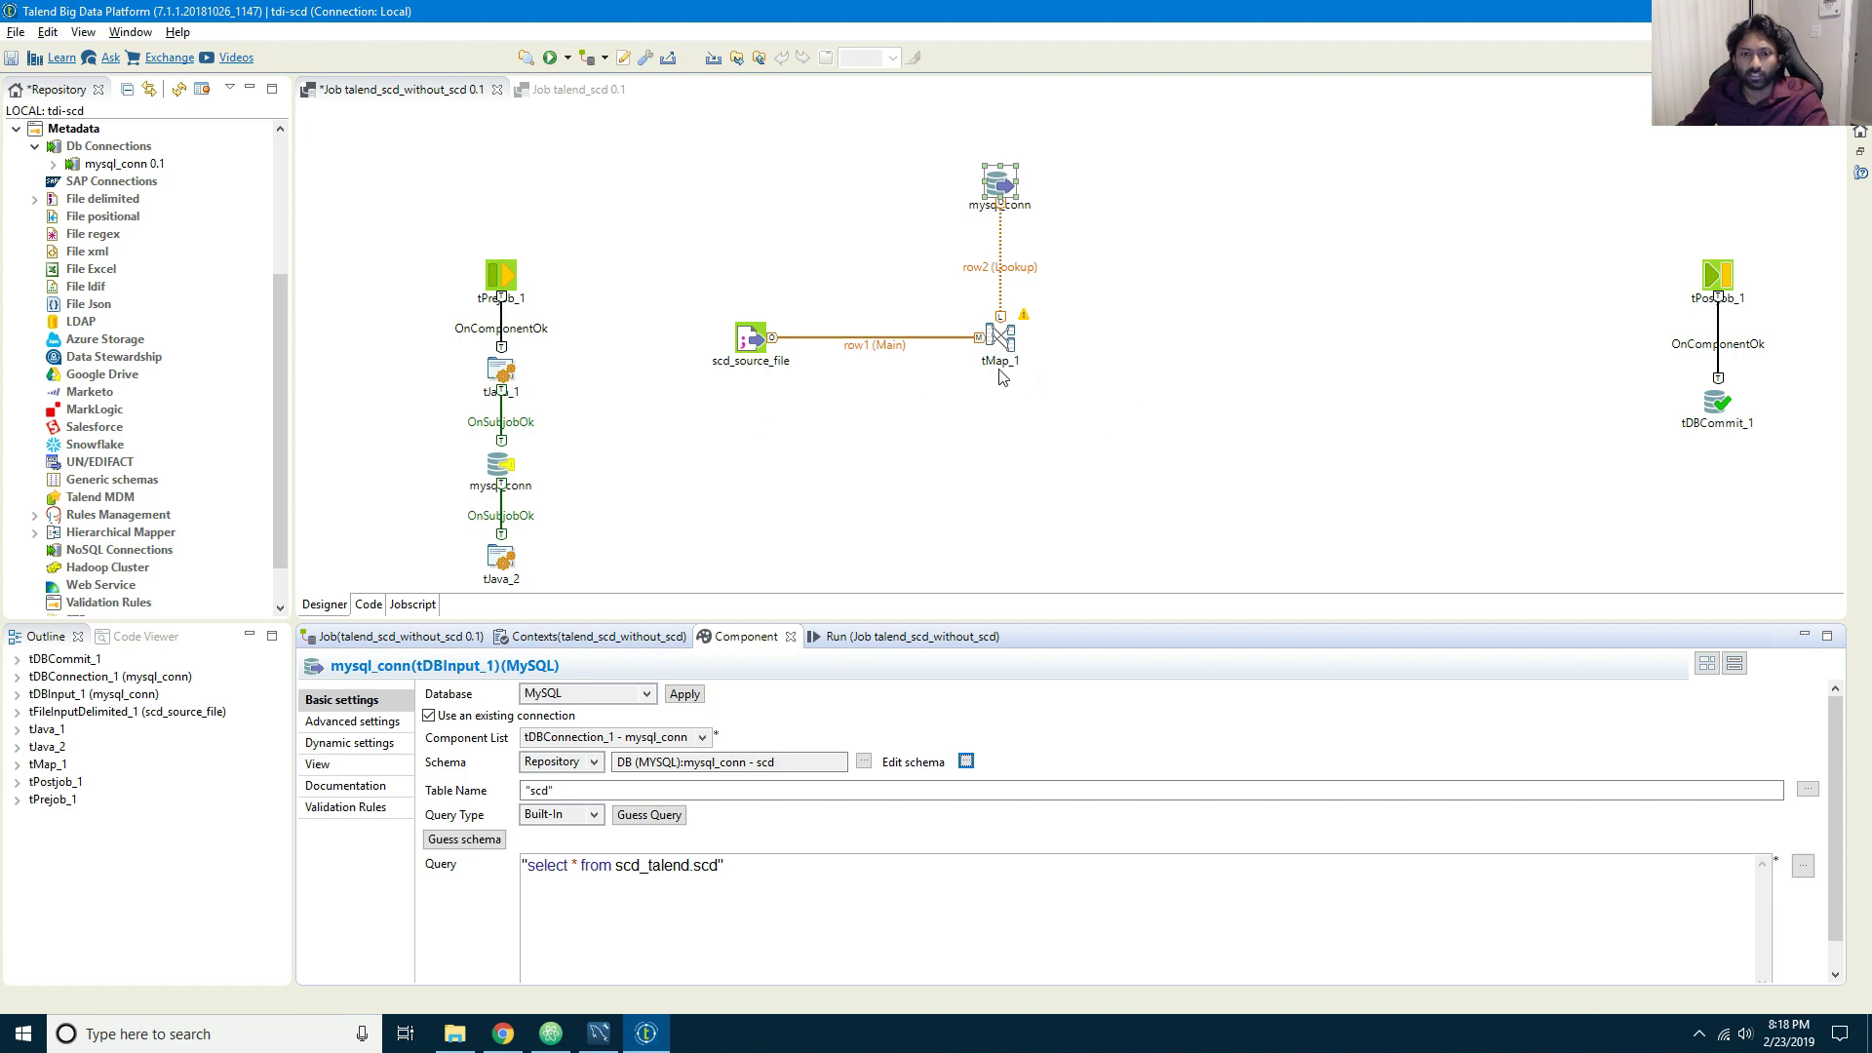
Step: Open the tMap_1 mapping editor and add an output named out1
double_click(1005, 347)
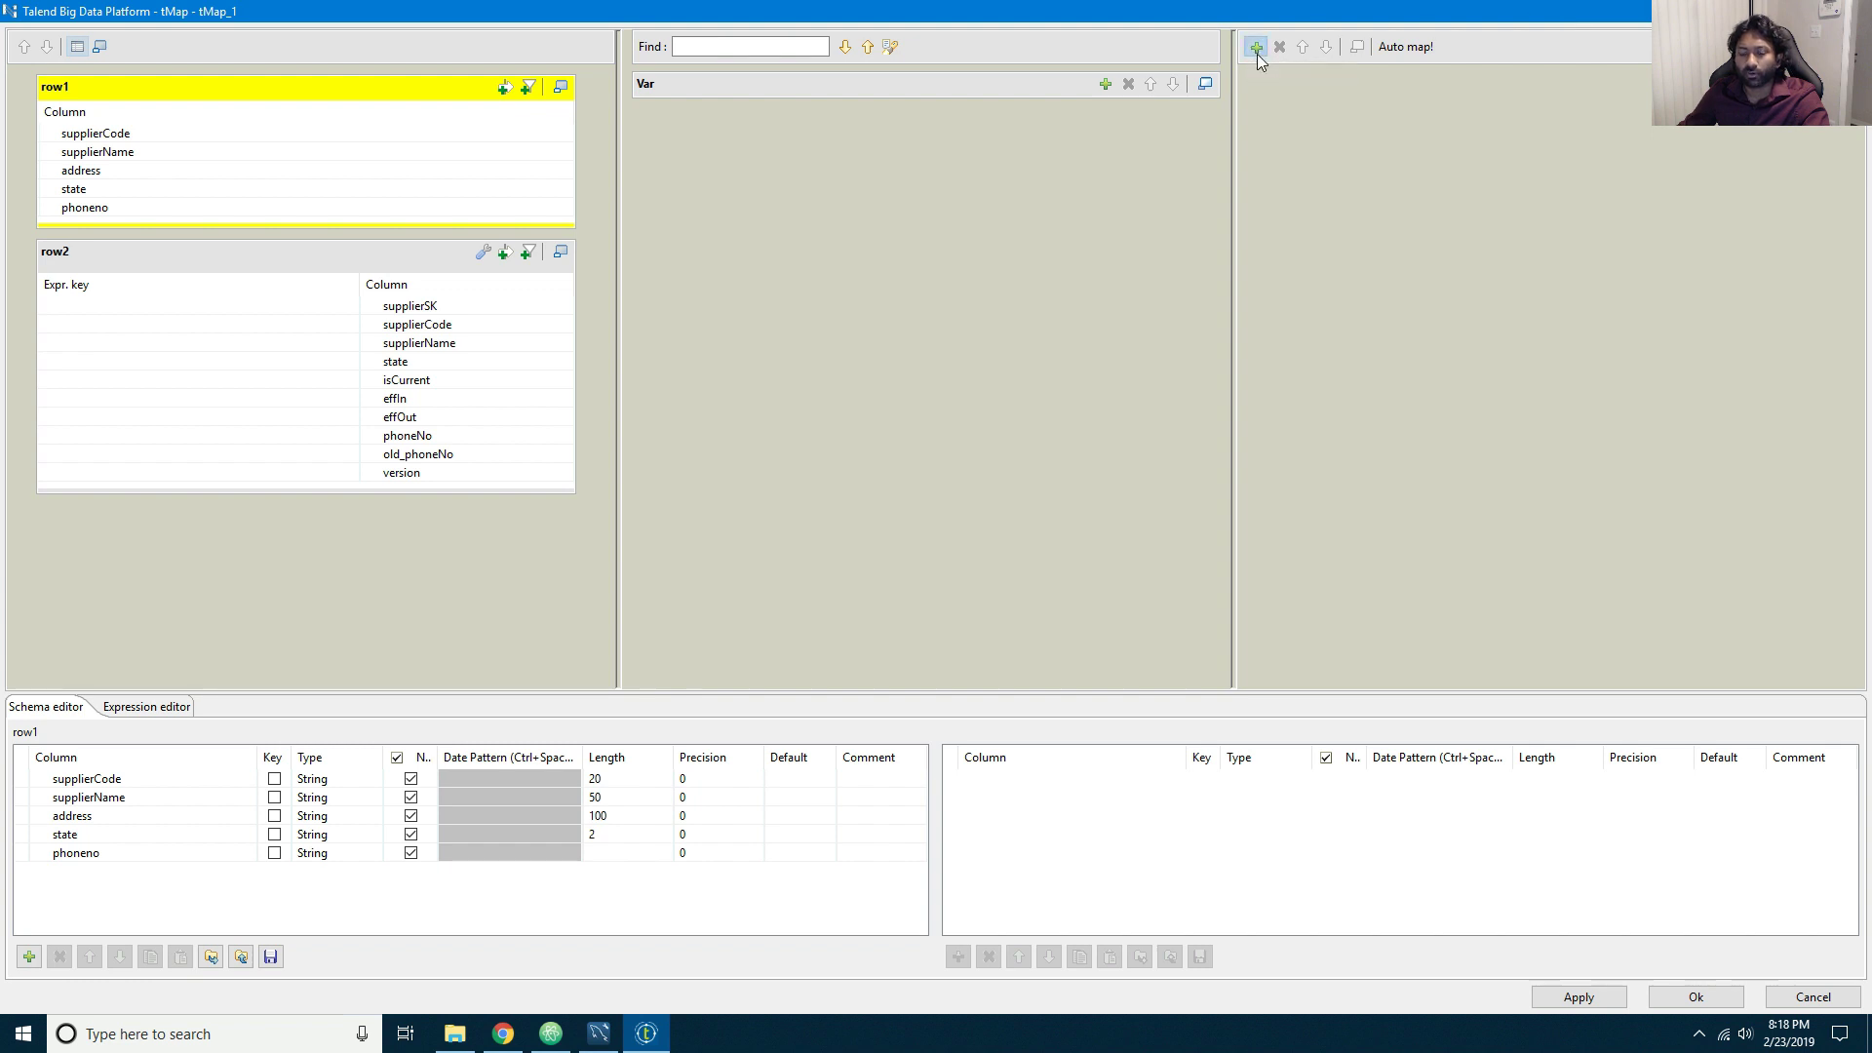
click(1256, 48)
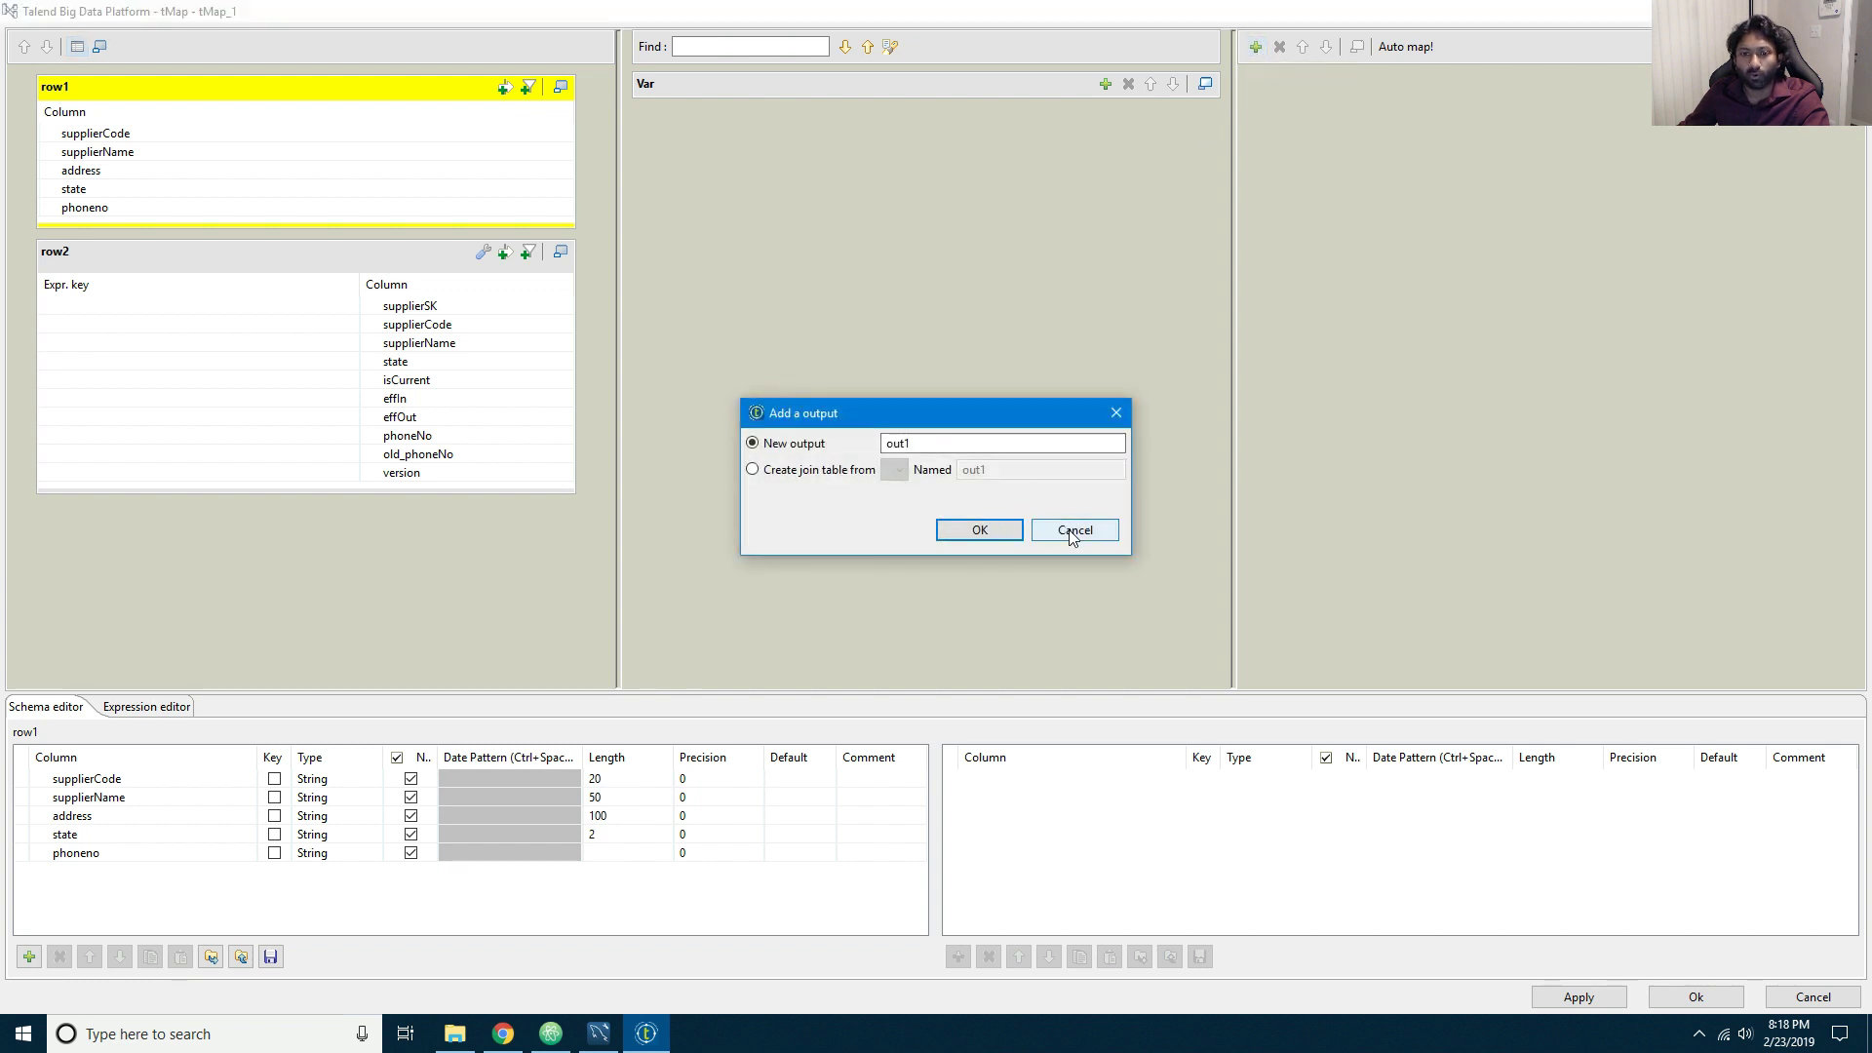
click(978, 530)
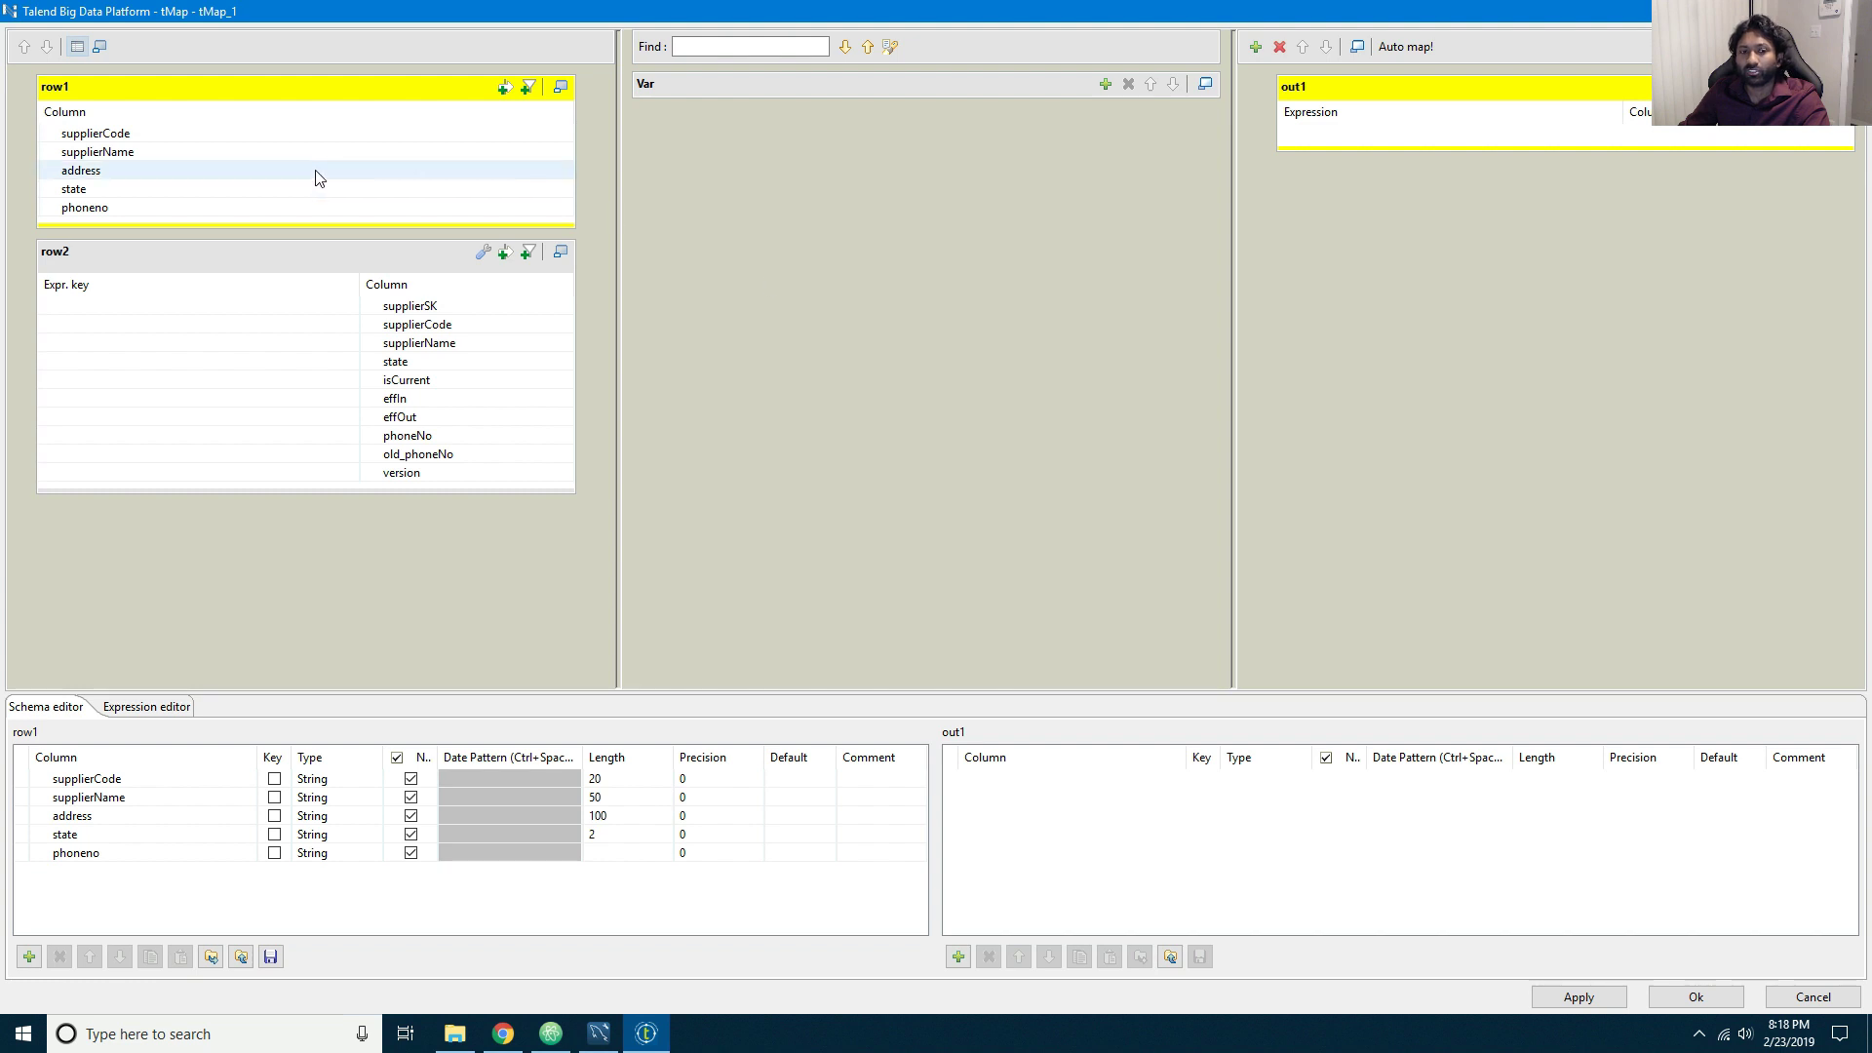
Step: Join row1.supplierCode to the supplierCode key of row2 and set the lookup's join model to Inner Join
drag(127, 135, 313, 327)
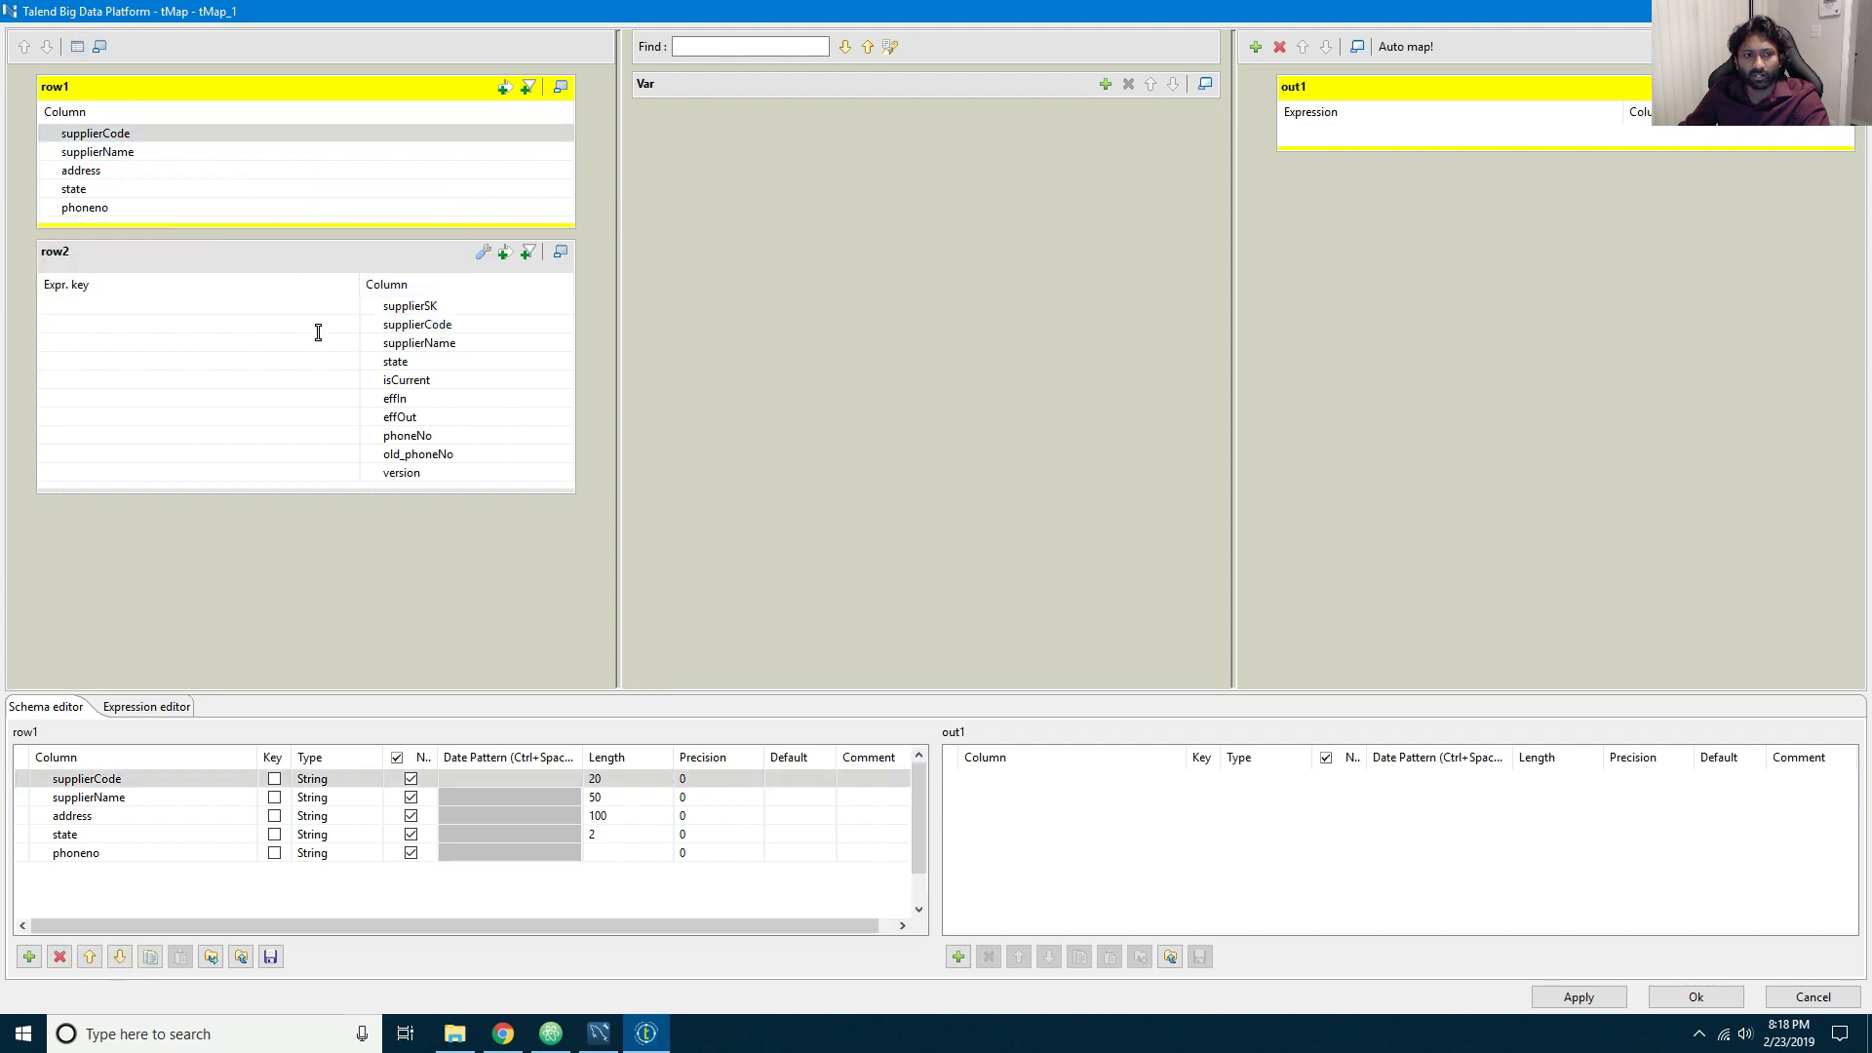
click(486, 258)
click(439, 342)
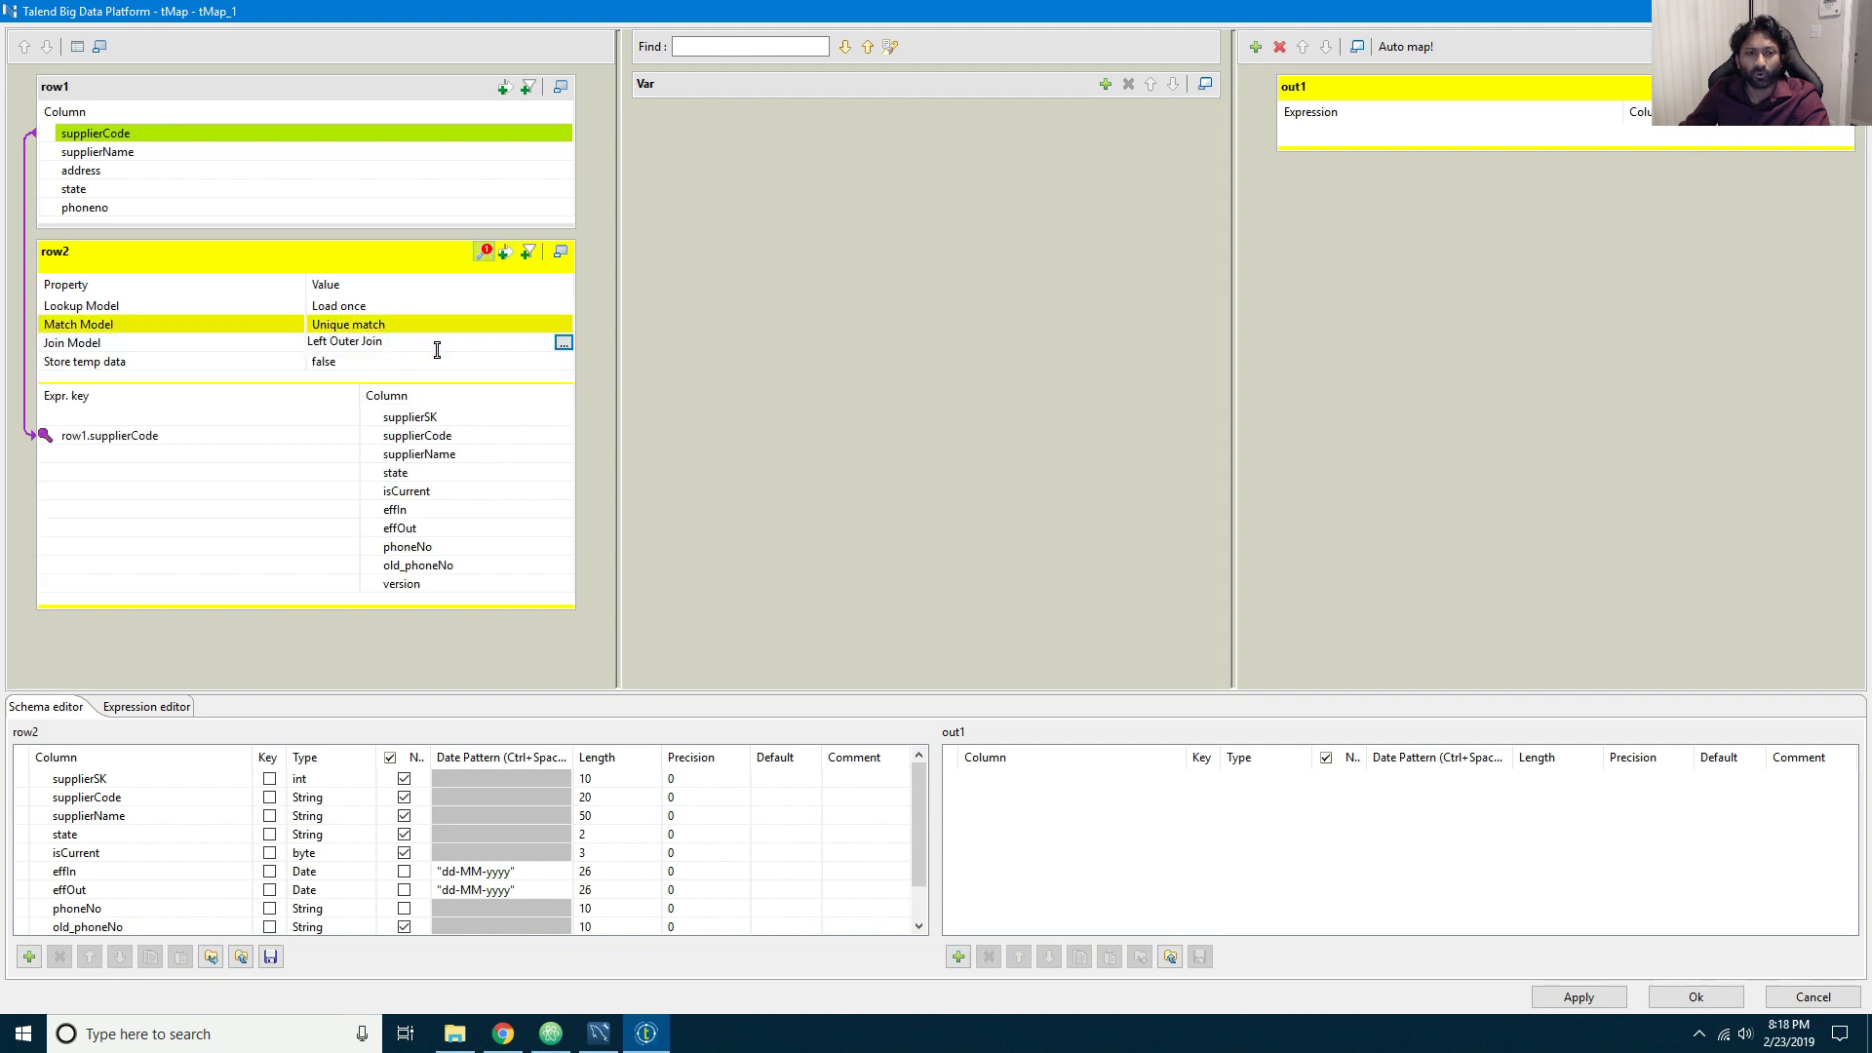
click(564, 343)
click(858, 378)
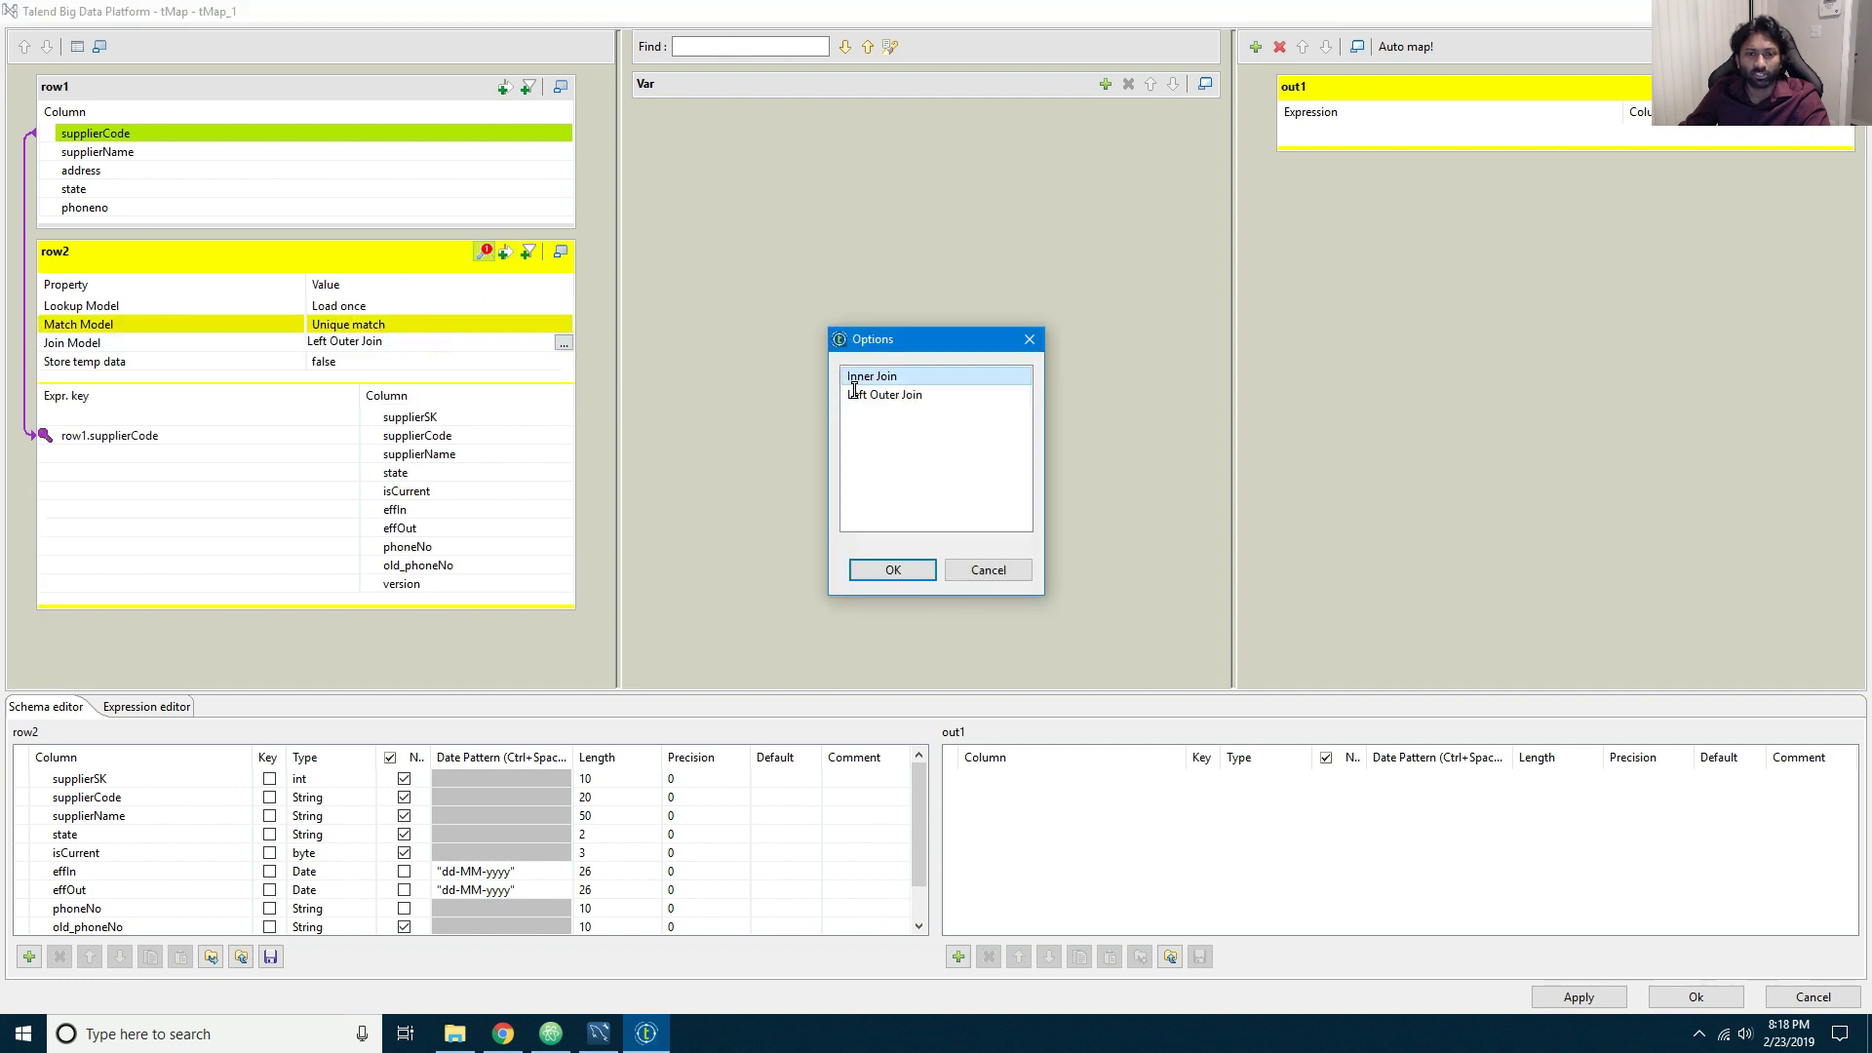
click(884, 570)
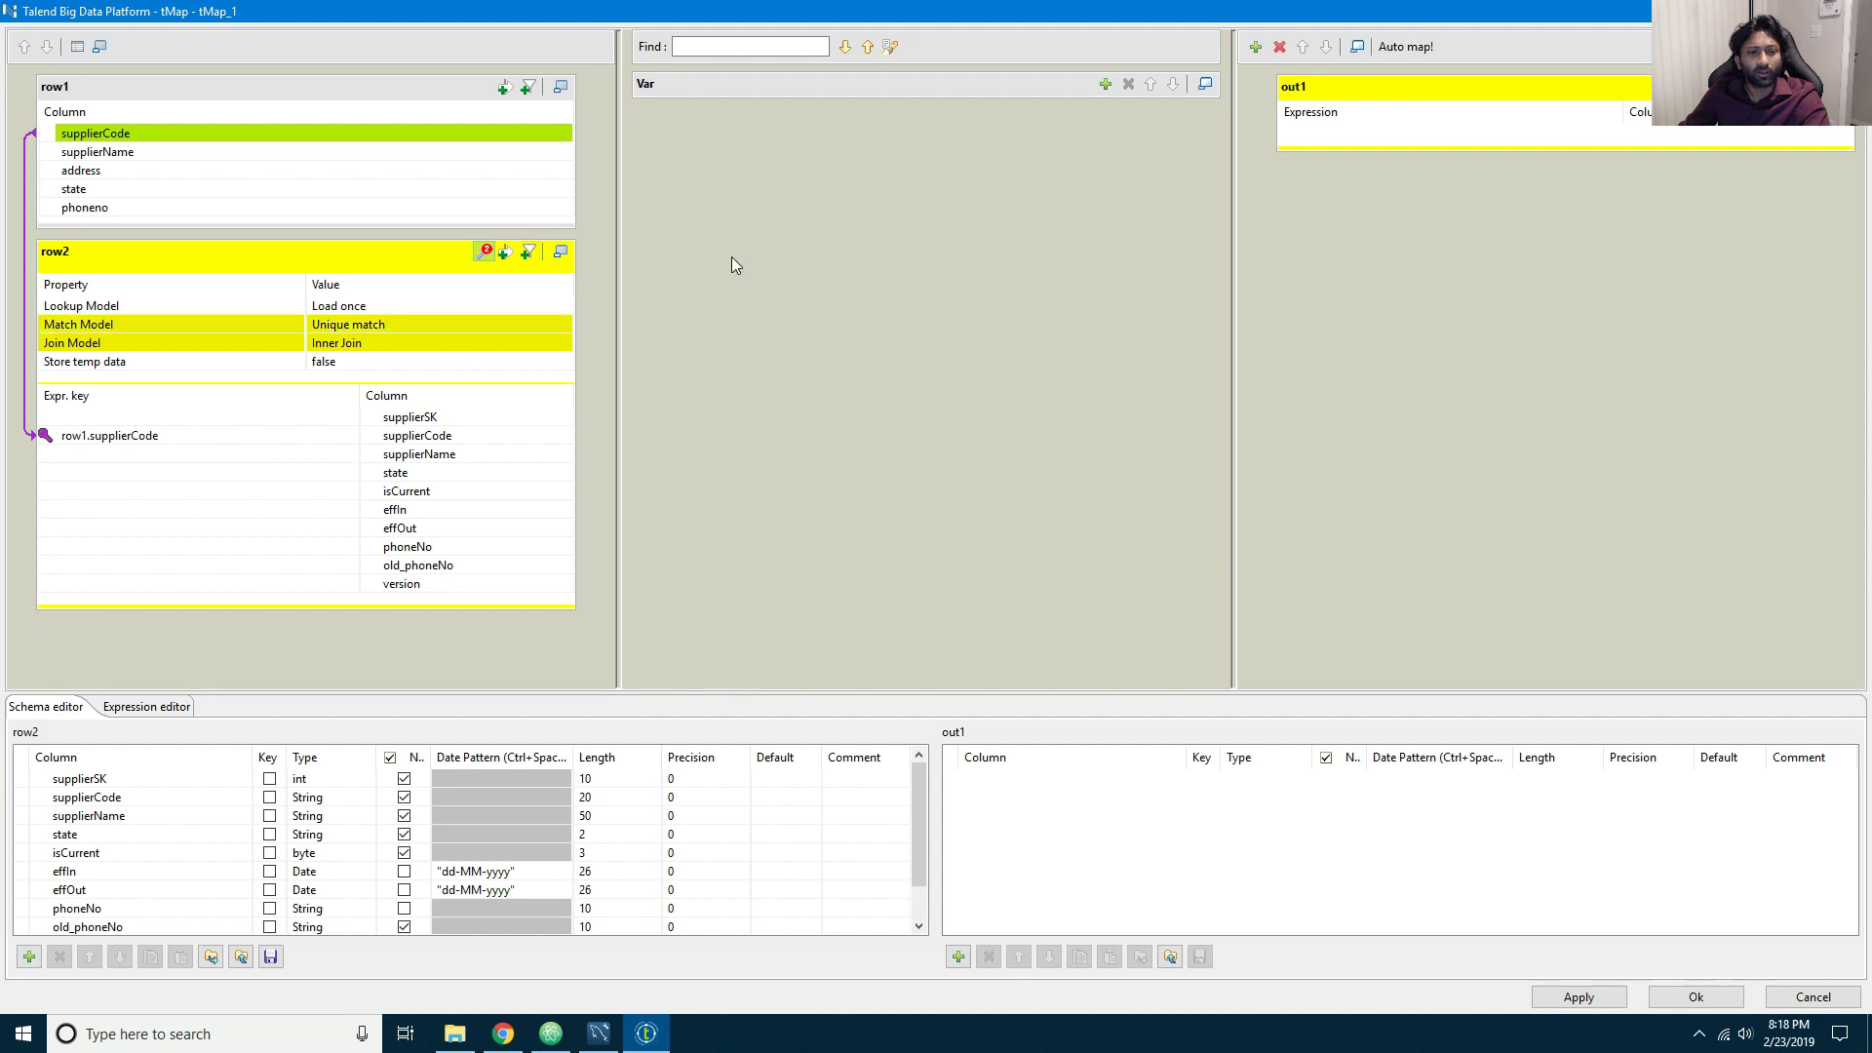
Step: Add two more tMap outputs named type2_inserts and type2_updates
click(1256, 47)
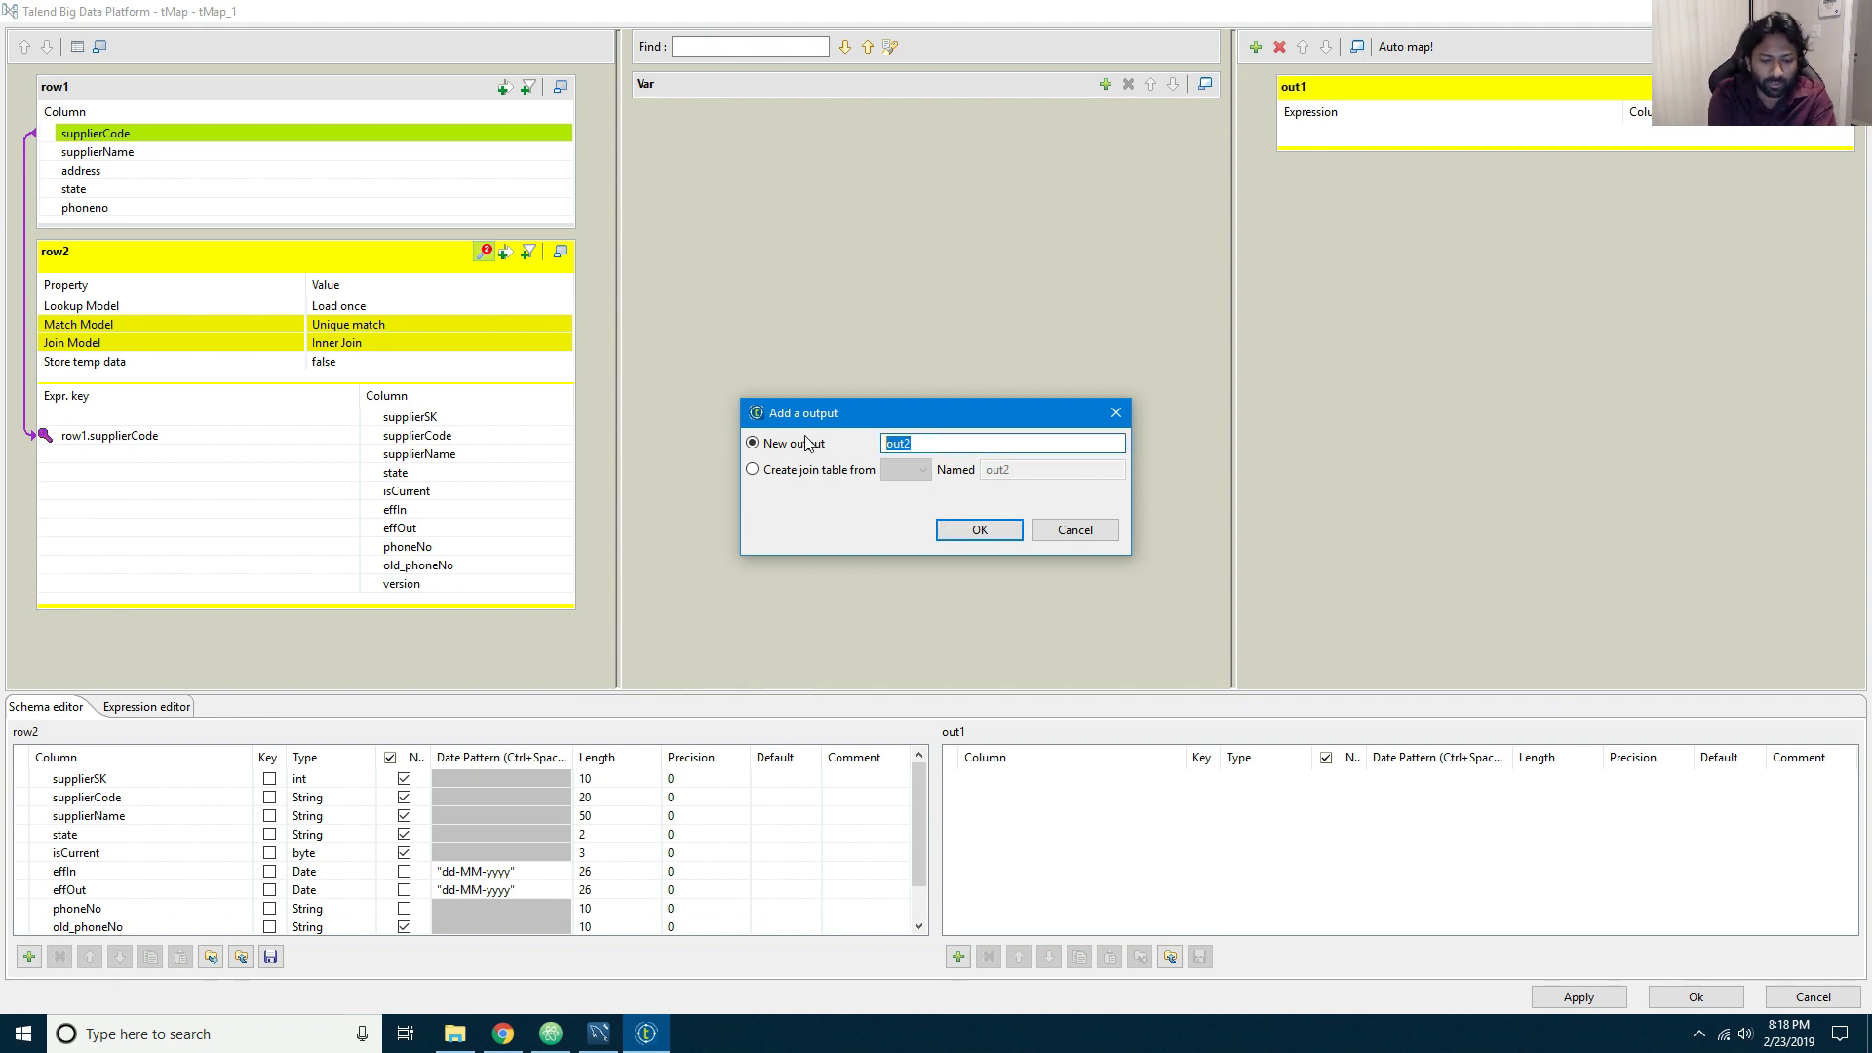
text(type2_inserts)
key(Return)
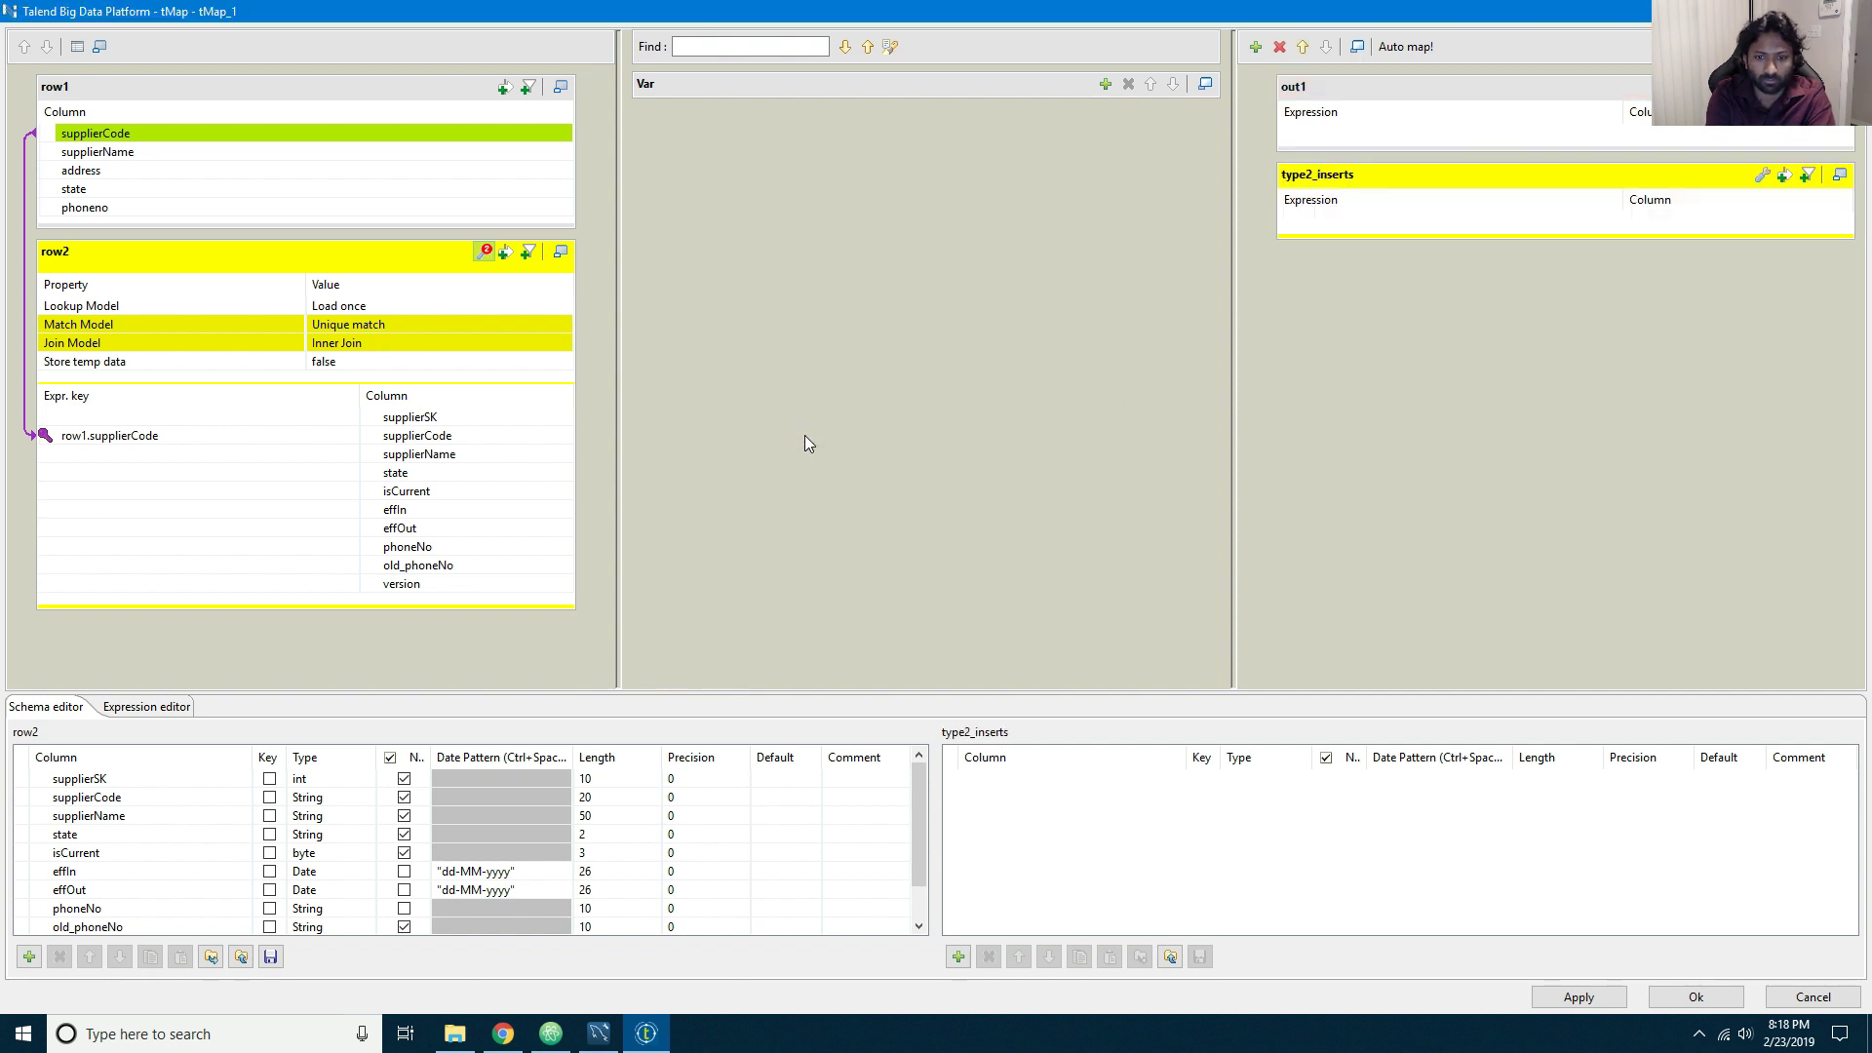
click(1256, 47)
text(type2_u)
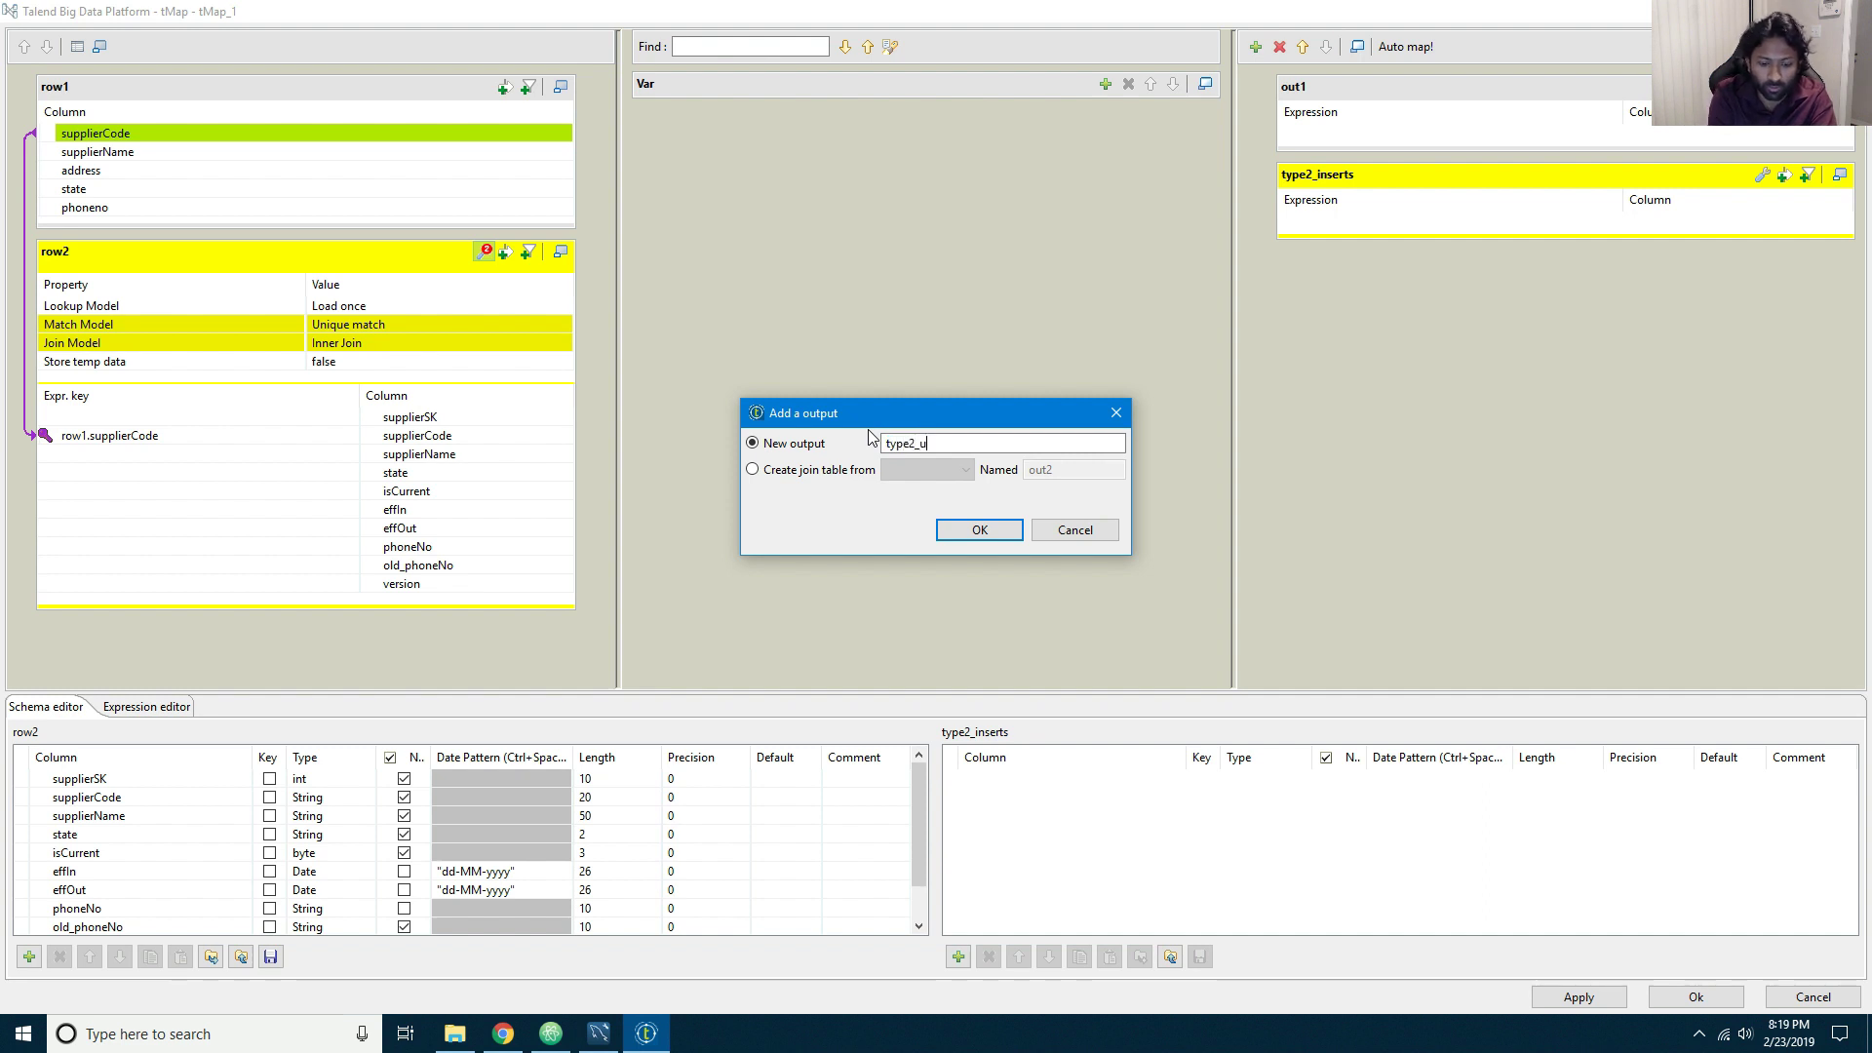
text(pdates)
key(Return)
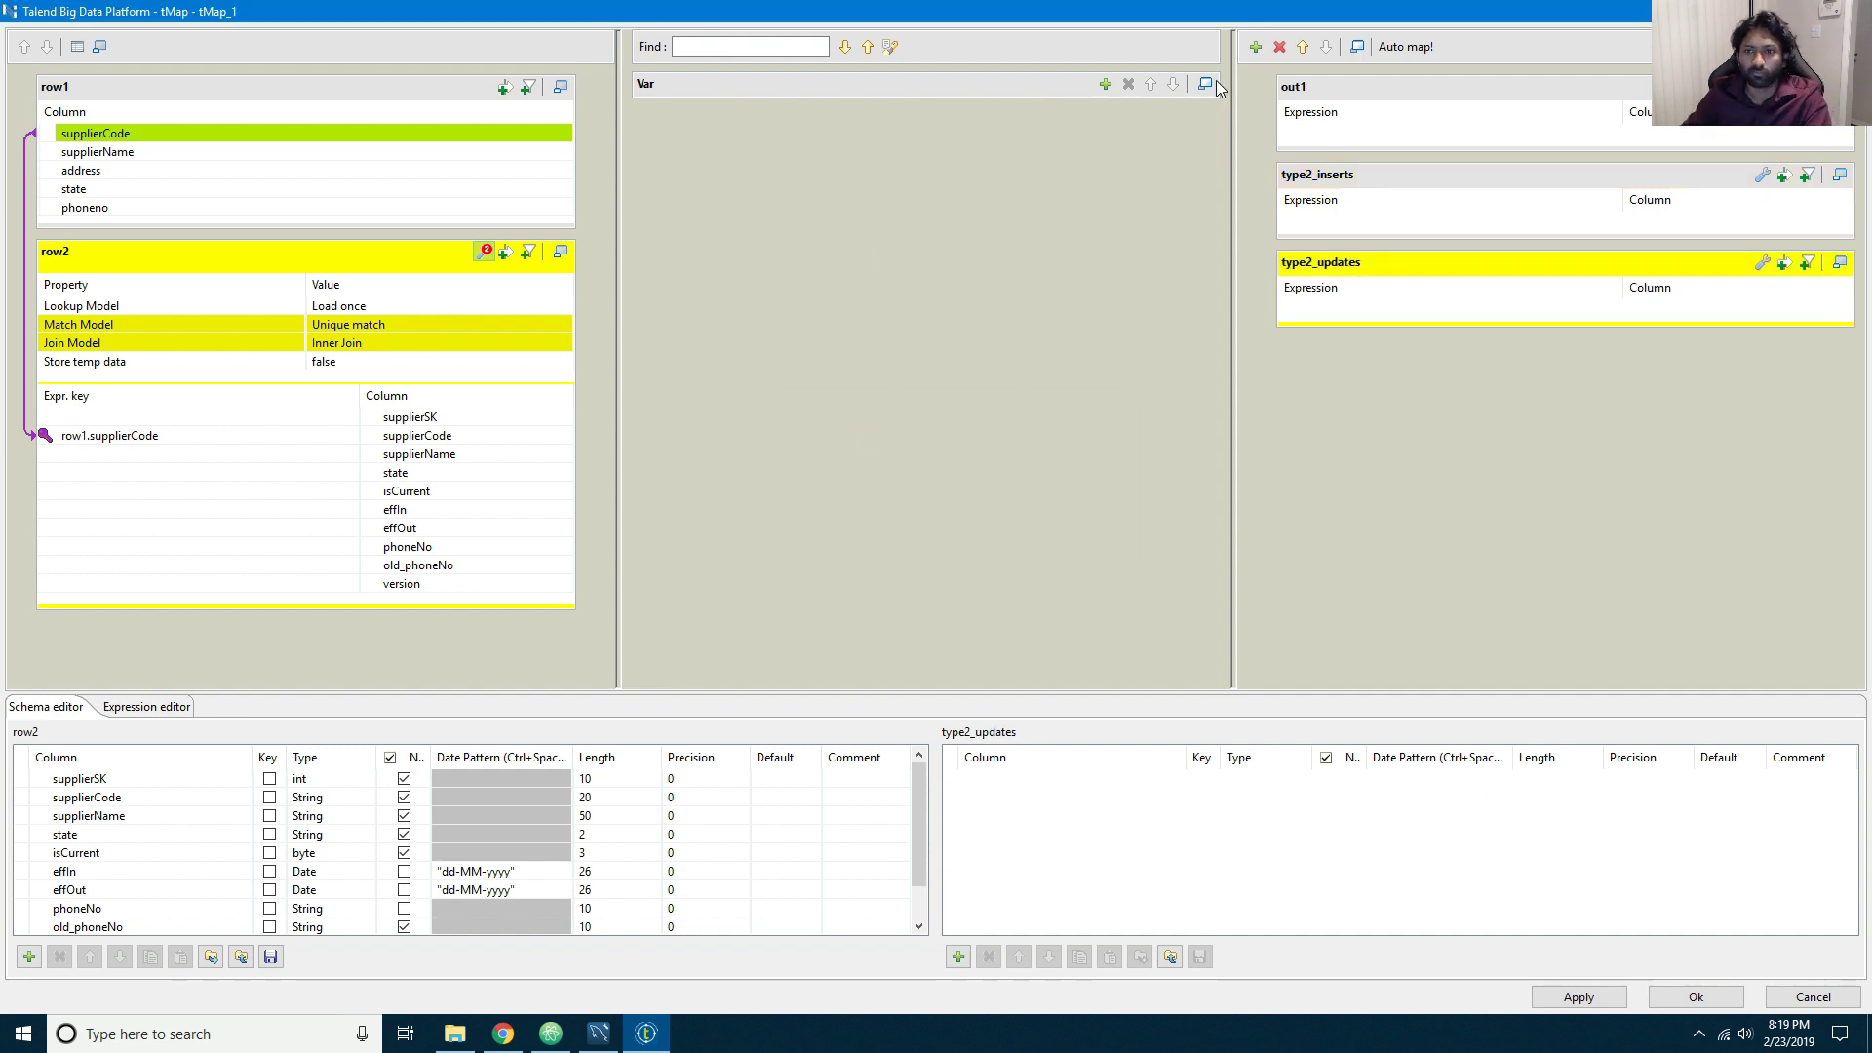
Step: Add a tMap output named new_inserts and accept the mapping changes
click(1256, 47)
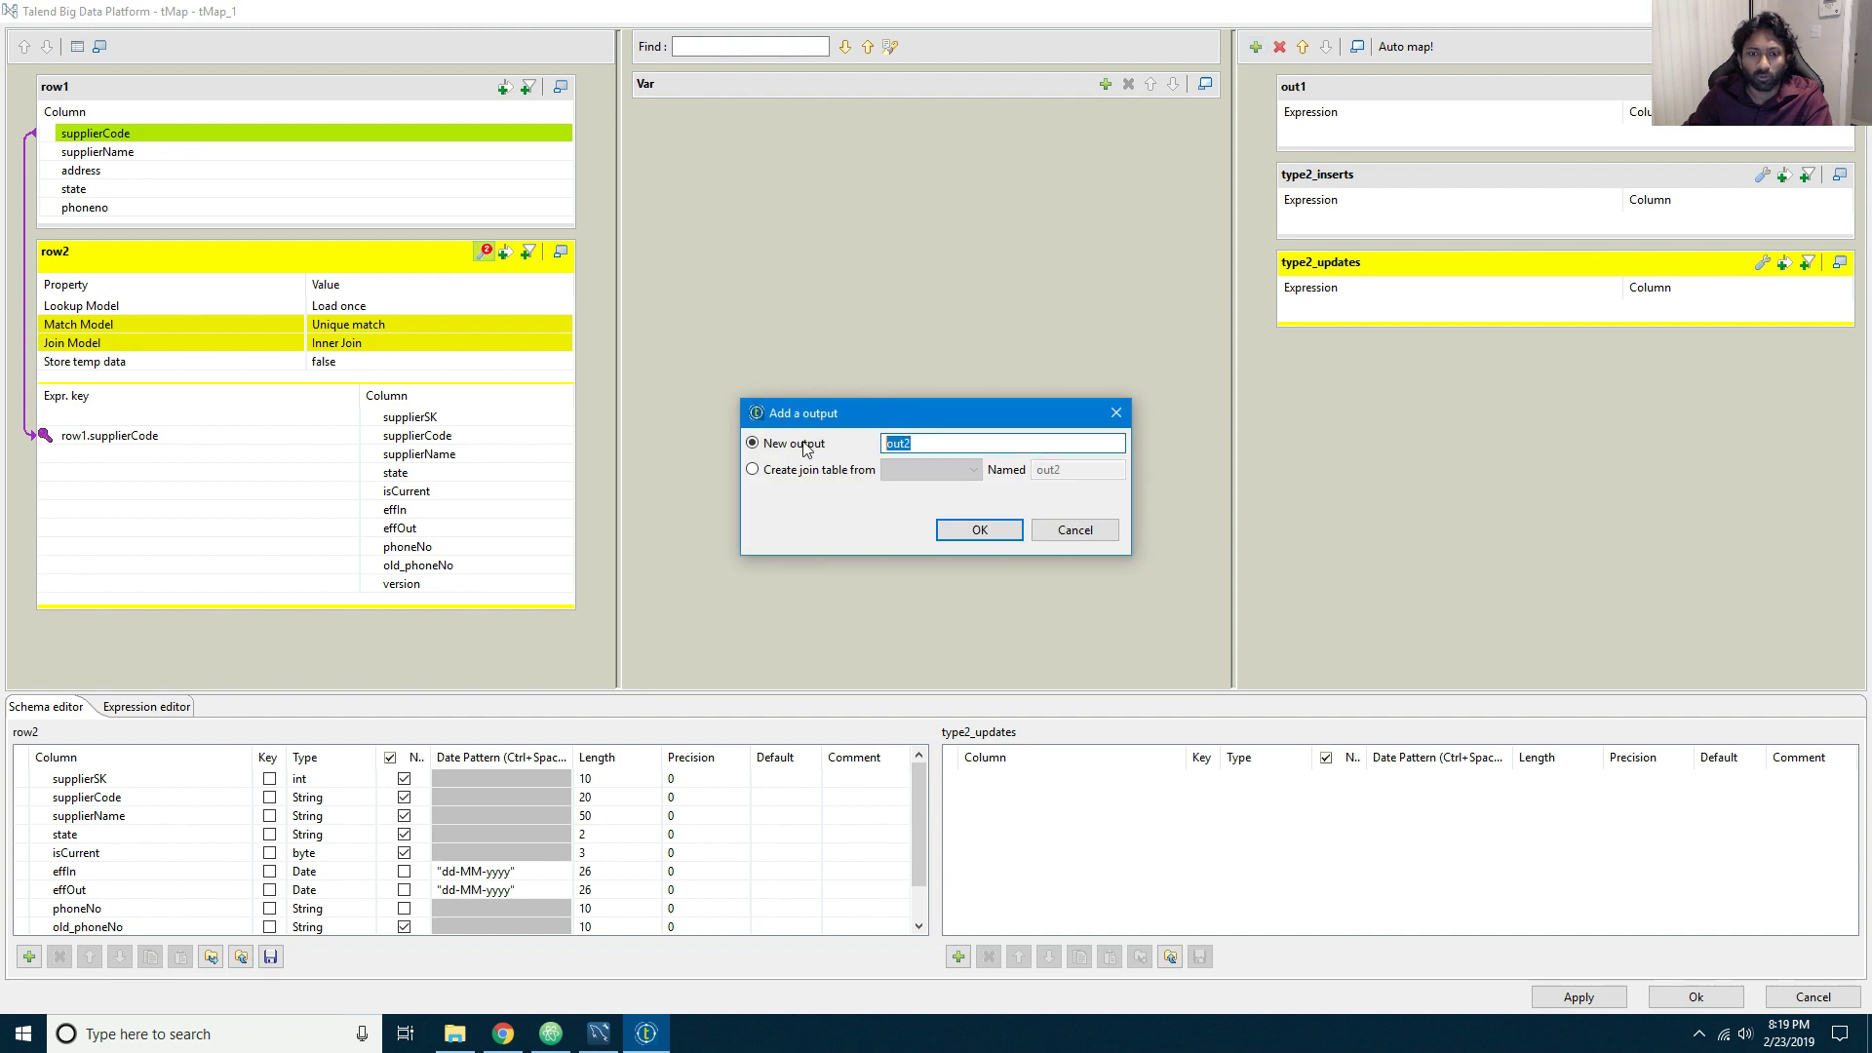
text(new_in)
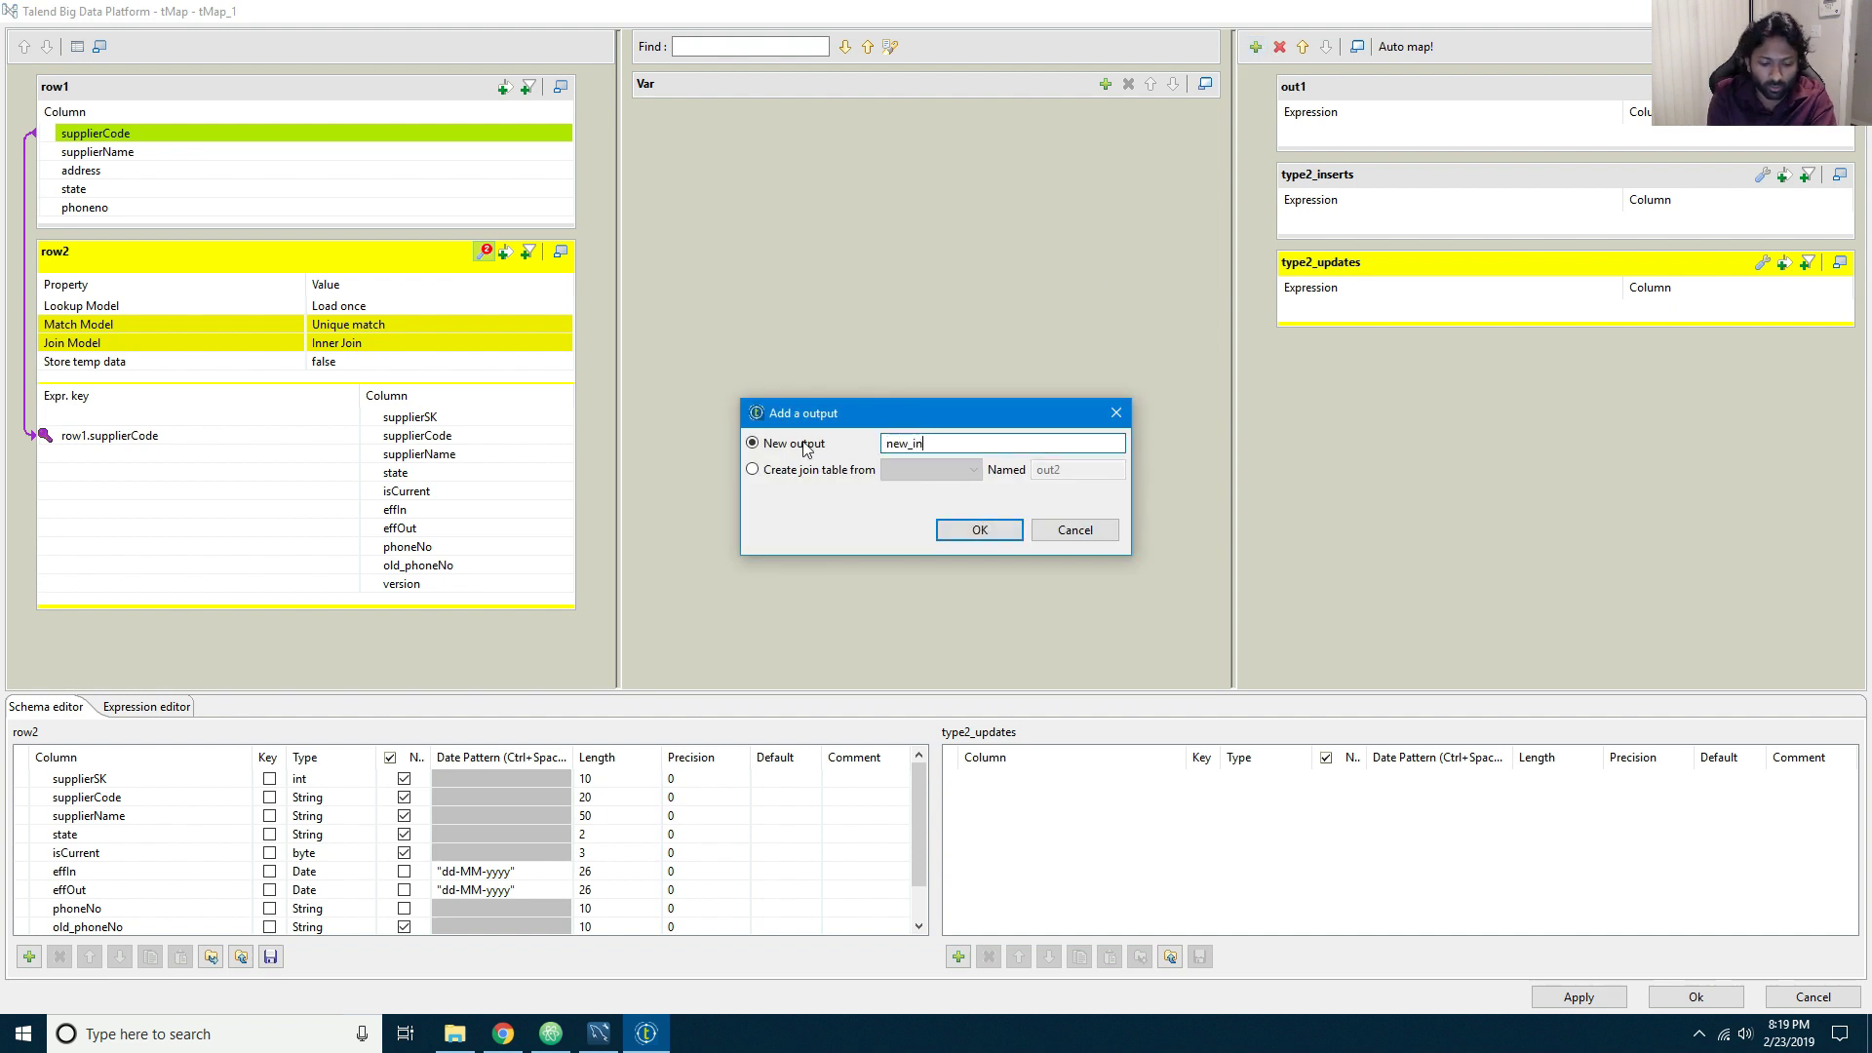
text(serts)
key(Return)
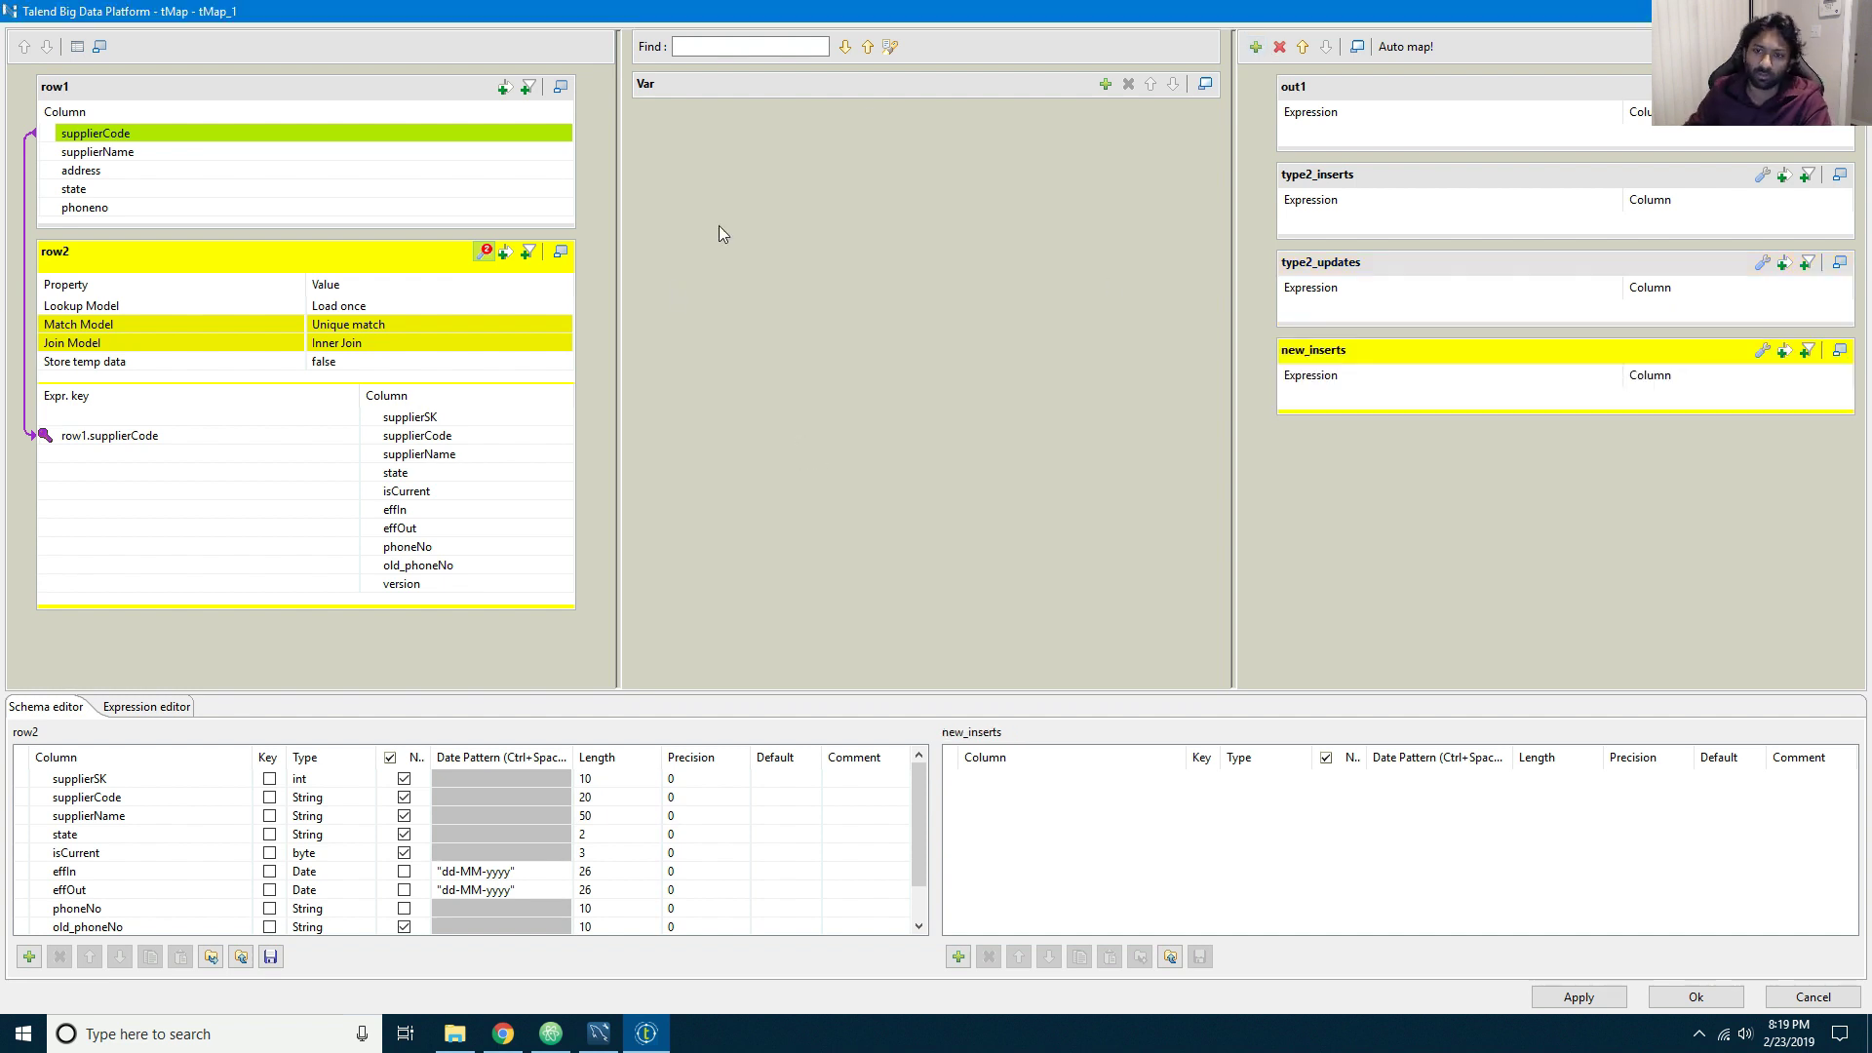
click(1695, 997)
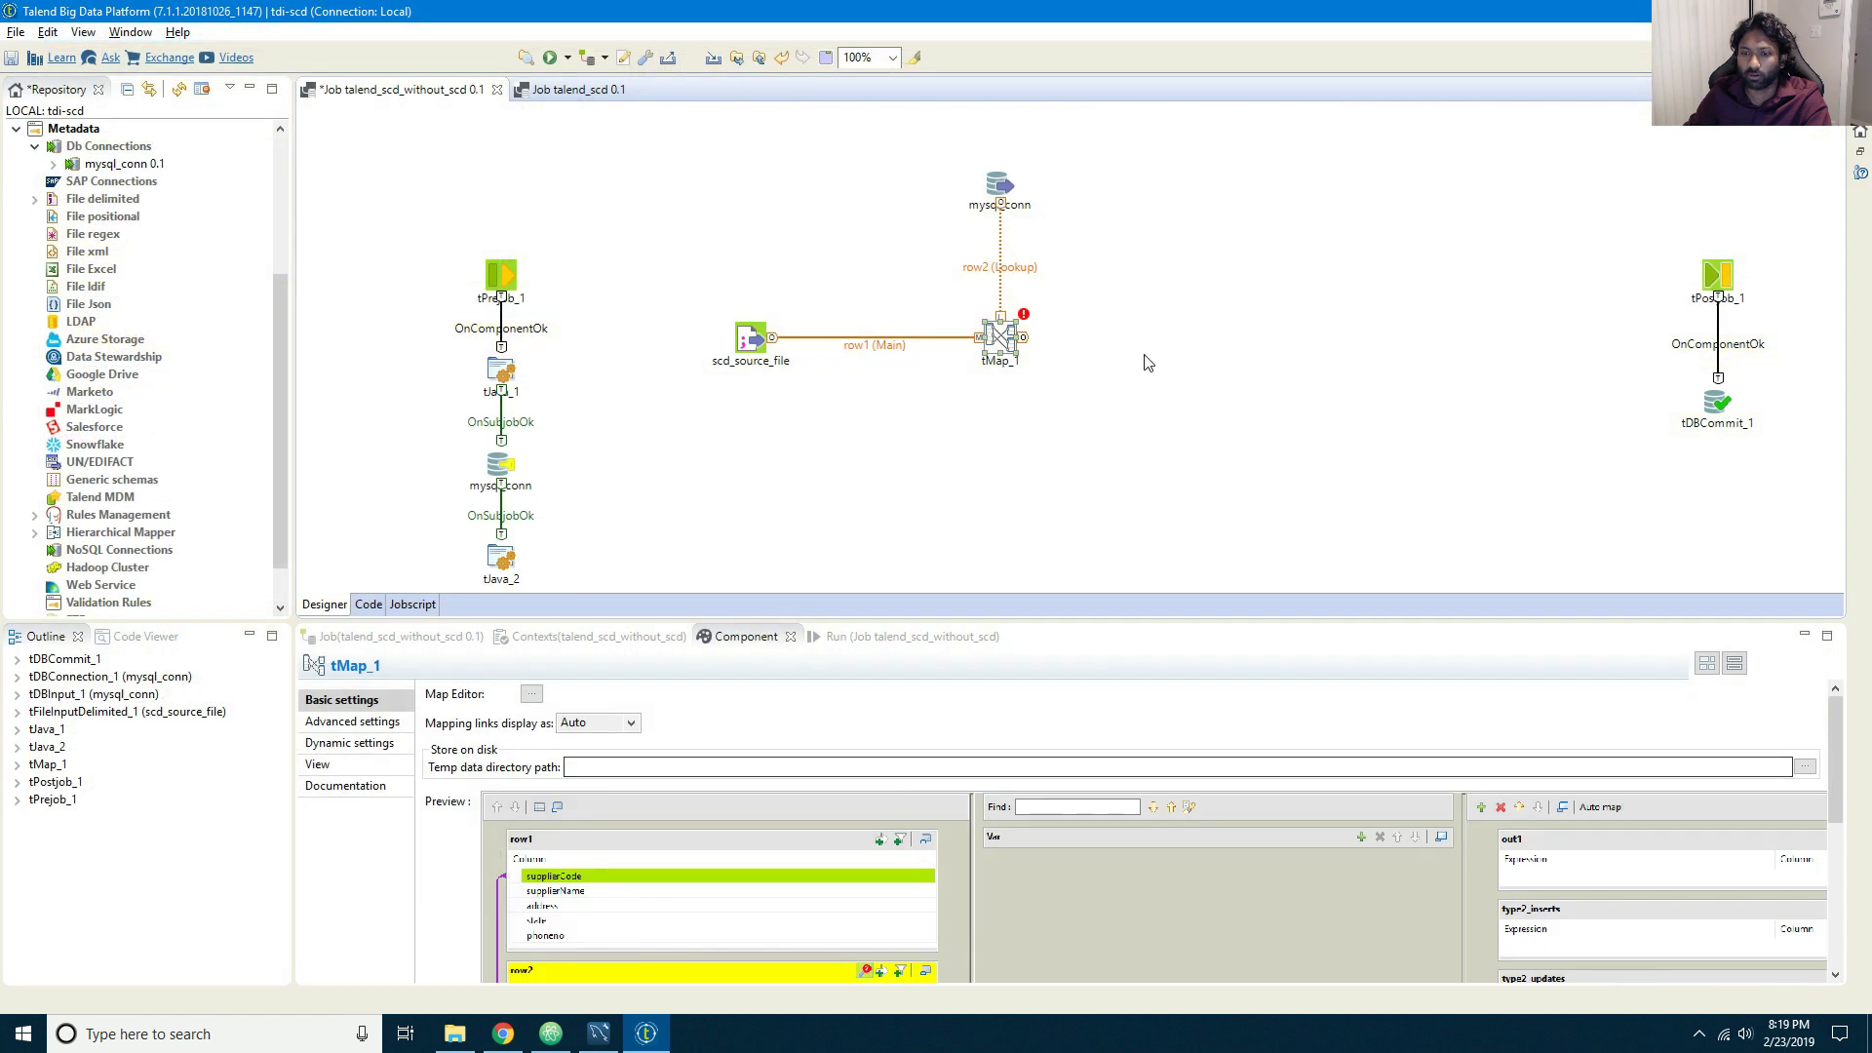
Step: Connect the out1 output of tMap_1 to a new tLogRow component placed to its right in the job
right_click(1002, 338)
mouse_move(1082, 346)
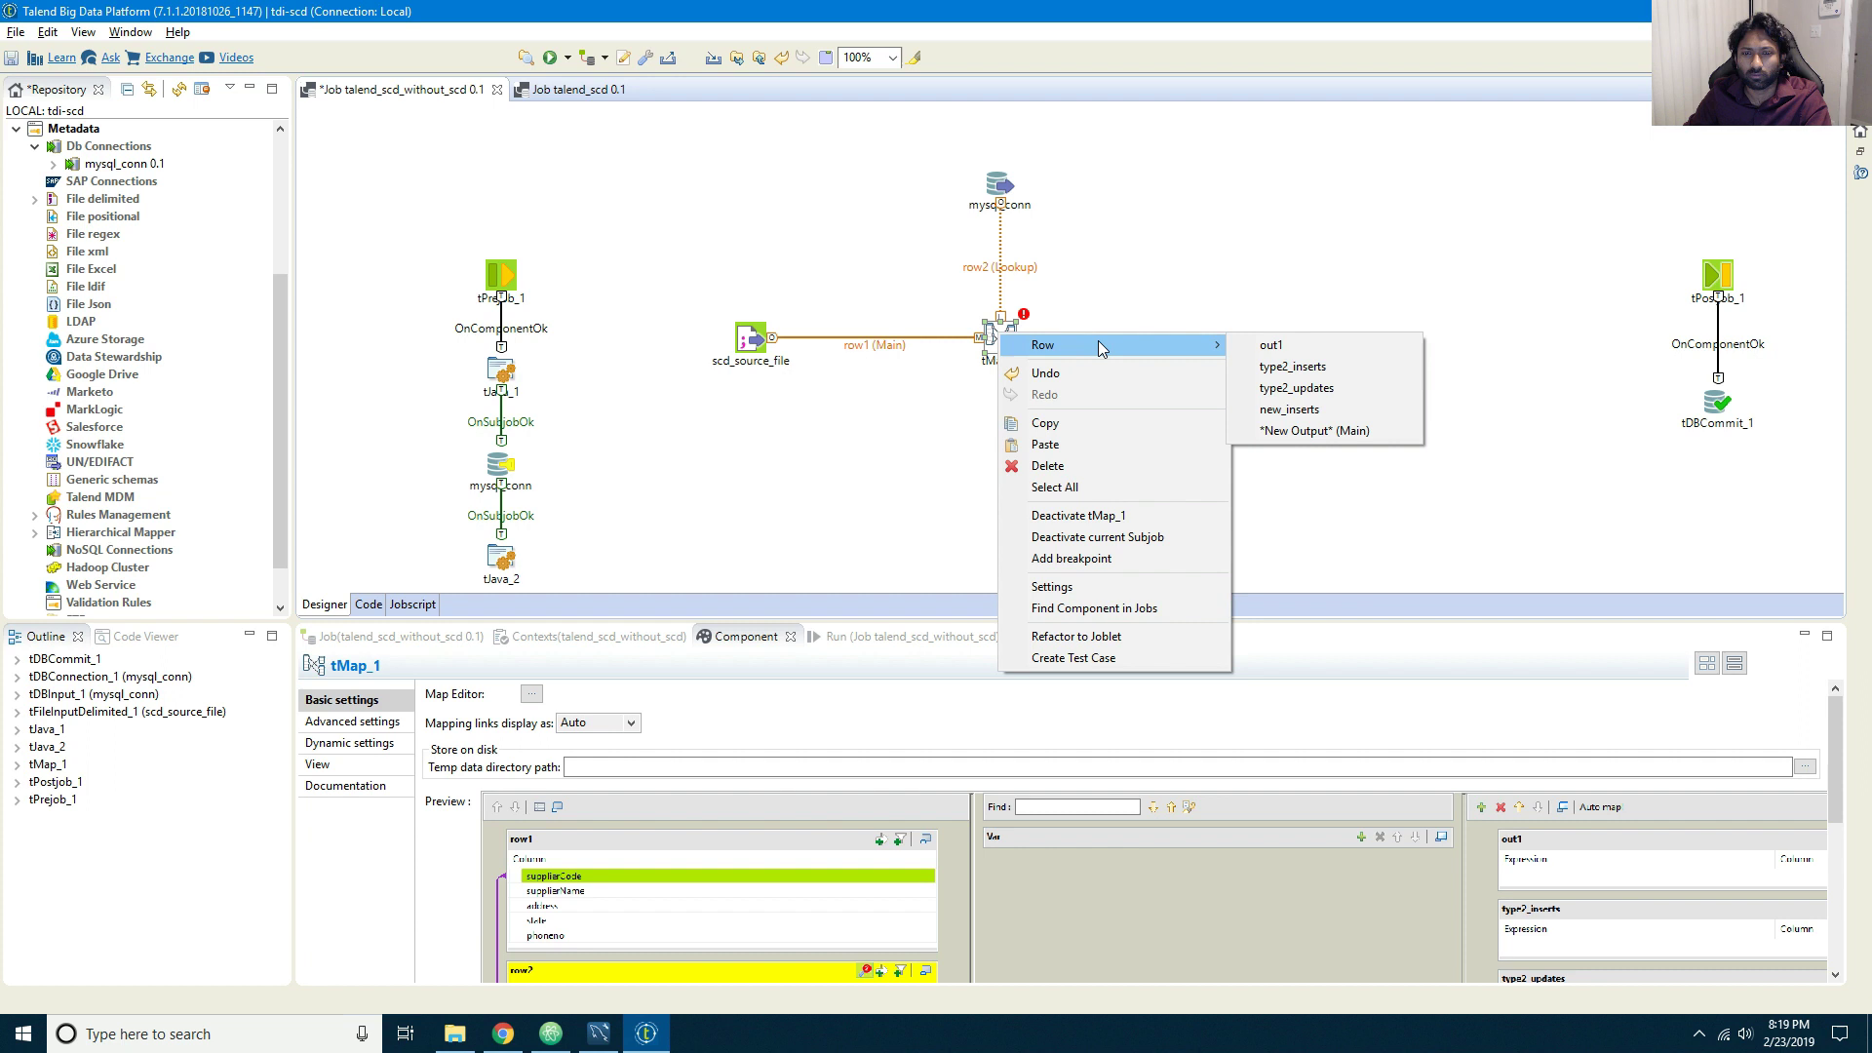
click(1273, 346)
click(1249, 331)
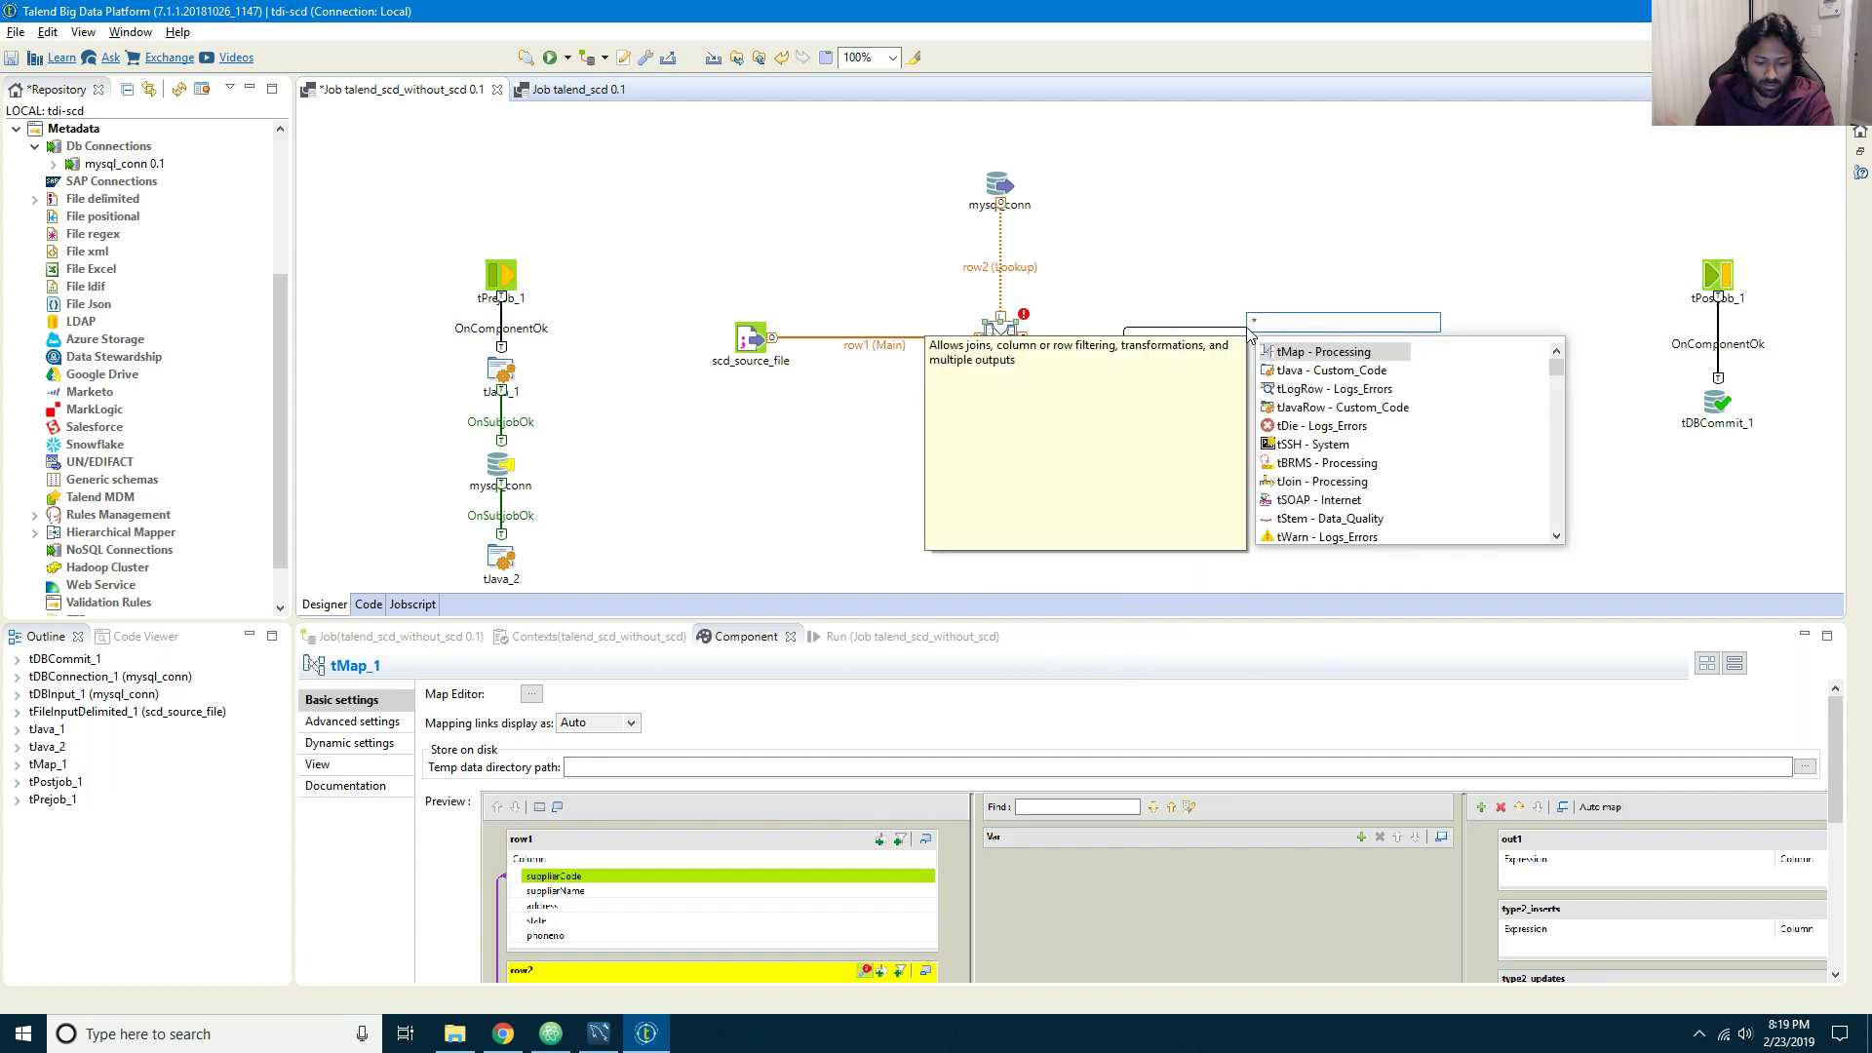
text(t)
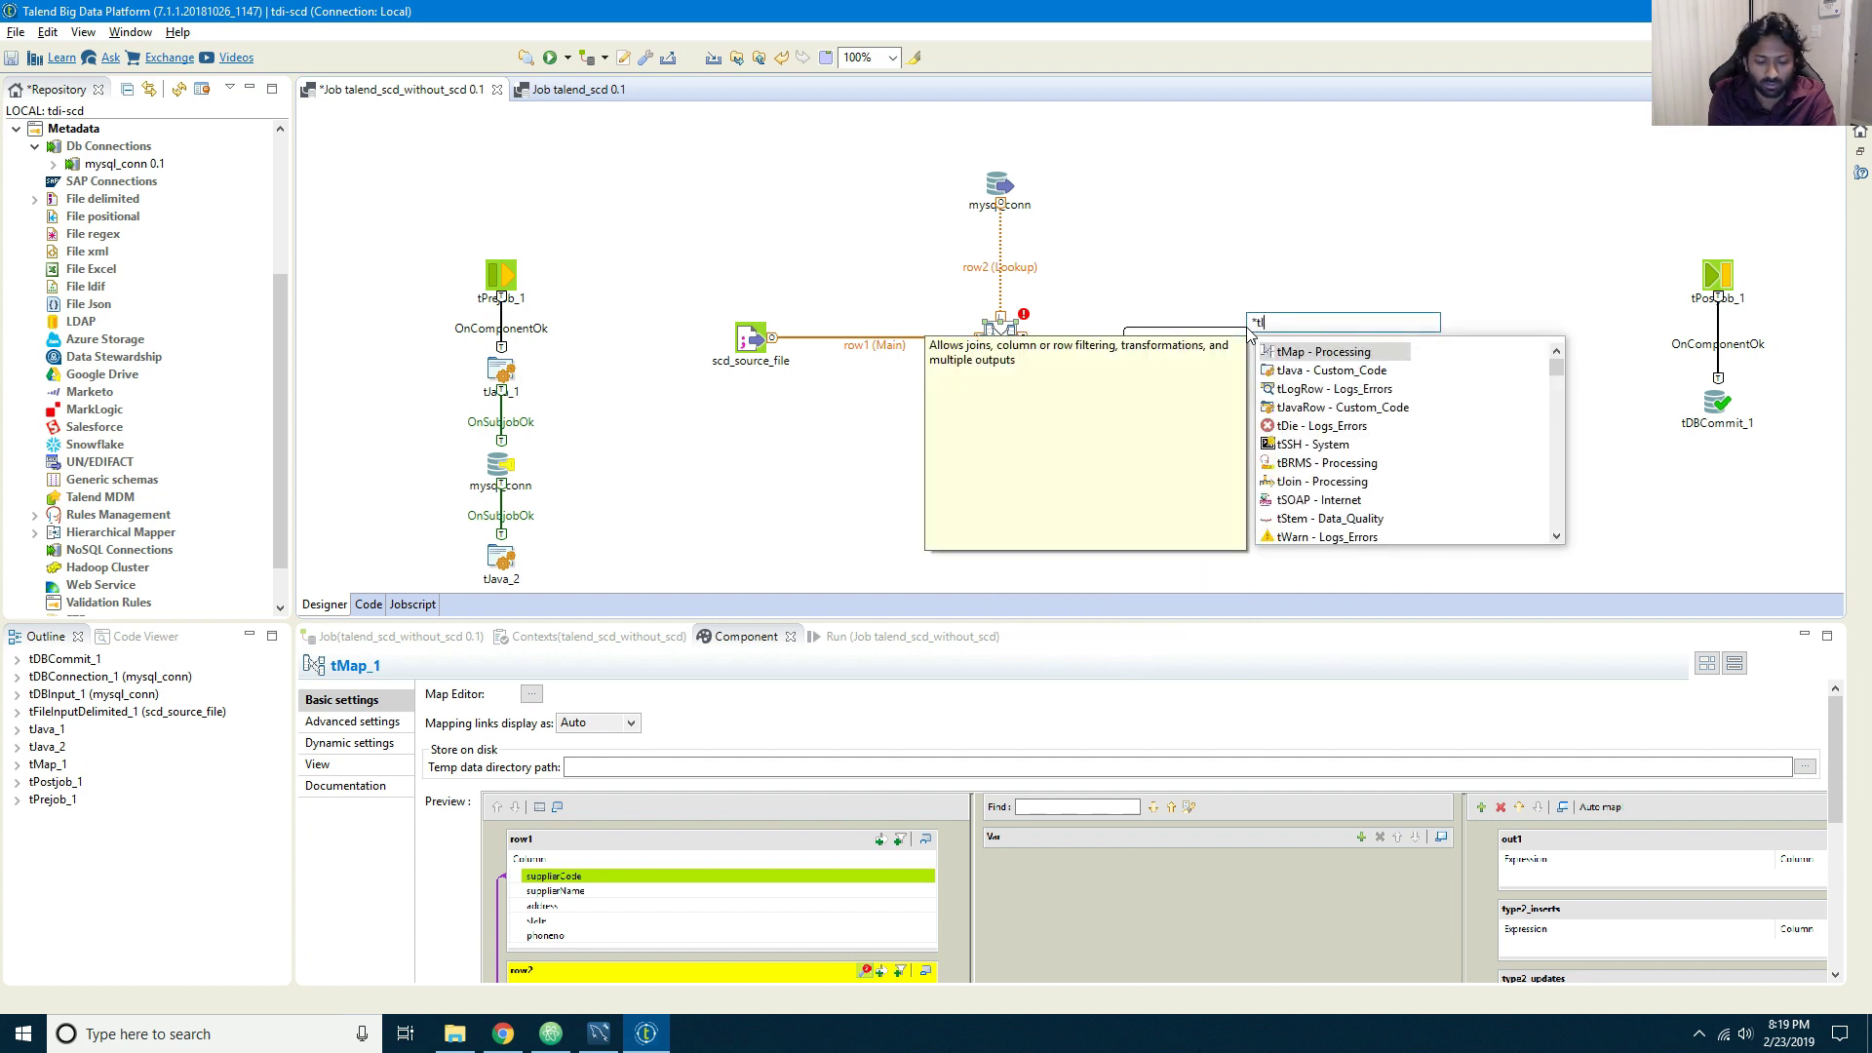
text(log)
key(Return)
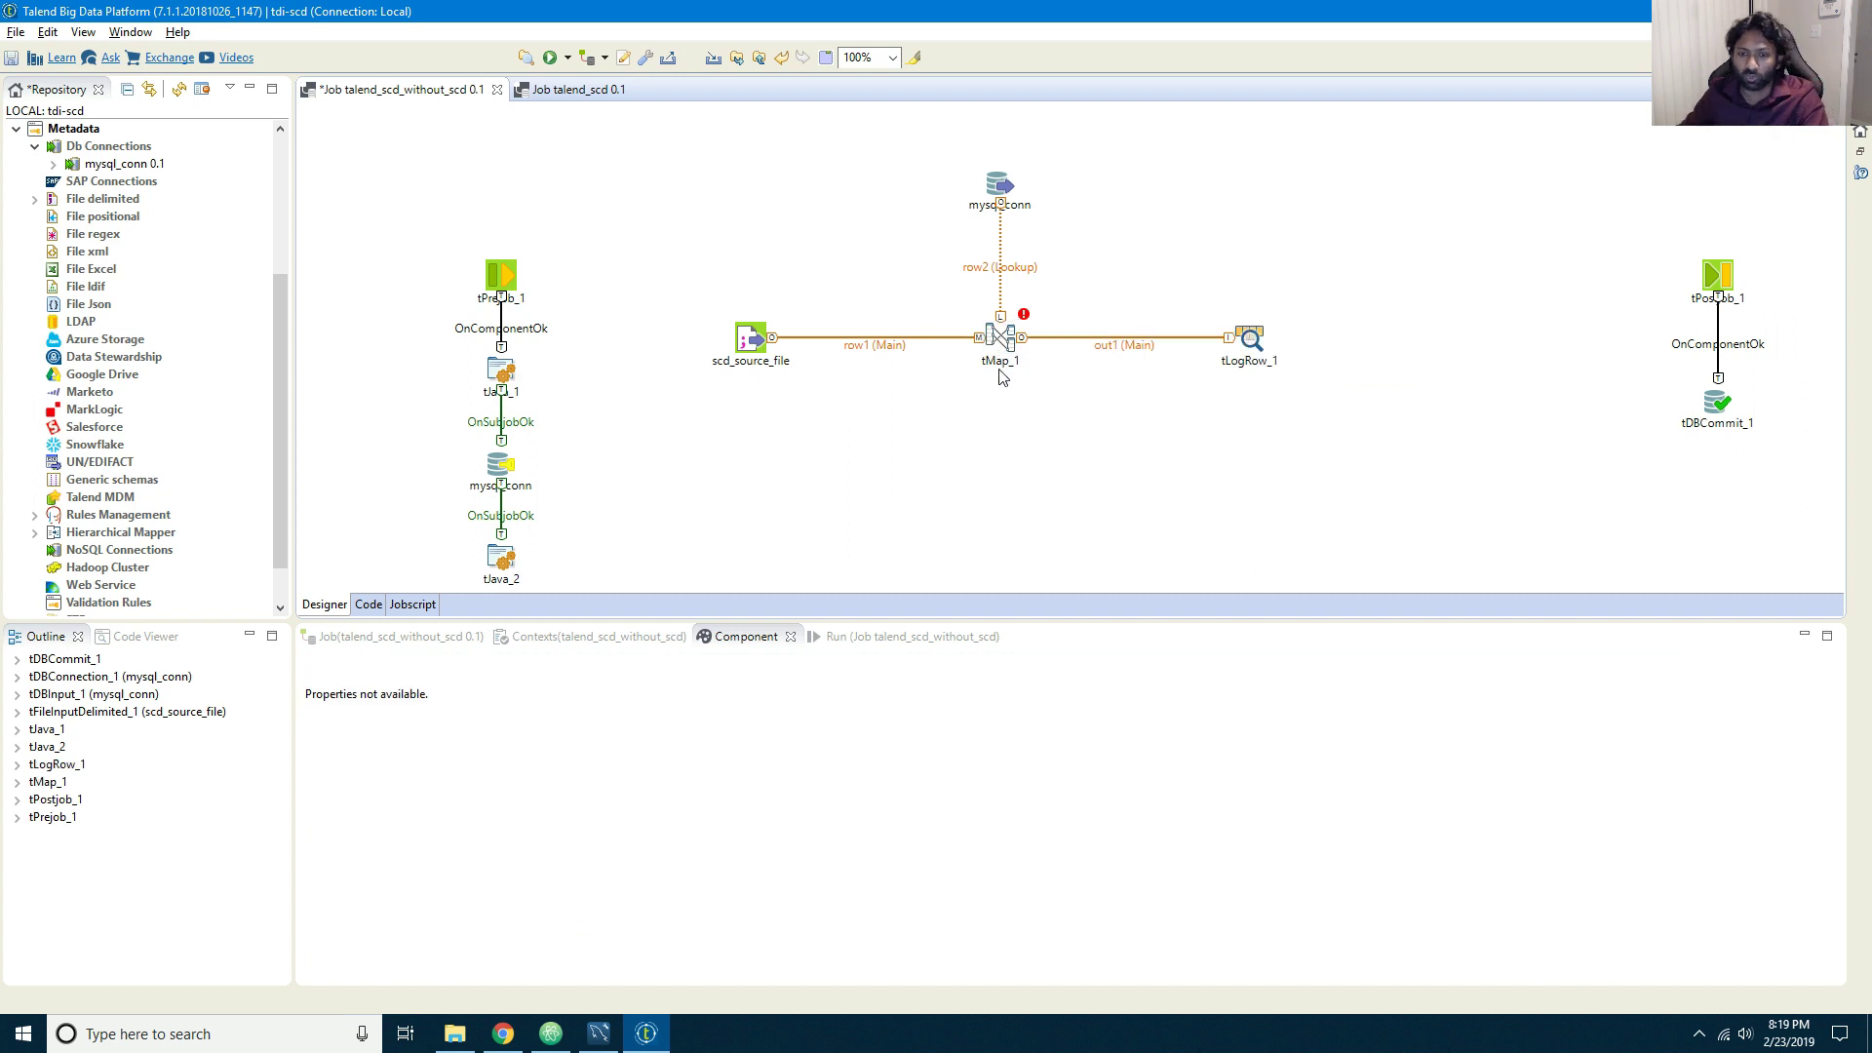
Step: Rename the out1 connection to type1_updates and reopen the tMap_1 mapping editor
click(1112, 347)
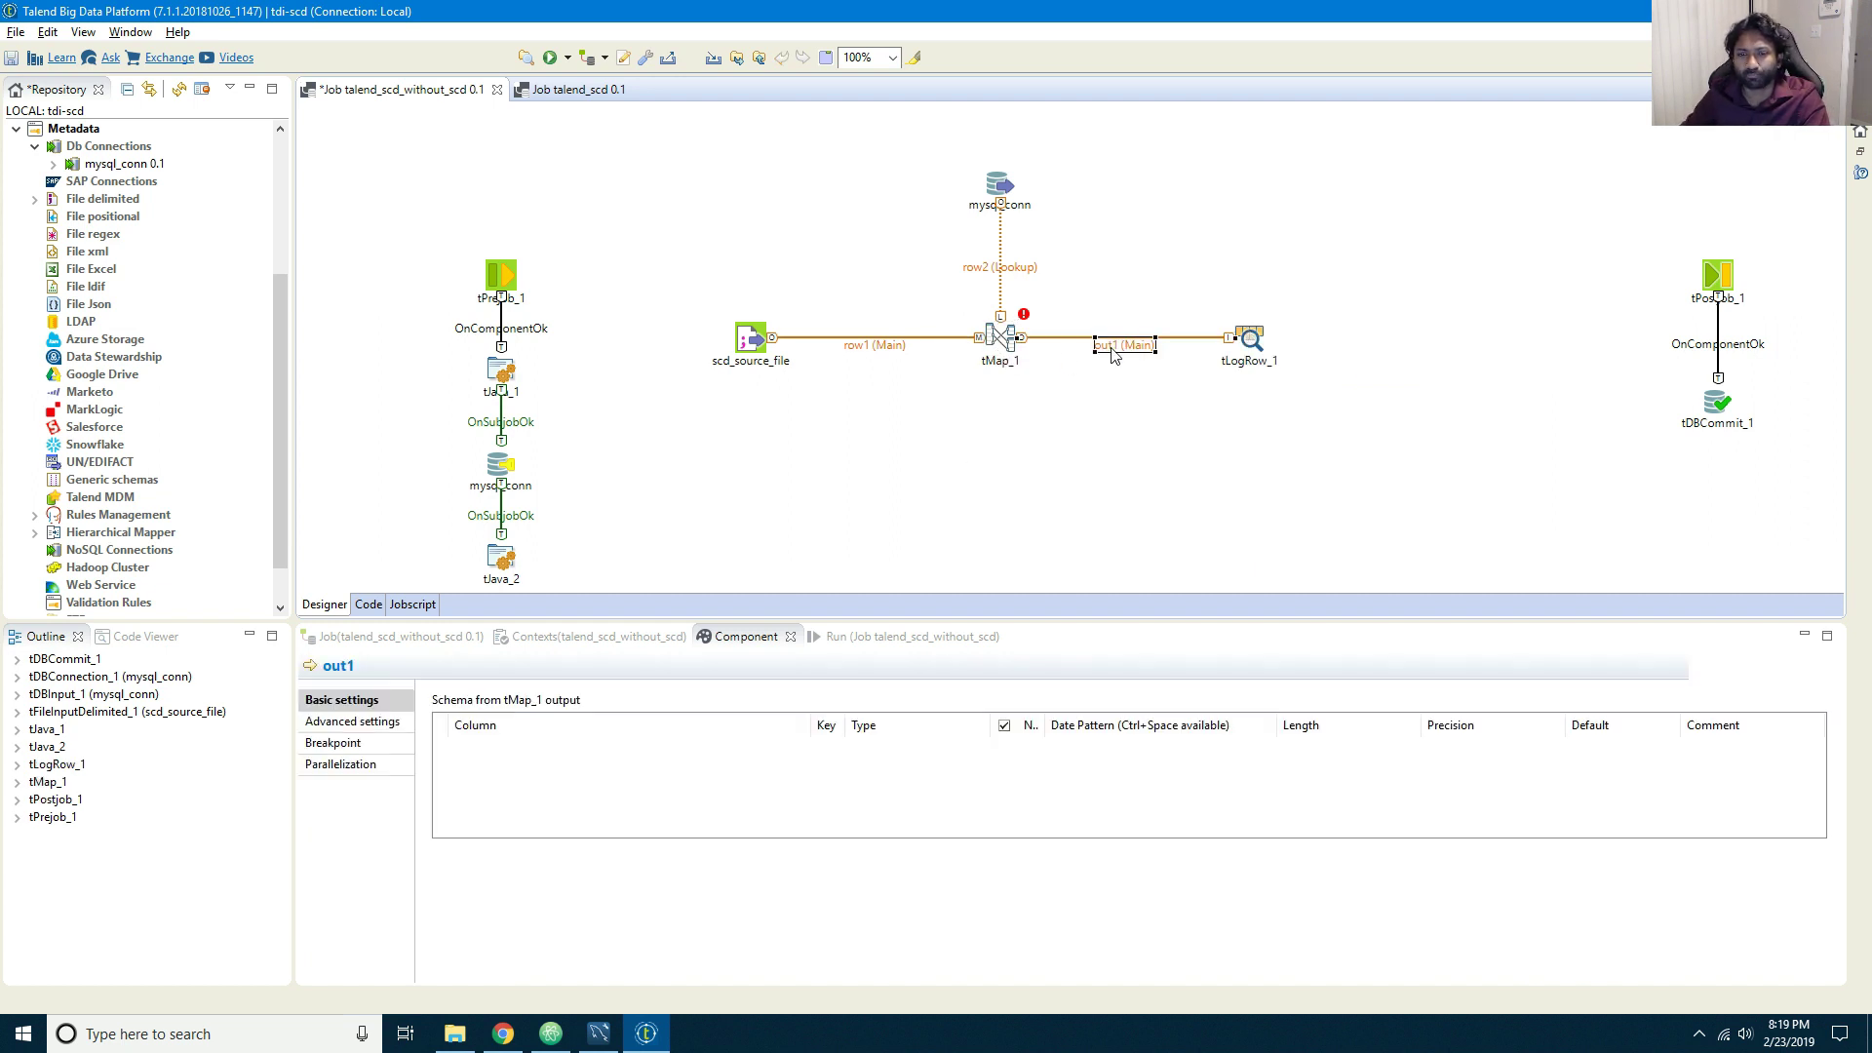
click(1115, 349)
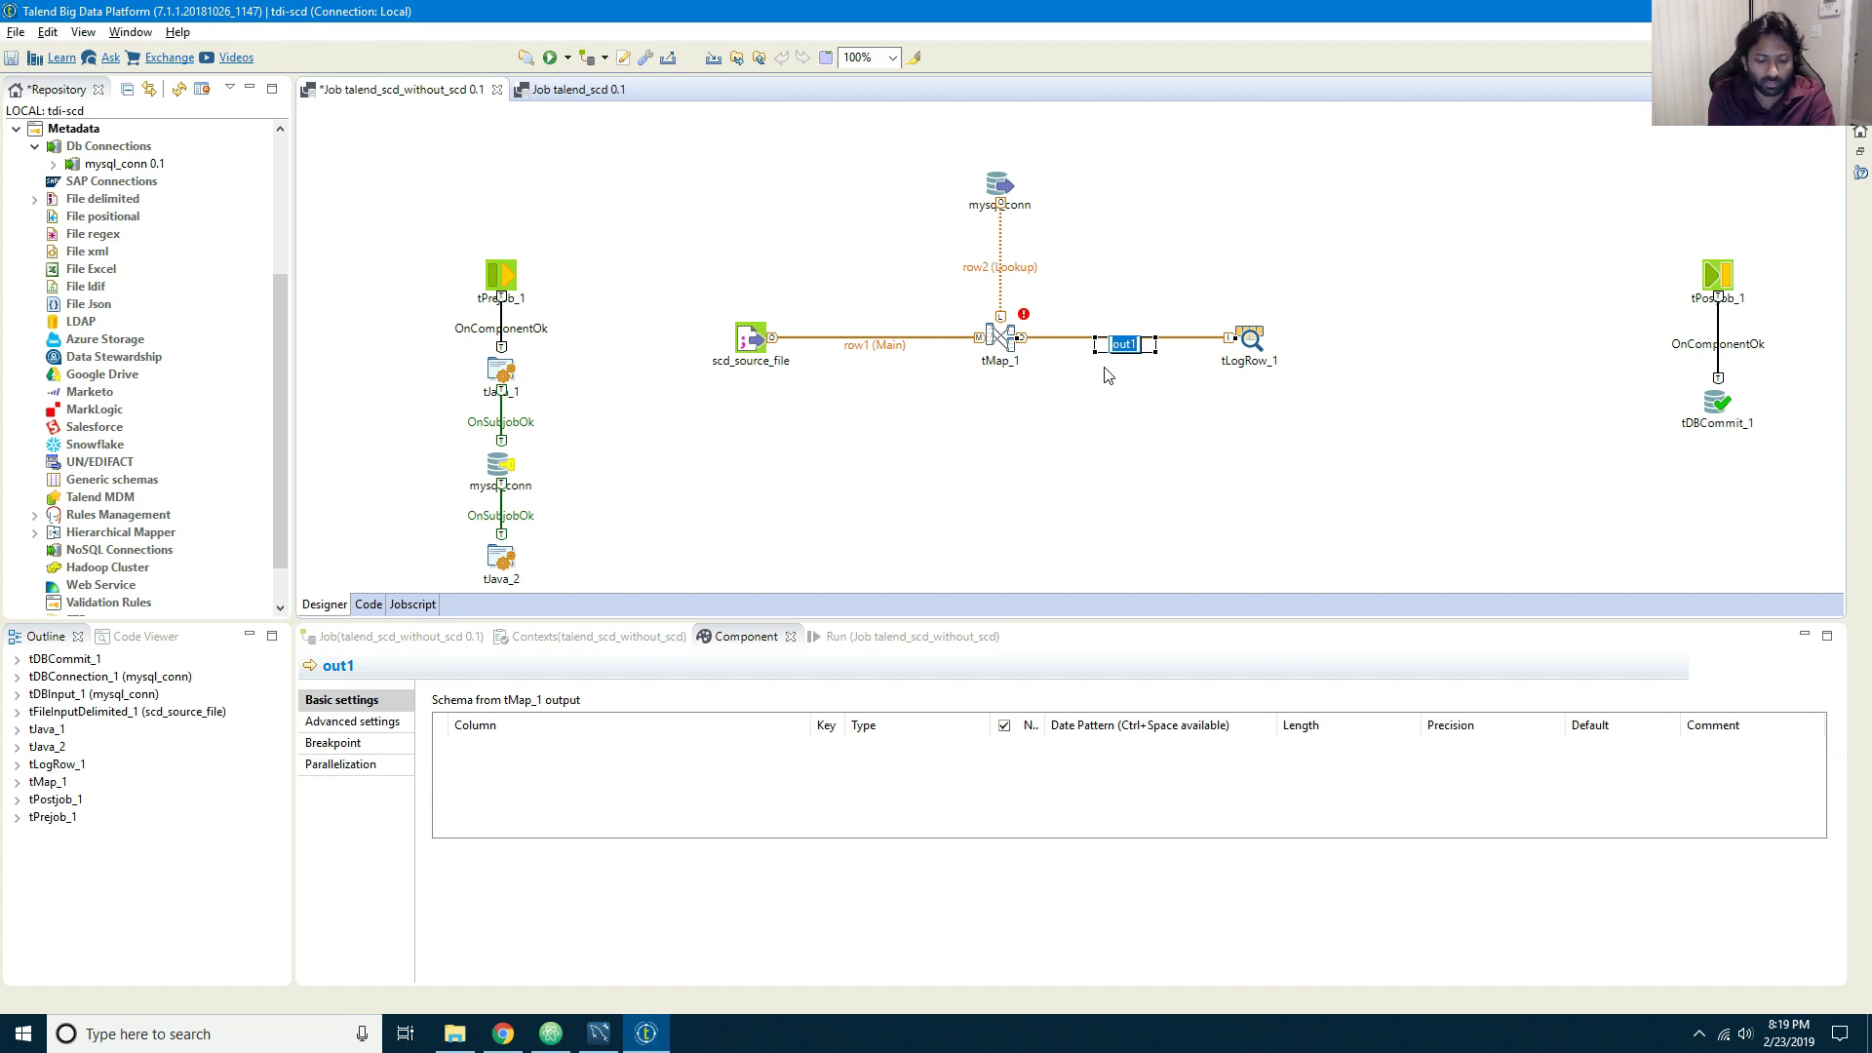
text(type1_)
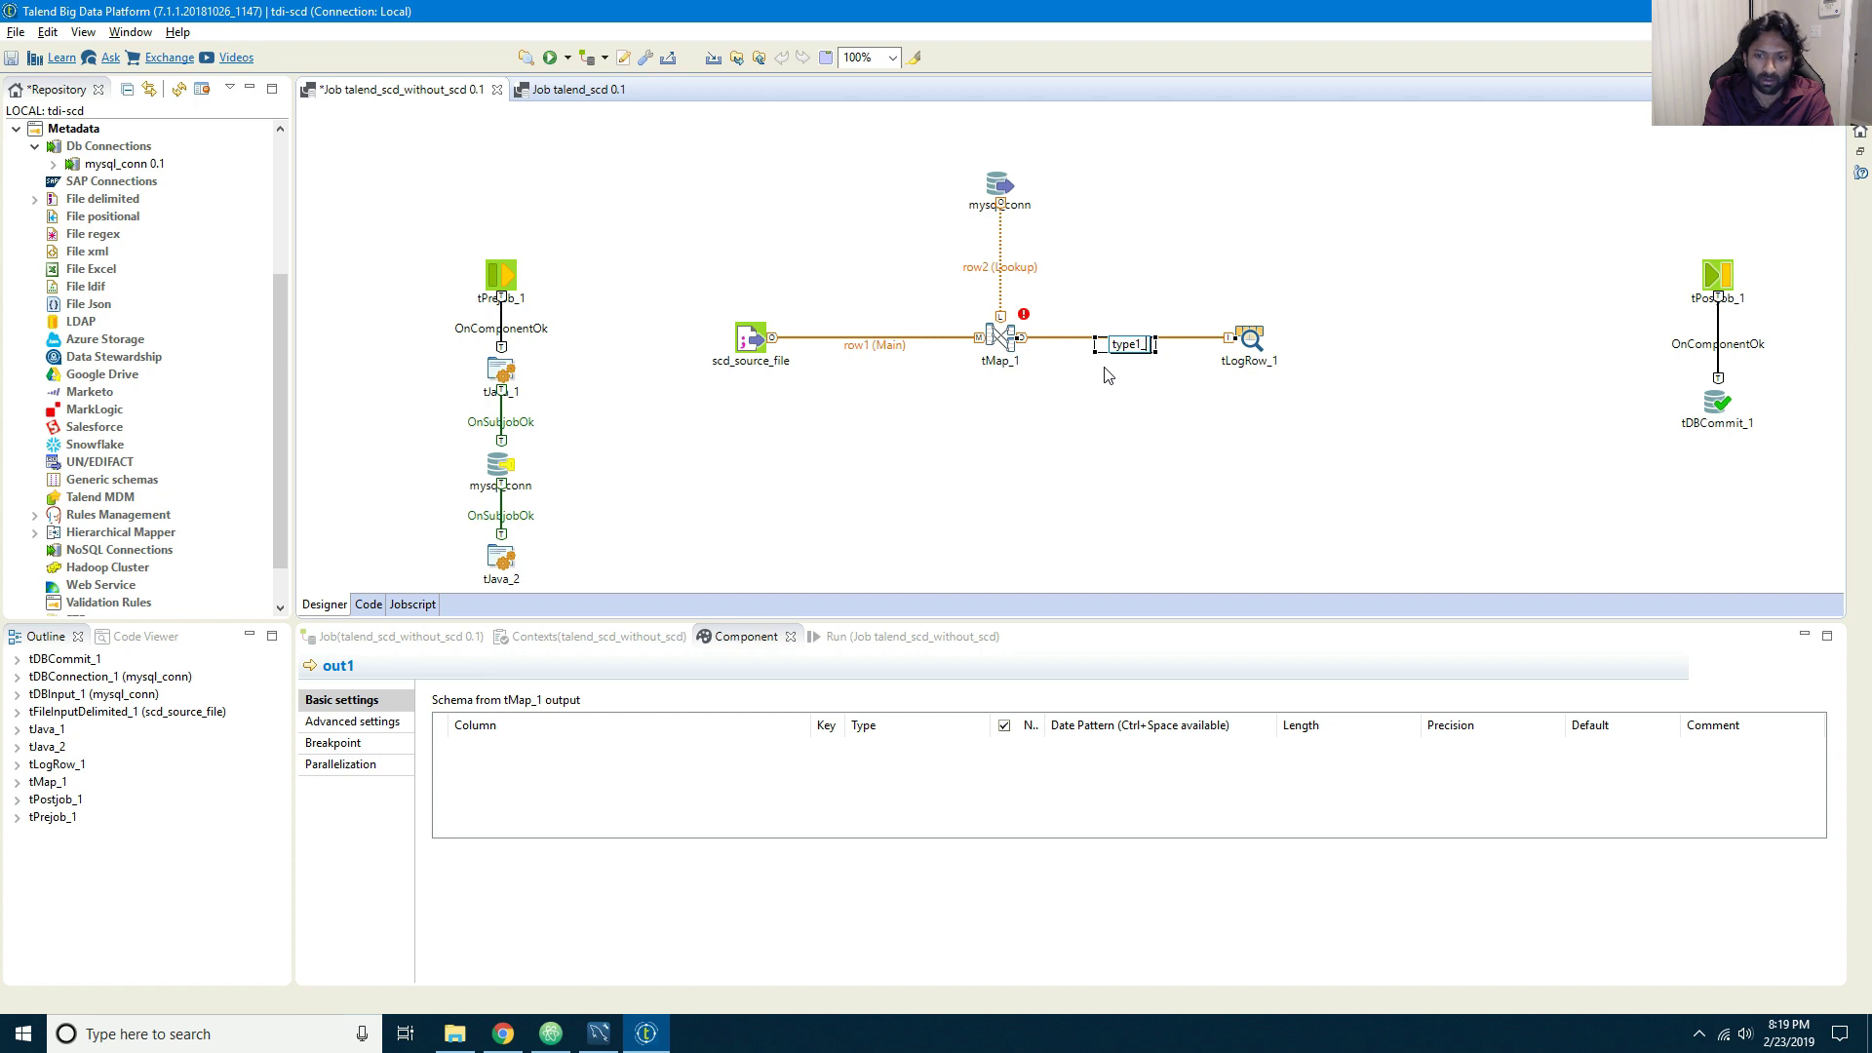
text(updates)
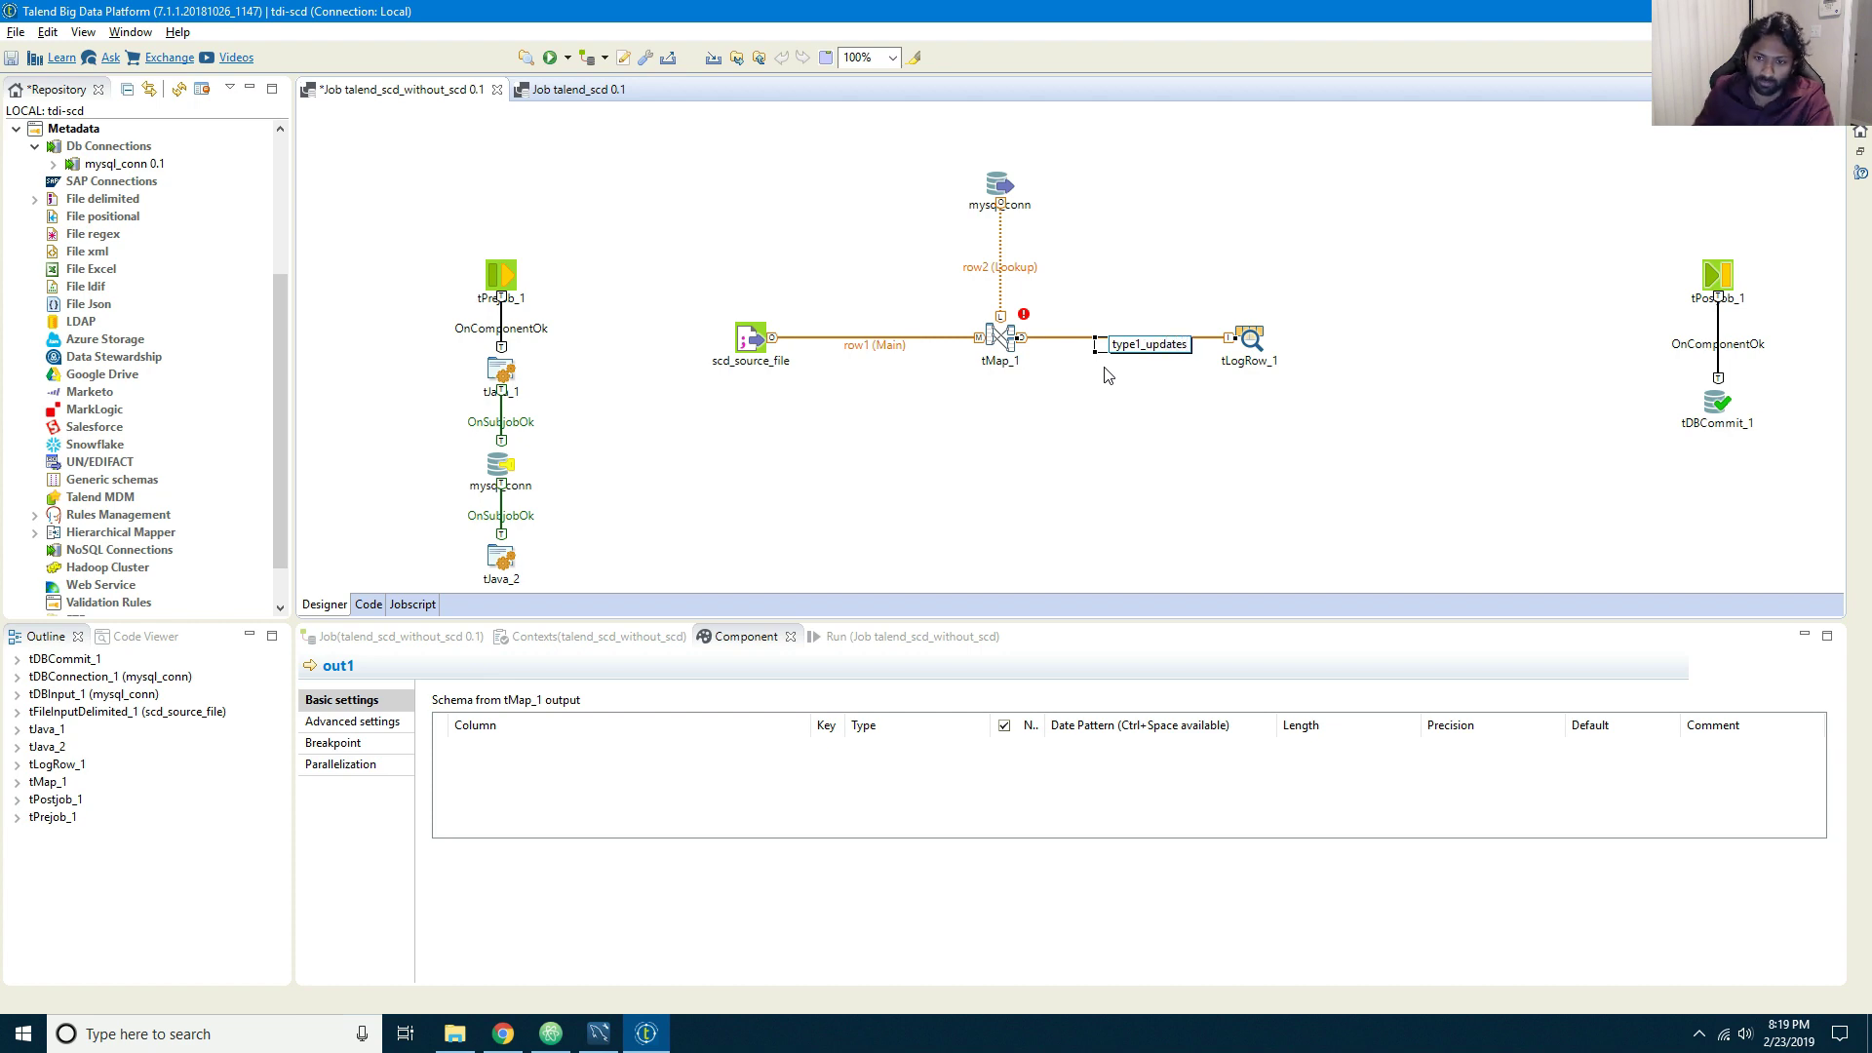
click(1044, 406)
double_click(1000, 336)
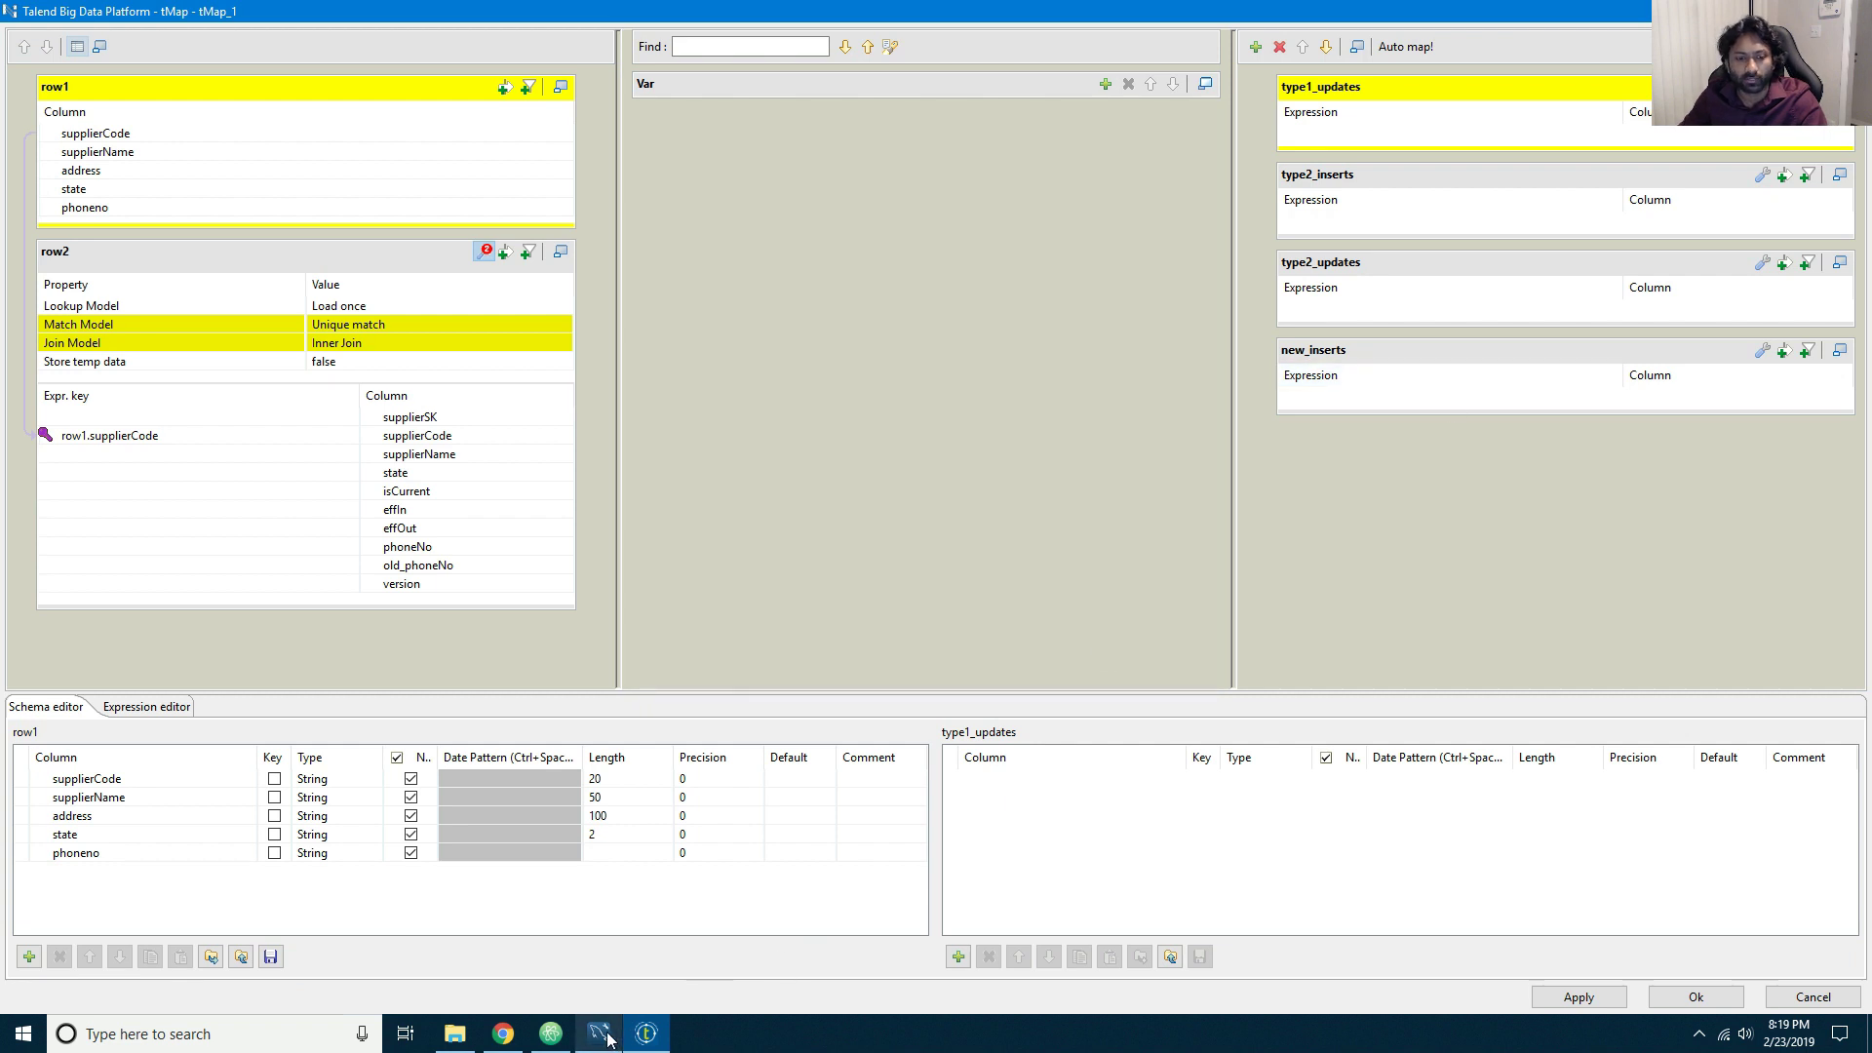
Step: Switch to MySQL Workbench to examine the state, supplierName and history columns of the scd table against the tMap outputs, and return to Talend
click(606, 1040)
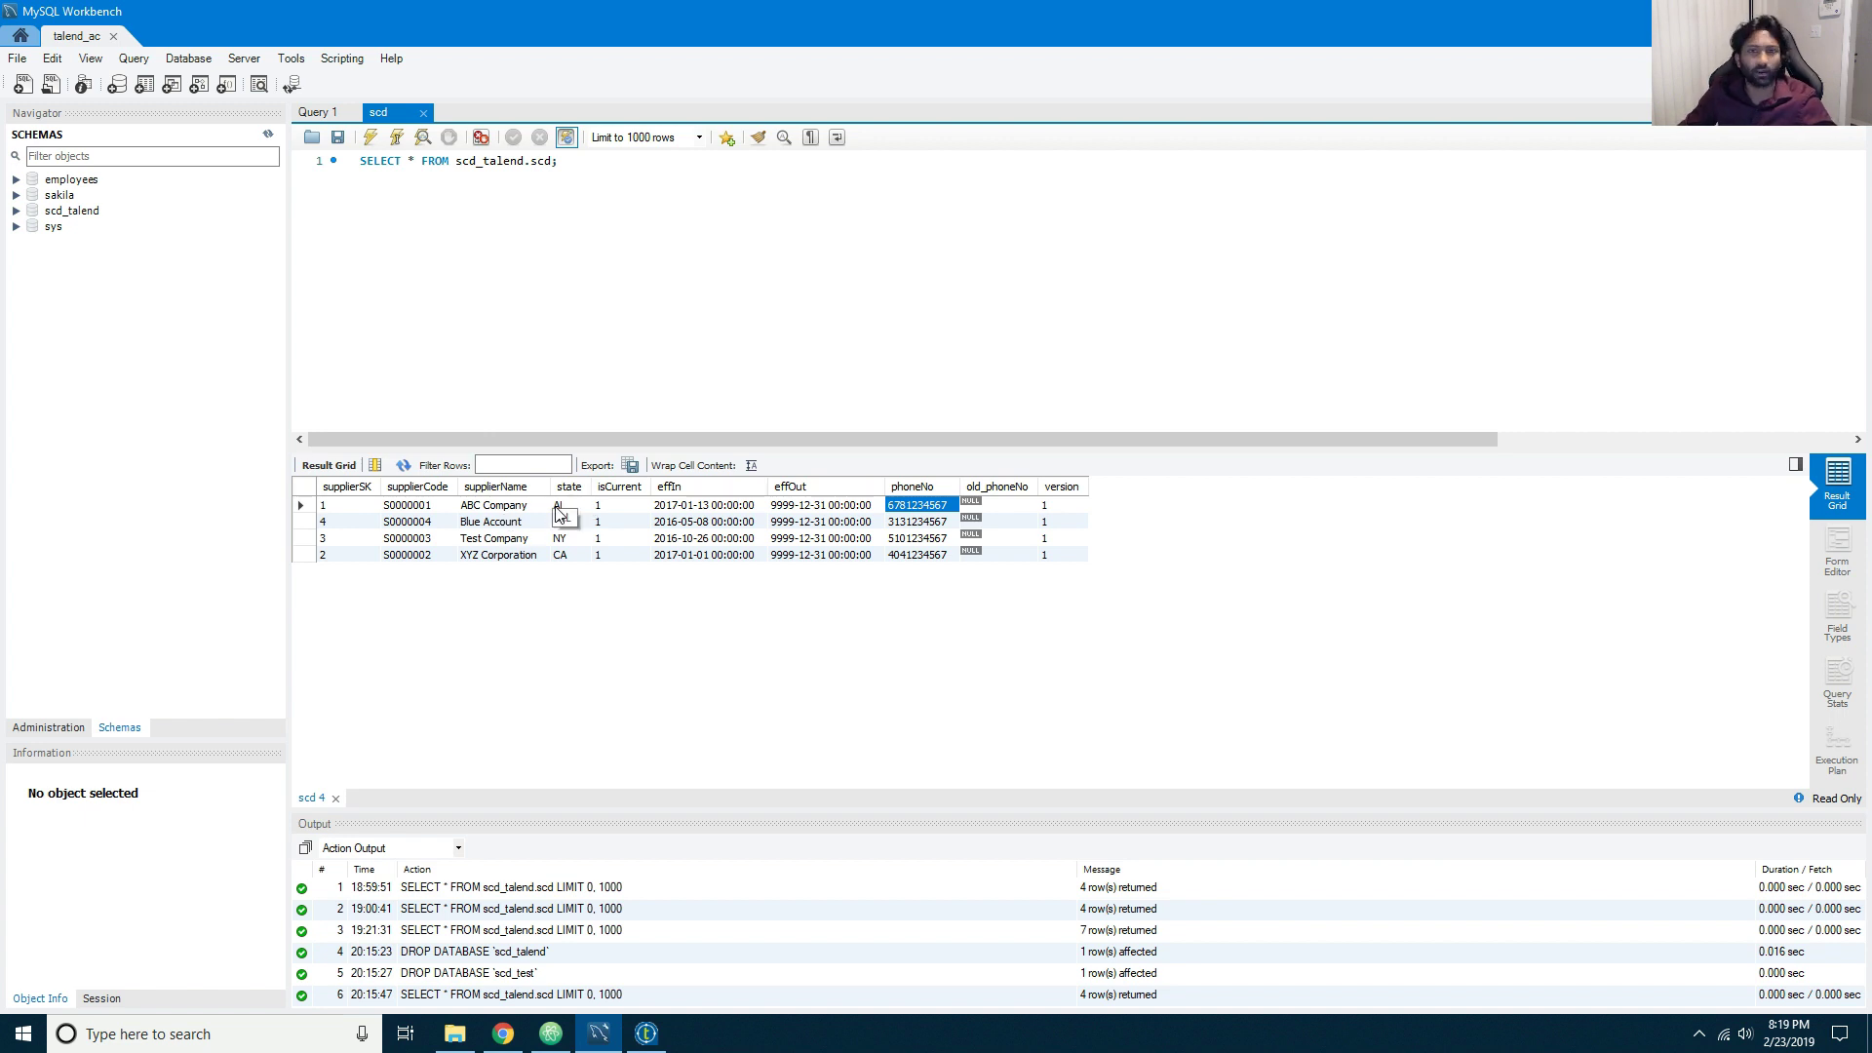
click(598, 1036)
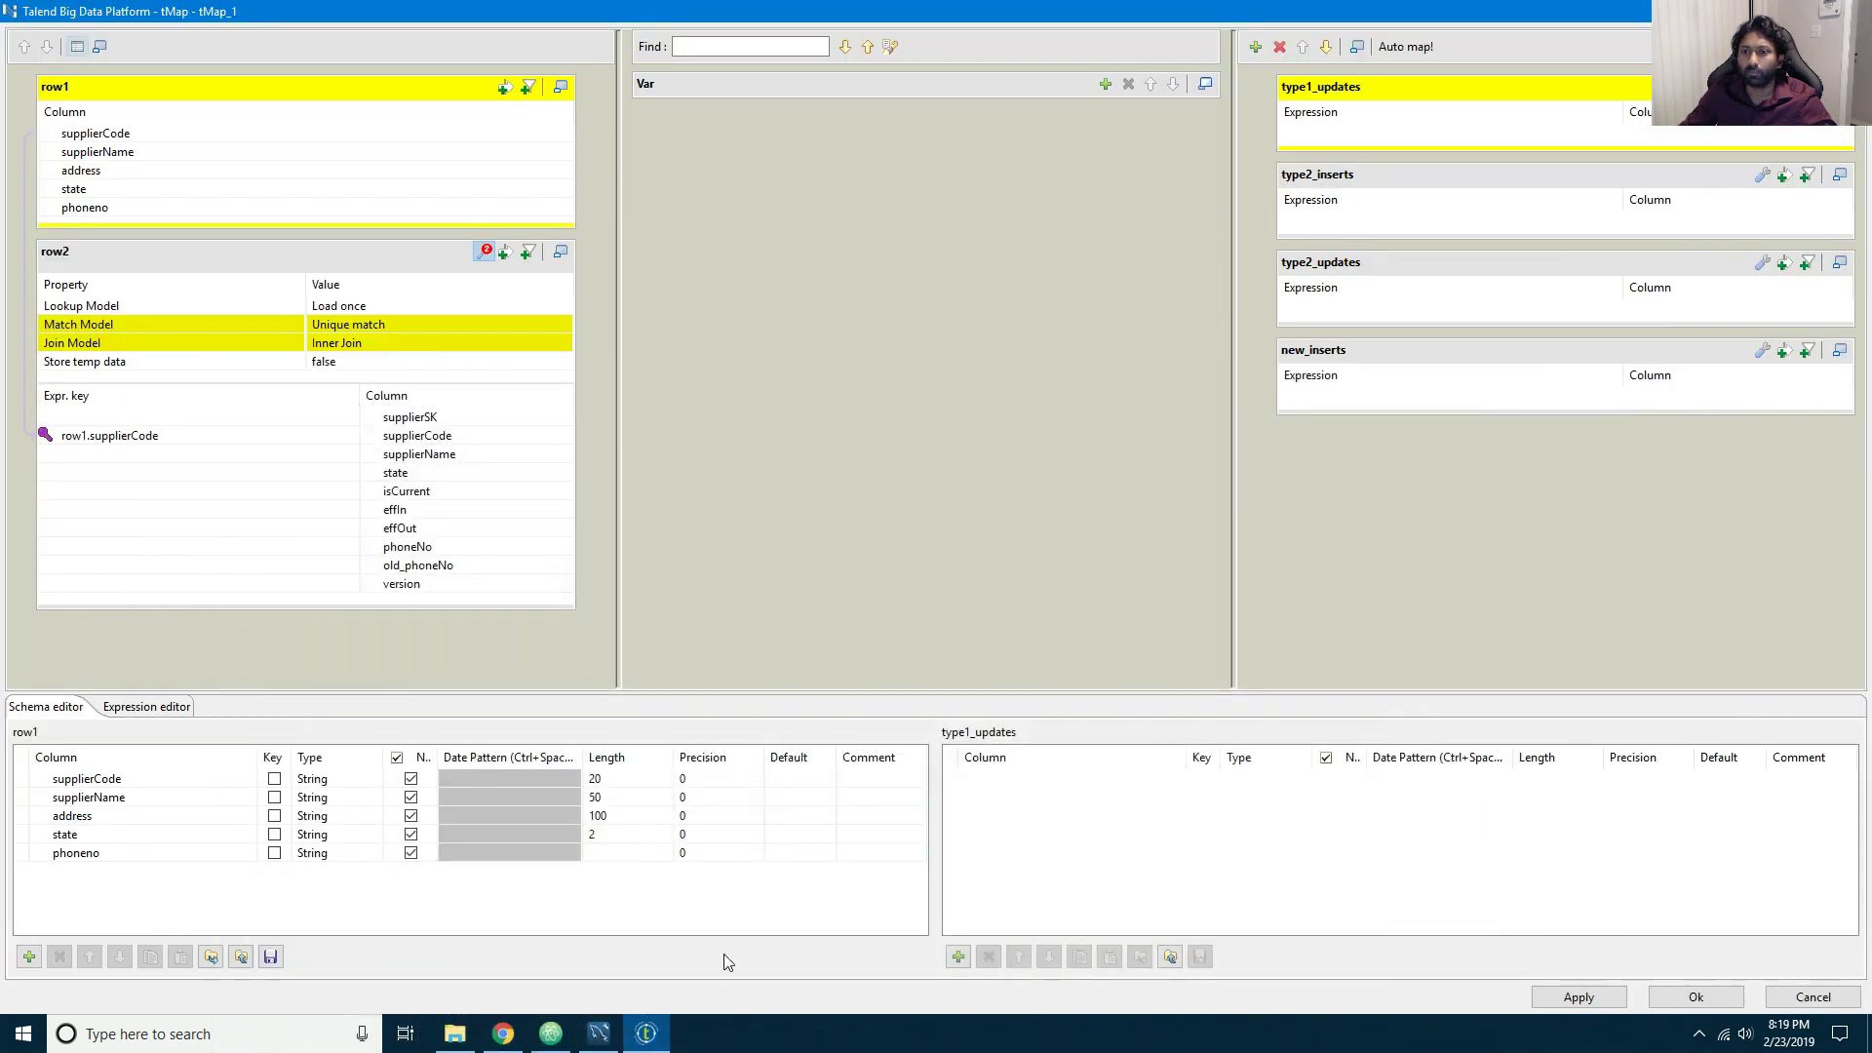
click(602, 1036)
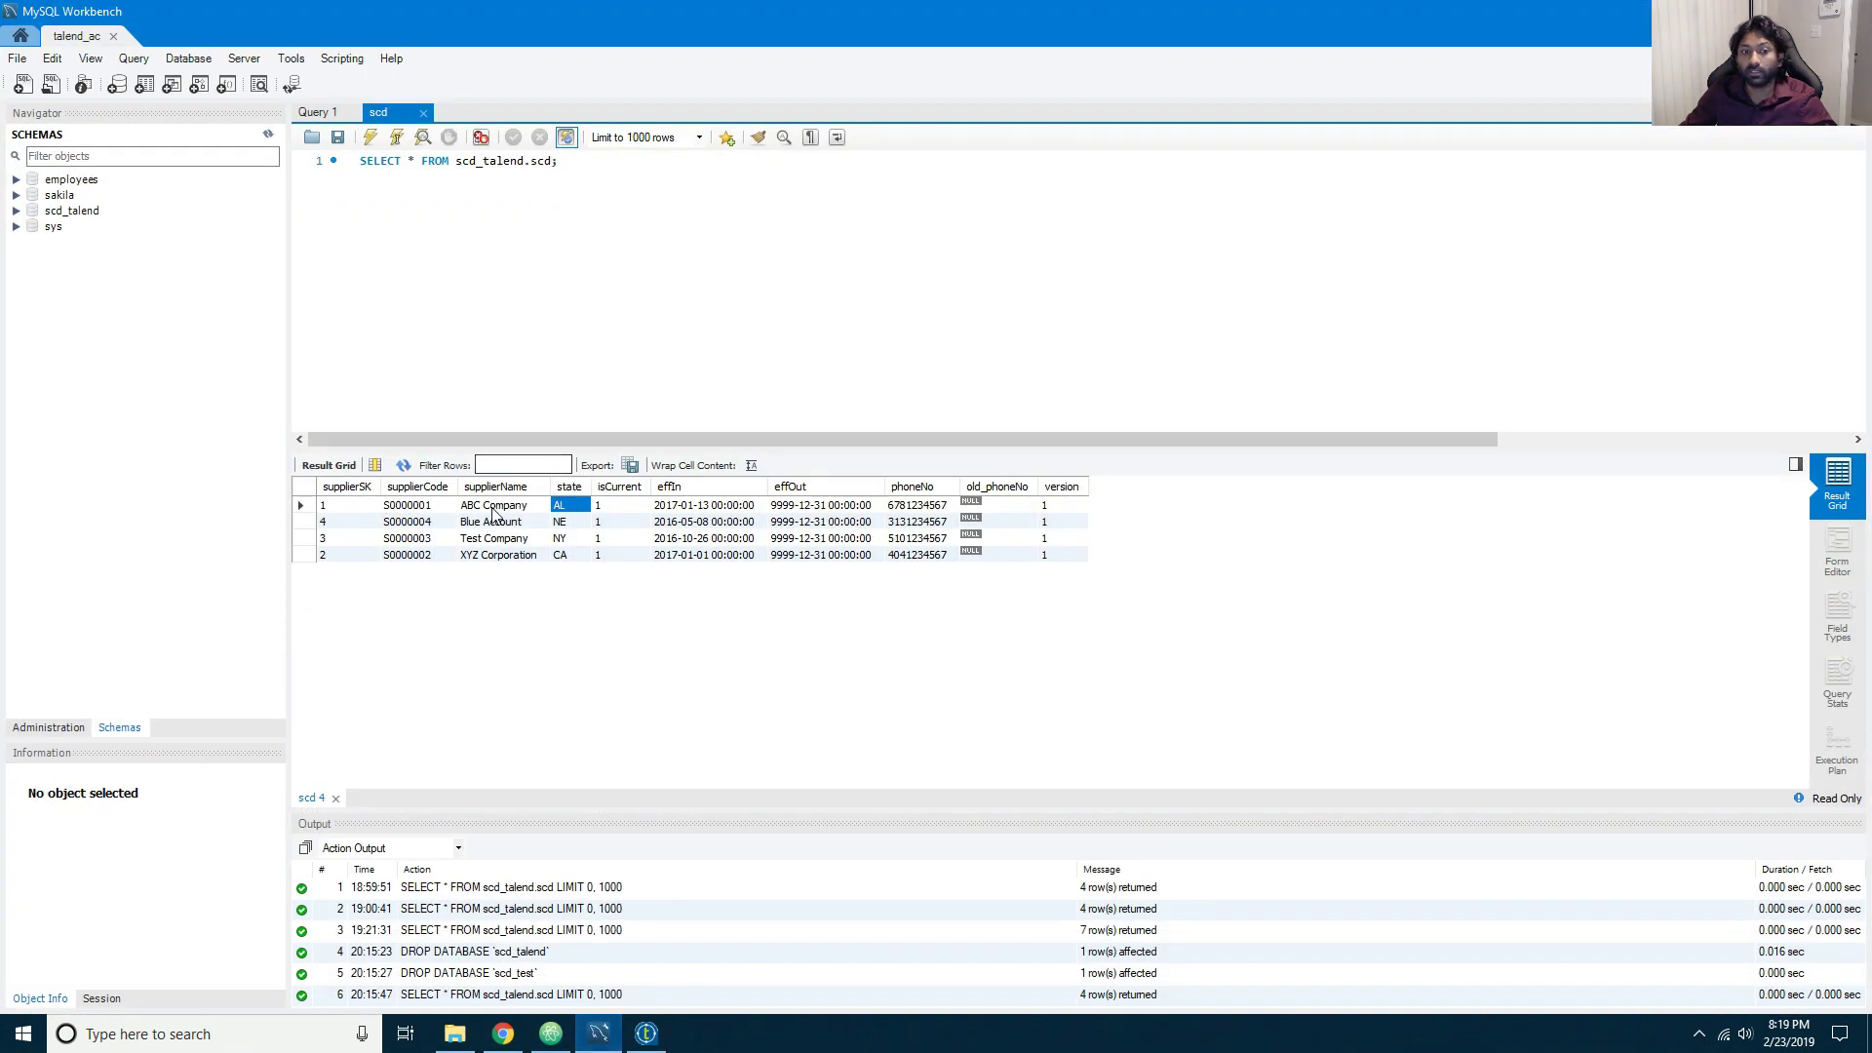
click(493, 508)
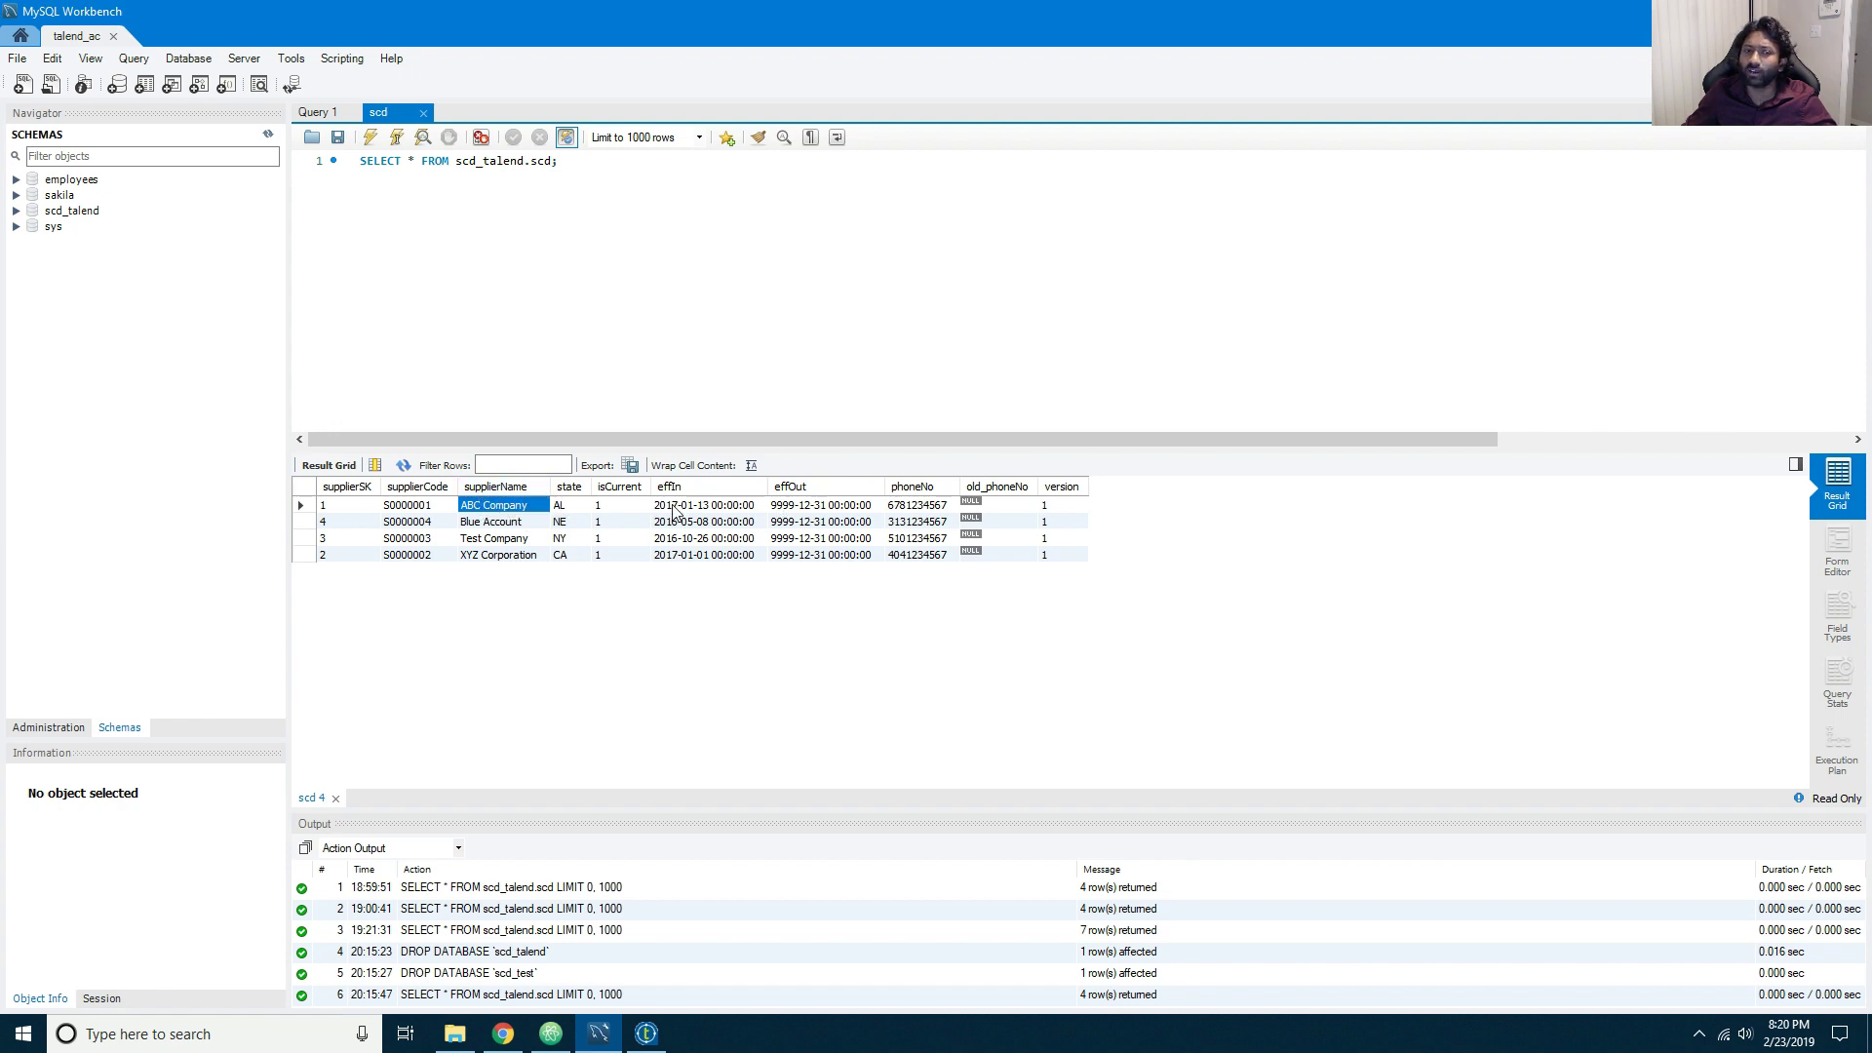
click(647, 1034)
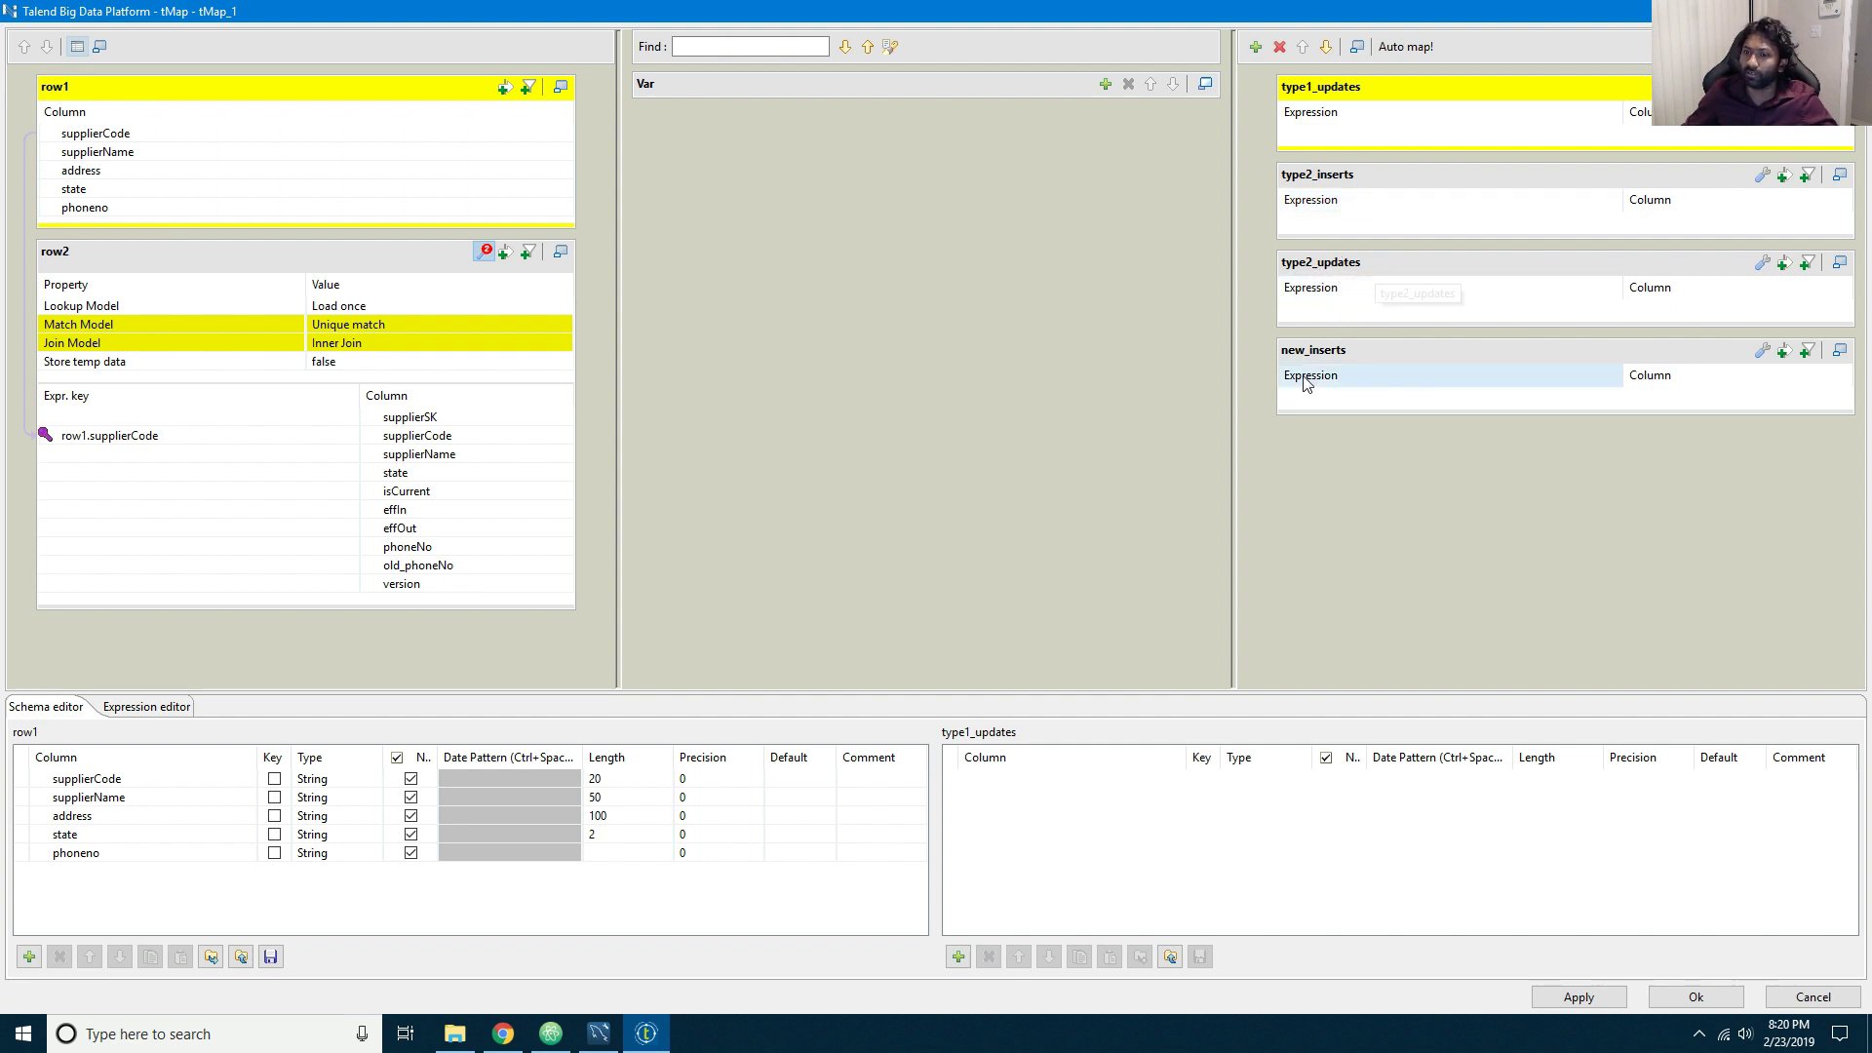
click(599, 1033)
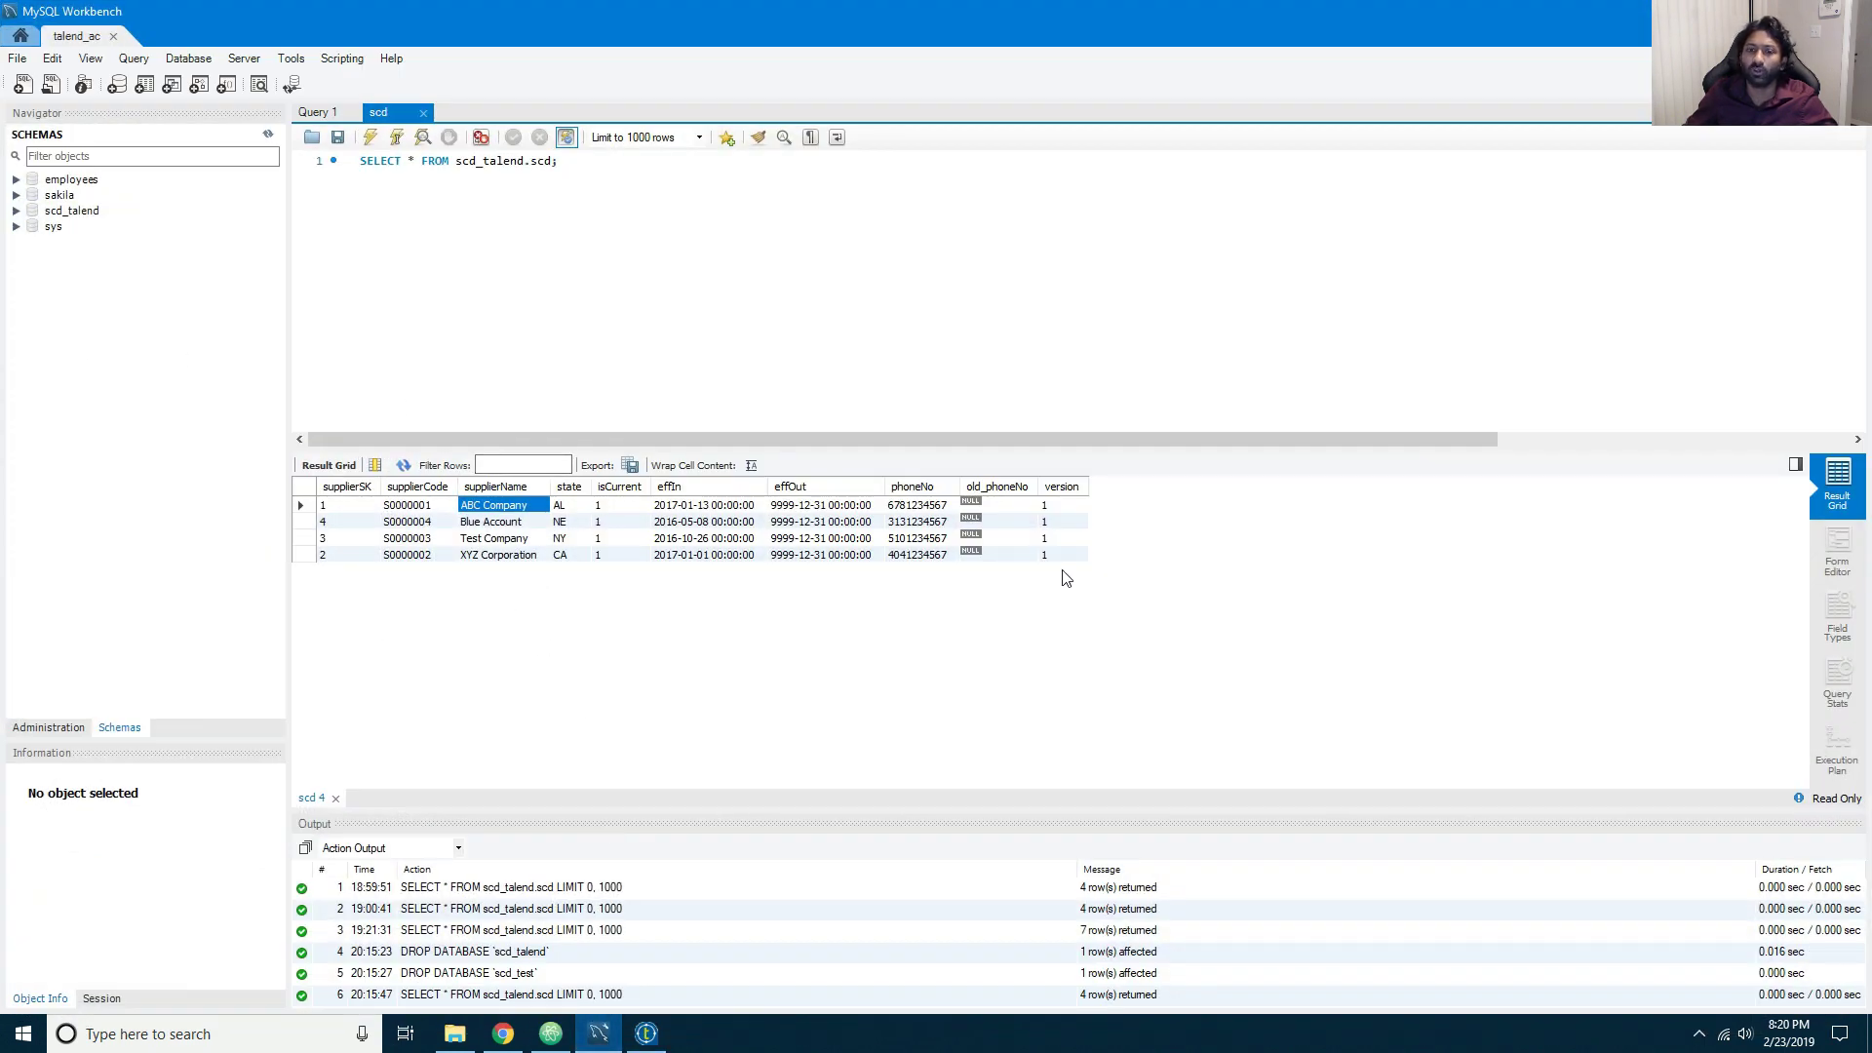
click(609, 1041)
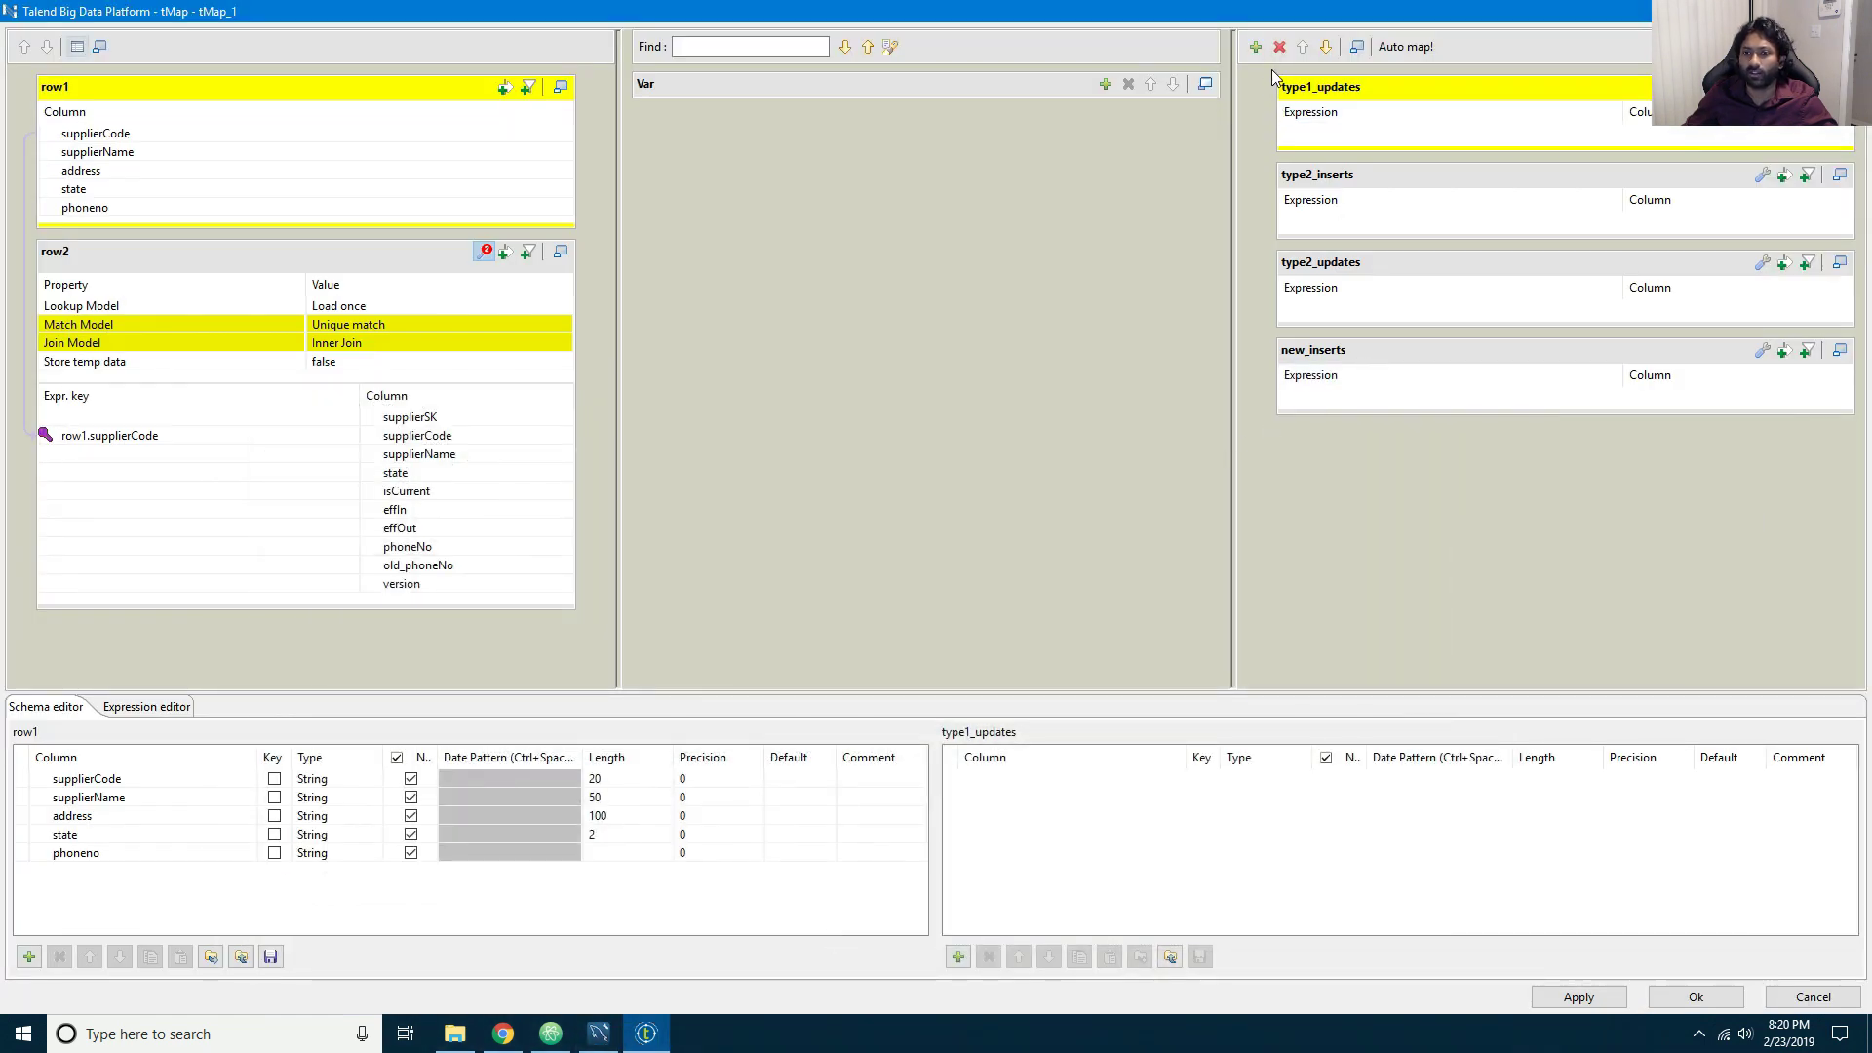
Step: Add another tMap output named type3_updates
click(1255, 47)
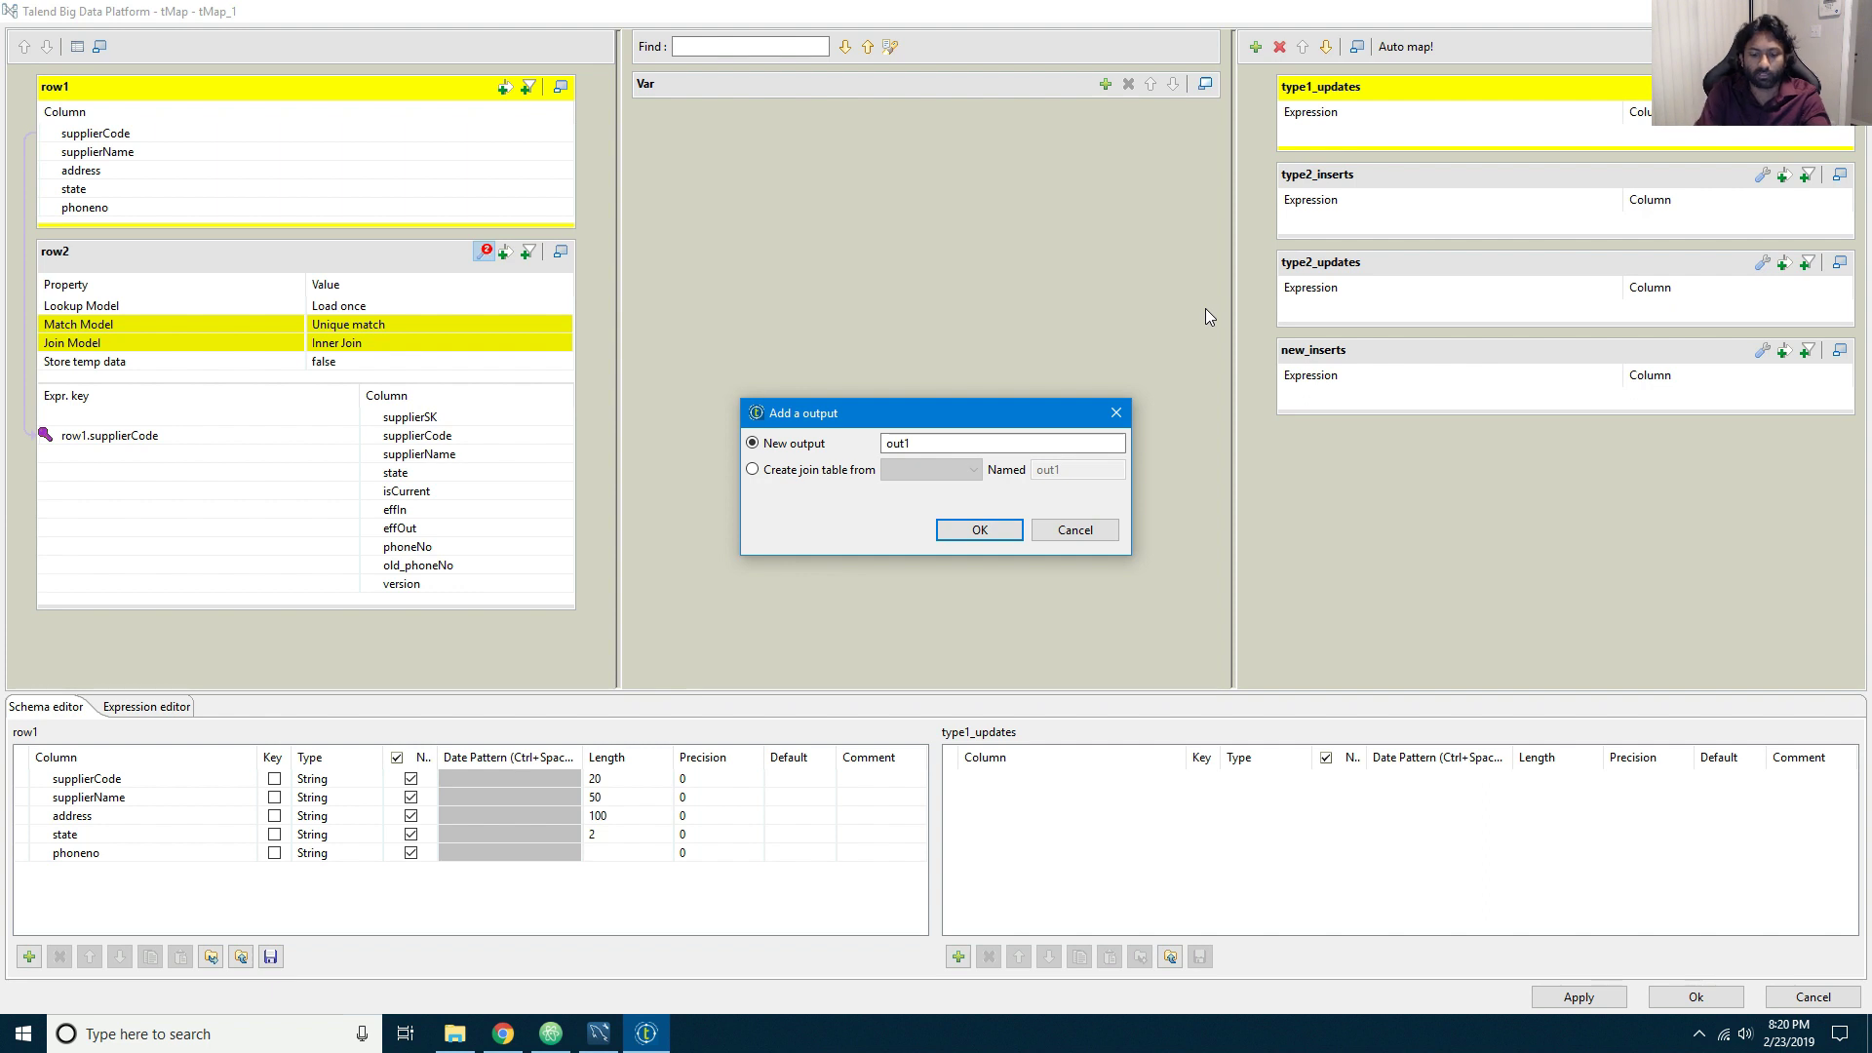
drag(963, 446, 864, 444)
text(t)
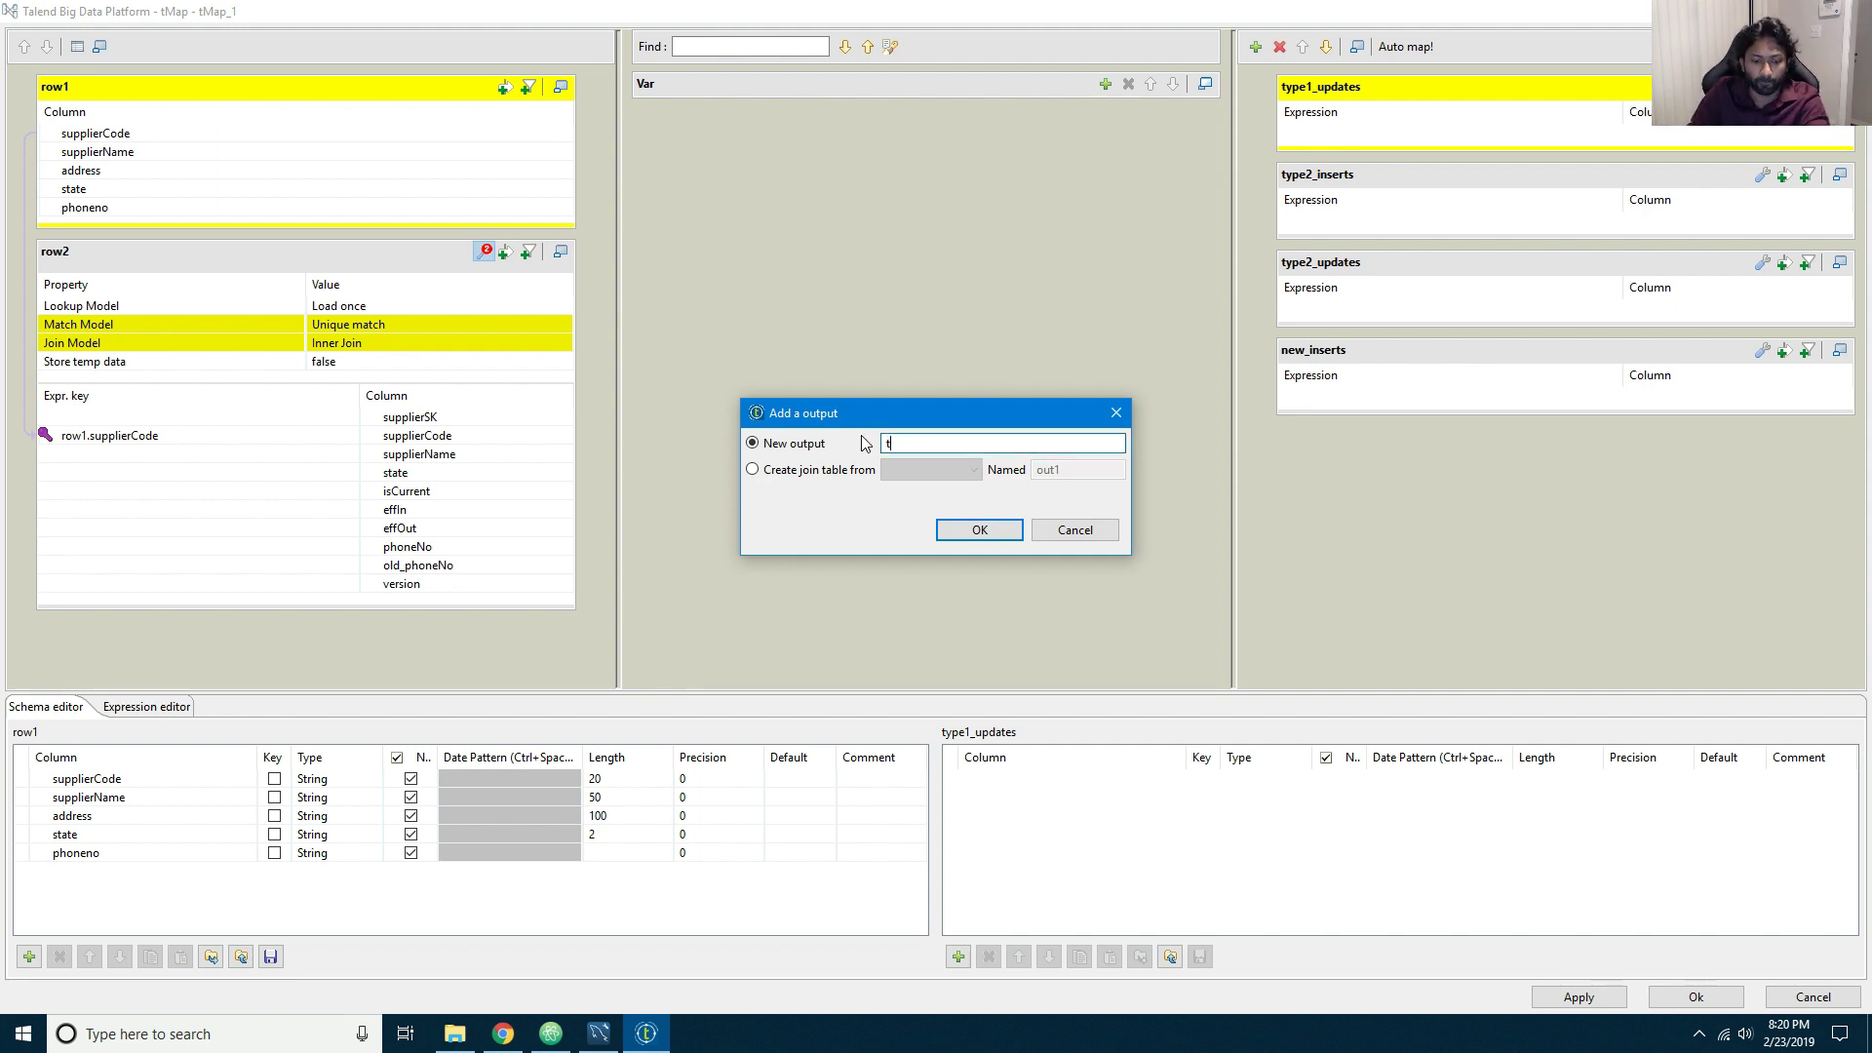
text(ype3)
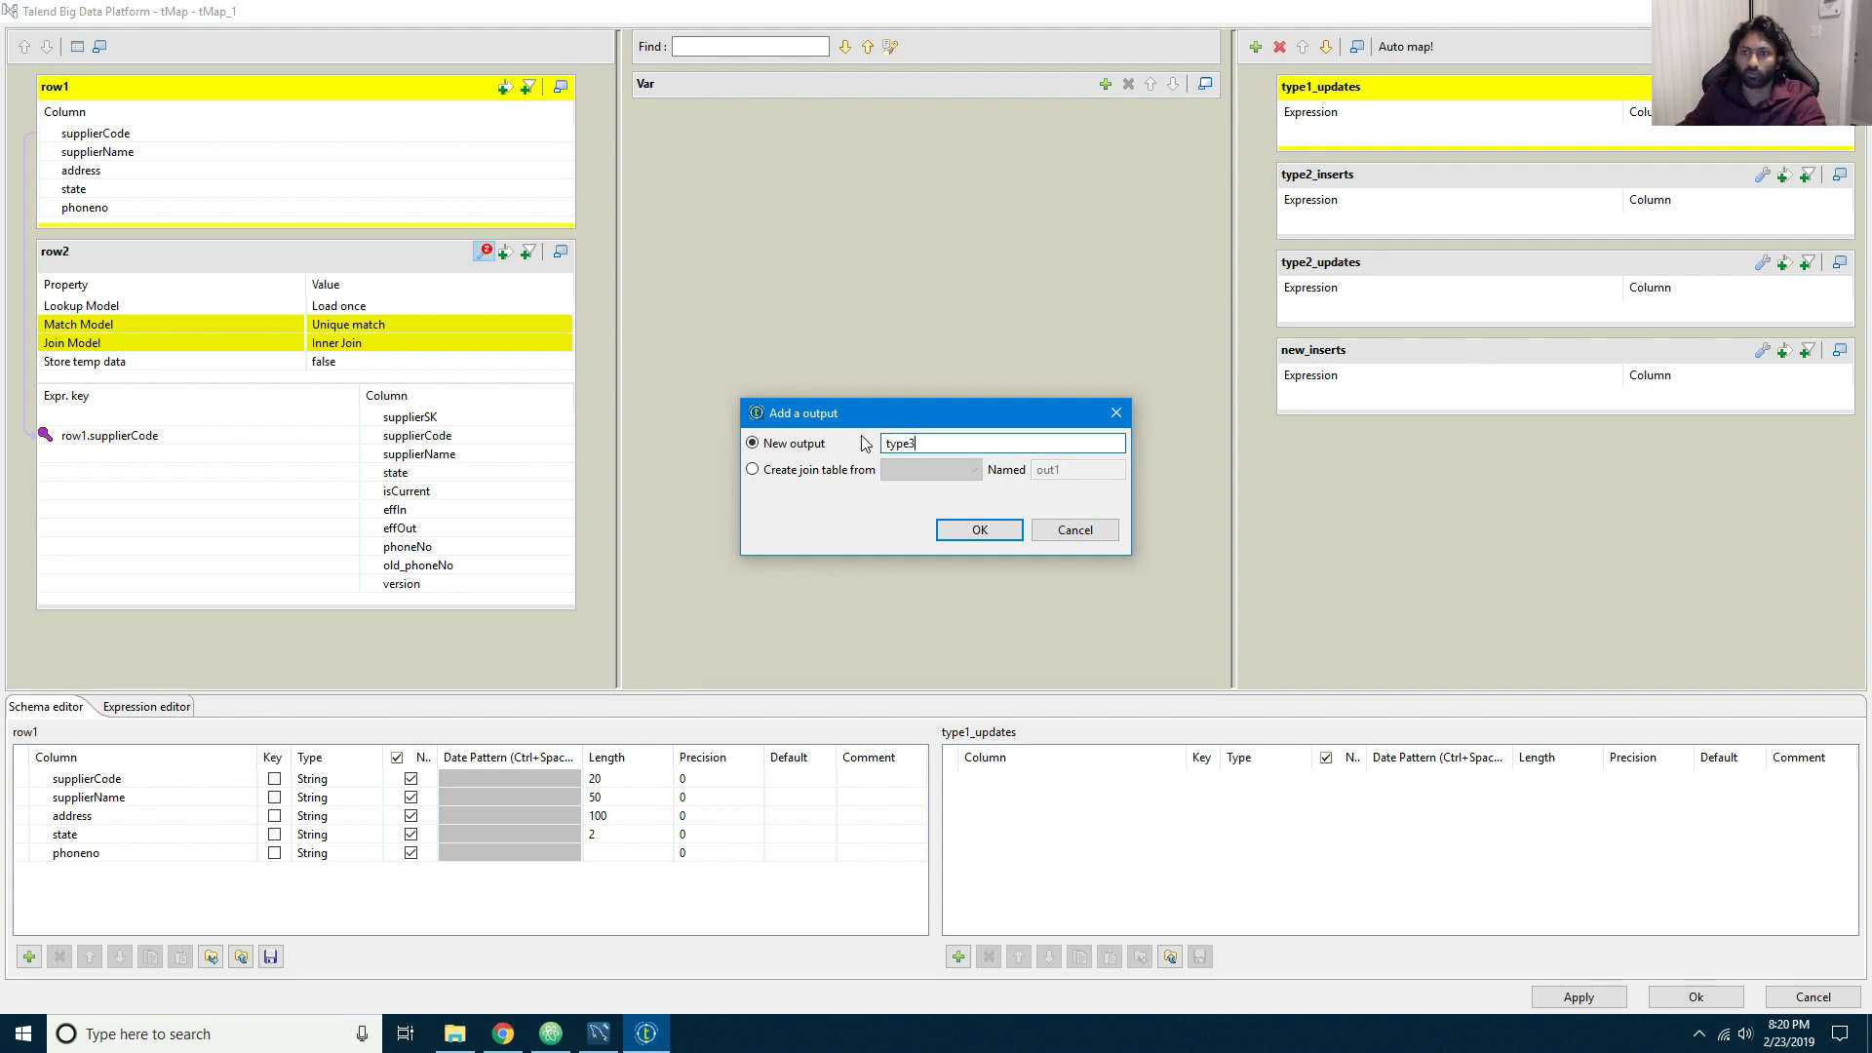
text(_updates)
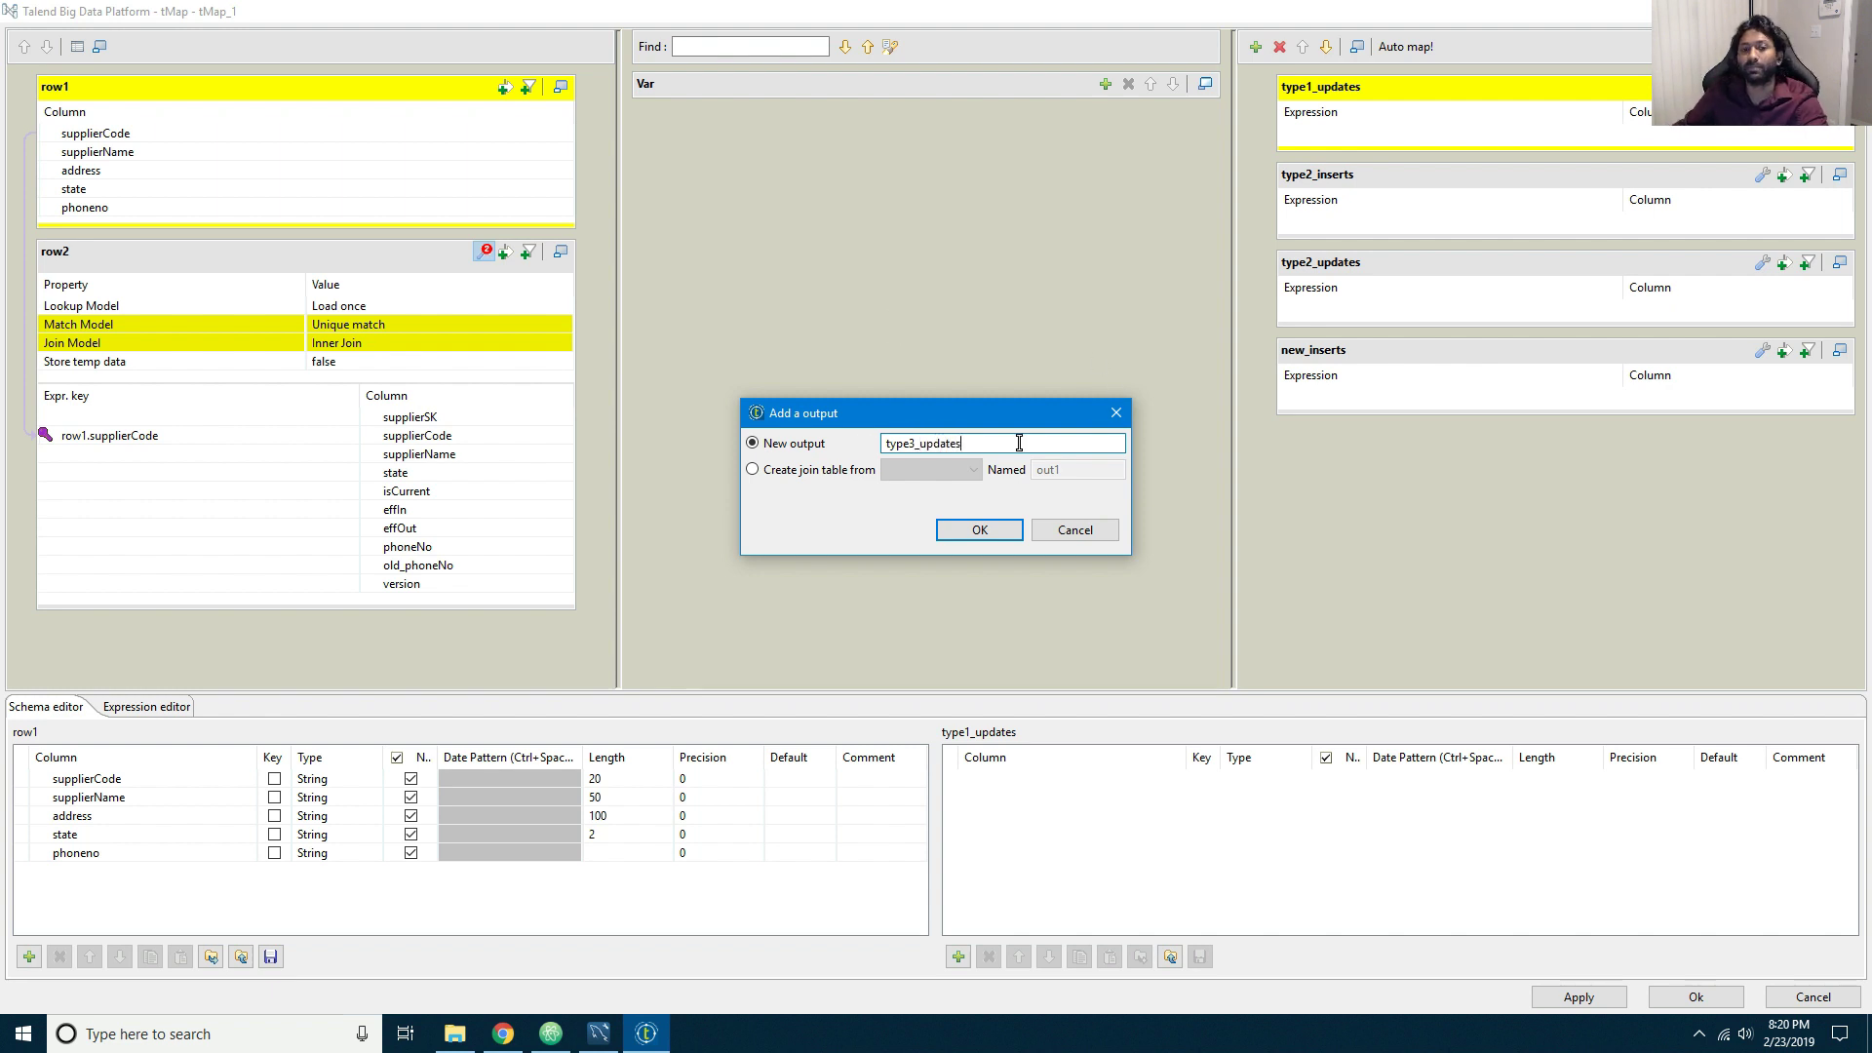
click(979, 531)
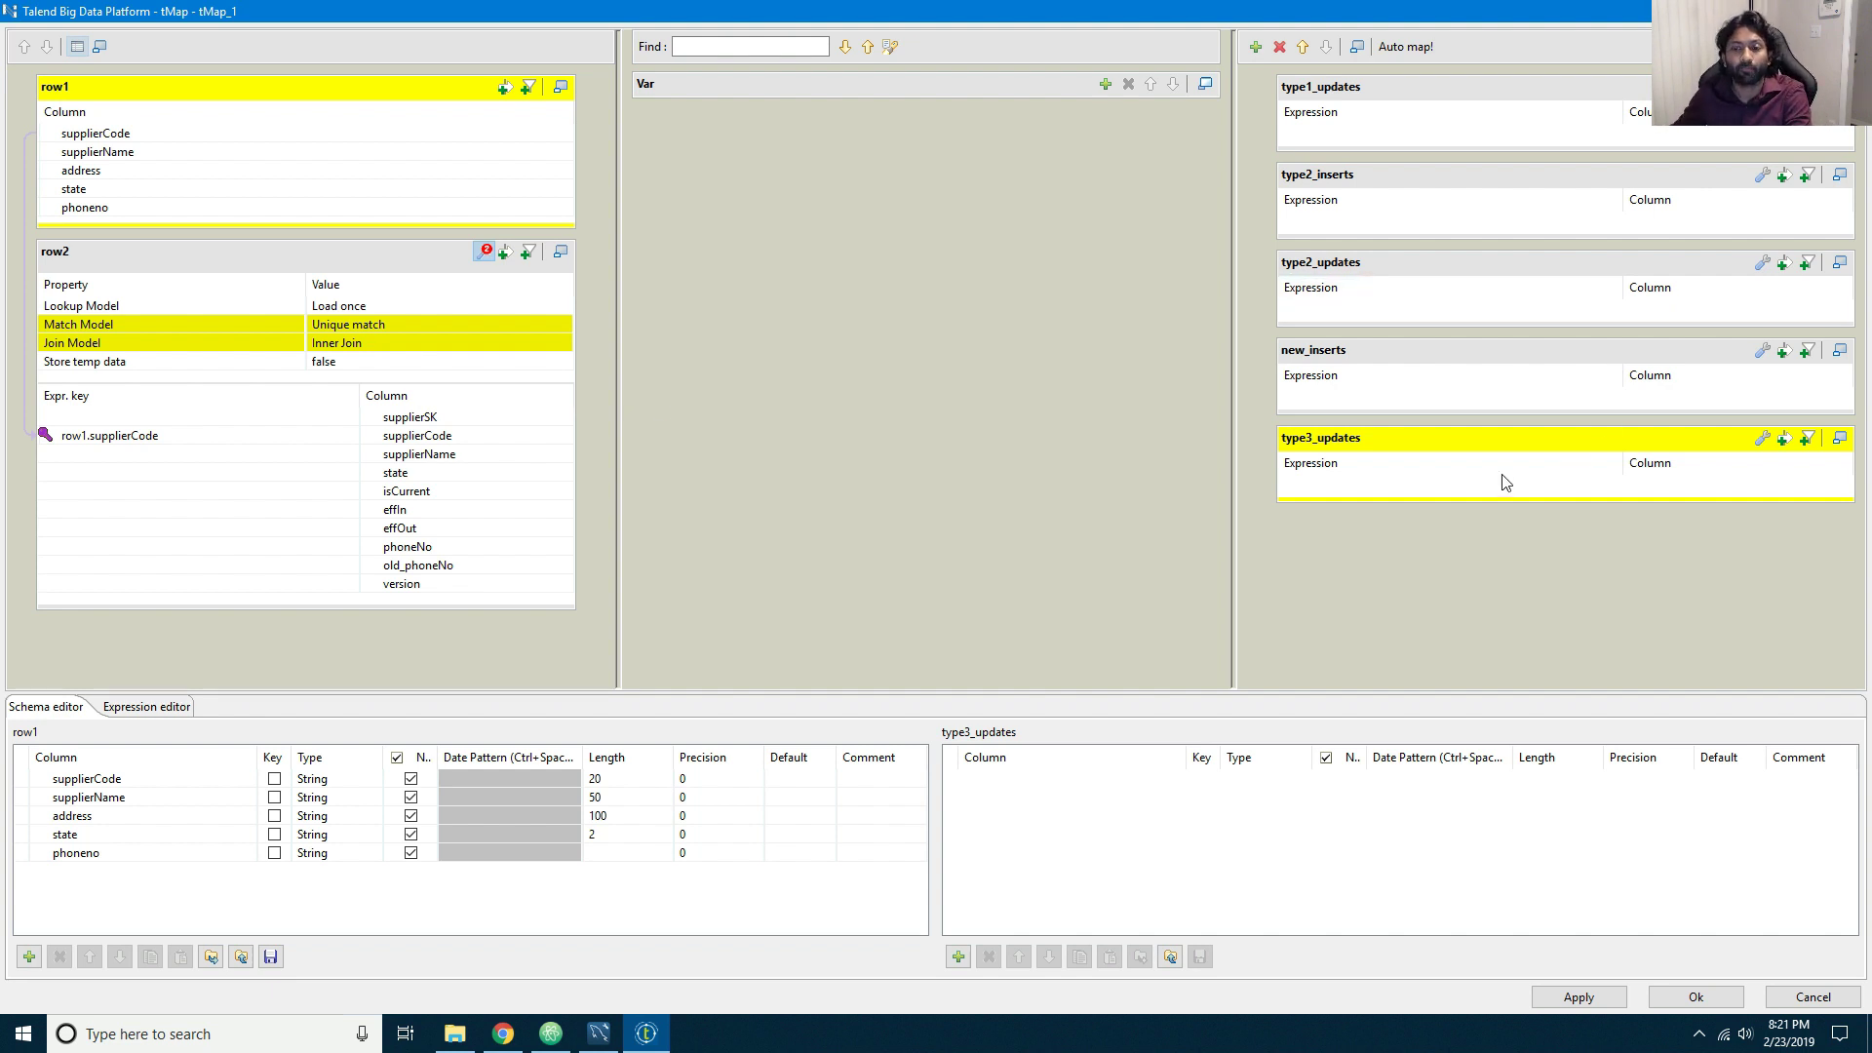
Step: Set Catch lookup inner join reject to true in the new_inserts output's settings
click(1762, 351)
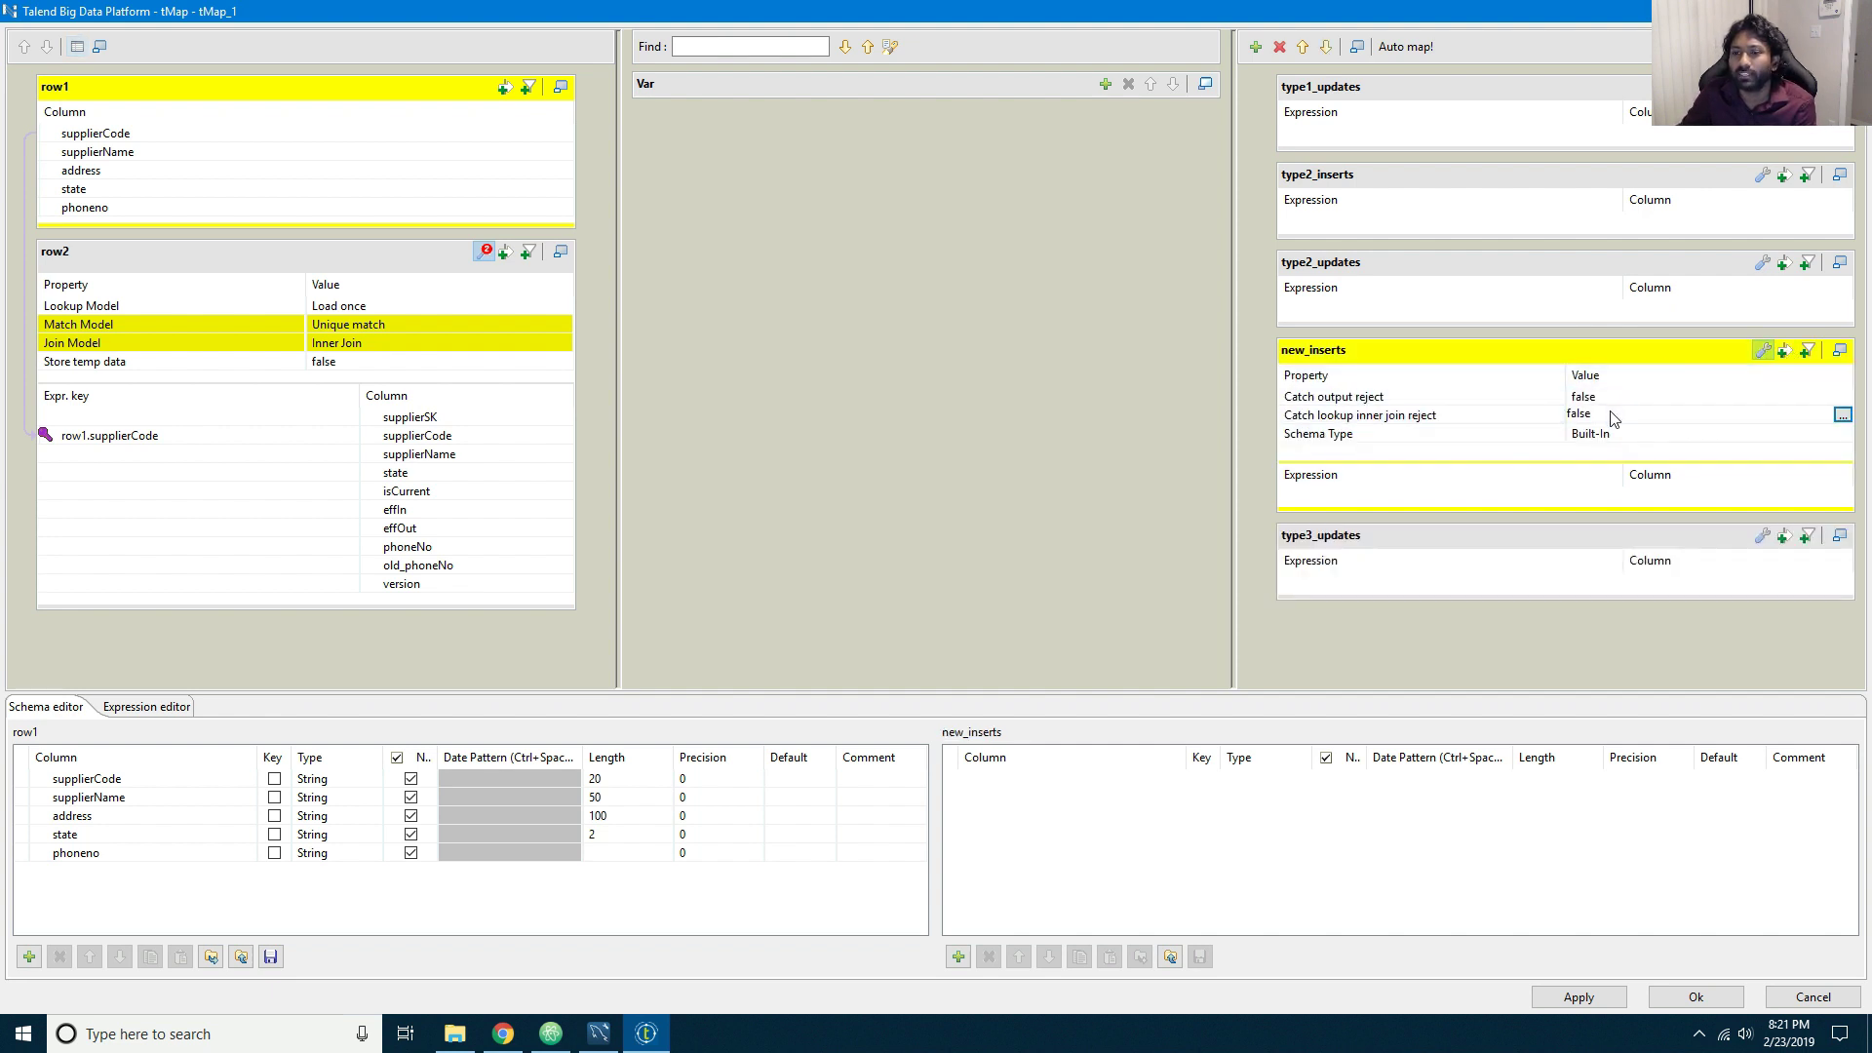
click(1842, 415)
click(858, 394)
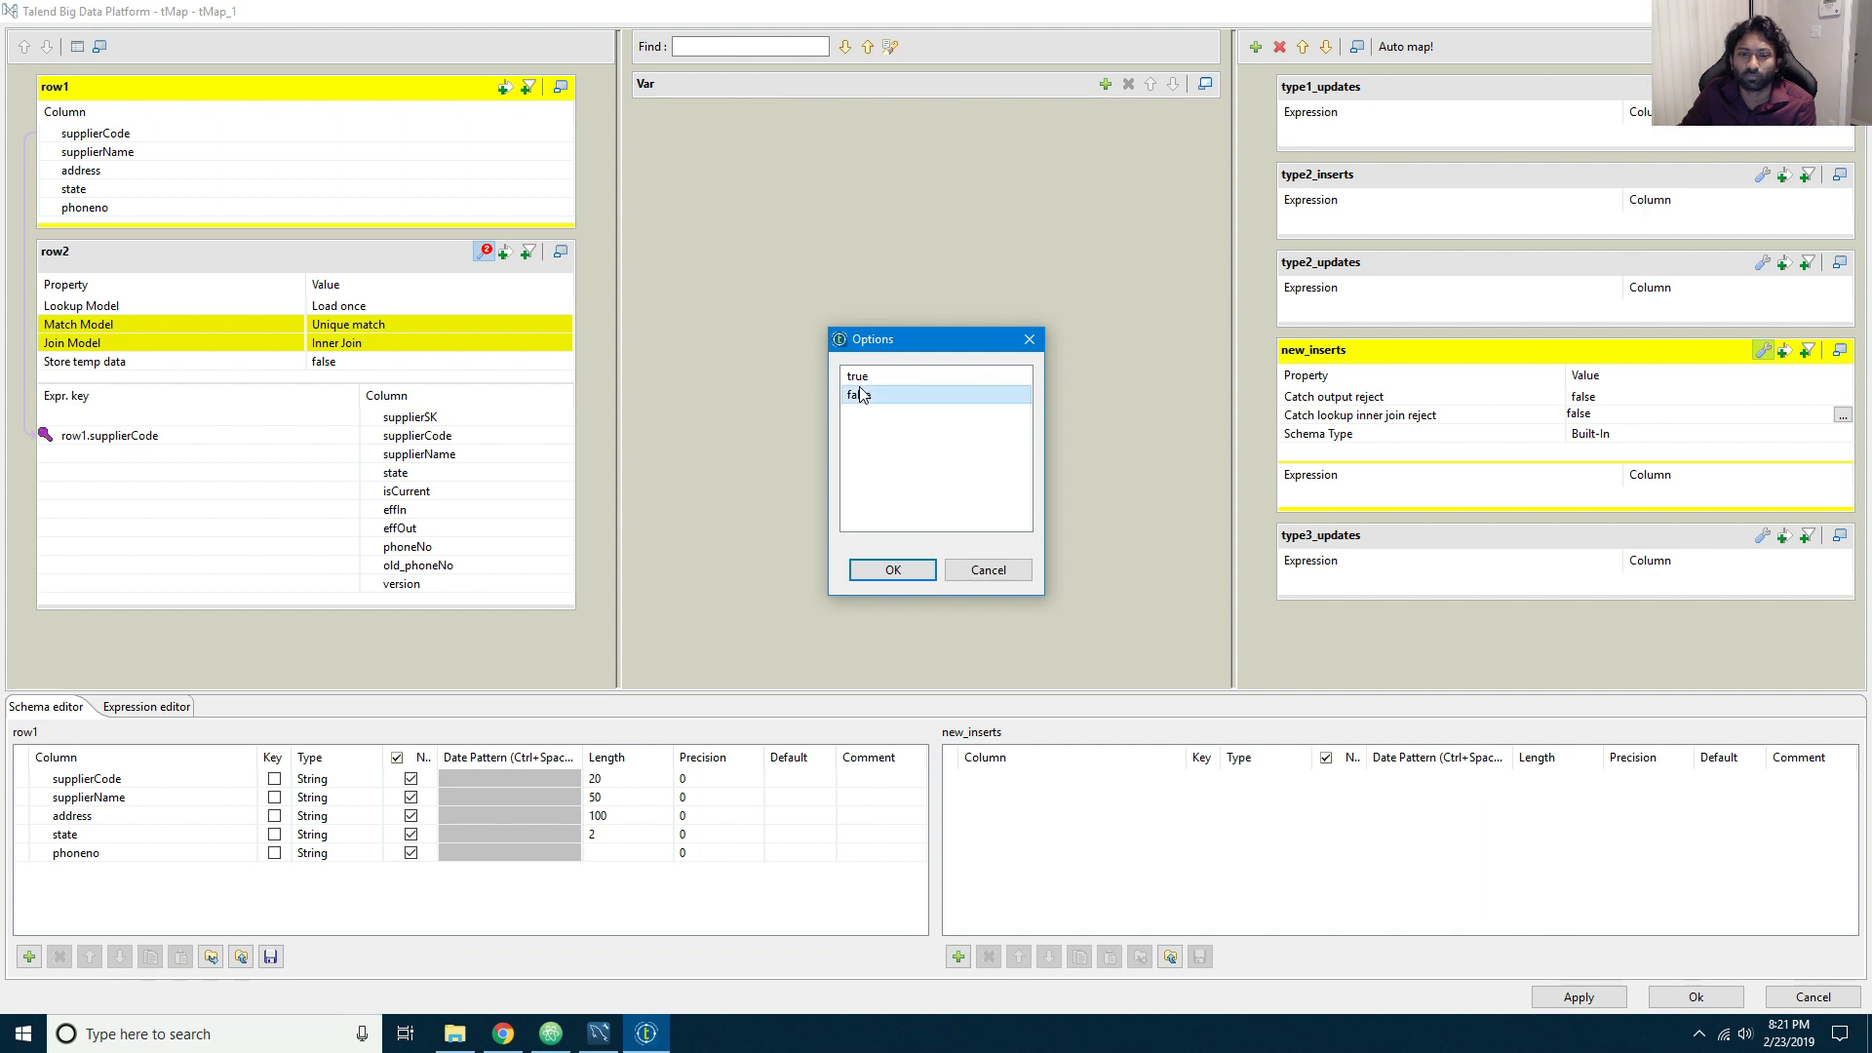
click(858, 376)
click(883, 569)
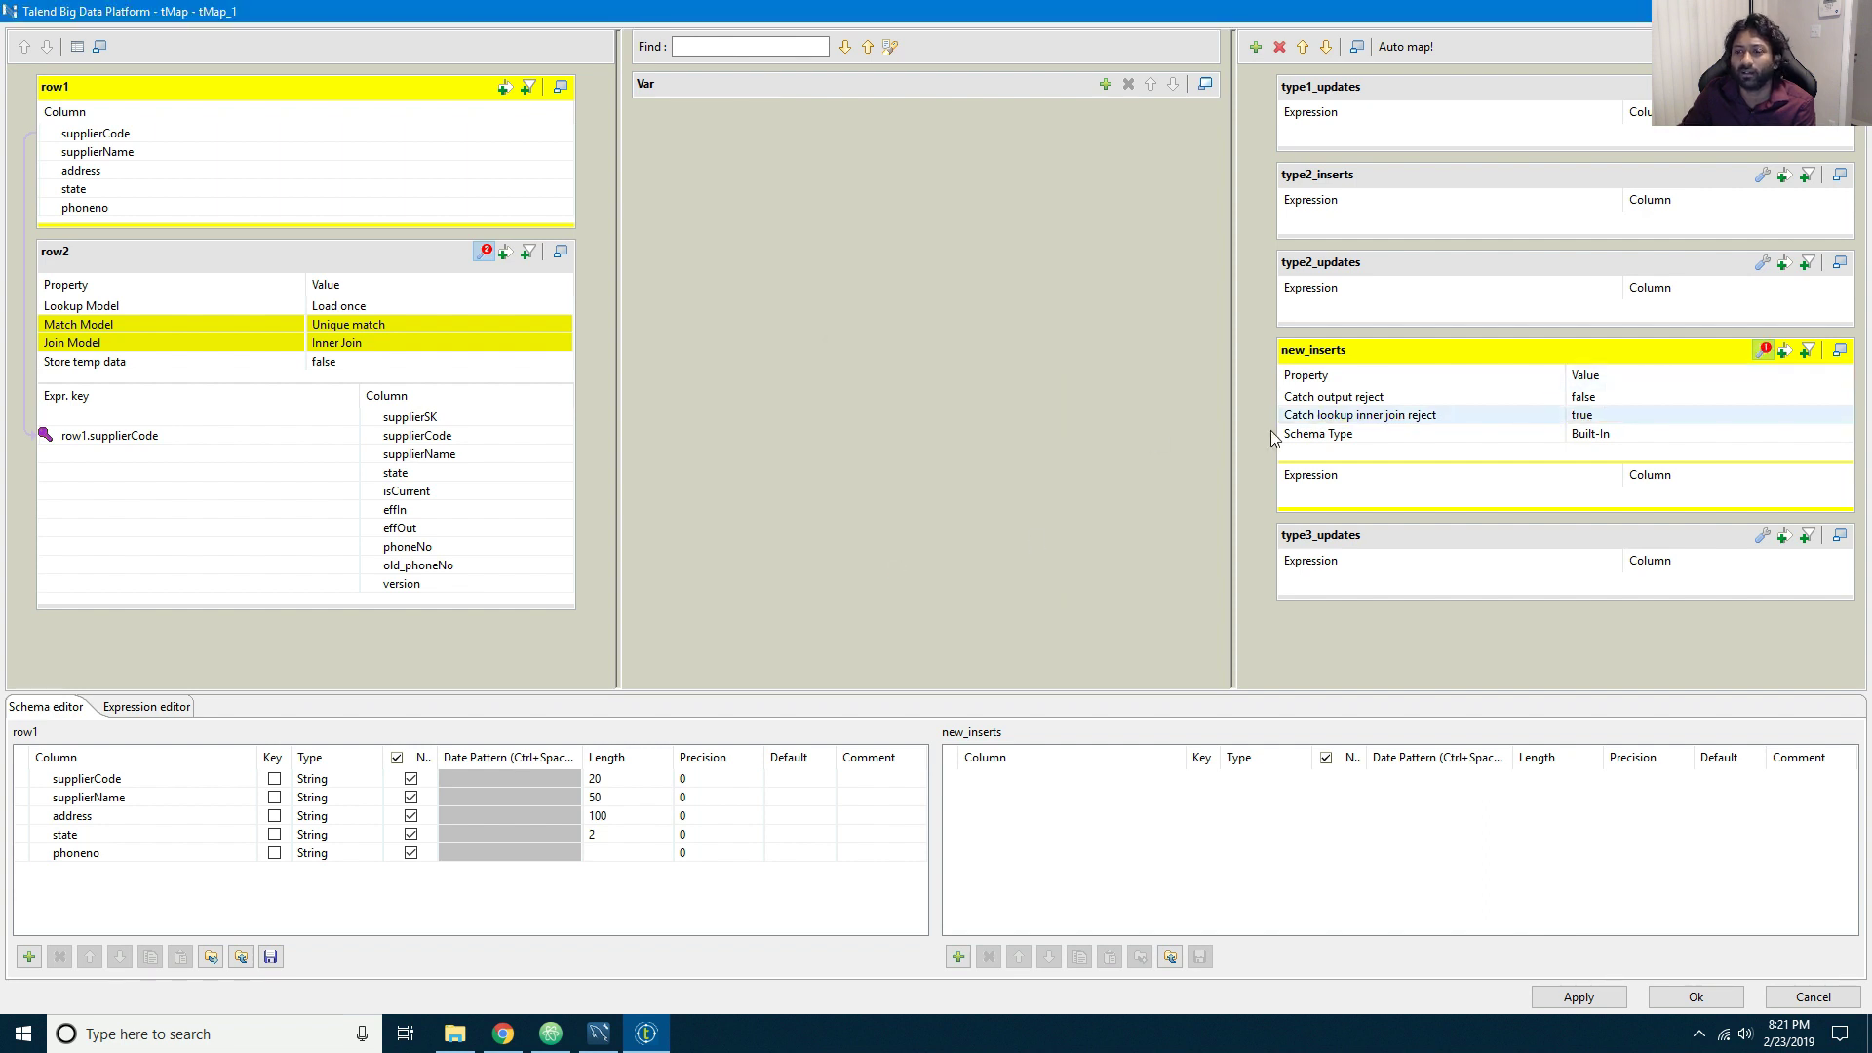
click(1361, 414)
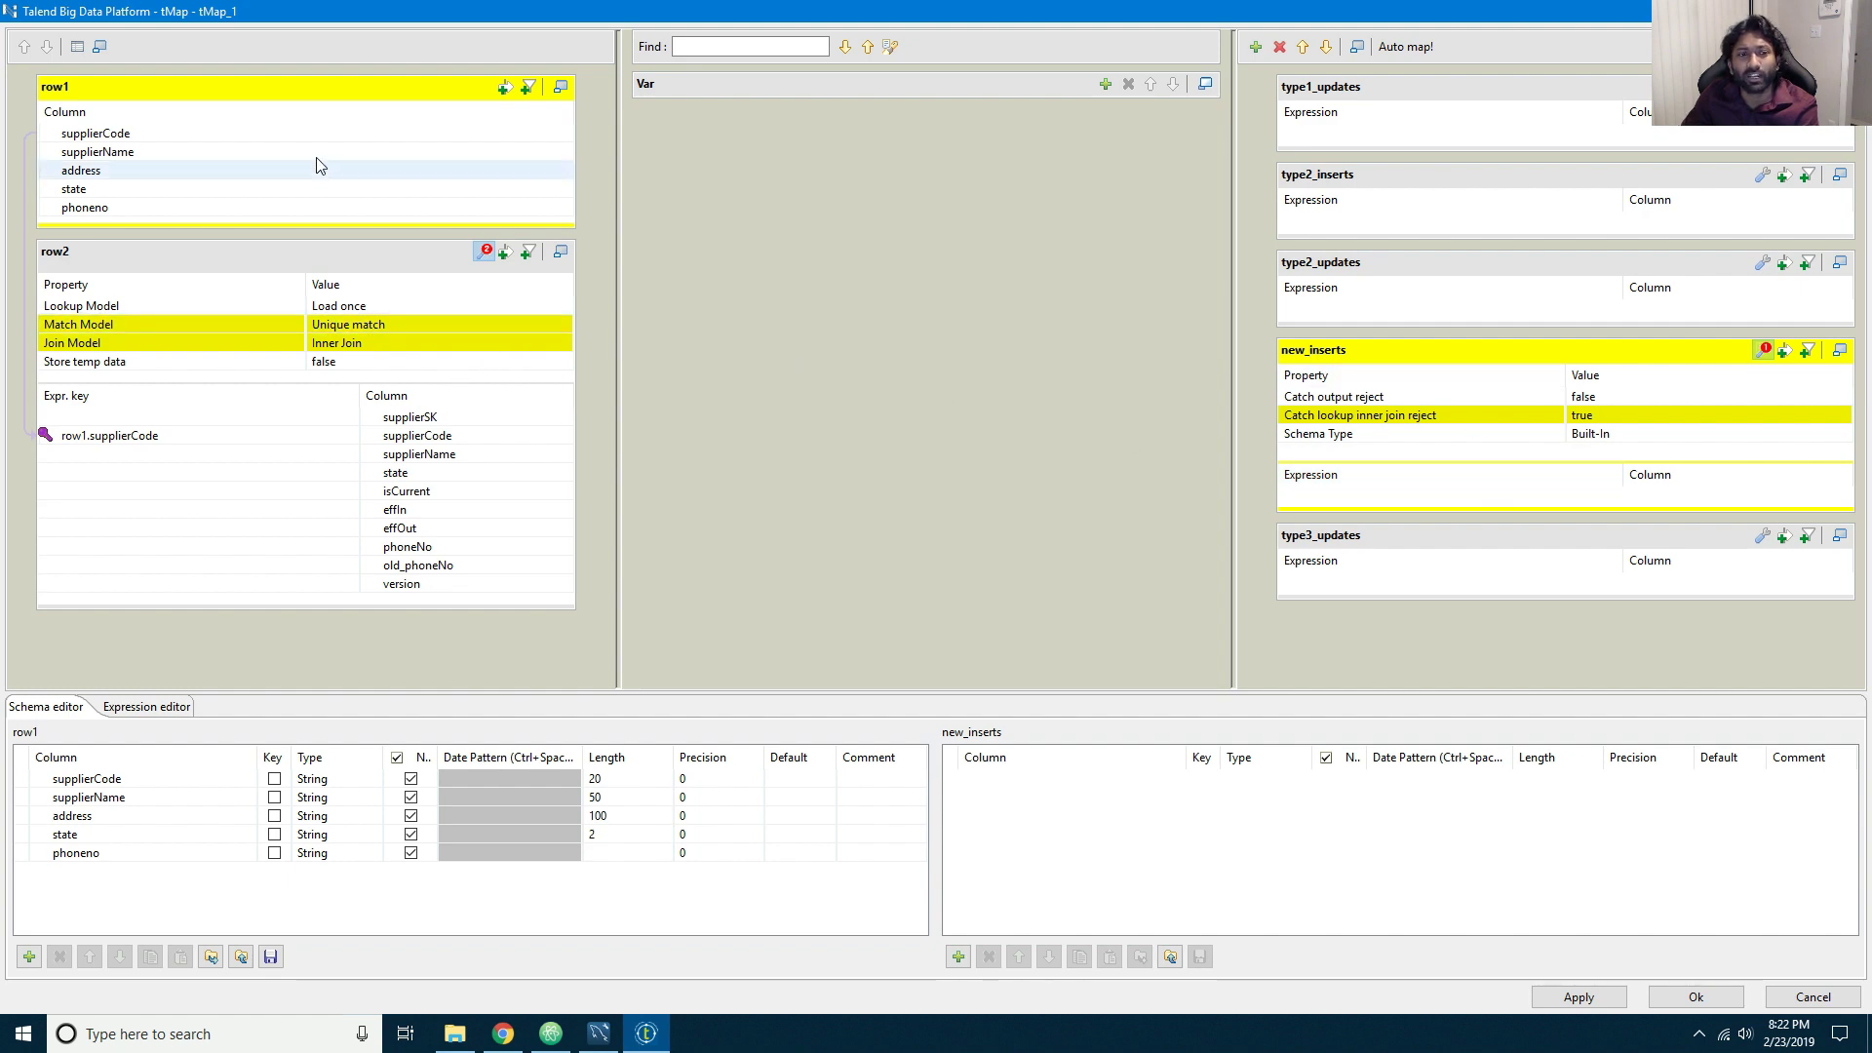
Step: Check the supplierSK column in MySQL Workbench and add a String variable to the Var table in Talend's tMap editor
click(599, 1034)
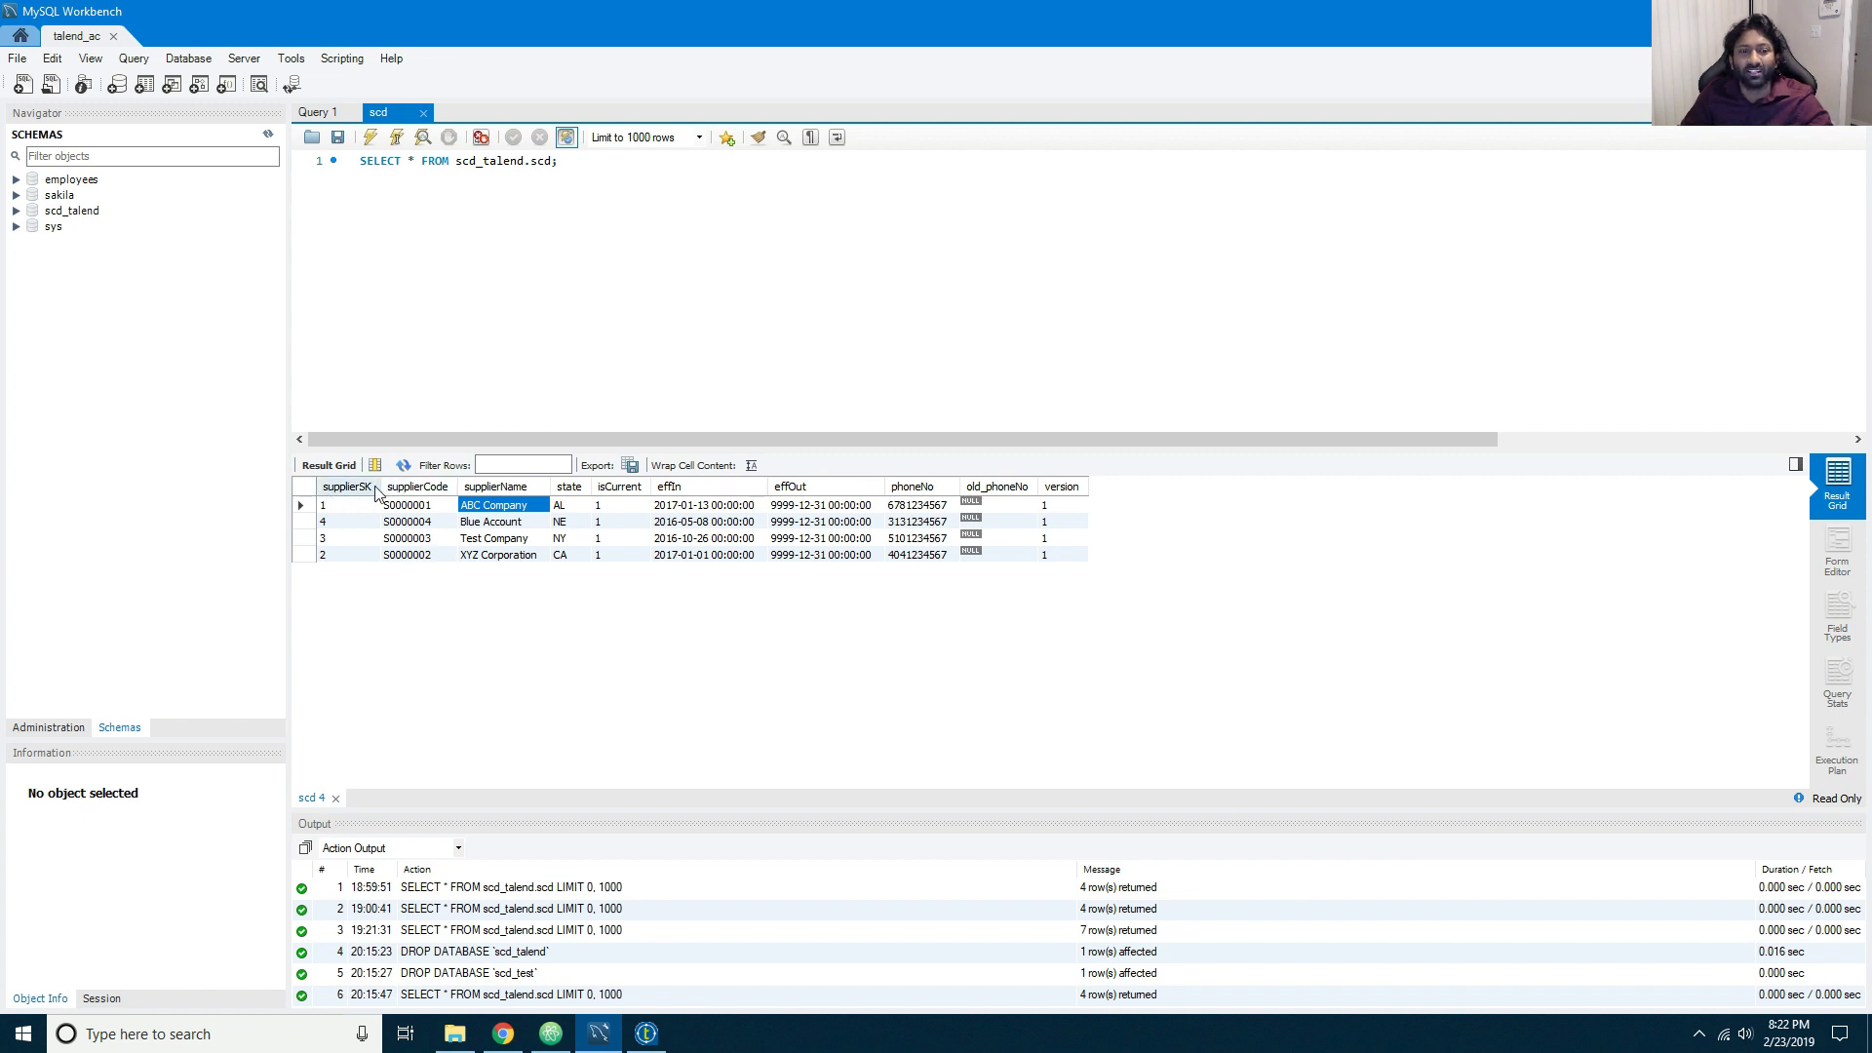
click(601, 1034)
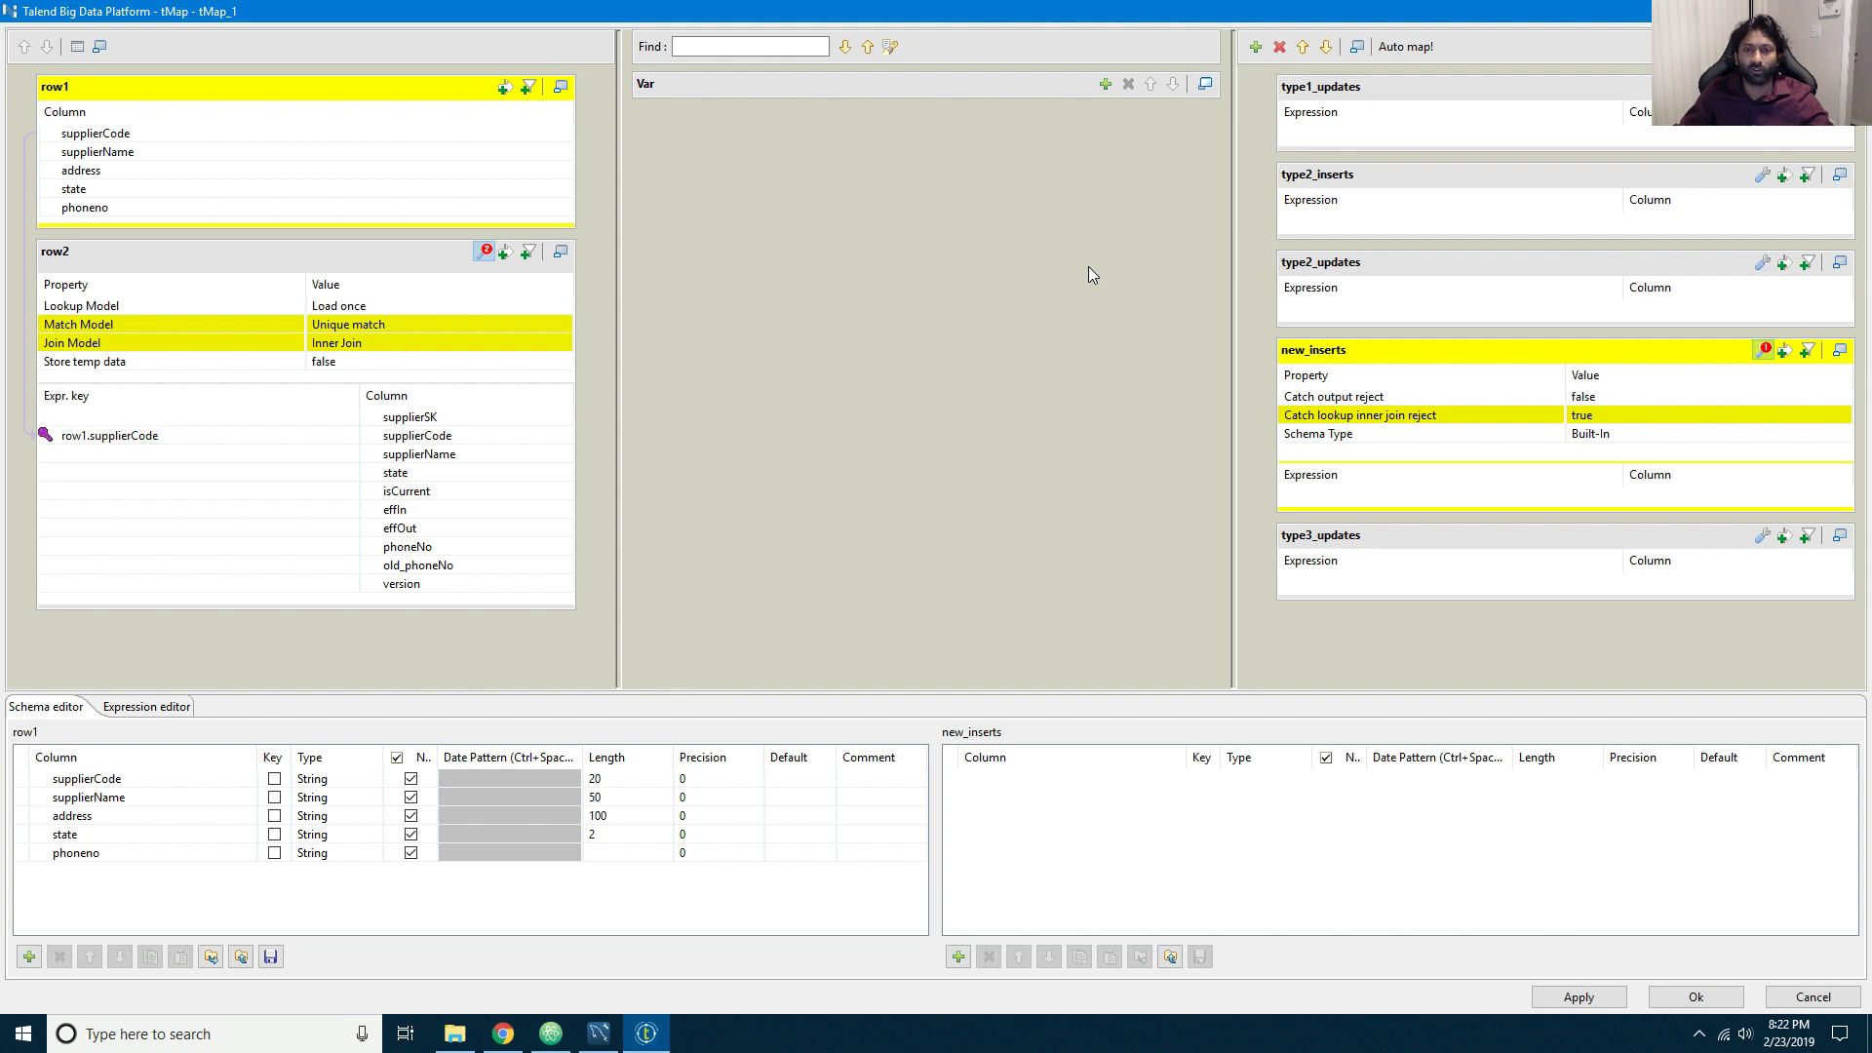
click(1107, 86)
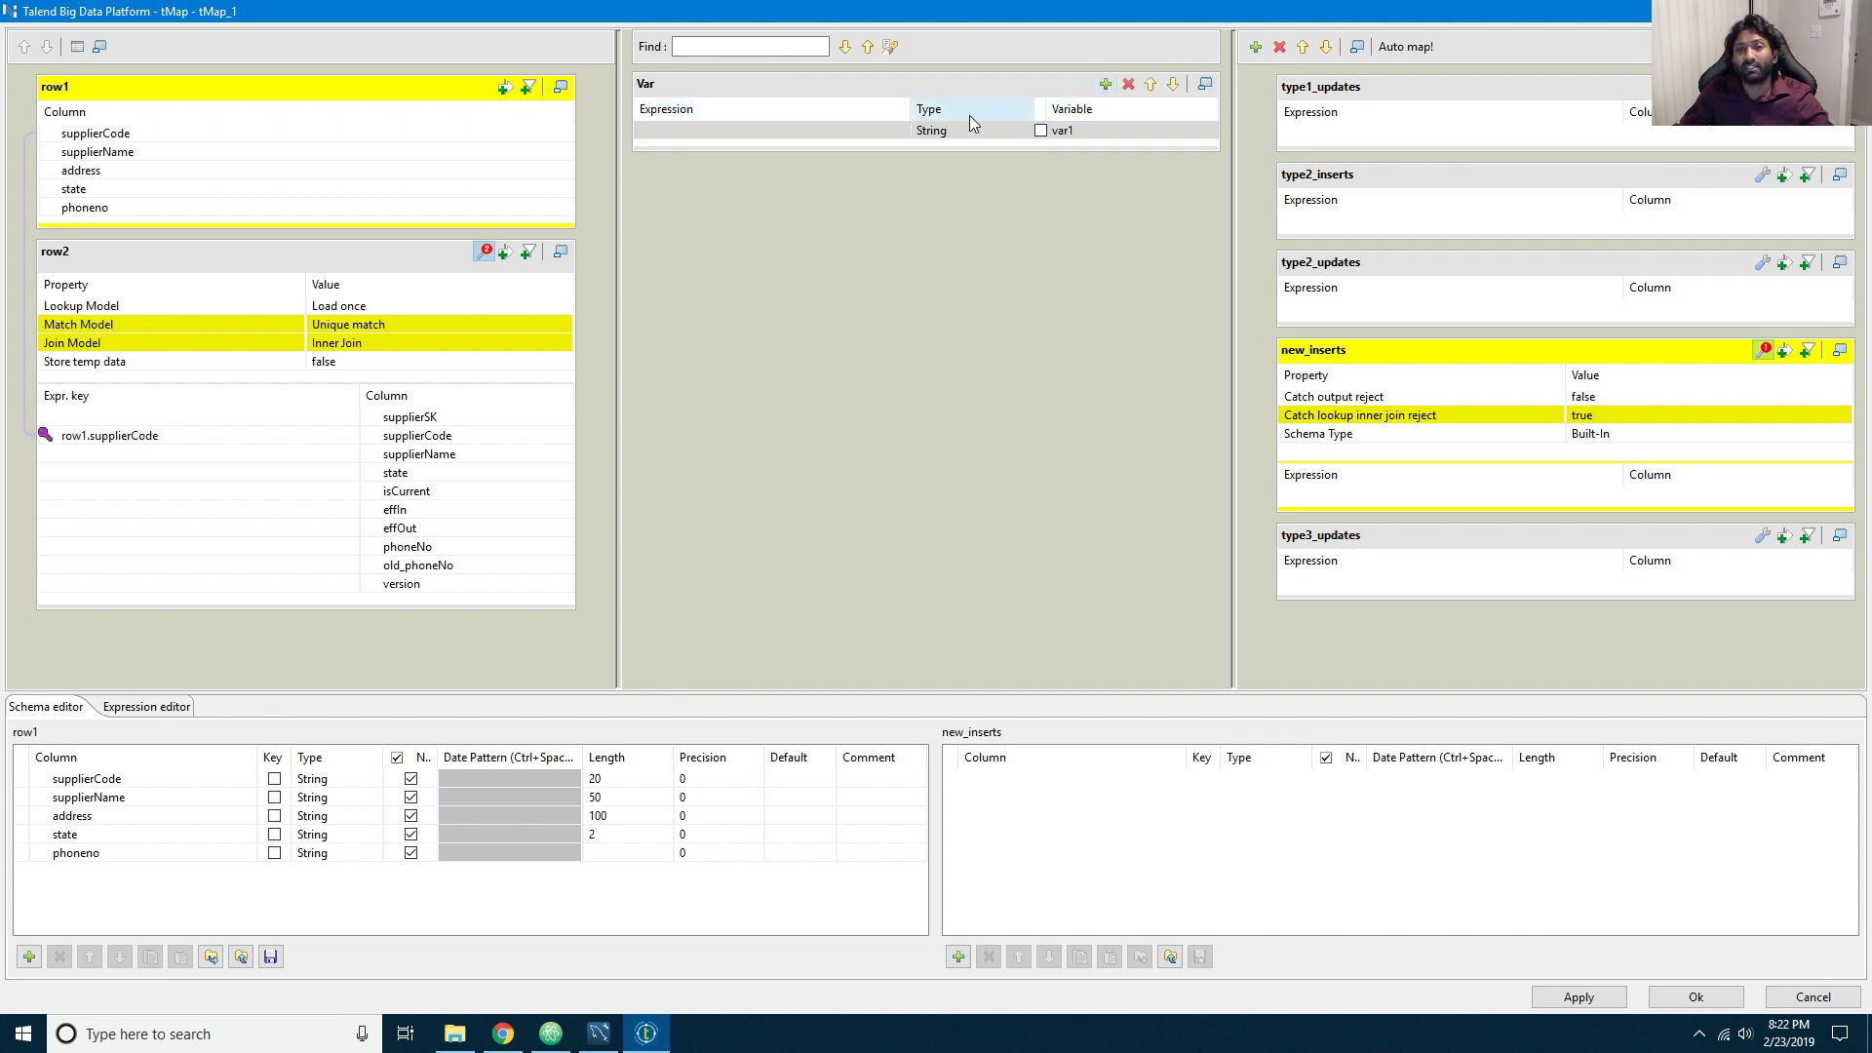
click(894, 134)
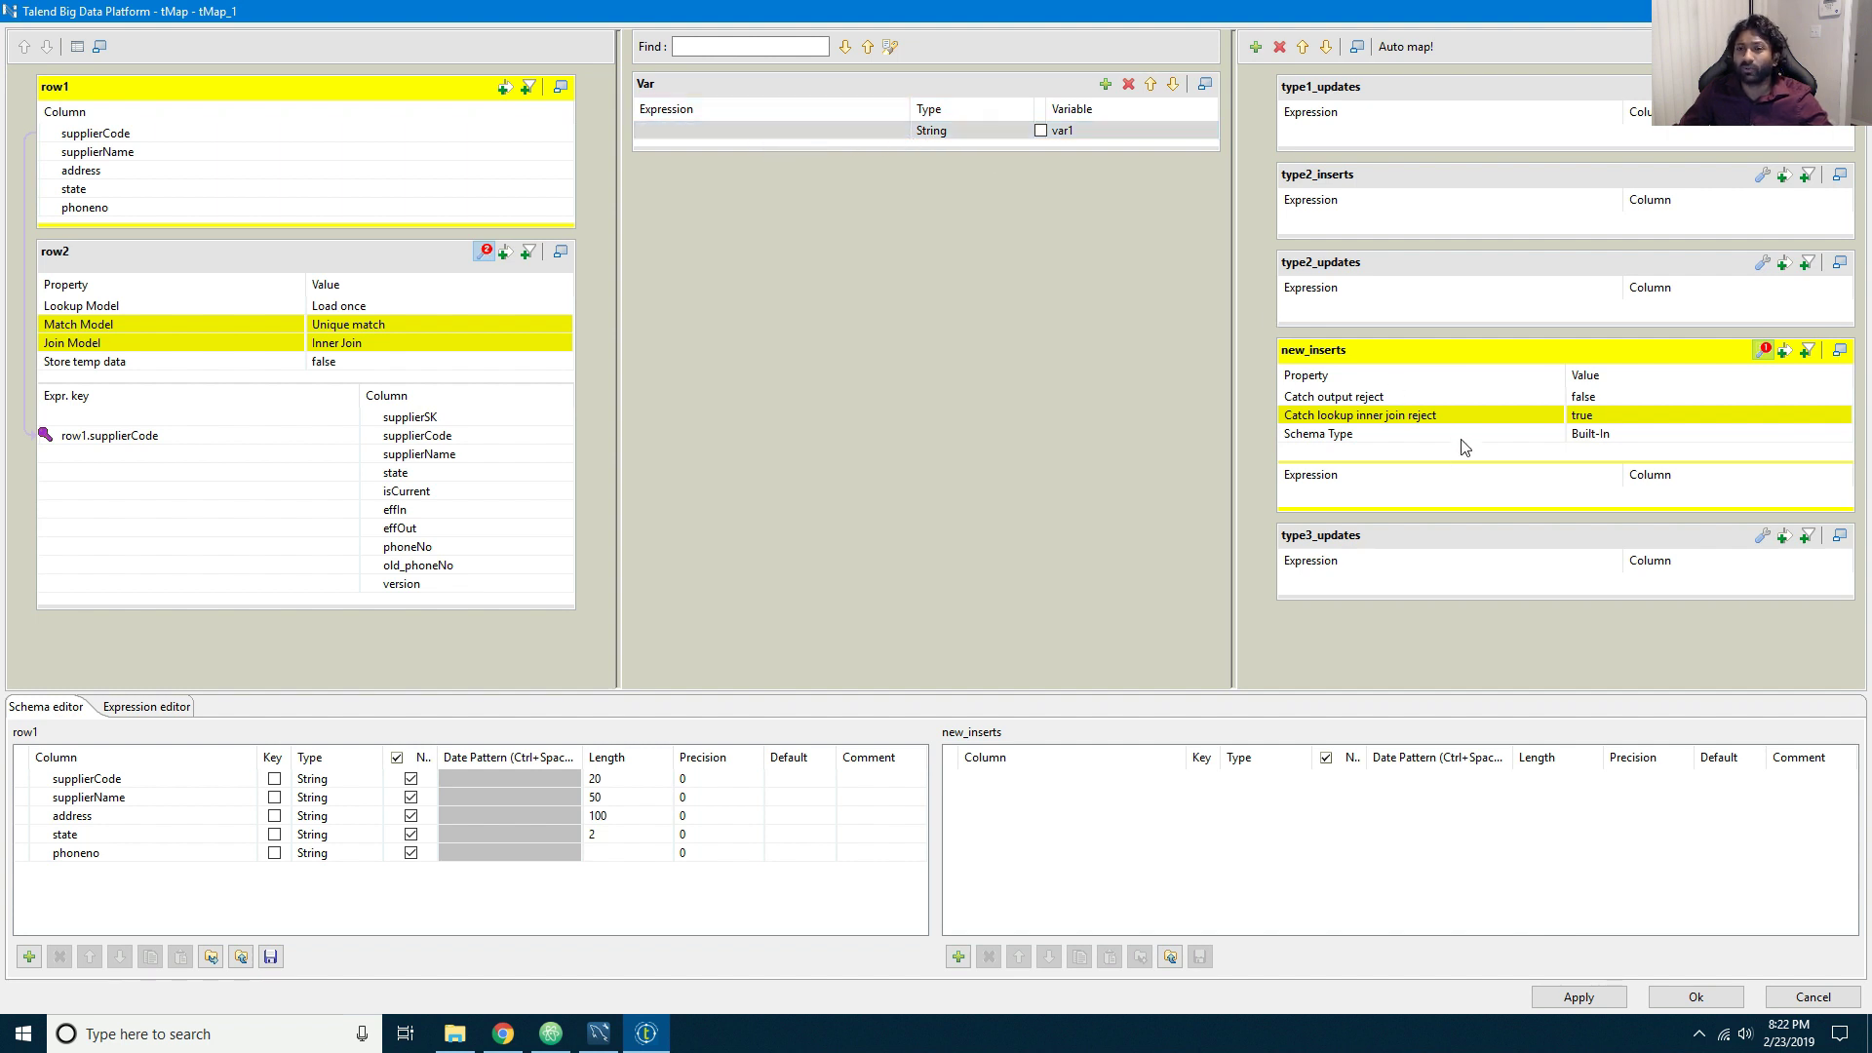
click(794, 131)
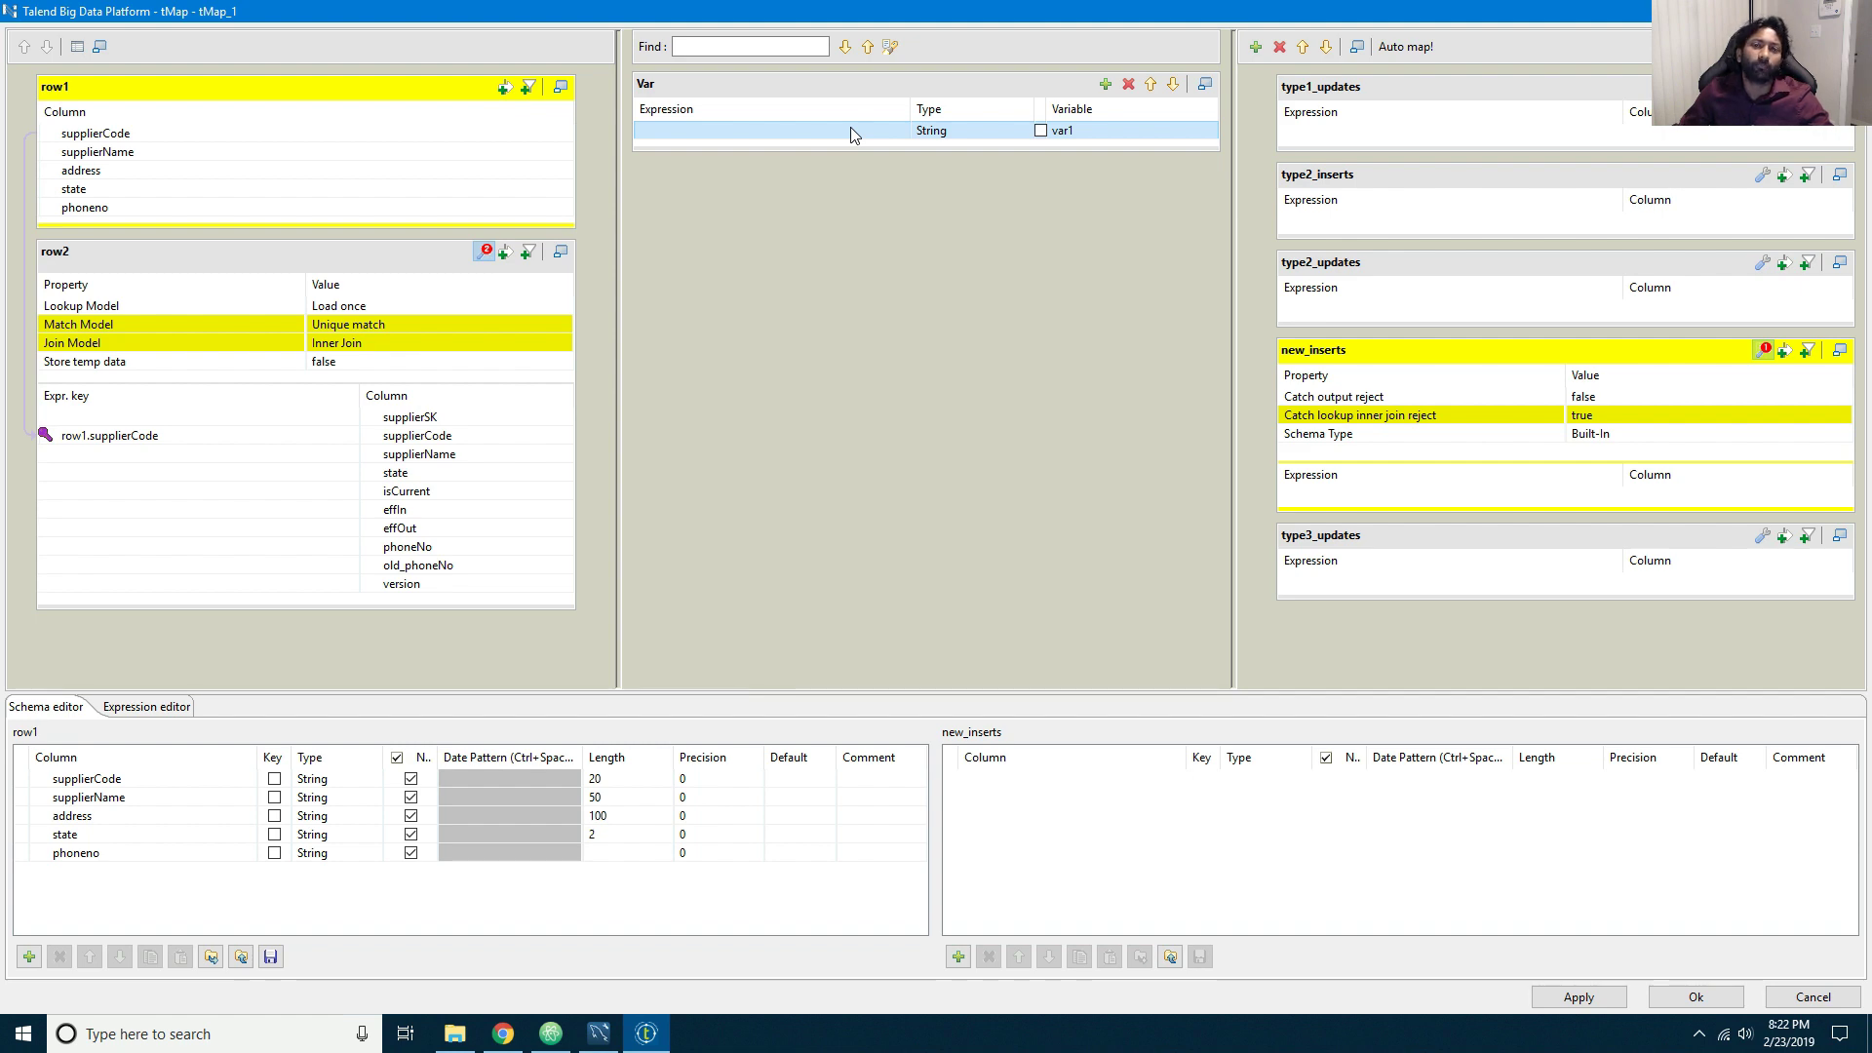
Step: Switch to MySQL Workbench, sort the scd rows by supplierSK to examine the highest surrogate key, and return to the Talend mapping editor
click(504, 1034)
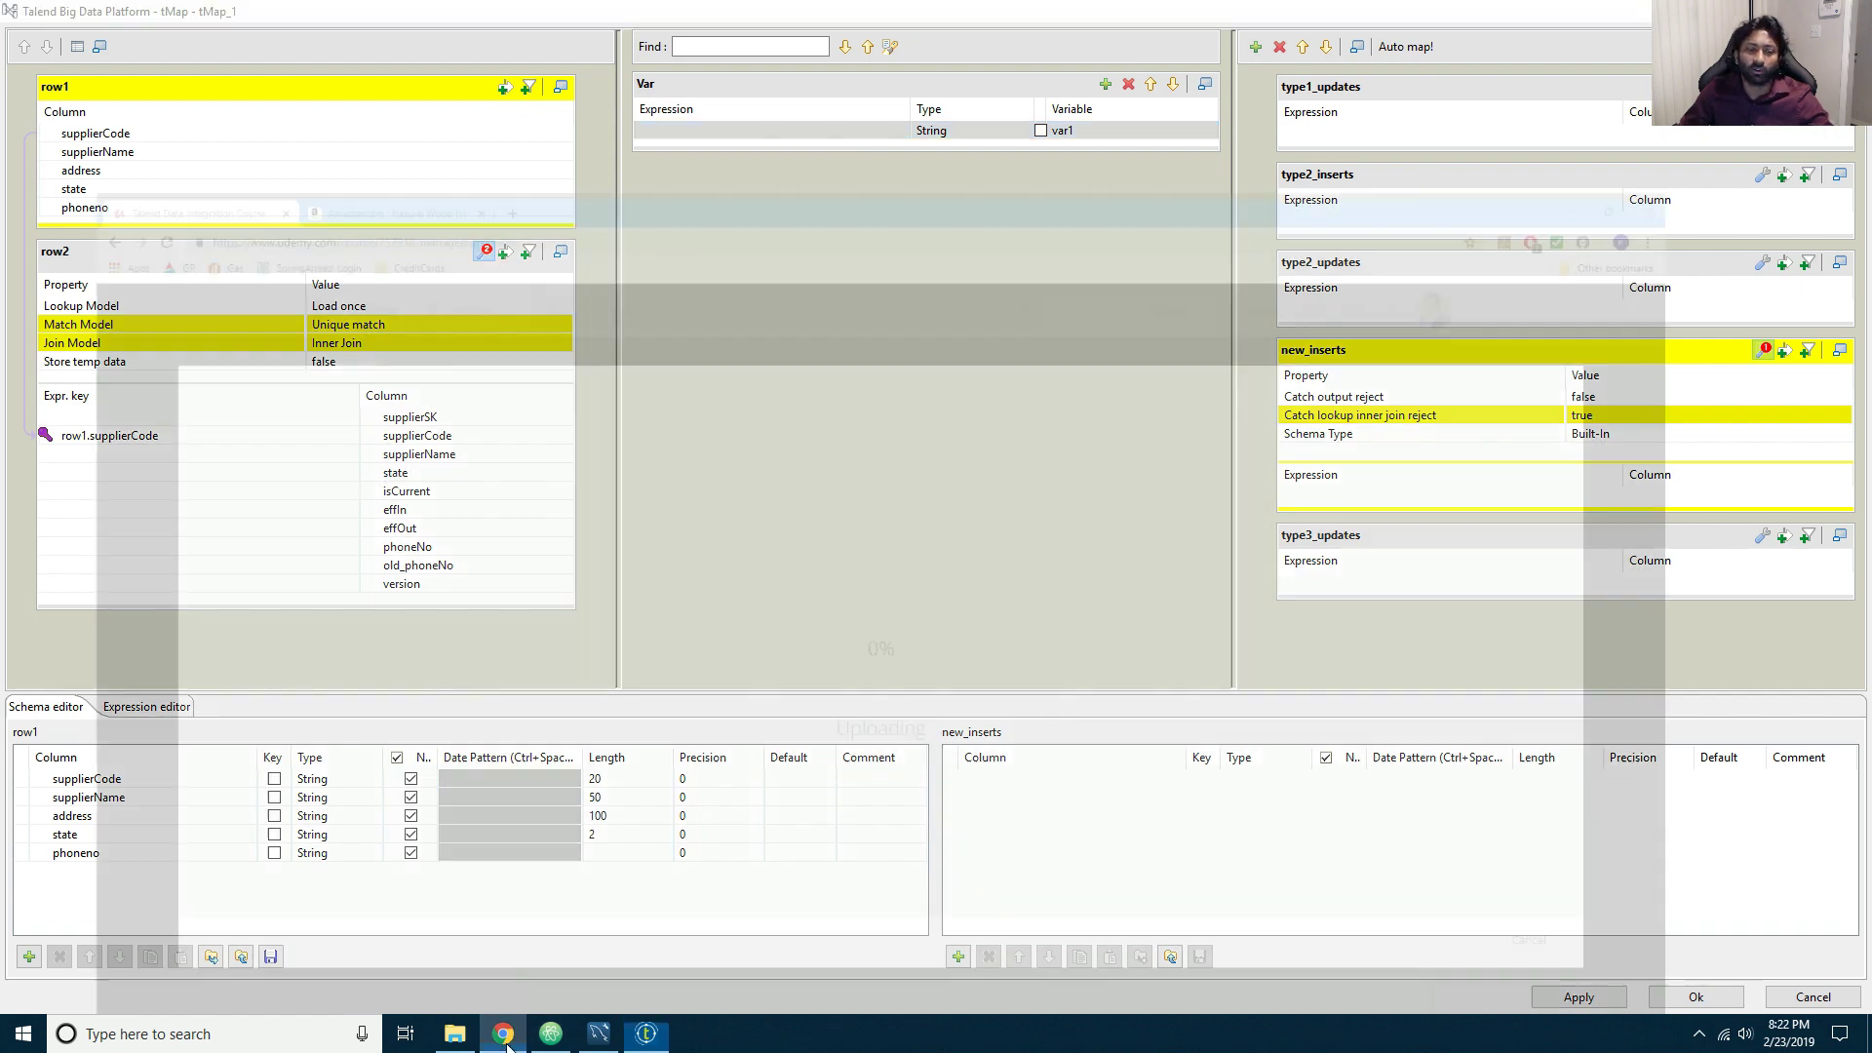
click(632, 1038)
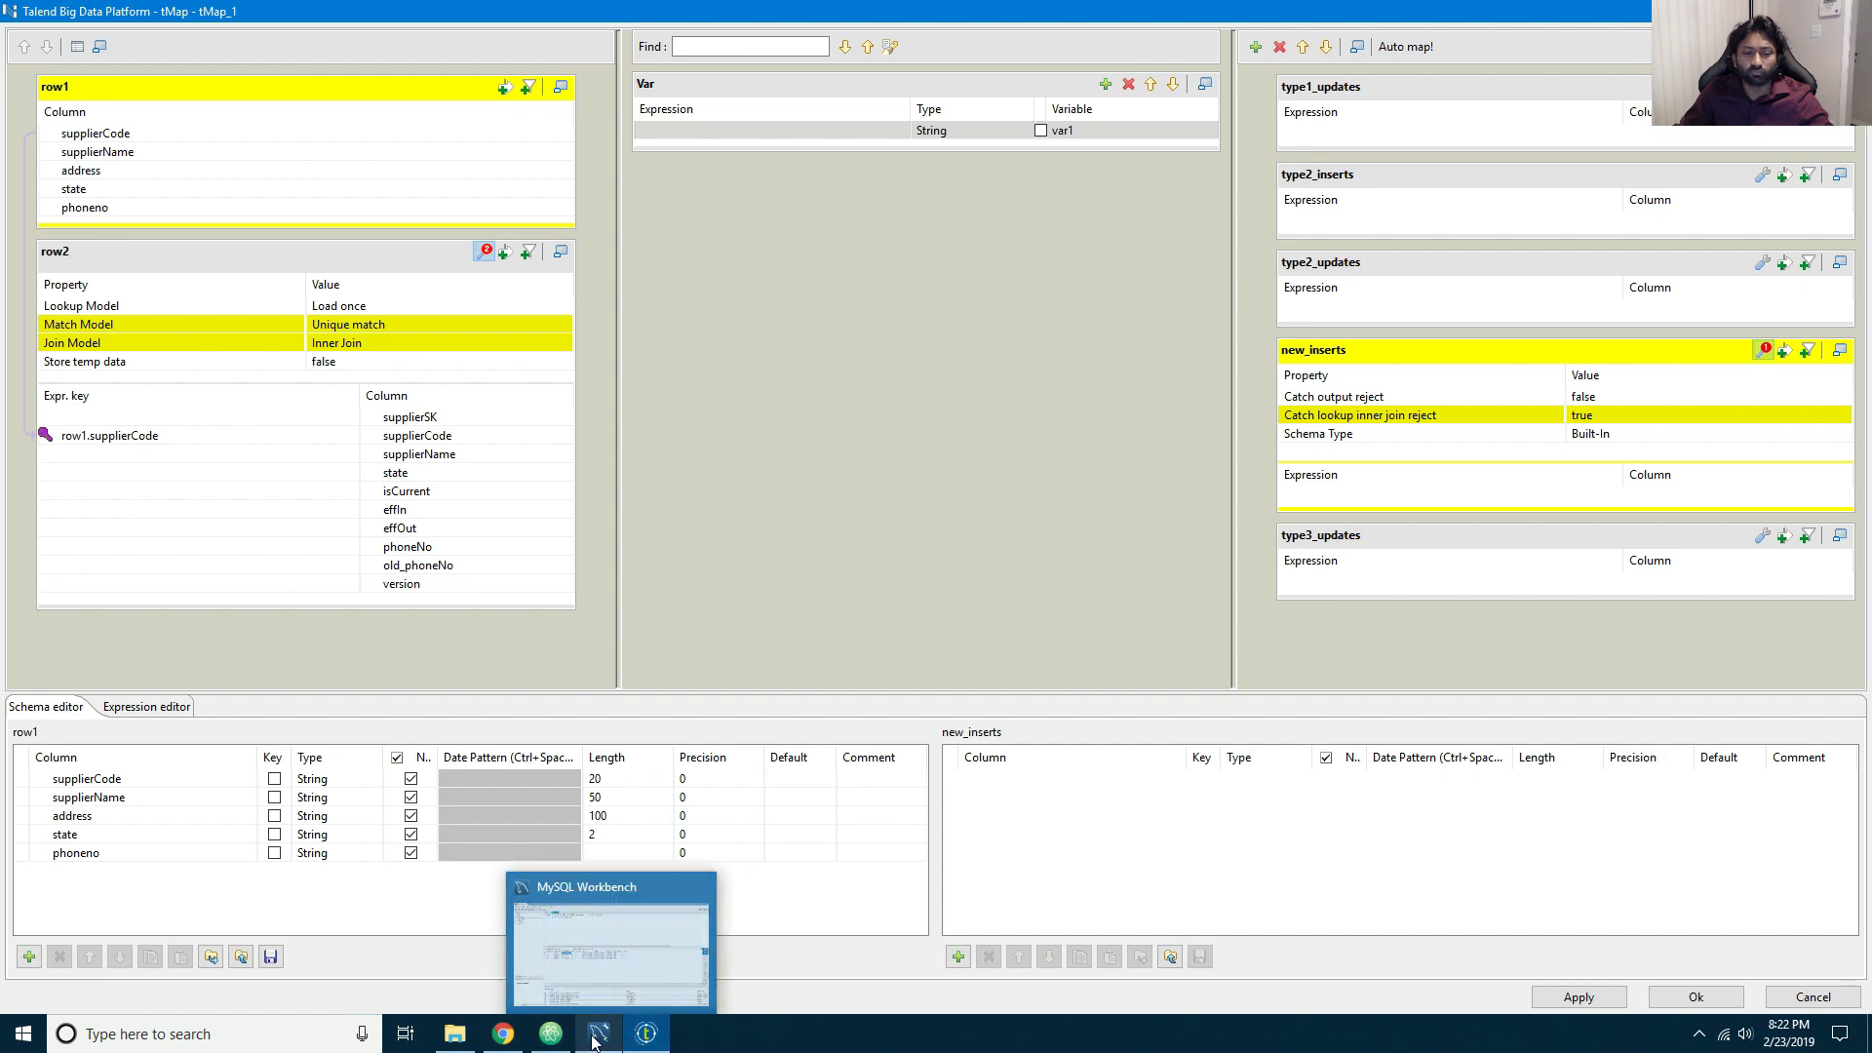
click(599, 1036)
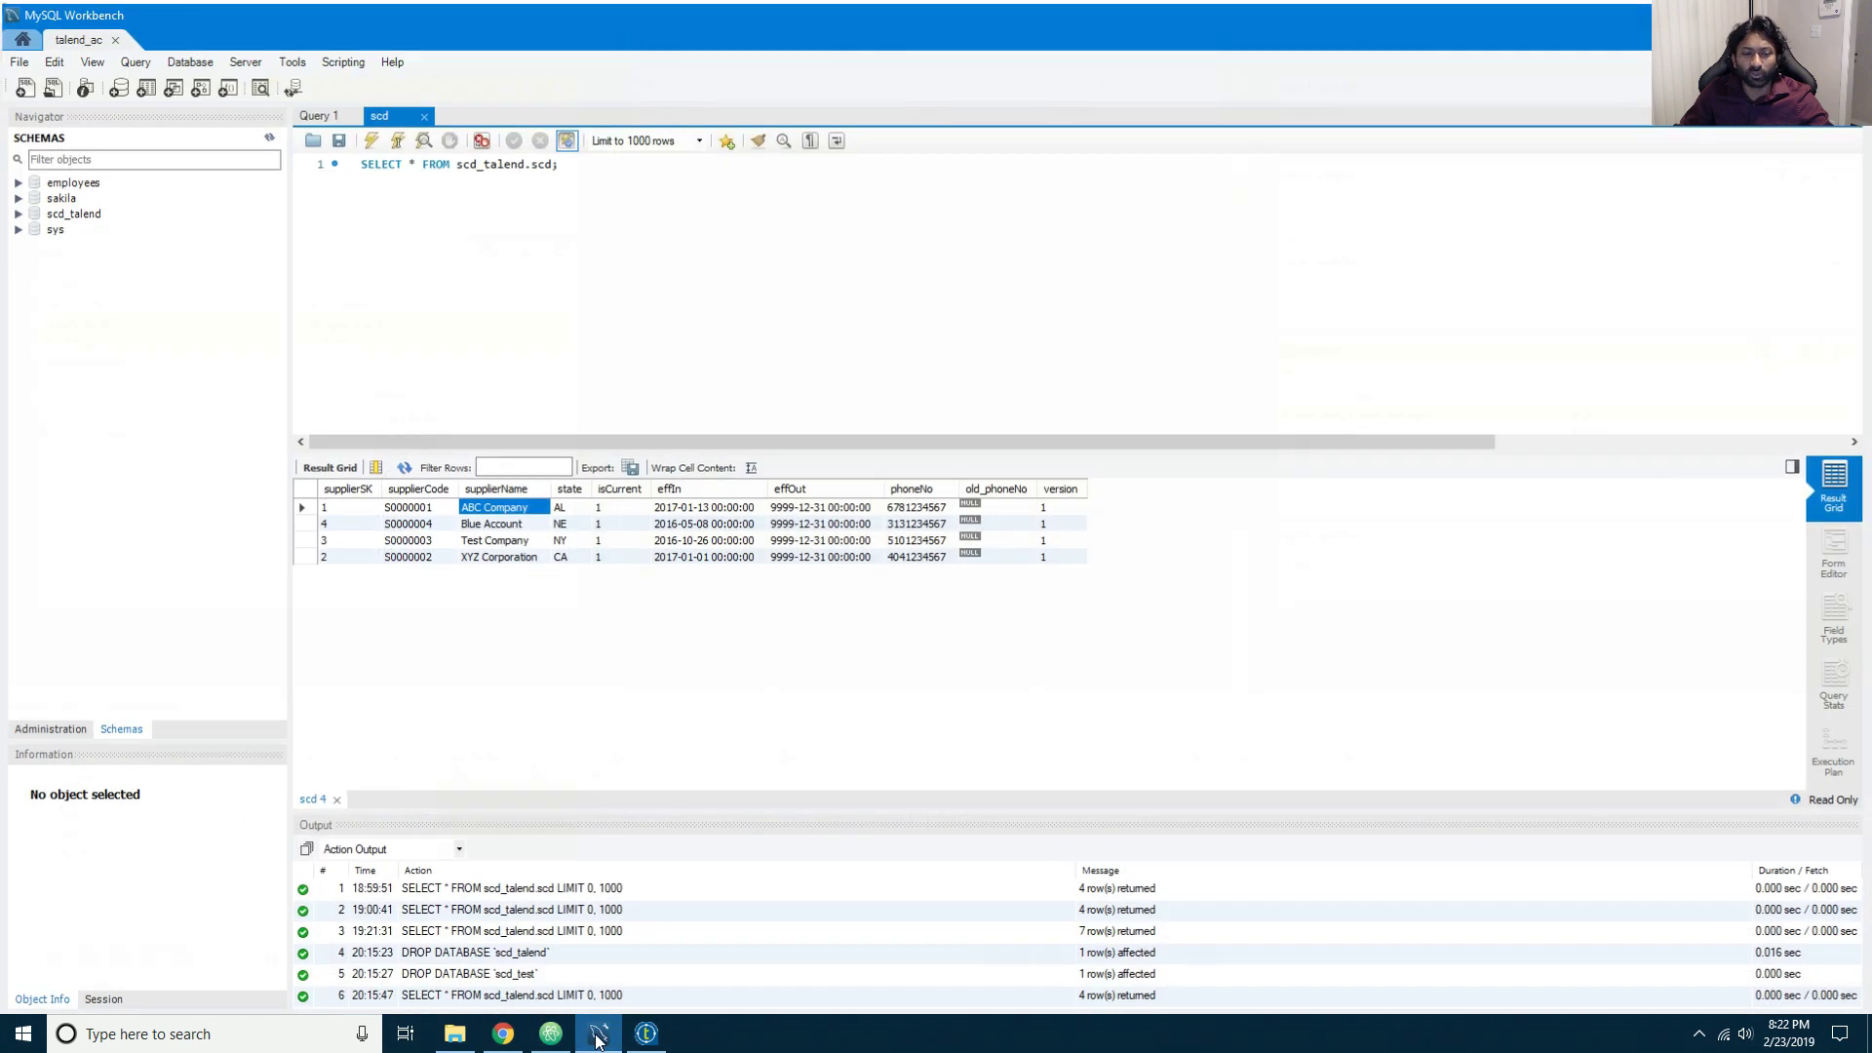
click(349, 490)
click(323, 557)
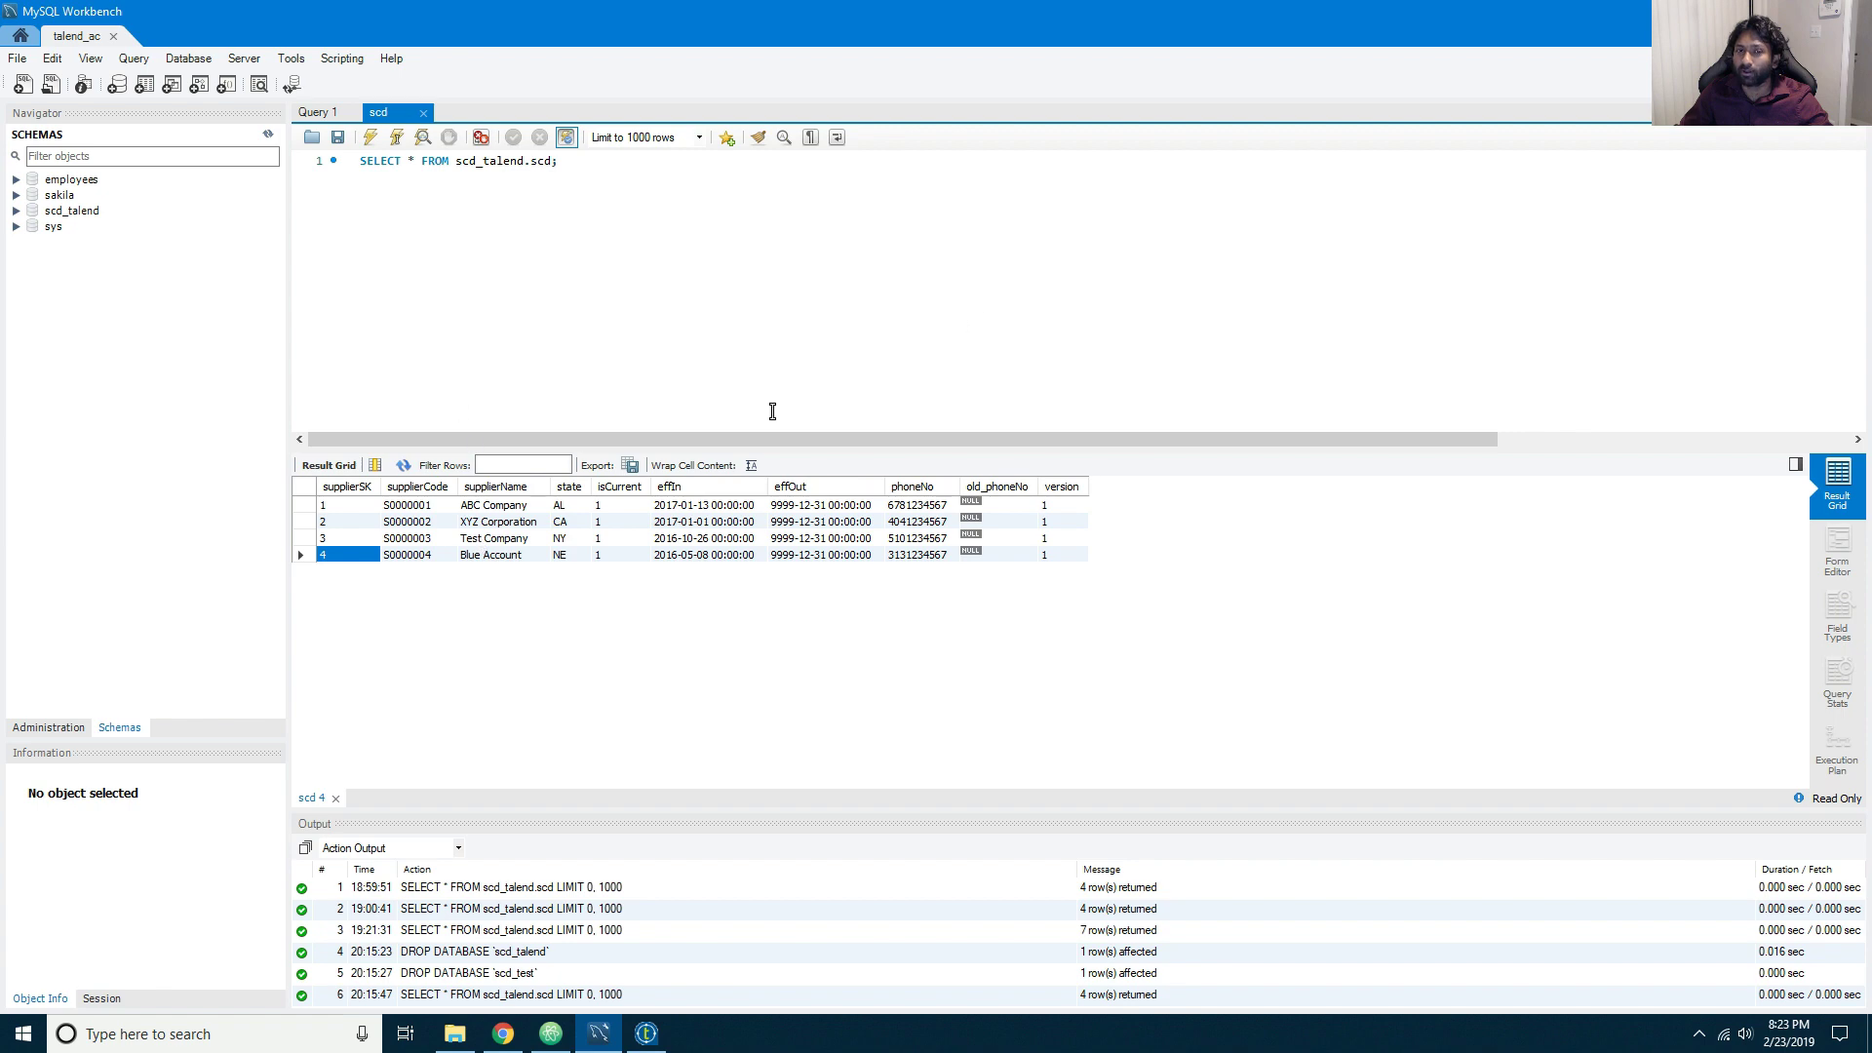
click(599, 1032)
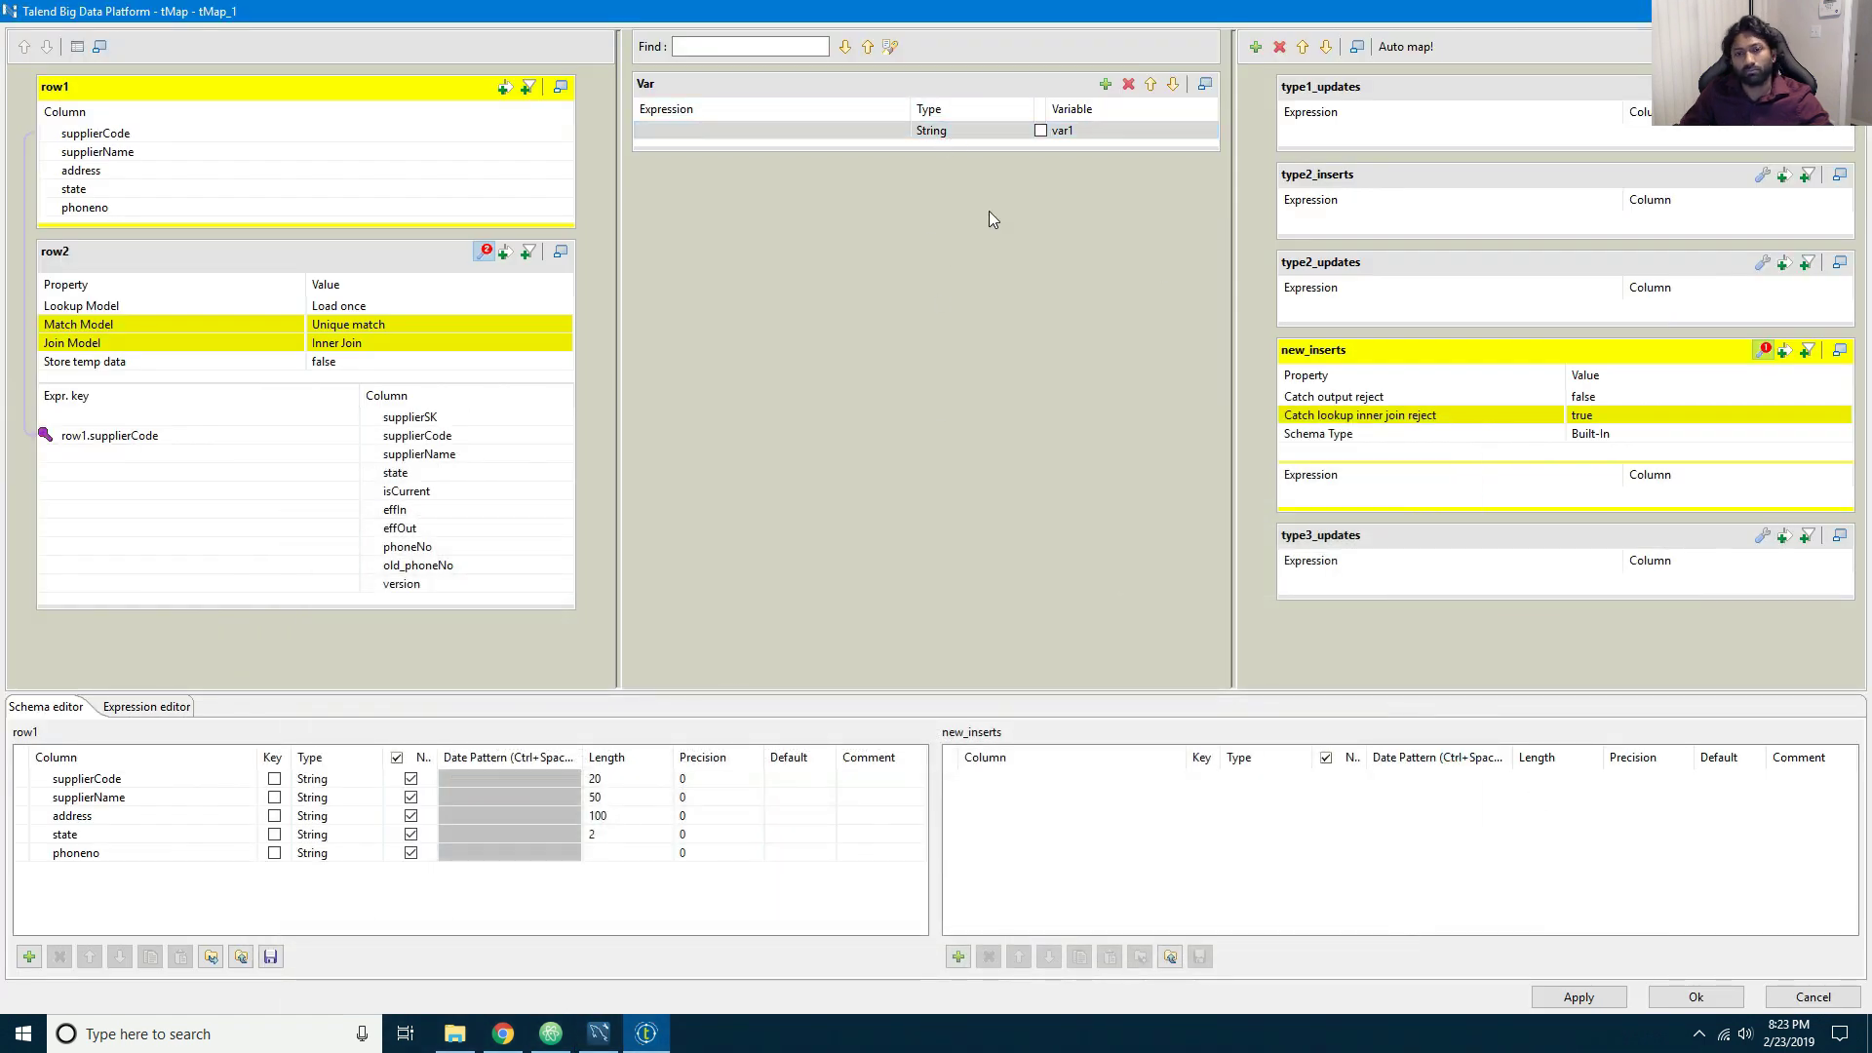
Step: Accept the current tMap_1 mapping and return to the job design
click(716, 131)
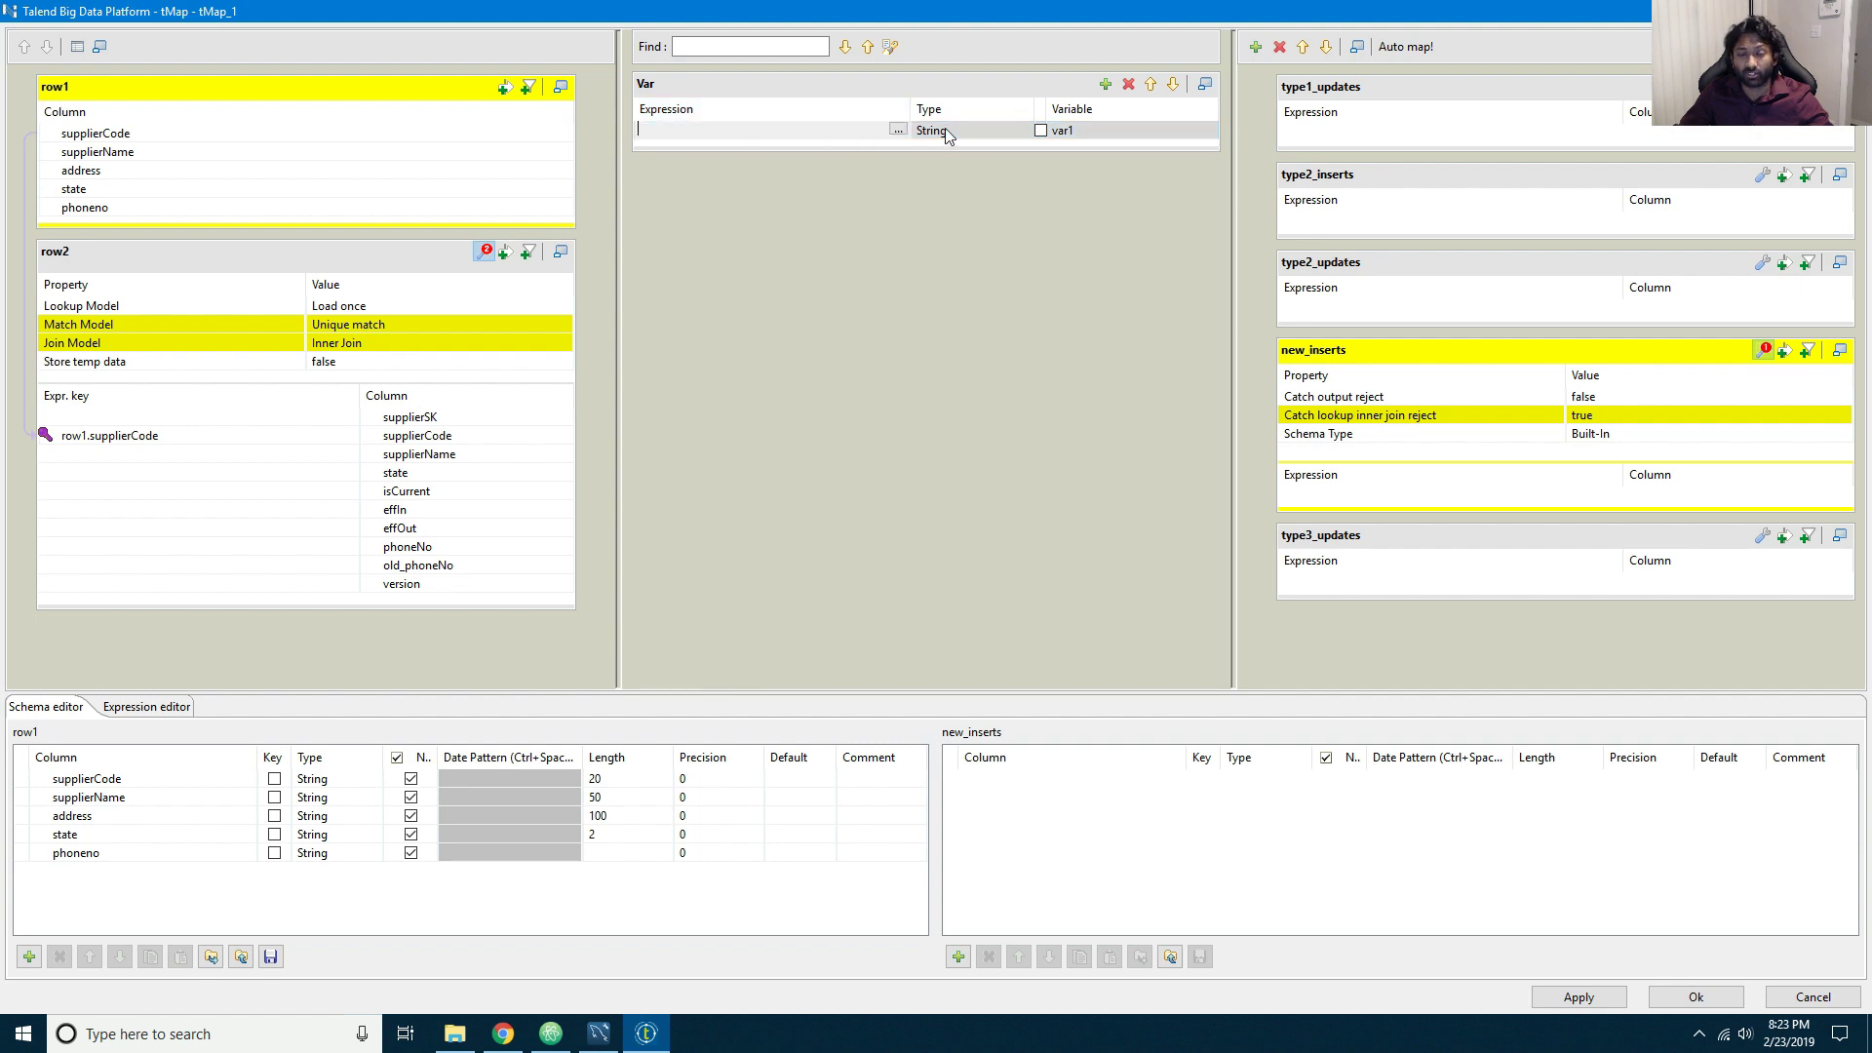
click(1693, 996)
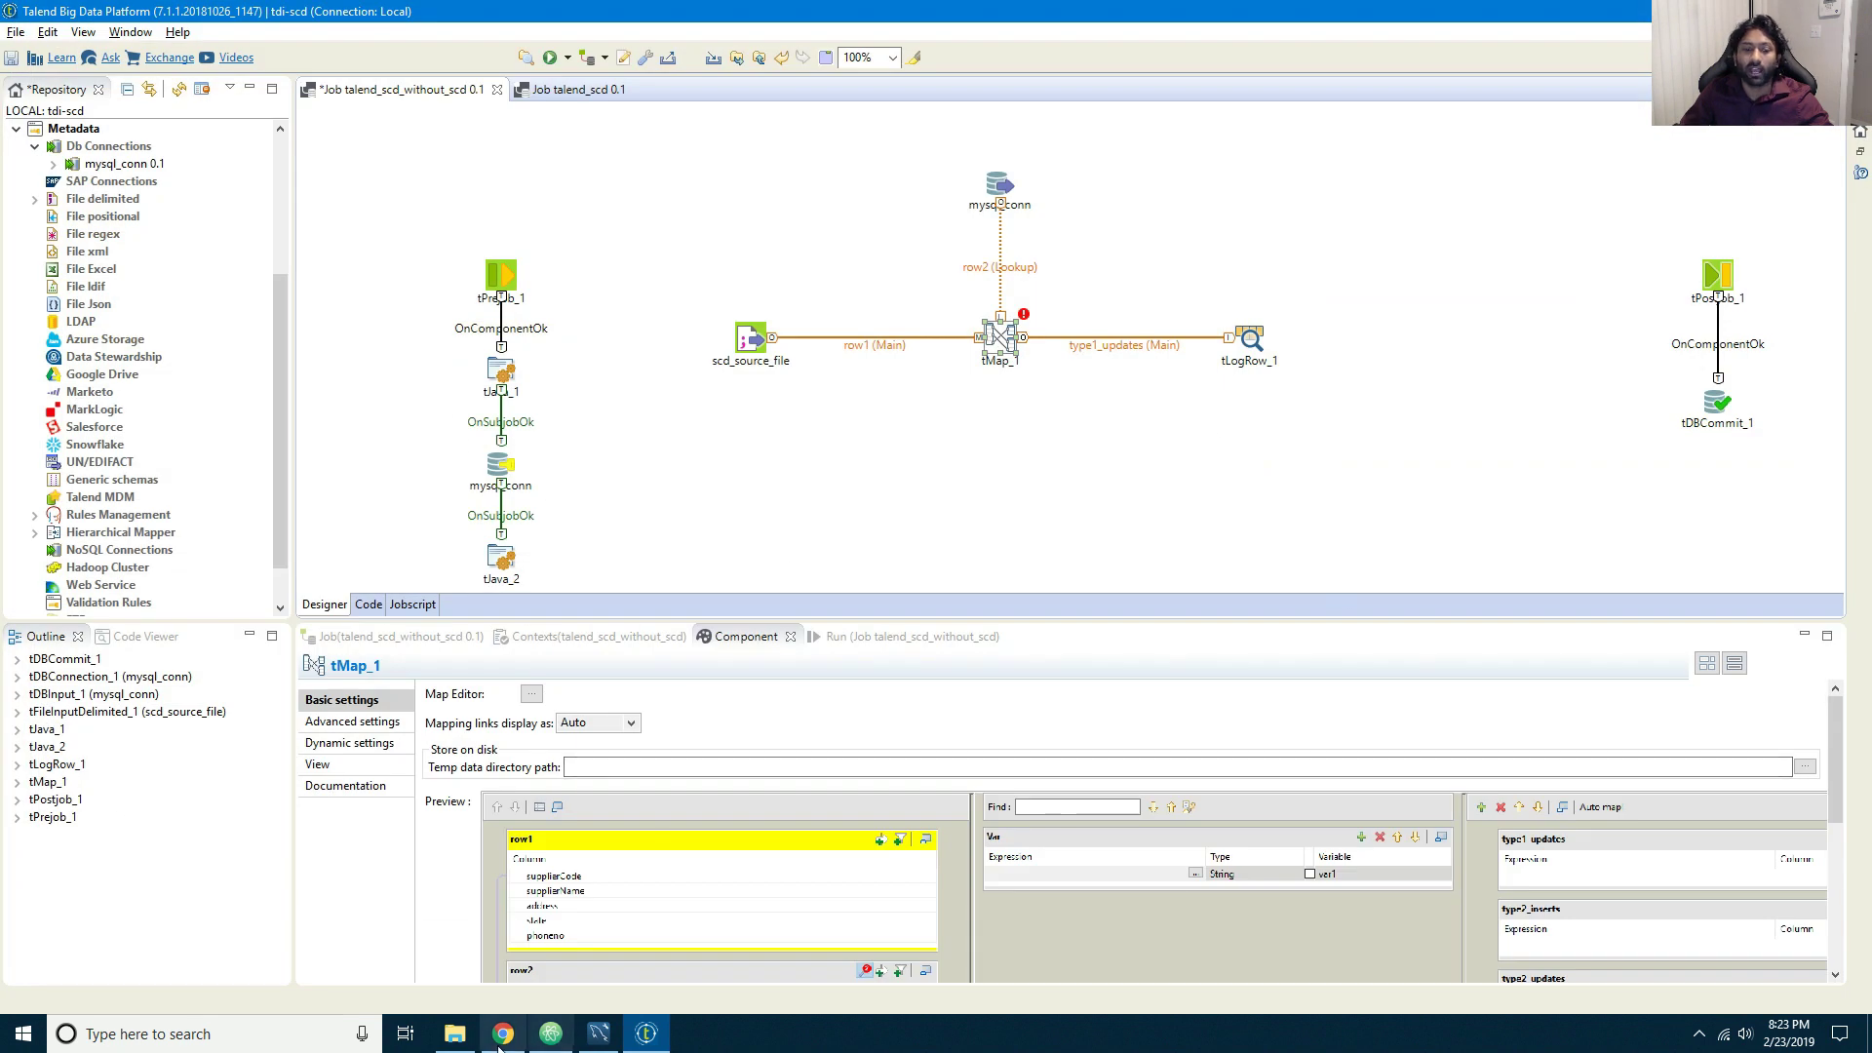
Step: Check how the talend_scd job's SCD component editor creates the supplierSK surrogate key, and return to the talend_scd_without_scd job
click(580, 89)
double_click(1122, 308)
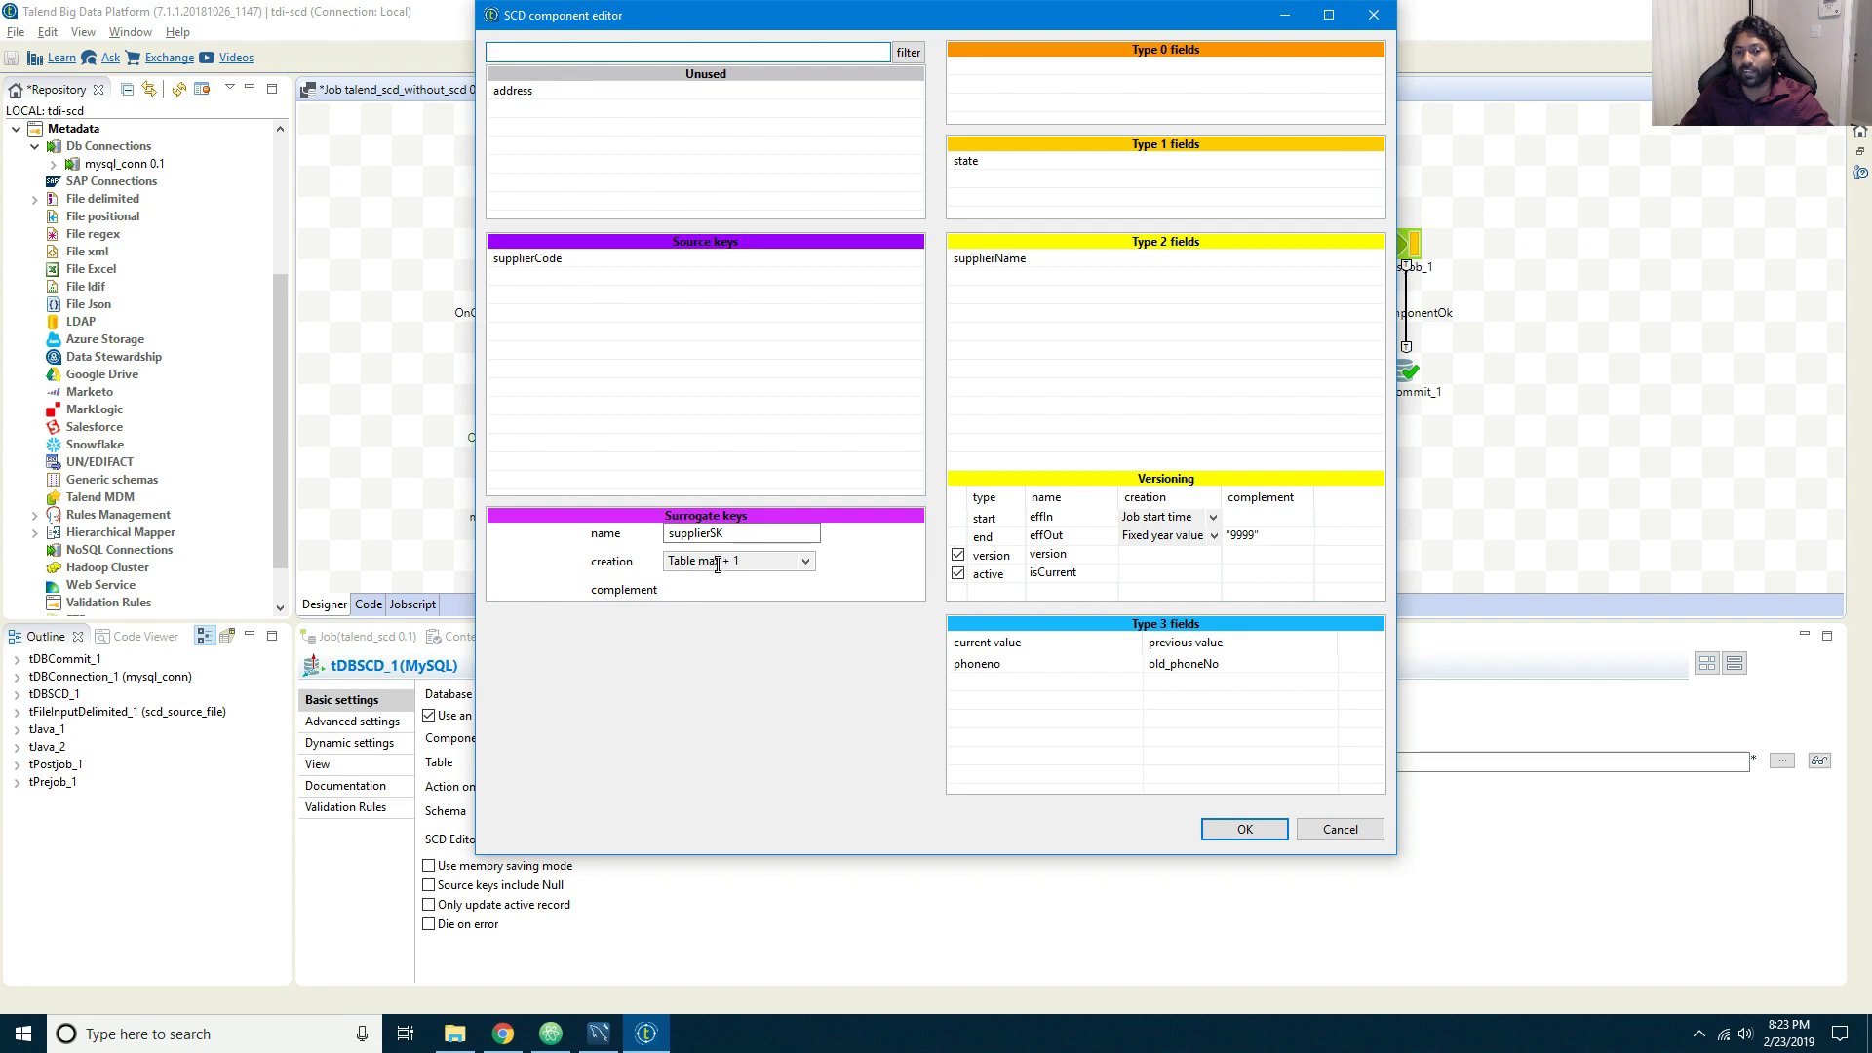
click(1338, 829)
click(1033, 527)
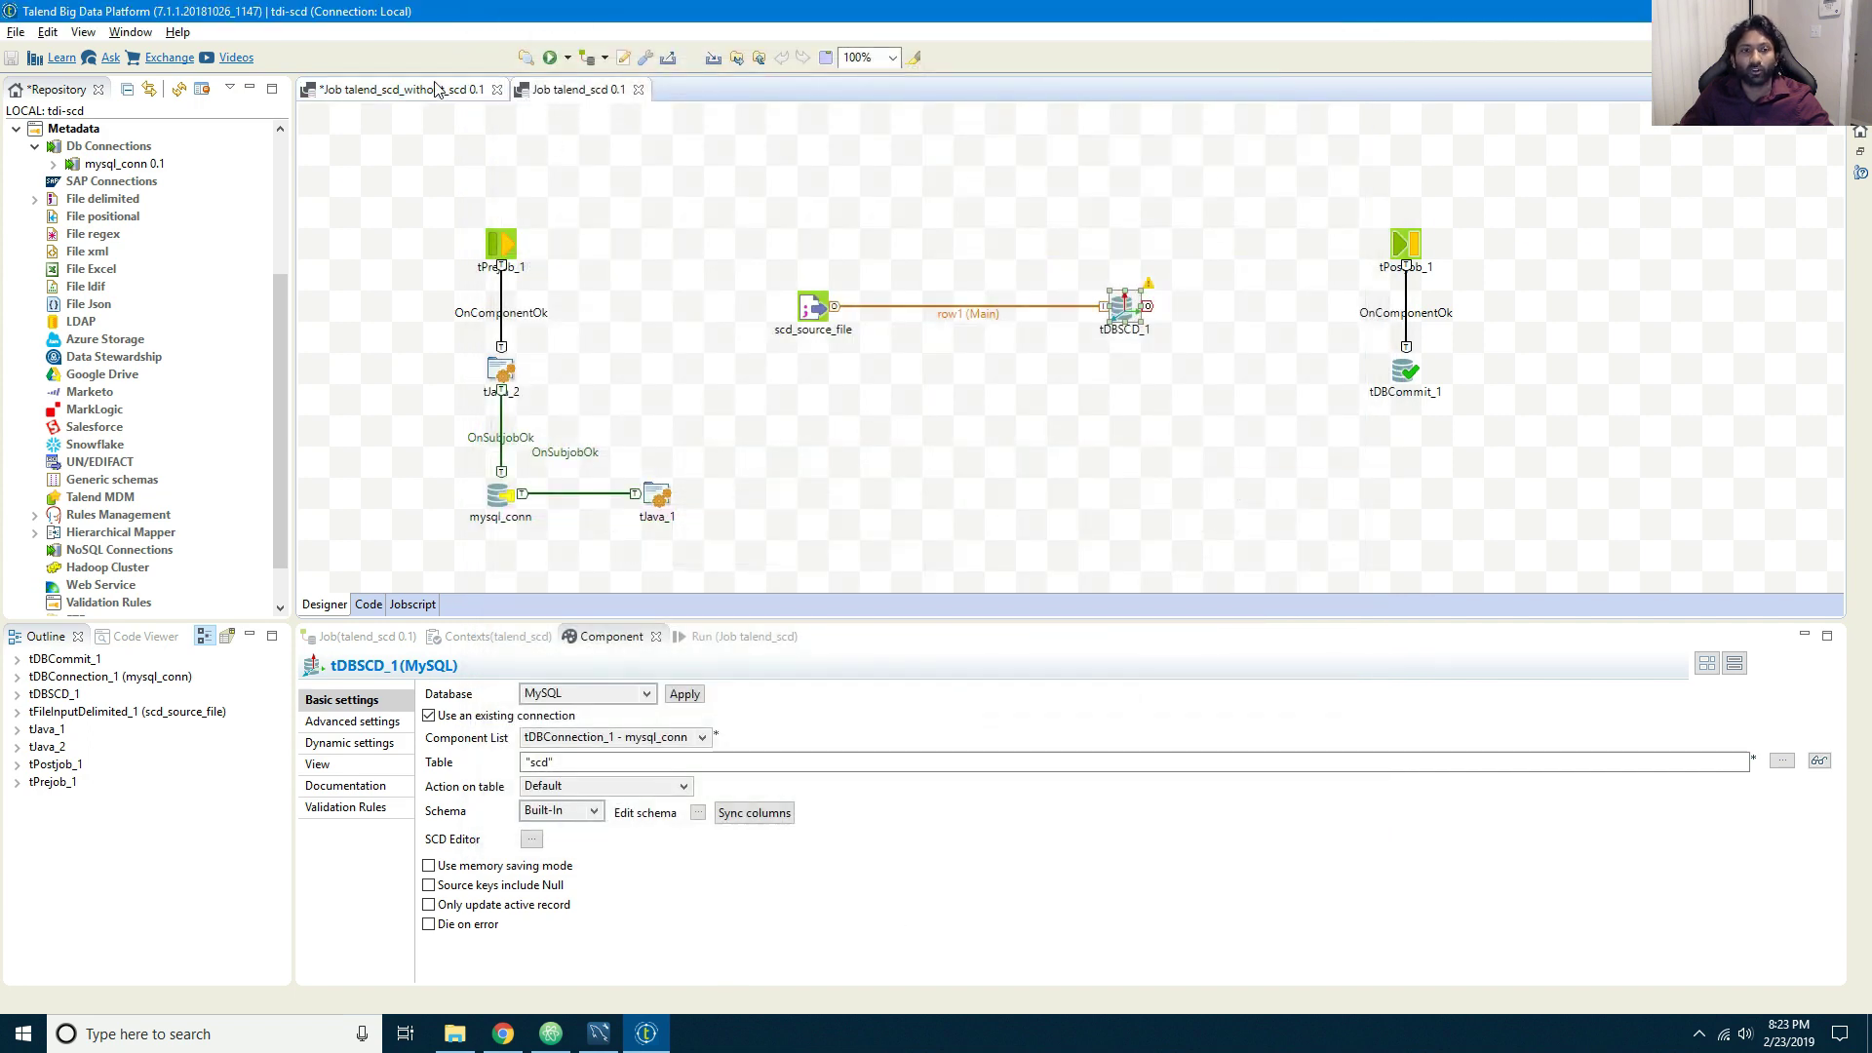
click(473, 90)
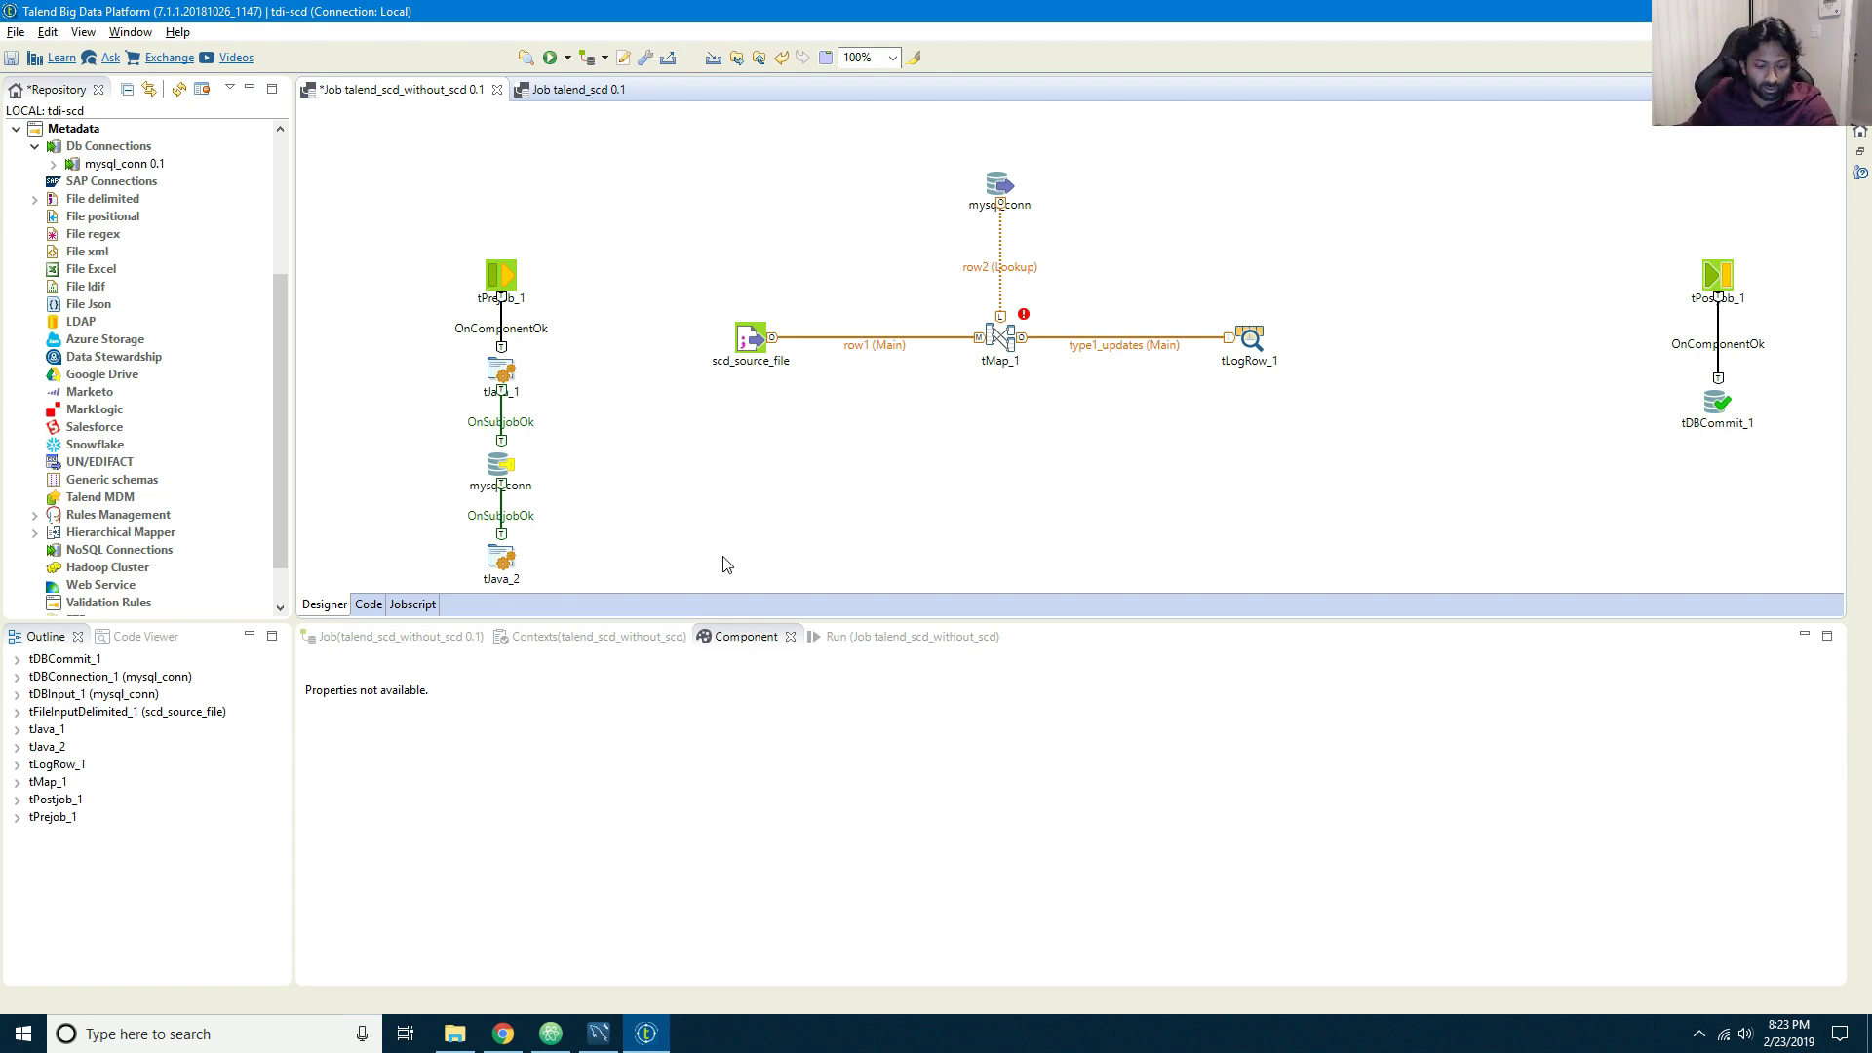
Step: Add a tDBInput(MySQL) component from the mysql_conn connection beside tJava_2 and connect its Main row to a new tJavaRow
drag(123, 162, 669, 560)
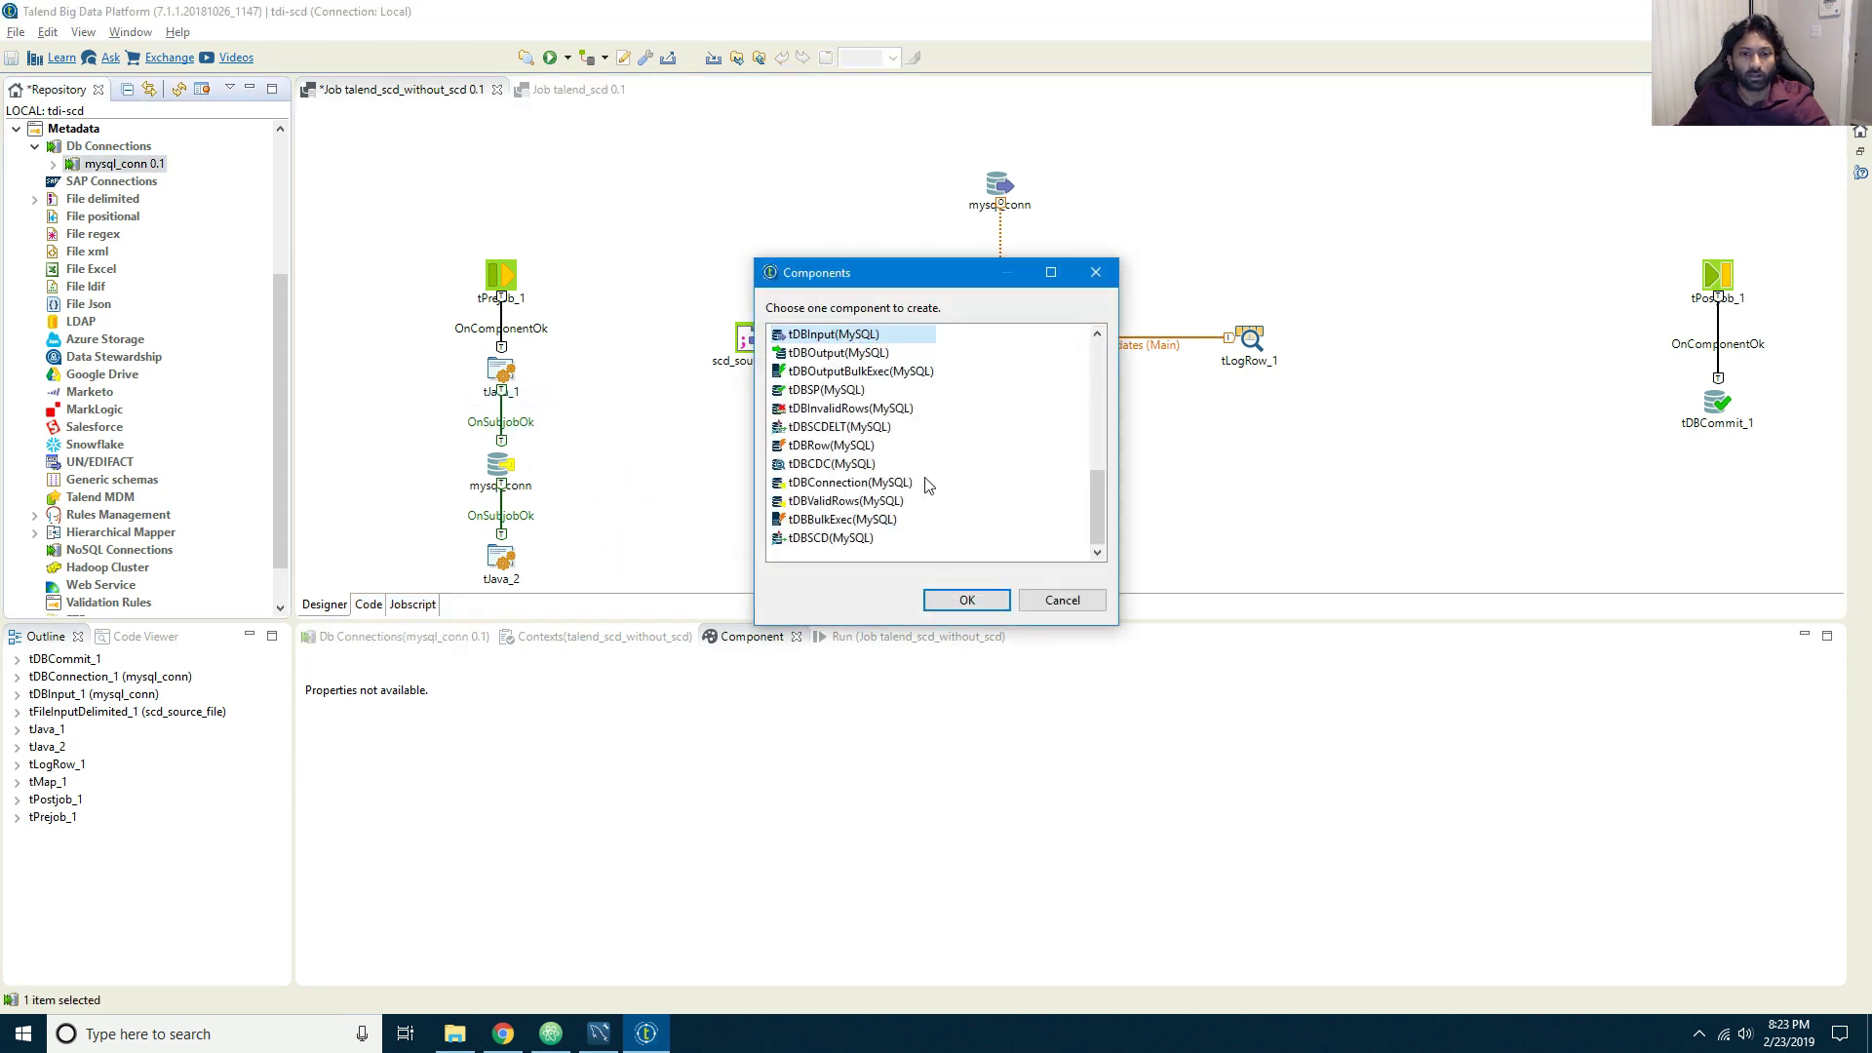
click(967, 601)
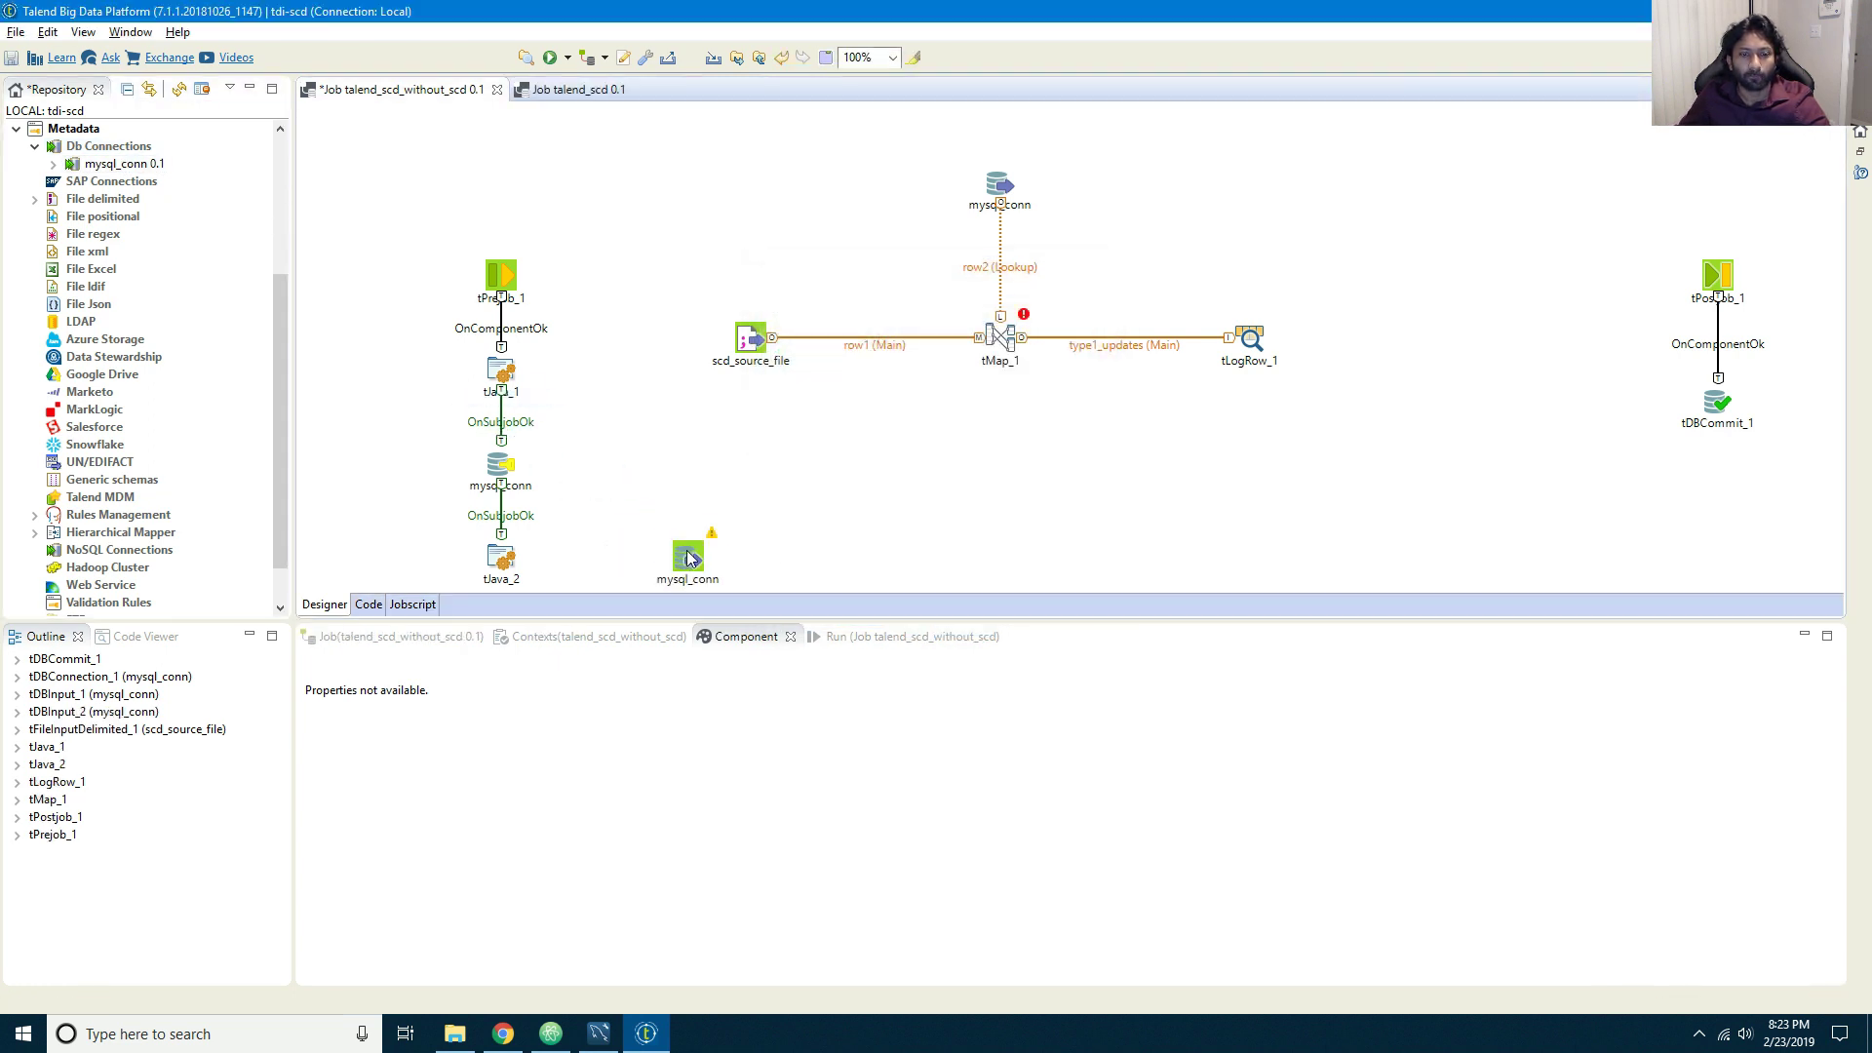
right_click(636, 556)
mouse_move(673, 557)
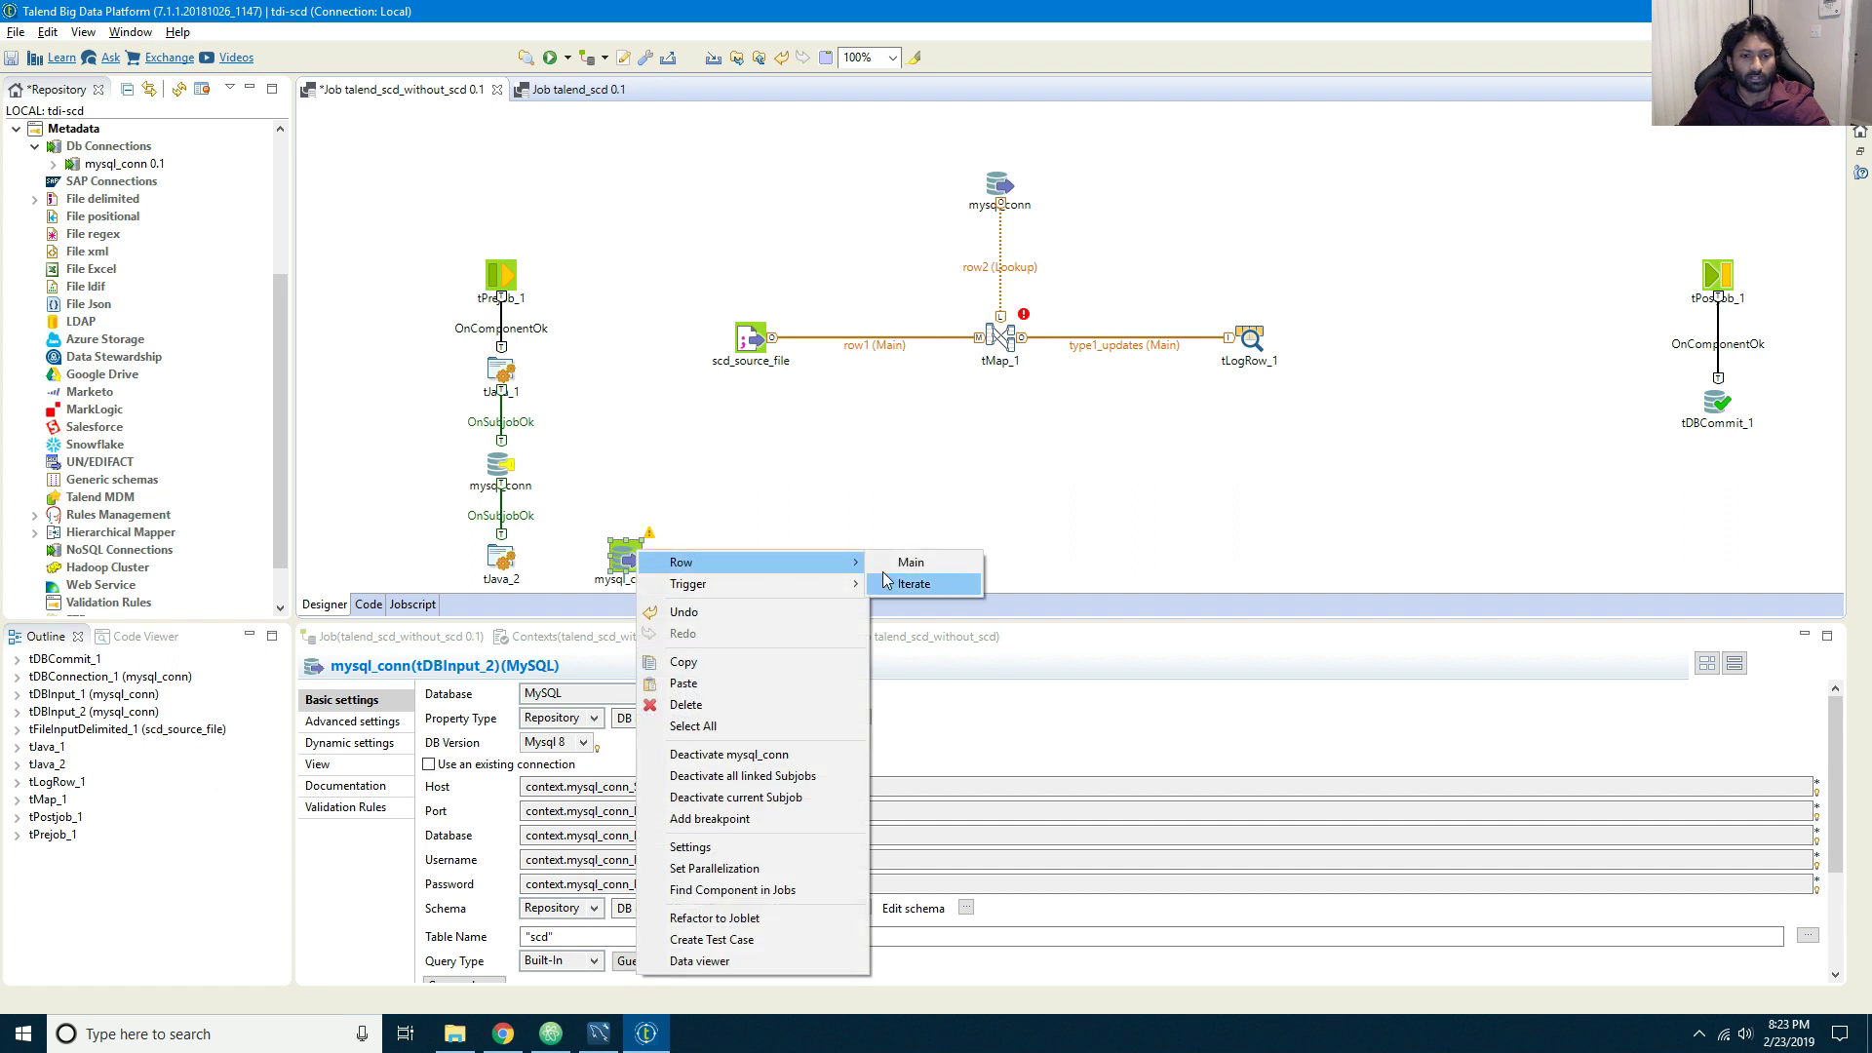
click(898, 557)
click(822, 556)
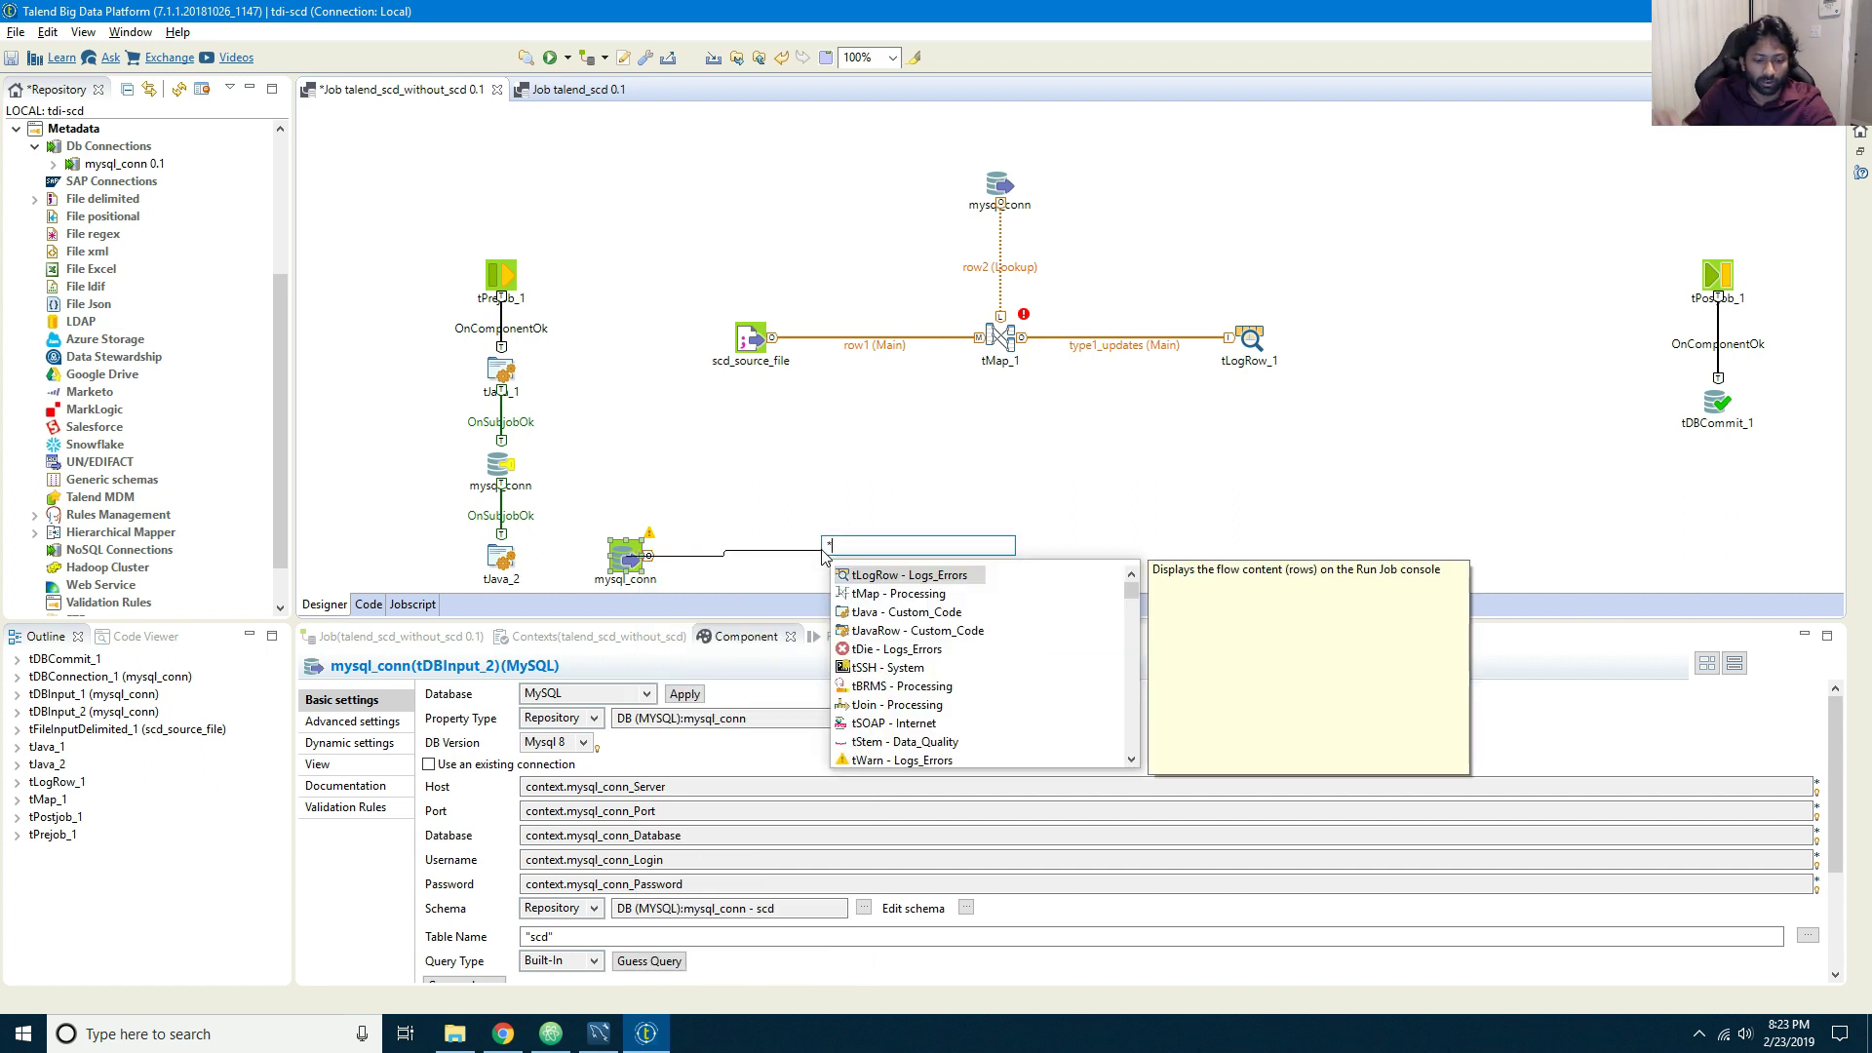
text(tjavar)
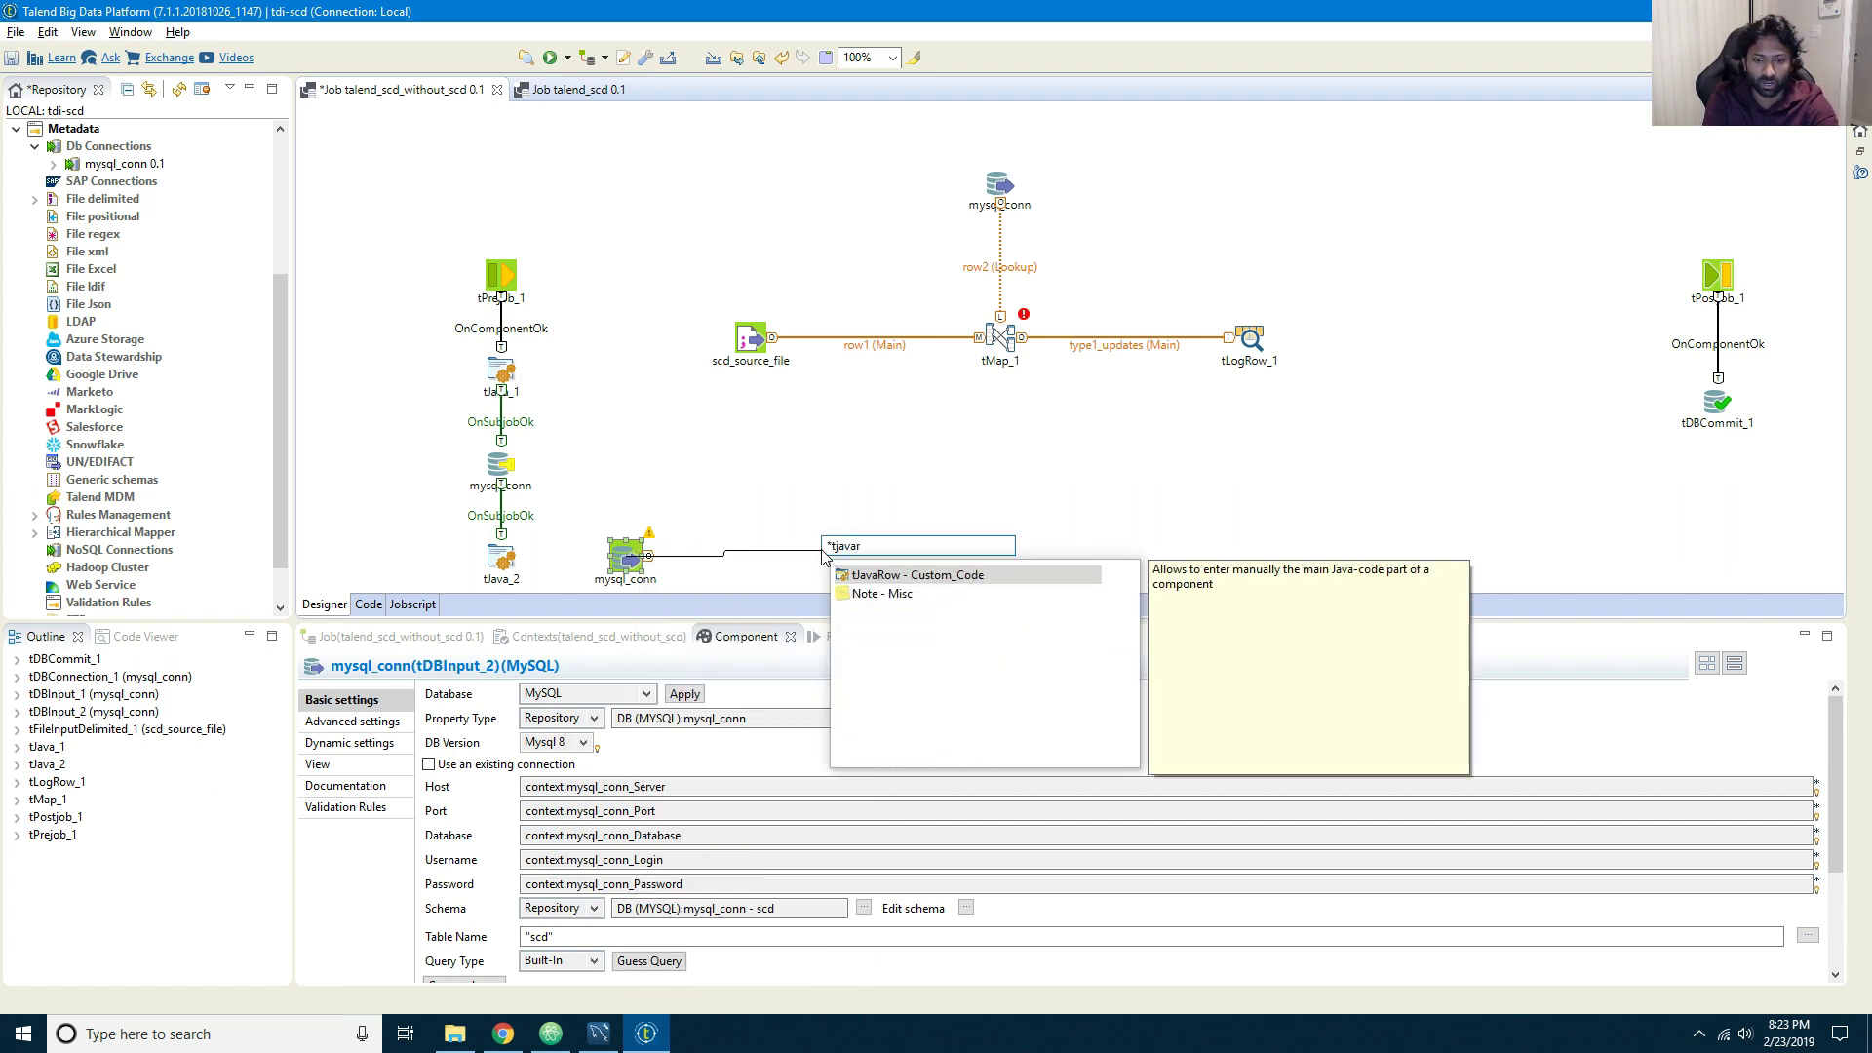
key(Return)
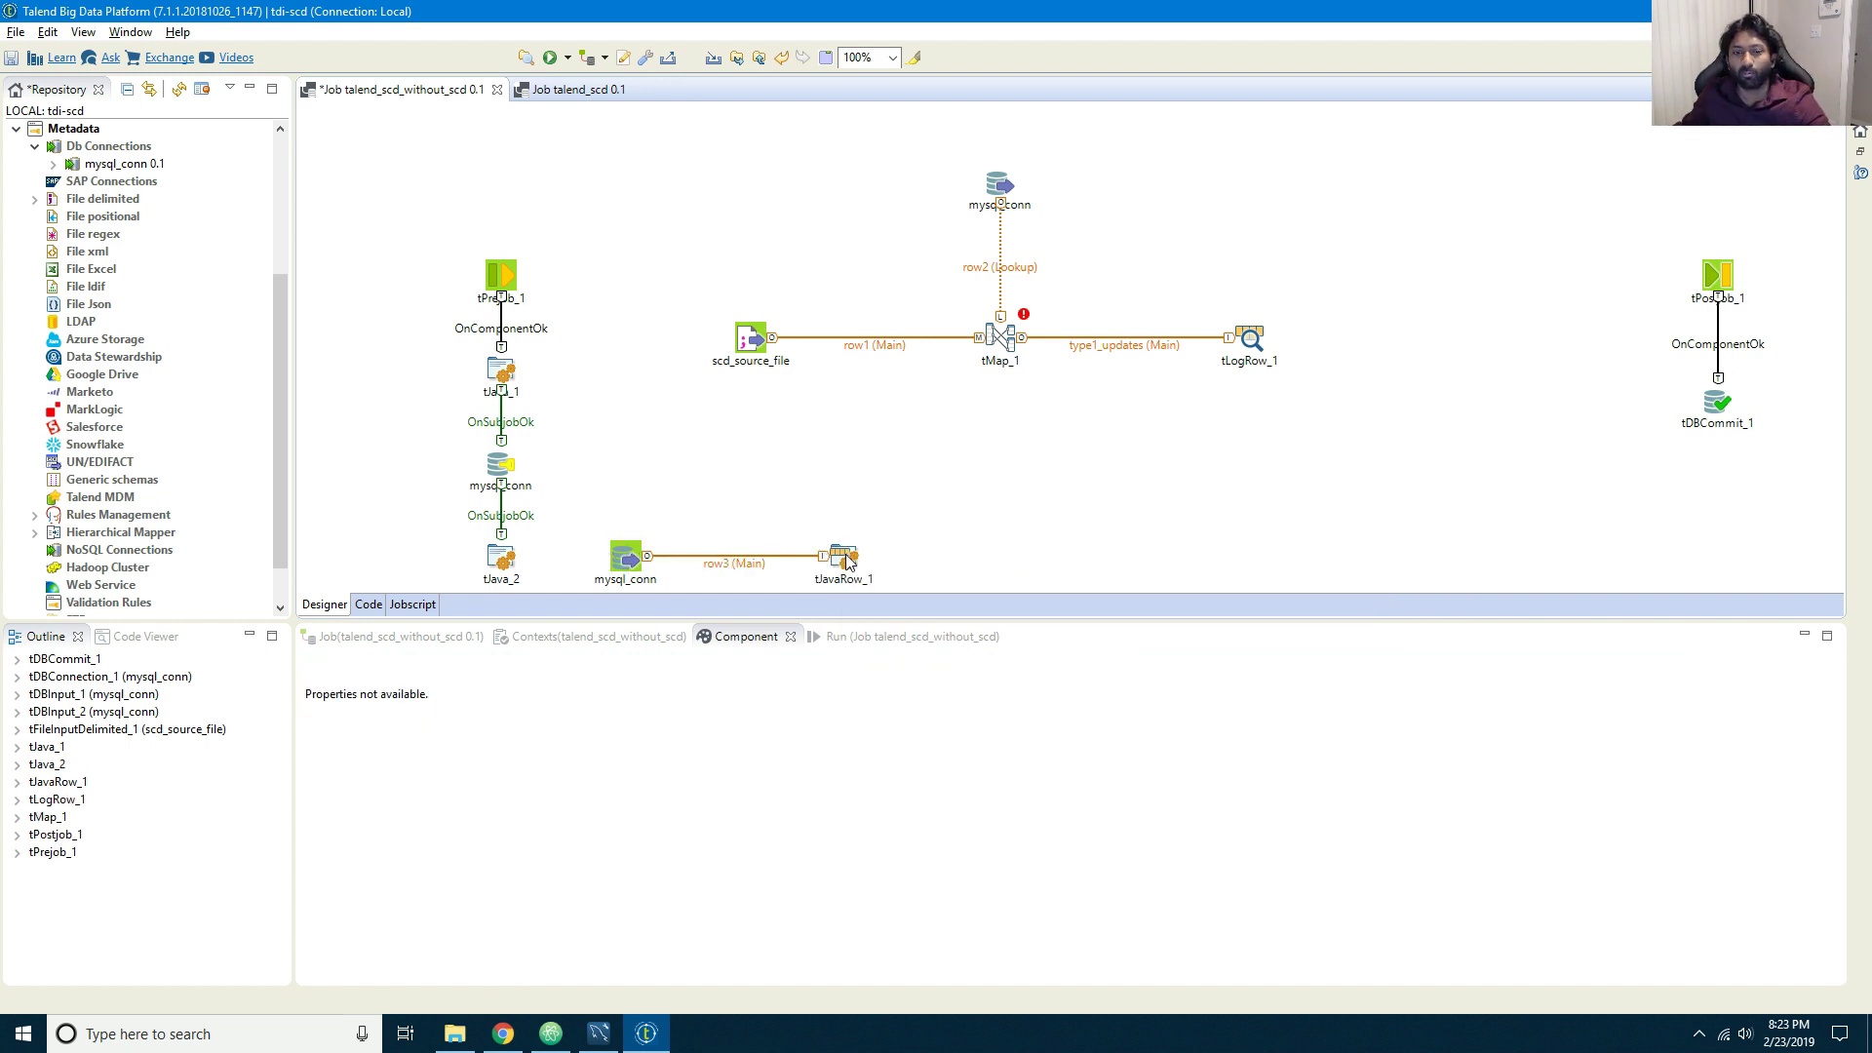
Step: Connect the tJavaRow's Main row to a new tLogRow and align the tLogRow with the other components in that flow
right_click(847, 561)
click(846, 560)
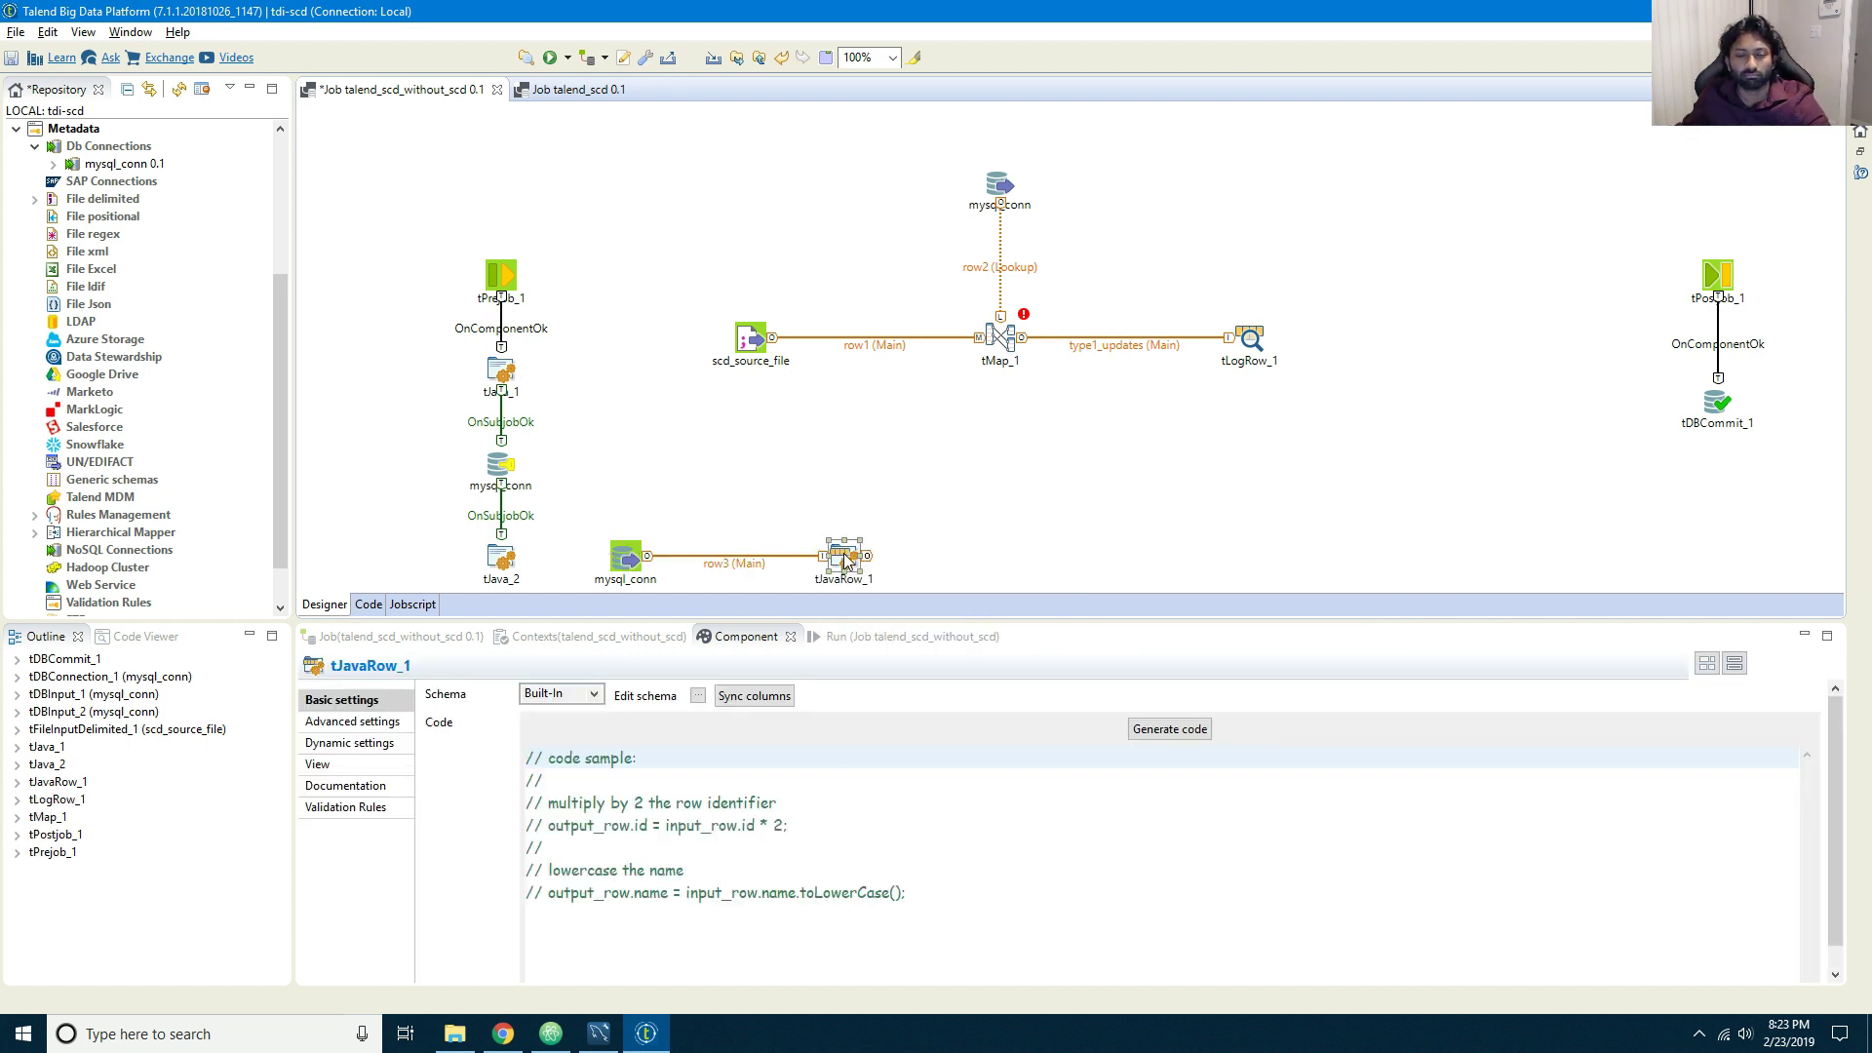
right_click(846, 561)
mouse_move(889, 573)
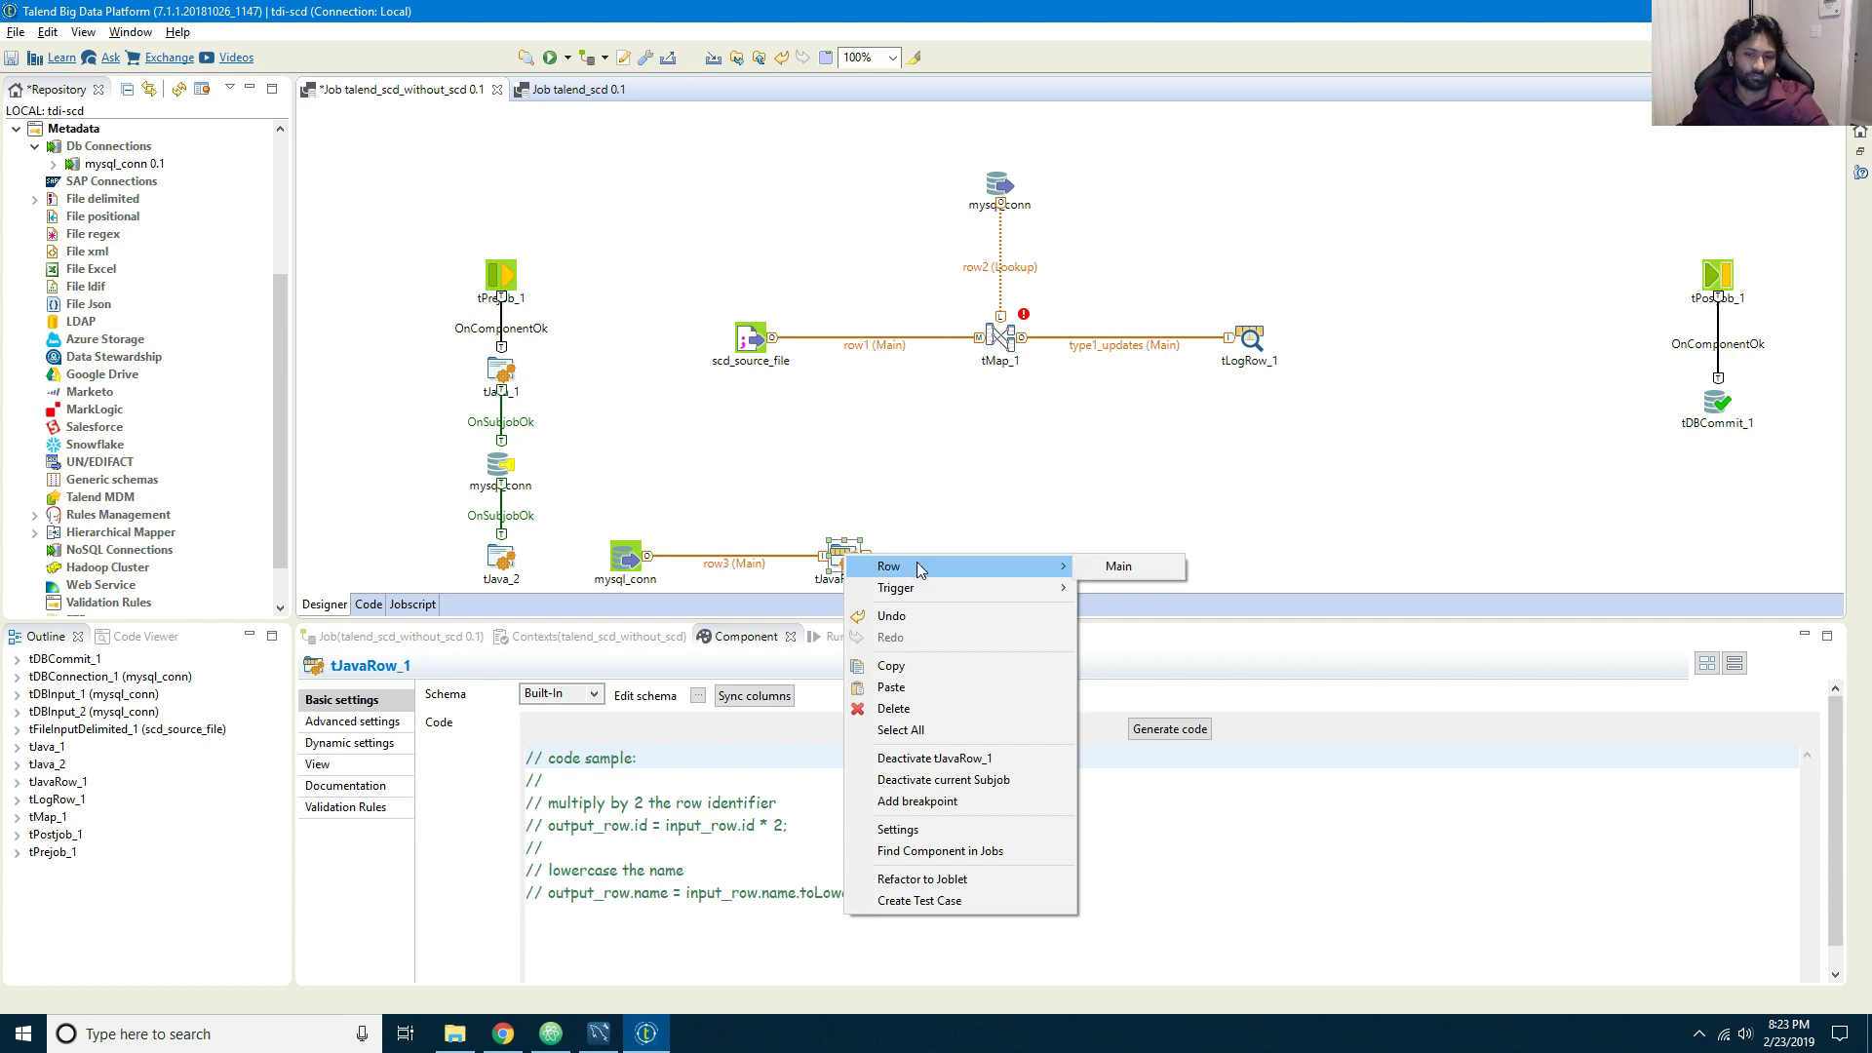
click(1110, 565)
click(1037, 561)
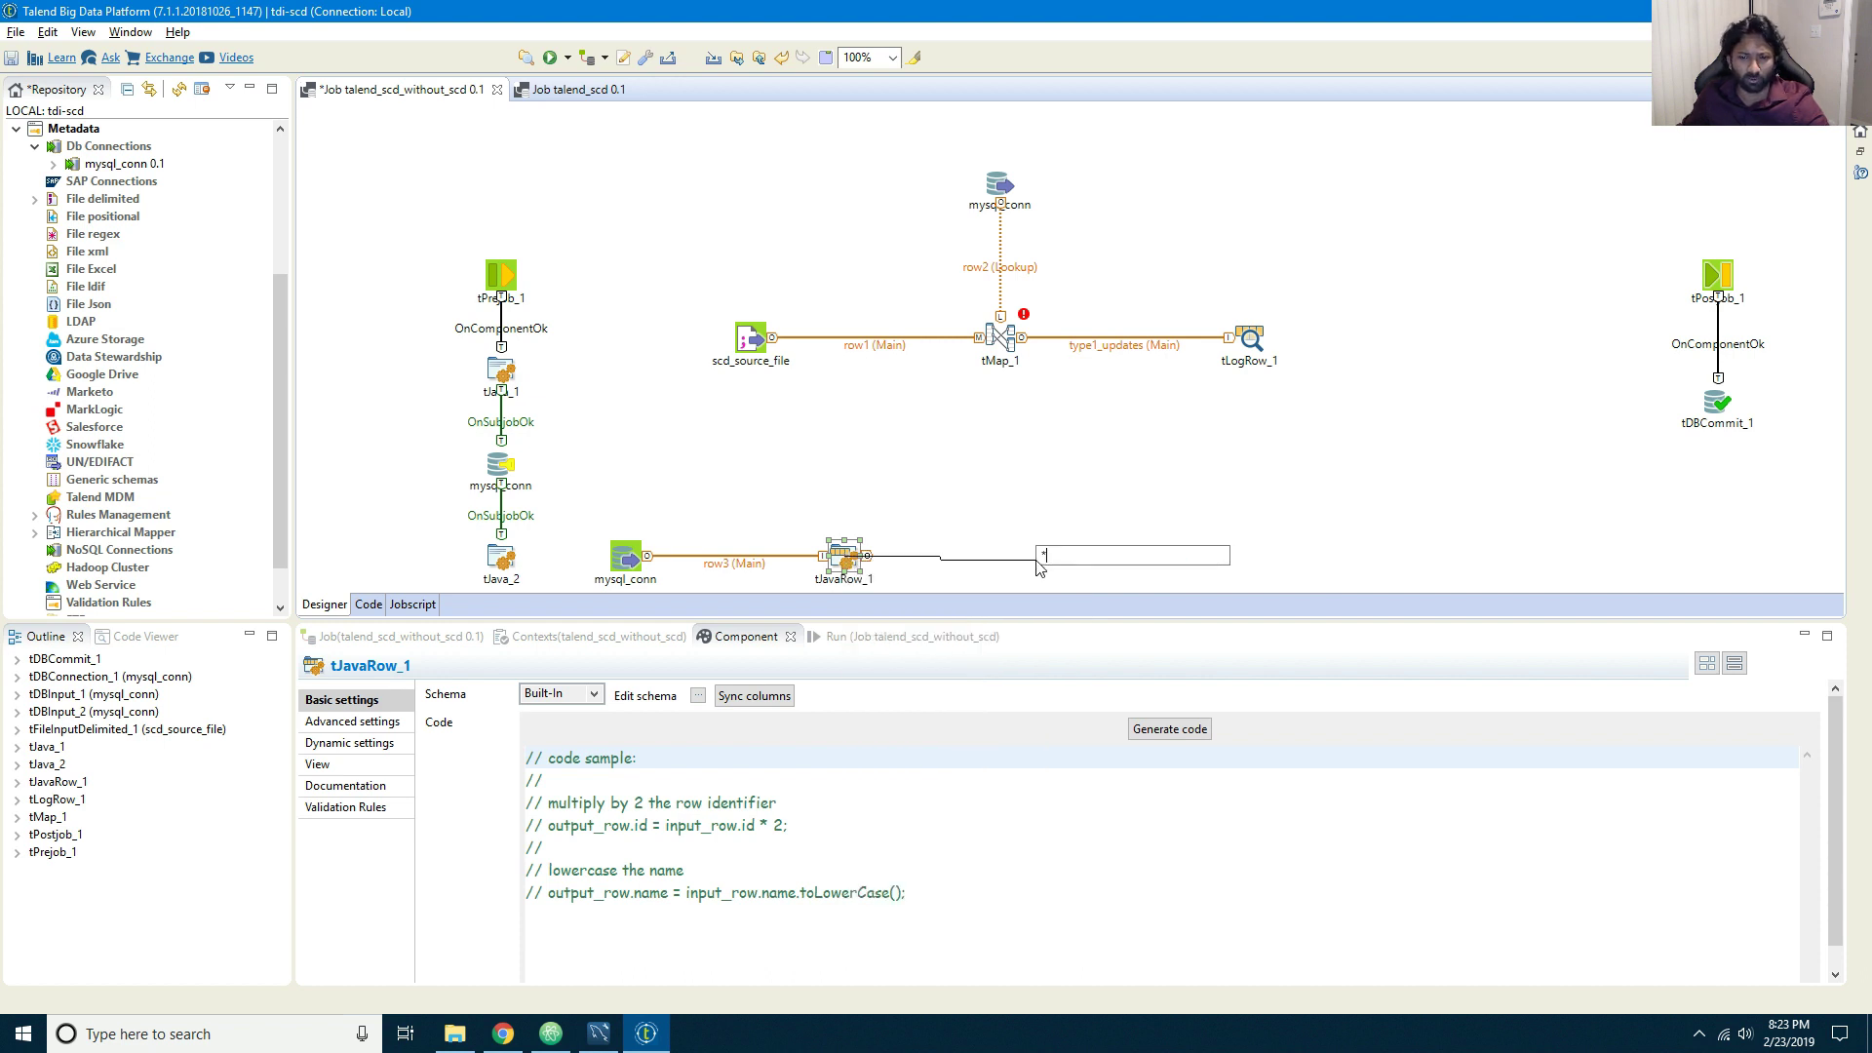
text(tlog)
key(Return)
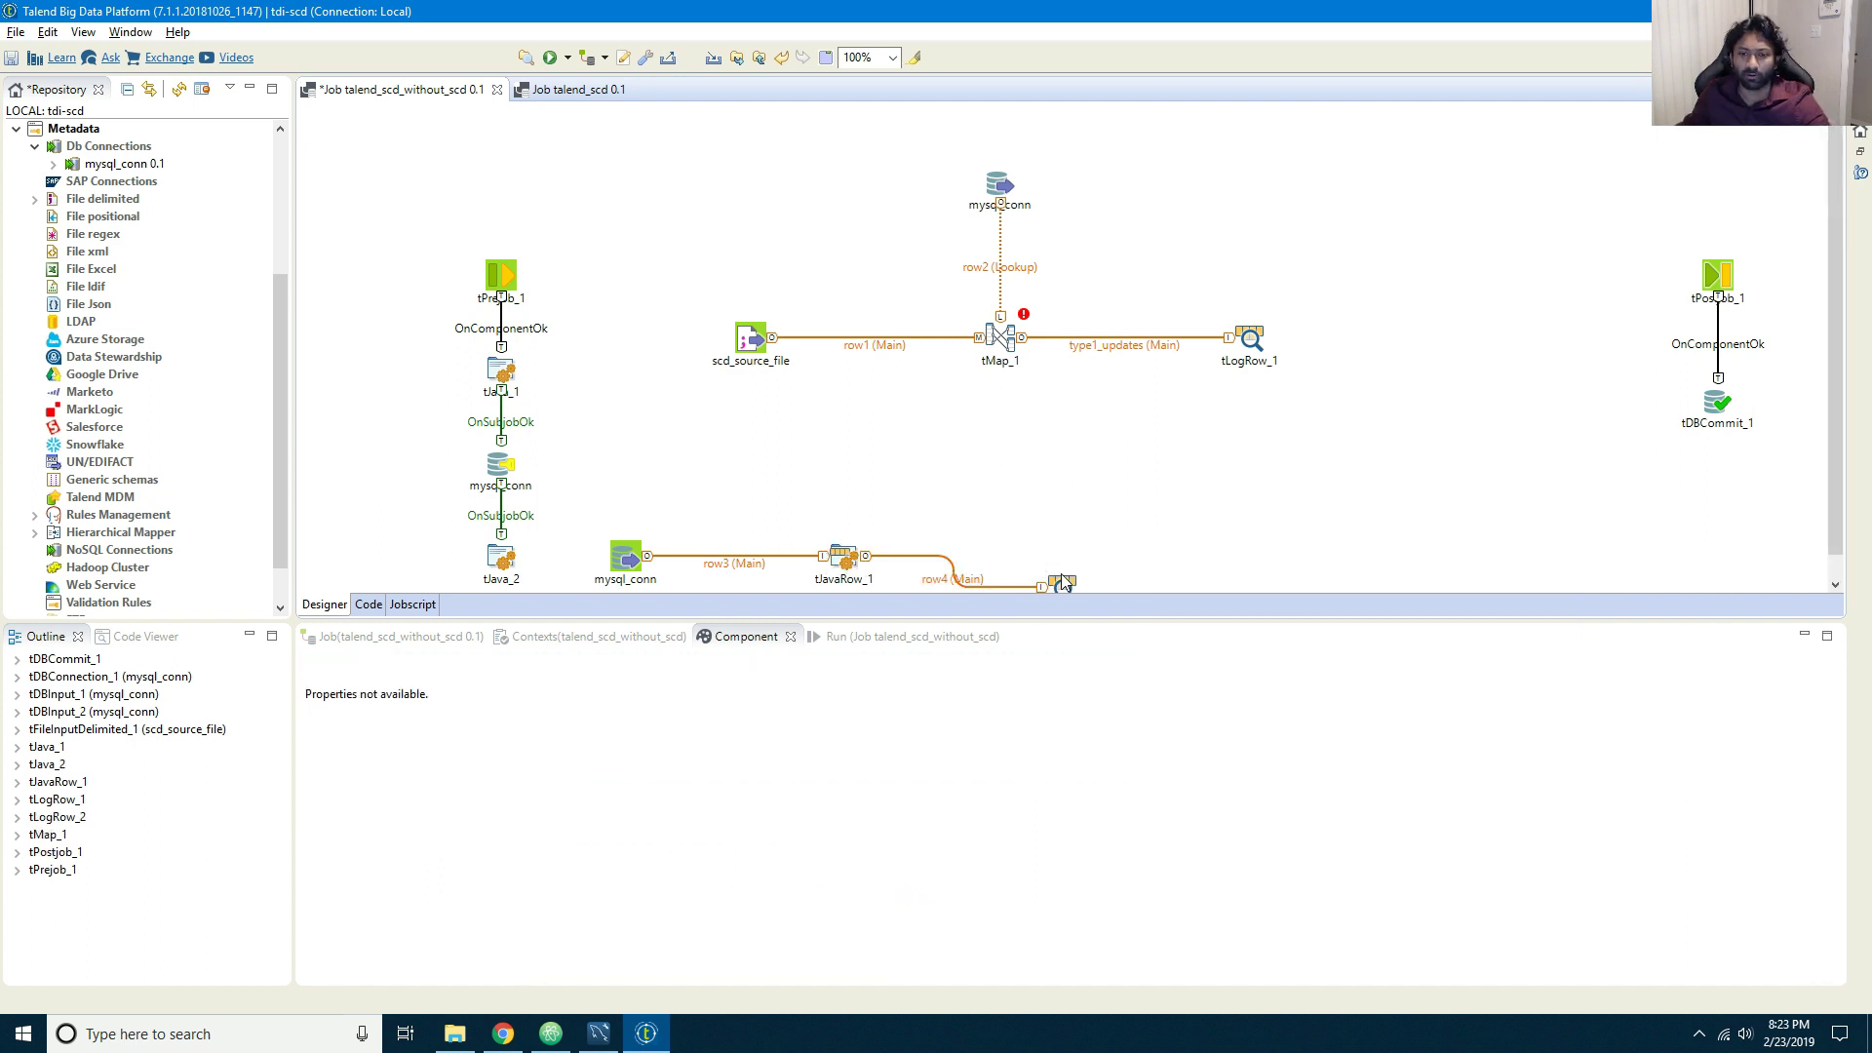
drag(1063, 583, 1061, 559)
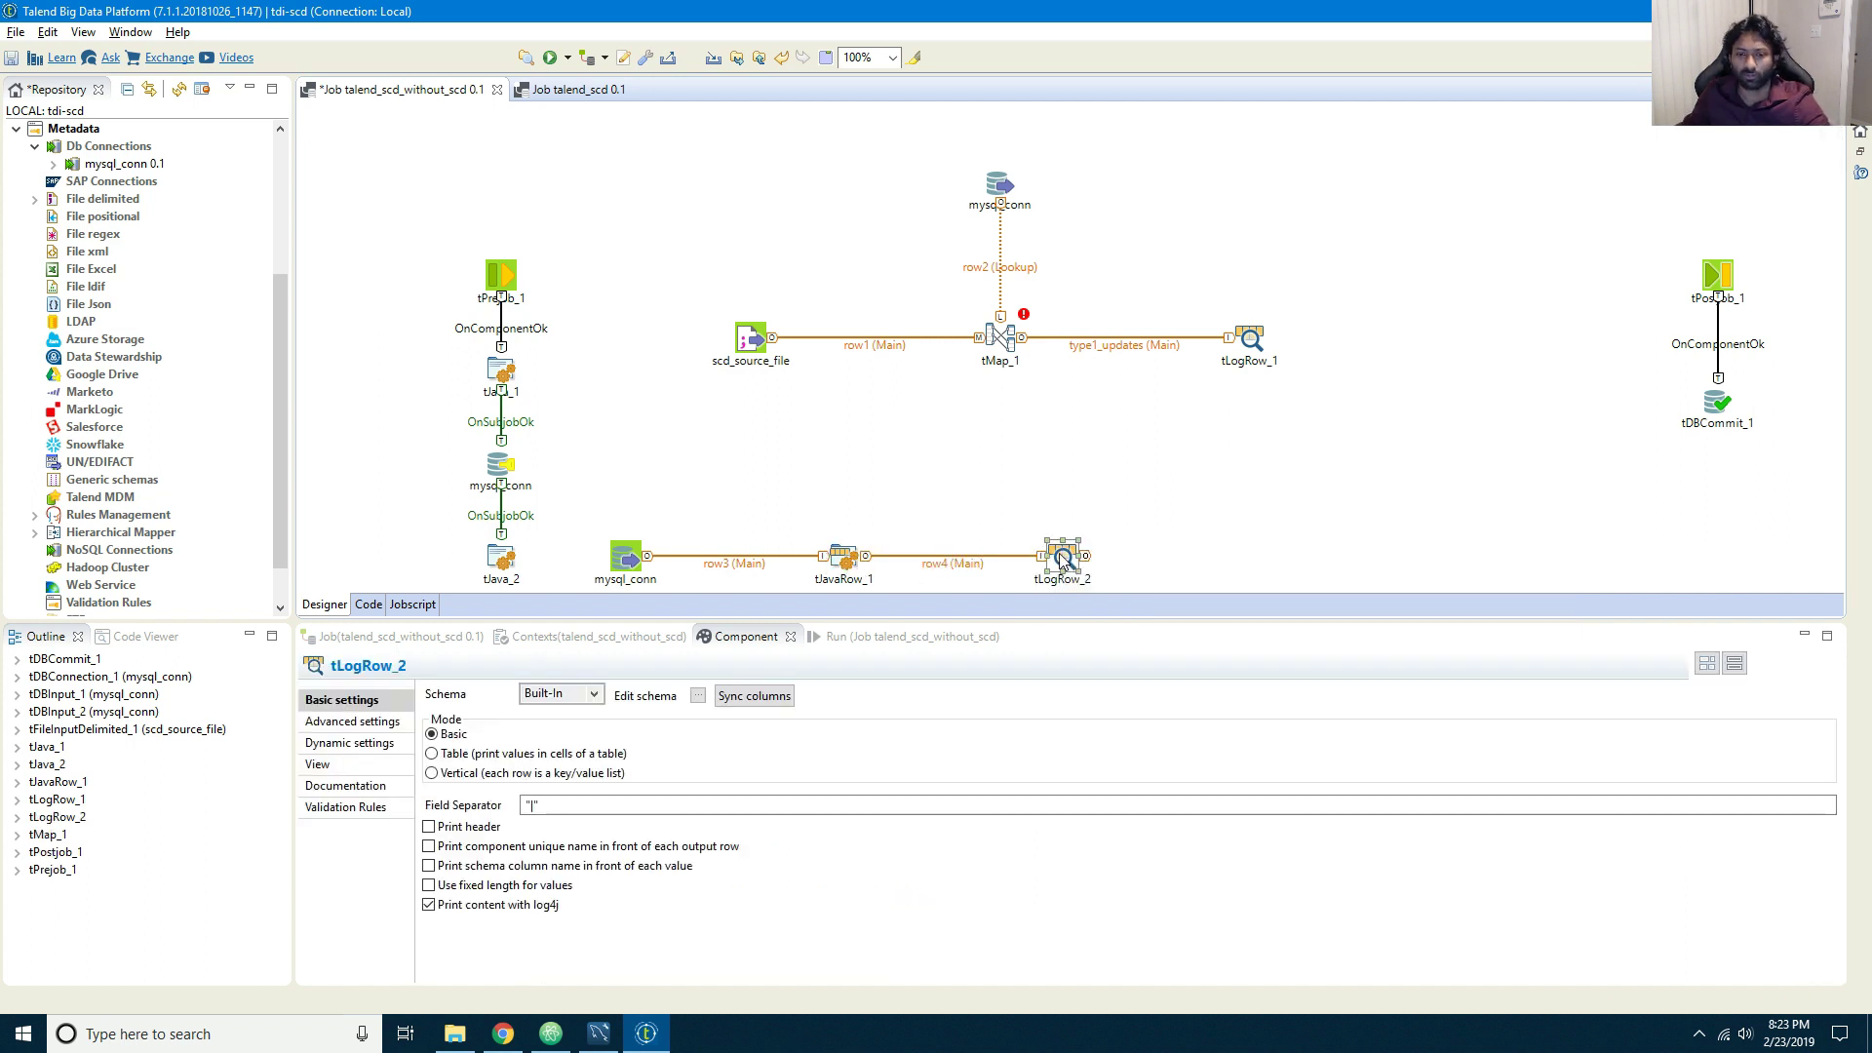
Step: Link tJava_2 to the new mysql_conn input with an On Subjob Ok trigger and shift the tMap flow slightly down and right
right_click(499, 561)
mouse_move(597, 575)
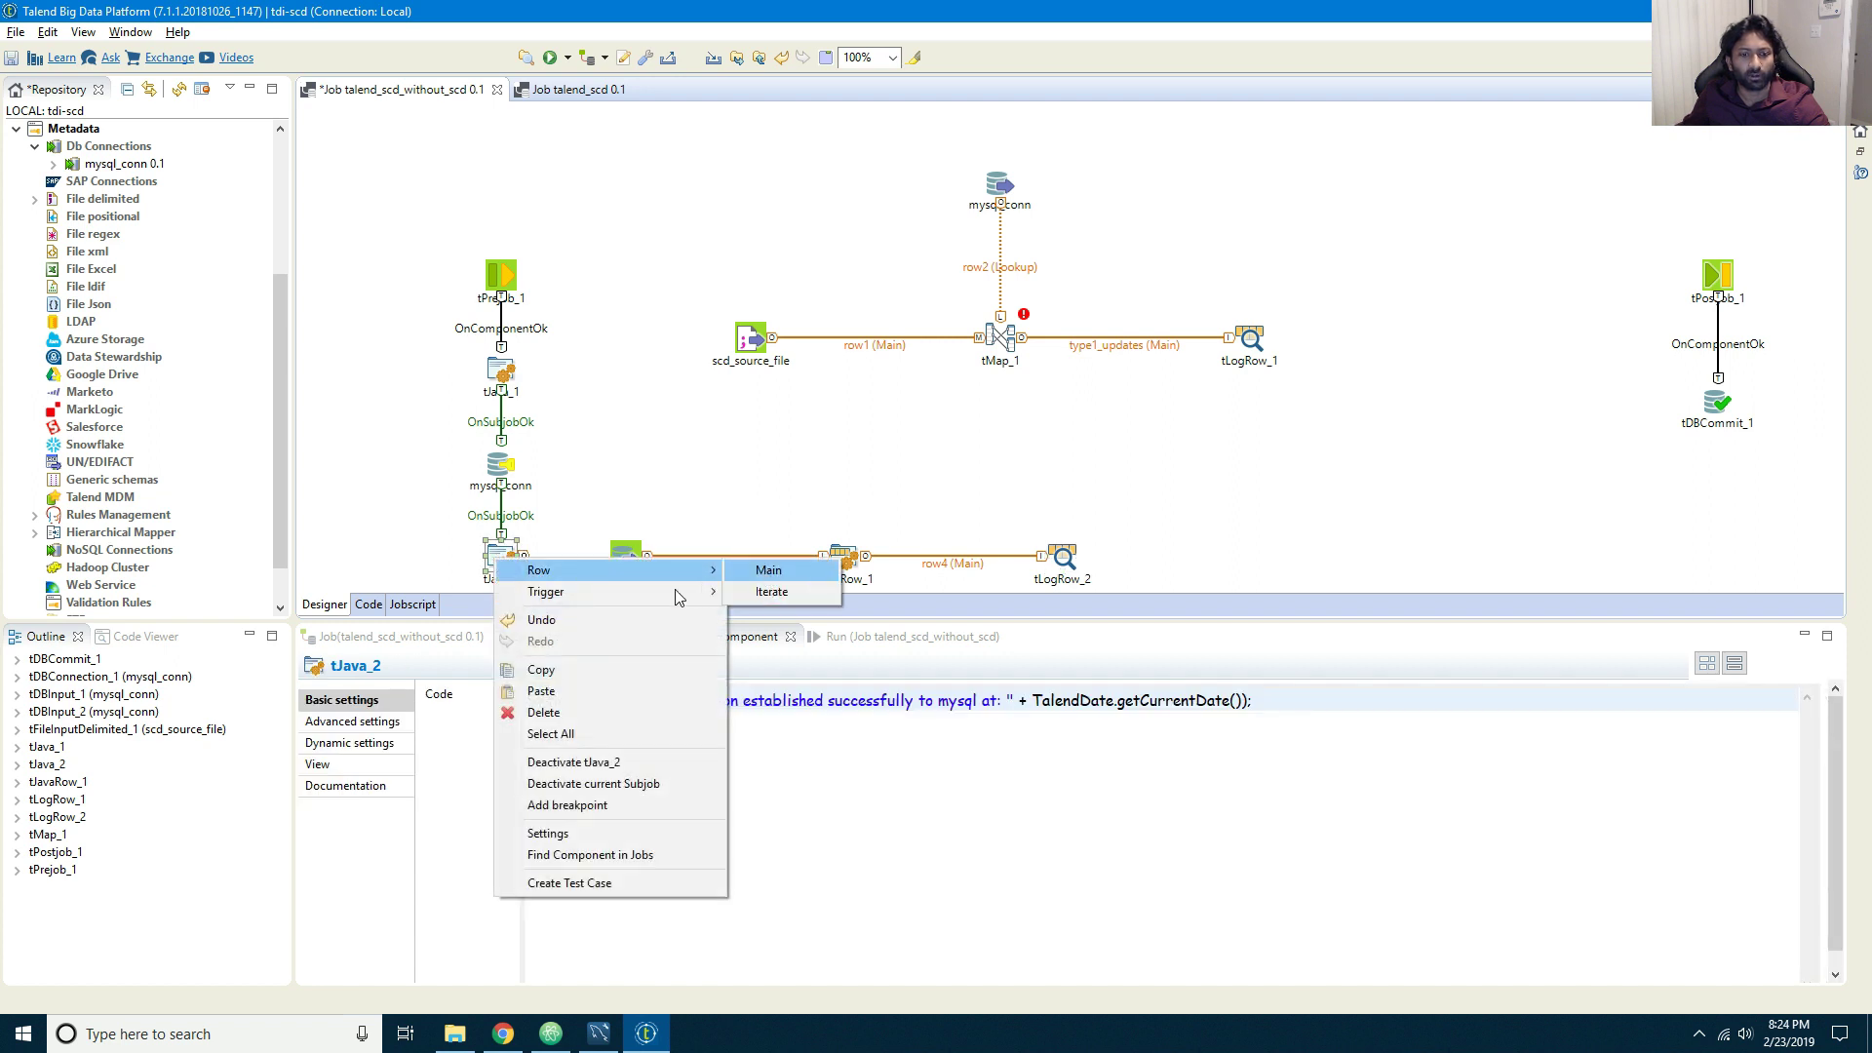
mouse_move(690, 593)
click(791, 592)
click(625, 557)
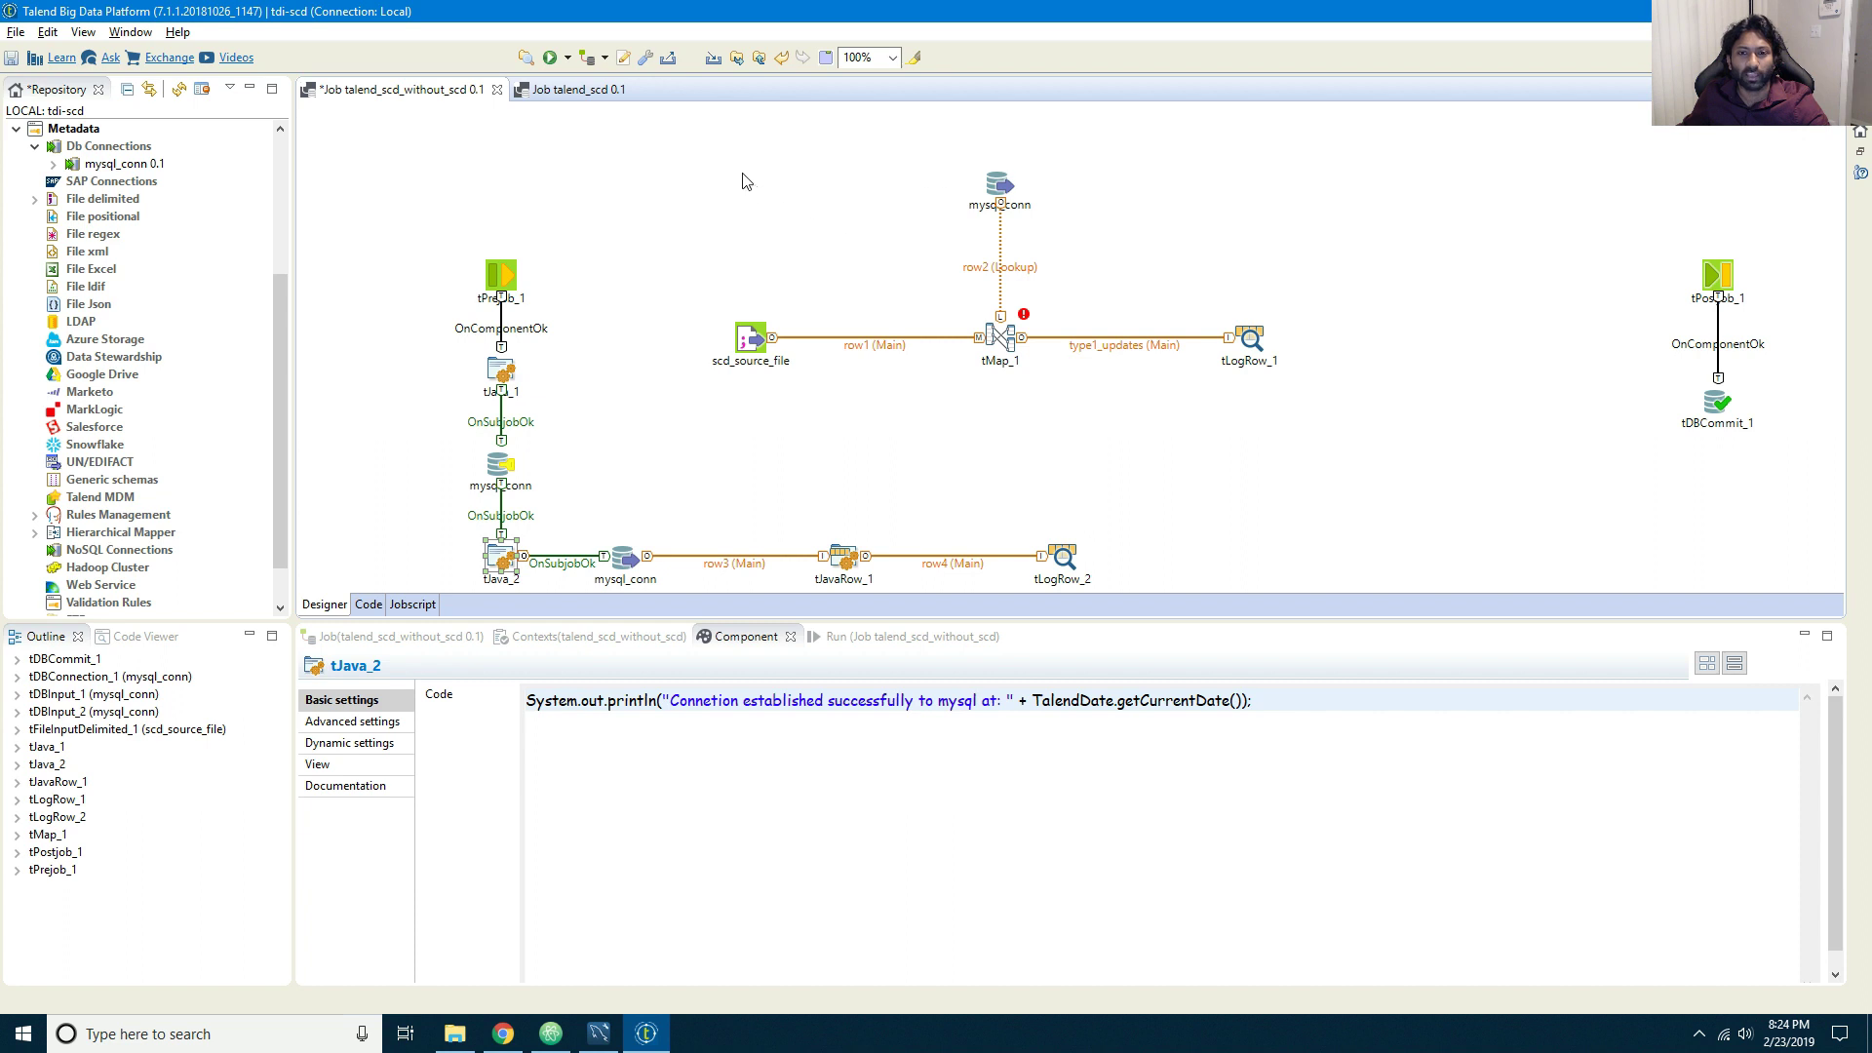
drag(1410, 463, 1410, 462)
drag(987, 348, 1018, 379)
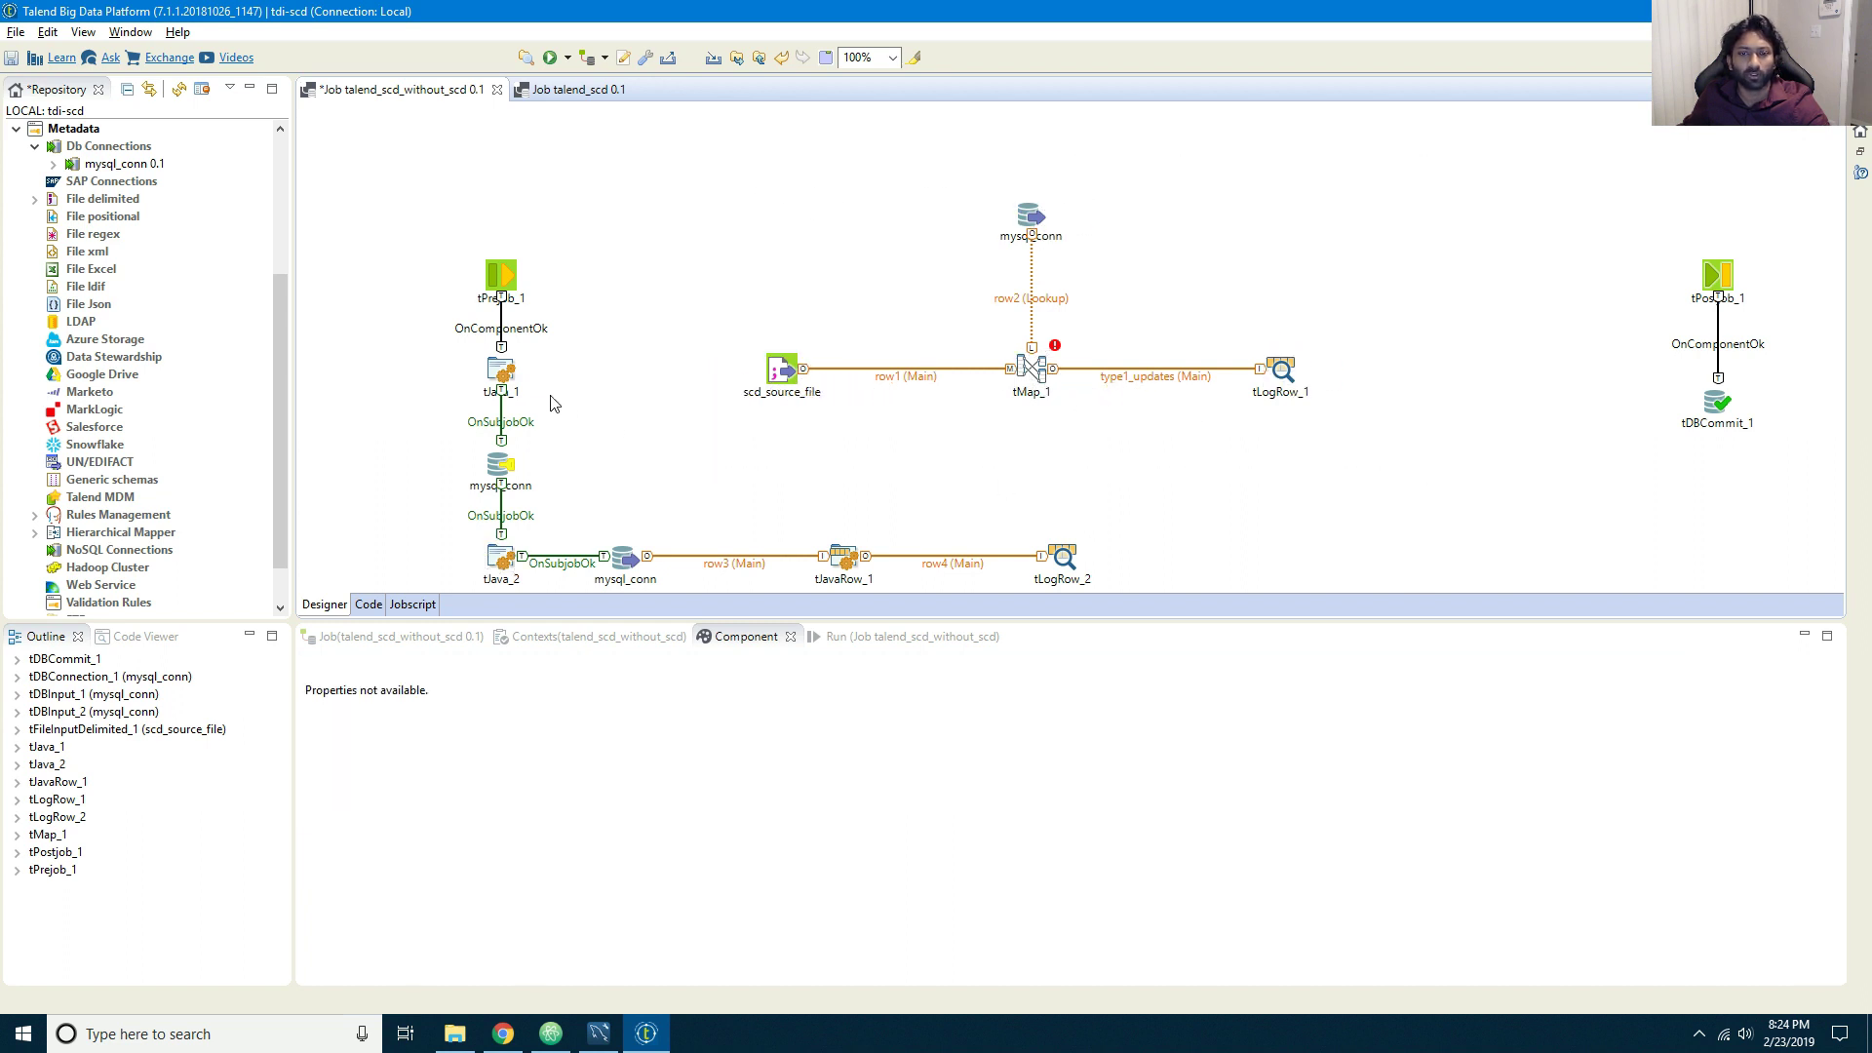
Step: Remove every column except supplierSK from the SELECT query of the new mysql_conn input
click(634, 562)
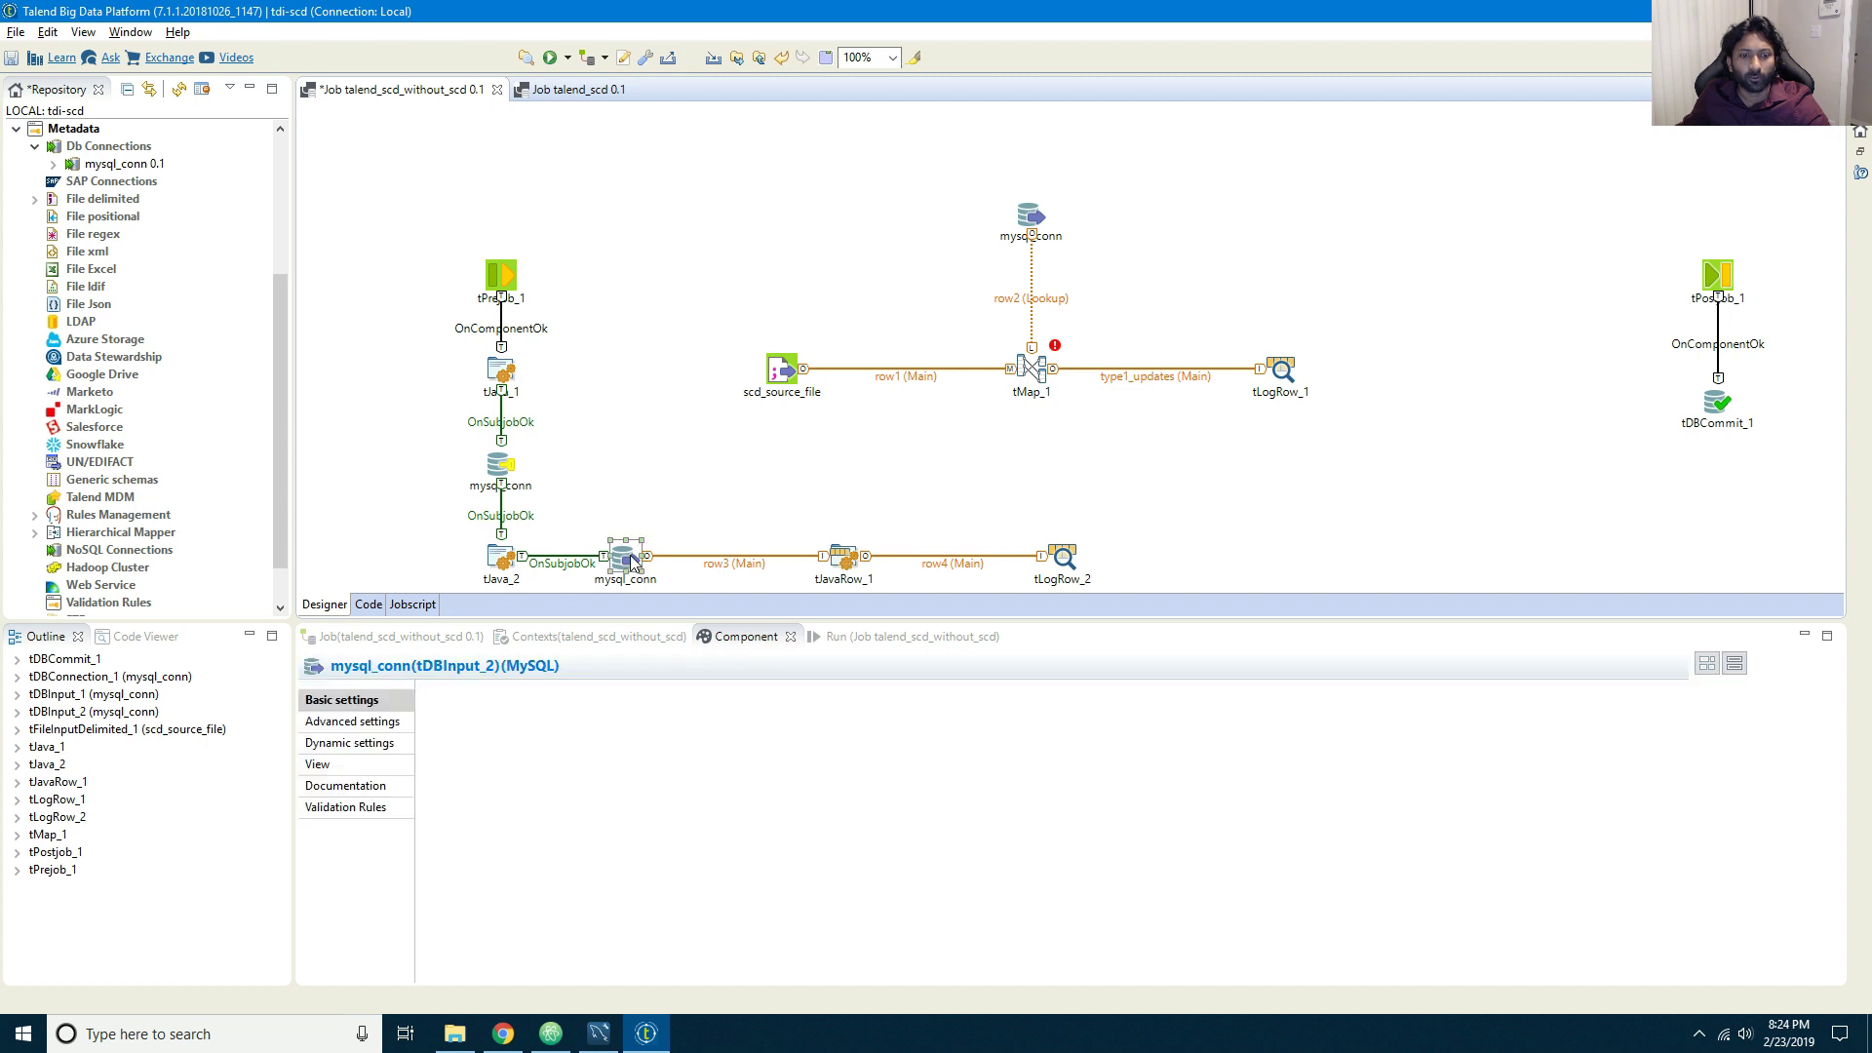
scroll(488, 770, down, 3)
scroll(482, 795, down, 1)
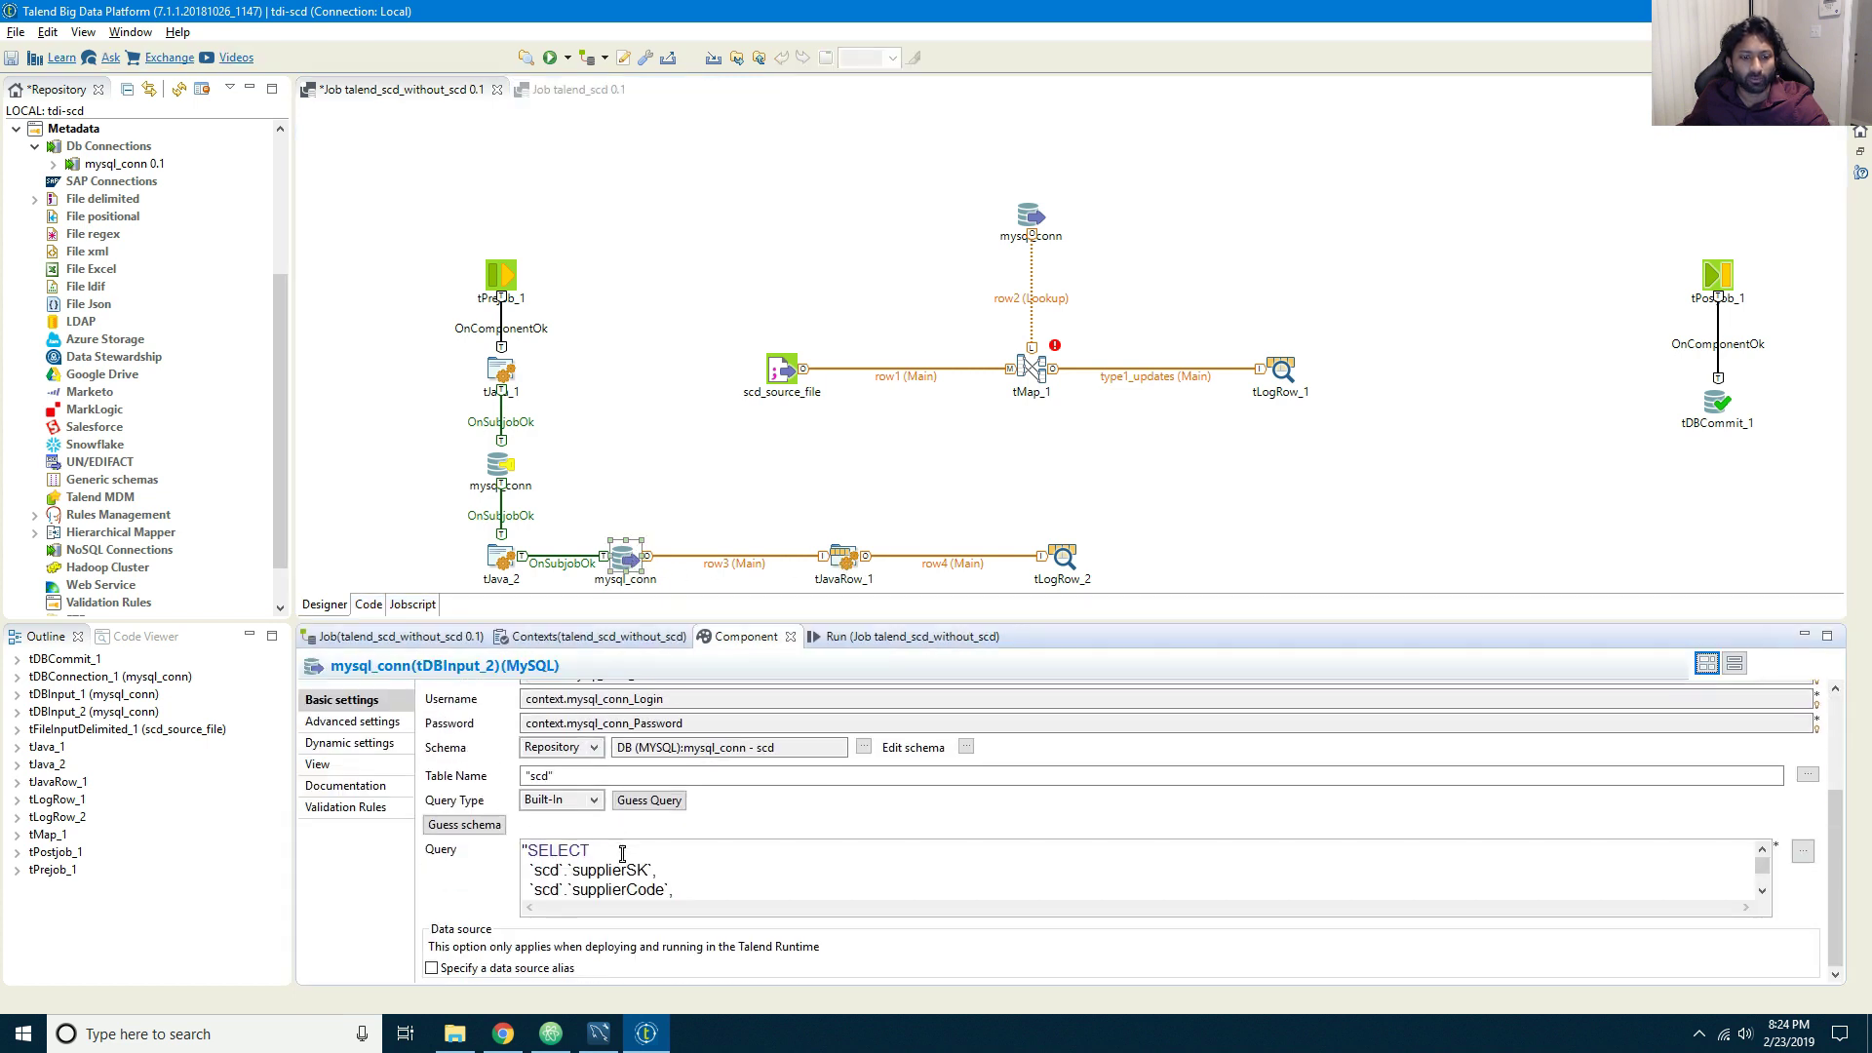
click(532, 870)
shift+click(709, 882)
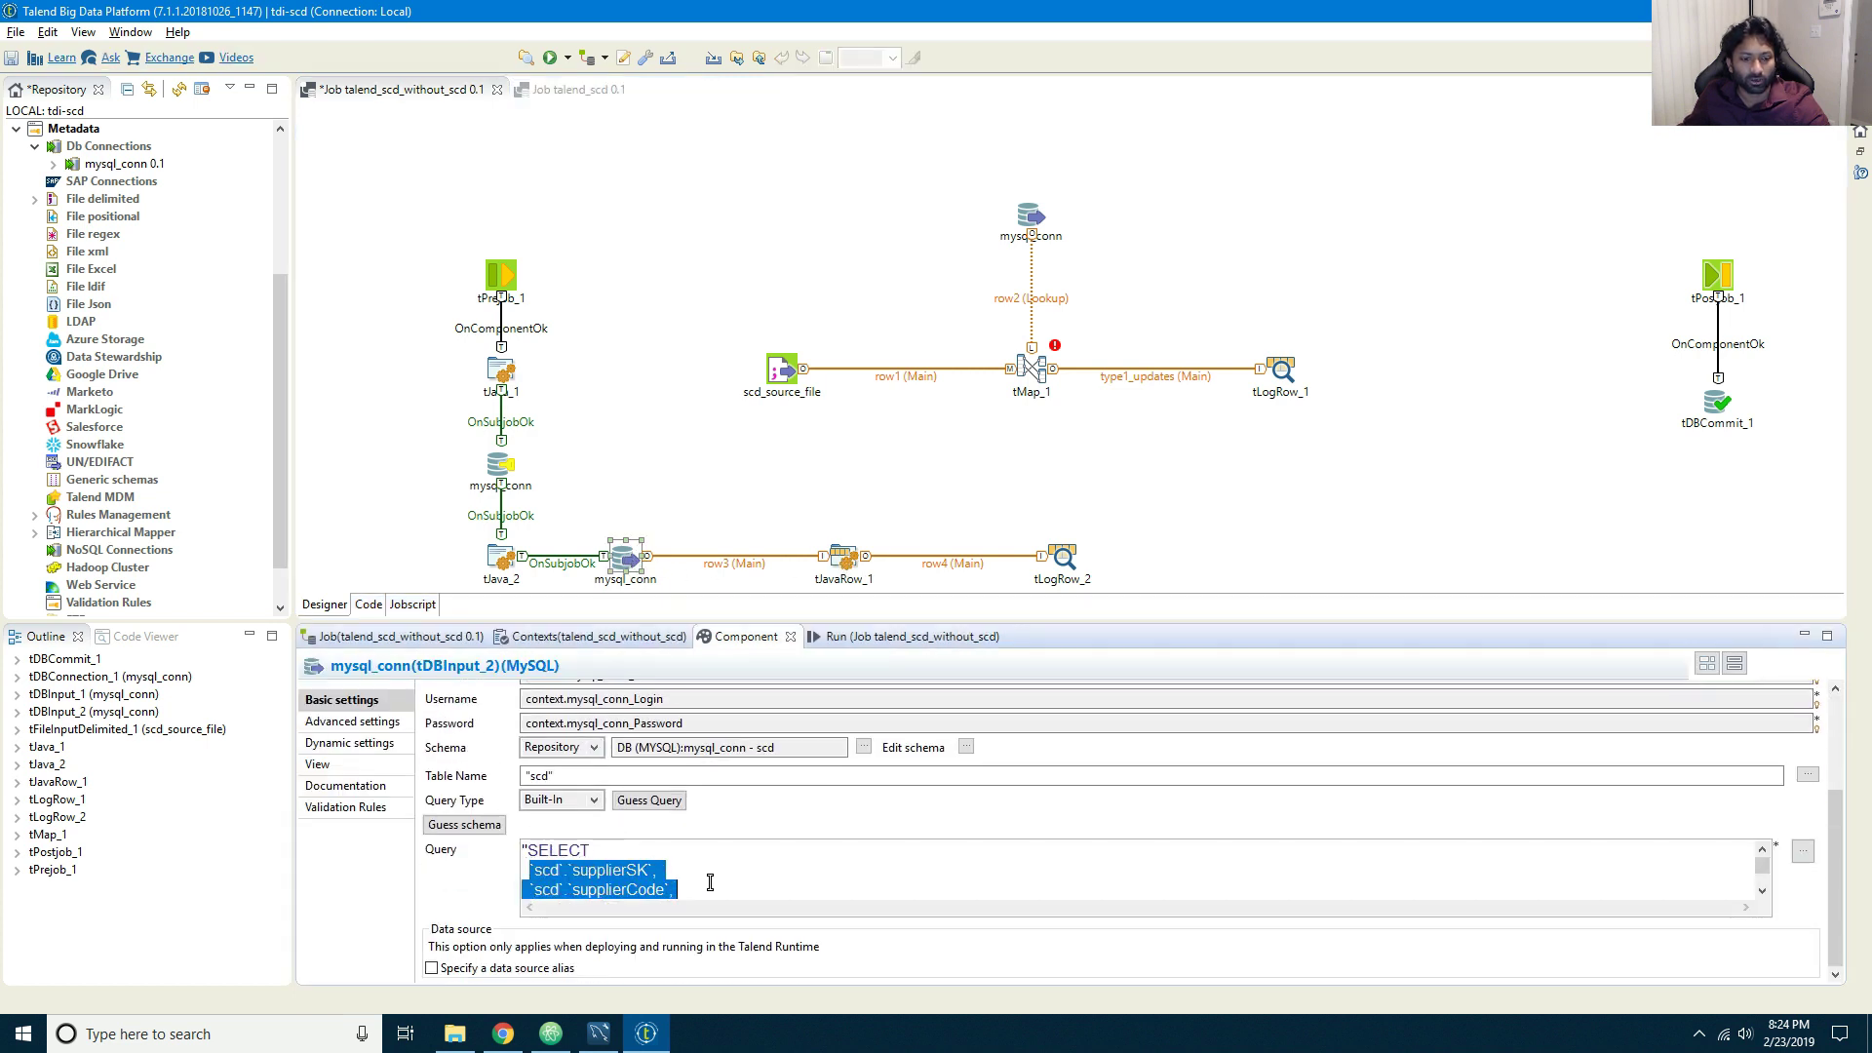
scroll(709, 882, down, 3)
shift+click(672, 872)
drag(648, 867, 559, 908)
scroll(487, 855, up, 3)
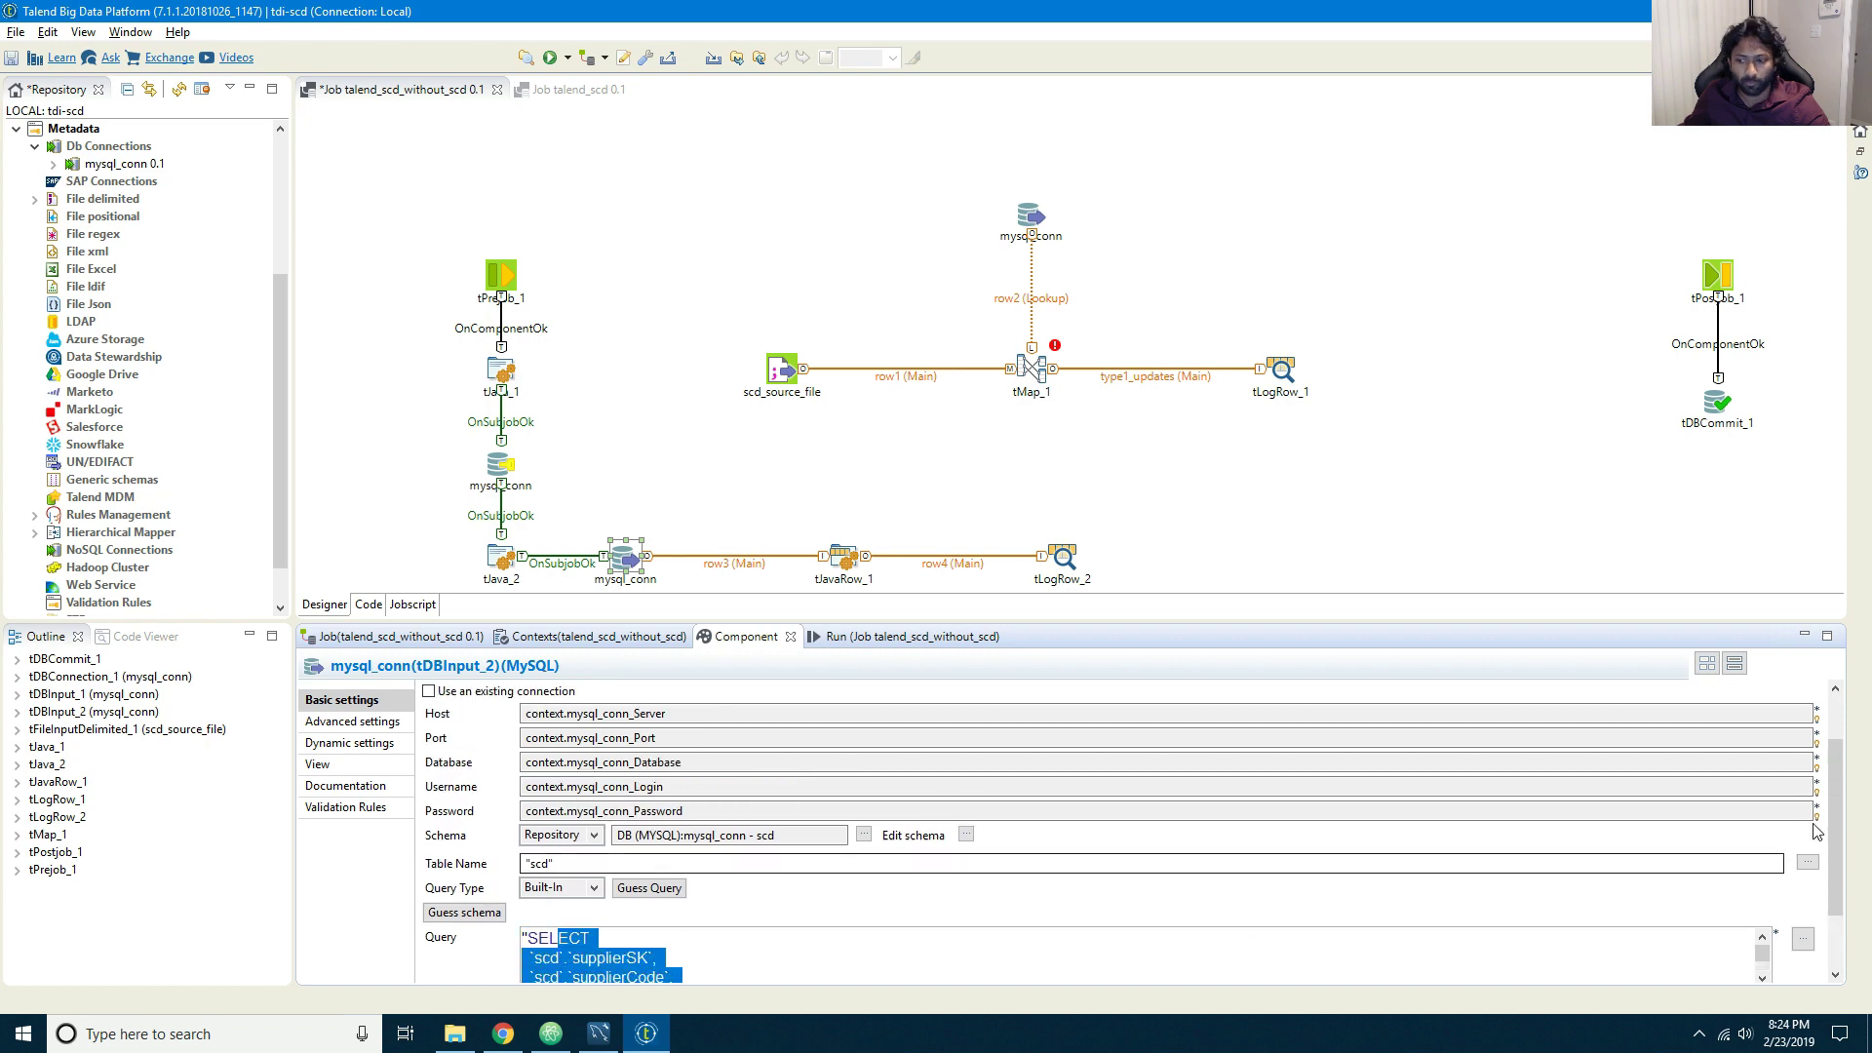
click(1828, 635)
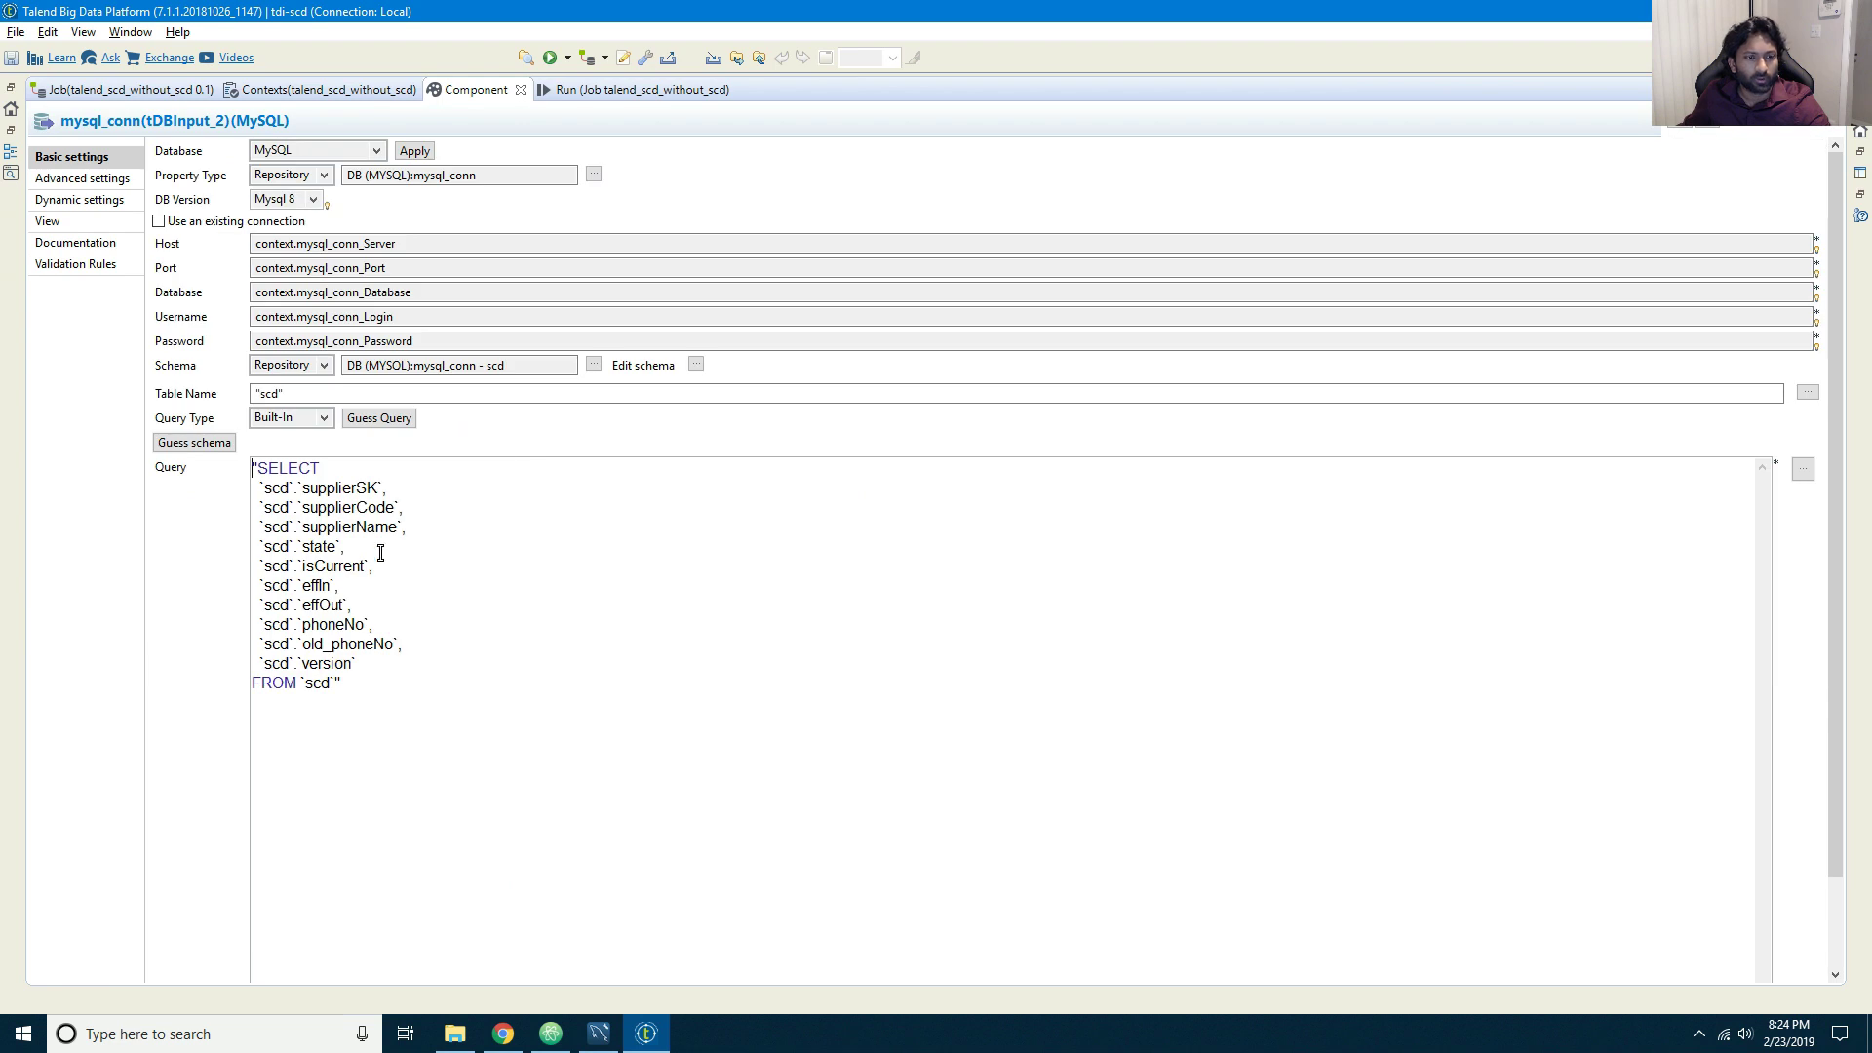
drag(373, 667, 248, 513)
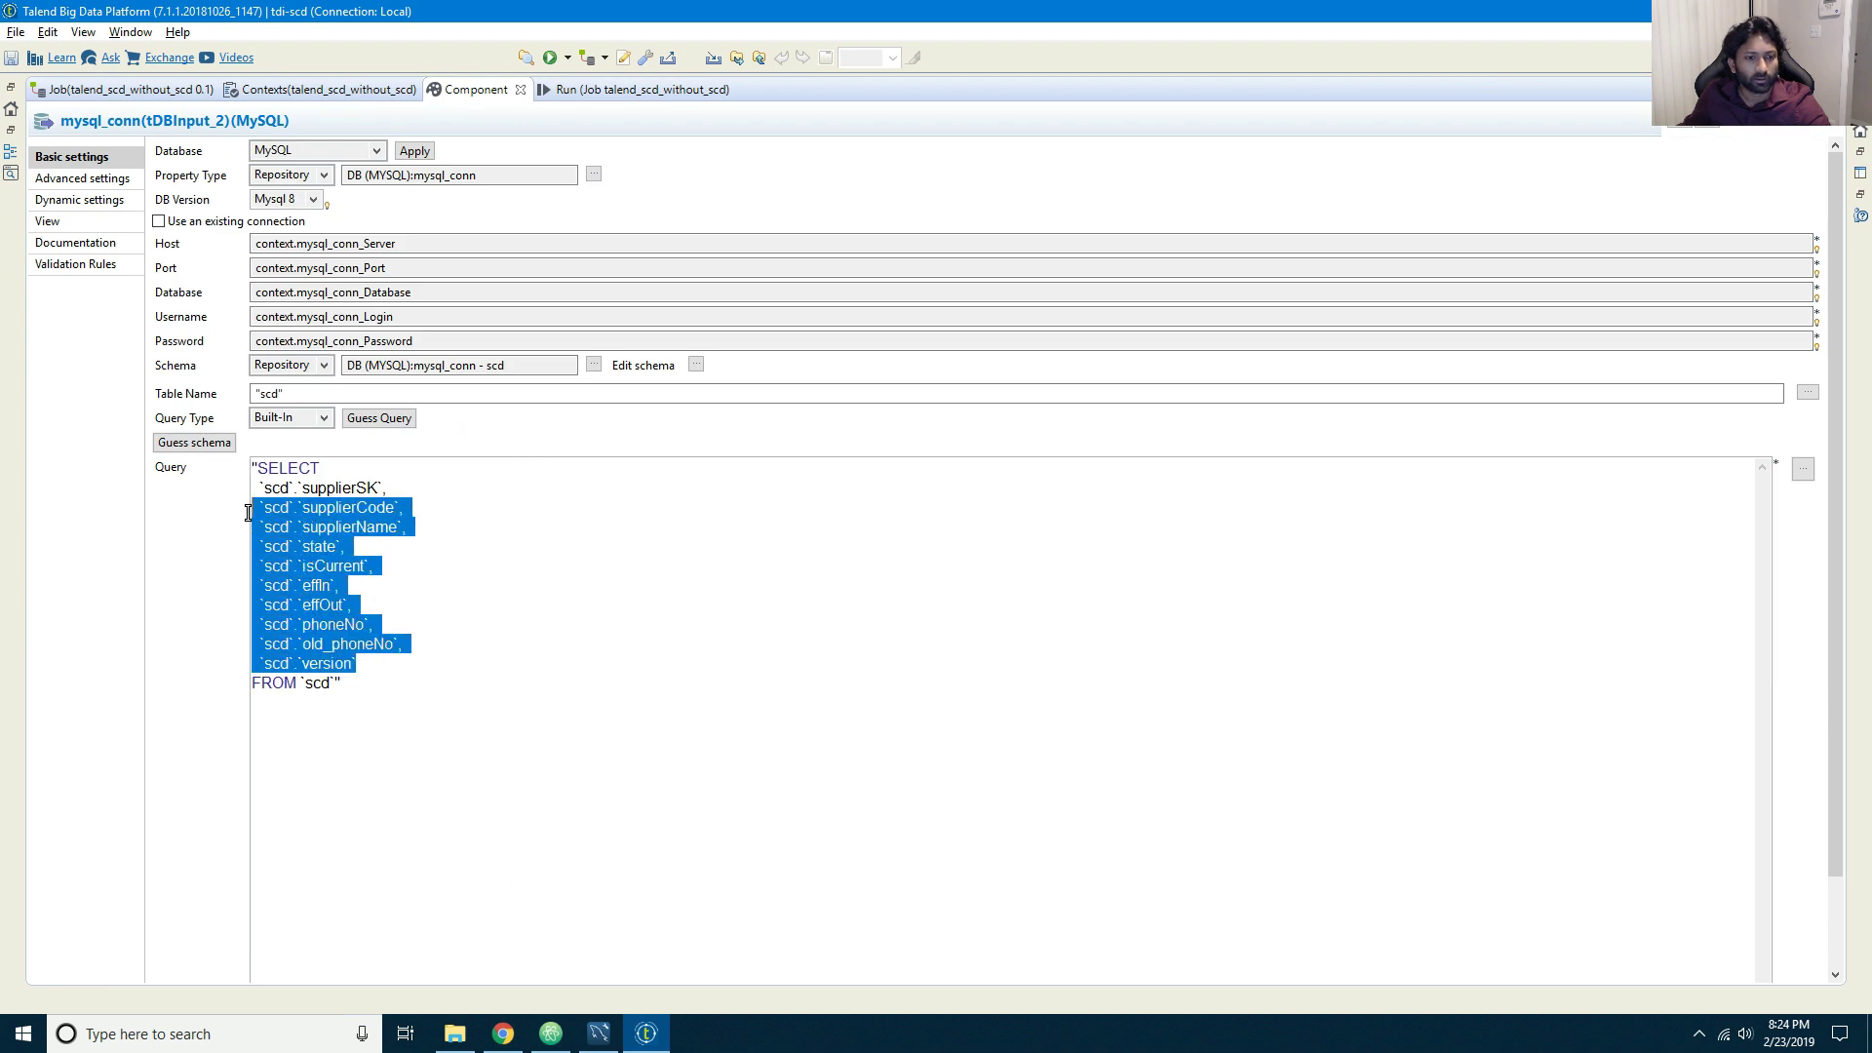
key(Delete)
key(Delete)
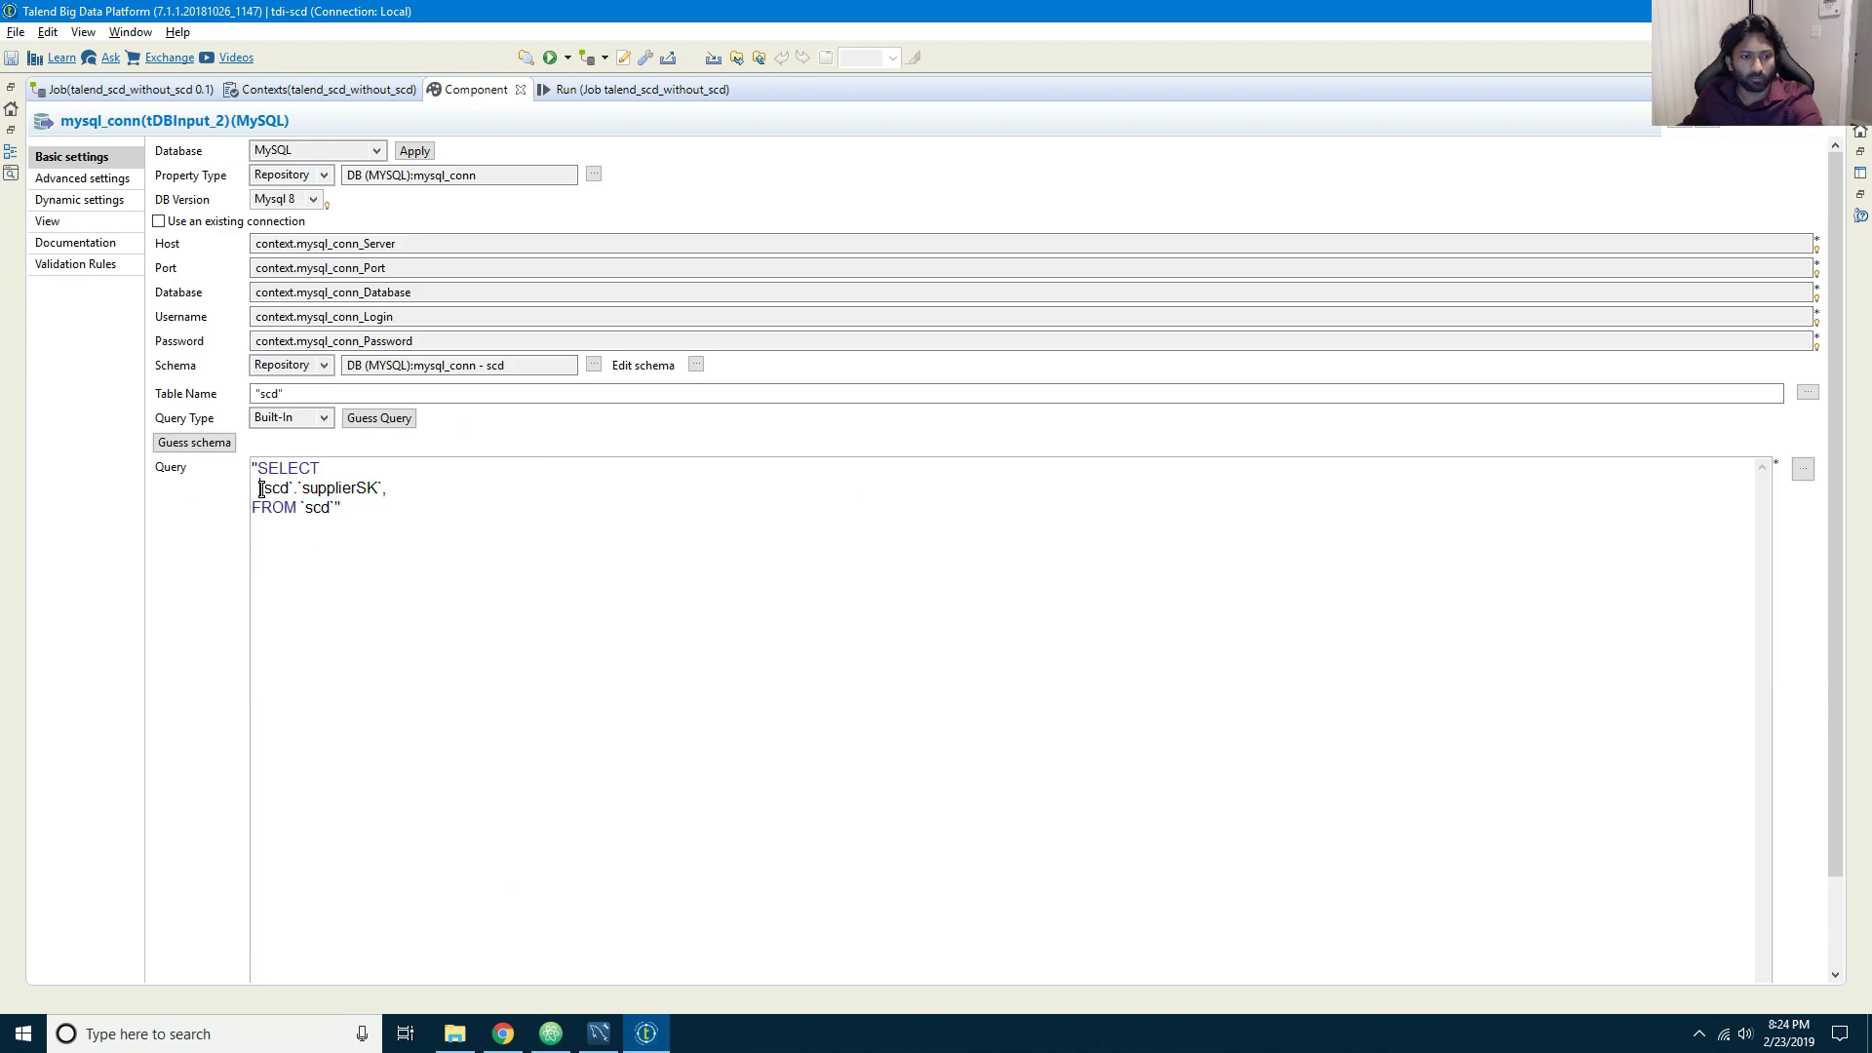
Step: Change the query's selected column to max(`scd`.`supplierSK`) as maximum_sk, without a trailing comma
click(256, 489)
text(max()
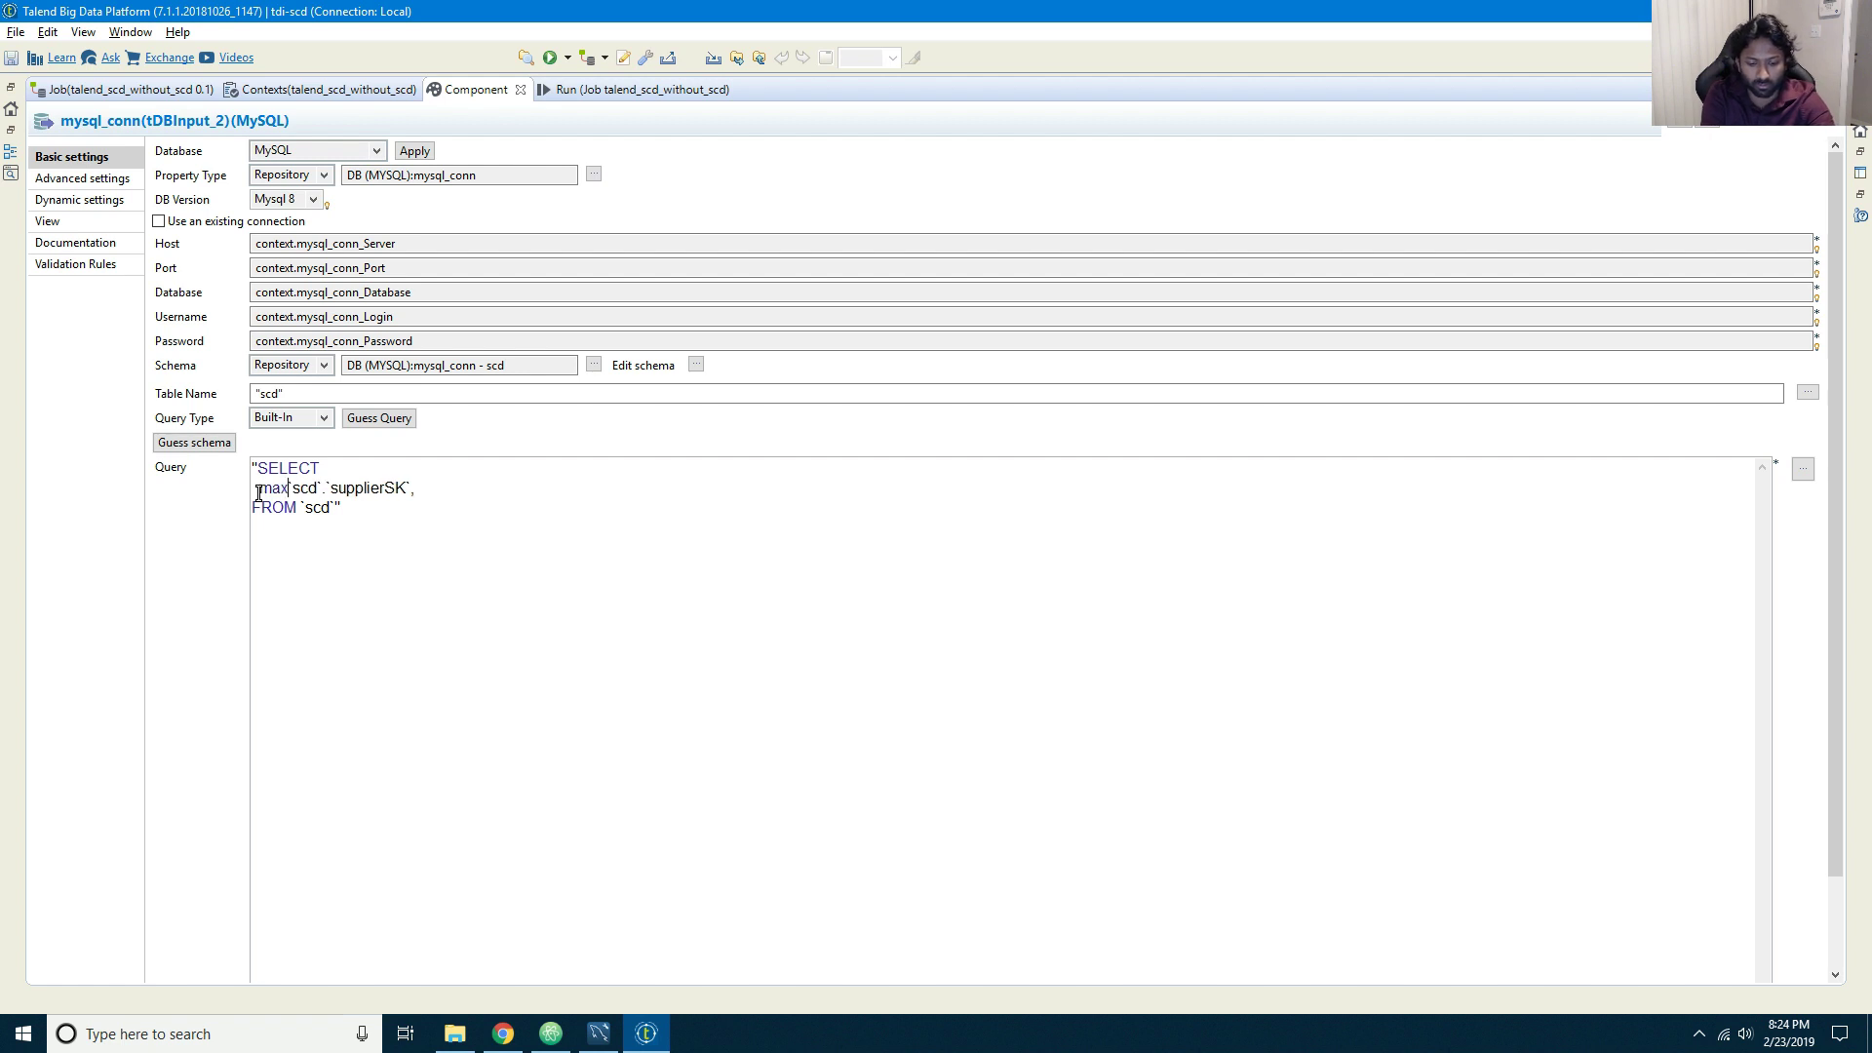
key(Right)
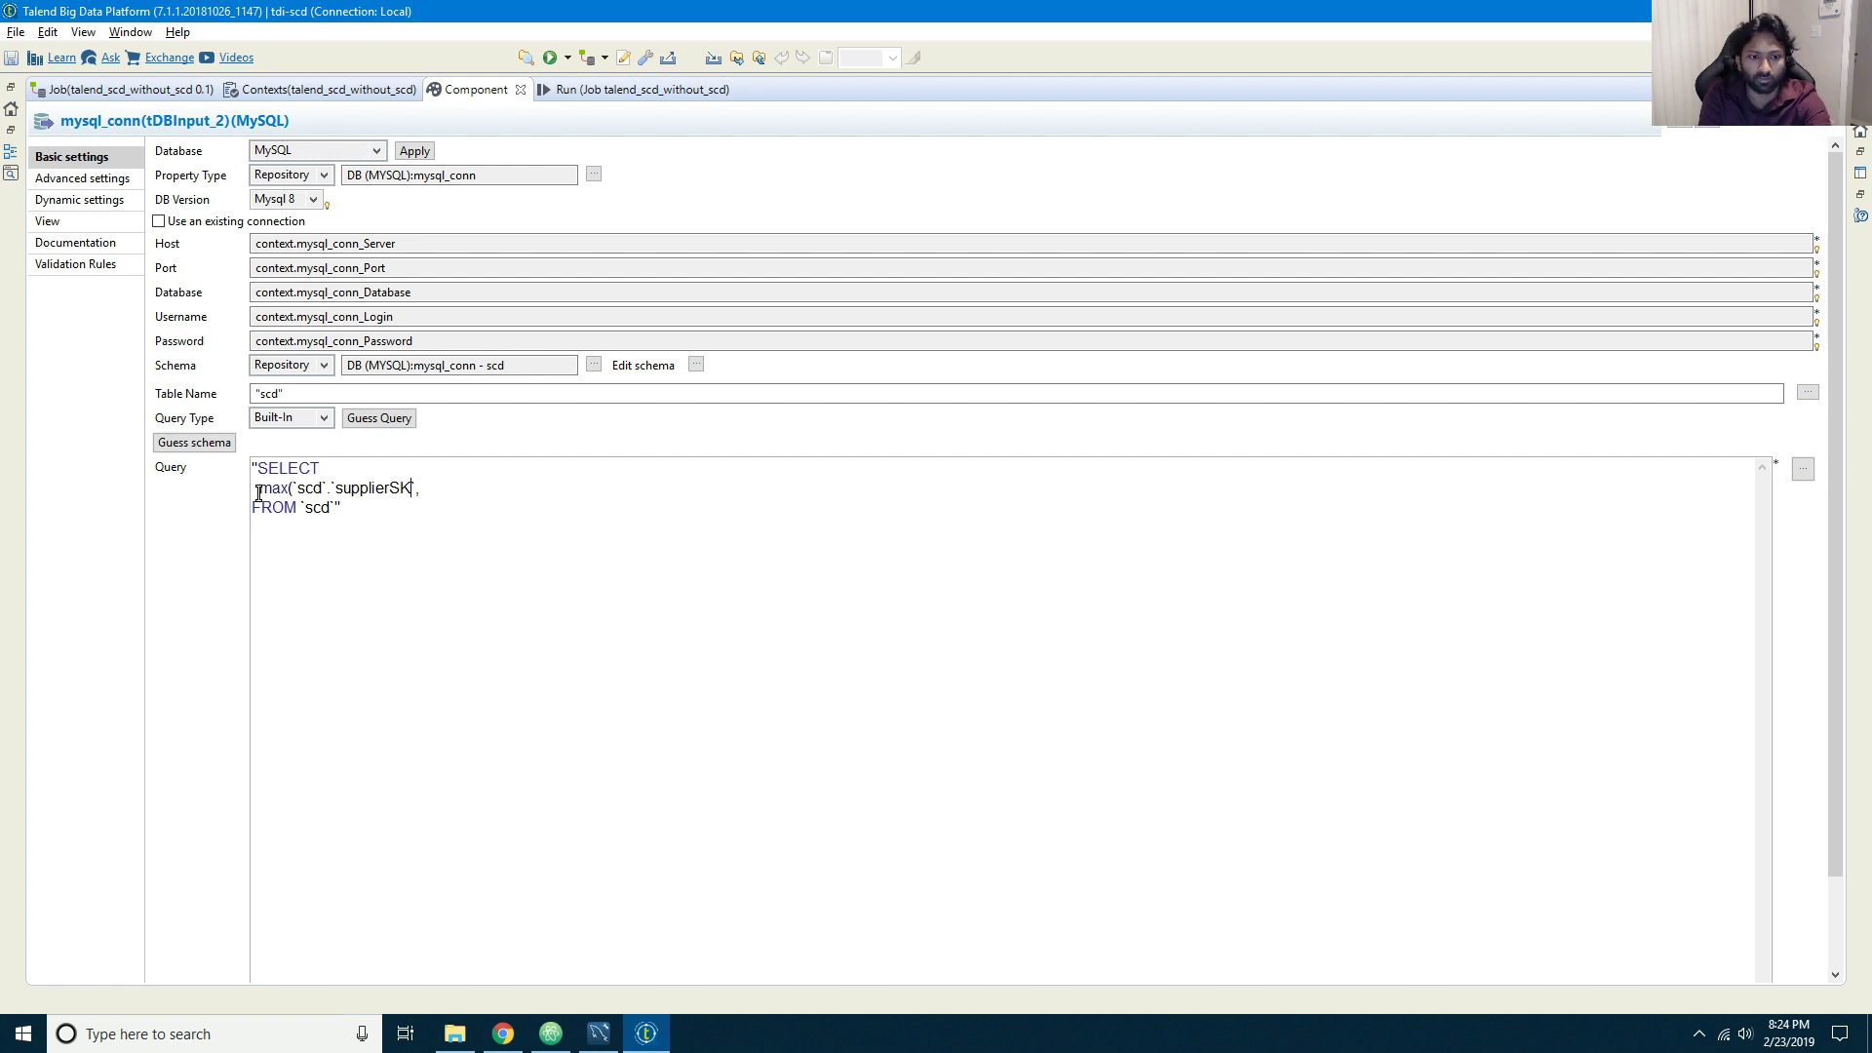
text())
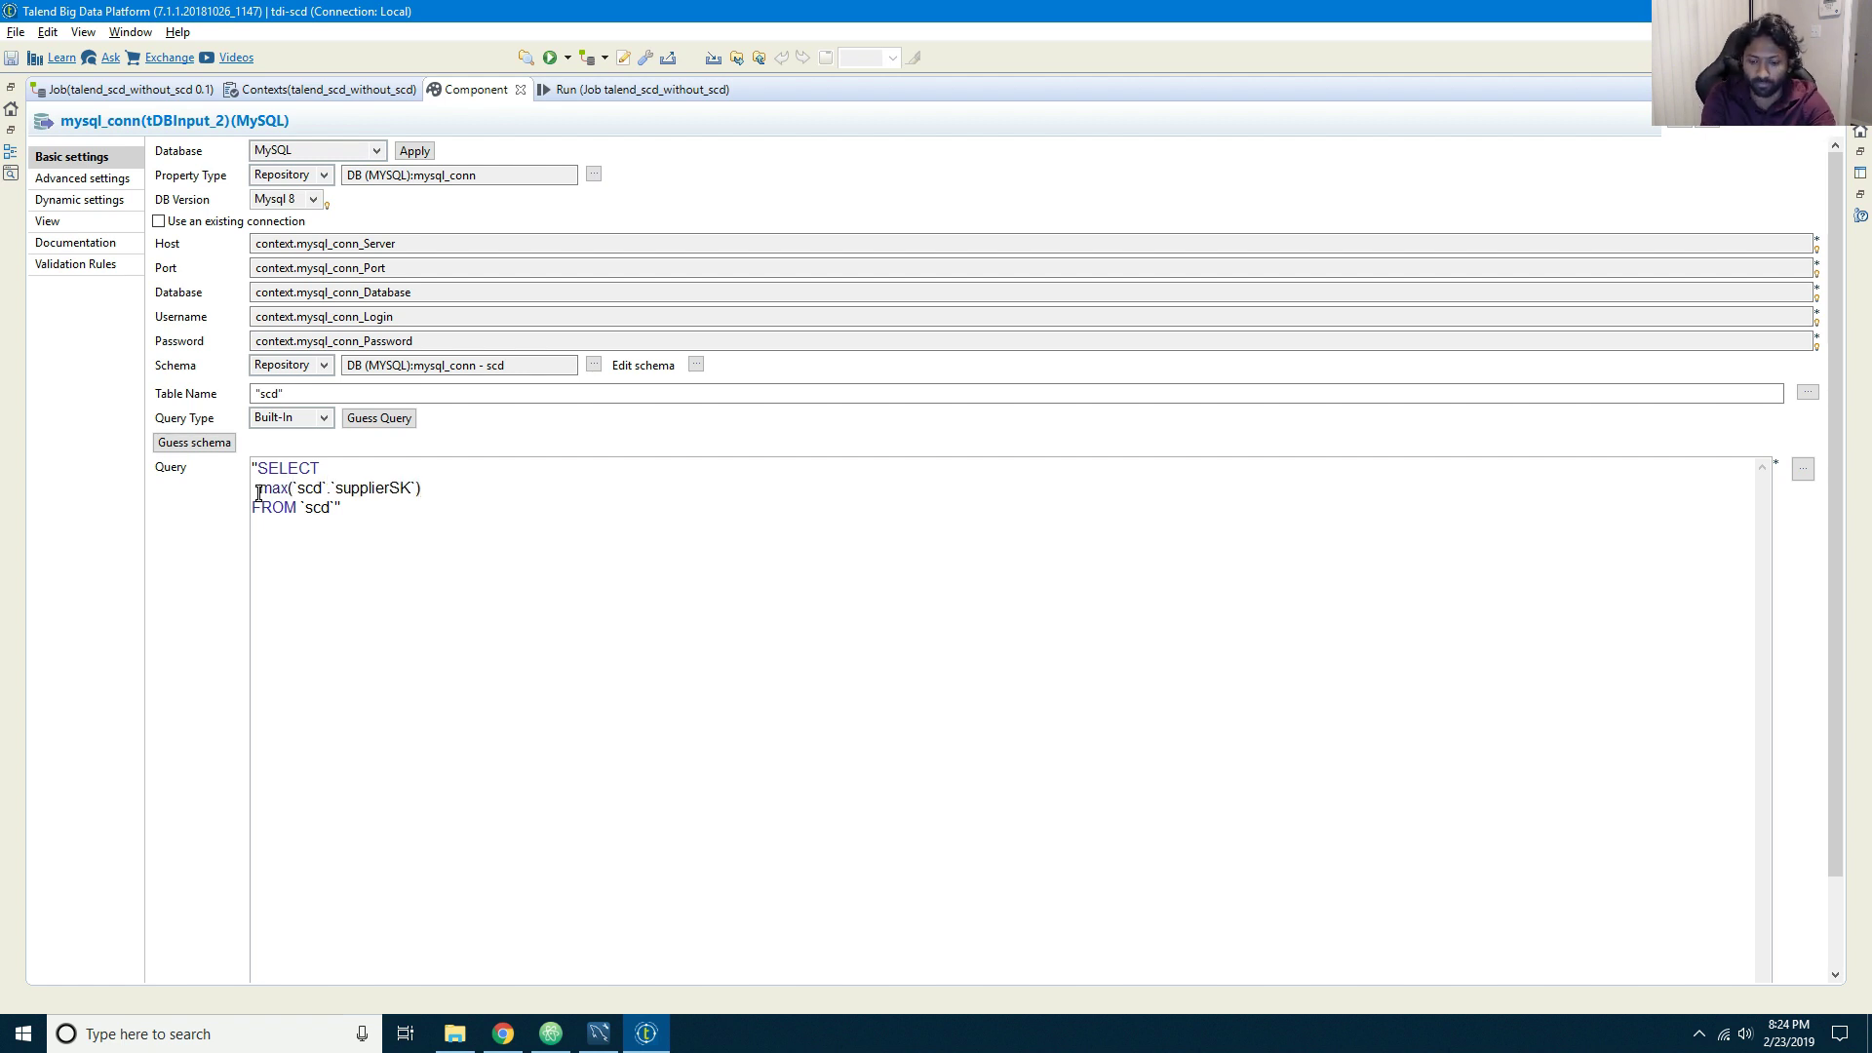
text( as ma)
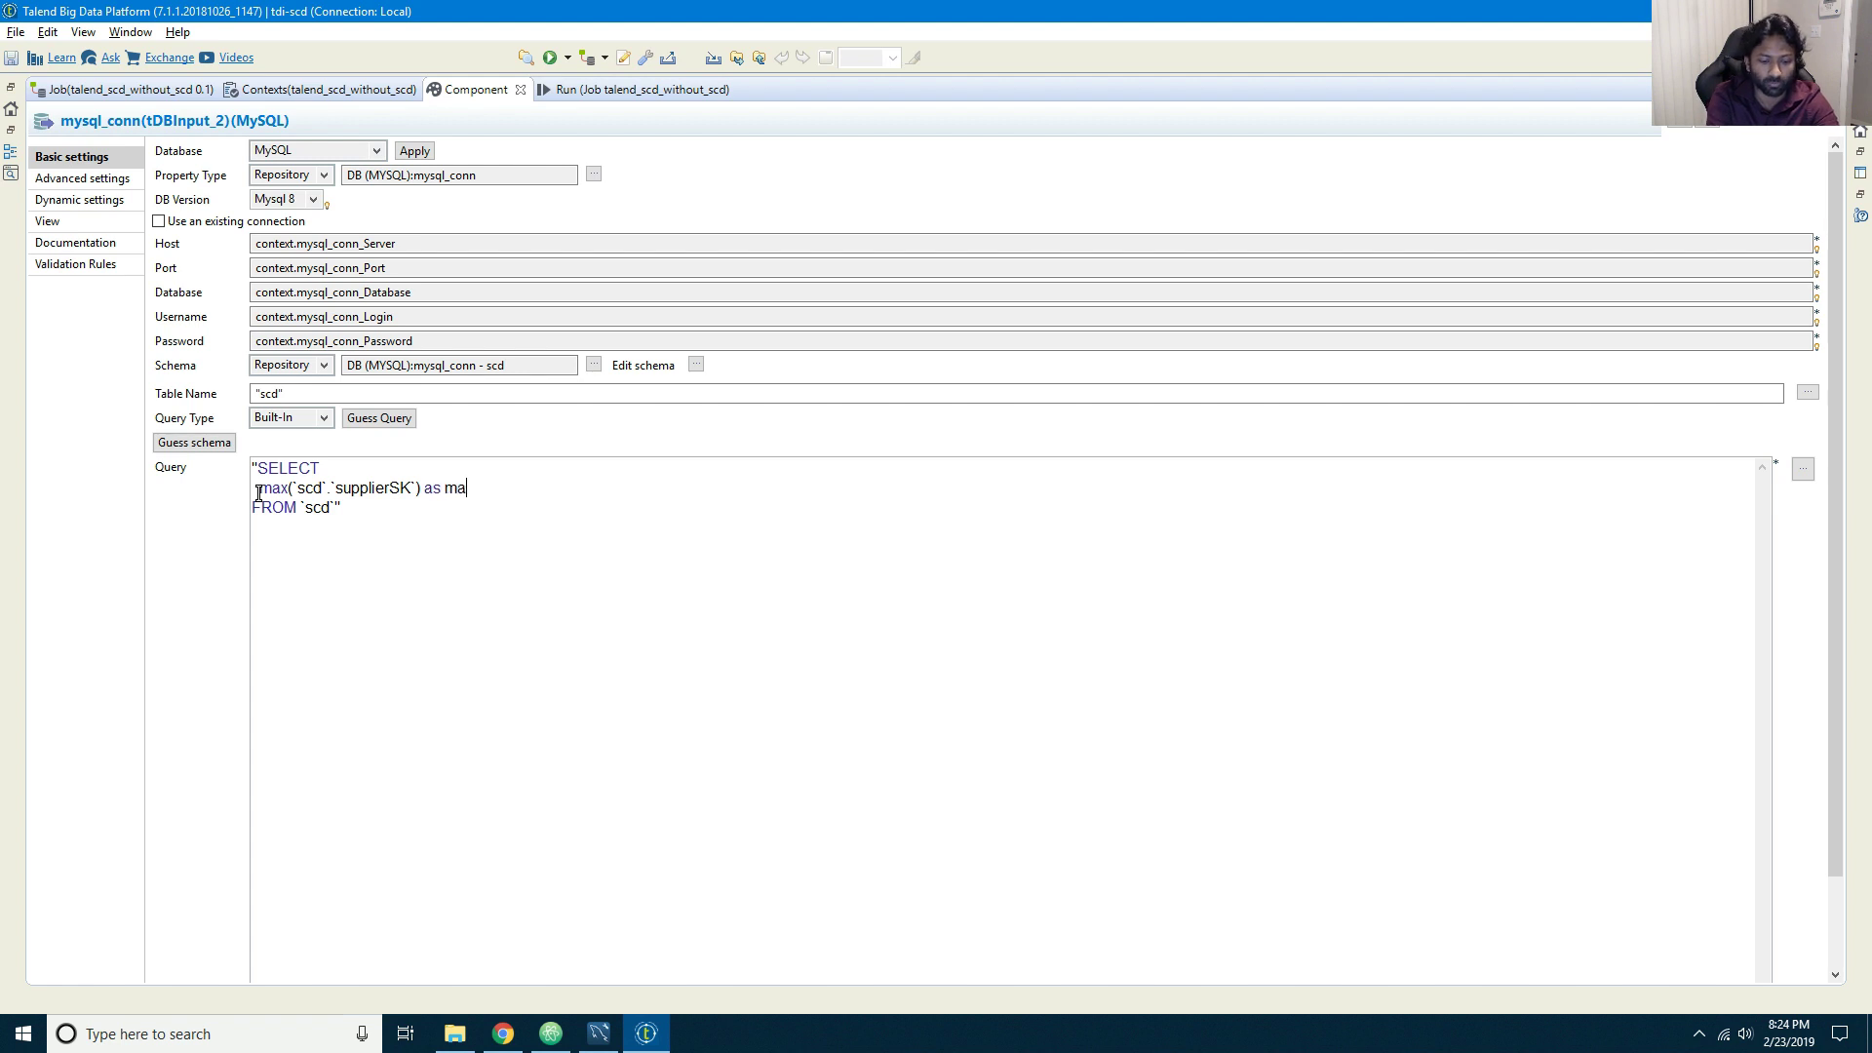
text(ximum_sk)
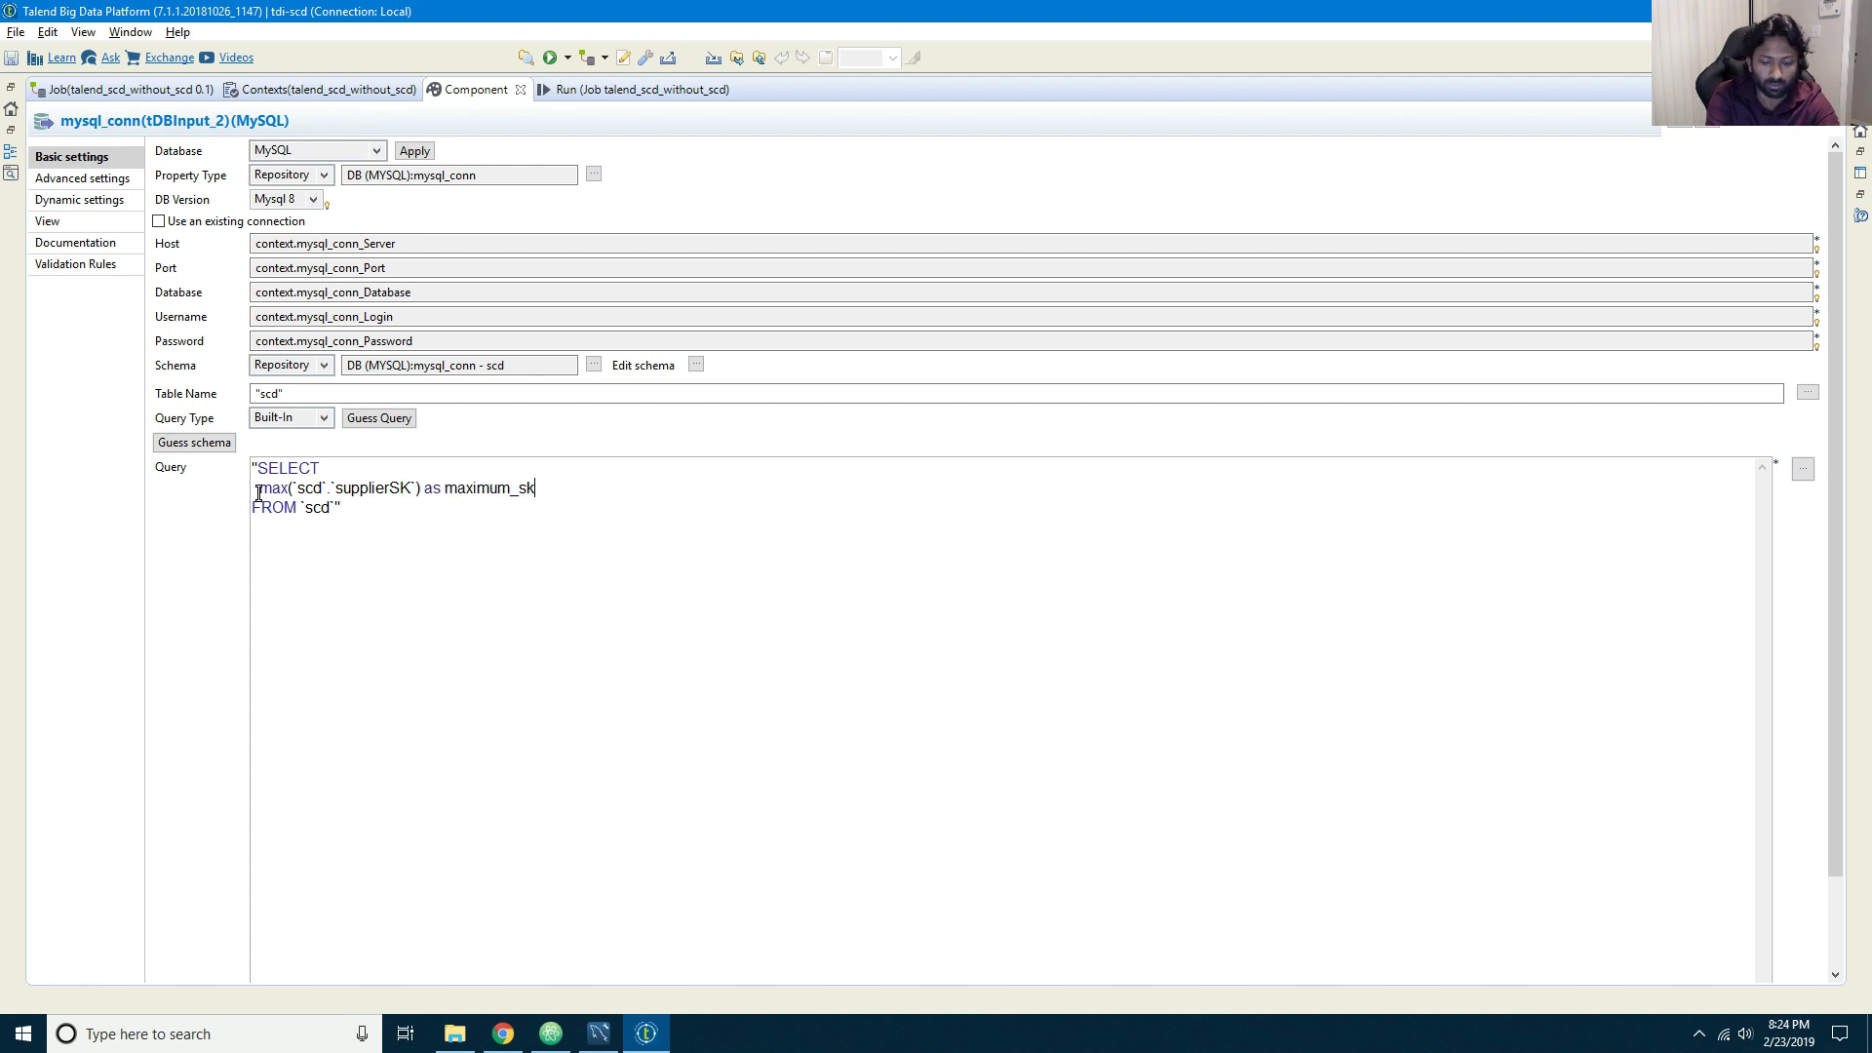
Step: Copy the maximum_sk alias from the SELECT query of the mysql_conn input
double_click(464, 488)
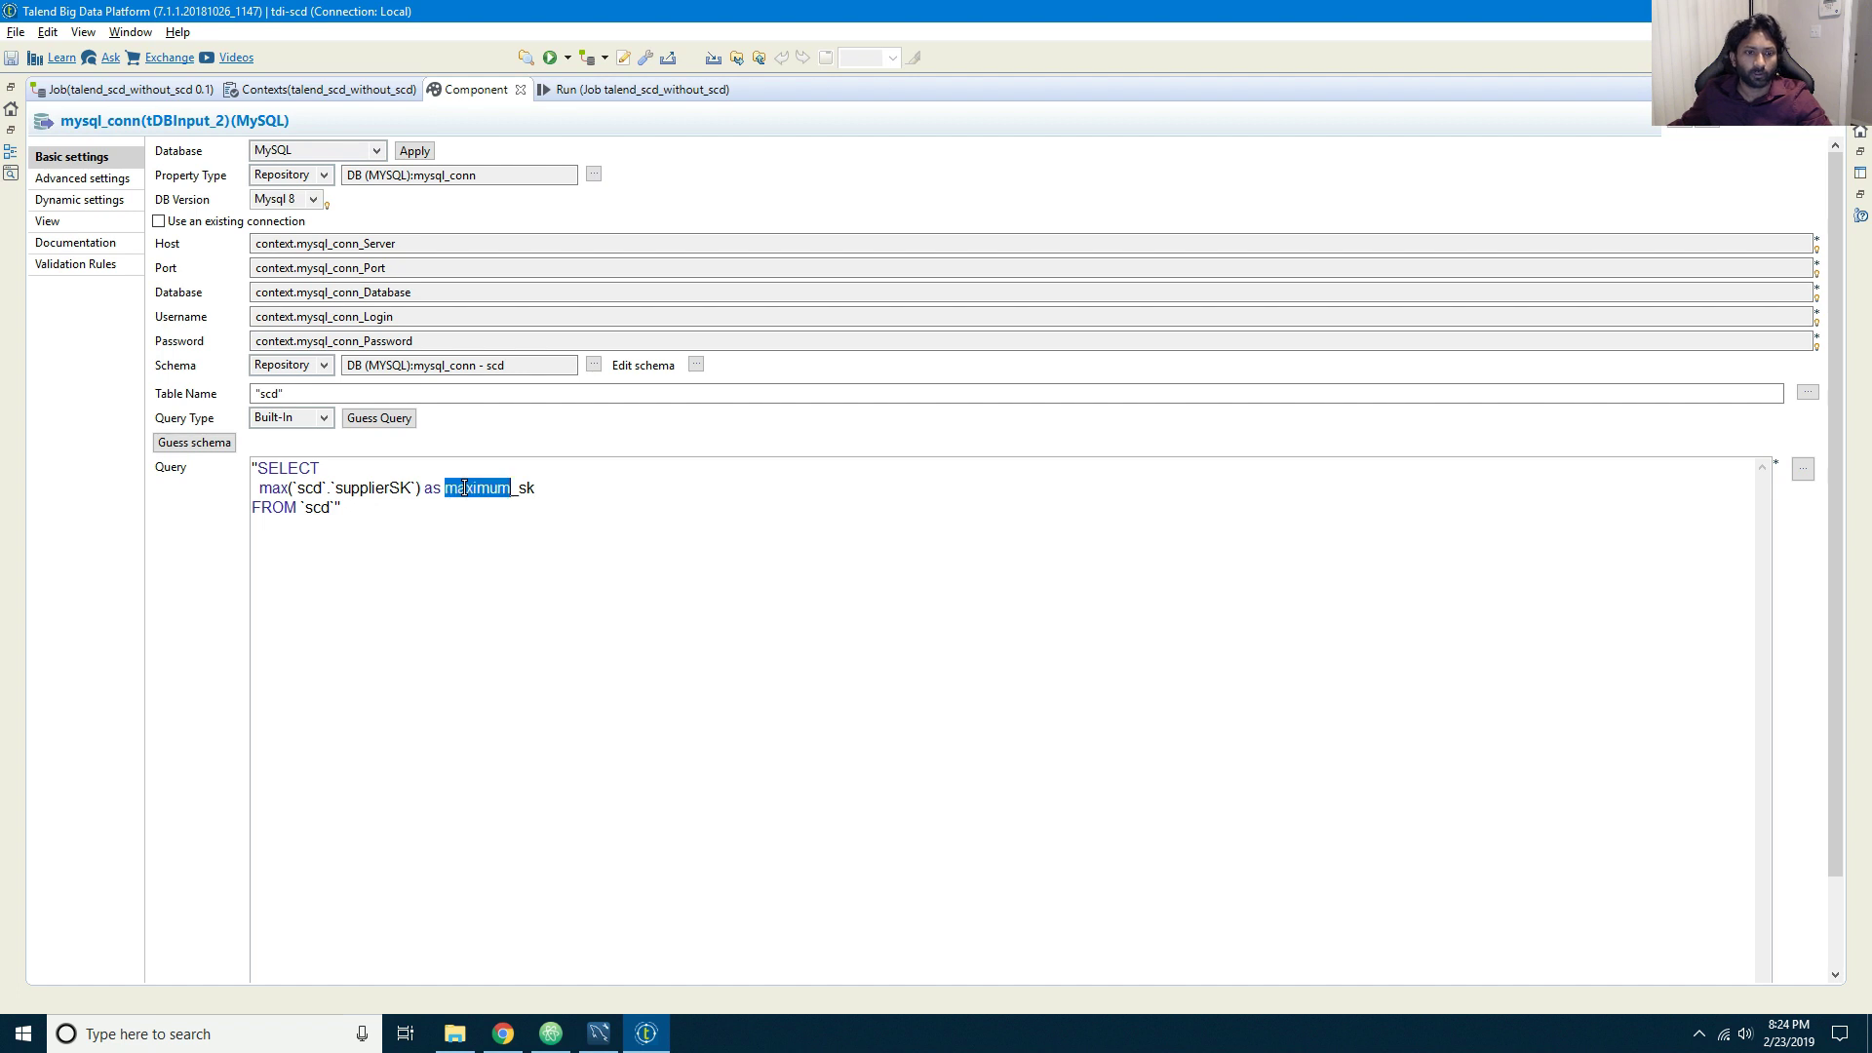
drag(543, 489, 444, 490)
key(ctrl+c)
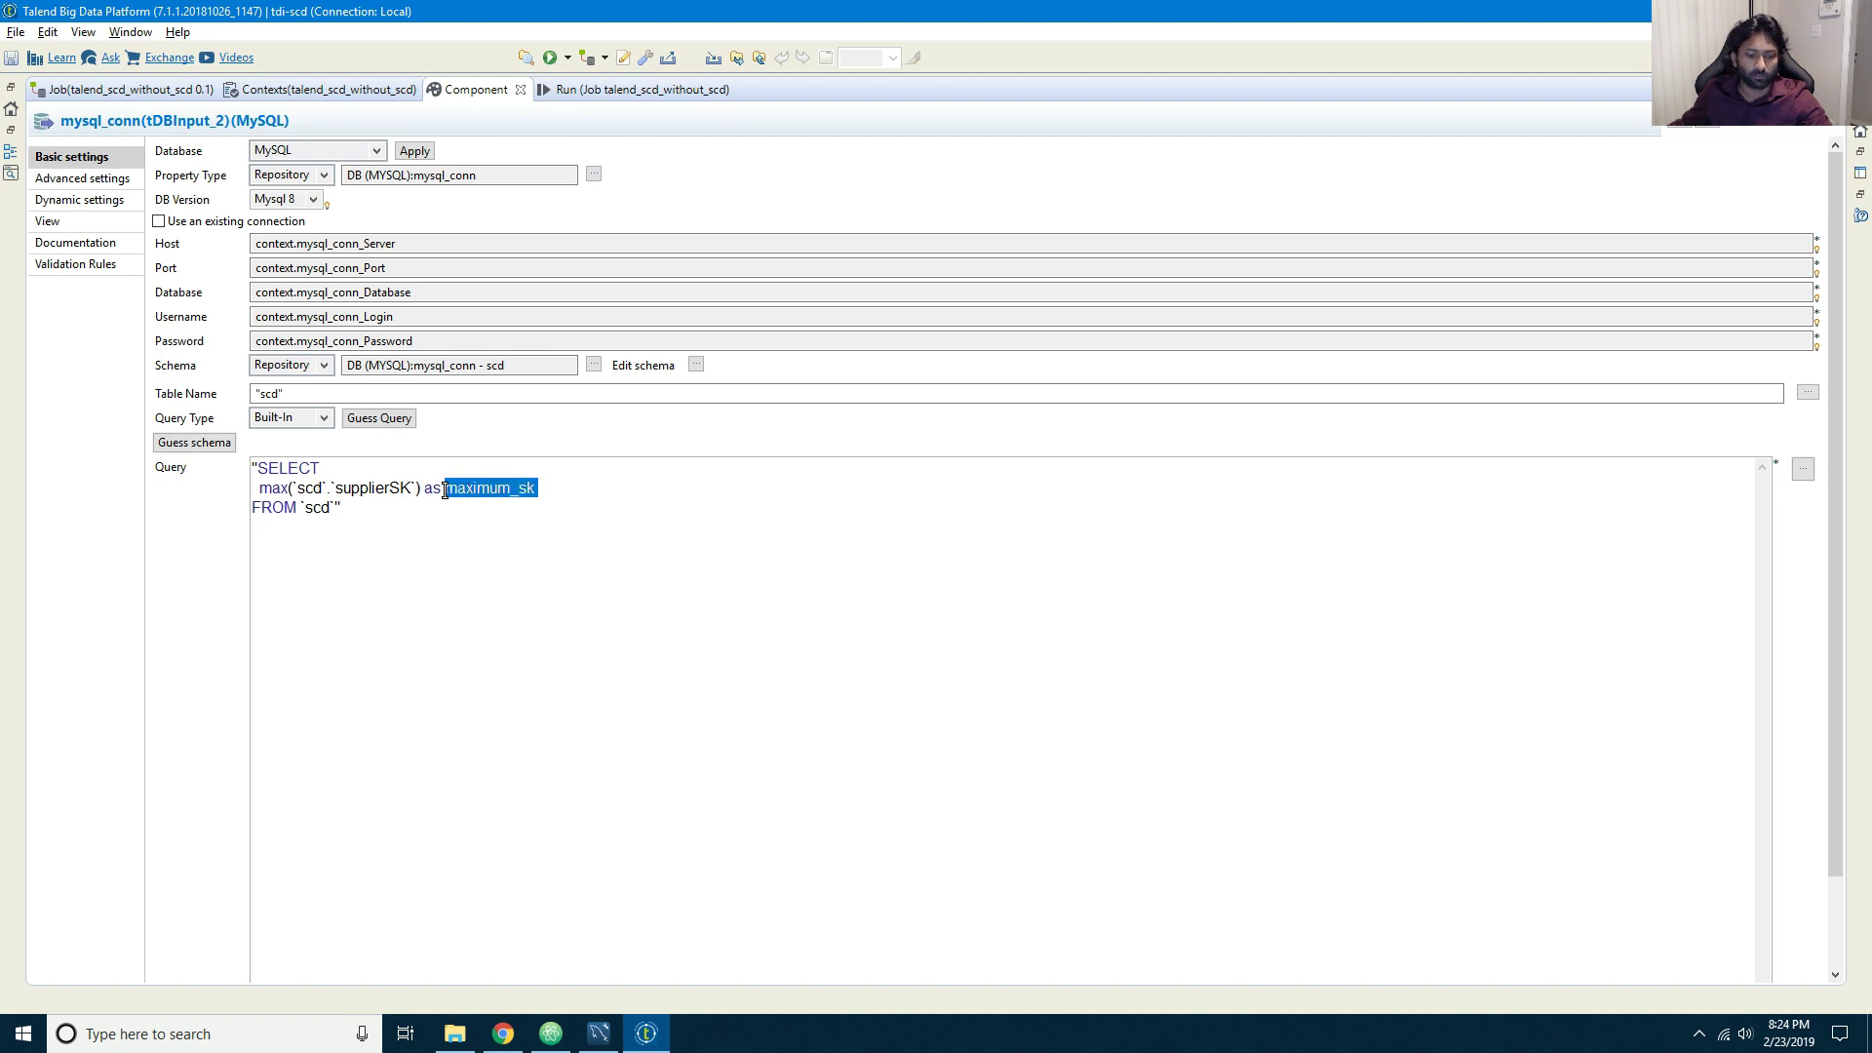
Step: Change the mysql_conn input's schema to a built-in property and remove all of its existing columns
click(697, 365)
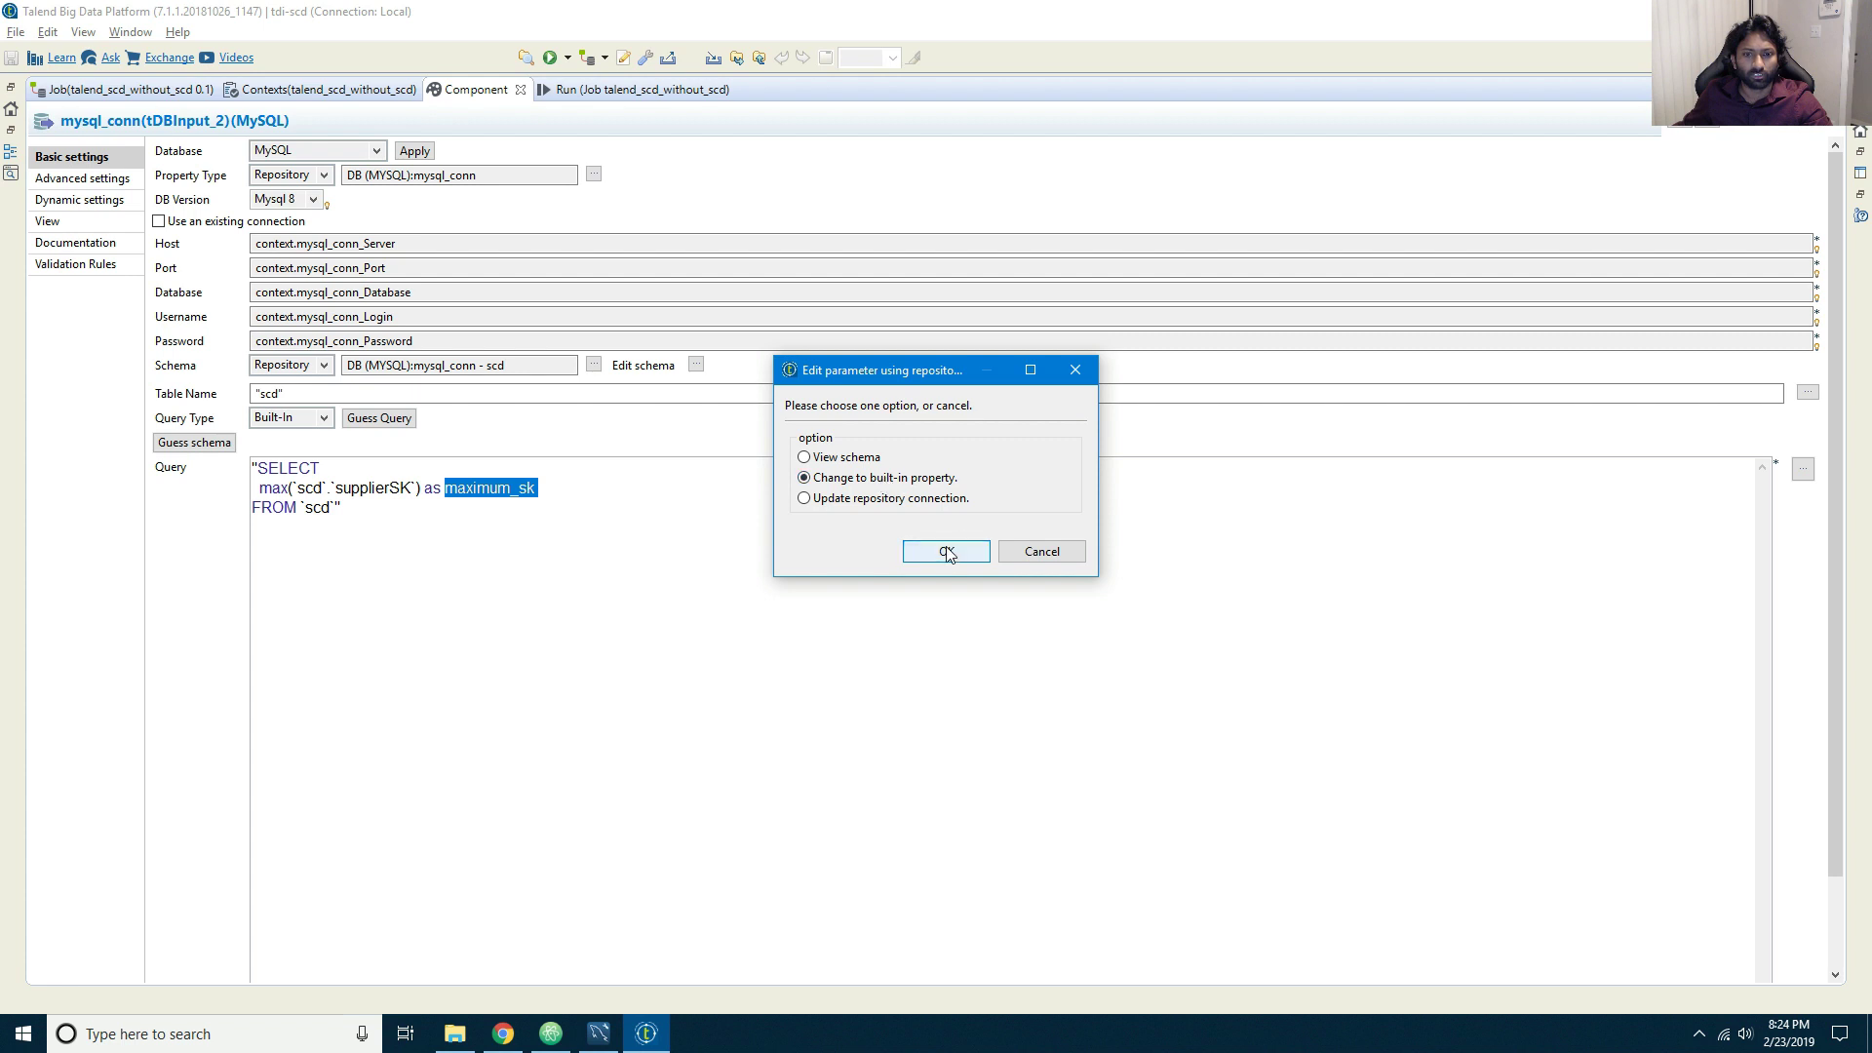
click(956, 549)
click(155, 334)
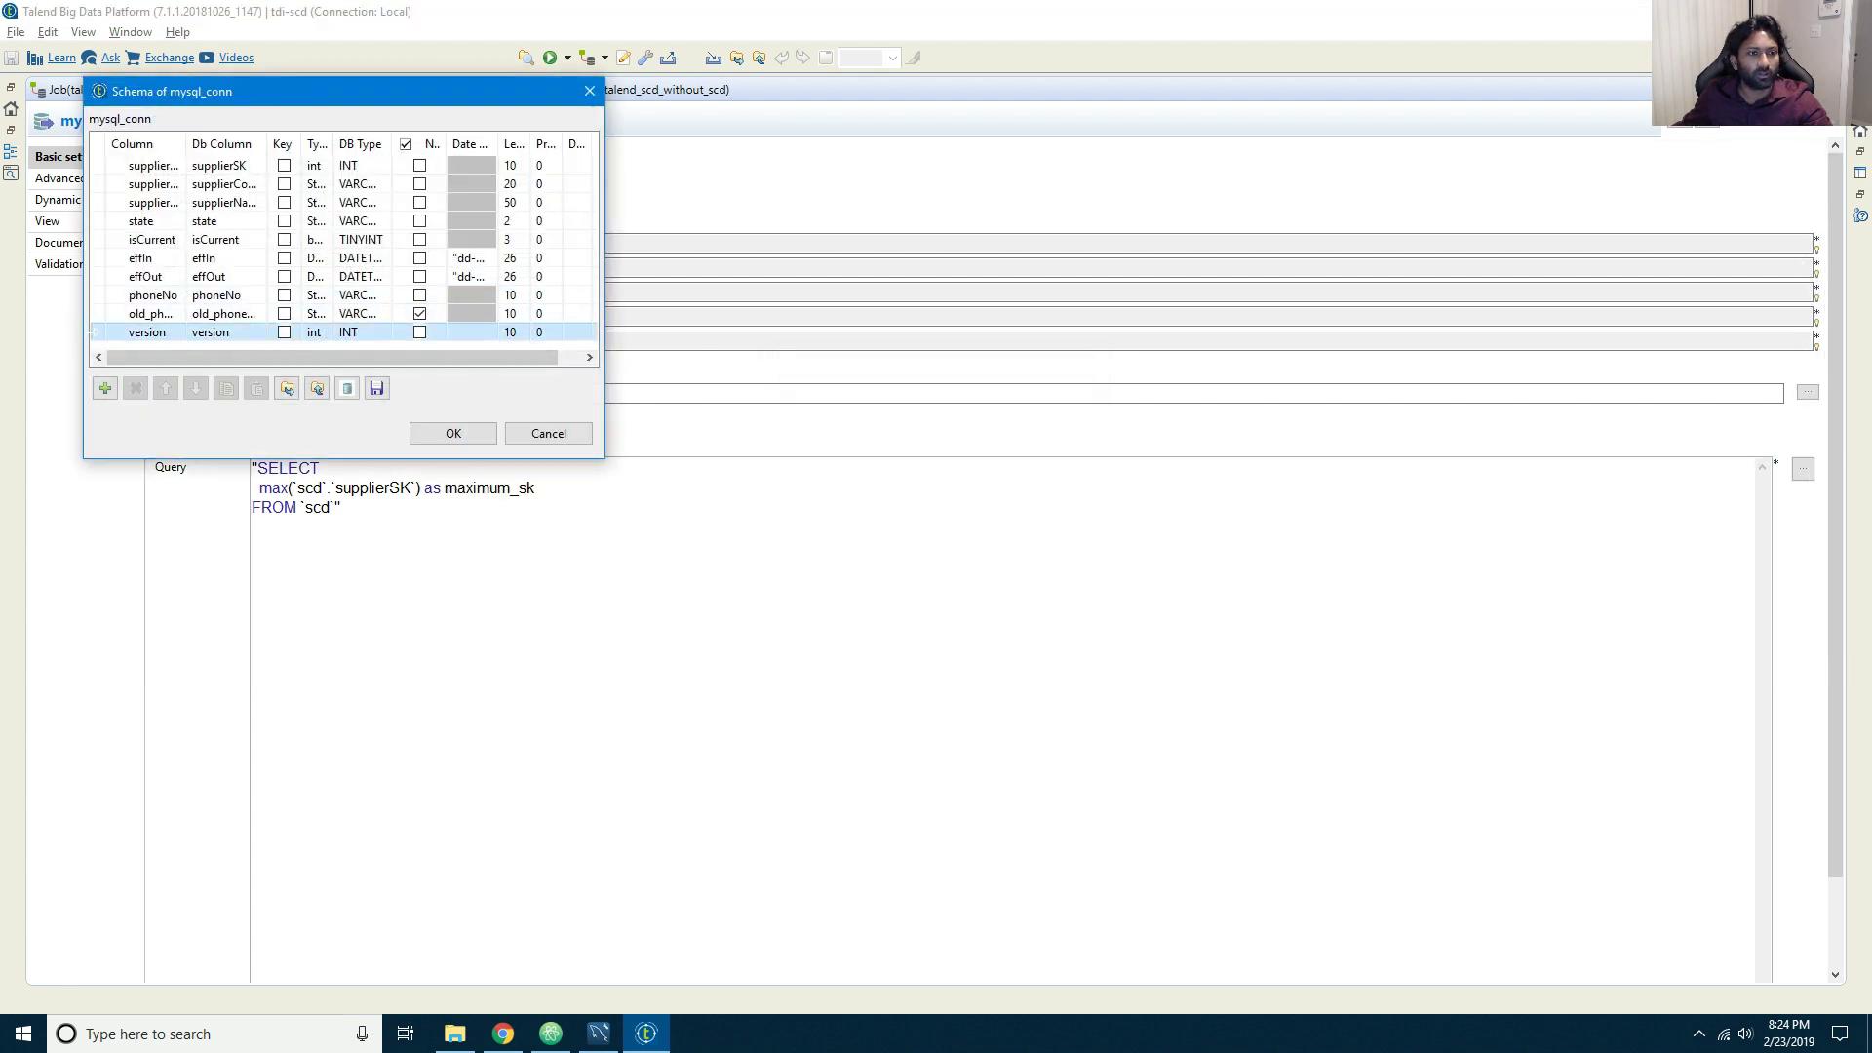
shift+click(109, 171)
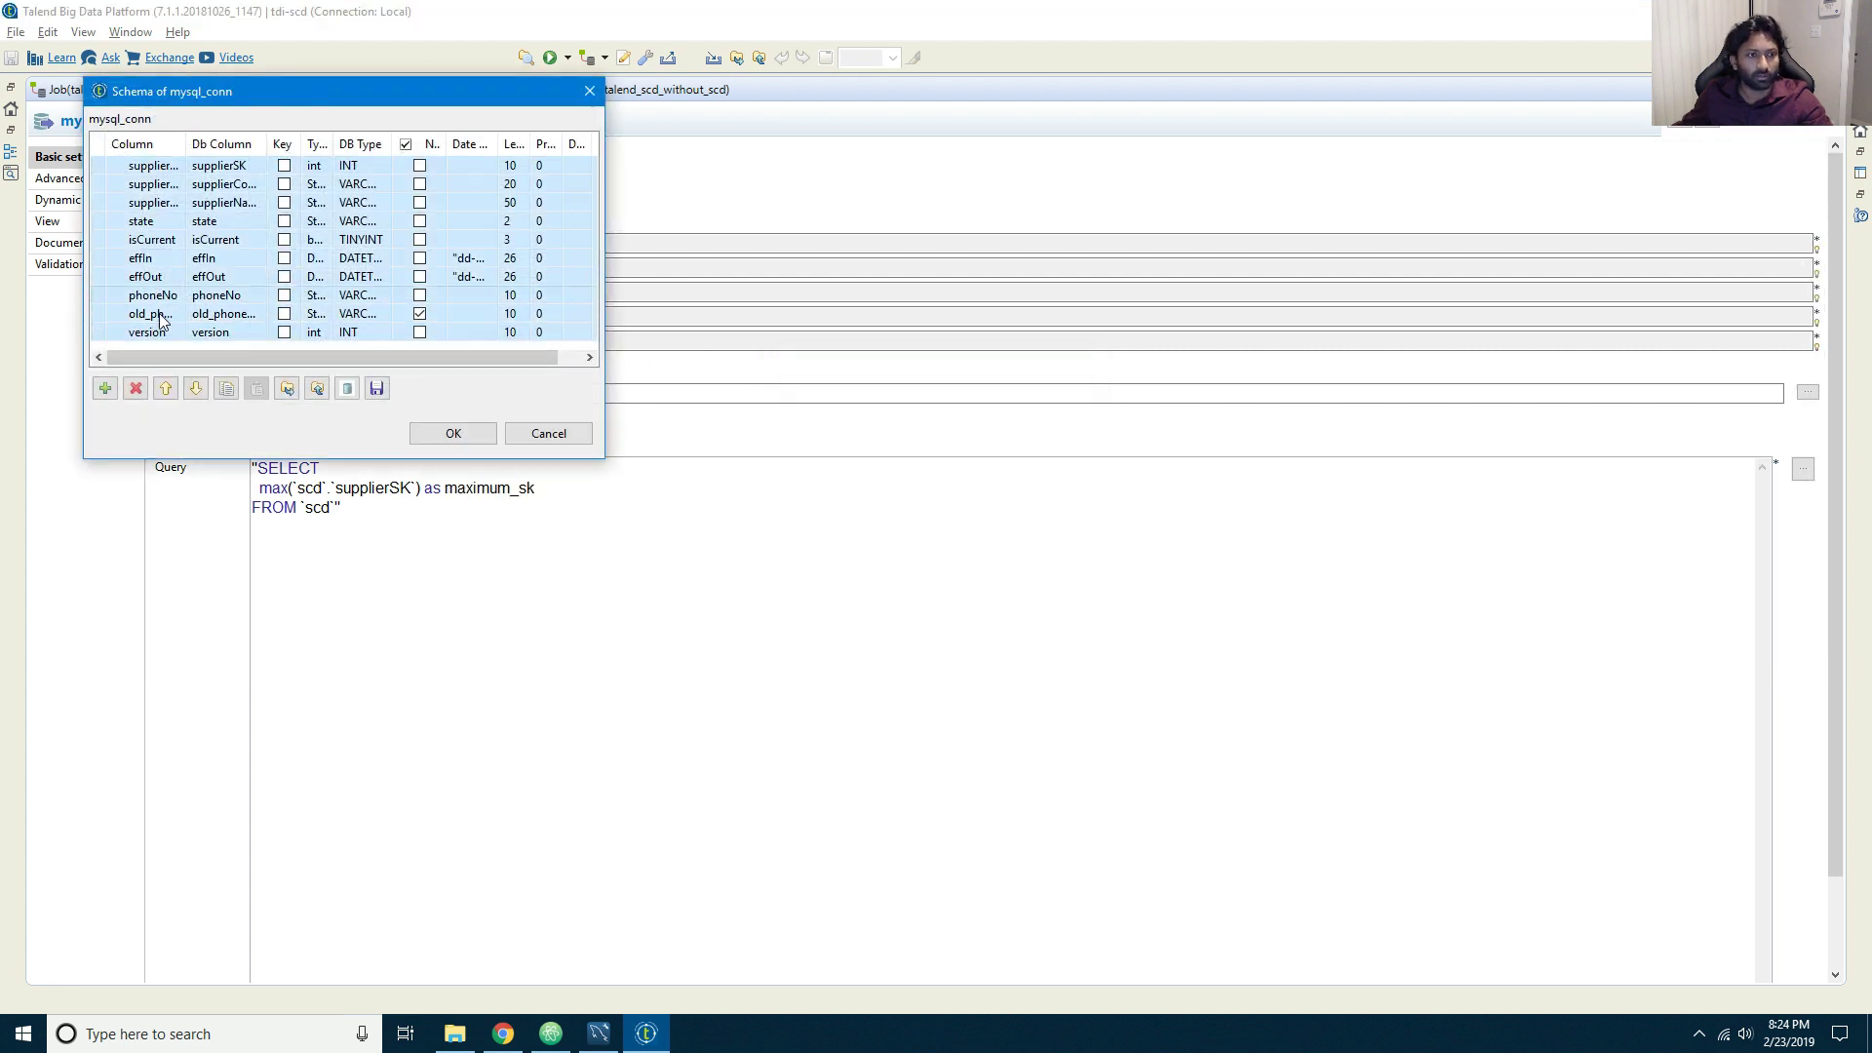
click(136, 388)
Step: Add one column to the empty mysql_conn schema and name it maximum_sk, without a trailing space
click(106, 389)
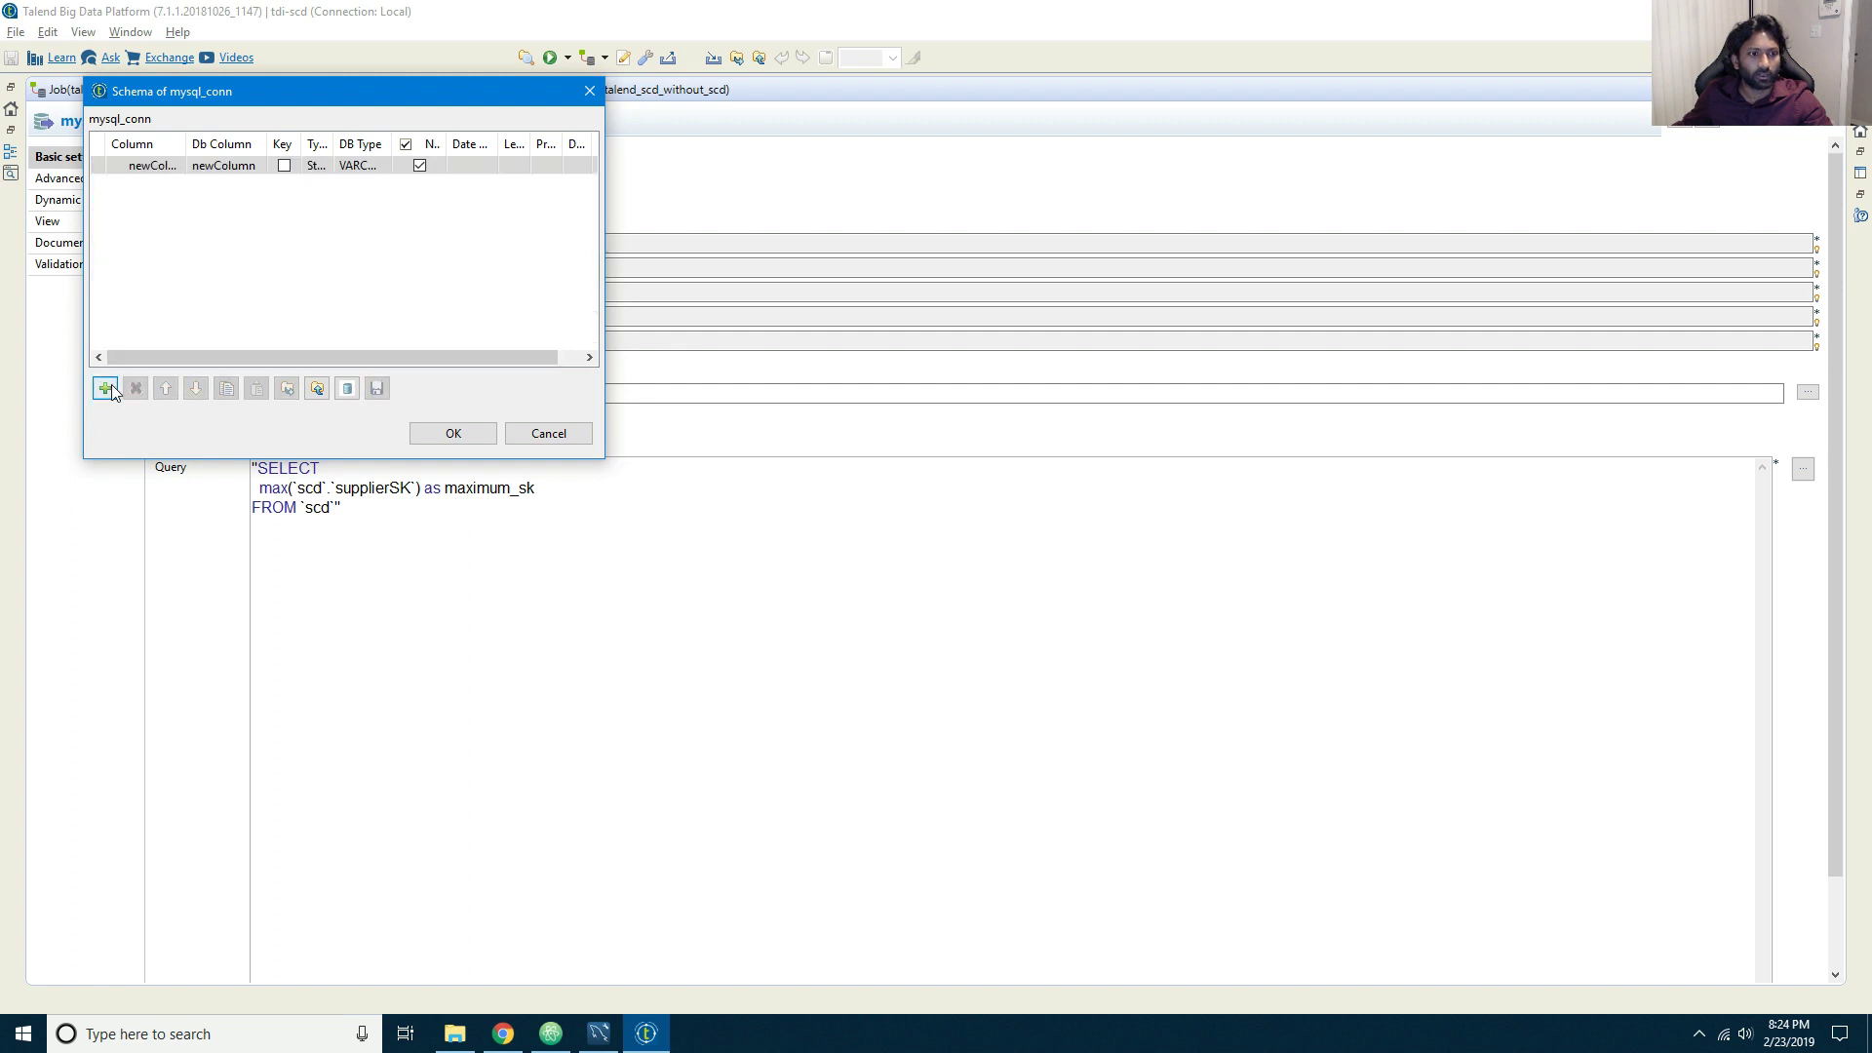
click(156, 166)
key(ctrl+v)
click(245, 215)
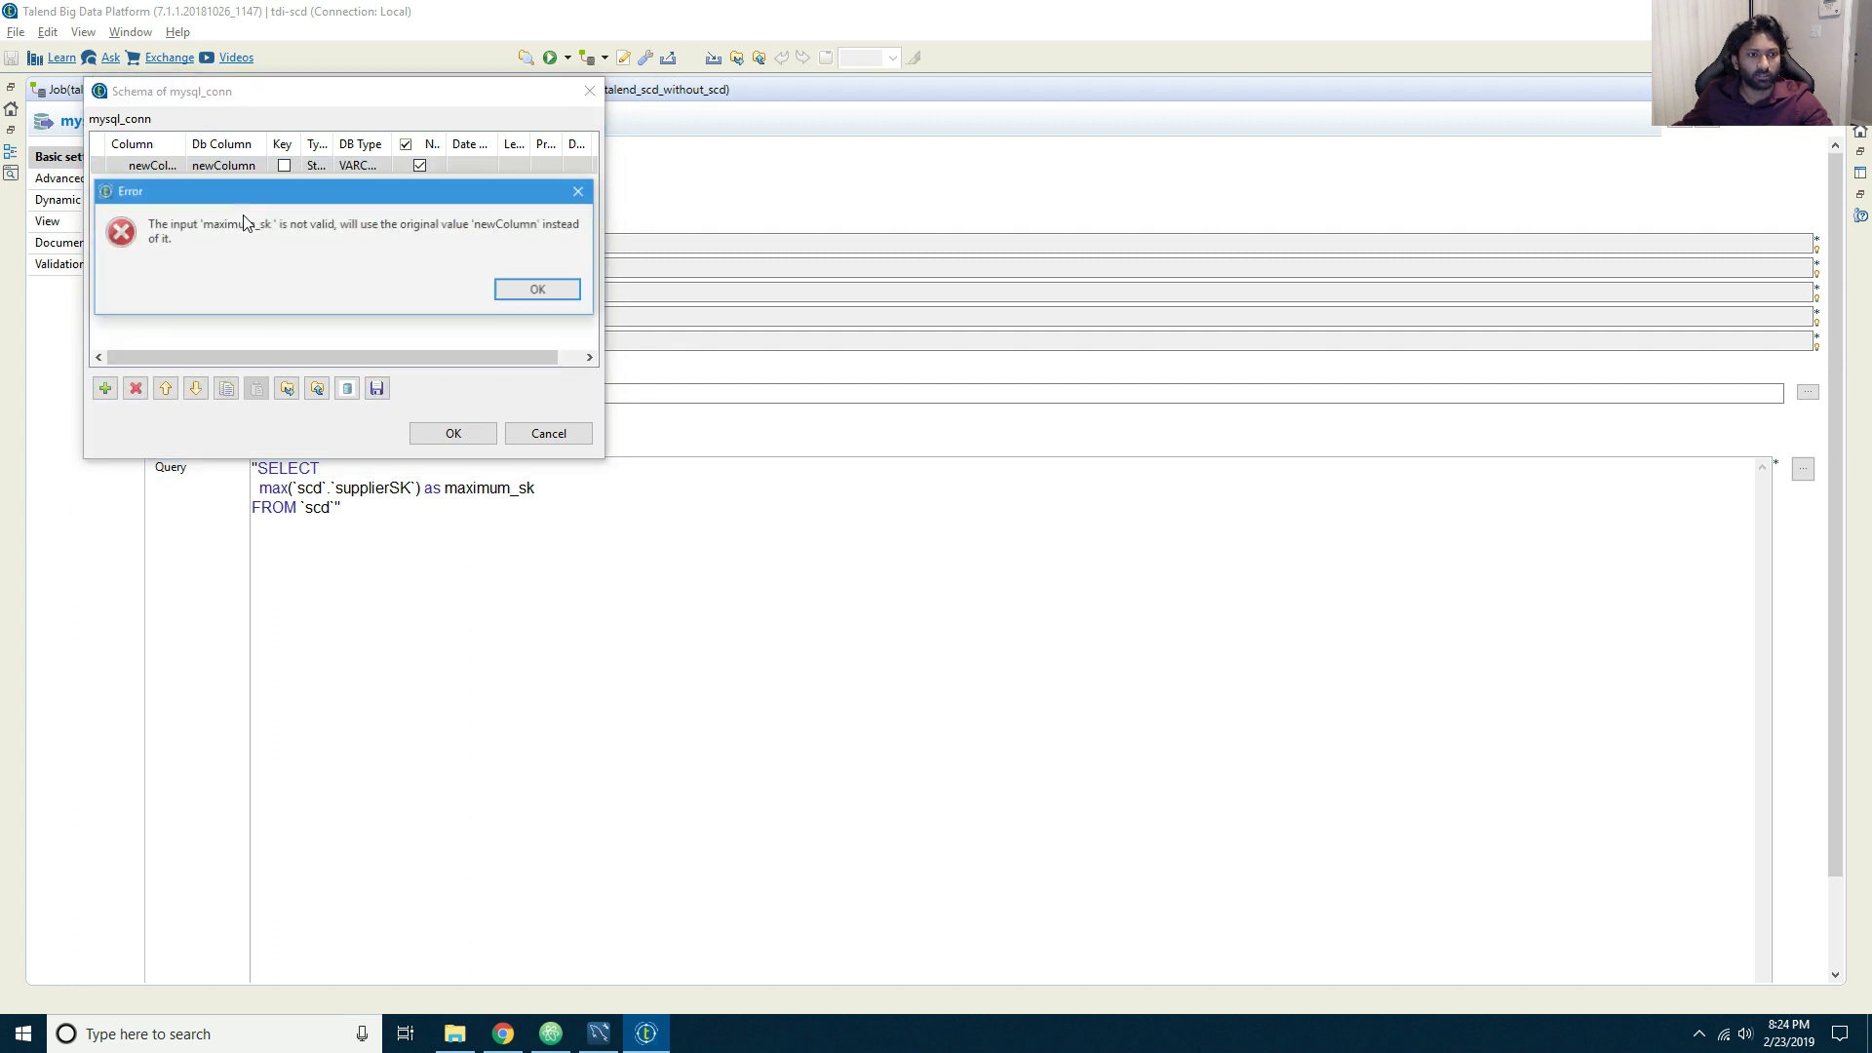
click(540, 293)
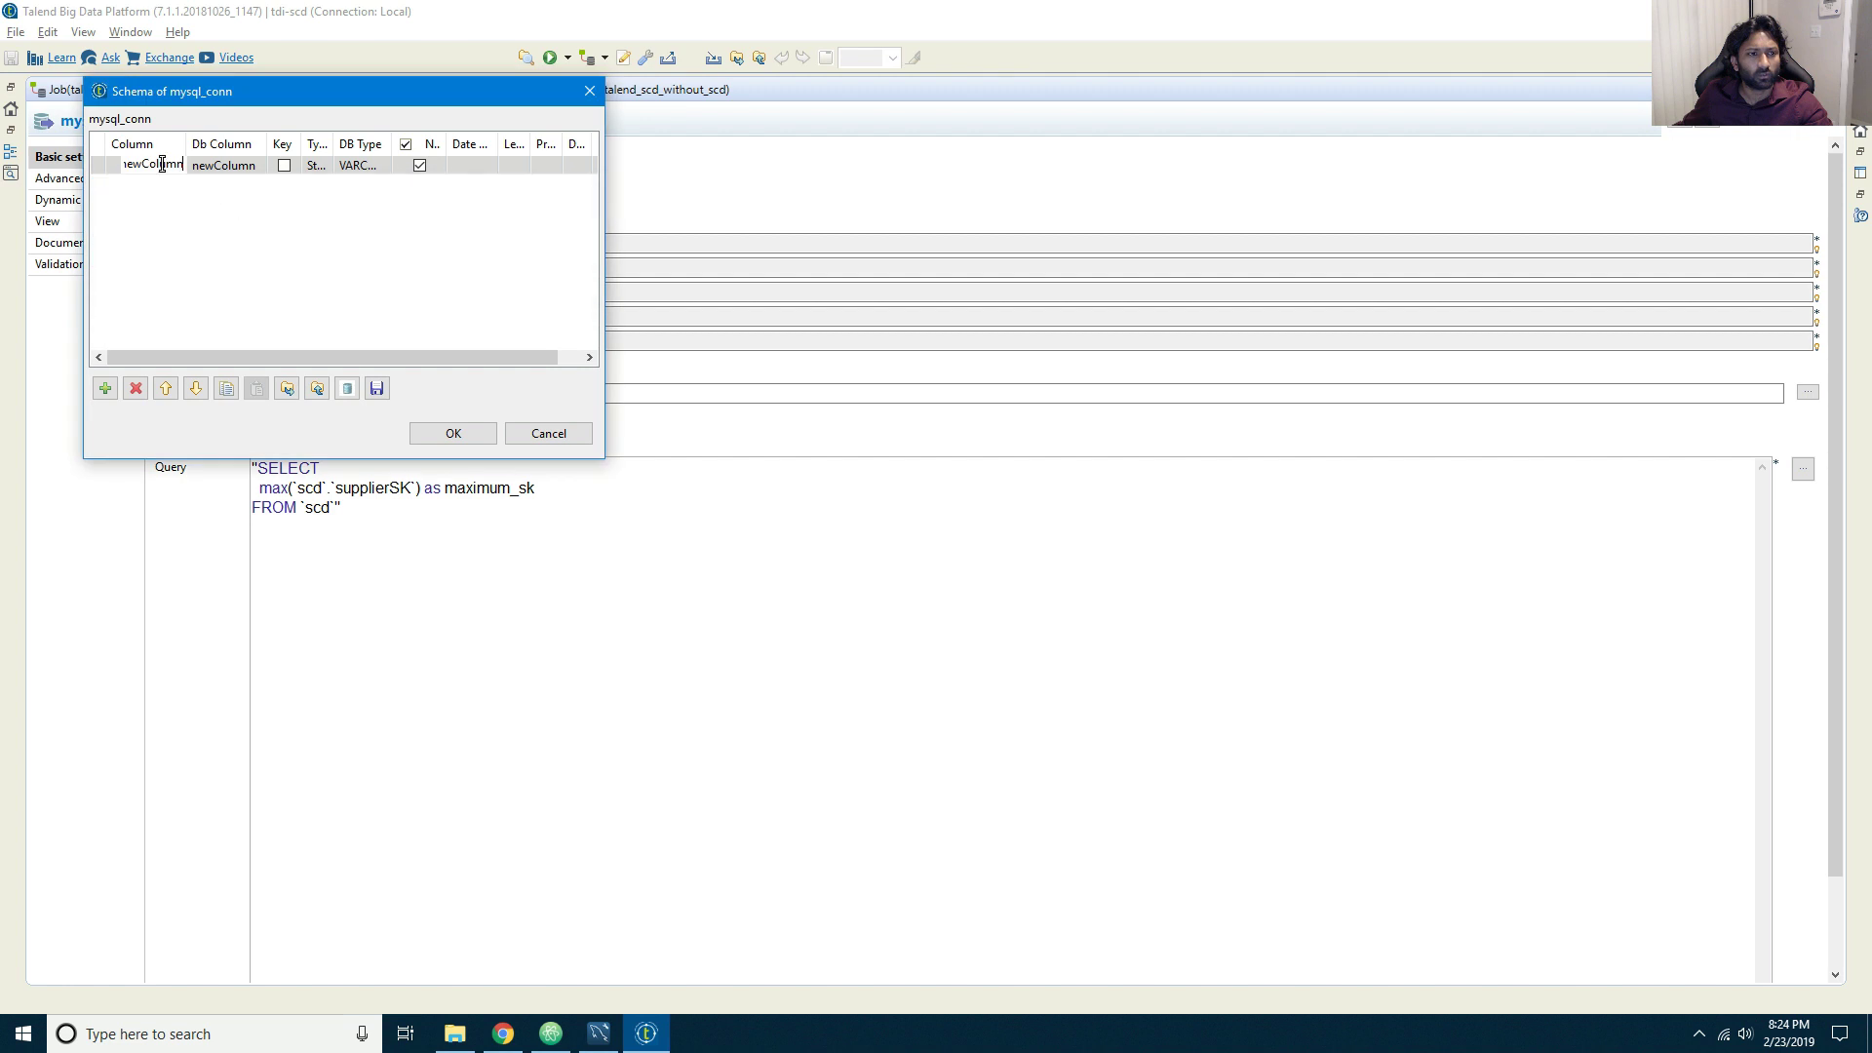
click(162, 164)
key(ctrl+v)
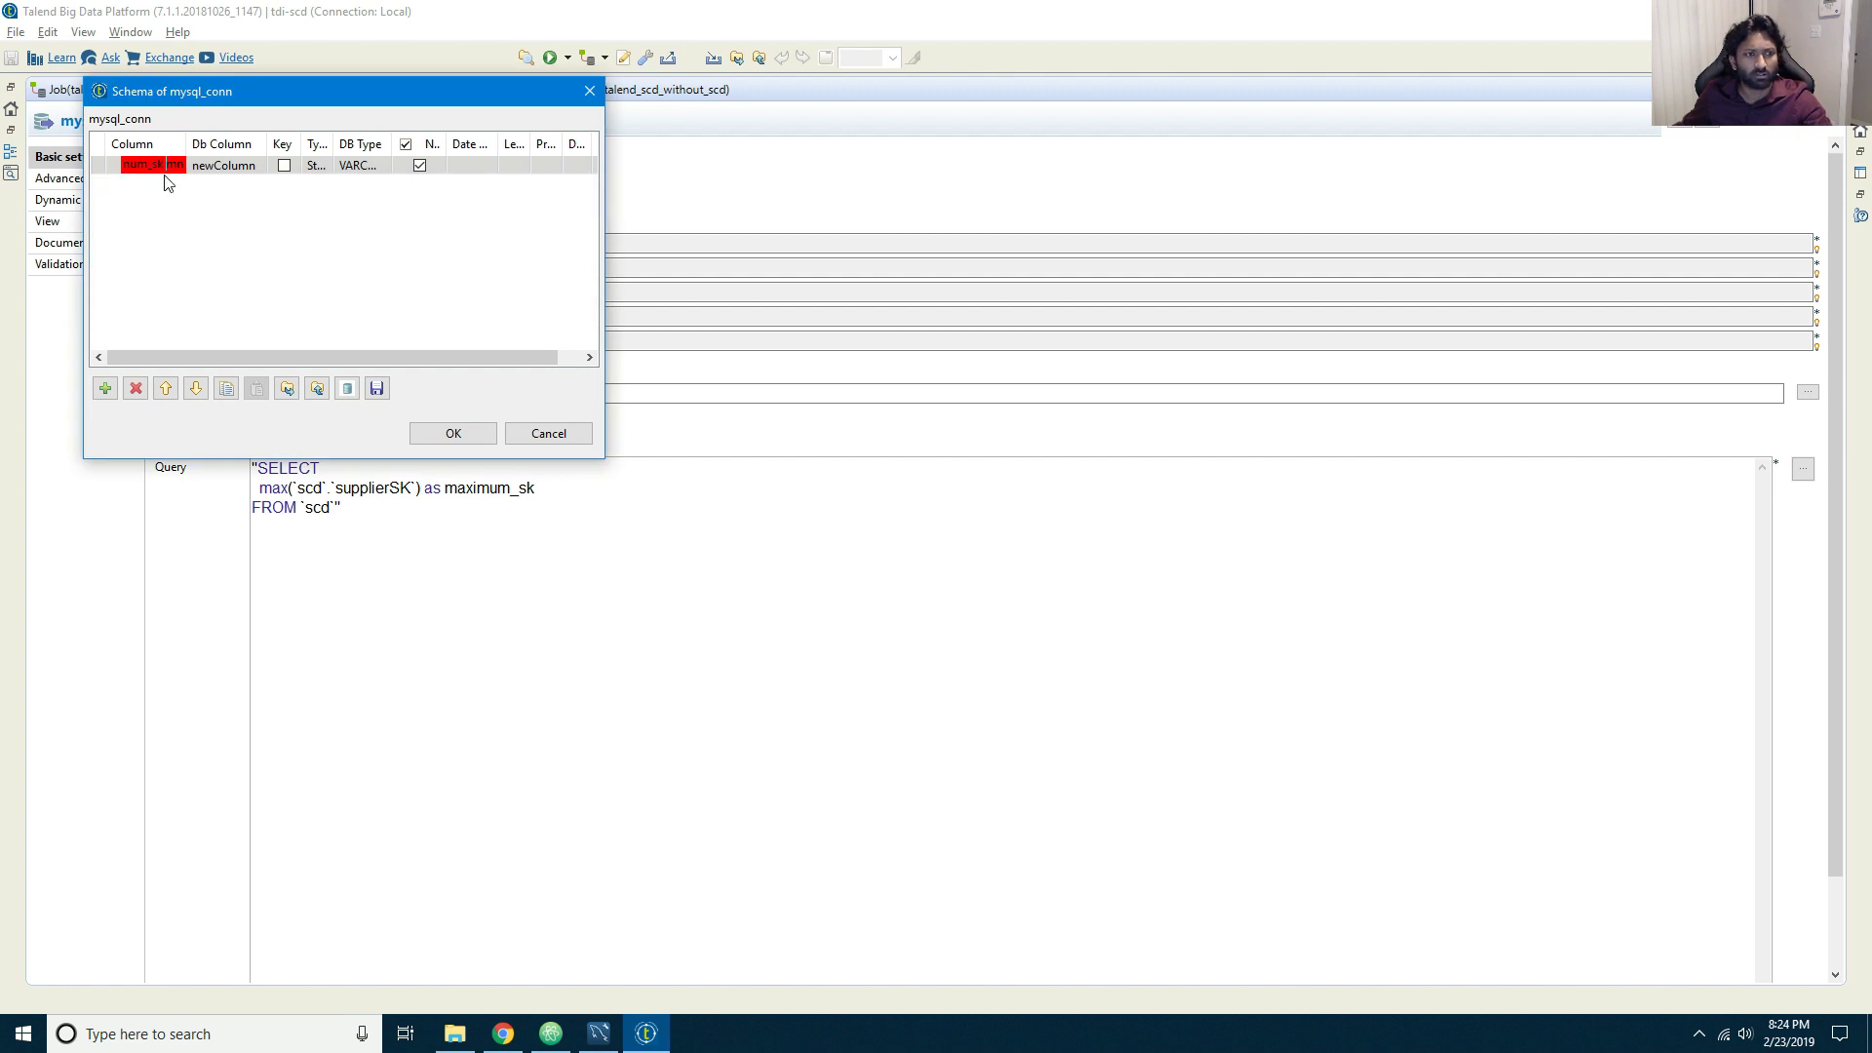
key(BackSpace)
key(BackSpace)
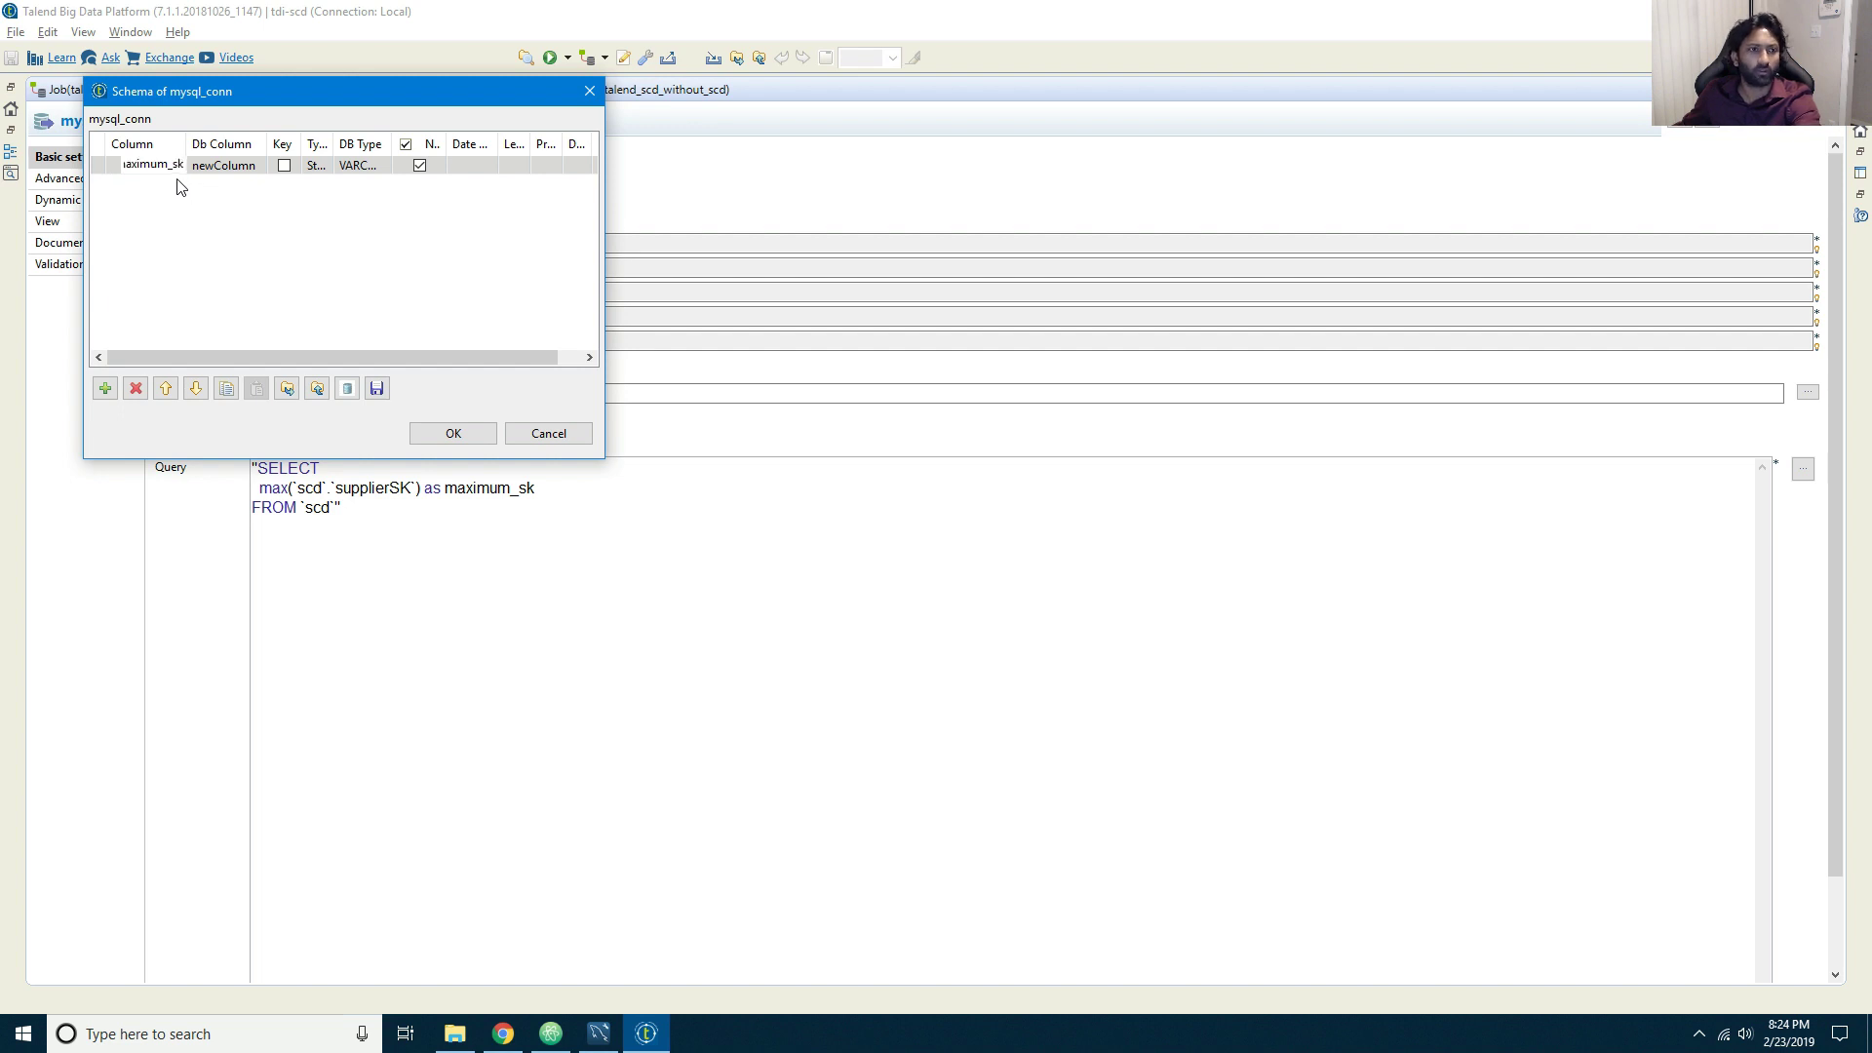
key(Escape)
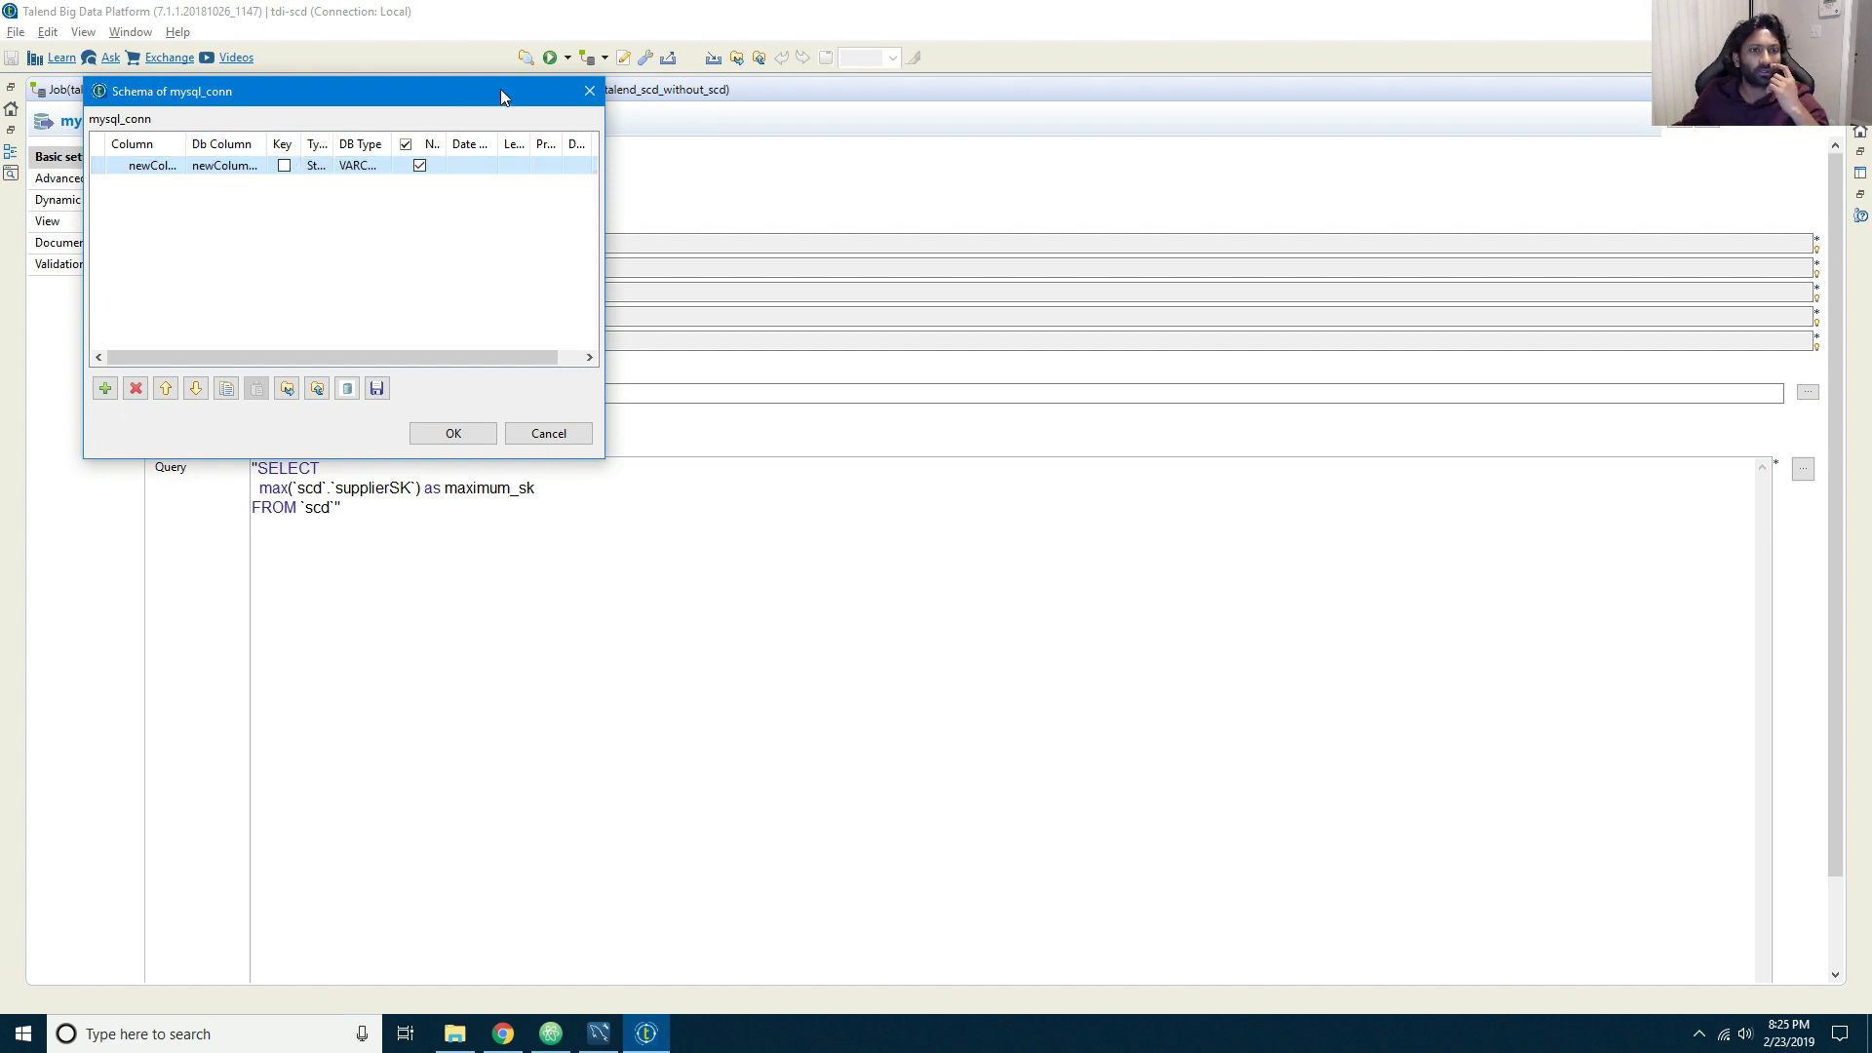
drag(604, 177, 1381, 184)
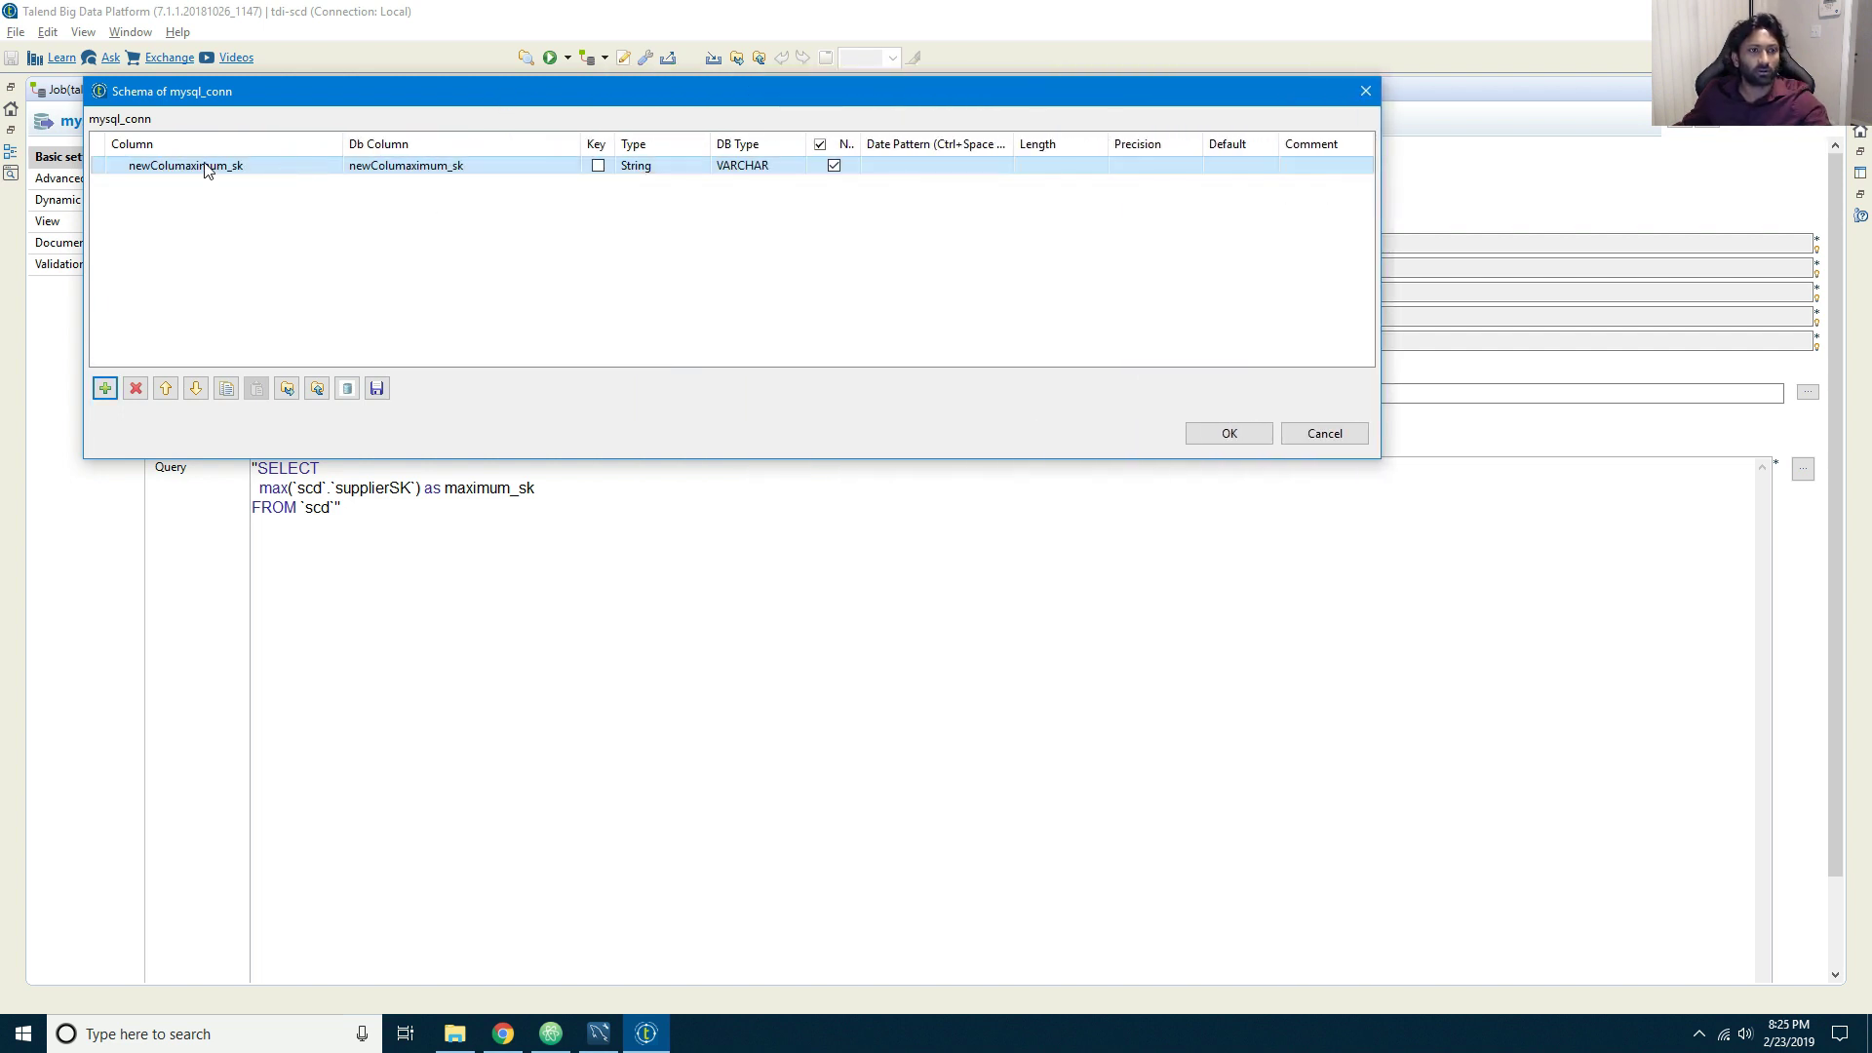
click(178, 168)
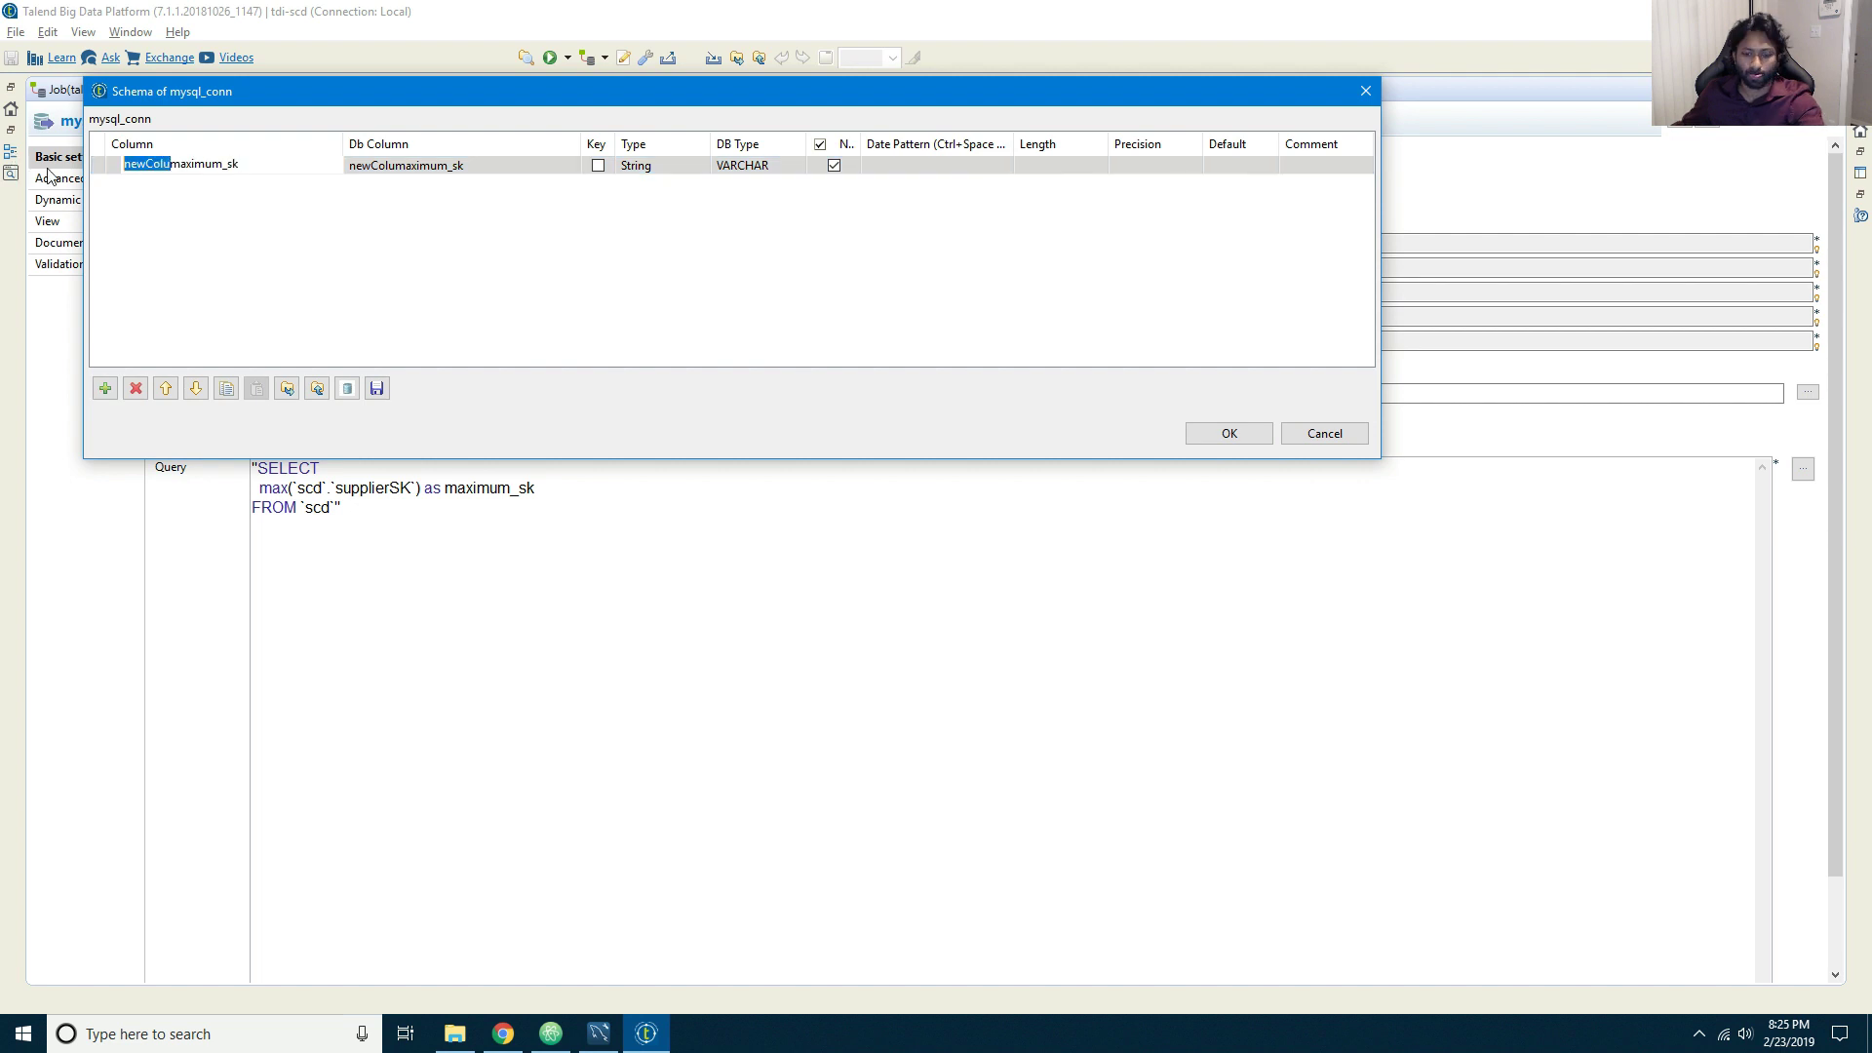
key(ctrl+v)
click(388, 195)
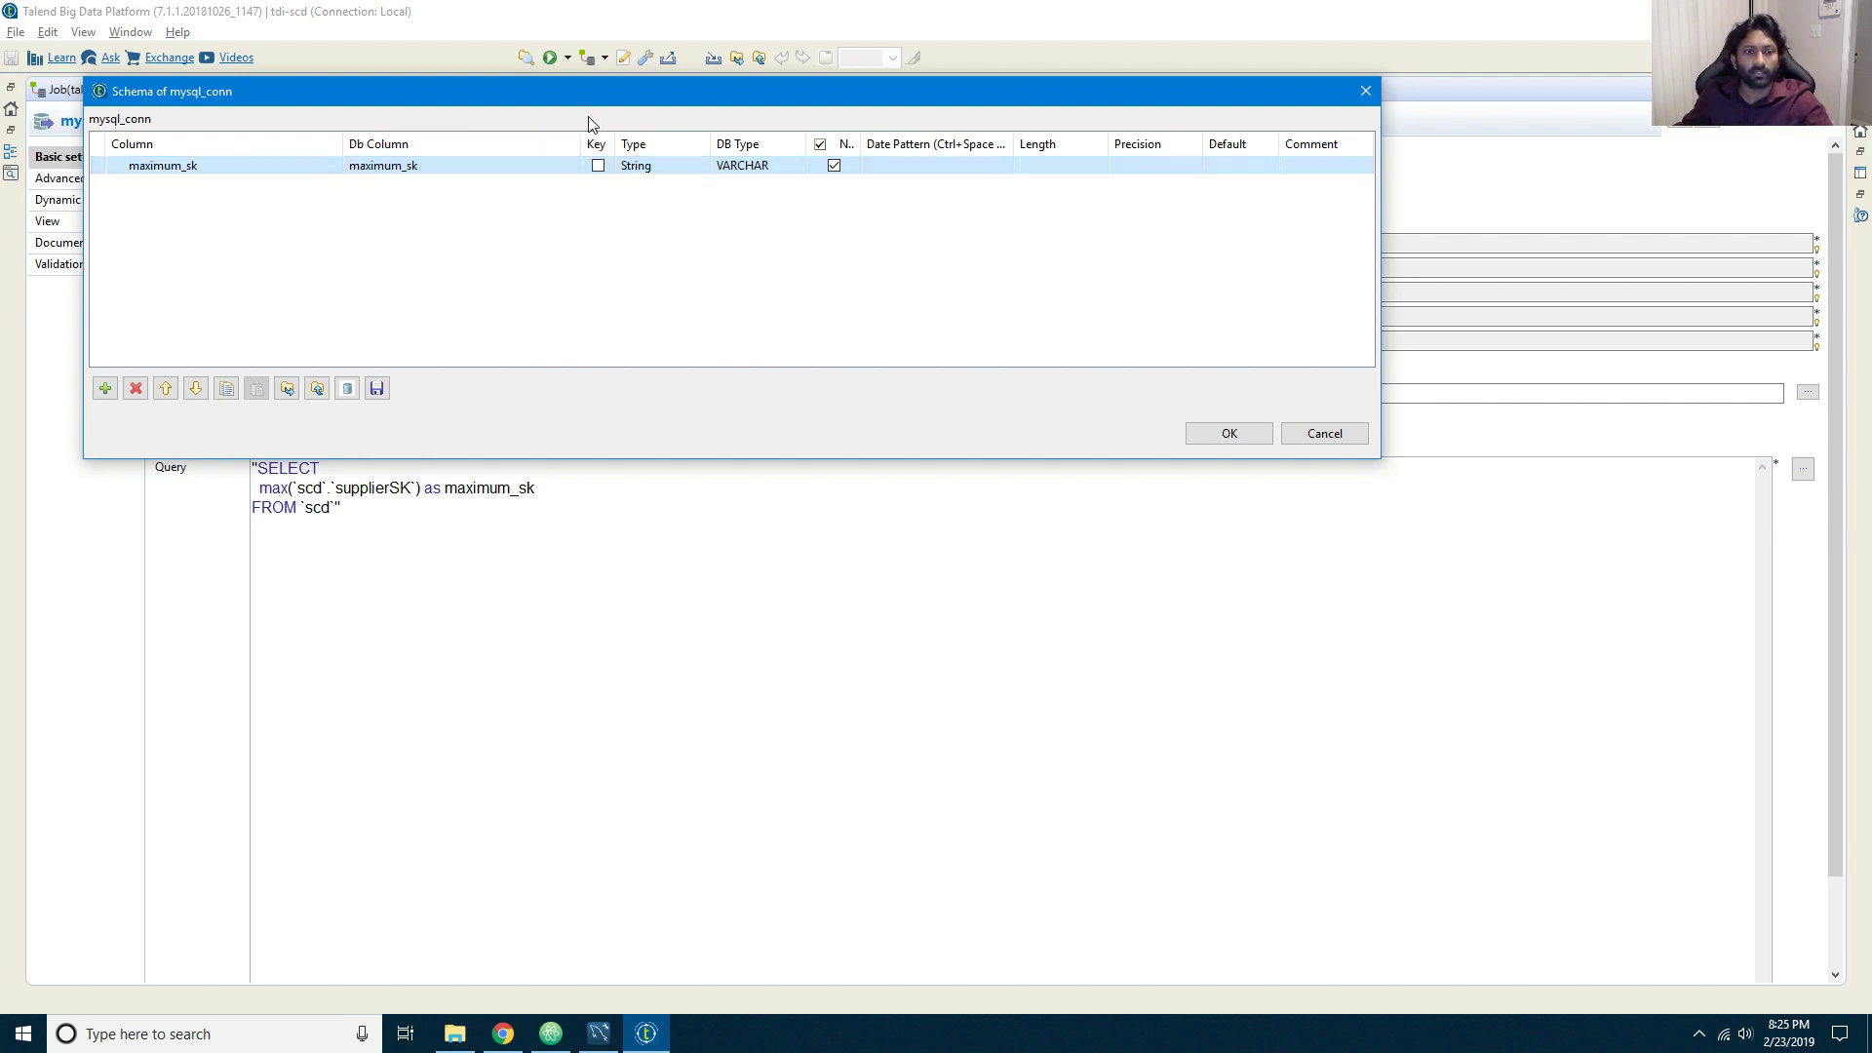
Step: Set the maximum_sk column's type to Integer and accept the mysql_conn schema
drag(582, 143, 500, 160)
click(586, 165)
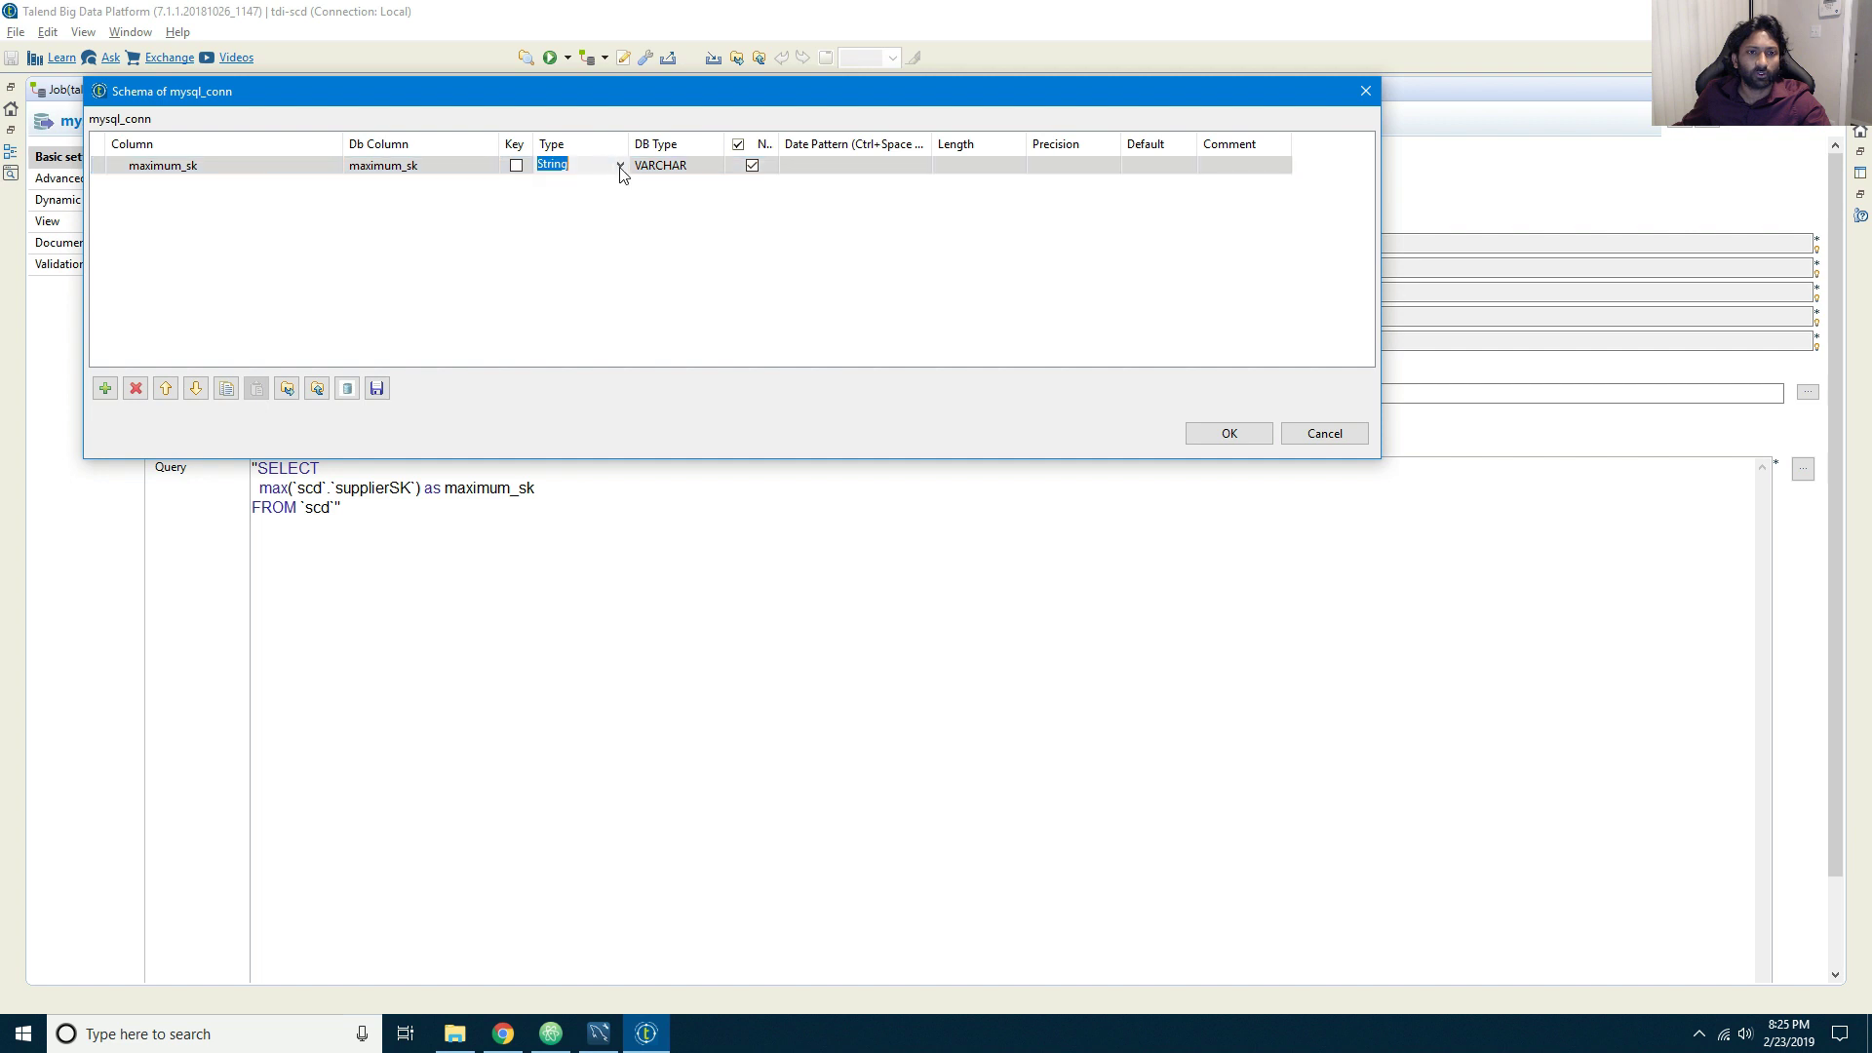
click(622, 165)
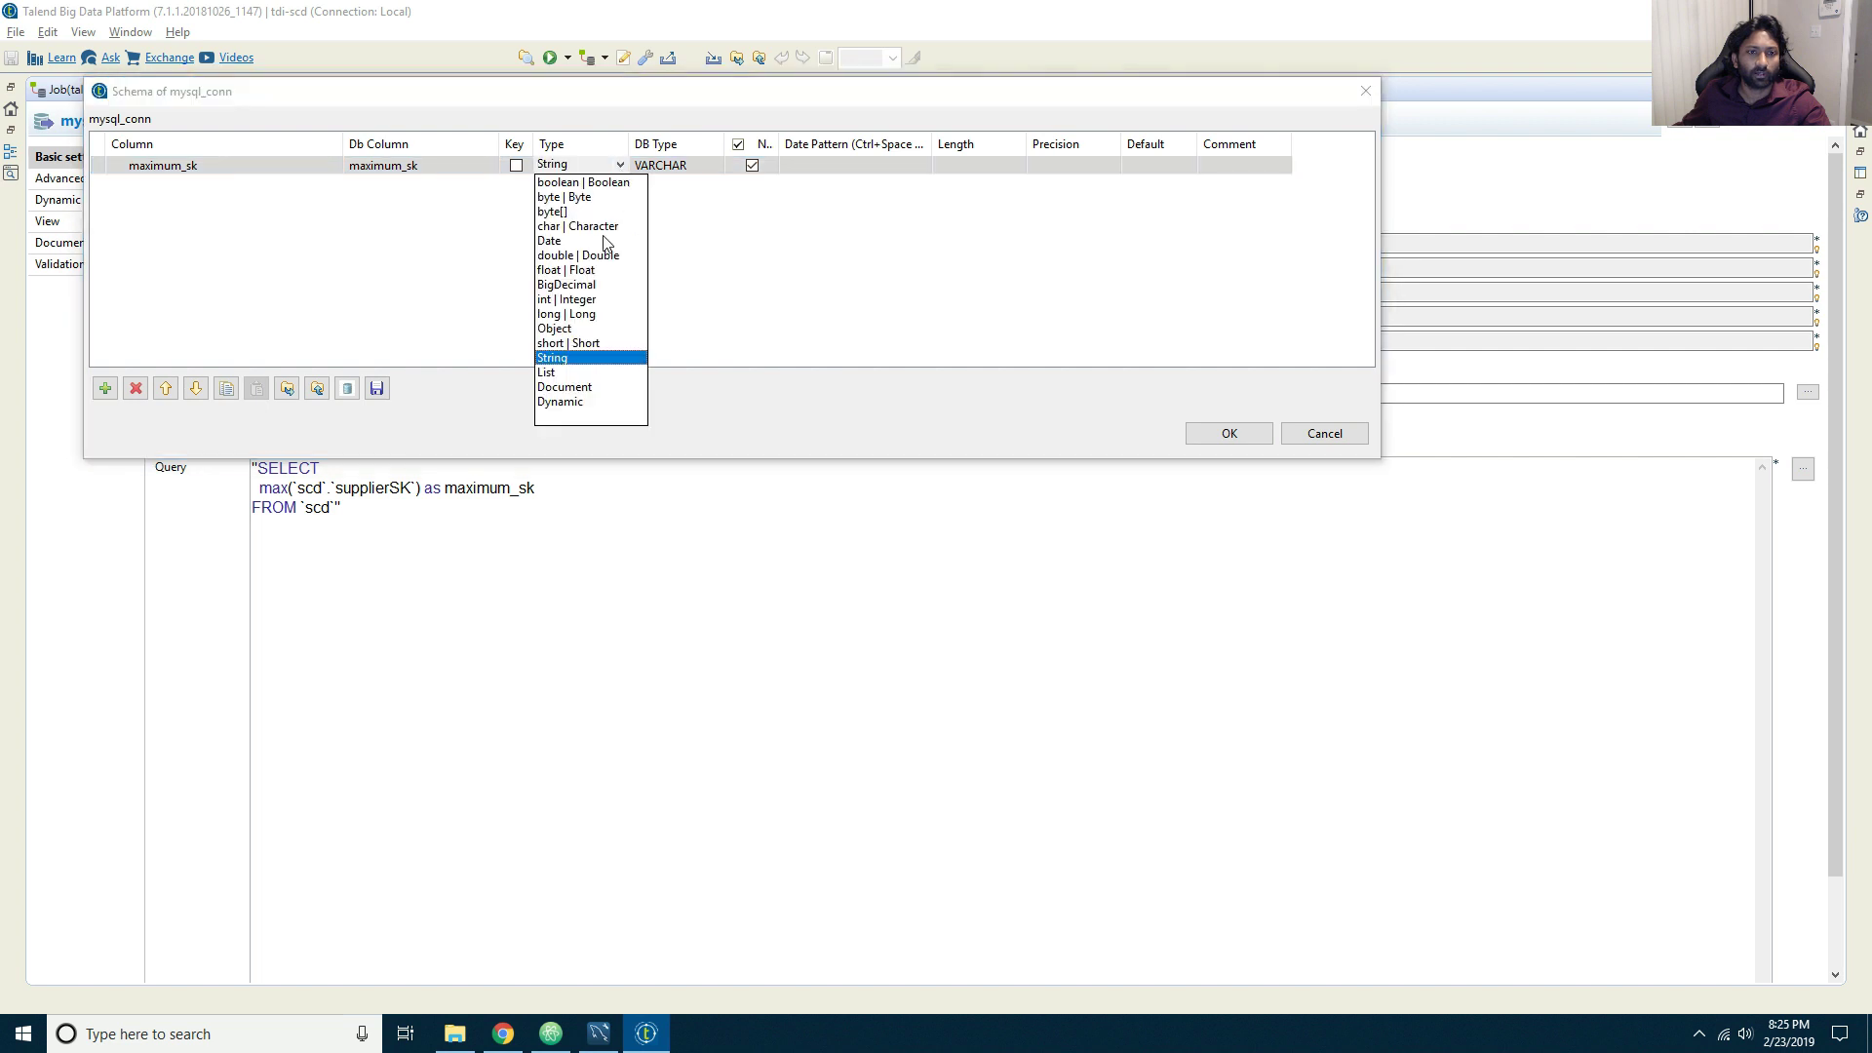
click(581, 299)
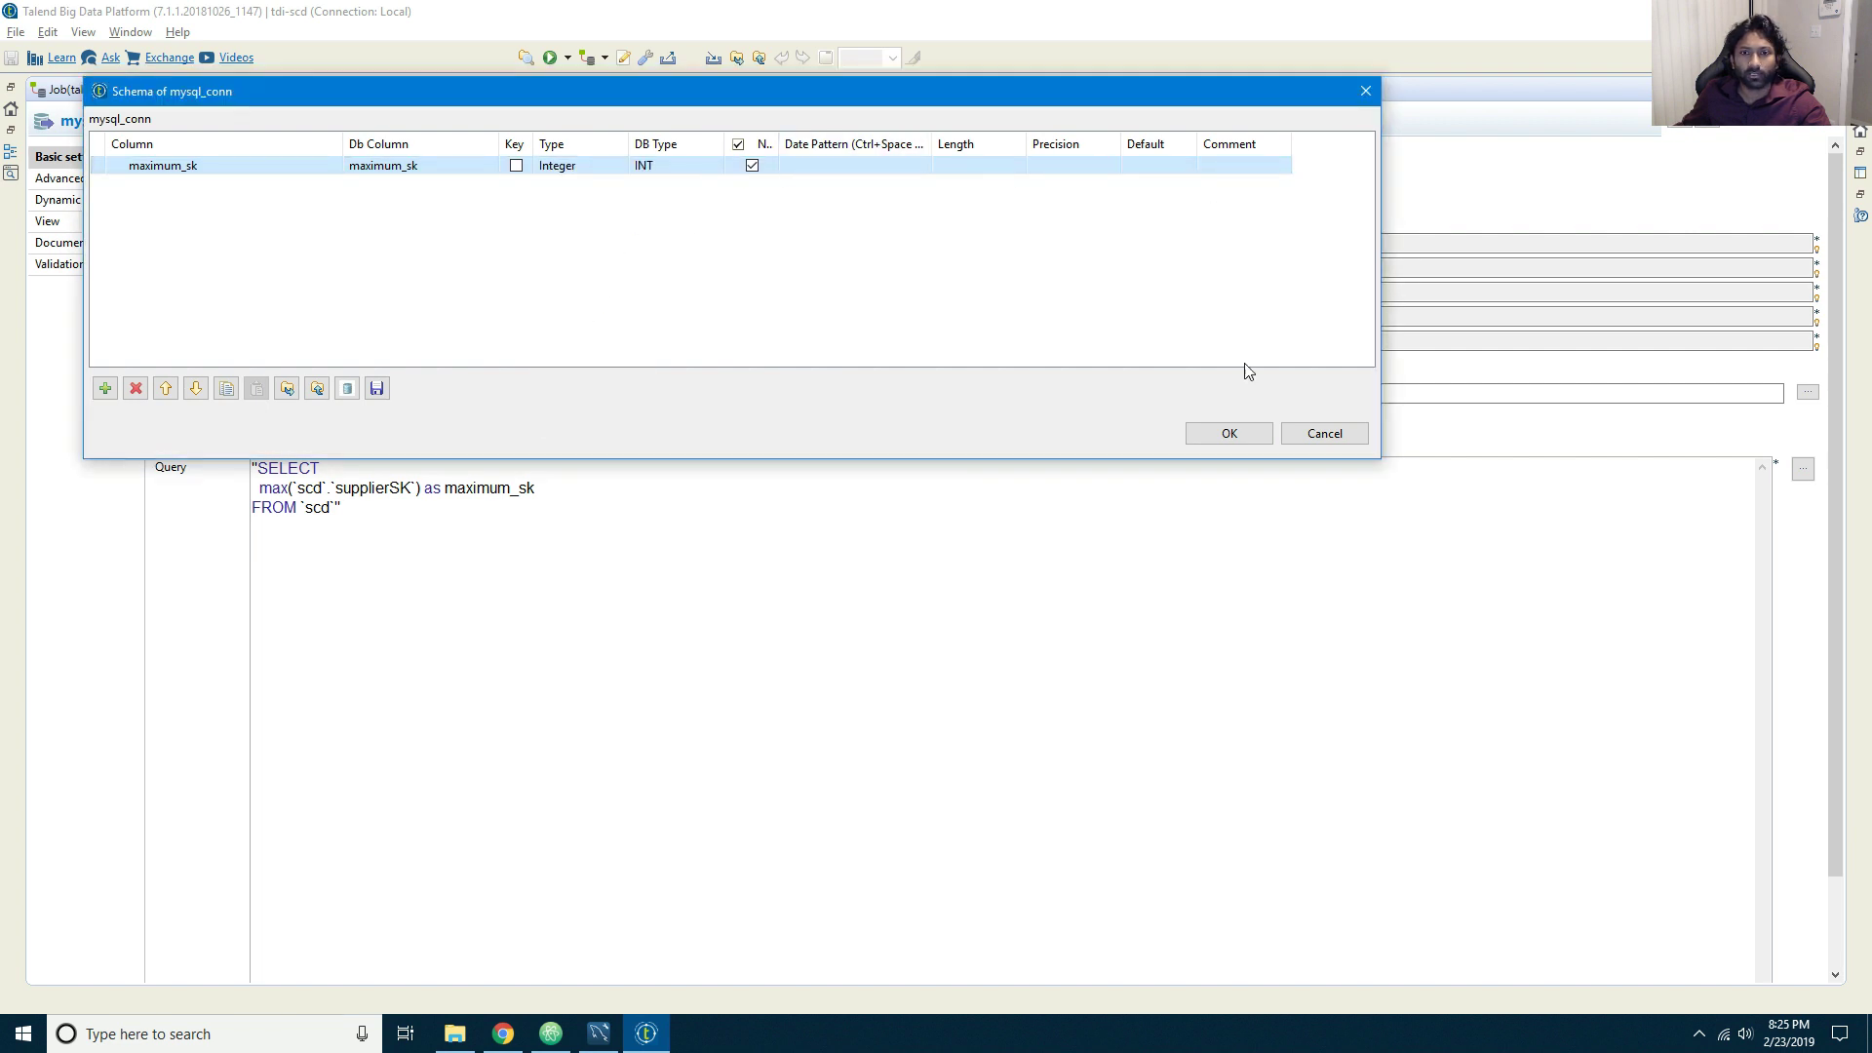
click(1227, 434)
click(1048, 615)
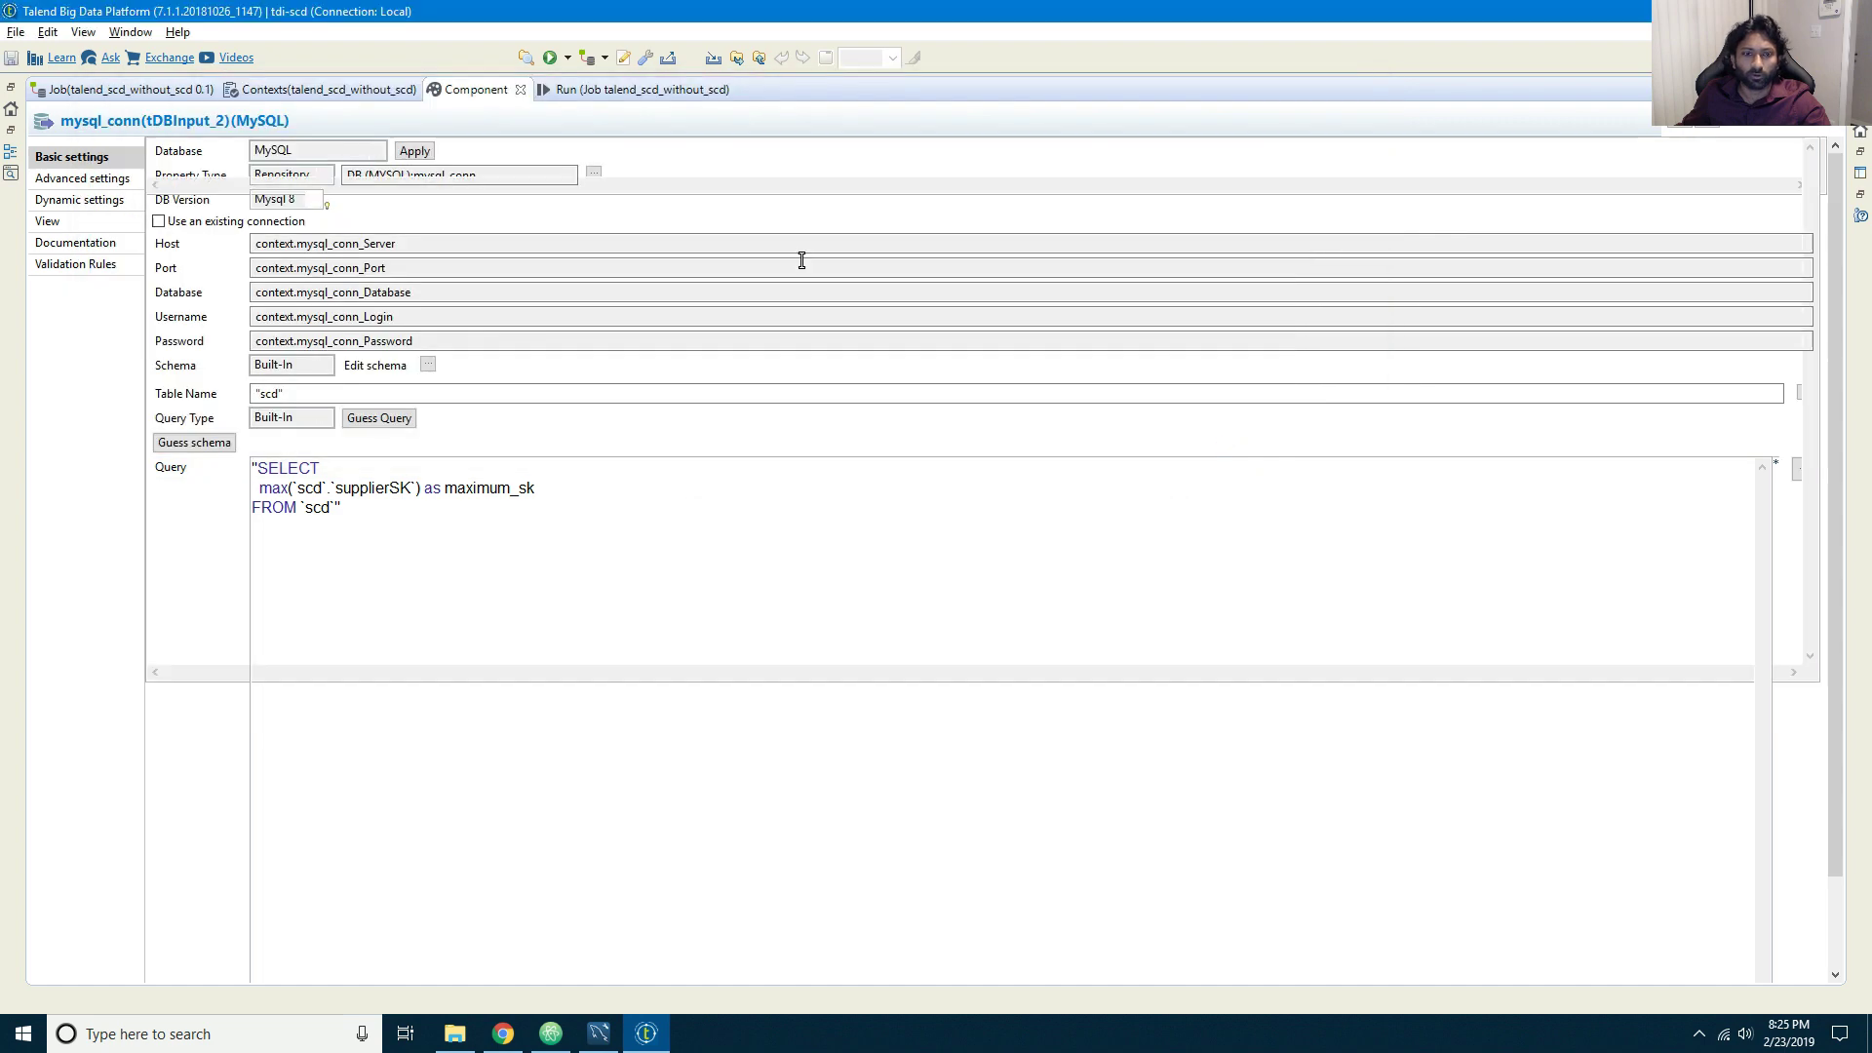
Step: In tJavaRow_1's code, replace the commented output_row.name target of the last line with row4.maximum_sk
key(ctrl+m)
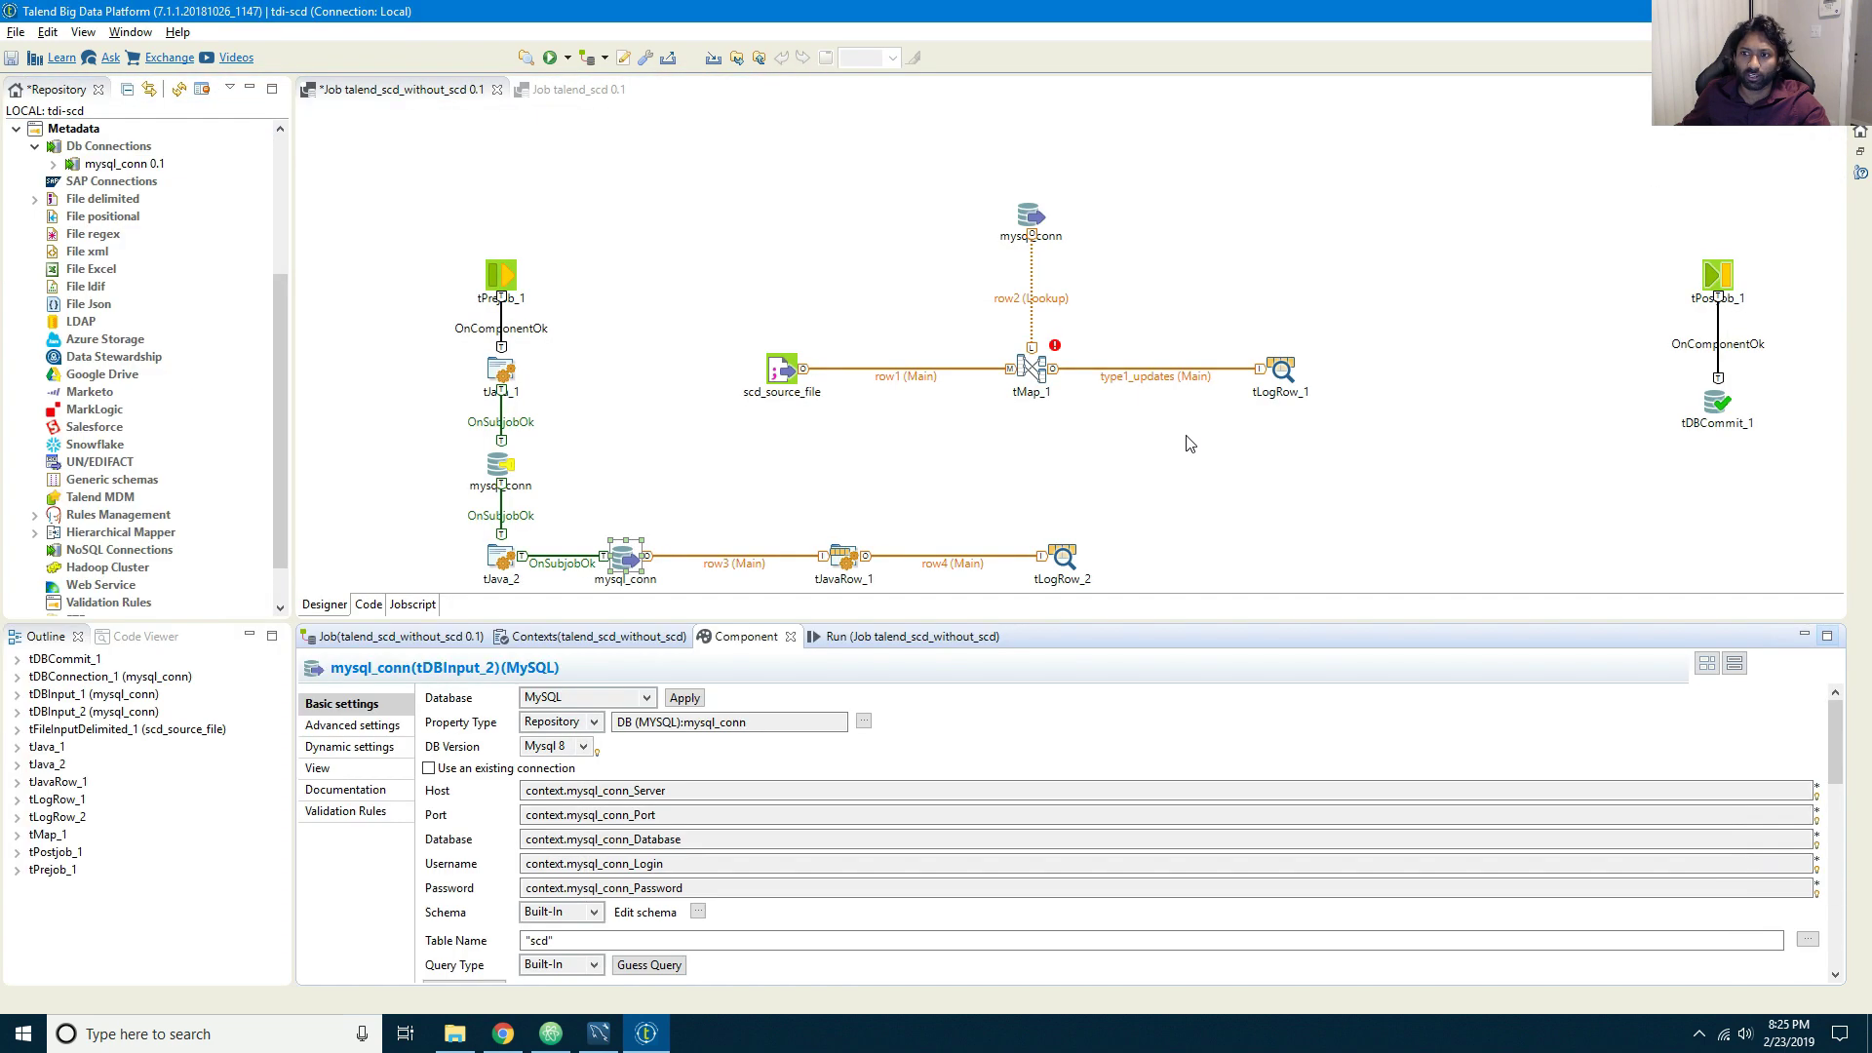
click(829, 570)
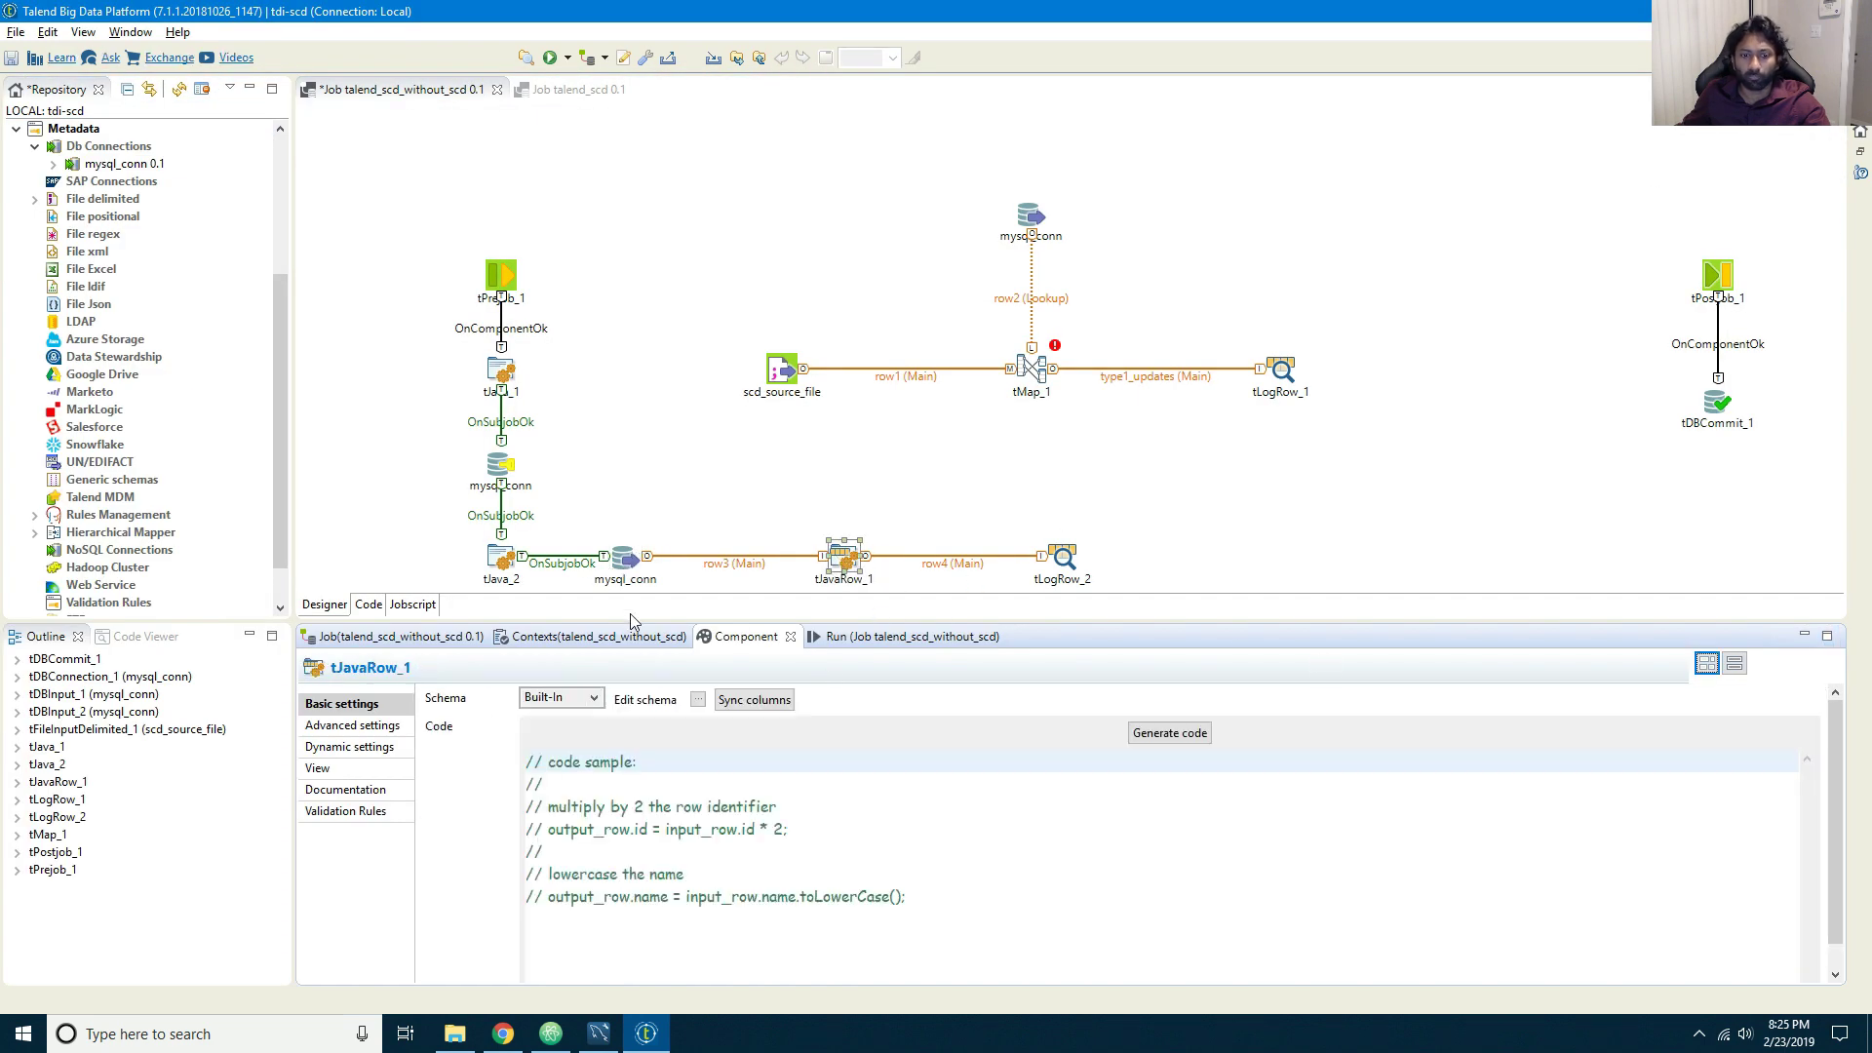
click(1825, 635)
click(316, 330)
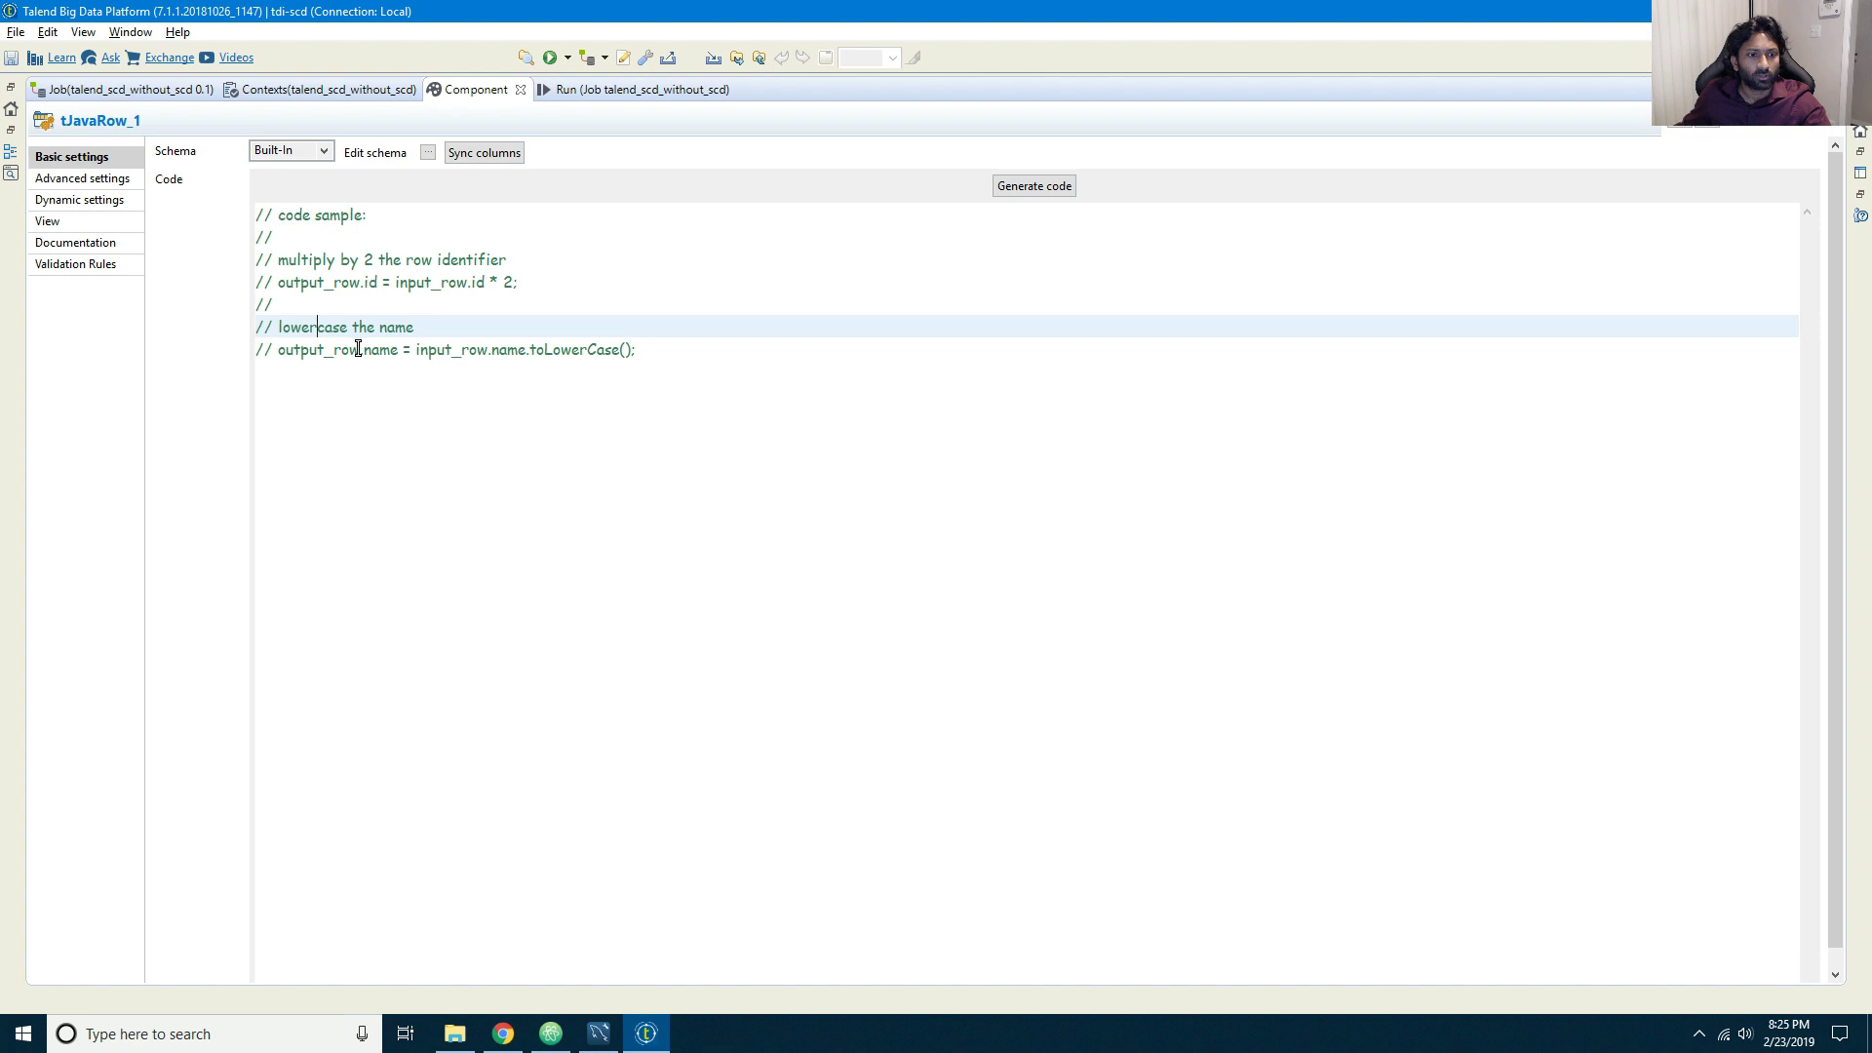
drag(358, 349, 256, 353)
text(ro)
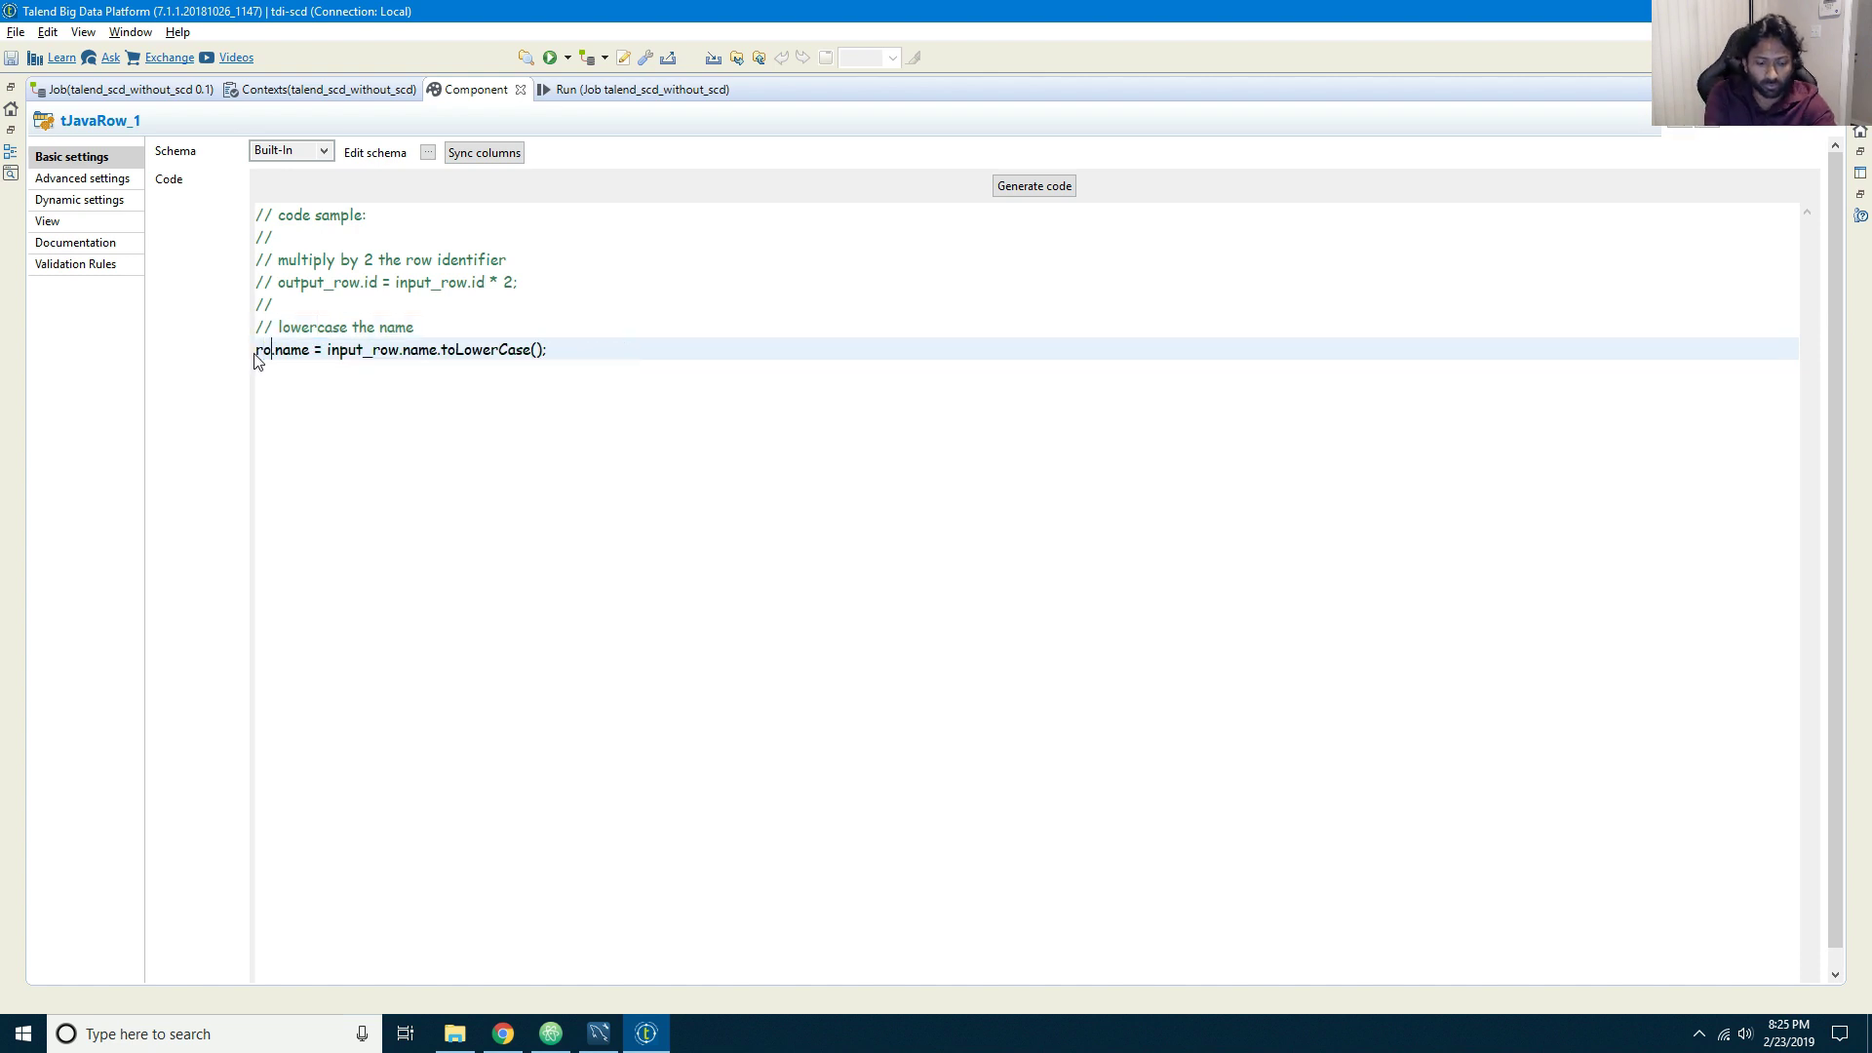
text(w4)
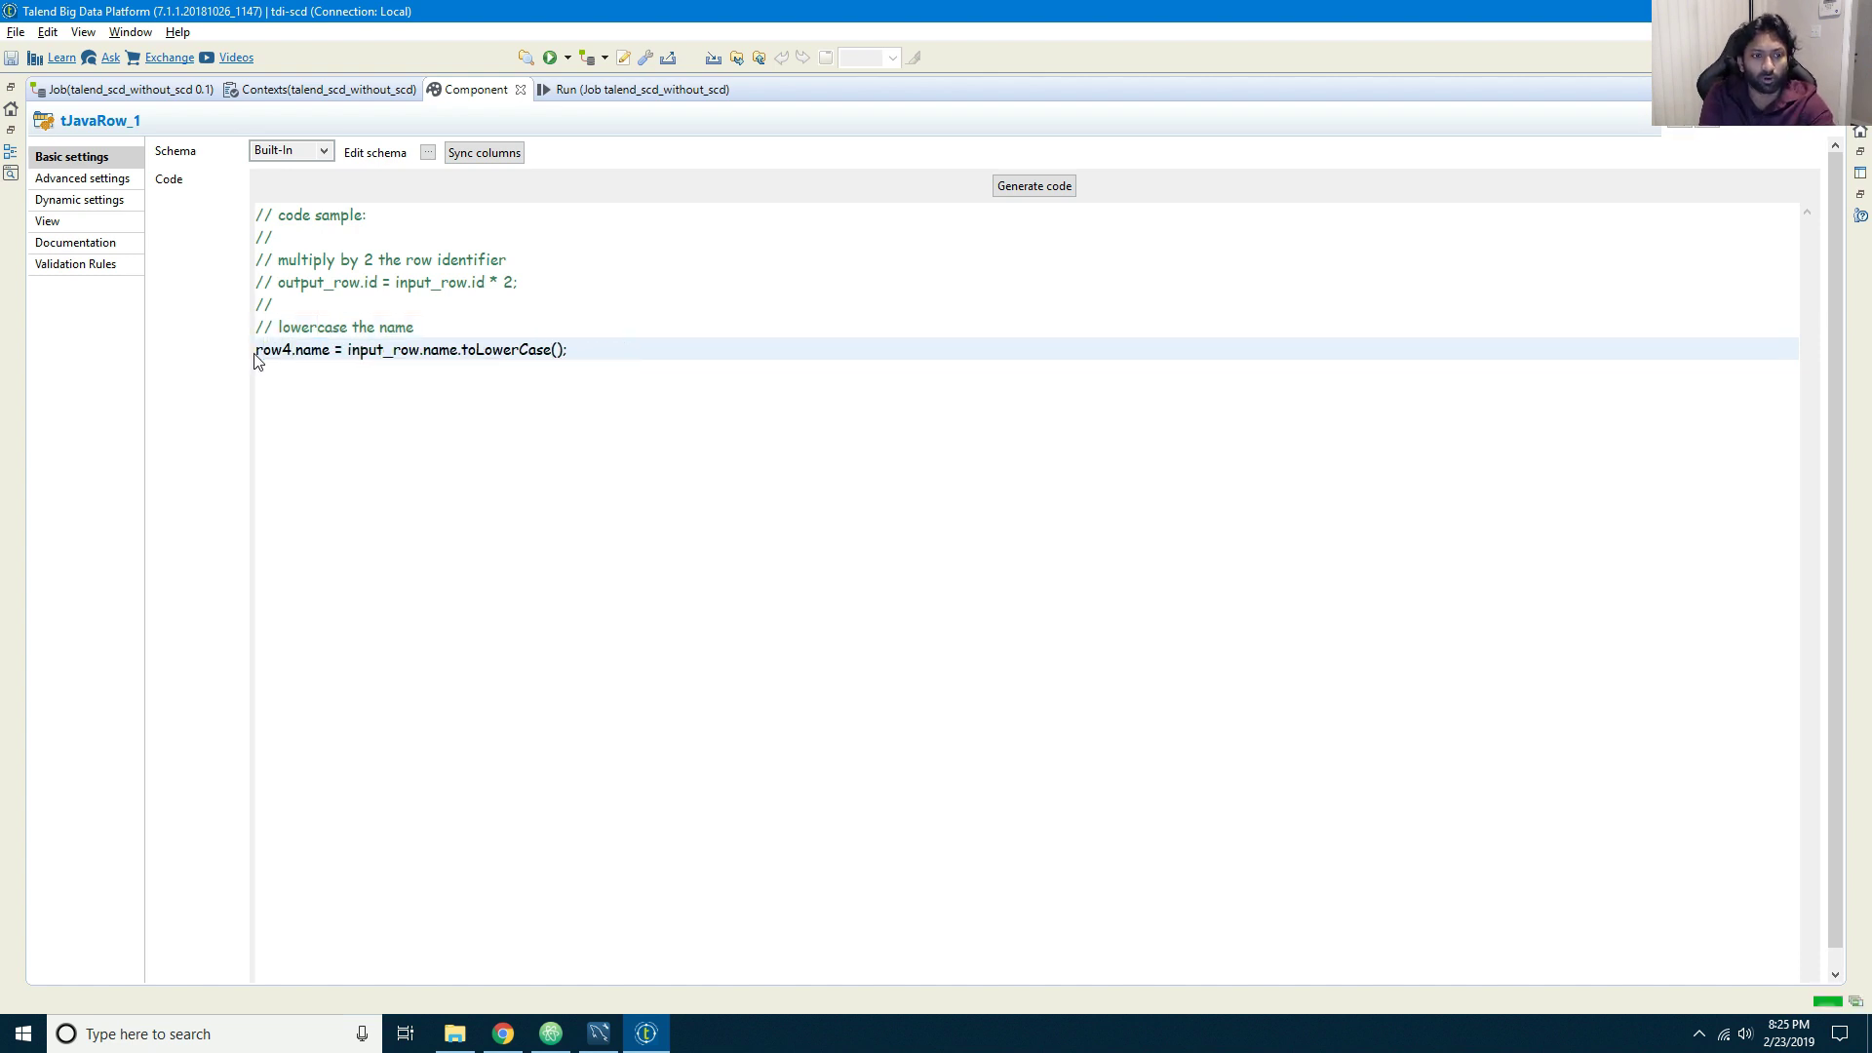
key(BackSpace)
key(BackSpace)
key(BackSpace)
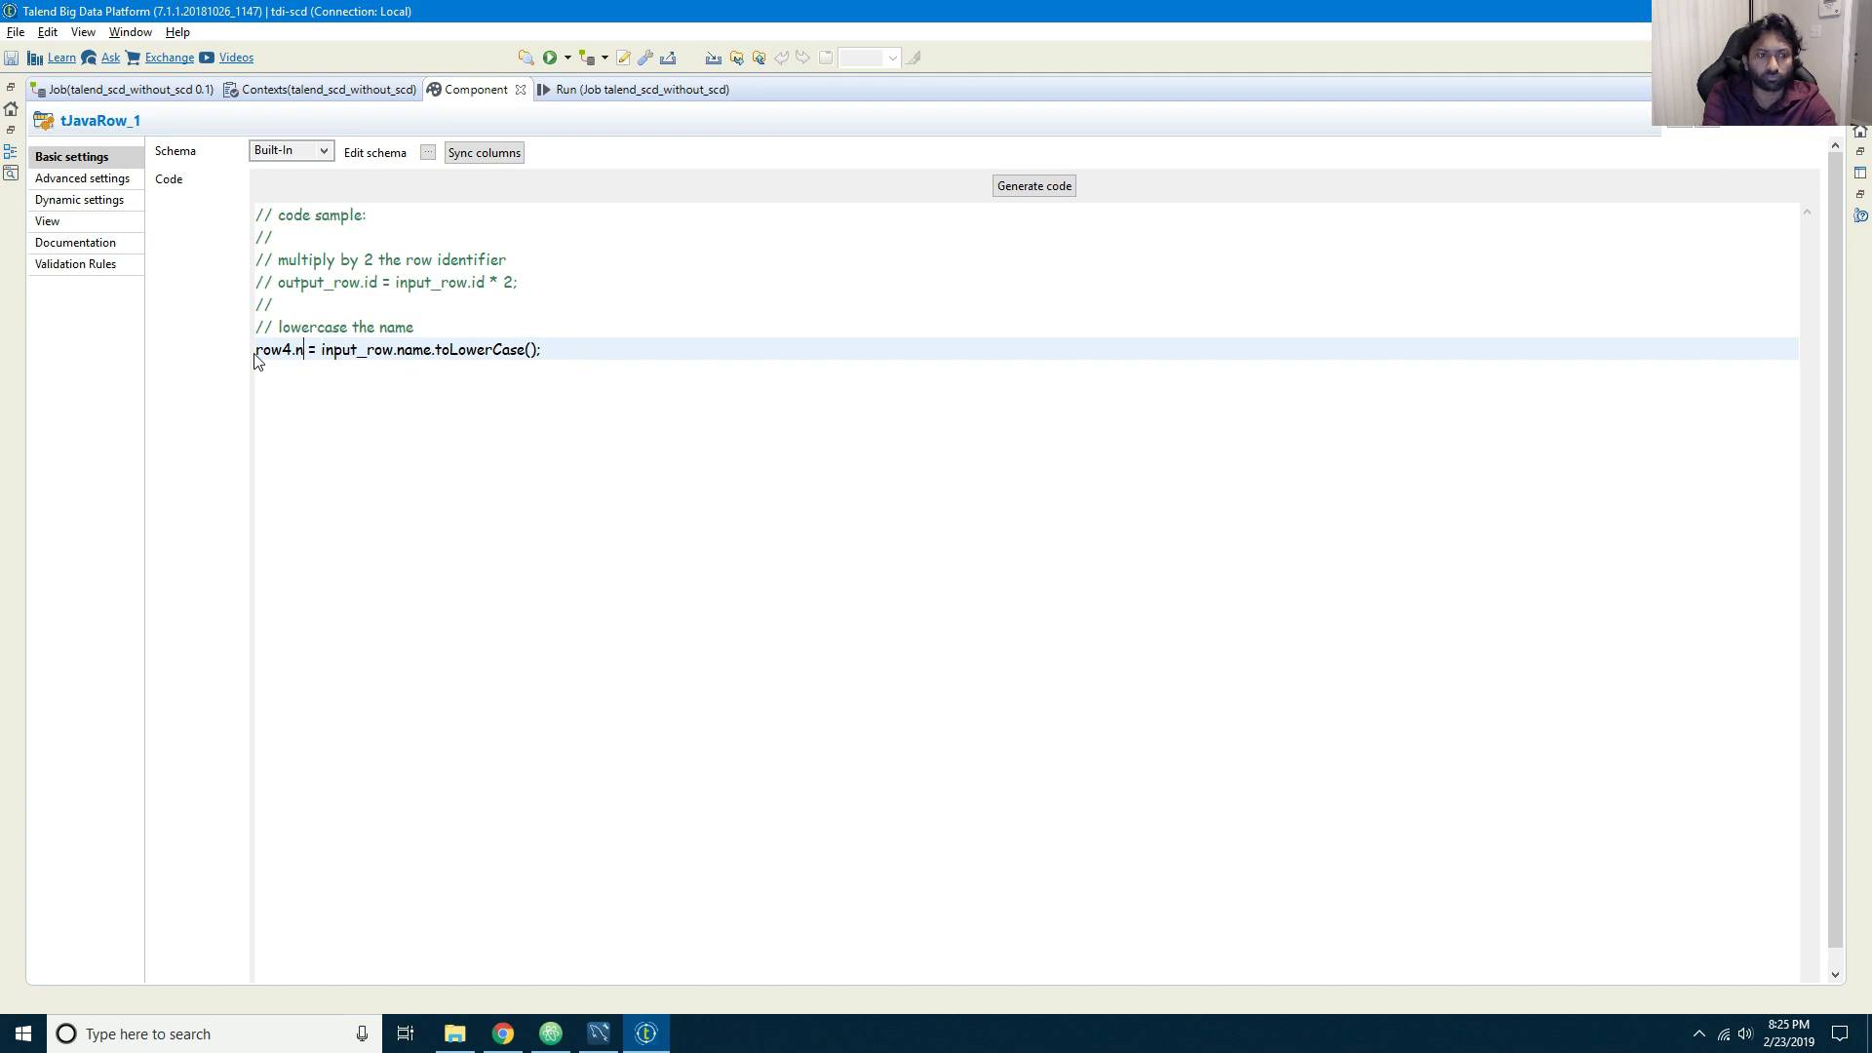
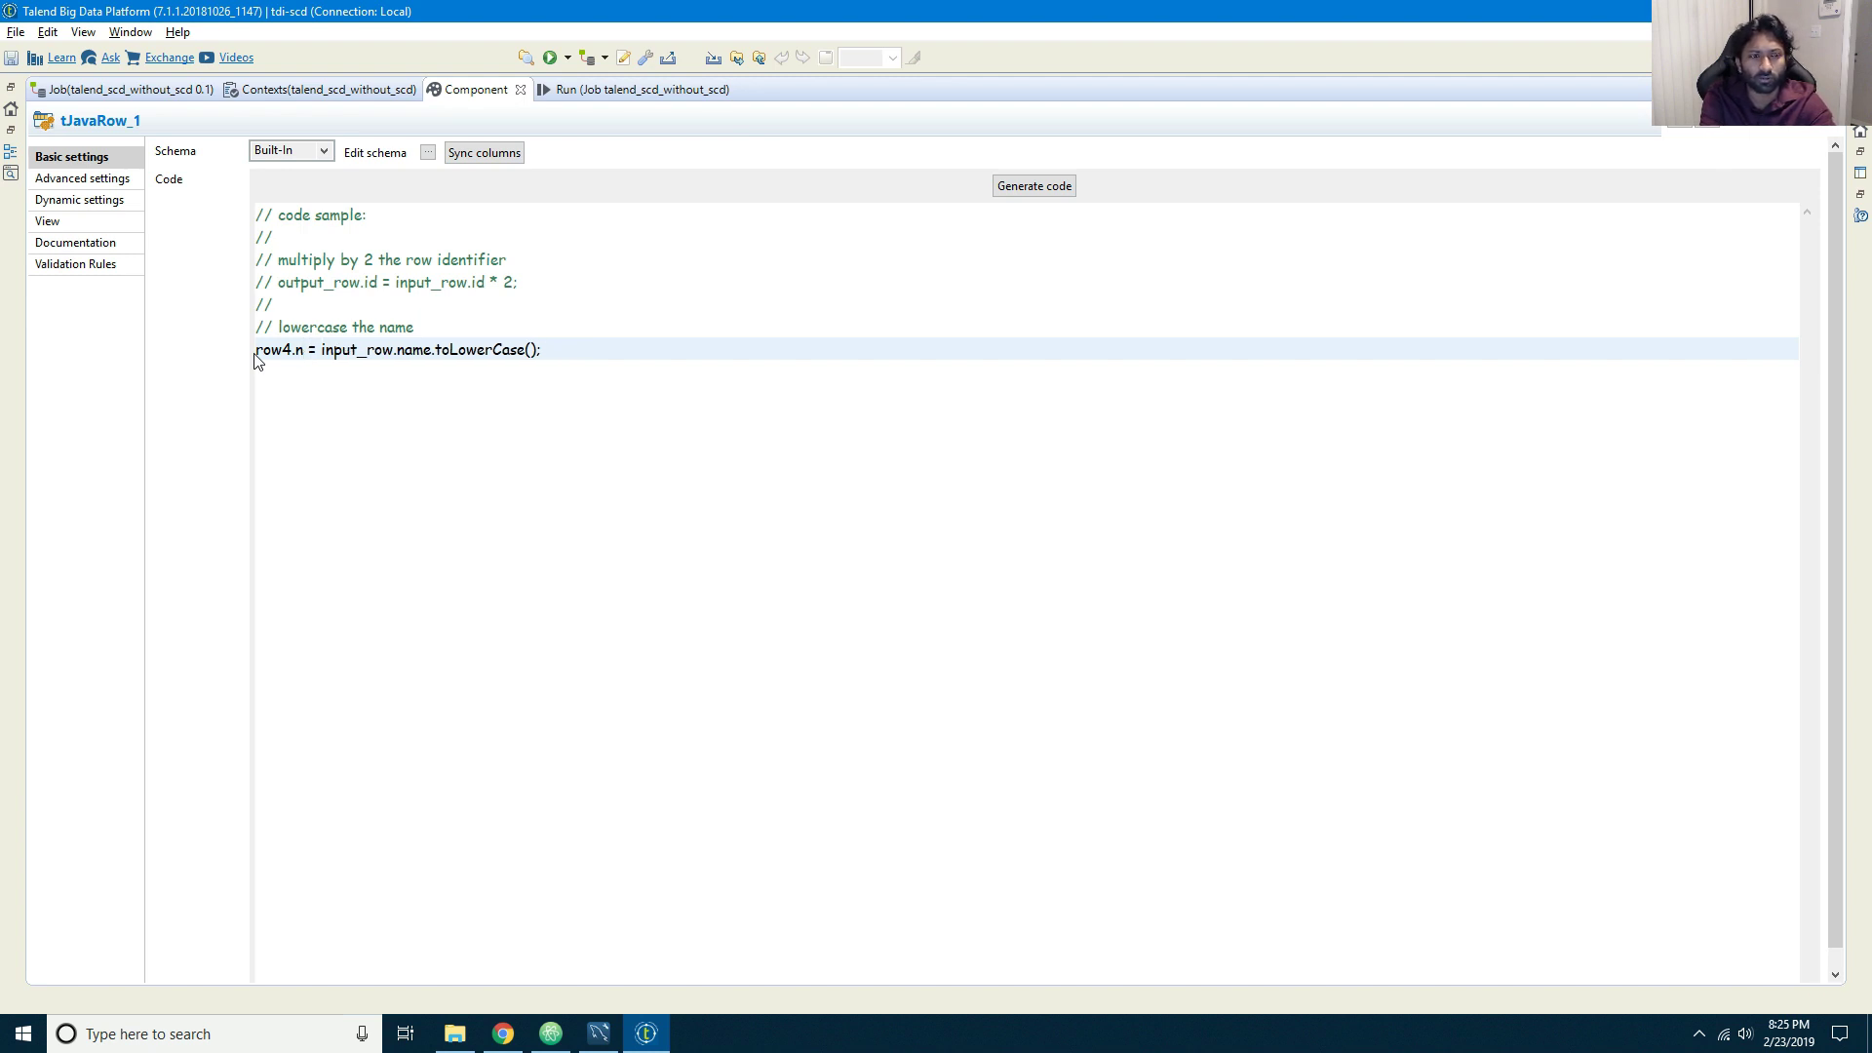
key(BackSpace)
text(maximum_sk)
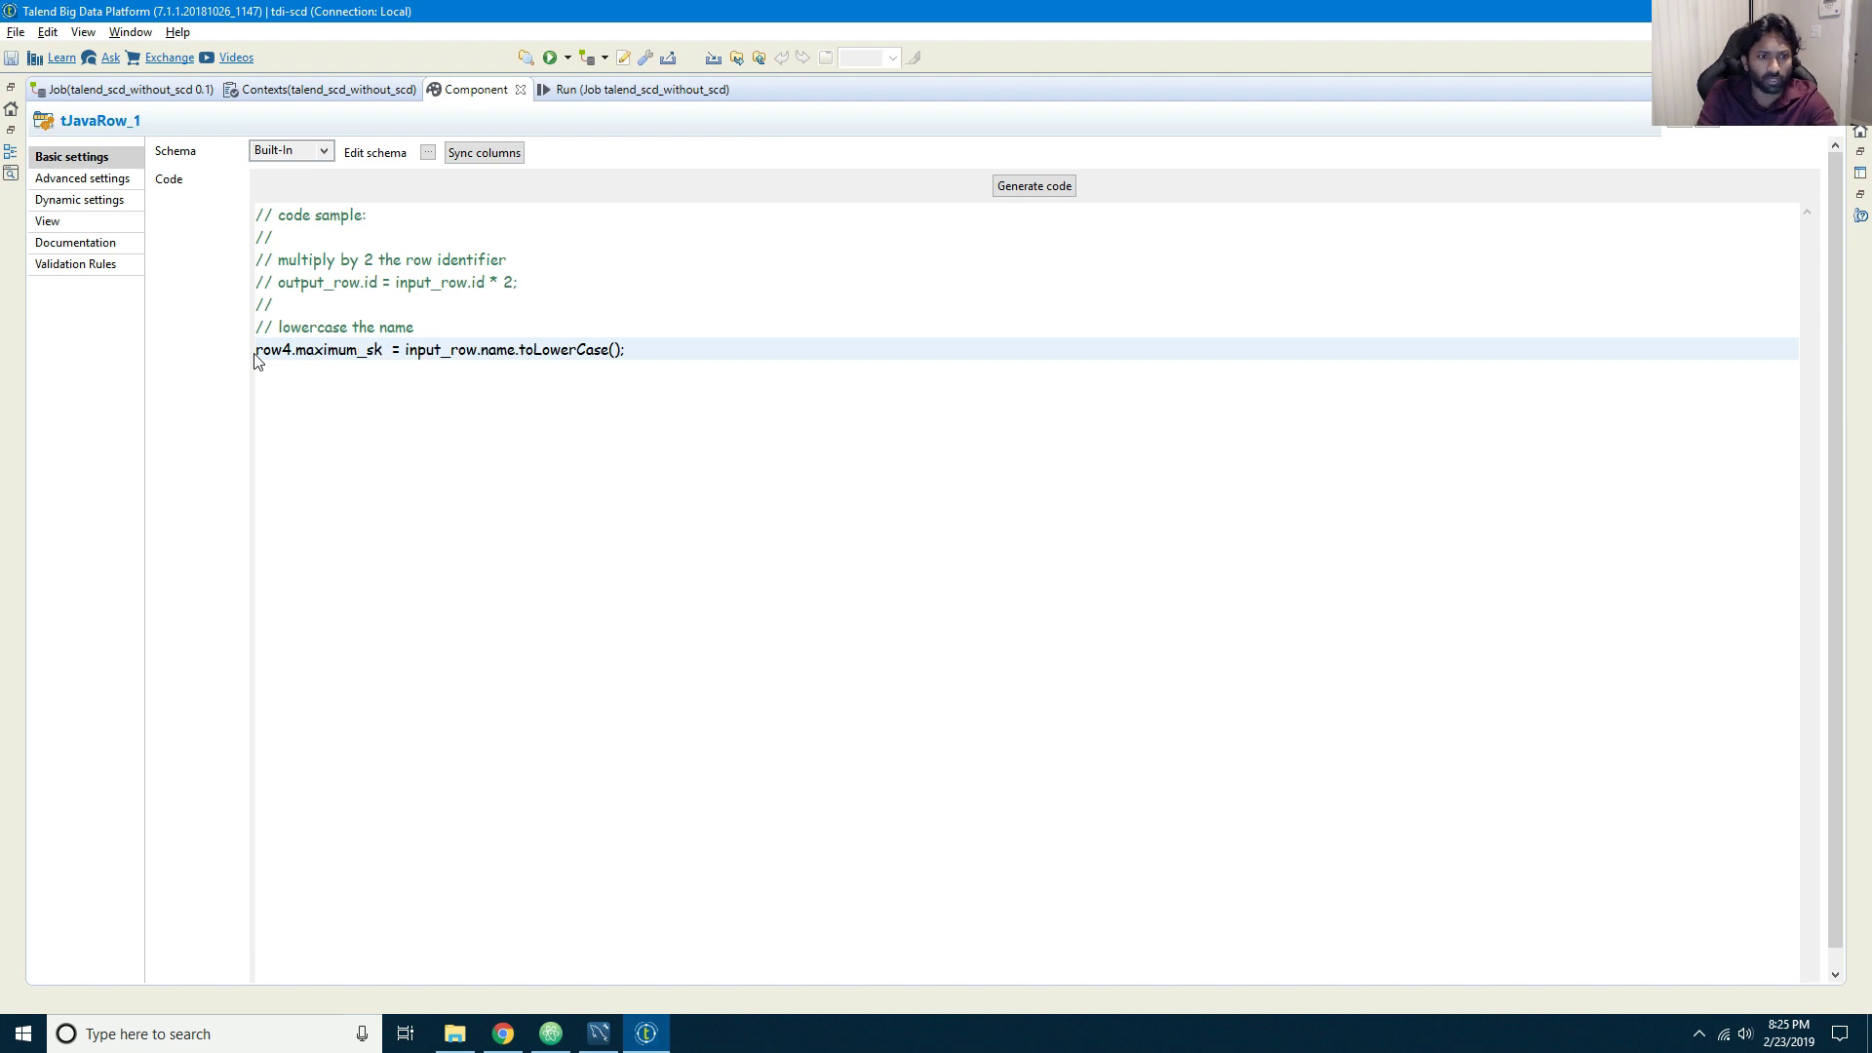
key(BackSpace)
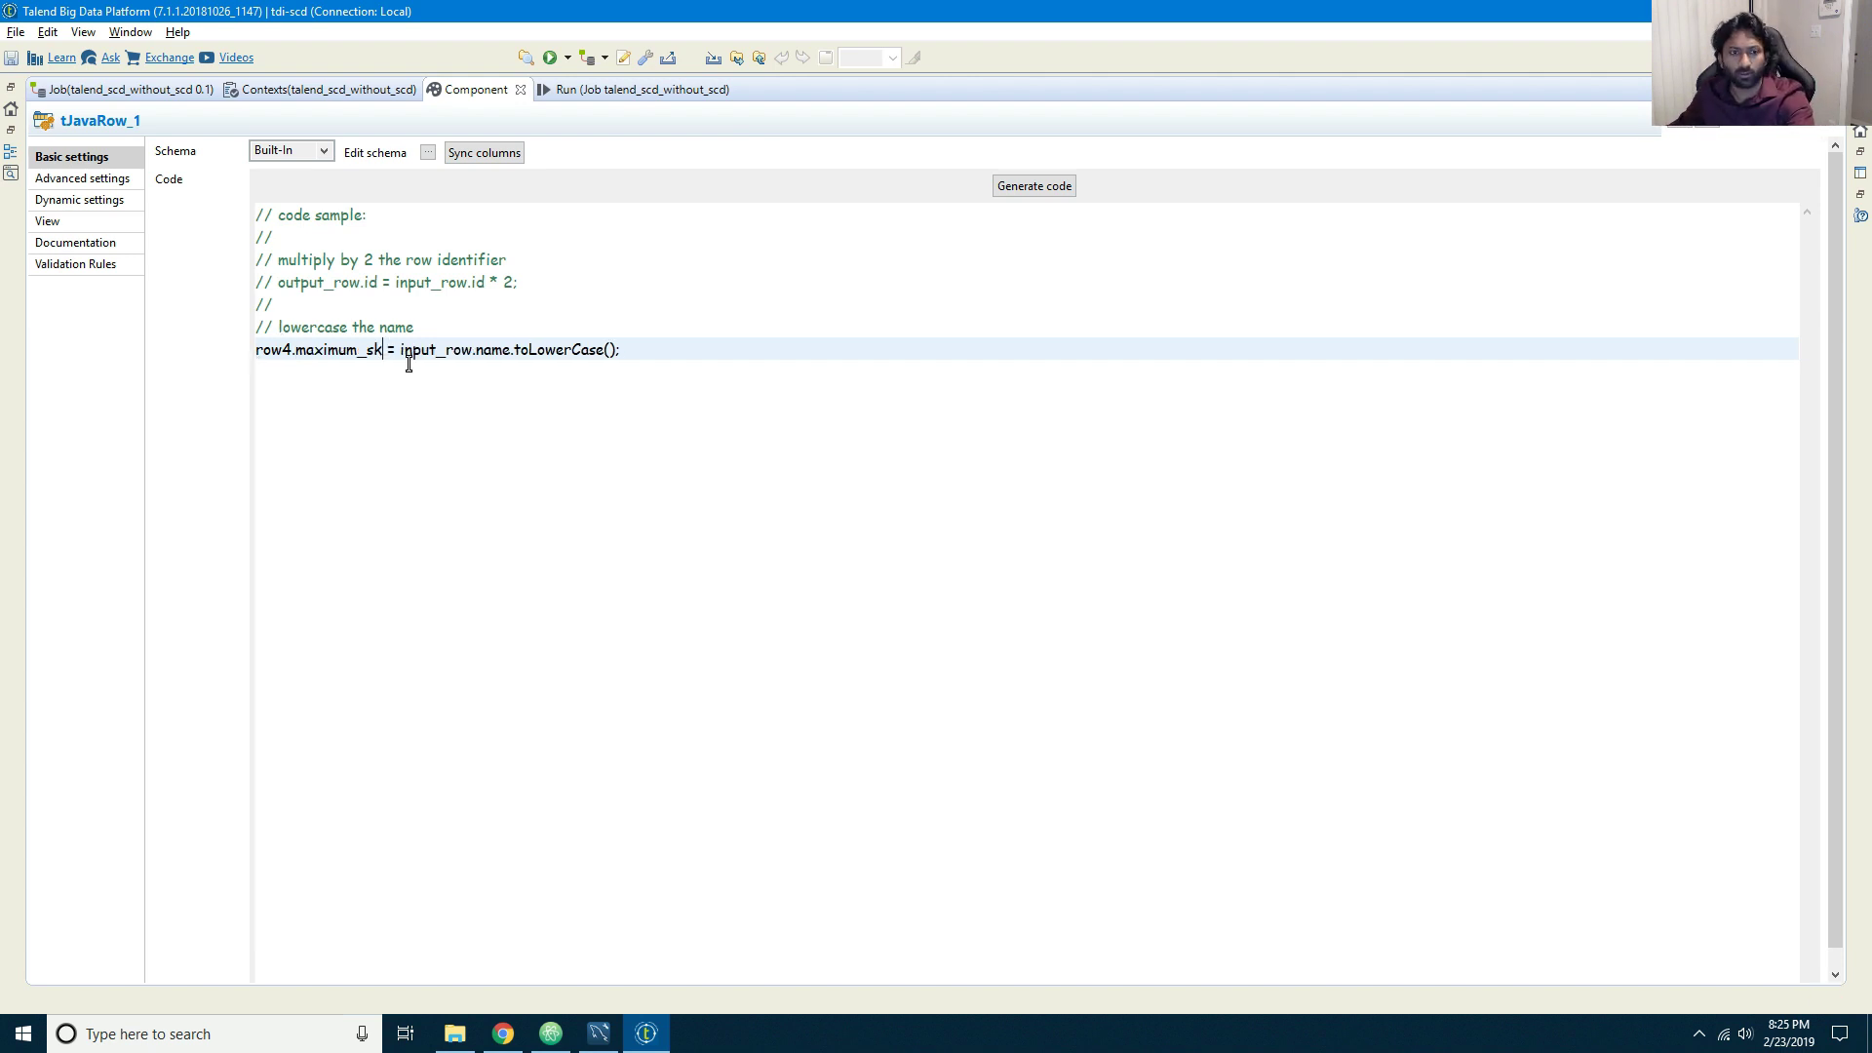
Step: Complete the assignment as row4.maximum_sk = row3.maximum_sk; and begin a new code line with "context."
drag(384, 351, 234, 345)
key(ctrl+c)
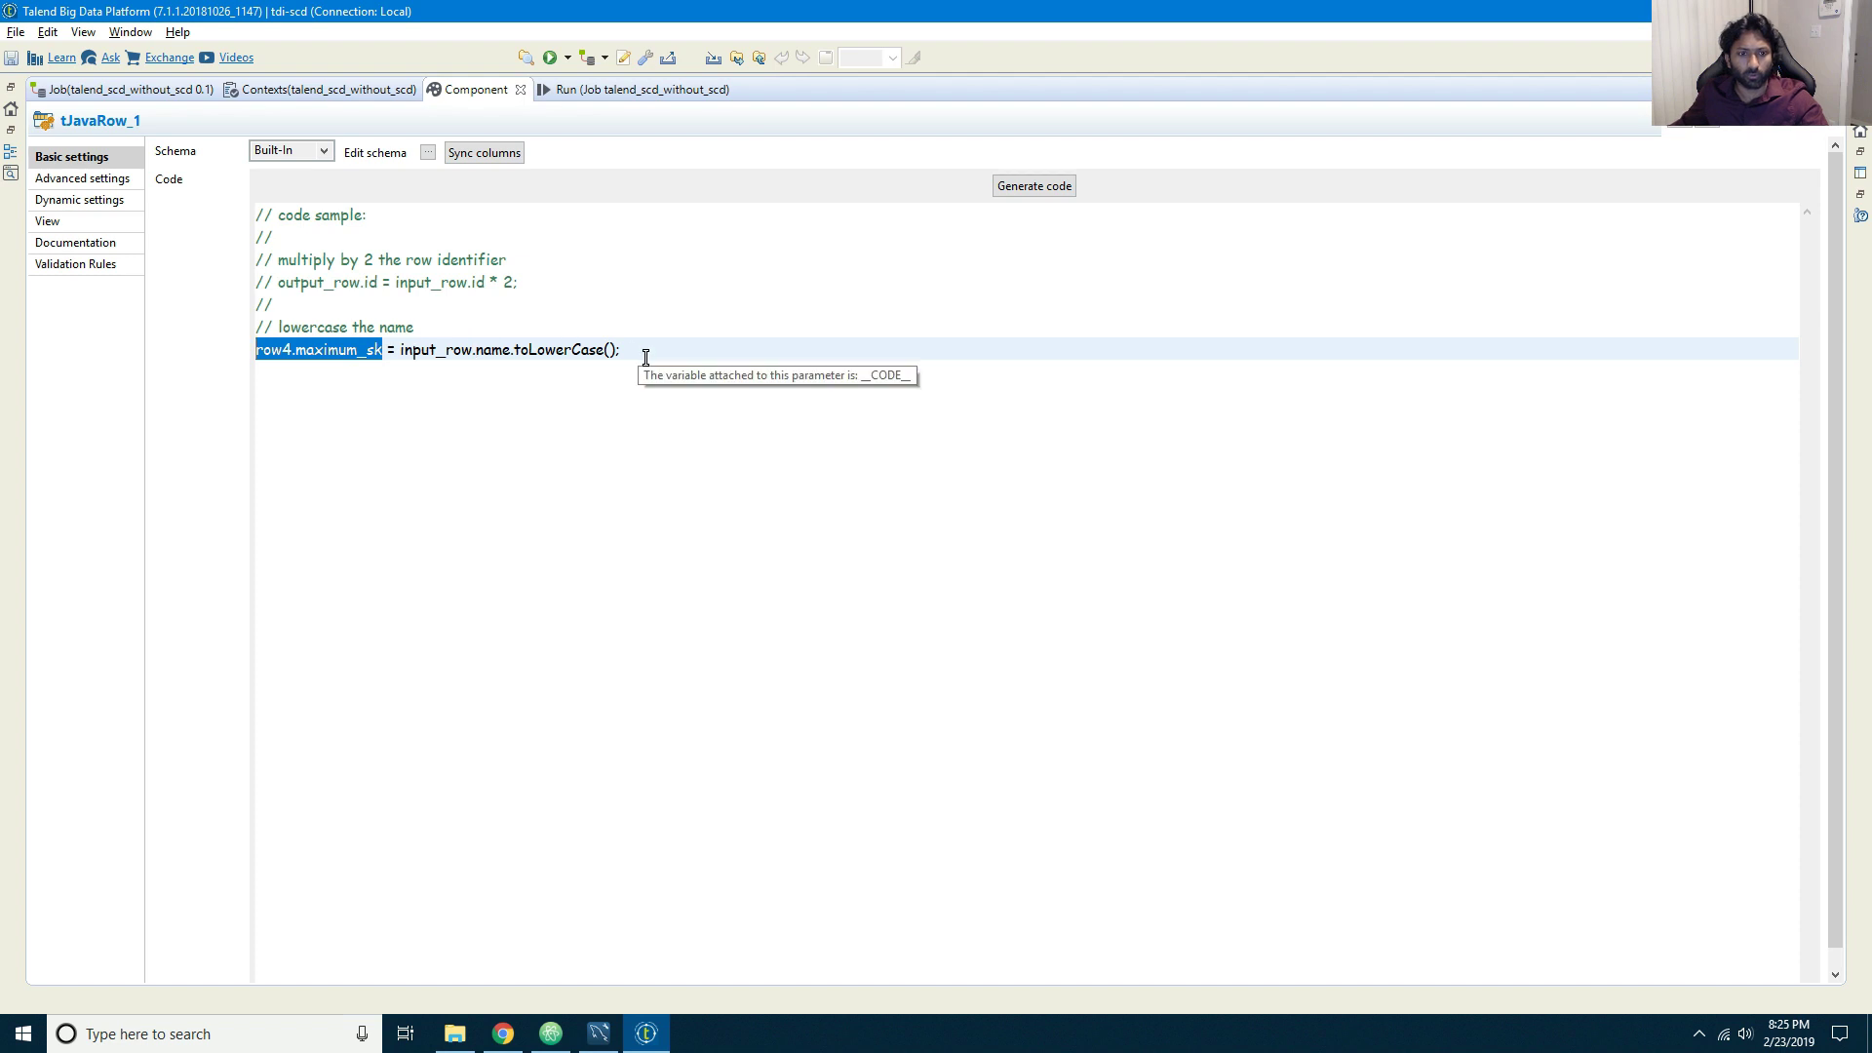
drag(621, 351, 399, 351)
key(ctrl+v)
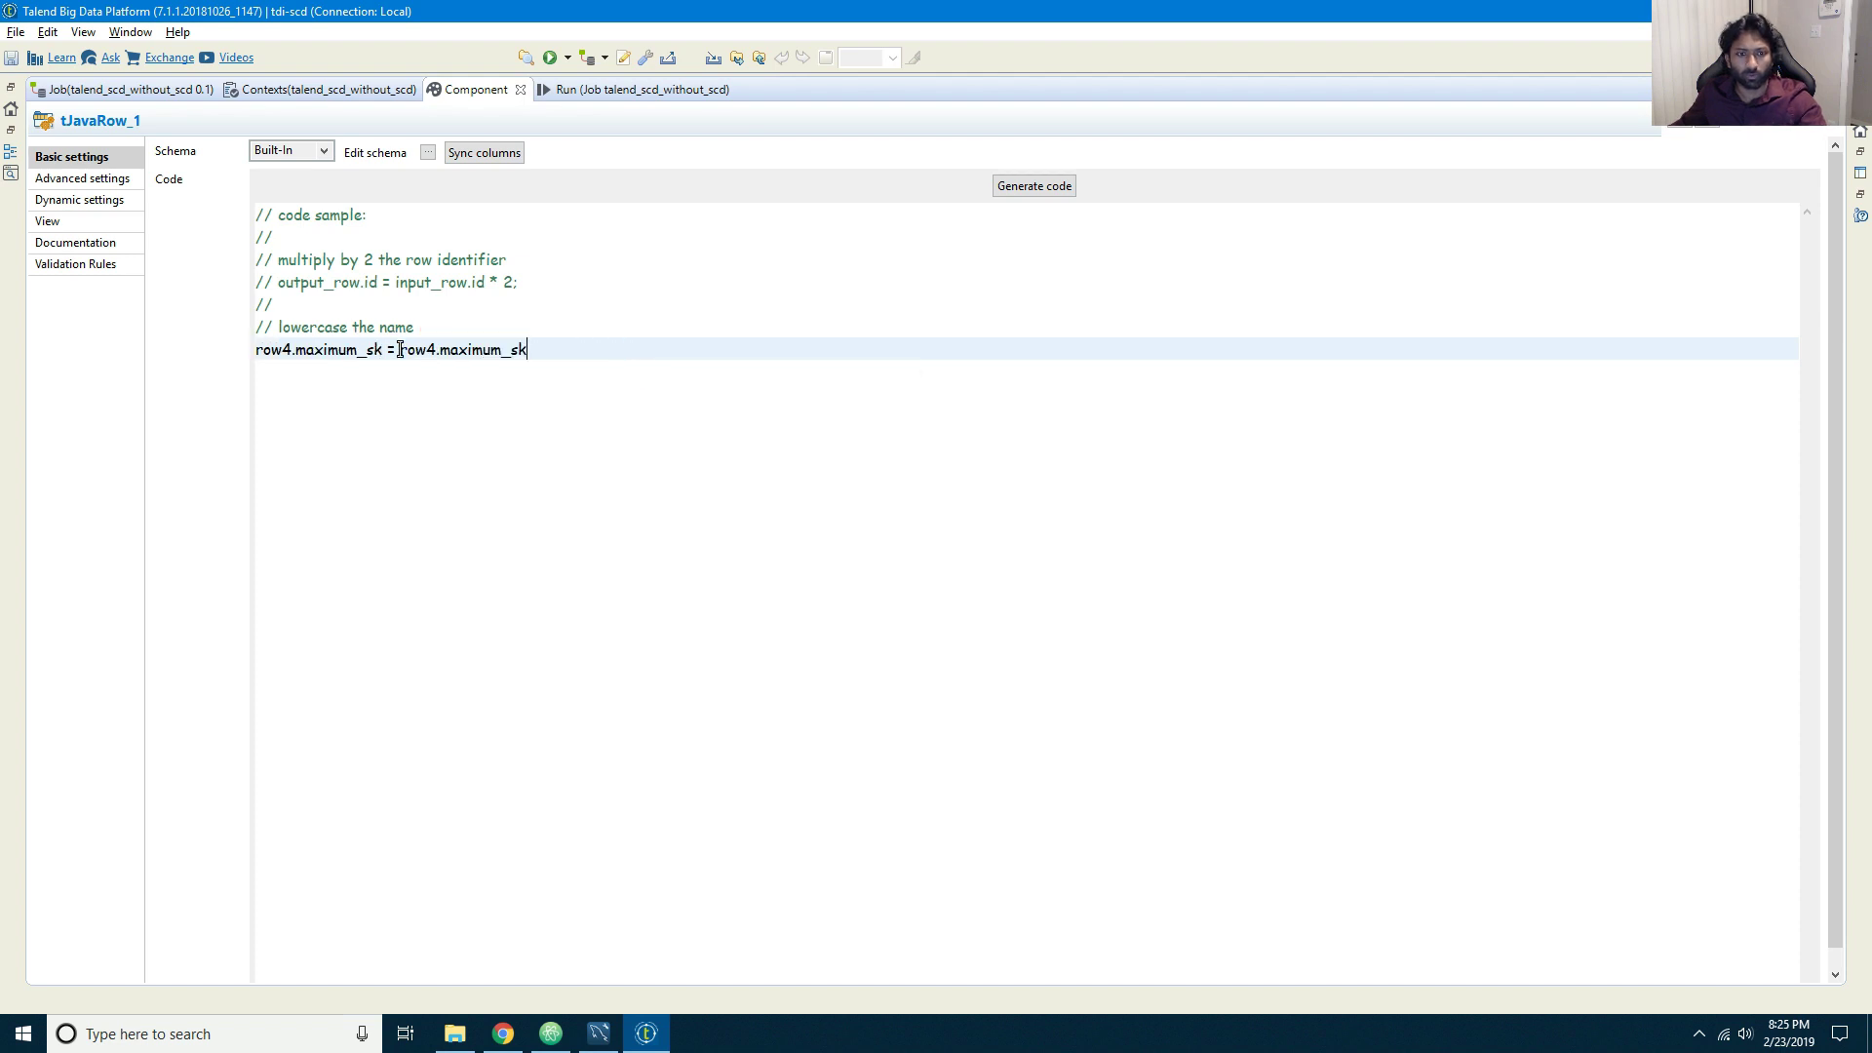
text(;)
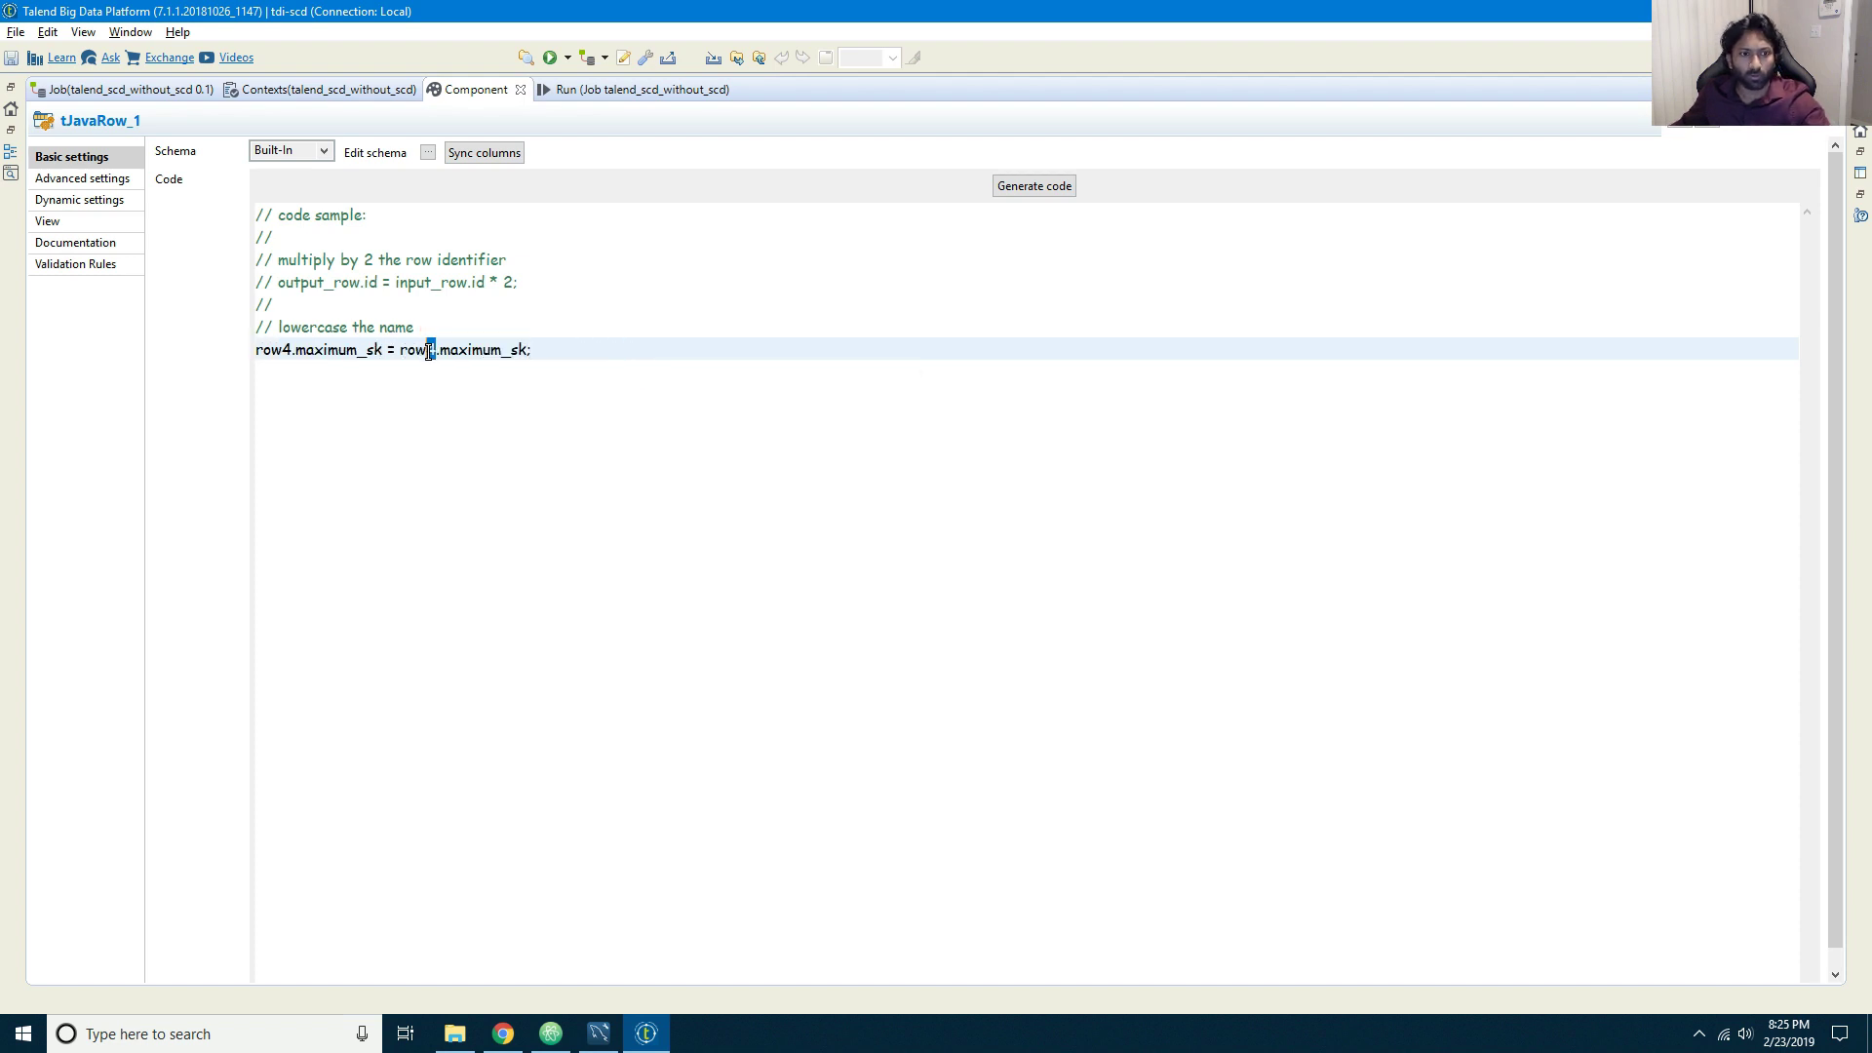
drag(564, 346, 402, 351)
click(588, 364)
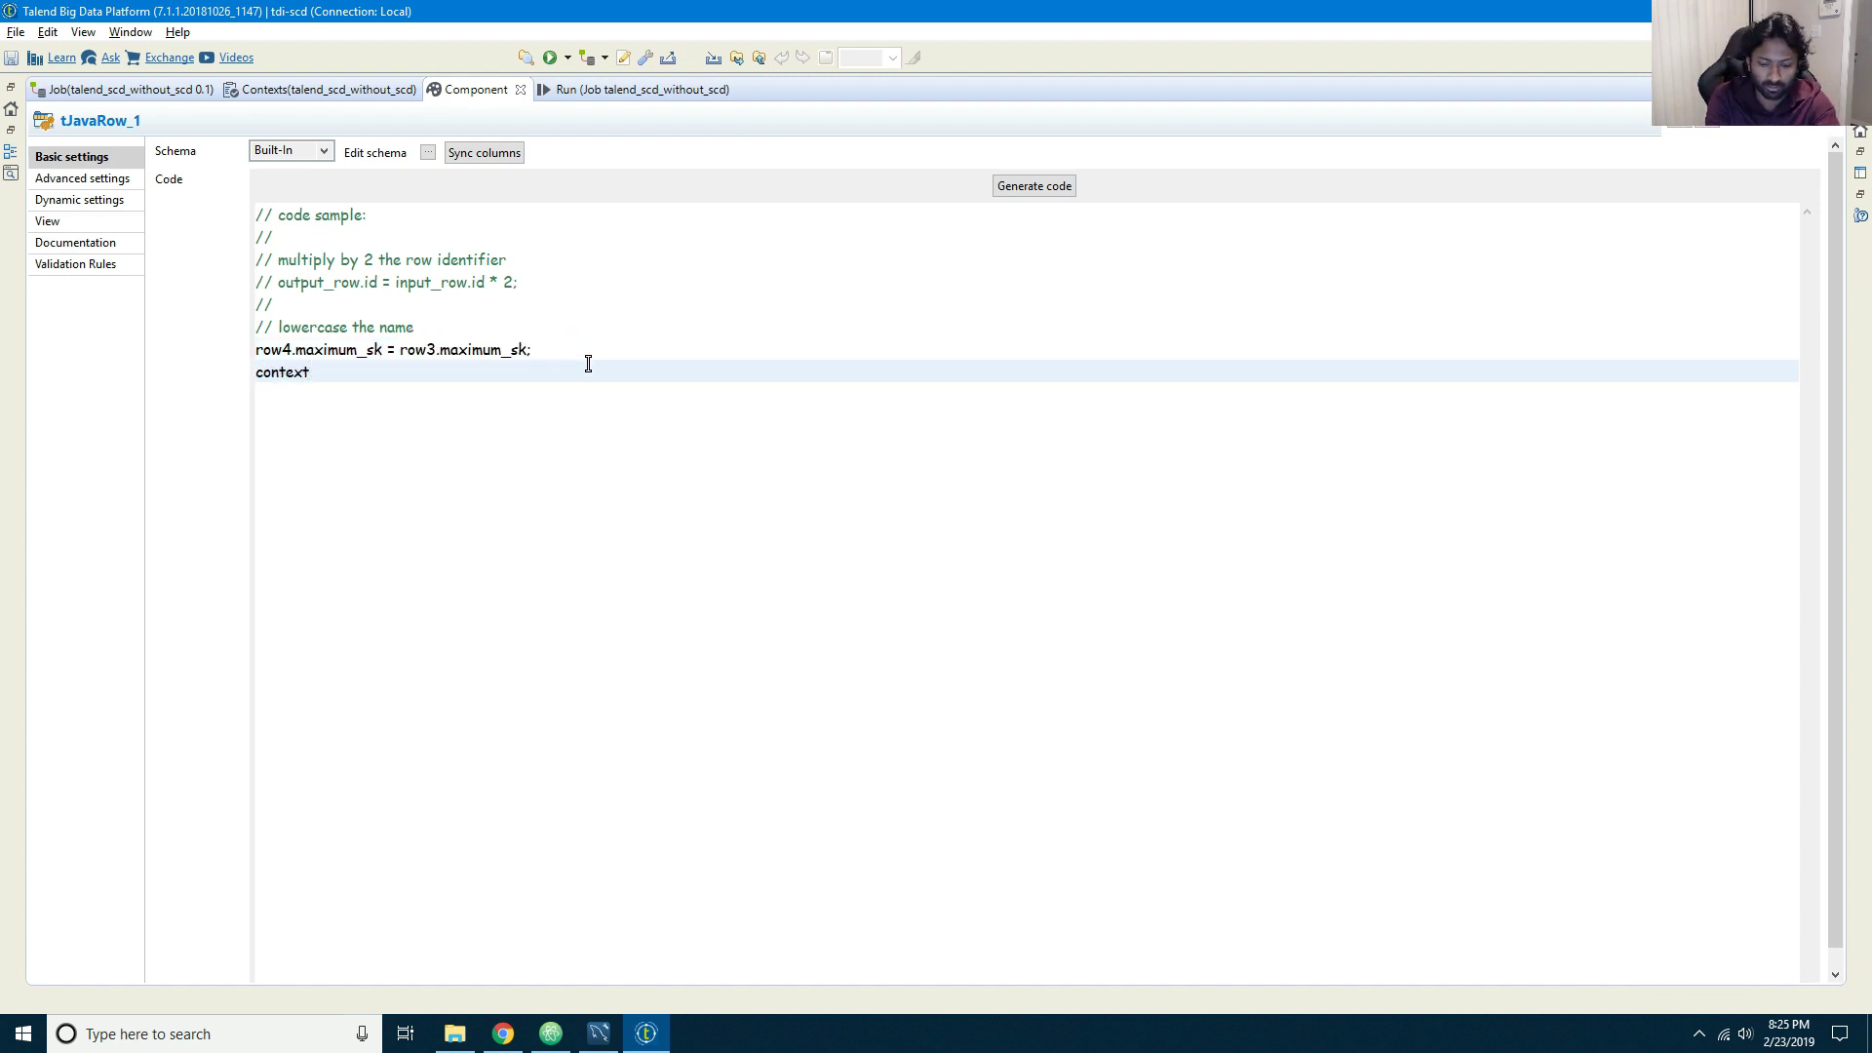
click(724, 353)
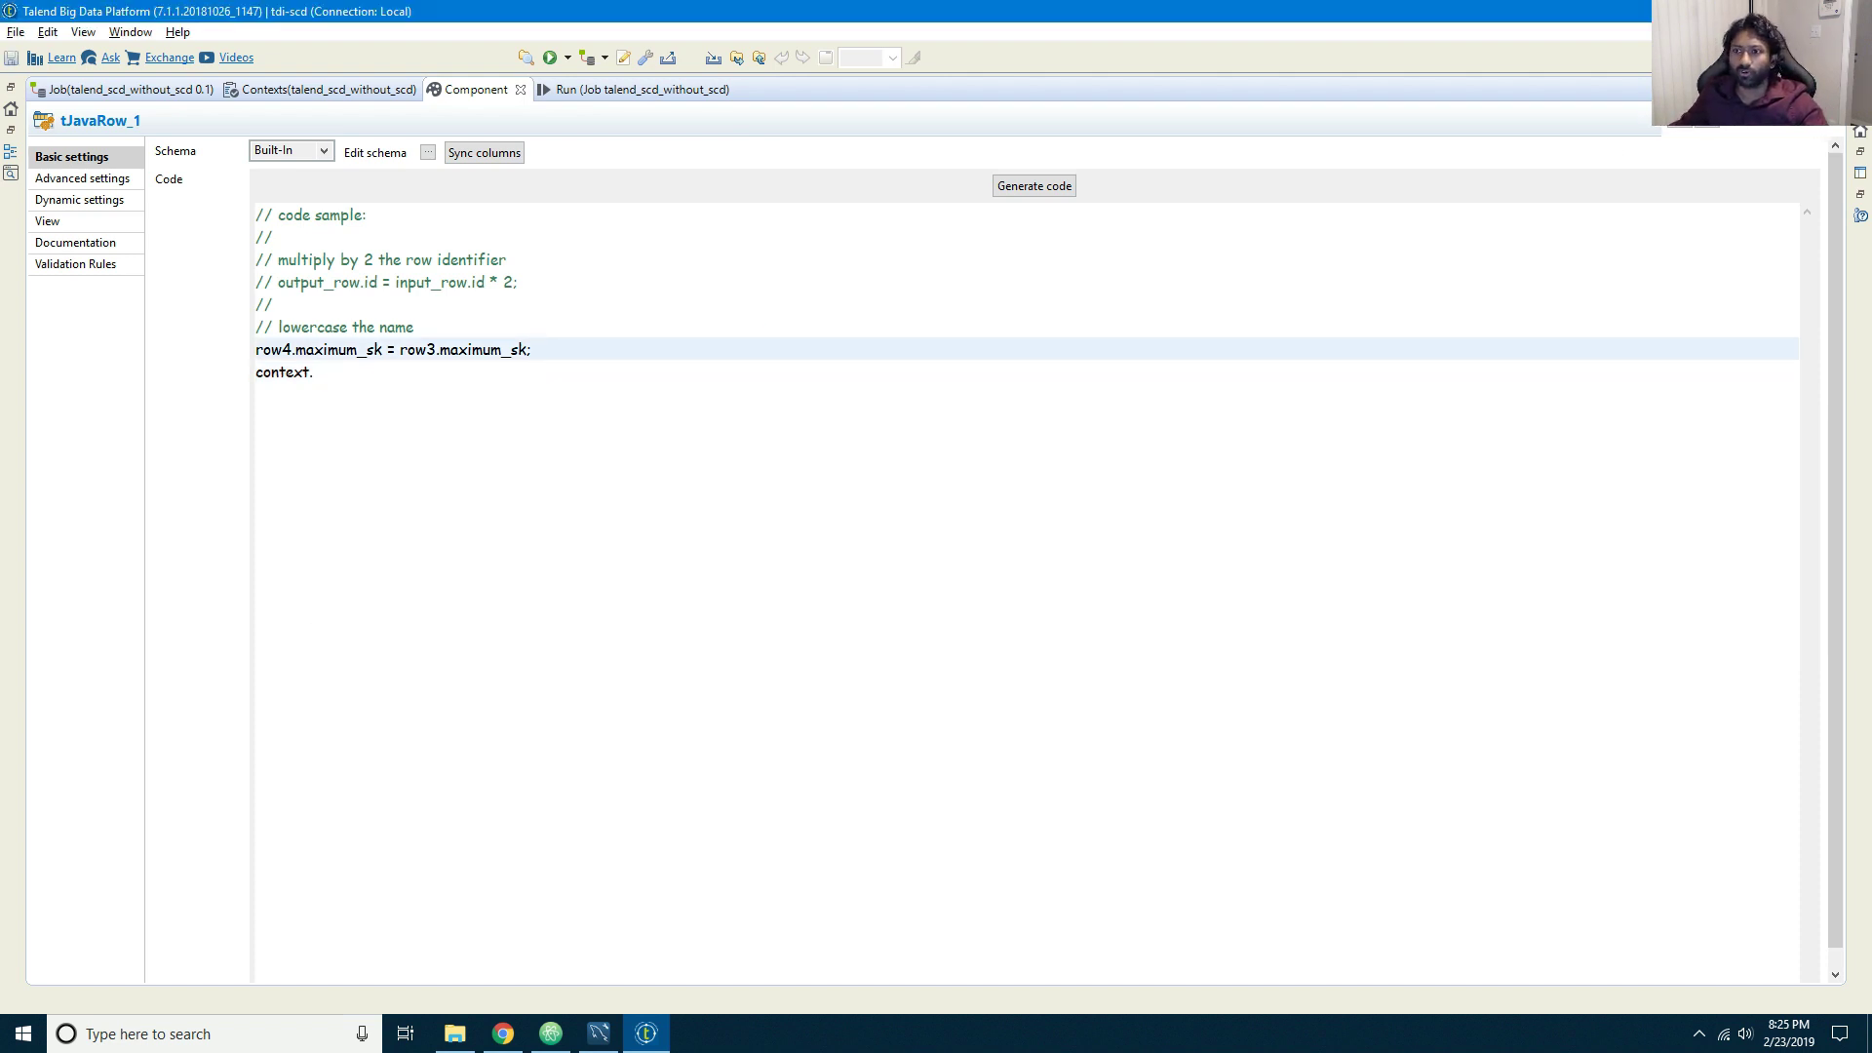
Step: Add a new context variable to the job and name it max_sk_context
key(ctrl+m)
click(526, 637)
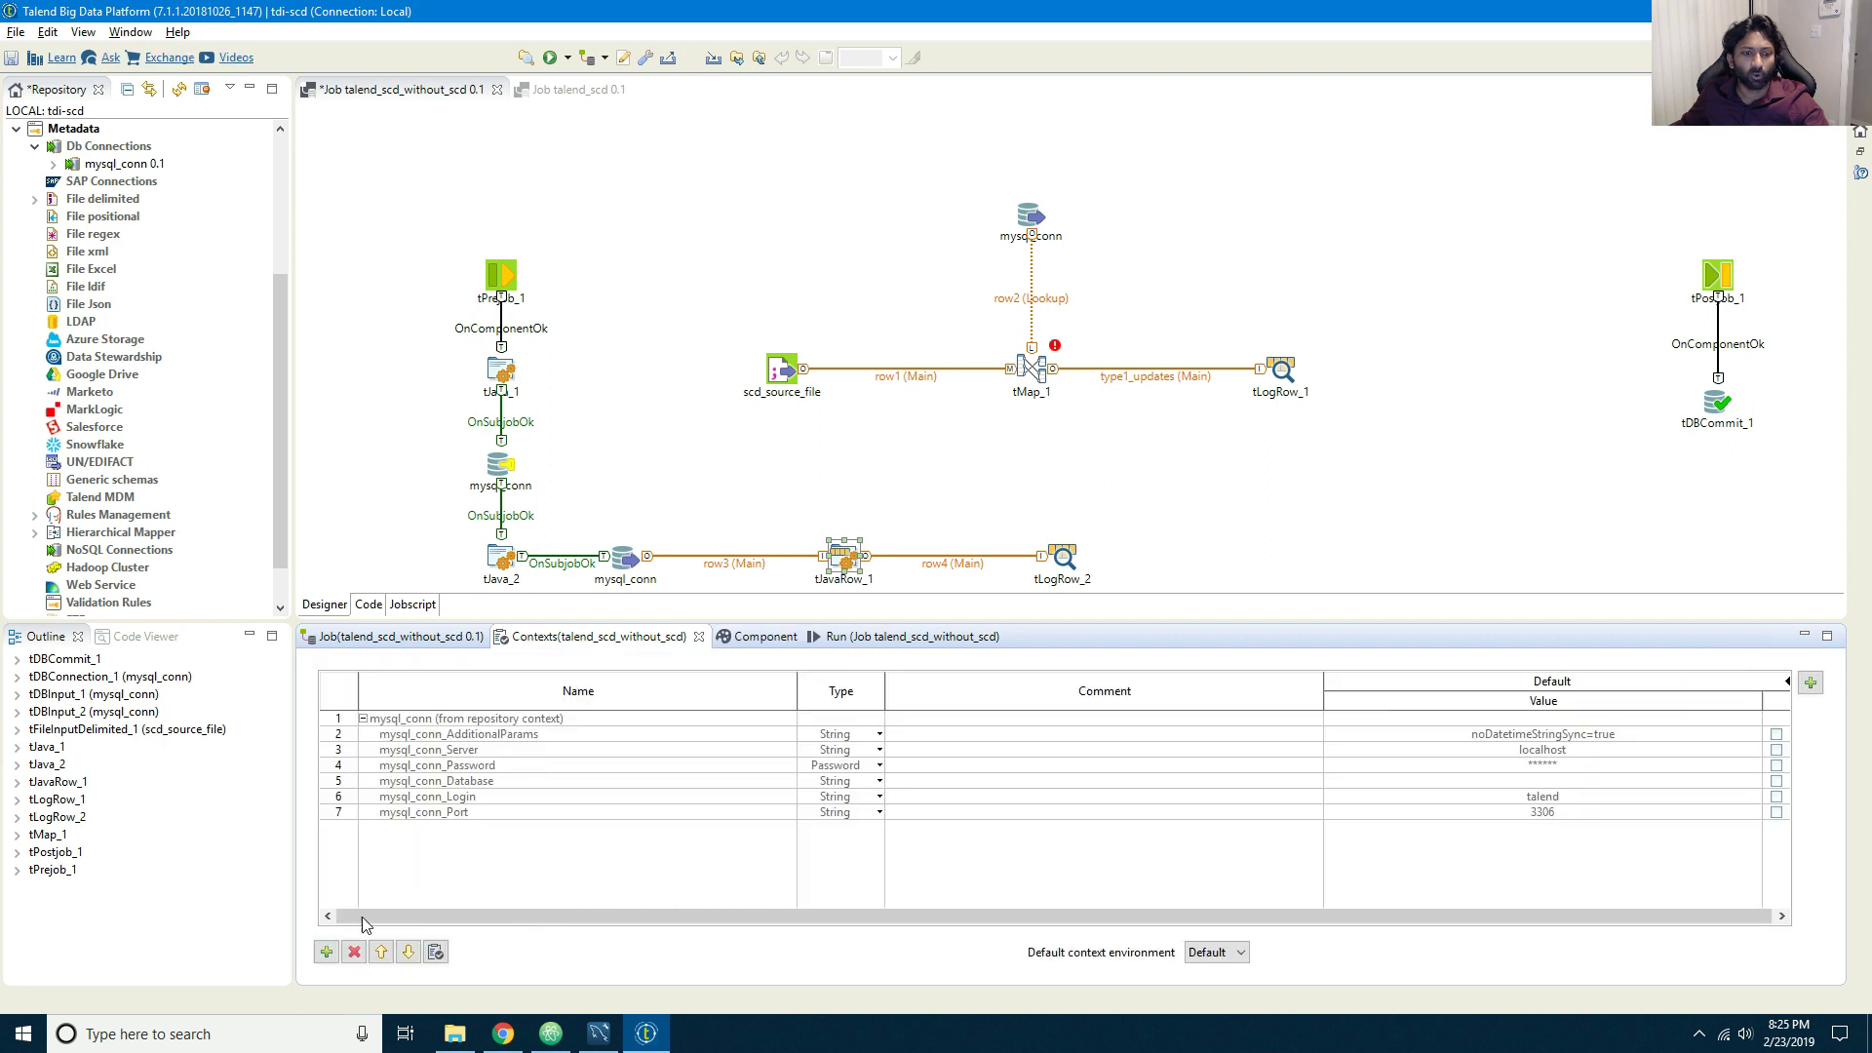
click(327, 952)
click(418, 828)
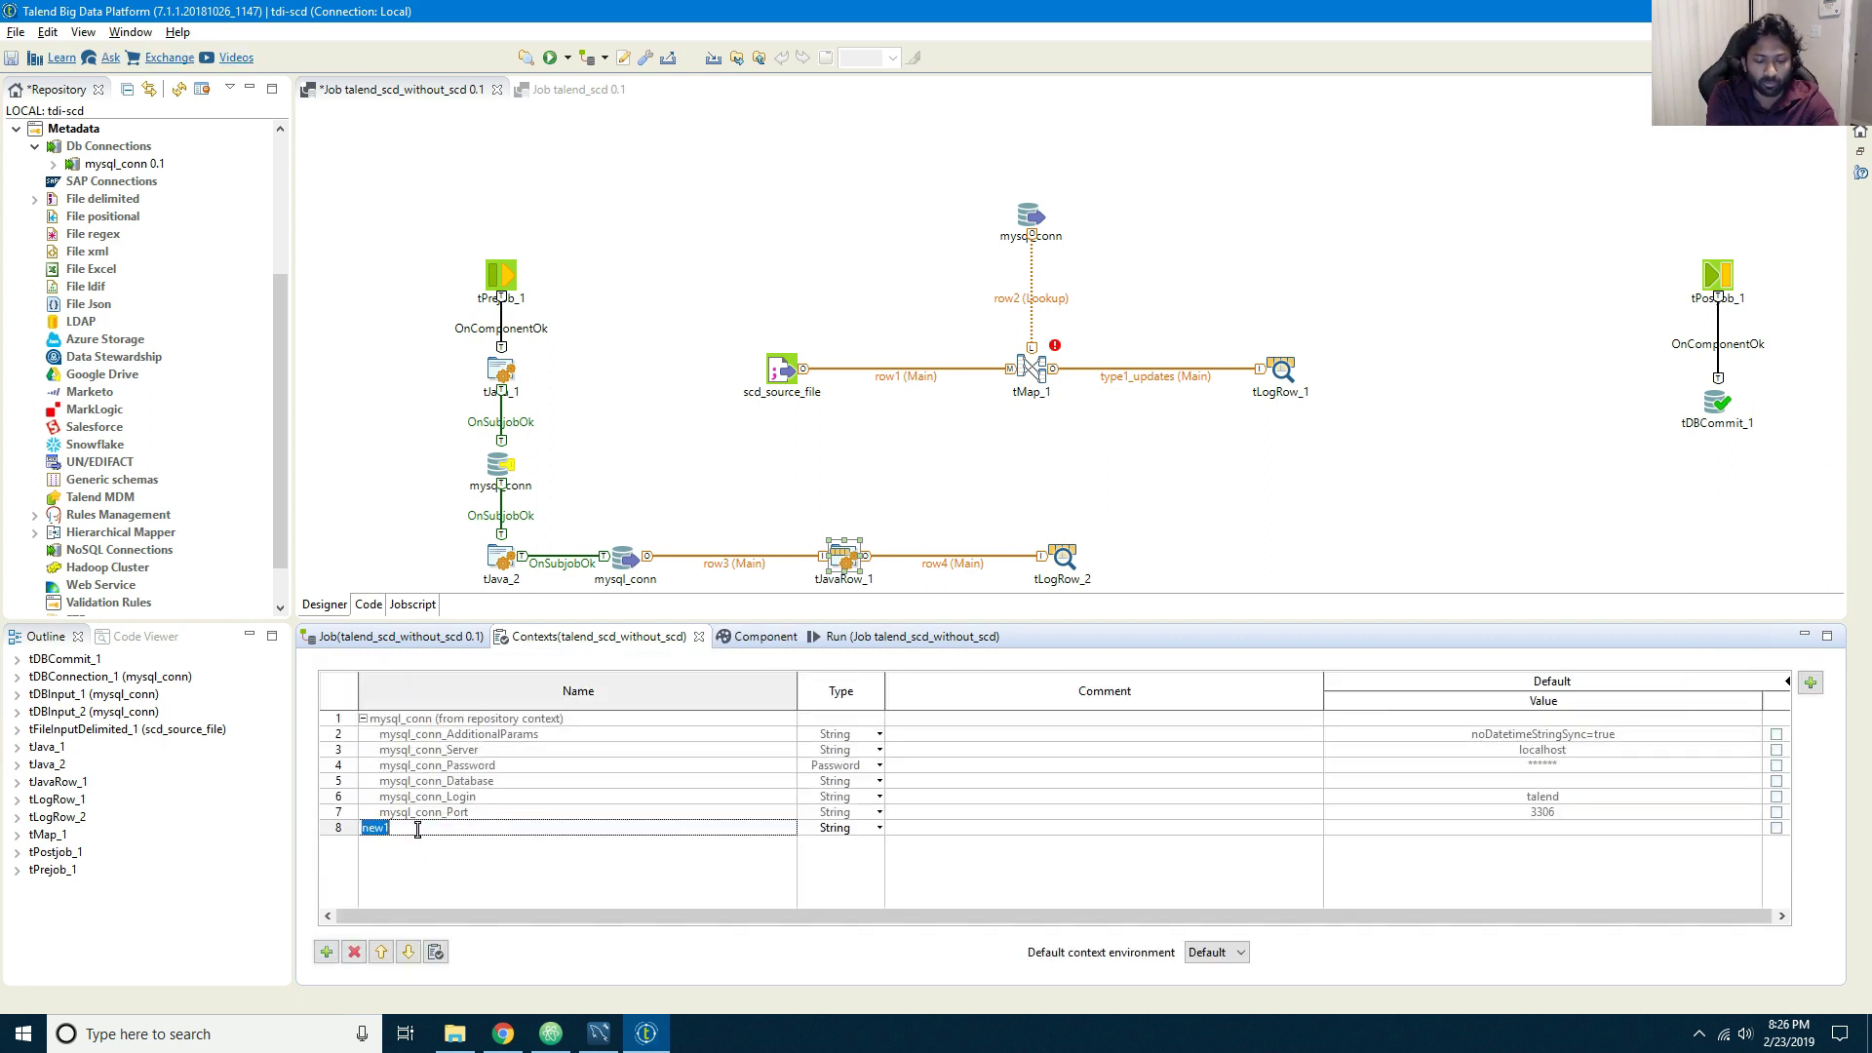
text(max_sk_contex)
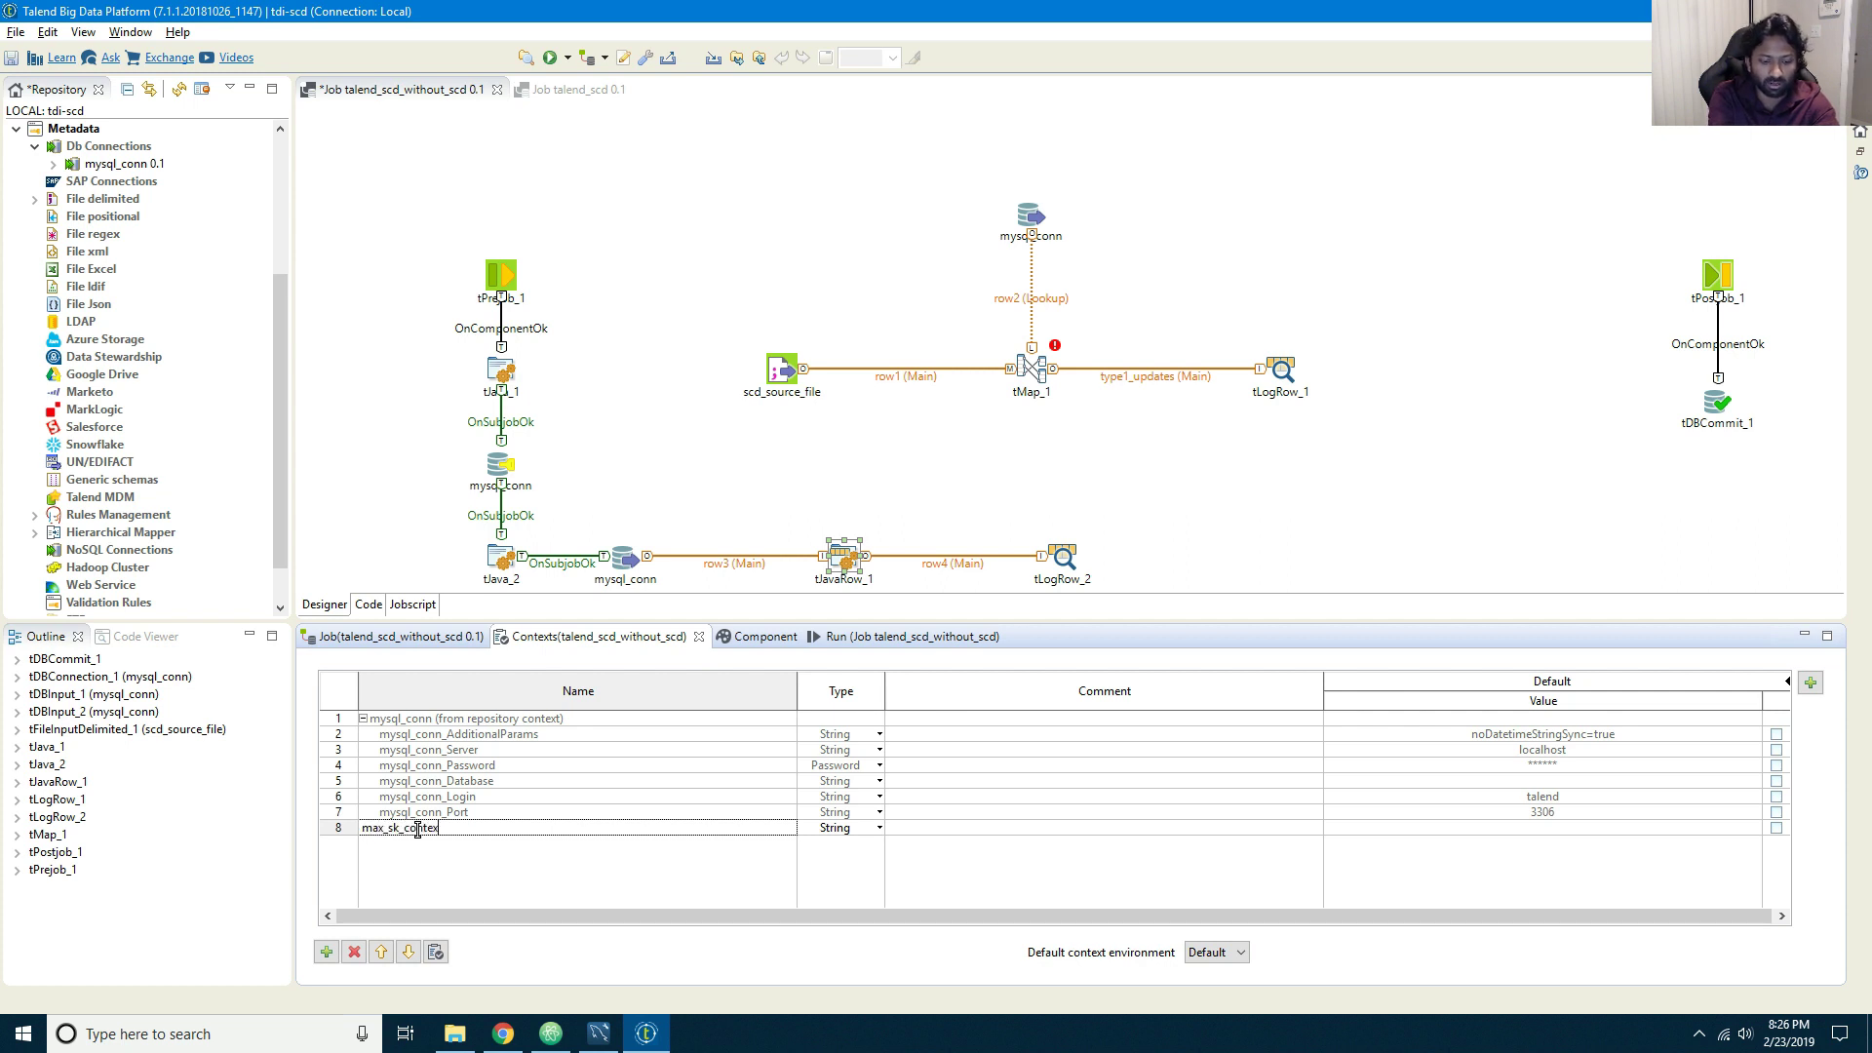
text(t)
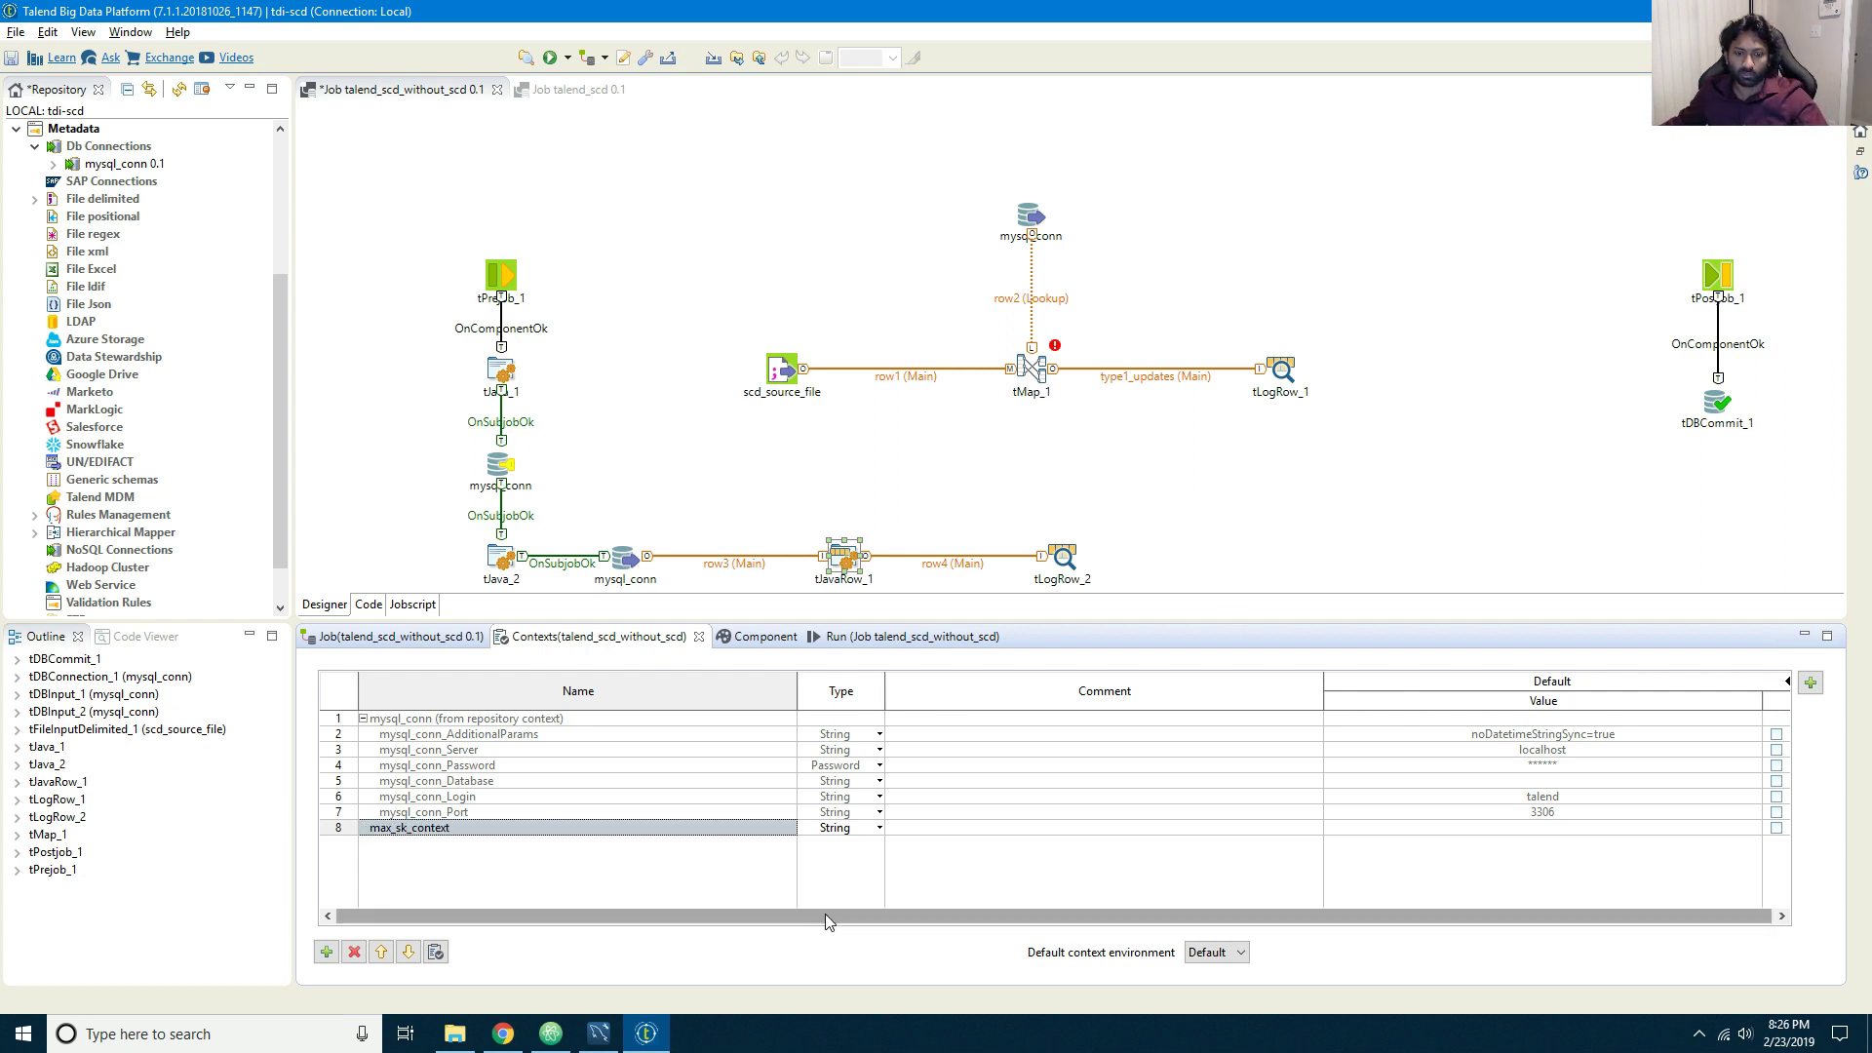
Step: Set max_sk_context's type to int | Integer, clear its default value, and save the job
click(878, 828)
scroll(851, 875, down, 2)
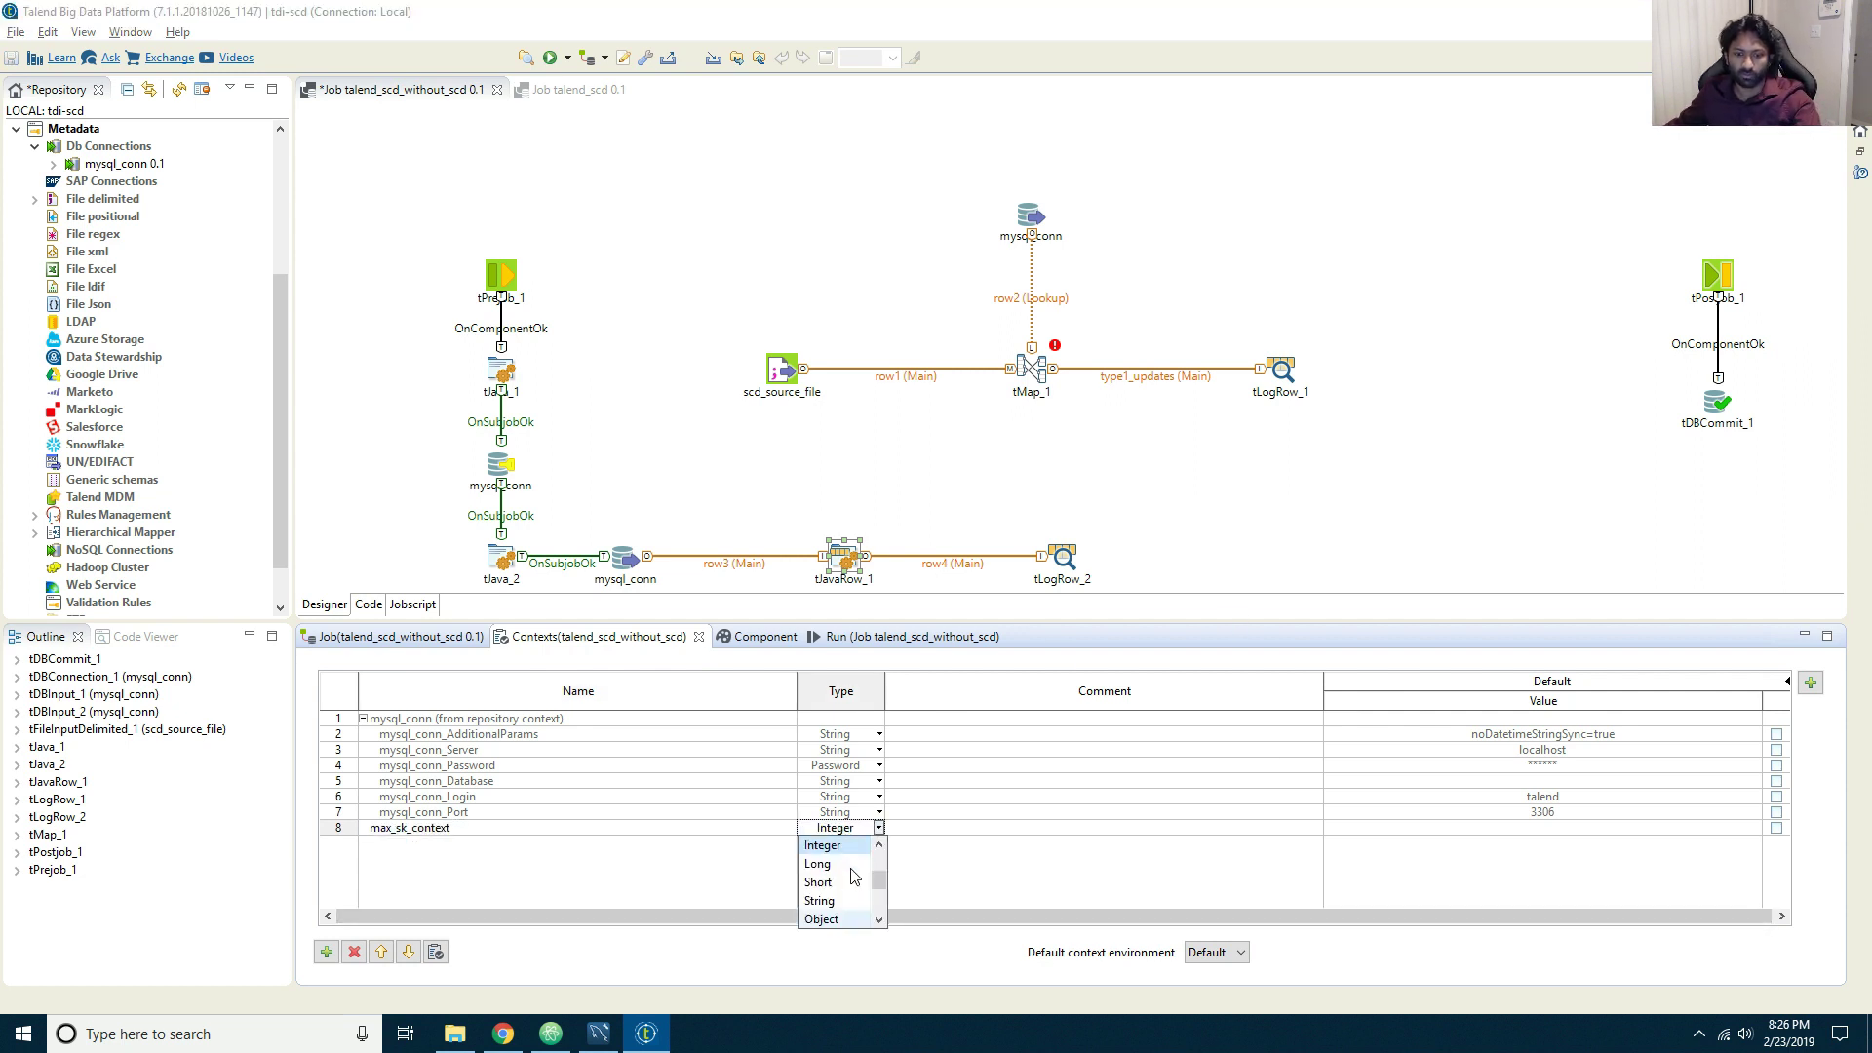
click(846, 882)
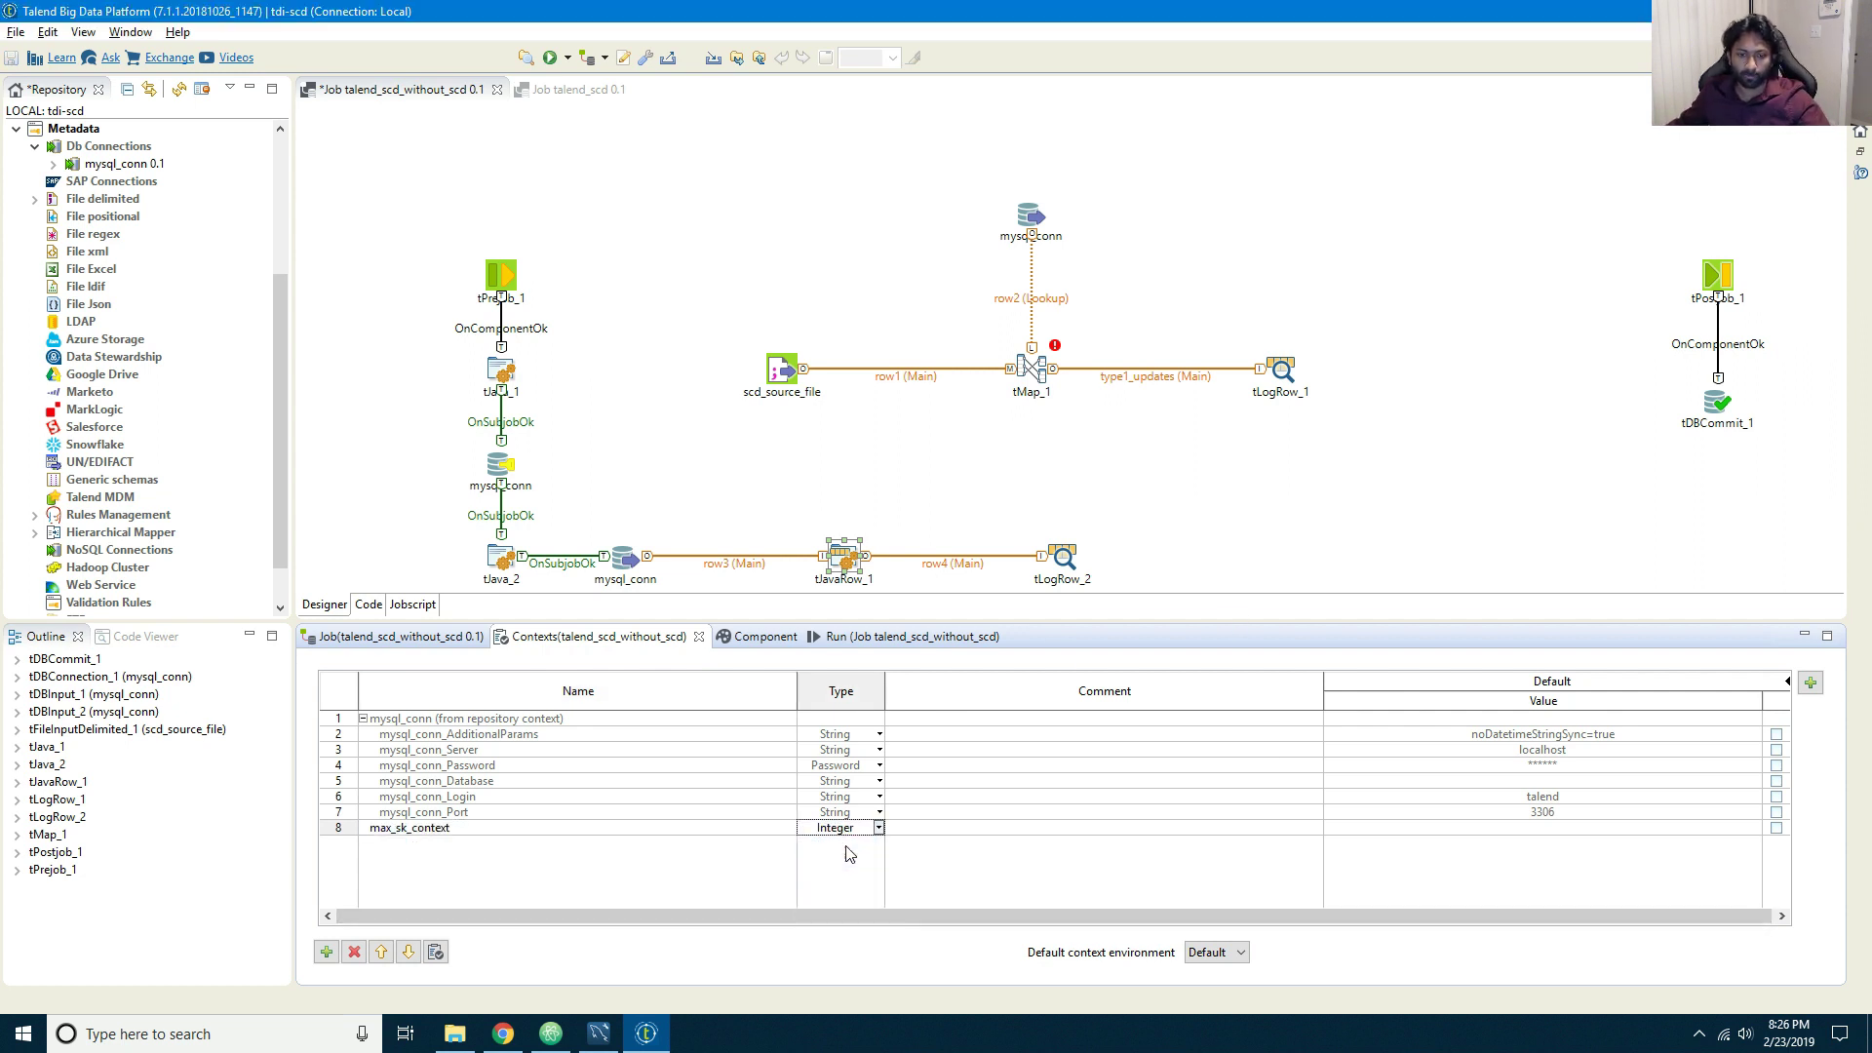
click(1551, 828)
key(Return)
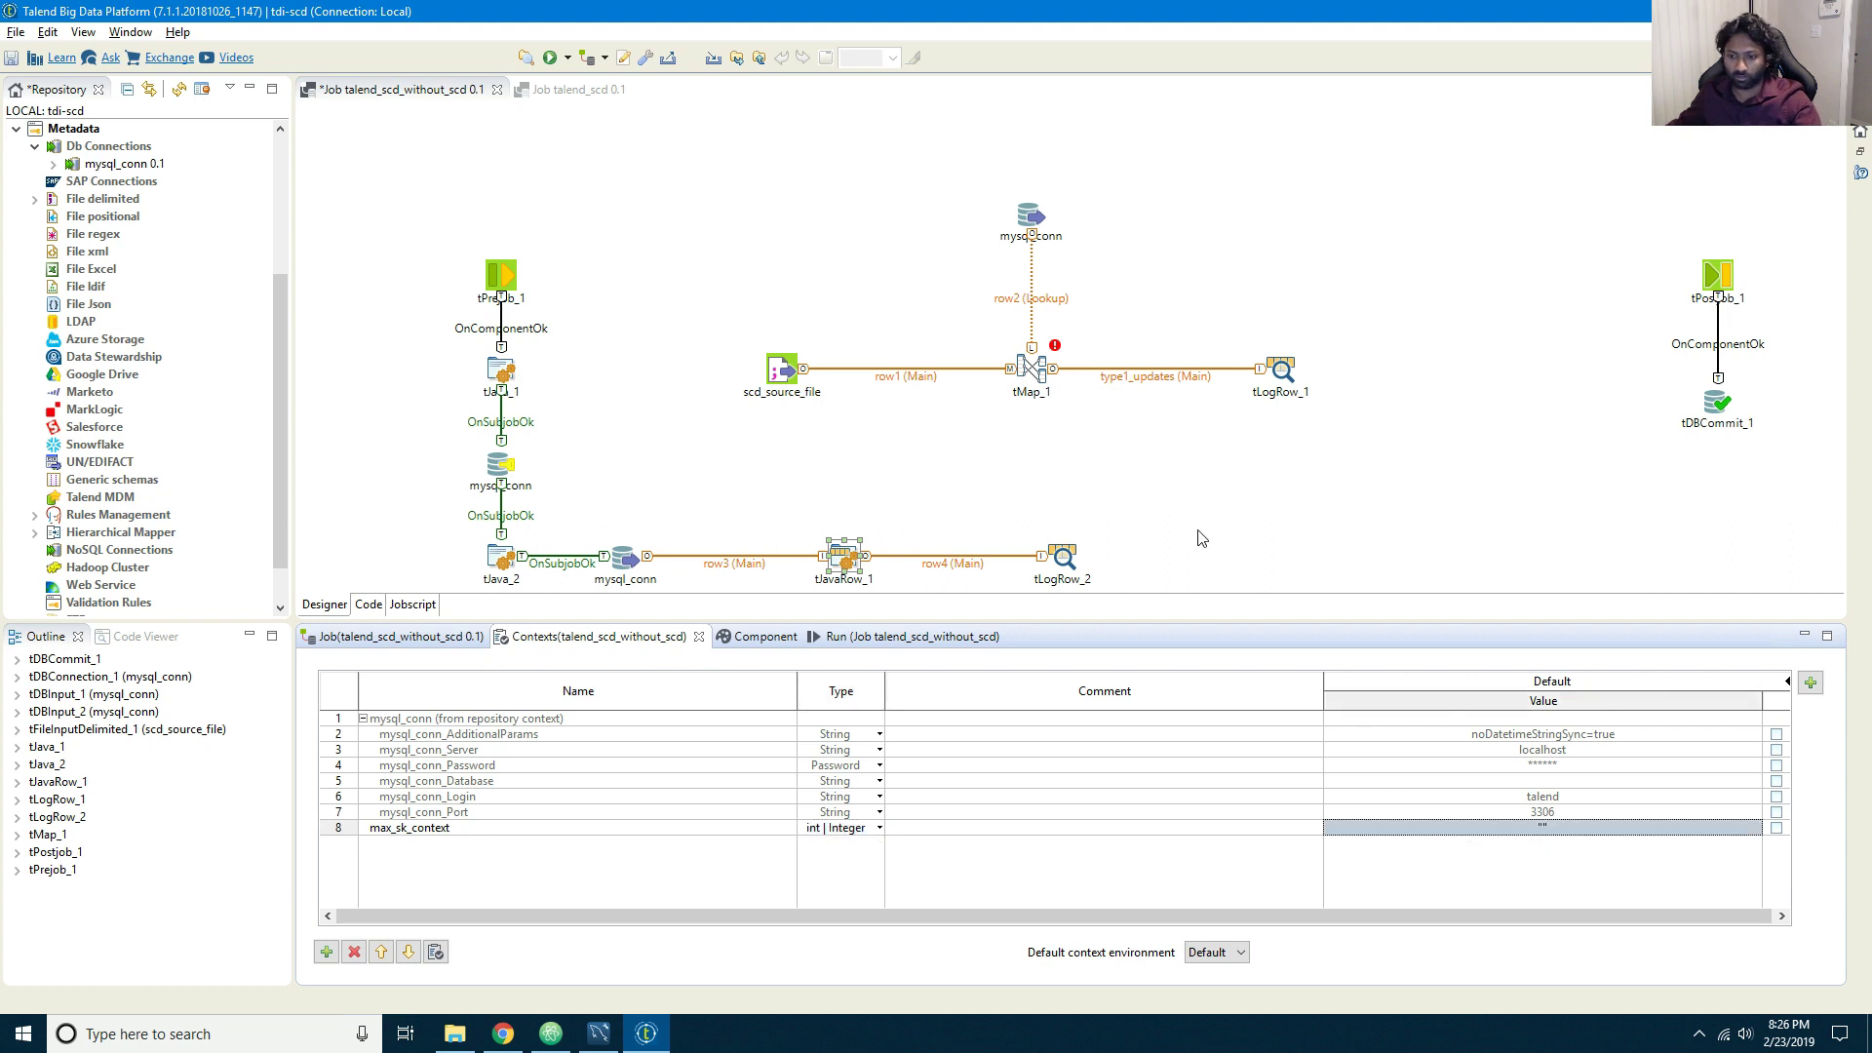
click(1568, 828)
key(BackSpace)
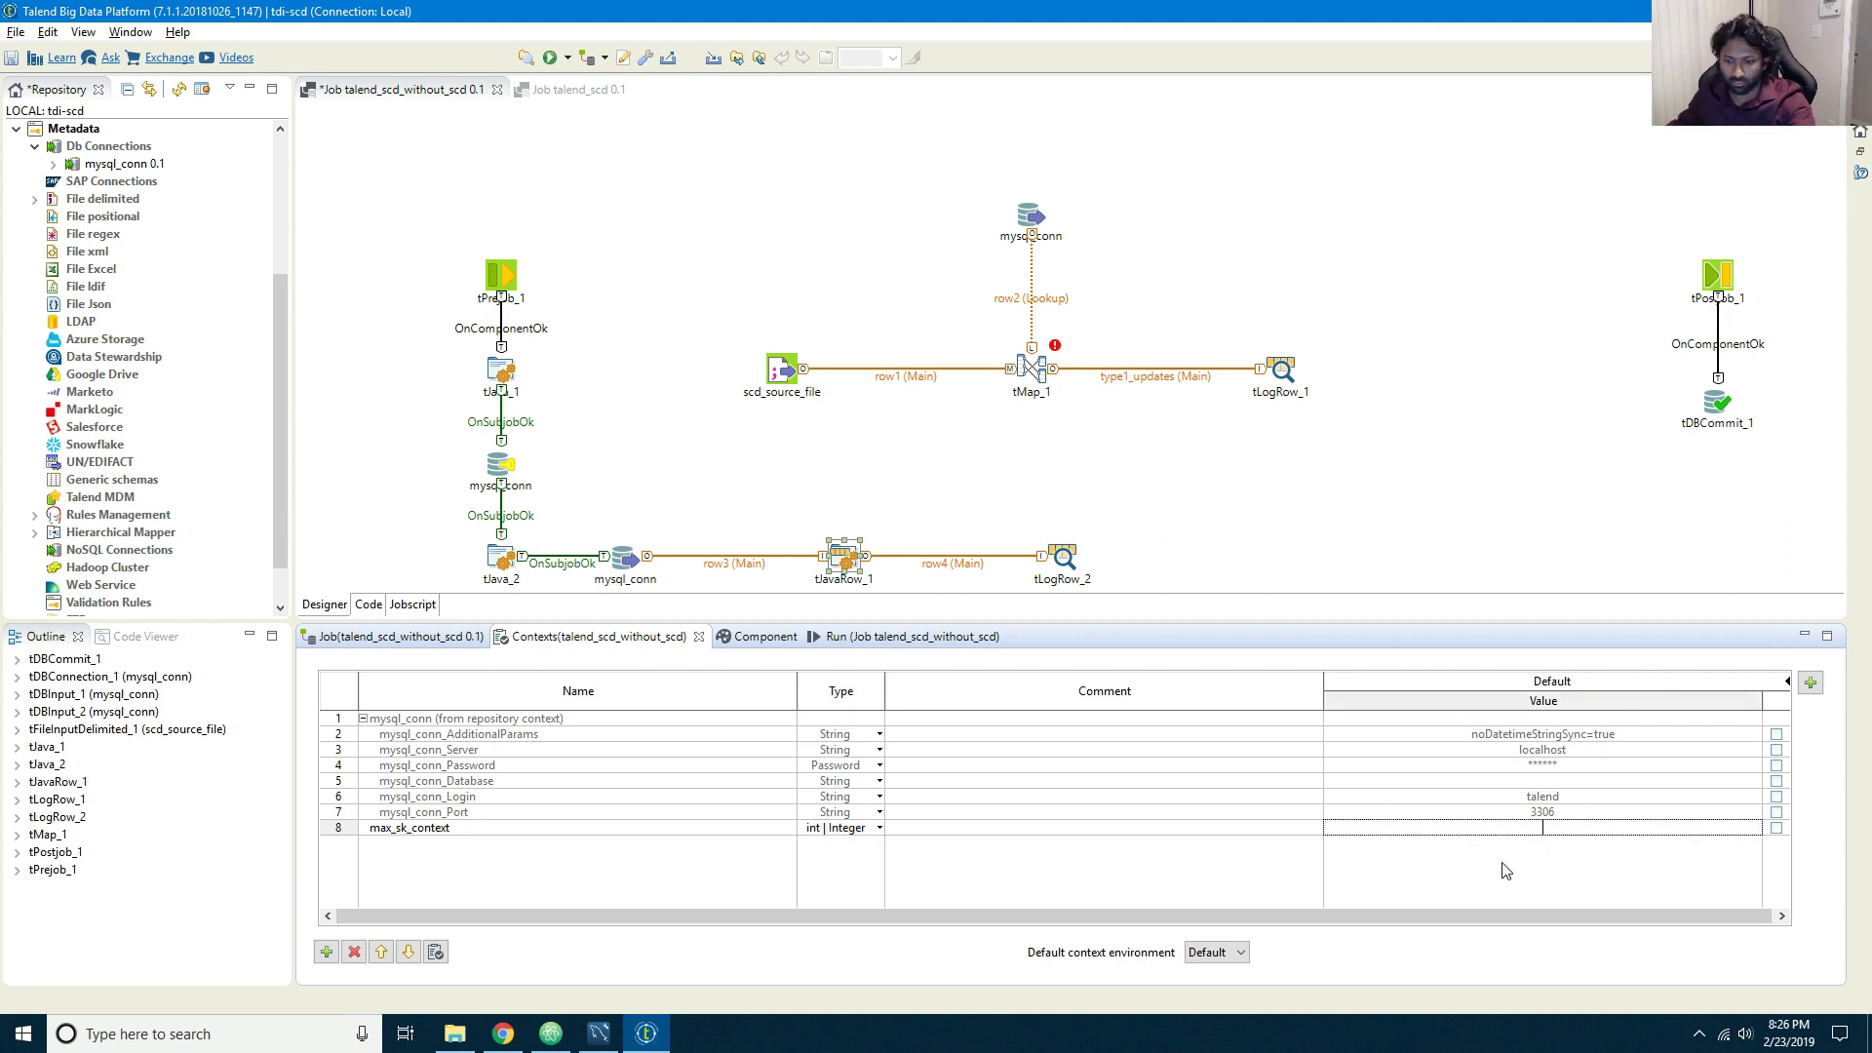
click(1505, 869)
key(ctrl+s)
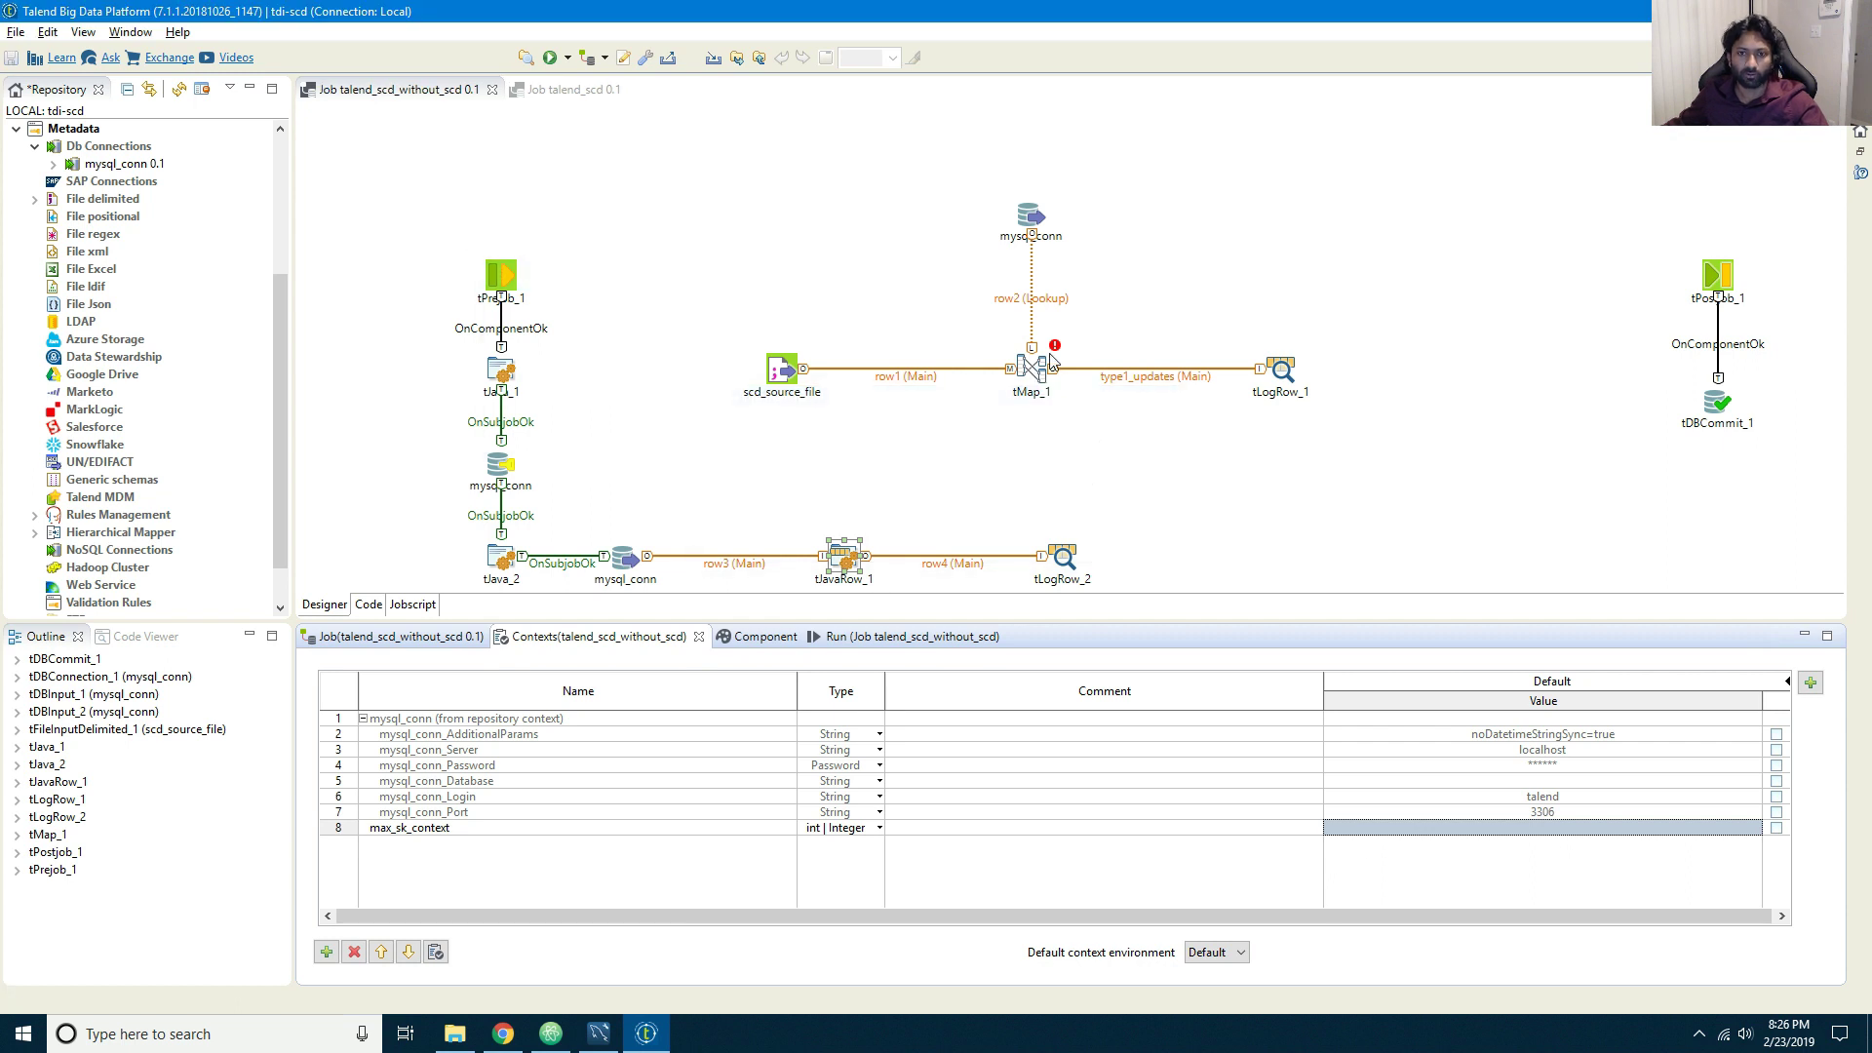
Step: Complete the last line of tJavaRow_1's code as context.max_sk_context = row3.maximum_sk;
double_click(845, 558)
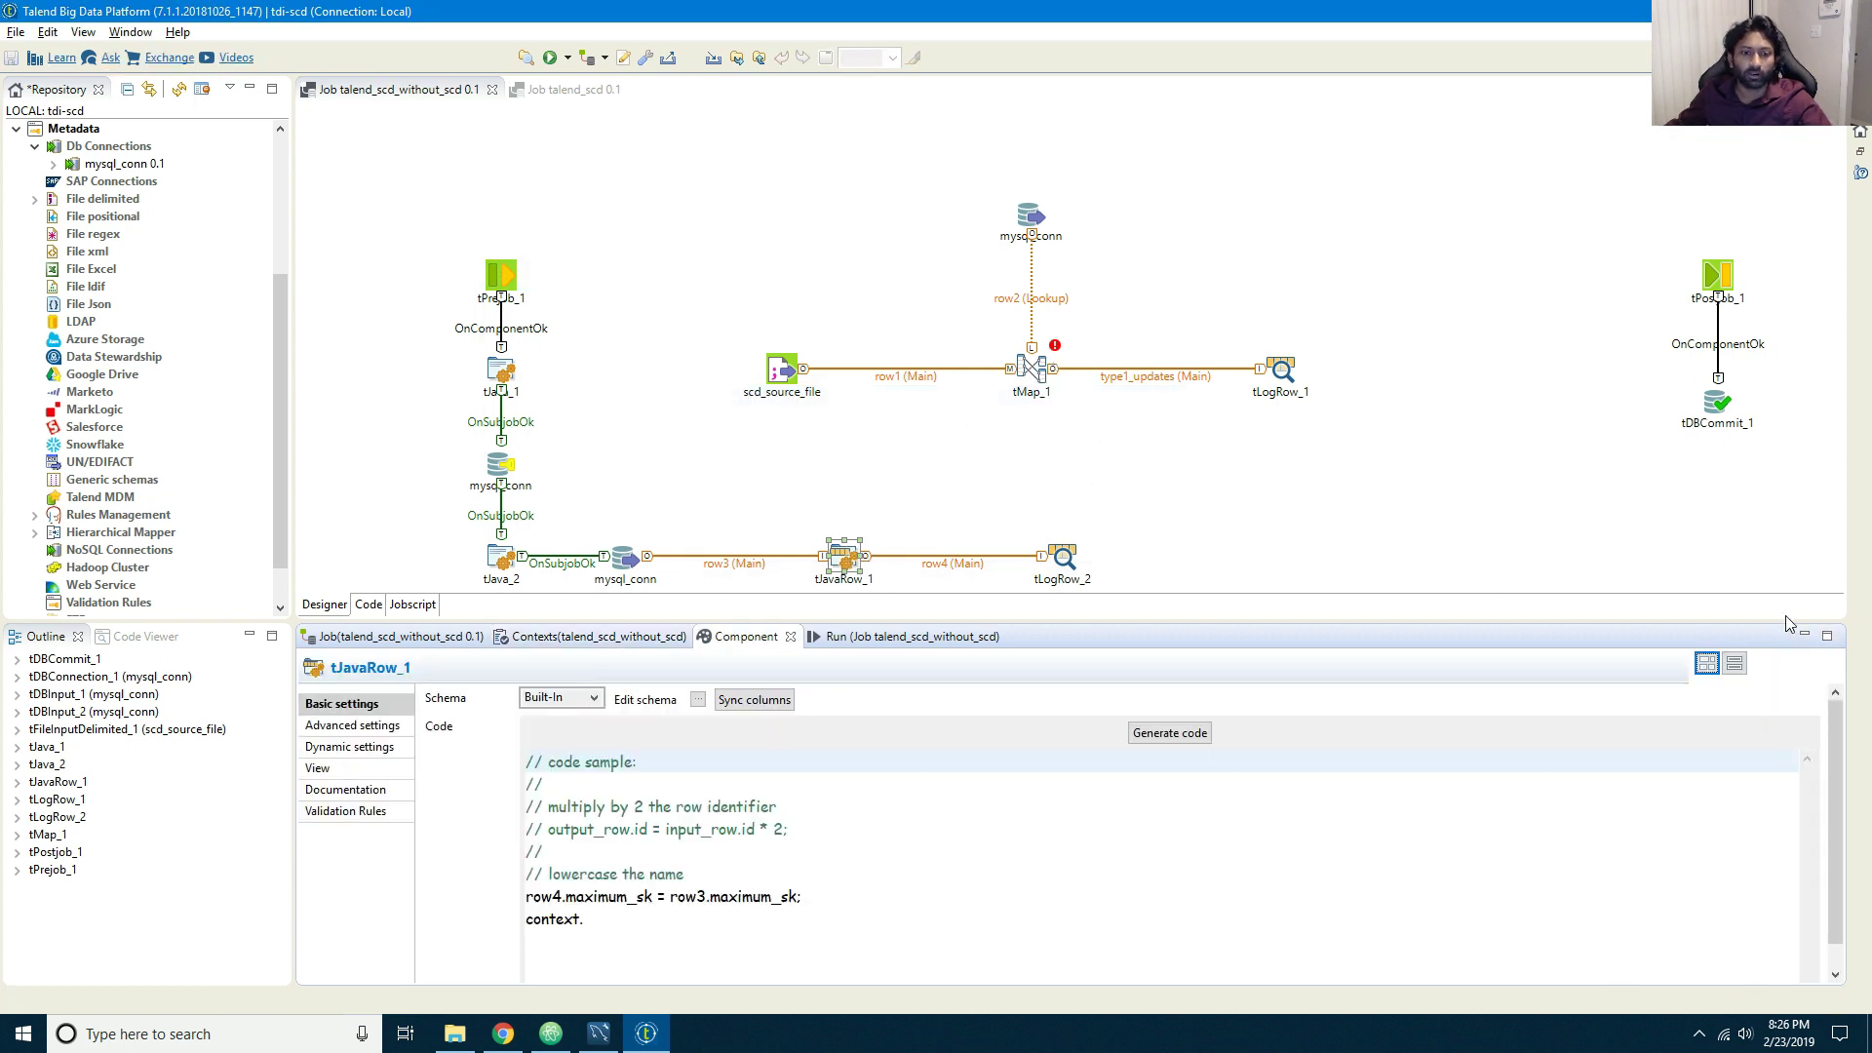
click(1828, 636)
click(329, 369)
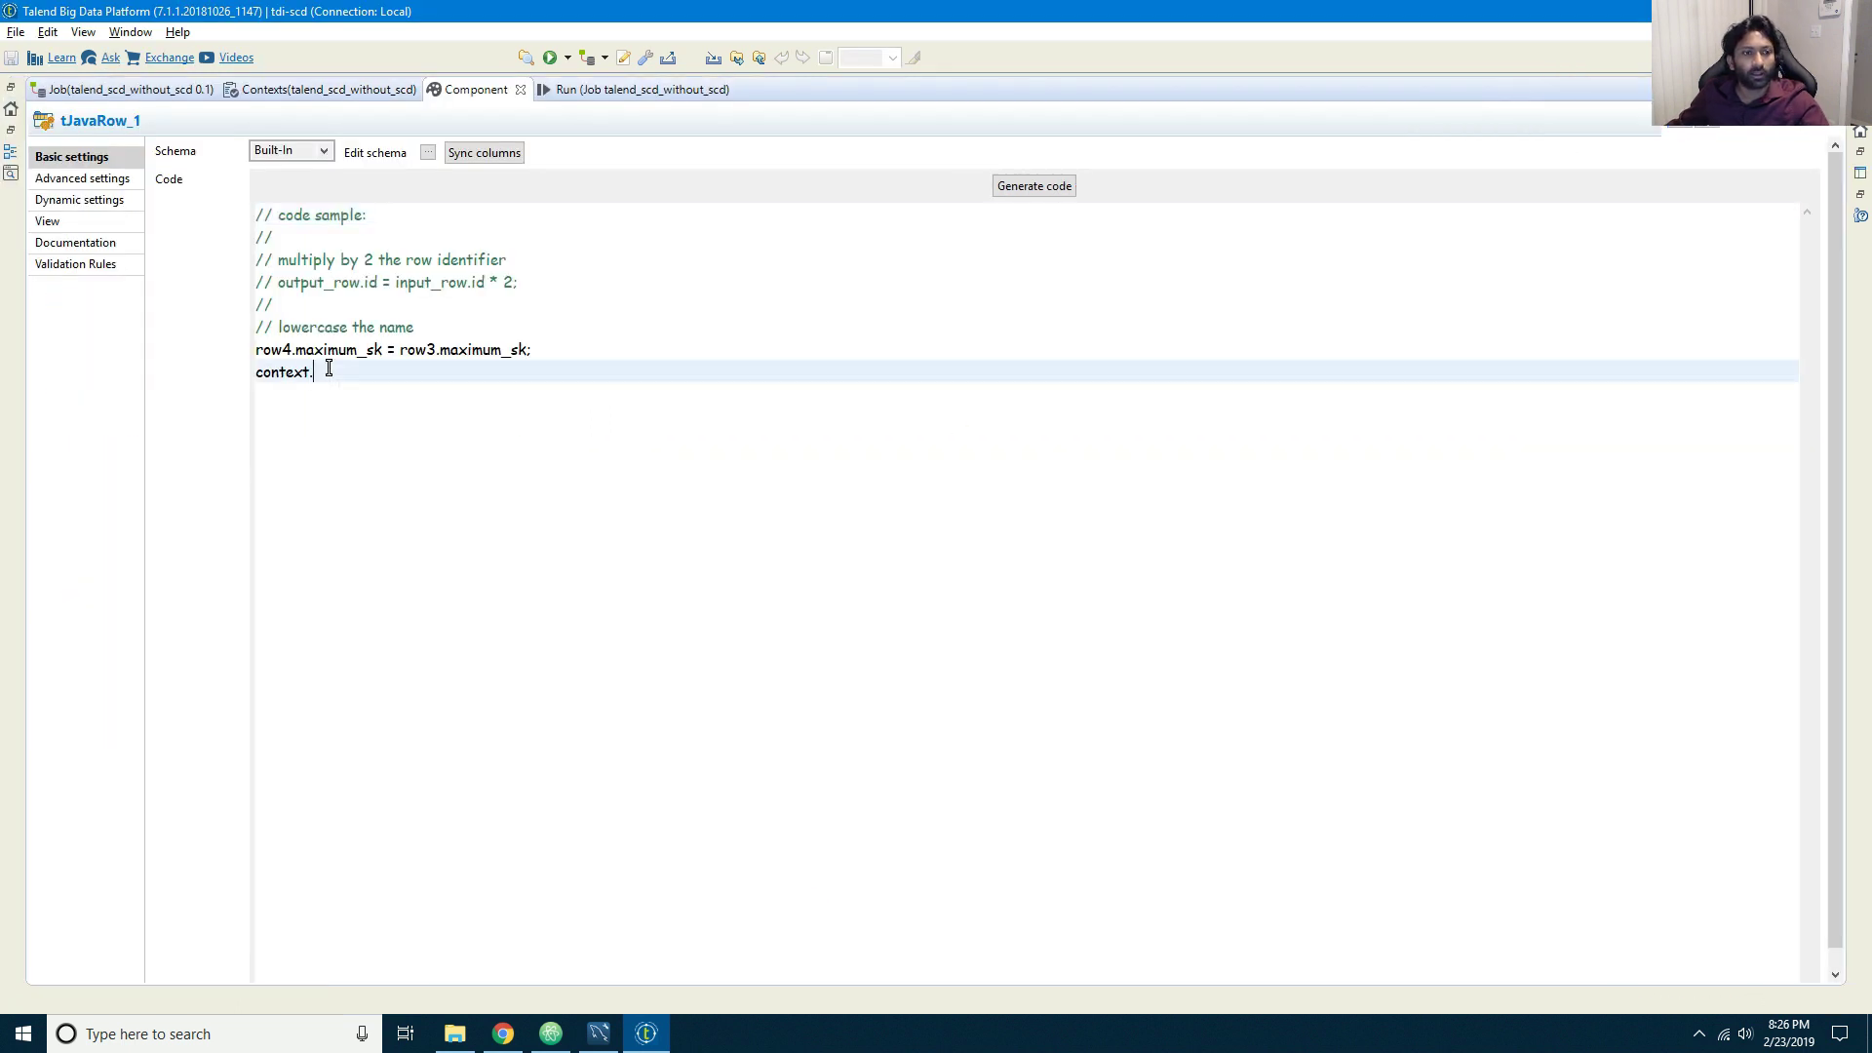
key(ctrl+space)
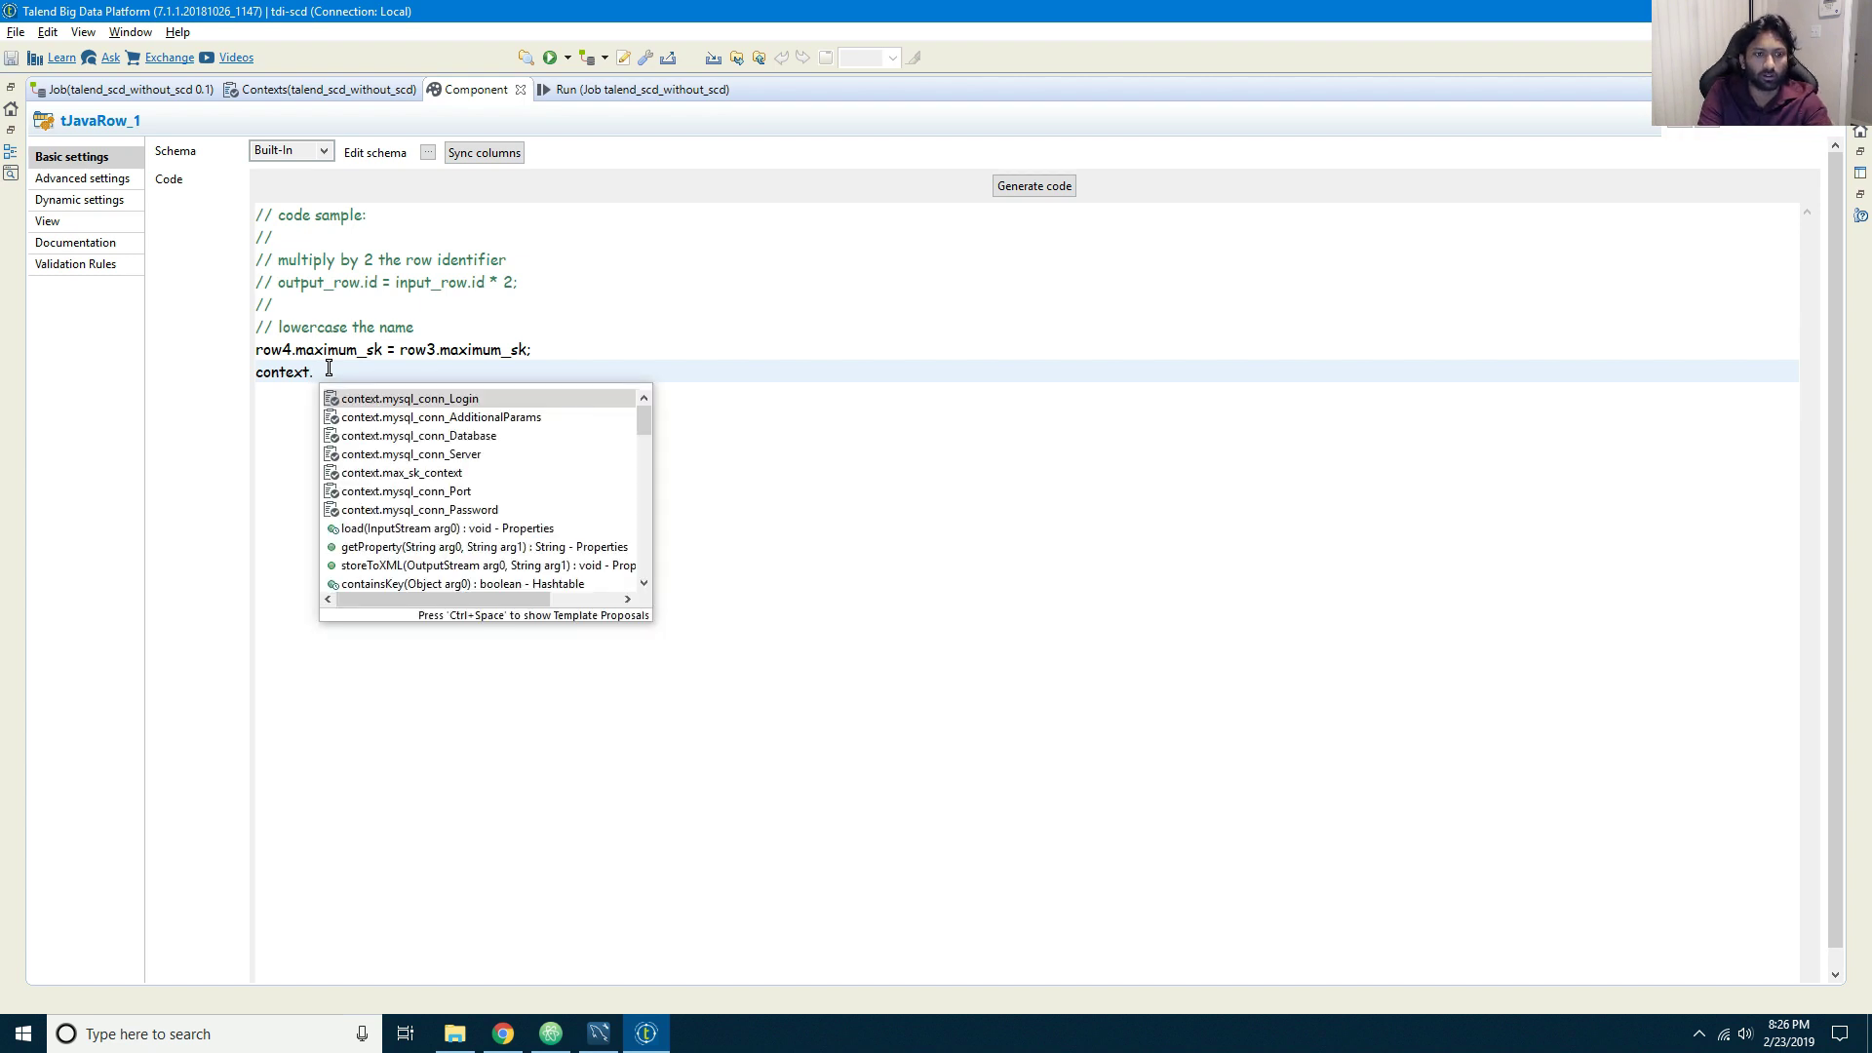
key(Down)
key(Down)
key(Down)
key(Down)
key(Down)
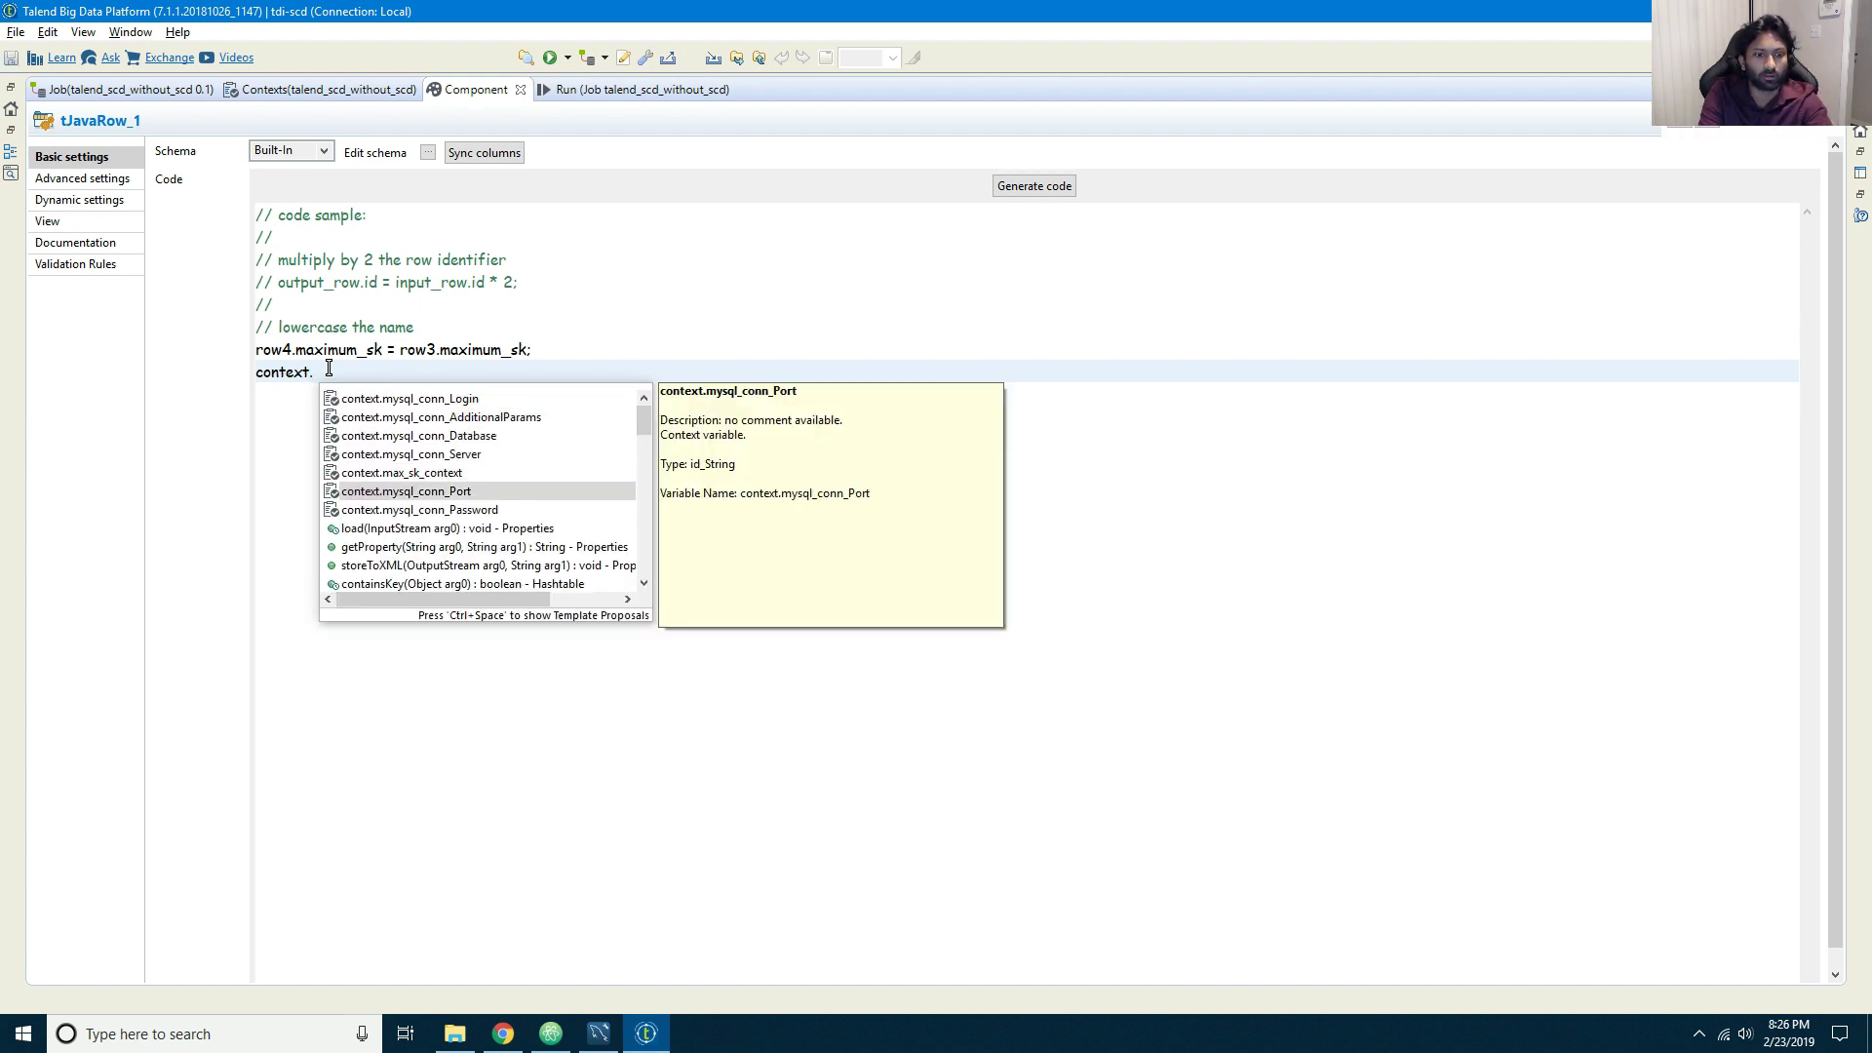
key(Up)
key(Return)
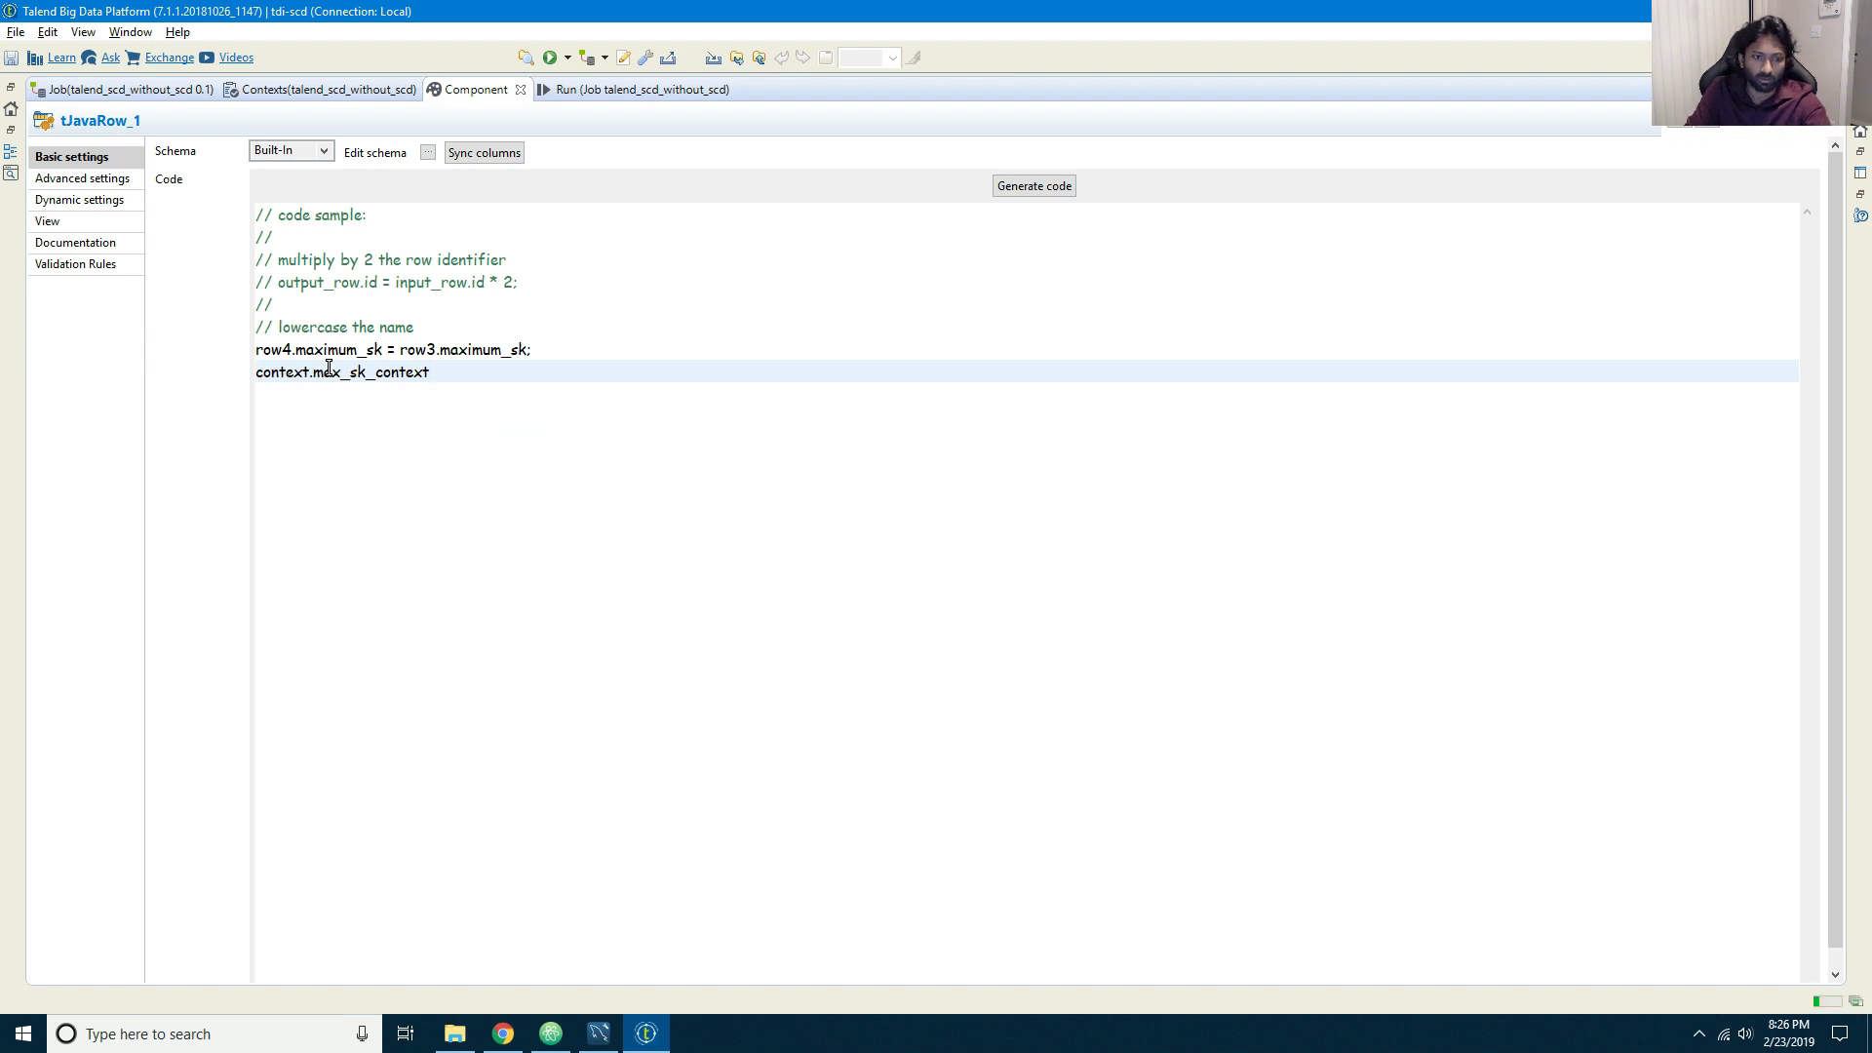
text(=)
text(row3.maximum_sk)
text(;)
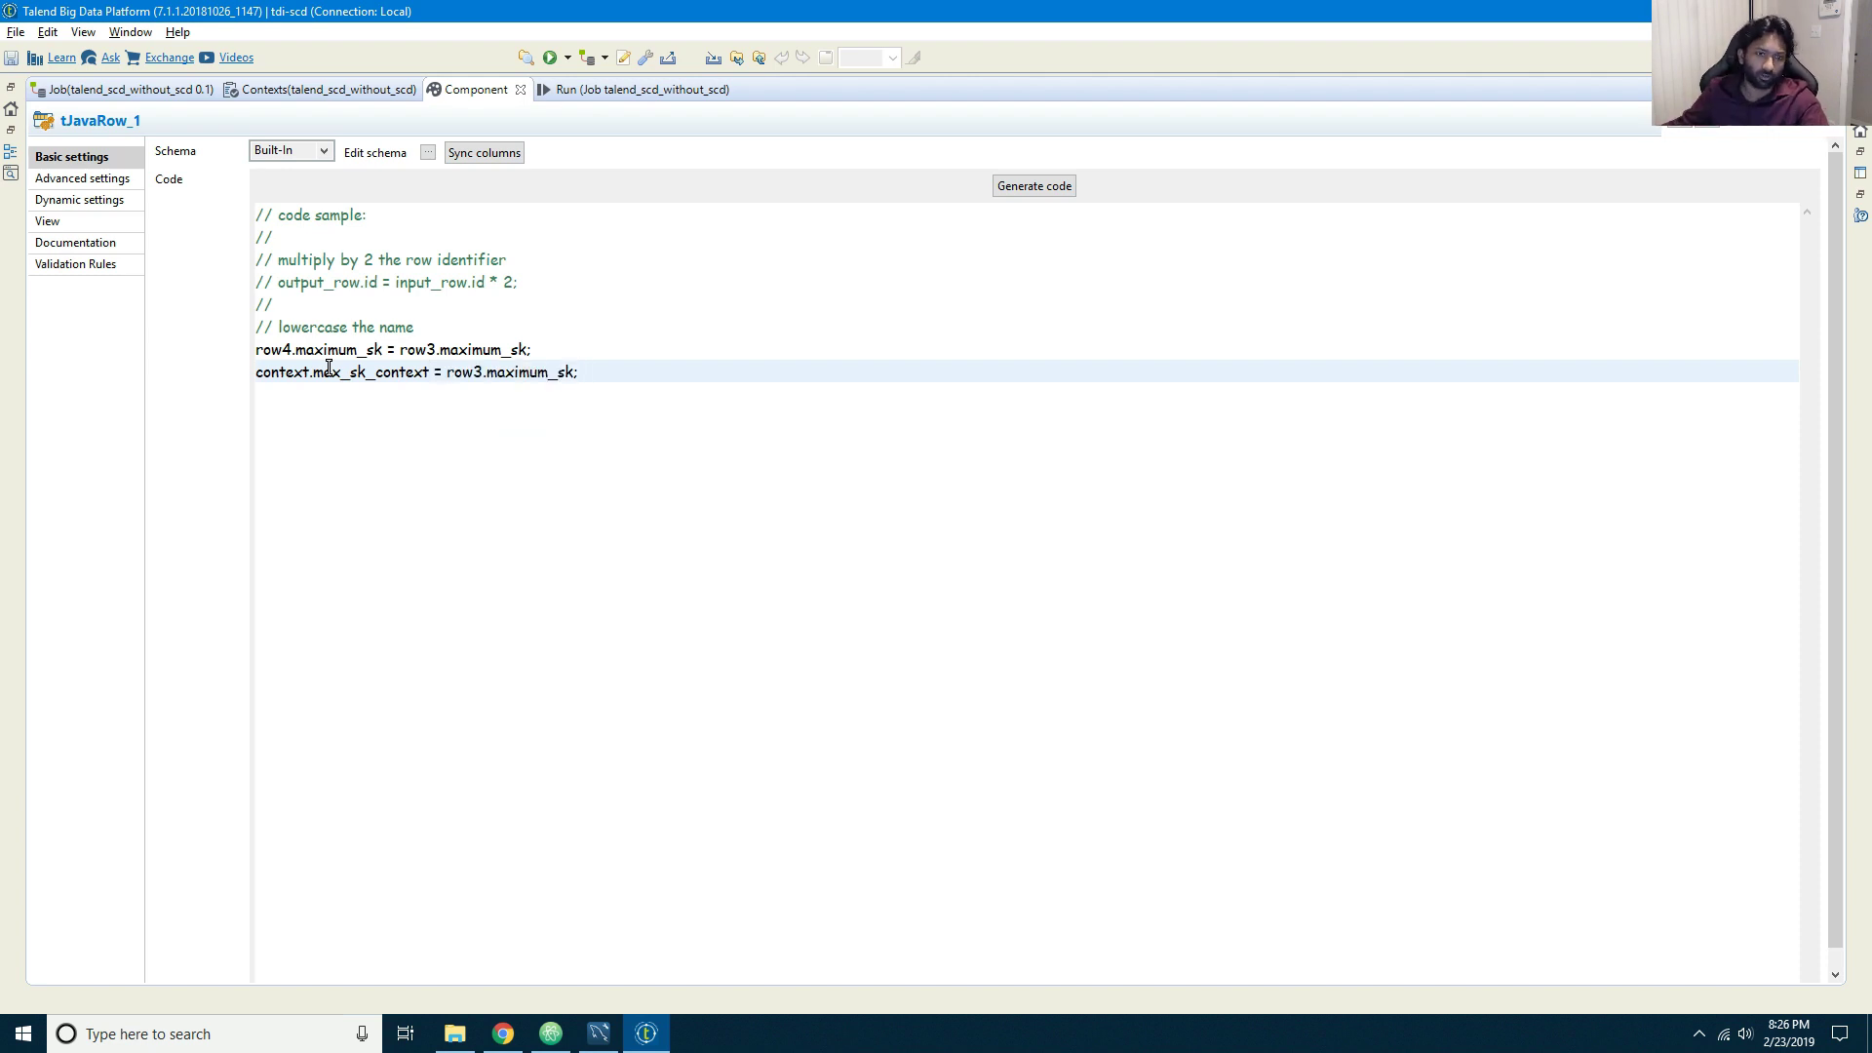
Step: Copy the maximum_sk column from the mysql_conn input to tJavaRow_1's output schema and accept the schema
click(465, 154)
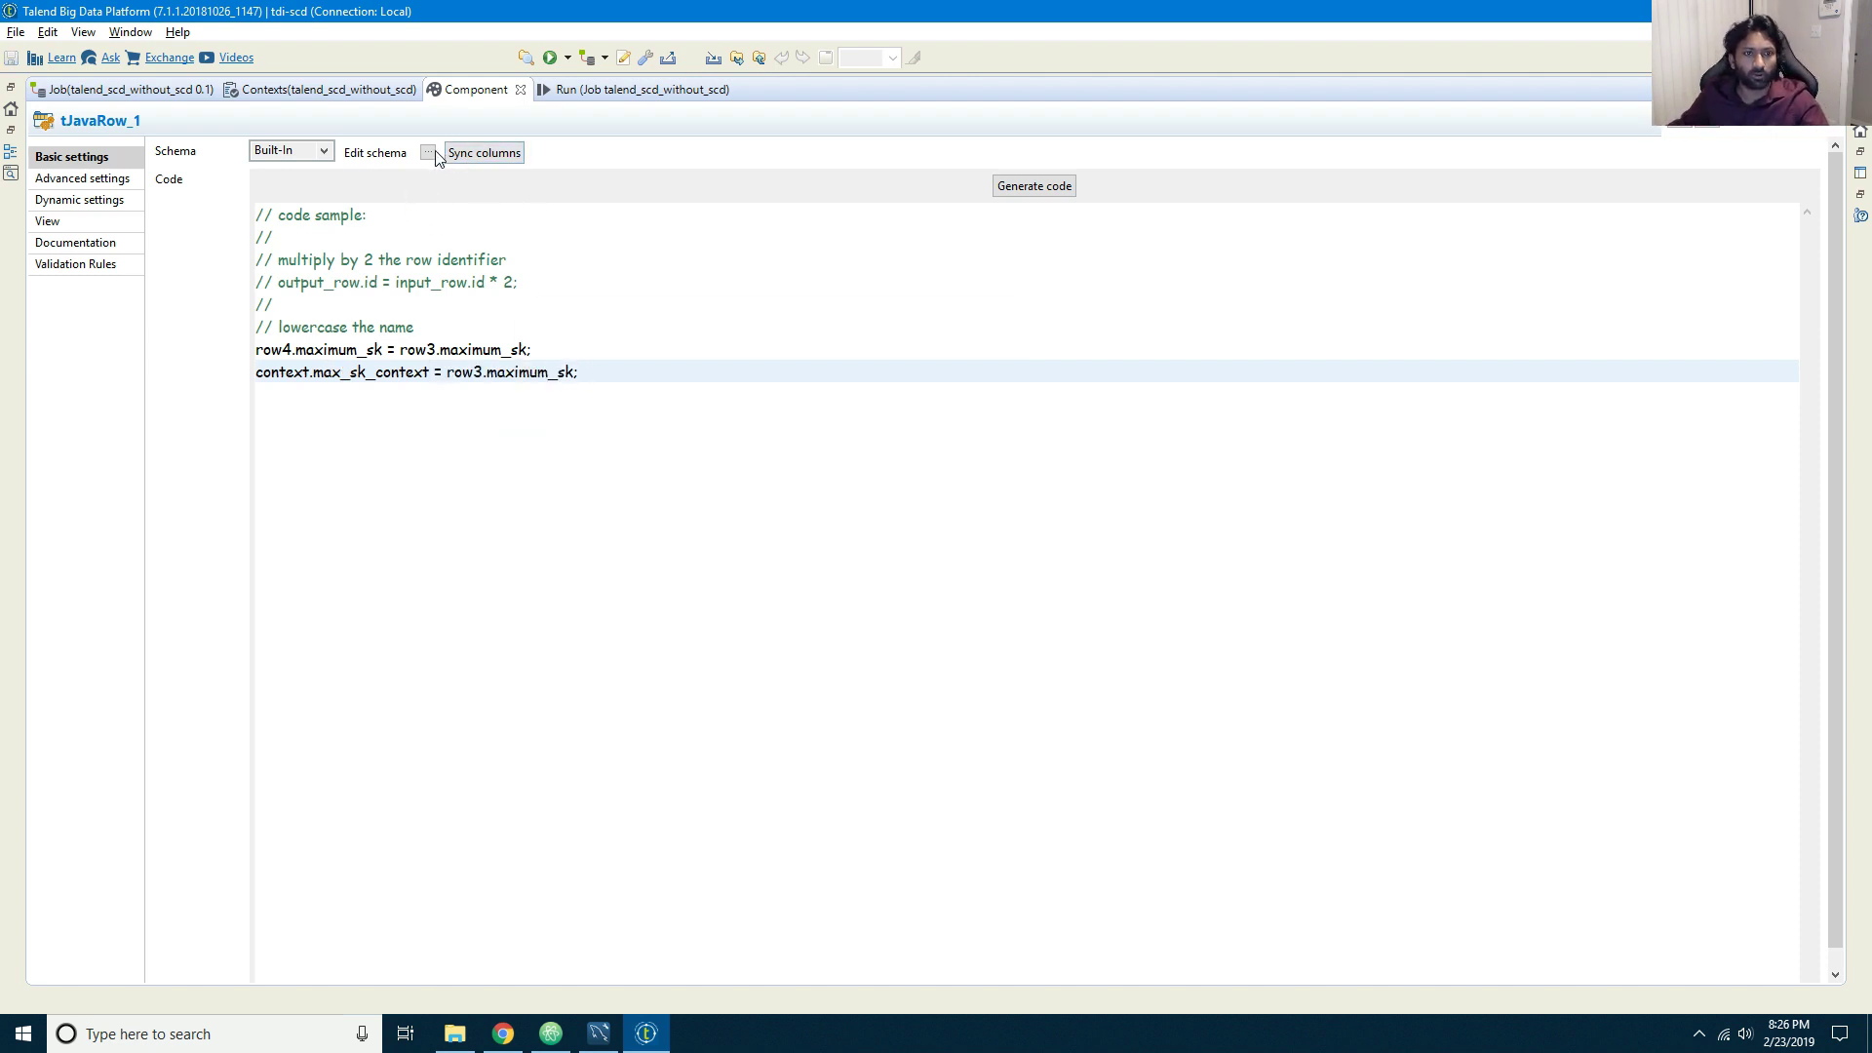
click(428, 153)
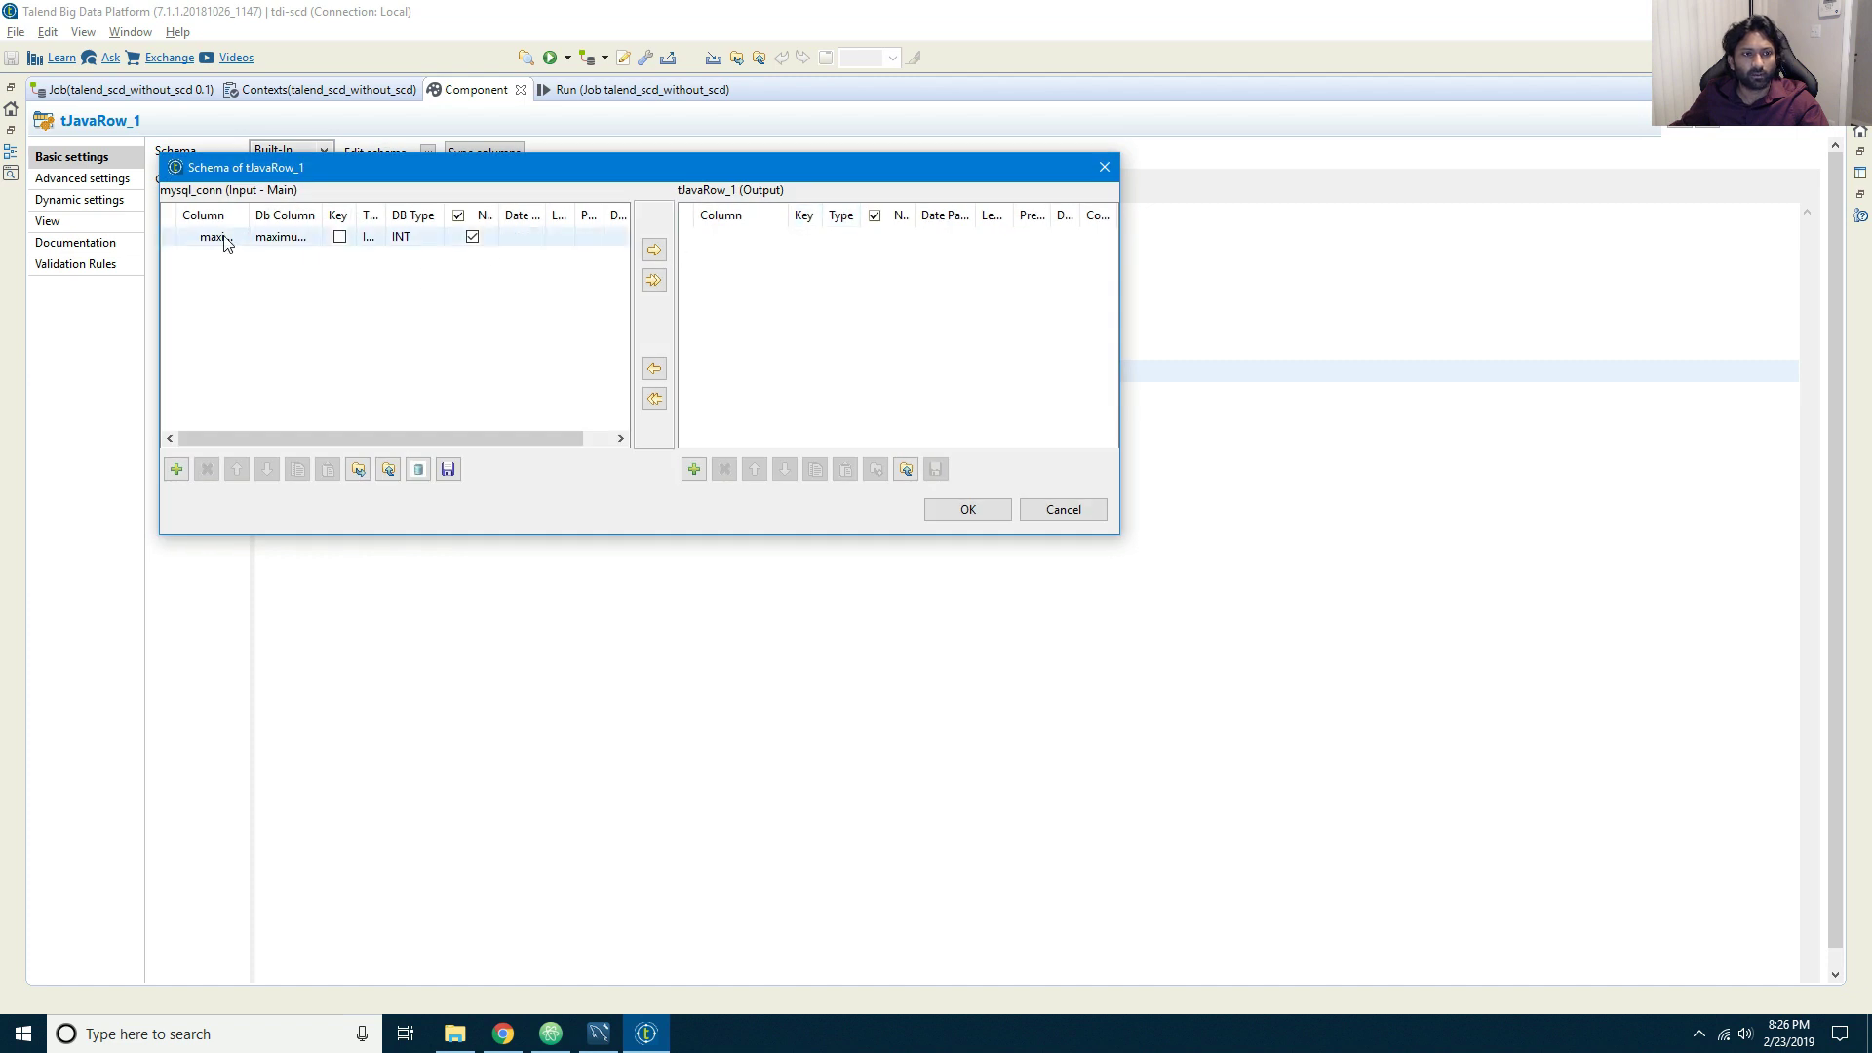
click(195, 242)
click(654, 249)
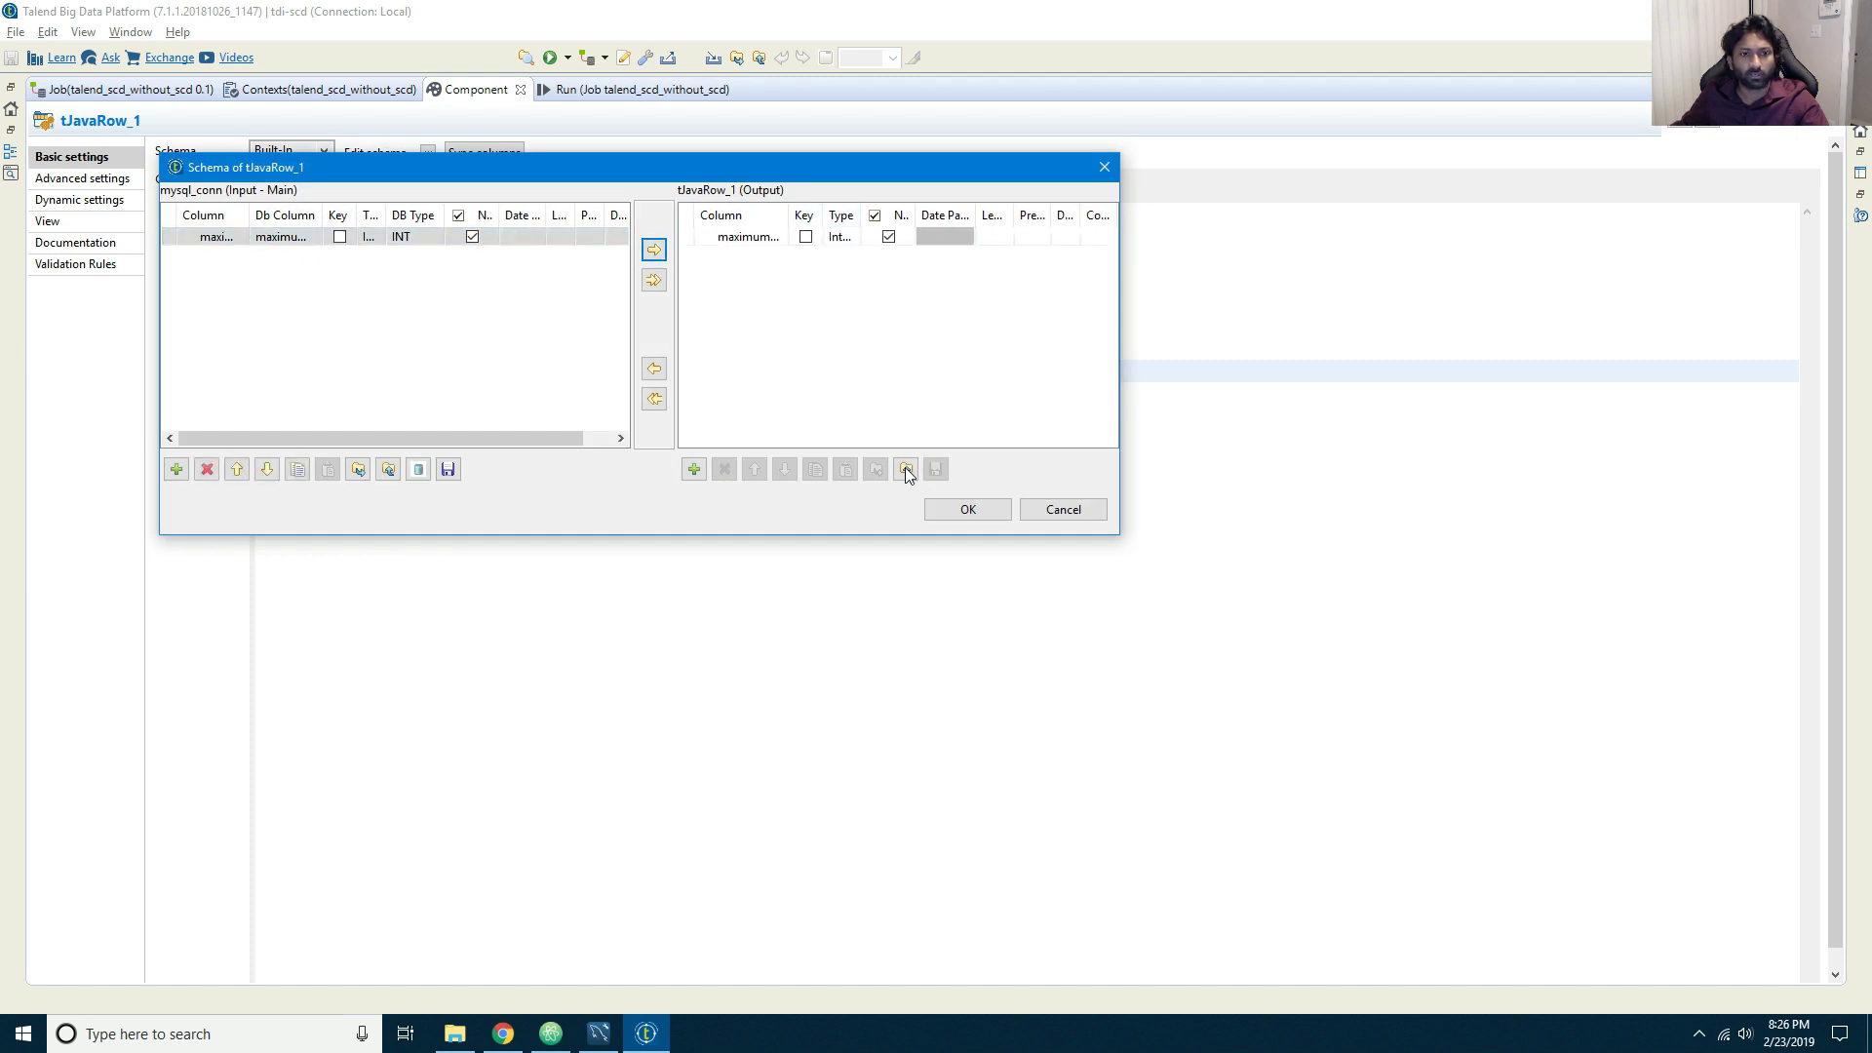
click(946, 512)
click(874, 463)
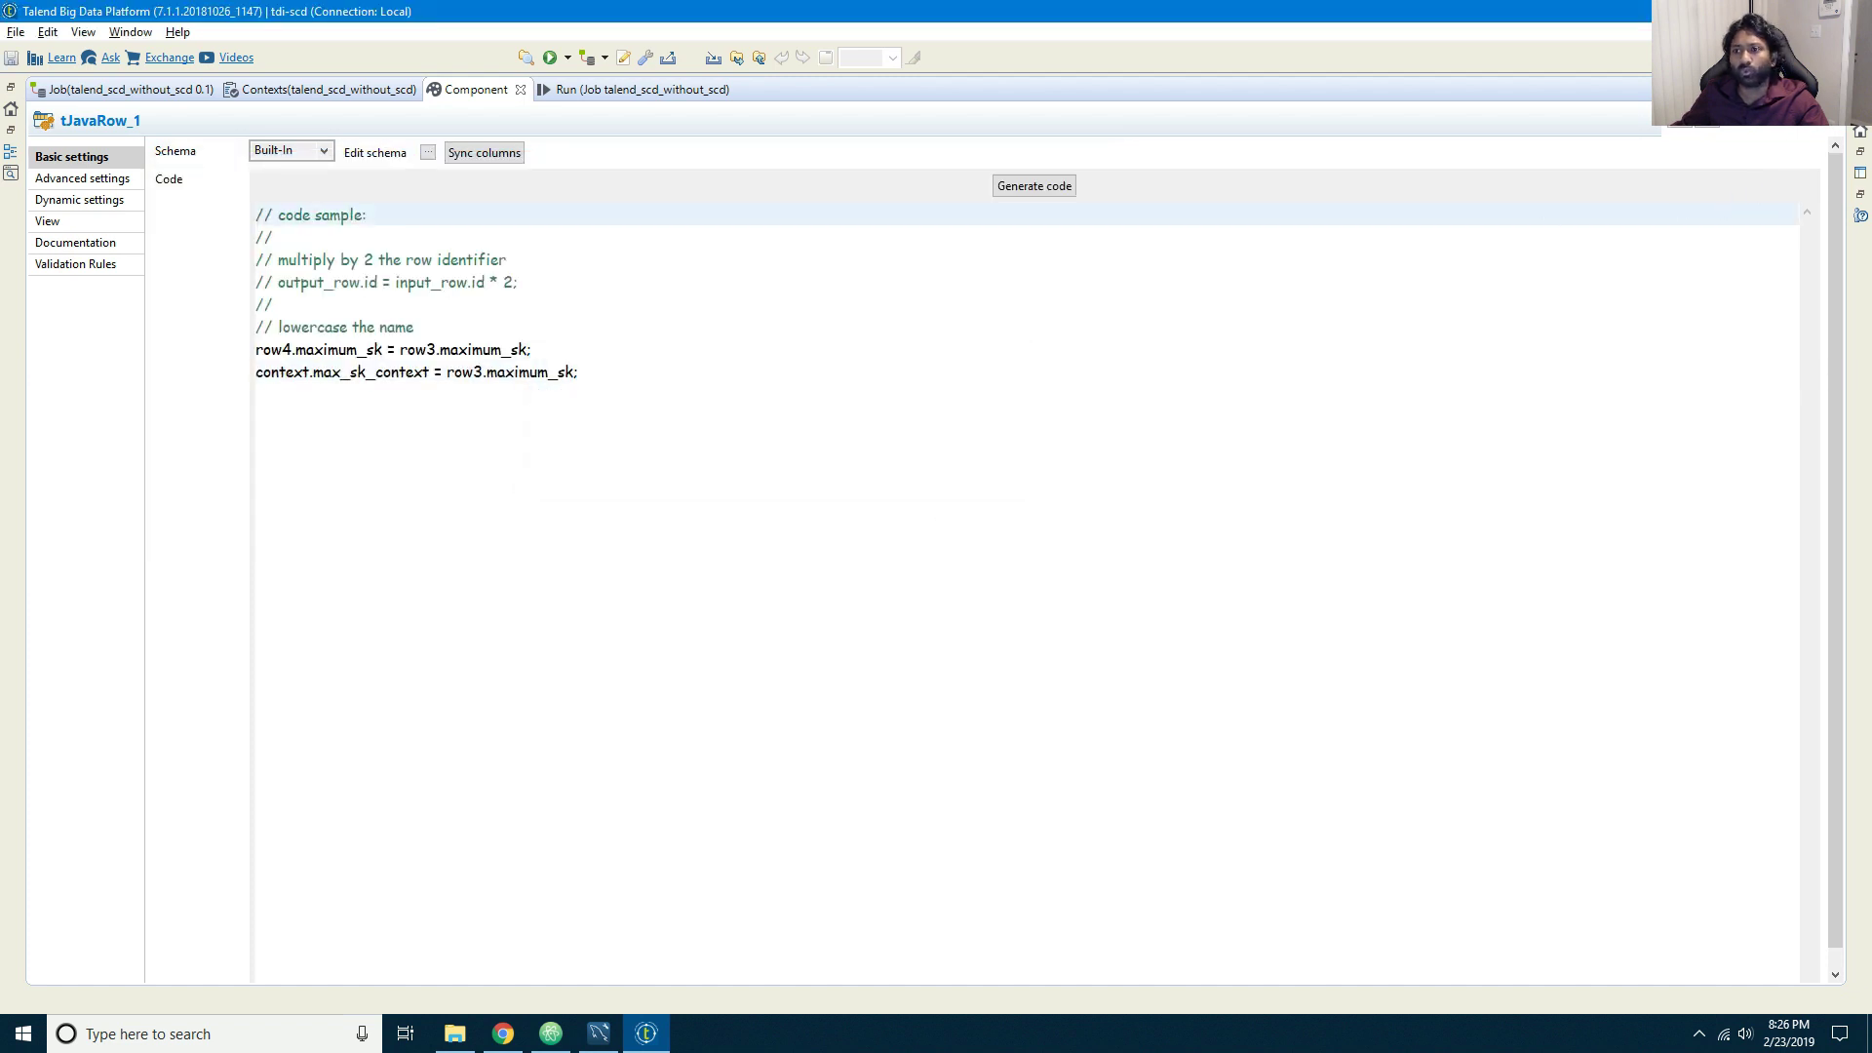
Step: Set tLogRow_2's output mode to Table (print values in cells of a table) and save the job
key(ctrl+m)
click(1063, 557)
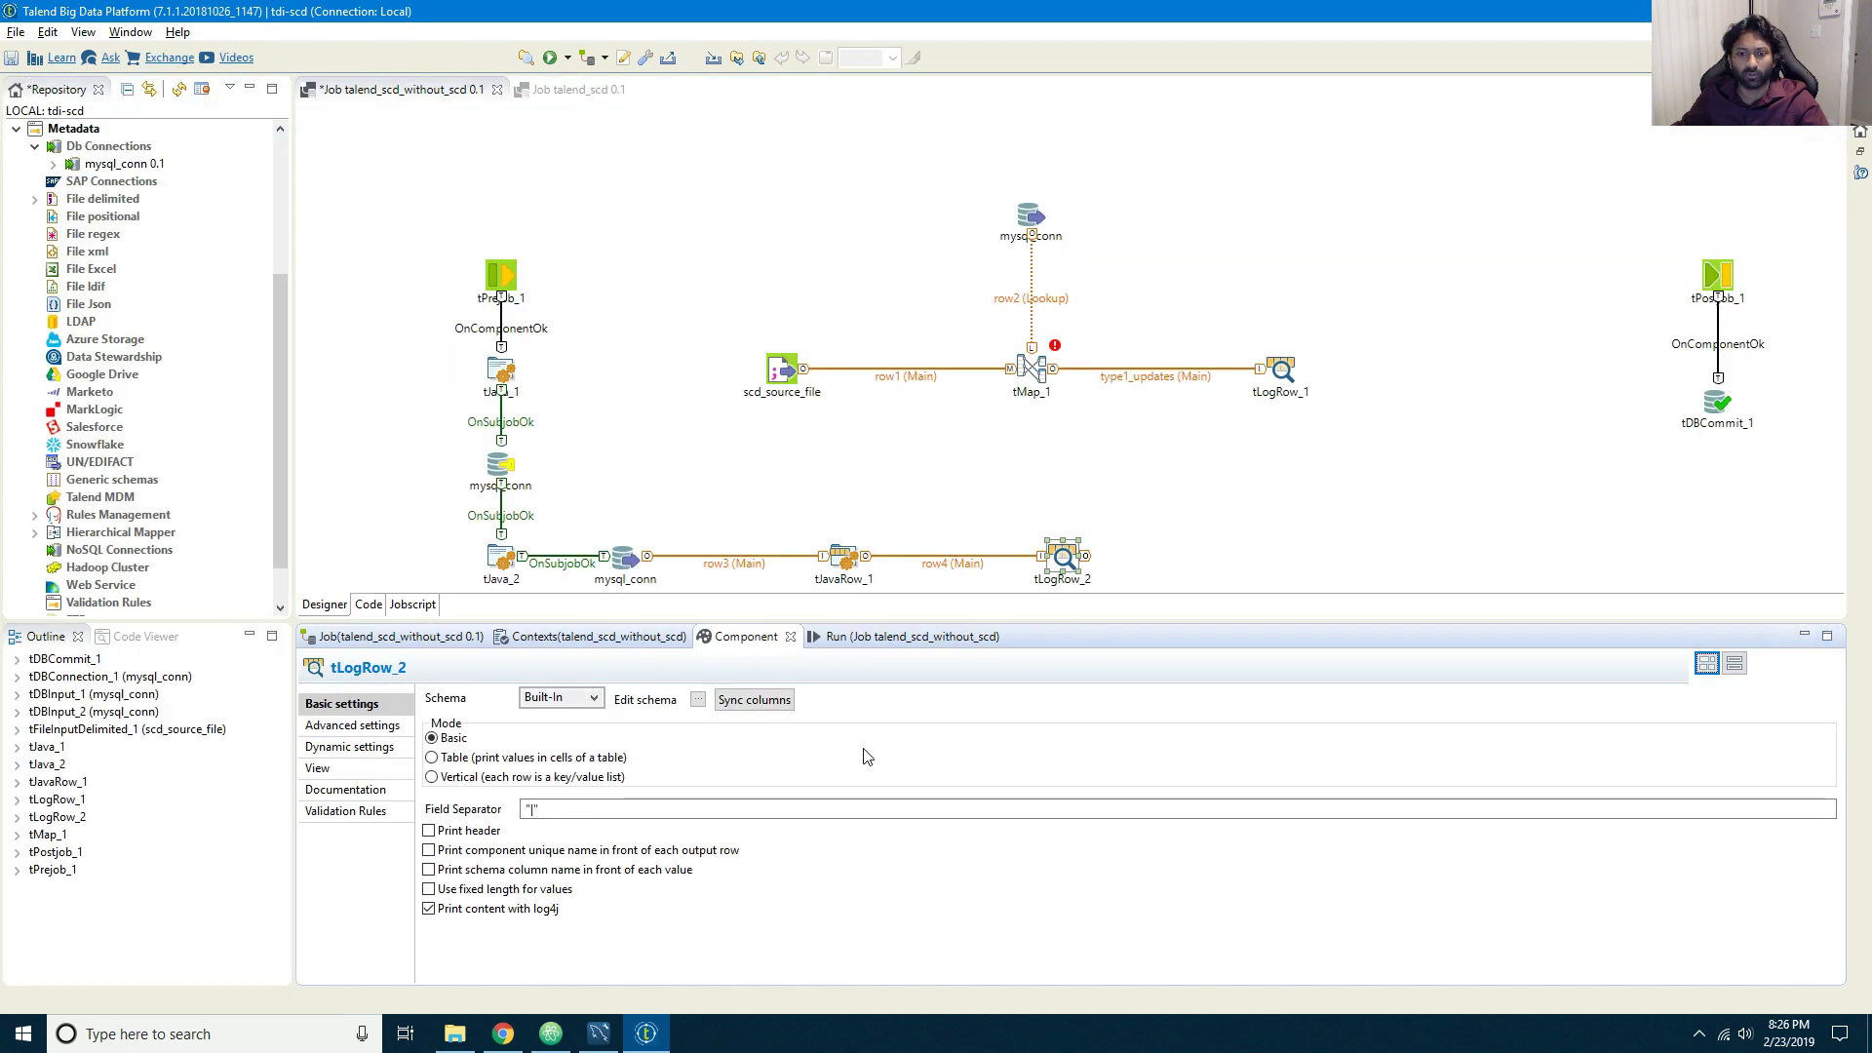
click(432, 758)
key(ctrl+s)
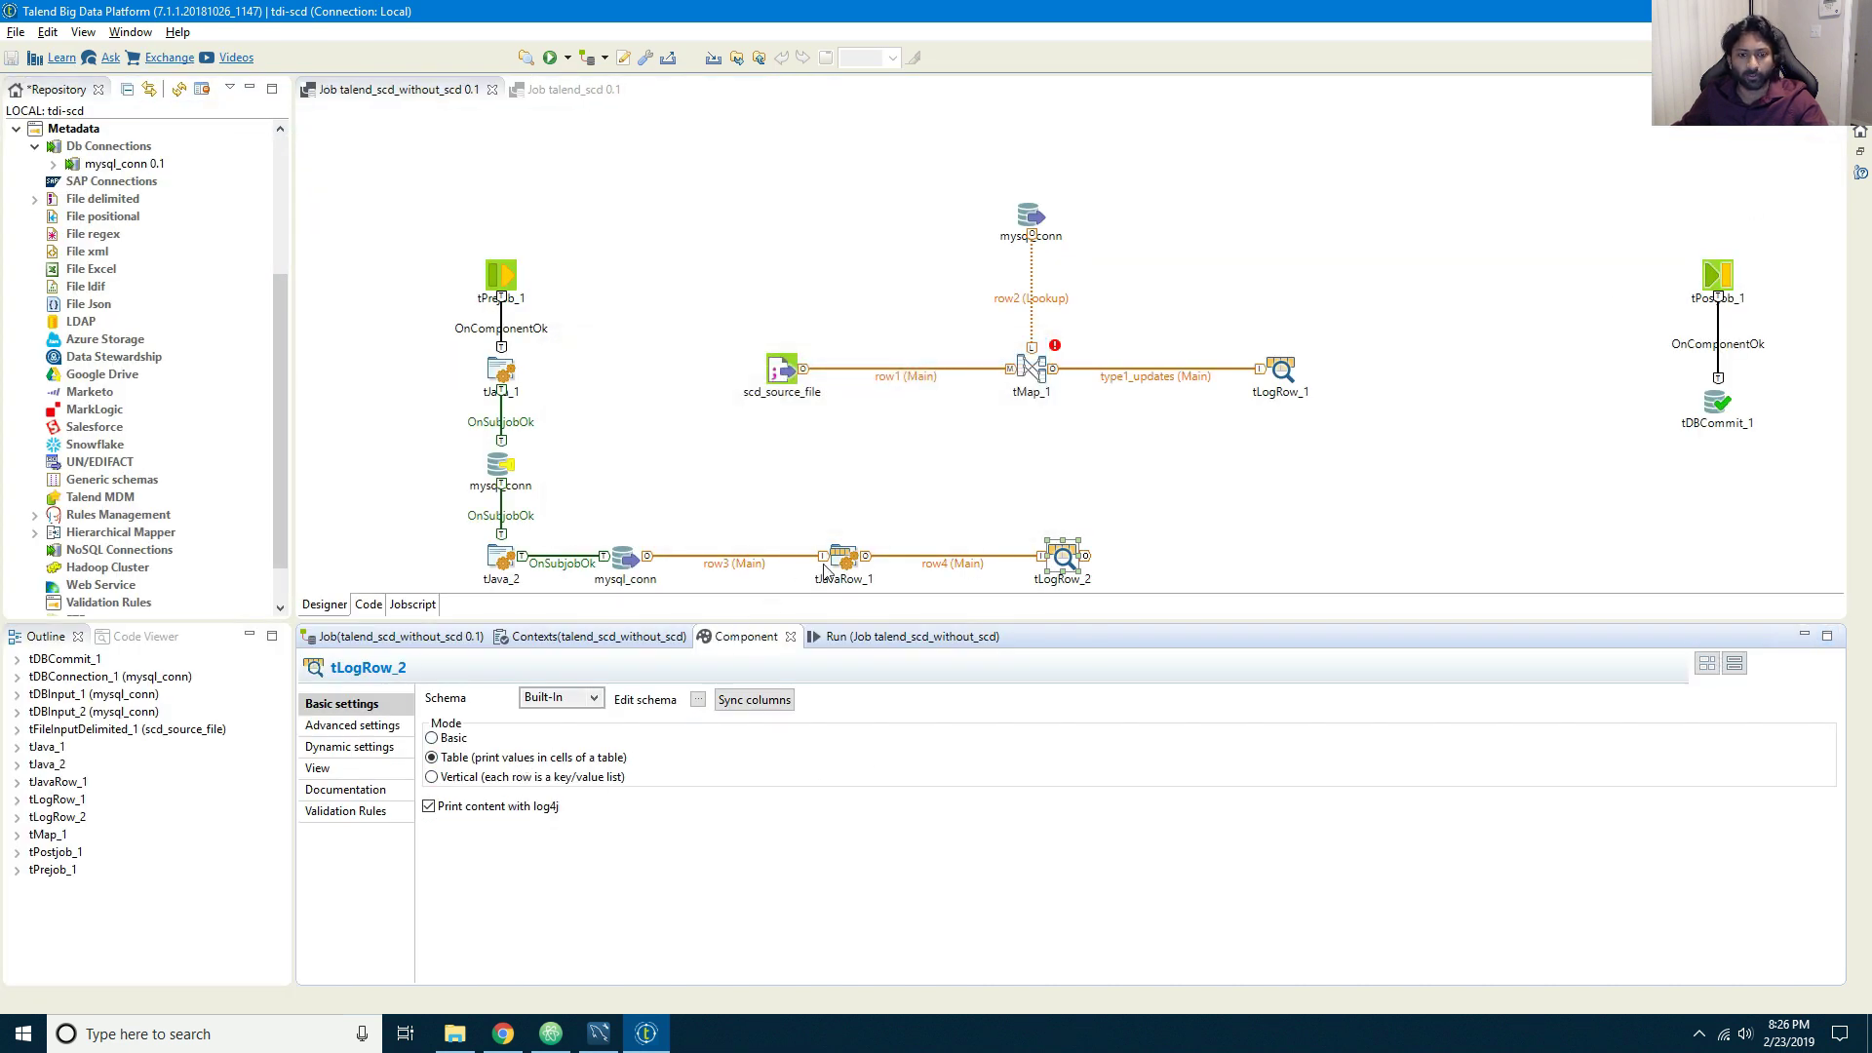
Step: In tMap_1, change the type of the variable var1 to int | Integer
double_click(1035, 373)
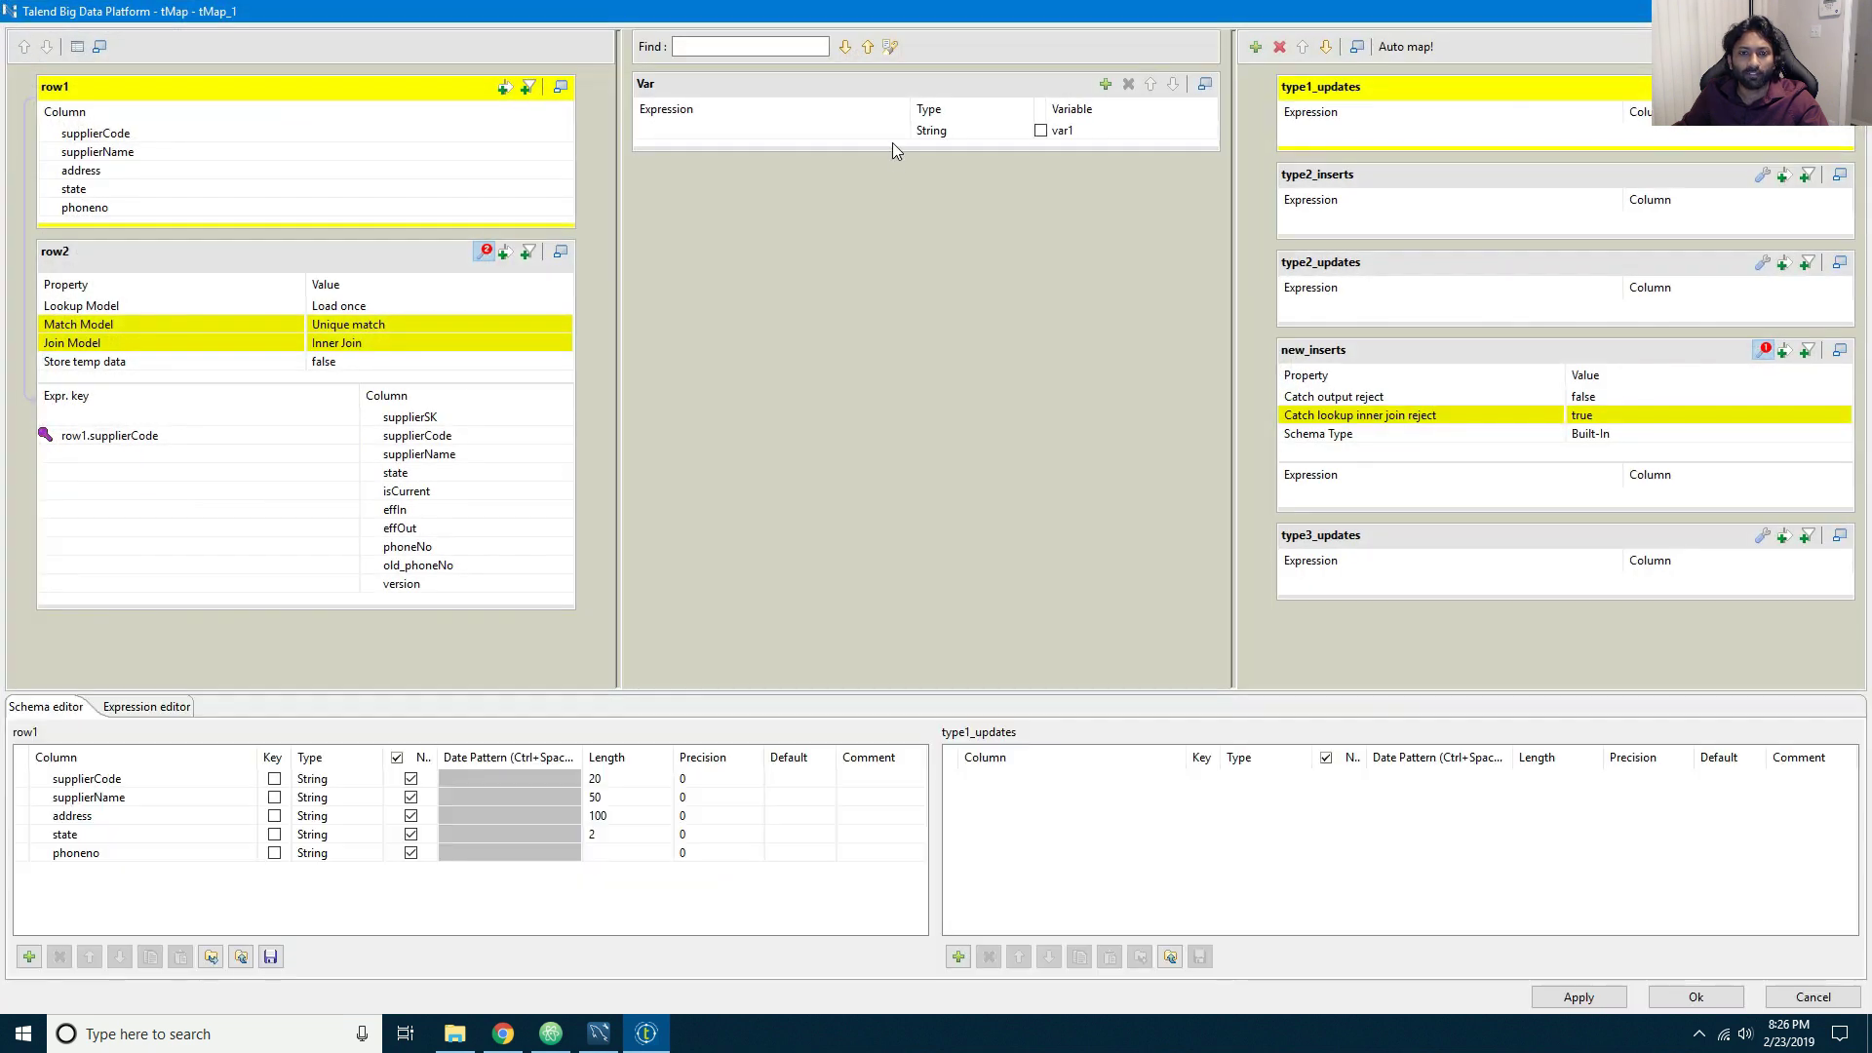
click(993, 133)
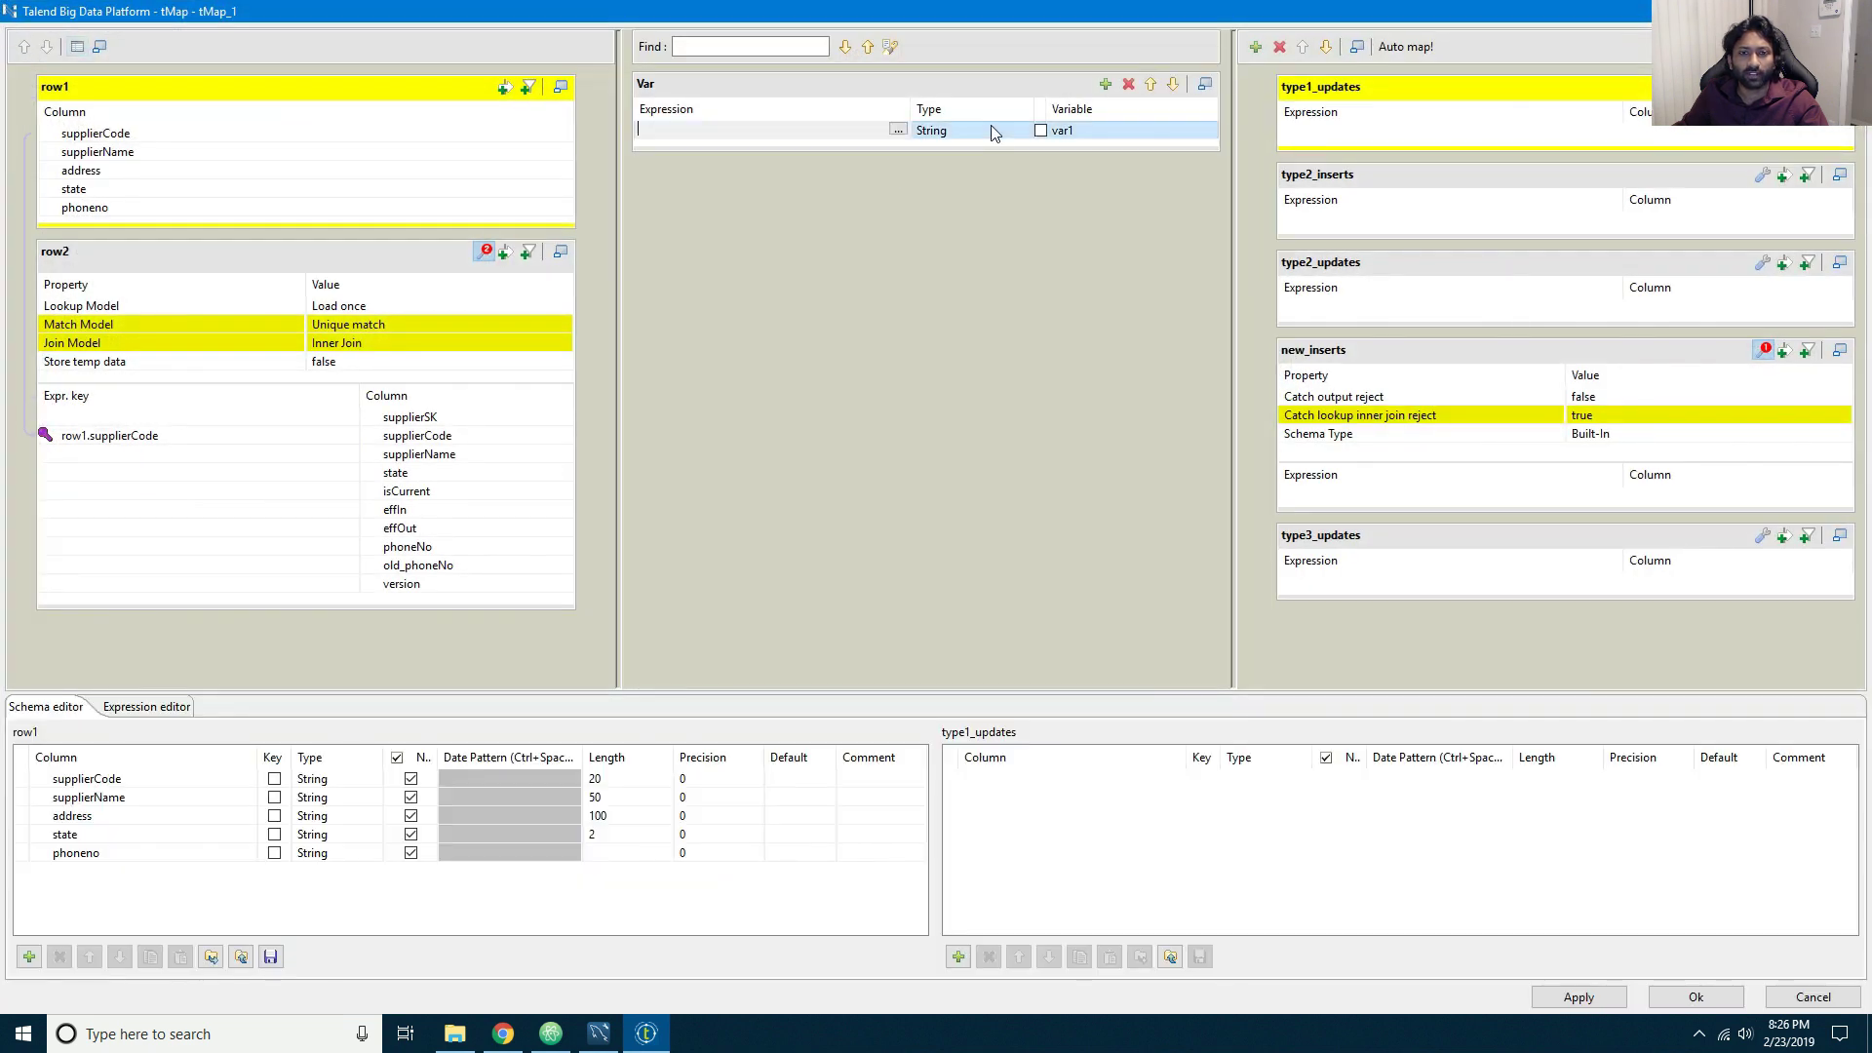
click(995, 134)
click(1026, 130)
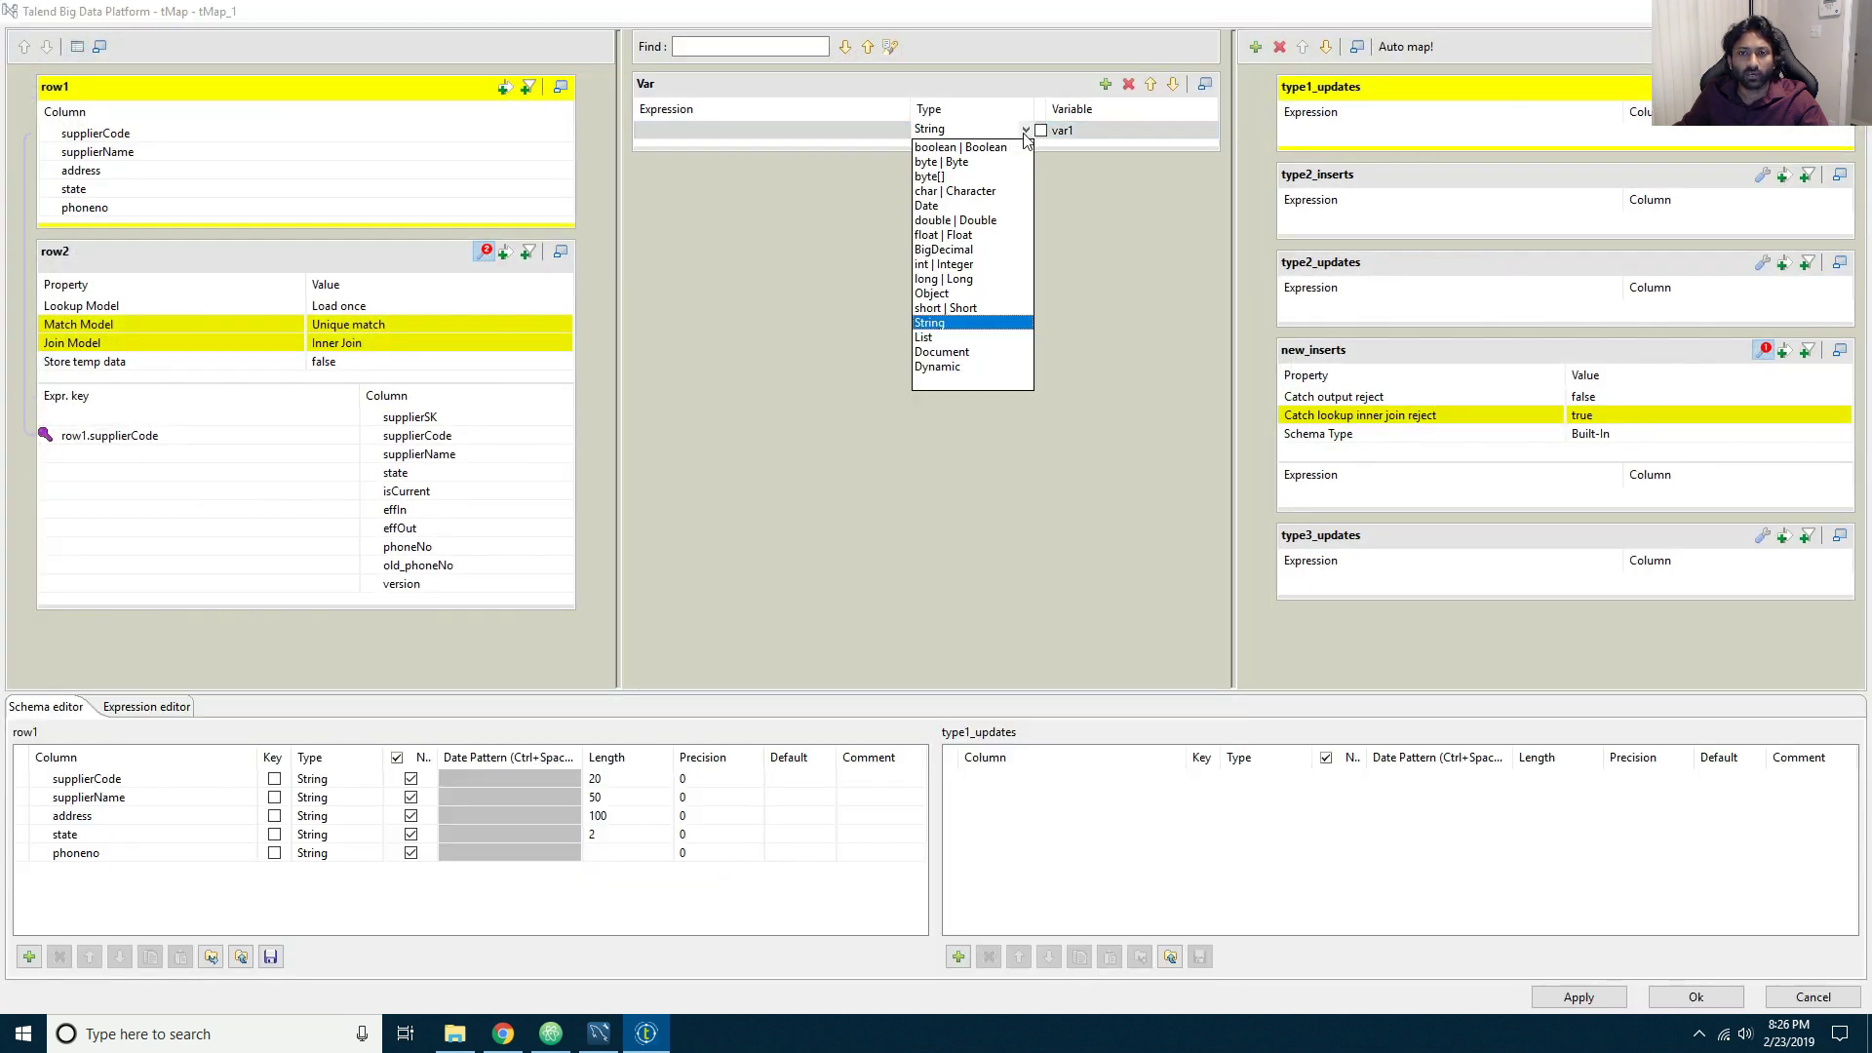
click(952, 262)
Step: Insert the Numeric sequence function into var1's expression using the Expression Builder
click(853, 127)
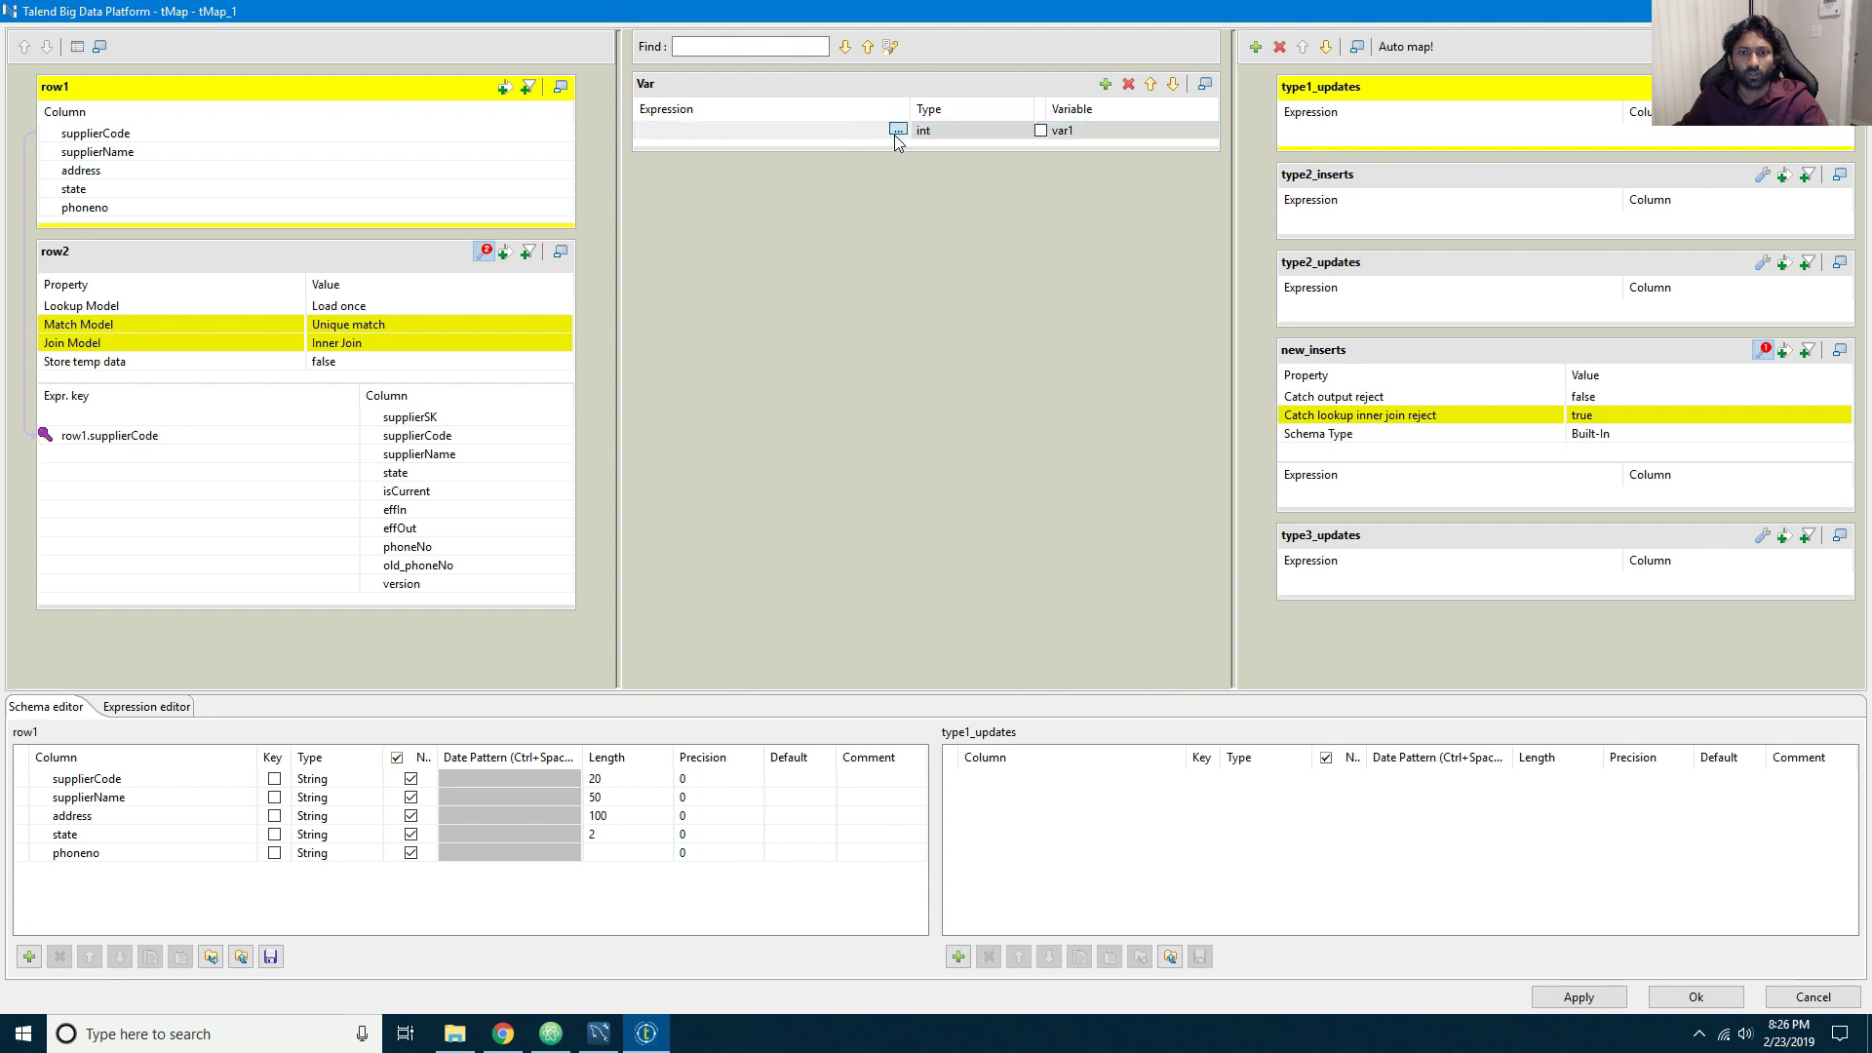
click(898, 131)
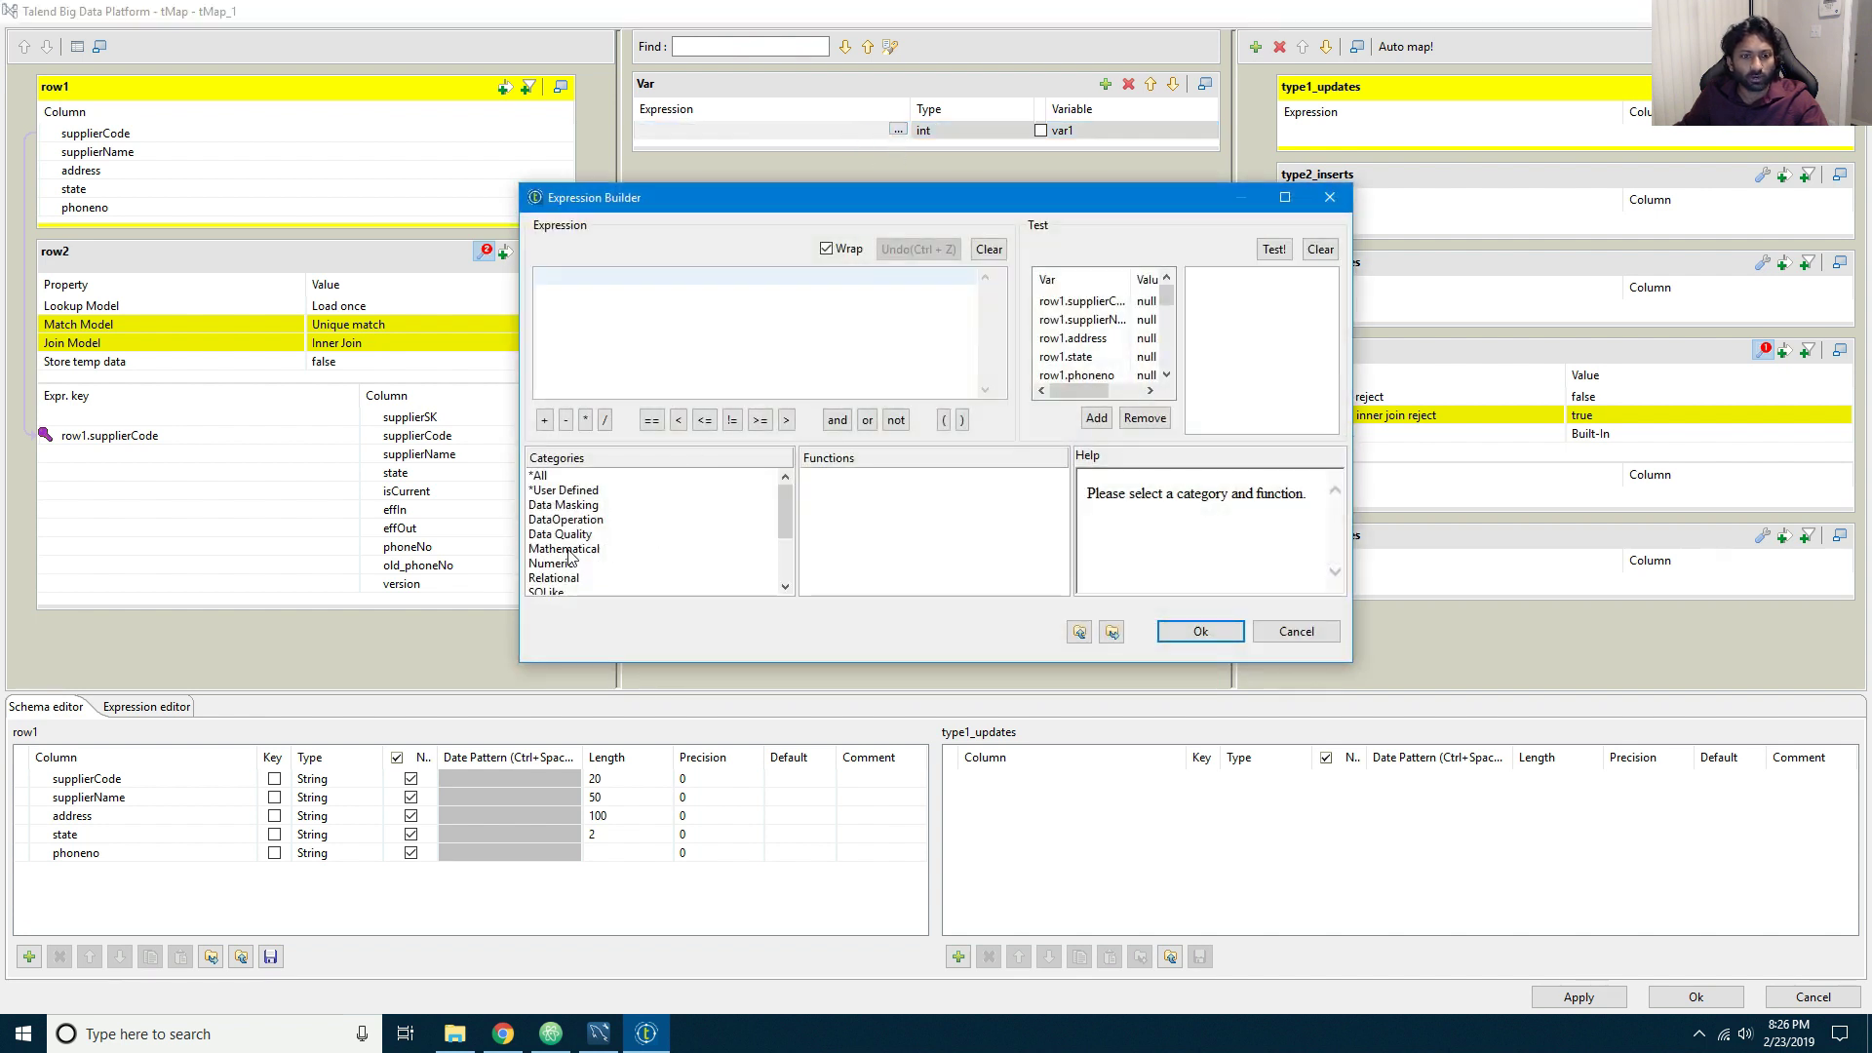
scroll(571, 556, down, 2)
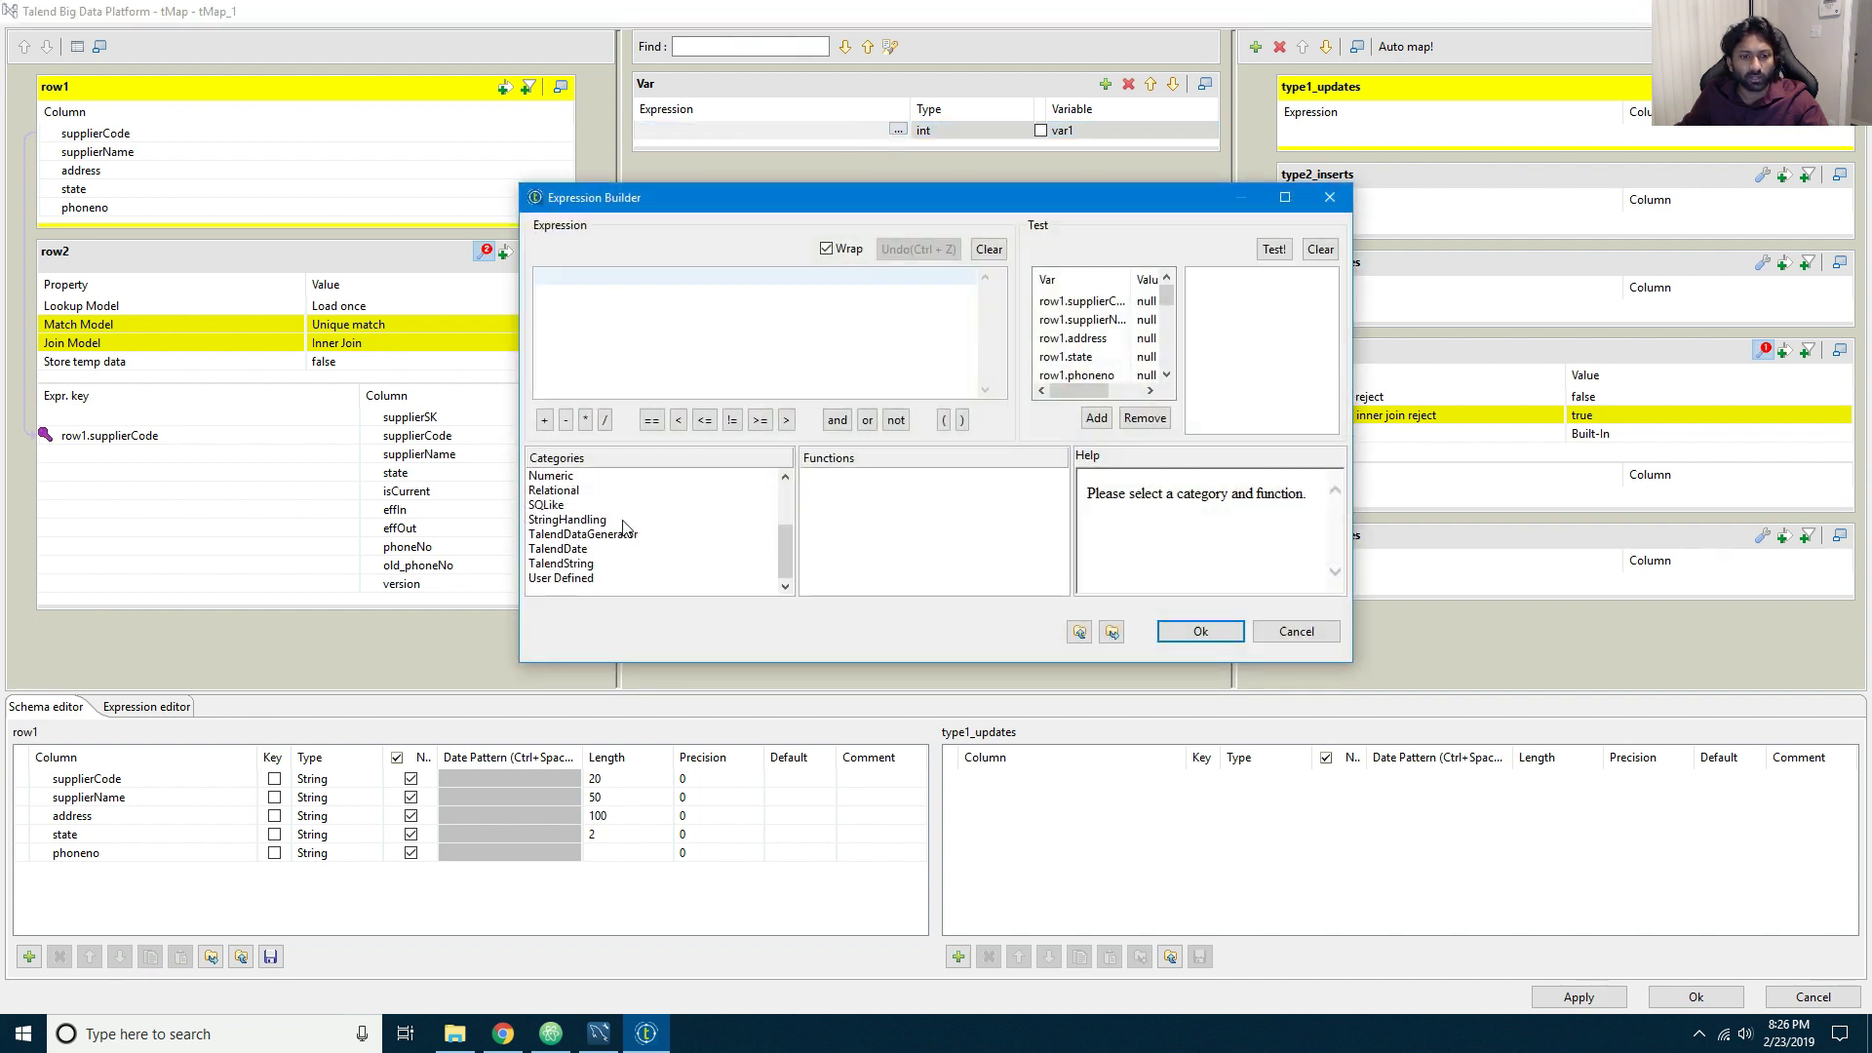
scroll(625, 526, up, 1)
click(624, 520)
click(805, 520)
double_click(870, 535)
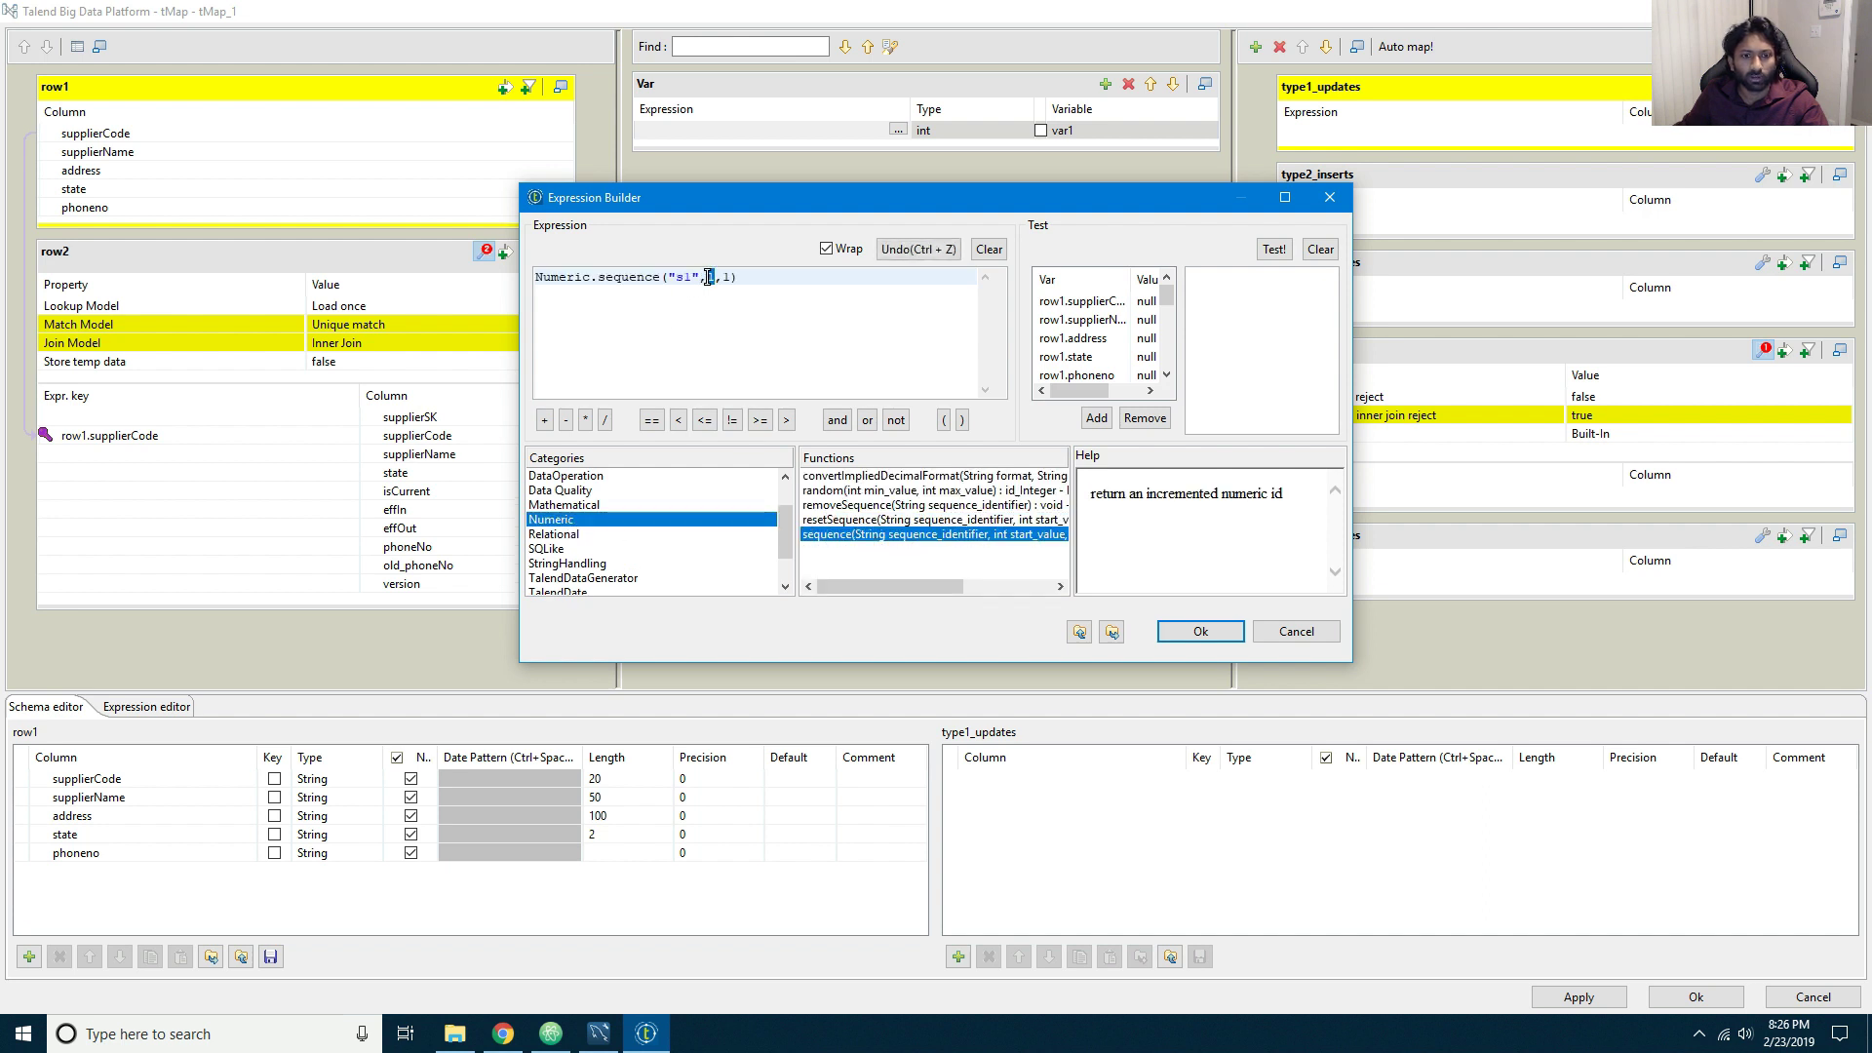
Step: Set the sequence's start value to context.max_sk_context+1, accept the expression, and rename the variable surr_key
text(context)
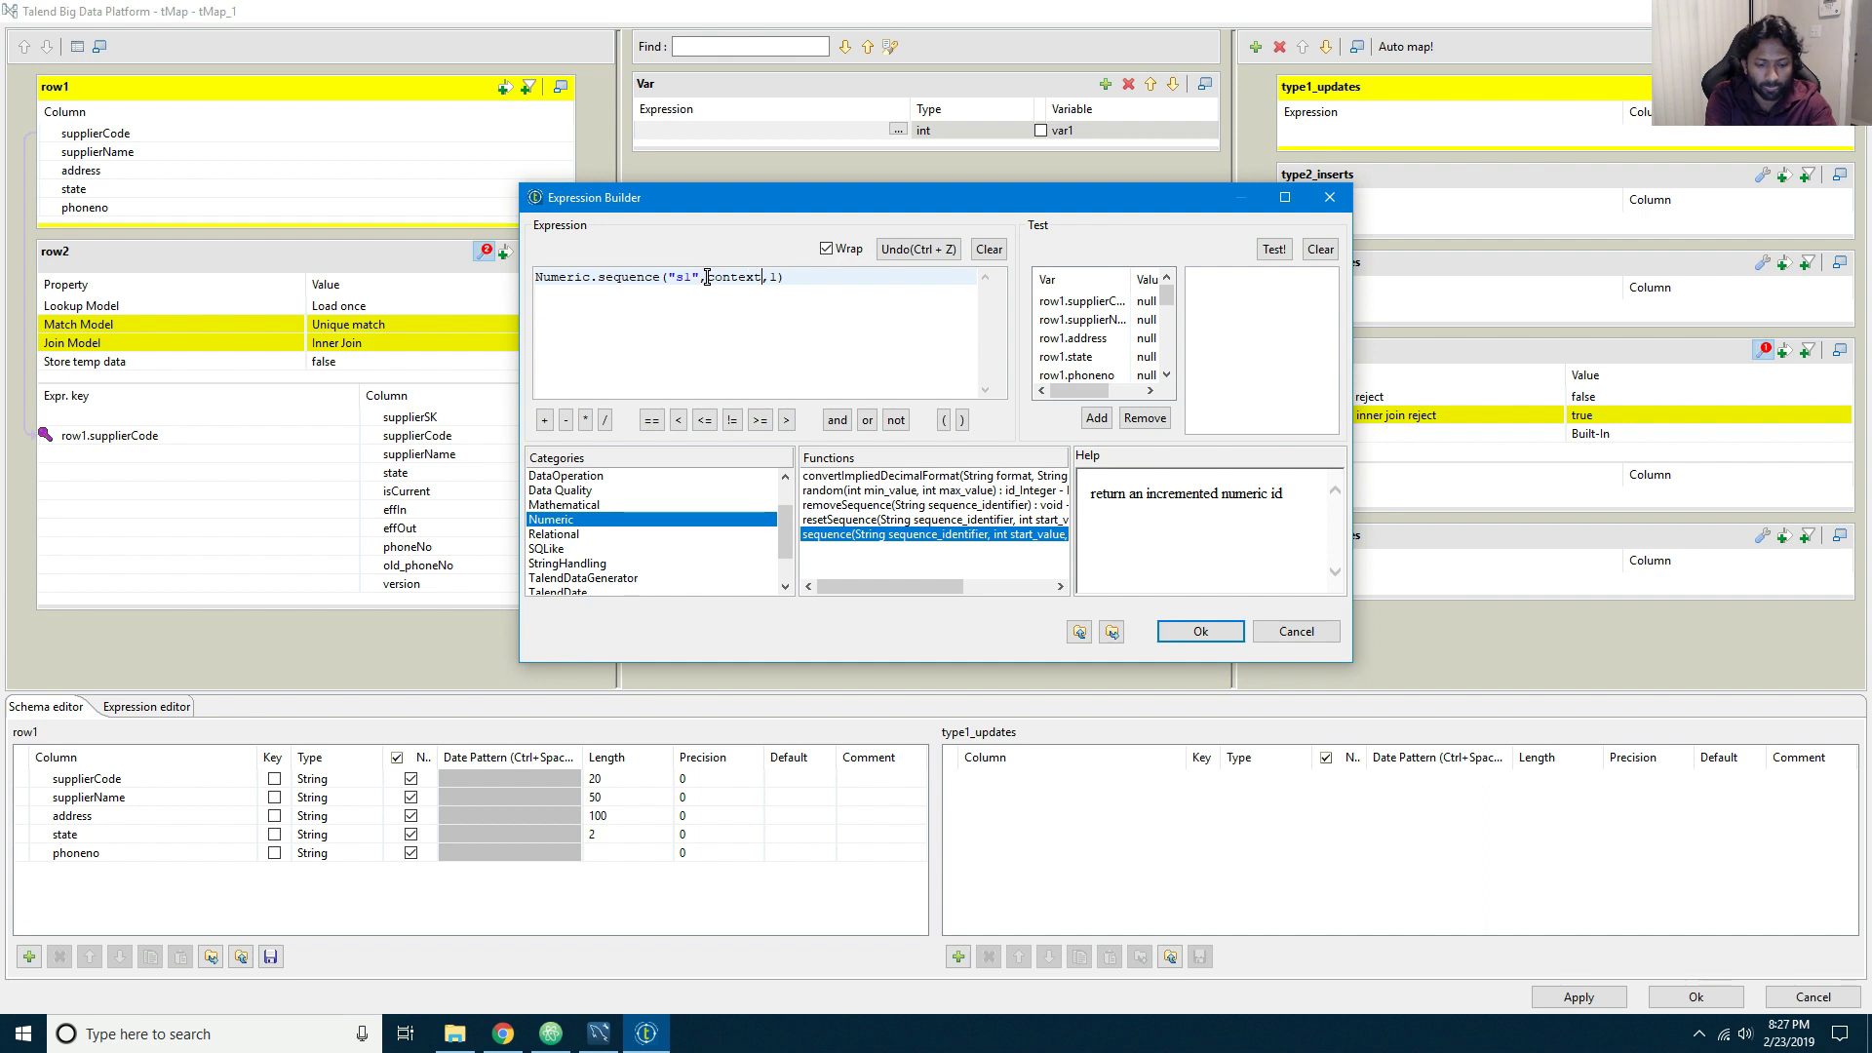
text(.)
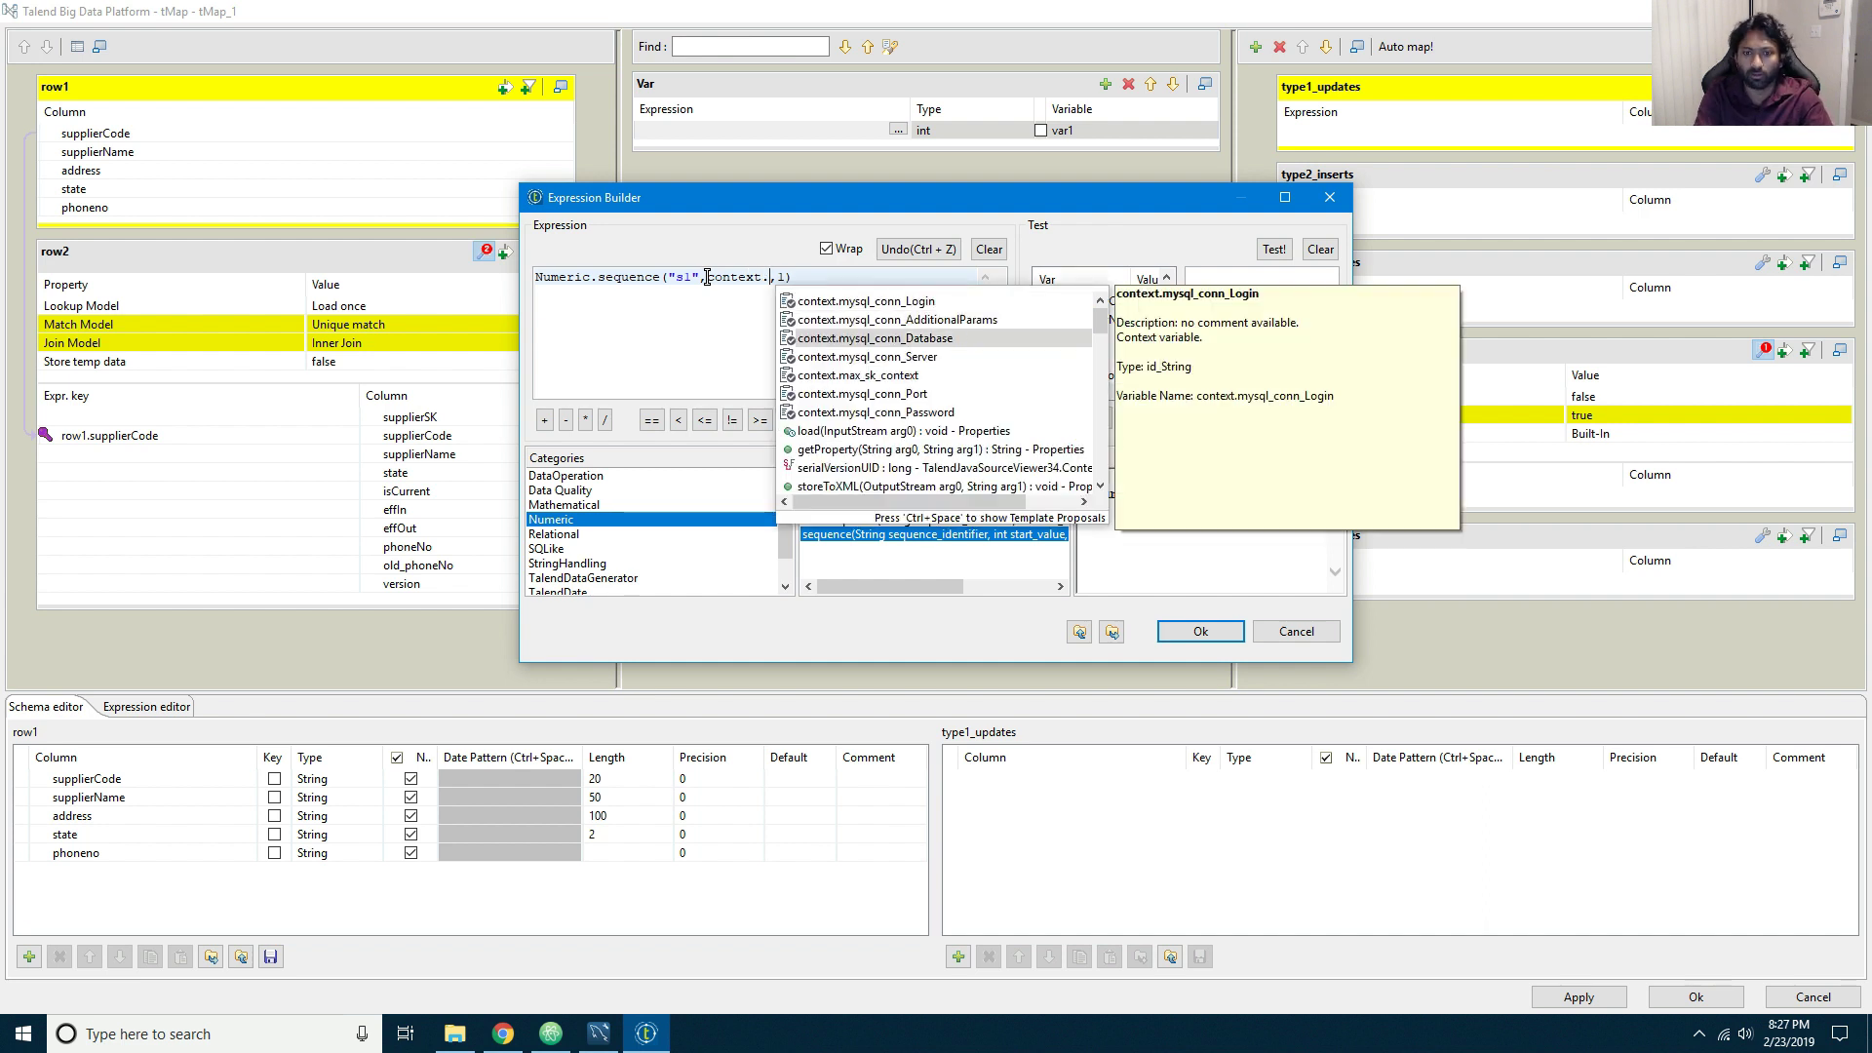
key(Down)
key(Down)
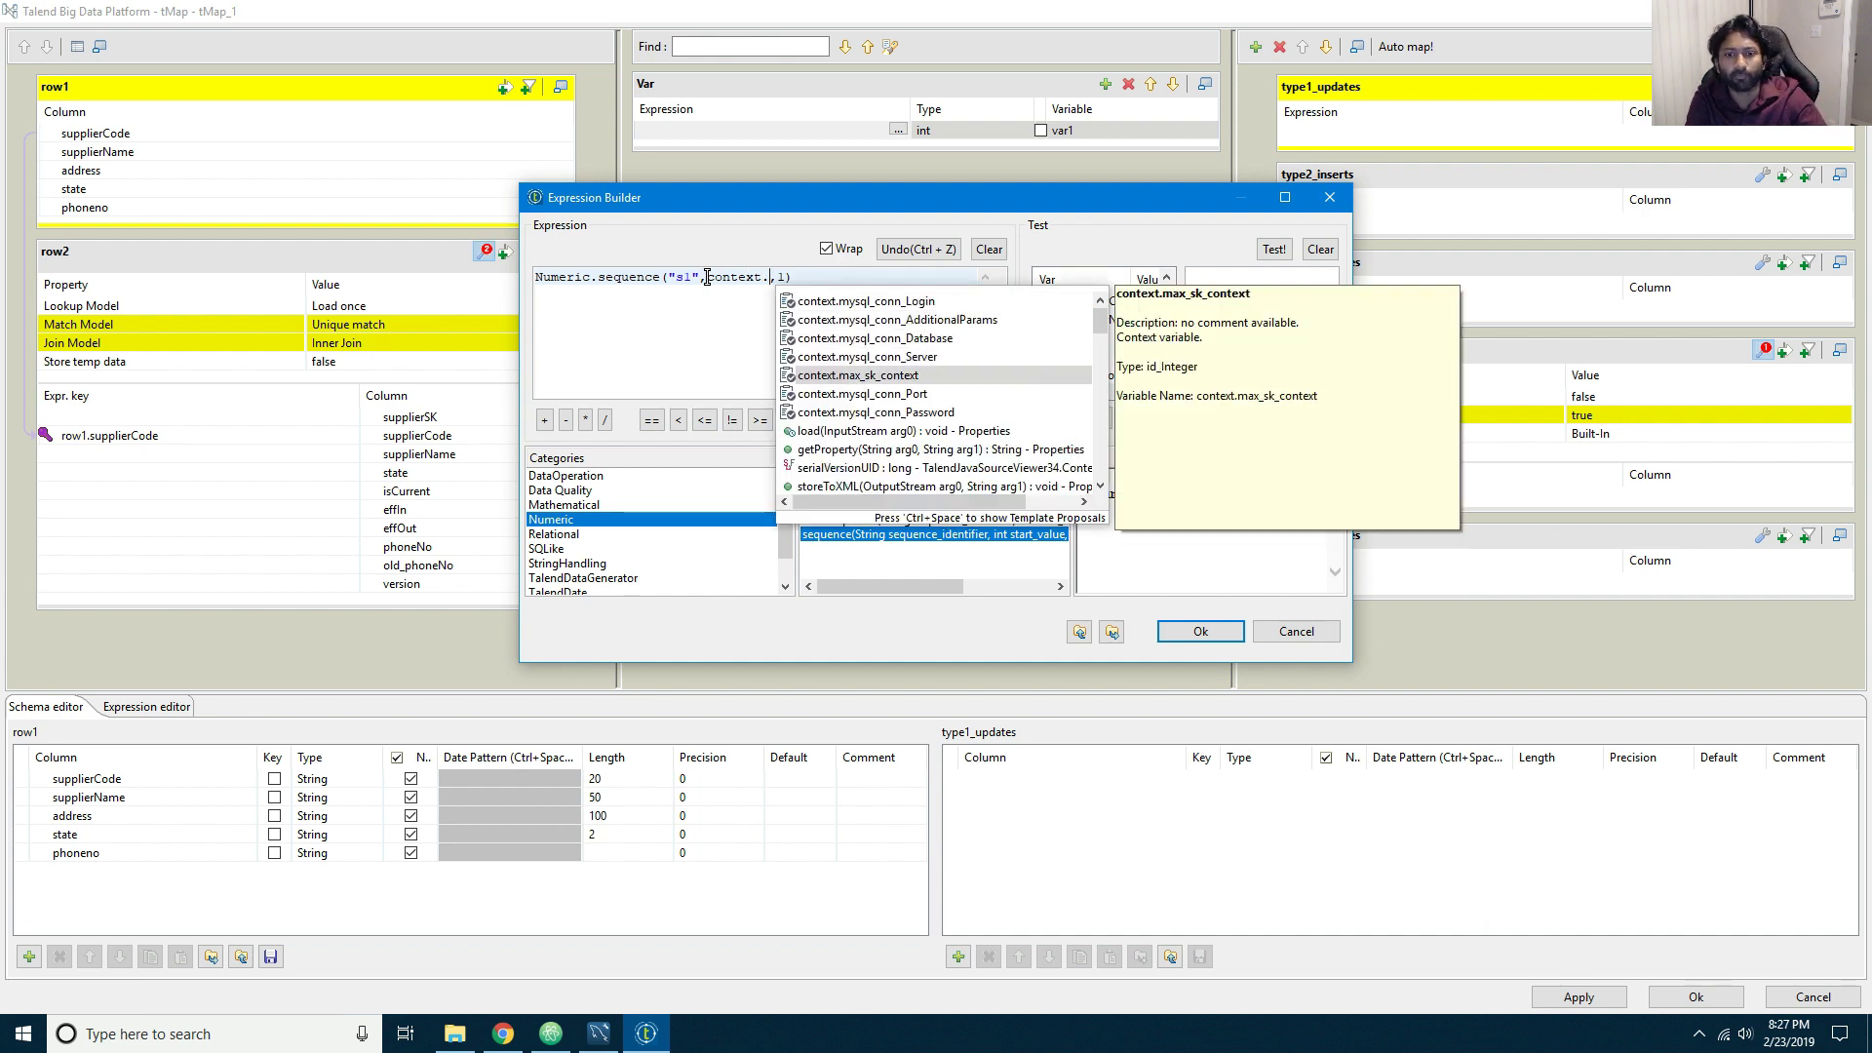
key(Return)
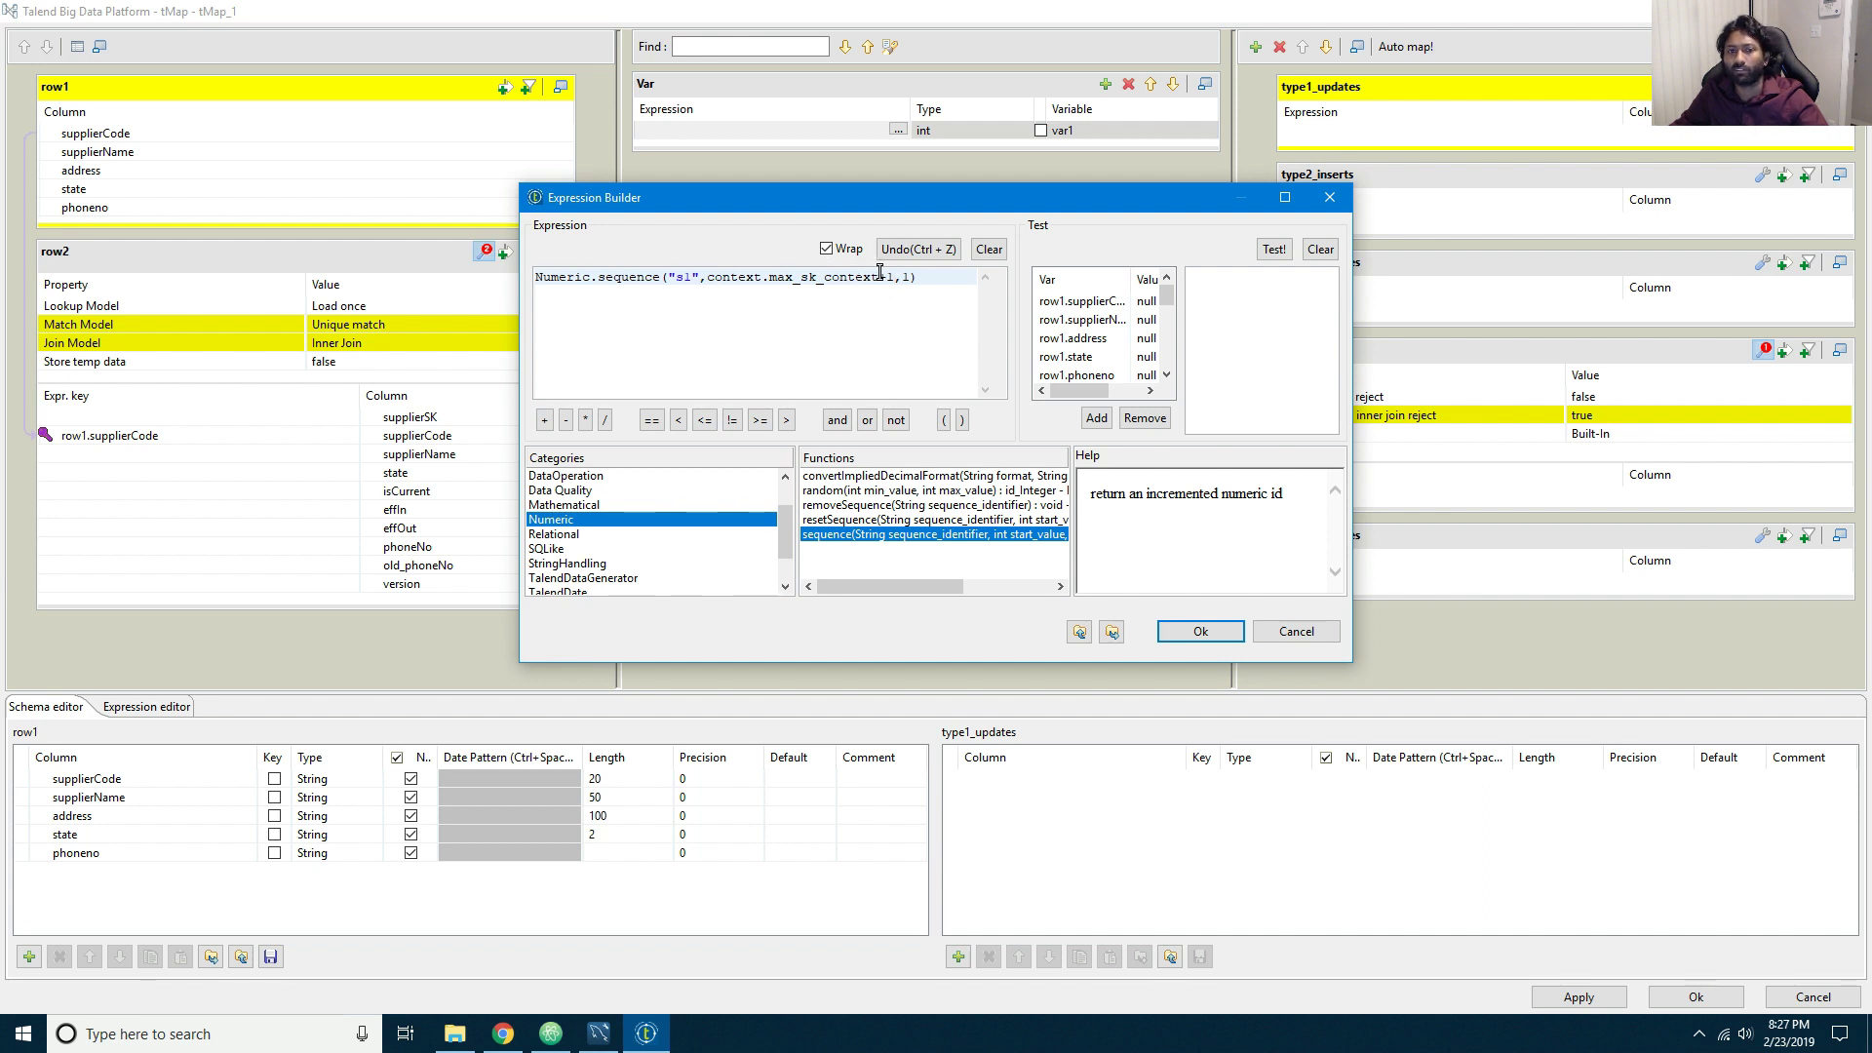
click(1198, 630)
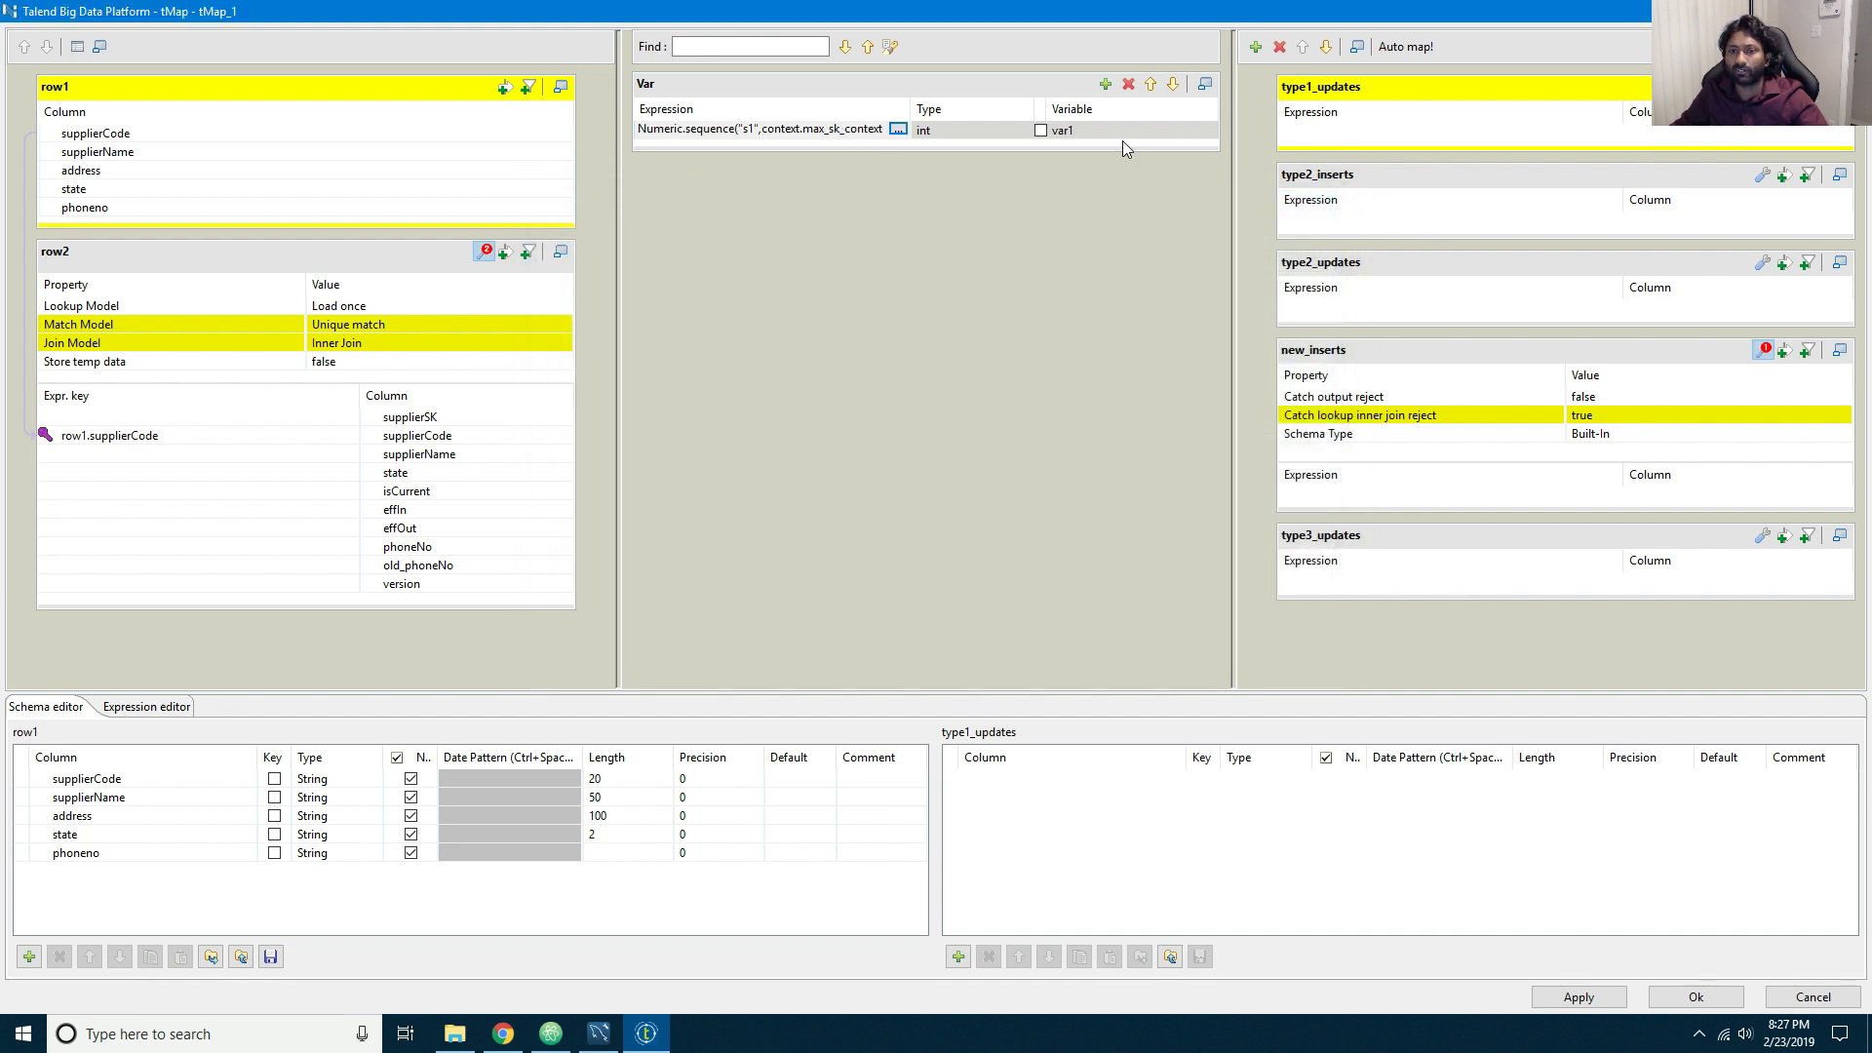
click(1083, 134)
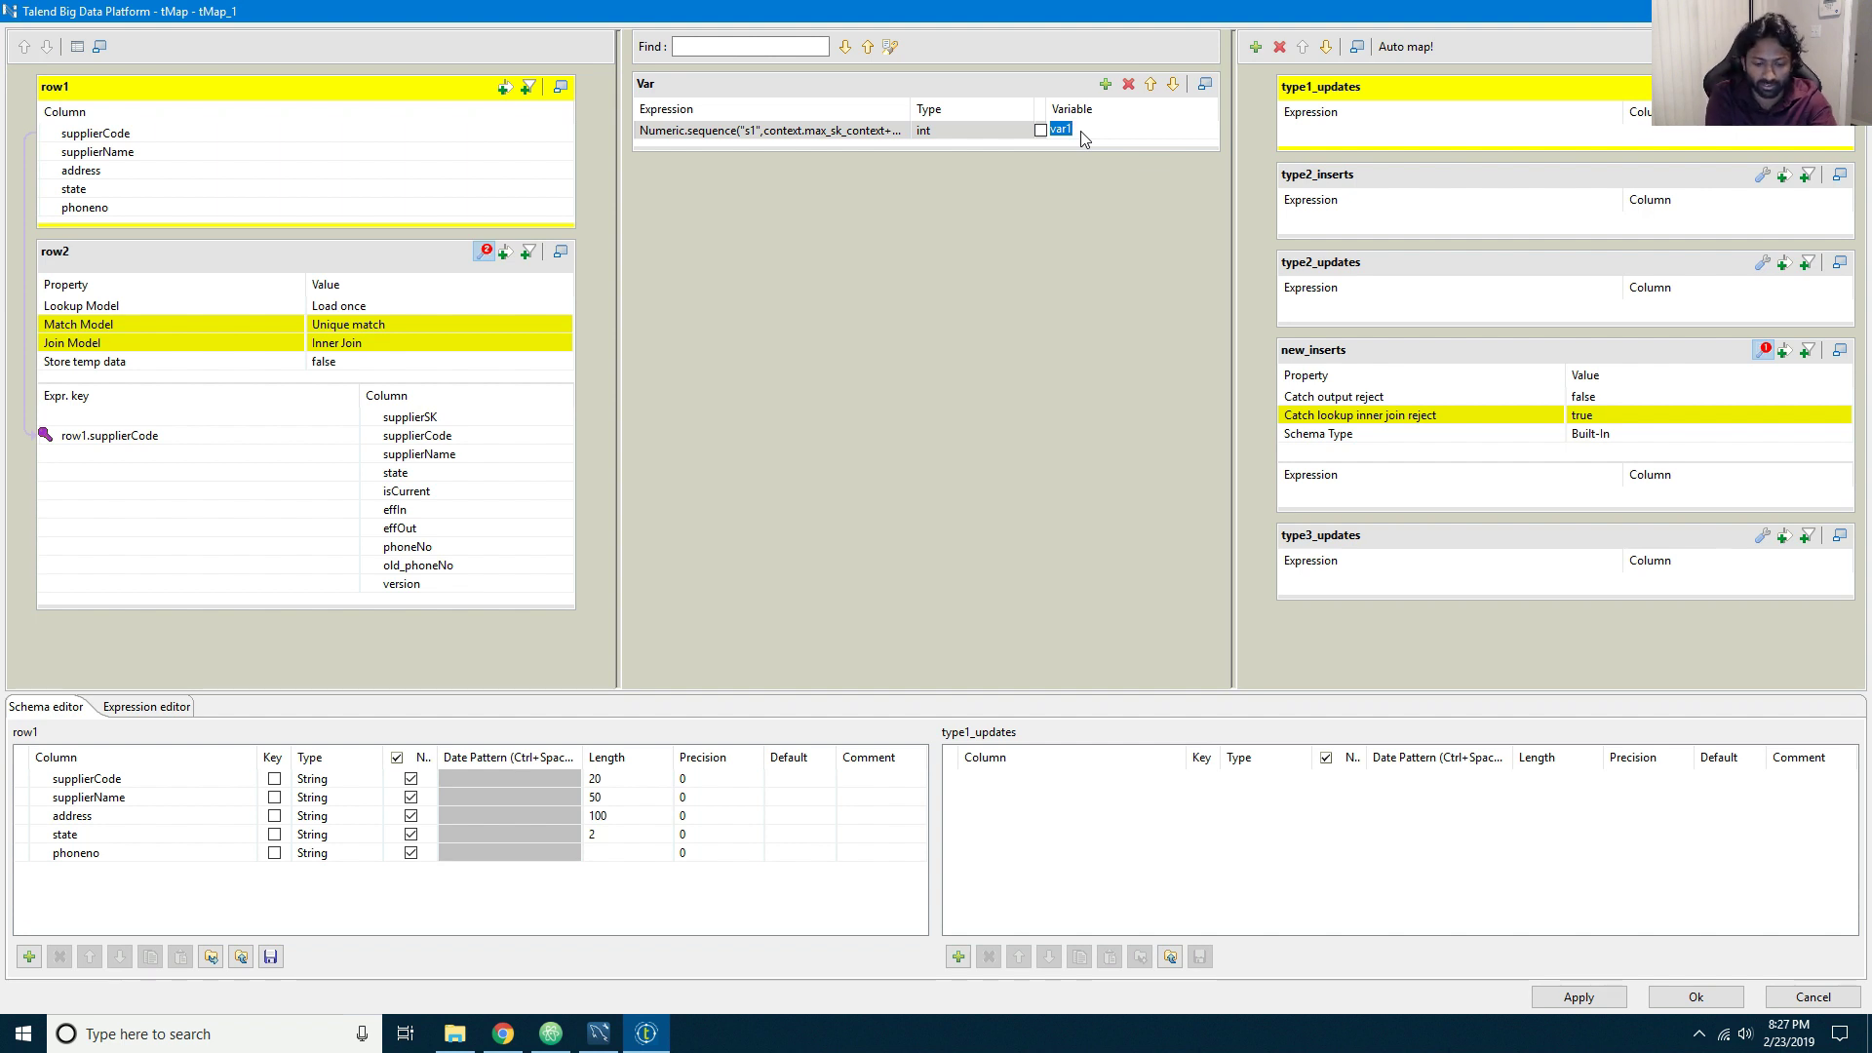
text(surr_key)
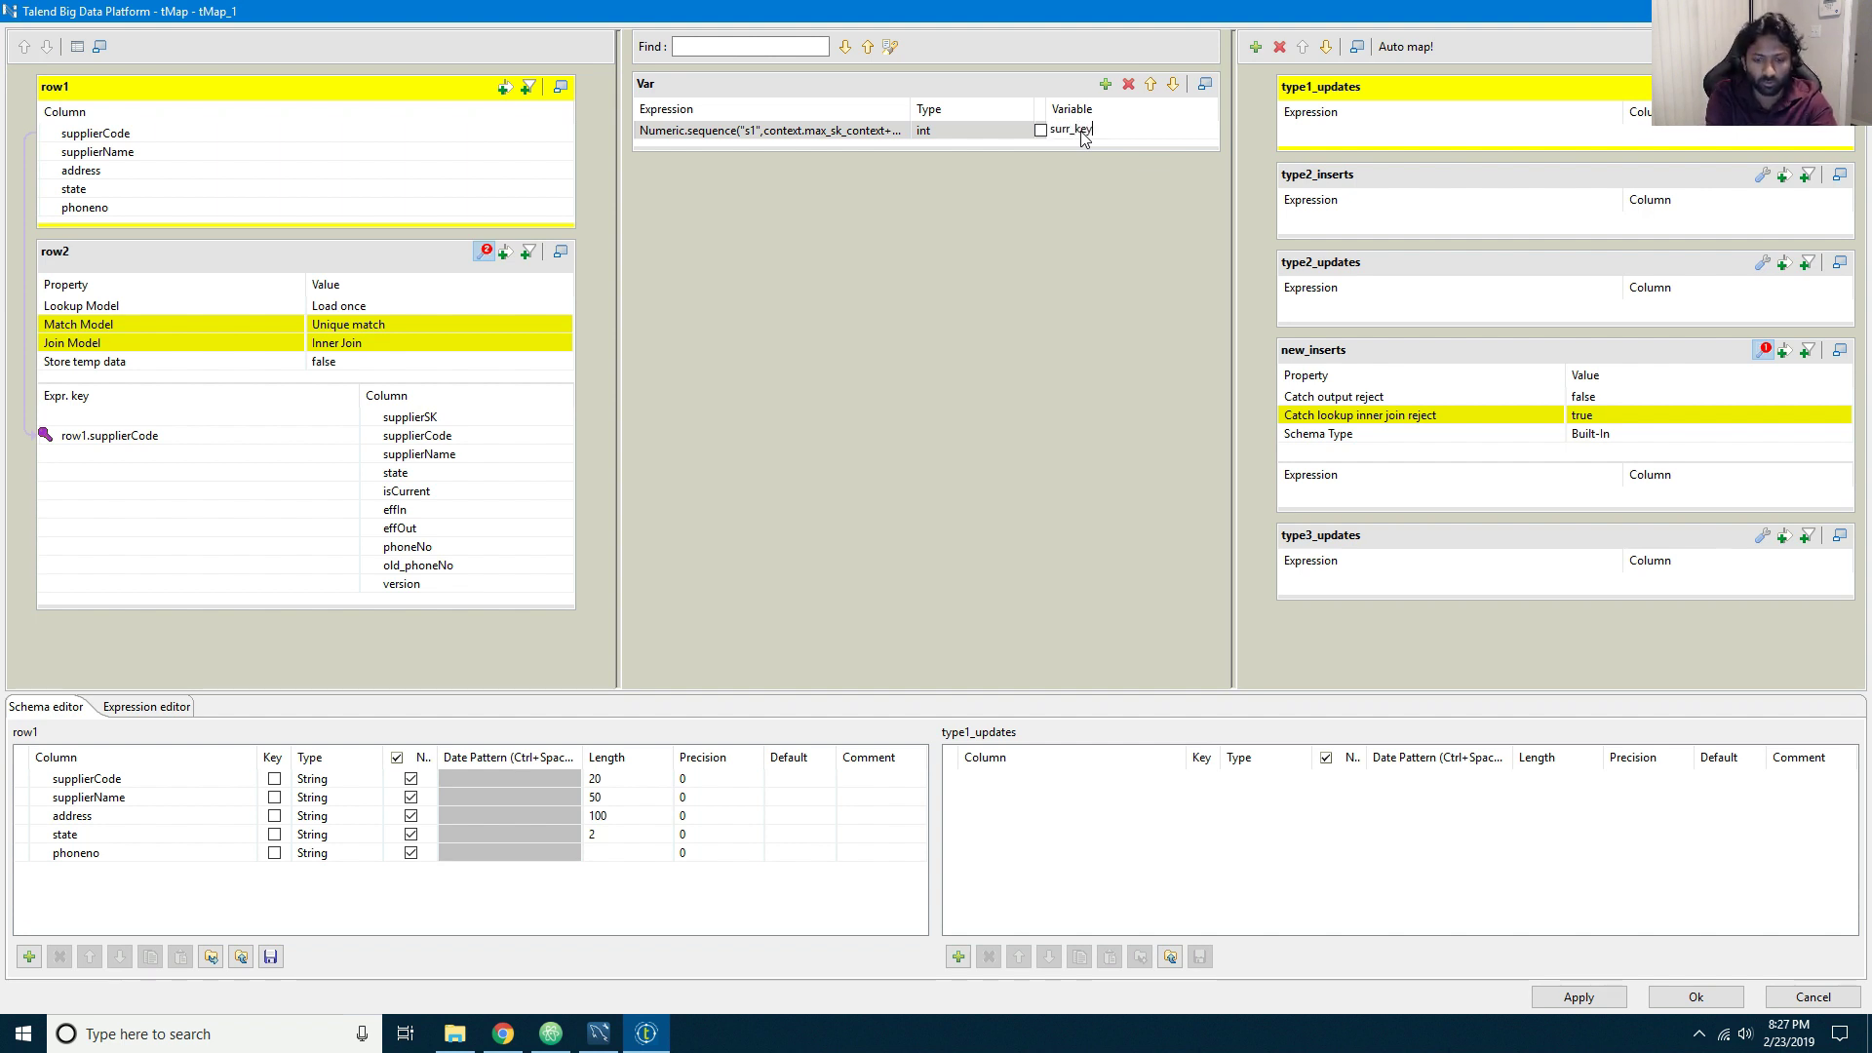
Step: Add row2's supplierSK column to the new_inserts output, using Var.surr_key as its expression
key(Return)
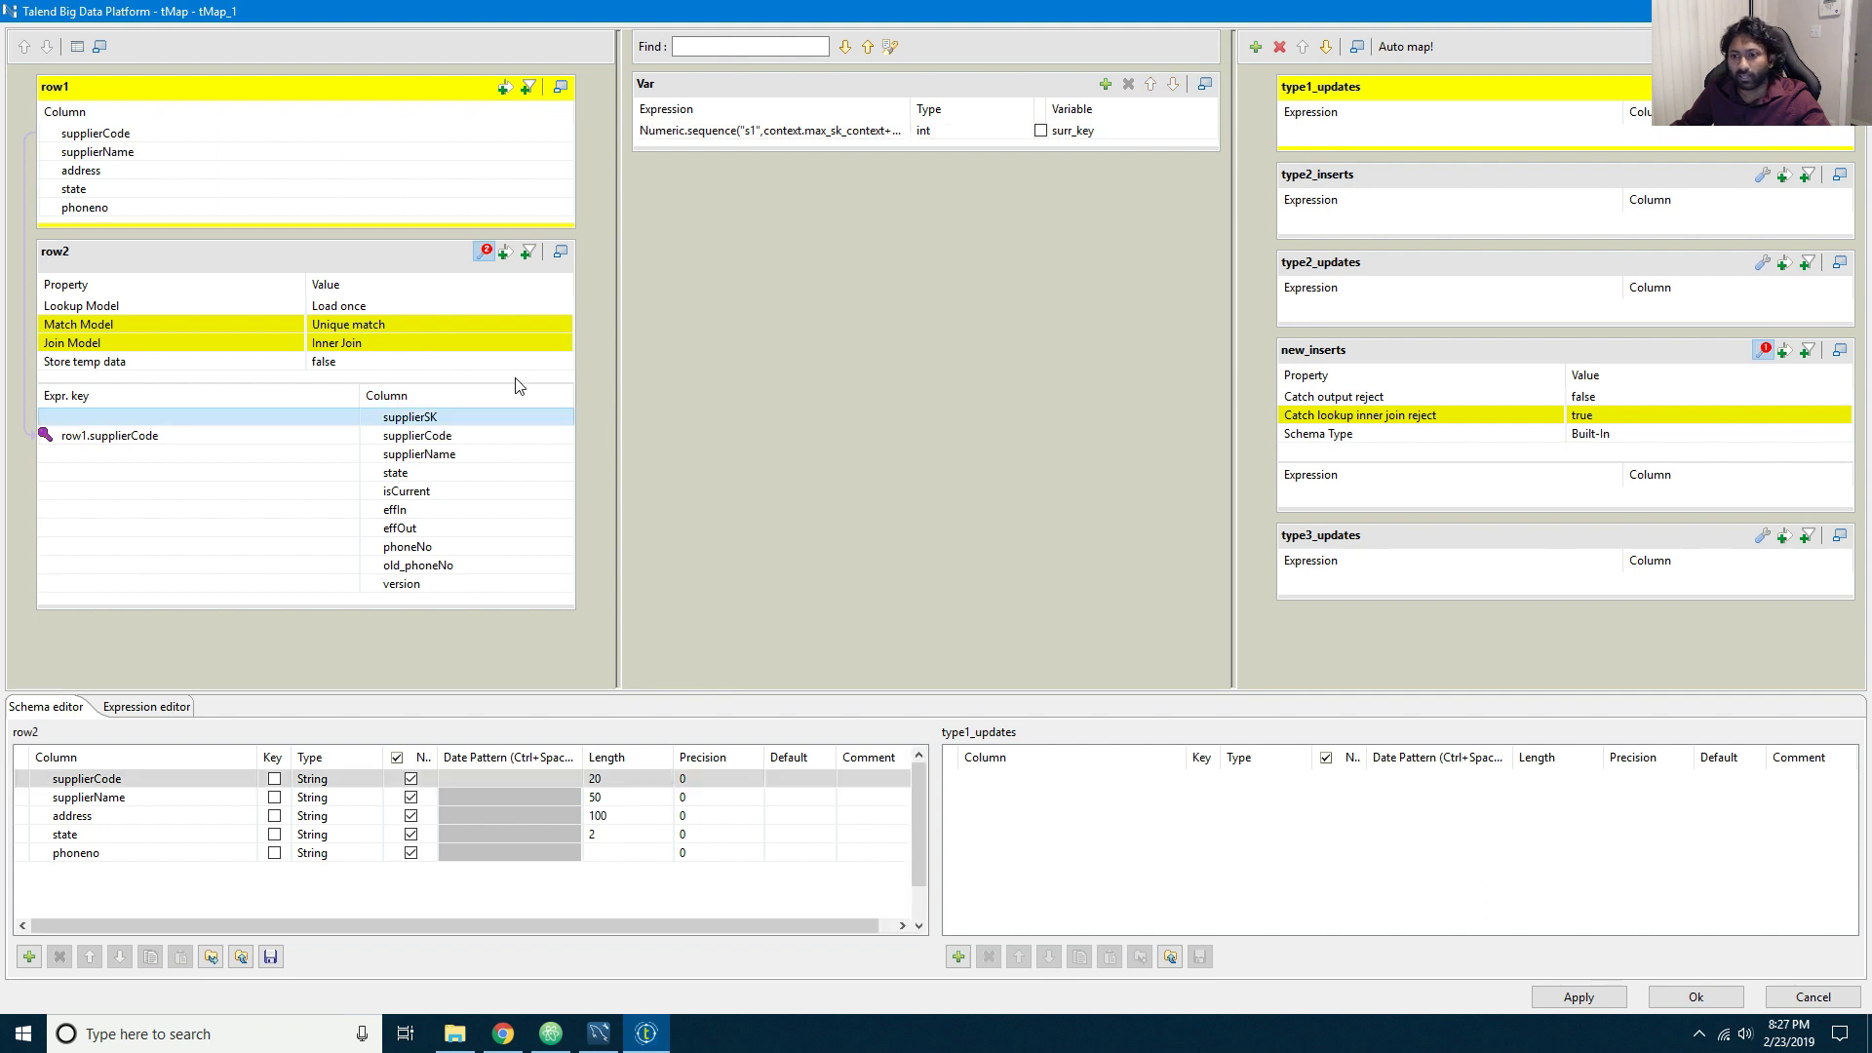
mouse_move(410, 417)
mouse_down()
mouse_move(1505, 524)
mouse_move(1501, 482)
mouse_move(1479, 492)
mouse_move(1393, 432)
mouse_move(1404, 492)
mouse_up()
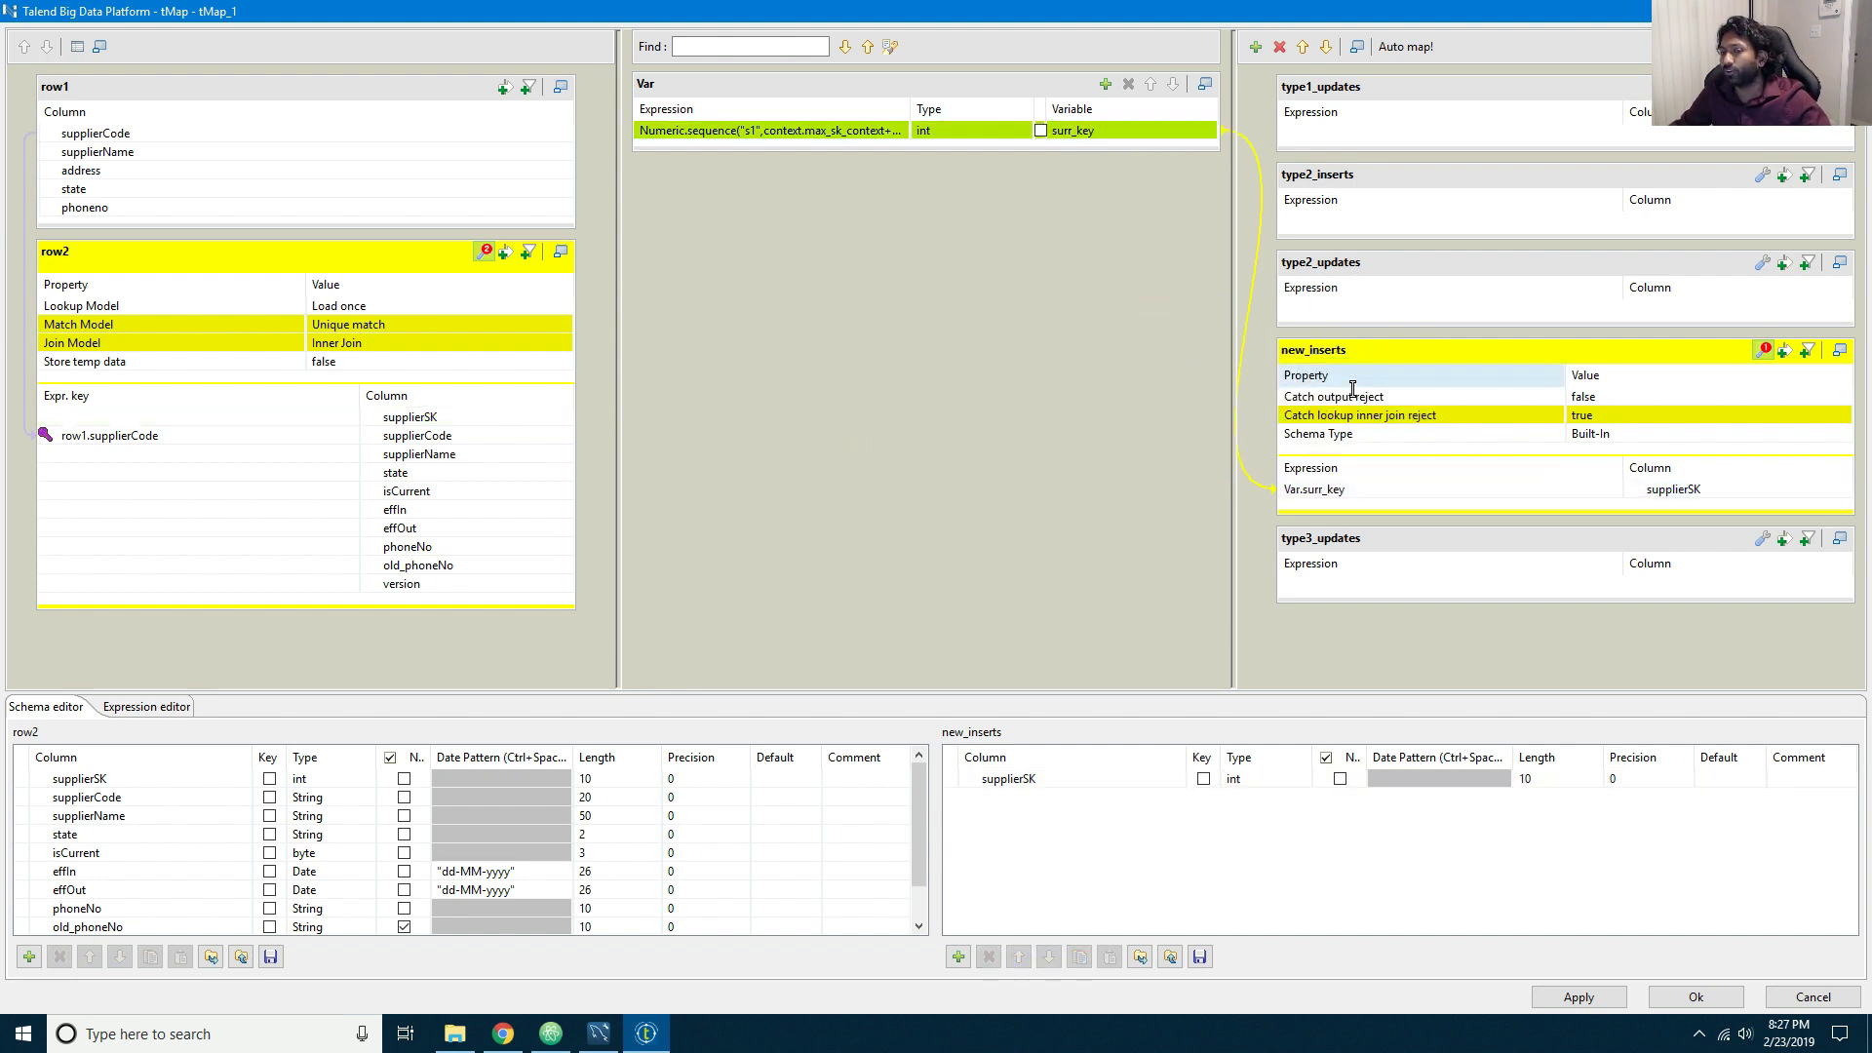
Step: In MySQL Workbench, examine the columns of the scd table's last row, including isCurrent, effIn, effOut, old_phoneNo and version, and return to tMap
click(598, 1033)
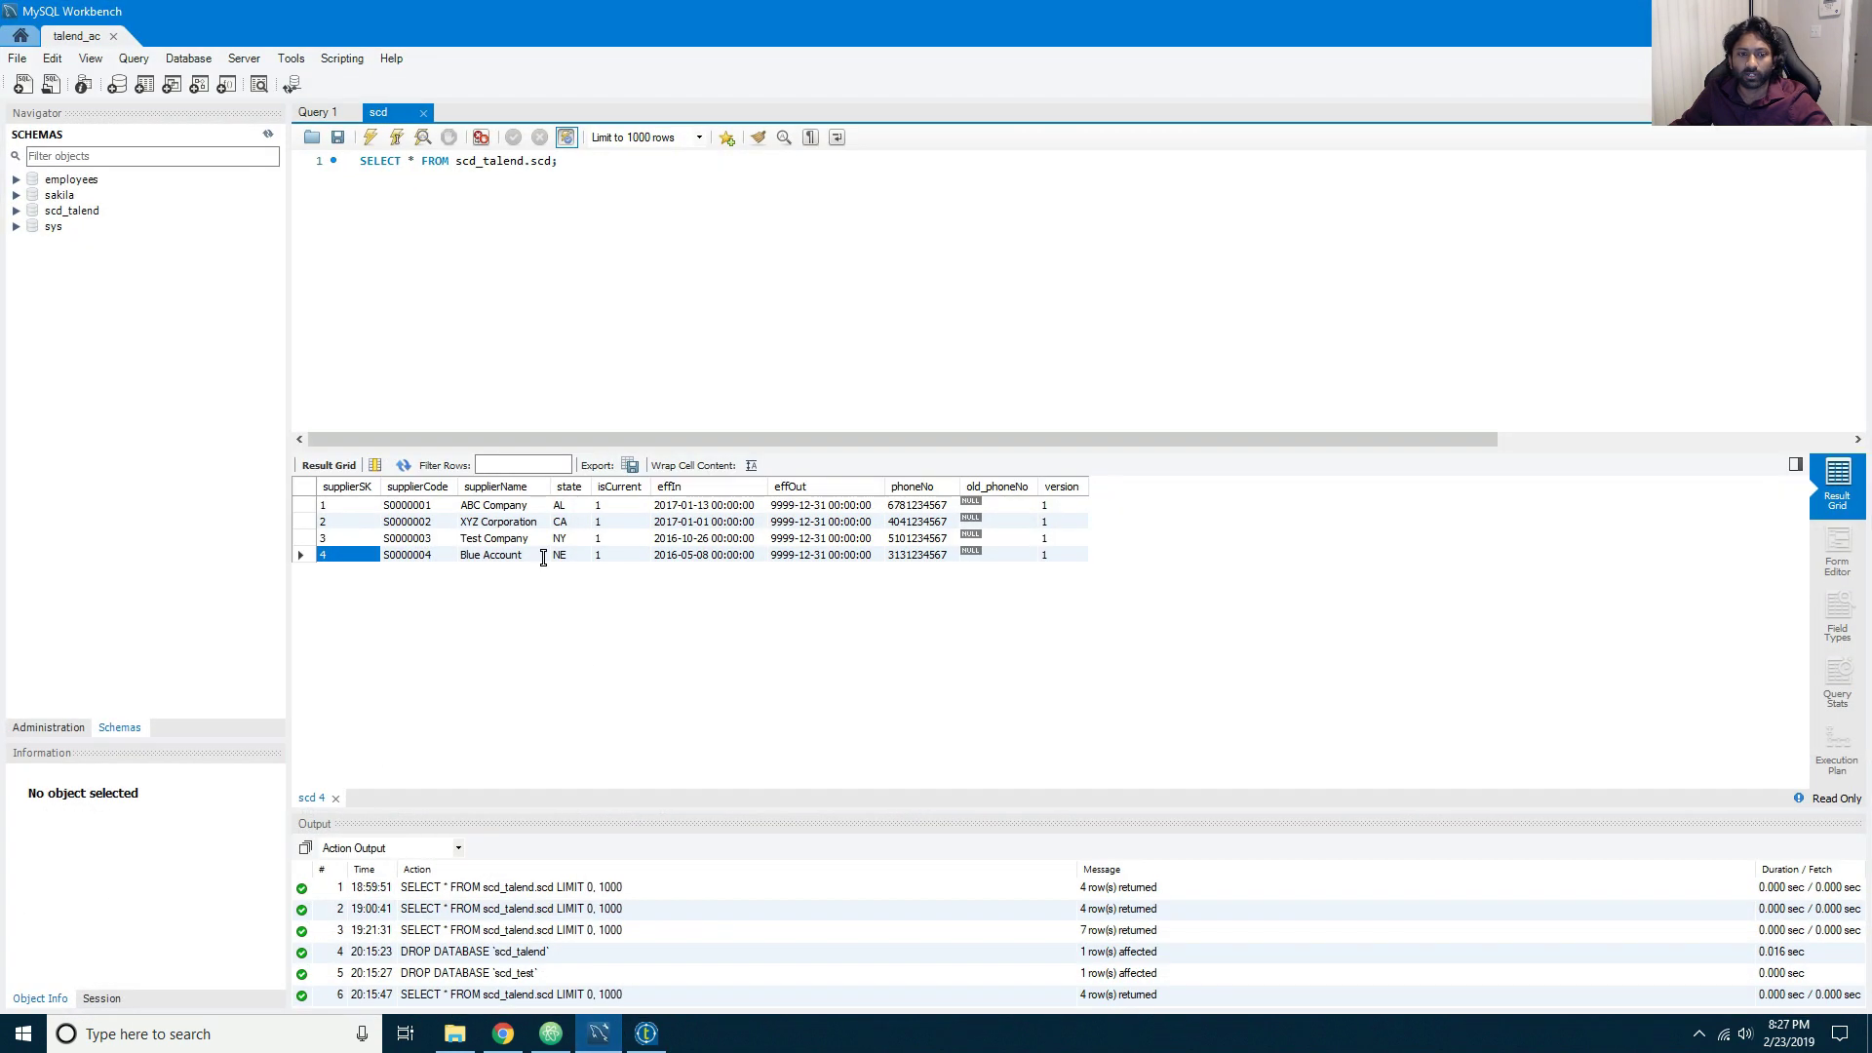
click(423, 564)
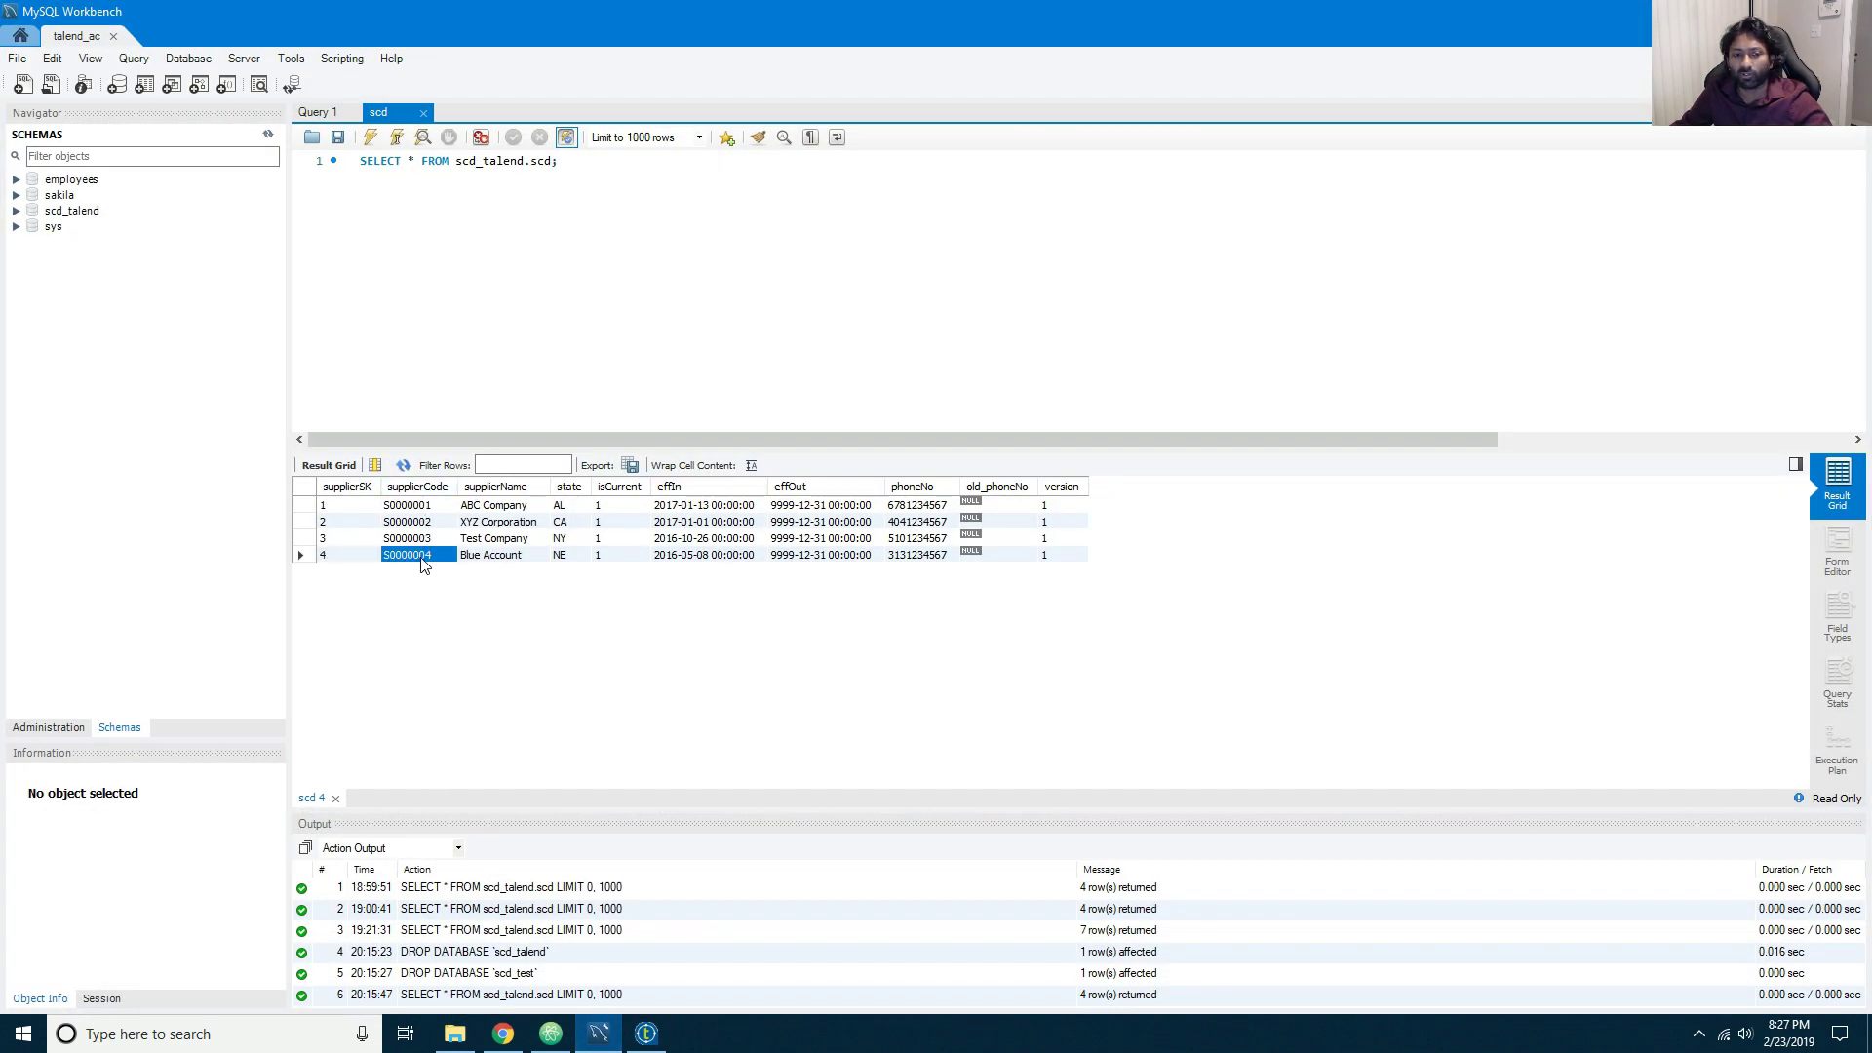
click(501, 563)
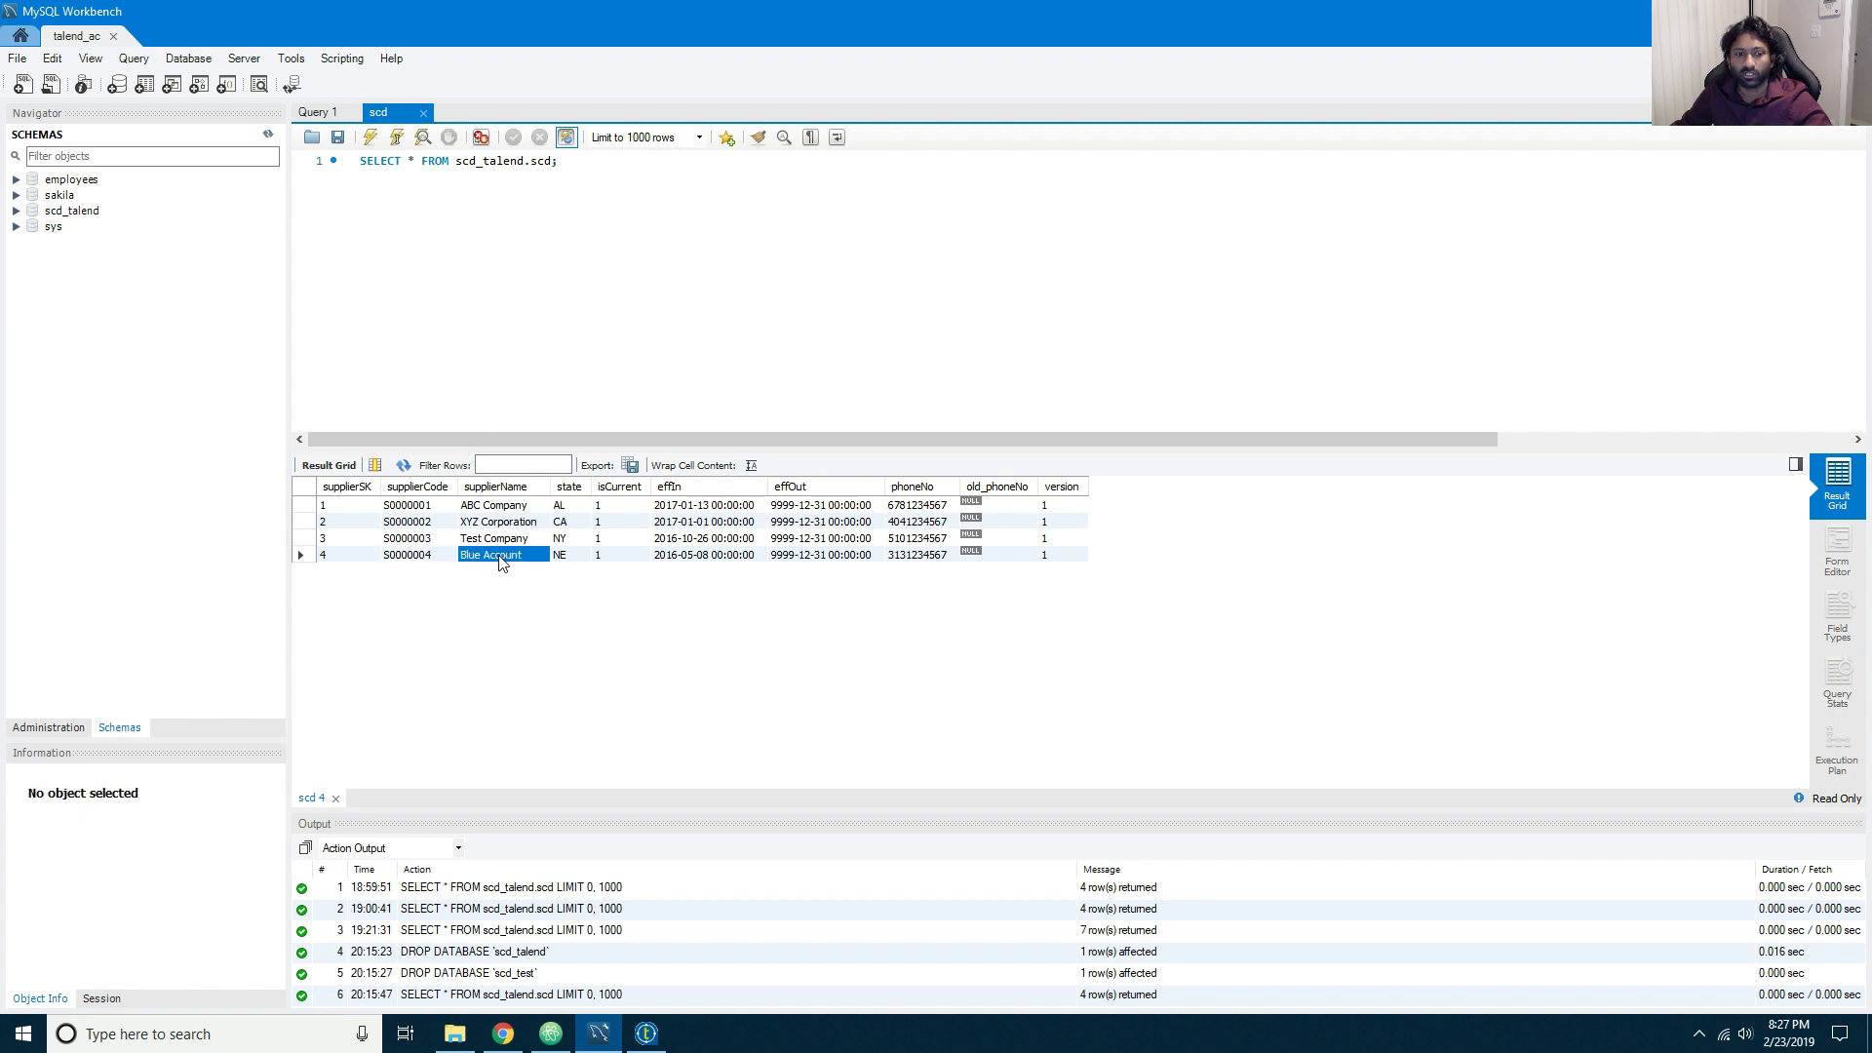
click(573, 564)
click(616, 560)
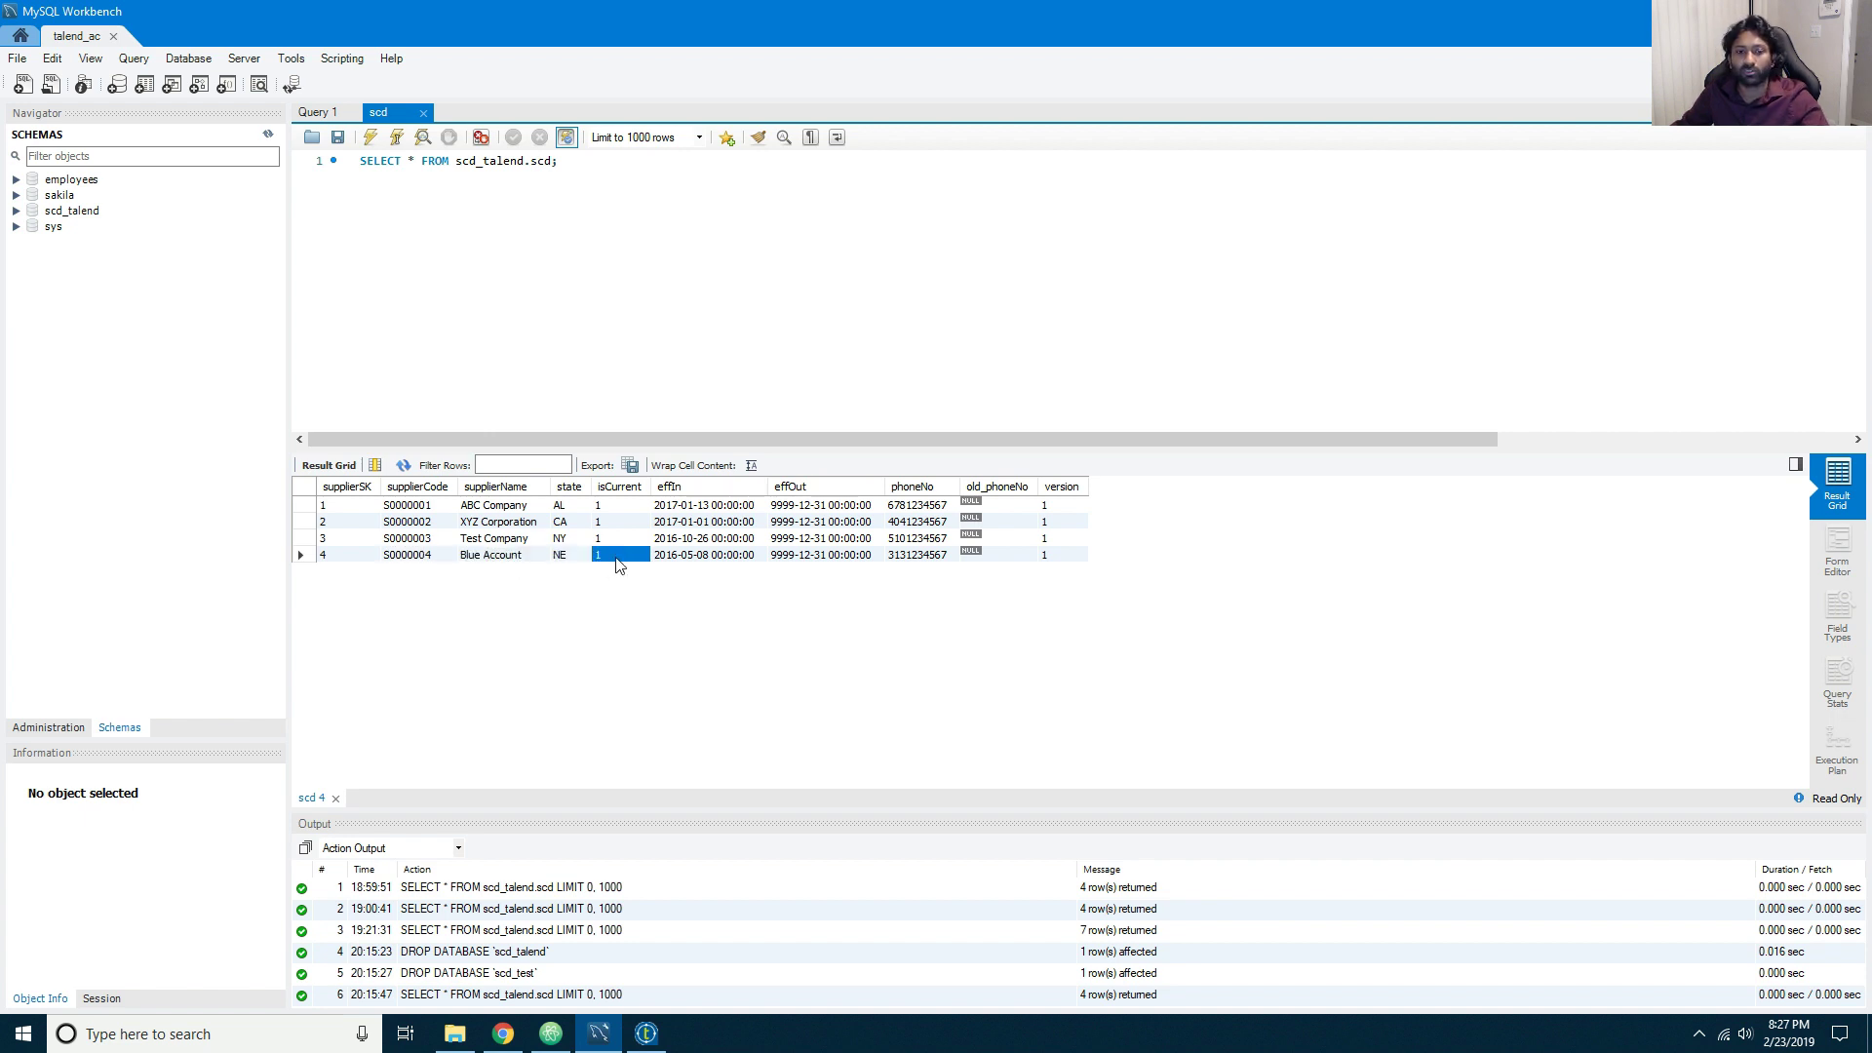
drag(616, 564, 813, 563)
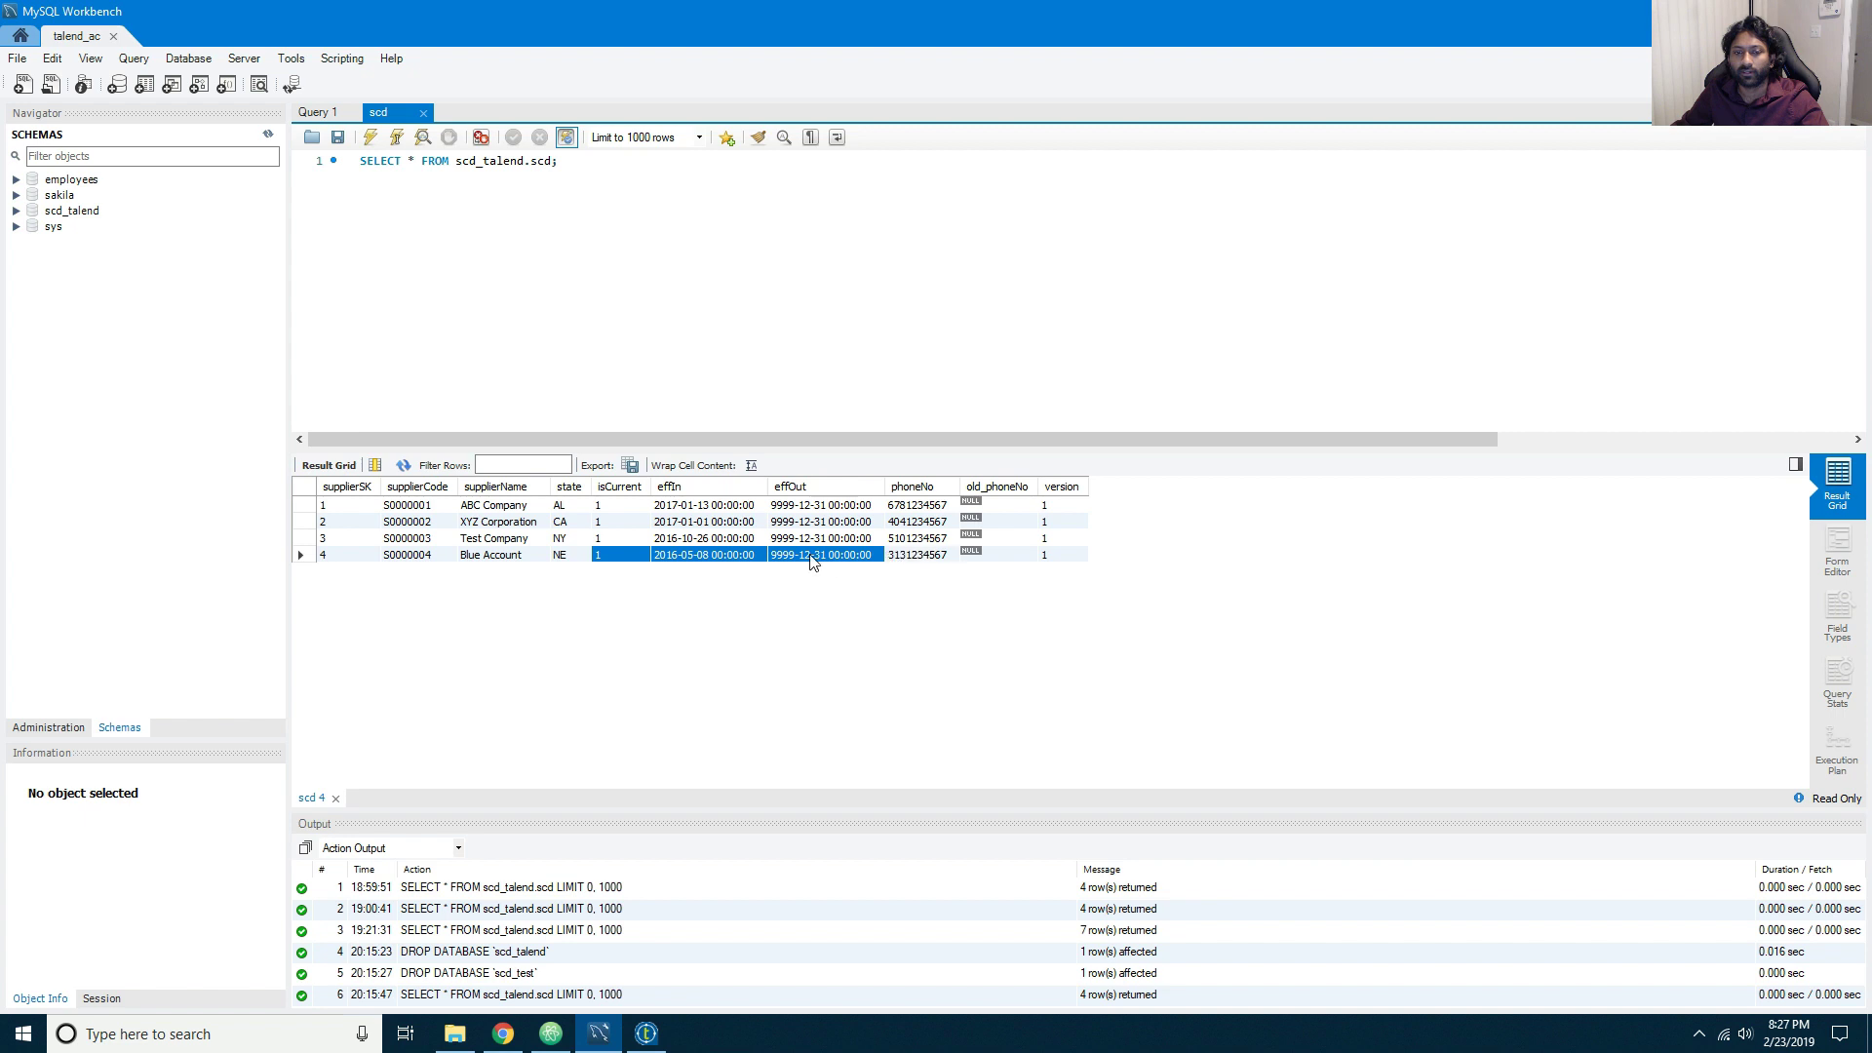
ctrl+click(1063, 555)
ctrl+click(1000, 558)
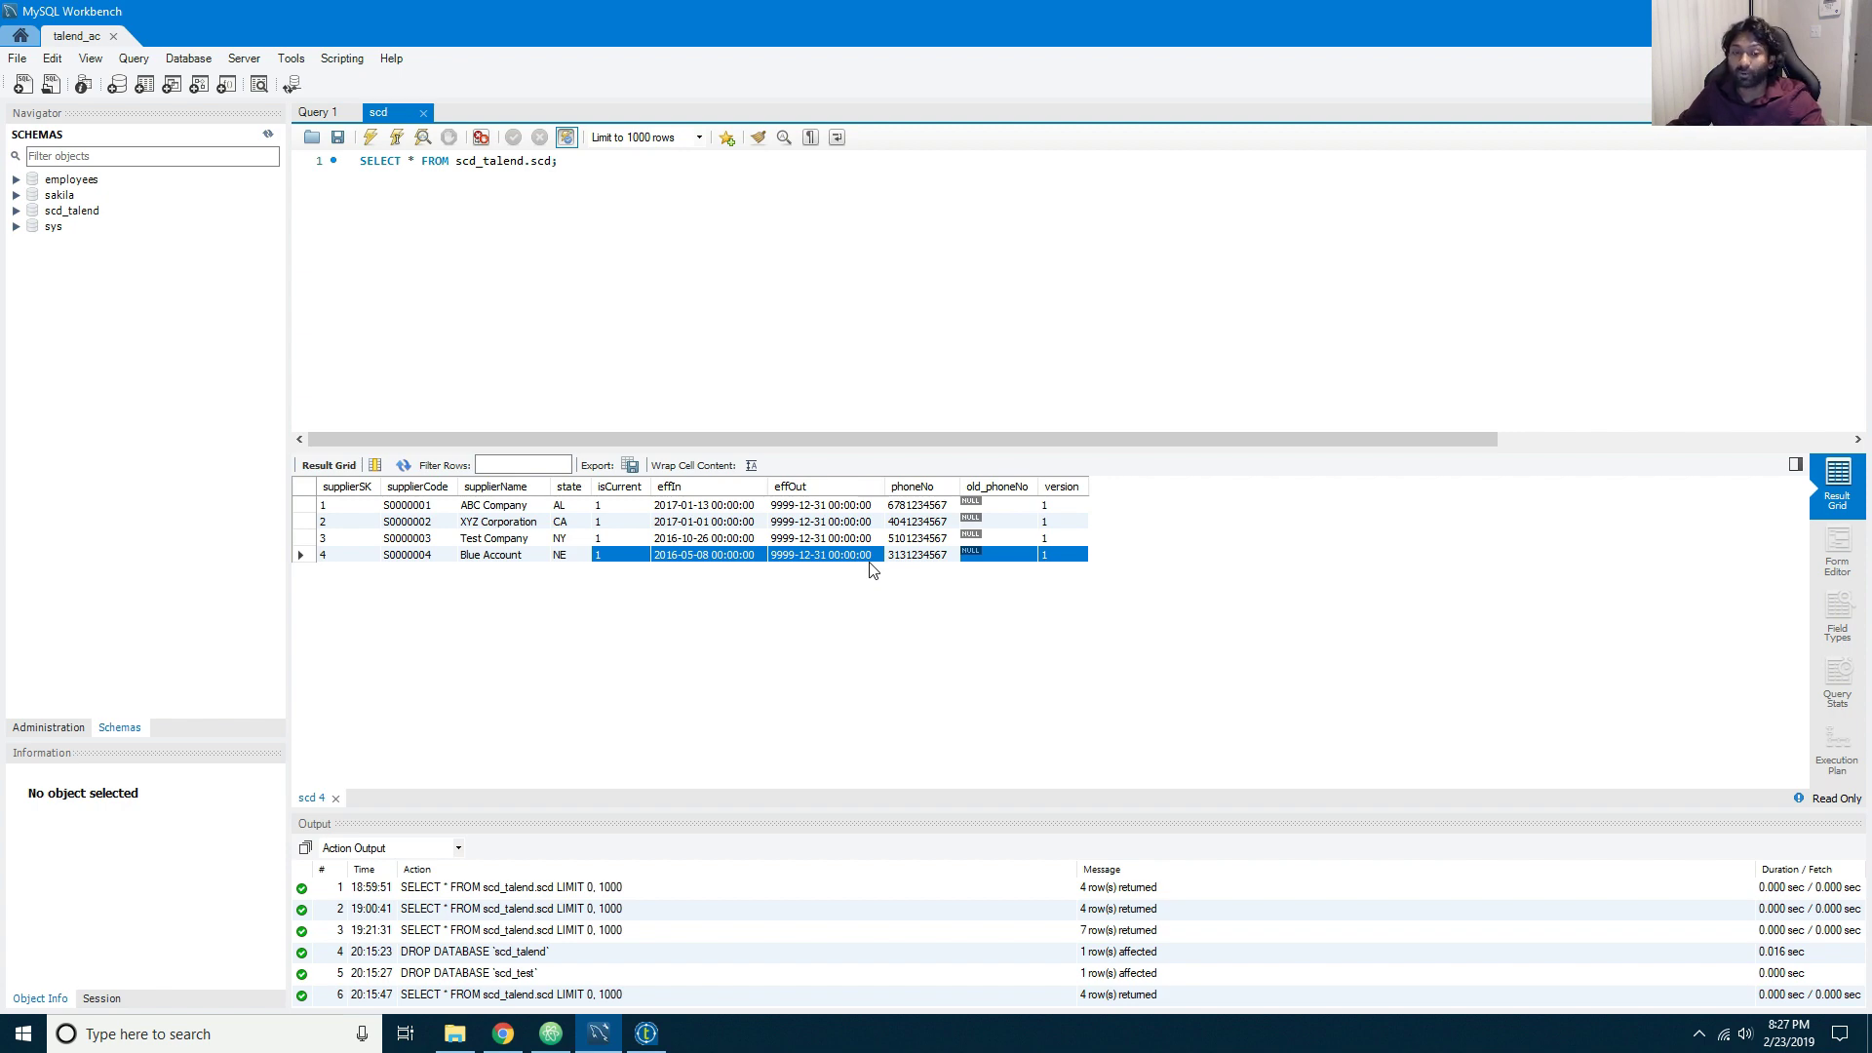
key(alt+Tab)
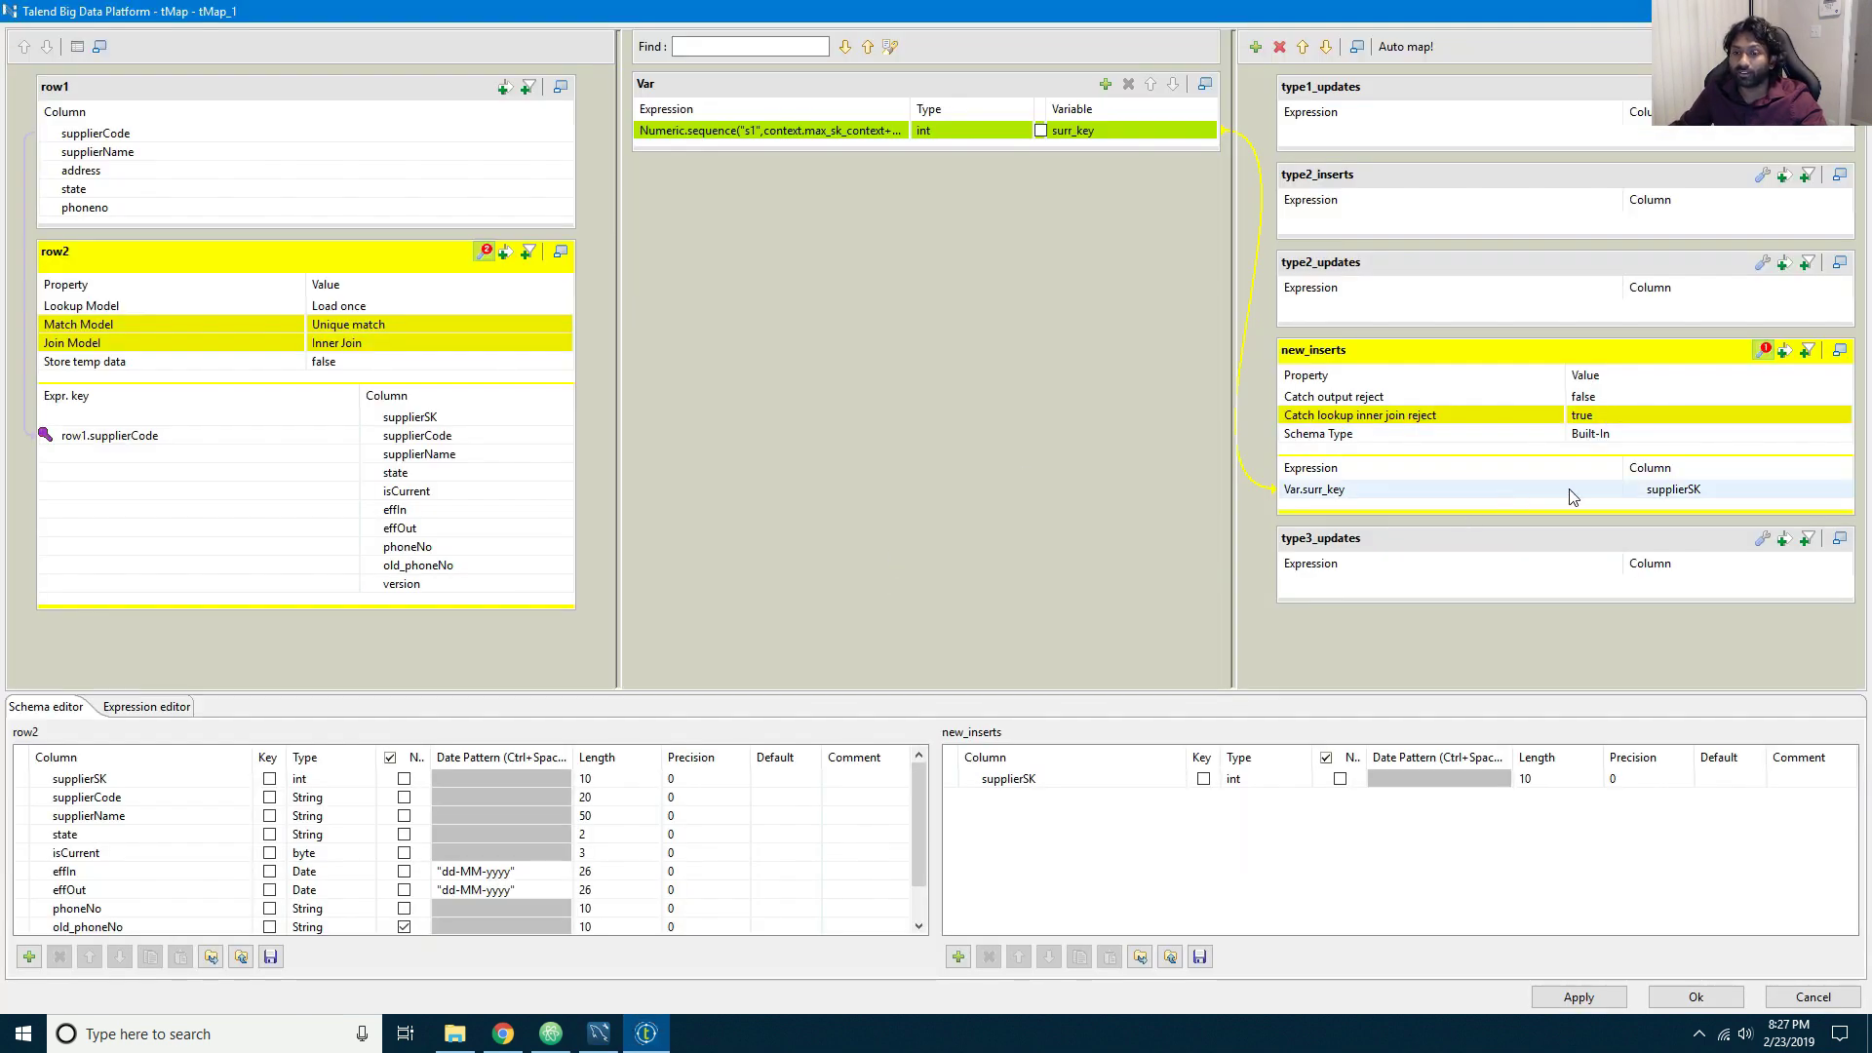
Step: Map supplierCode, supplierName, state and phoneno from row1 into the new_inserts output below supplierSK
drag(108, 134, 1590, 502)
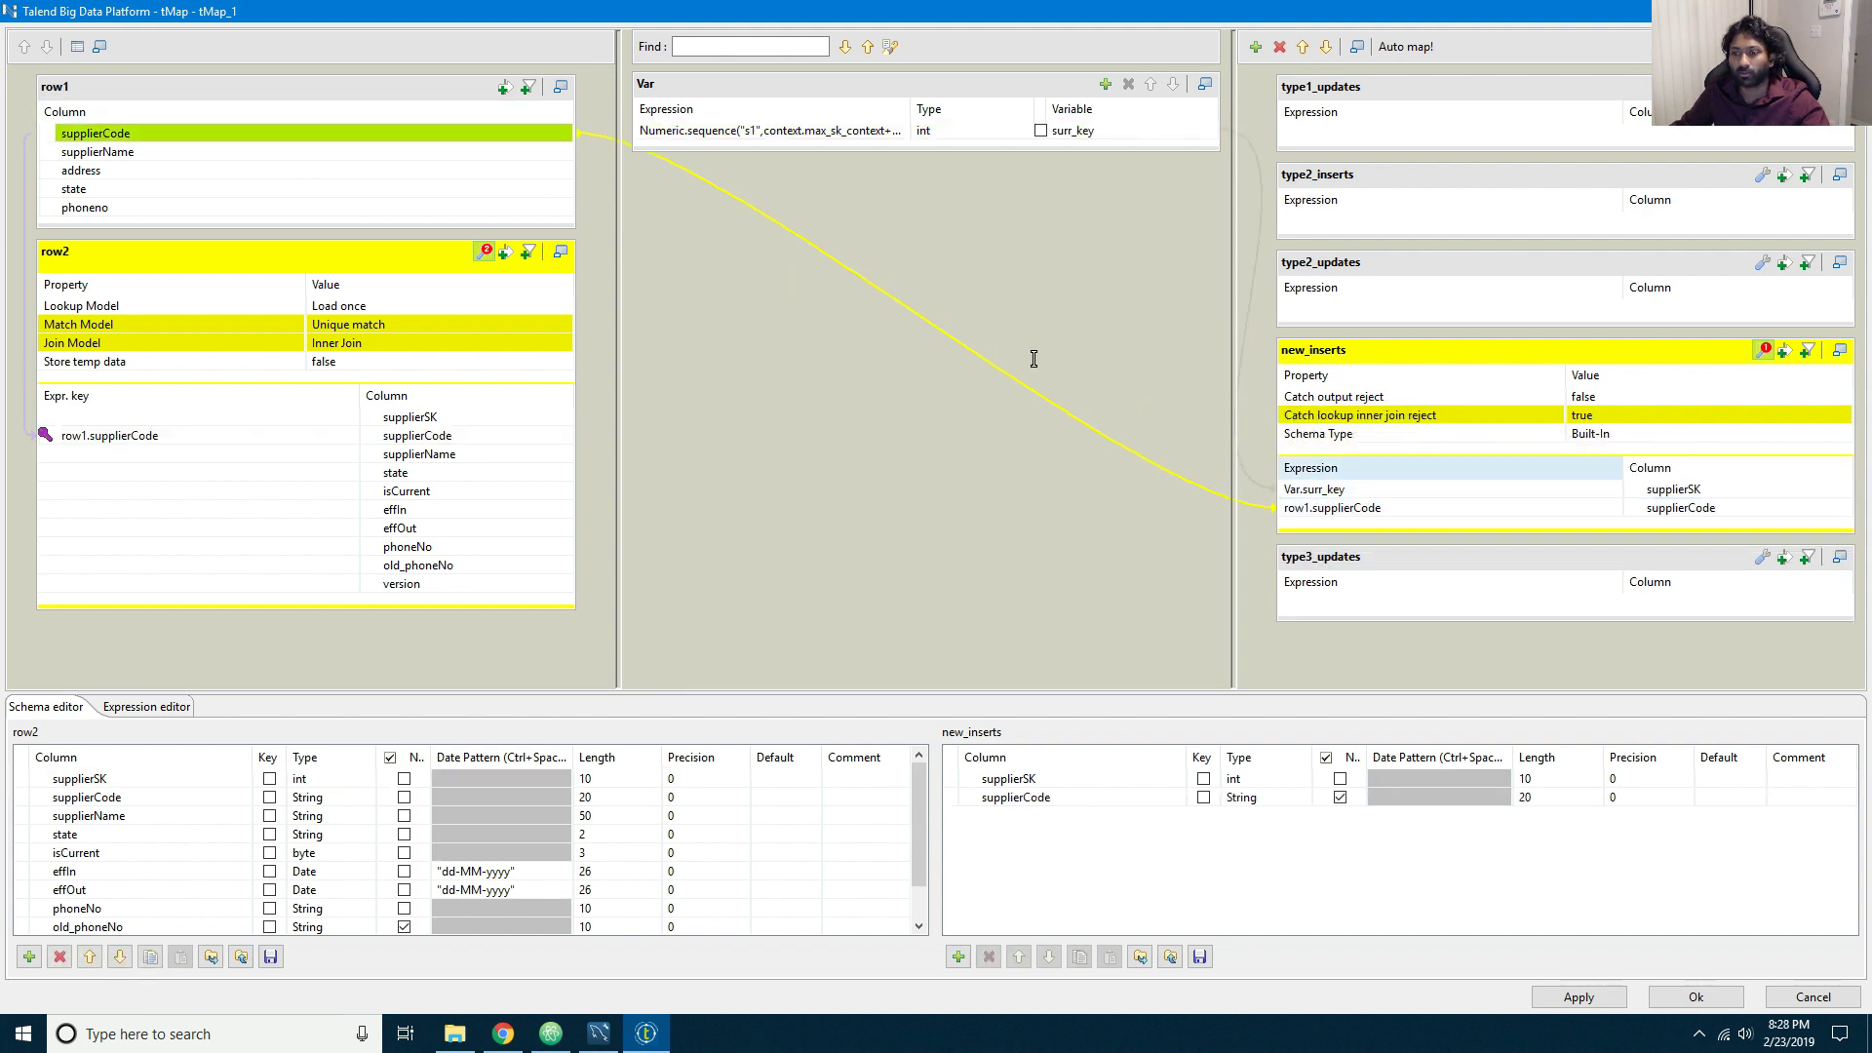
drag(454, 196, 1556, 525)
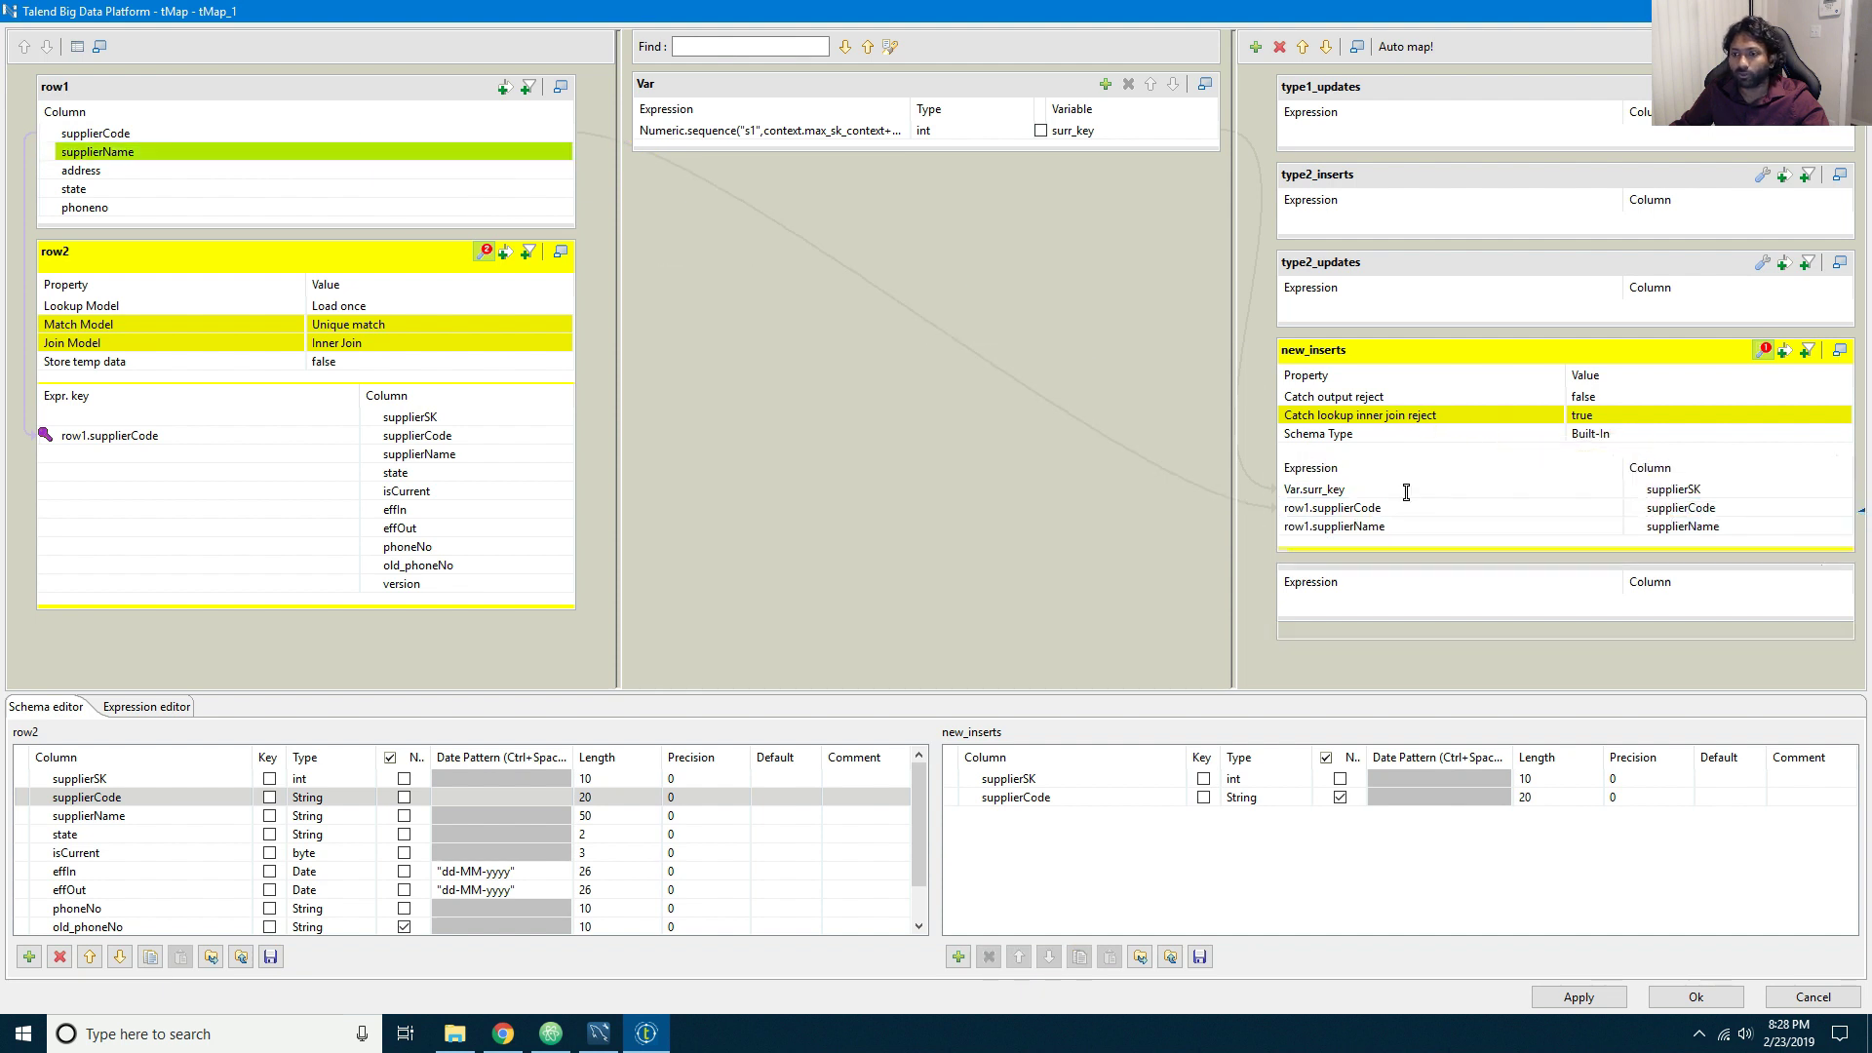
click(98, 170)
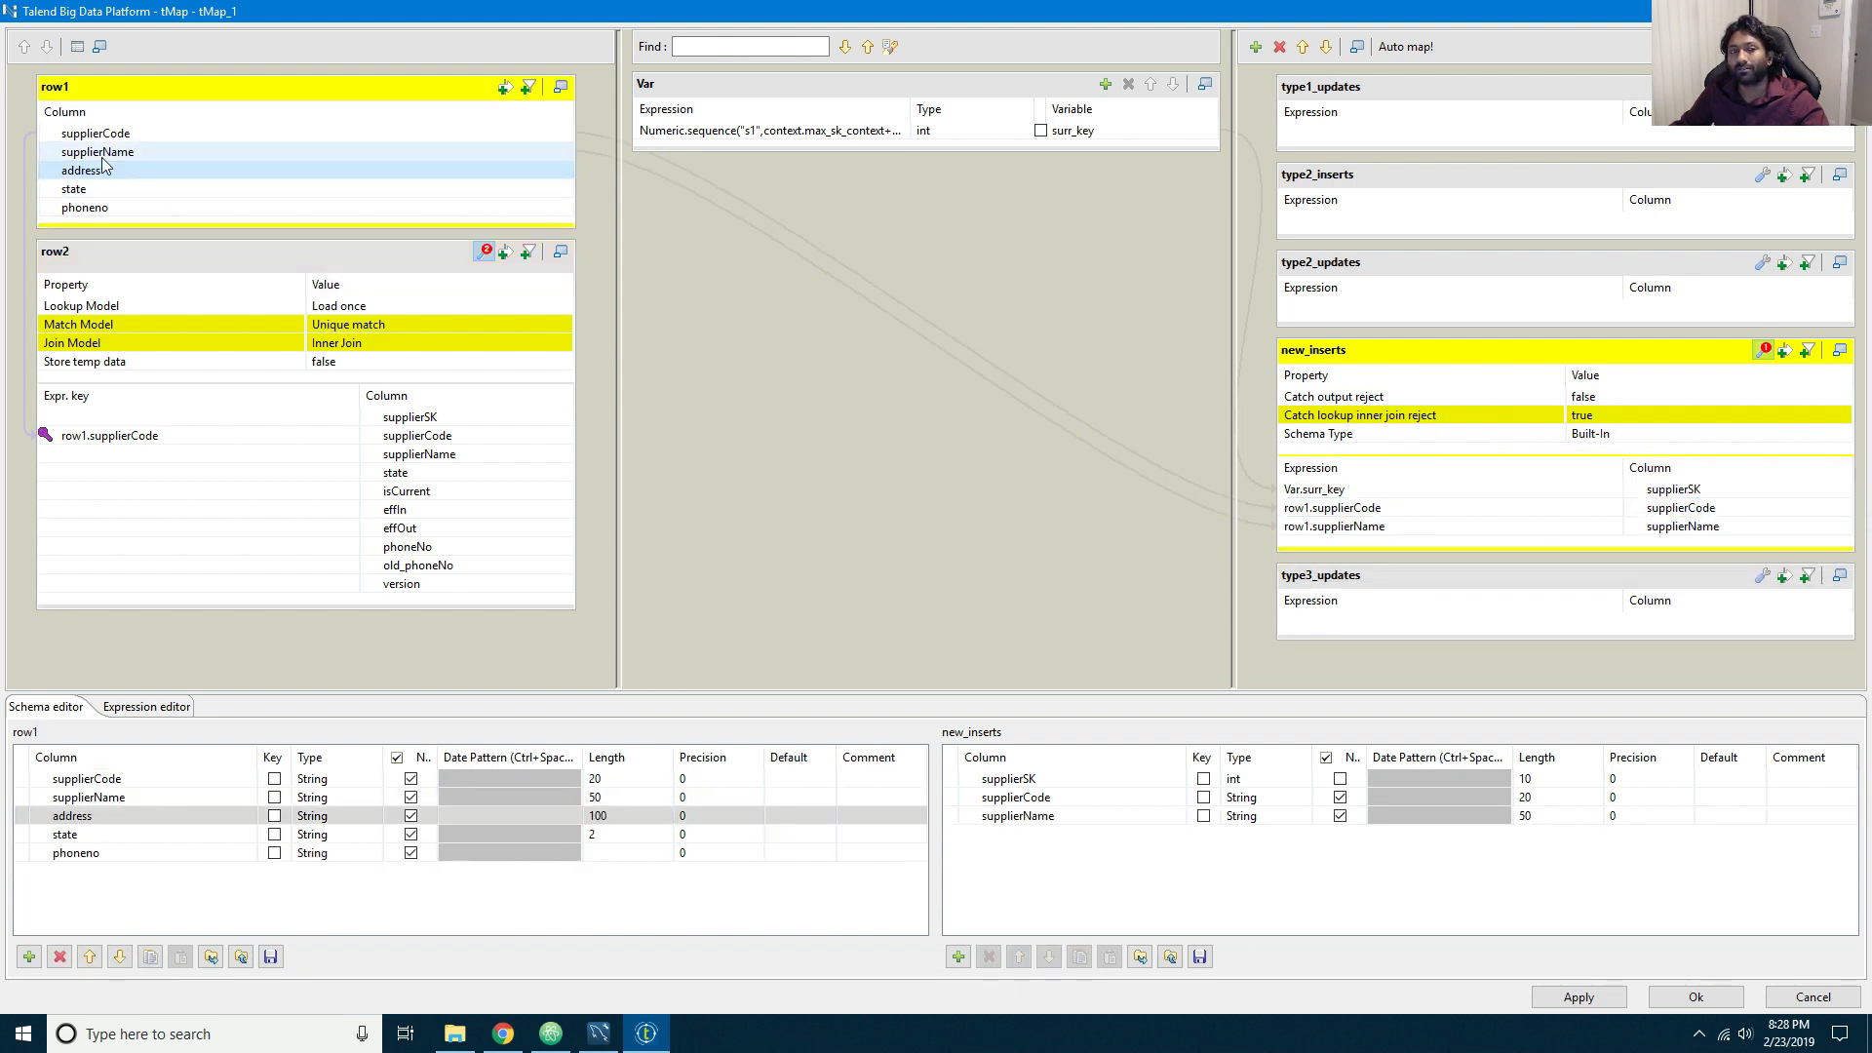
drag(76, 188, 1566, 549)
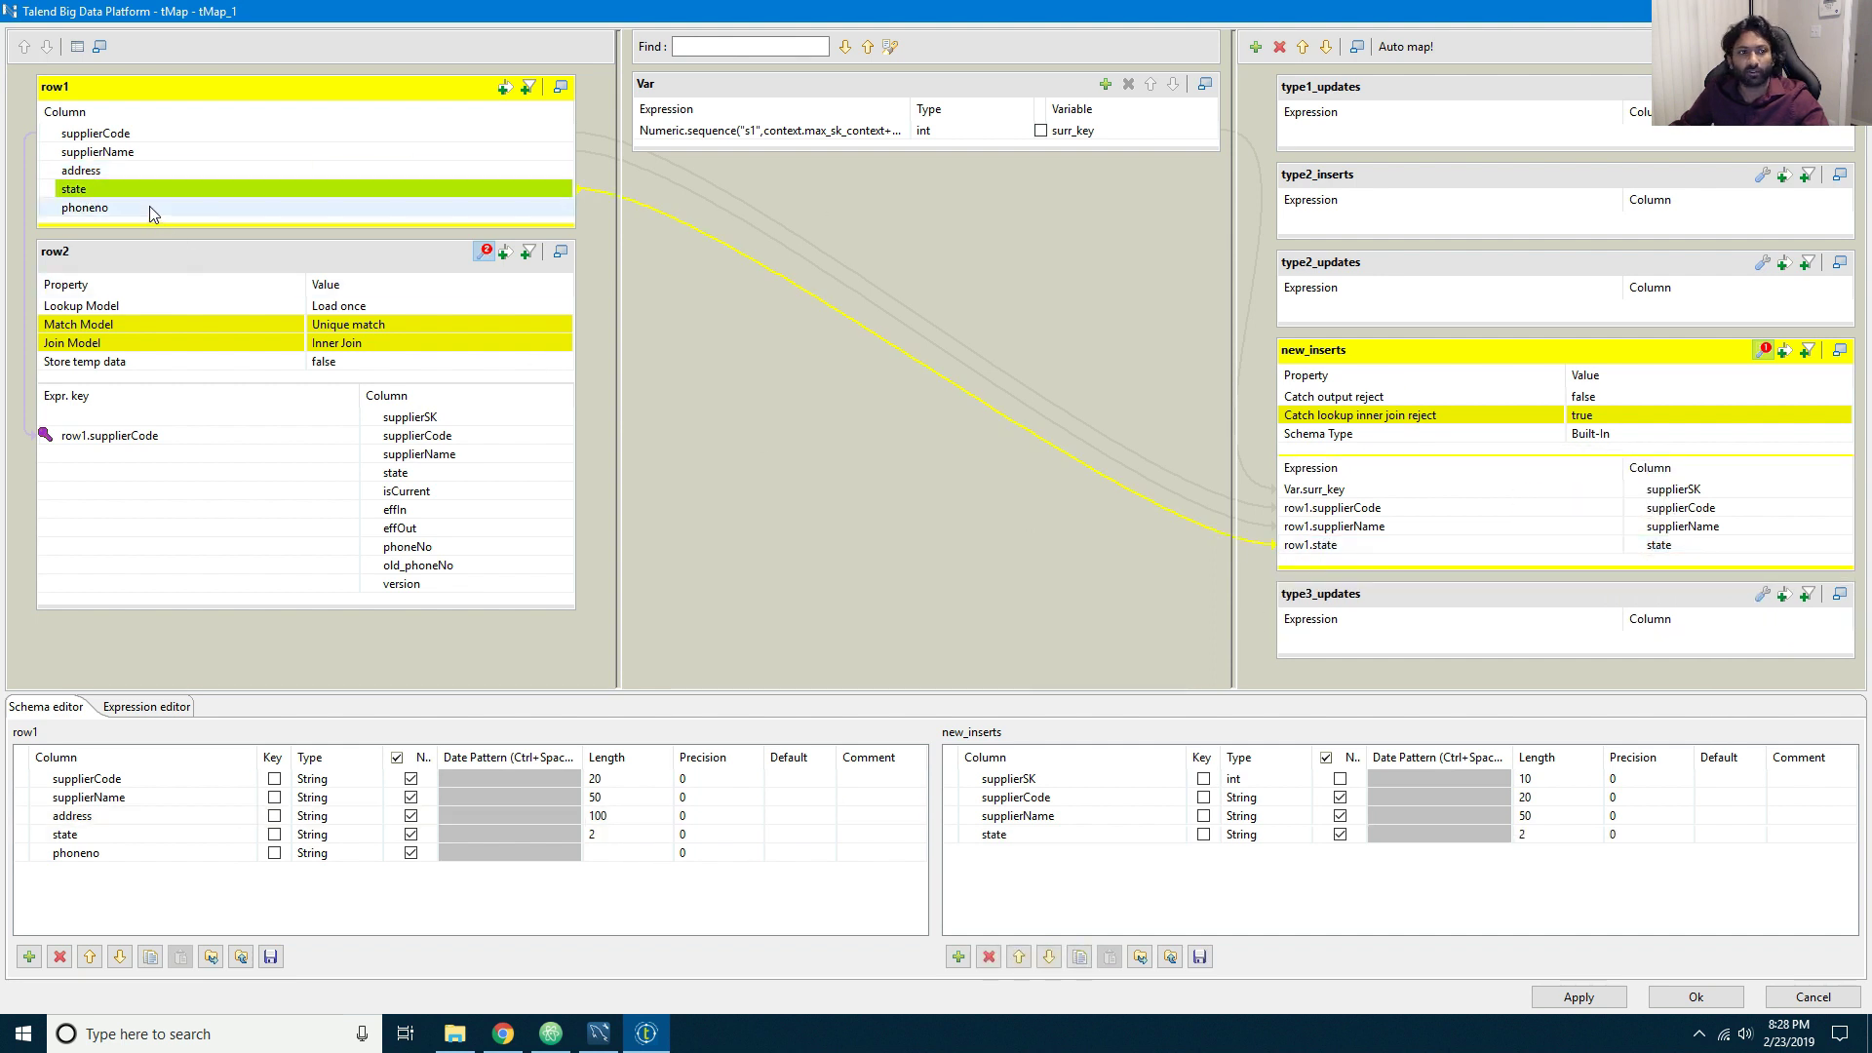
drag(149, 207, 1658, 563)
Step: Add row2's isCurrent, effIn and effOut columns to new_inserts, placing them between state and phoneno
click(430, 501)
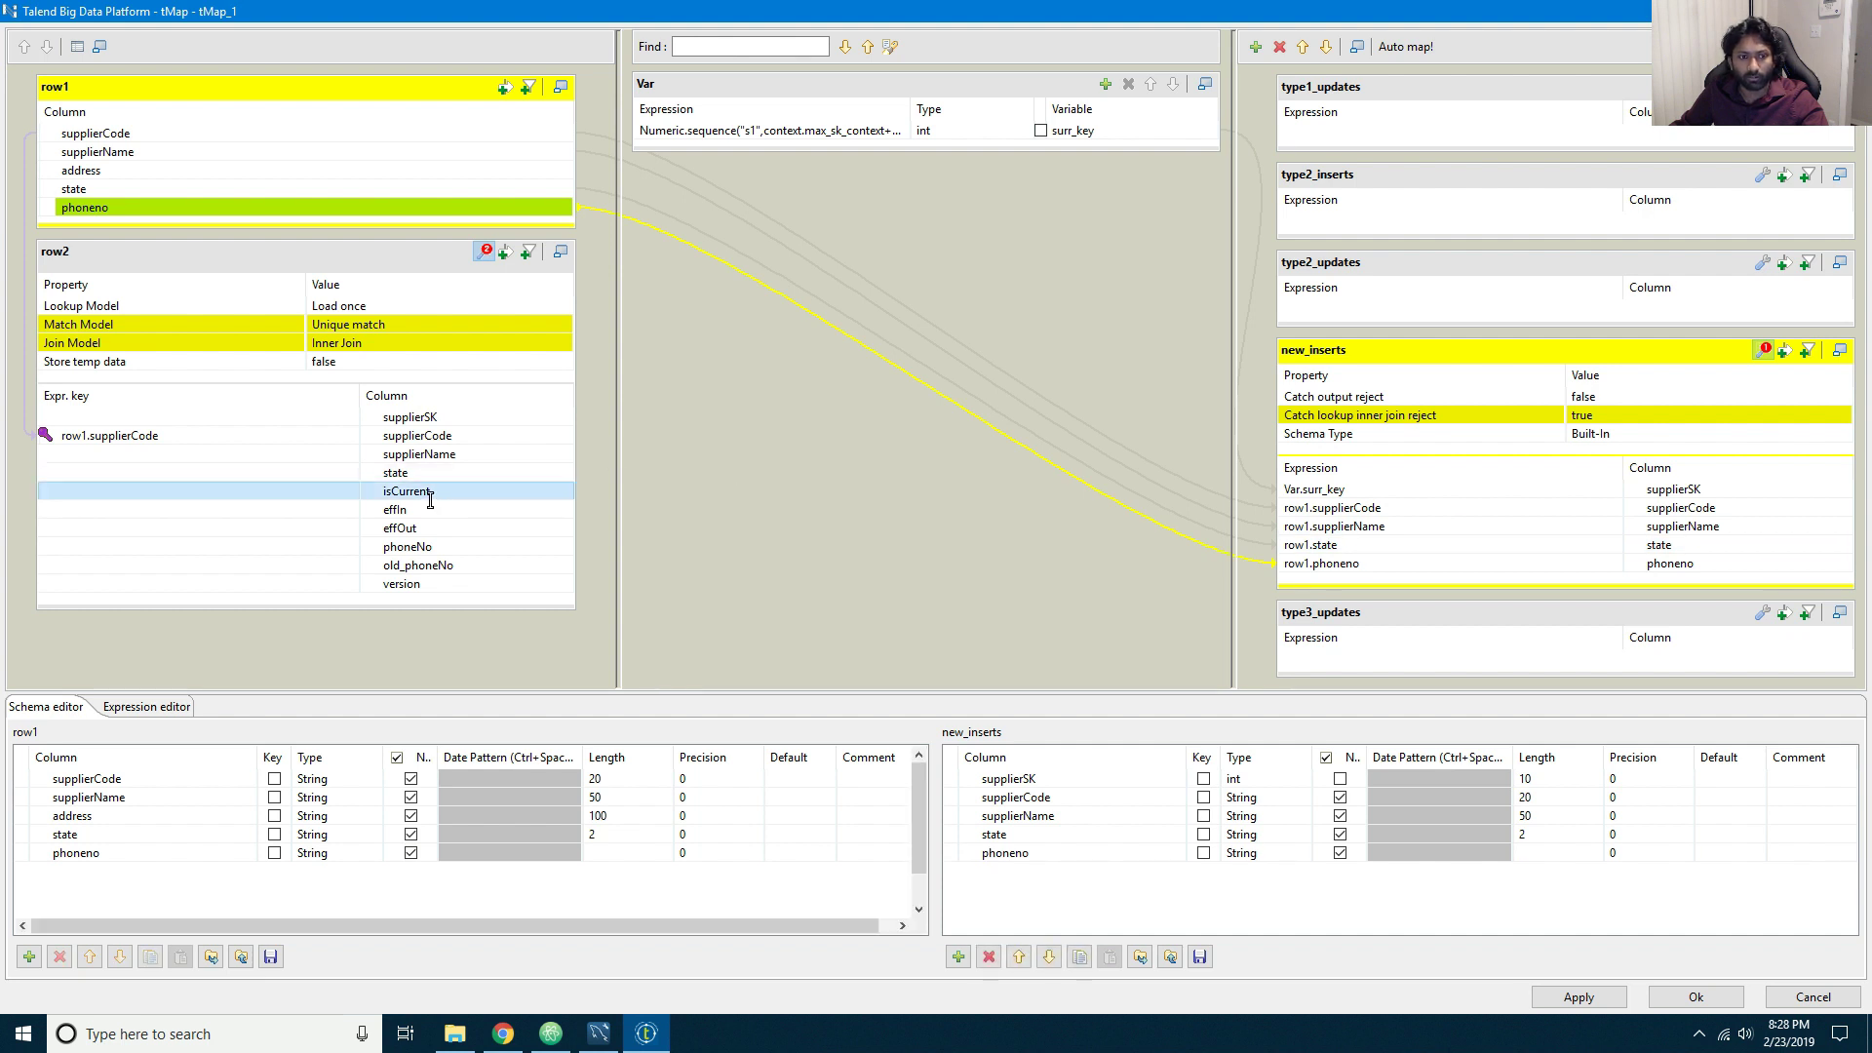
shift+click(422, 530)
drag(422, 497, 1293, 561)
scroll(1385, 546, down, 1)
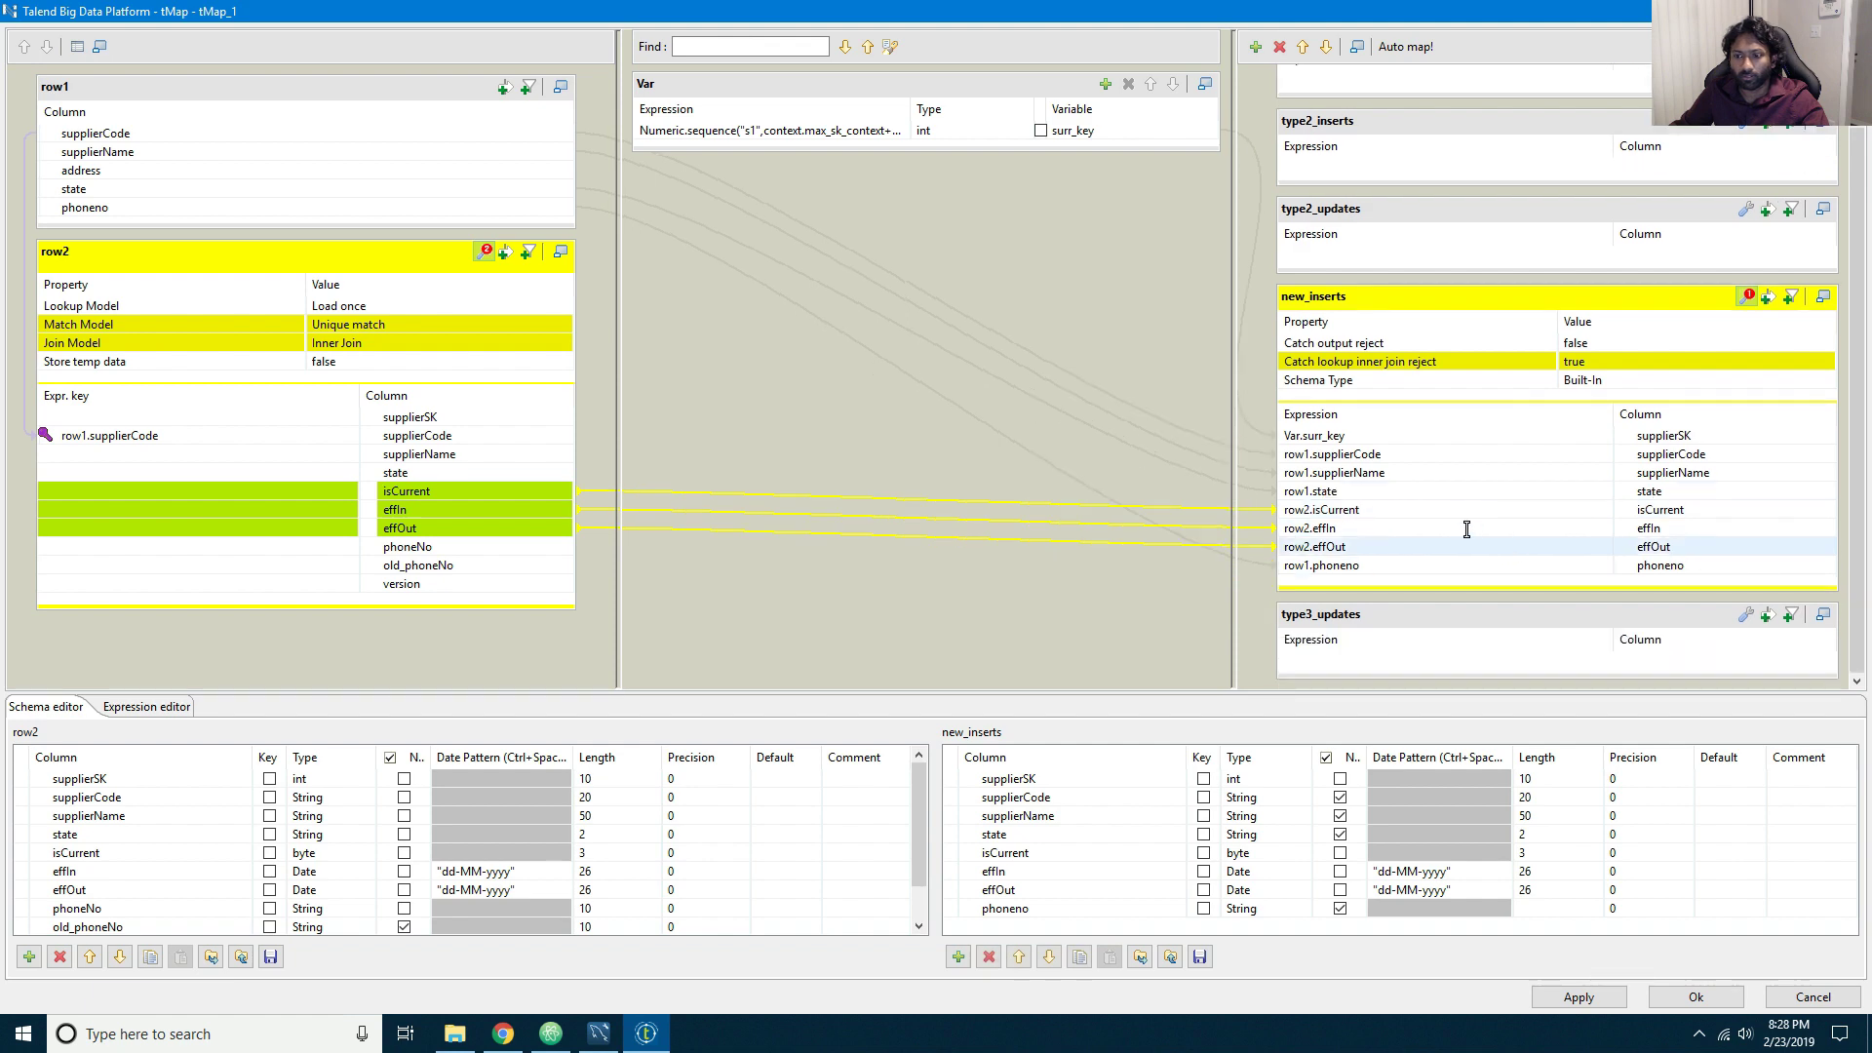
Step: Select the old_phoneNo column in the row2 lookup table
click(455, 573)
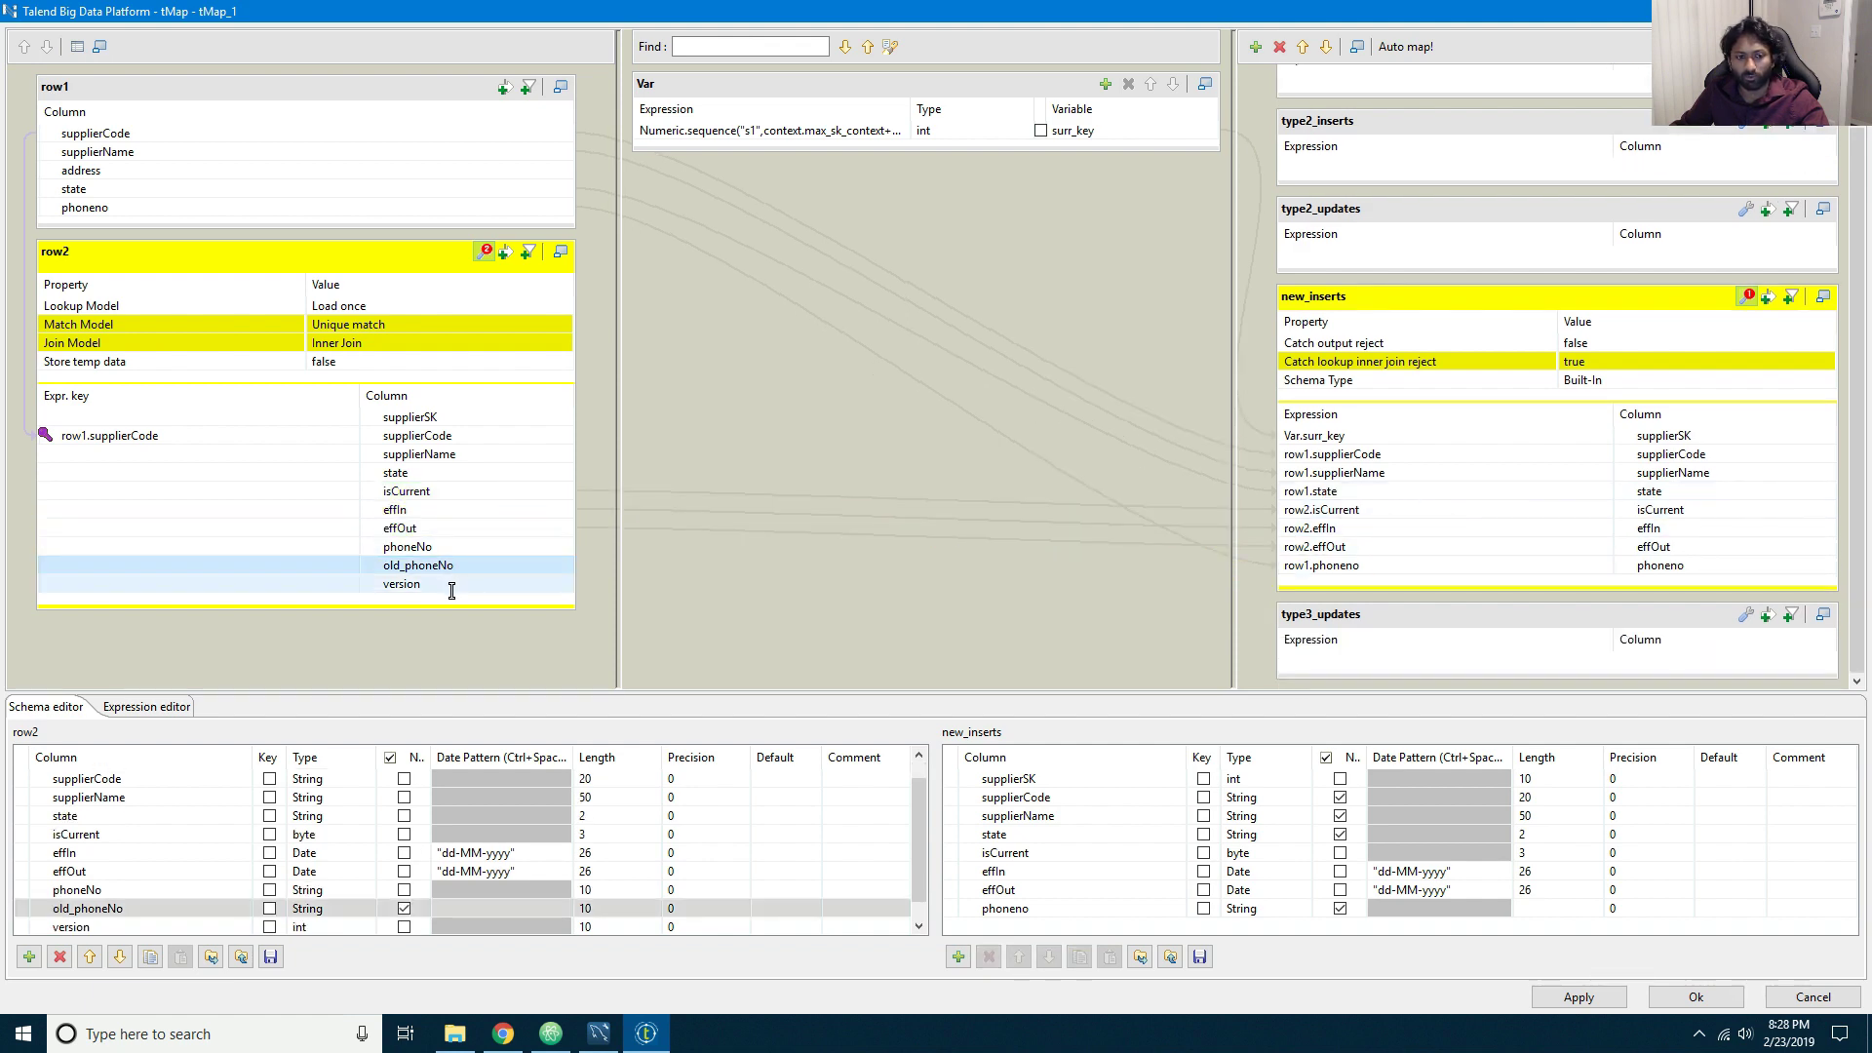
Step: Map old_phoneNo and version from row2 into the new_inserts output and set its isCurrent expression to 1
shift+click(444, 583)
mouse_move(434, 580)
mouse_down()
mouse_move(1796, 582)
mouse_move(1662, 583)
mouse_move(1686, 592)
mouse_up()
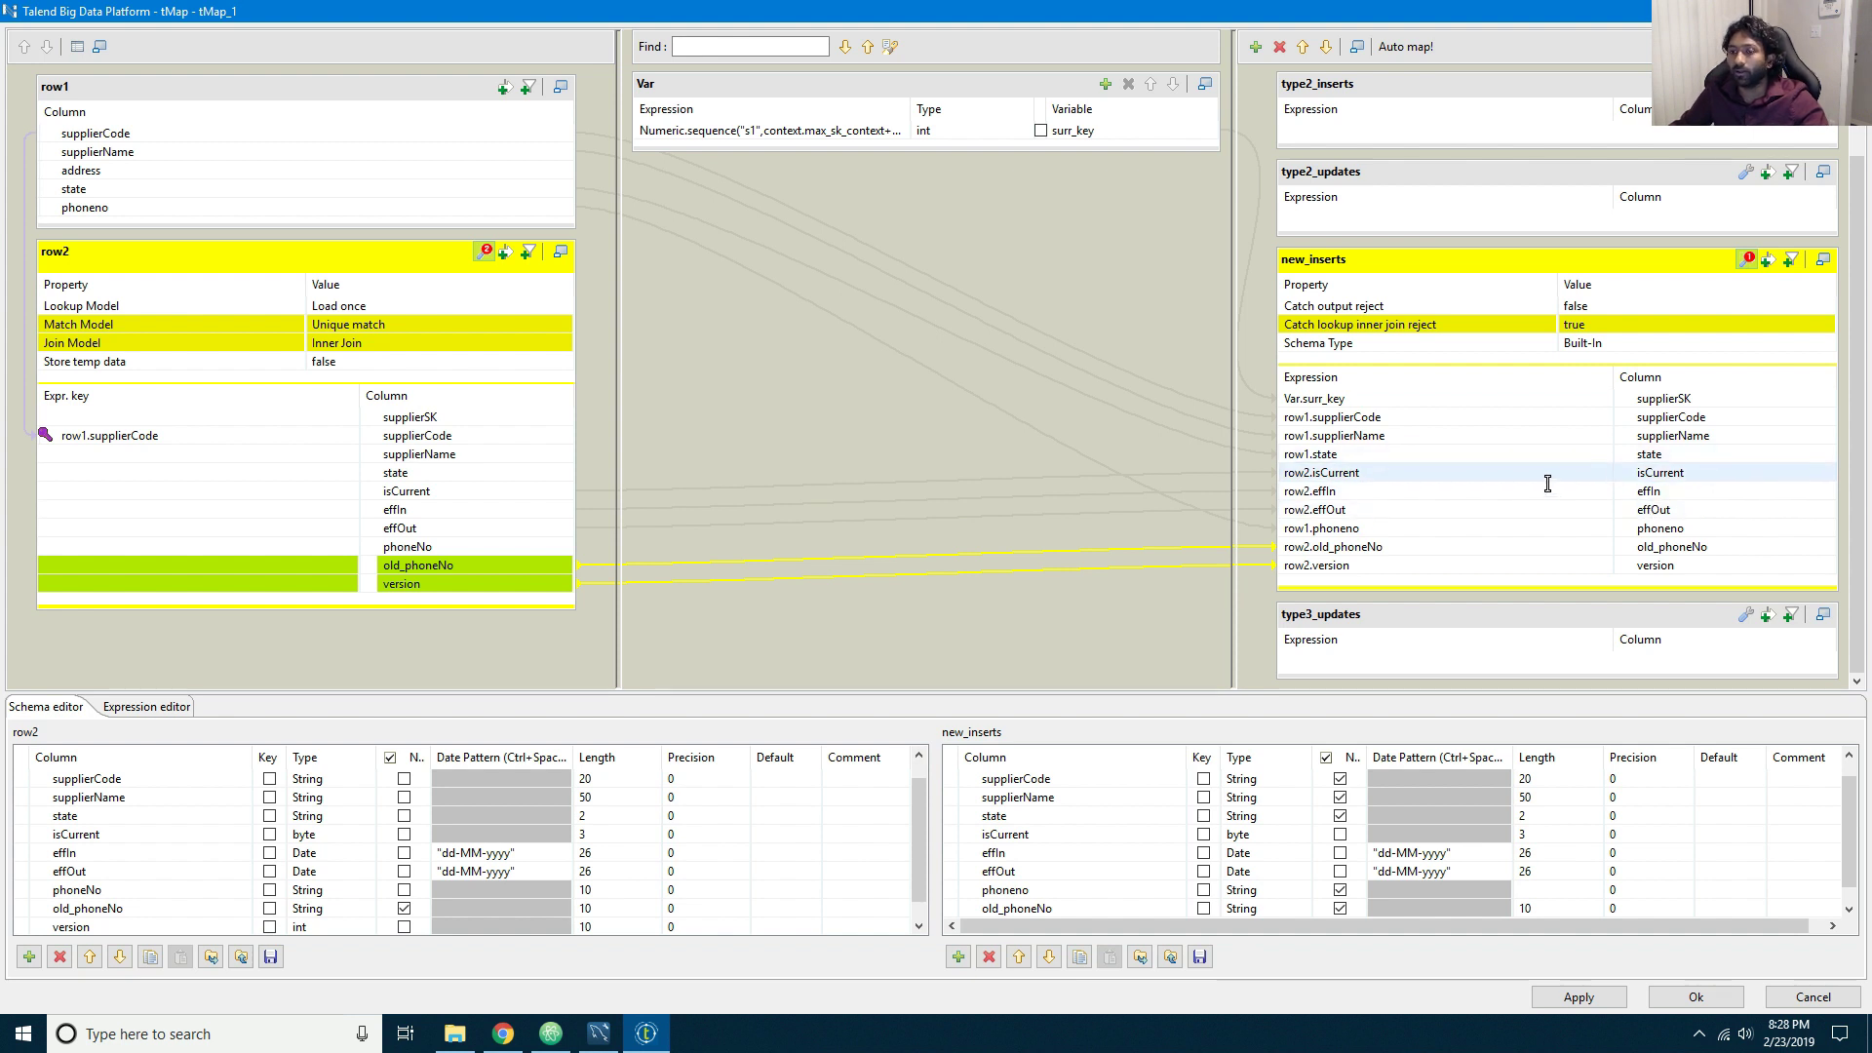
click(1404, 482)
text(1)
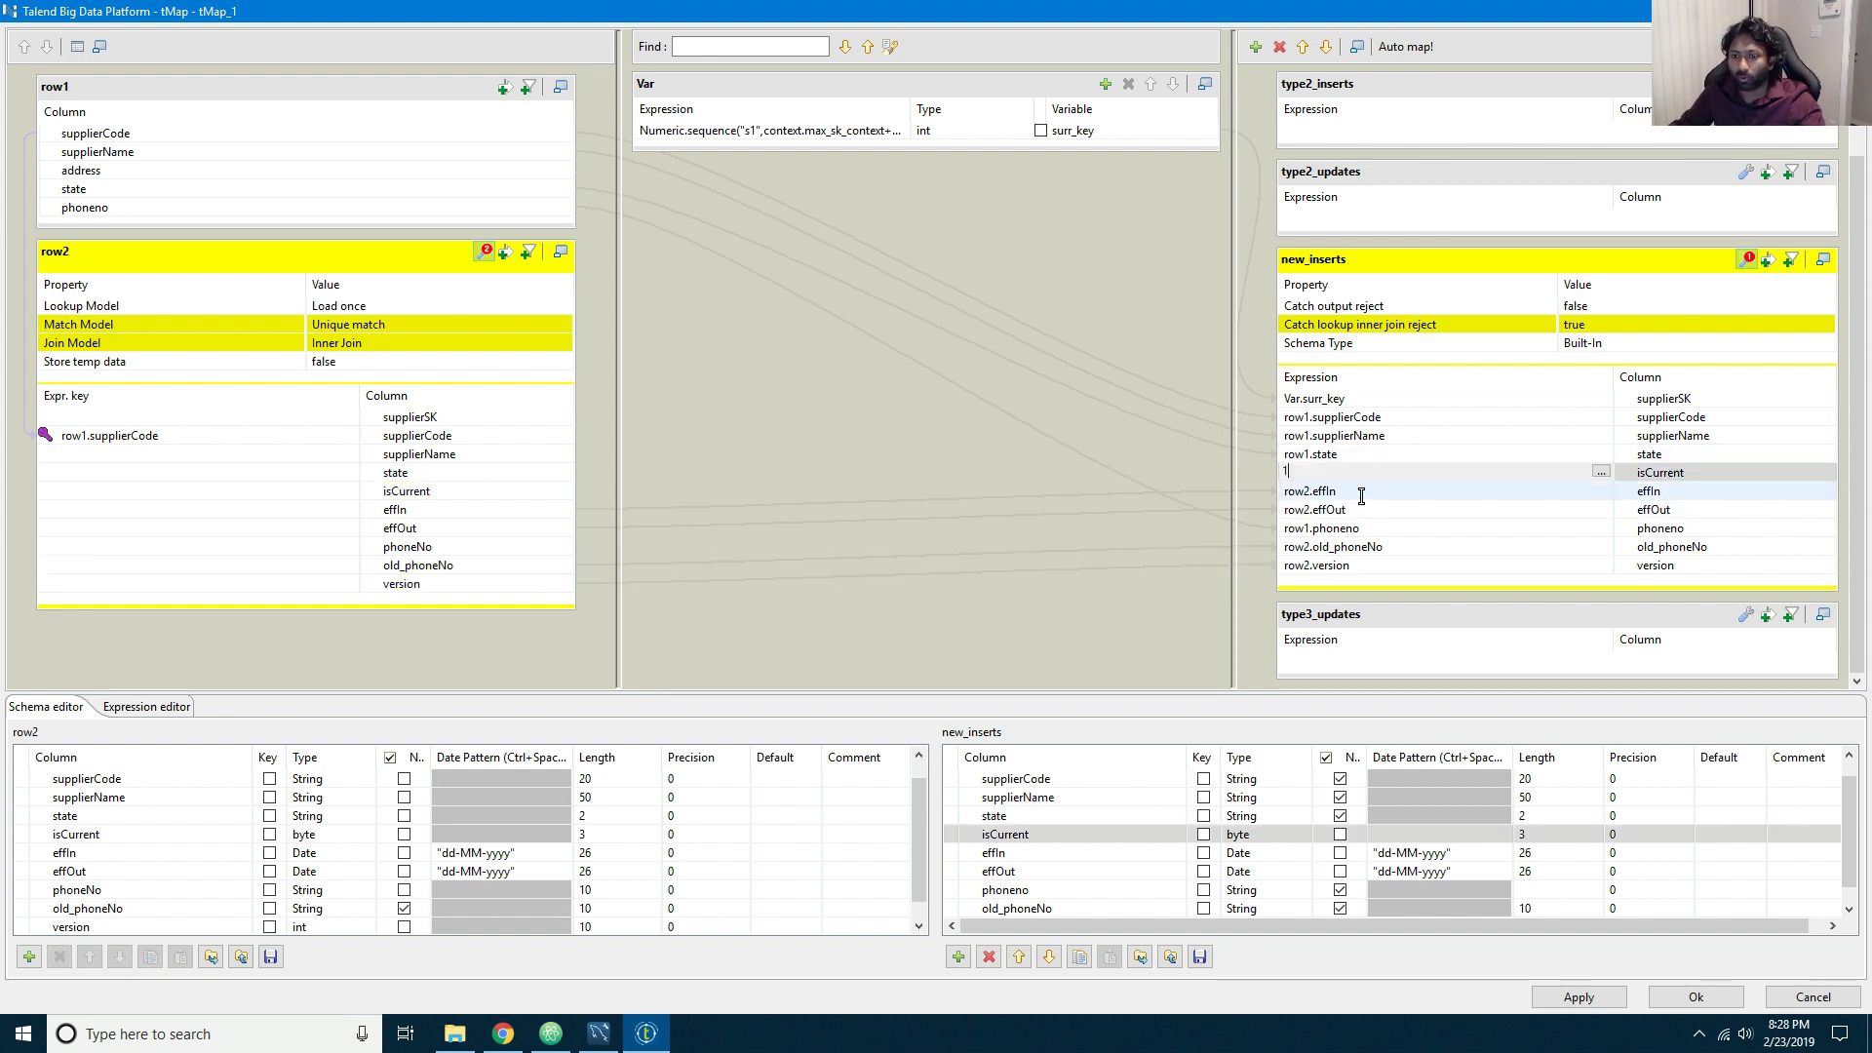
click(1361, 492)
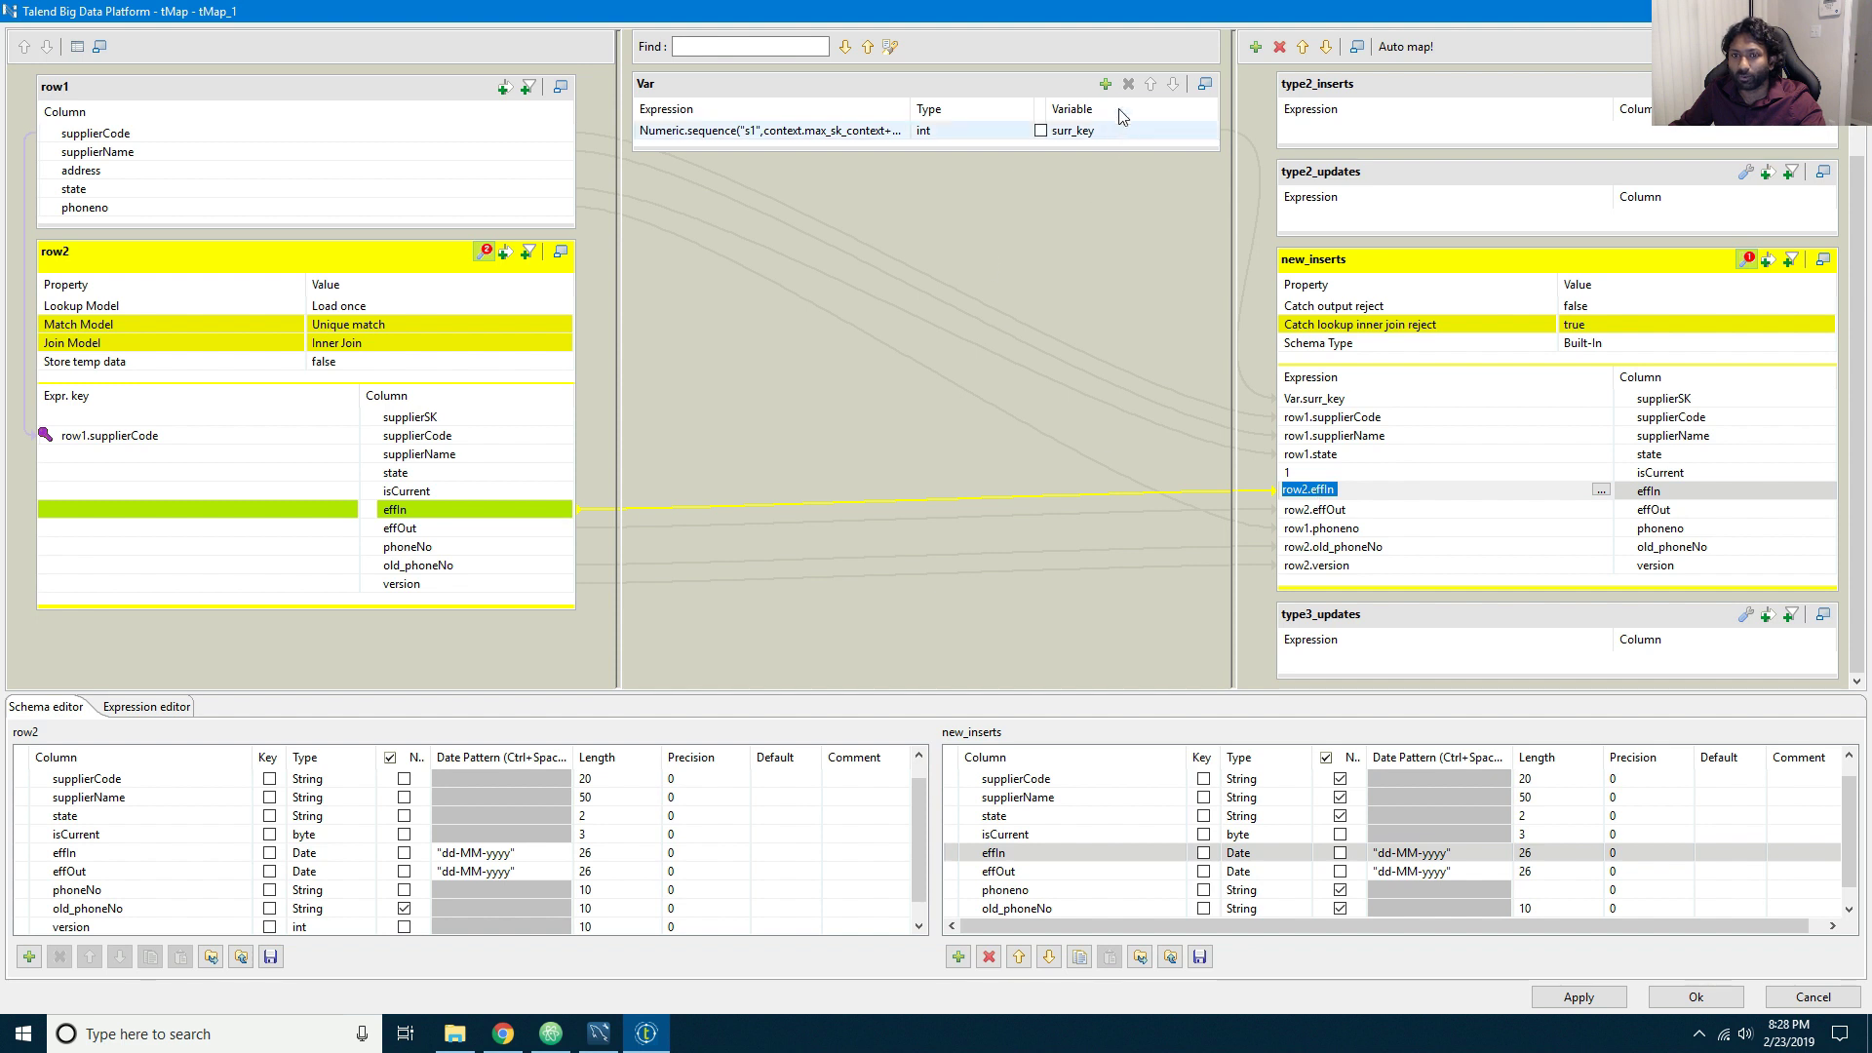
Step: Add a variable named start_date with type Date to the Var table
click(1106, 84)
click(1070, 149)
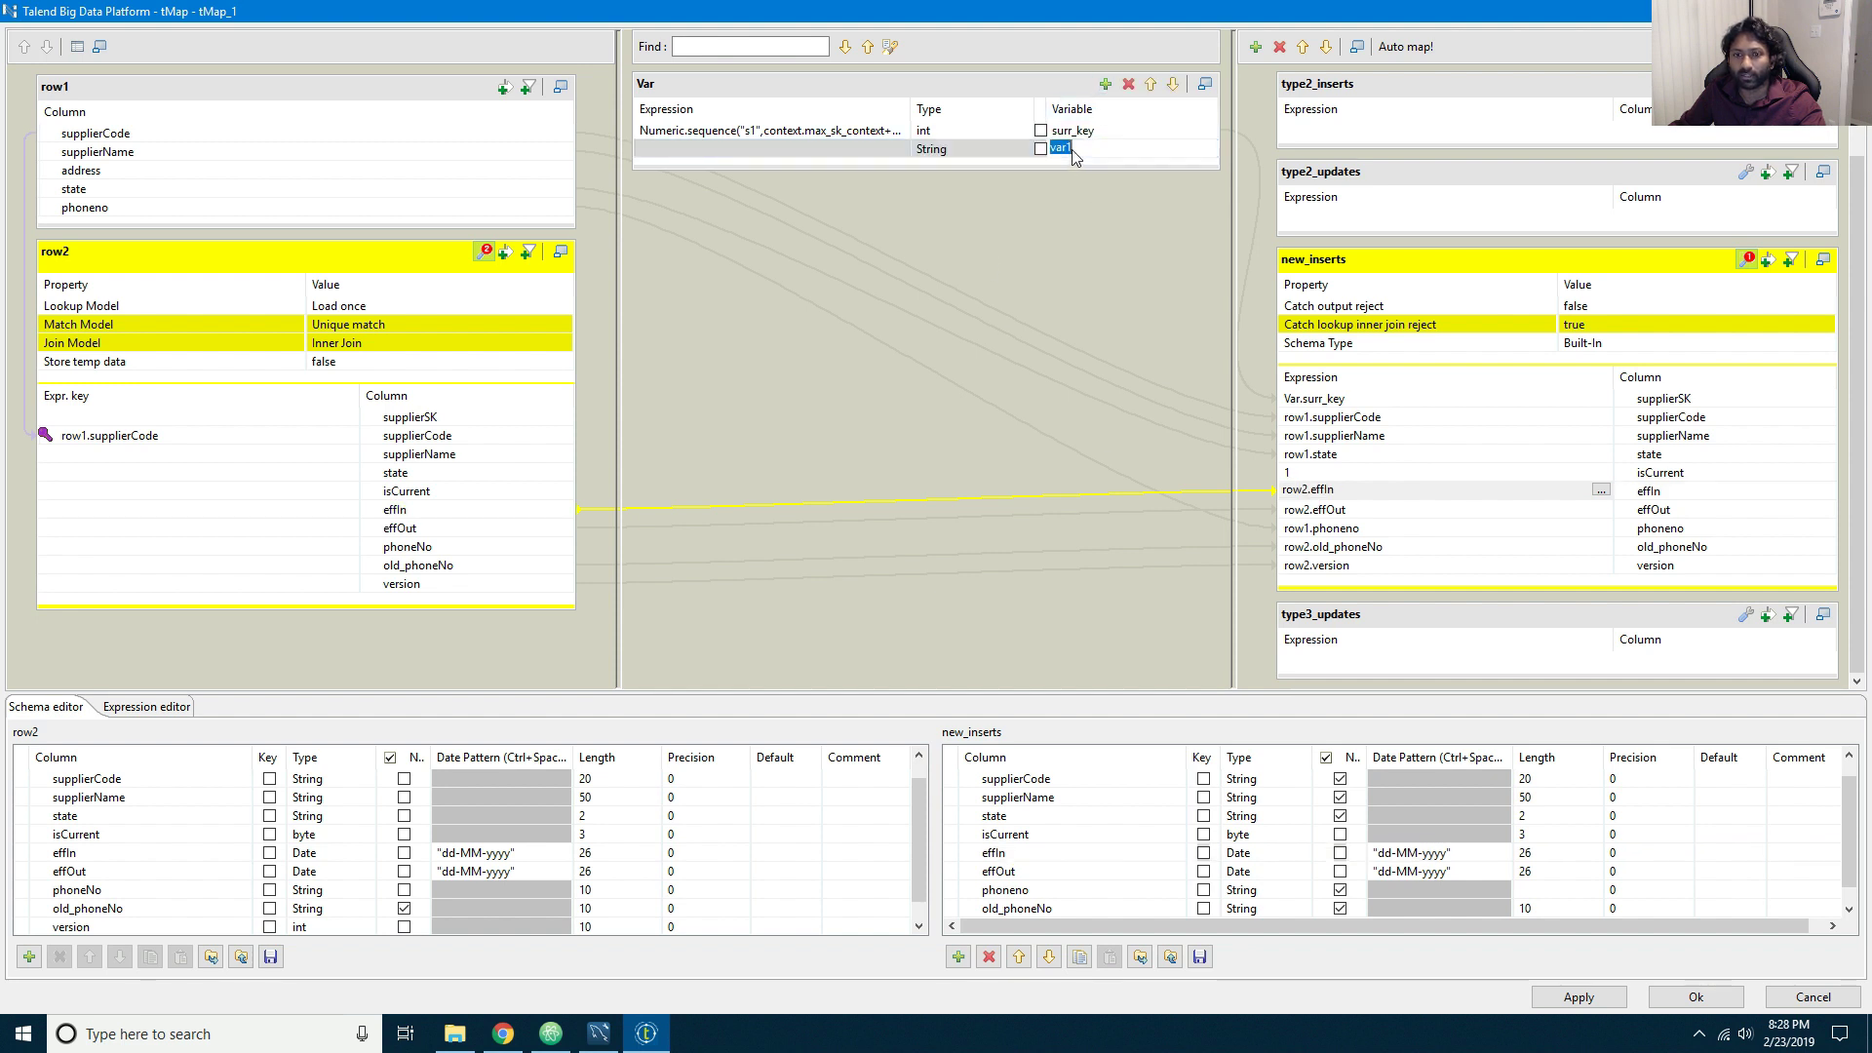
text(start)
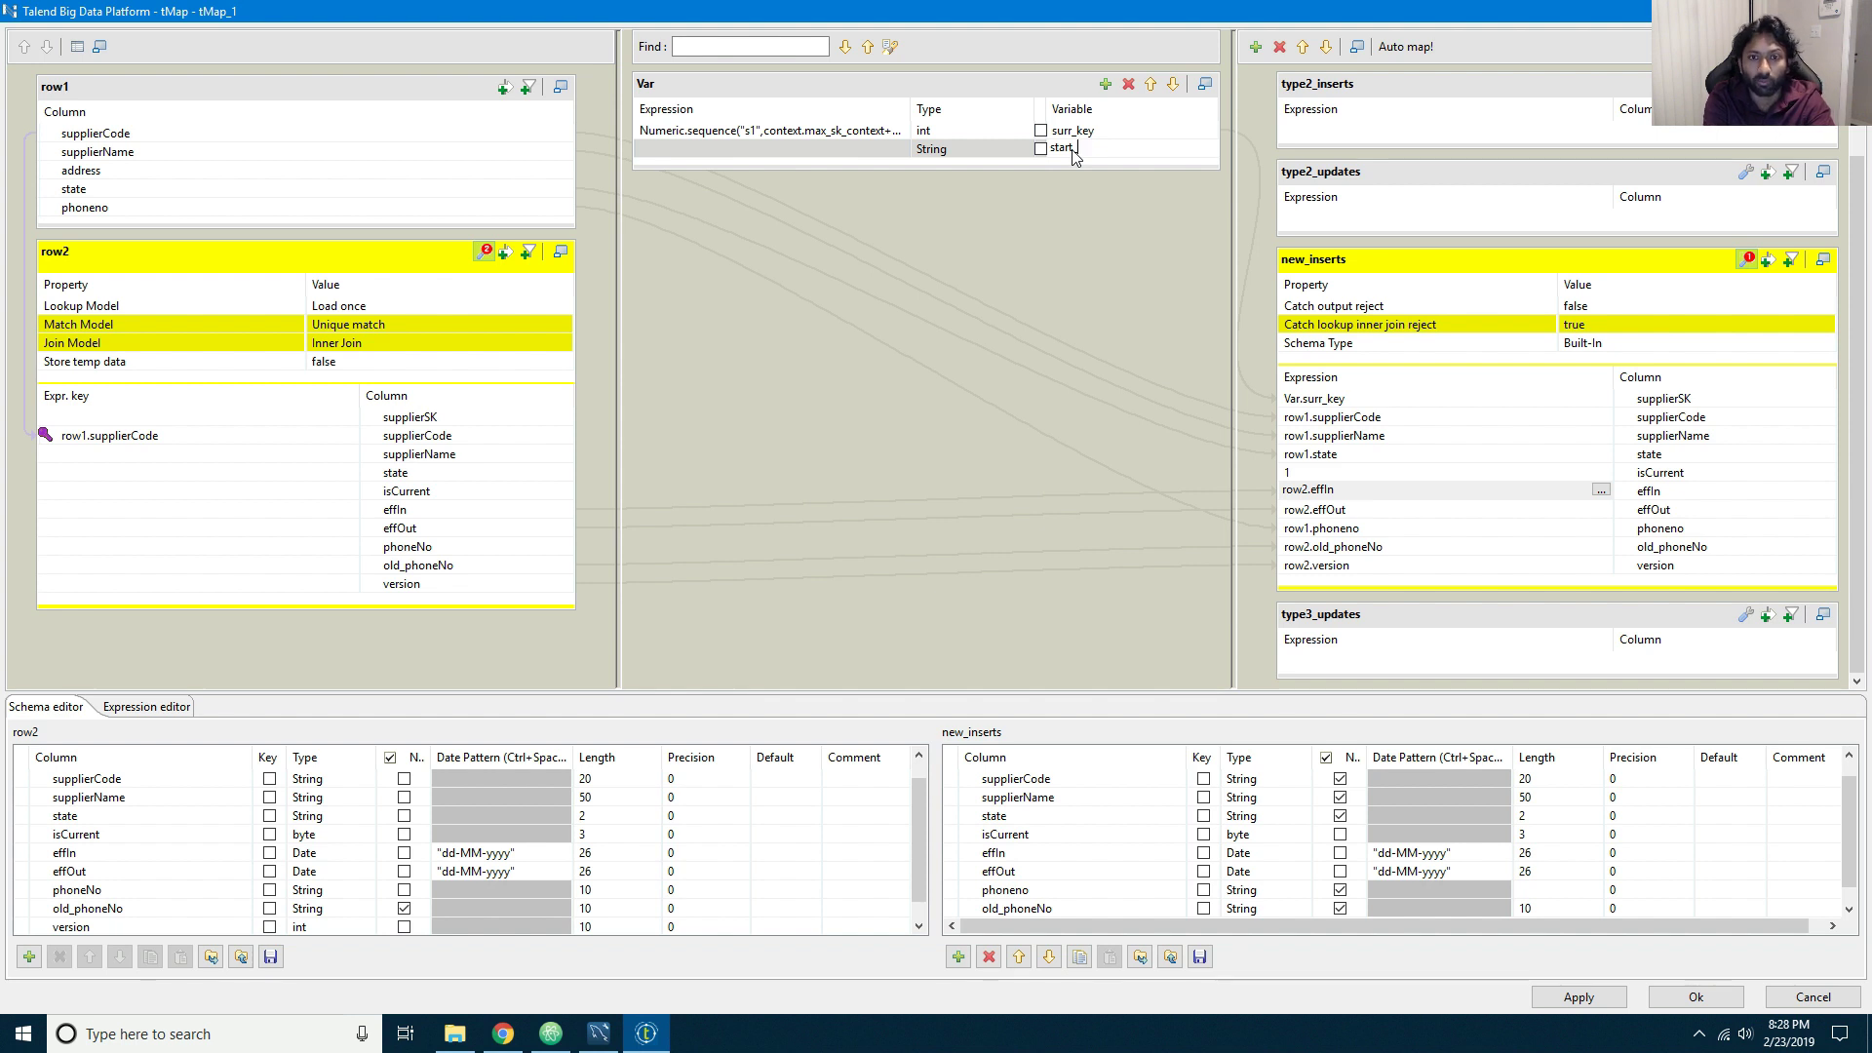
text(_date)
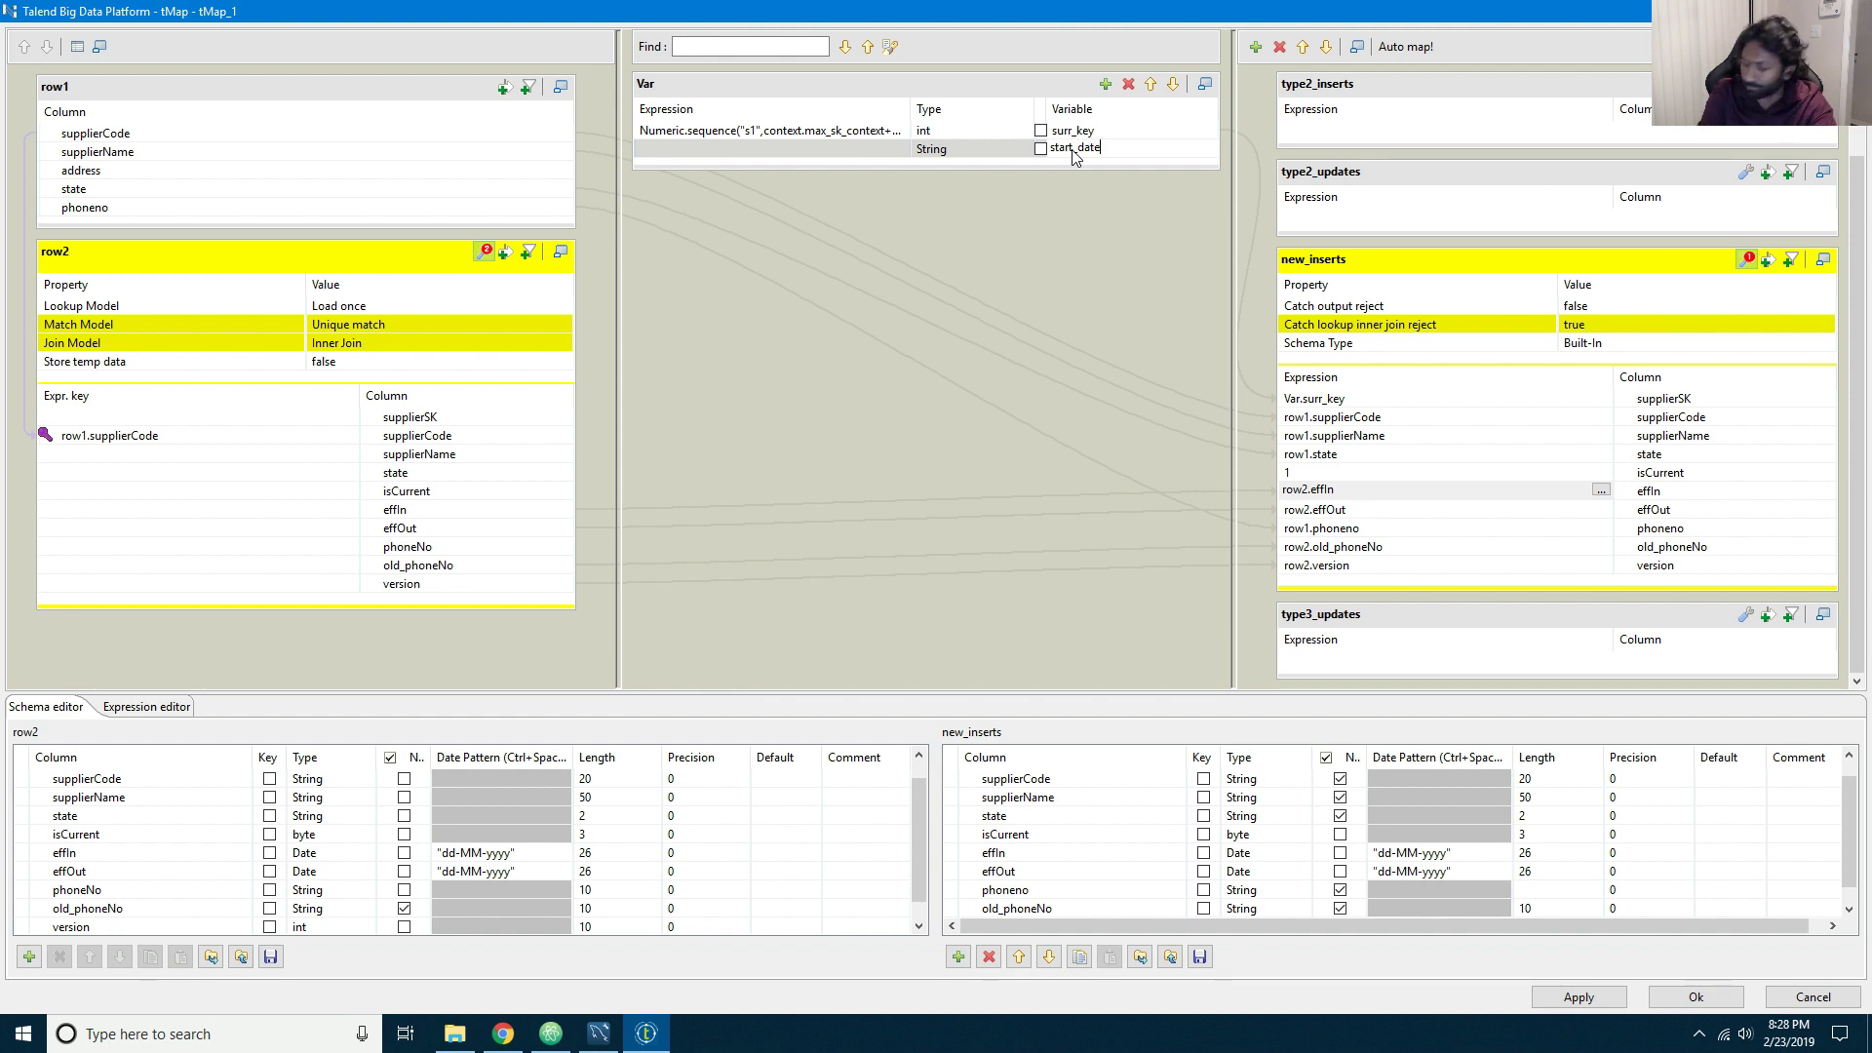
click(961, 145)
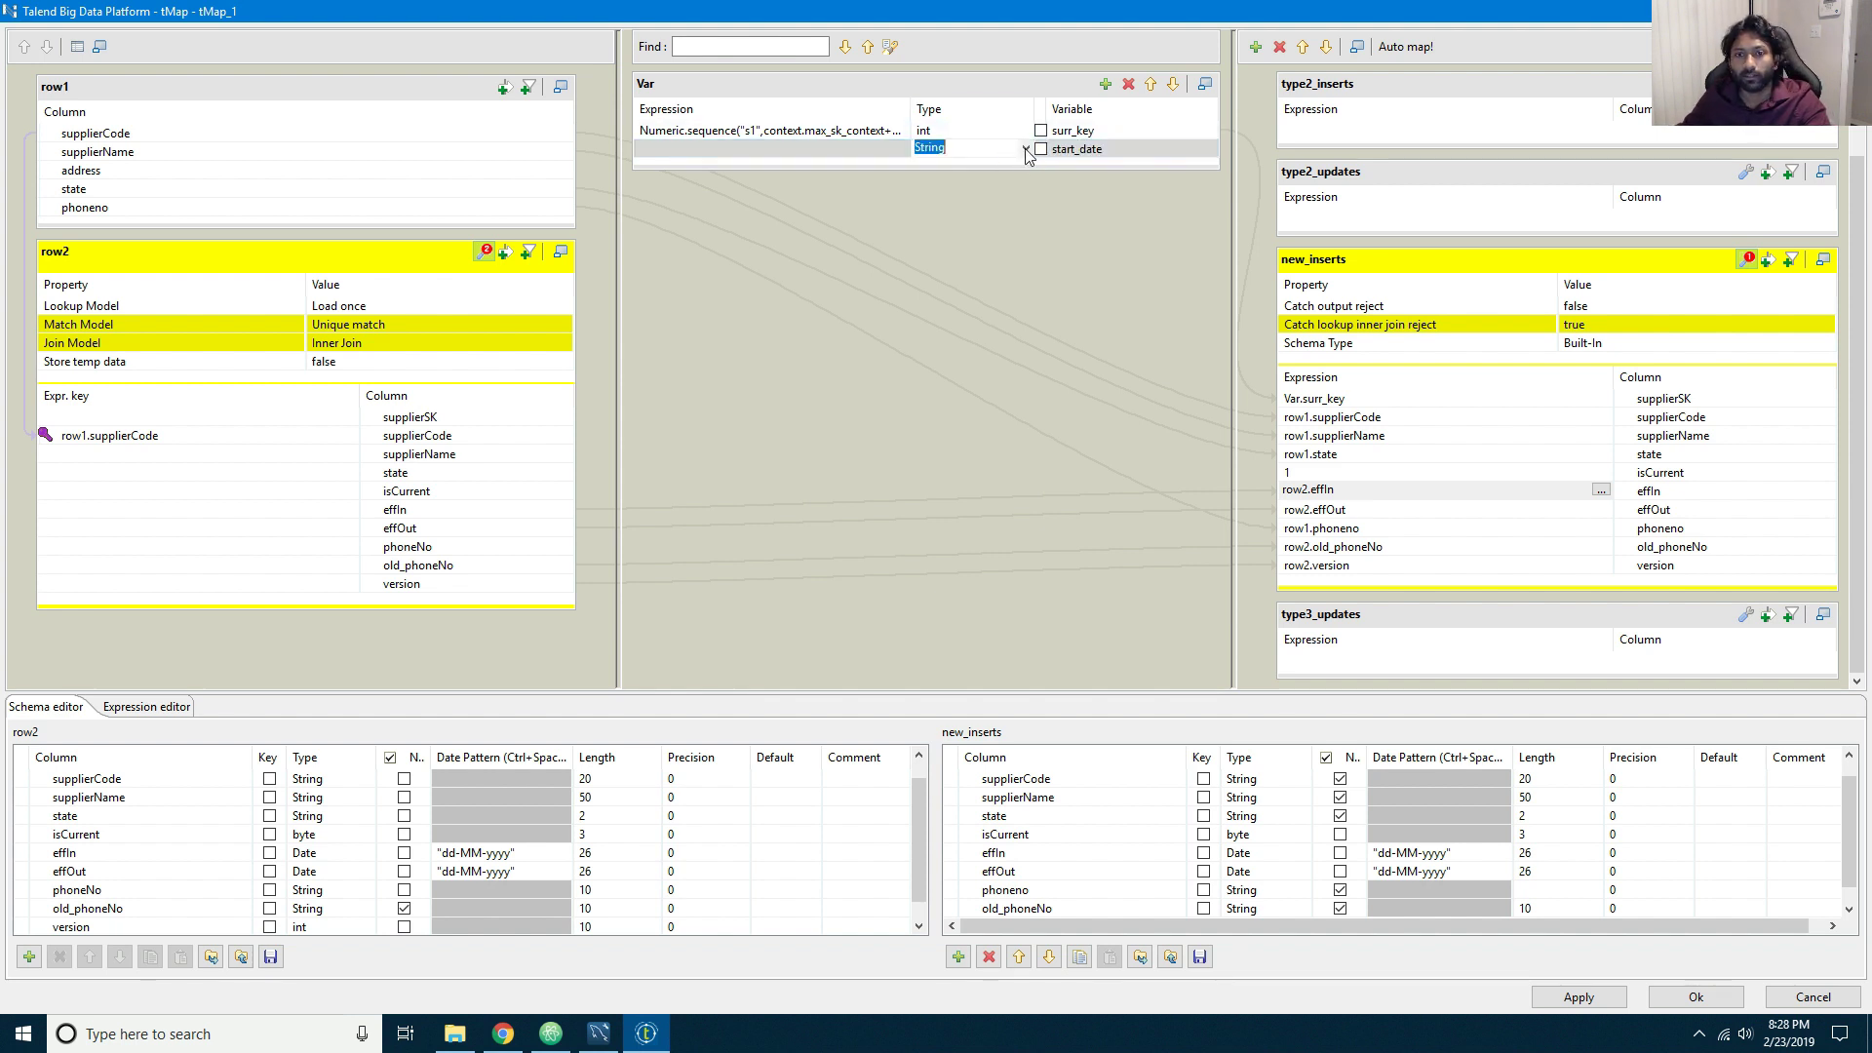
click(961, 149)
click(926, 224)
Step: Insert the two-argument TalendDate.parseDate function as the expression of the start_date variable
click(870, 151)
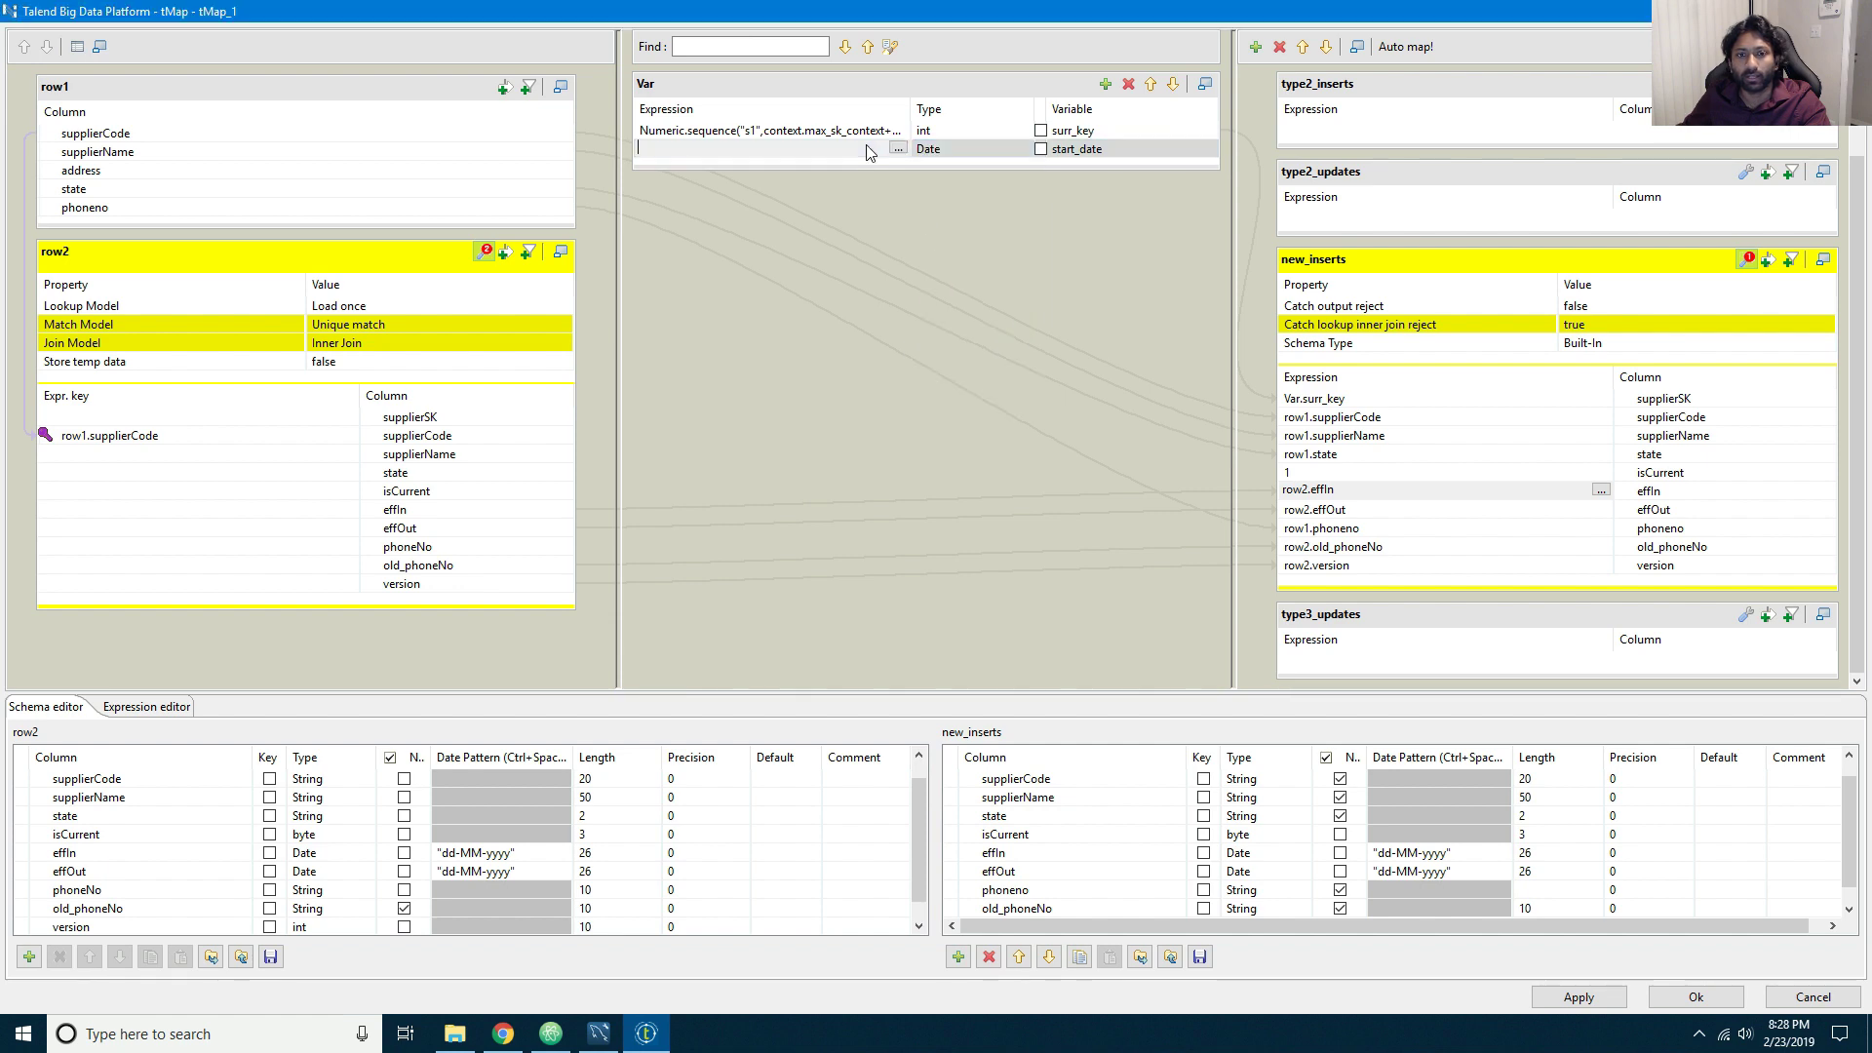
click(897, 148)
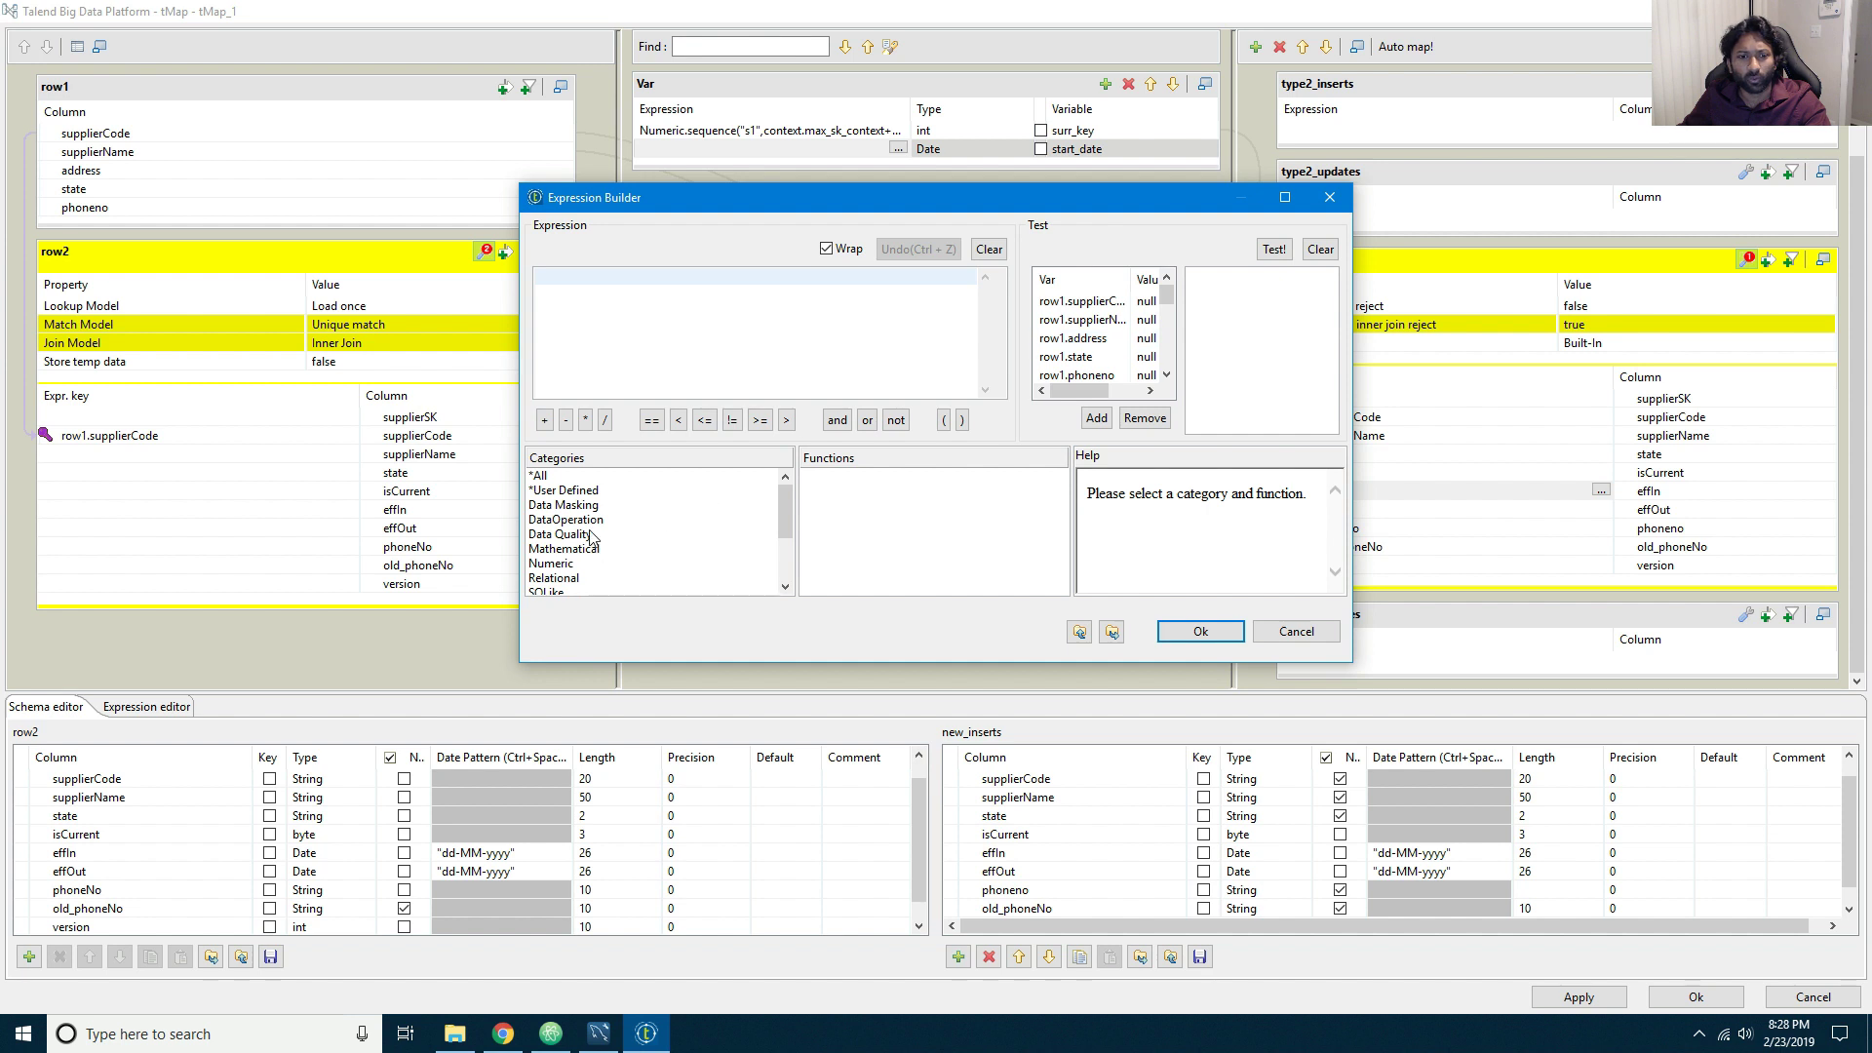
scroll(598, 553, down, 2)
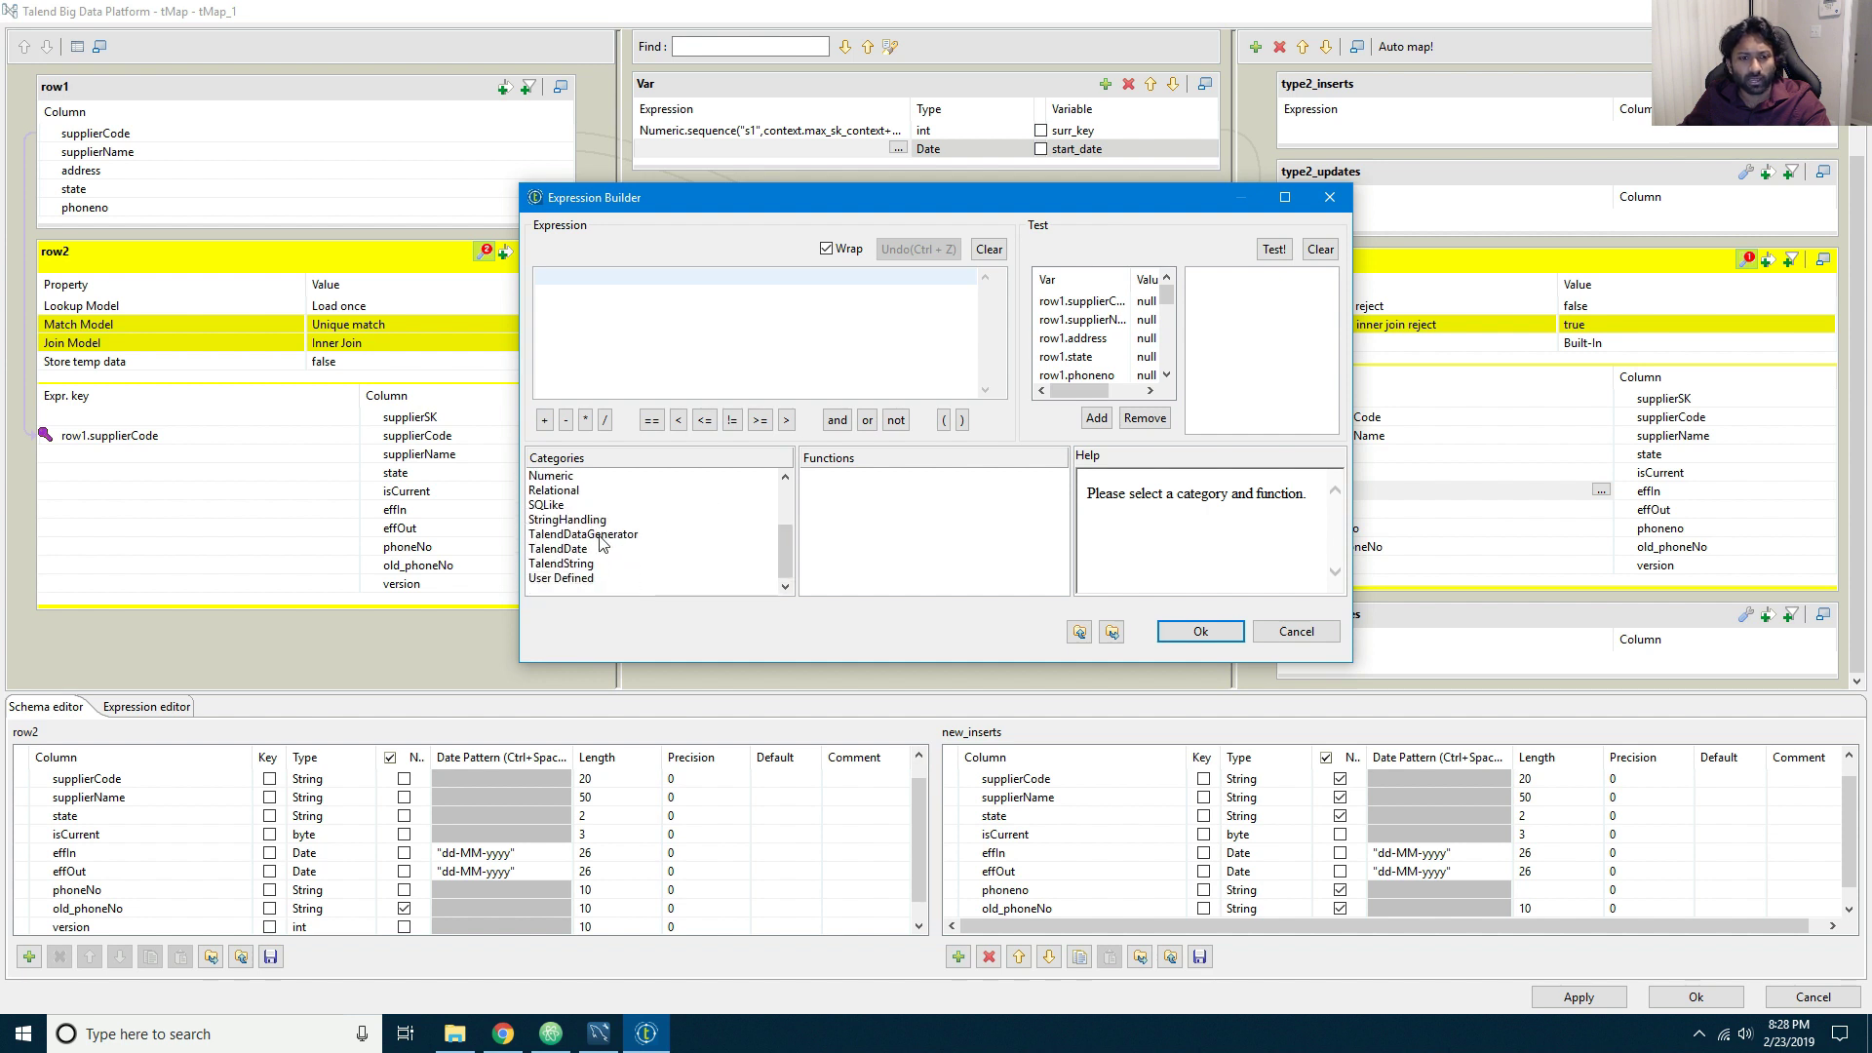
click(576, 549)
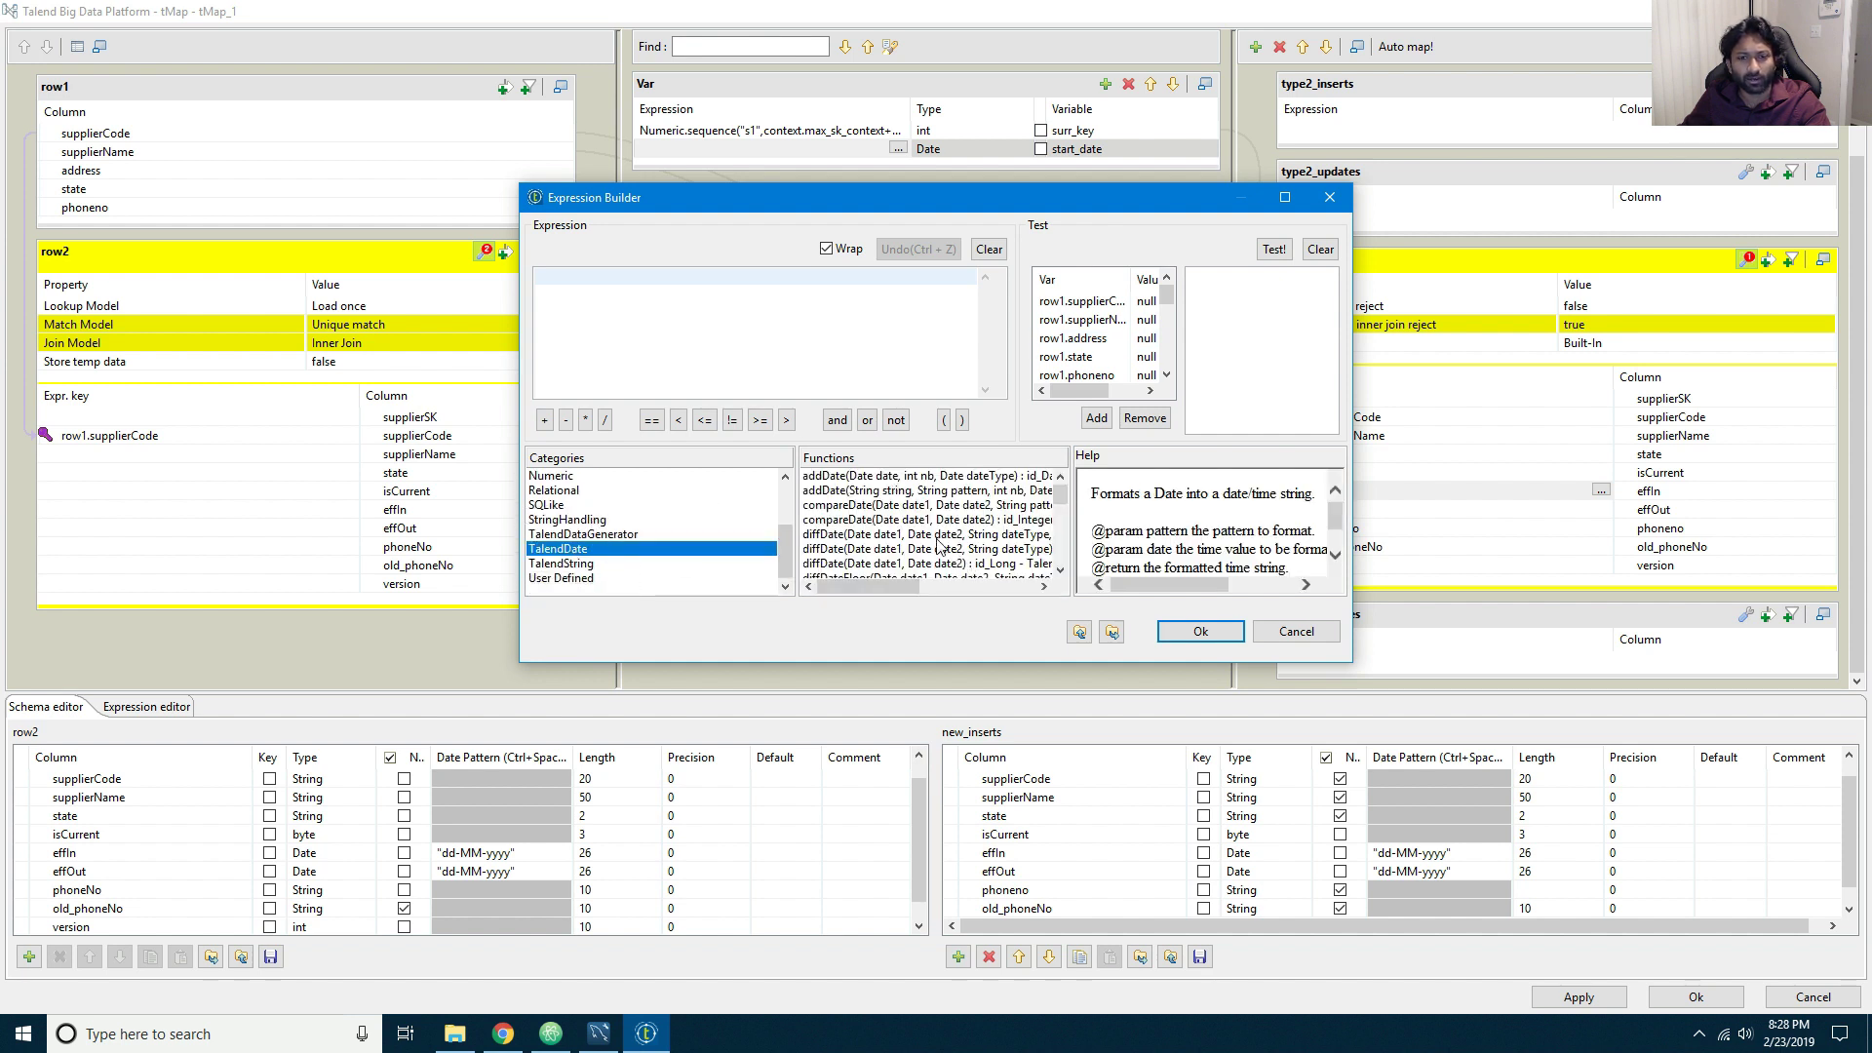
scroll(878, 516, down, 10)
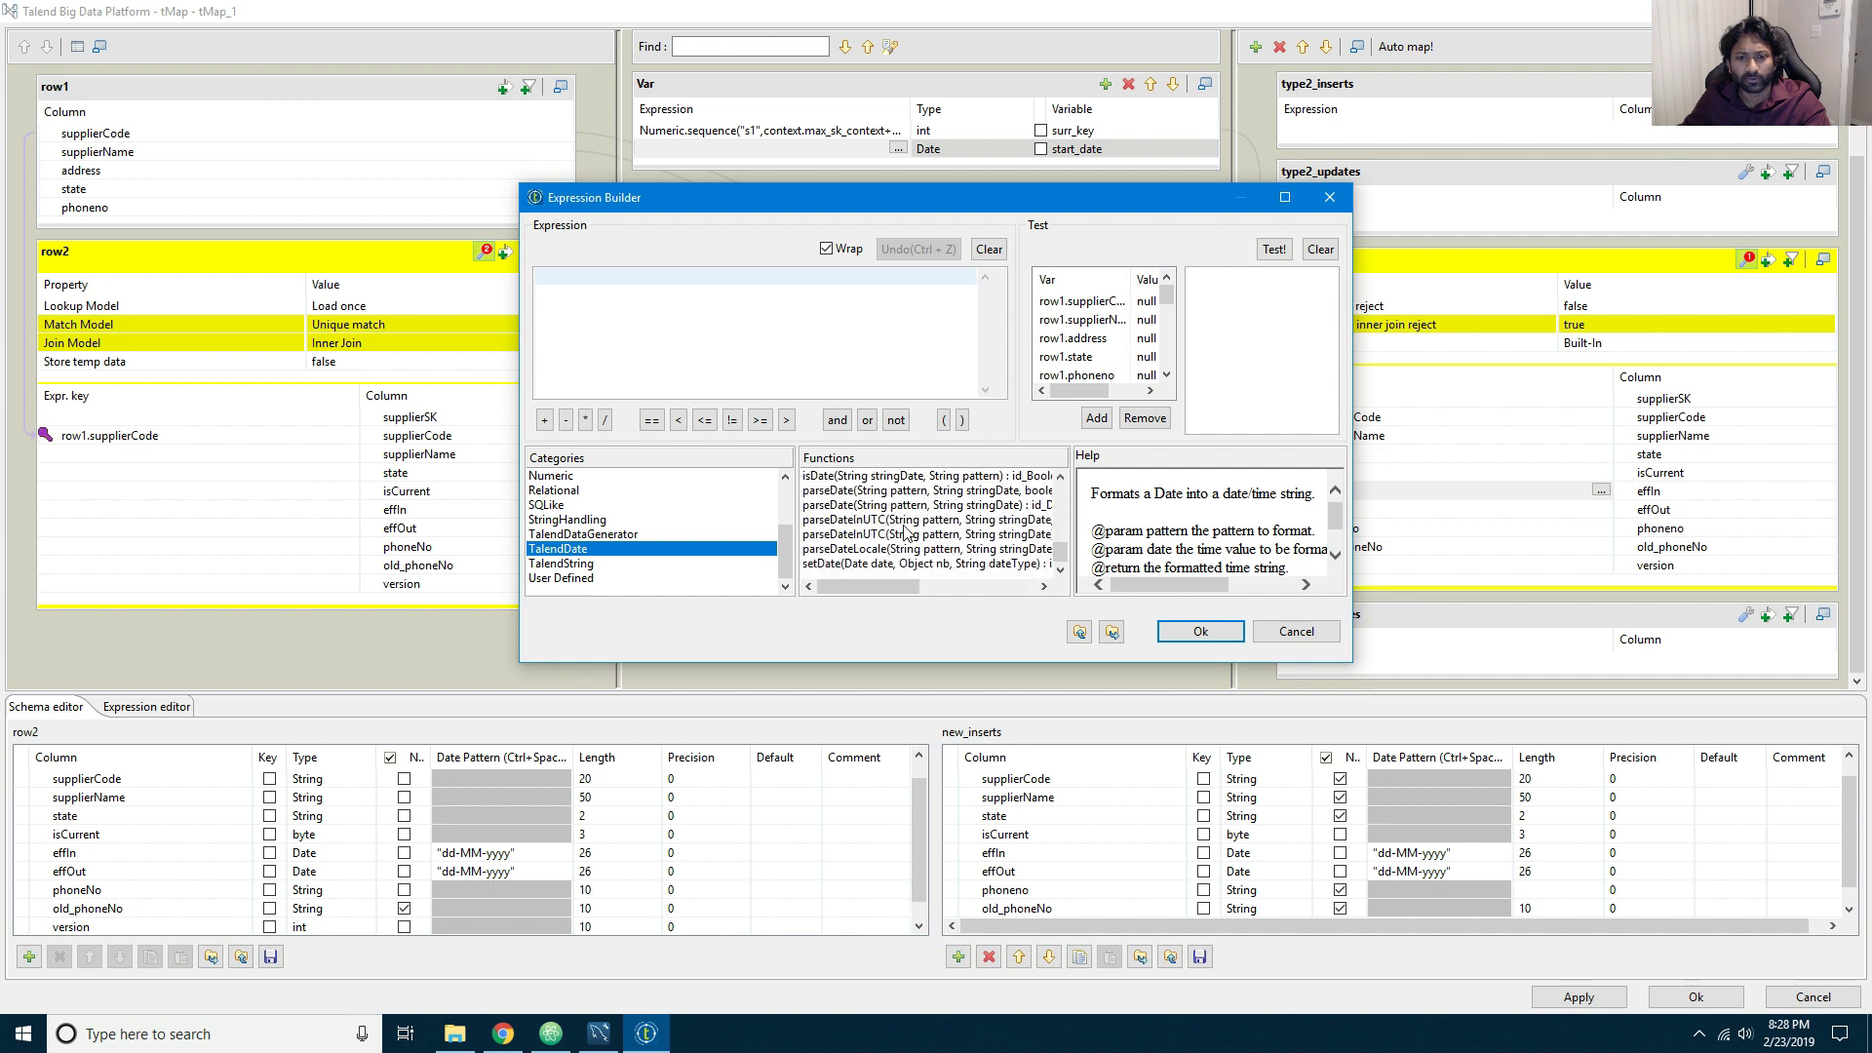
double_click(853, 506)
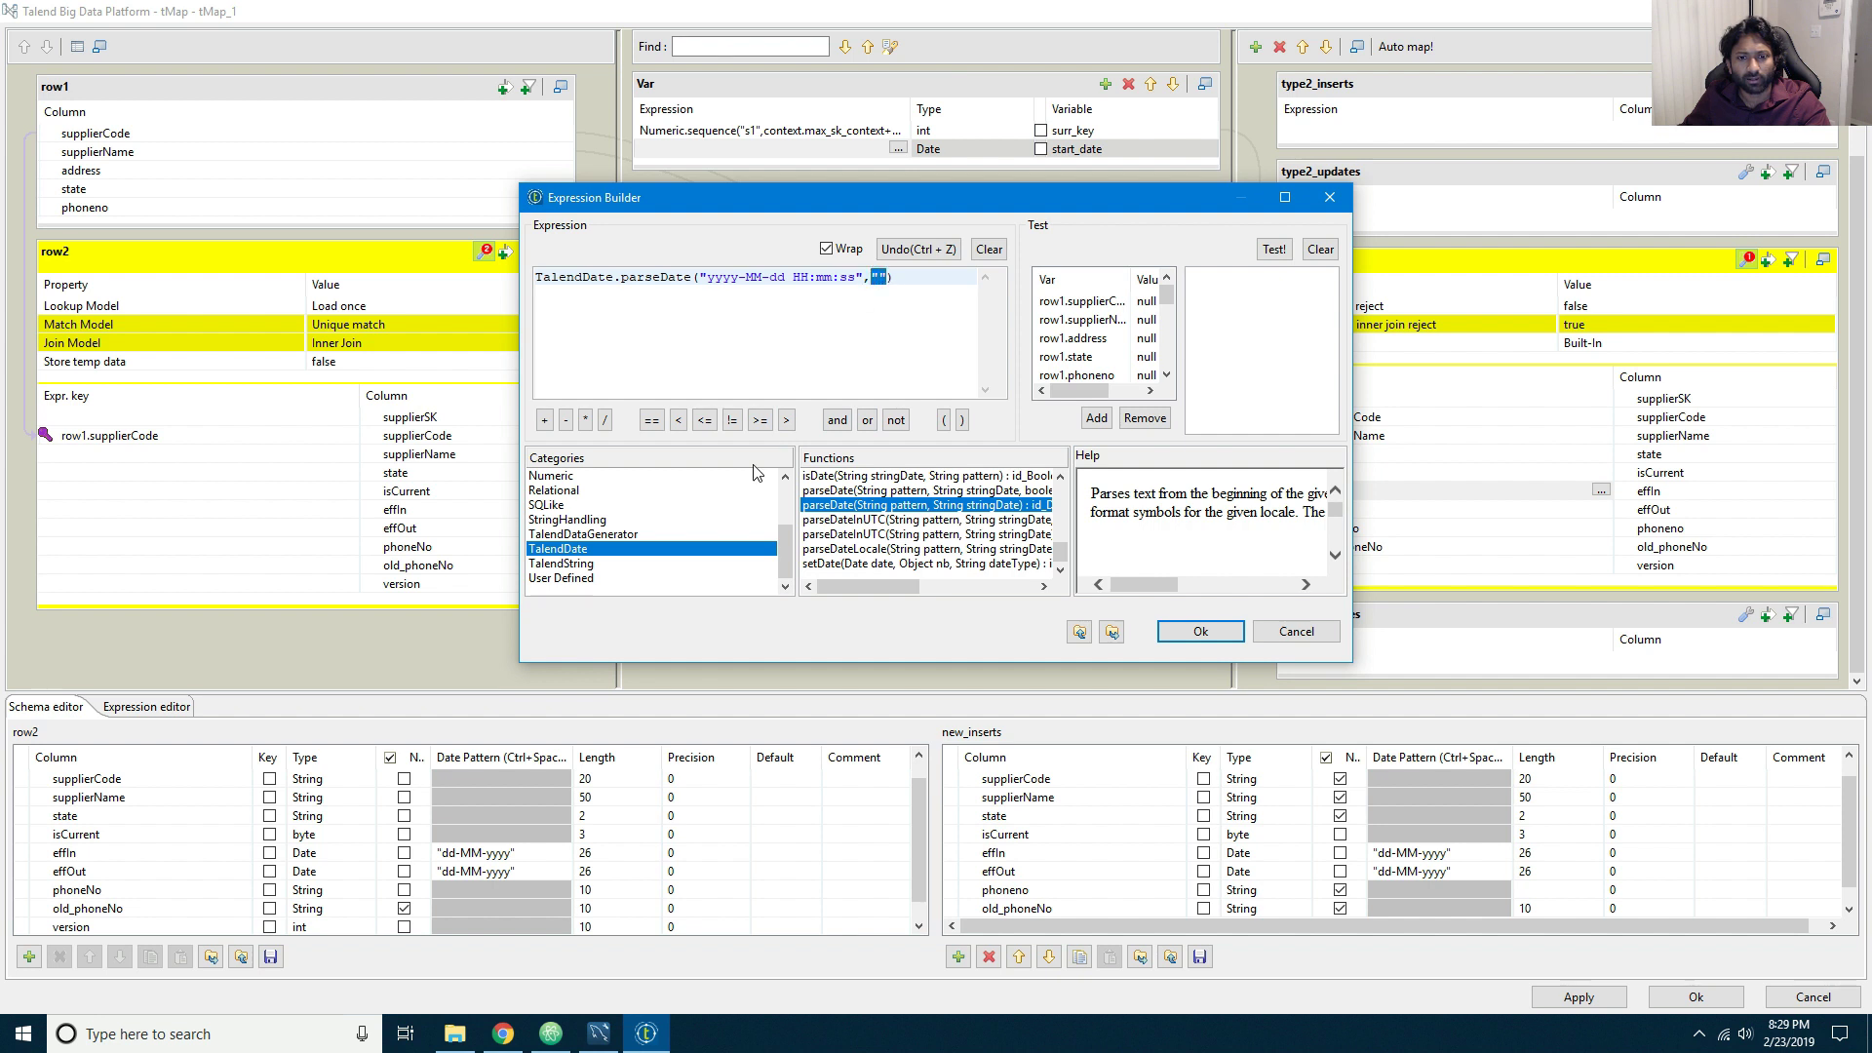
Step: Nest TalendDate.formatDate with TalendDate.getCurrentDate() as the string argument of start_date's parseDate and accept the expression
scroll(856, 507, up, 5)
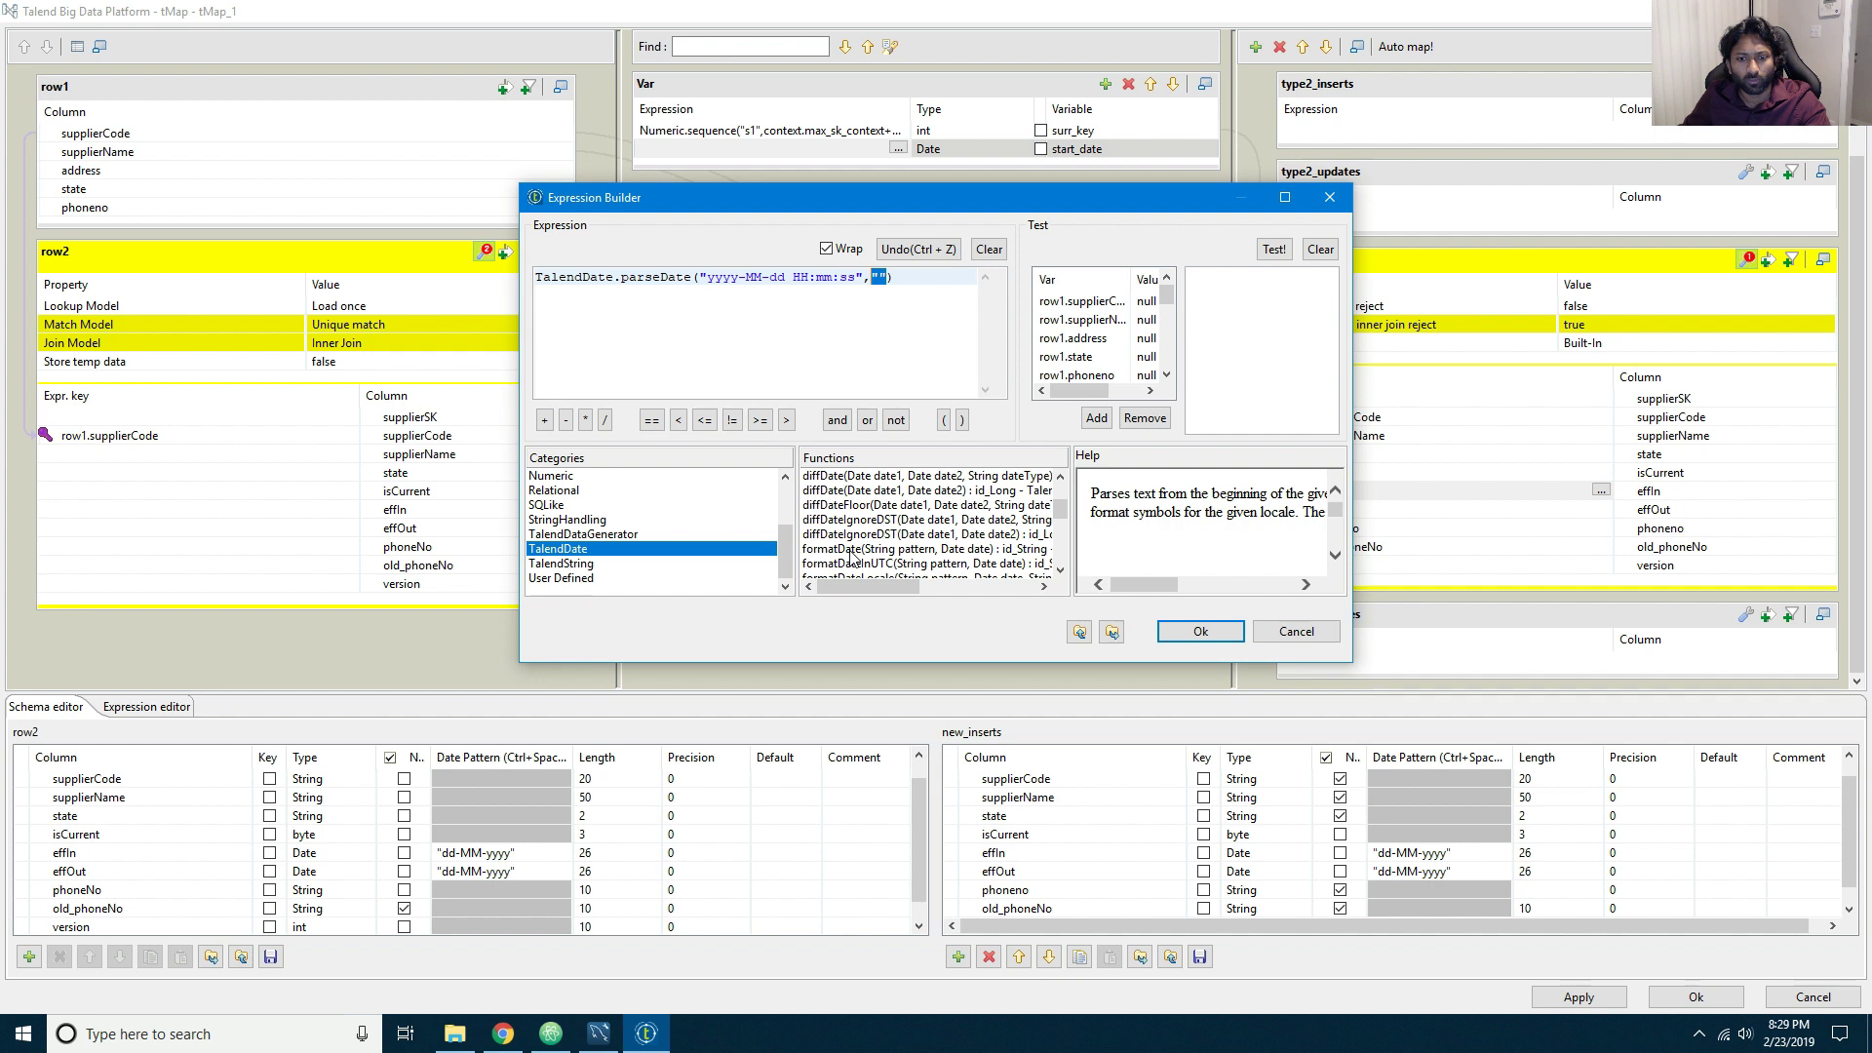
double_click(853, 549)
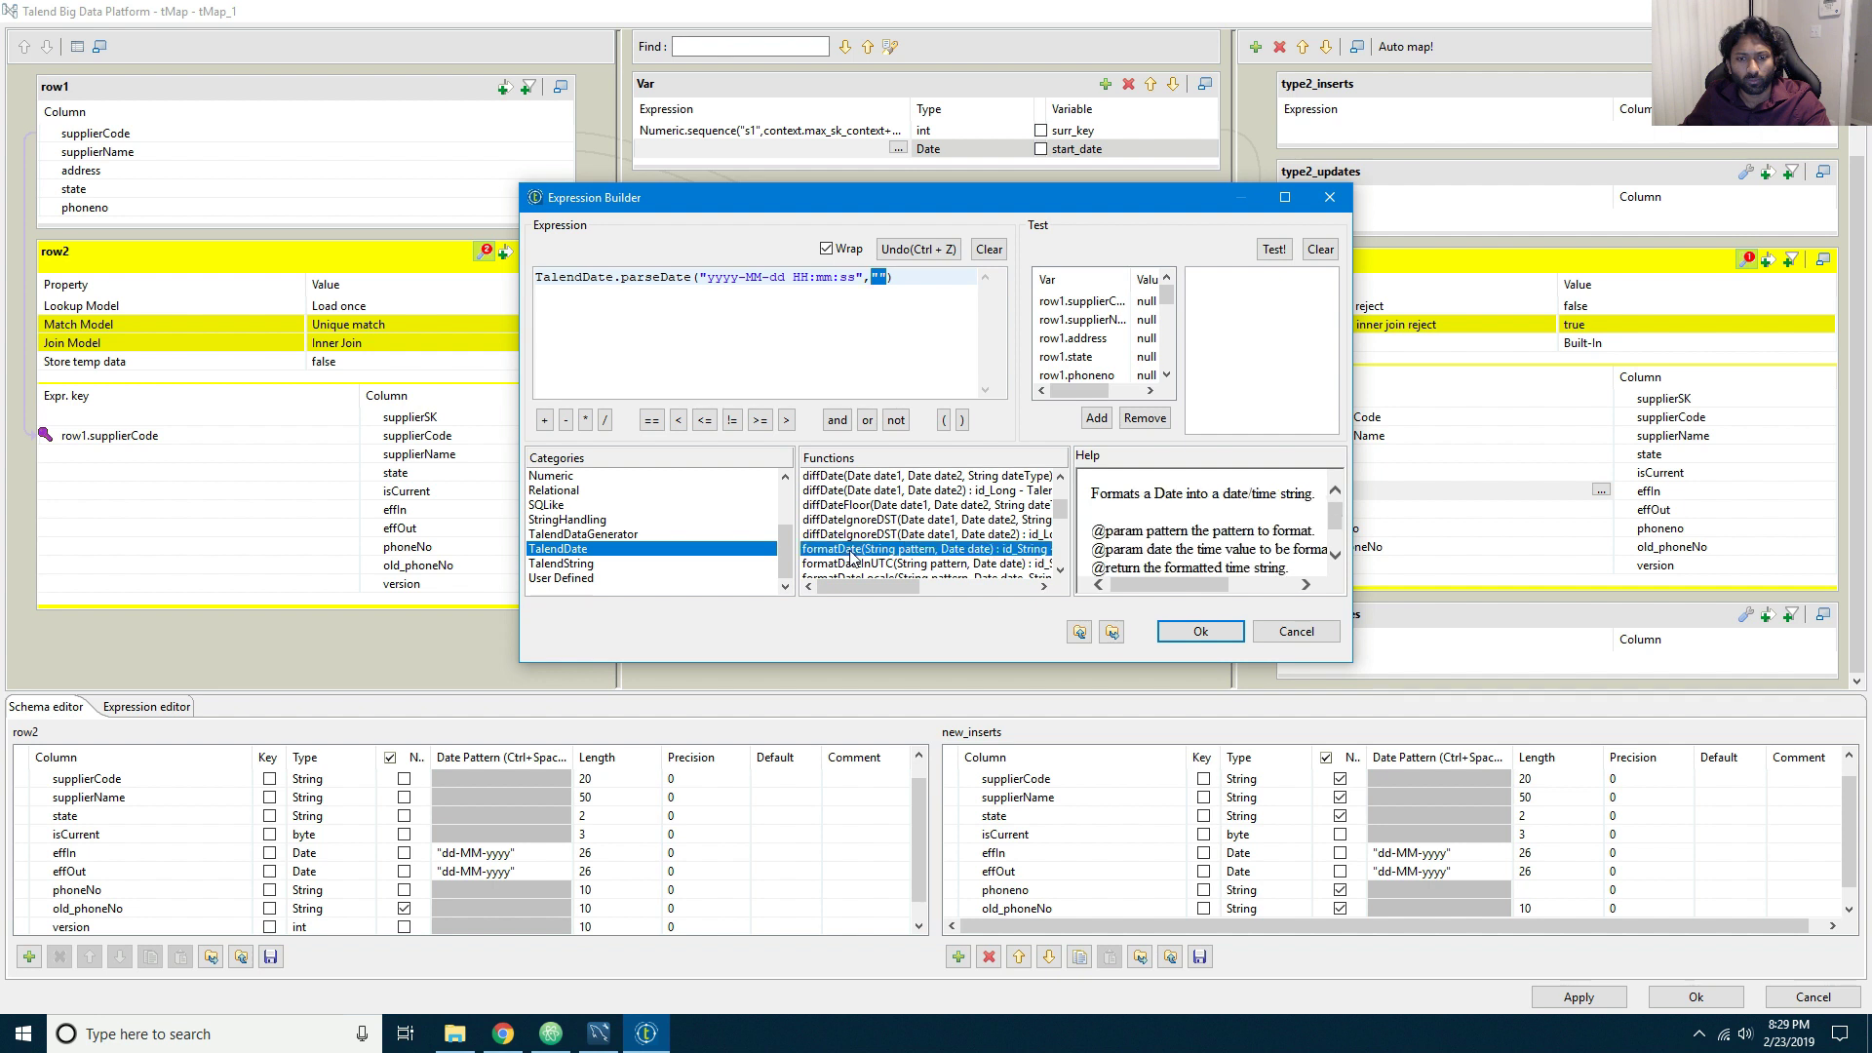
double_click(635, 309)
scroll(893, 517, down, 1)
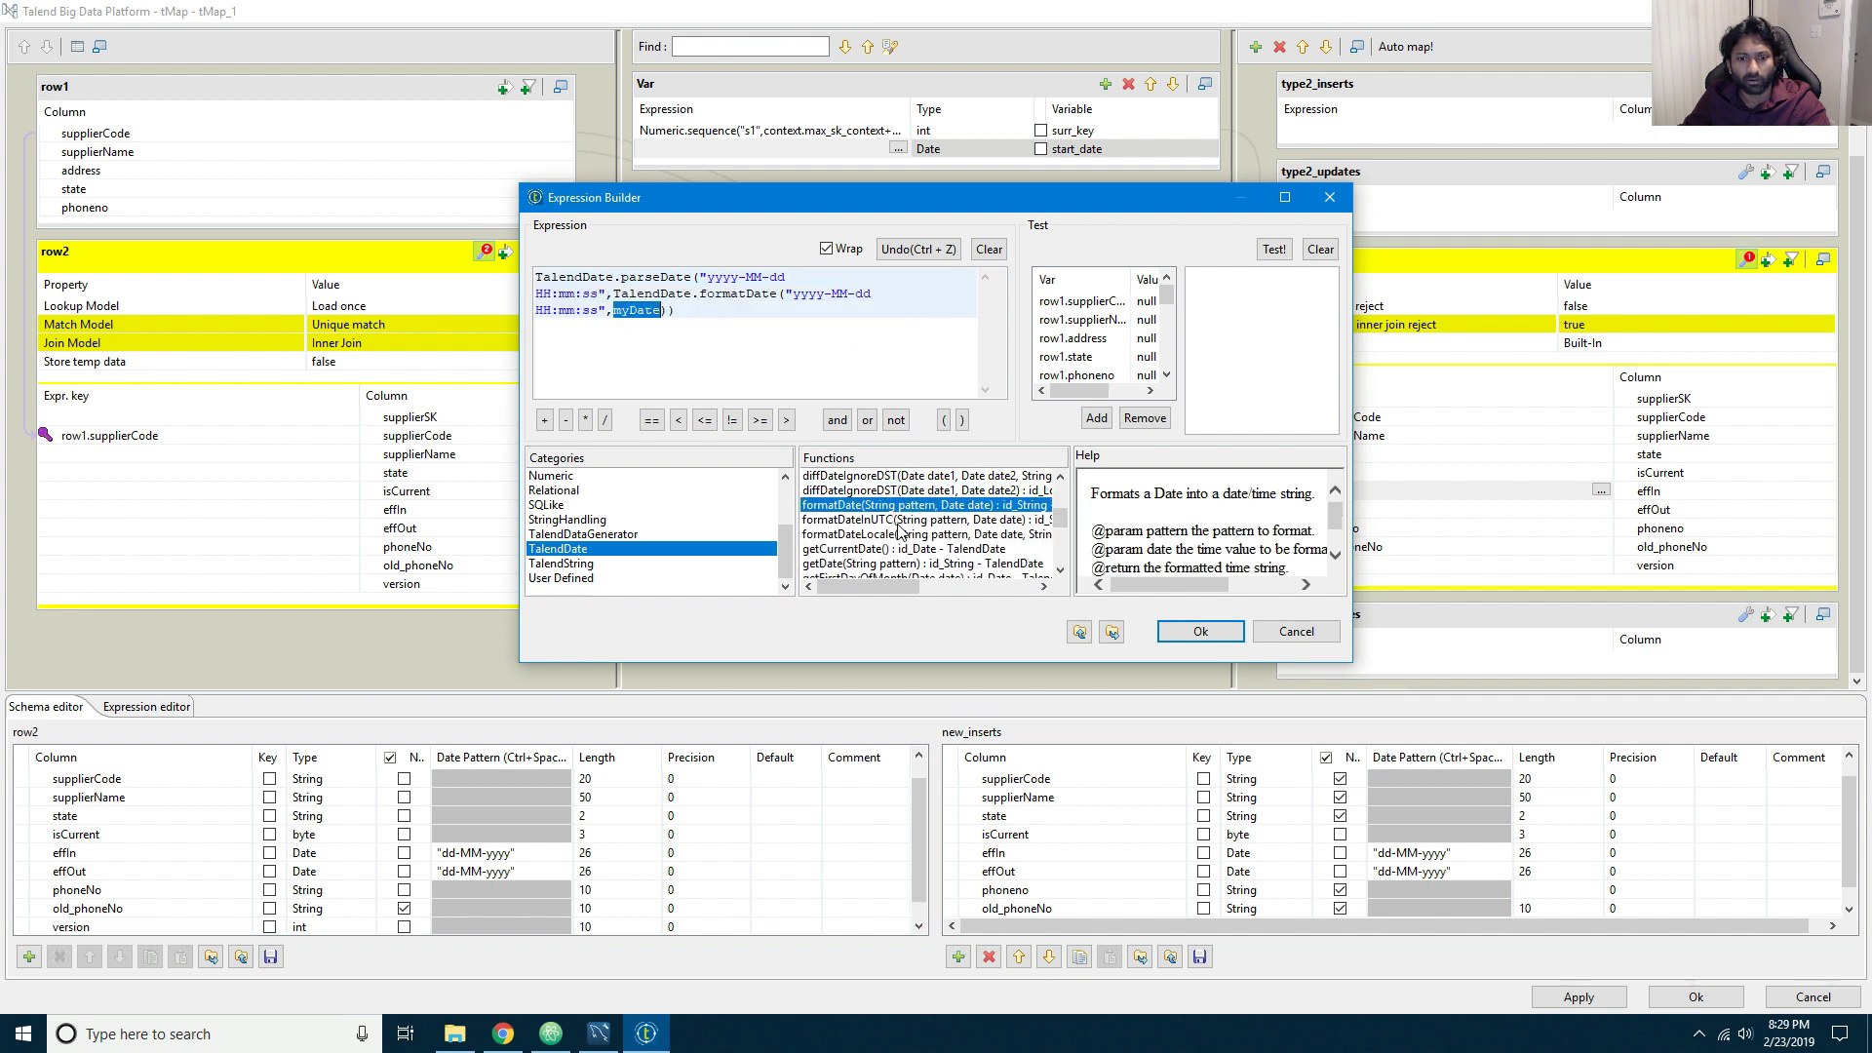
double_click(853, 549)
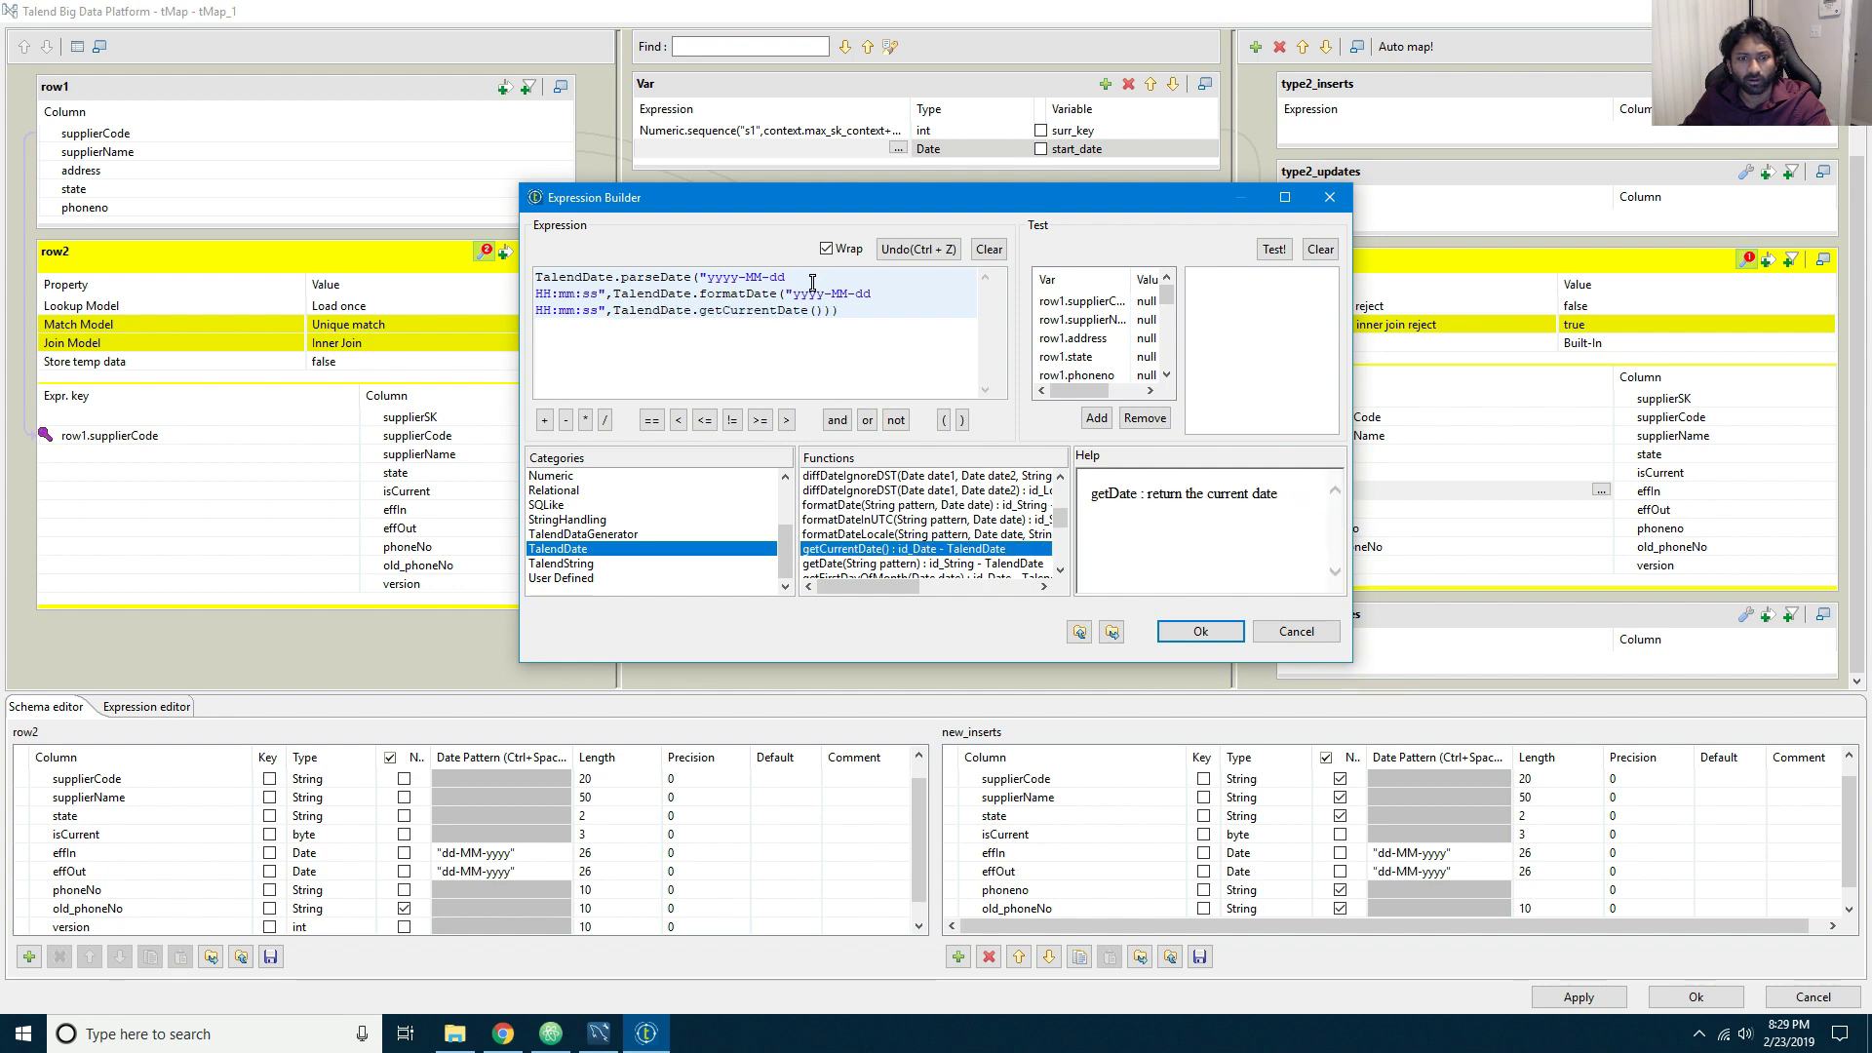
click(1188, 633)
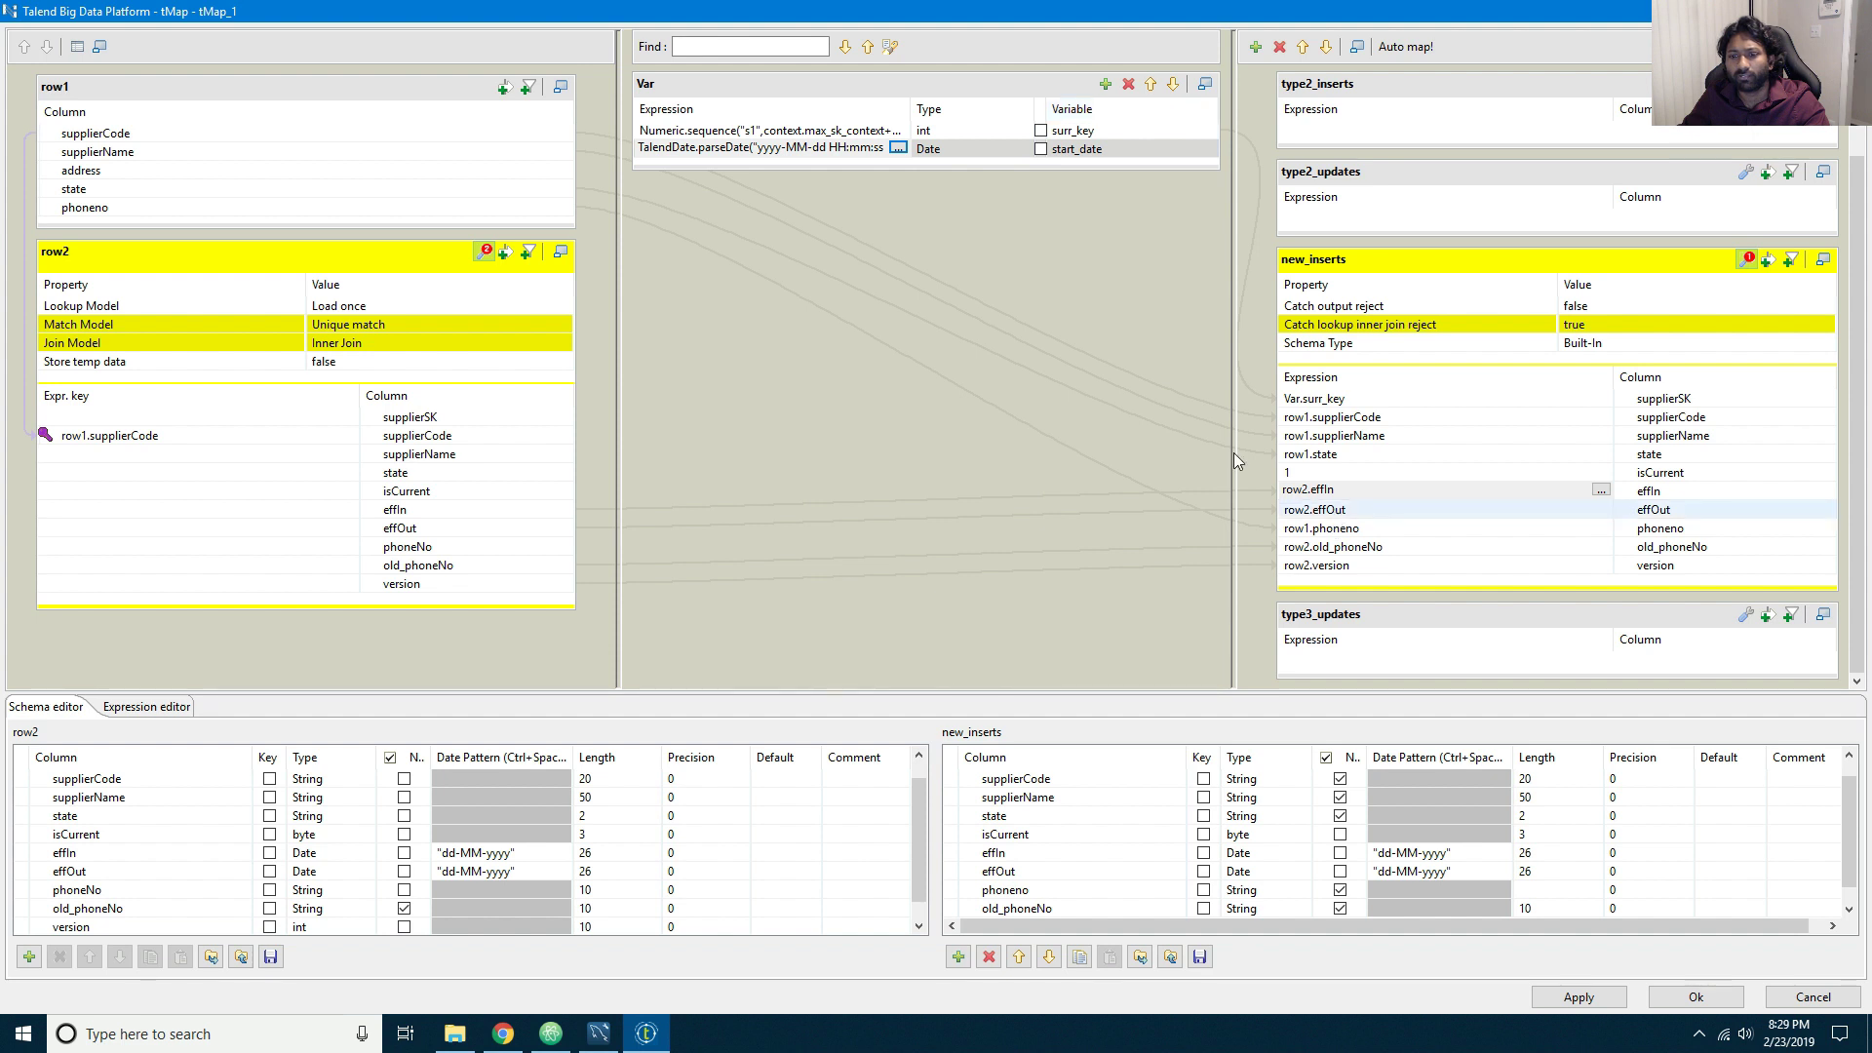
Step: Add a variable named end_date with type Date to the Var table
click(1106, 84)
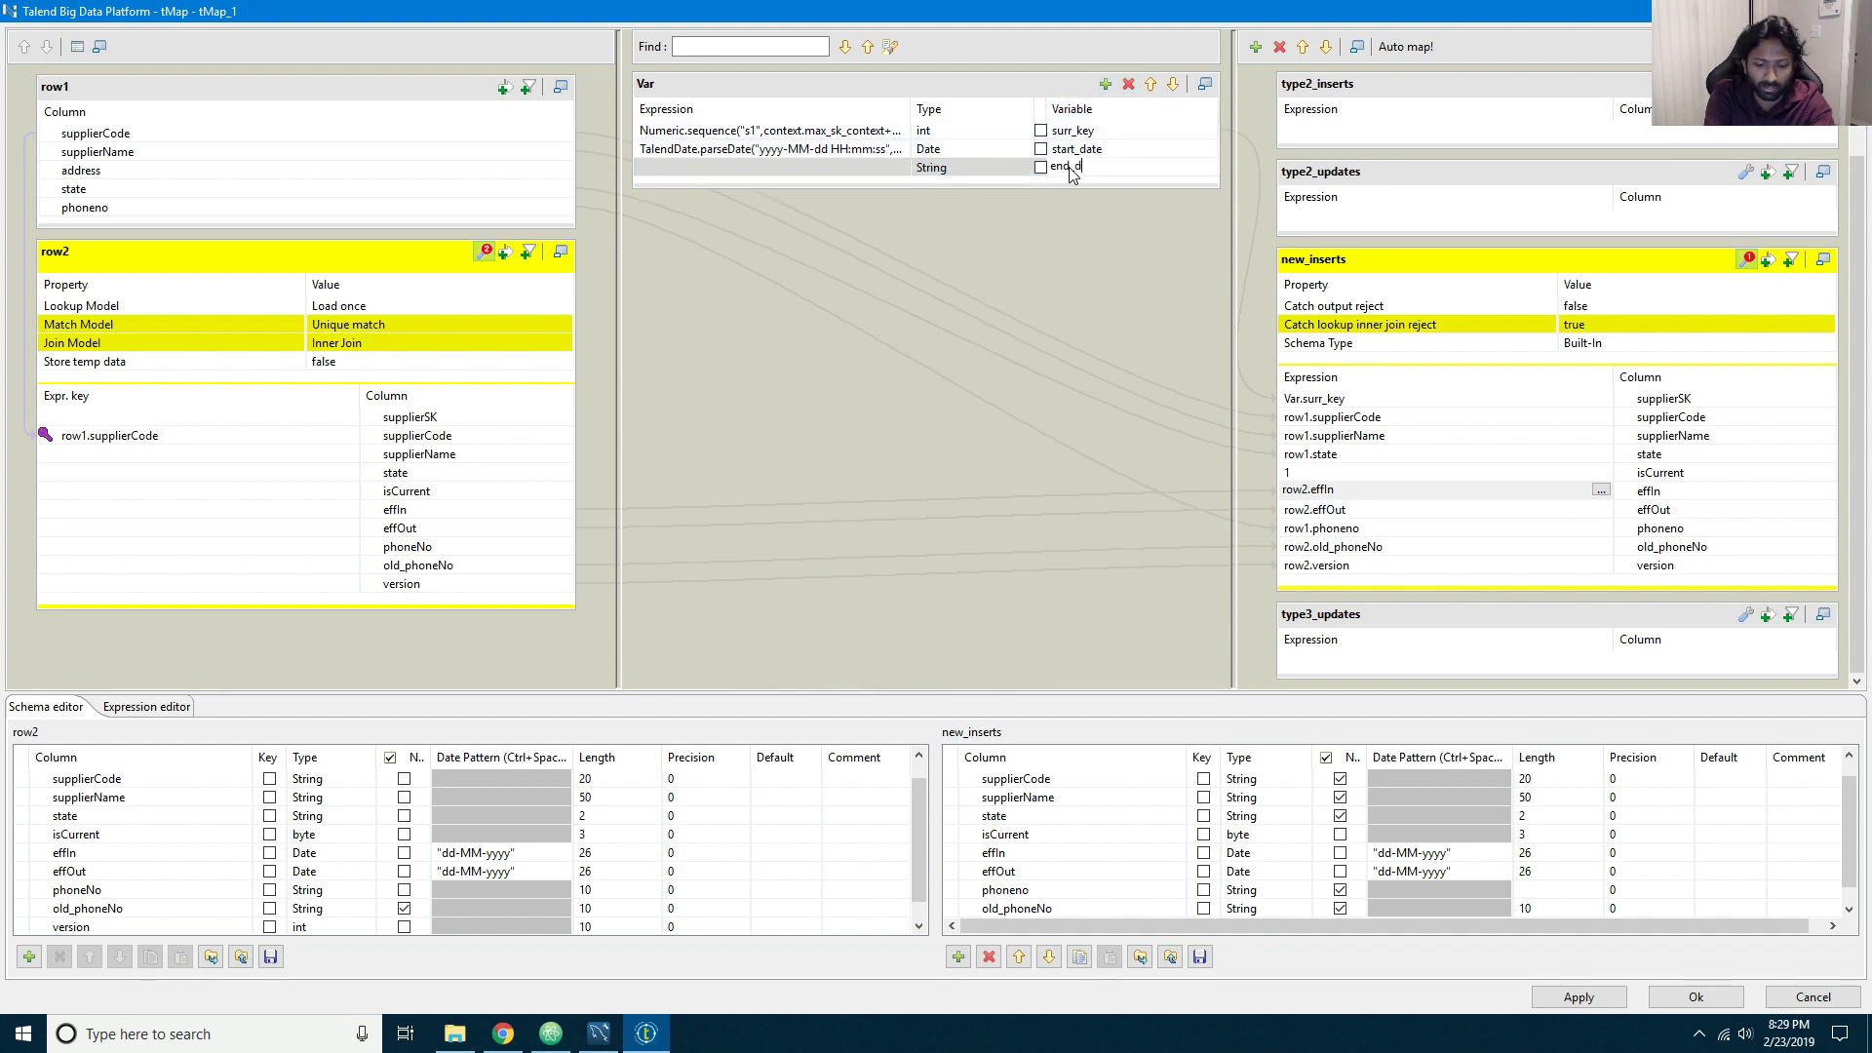
text(end_date)
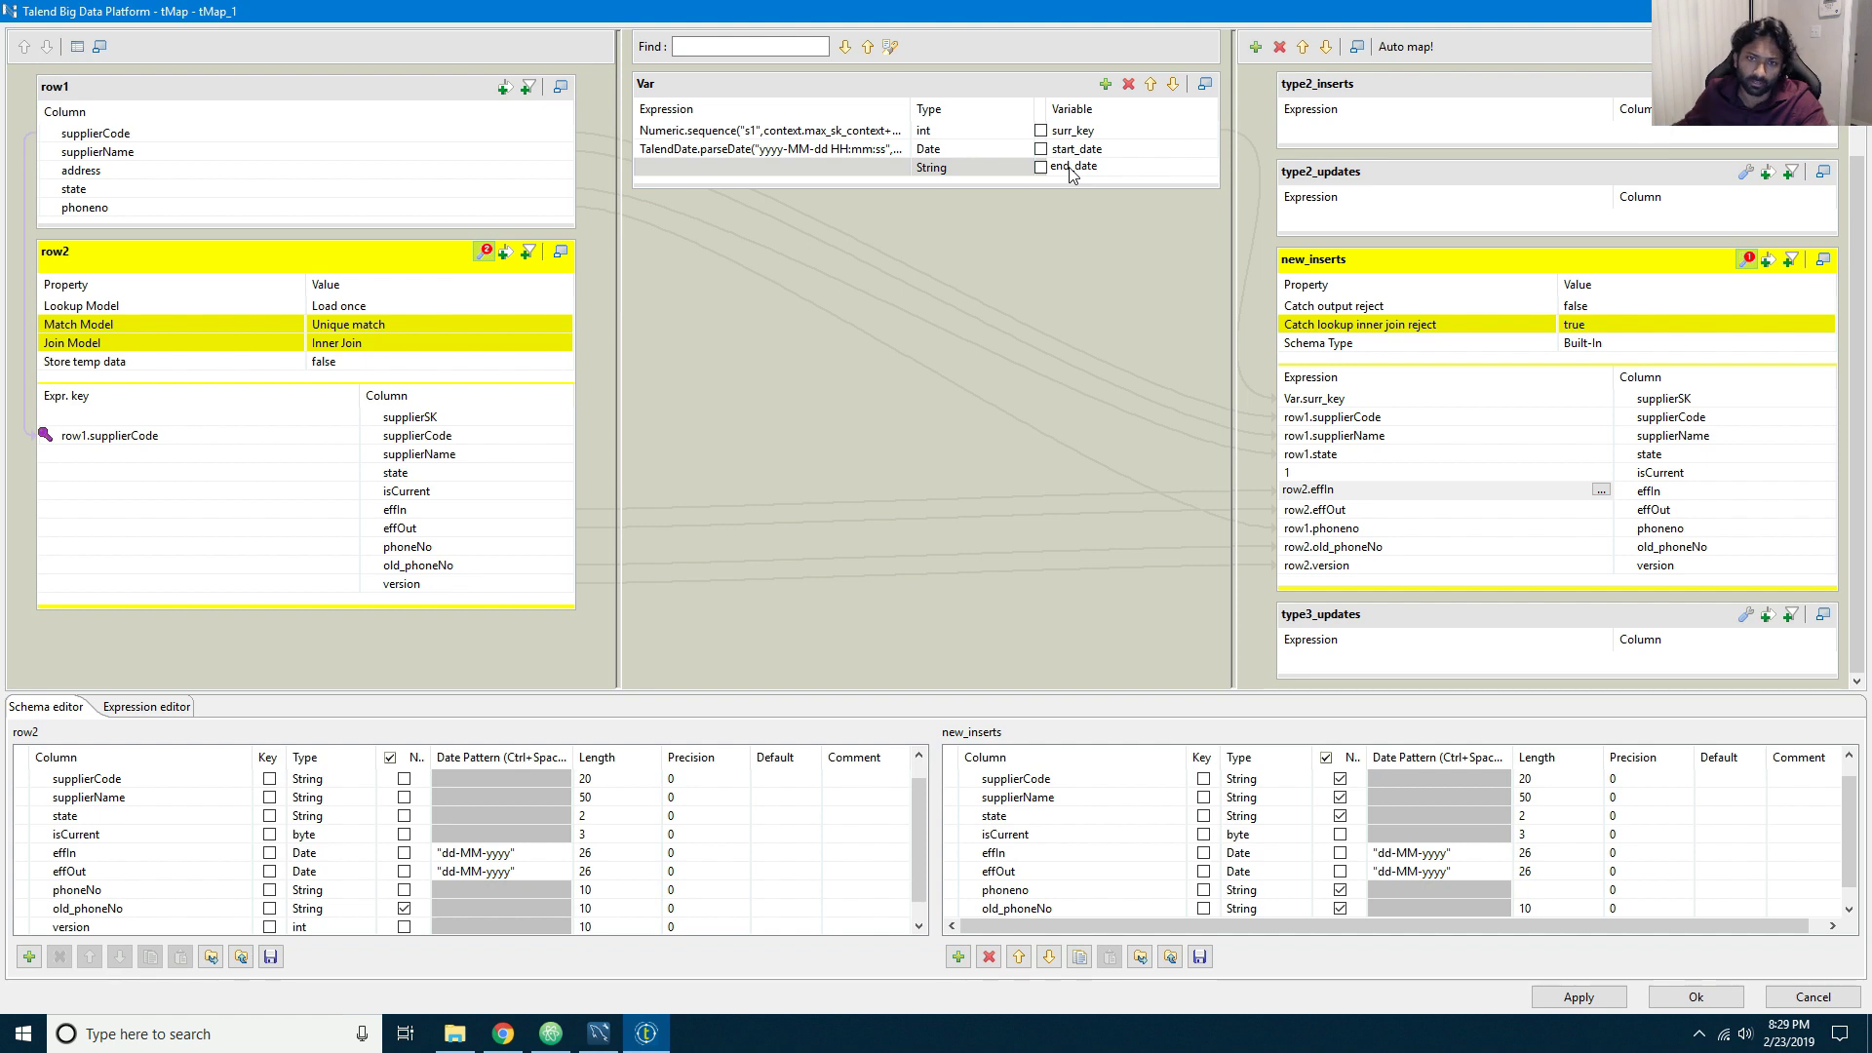
click(1015, 166)
click(1026, 167)
click(927, 242)
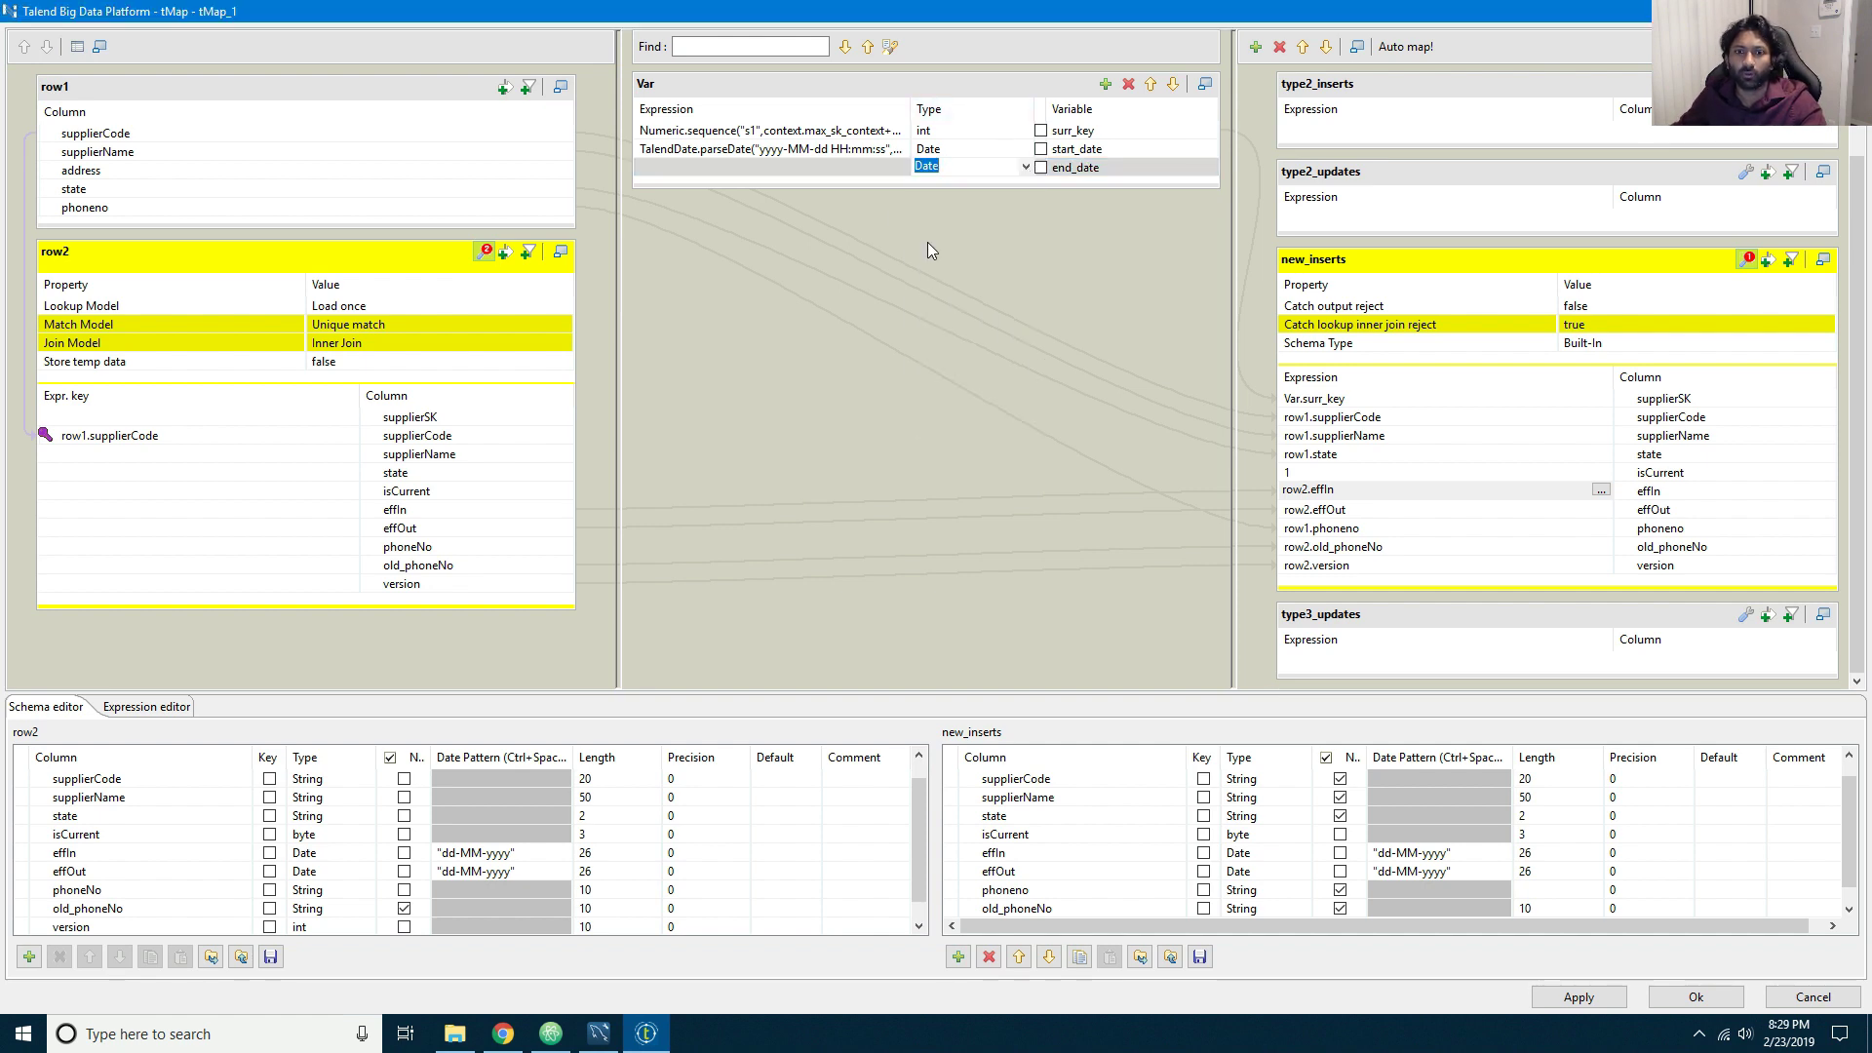
Step: Insert the two-argument TalendDate.parseDate function as the expression of the end_date variable
click(861, 166)
click(897, 168)
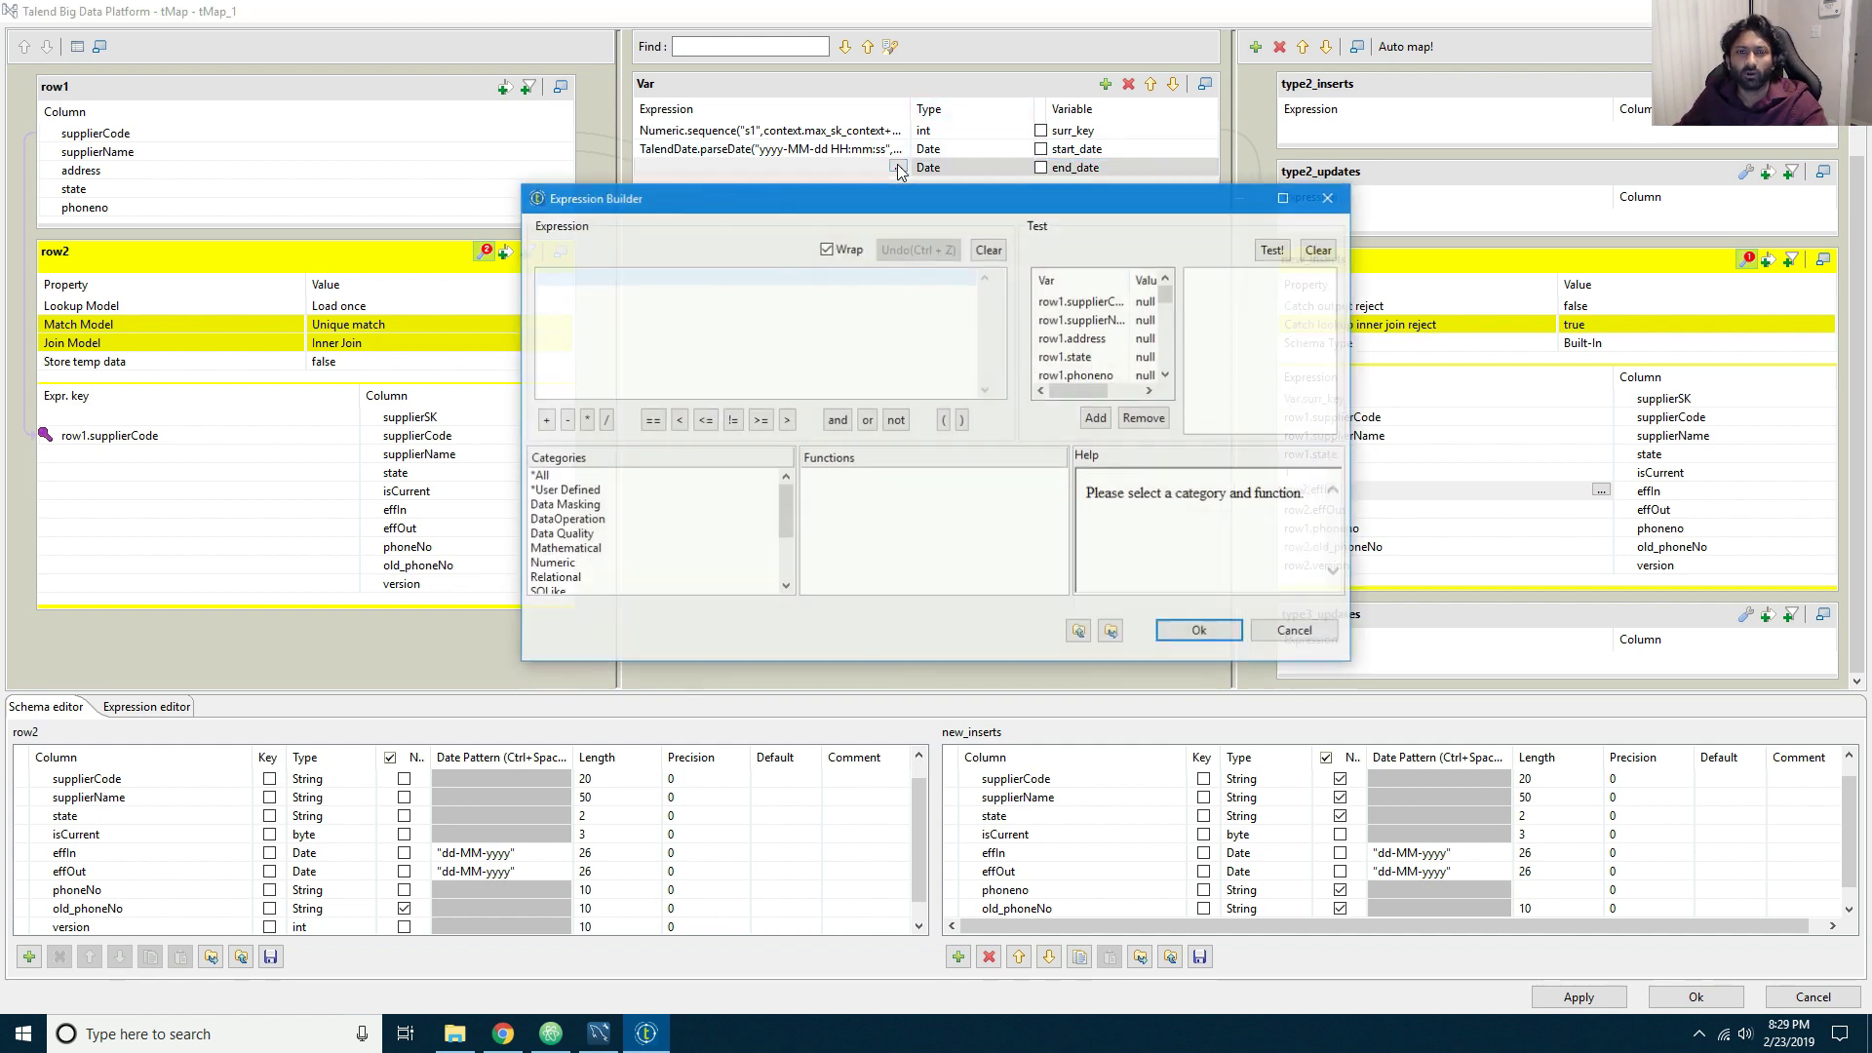
scroll(568, 546, down, 5)
click(564, 549)
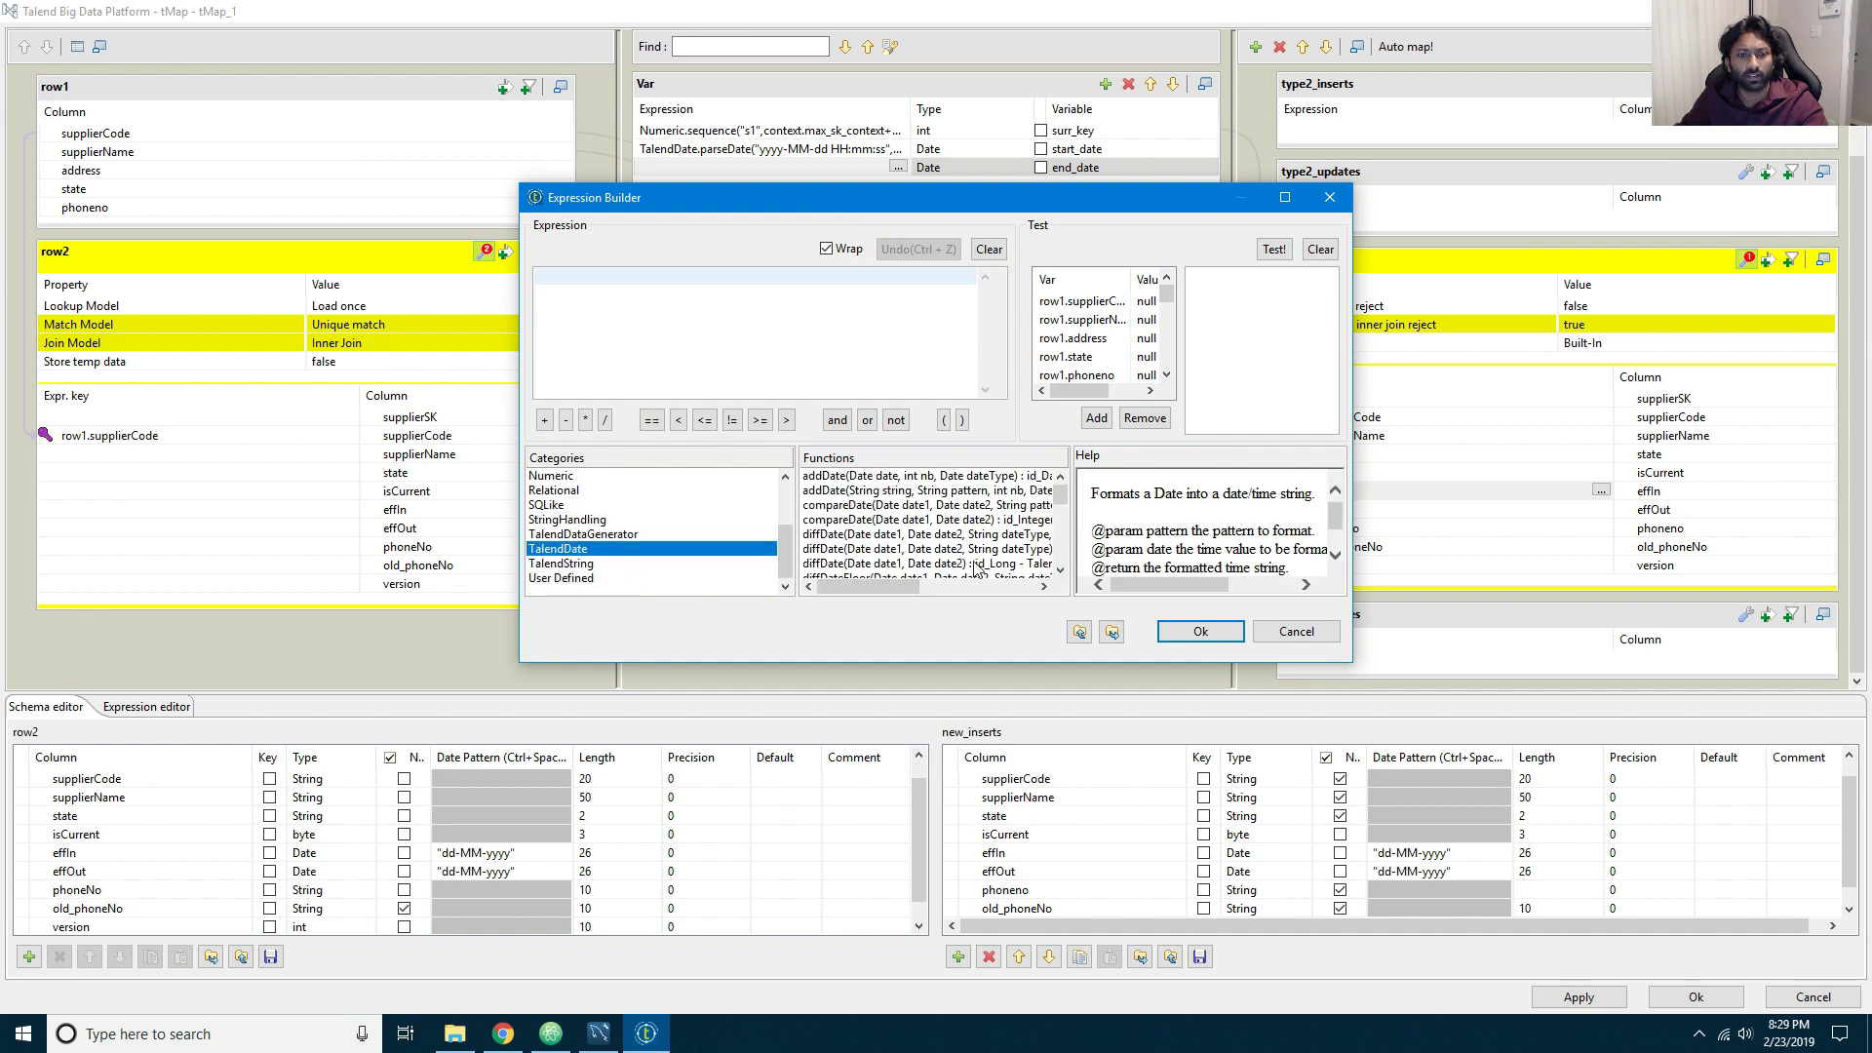
scroll(940, 512, down, 7)
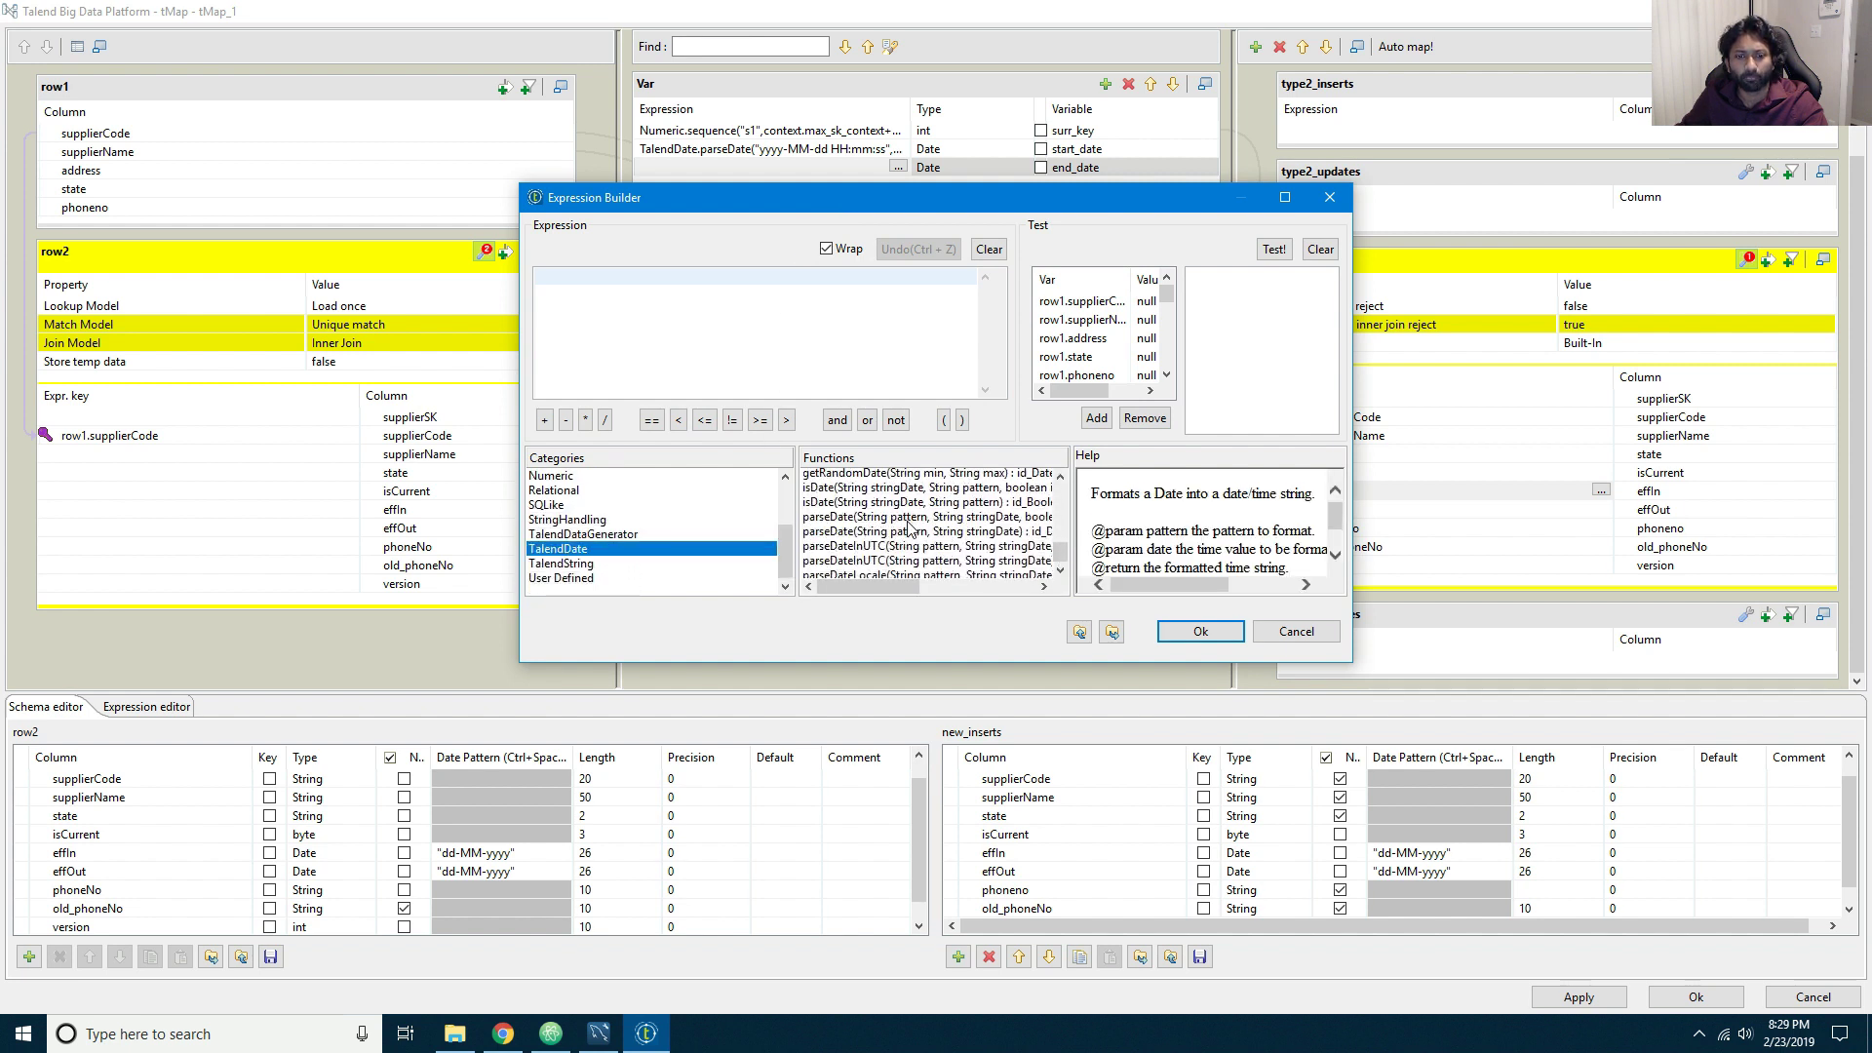
scroll(907, 528, up, 2)
scroll(902, 537, down, 1)
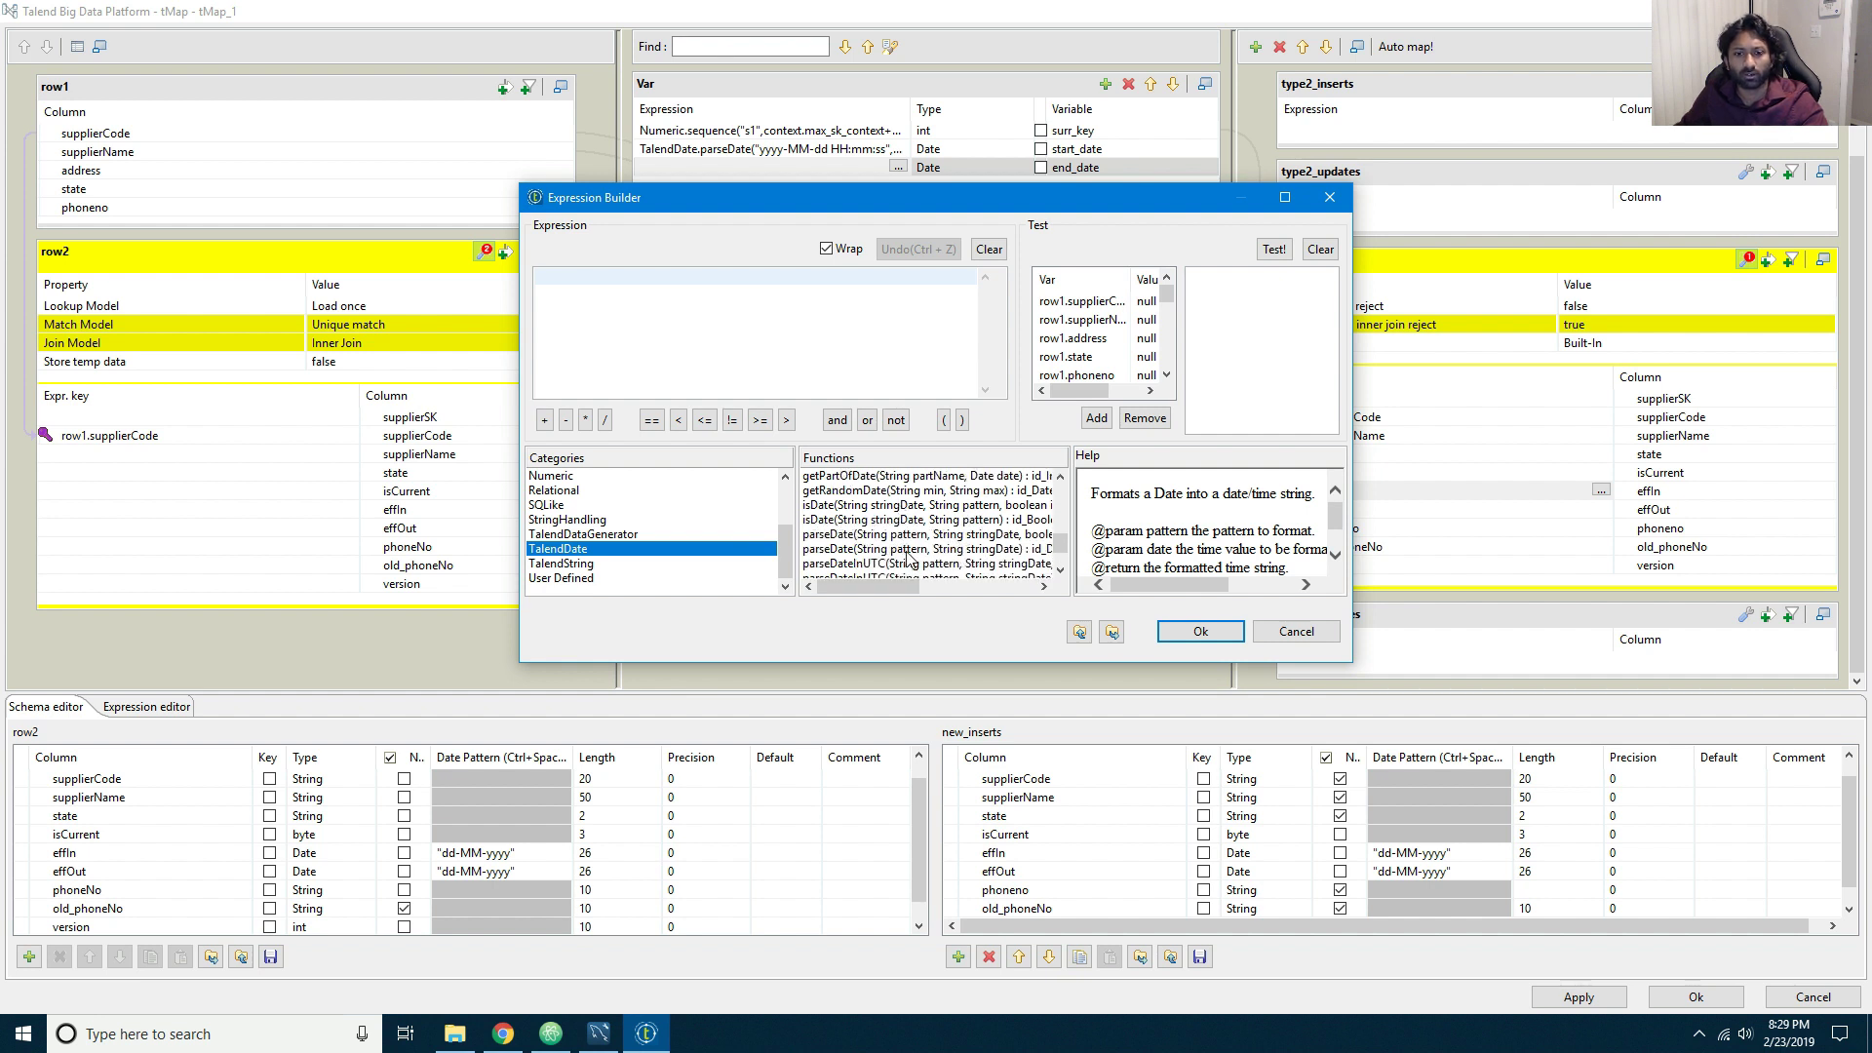
double_click(919, 550)
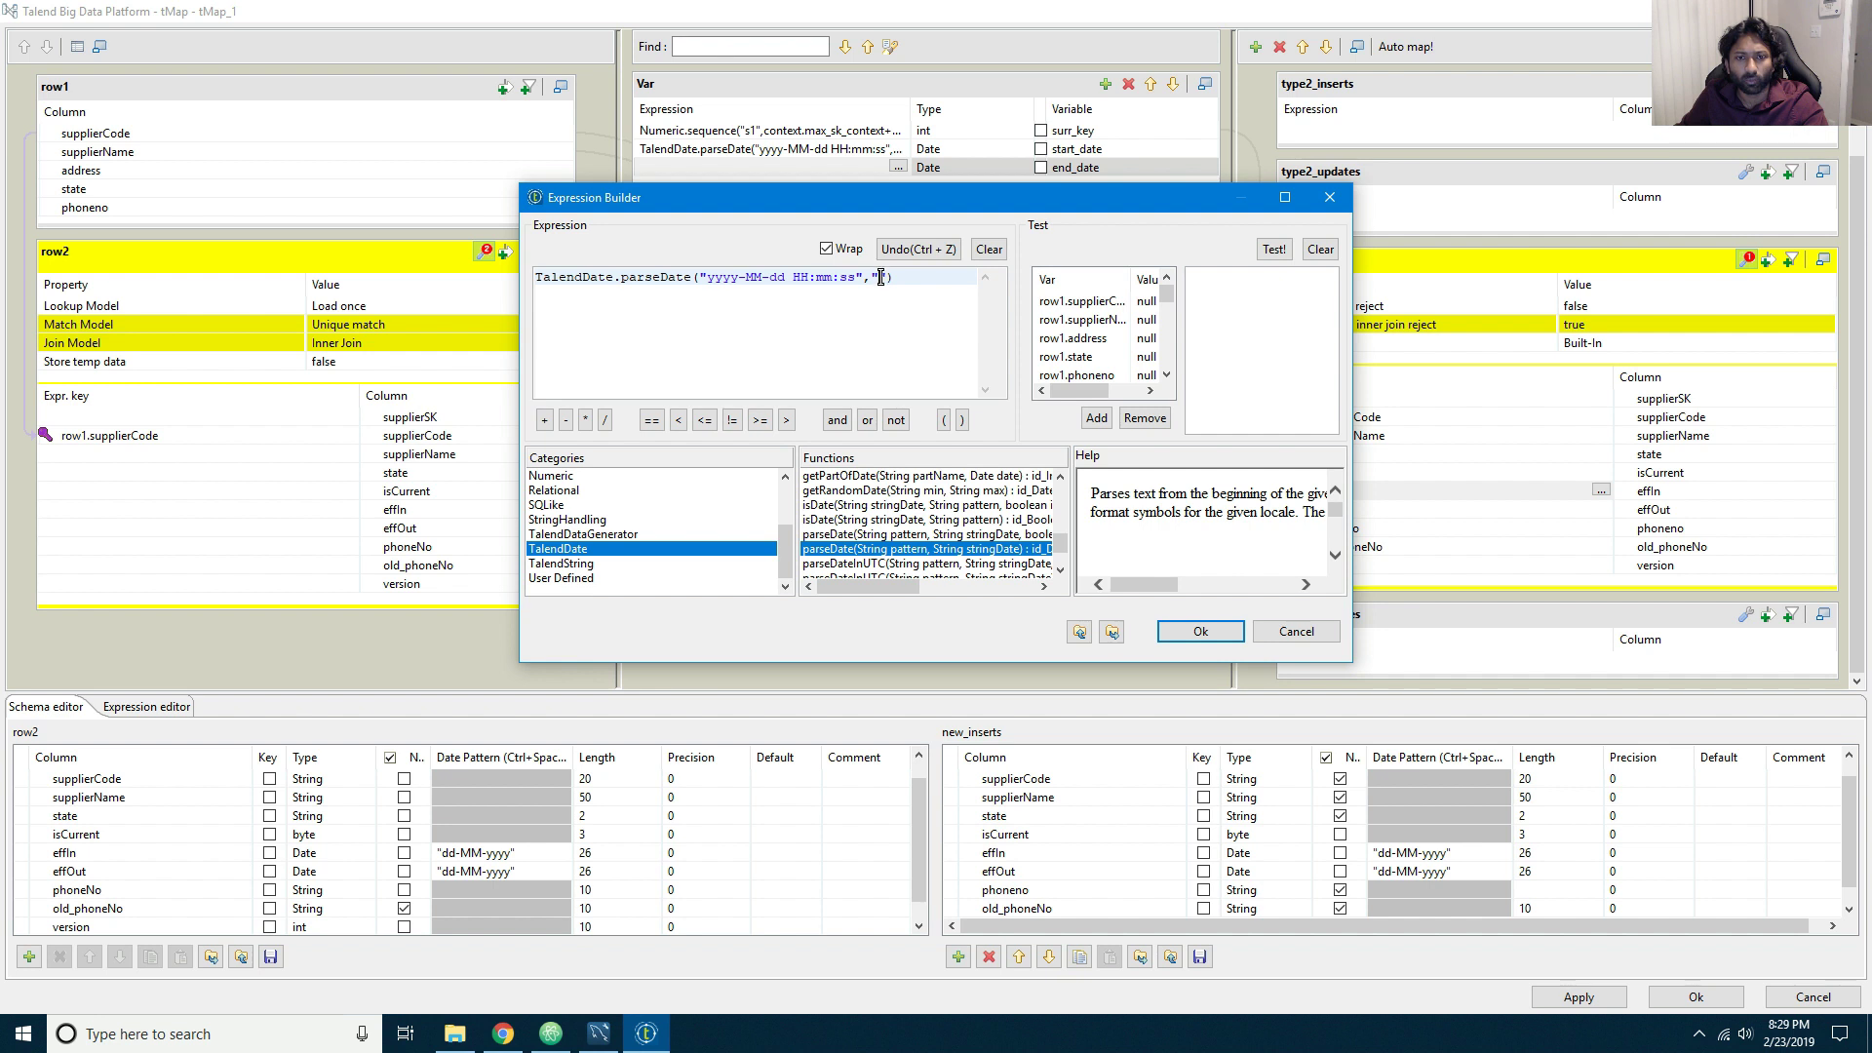
text(9999)
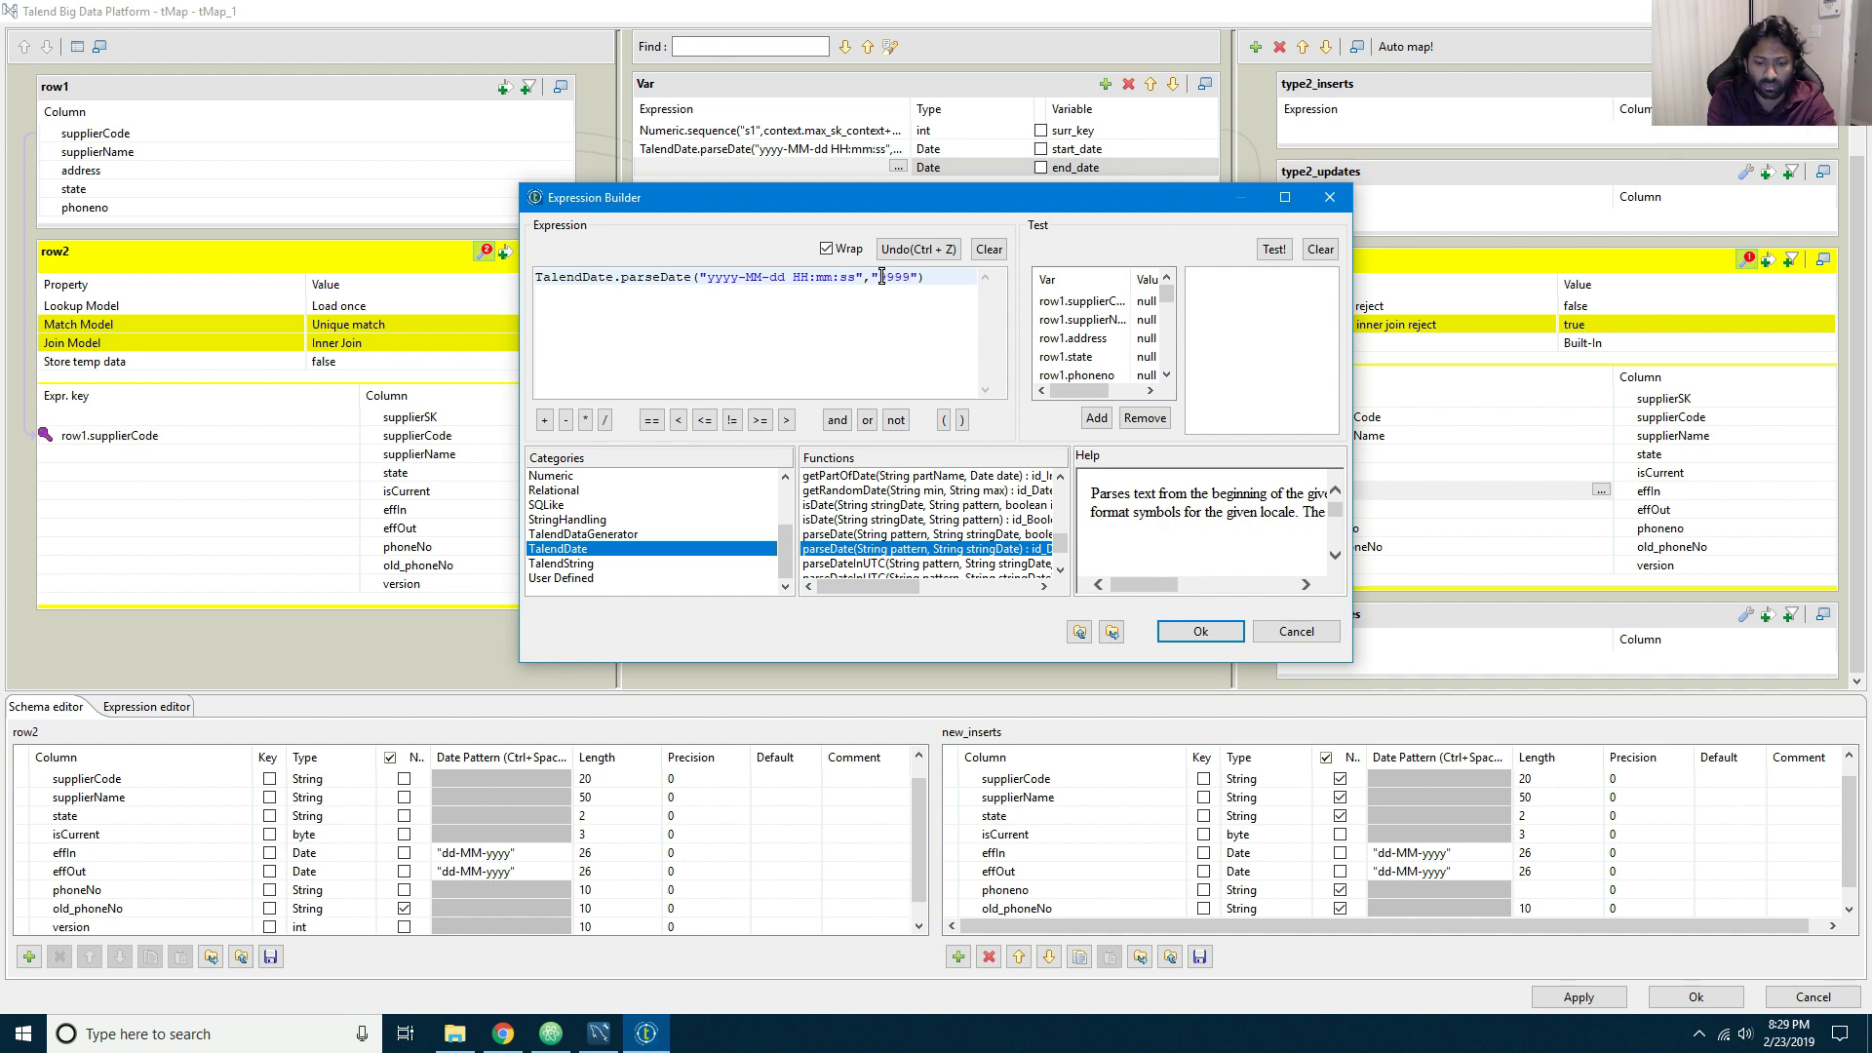
text(-)
text(12-31 00:0)
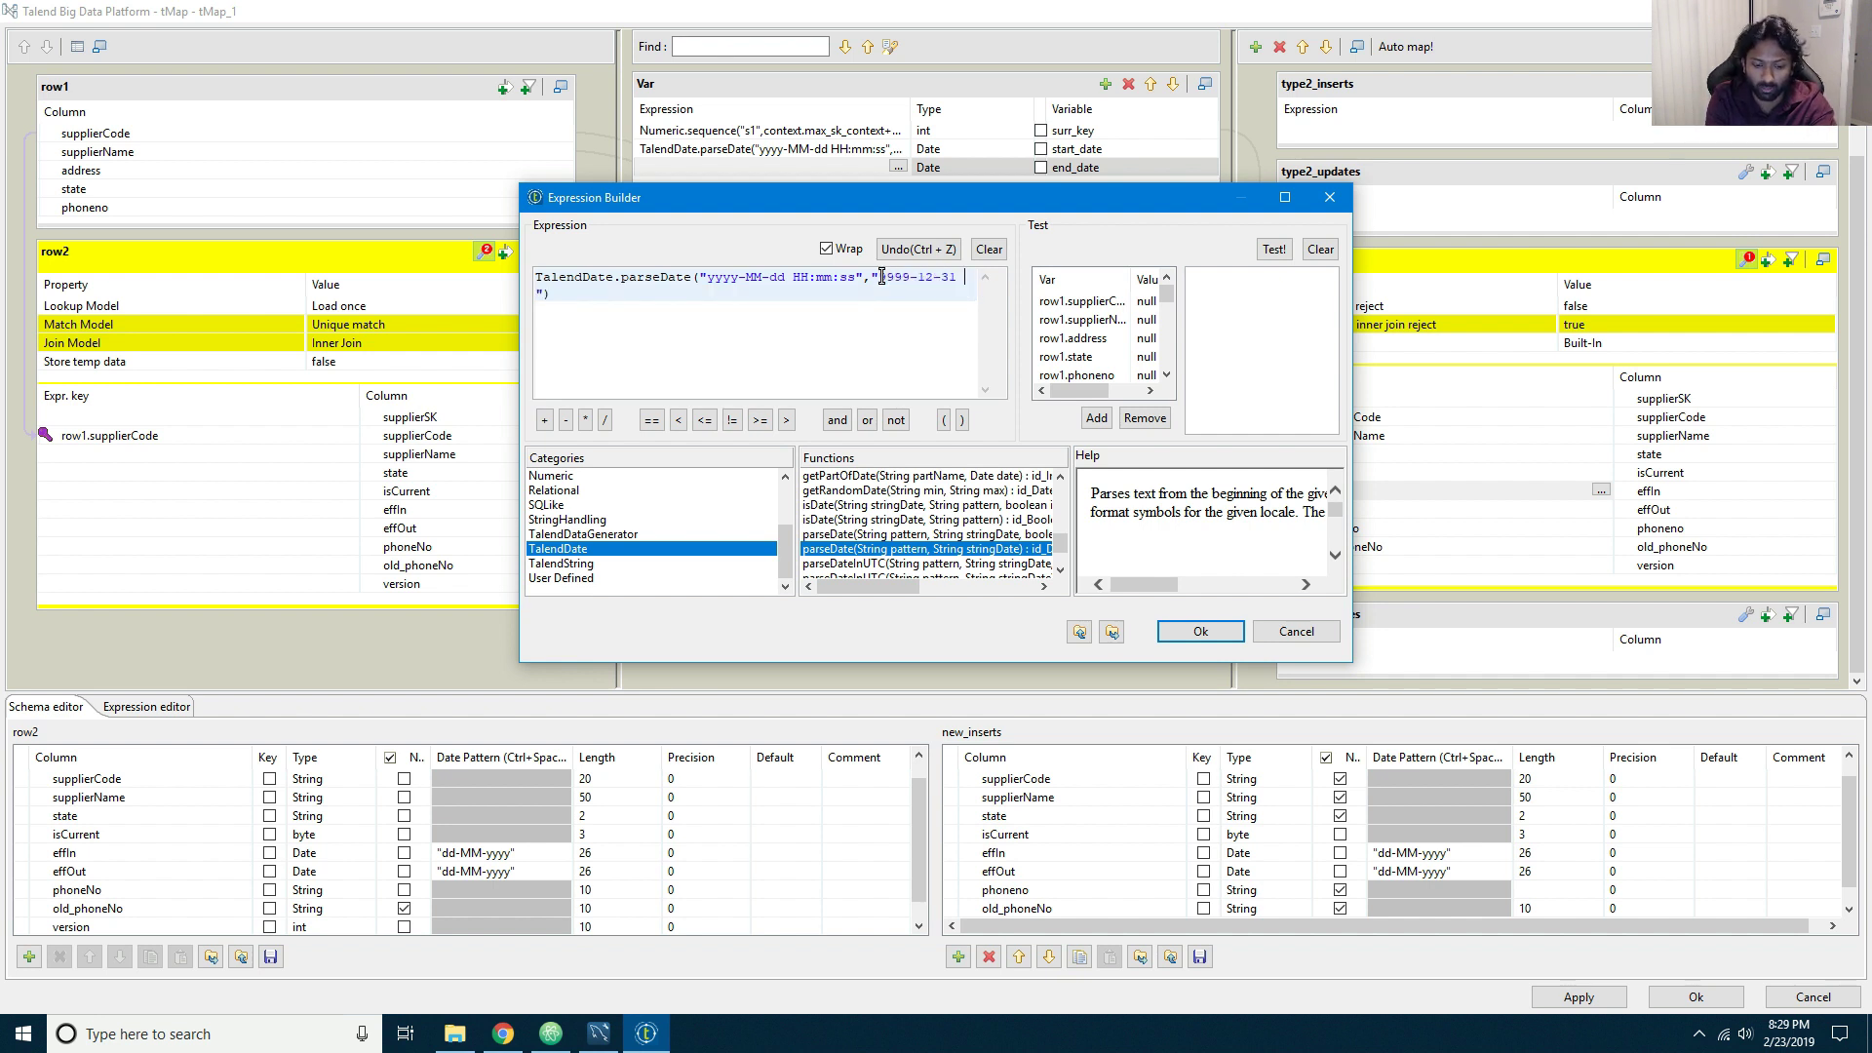
text(0:00)
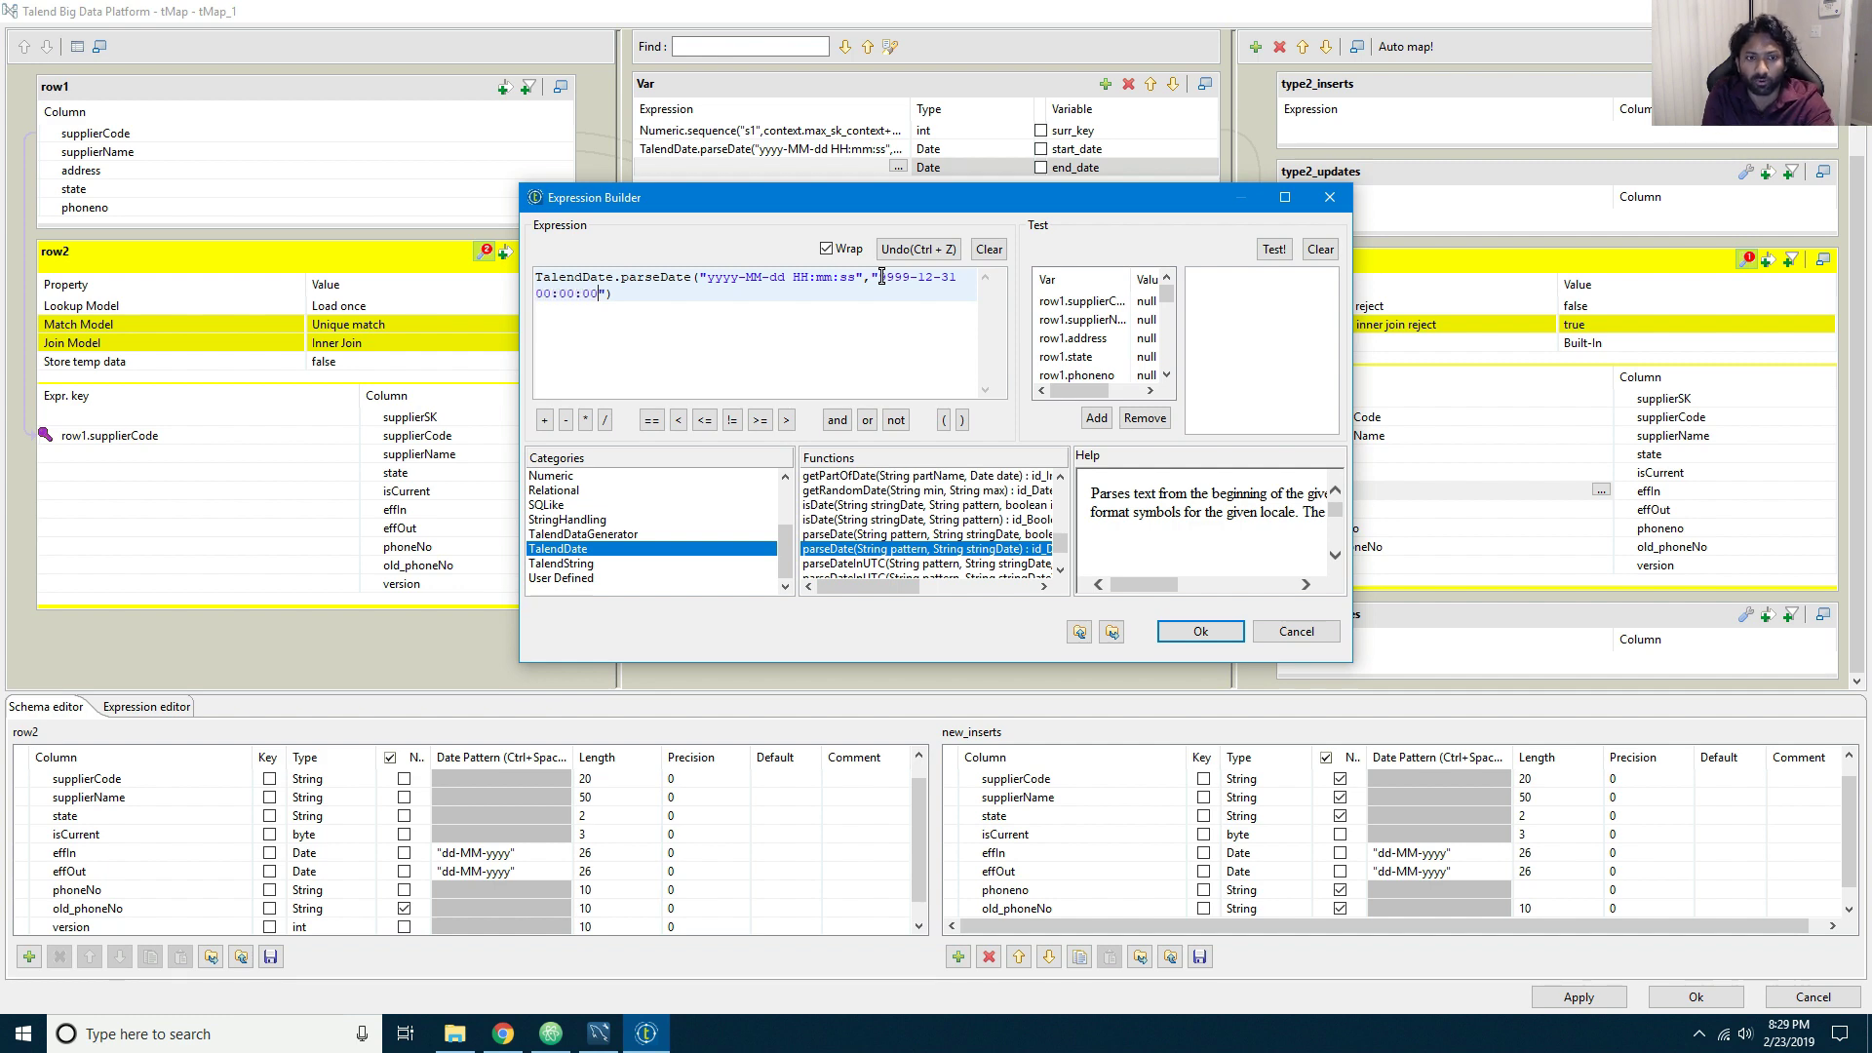
click(1201, 632)
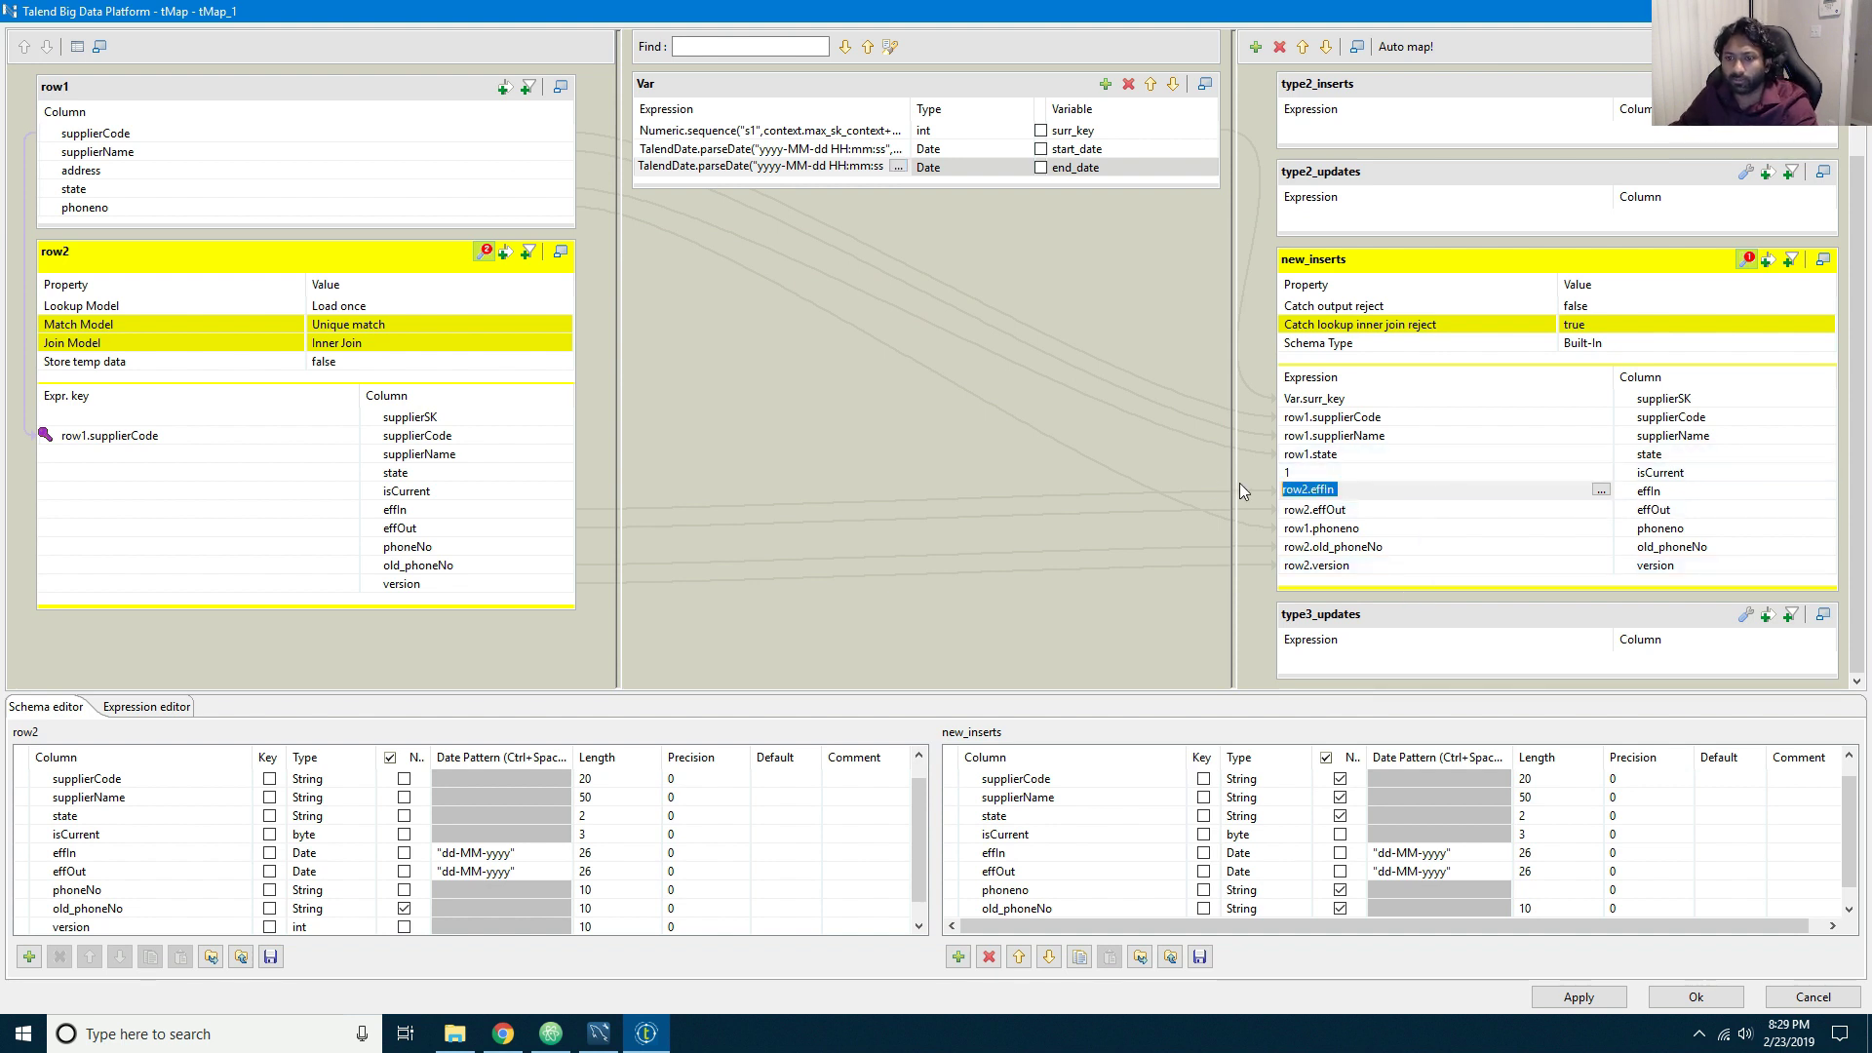
Step: Replace the new_inserts effIn expression with Var.start_date and the effOut expression with Var.end_date
drag(1082, 148, 1360, 534)
click(1359, 534)
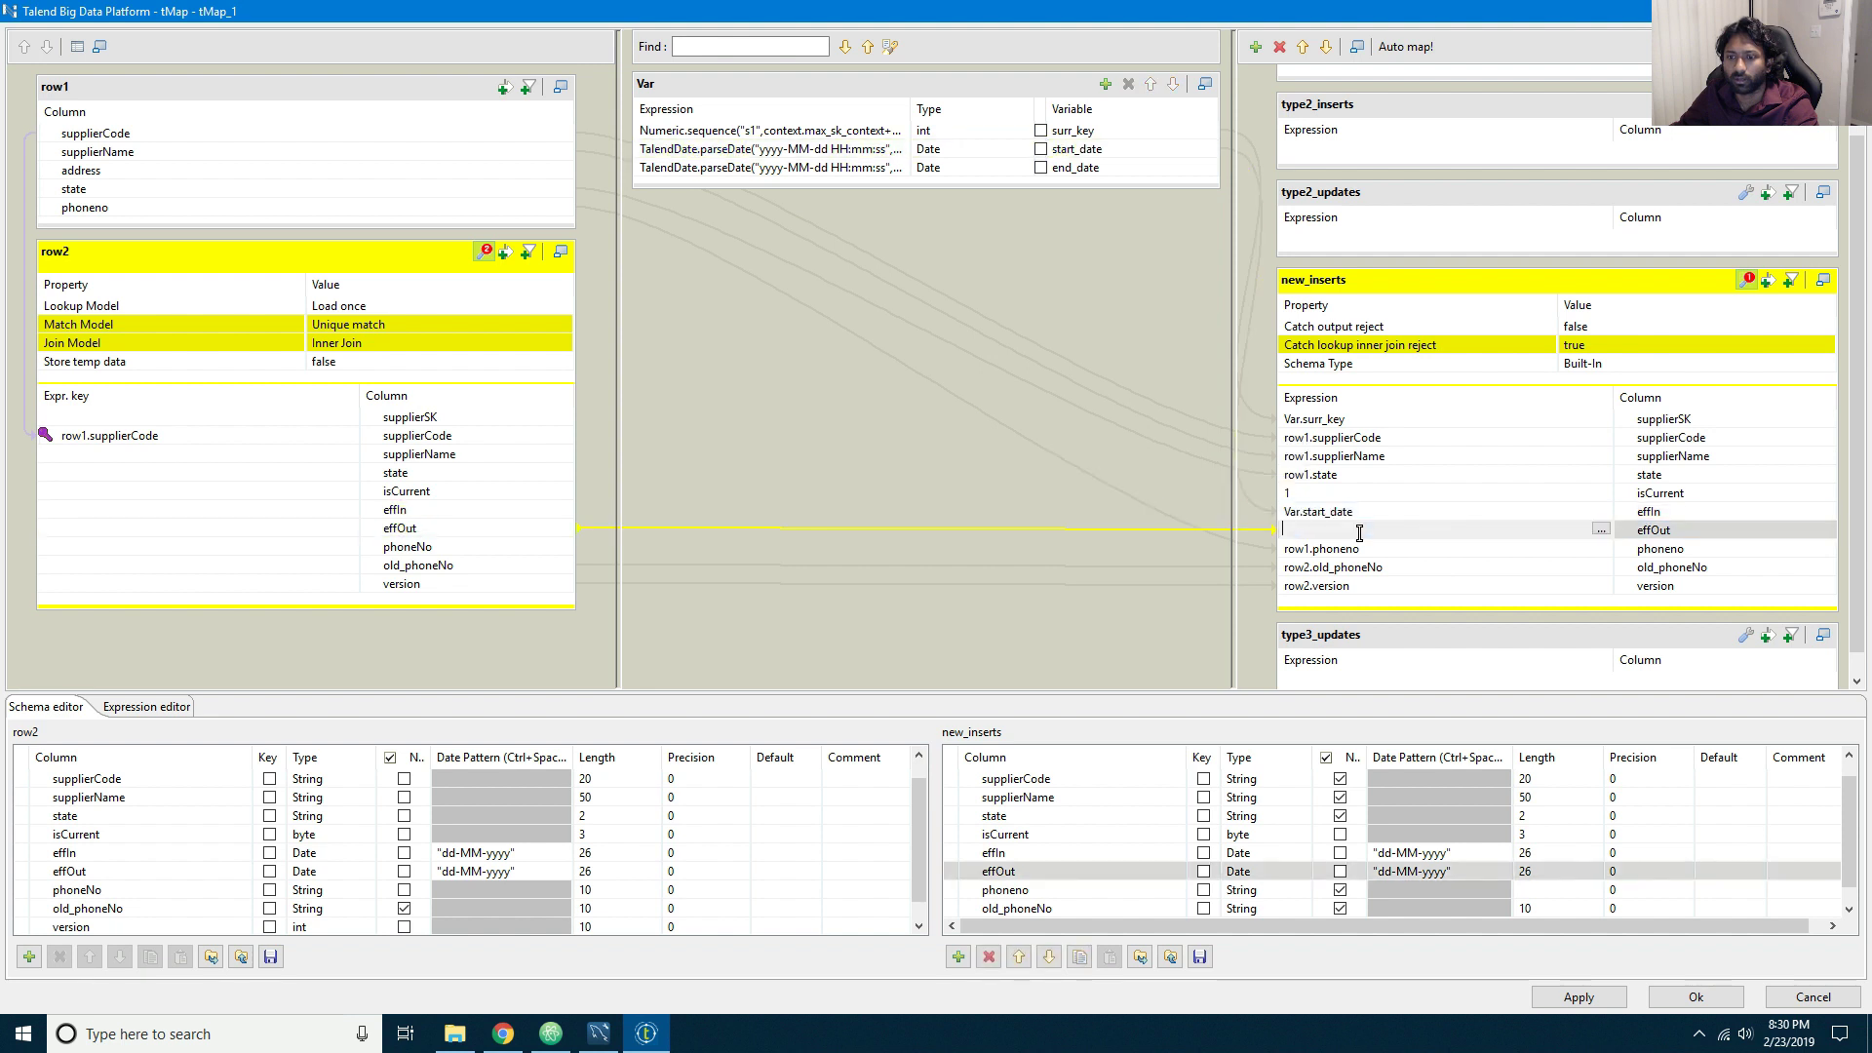
key(BackSpace)
drag(1076, 166, 1324, 524)
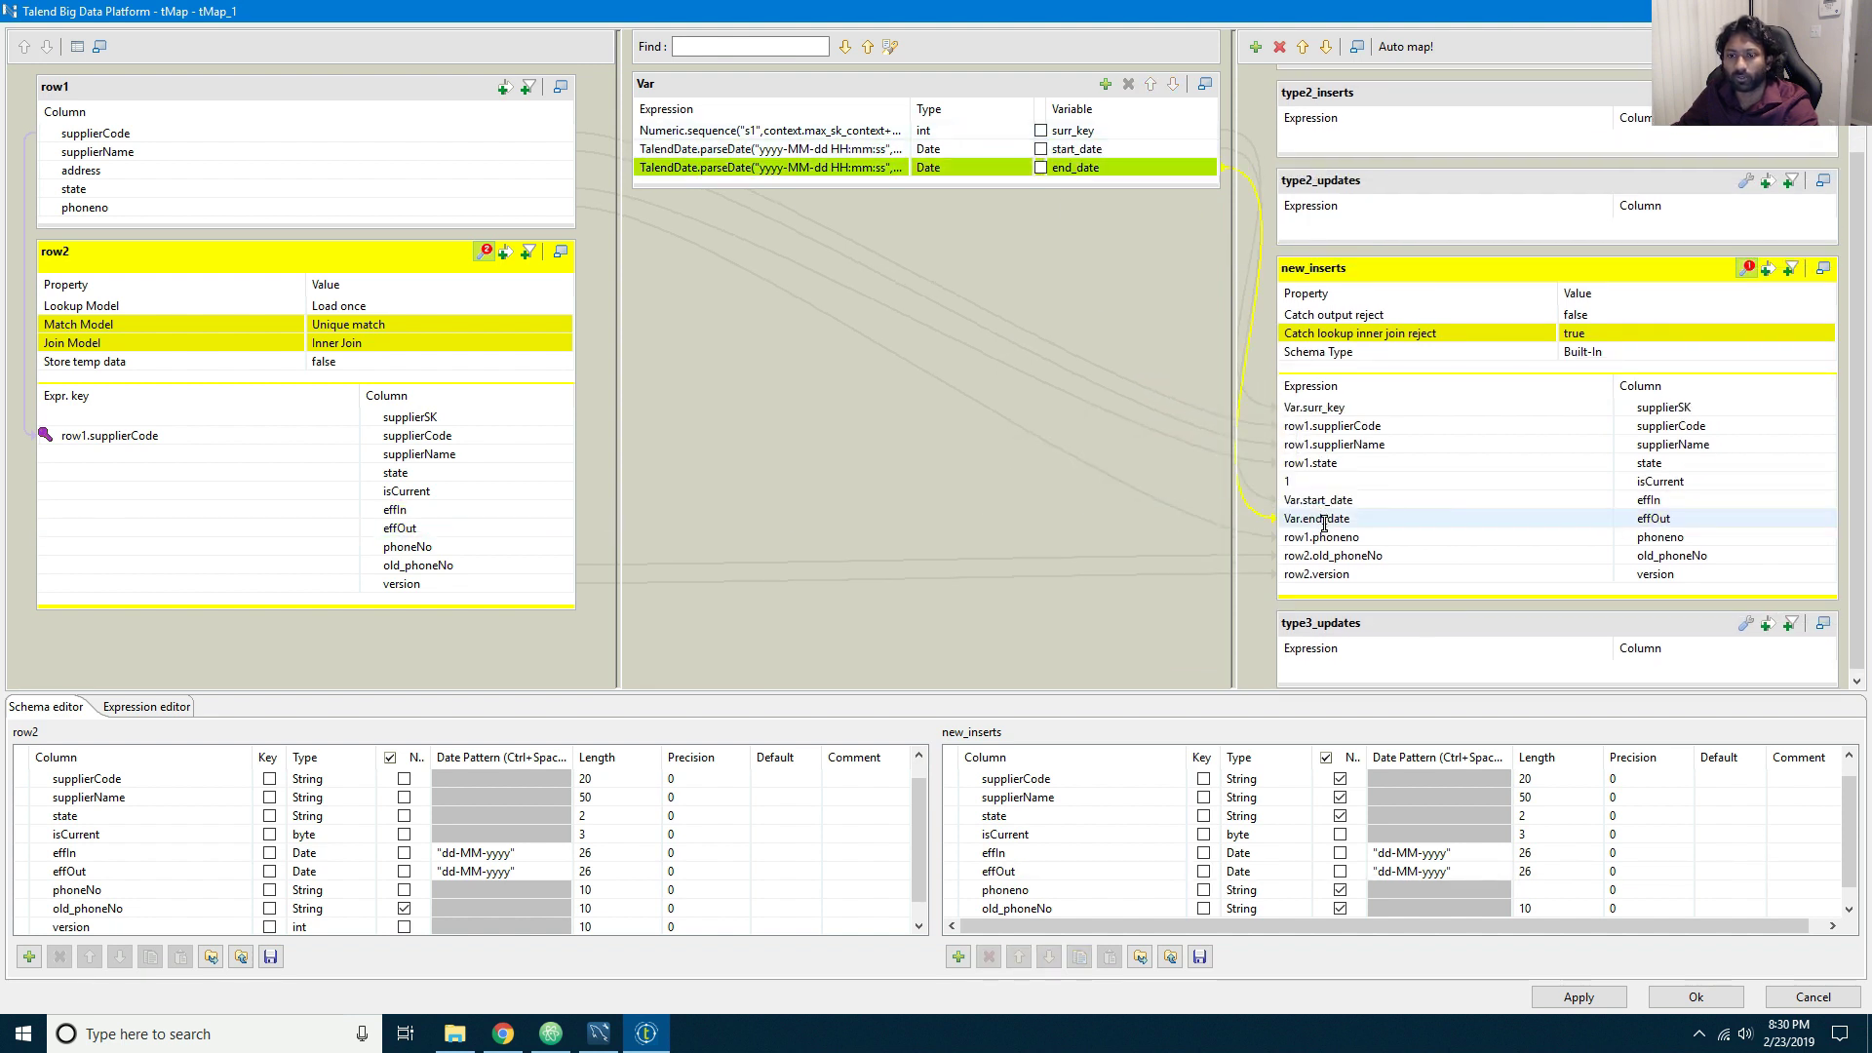
Step: Set the new_inserts old_phoneNo expression to "" and the version expression to 1, and accept the mapping
click(1367, 555)
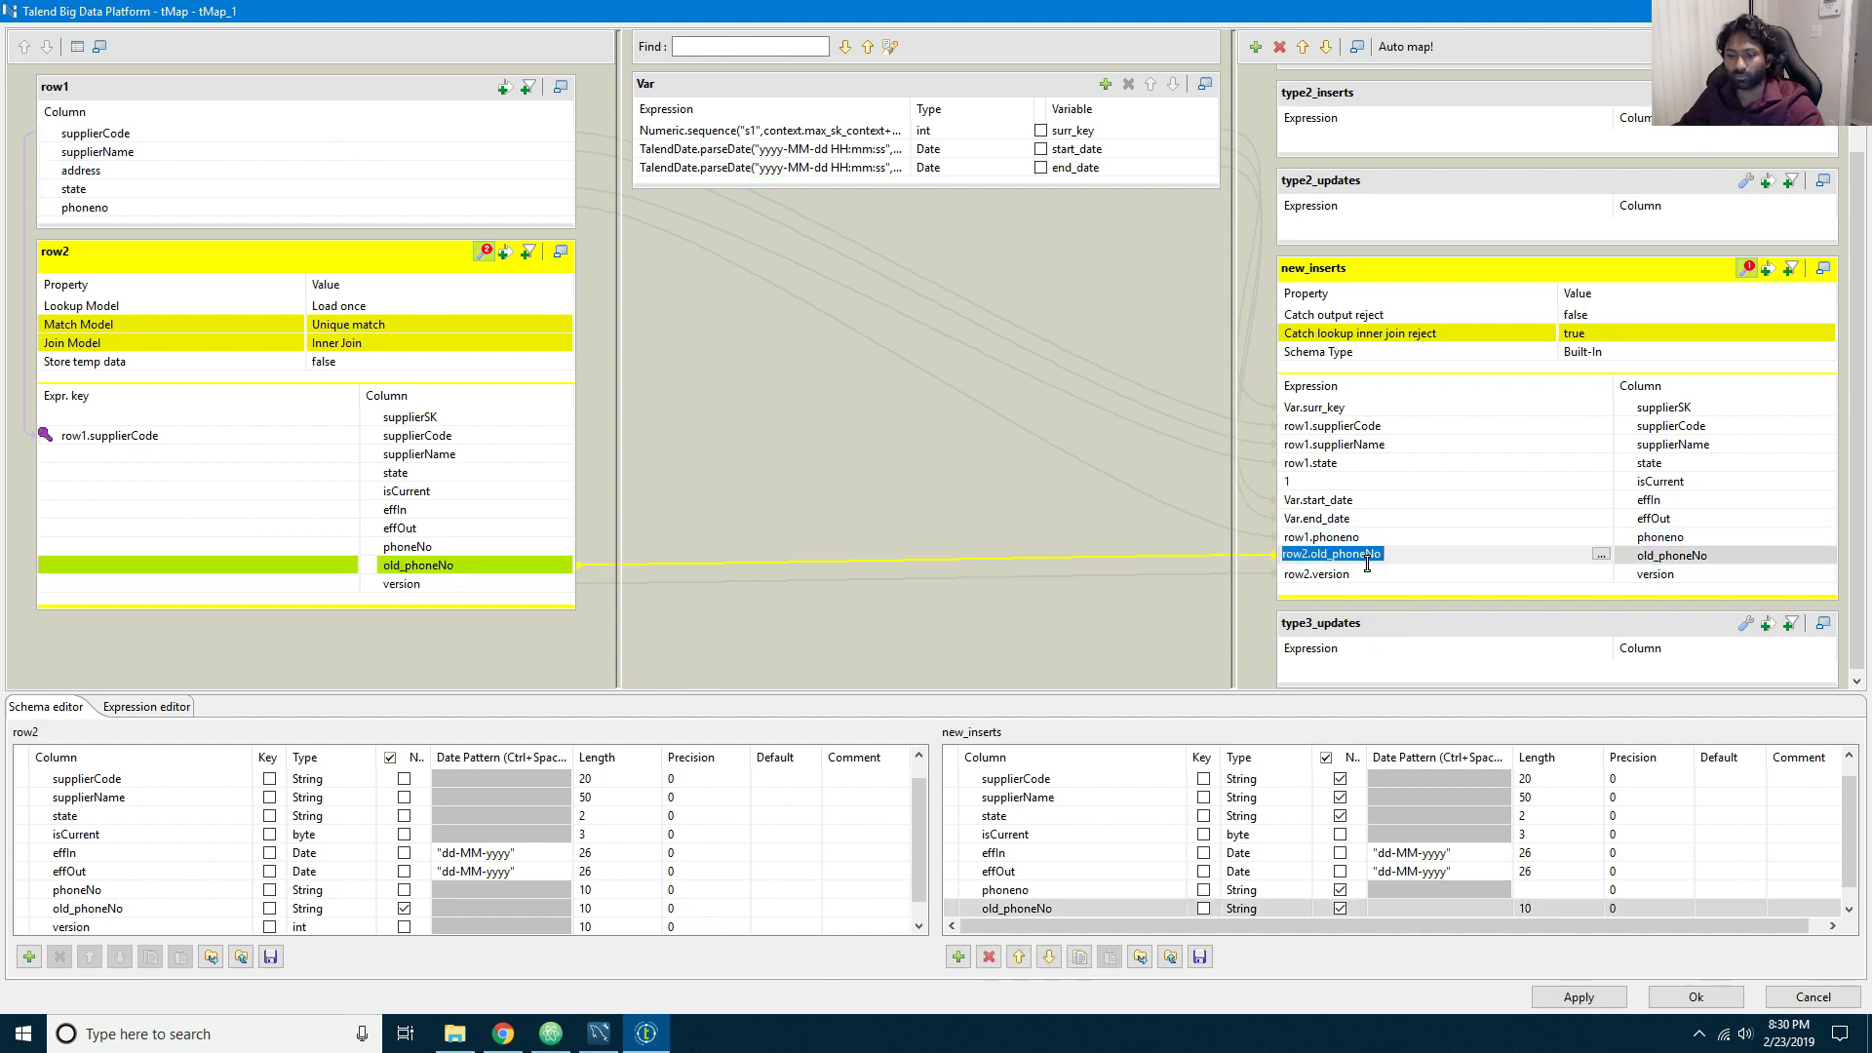
text("")
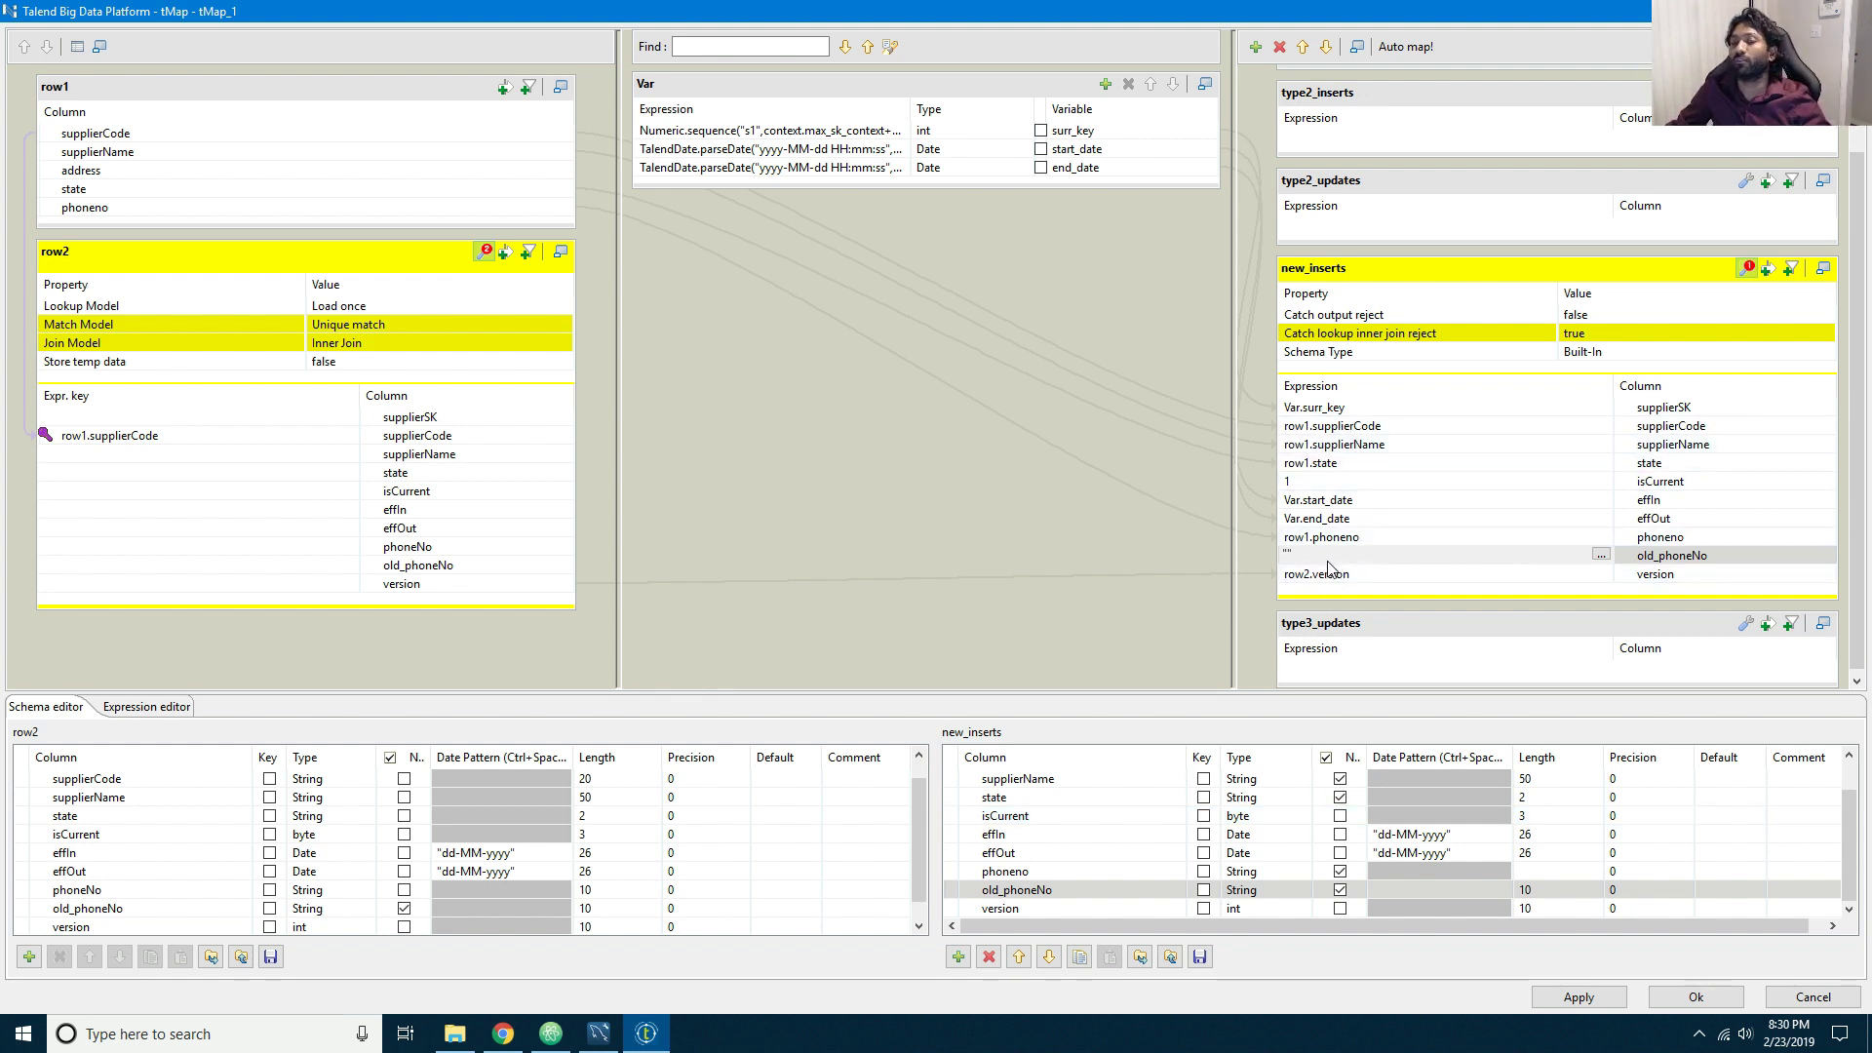
click(1366, 576)
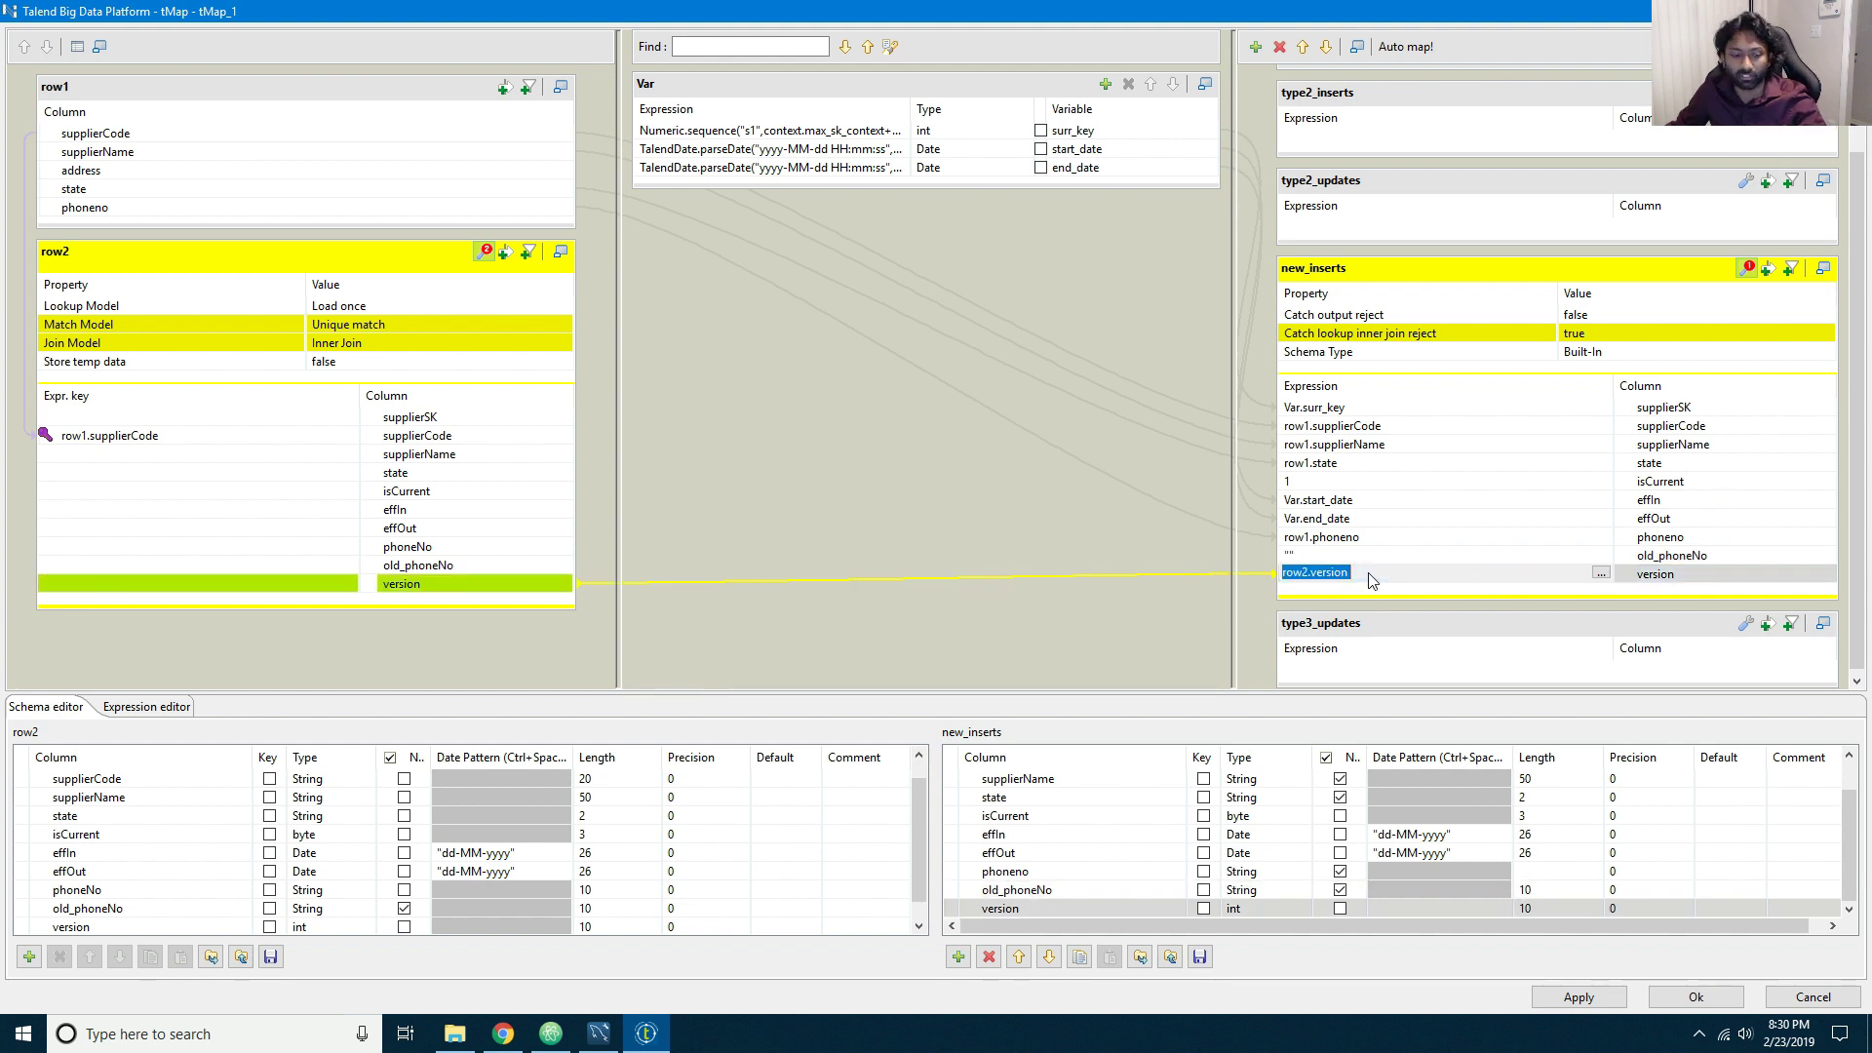
text(1)
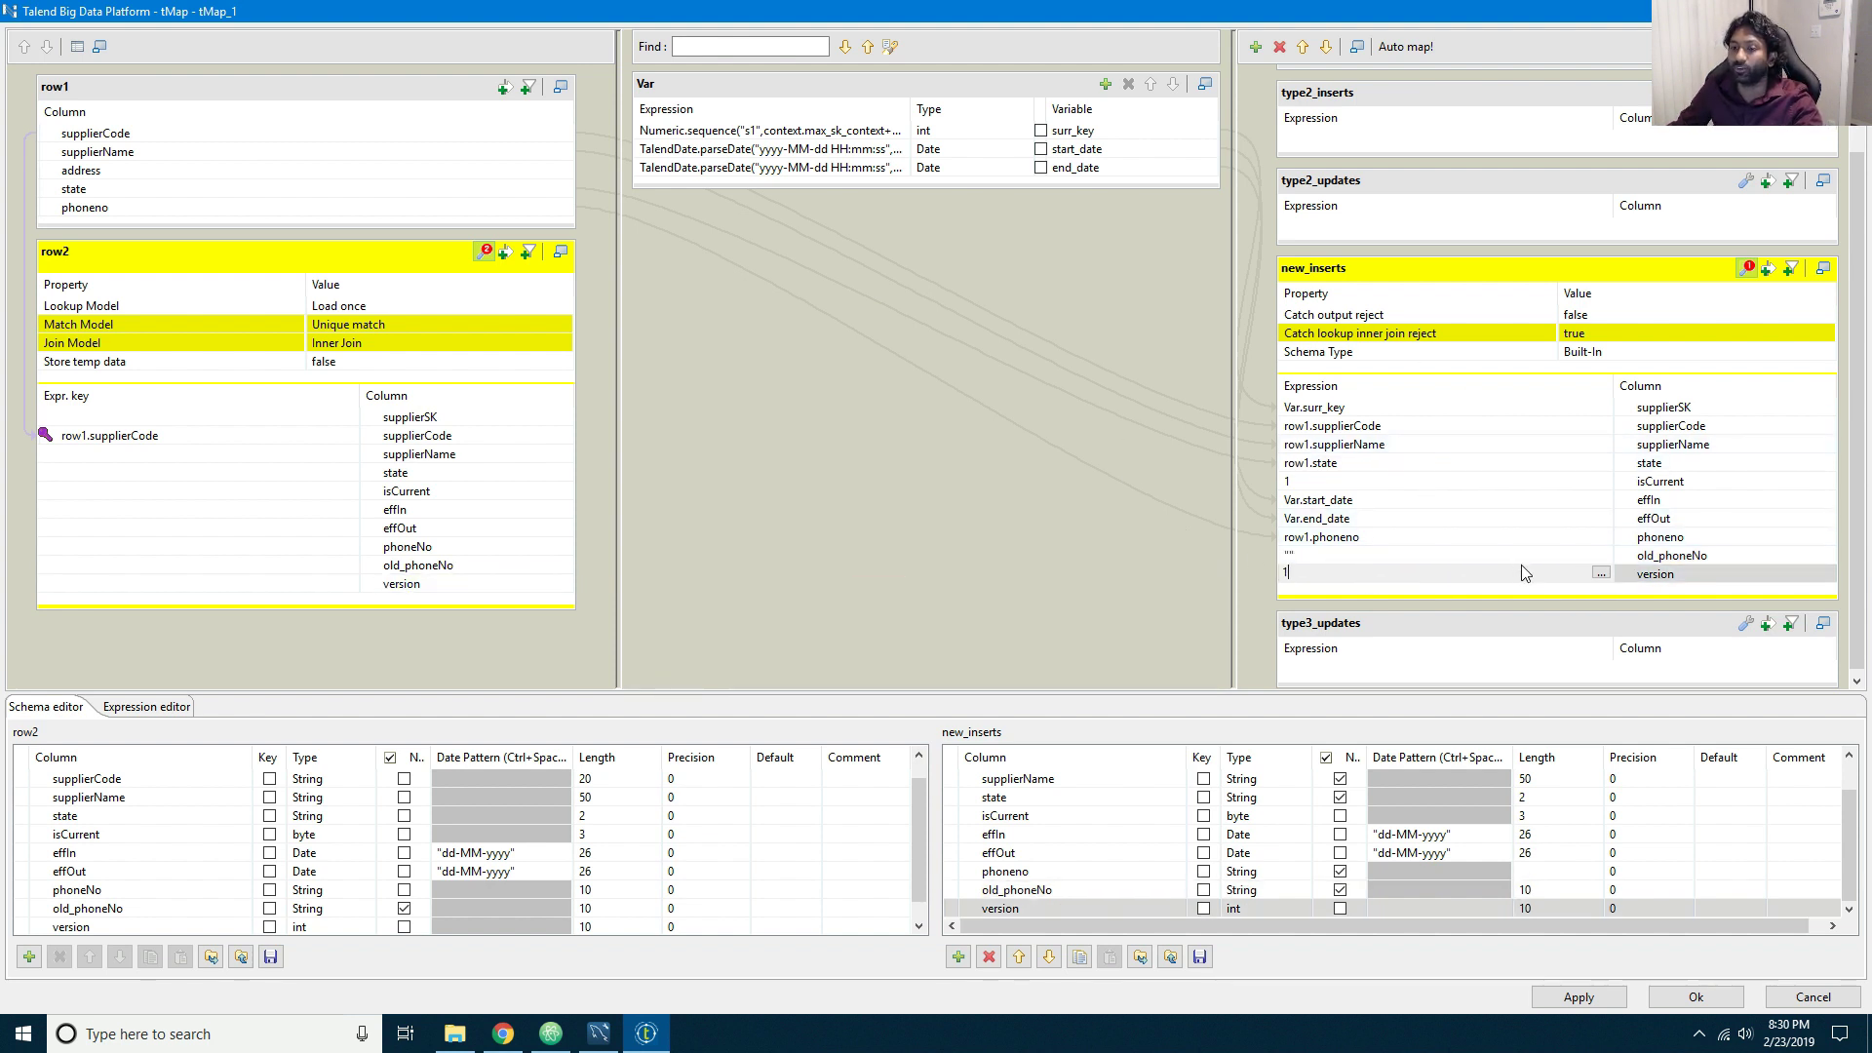
click(1574, 997)
click(1693, 996)
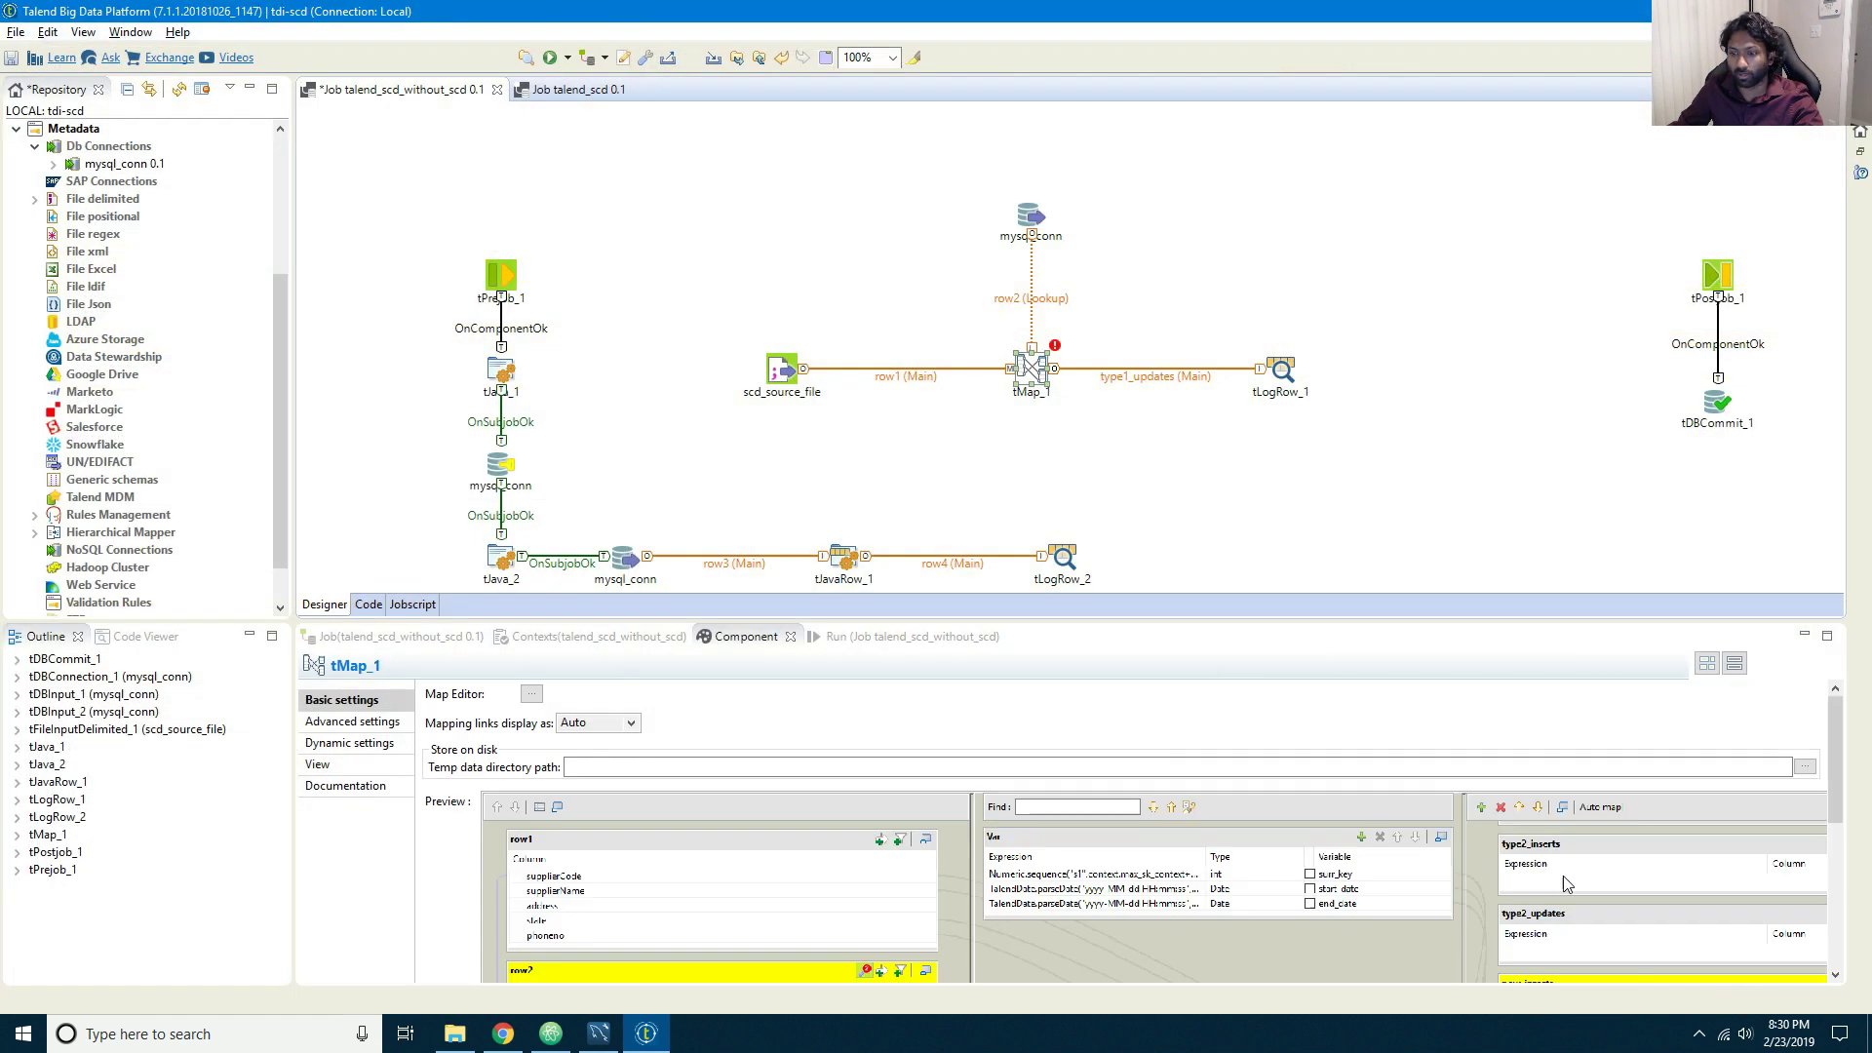
double_click(1031, 371)
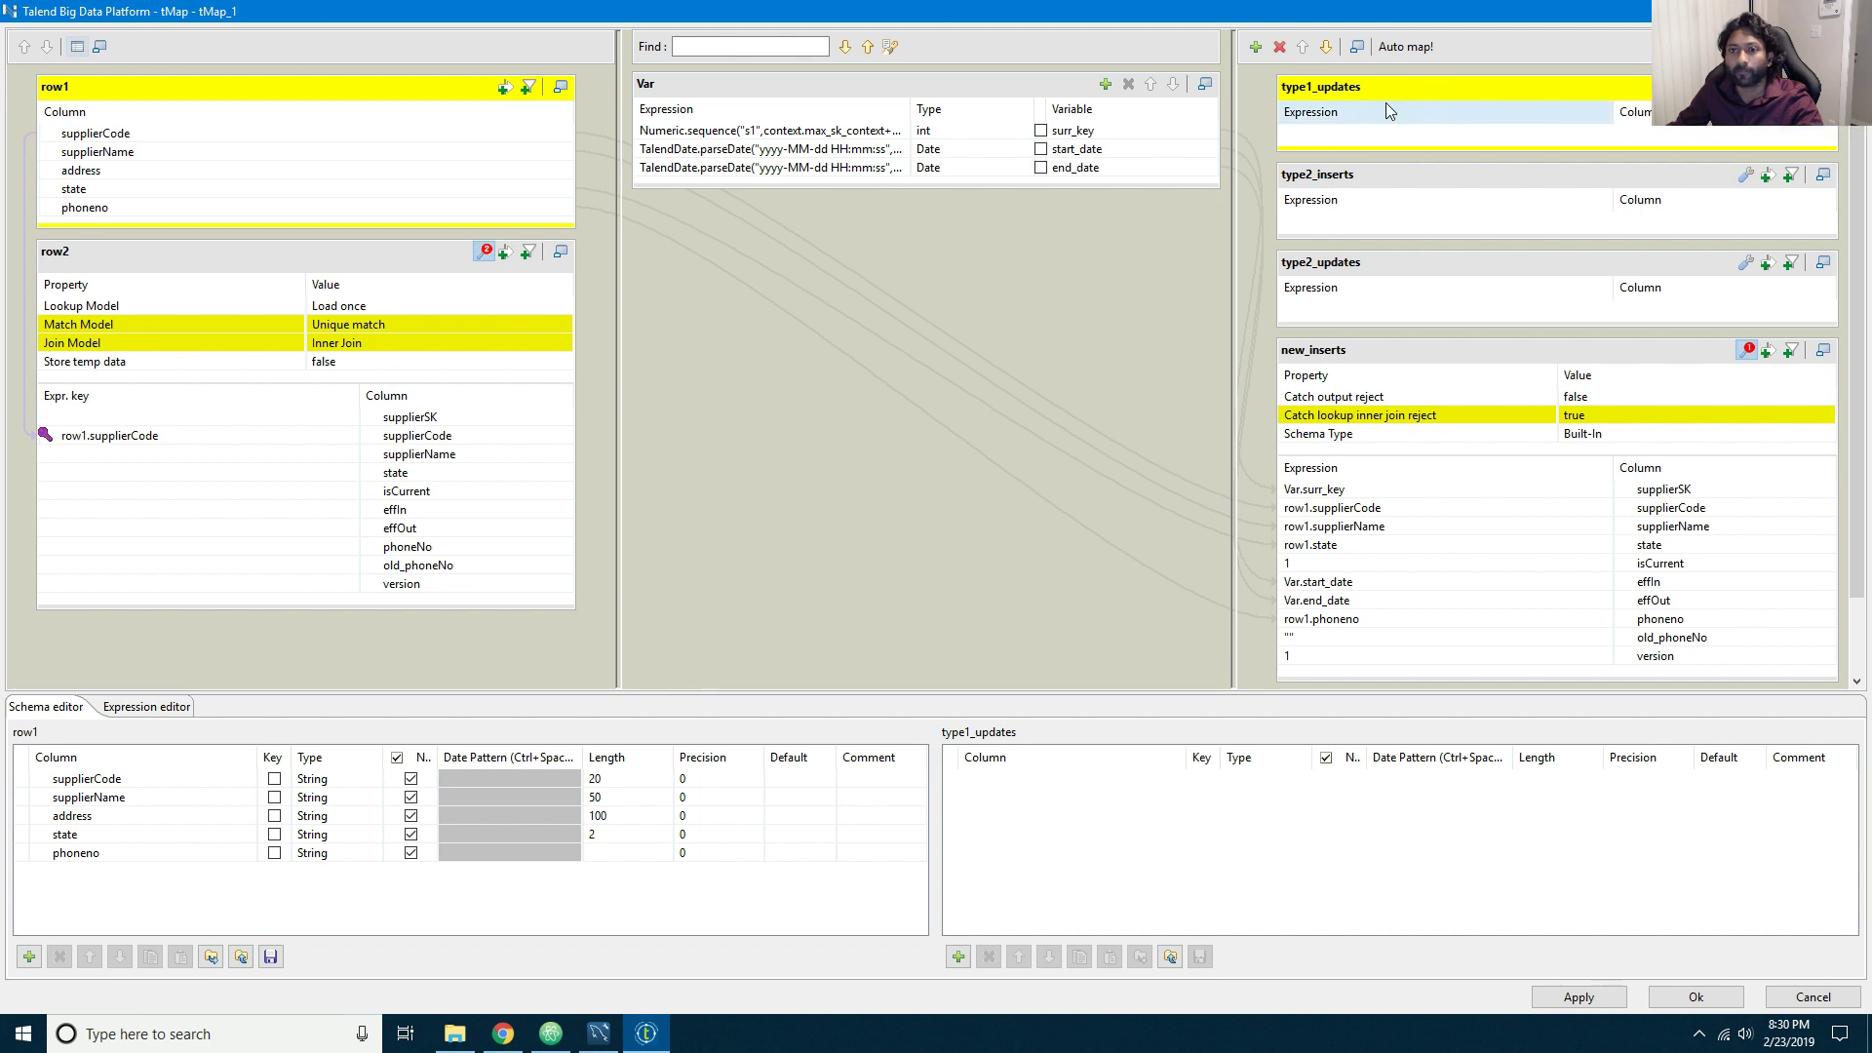
click(1696, 996)
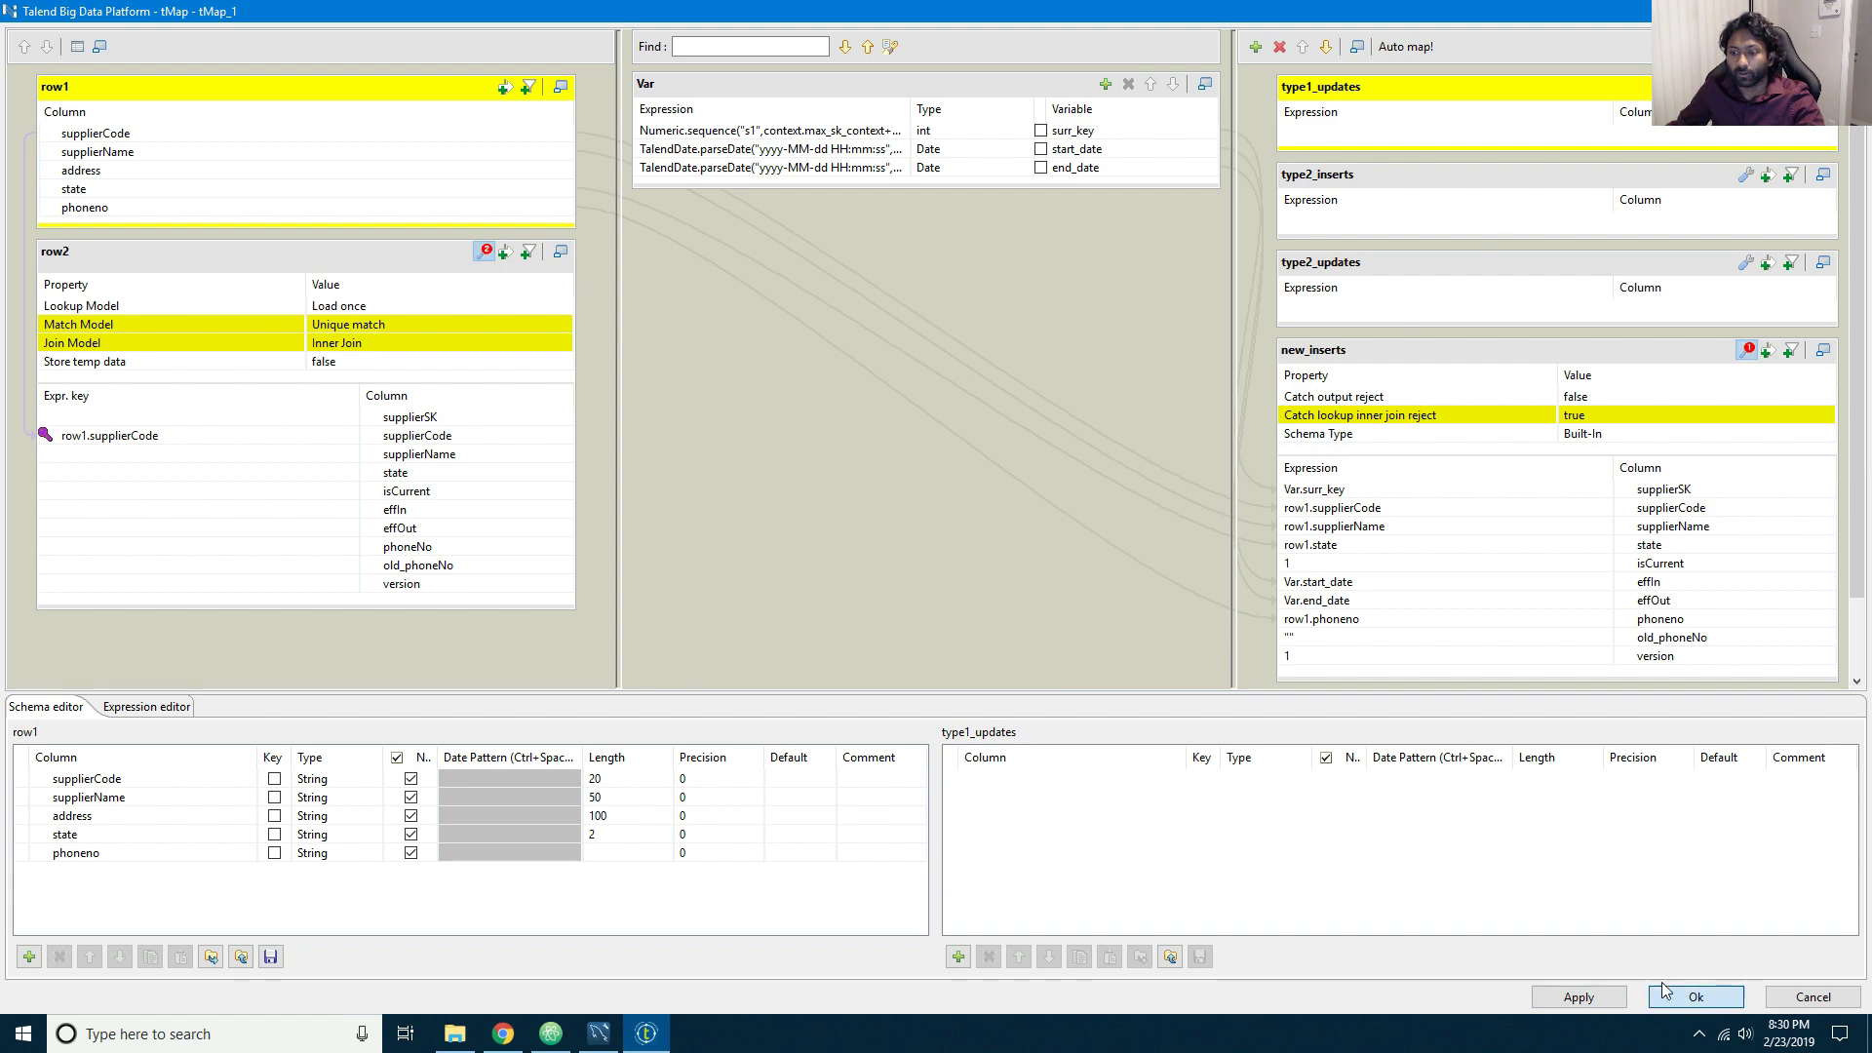
Step: Connect the type2_inserts output of tMap_1 to a new tLogRow component placed above tLogRow_1
right_click(1040, 373)
mouse_move(1078, 380)
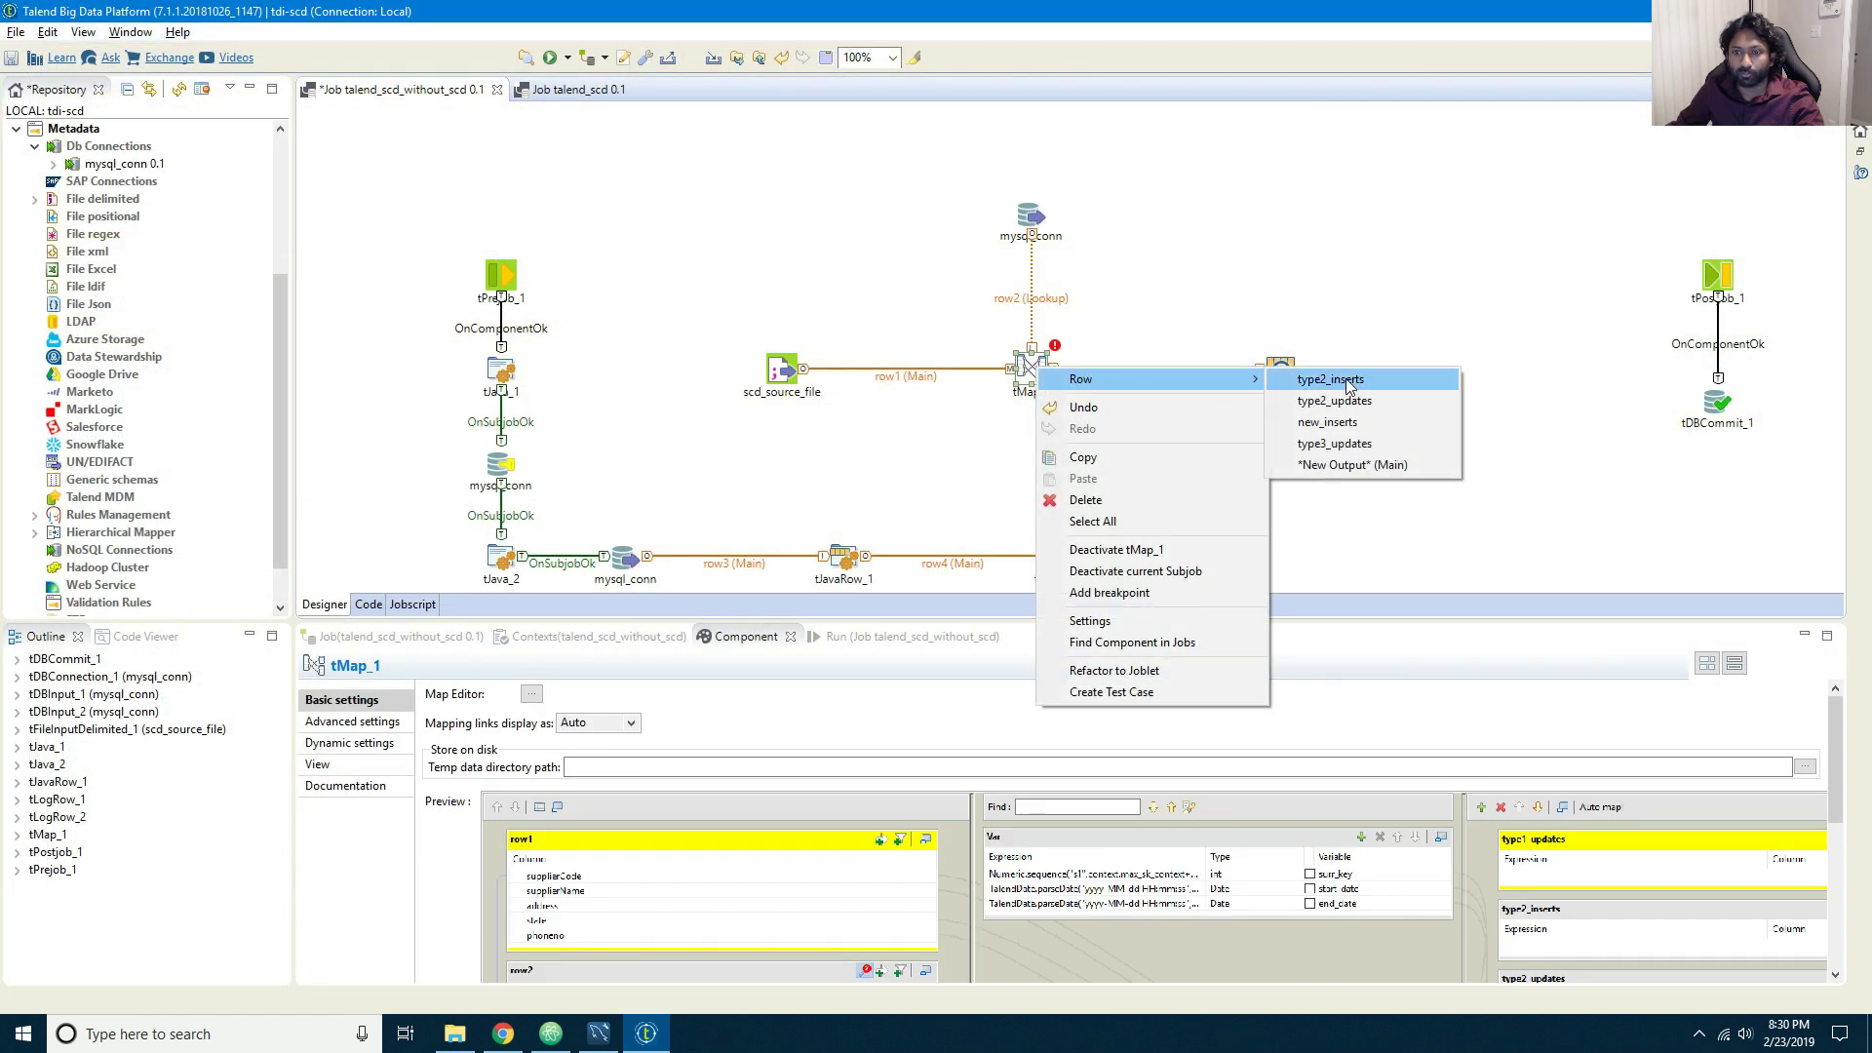
click(1317, 401)
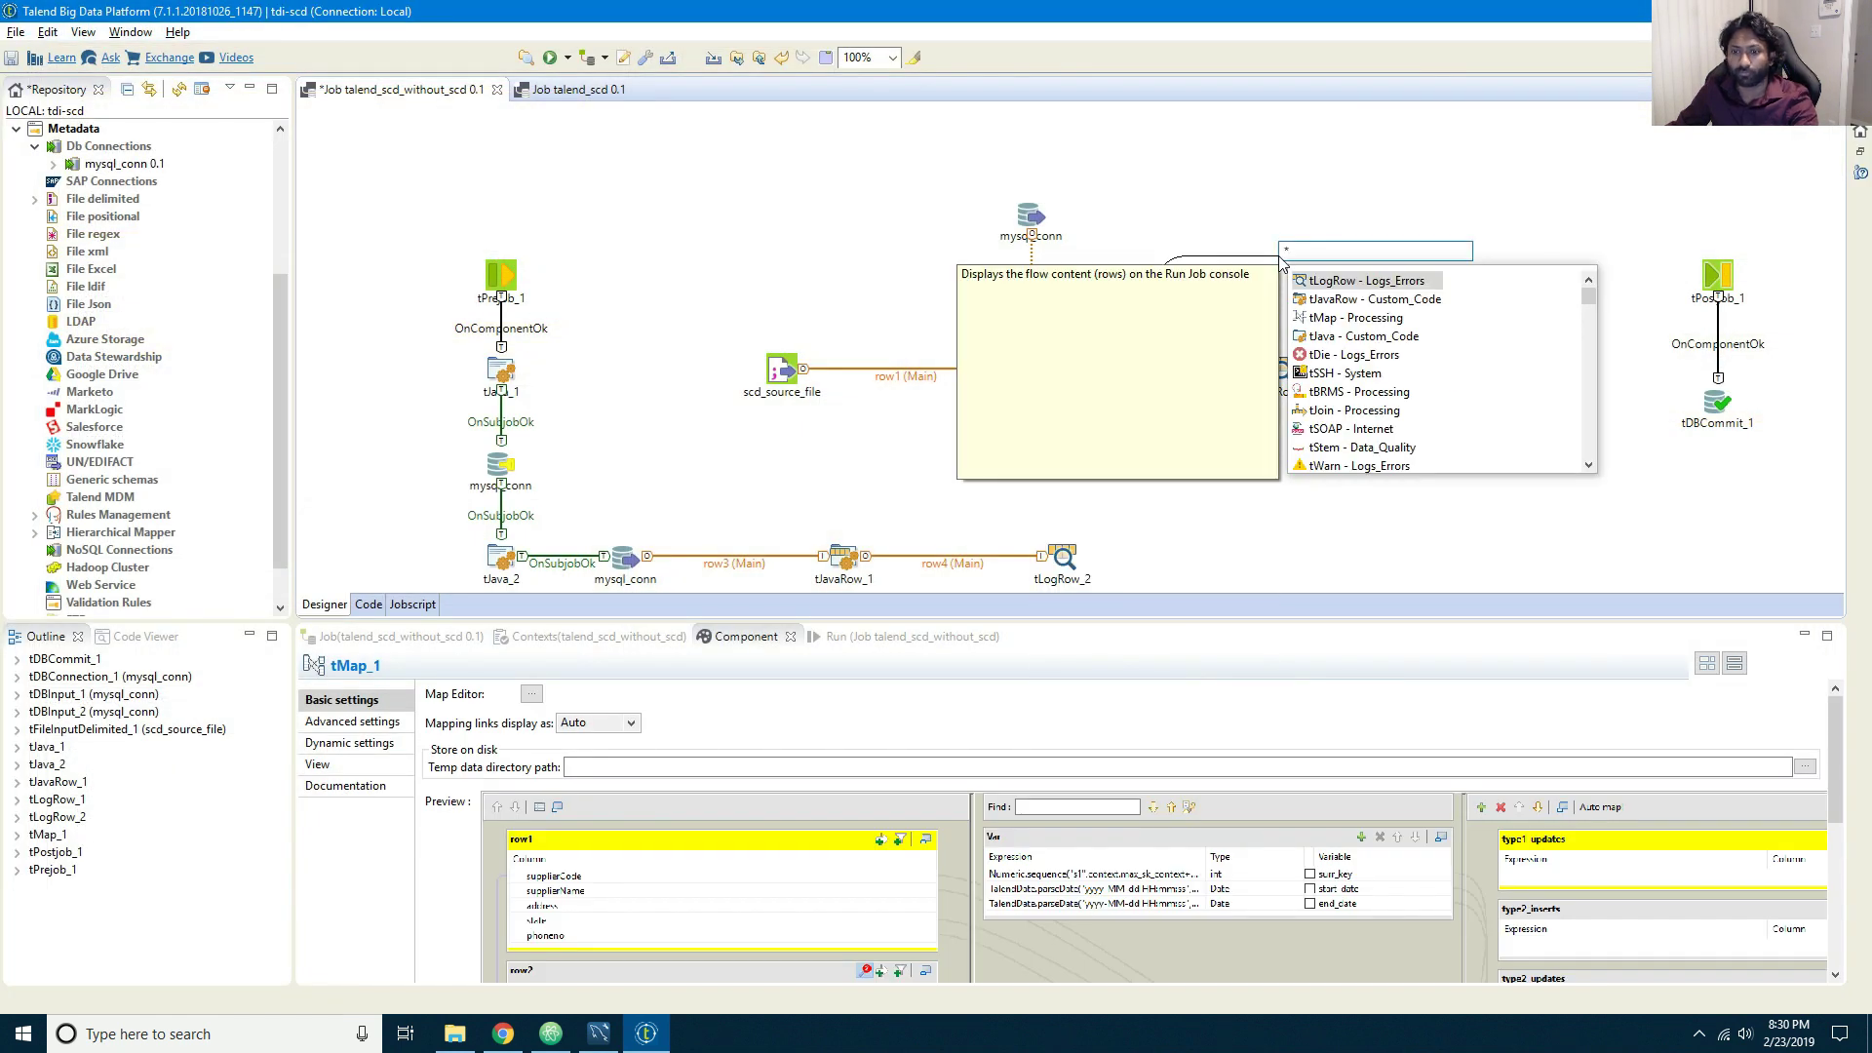
double_click(1321, 293)
key(Return)
Step: Connect the type2_updates output of tMap_1 to a new tLogRow component placed below tLogRow_1
click(1031, 369)
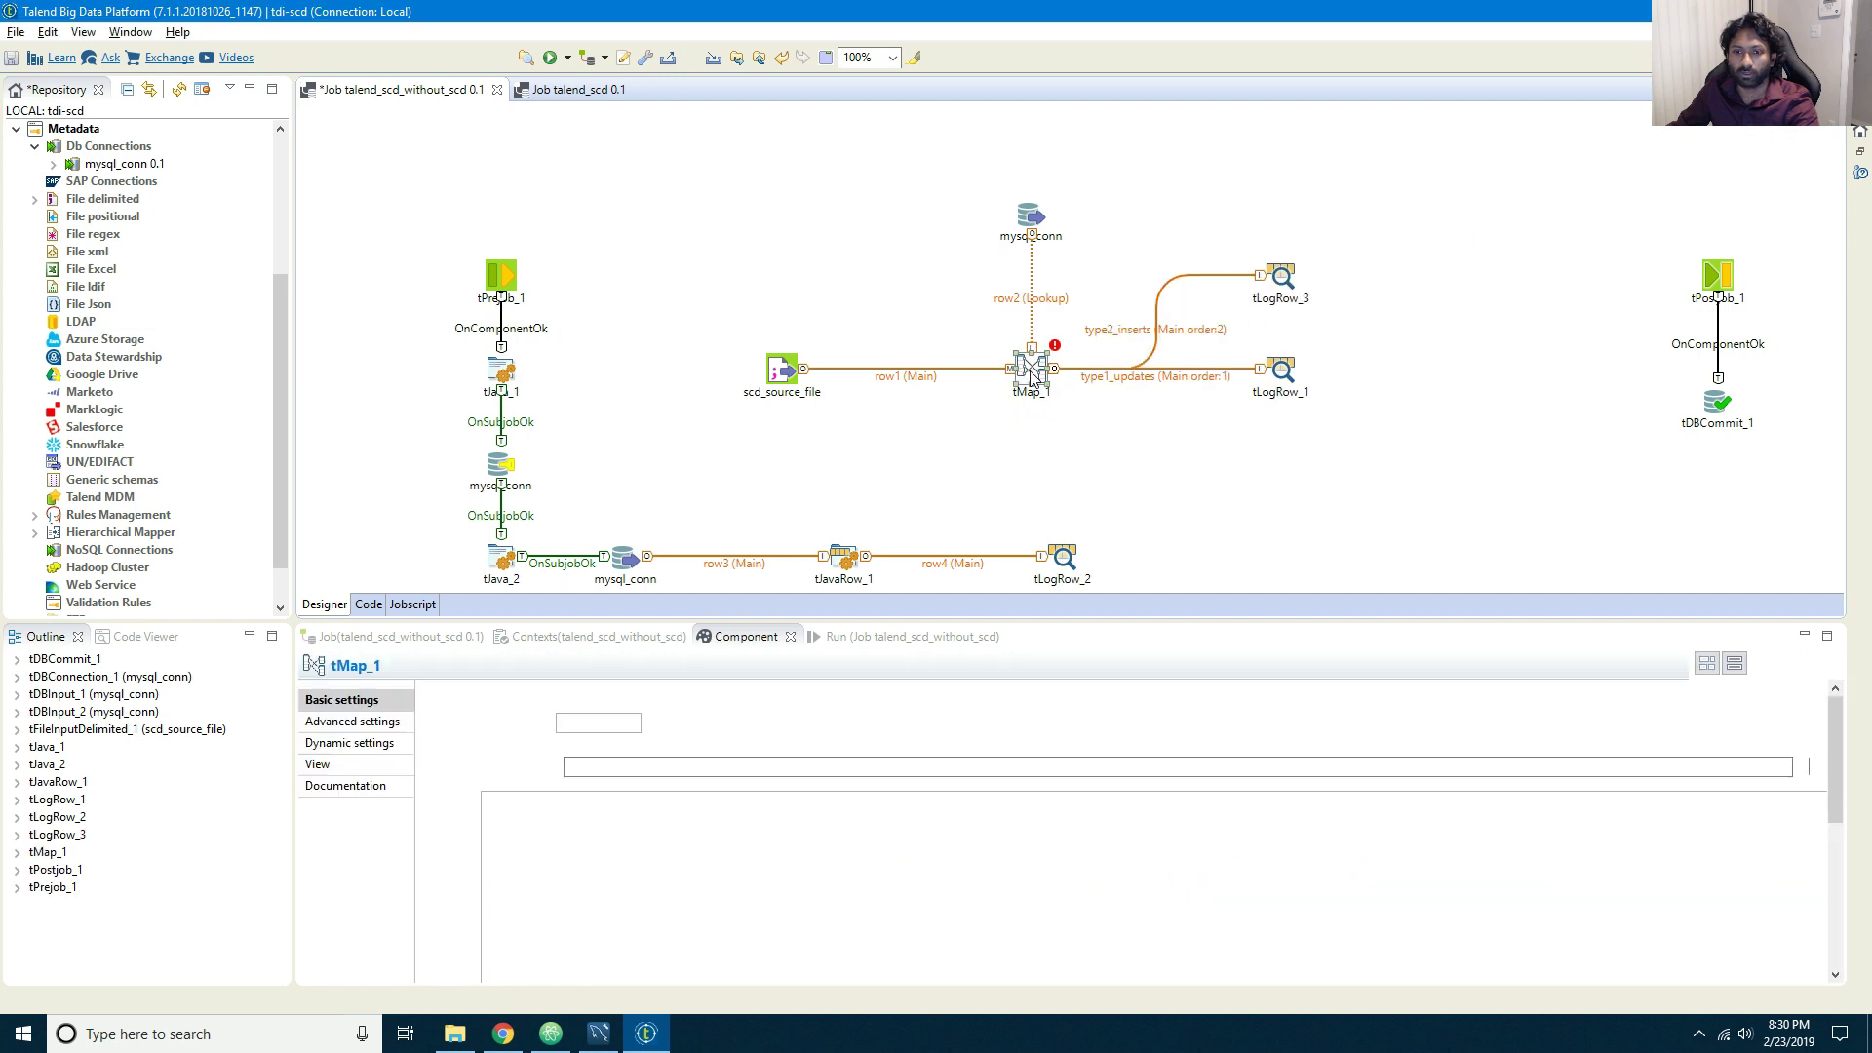
right_click(1032, 374)
mouse_move(1079, 383)
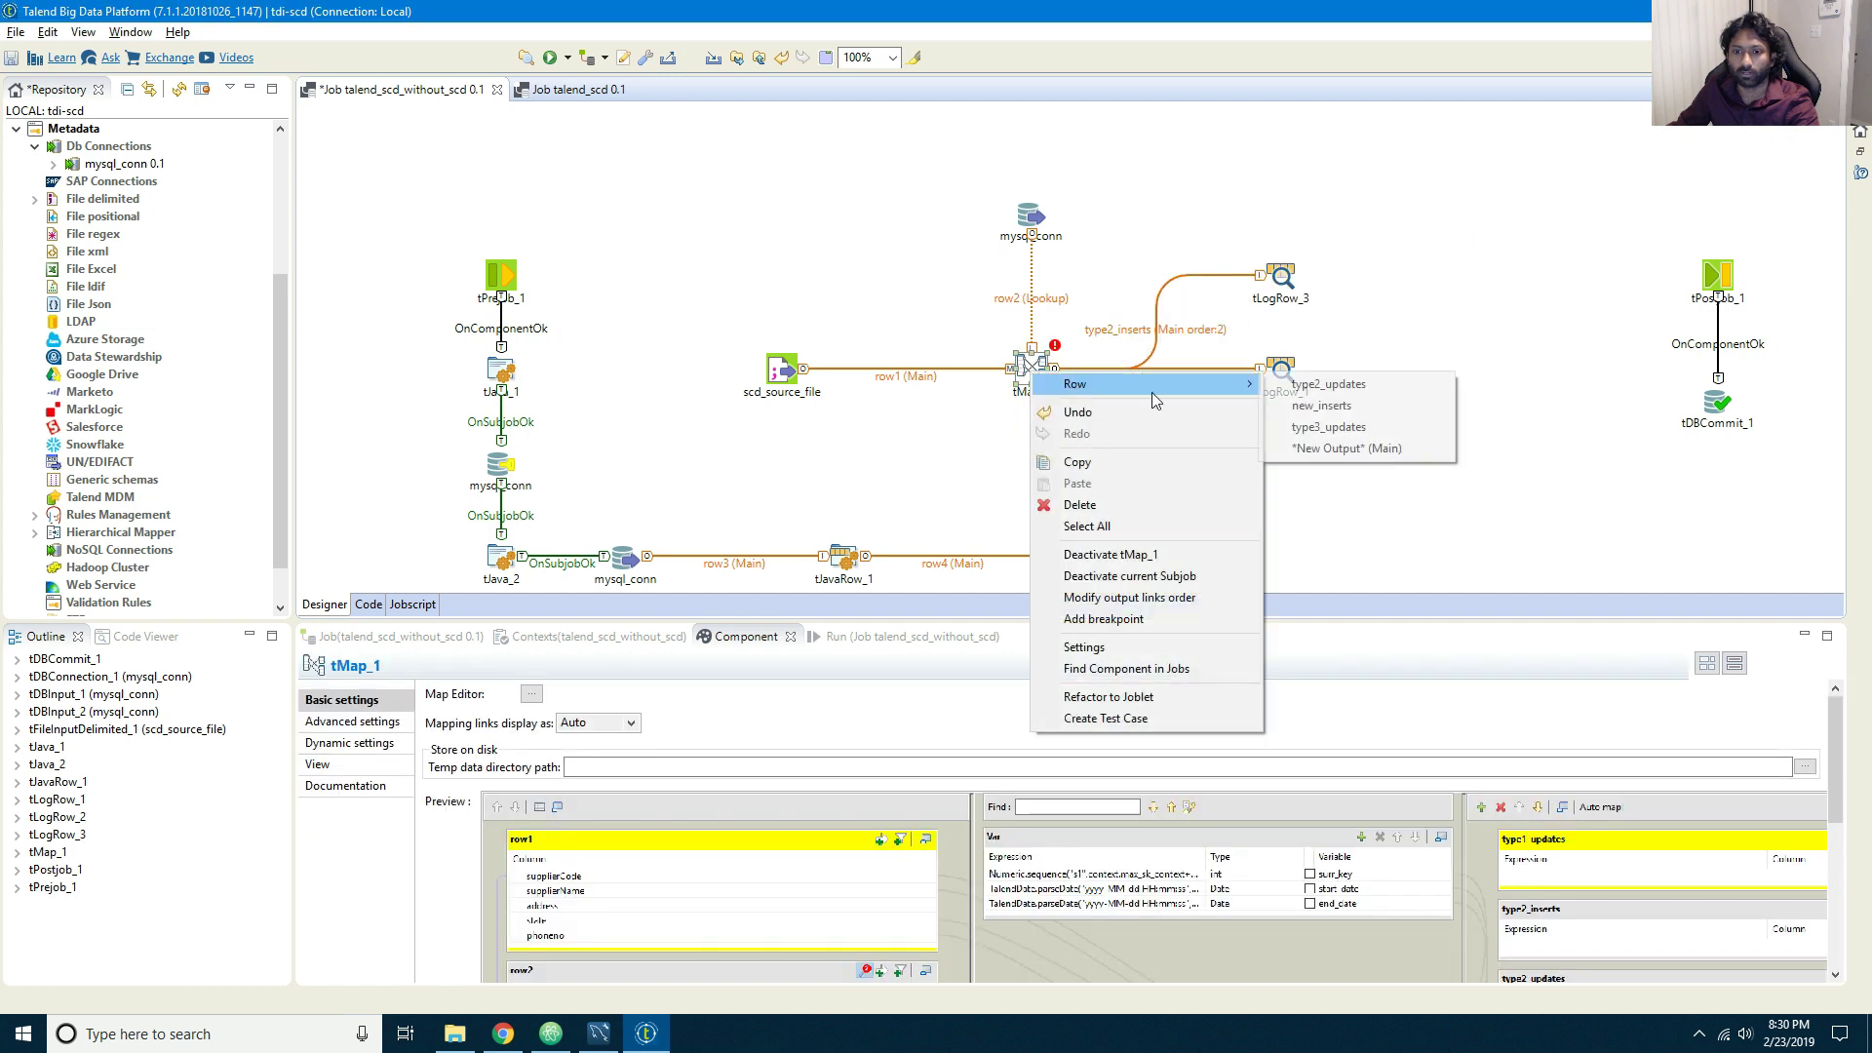
click(1365, 386)
click(1288, 434)
key(Return)
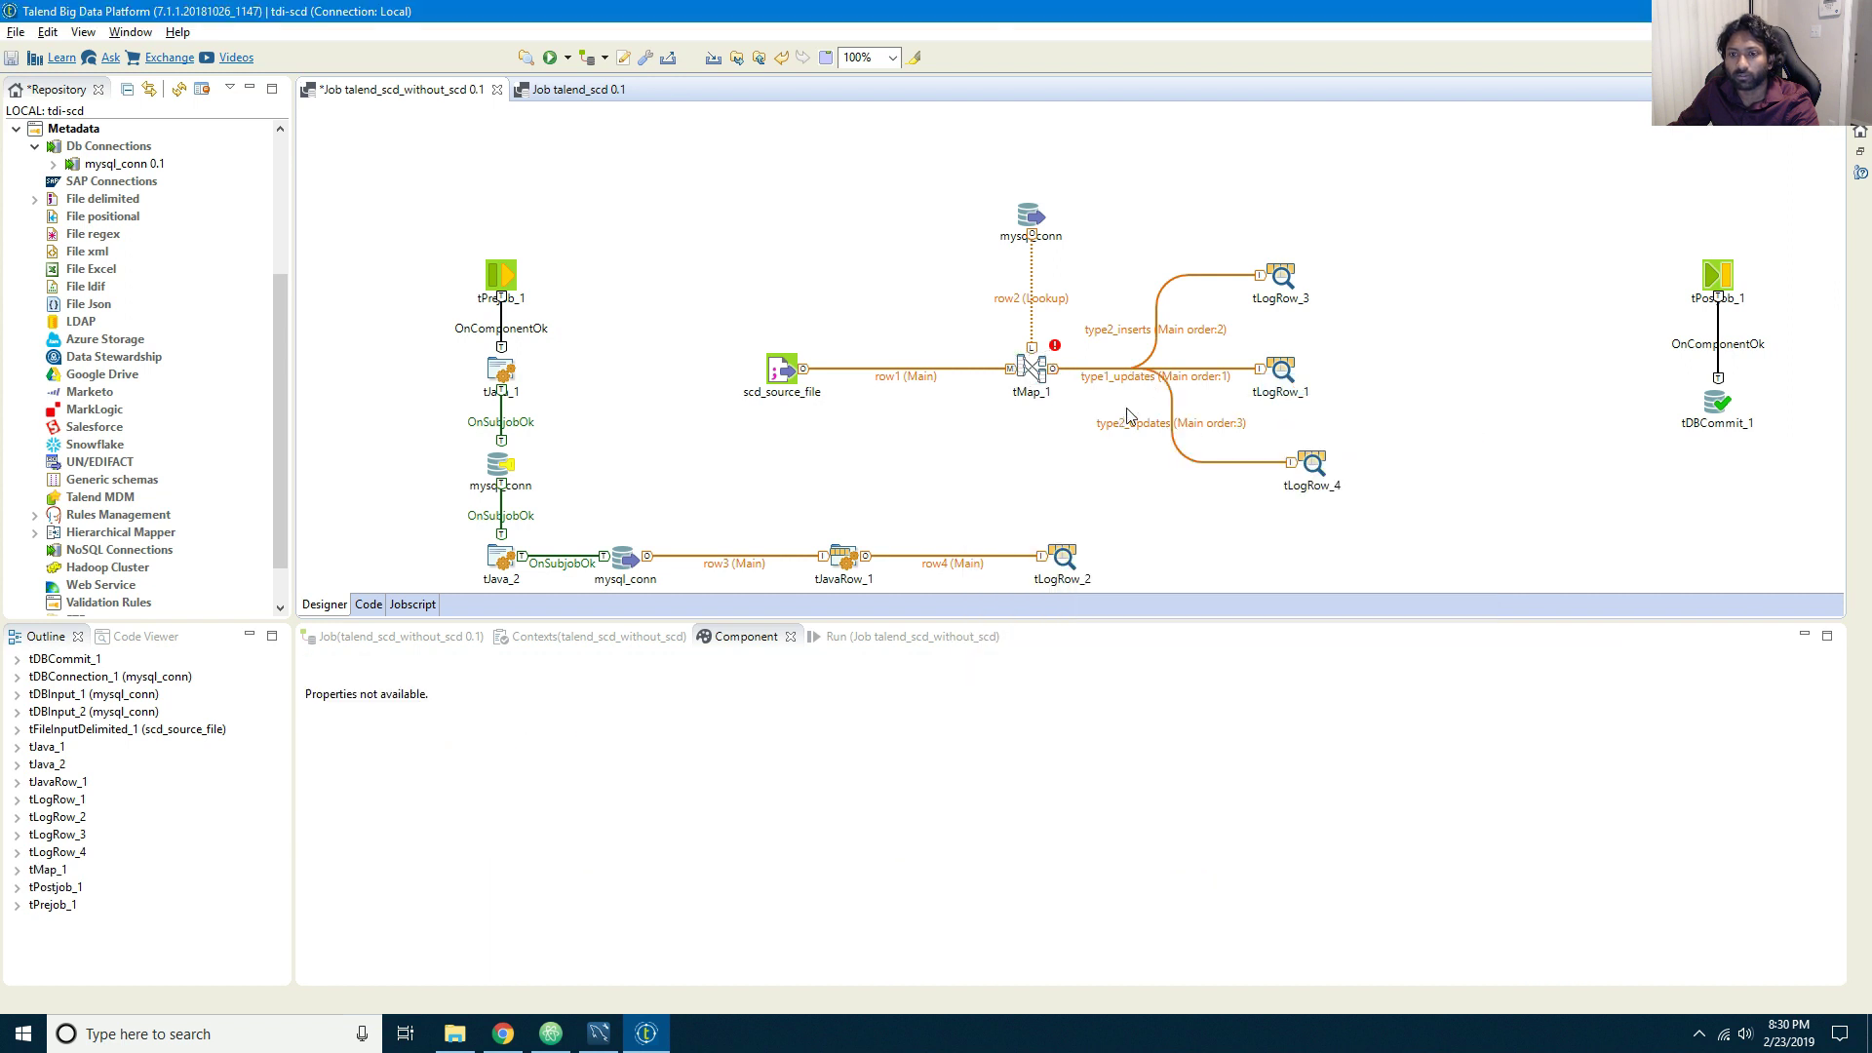
Step: Connect the new_inserts output of tMap_1 to a new tLogRow component placed below the type2_updates one
right_click(1032, 380)
mouse_move(1079, 380)
click(1297, 387)
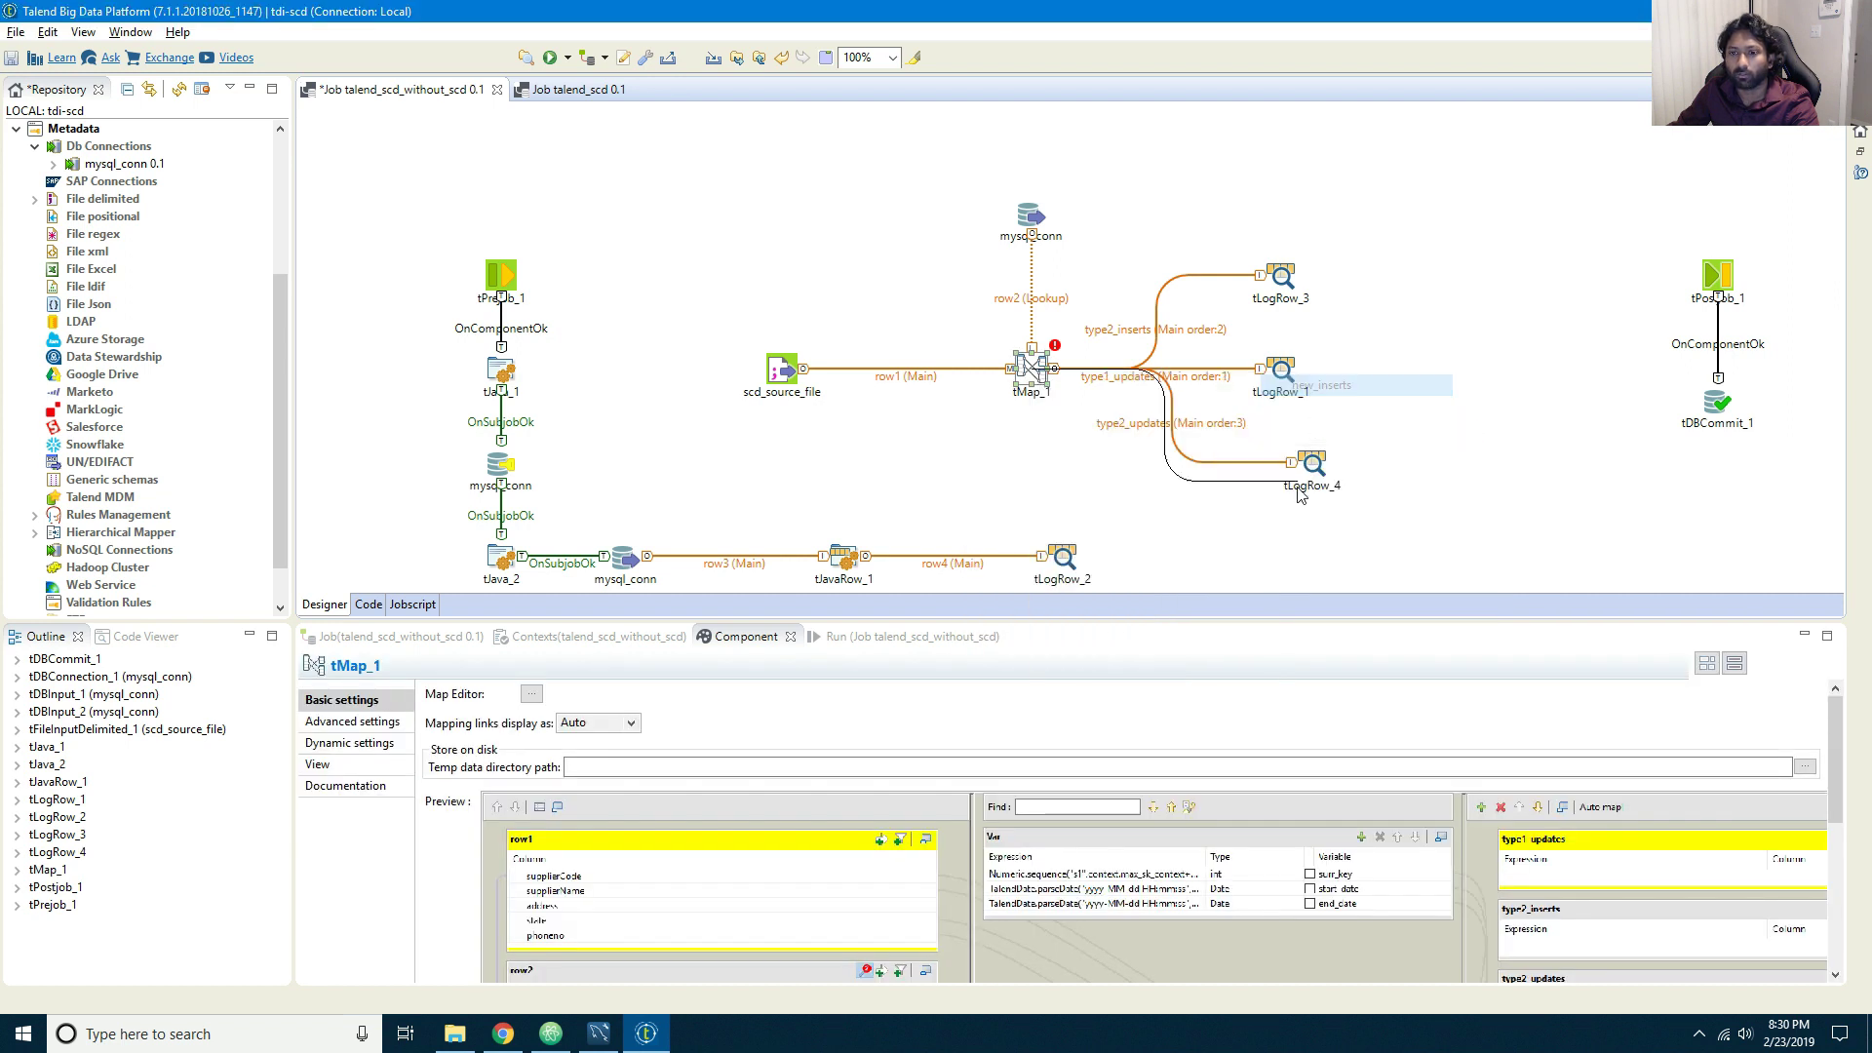
click(1302, 549)
key(Return)
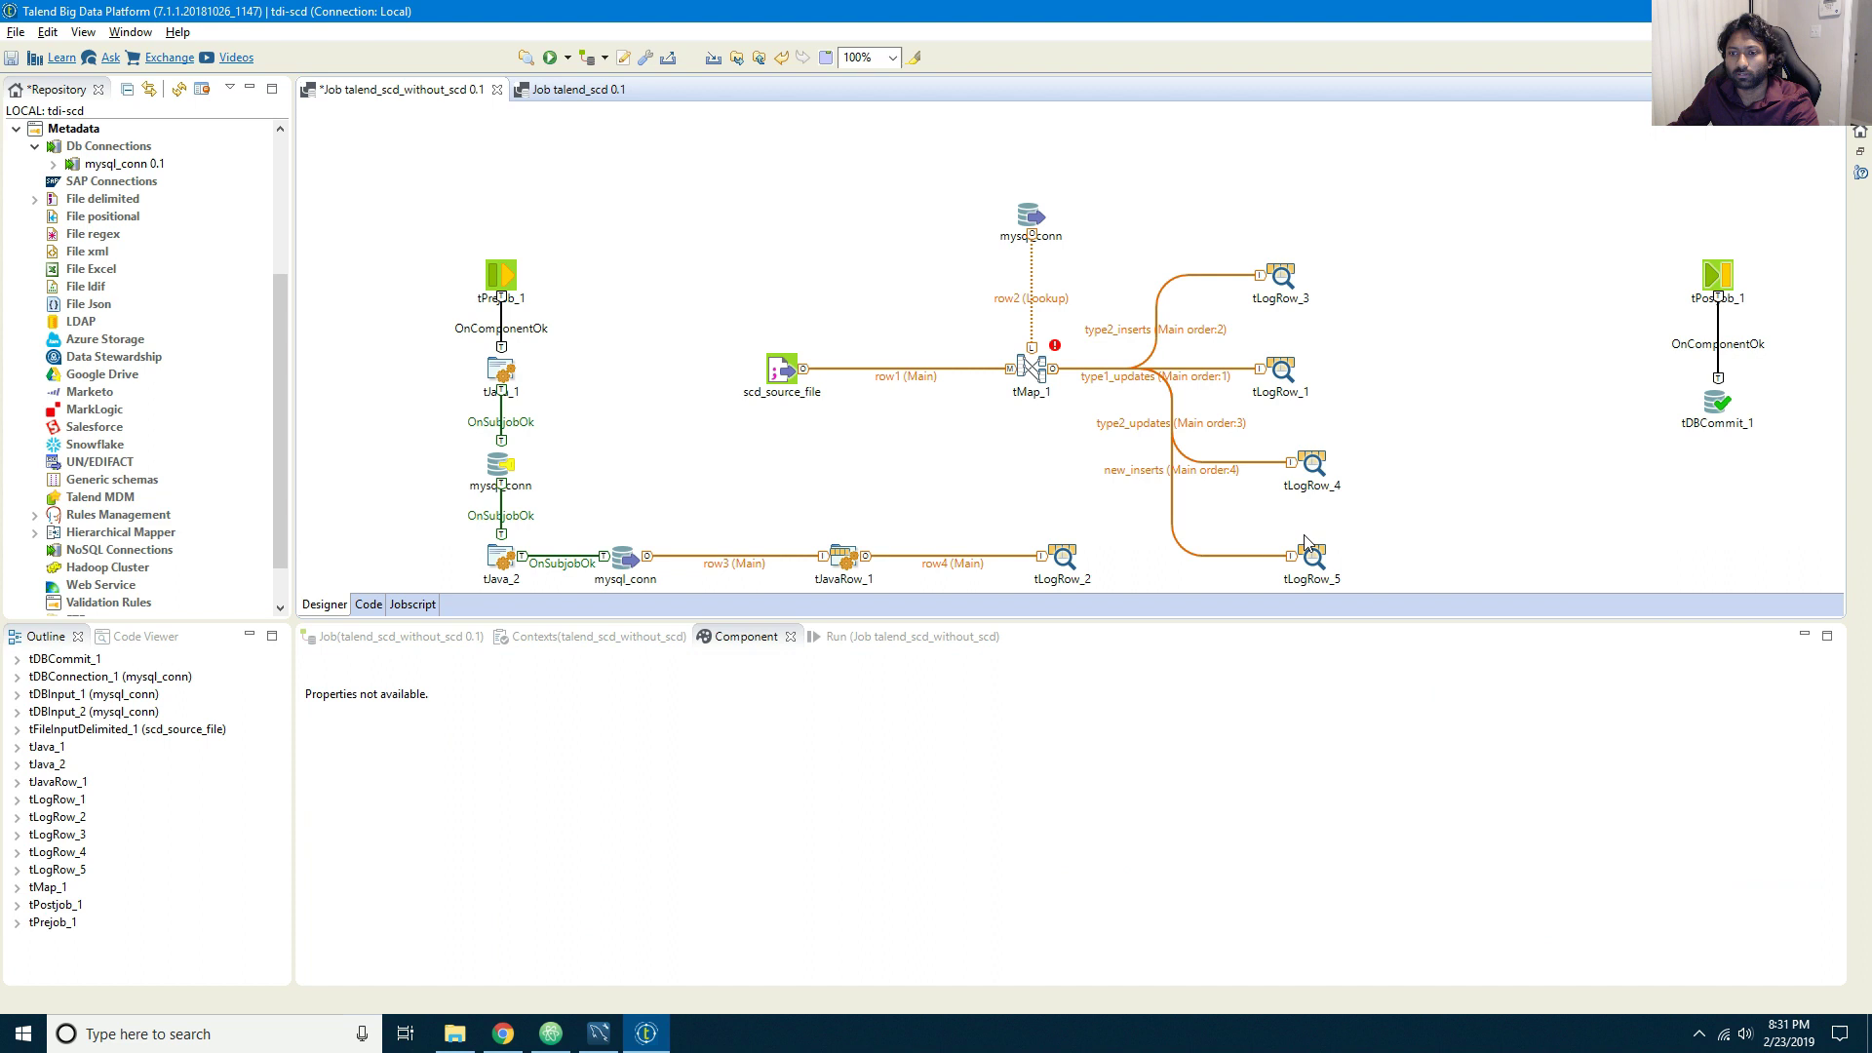
Step: Connect the type3_updates output of tMap_1 to a new tLogRow component placed above the type2_inserts one
right_click(1019, 369)
click(1036, 378)
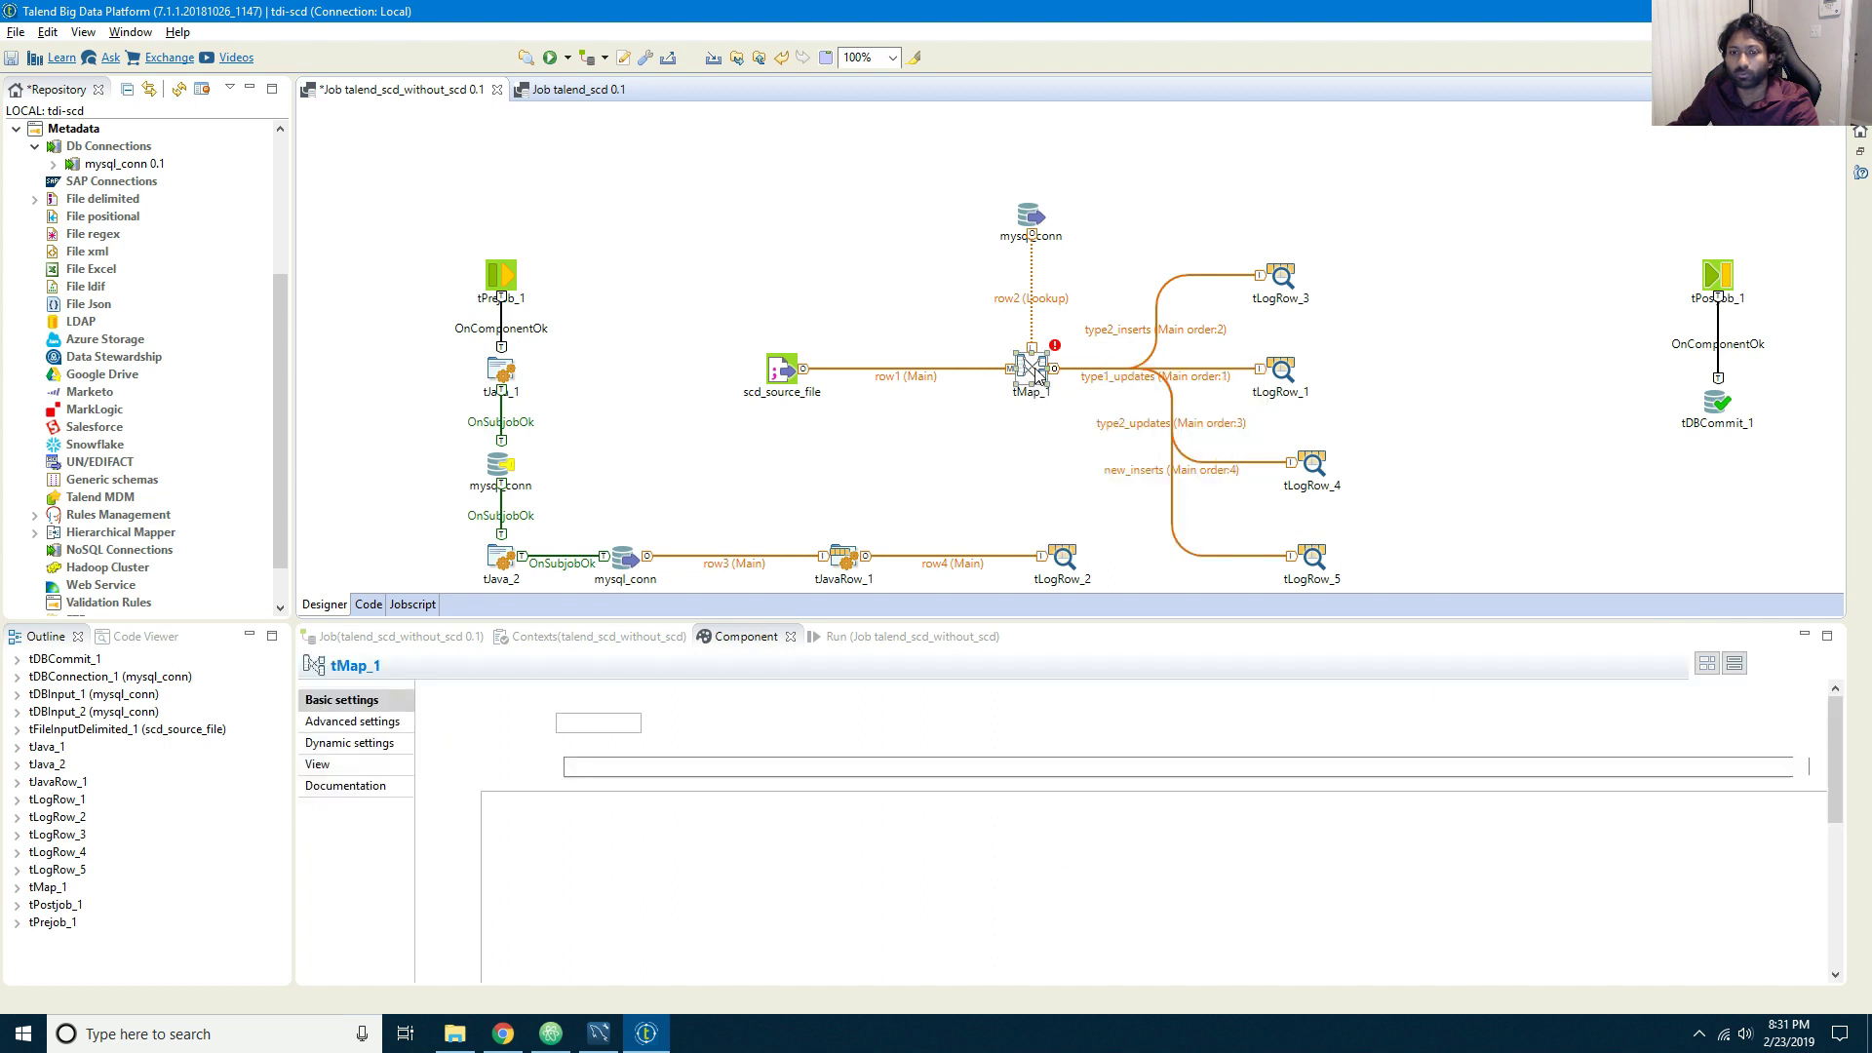
right_click(1036, 379)
mouse_move(1121, 380)
click(1297, 390)
click(1288, 181)
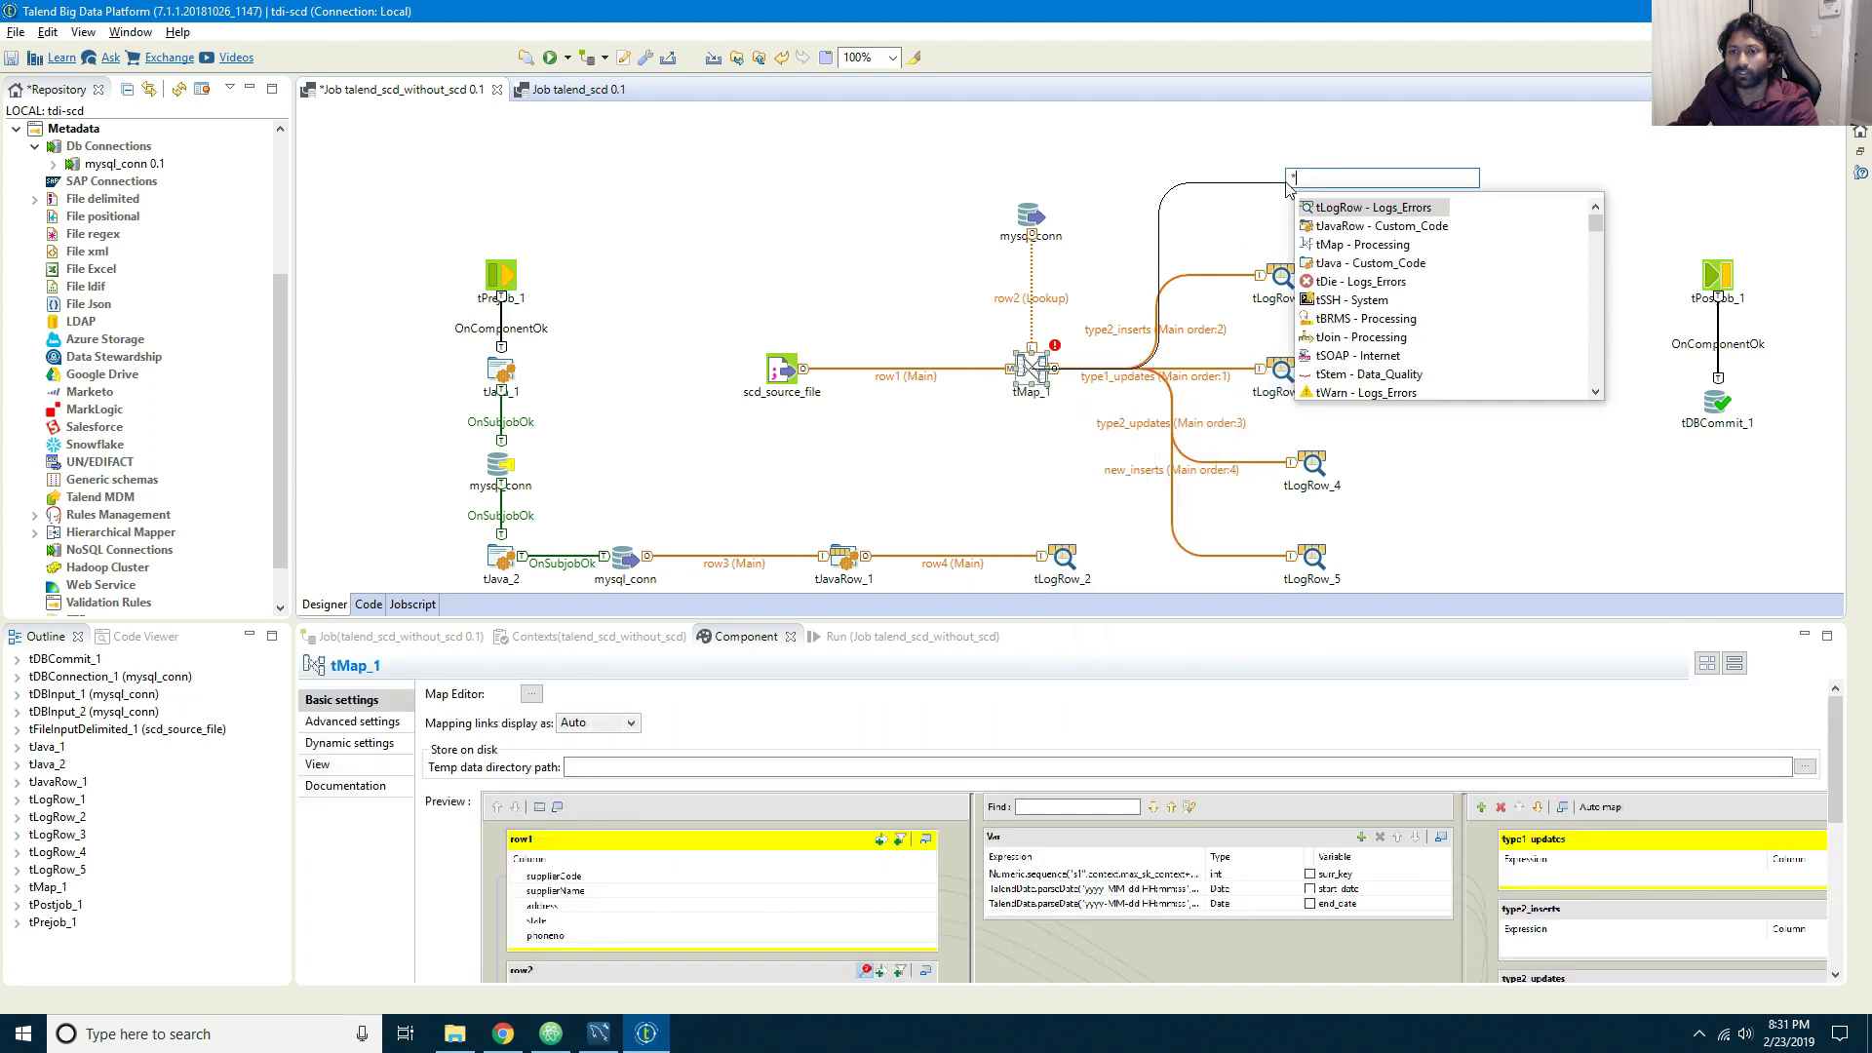
key(Return)
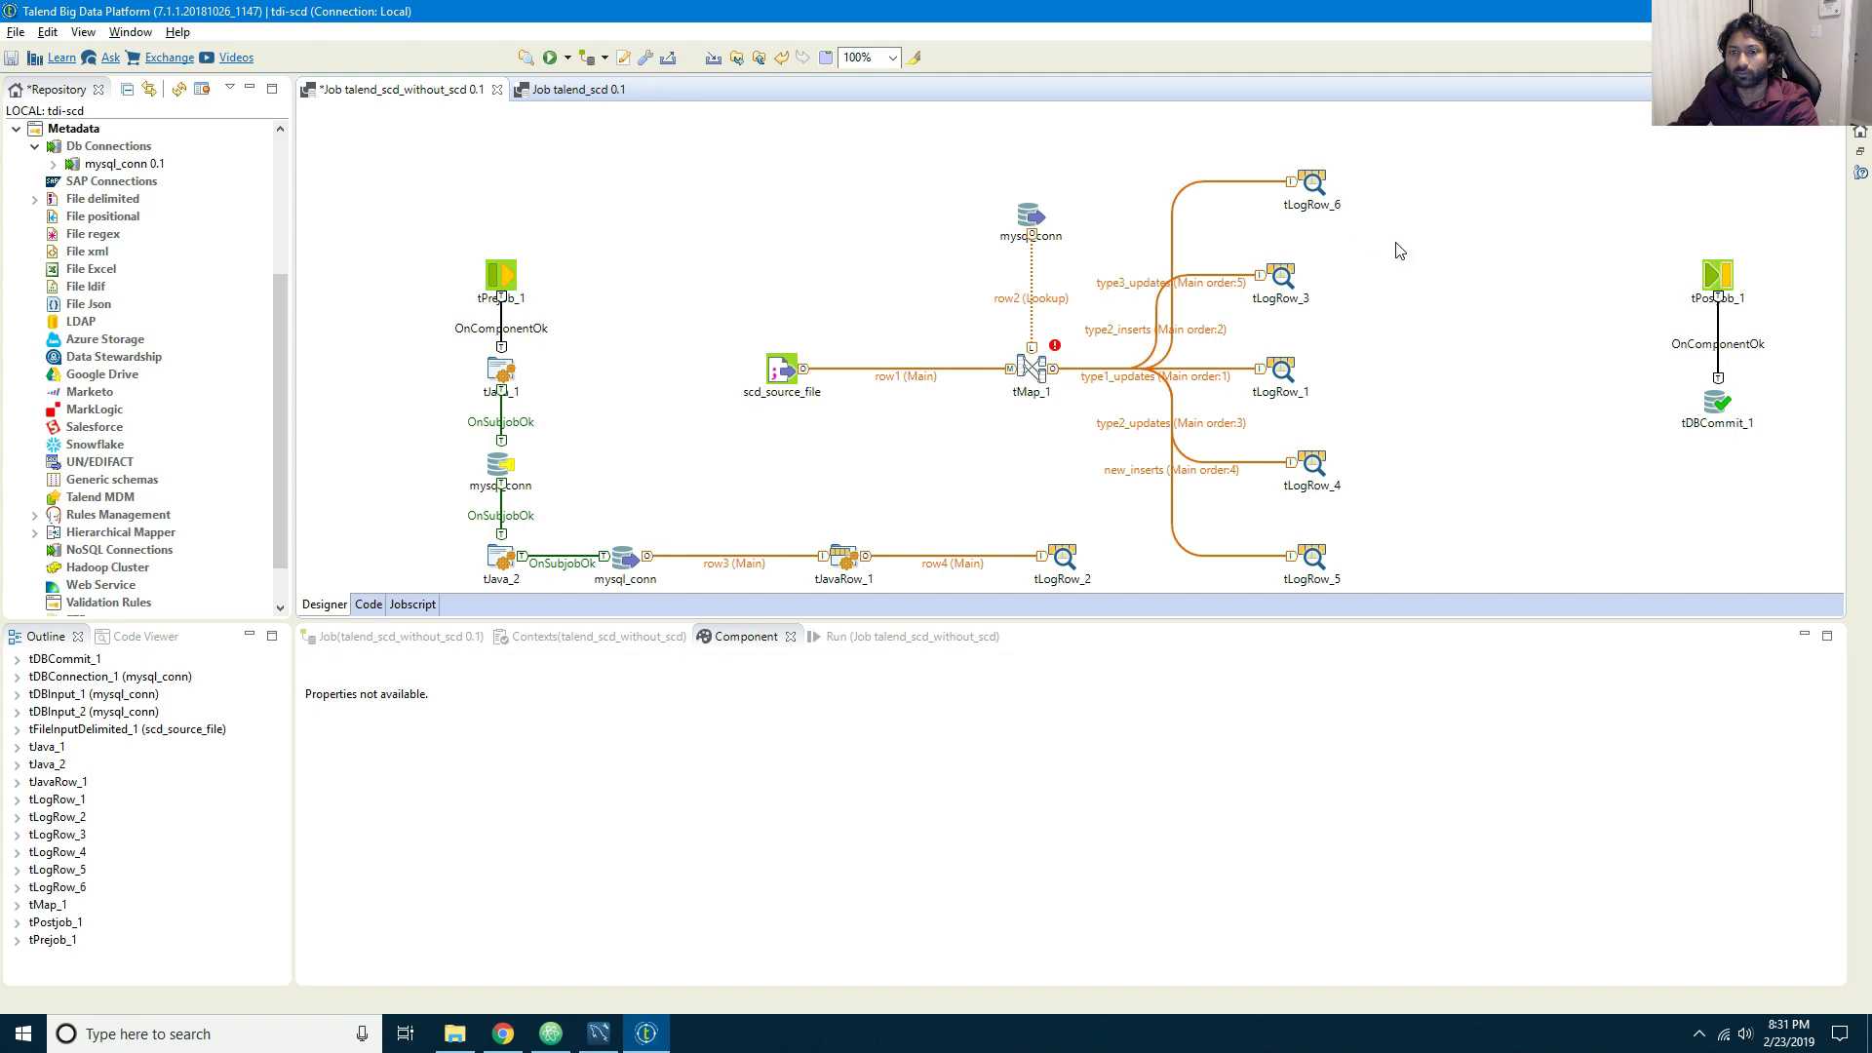
click(1042, 374)
double_click(1041, 373)
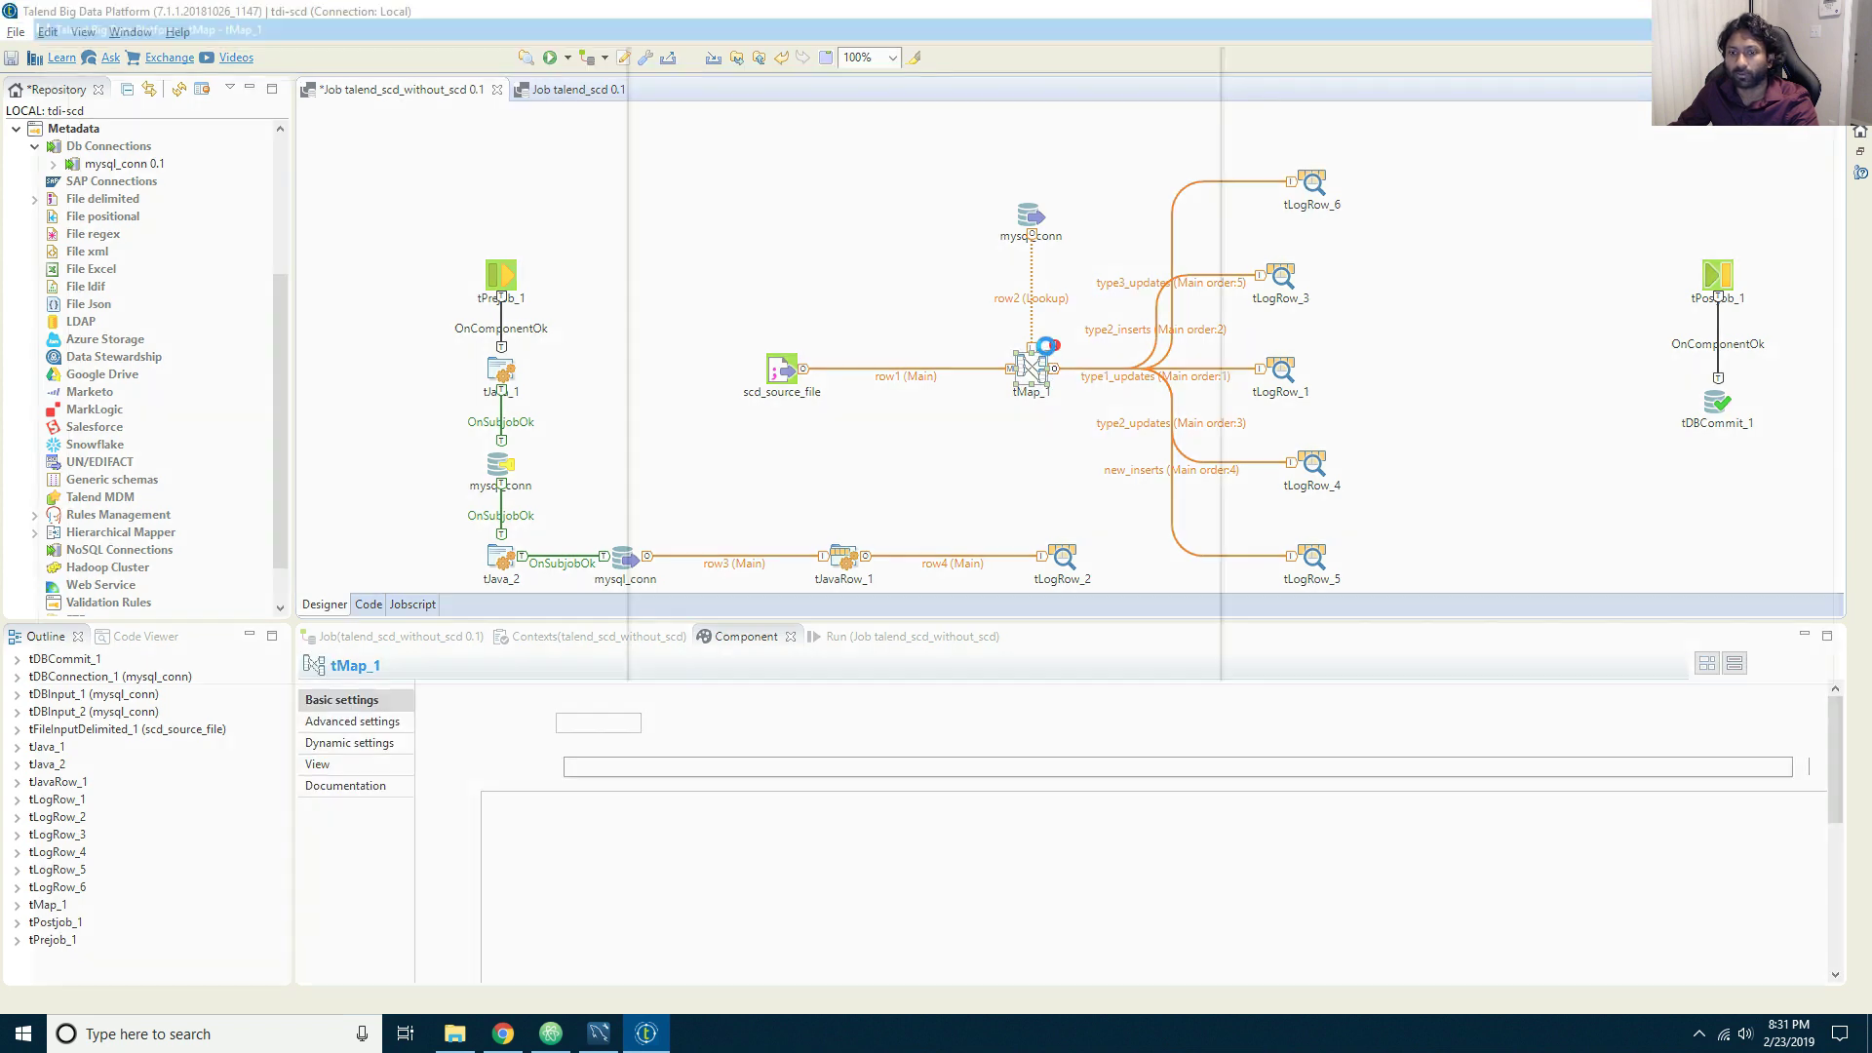
click(1790, 1004)
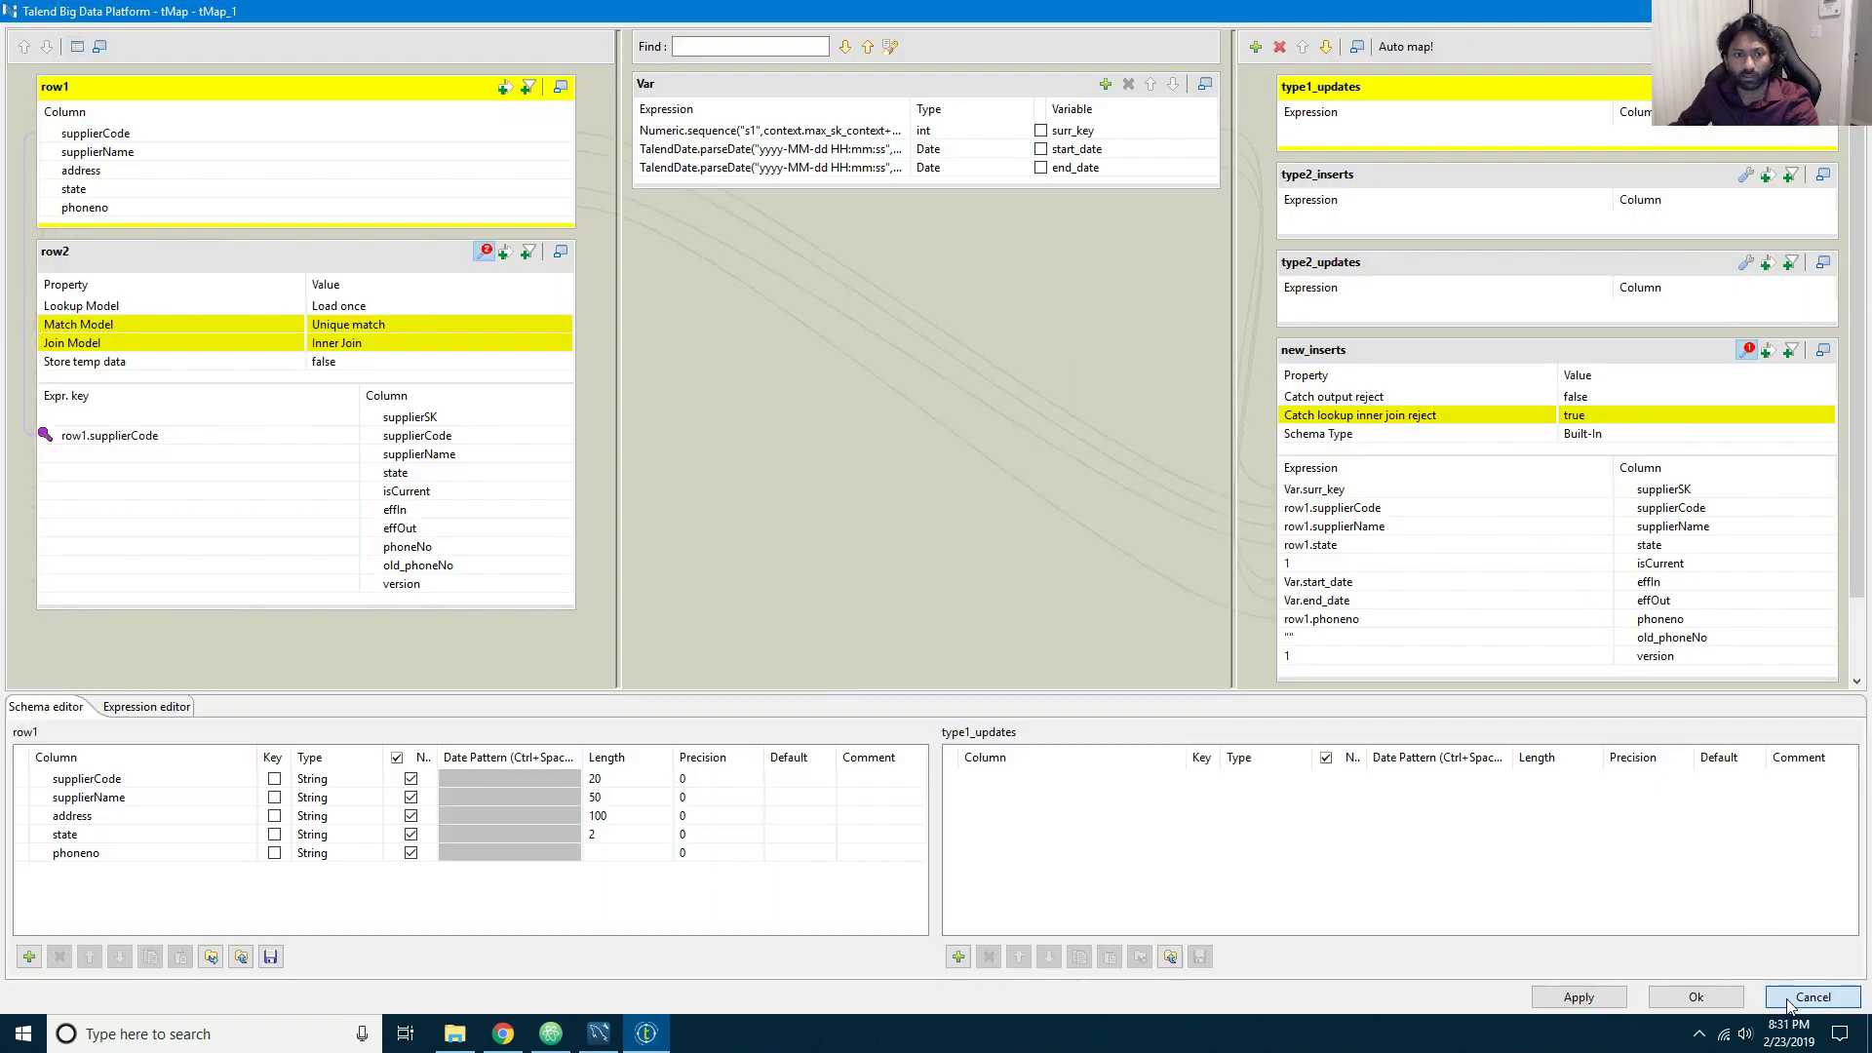
Step: Open the tMap_1 mapping and map all row2 columns to the type1_updates output
mouse_move(1058, 349)
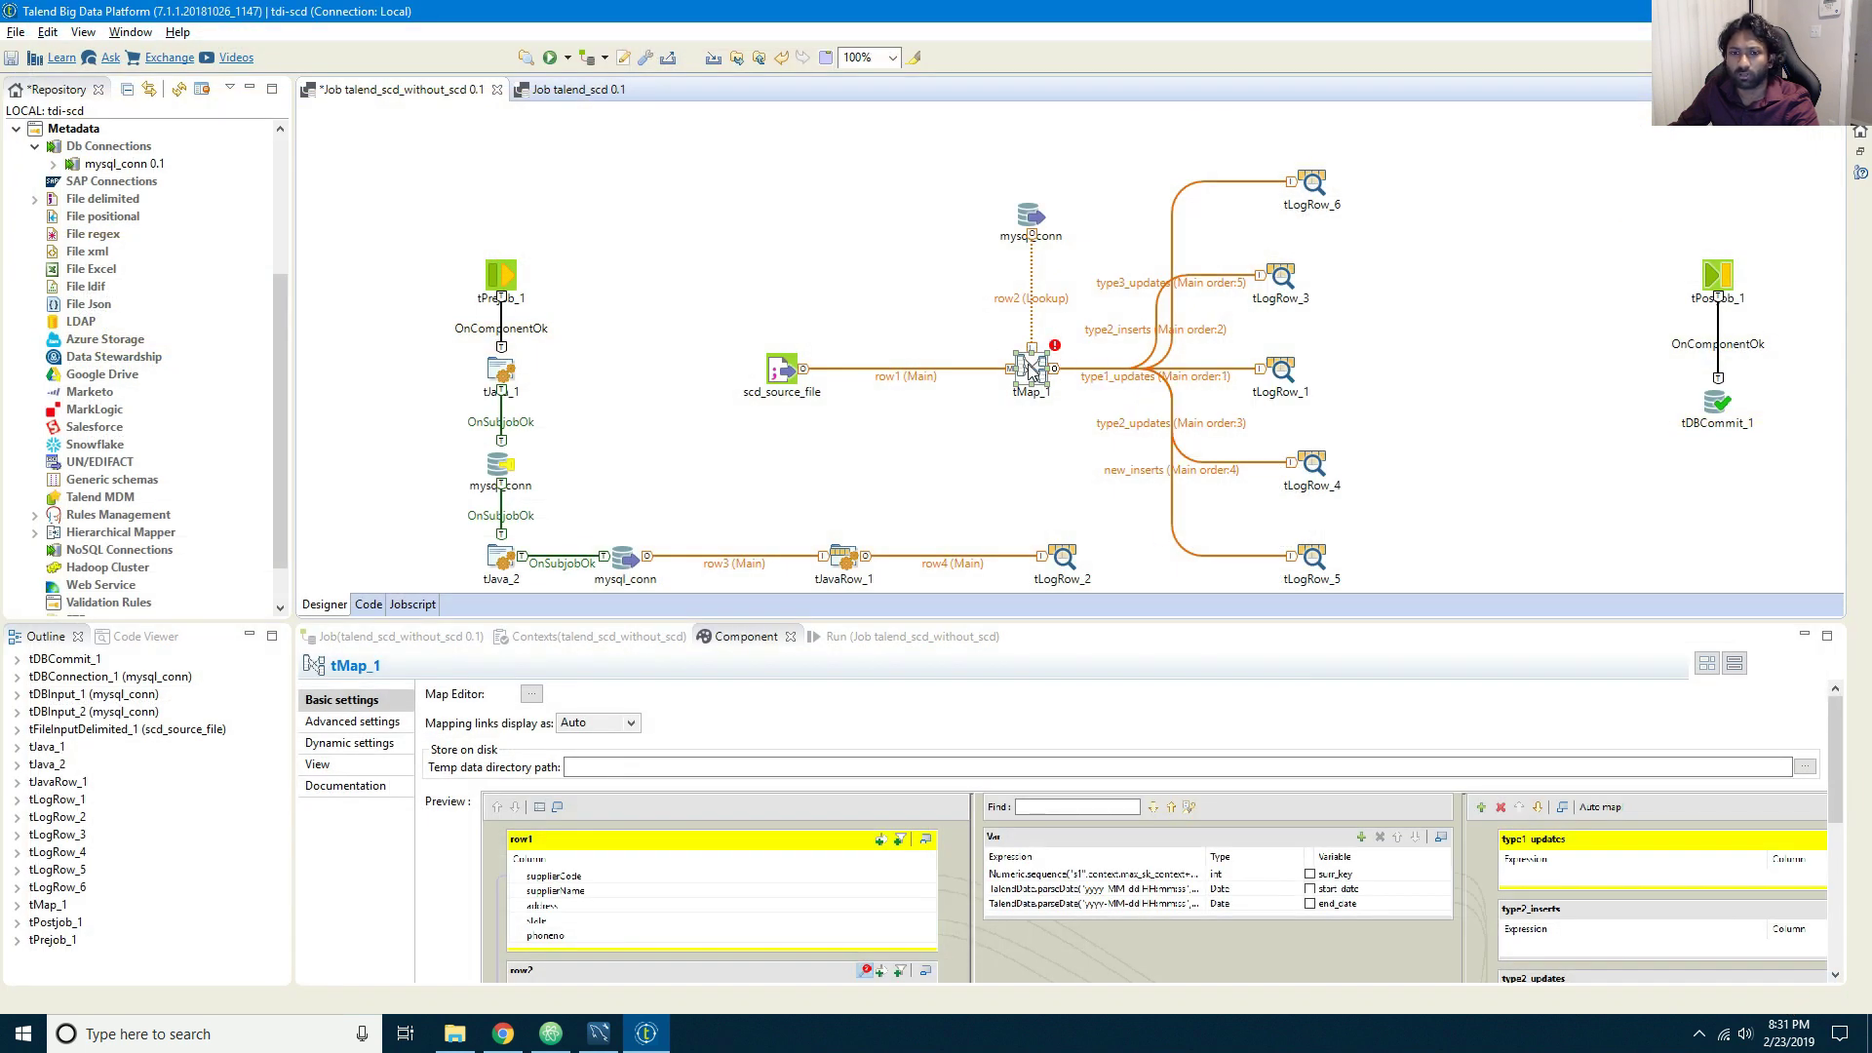
double_click(1032, 371)
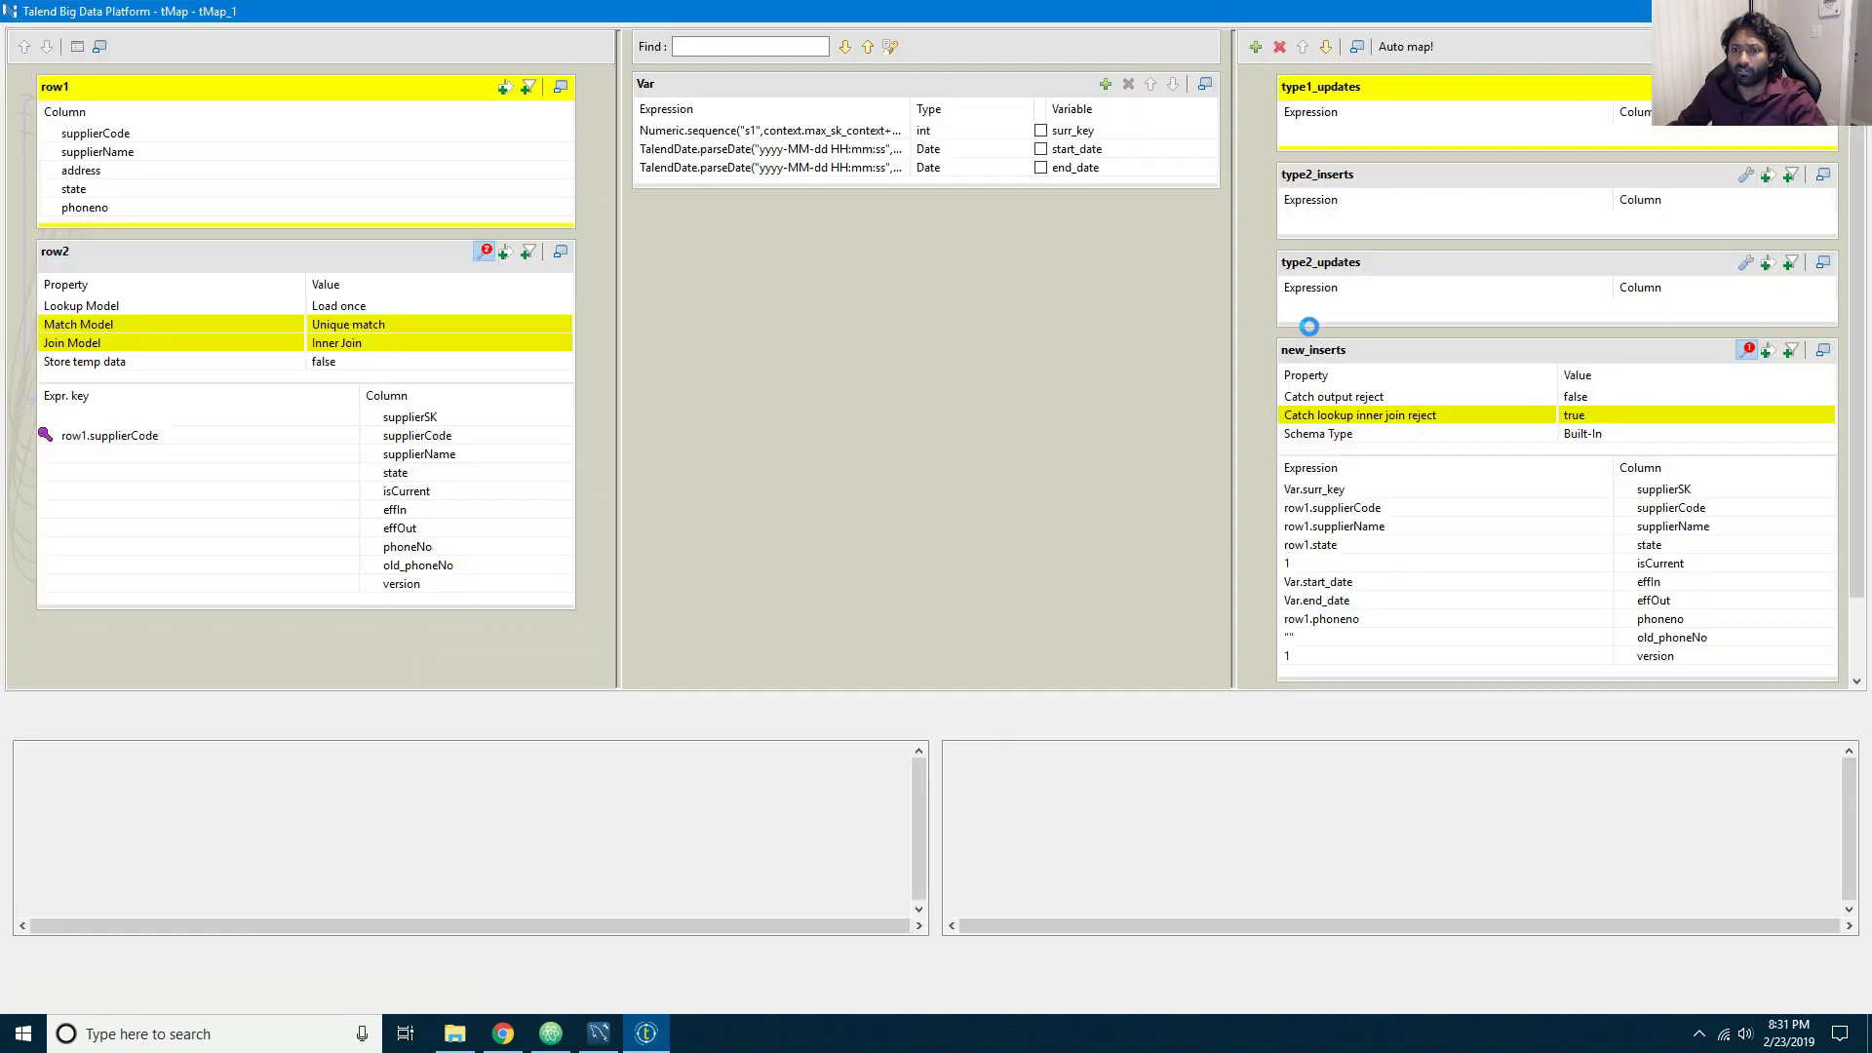
click(429, 435)
key(ctrl+a)
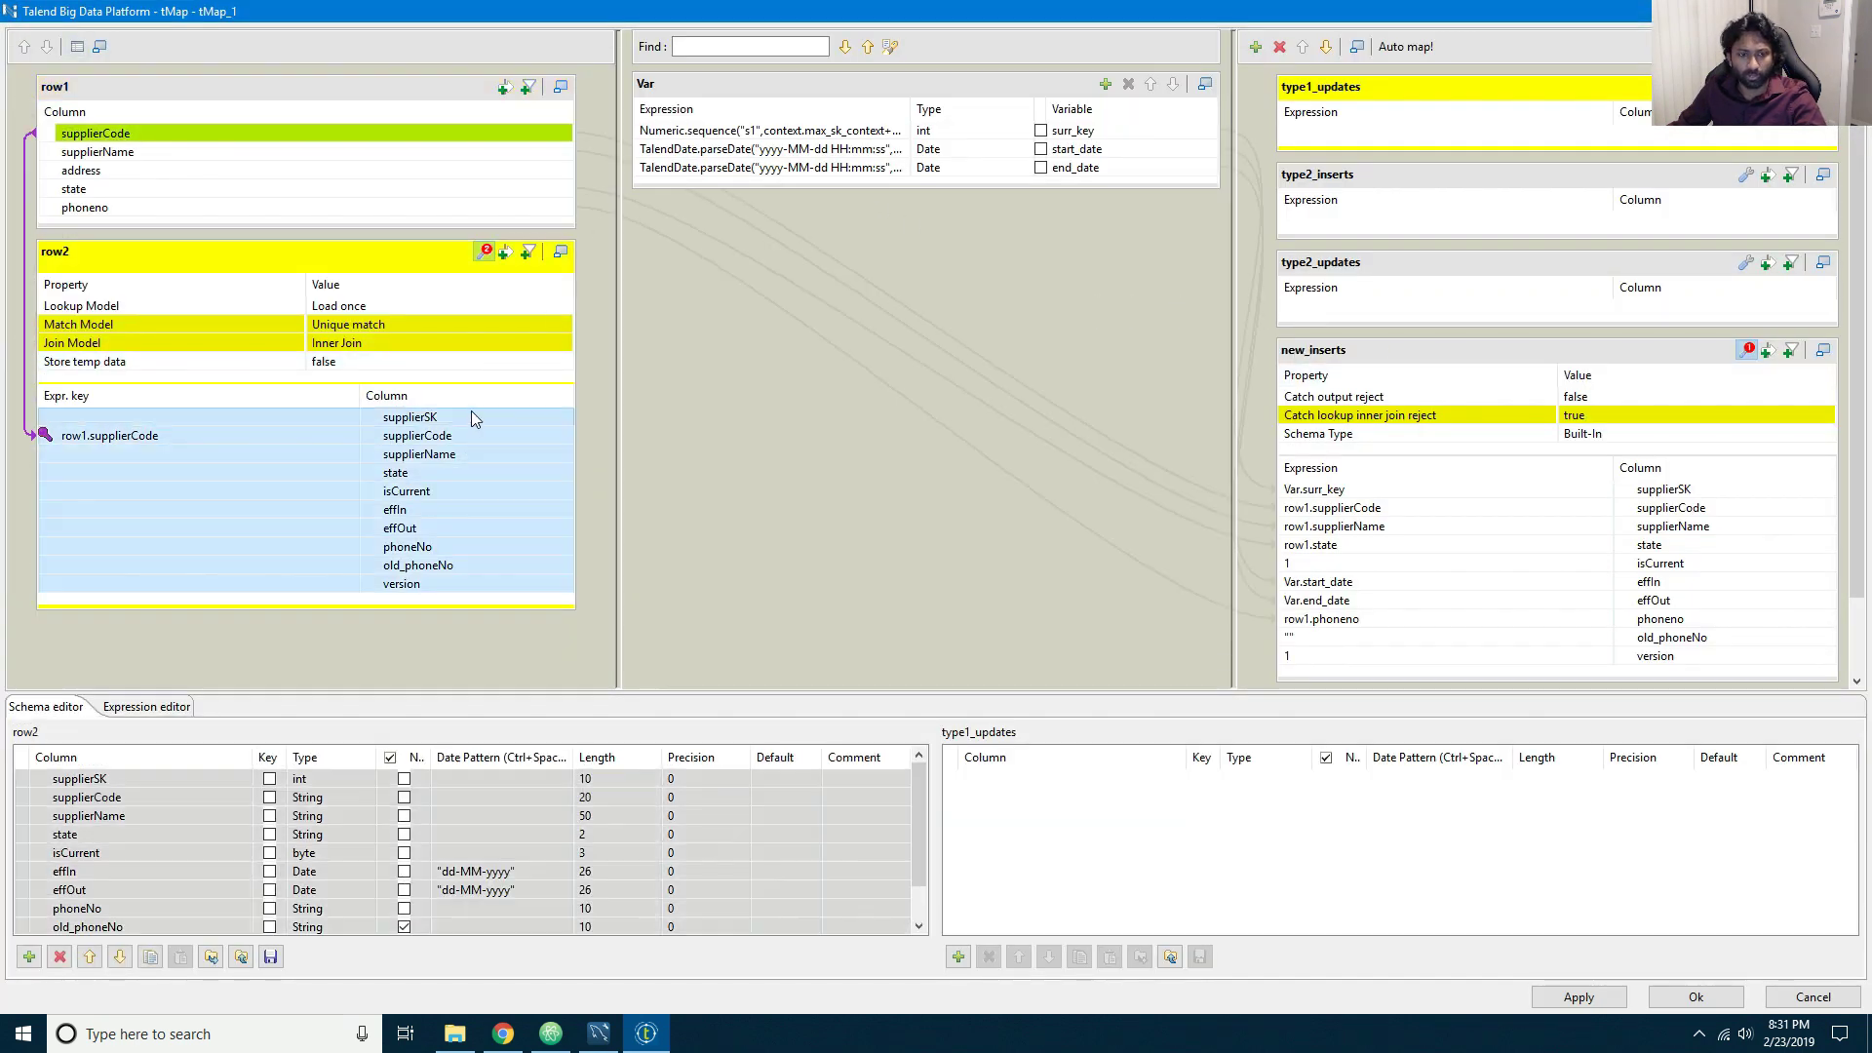
drag(1015, 394, 1521, 112)
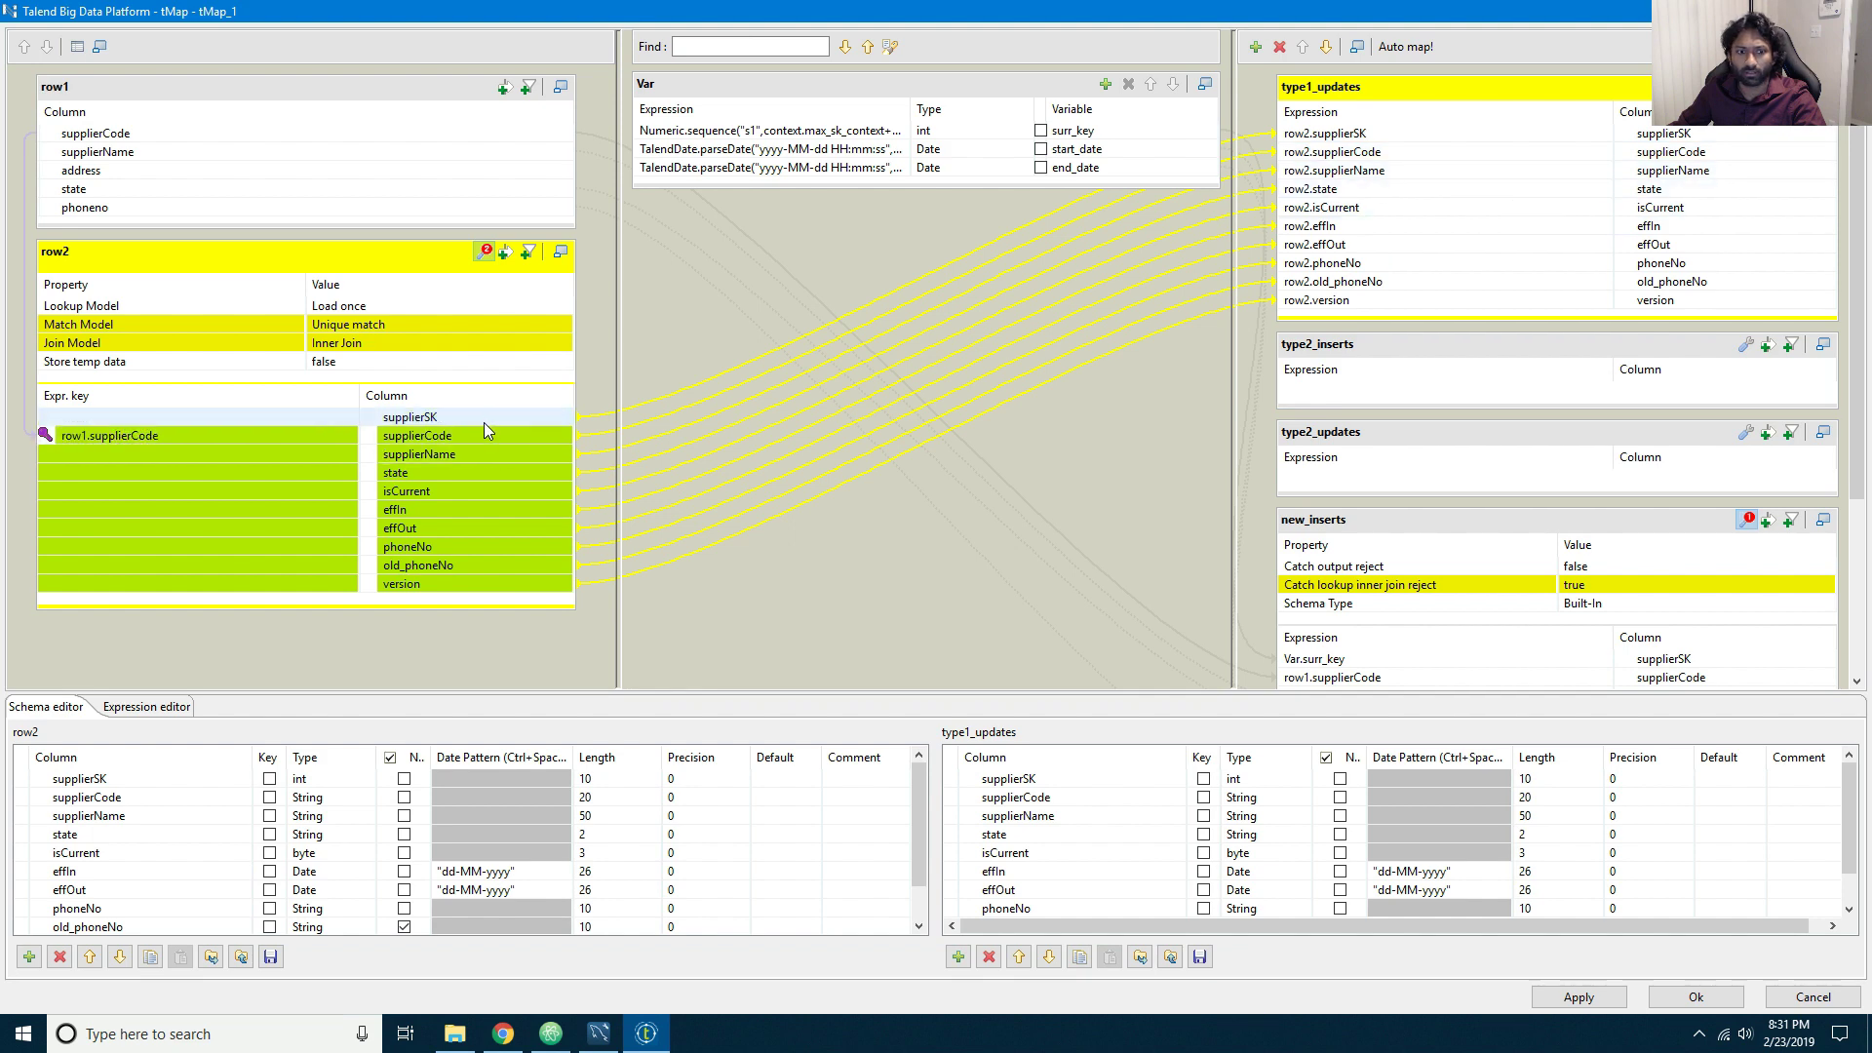
drag(484, 418, 1354, 397)
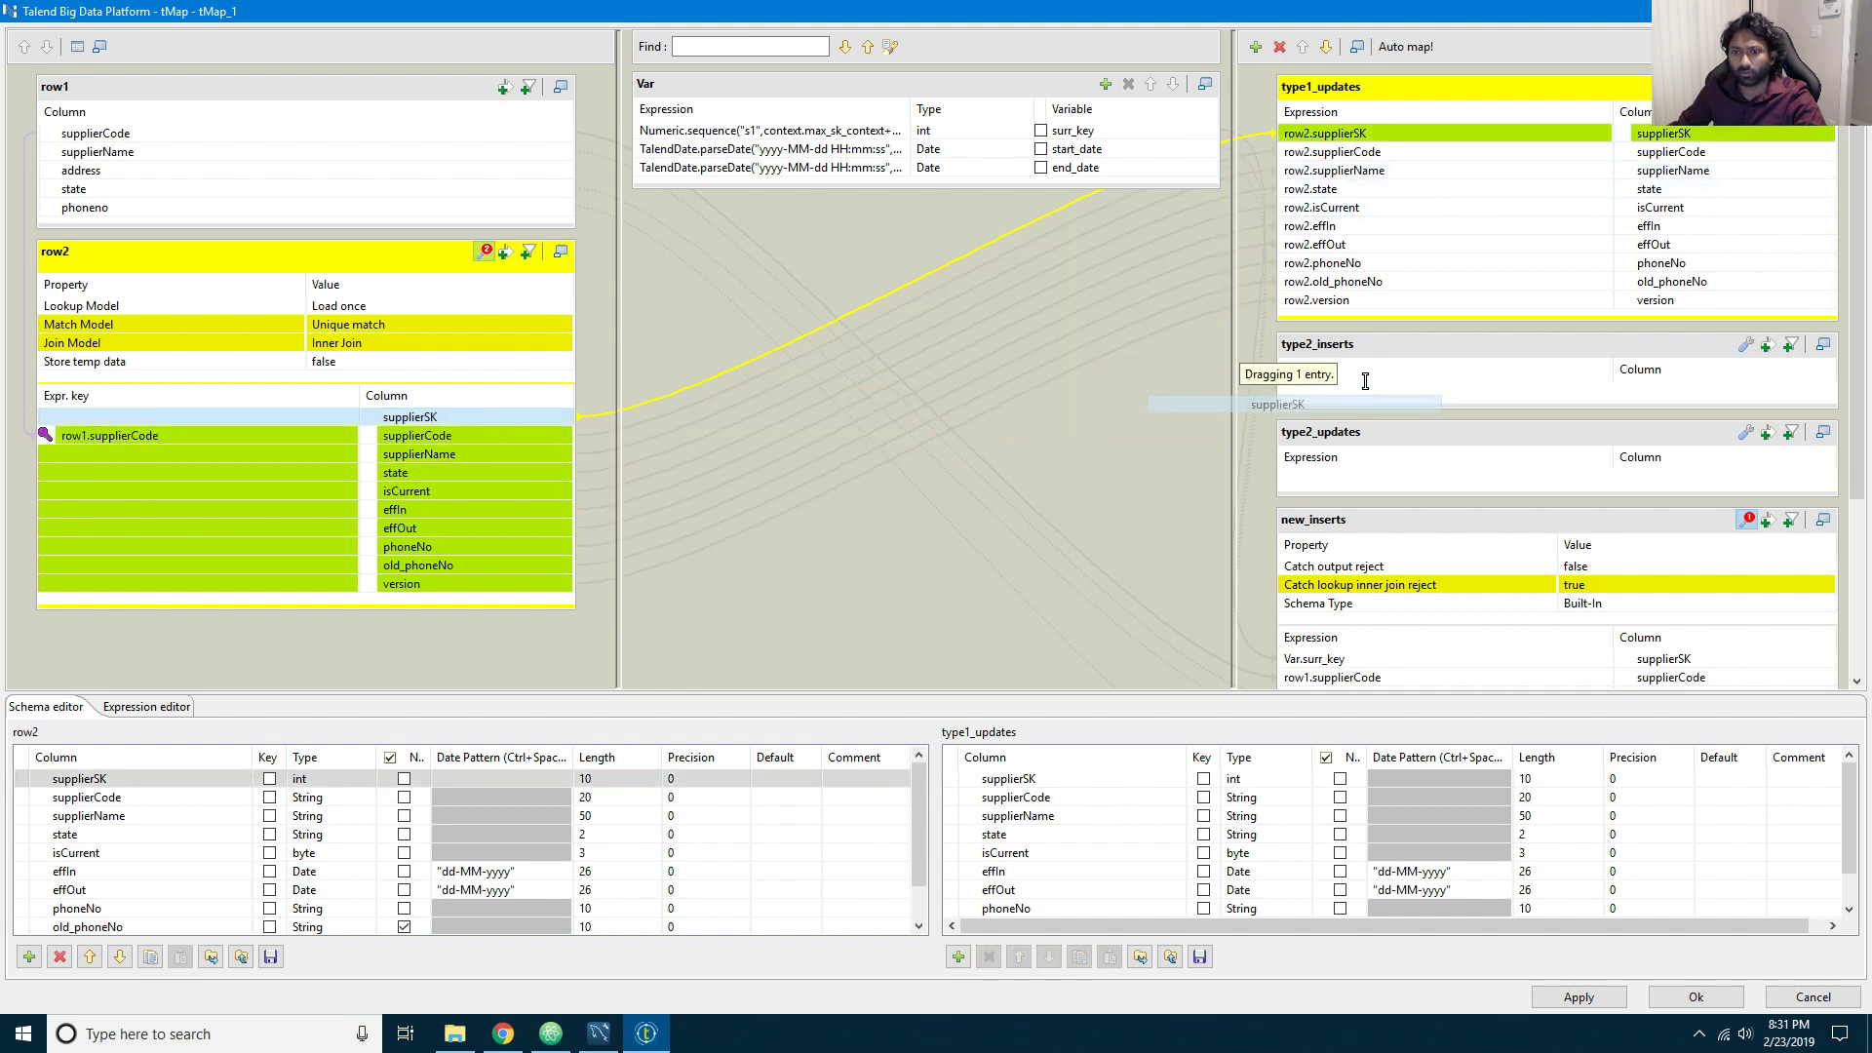
mouse_move(1365, 380)
mouse_down()
mouse_move(1521, 375)
mouse_move(1502, 390)
mouse_move(1483, 200)
mouse_move(1455, 228)
mouse_move(1463, 195)
mouse_move(1462, 217)
mouse_up()
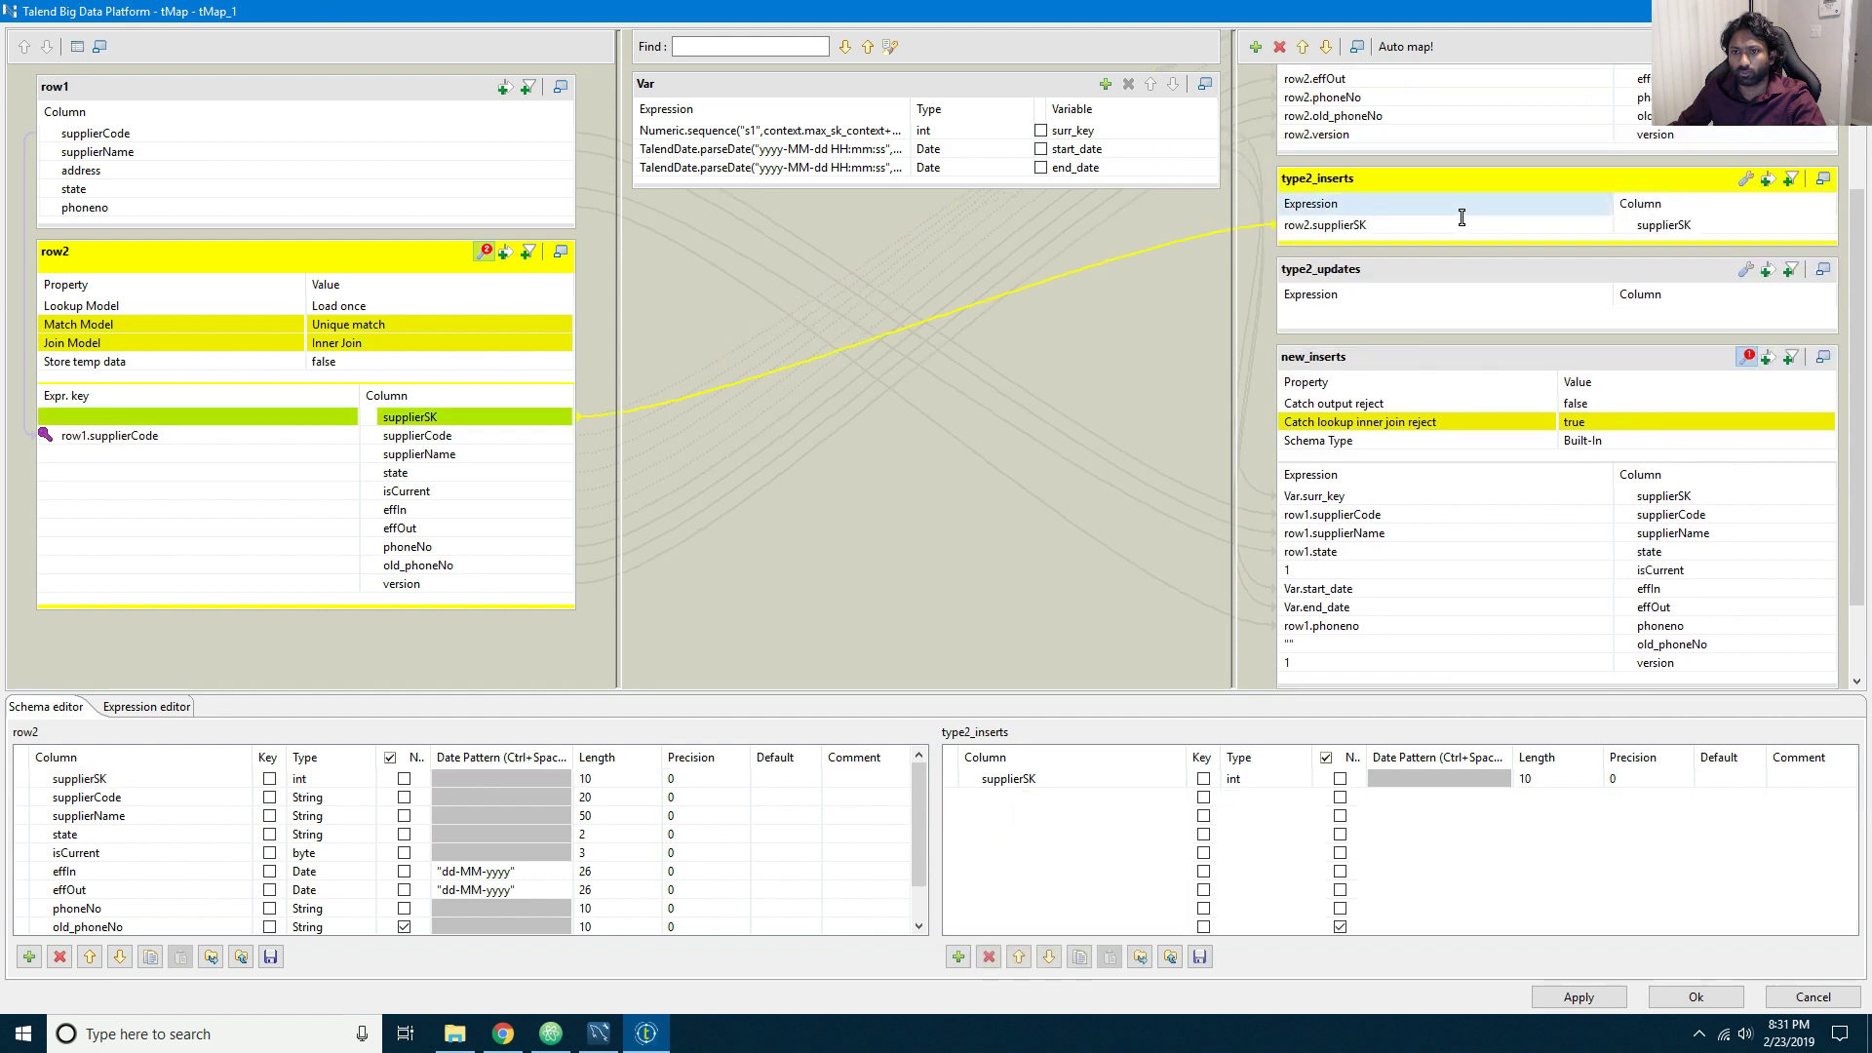
scroll(1482, 223, down, 2)
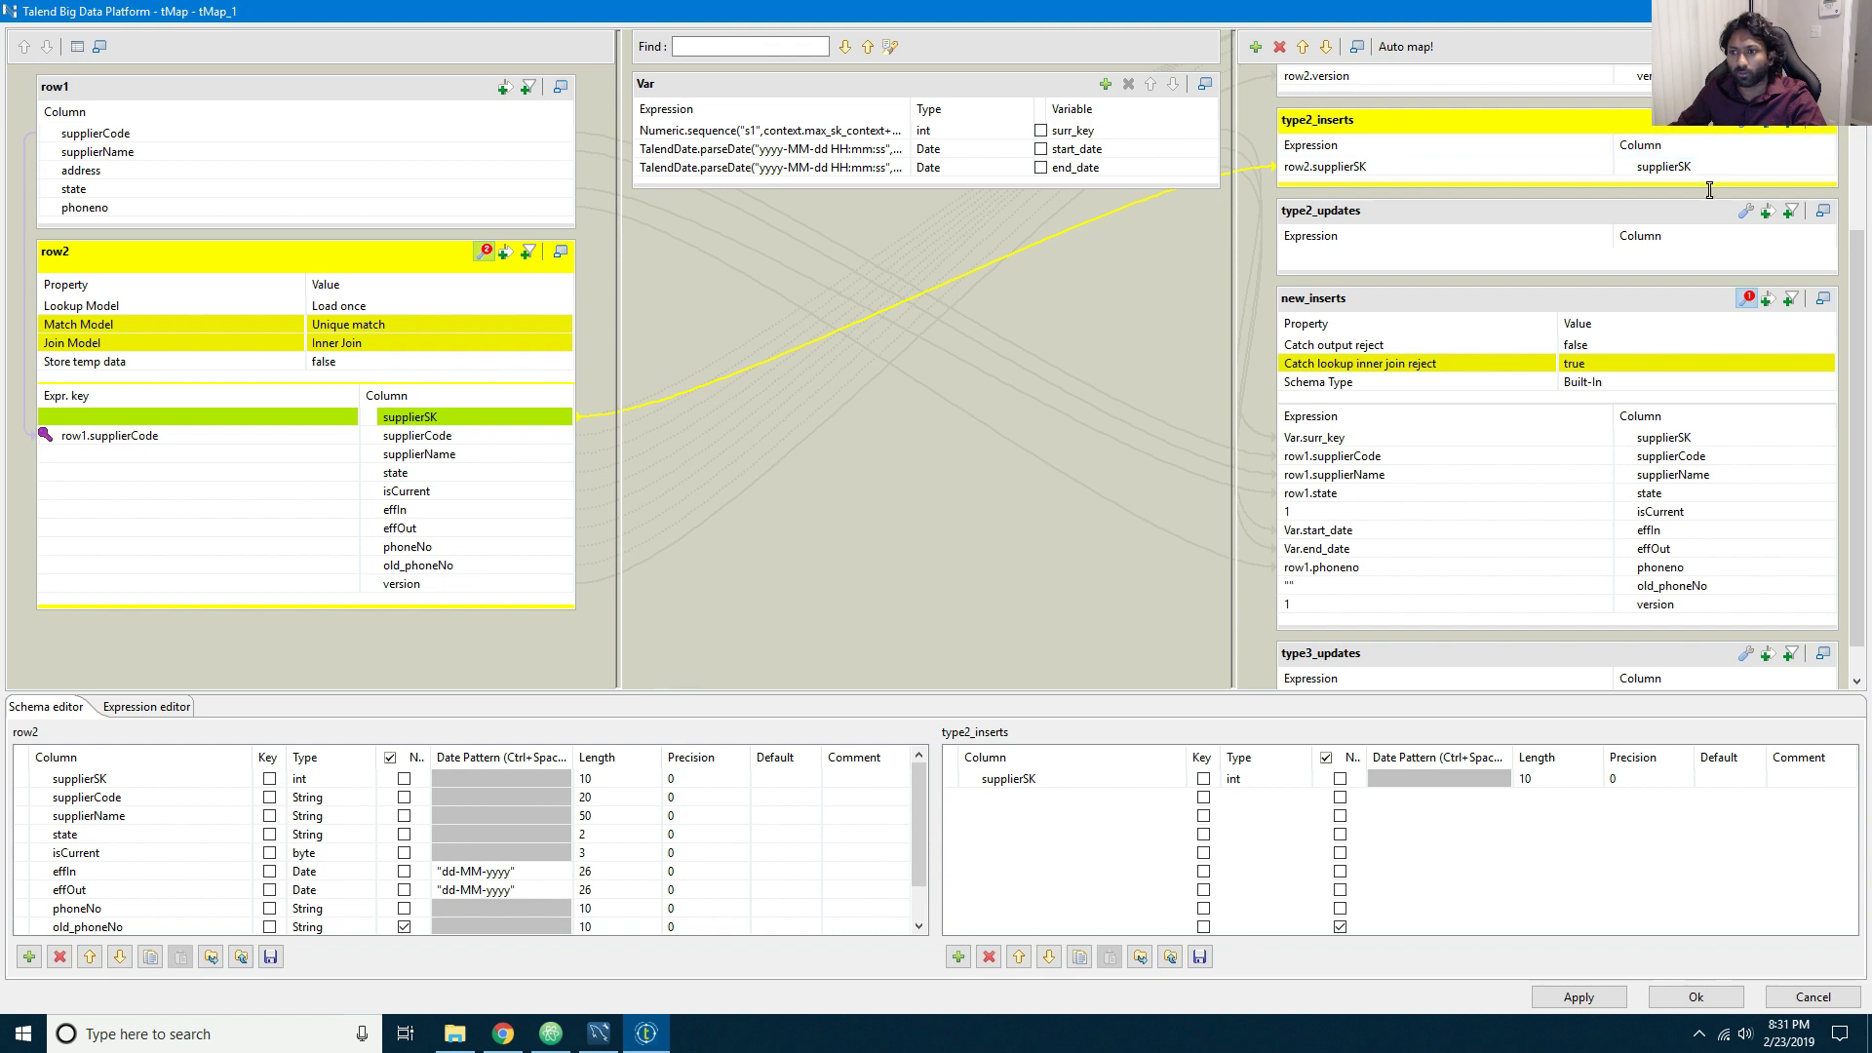
click(1823, 121)
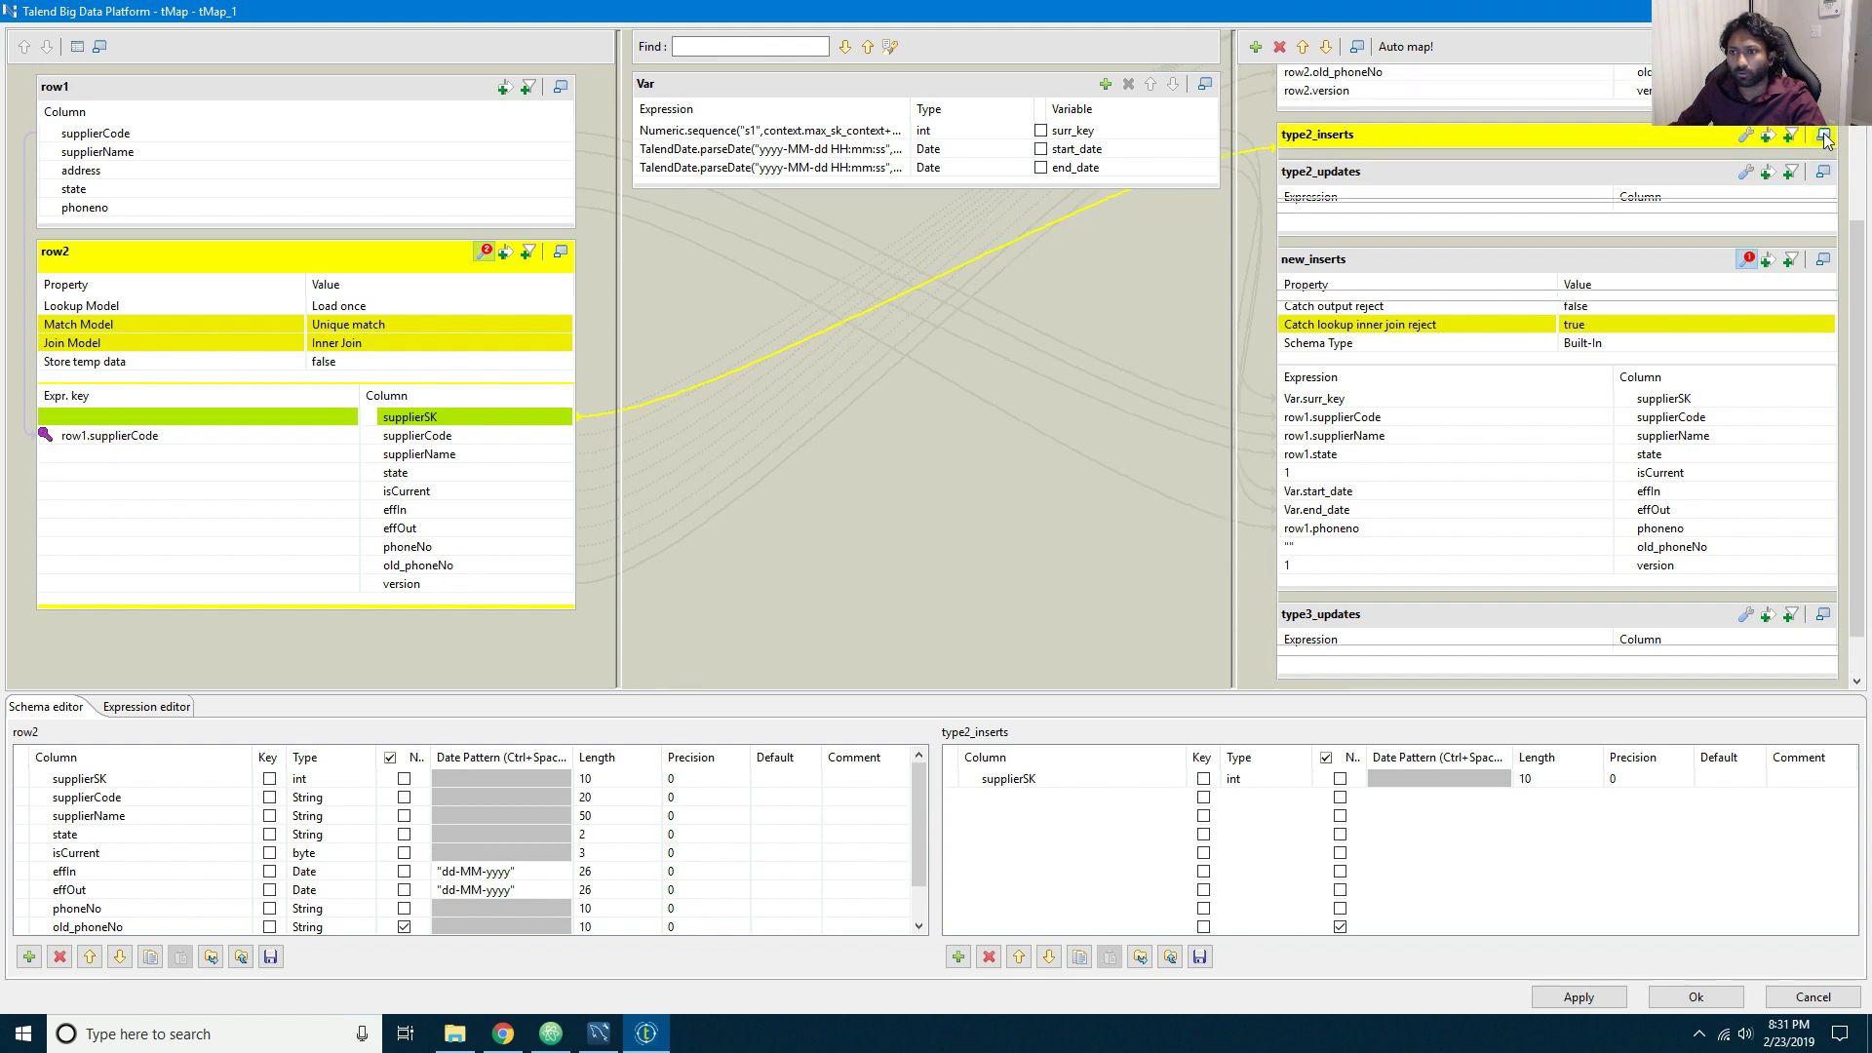
click(1823, 134)
drag(1486, 200, 1500, 363)
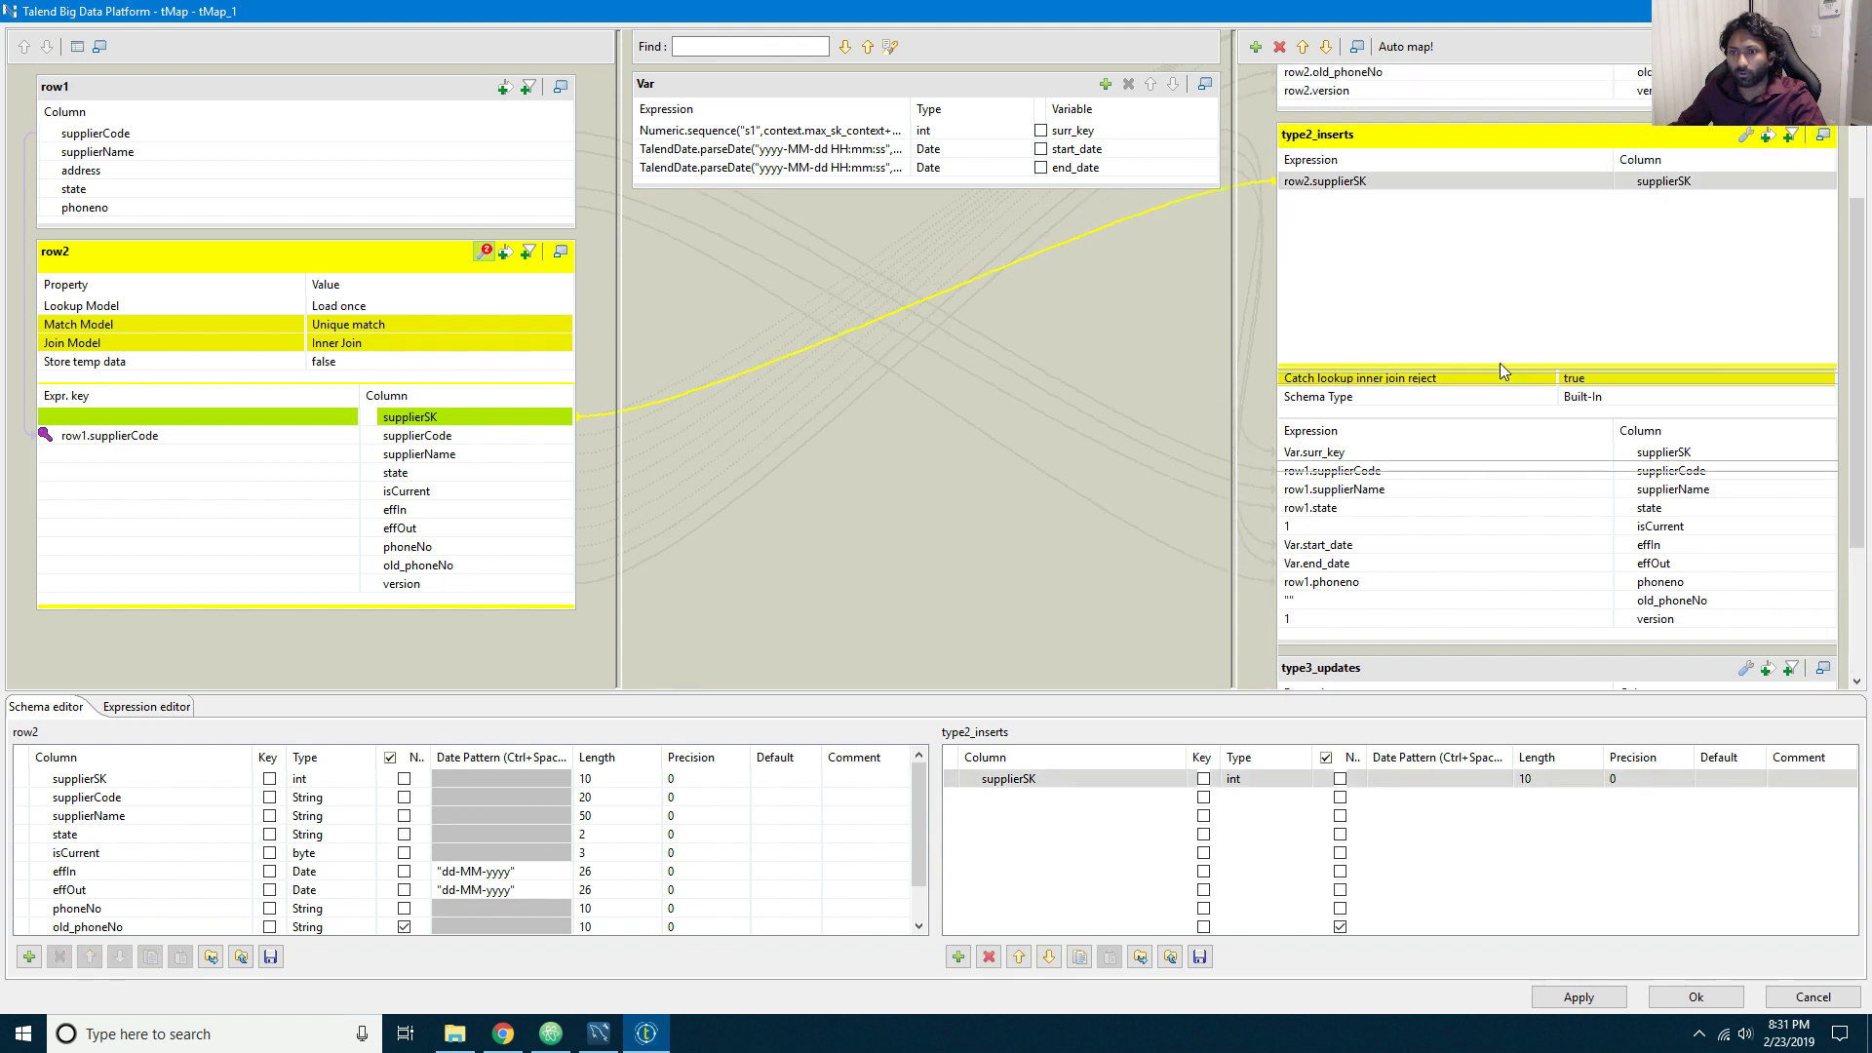
click(1388, 184)
click(1651, 182)
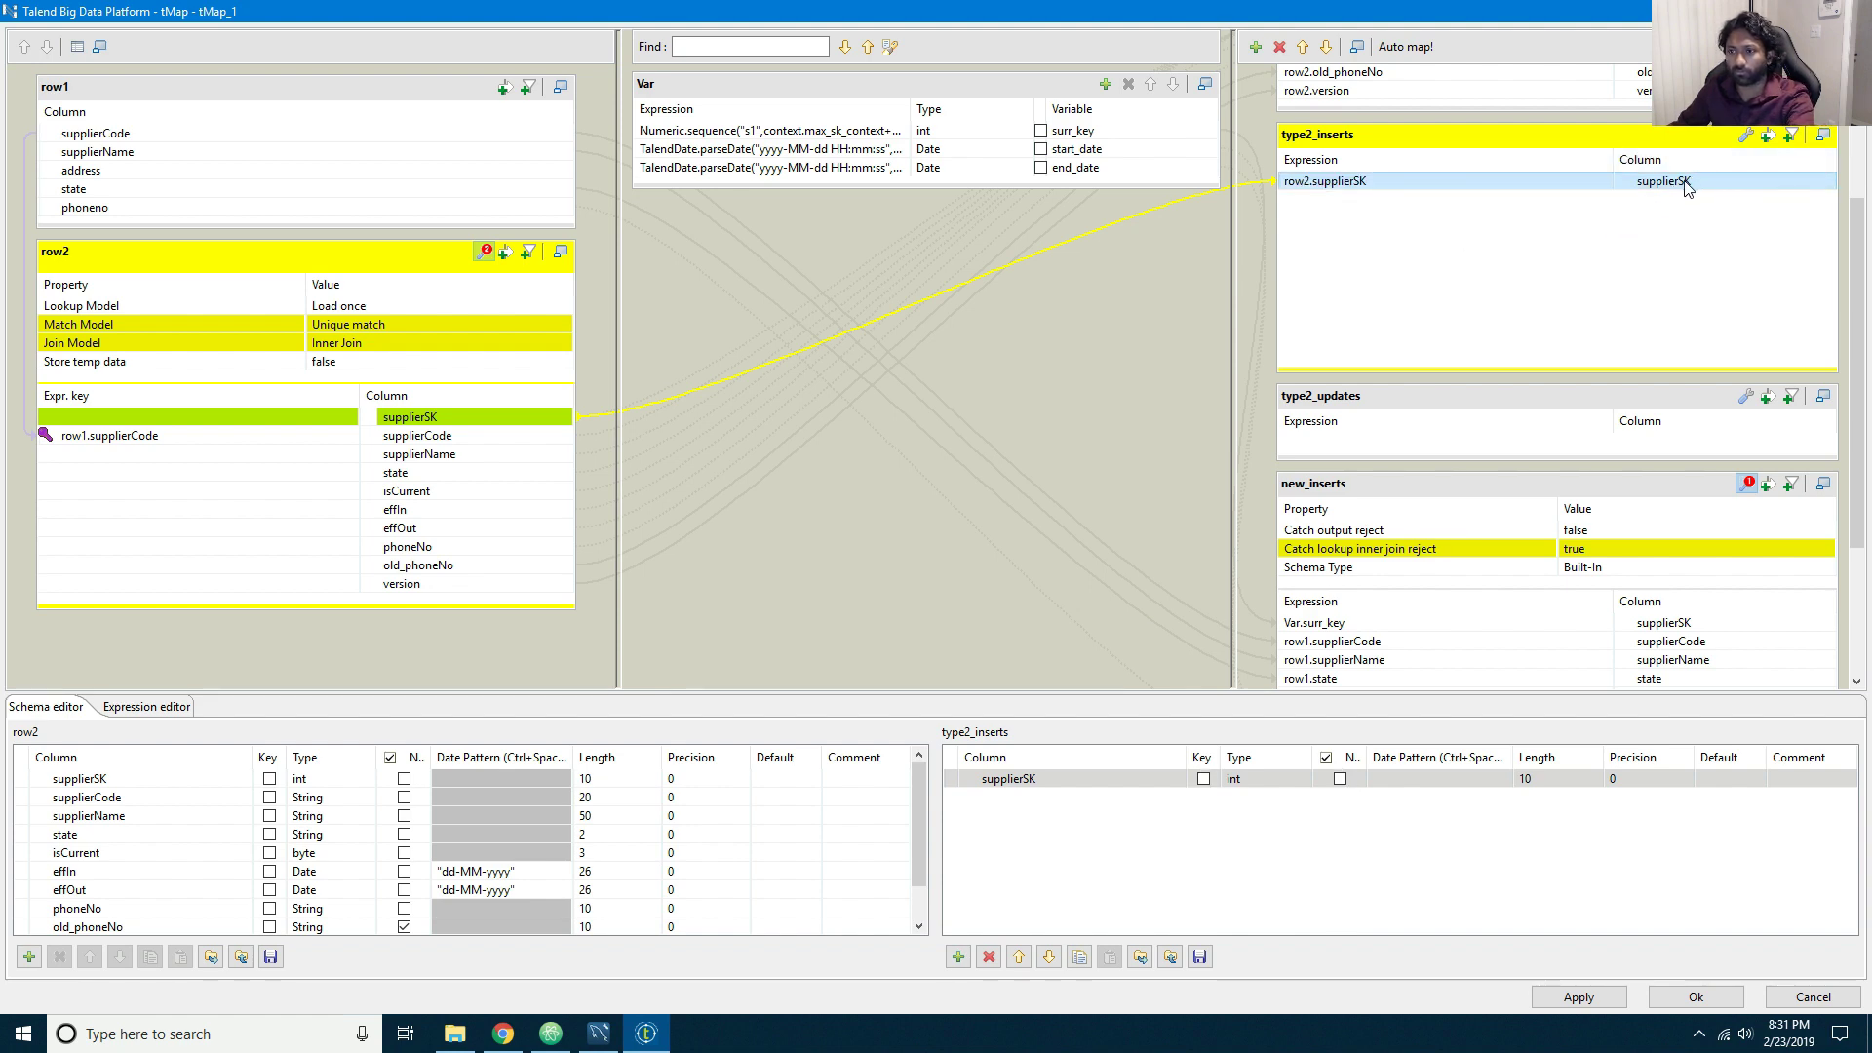
click(989, 957)
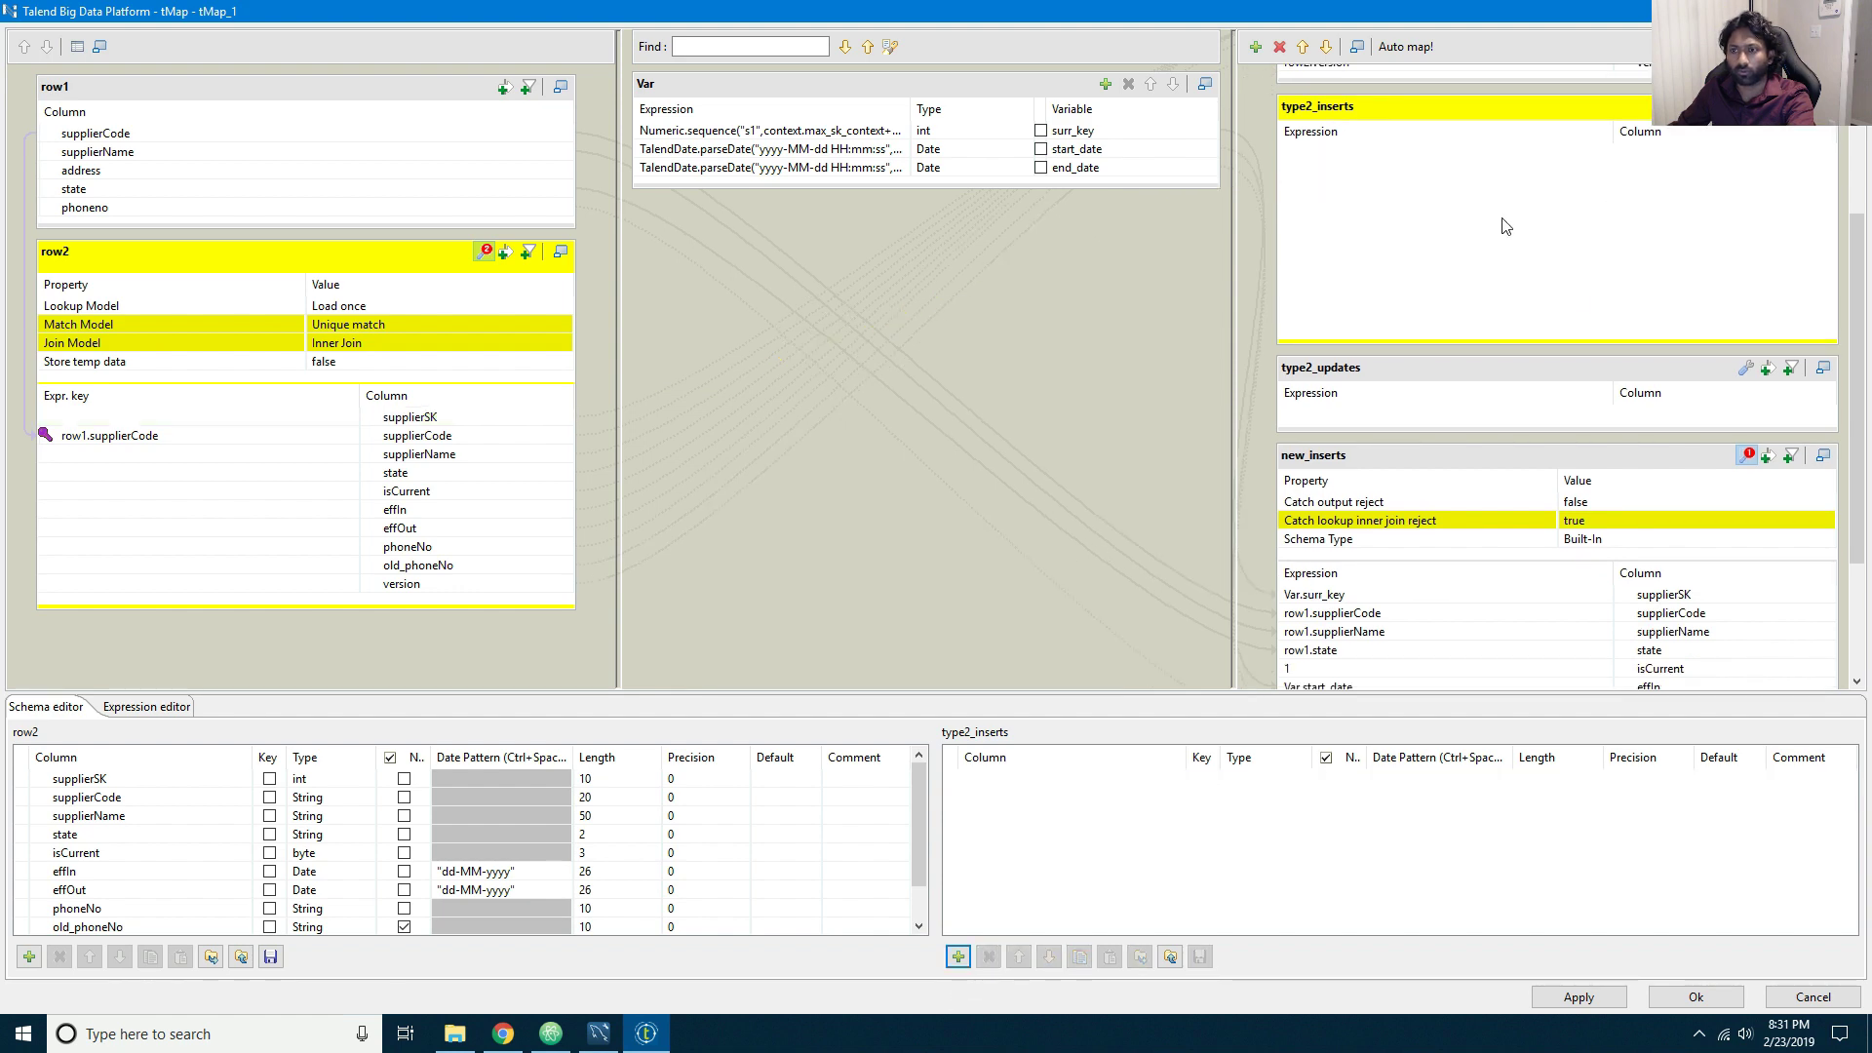
Step: Map all row2 columns to the type2_inserts output and collapse the type1_updates and type2_inserts tables
click(443, 439)
key(ctrl+a)
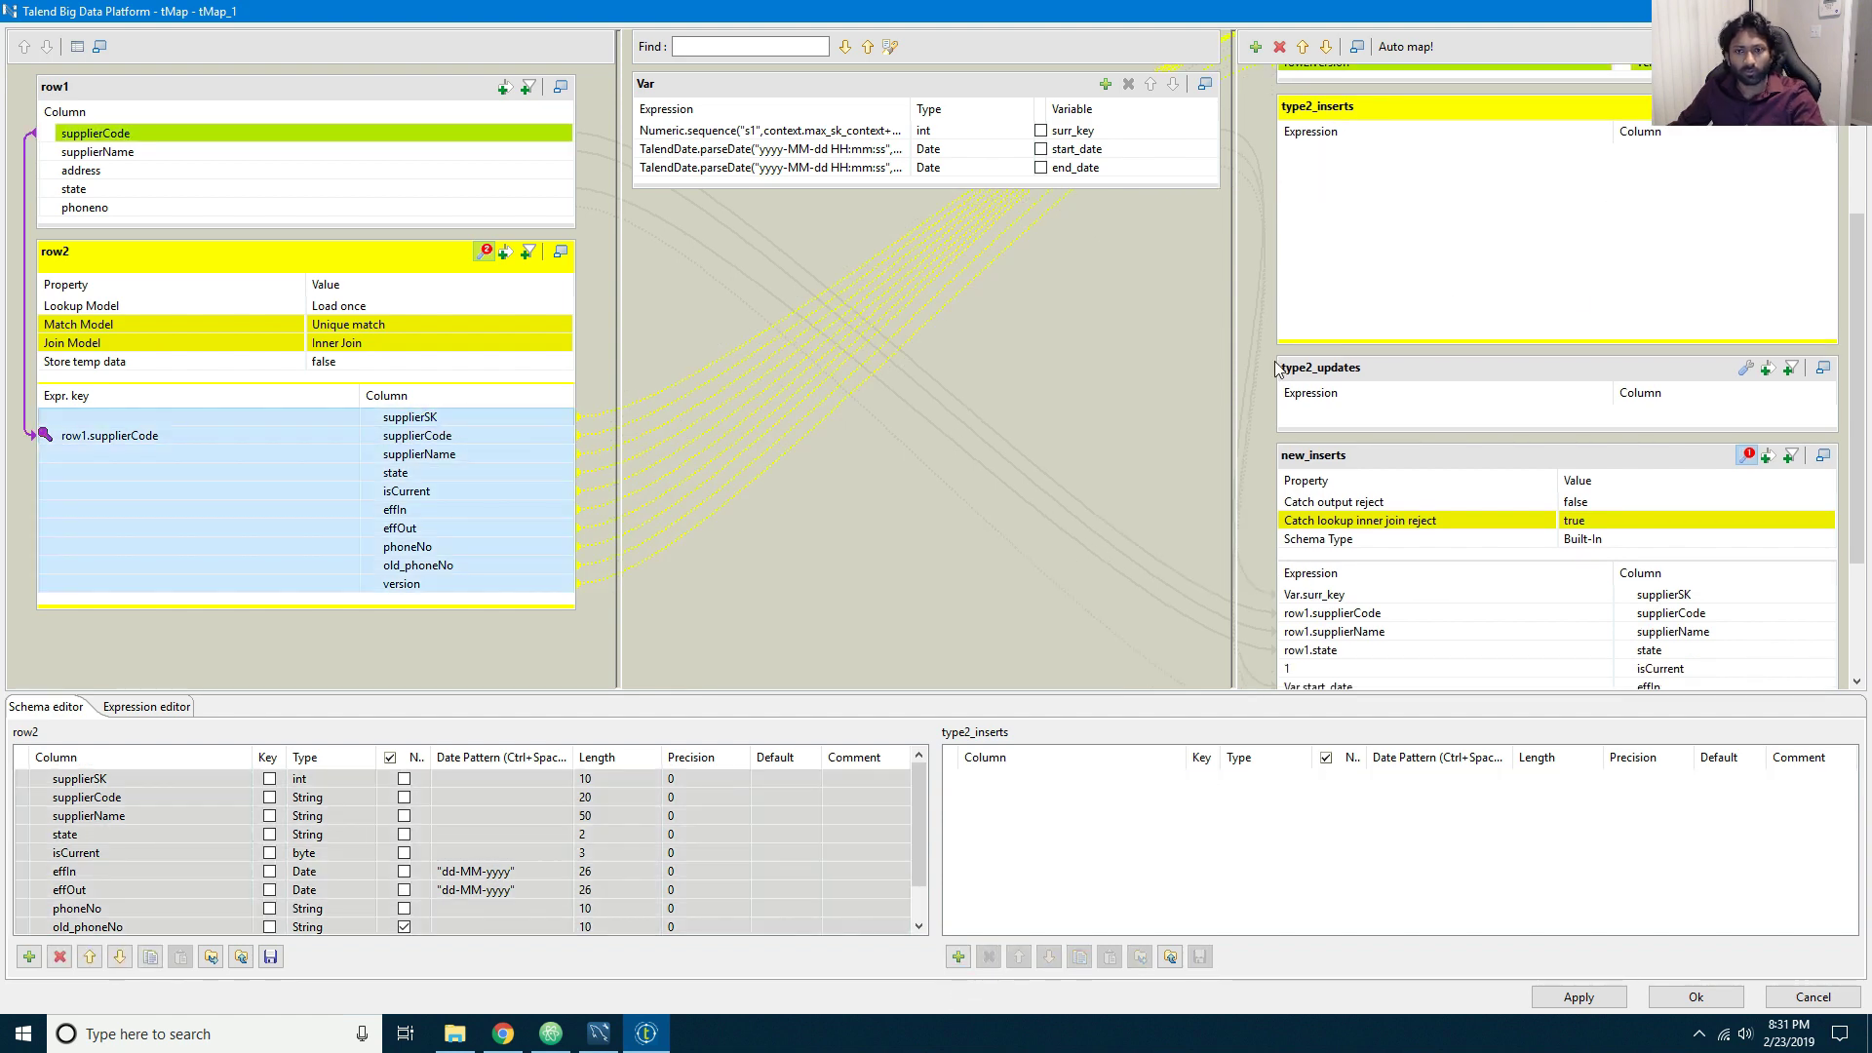
drag(1278, 367, 1507, 215)
click(1824, 135)
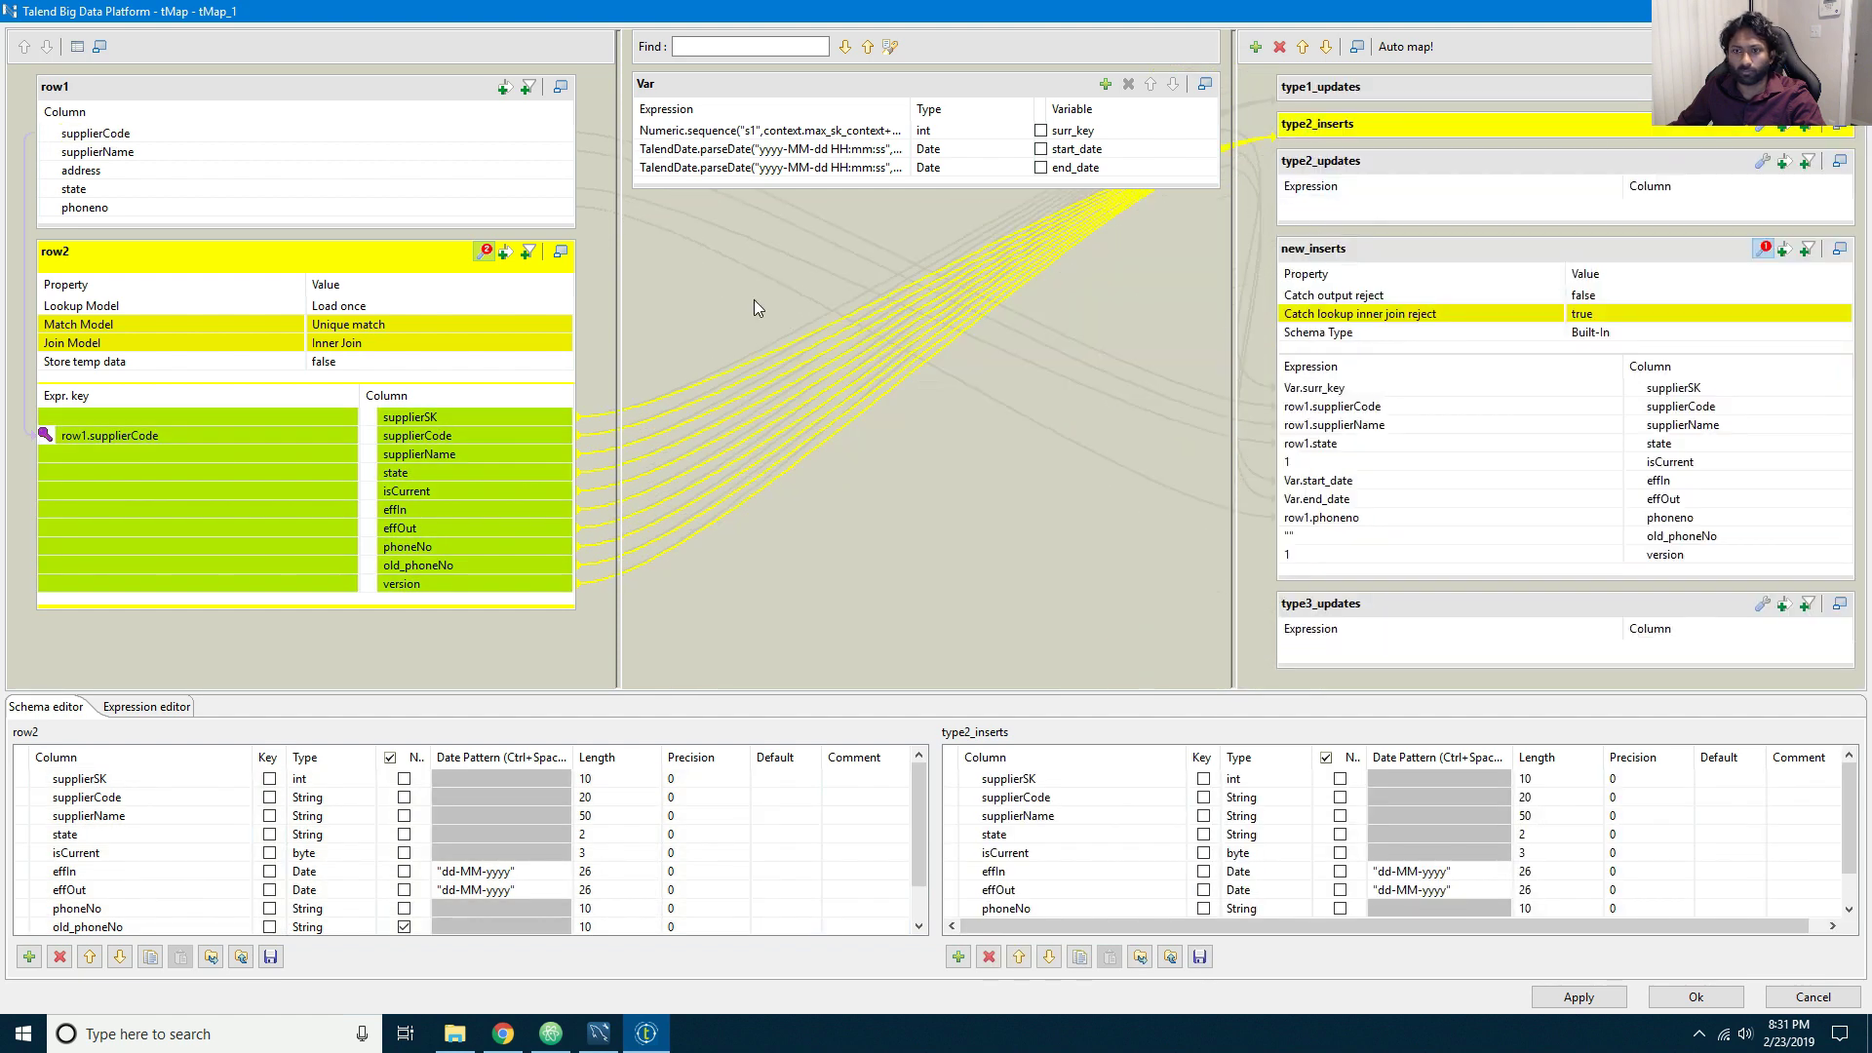
Step: Map all row2 columns to the type2_updates output and delete the duplicate supplierCode_1 column
drag(483, 434, 1451, 208)
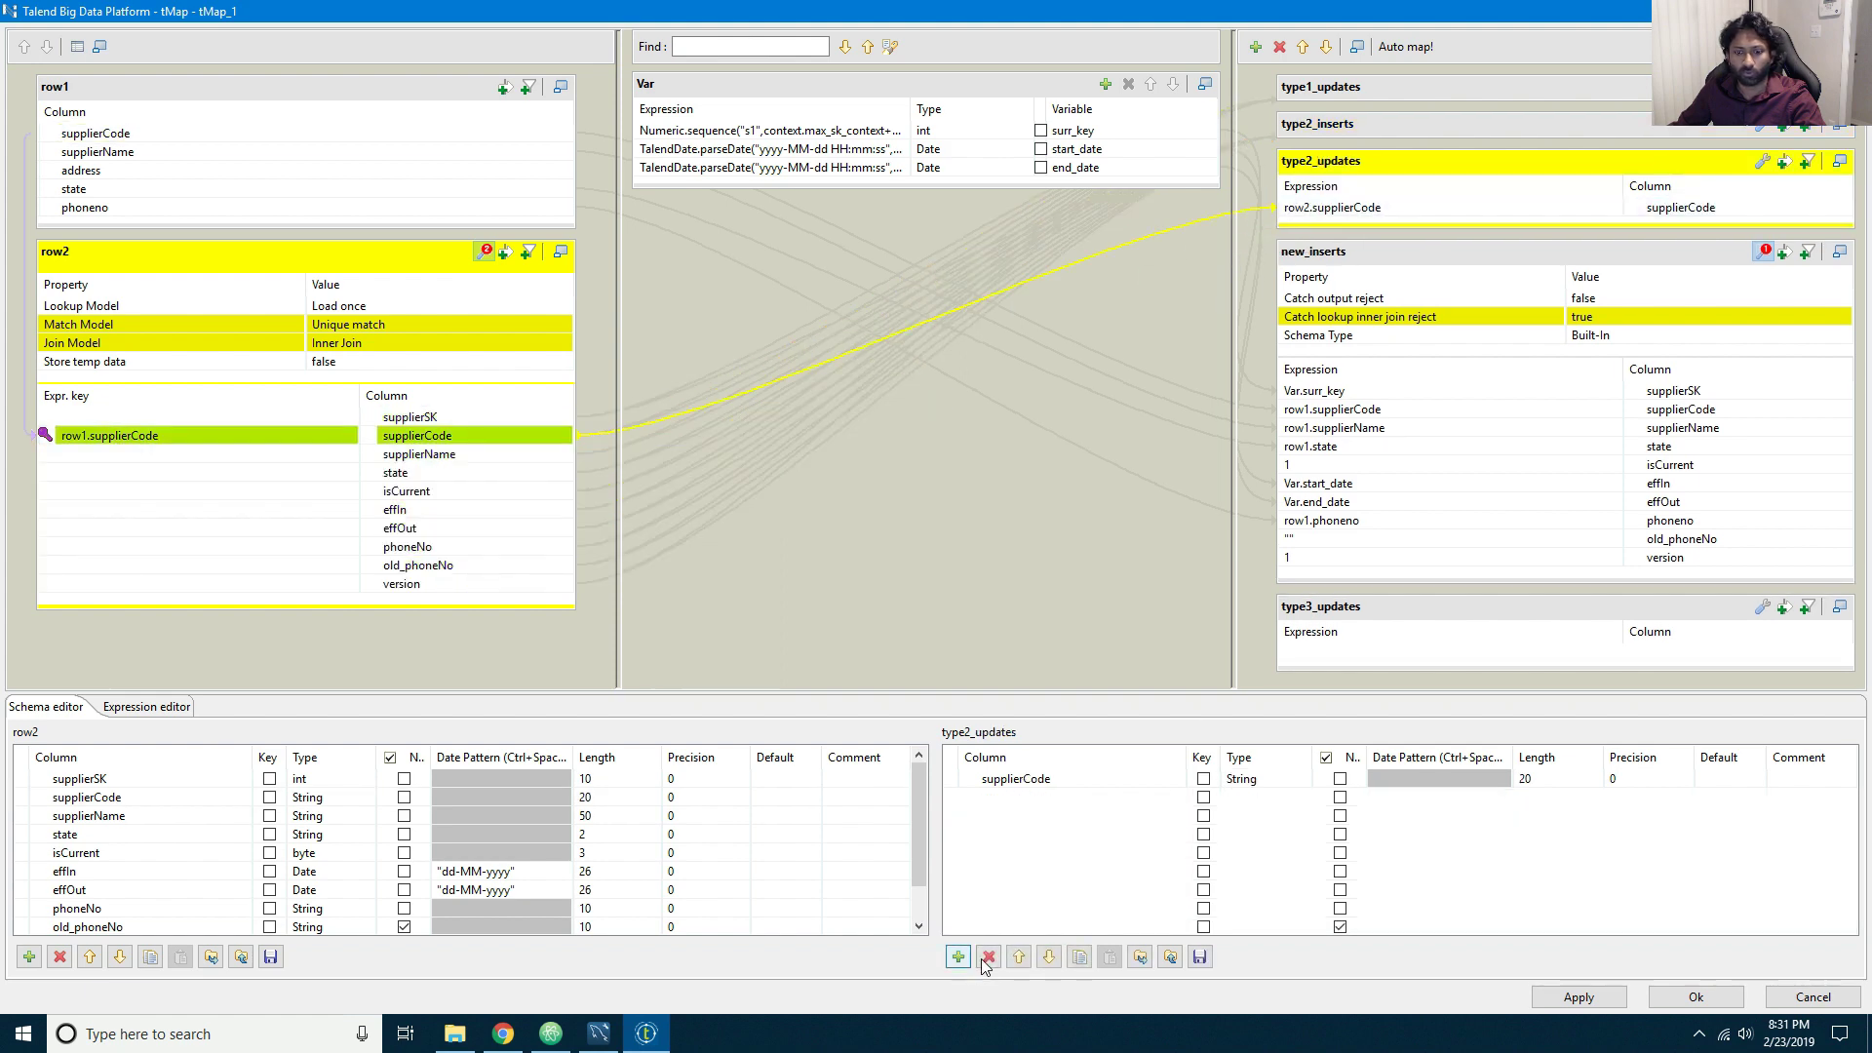
click(469, 546)
key(ctrl+a)
mouse_move(468, 546)
mouse_down()
mouse_move(1586, 252)
mouse_move(1580, 213)
mouse_up()
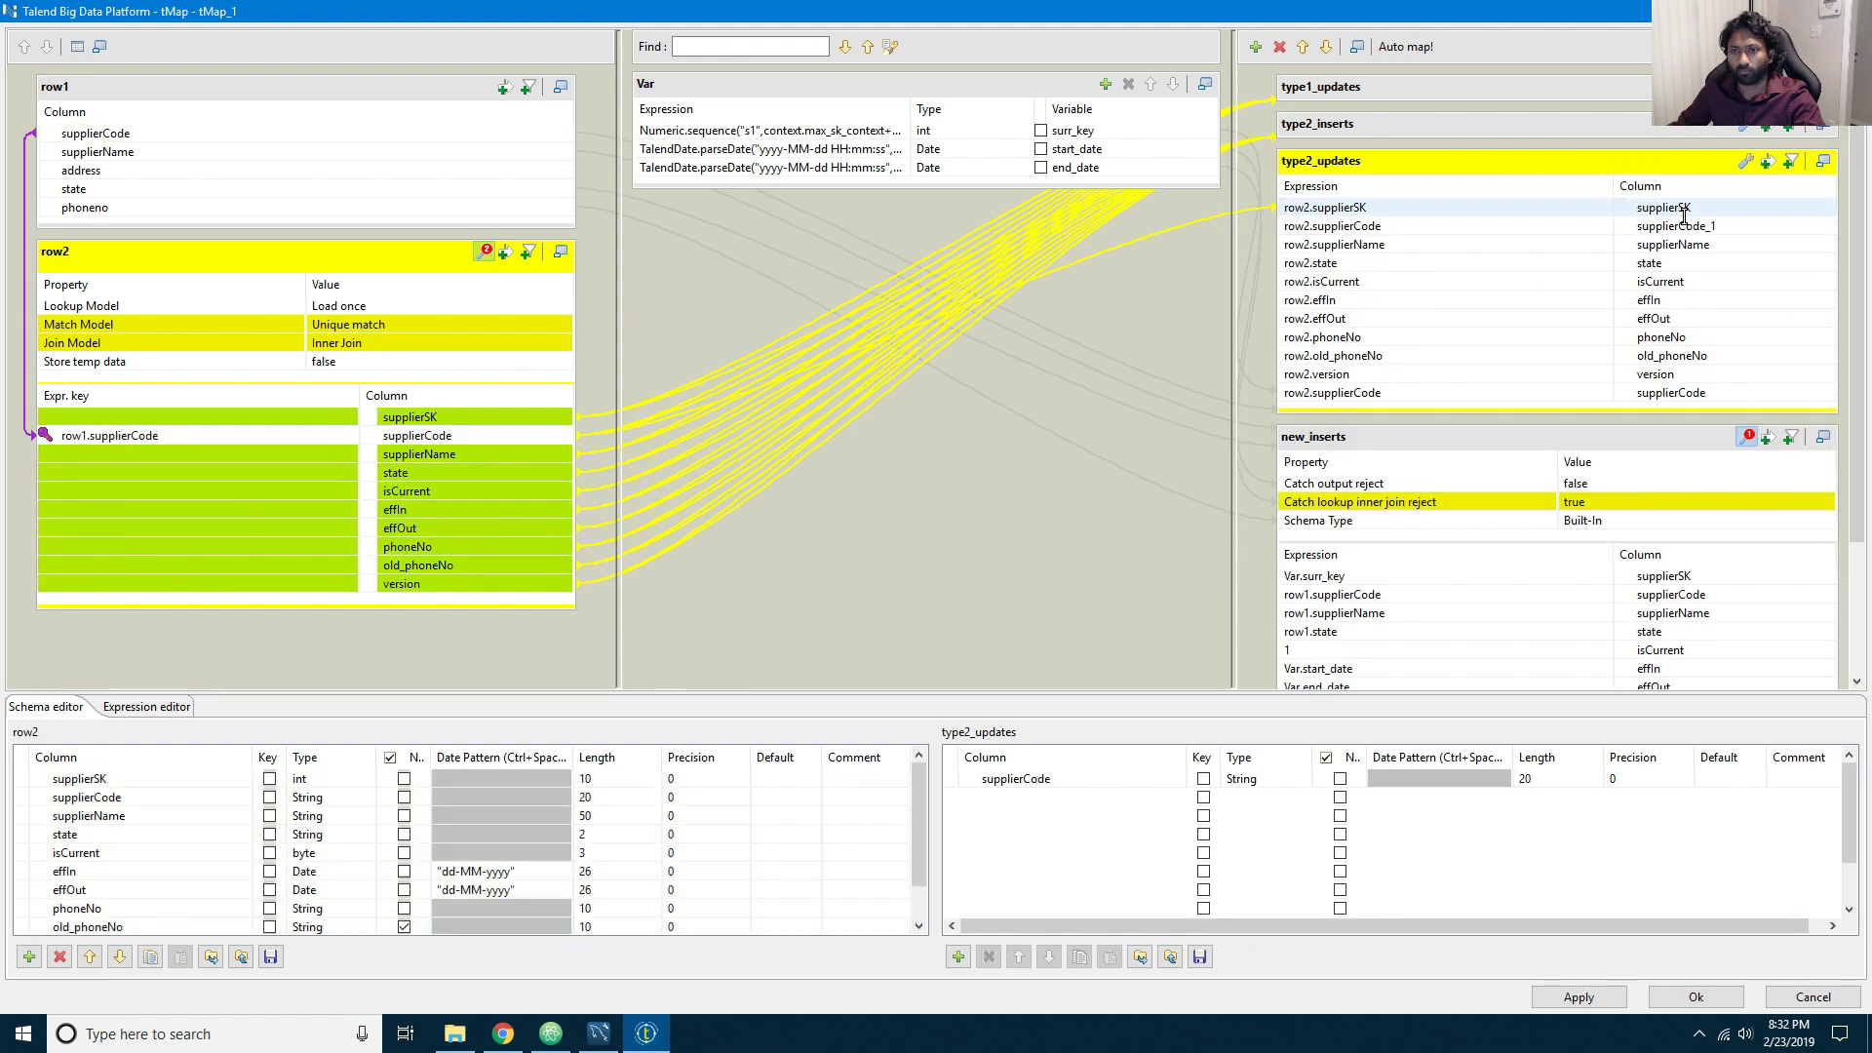
click(1750, 232)
click(989, 957)
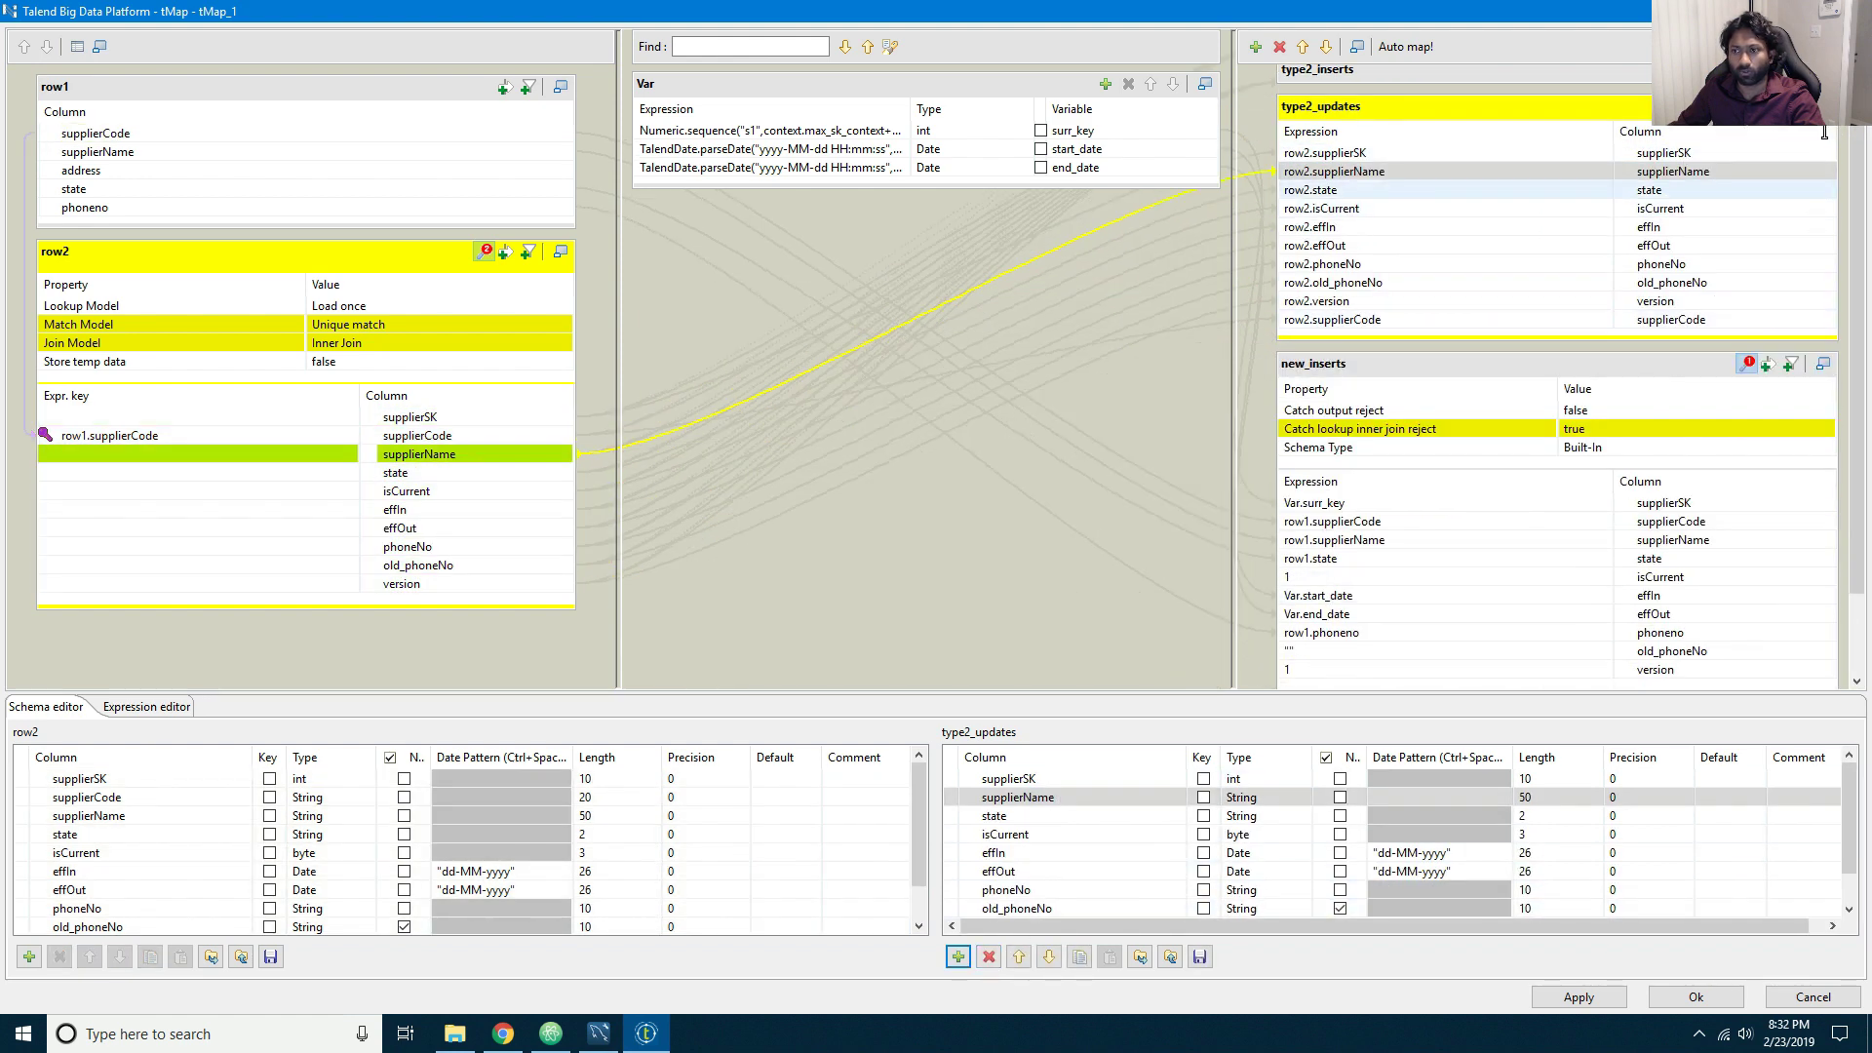
Step: Collapse the type2_updates and new_inserts tables, map all row2 columns to the type3_updates output, and collapse that table too
click(1823, 161)
click(1840, 198)
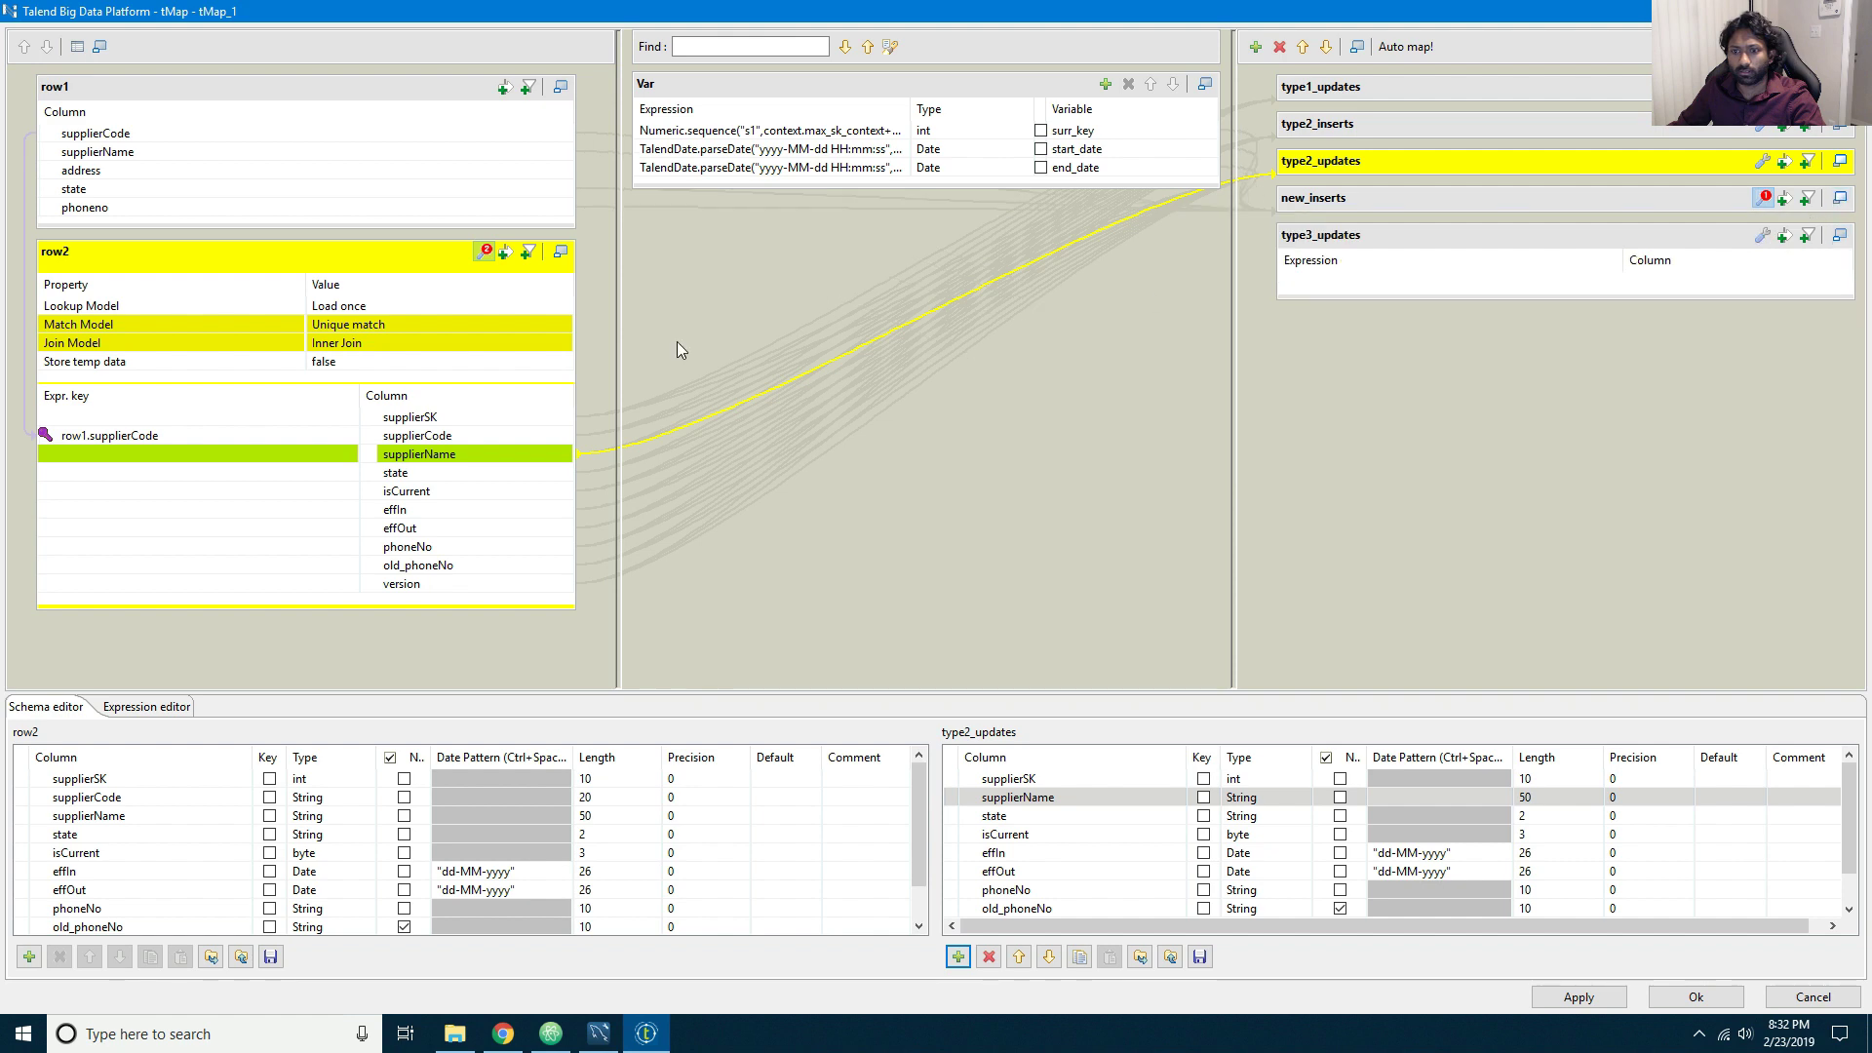
click(422, 436)
key(ctrl+a)
drag(422, 436, 1486, 283)
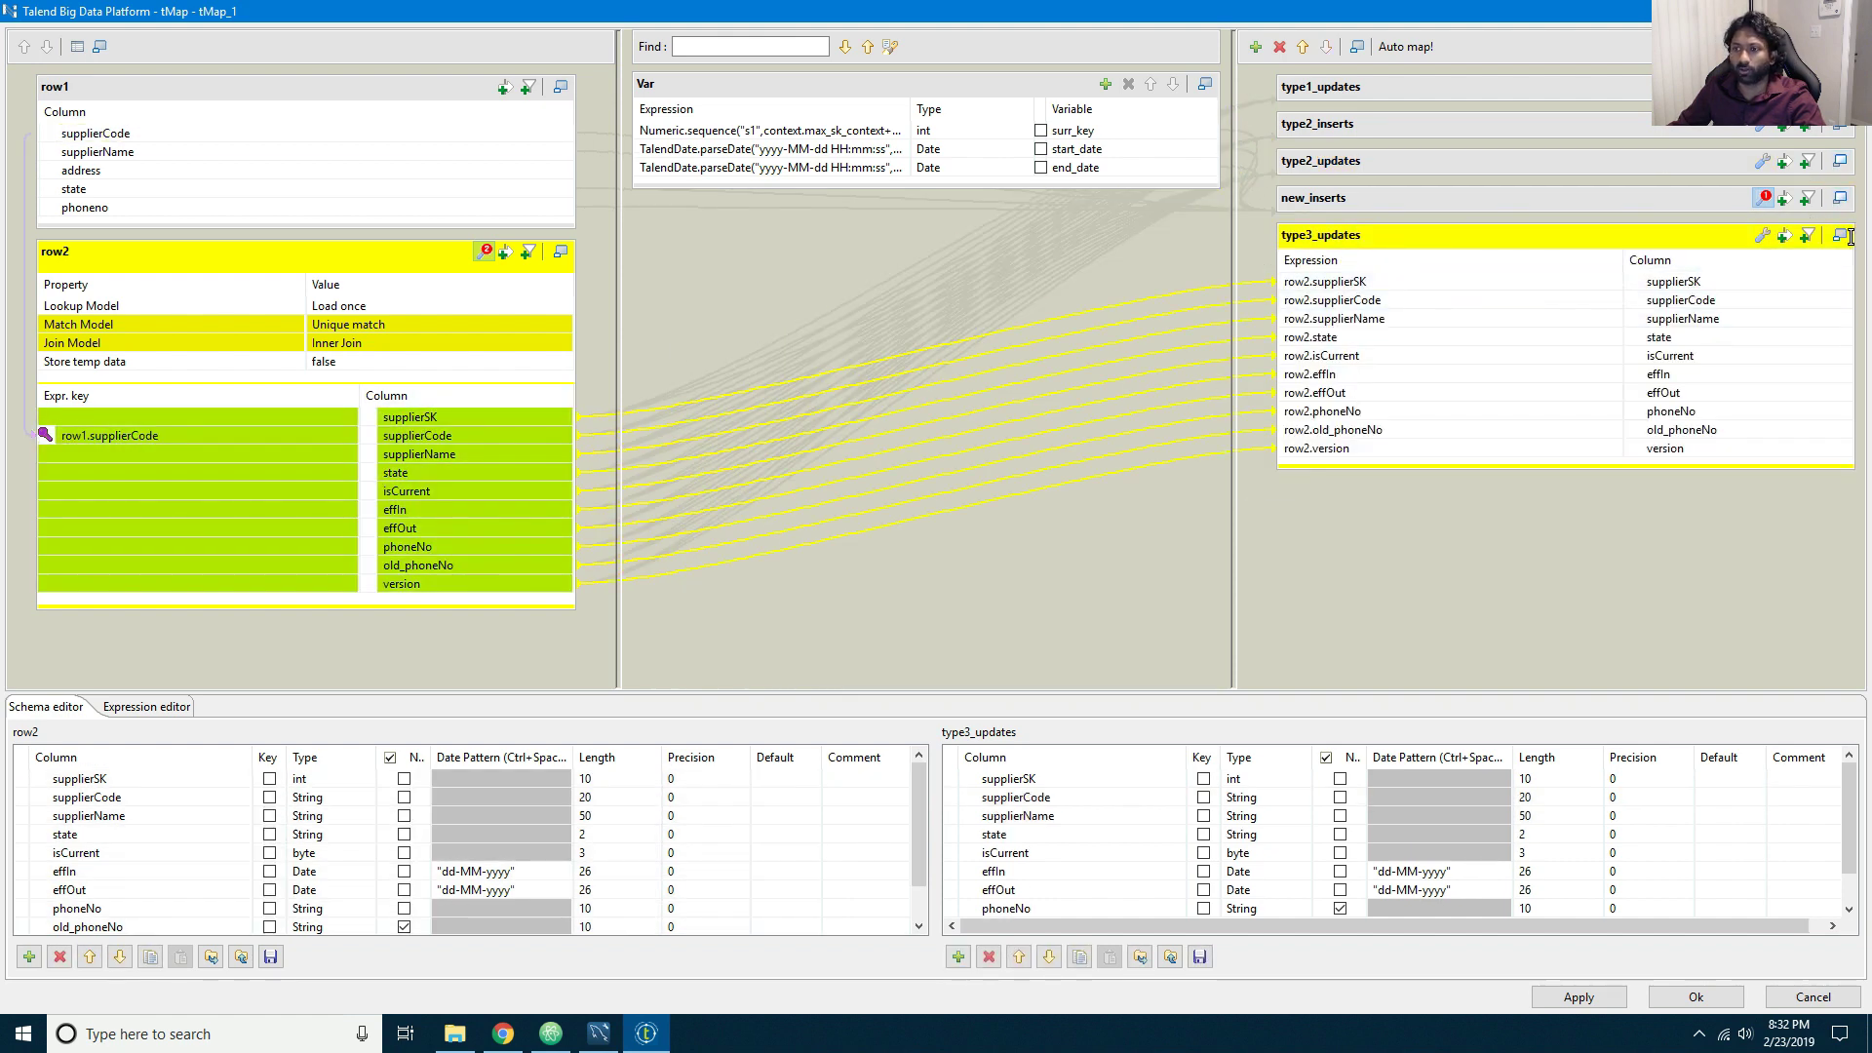
click(1840, 235)
Step: Apply the tMap_1 mapping, propagate the changes and close the map editor
click(1619, 995)
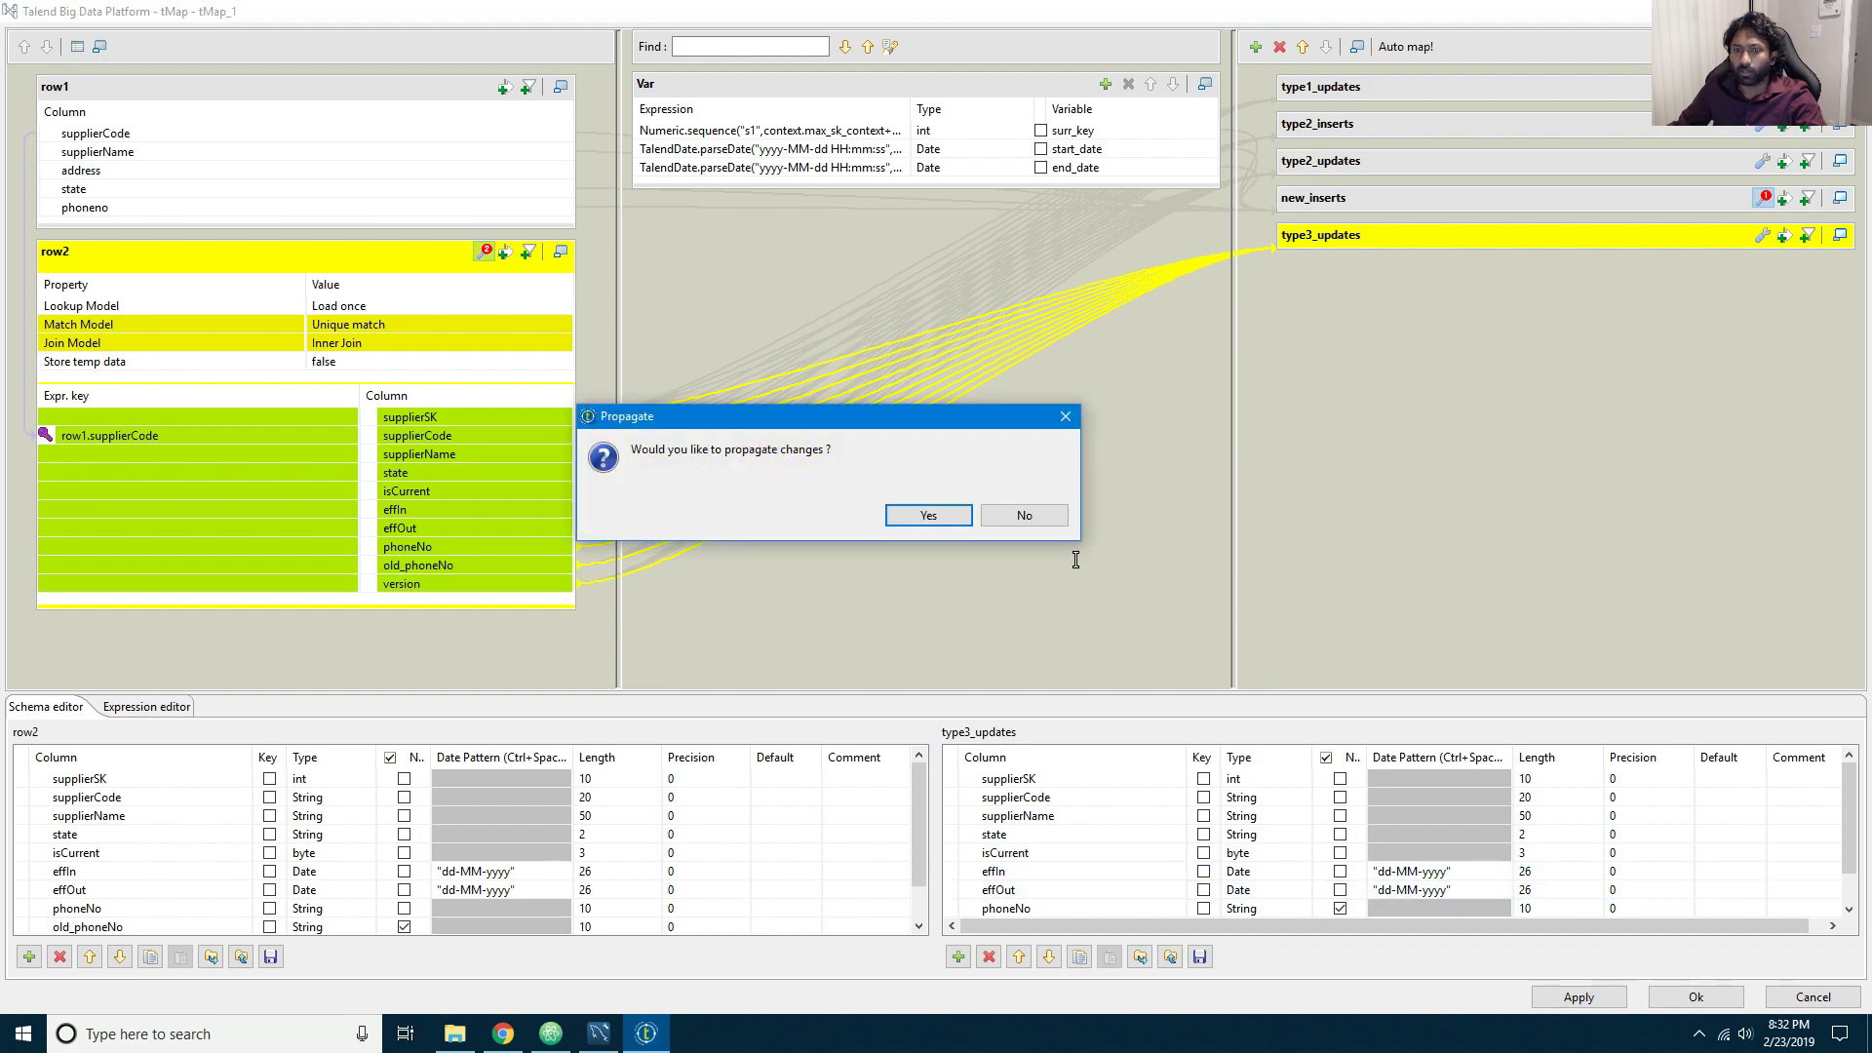
click(948, 527)
click(1697, 997)
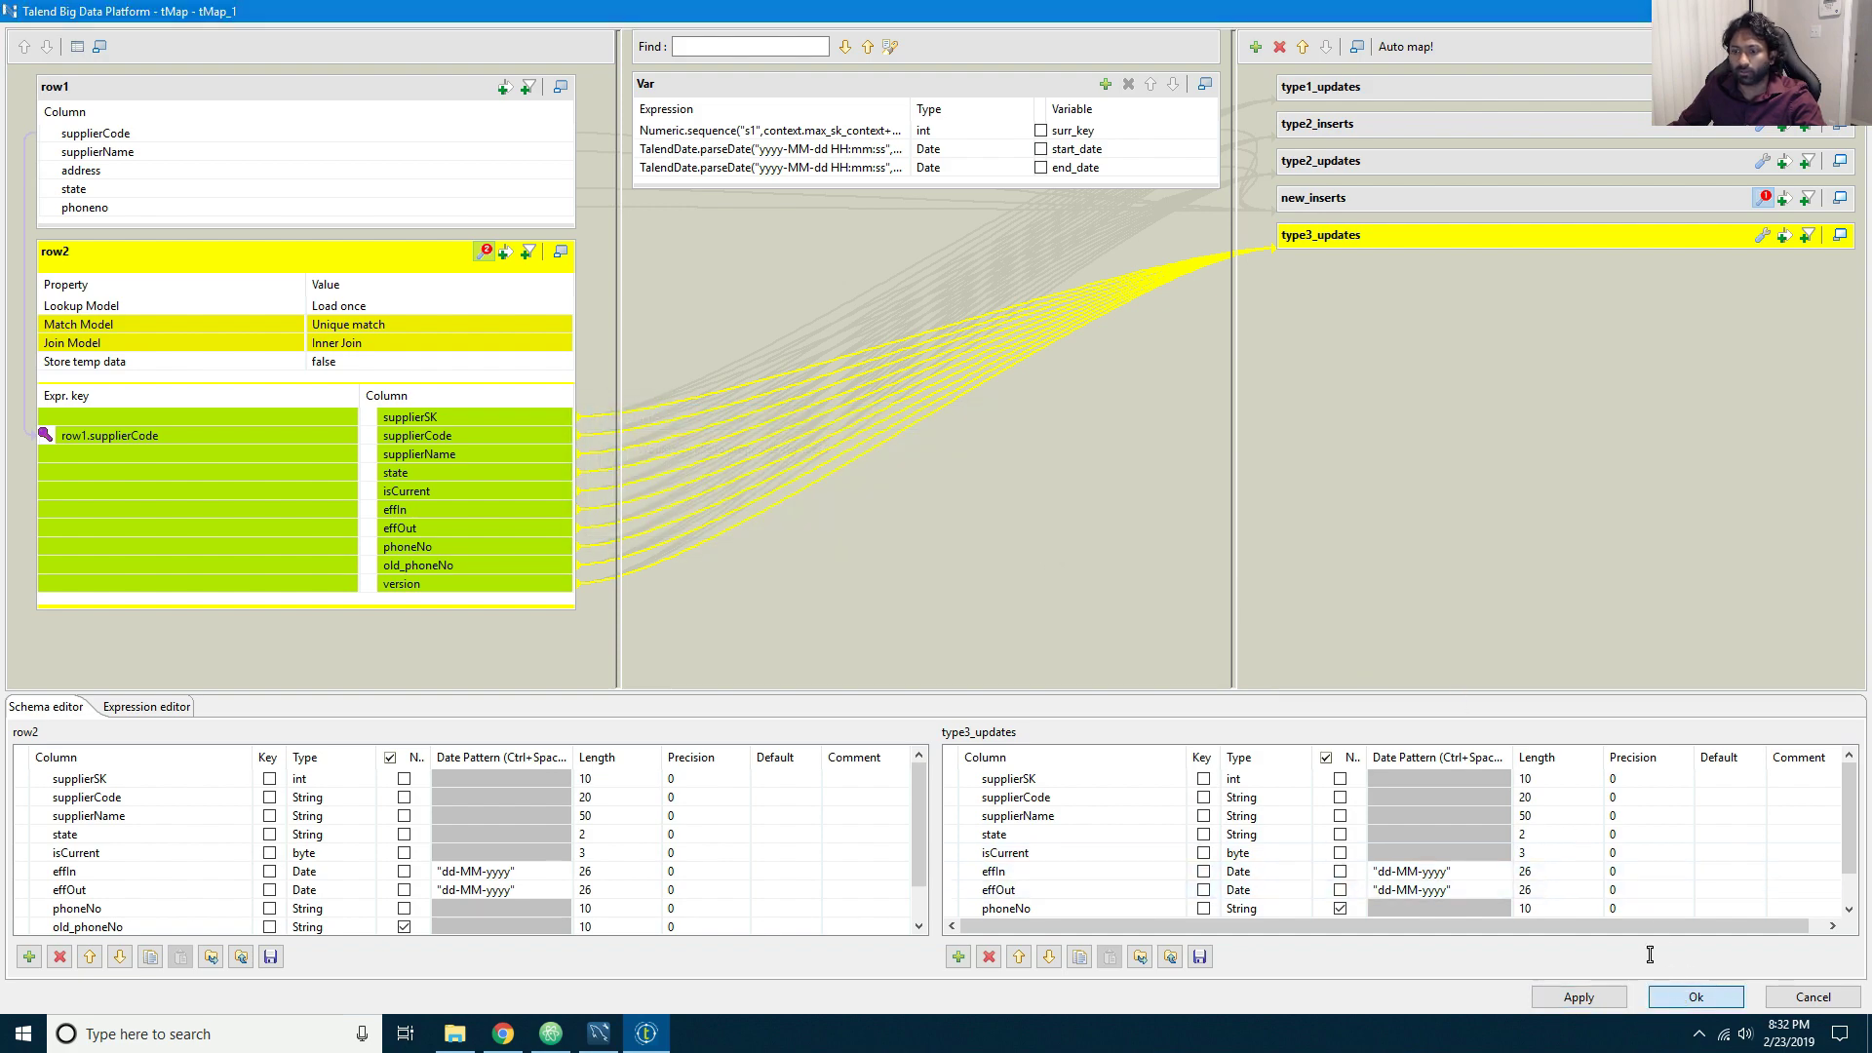
click(1005, 591)
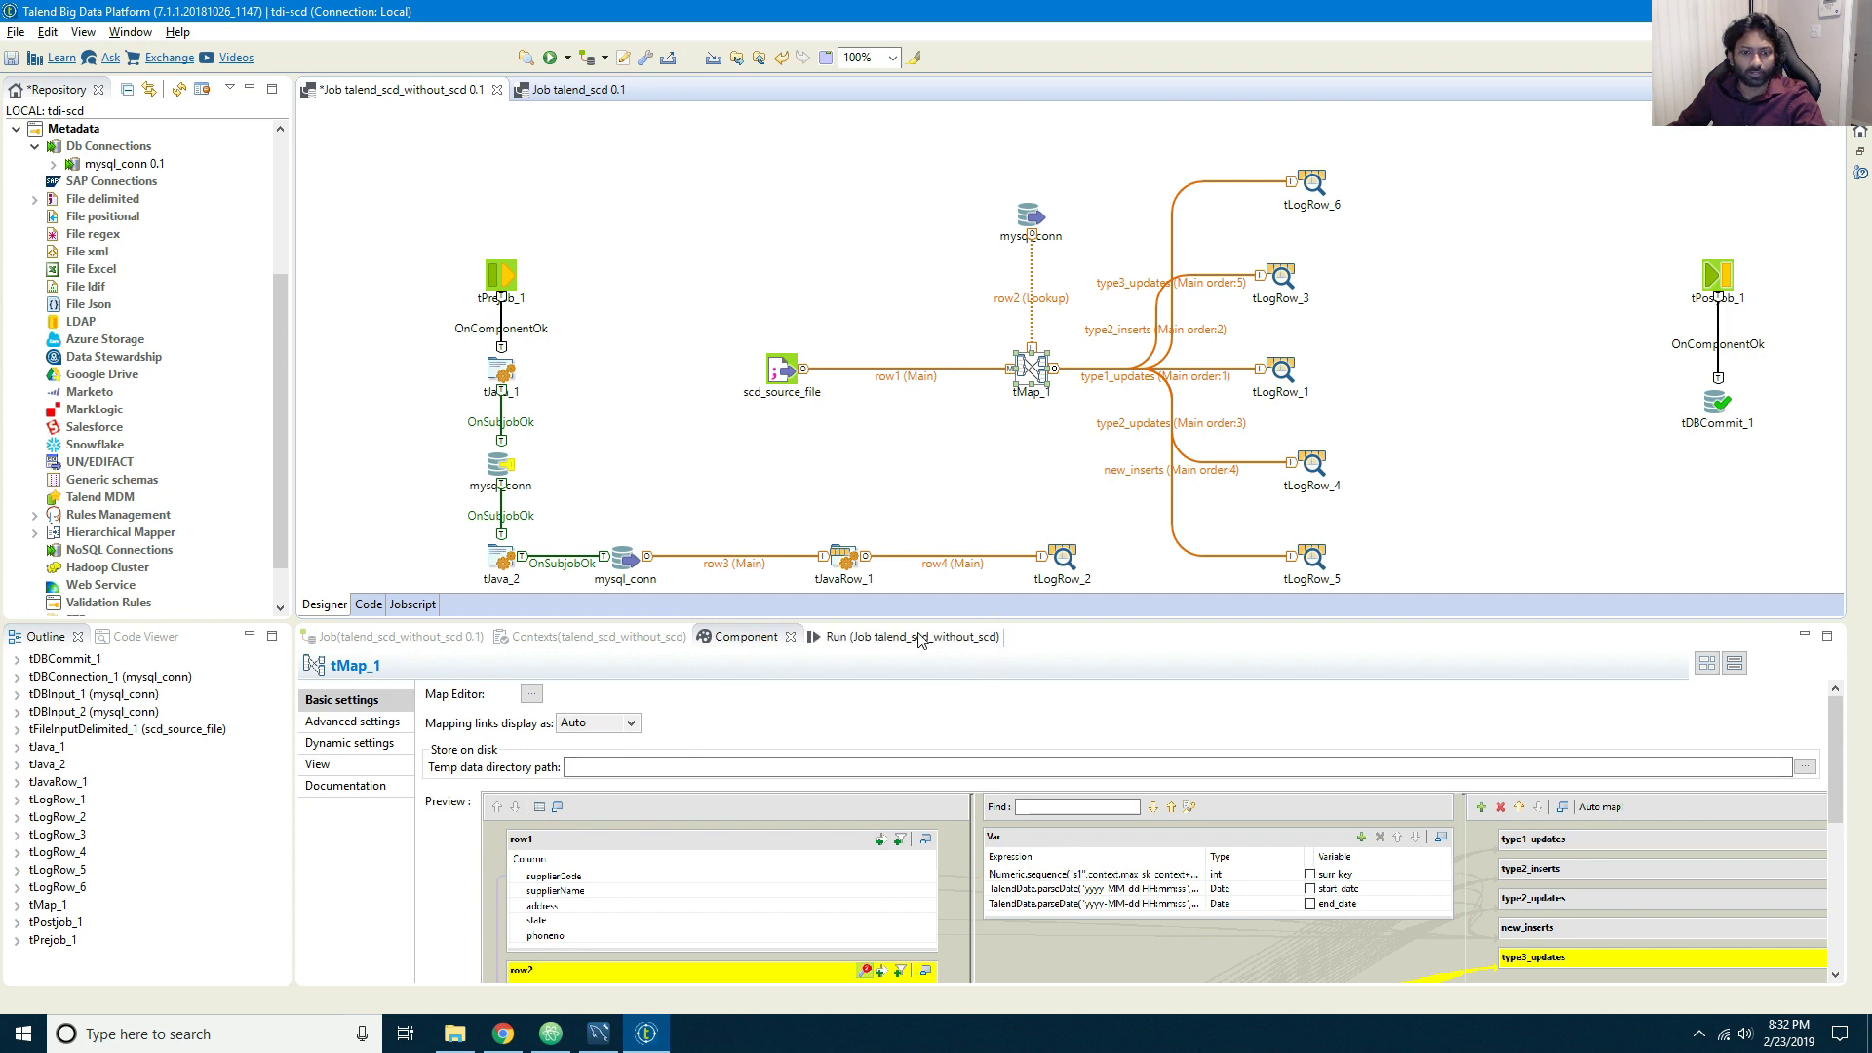
Step: Run the talend_scd_without_scd job and inspect the source file path in the console output
click(902, 637)
click(478, 718)
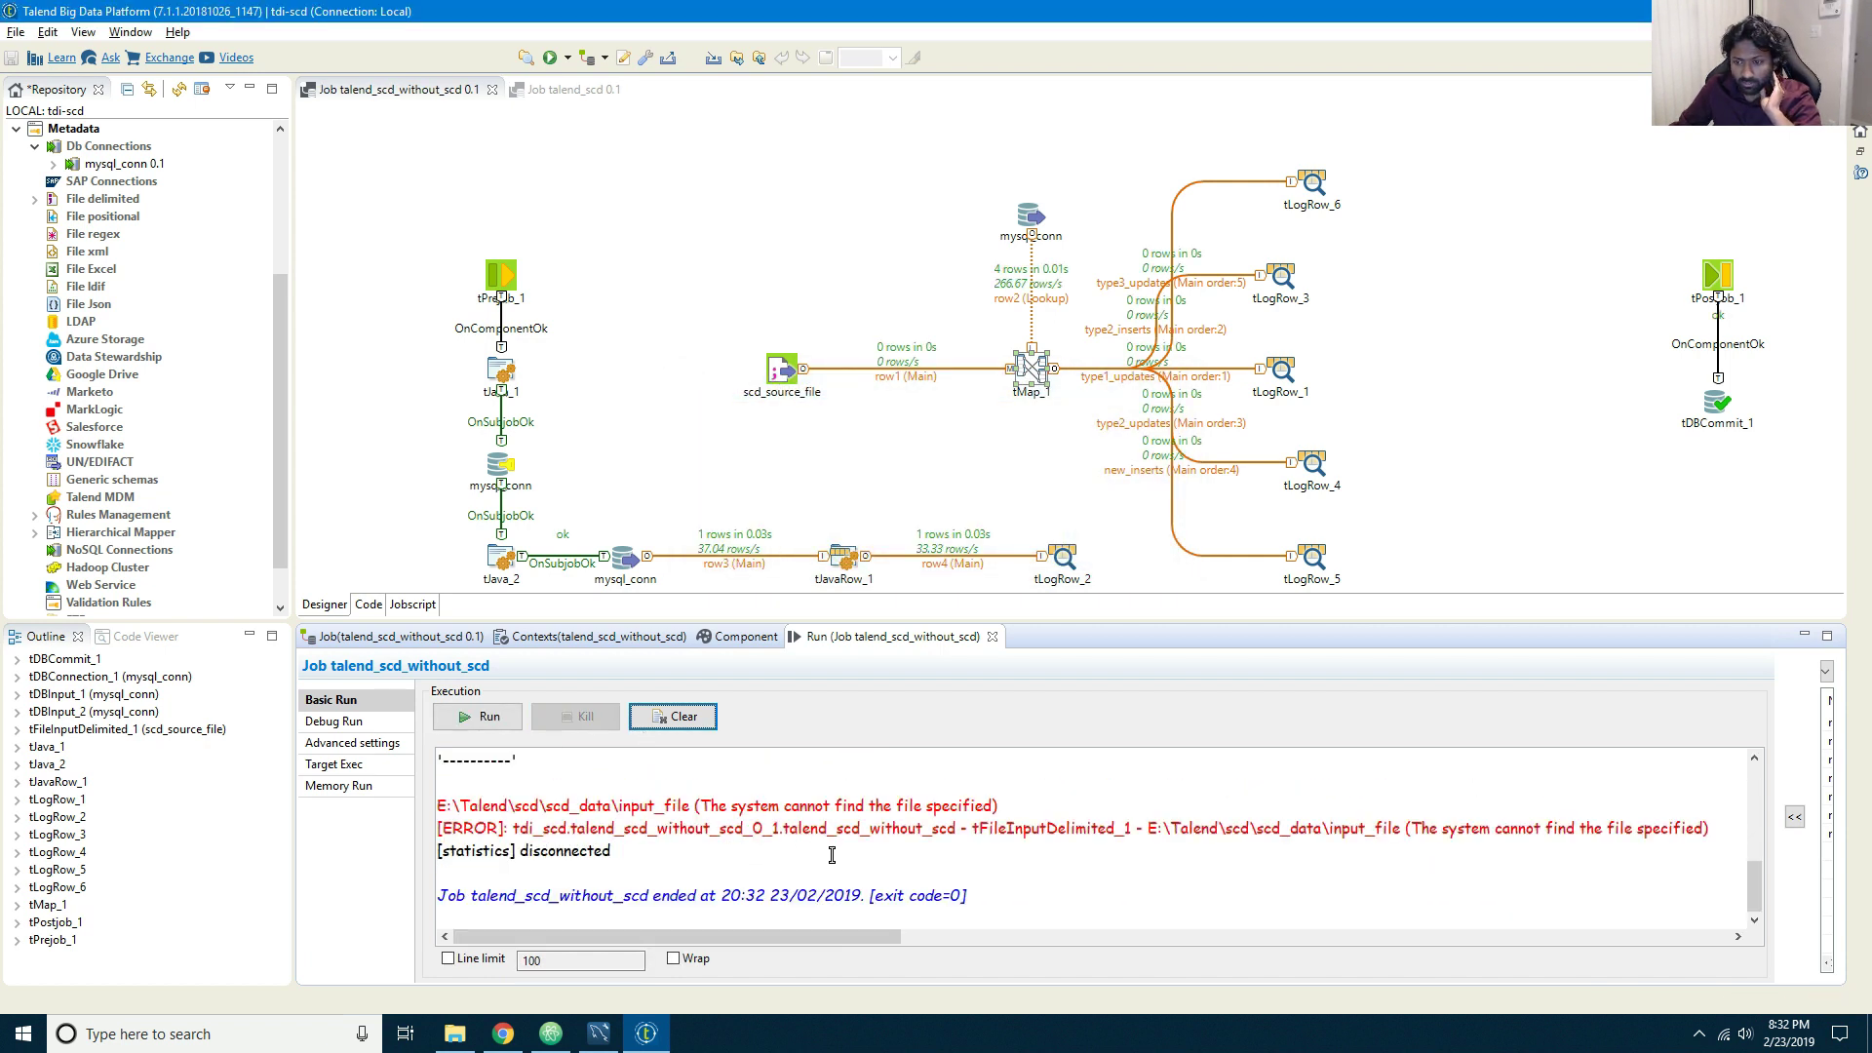
double_click(1282, 831)
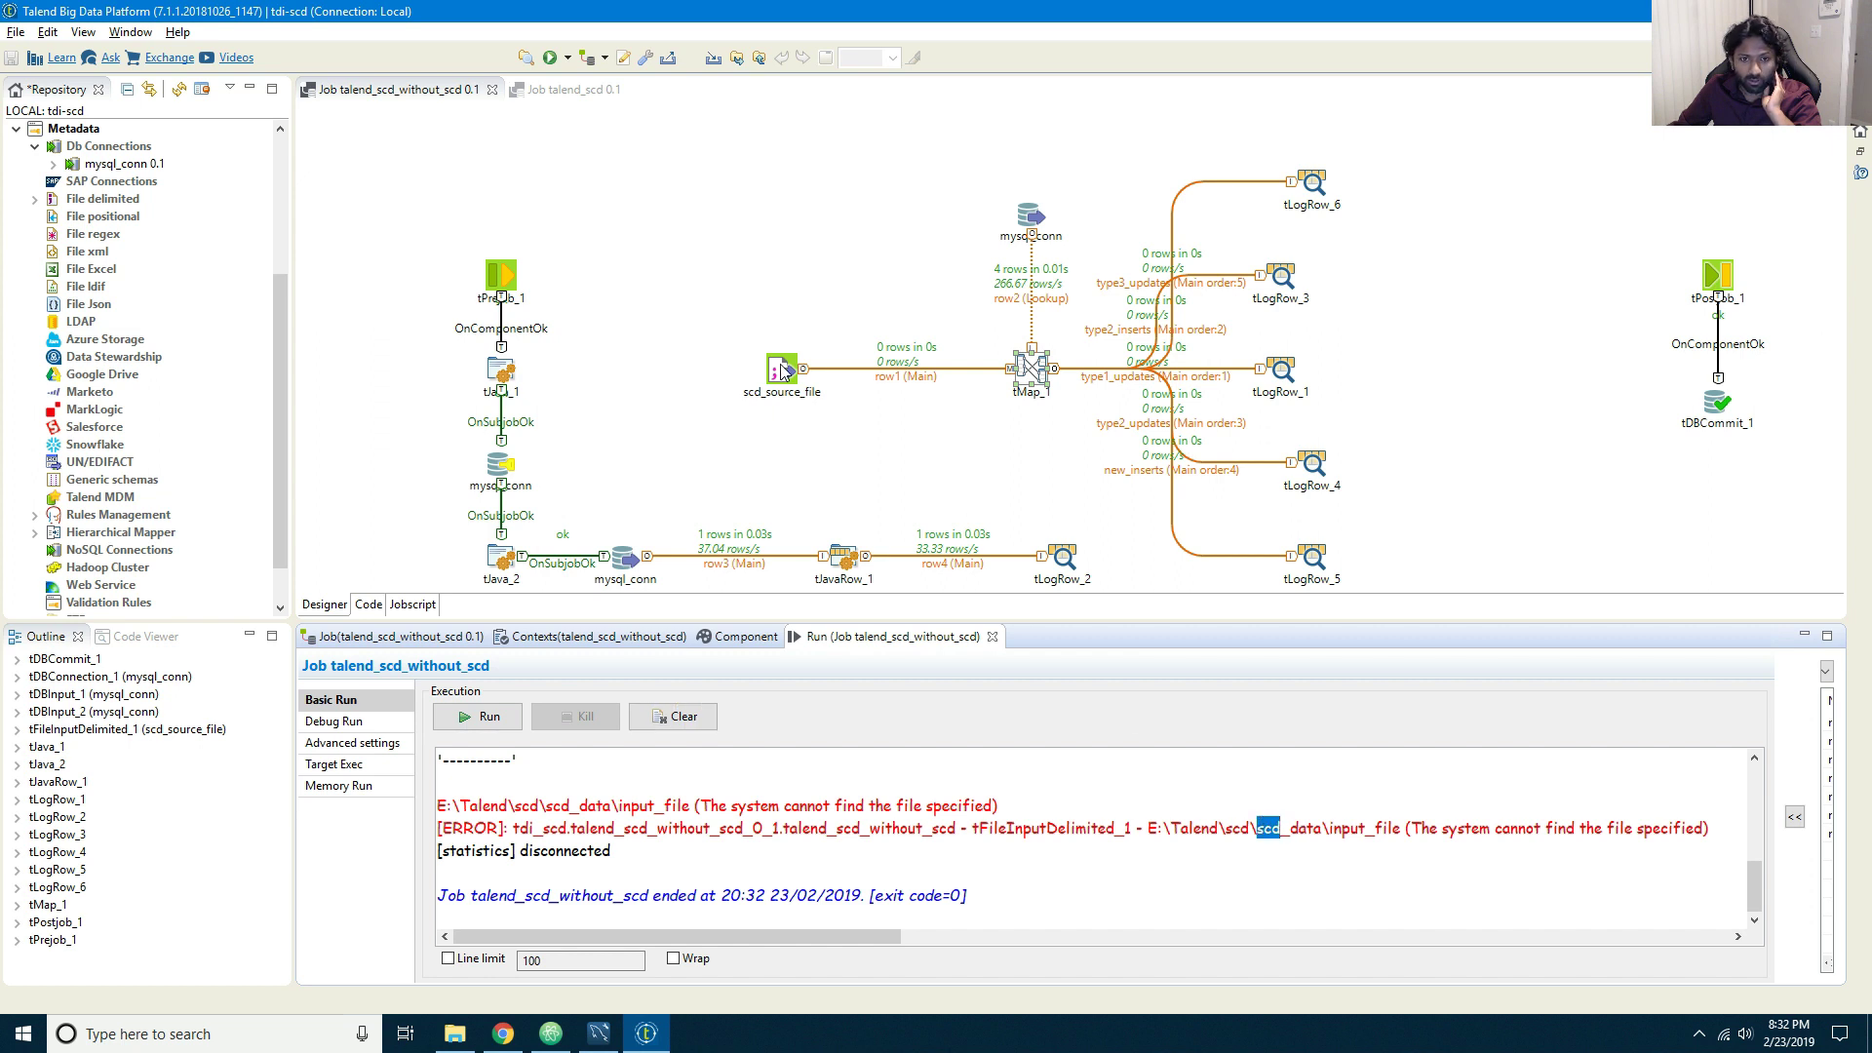
Step: Compare the file path in the scd_source_file component's settings with the input_file document in the scd_data folder
double_click(783, 371)
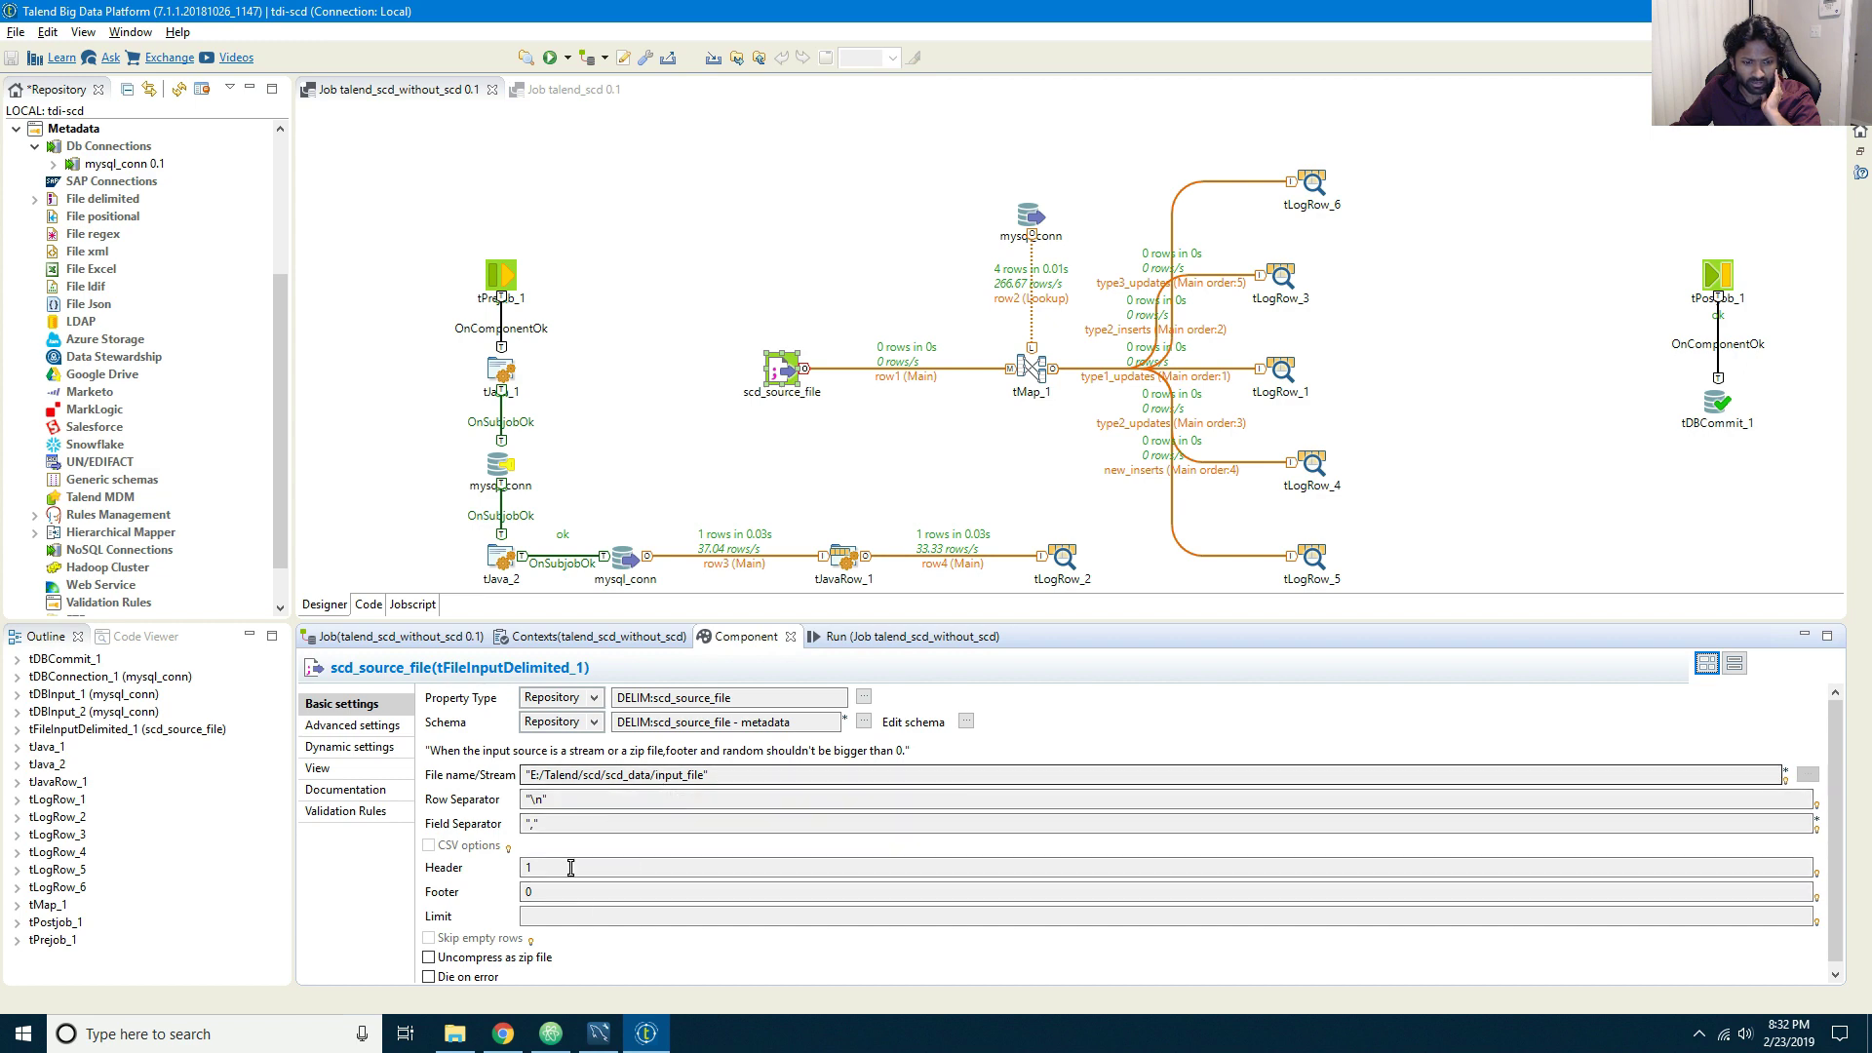
click(465, 1035)
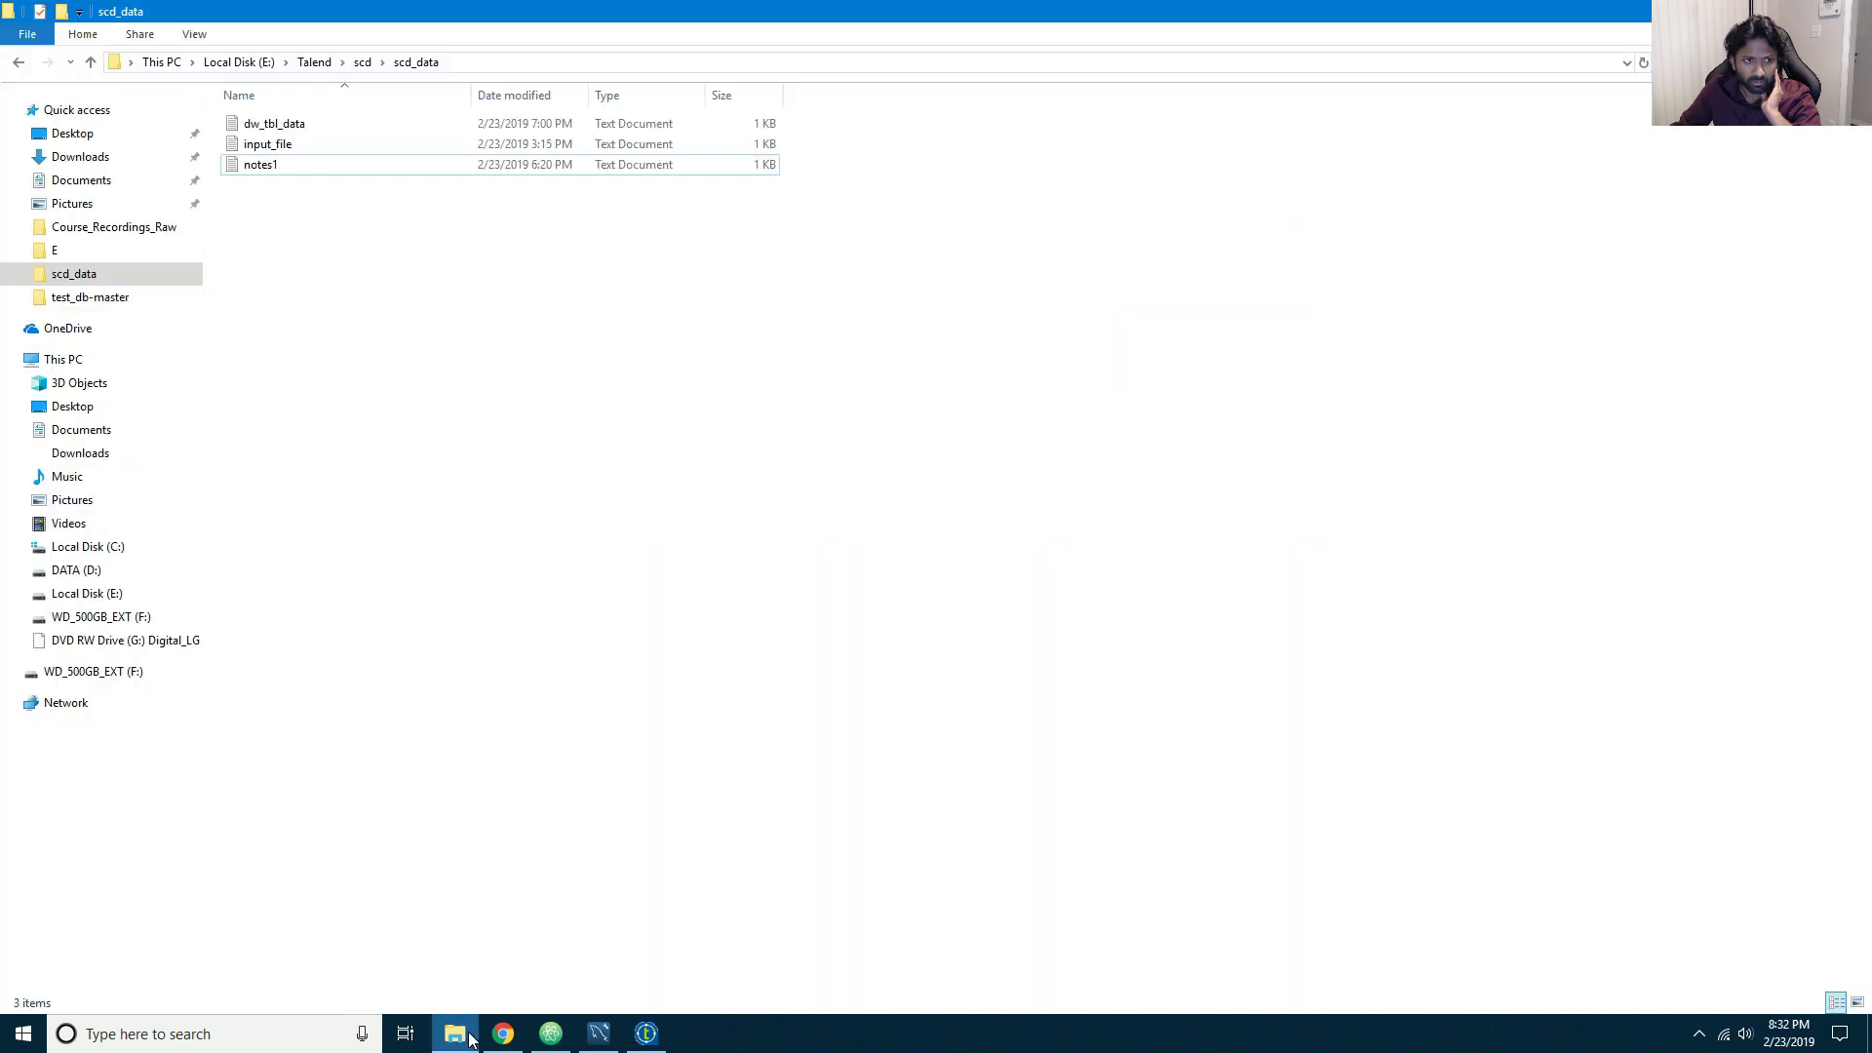
click(469, 1036)
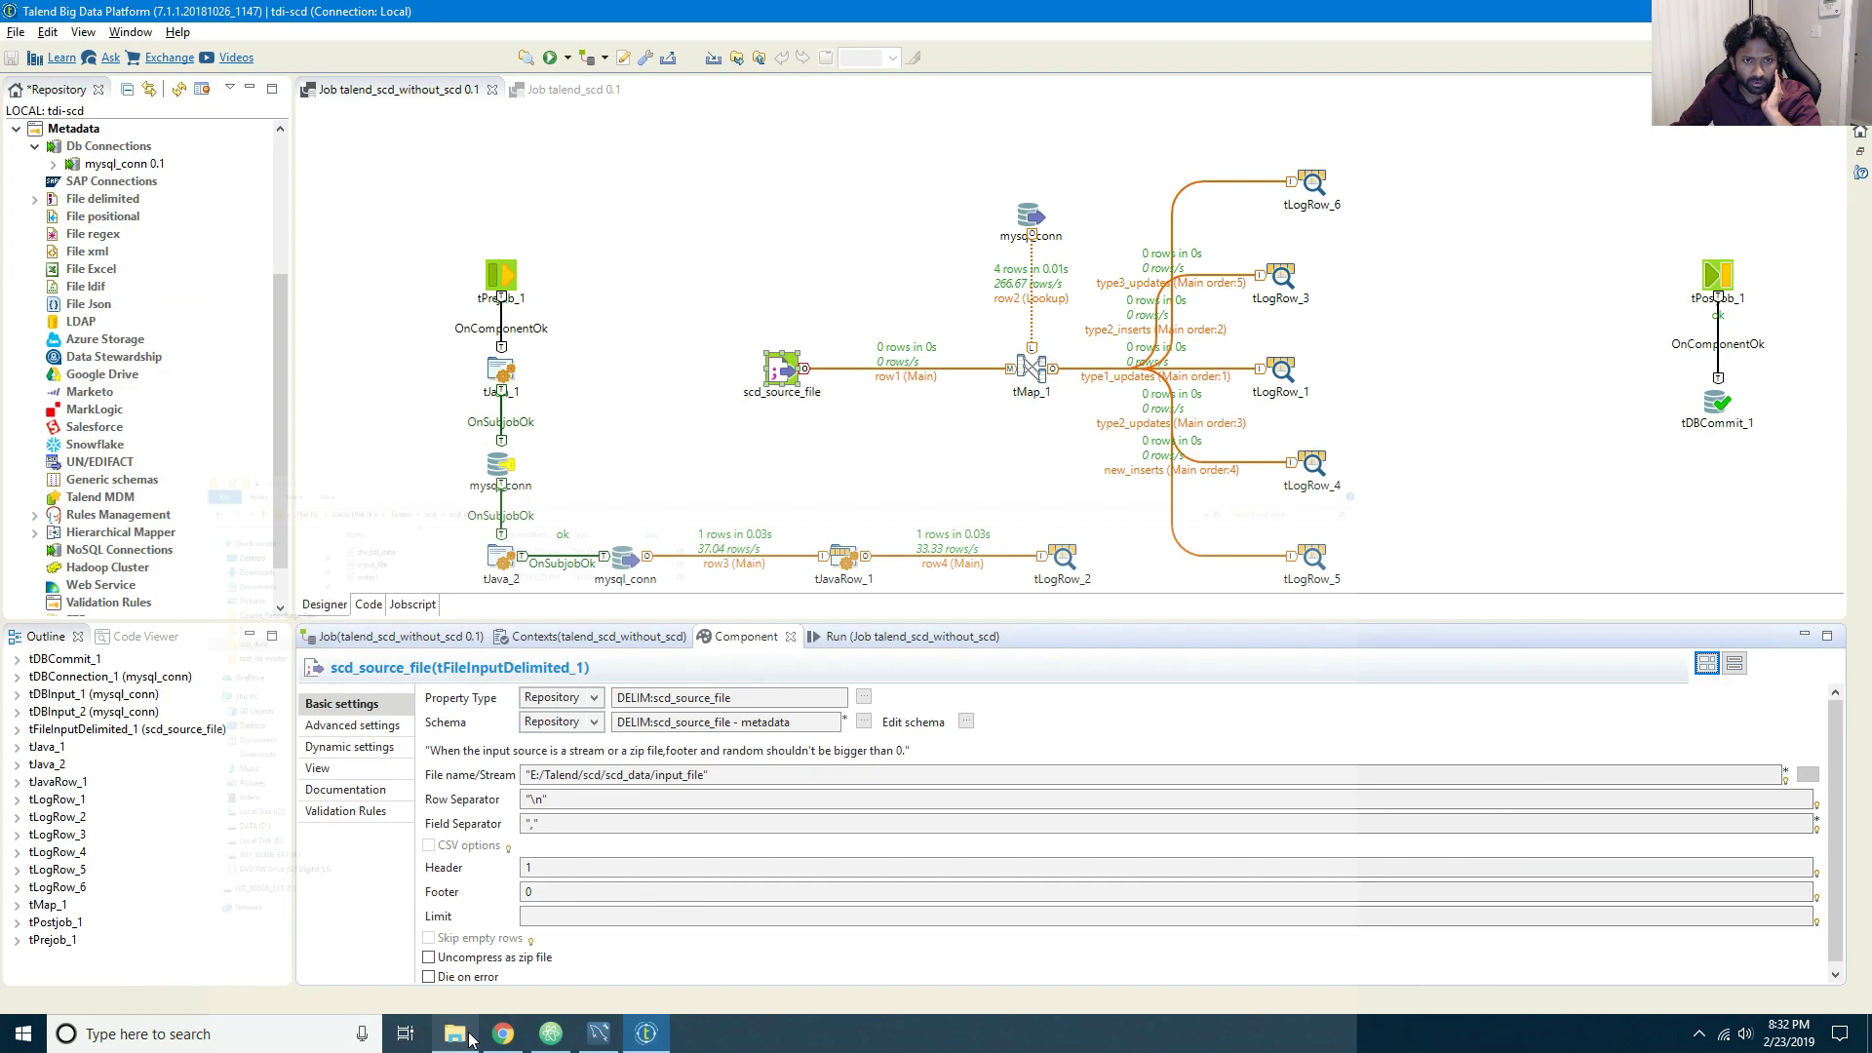
click(877, 636)
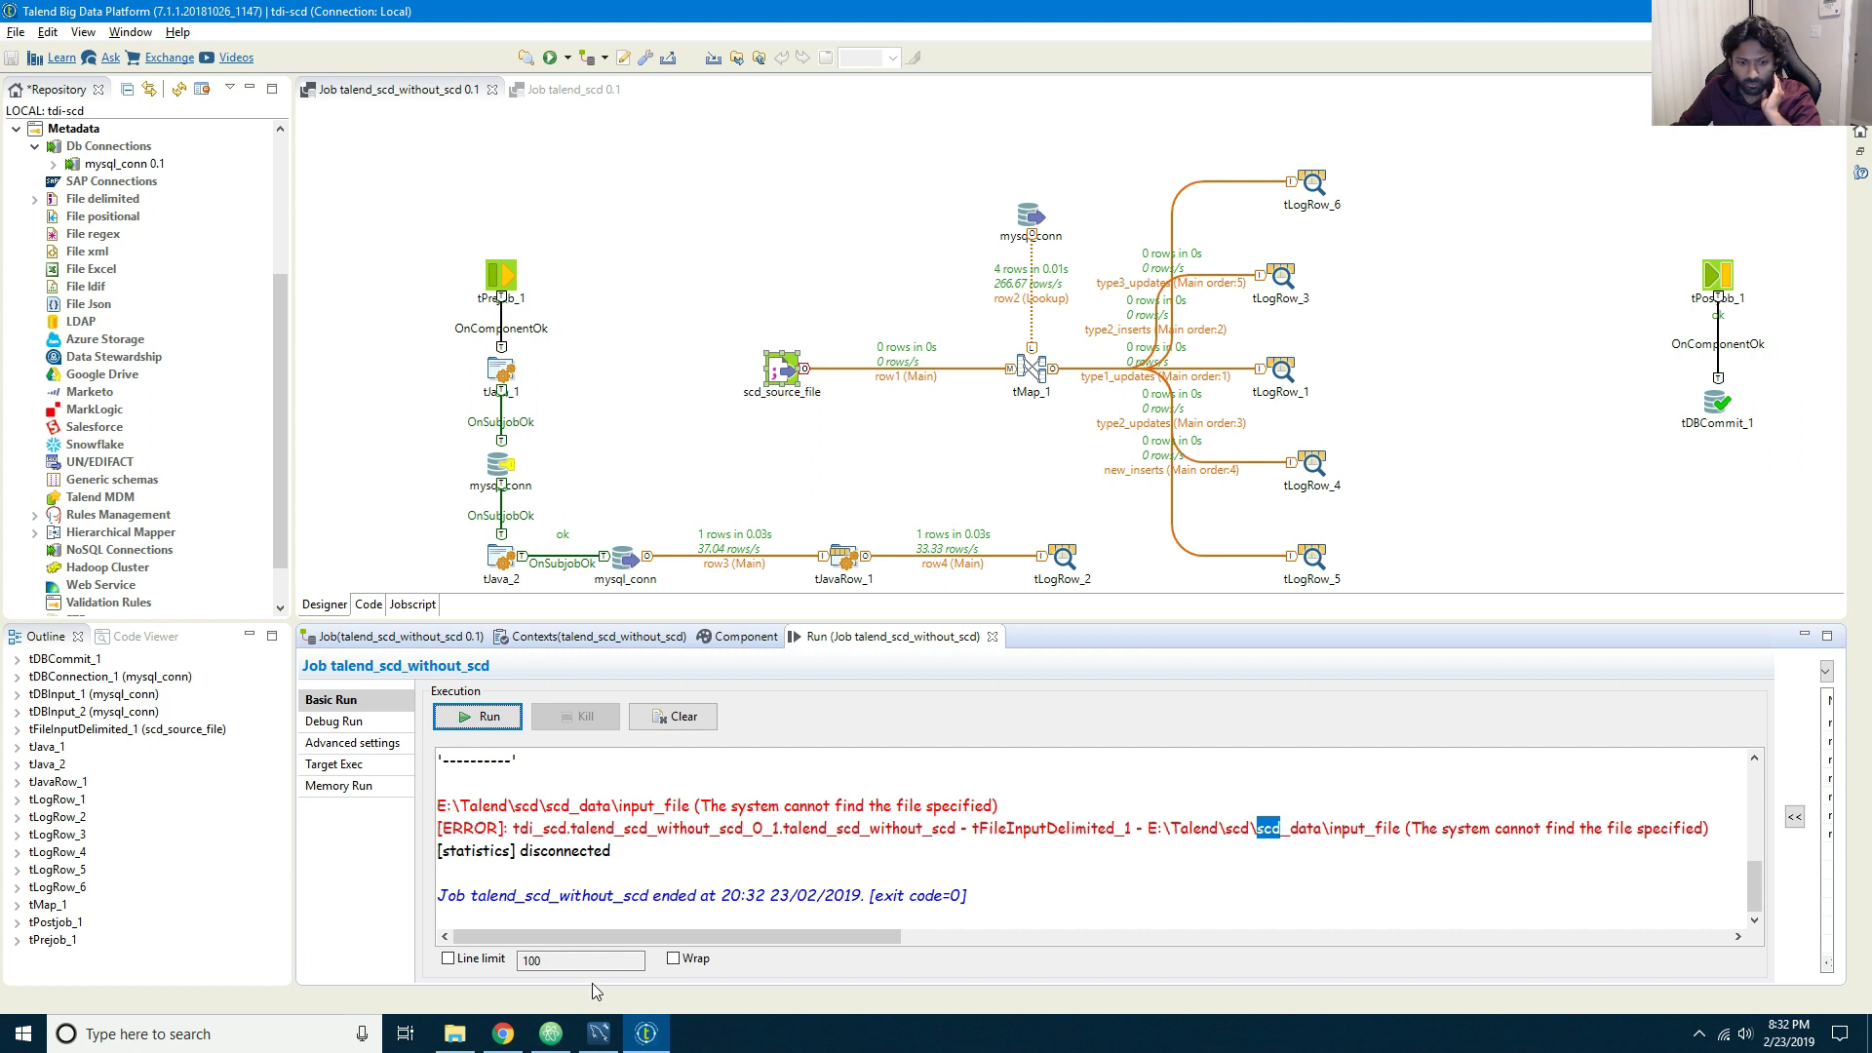
double_click(782, 370)
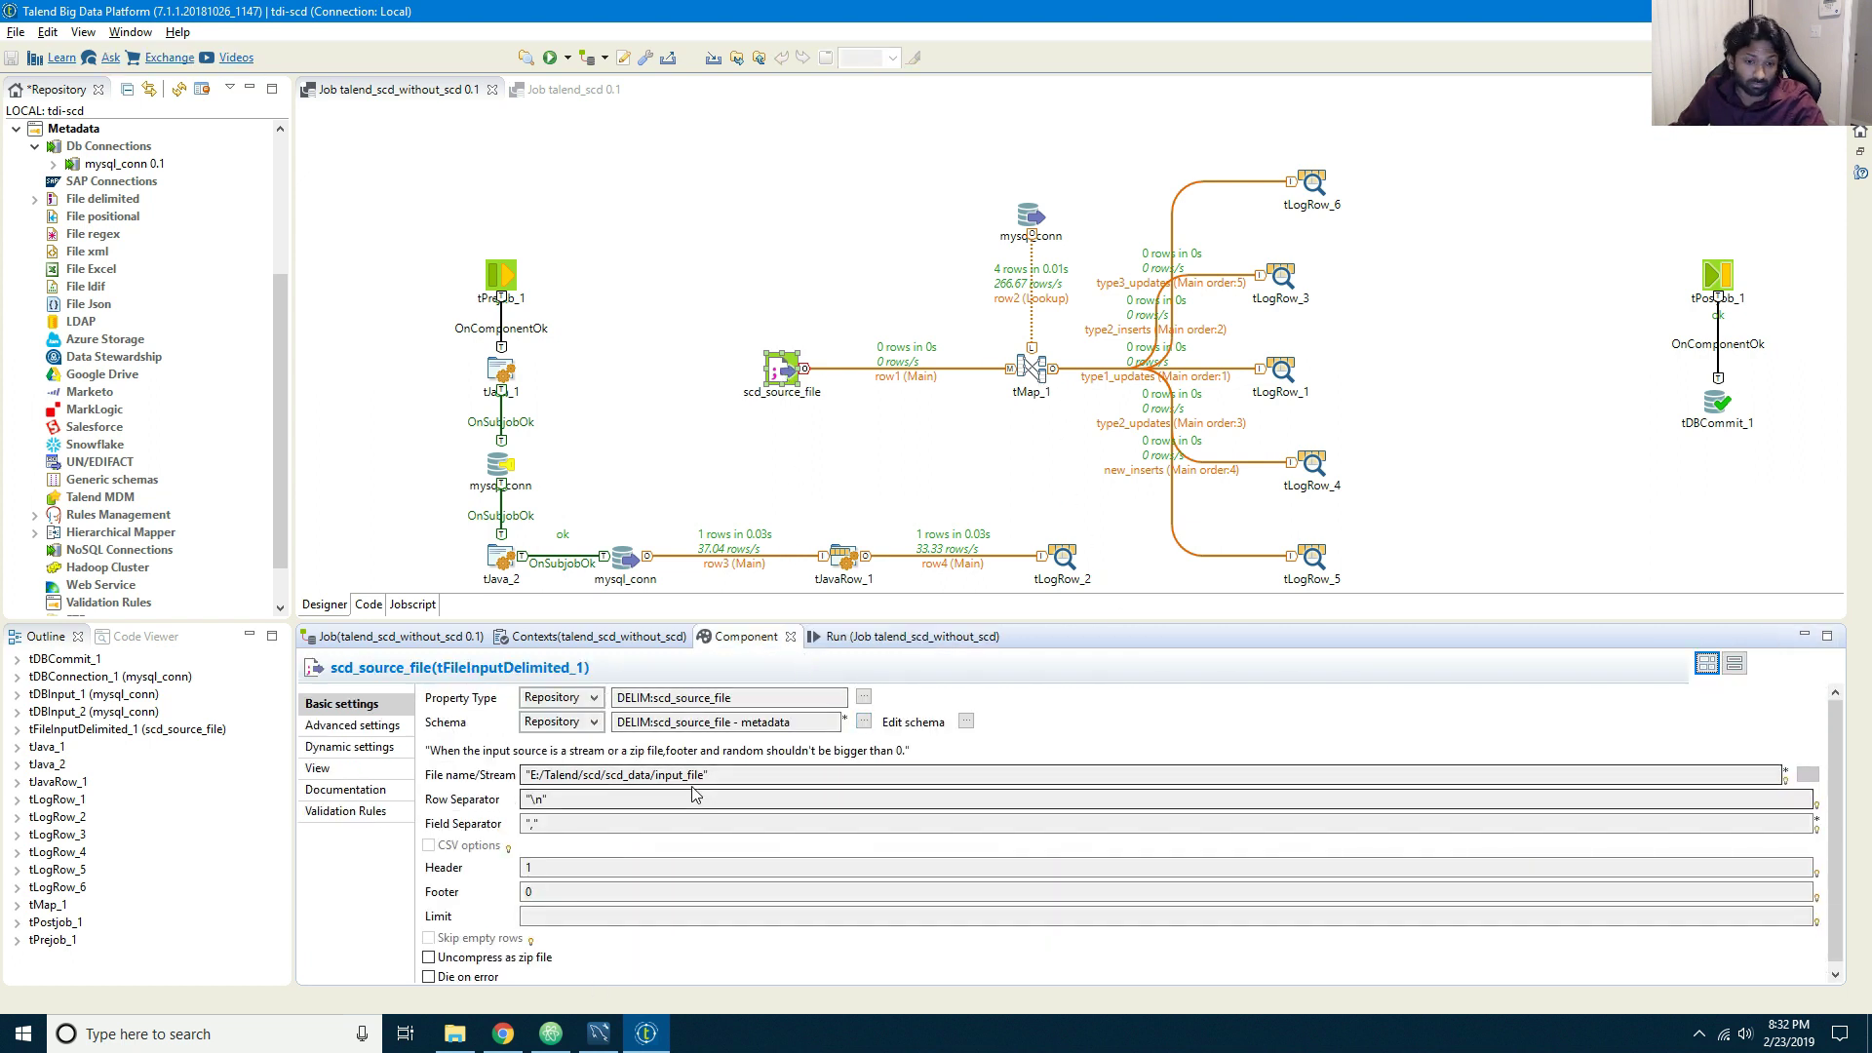
click(864, 698)
click(1124, 636)
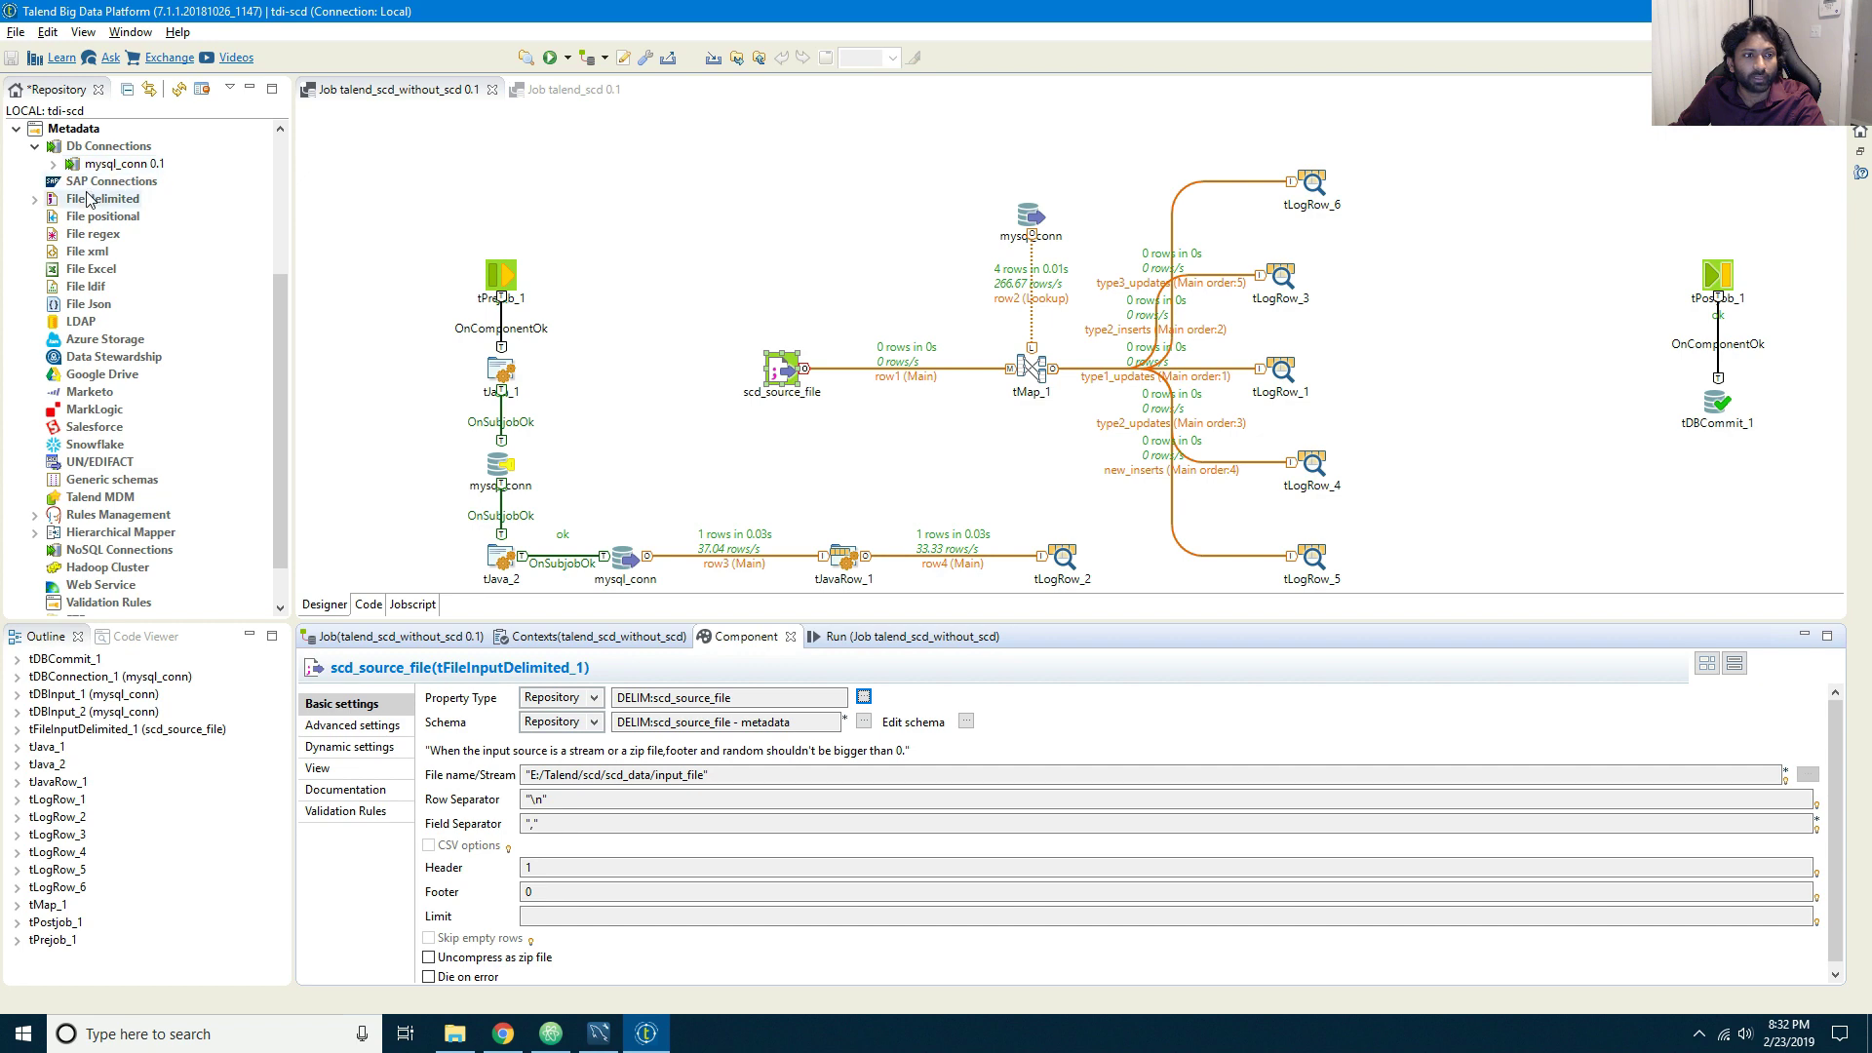
click(455, 1034)
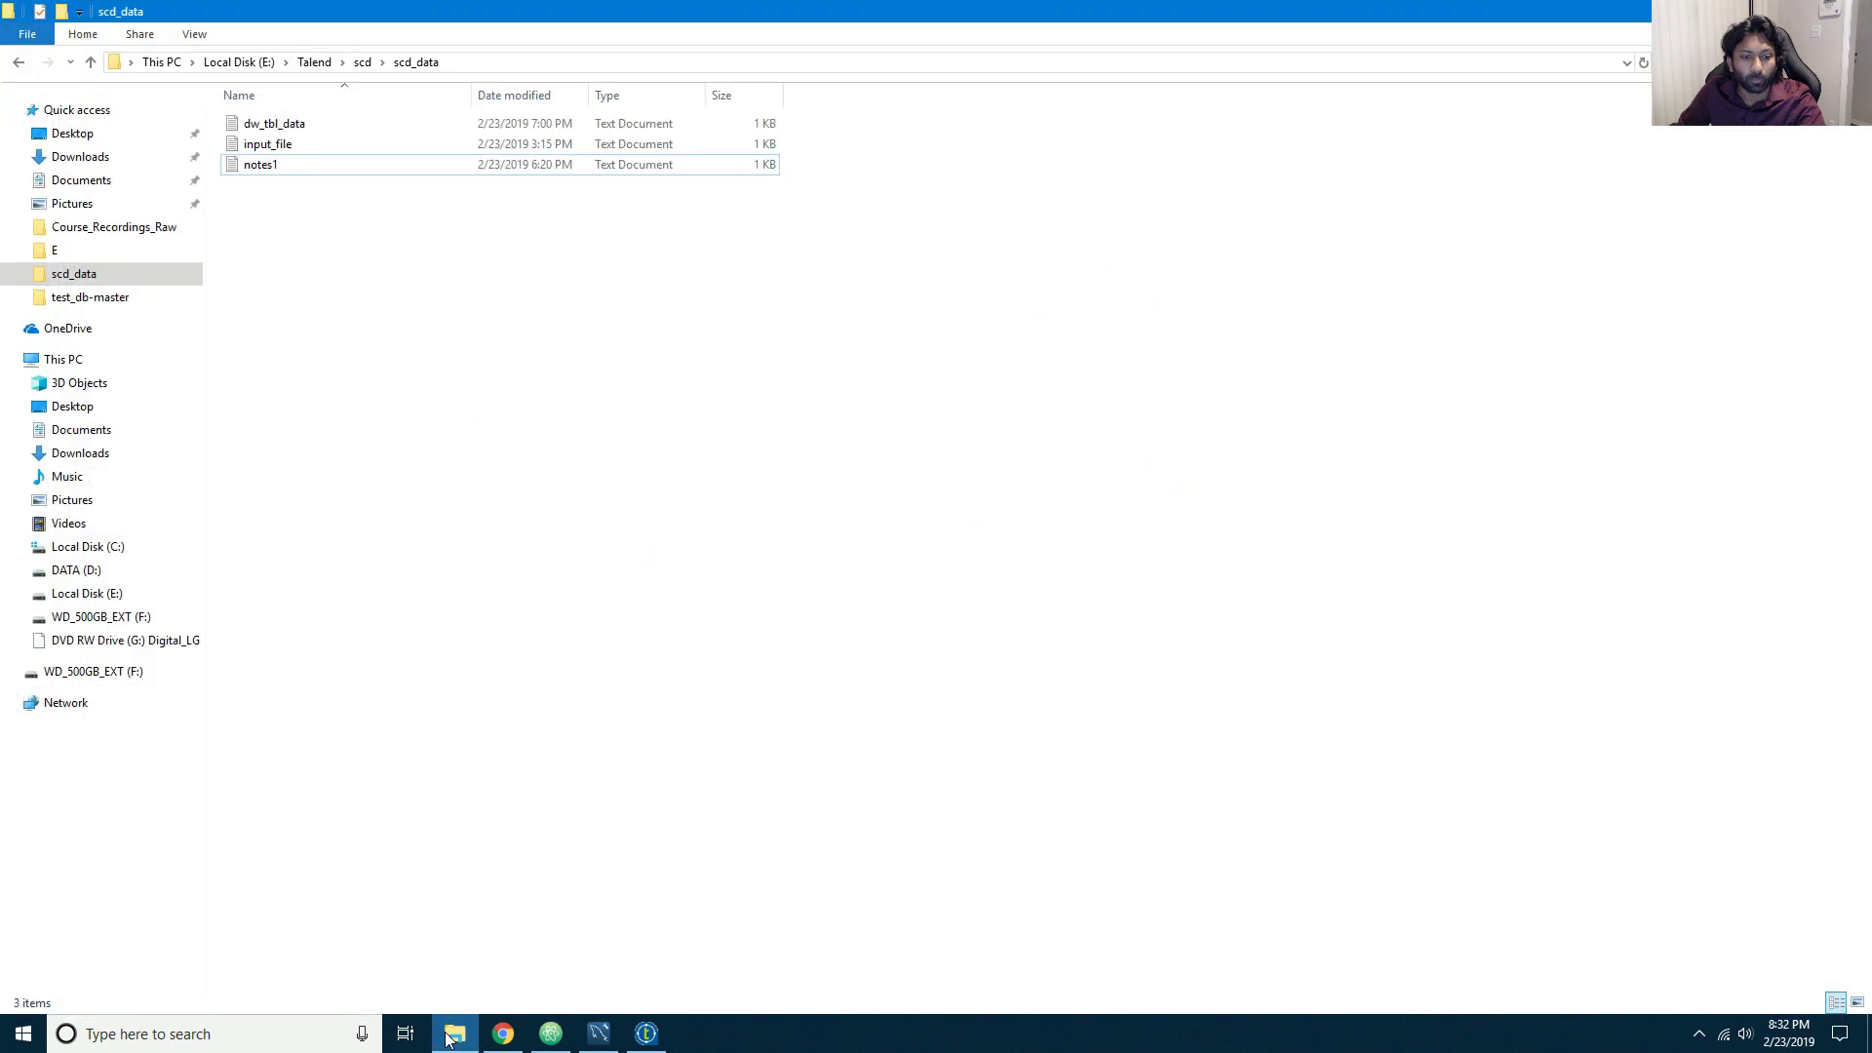
click(288, 147)
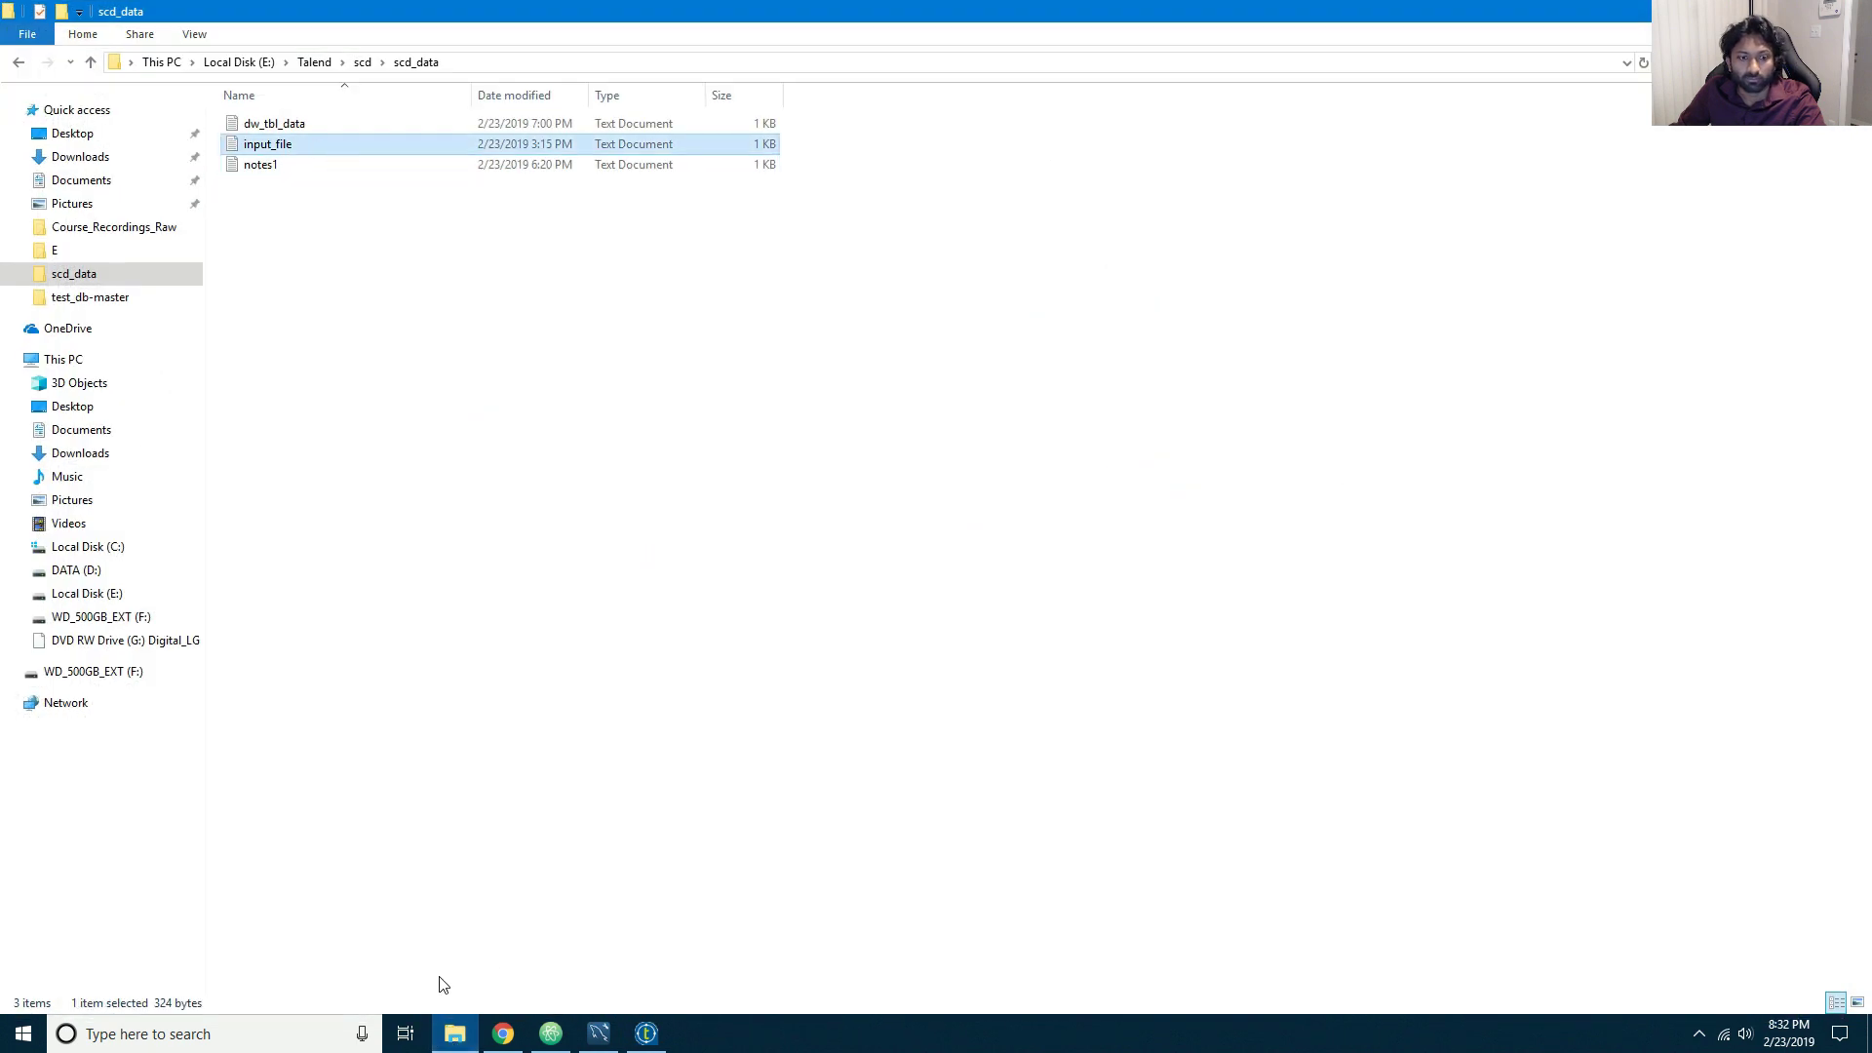
click(456, 1035)
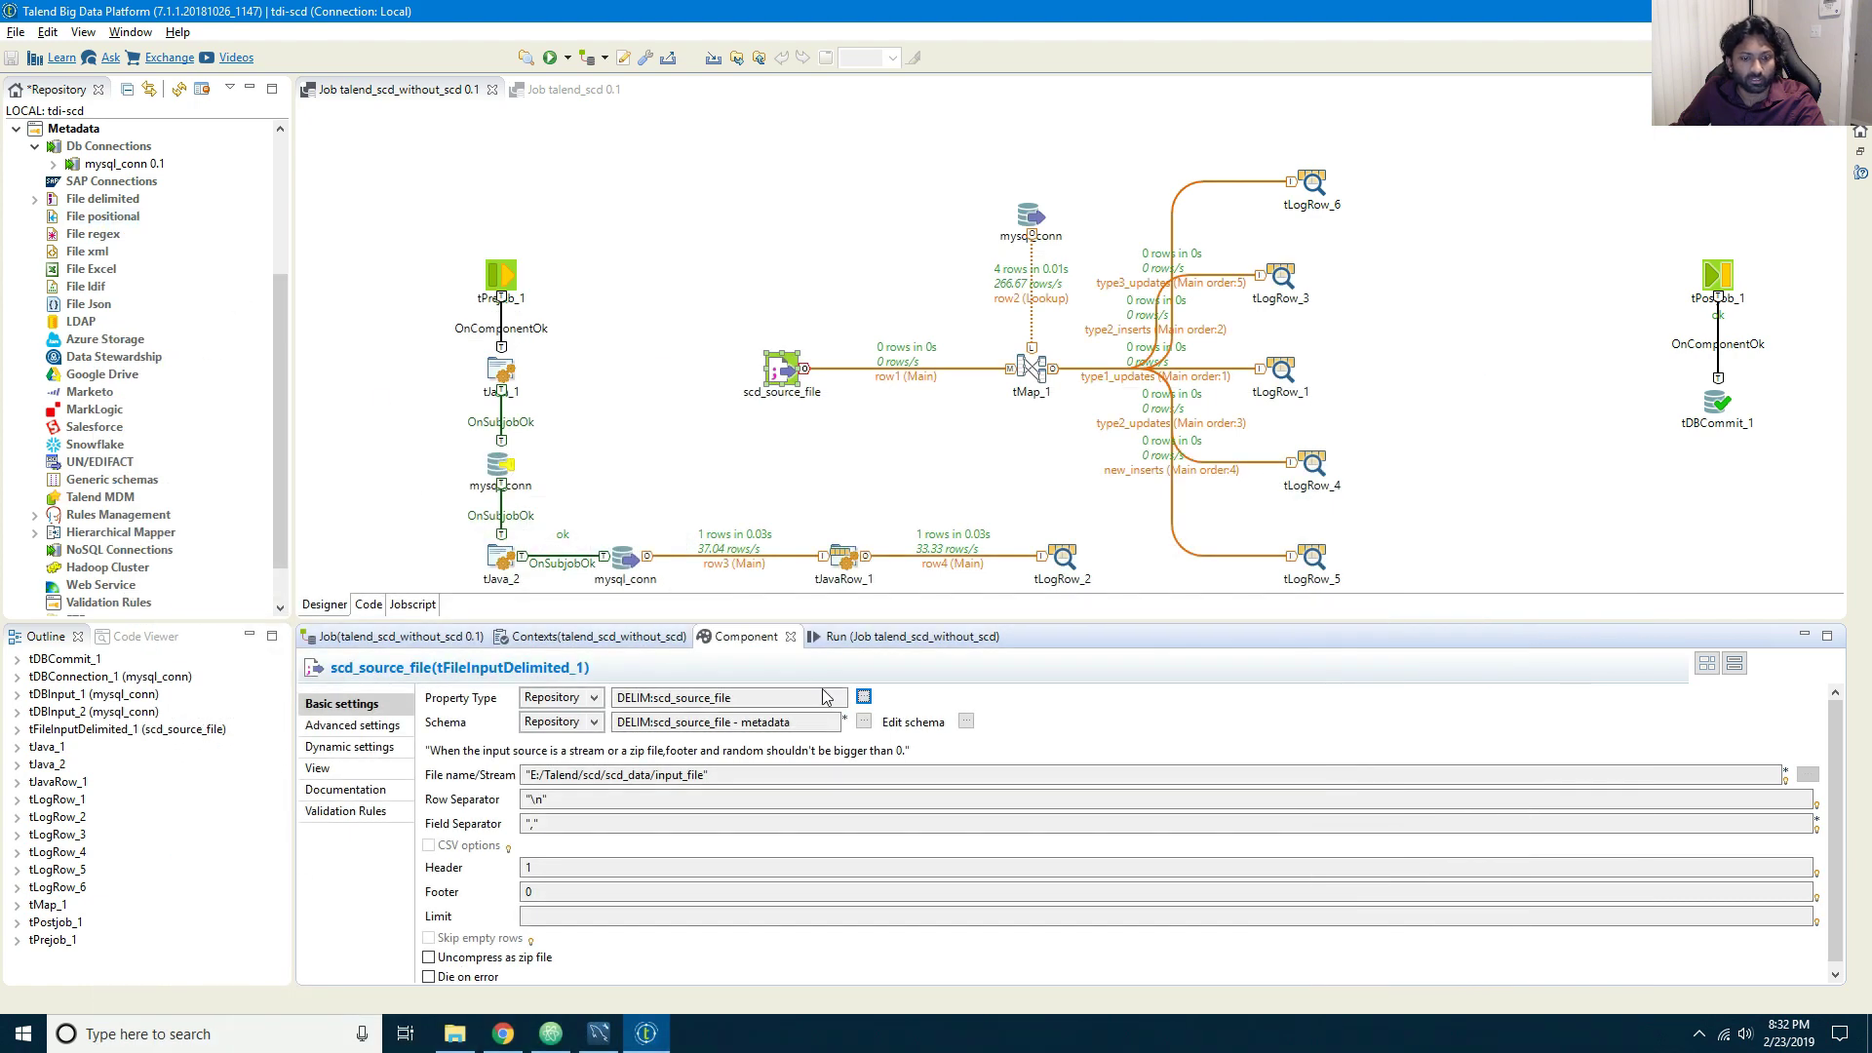
Step: Edit the scd_source_file delimited metadata in the repository and set its file path to E:/Talend/scd/scd_data/input_file.txt
click(109, 200)
right_click(111, 200)
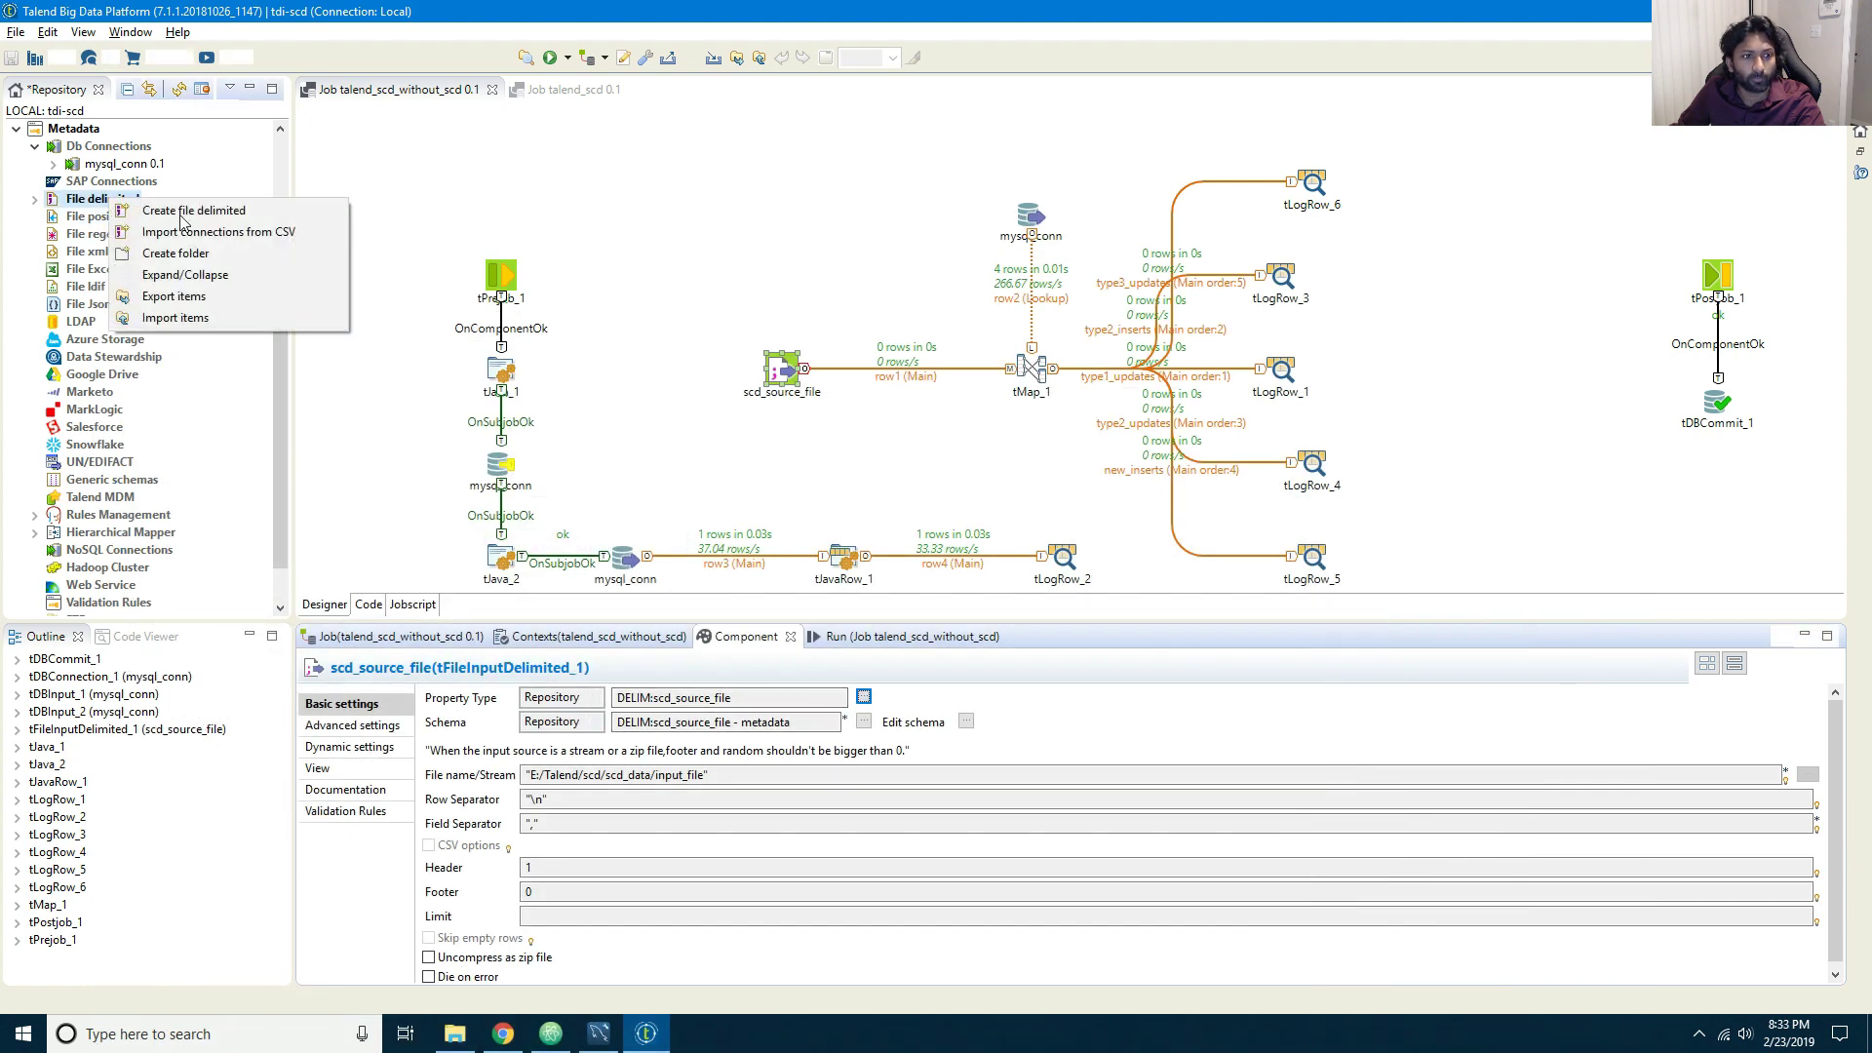
click(13, 188)
click(34, 199)
right_click(130, 216)
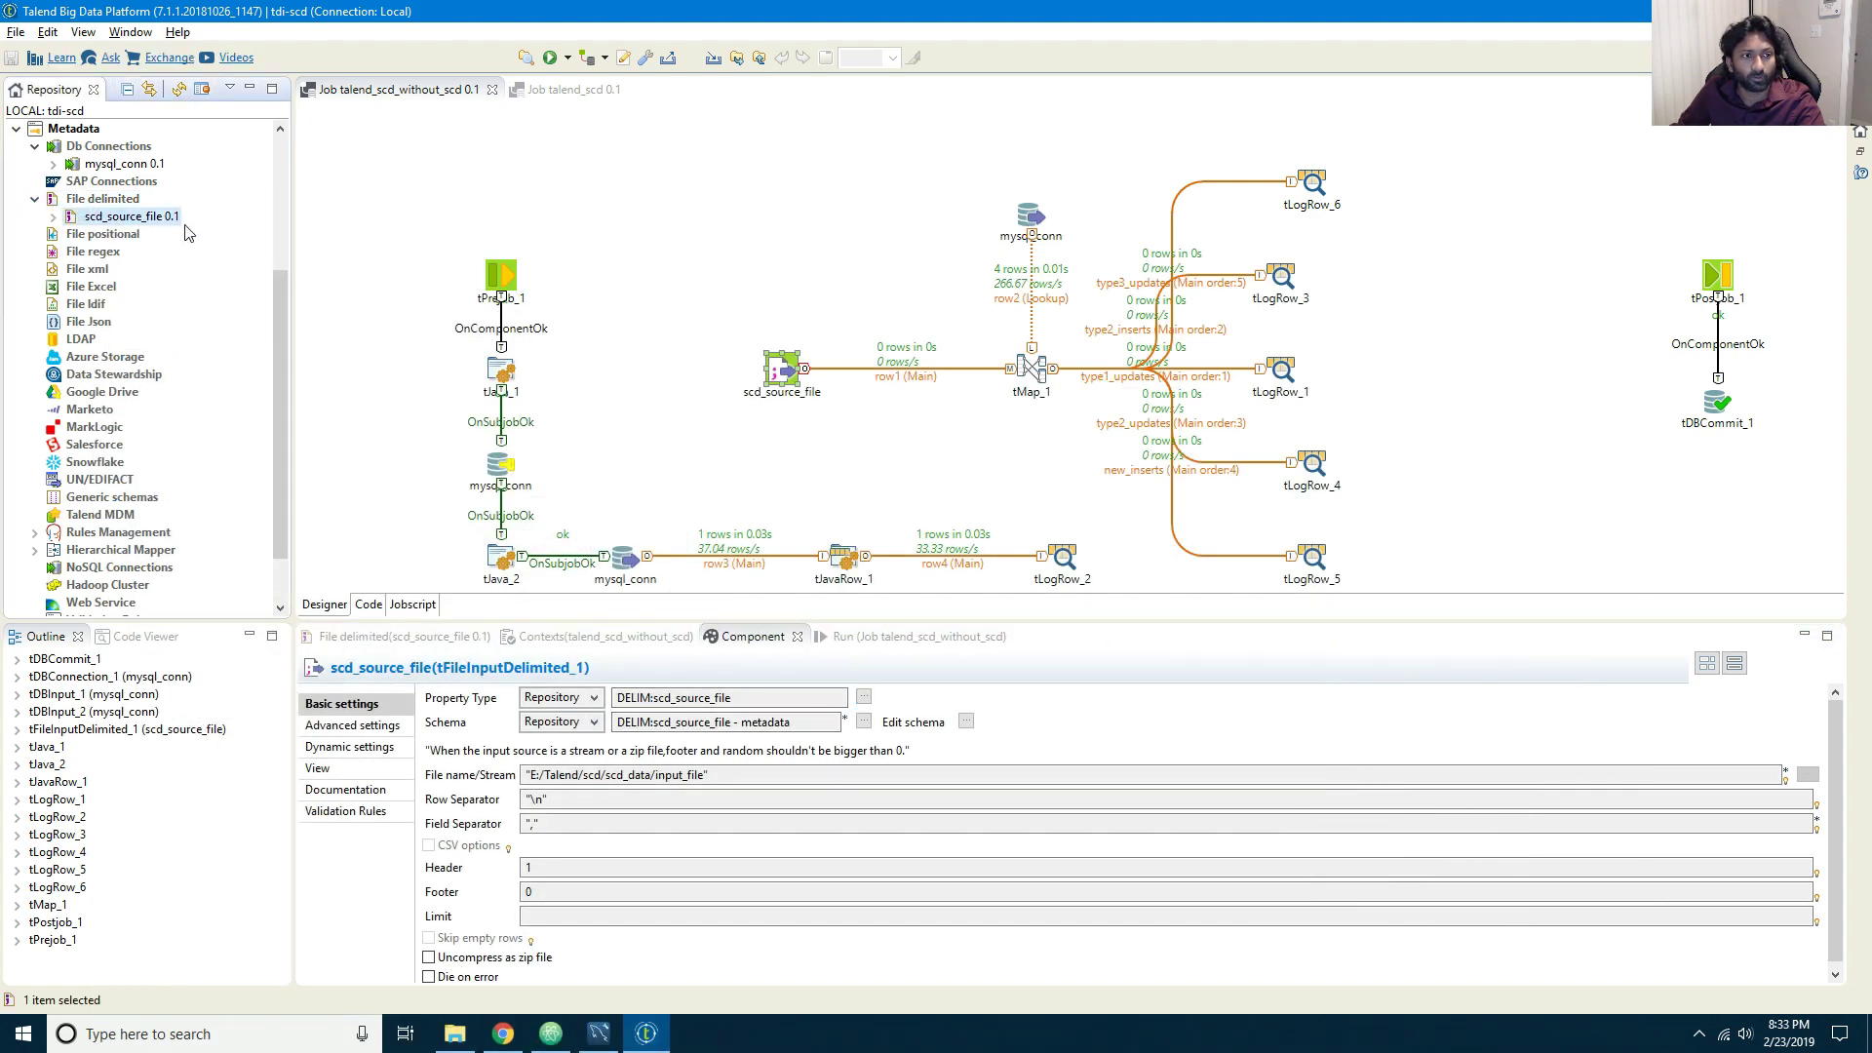
click(195, 230)
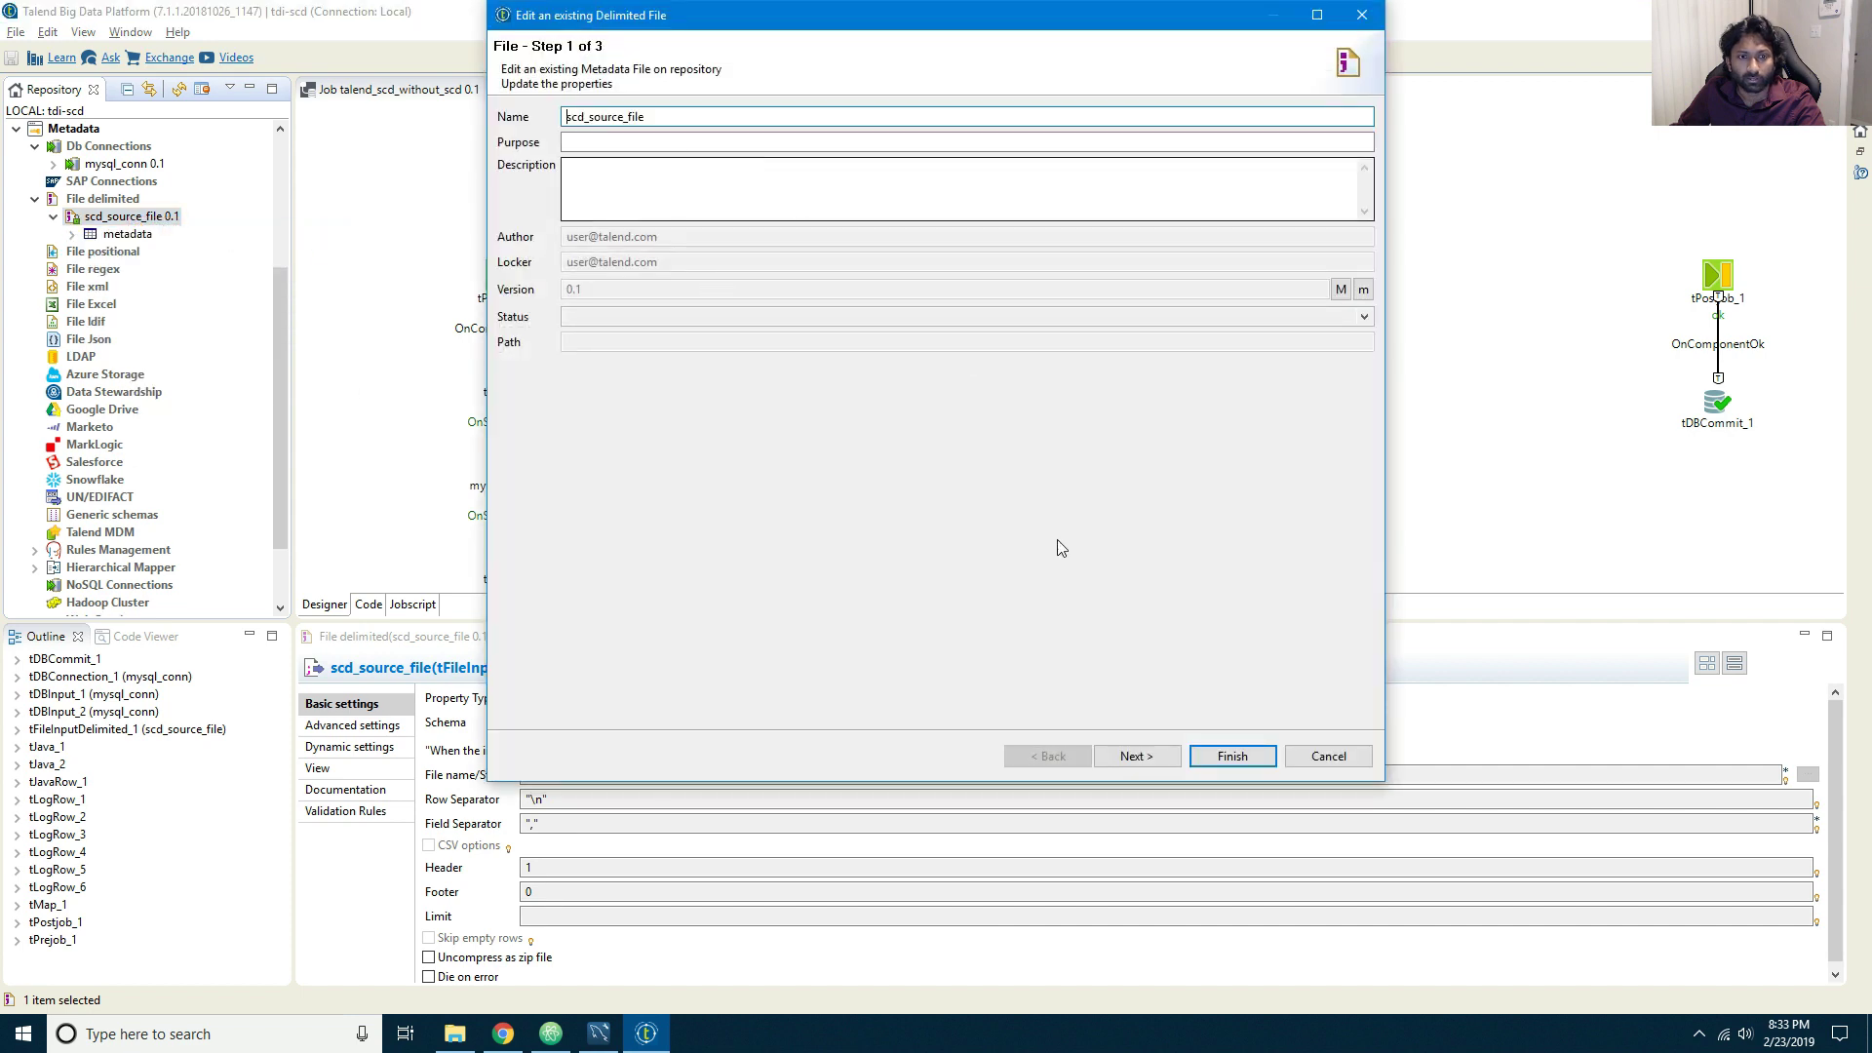
click(1124, 757)
click(793, 171)
text(.)
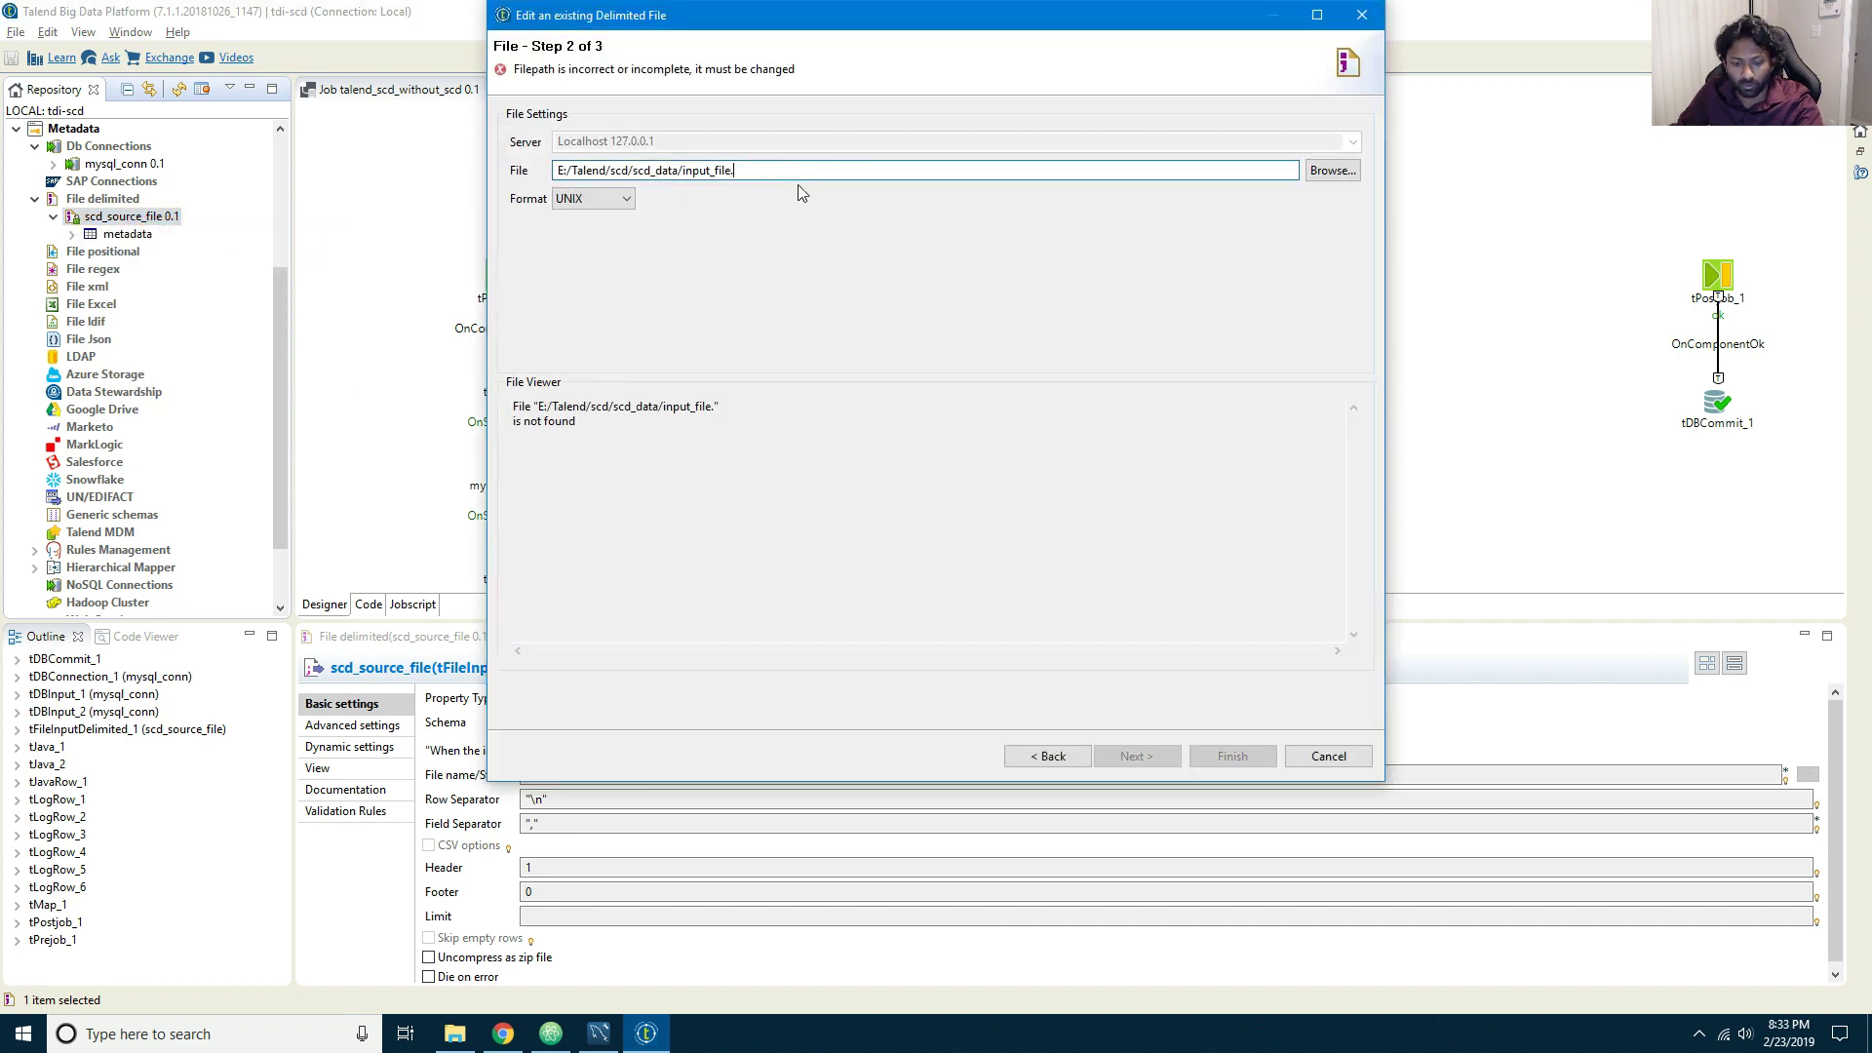
text(txt)
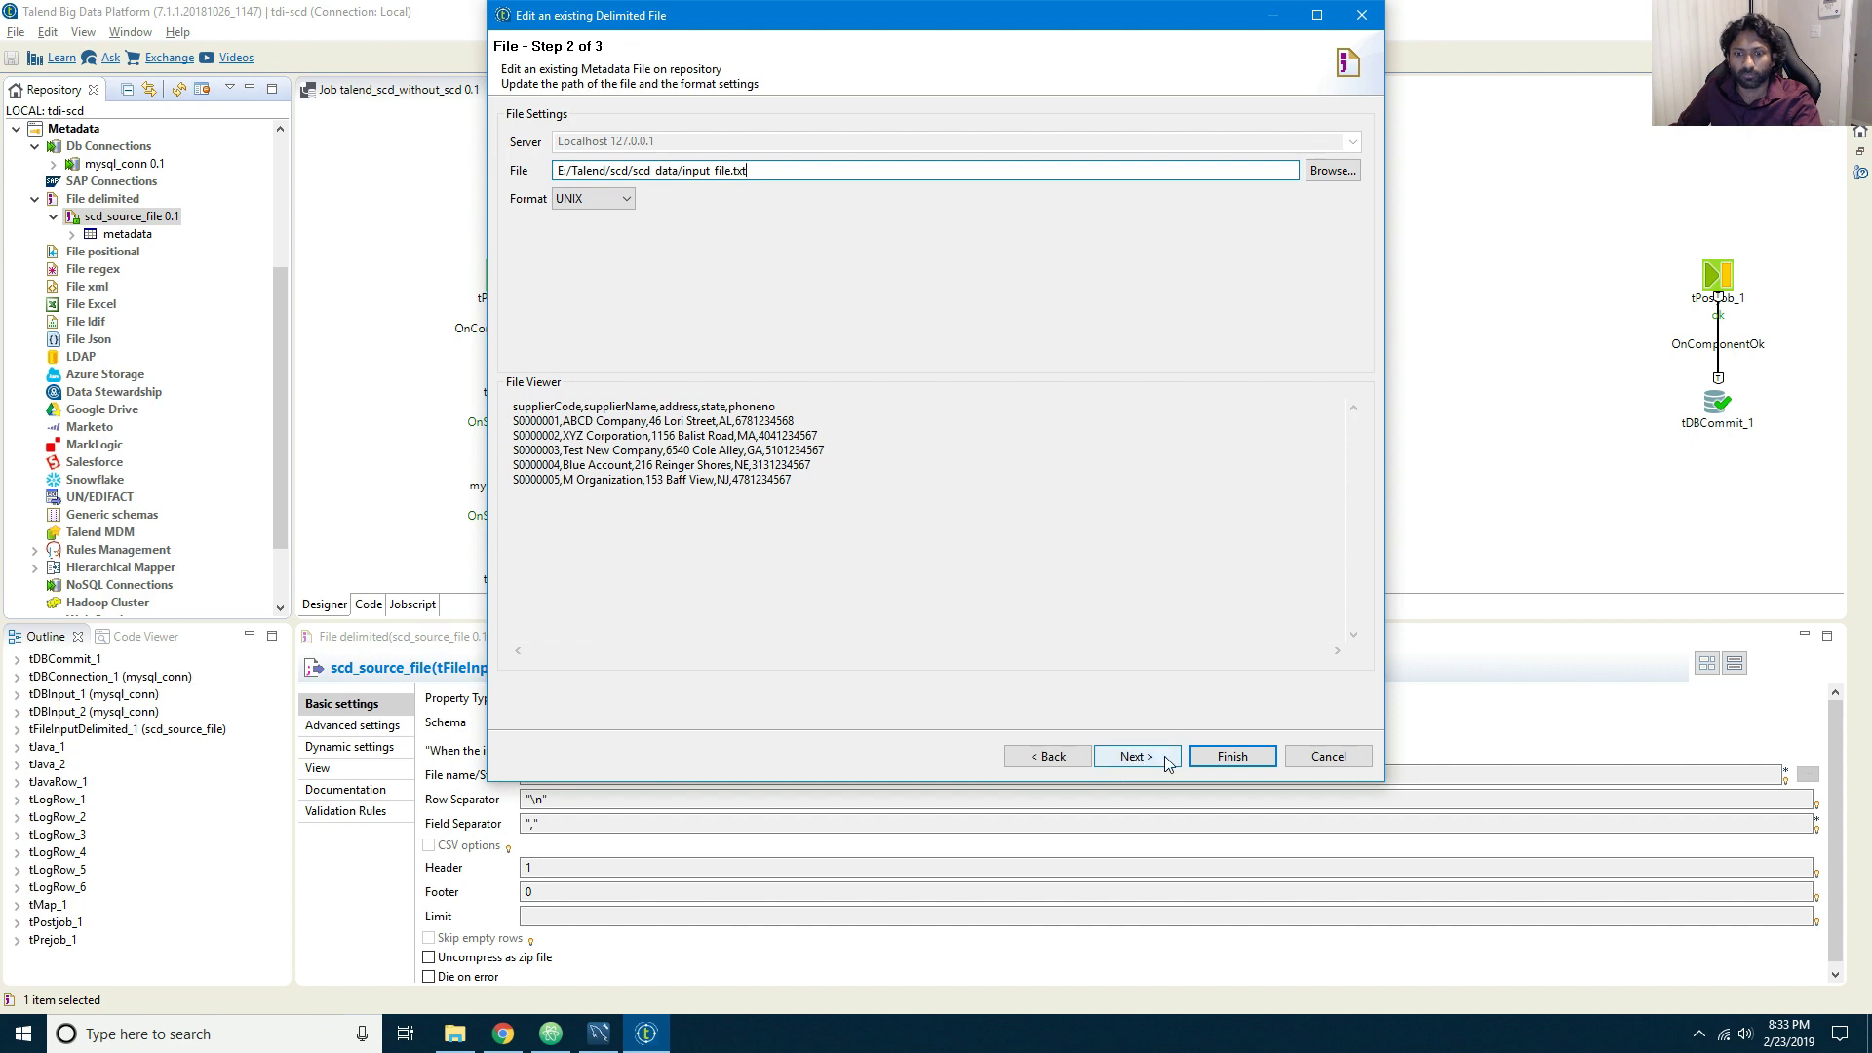
Step: Finish the metadata edit and propagate the modification to the talend_scd_without_scd and talend_scd jobs
click(1233, 757)
click(1038, 417)
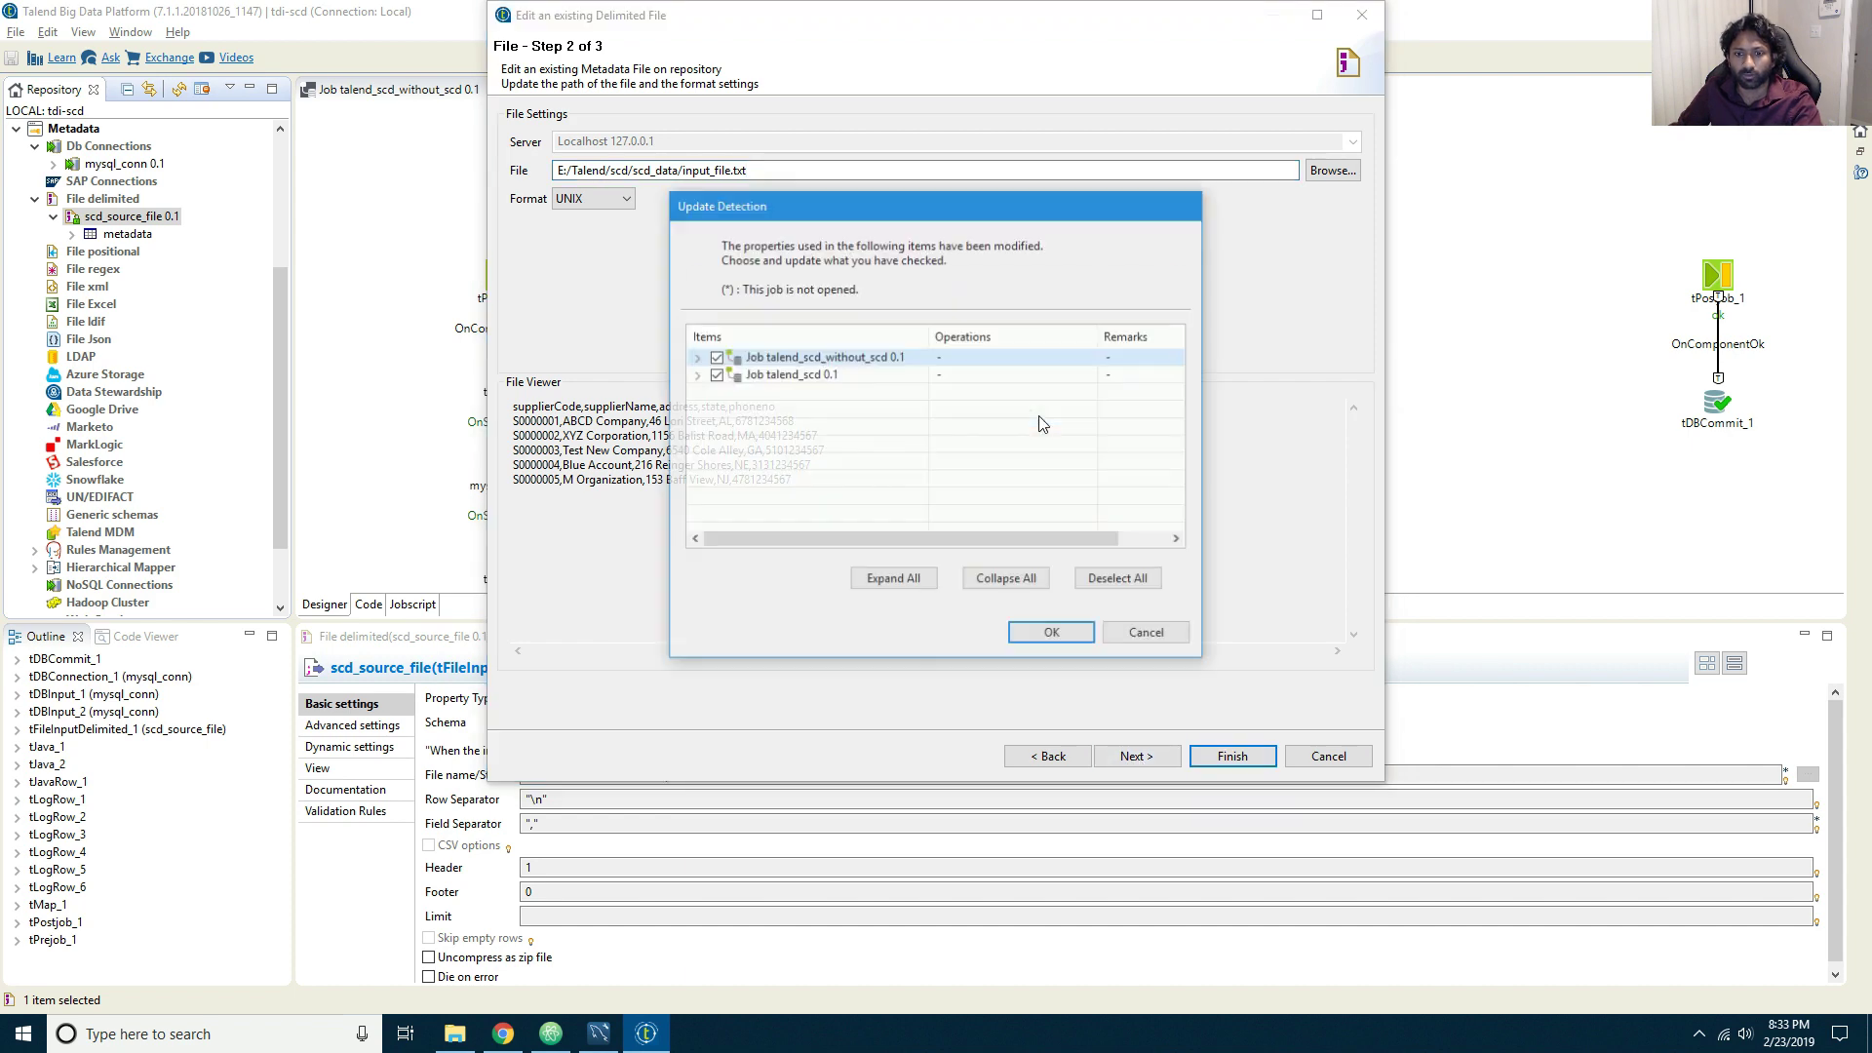
click(1036, 638)
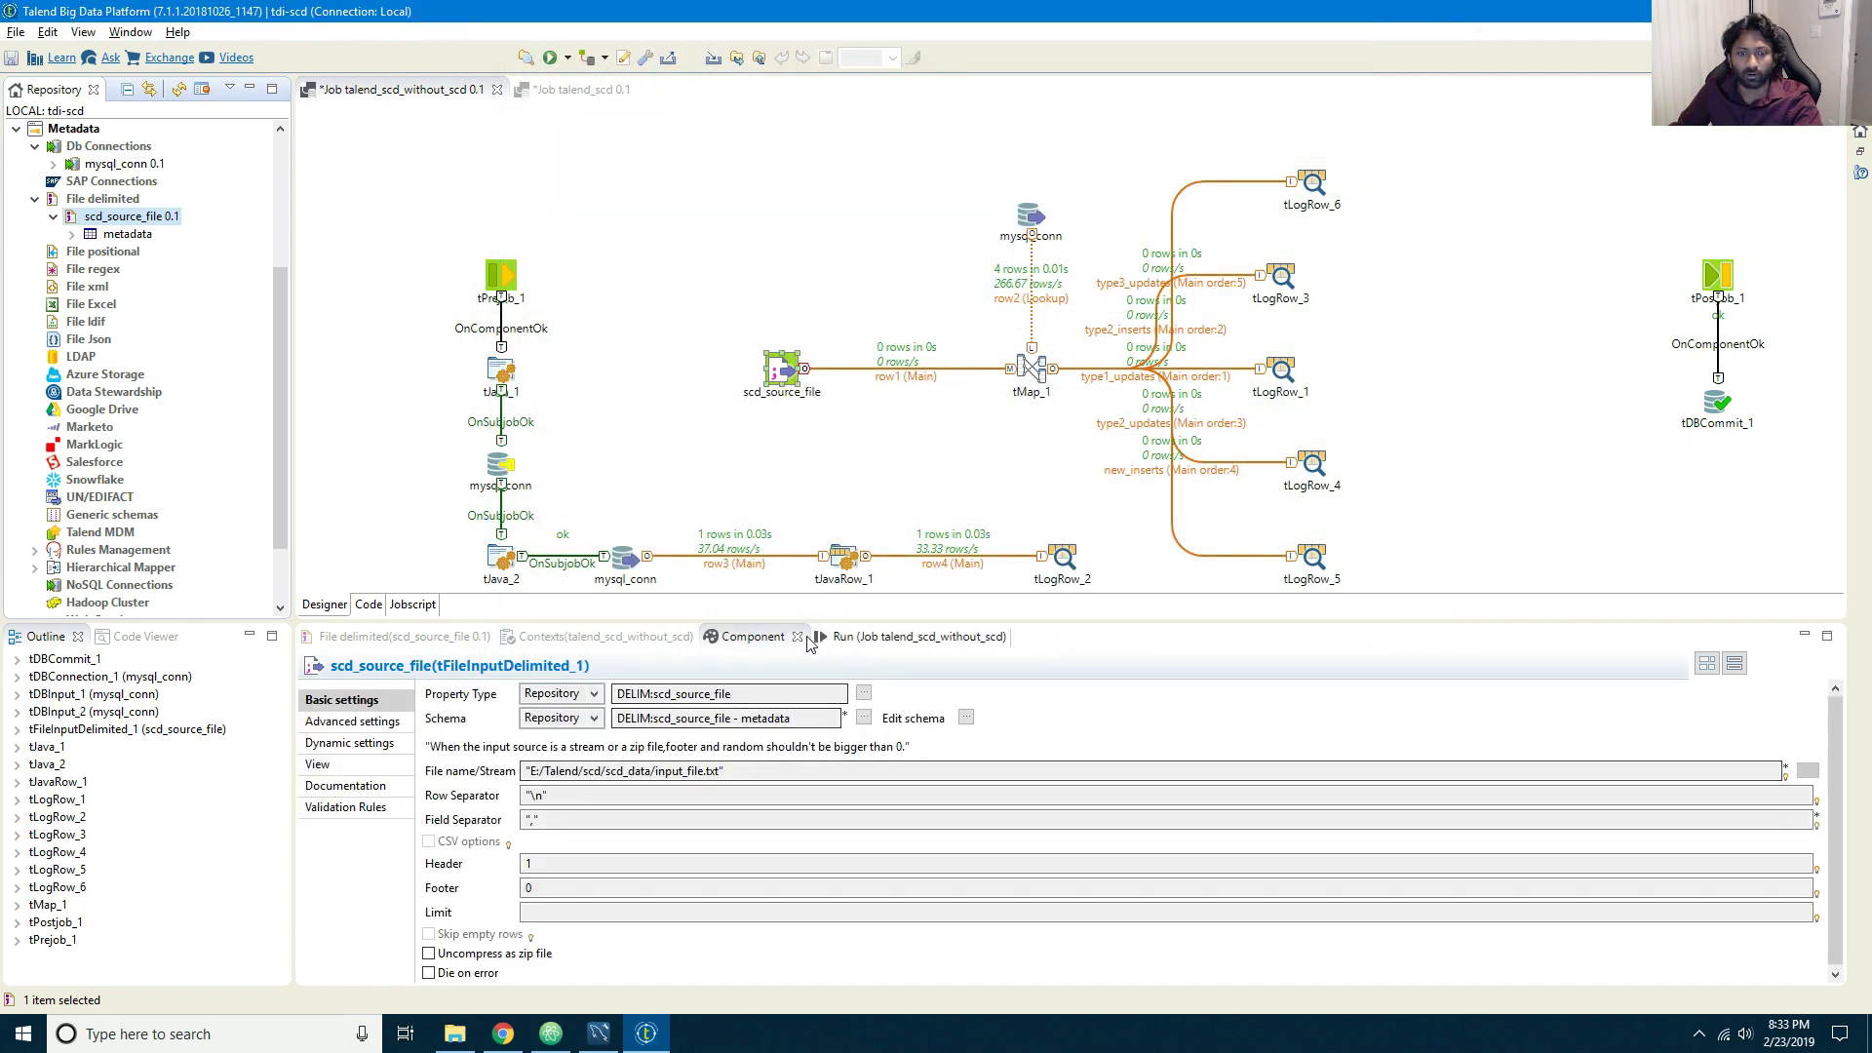
Step: Run the talend_scd_without_scd job with the corrected file path and review its console output in an enlarged view
click(829, 638)
click(472, 717)
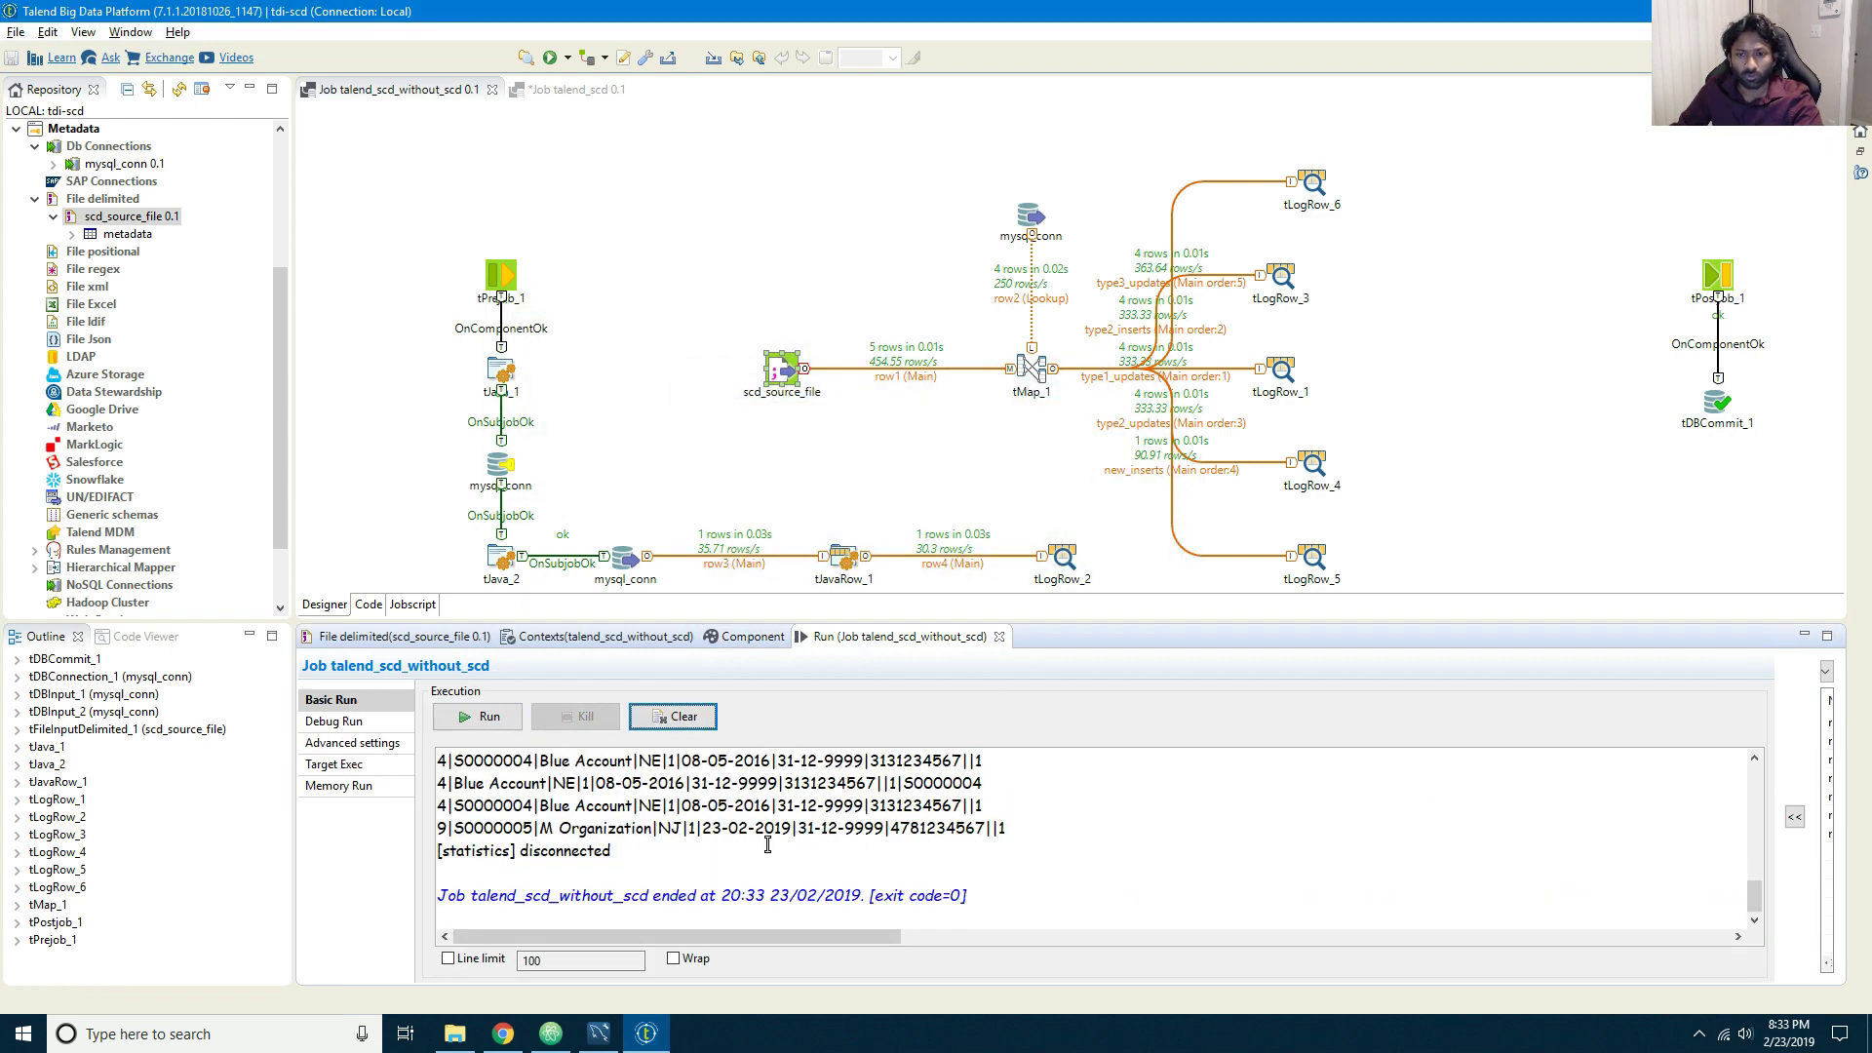
scroll(785, 868, up, 5)
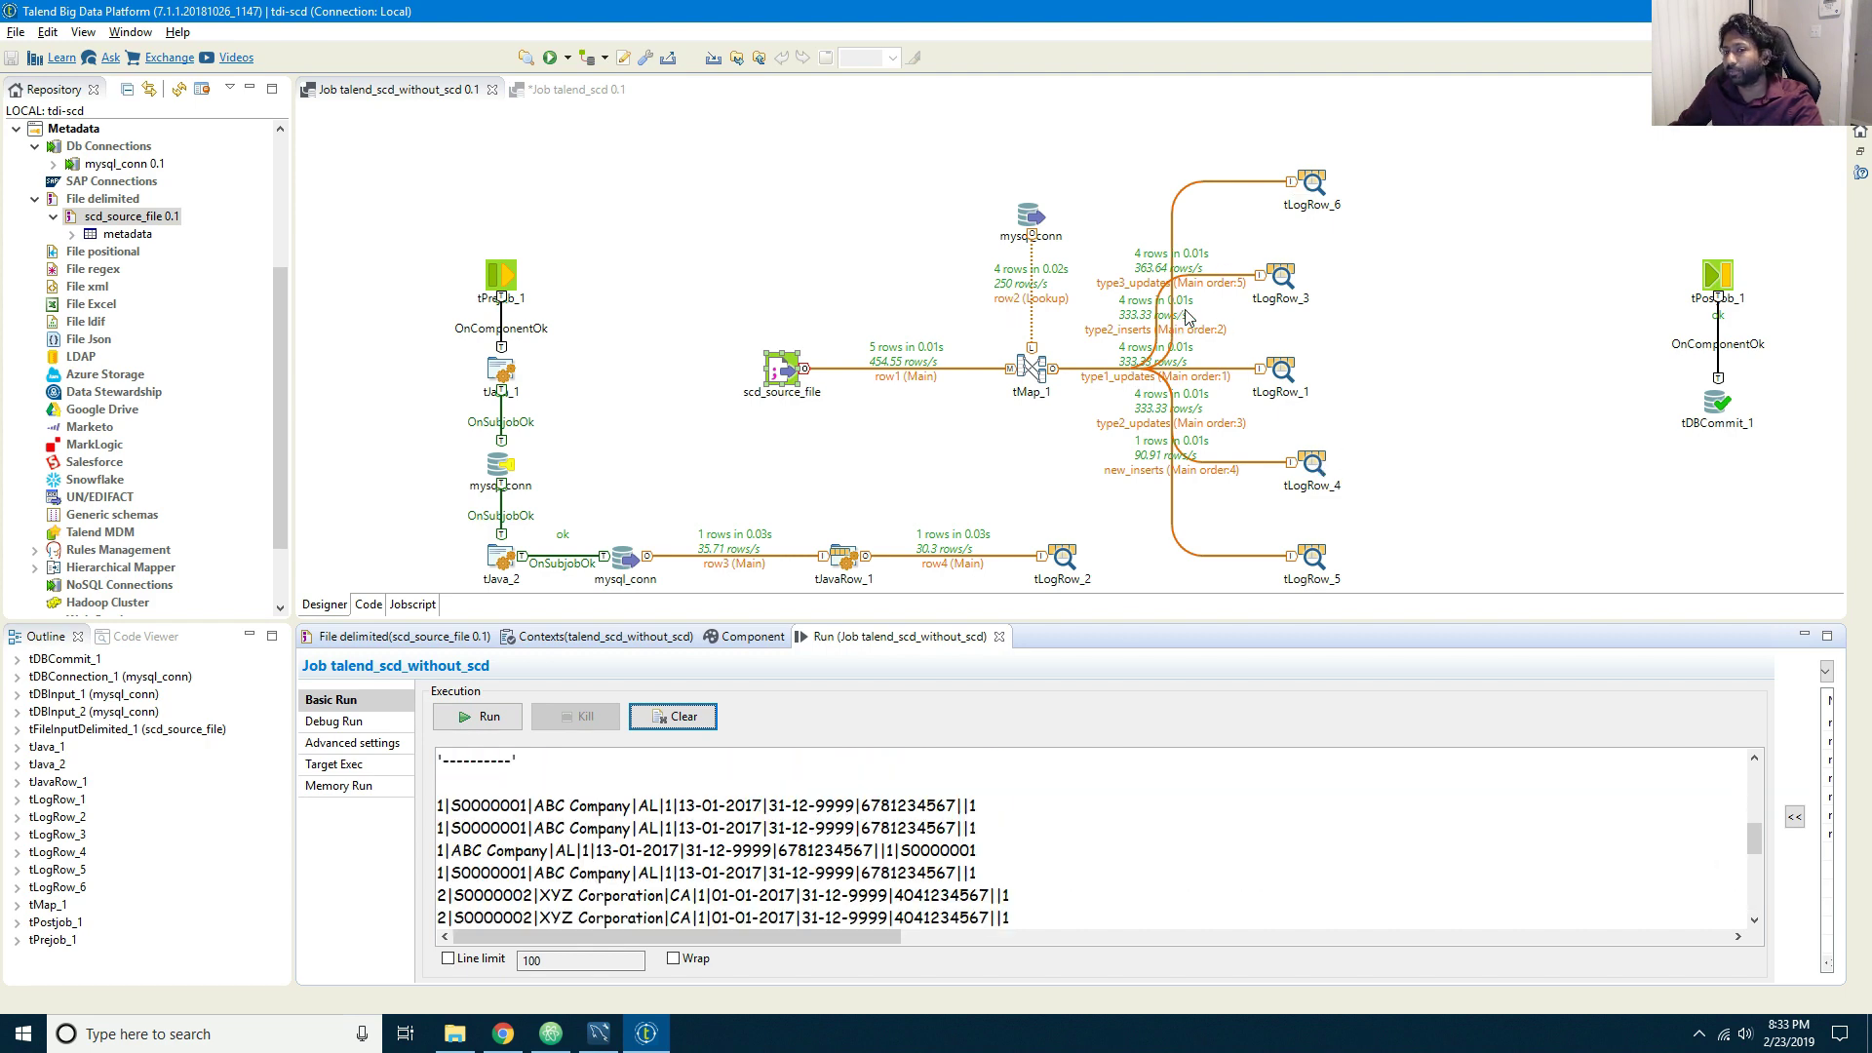
click(1287, 400)
click(1827, 639)
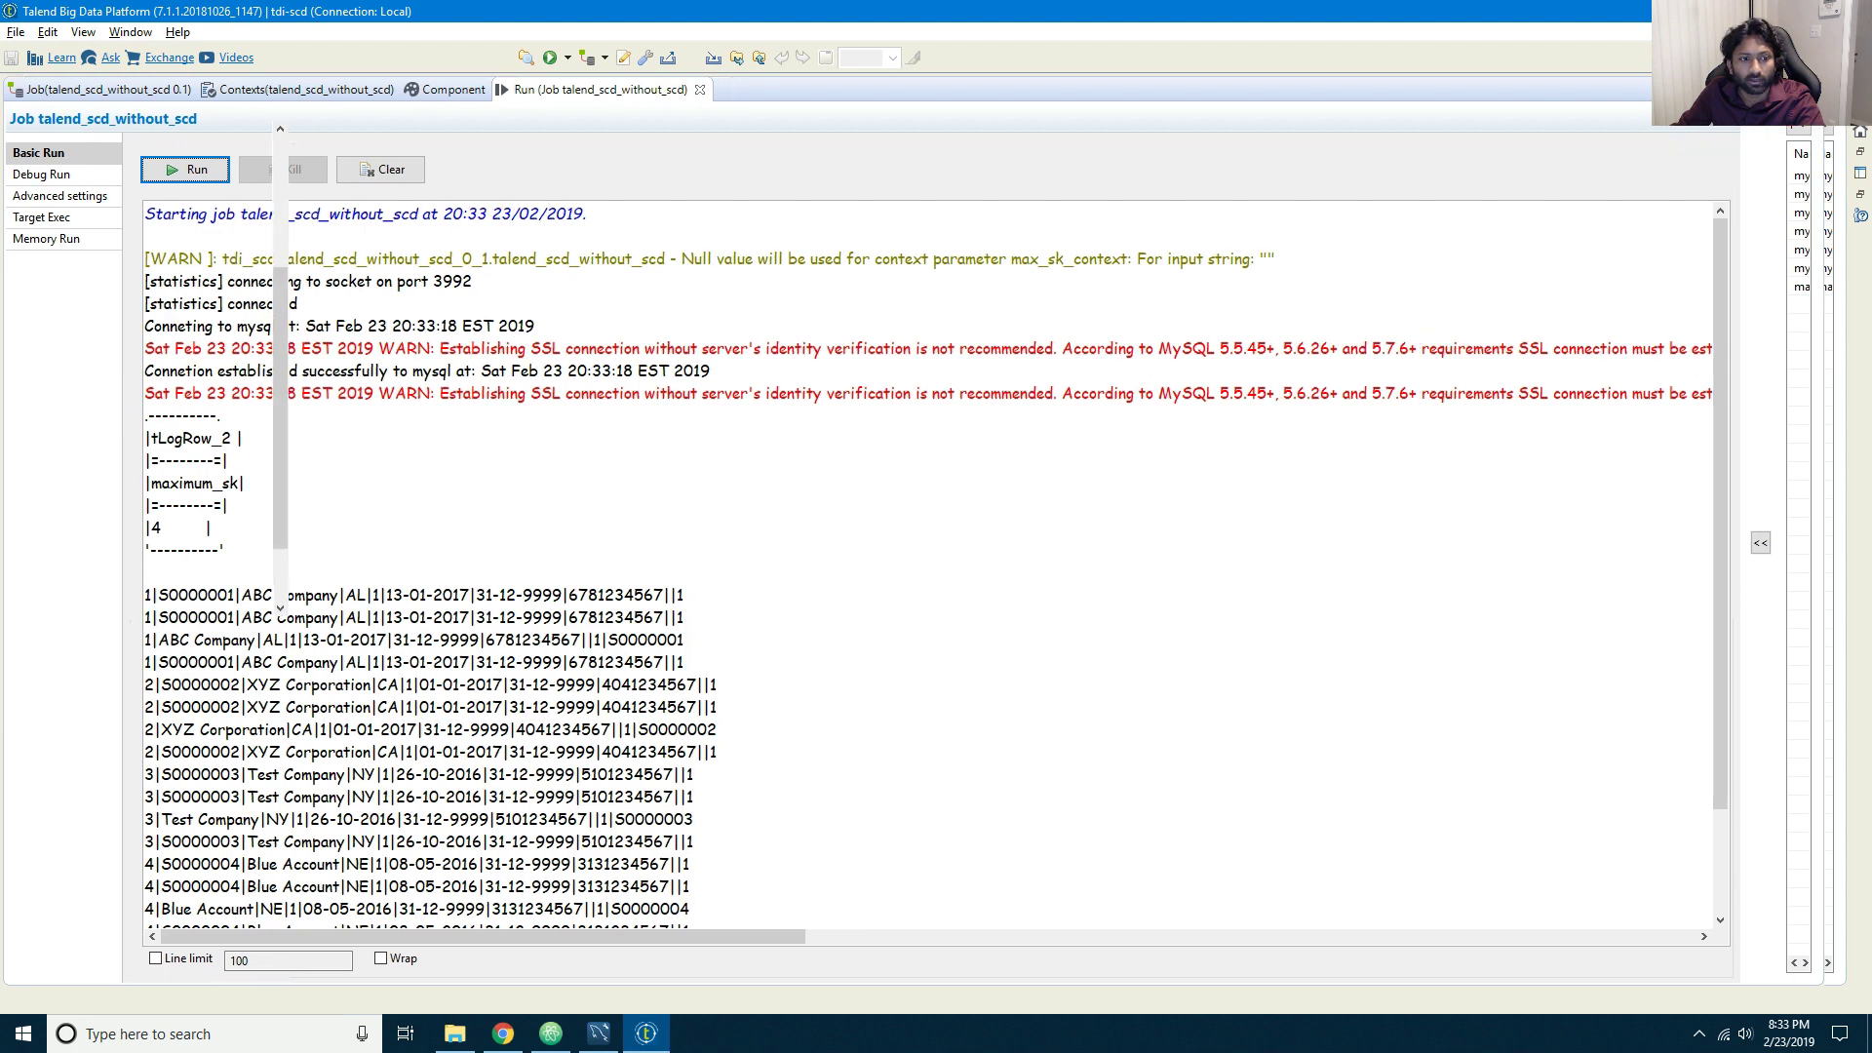
key(ctrl+m)
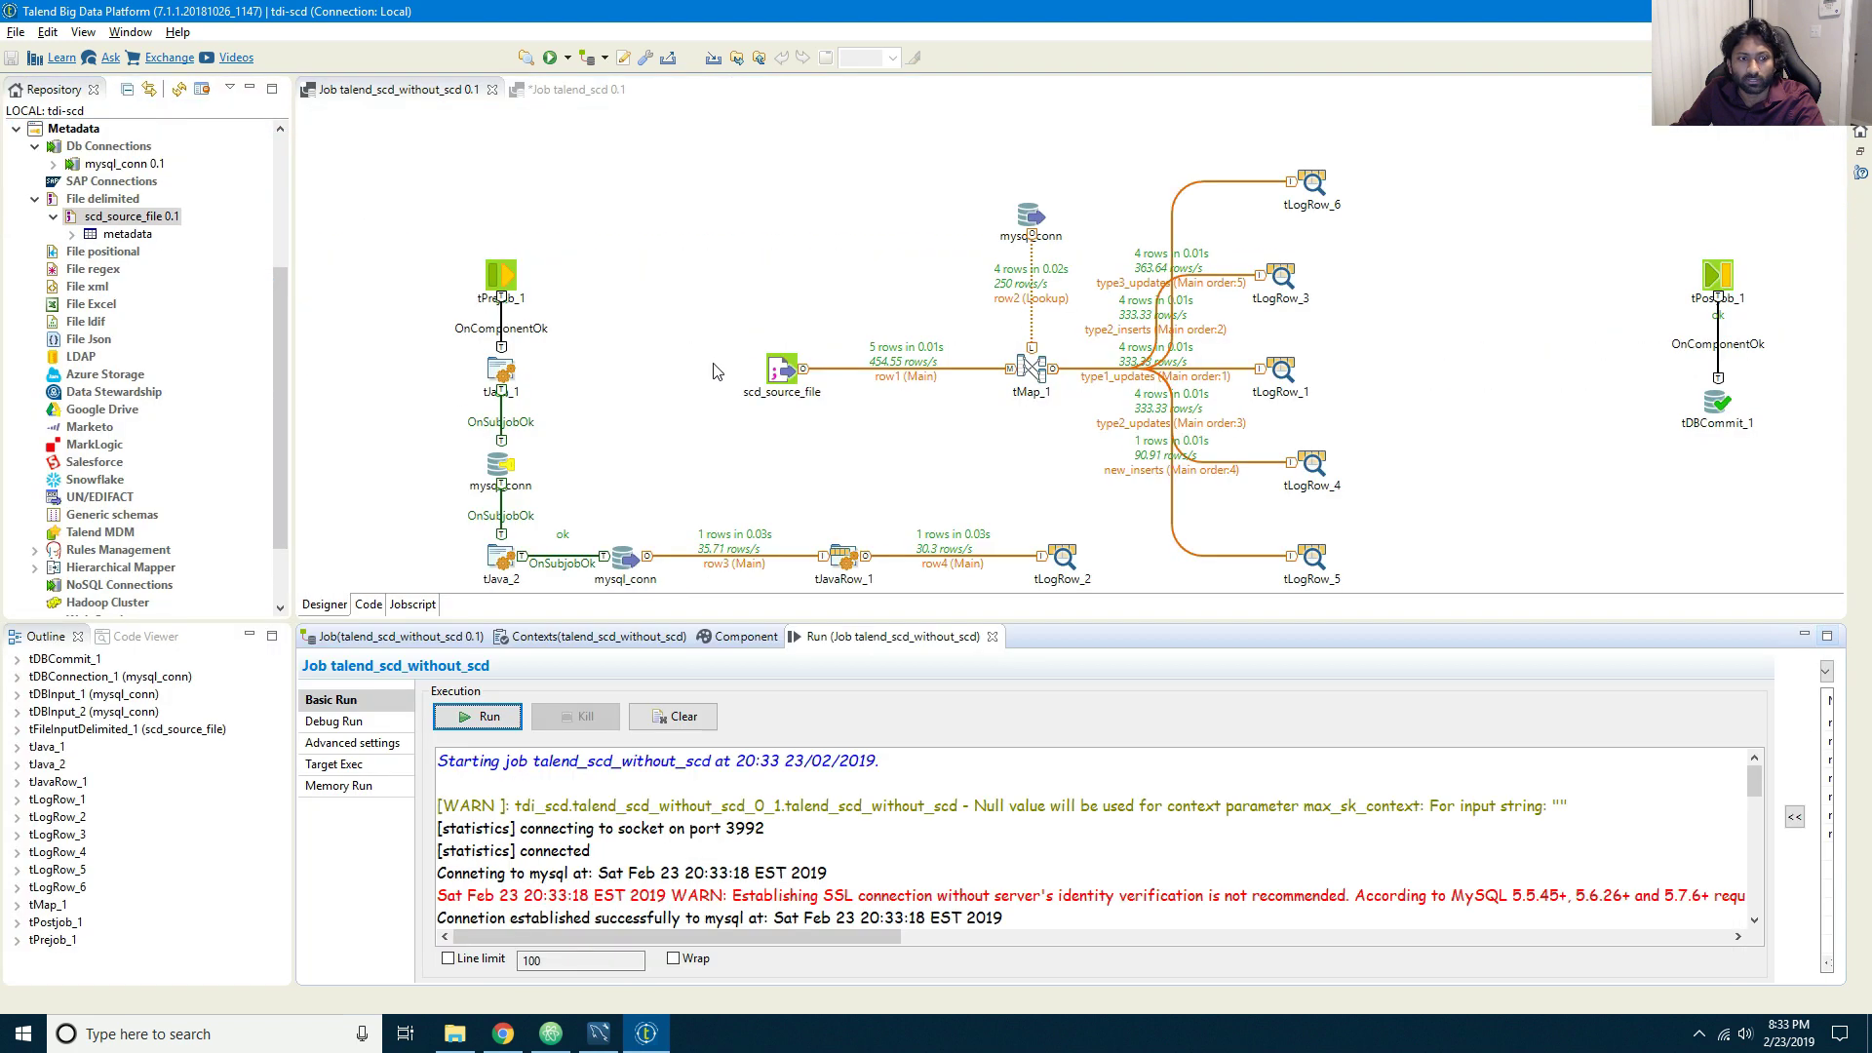
Step: Set tLogRow_1 to the Table print mode, clear the console and rerun the job
double_click(1283, 371)
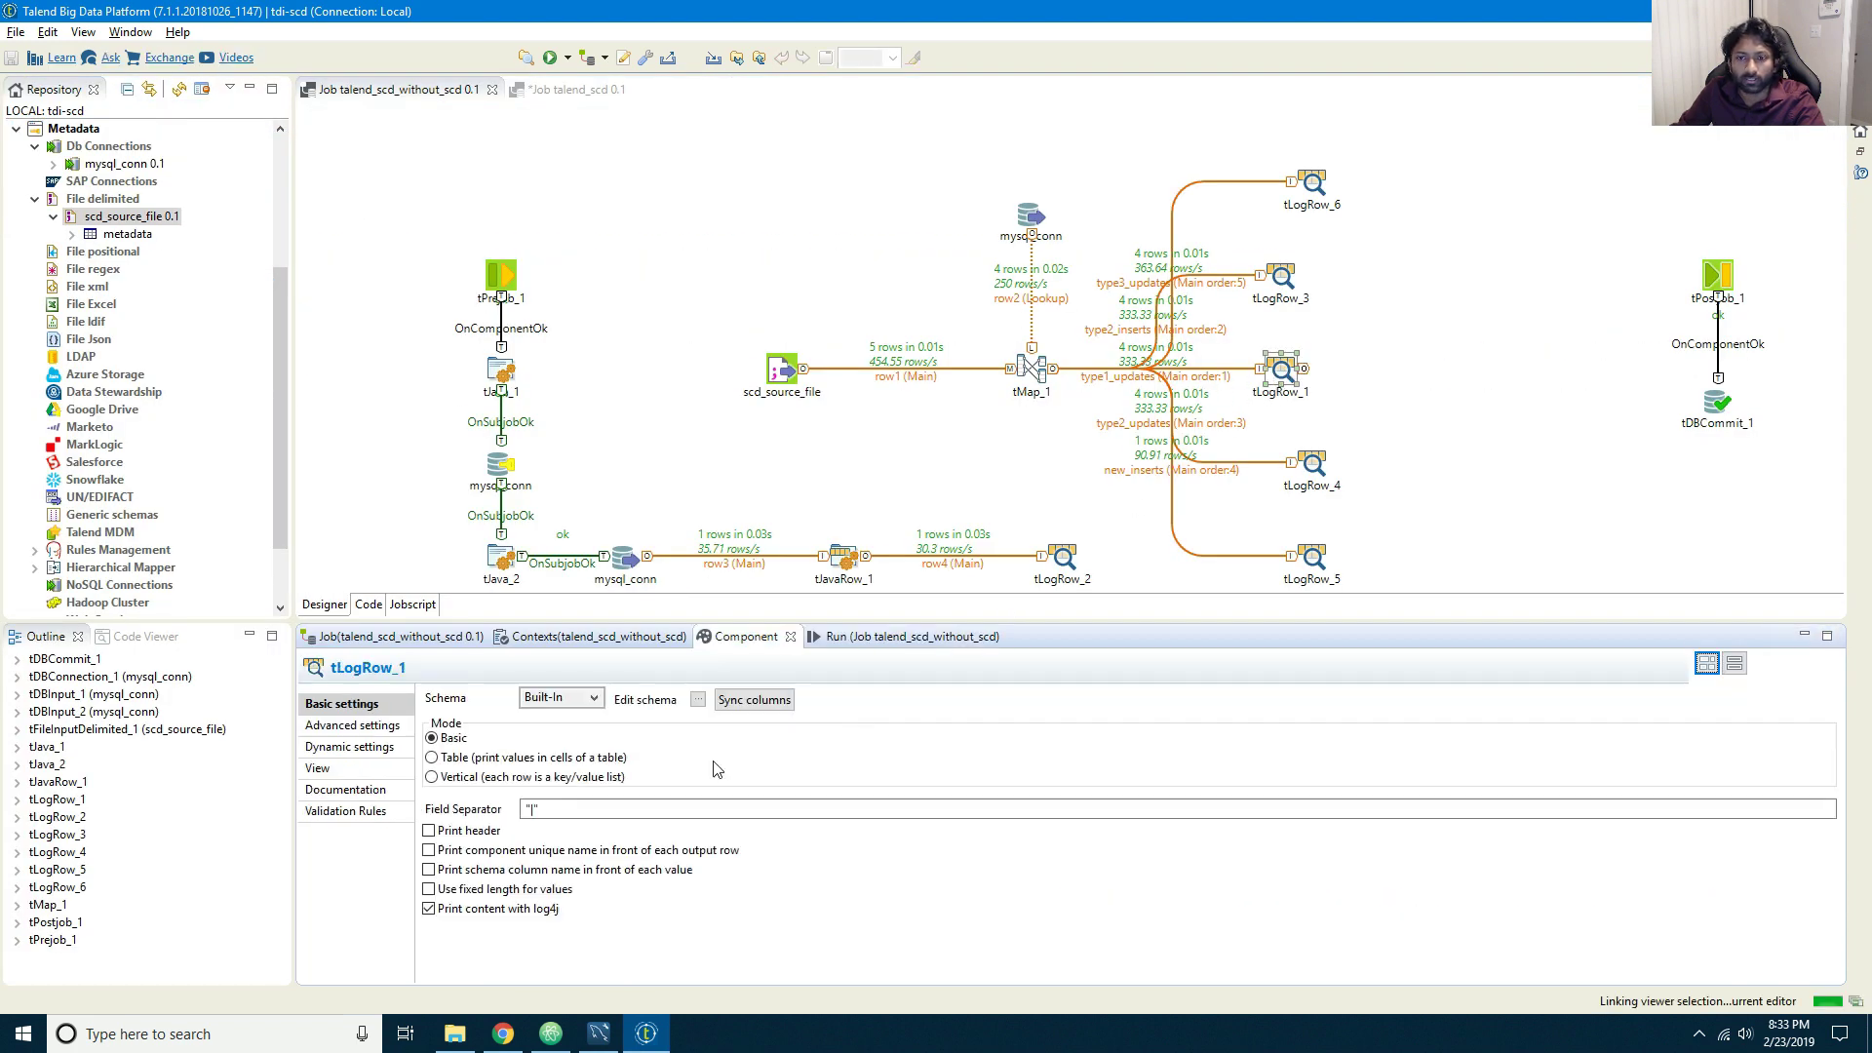
click(478, 760)
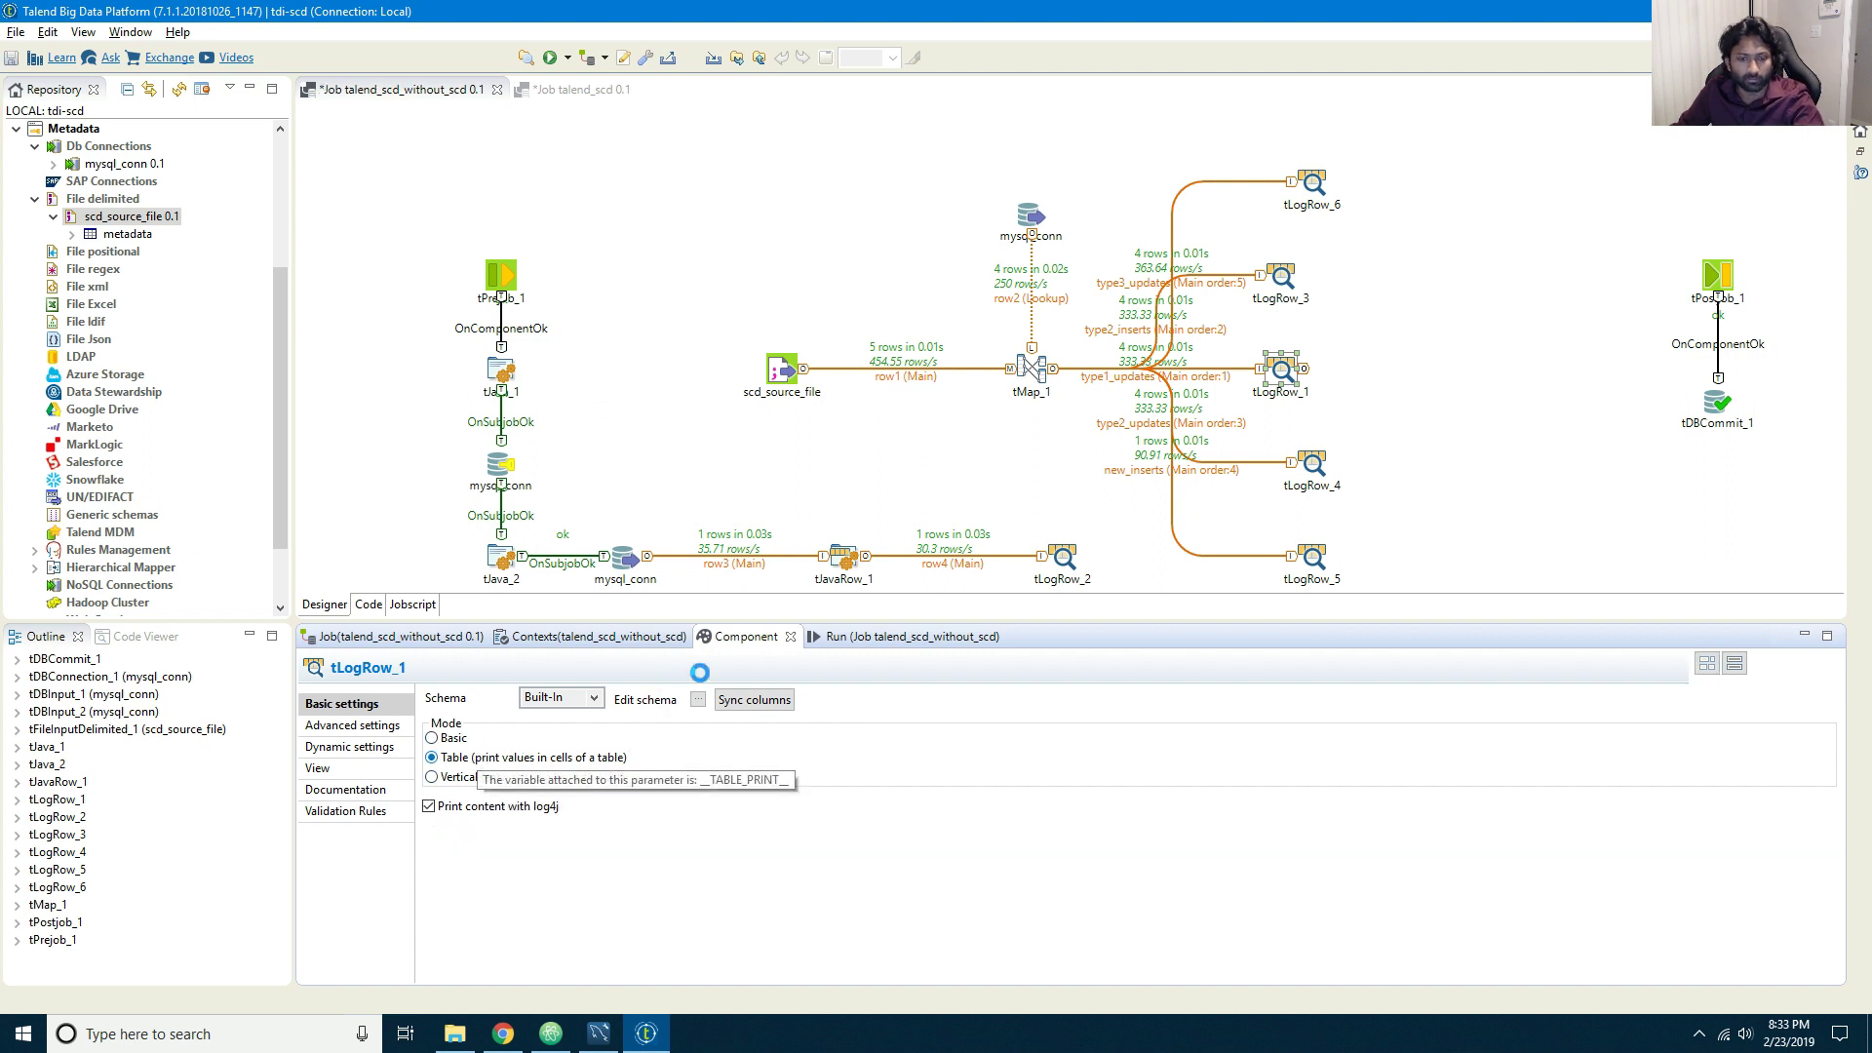
click(911, 635)
click(673, 717)
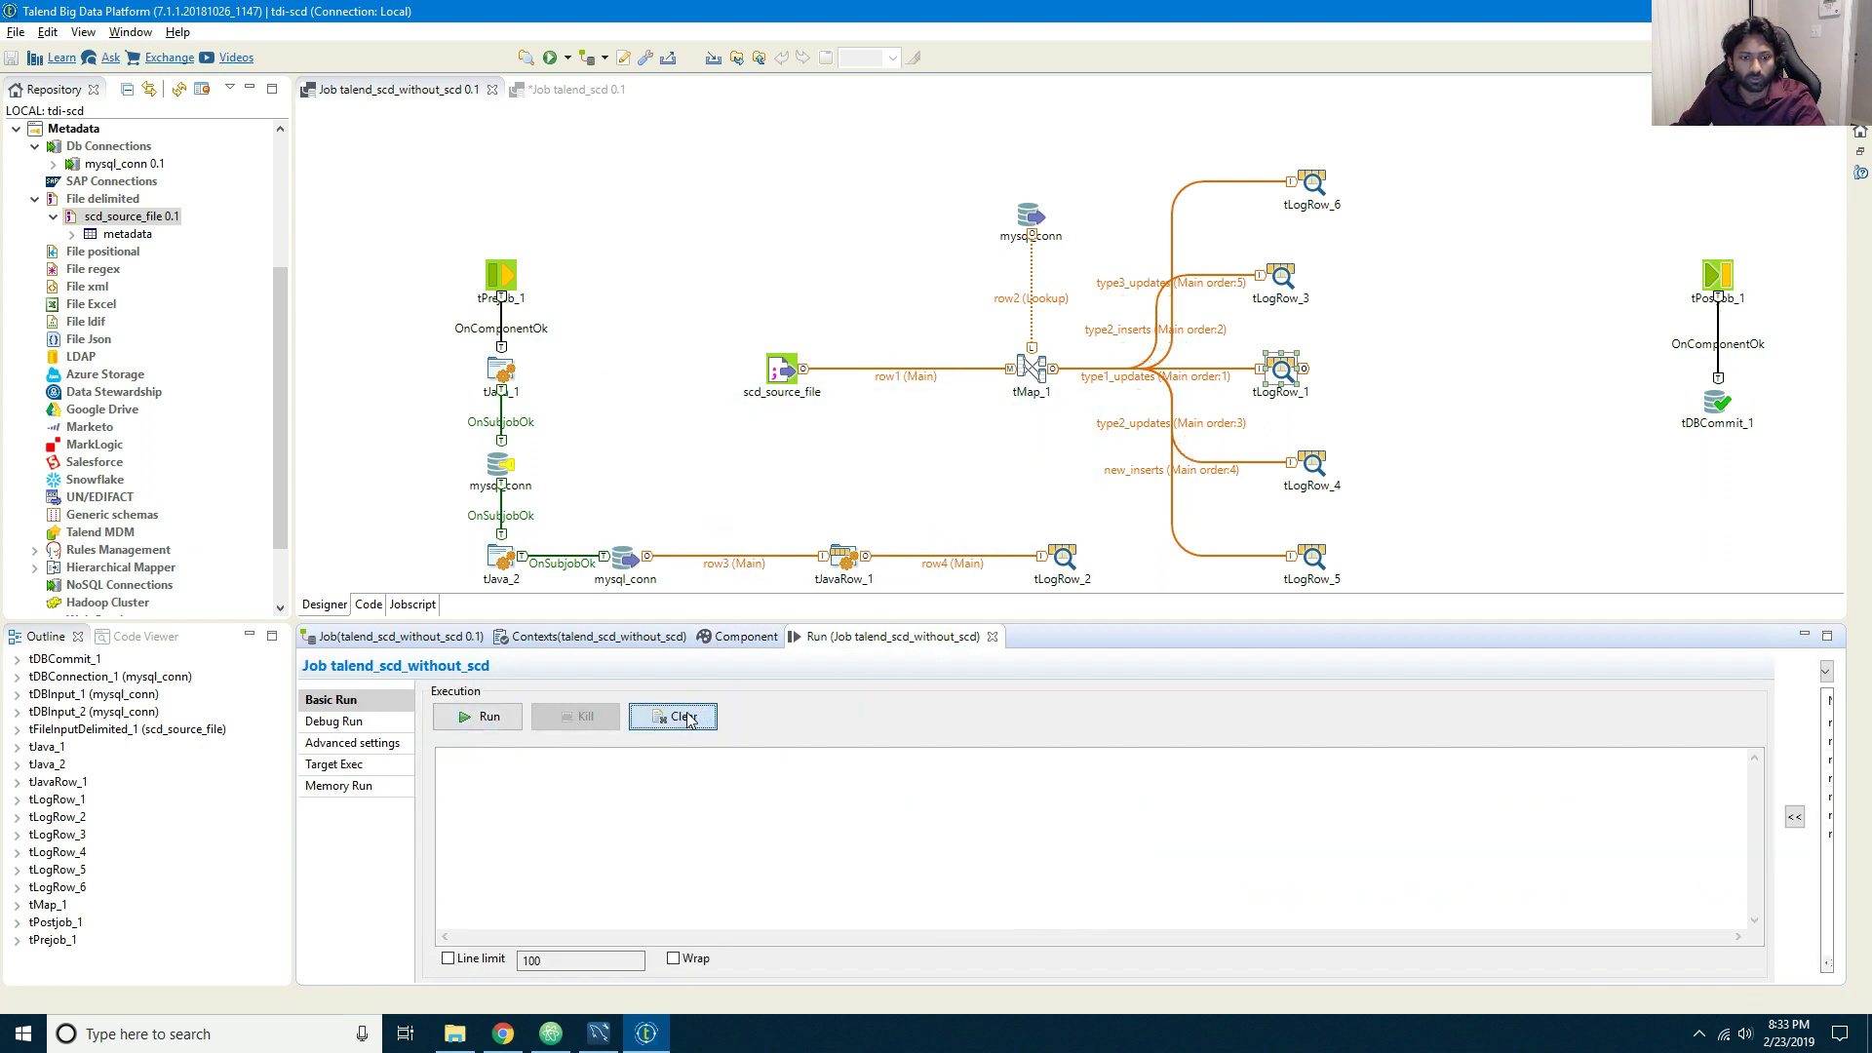
click(478, 717)
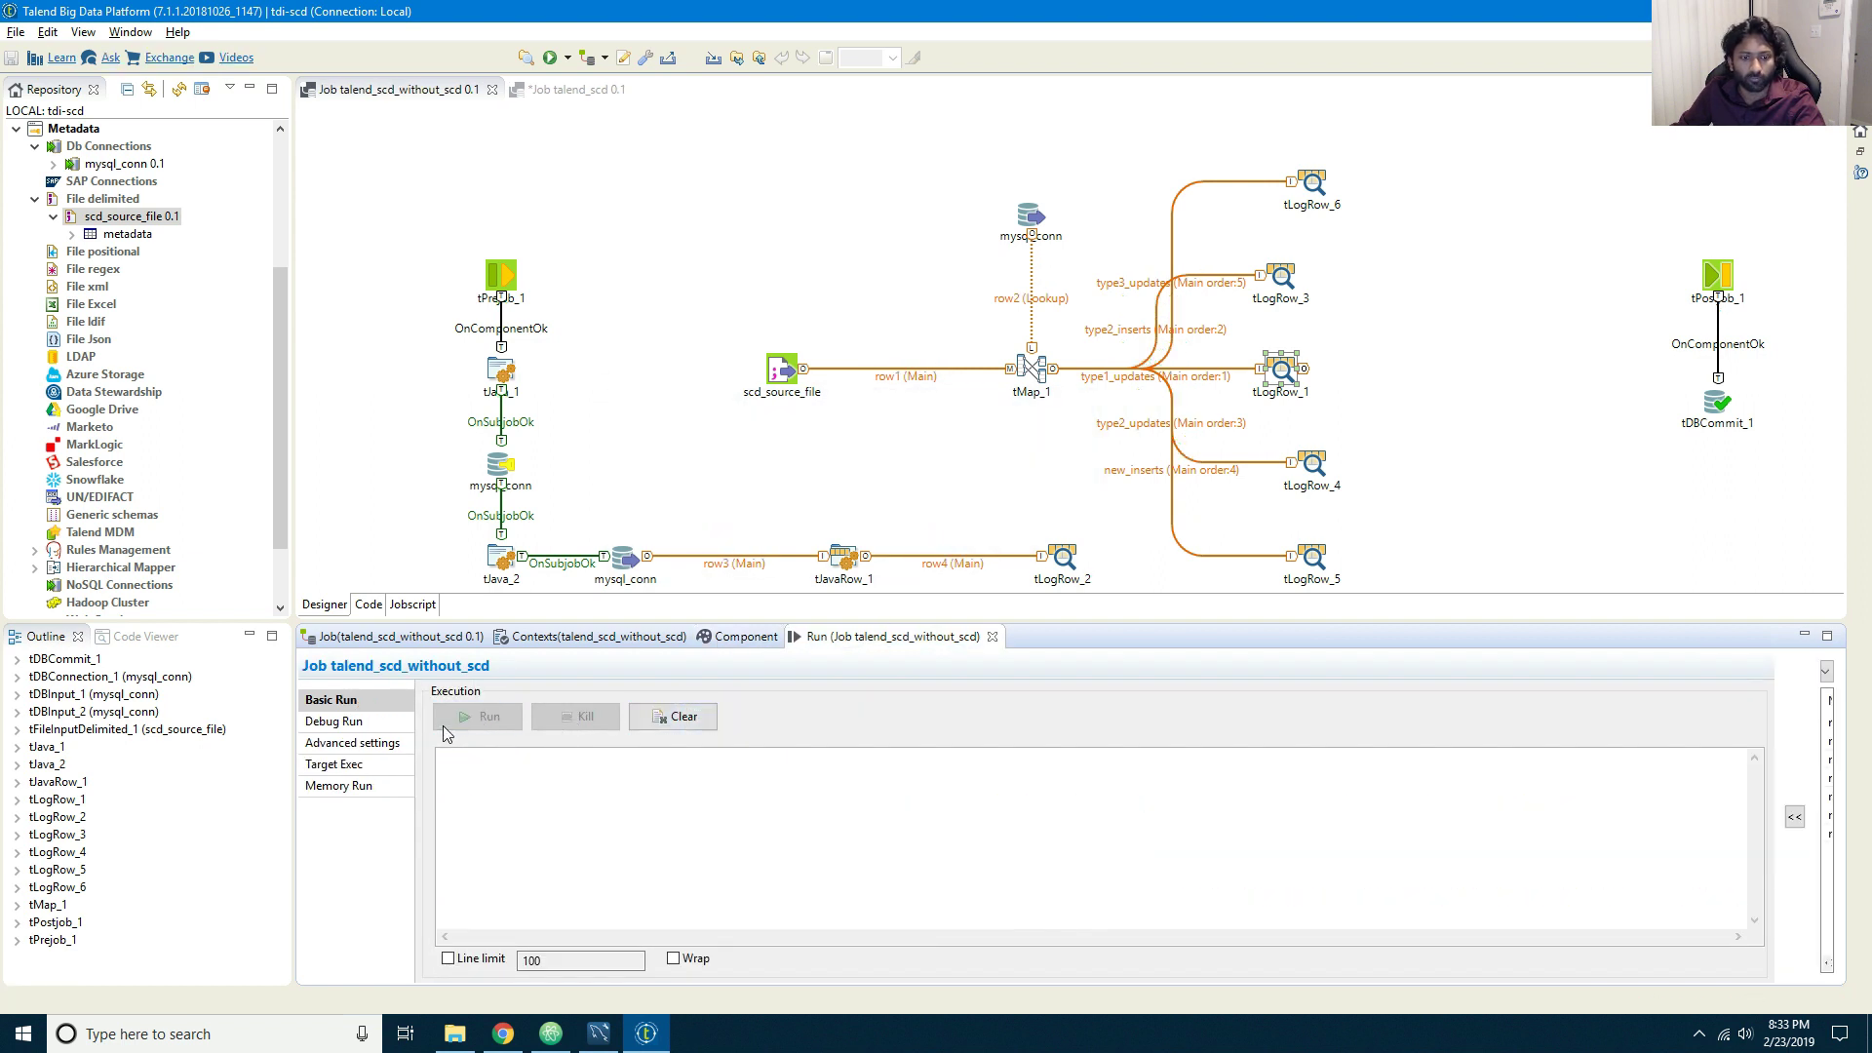
Step: Examine the tLogRow_1 table rows in the enlarged console, focusing on supplier code S0000001, and switch to MySQL Workbench to compare
click(1828, 636)
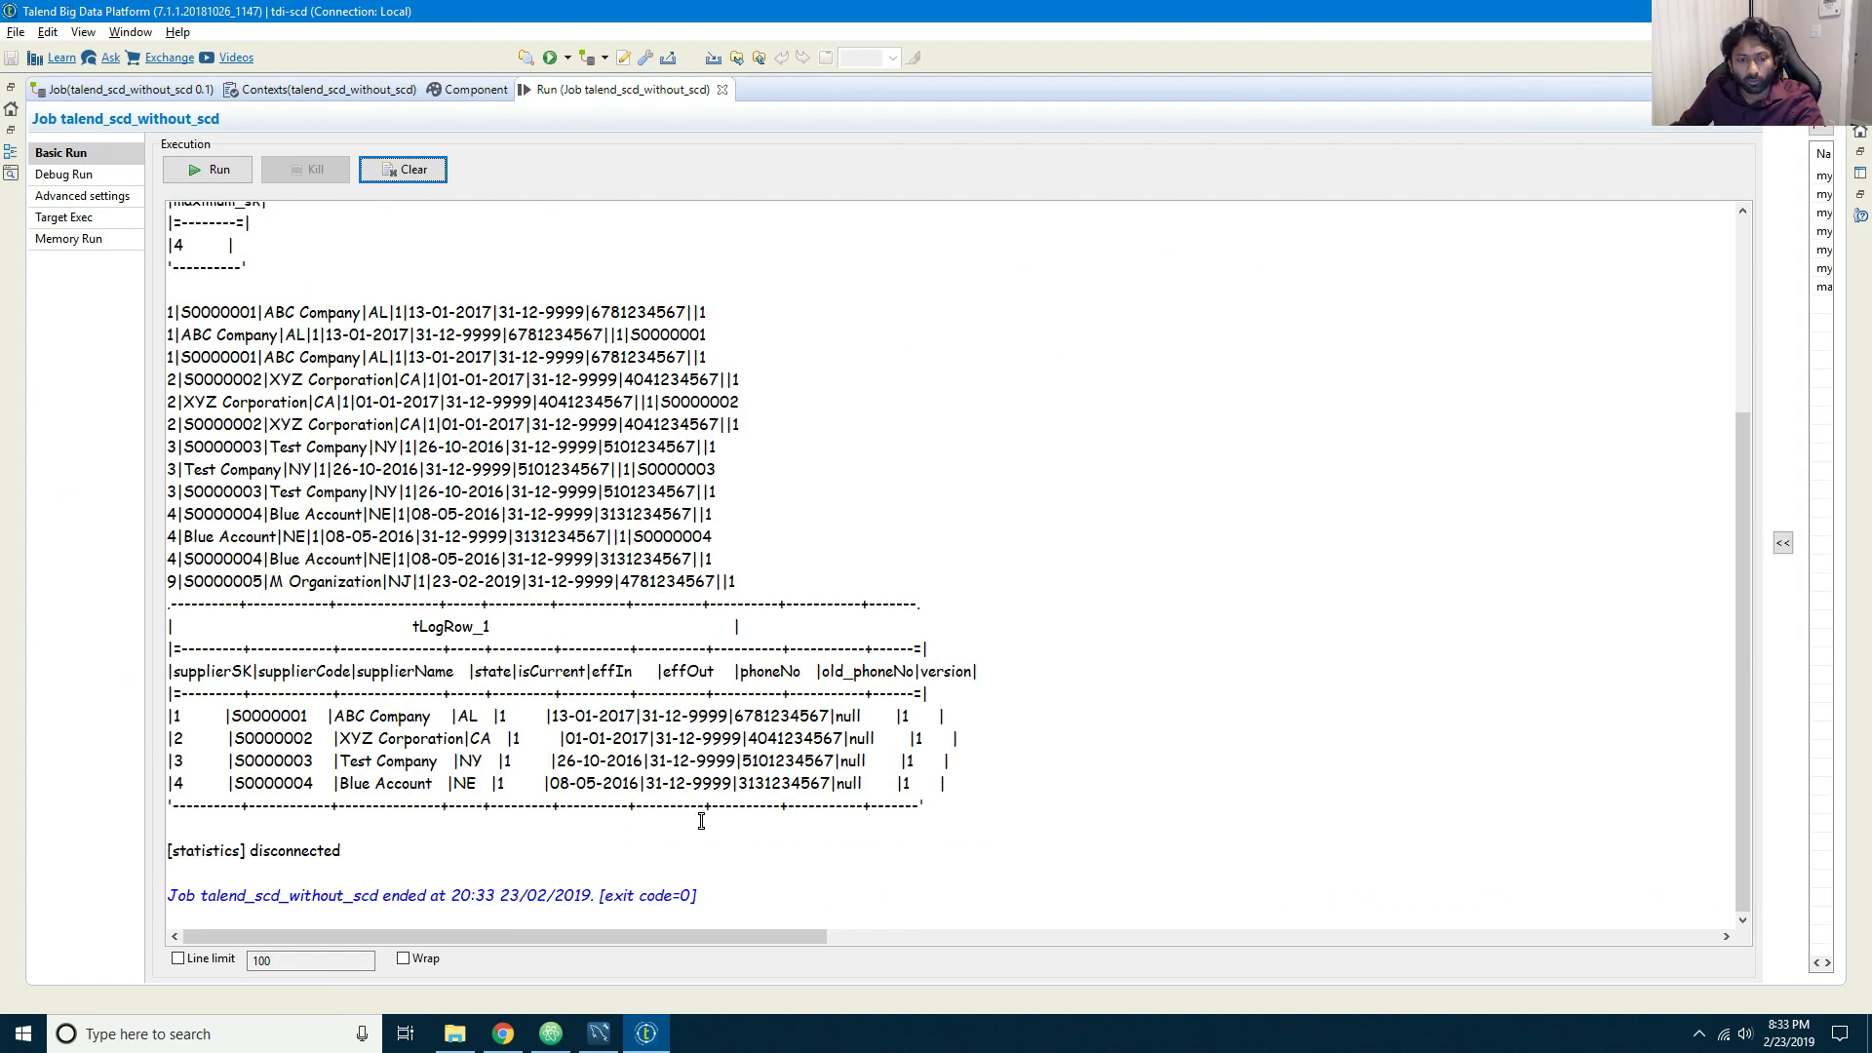
drag(945, 785, 167, 709)
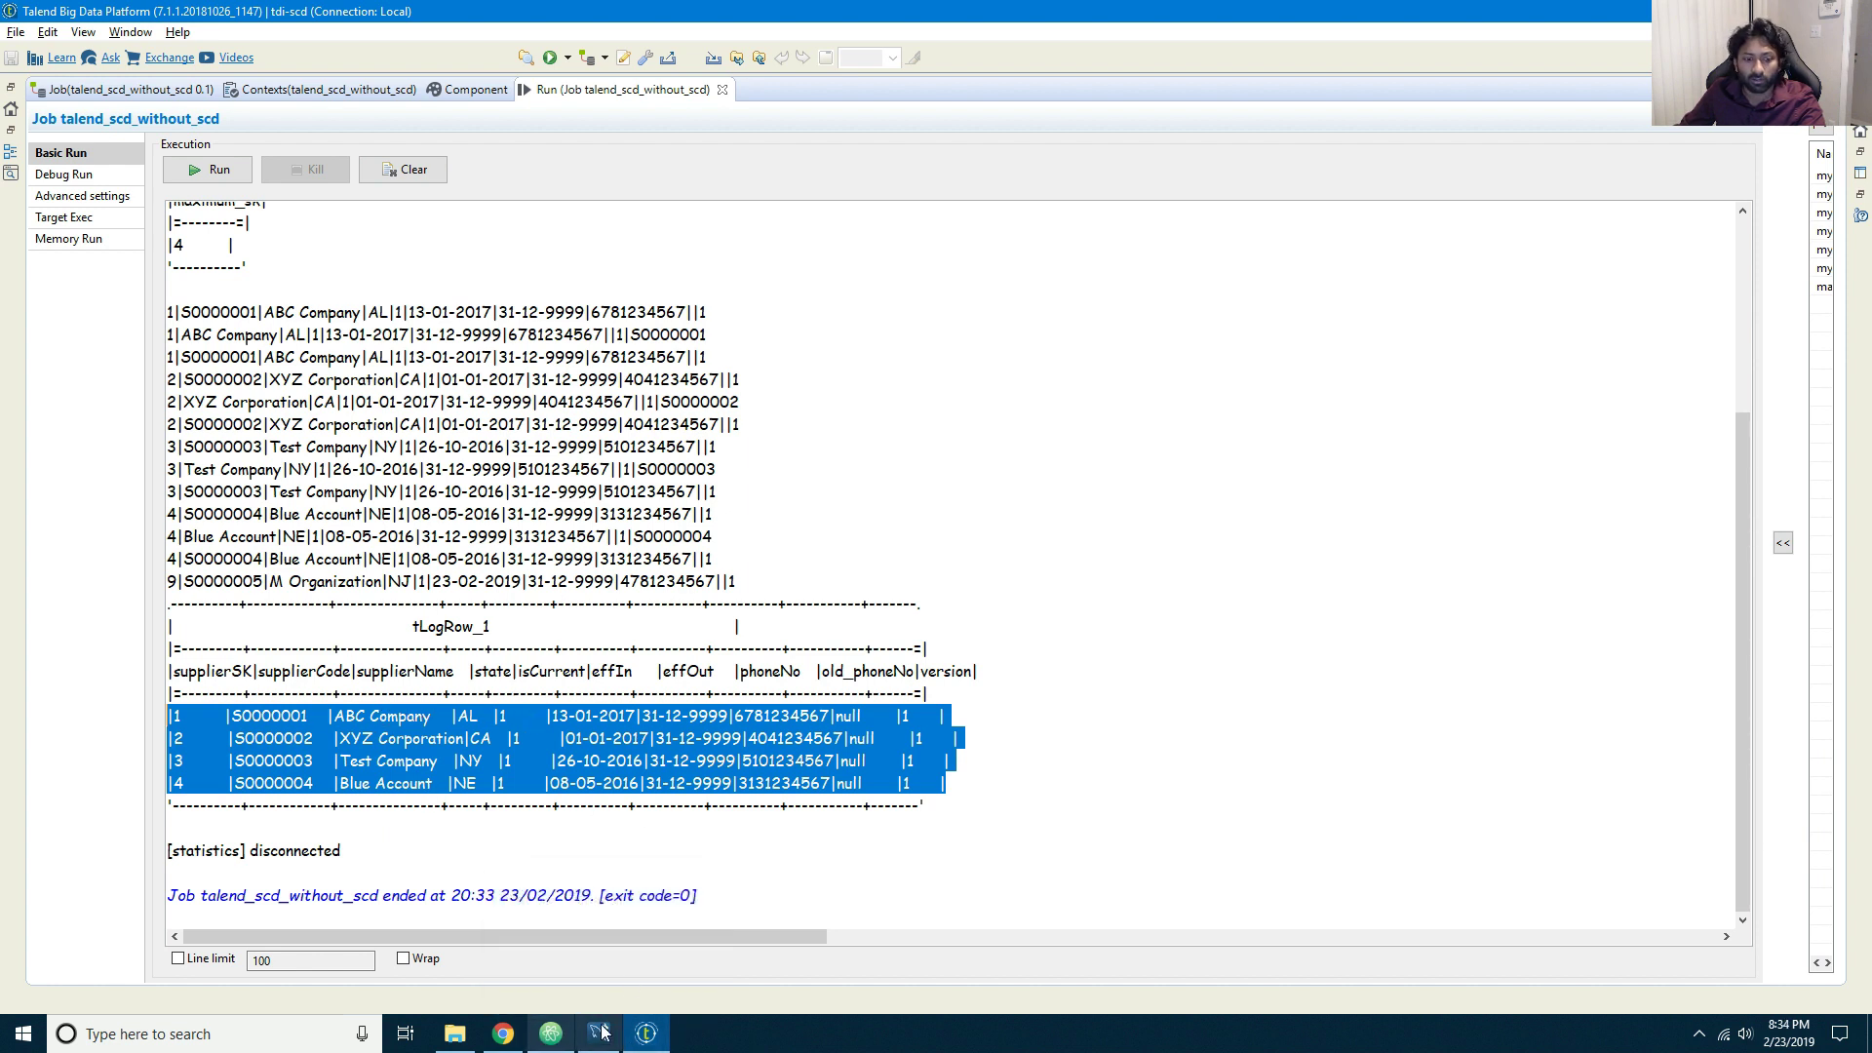
mouse_move(609, 1041)
mouse_move(519, 1046)
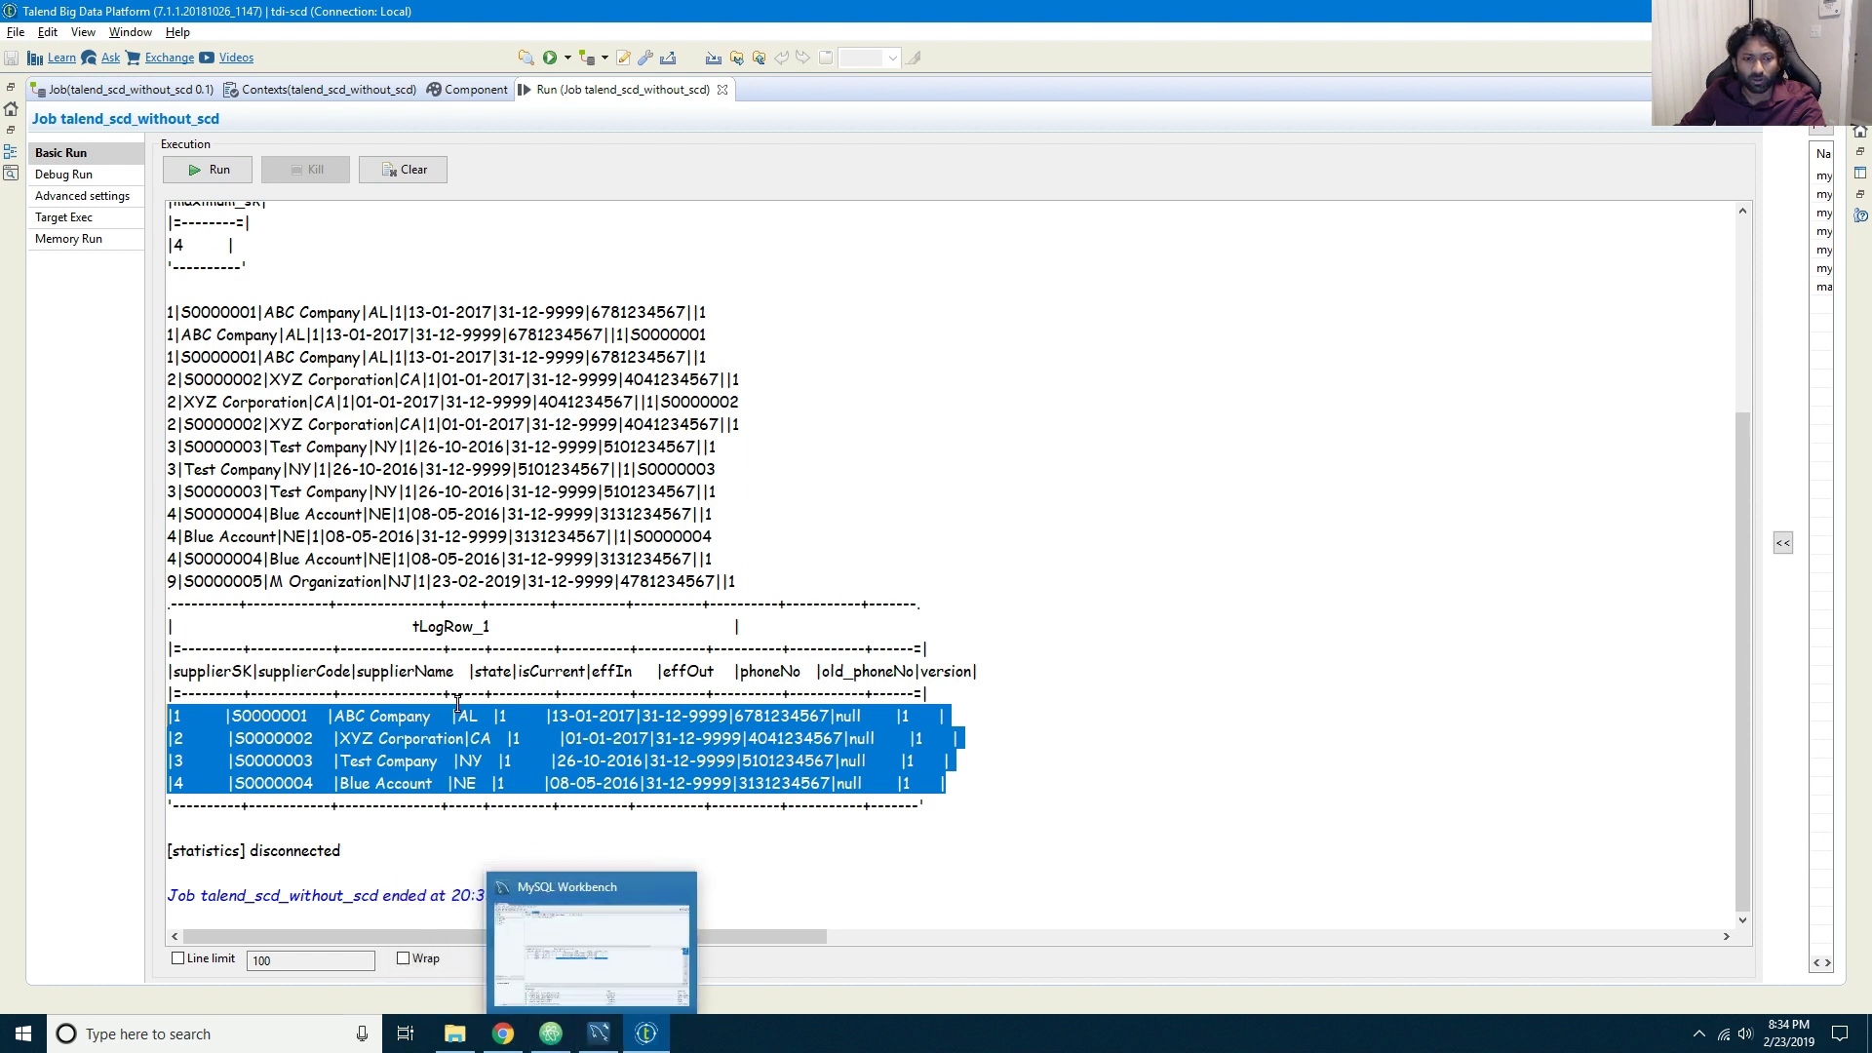
double_click(256, 714)
click(599, 1033)
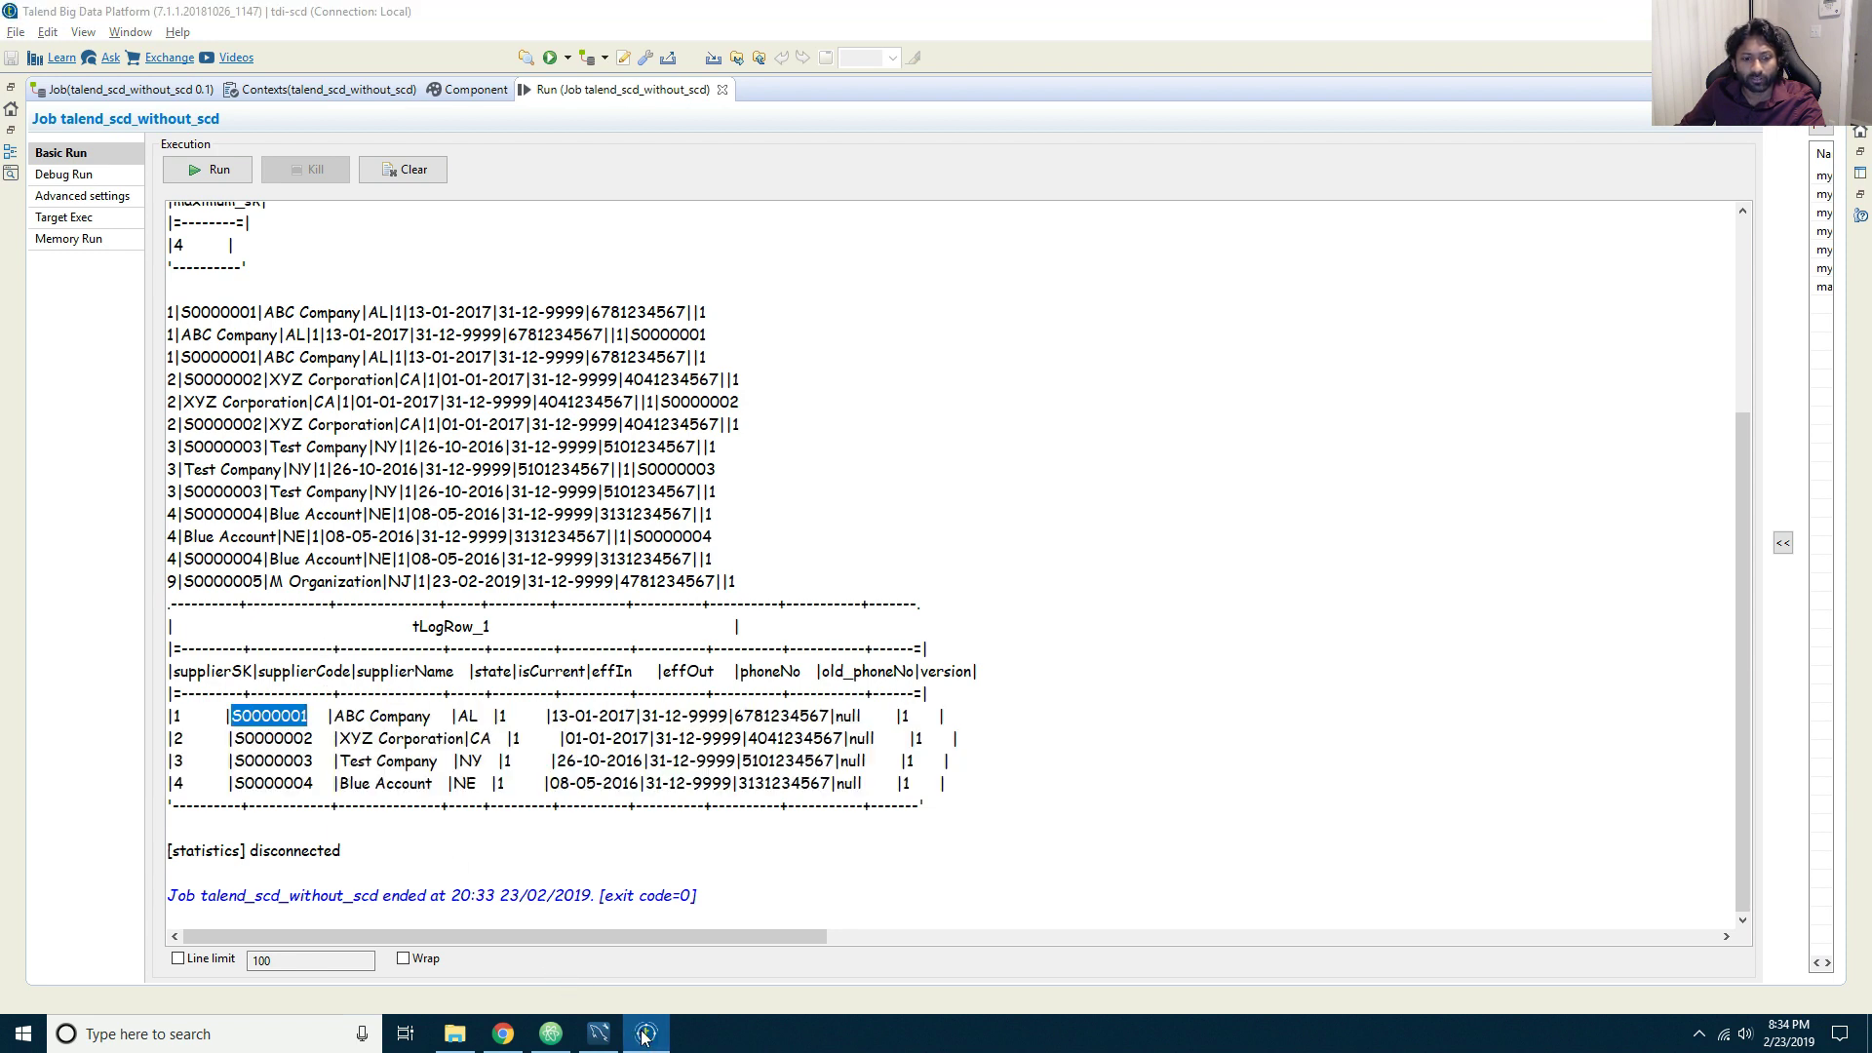
Step: Return to the Talend job and examine the new_inserts output settings in tMap_1, including the lookup inner join reject option
click(646, 1033)
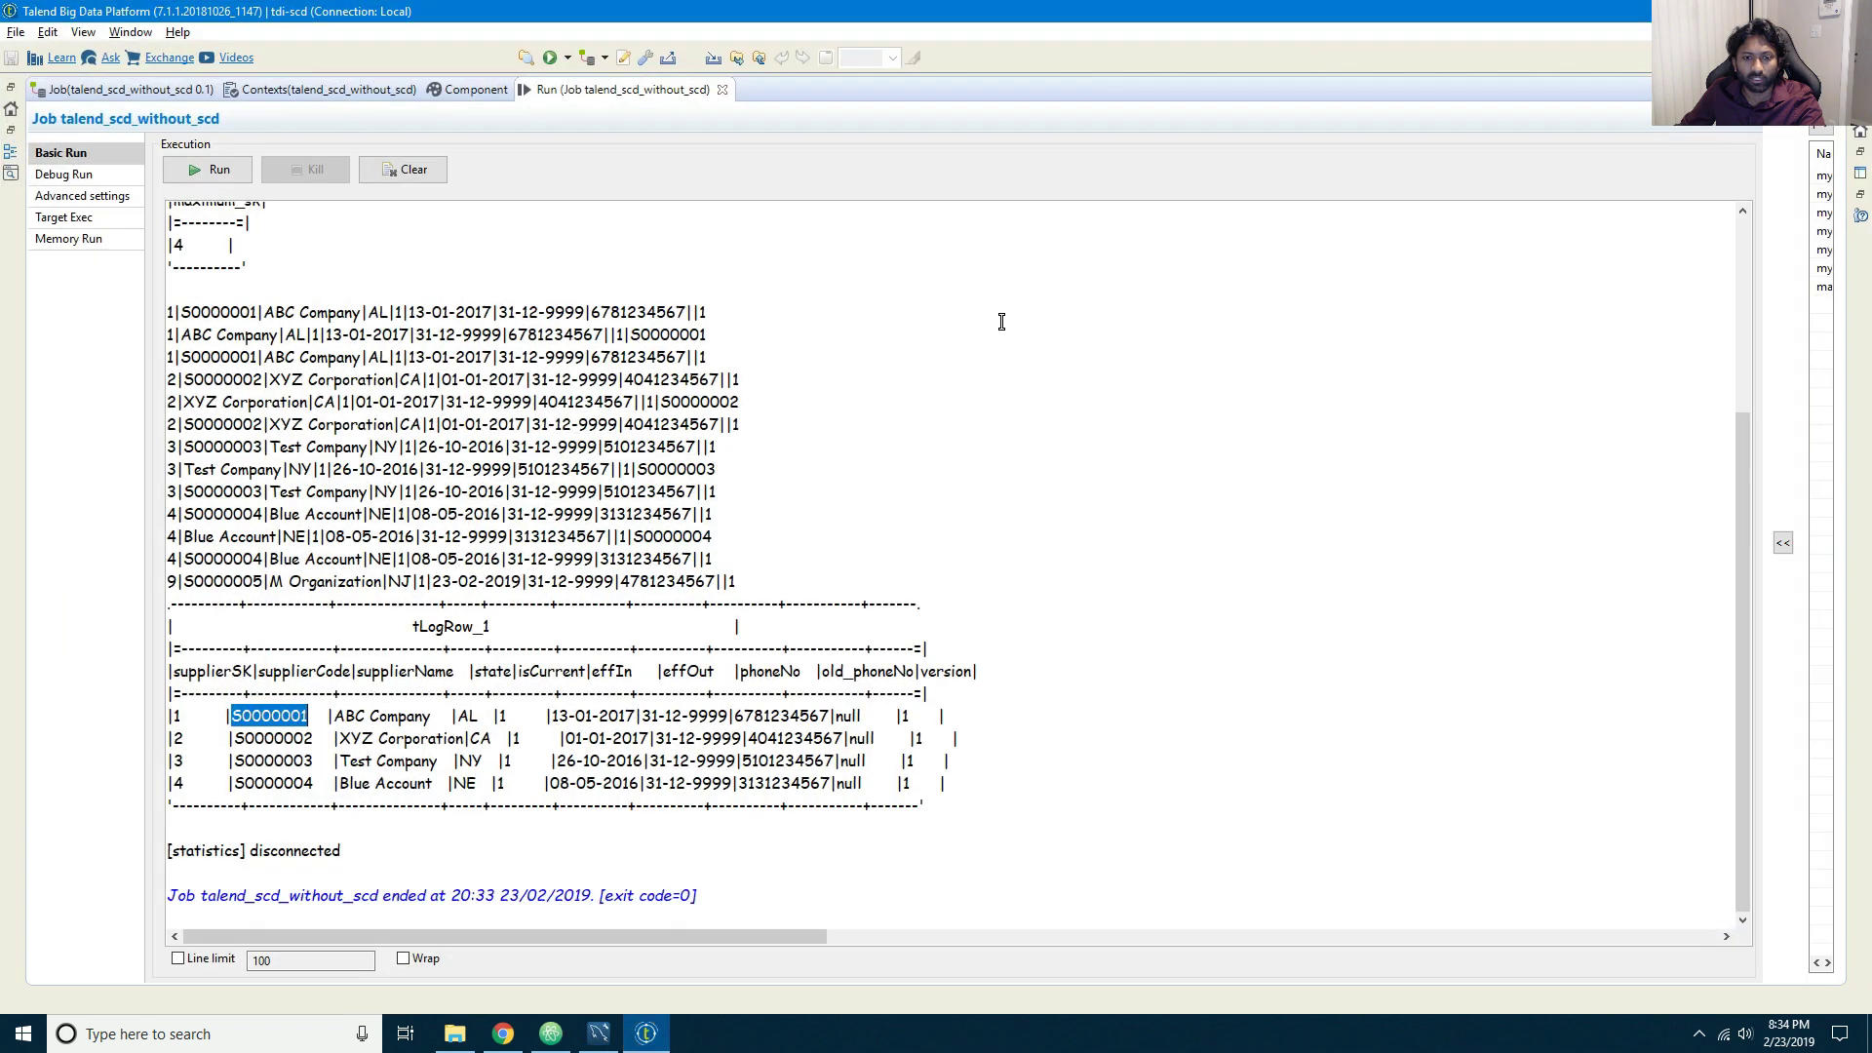
click(1828, 89)
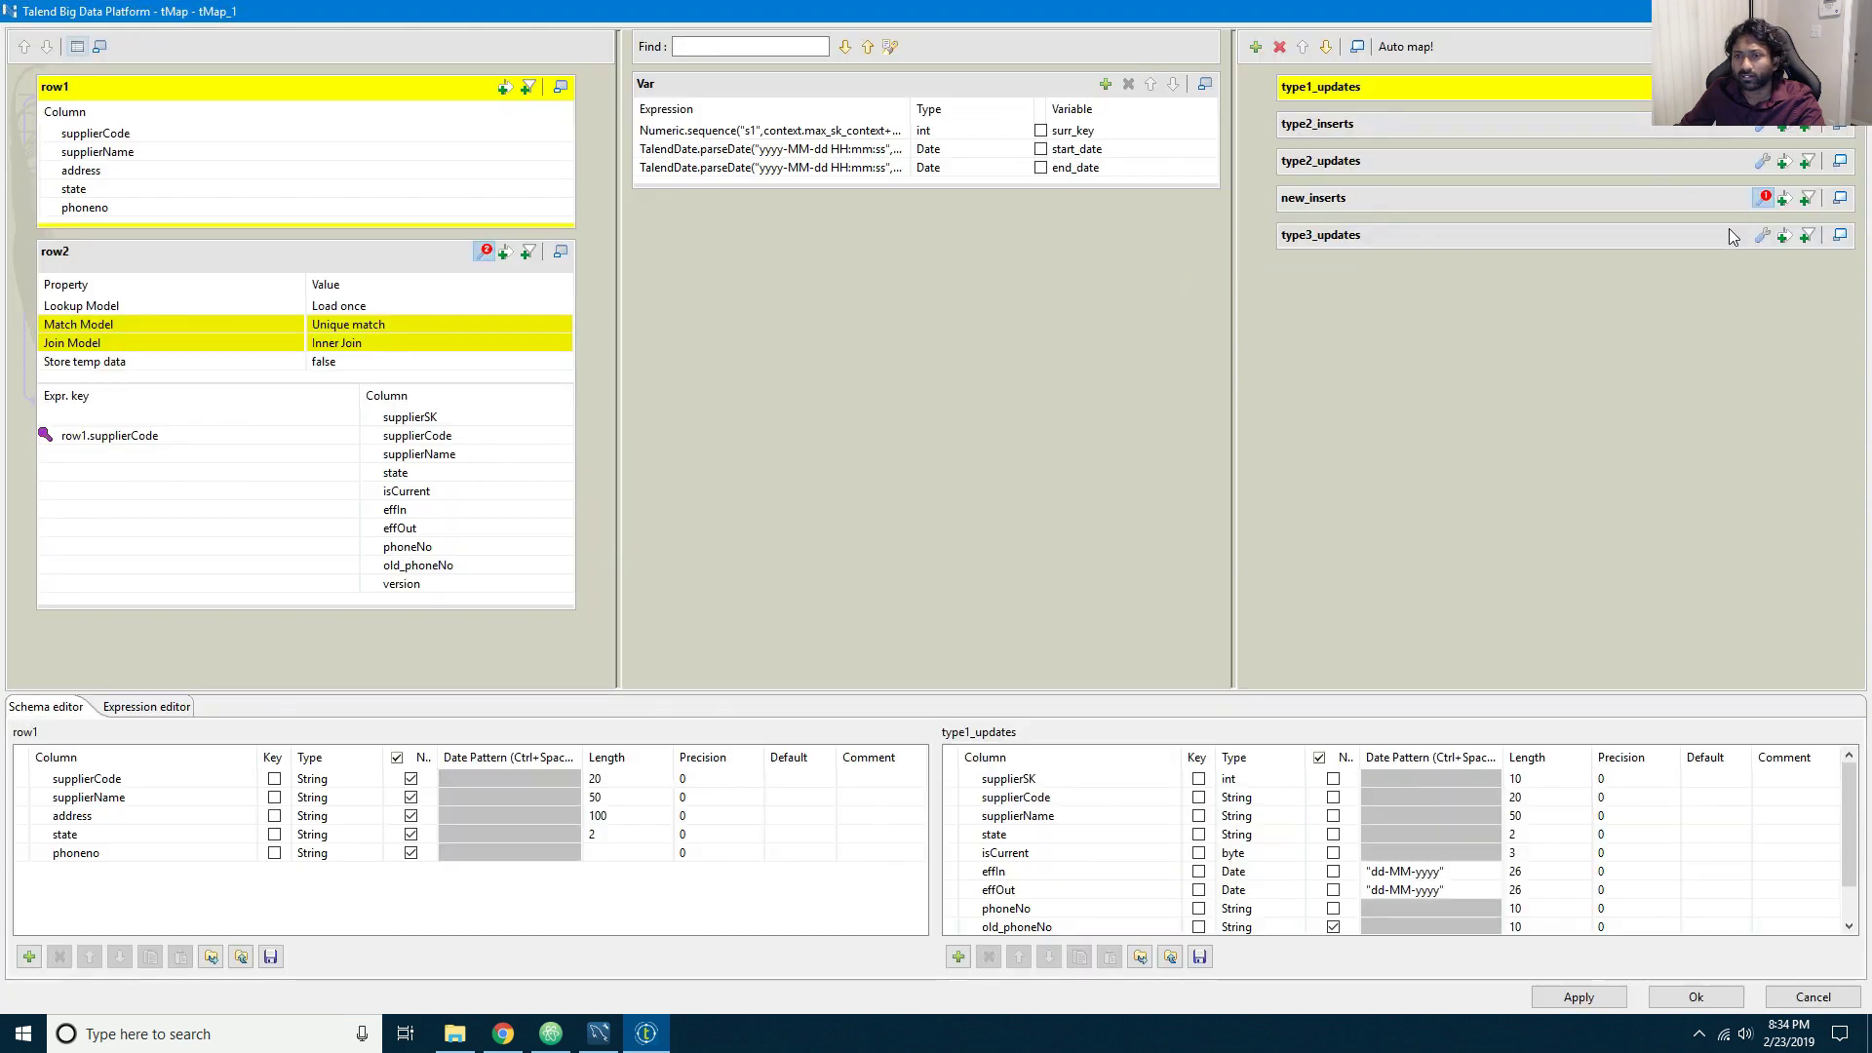
click(1406, 203)
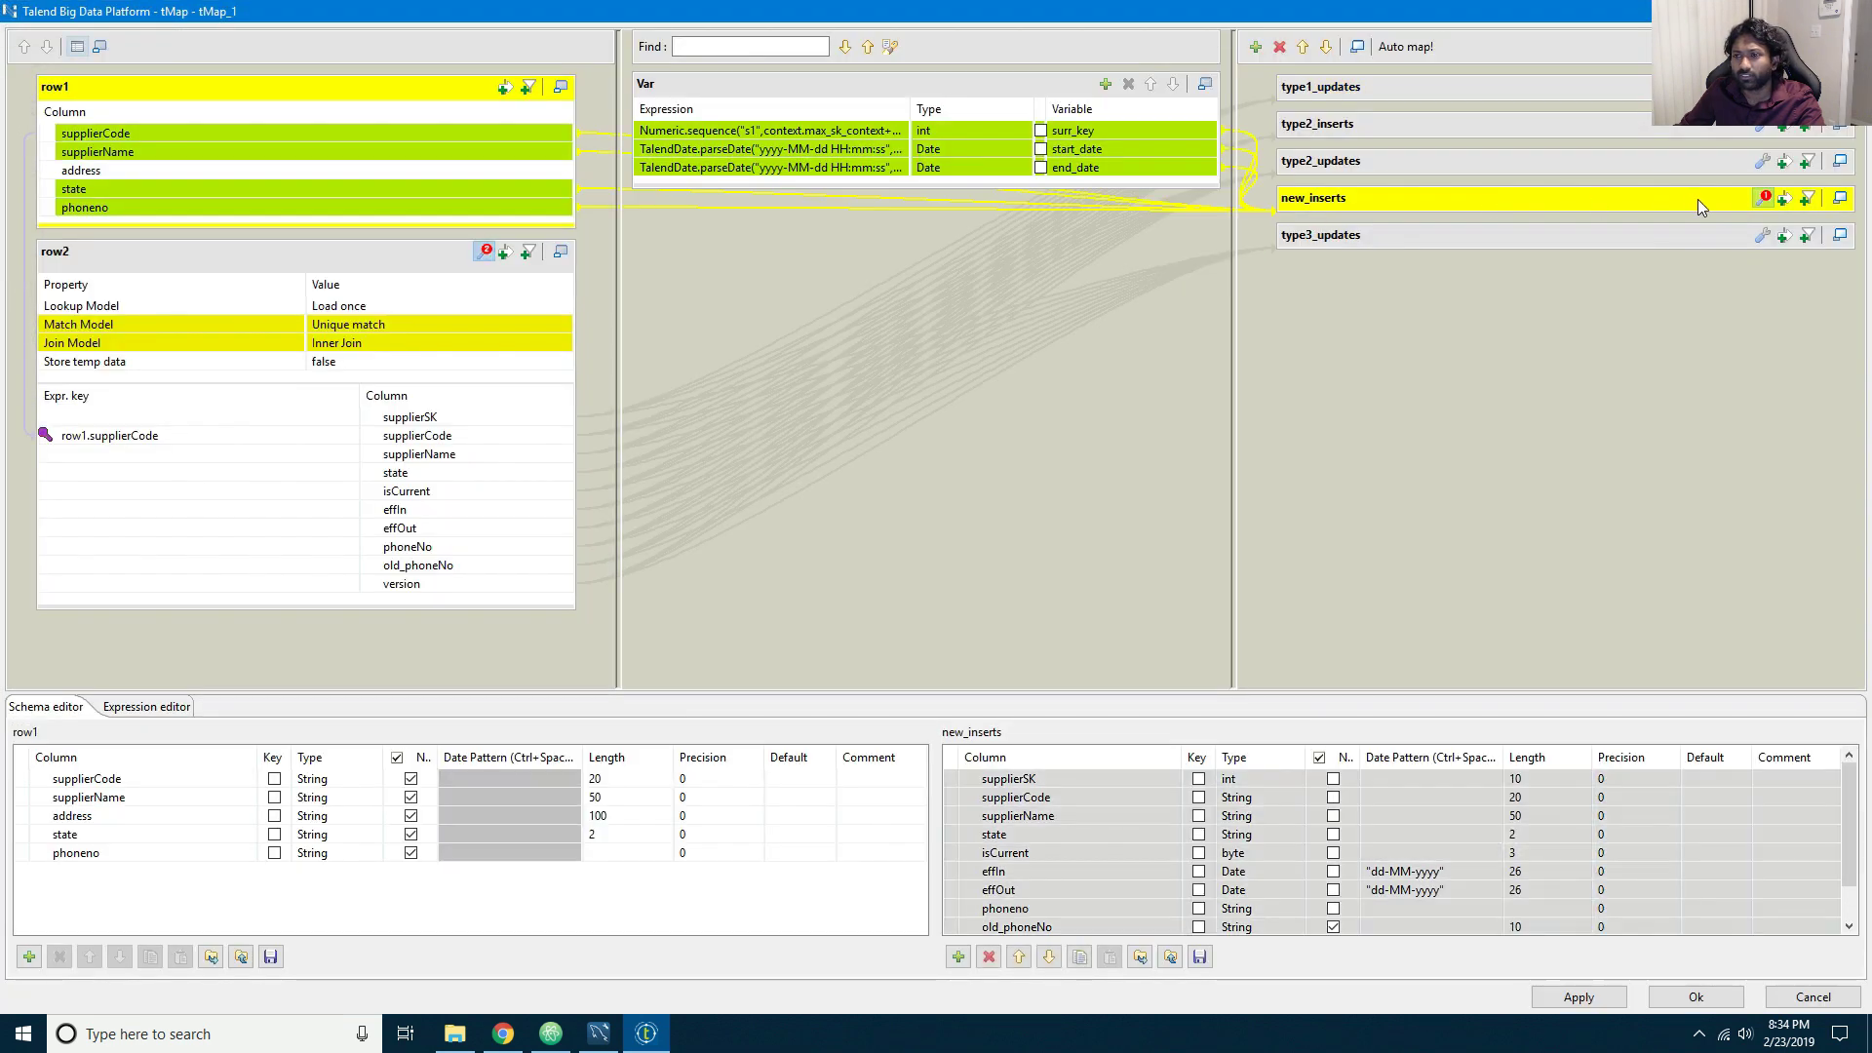
click(1765, 199)
click(1588, 269)
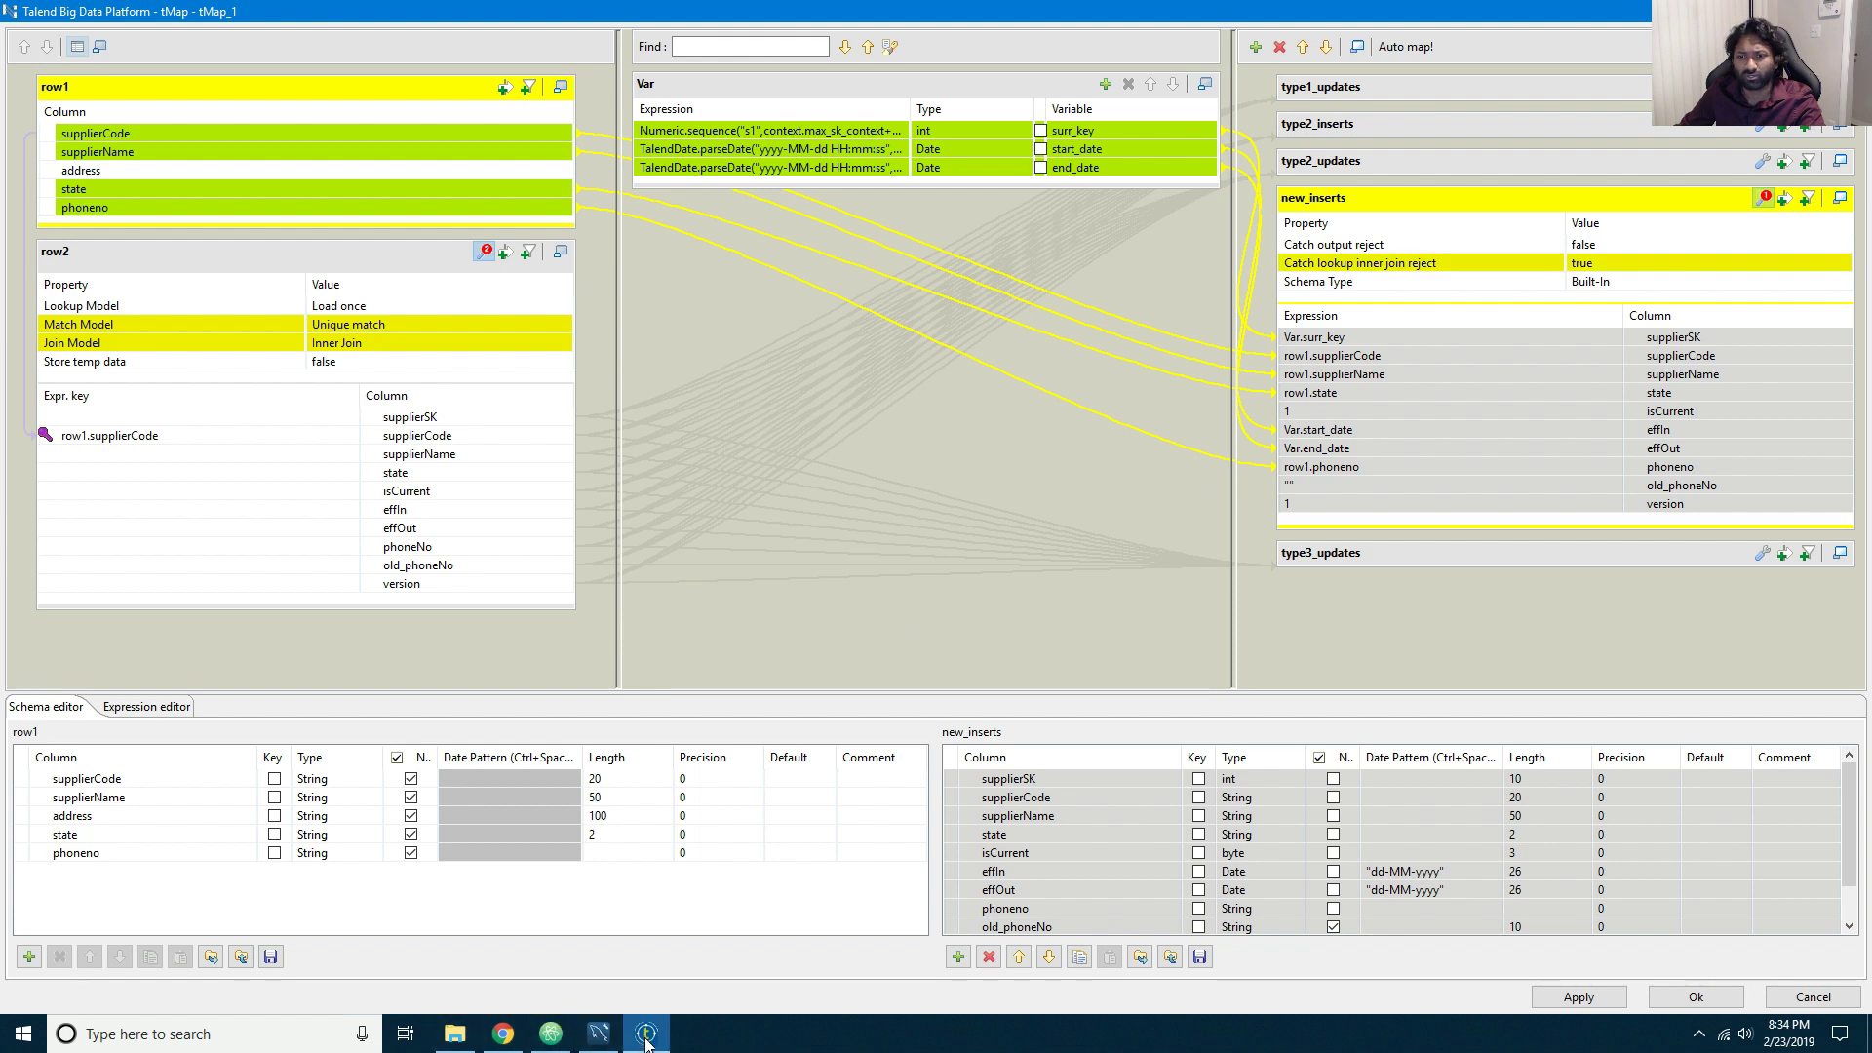
mouse_move(647, 1041)
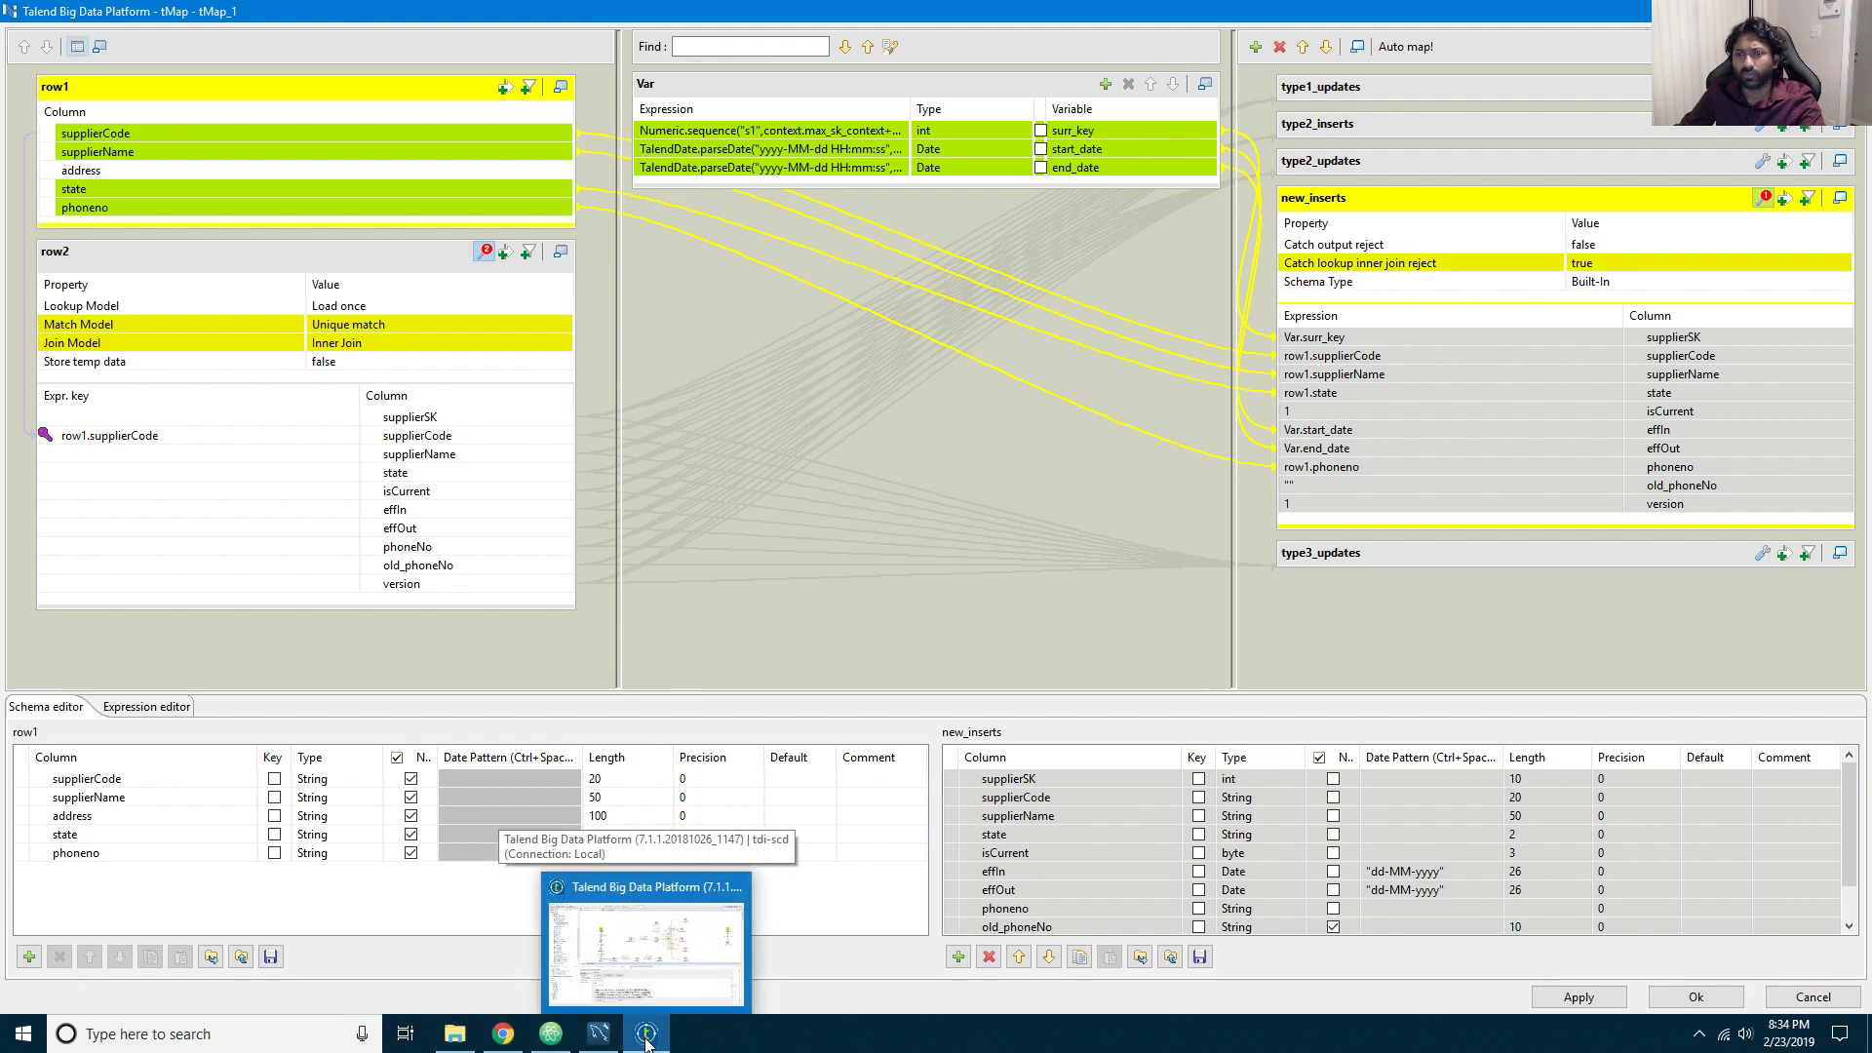
click(647, 1041)
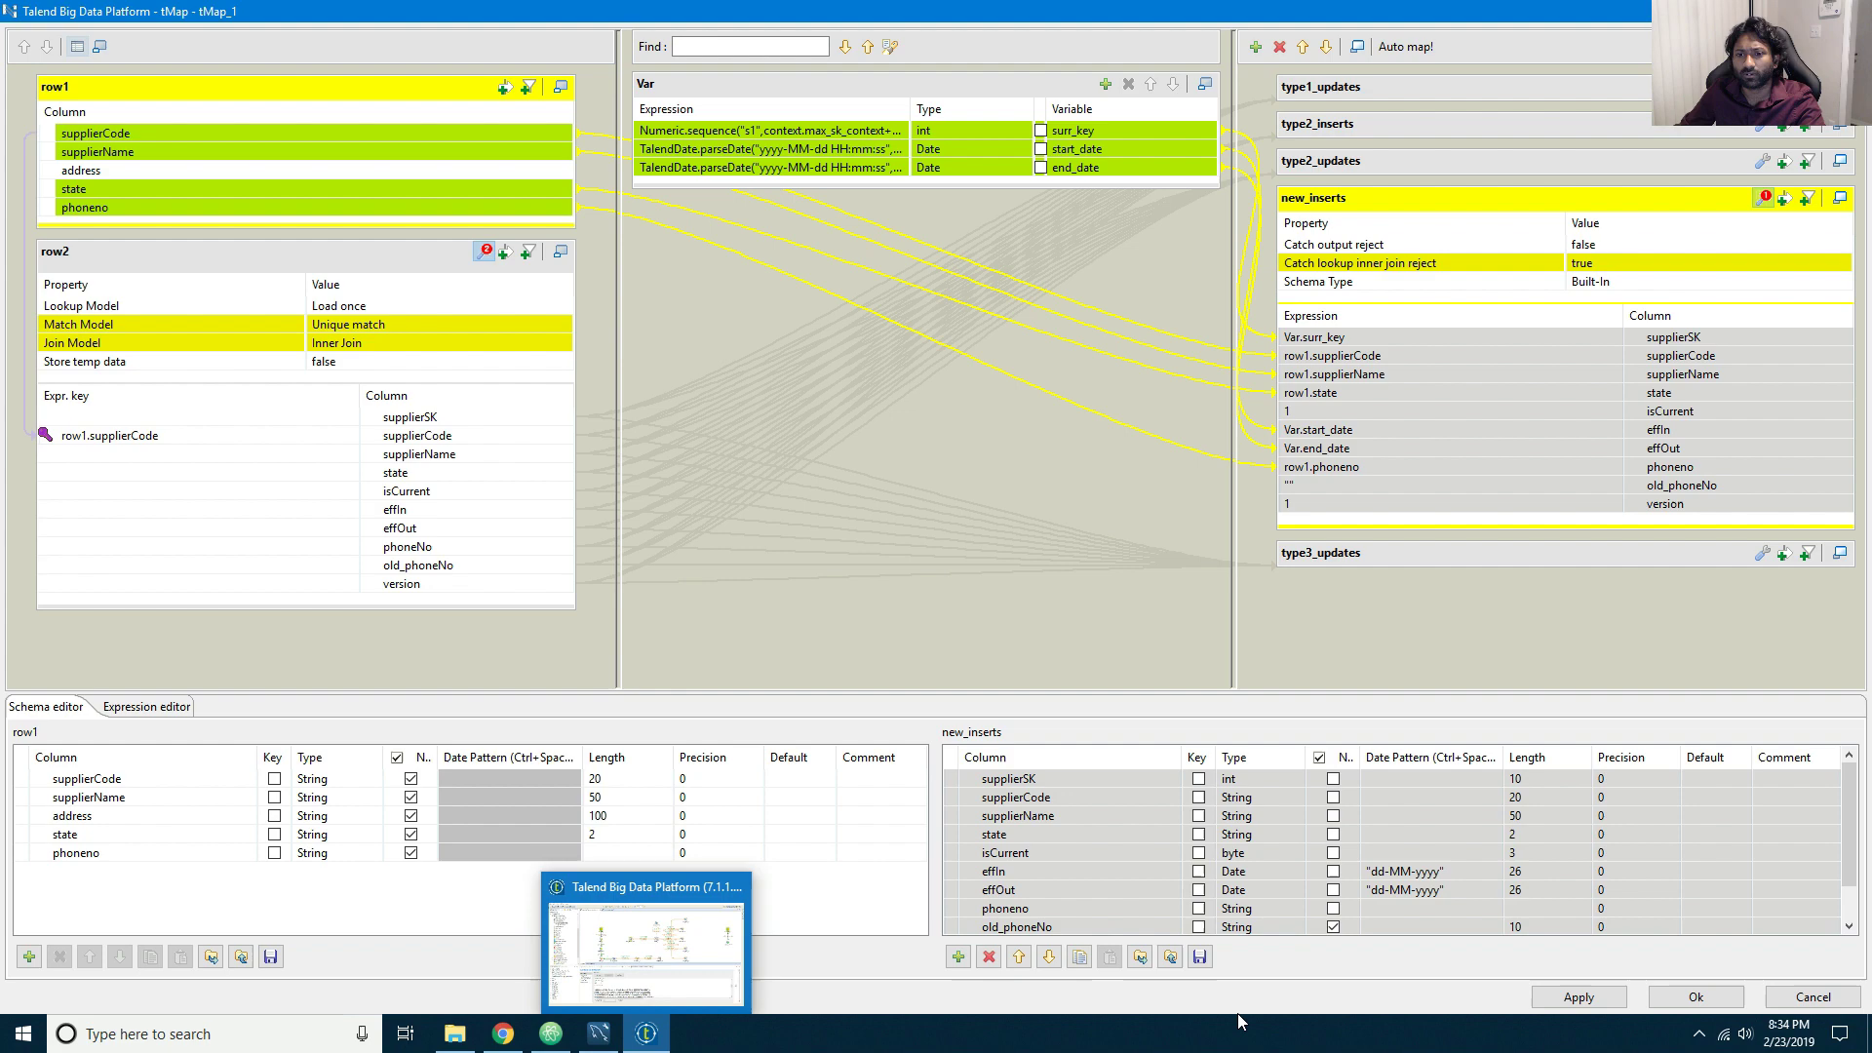
click(1696, 996)
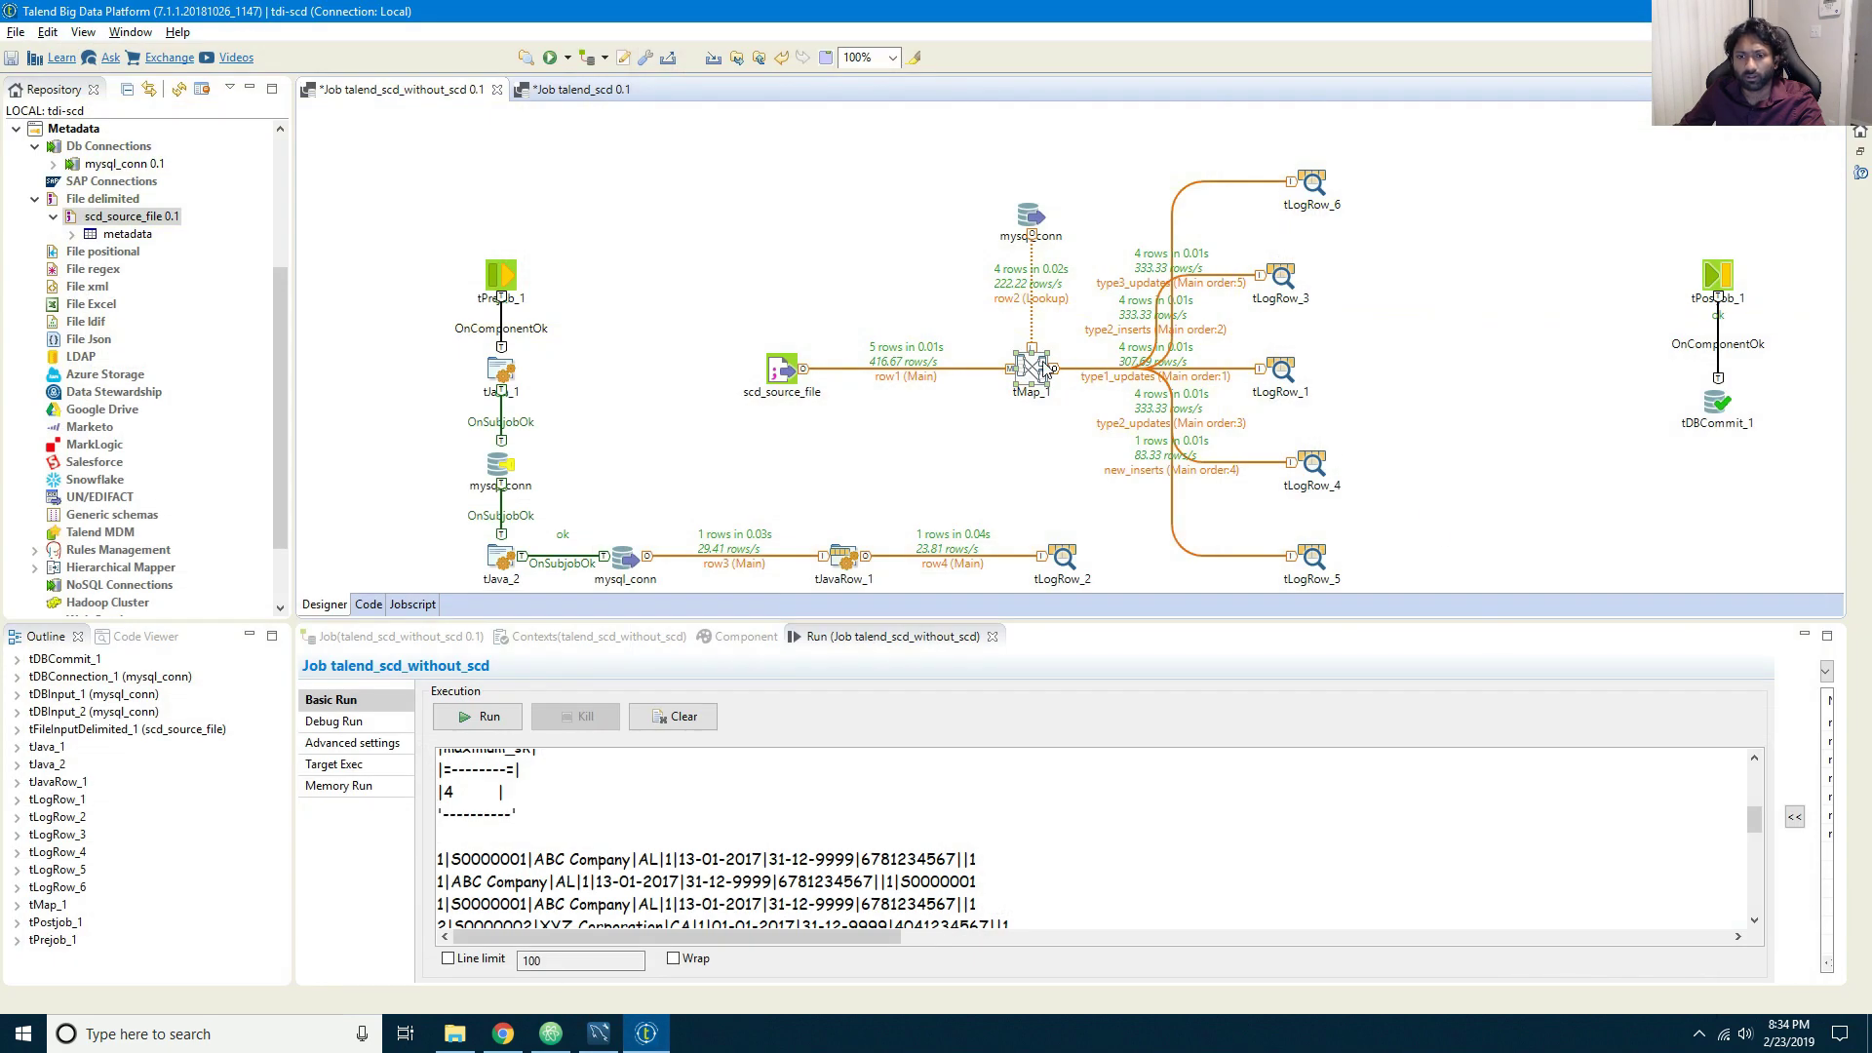
Step: Set tLogRow_5, which receives the new_inserts flow, to the Table print mode and save the job
click(1281, 378)
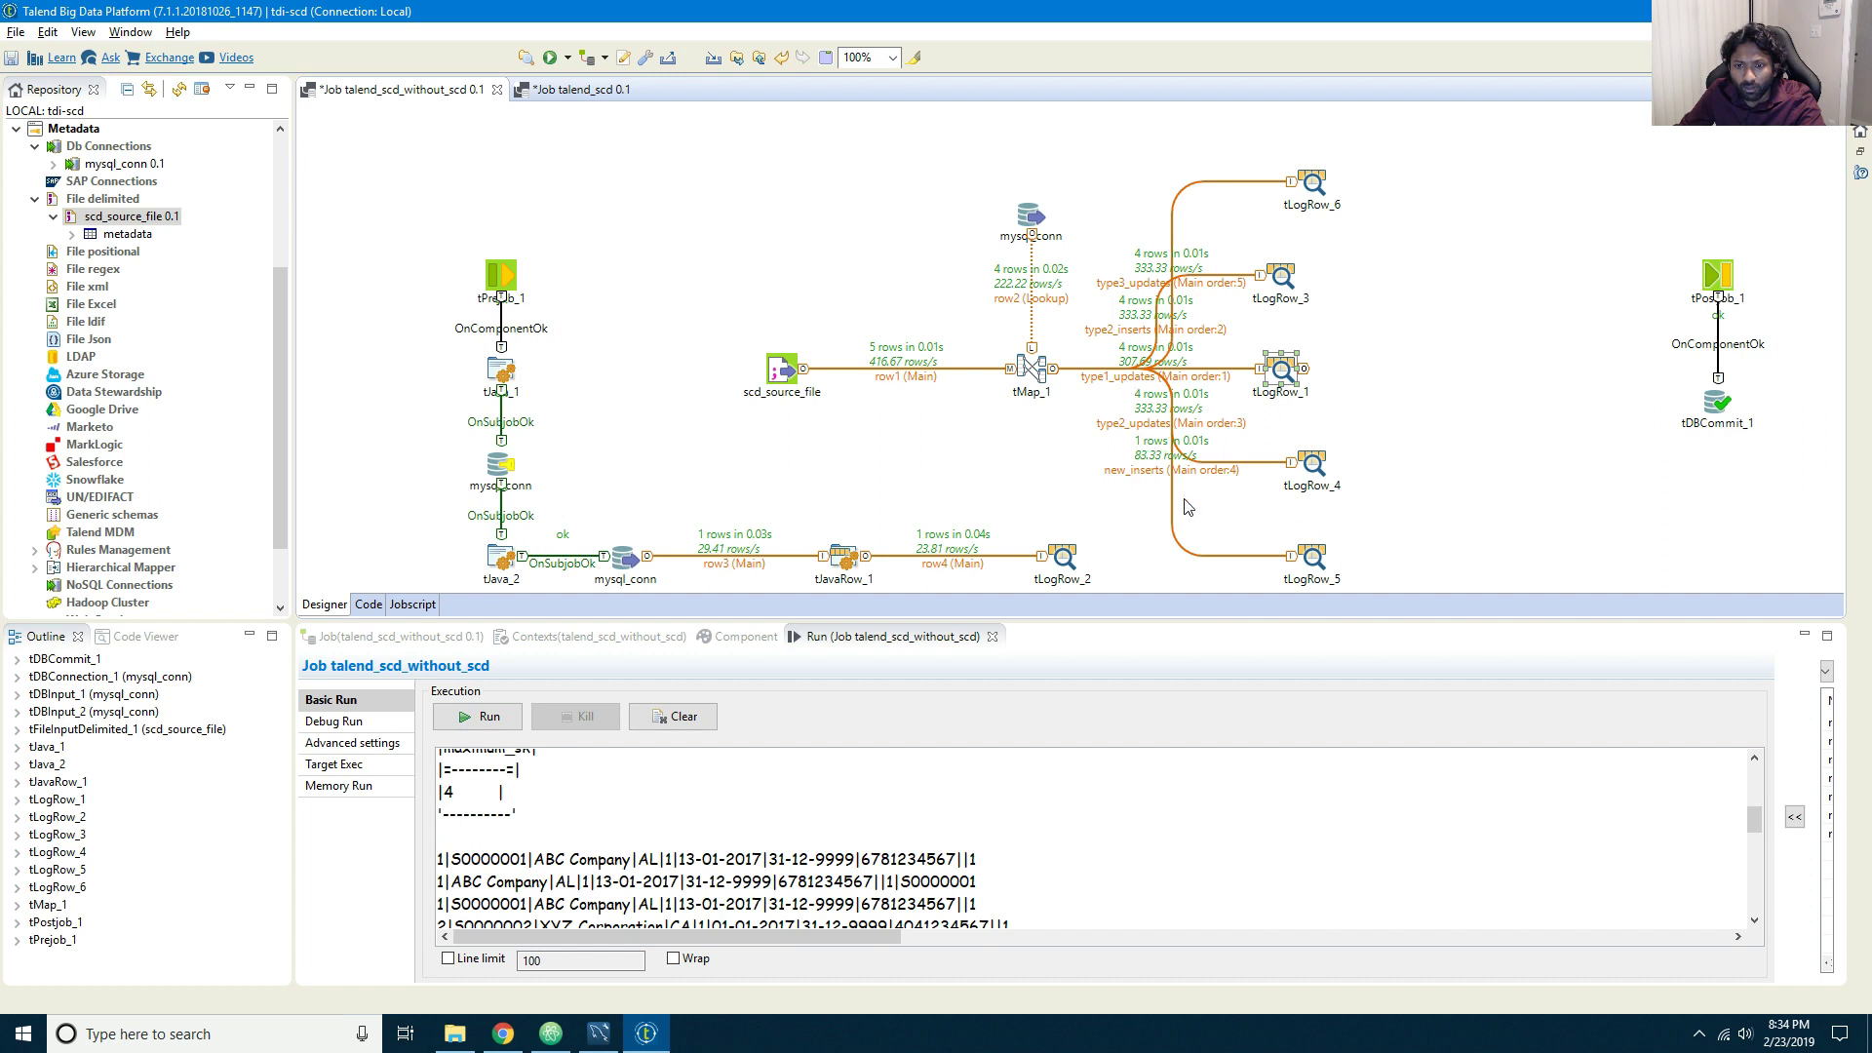
click(1205, 476)
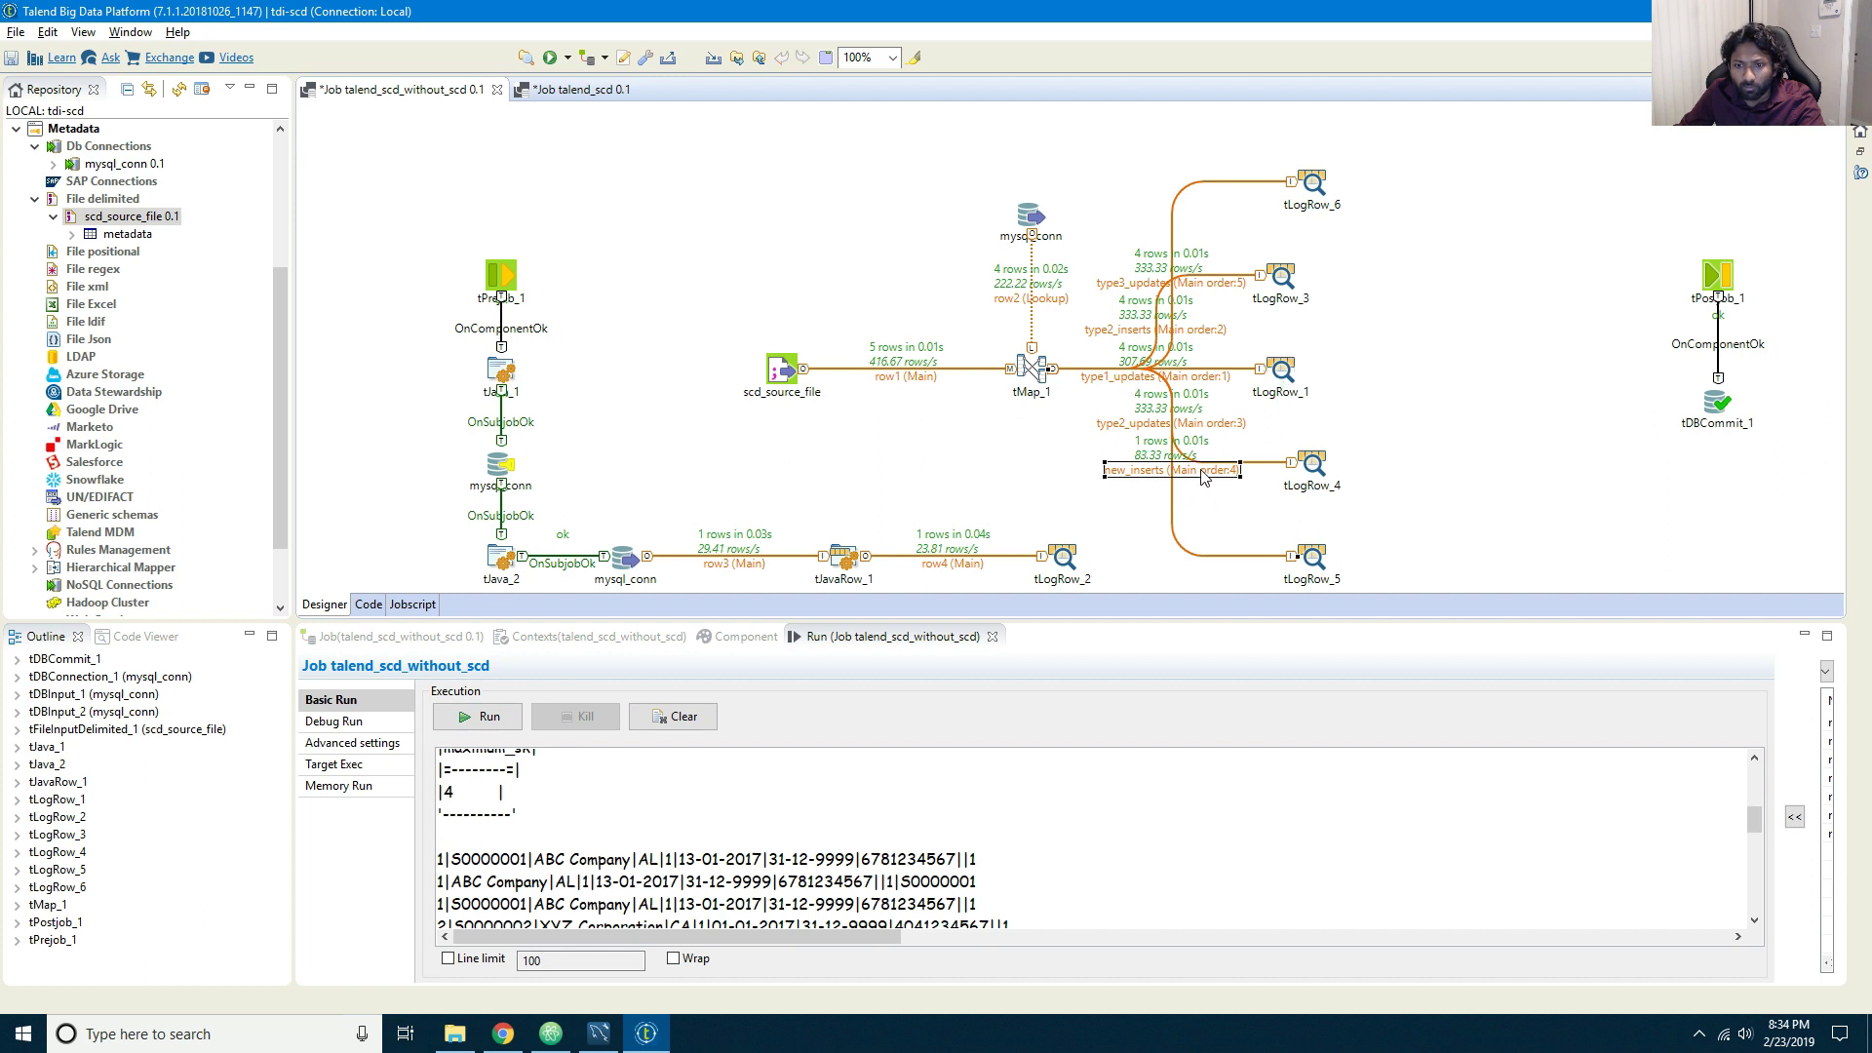
double_click(1313, 557)
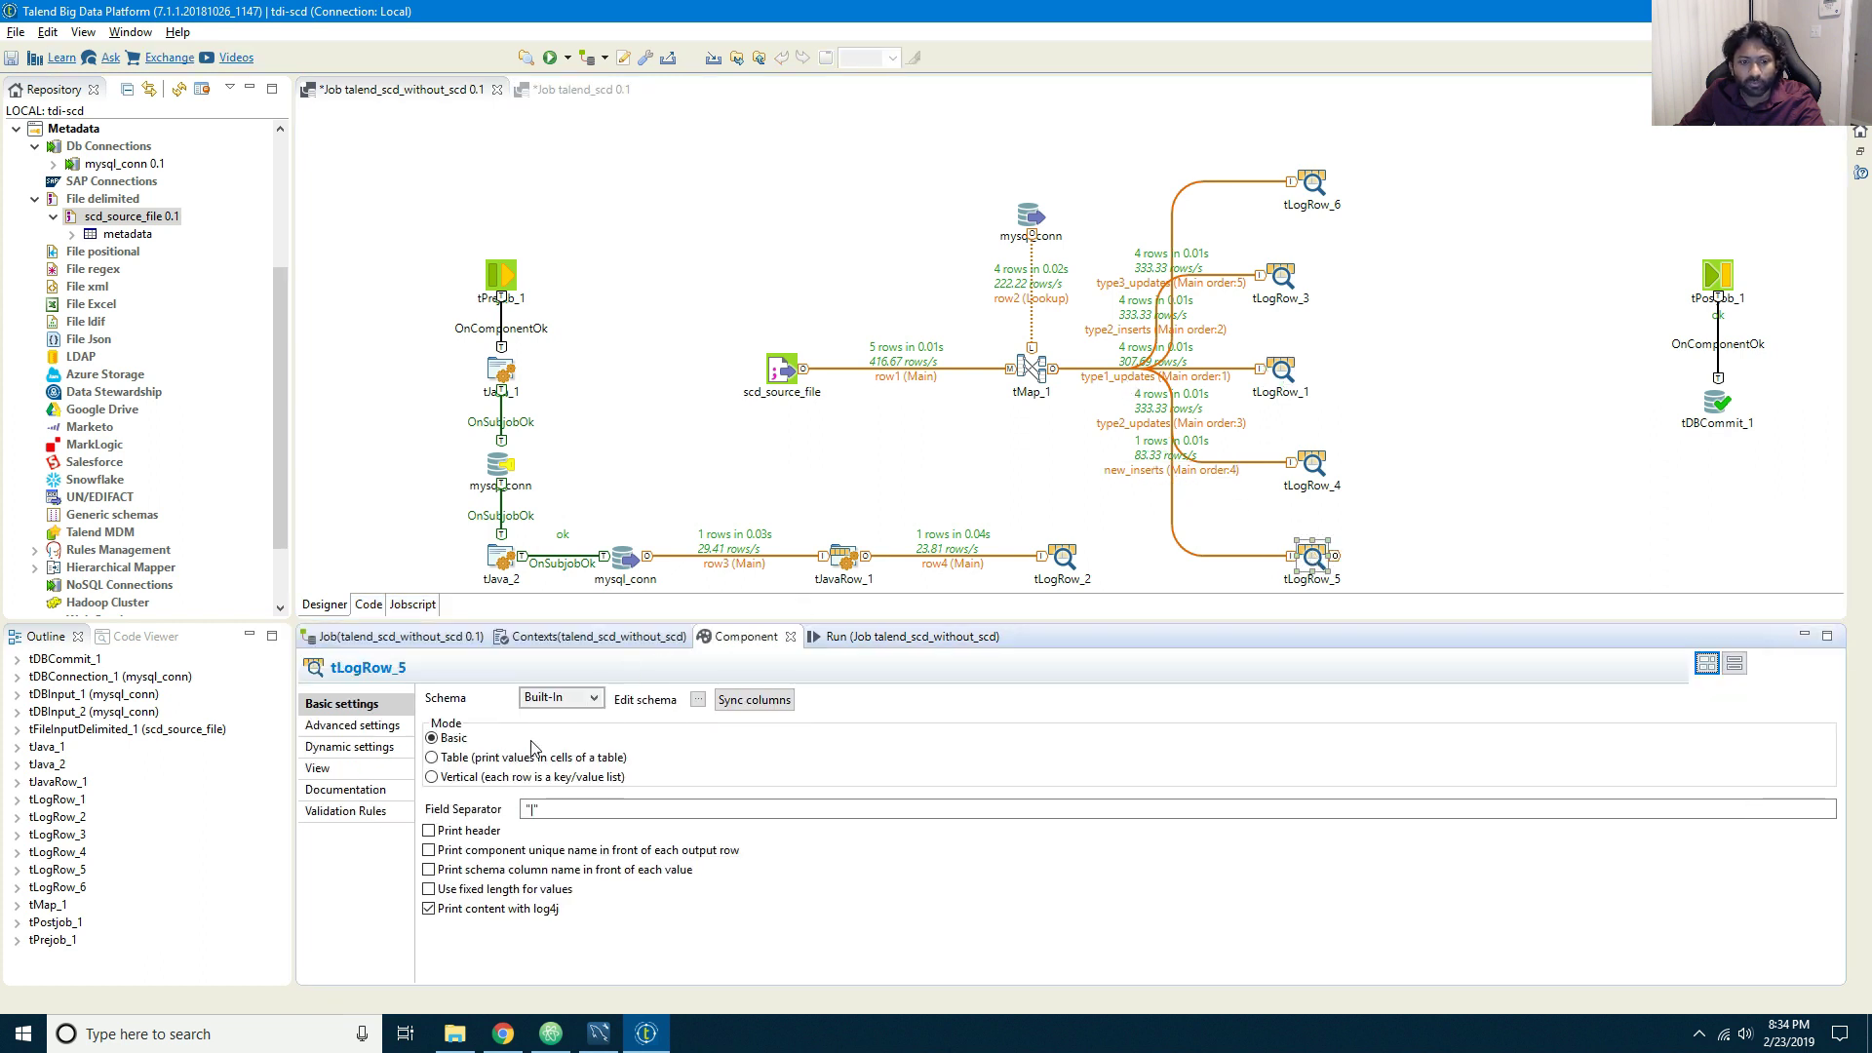
click(506, 761)
key(ctrl+s)
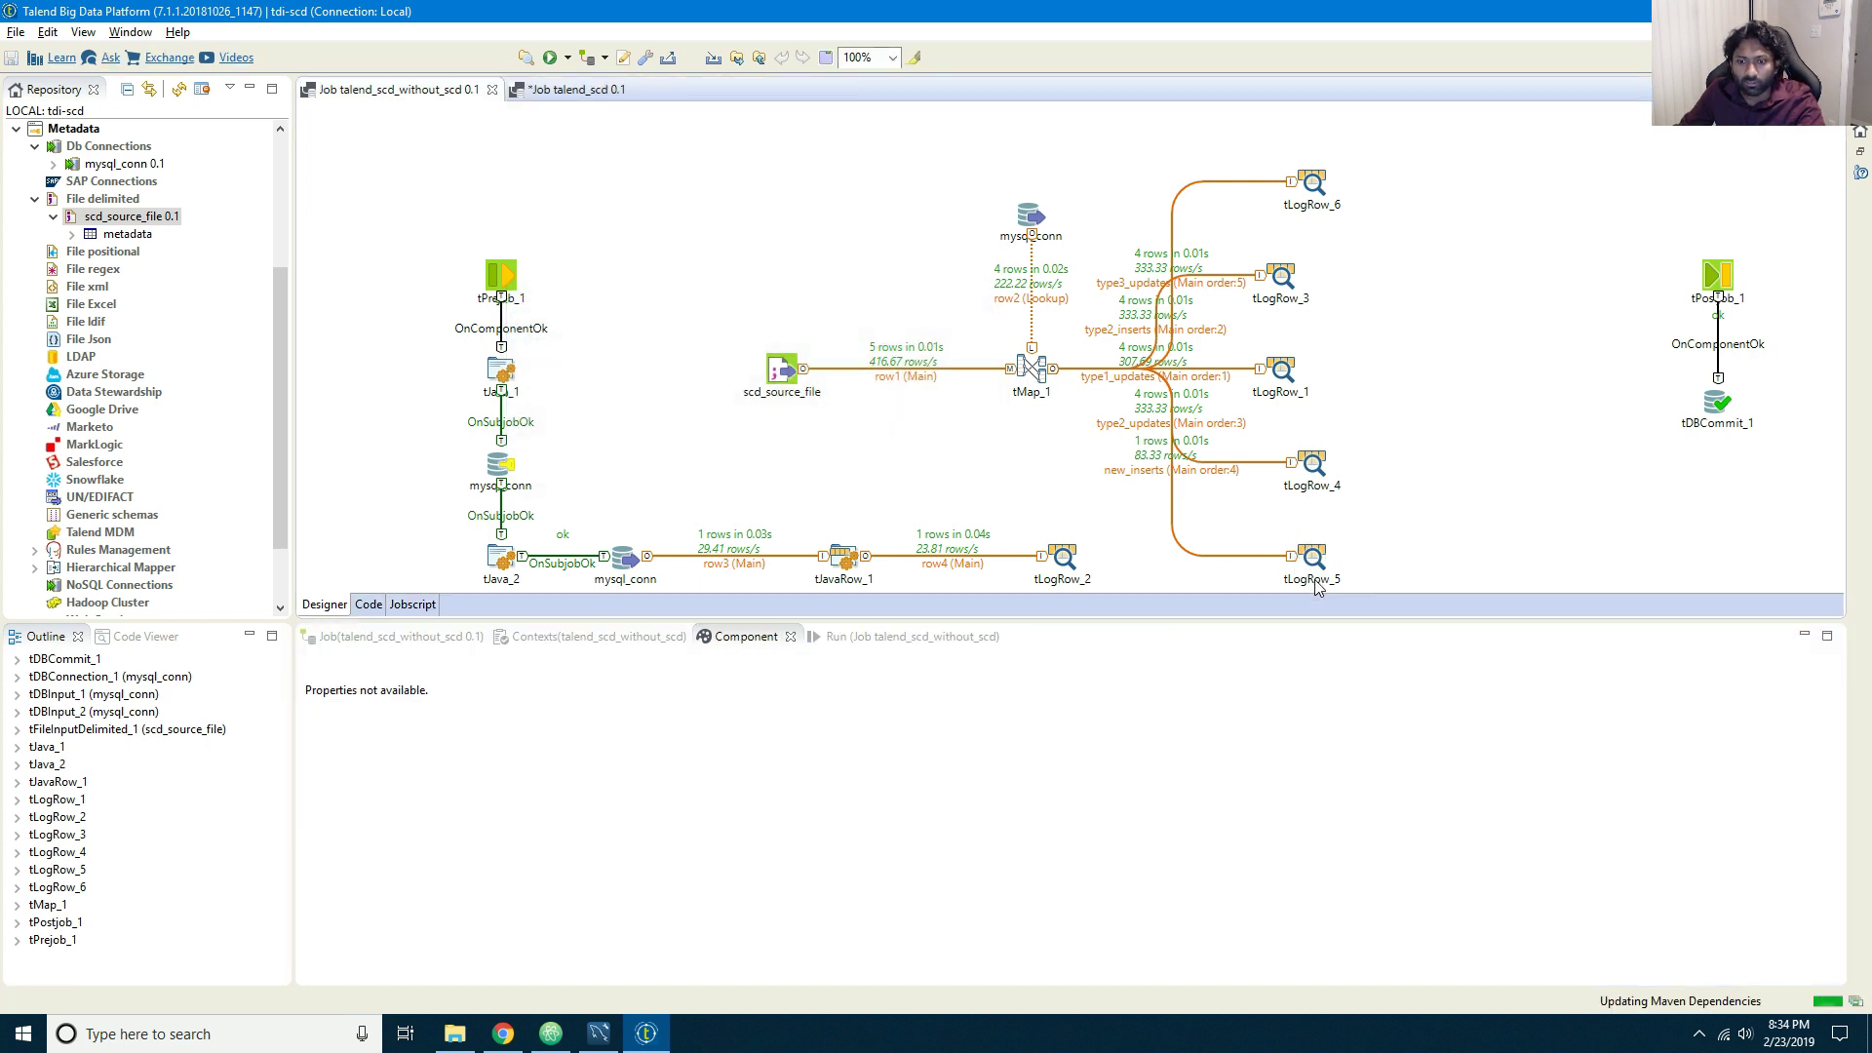
Step: Rename the tLogRow_5 component in the job design as new_inserts
click(1314, 579)
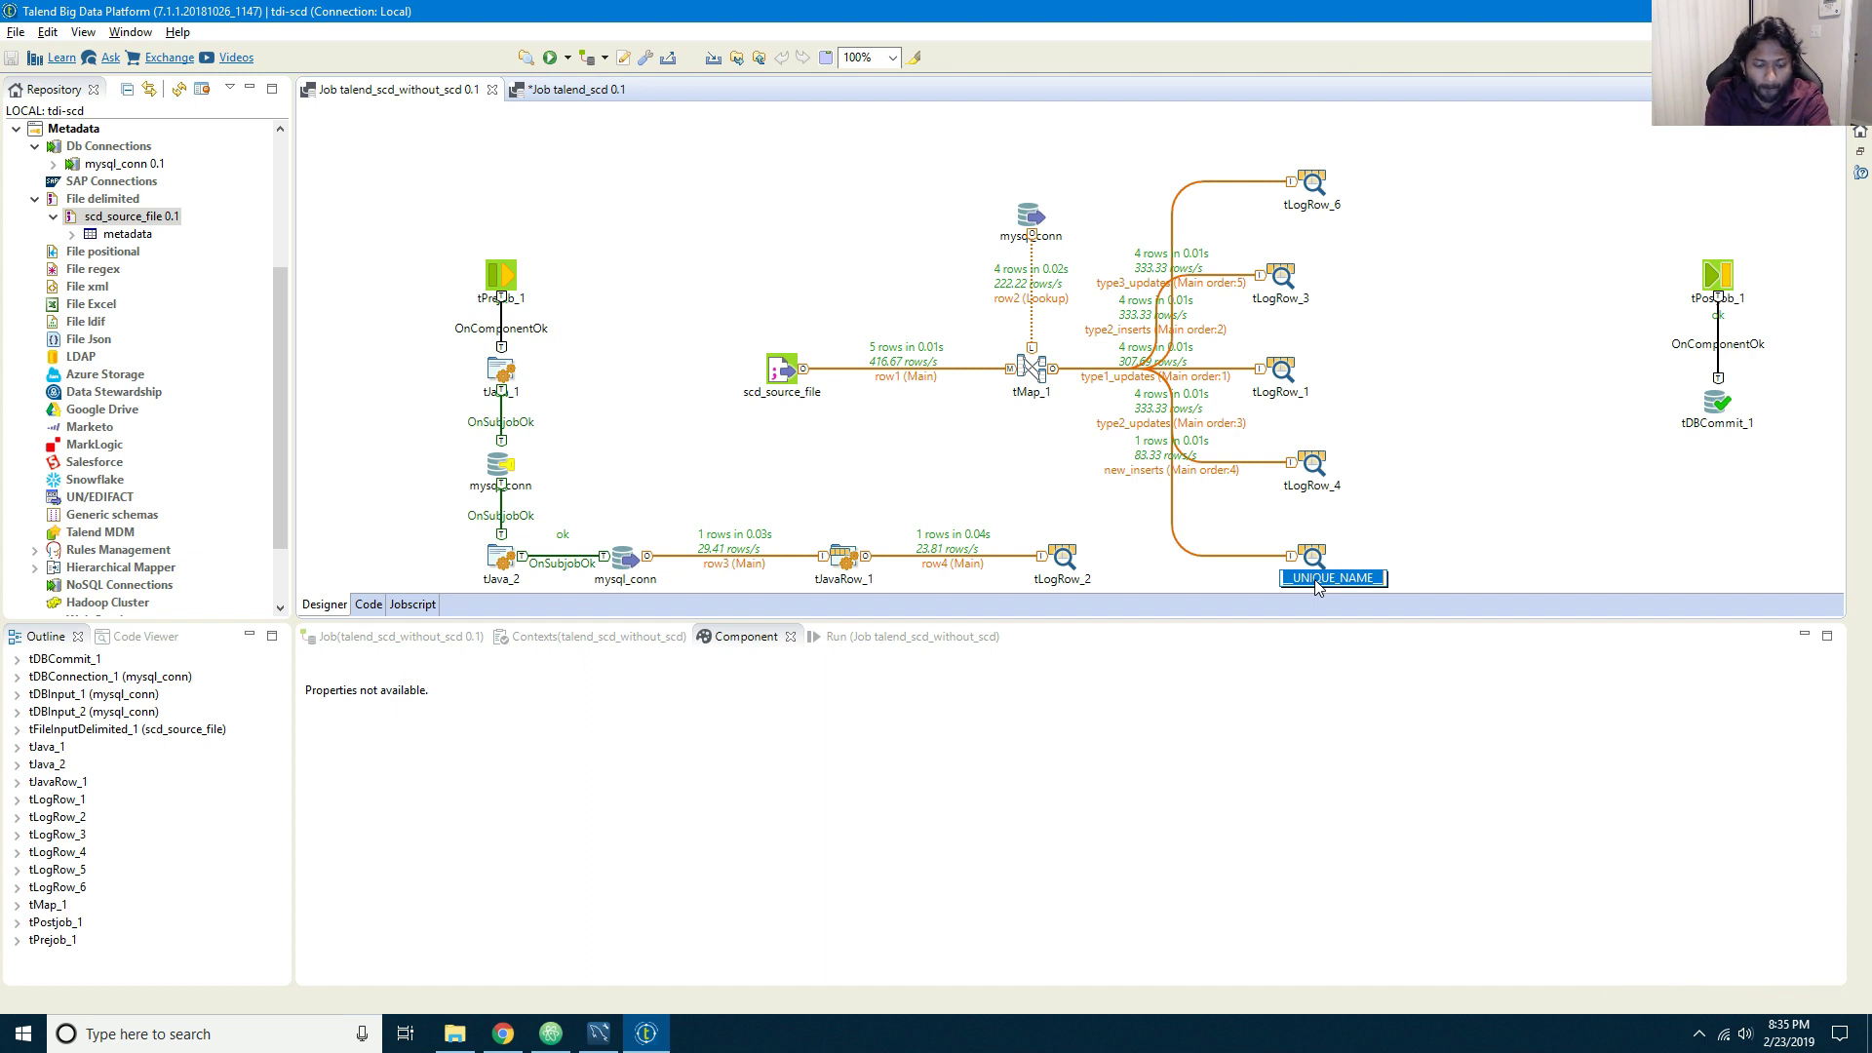
text(new_)
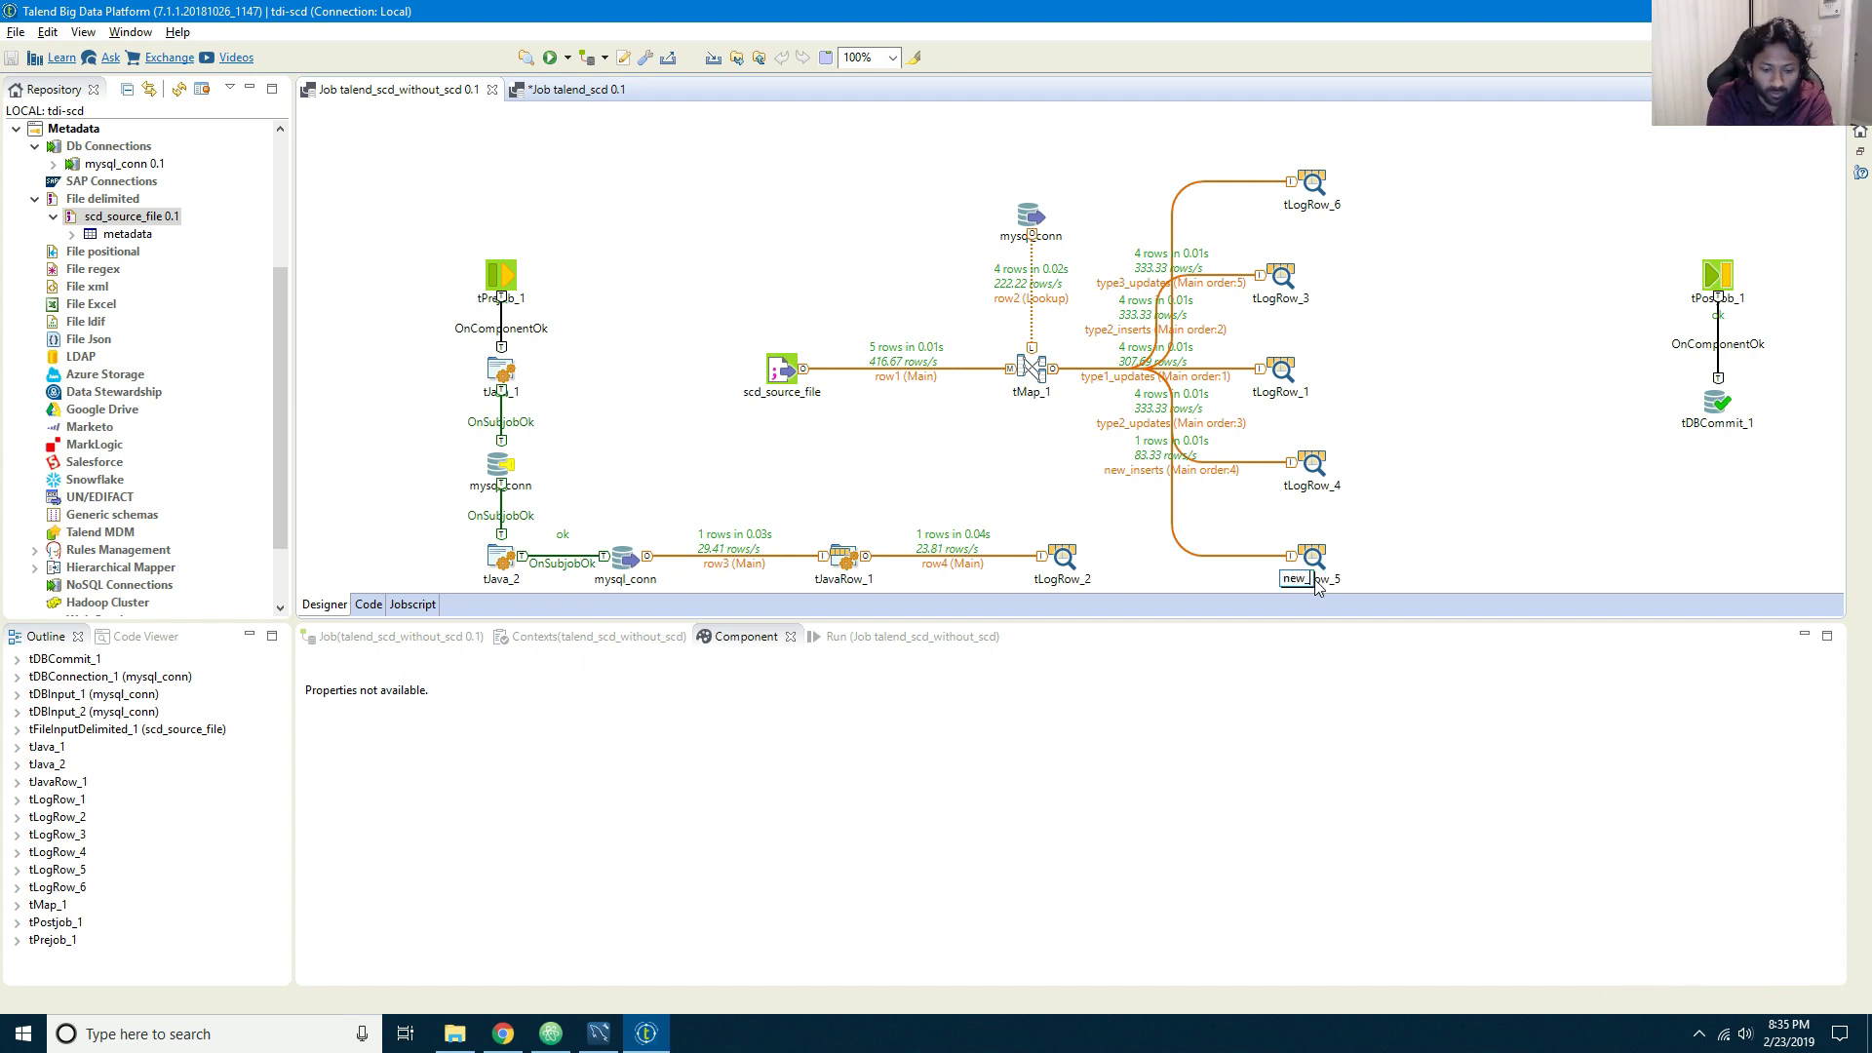
text(inserts)
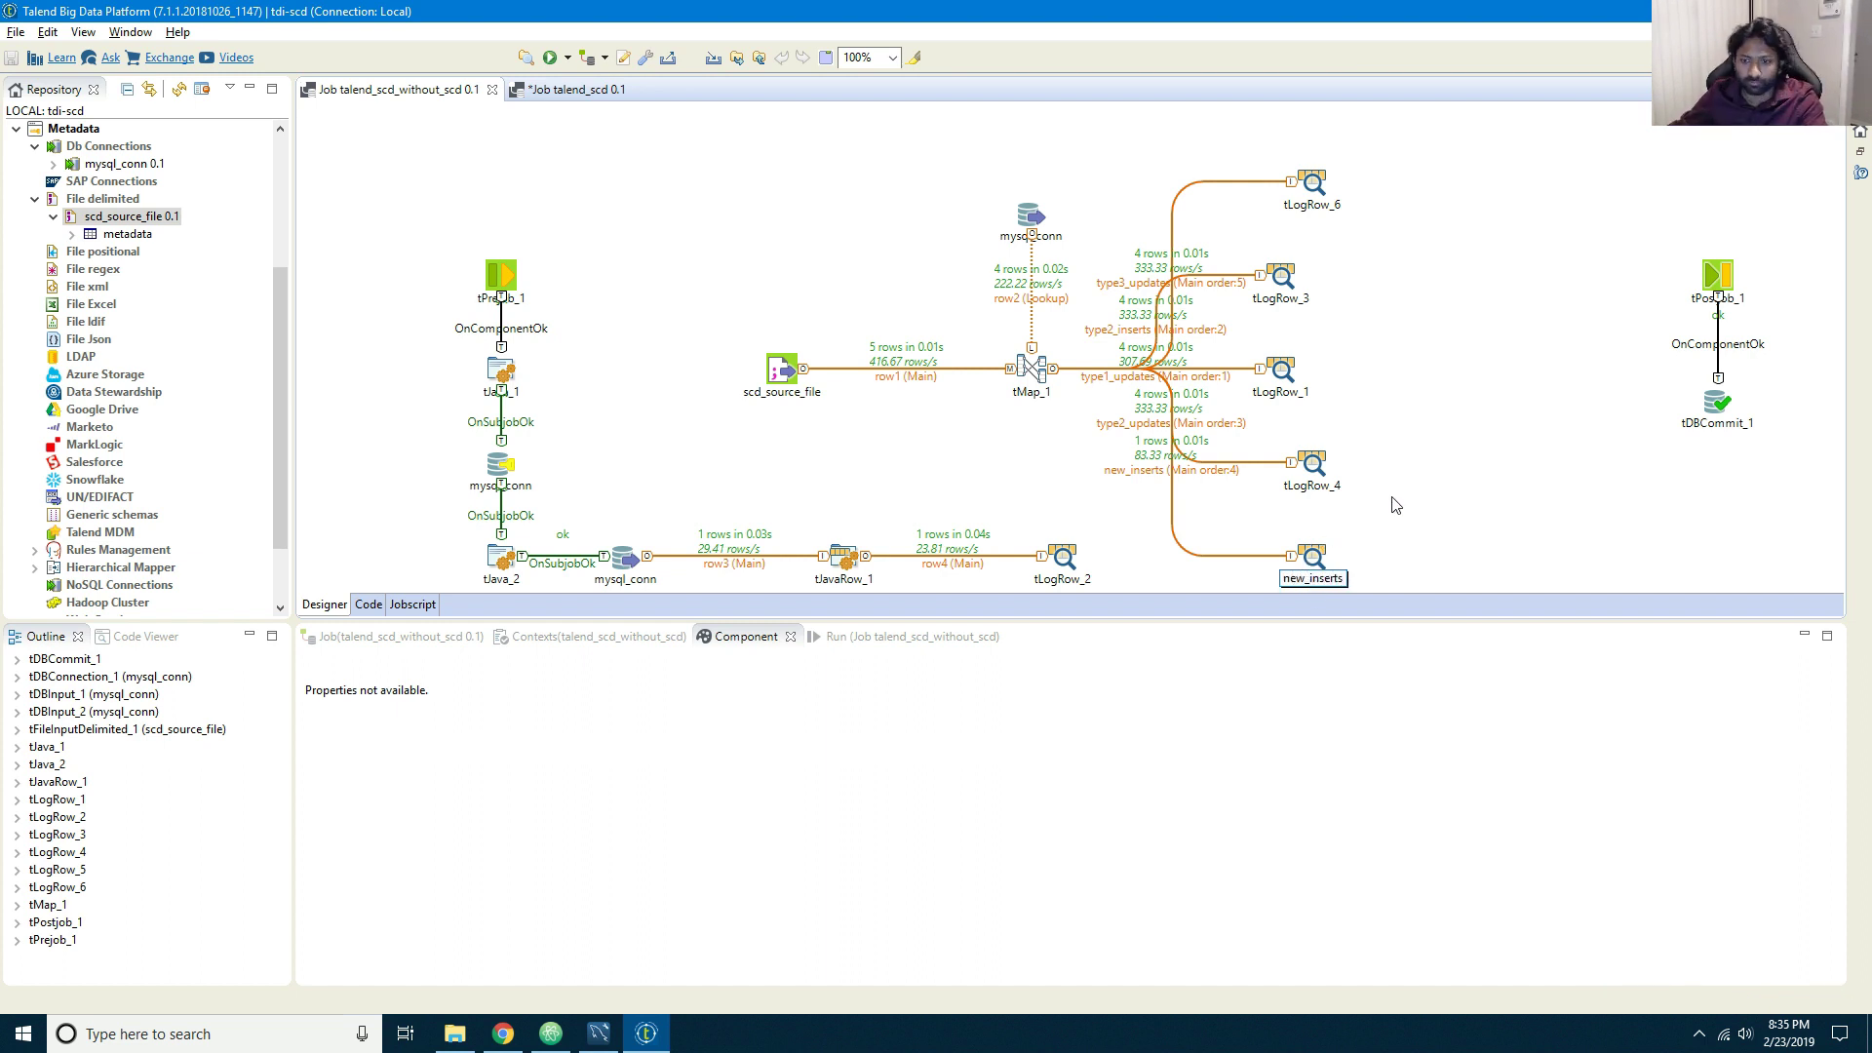
key(Return)
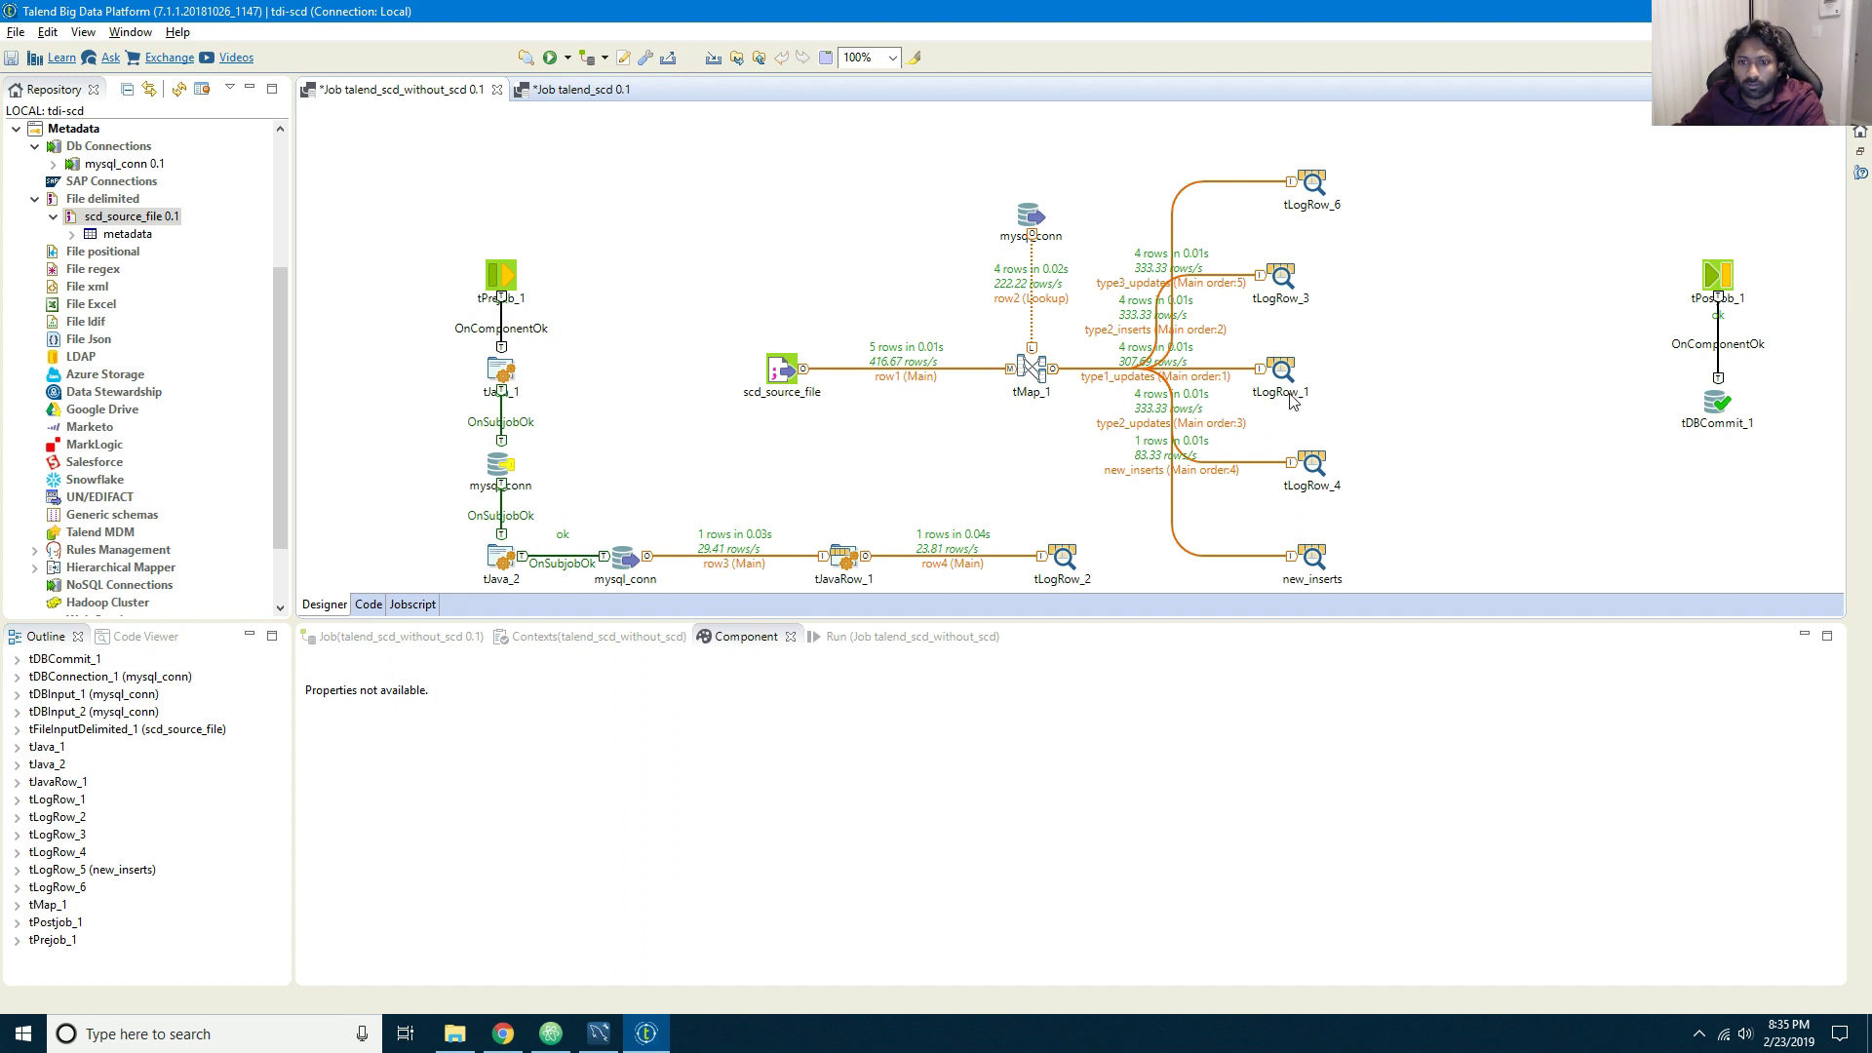
Step: Check the flow feeding tLogRow_1 and rename that component as type1_updates
click(1263, 377)
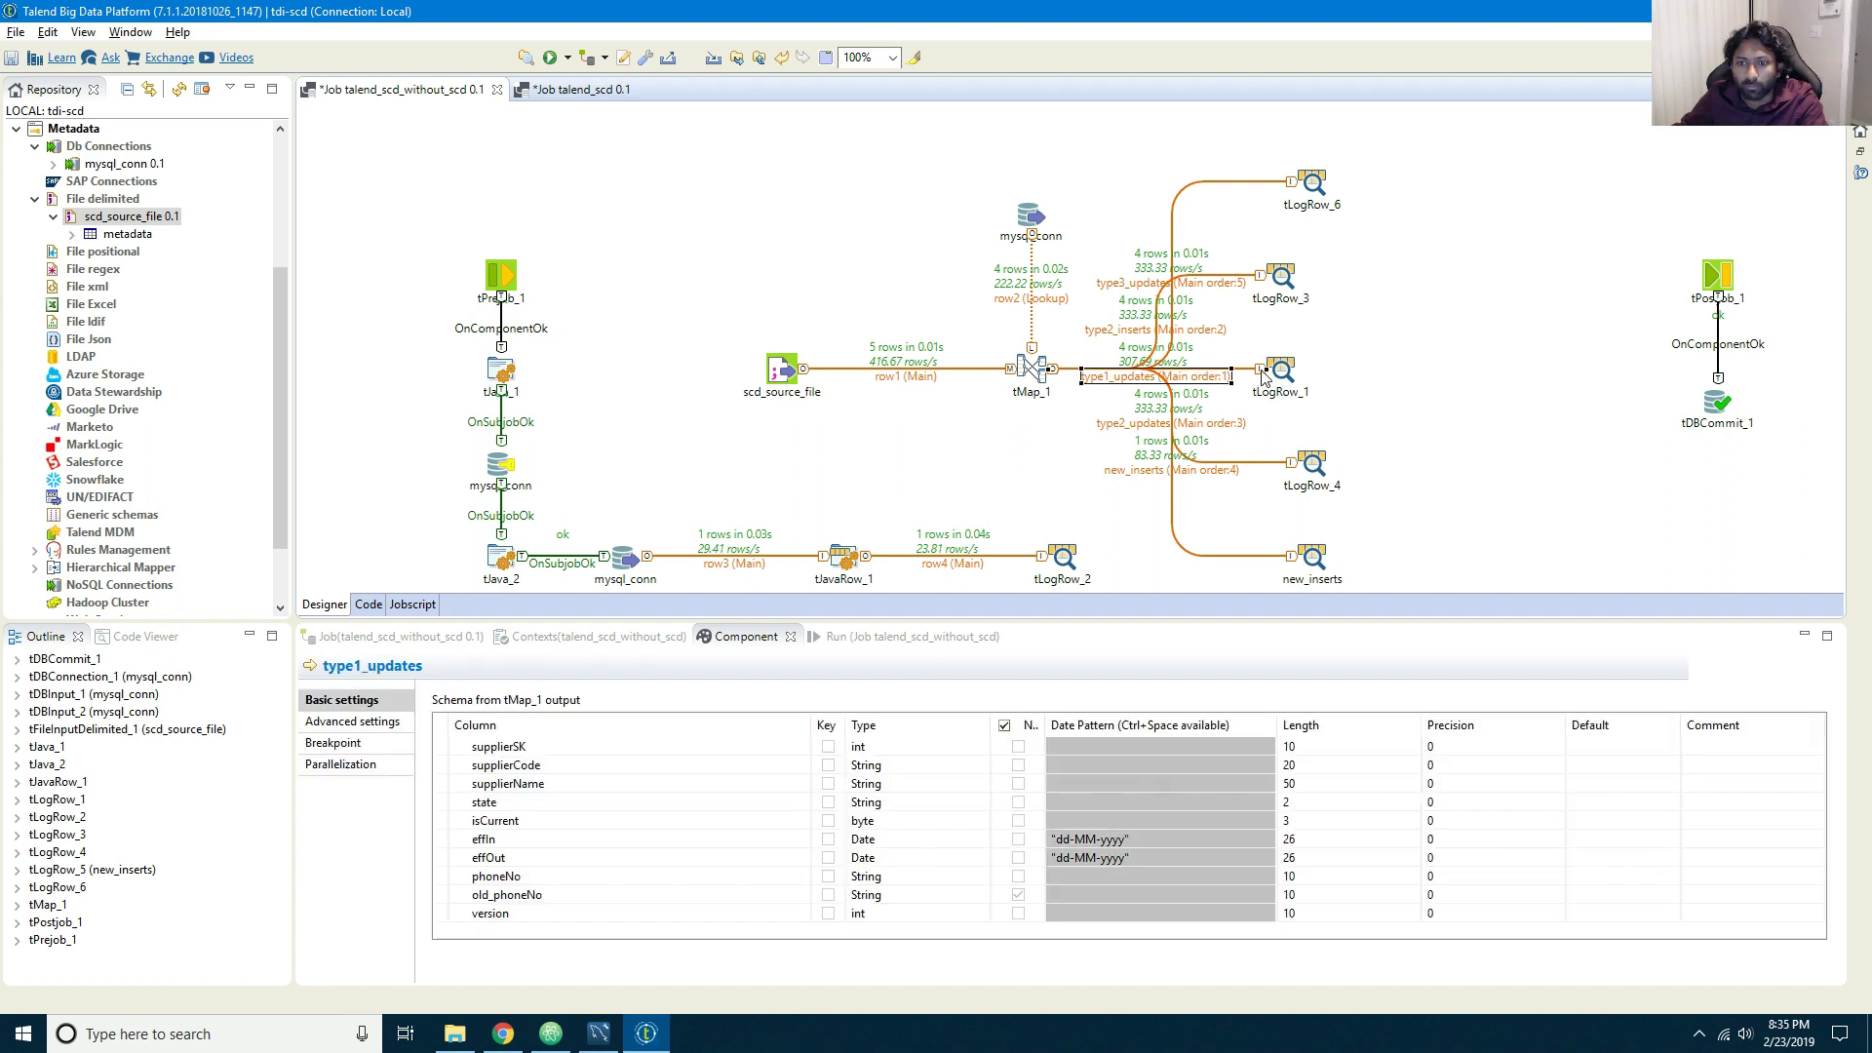
click(1277, 400)
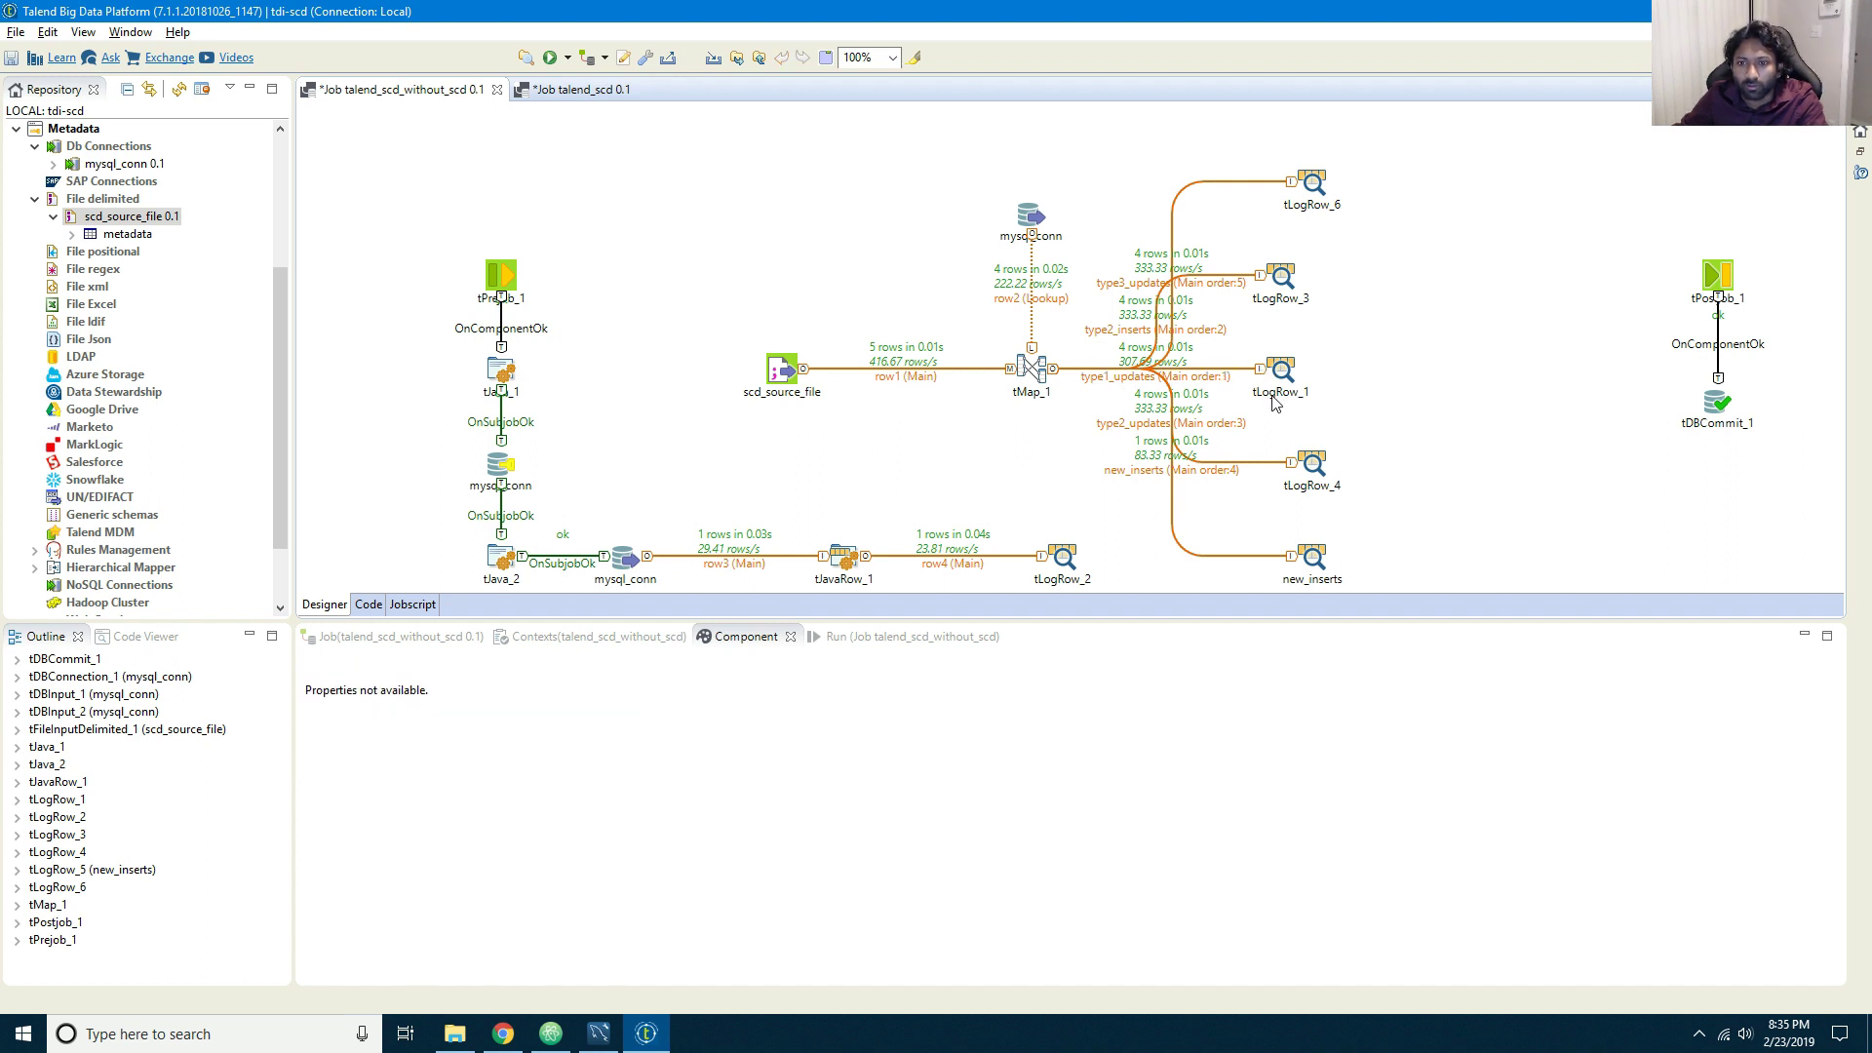
click(1274, 398)
text(type1)
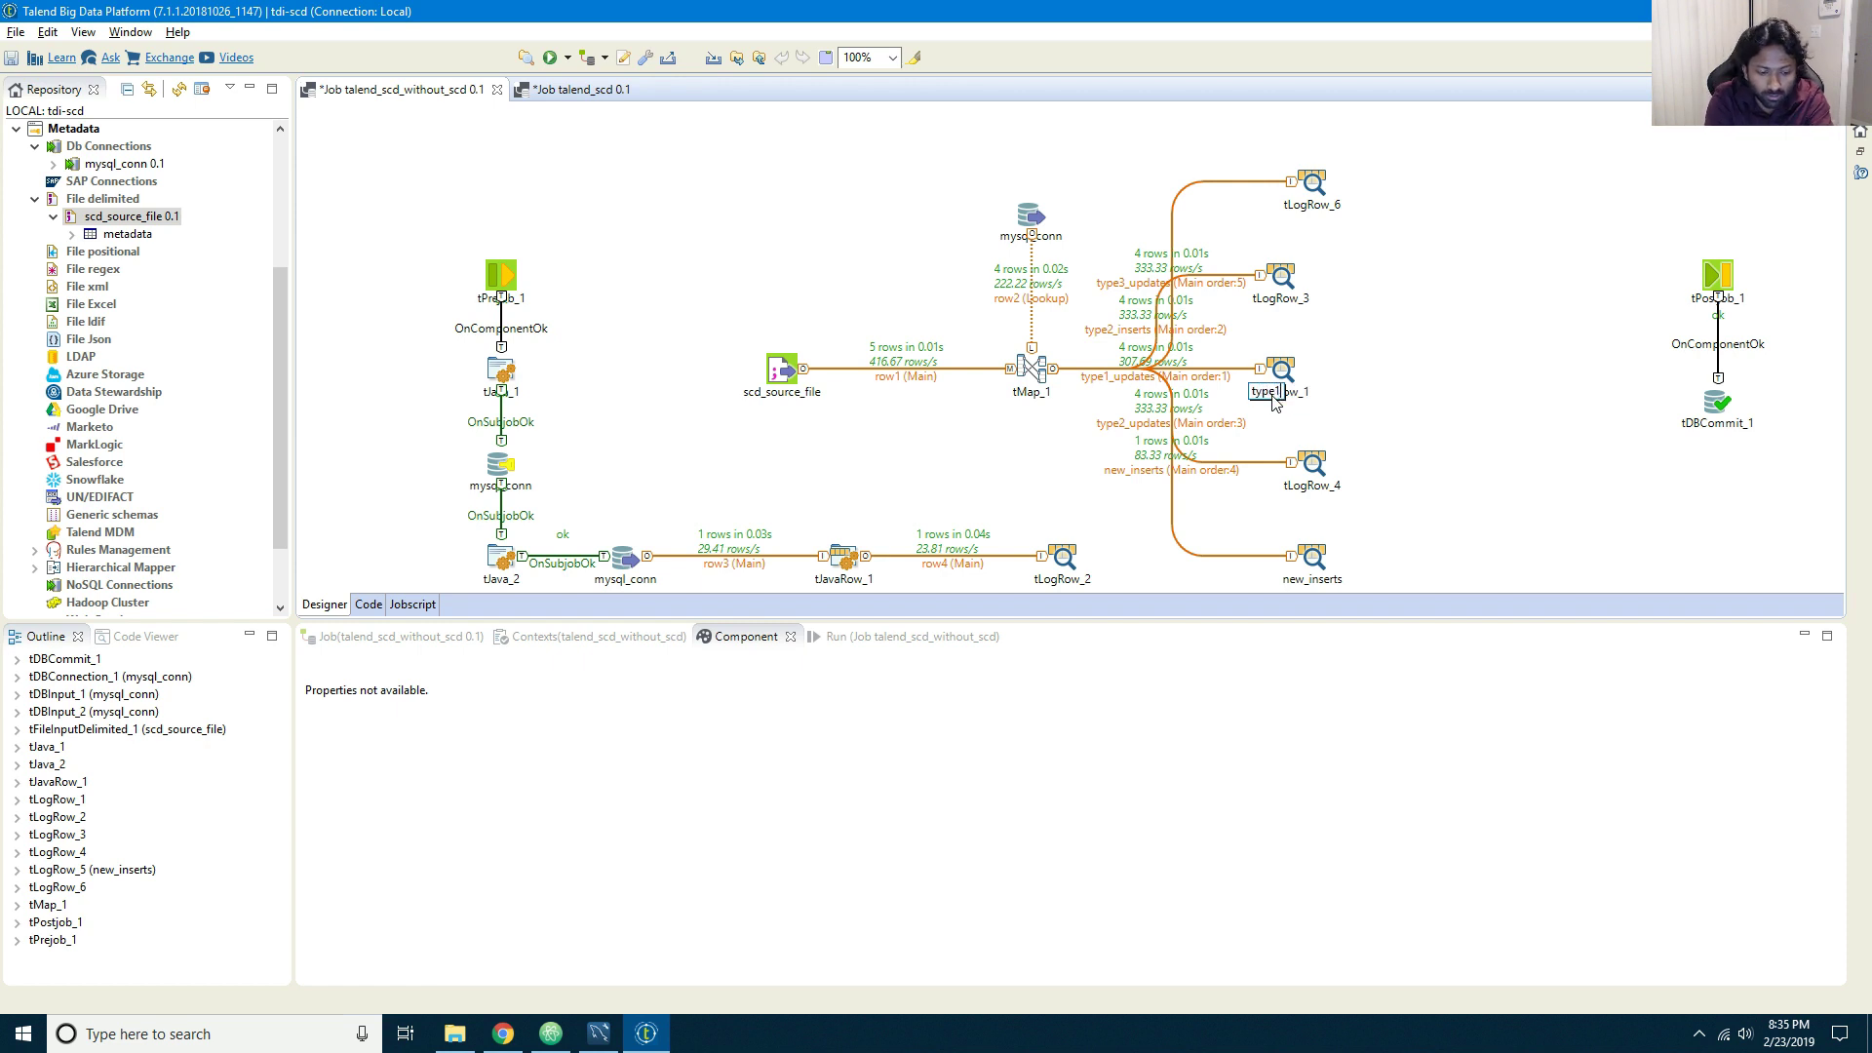
text(_update)
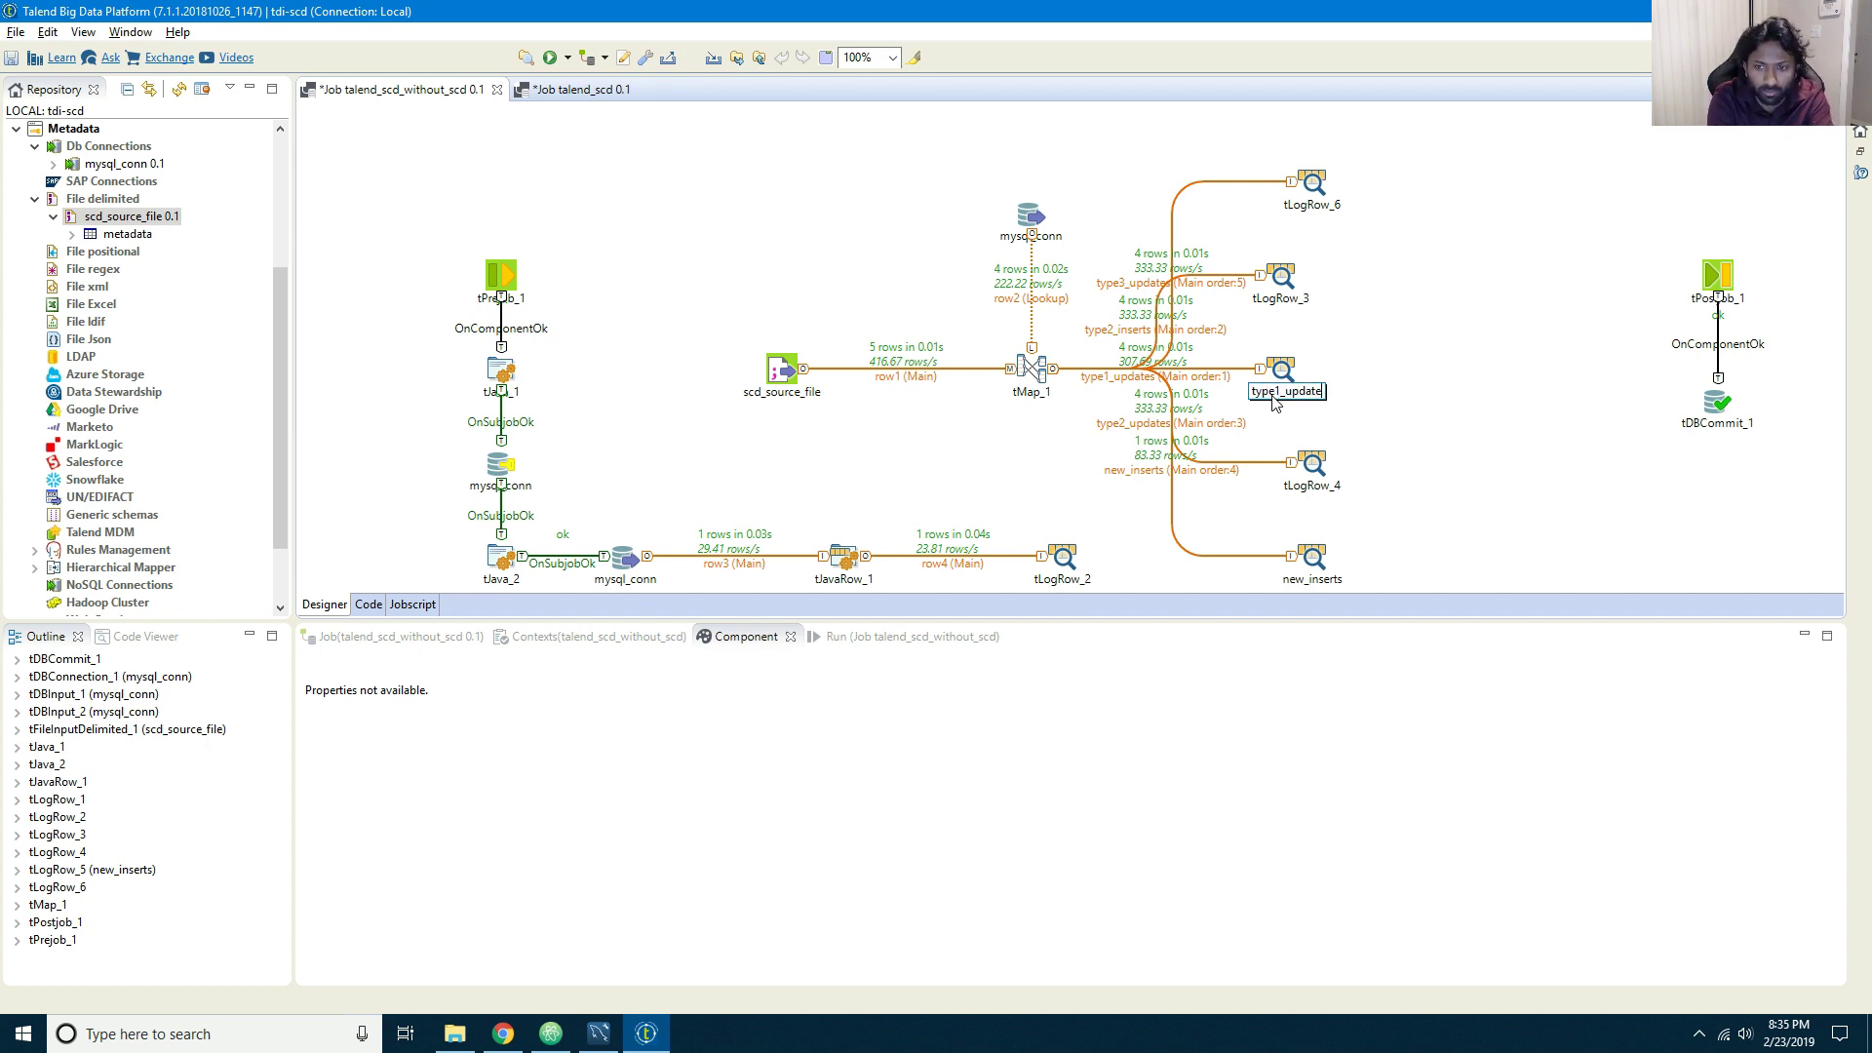
text(s)
drag(1329, 391, 1292, 391)
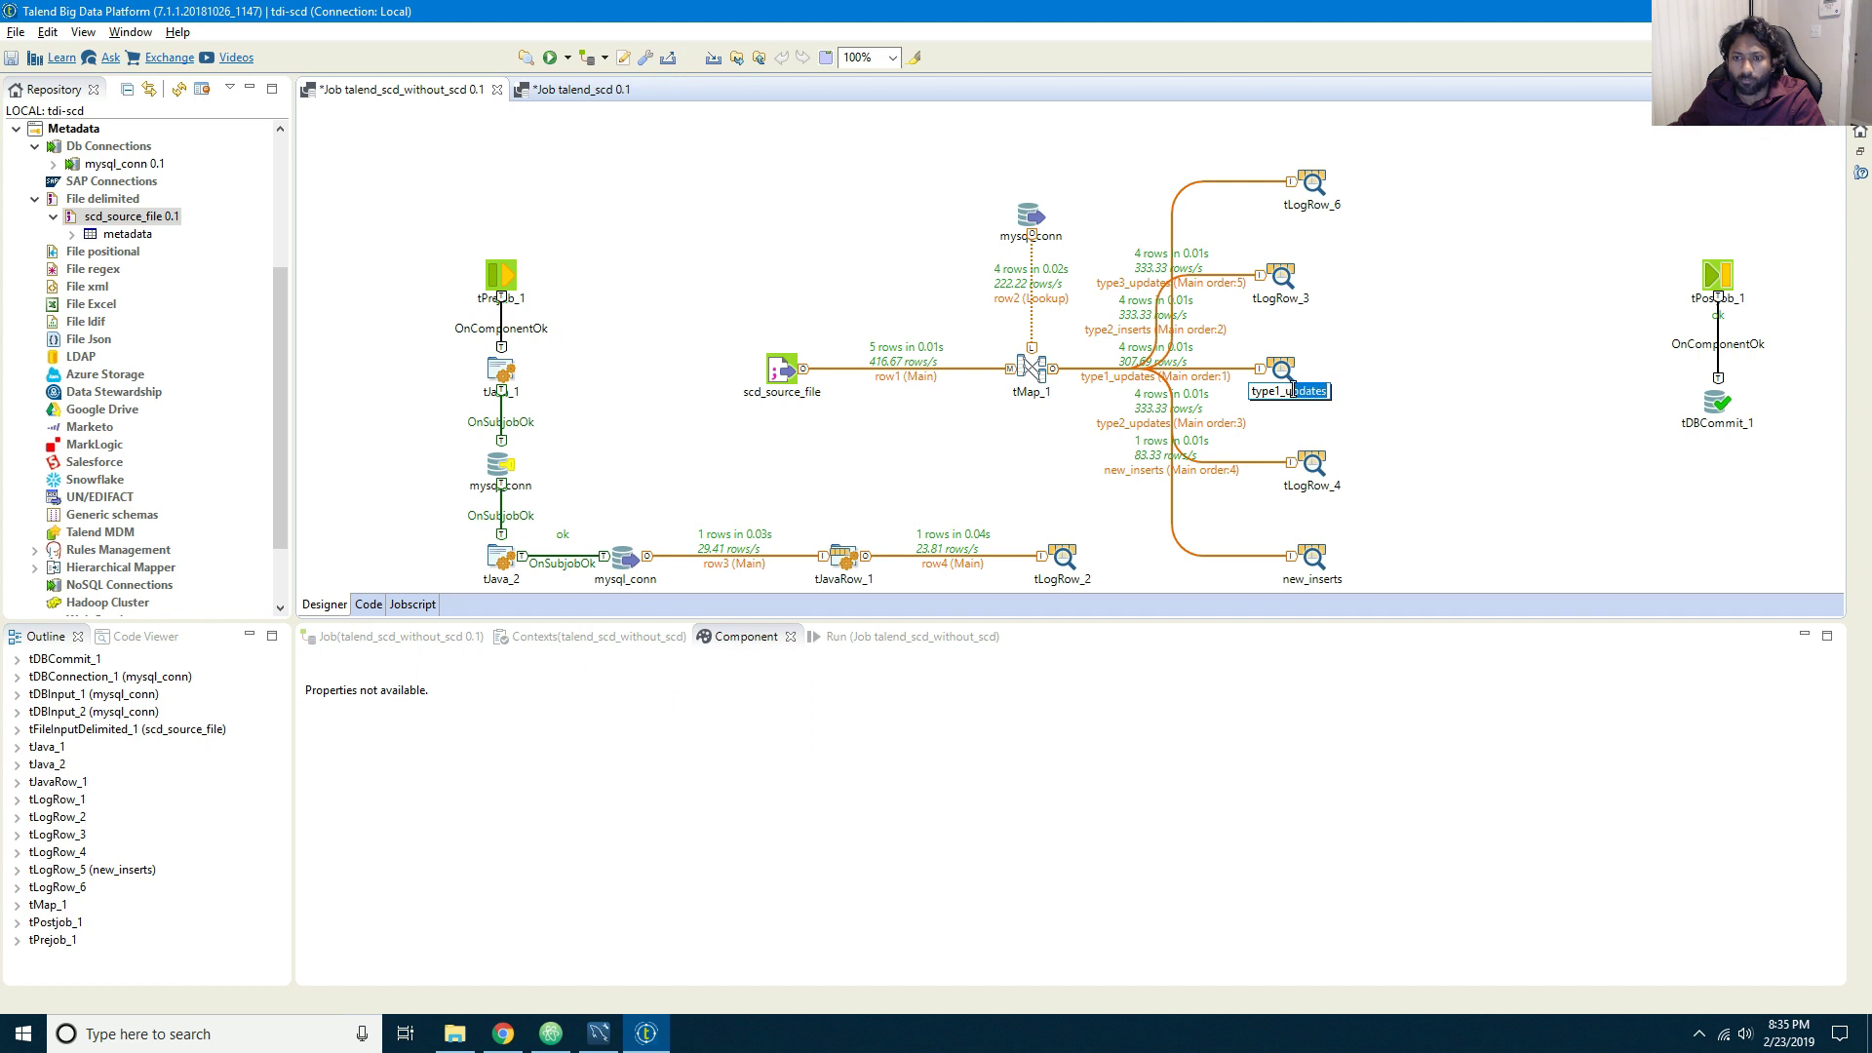
click(1560, 377)
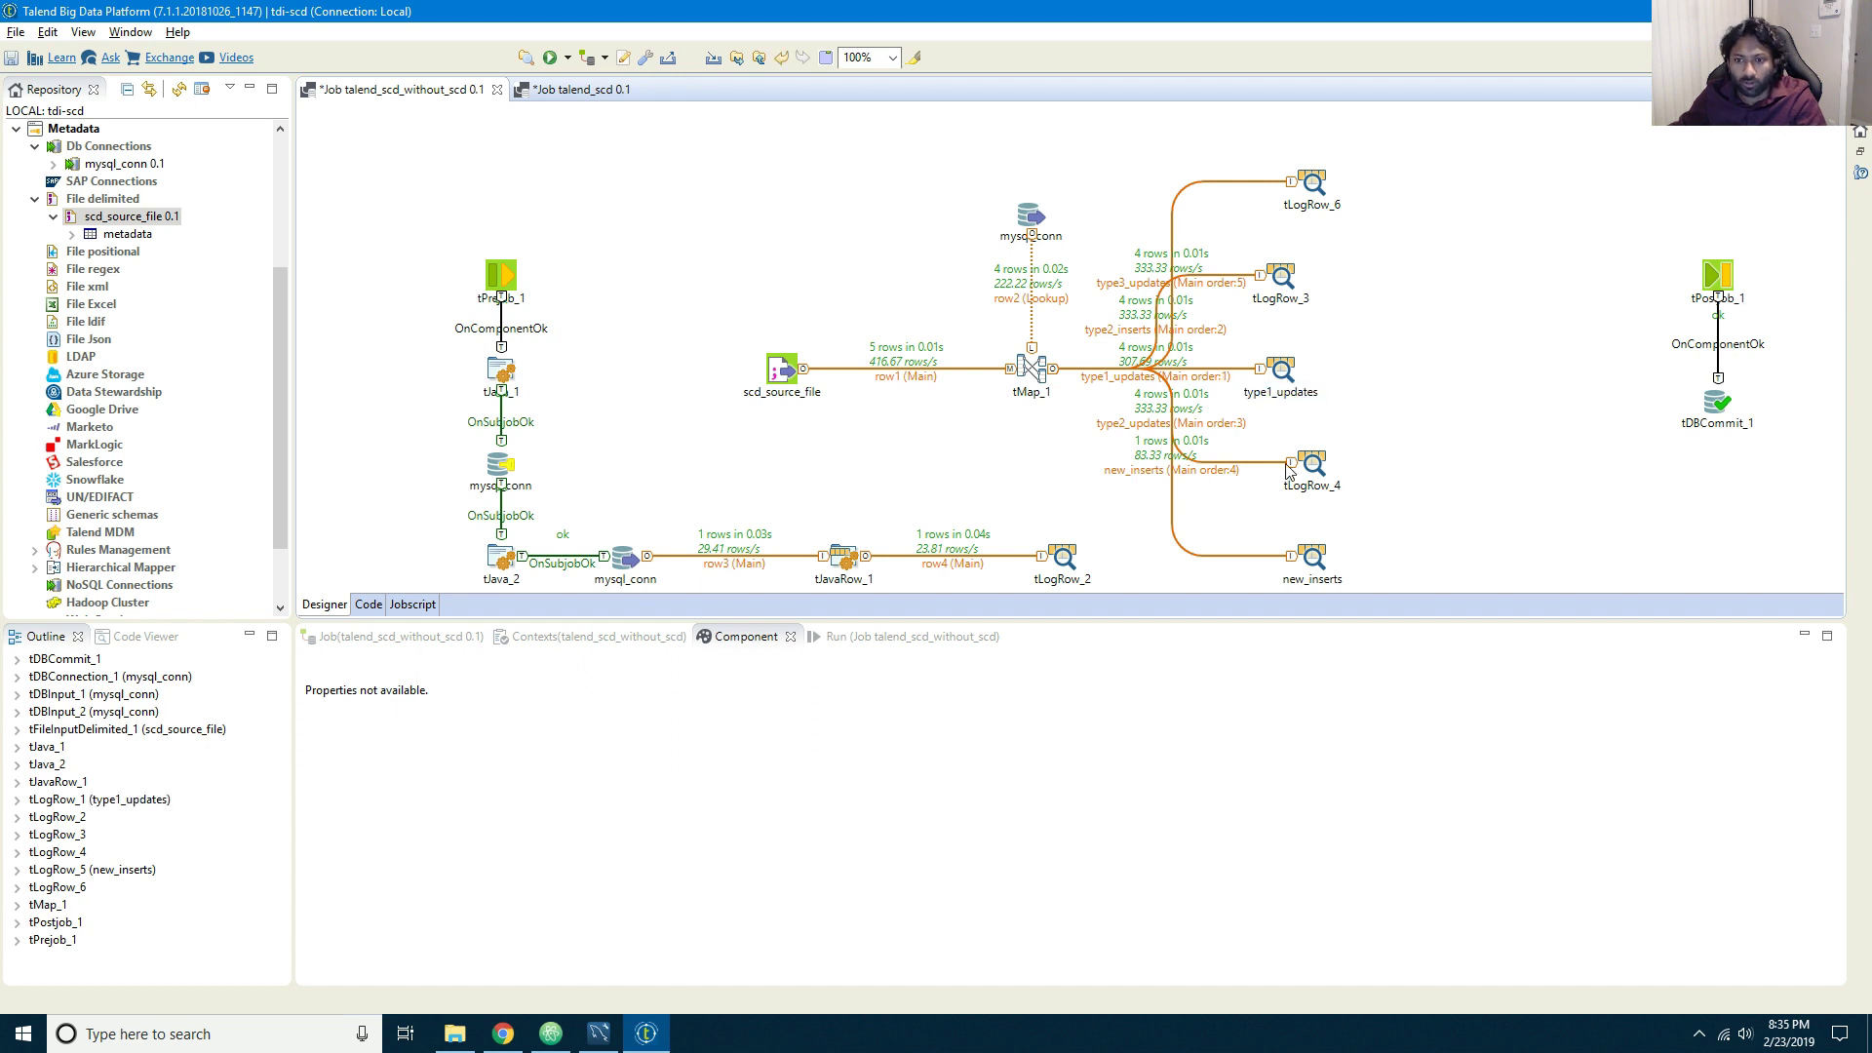
Step: Check the flow feeding tLogRow_4 and rename that component as type2_updates
click(1289, 471)
click(1313, 498)
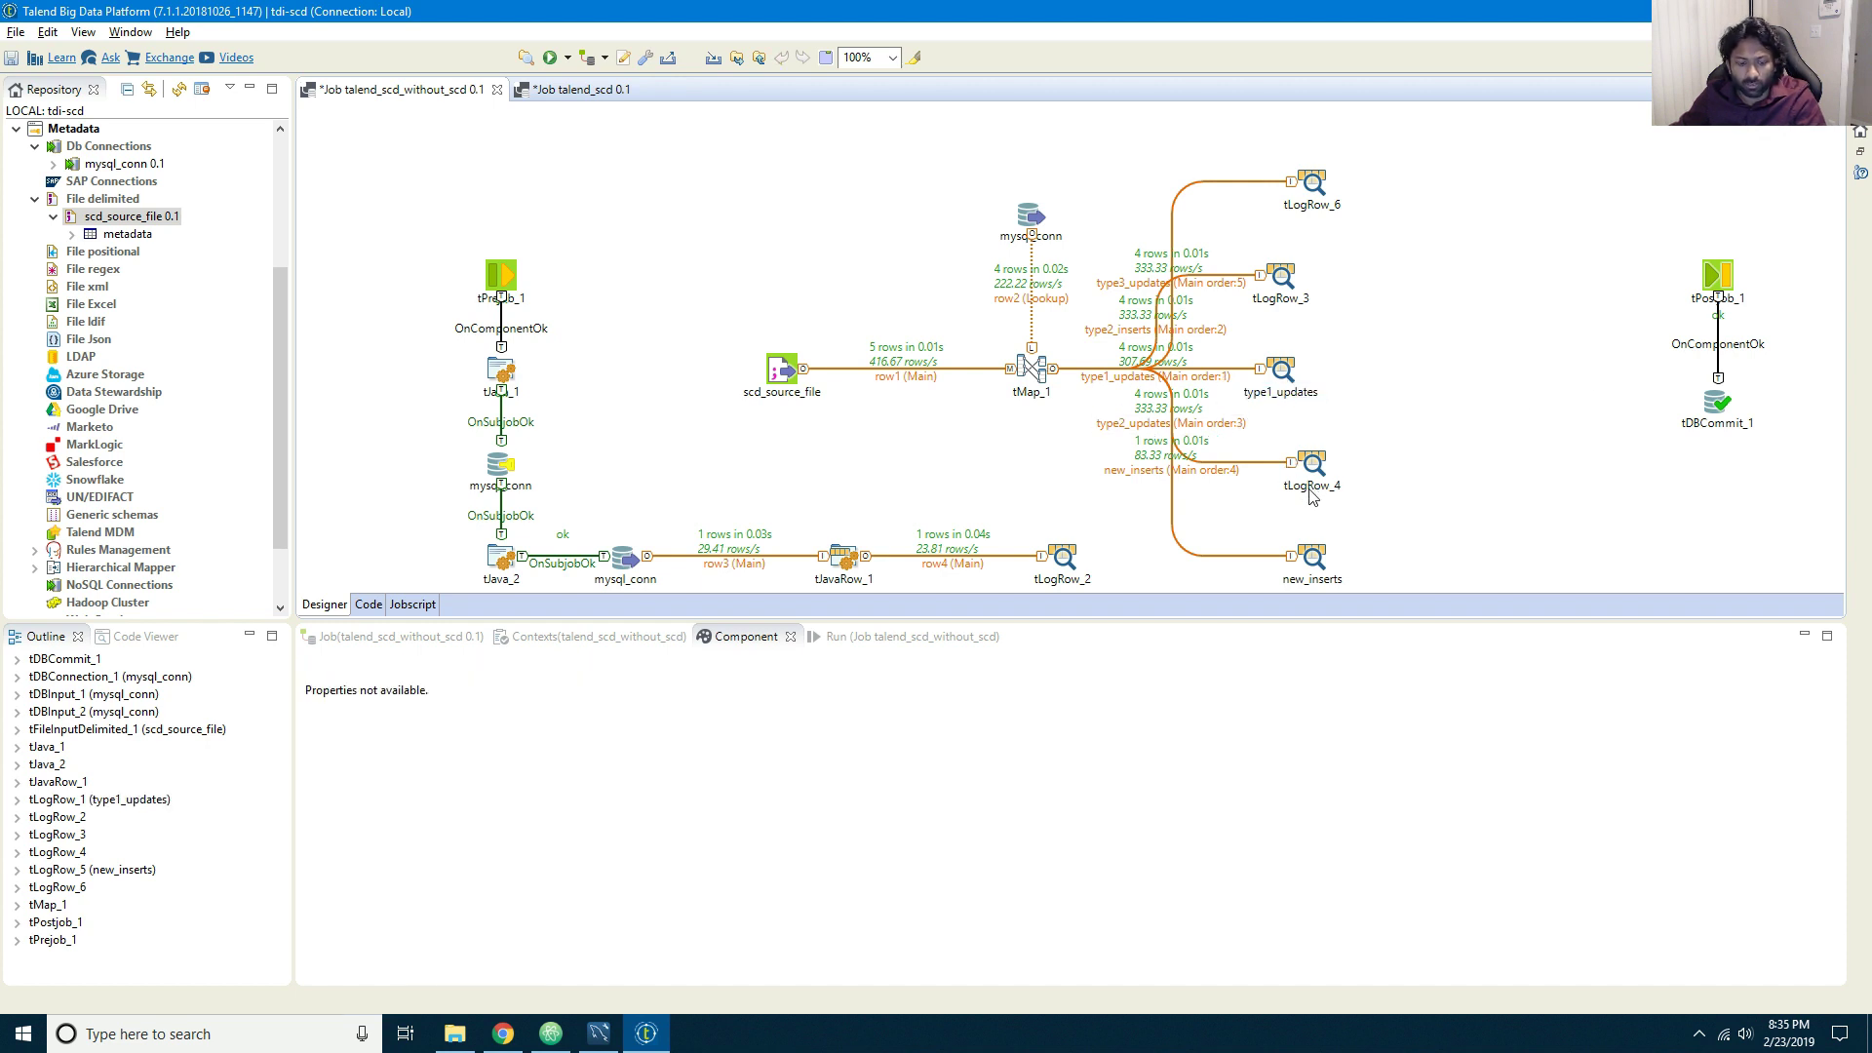
click(1312, 486)
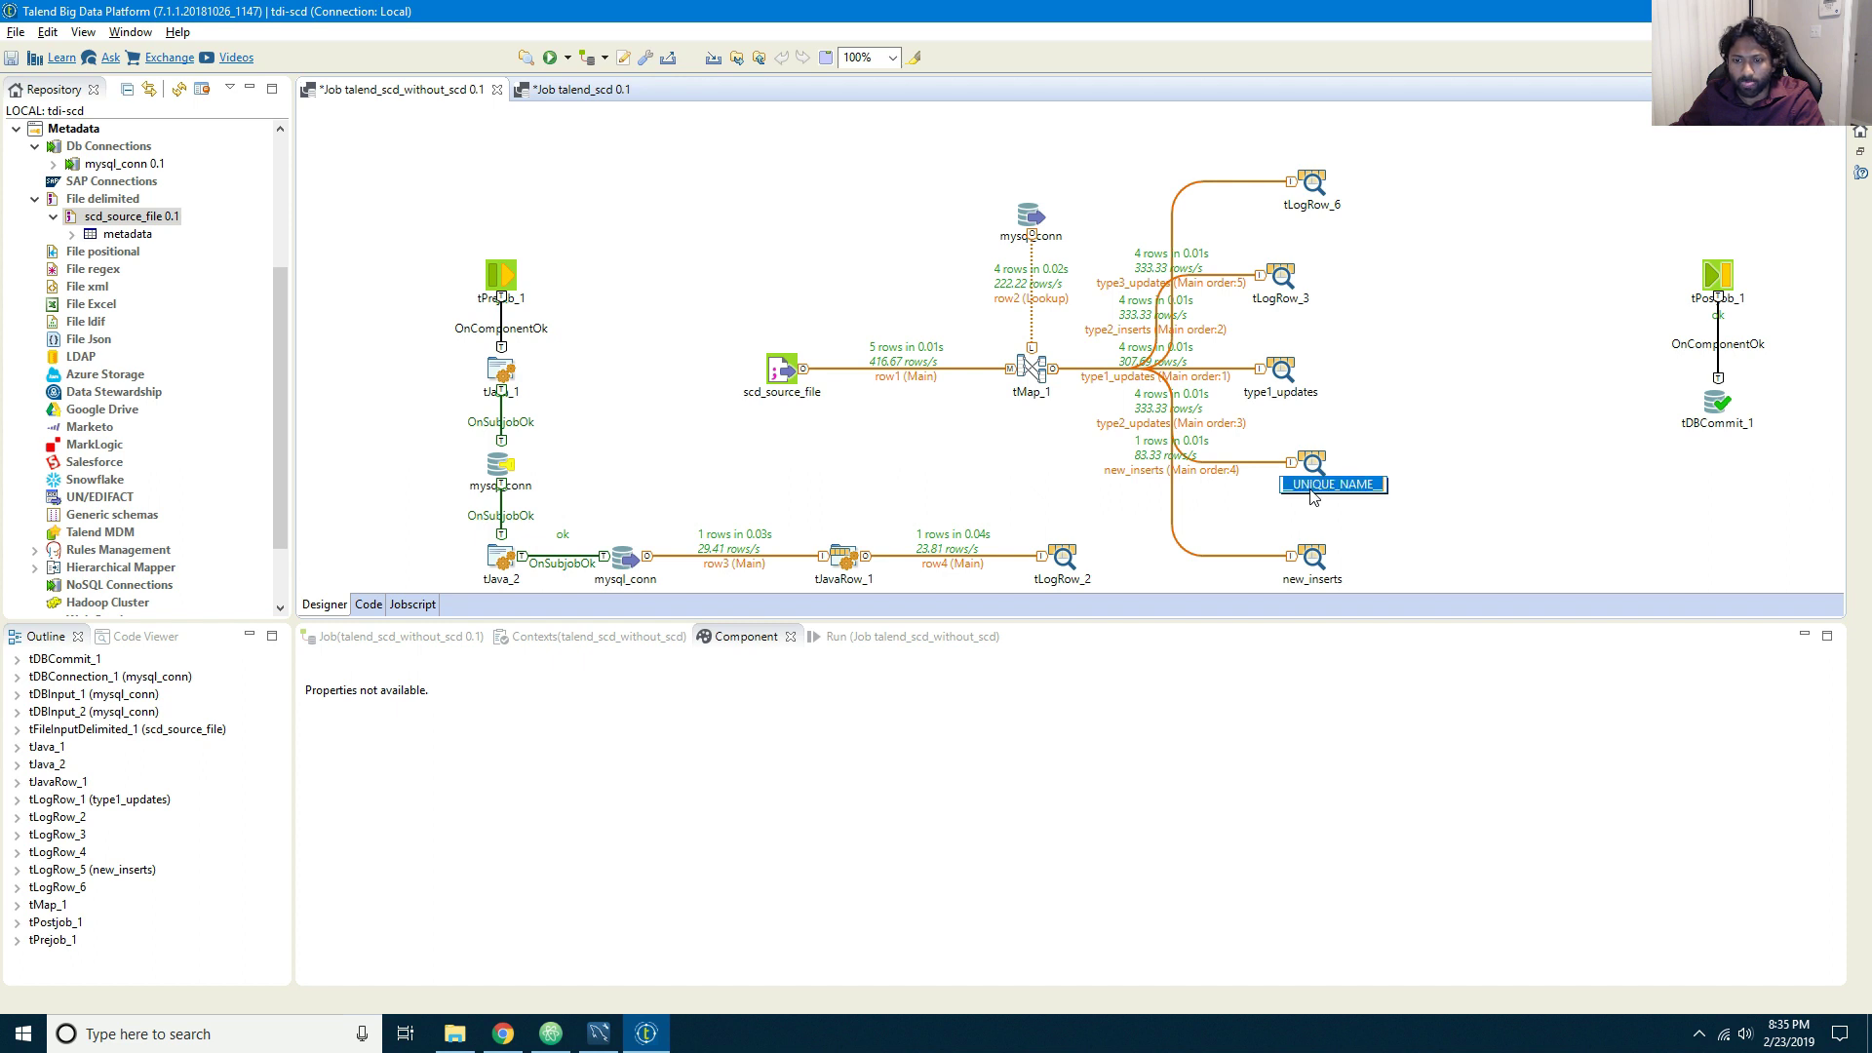
text(type_updates)
click(1306, 485)
text(2)
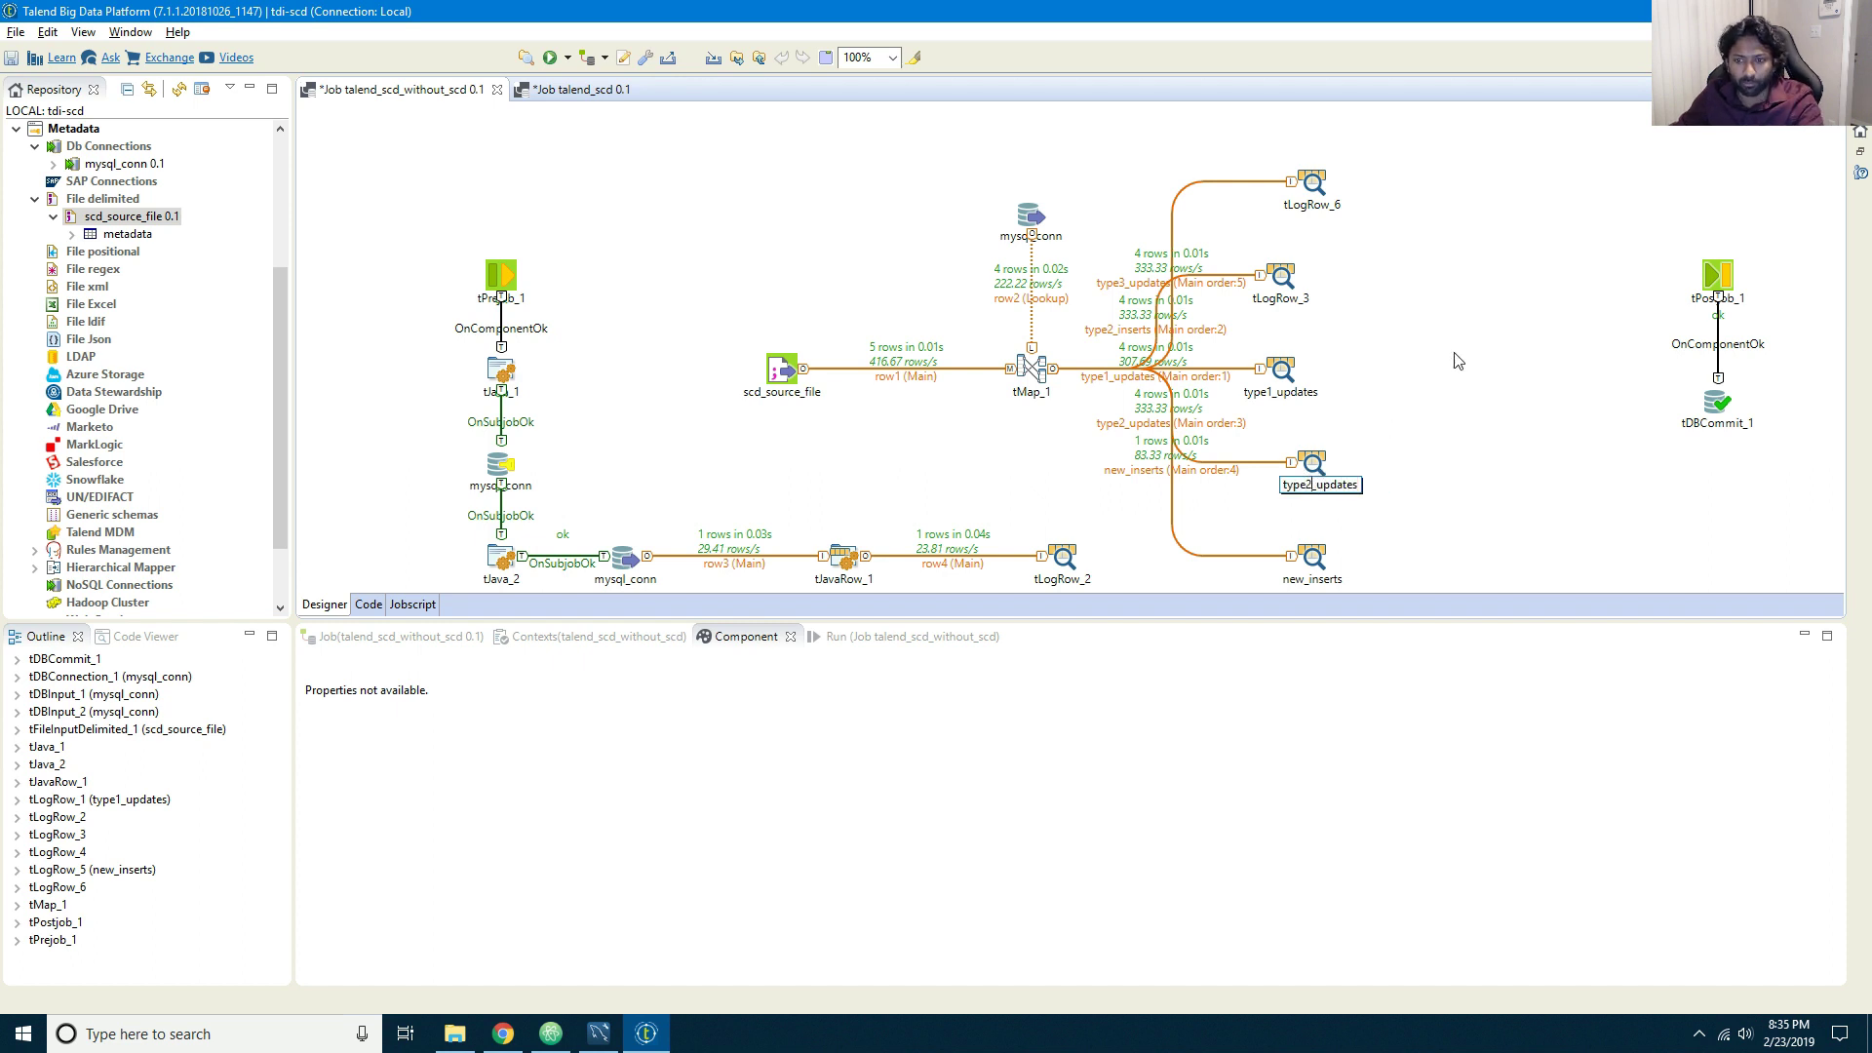
click(1454, 359)
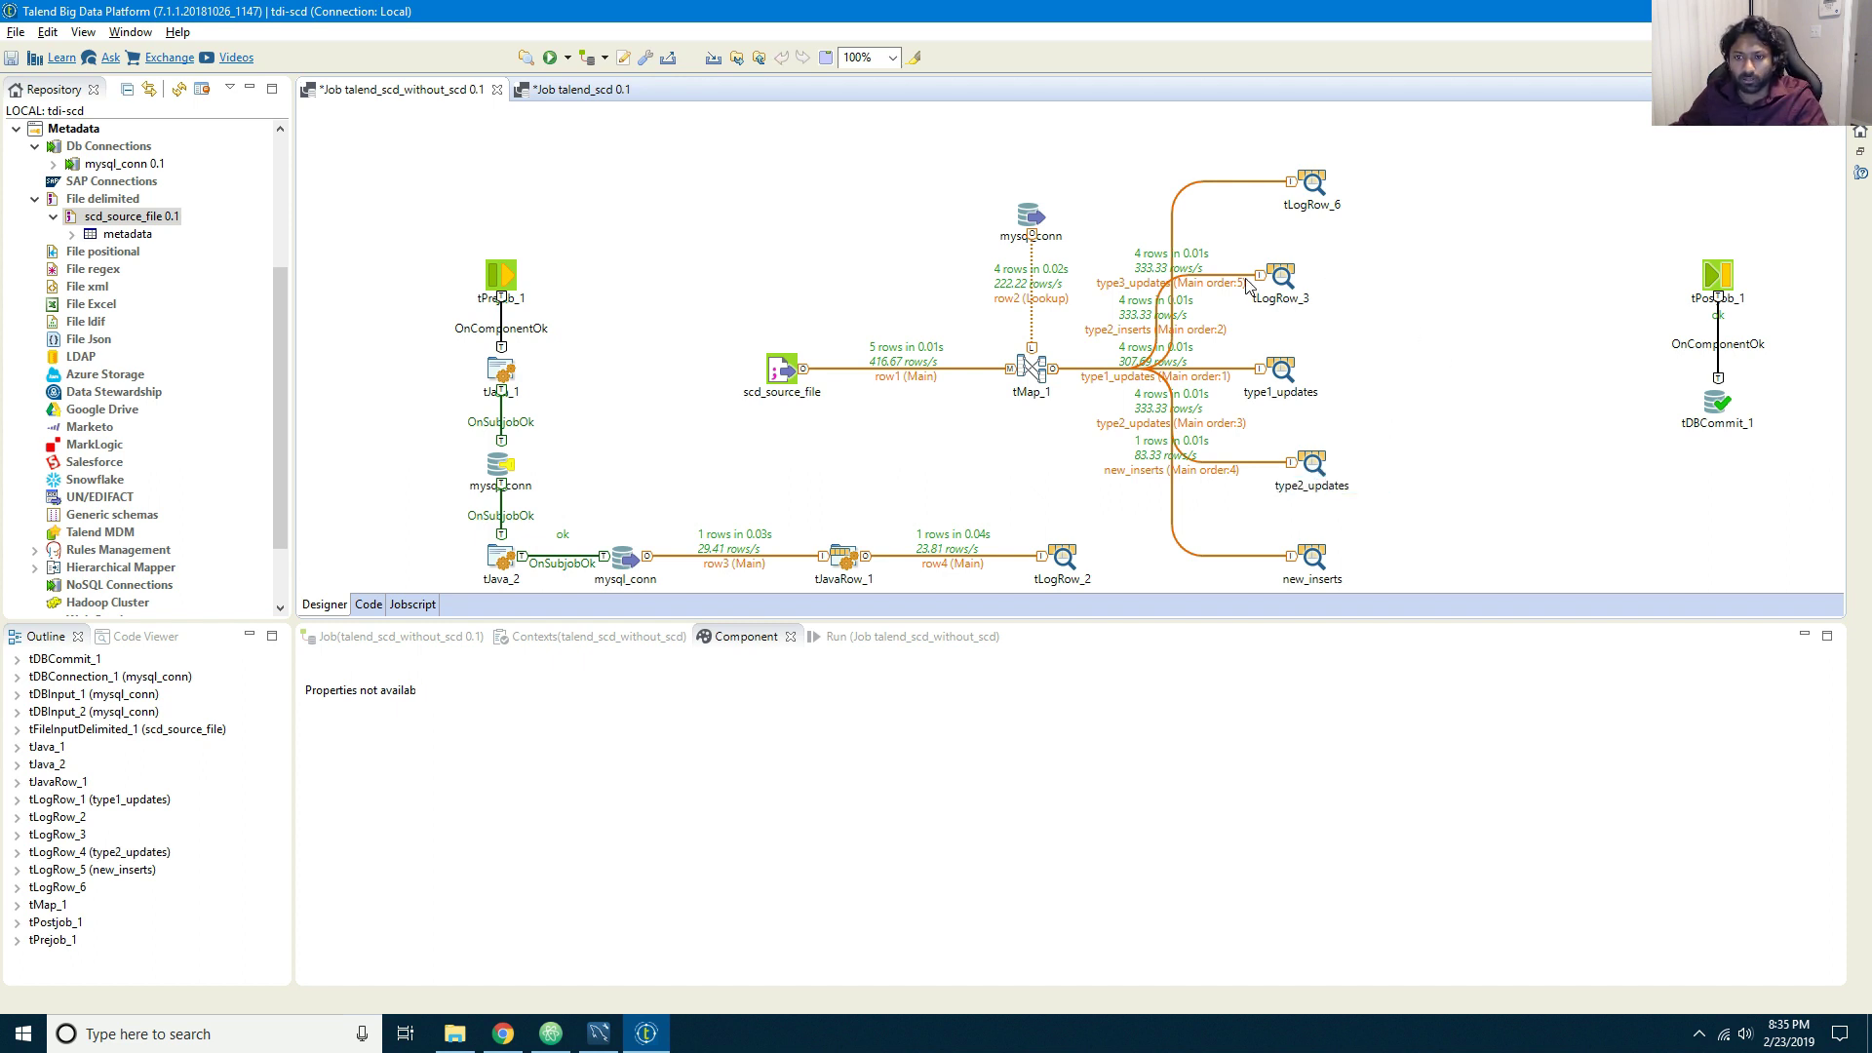
Step: Rename the tLogRow_3 component in the job design as type3_updates
click(1249, 285)
click(1272, 305)
click(1273, 305)
text(type1_updates)
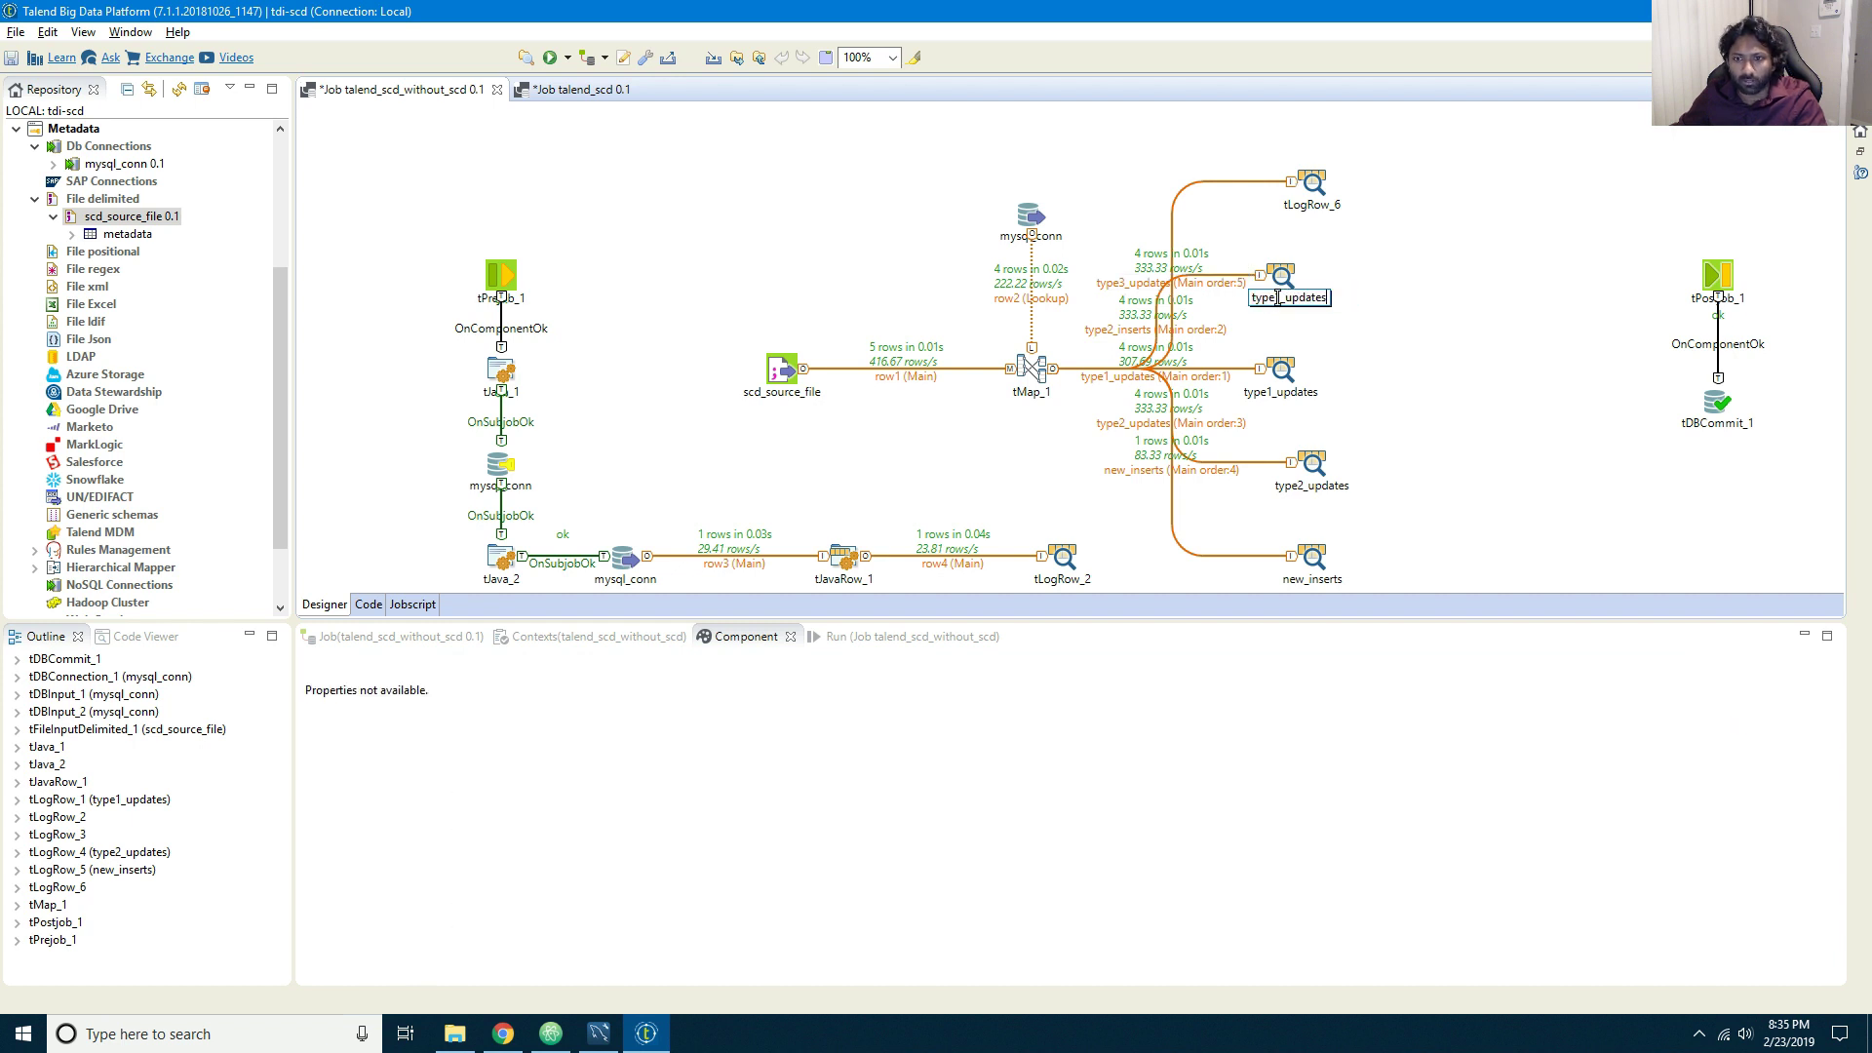
click(1285, 297)
key(BackSpace)
text(3)
click(1417, 208)
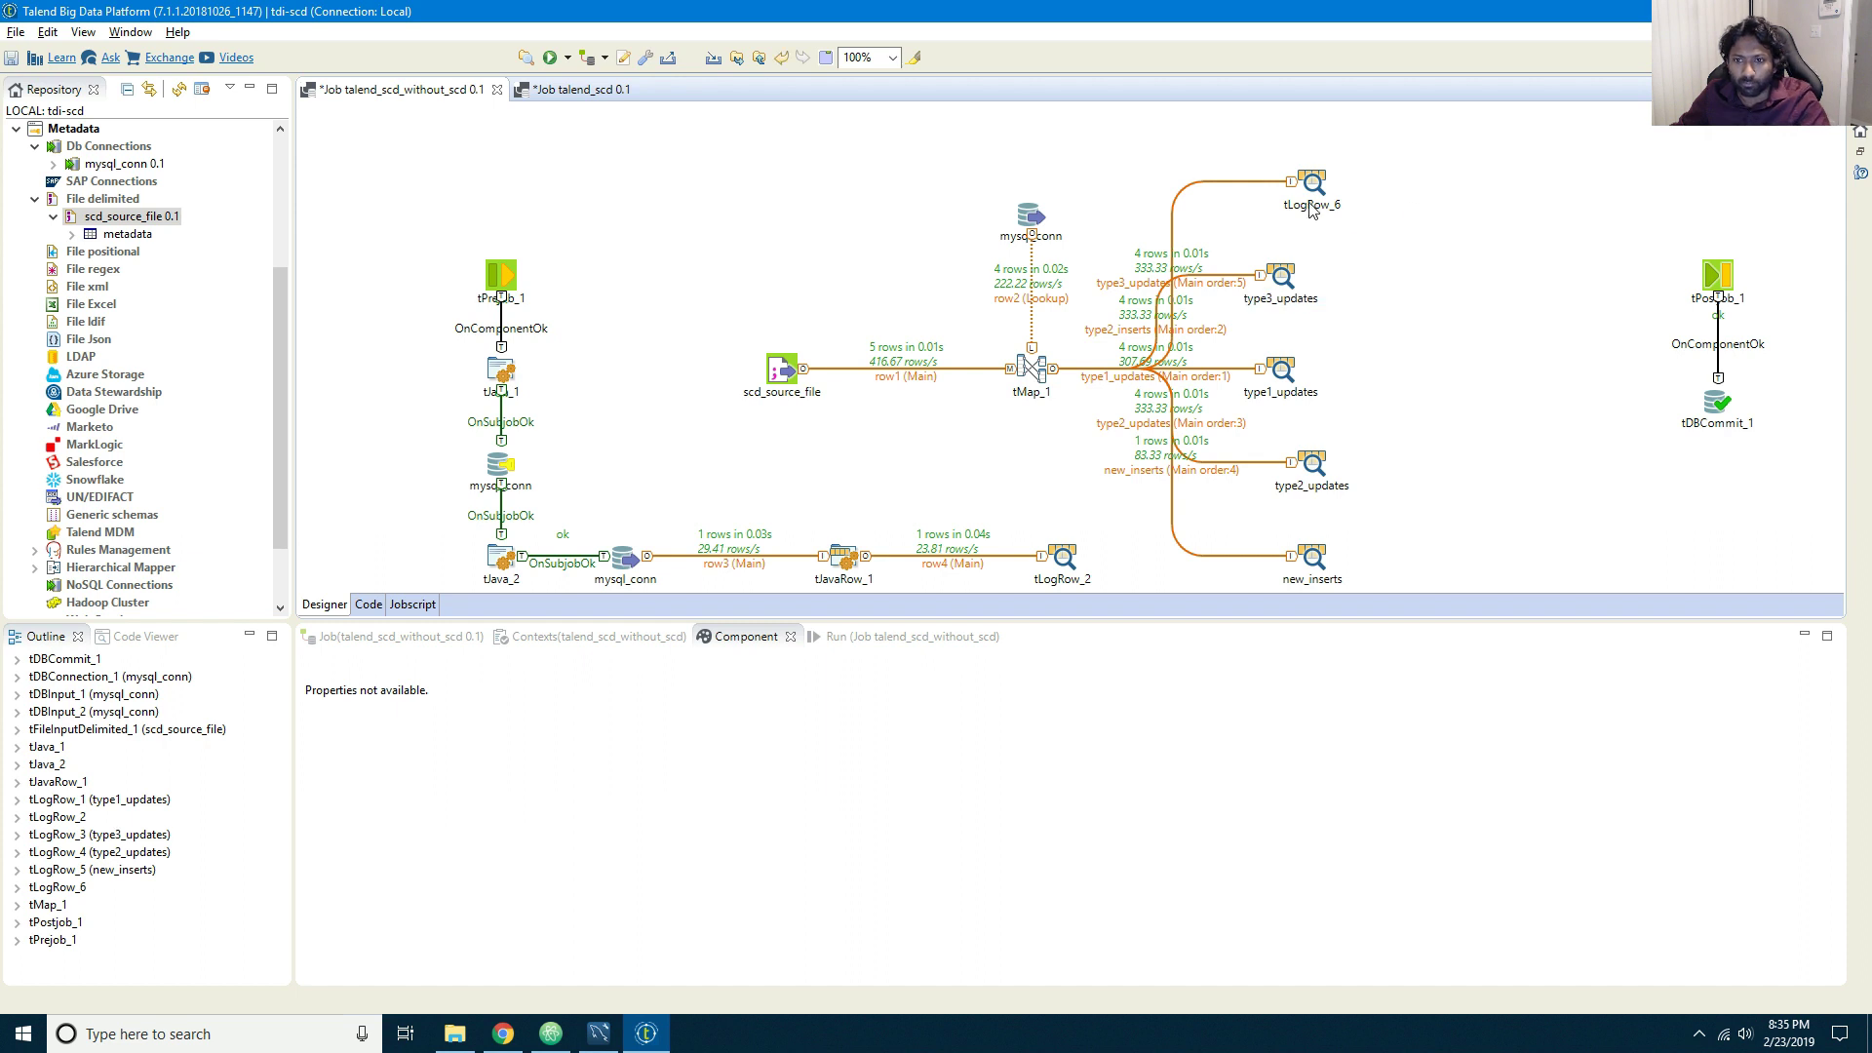
Step: Check which tMap_1 output flows feed tLogRow_6 and the log component labelled type3_updates
click(1279, 183)
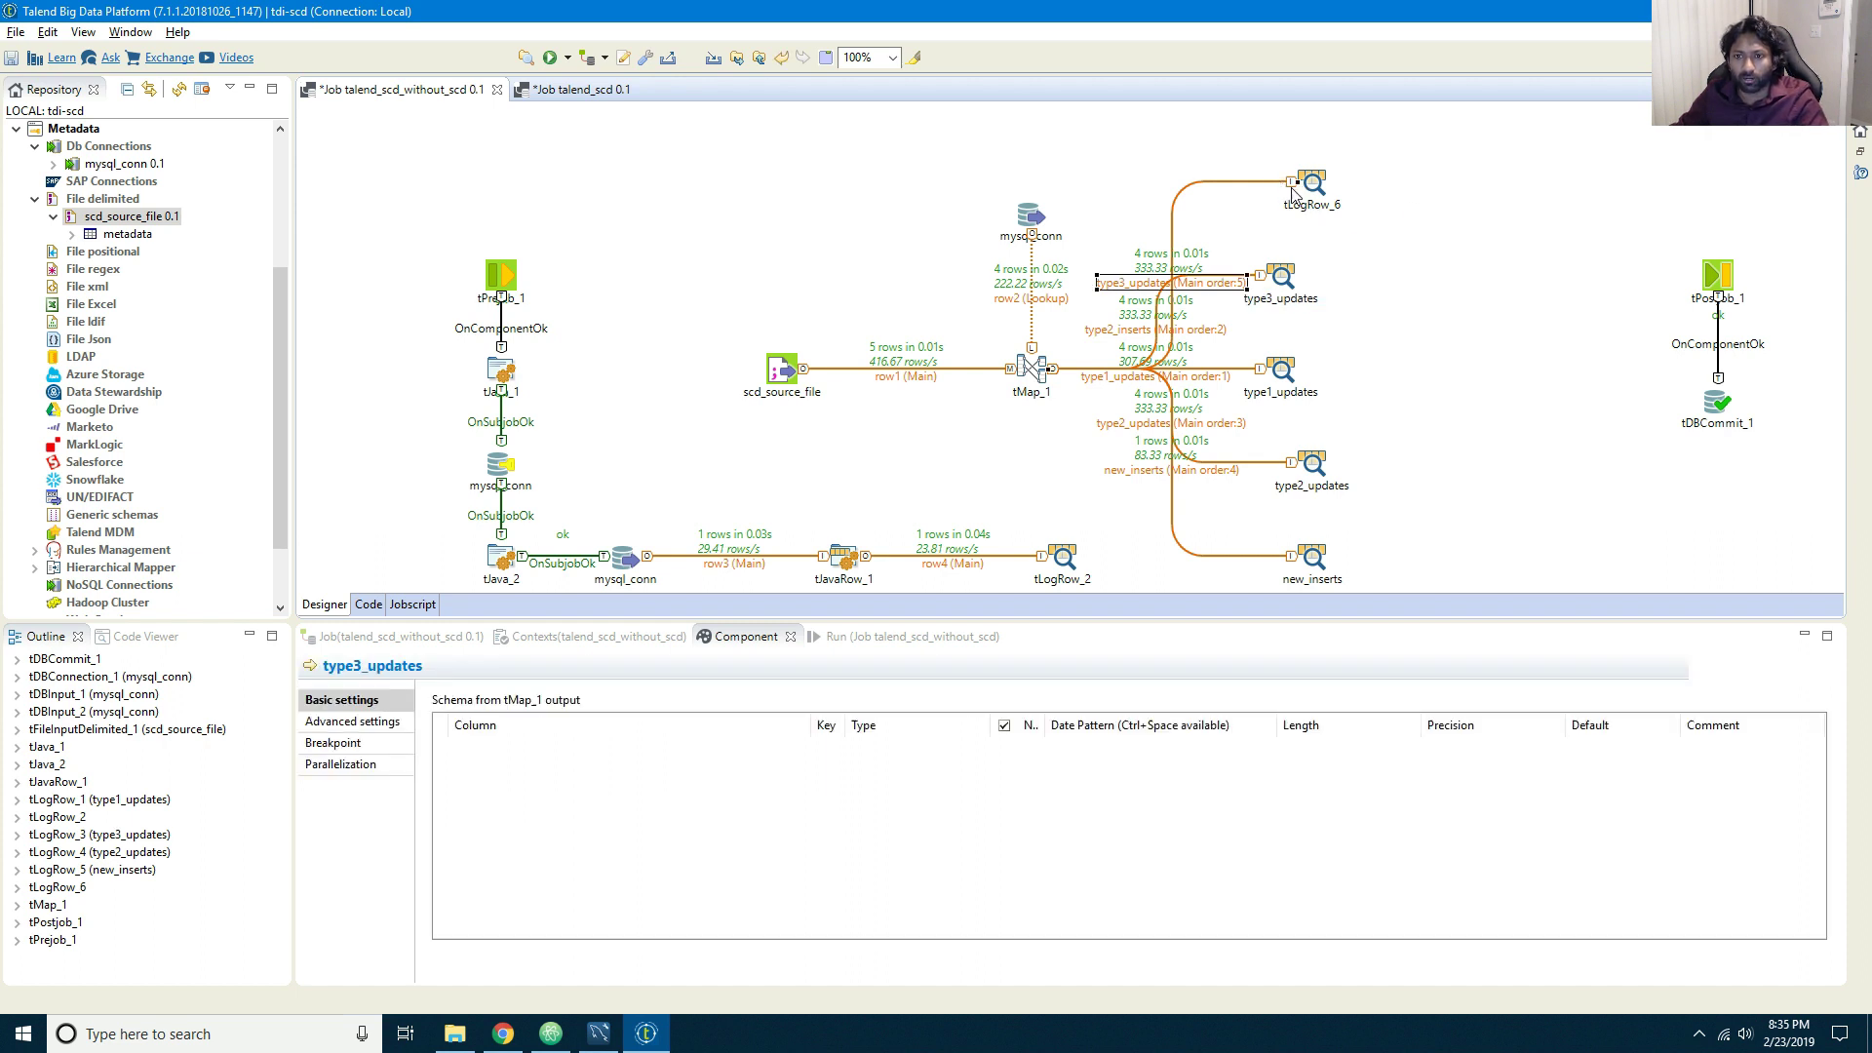
click(1305, 213)
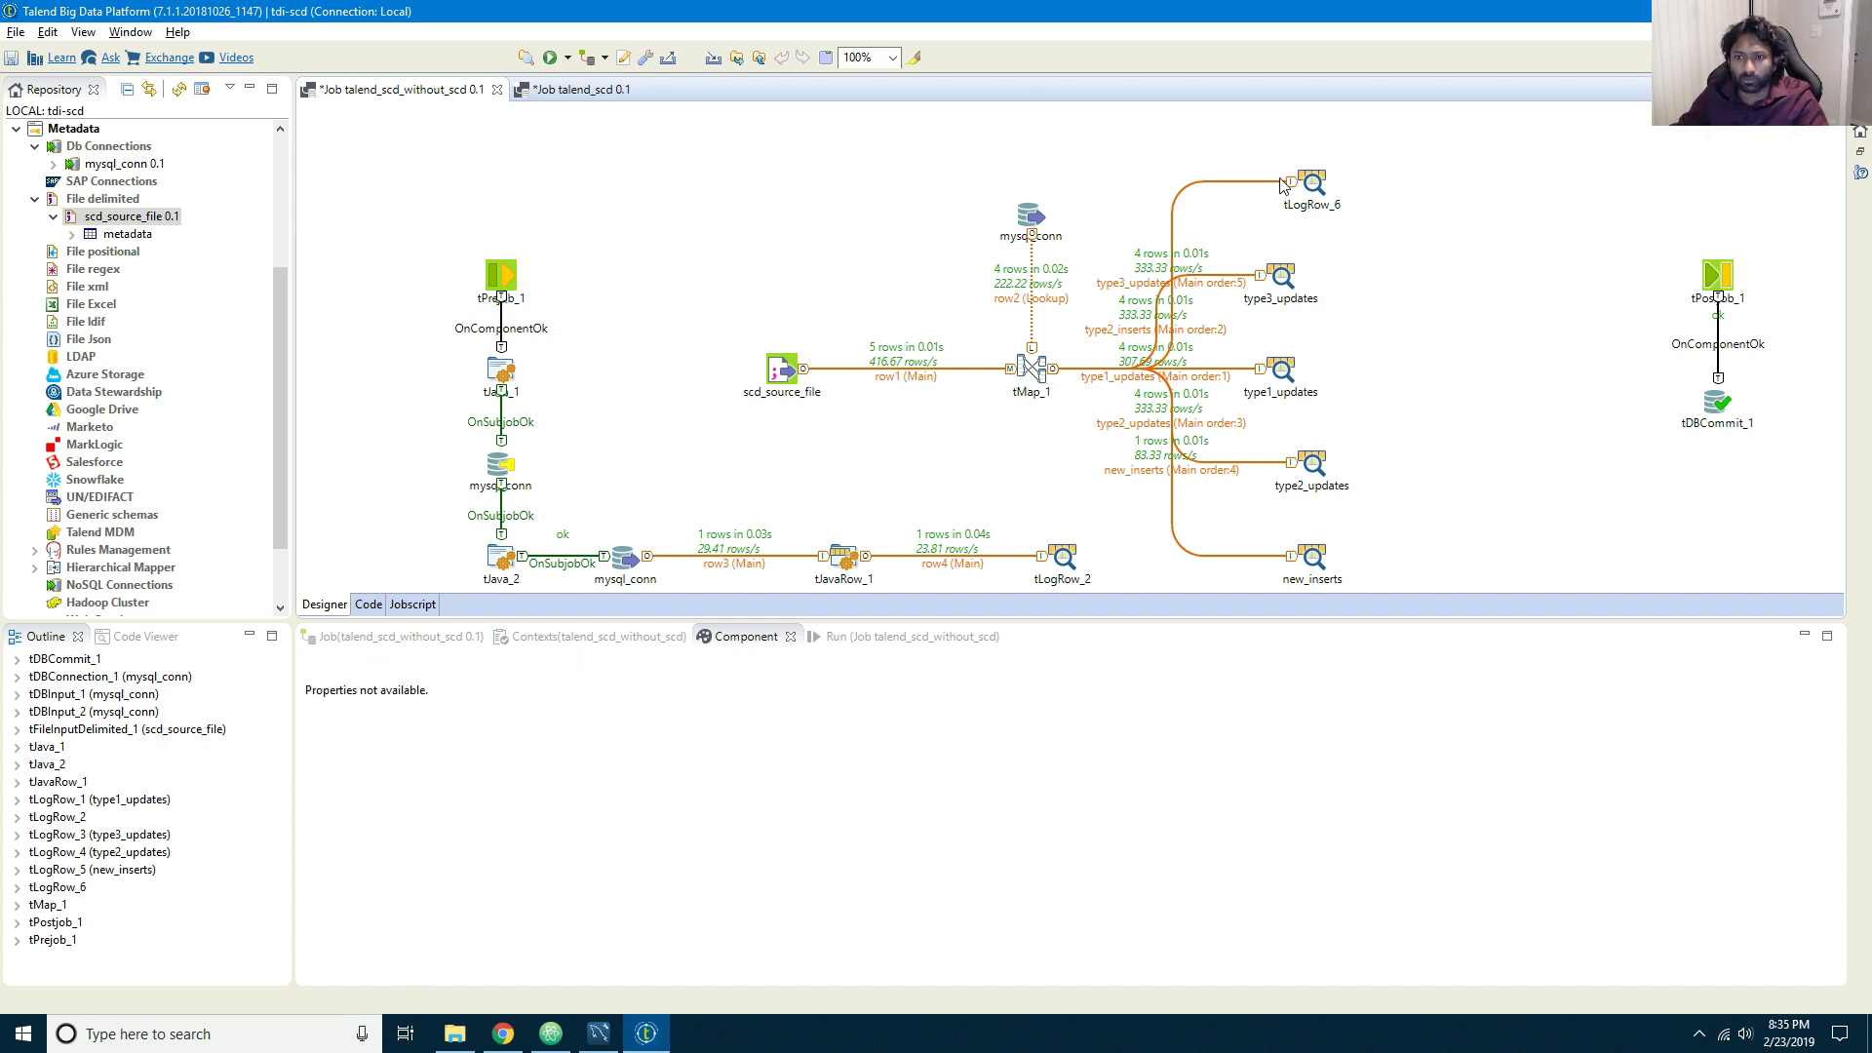
click(1281, 187)
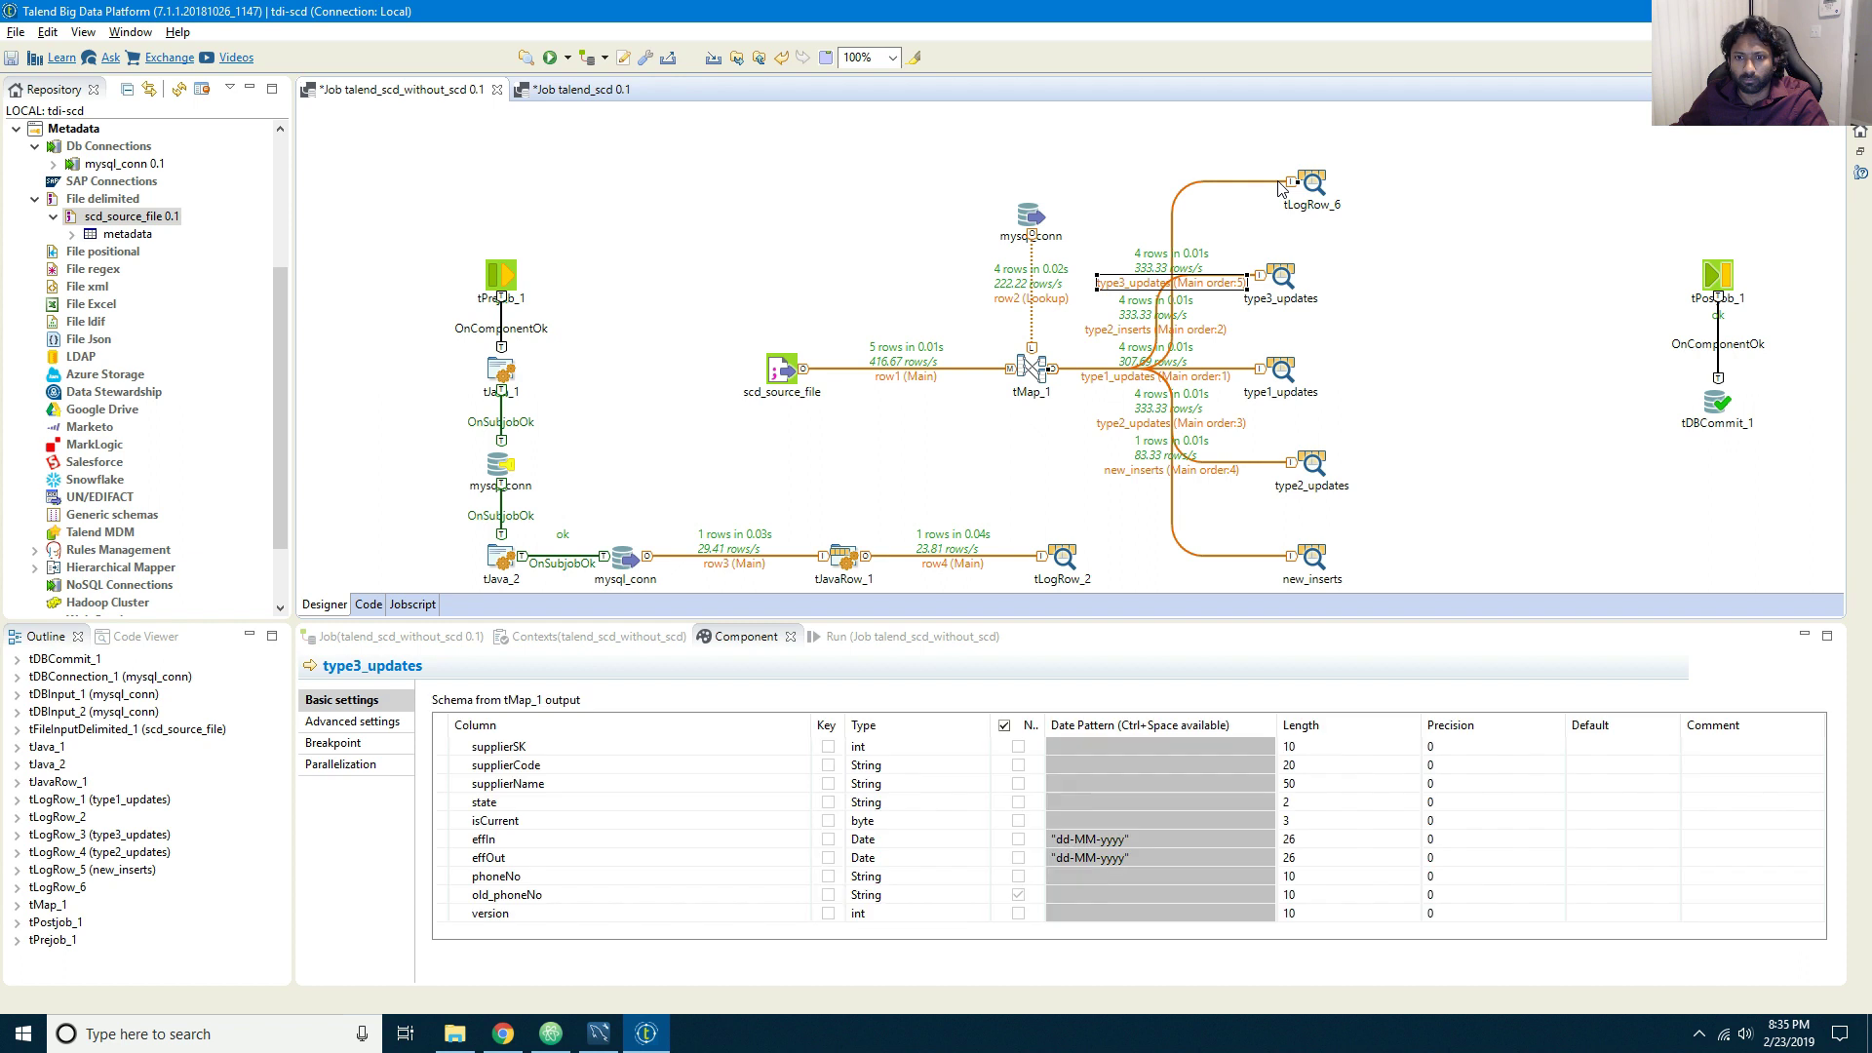
click(1275, 285)
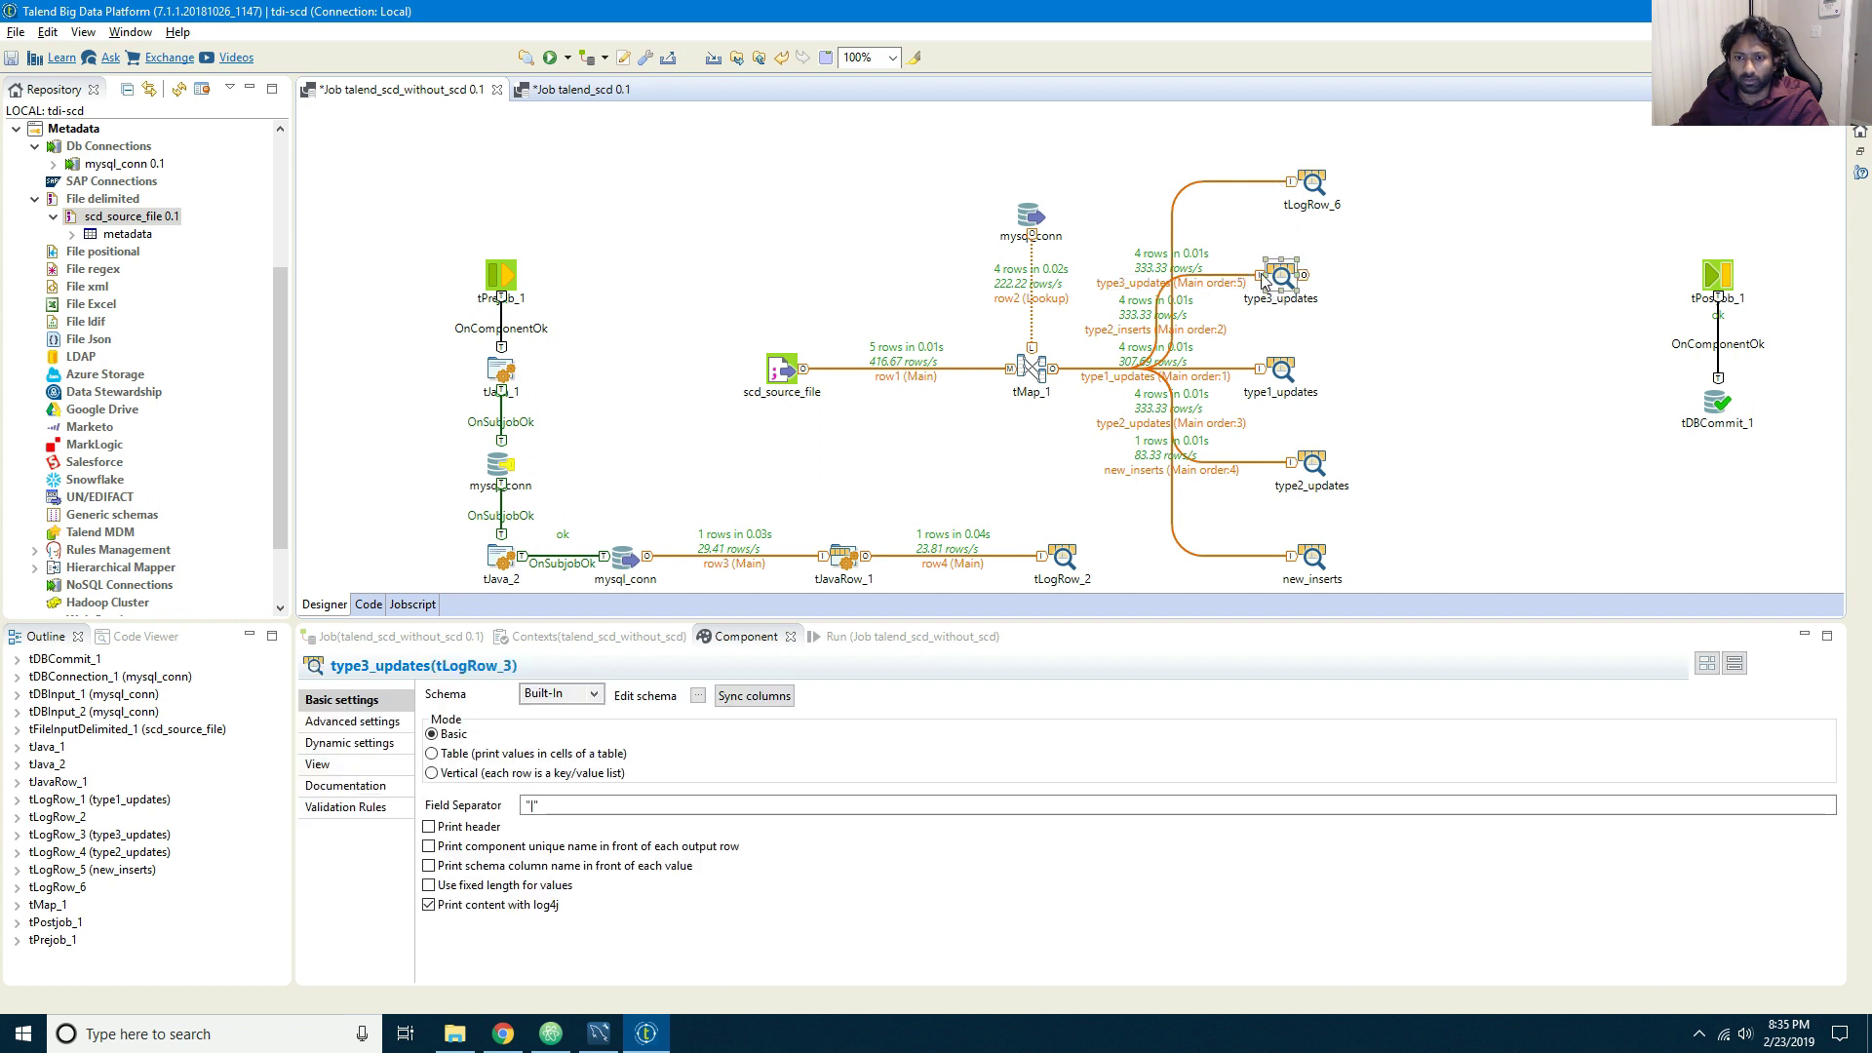
click(1260, 277)
click(1306, 308)
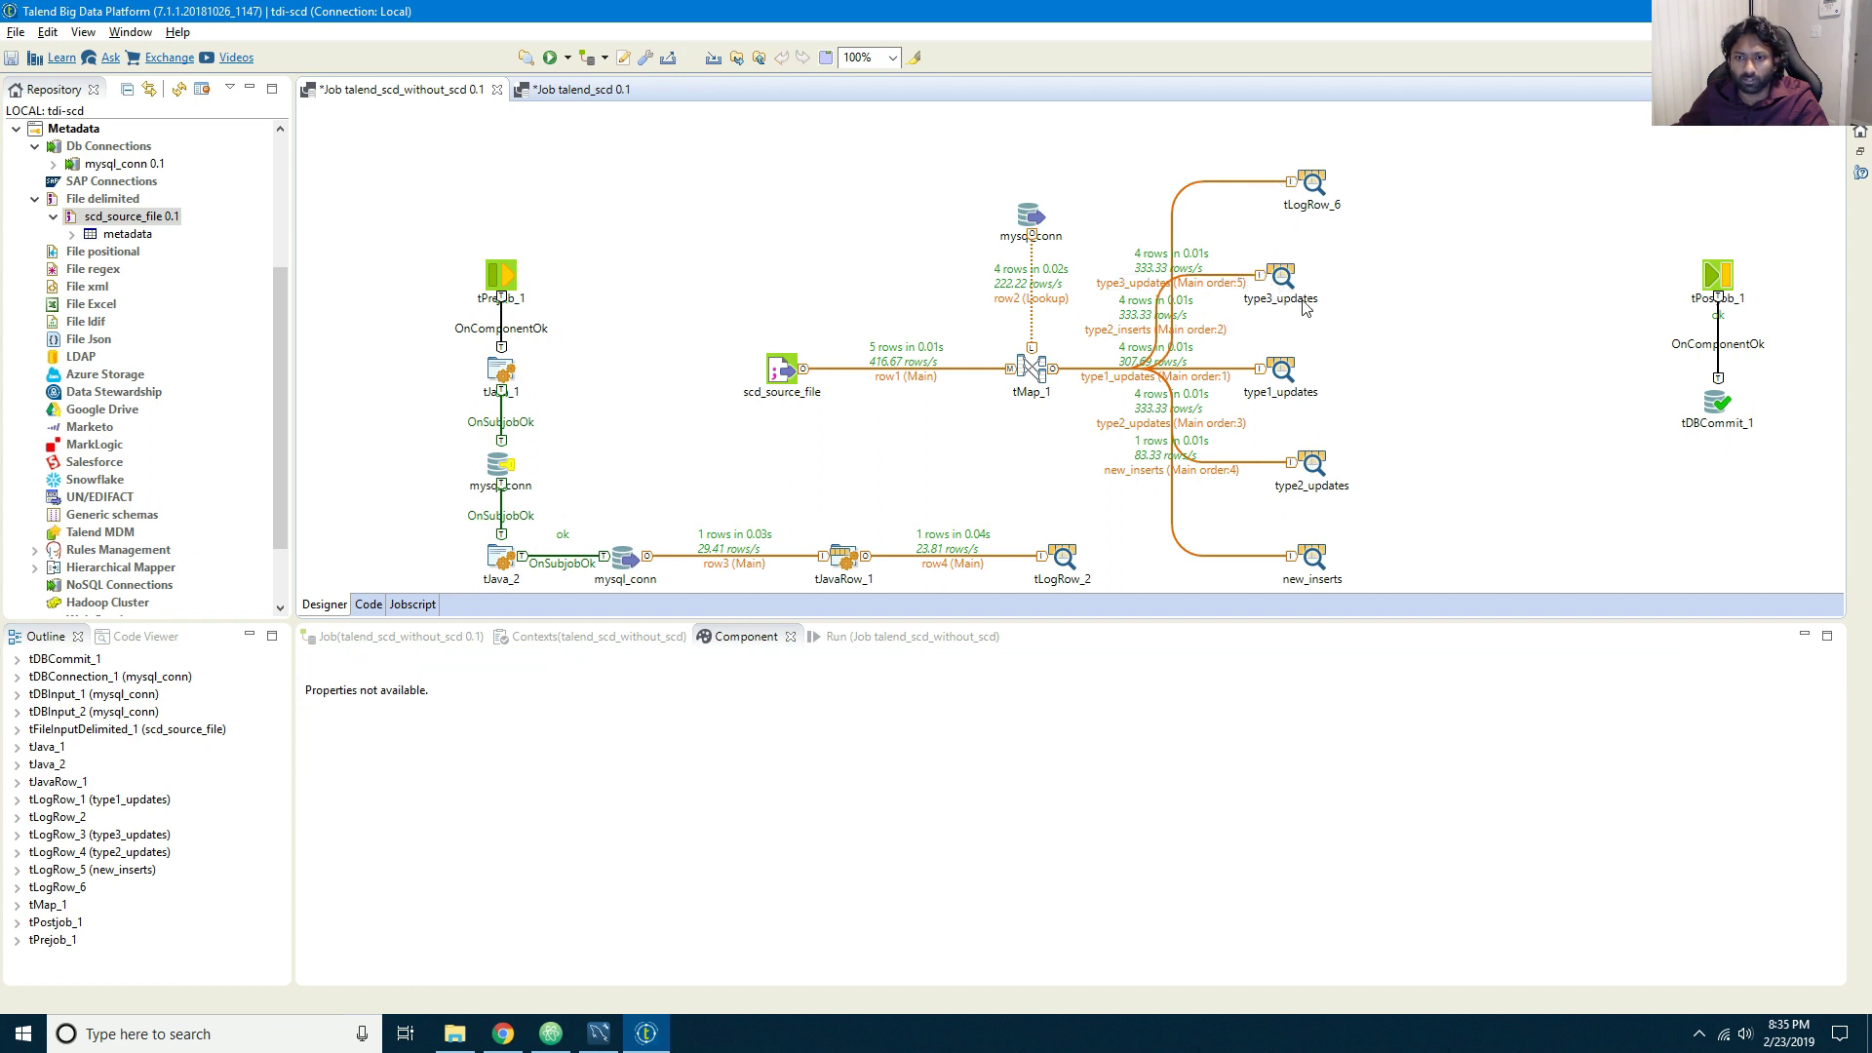
Step: Copy the type3_updates label from tLogRow_3 and rename that component as type2_inserts
click(1297, 301)
key(ctrl+c)
click(1274, 298)
key(BackSpace)
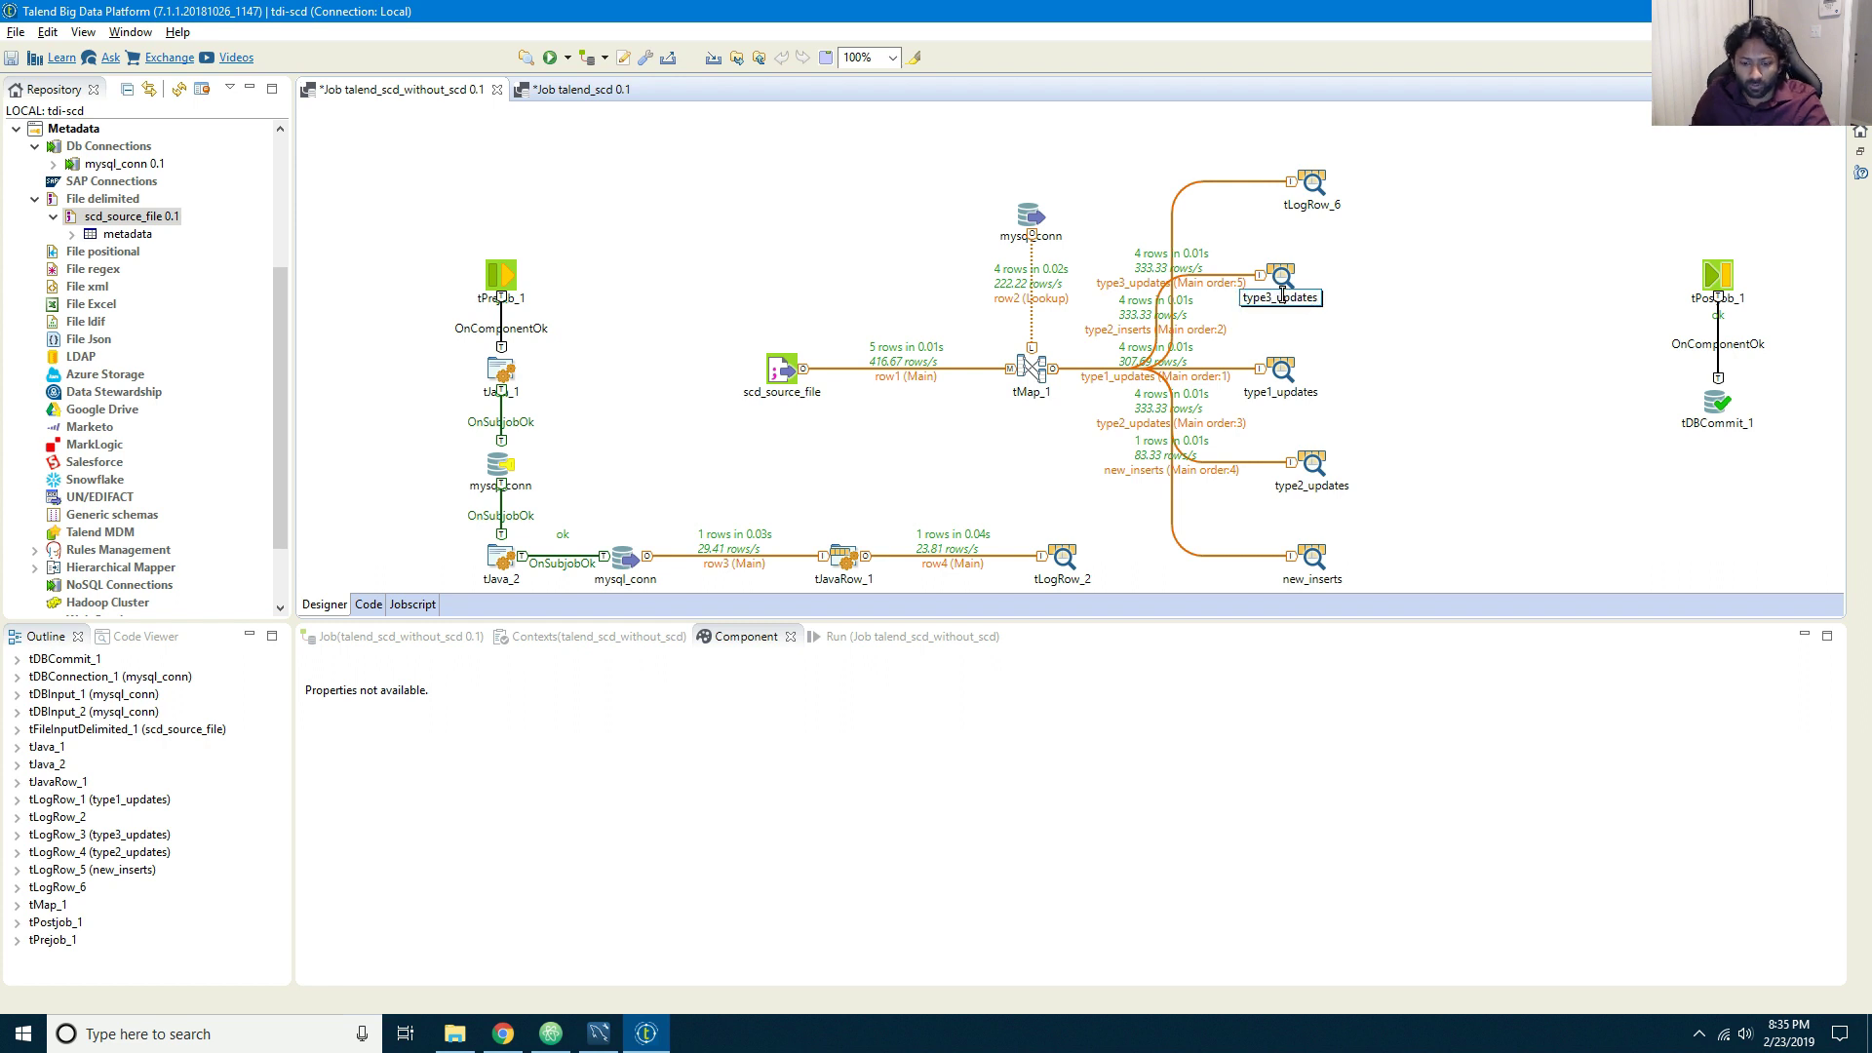
text(2)
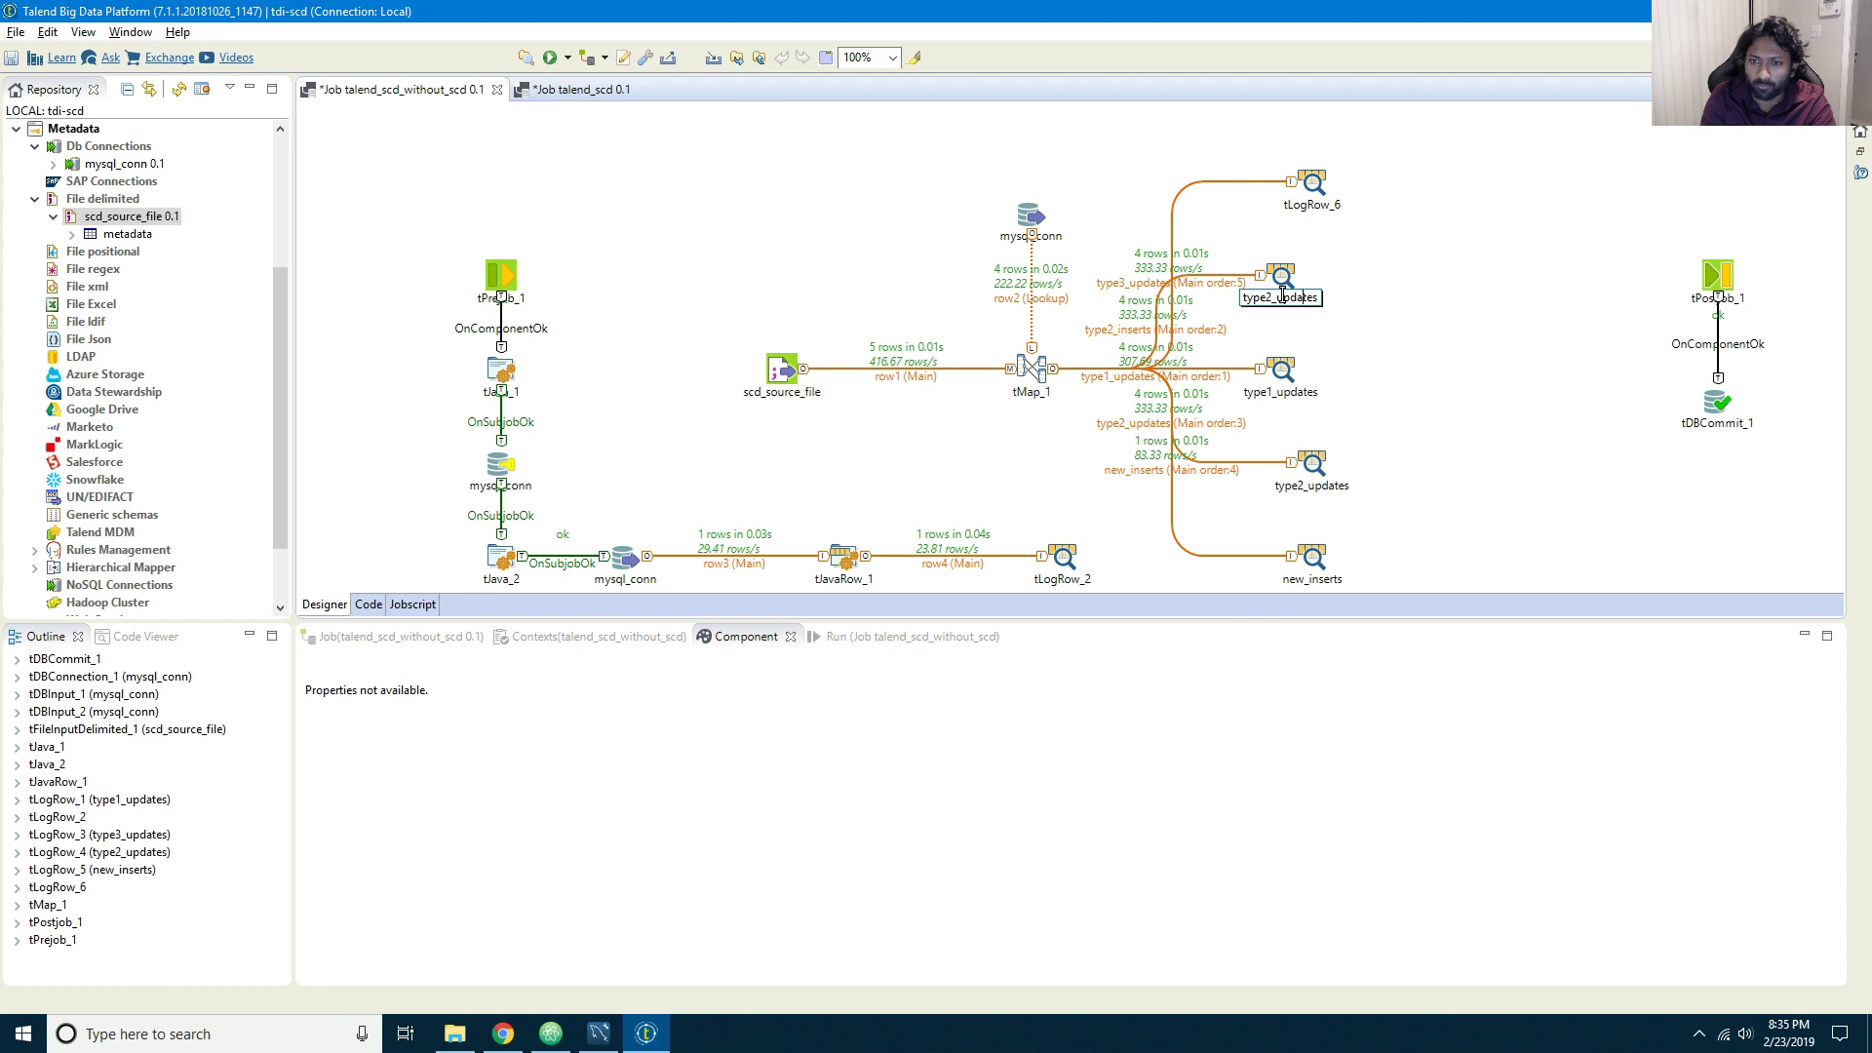
key(BackSpace)
key(BackSpace)
key(BackSpace)
key(BackSpace)
key(BackSpace)
key(BackSpace)
key(BackSpace)
key(BackSpace)
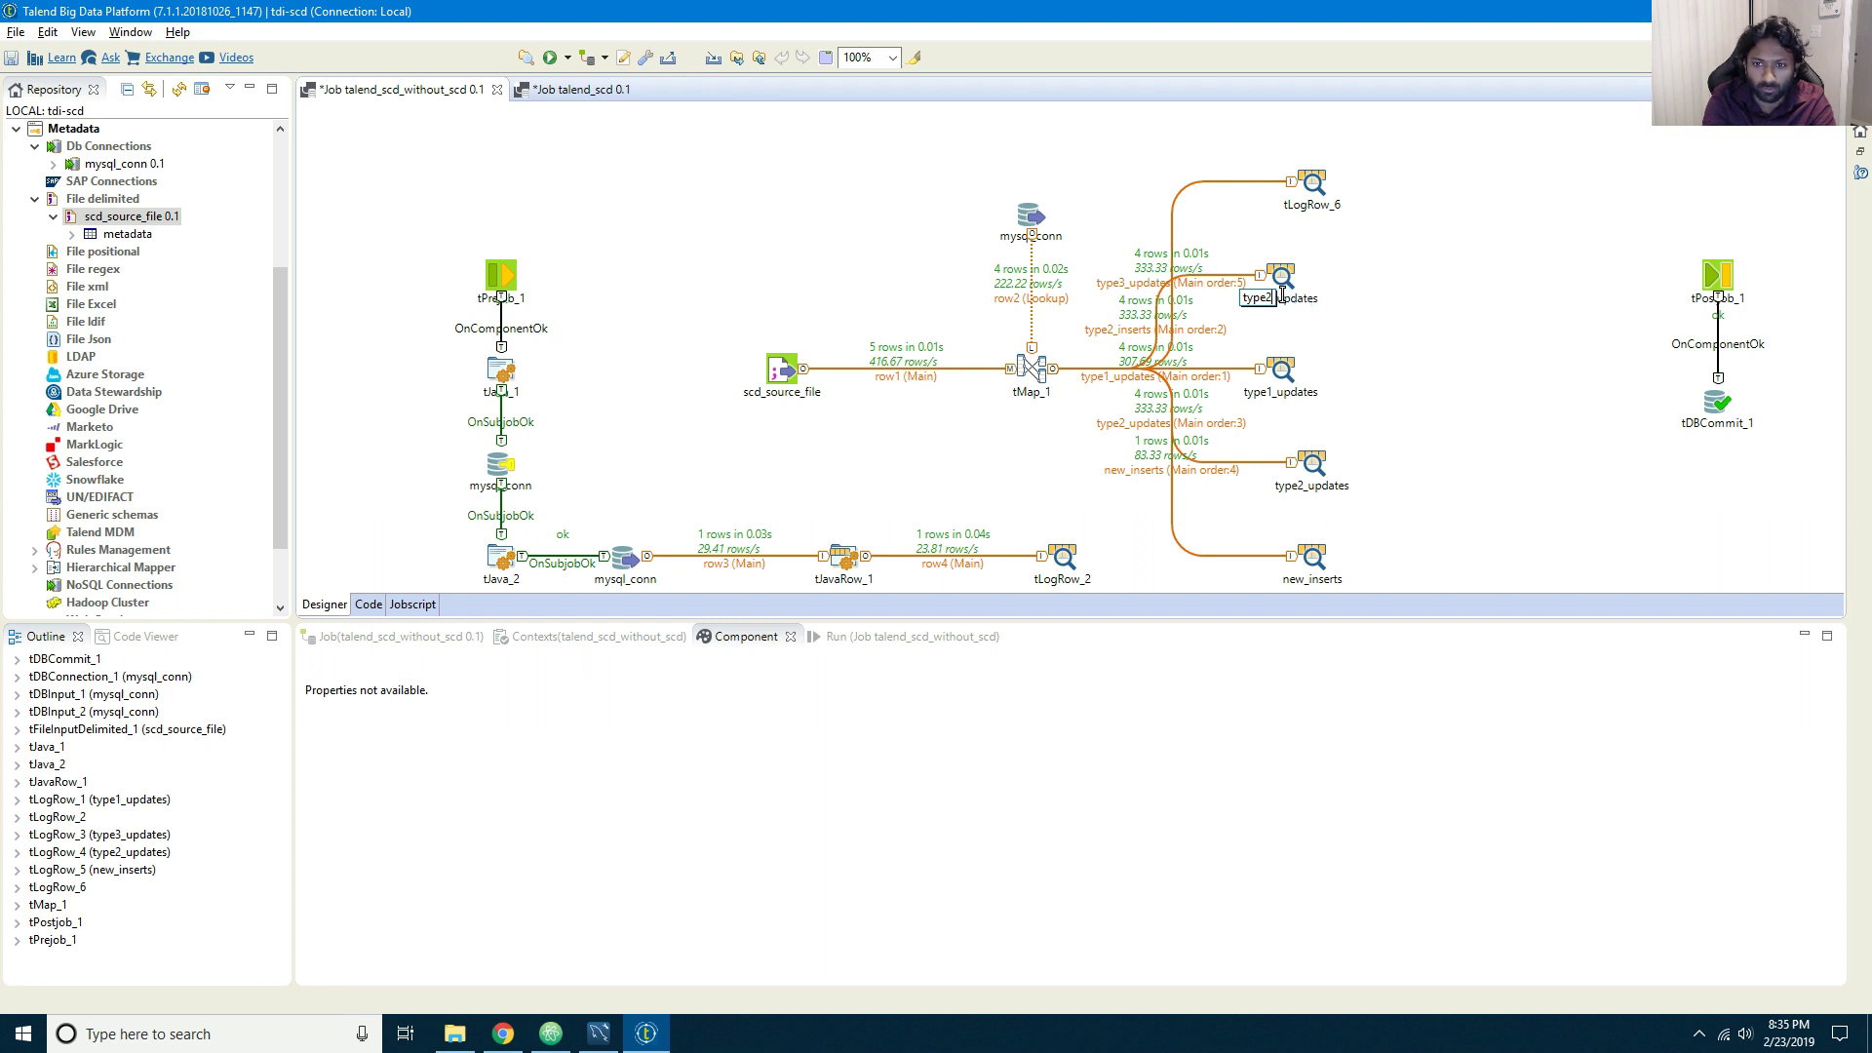
text(_inserts)
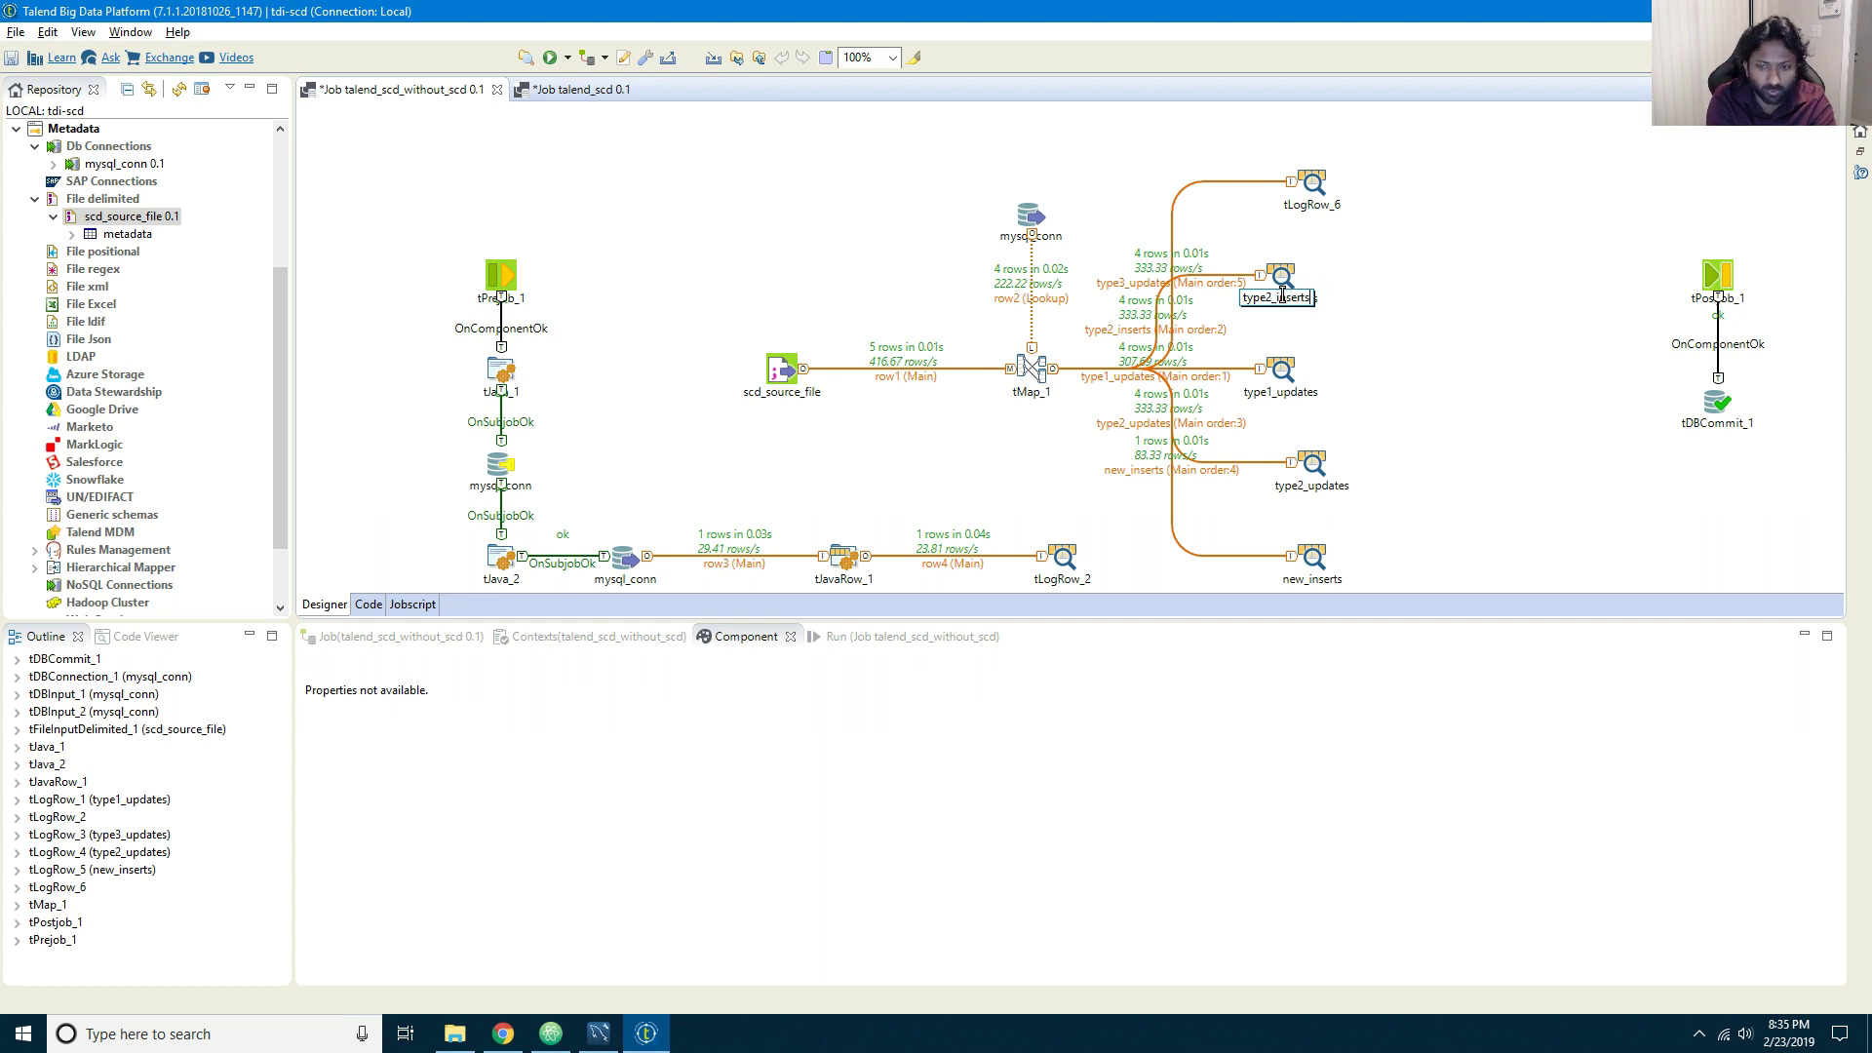
click(1312, 213)
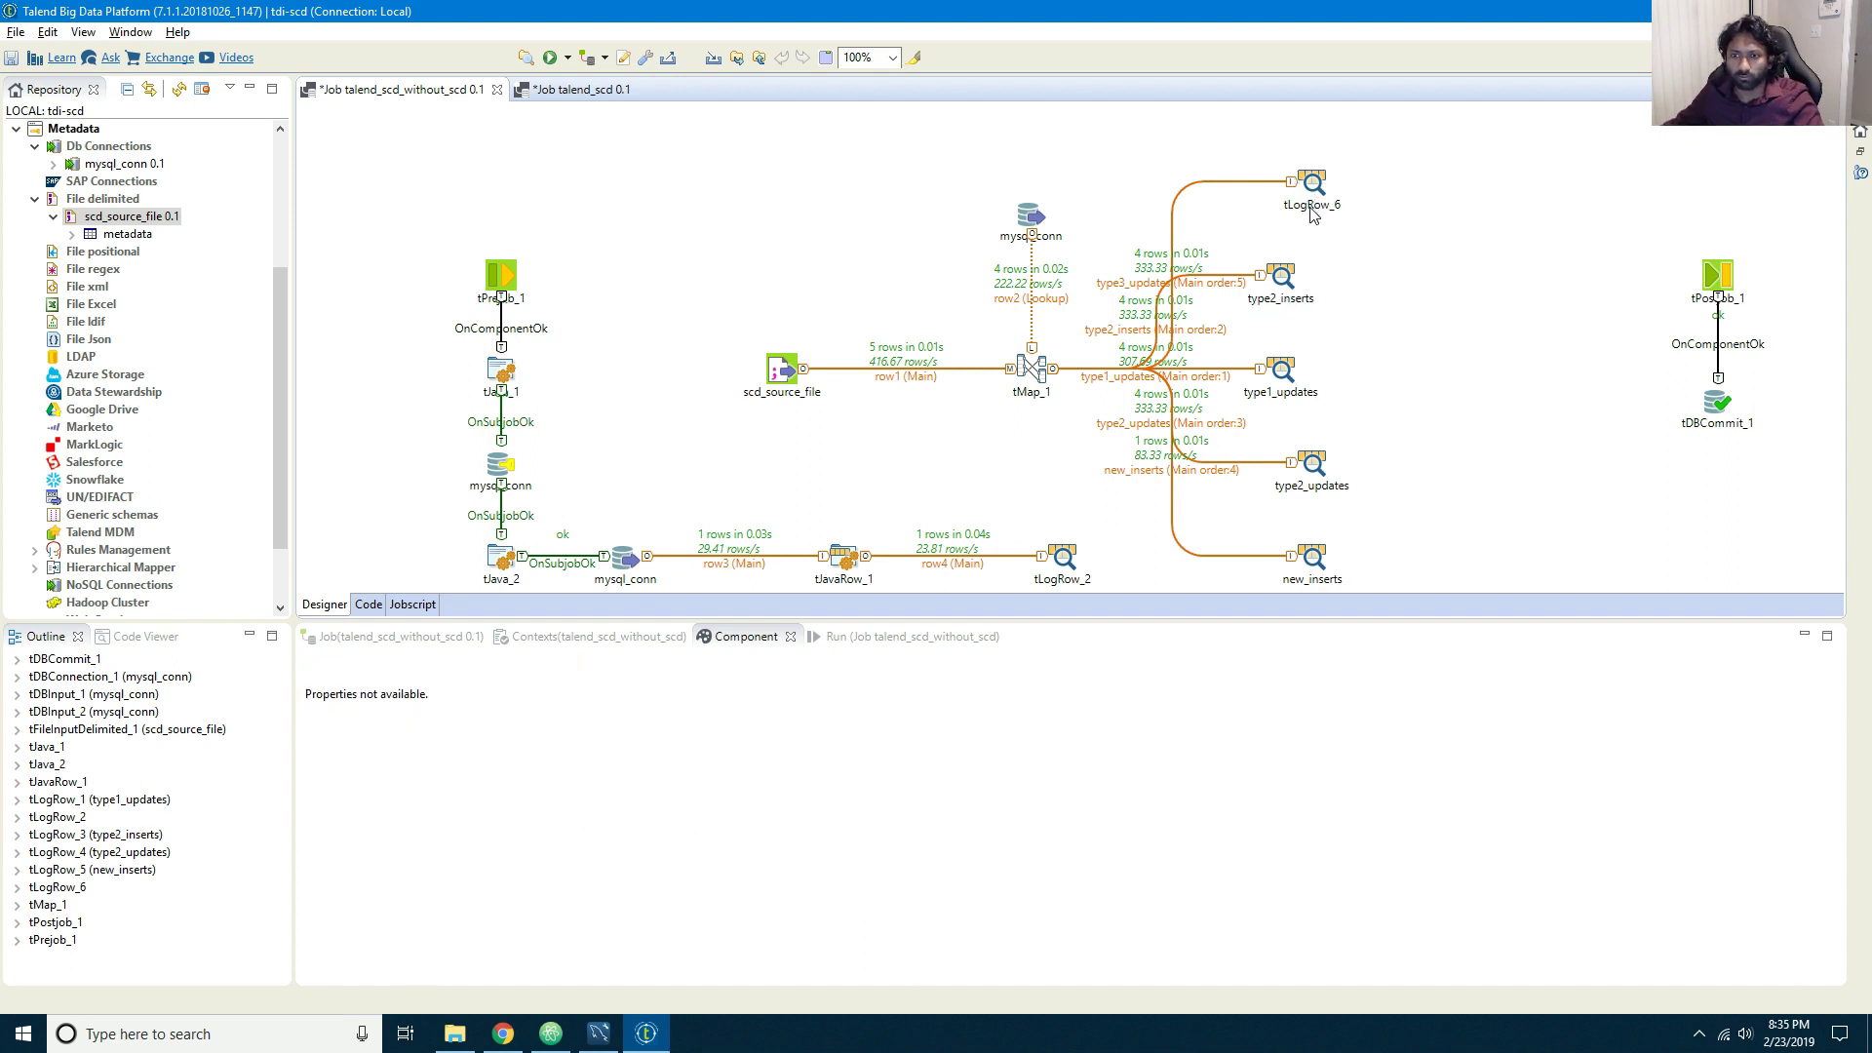
Step: Rename the tLogRow_6 component in the job design as type3_updates
click(1313, 207)
key(ctrl+v)
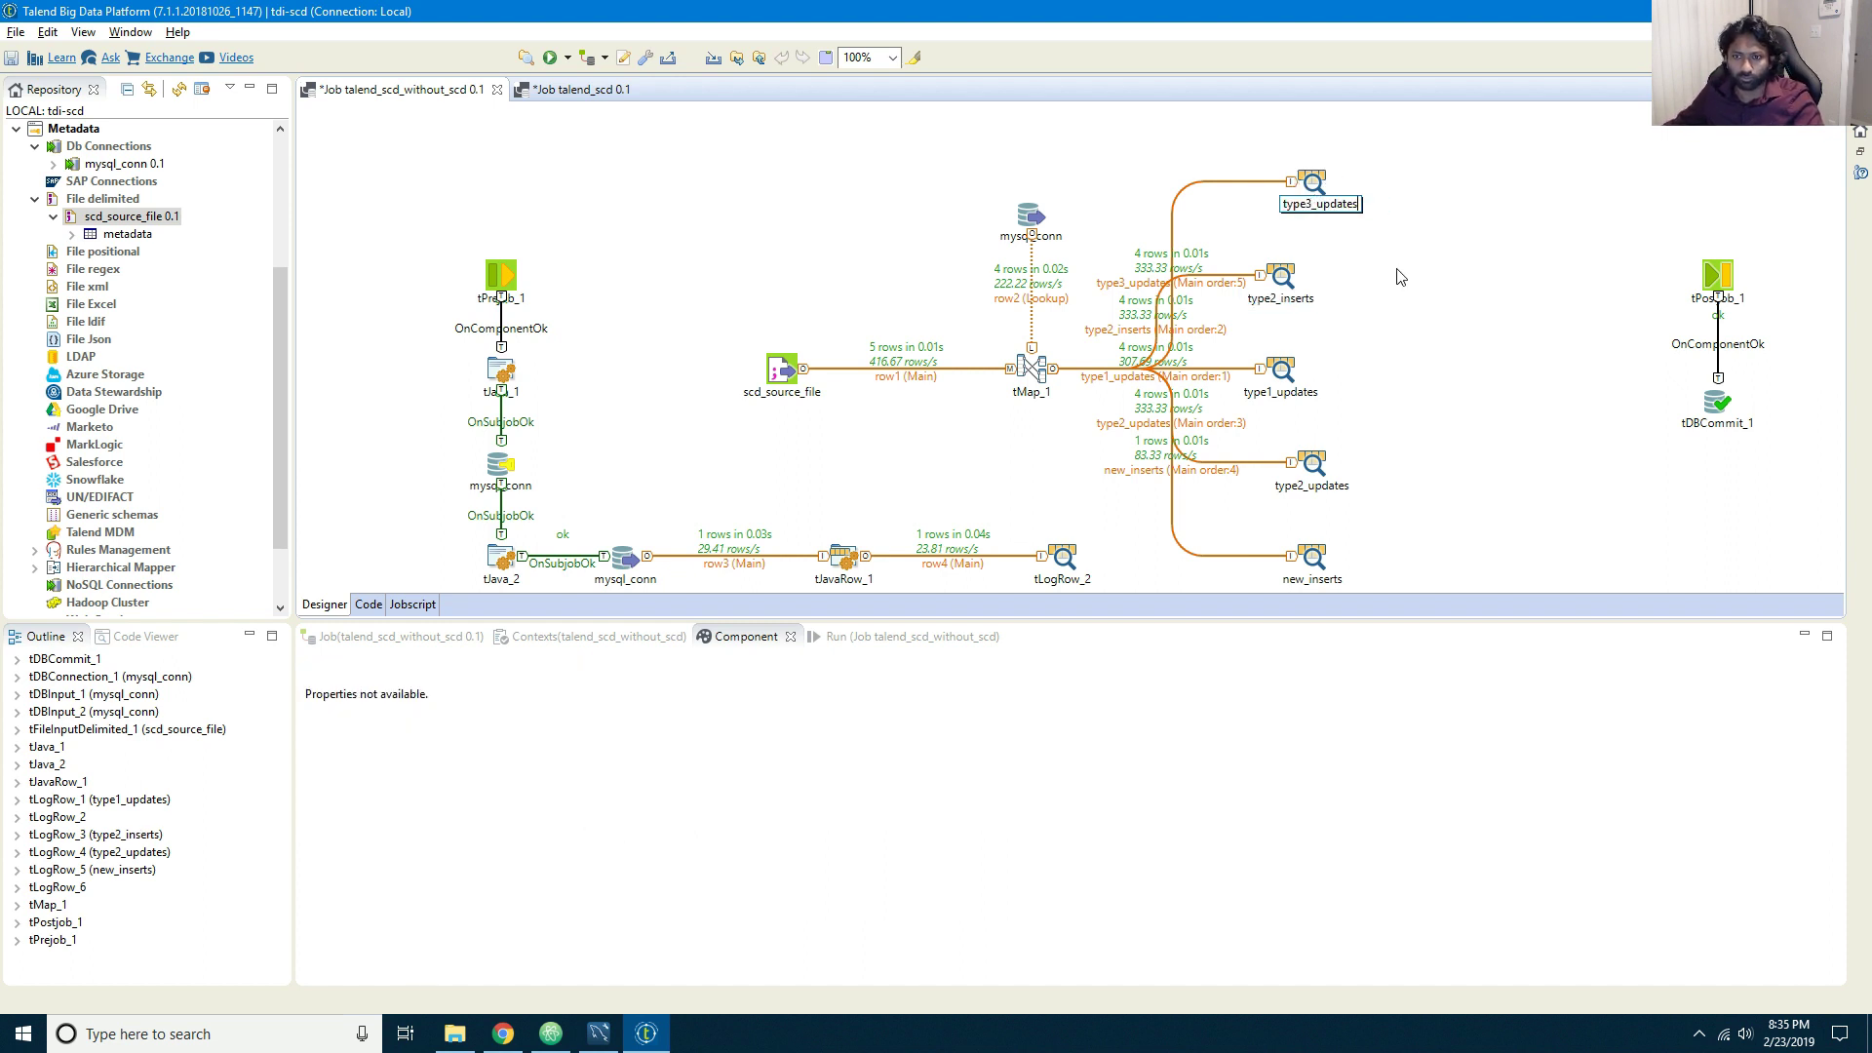
click(1397, 269)
Step: Run the talend_scd_without_scd job with the relabelled log components
click(873, 644)
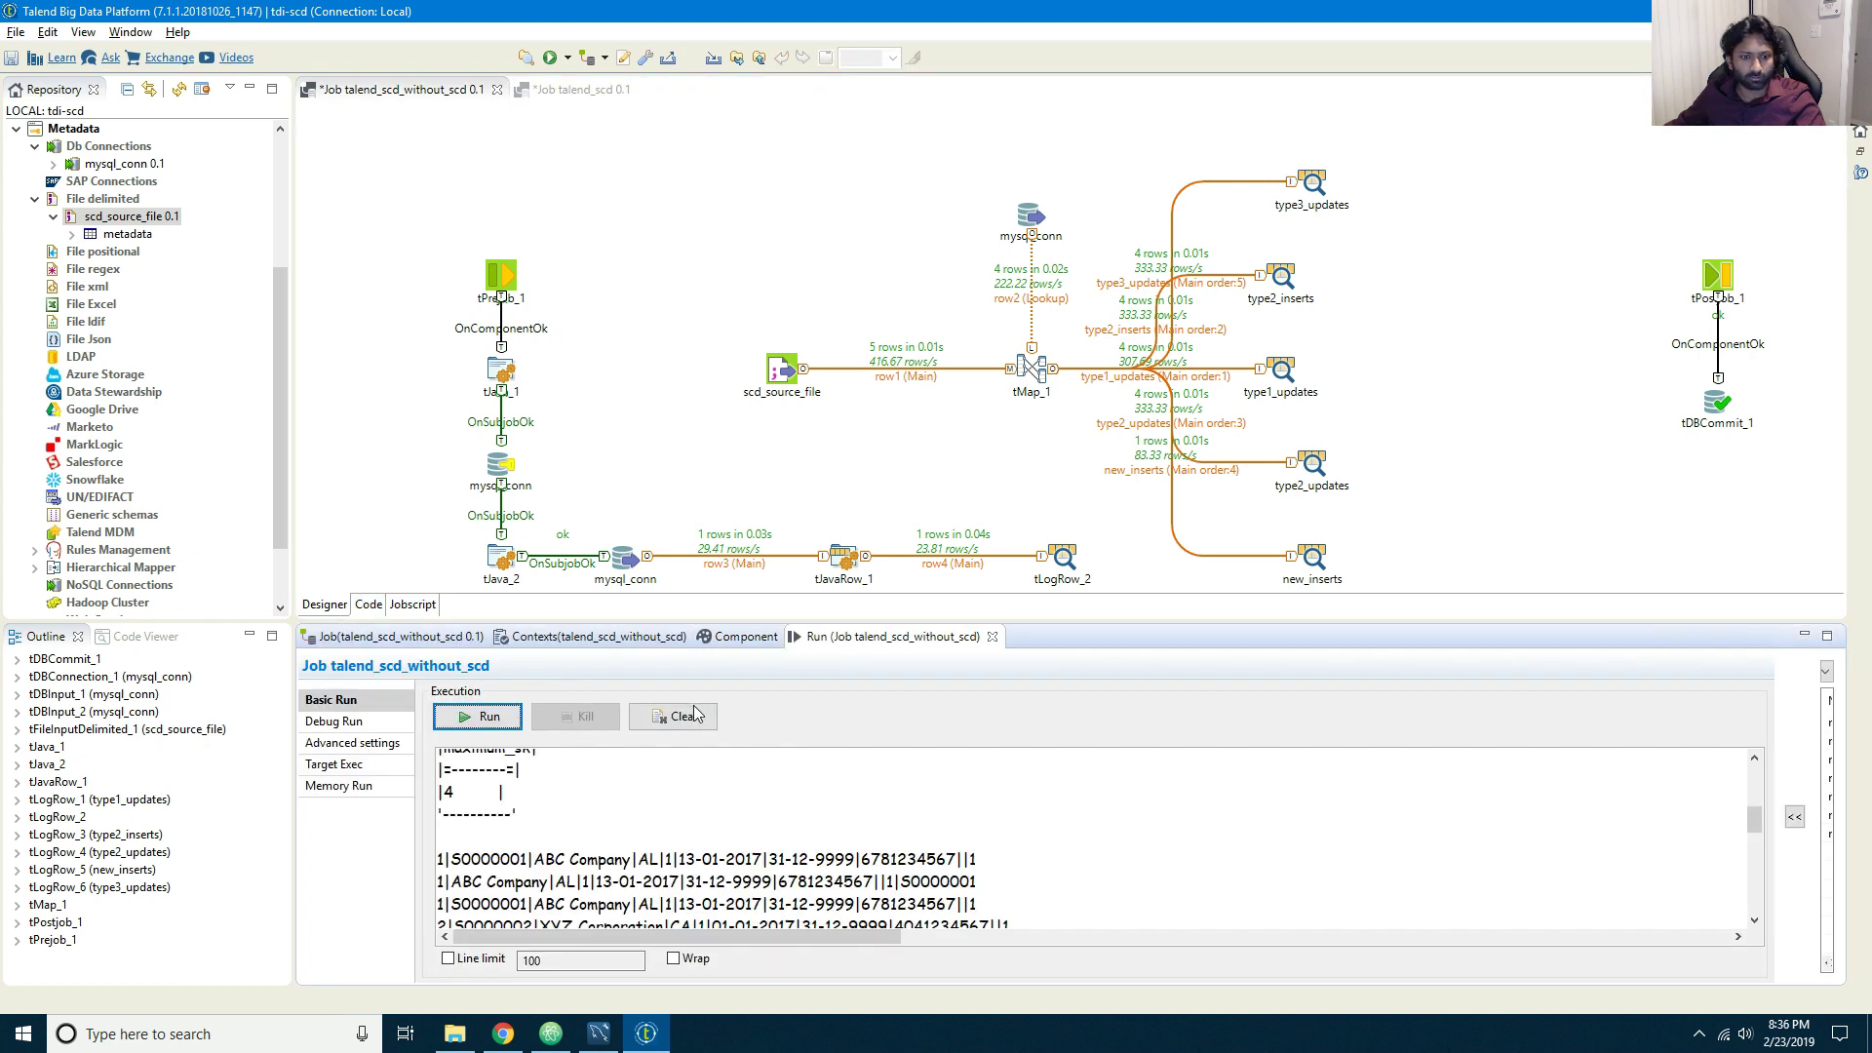
click(480, 717)
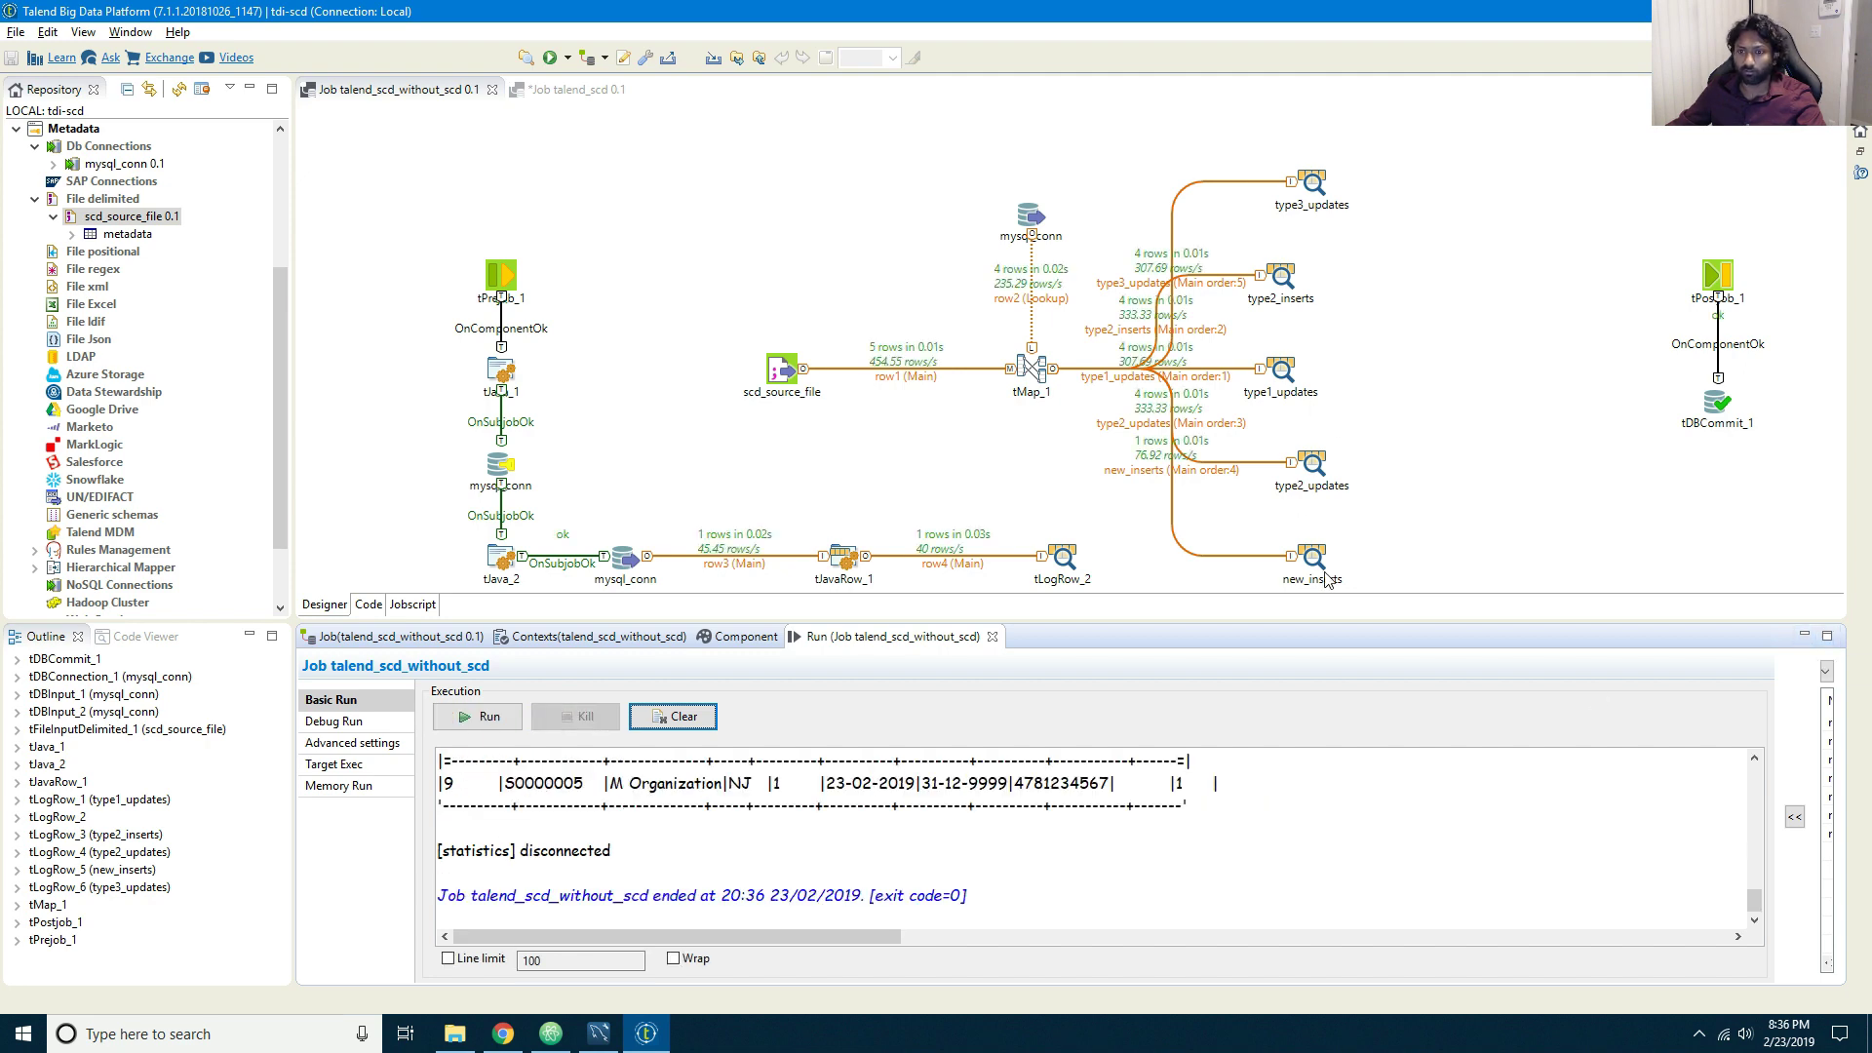
Step: Switch to Atom and review the M Organization row and the four rows above it in input_file.txt
click(551, 1033)
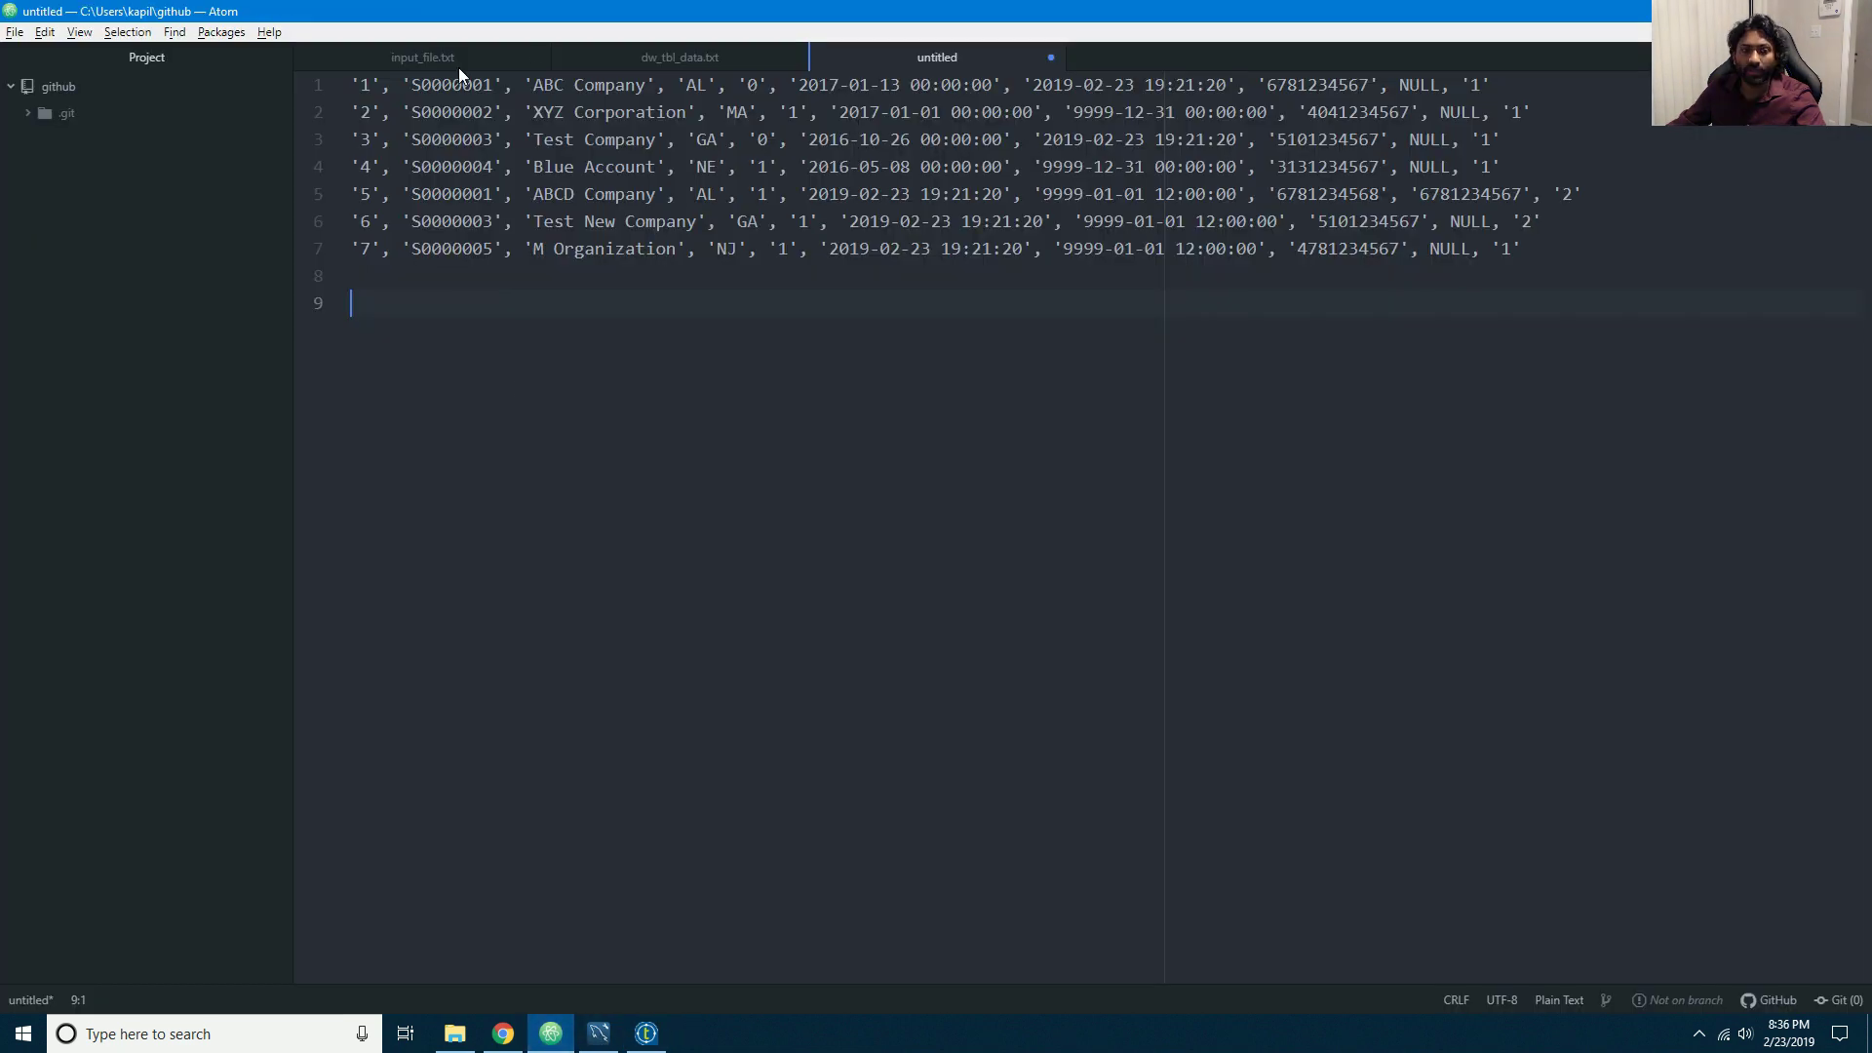
click(447, 55)
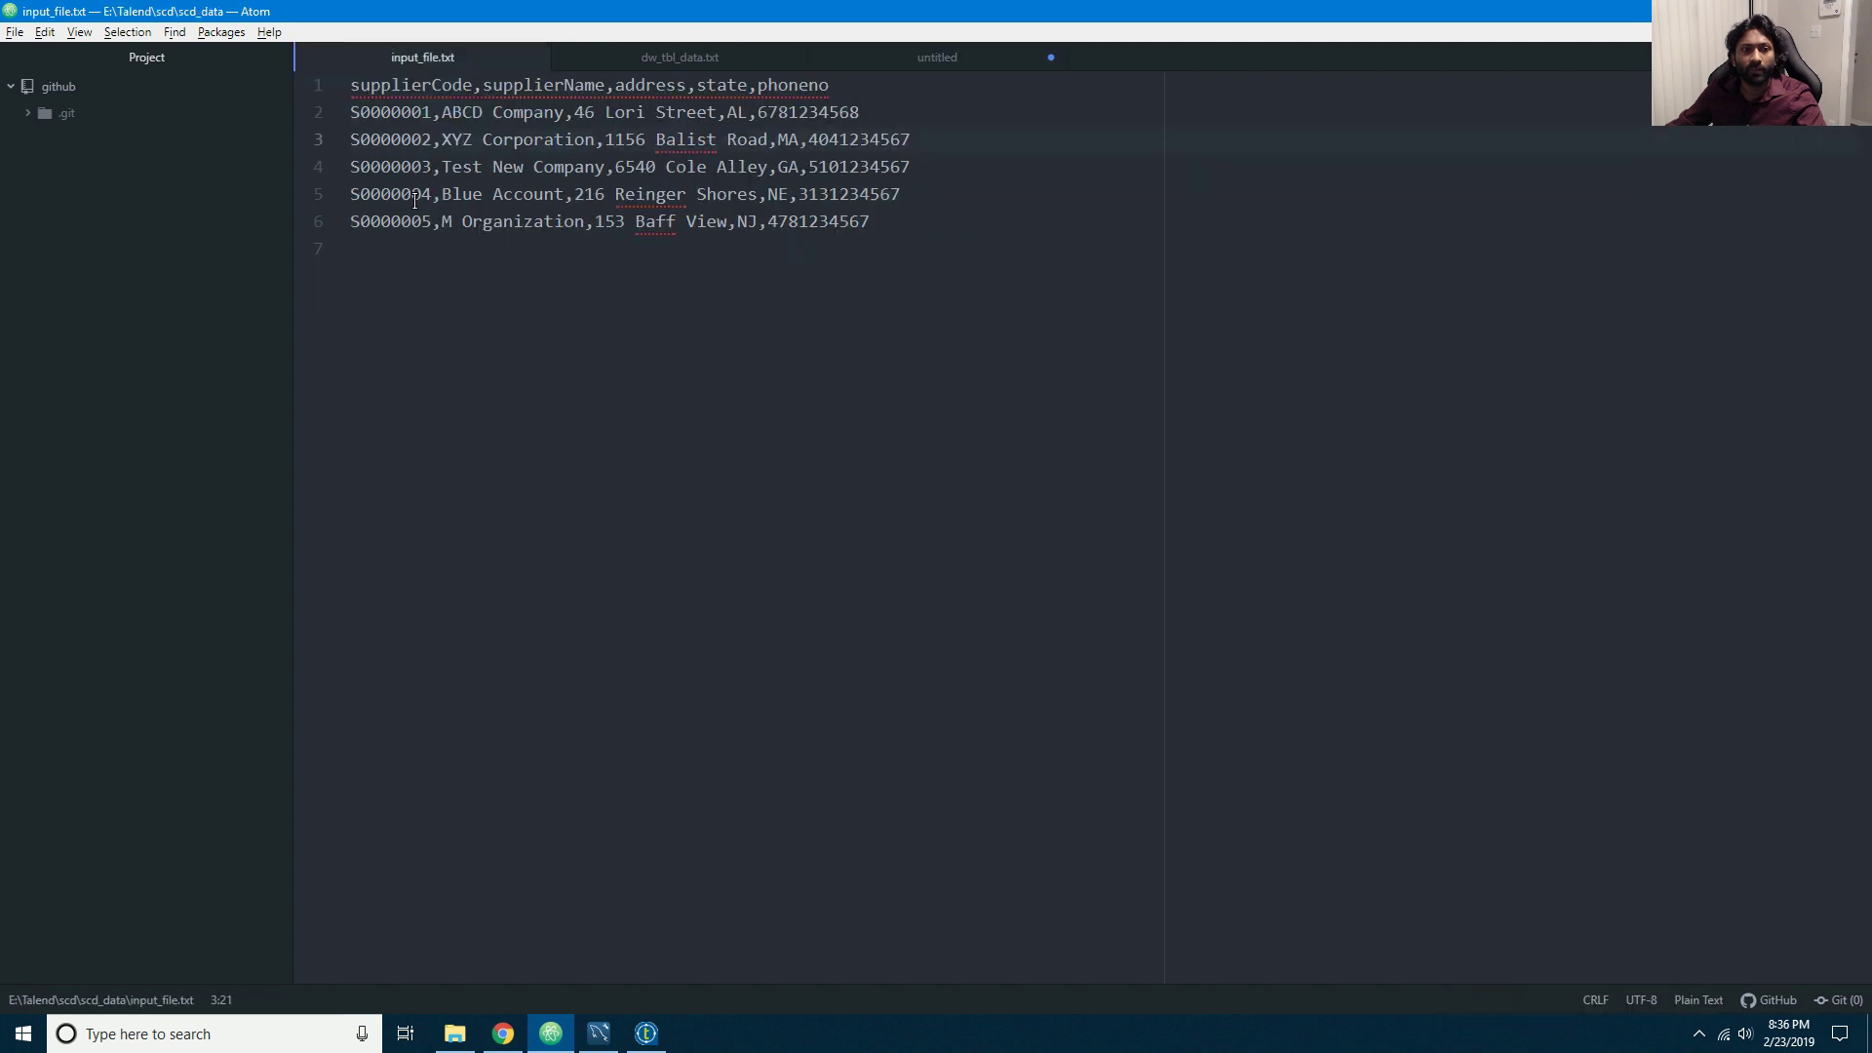
double_click(395, 221)
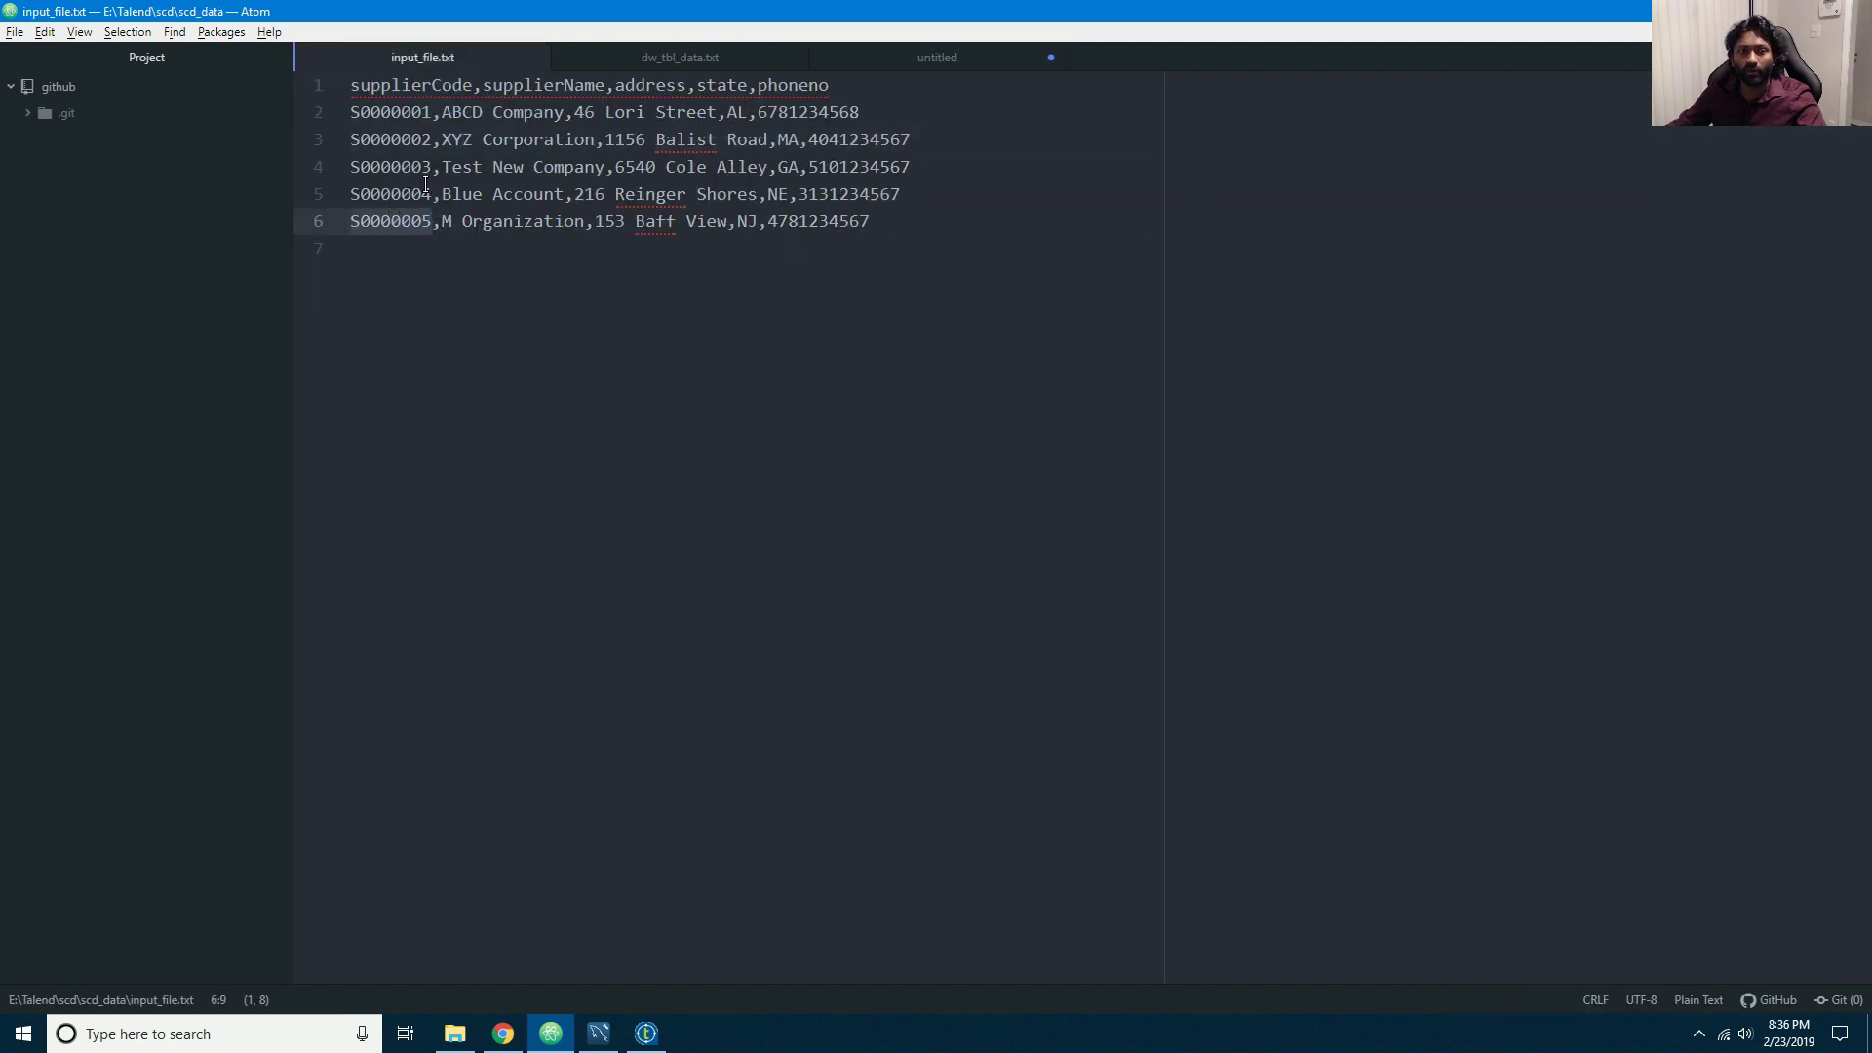
drag(898, 199, 297, 101)
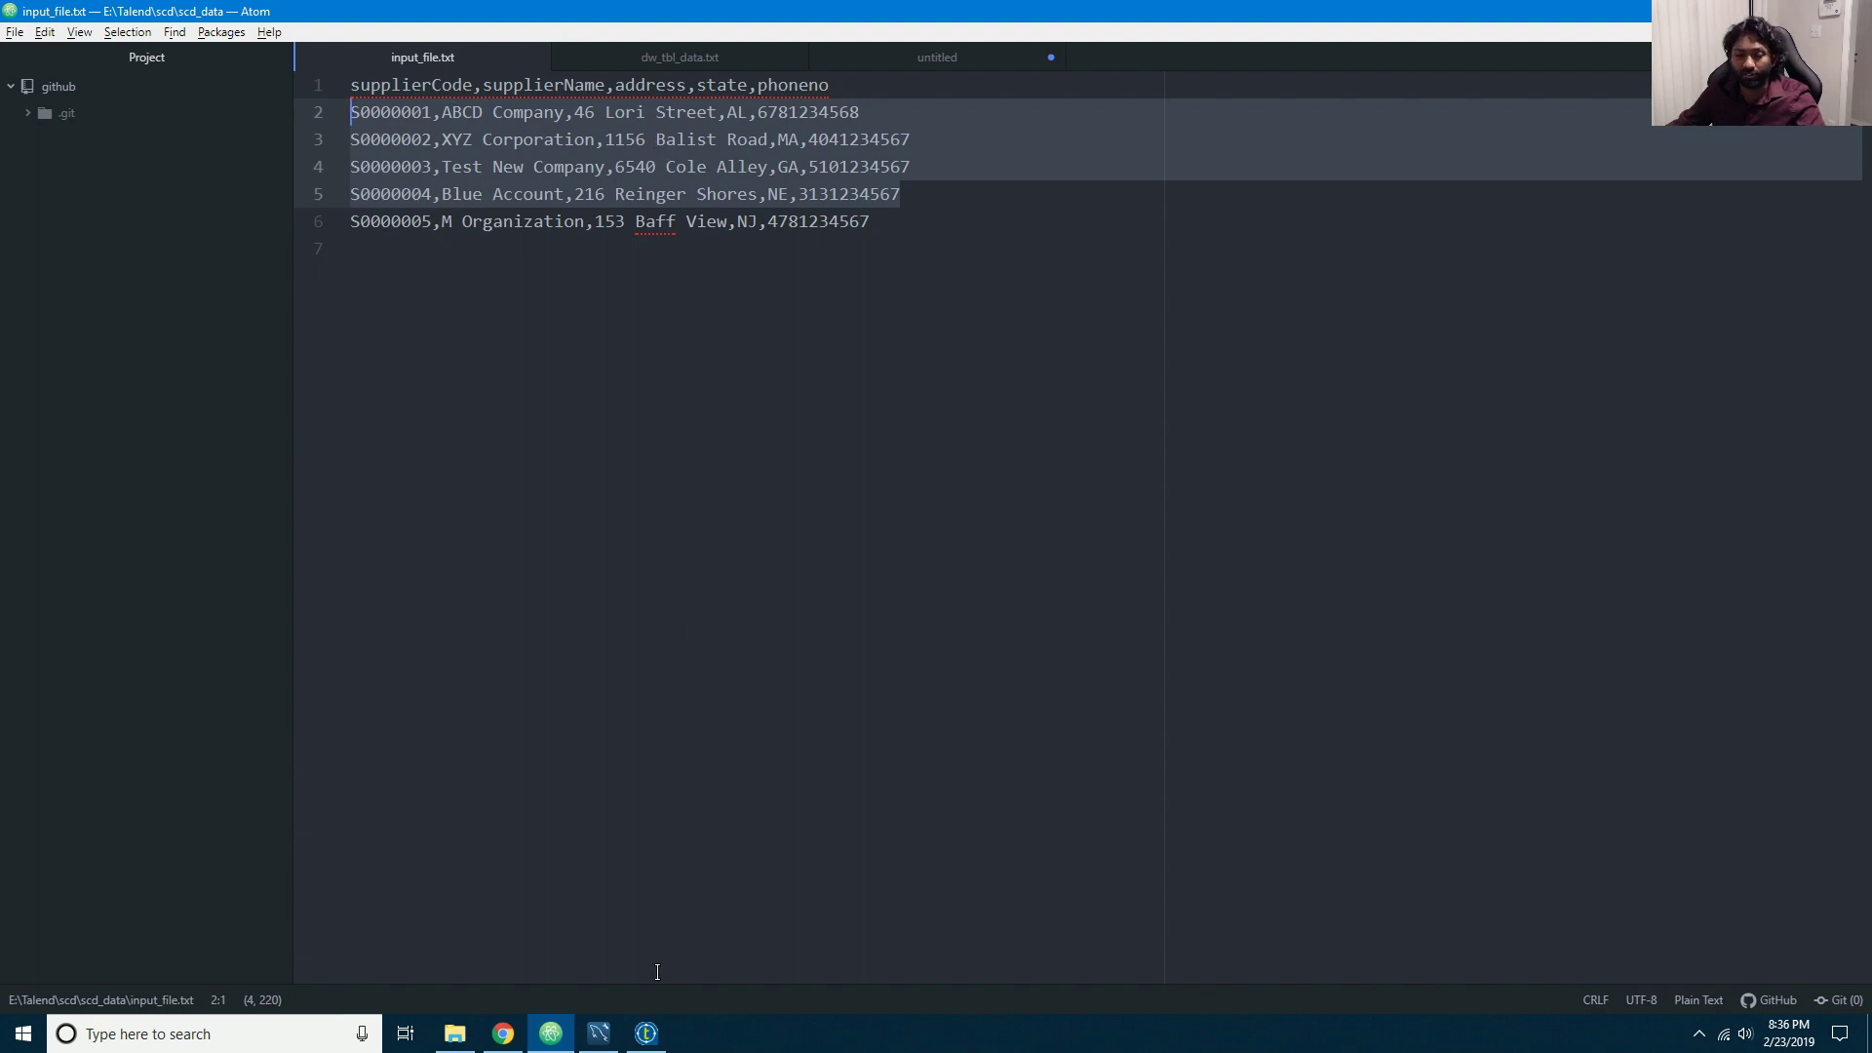
Step: Return to Talend, enlarge the run output and examine the surrogate key, supplier code, name and state in the new_inserts table
click(646, 1033)
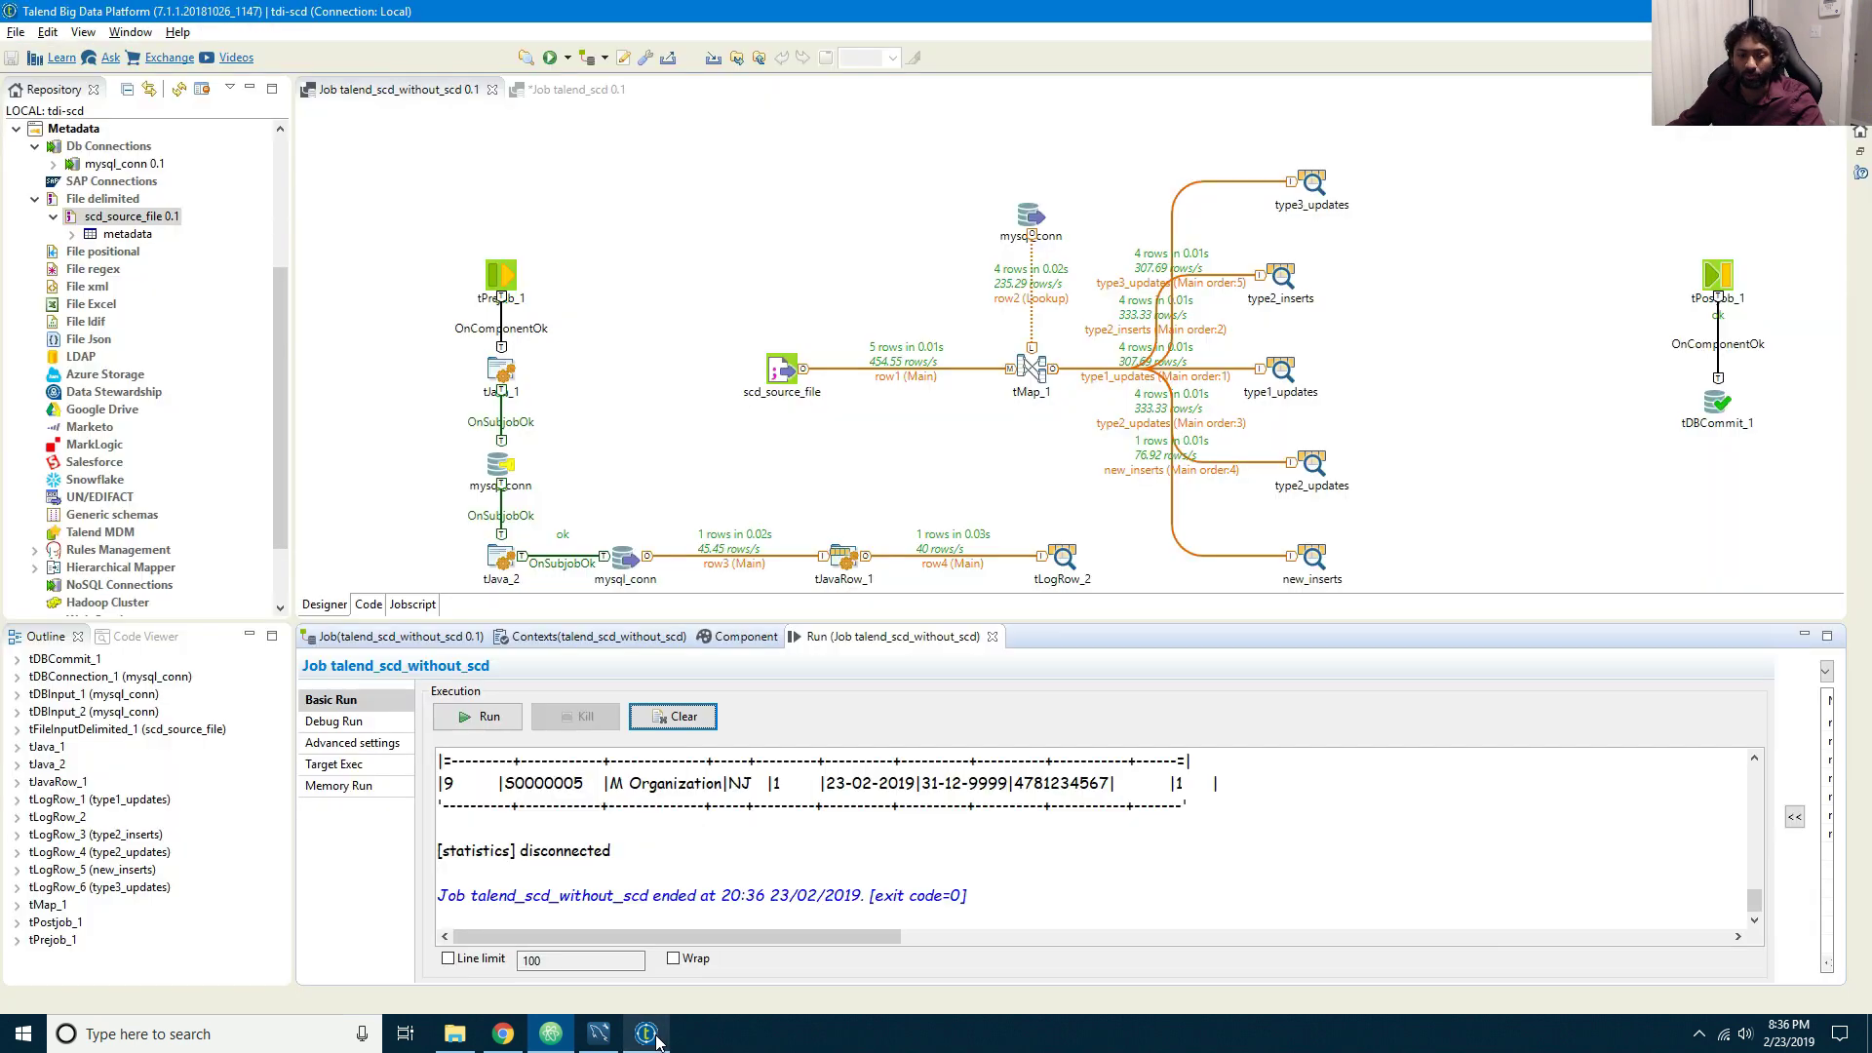
click(1828, 636)
drag(395, 695, 521, 694)
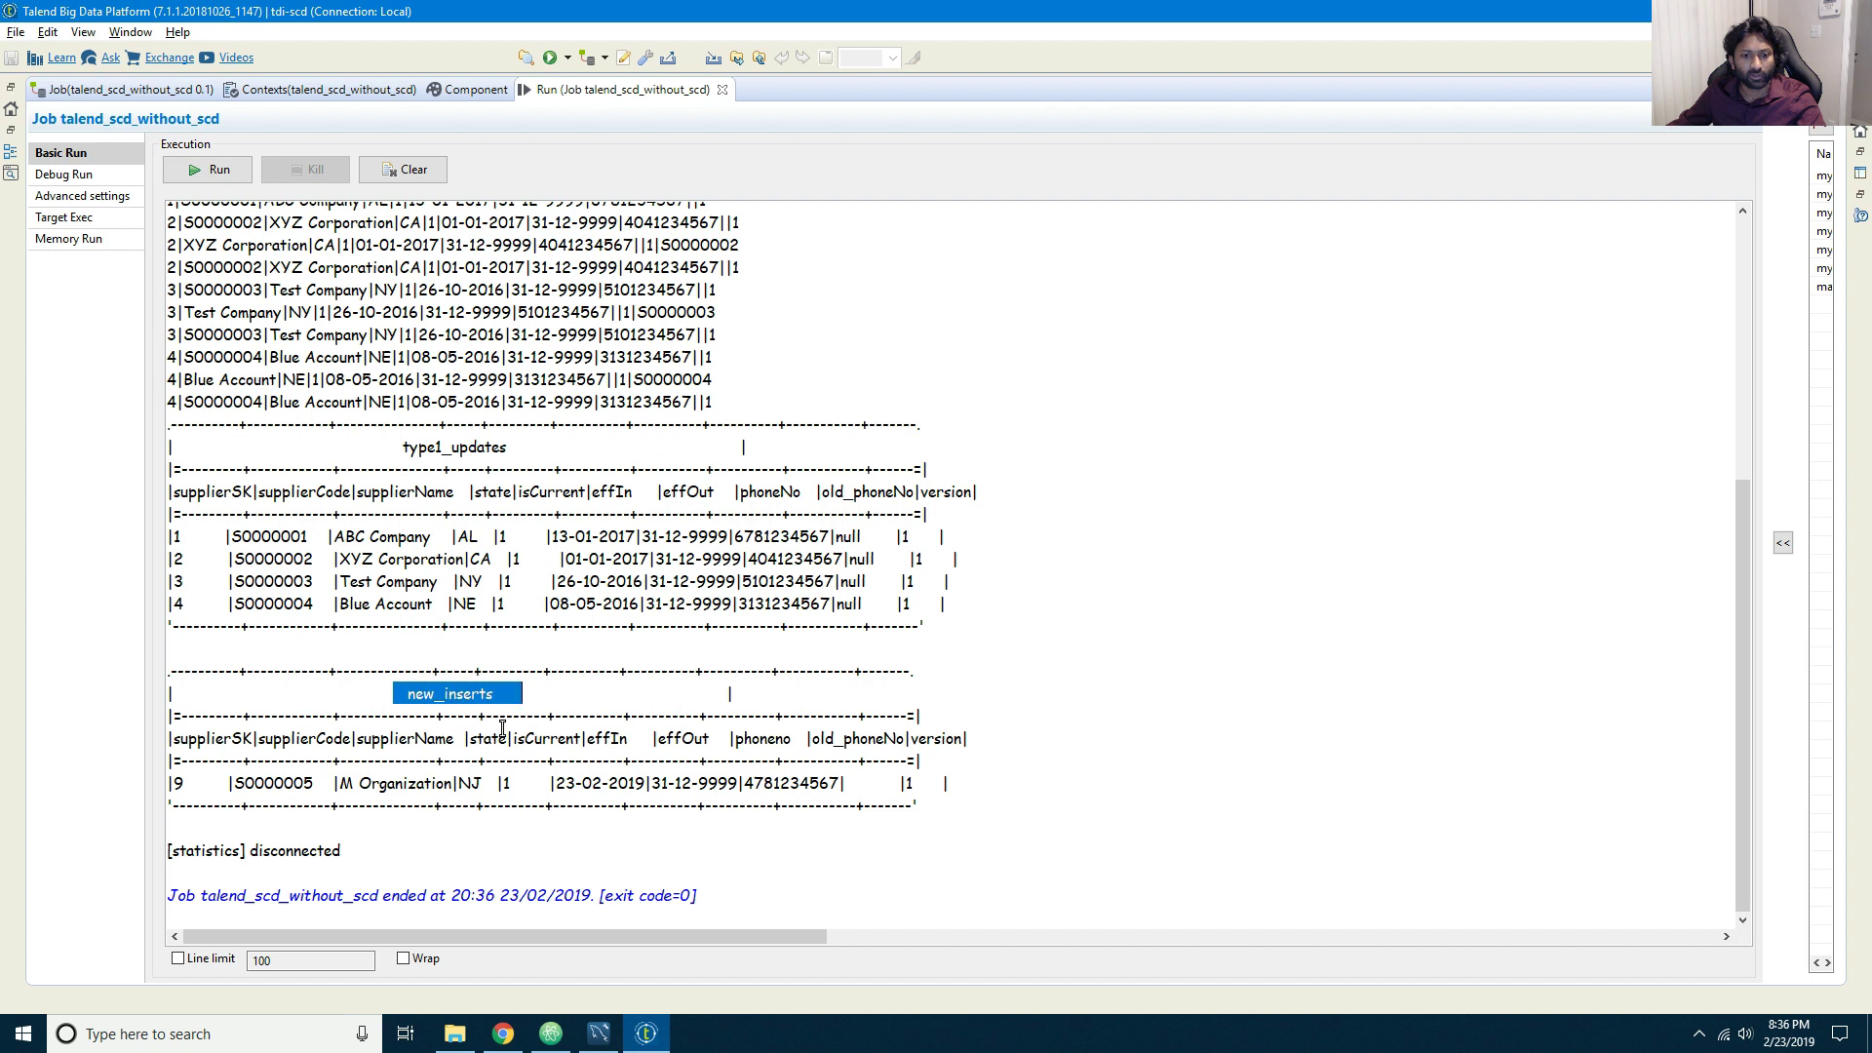
click(175, 783)
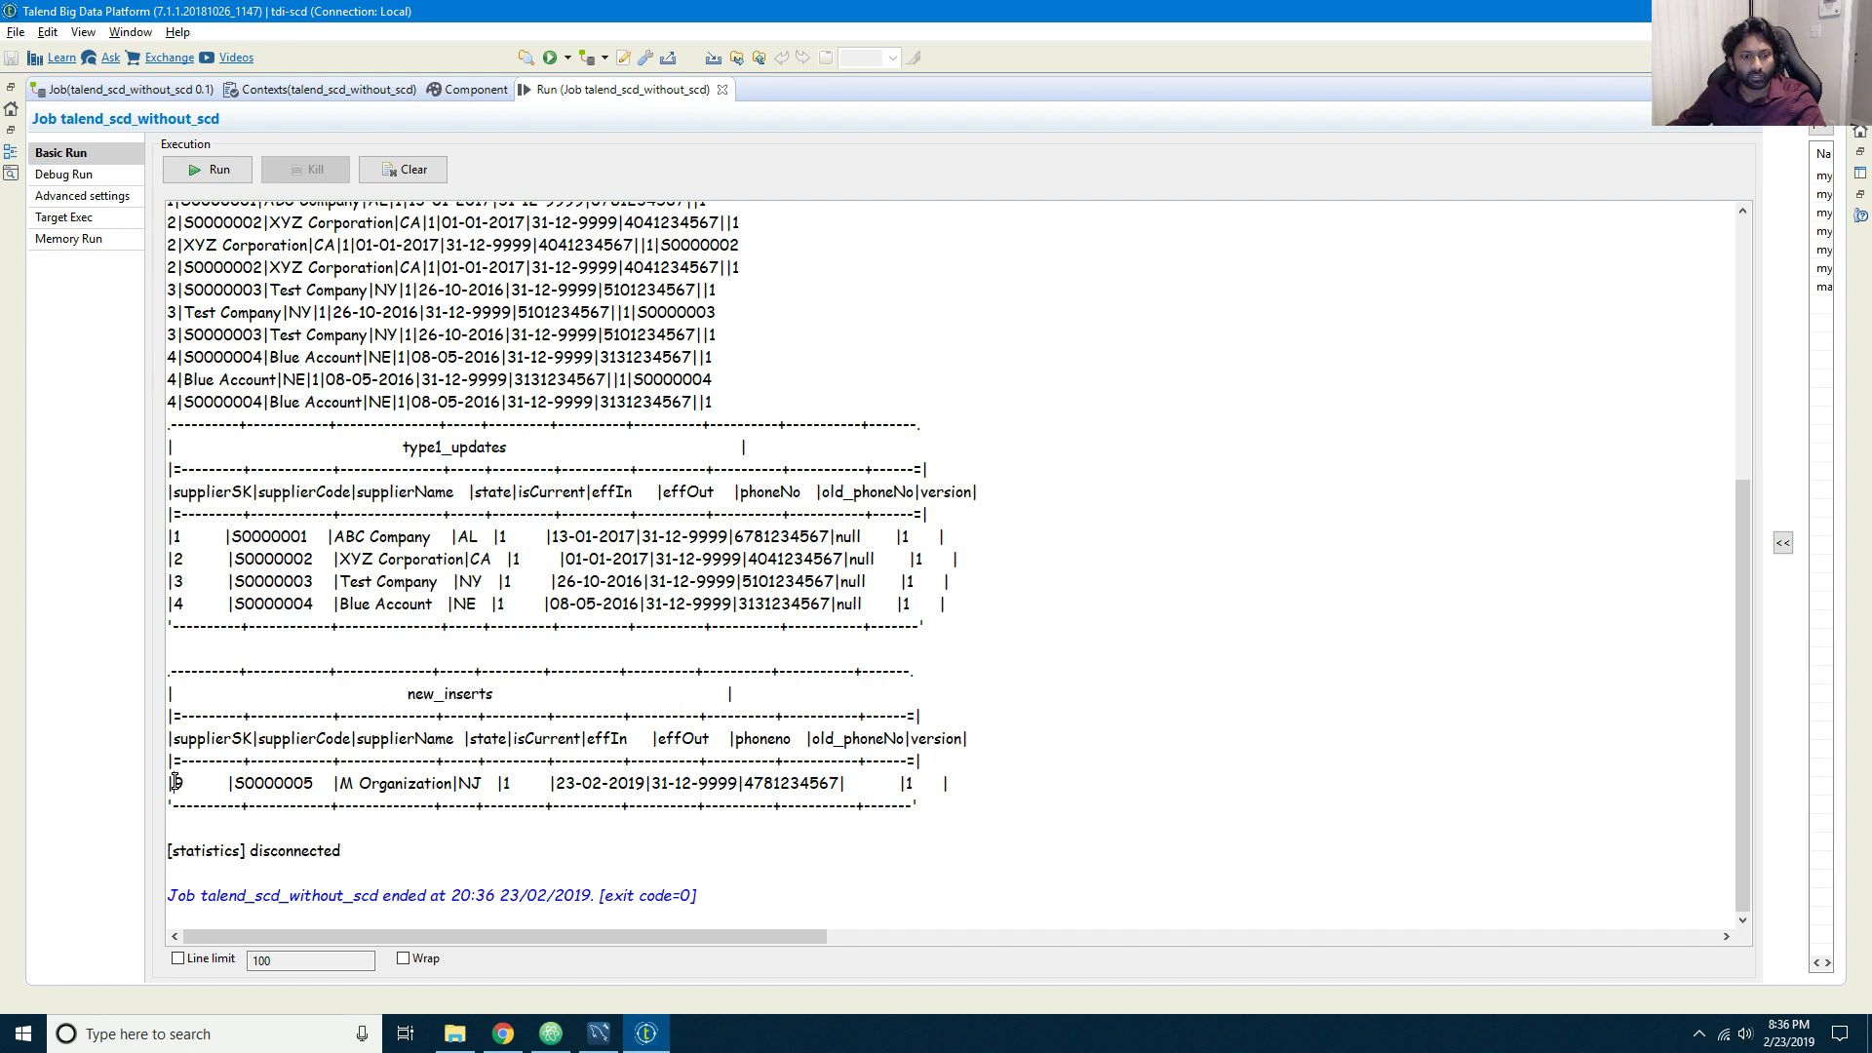
double_click(270, 781)
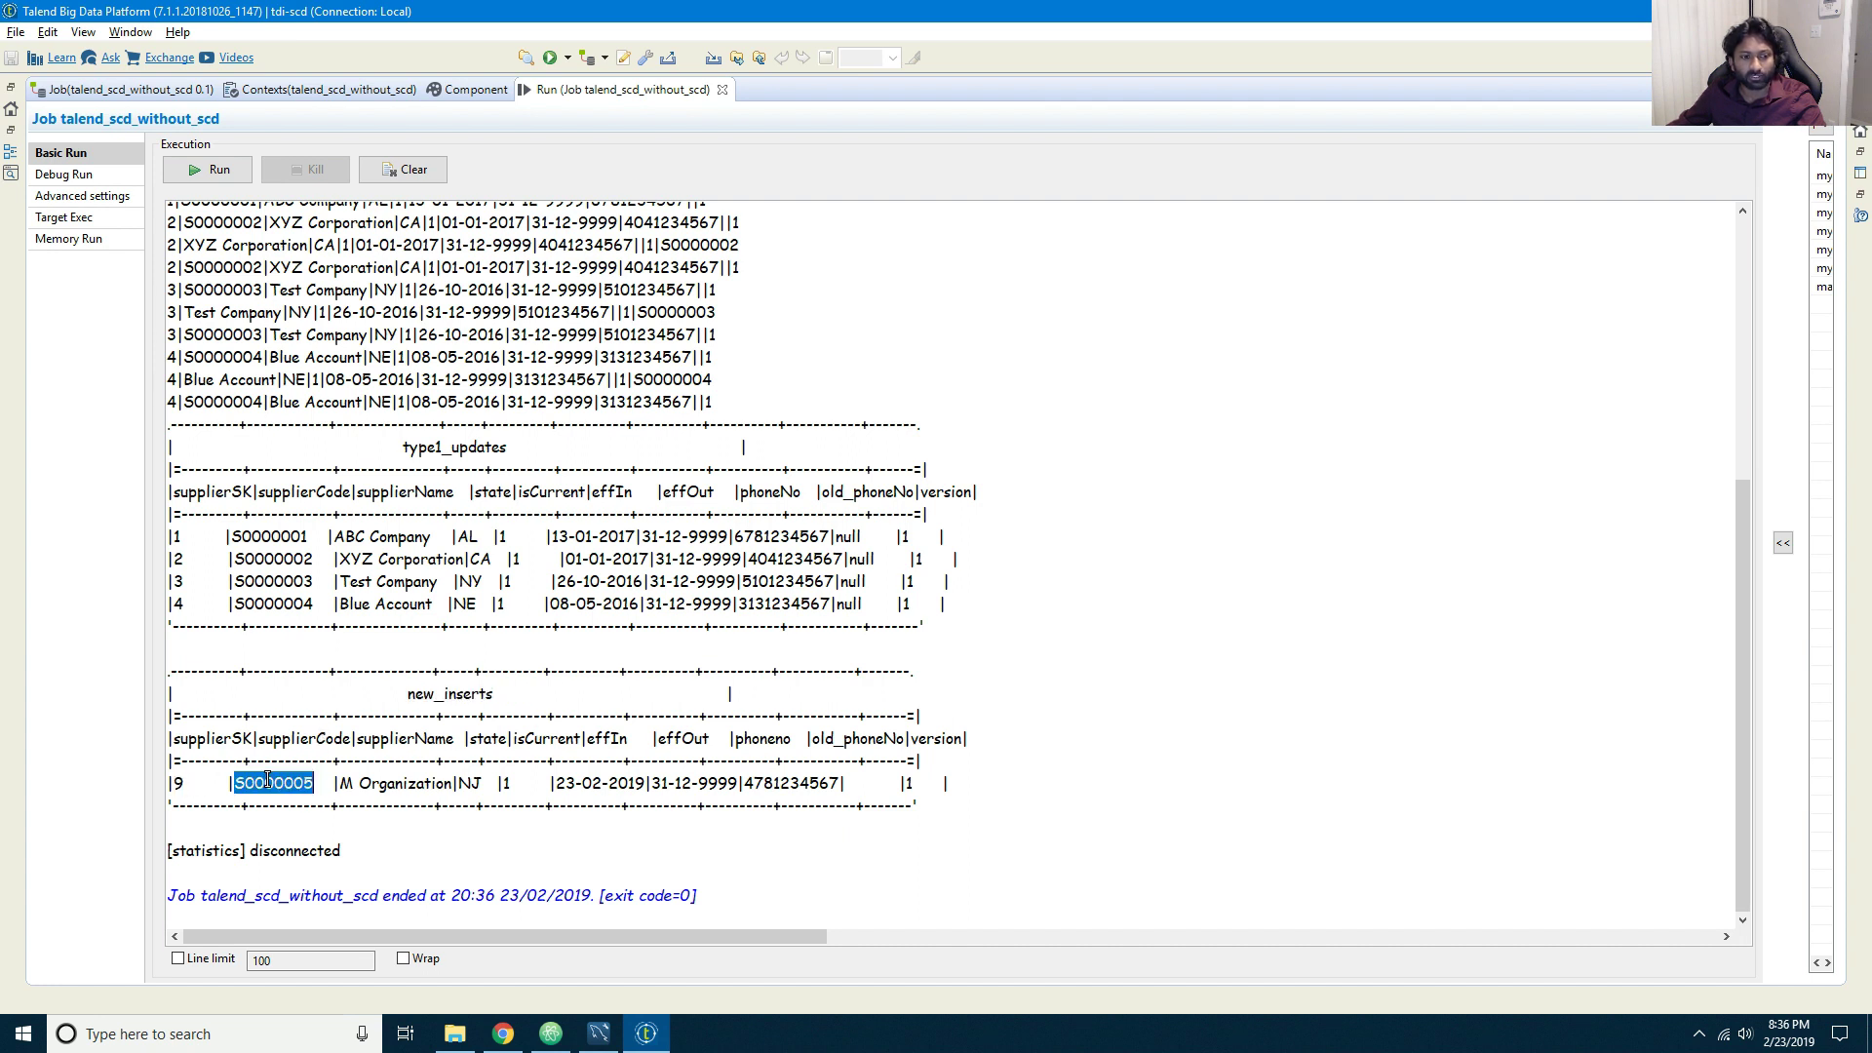
double_click(401, 780)
click(469, 781)
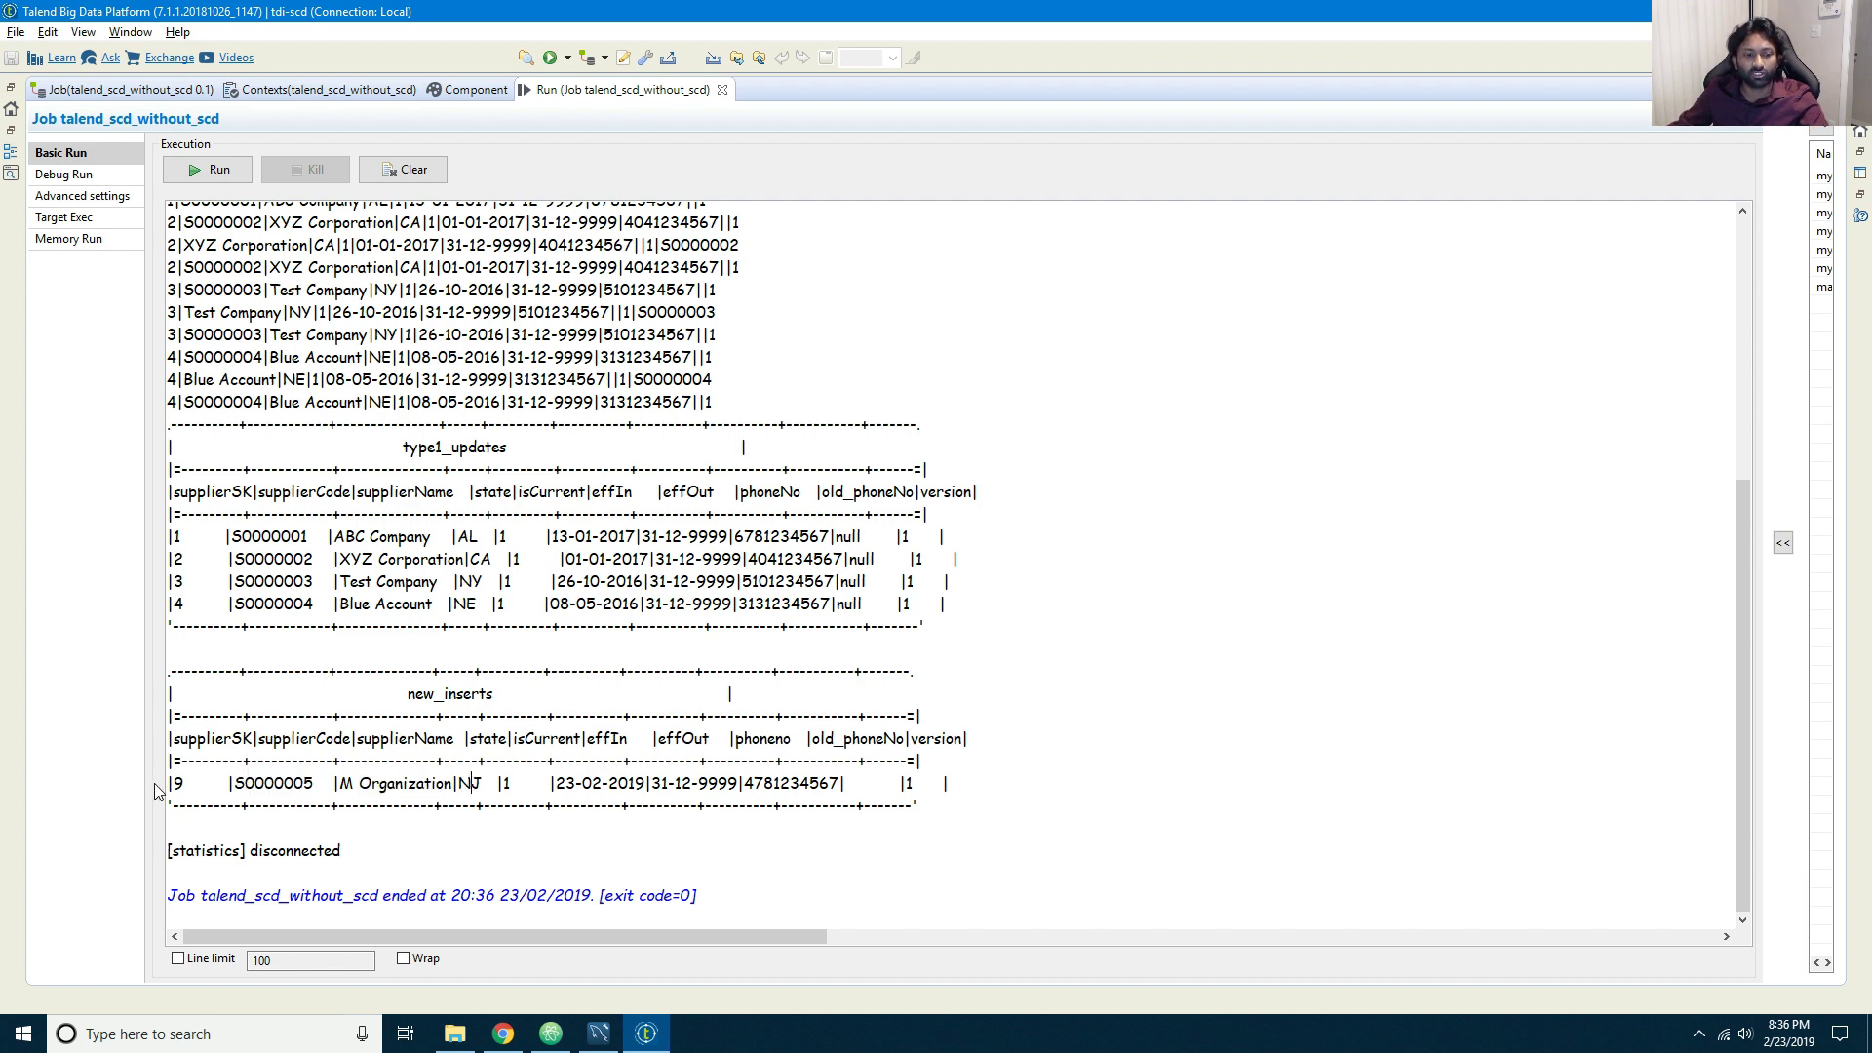
double_click(177, 783)
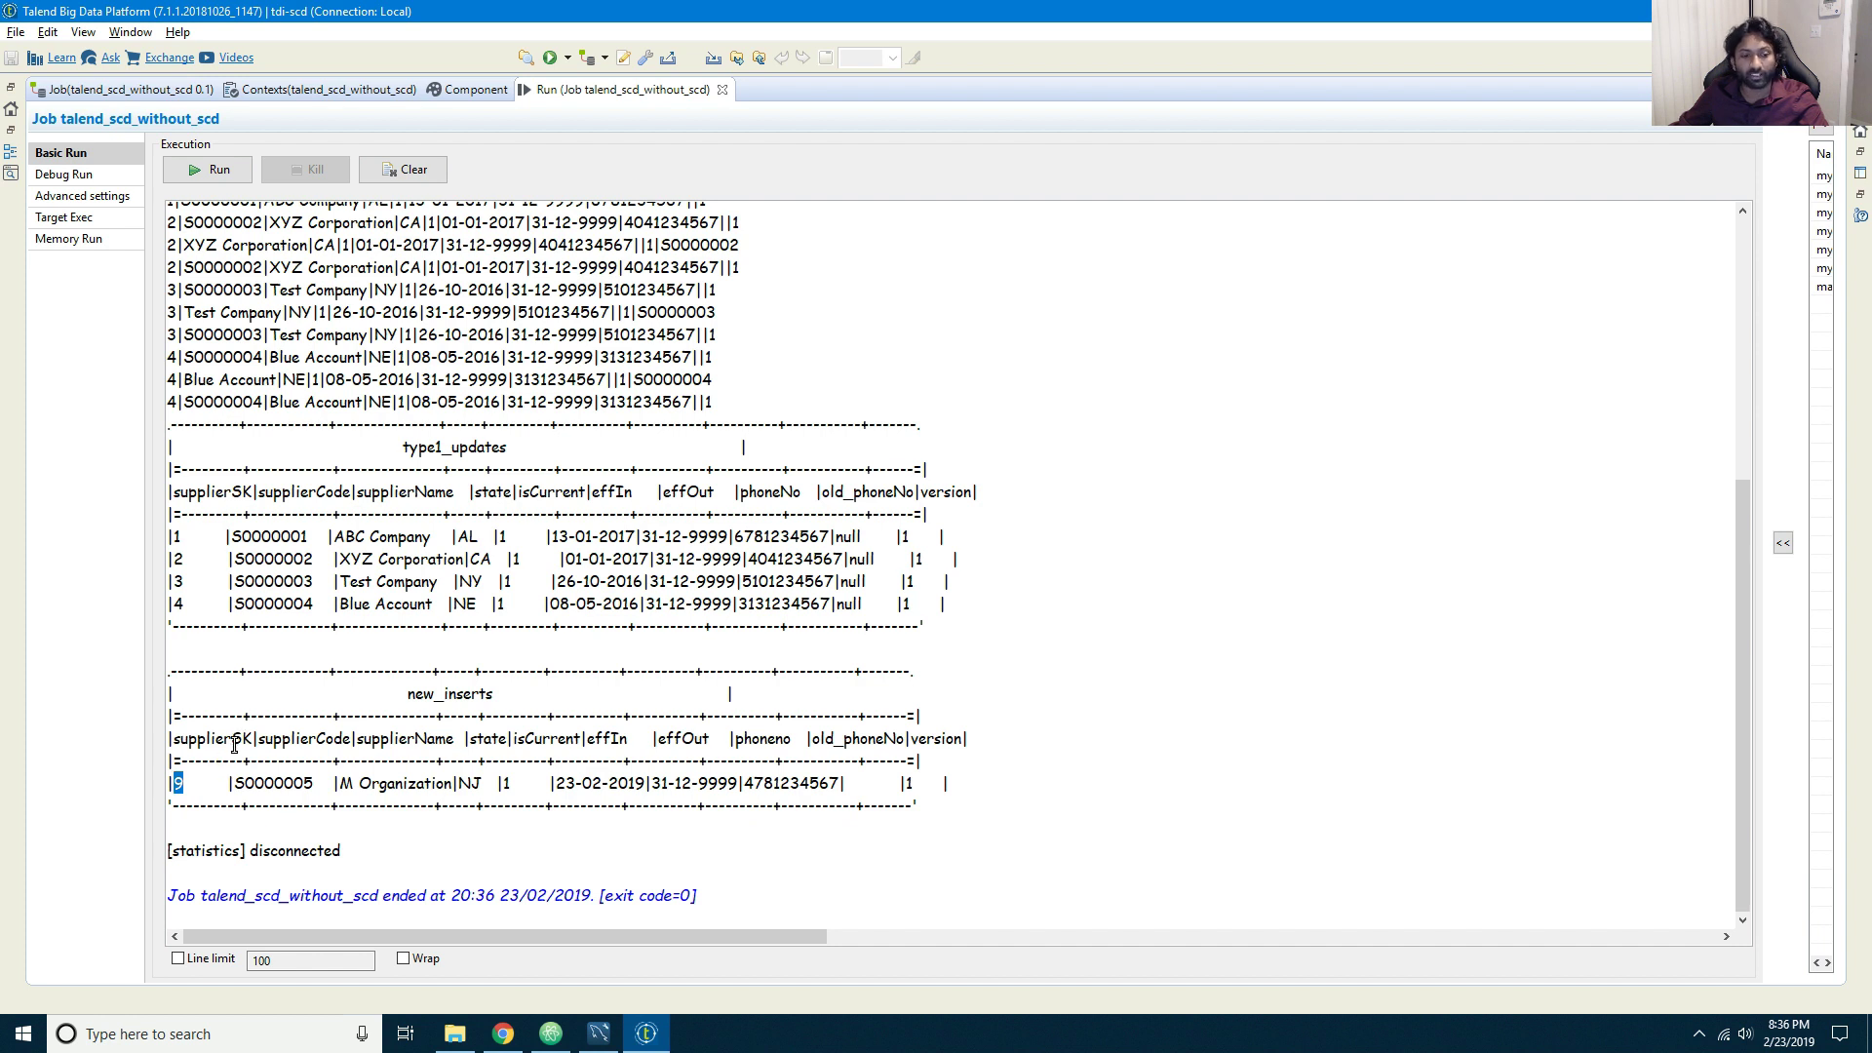
Step: Examine the effective dates, phone numbers, version and current flag in the new_inserts table, and restore the normal layout
double_click(600, 785)
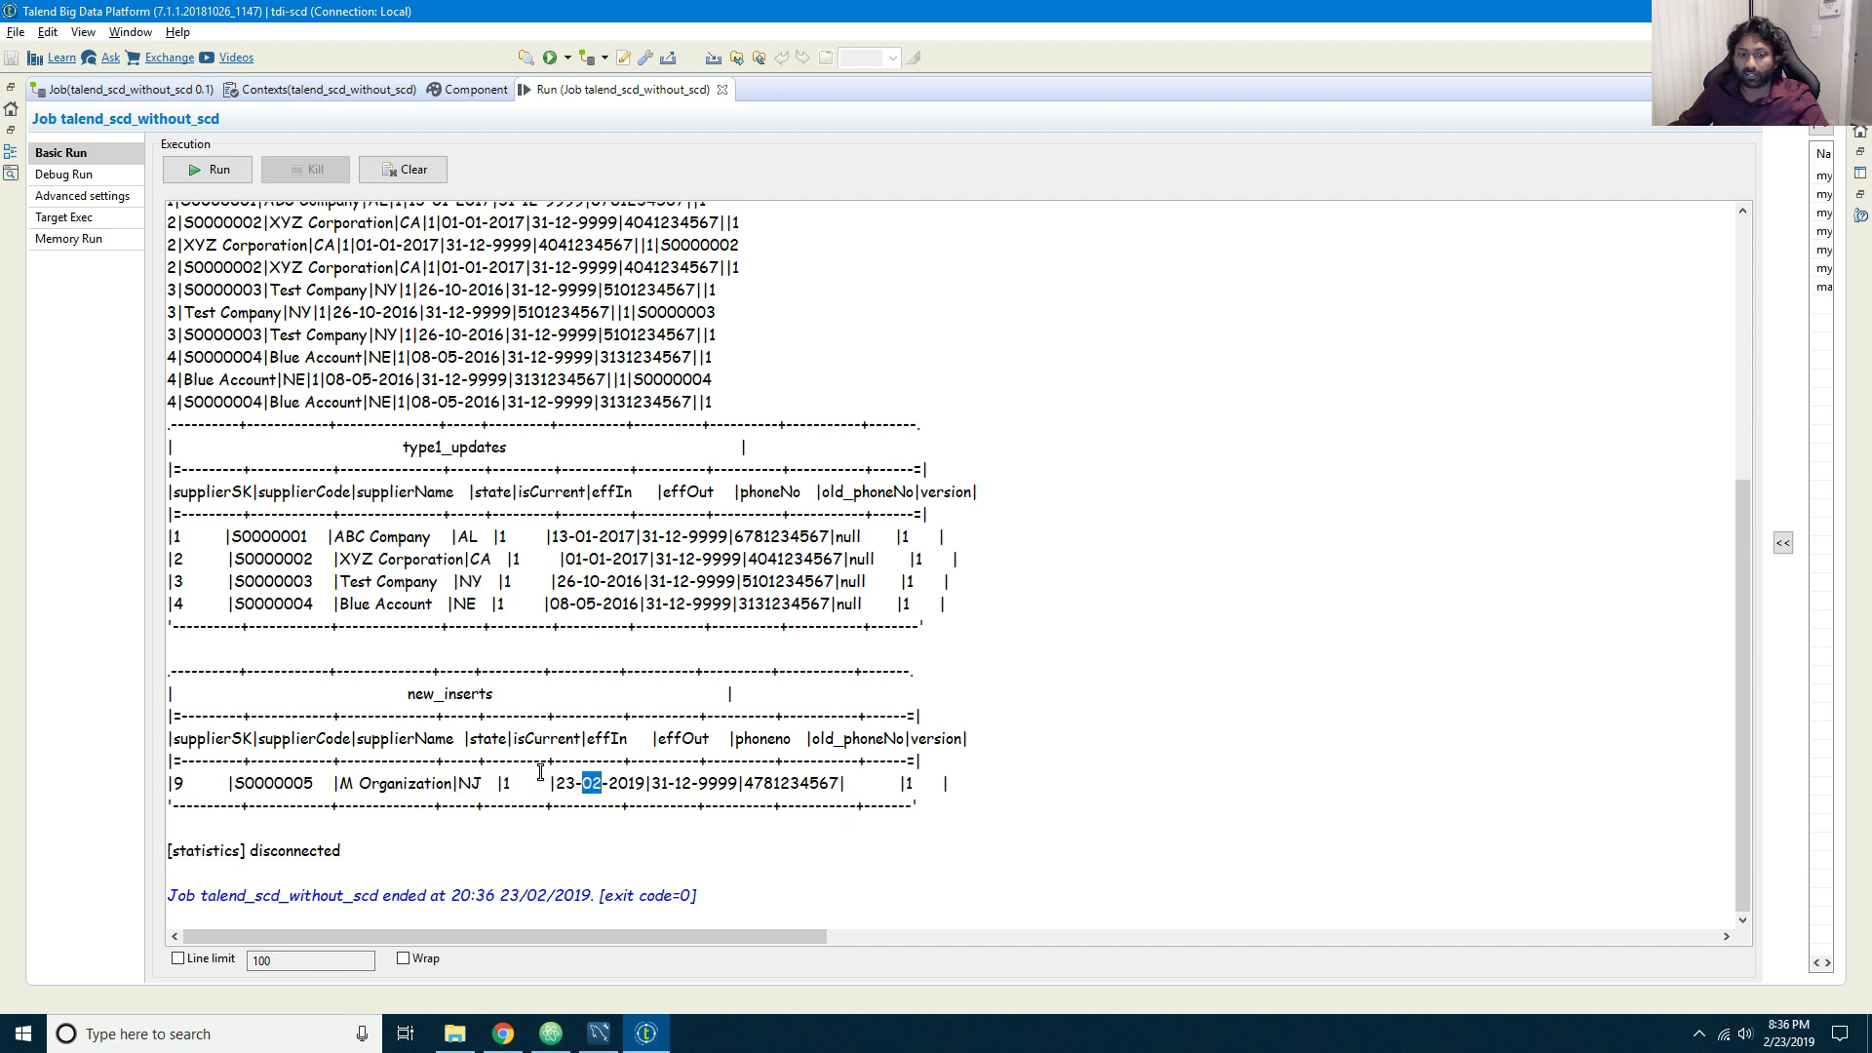
drag(553, 783, 641, 786)
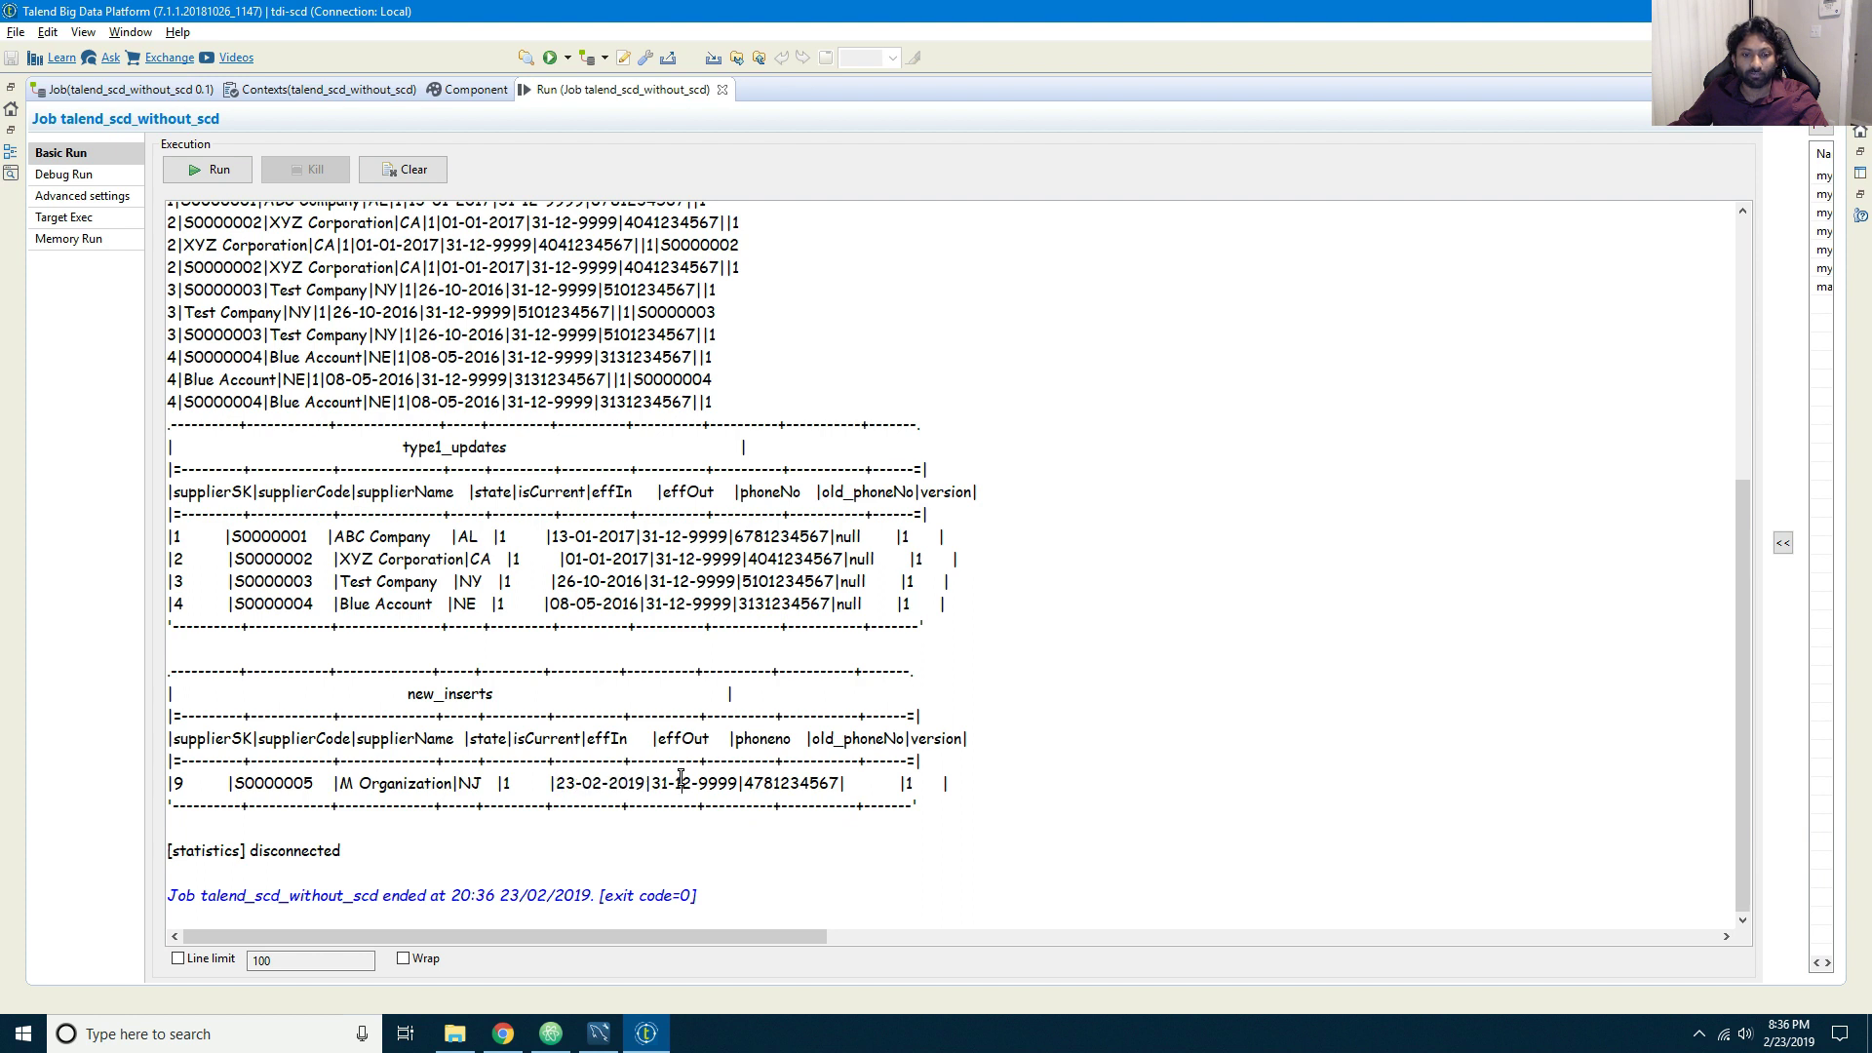
double_click(683, 783)
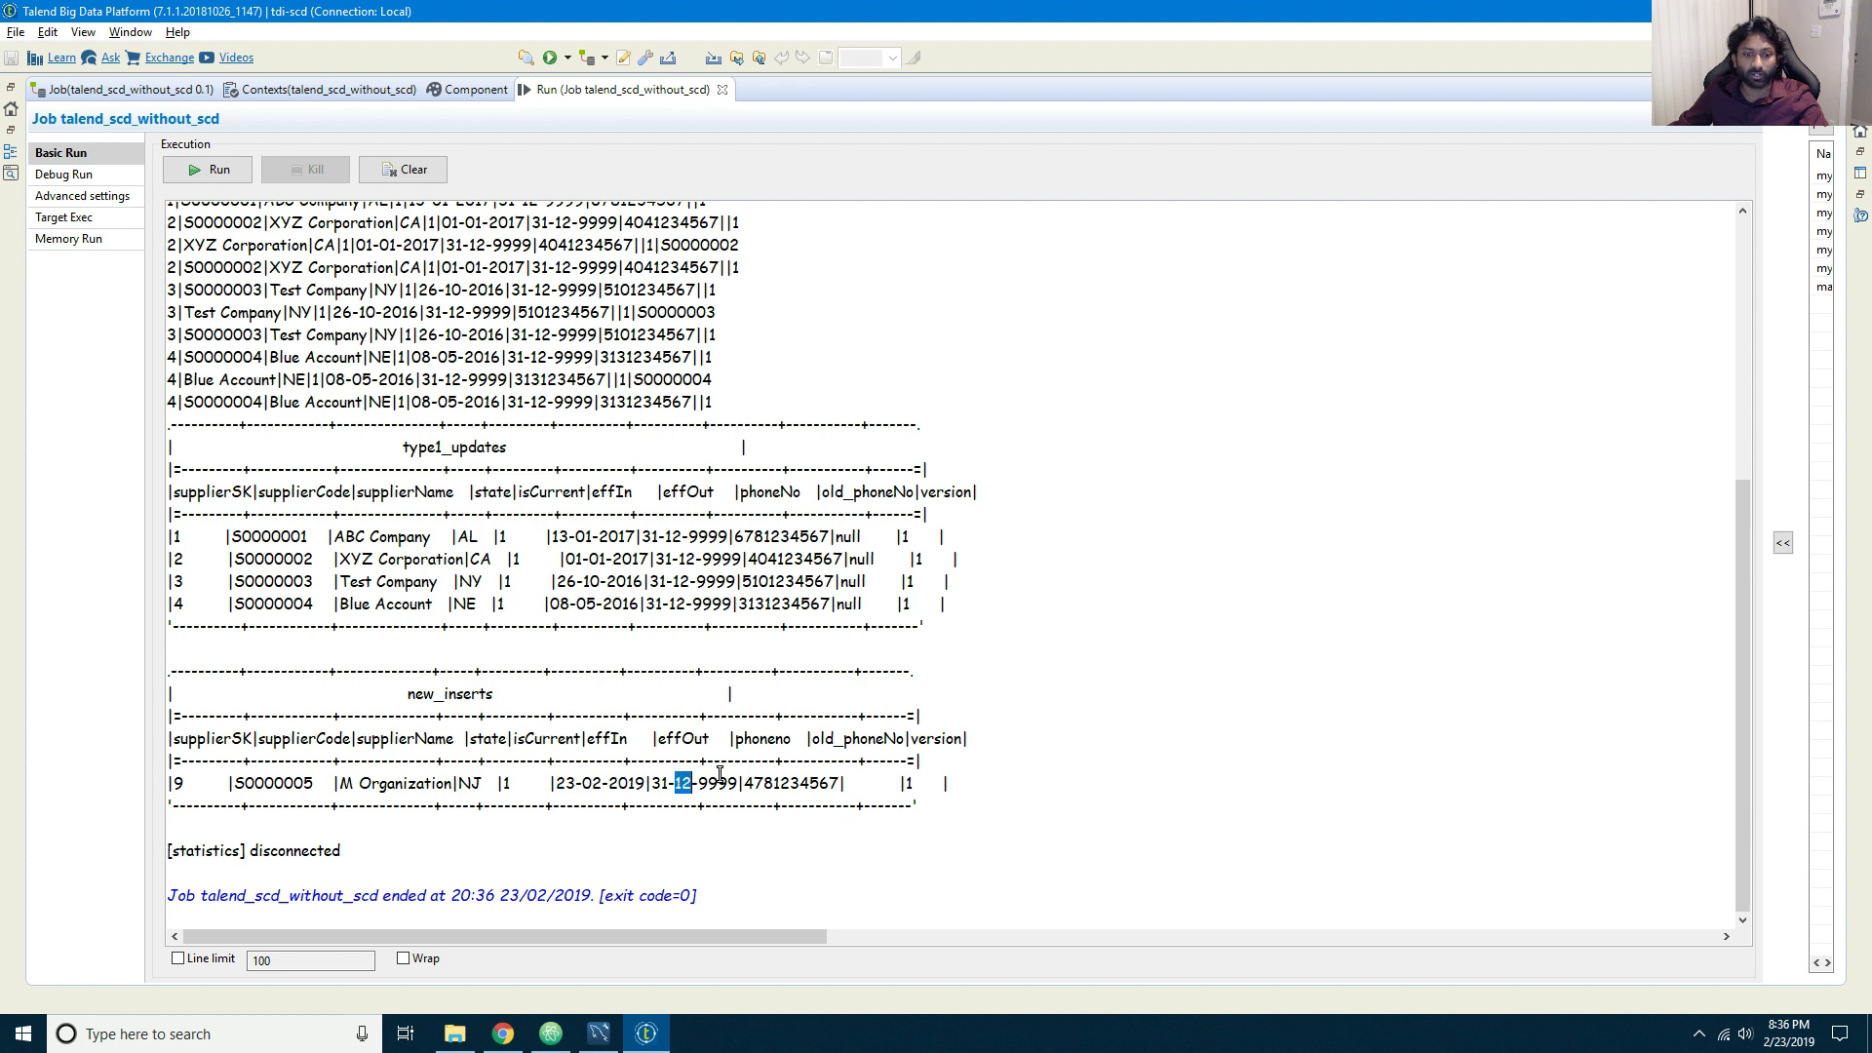
double_click(799, 783)
click(862, 780)
double_click(864, 780)
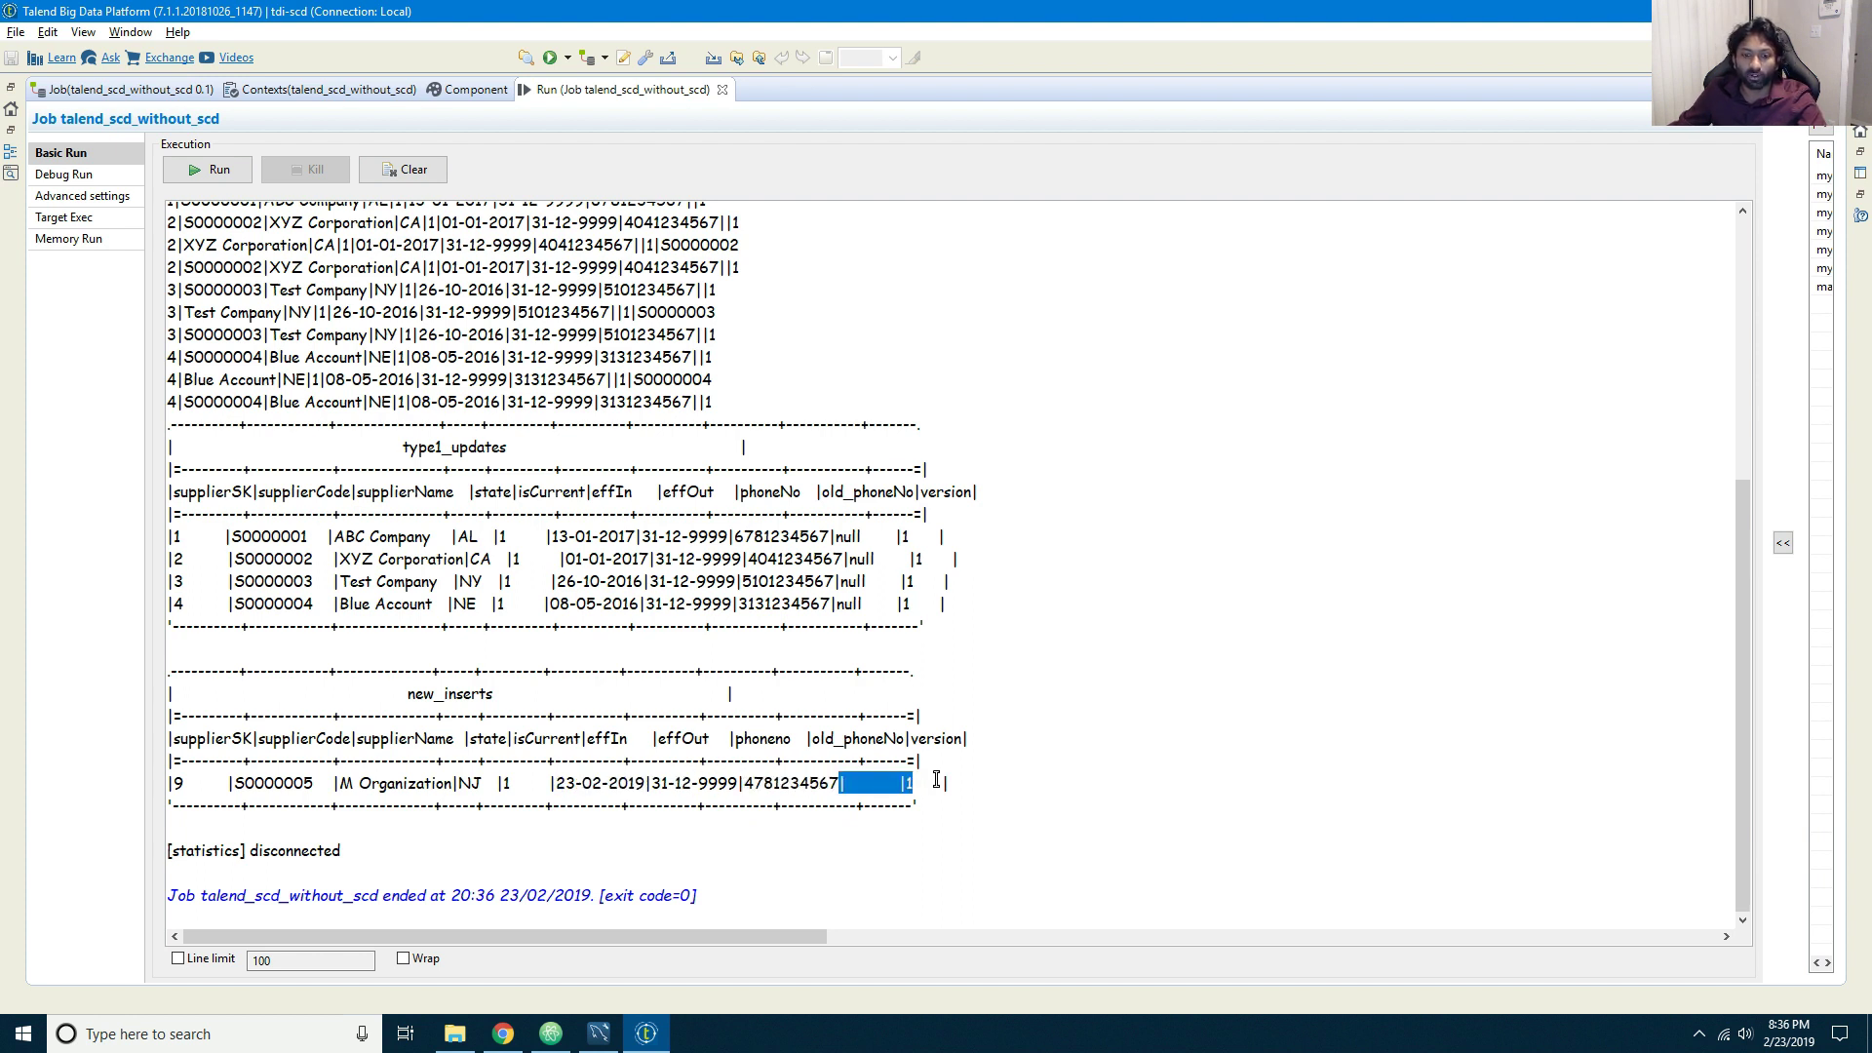
click(918, 775)
drag(519, 785, 501, 785)
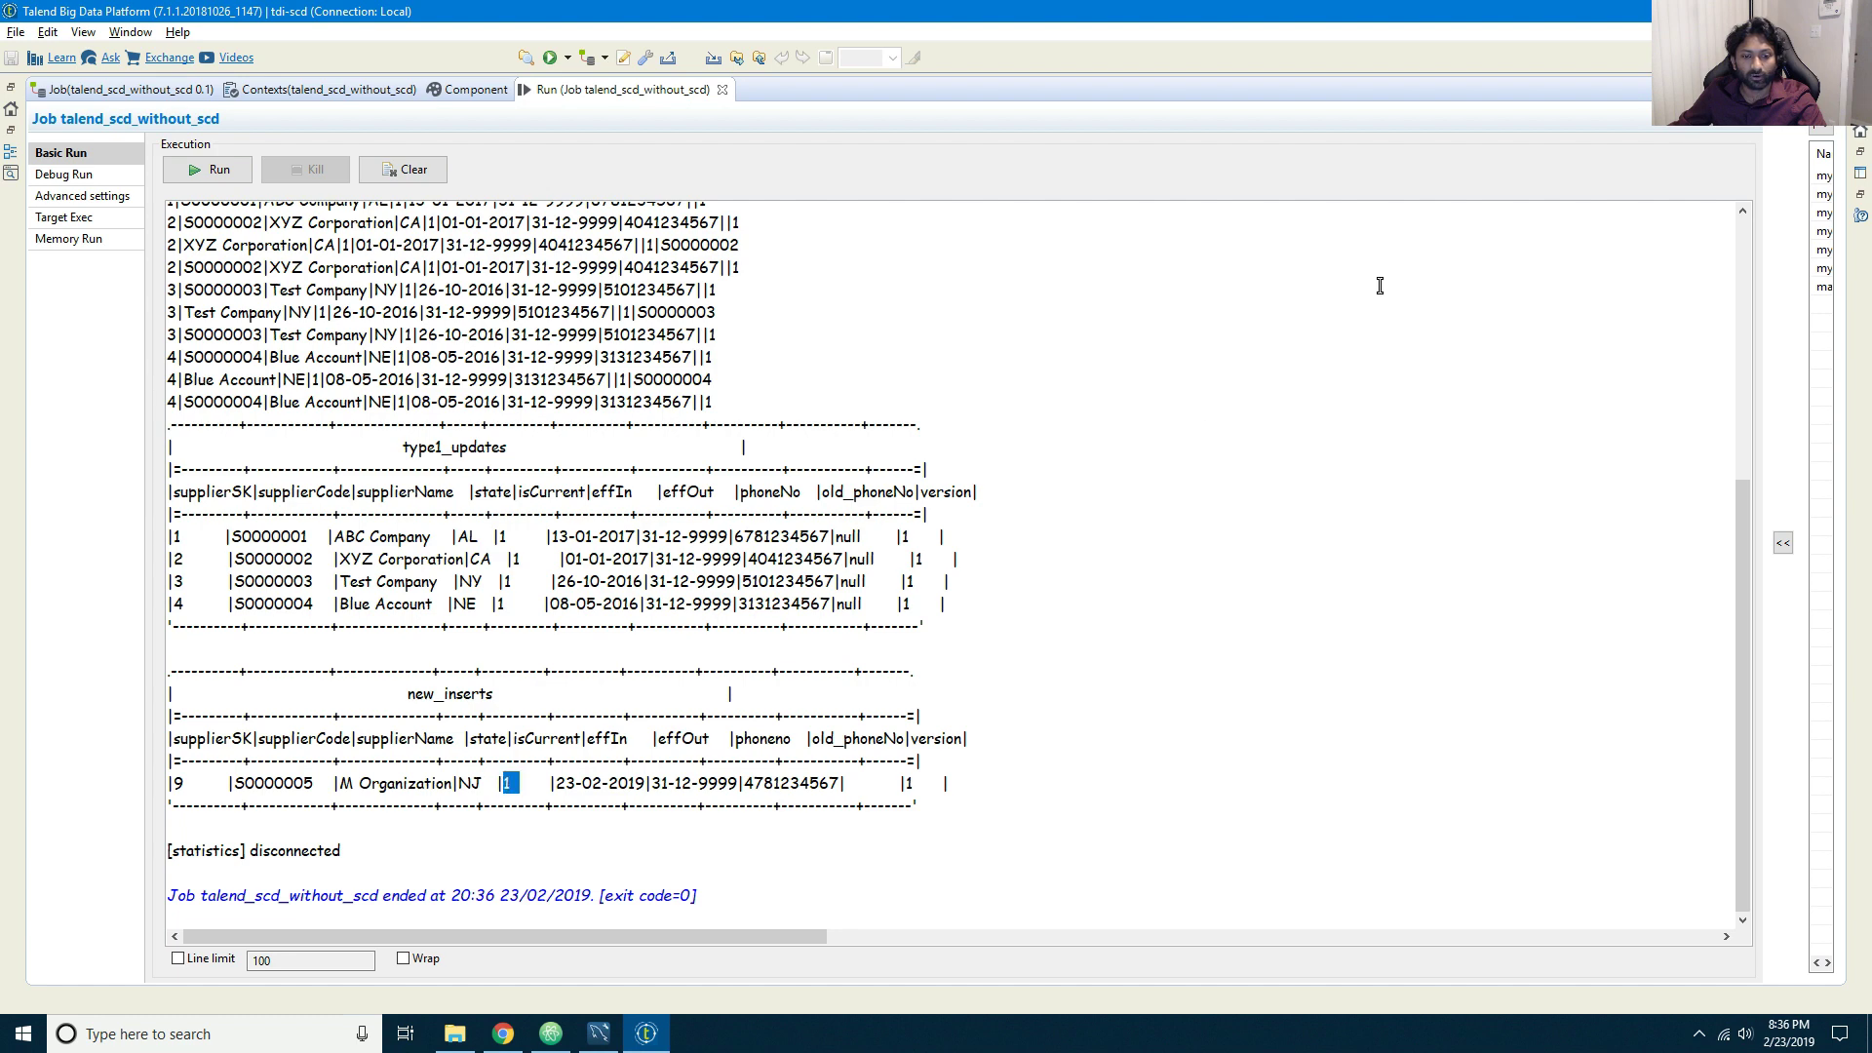
key(ctrl+m)
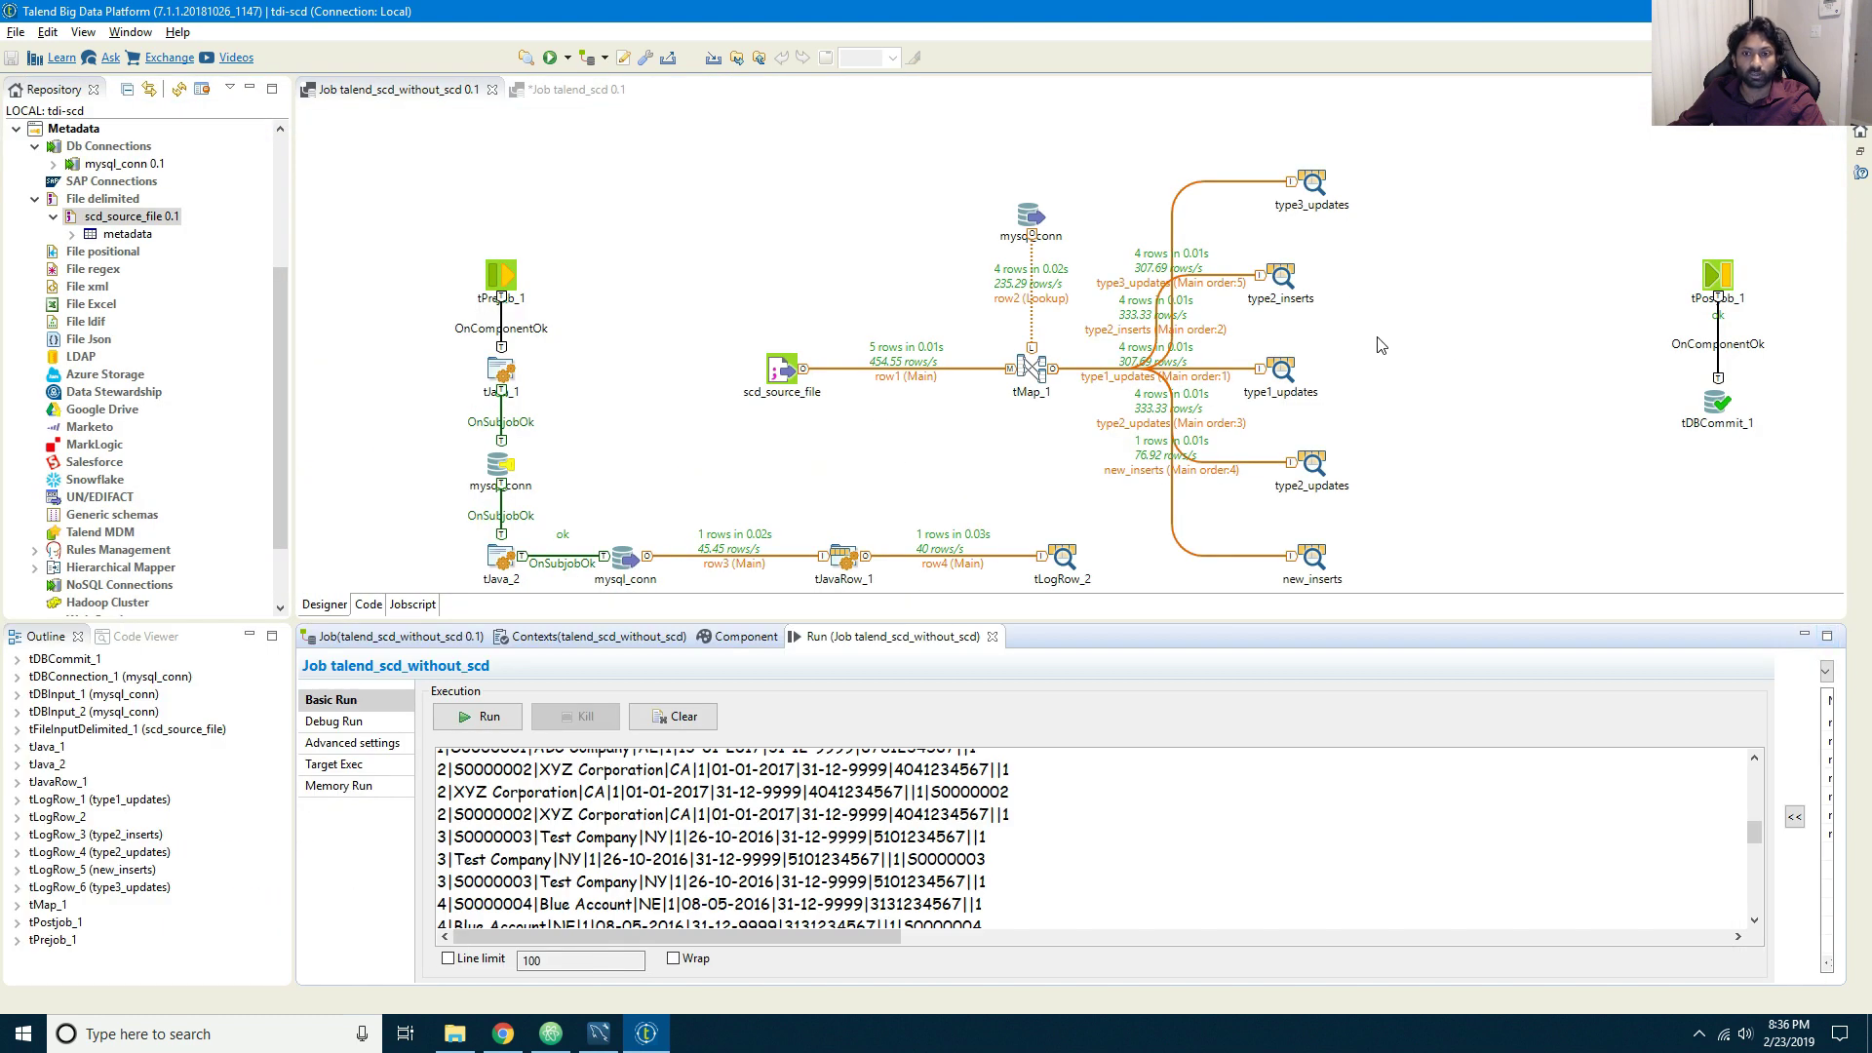
Step: Open the tMap_1 mapping, and in Atom compare the first supplier's state between input_file.txt and dw_tbl_data.txt
double_click(1031, 367)
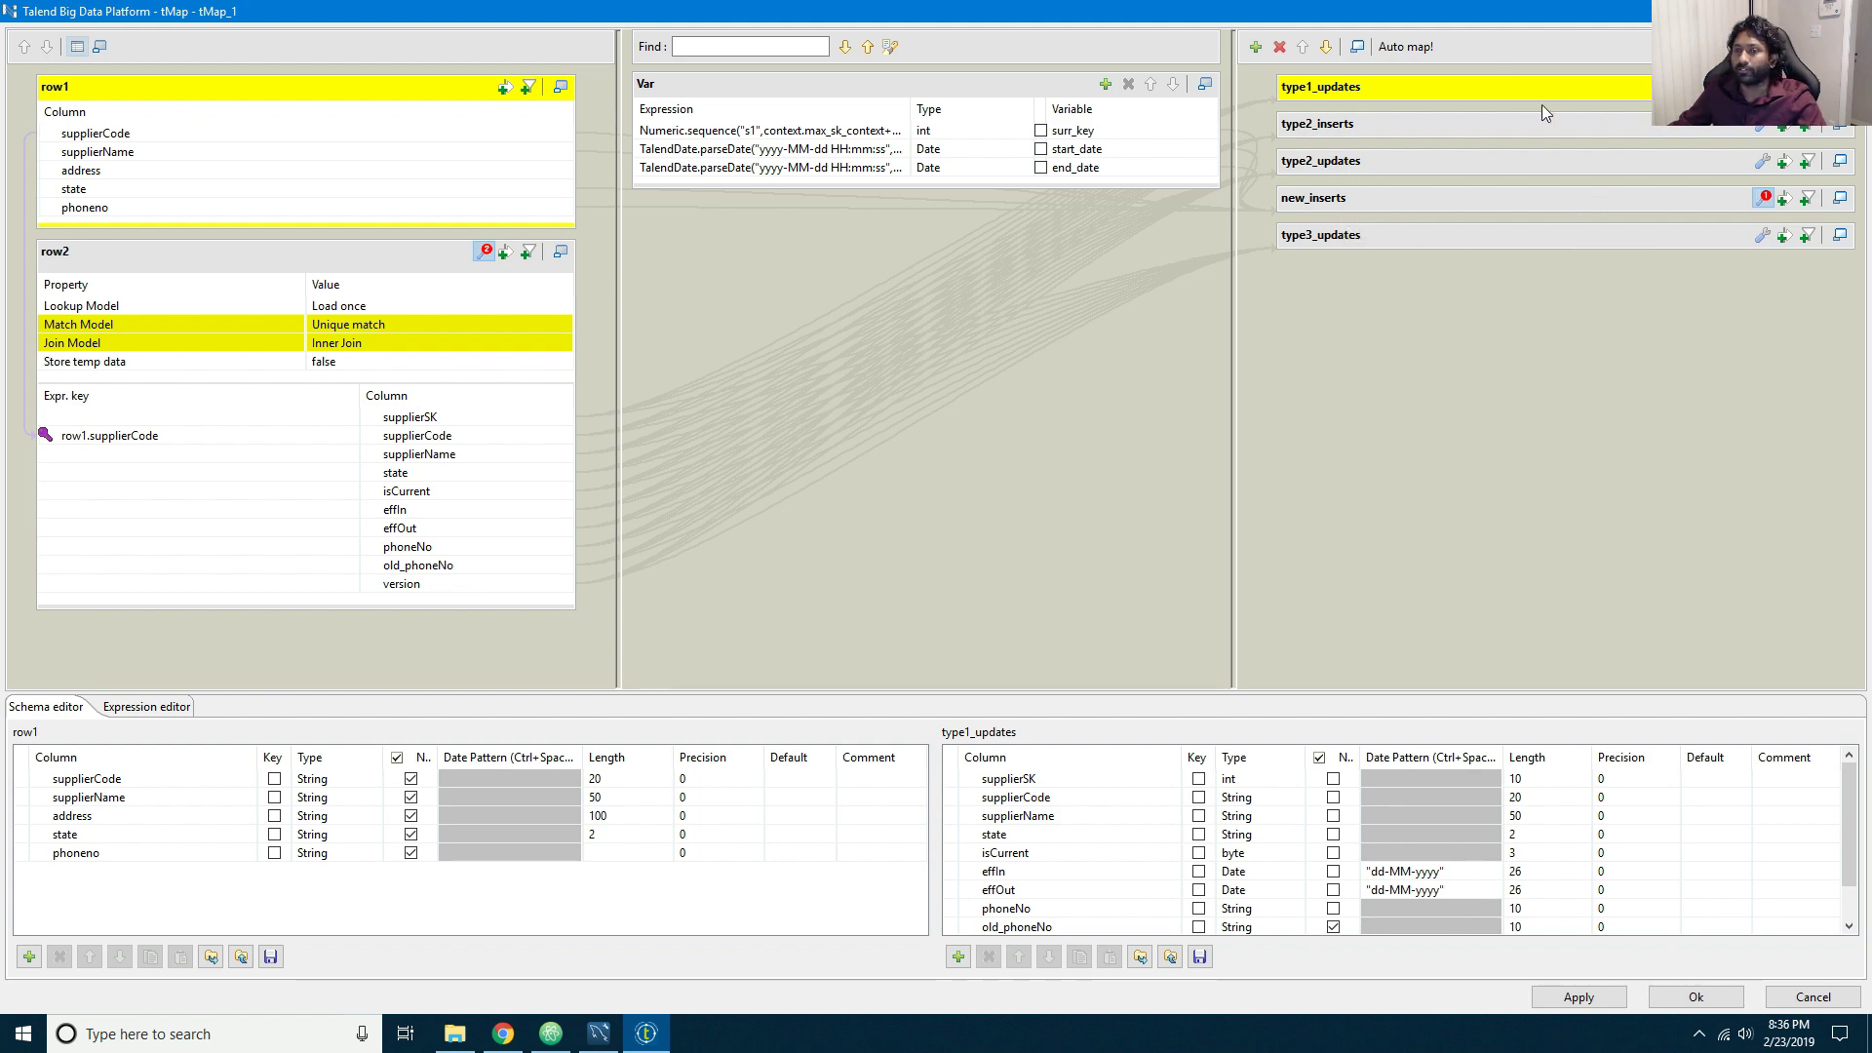
click(551, 1034)
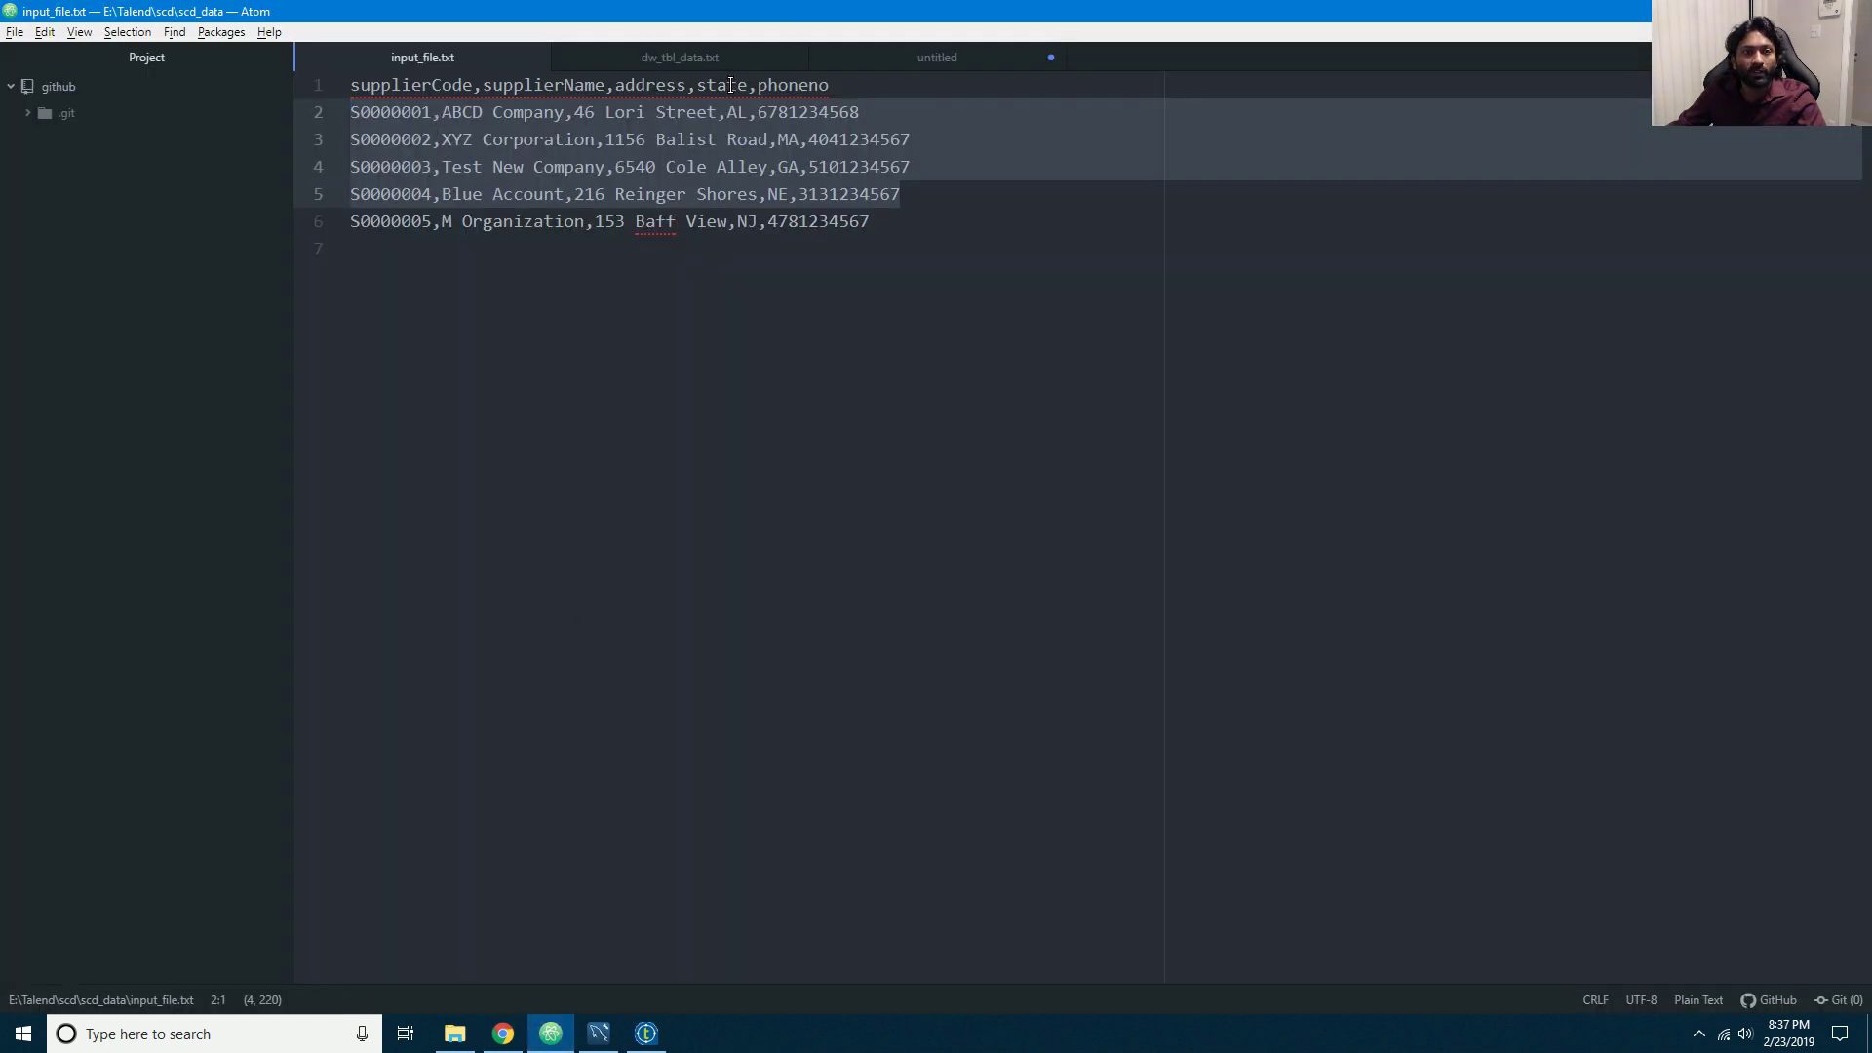
double_click(729, 85)
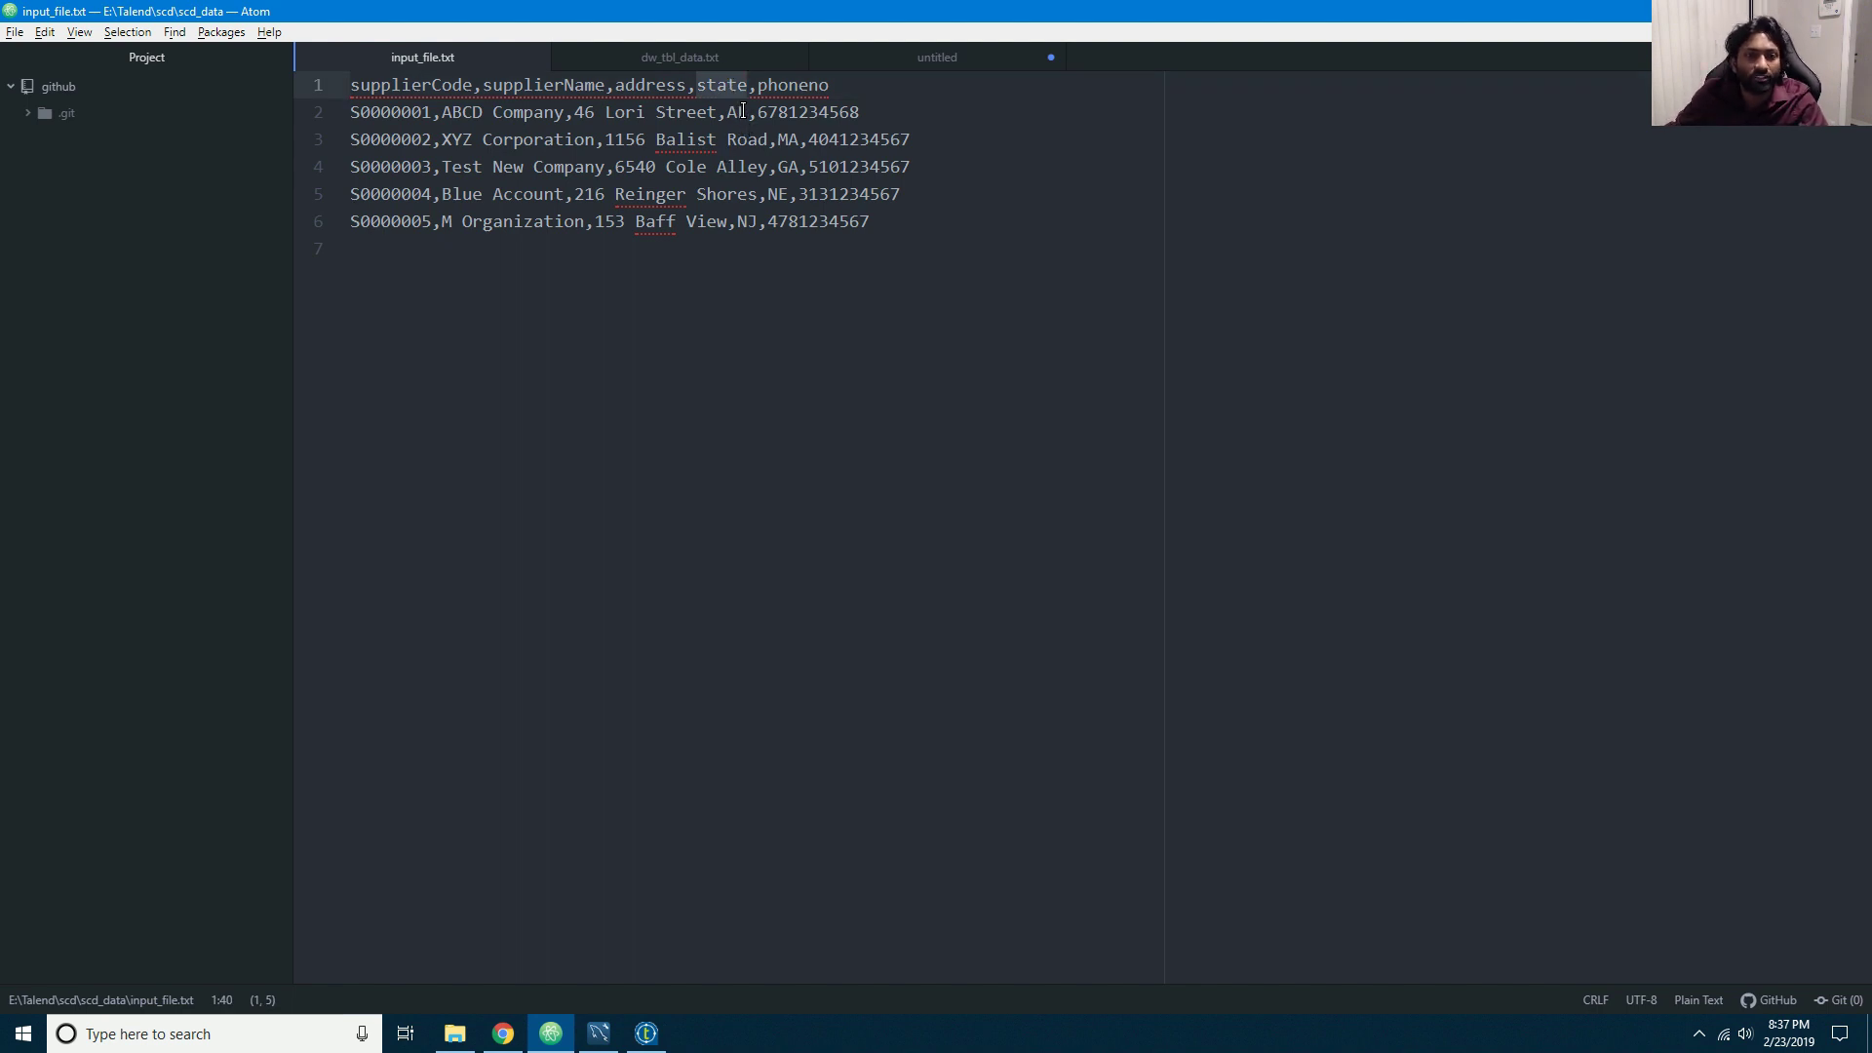
double_click(740, 112)
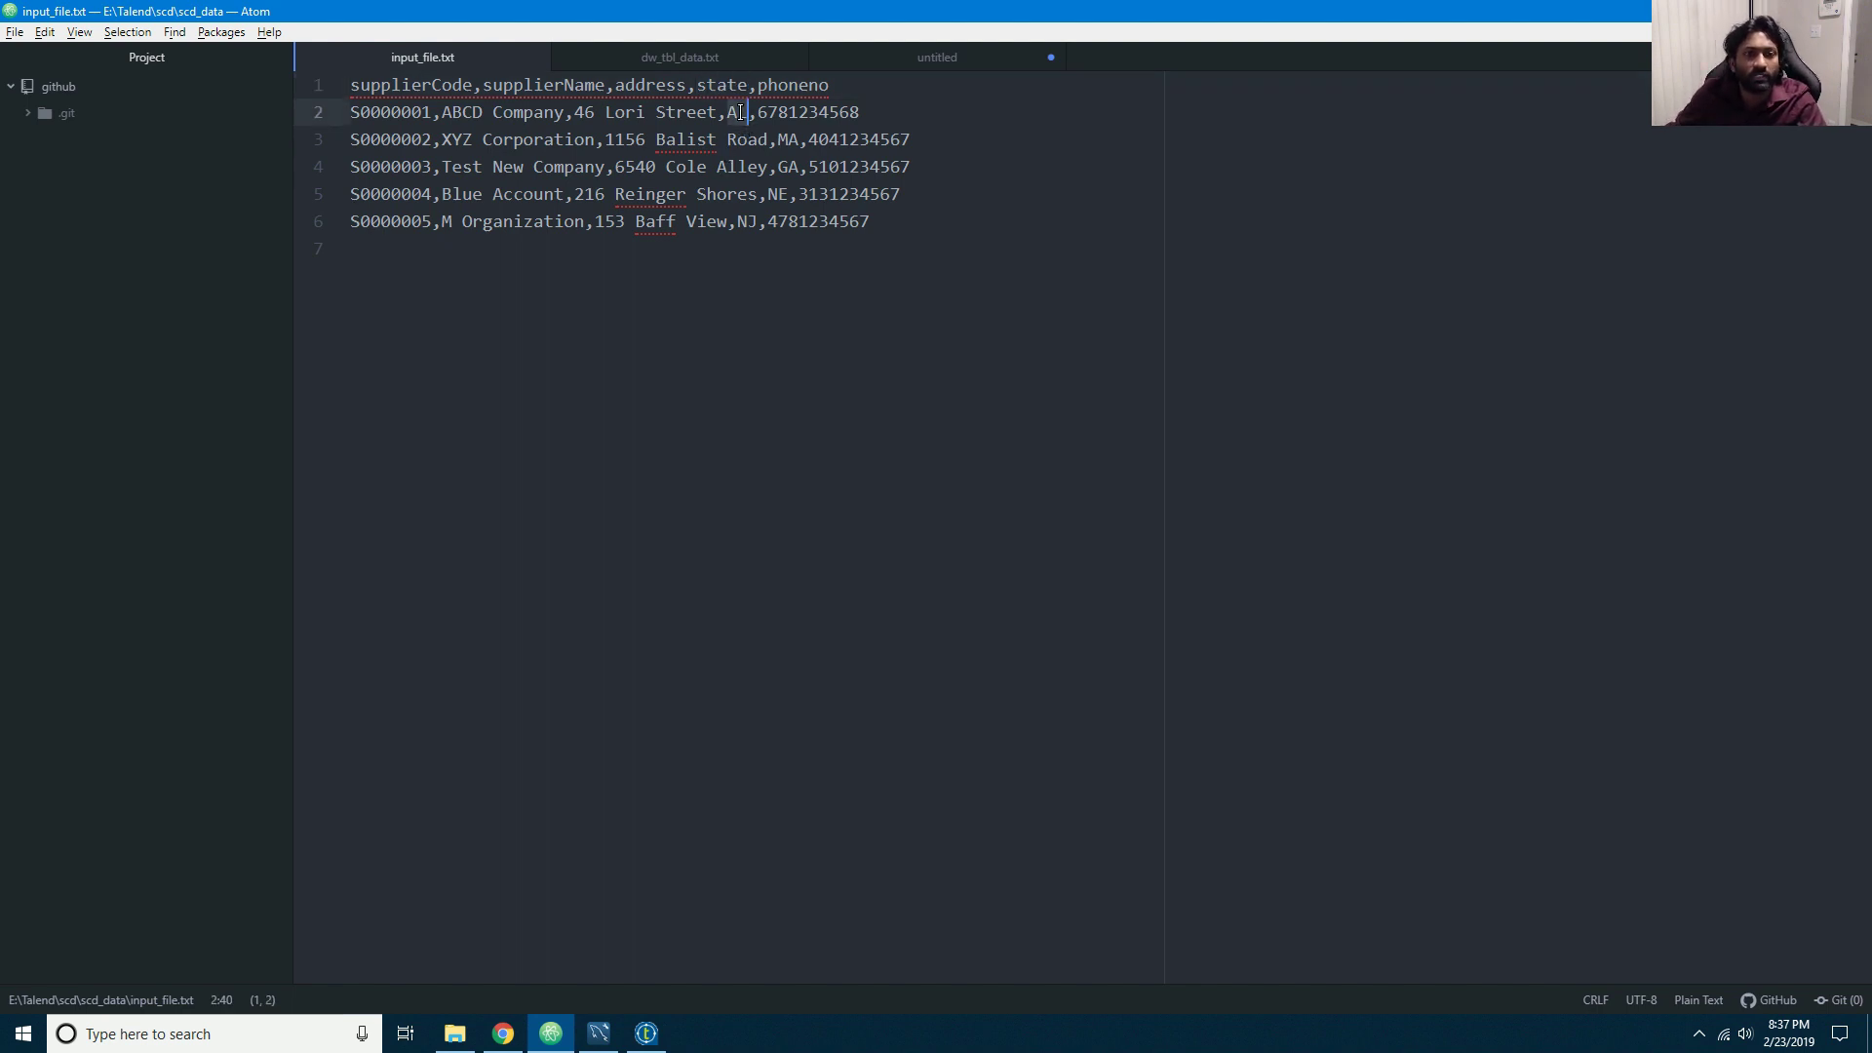
click(738, 56)
click(583, 112)
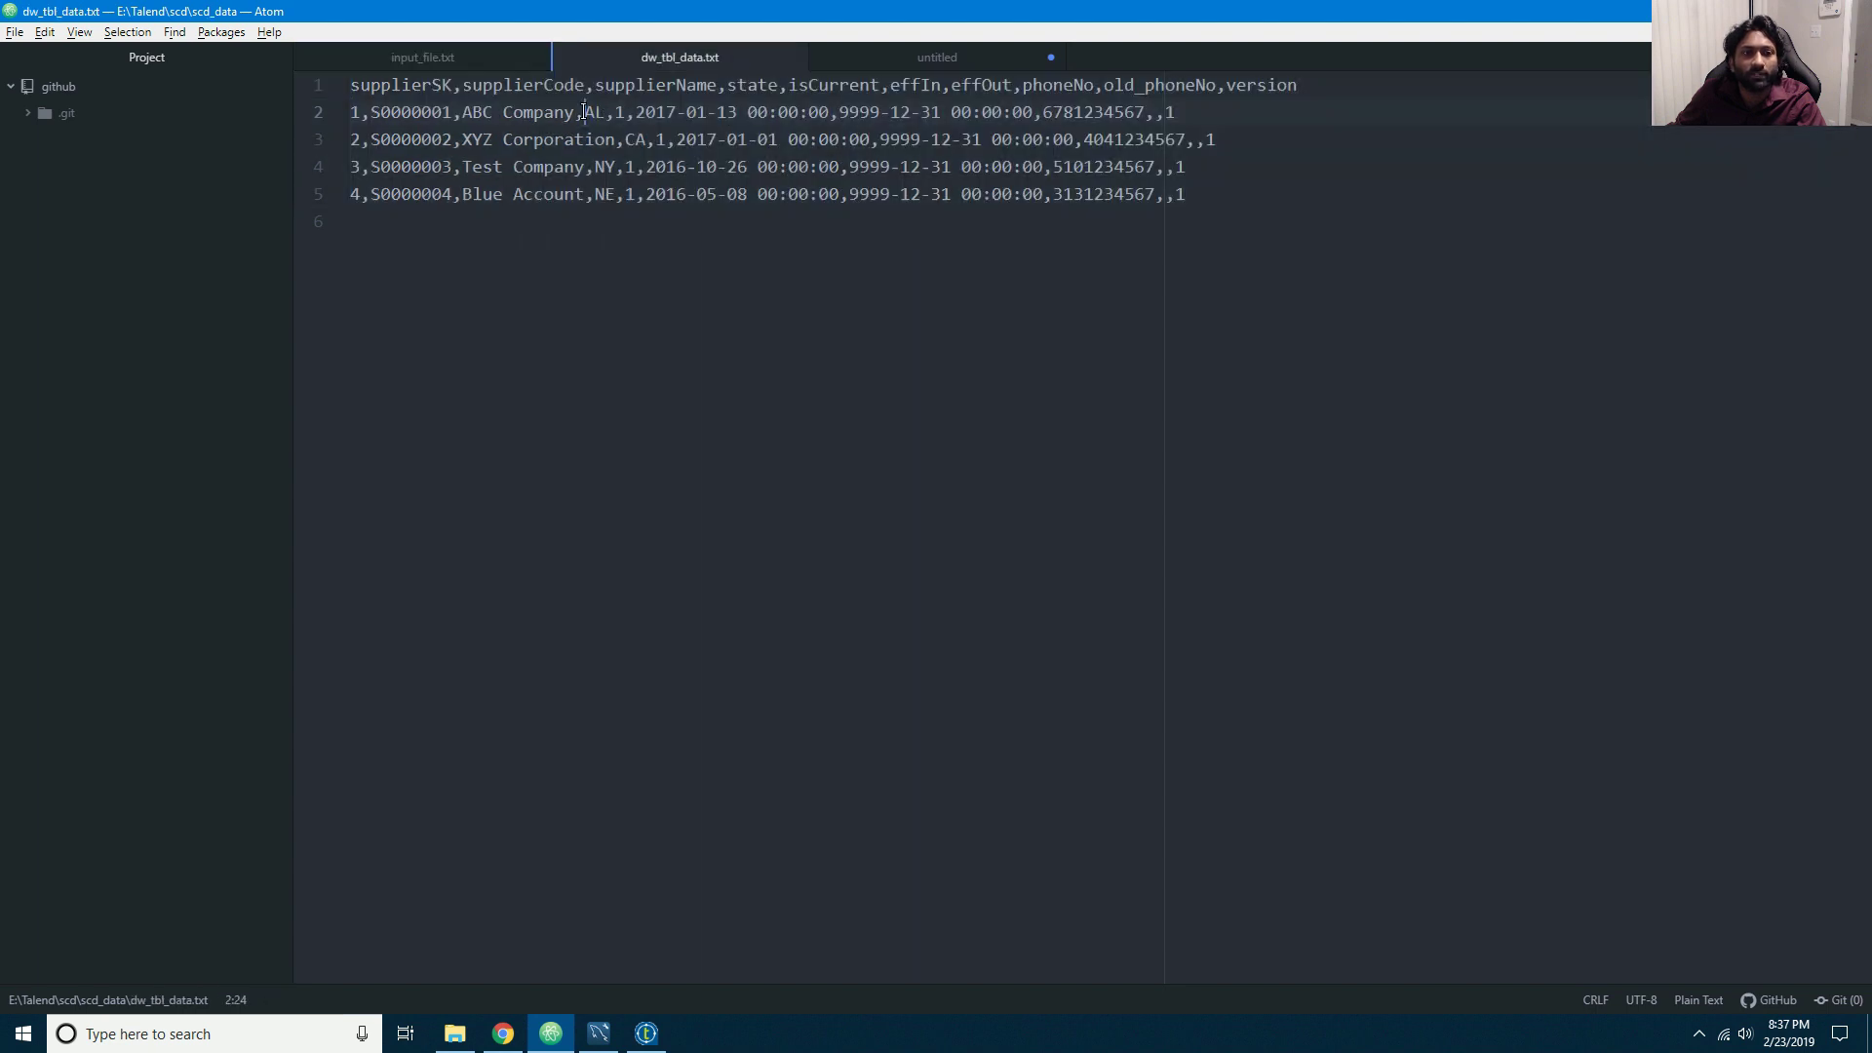
double_click(595, 112)
click(464, 58)
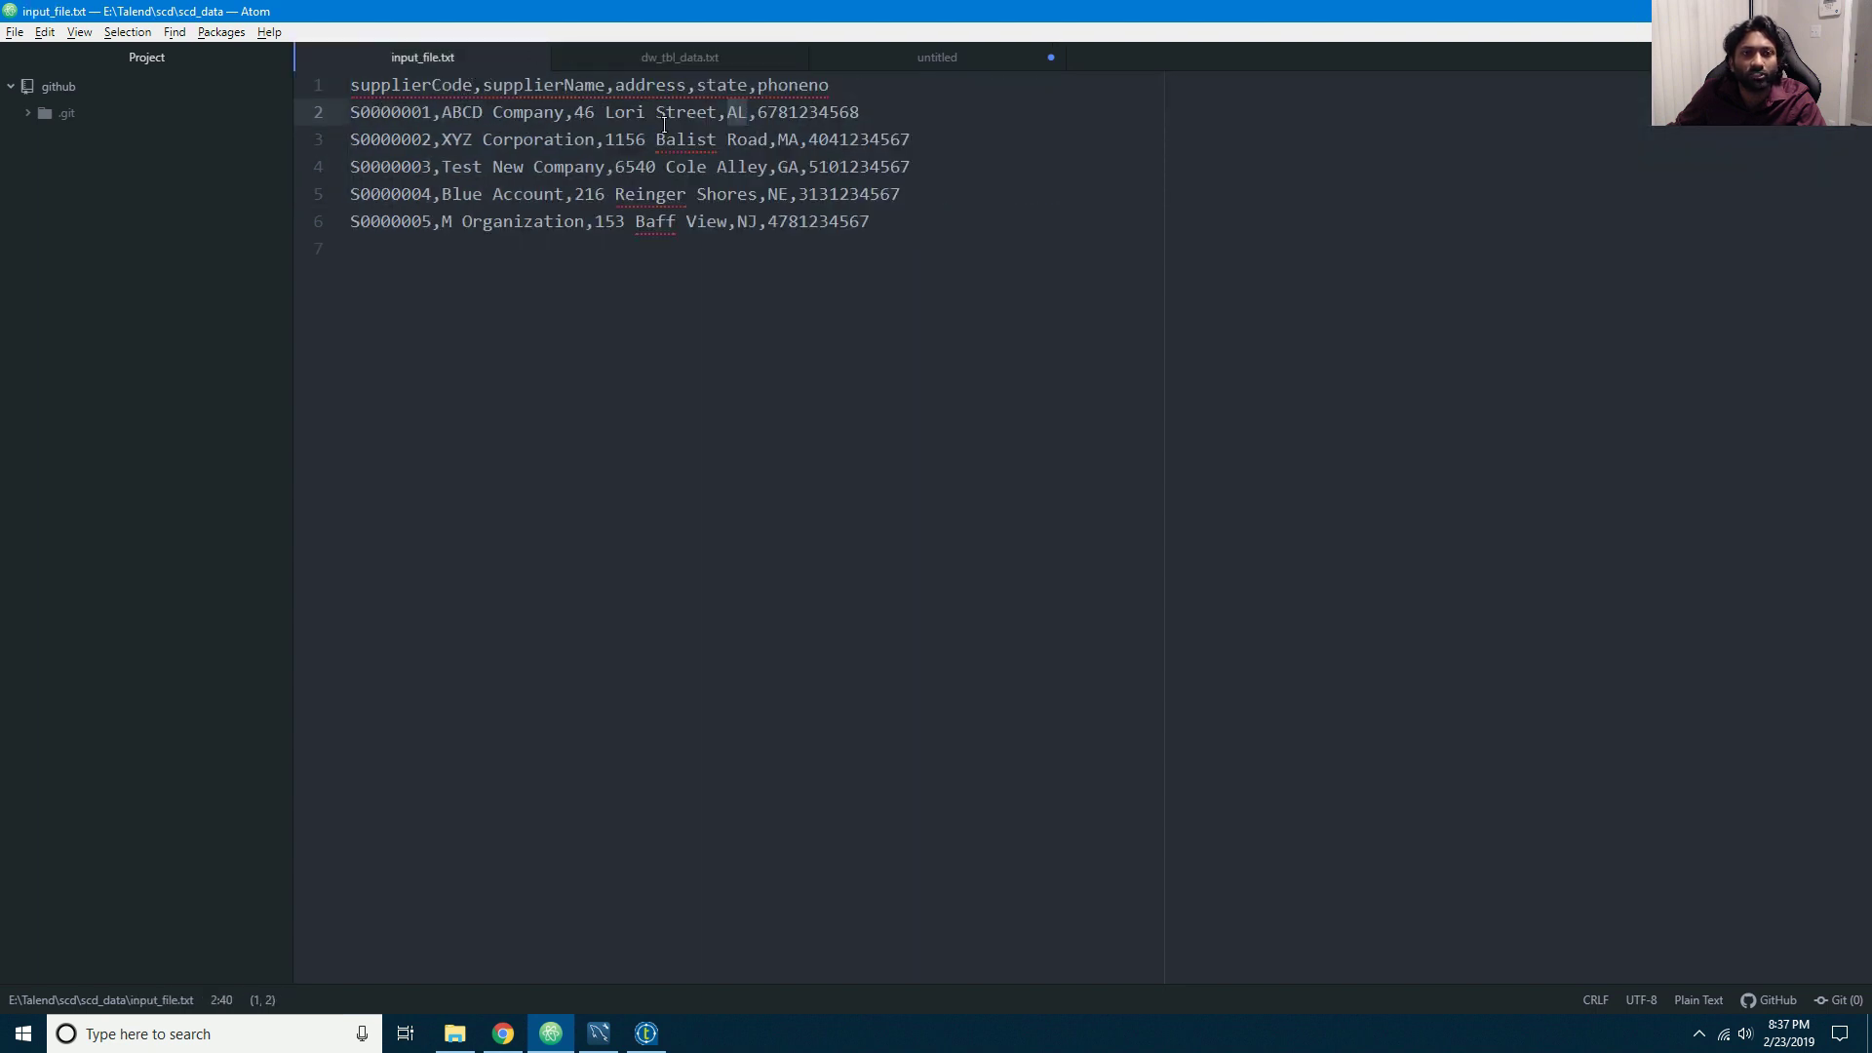
Step: Compare the states of suppliers S0000002 and S0000003 between input_file.txt and dw_tbl_data.txt
double_click(789, 142)
click(697, 58)
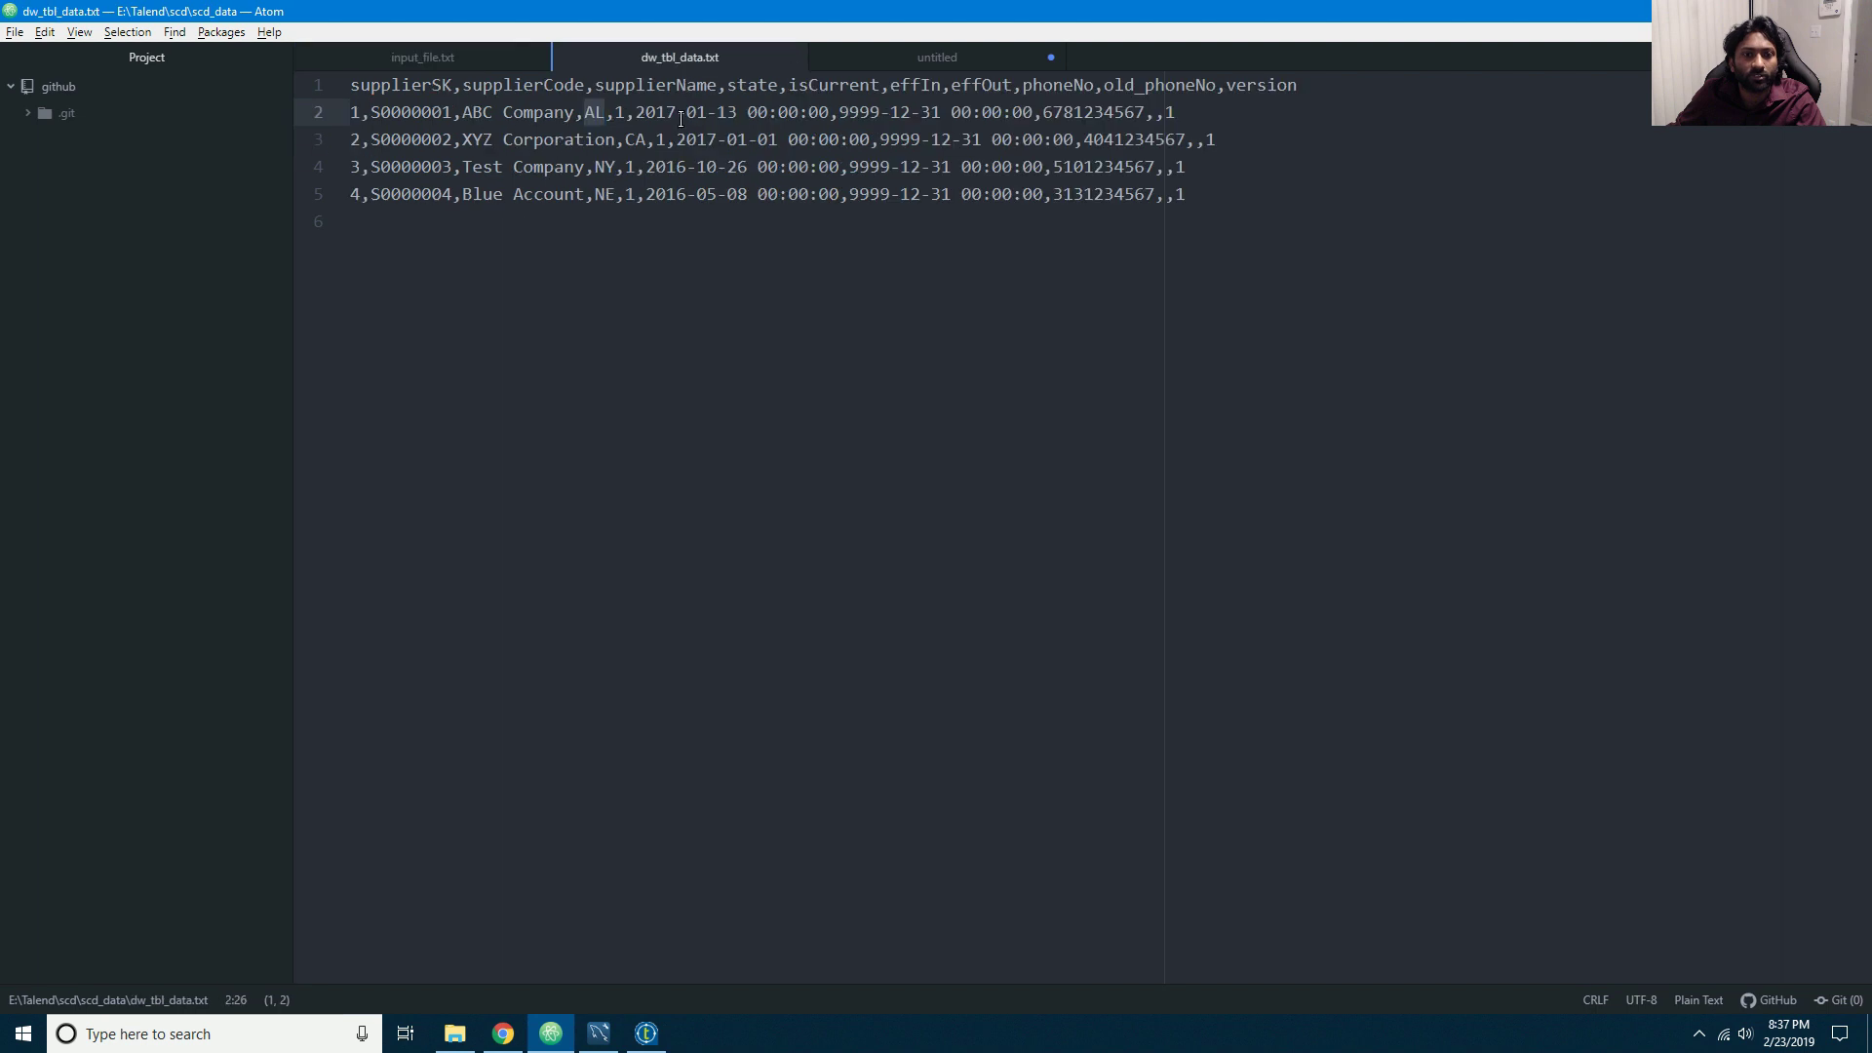
double_click(631, 139)
click(478, 54)
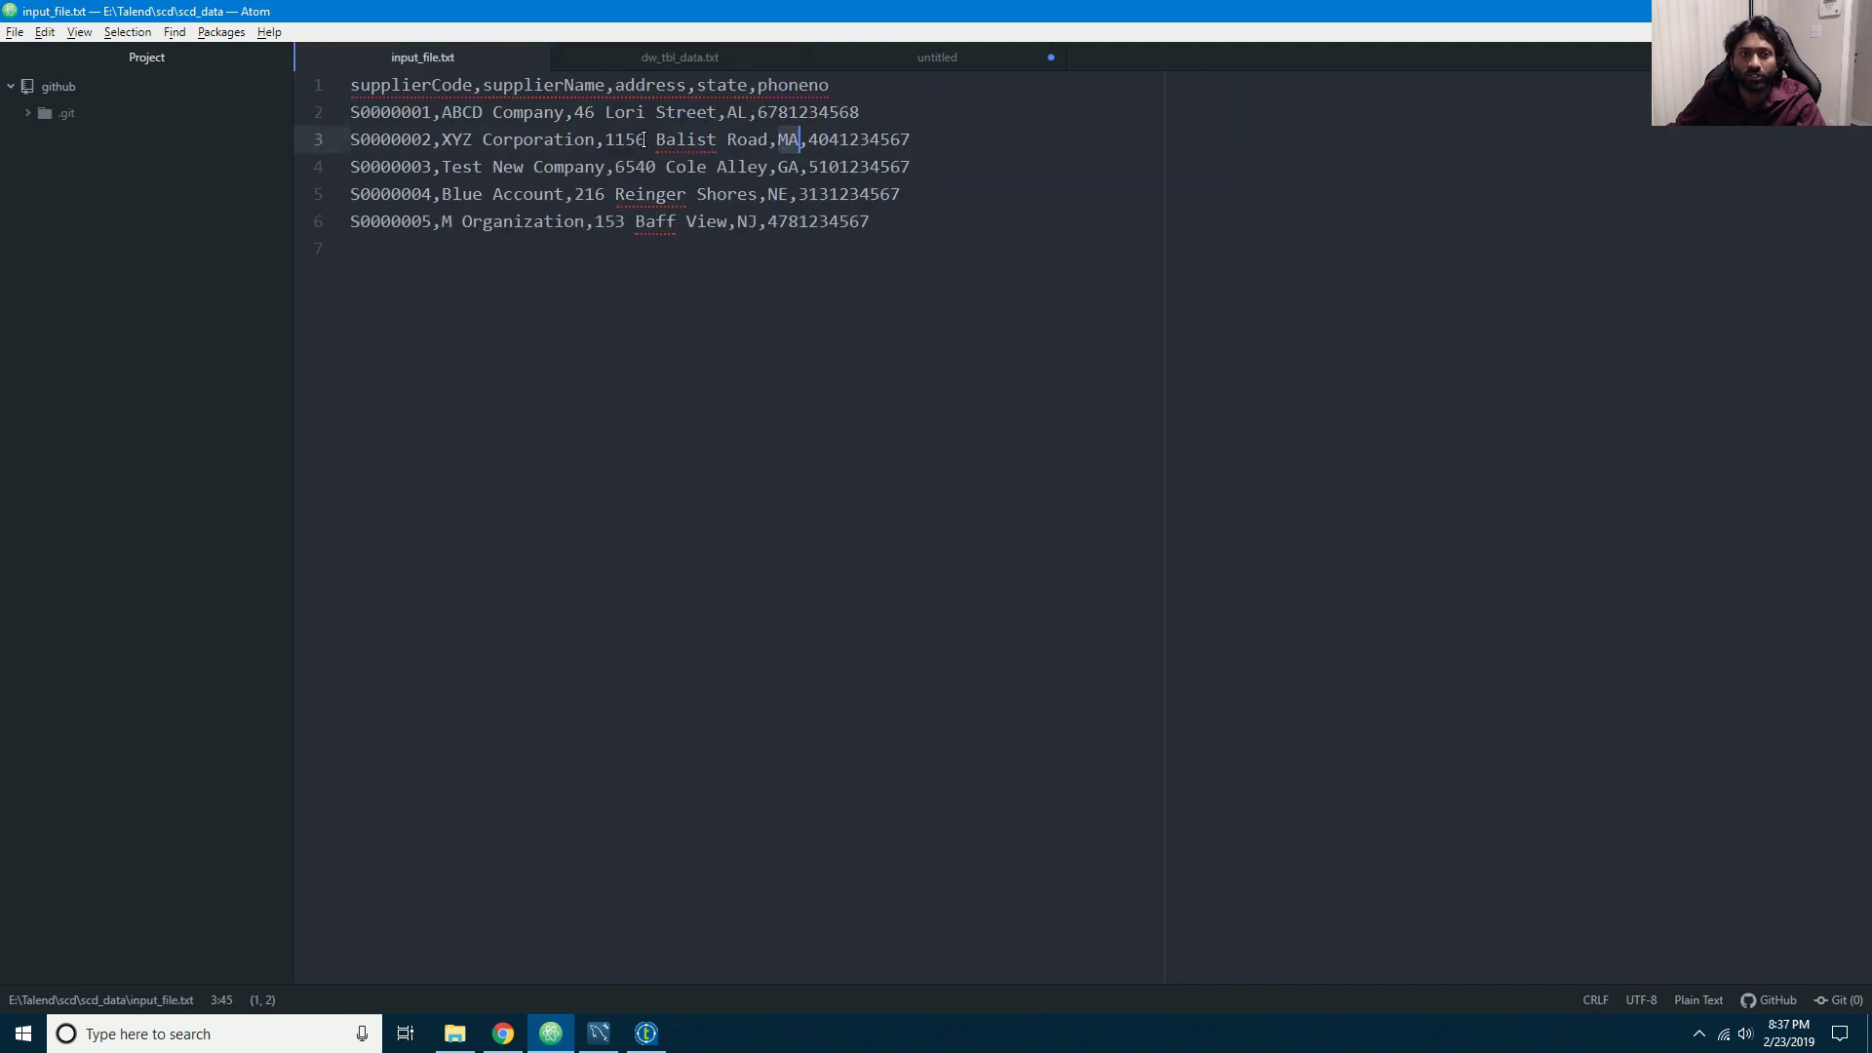
double_click(788, 167)
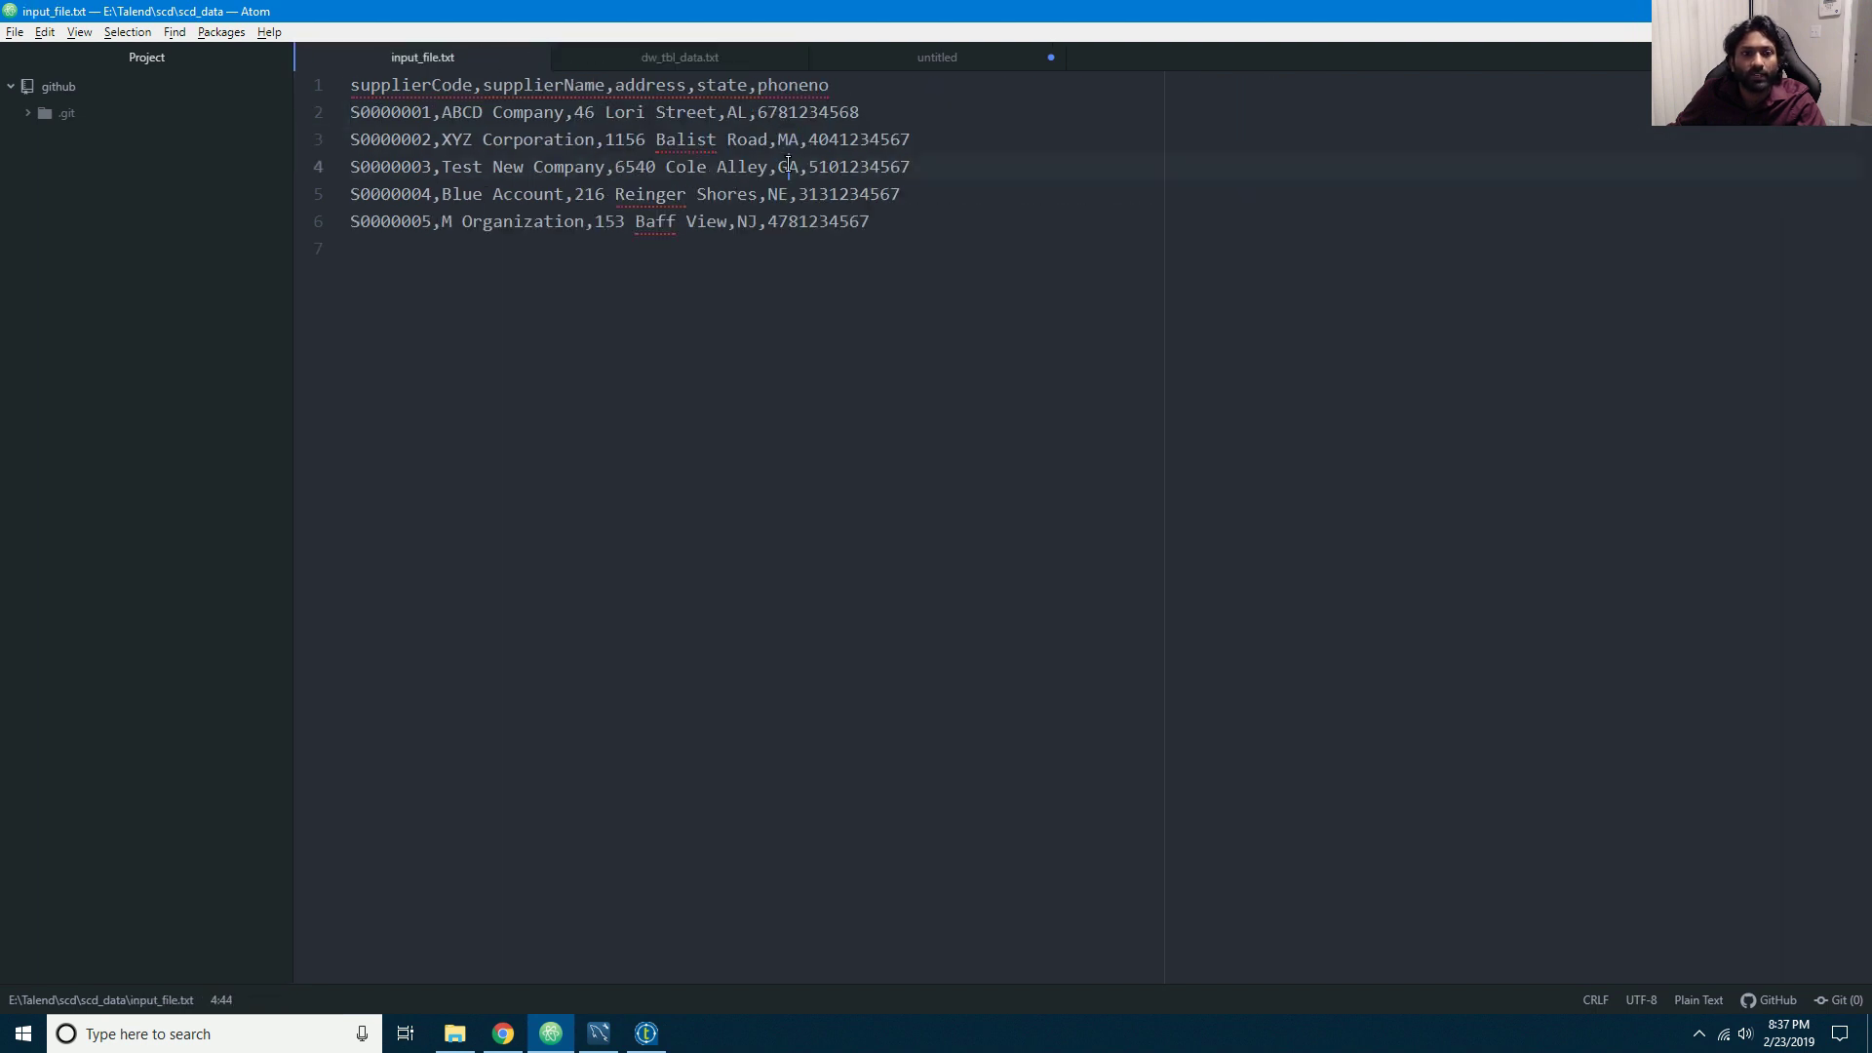
click(624, 58)
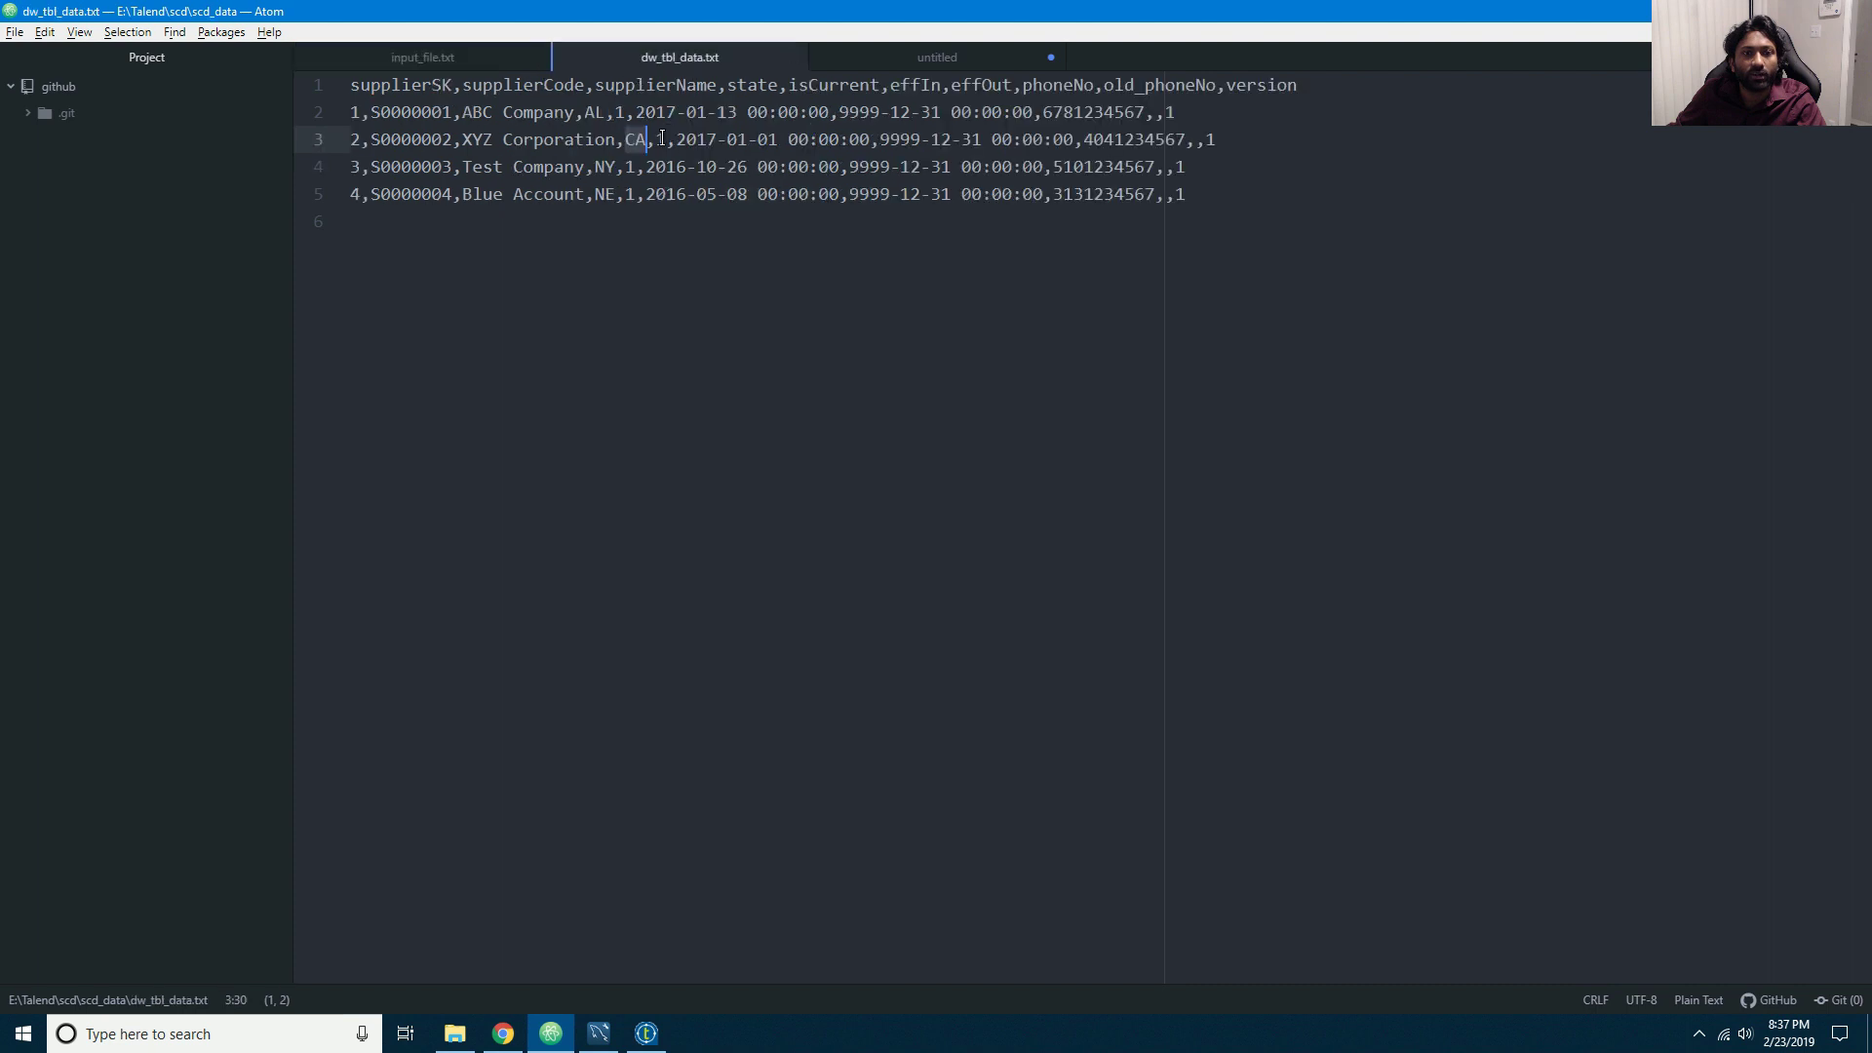
click(500, 54)
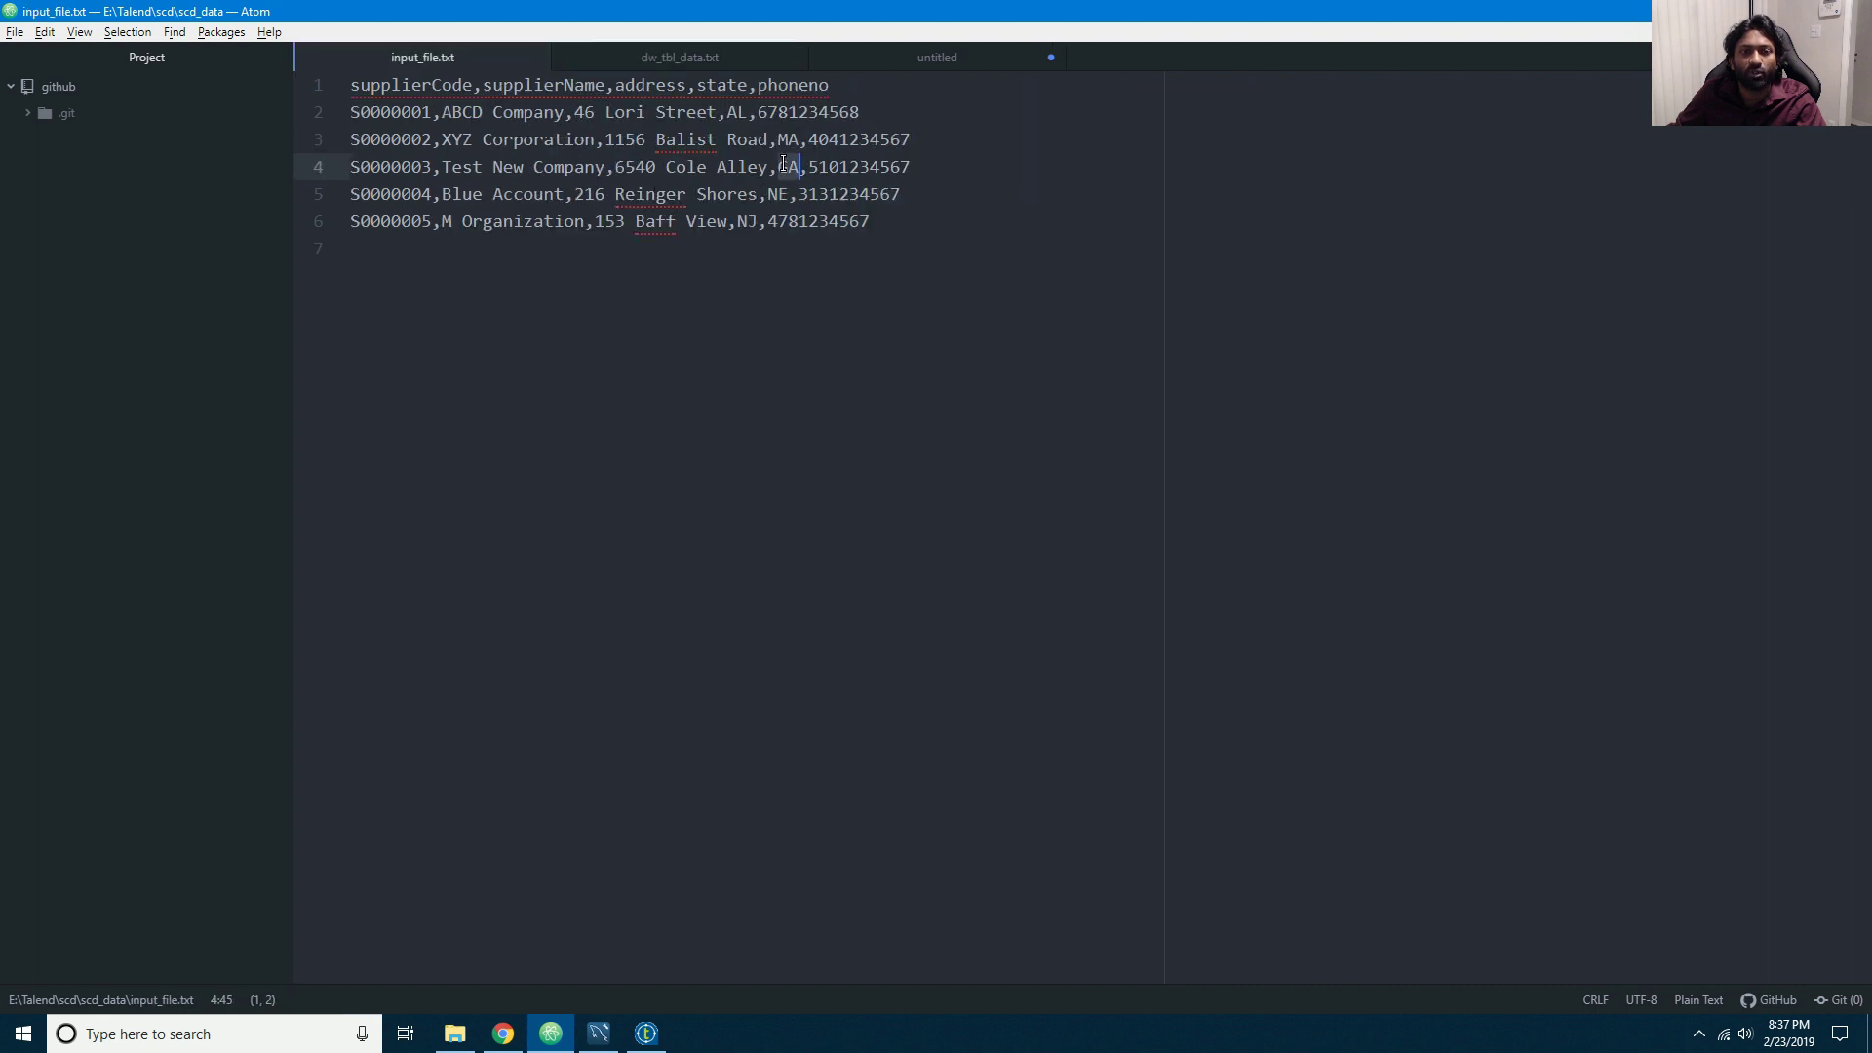
Step: Return to Talend, enable the expression filter on the type1_updates output and begin it with row1.state.equals()
click(659, 1046)
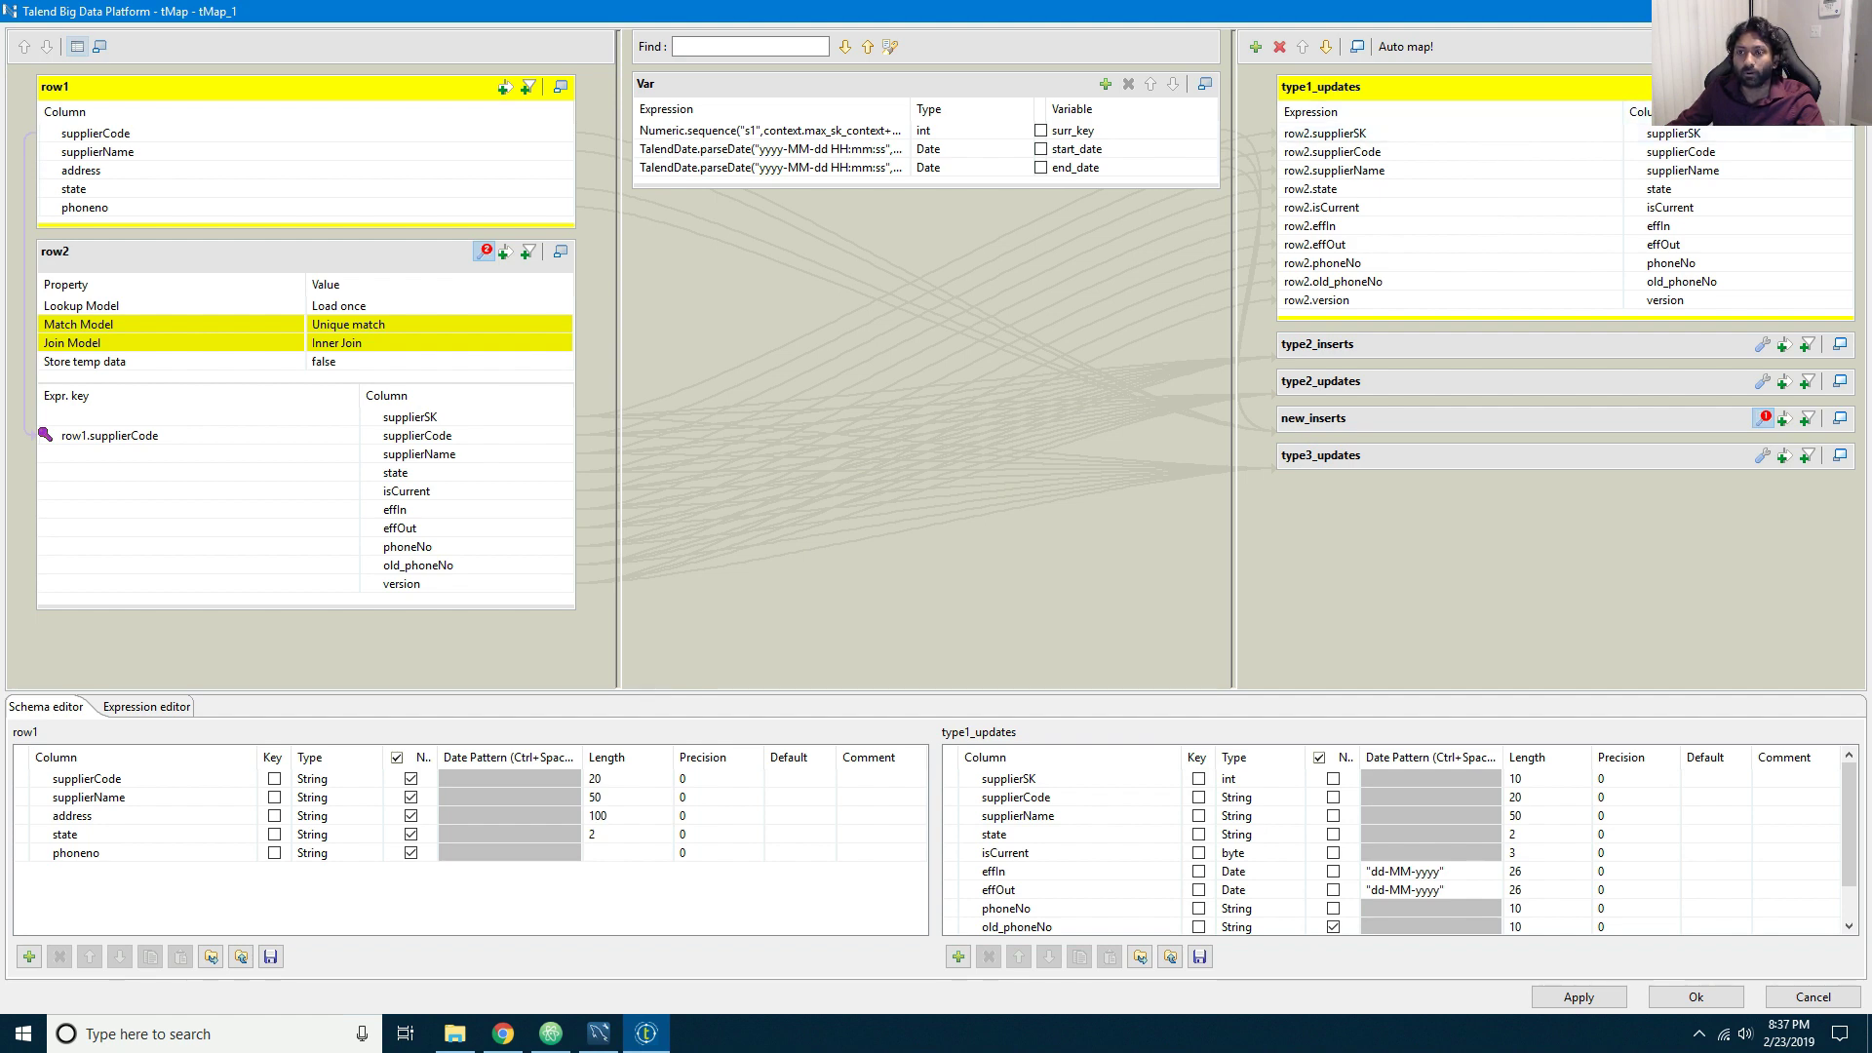
click(1763, 86)
click(1762, 87)
click(1807, 86)
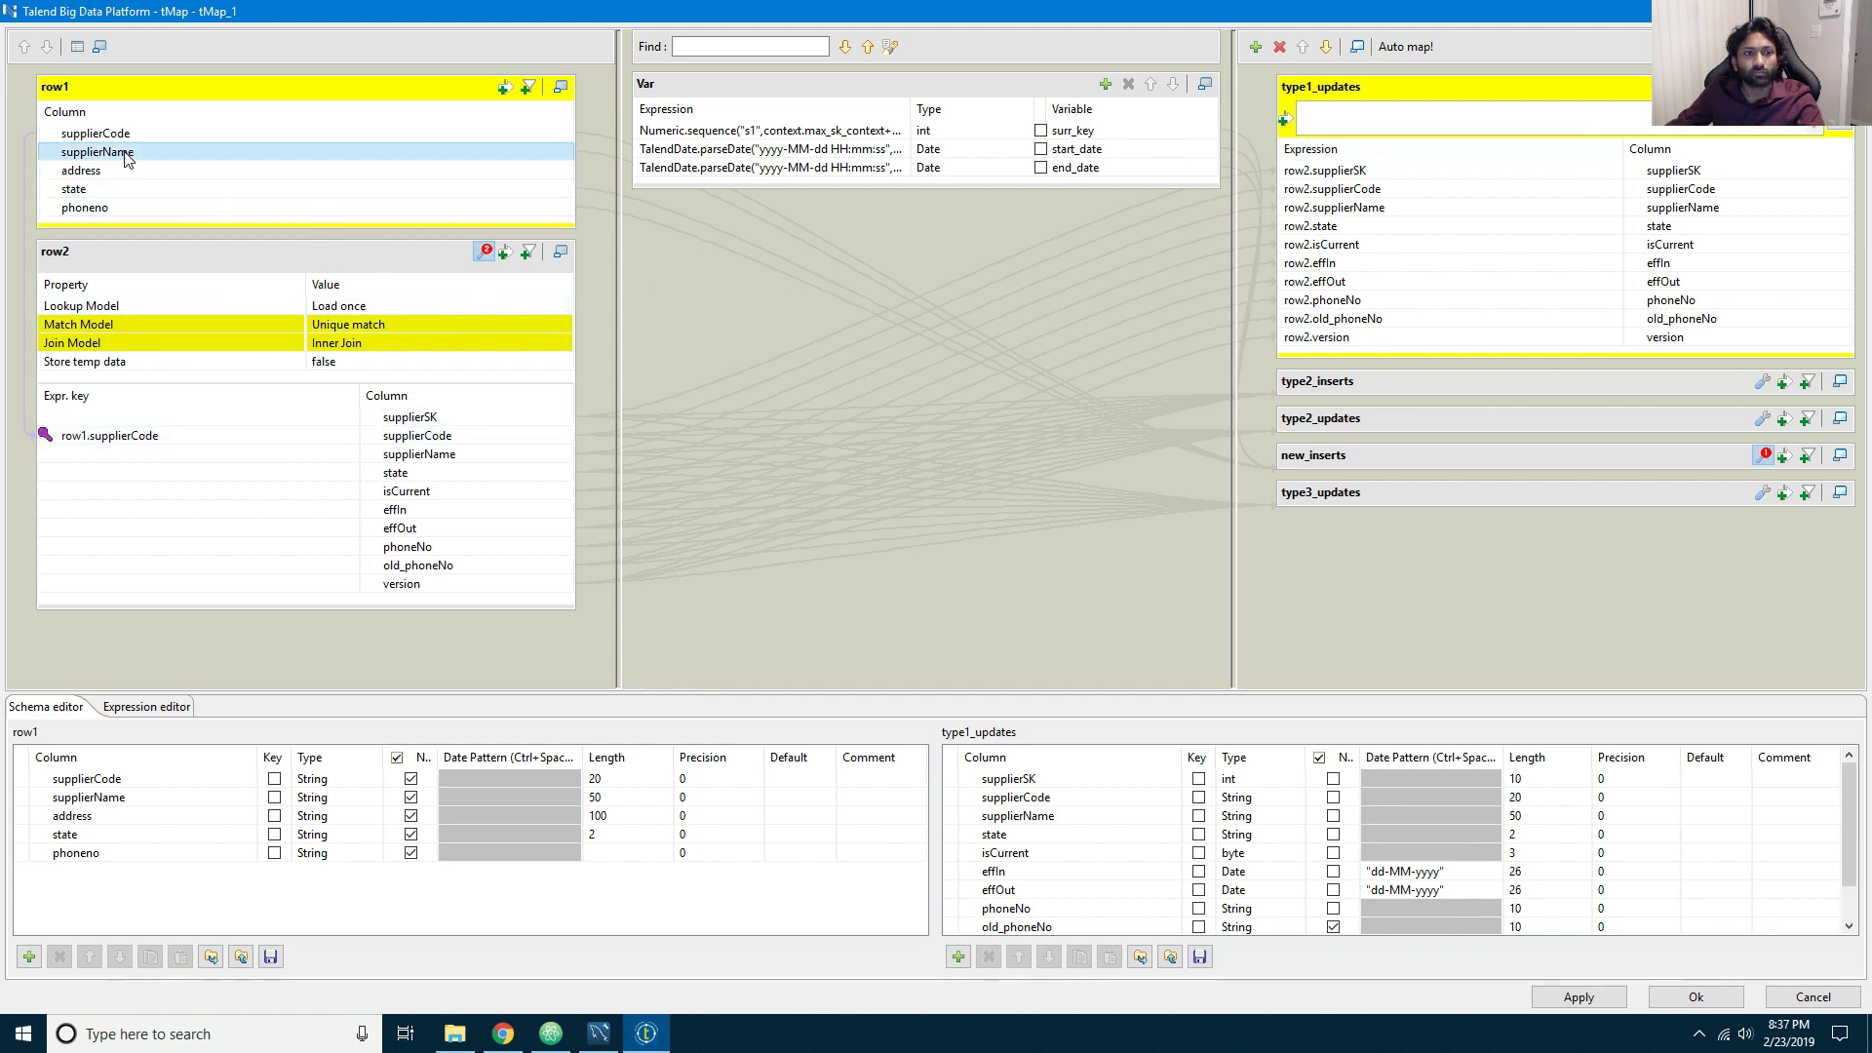
drag(125, 159, 439, 151)
drag(73, 188, 1326, 113)
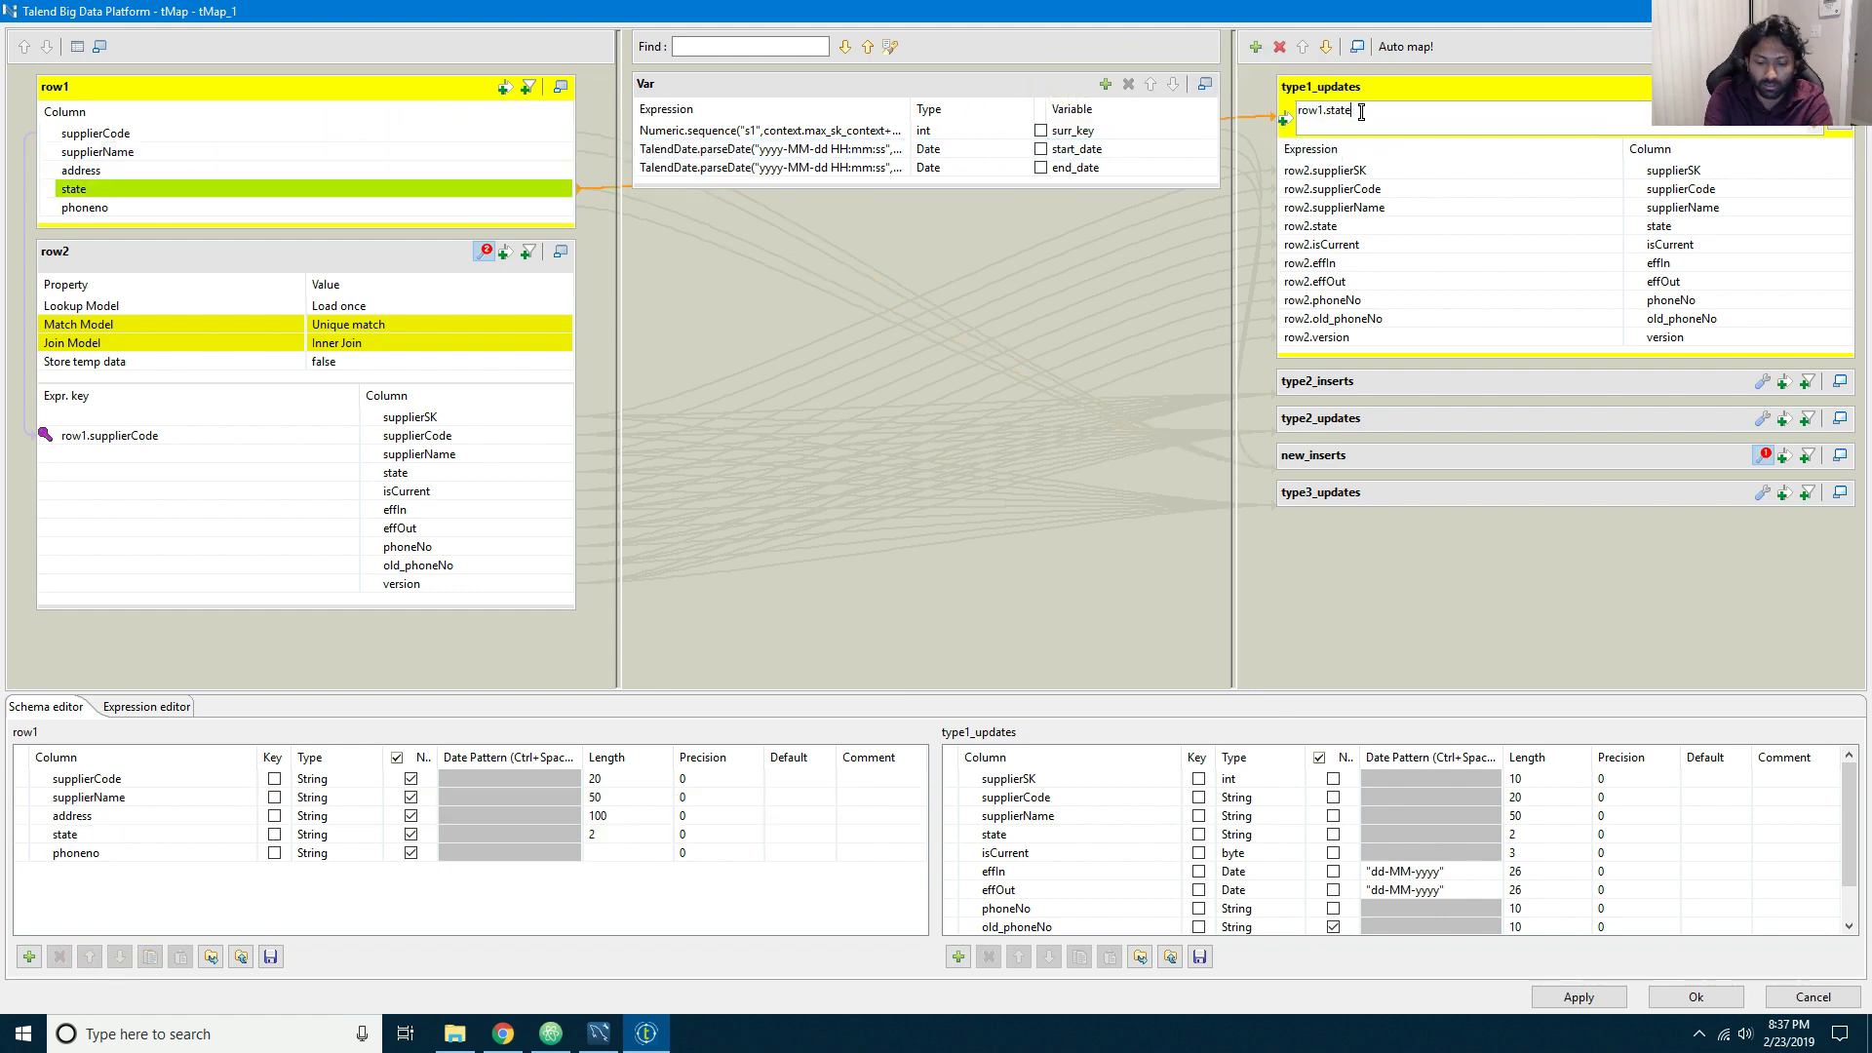
text(.equals)
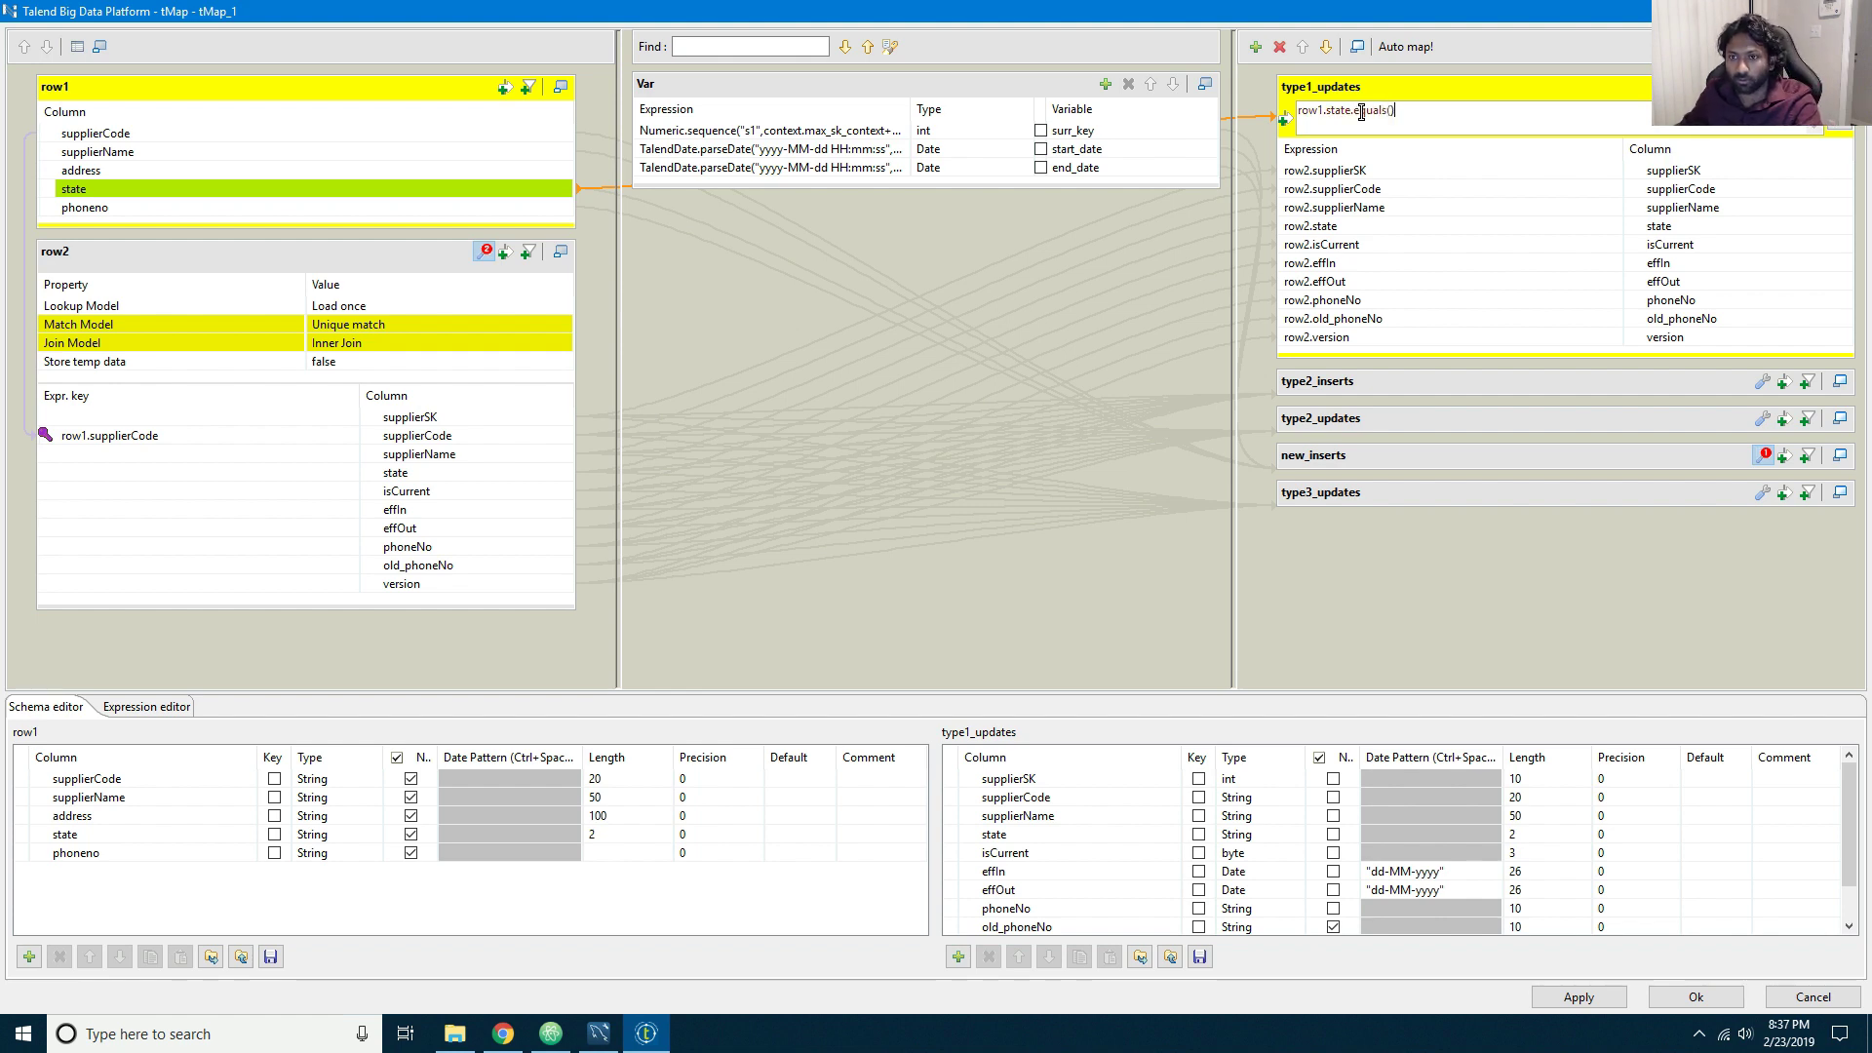
text(())
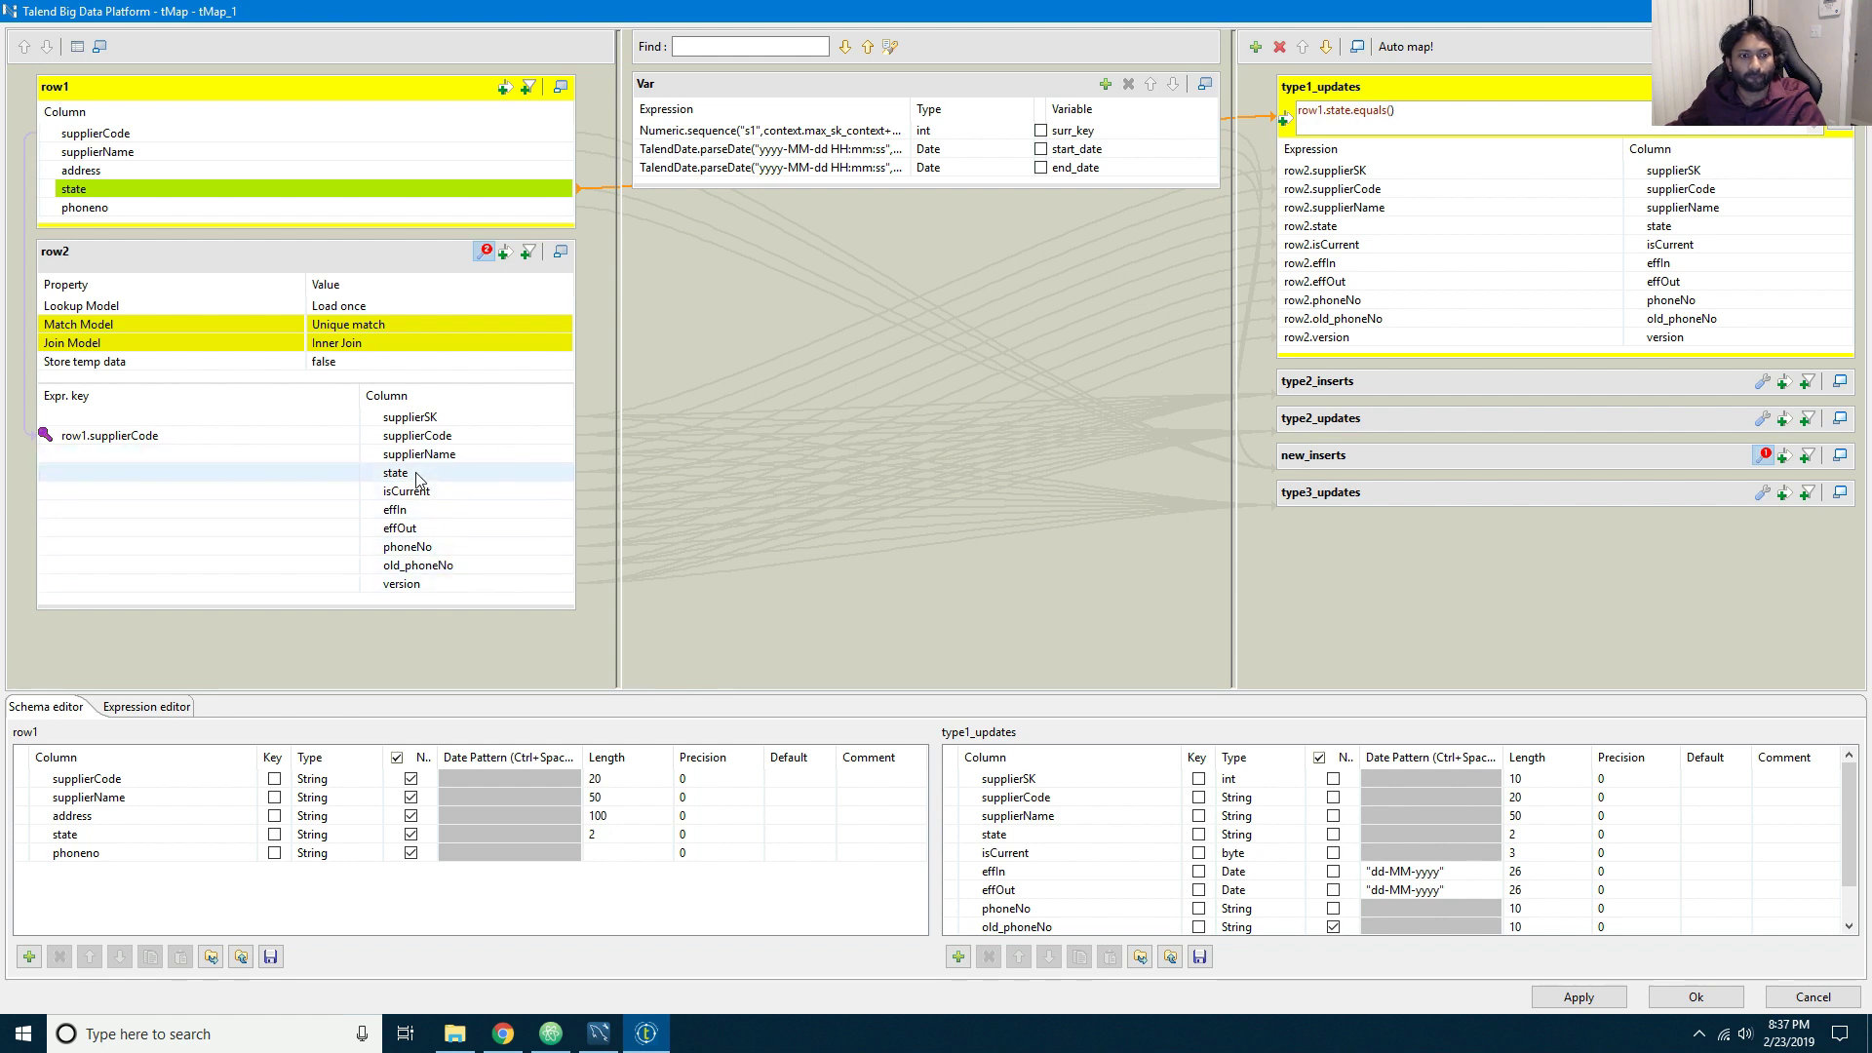
Step: Complete the type1_updates filter as !row1.state.equals(row2.state) and accept the mapping
drag(395, 472, 1412, 110)
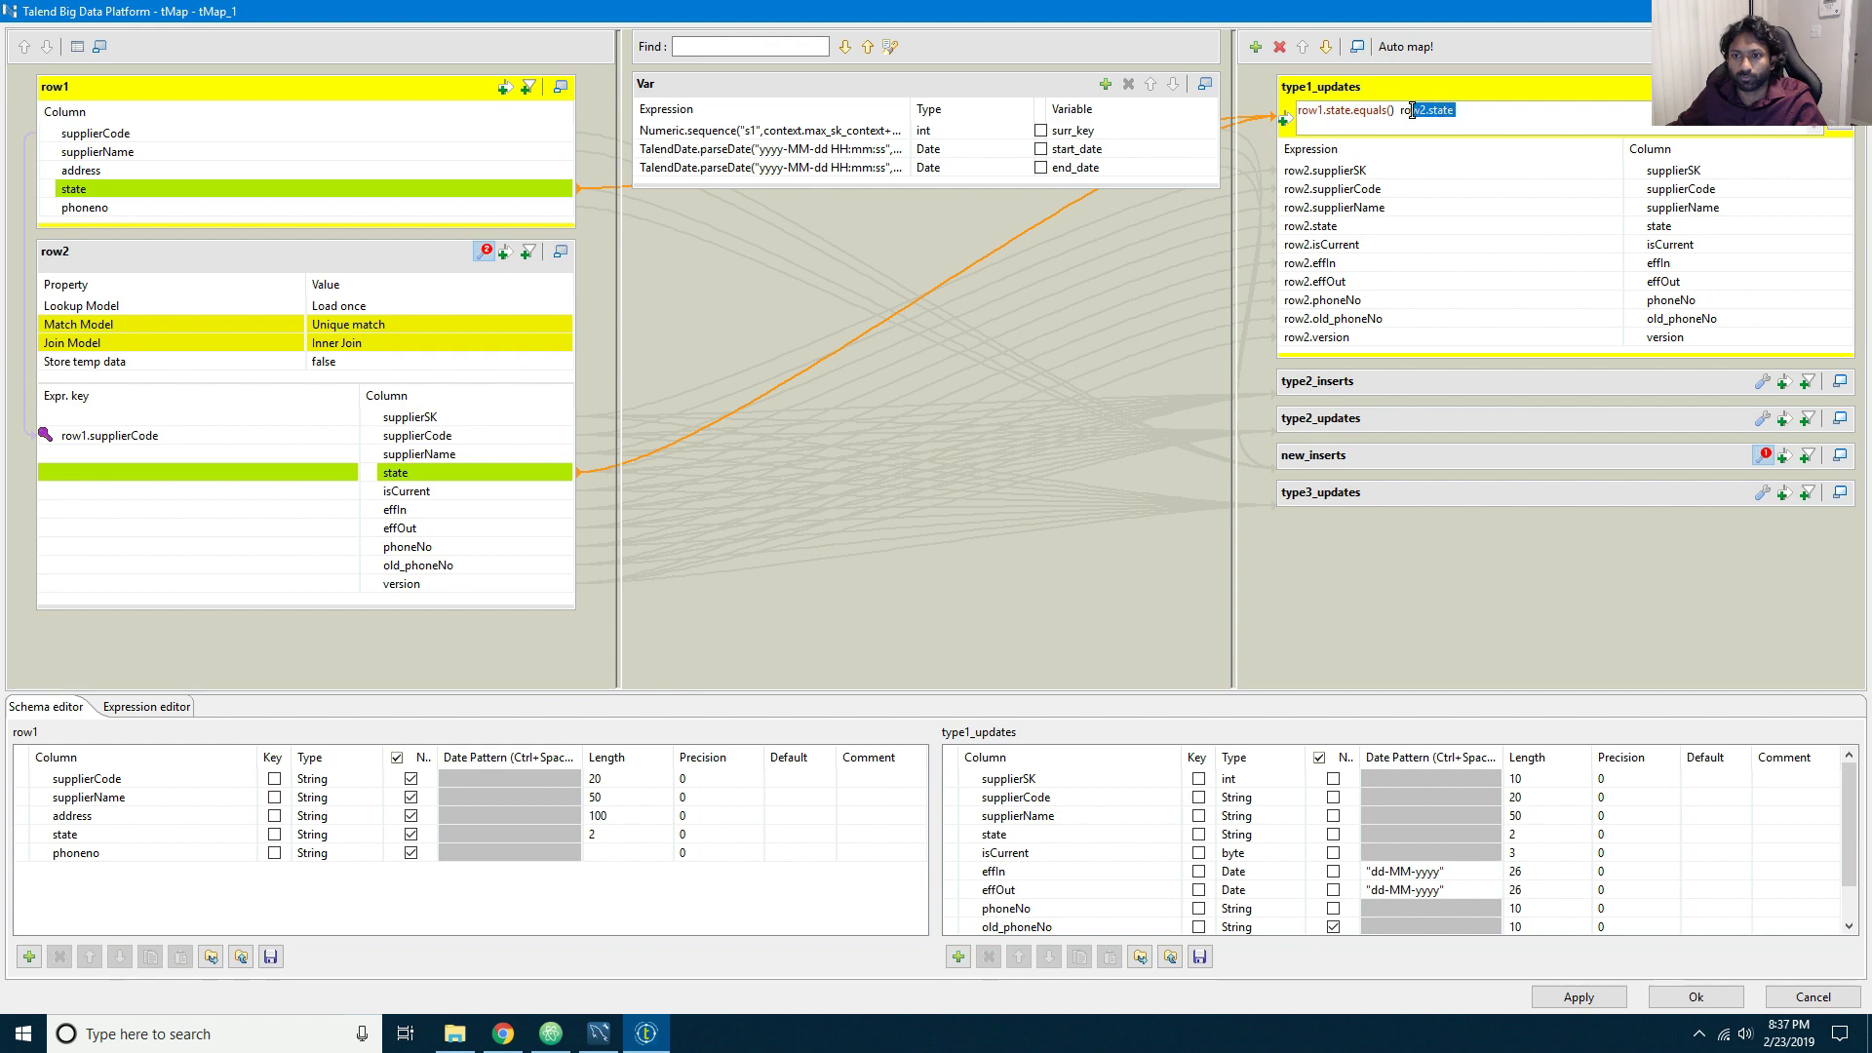
key(ctrl+x)
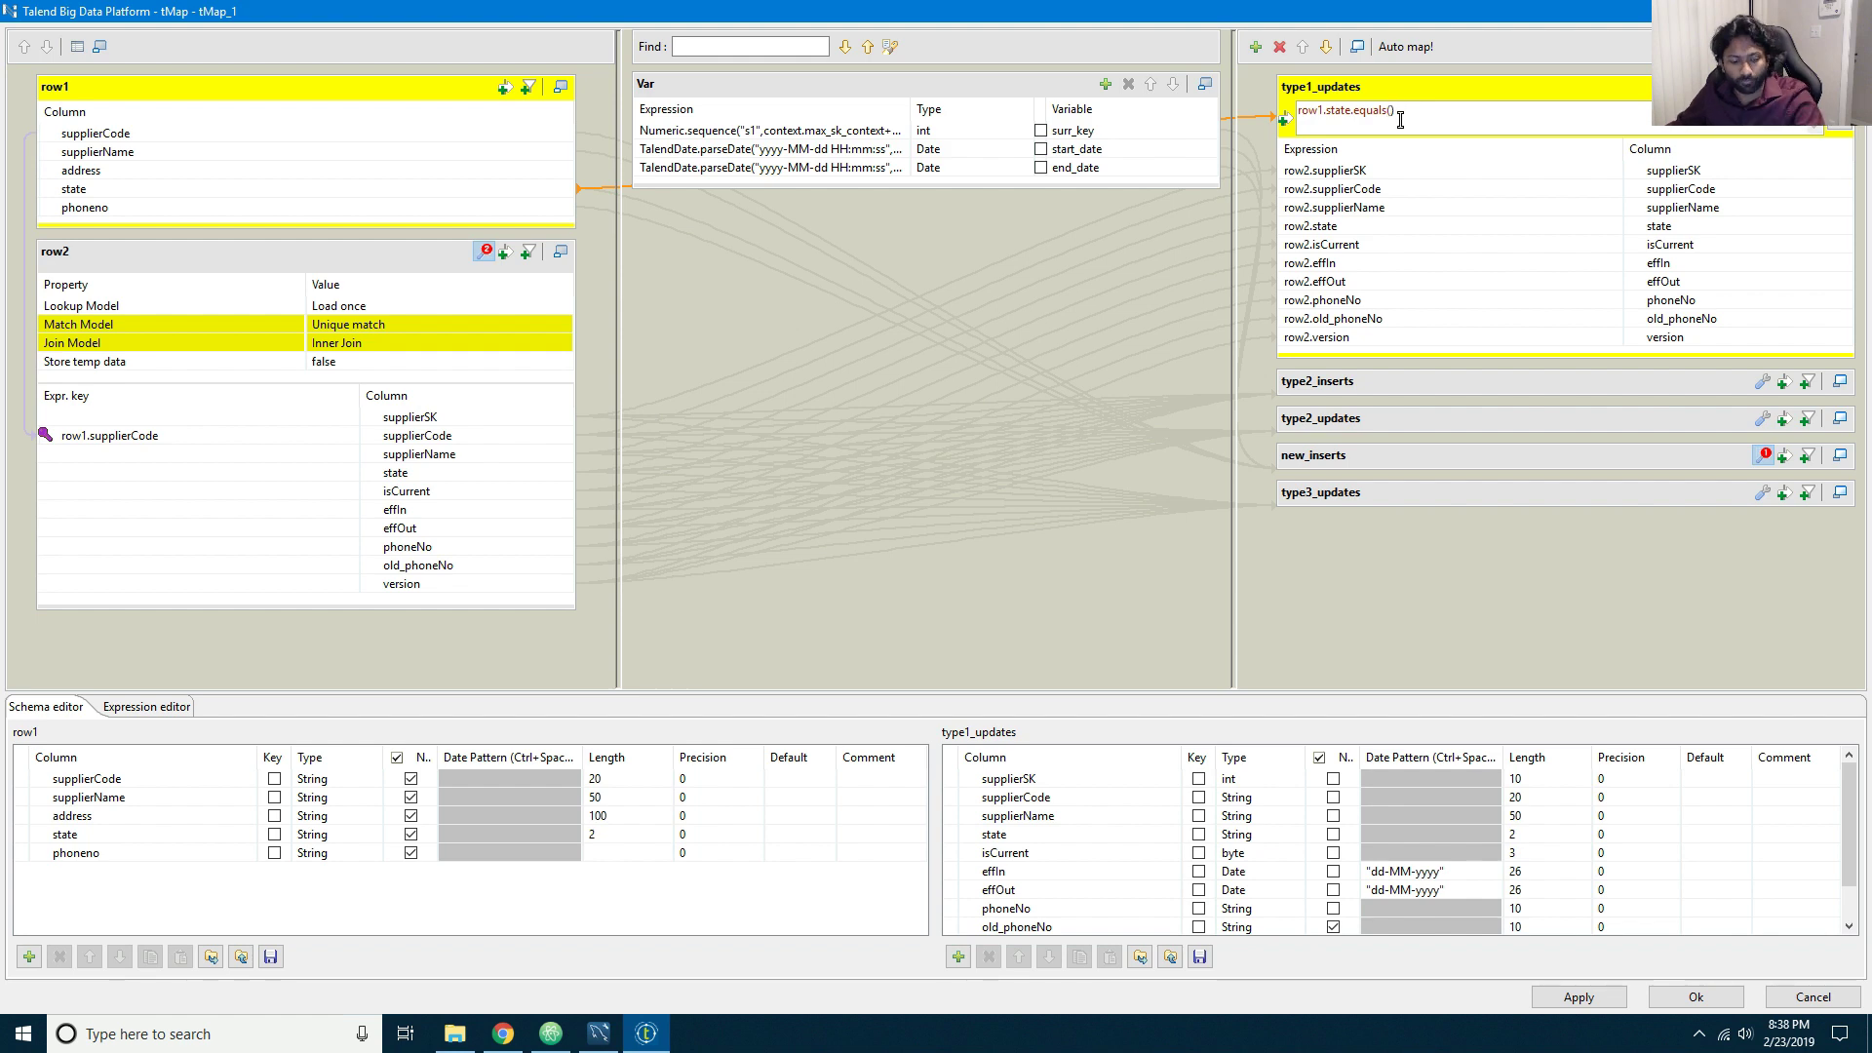
key(ctrl+v)
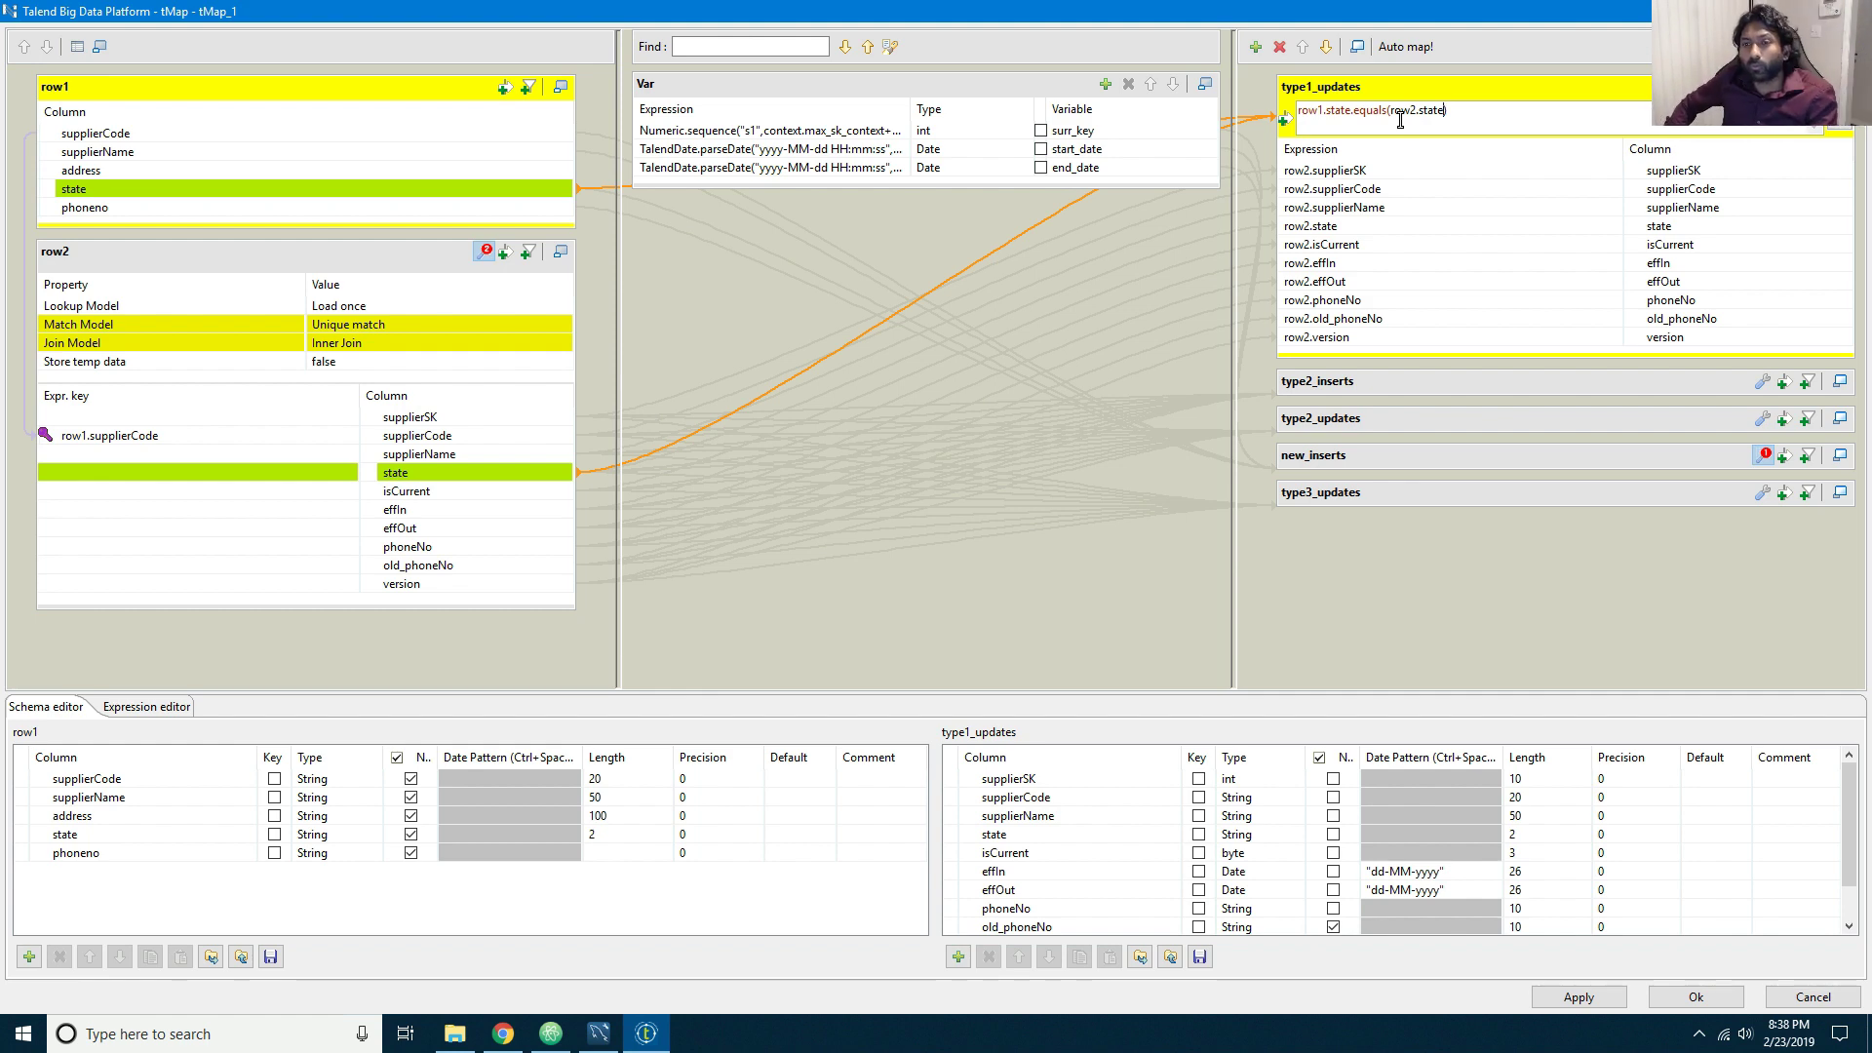
click(1301, 111)
text(!)
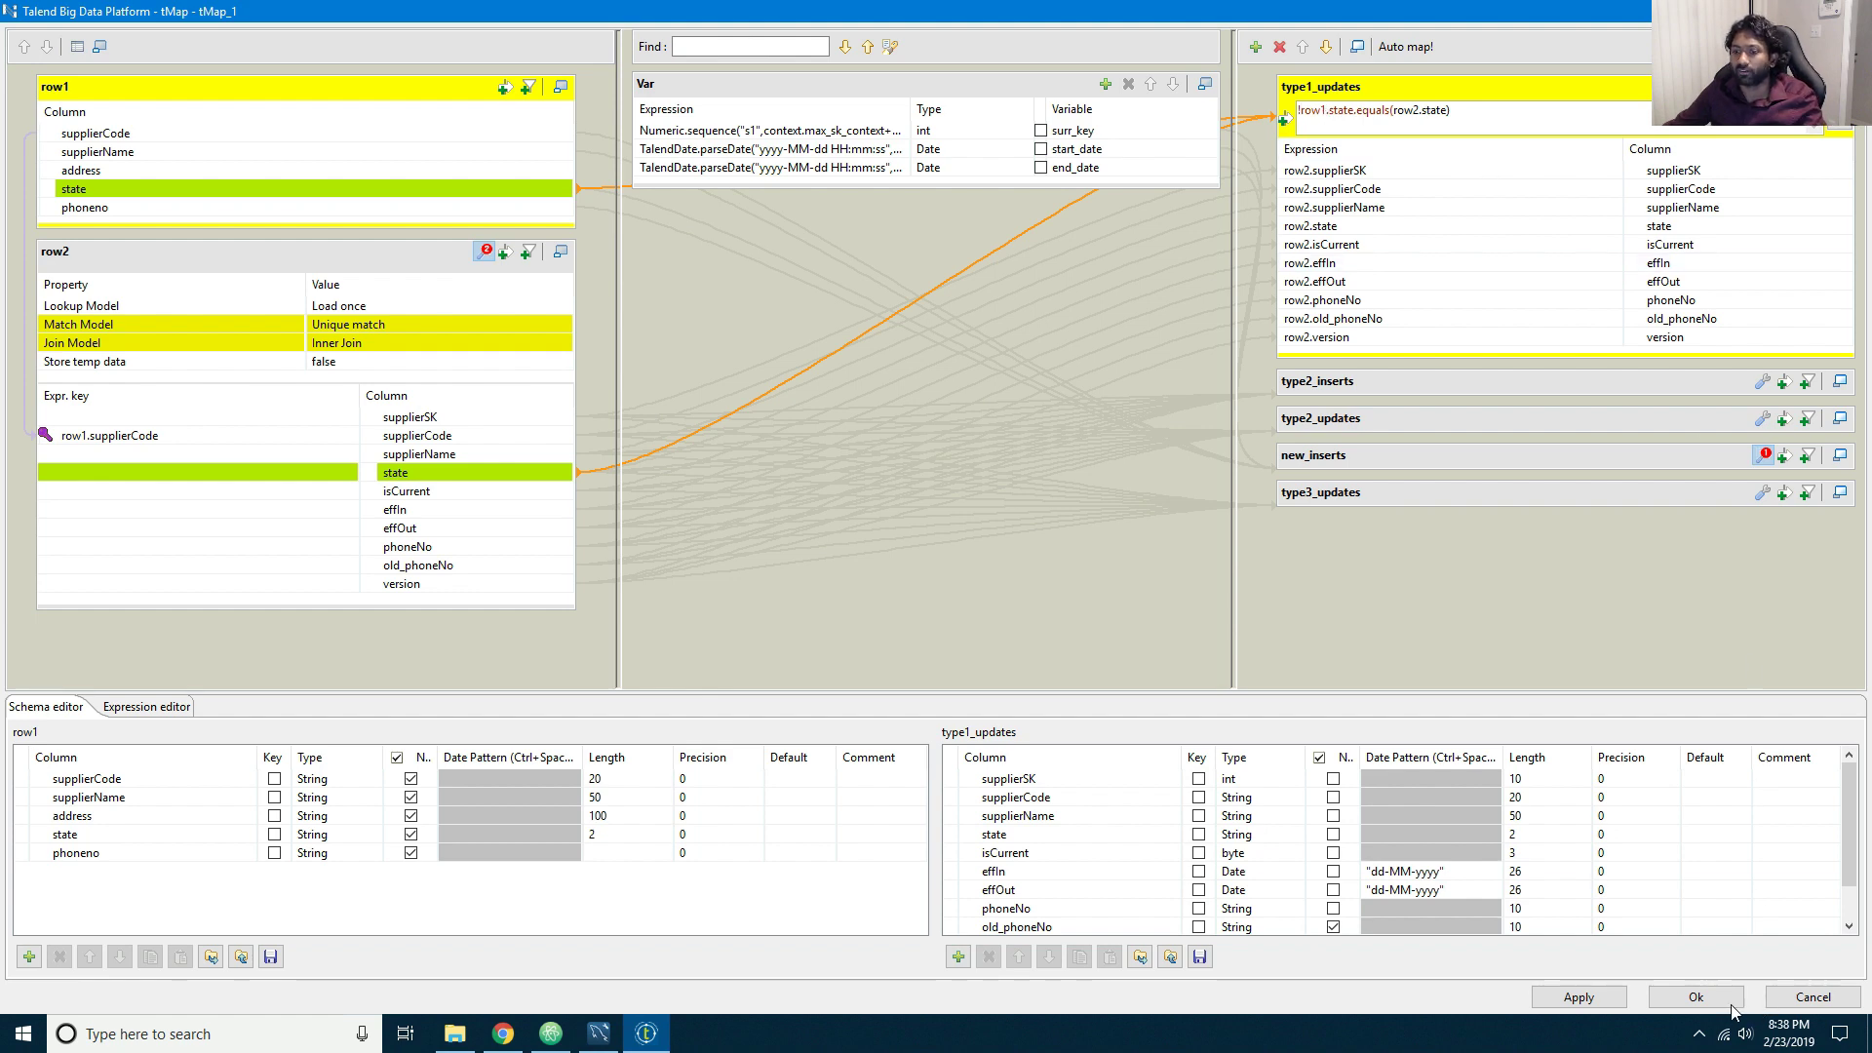
click(1732, 1007)
Step: Clear the previous run output, rerun the job with the type1_updates filter and enlarge the output
click(673, 717)
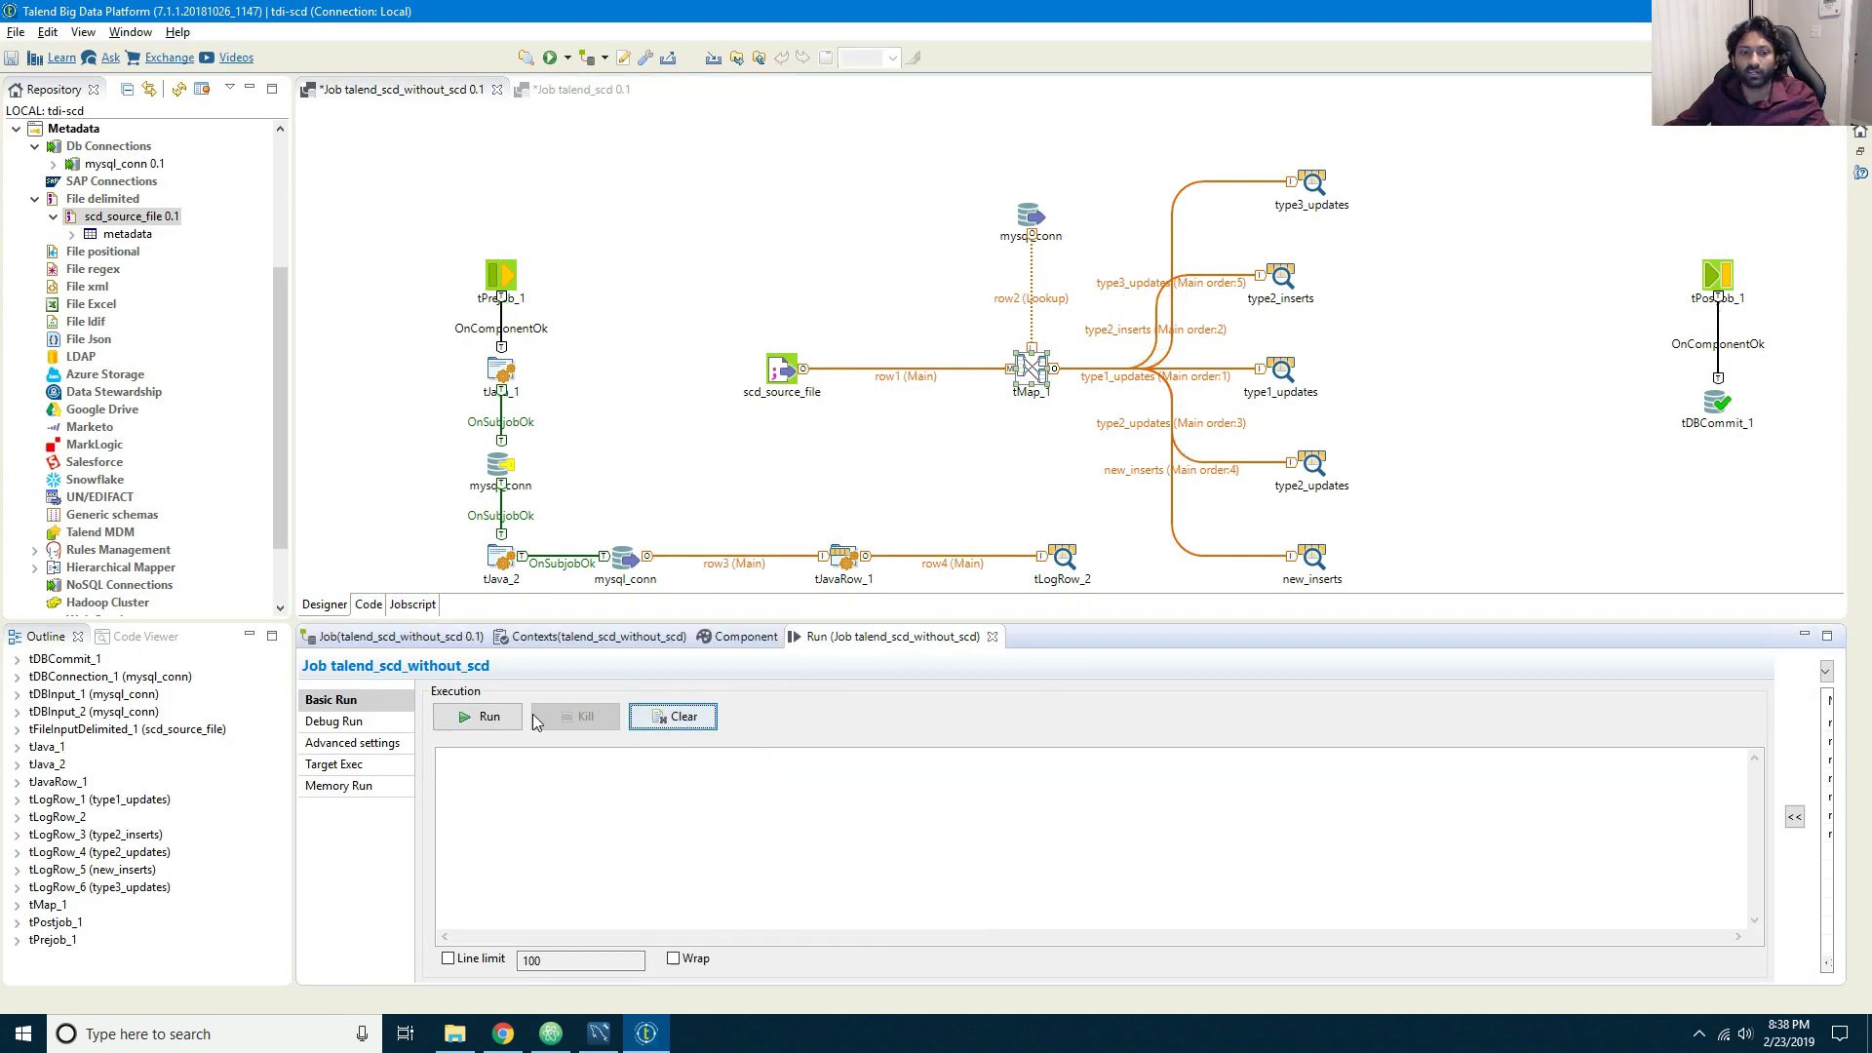
click(493, 719)
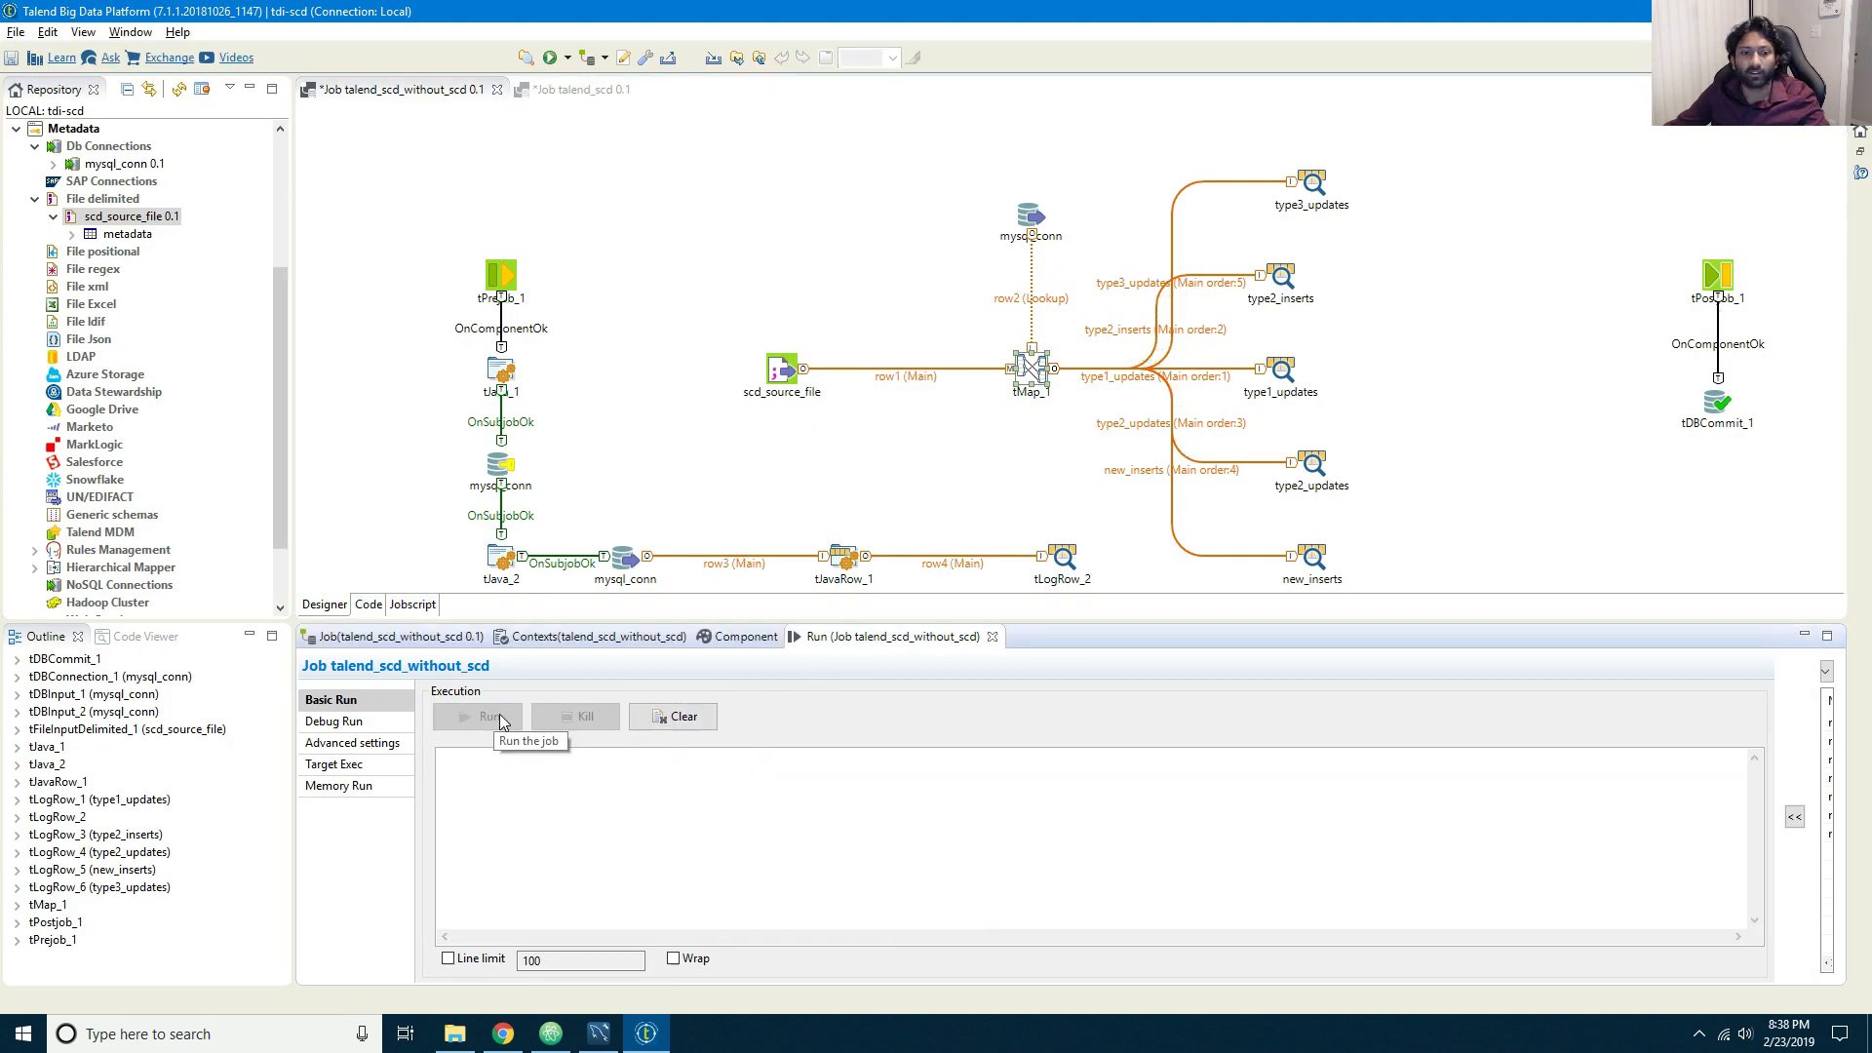
click(1830, 639)
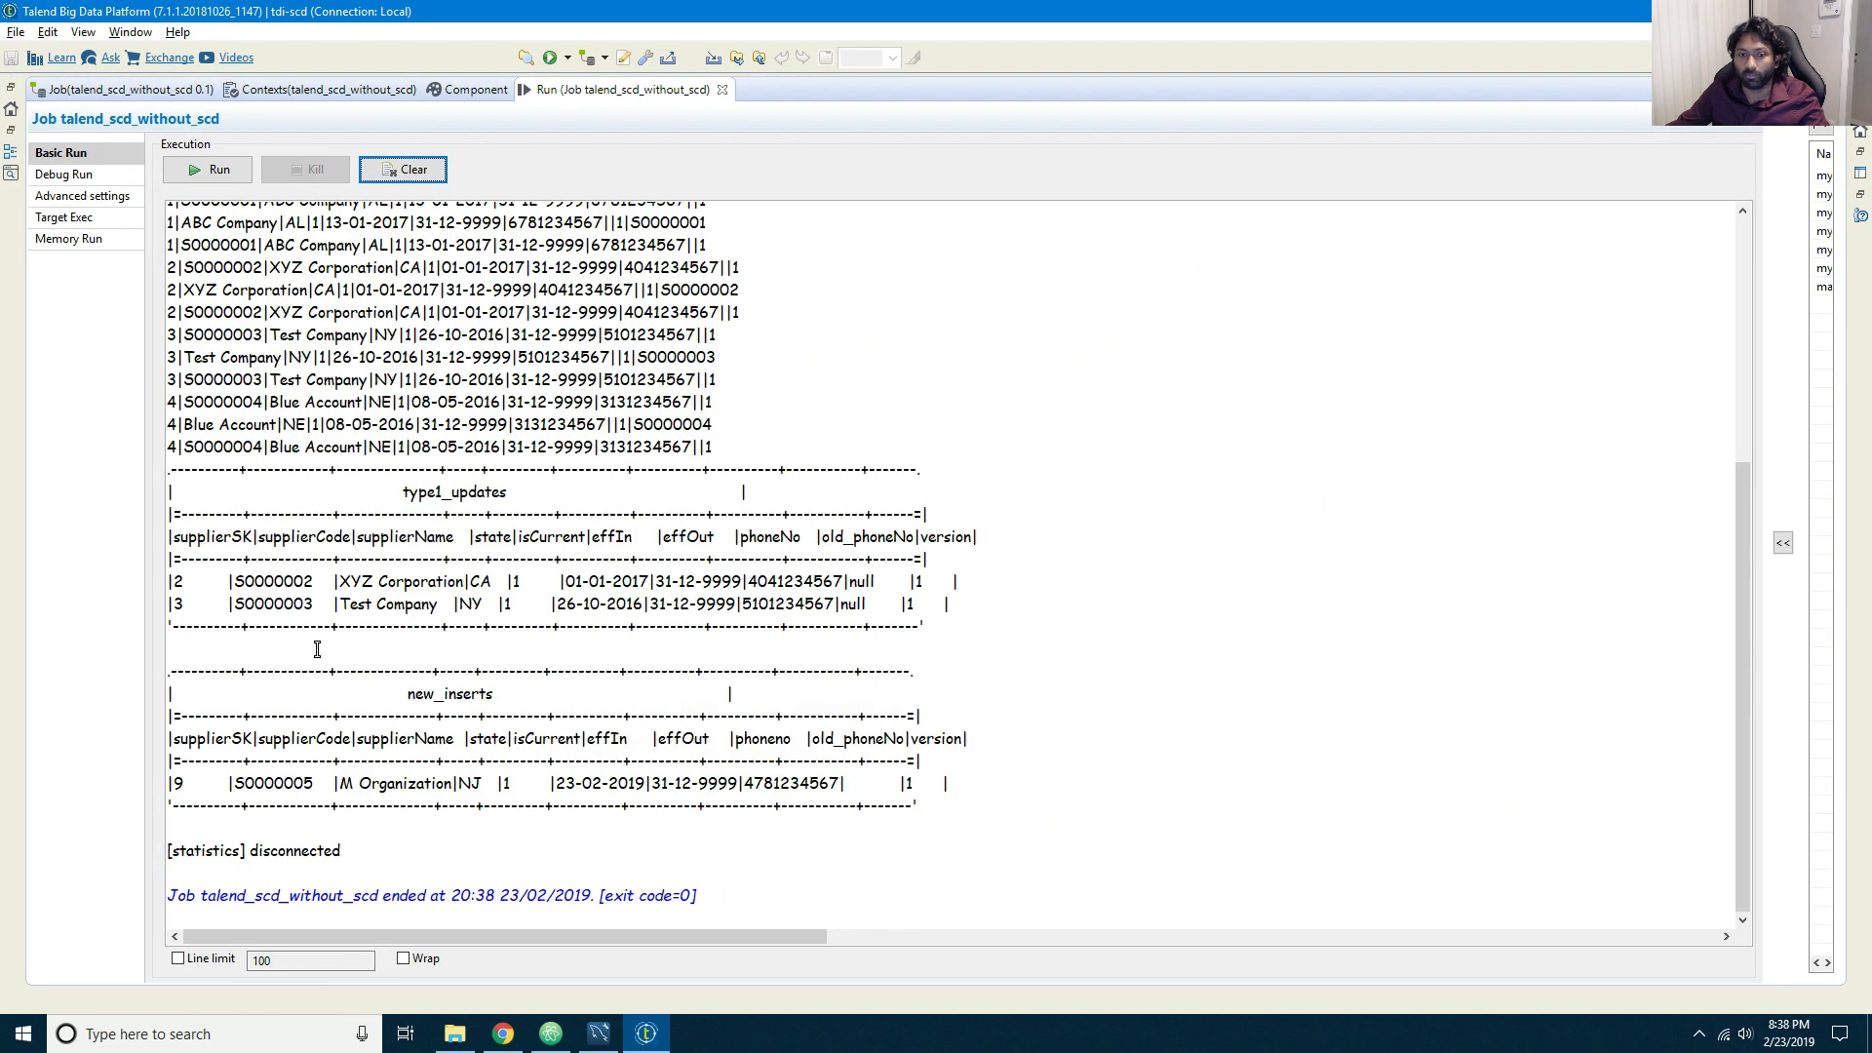
Step: Examine the type1_updates rows, especially the states of XYZ Corporation and Test Company, and restore the normal layout
drag(176, 582, 956, 606)
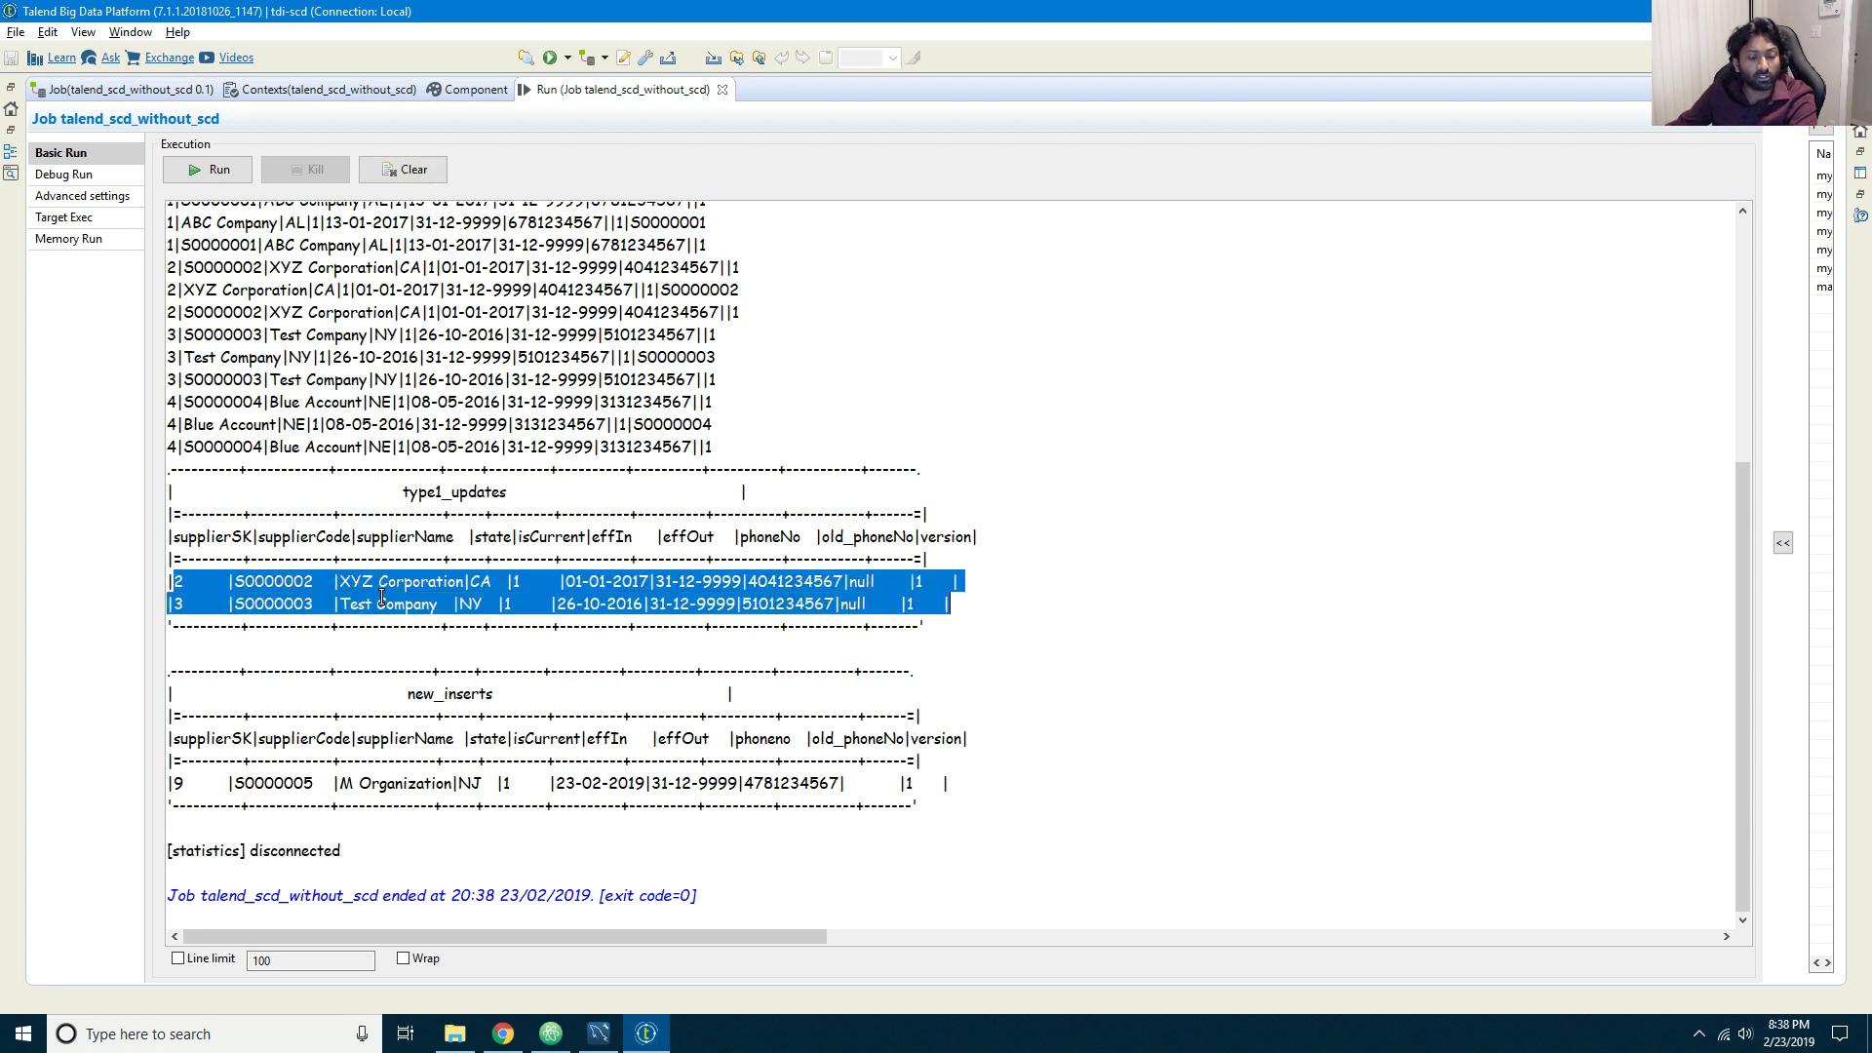
double_click(477, 582)
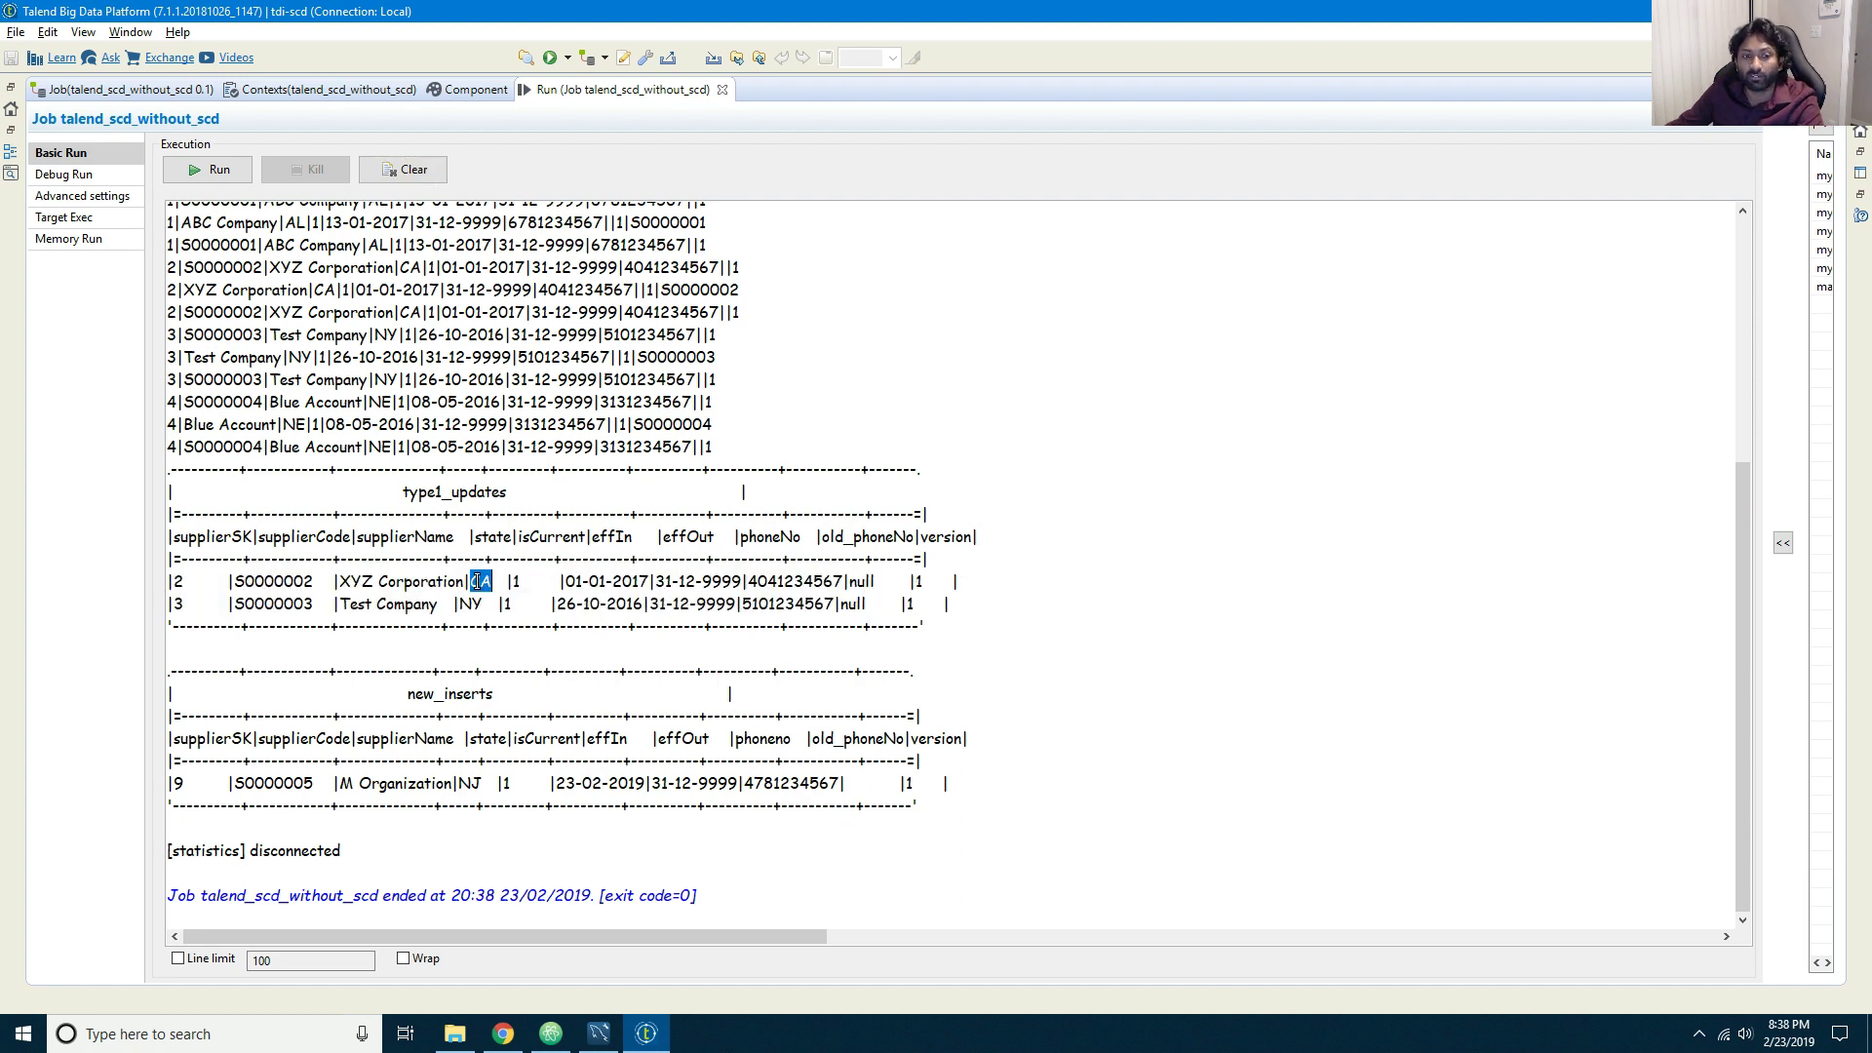
drag(346, 604, 471, 581)
click(480, 600)
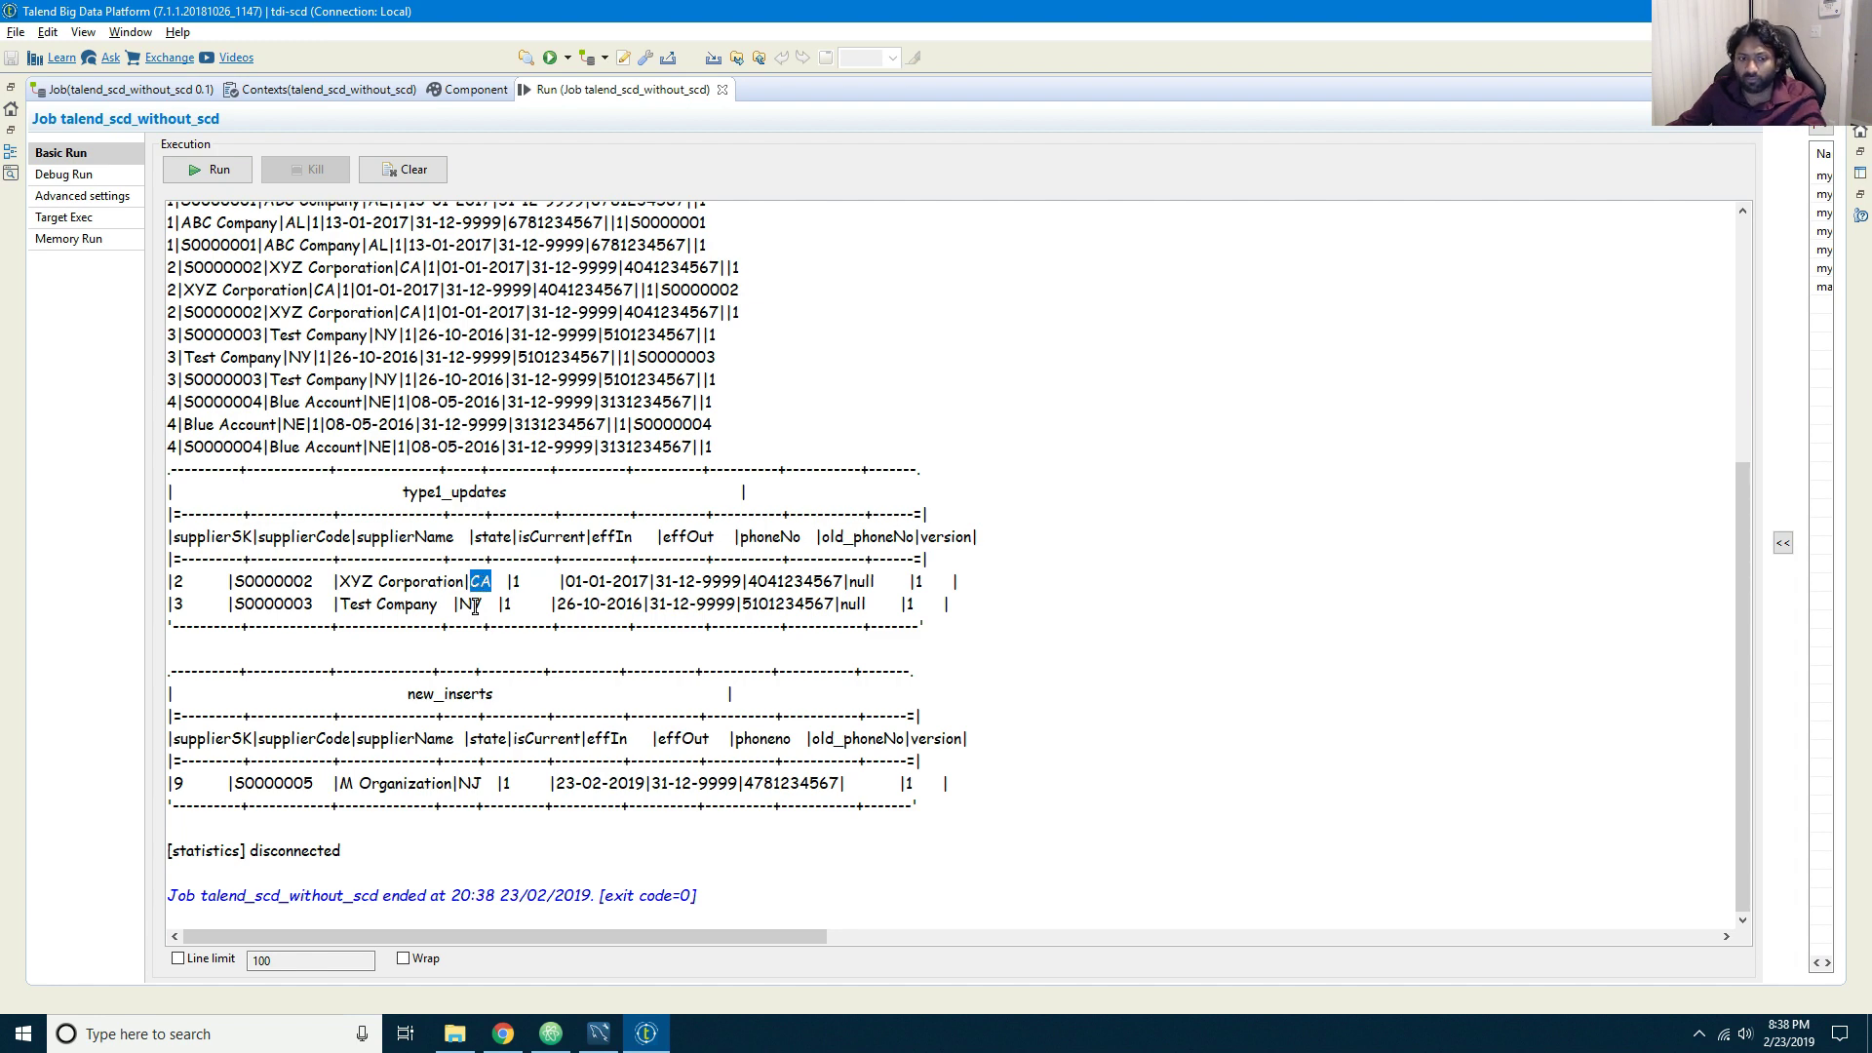
double_click(475, 605)
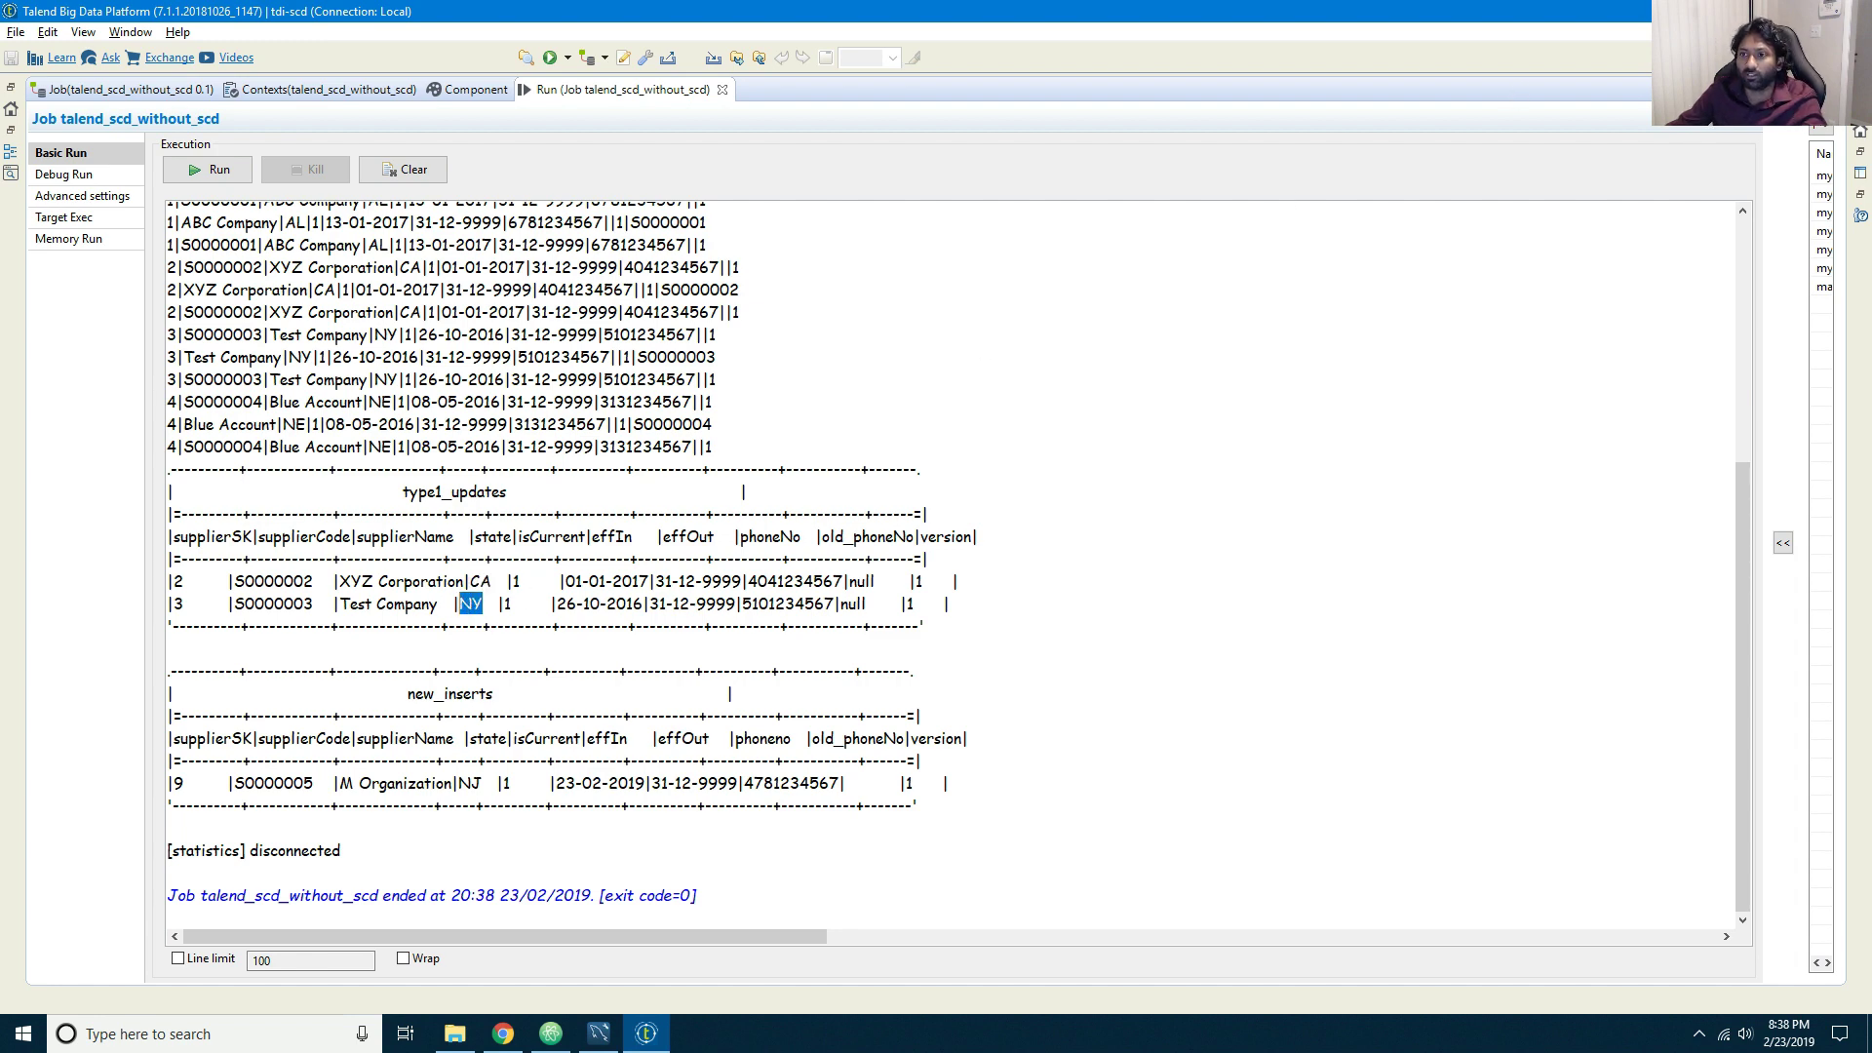
click(1828, 89)
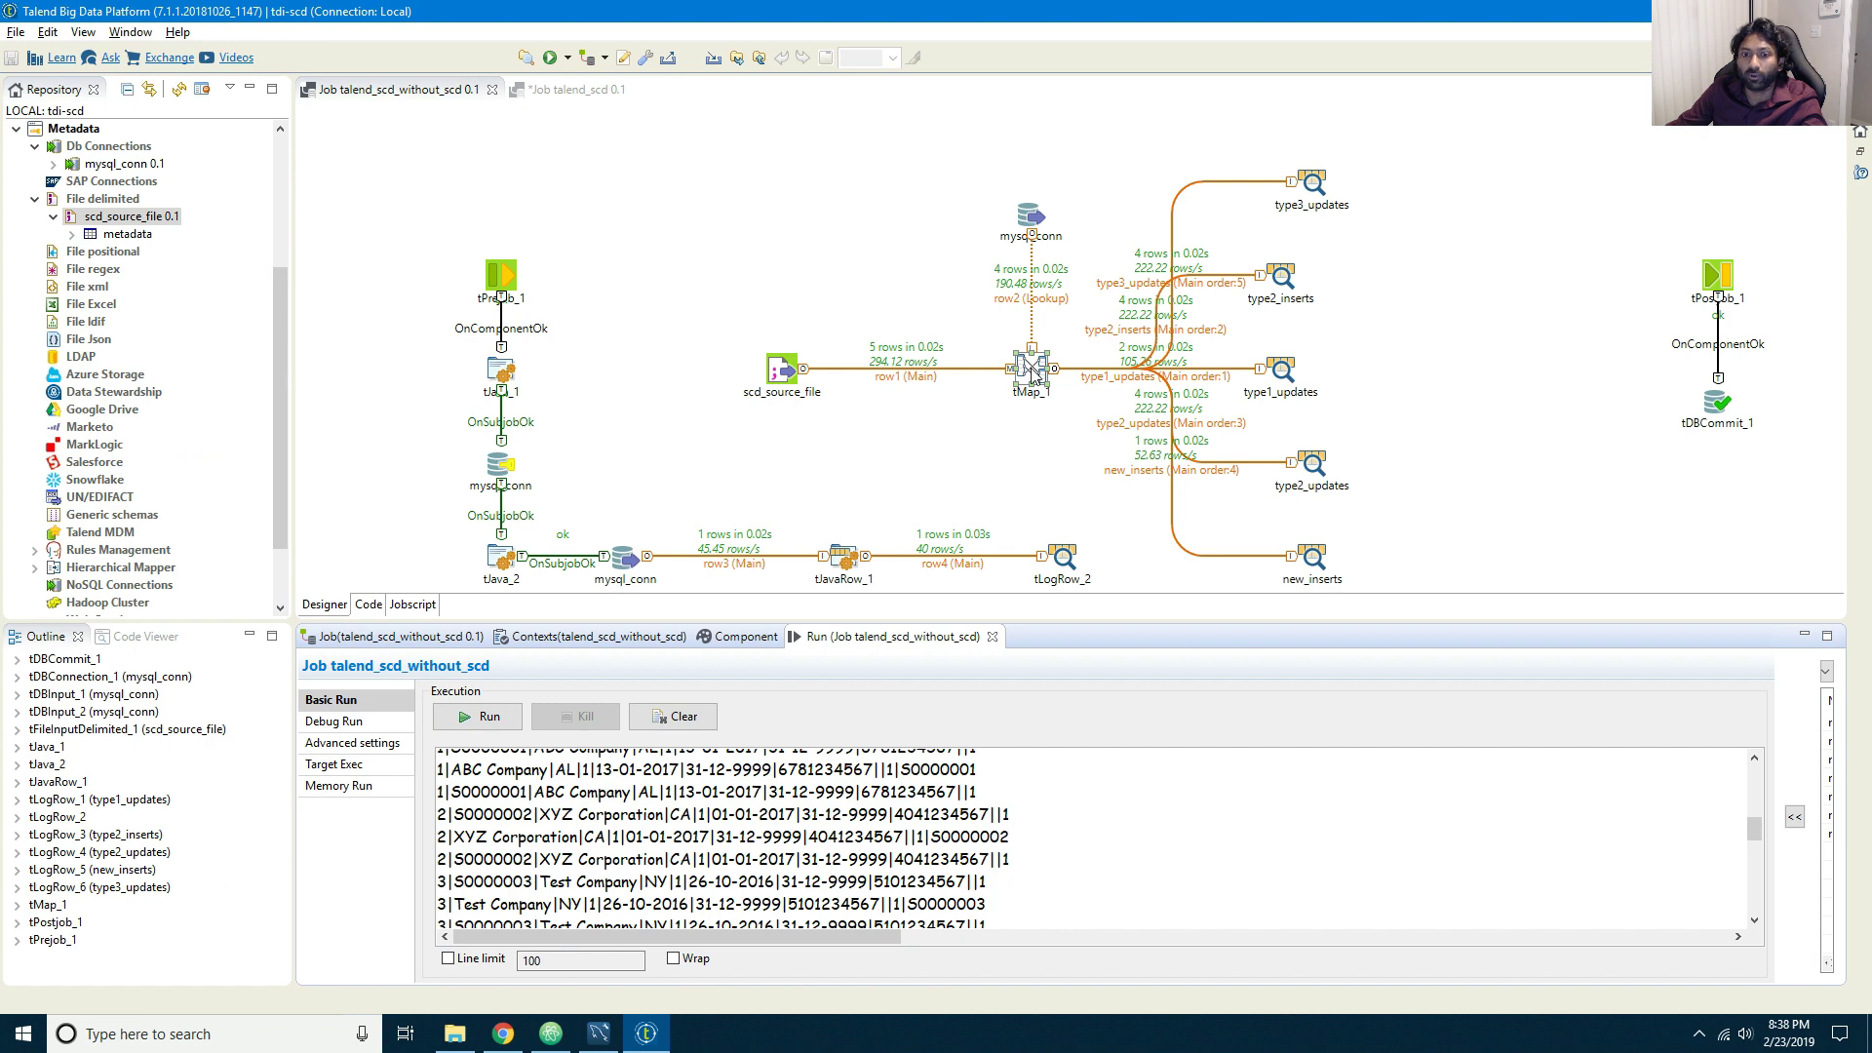
Step: In the tMap_1 mapping, change the state expression of type1_updates to row1.state and accept the mapping
double_click(1030, 367)
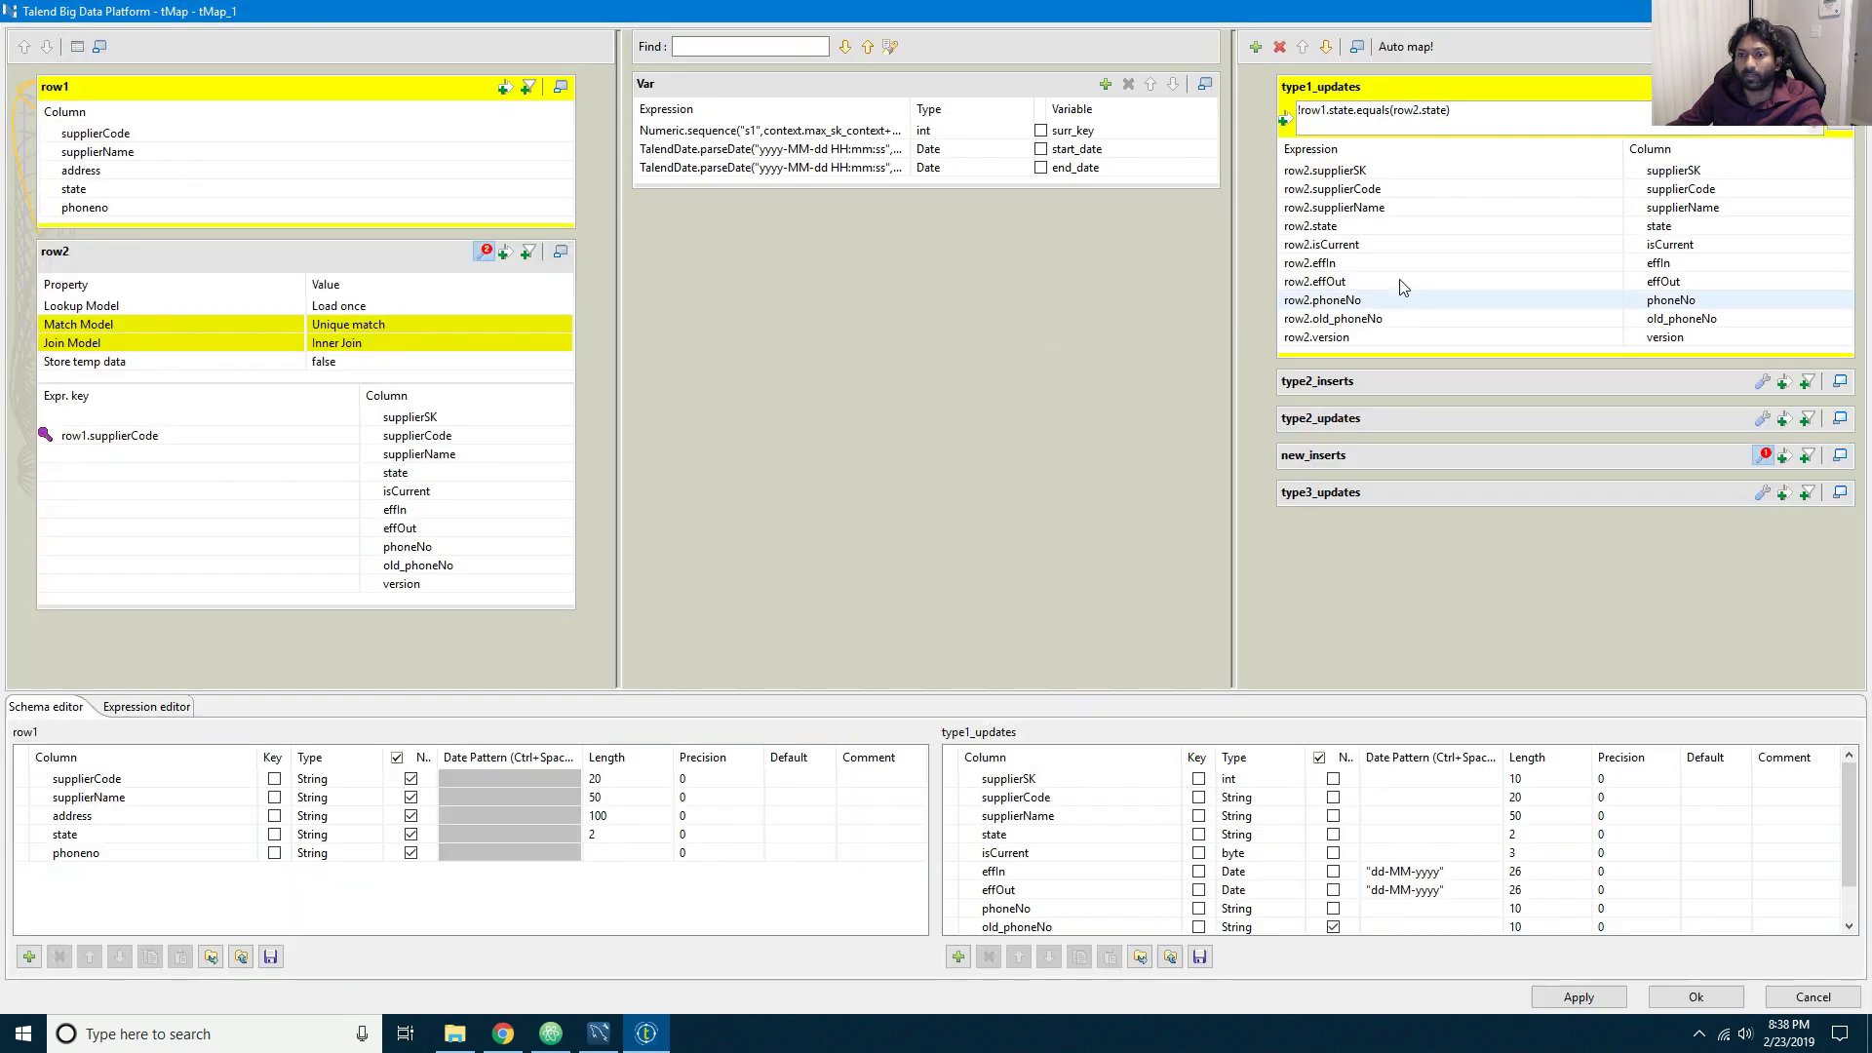
click(1560, 226)
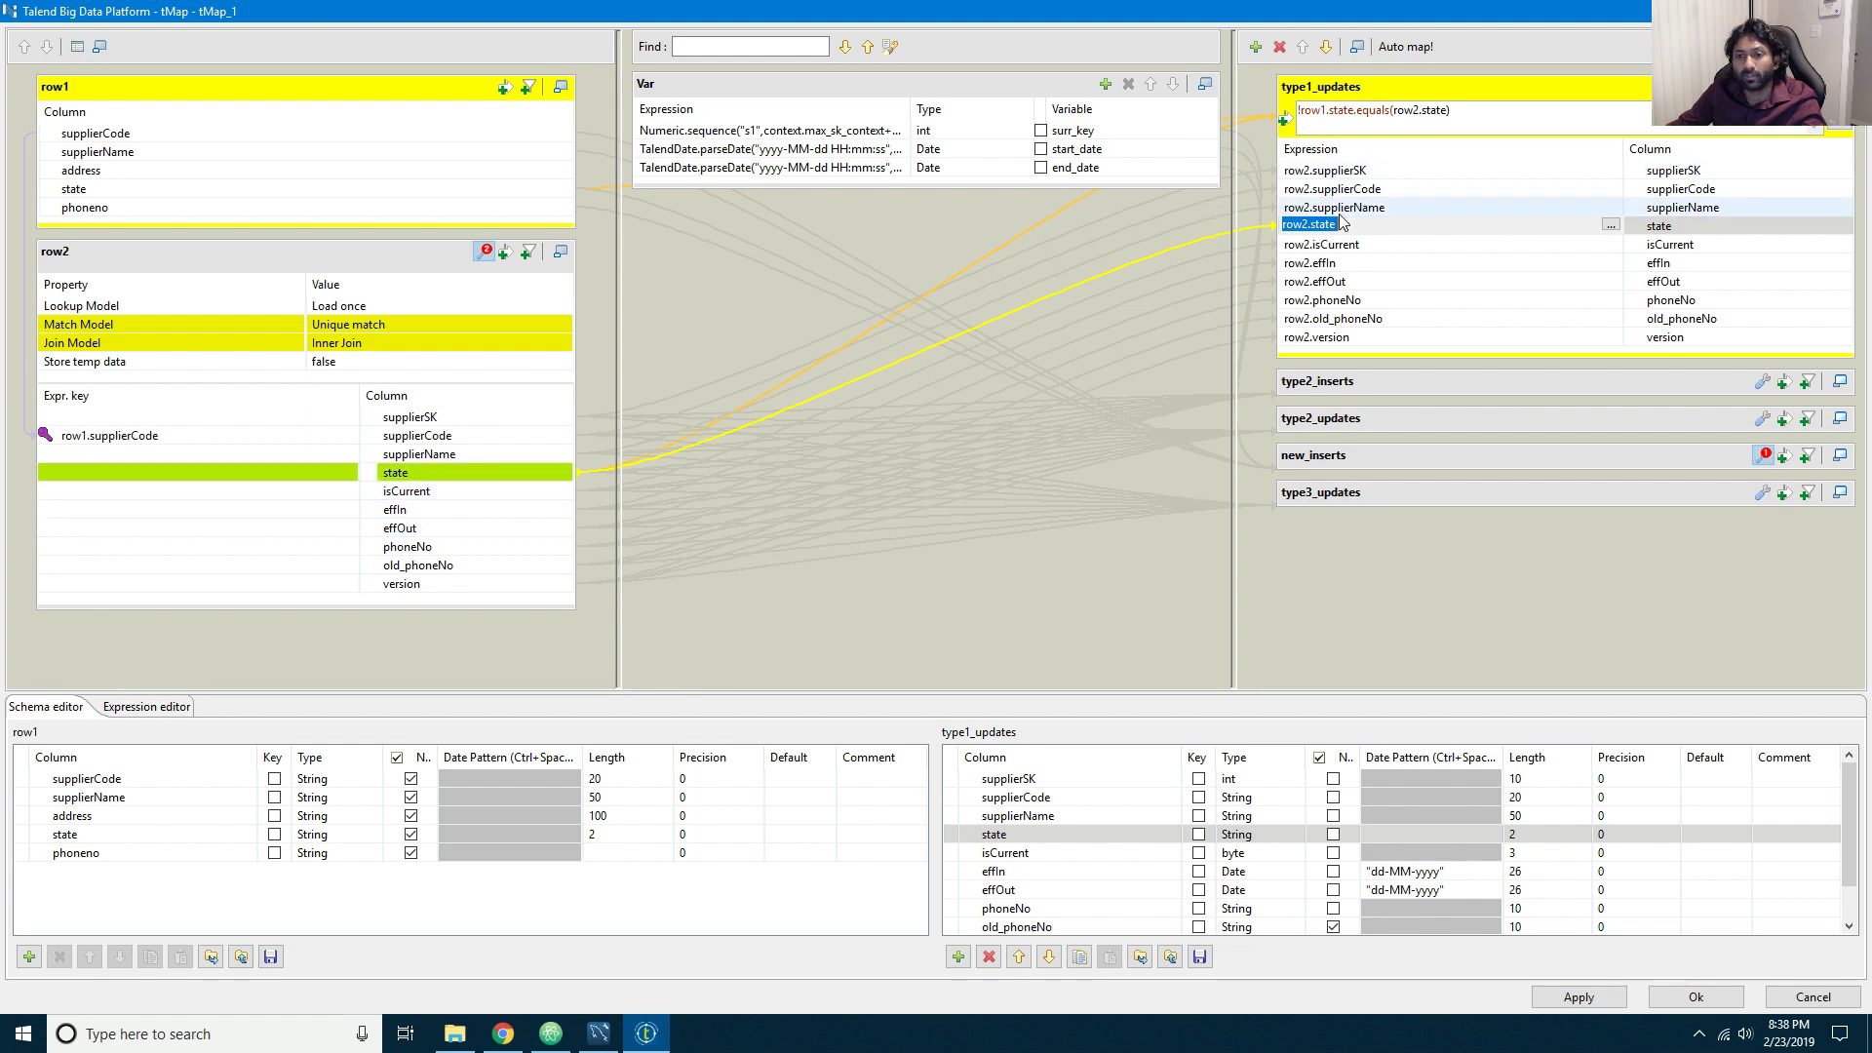
click(1305, 224)
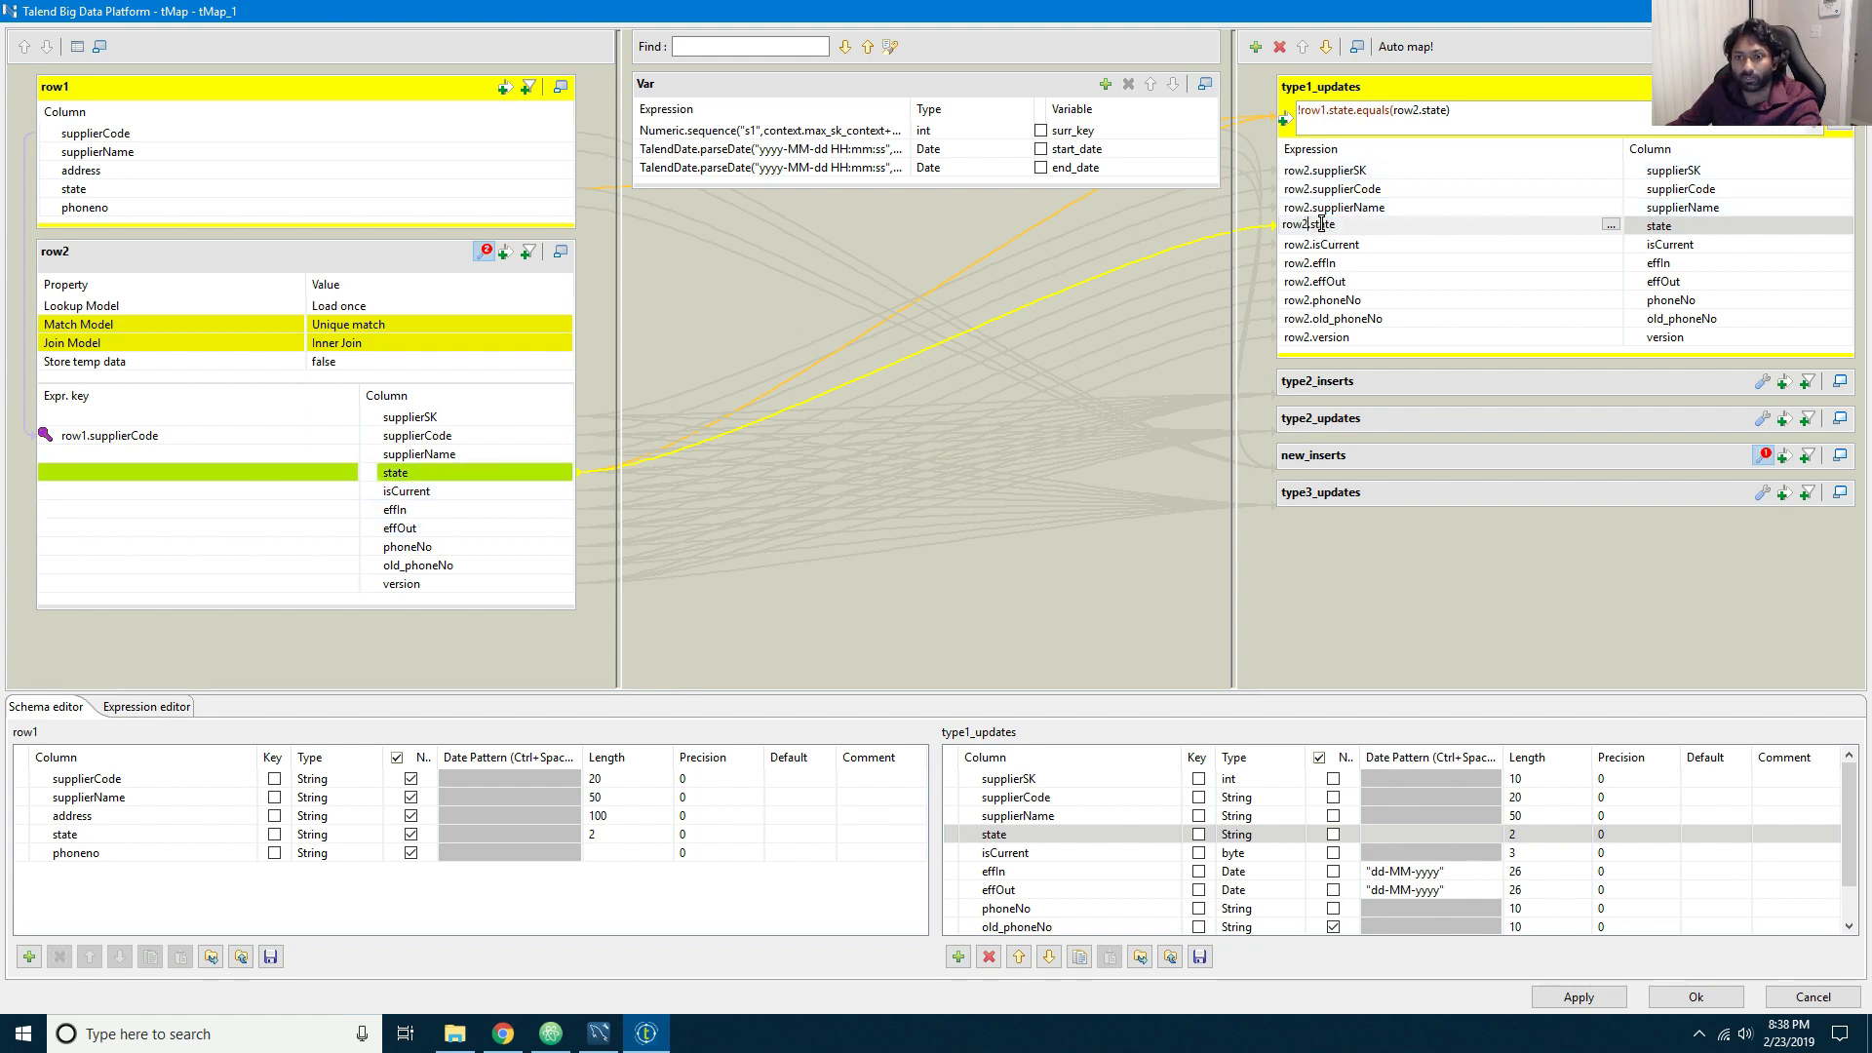
key(BackSpace)
text(1)
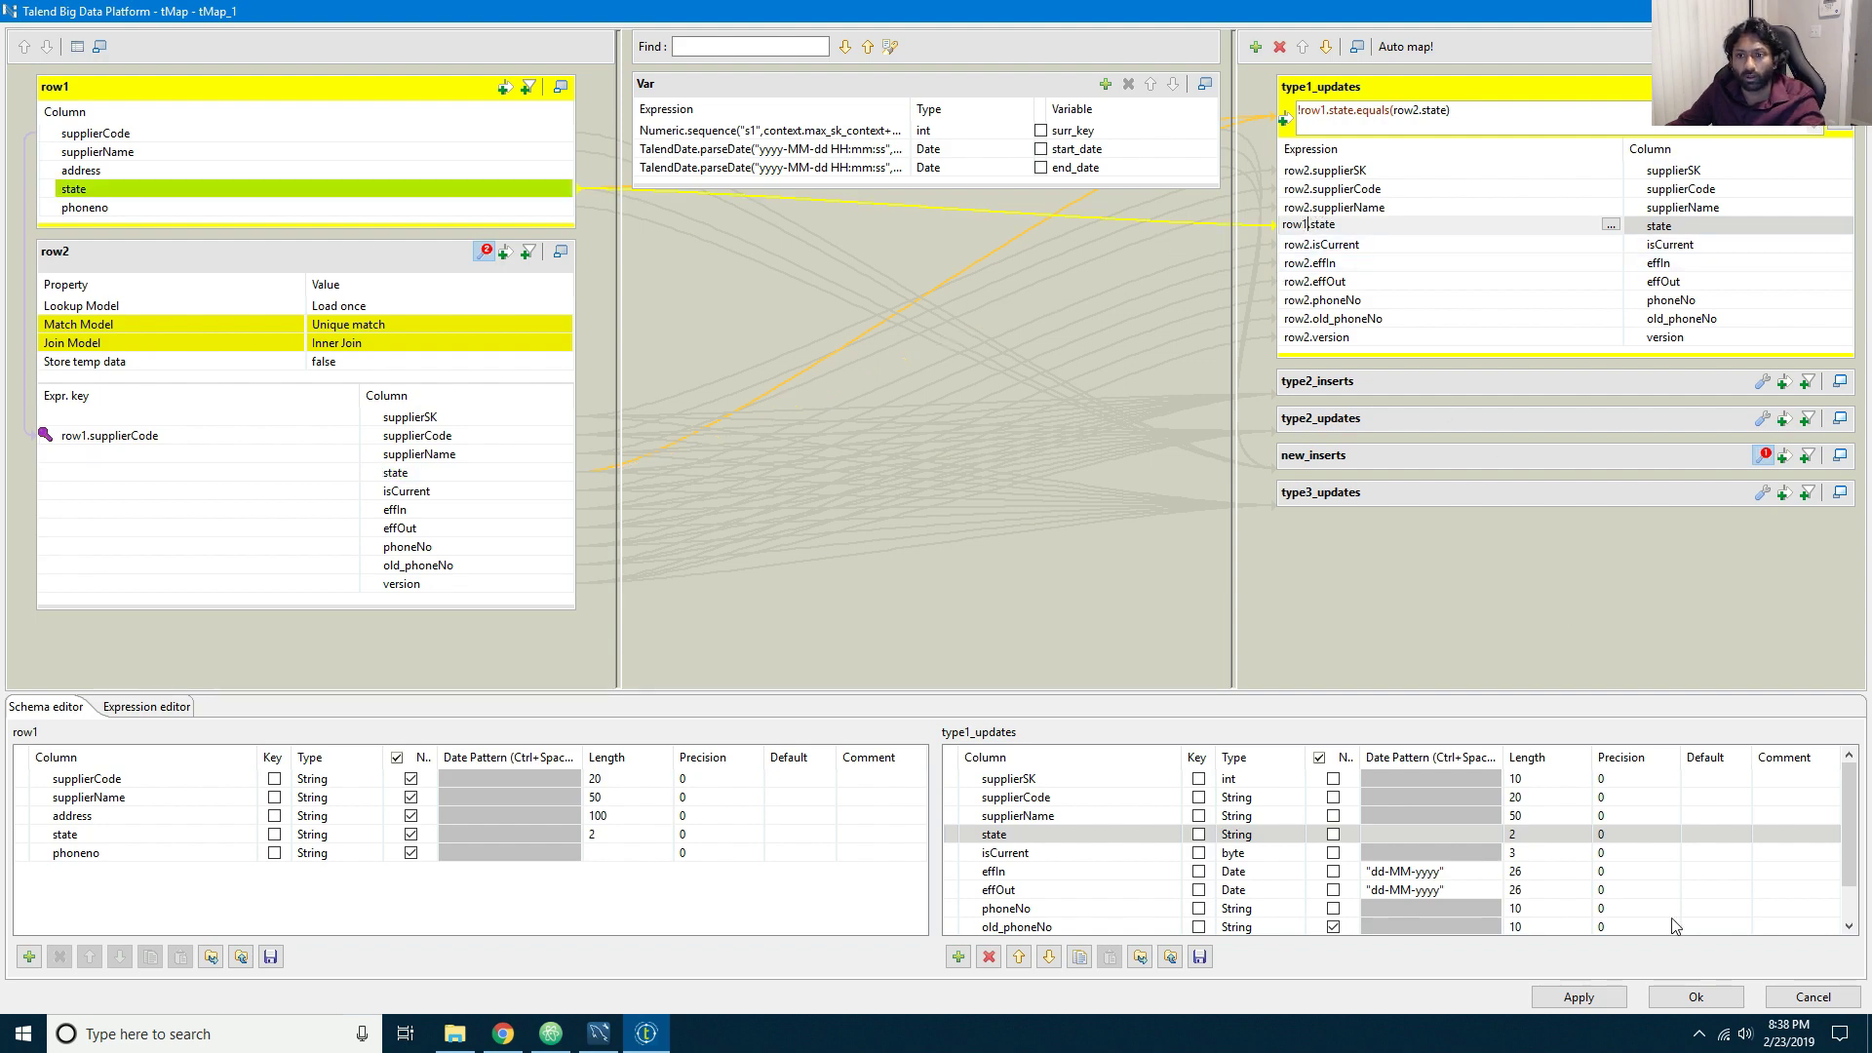
key(Return)
click(1694, 998)
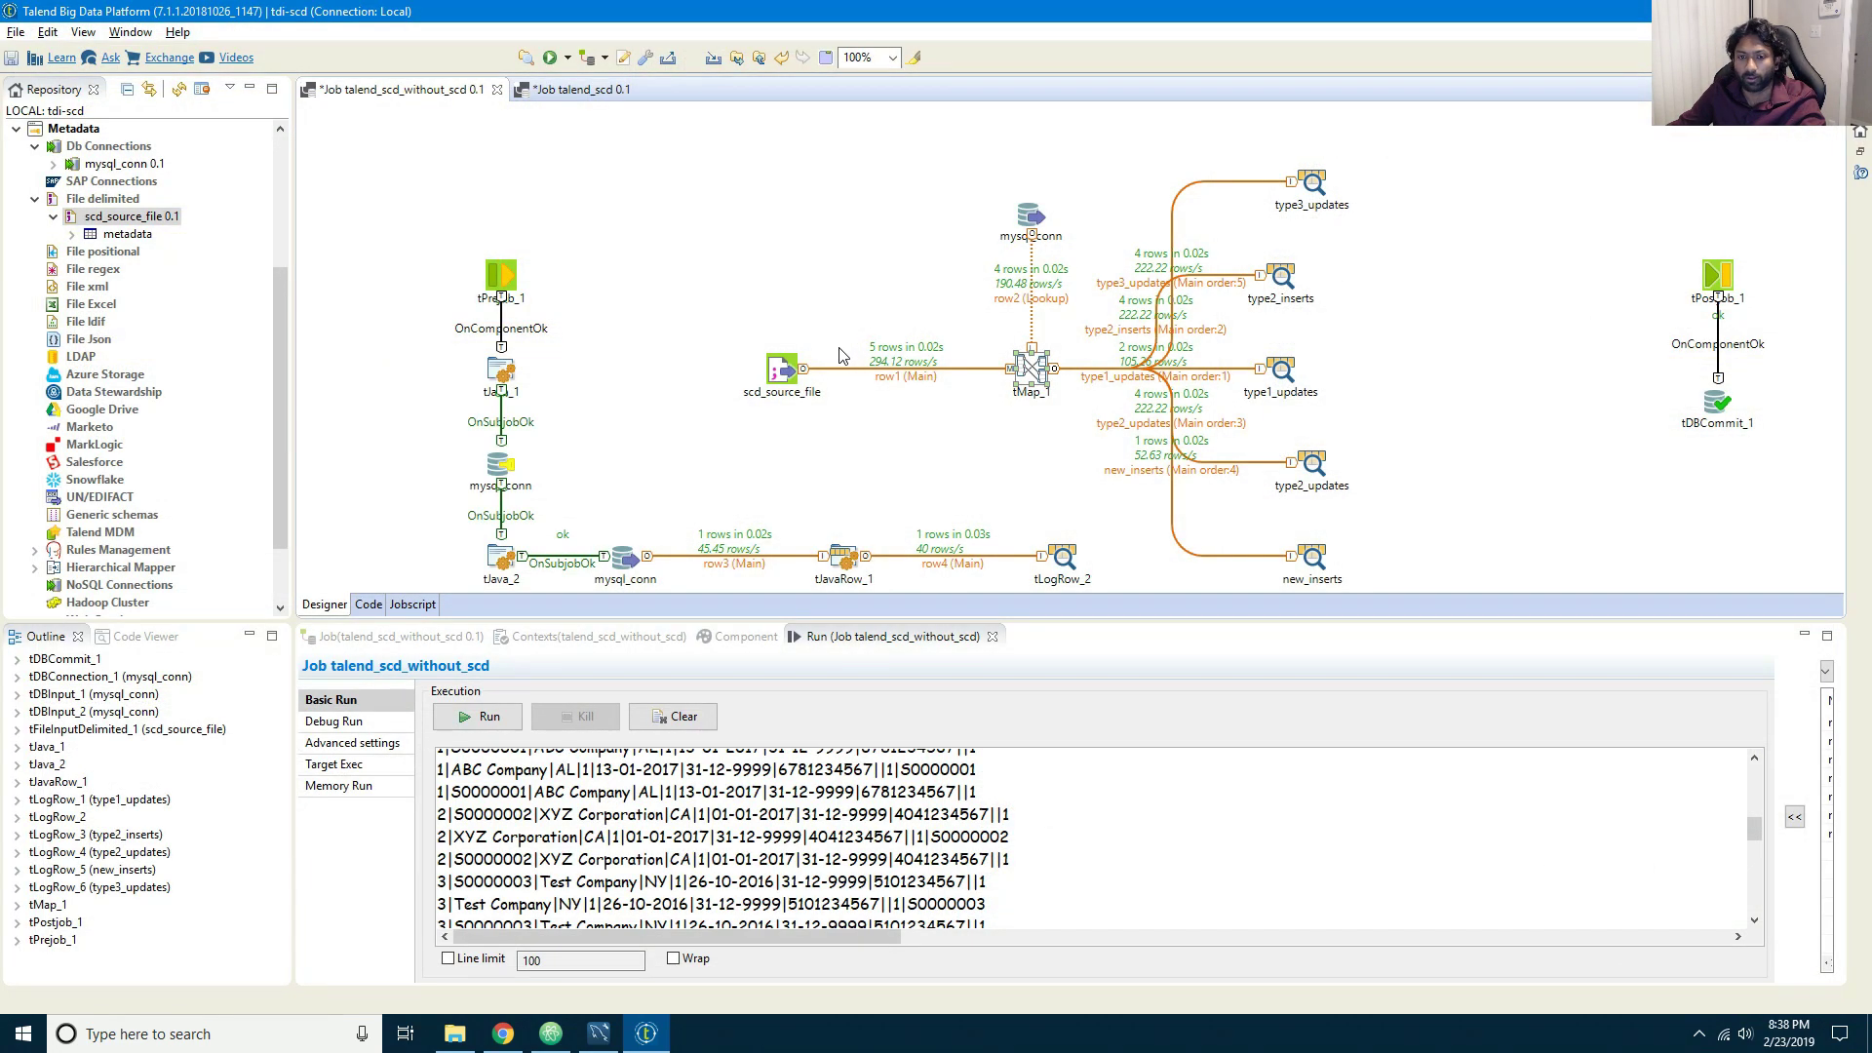
Step: Clear the old output, rerun the job with the changed state mapping and enlarge the run output
click(673, 717)
click(514, 721)
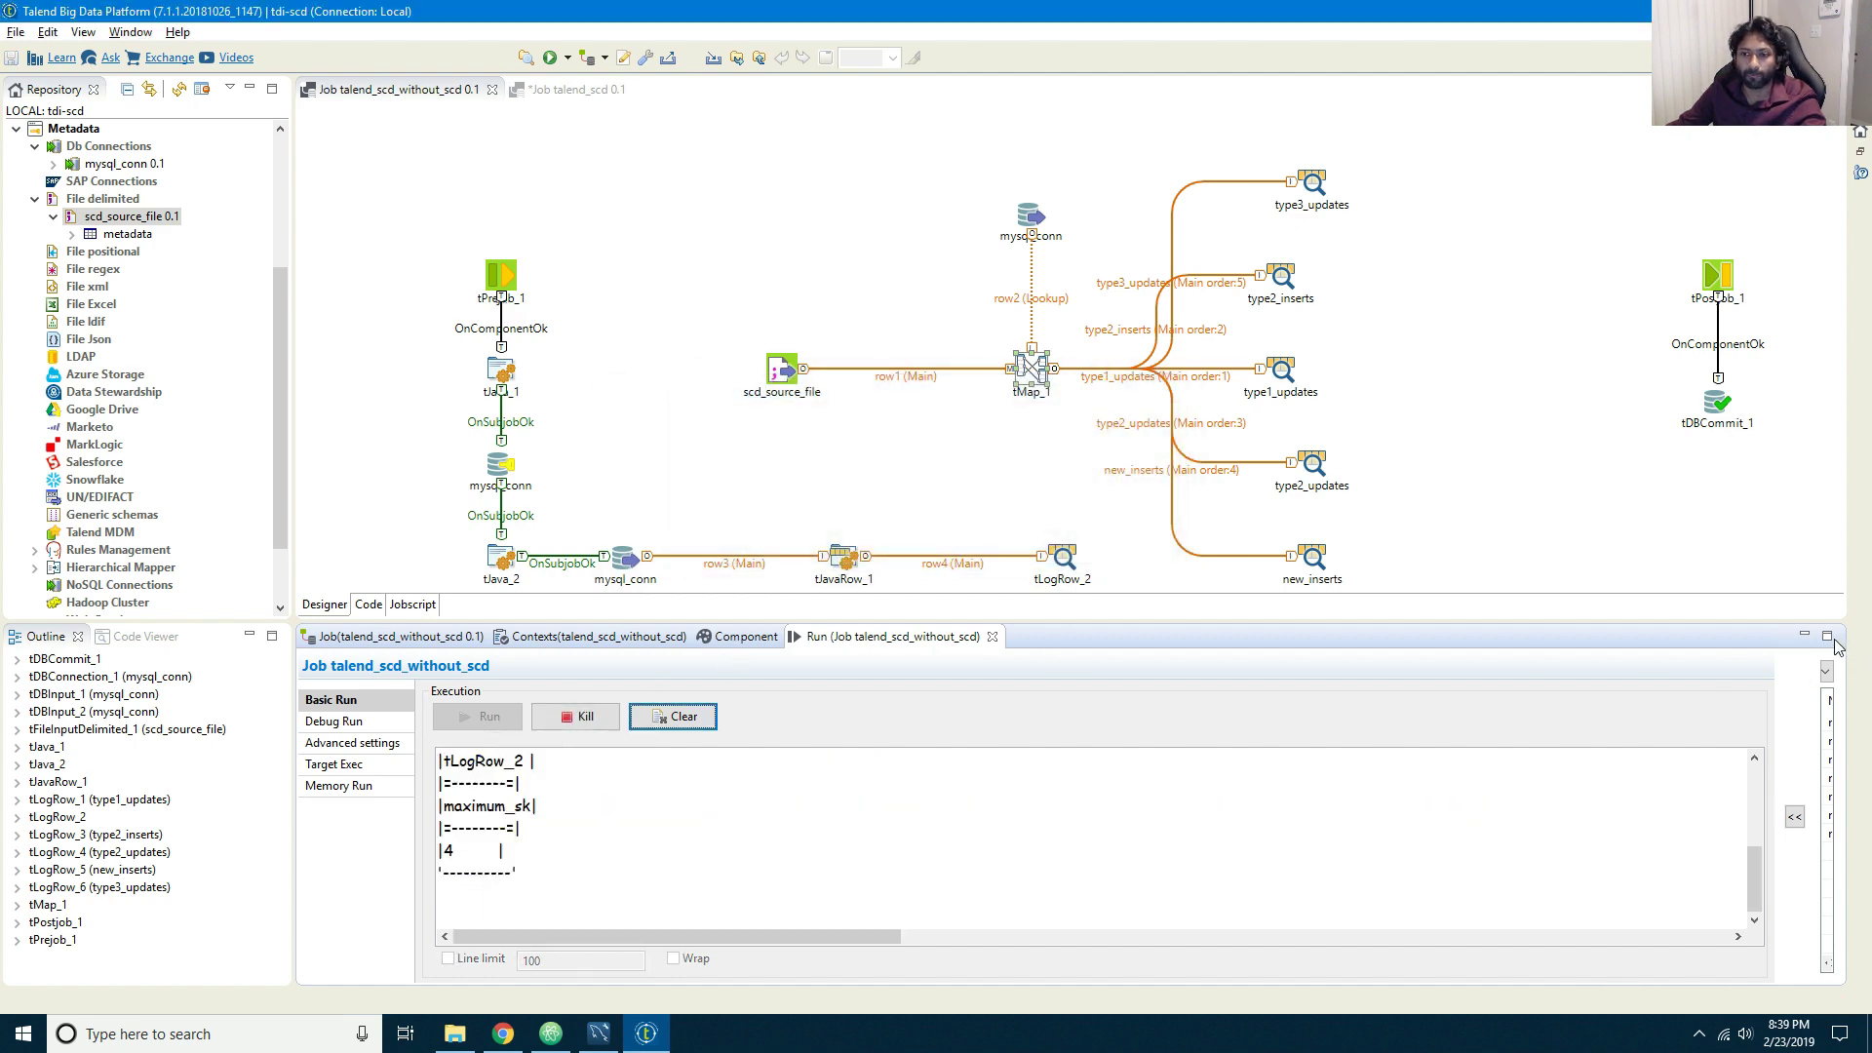
double_click(1355, 646)
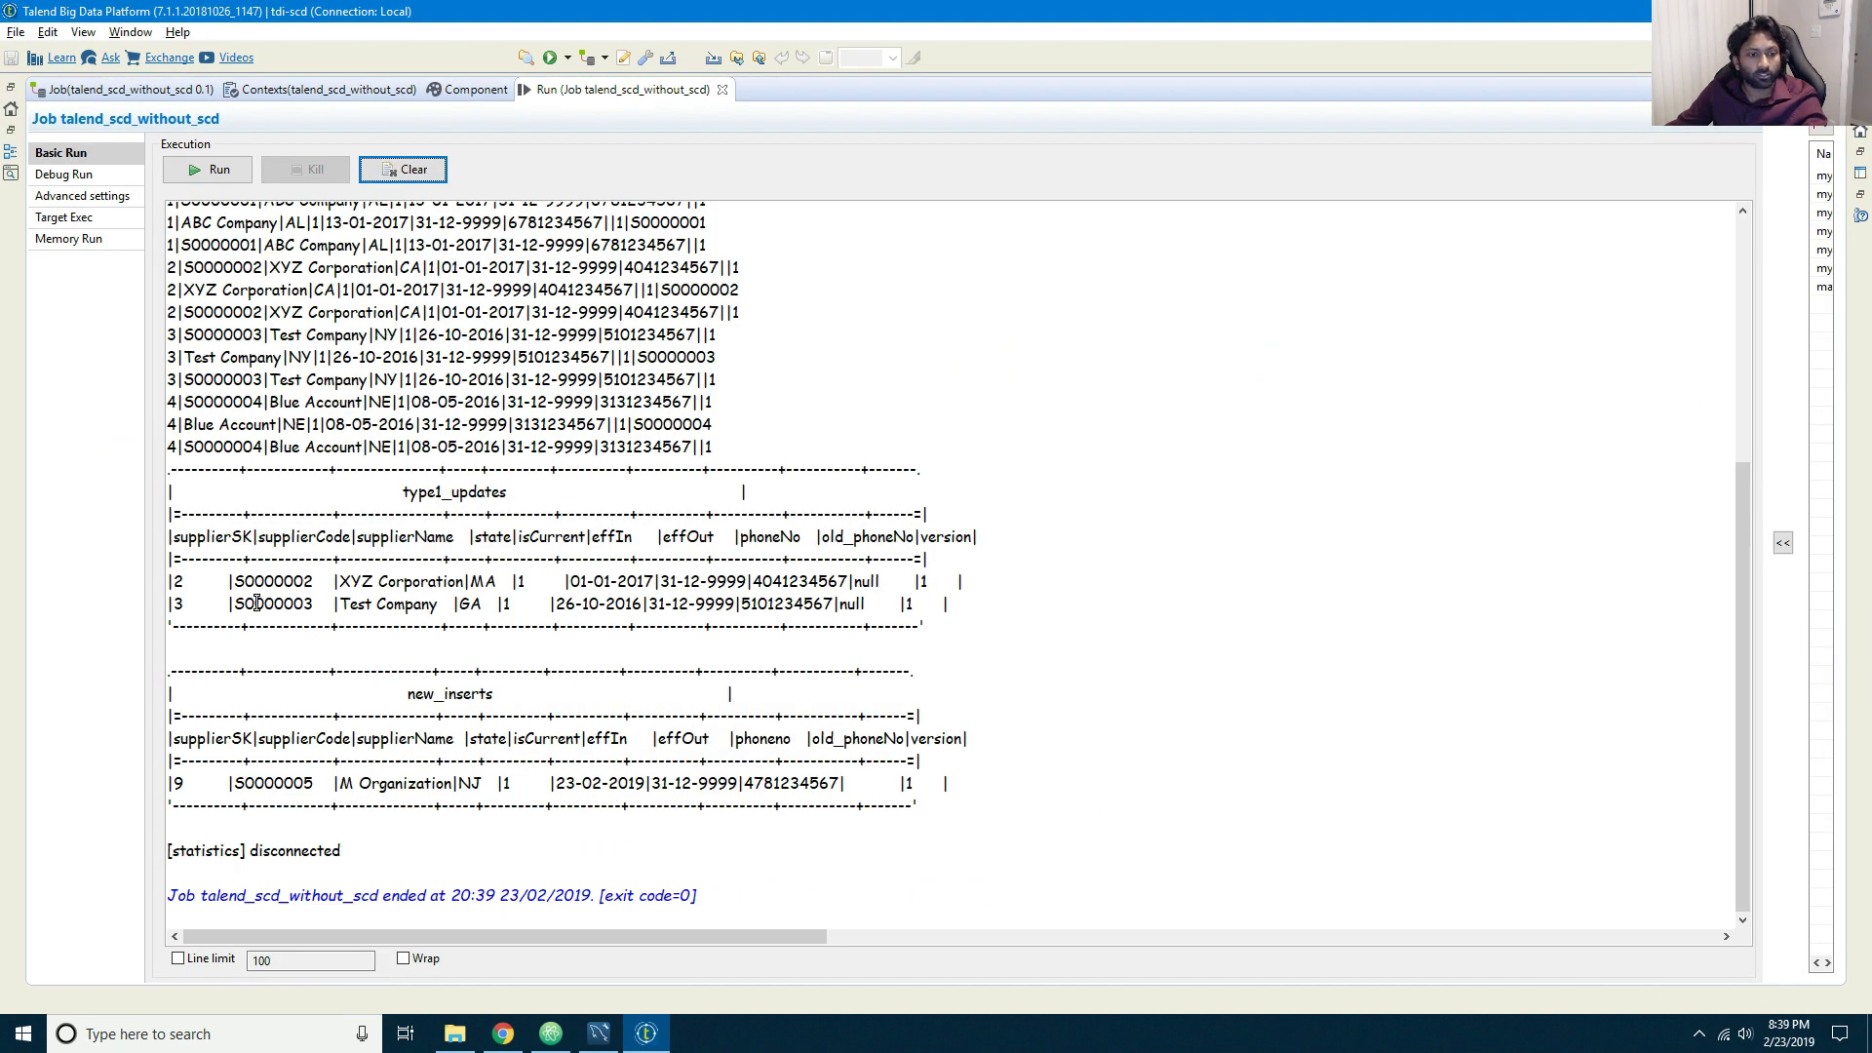
Step: Examine the states, effective dates and version of the XYZ Corporation and Test Company rows in the type1_updates table
click(465, 582)
double_click(479, 583)
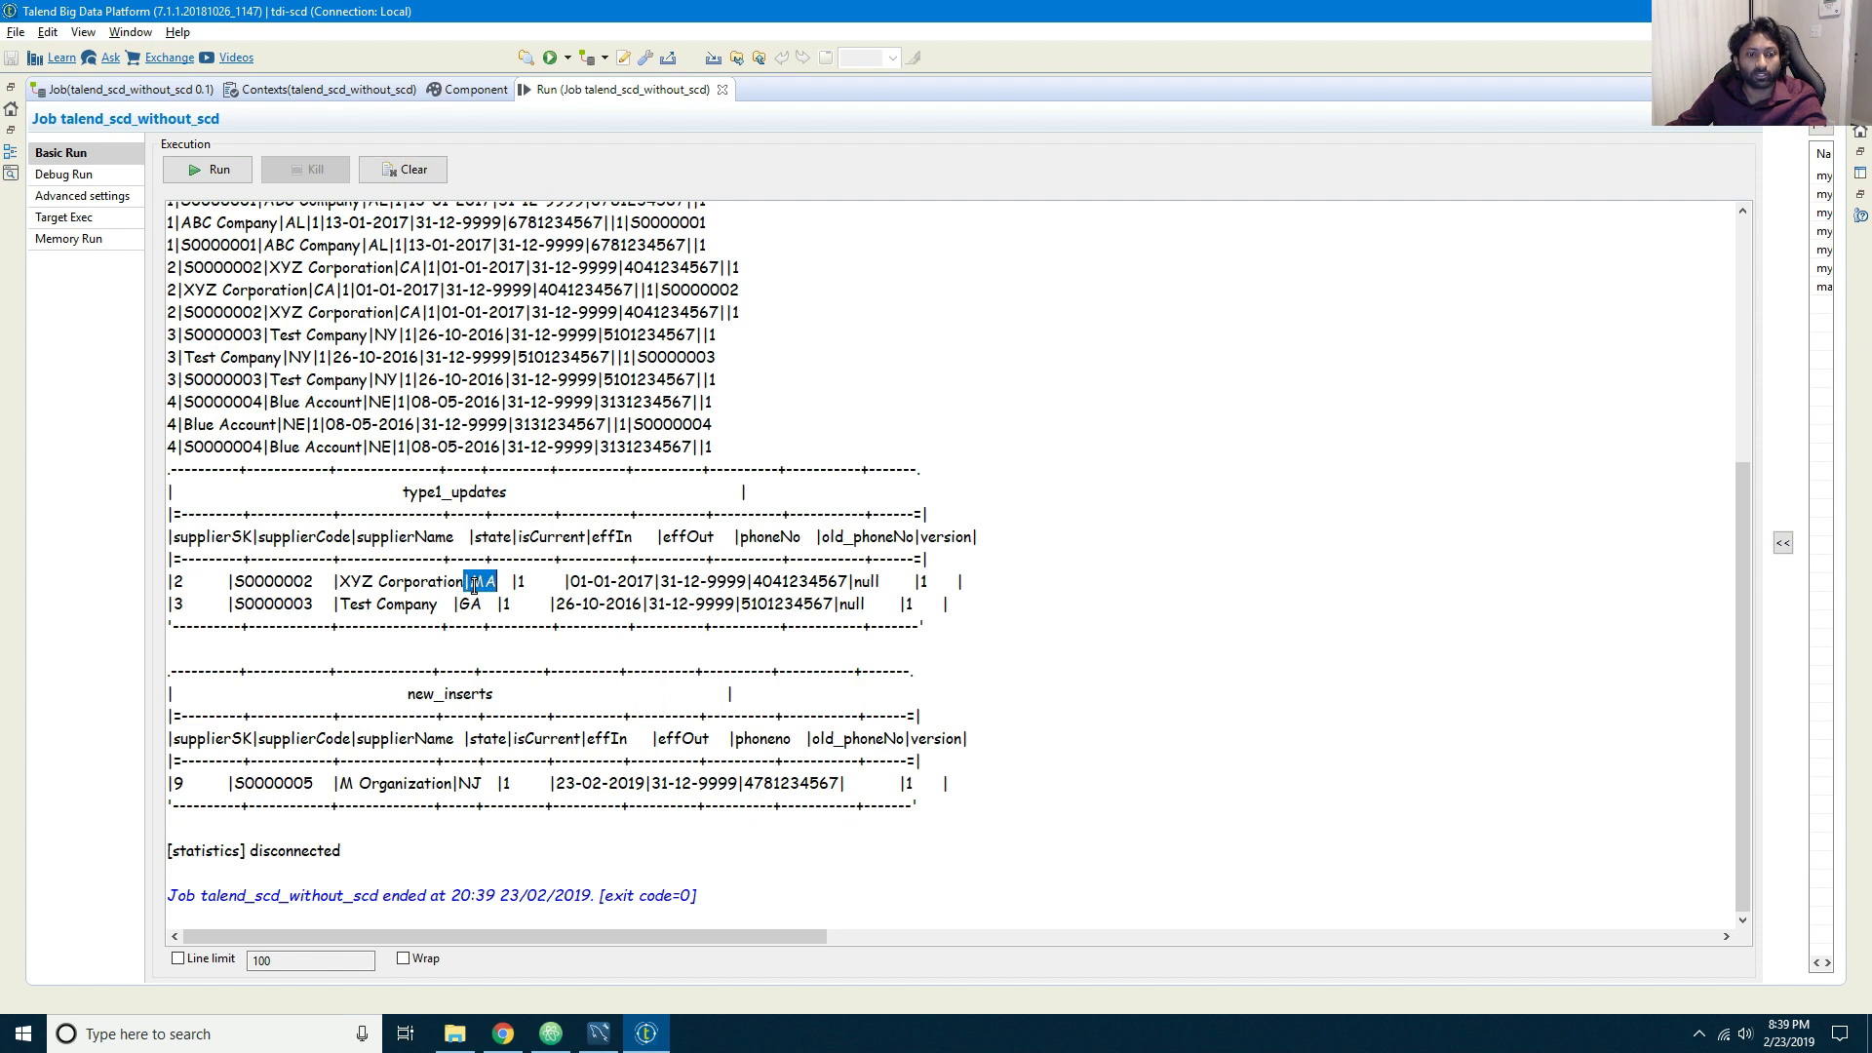
double_click(470, 604)
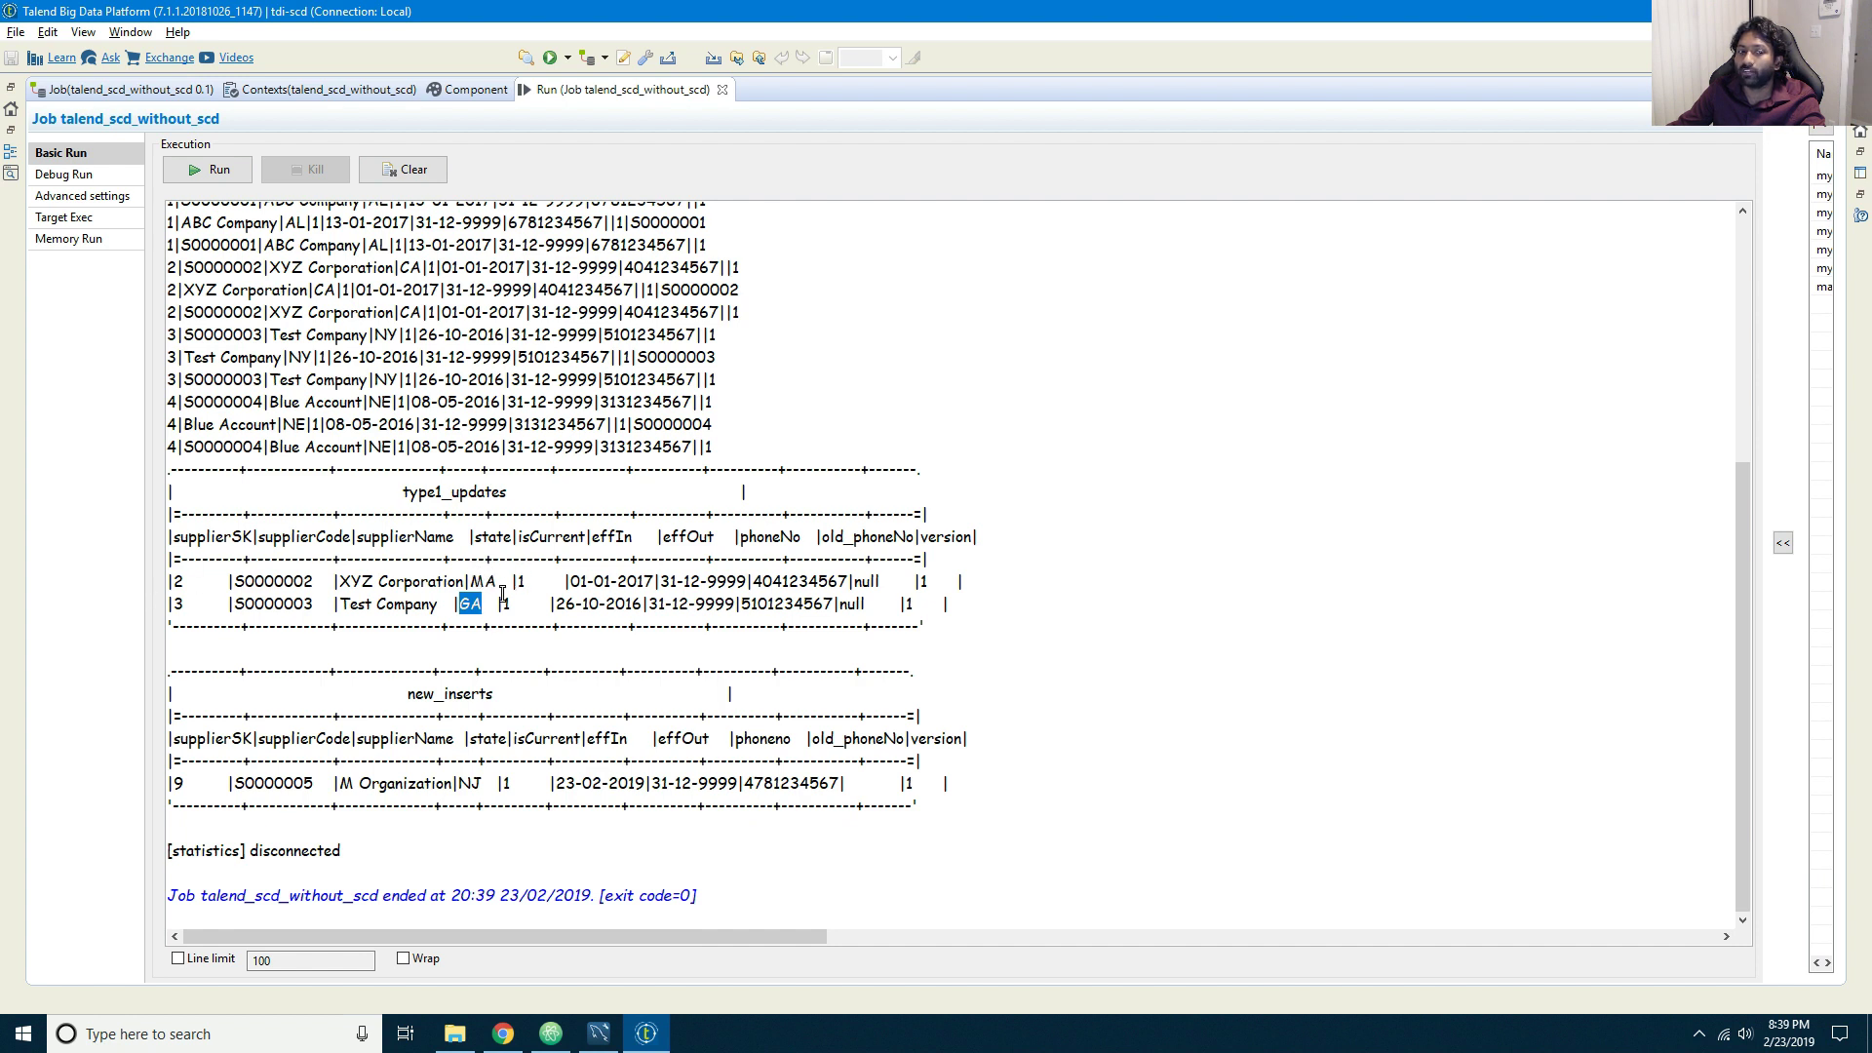
click(172, 581)
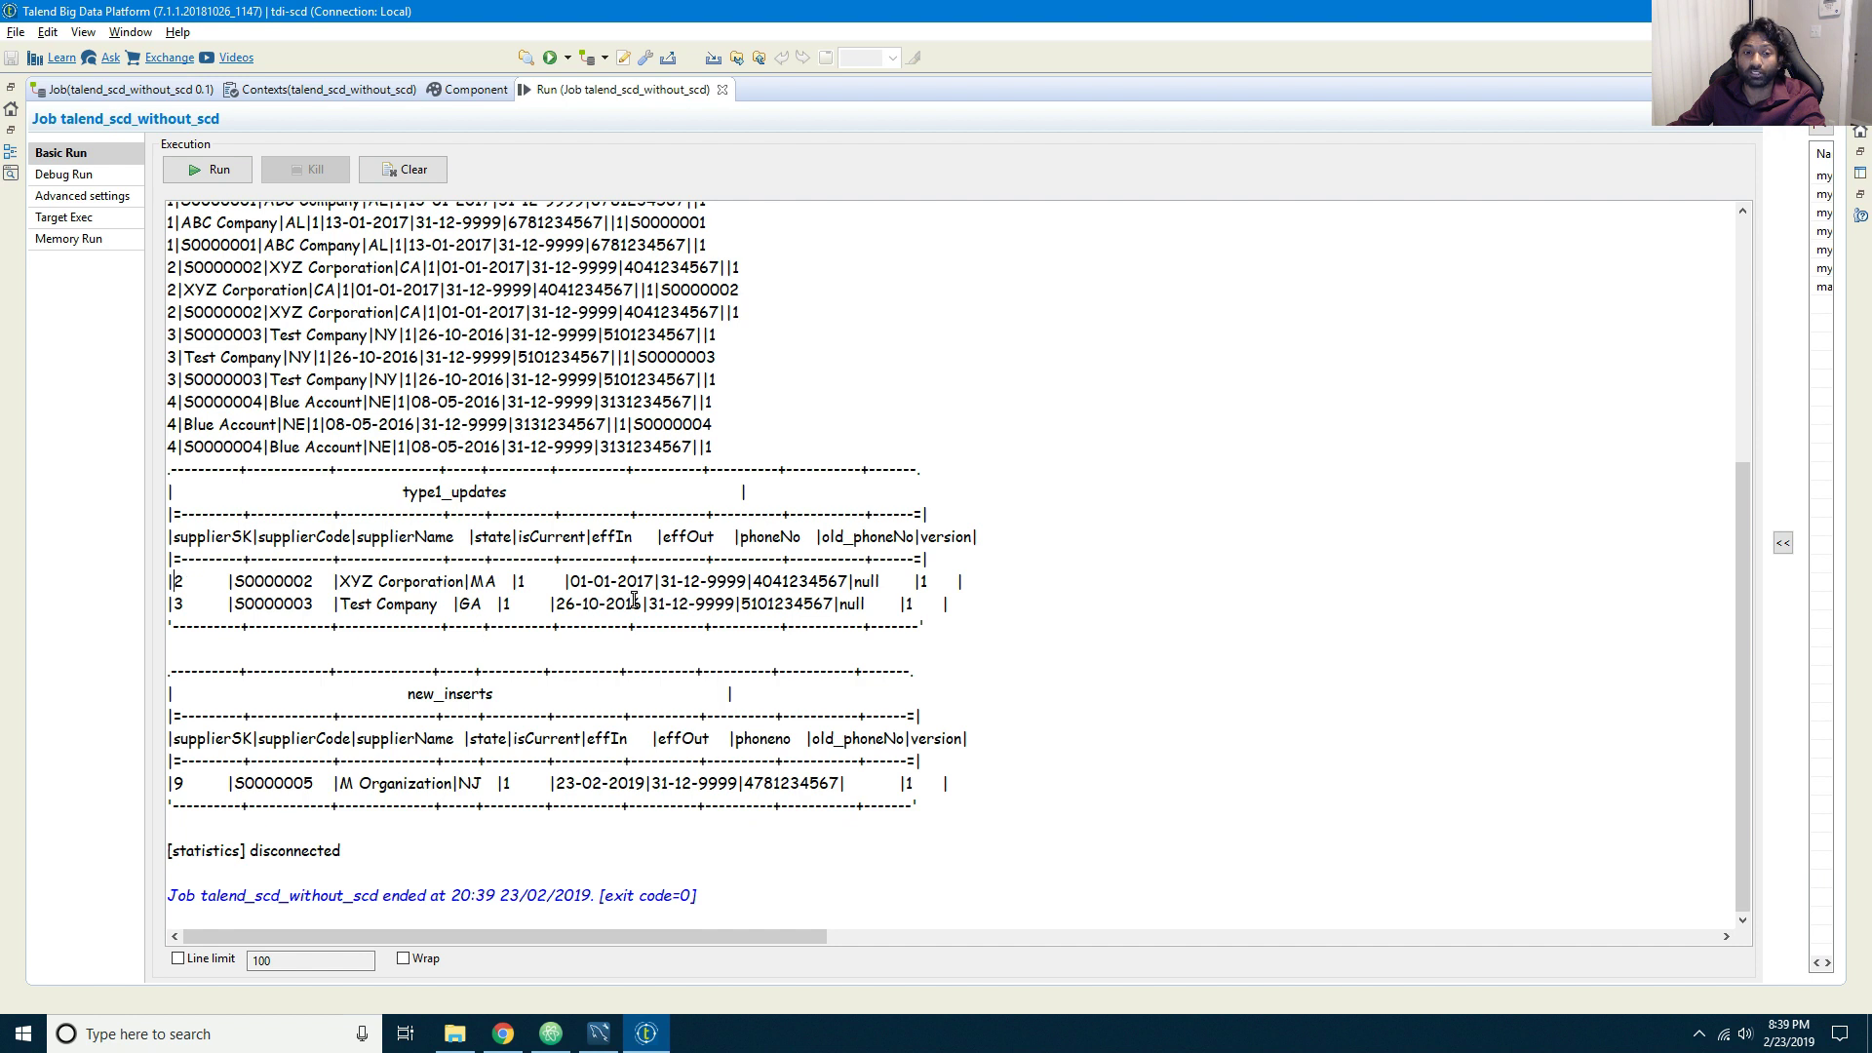
drag(571, 582, 711, 609)
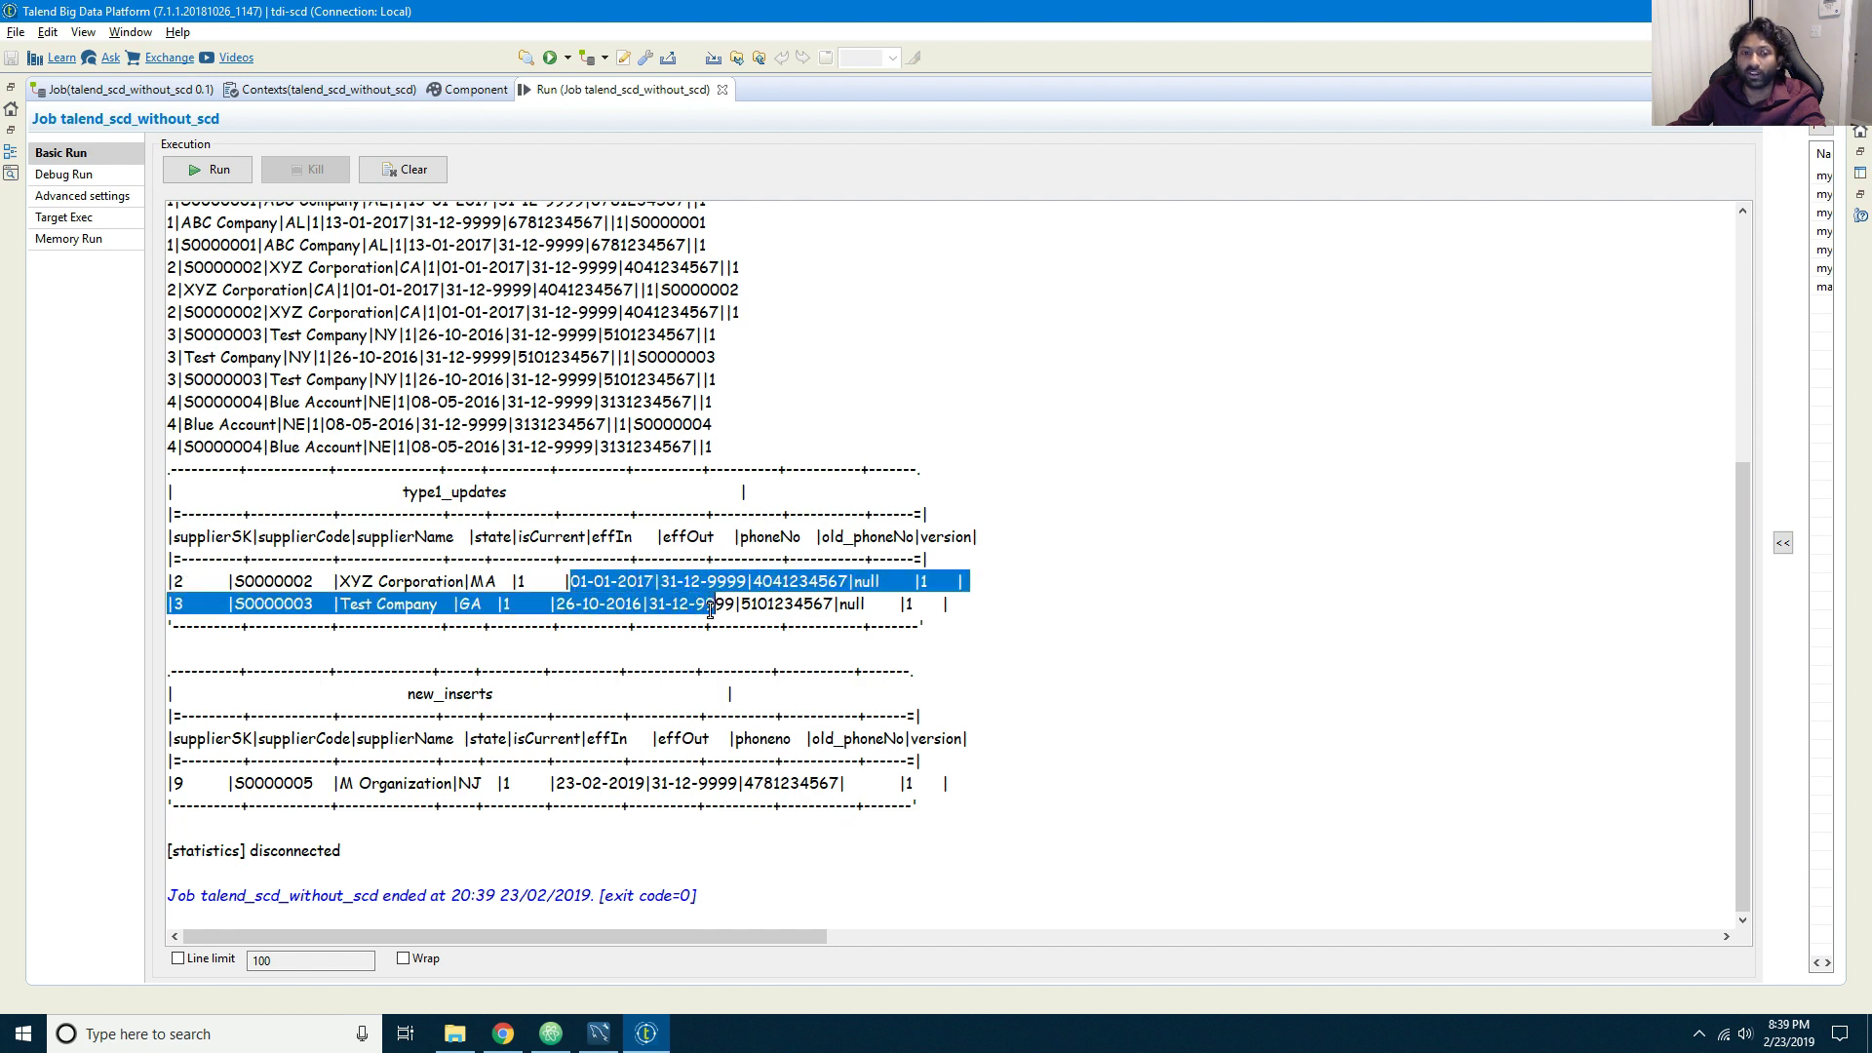
click(912, 586)
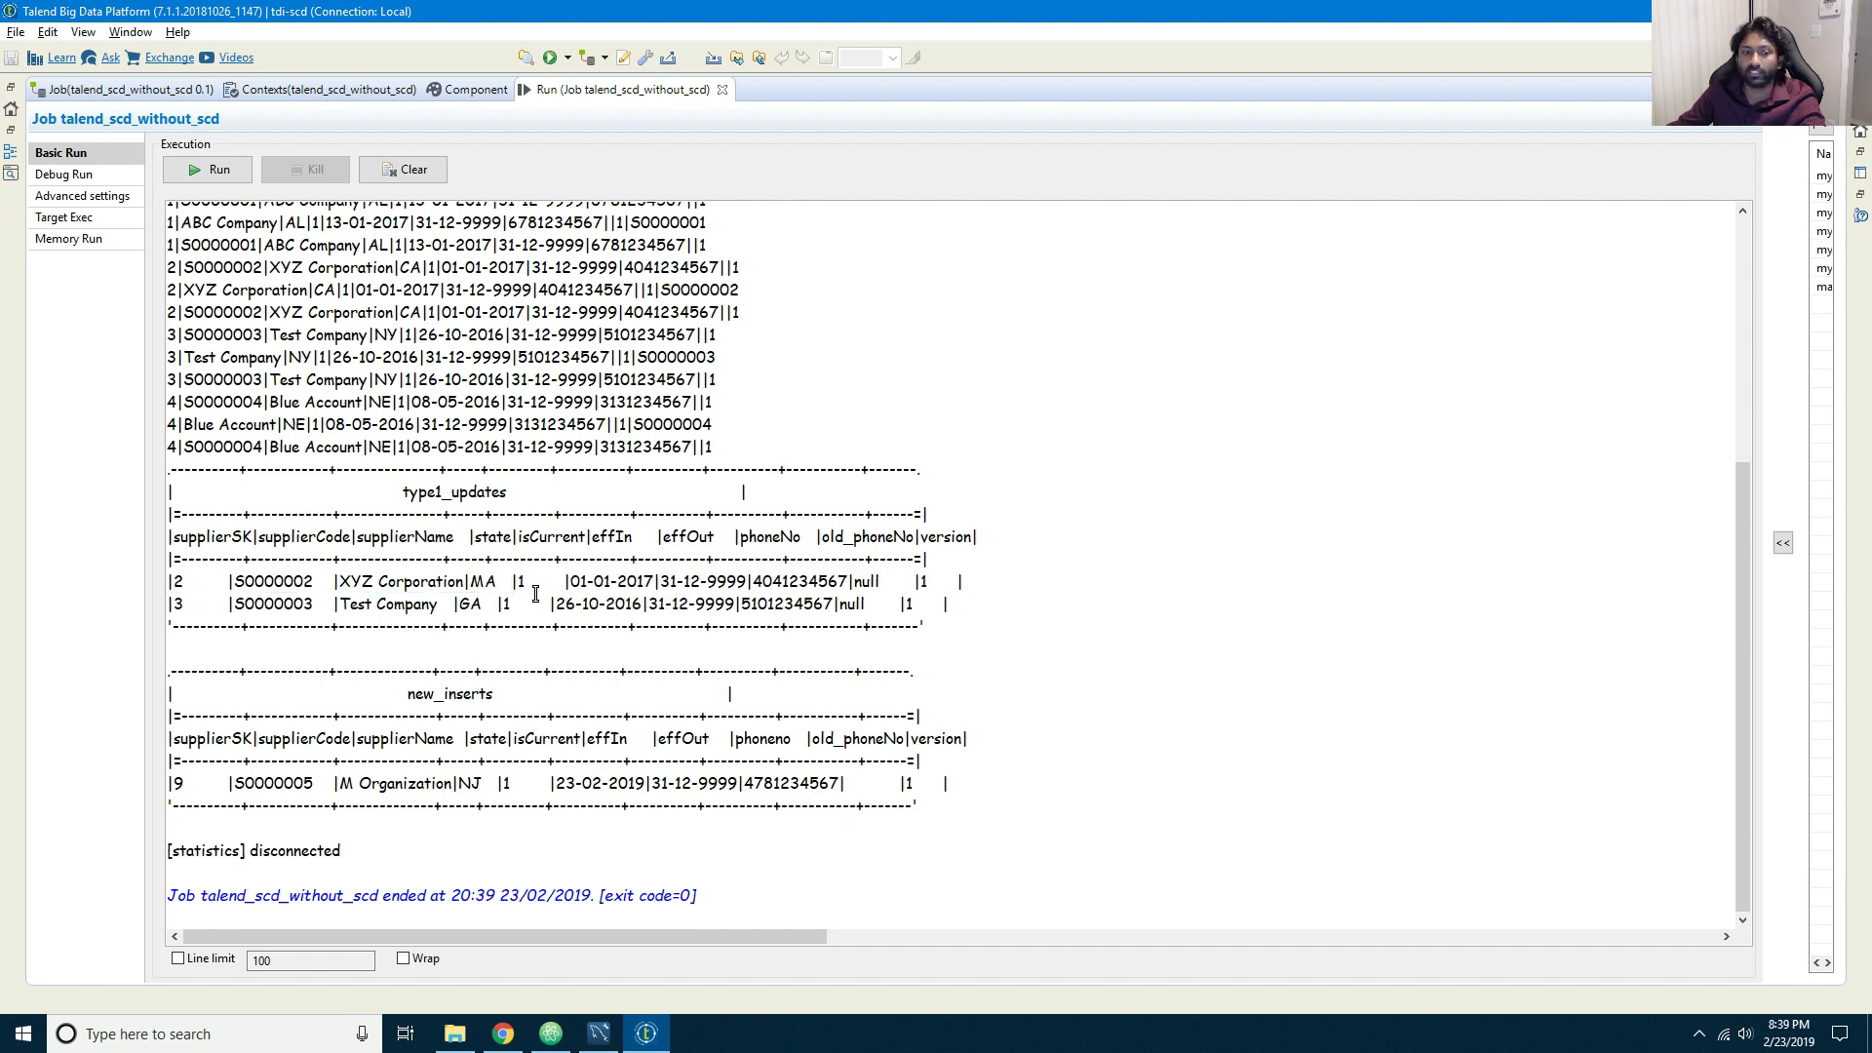
double_click(474, 582)
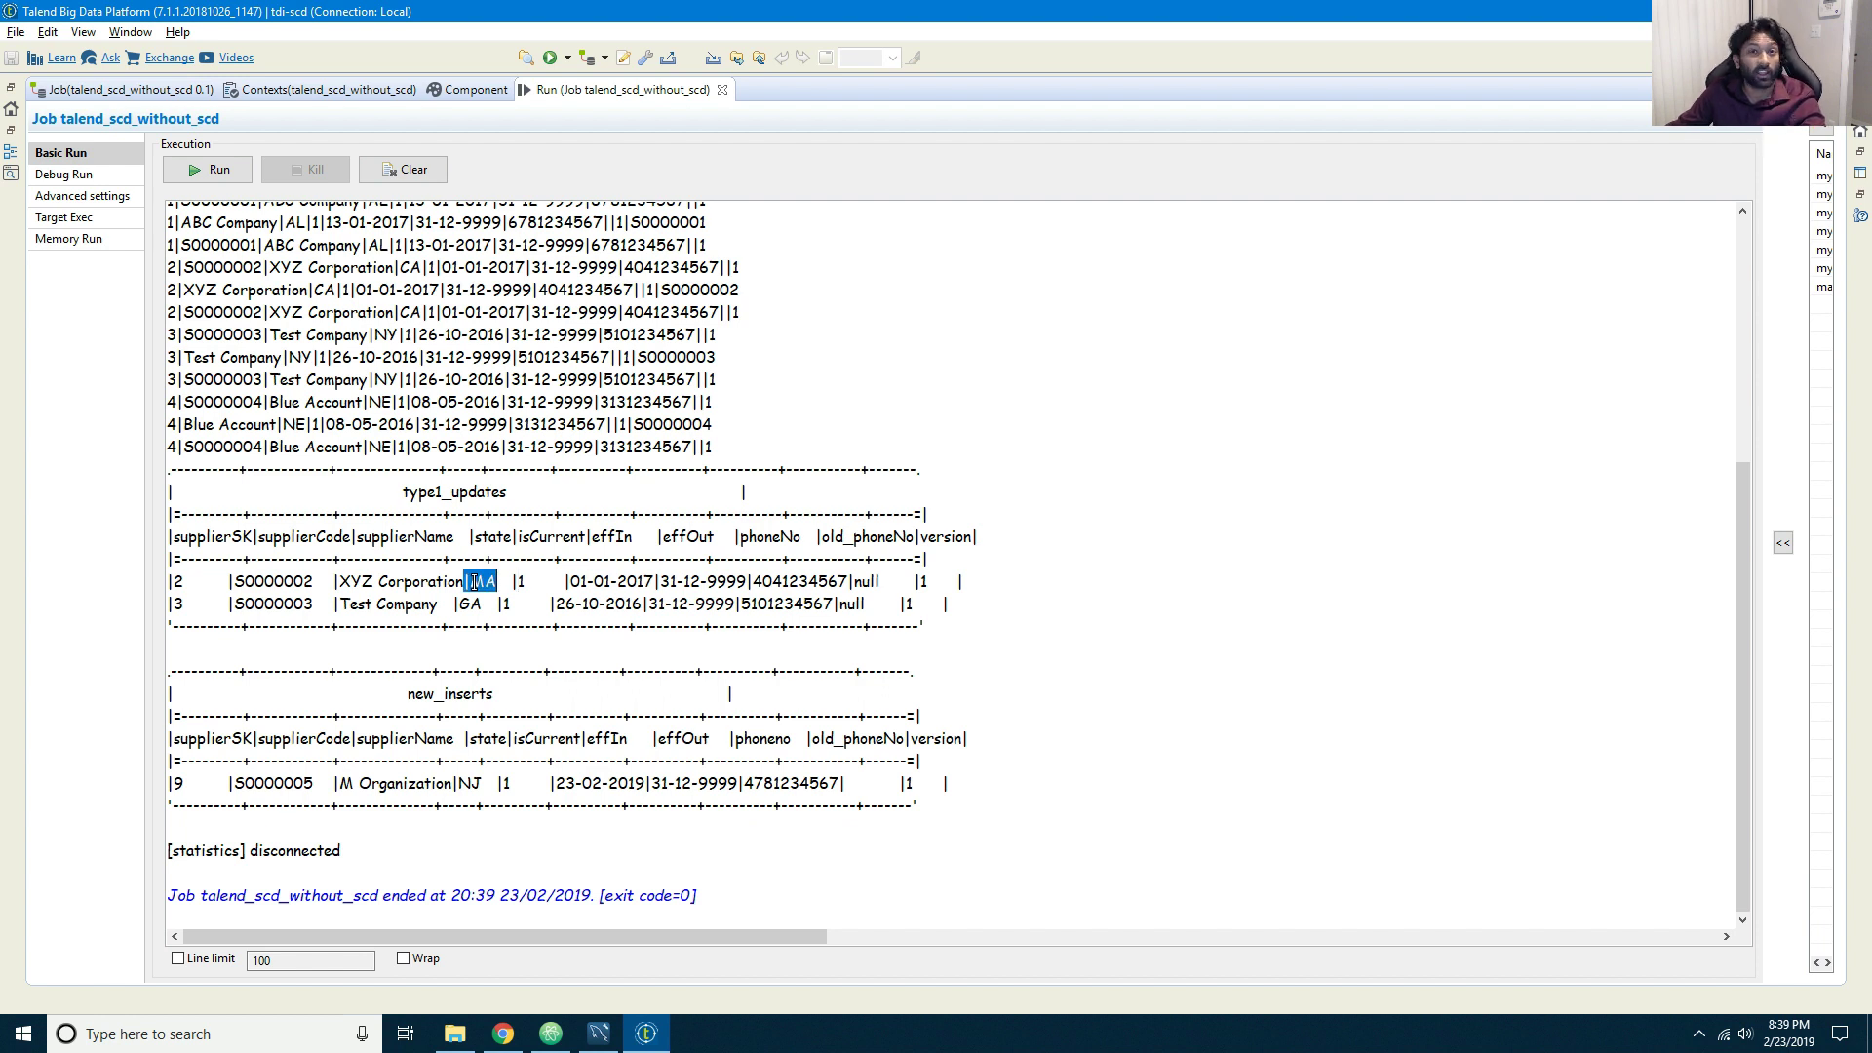
Step: Restore the normal layout, reopen the tMap_1 mapping and expand the type2_inserts output in place of type1_updates
click(474, 582)
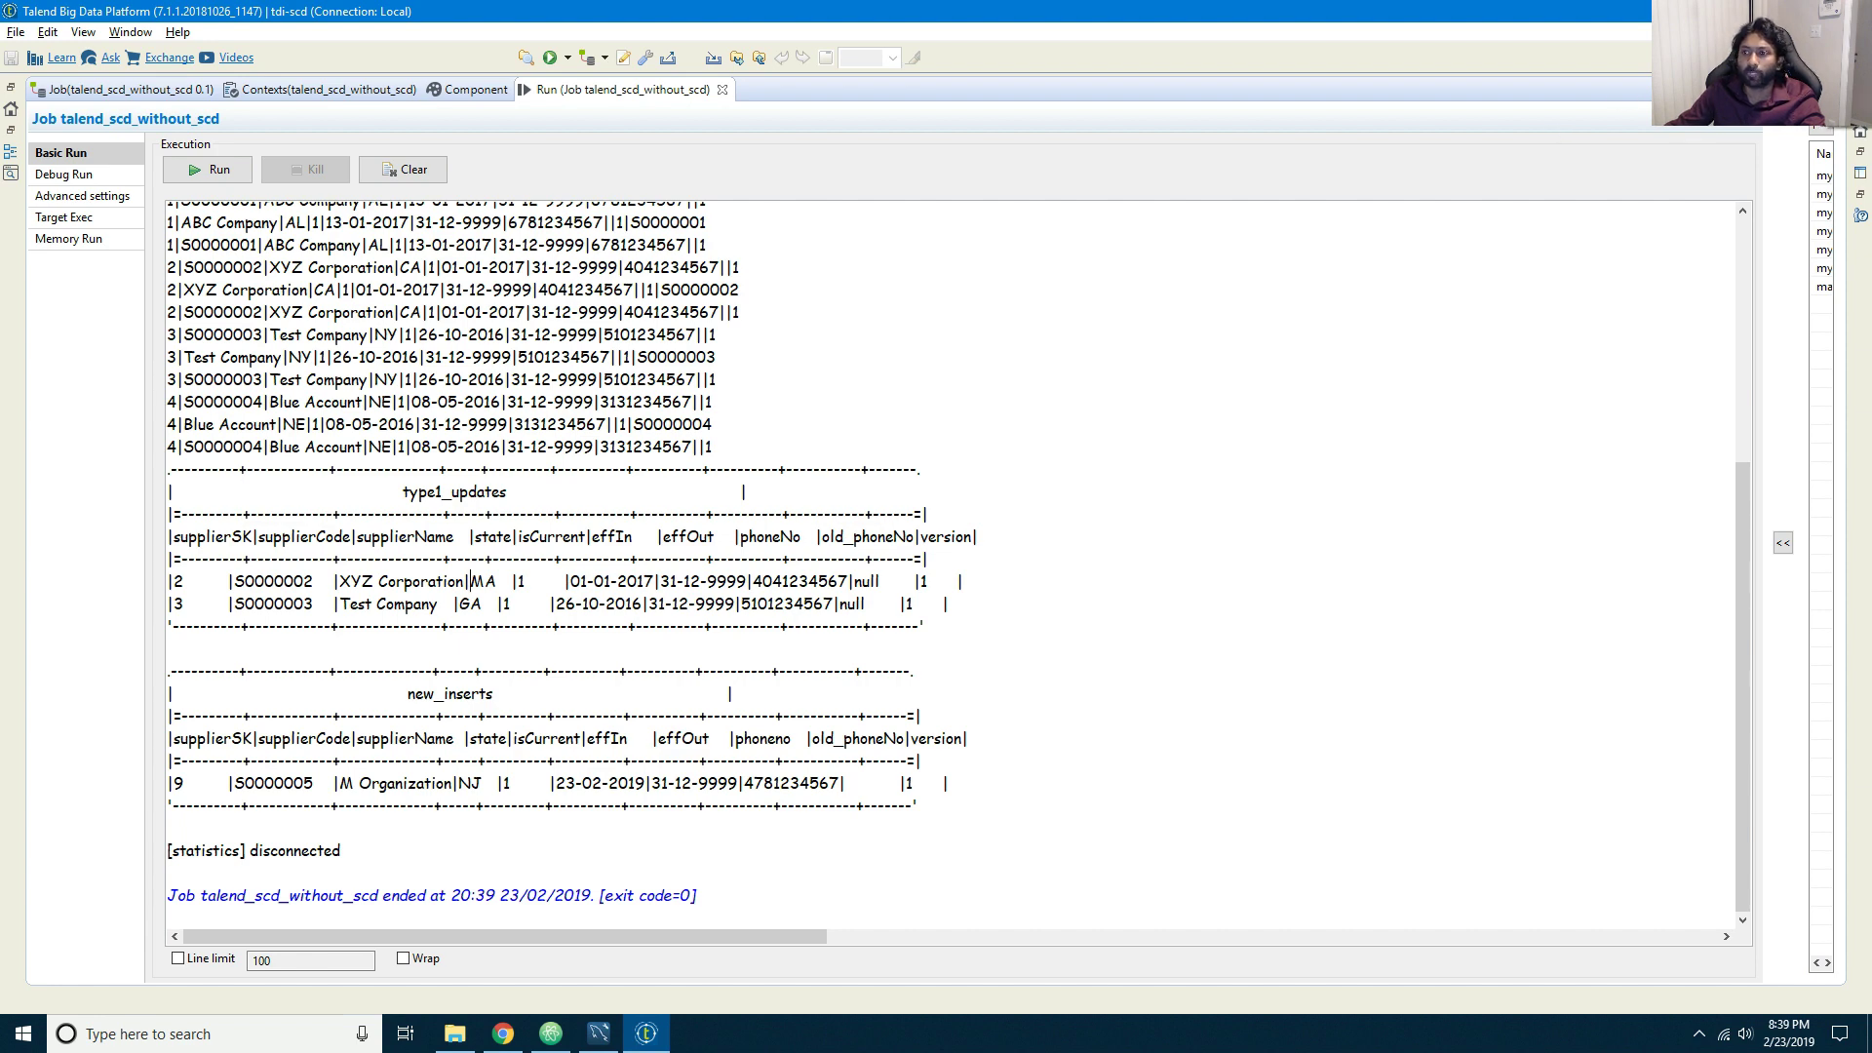
click(1828, 90)
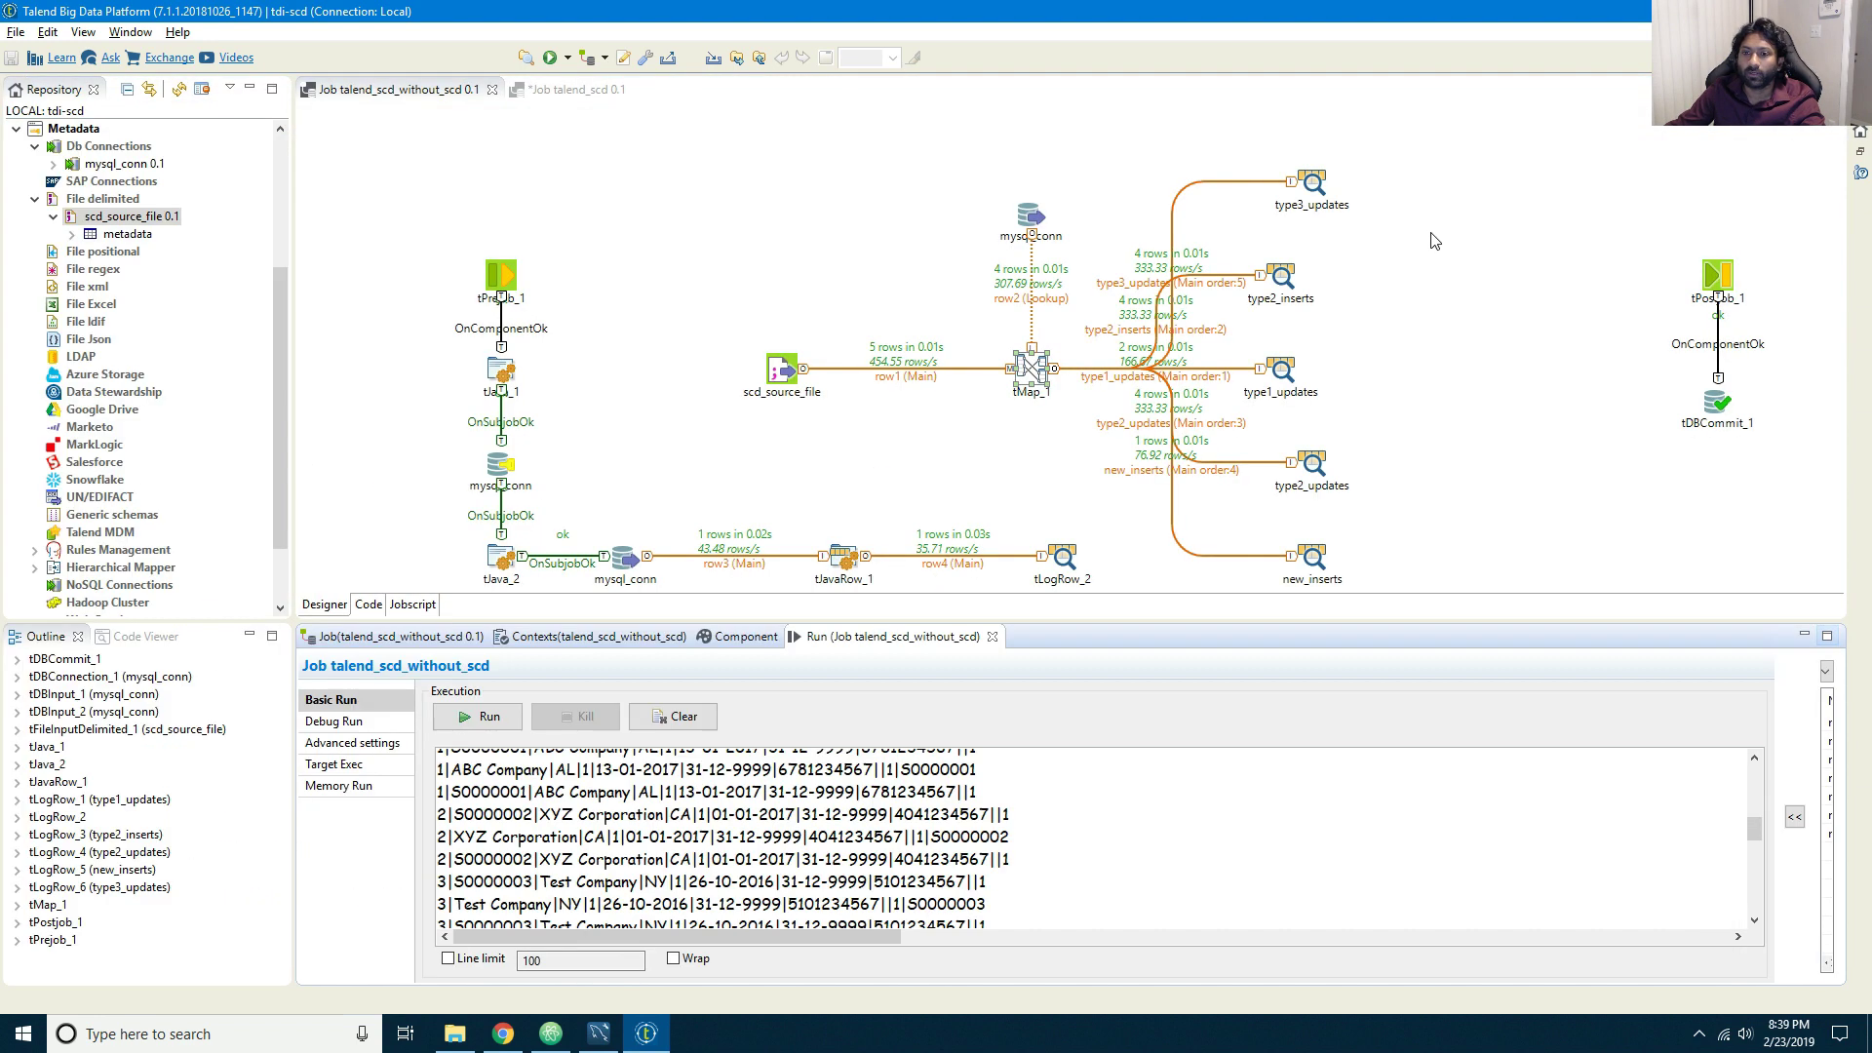
double_click(1030, 367)
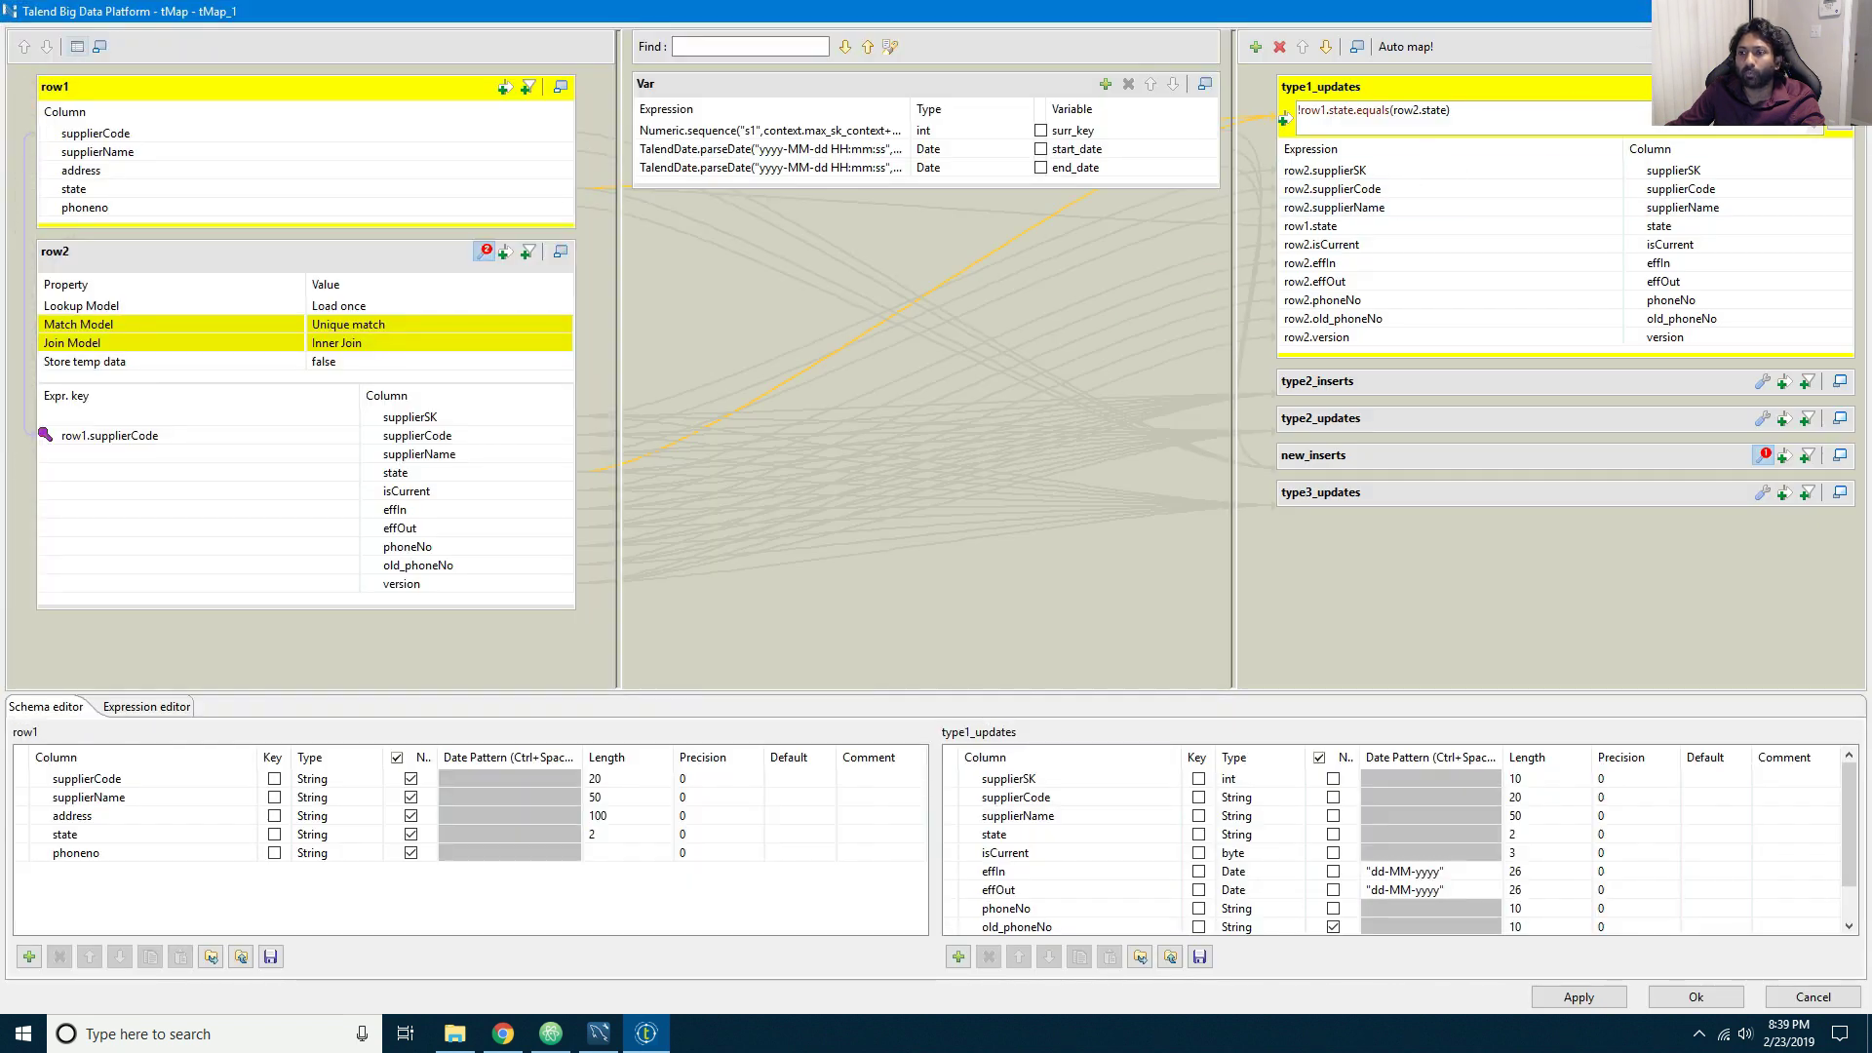
click(1840, 87)
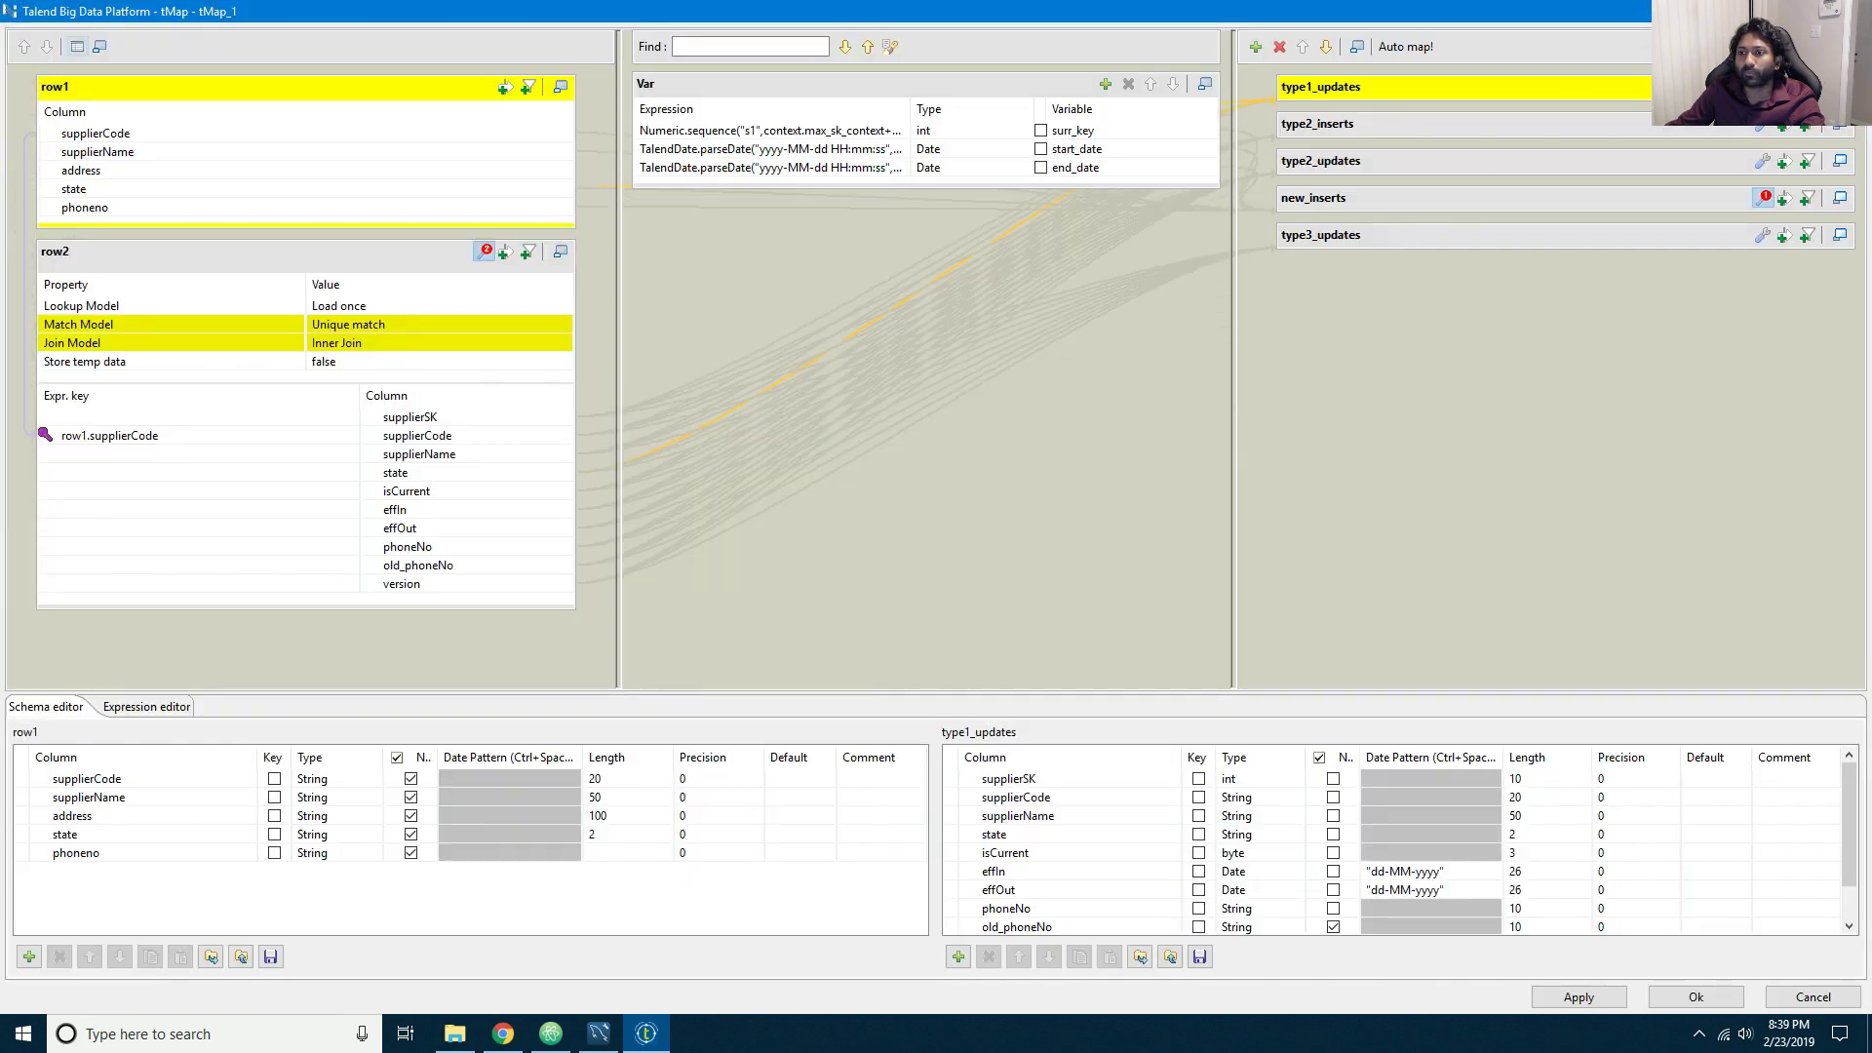
click(1320, 127)
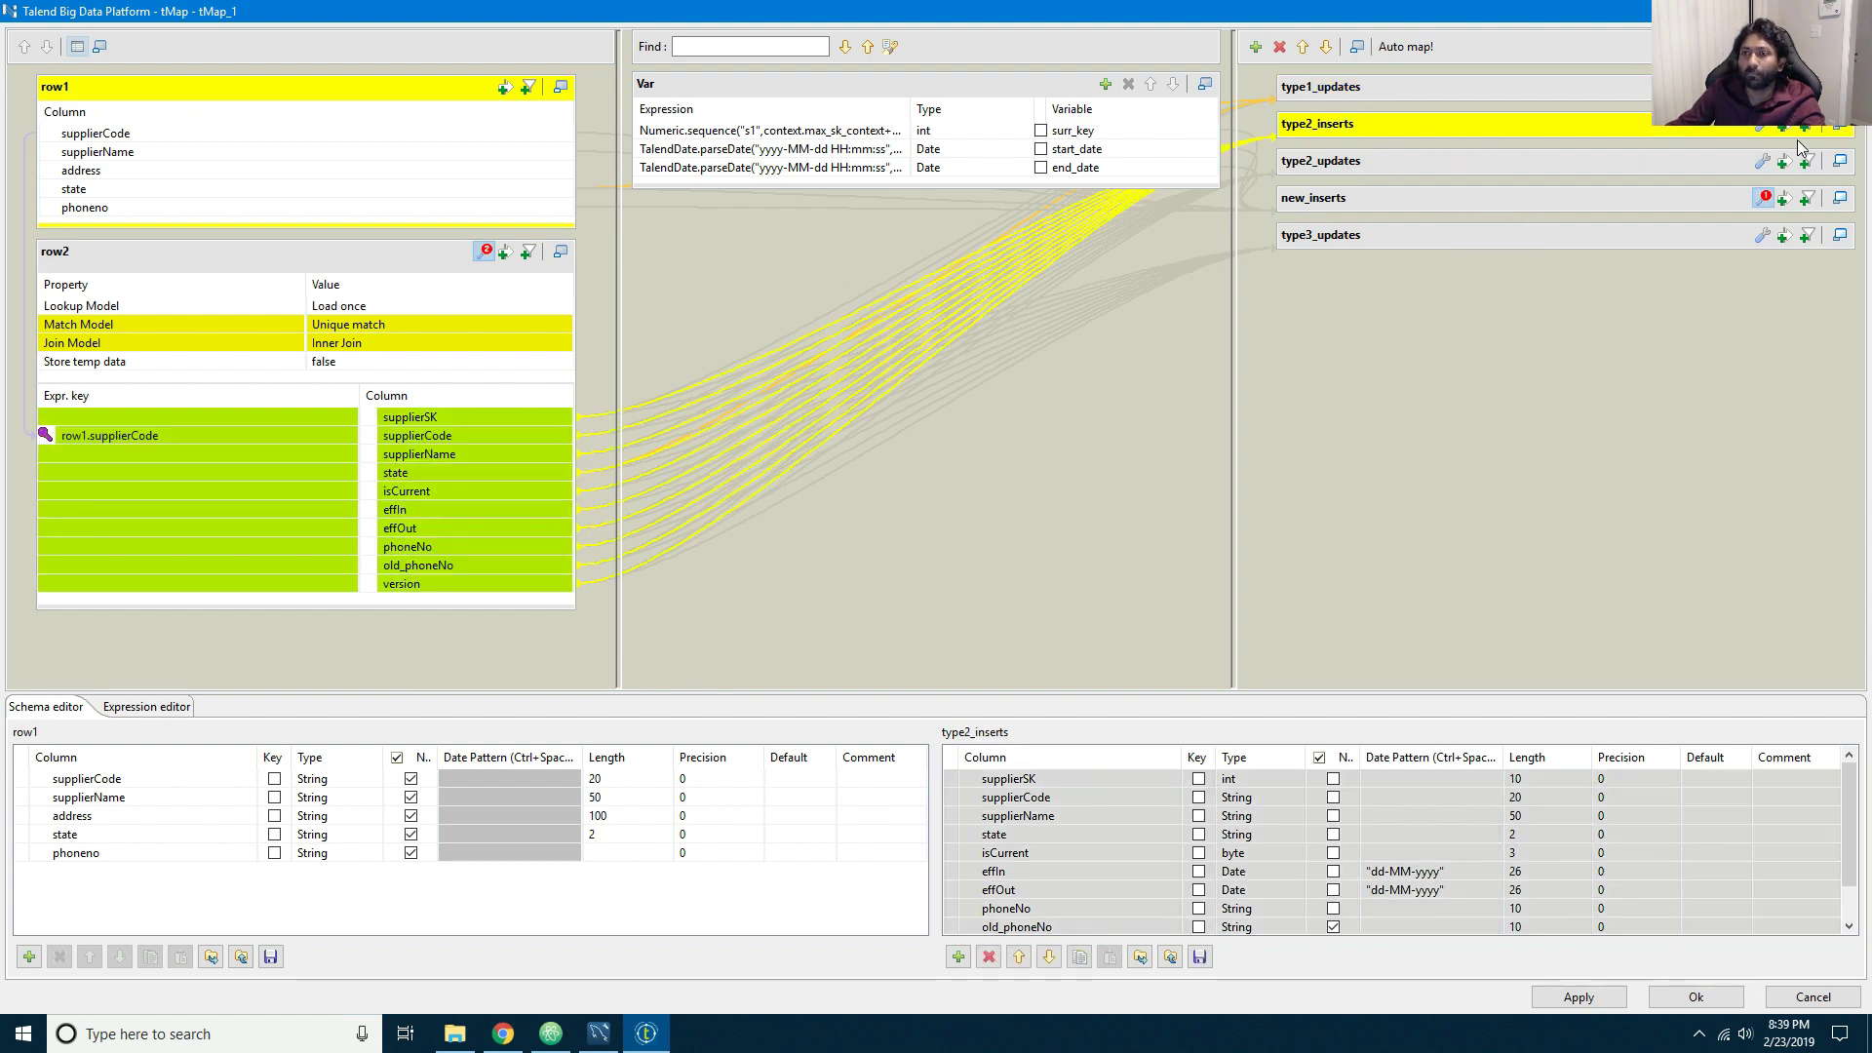
click(1838, 131)
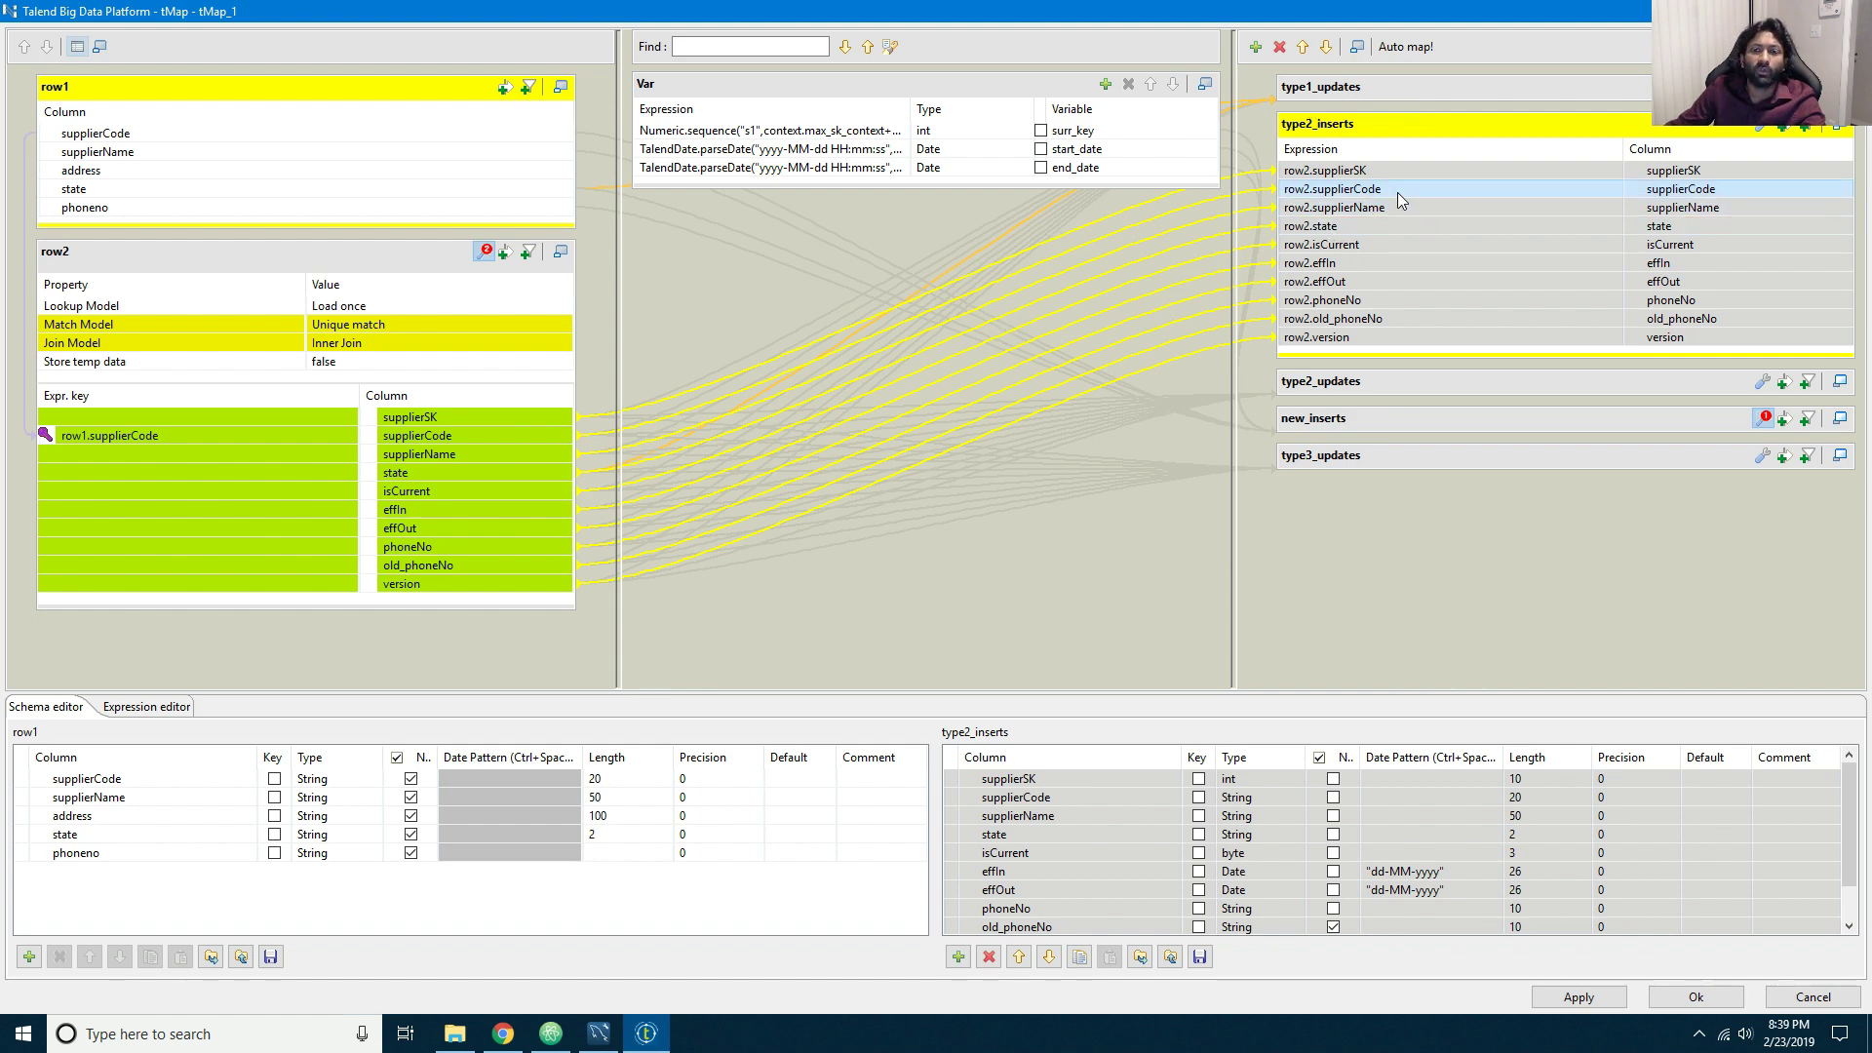
Step: Add the filter expression !row1.supplierName.equals(row2.supplierName) to the type2_inserts output
click(1763, 128)
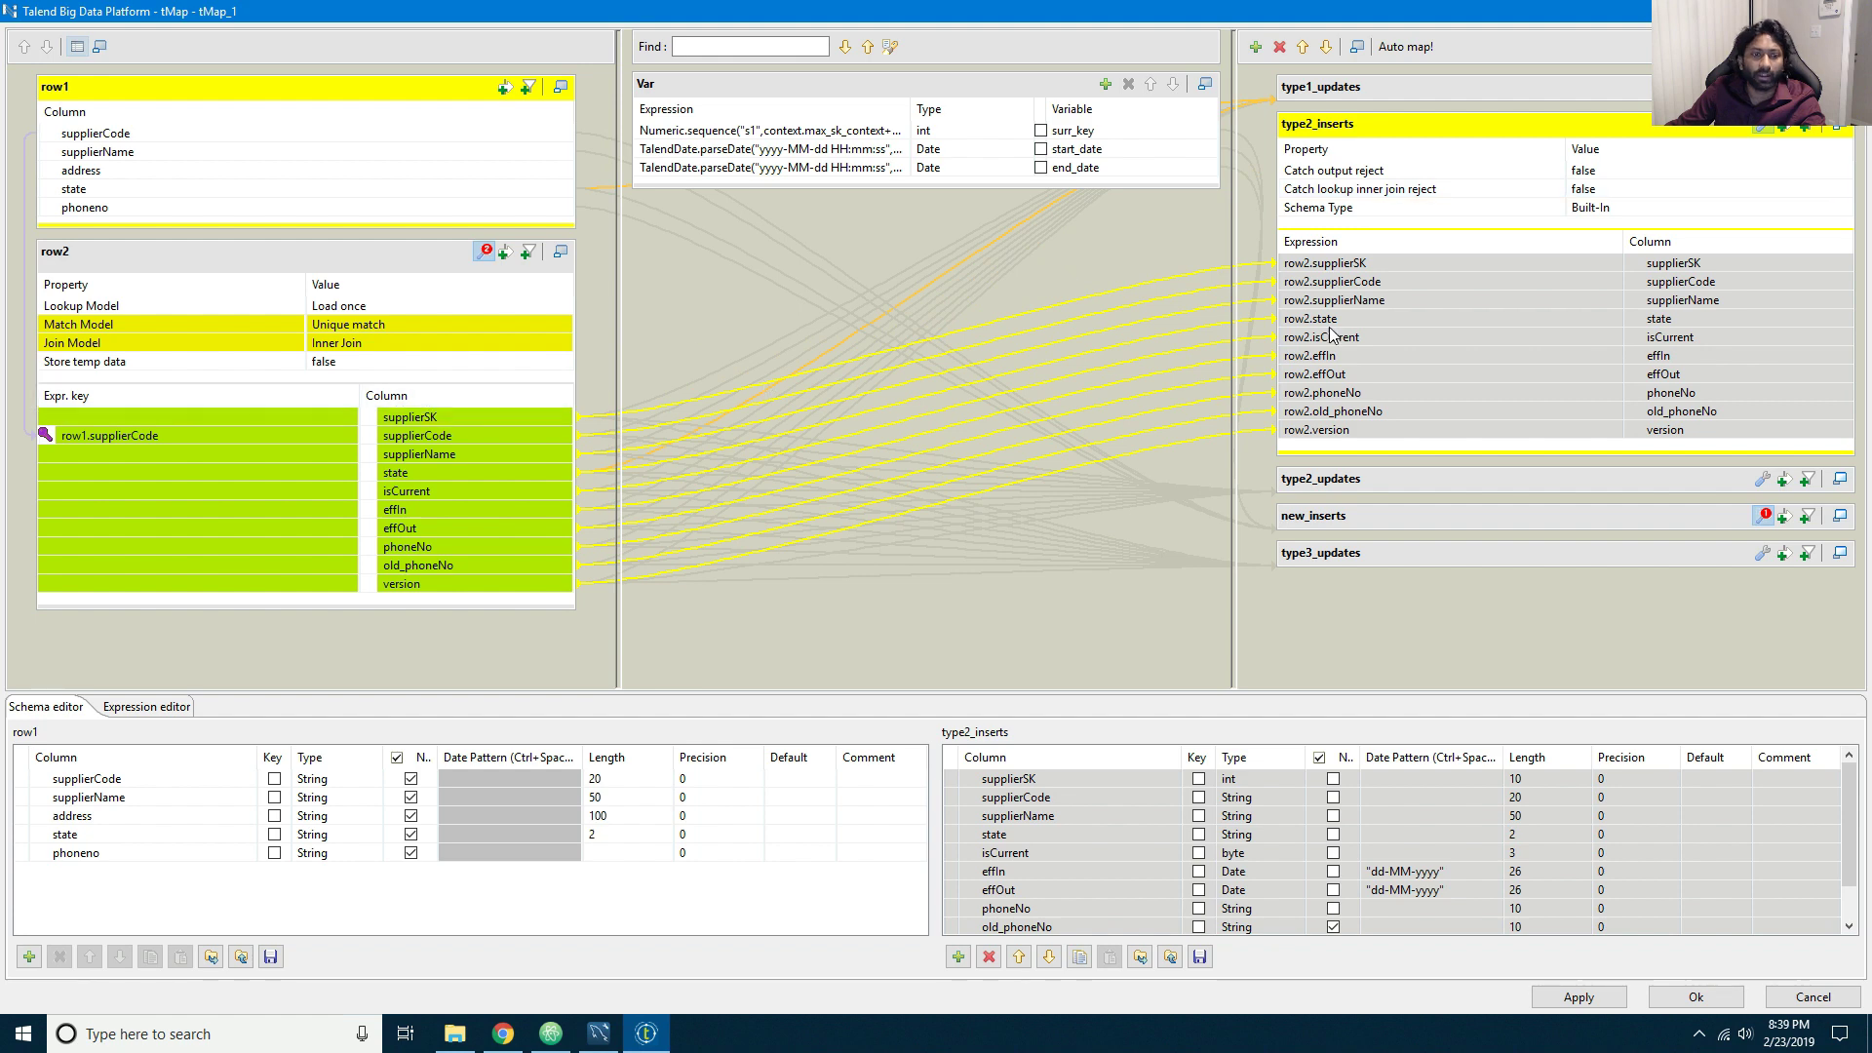
click(1763, 128)
click(1784, 128)
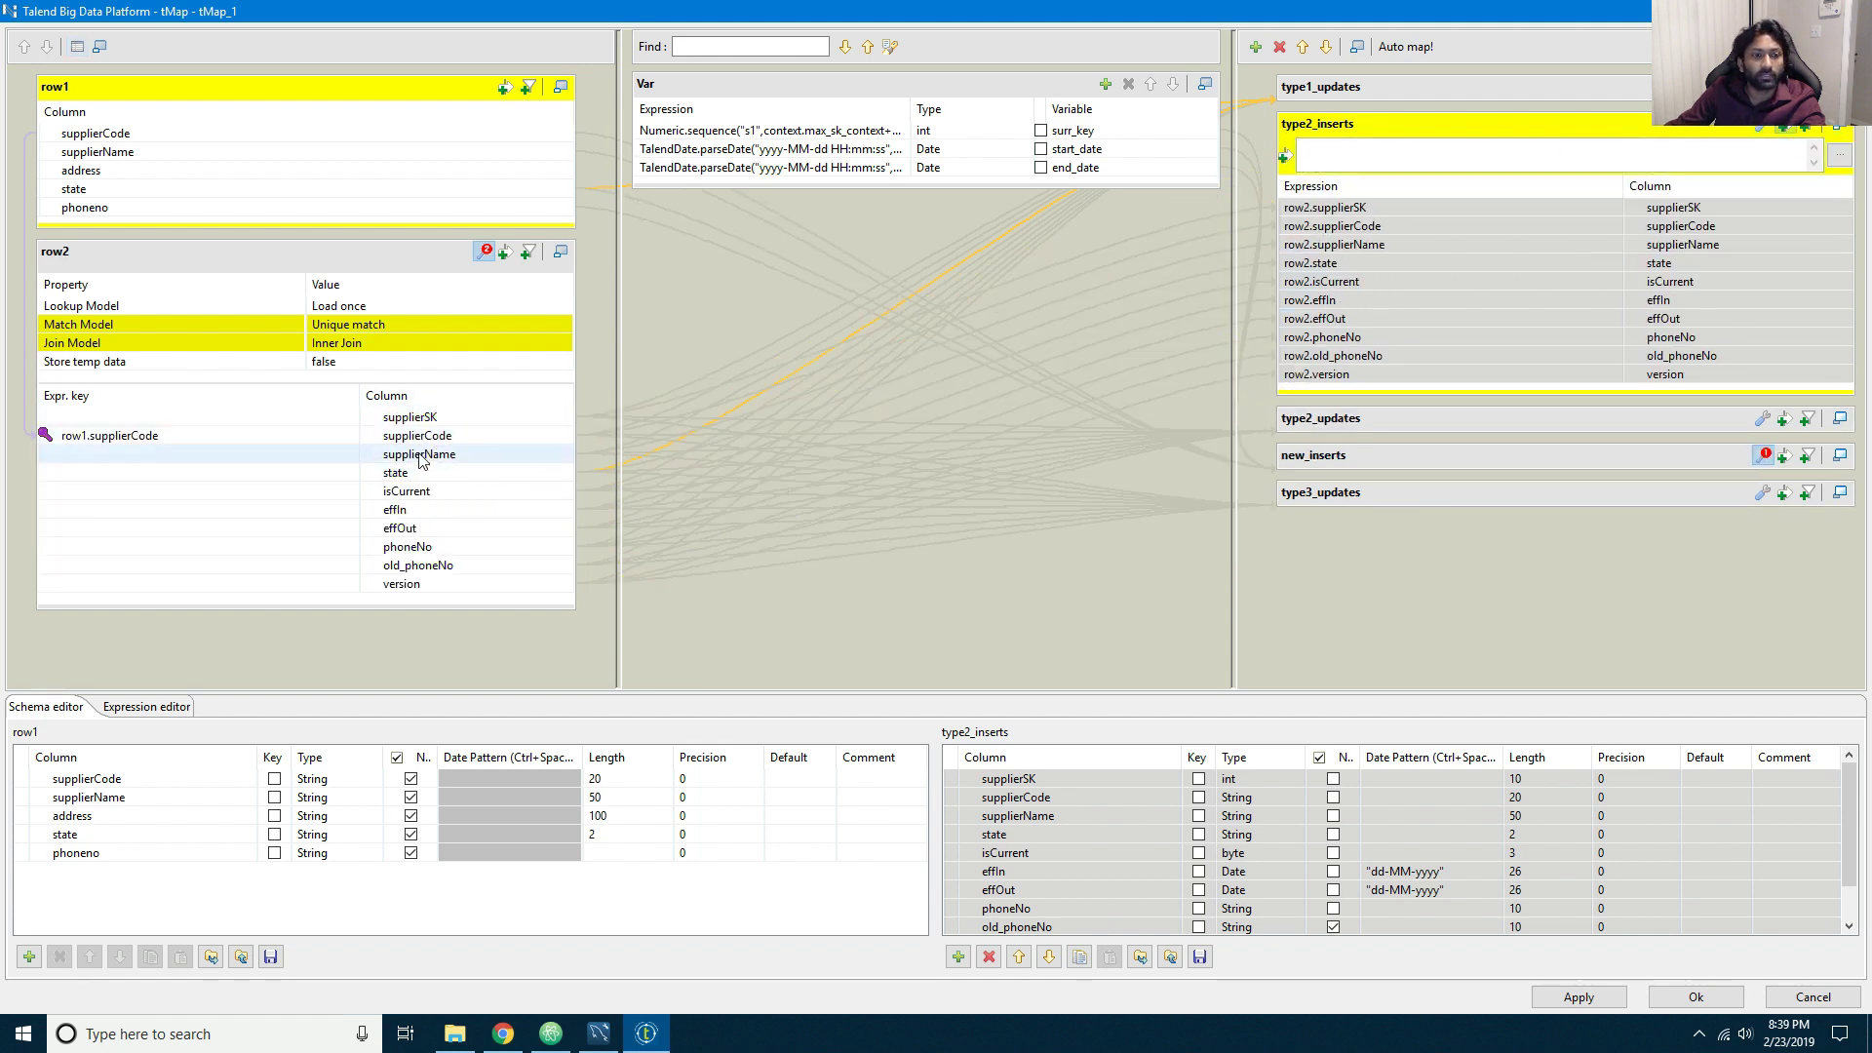
drag(419, 455, 494, 468)
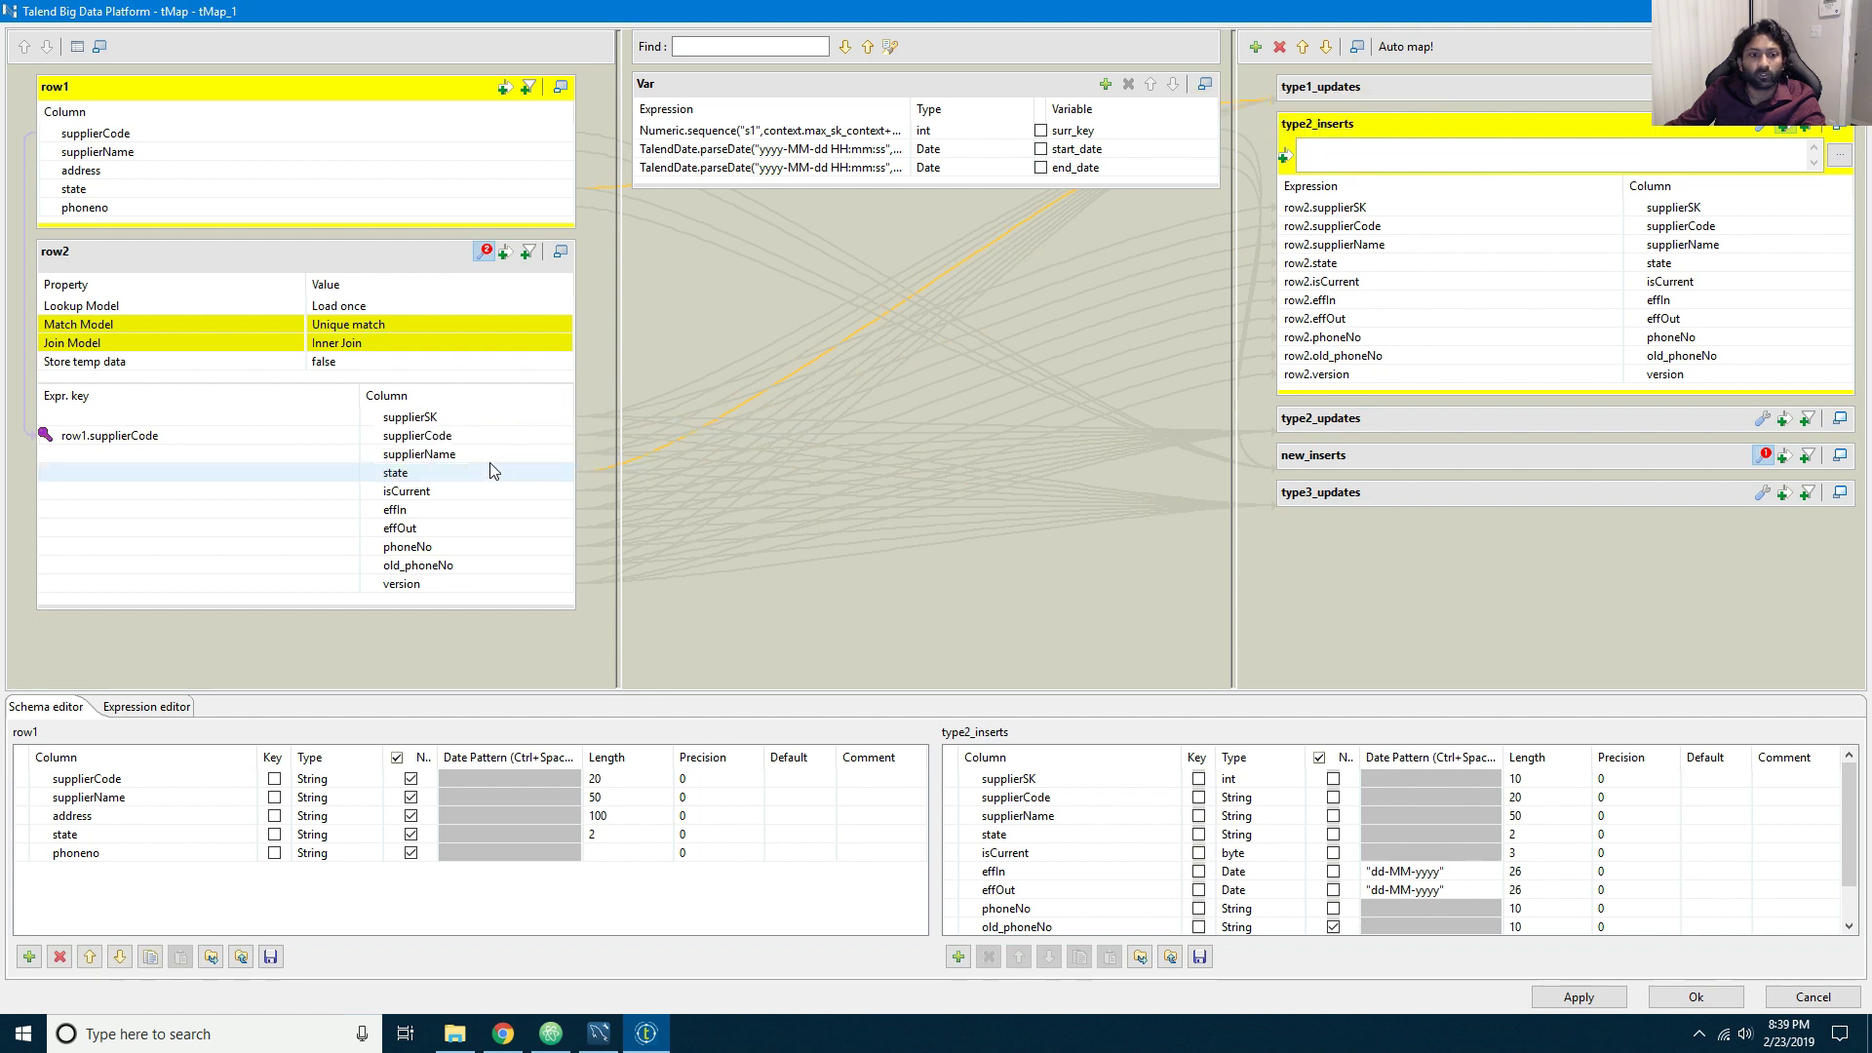
drag(159, 152, 1409, 146)
drag(419, 454, 1465, 146)
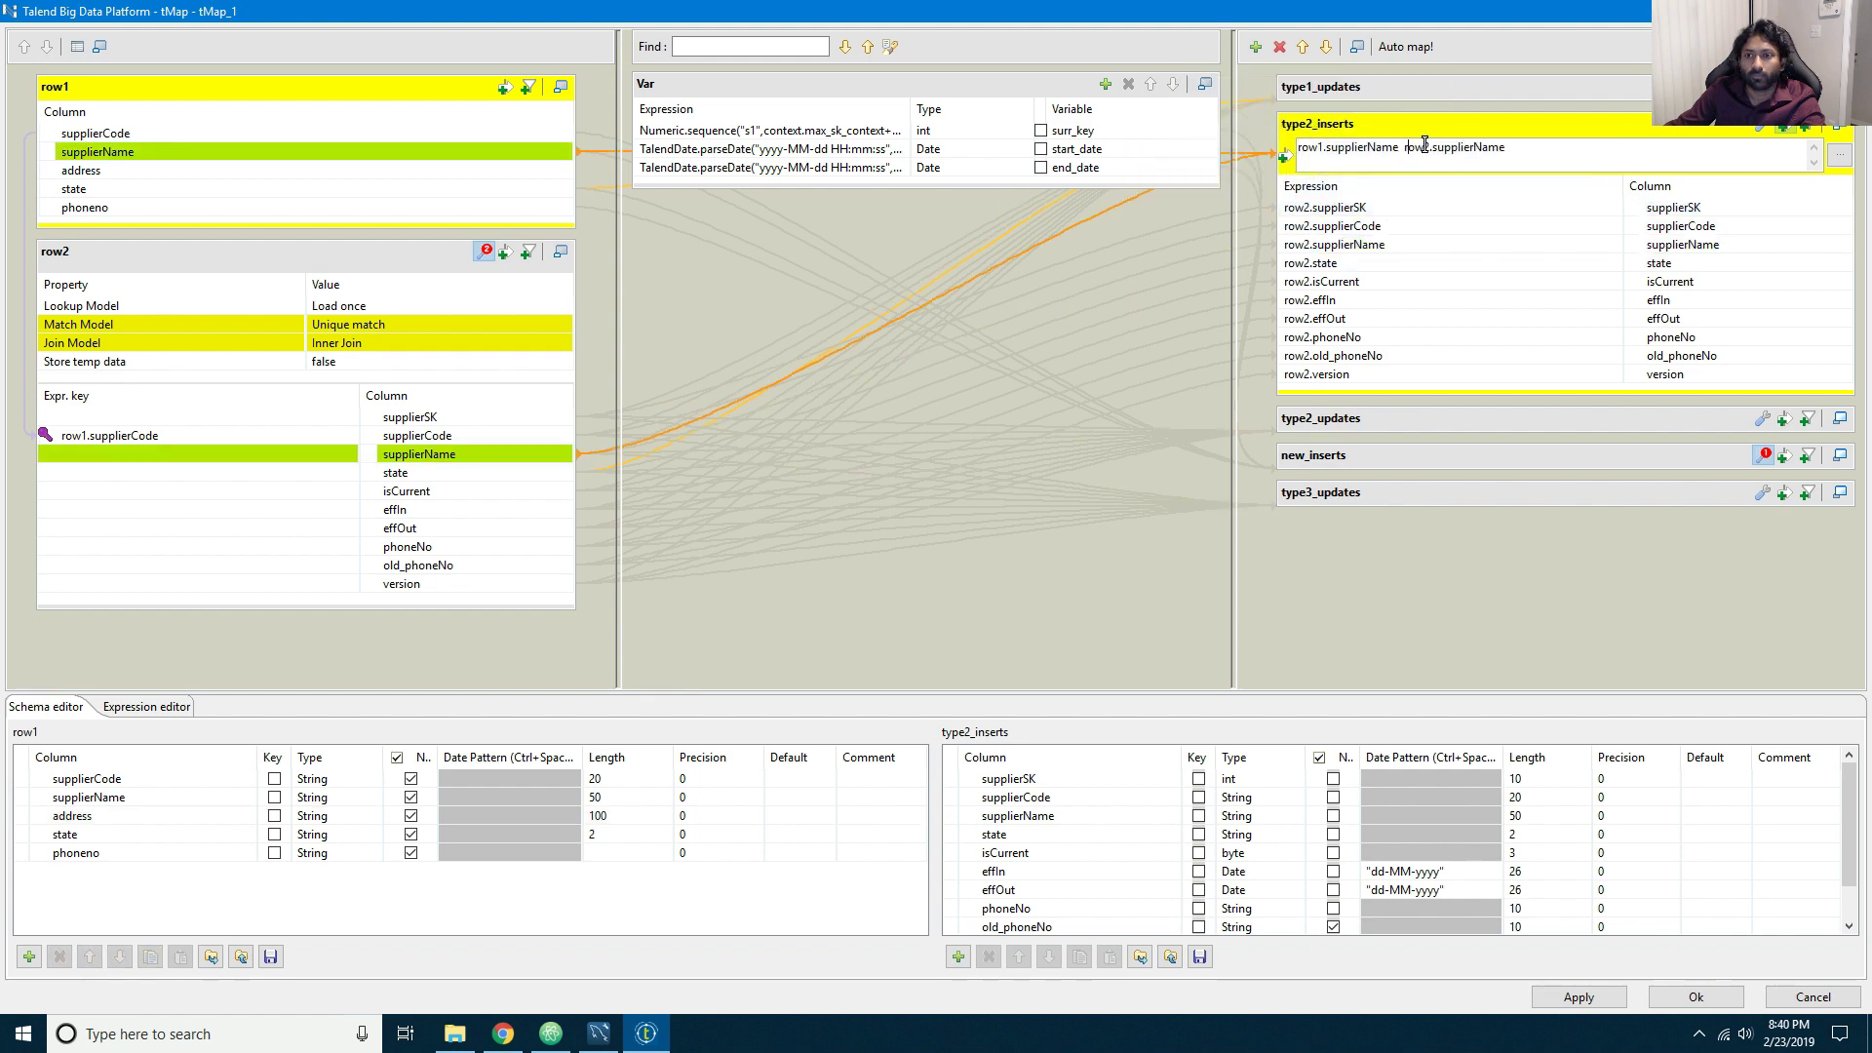
key(BackSpace)
key(BackSpace)
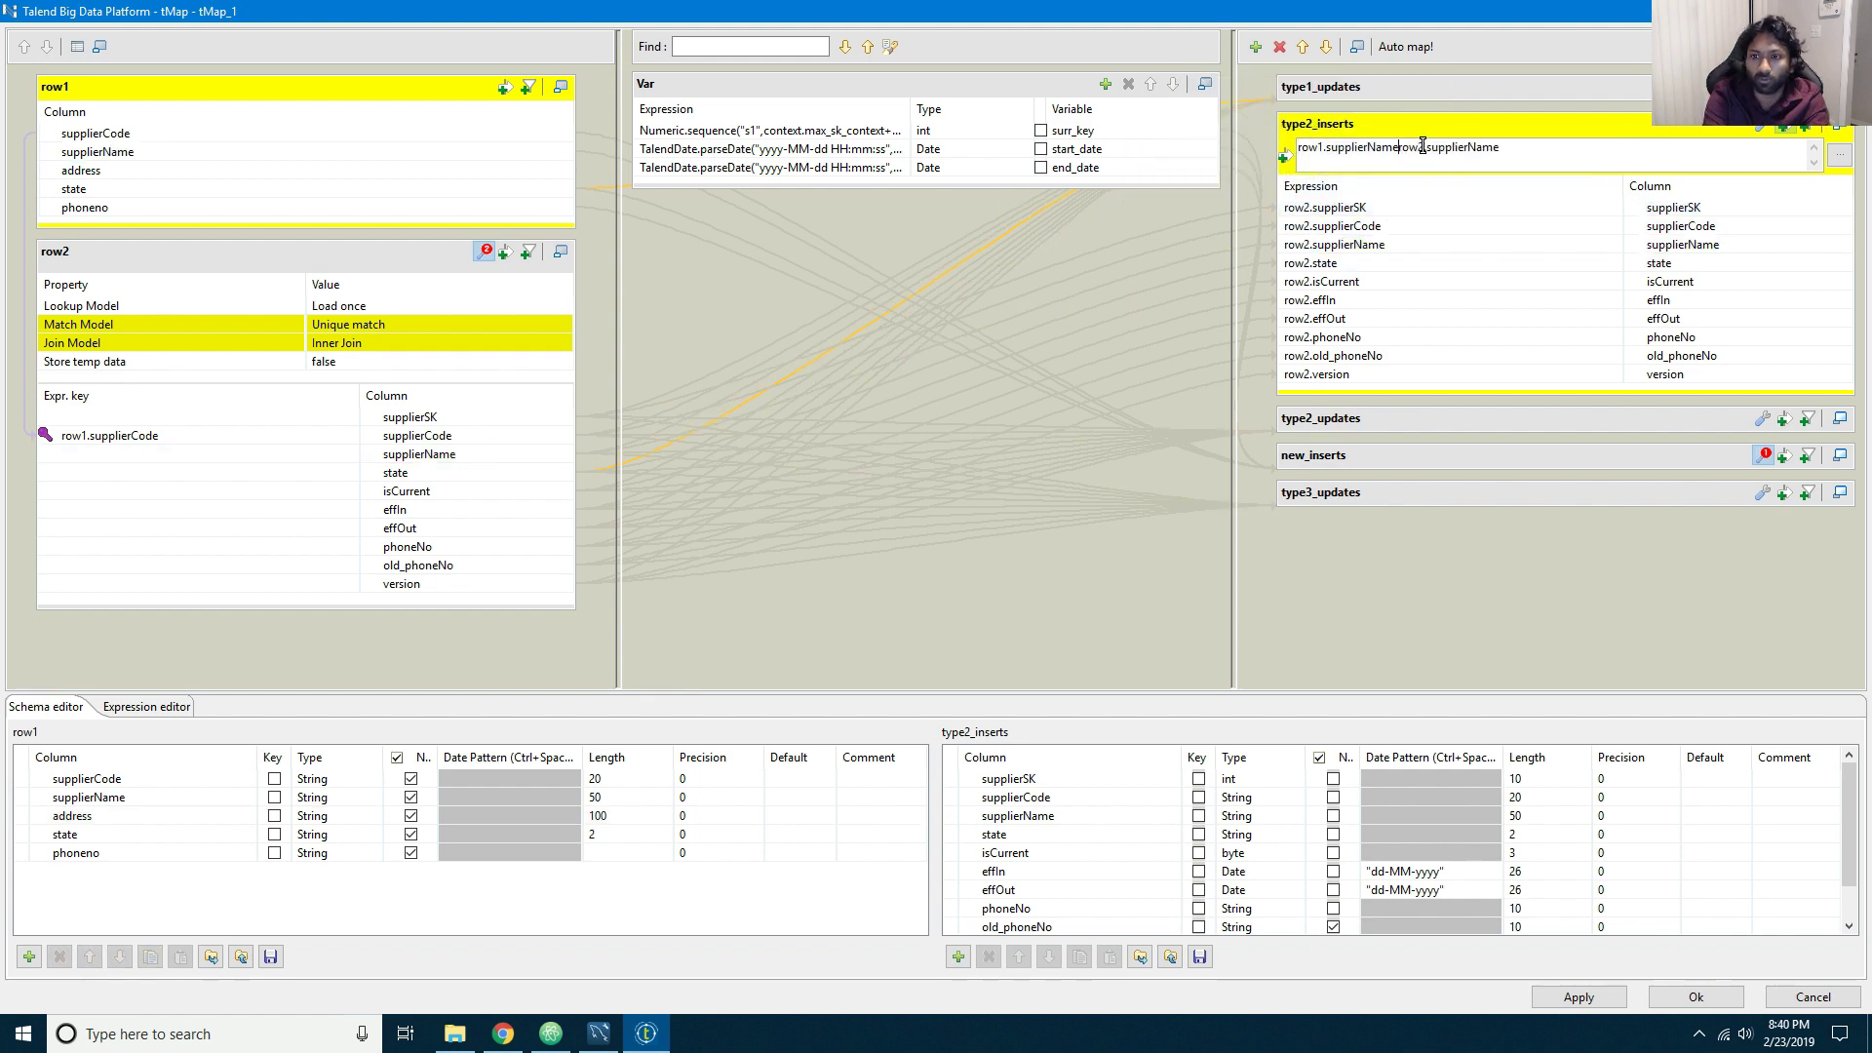
text(.equals()
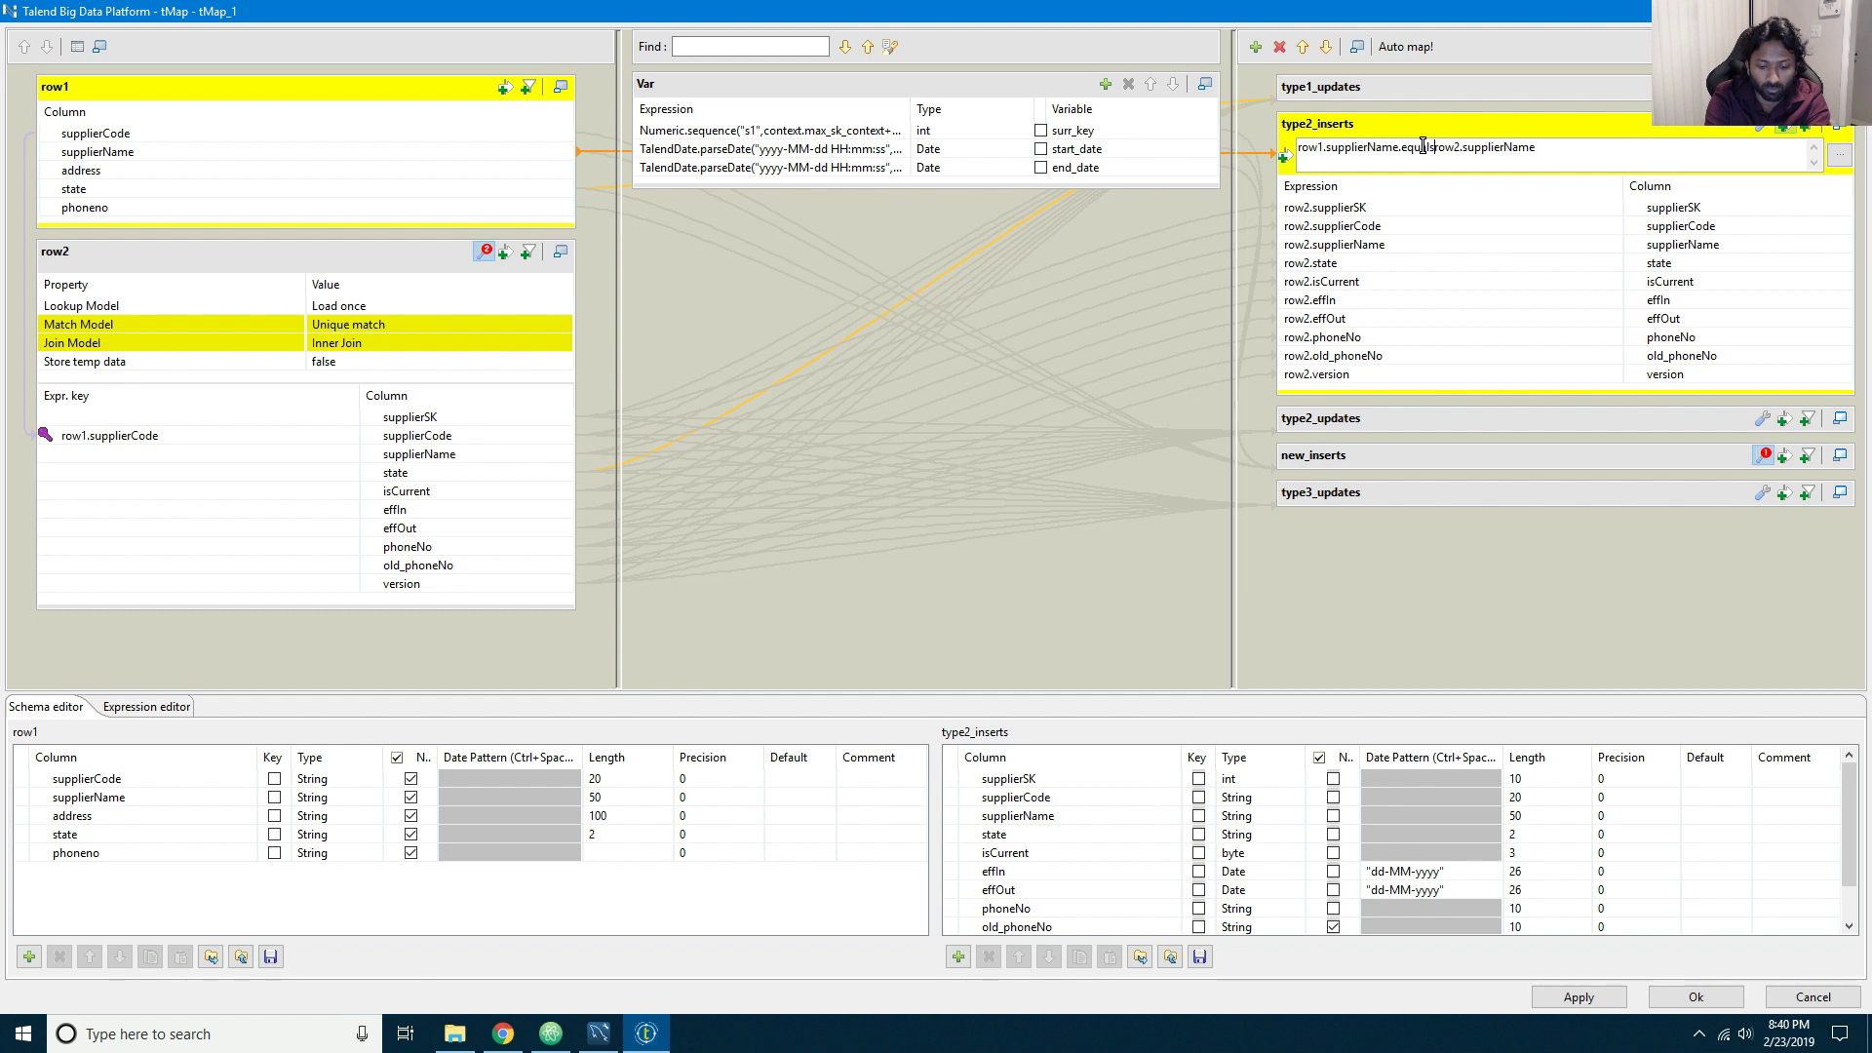
key(End)
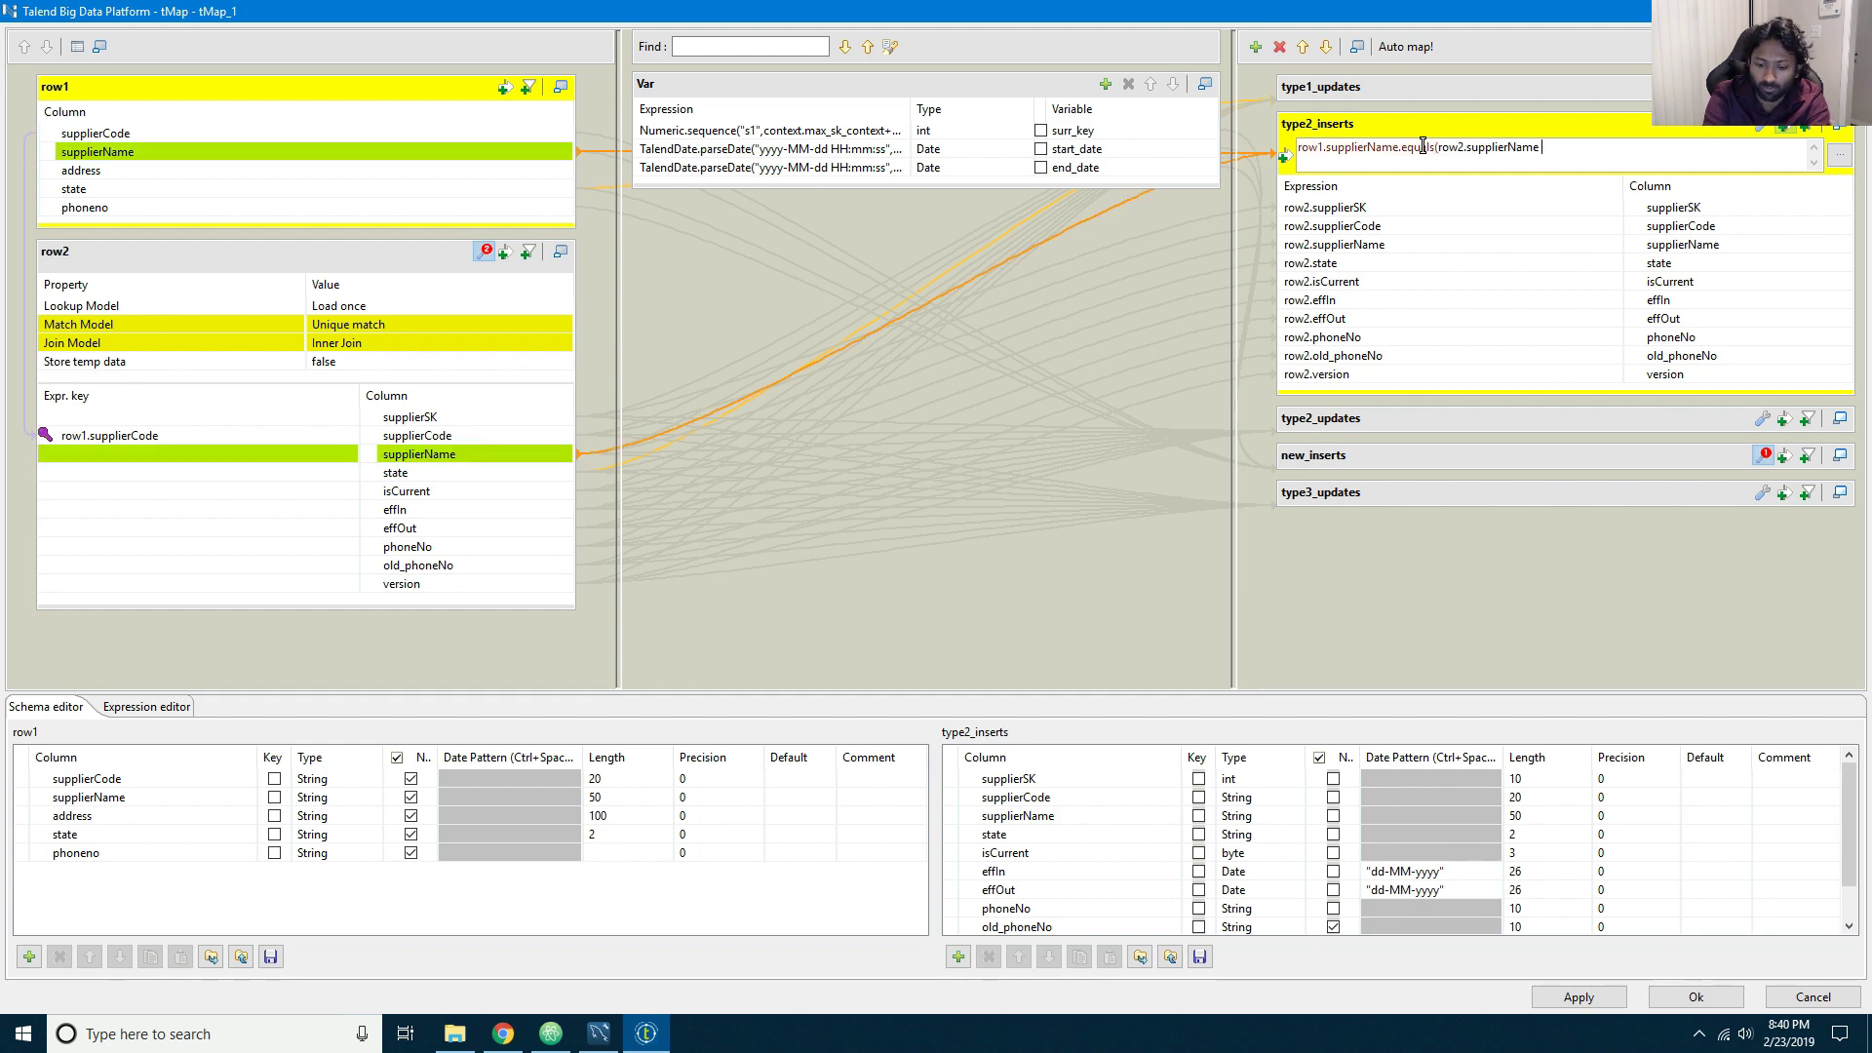
key(BackSpace)
text())
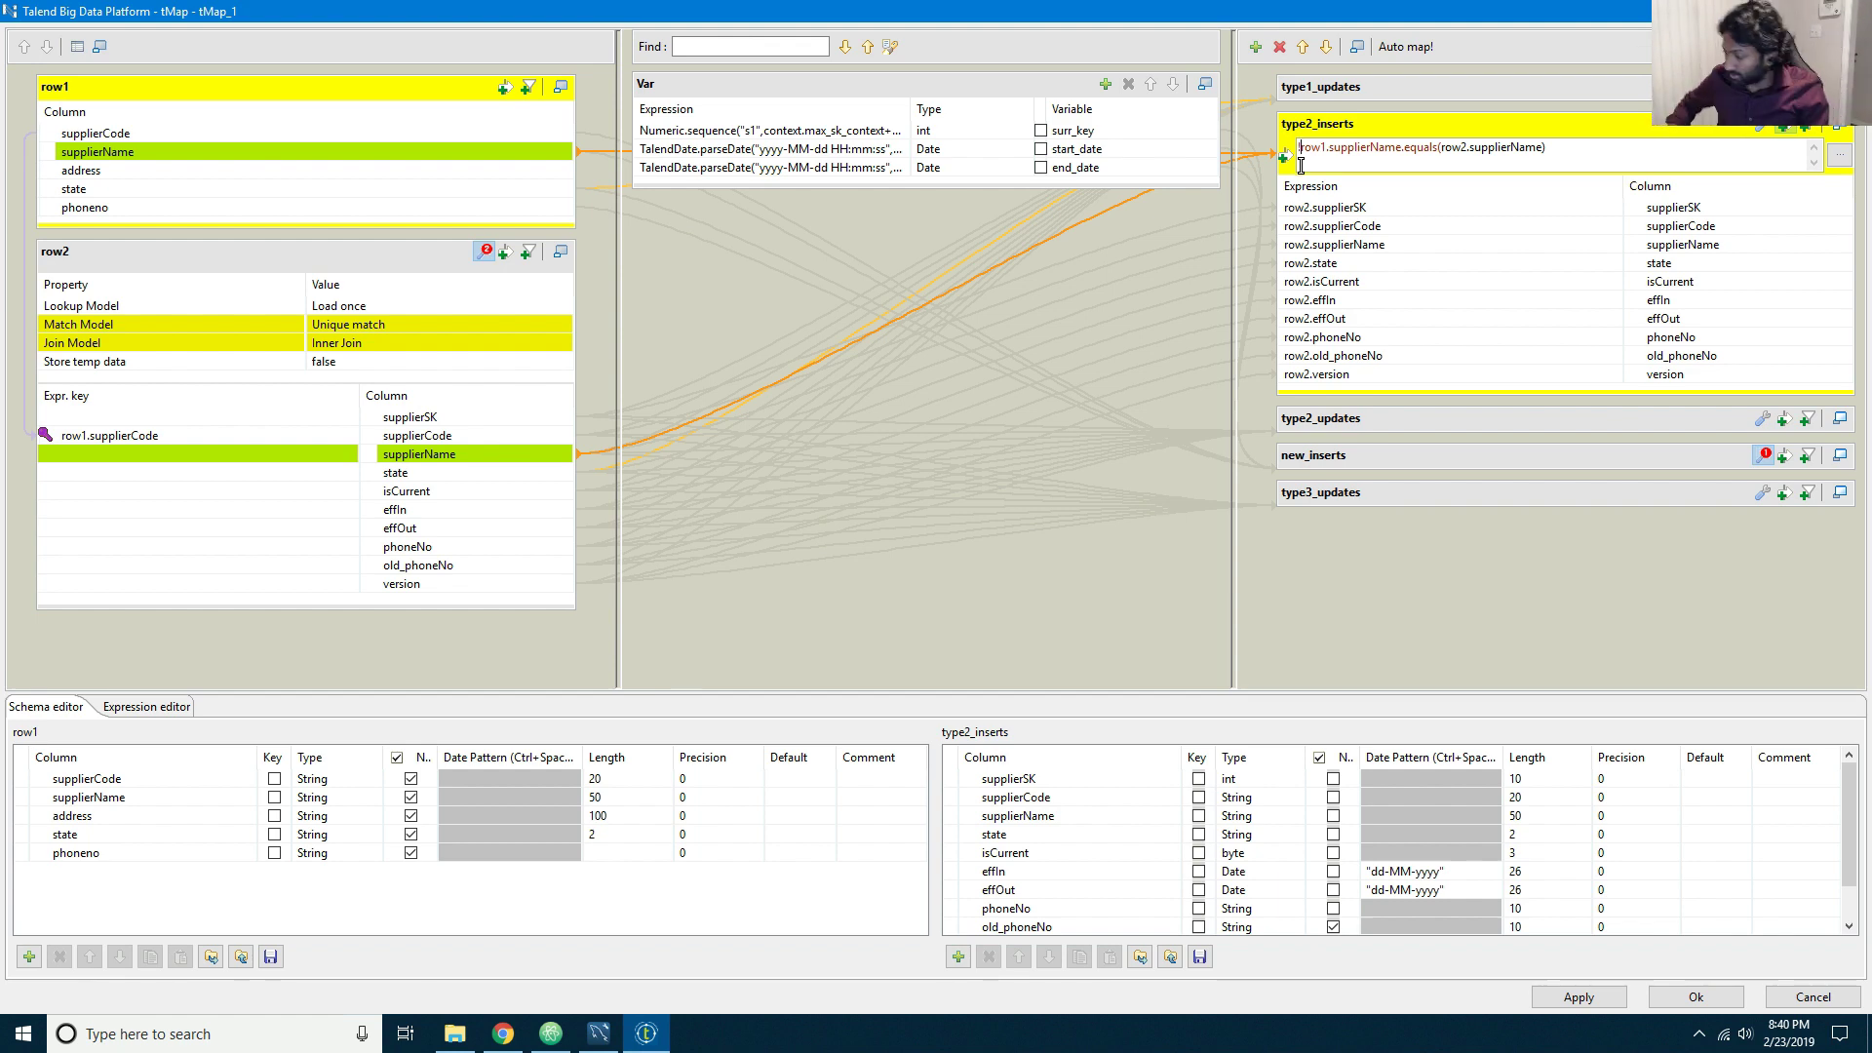
Step: Apply the same filter, !row1.supplierName.equals(row2.supplierName), to the type2_updates output
key(ctrl+a)
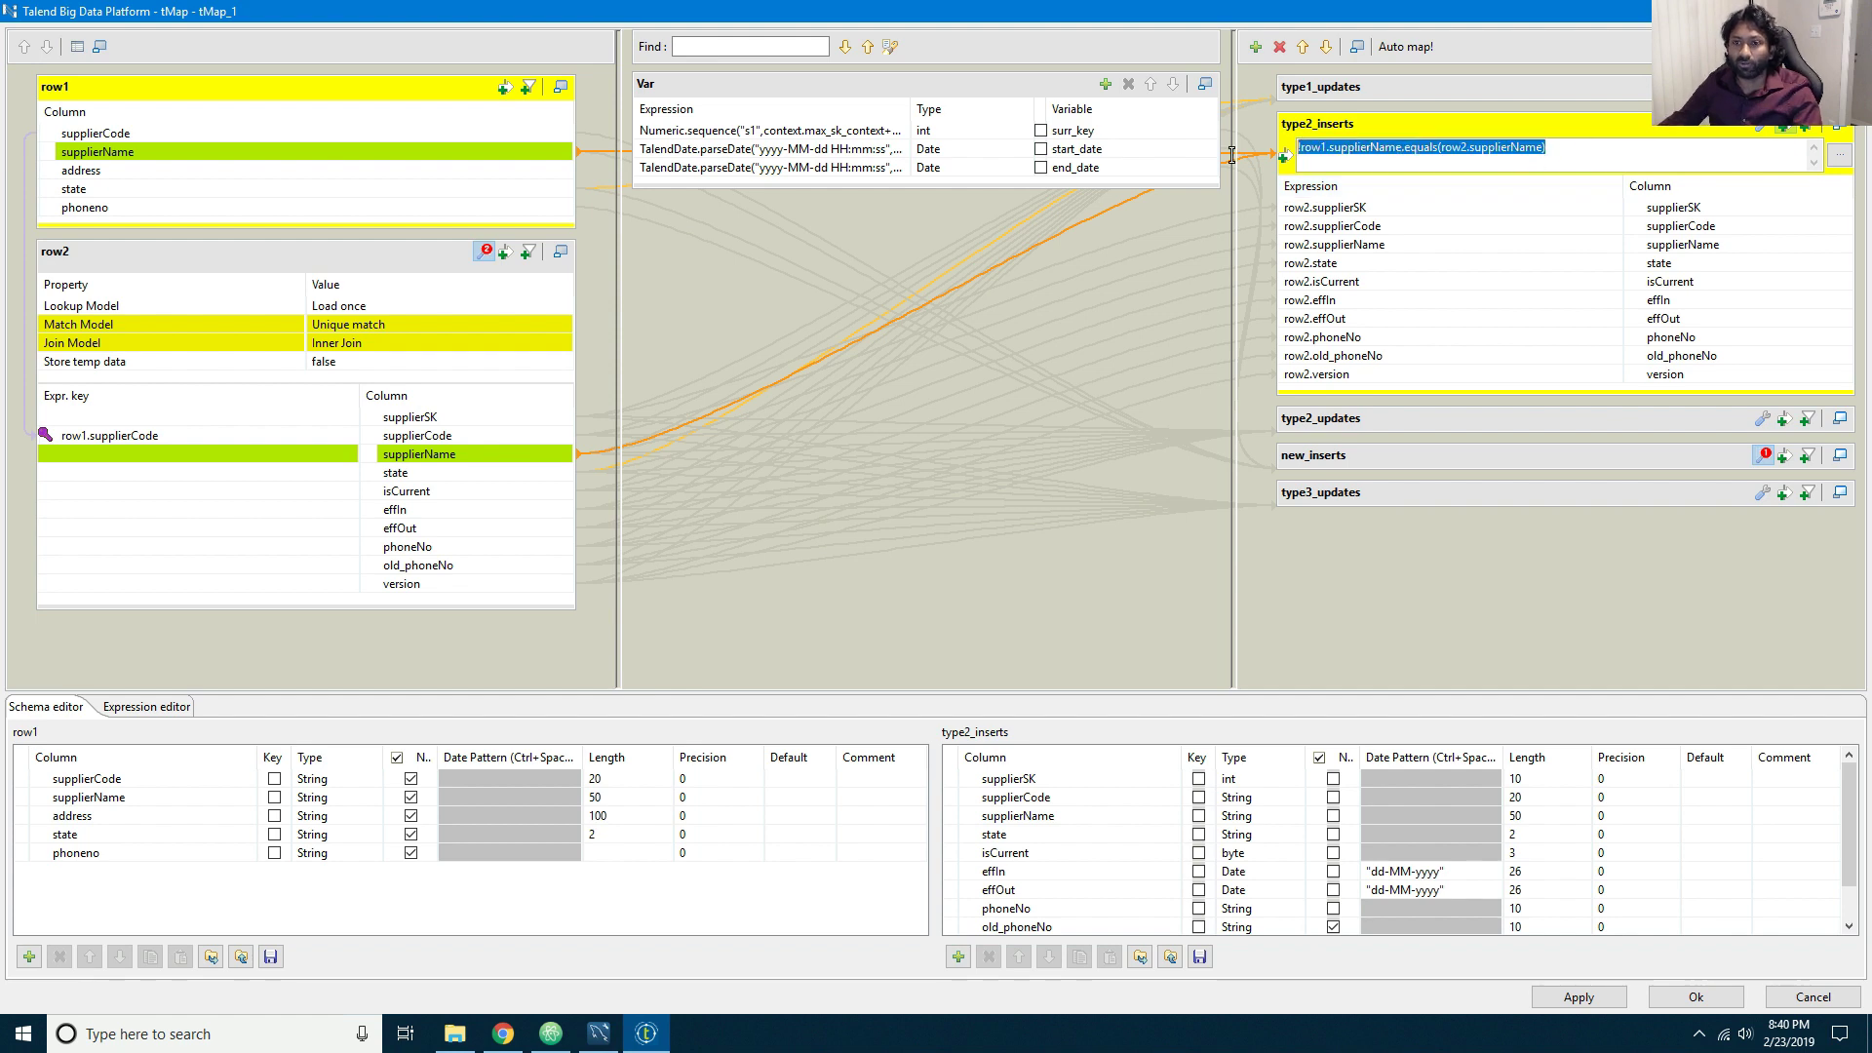
click(1429, 417)
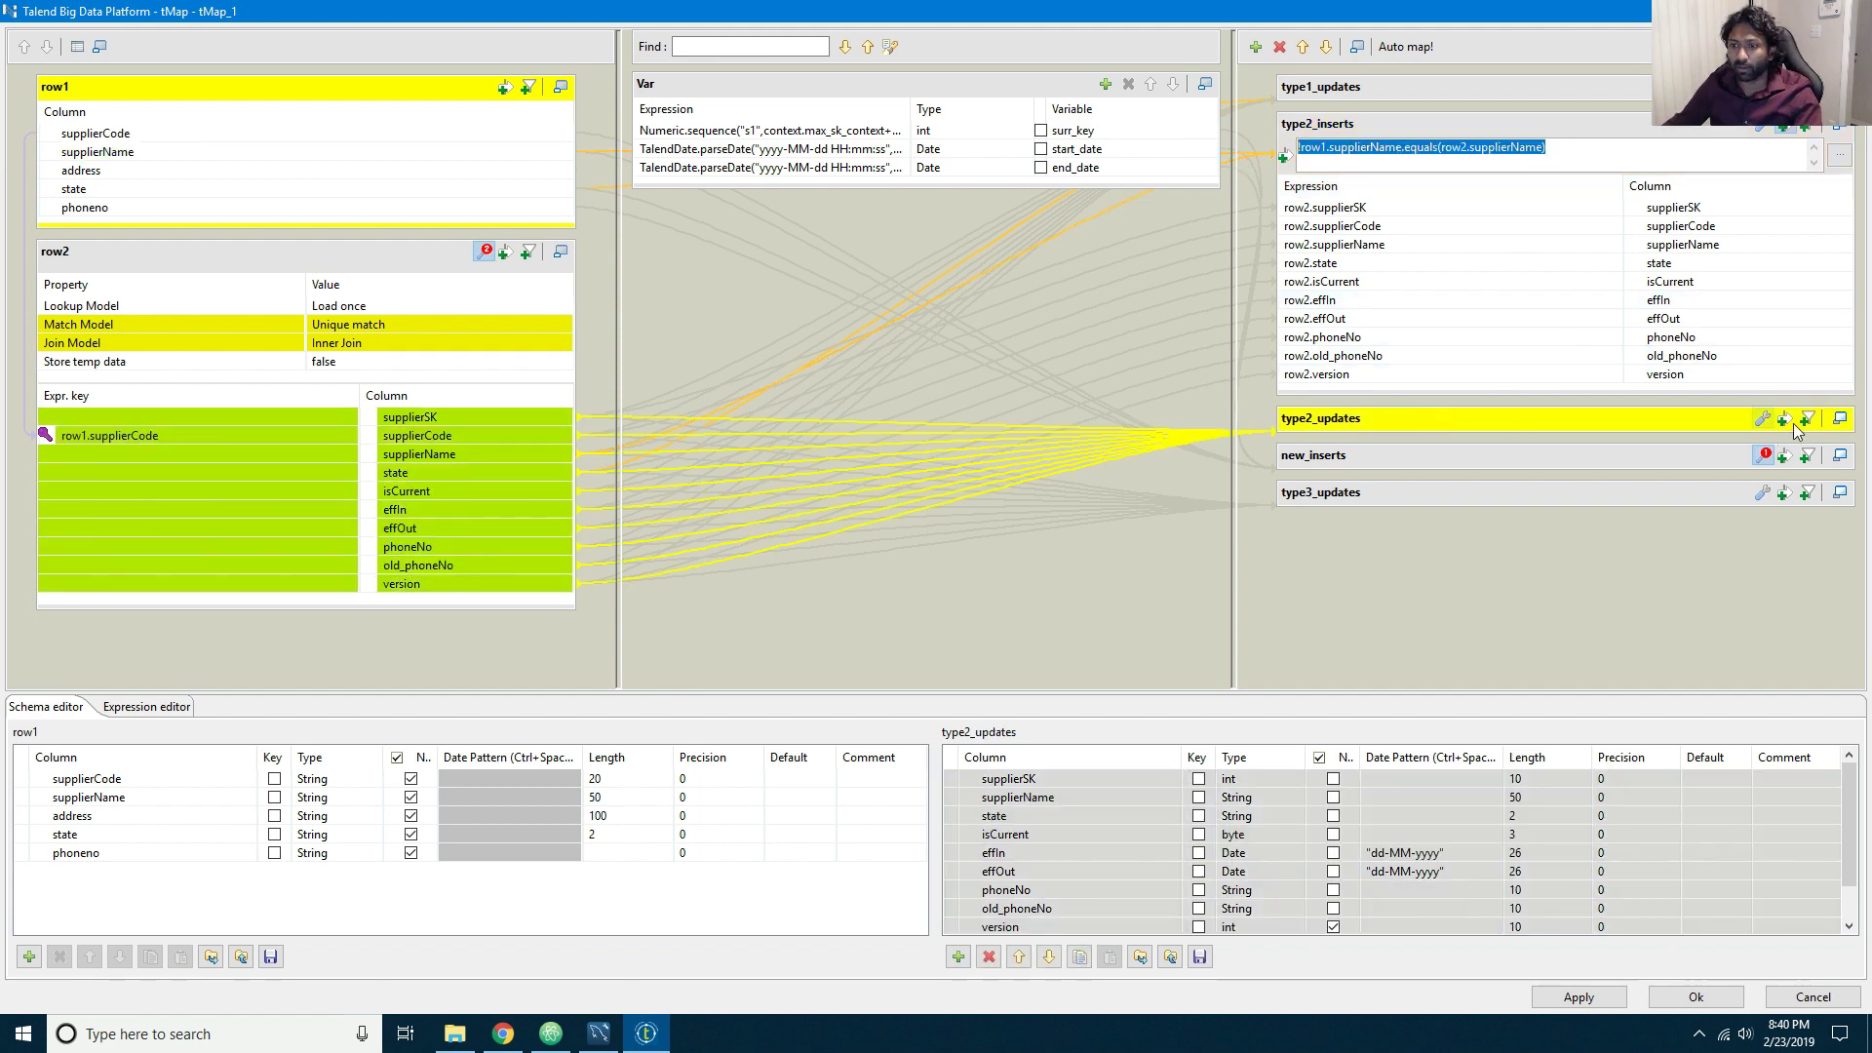
click(1784, 419)
click(1438, 441)
text(!row1.supplierName.equals(row2.supplierName))
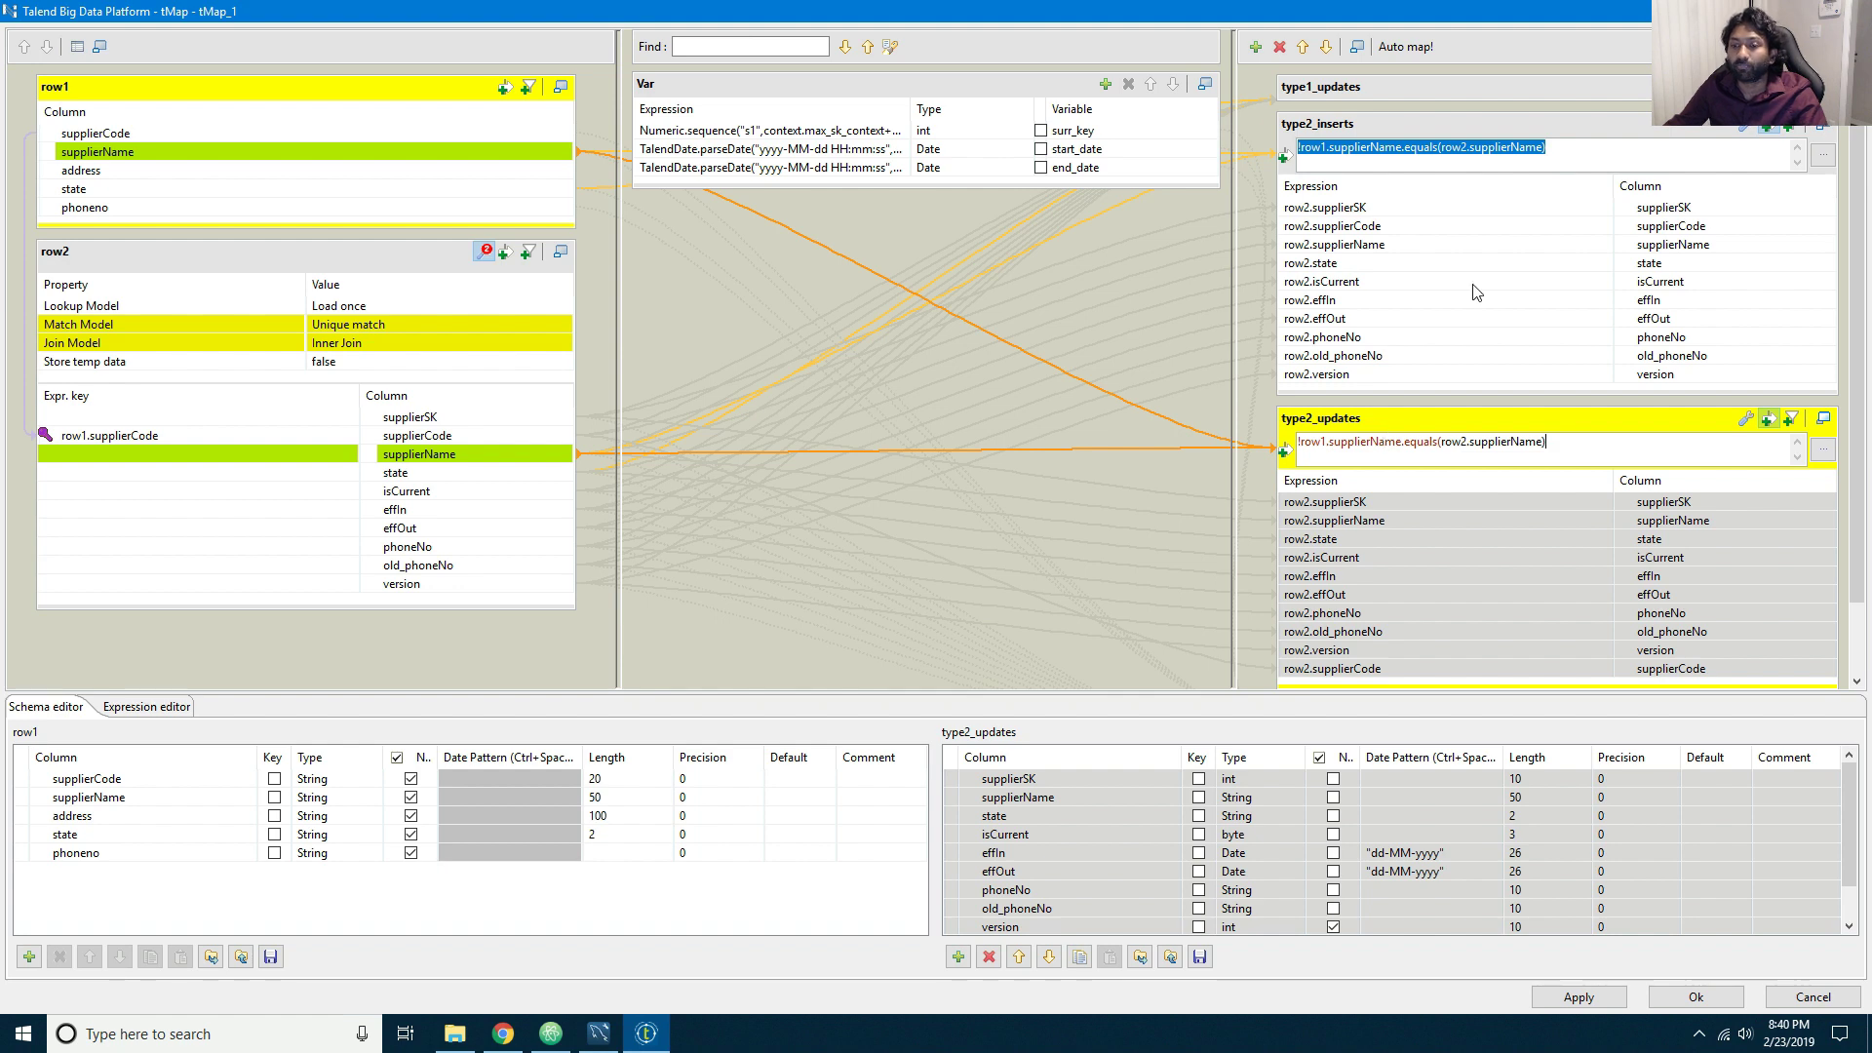
click(1402, 159)
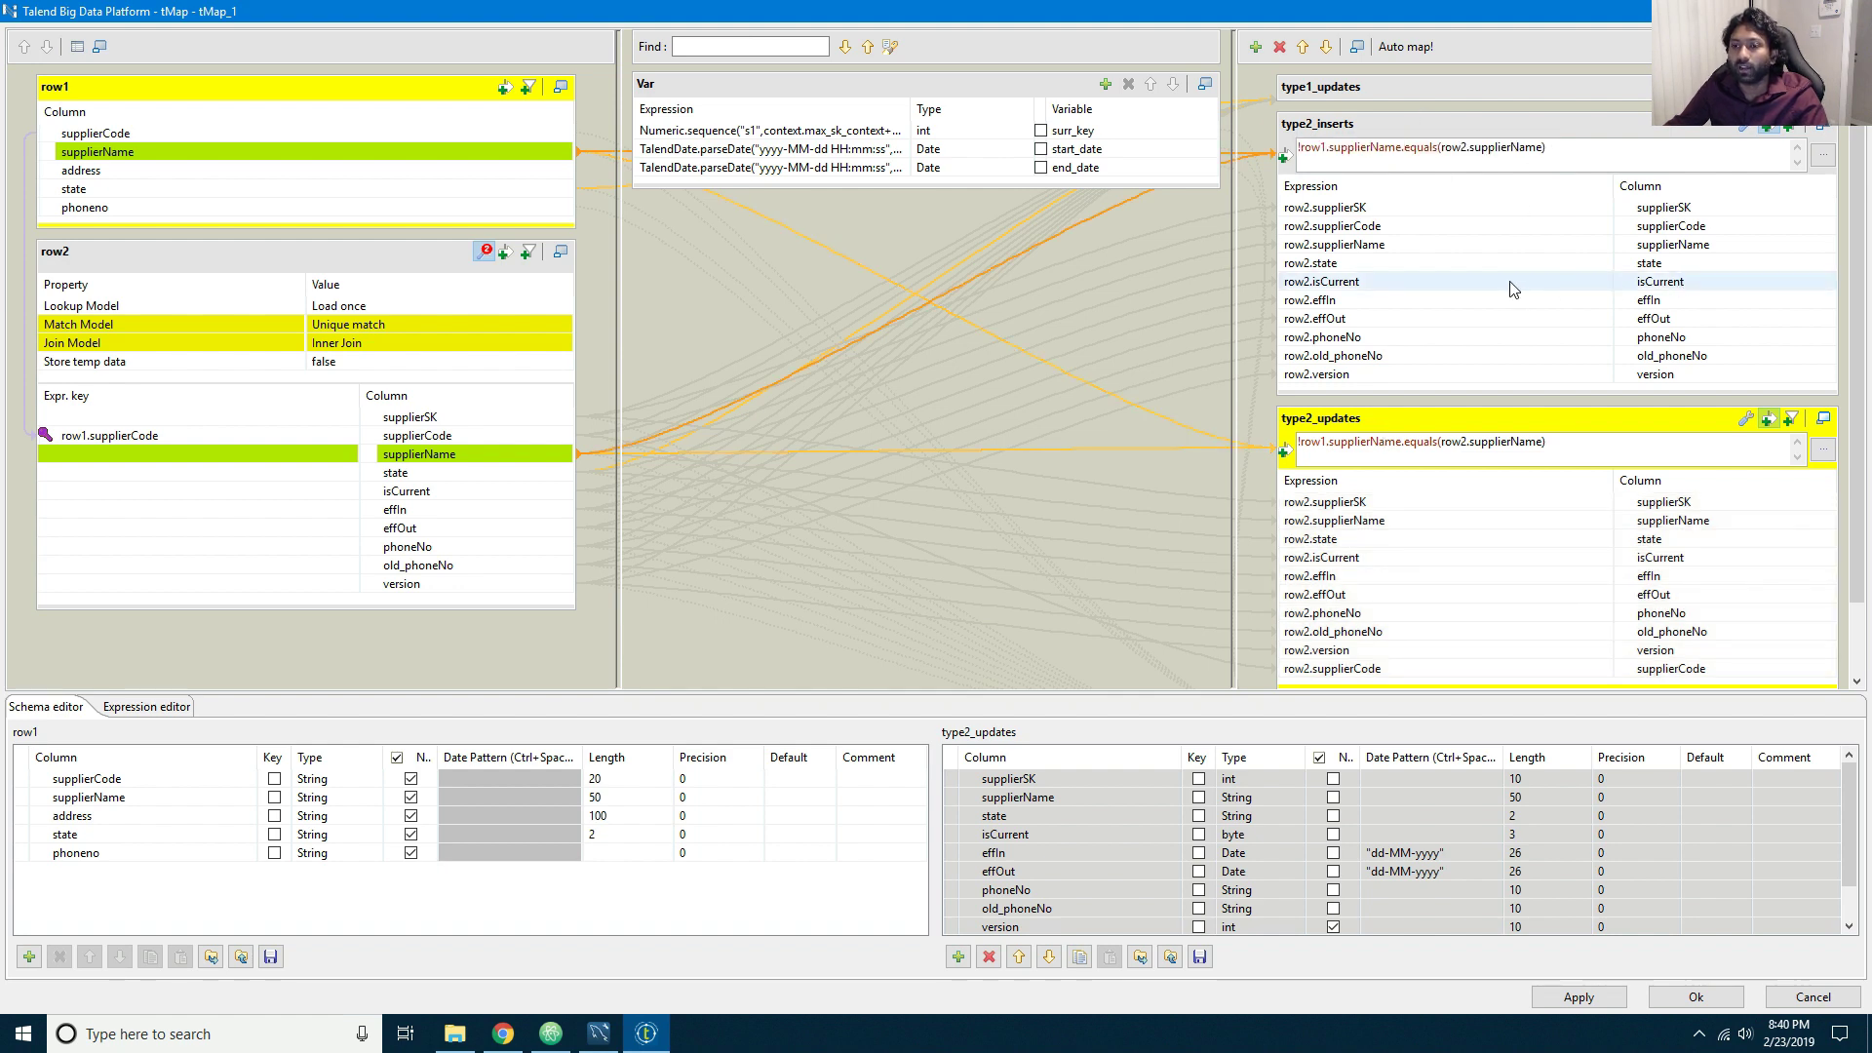
Step: In the type2_inserts output, set the isCurrent expression to 1
click(1344, 283)
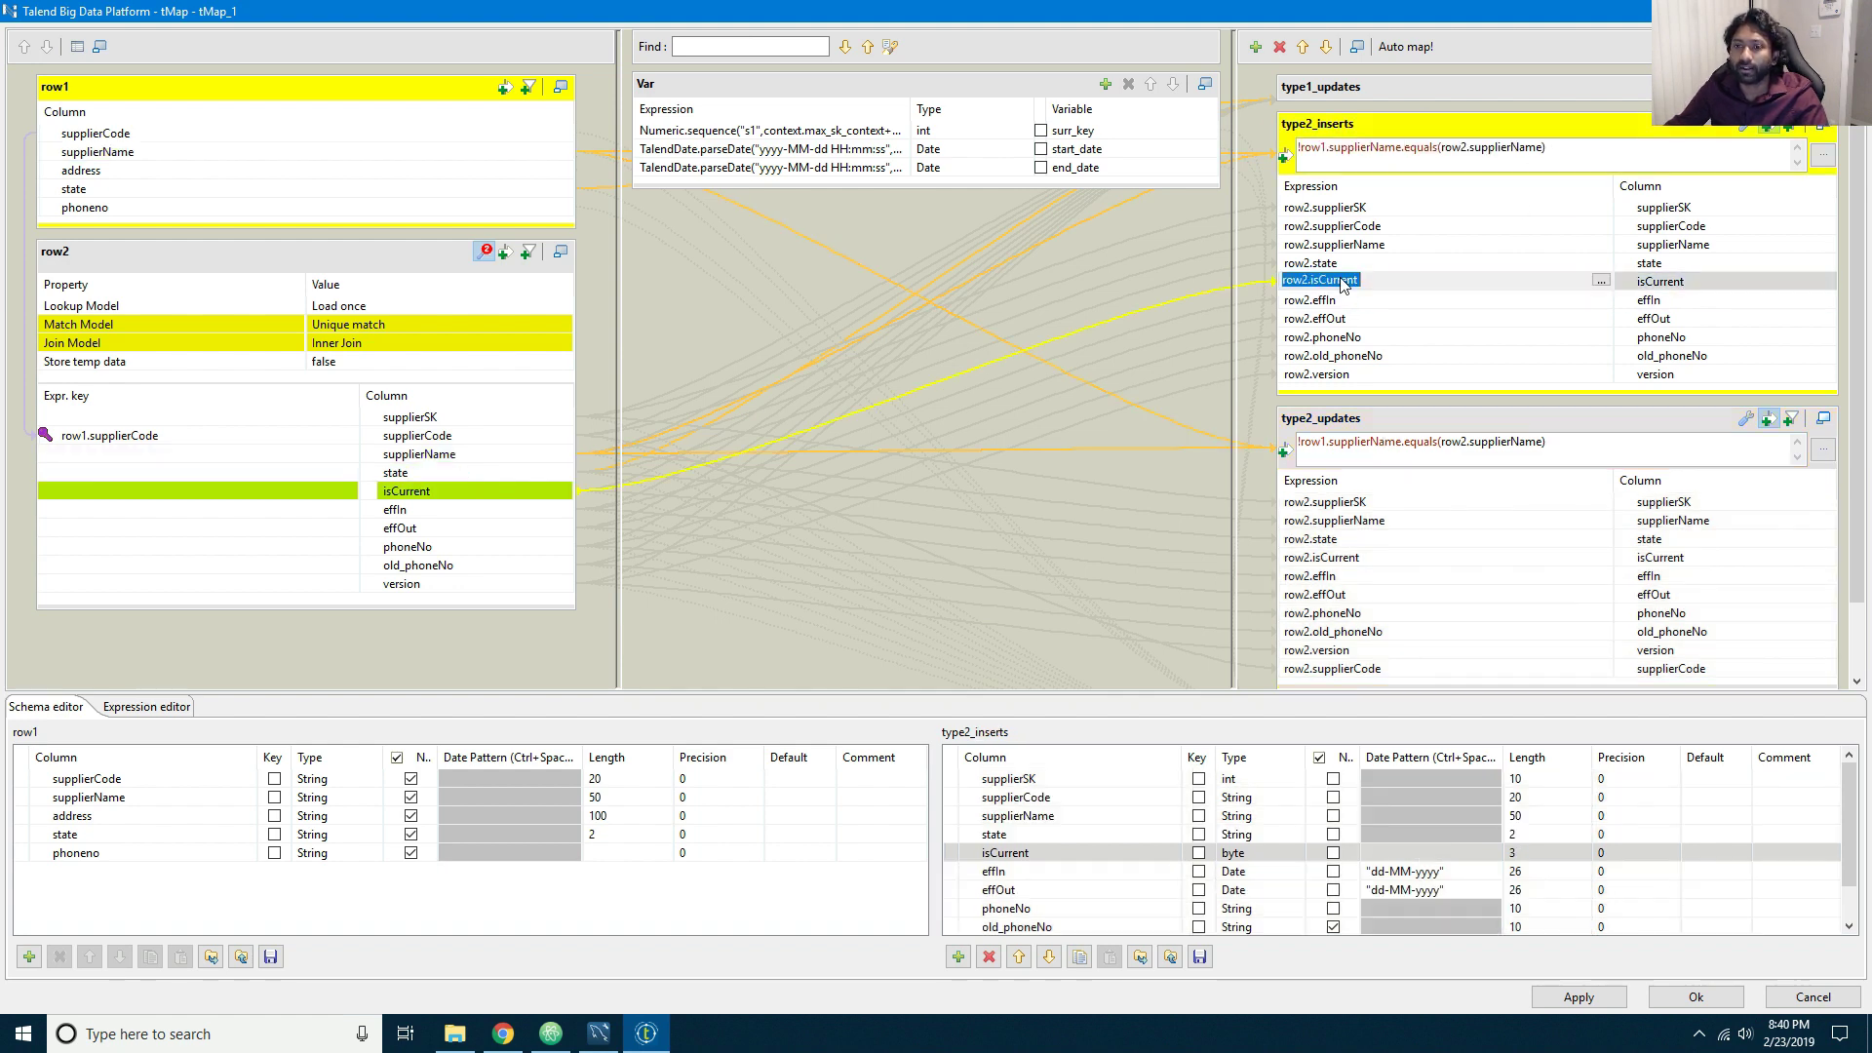
click(1375, 282)
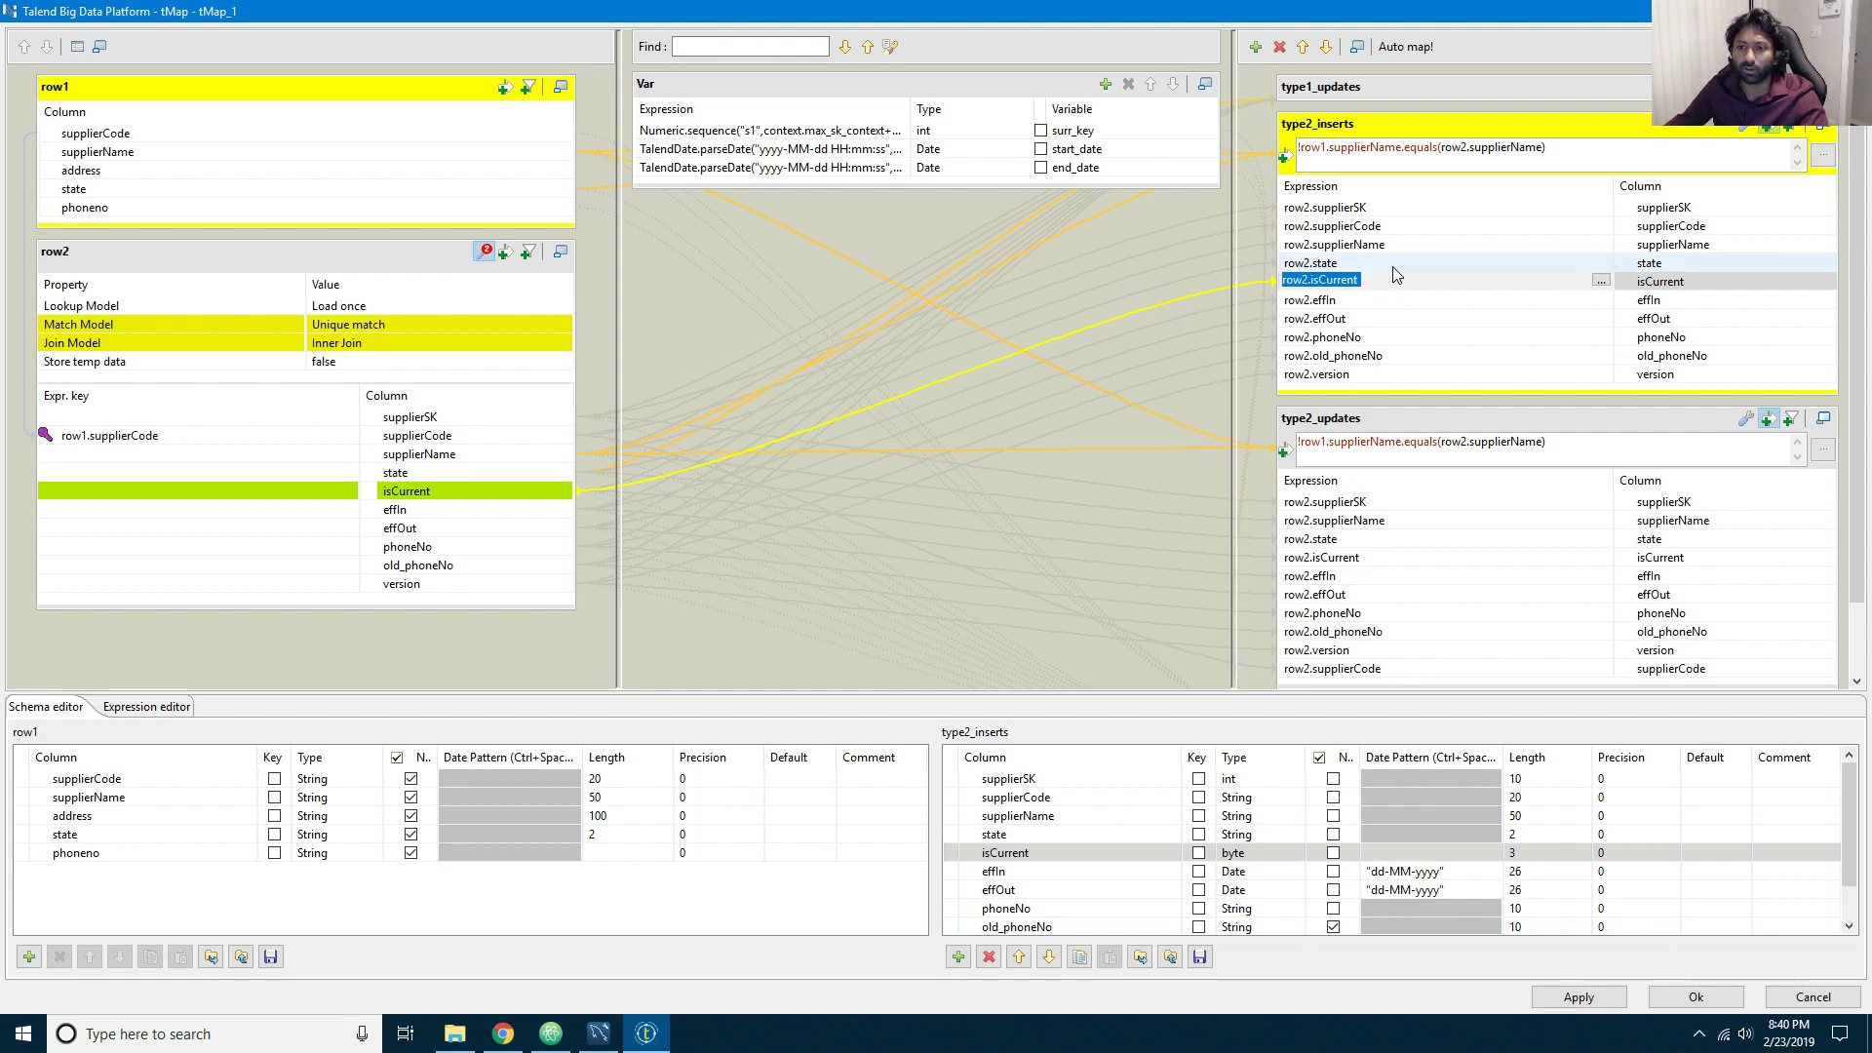
text(1)
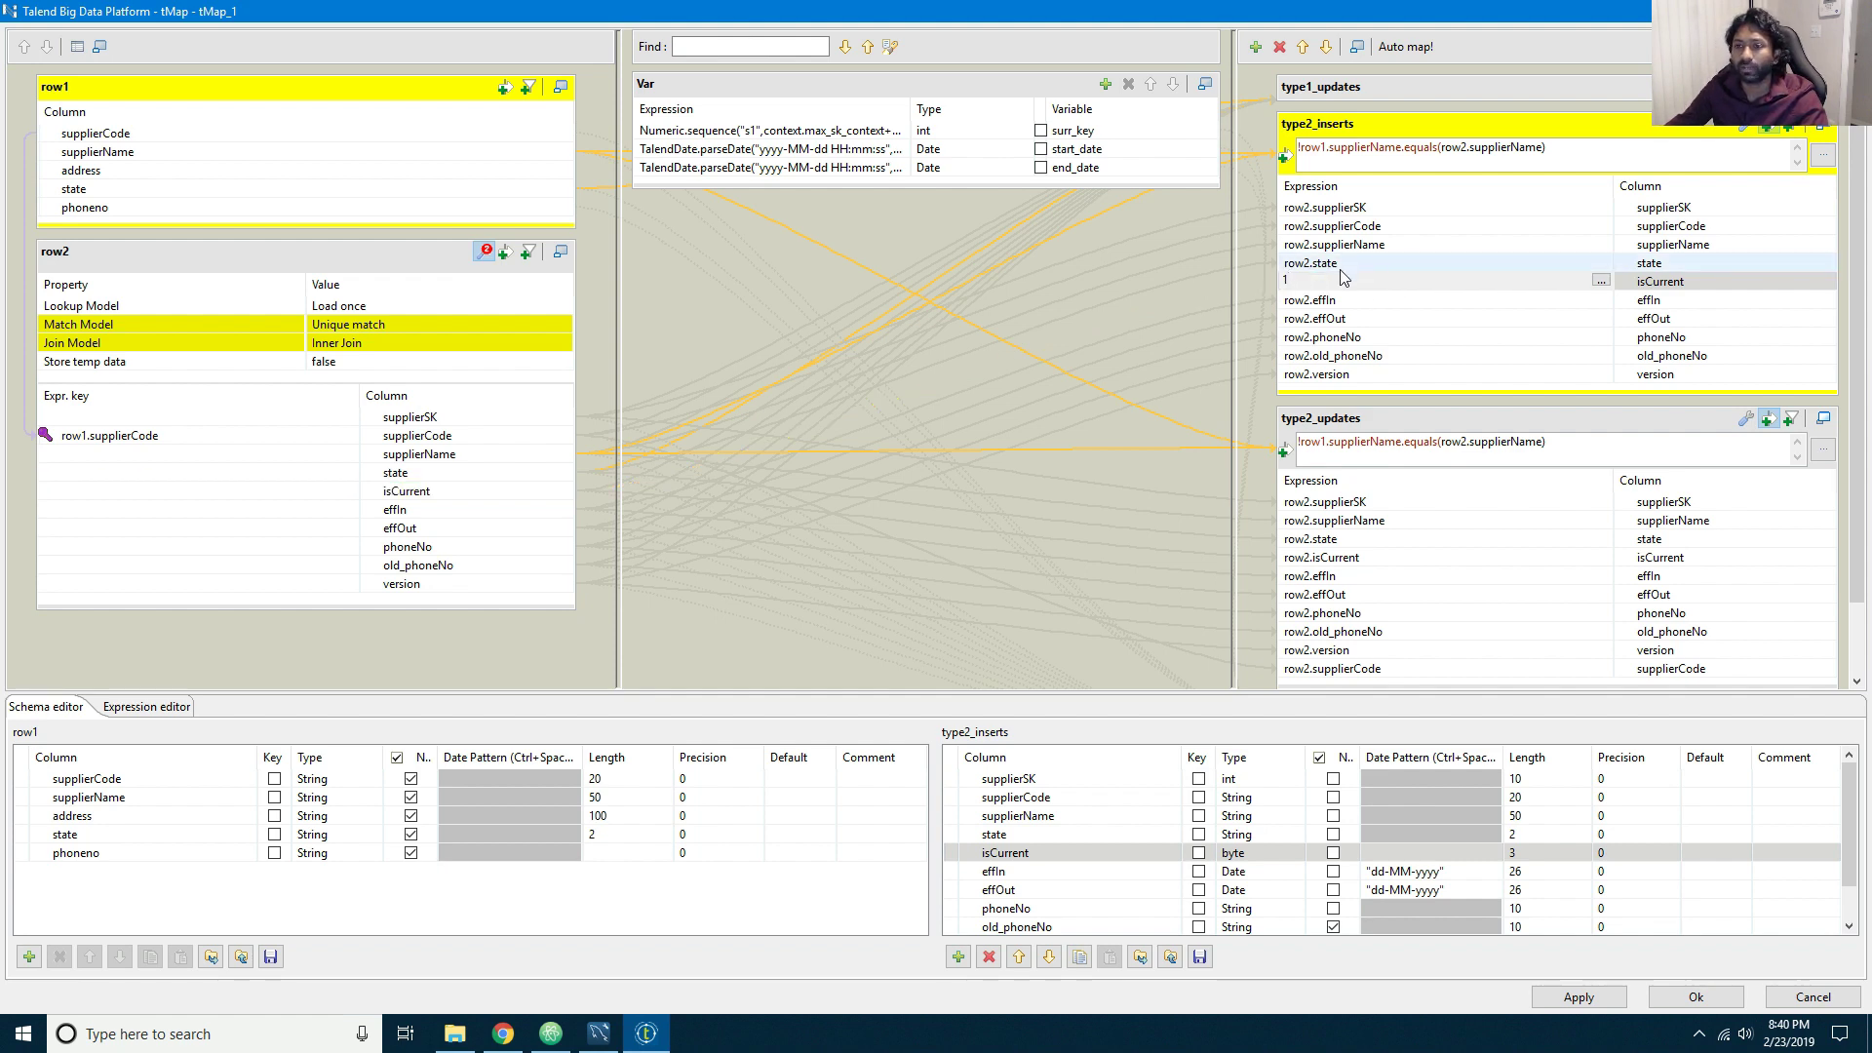
key(Return)
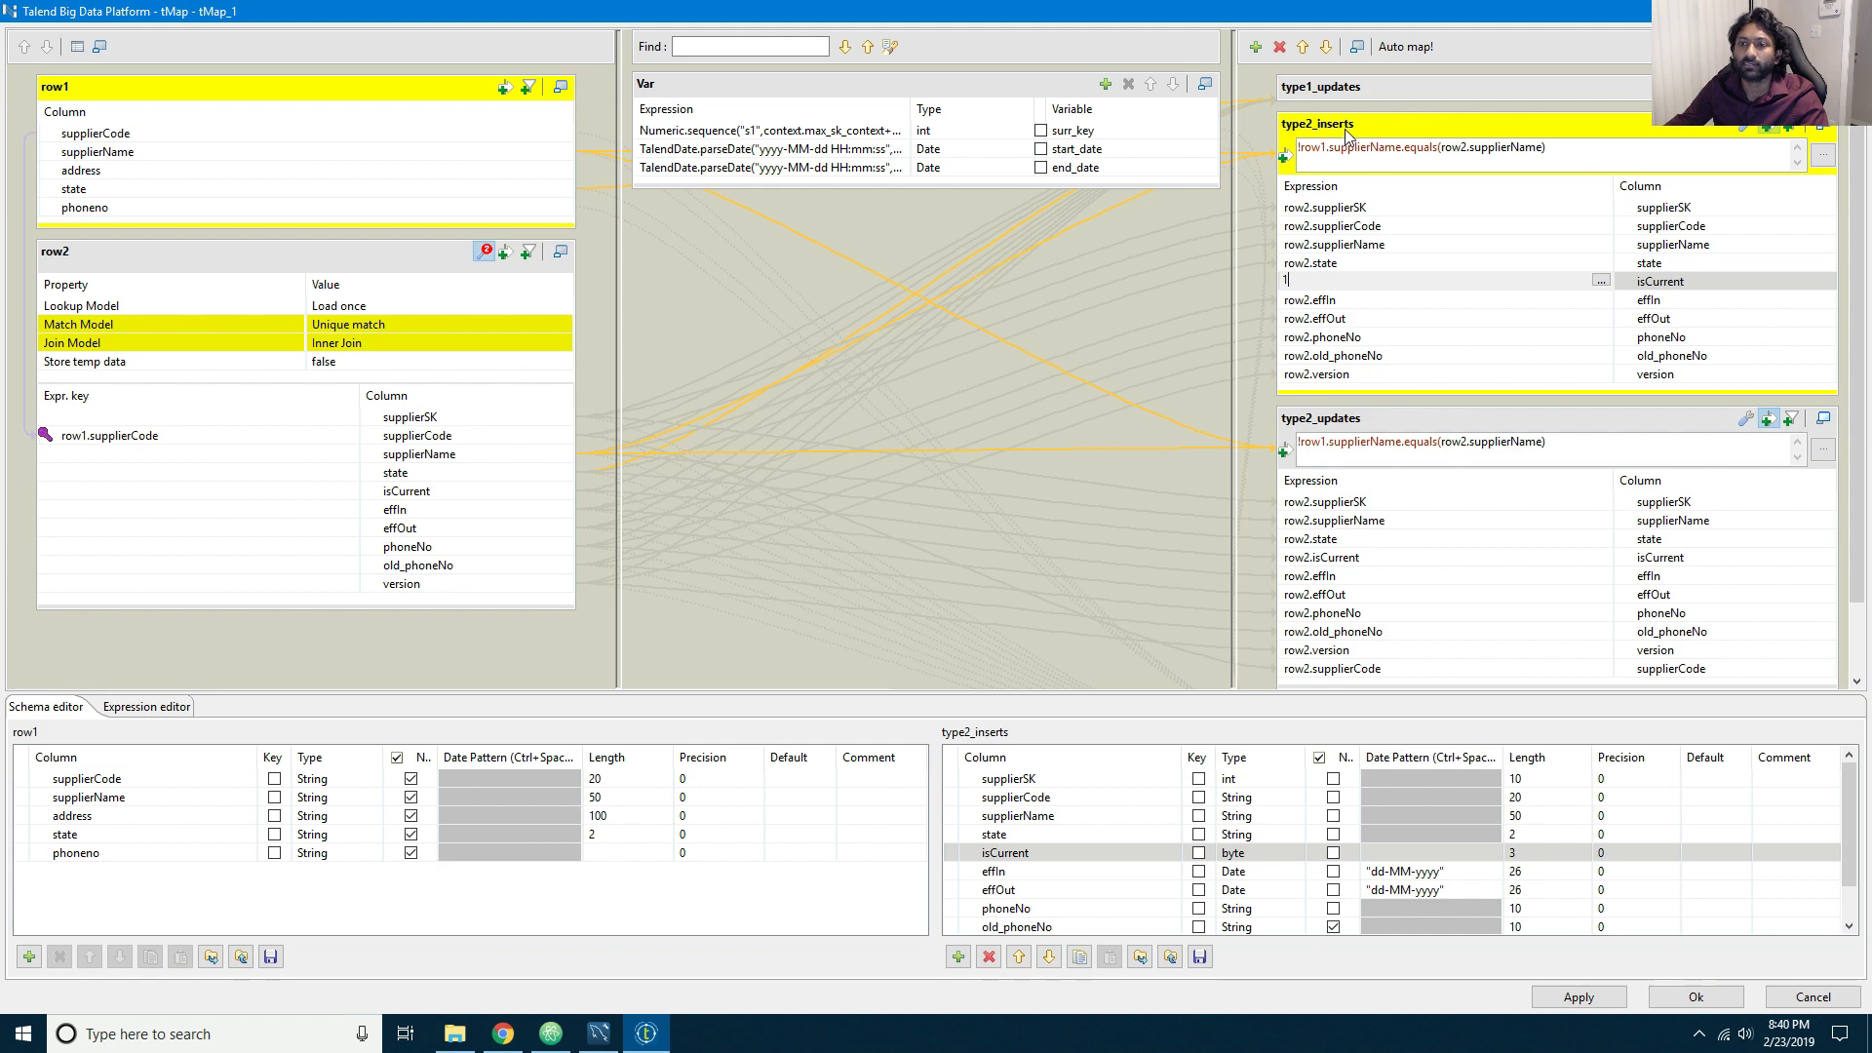
Step: Map Var.start_date to effIn and Var.end_date to effOut in type2_inserts, replacing the row2 expressions
click(1347, 308)
key(BackSpace)
drag(1112, 158, 1328, 274)
click(1355, 290)
key(BackSpace)
mouse_move(1075, 167)
mouse_down()
mouse_move(1287, 261)
mouse_move(1297, 390)
mouse_move(1316, 289)
mouse_up()
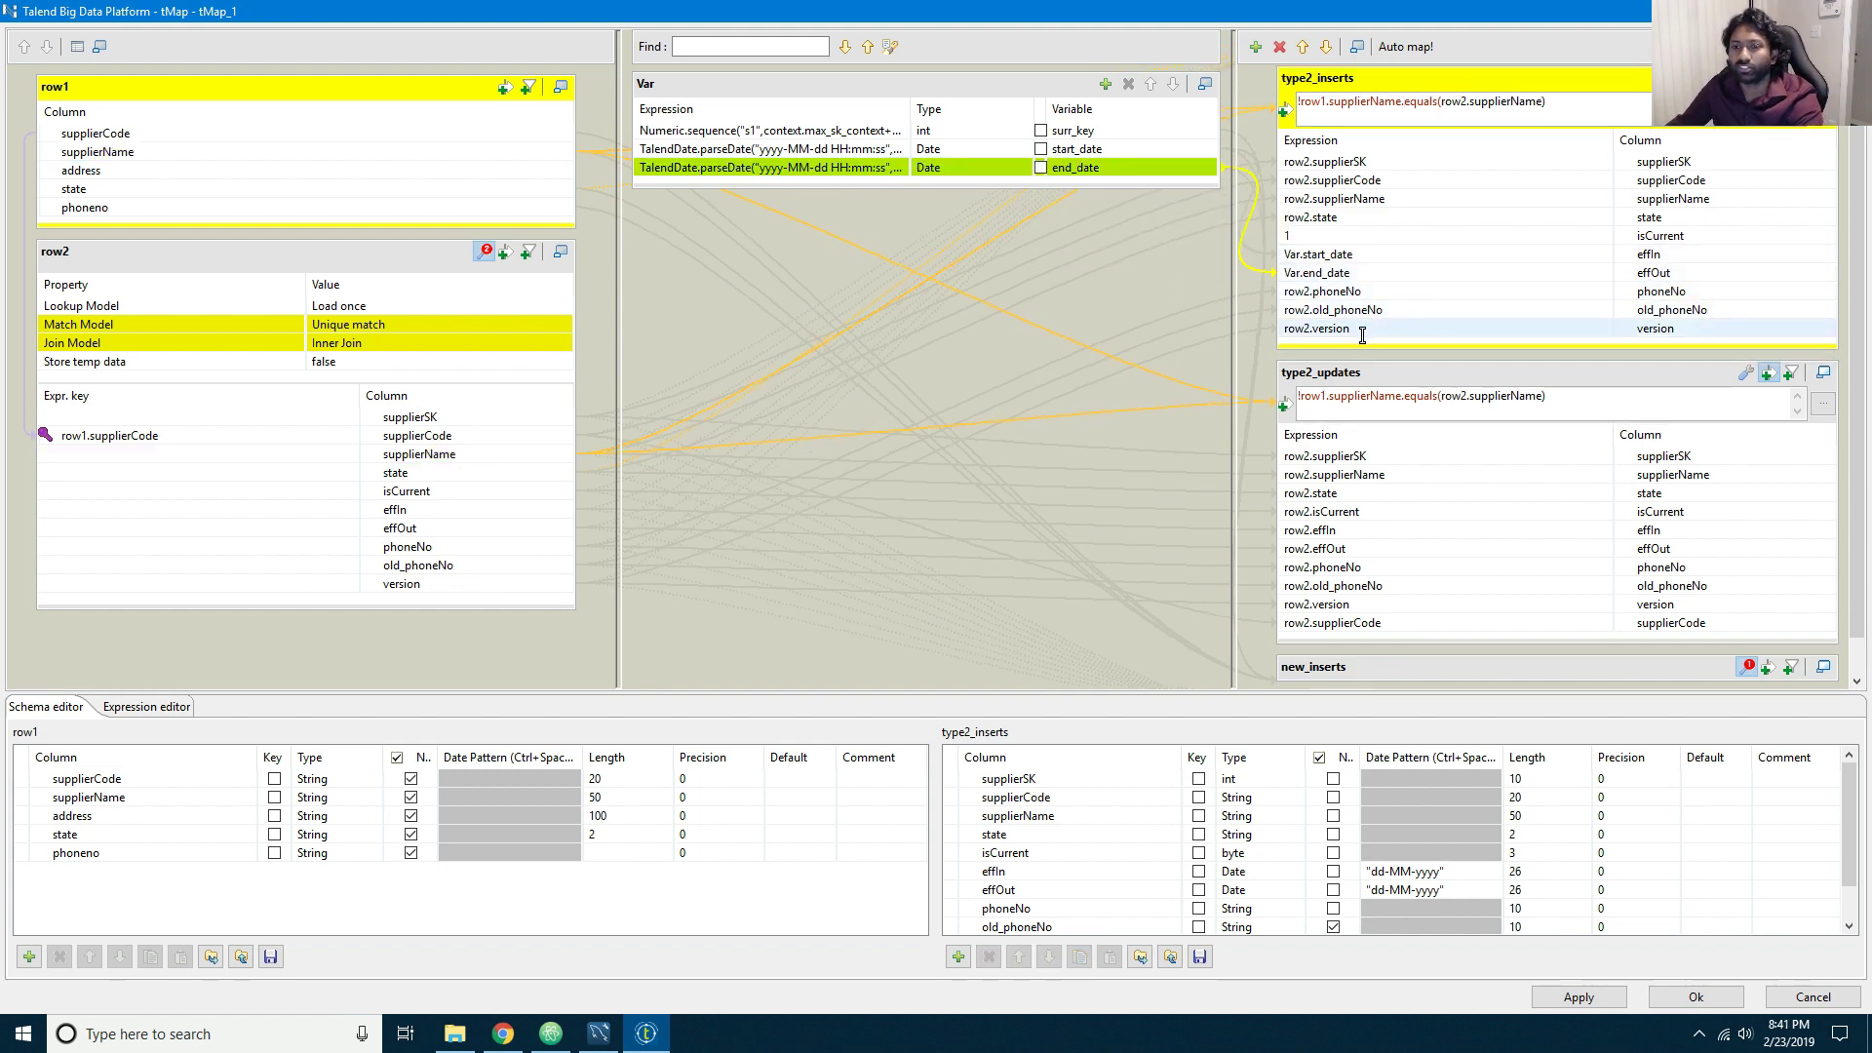
Step: Change the version expression of type2_inserts to row2.version+1
click(1363, 332)
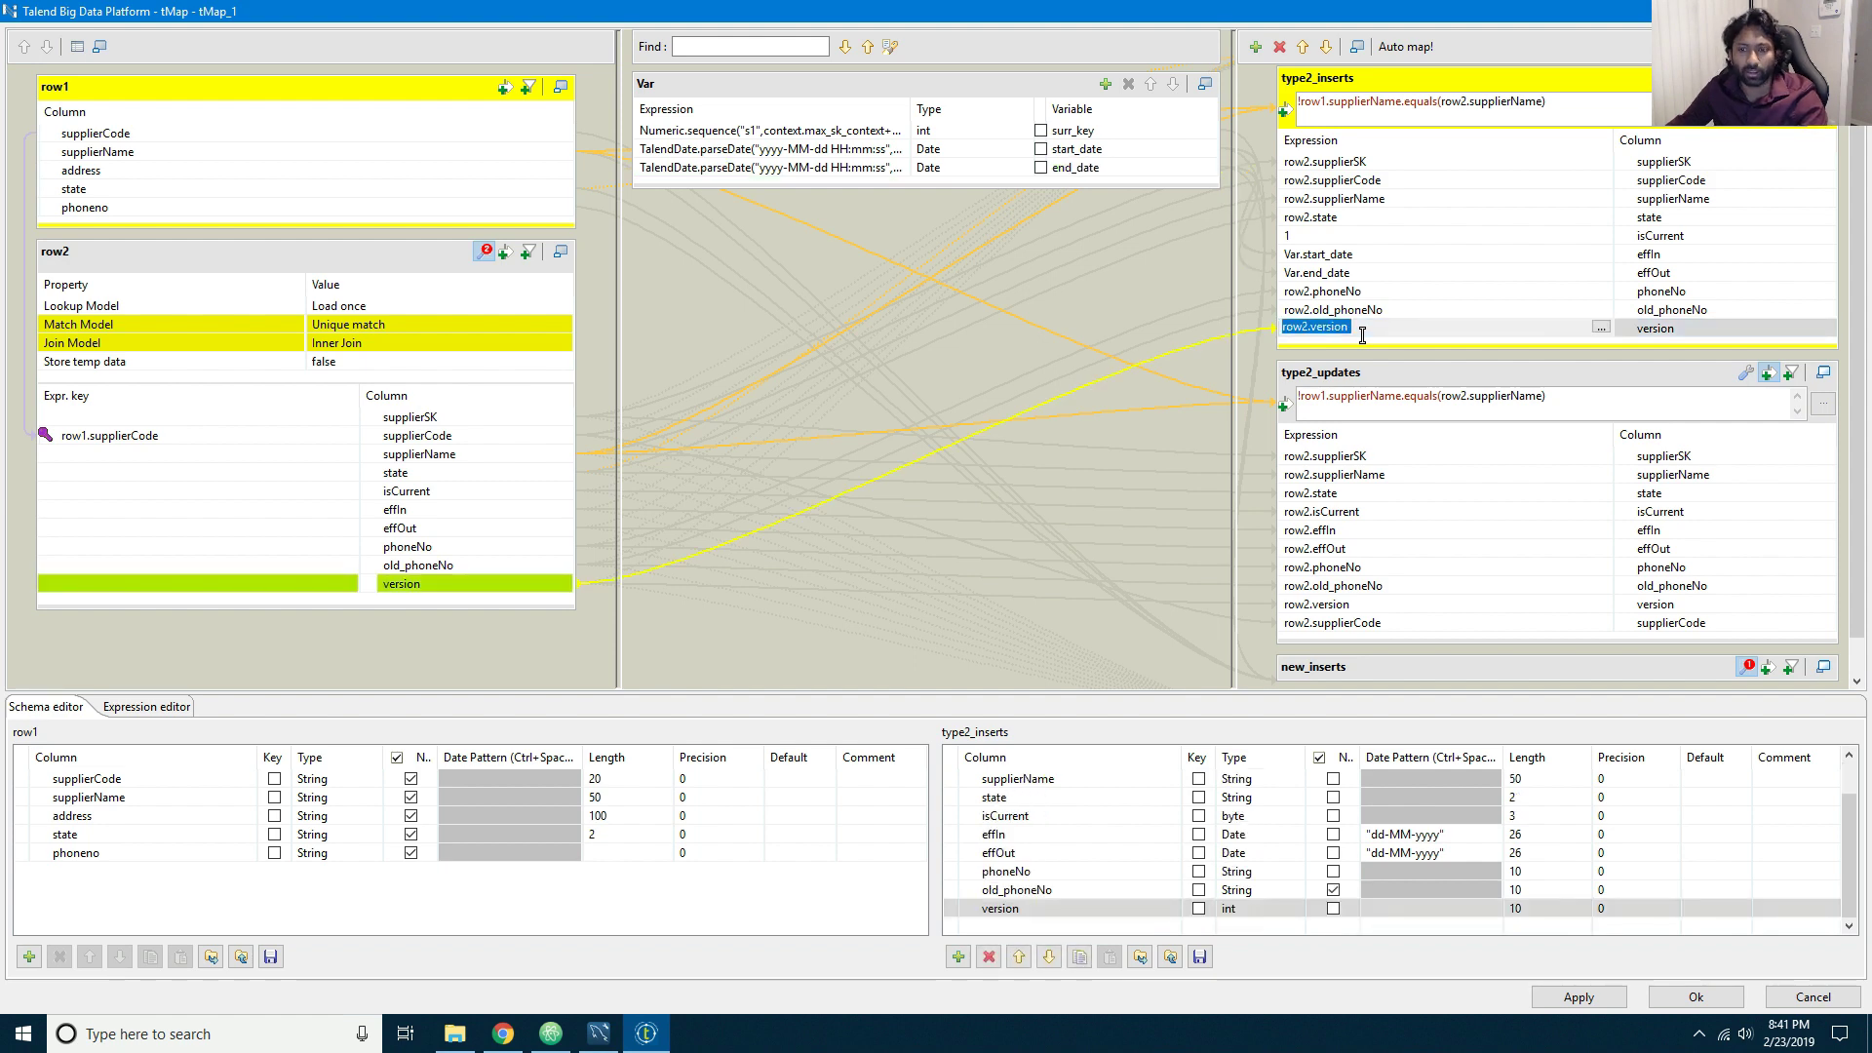
click(1362, 332)
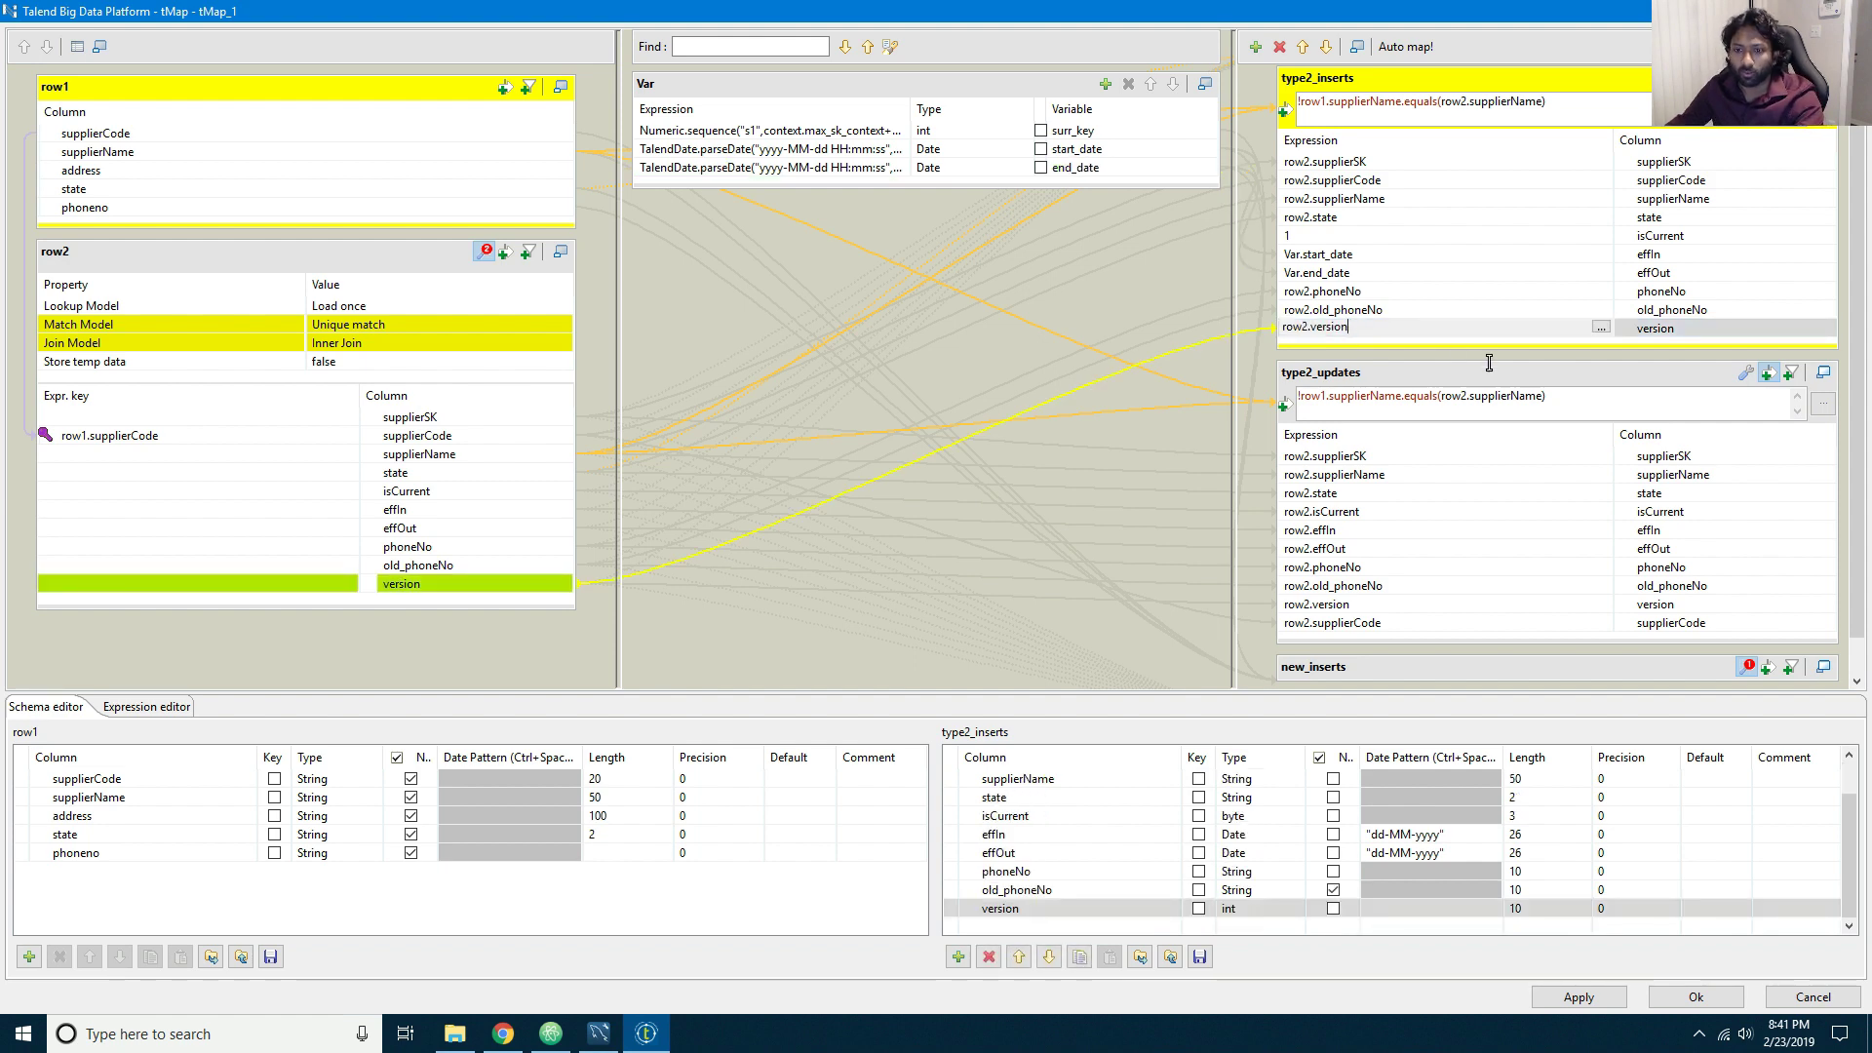
text(+1)
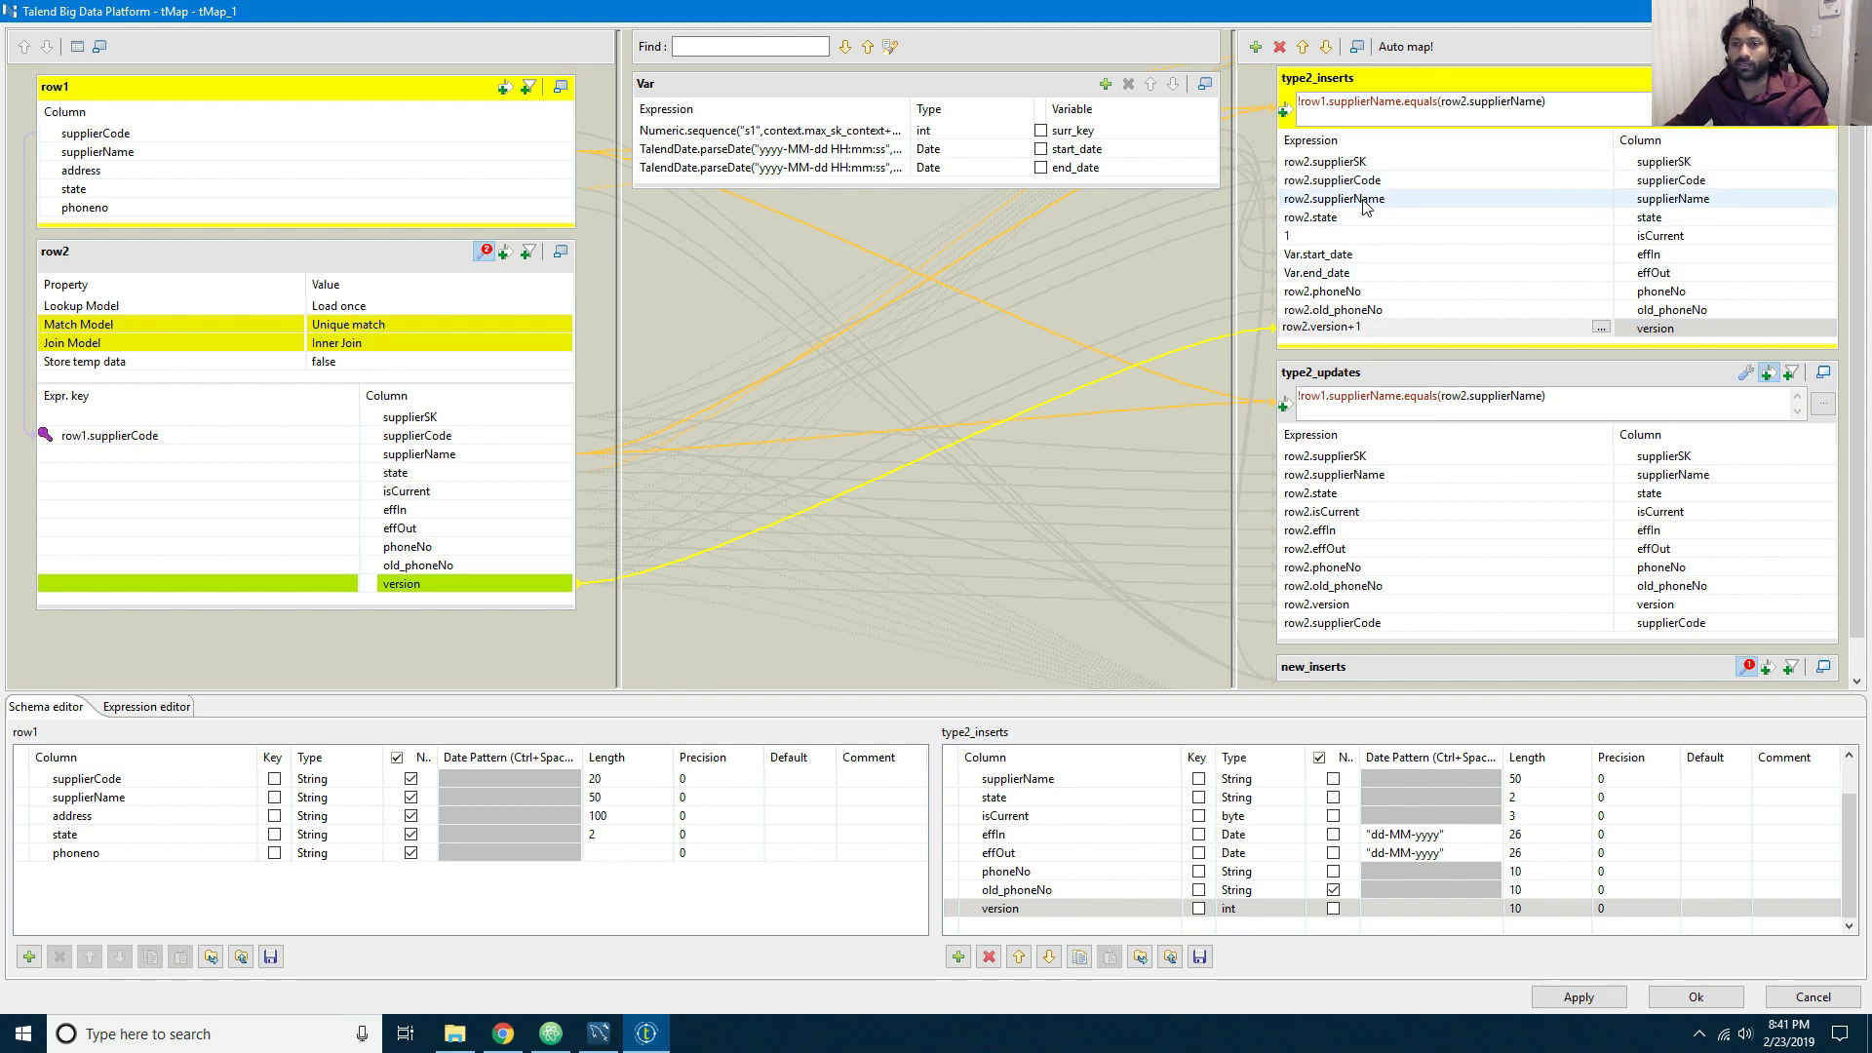
Step: Replace the supplierSK expression of type2_inserts with the variable Var.surr_key
click(1363, 164)
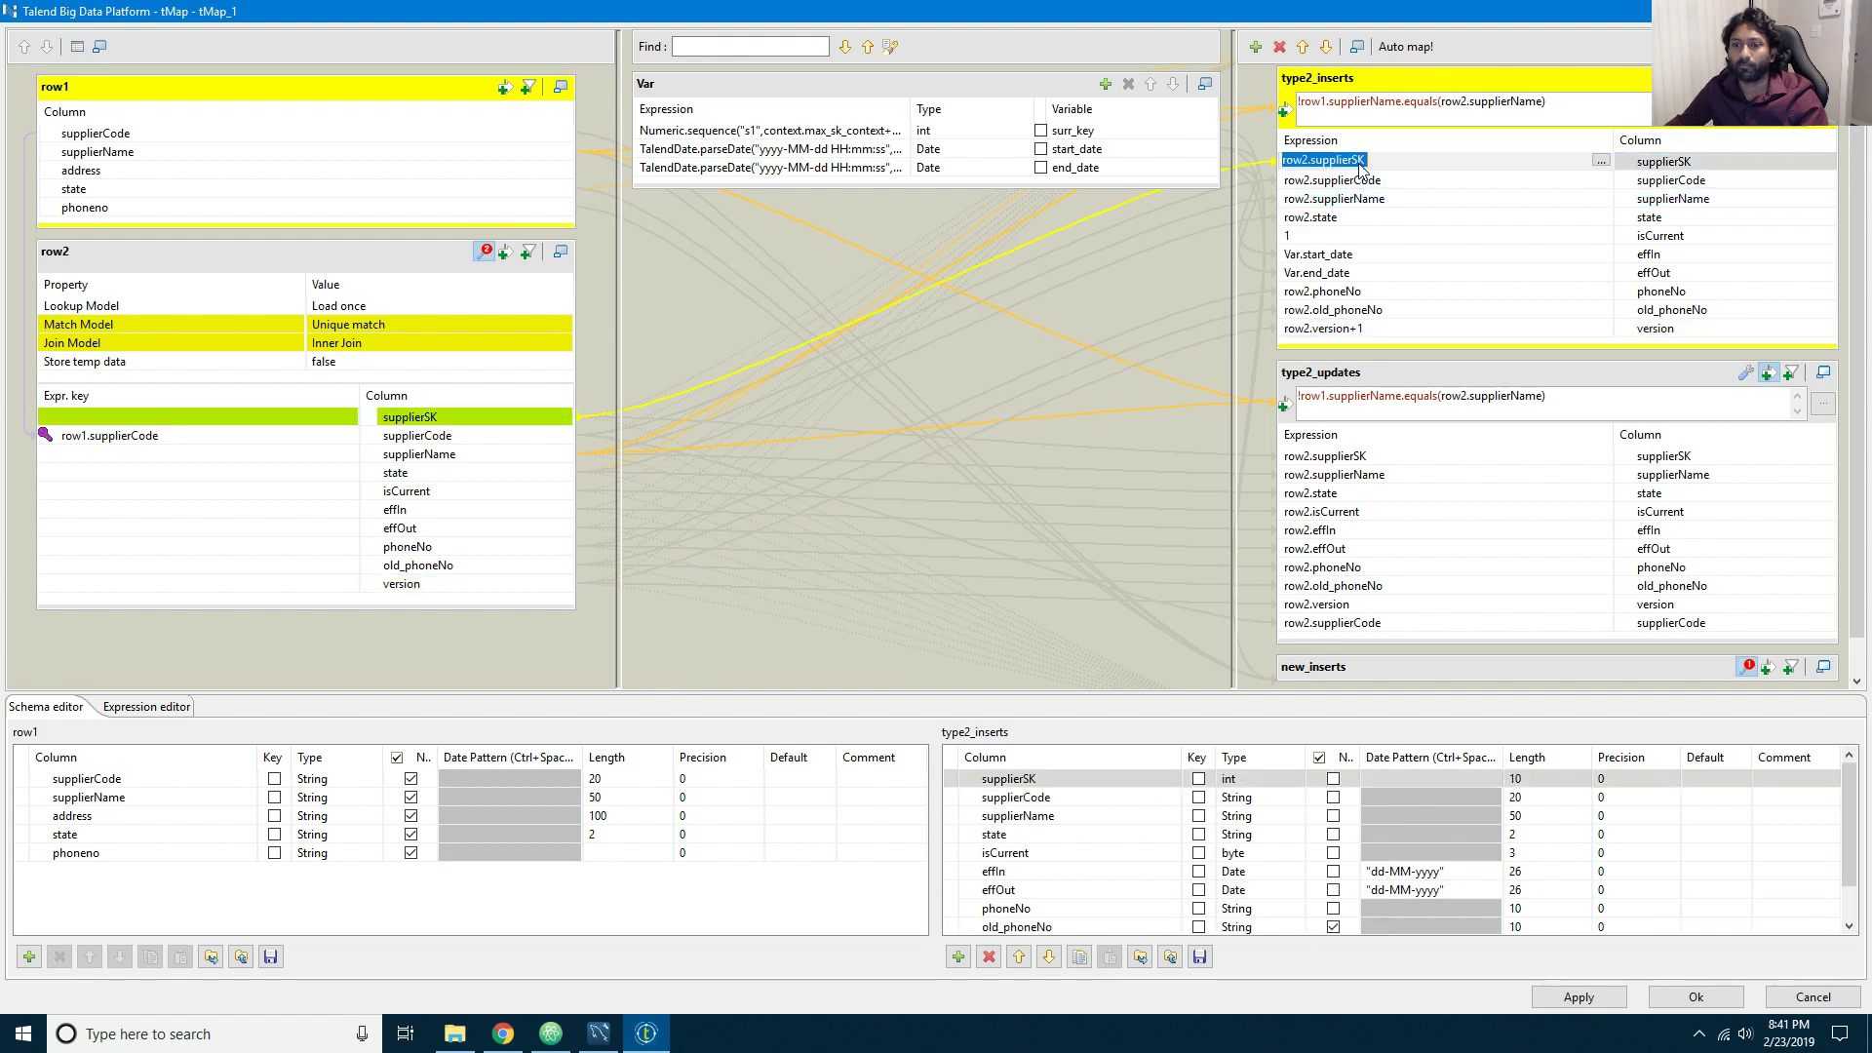
key(BackSpace)
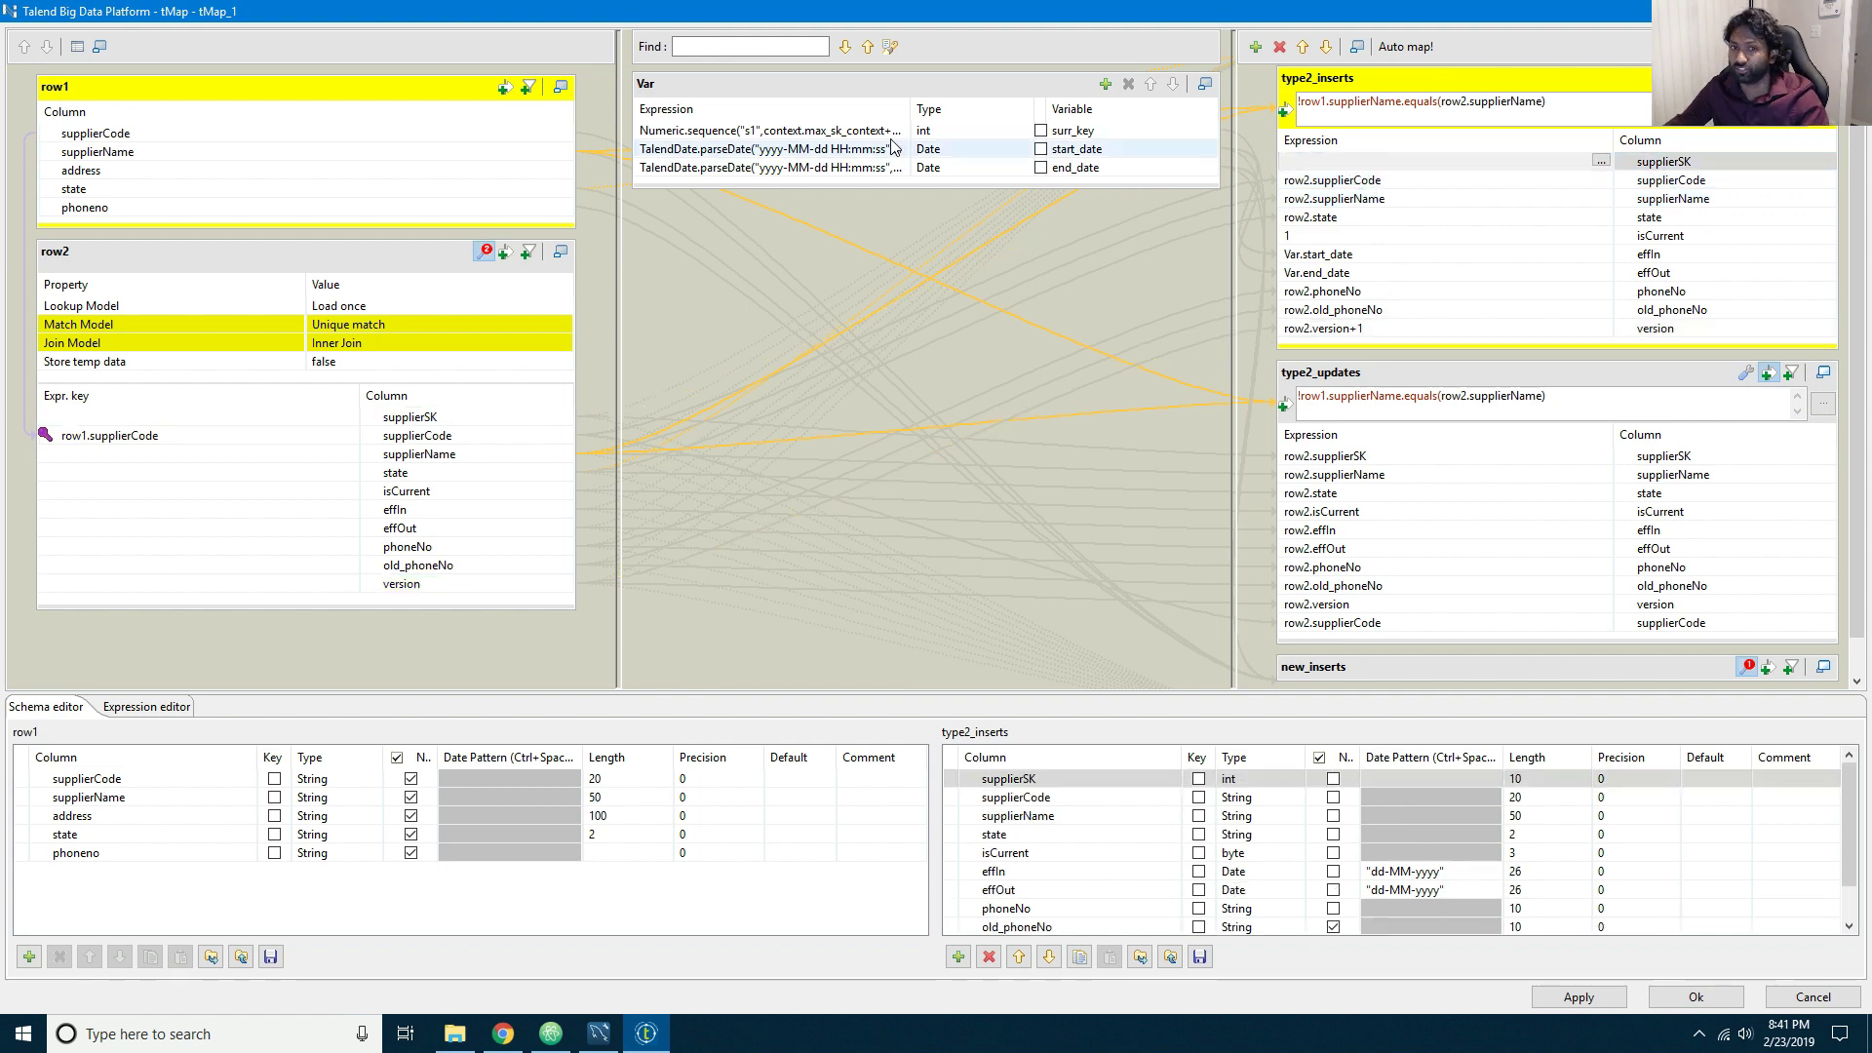
drag(1073, 134, 1339, 158)
scroll(1365, 185, up, 1)
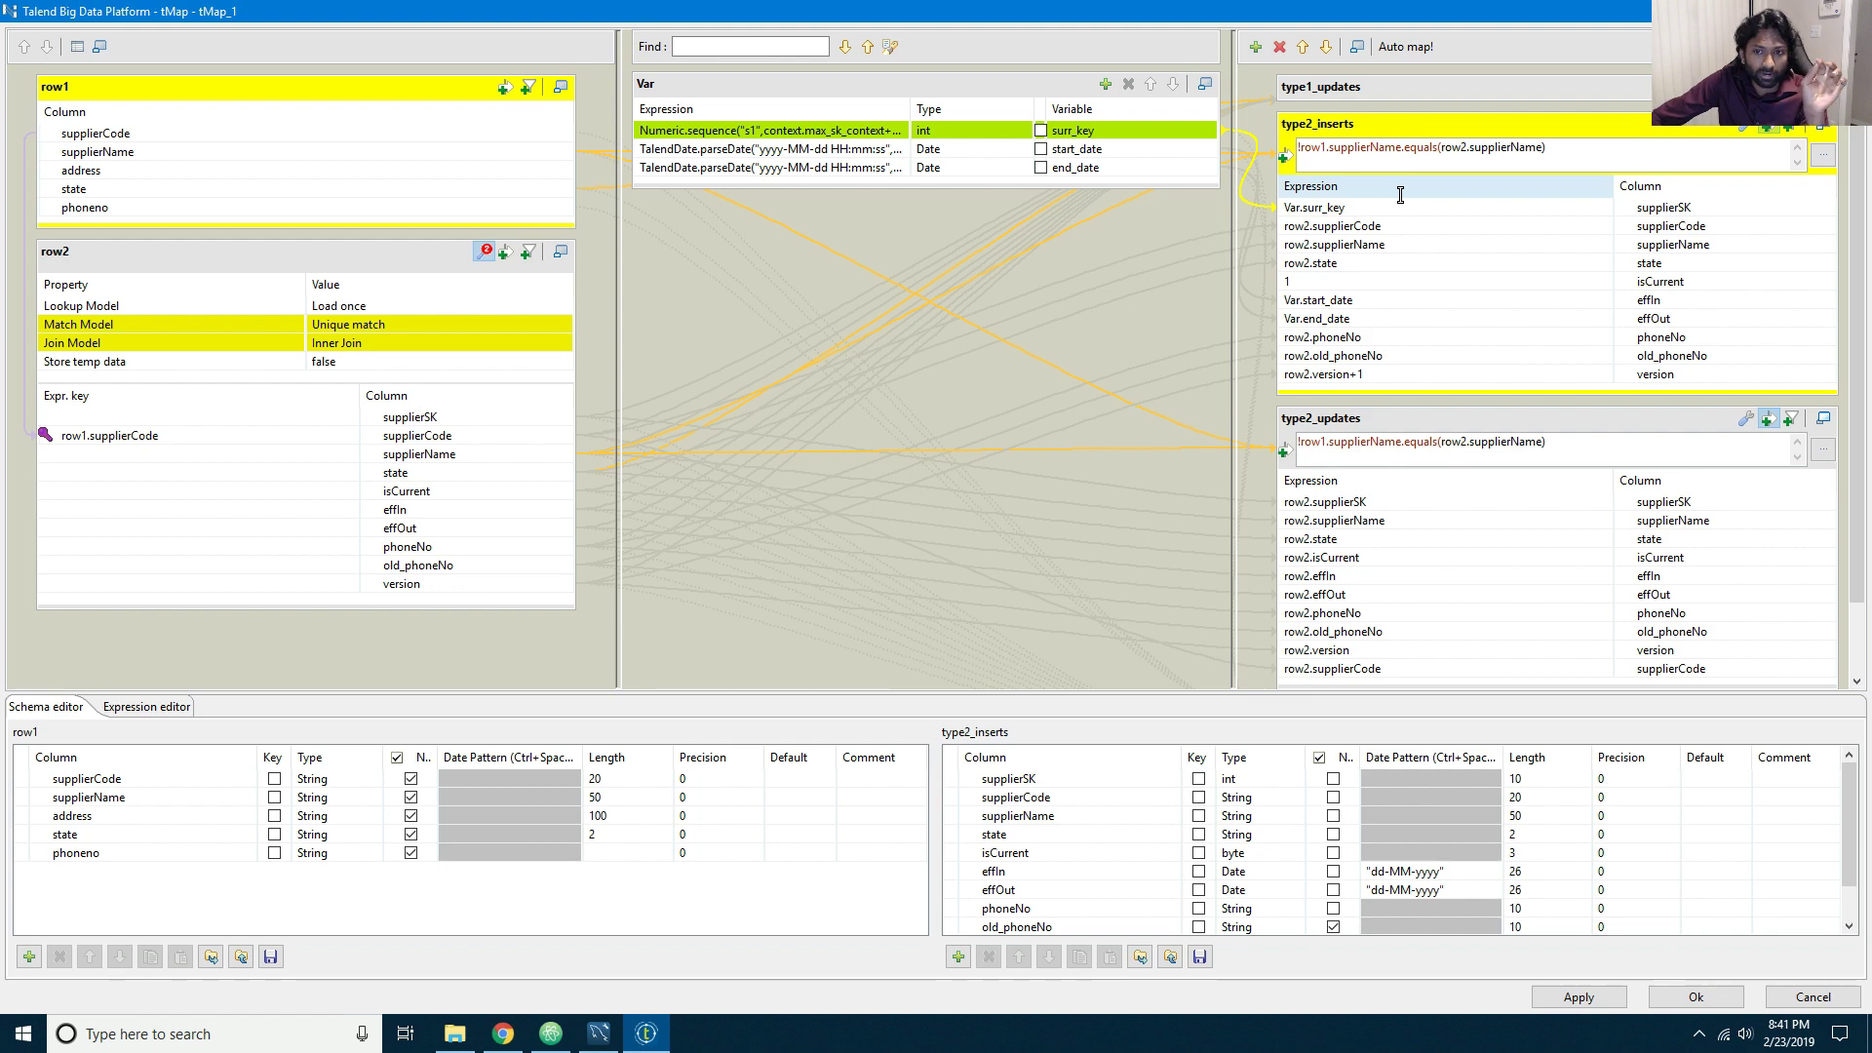
Step: Collapse type2_updates, examine the property settings and column expressions of new_inserts, and collapse that output again
click(1390, 286)
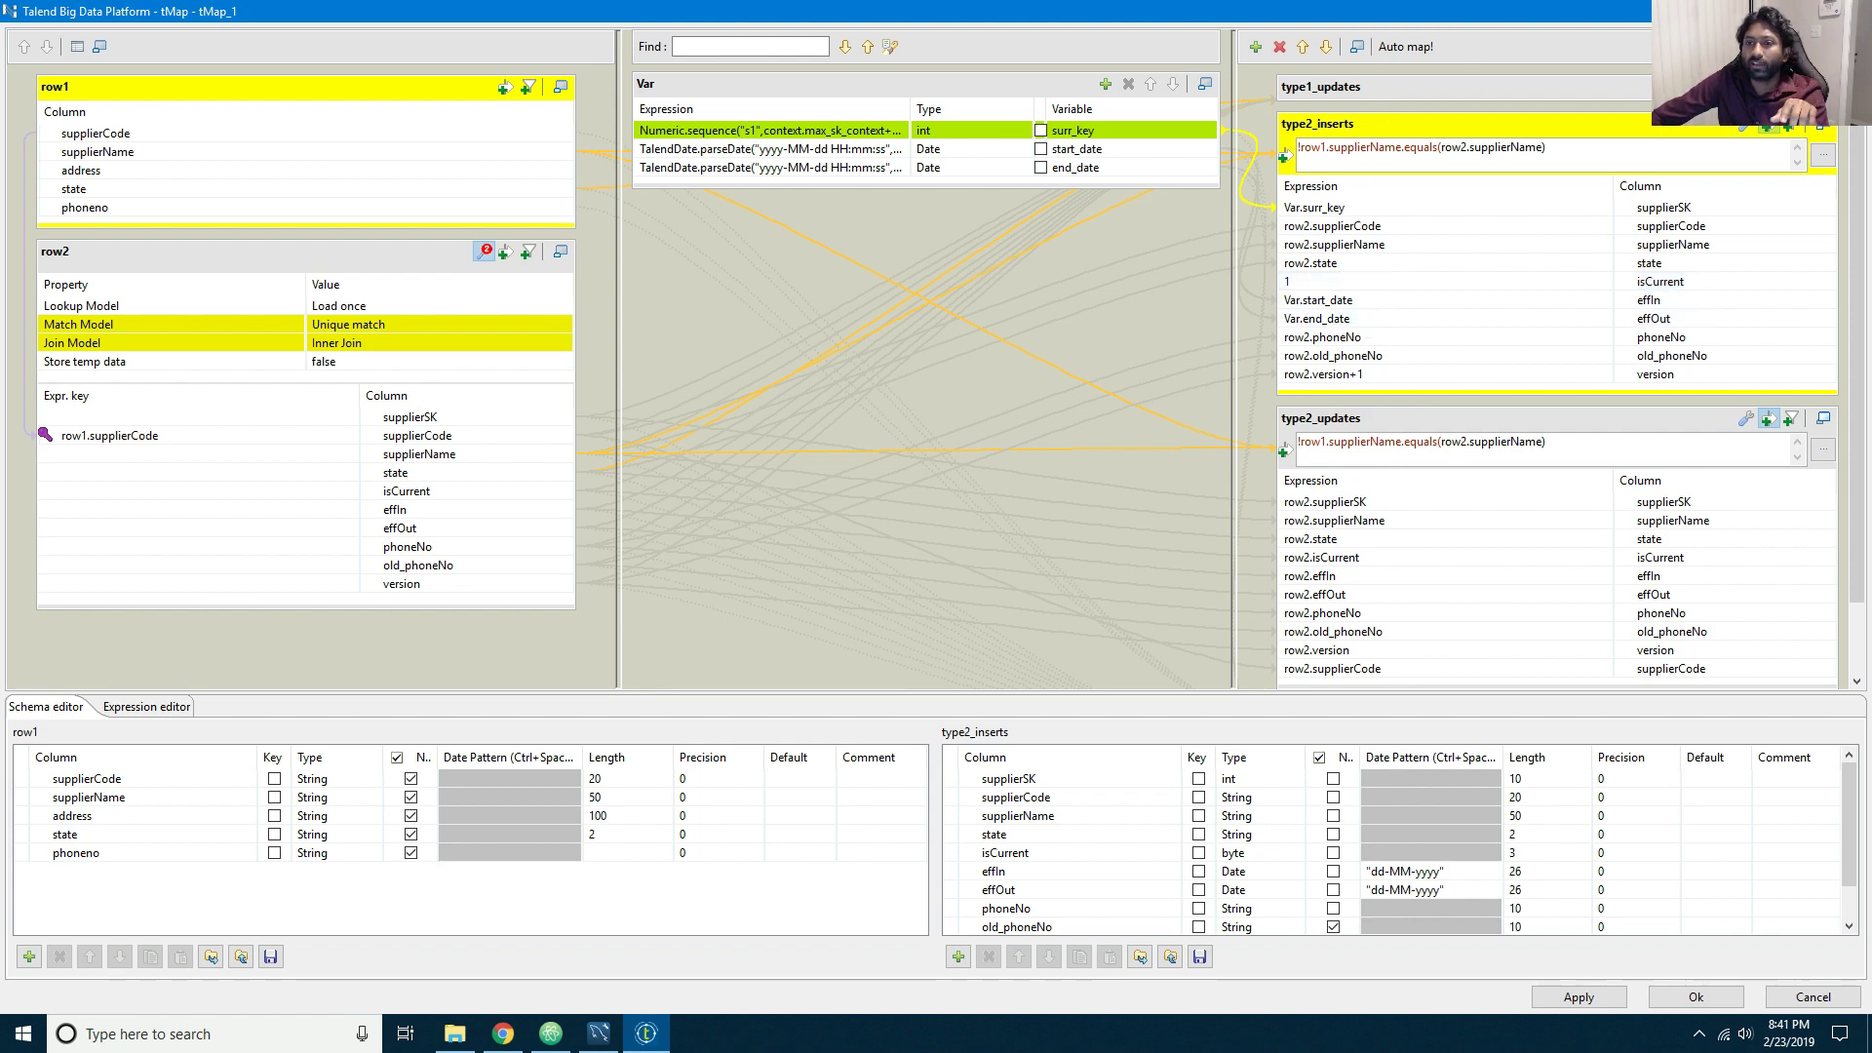
scroll(1379, 536, down, 2)
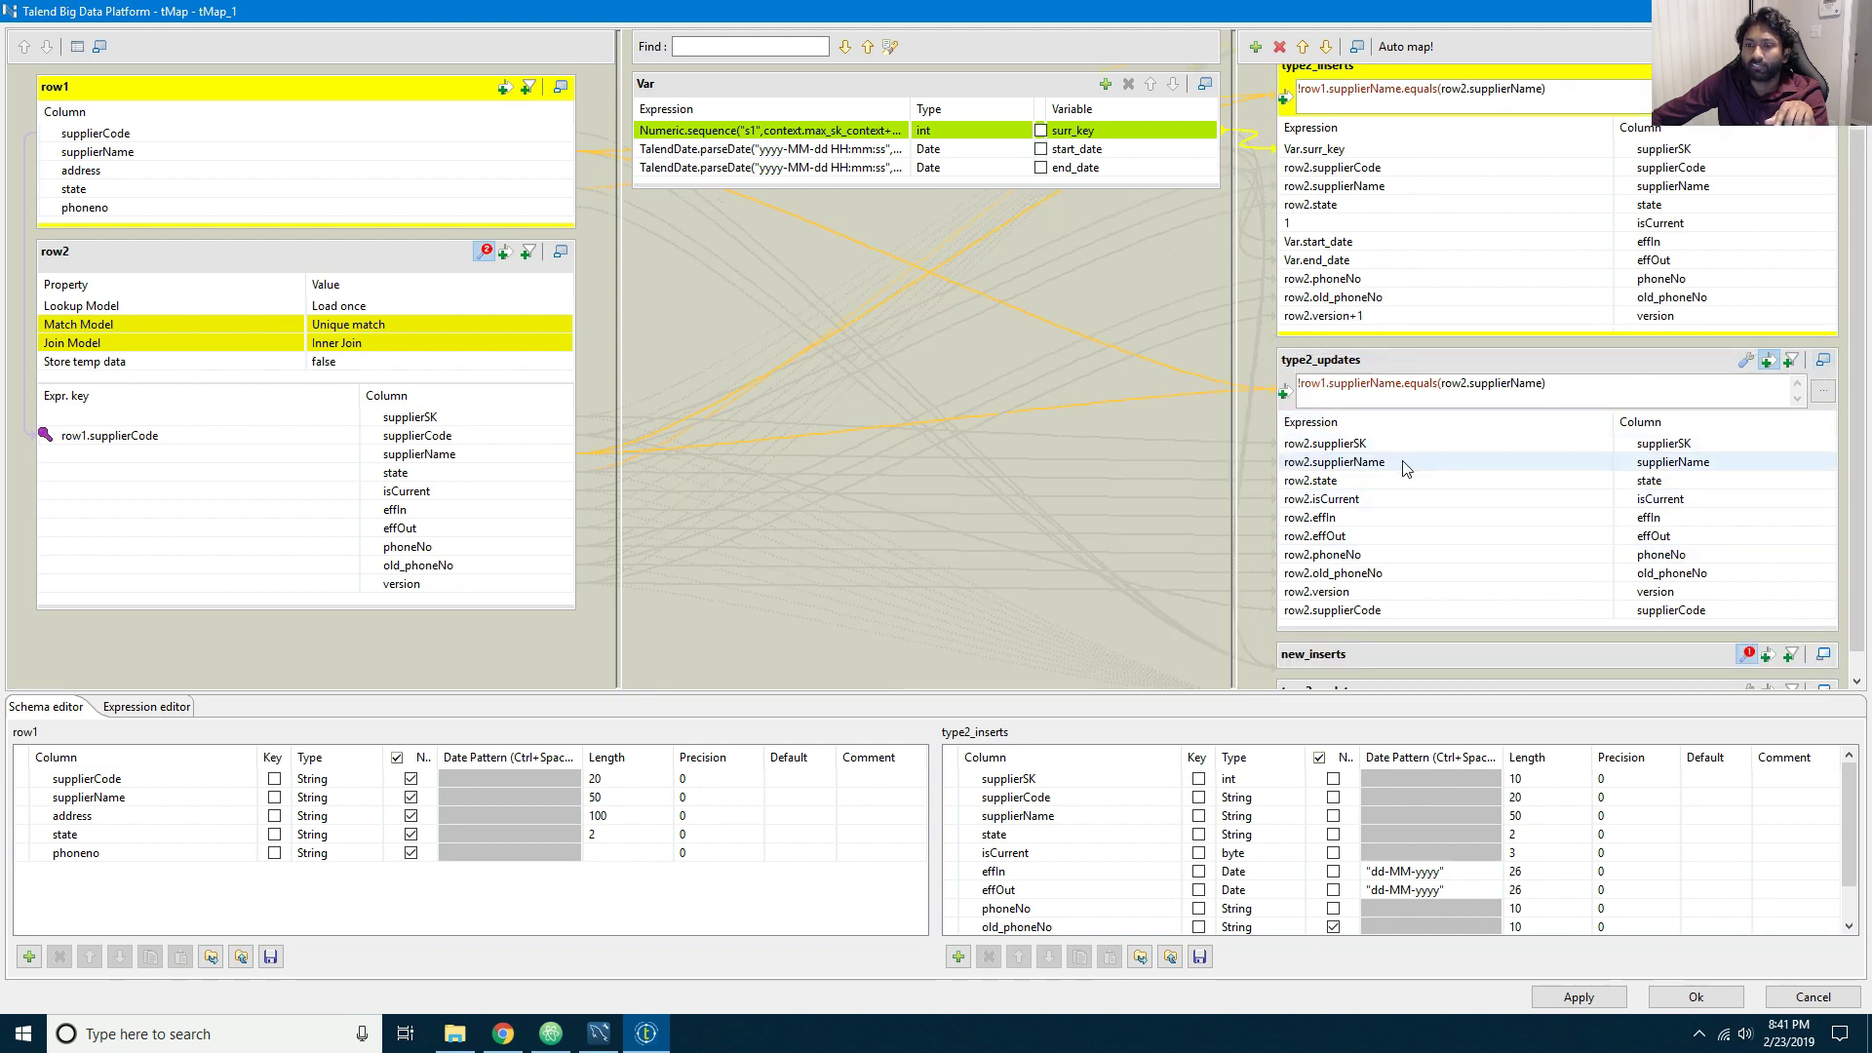
click(1823, 361)
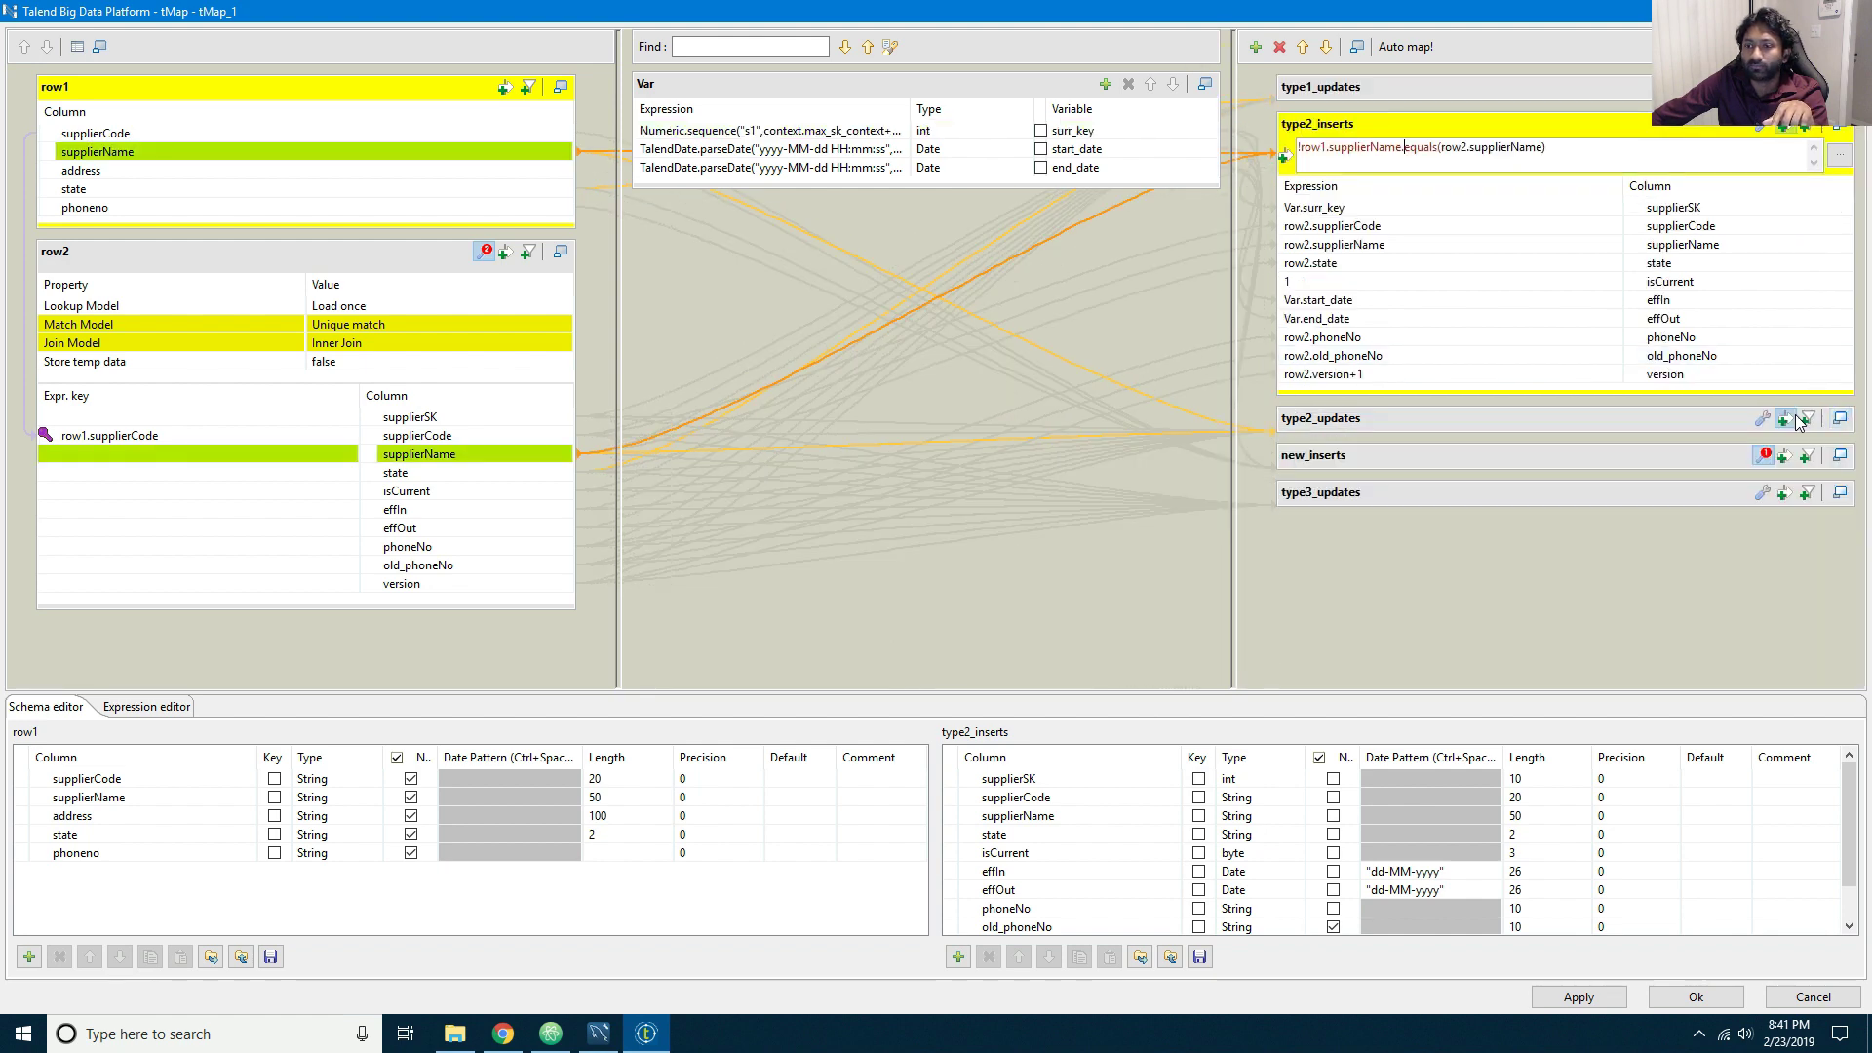
click(1840, 456)
scroll(1822, 385, down, 2)
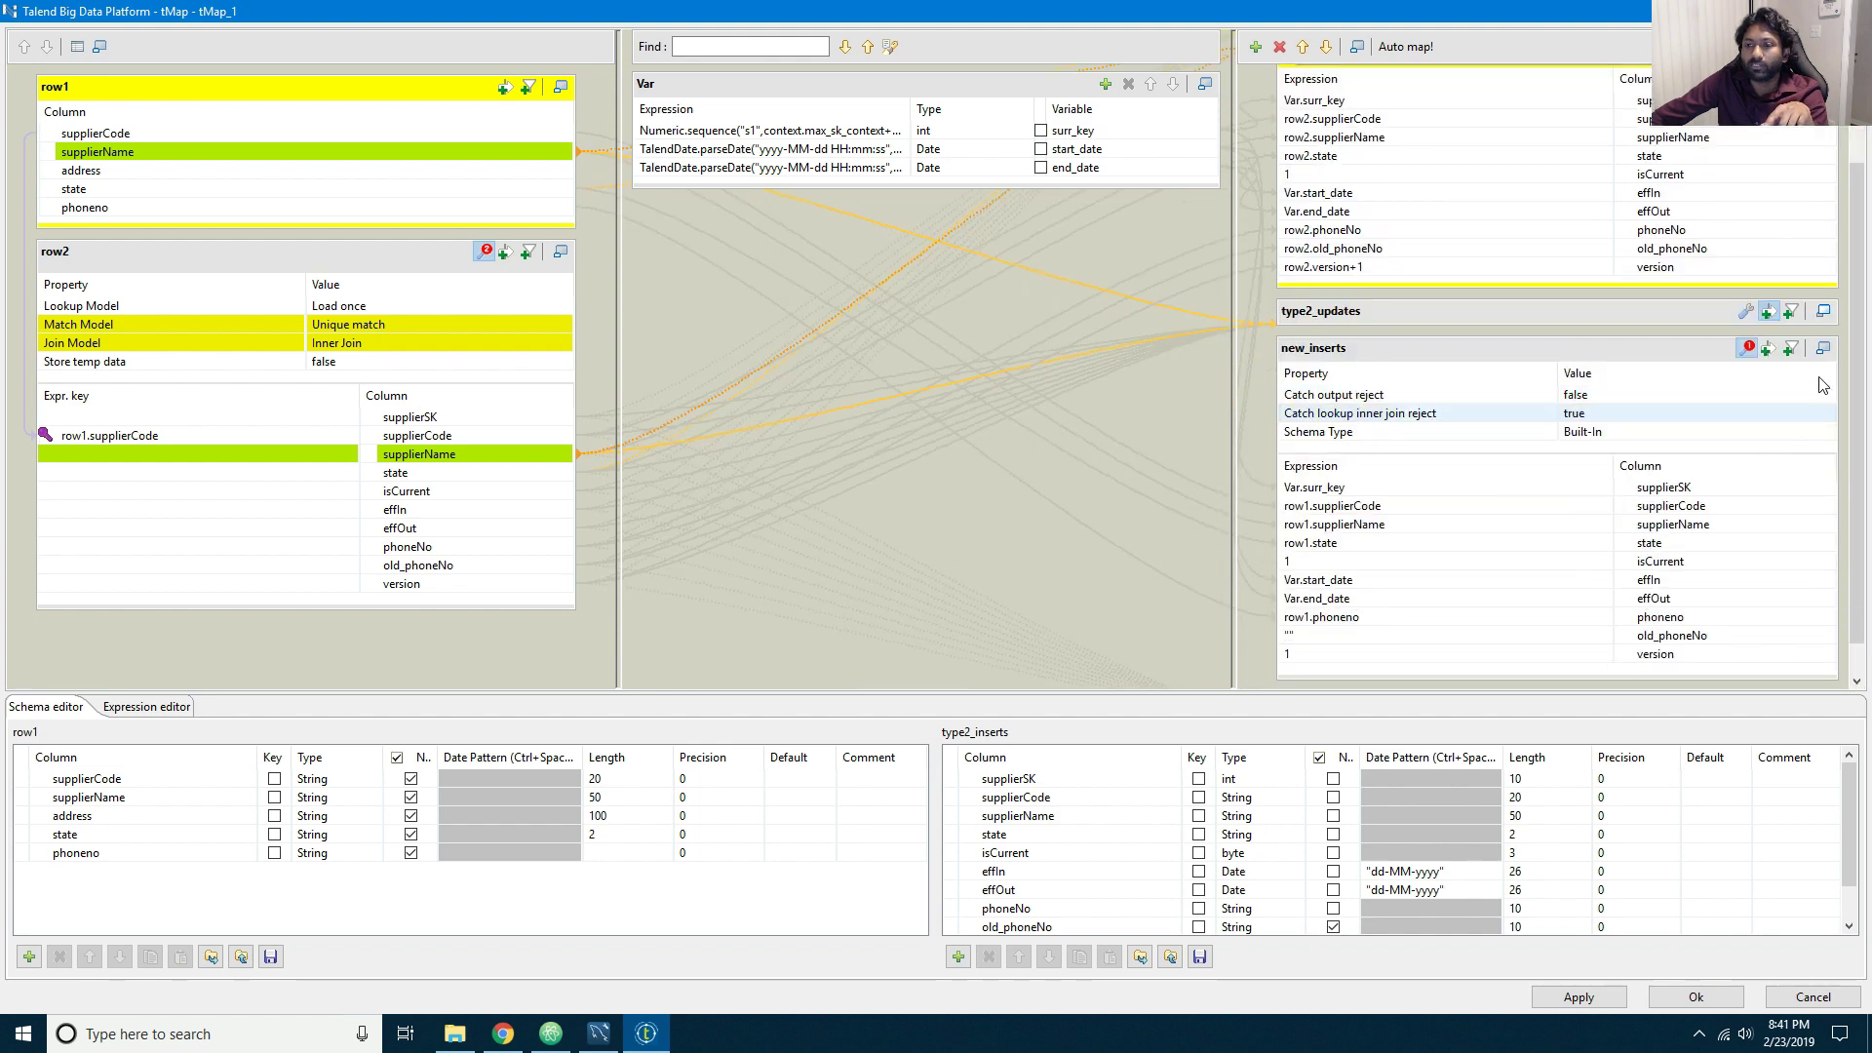
click(1746, 351)
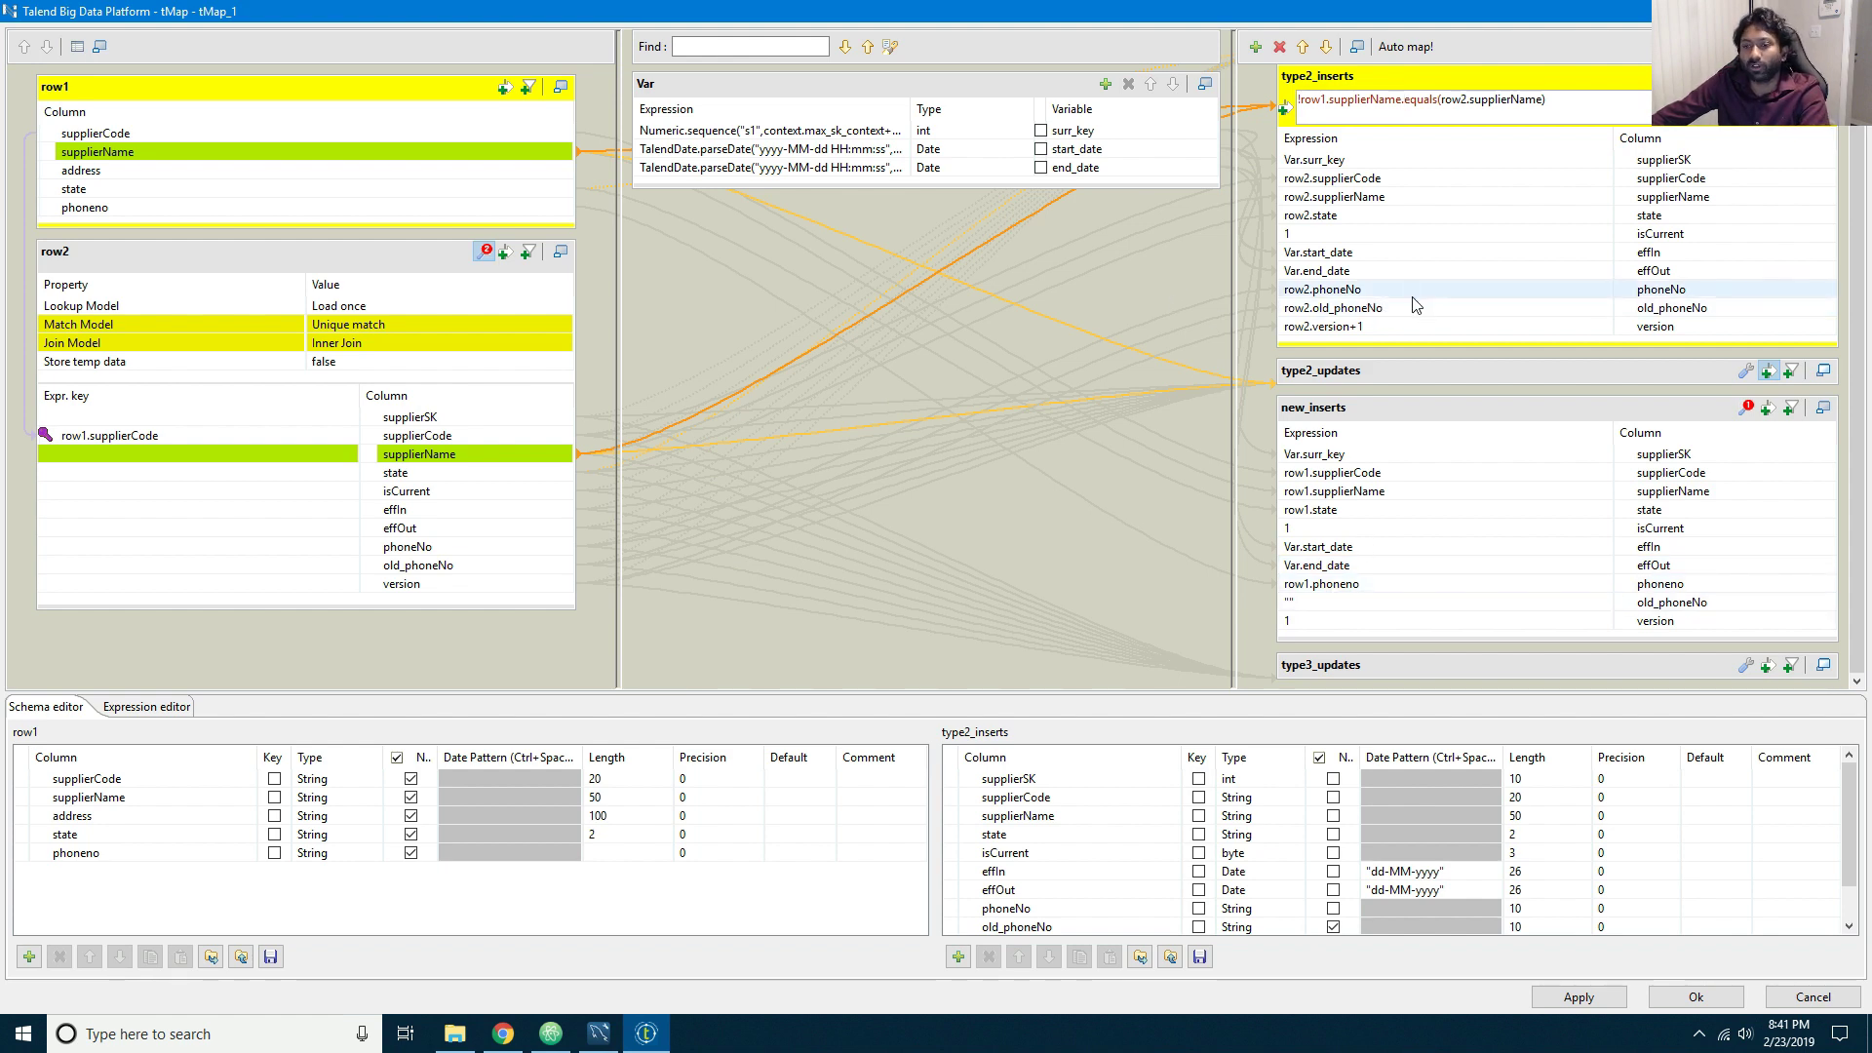
click(1824, 408)
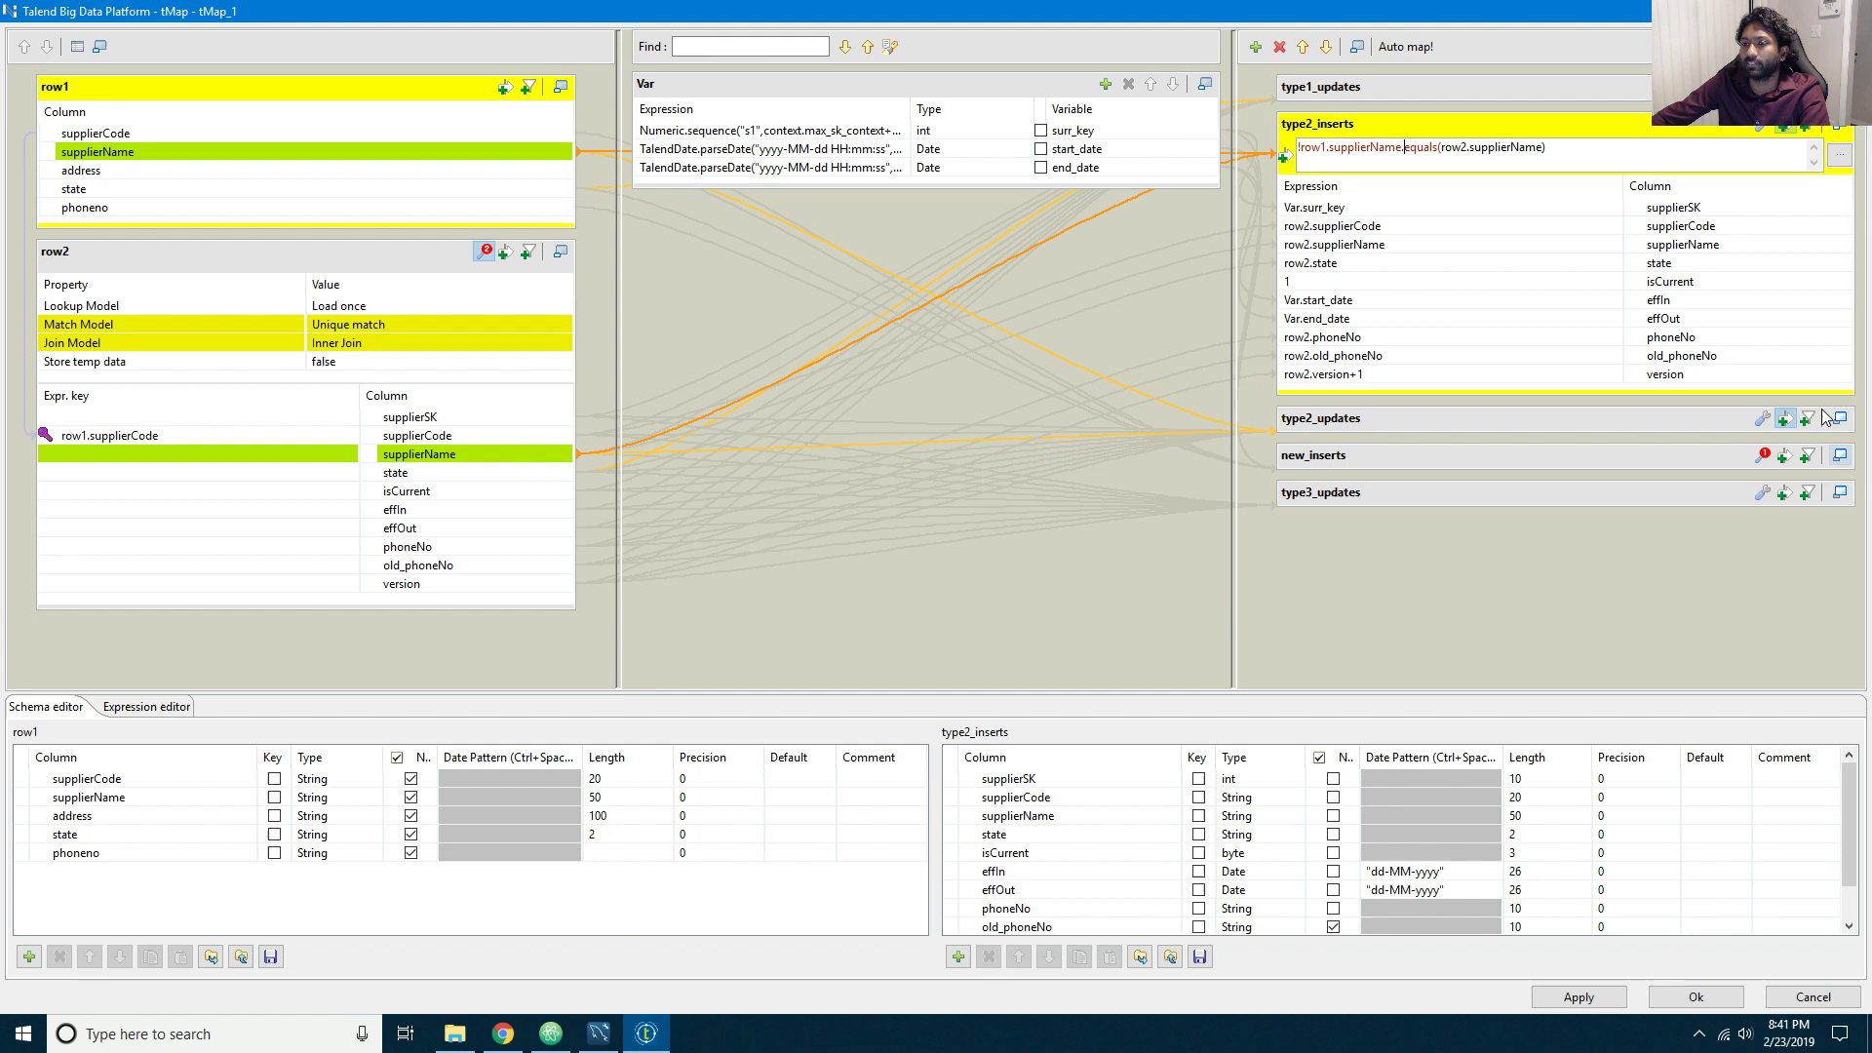
Step: Delete the supplierName, state, effIn, phoneNo, old_phoneNo, version and supplierCode columns from the type2_updates output
click(1758, 460)
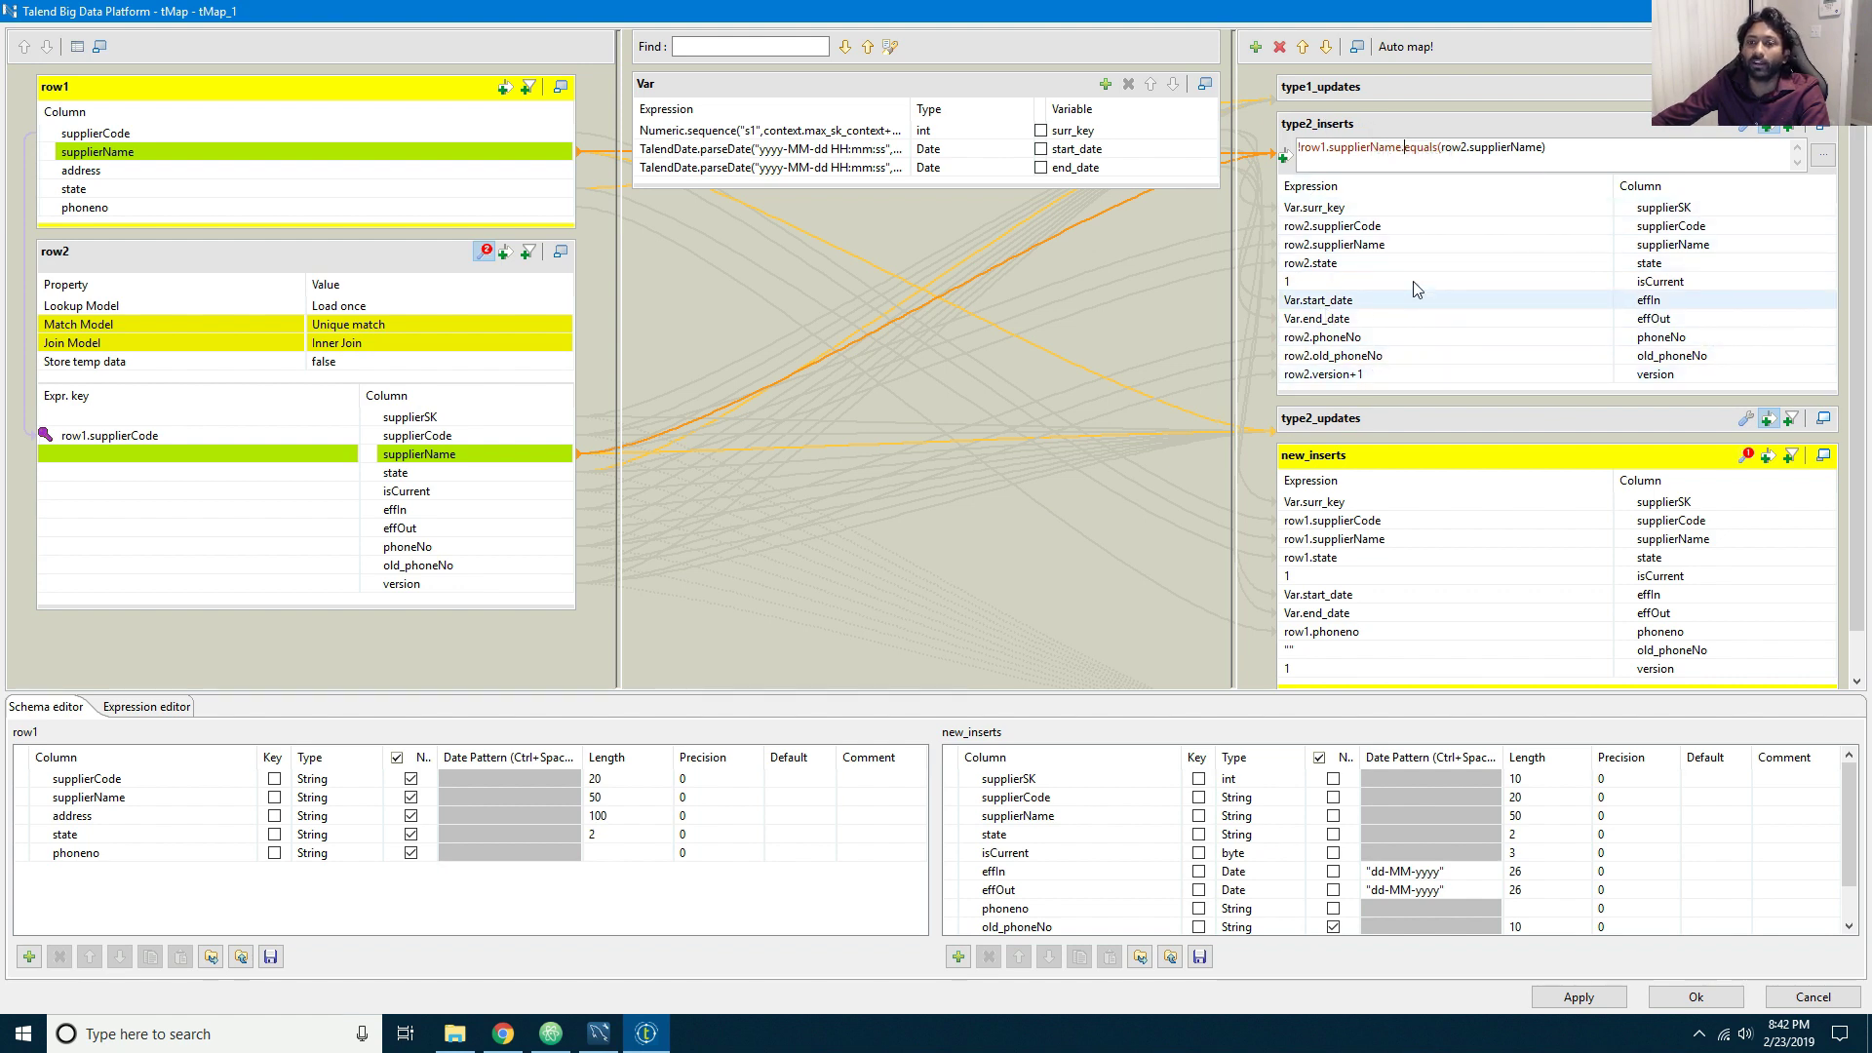
click(1819, 132)
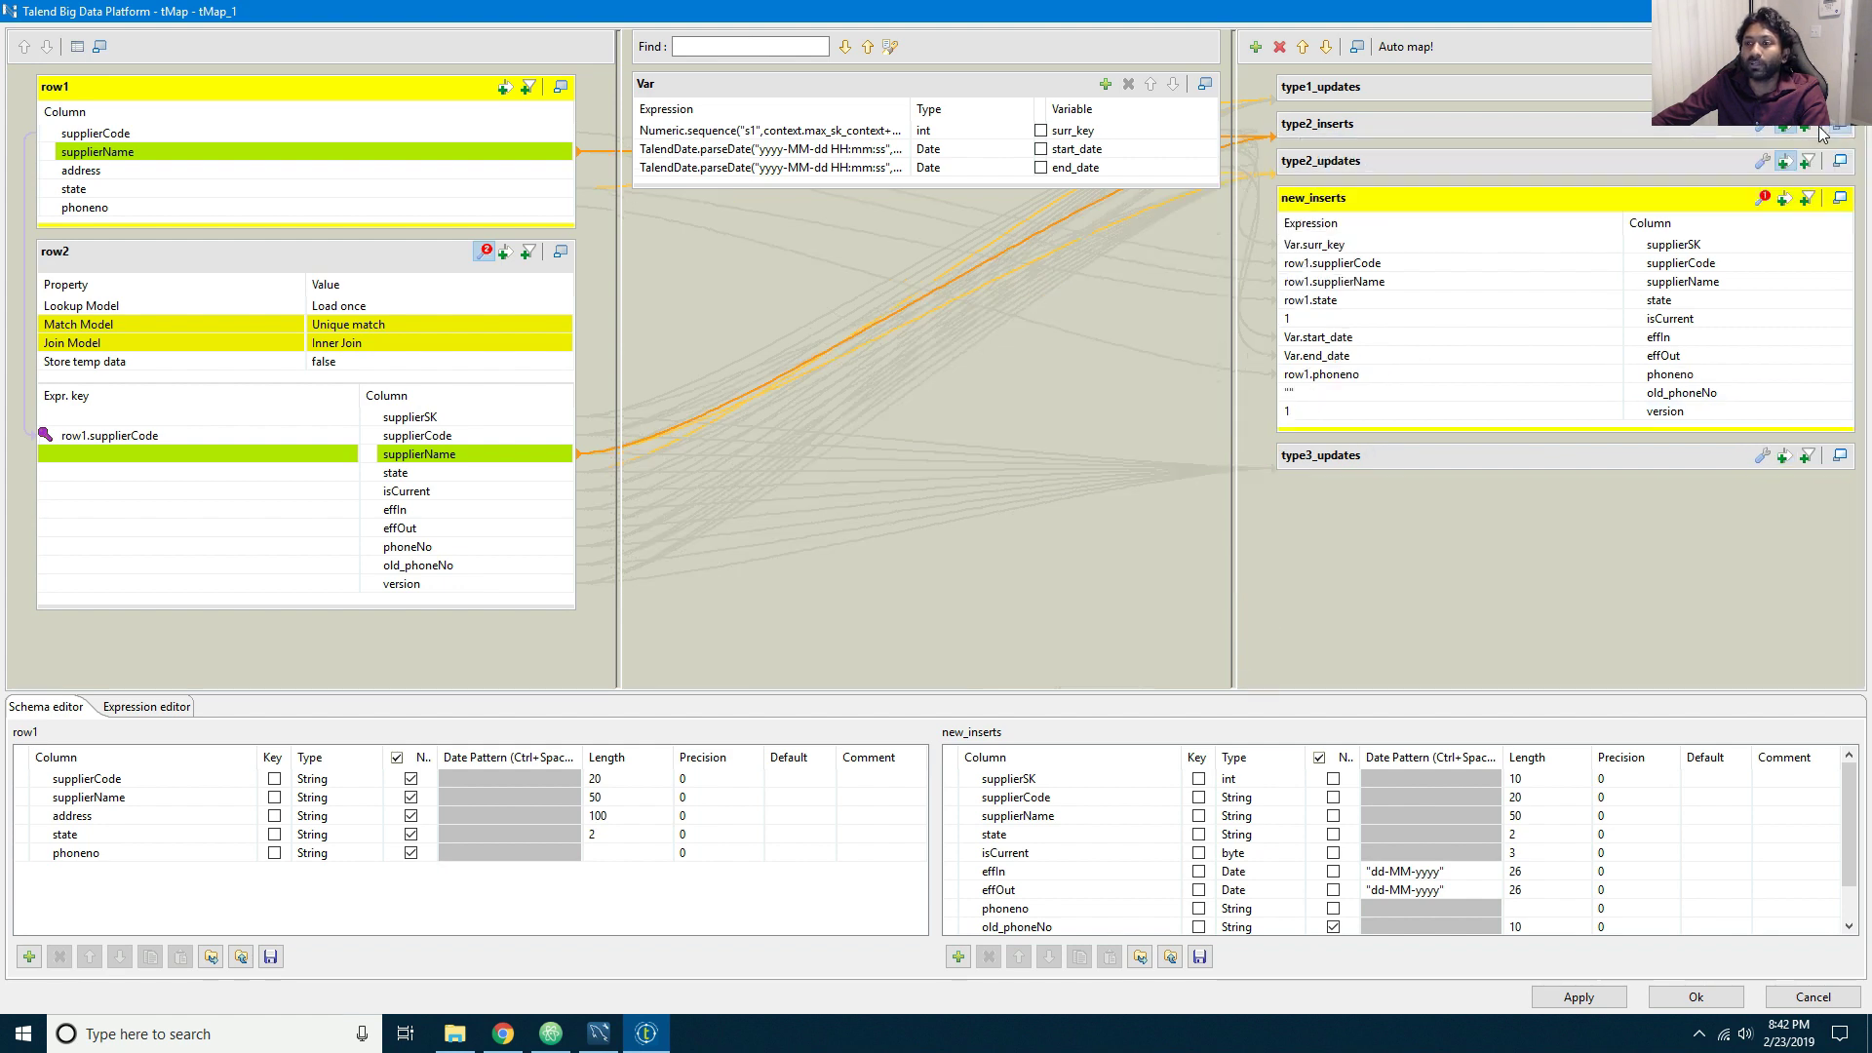
click(1419, 158)
click(1841, 160)
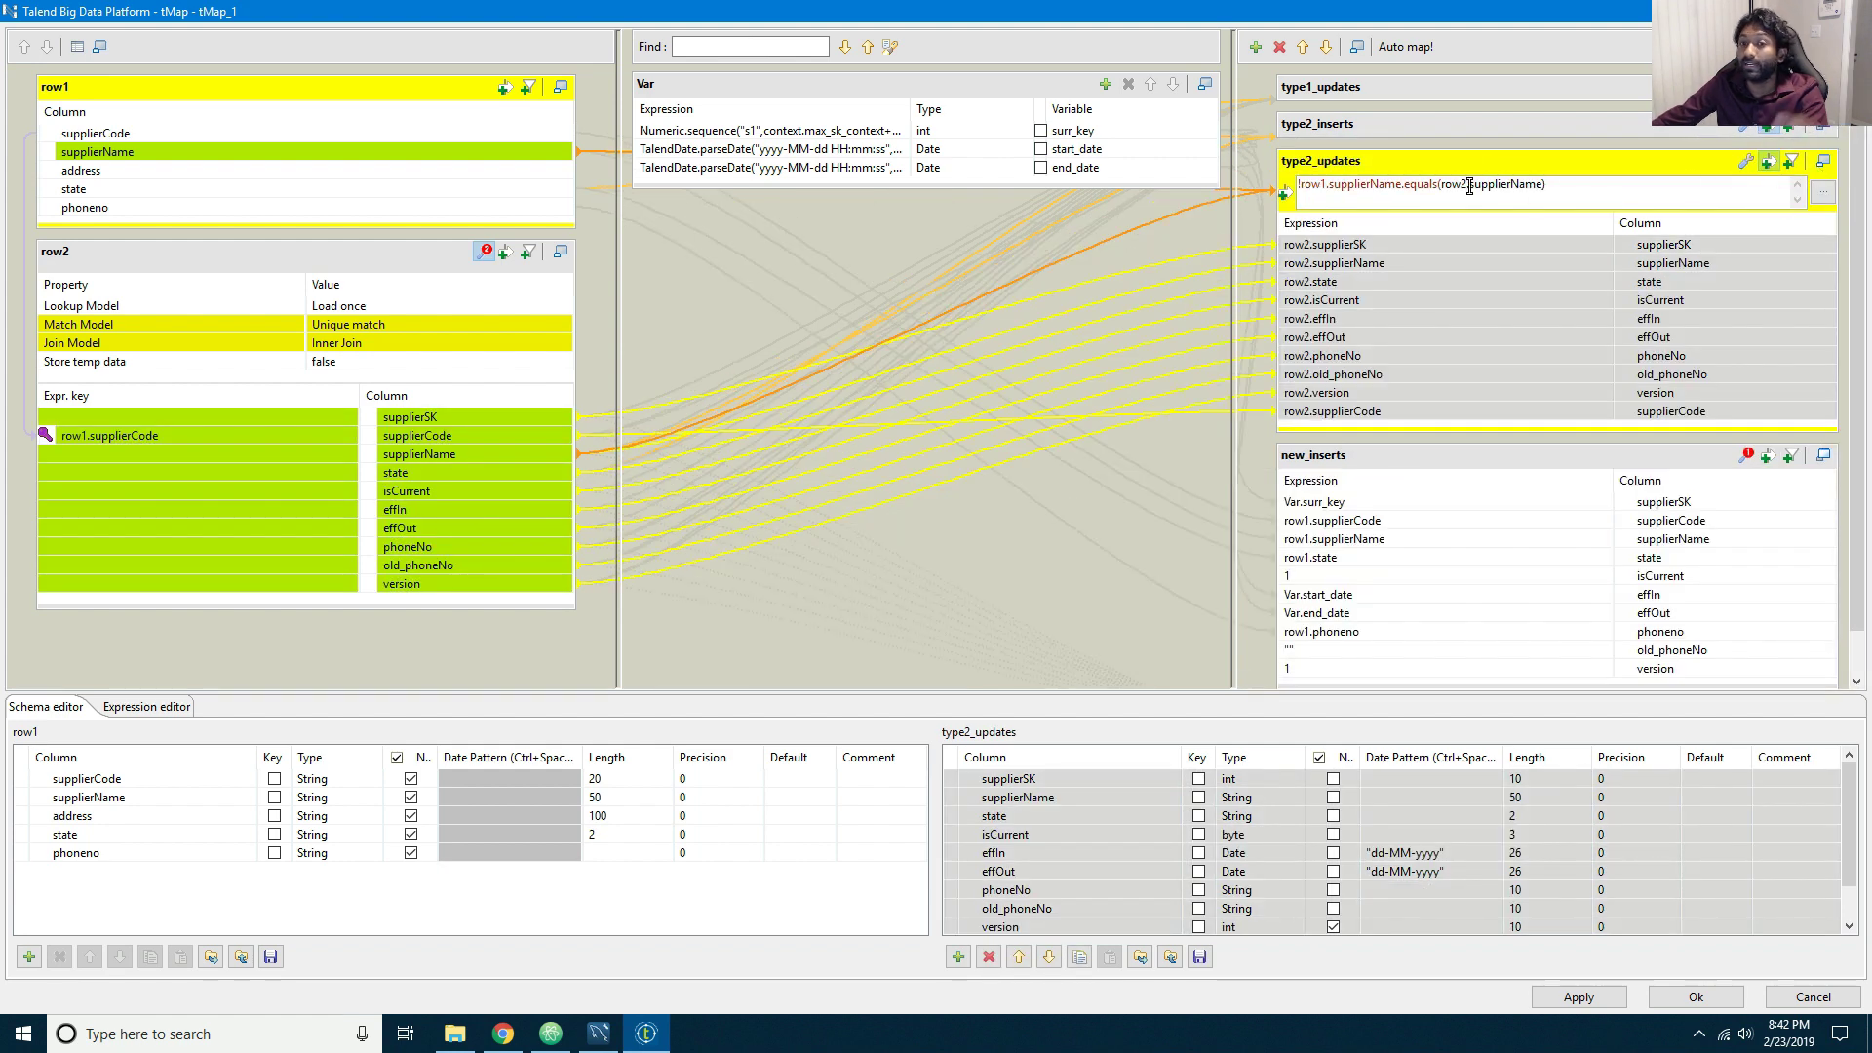
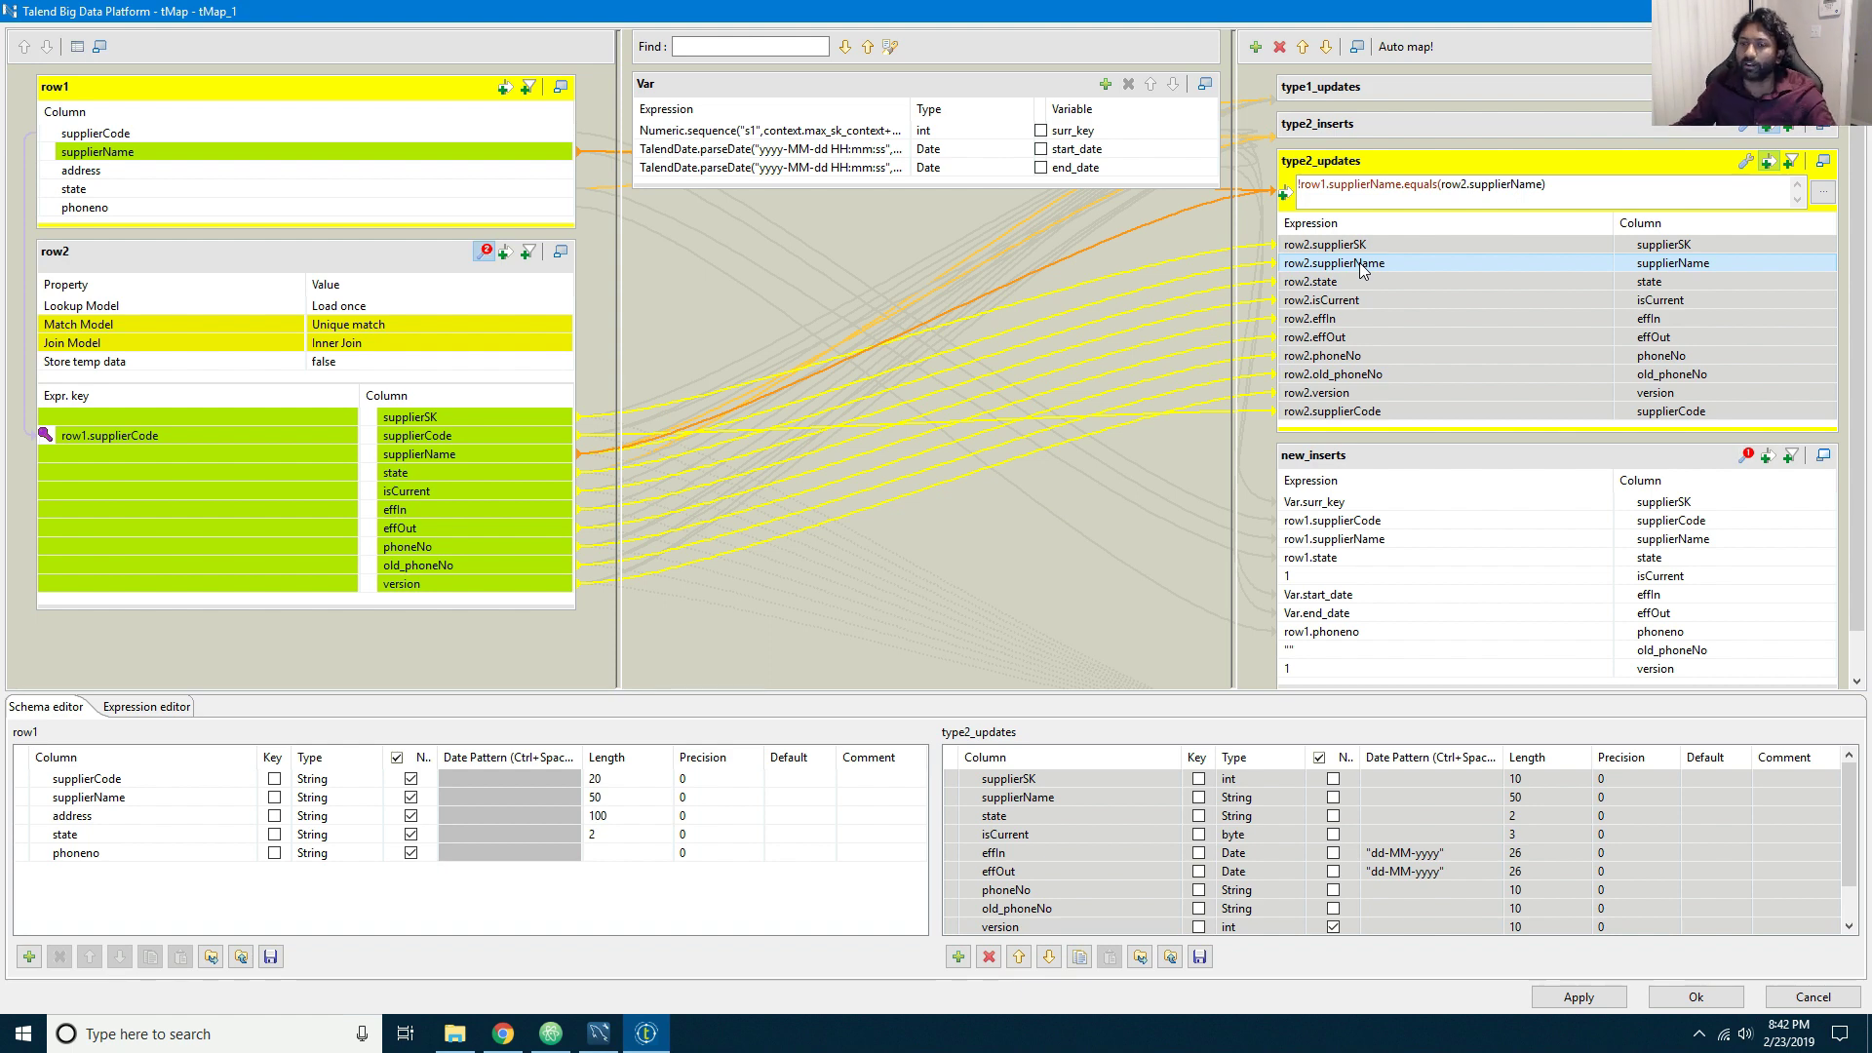
click(1669, 273)
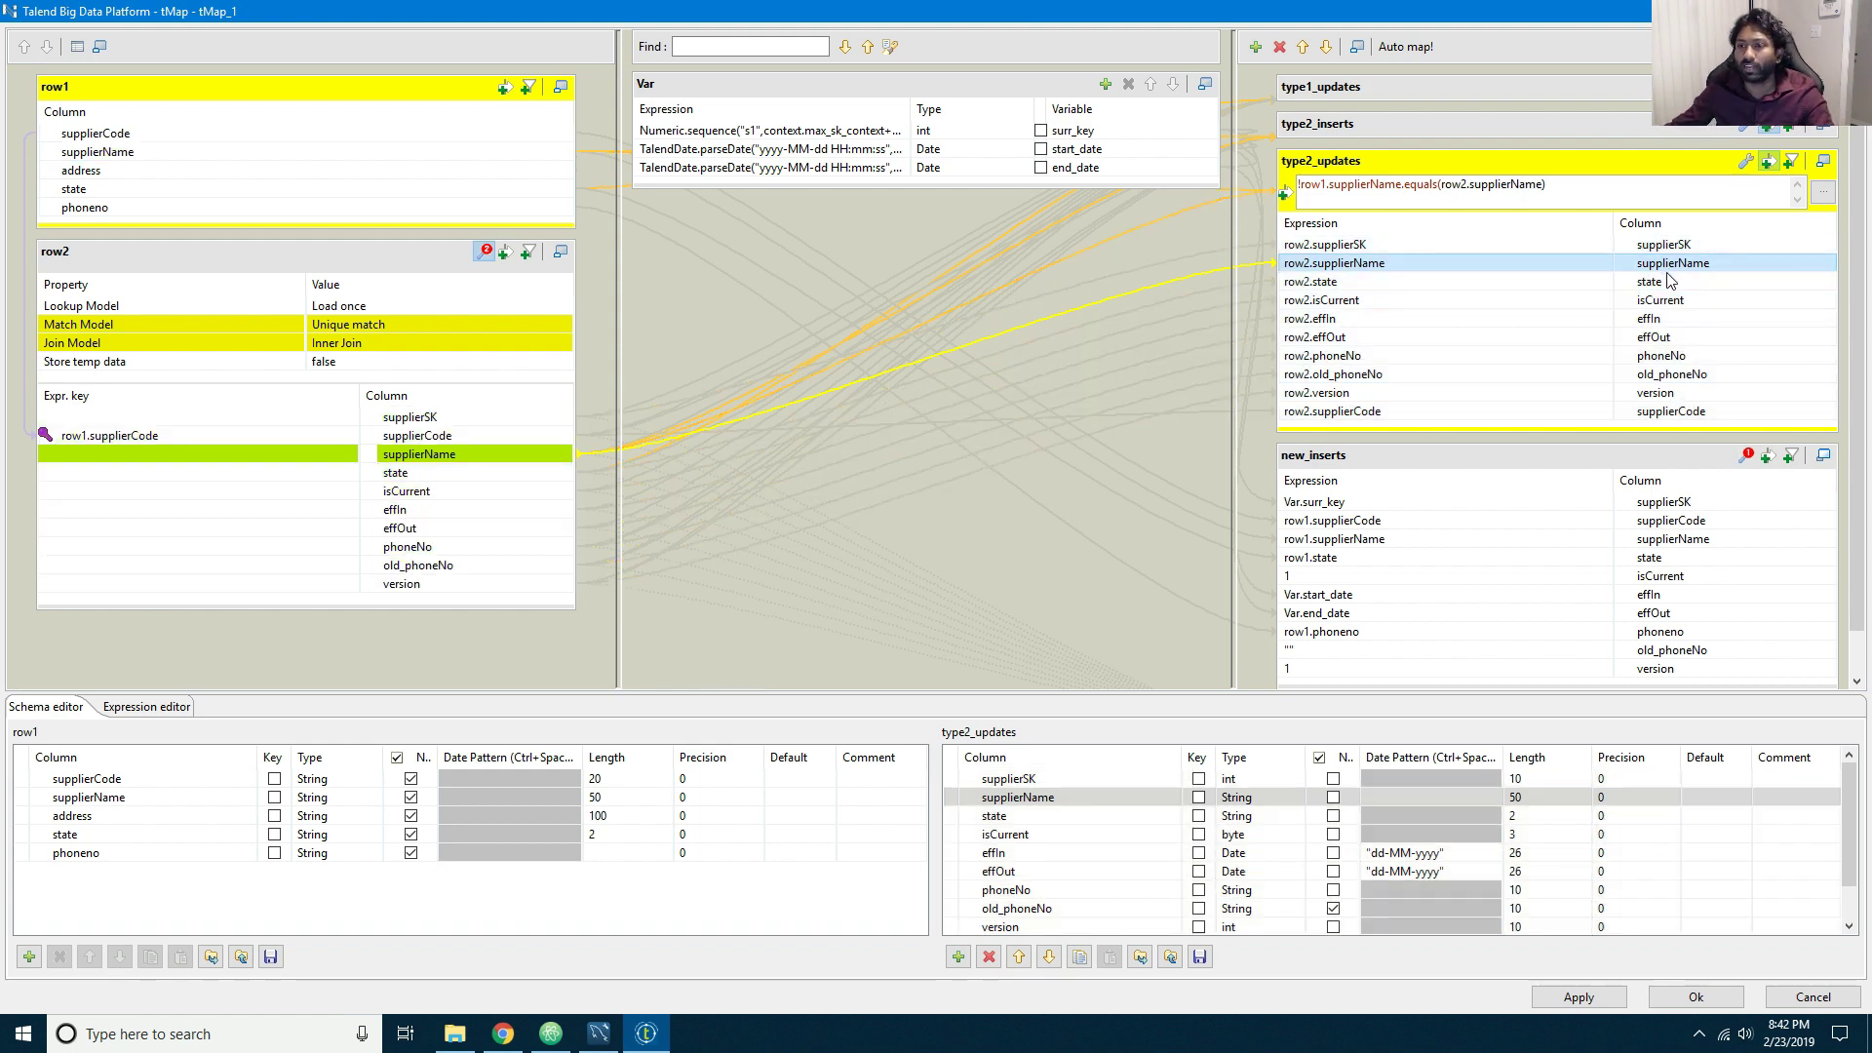
ctrl+click(1668, 283)
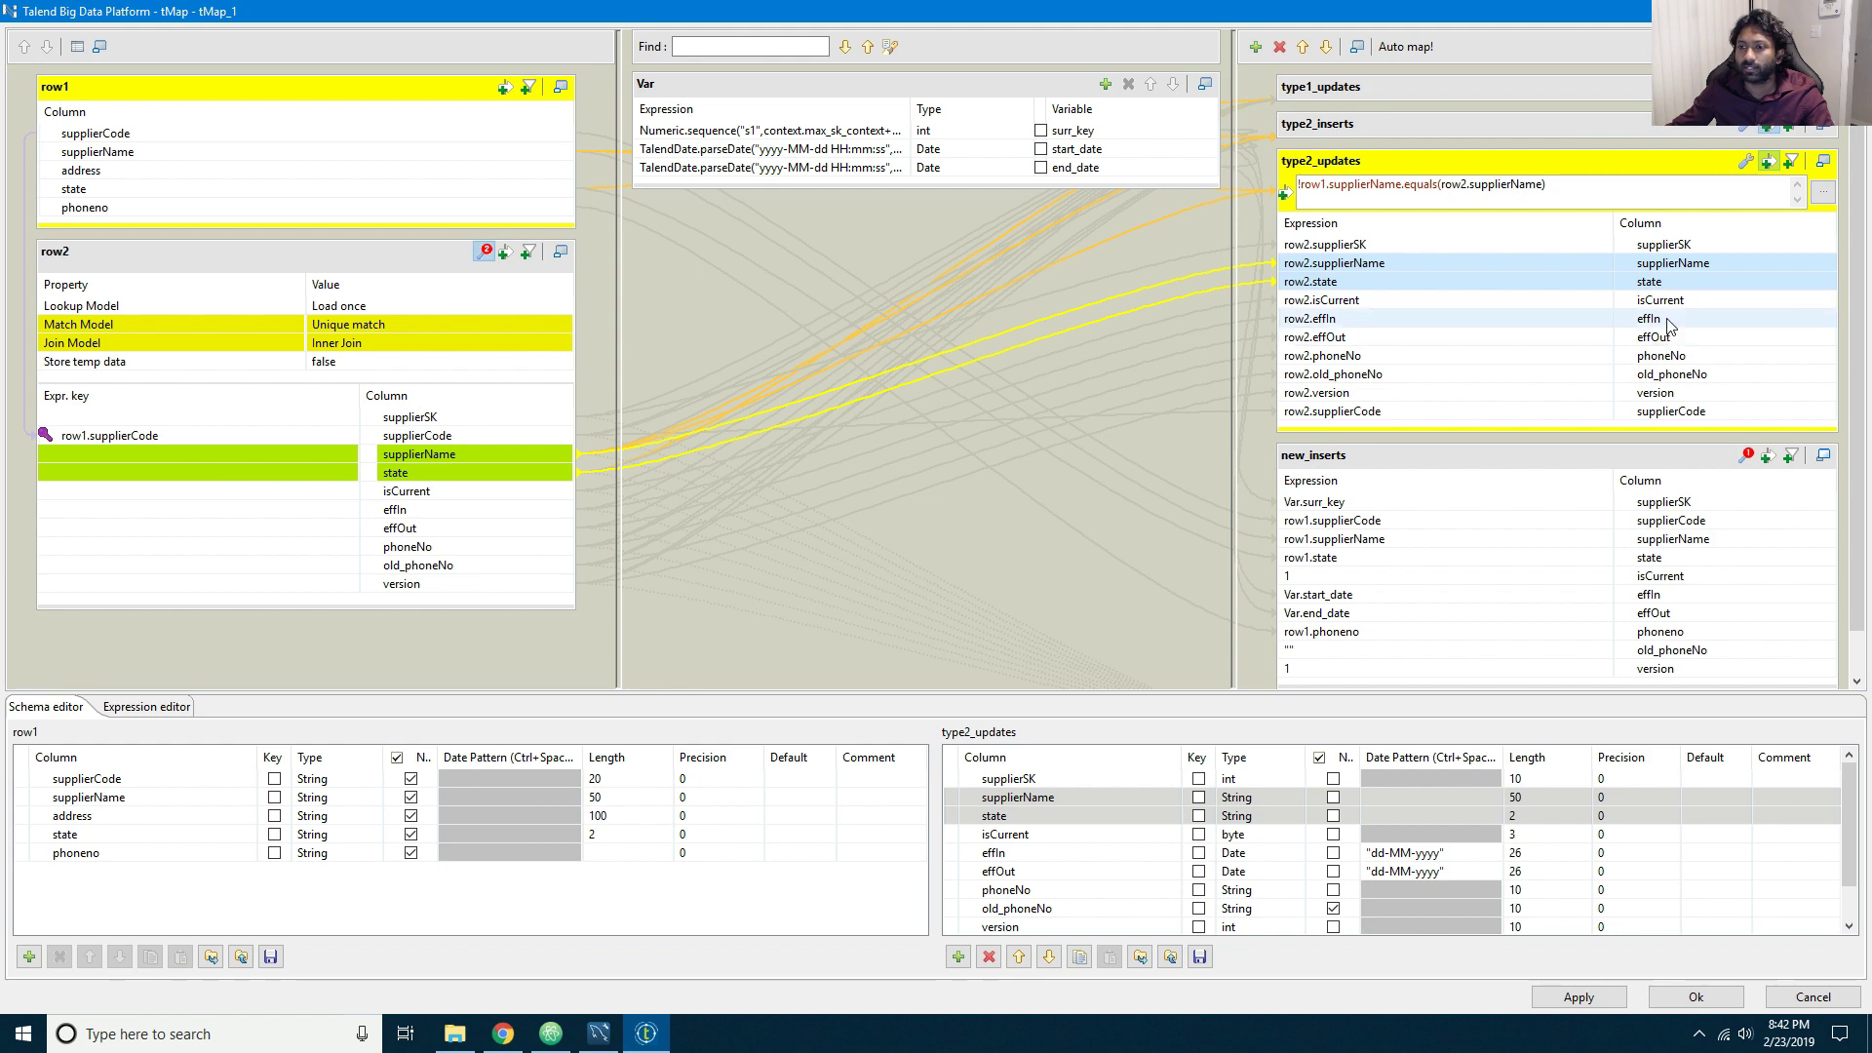
ctrl+click(1668, 320)
ctrl+click(1690, 357)
ctrl+click(1685, 376)
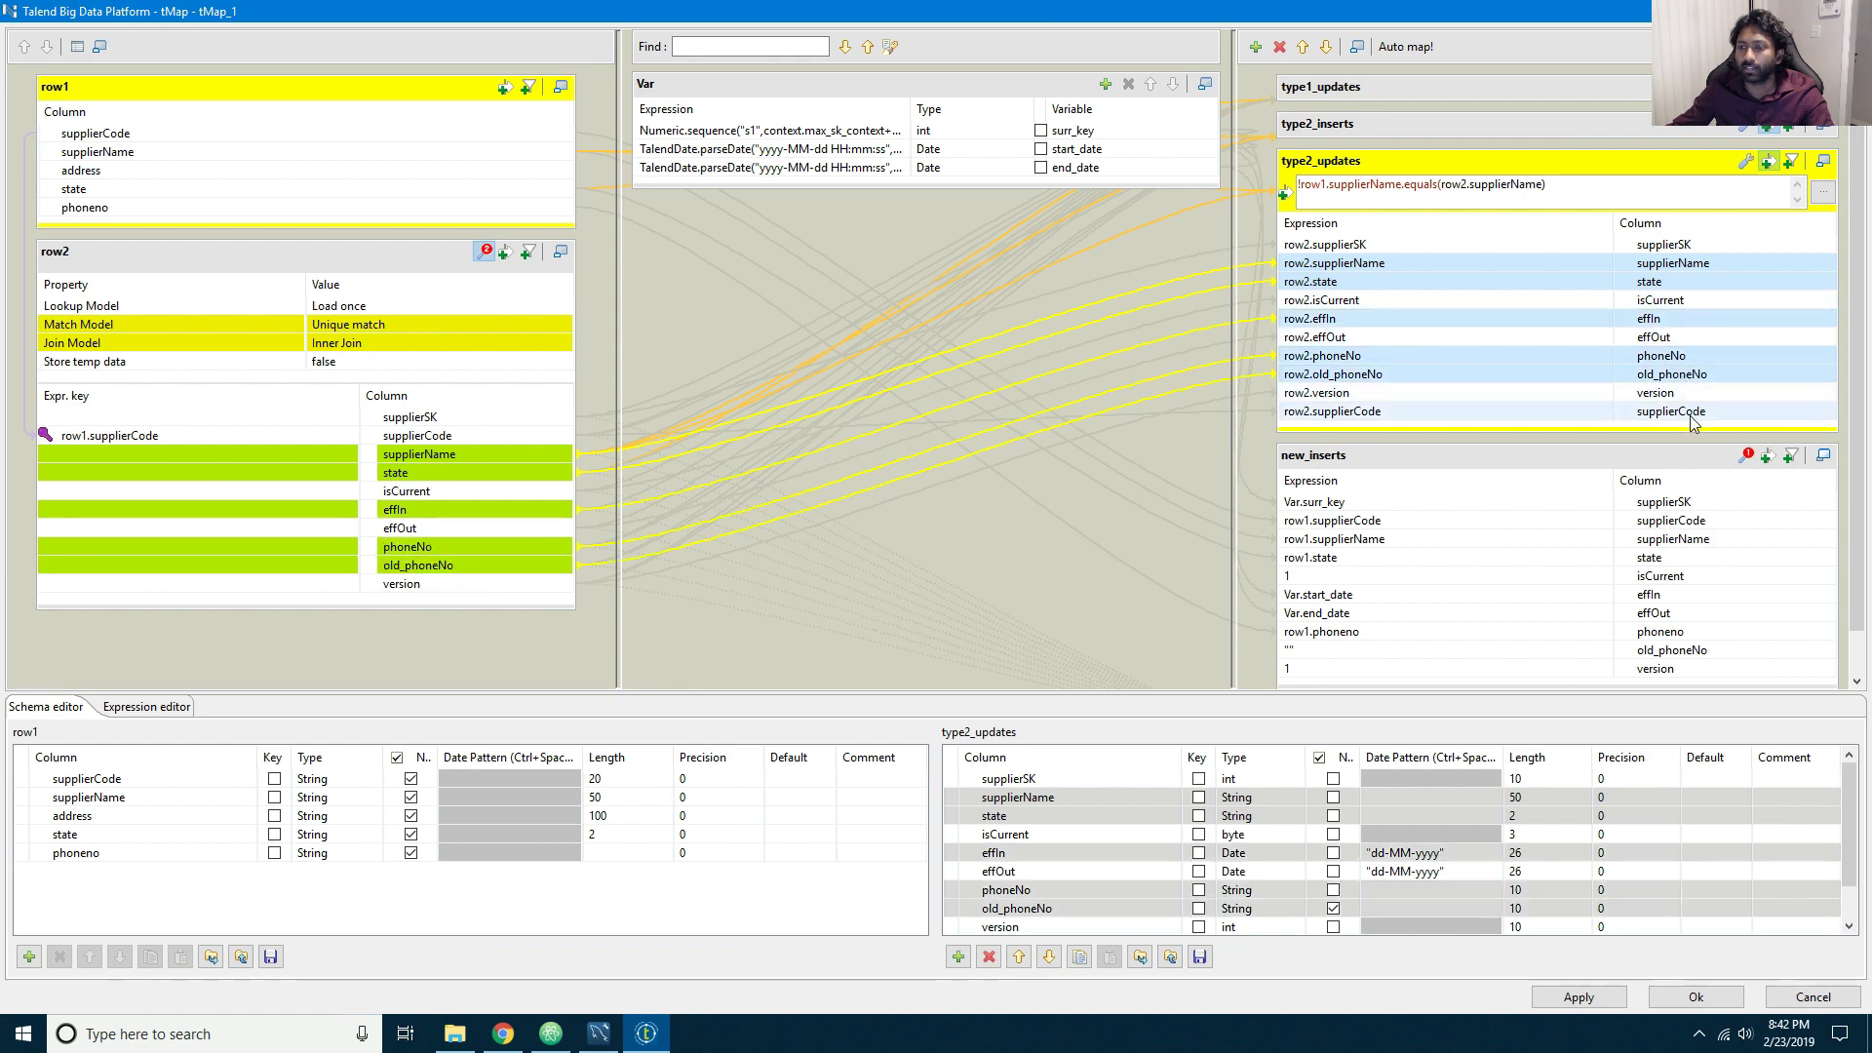
ctrl+click(1679, 394)
ctrl+click(1689, 413)
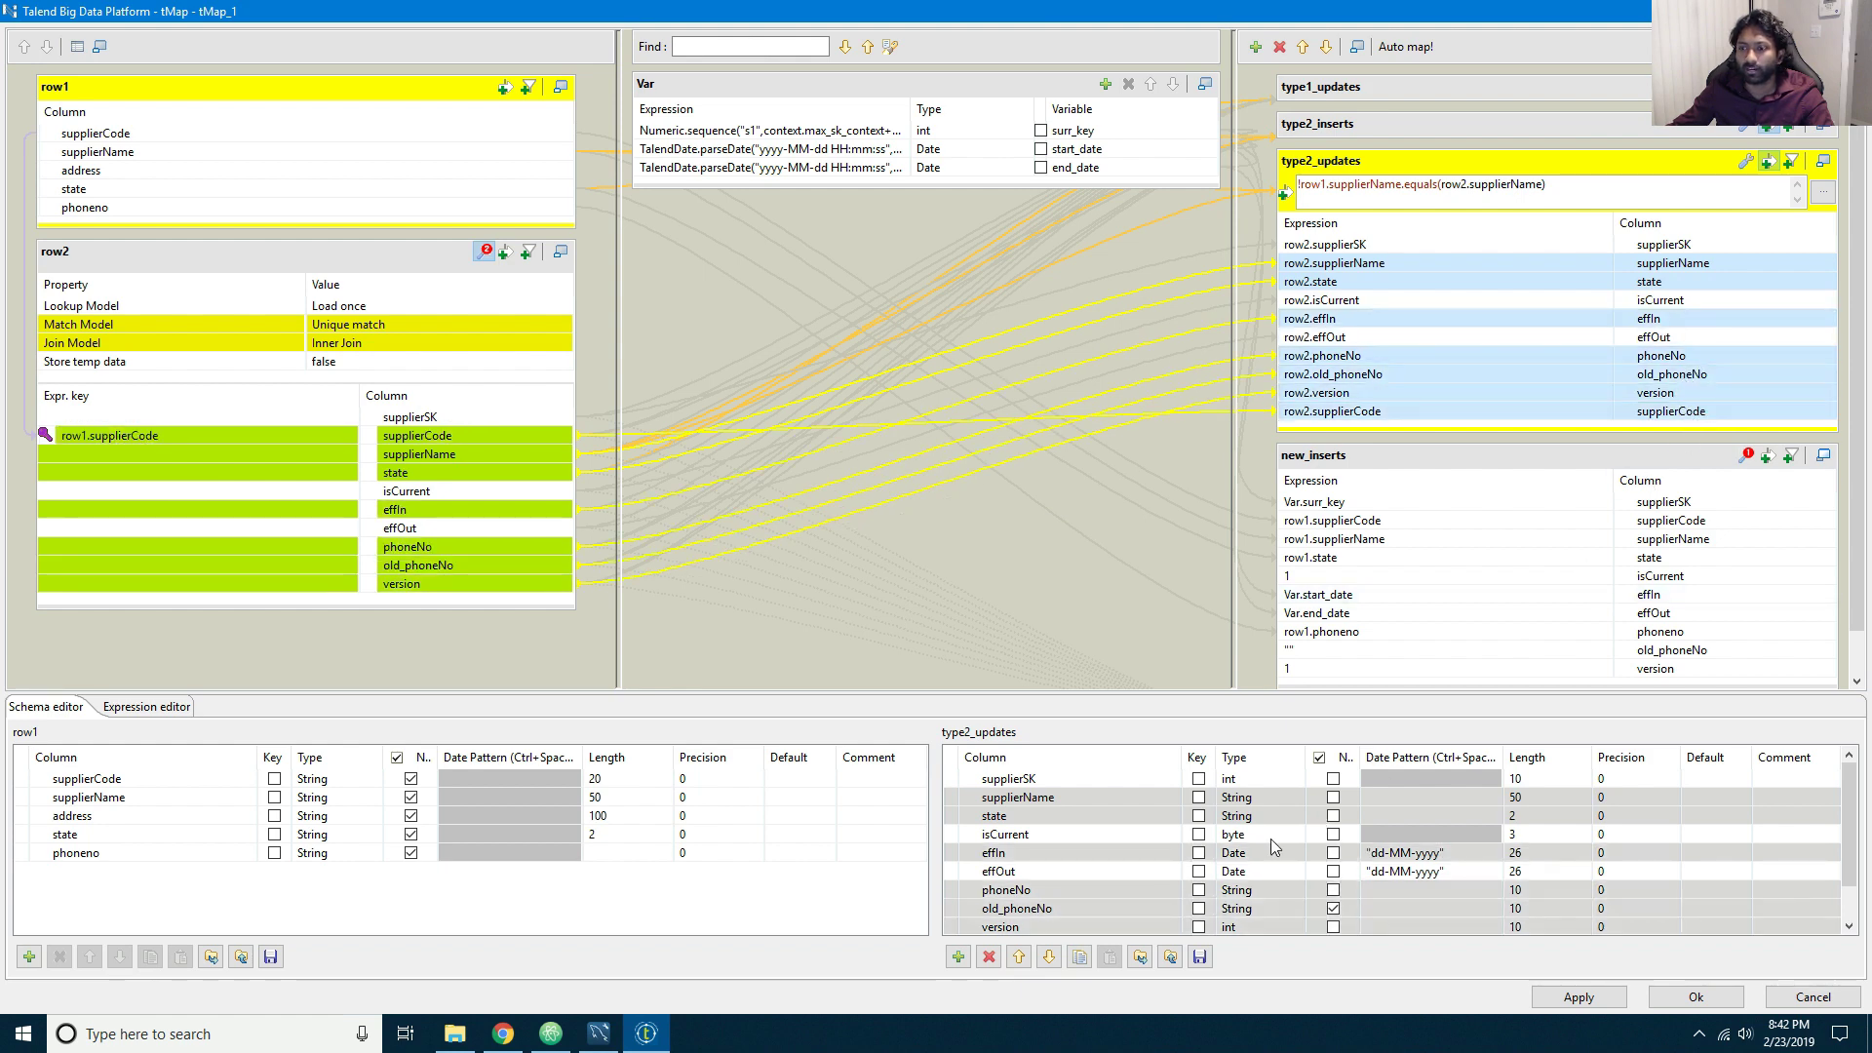
key(Delete)
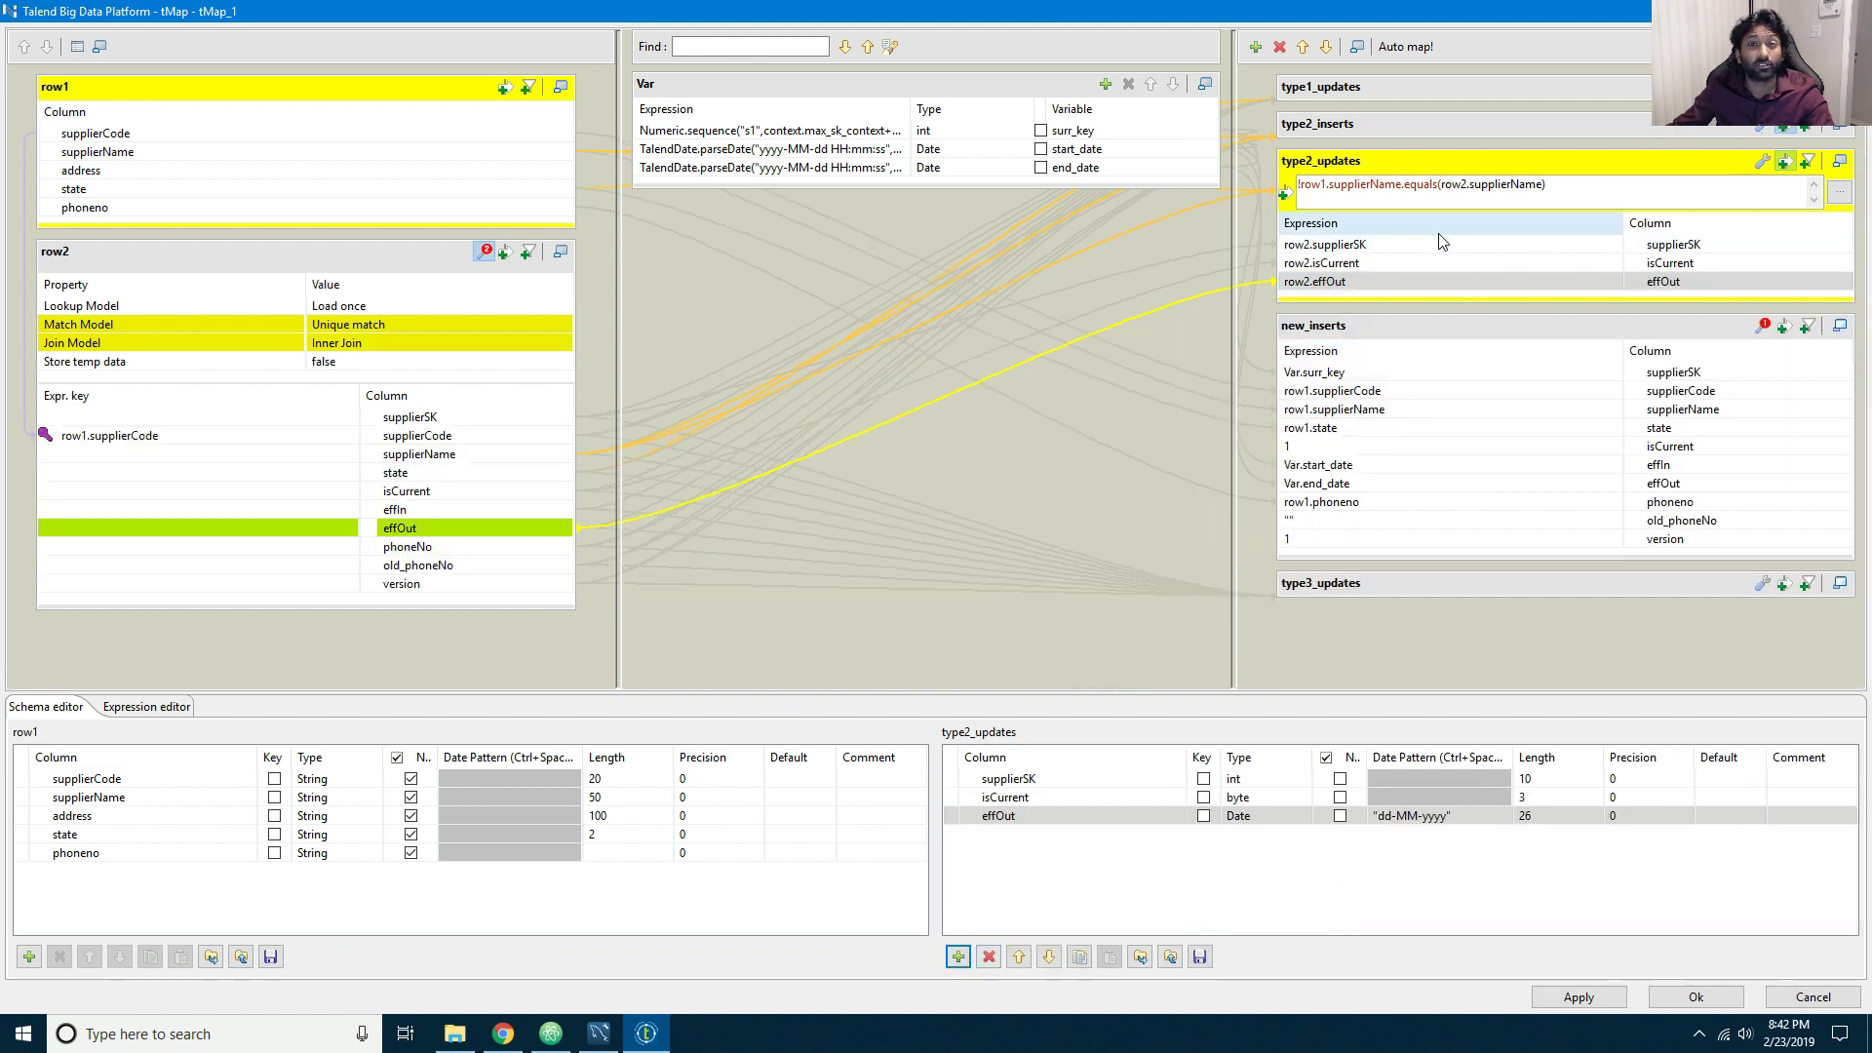
Step: In type2_updates, set the isCurrent expression to 0 and map Var.start_date to effOut, replacing the row2 expressions
click(1354, 263)
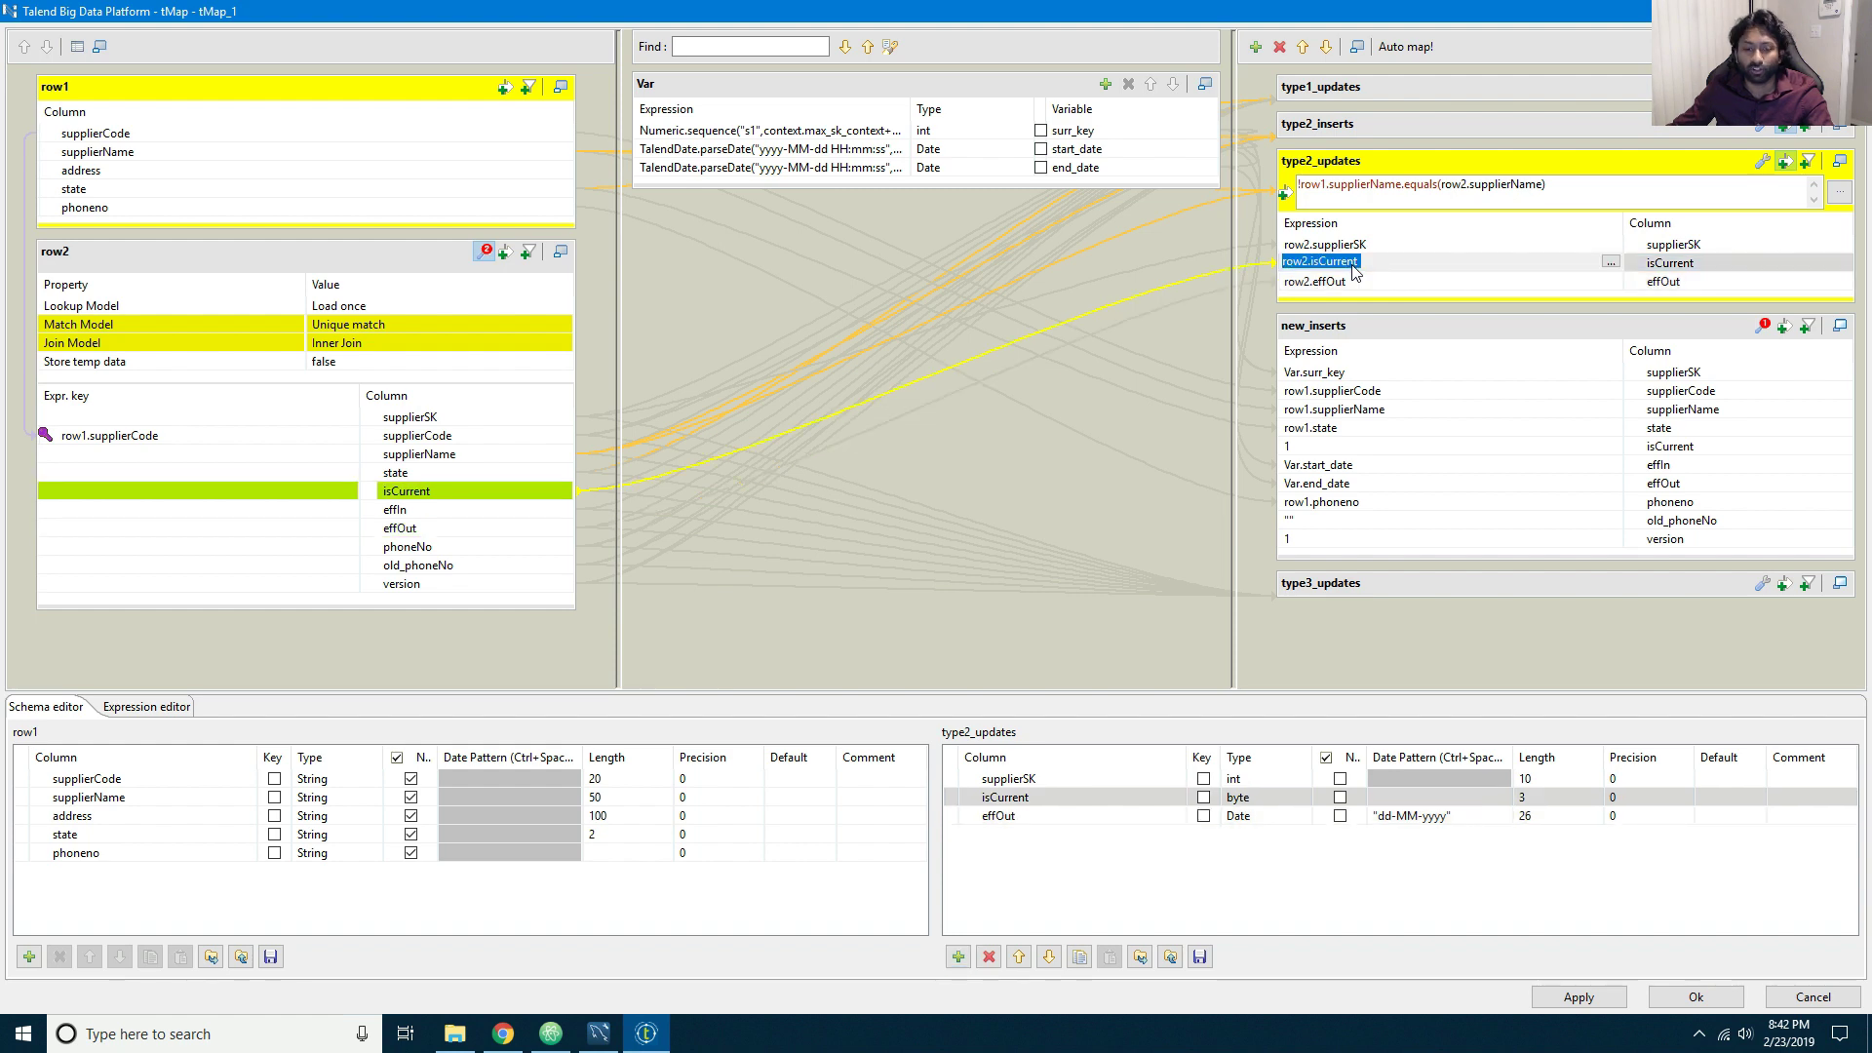
text(0)
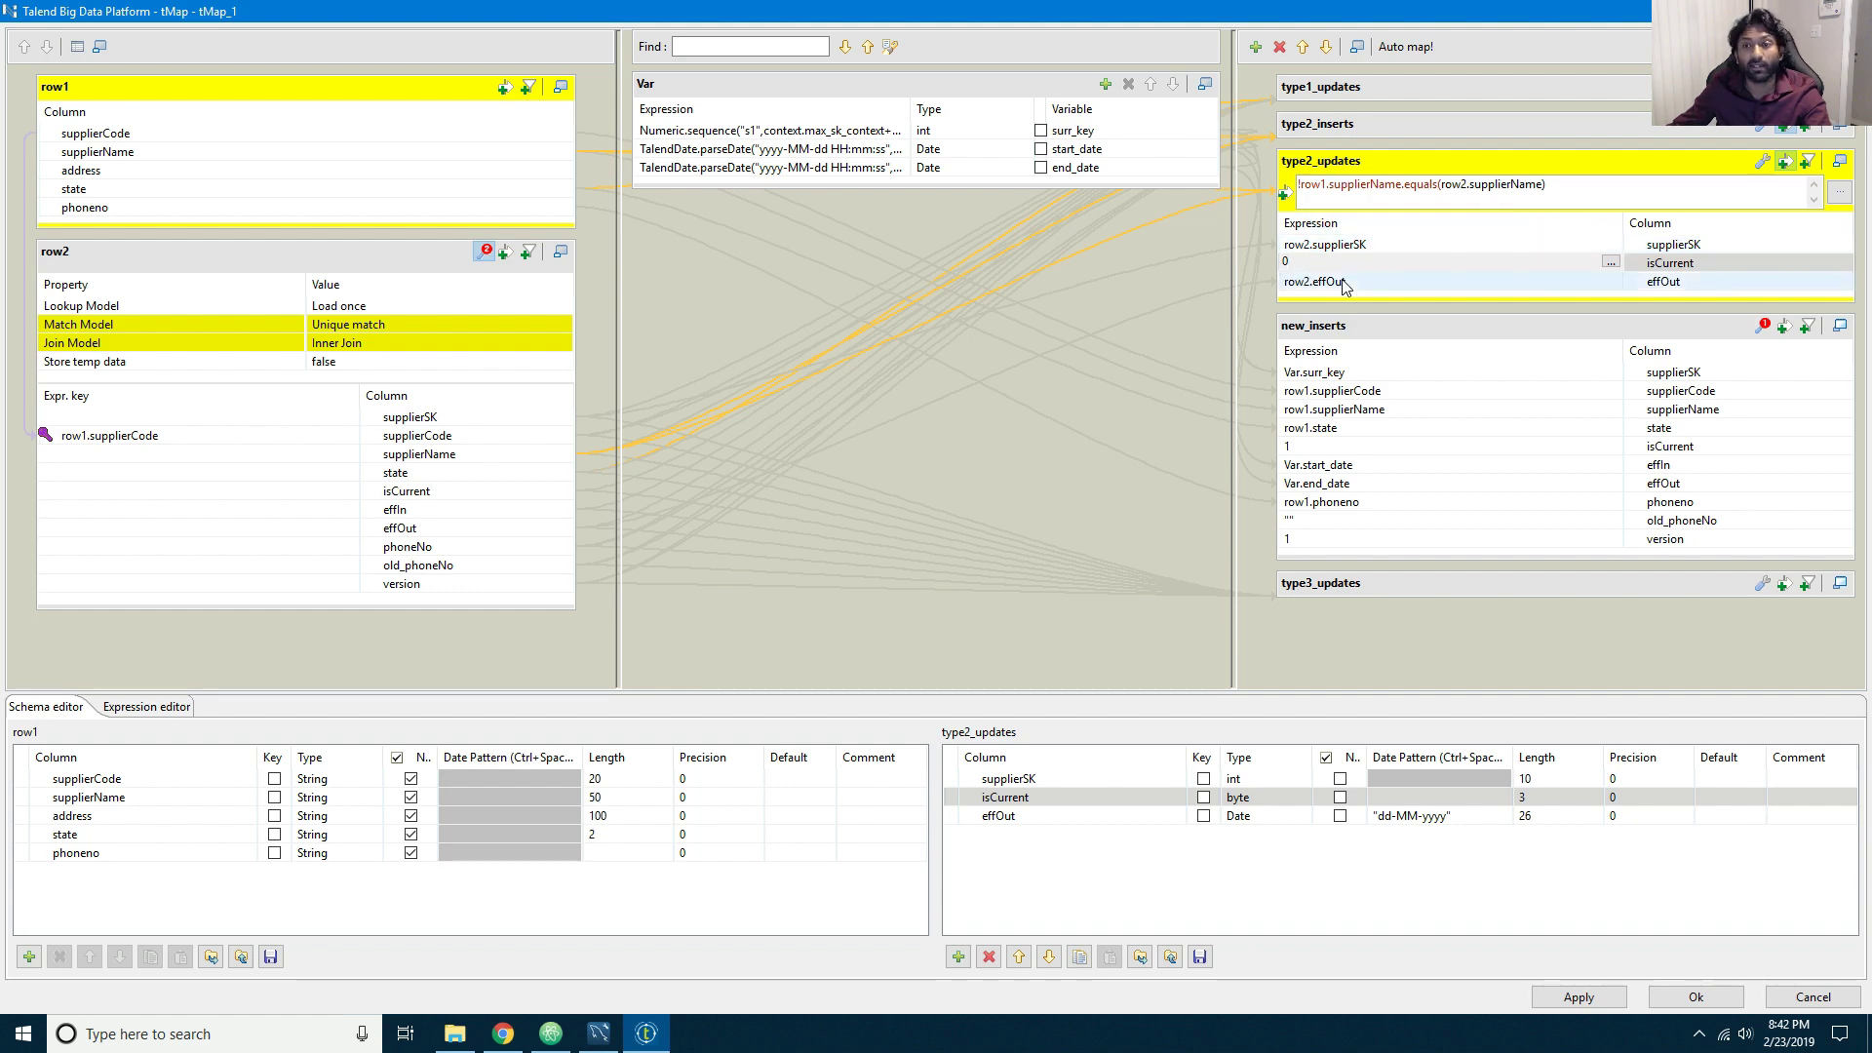
click(1344, 284)
key(Delete)
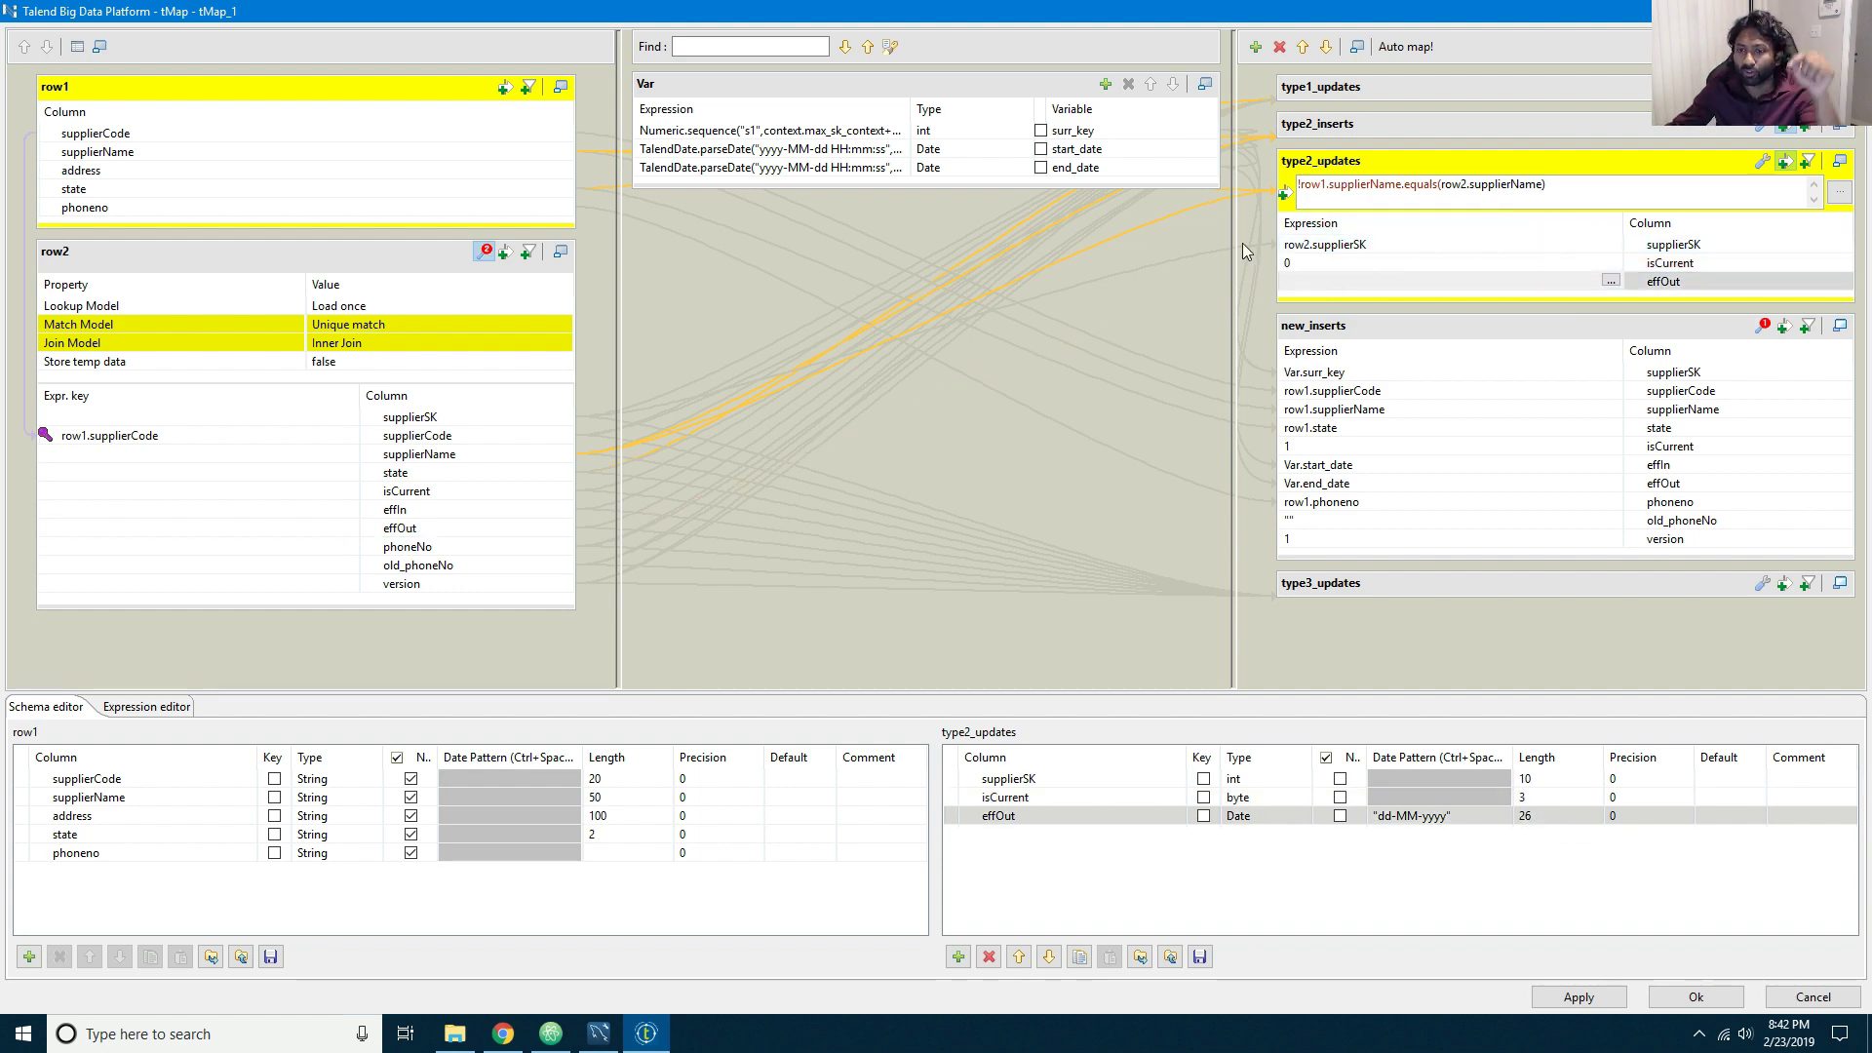
drag(1083, 149, 1297, 282)
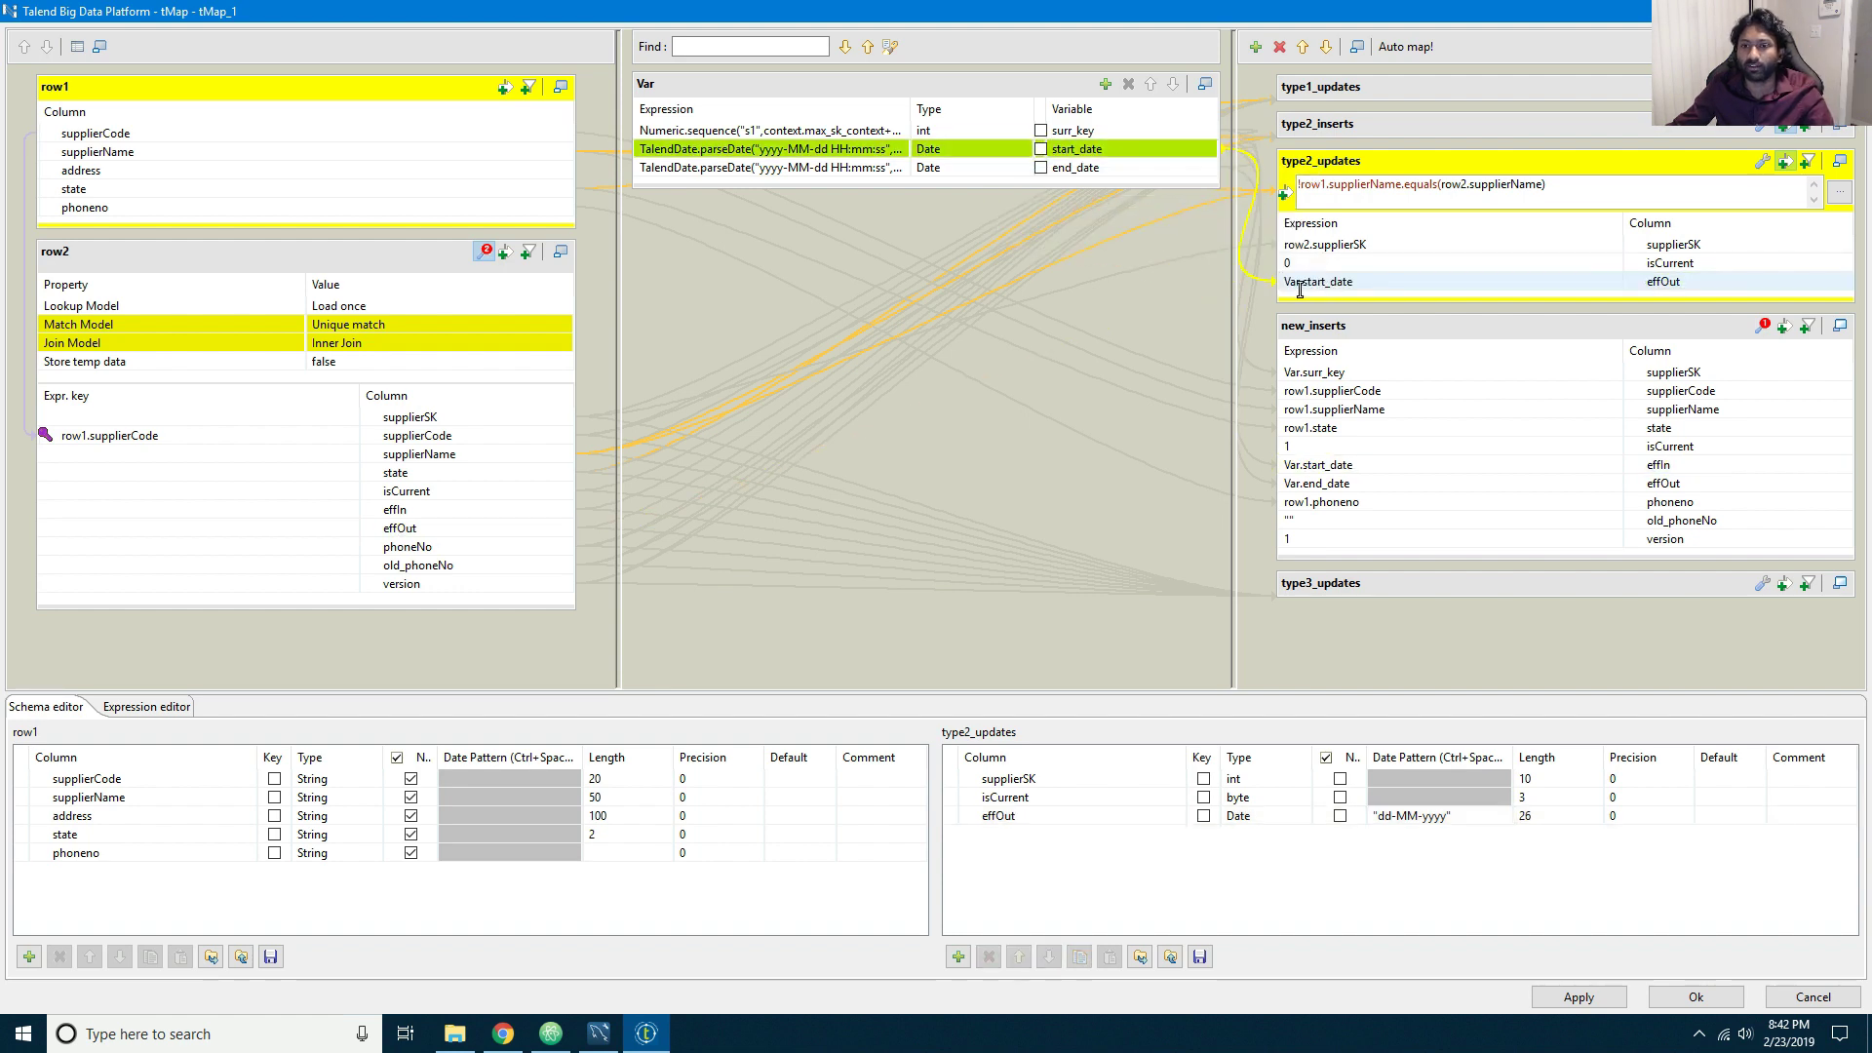
click(1839, 166)
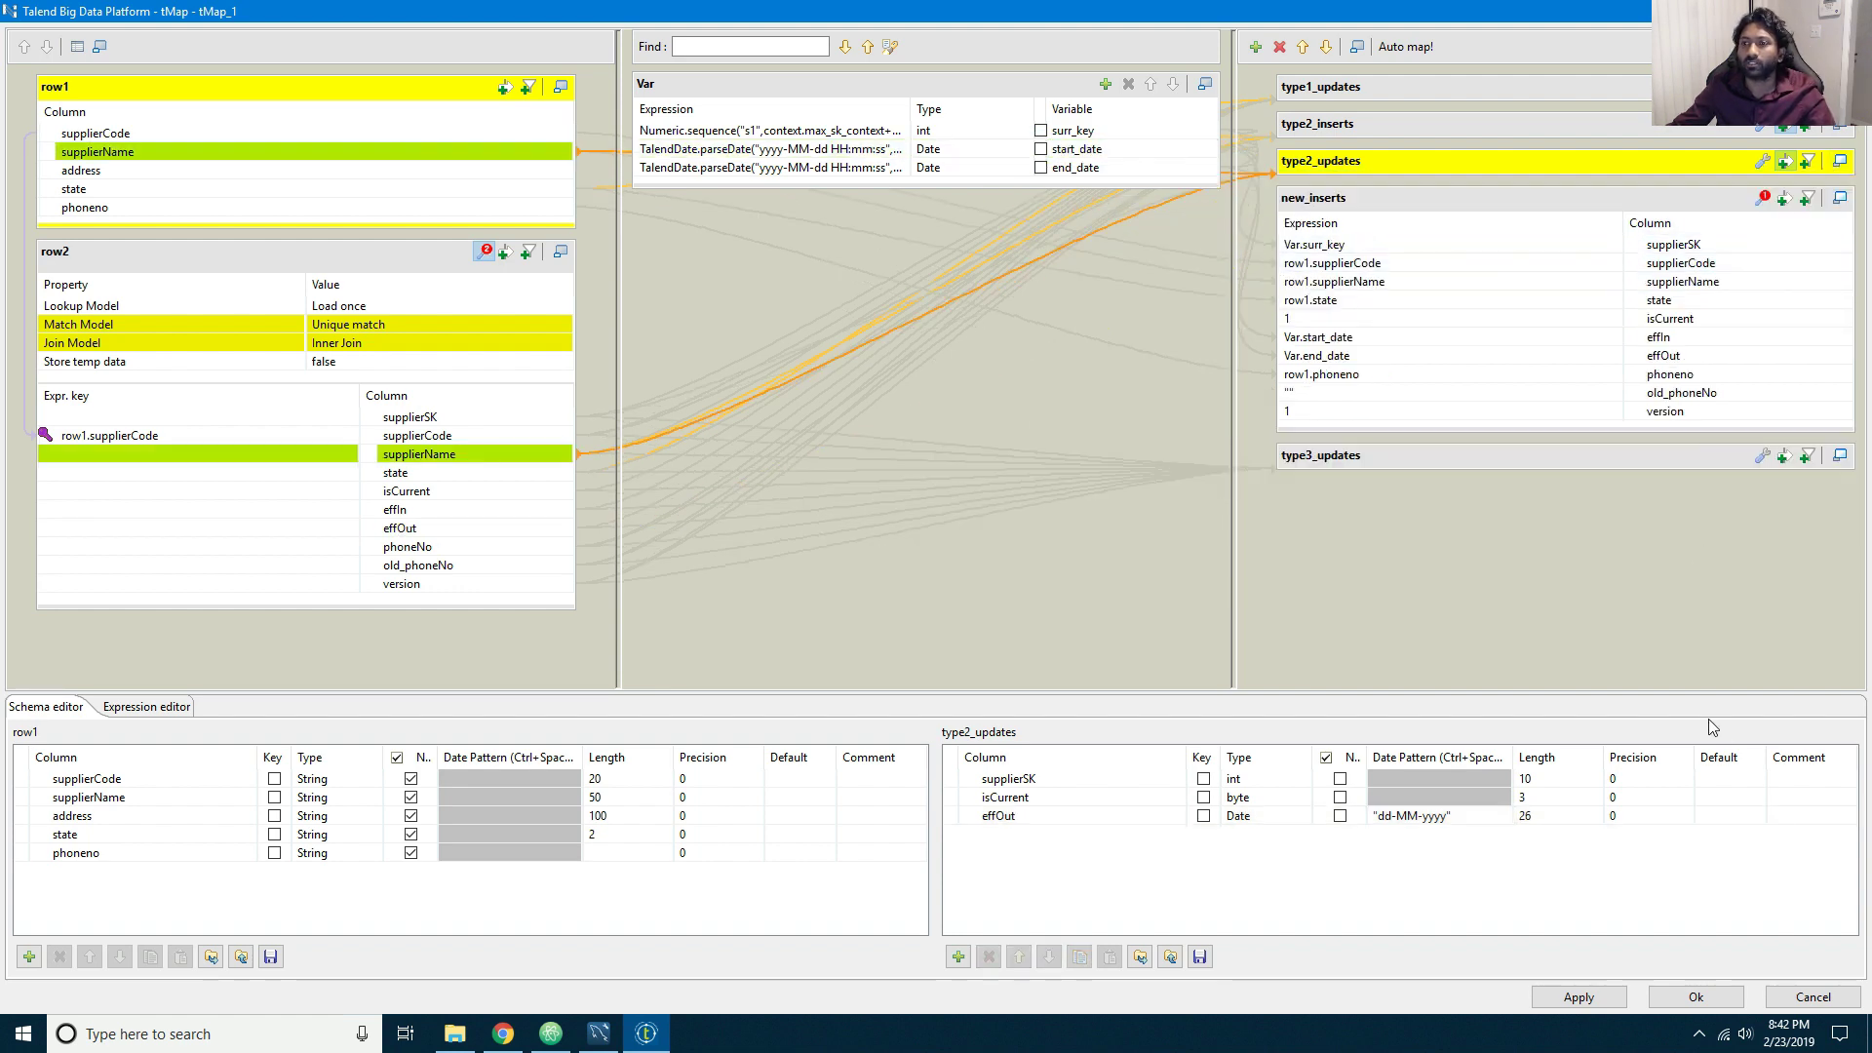
Step: Accept the tMap changes, propagate them to the connected components, and clear the previous run output
click(1677, 987)
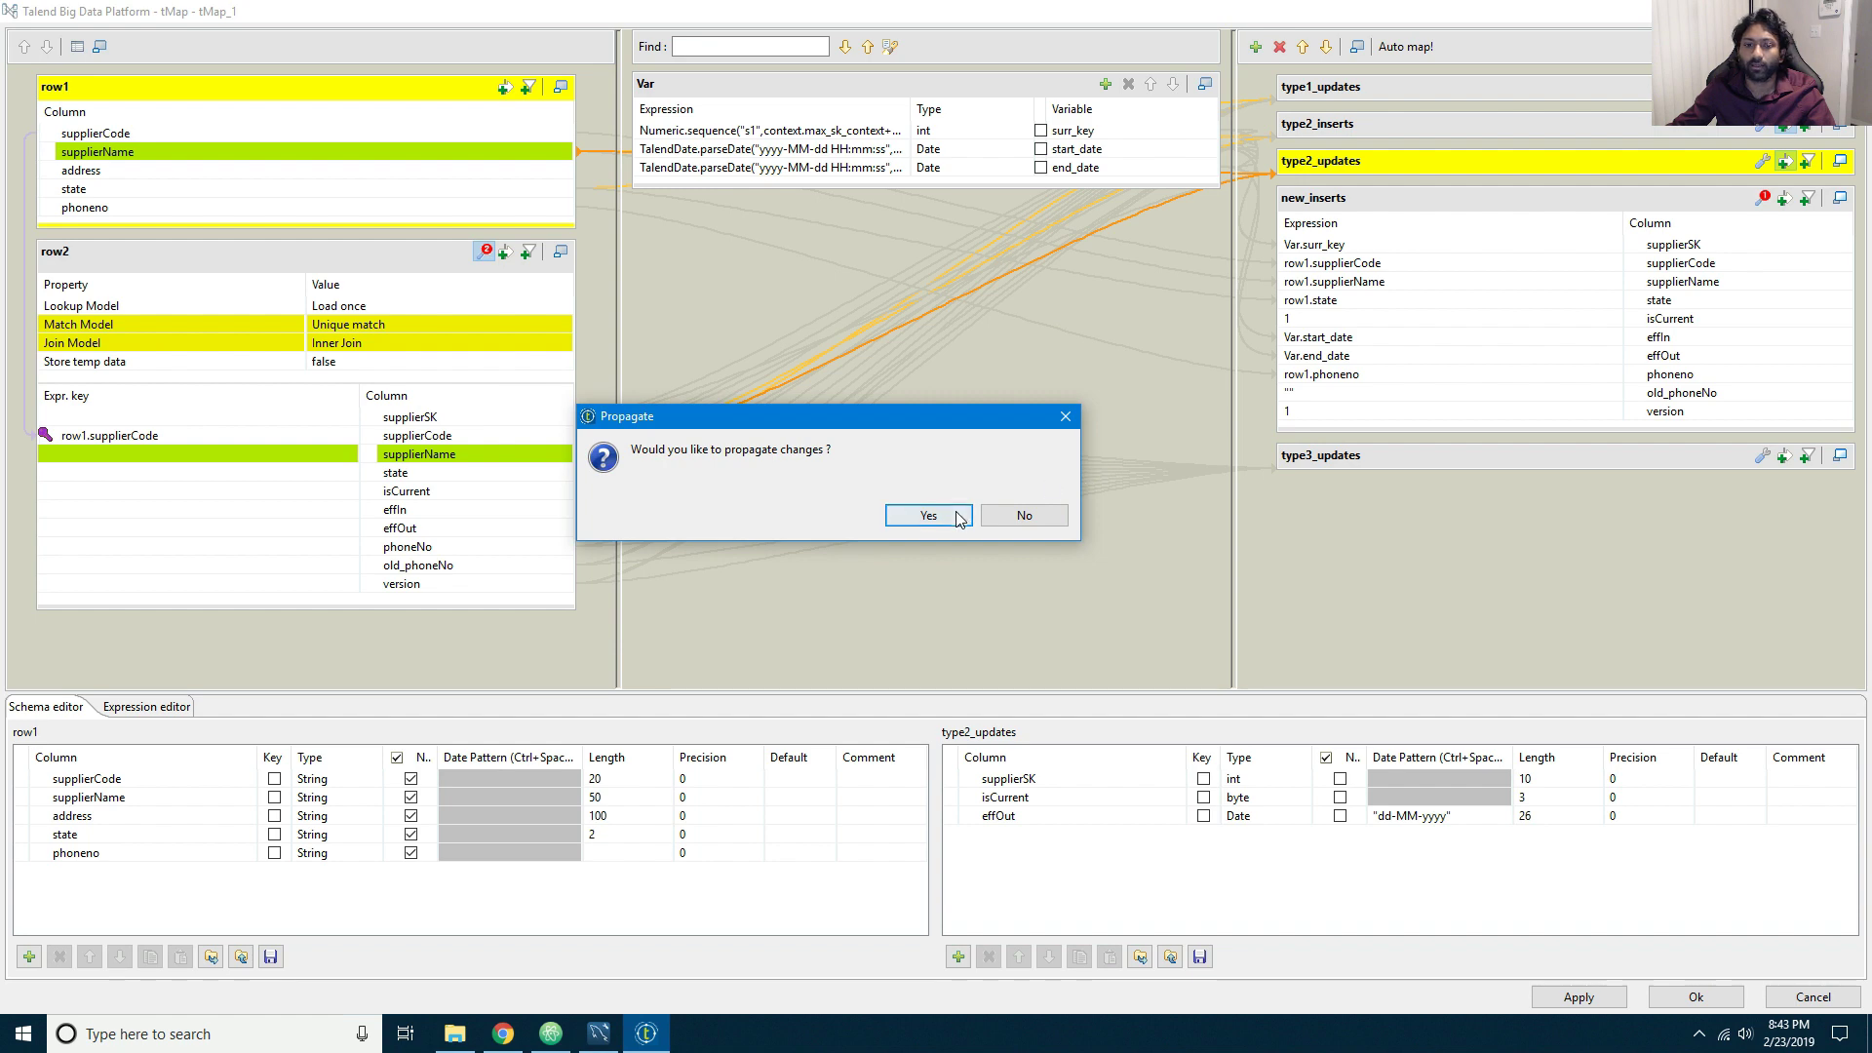
click(928, 516)
click(1705, 992)
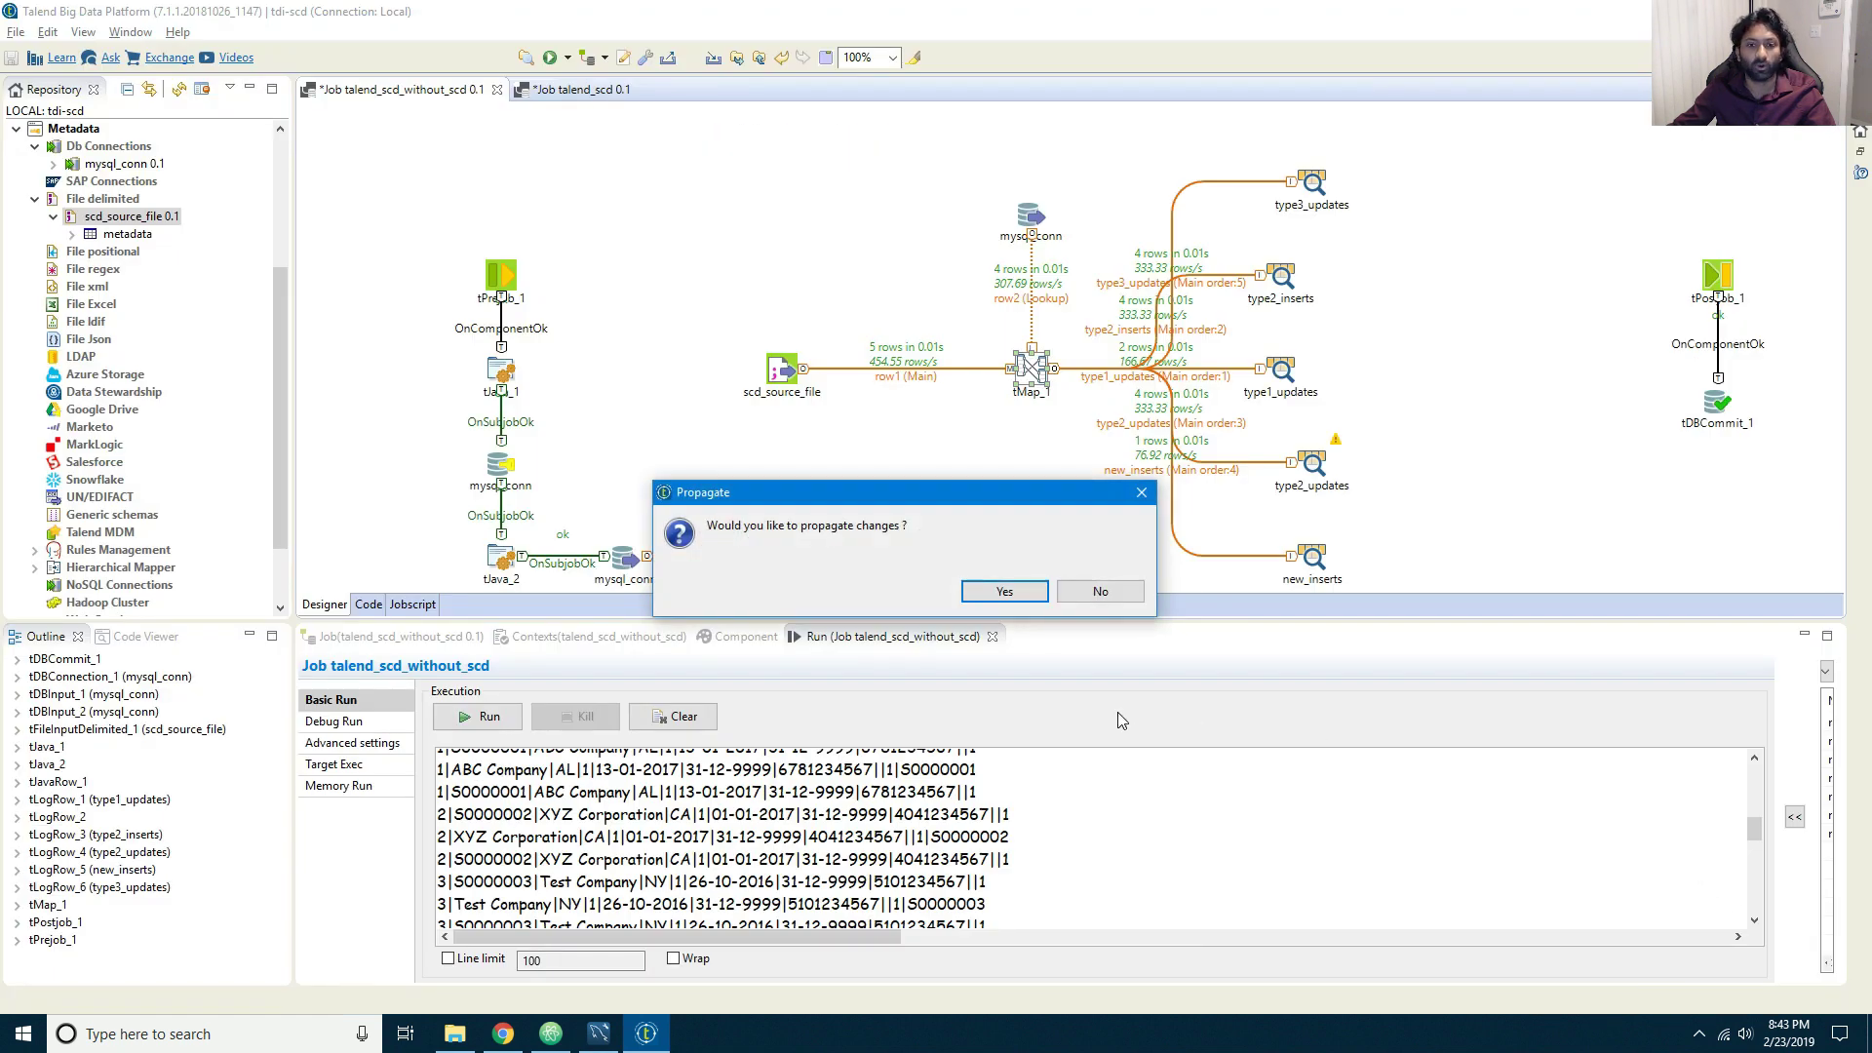
click(1007, 595)
click(664, 727)
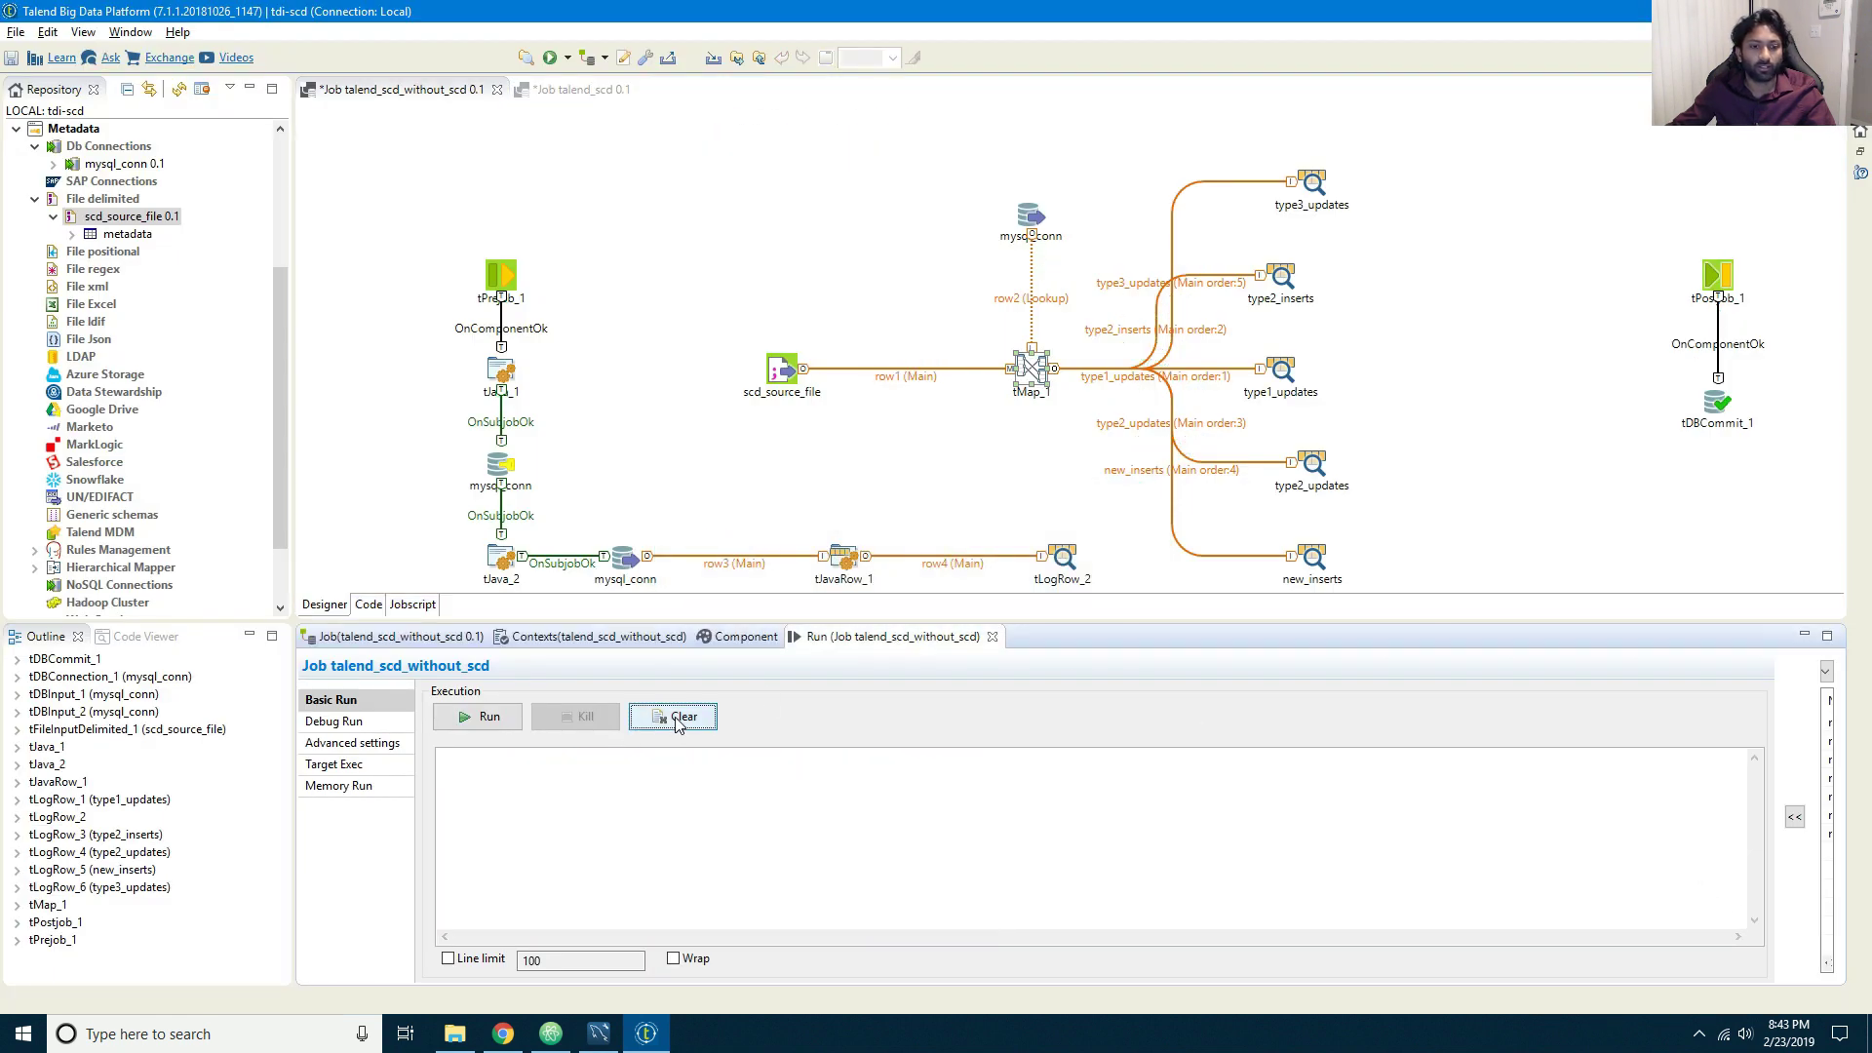
Step: Switch to Atom, check the supplier names of S0000001 and S0000003 in input_file.txt, and return to Talend
mouse_move(555, 1040)
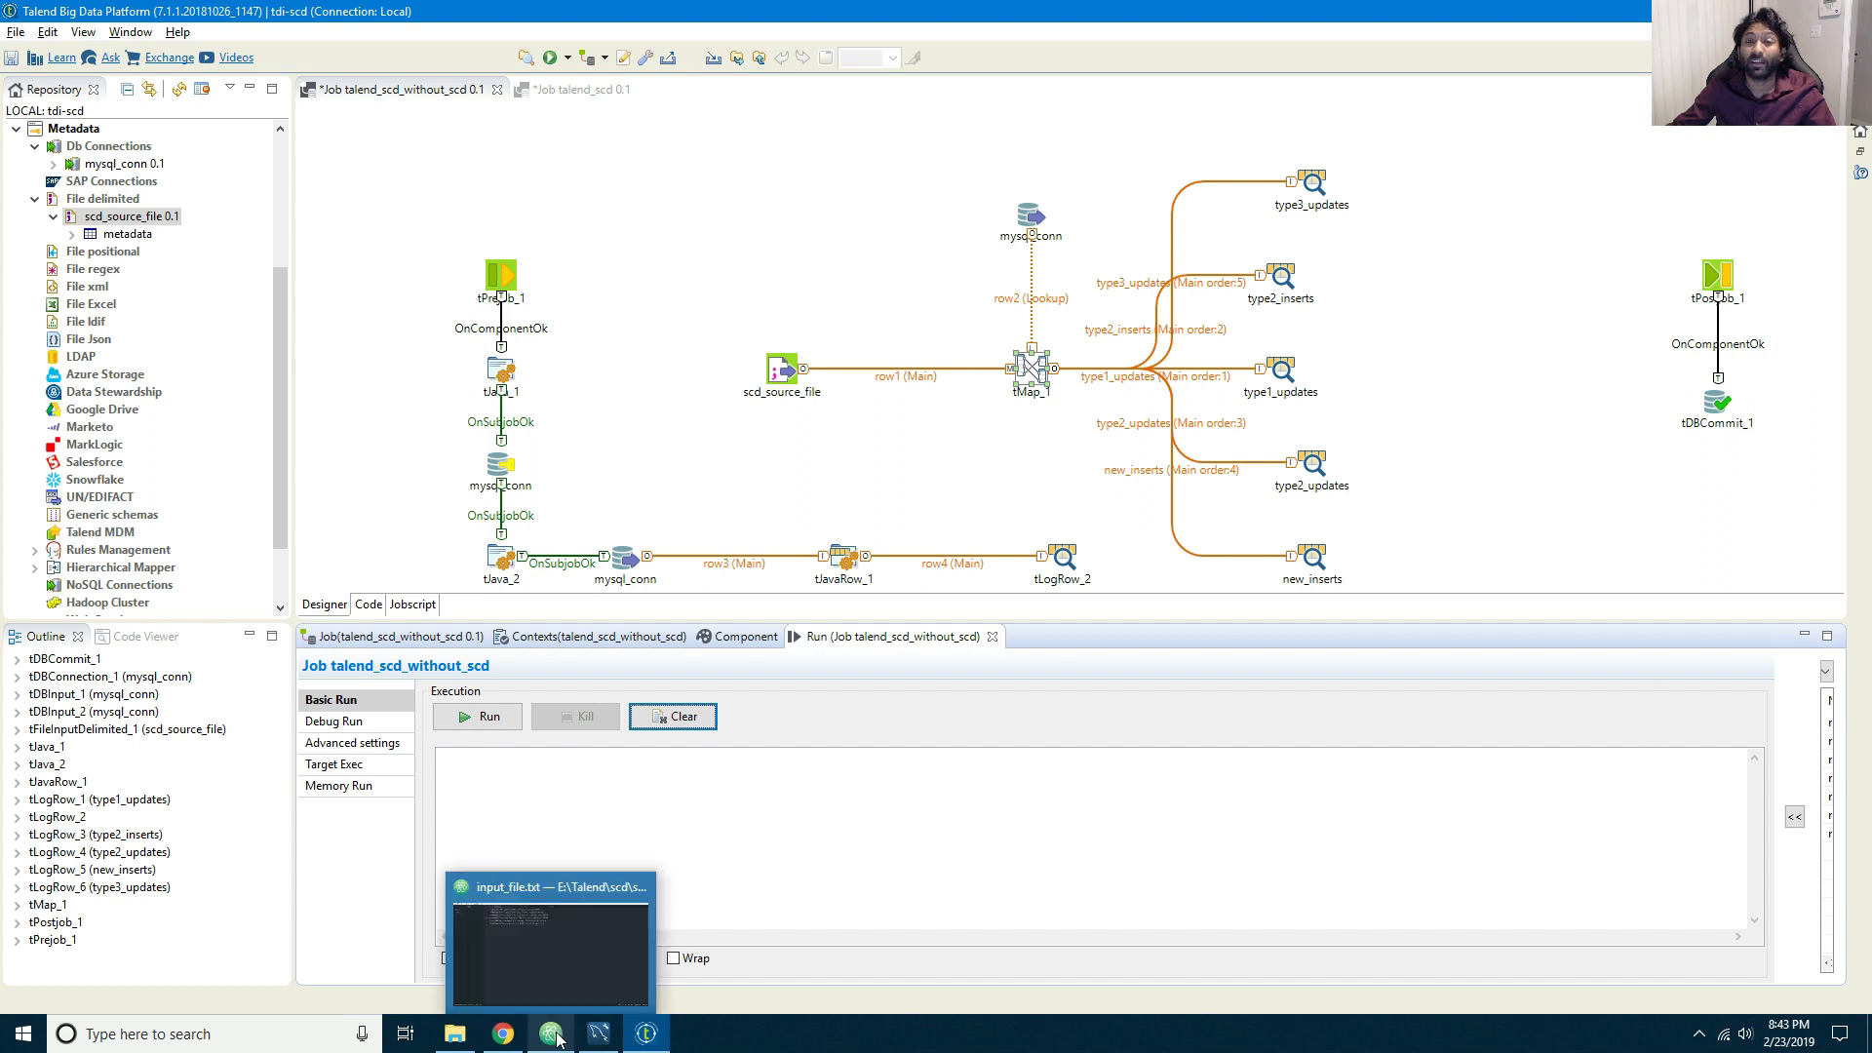
click(551, 926)
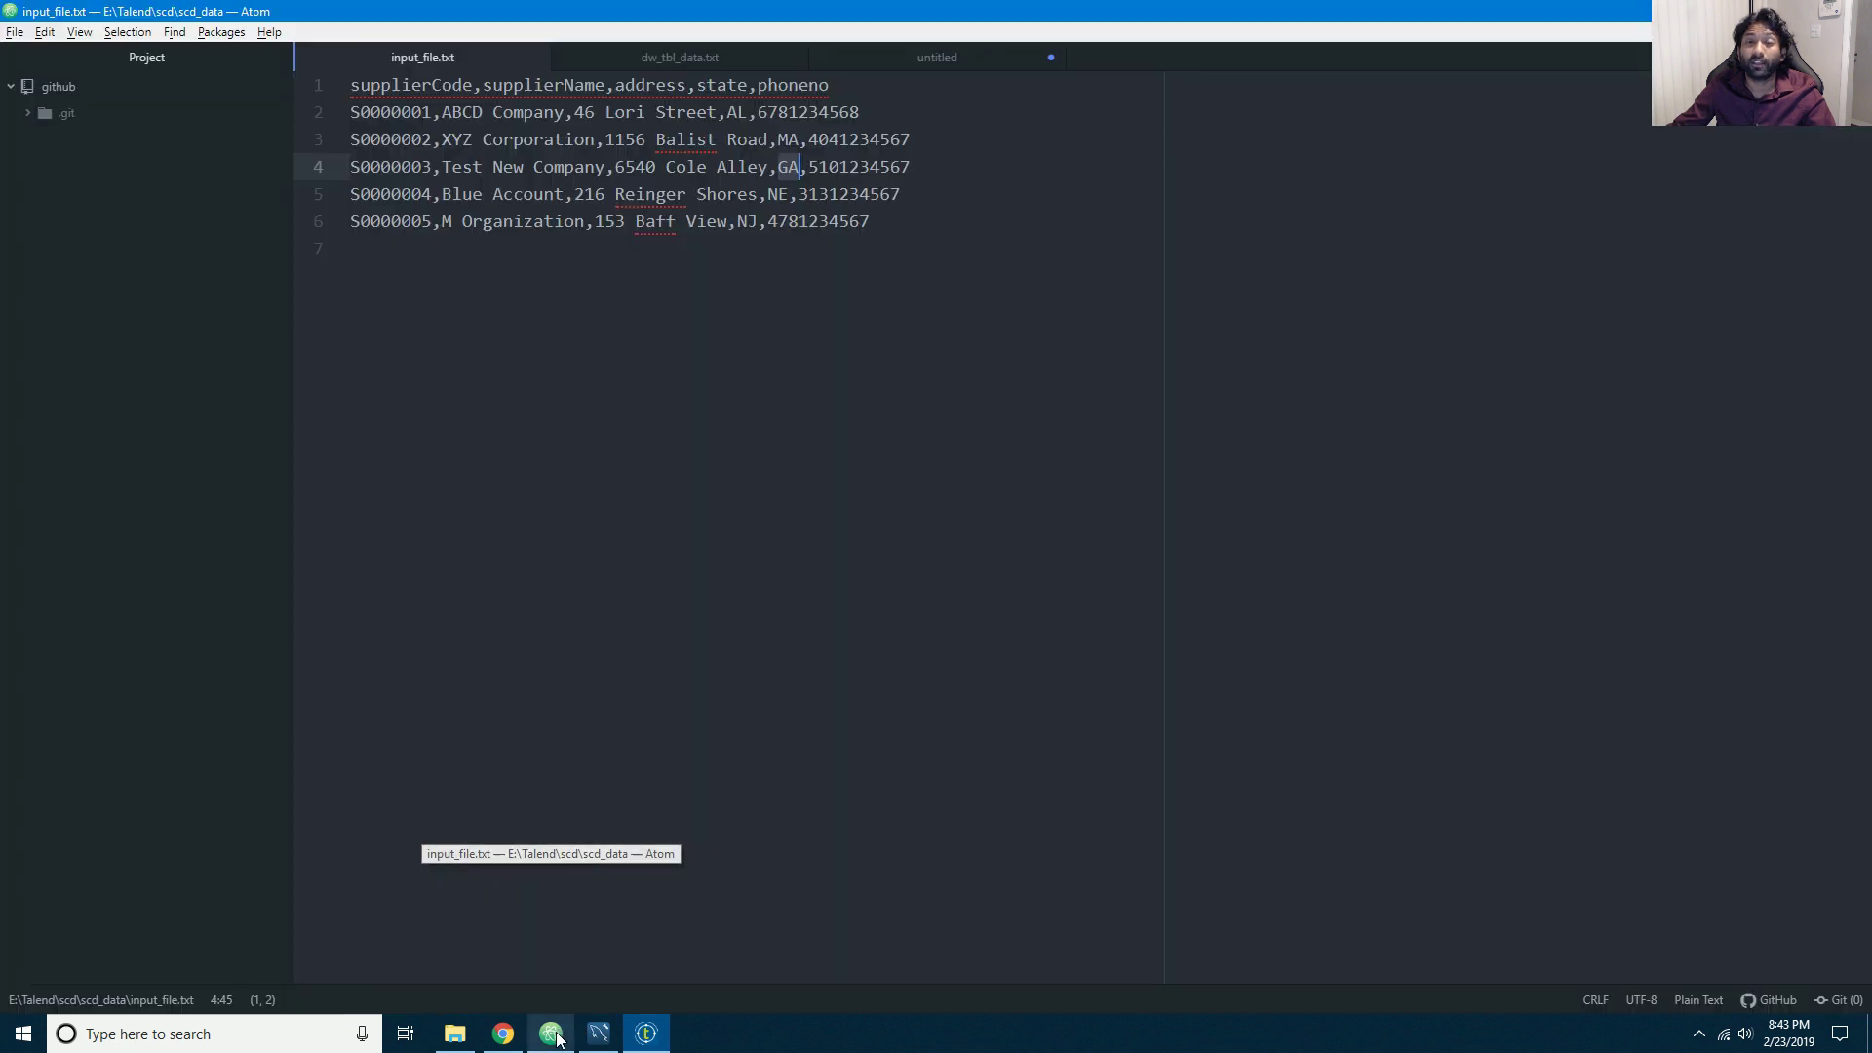
double_click(498, 130)
double_click(526, 113)
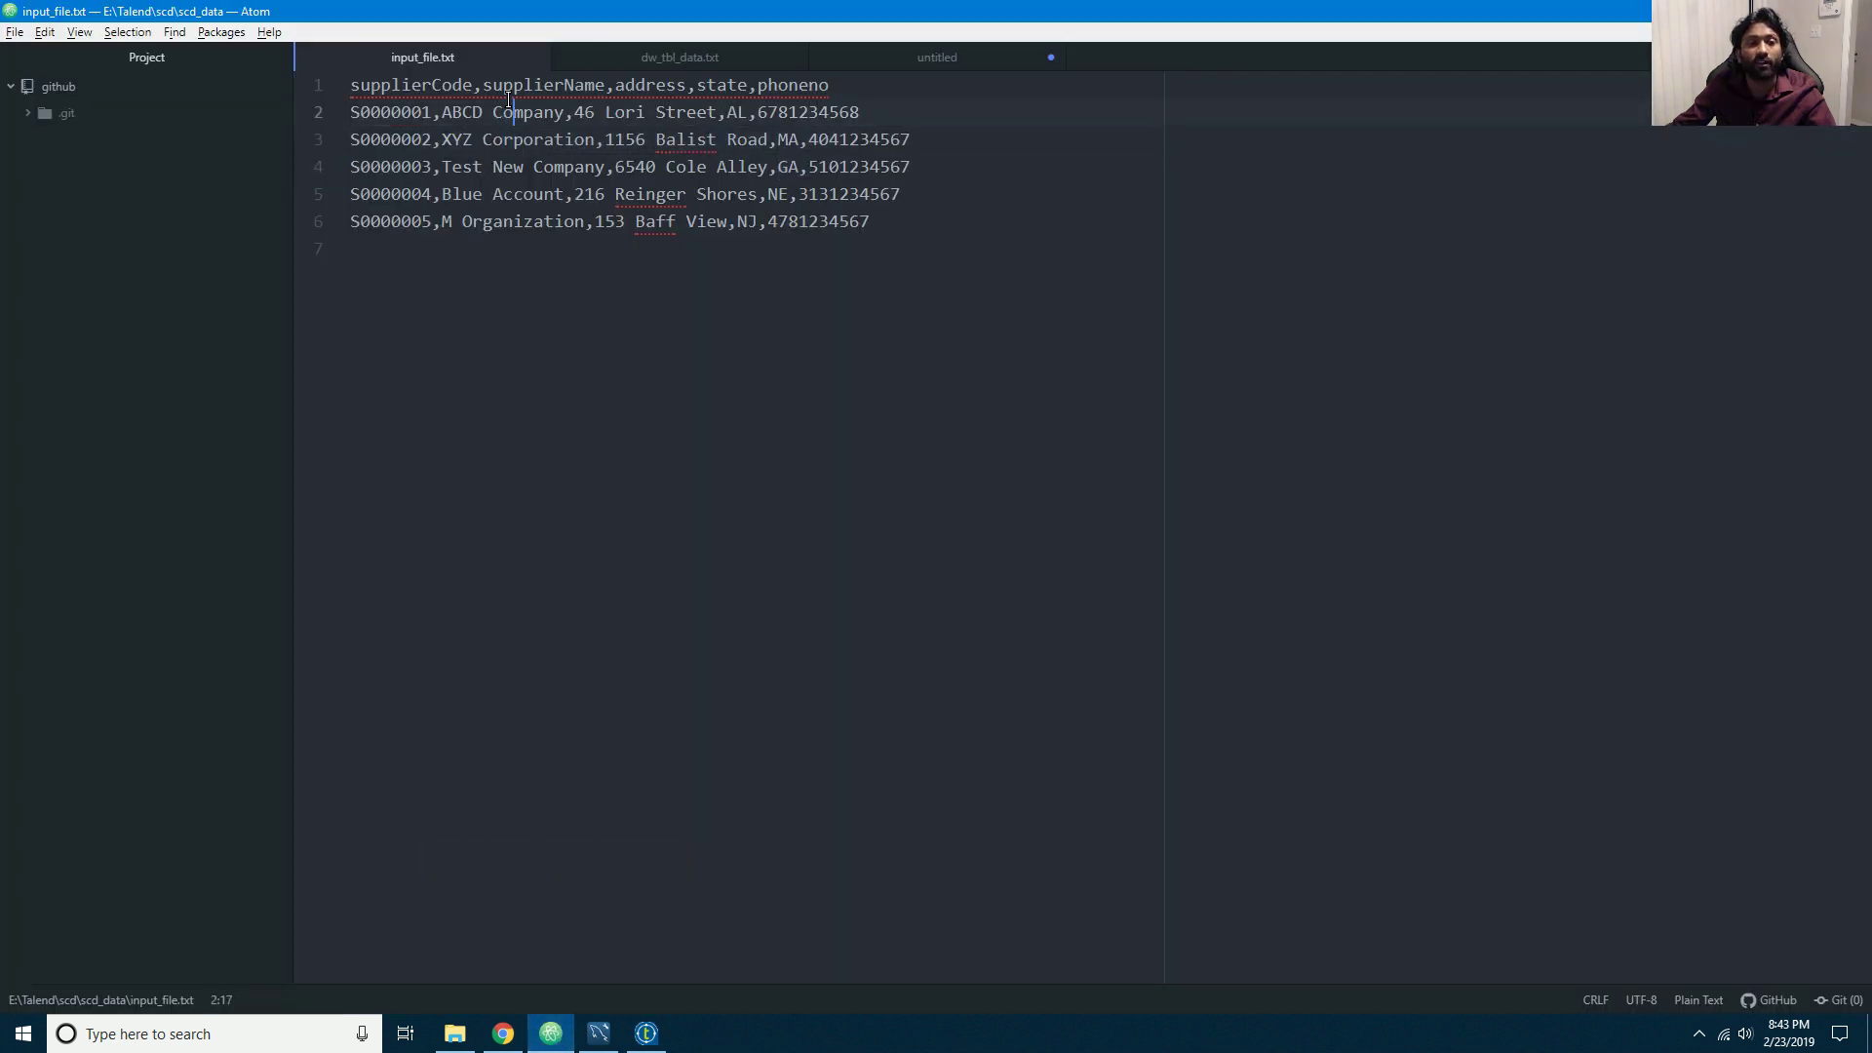
double_click(478, 164)
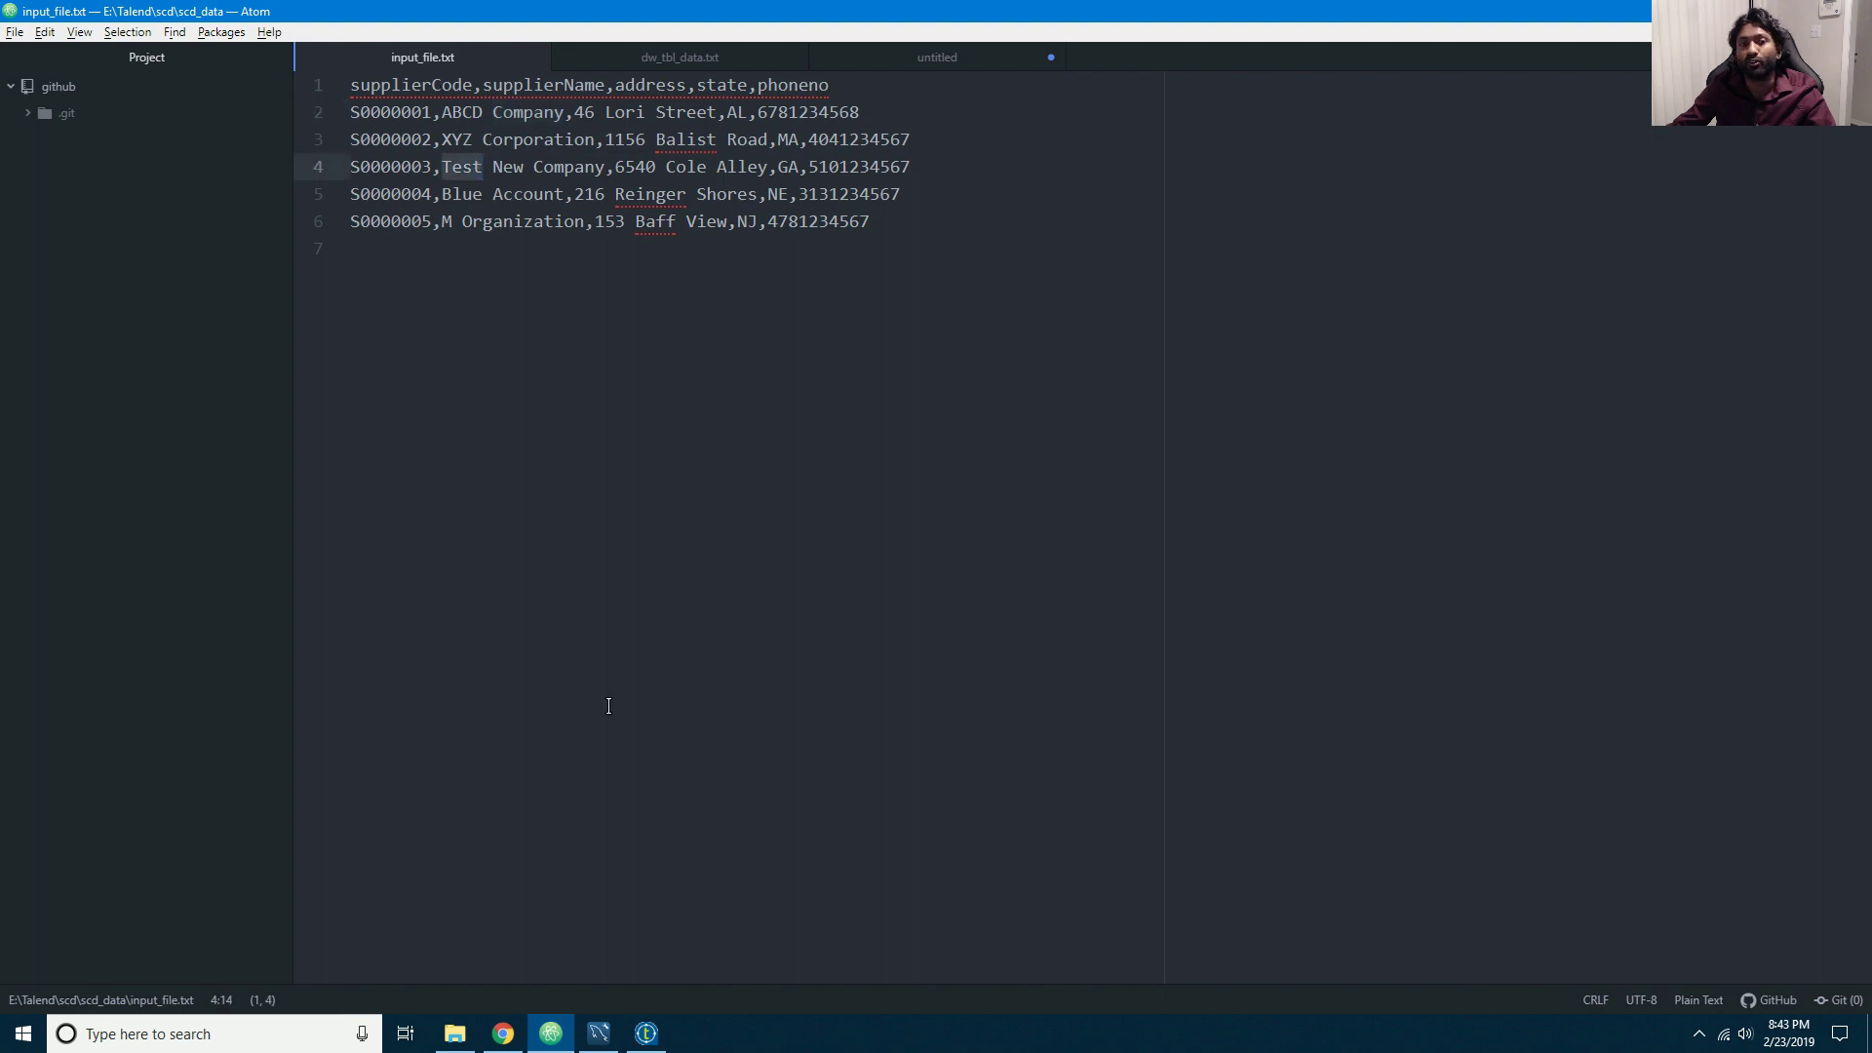
click(546, 1040)
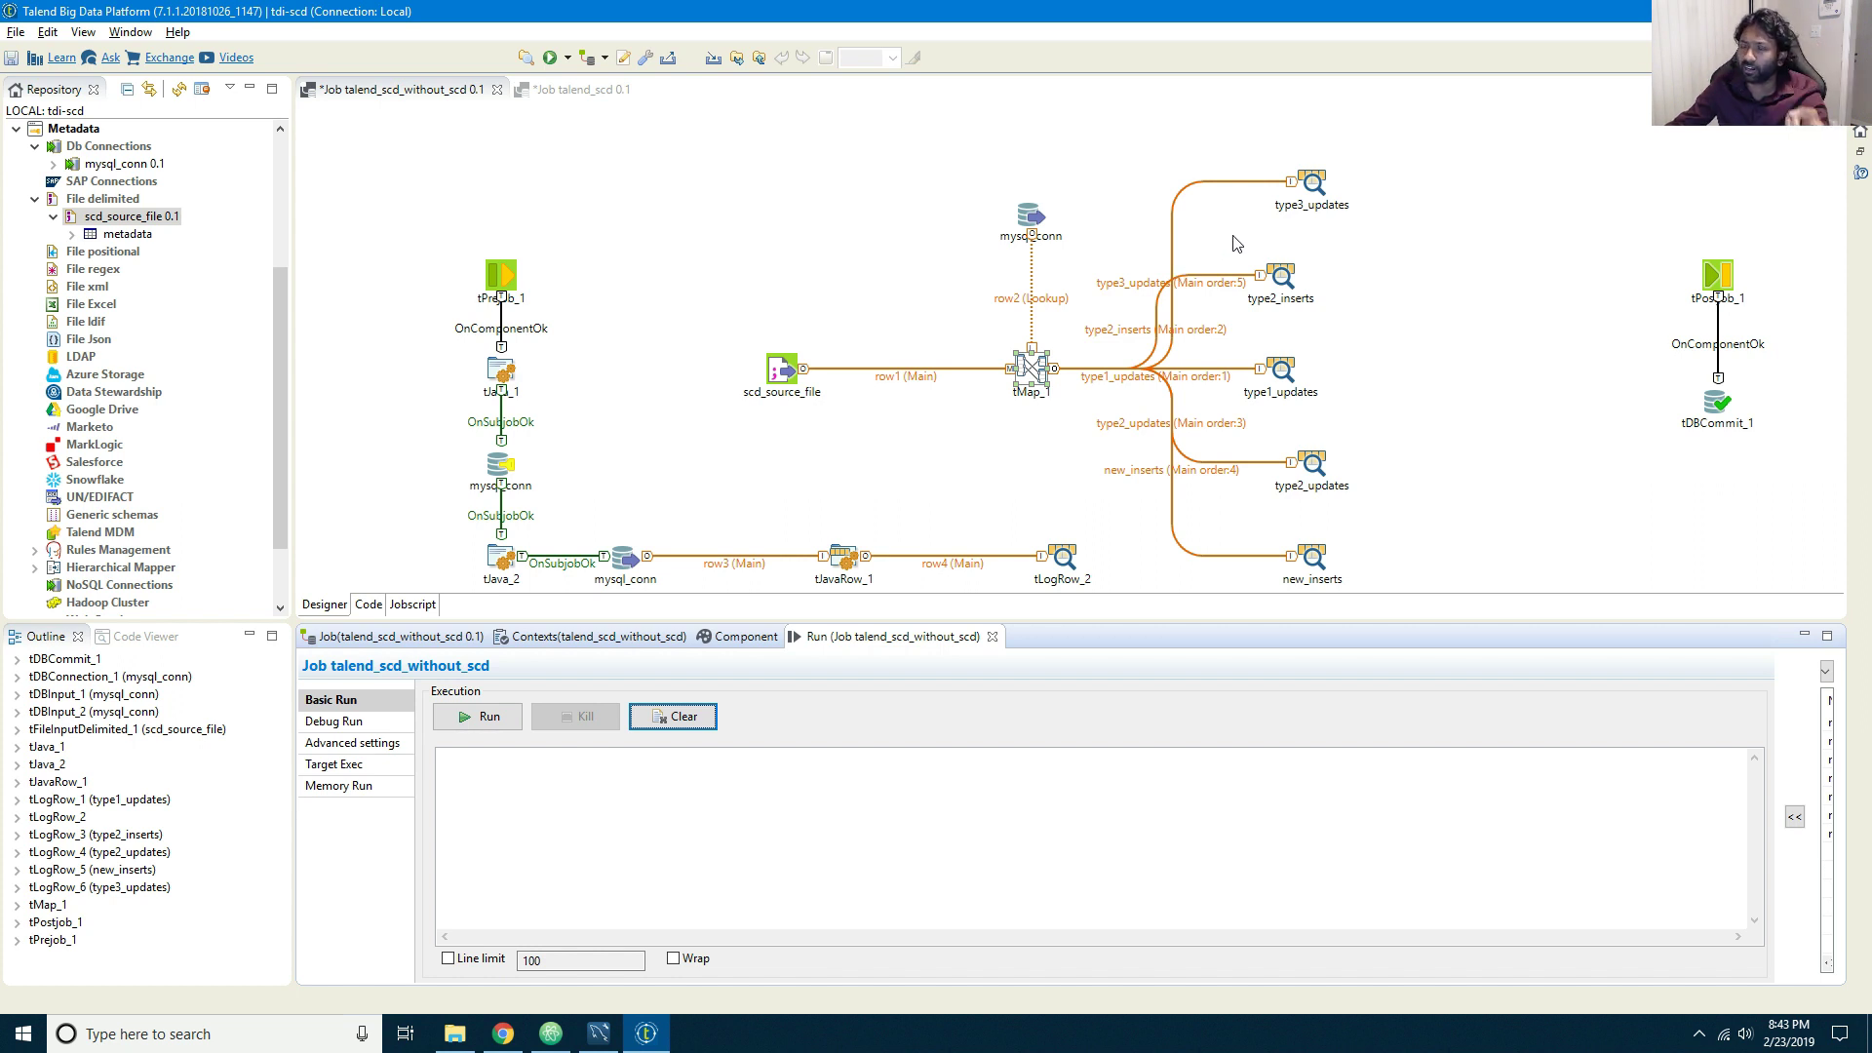
Step: Run the job, examine the printed rows in the enlarged run output, and restore the job layout
click(494, 724)
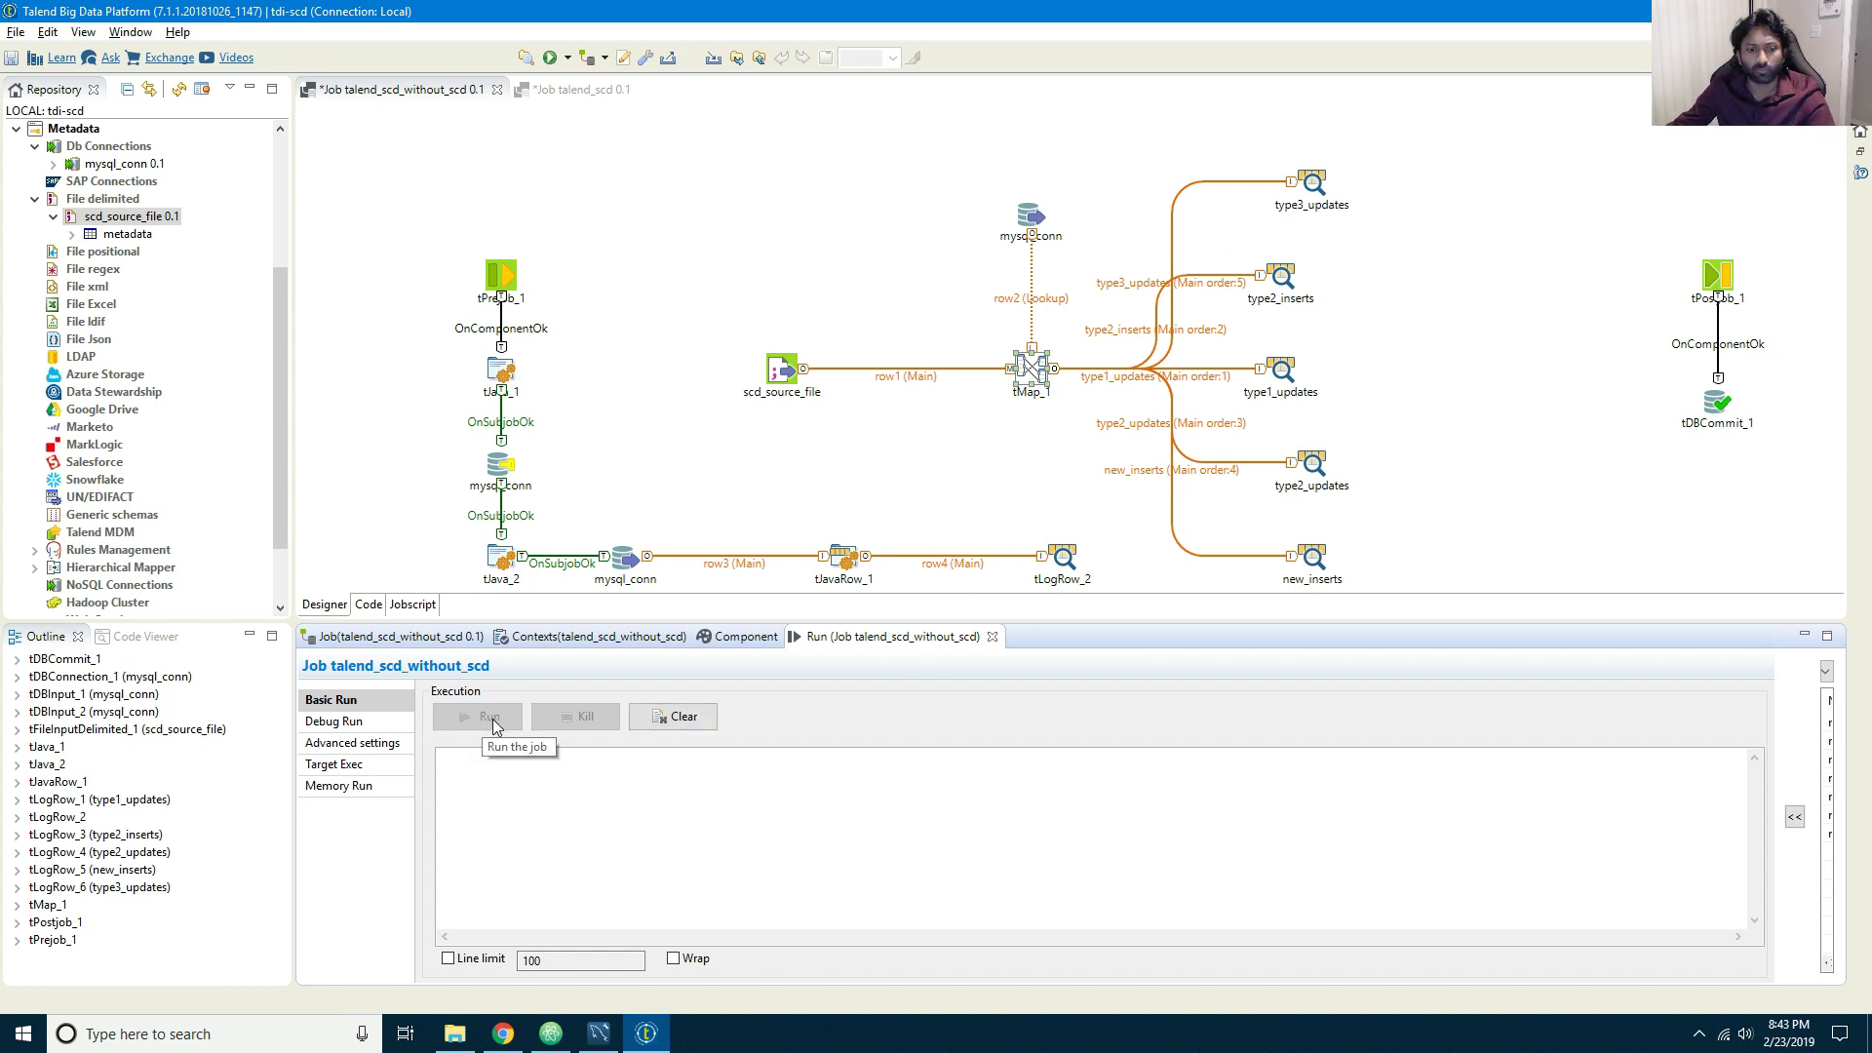
click(1827, 637)
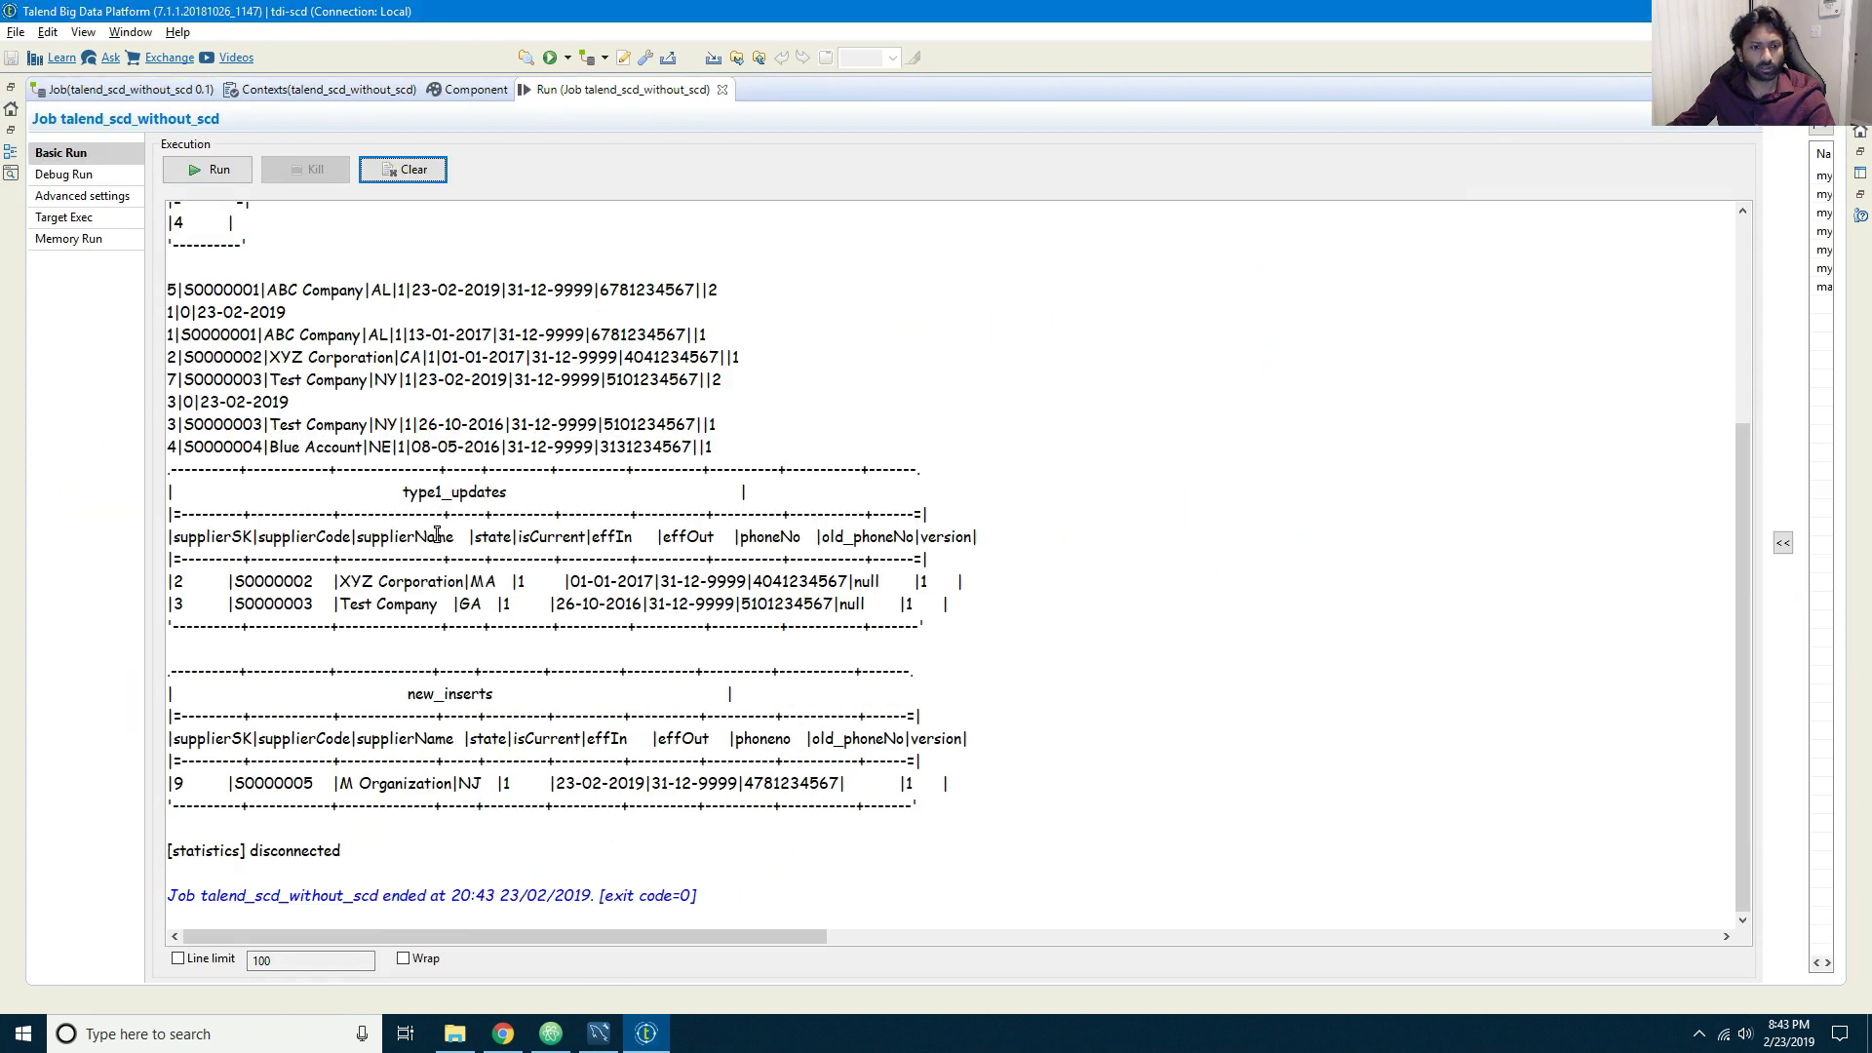
scroll(497, 449, up, 4)
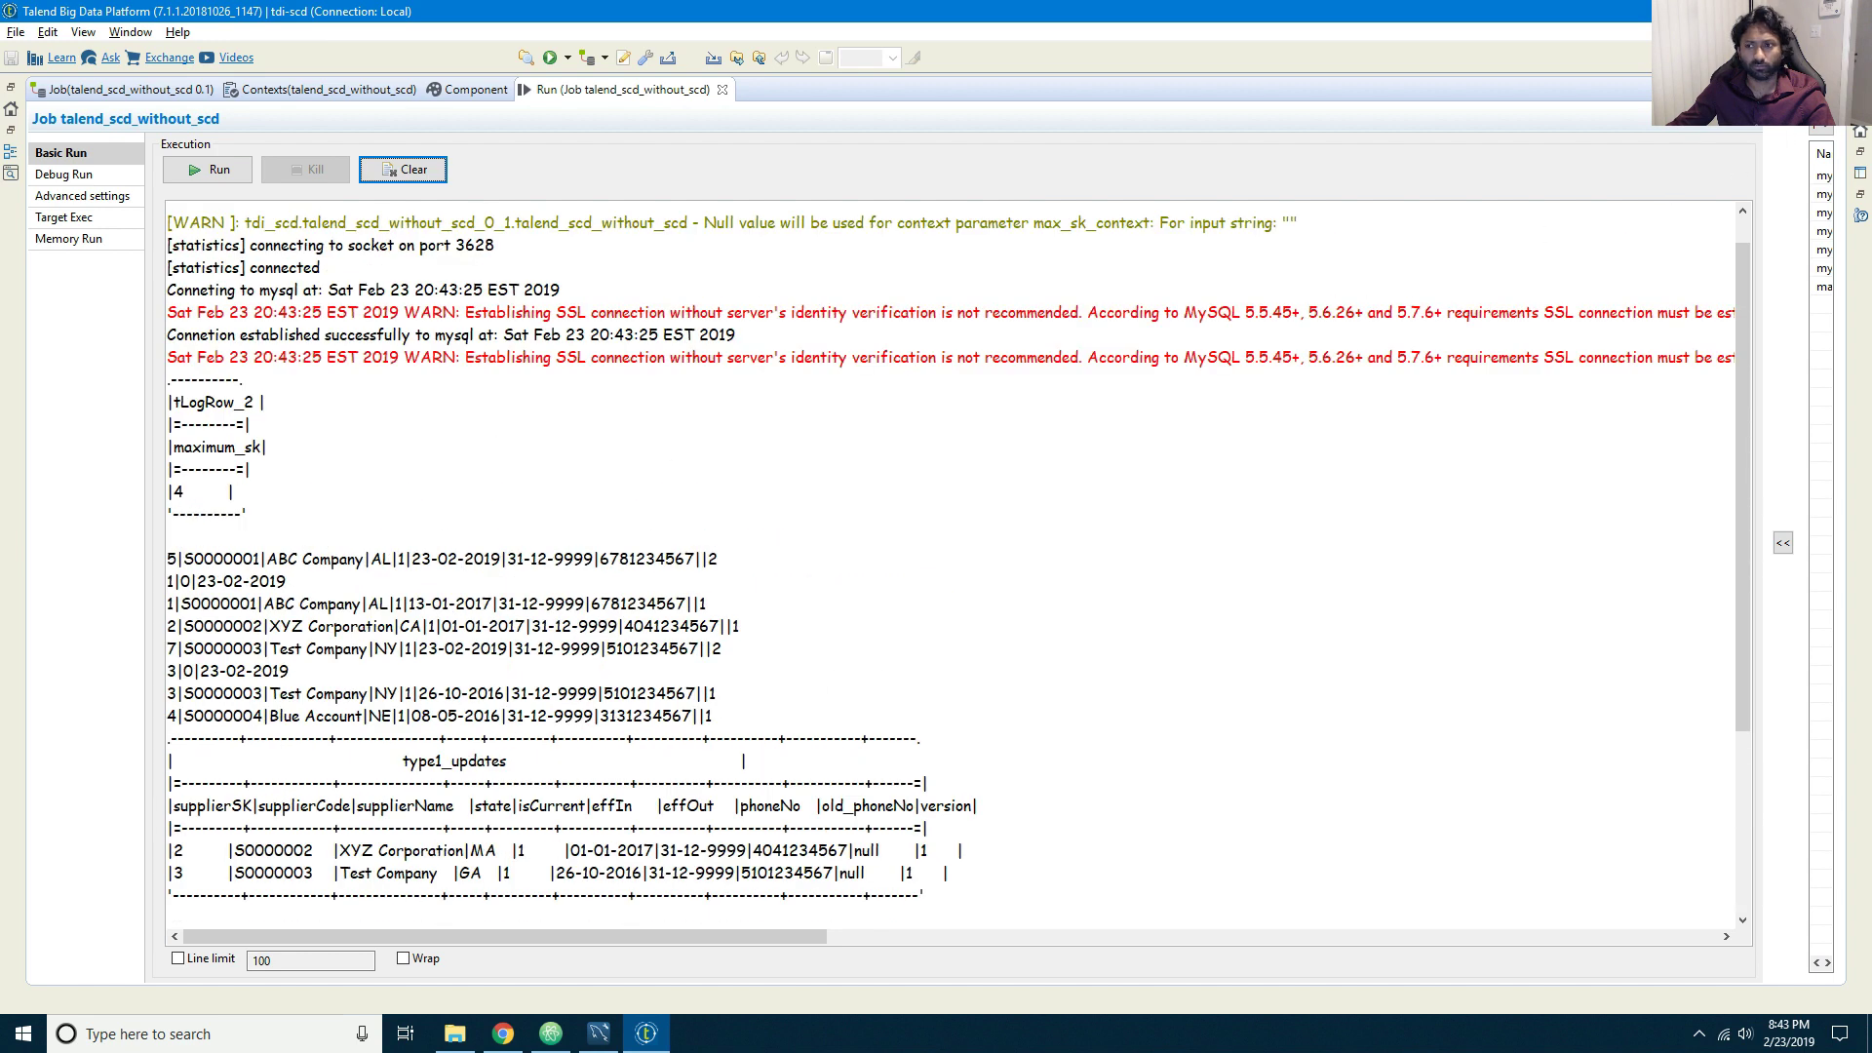
click(1828, 90)
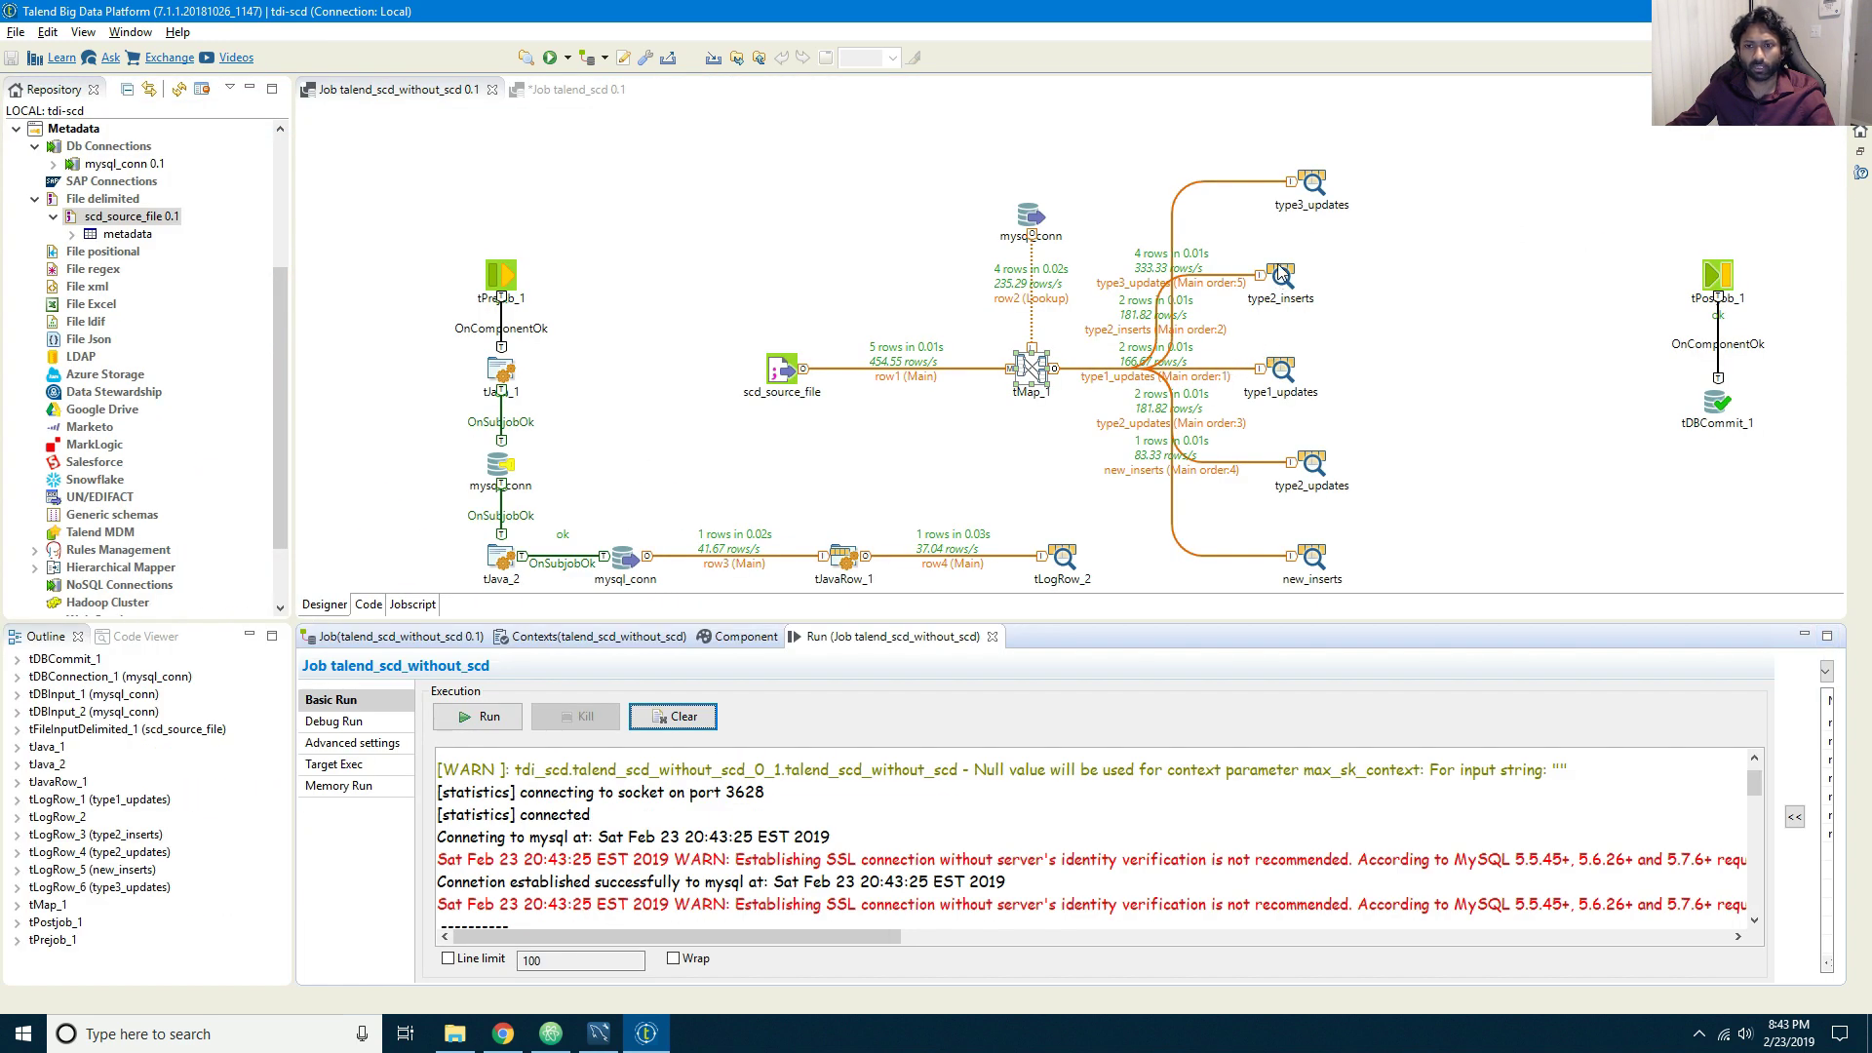
Step: Set the print mode of the type2_inserts, type3_updates and type2_updates log components to Table
click(1281, 274)
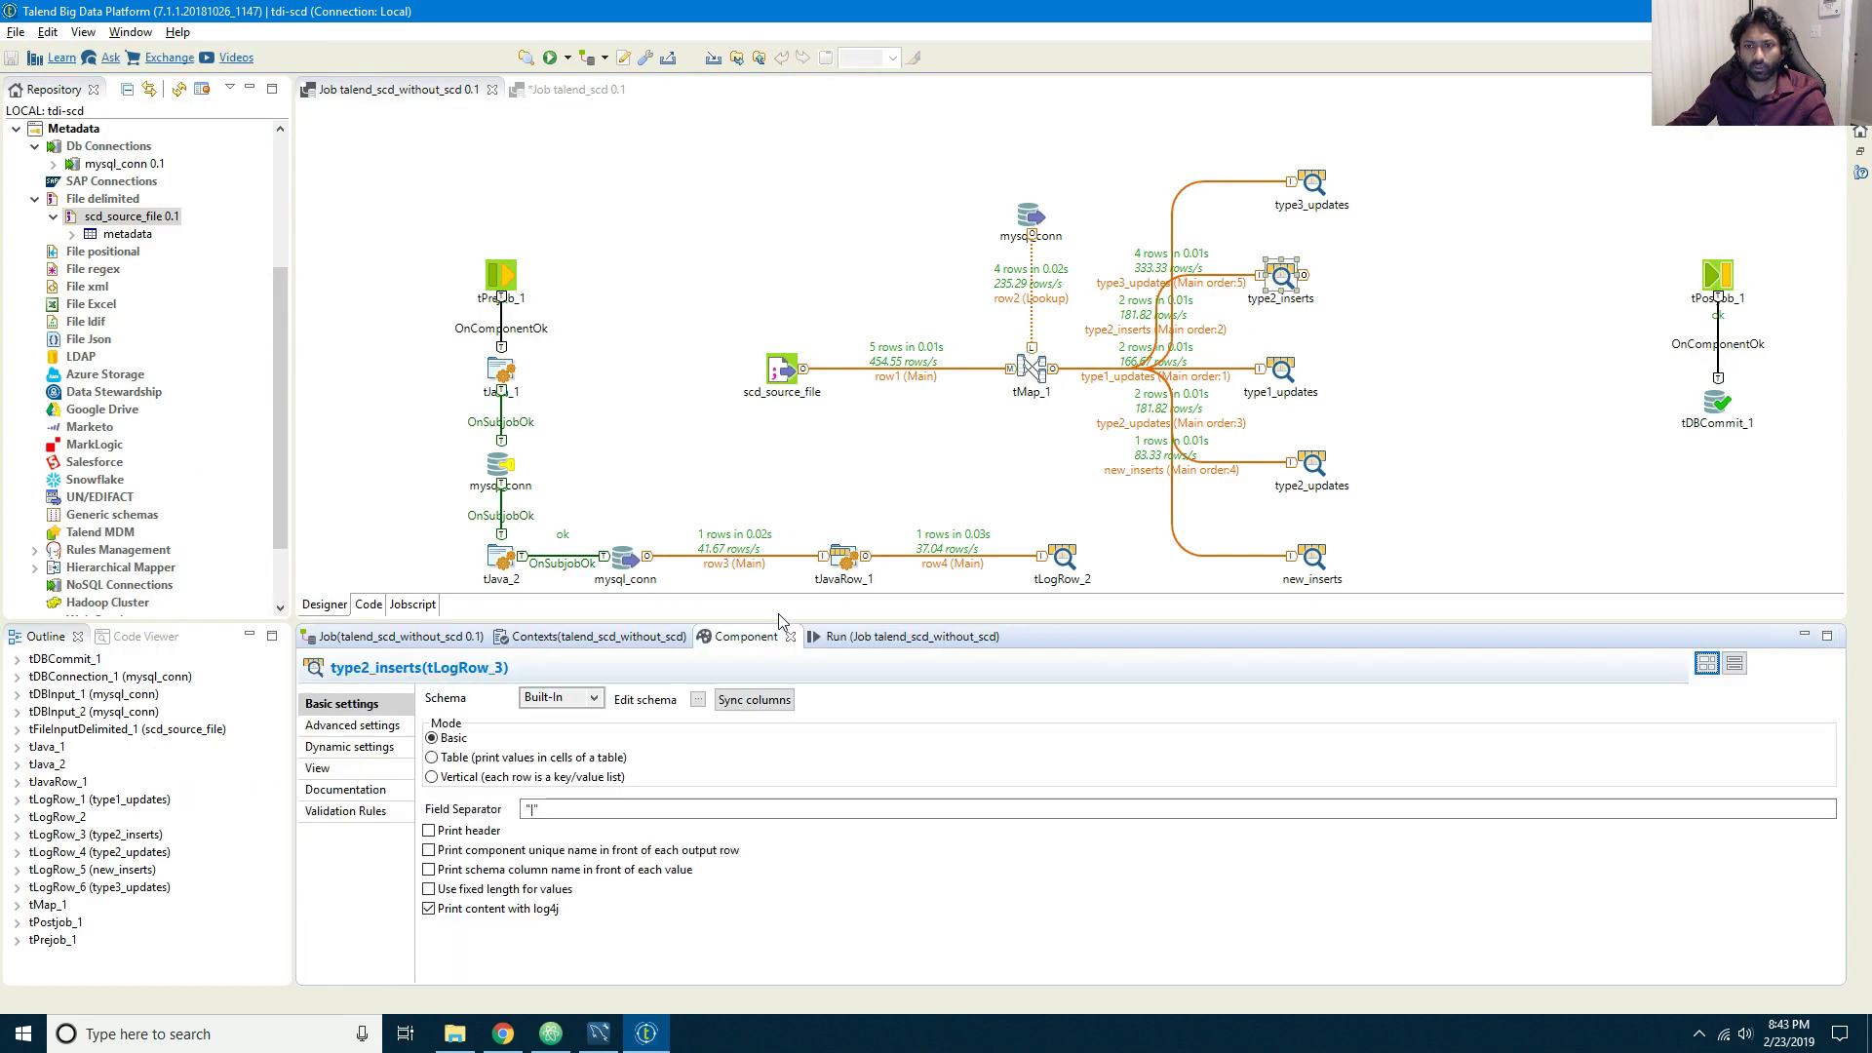
click(1318, 181)
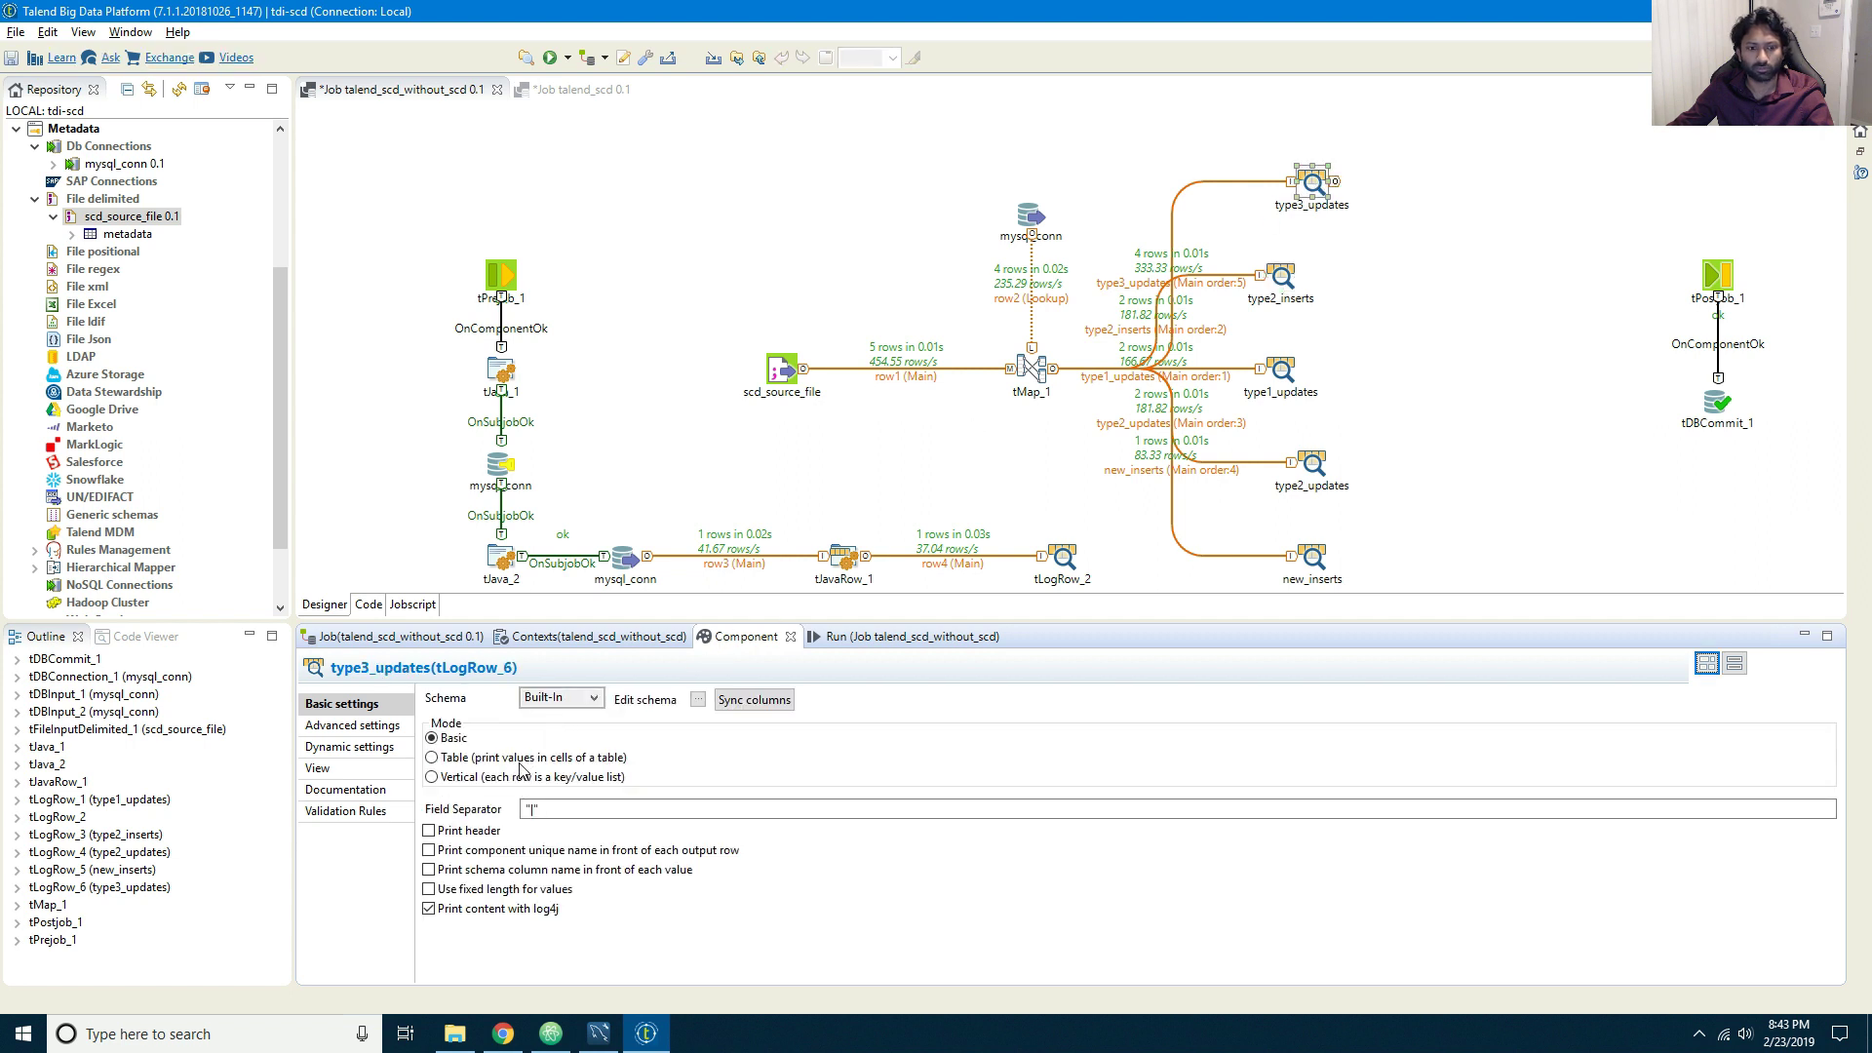
click(522, 761)
click(1314, 463)
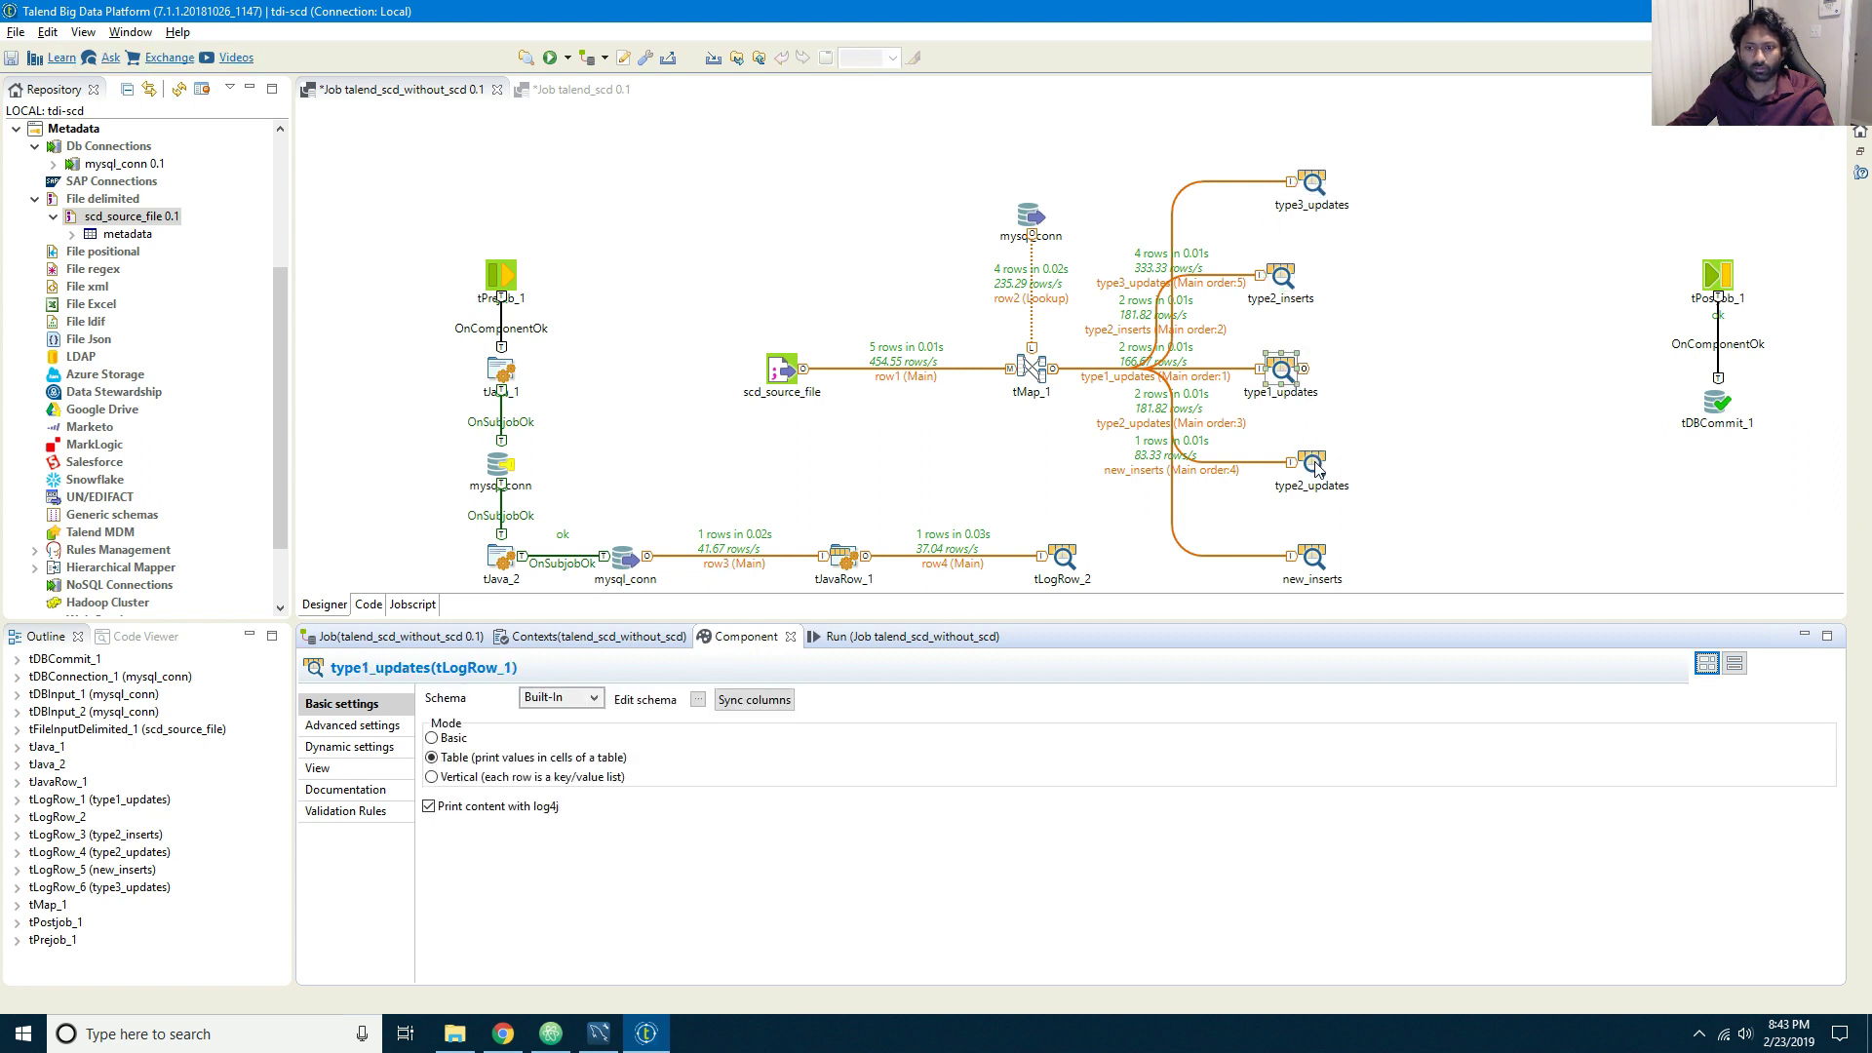
click(526, 757)
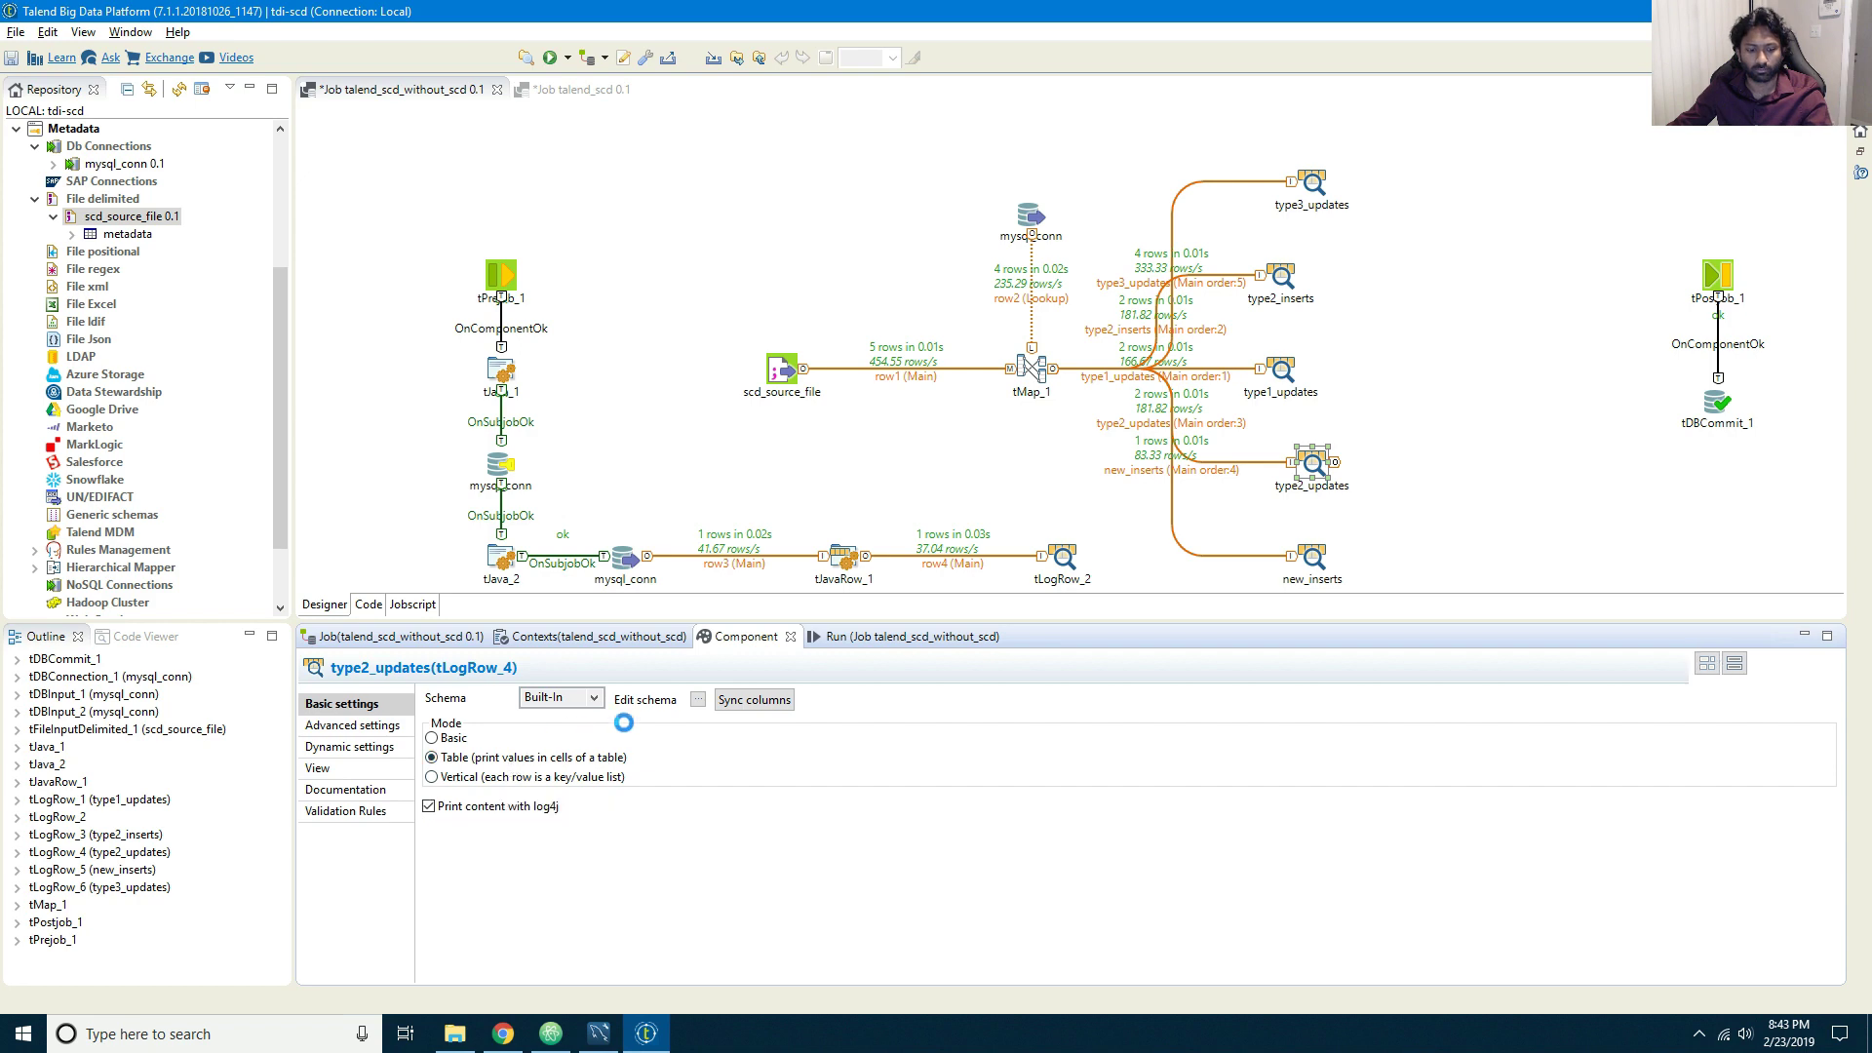
Step: Save the job talend_scd_without_scd and run it again
key(ctrl+s)
click(912, 636)
click(477, 716)
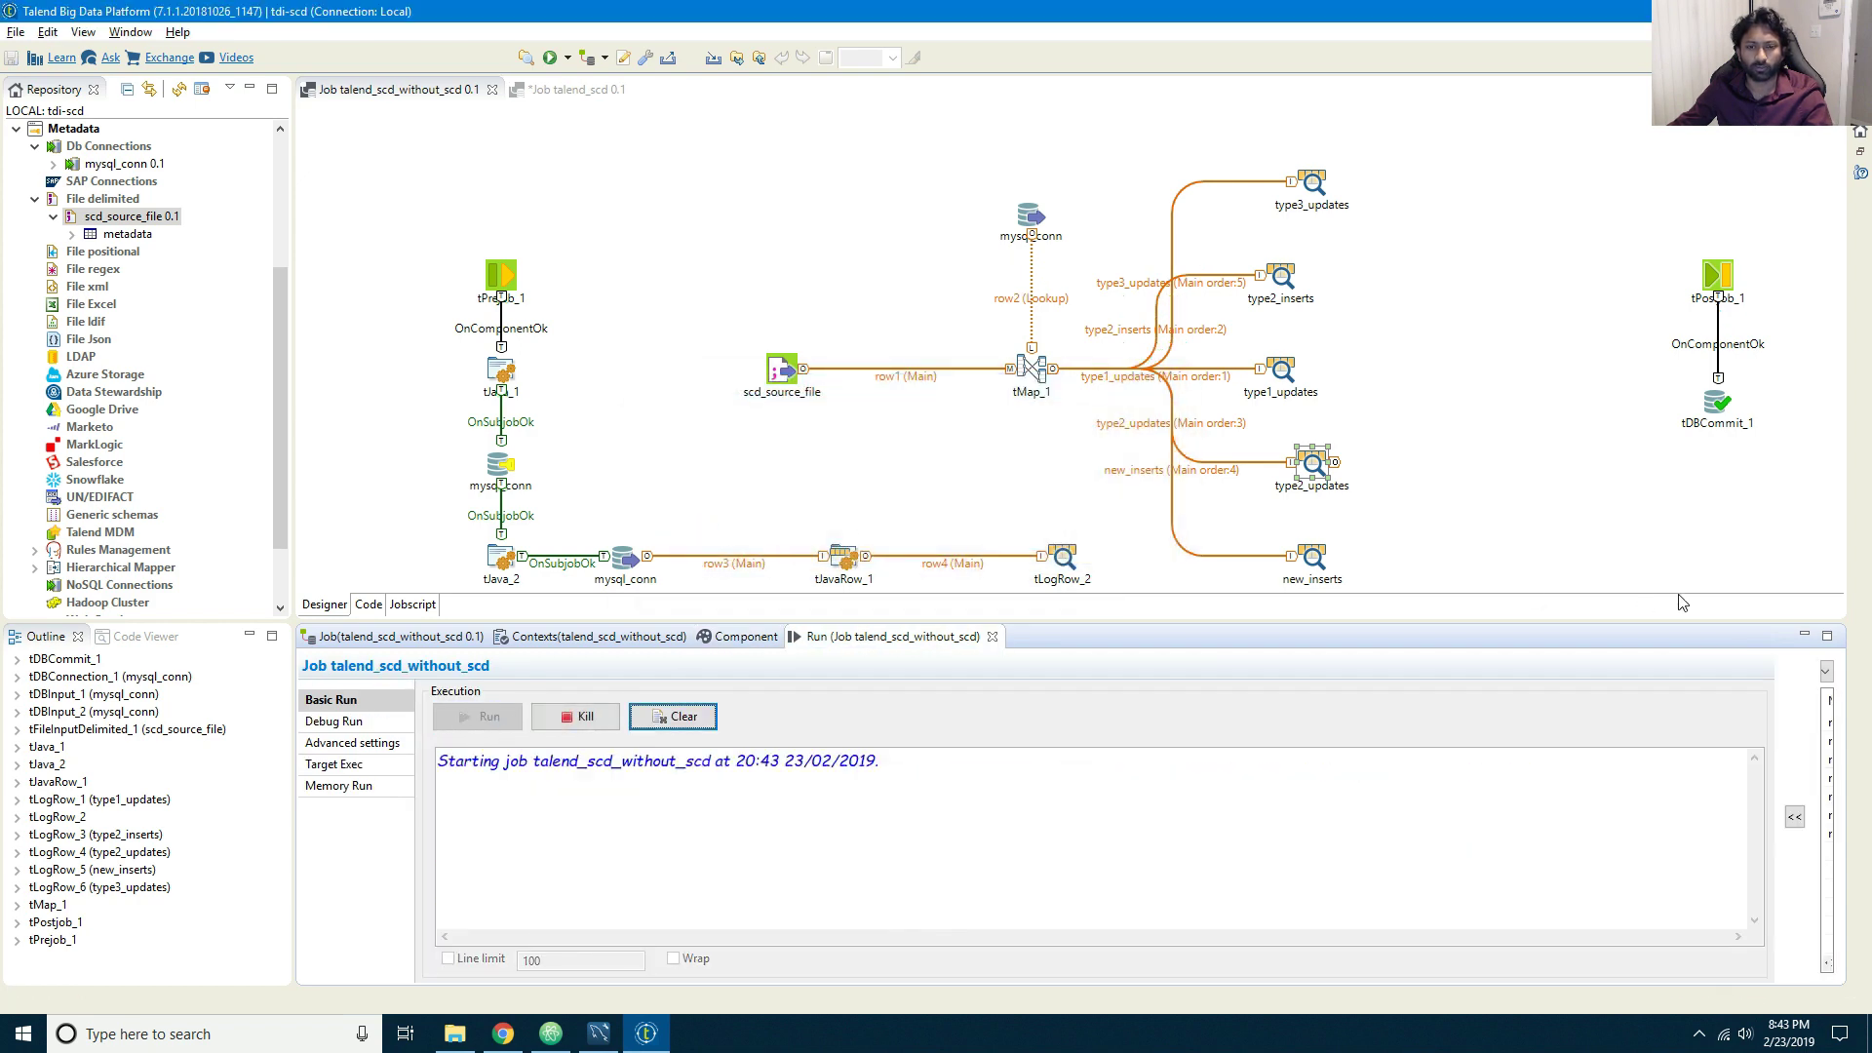
Step: Enlarge the run output and examine the rows of the type2_inserts table
click(1827, 636)
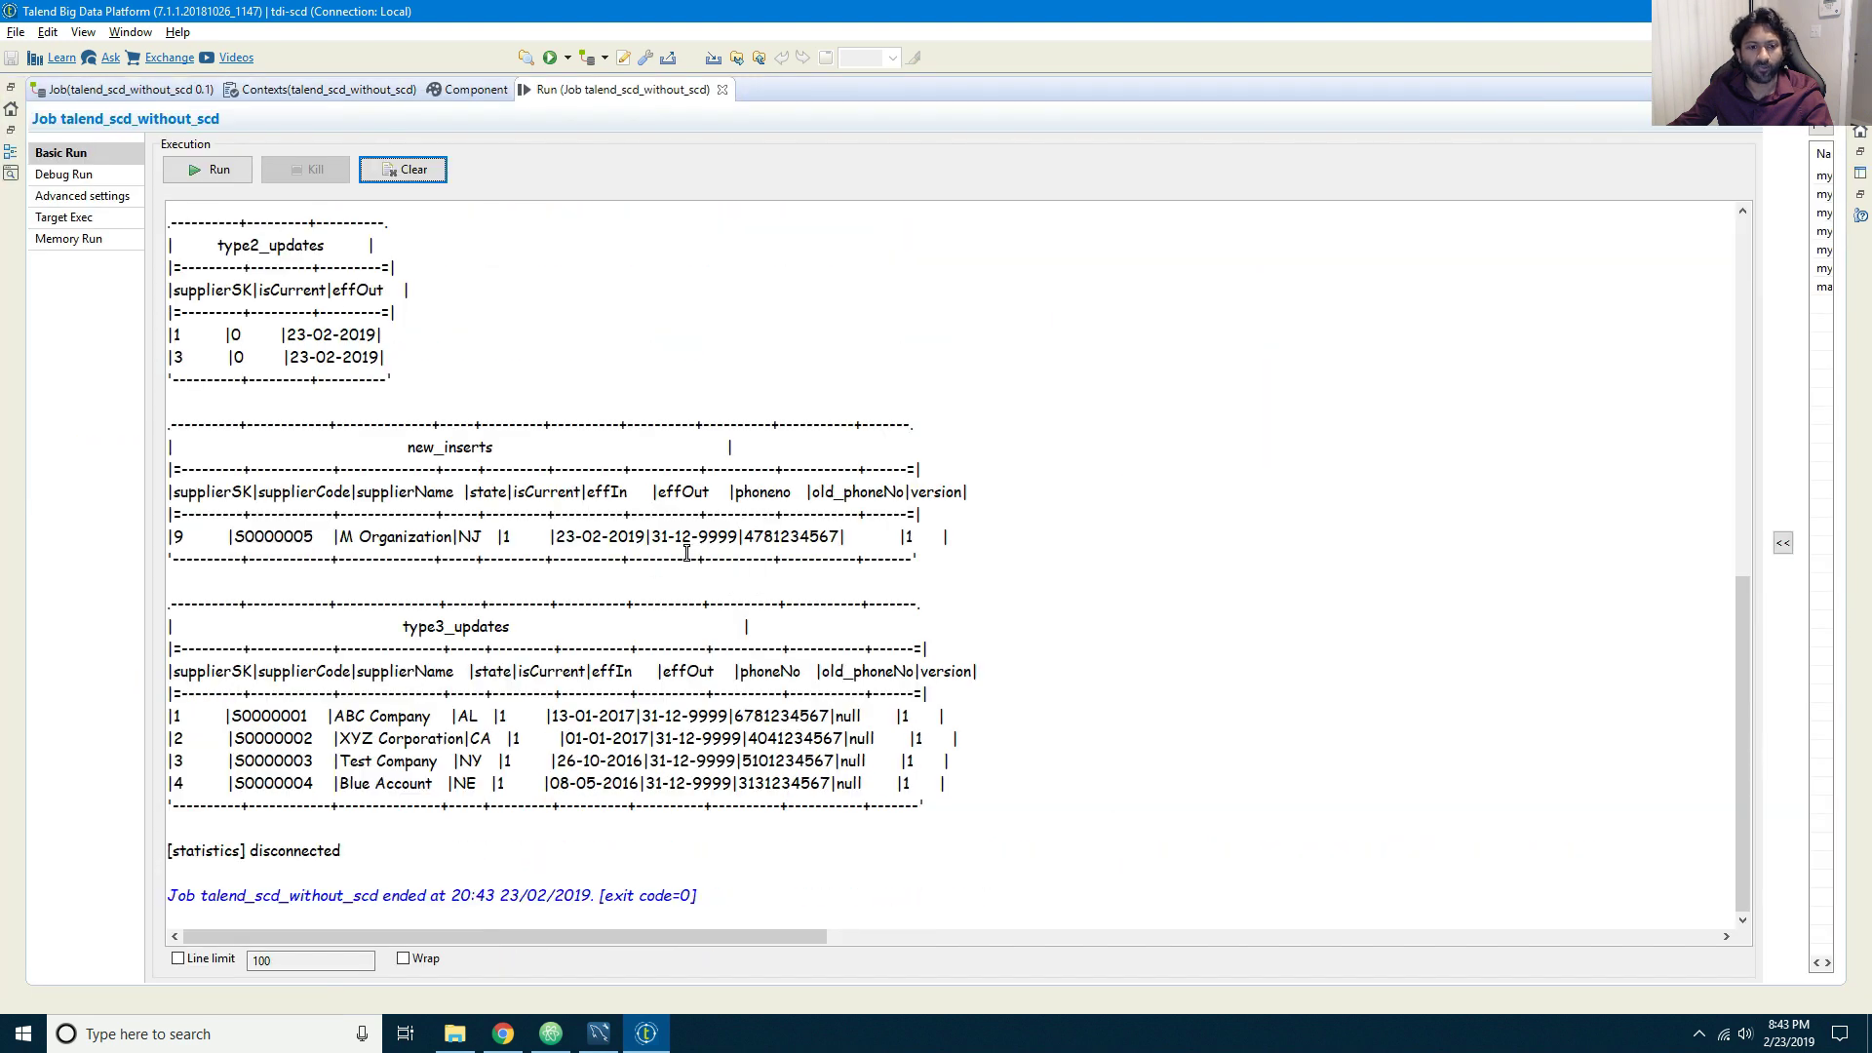
scroll(688, 553, up, 7)
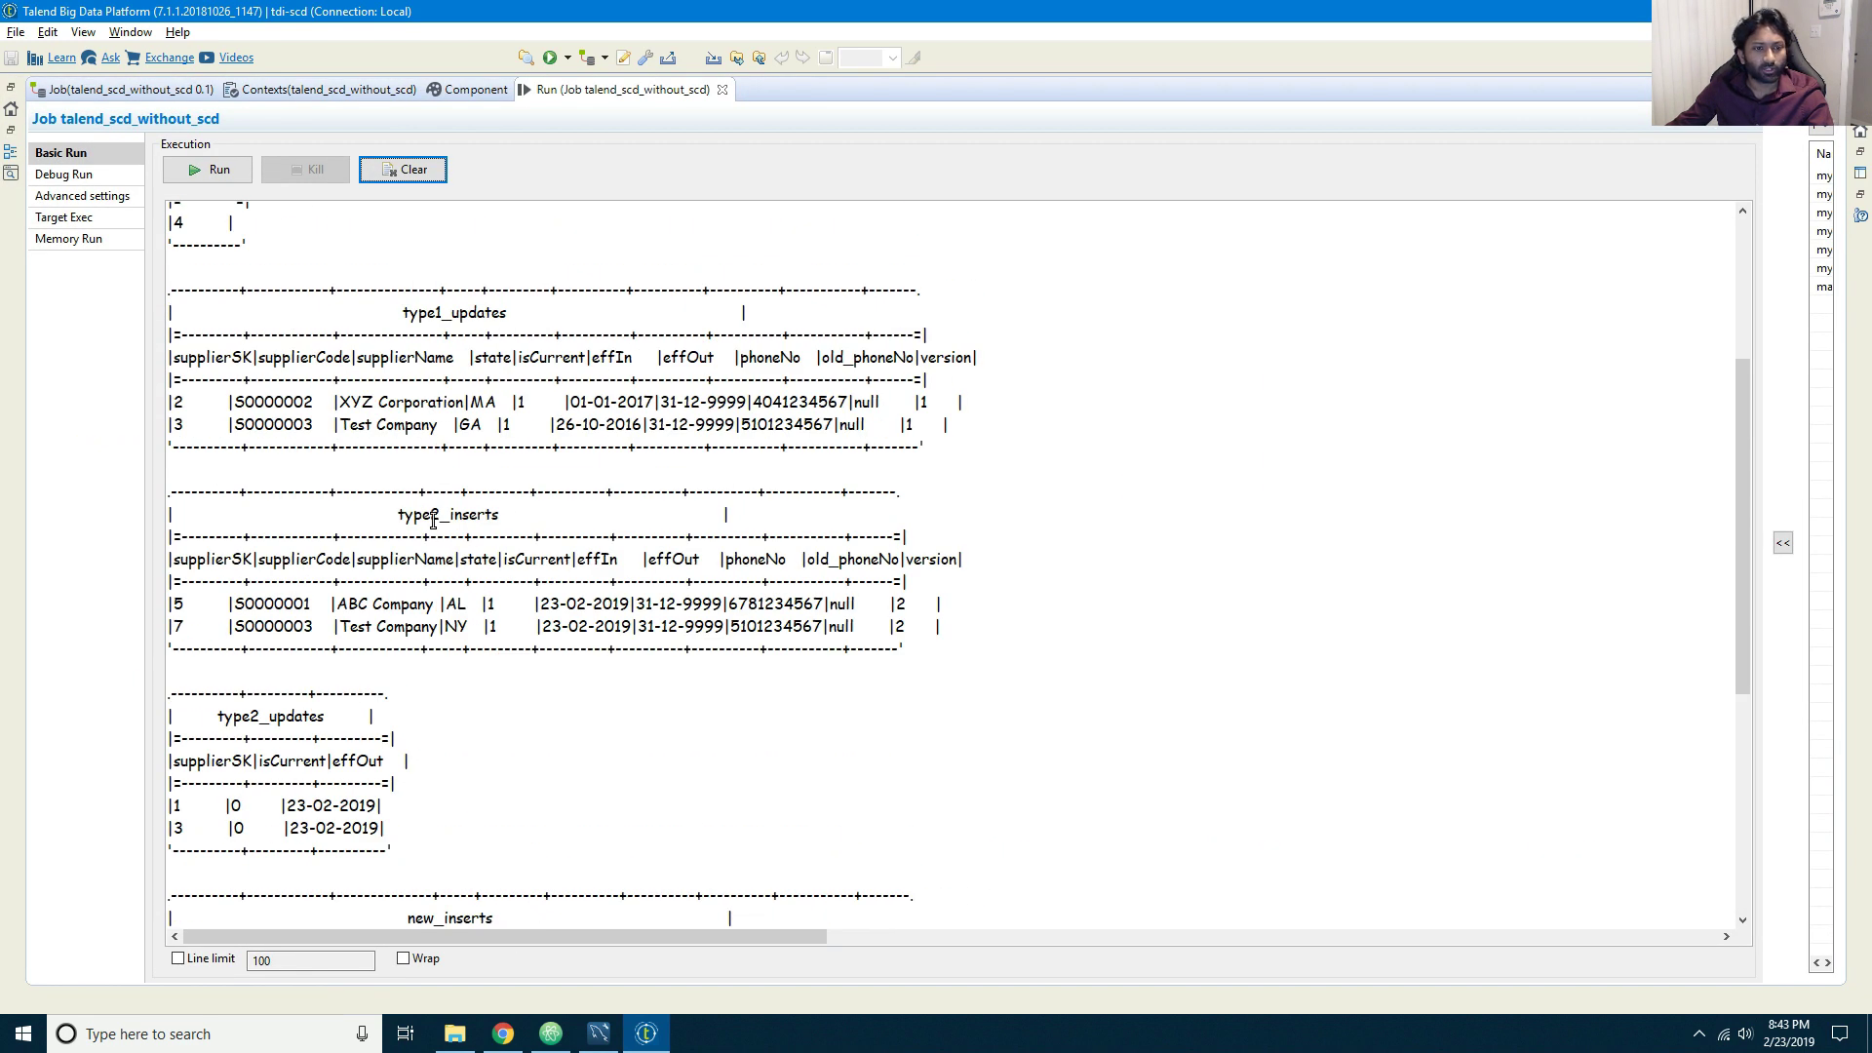
double_click(433, 521)
click(222, 604)
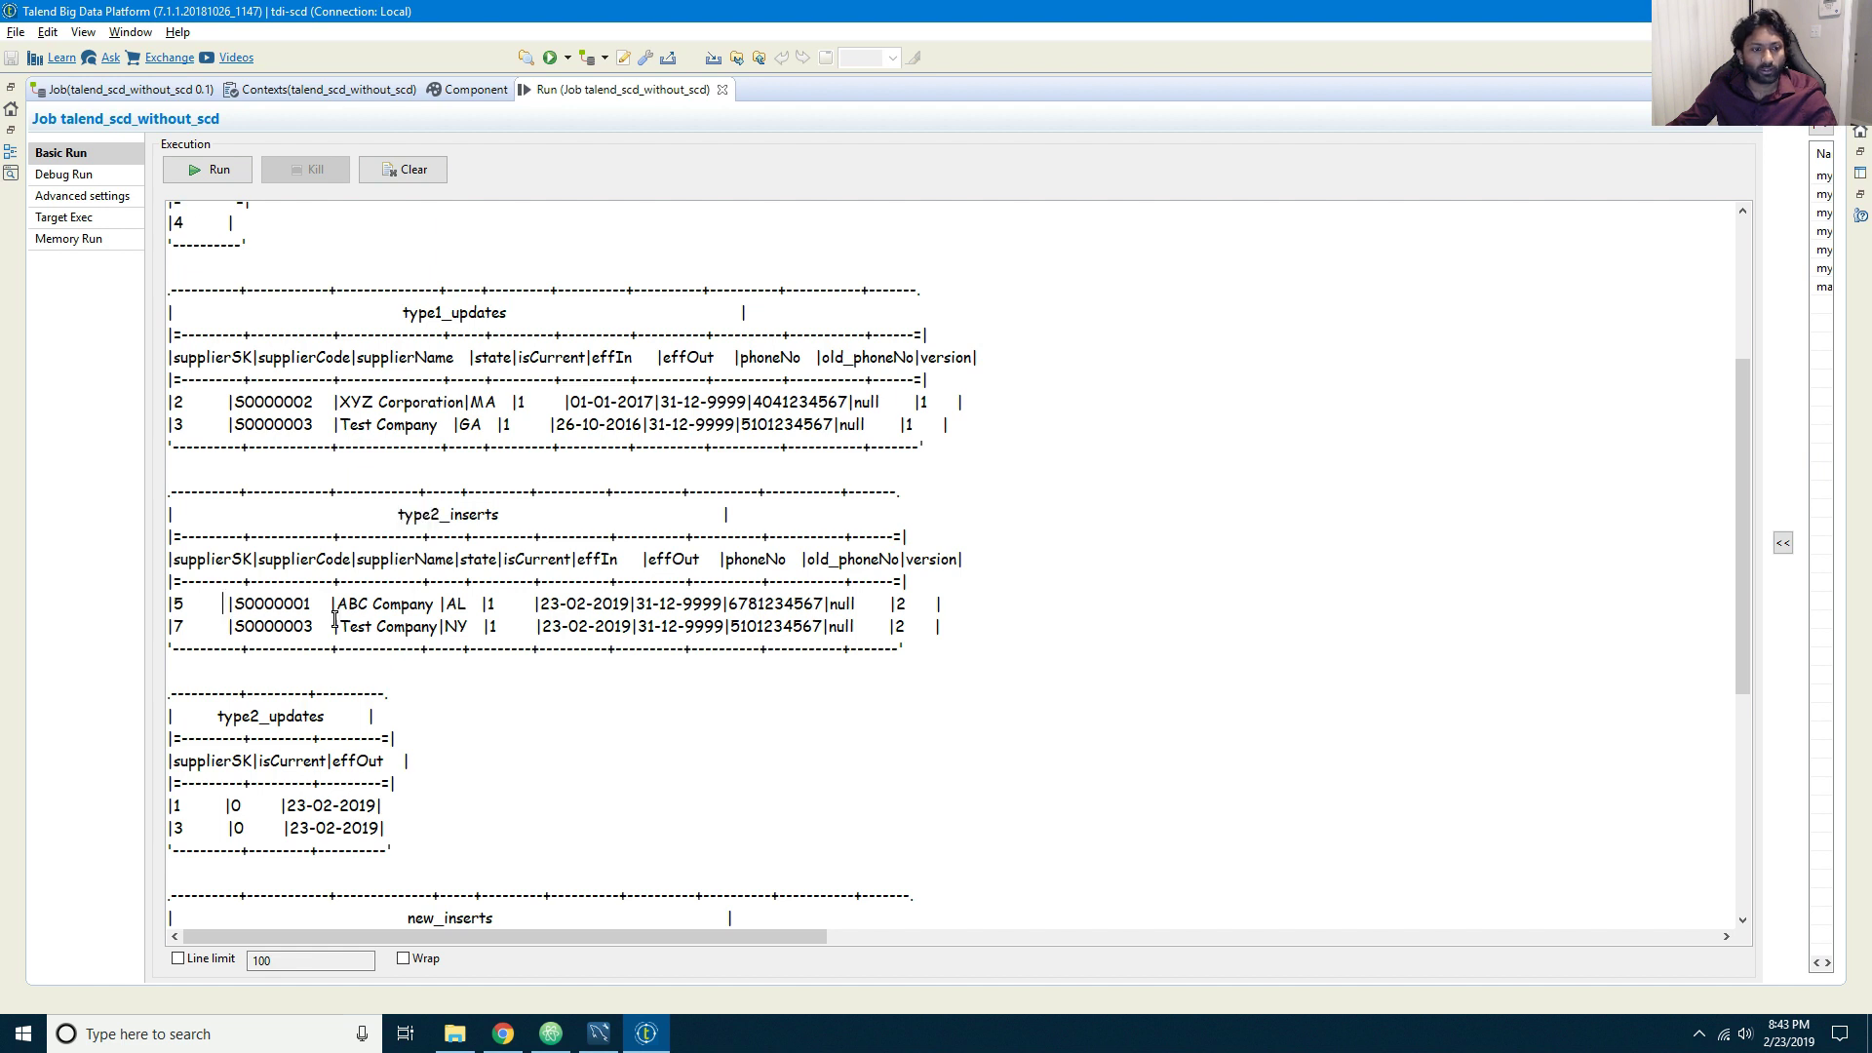
drag(222, 604, 944, 629)
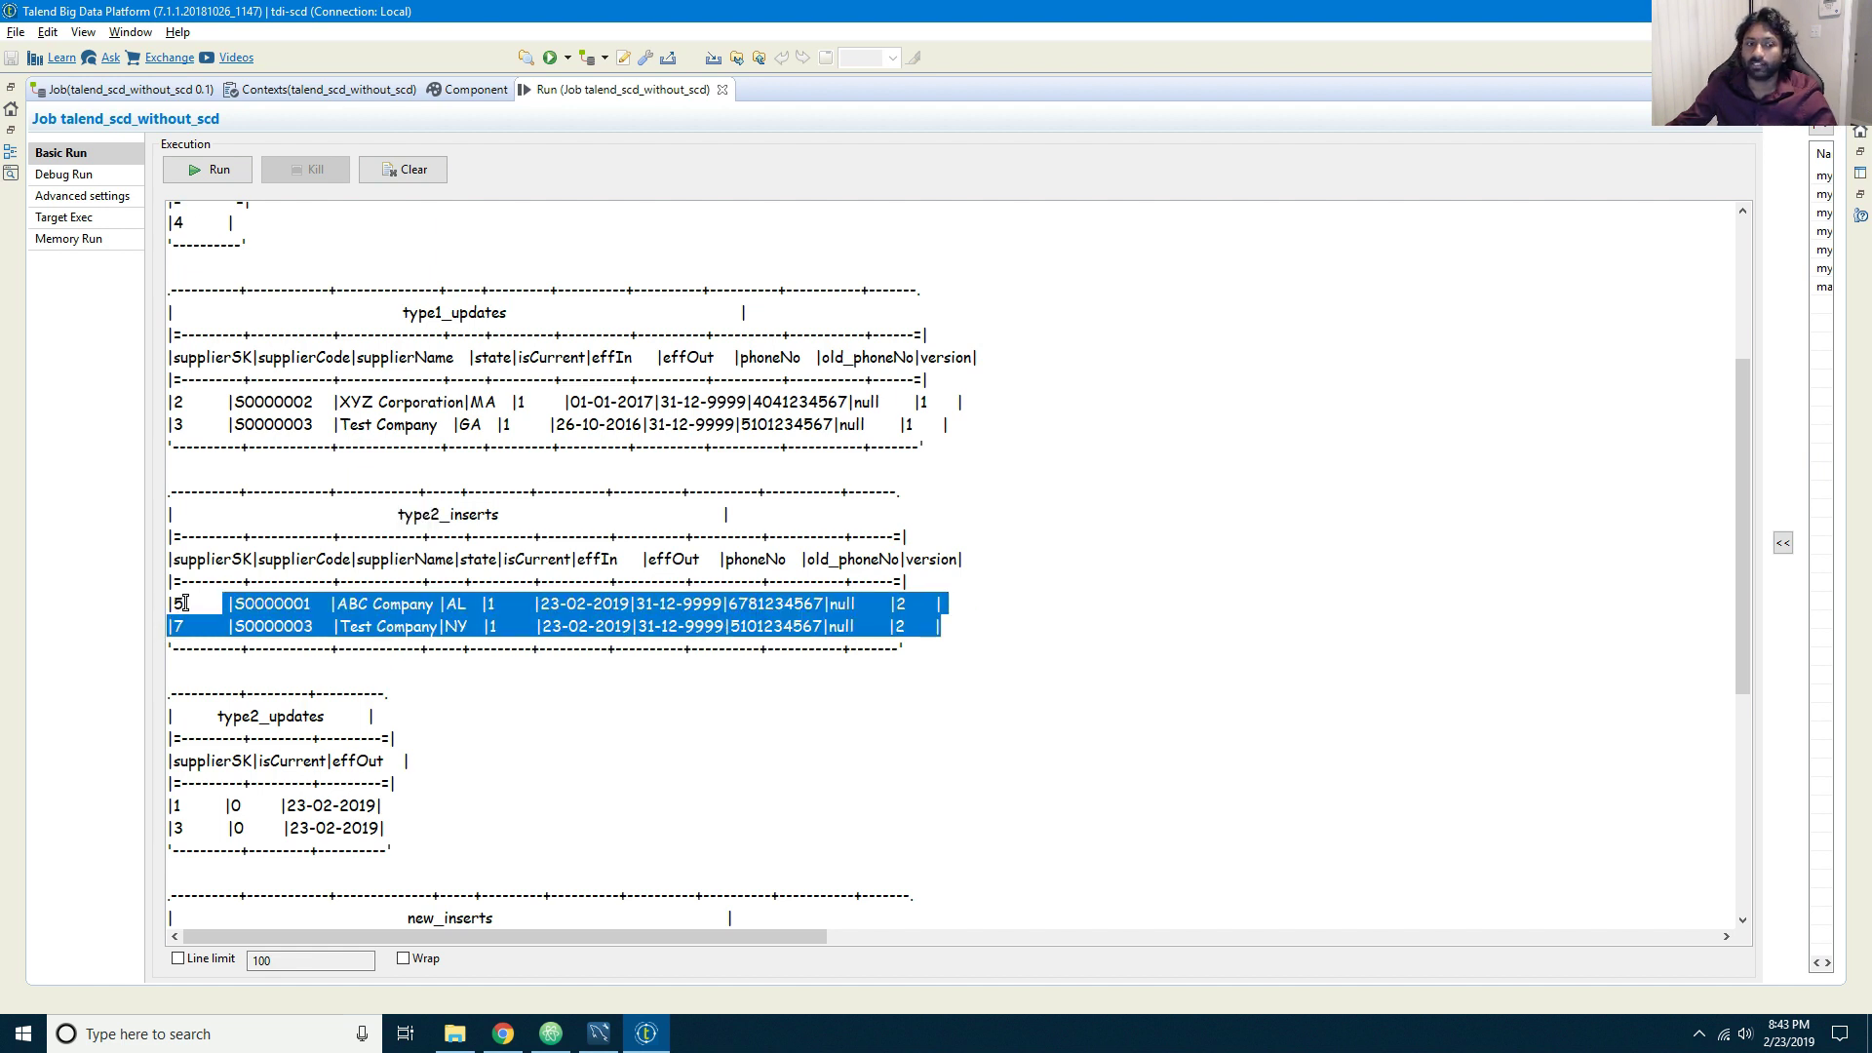
Step: Examine the surrogate keys, supplier codes, names and states in the type2_inserts output, and restore the job layout
drag(184, 604, 176, 601)
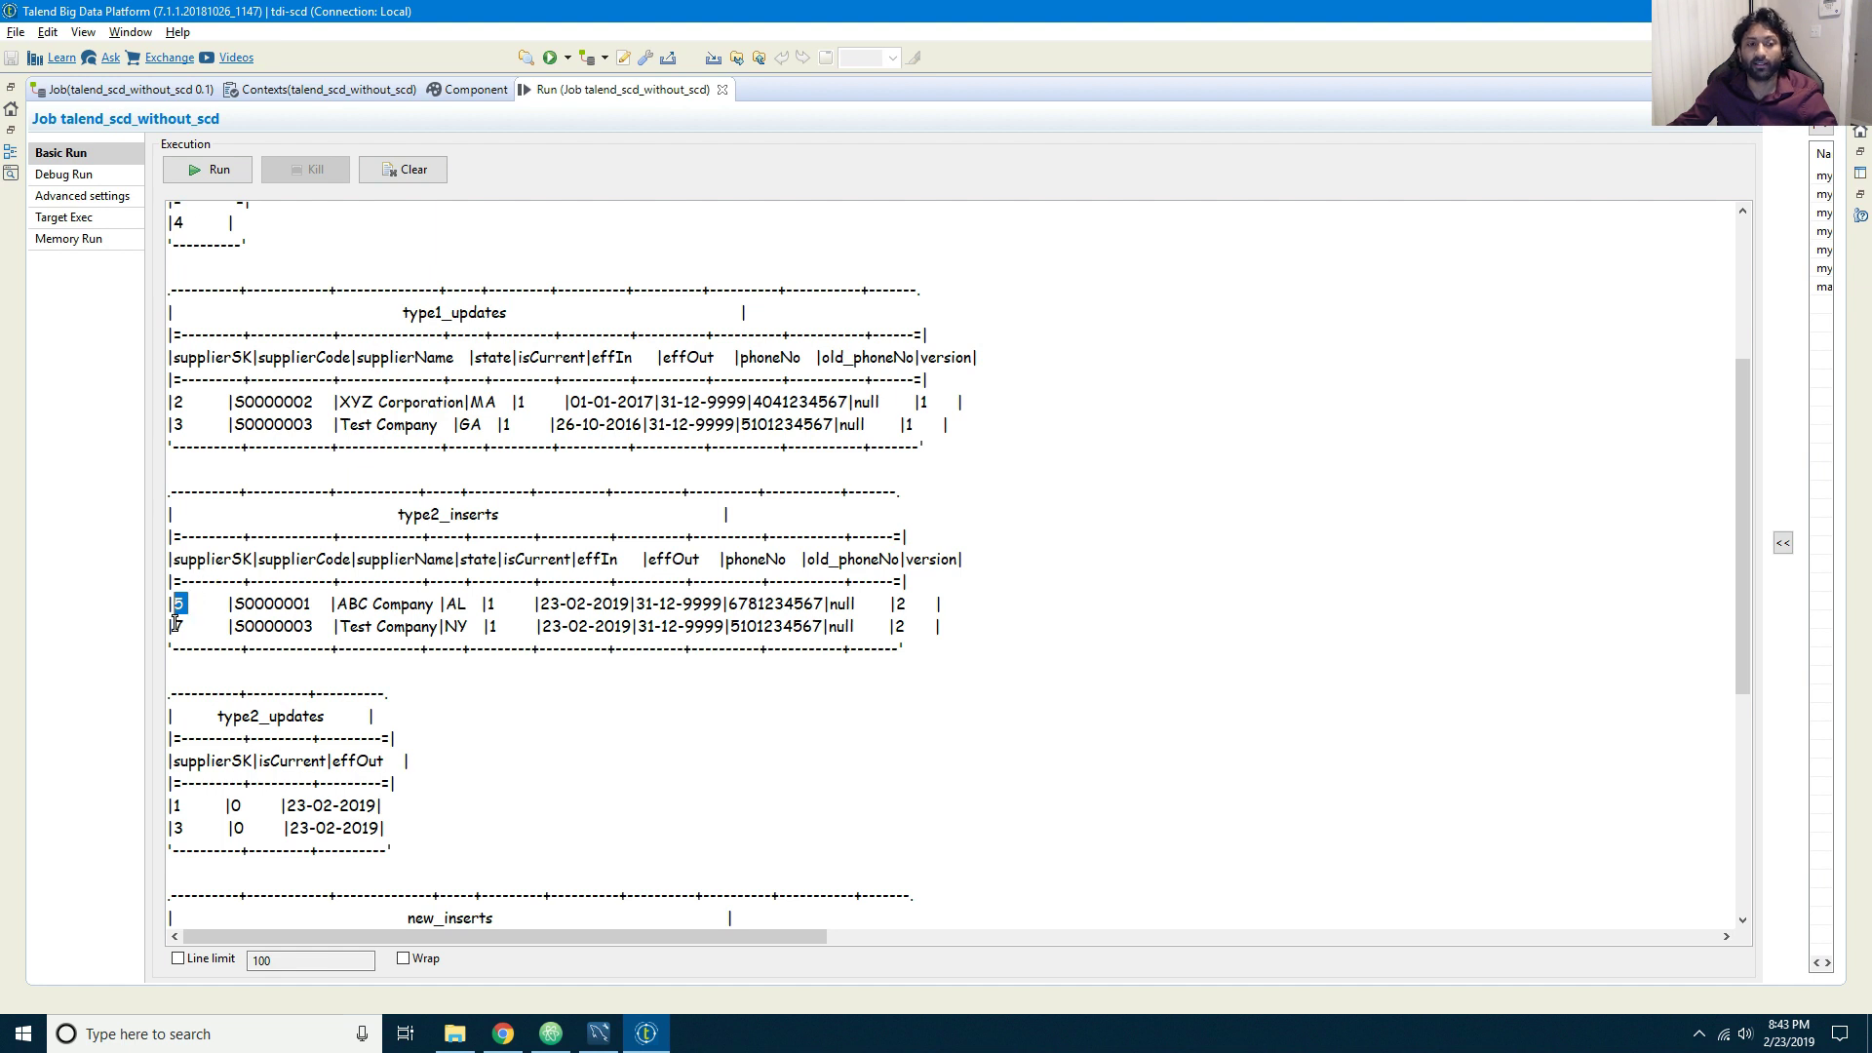
drag(176, 624, 183, 623)
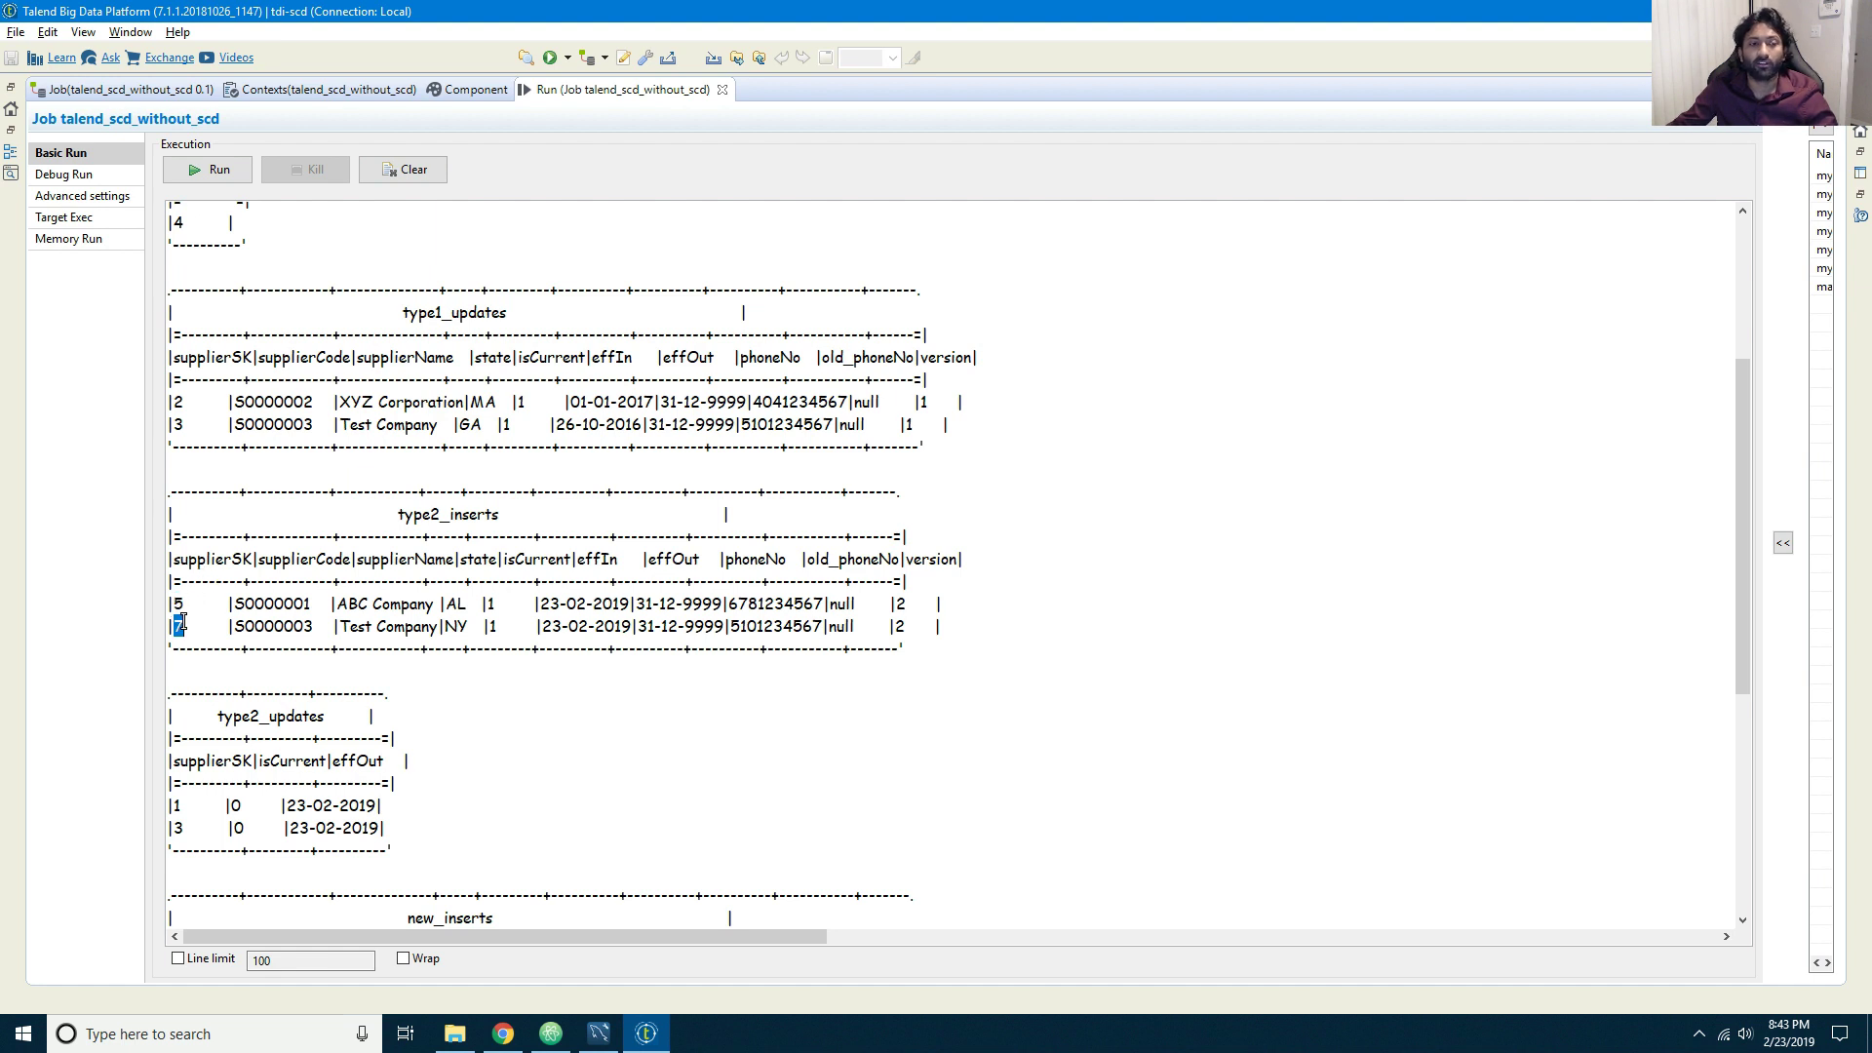
double_click(281, 603)
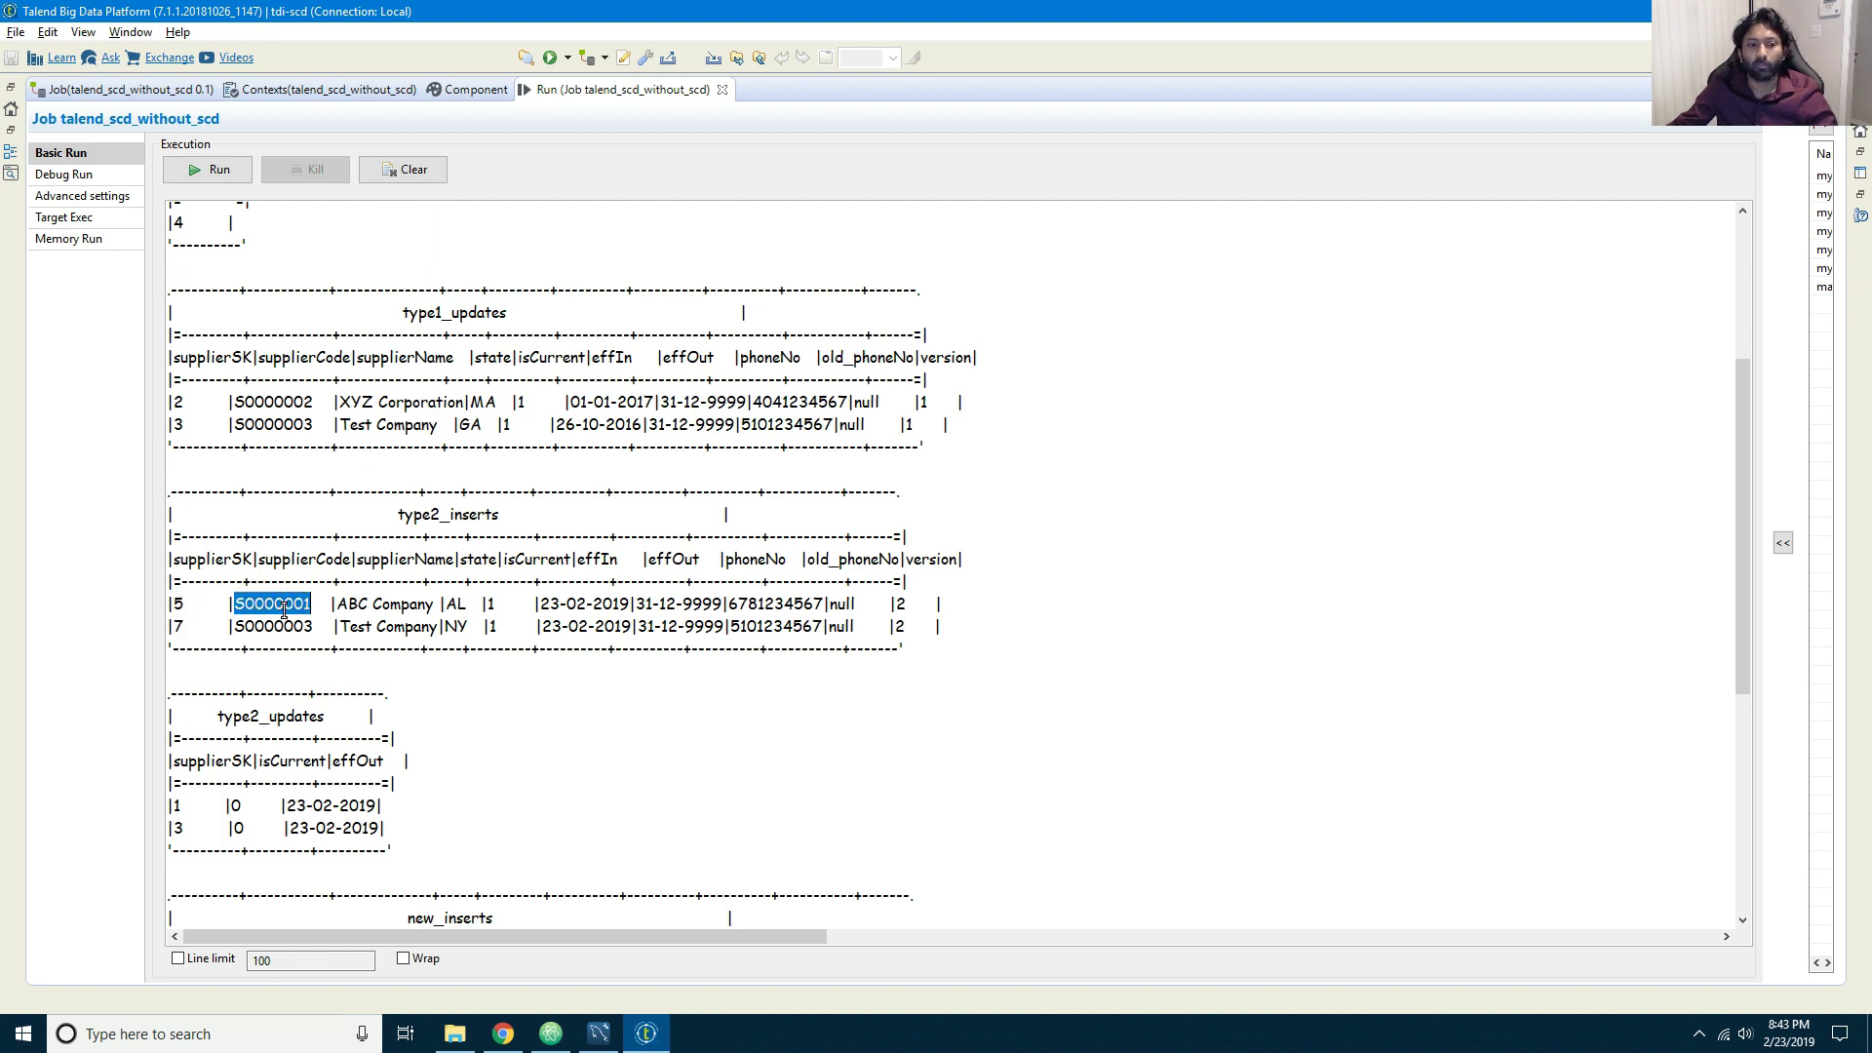
drag(348, 604, 407, 630)
click(384, 605)
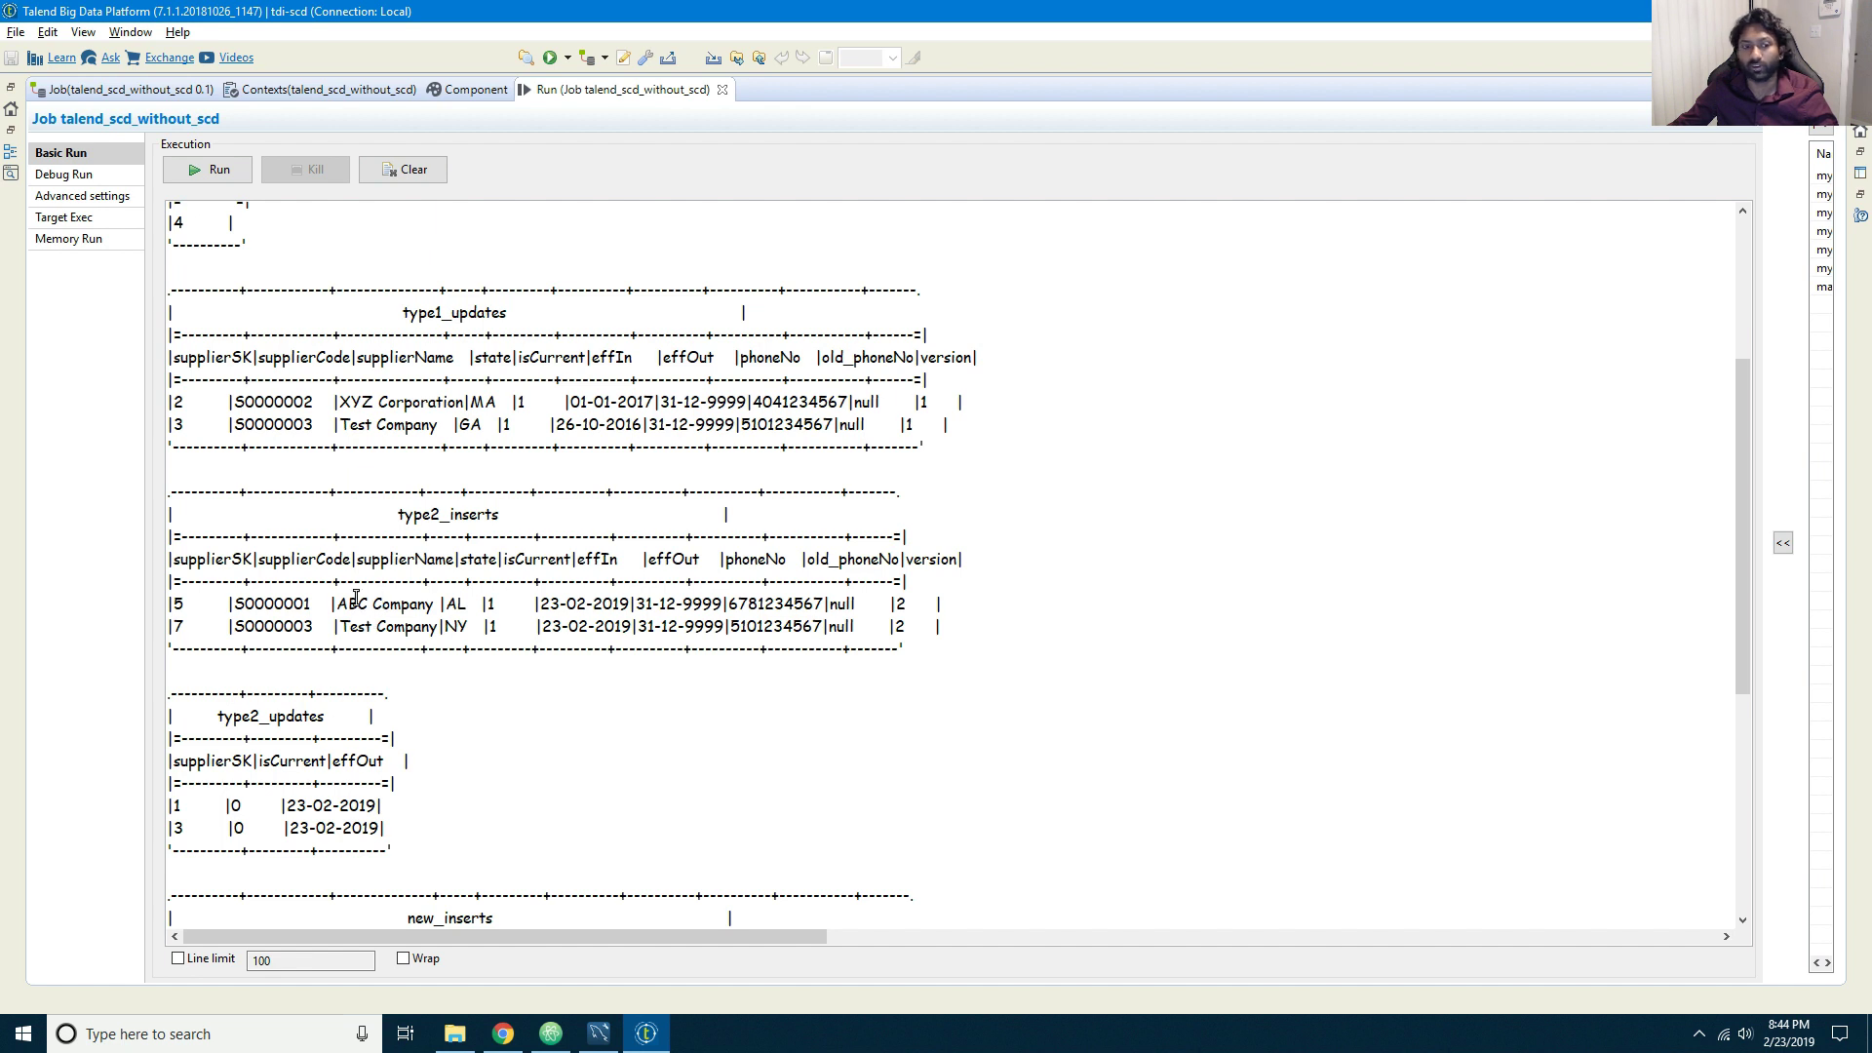
drag(355, 598, 418, 626)
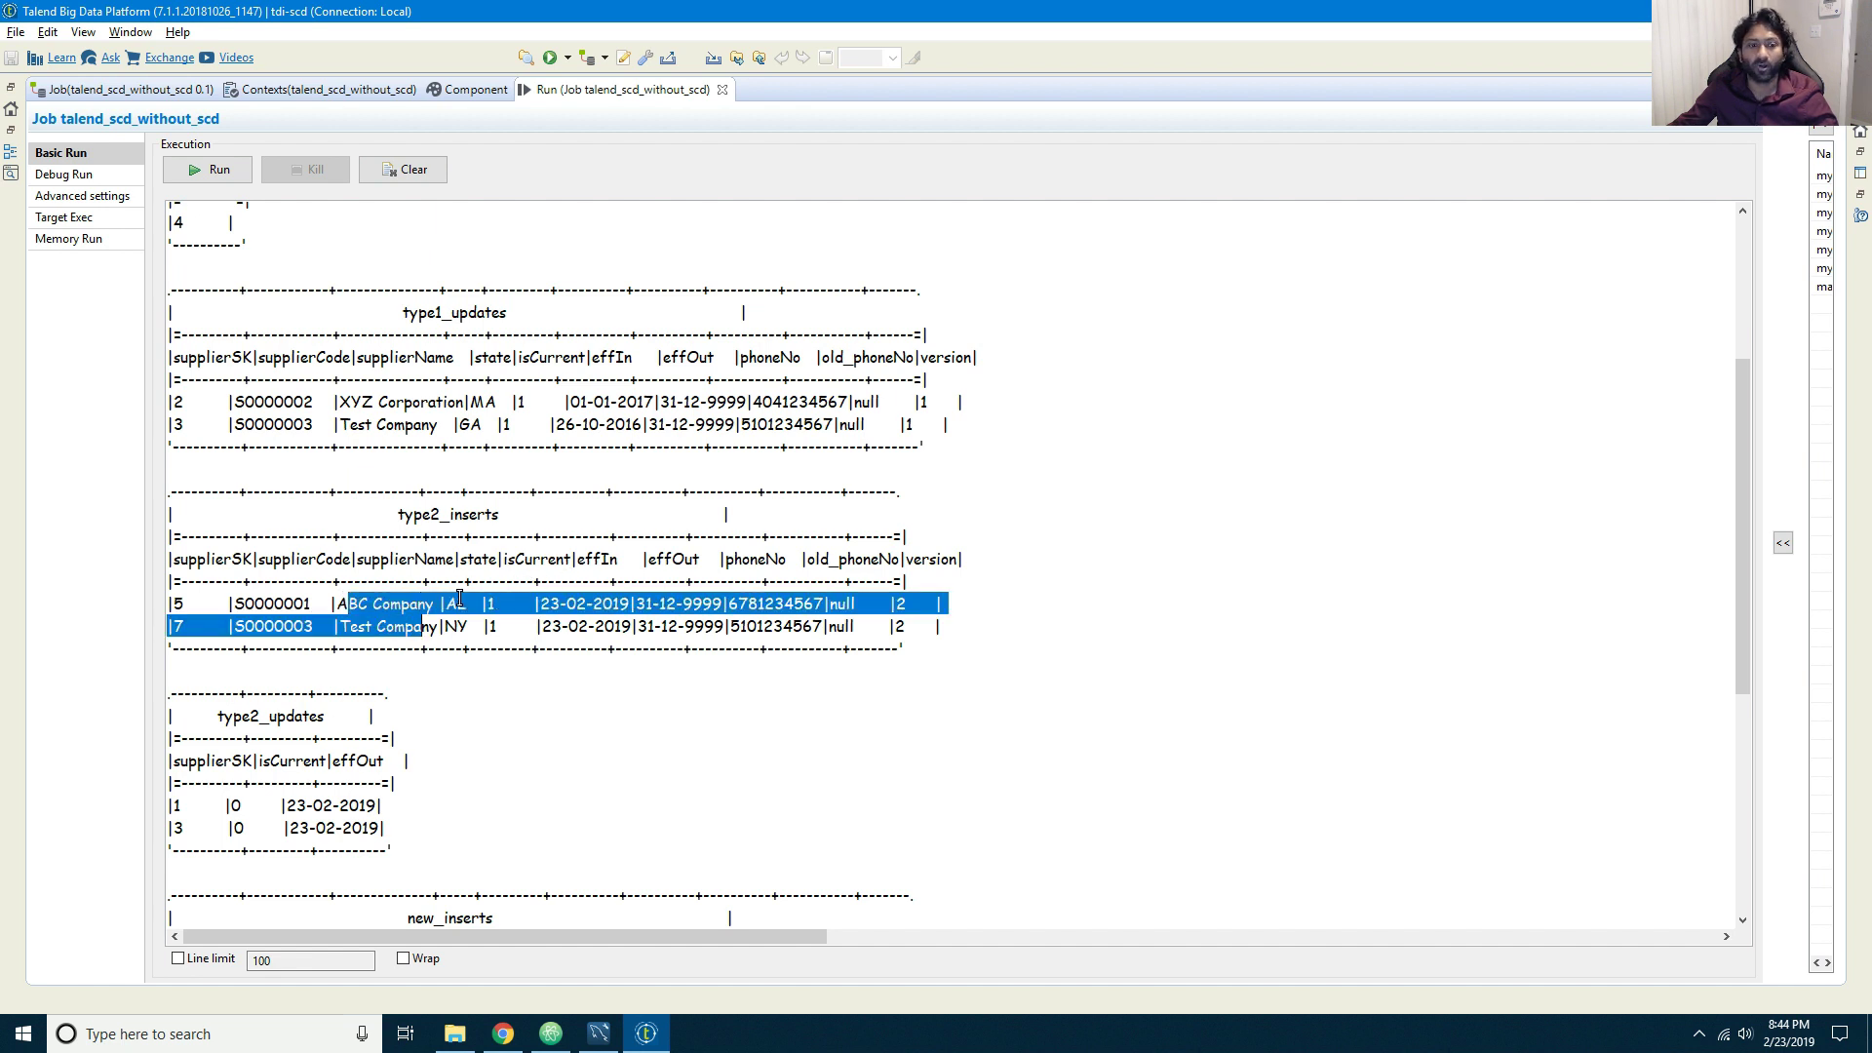
double_click(457, 605)
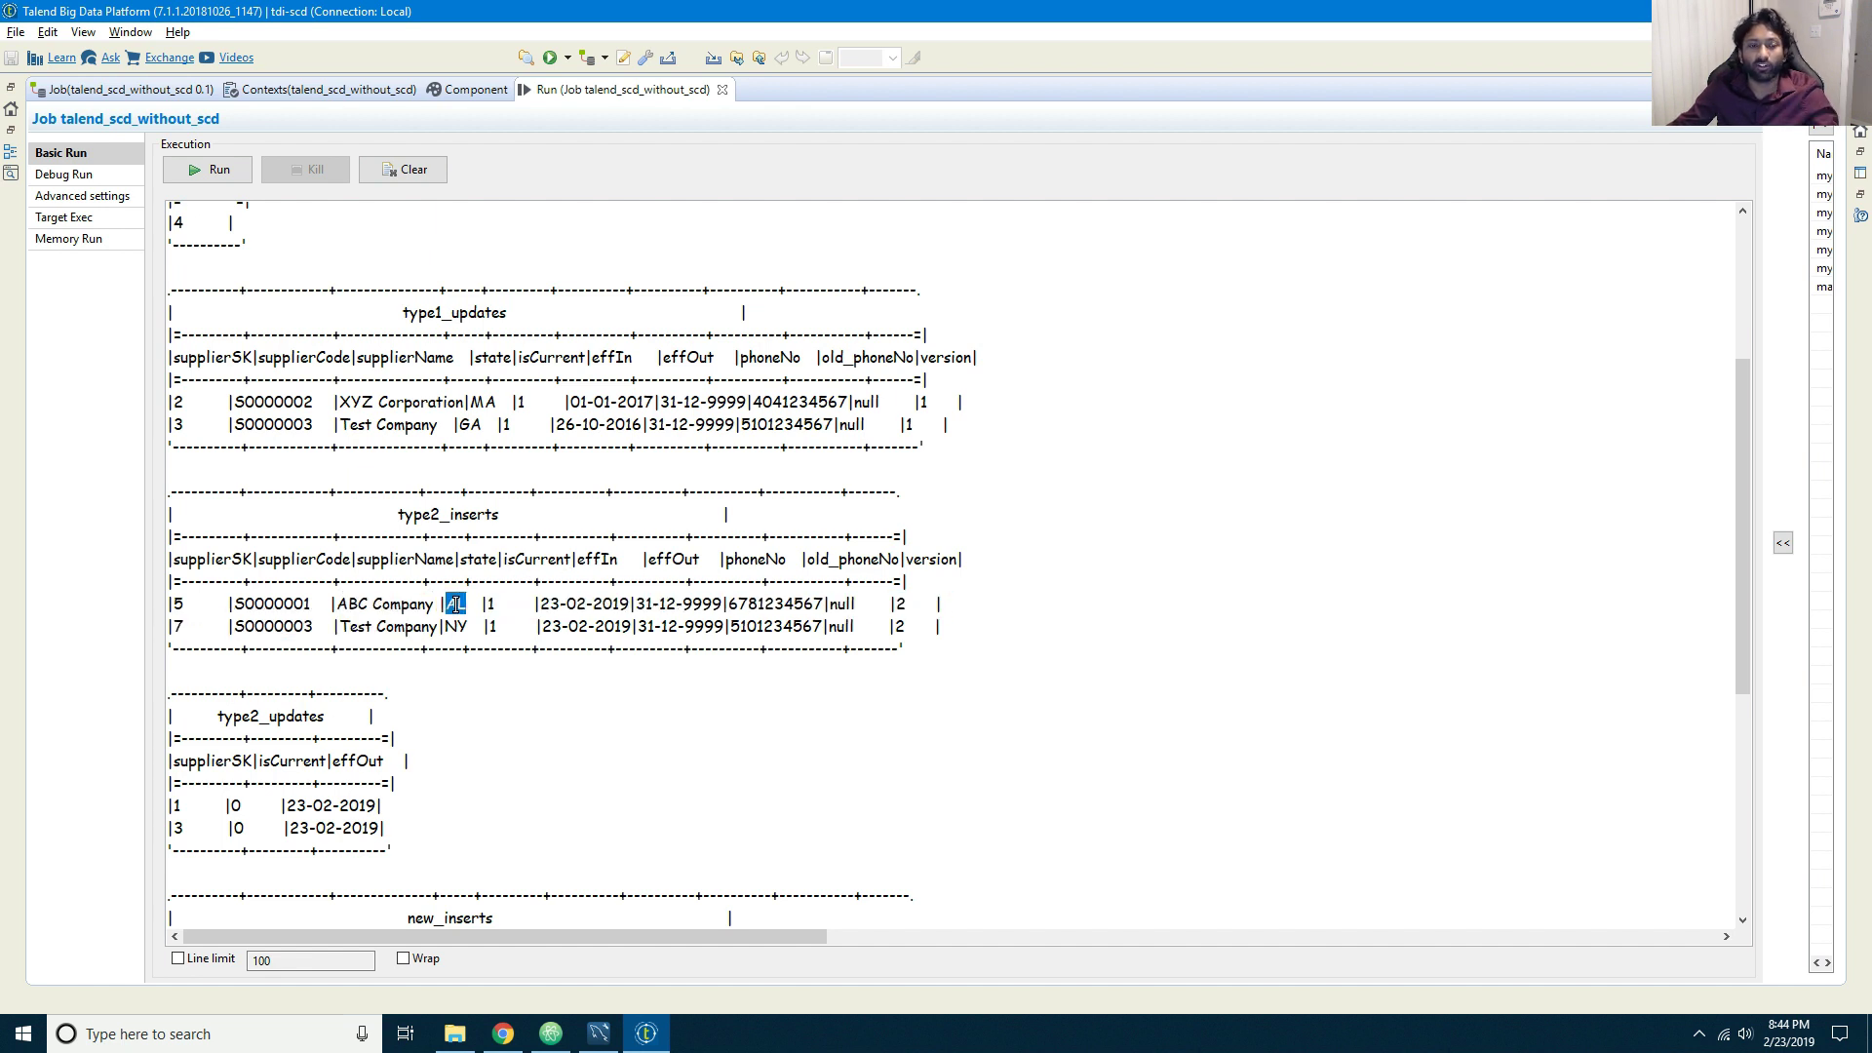
double_click(456, 626)
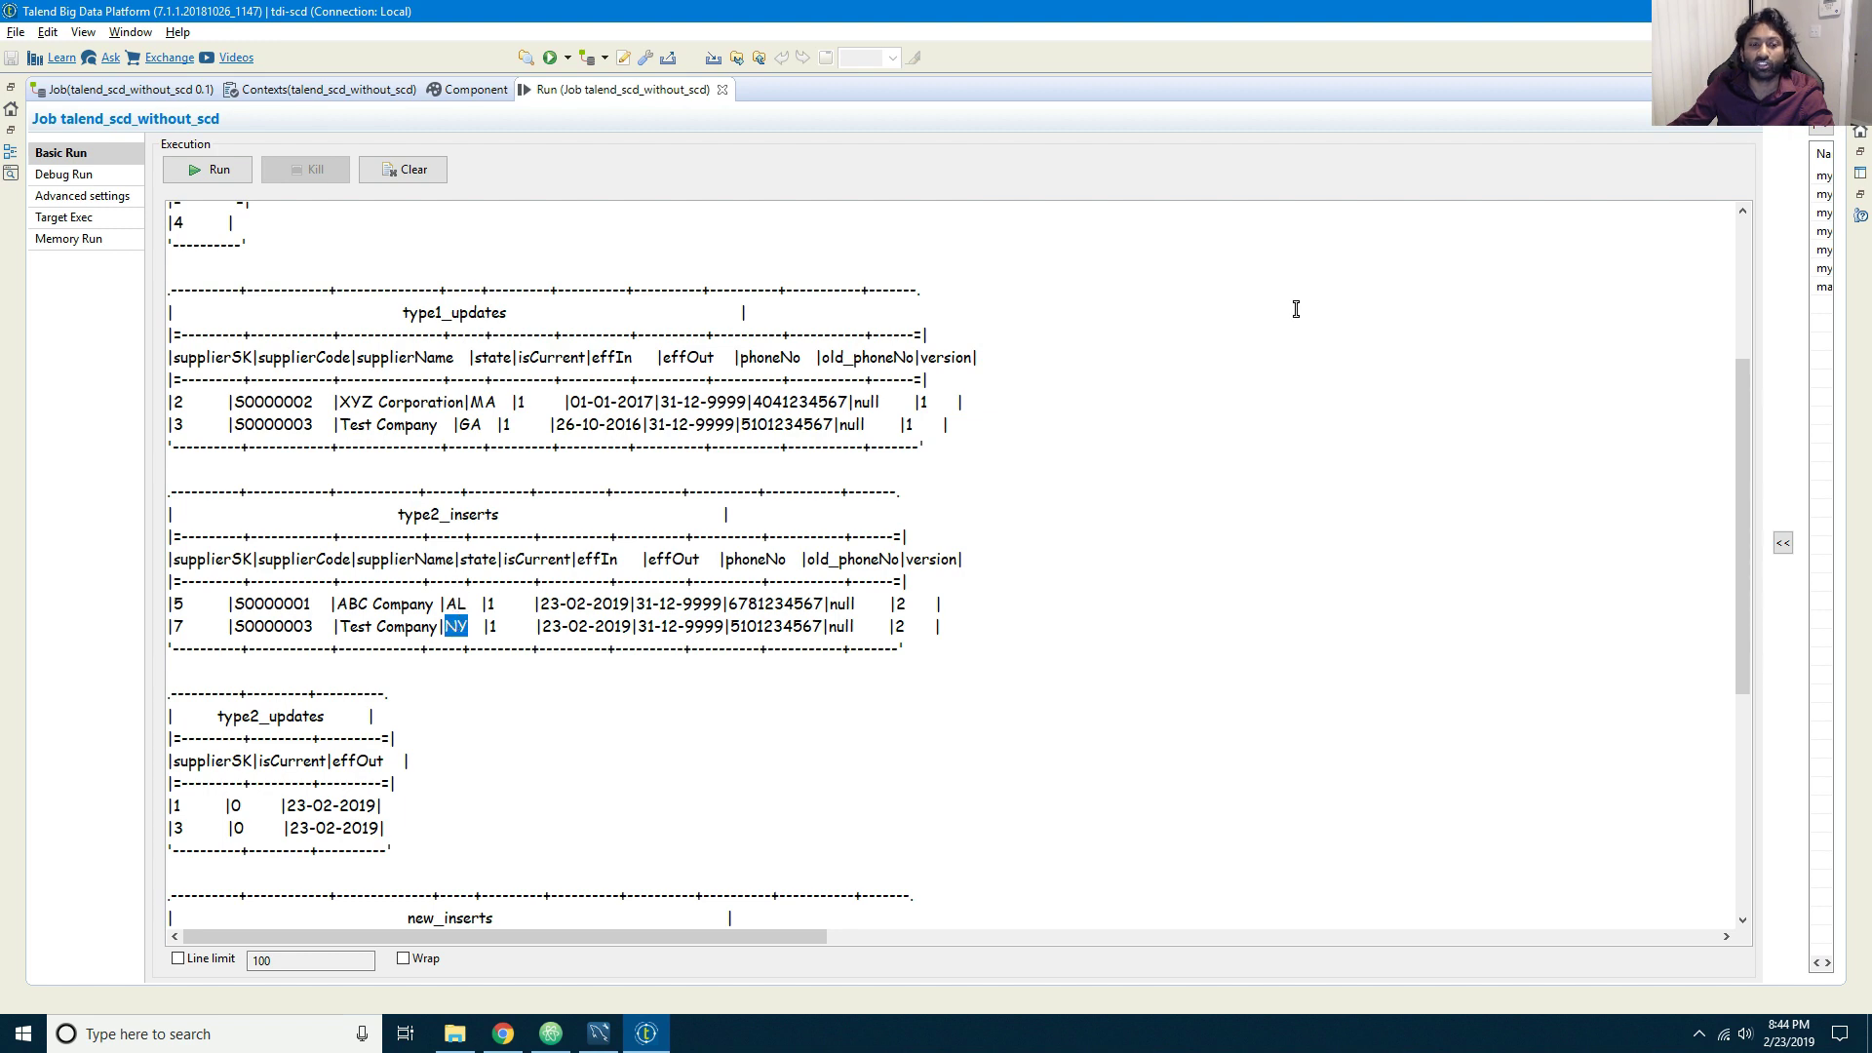
key(ctrl+m)
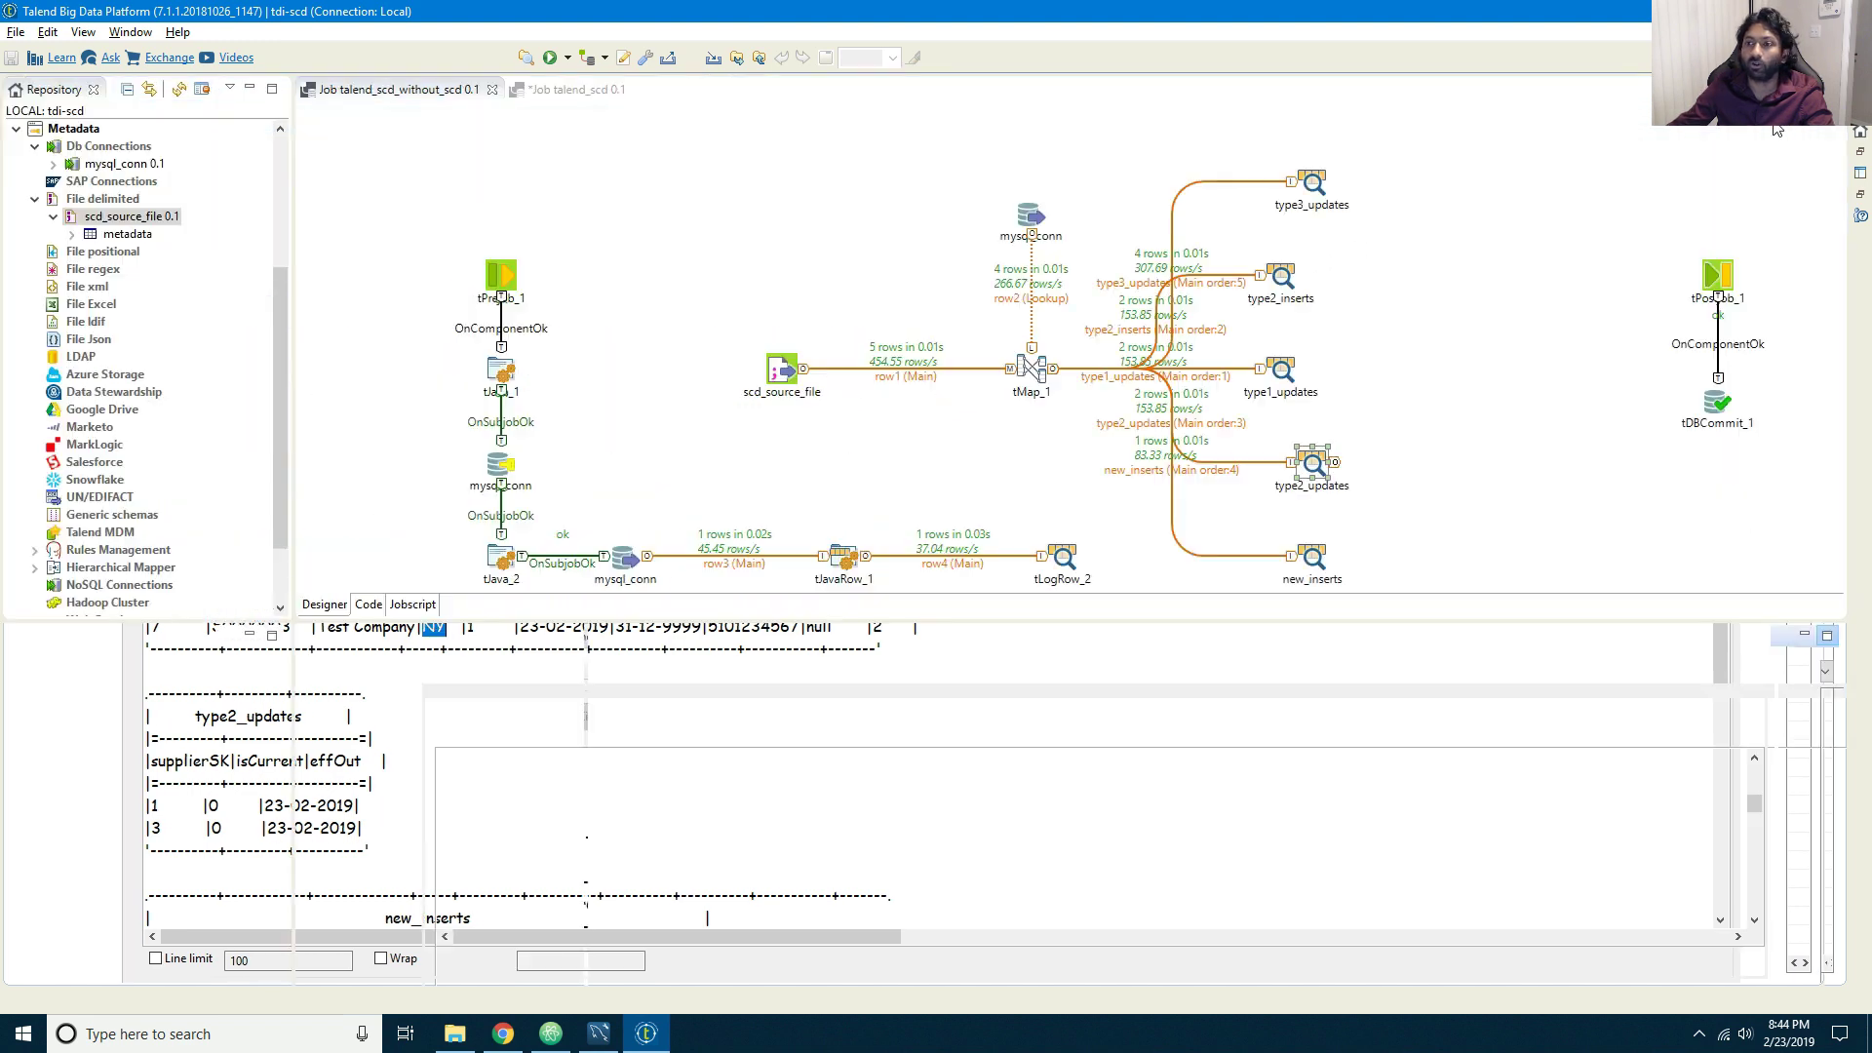
Step: In tMap_1, set the supplierCode expression of the type2_inserts output to row1.supplierCode
double_click(1032, 369)
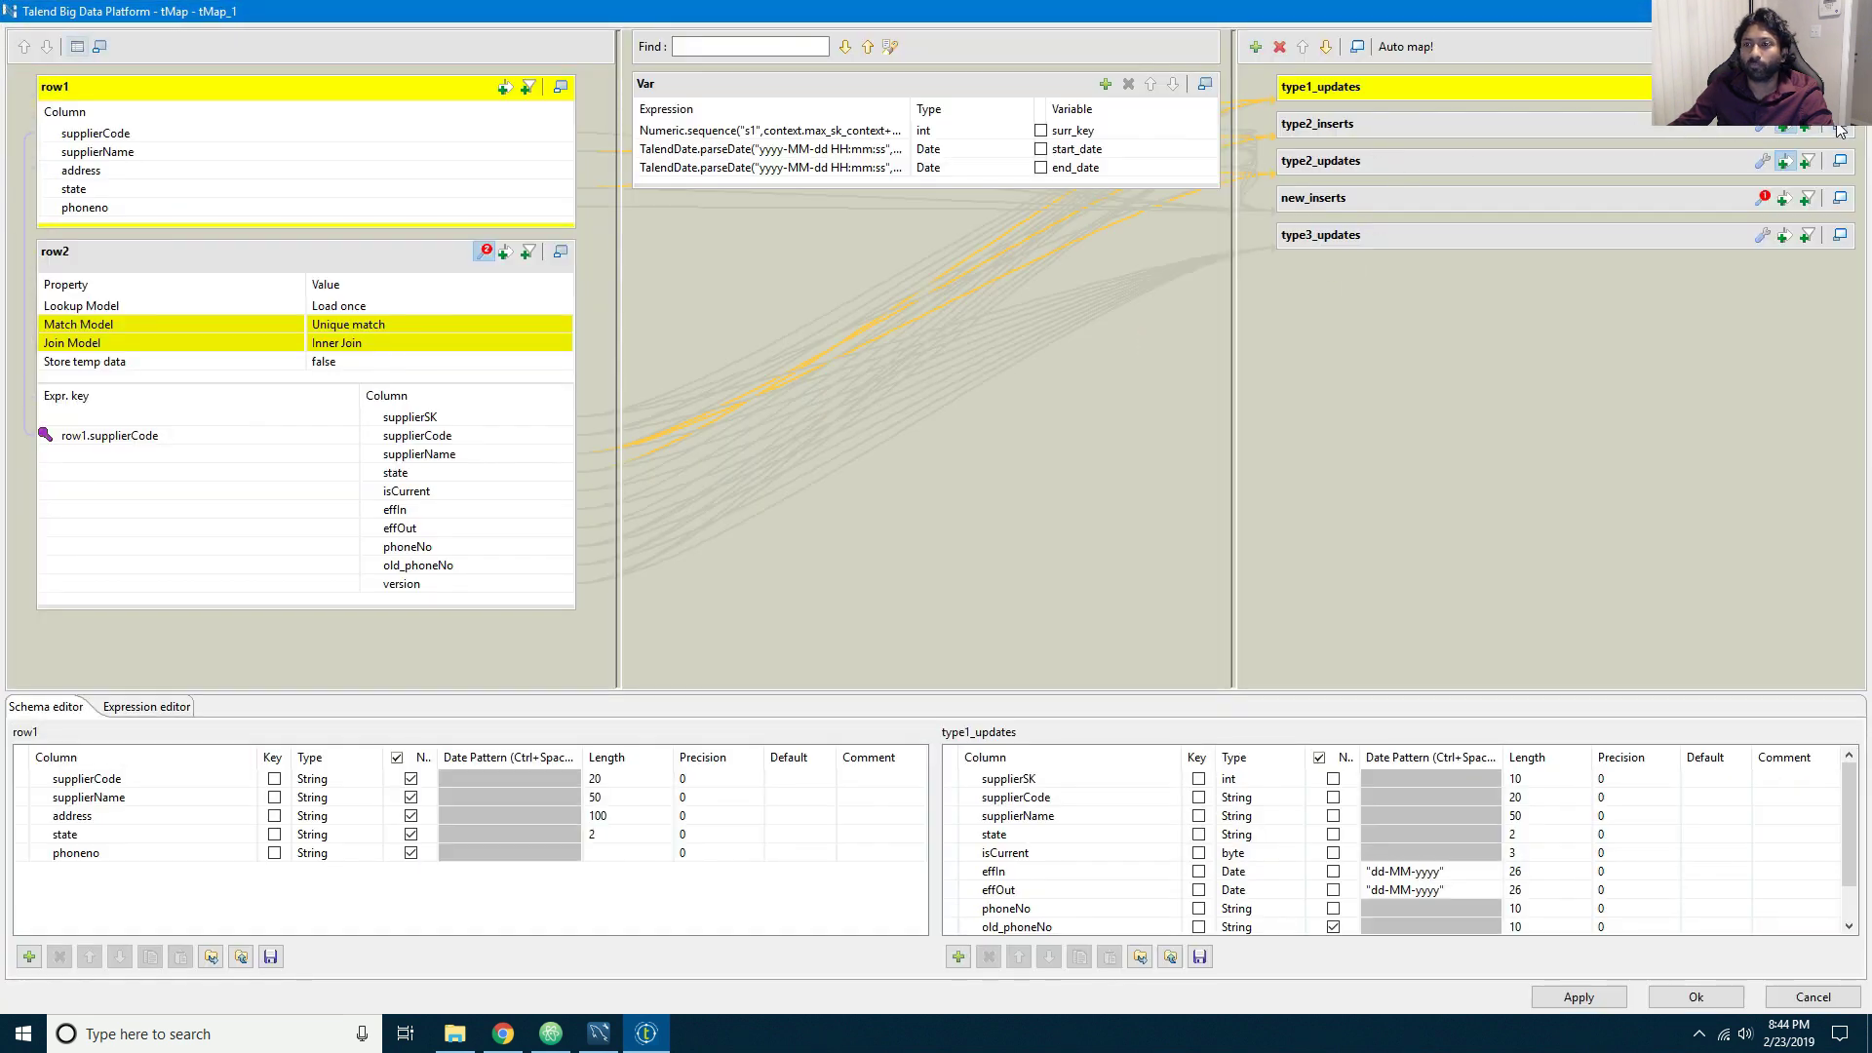
click(1840, 129)
click(1306, 225)
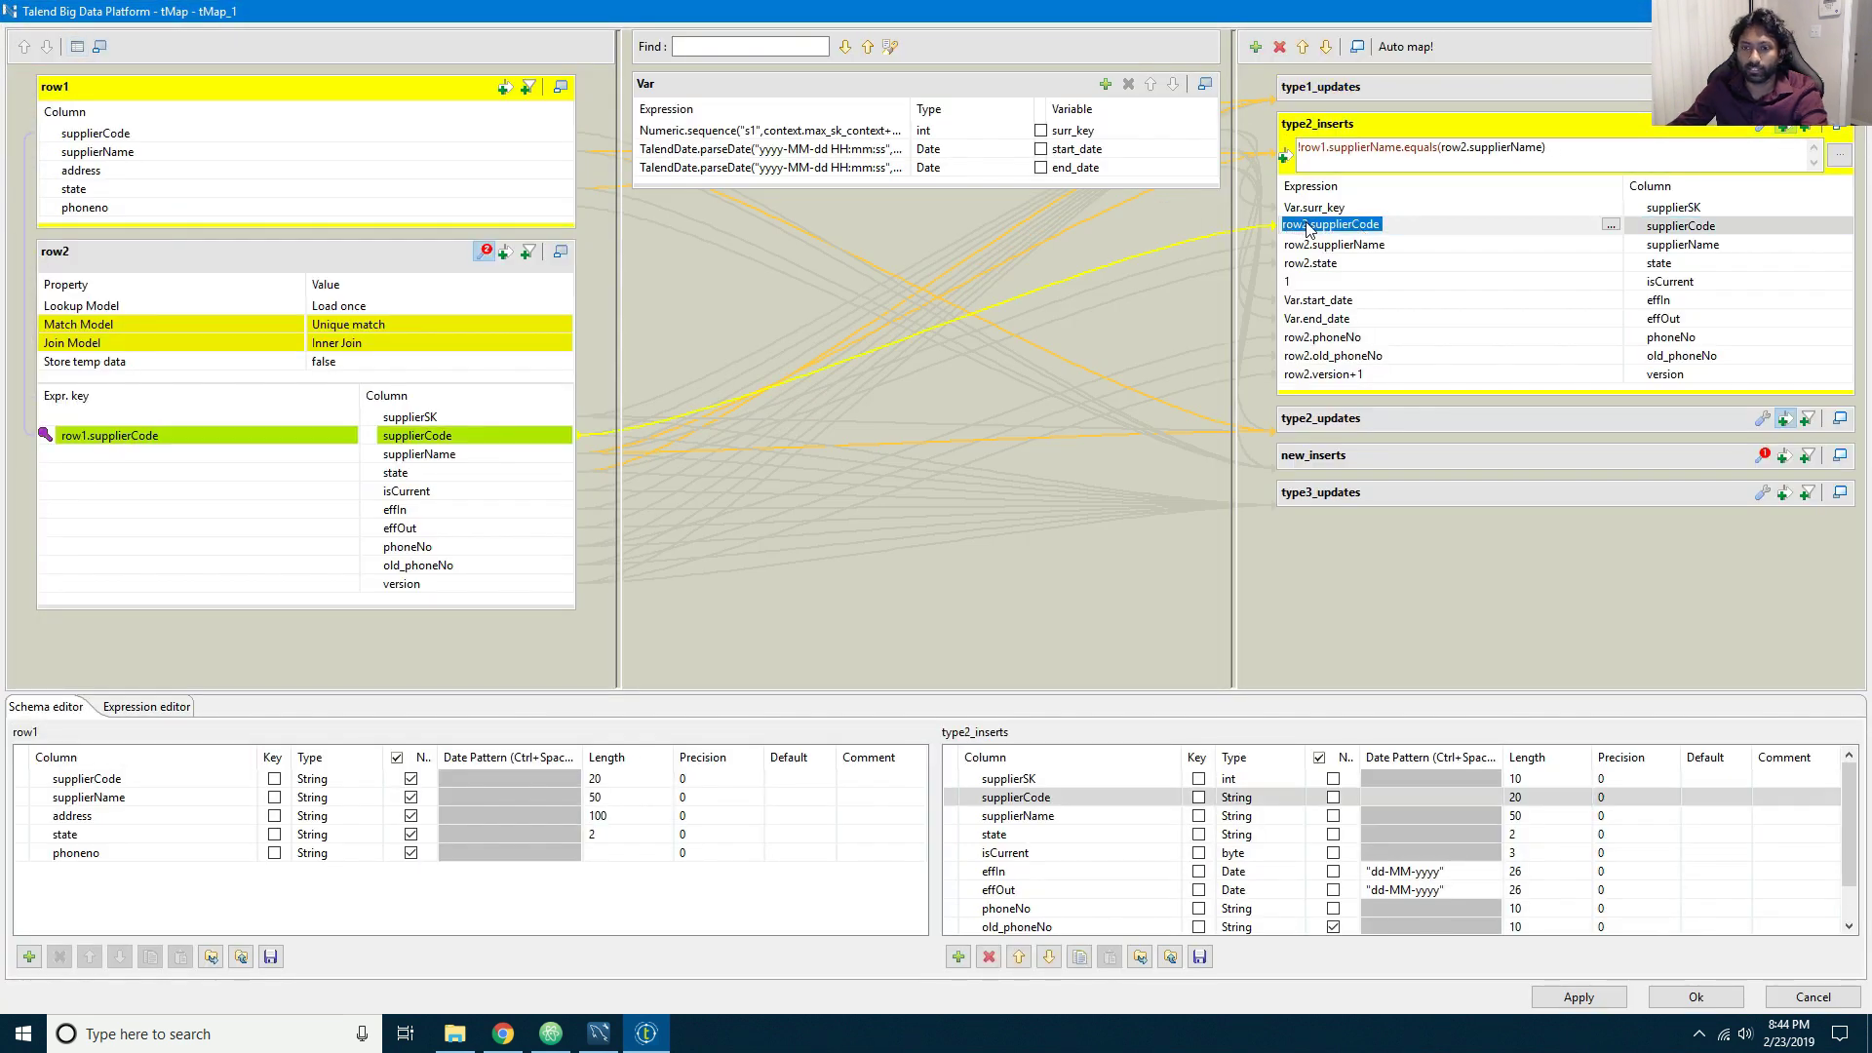
click(1307, 225)
key(BackSpace)
text(1)
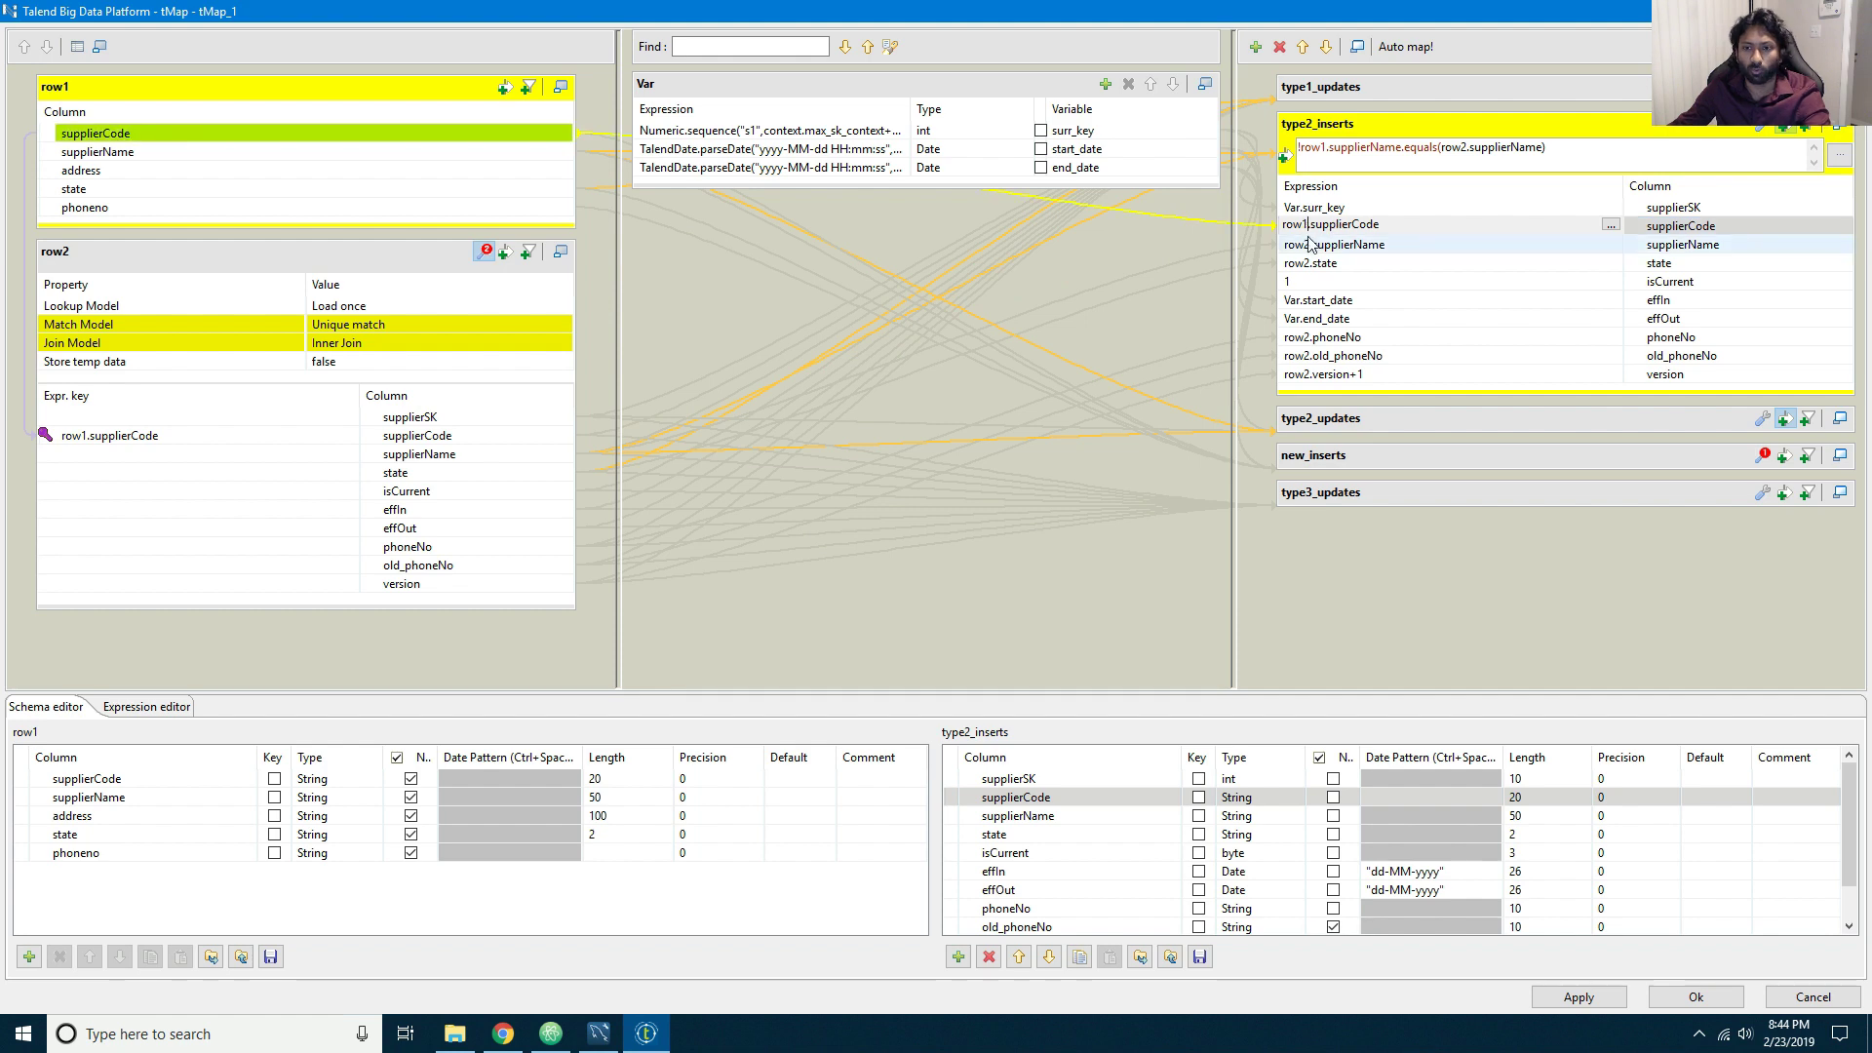
Step: Set the type2_inserts supplierName and state expressions to row1.supplierName and row1.state
click(1310, 244)
click(1317, 247)
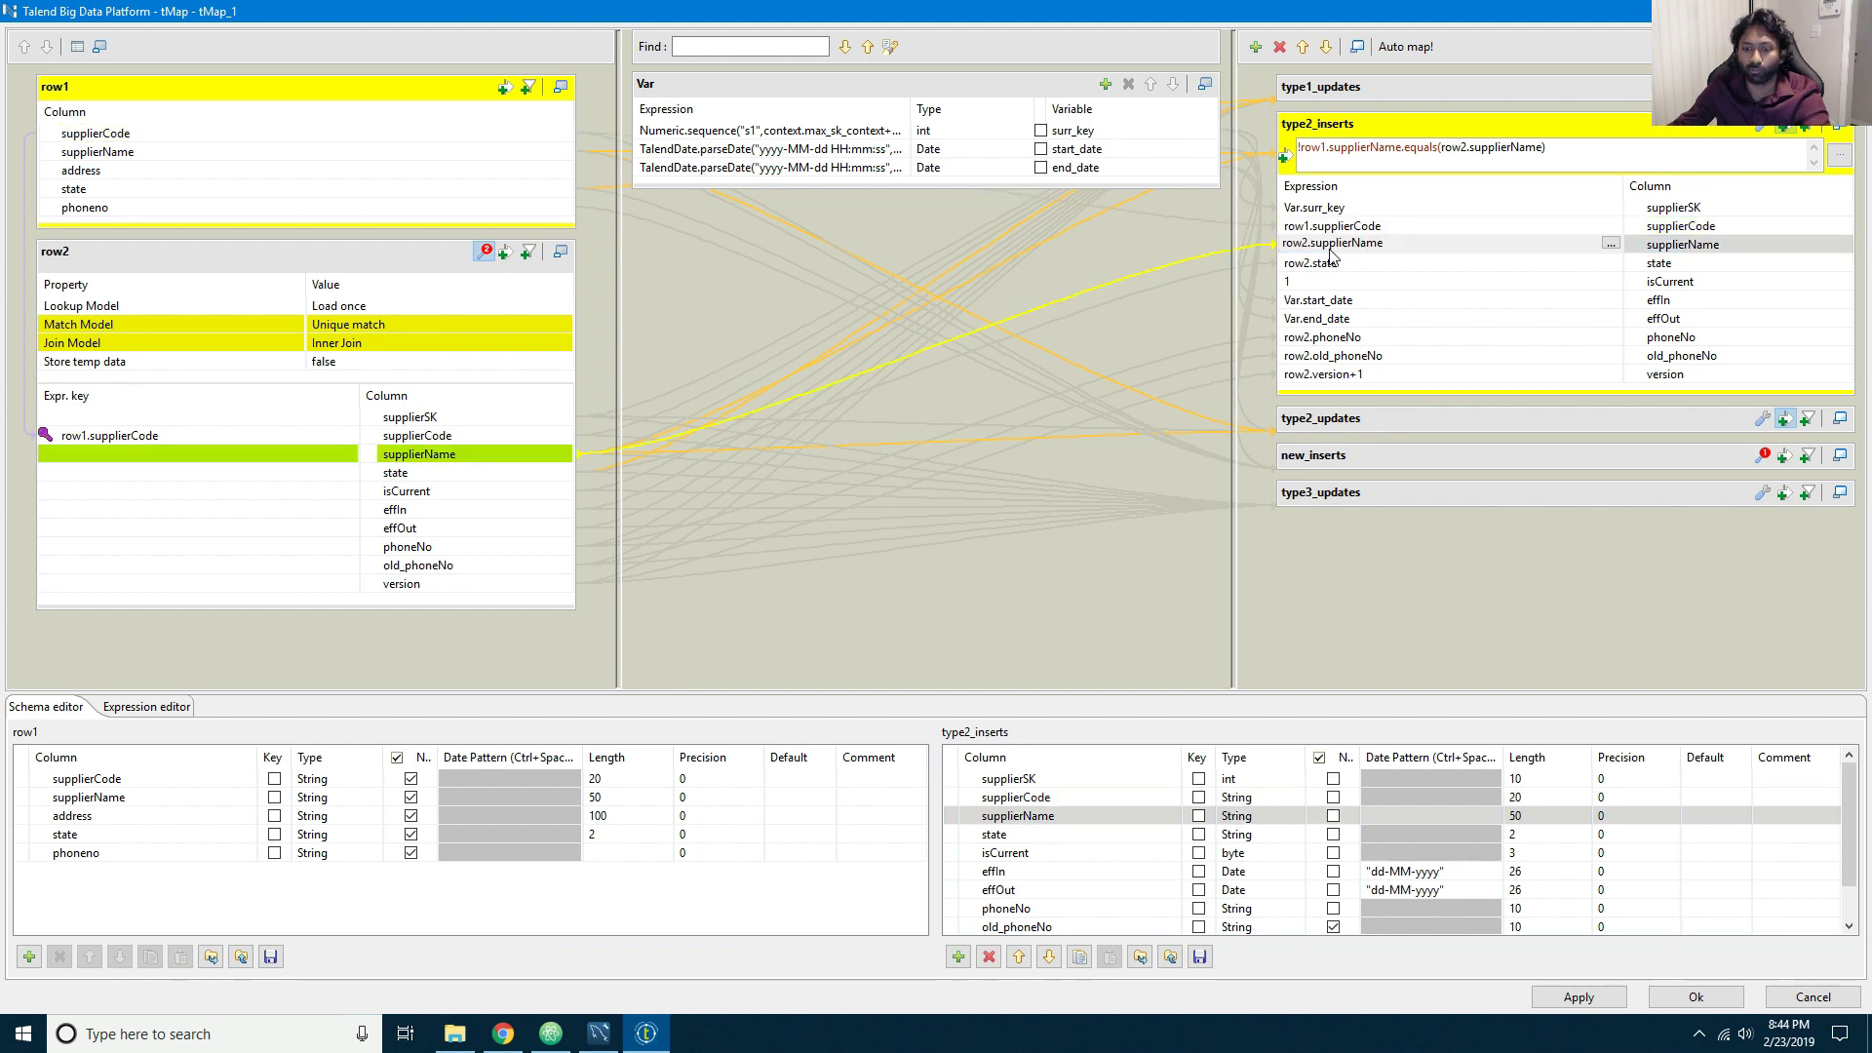
click(1308, 244)
key(BackSpace)
text(1)
click(1314, 269)
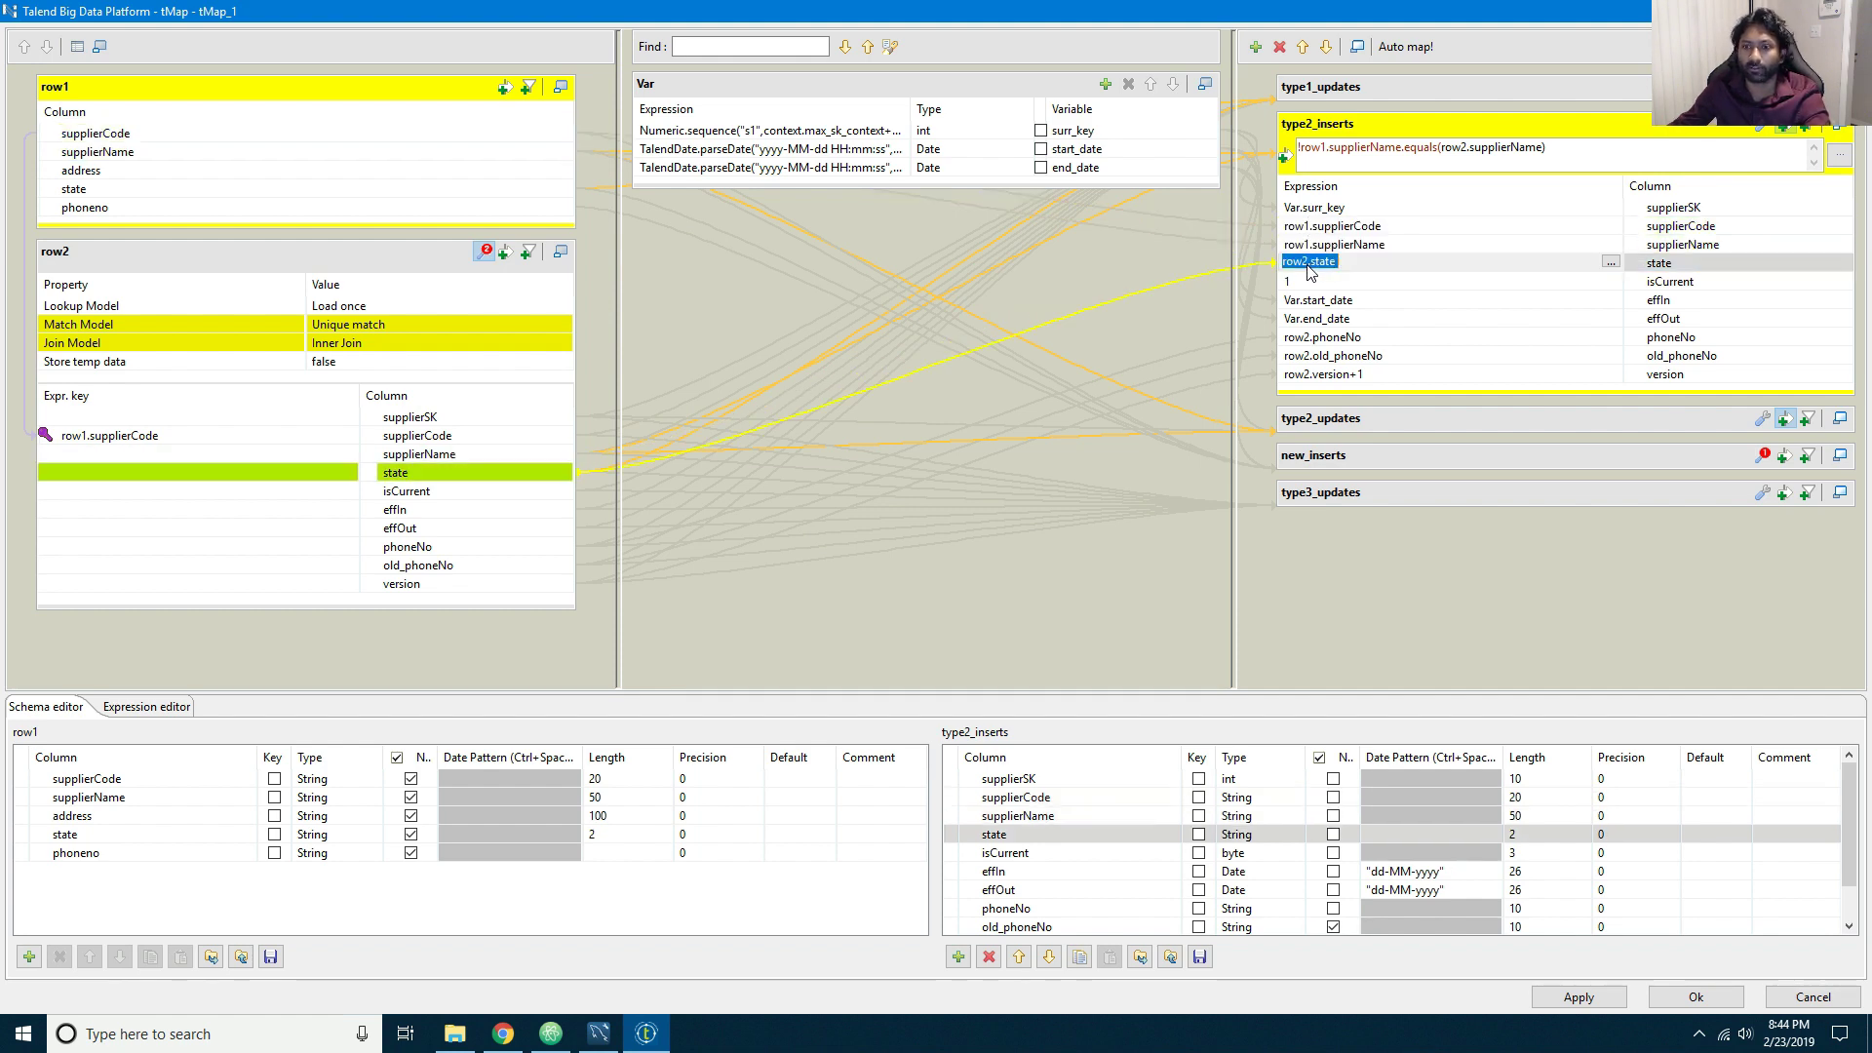
click(1307, 263)
key(BackSpace)
text(1)
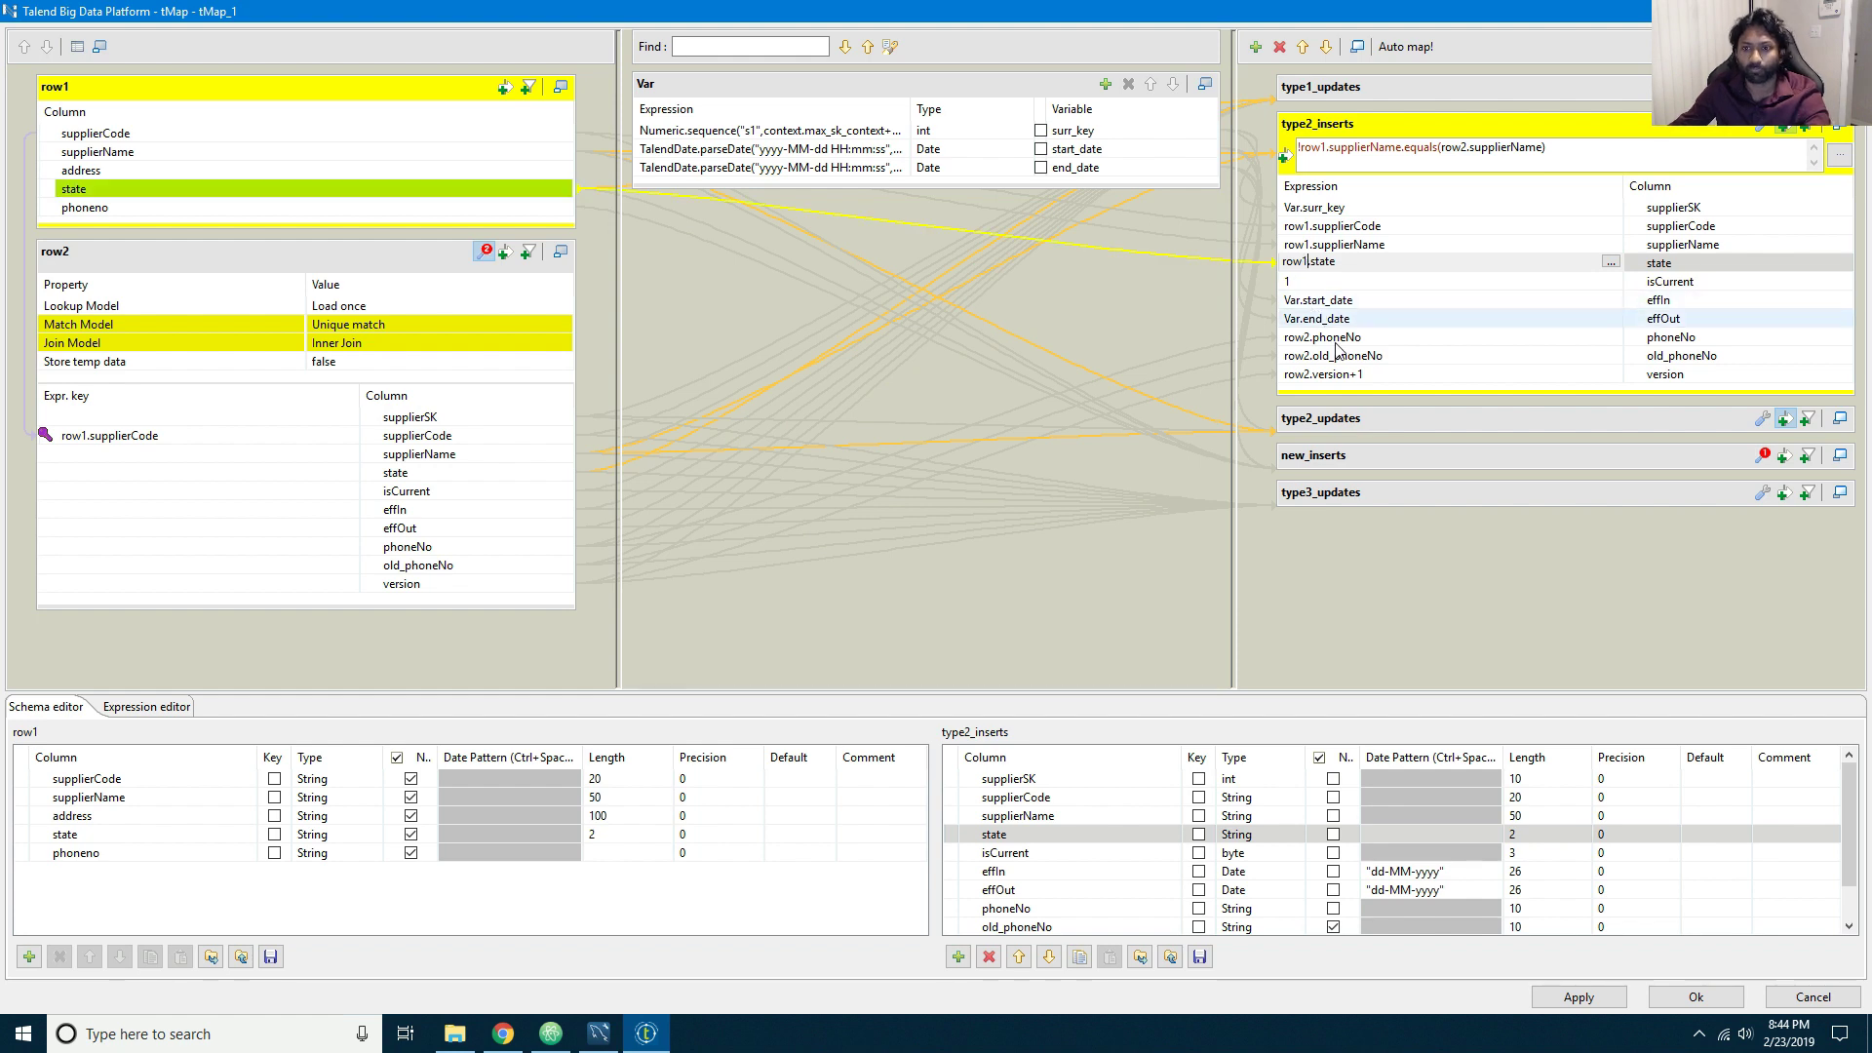
Step: Set the type2_inserts phoneNo expression to row1.phoneNo, and apply and close the tMap_1 mapping
click(1310, 338)
click(1309, 339)
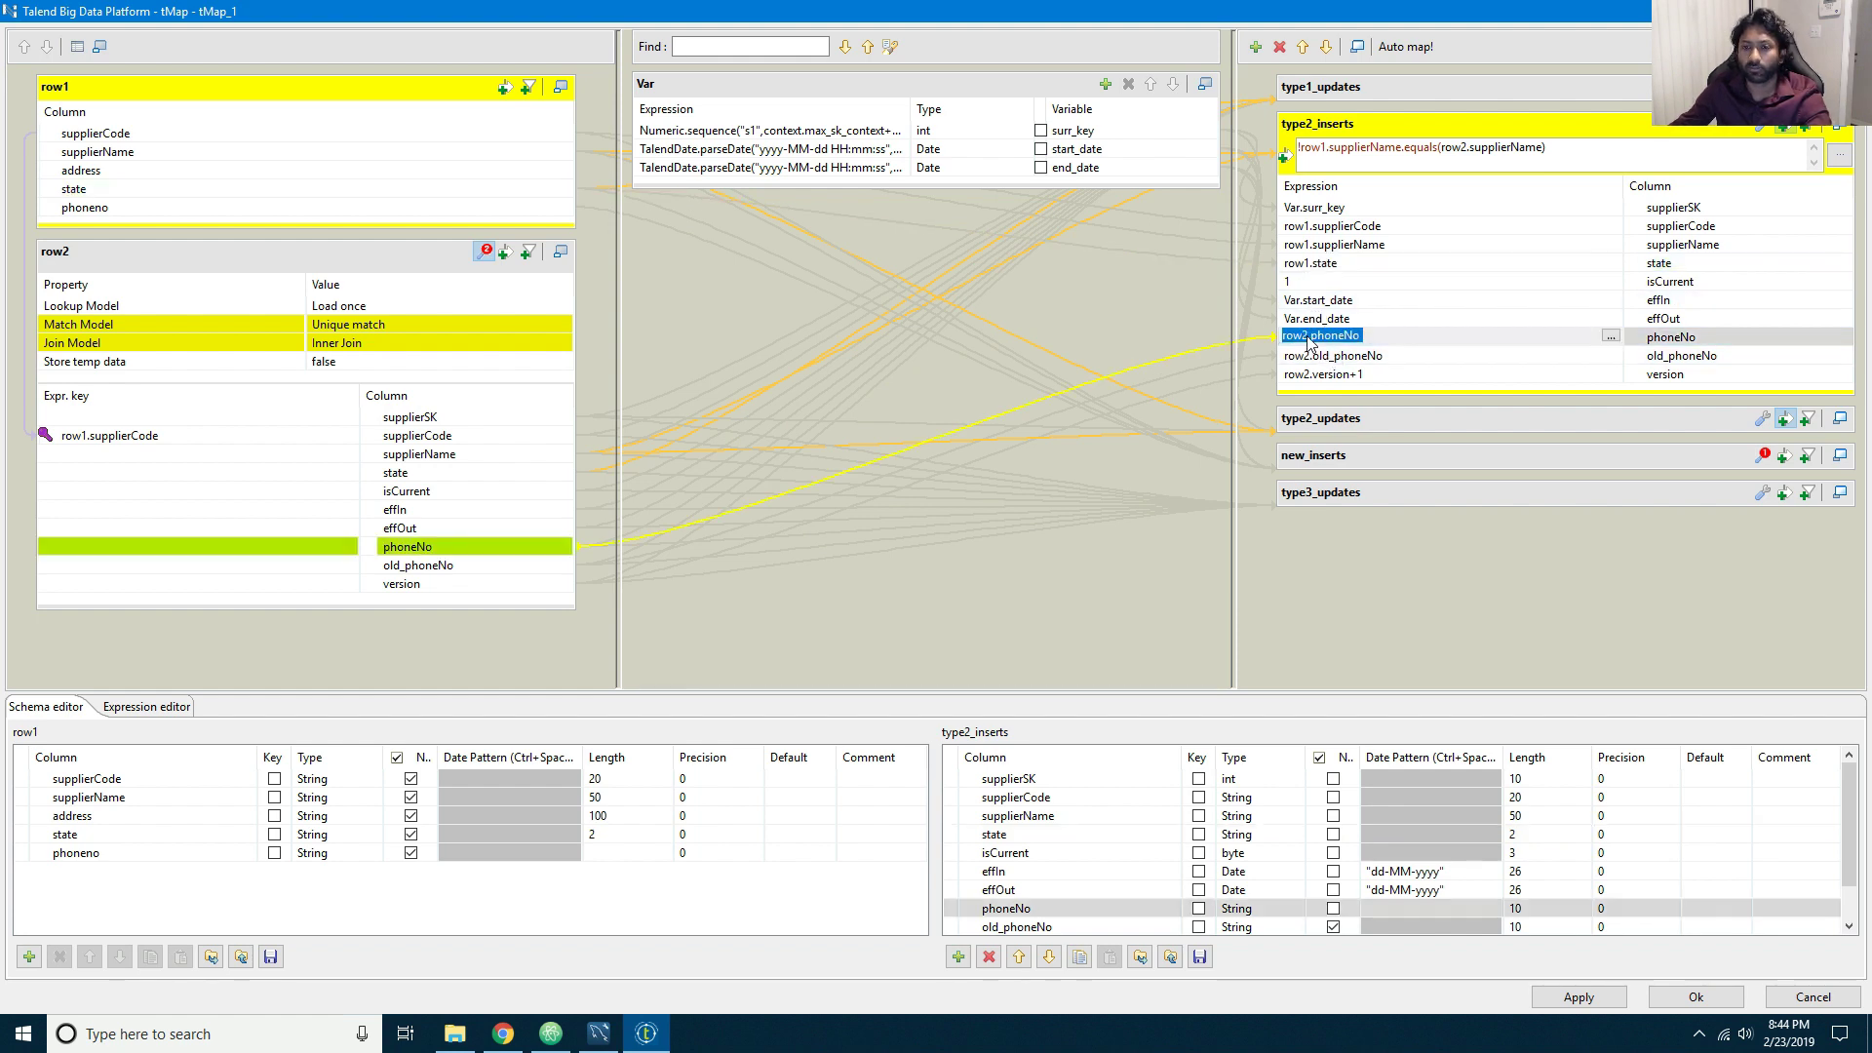
click(1308, 337)
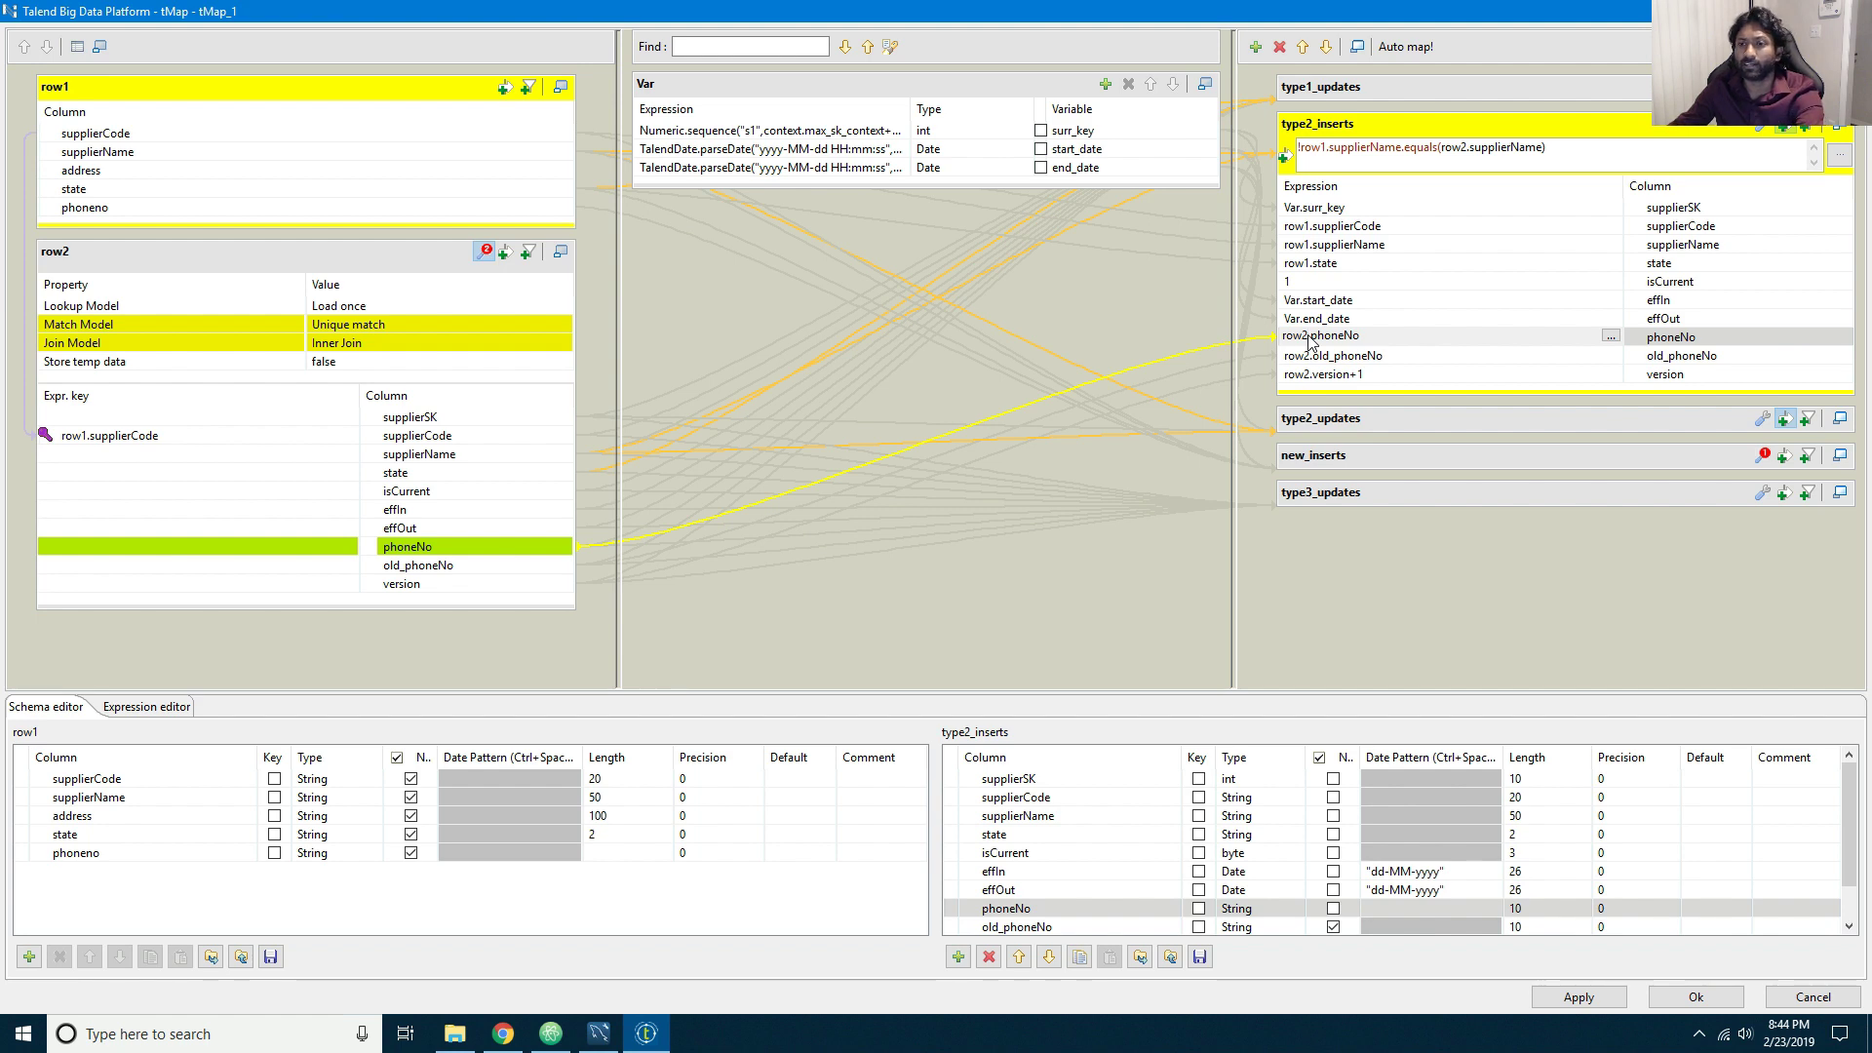
key(BackSpace)
text(1)
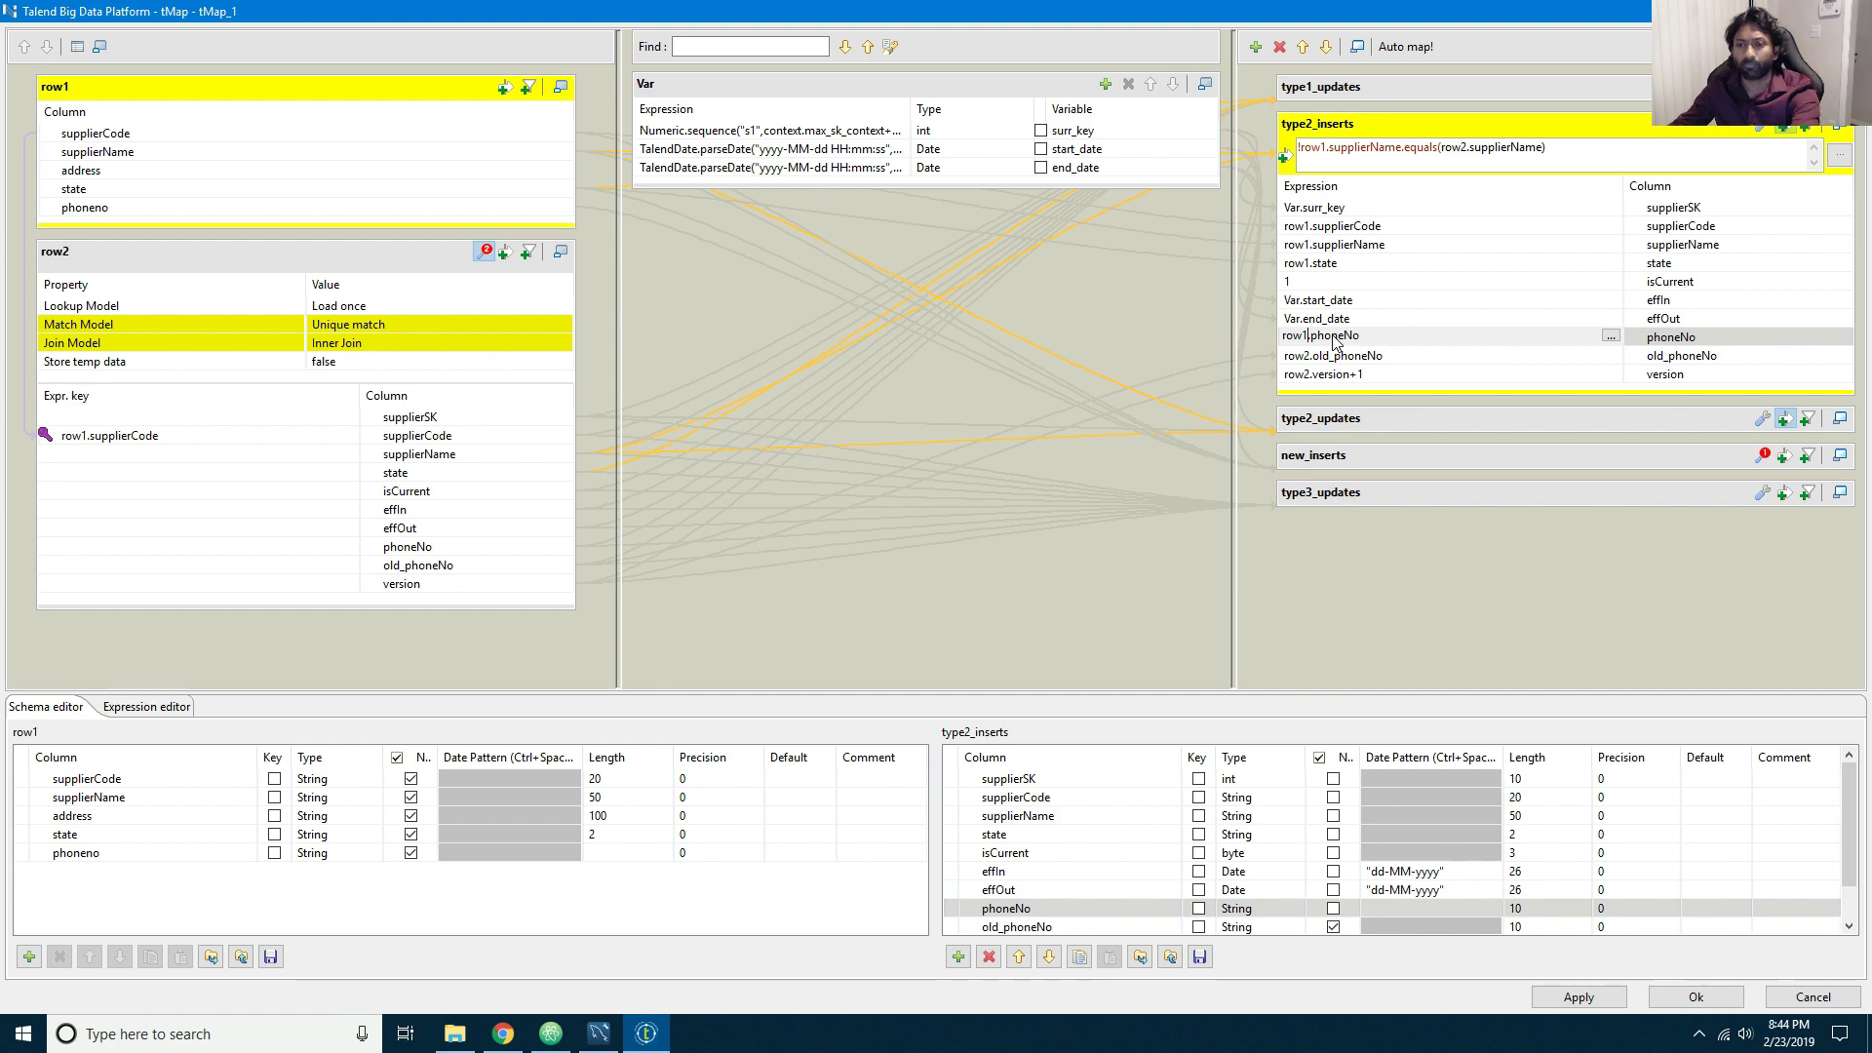
click(1579, 997)
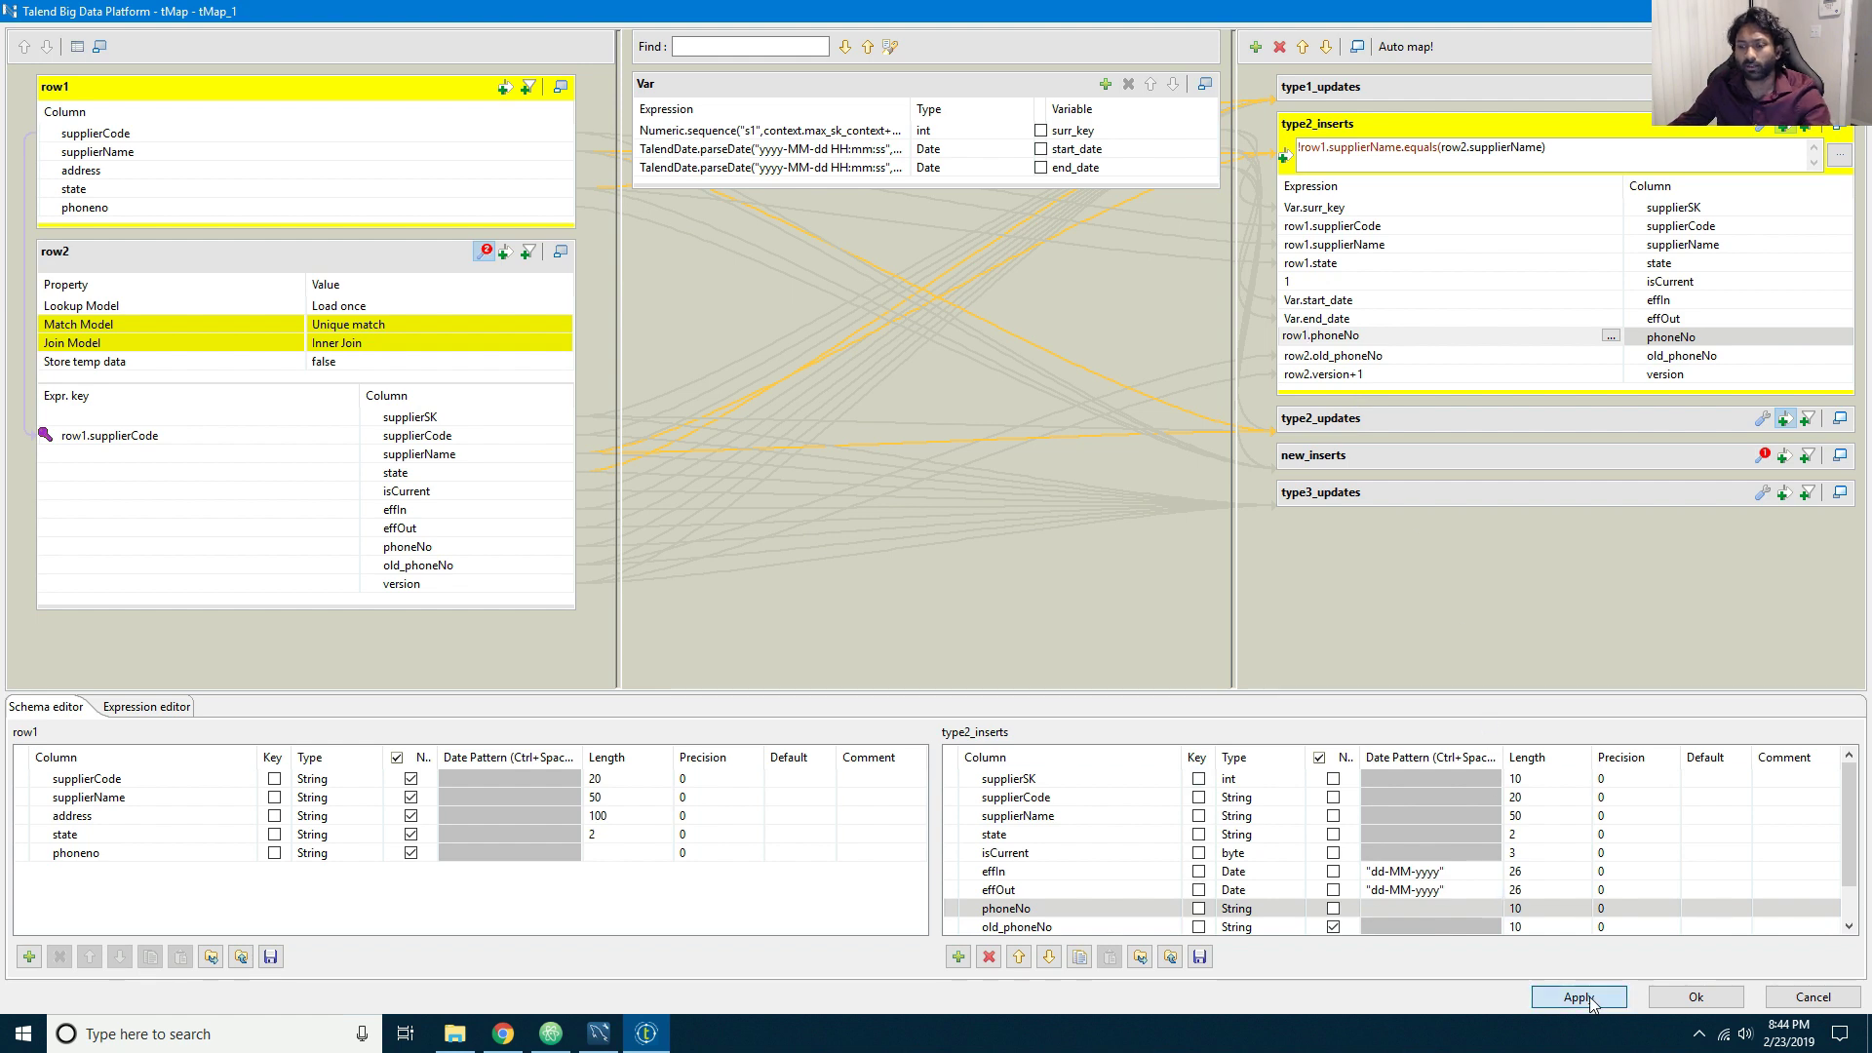
click(1696, 998)
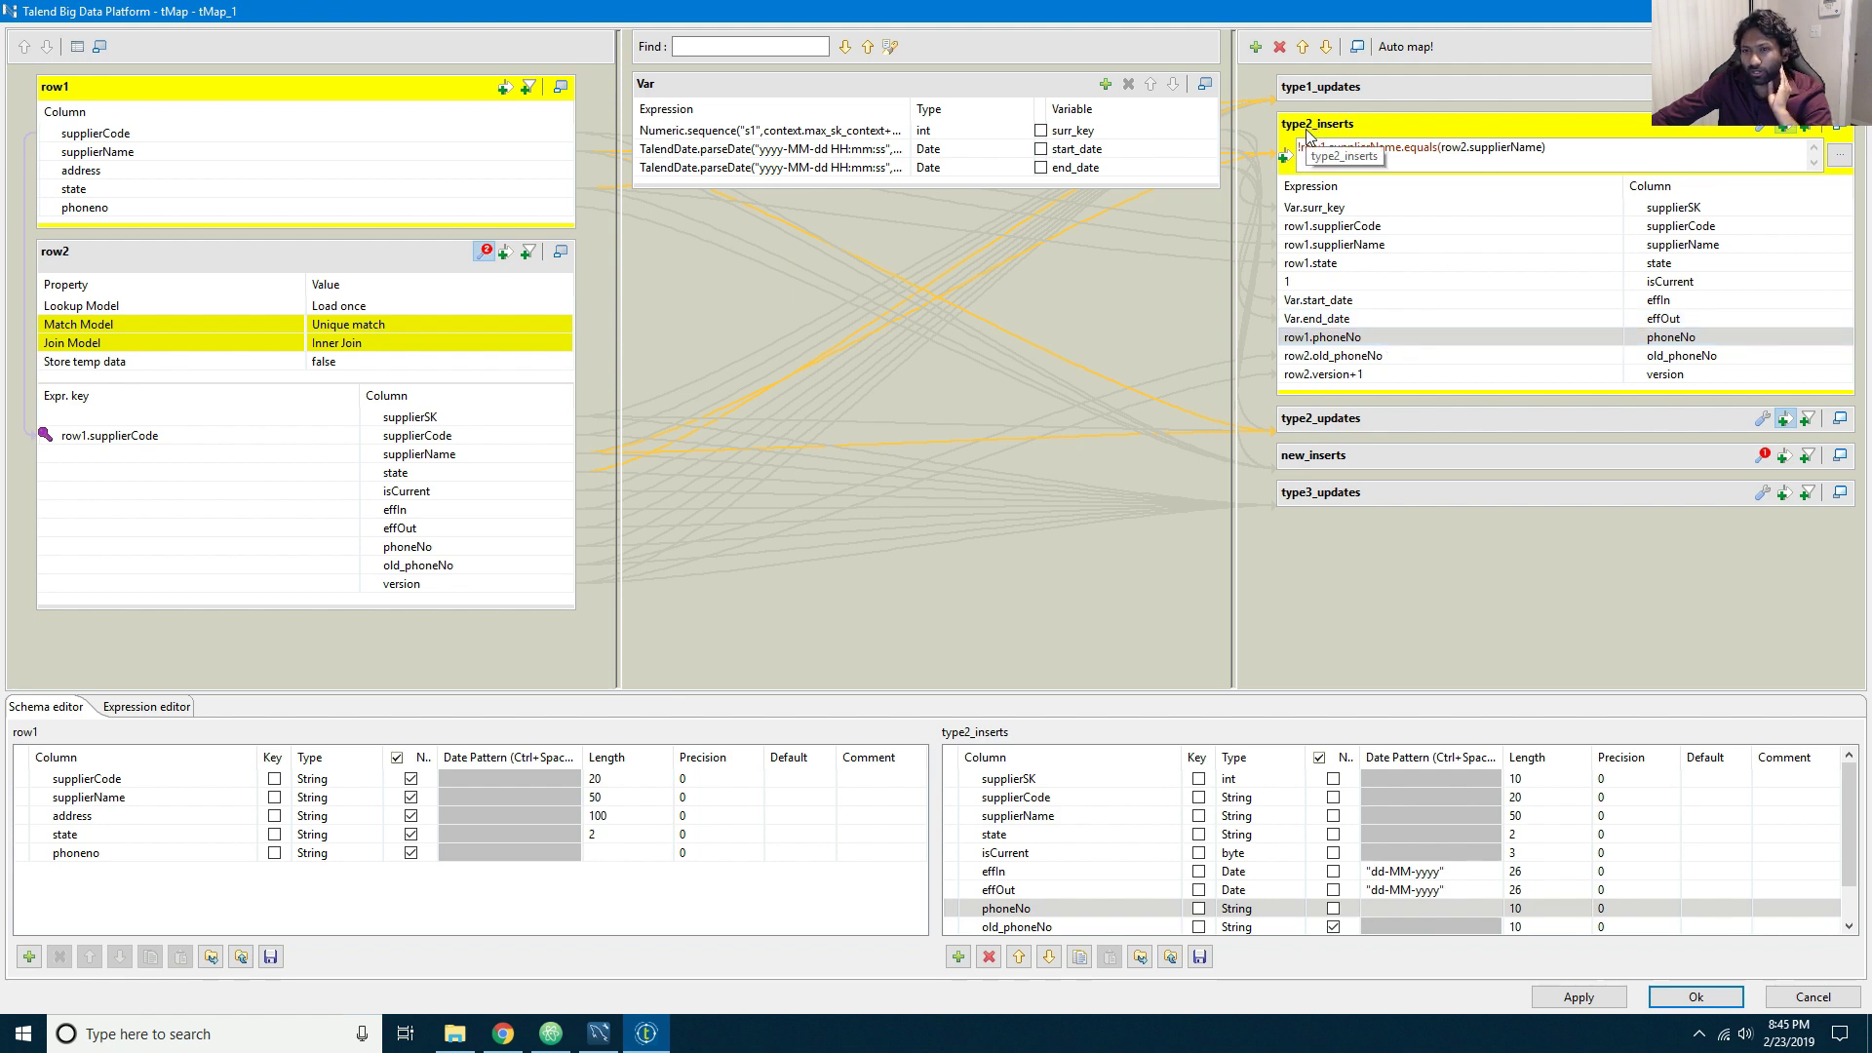
click(1546, 146)
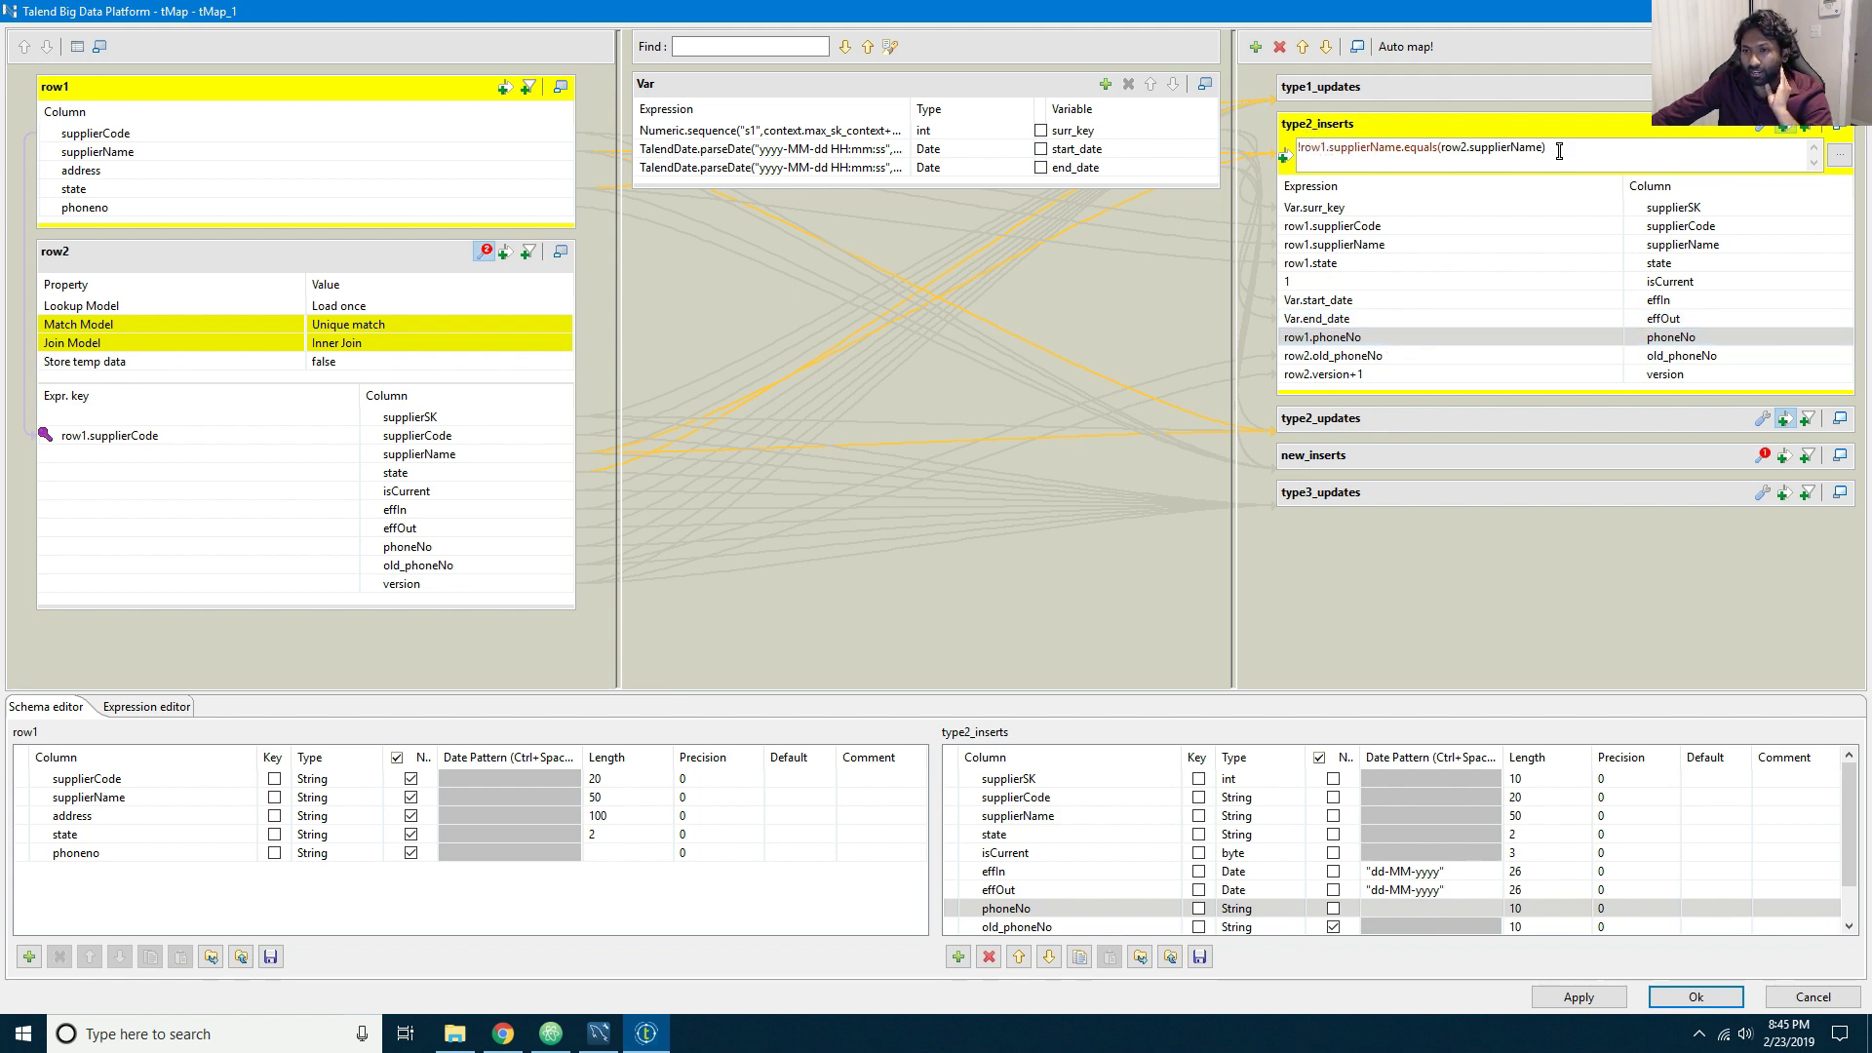
text())
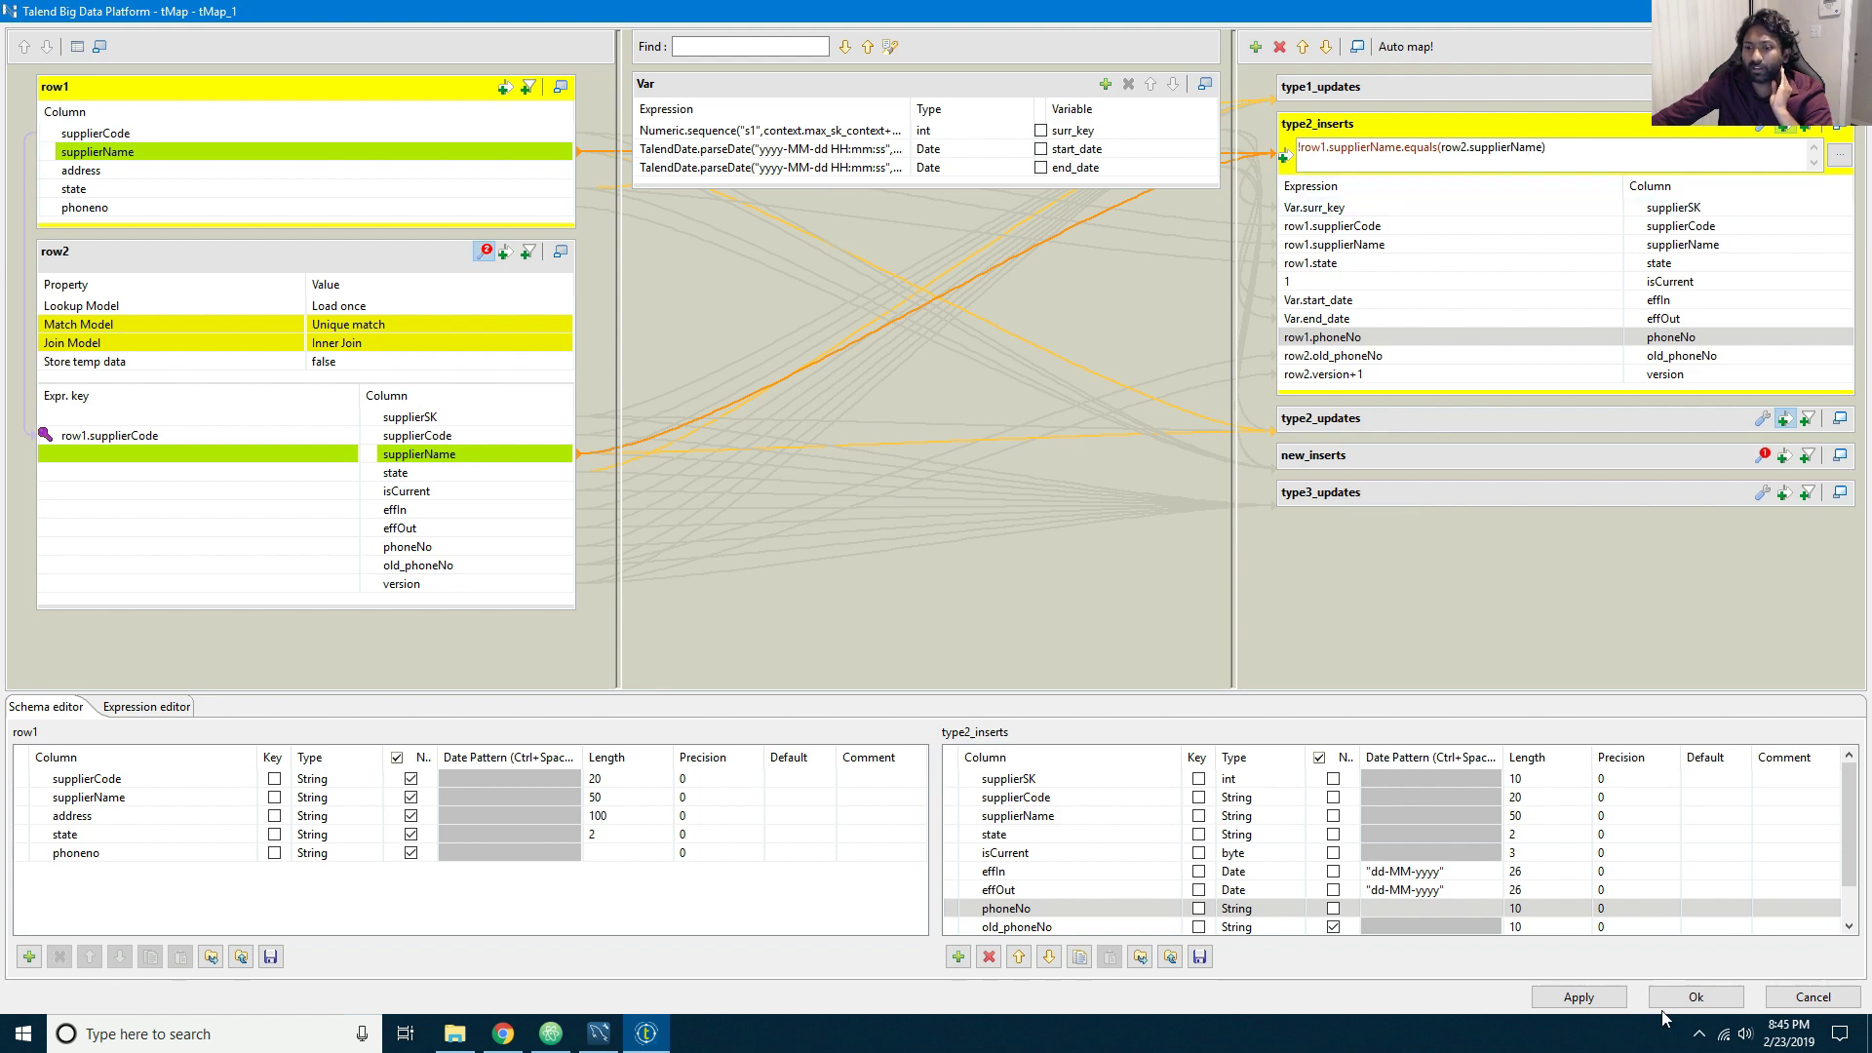
click(1692, 998)
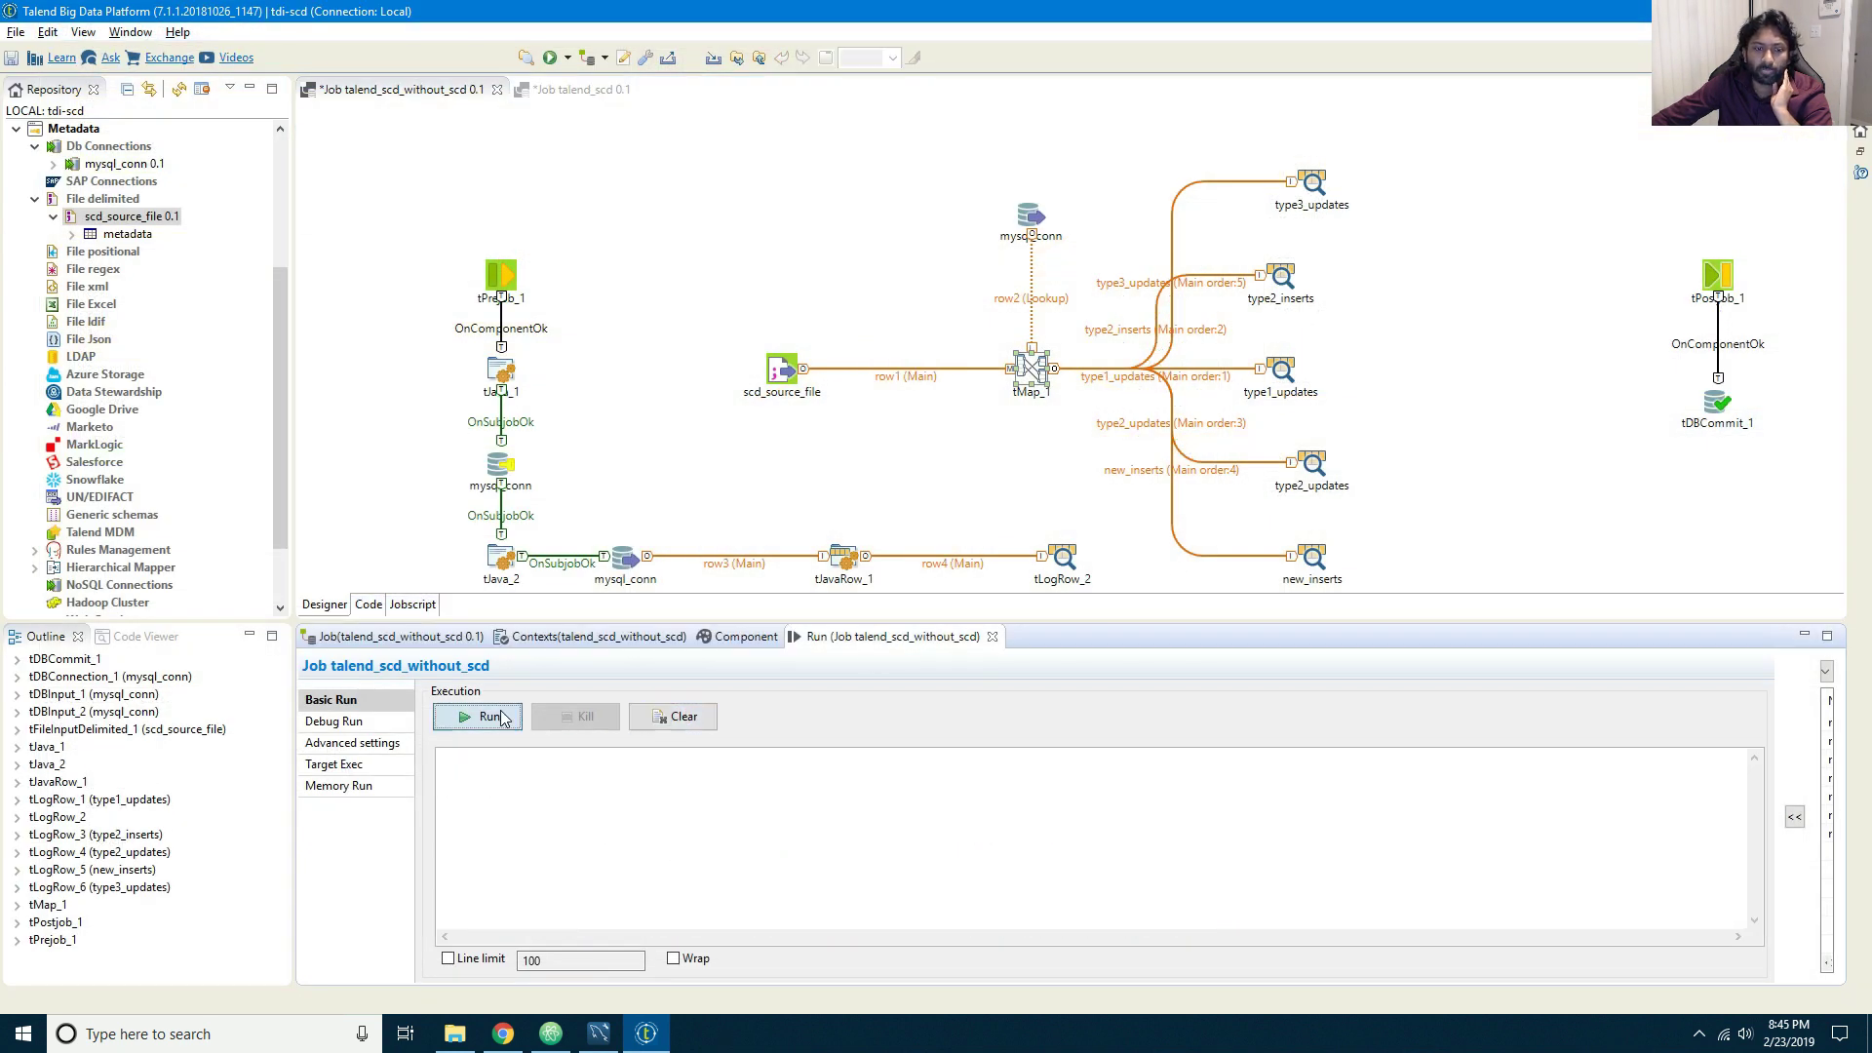
Step: Run the job and correct the type2_inserts phoneNo expression in tMap_1 to row1.phoneno
click(496, 718)
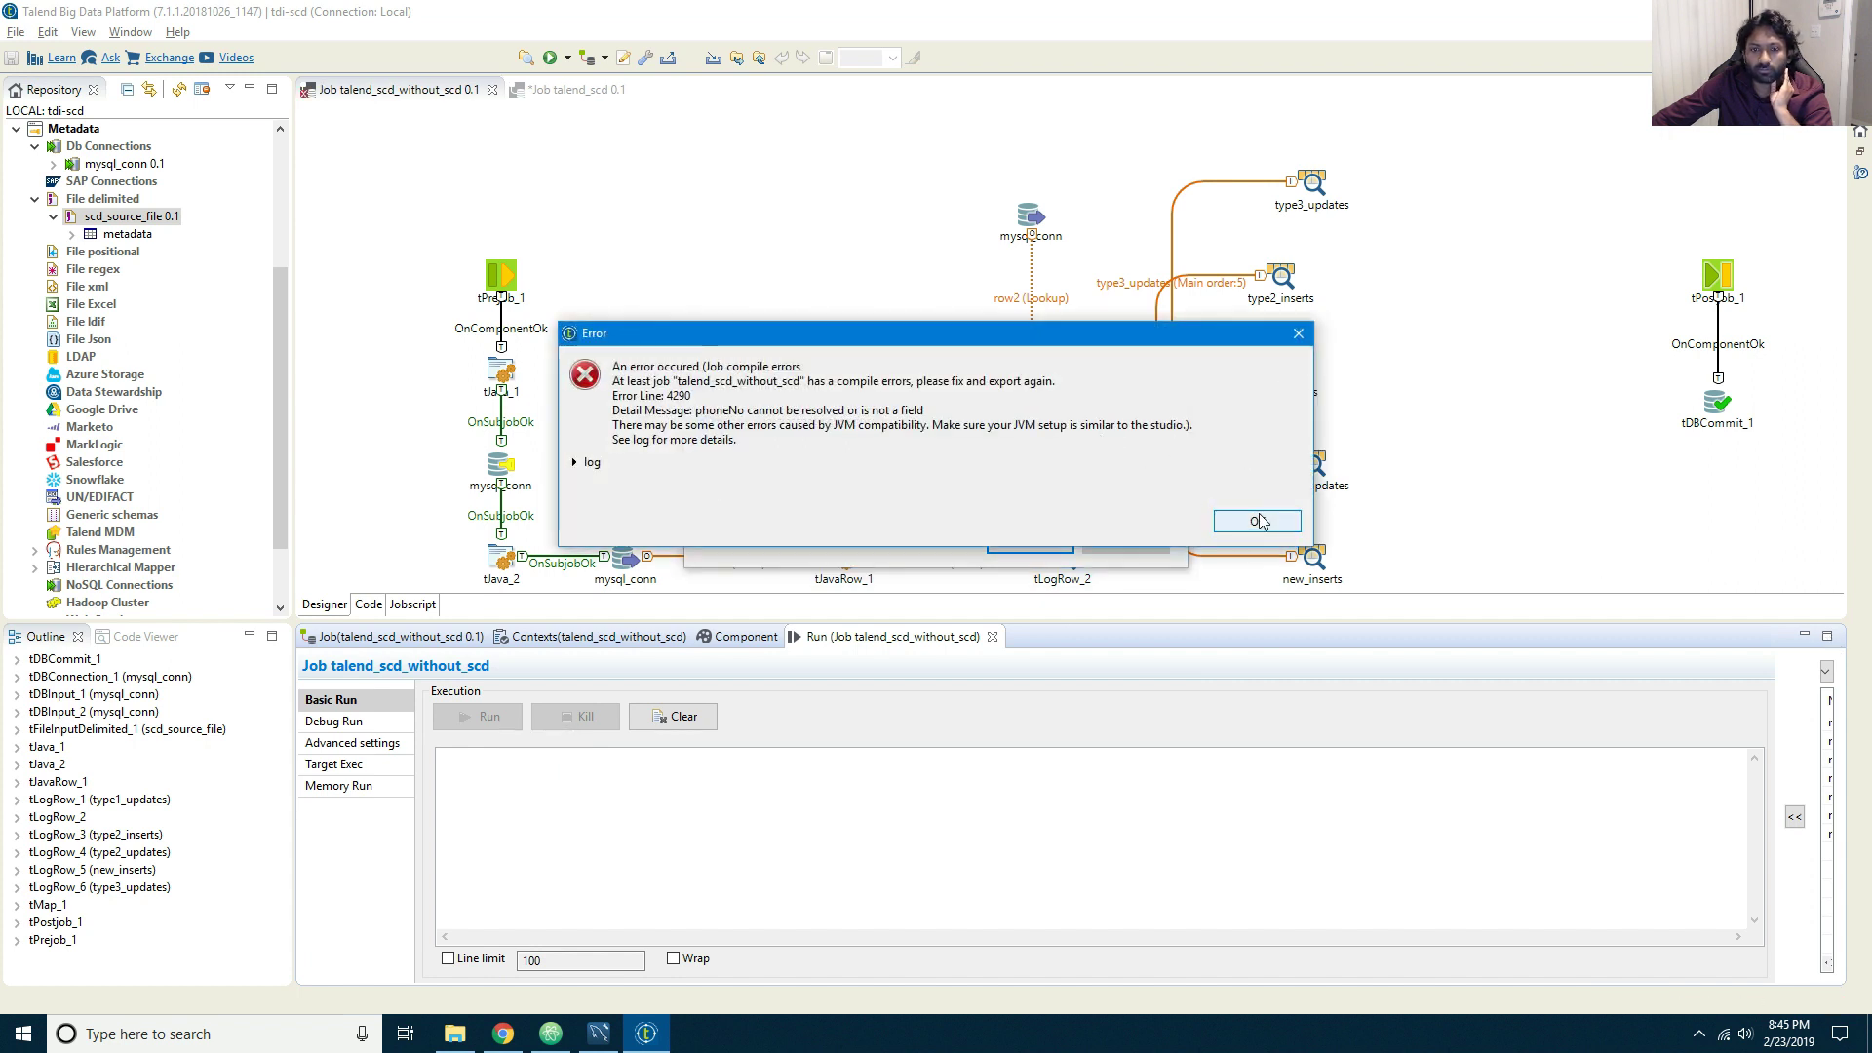
click(1259, 522)
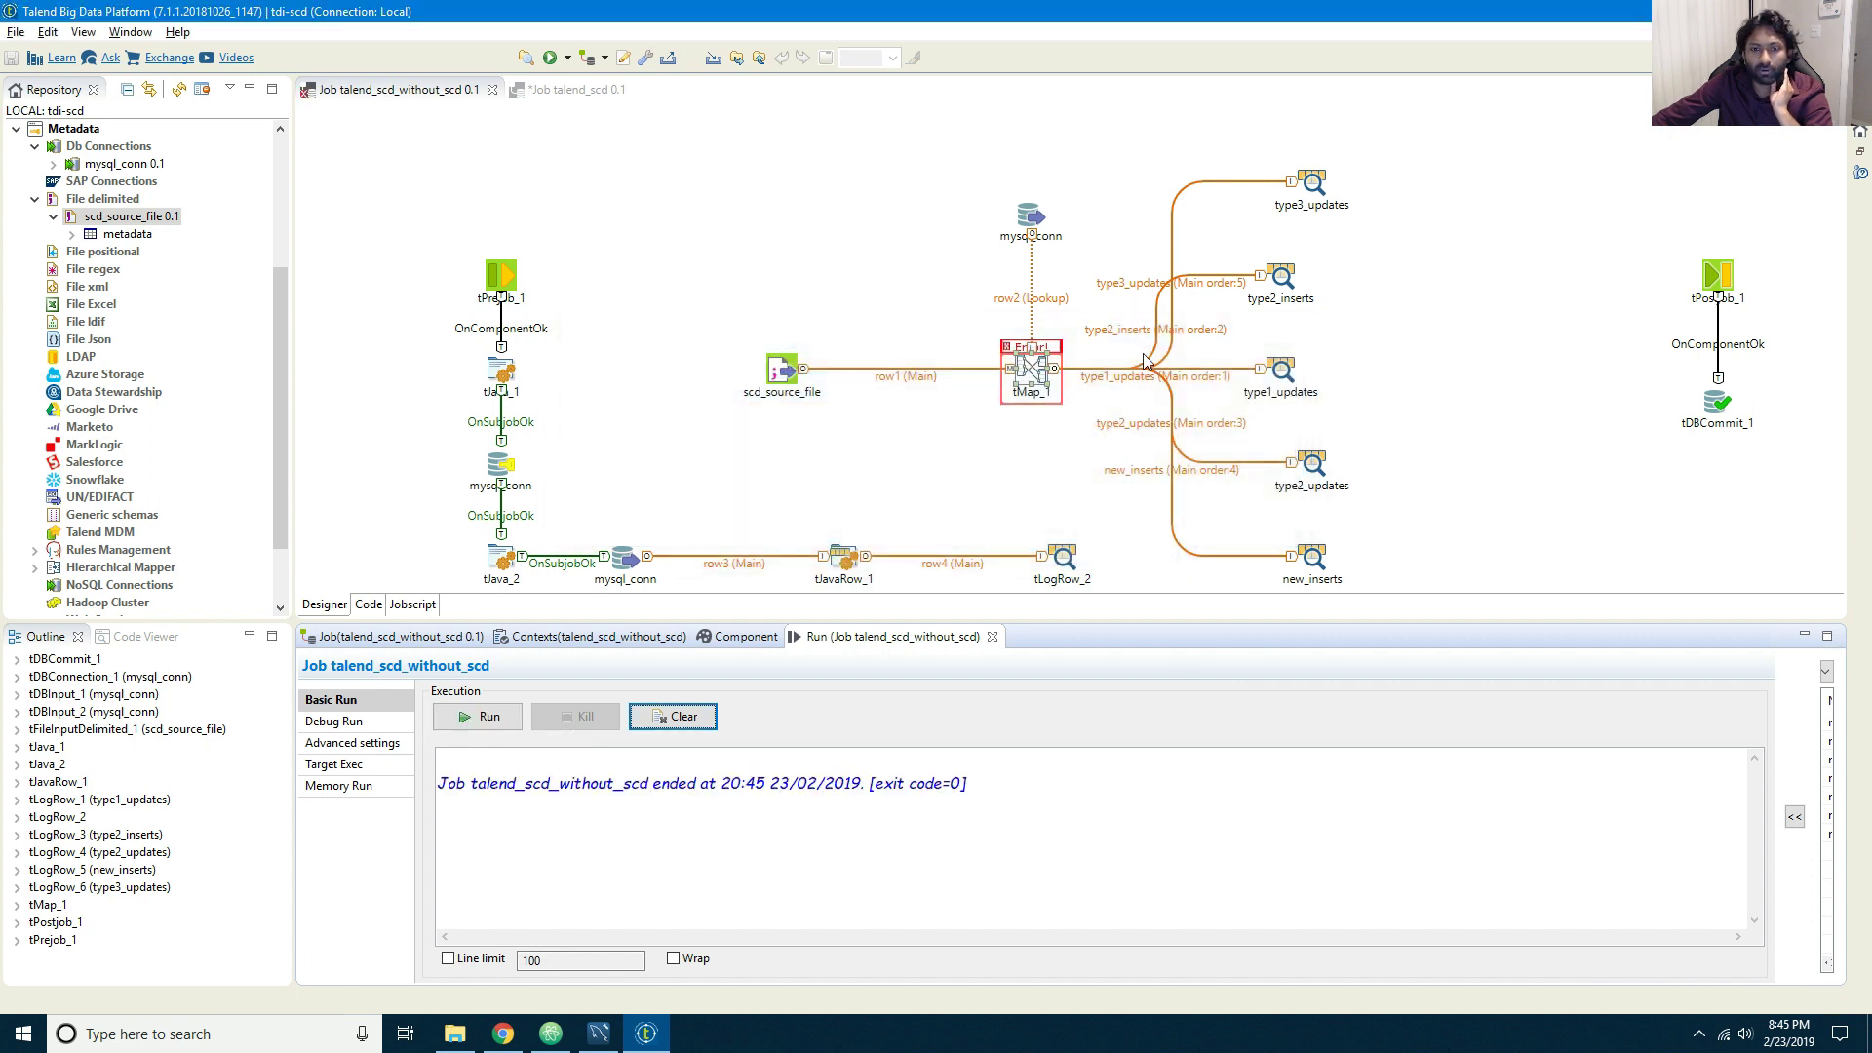
double_click(1030, 369)
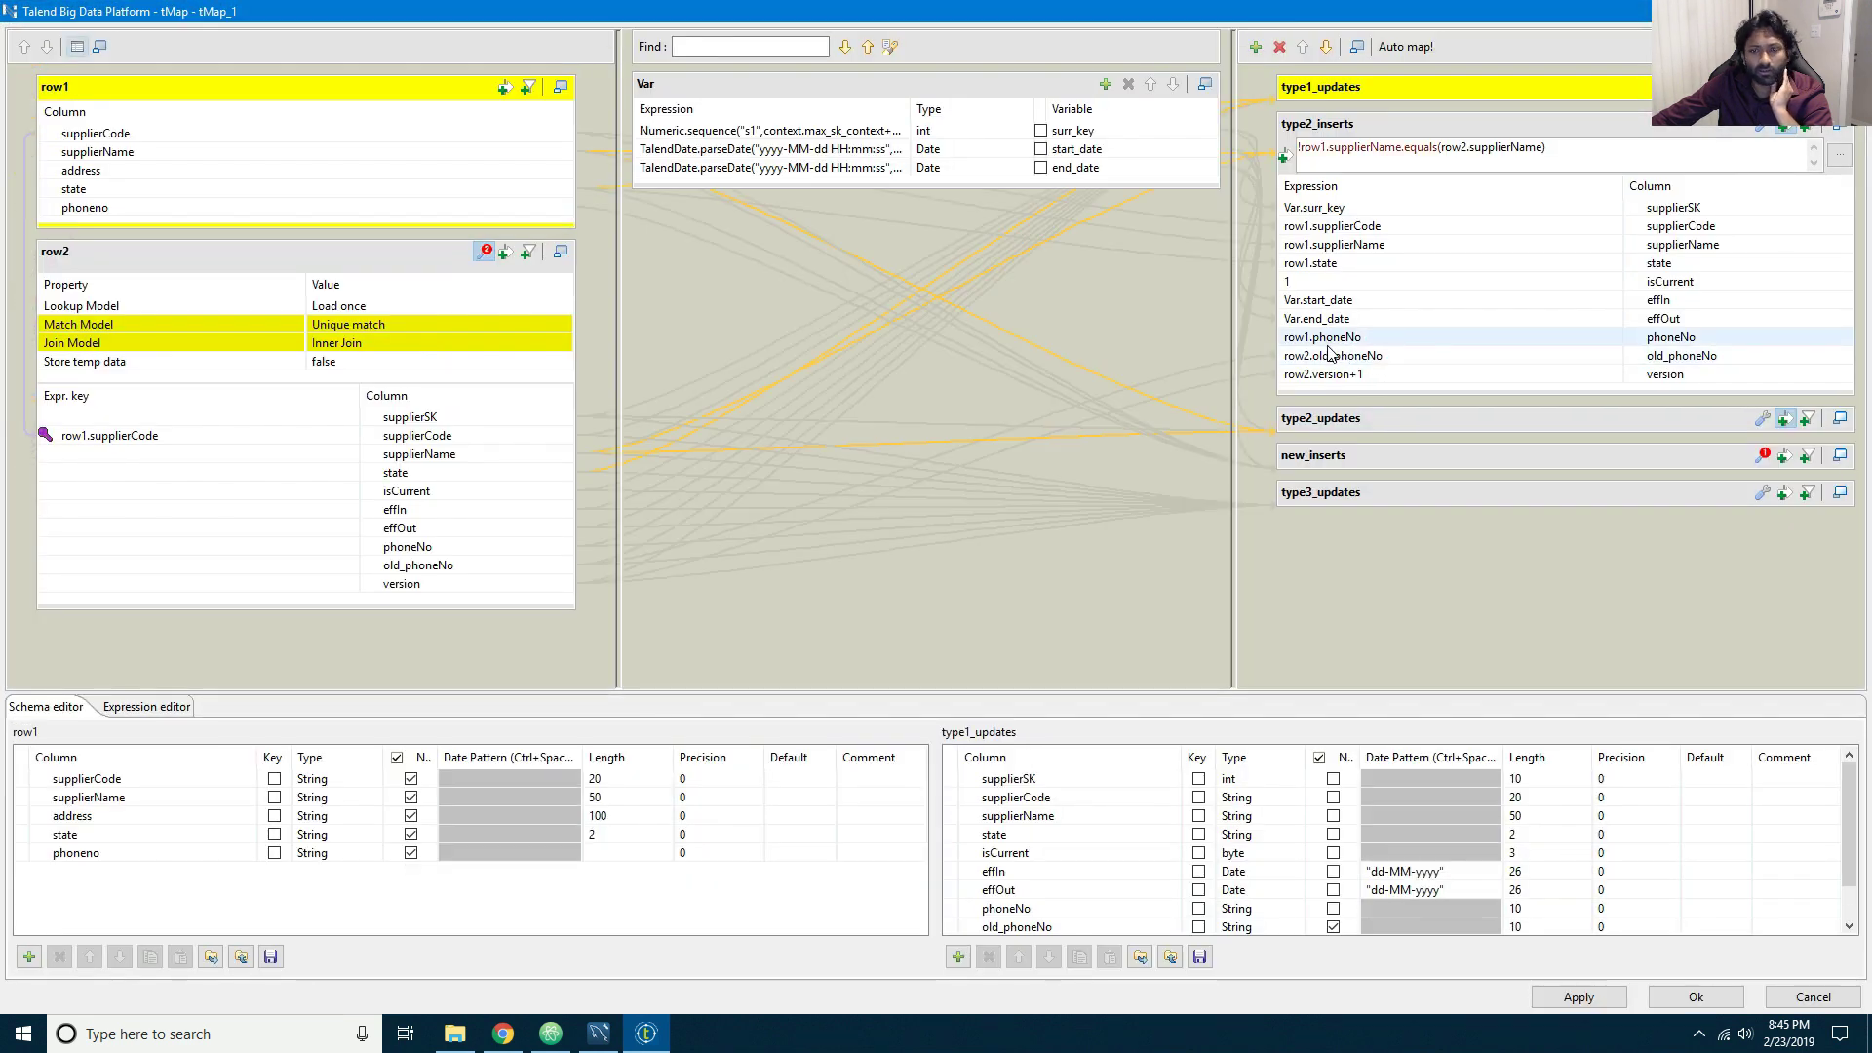
click(1349, 337)
key(BackSpace)
text(n)
key(Return)
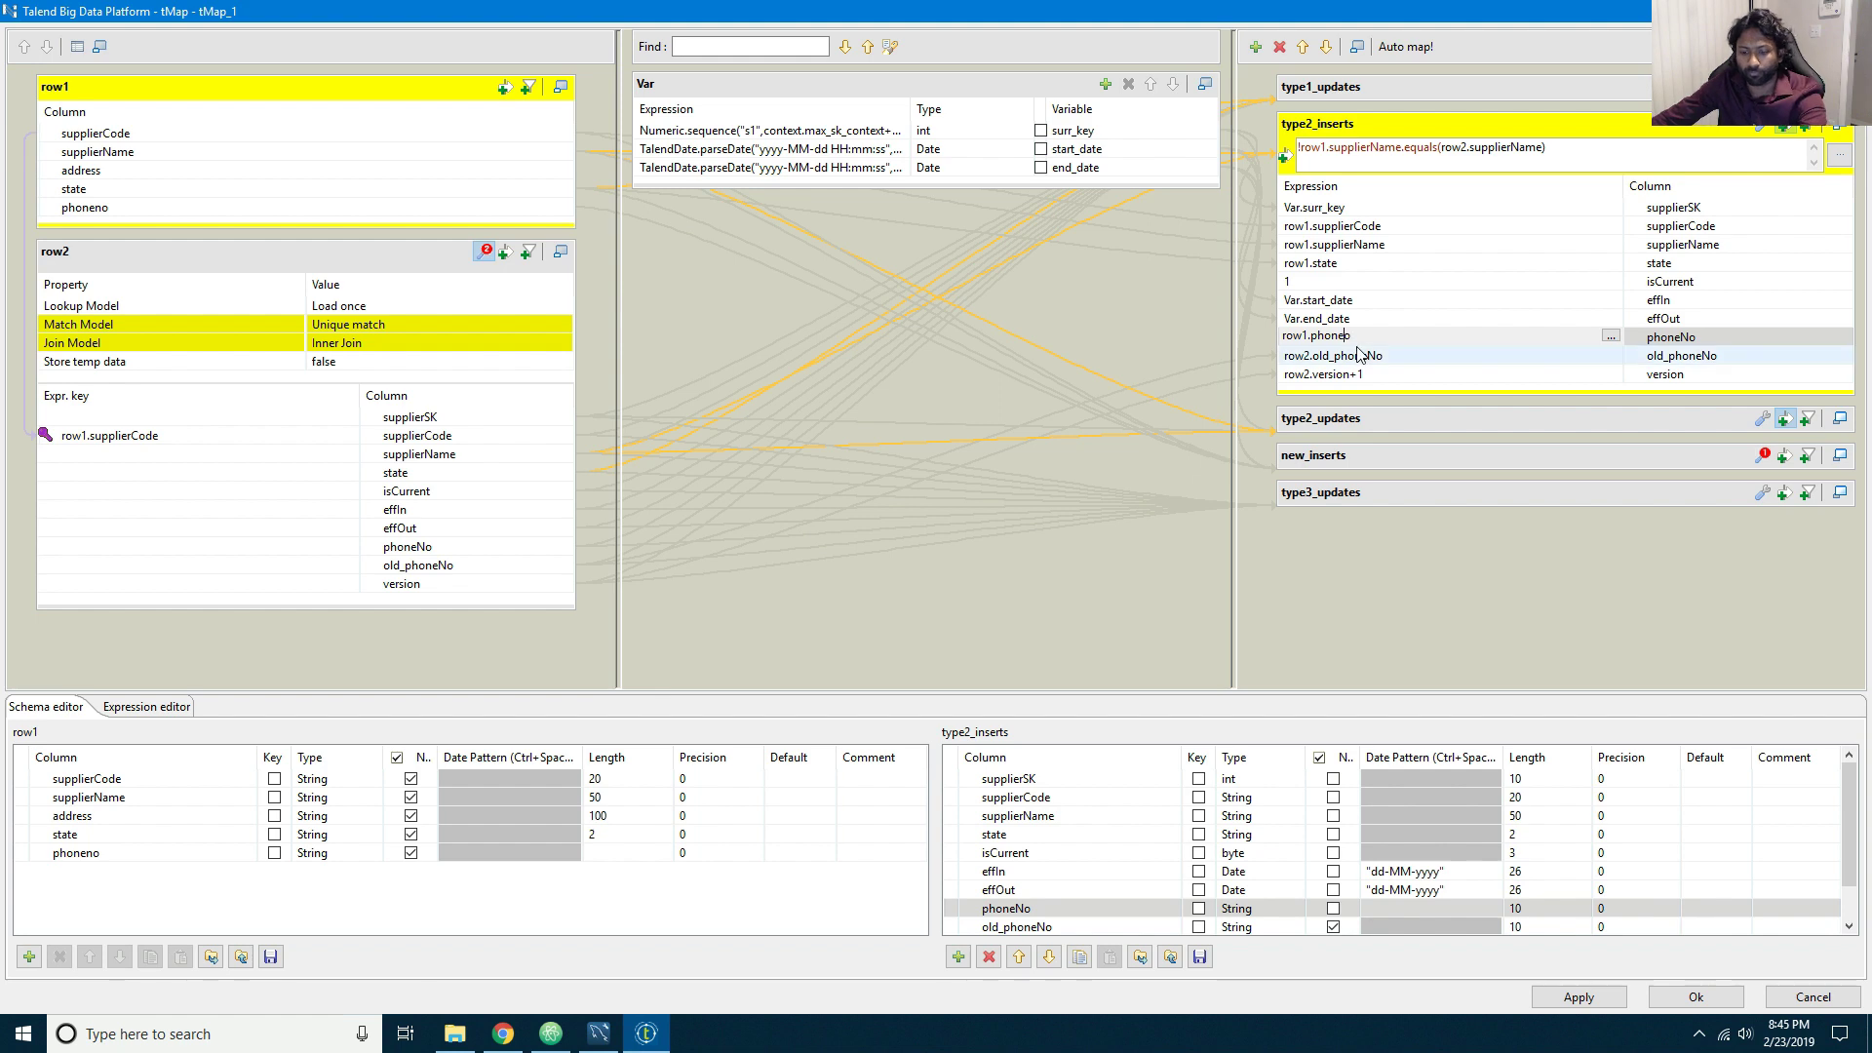
click(1577, 996)
click(1697, 996)
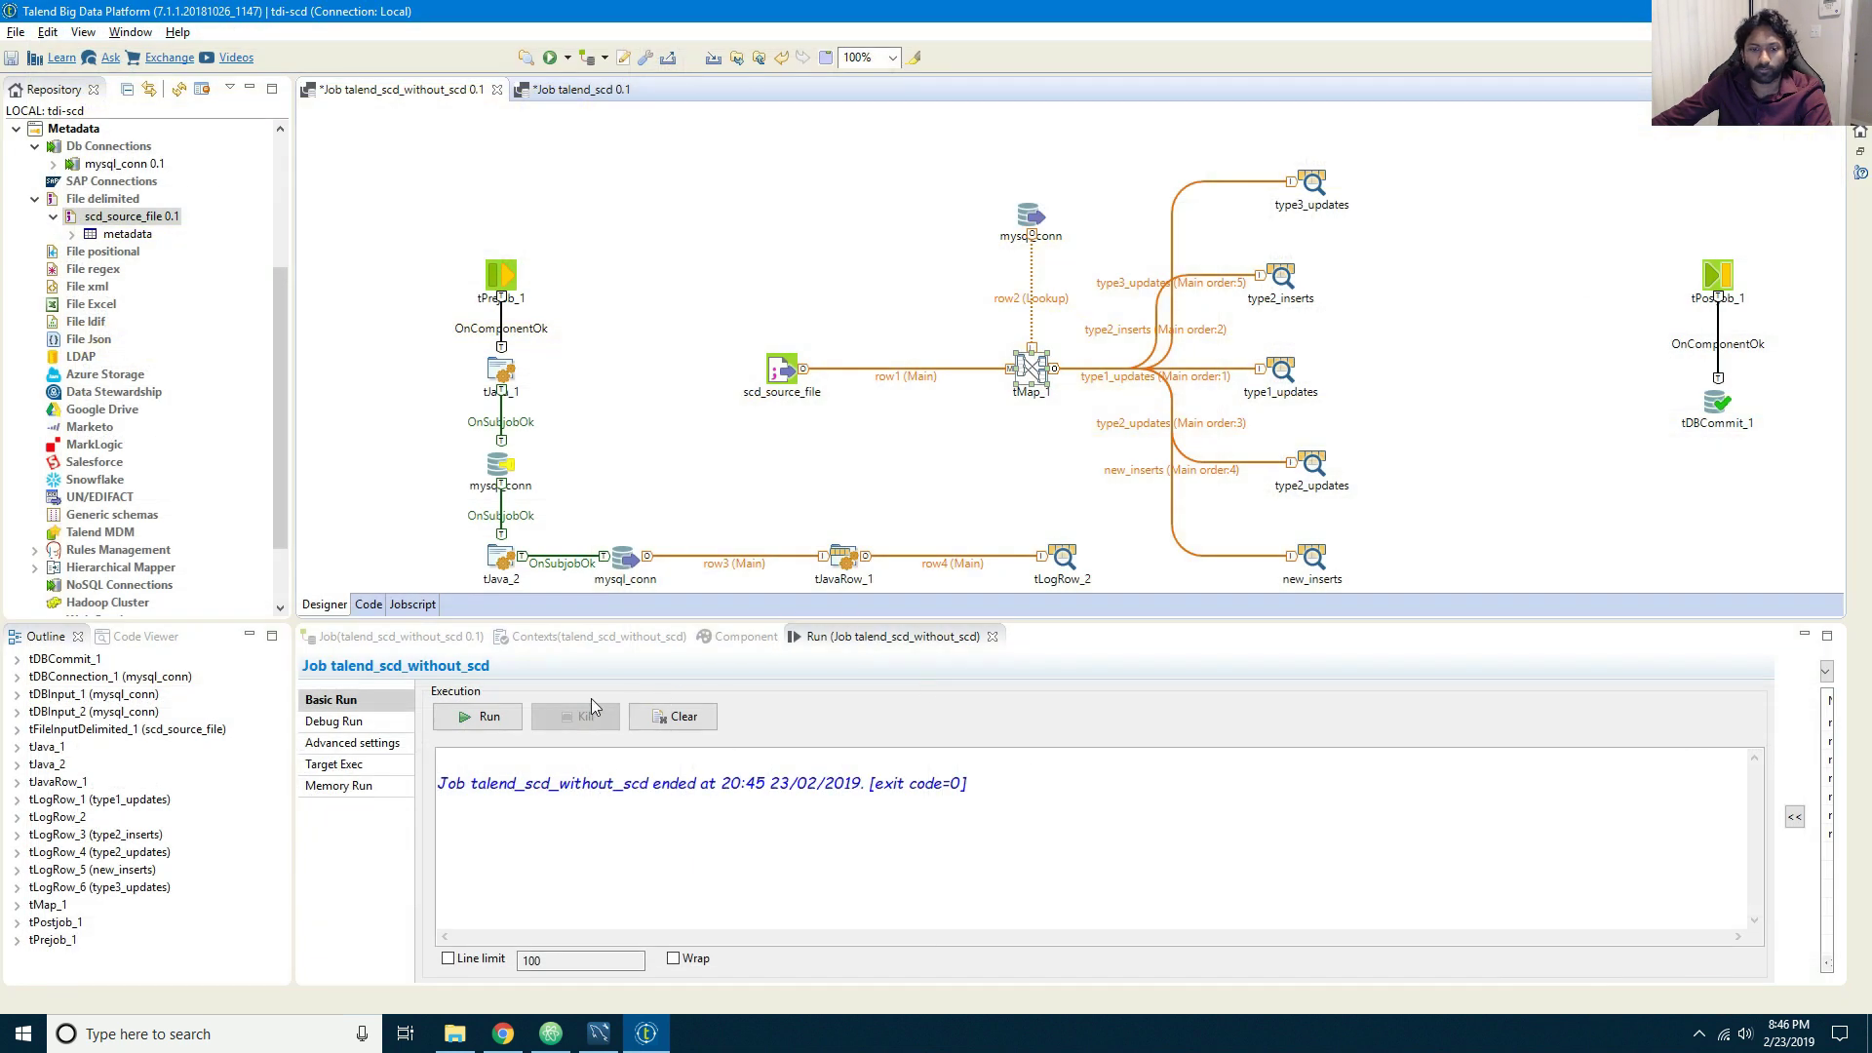
Step: Run the job again and enlarge the run output at the type2_inserts table
click(488, 716)
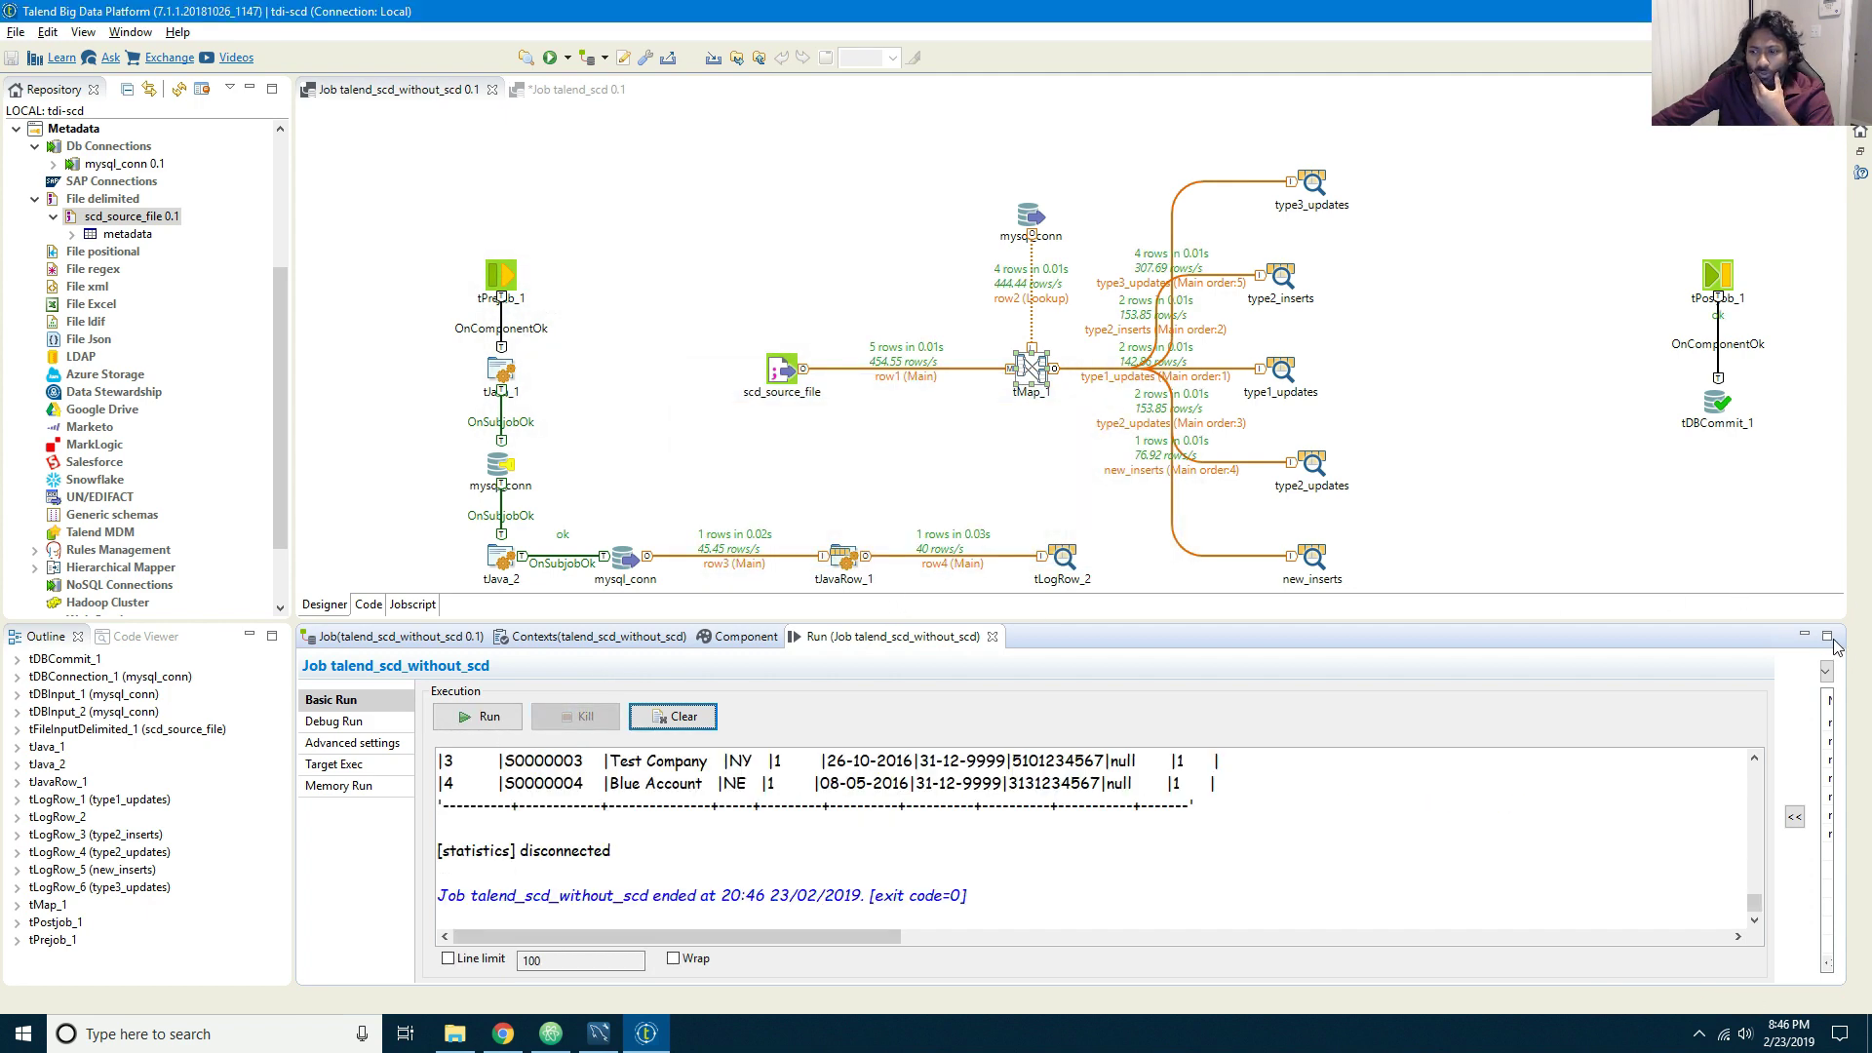
double_click(893, 636)
scroll(575, 444, up, 8)
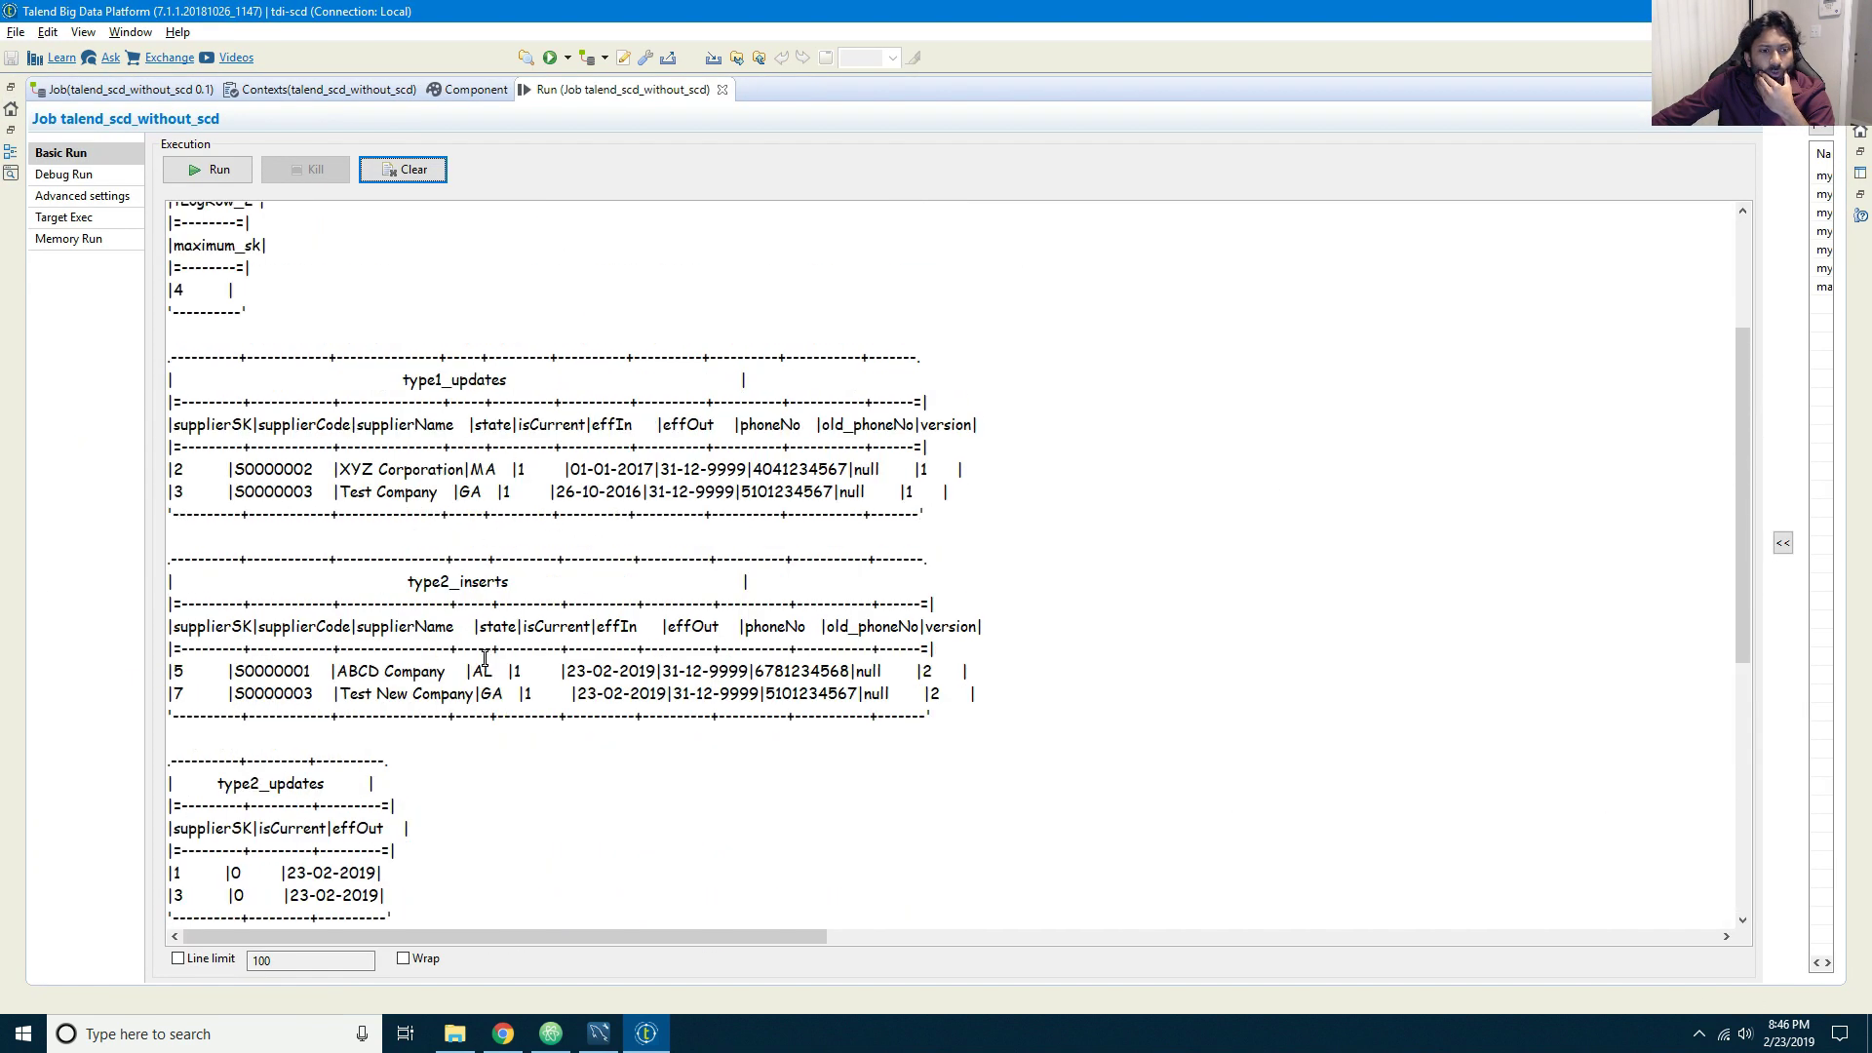
Step: Examine the supplier names, states, phone numbers and old phone numbers of the printed type2_inserts rows
mouse_move(445, 672)
mouse_down()
mouse_move(338, 673)
mouse_move(445, 672)
mouse_move(340, 695)
mouse_move(471, 693)
mouse_up()
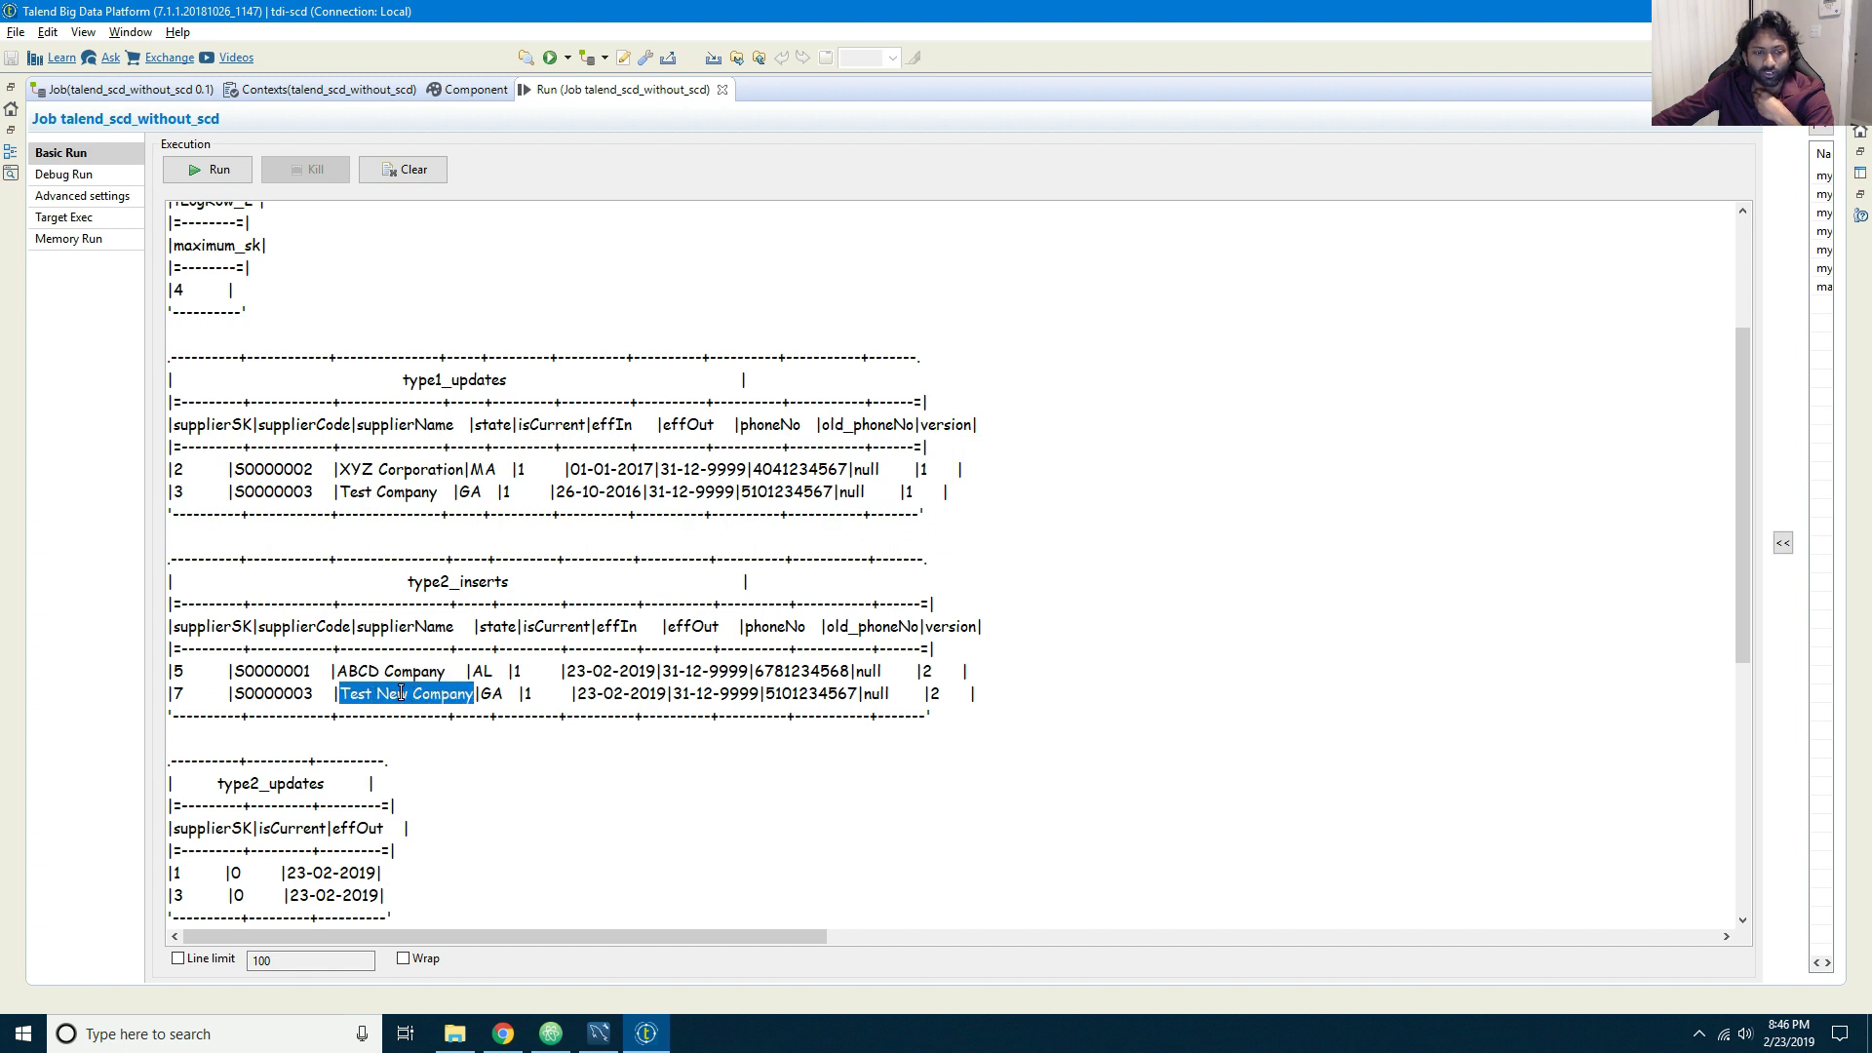
double_click(492, 694)
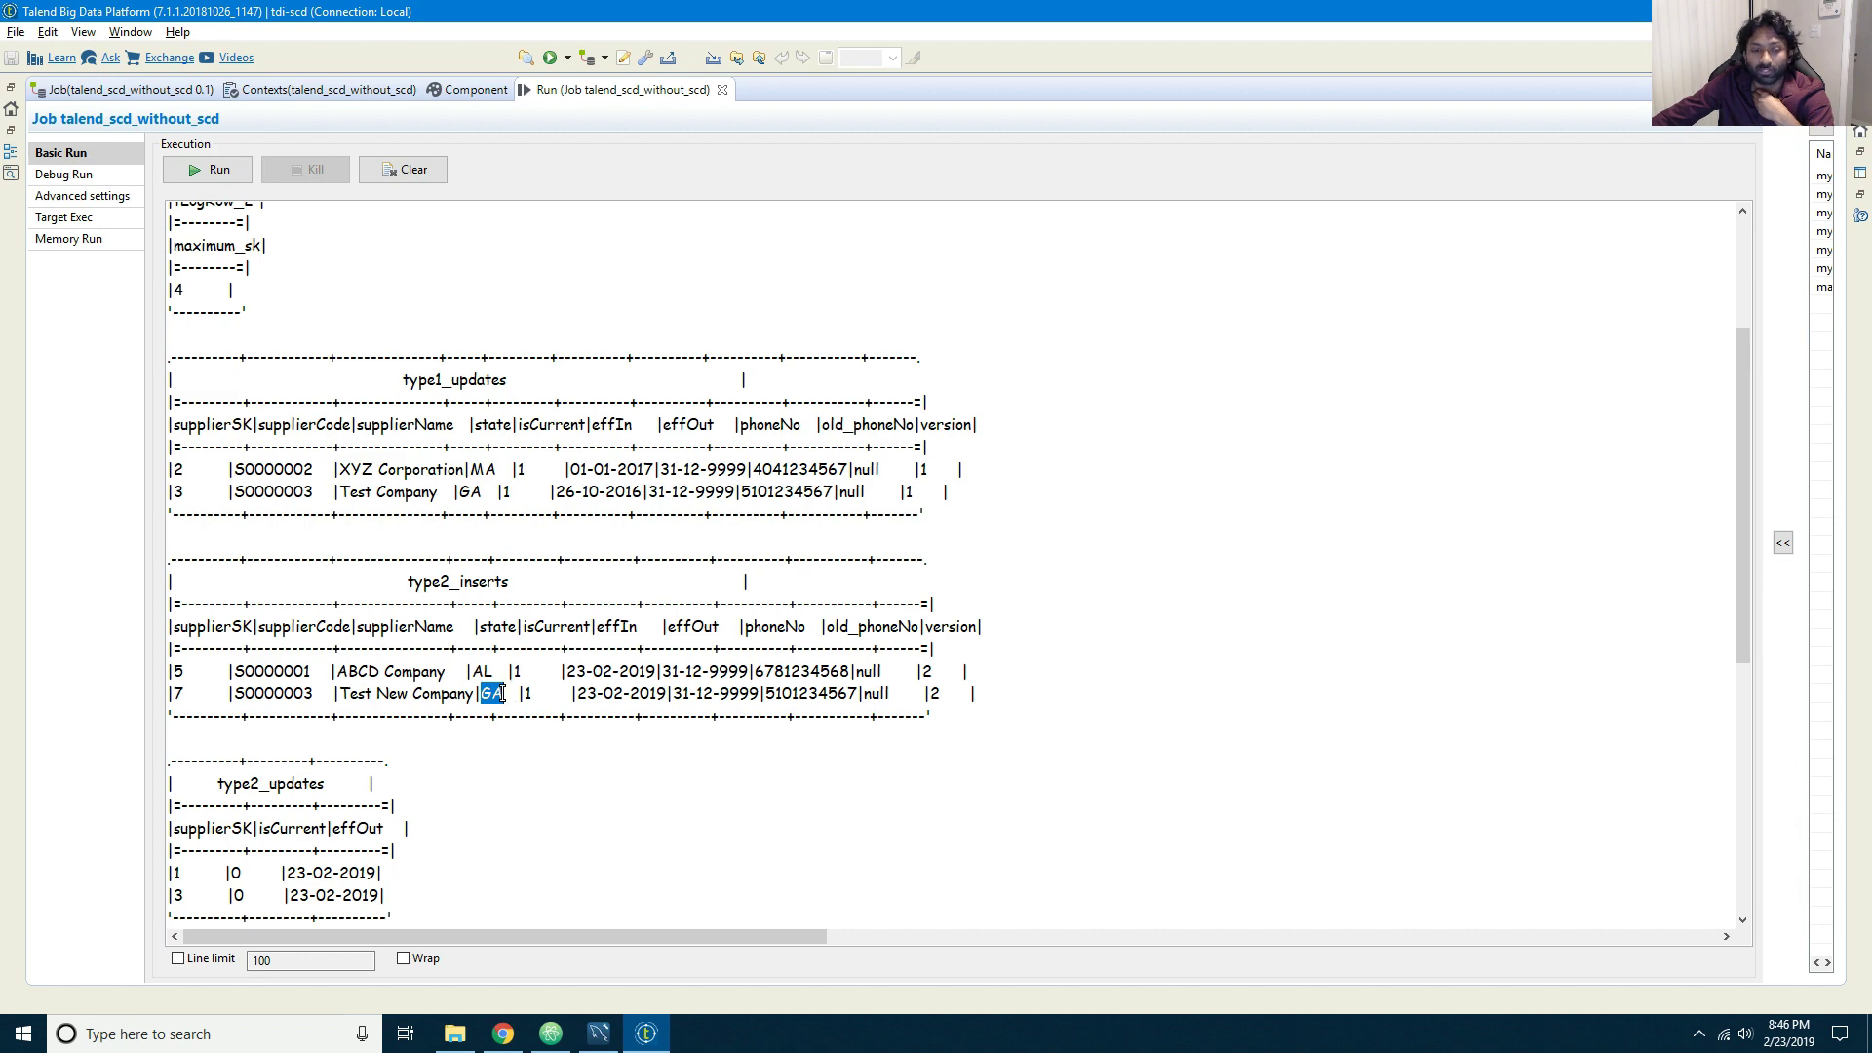
double_click(481, 672)
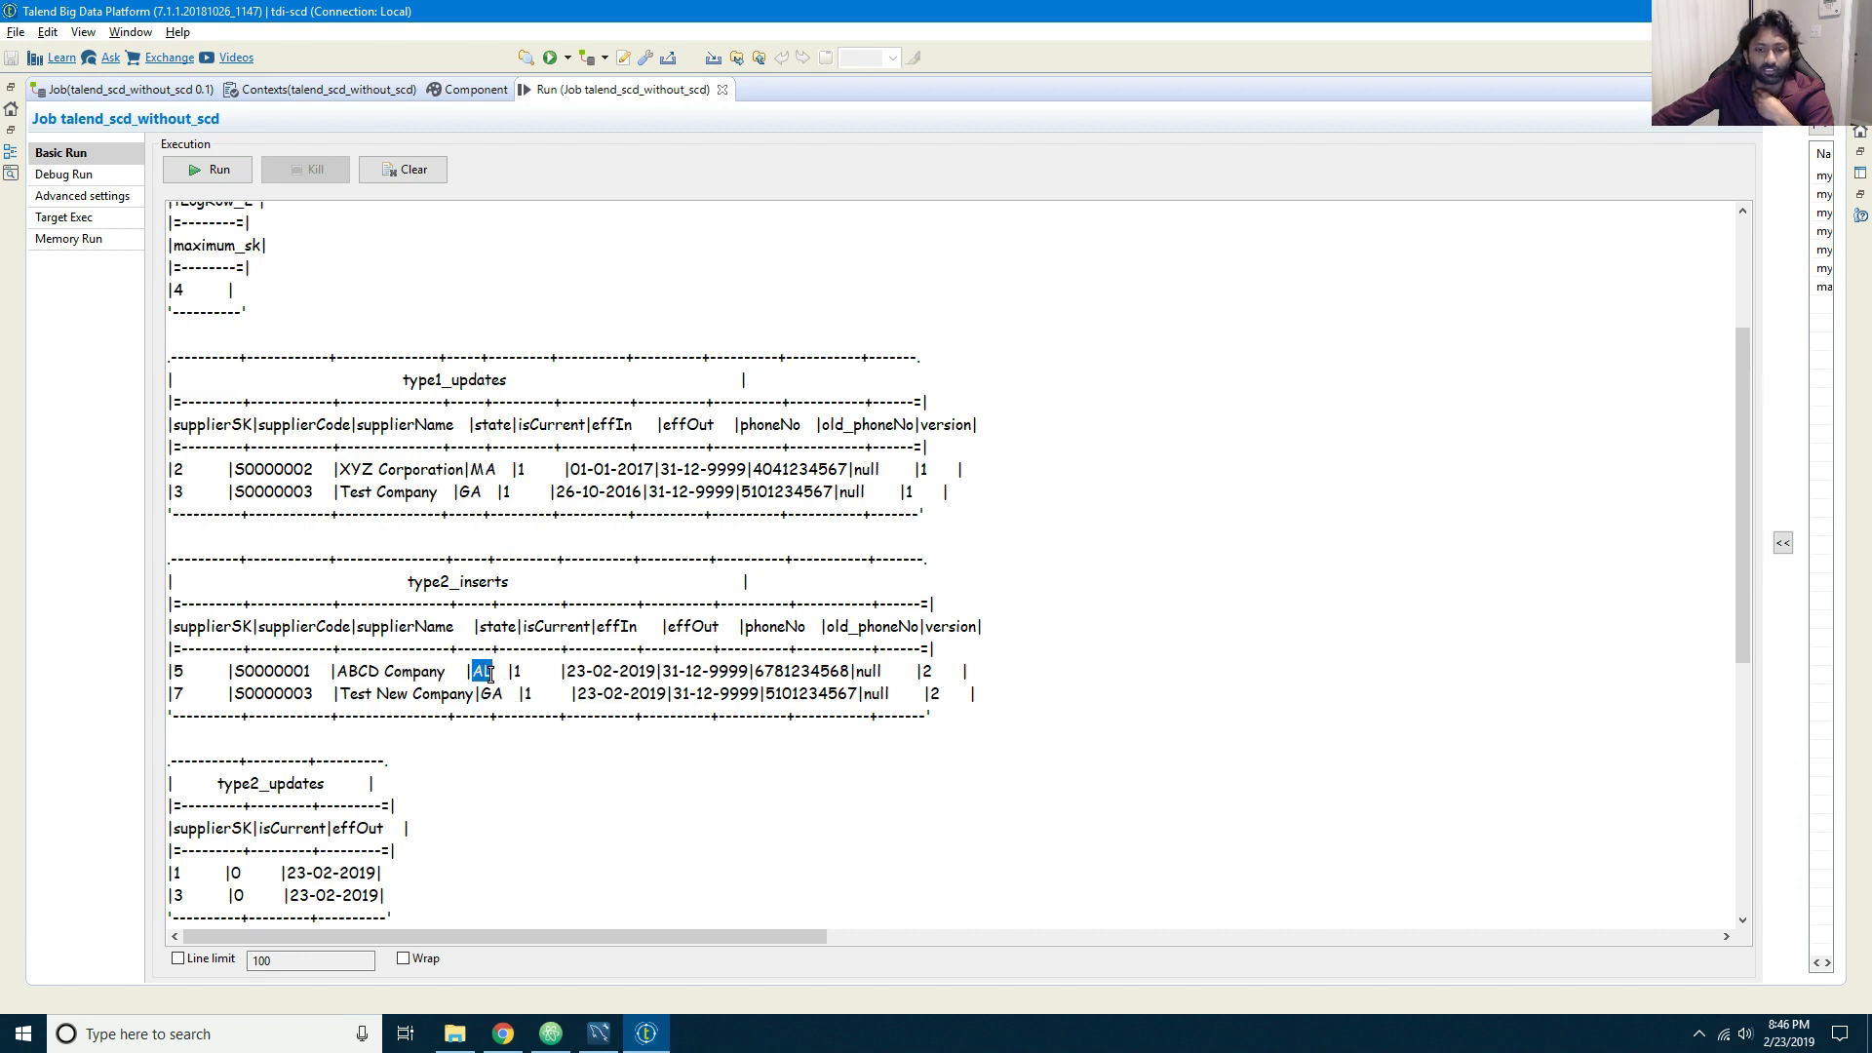
scroll(492, 613, down, 4)
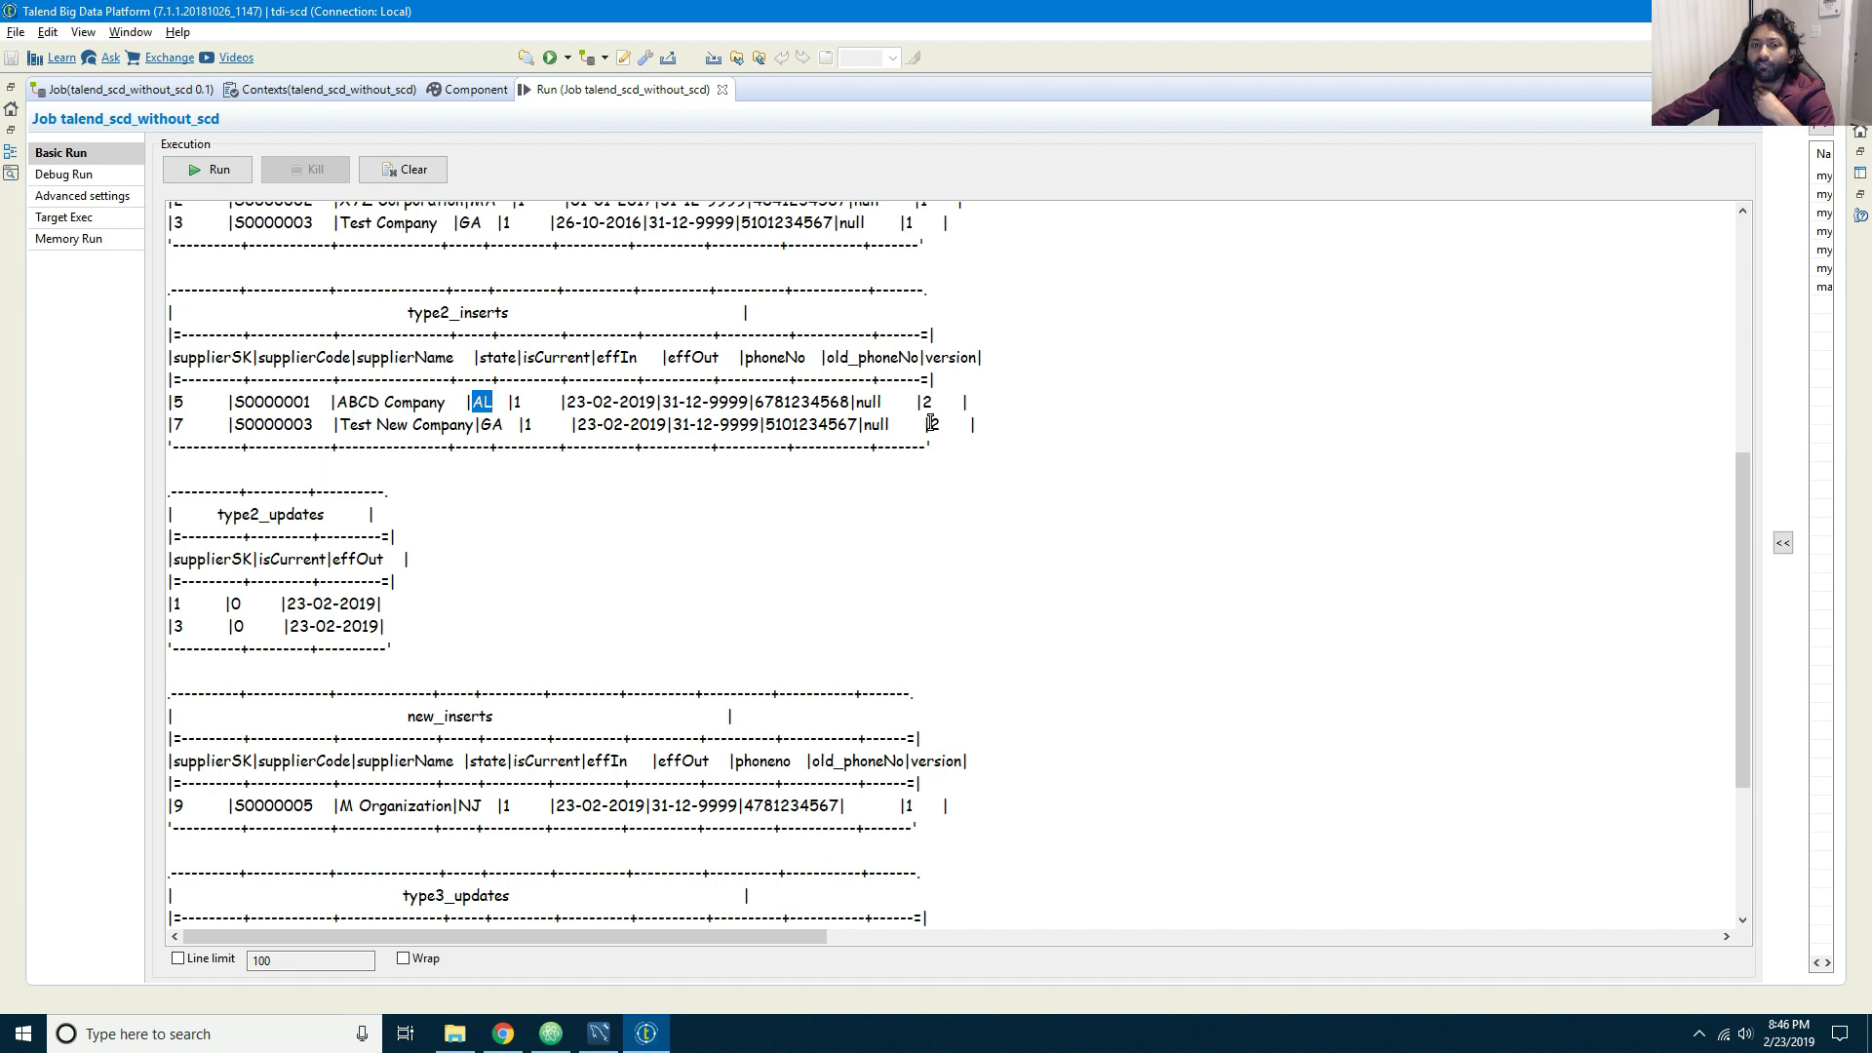
double_click(822, 397)
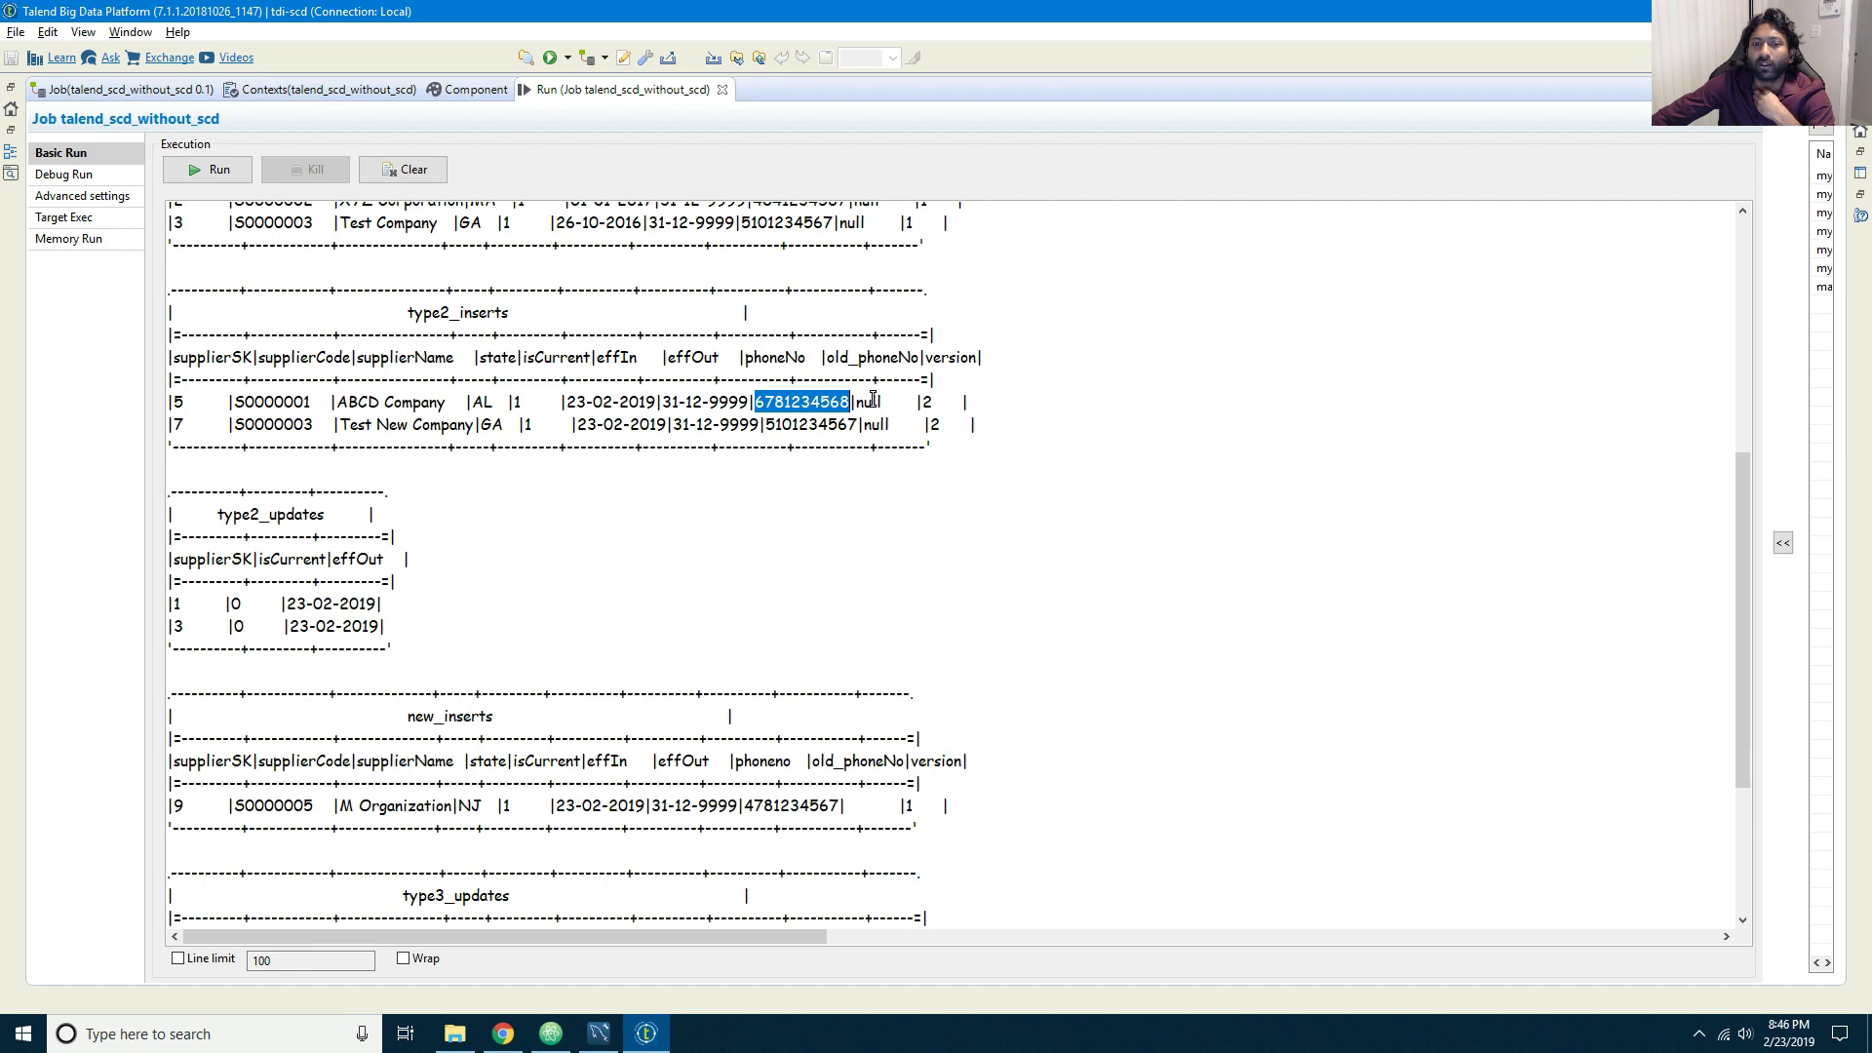
double_click(870, 402)
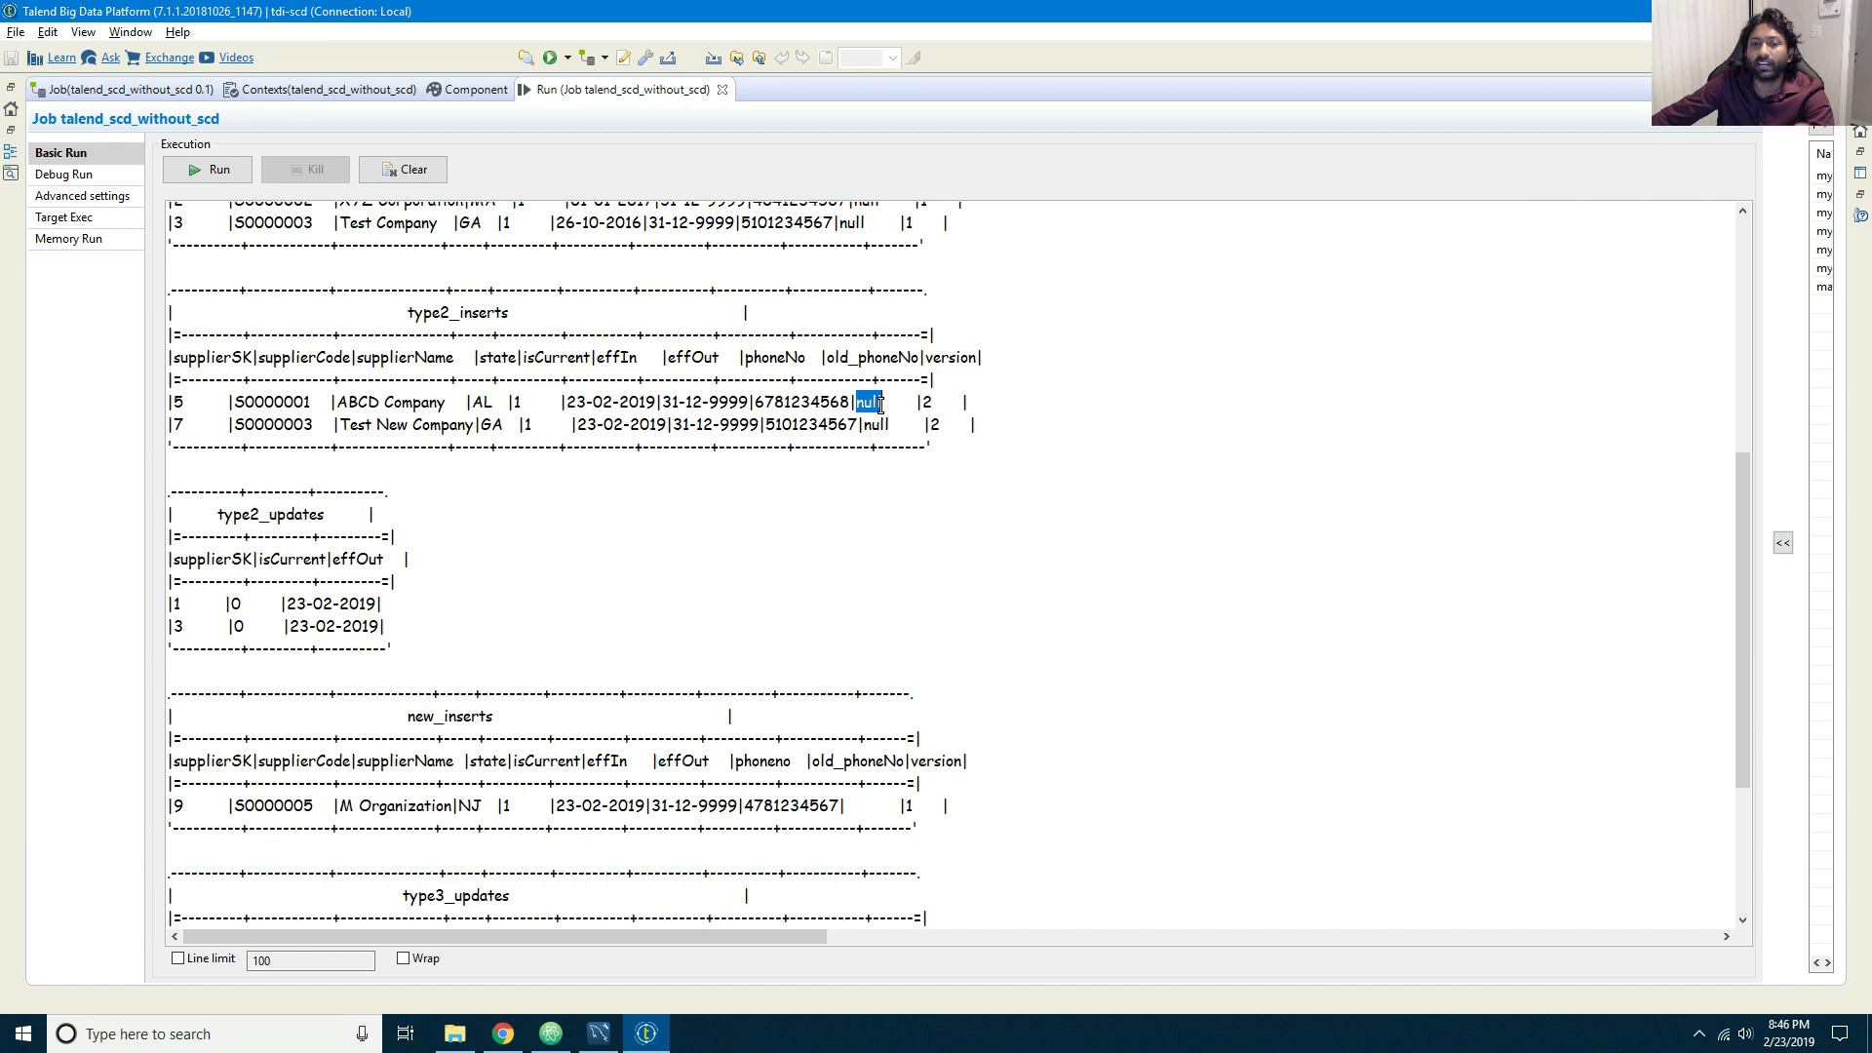
Step: Restore the run output to normal size, reopen the tMap_1 mapping and expand the type3_updates output with type2_inserts collapsed
key(ctrl+m)
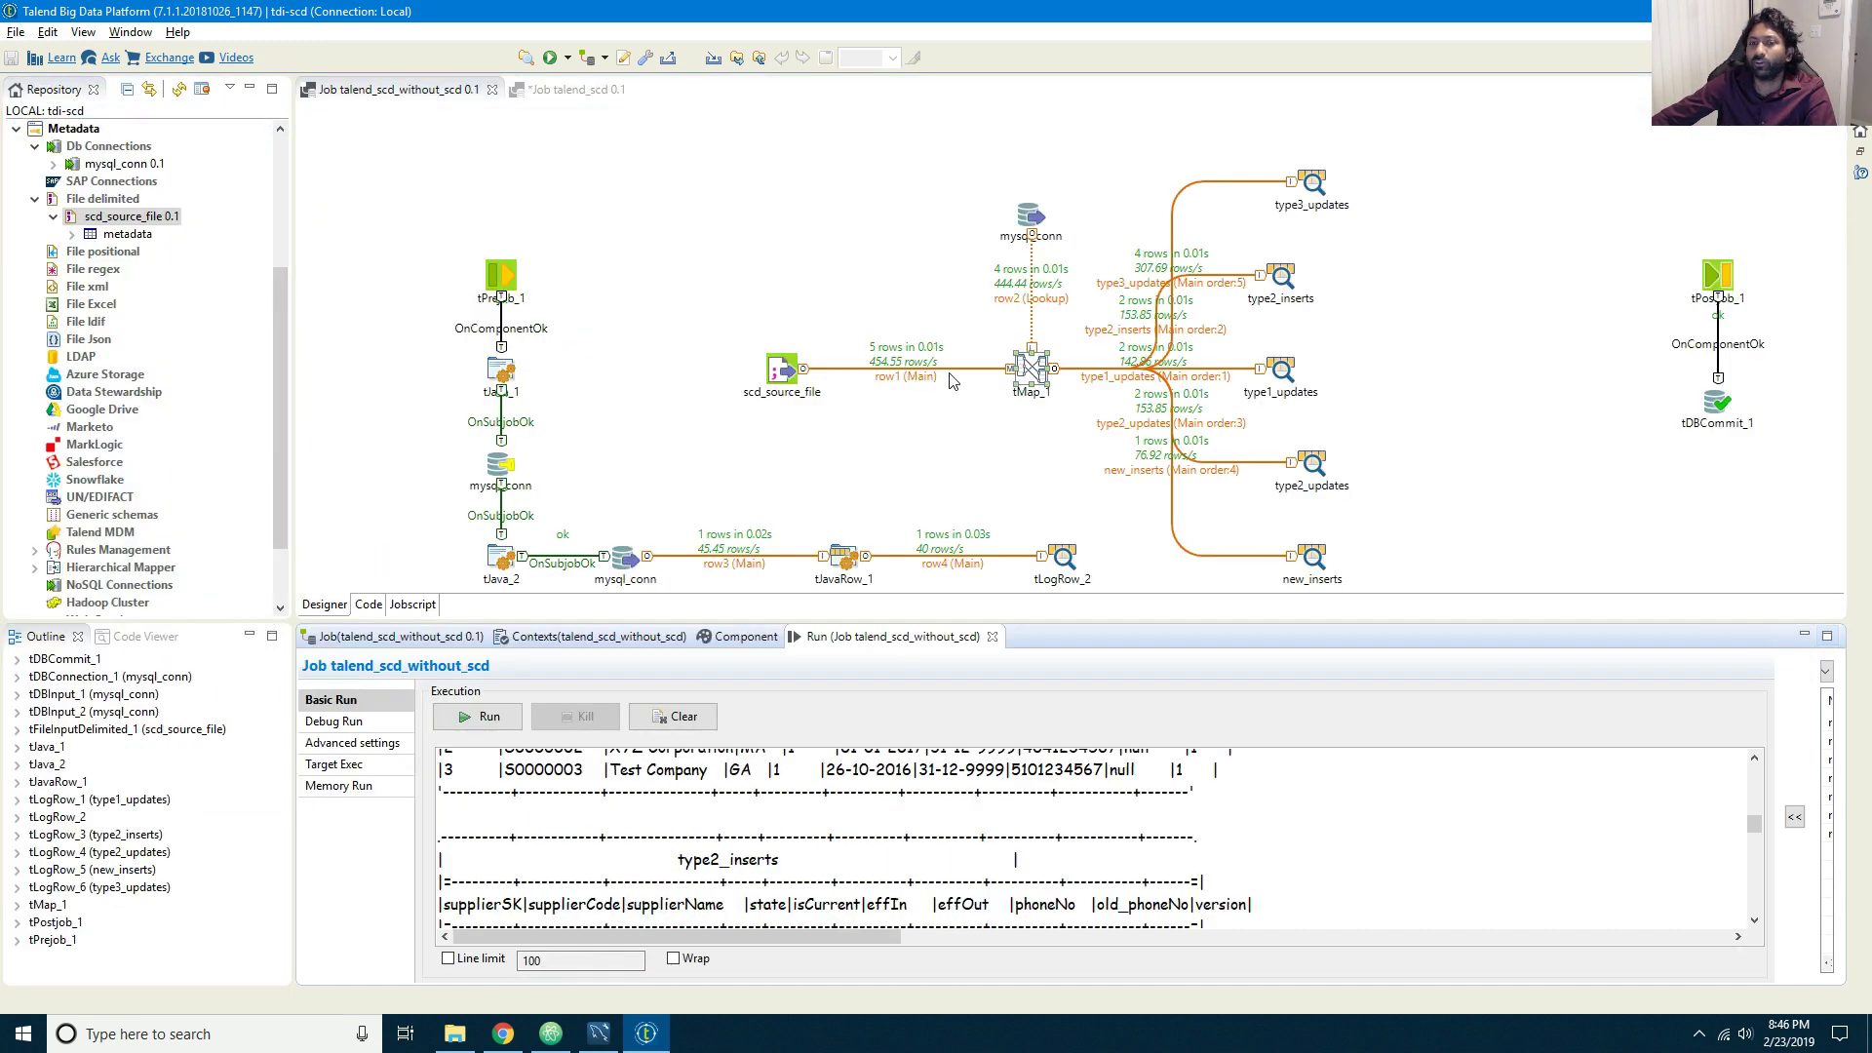
click(1042, 376)
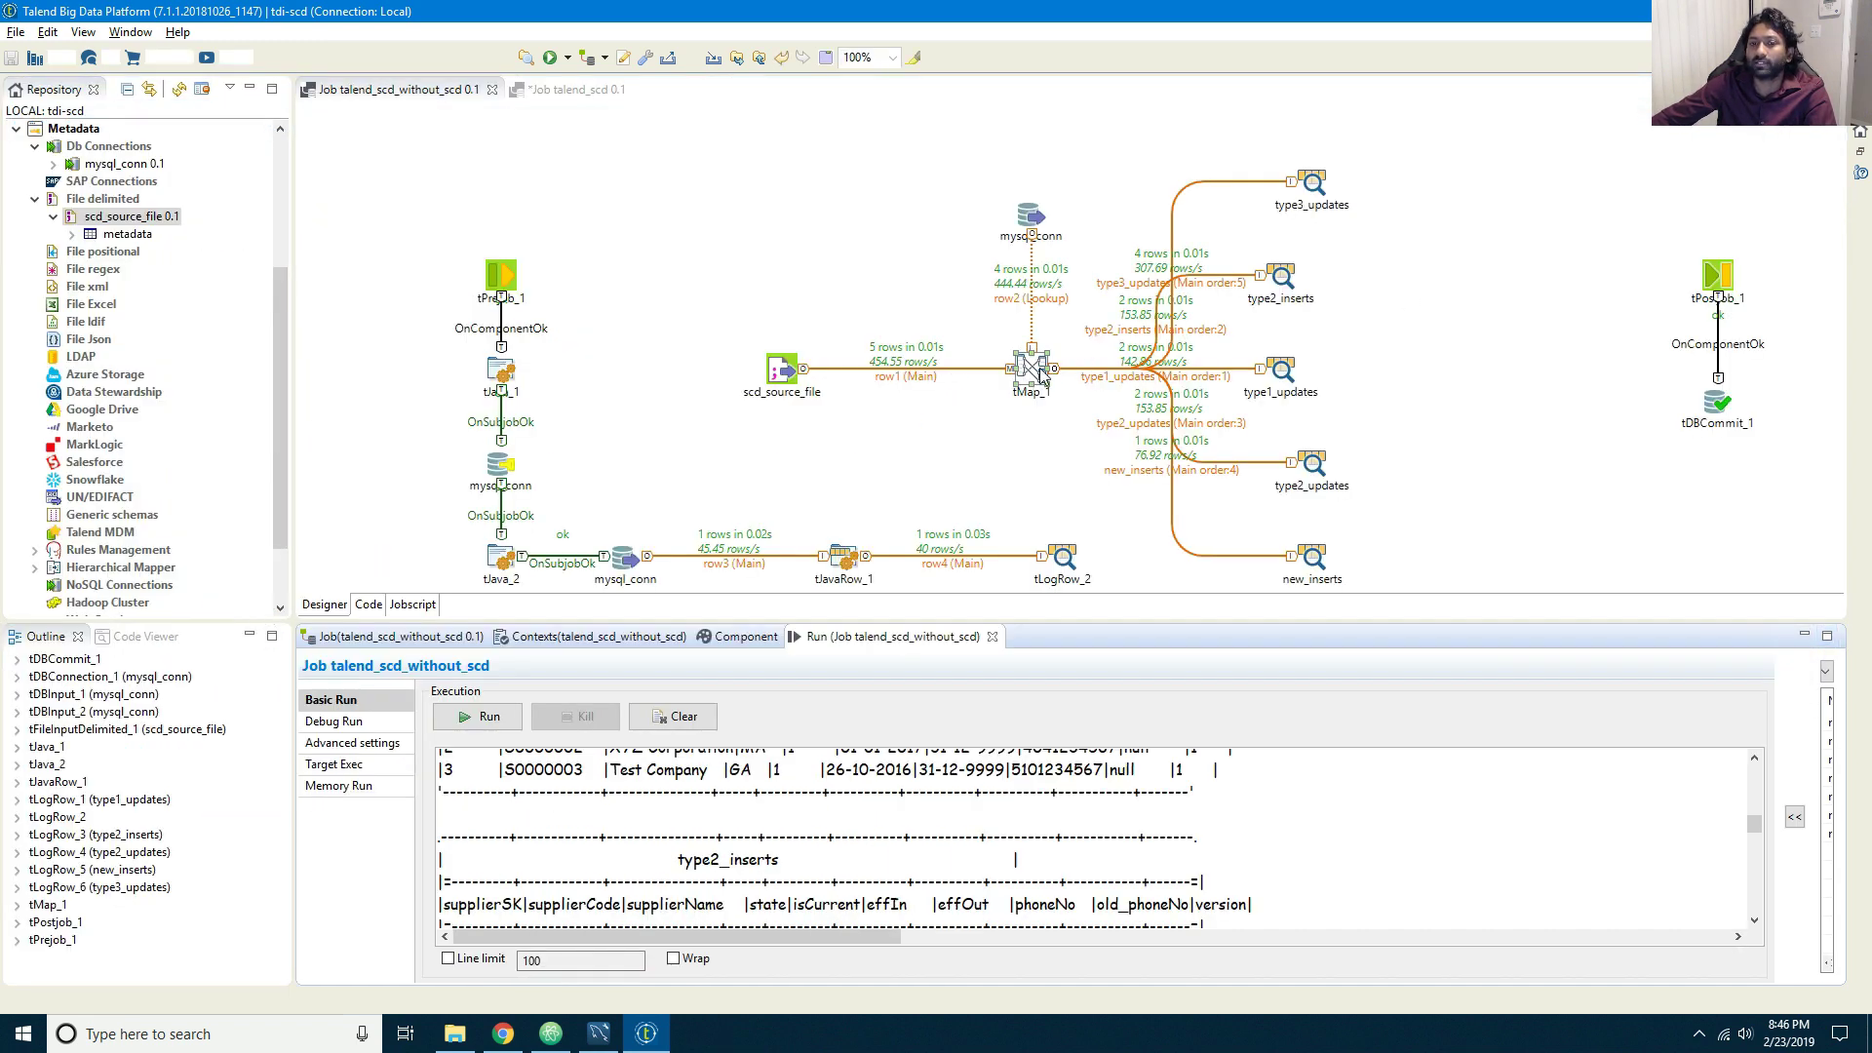
double_click(1040, 371)
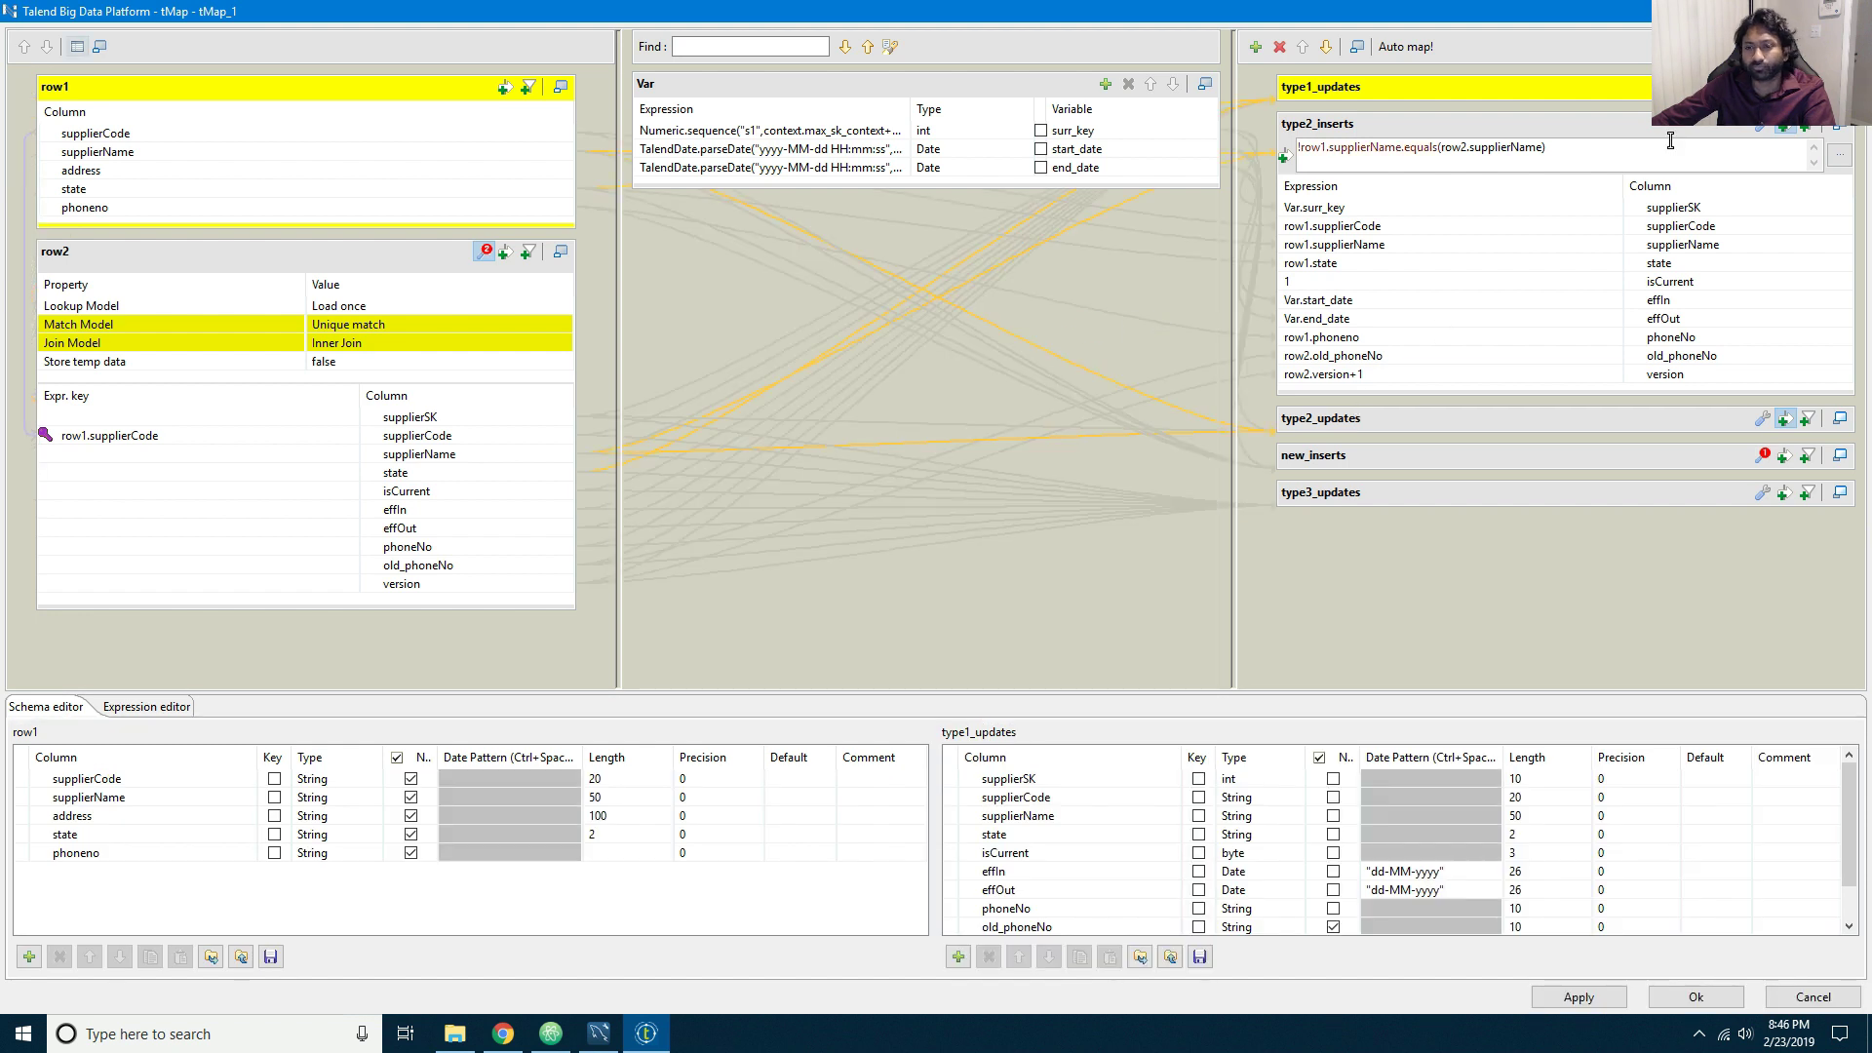
click(1841, 128)
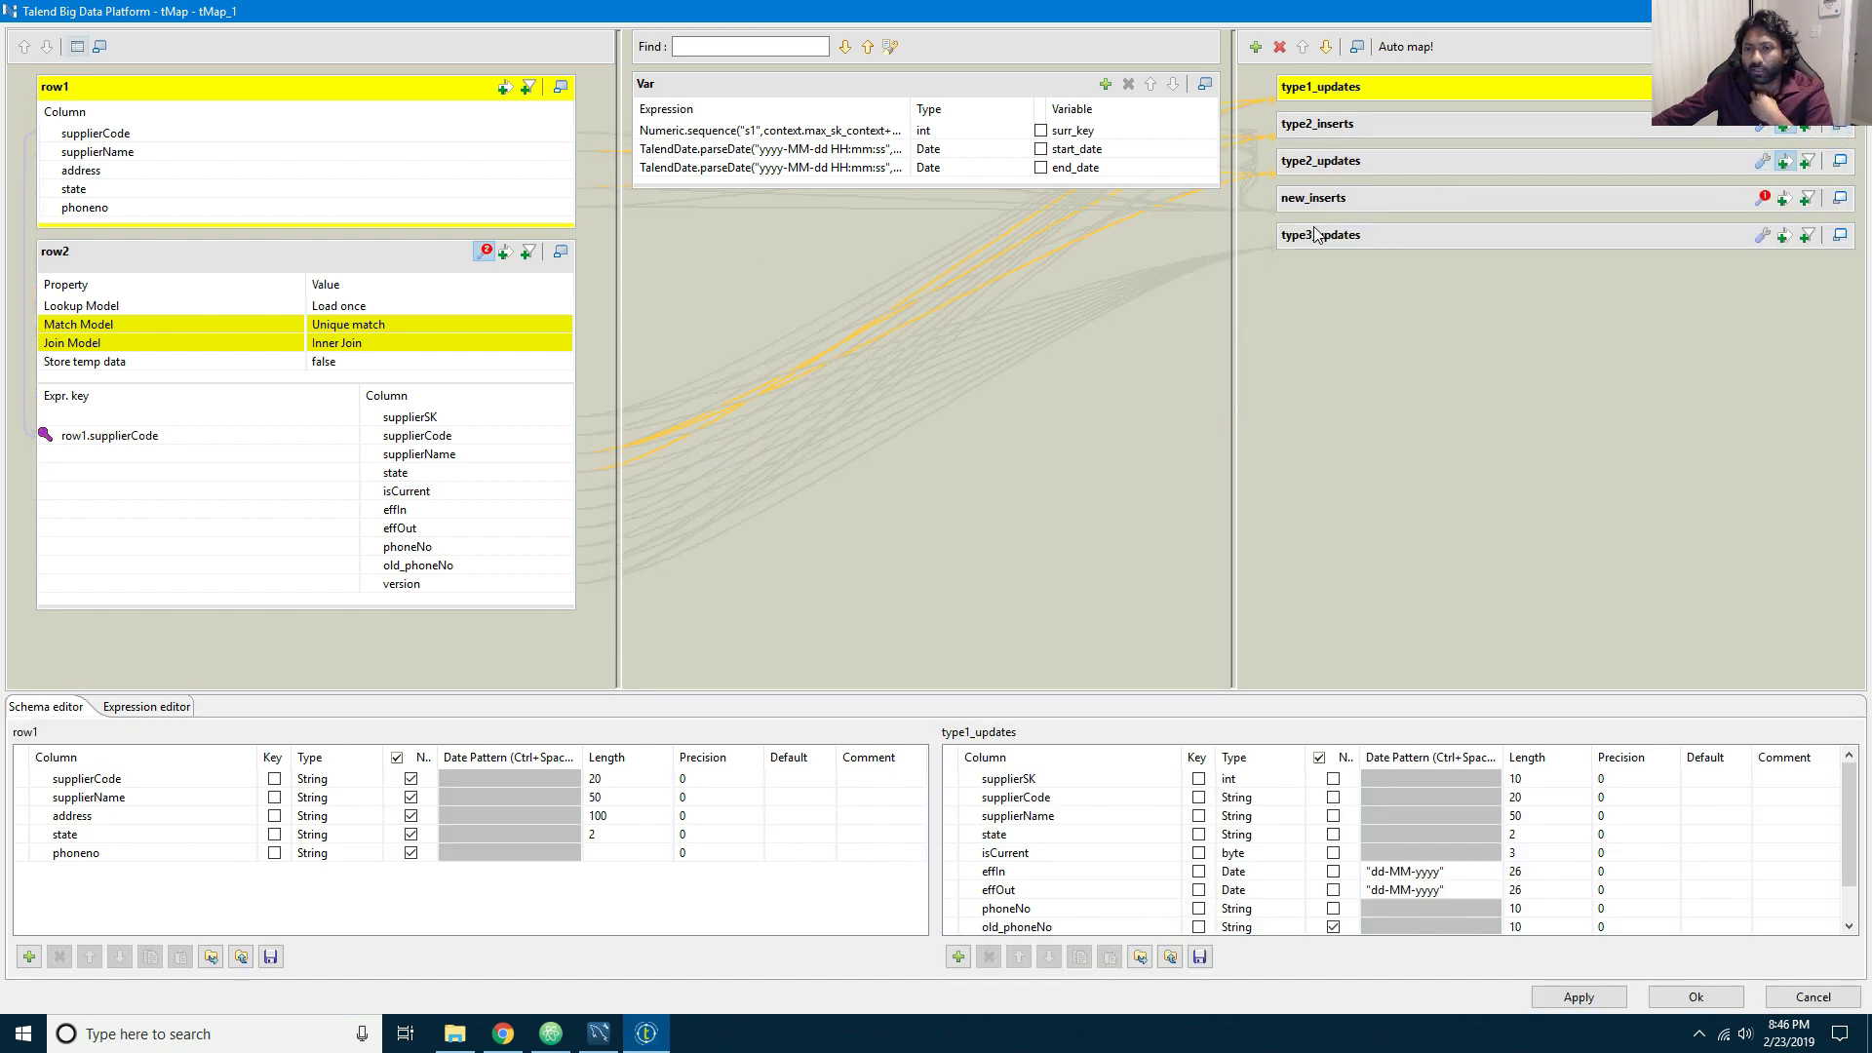
click(1445, 238)
click(1840, 237)
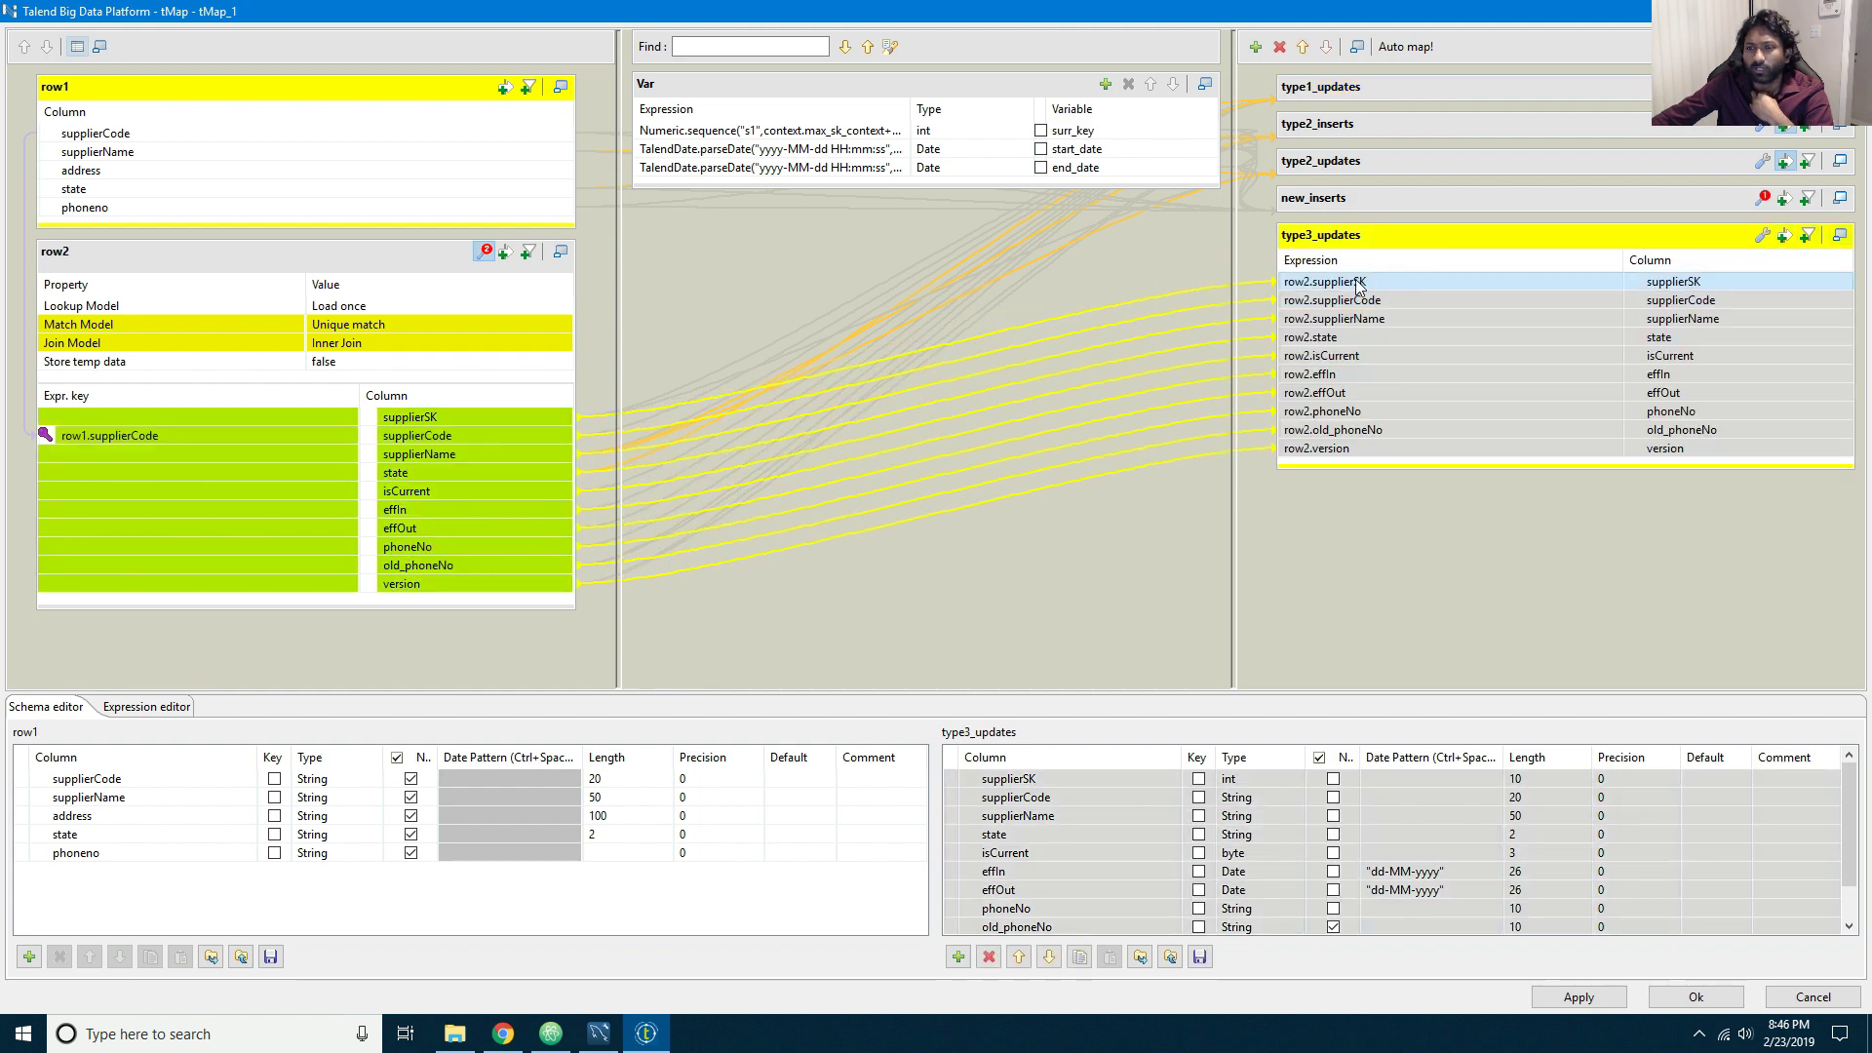
click(1763, 235)
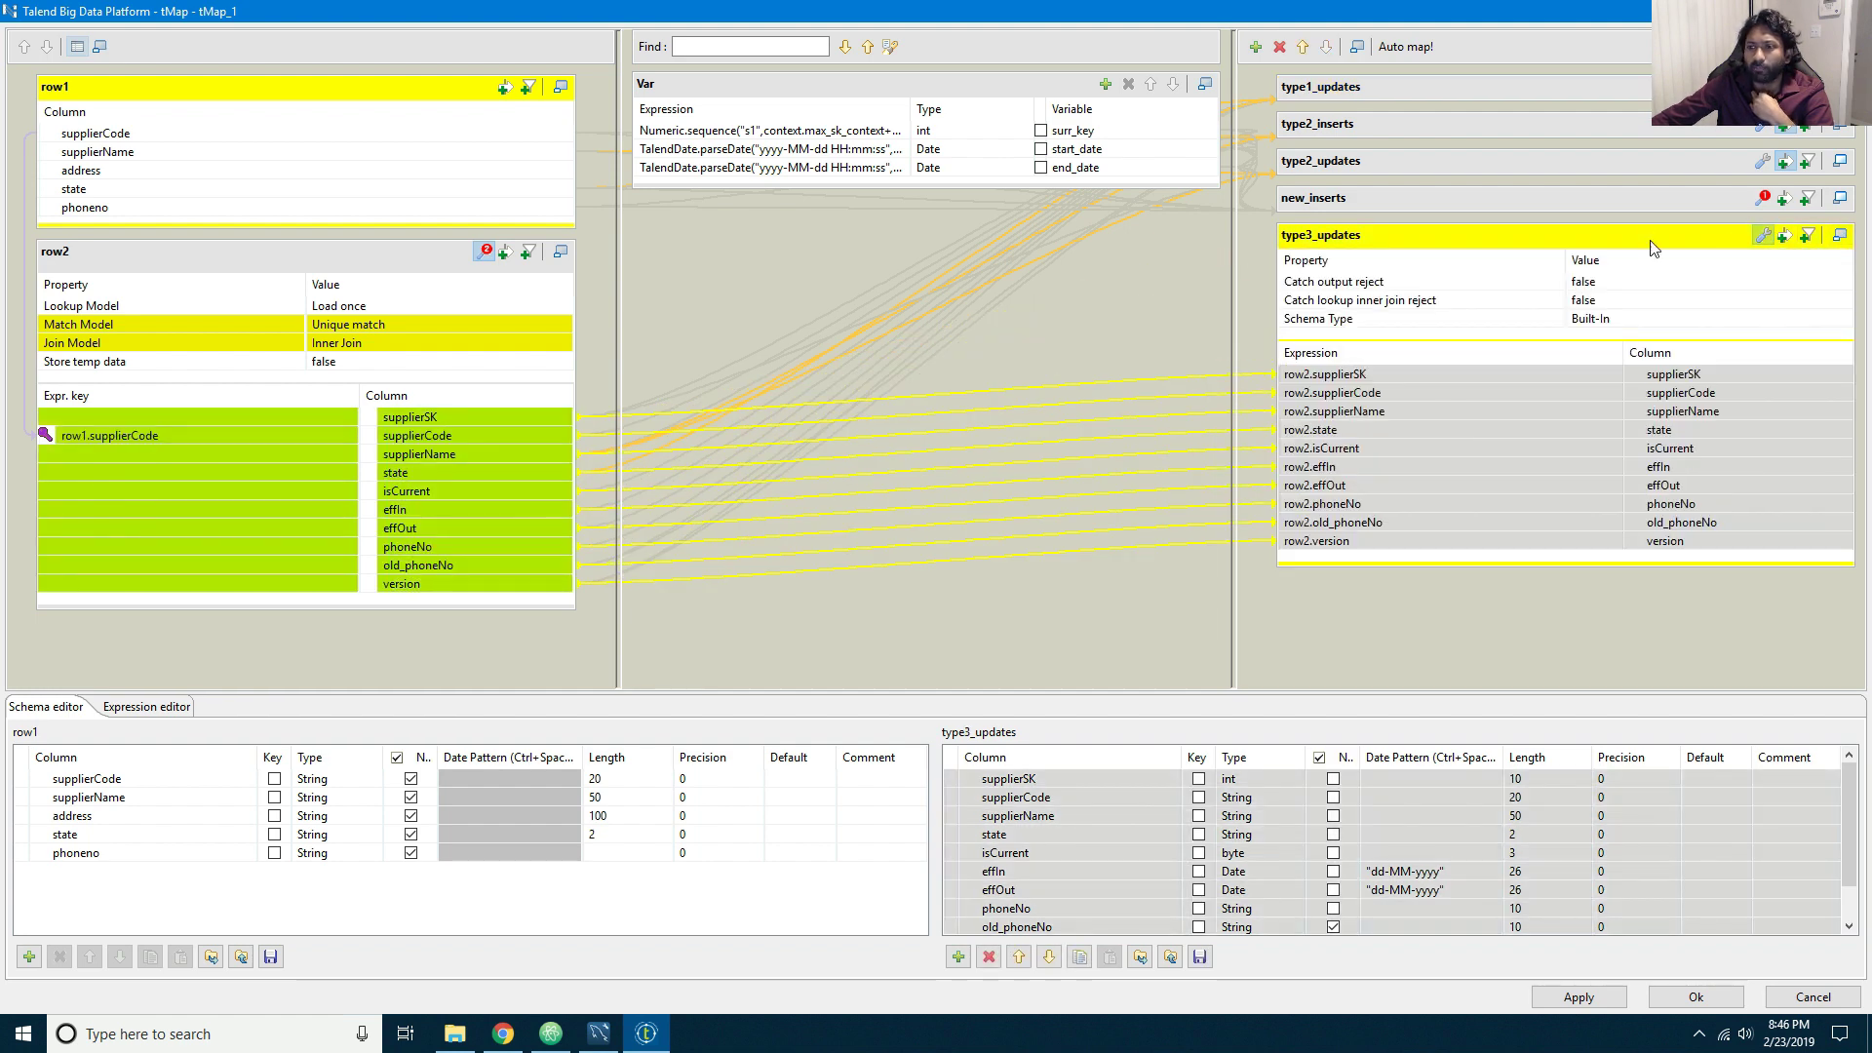
click(1763, 236)
Step: Add the filter expression !row1.phoneno.equals(row2.phoneNo) to the type3_updates output
click(1785, 236)
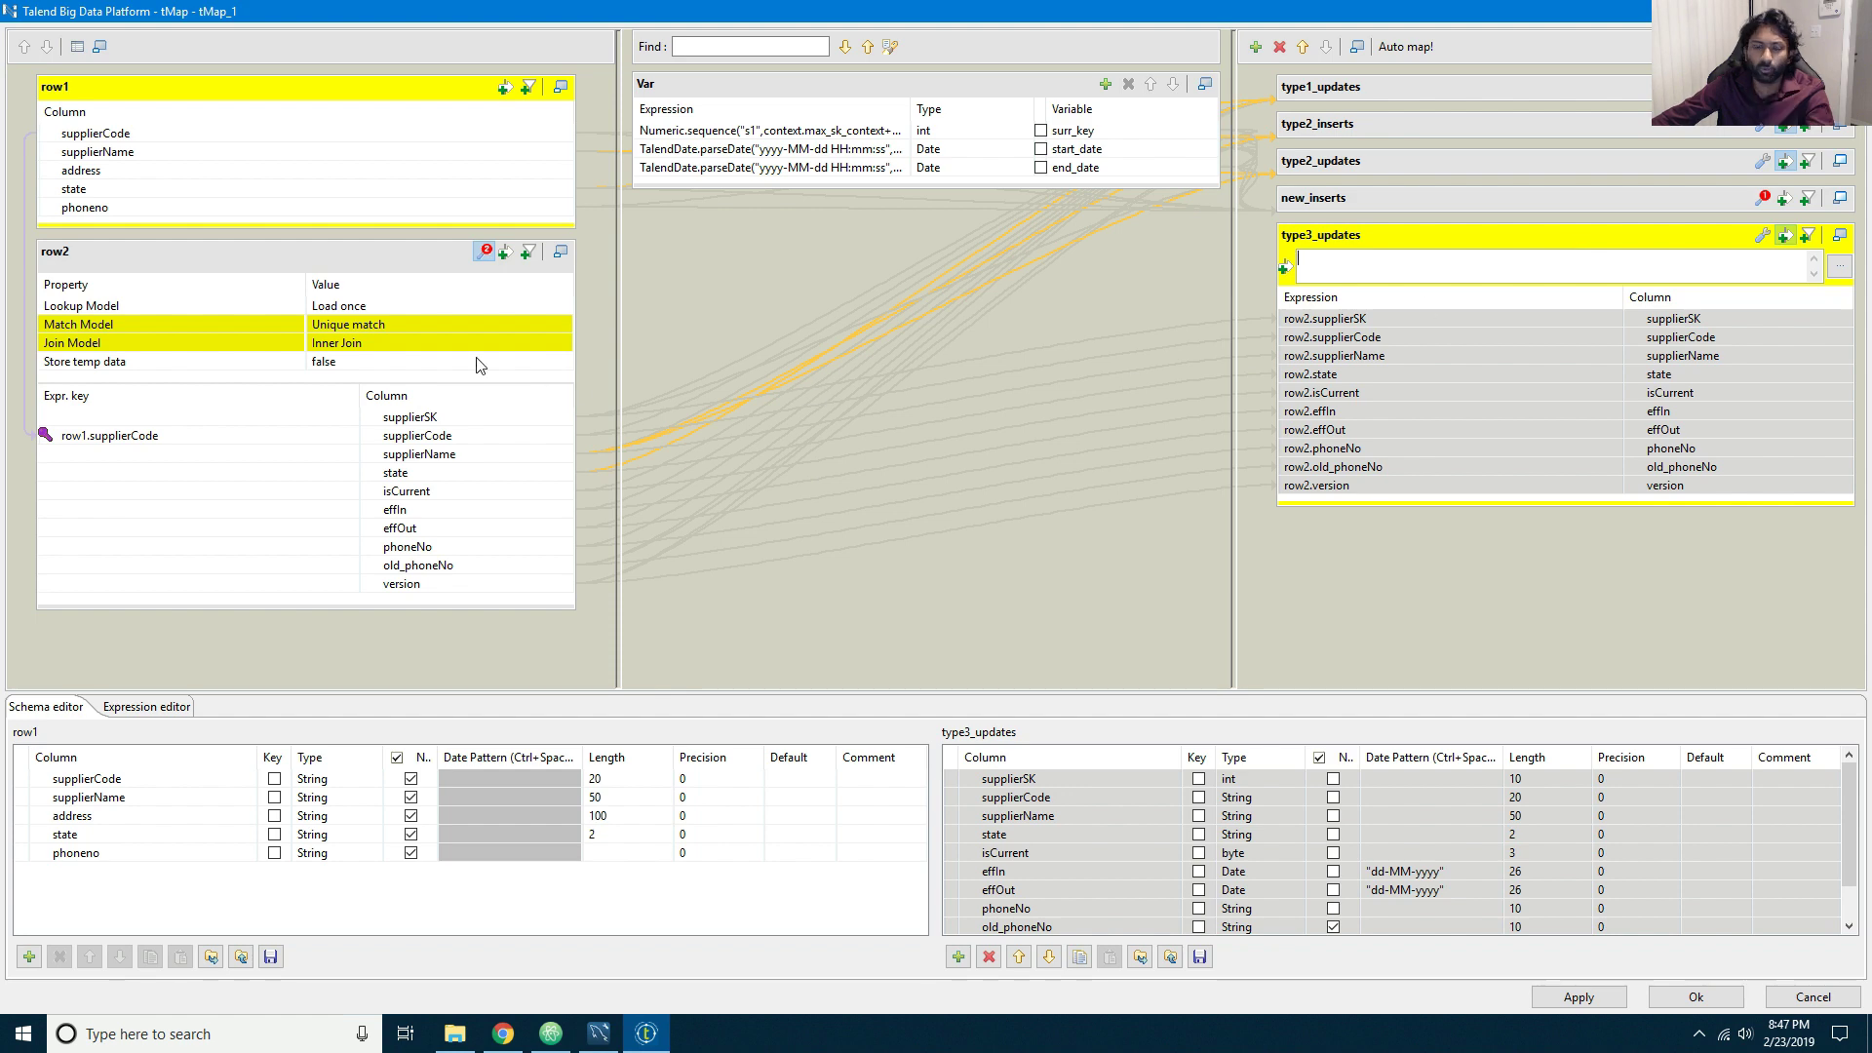
drag(113, 206, 1391, 264)
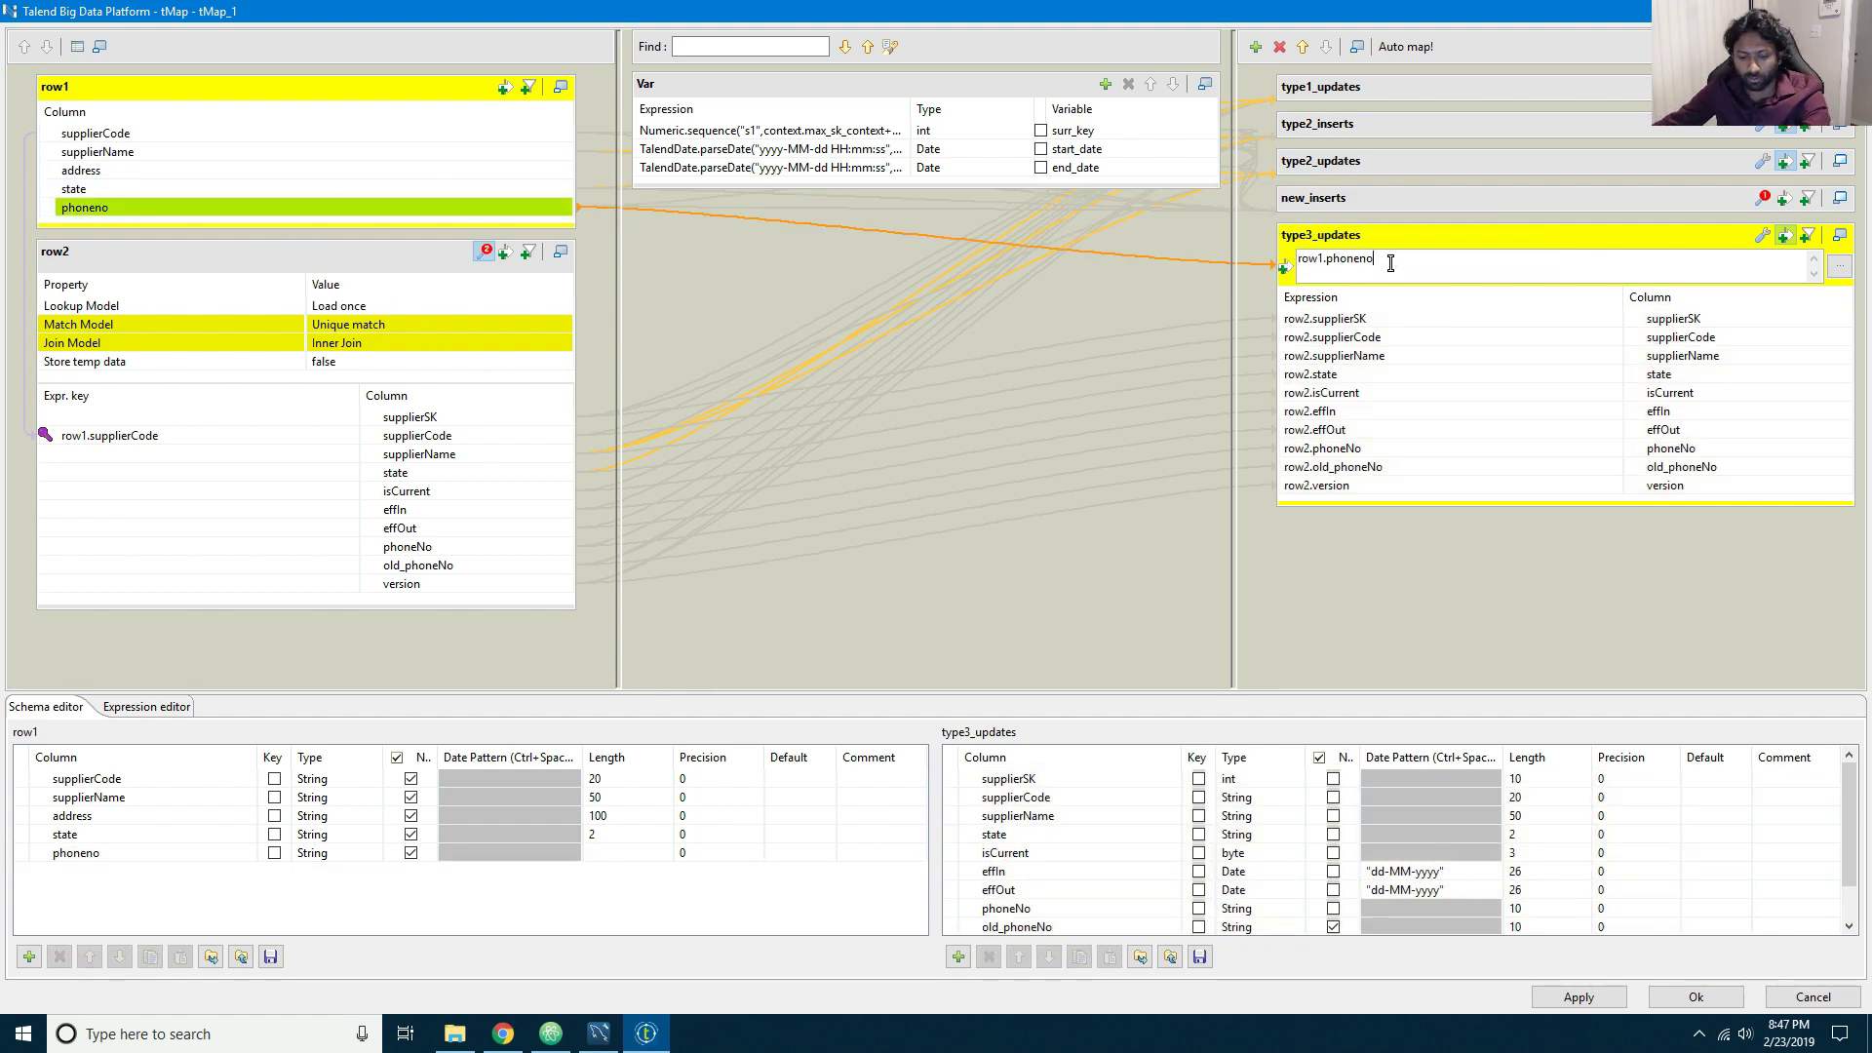
text(.eq)
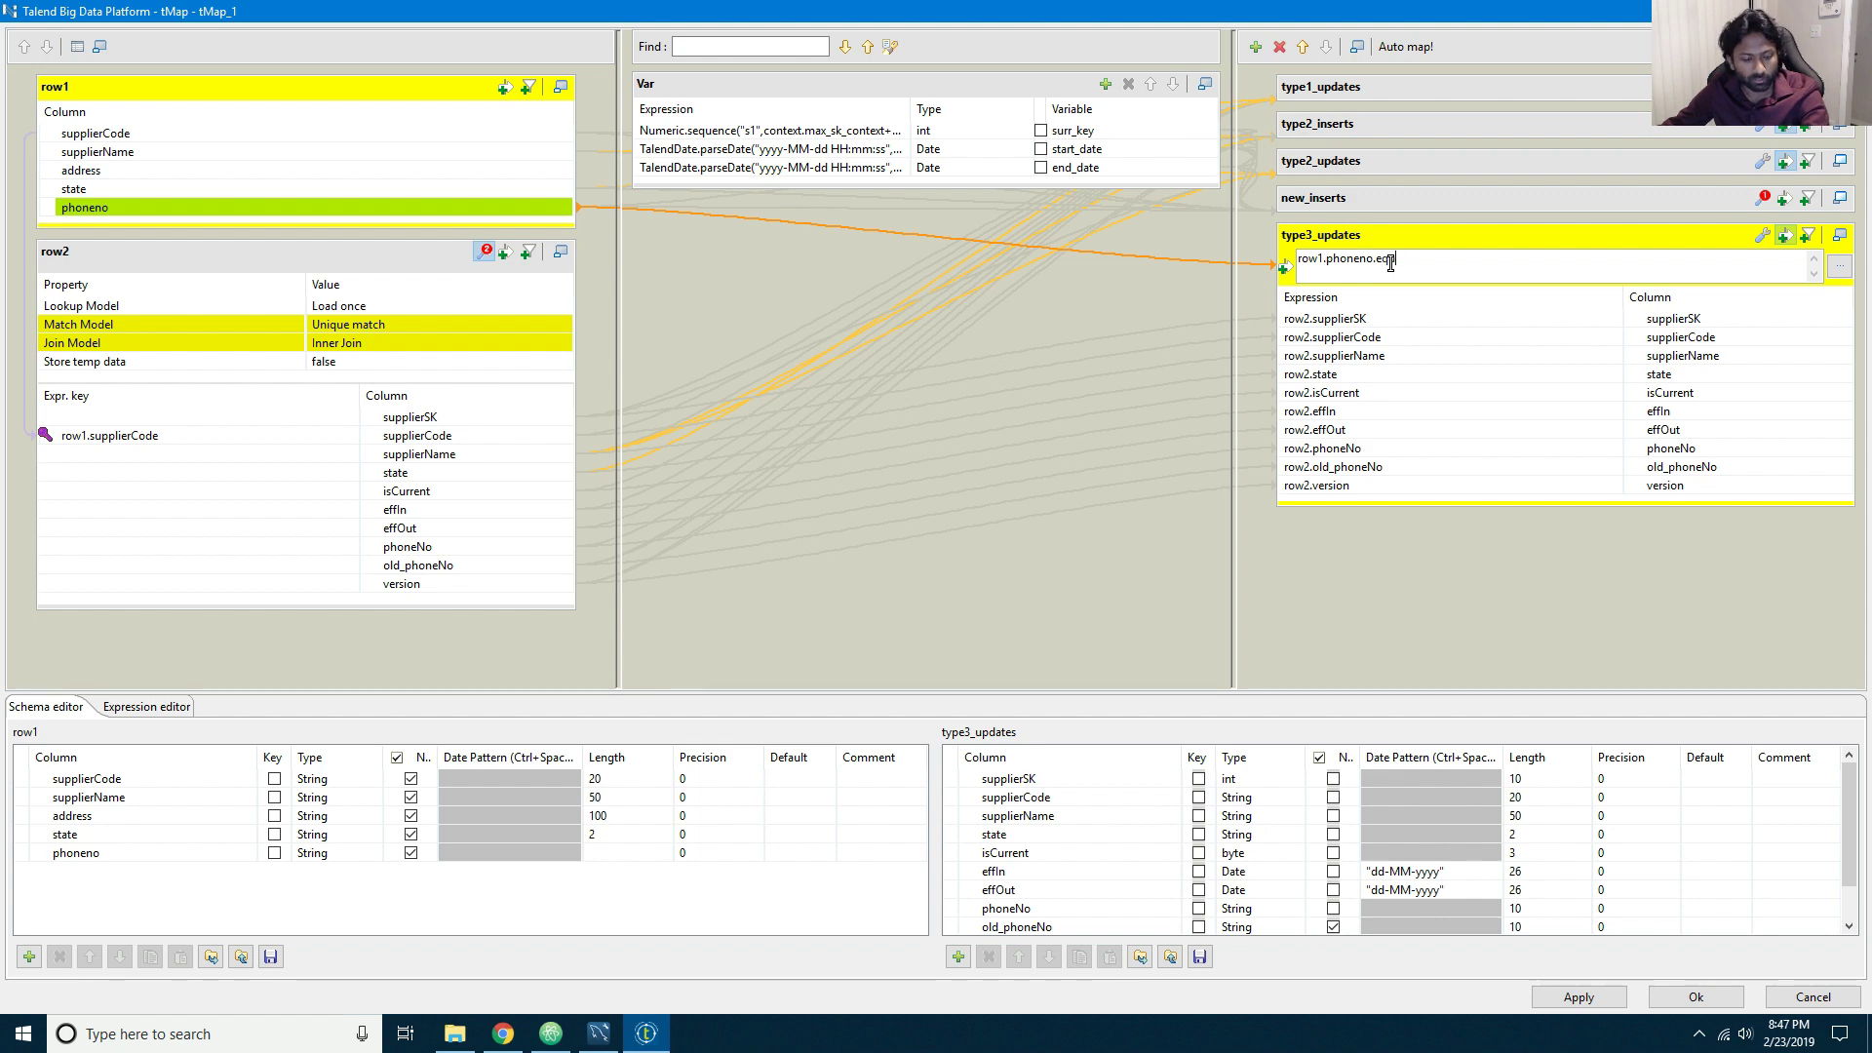
text(uals)
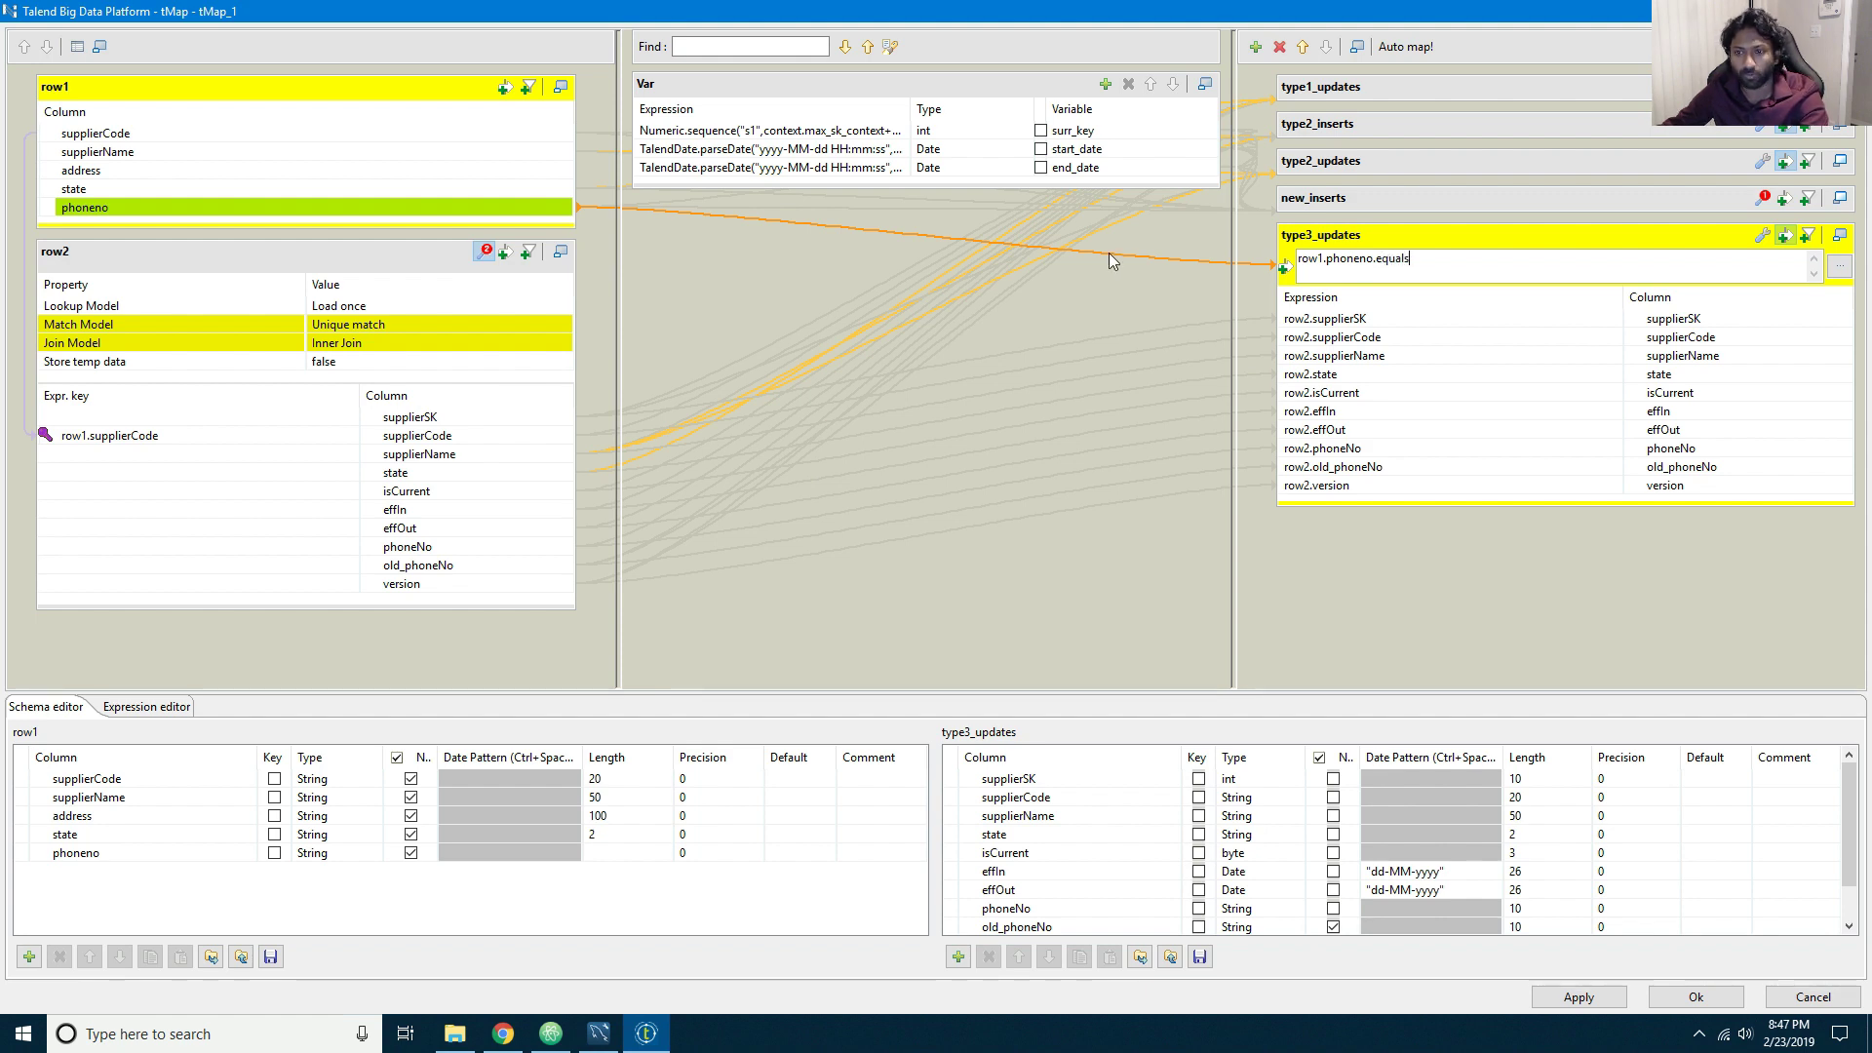
text(()
drag(408, 546, 1453, 257)
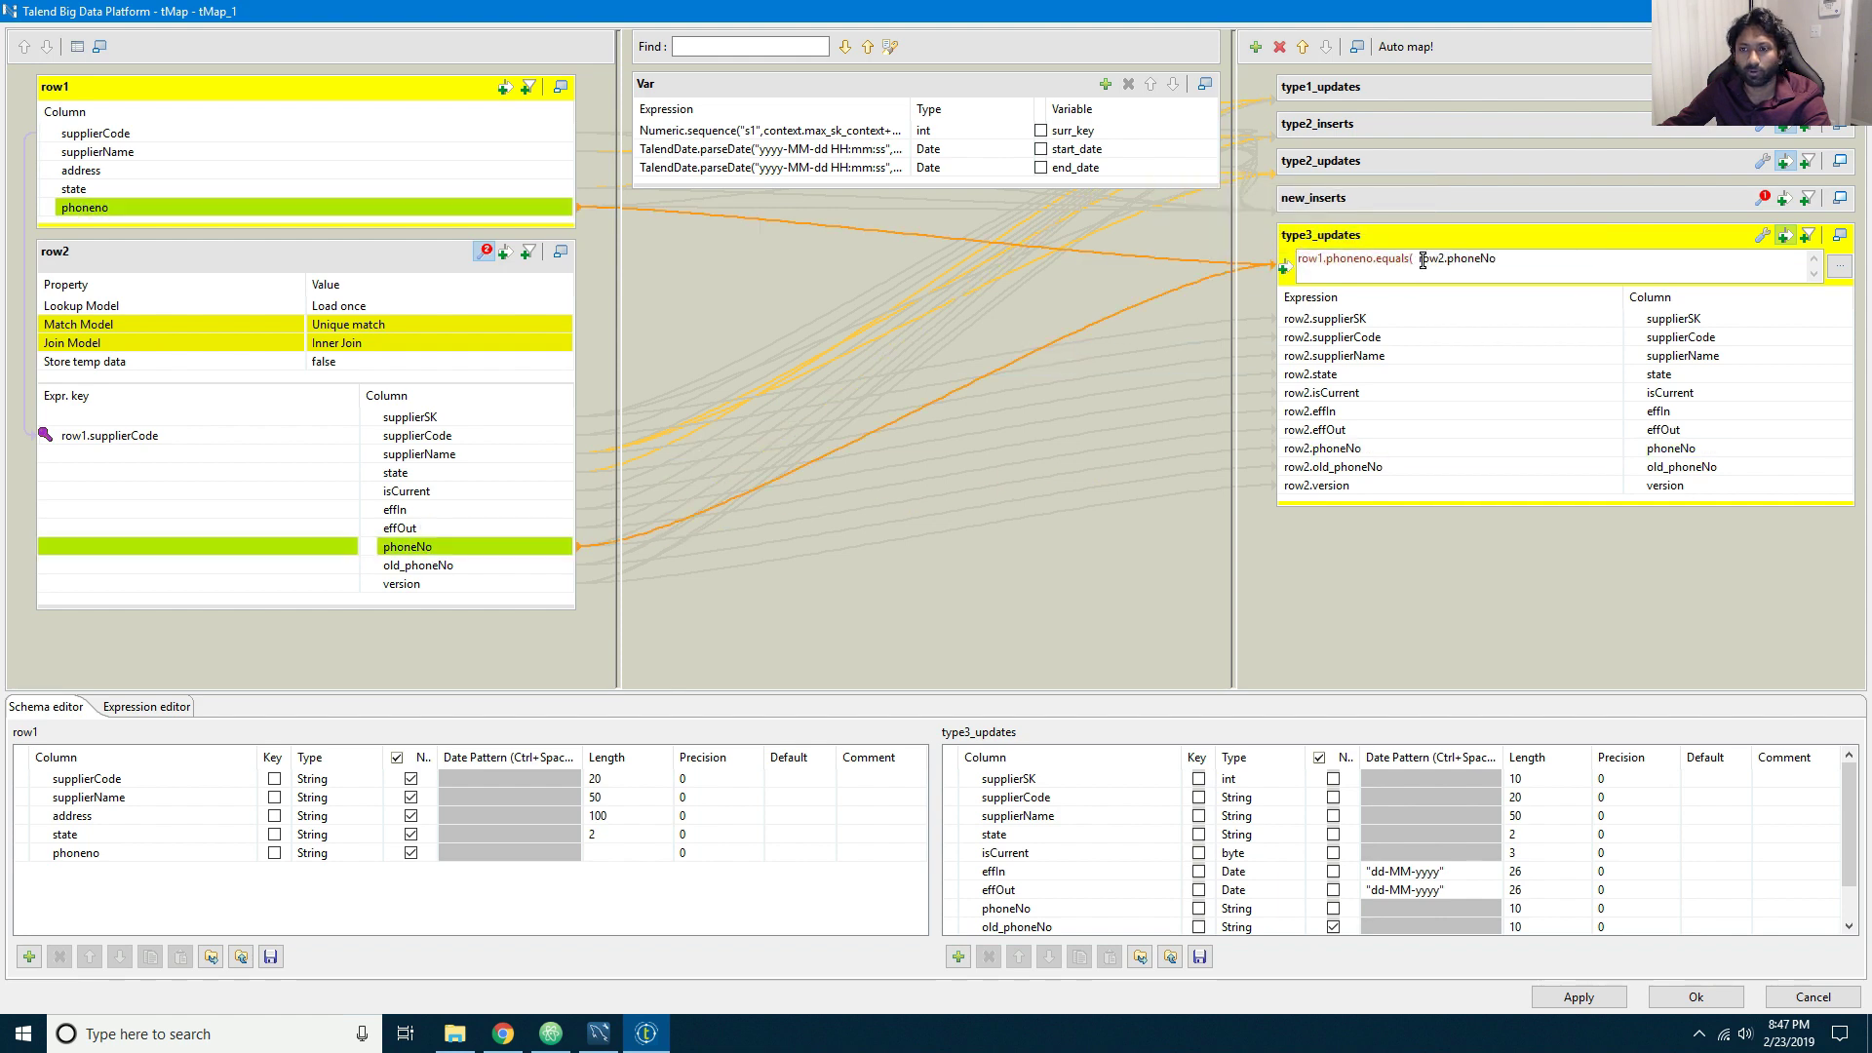
click(1418, 261)
key(BackSpace)
click(1508, 259)
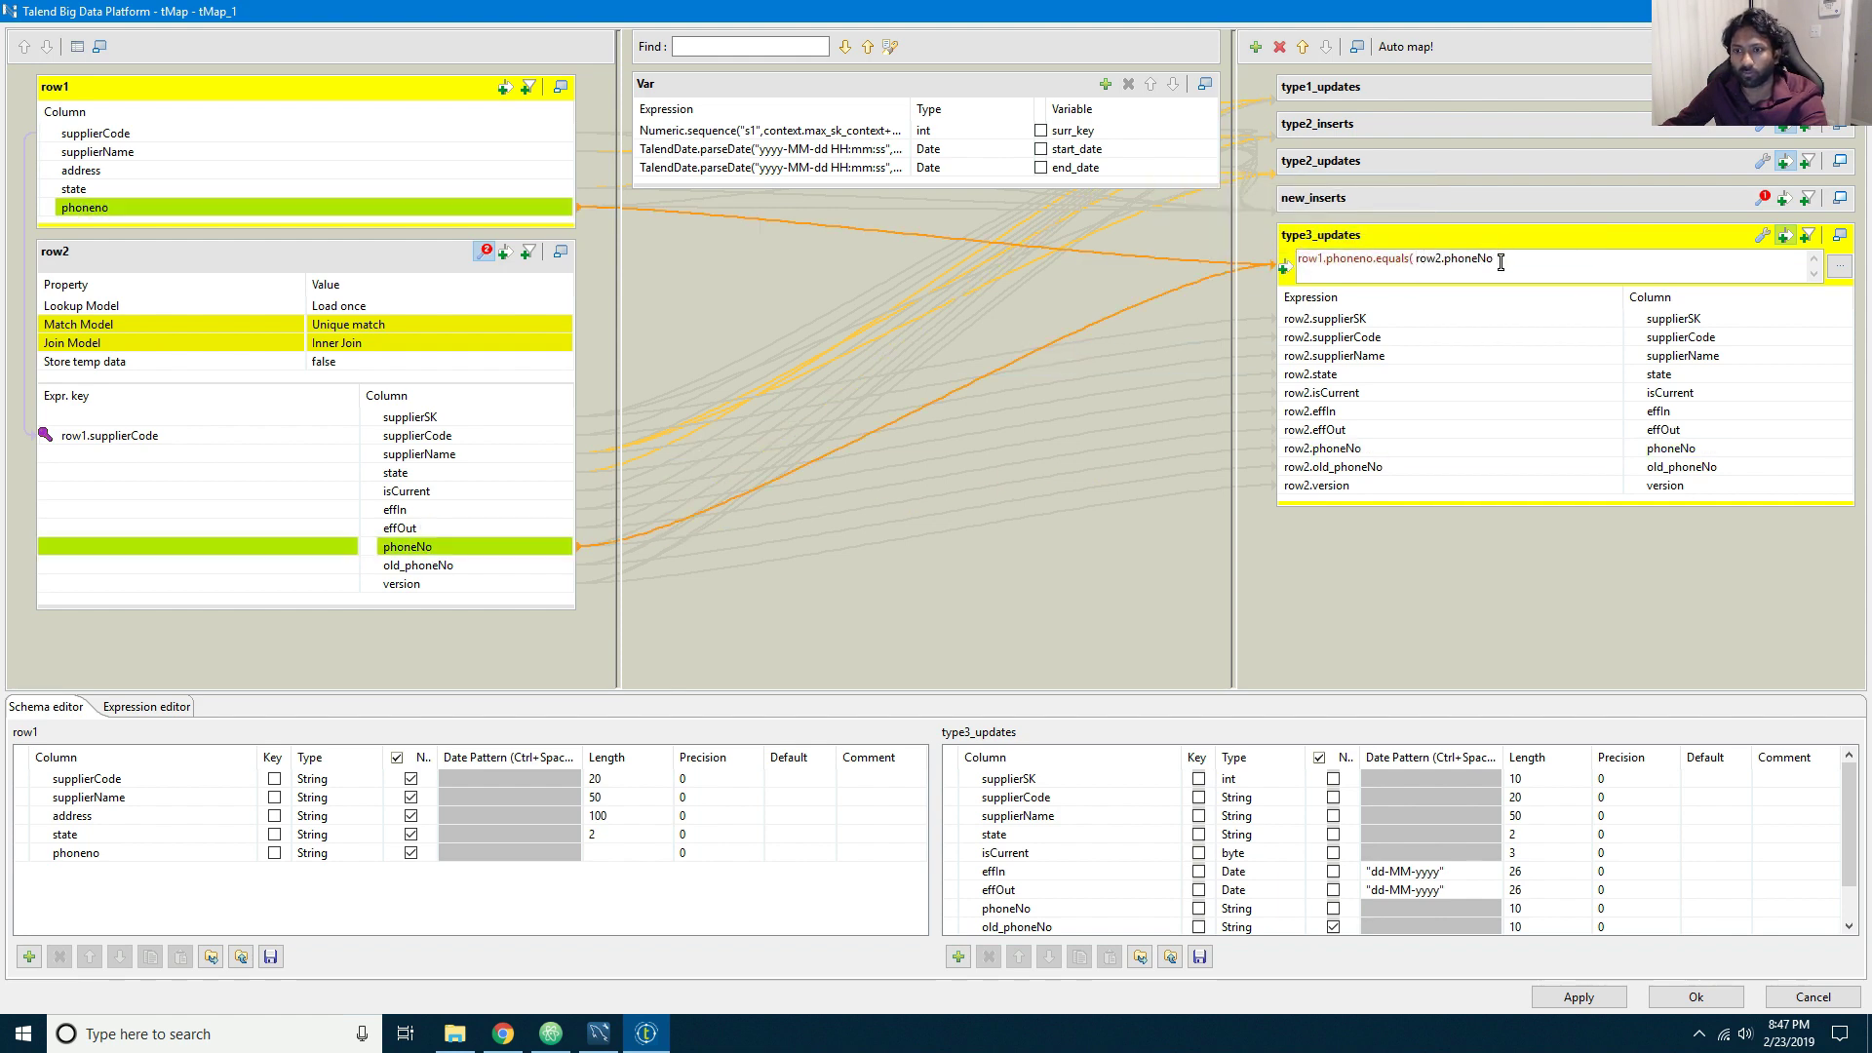
text())
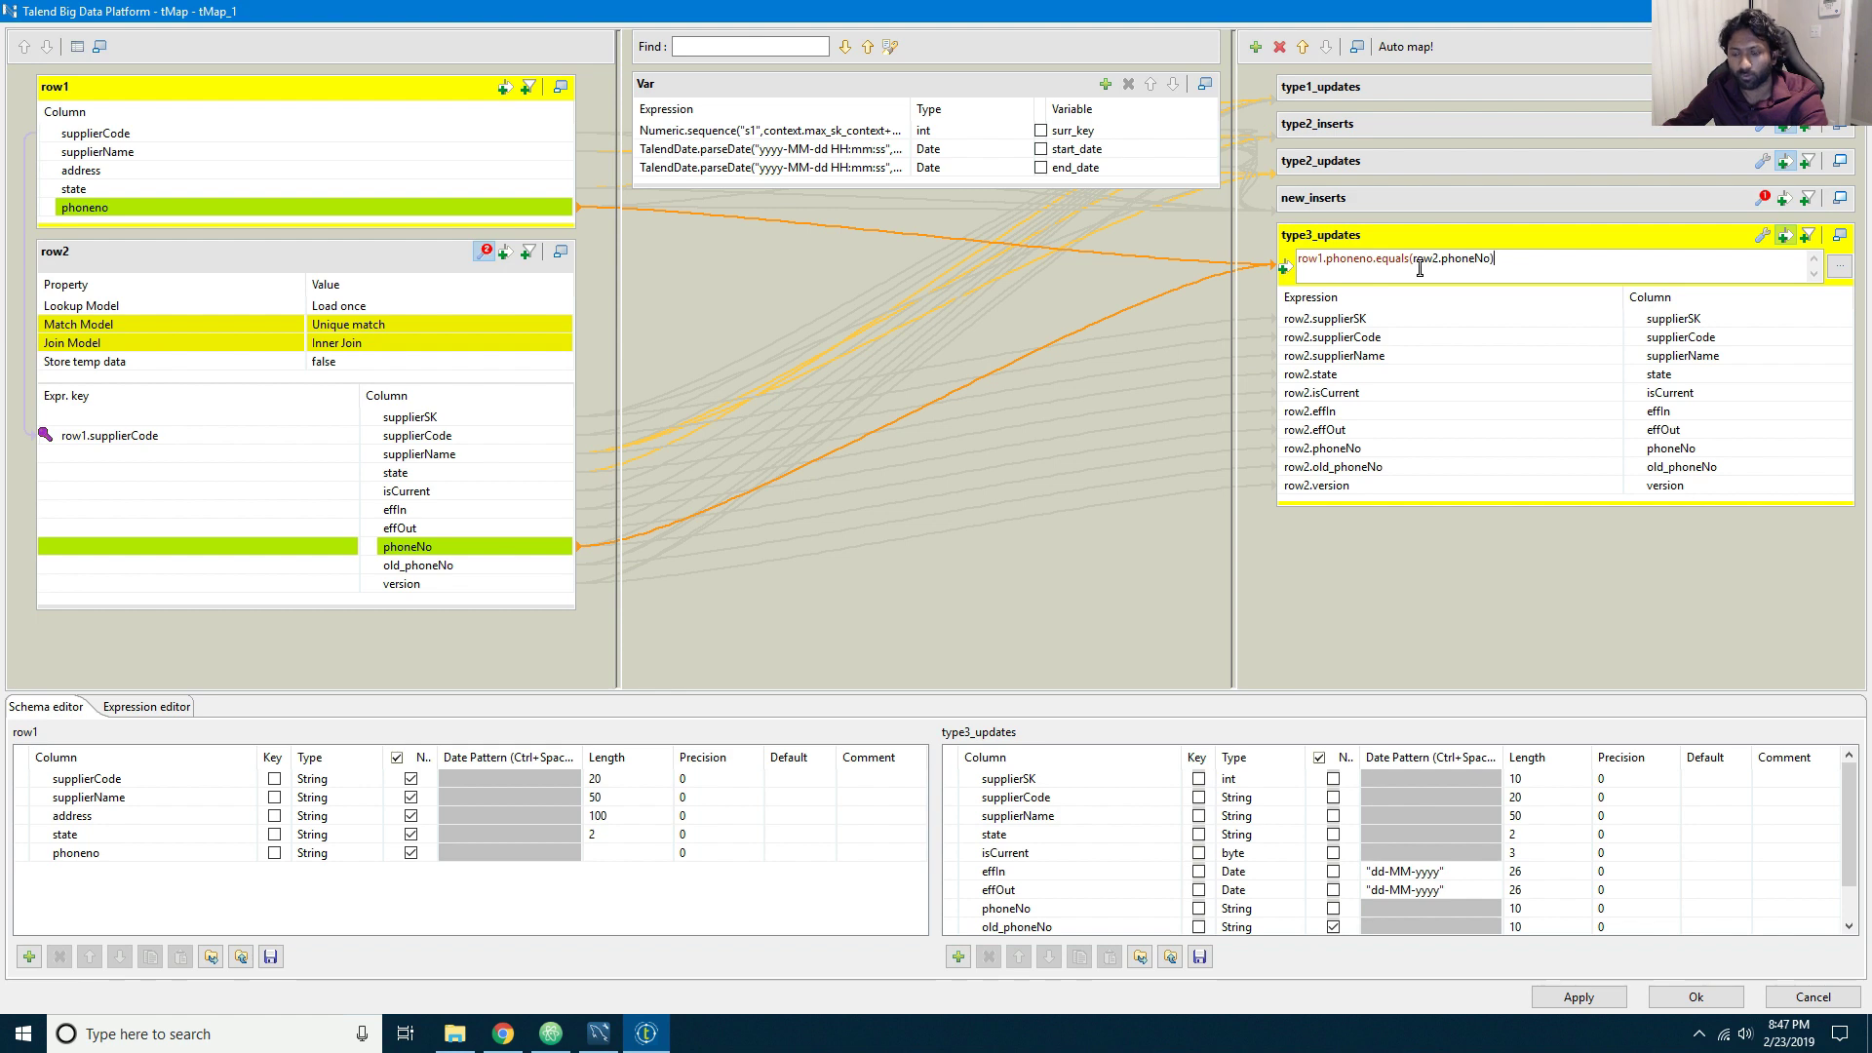
click(1297, 258)
text(!)
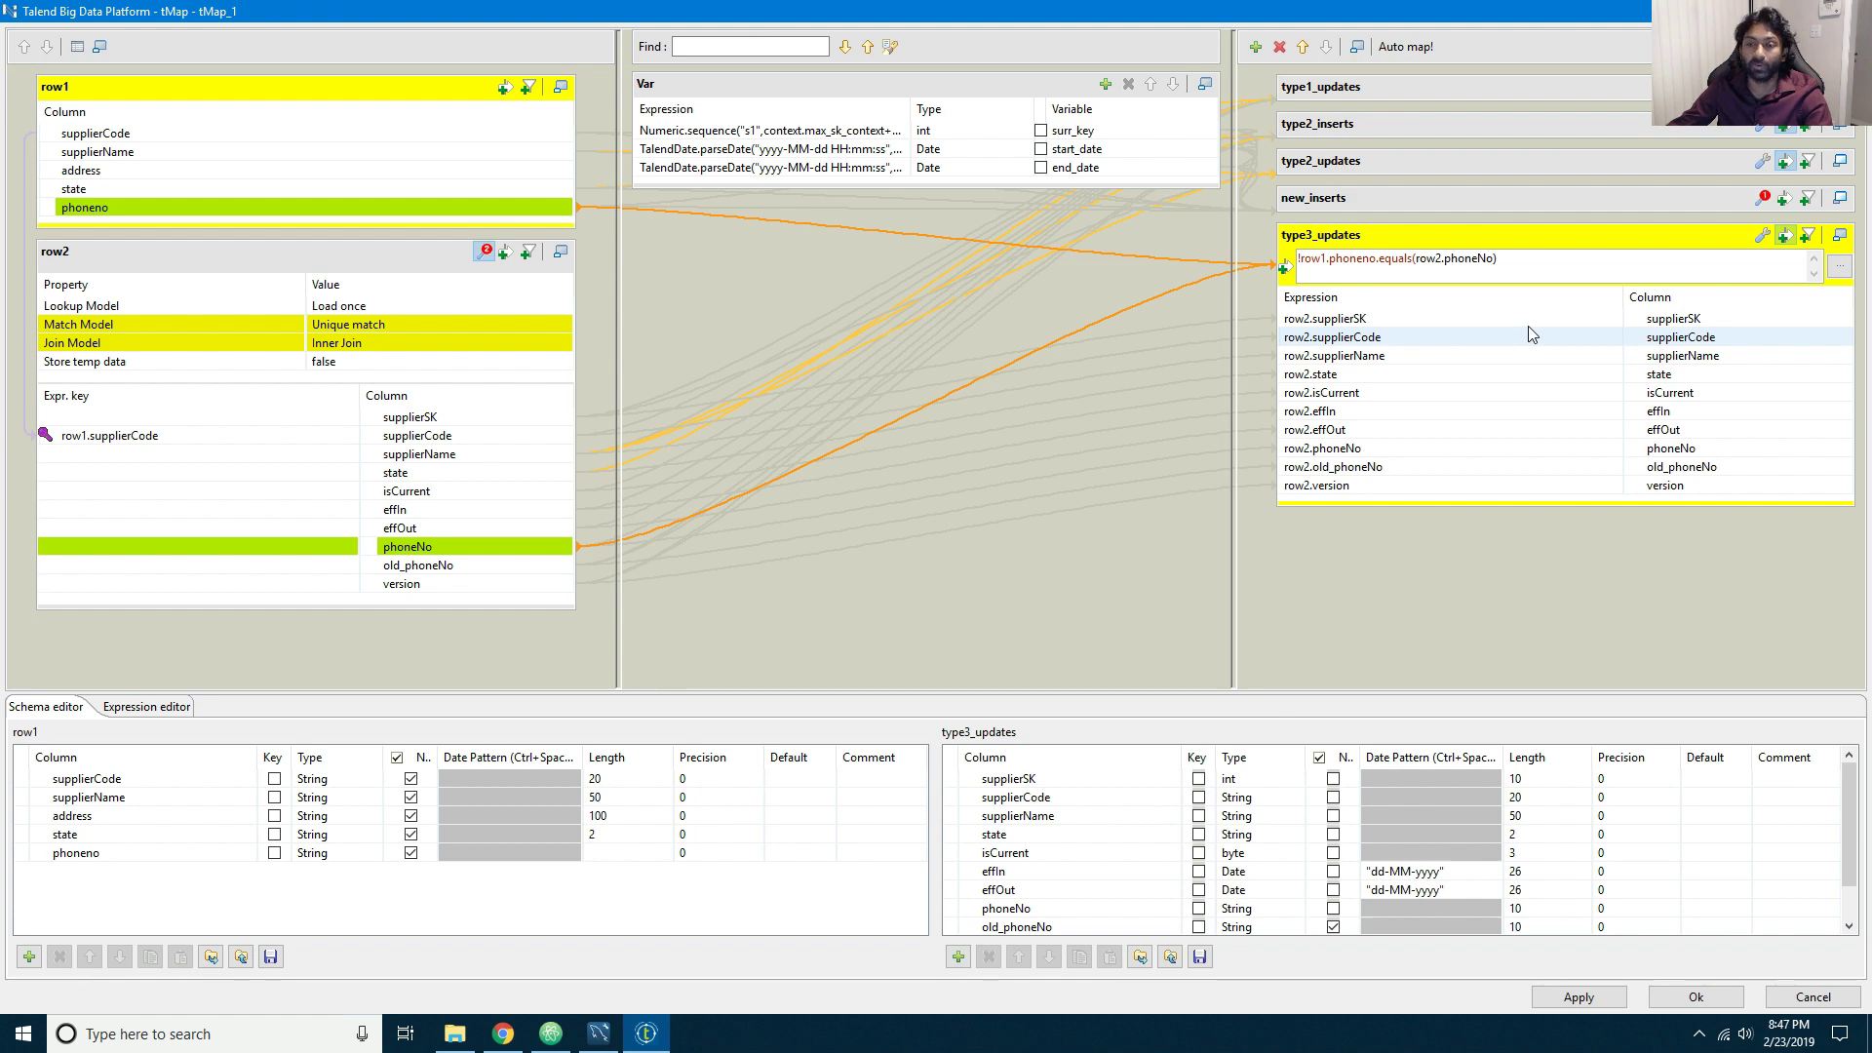
Step: Select the columns from supplierCode through effOut in the type3_updates output
click(1676, 340)
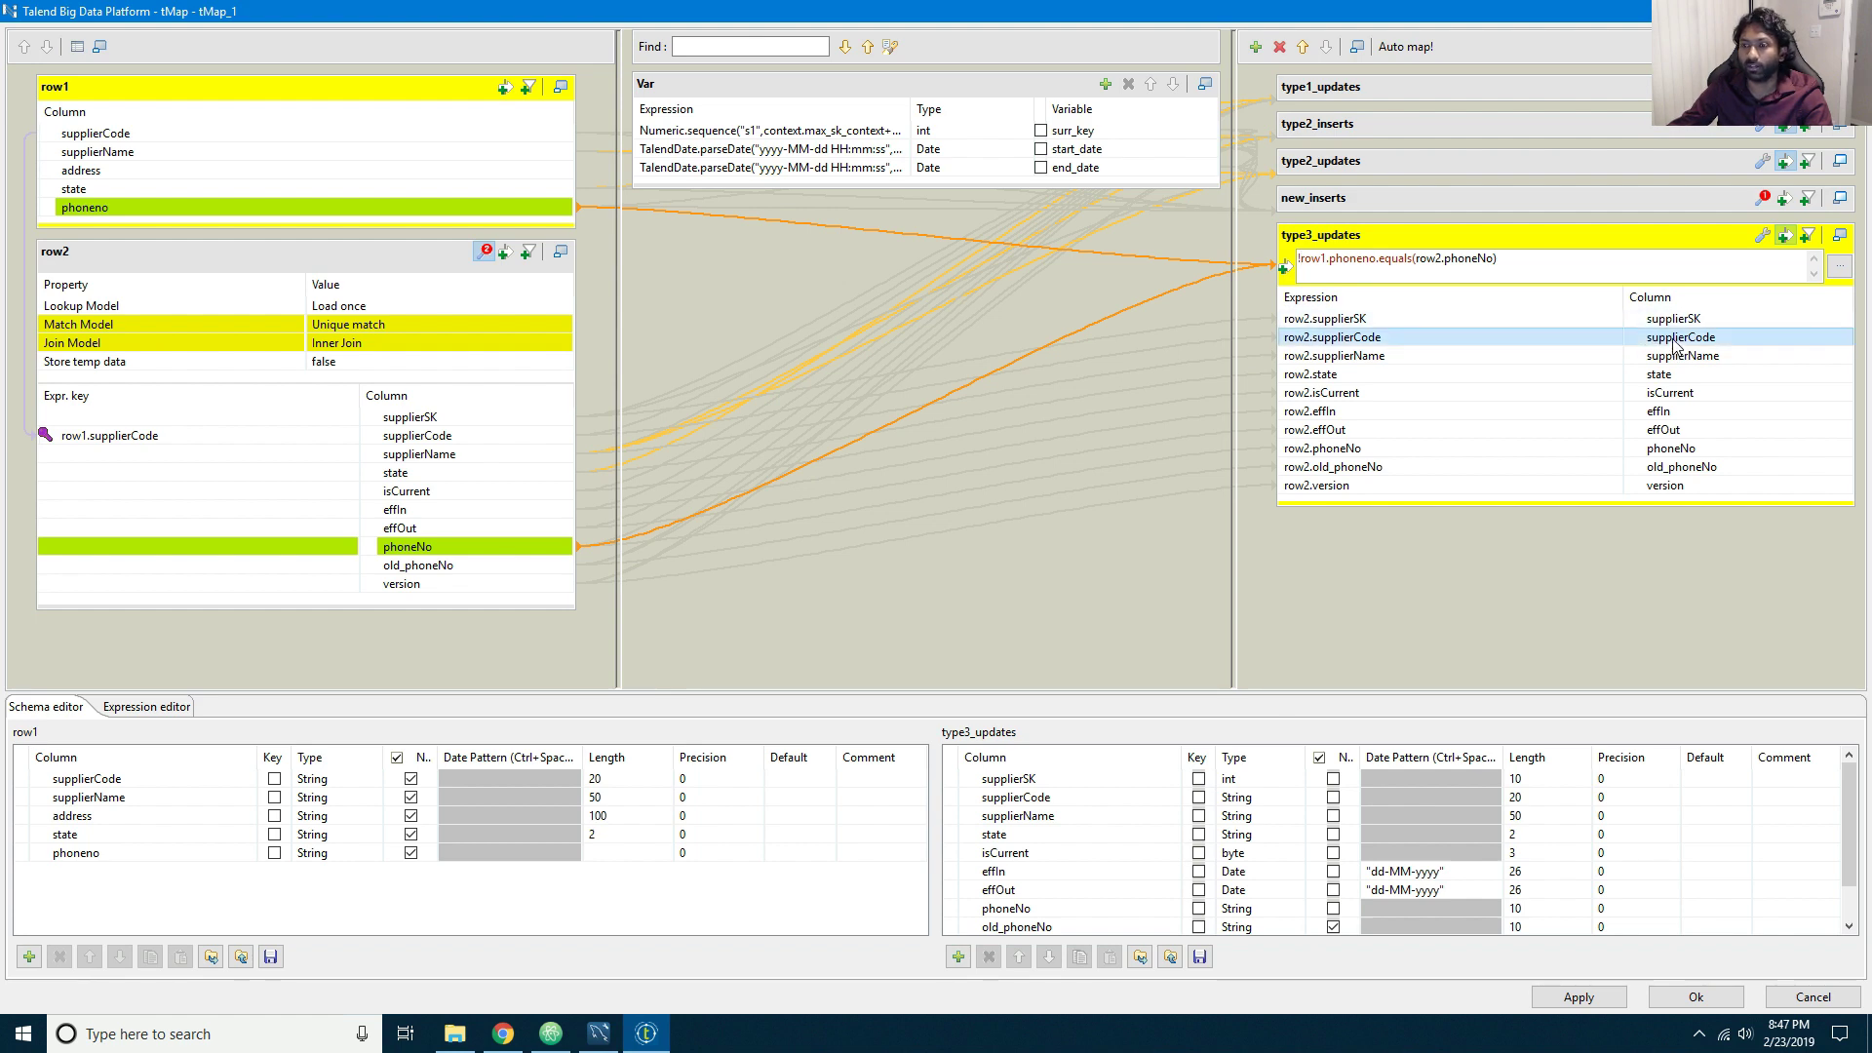
drag(1670, 363, 1679, 442)
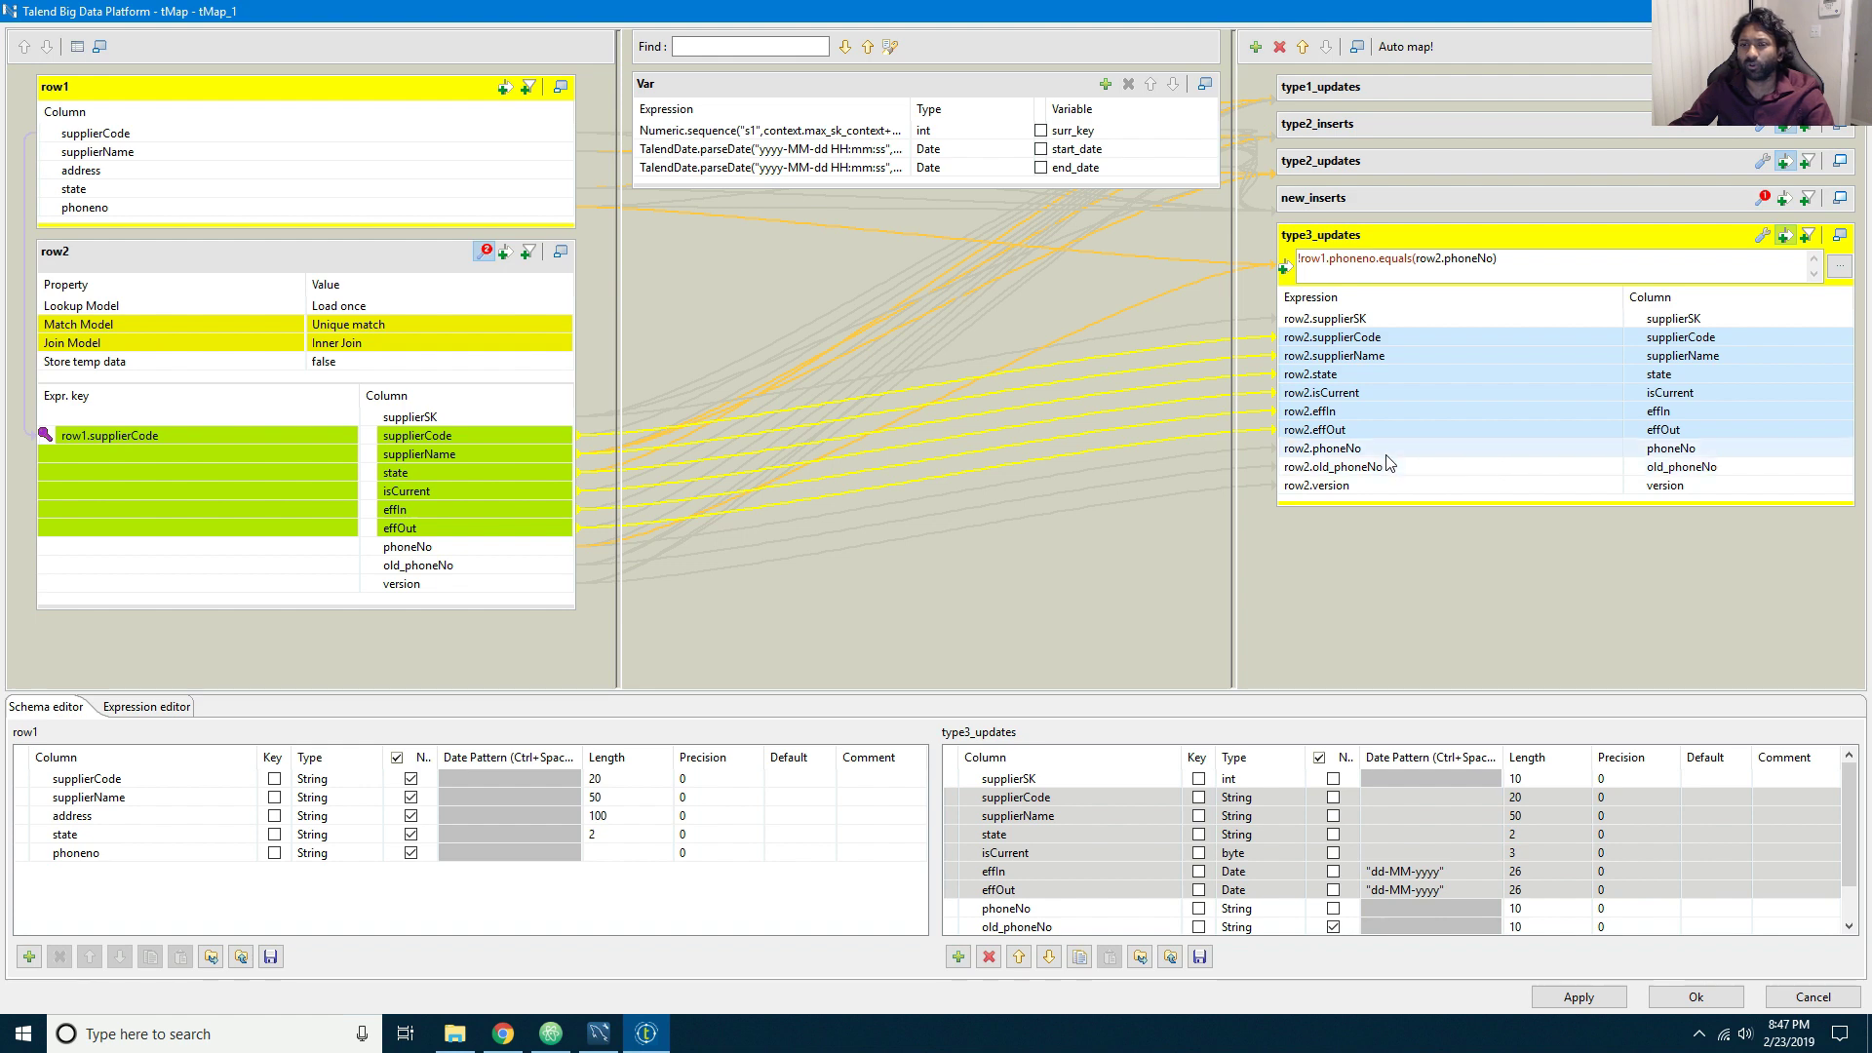
Step: Delete the supplierCode, supplierName, state, isCurrent, effIn, effOut and version columns from the type3_updates output
ctrl+click(1626, 494)
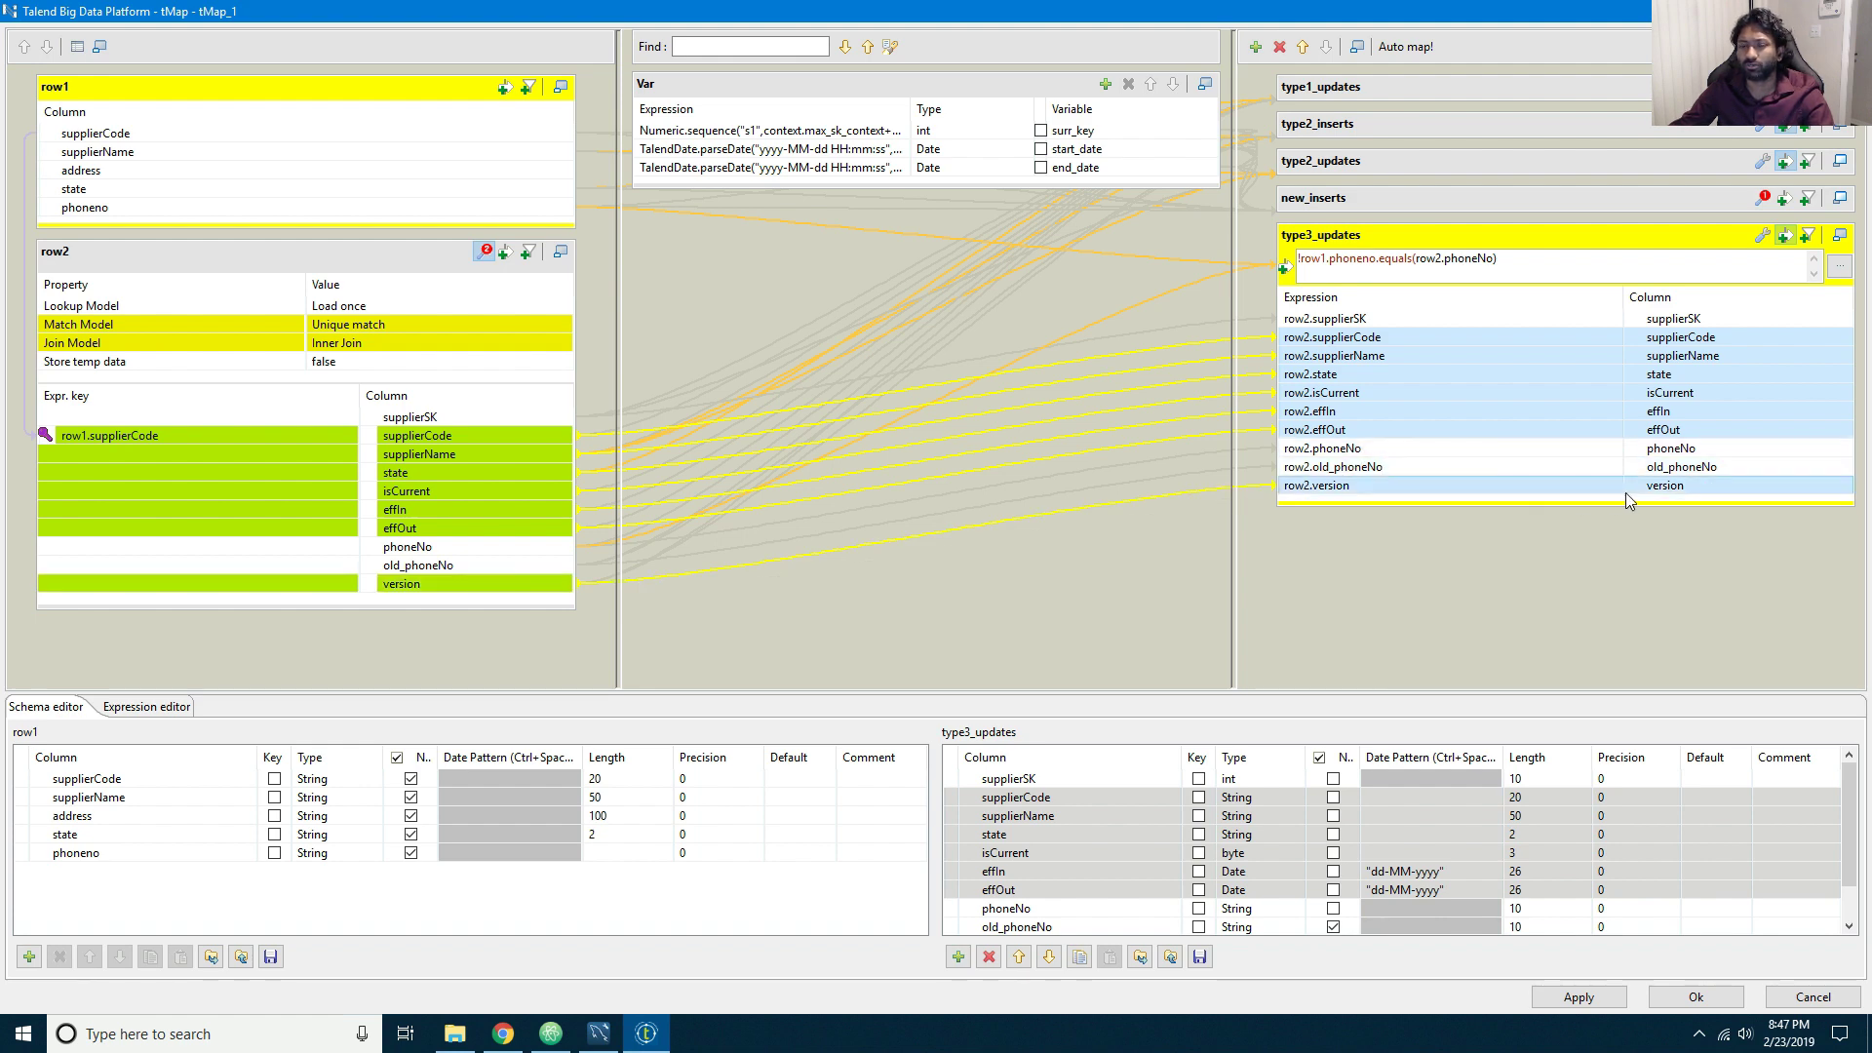
click(989, 957)
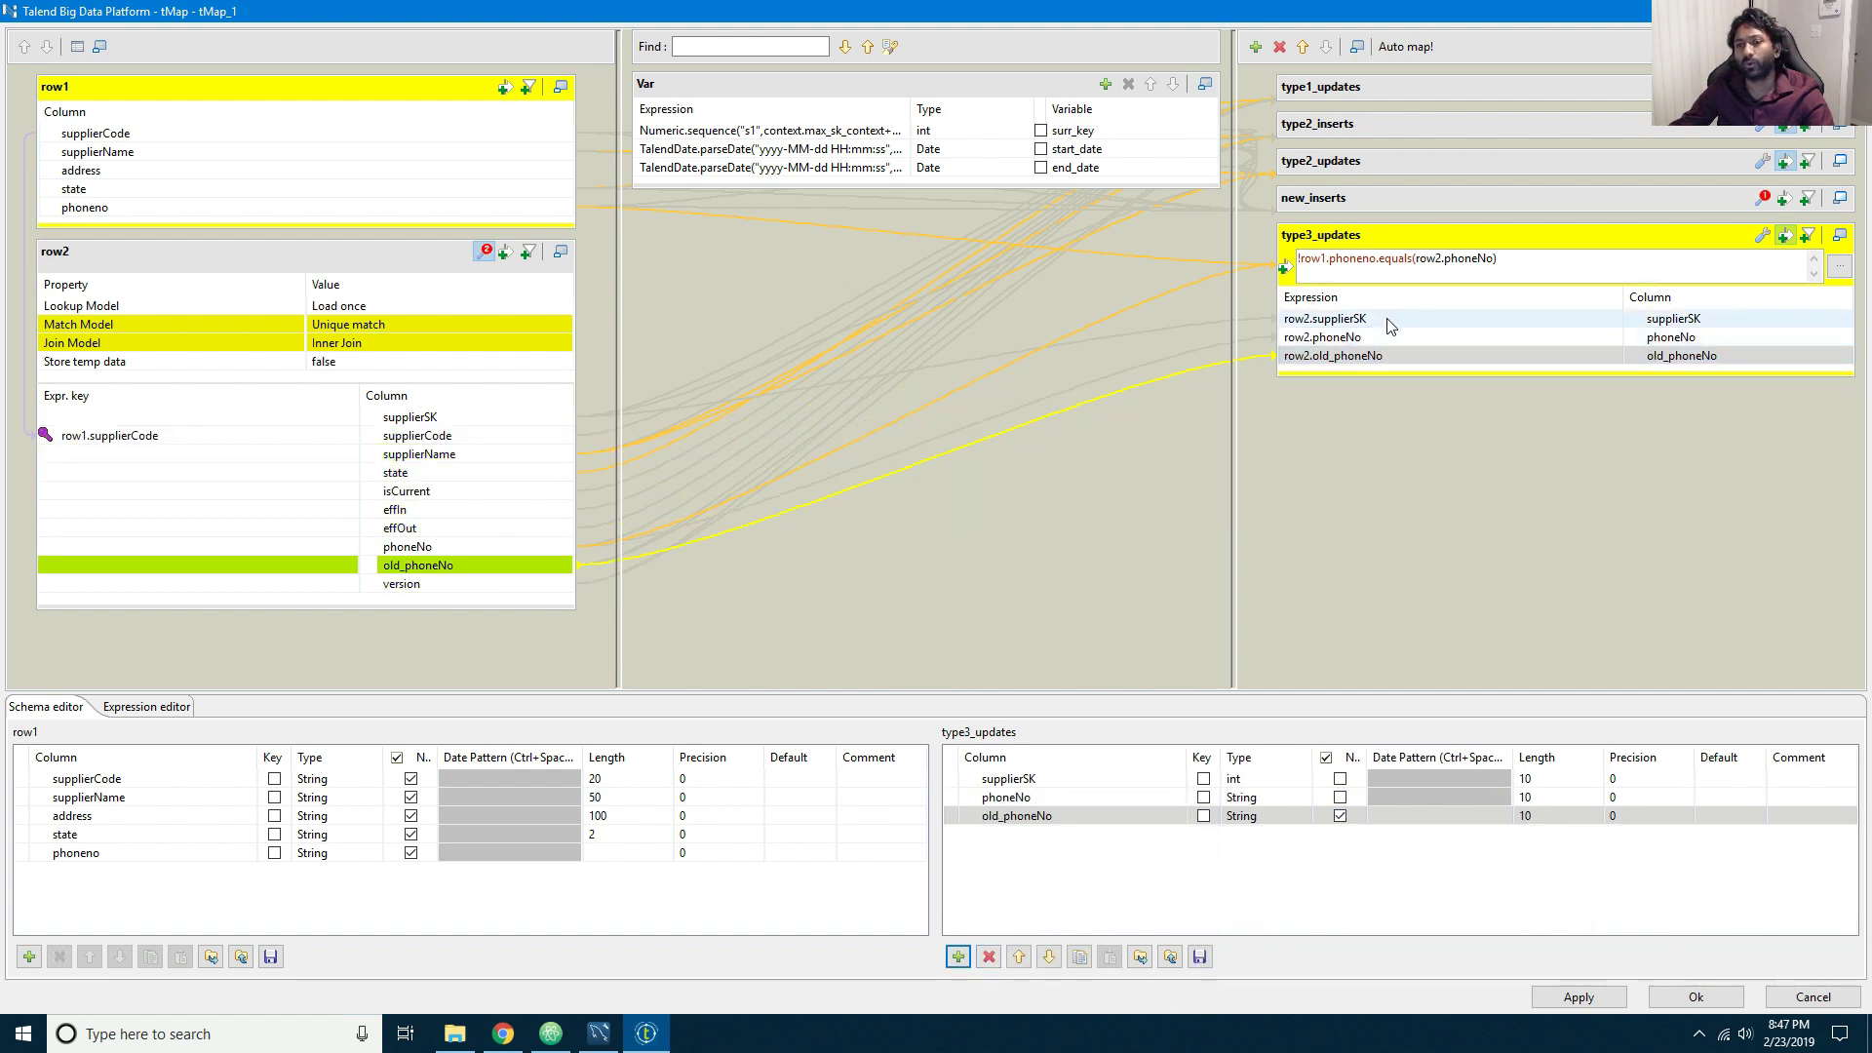
Step: In type3_updates, set the phoneNo expression to row1.phoneNo and map row2.phoneNo to the old_phoneNo column
click(1322, 339)
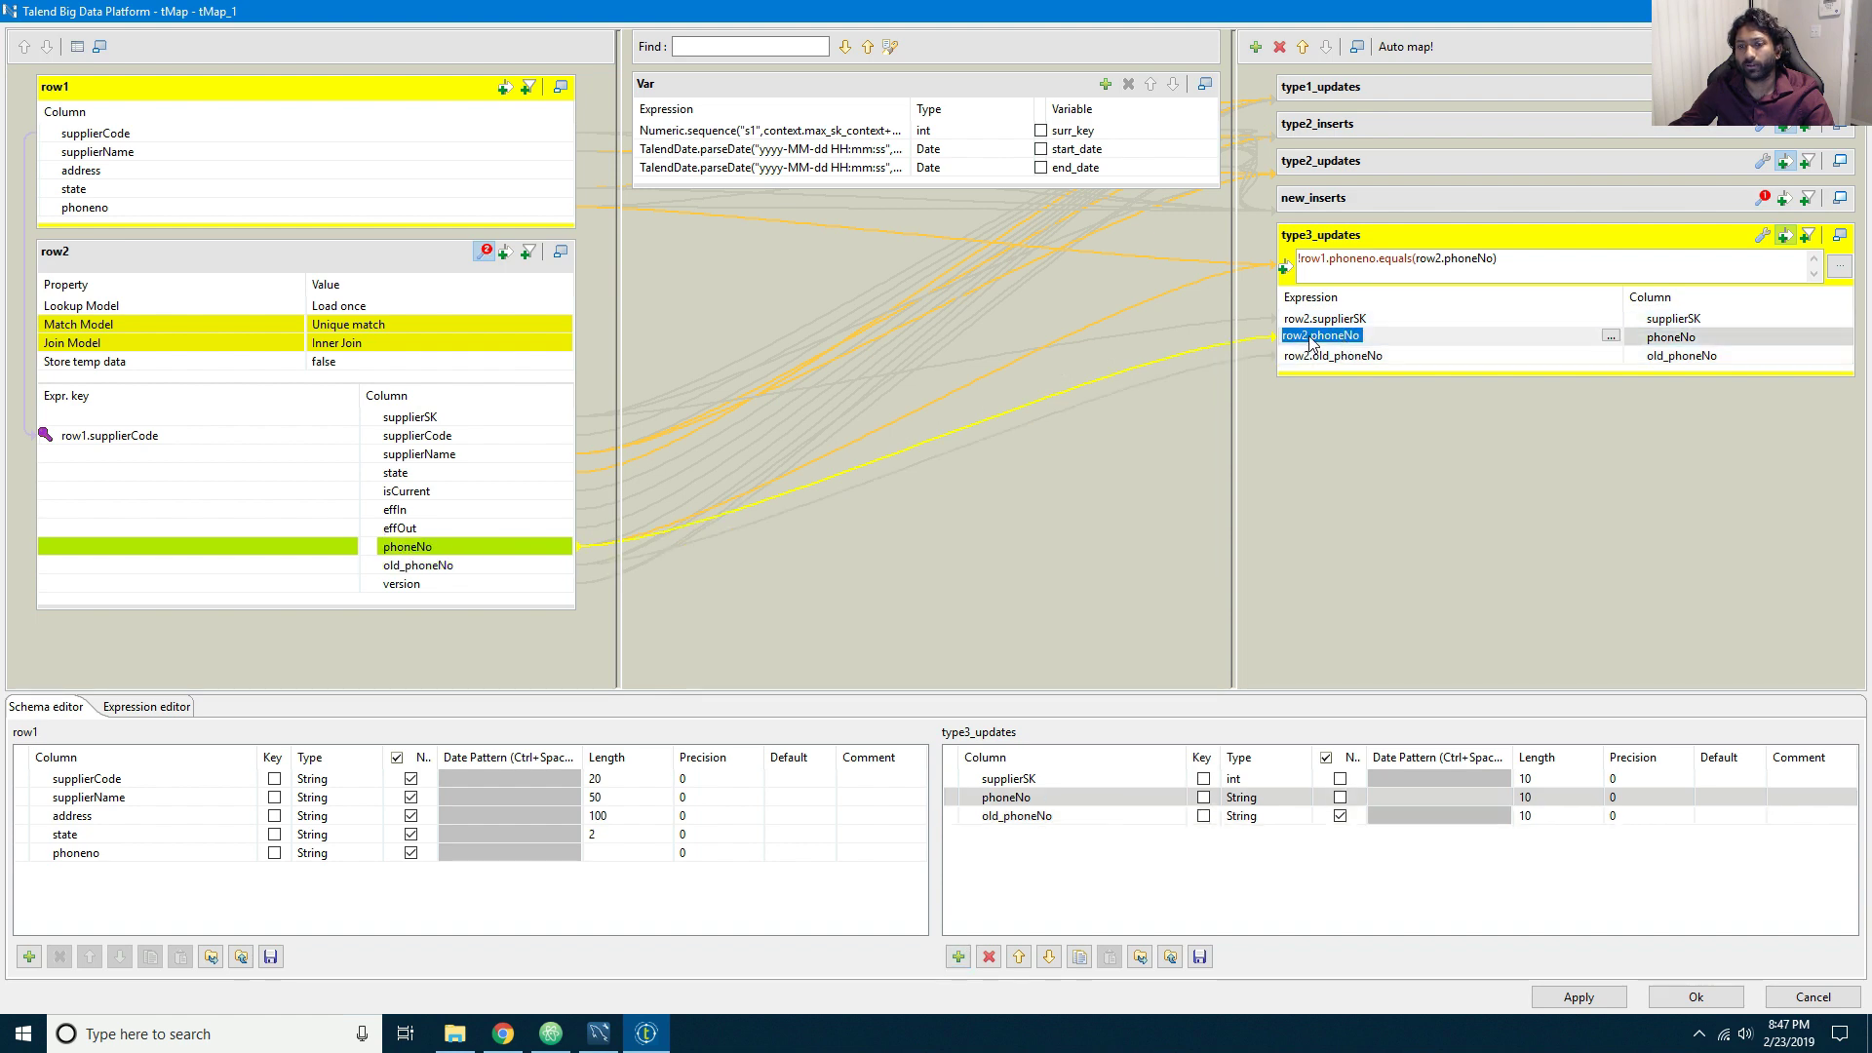
click(1312, 342)
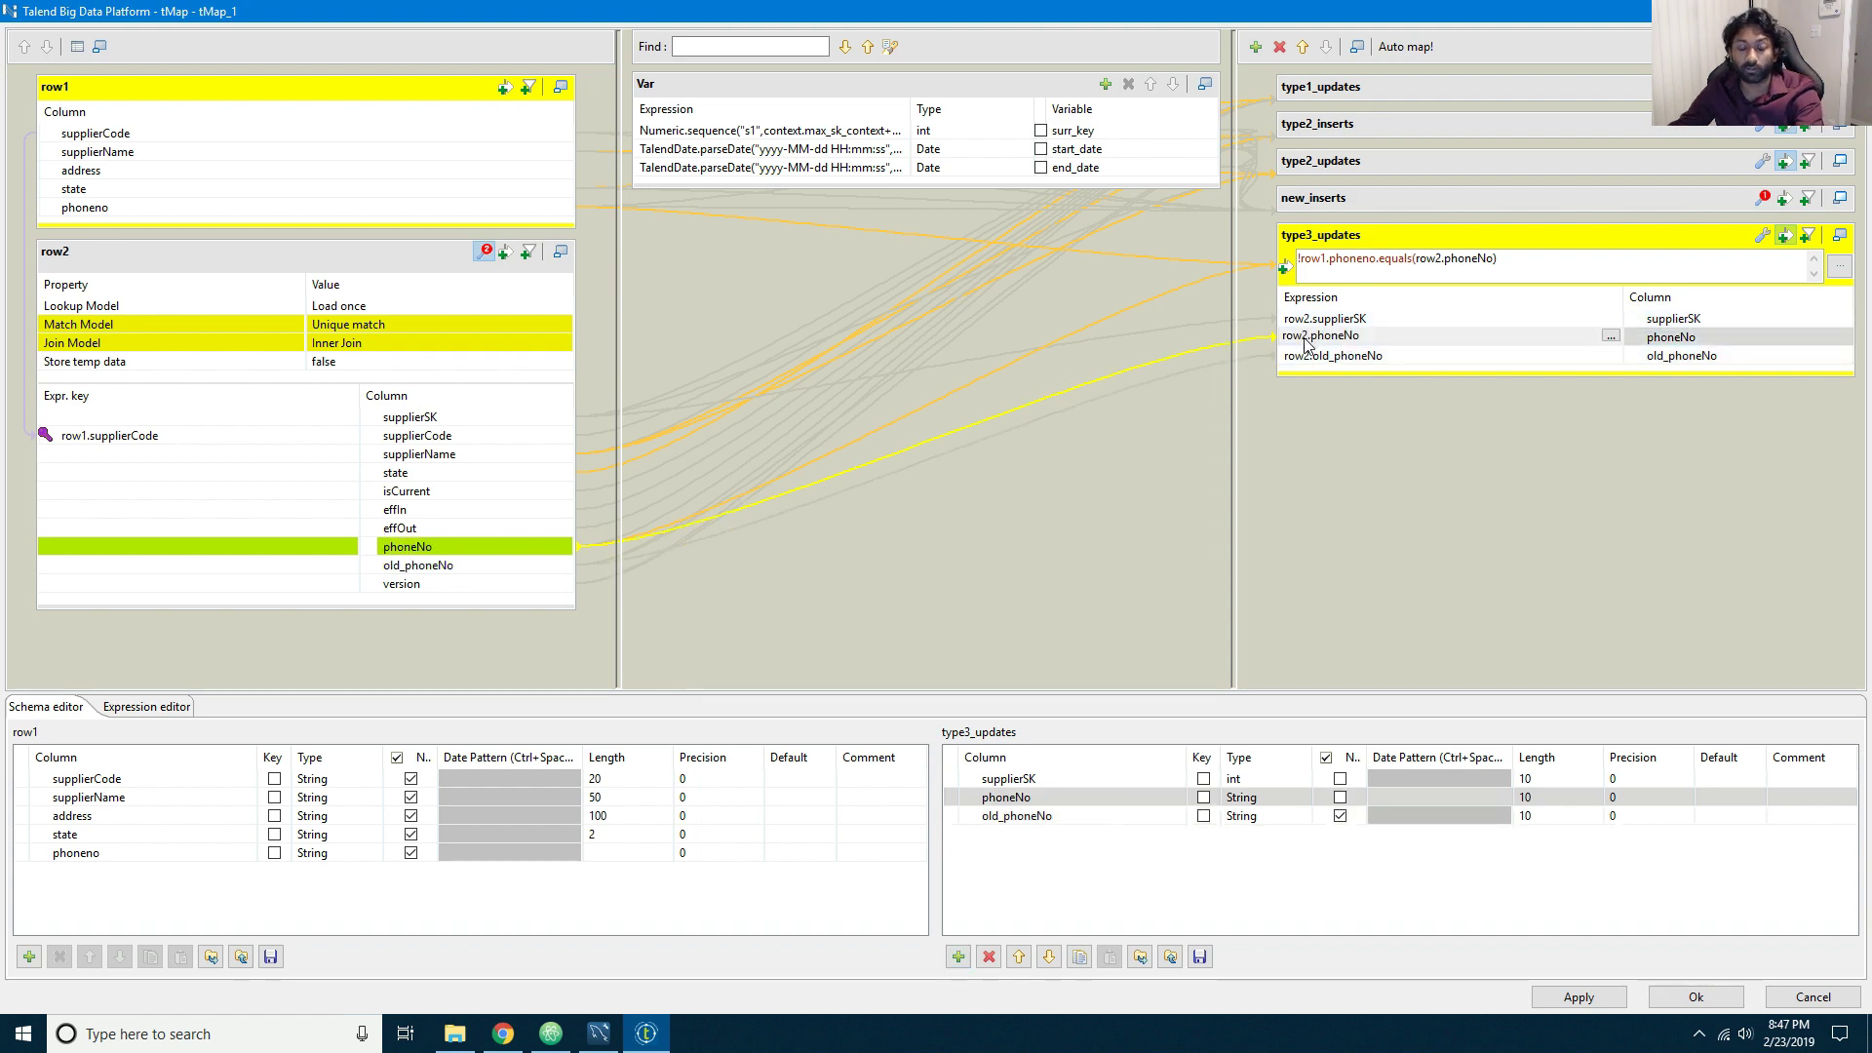
key(BackSpace)
text(1)
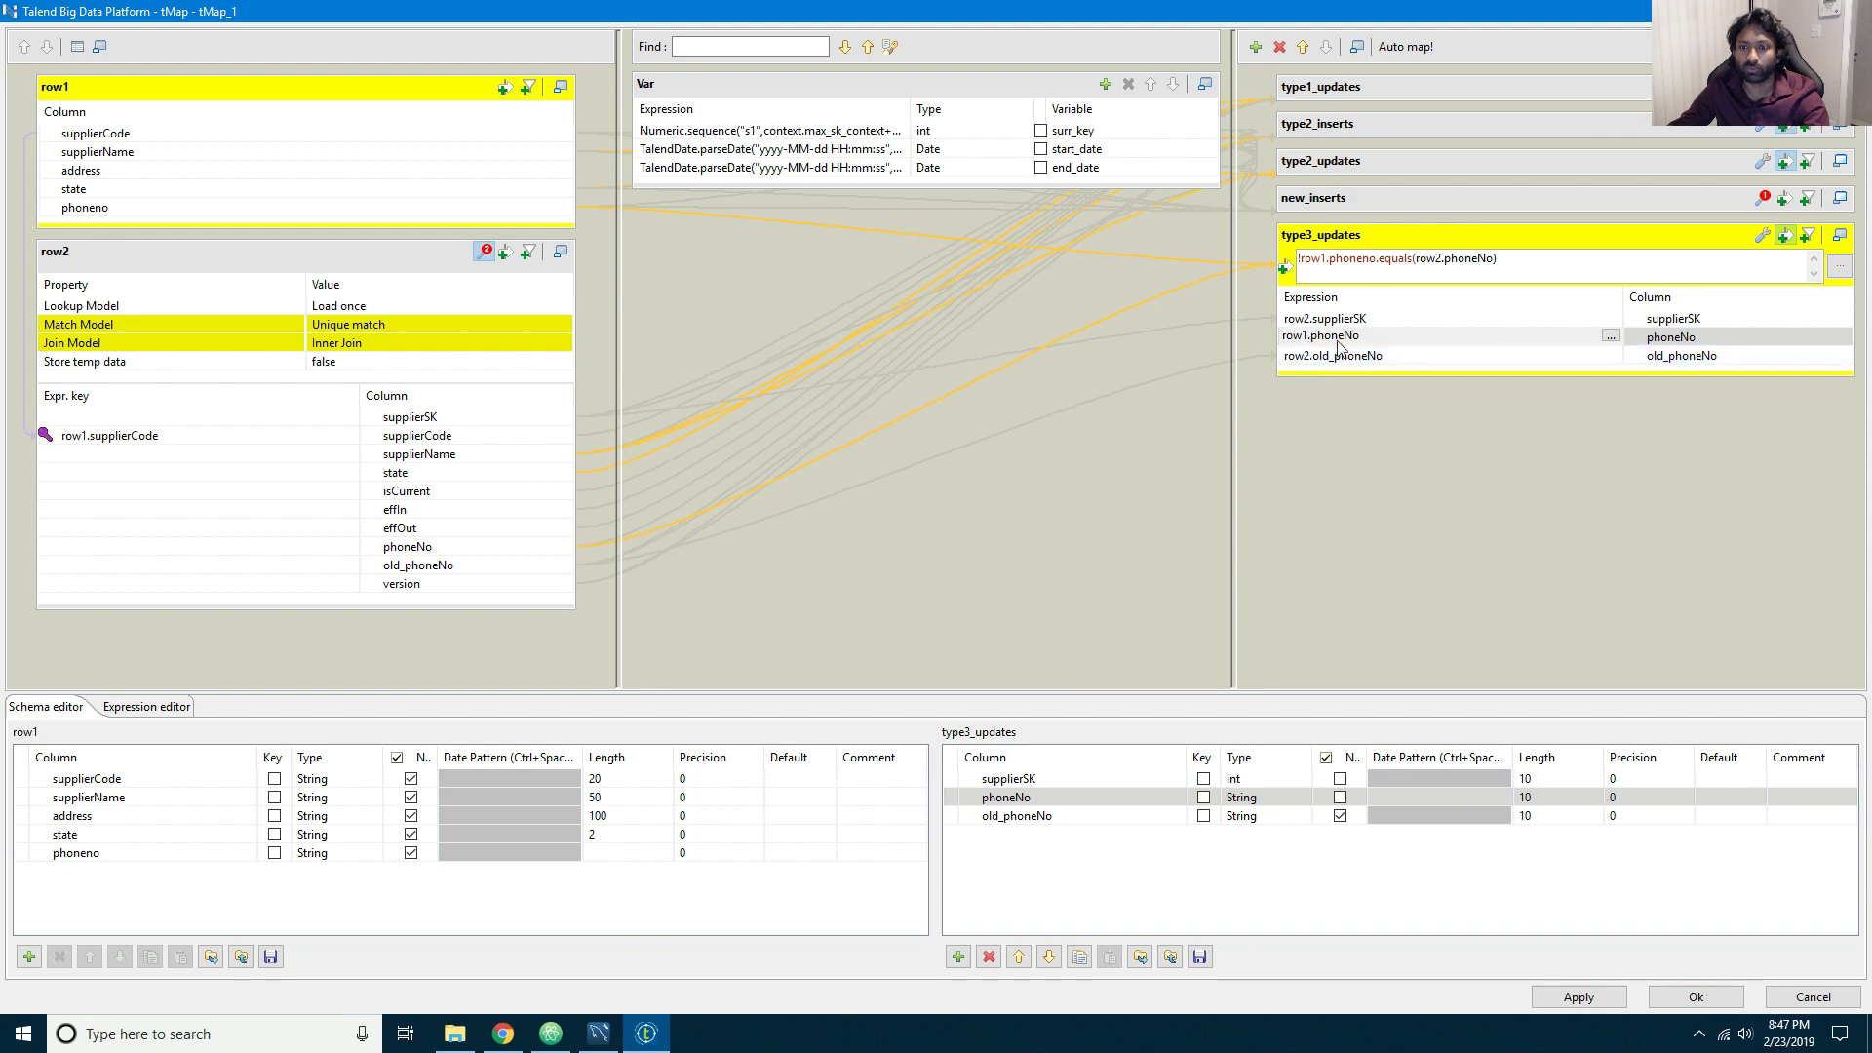
click(1312, 357)
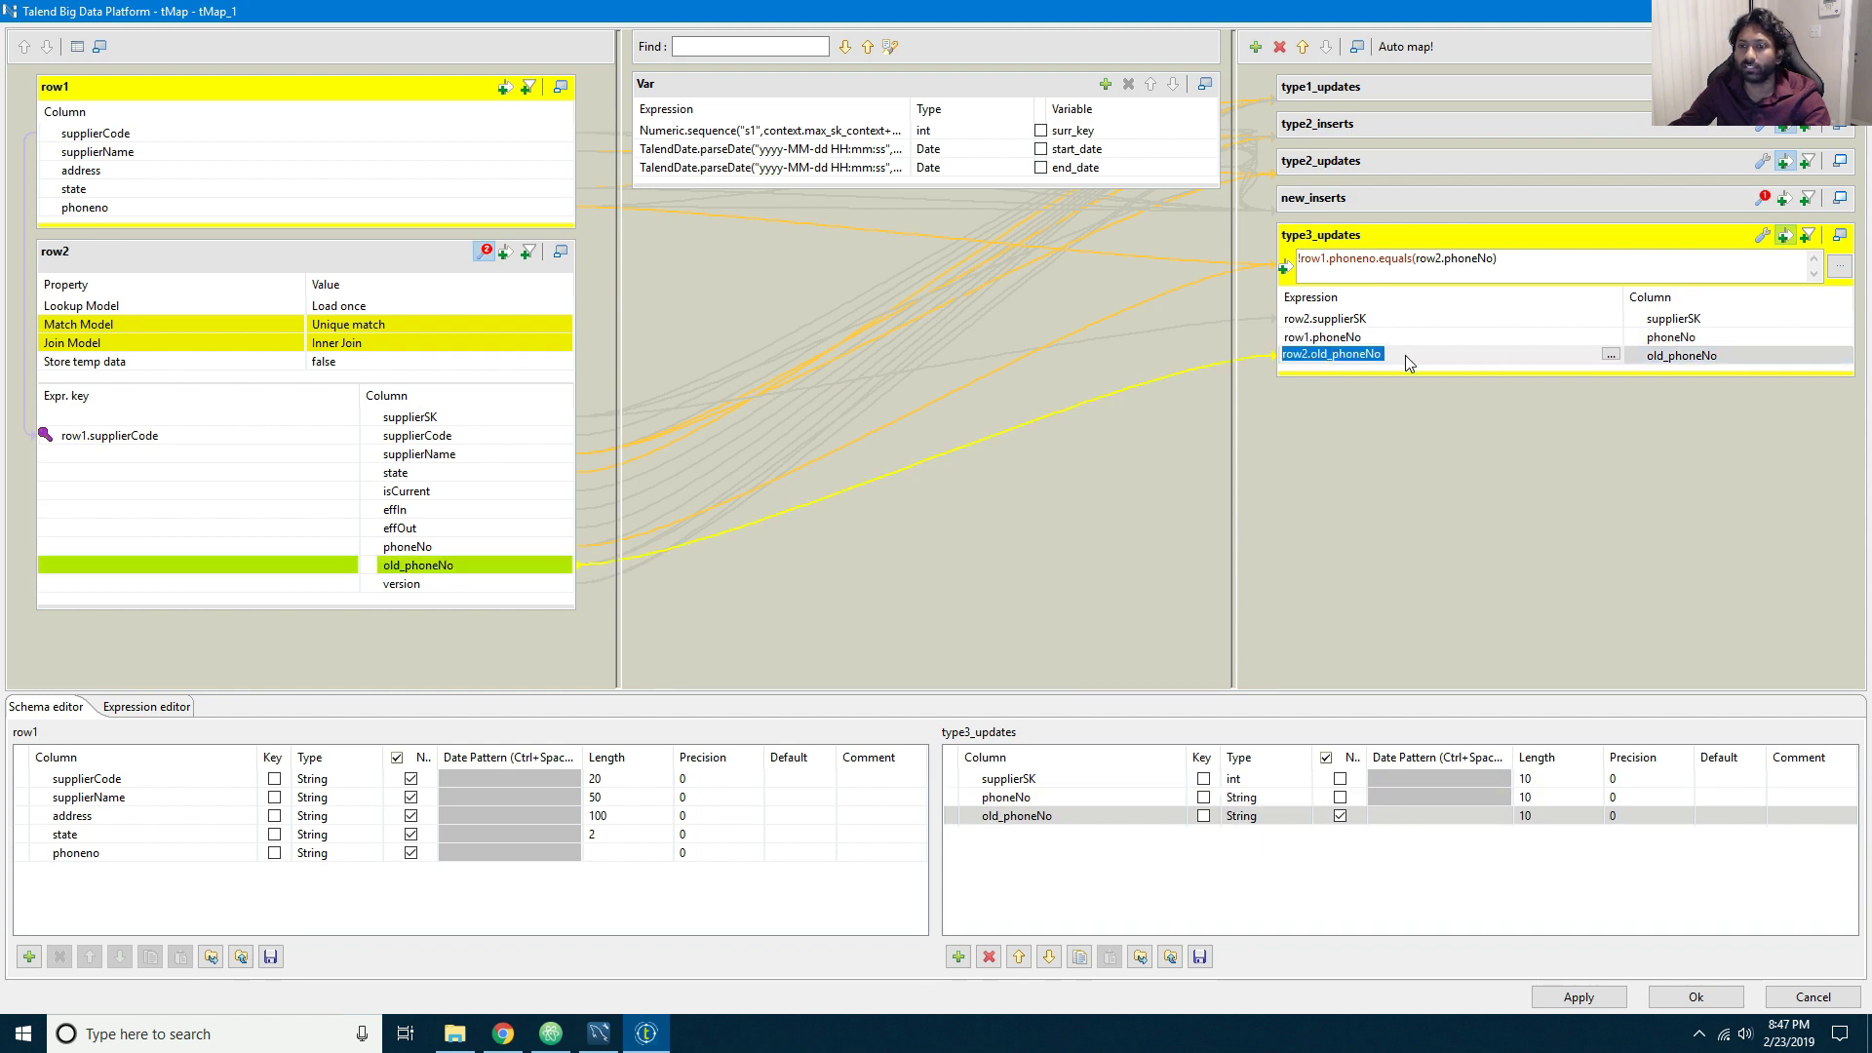
key(Delete)
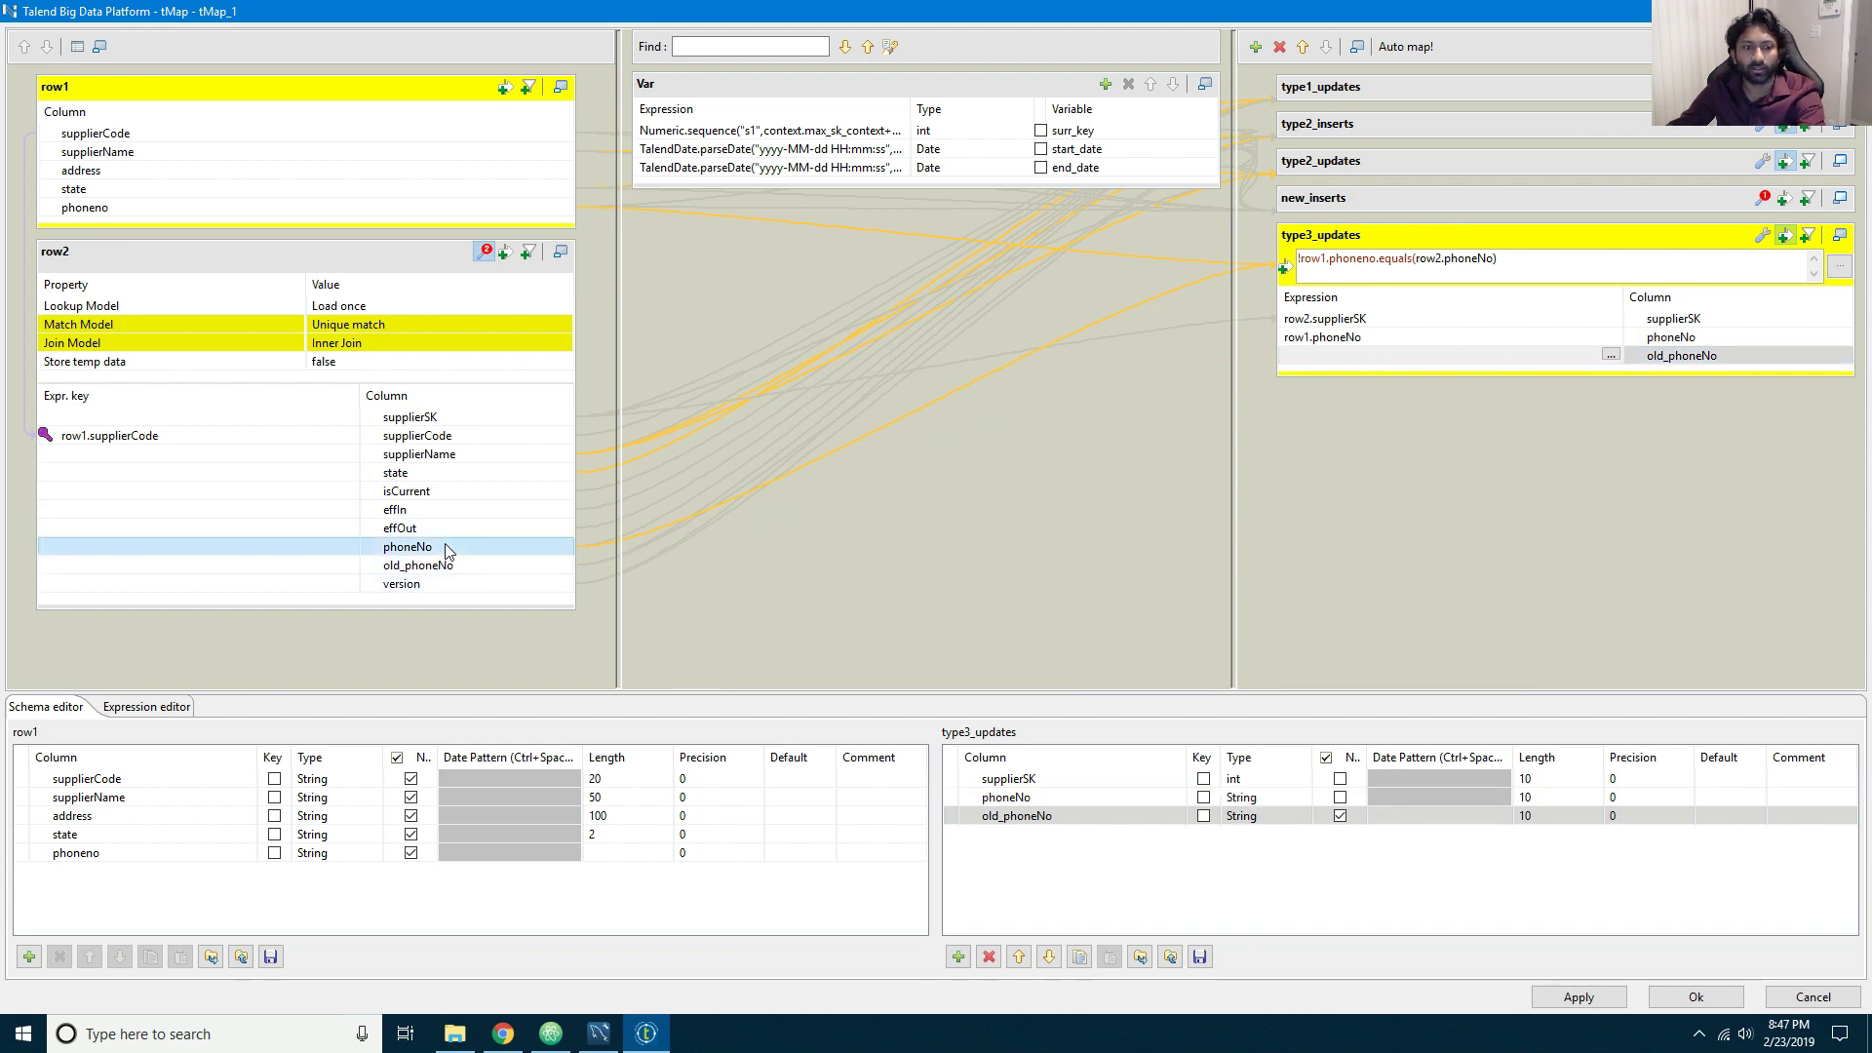
drag(443, 544, 1309, 359)
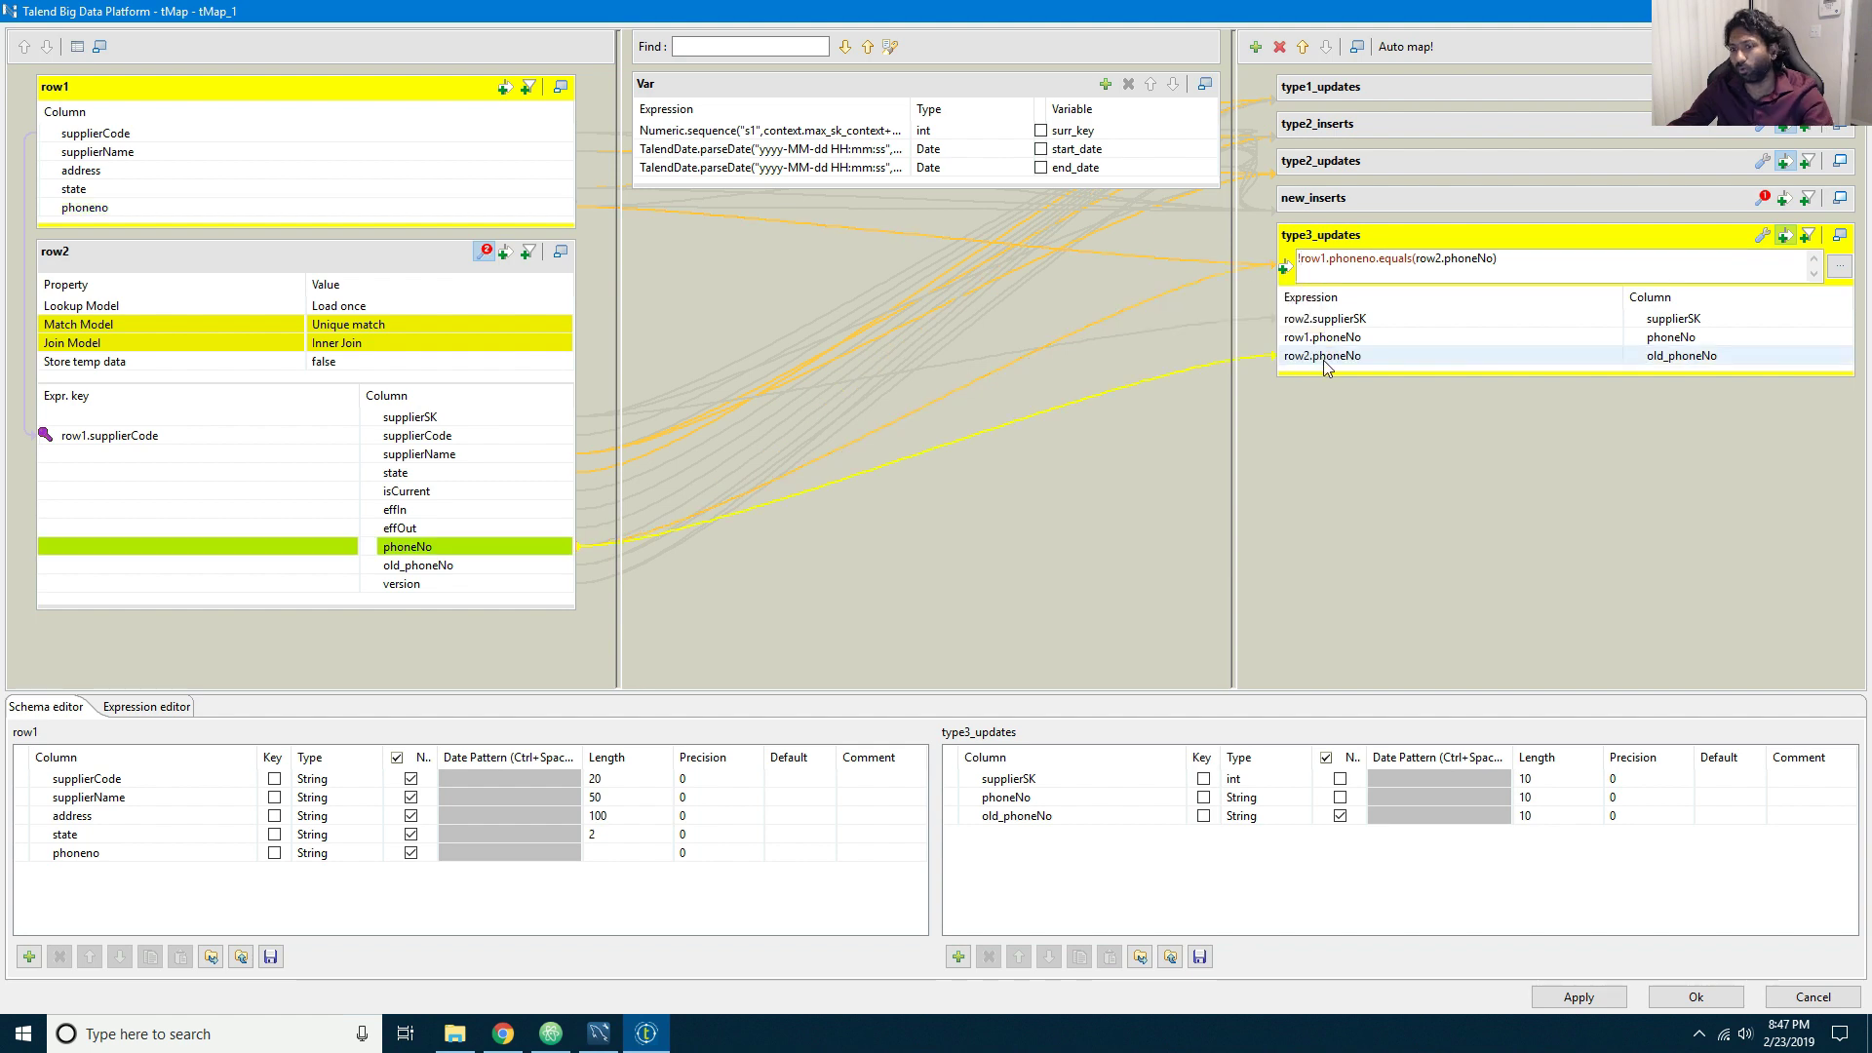
Step: Apply and close the tMap_1 mapping, and run the talend_scd_without_scd job
click(1579, 997)
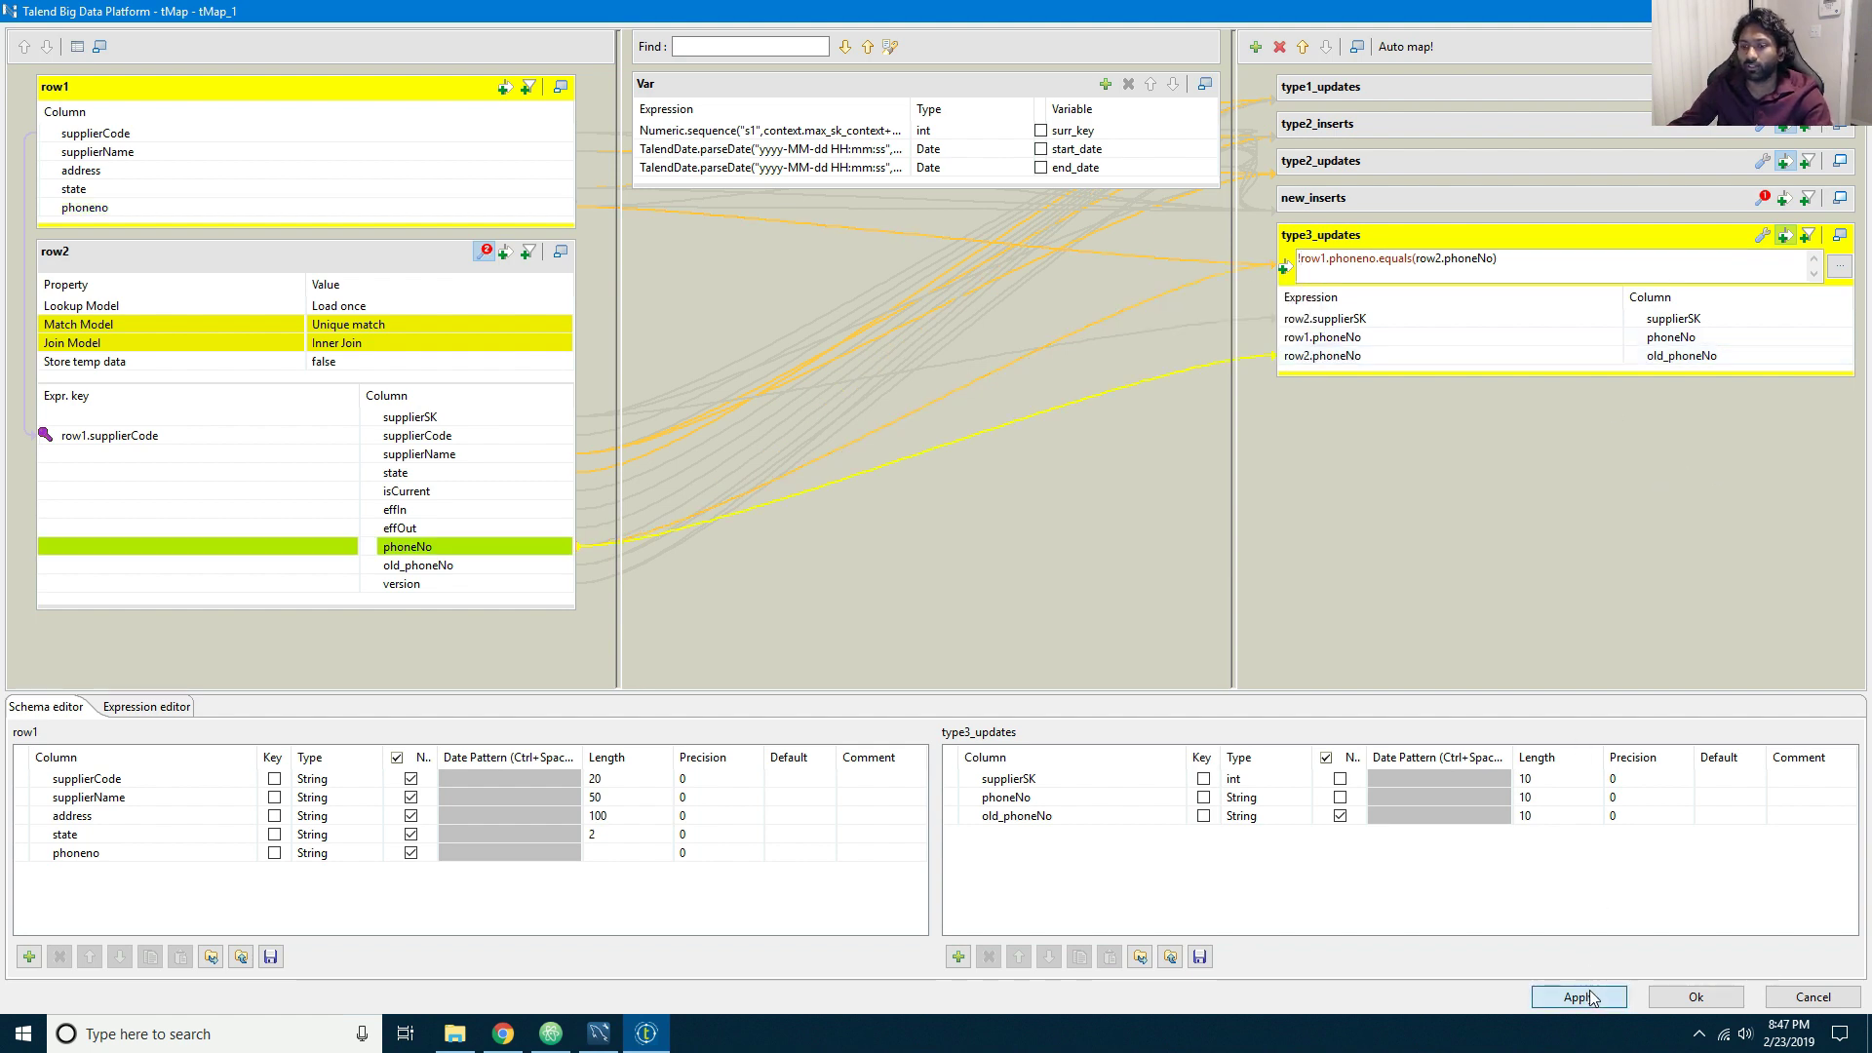
click(922, 414)
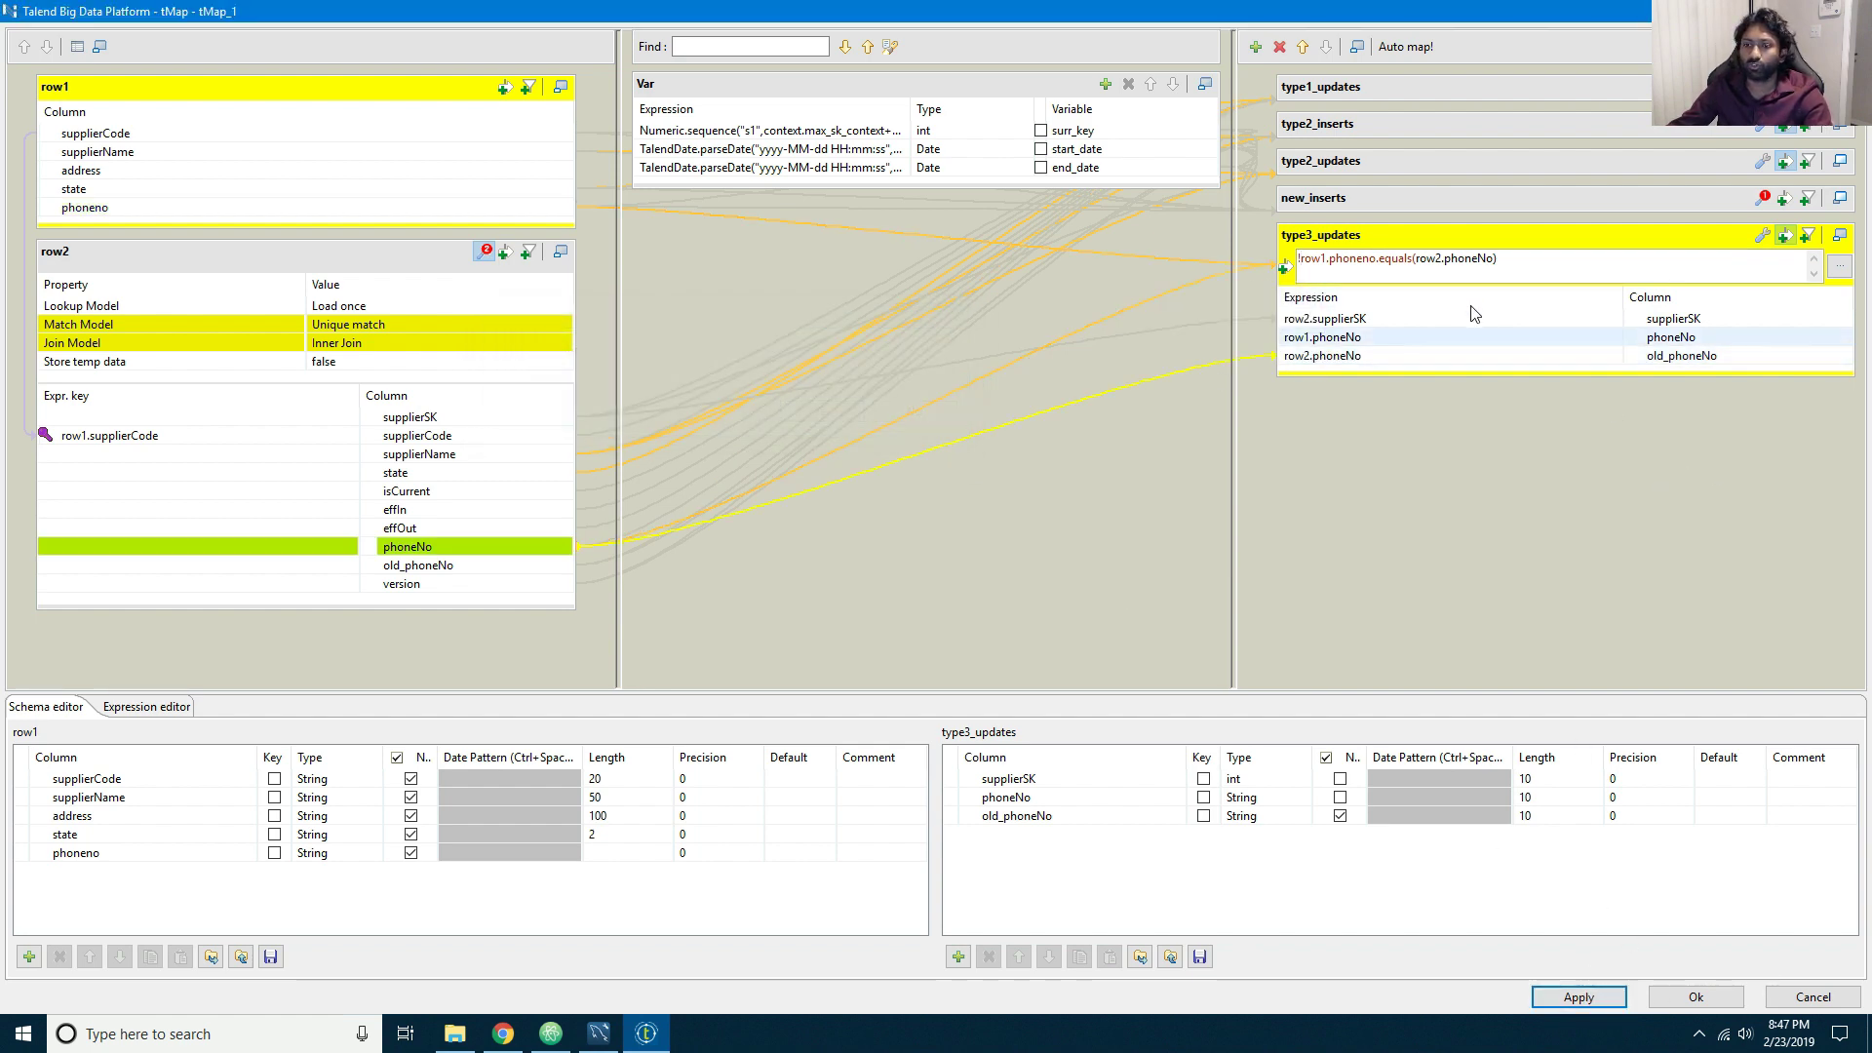
click(1696, 992)
click(899, 487)
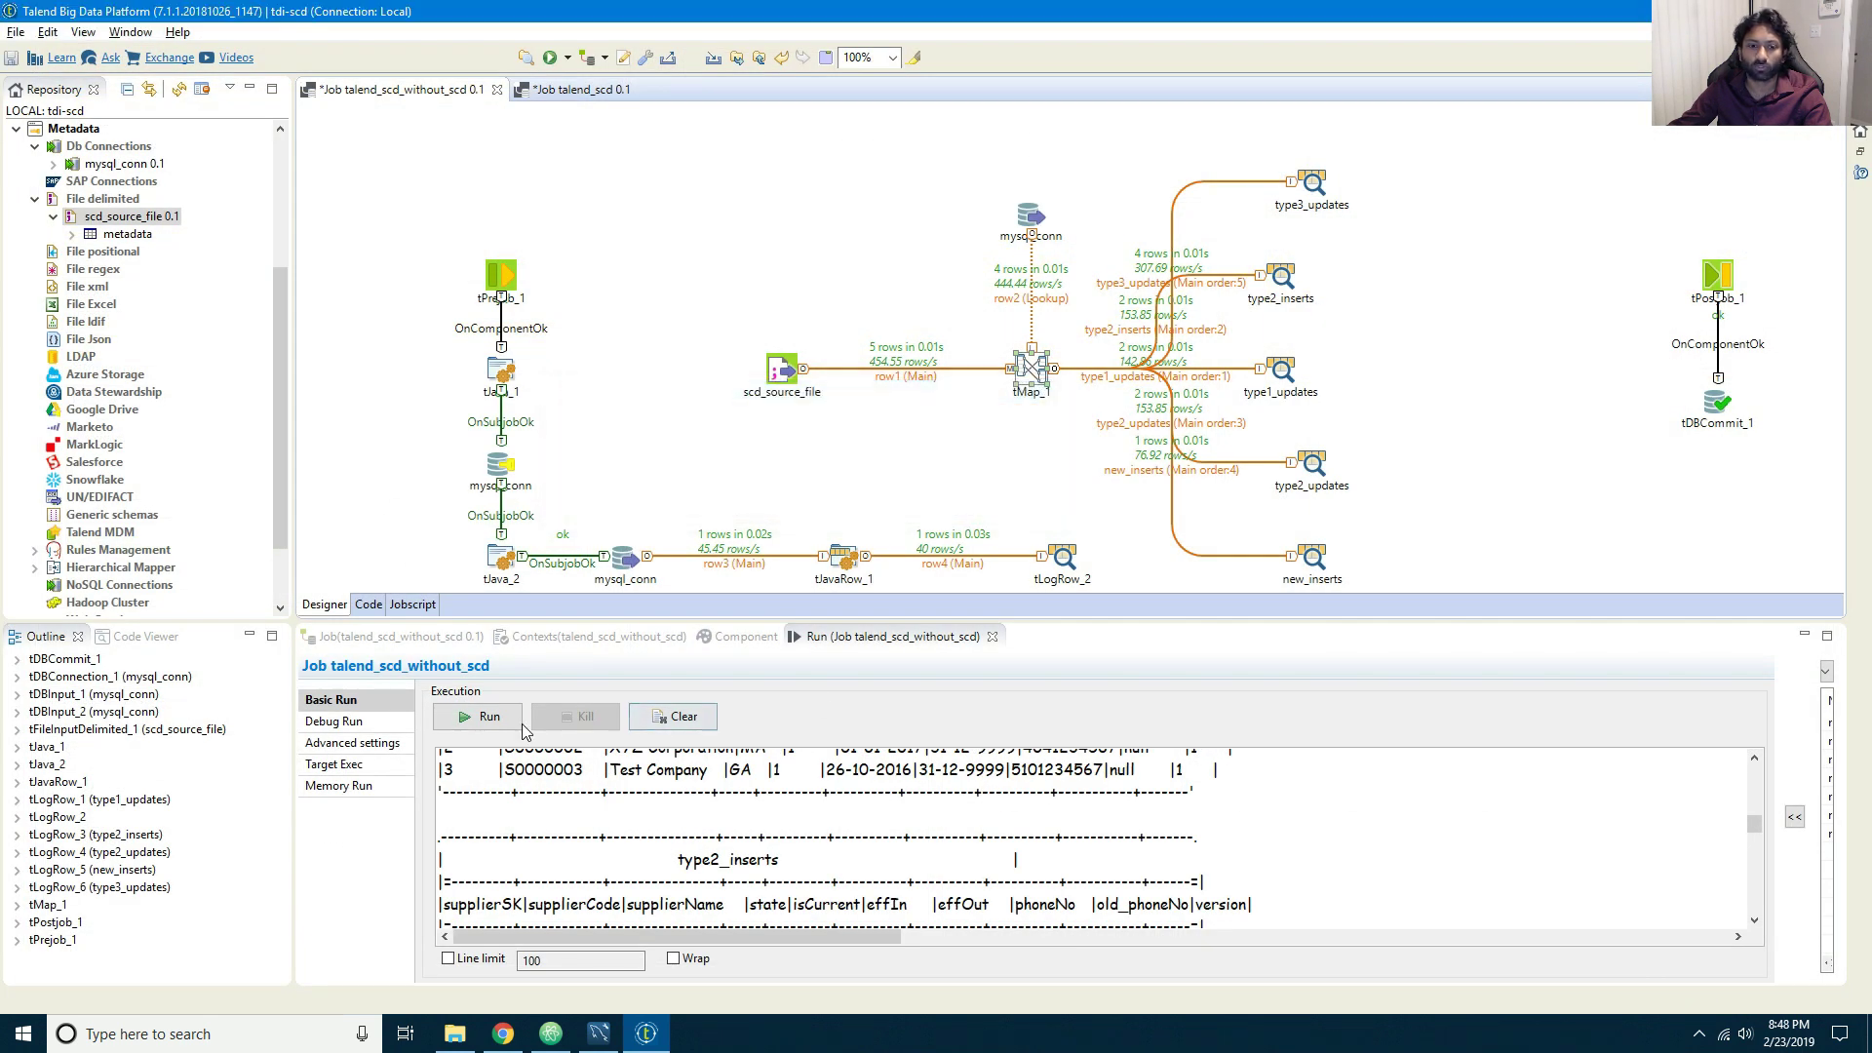
click(478, 716)
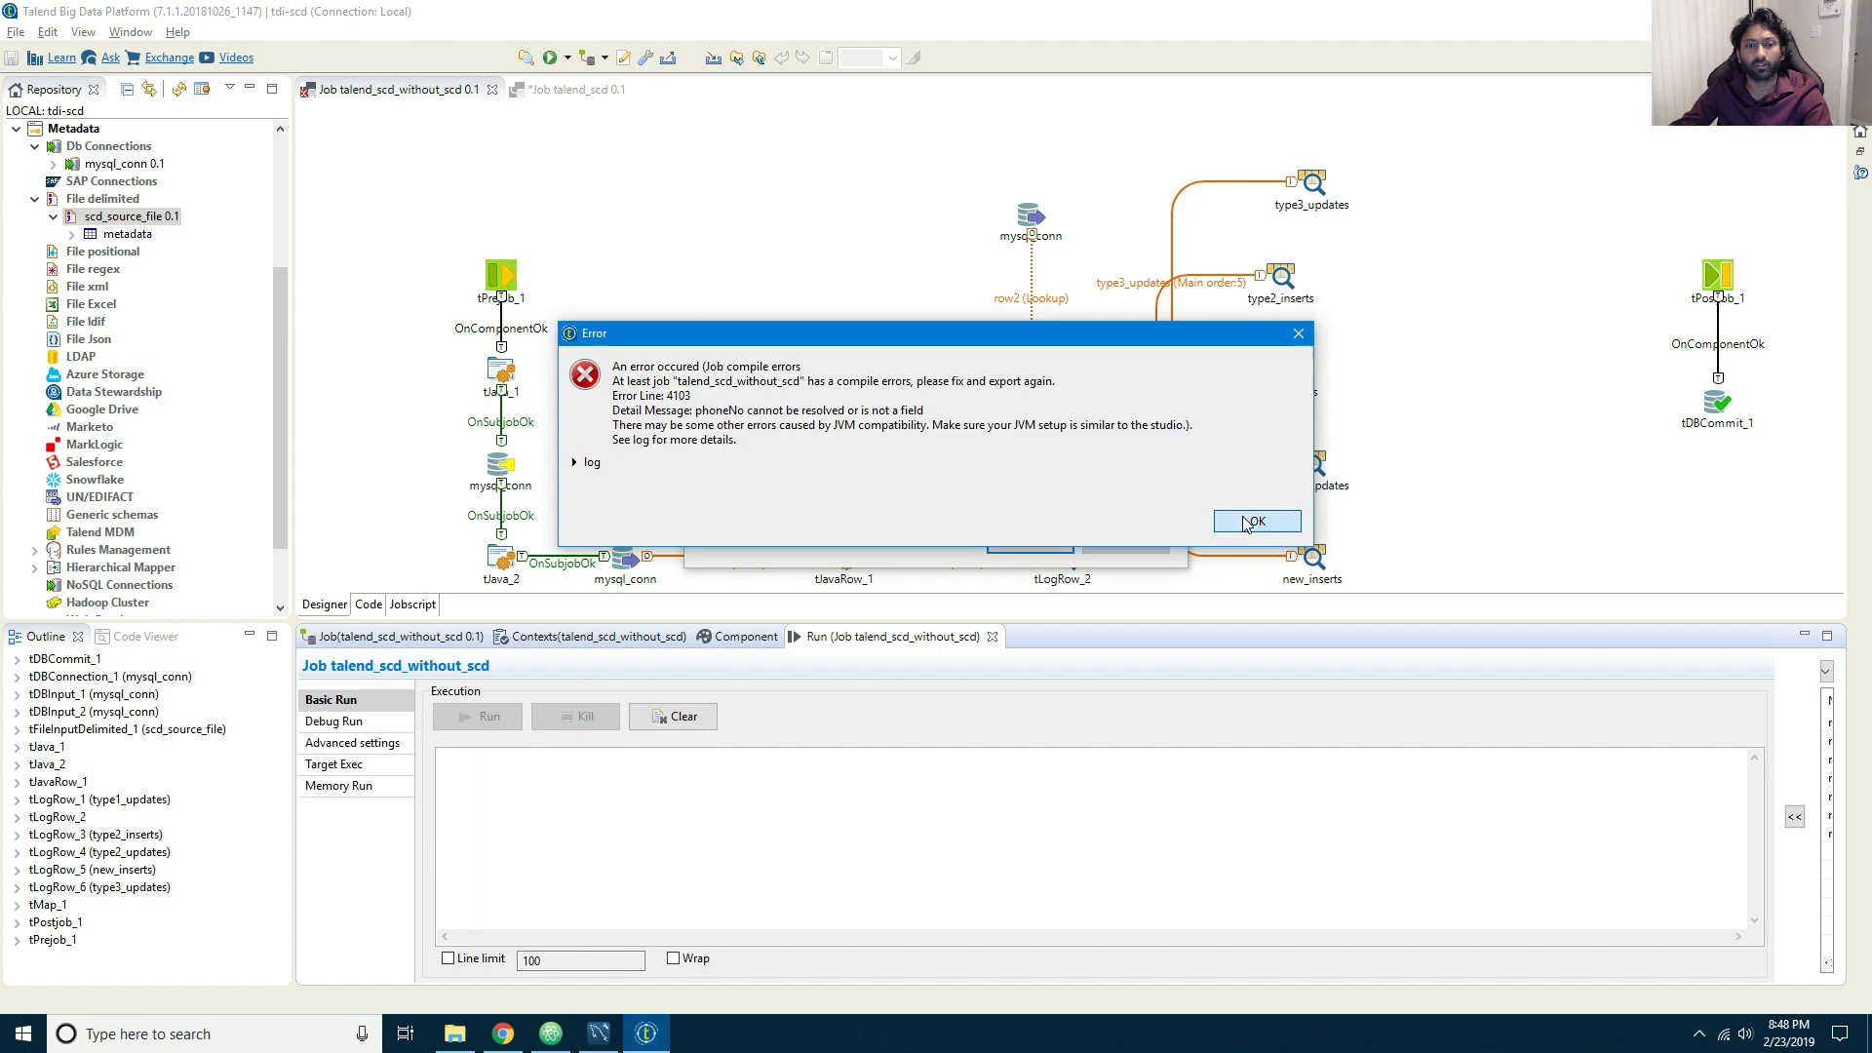
click(1250, 522)
Step: Reopen tMap_1, correct the type3_updates phoneNo expression to row1.phoneno, and apply and close the mapping
double_click(1031, 379)
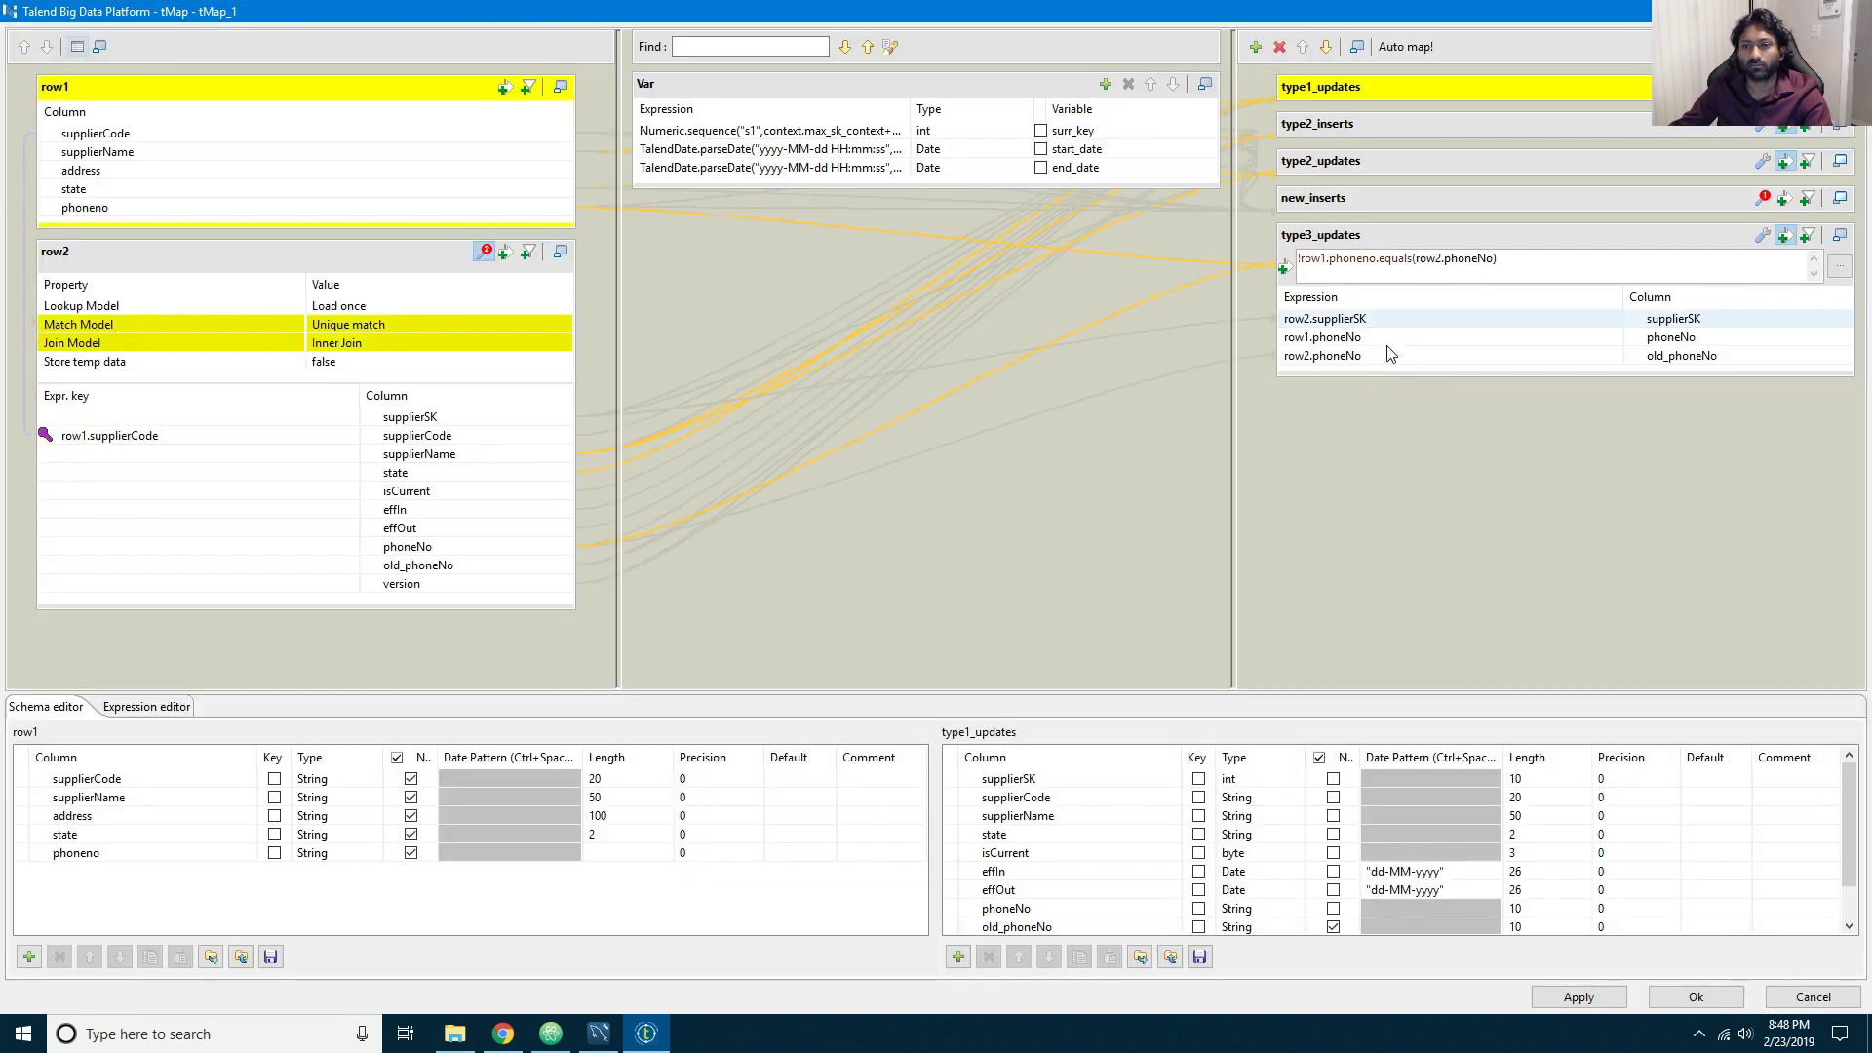
click(1357, 336)
click(1355, 336)
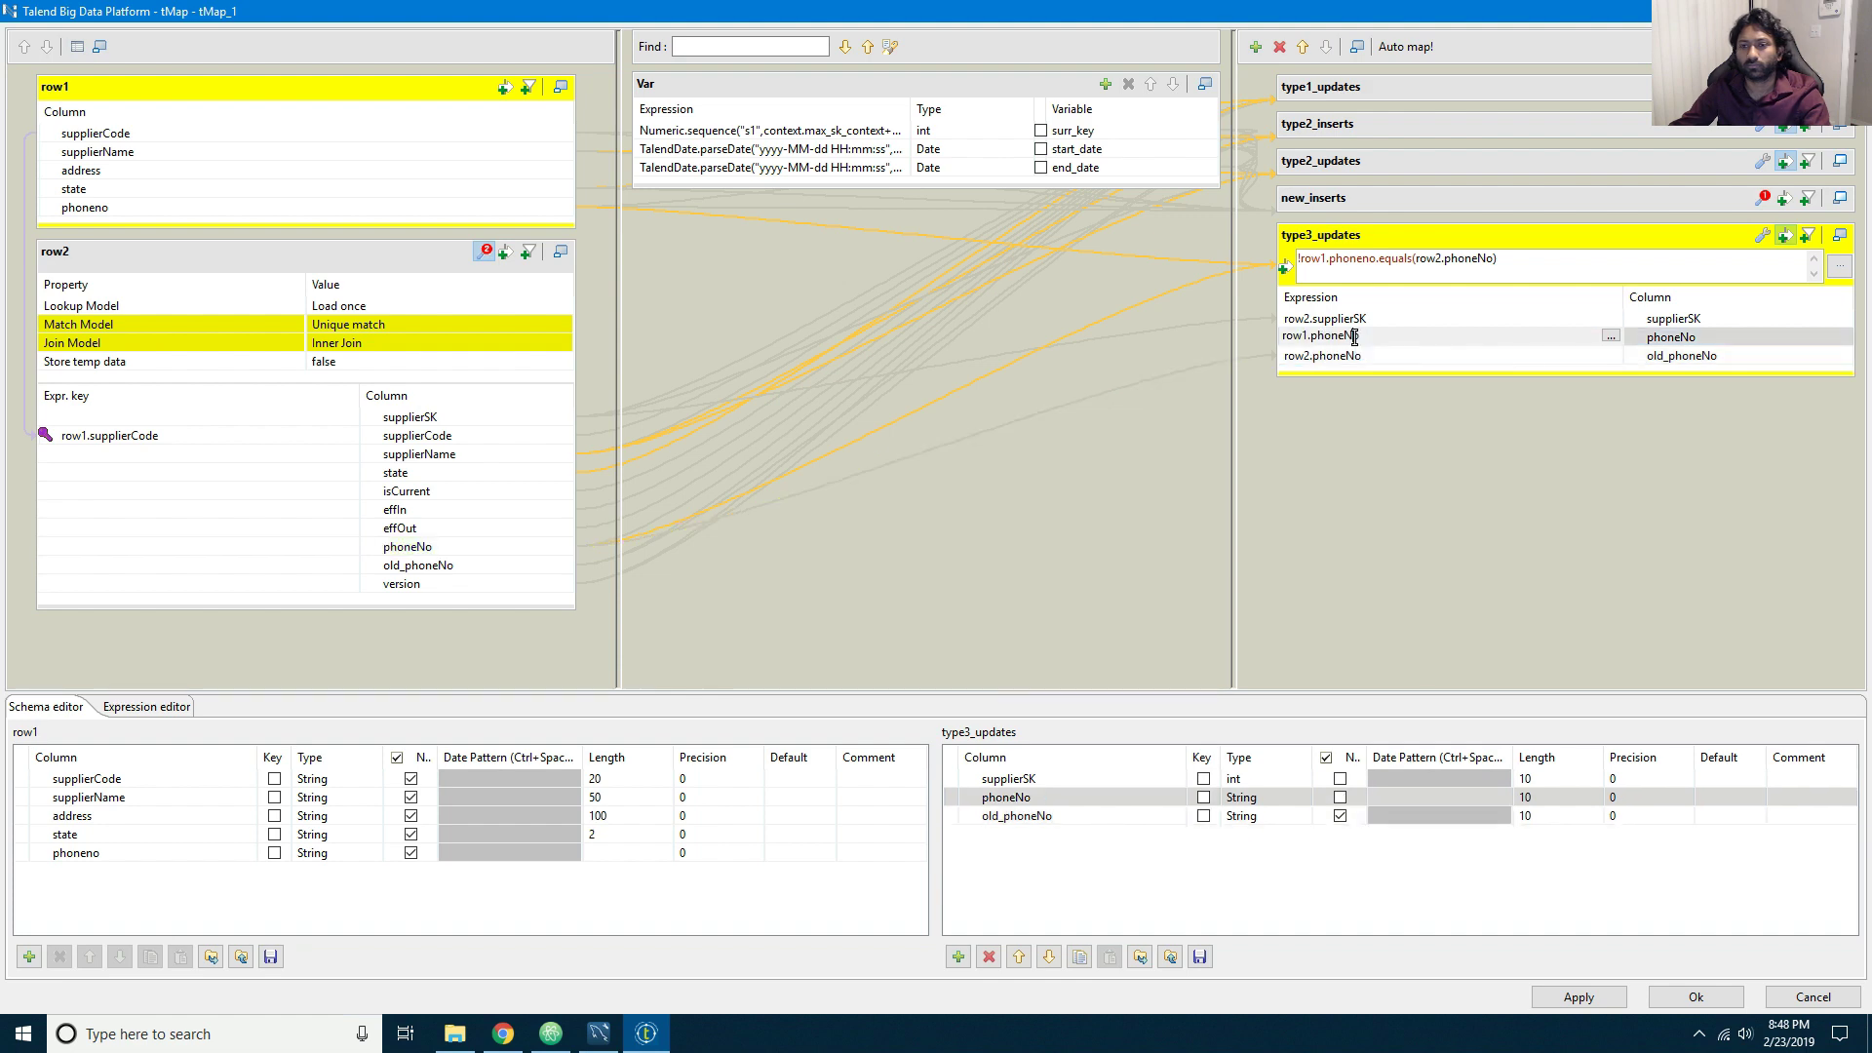
key(BackSpace)
text(n)
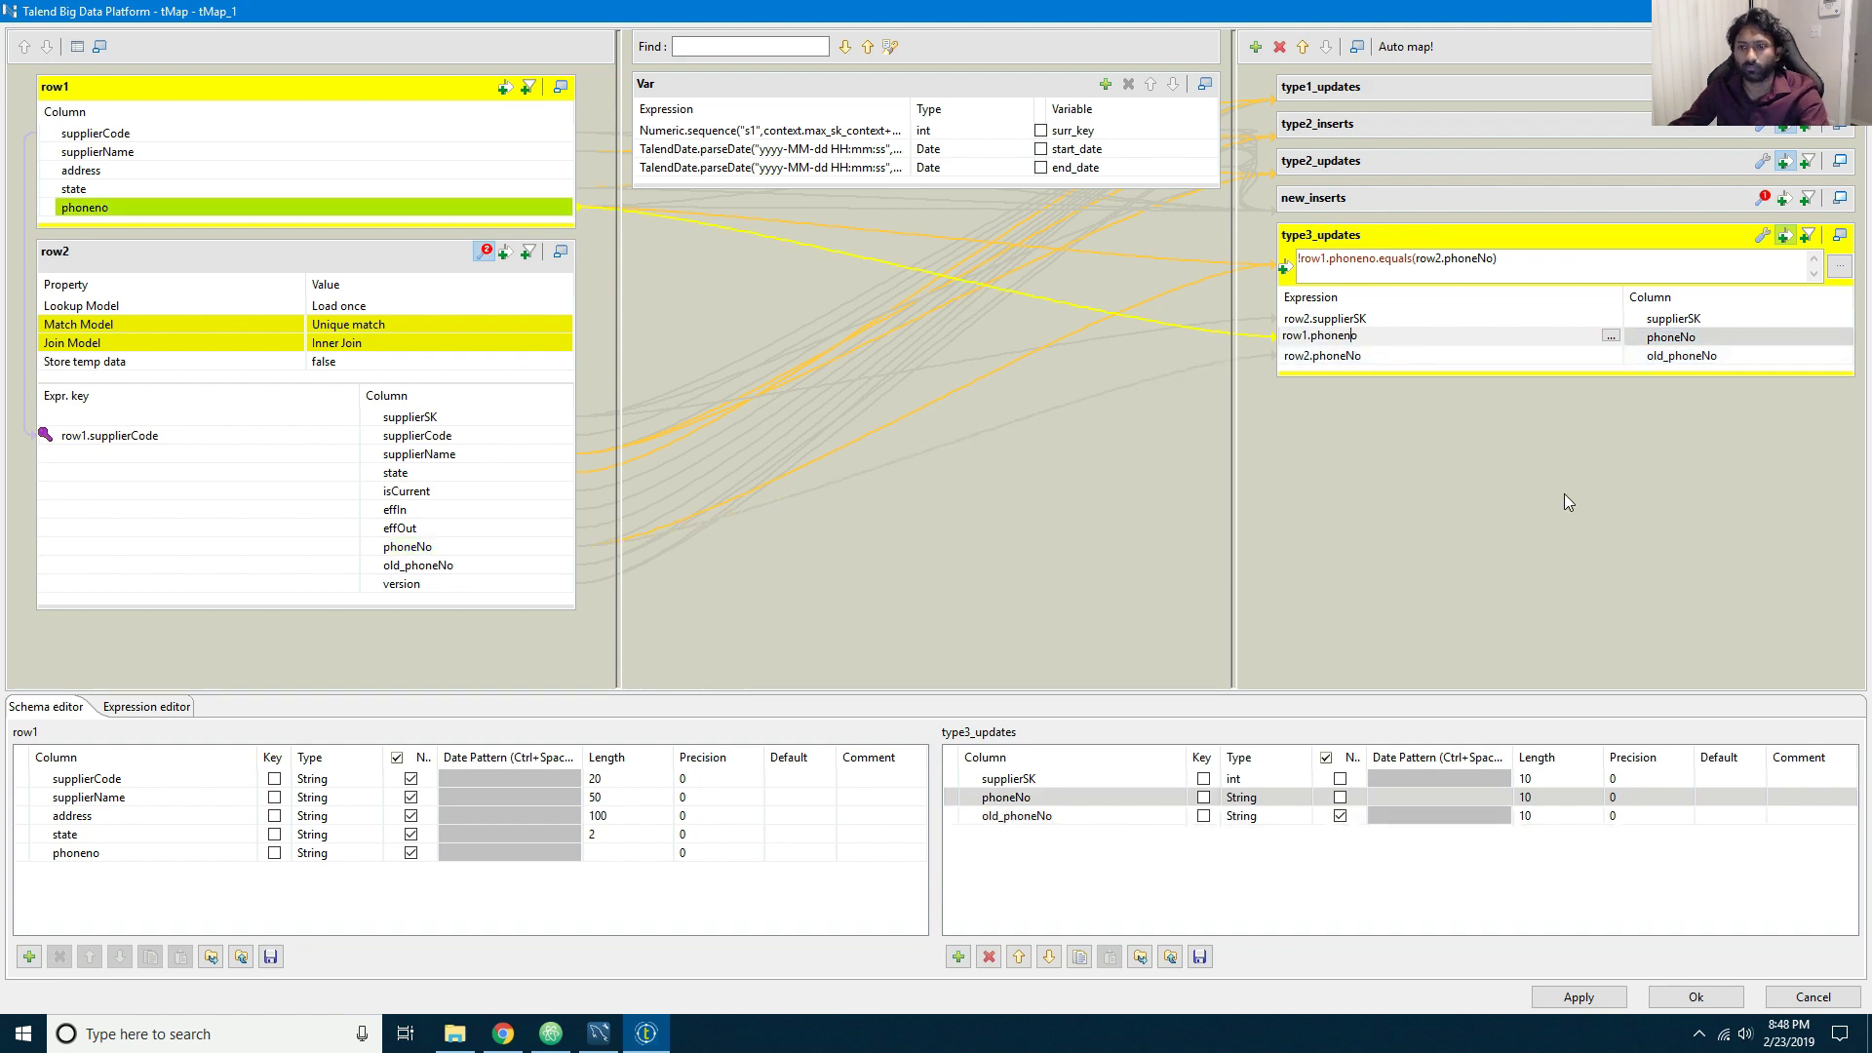
click(1578, 997)
click(1697, 996)
Step: Run the job again and examine the supplierSK, phoneNo and old_phoneNo values in the type3_updates log output
click(507, 718)
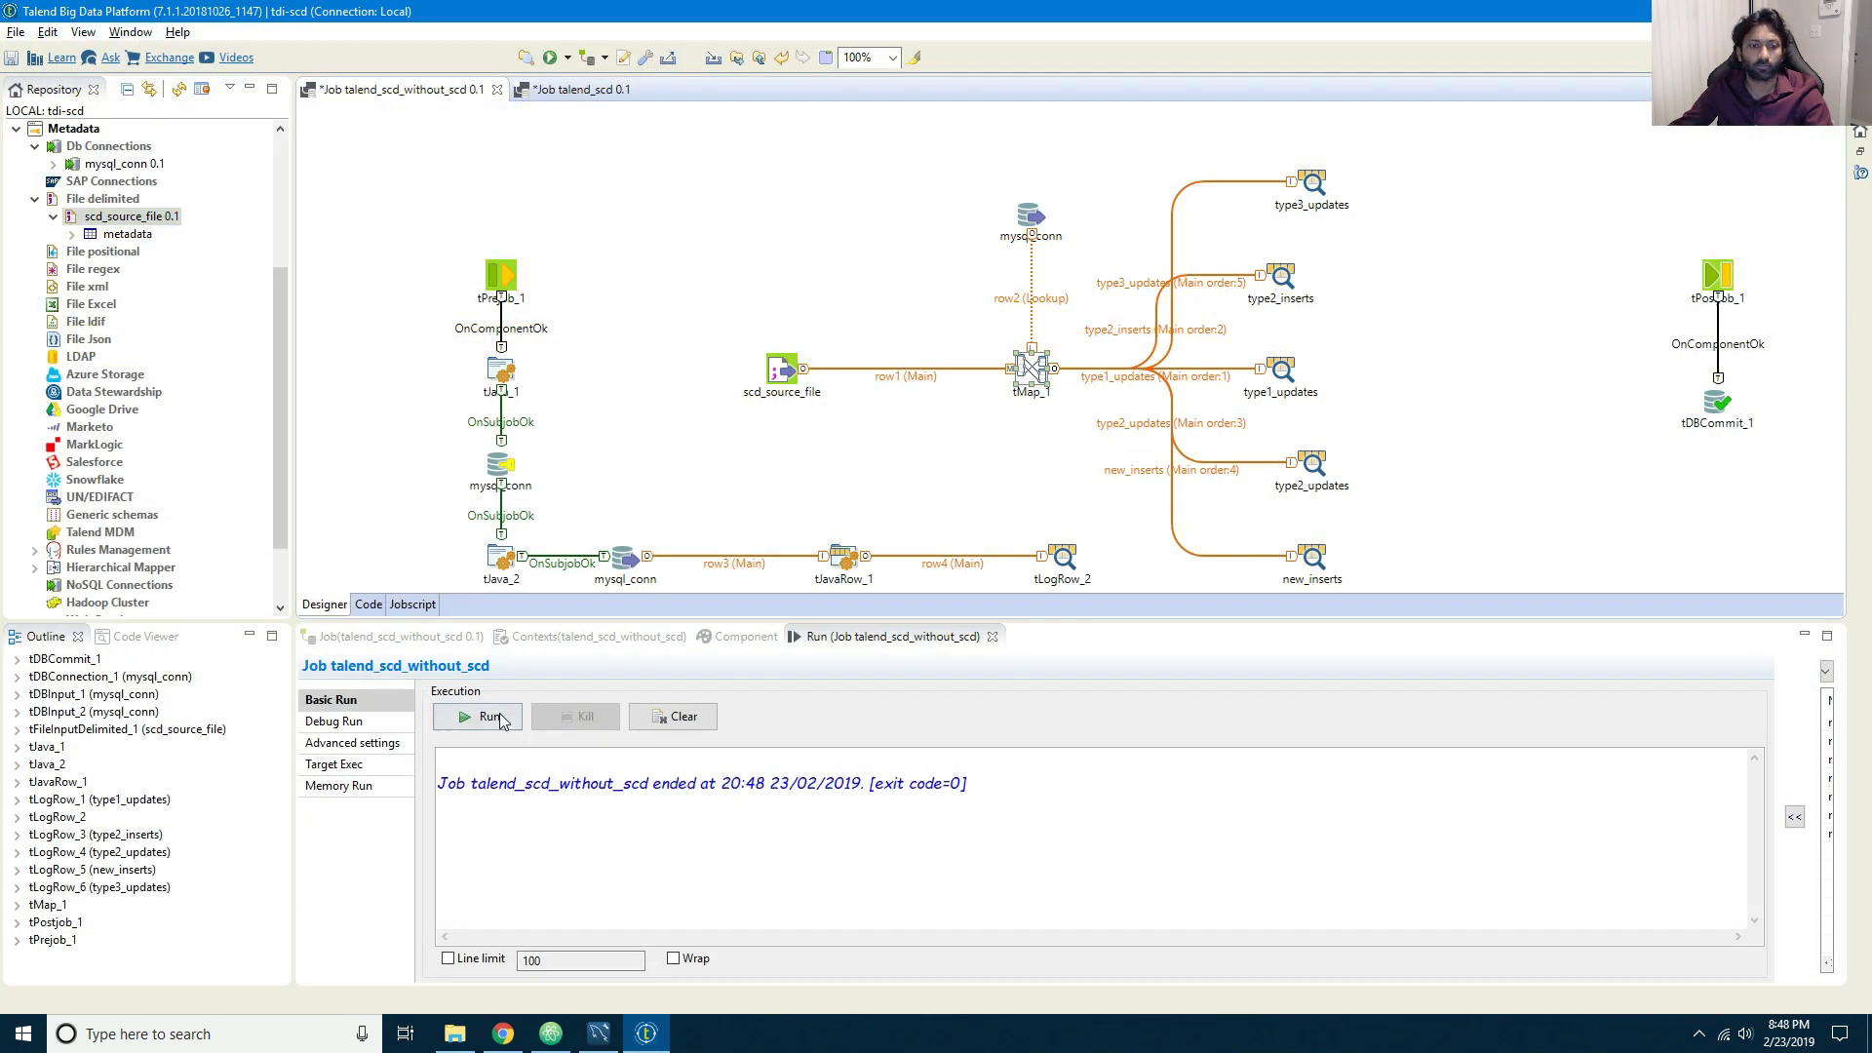
click(1828, 635)
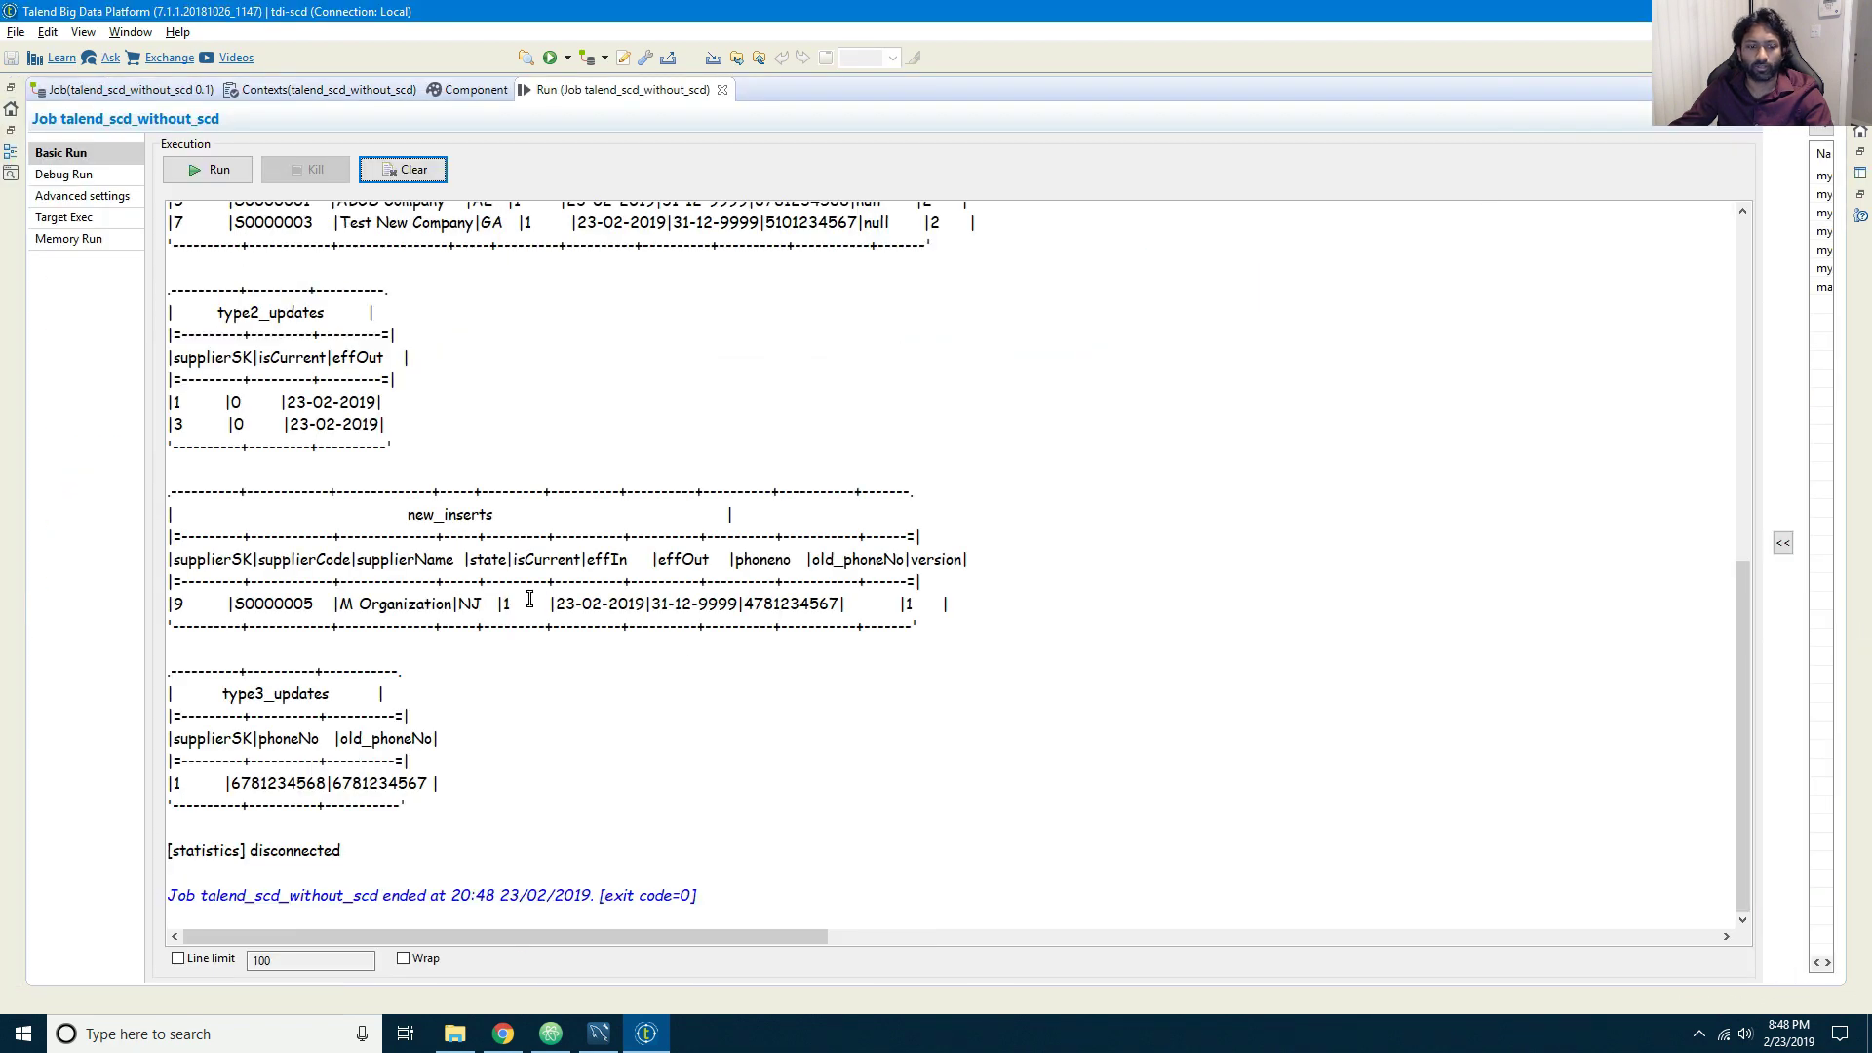
click(186, 786)
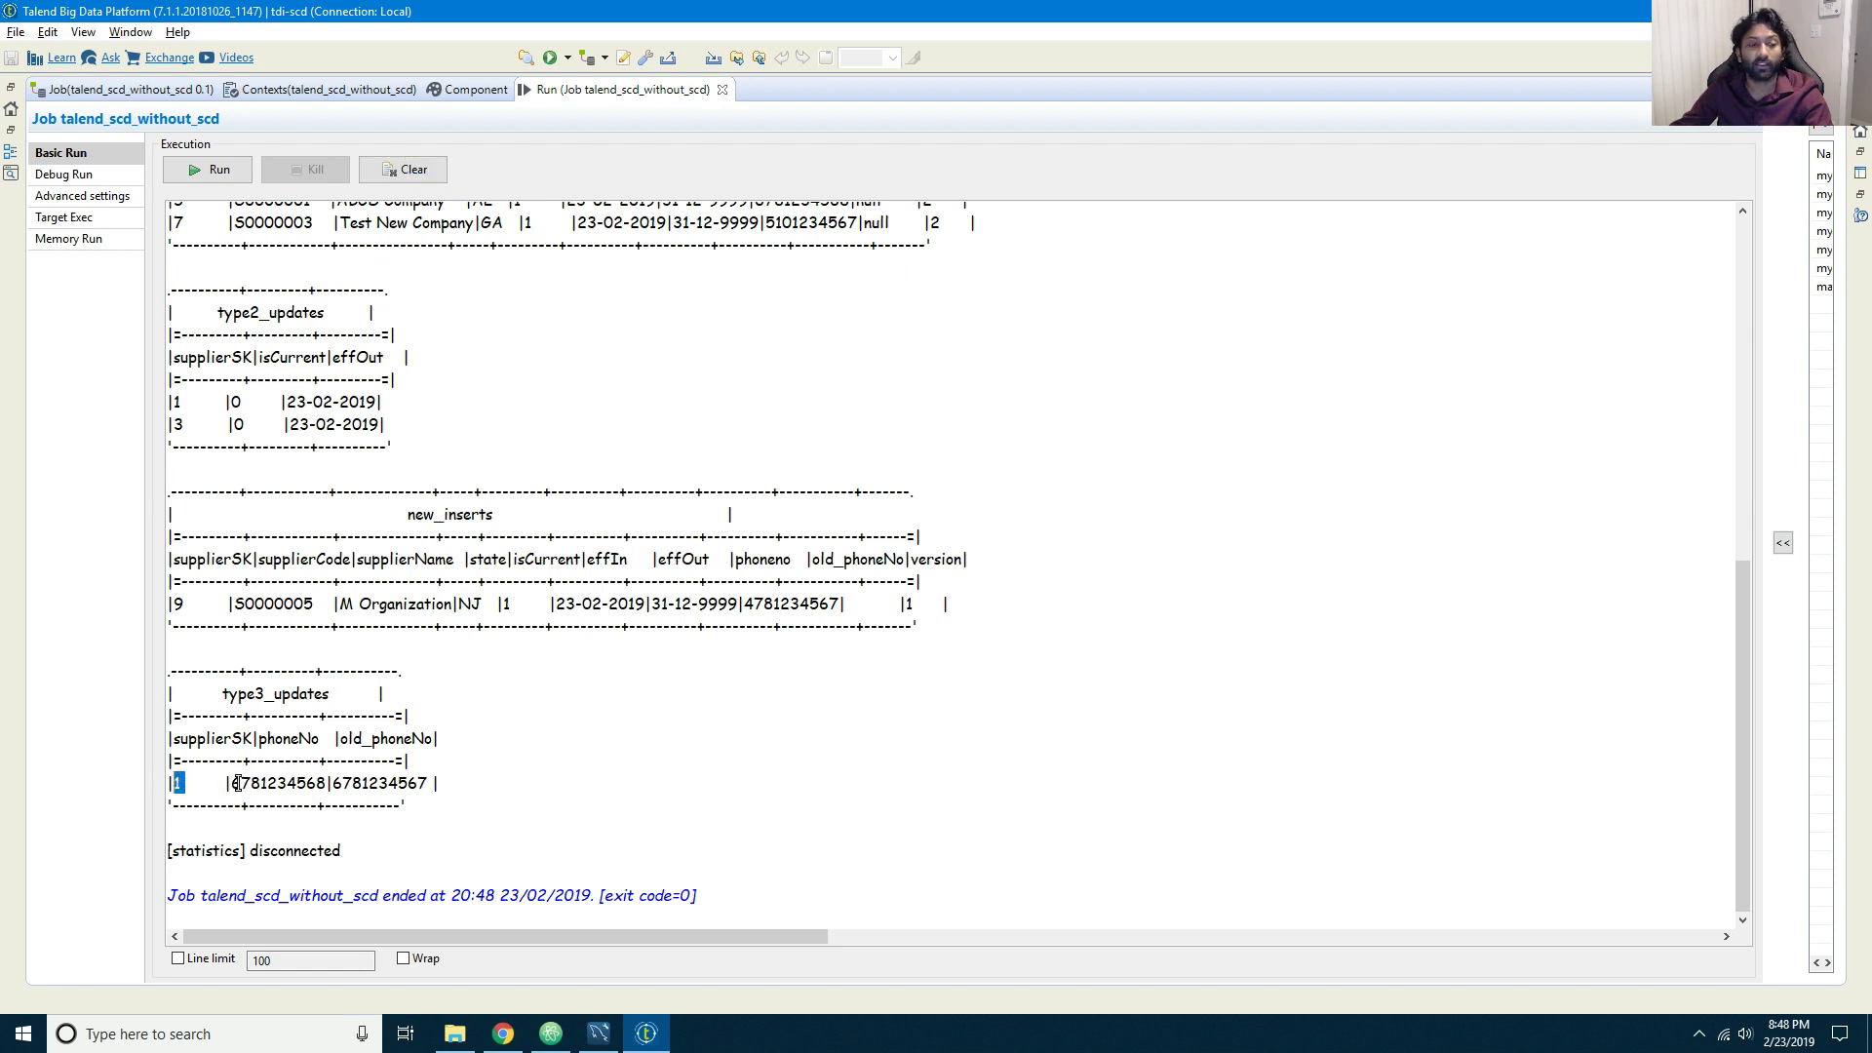
double_click(297, 782)
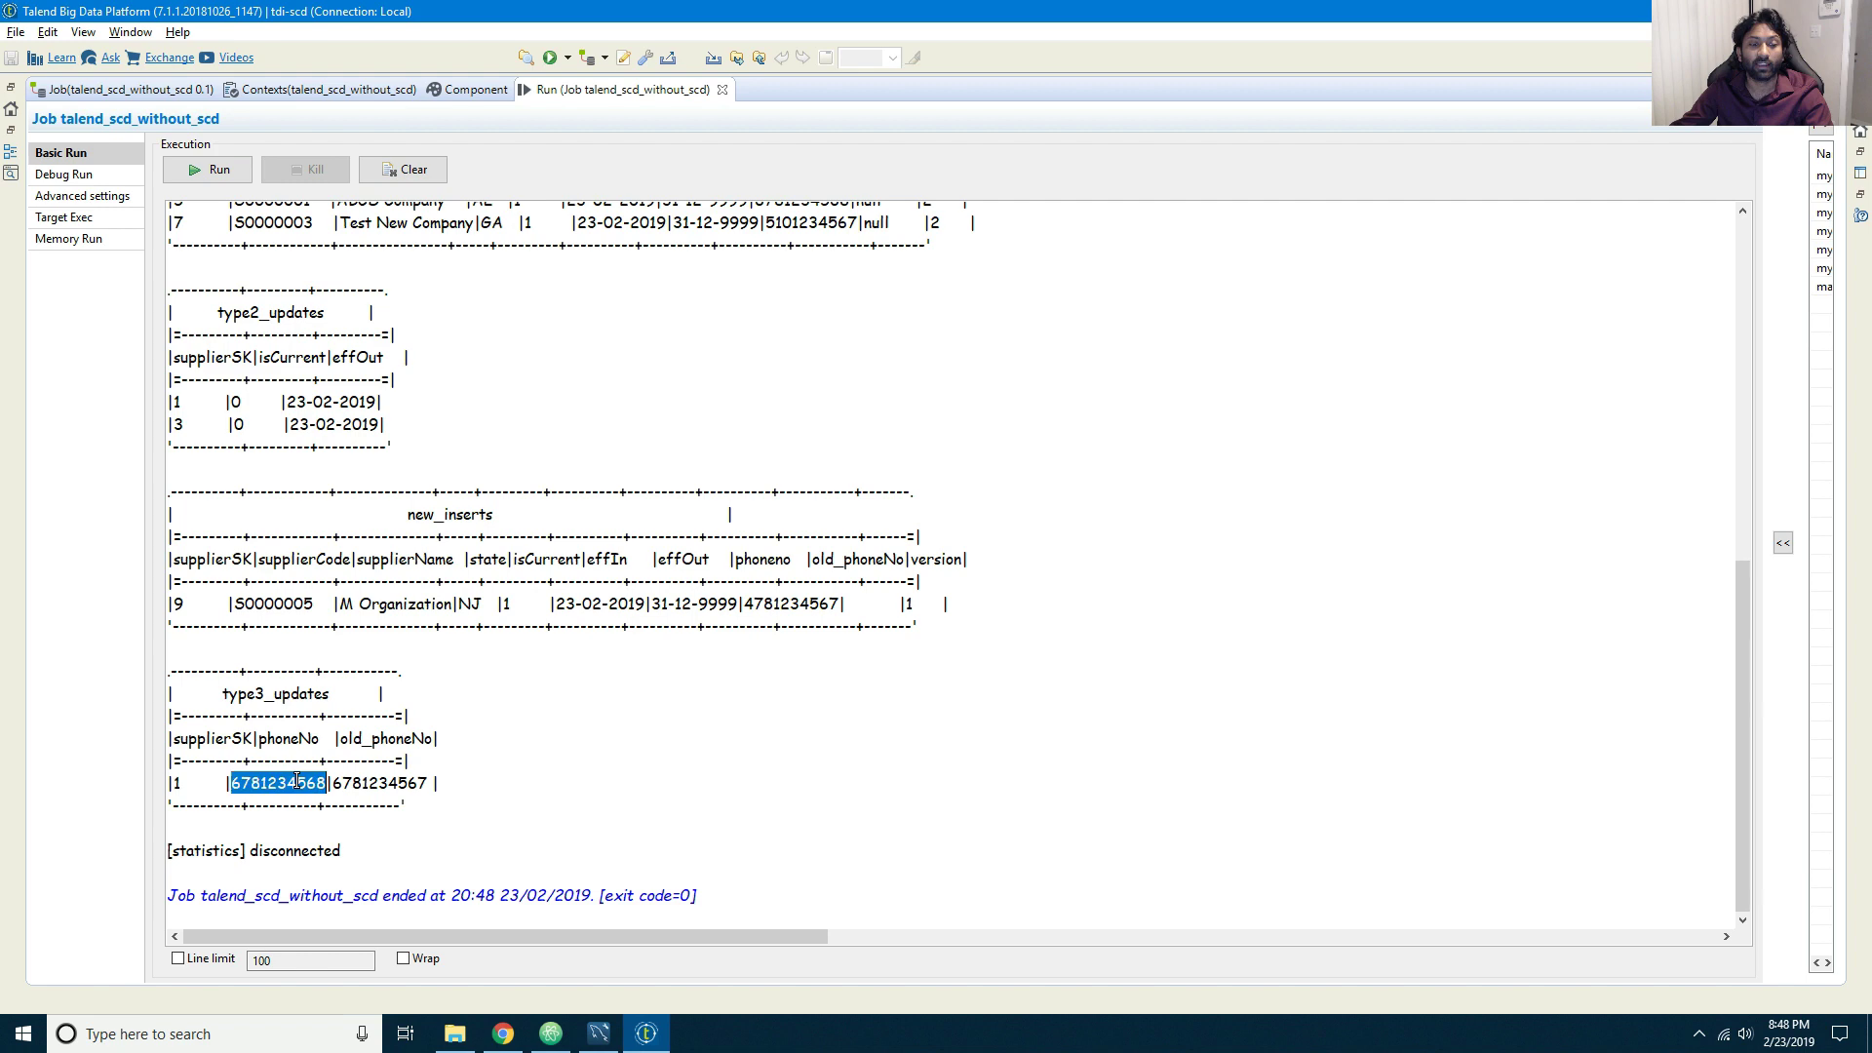
double_click(389, 783)
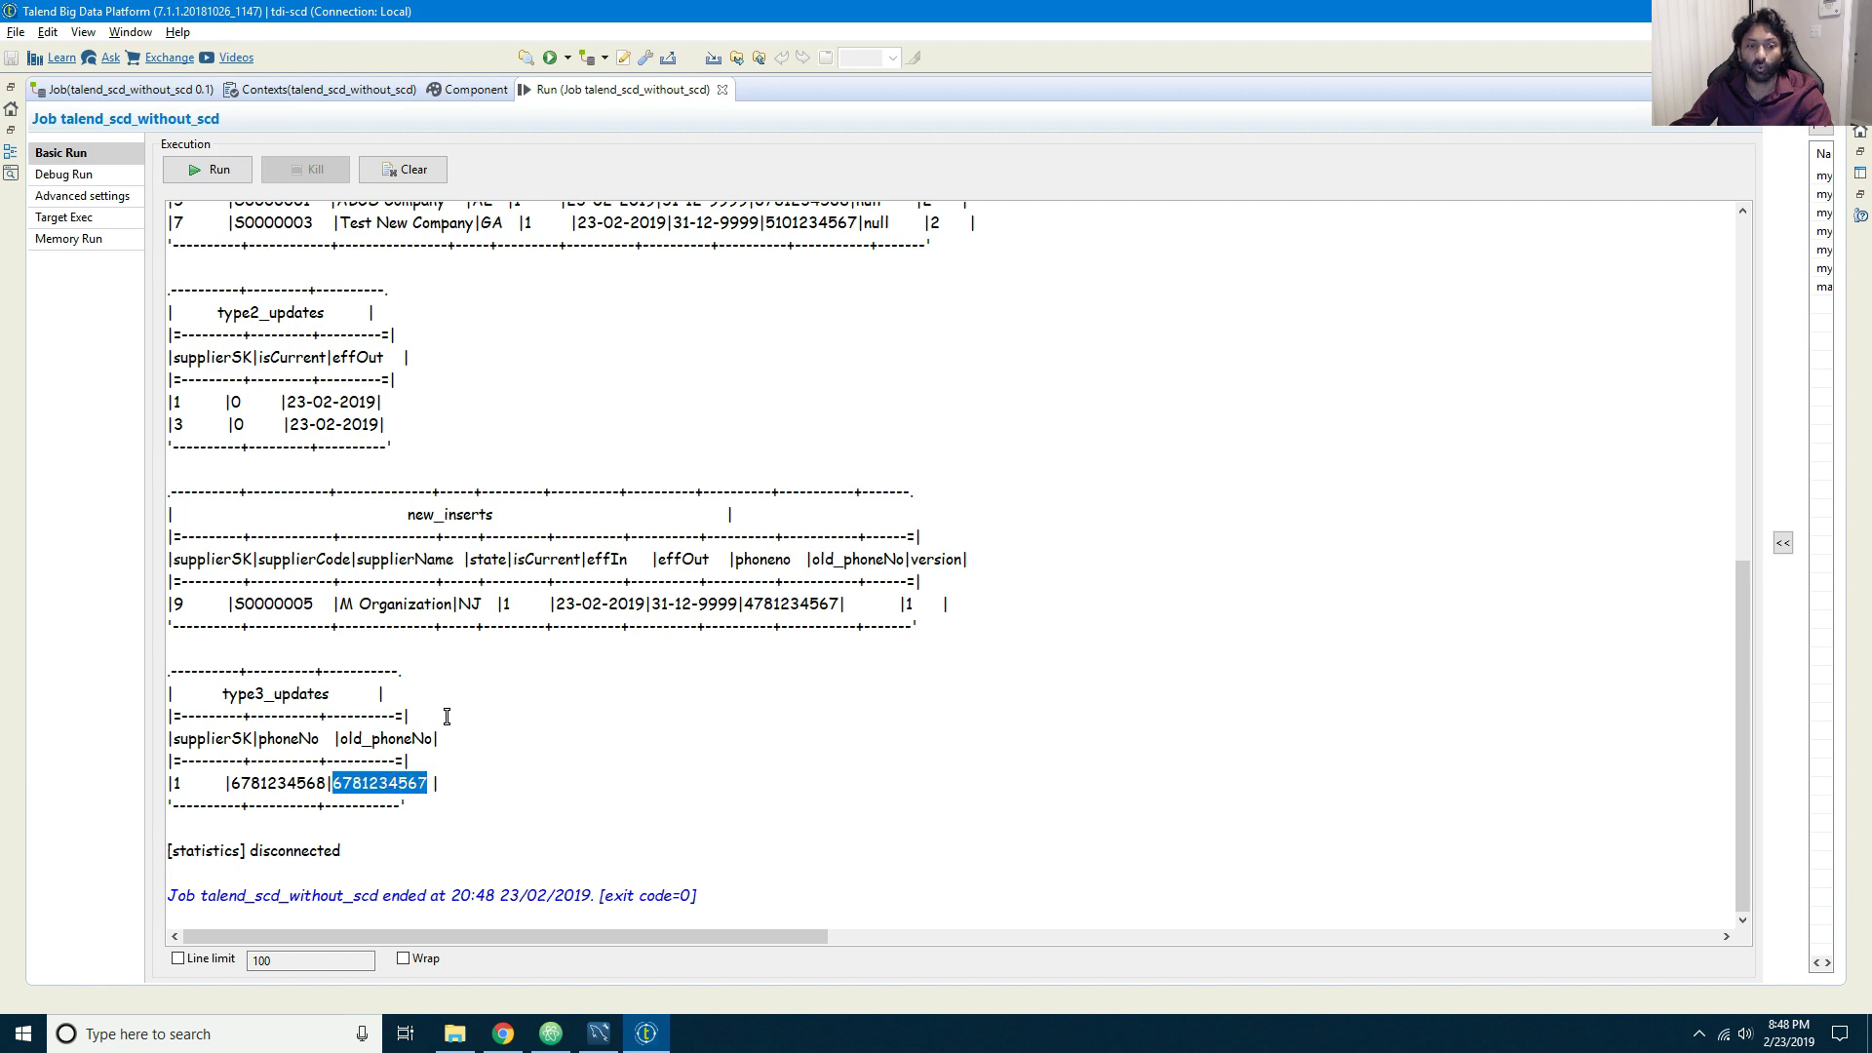
click(1828, 89)
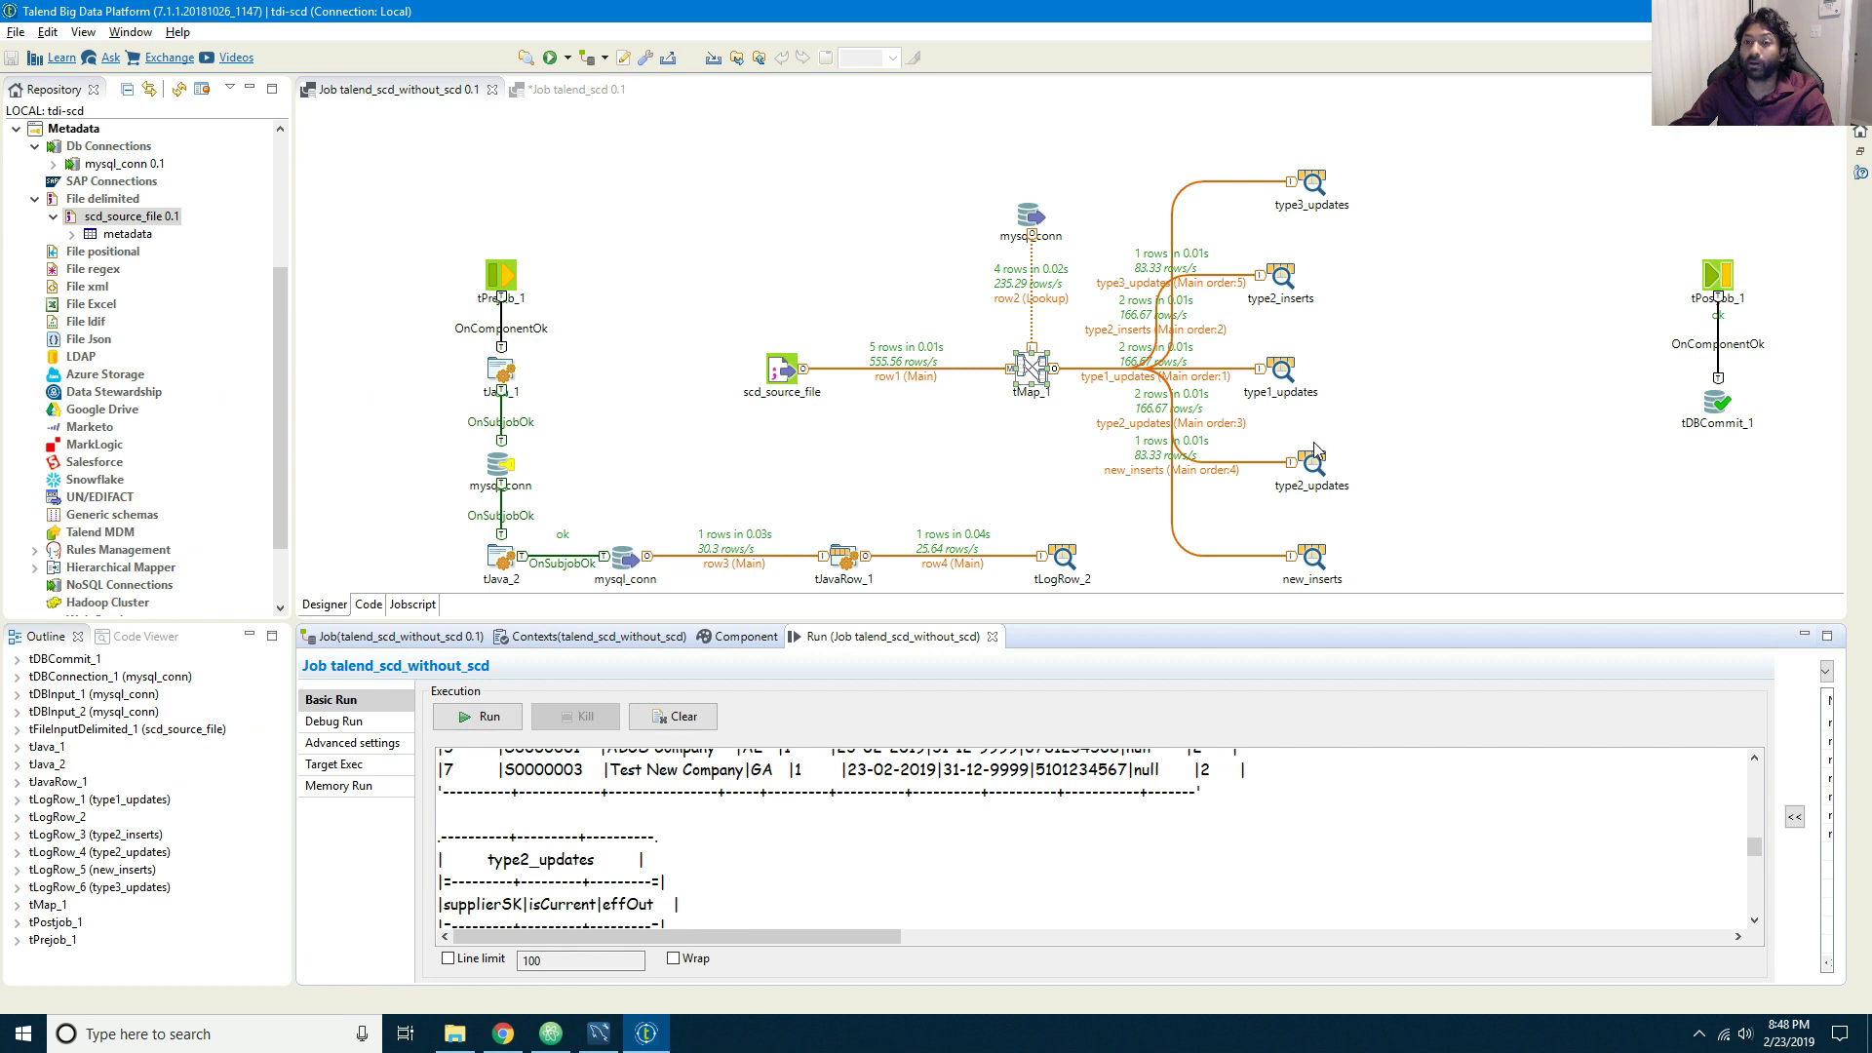
Step: Align the type1_updates and type2_inserts log components vertically with the other output components
drag(1283, 369, 1316, 368)
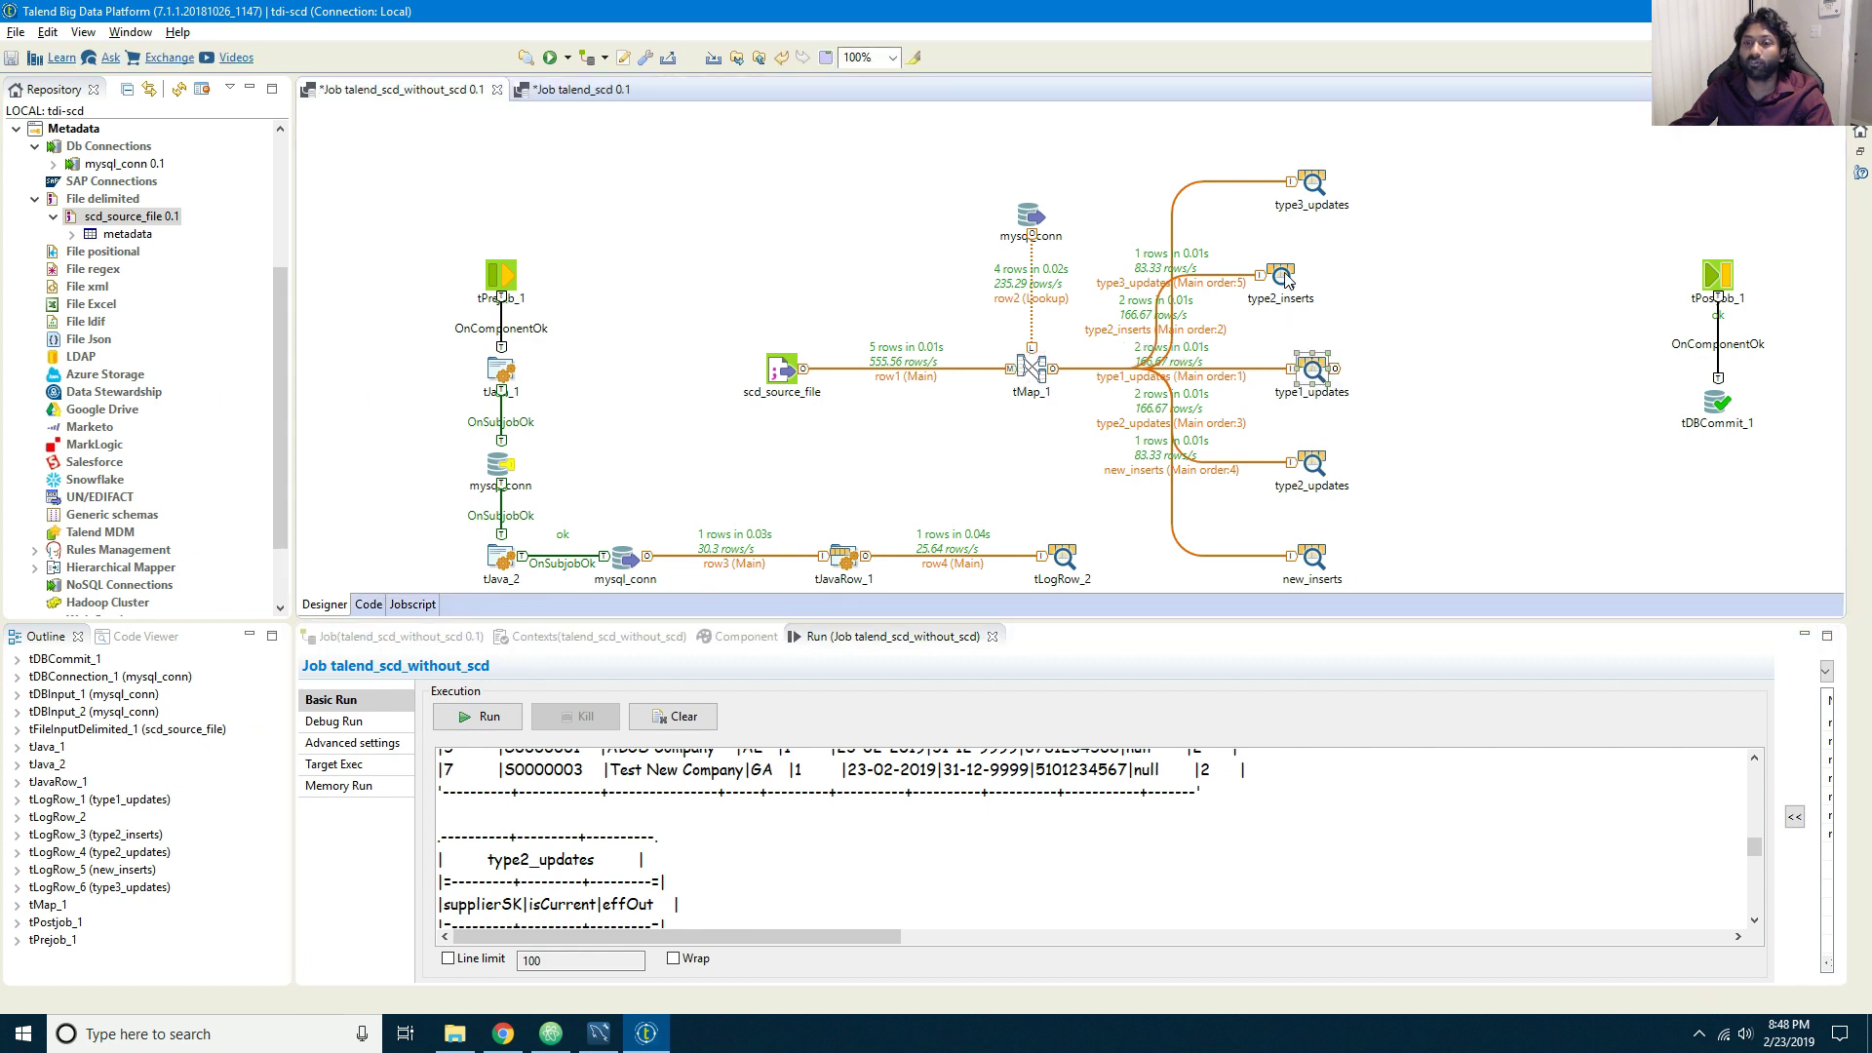
drag(1286, 278, 1317, 278)
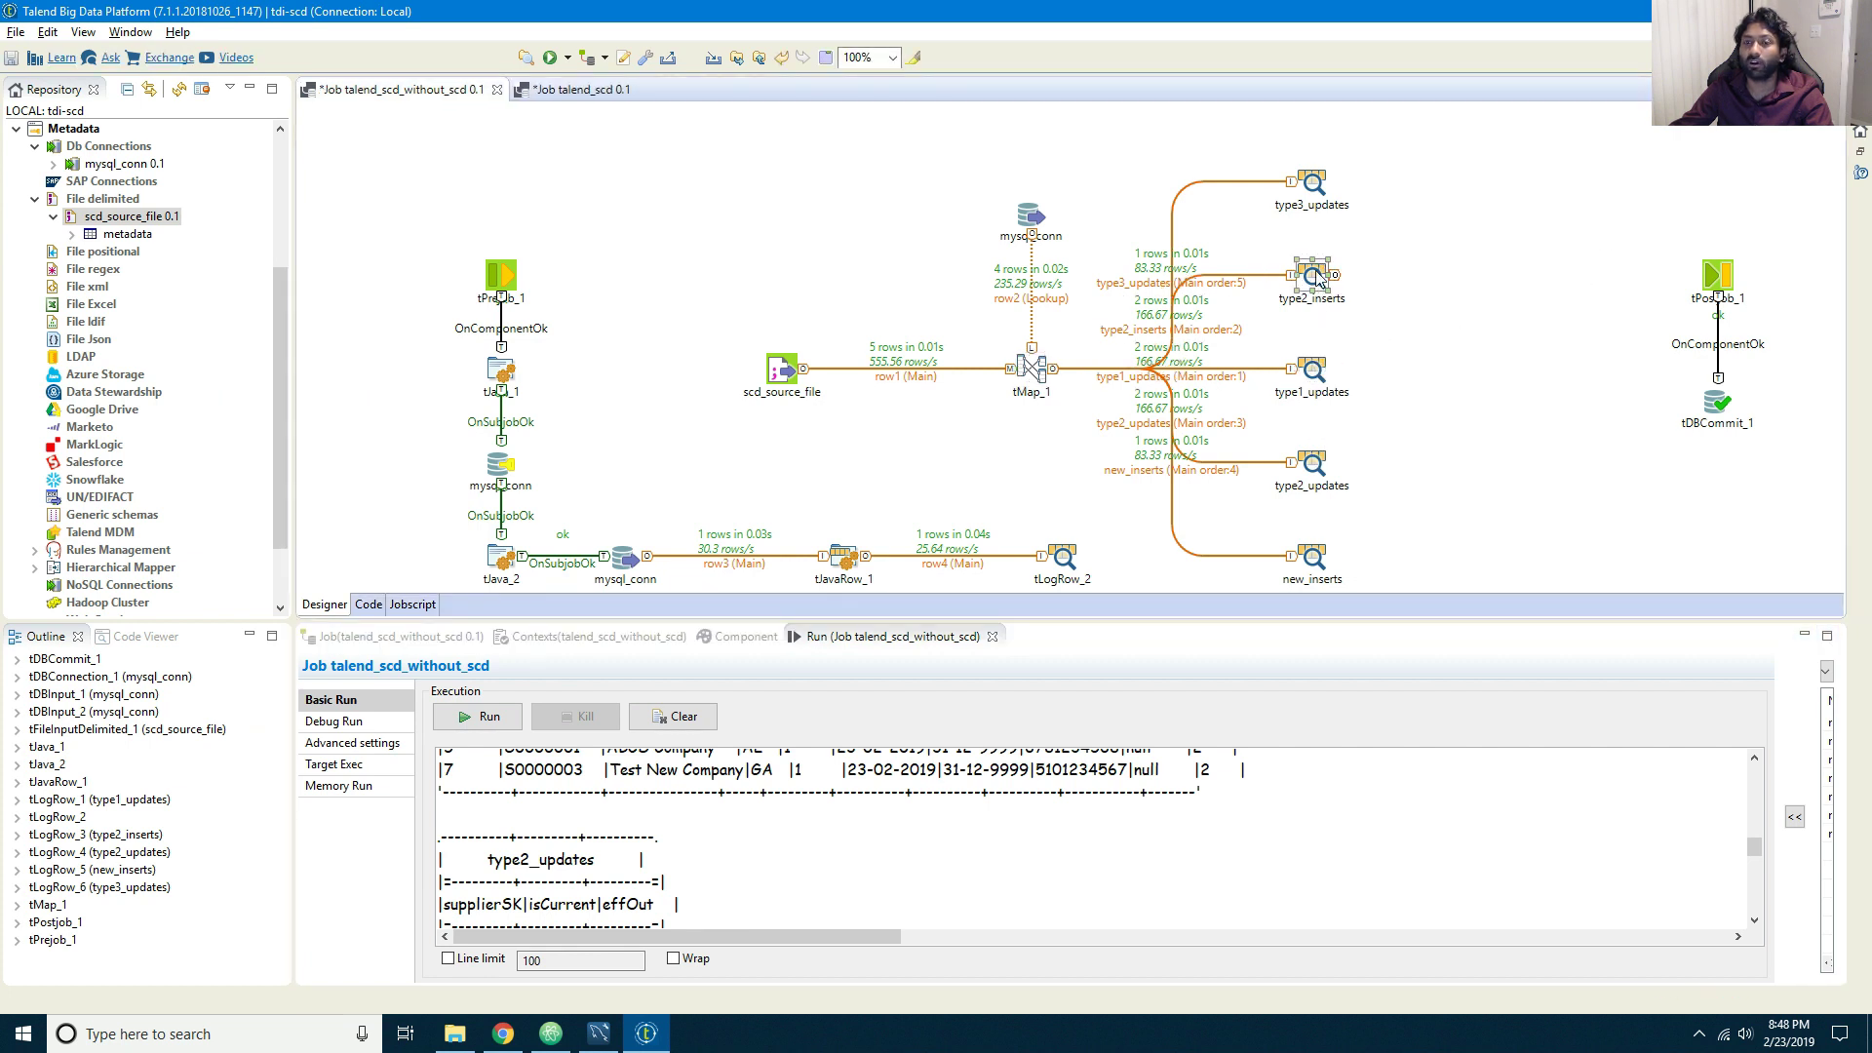
click(1489, 424)
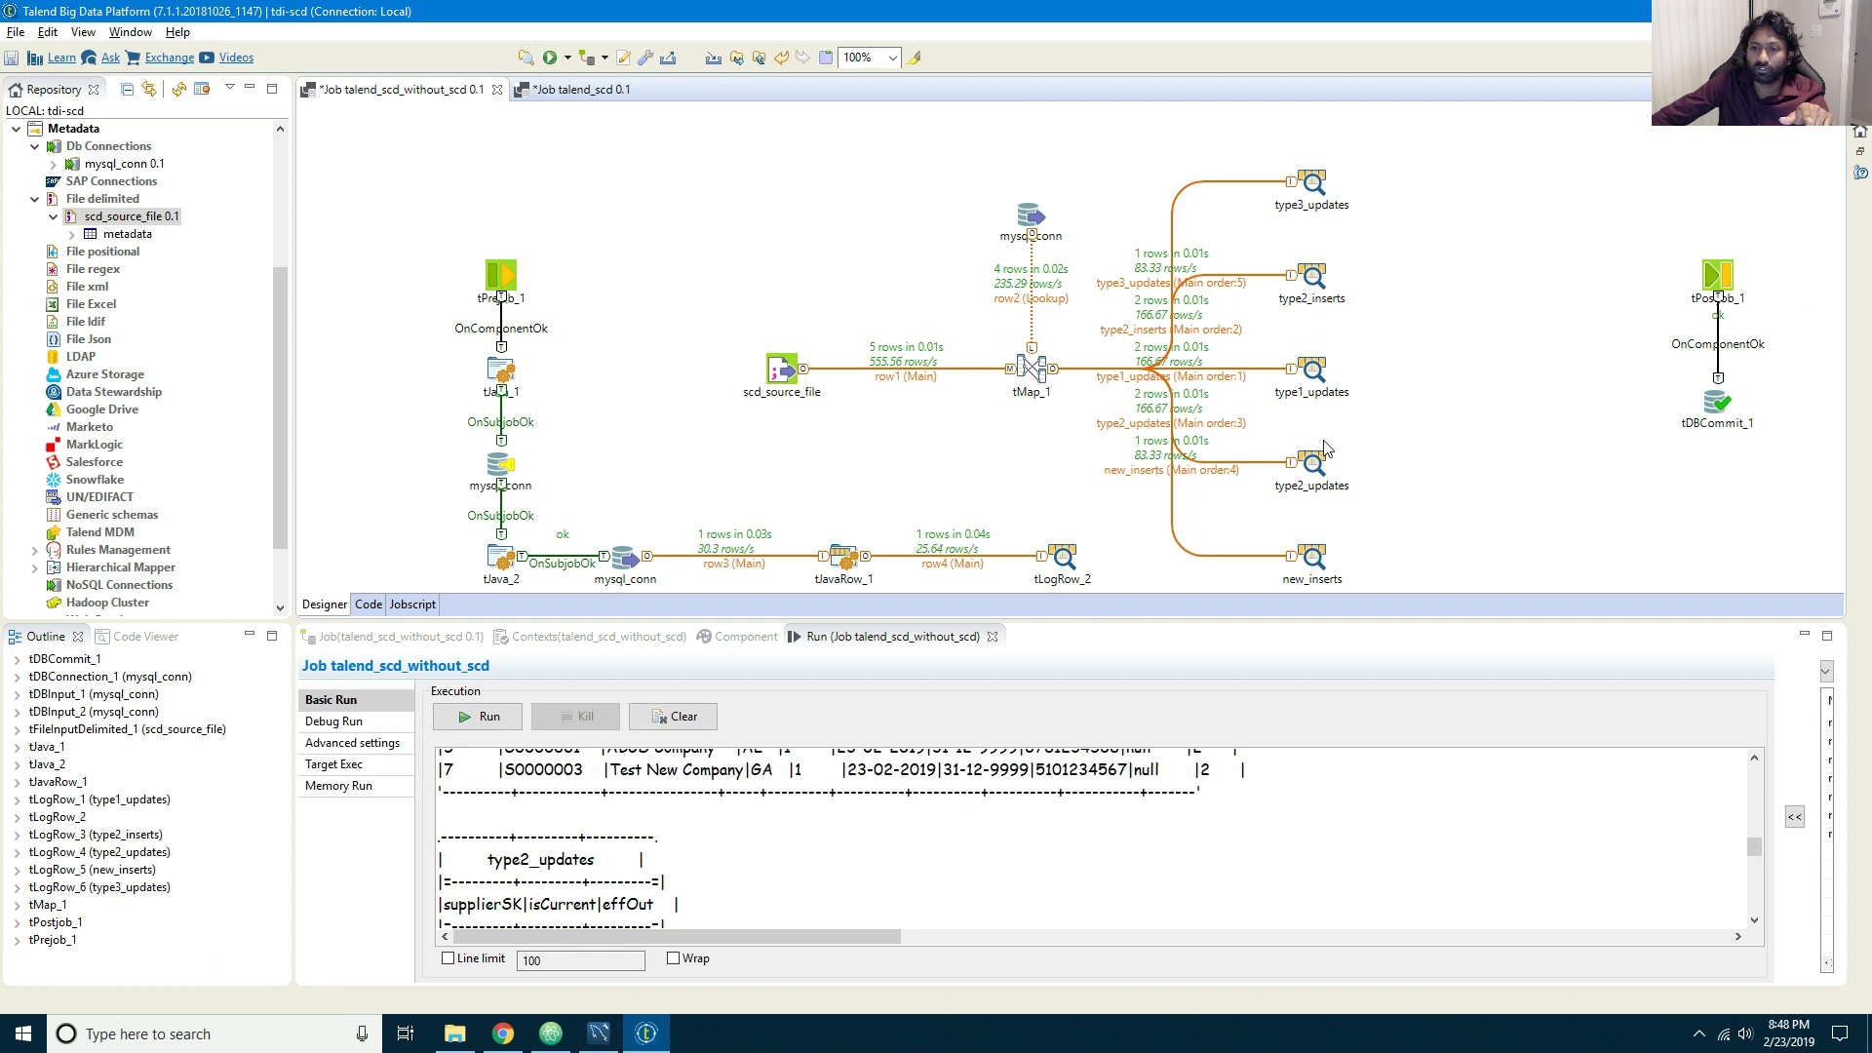
Step: Swap the type1_updates and type2_updates components so that type2_updates sits directly below type2_inserts
mouse_move(1319, 467)
mouse_down()
mouse_move(1322, 379)
mouse_move(1381, 285)
mouse_move(1376, 349)
mouse_move(1317, 382)
mouse_move(1312, 494)
mouse_up()
click(1360, 340)
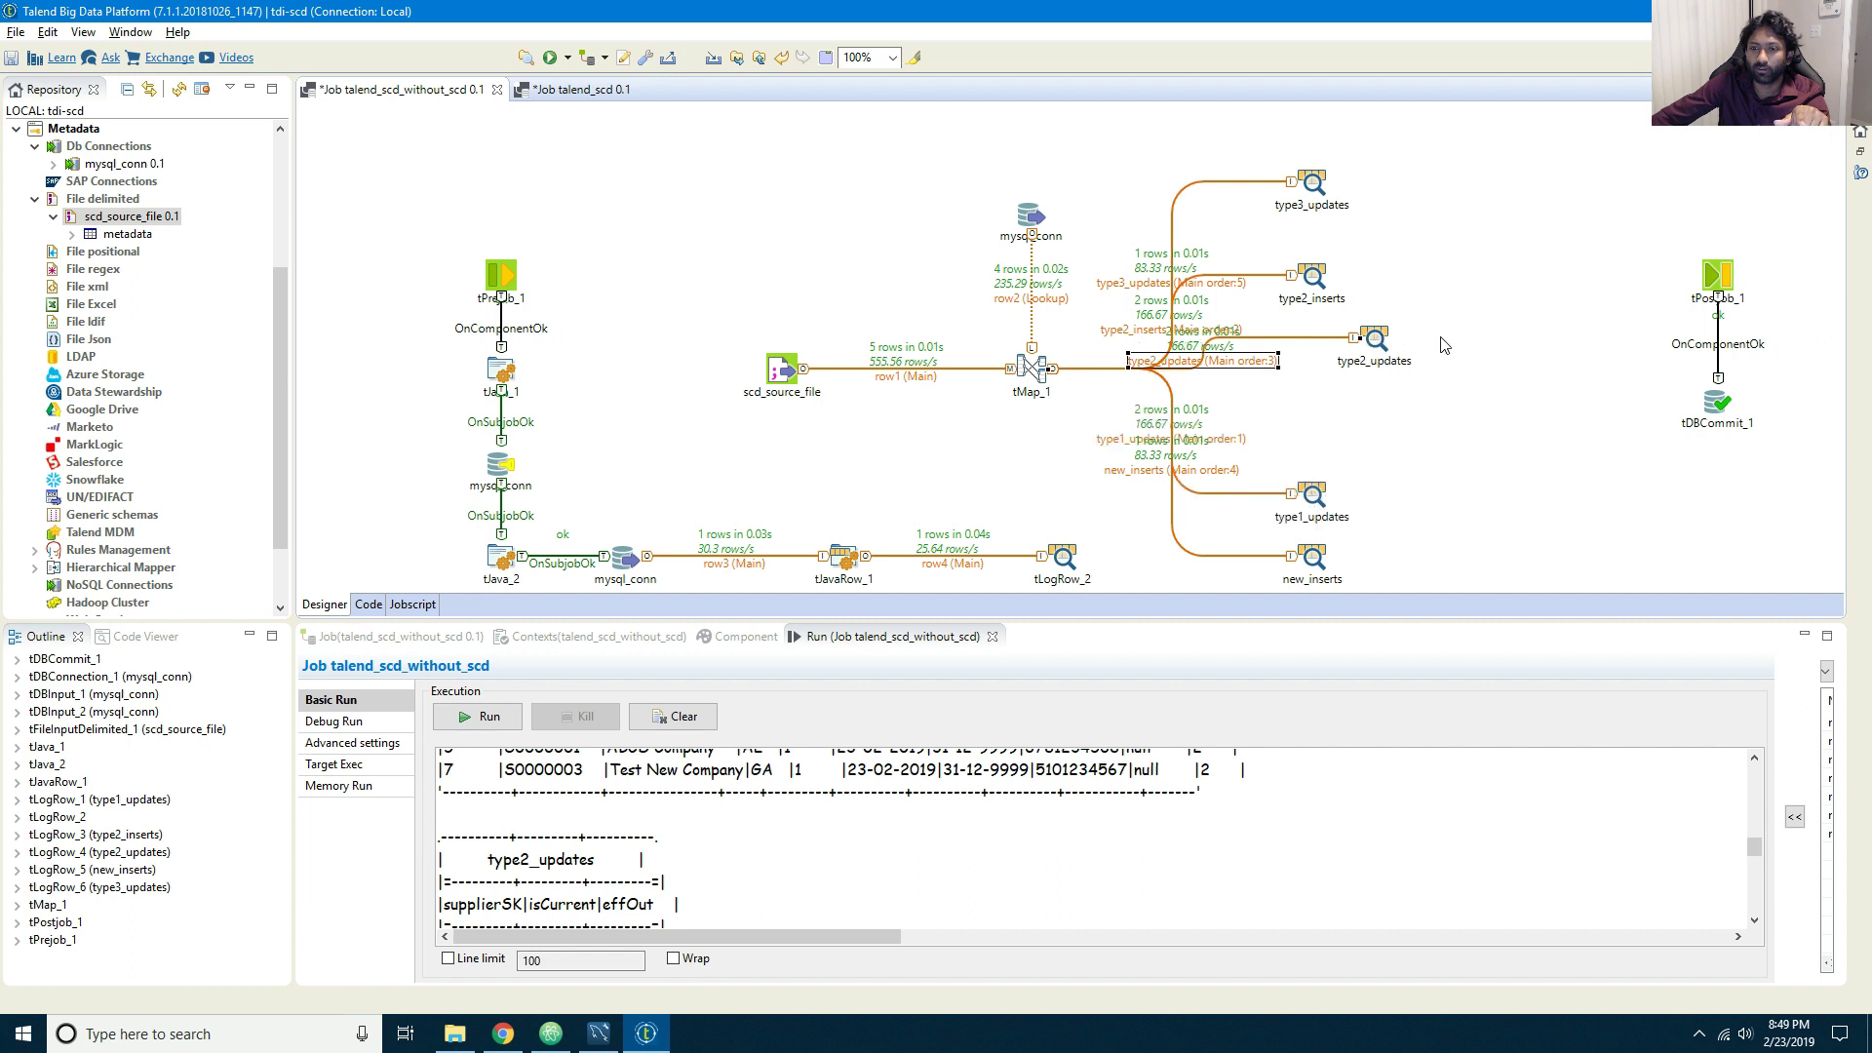
drag(1375, 341, 1313, 370)
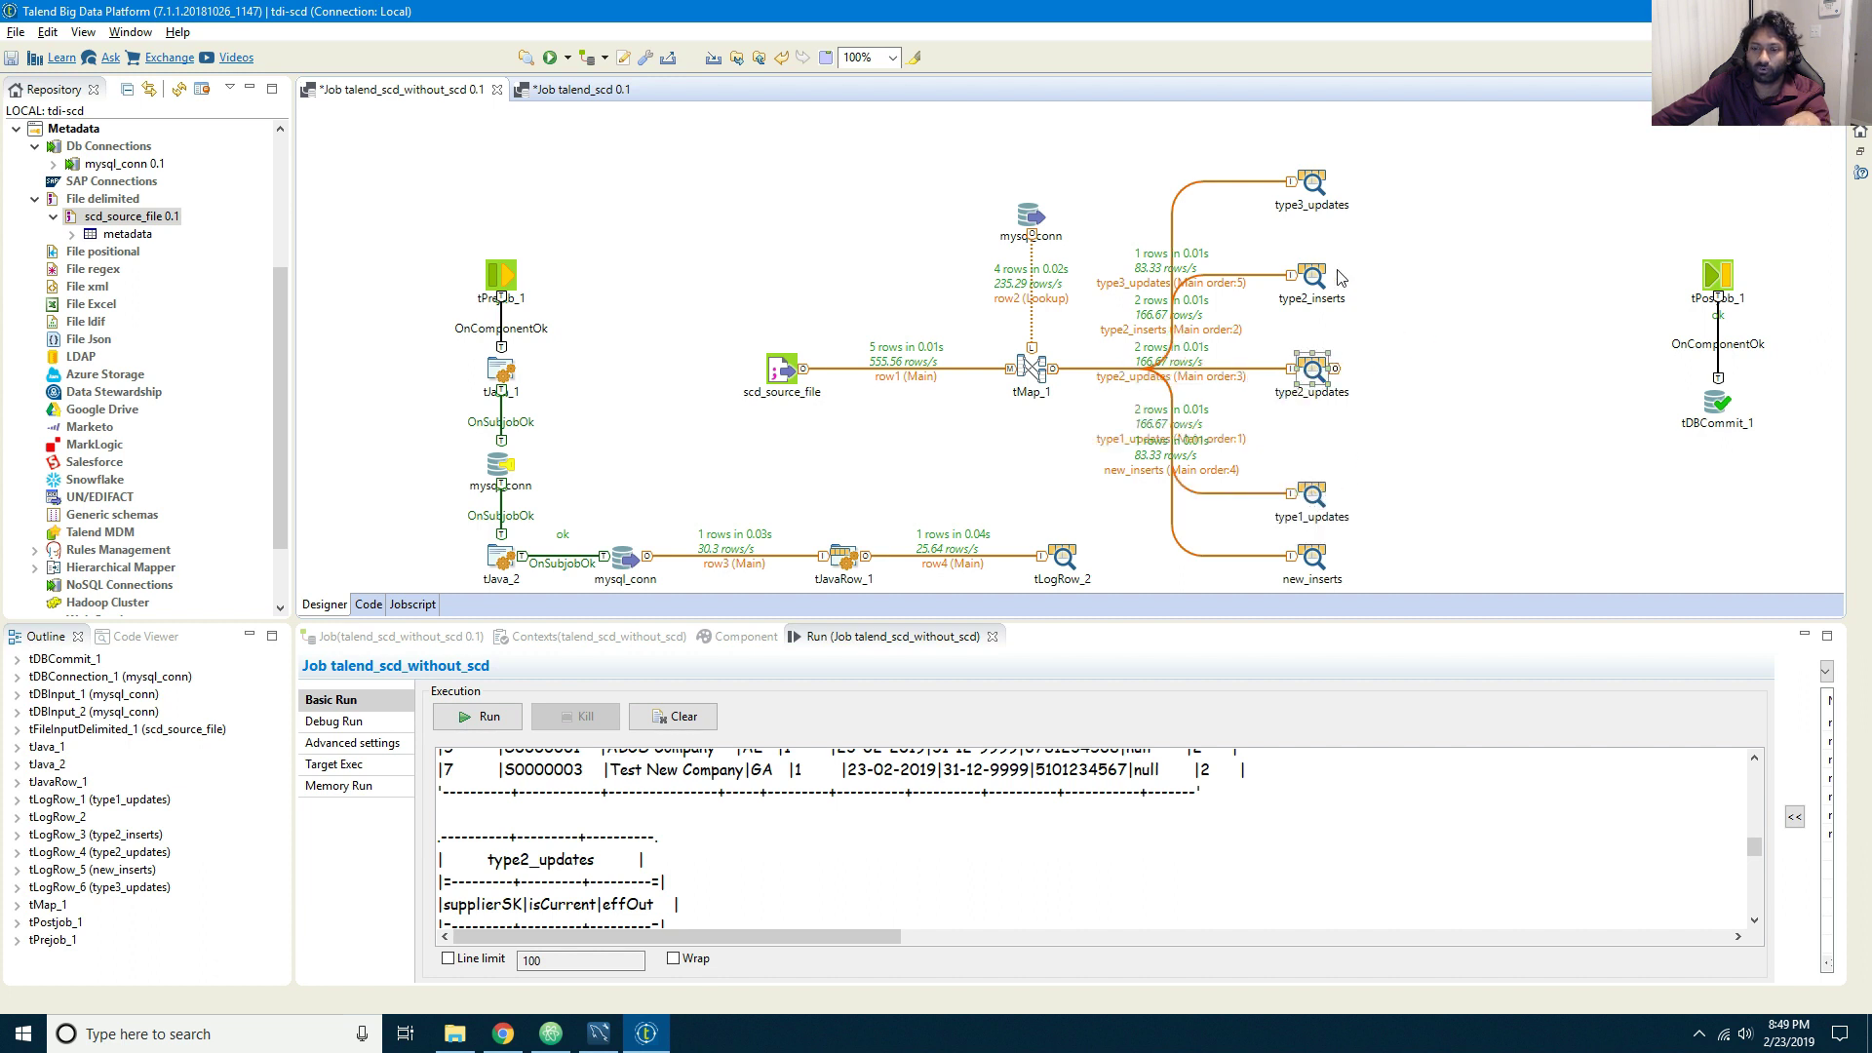
click(1434, 385)
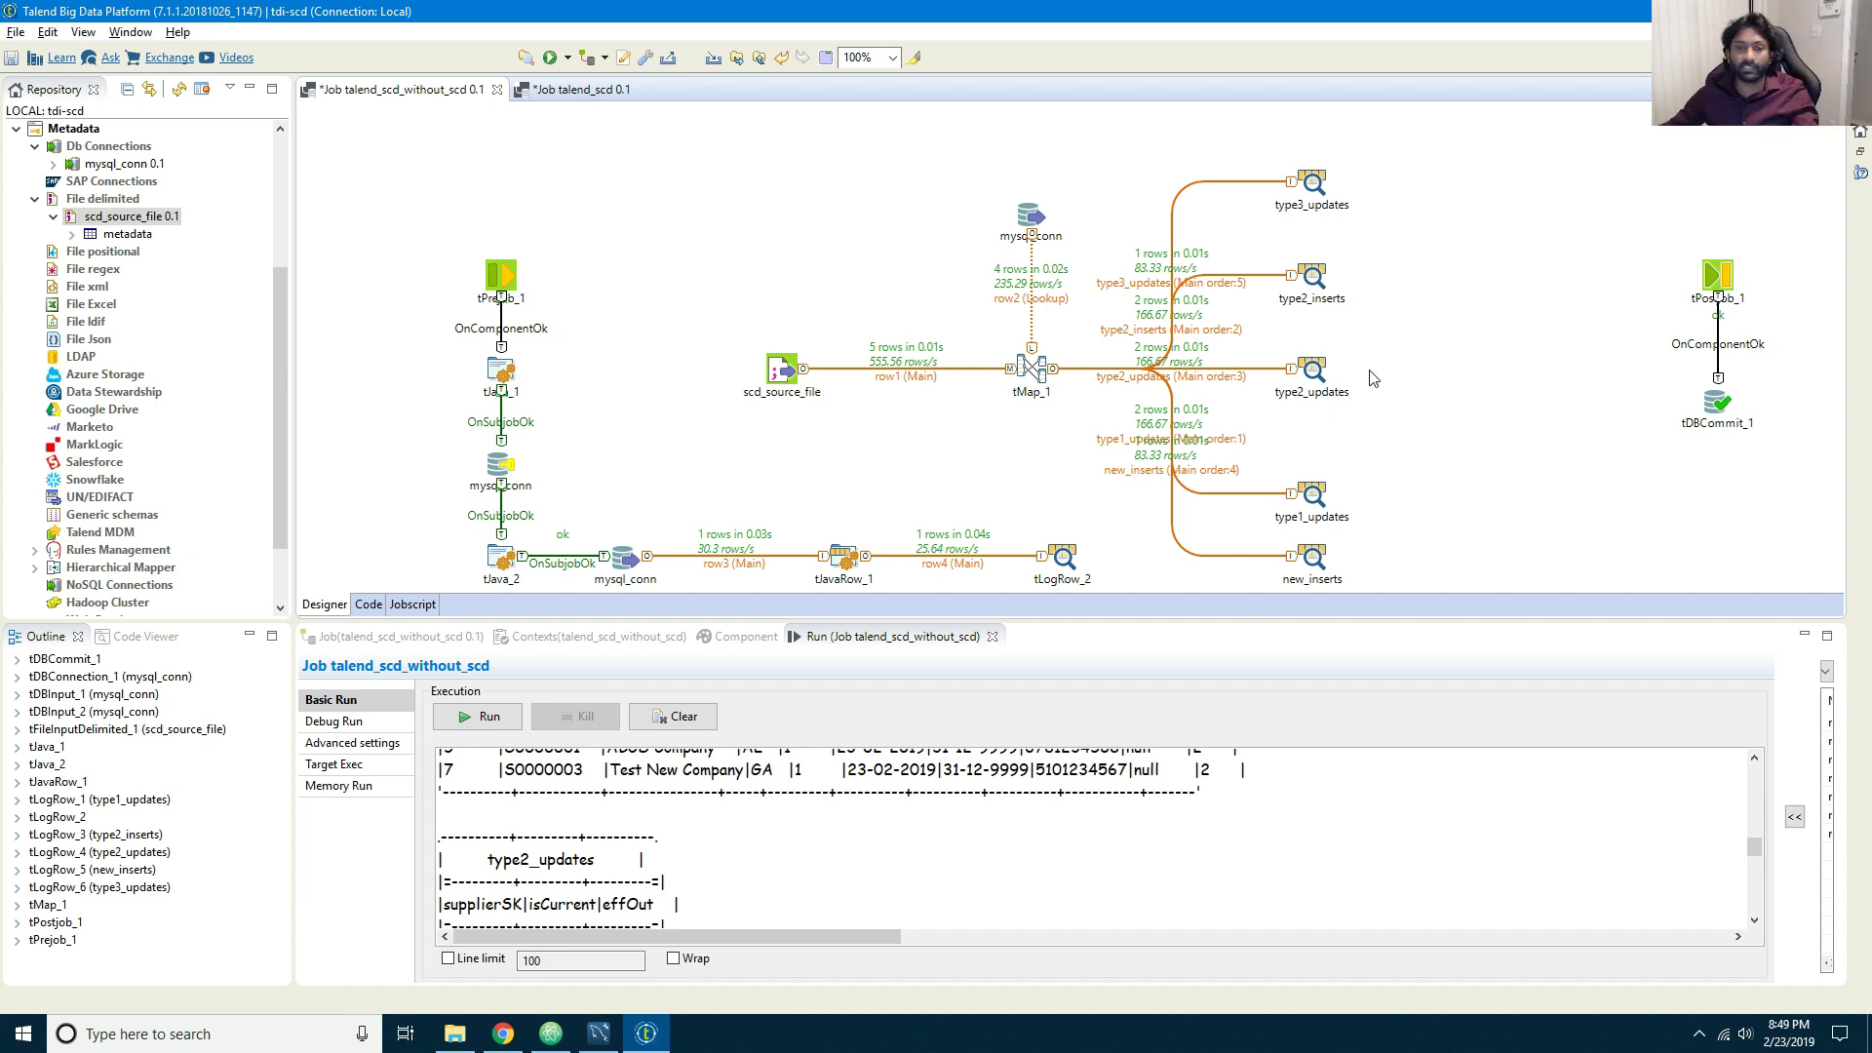
Step: Add a tDBInput(MySQL) component from the mysql_conn connection to the job, level with type3_updates
click(35, 200)
drag(122, 164, 1536, 200)
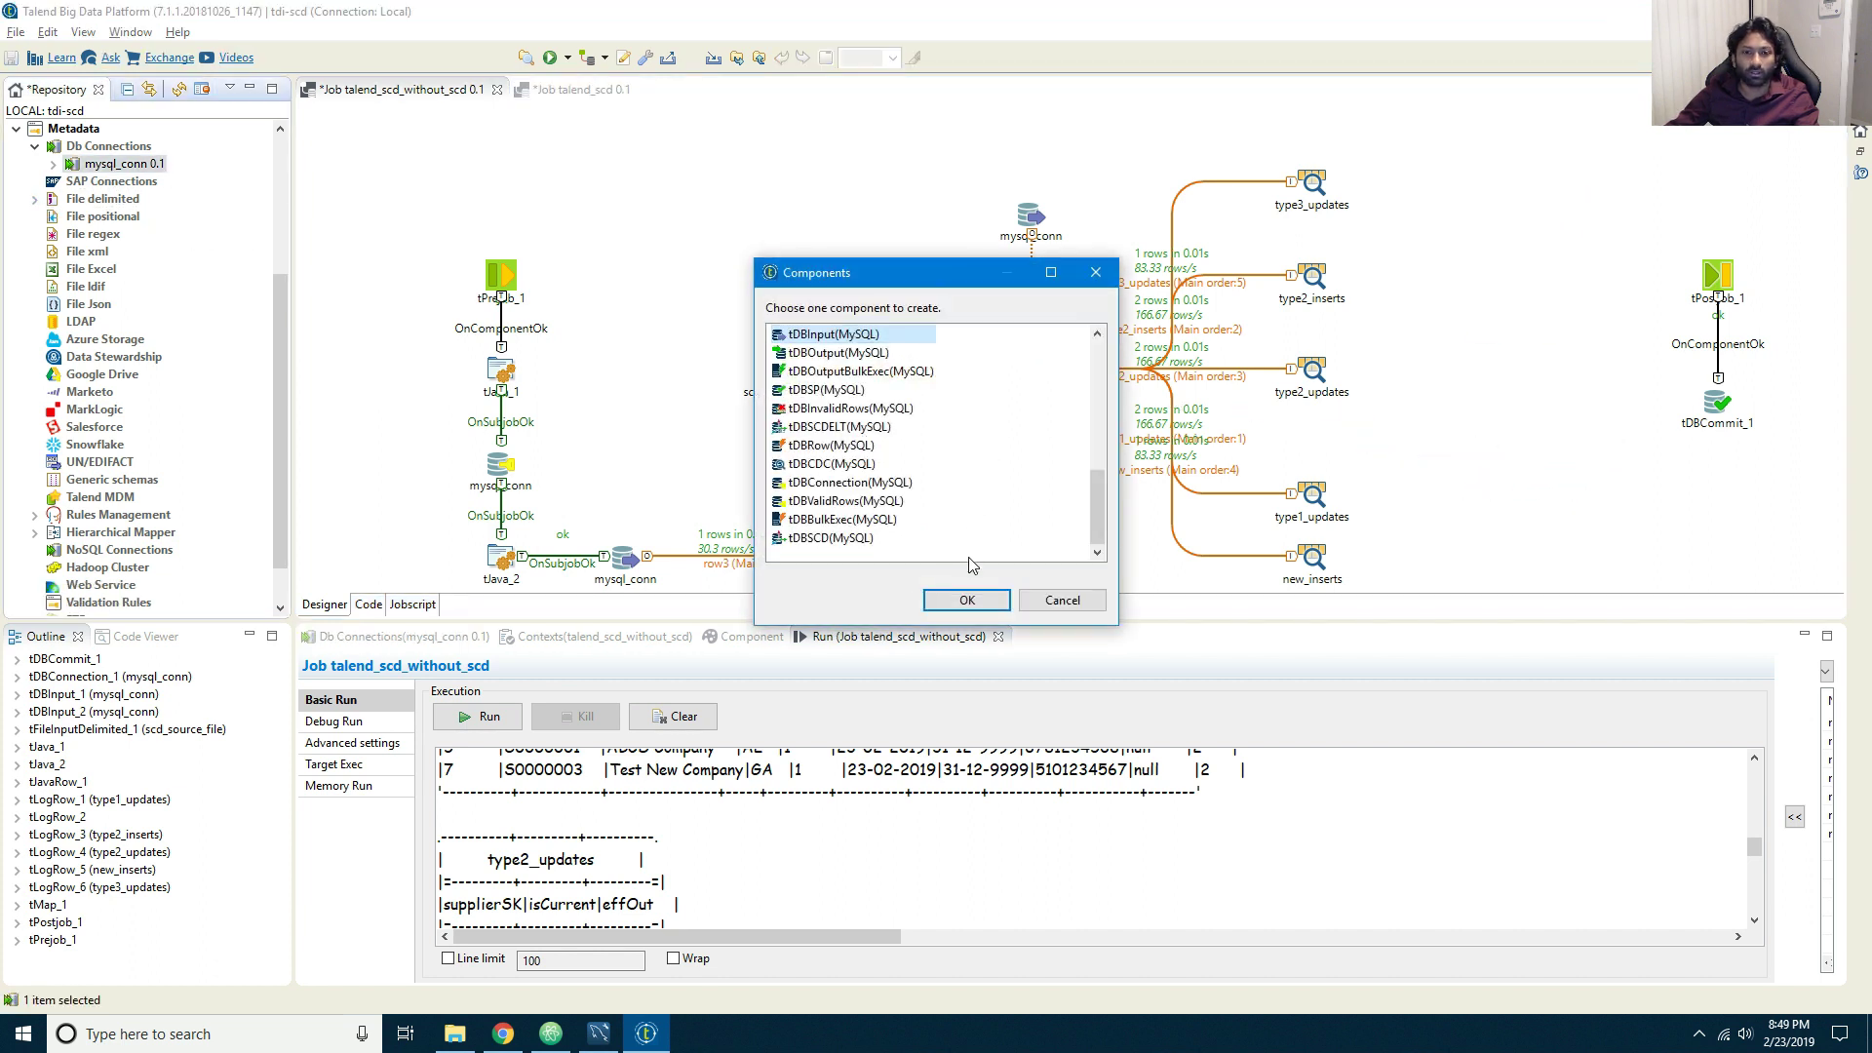
click(966, 599)
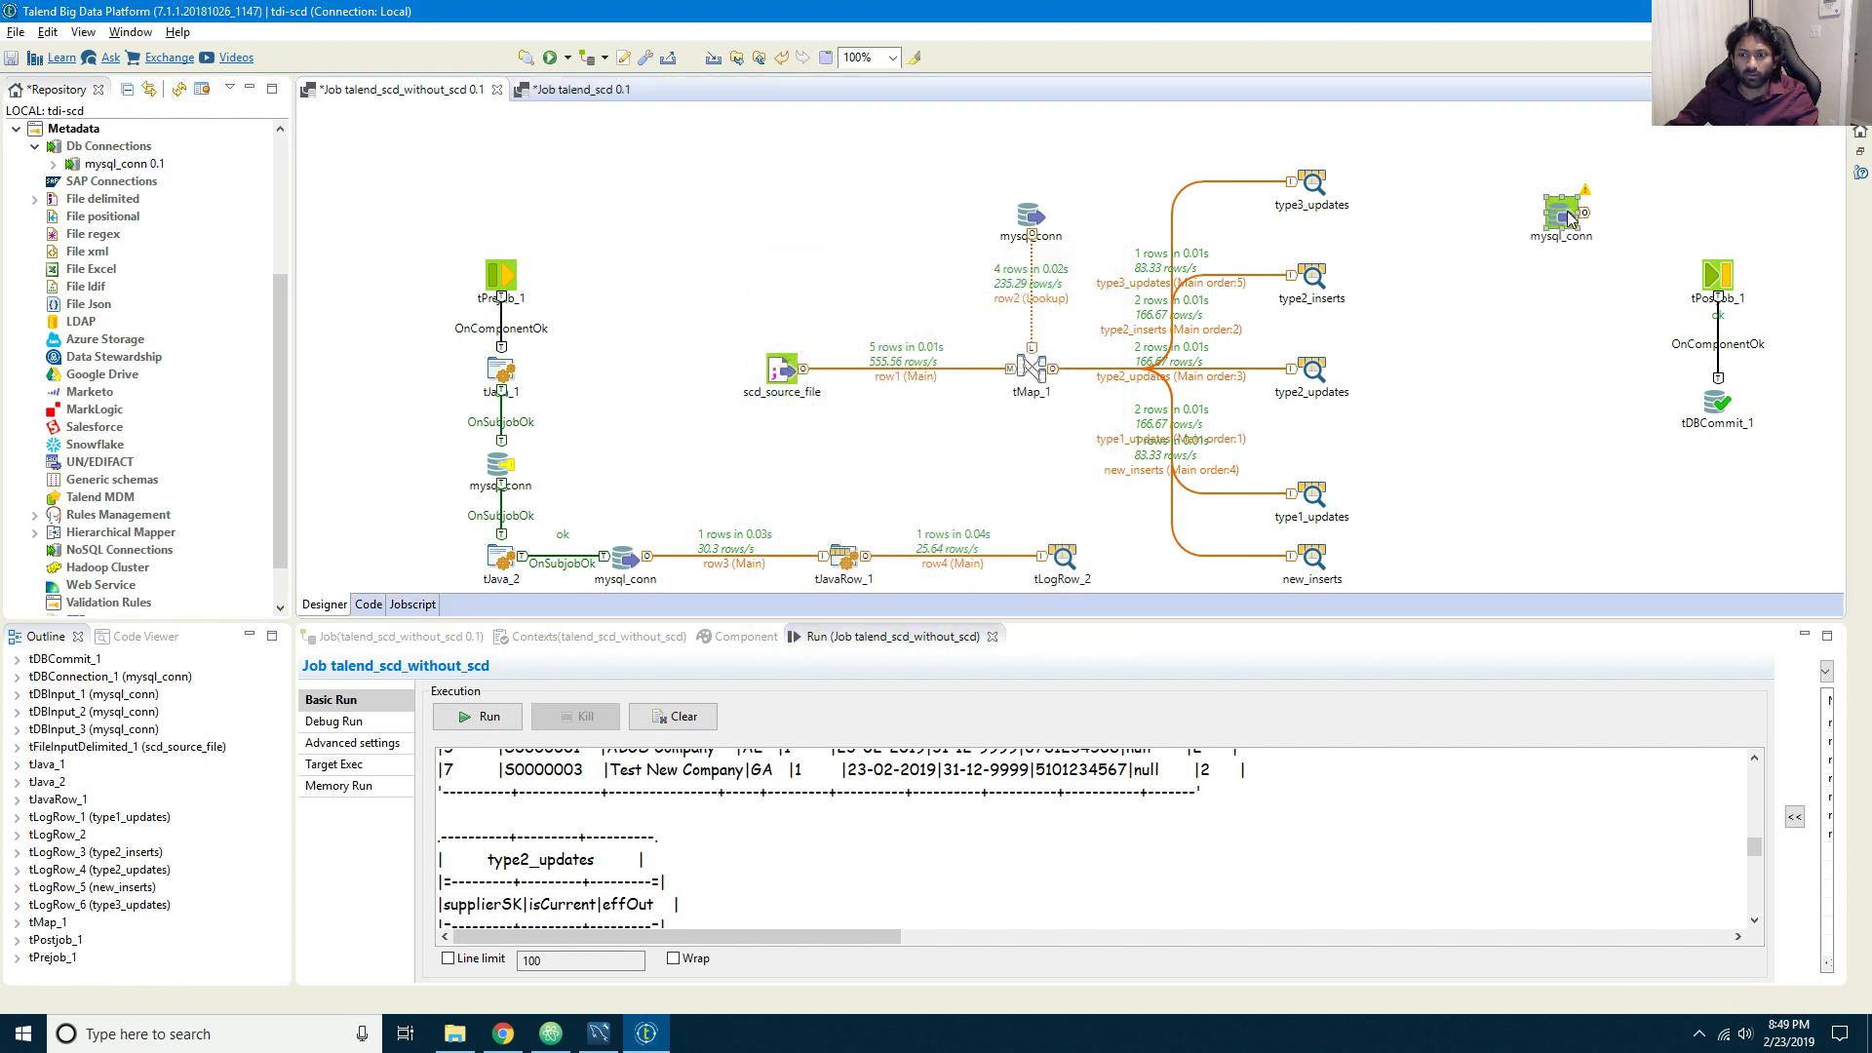
click(1570, 217)
drag(1570, 213, 1541, 173)
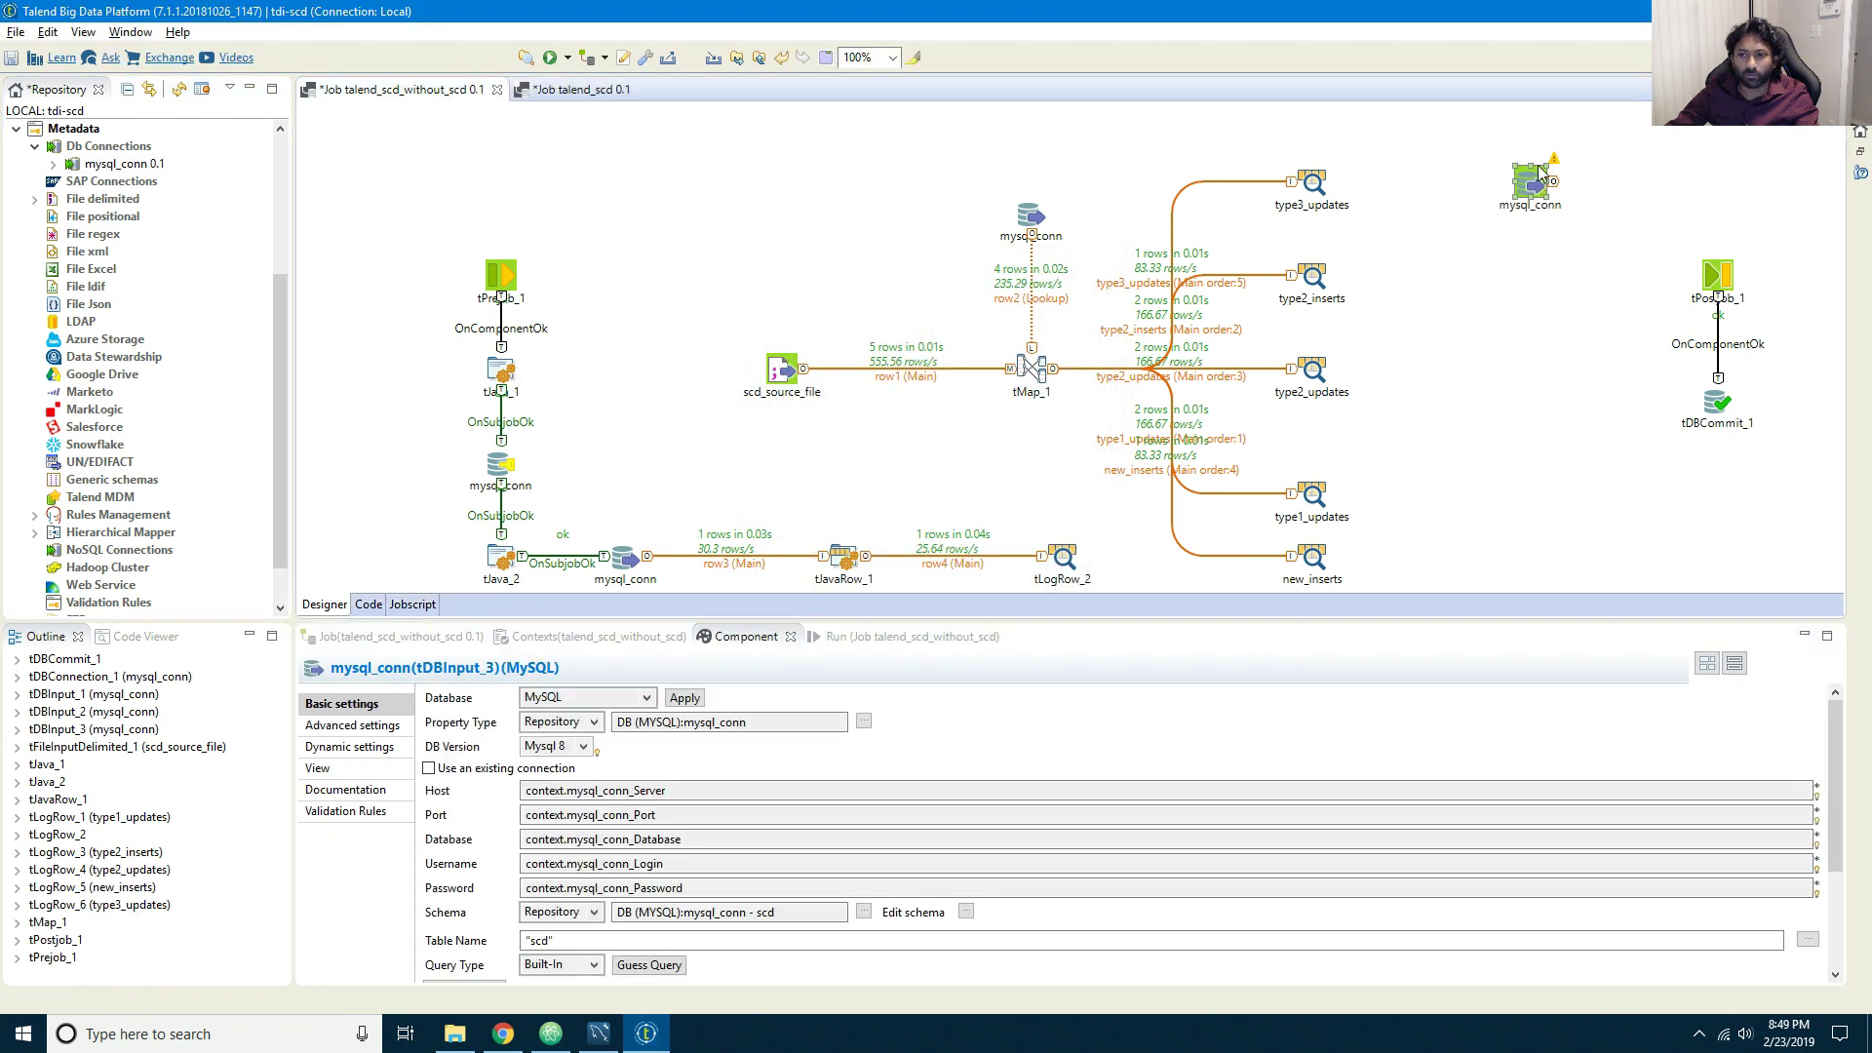
Step: Duplicate the new mysql_conn input component four times in the job
key(ctrl+c)
key(ctrl+v)
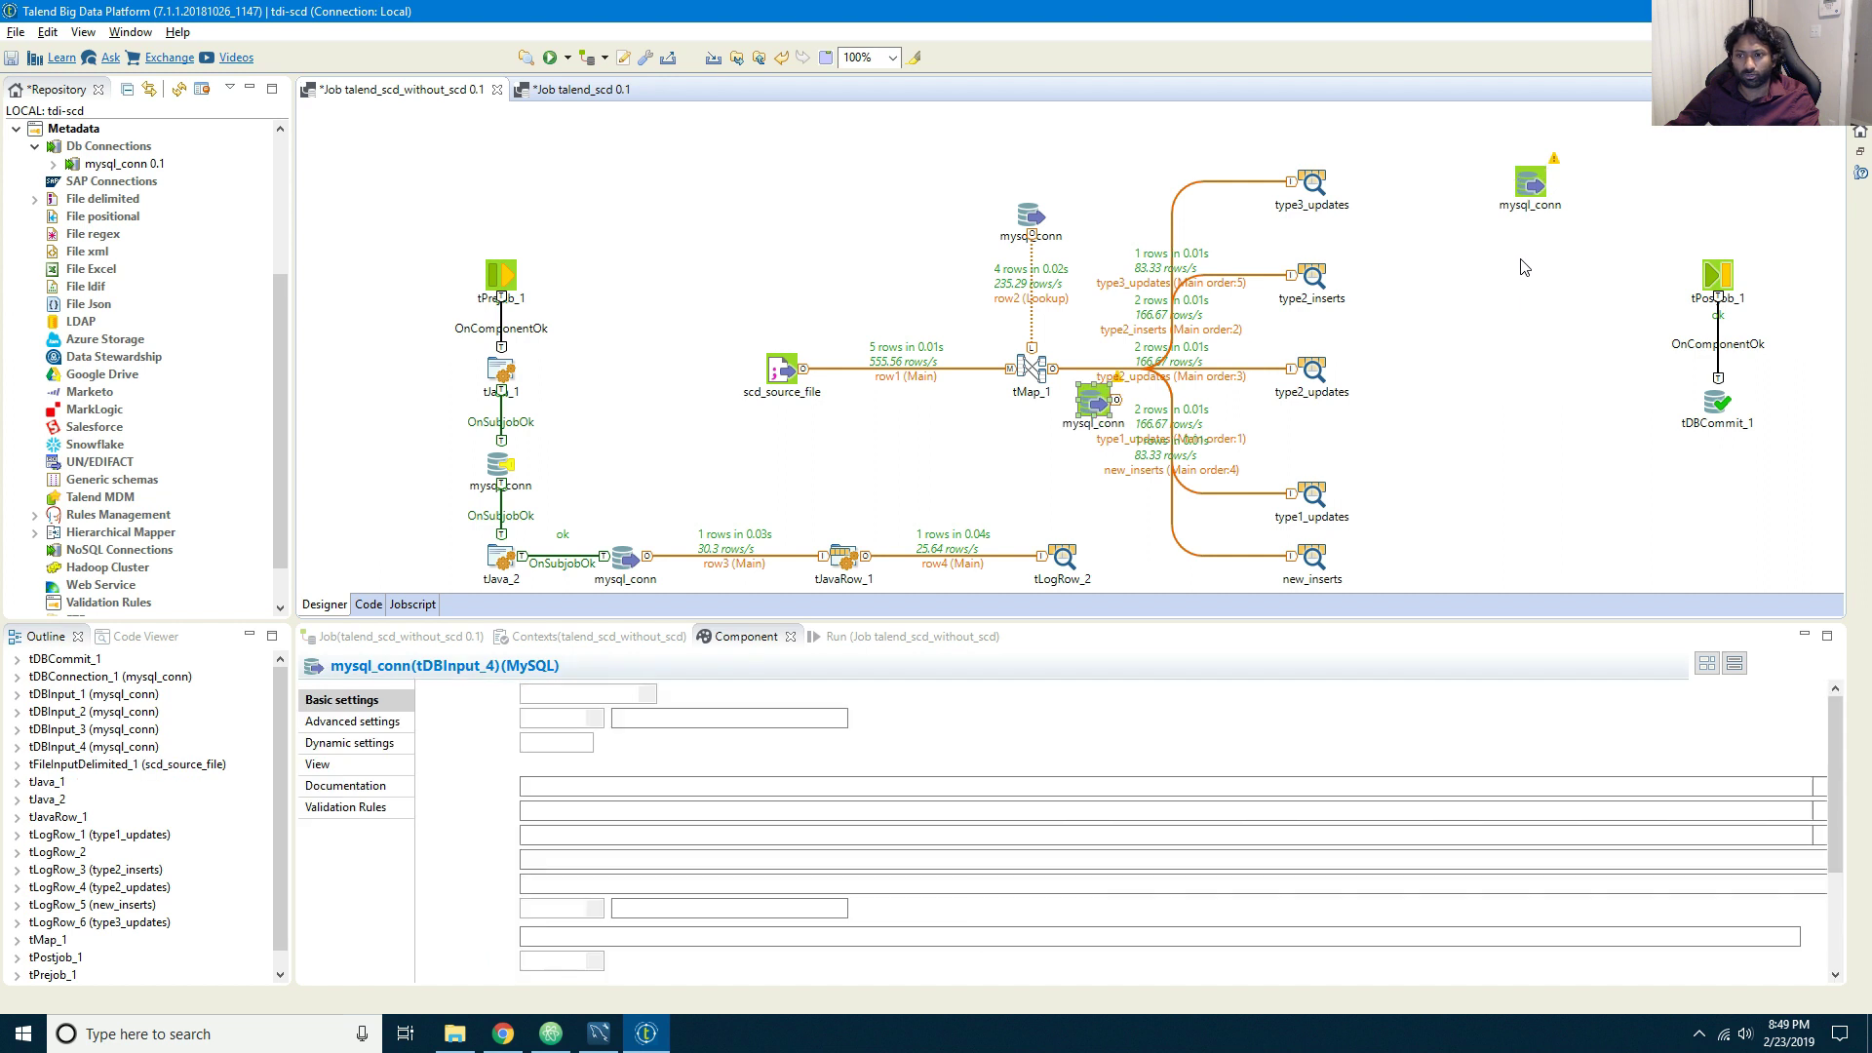
key(ctrl+v)
key(ctrl+v)
key(ctrl+v)
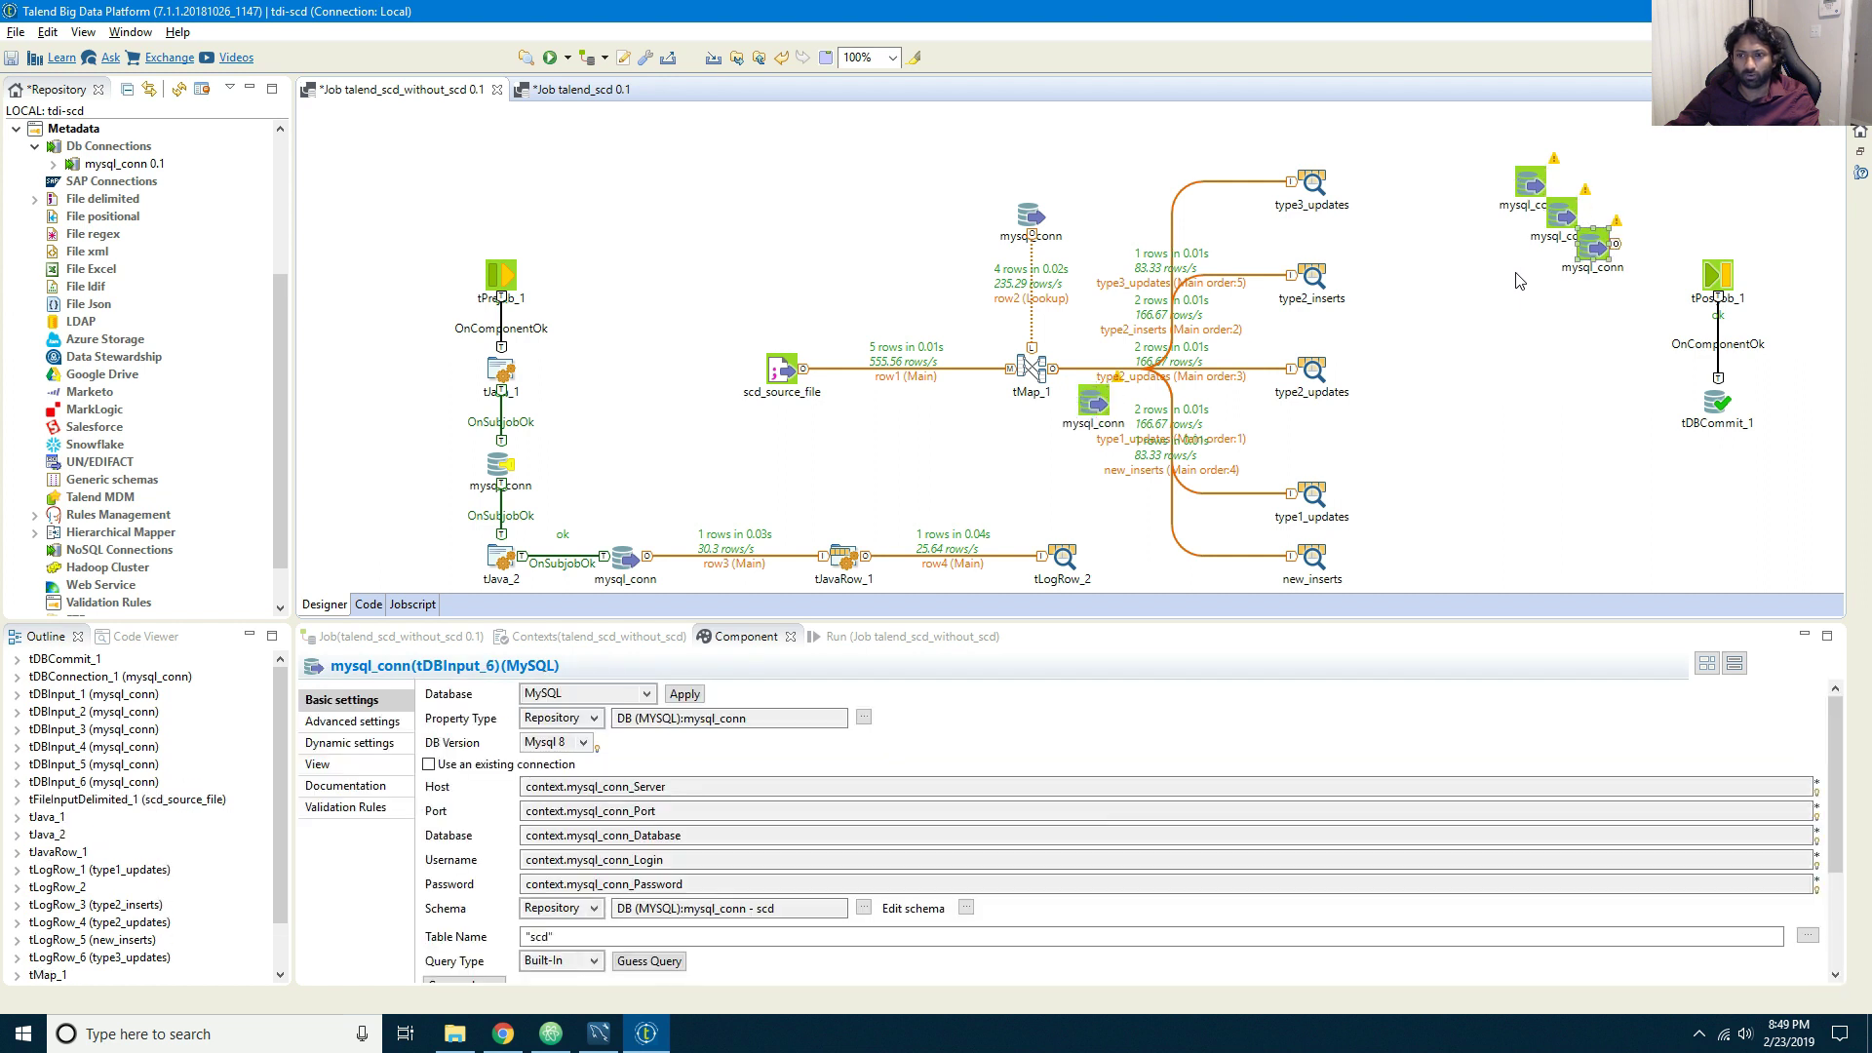
Step: Line up the five mysql_conn input components beside the log components, one per row, moving type1_updates up for even spacing
drag(1093, 400, 1471, 548)
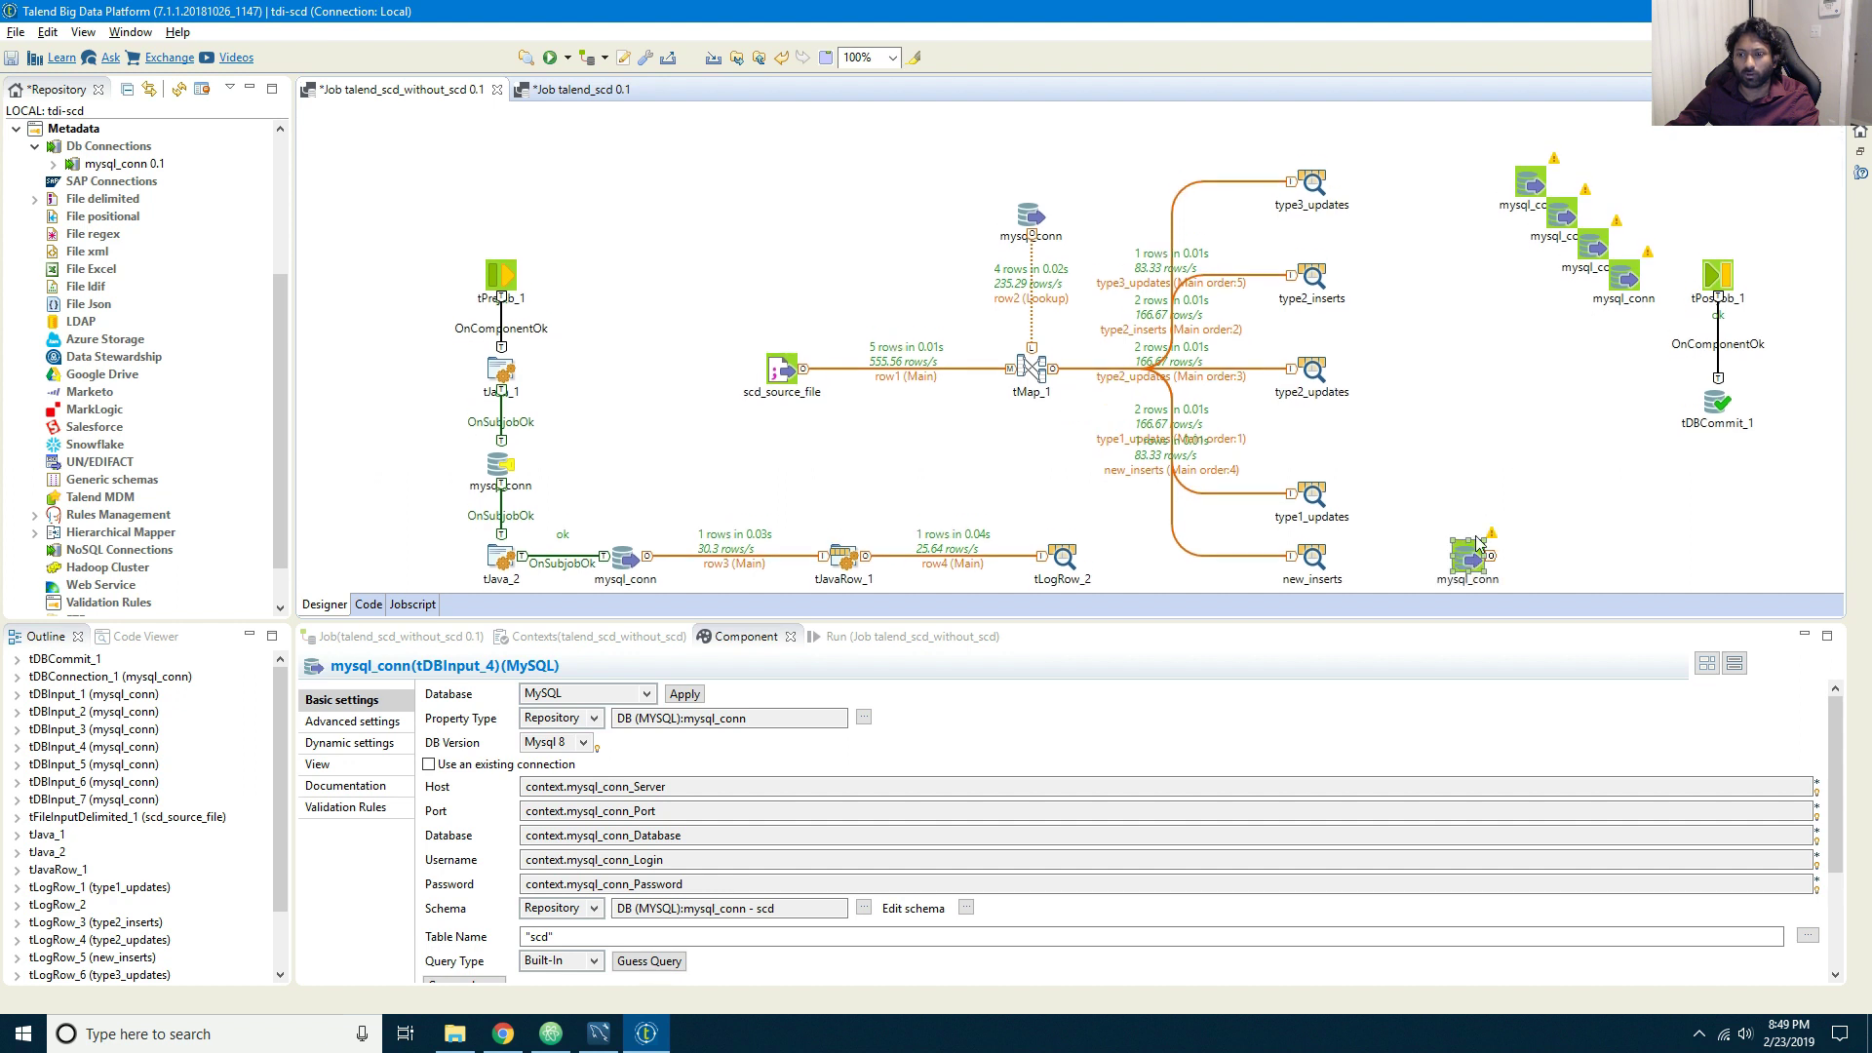
drag(1625, 280, 1460, 471)
drag(1307, 488, 1308, 457)
drag(1593, 253, 1465, 373)
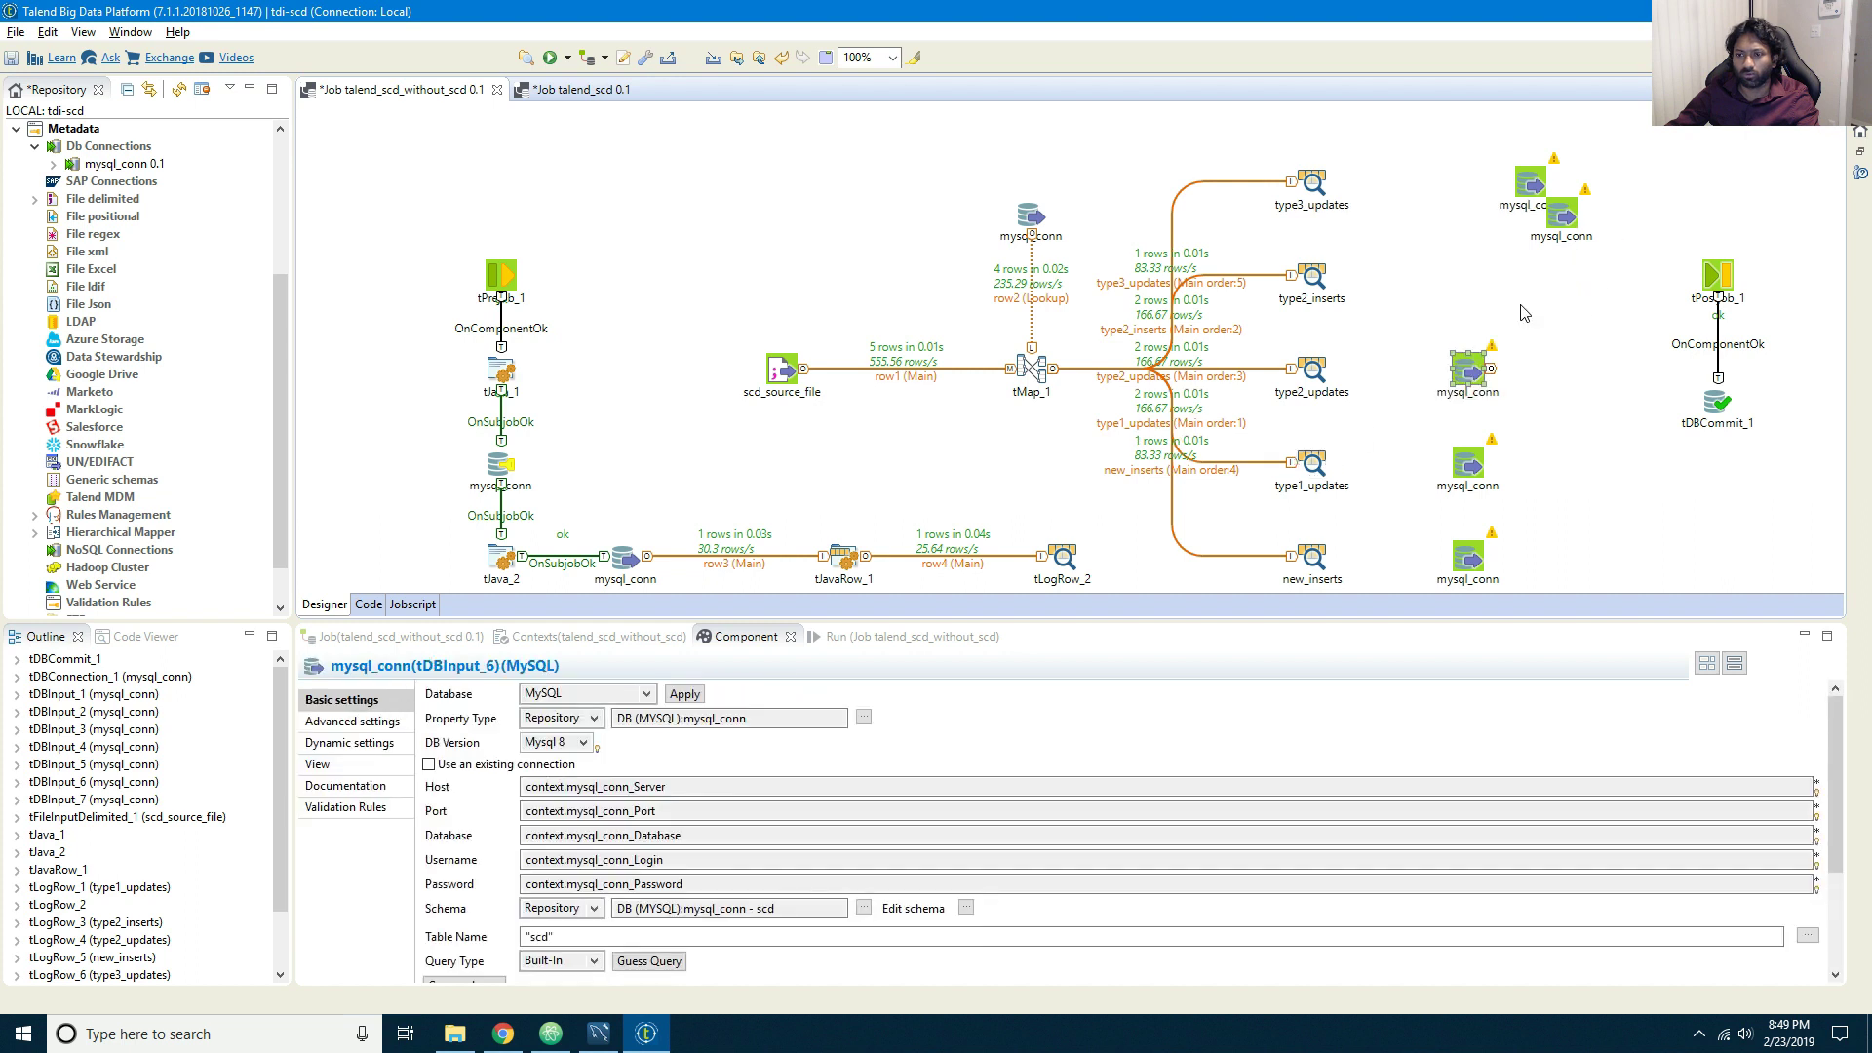
drag(1565, 225, 1441, 287)
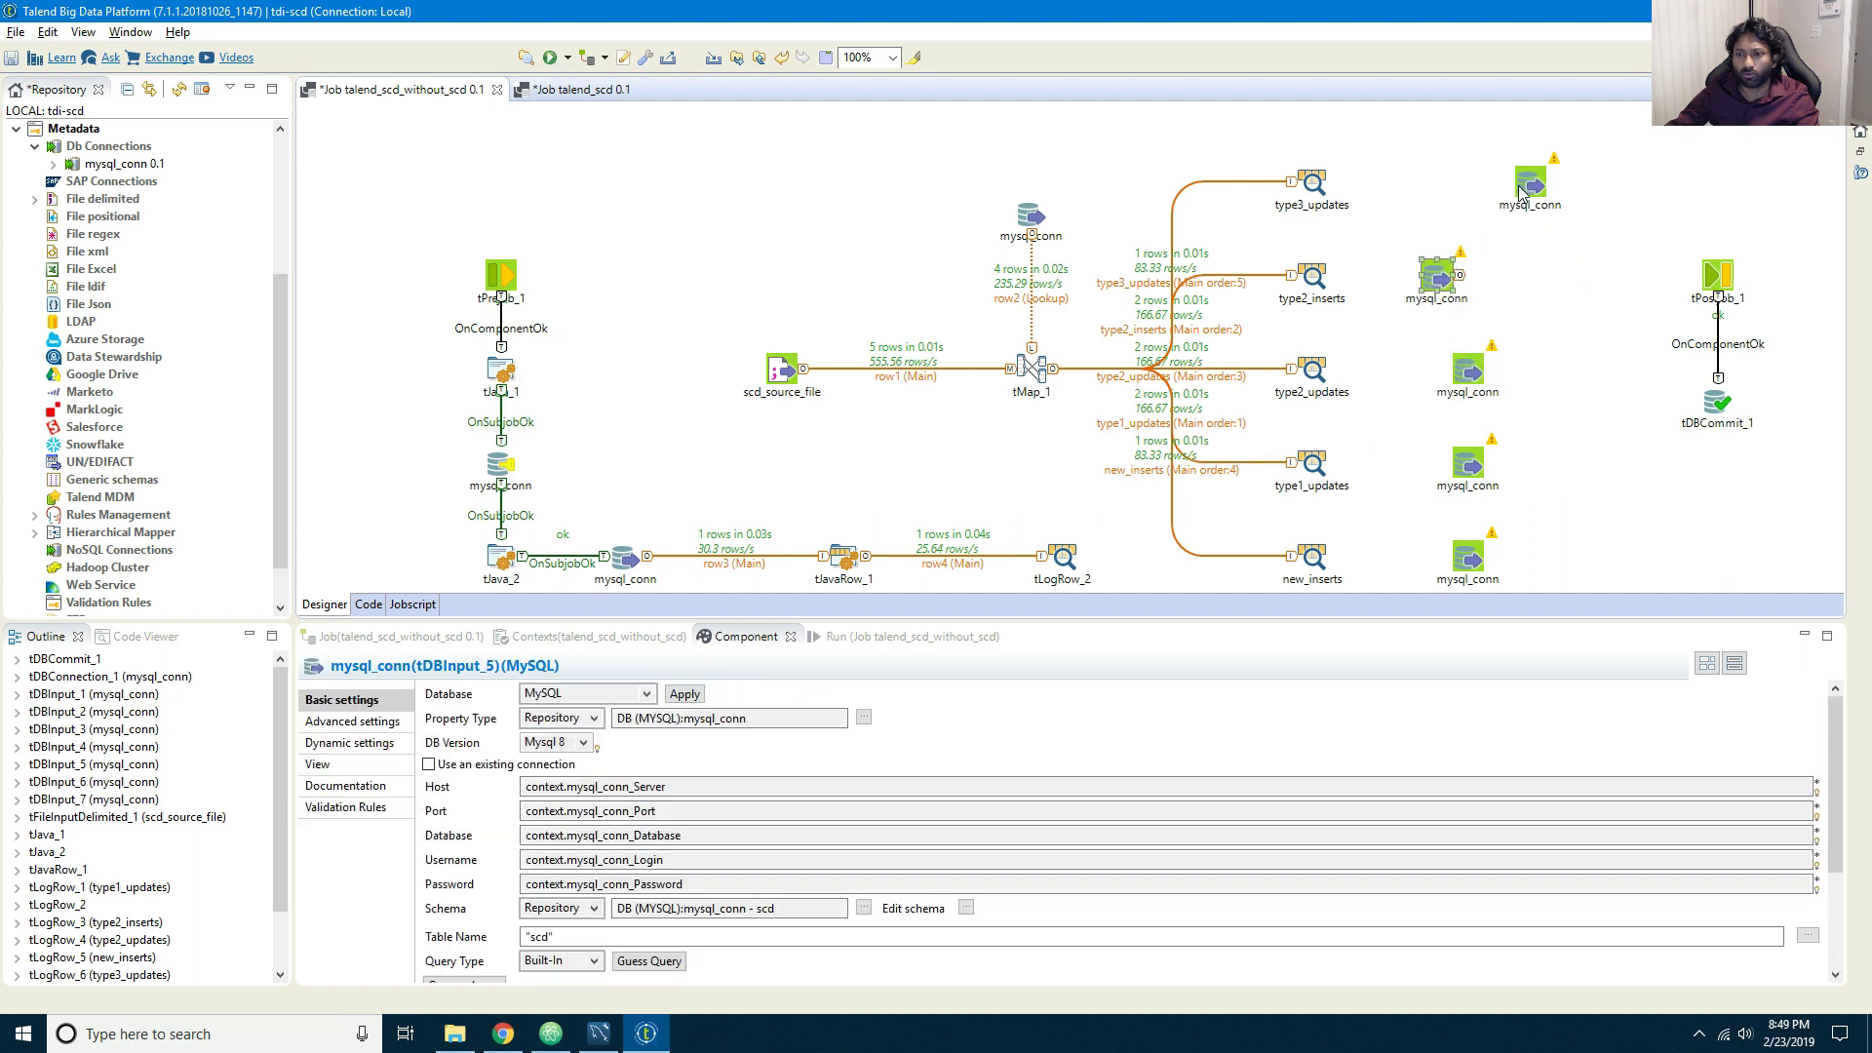
drag(1531, 185, 1460, 191)
drag(1444, 280, 1475, 280)
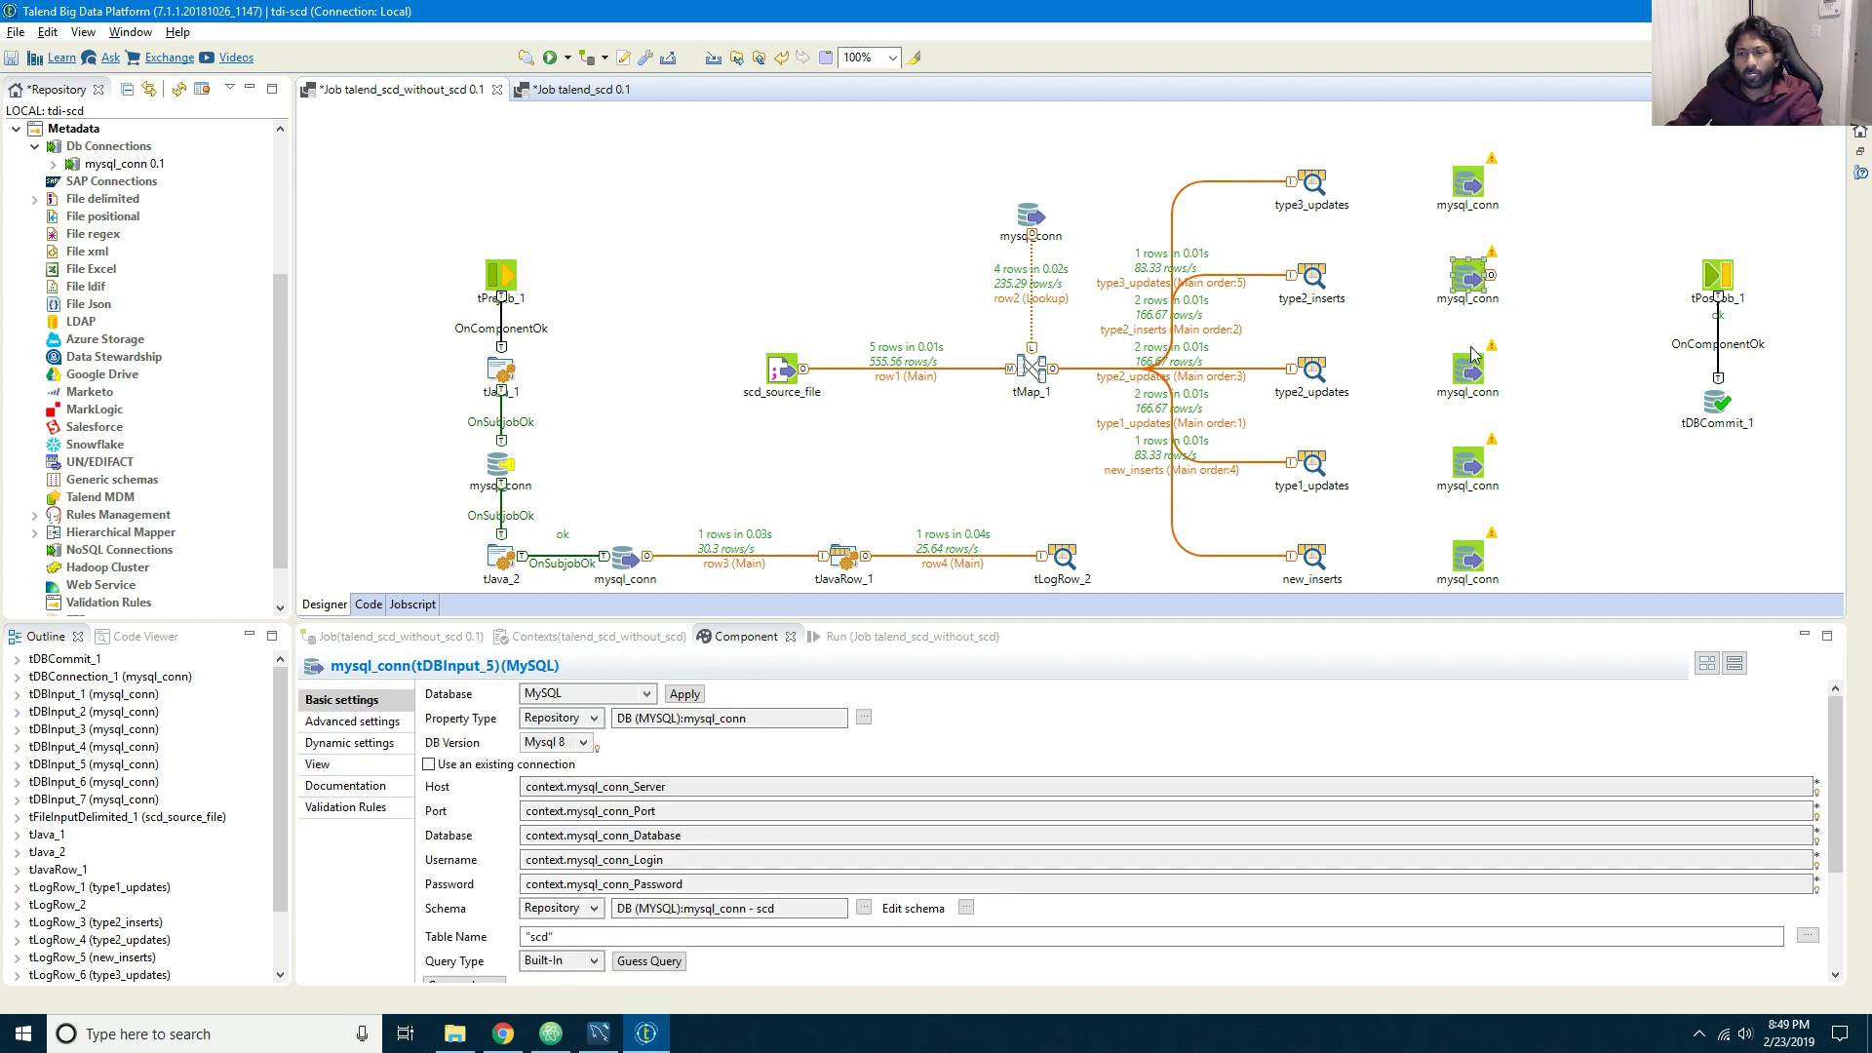
Step: Delete the five mysql_conn input components placed beside the log components
click(1470, 558)
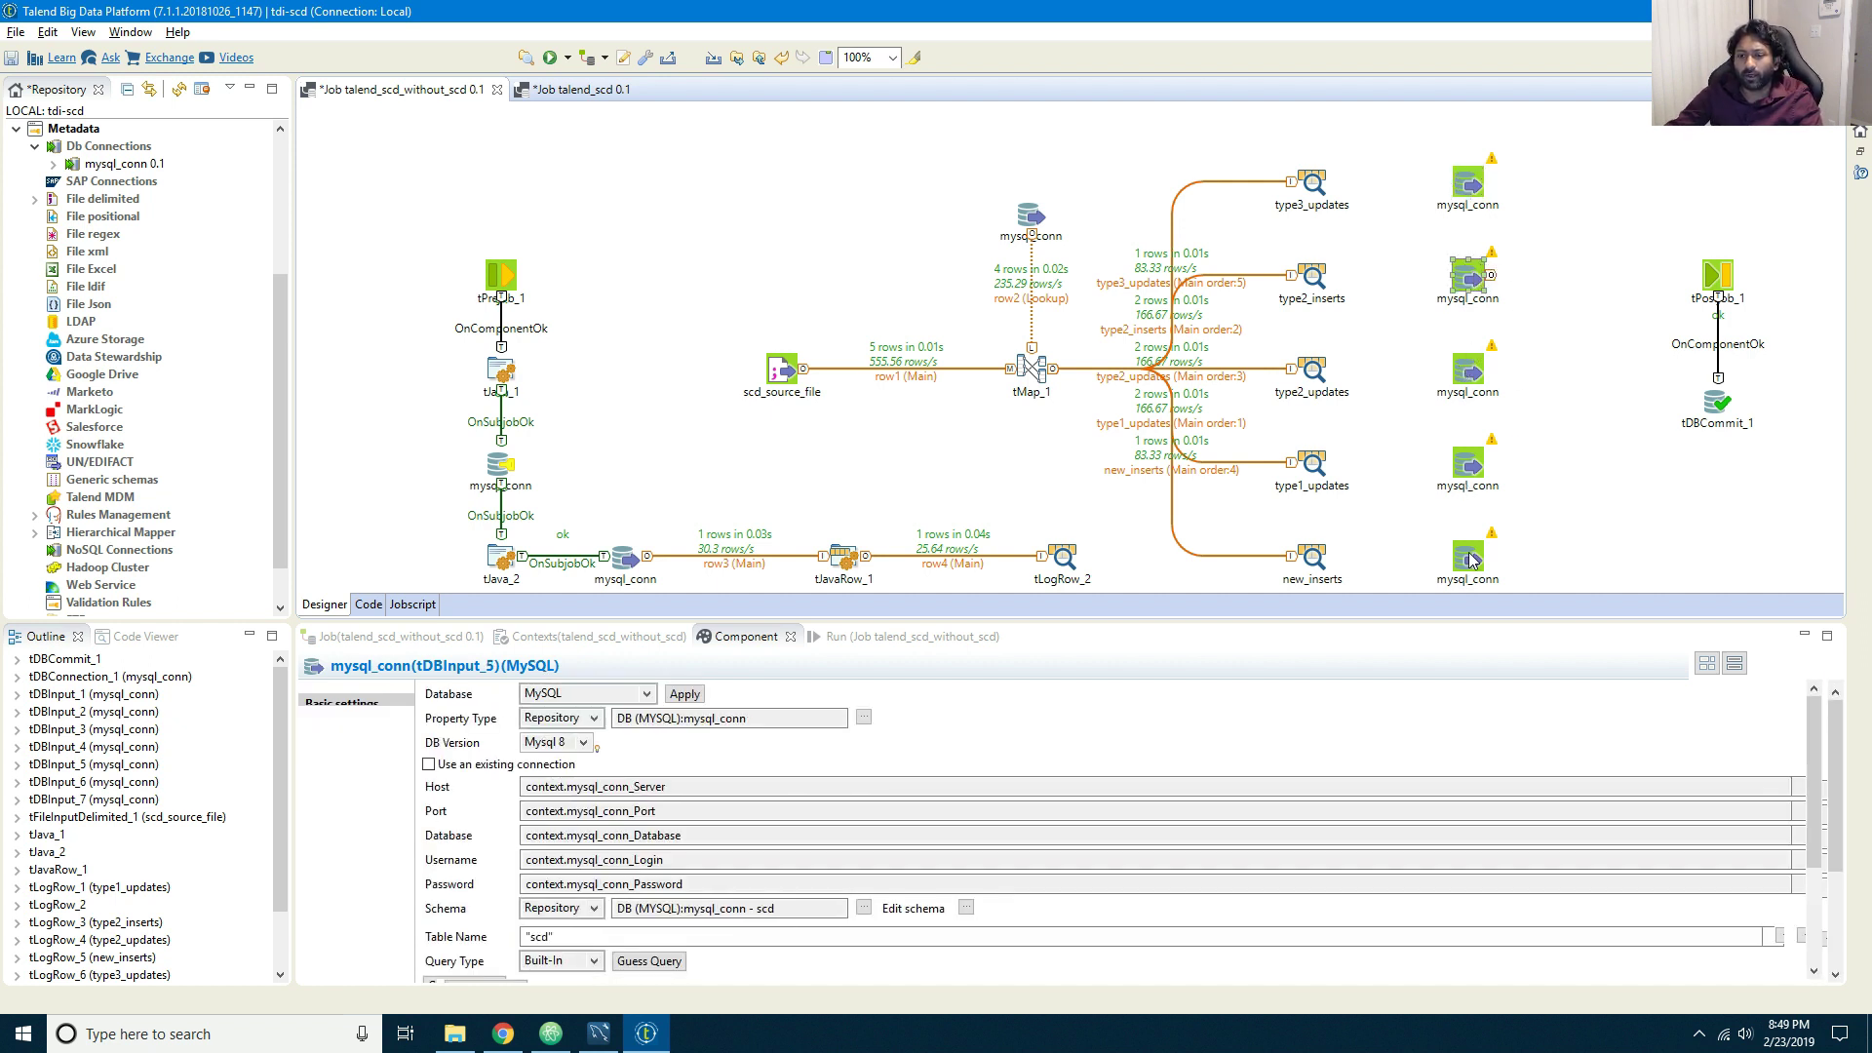
scroll(503, 808, down, 3)
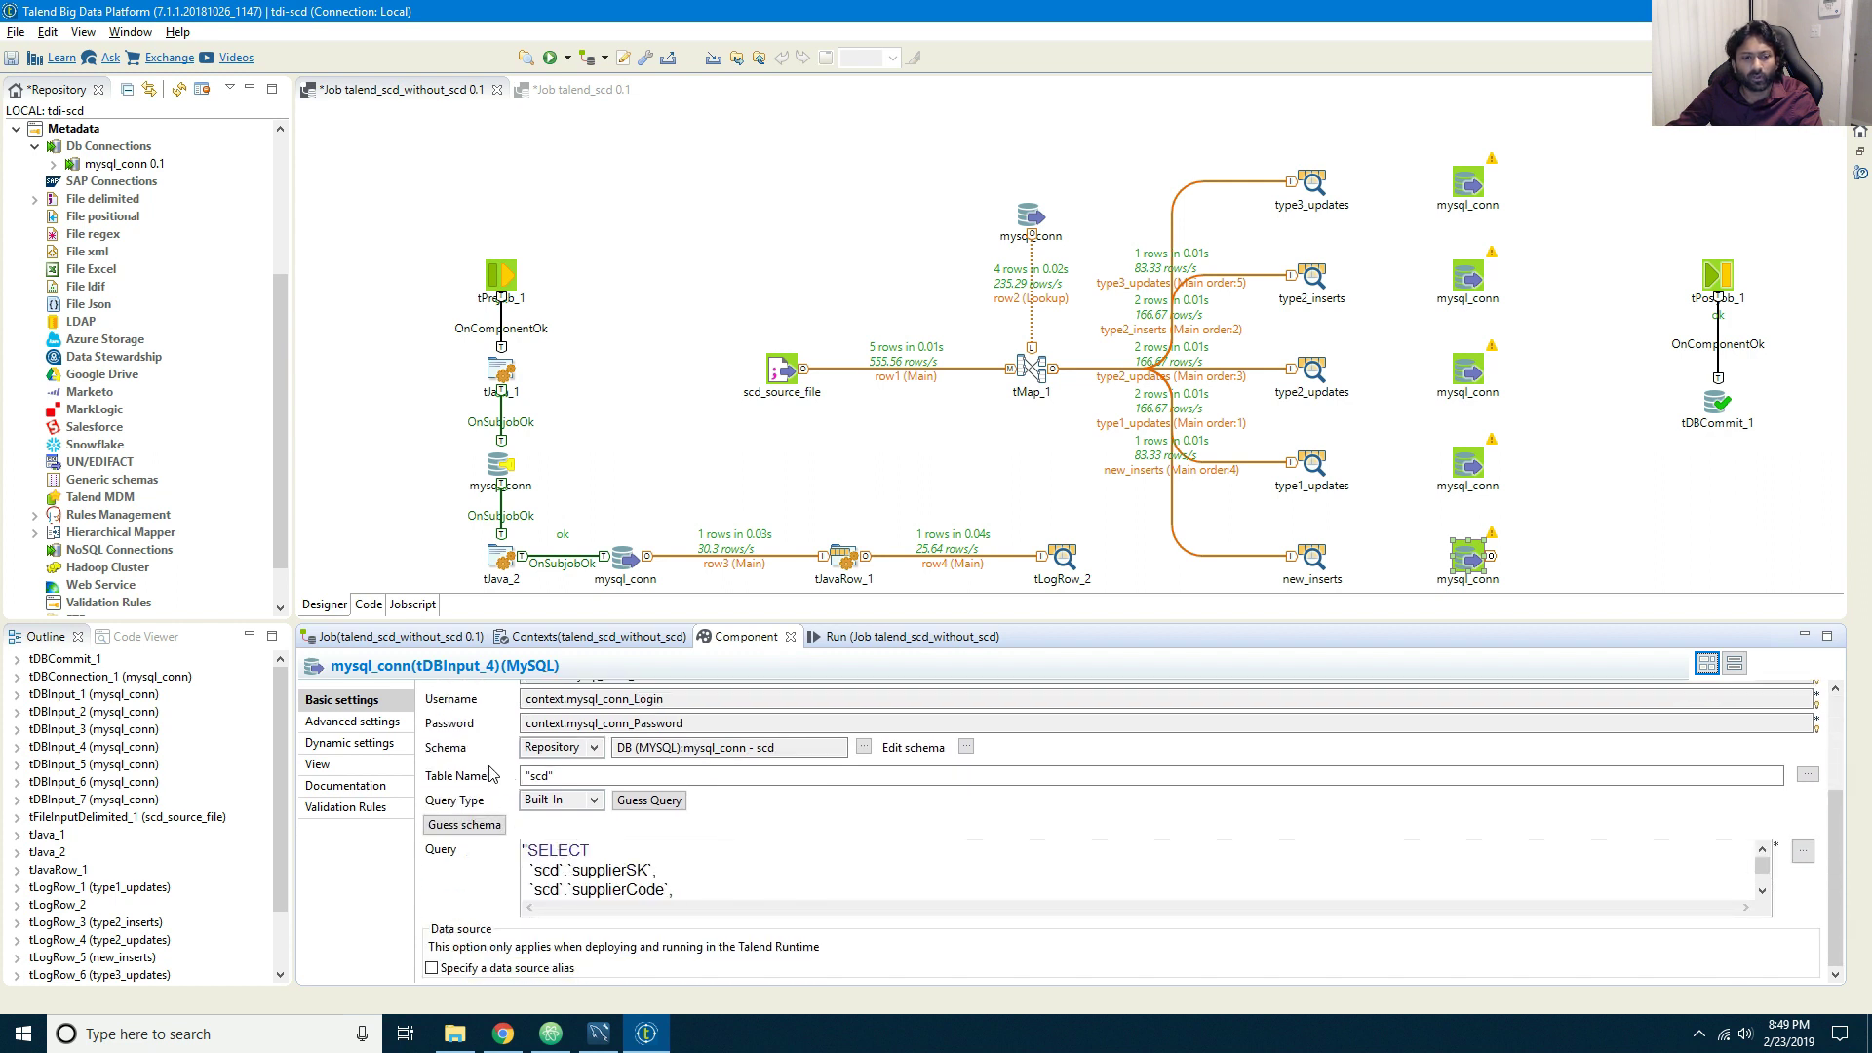
click(1473, 368)
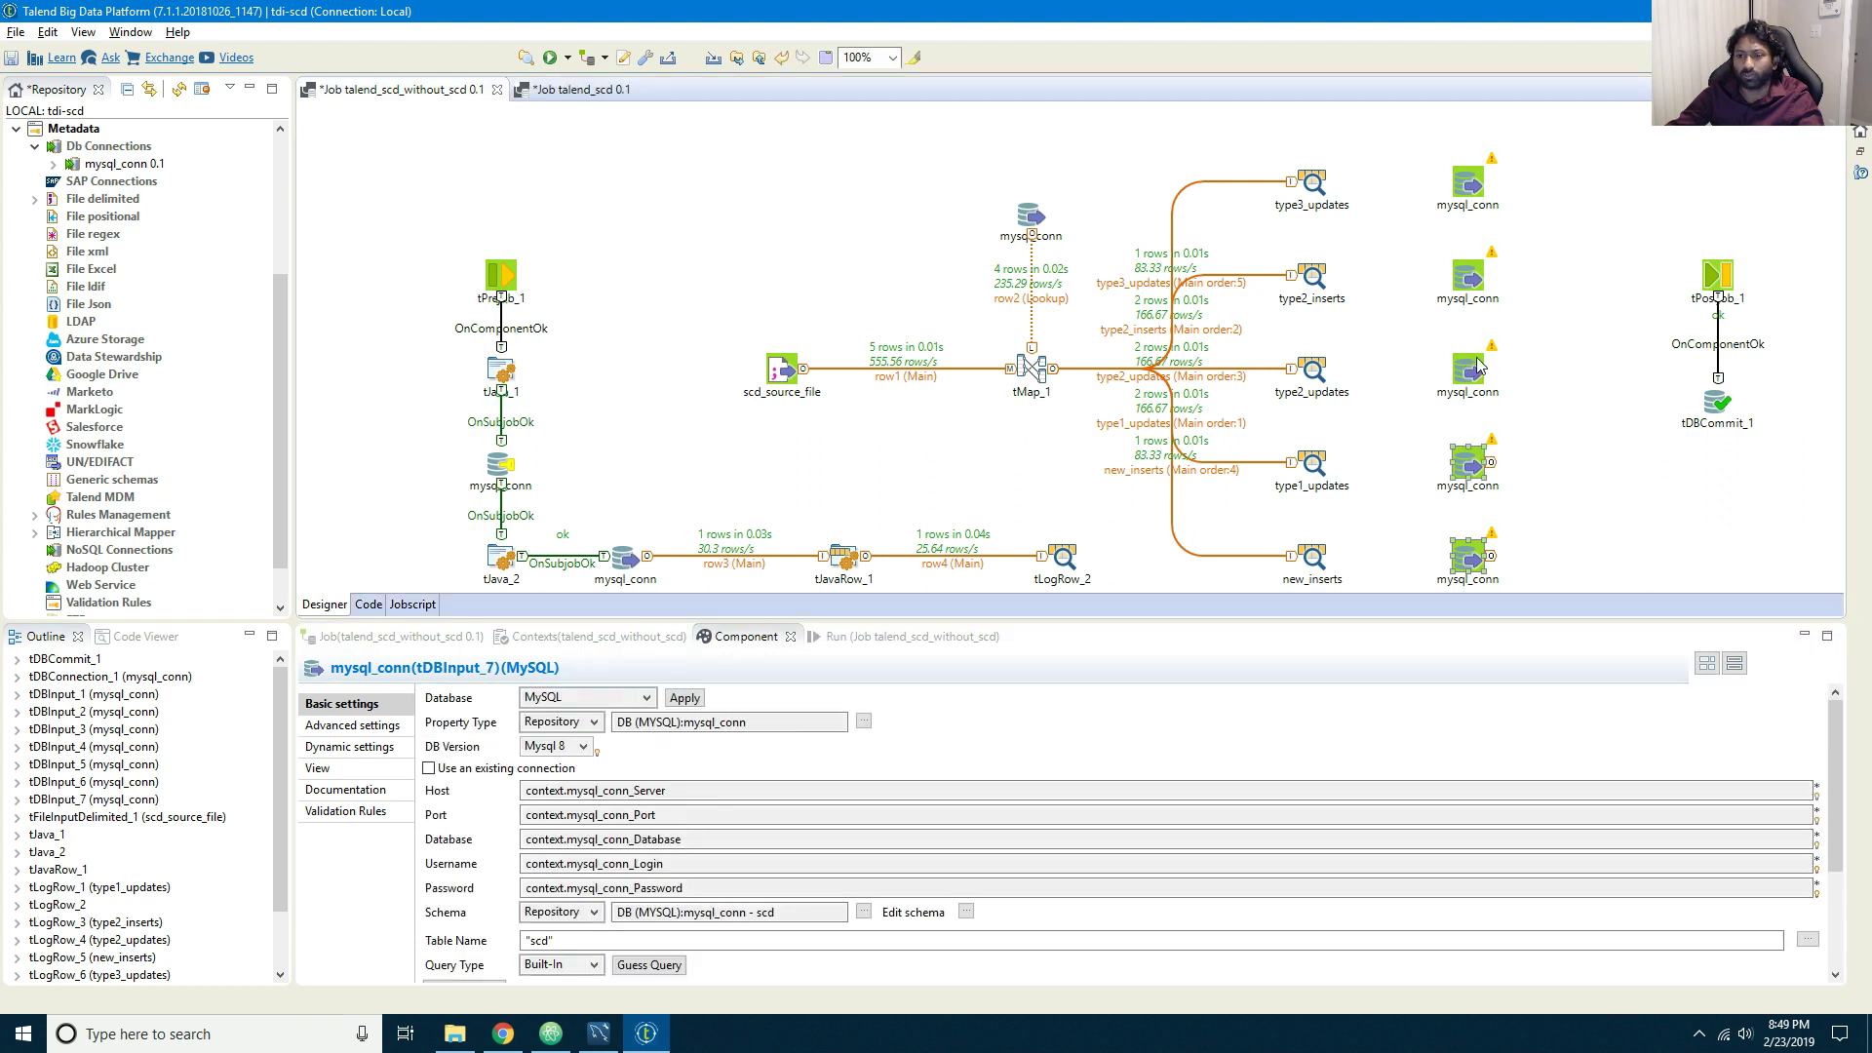
click(1472, 182)
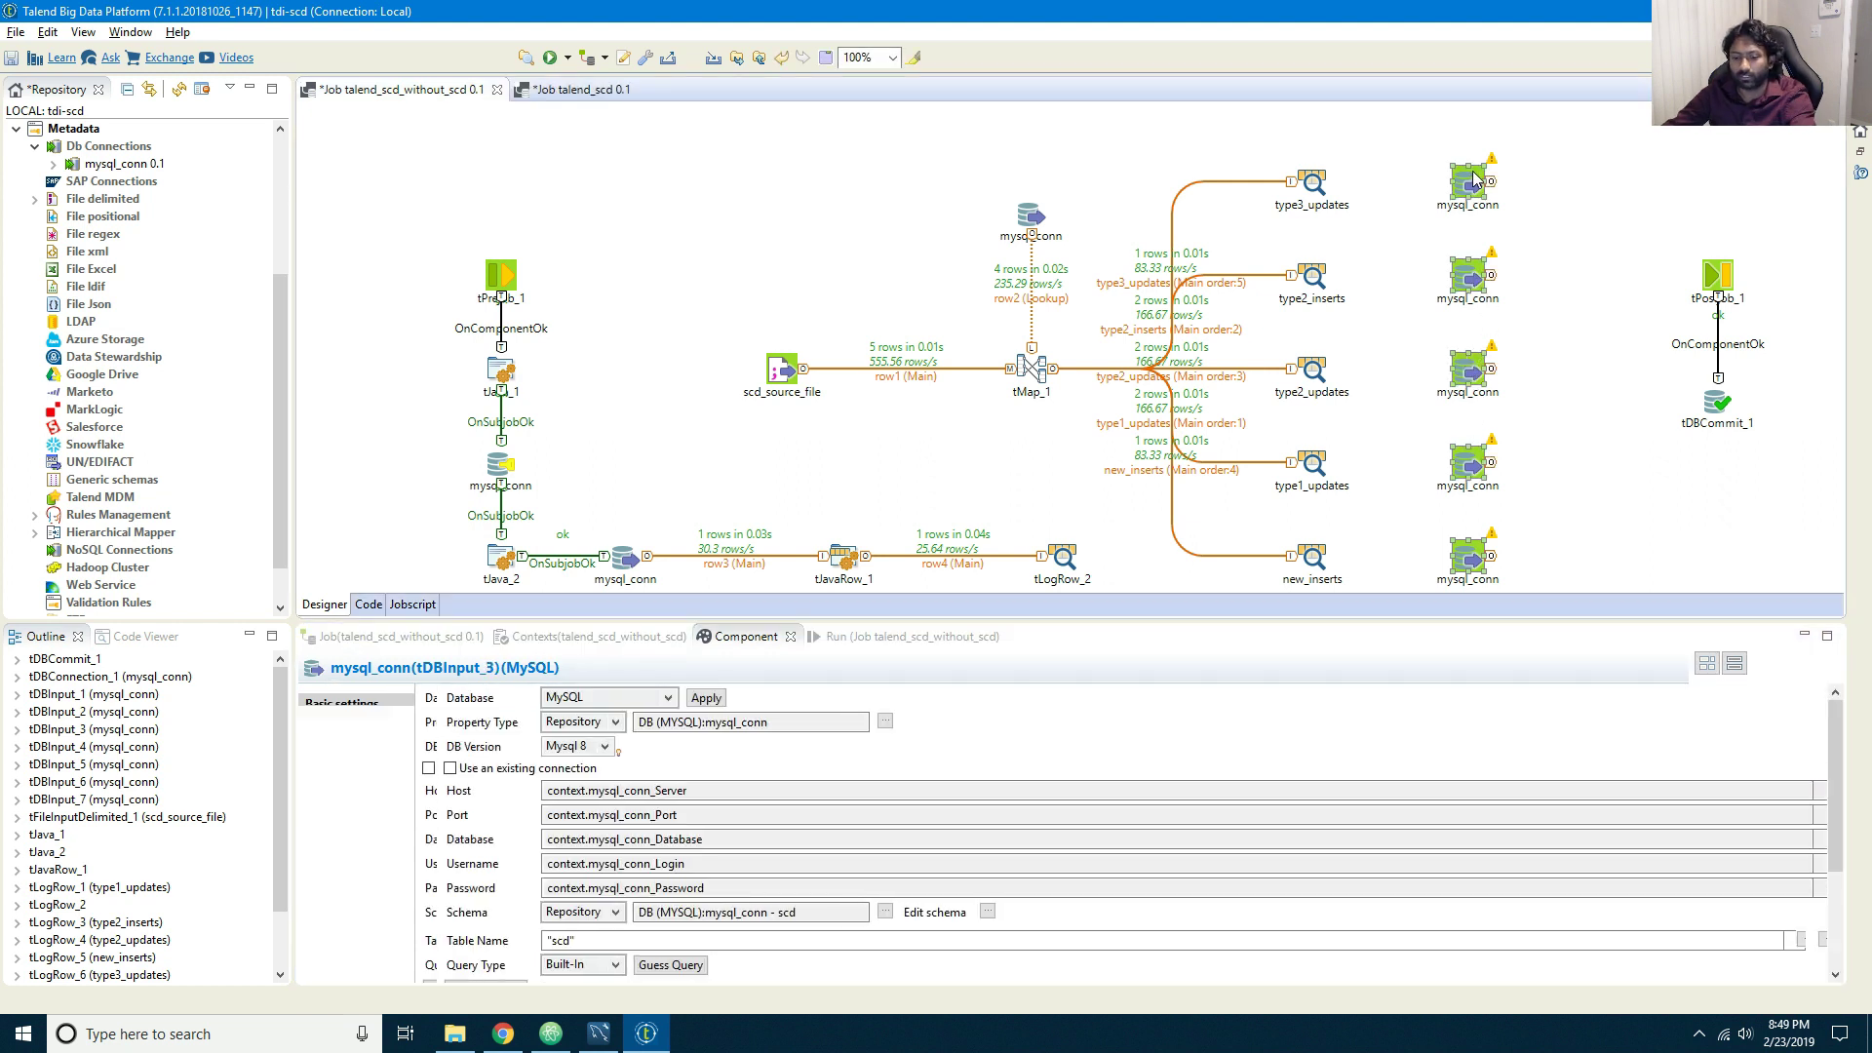
key(Delete)
Step: Add a tDBOutput(MySQL) component from the mysql_conn connection beside the log components and place four copies of it below
drag(124, 163, 1511, 175)
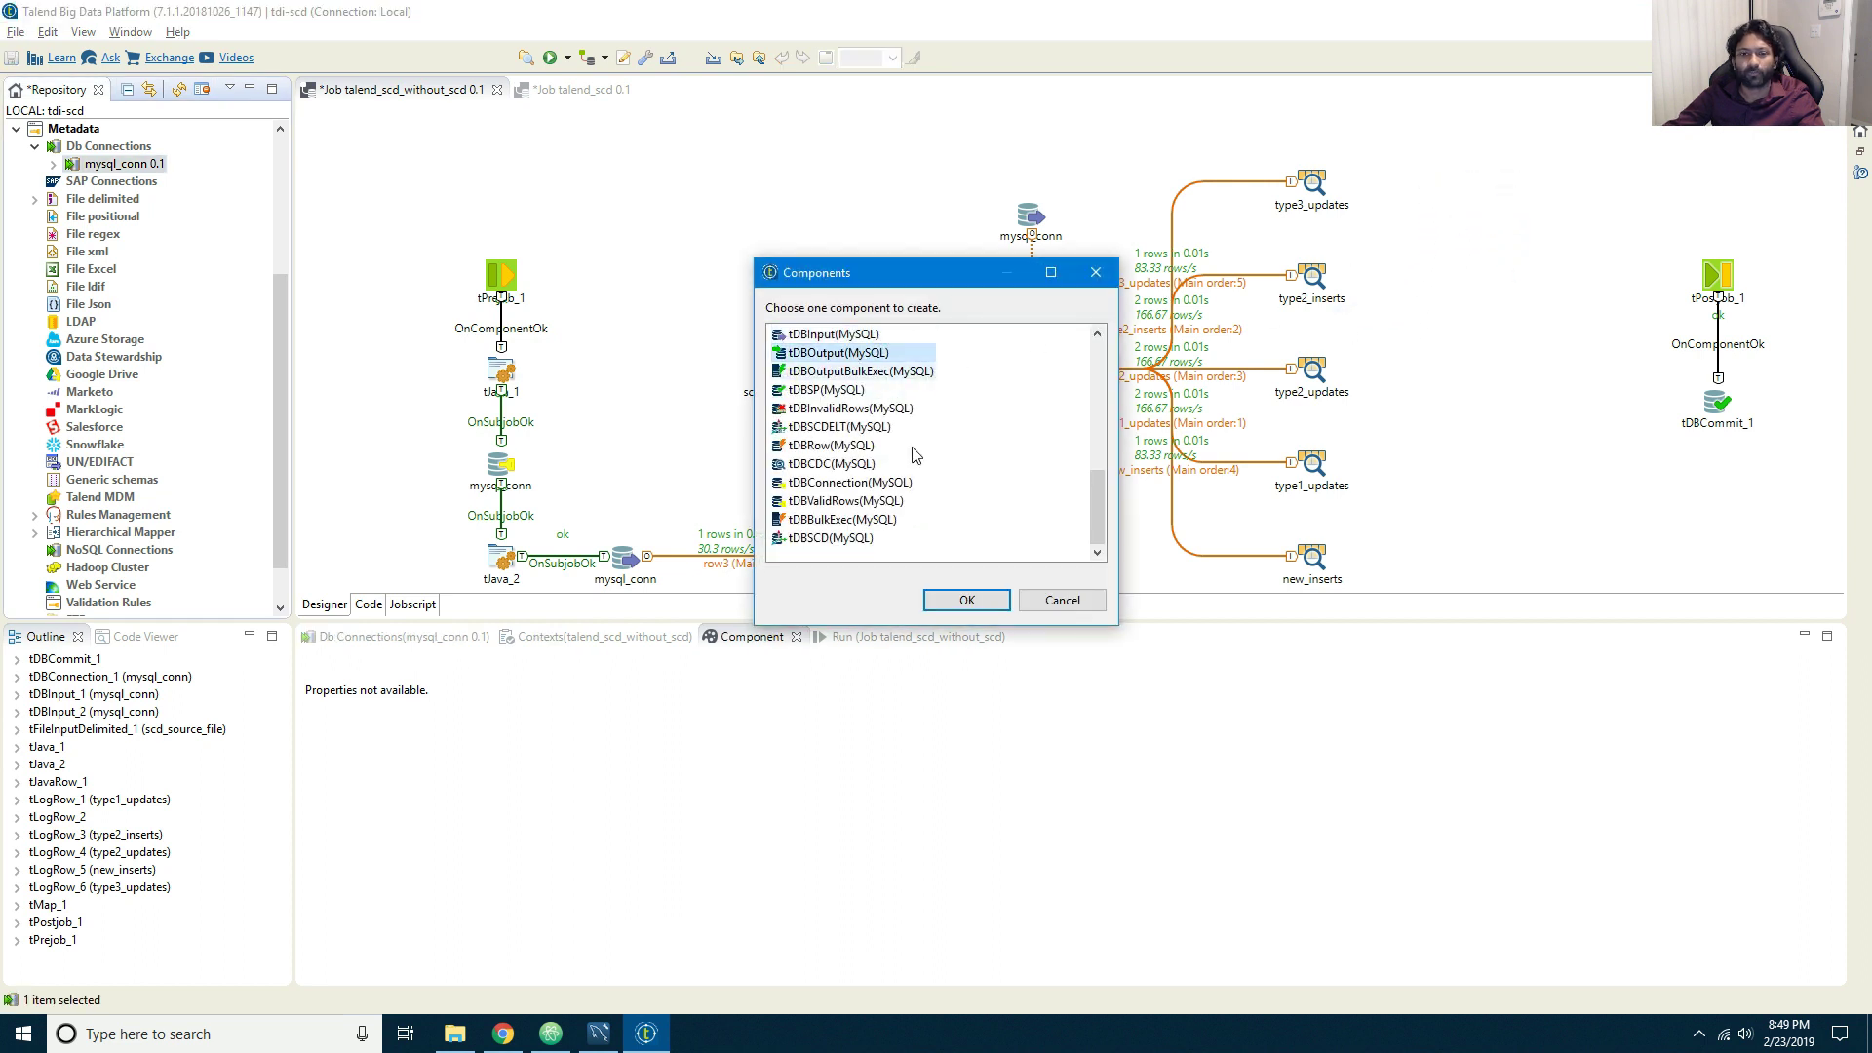
click(967, 600)
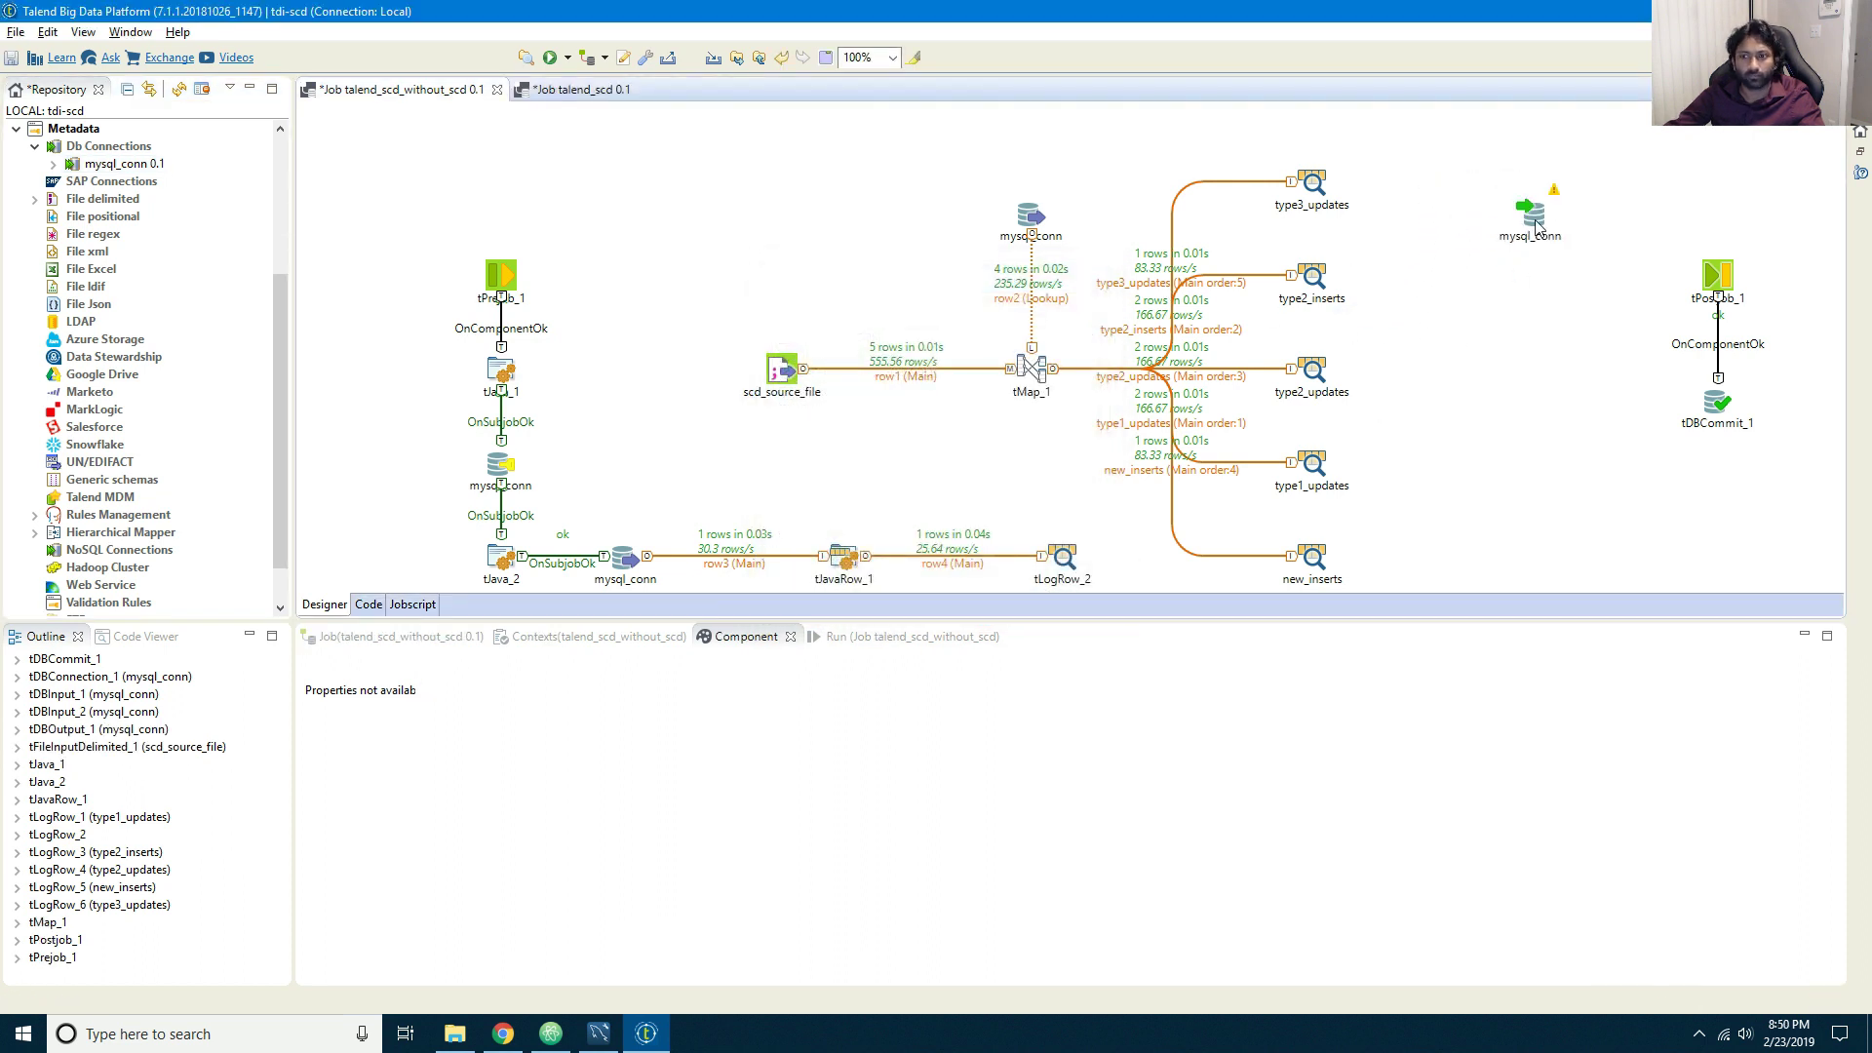
click(1537, 227)
drag(1537, 226, 1541, 290)
key(ctrl+c)
key(ctrl+v)
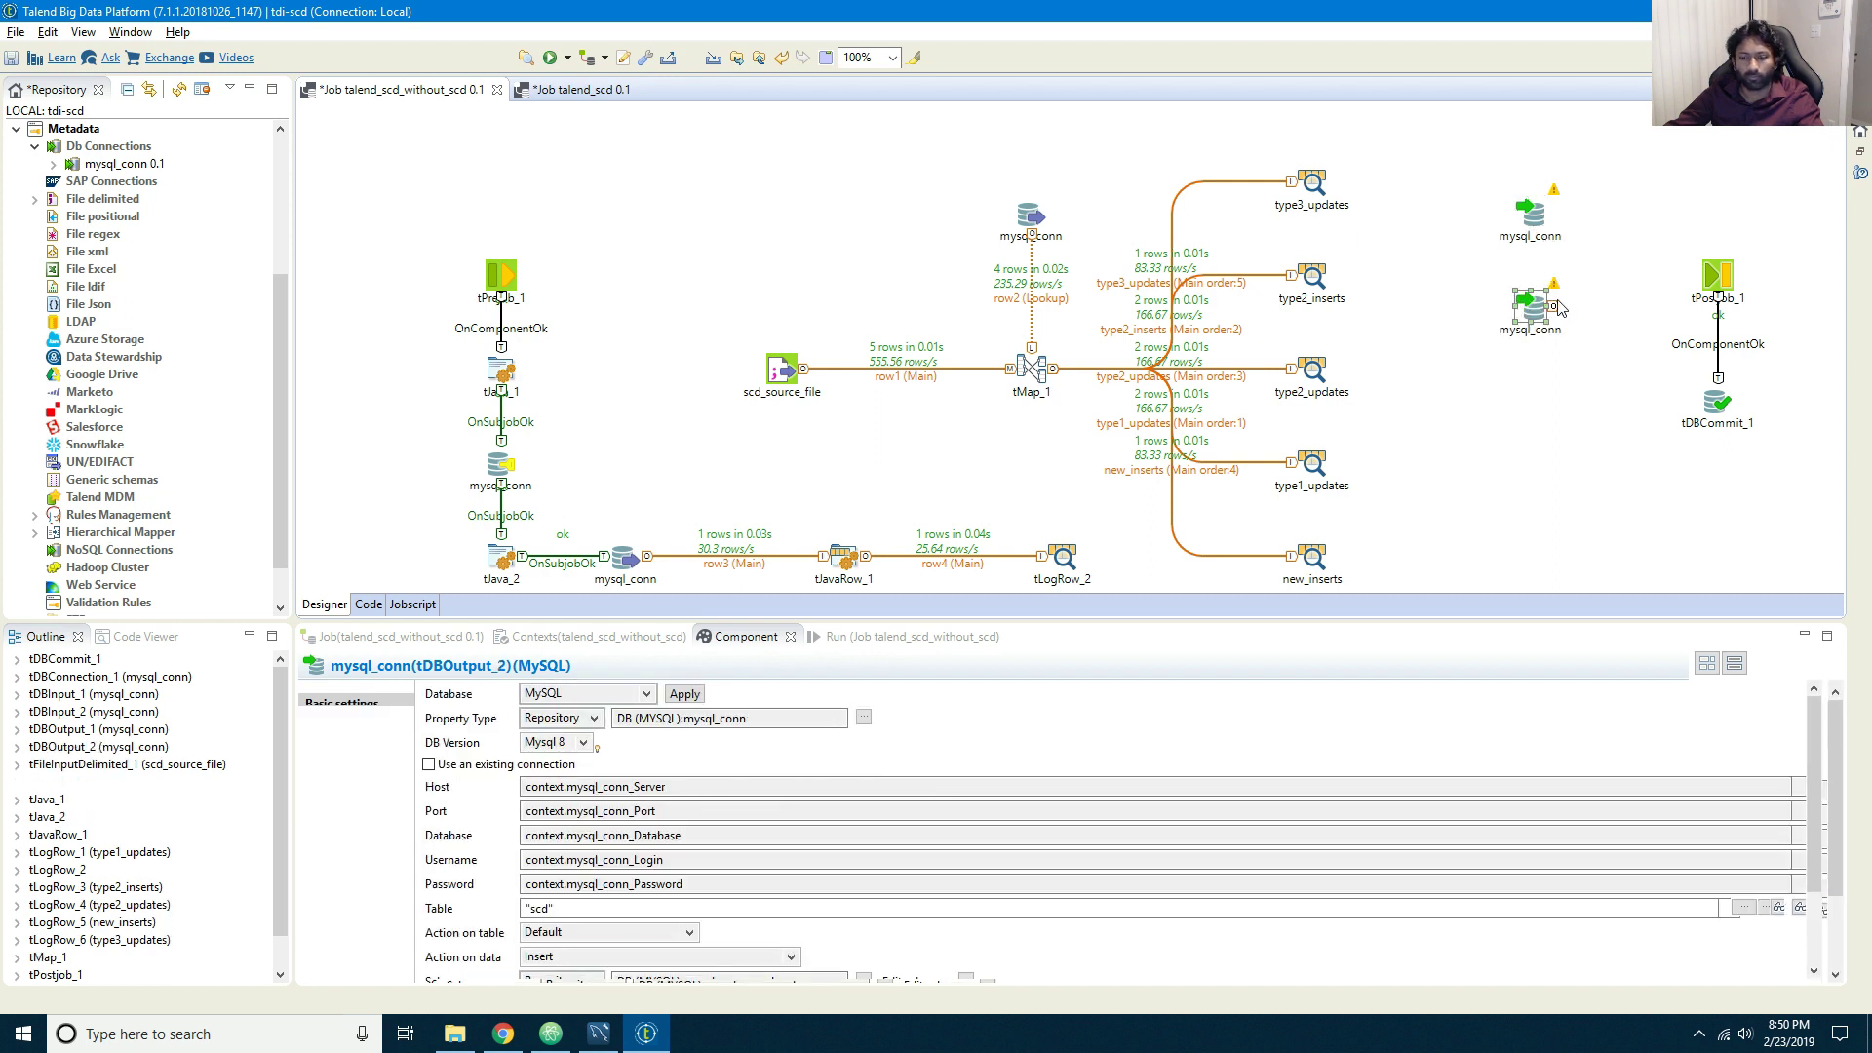
click(1553, 333)
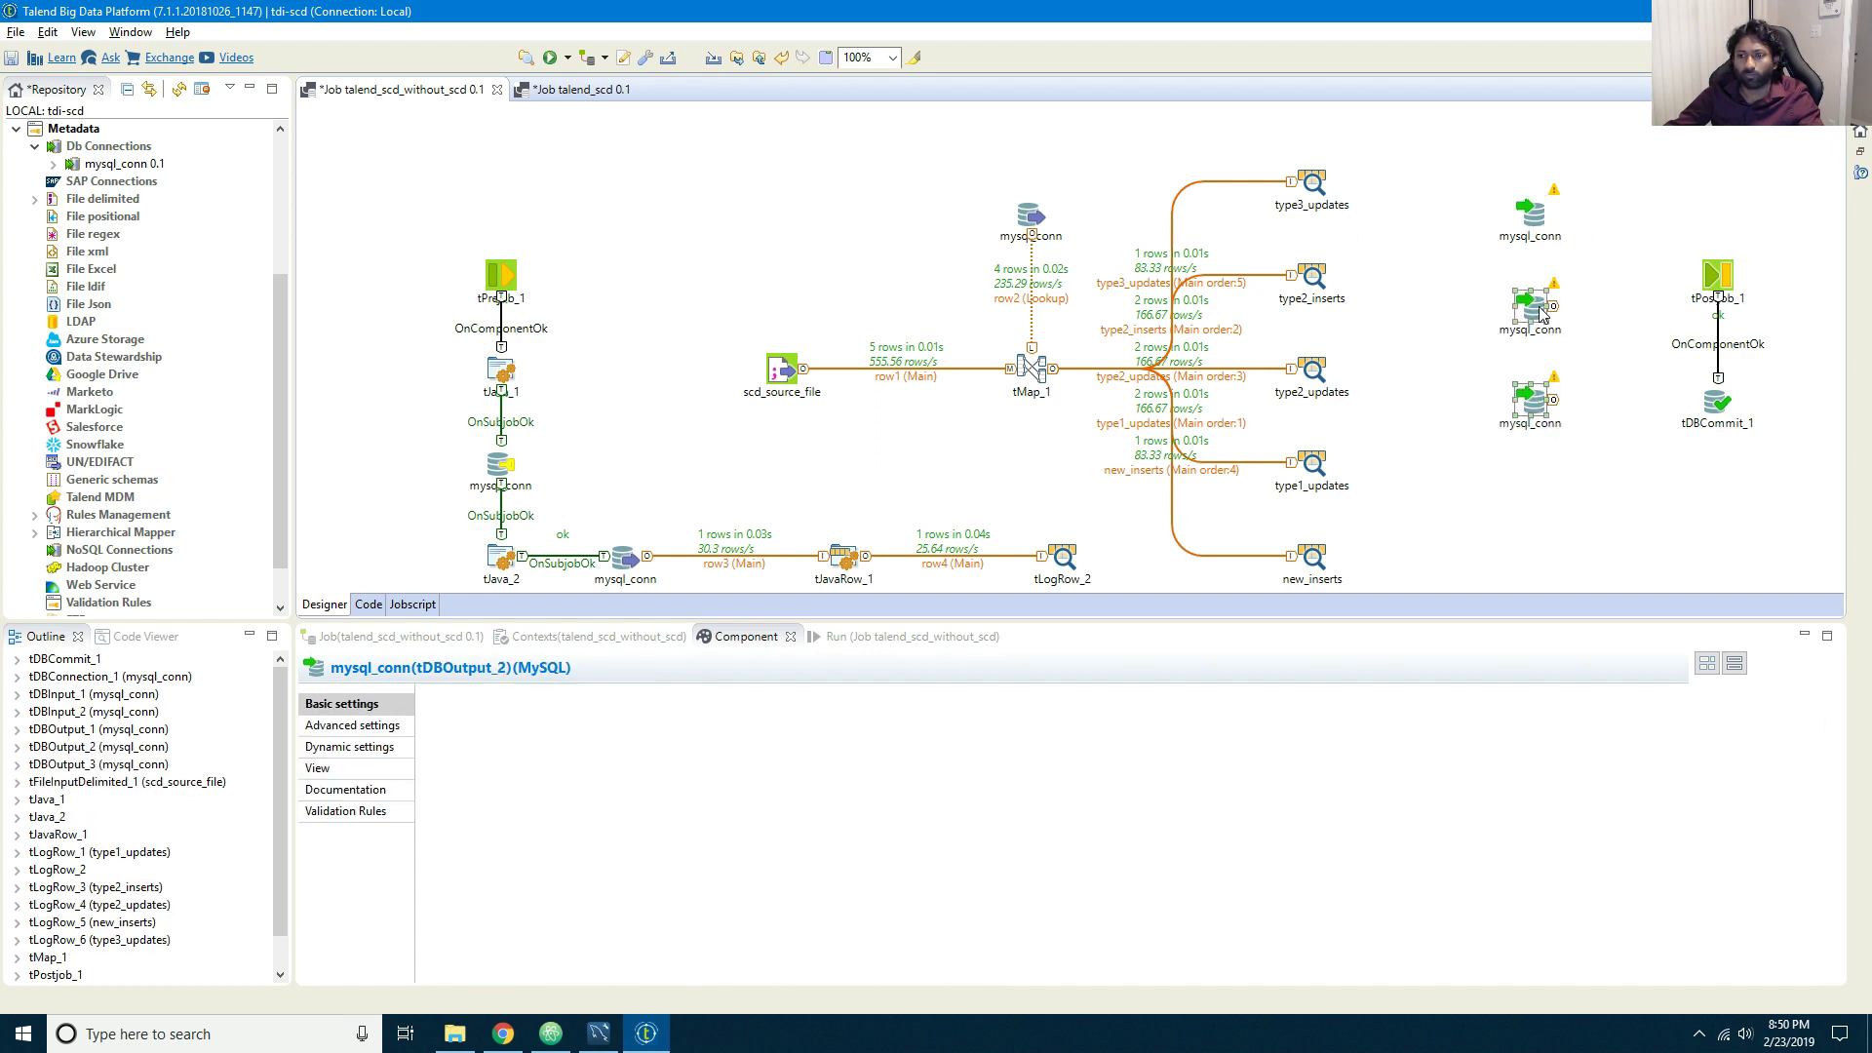
ctrl+click(1531, 400)
key(ctrl+c)
key(ctrl+v)
drag(1560, 434, 1540, 580)
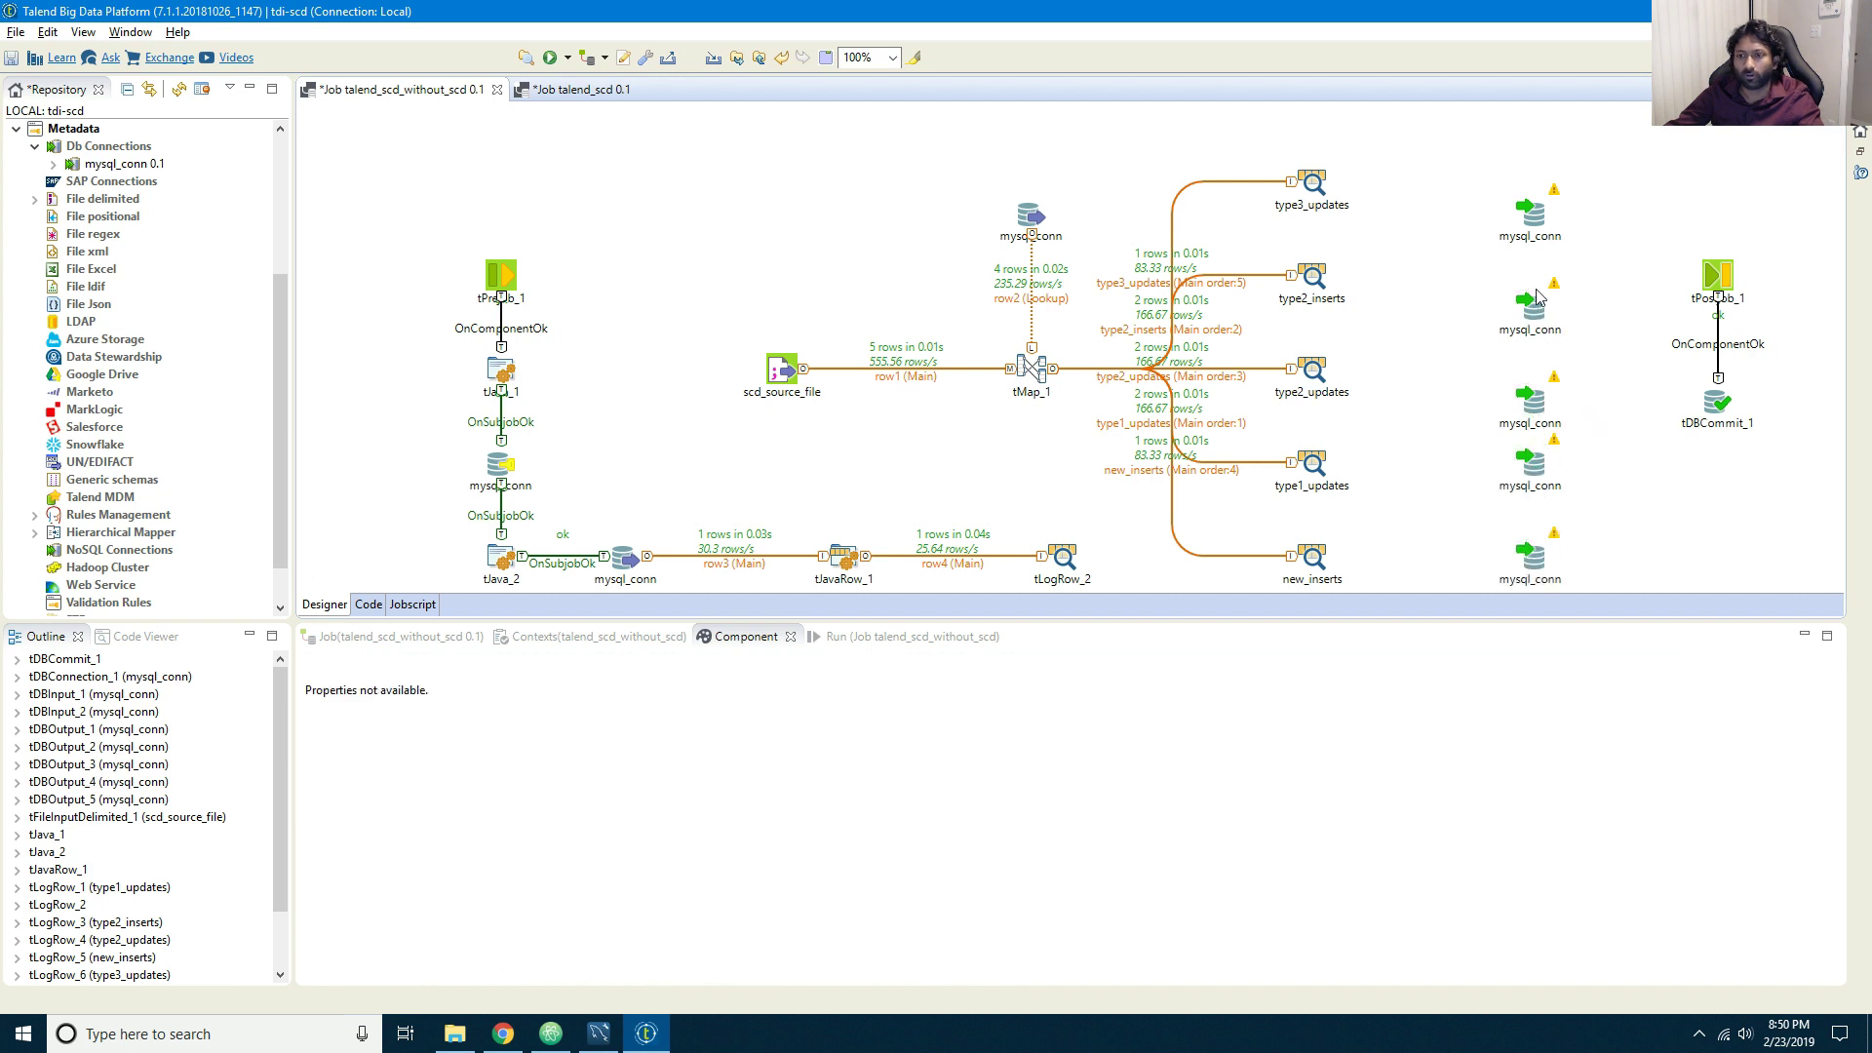
Step: Align the upper three mysql_conn output components with the type3_updates, type2_inserts and type2_updates rows
click(1536, 212)
ctrl+click(1534, 307)
drag(1534, 308, 1523, 273)
drag(1518, 381, 1518, 350)
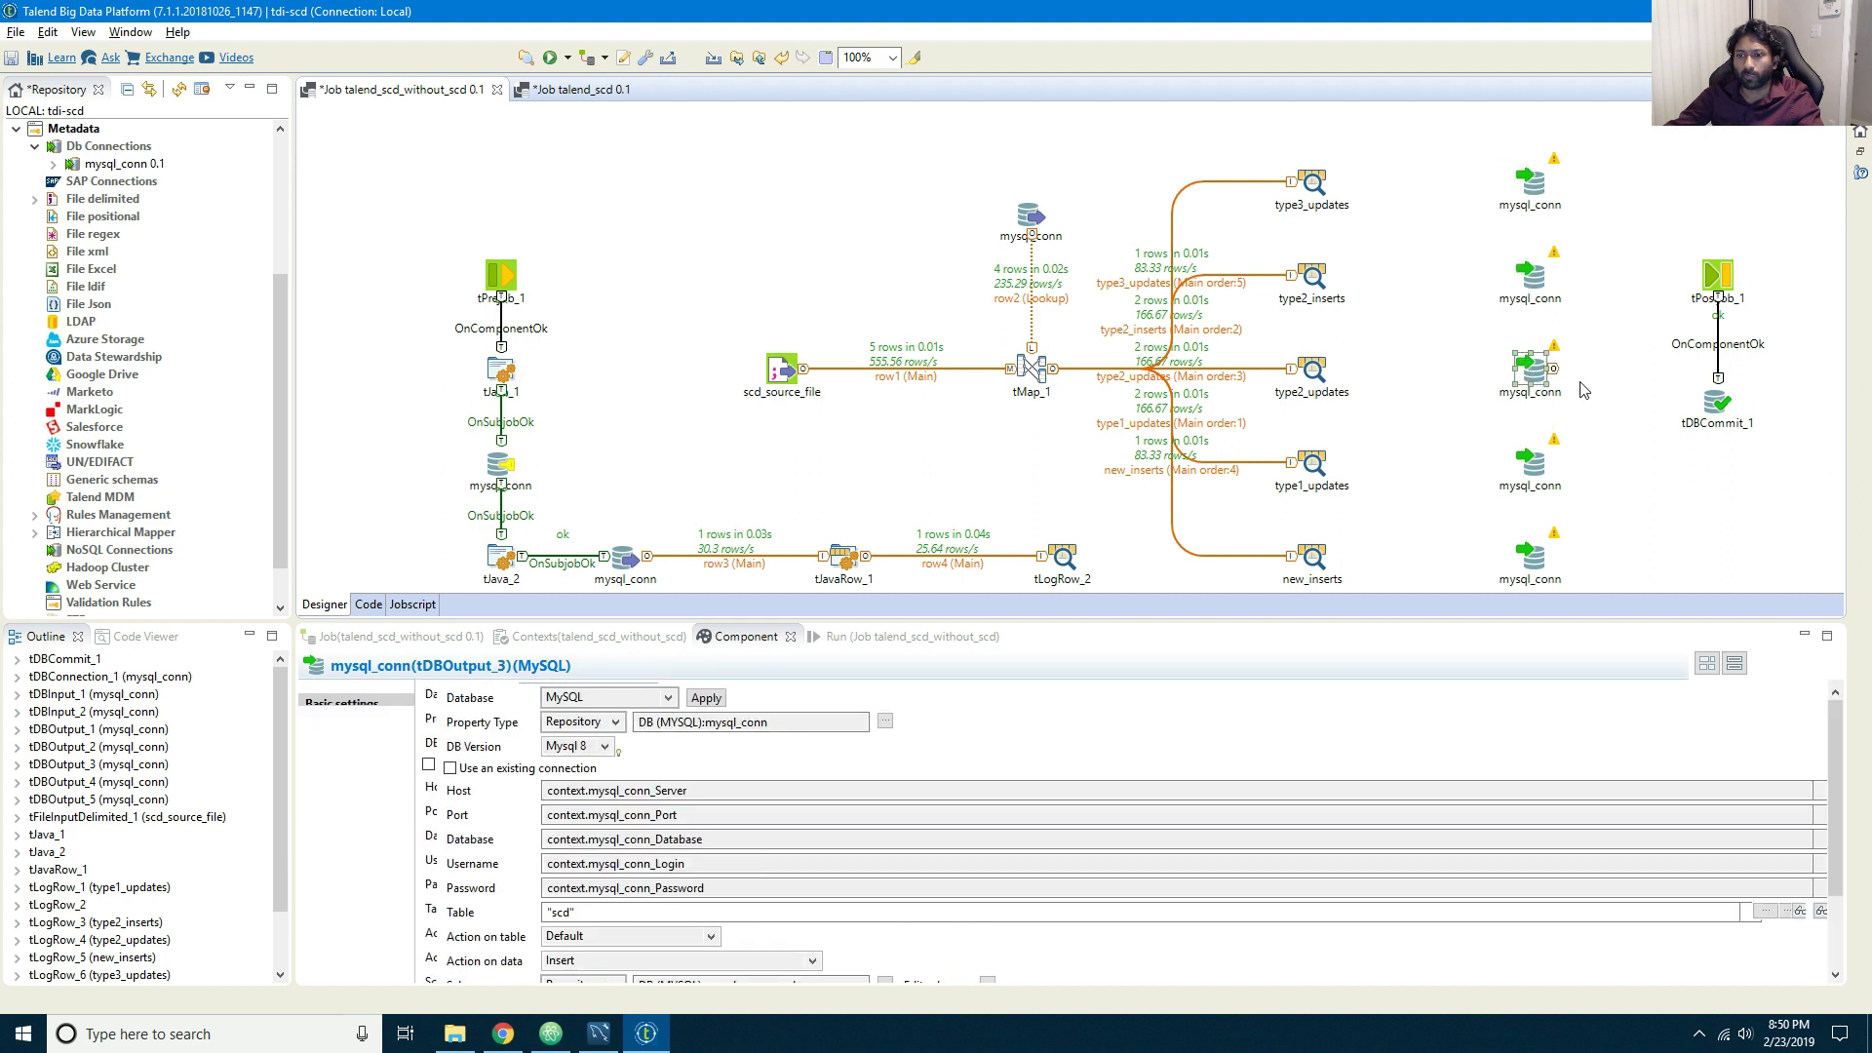
Step: Reroute the new_inserts flow to the lowest mysql_conn output, delete the new_inserts log component and move the output into its place
click(1542, 563)
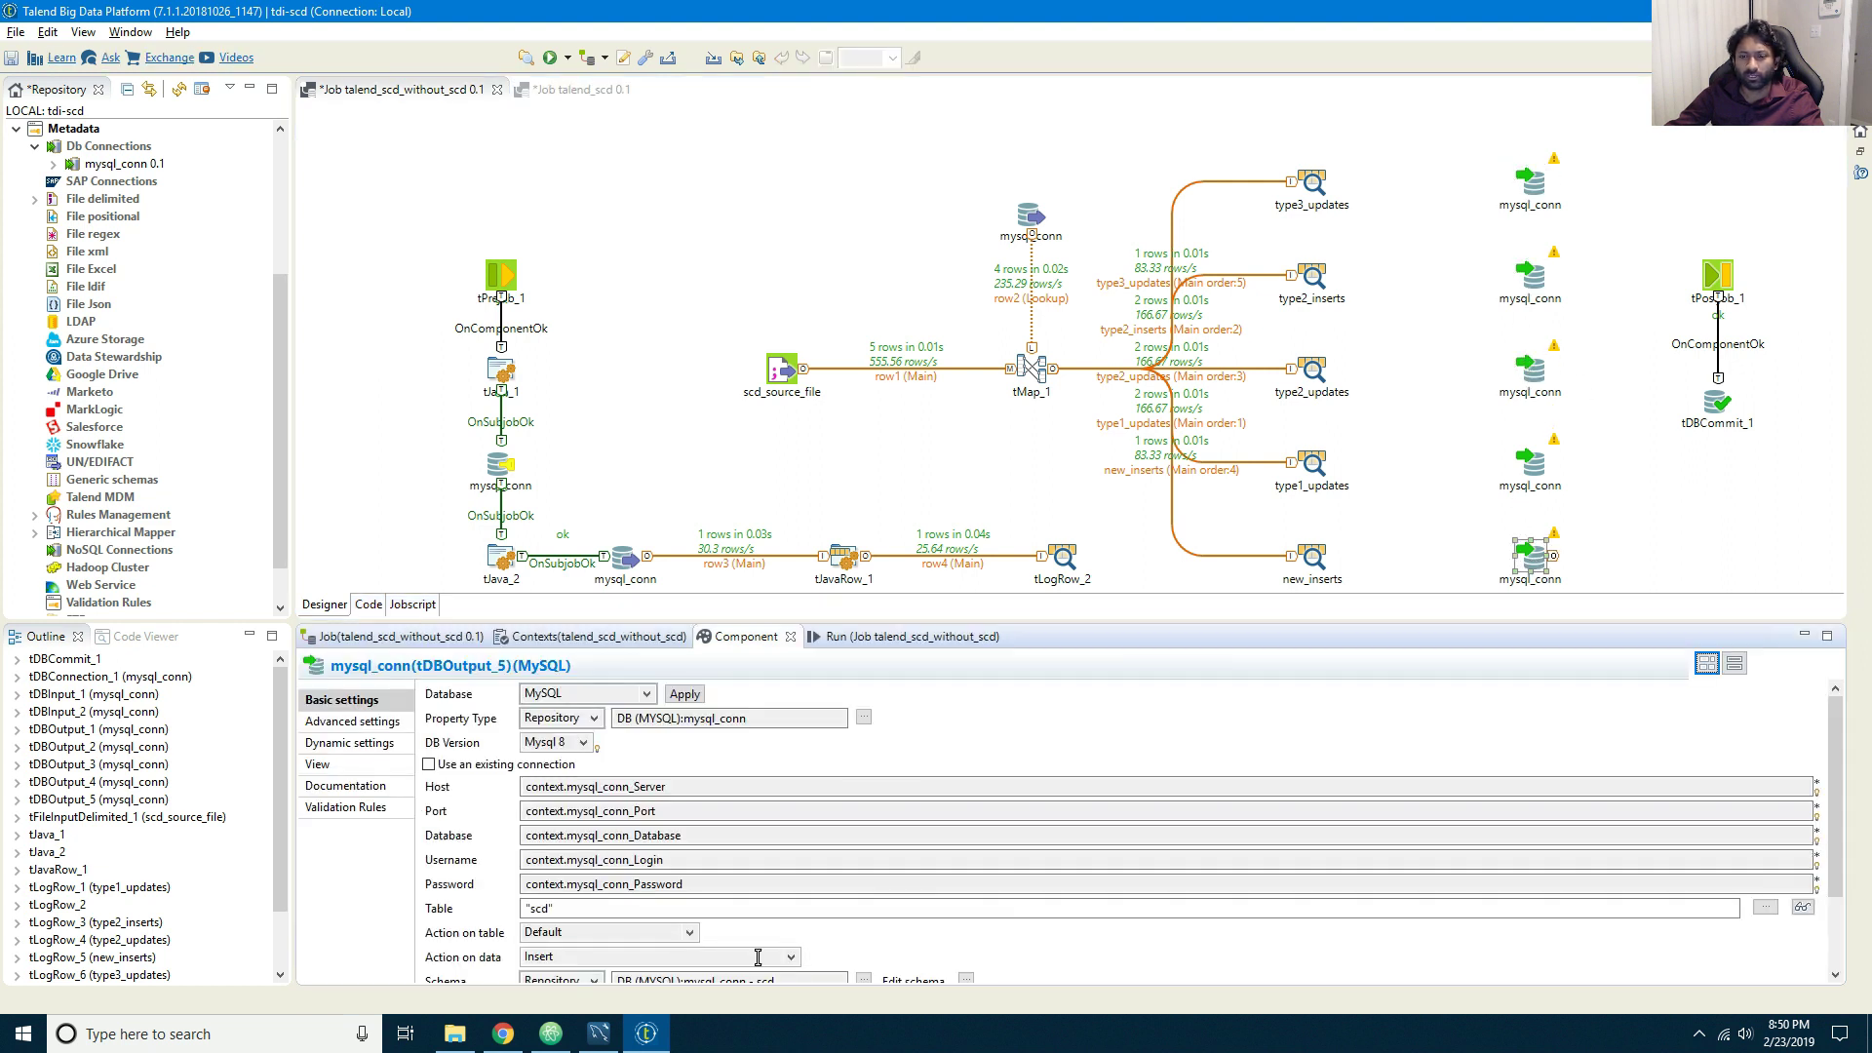
scroll(443, 854, down, 3)
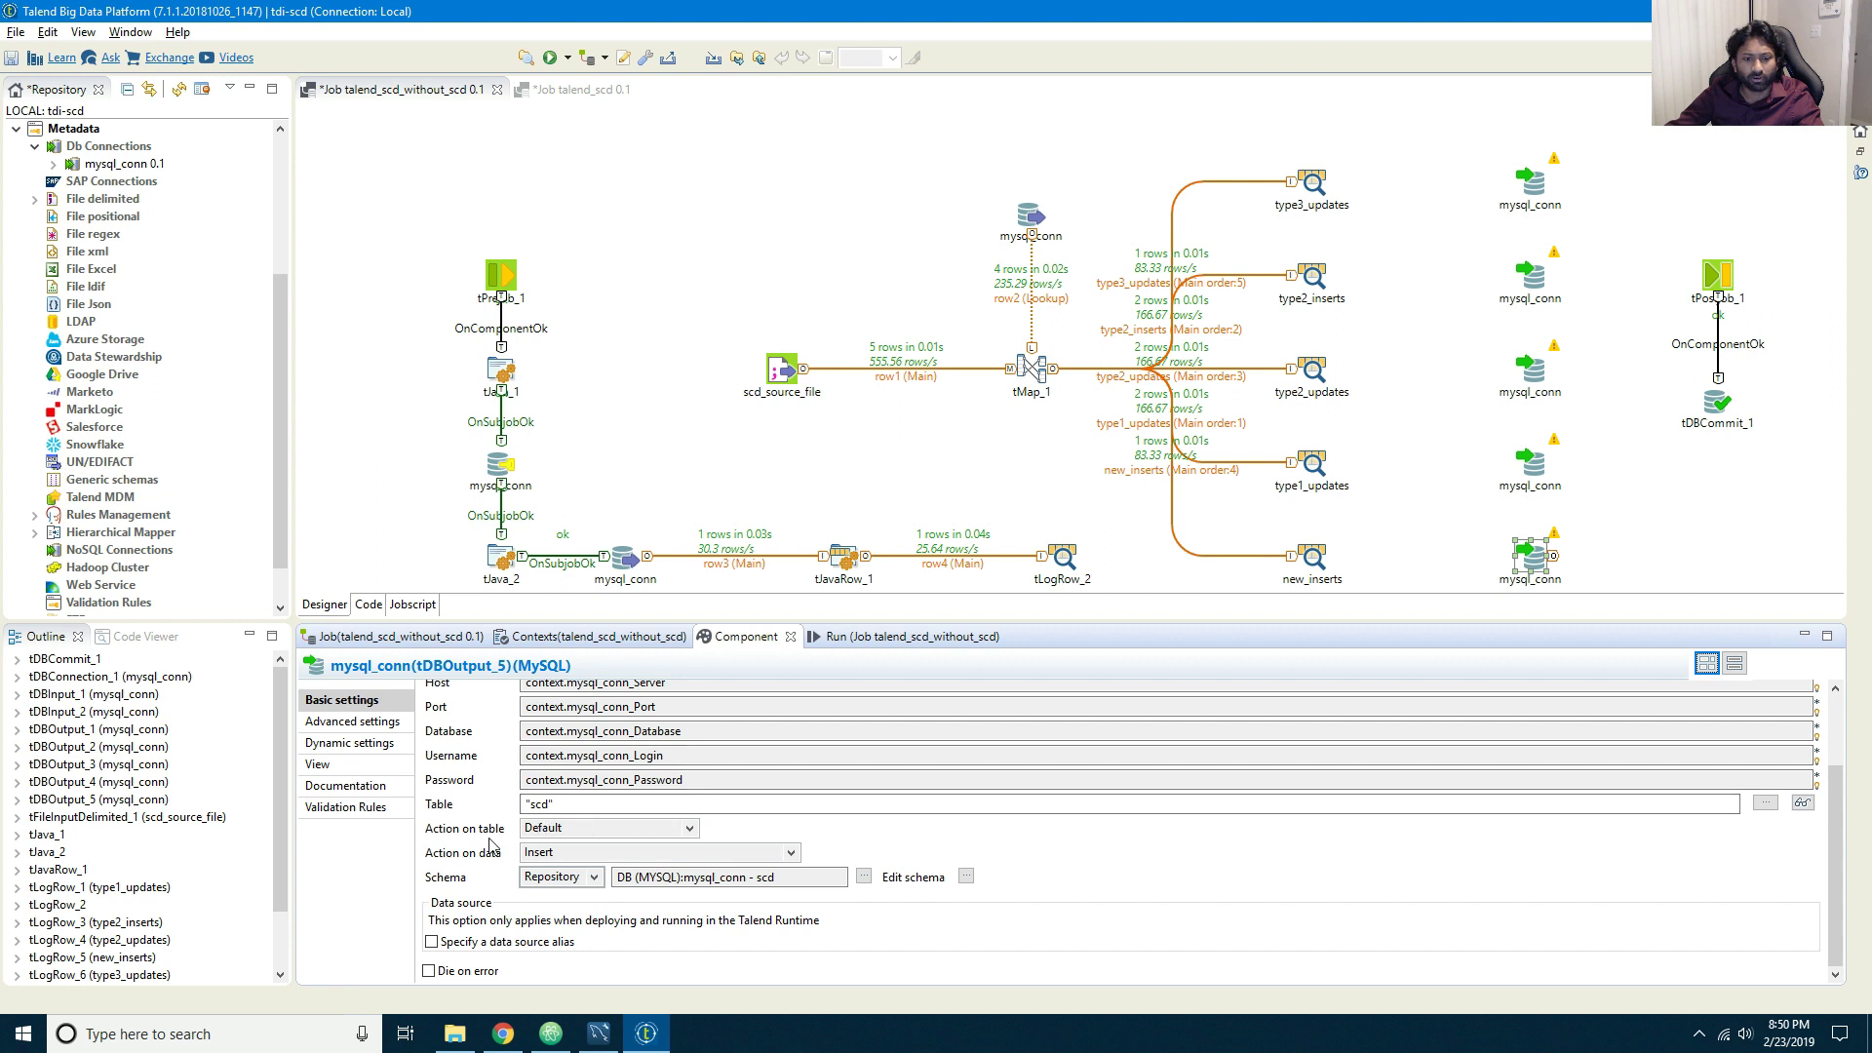
scroll(493, 845, up, 3)
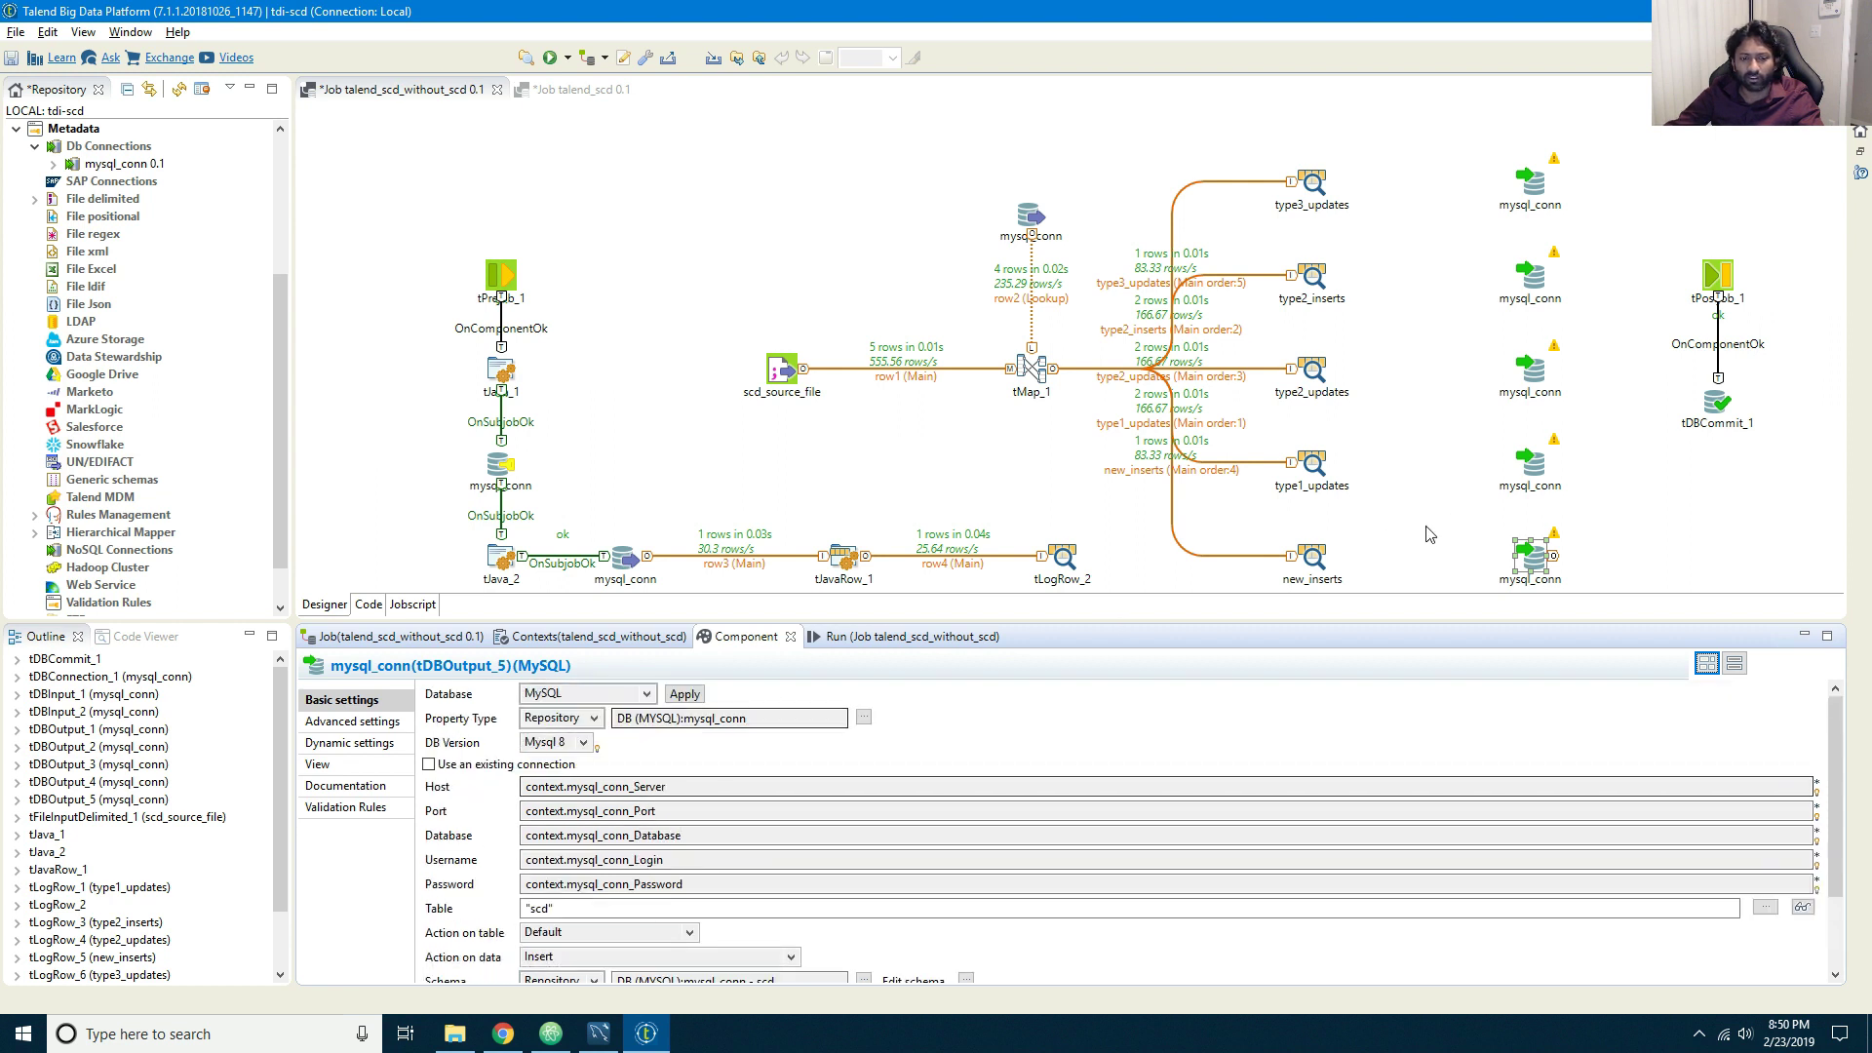
click(1289, 552)
drag(1289, 548, 1510, 562)
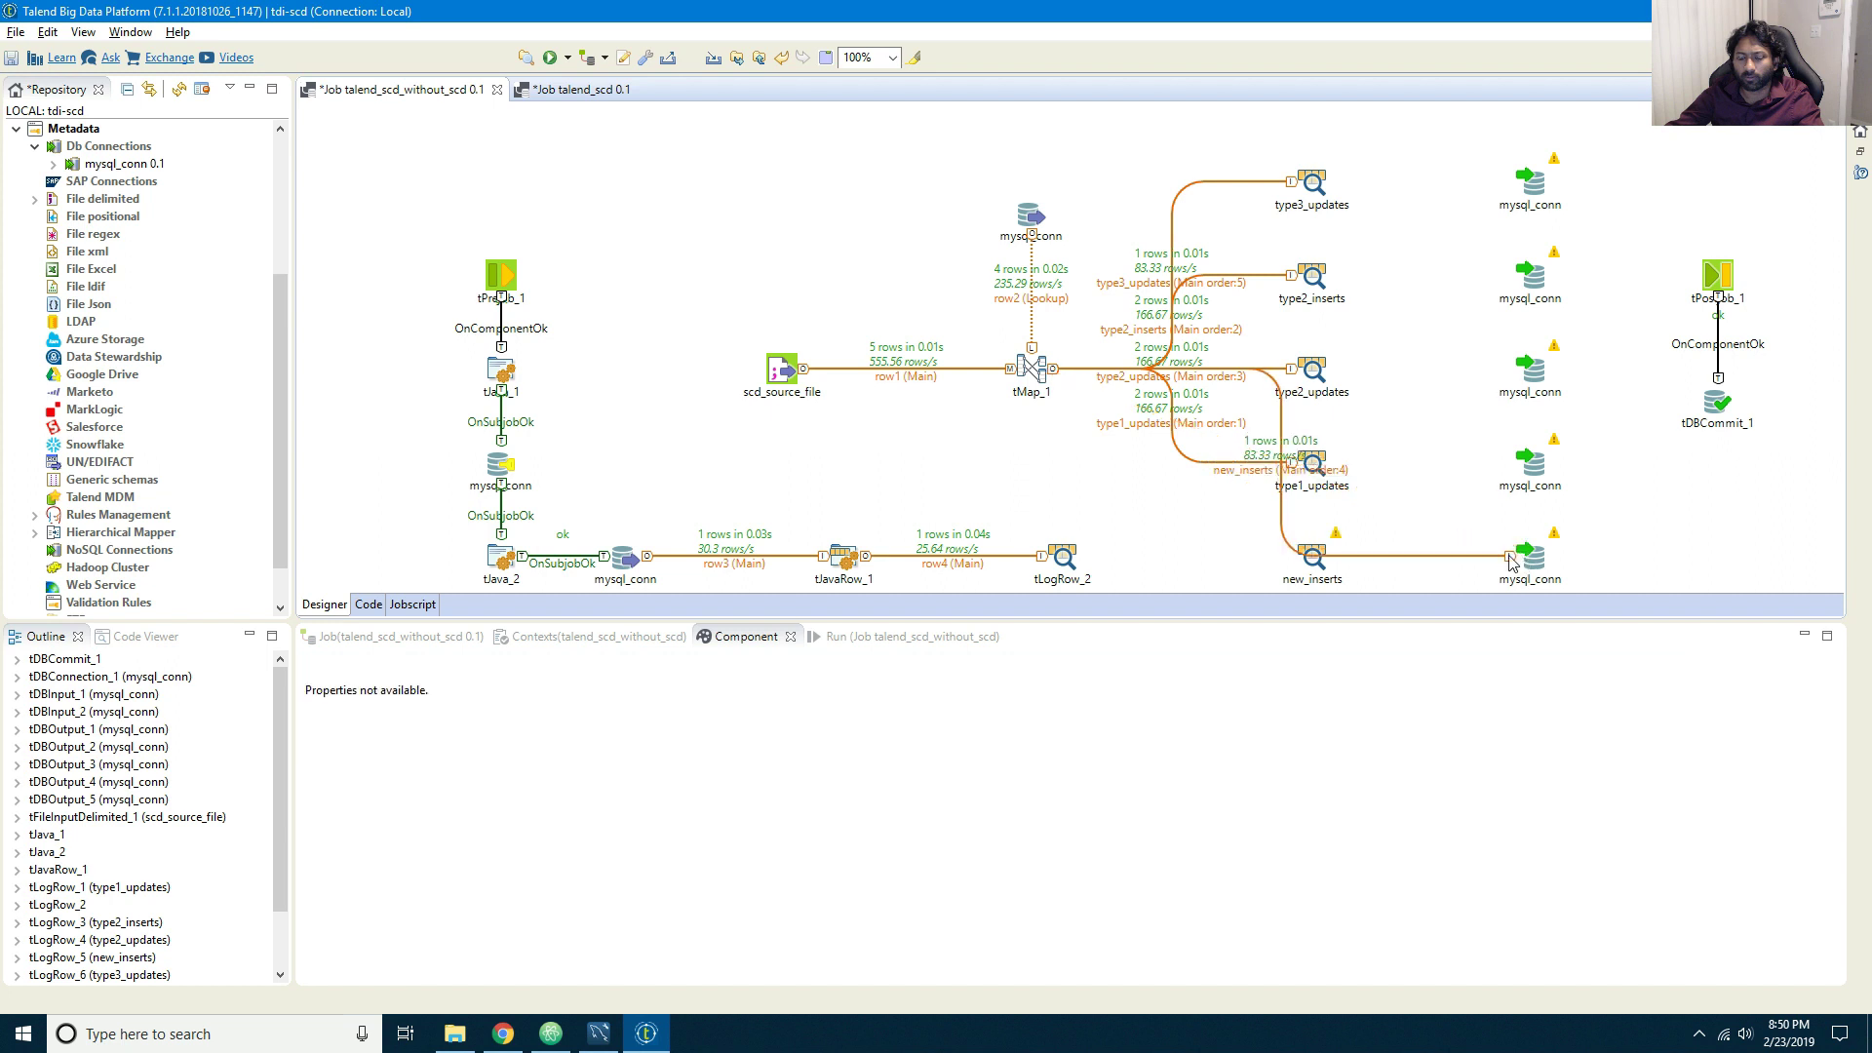
click(1314, 561)
key(Delete)
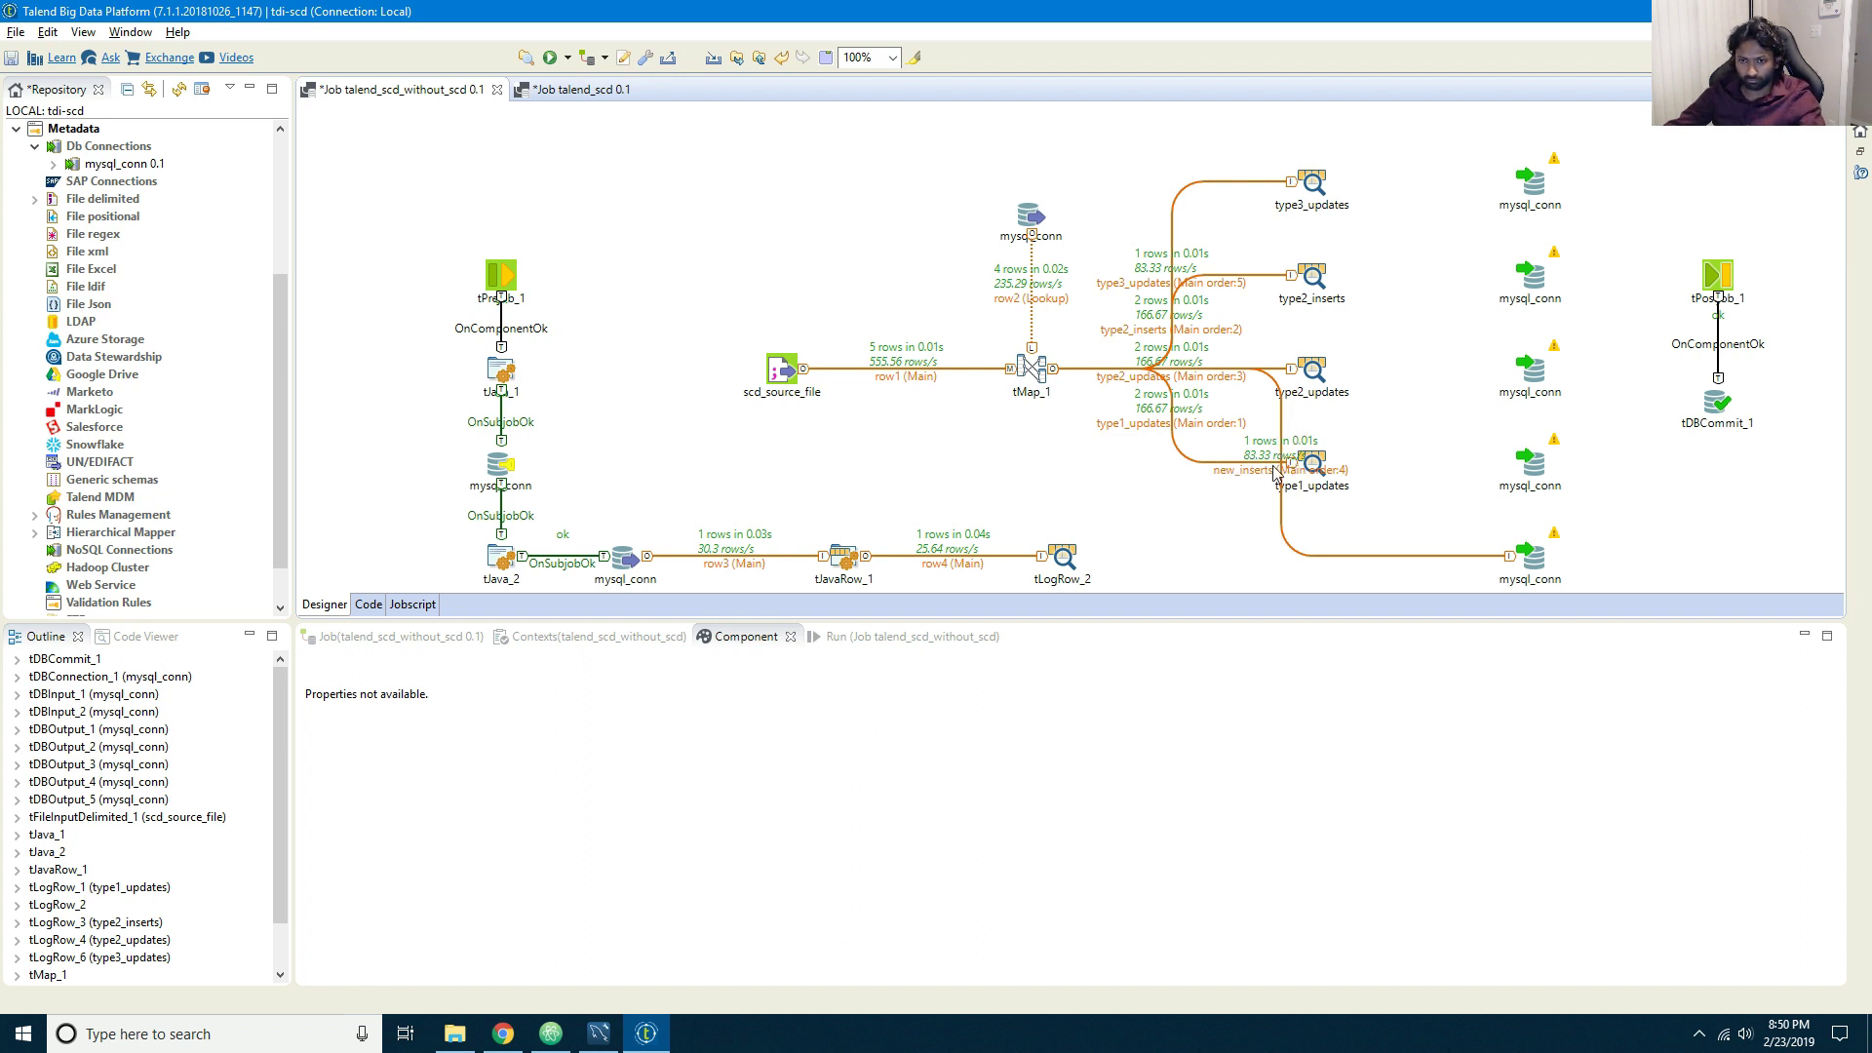
drag(1546, 563, 1329, 559)
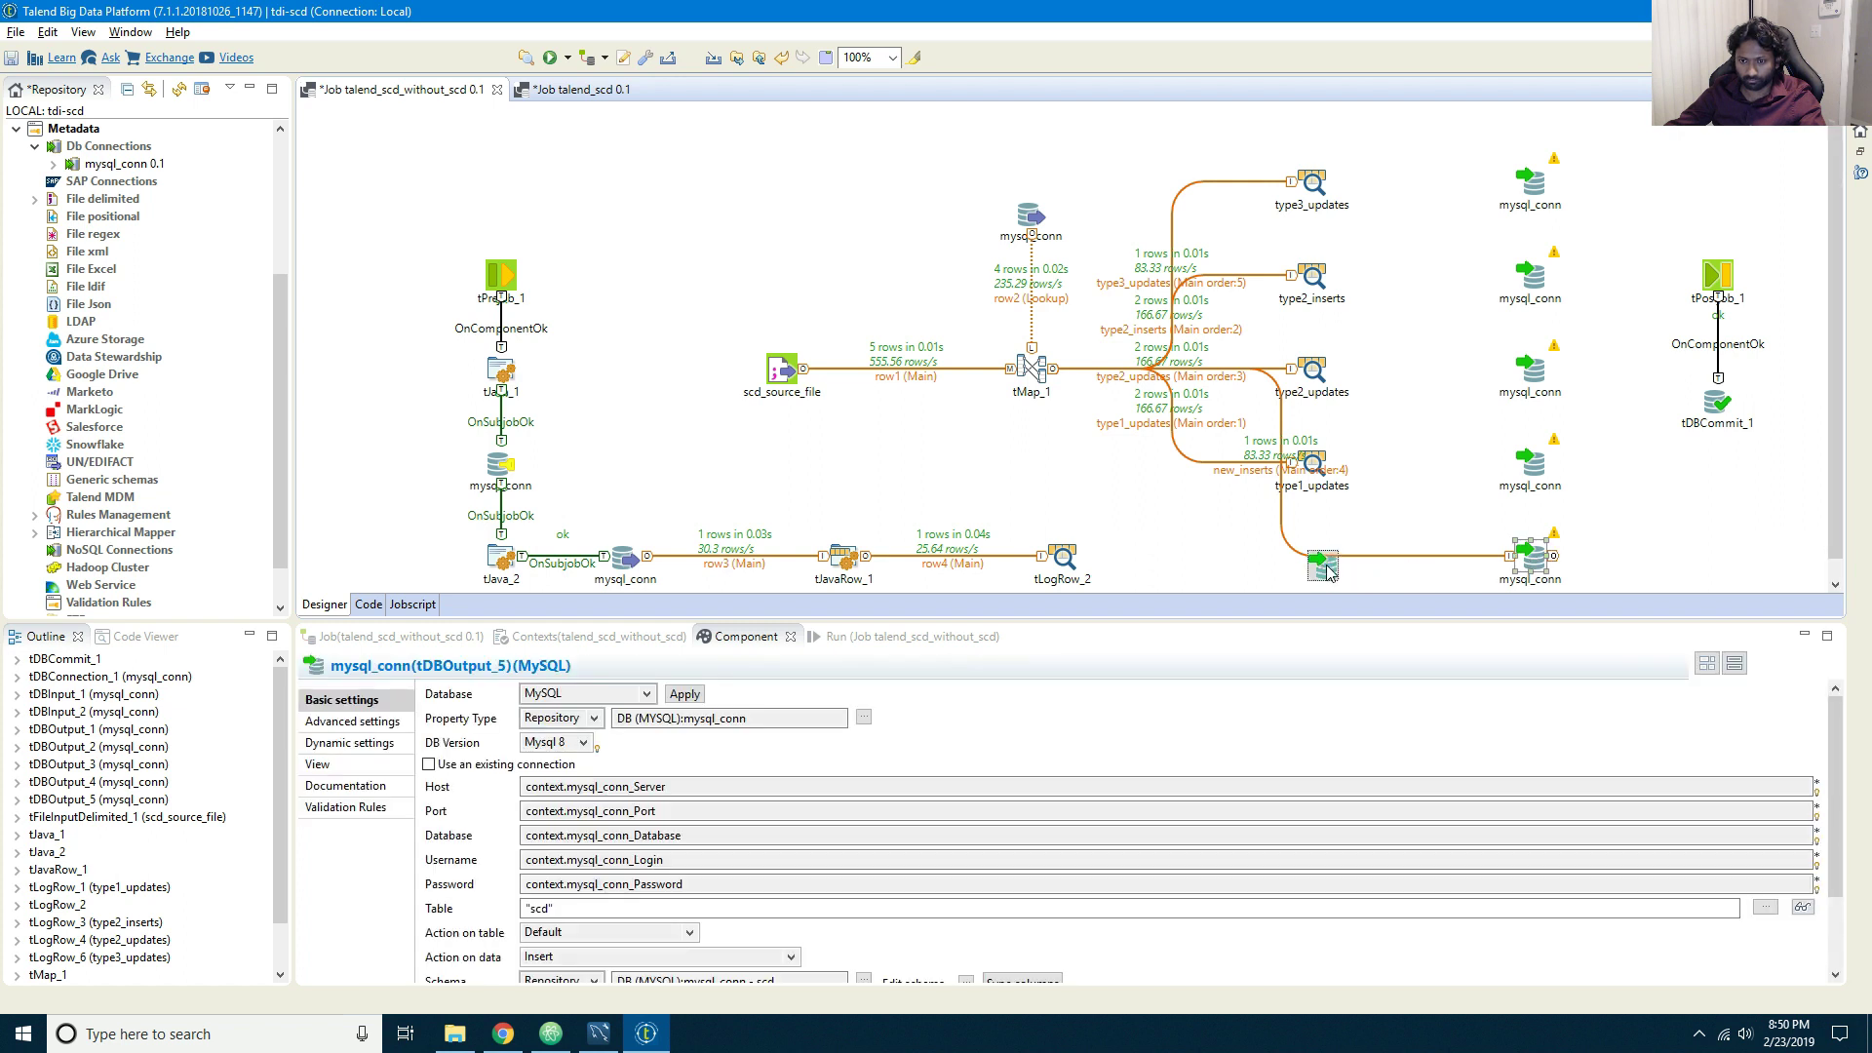
Step: Reroute the type1_updates flow to the mysql_conn output on its row, replacing the type1_updates log component with that output
click(1288, 466)
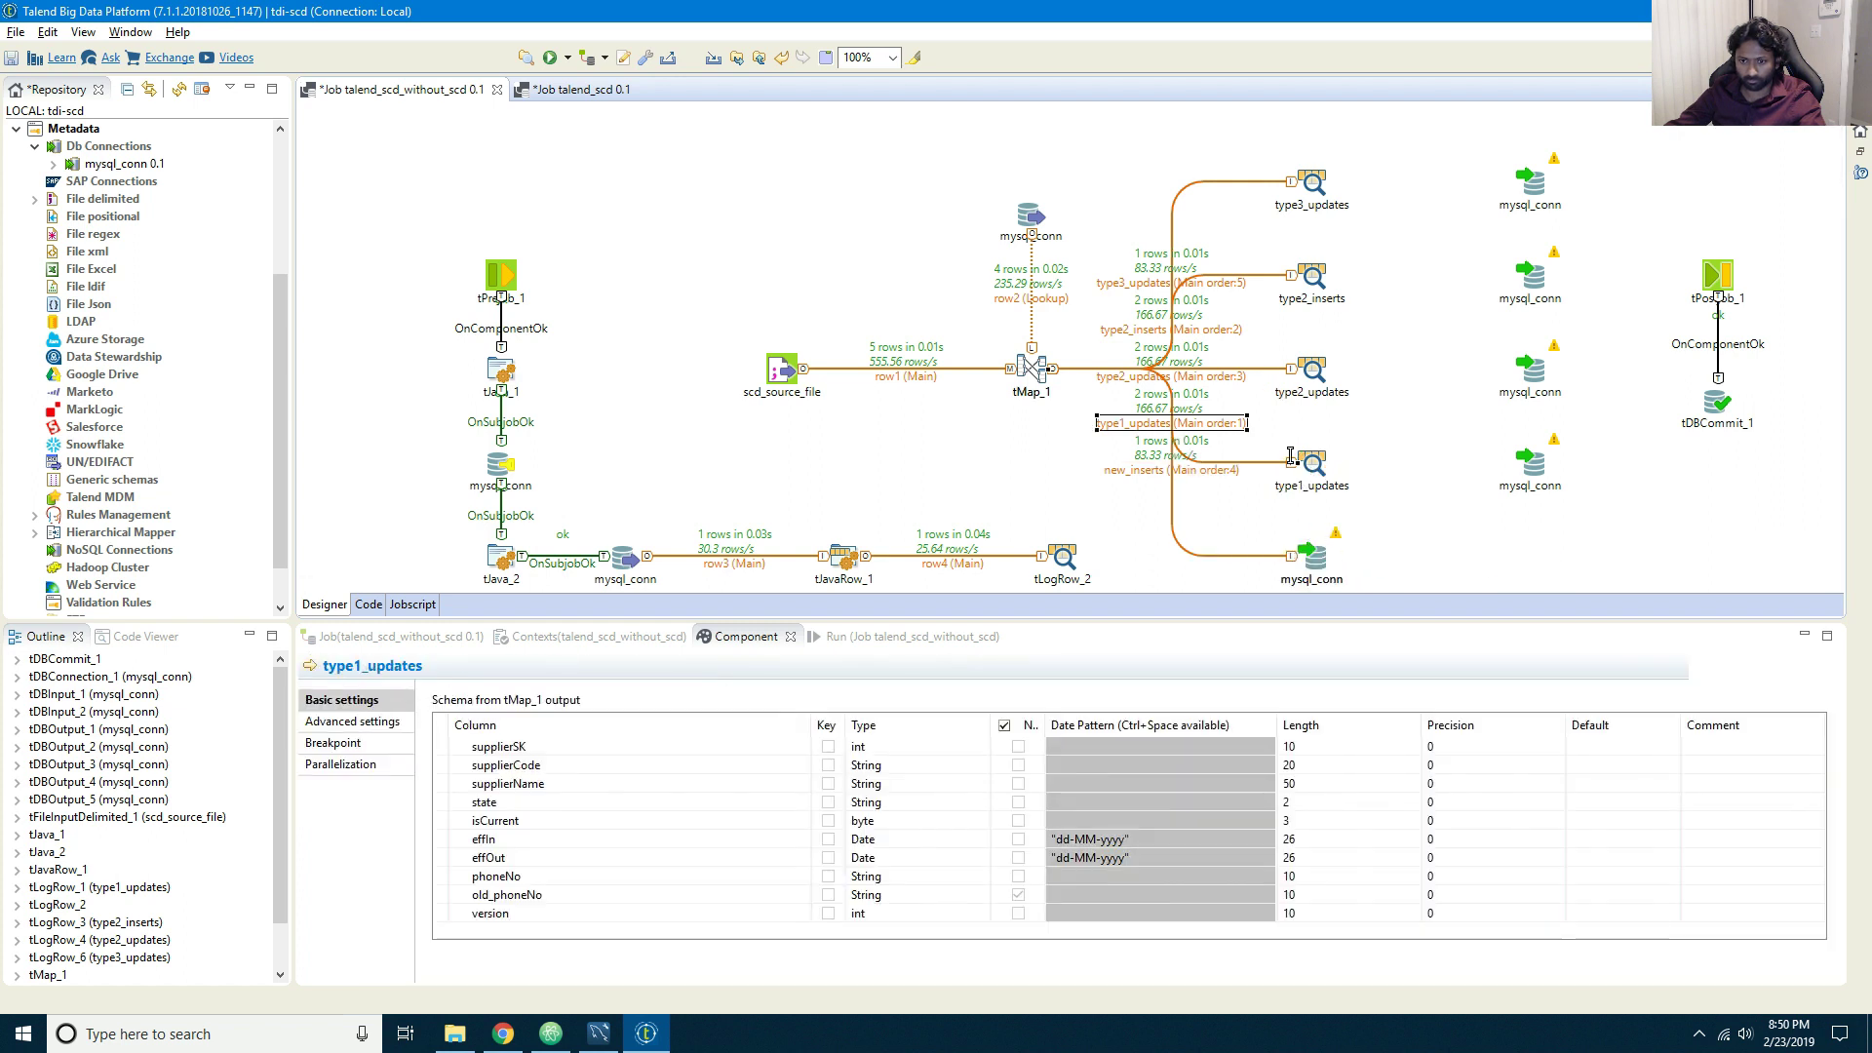
drag(1290, 457, 1525, 458)
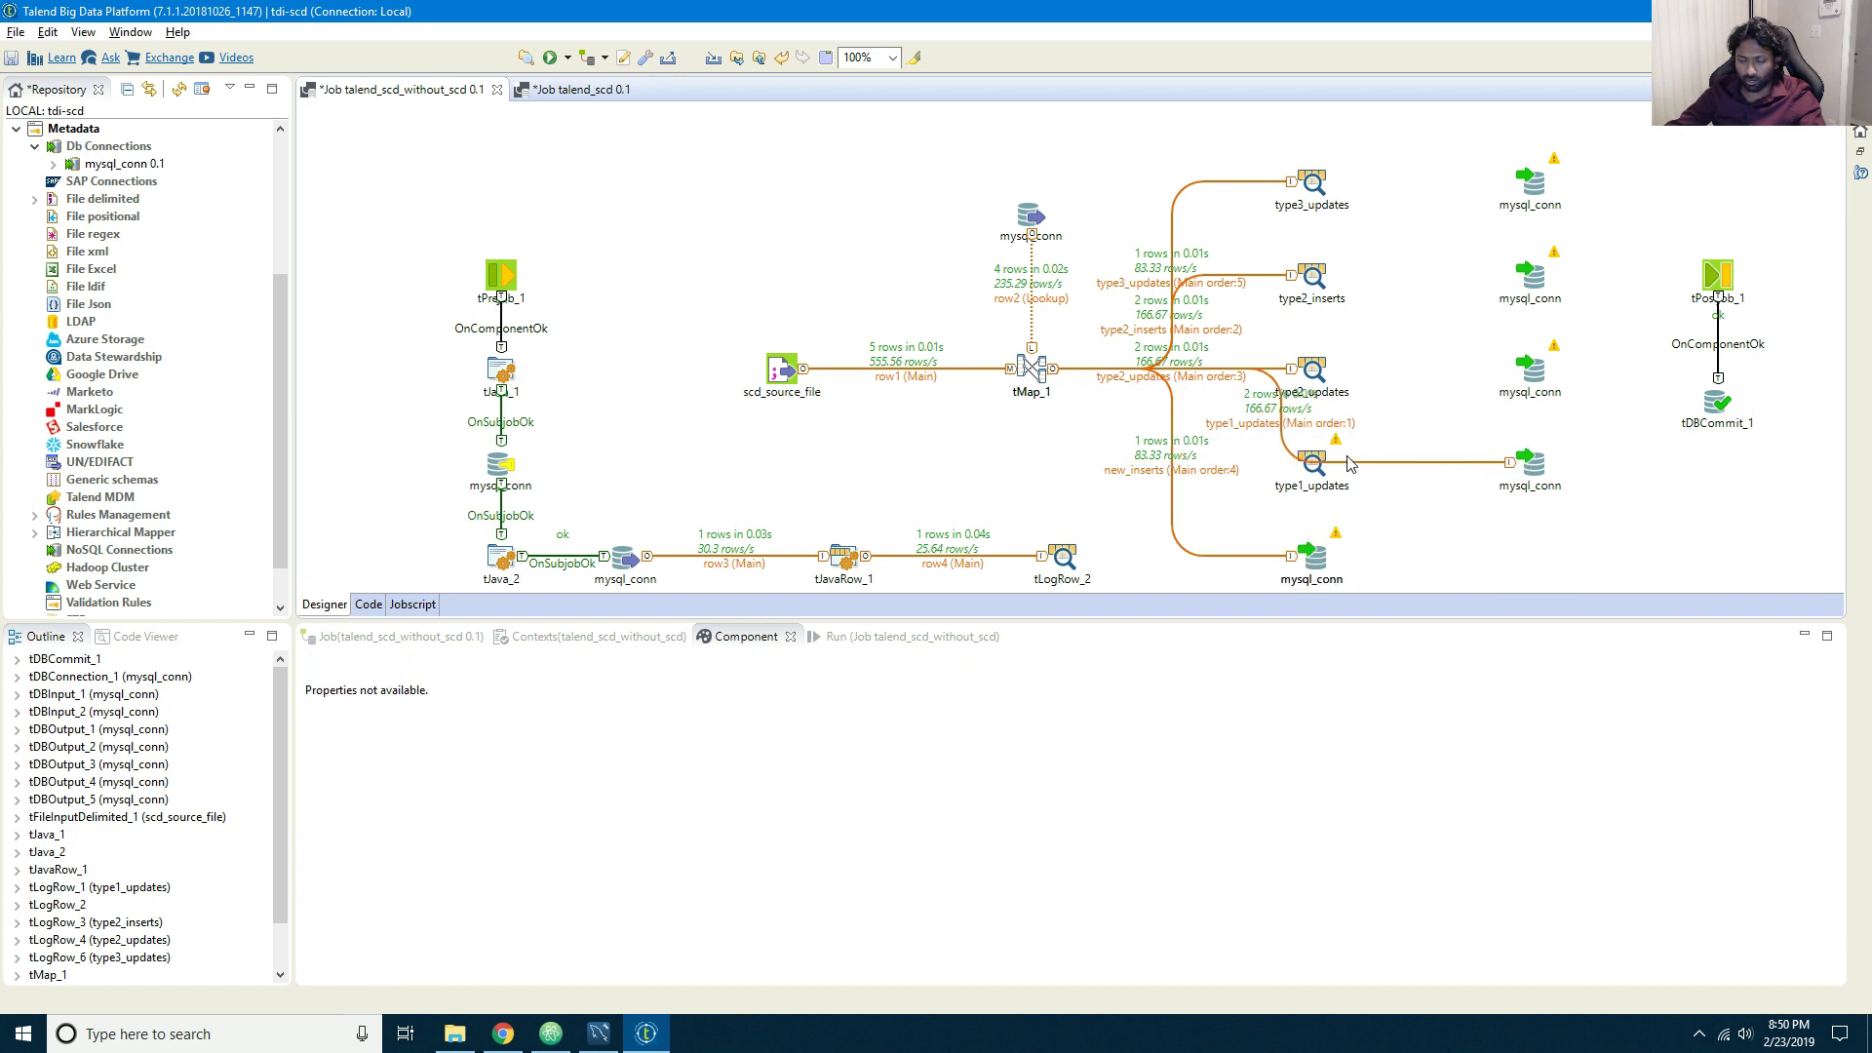
click(1313, 460)
key(Delete)
drag(1541, 464, 1314, 468)
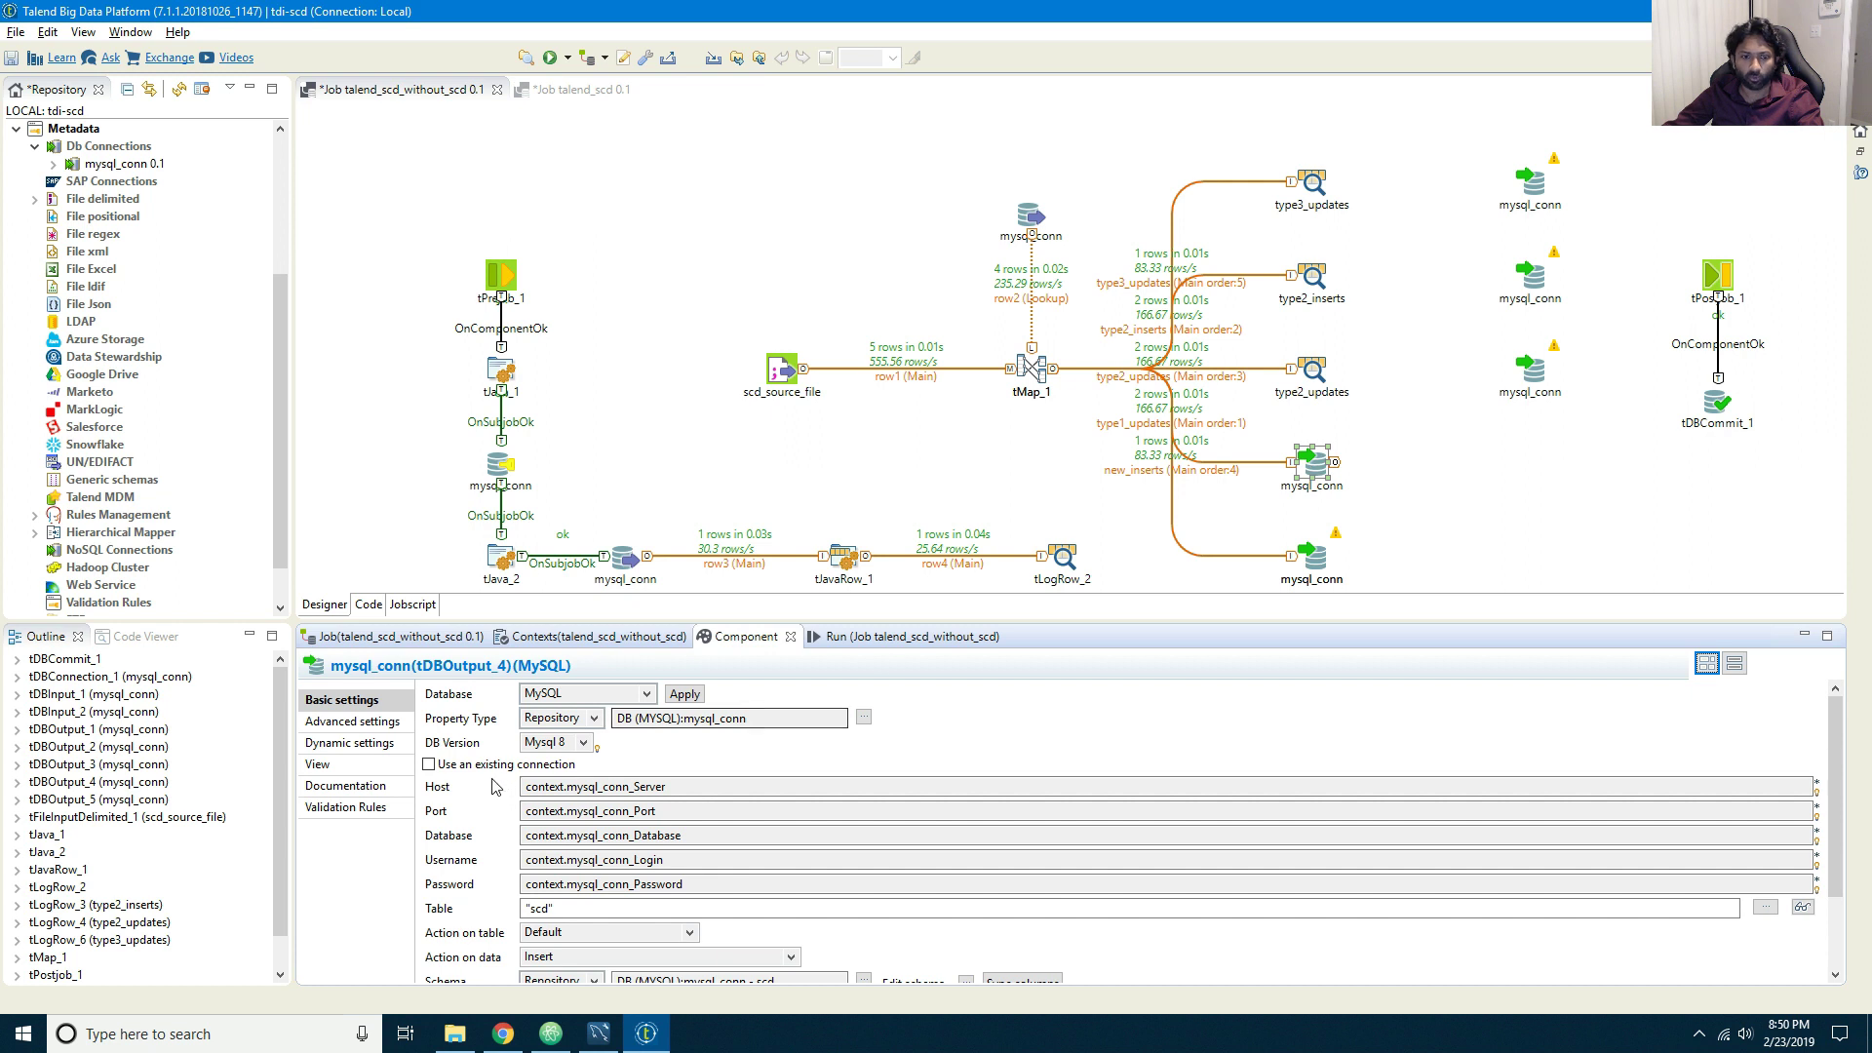
Step: Set the action on data to Update for the MySQL output that receives type1_updates
scroll(484, 798, down, 2)
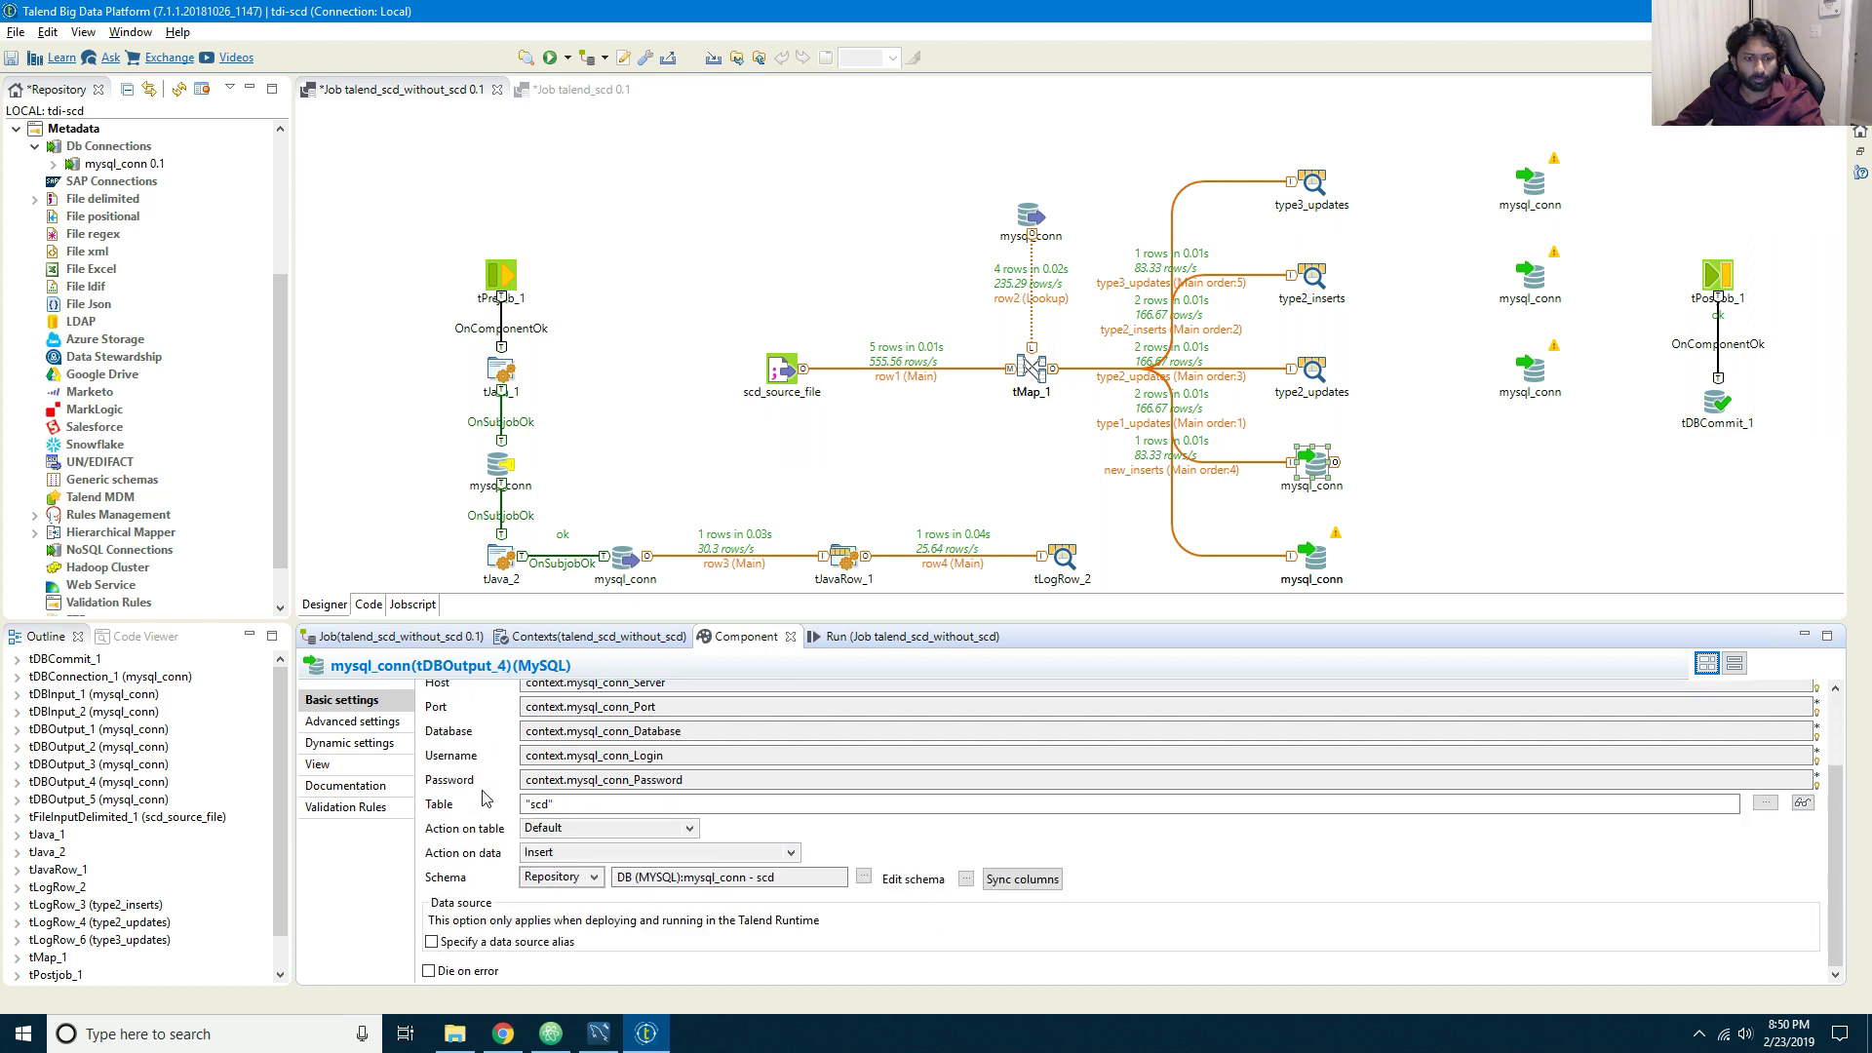
click(791, 853)
click(563, 888)
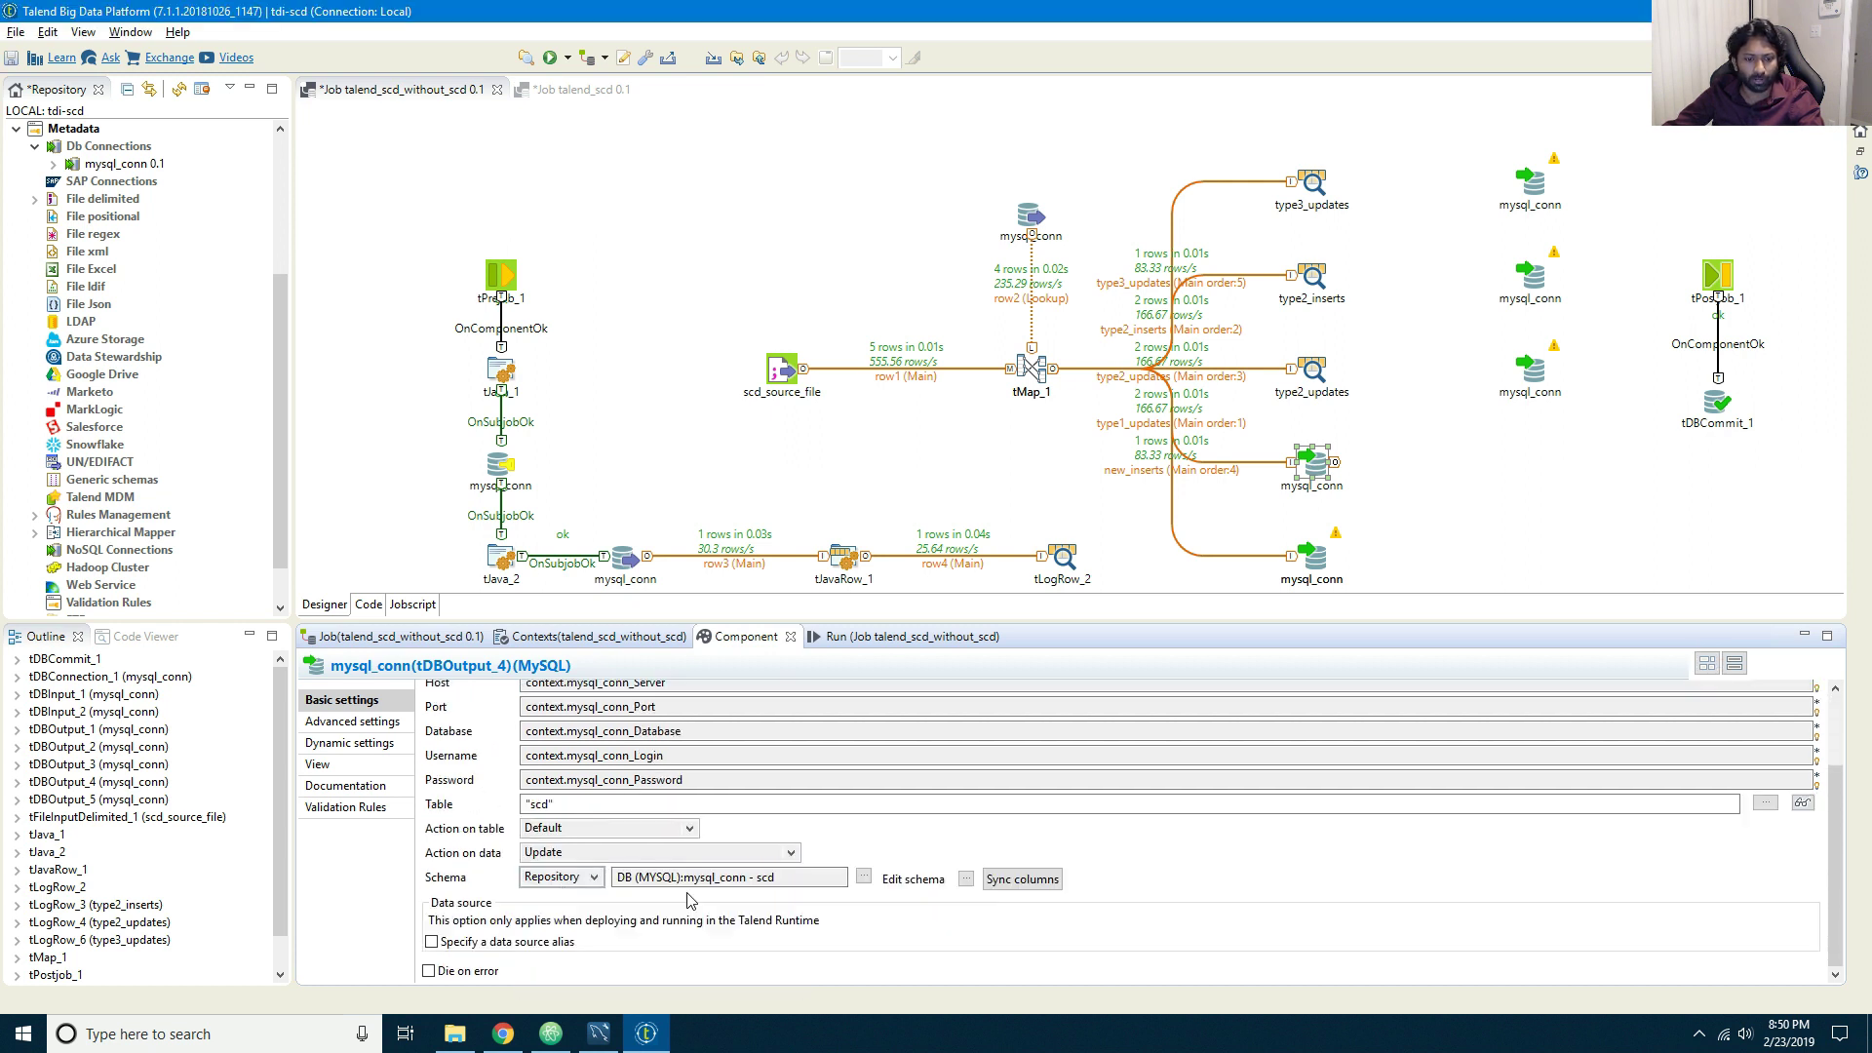
Step: Change the schema of the type1_updates MySQL output to a built-in property
click(863, 879)
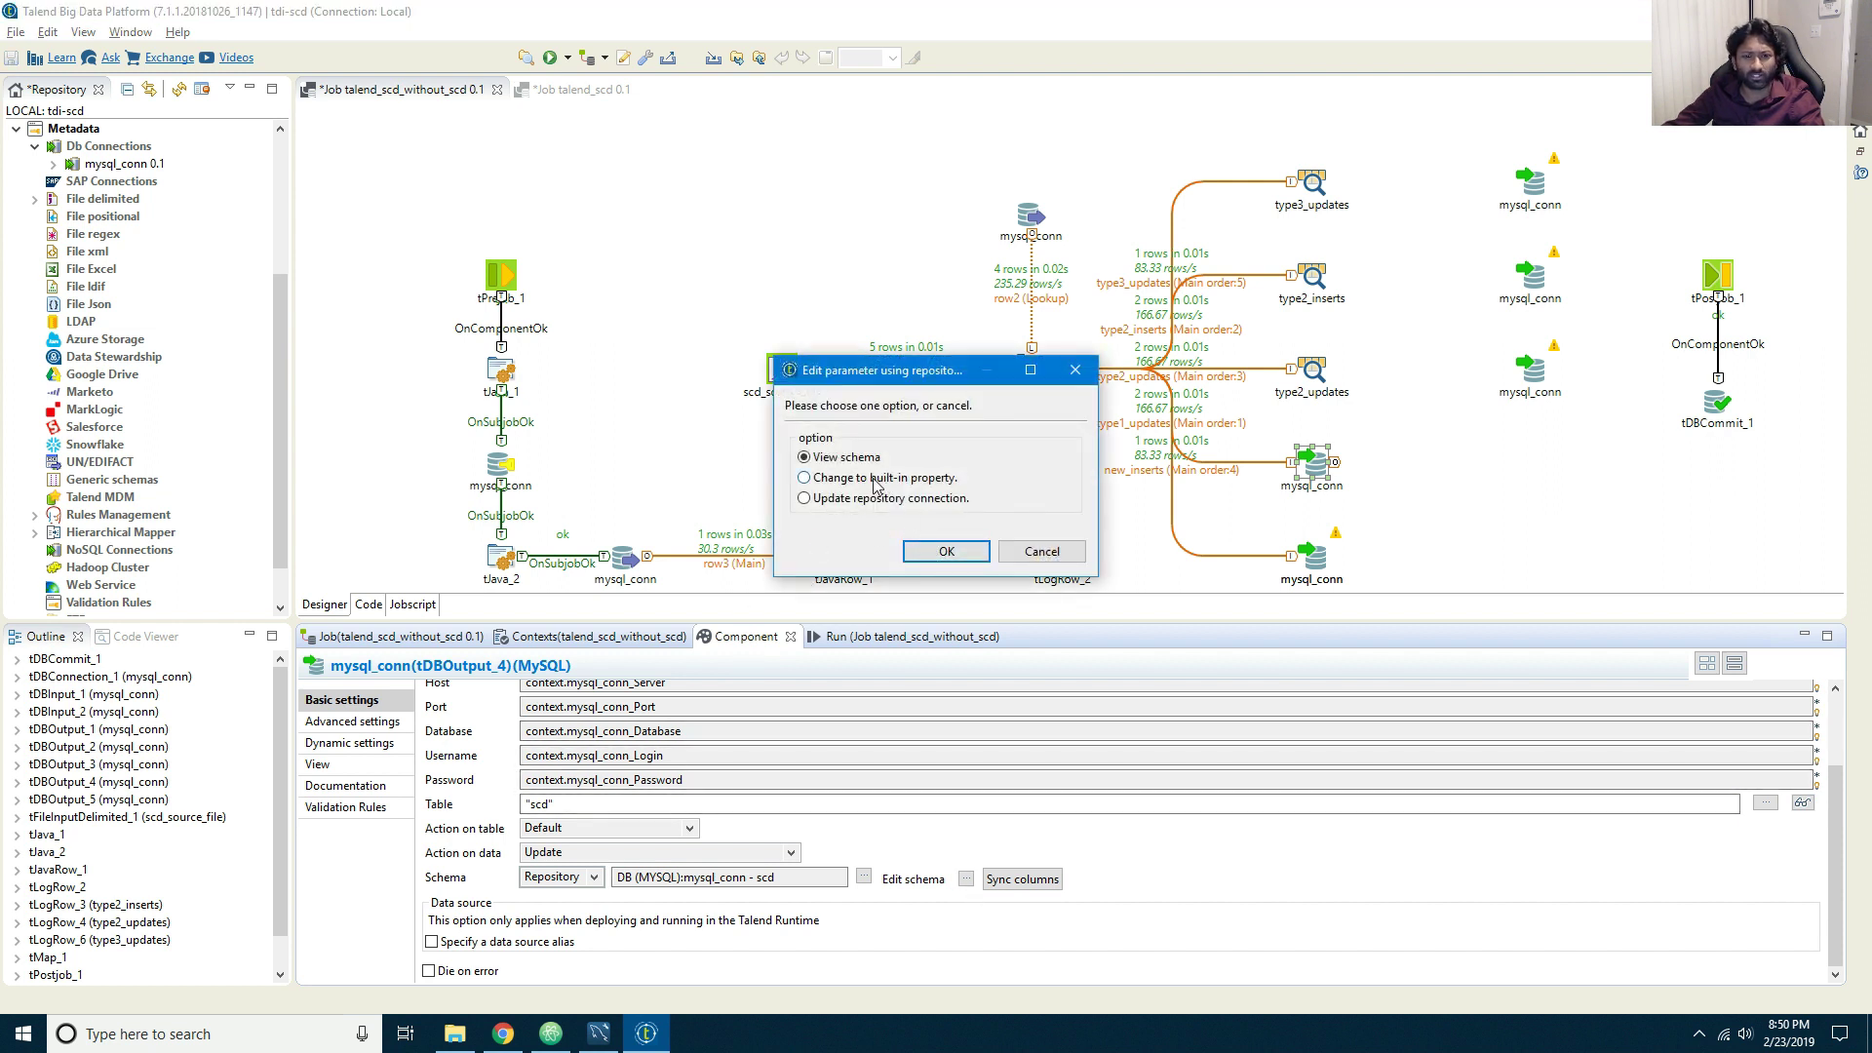
click(967, 551)
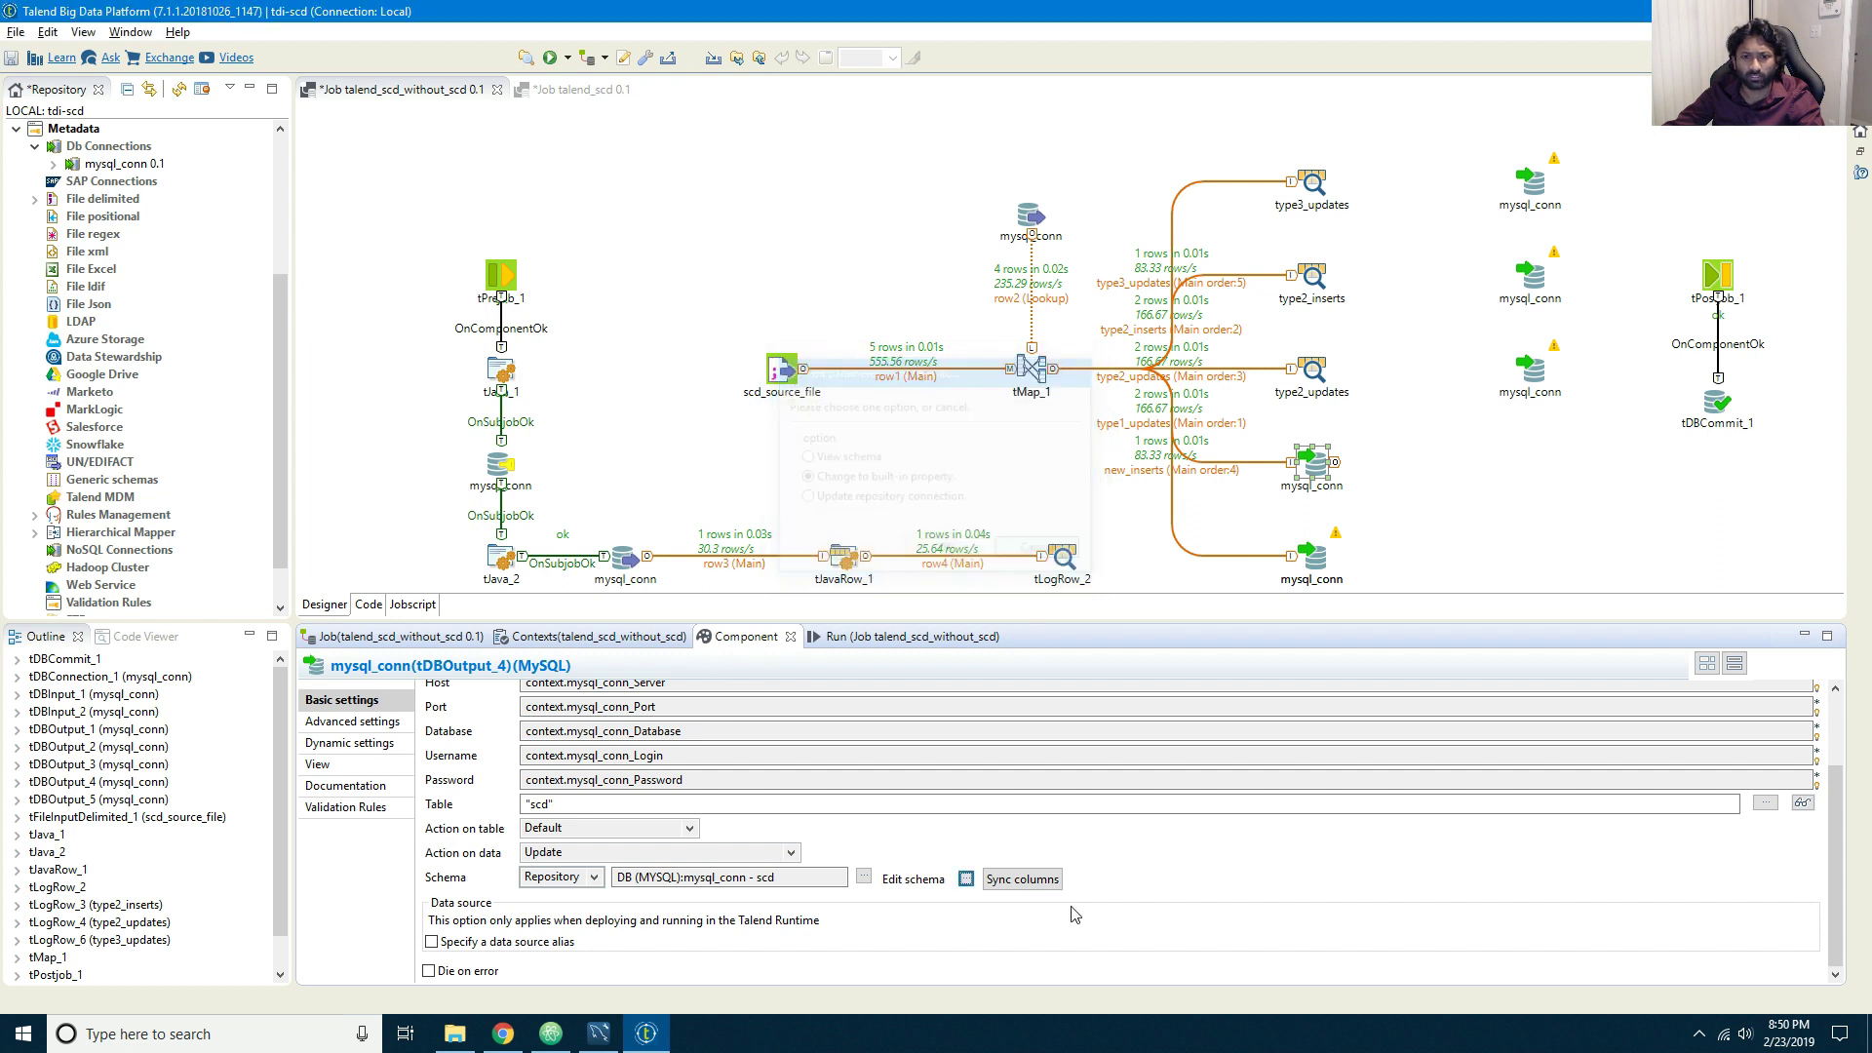
click(1043, 887)
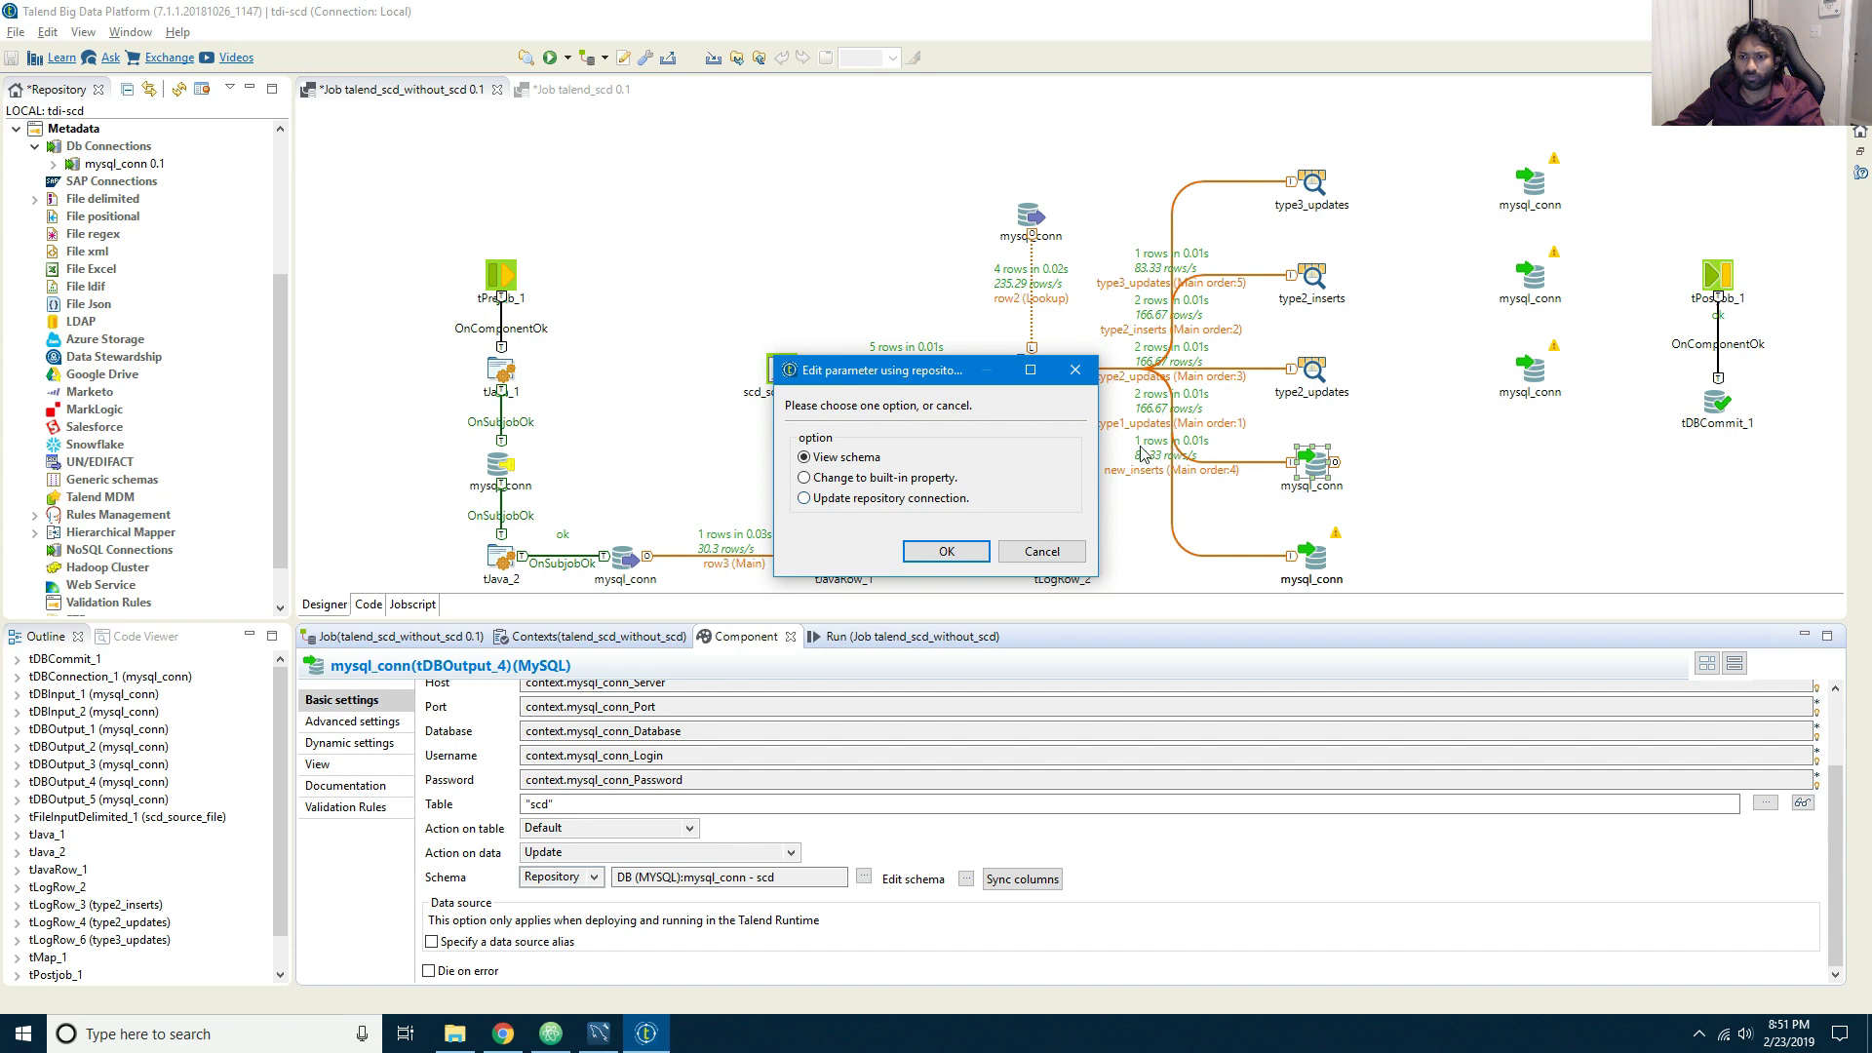
click(944, 550)
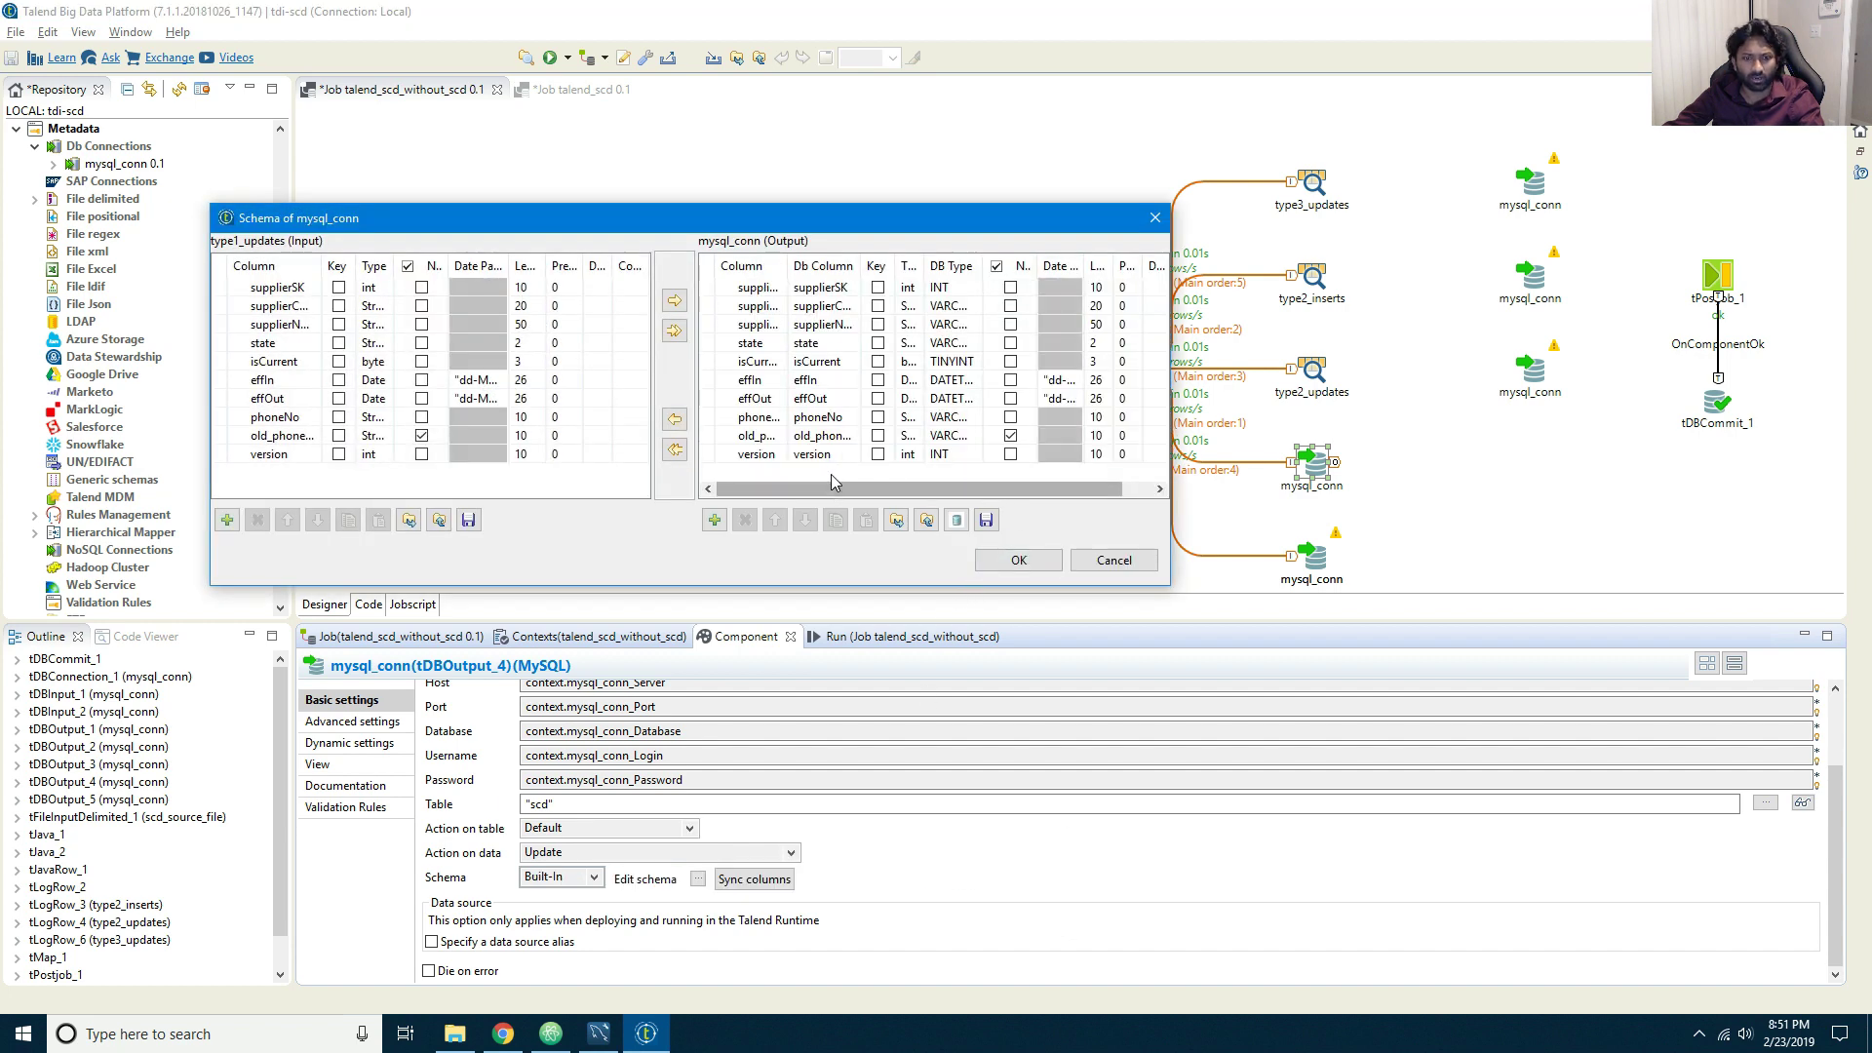
Step: Remove all columns from the output schema of the type1_updates MySQL output and sync its columns with the incoming flow
key(ctrl+a)
click(747, 521)
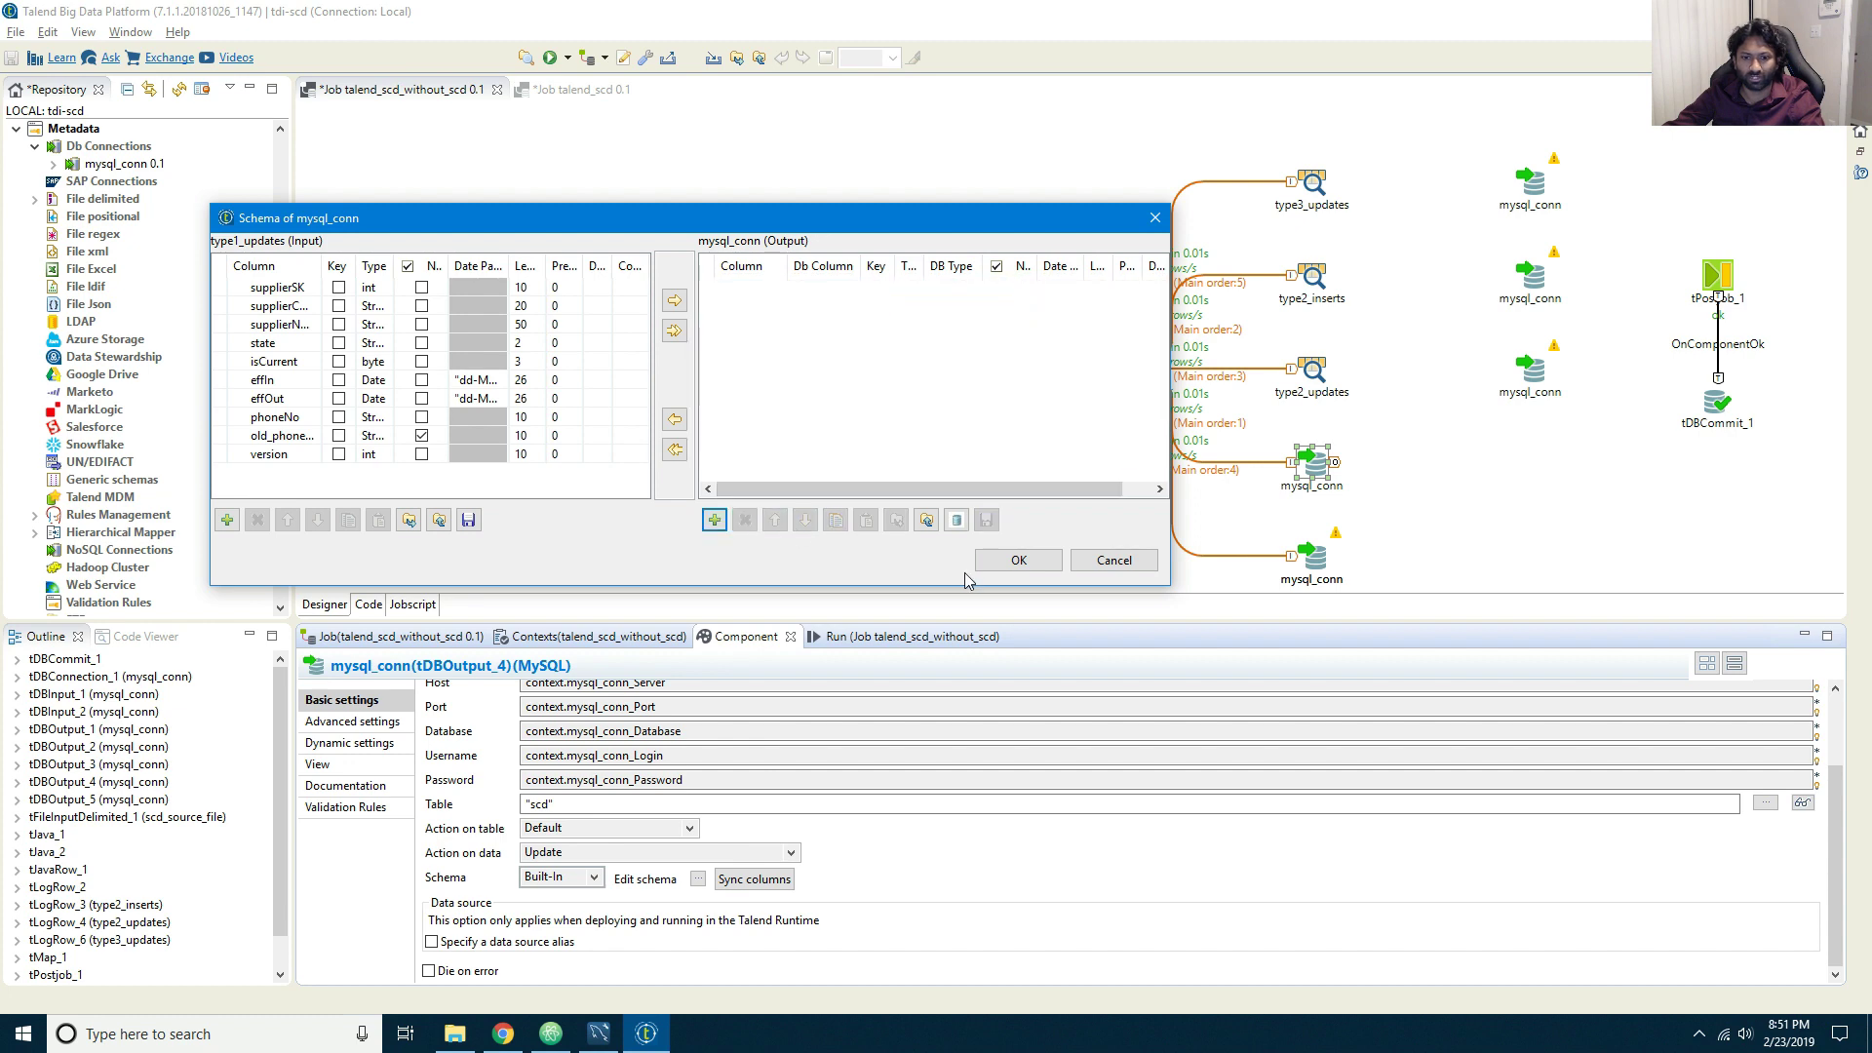
click(1019, 560)
click(749, 880)
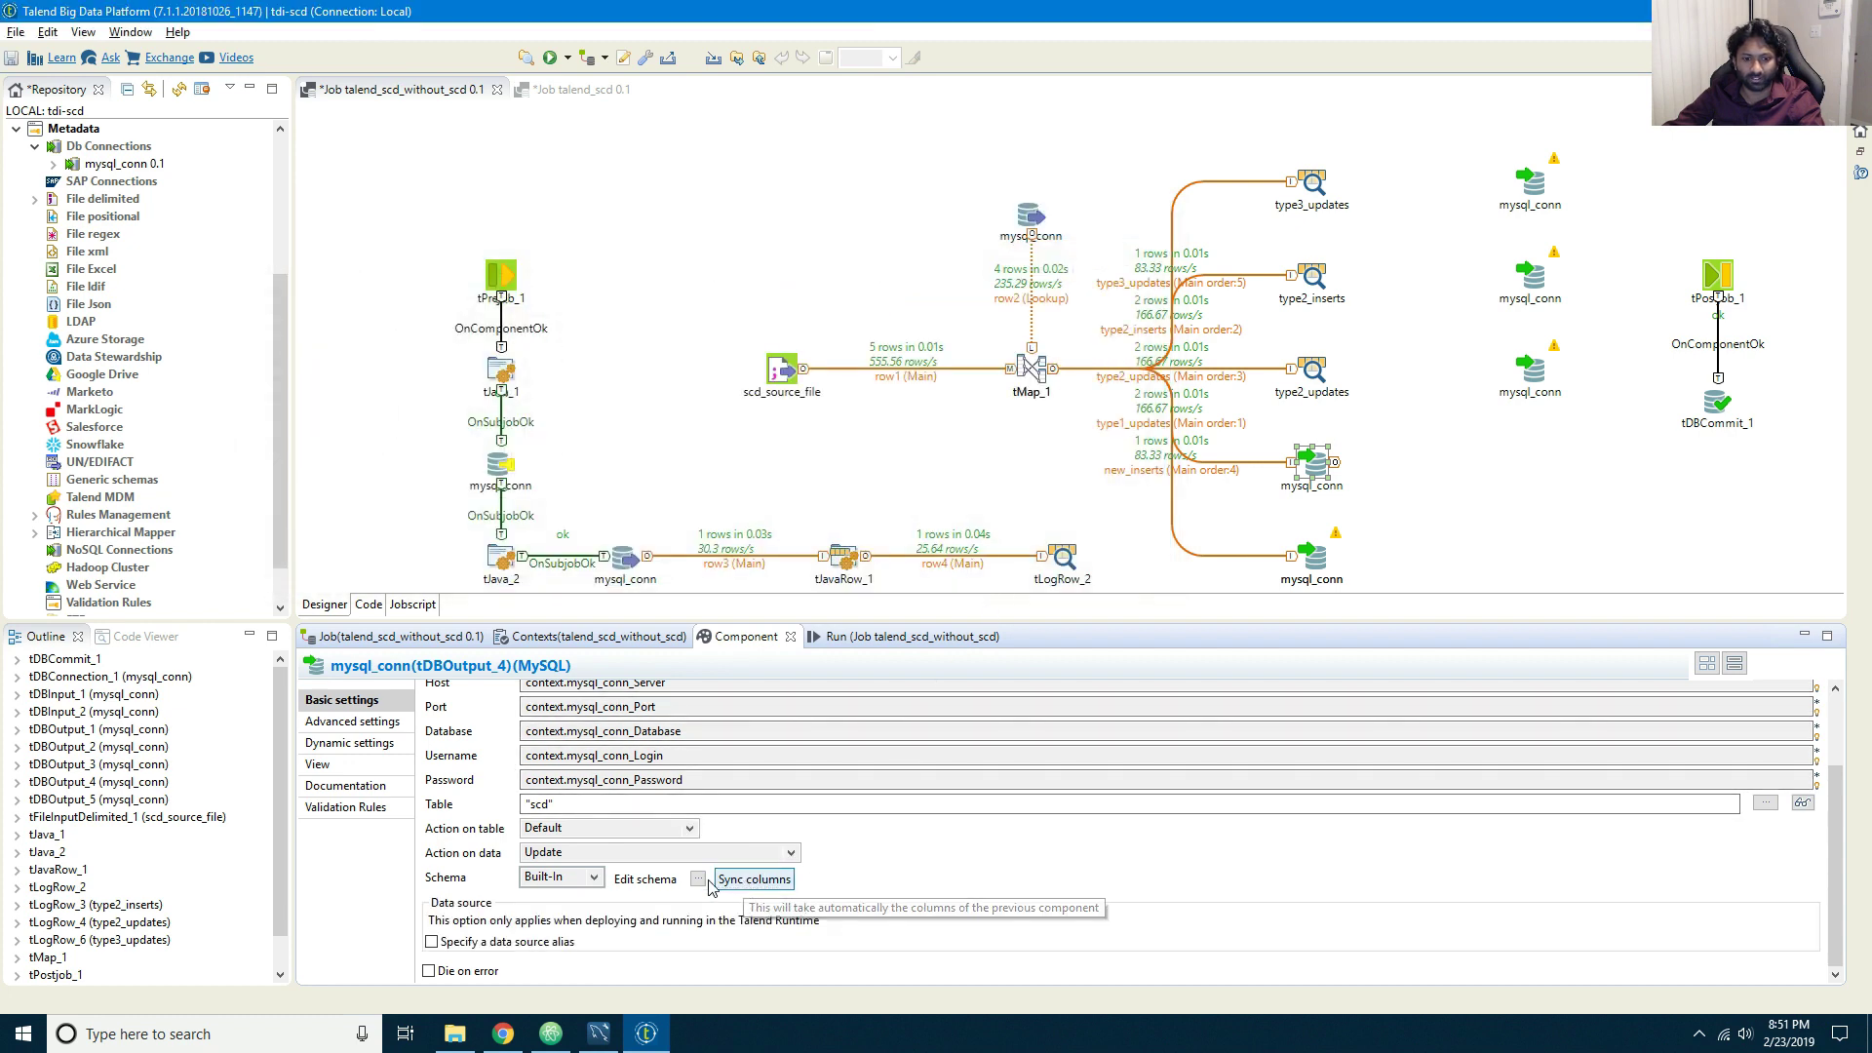
Step: Review the synced schema of the type1_updates MySQL output, widening the column names to read them in full
click(698, 878)
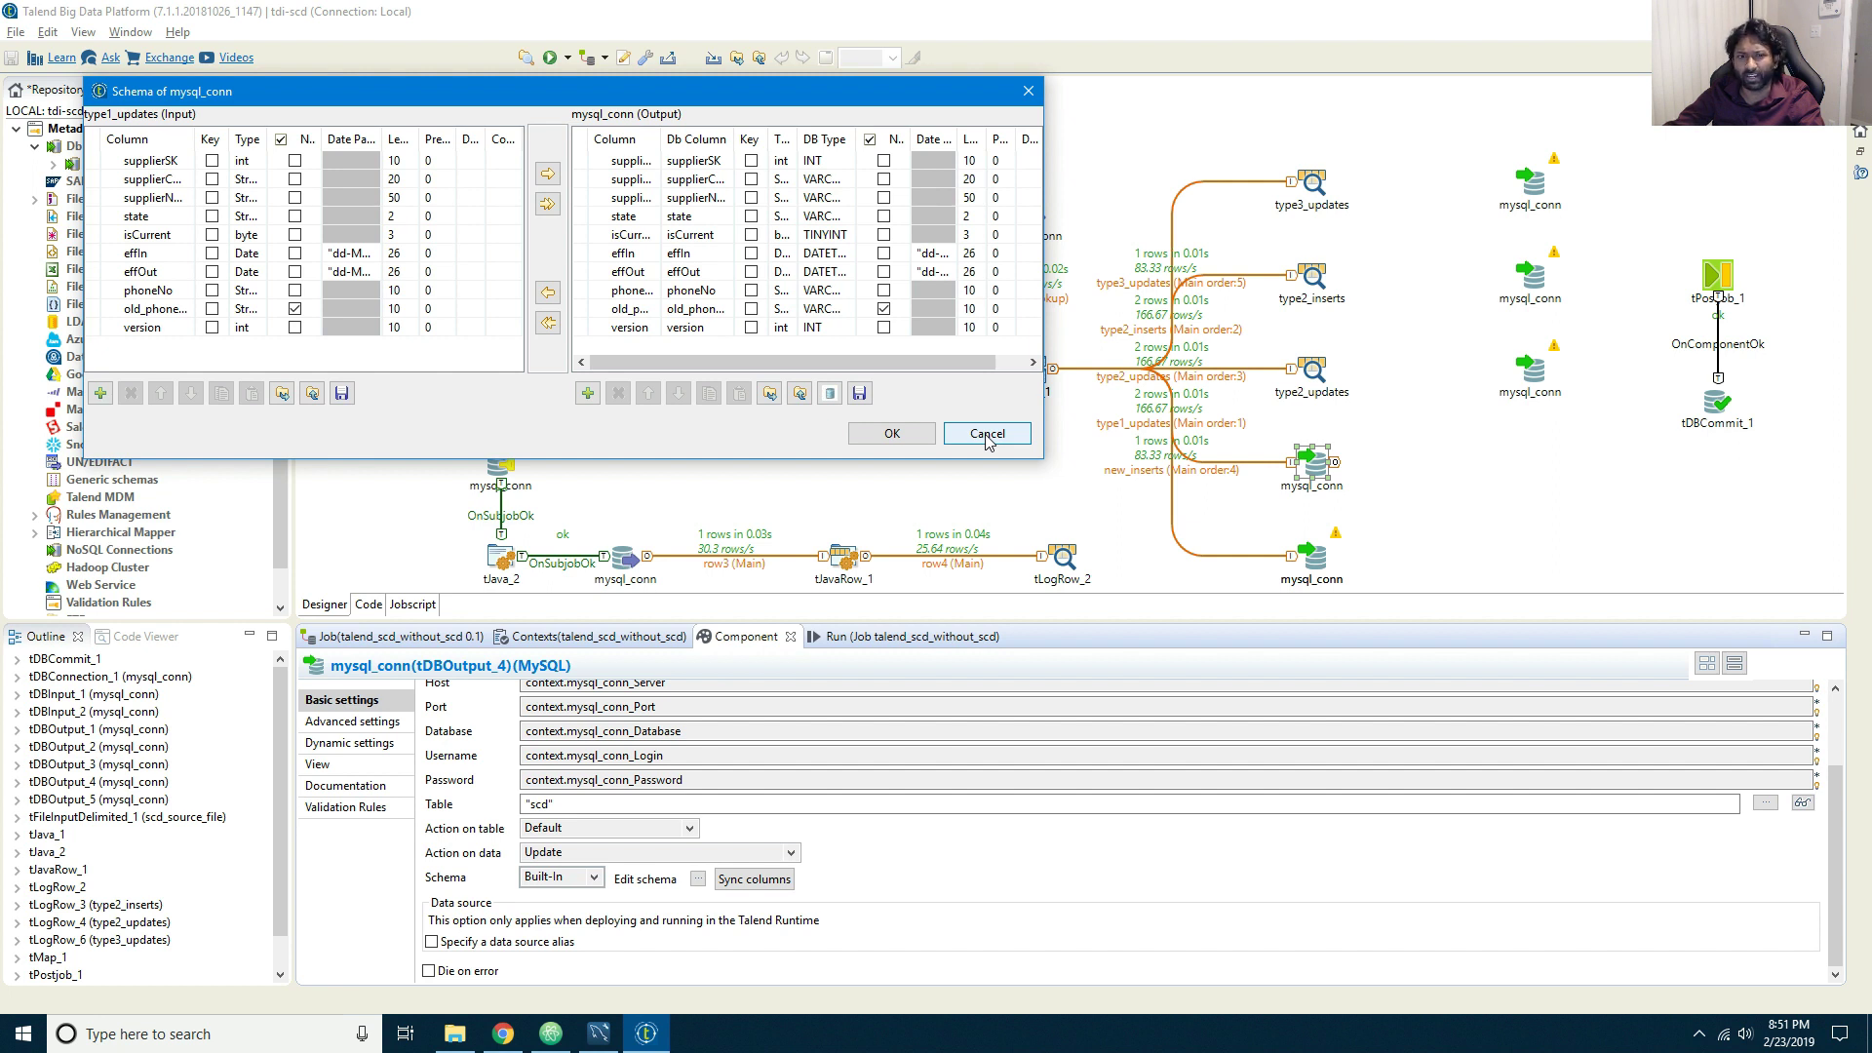
double_click(661, 139)
click(694, 255)
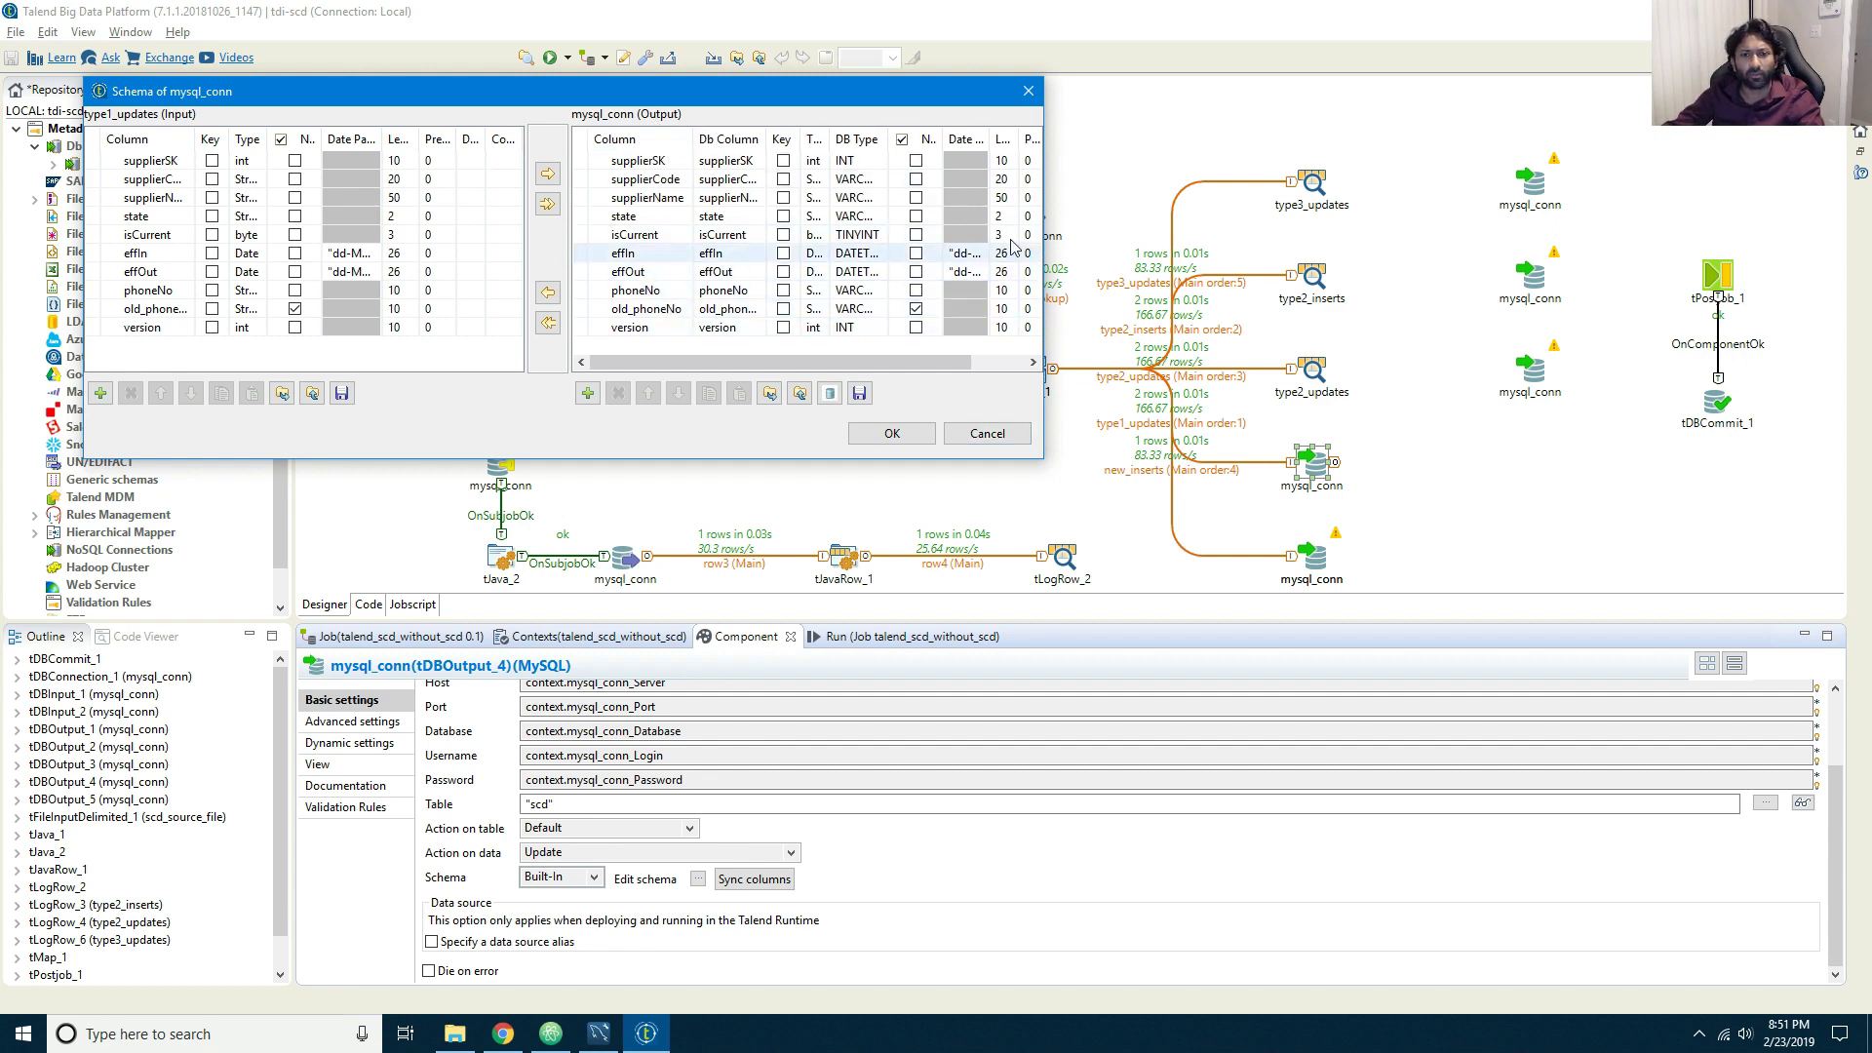
click(894, 435)
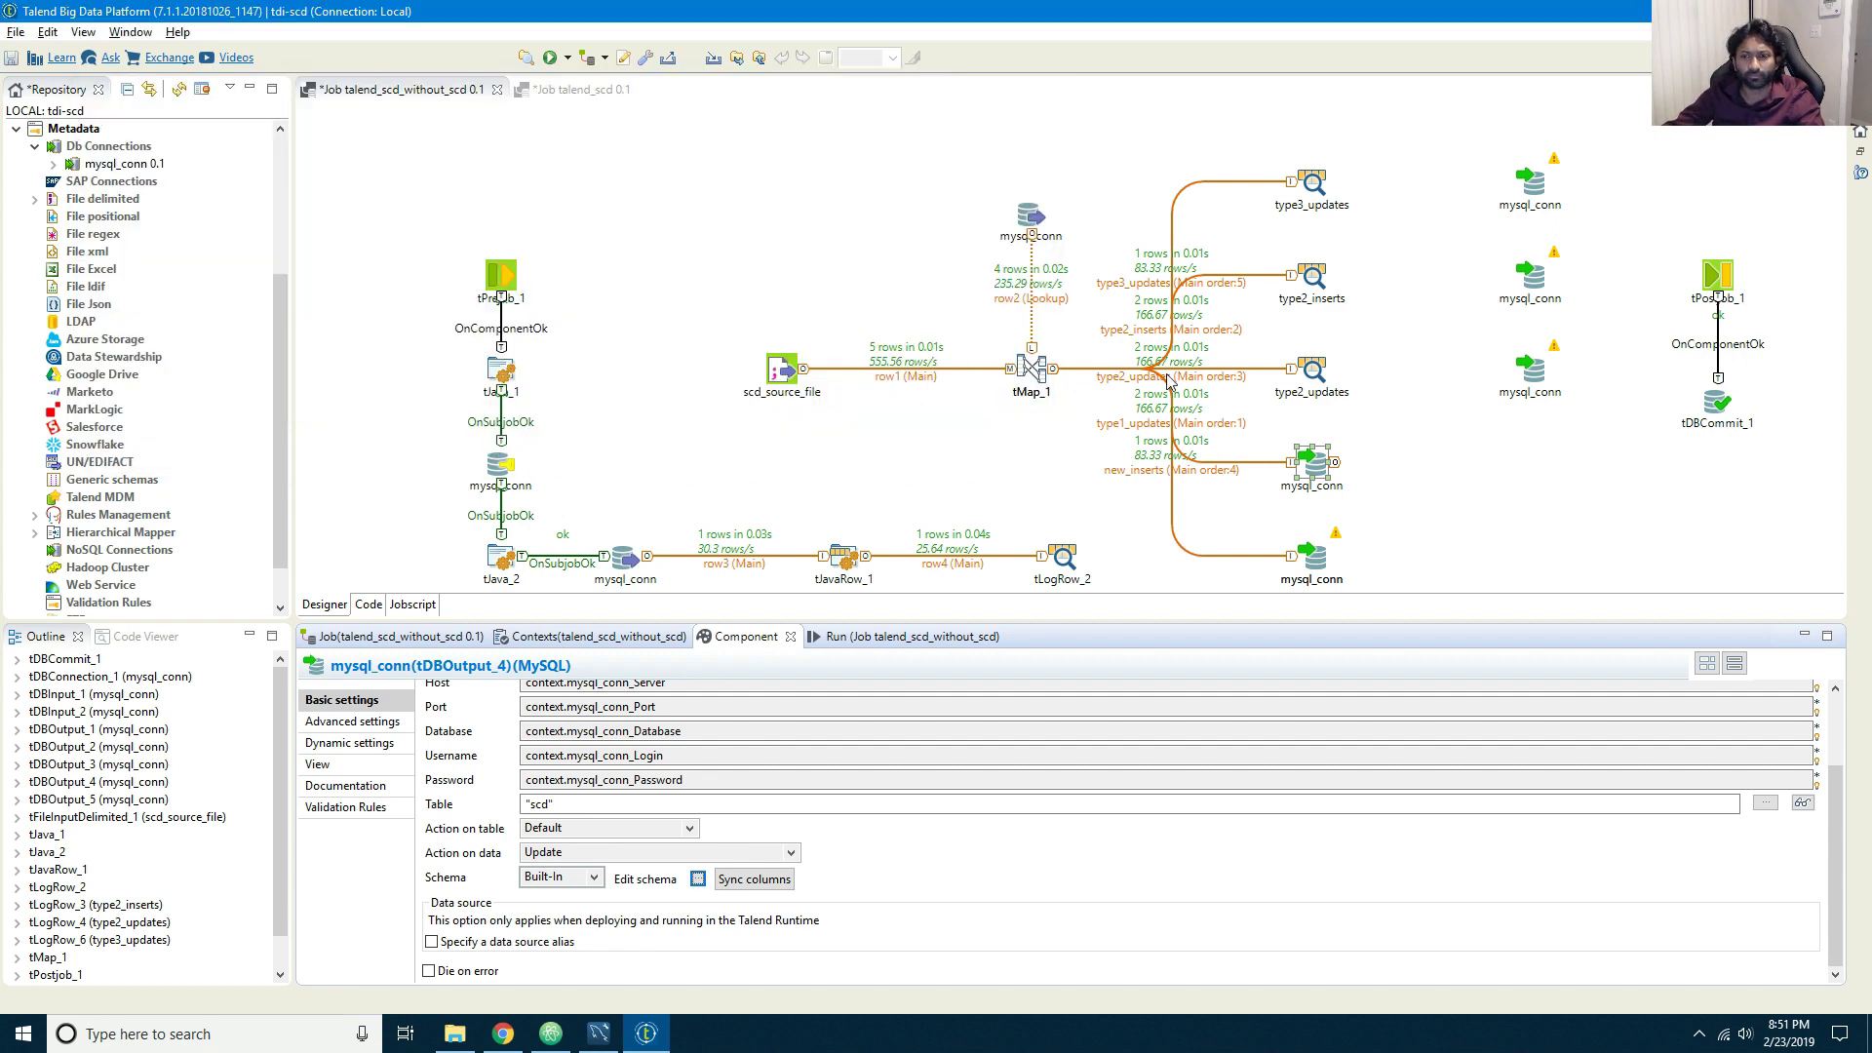
Step: Open the tMap_1 mapping editor and expand the type1_updates output to show its column mappings
double_click(1033, 371)
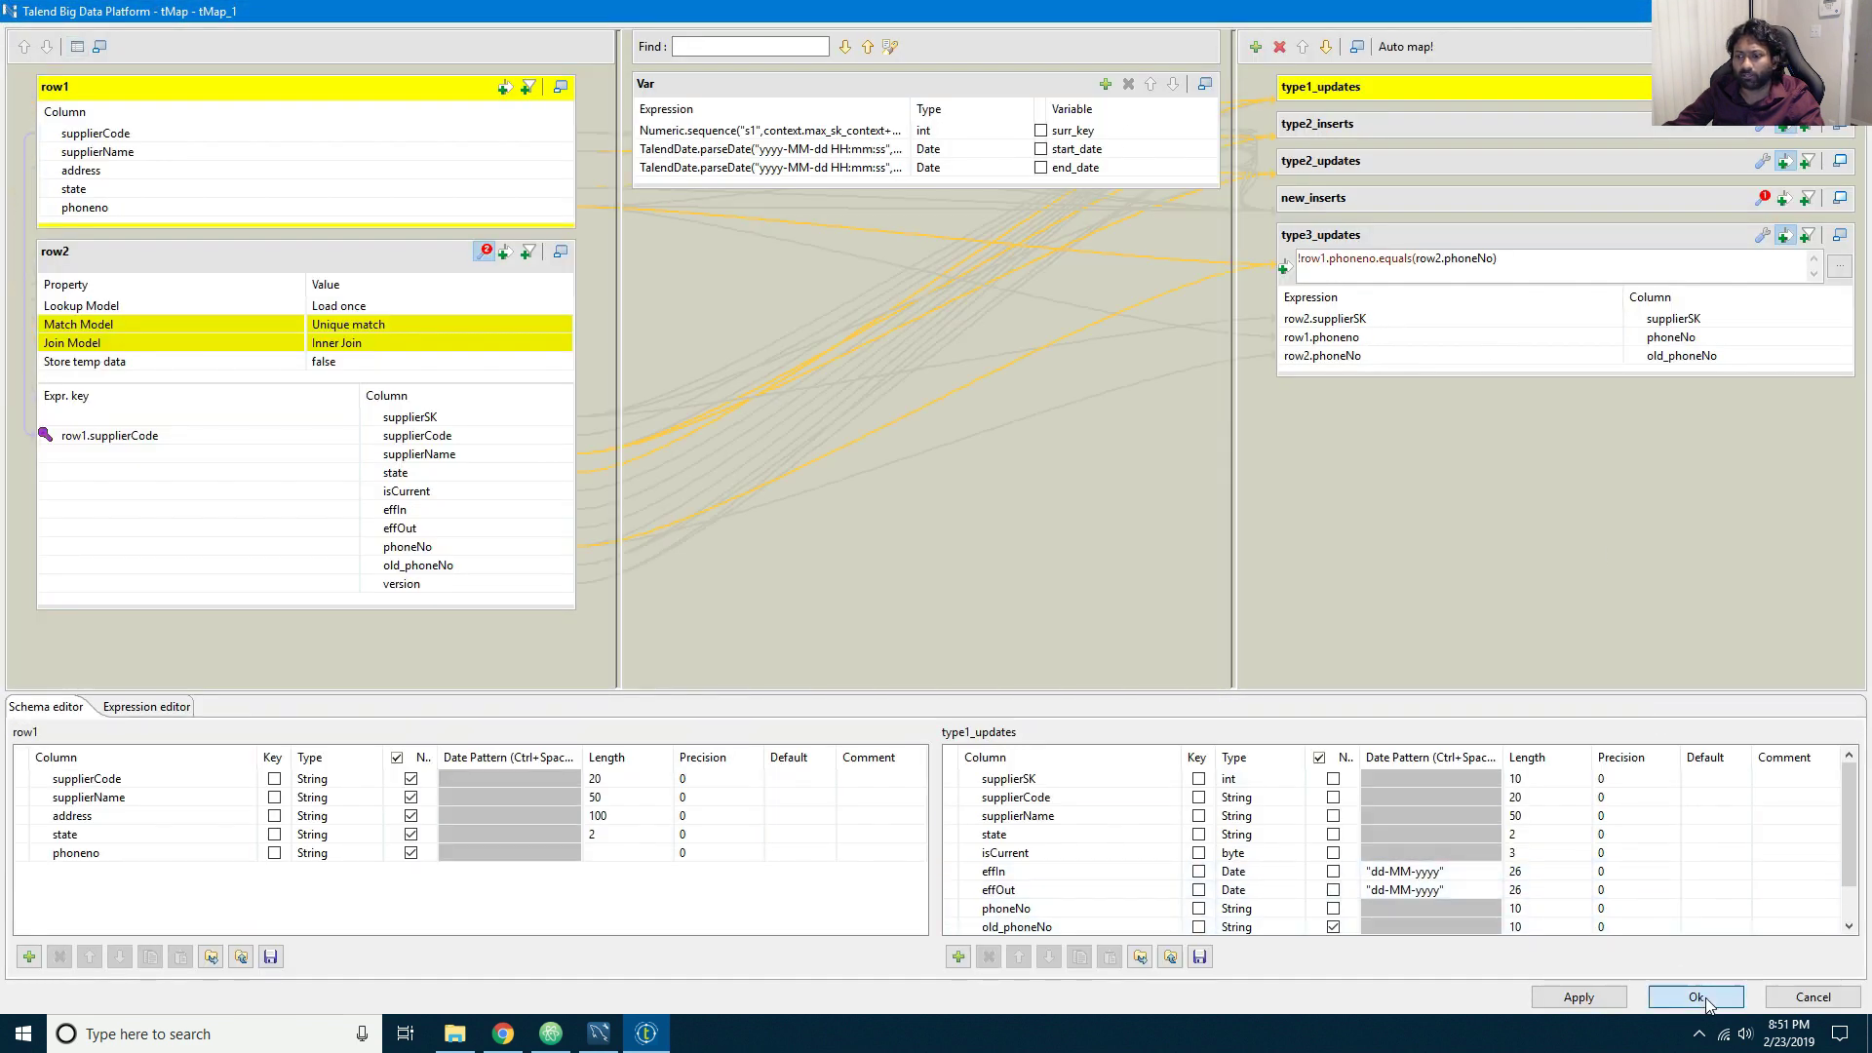
click(1701, 1001)
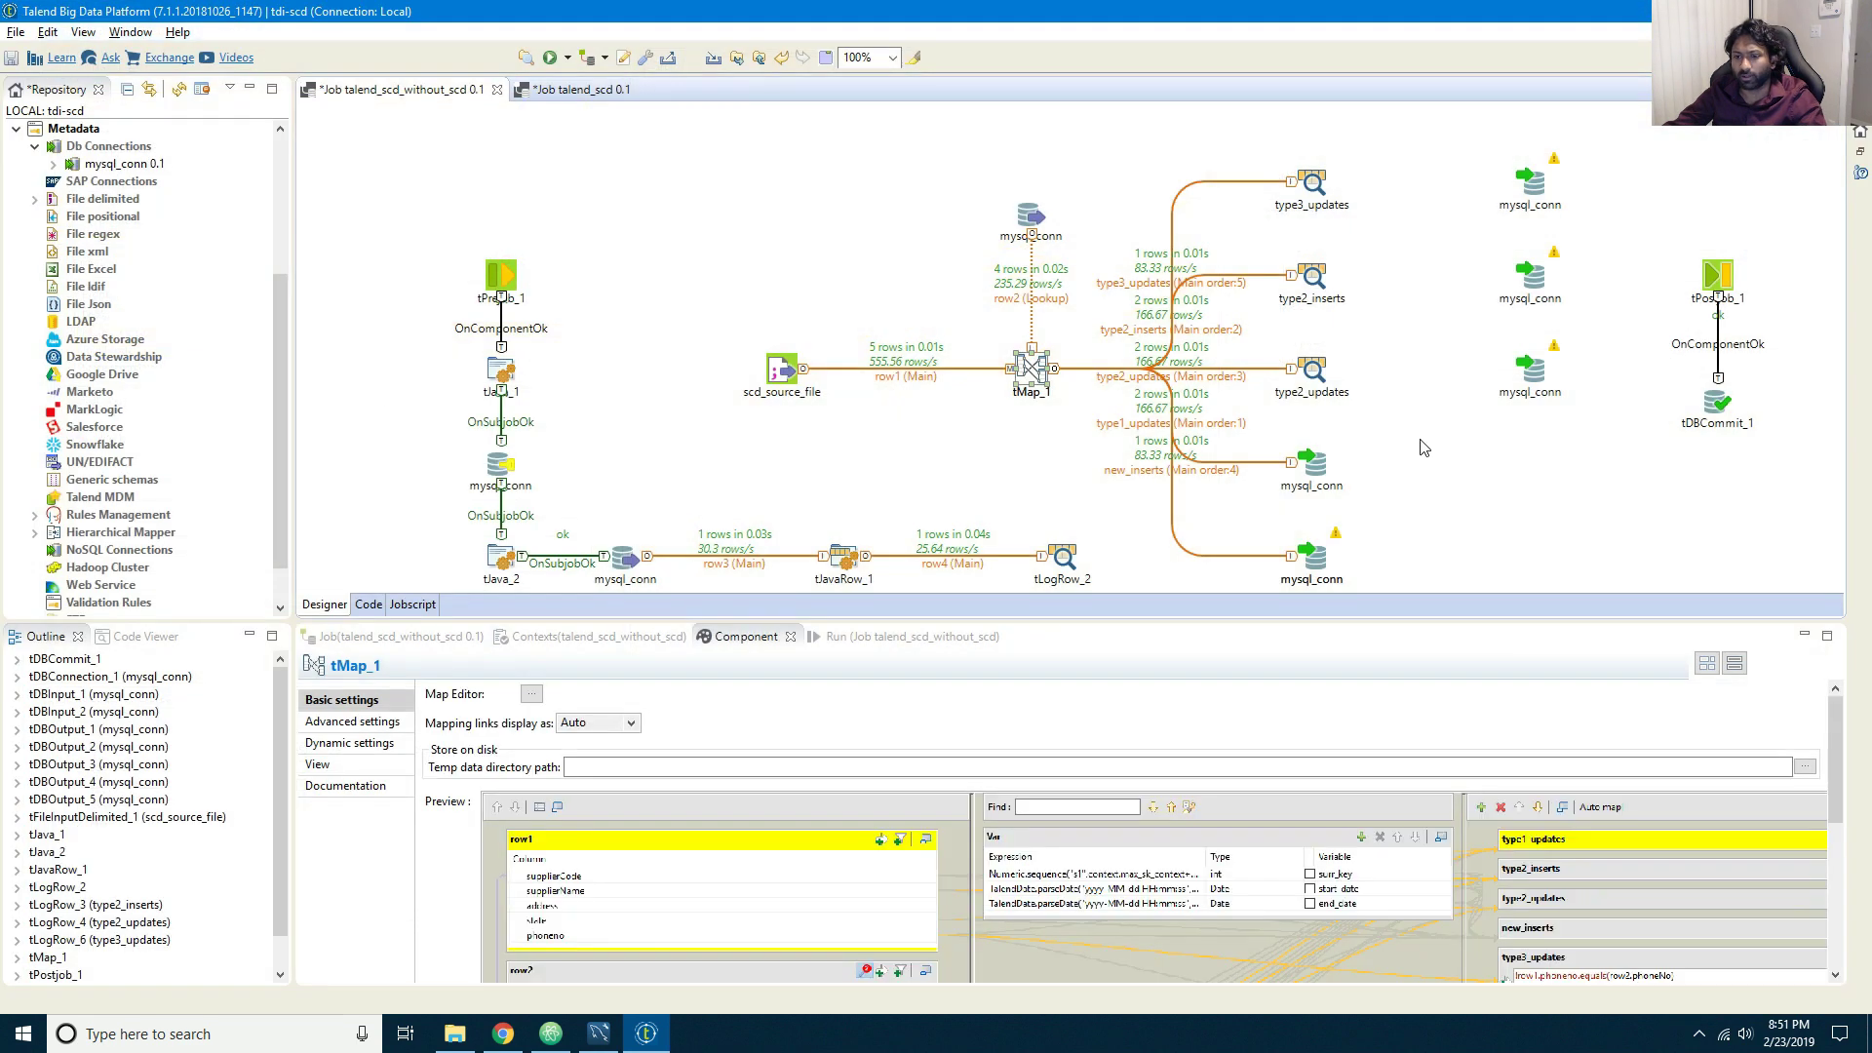
double_click(1032, 372)
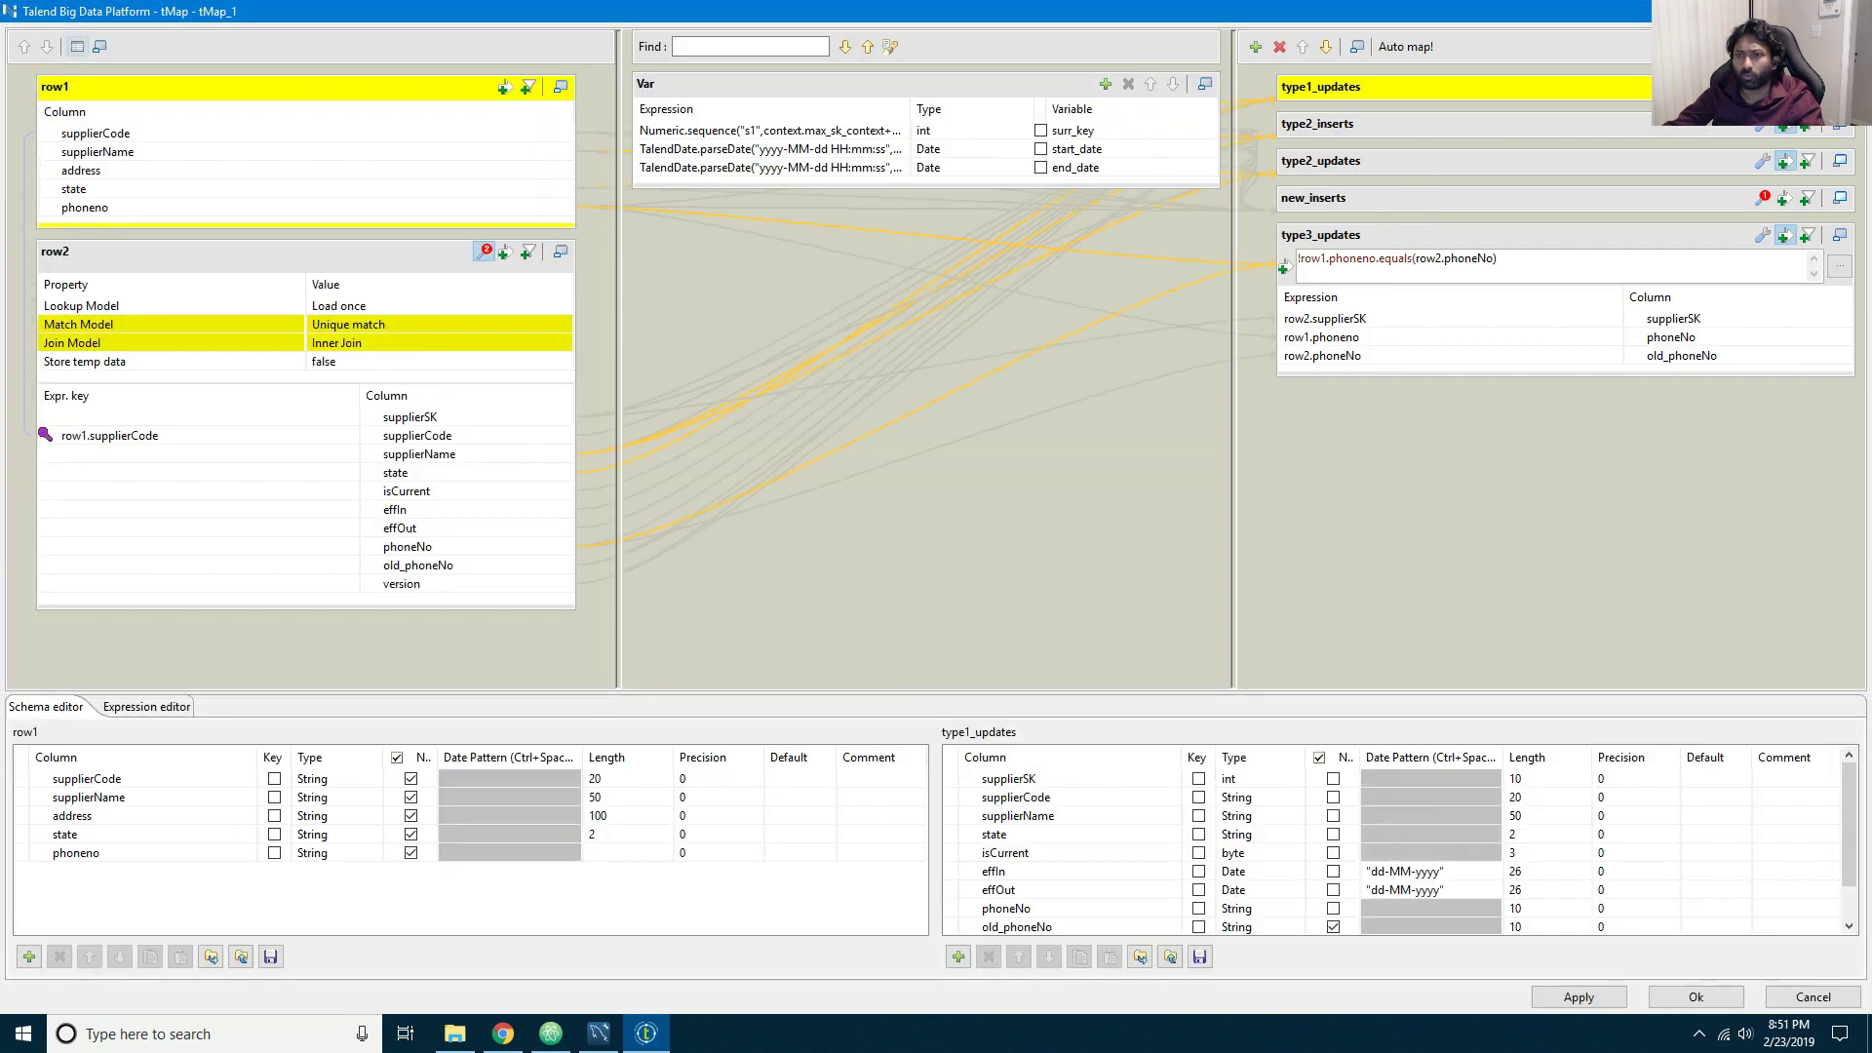
click(1840, 87)
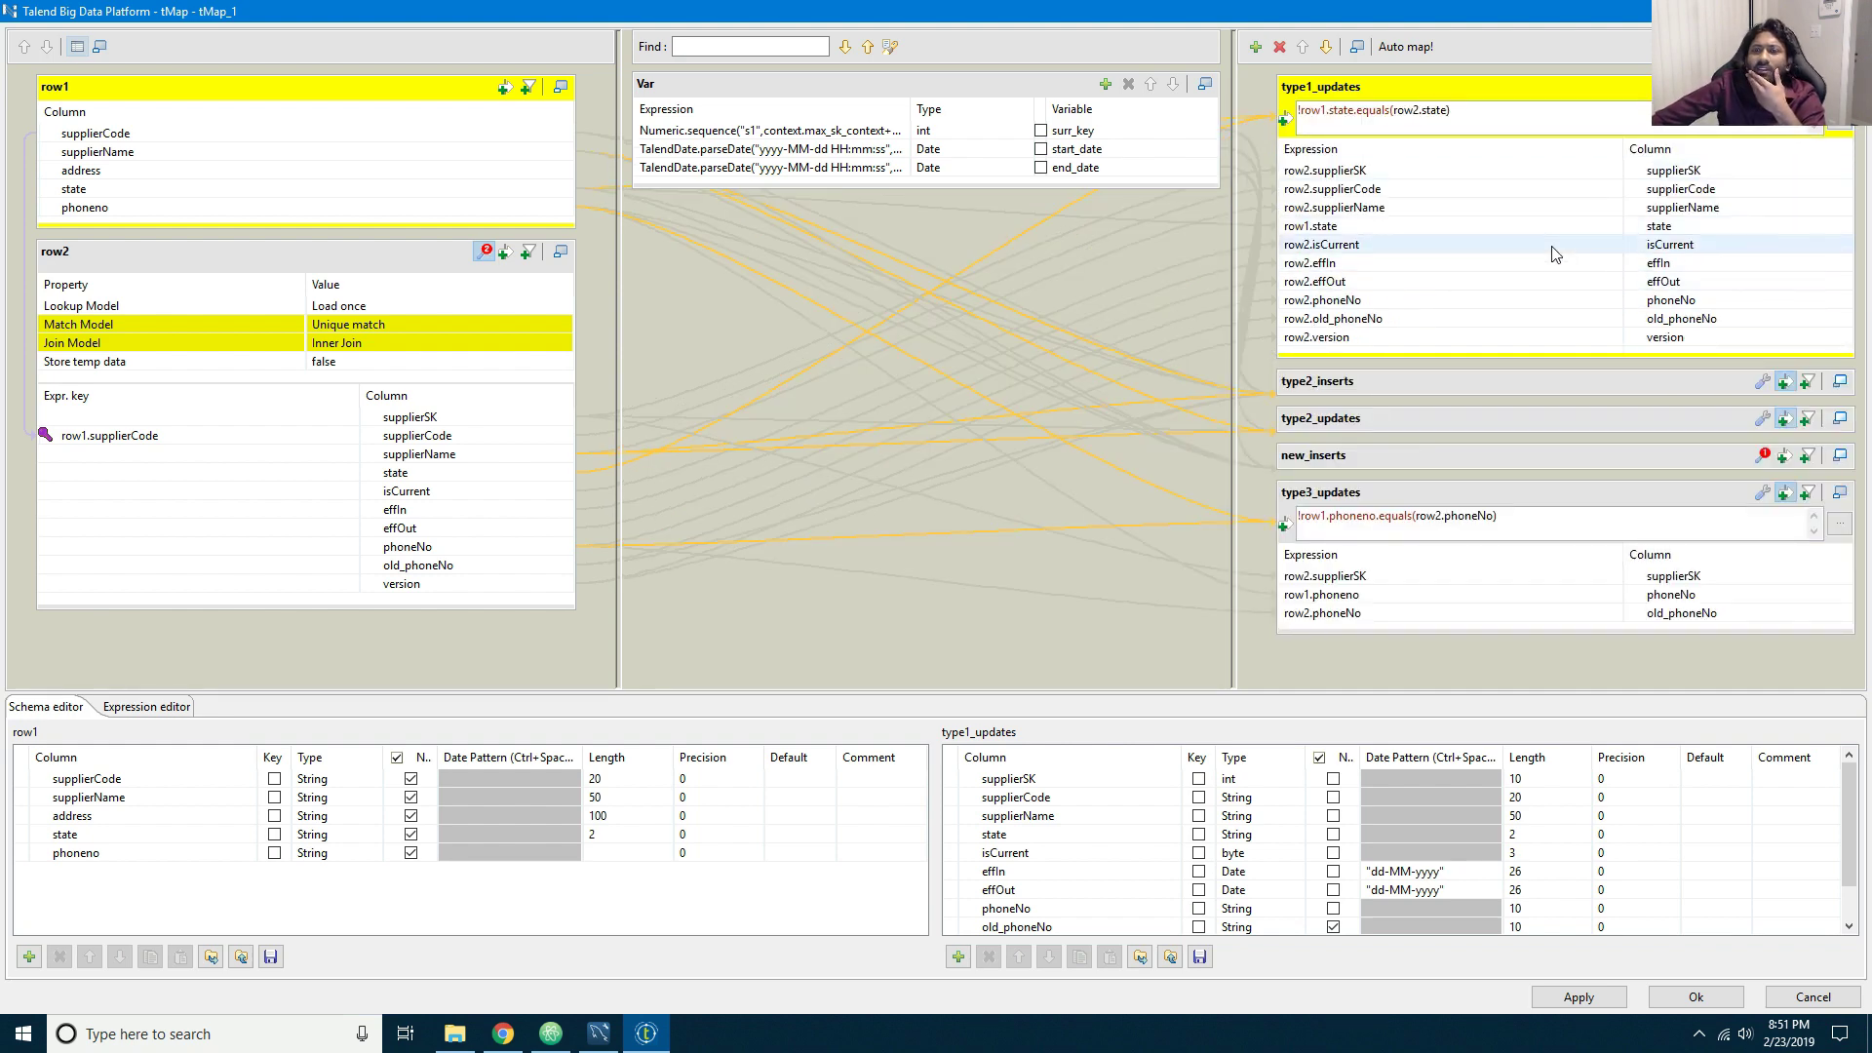
click(1525, 176)
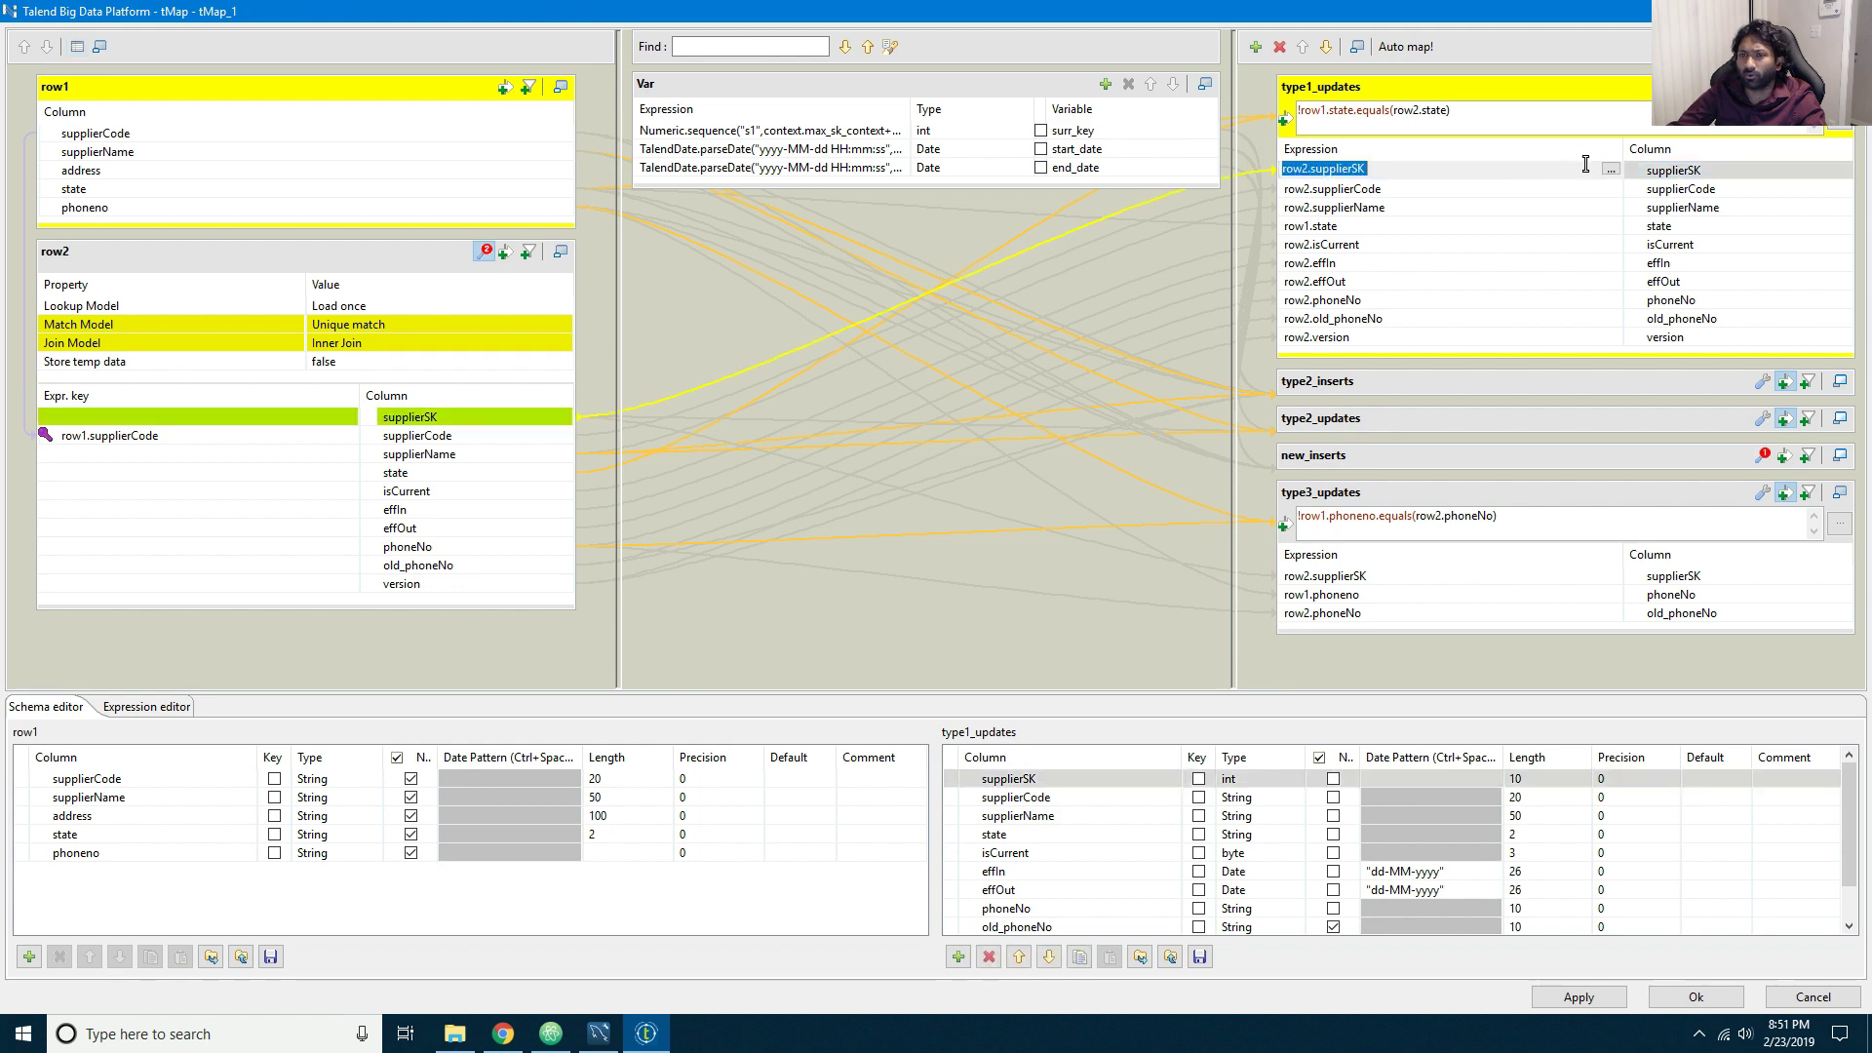
click(1667, 176)
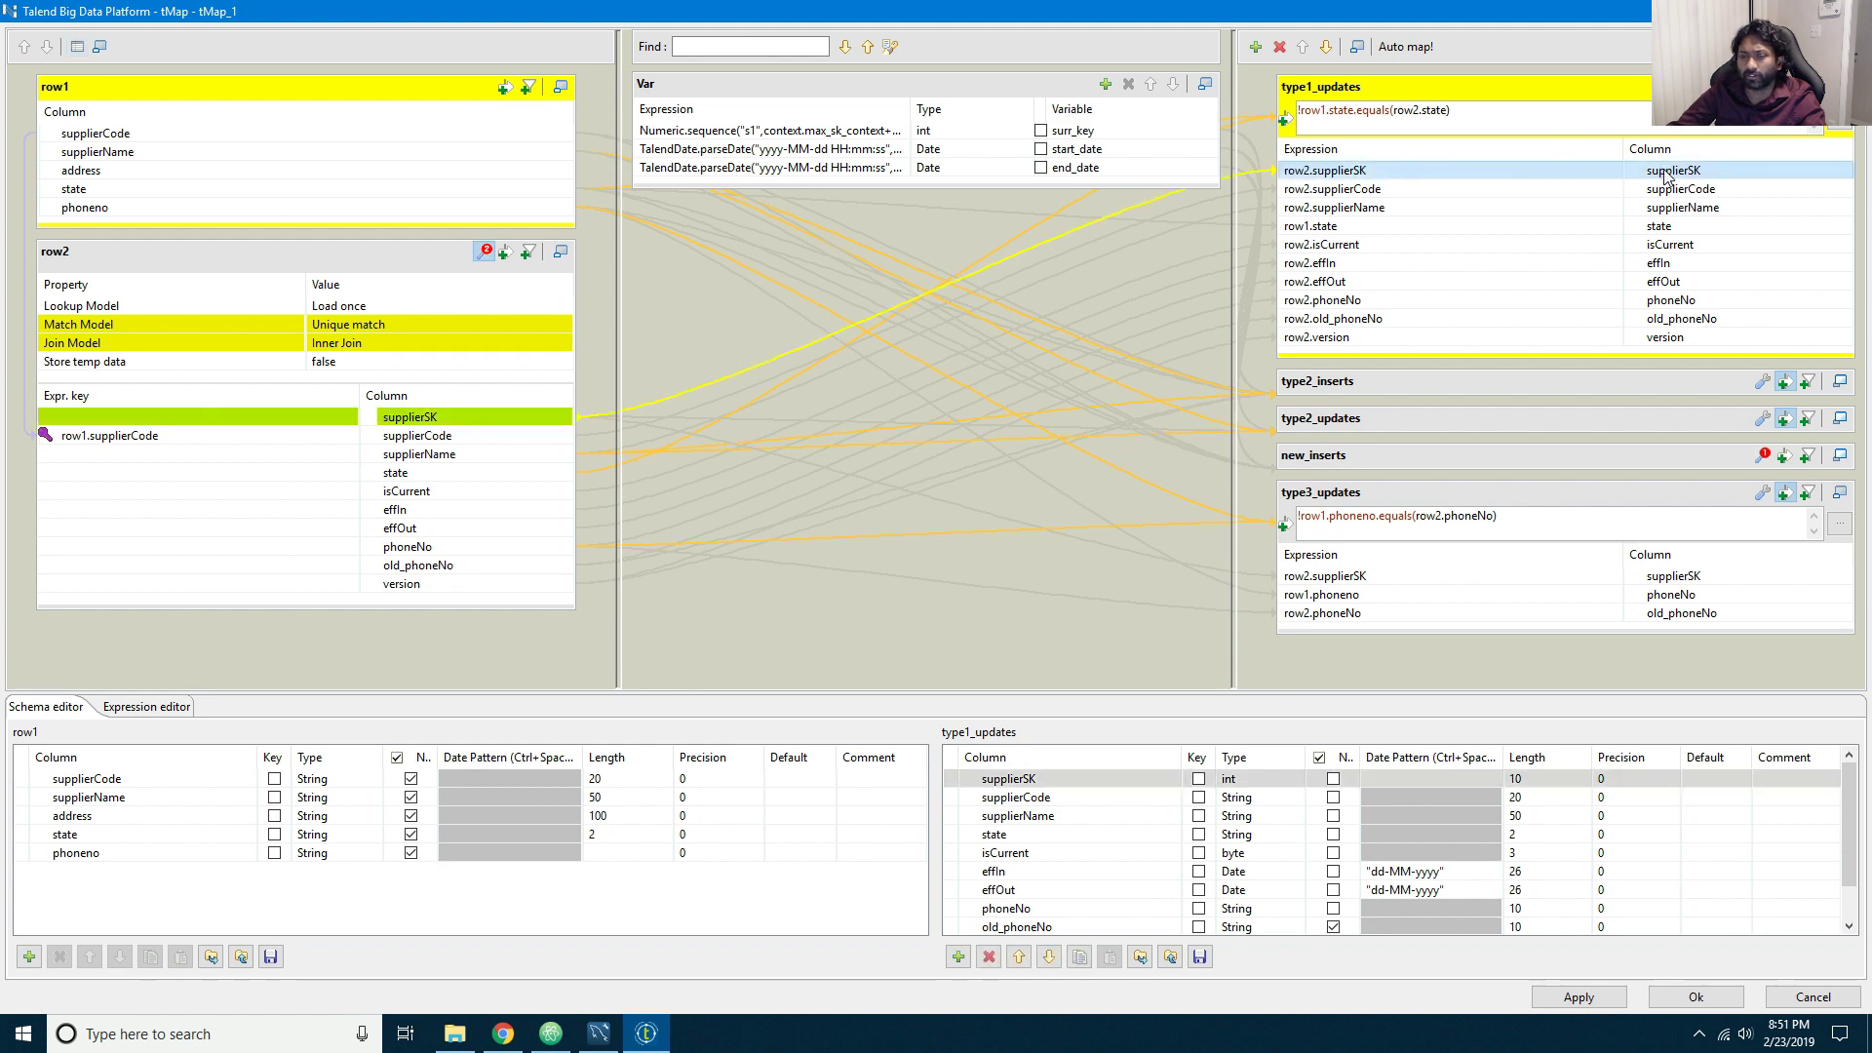
Step: Remove supplierCode, supplierName, isCurrent, effIn, effOut, phoneNo, old_phoneNo and version from the type1_updates output, keeping only supplierSK and state
click(1657, 192)
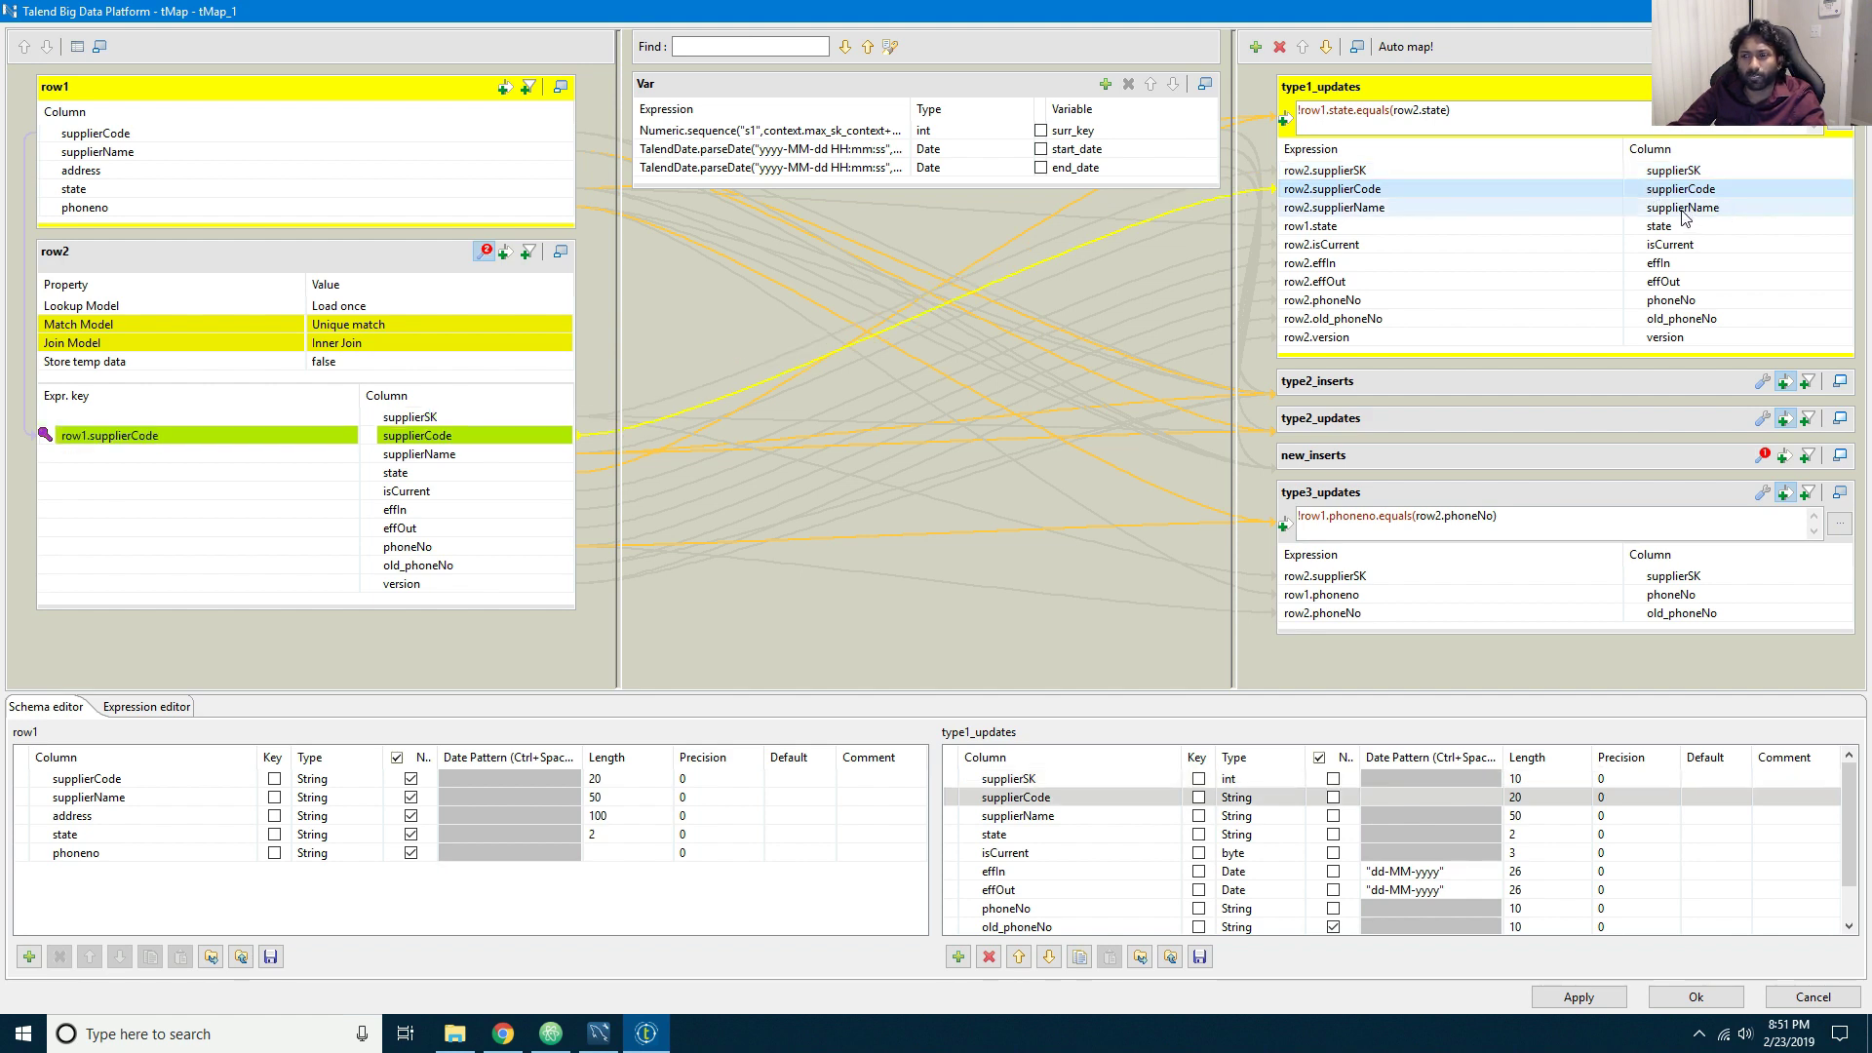
shift+click(1684, 209)
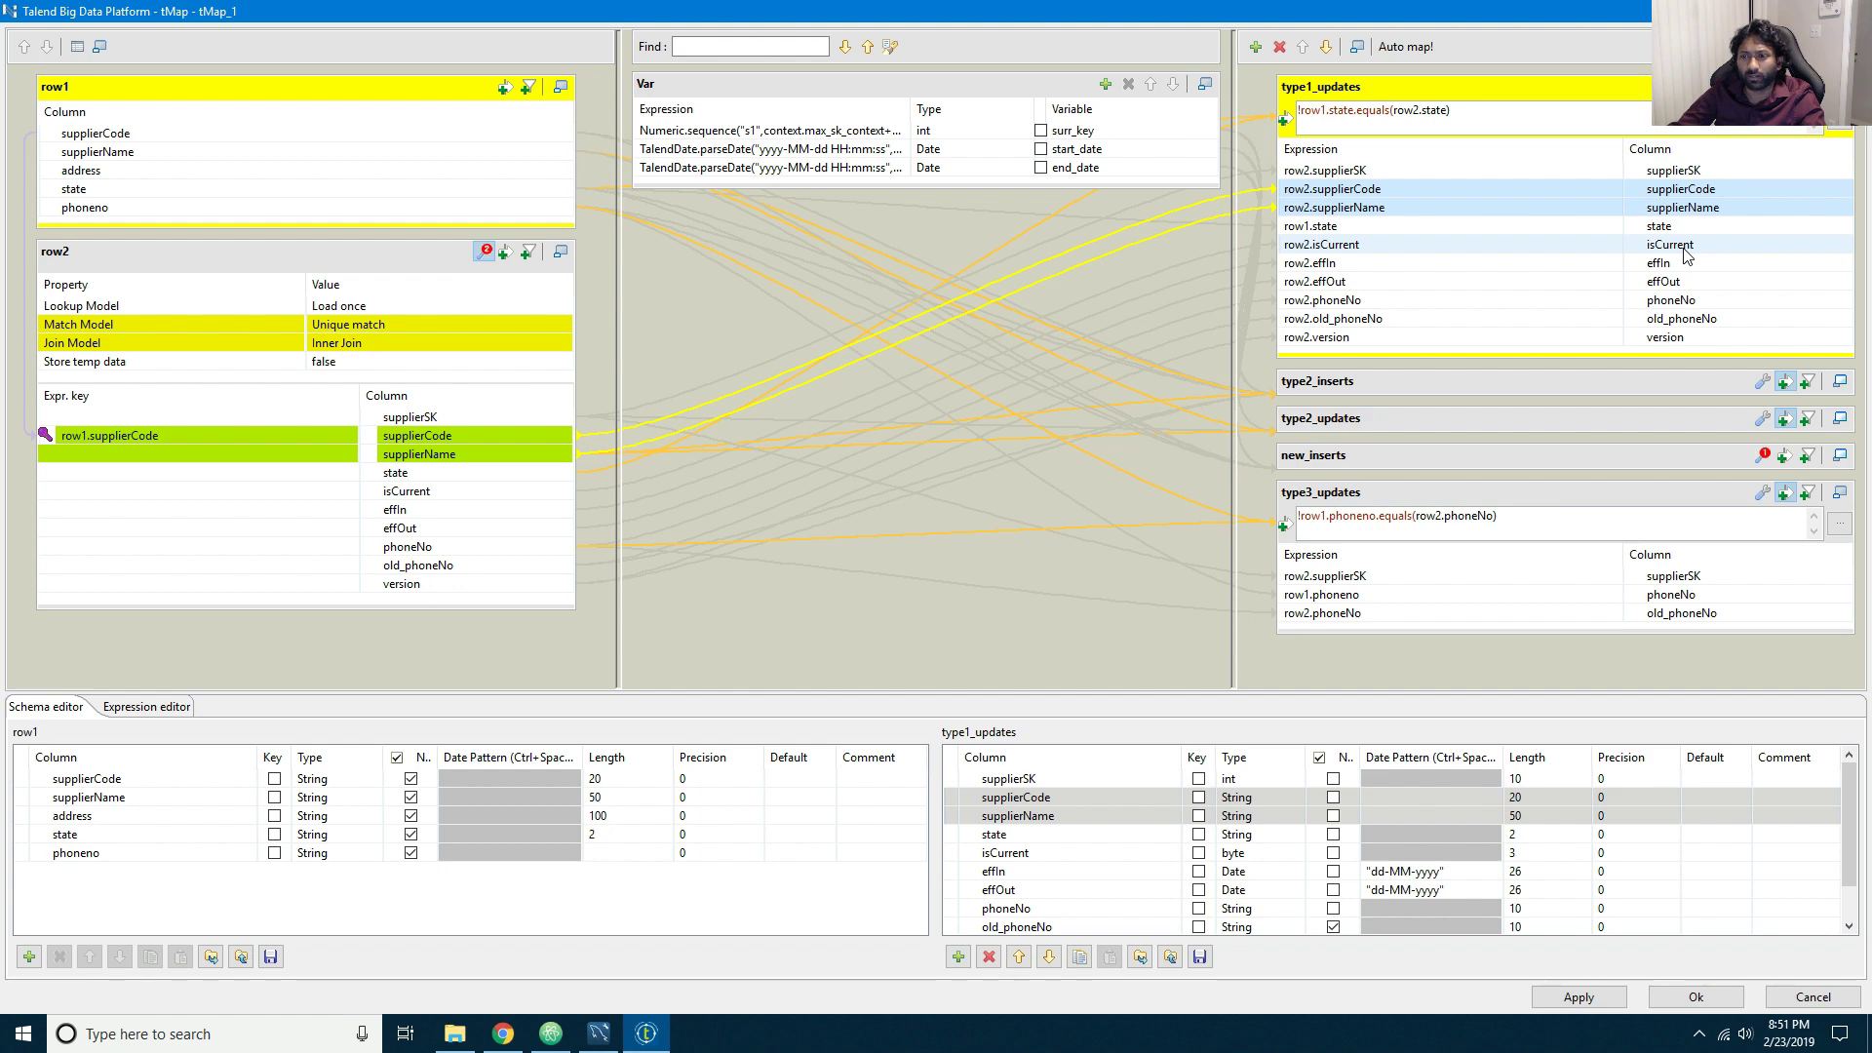
ctrl+click(1686, 252)
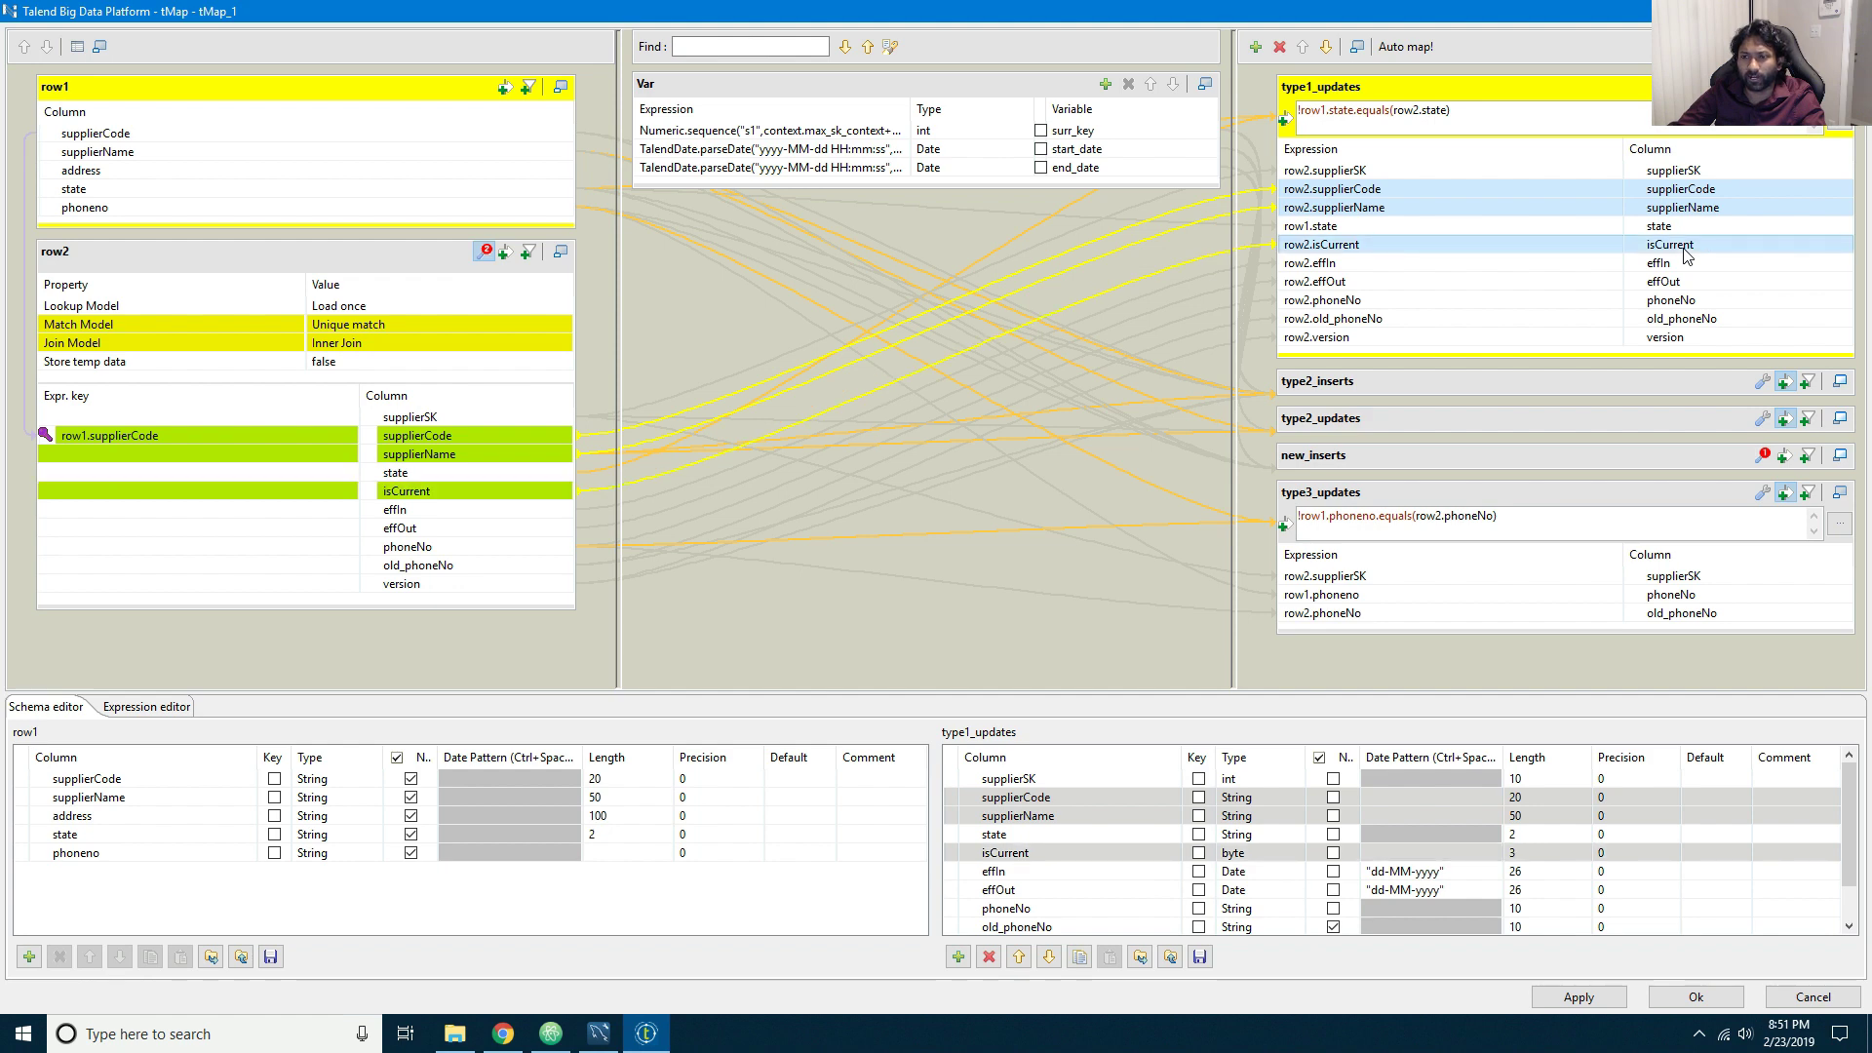
ctrl+click(1695, 266)
ctrl+click(1684, 283)
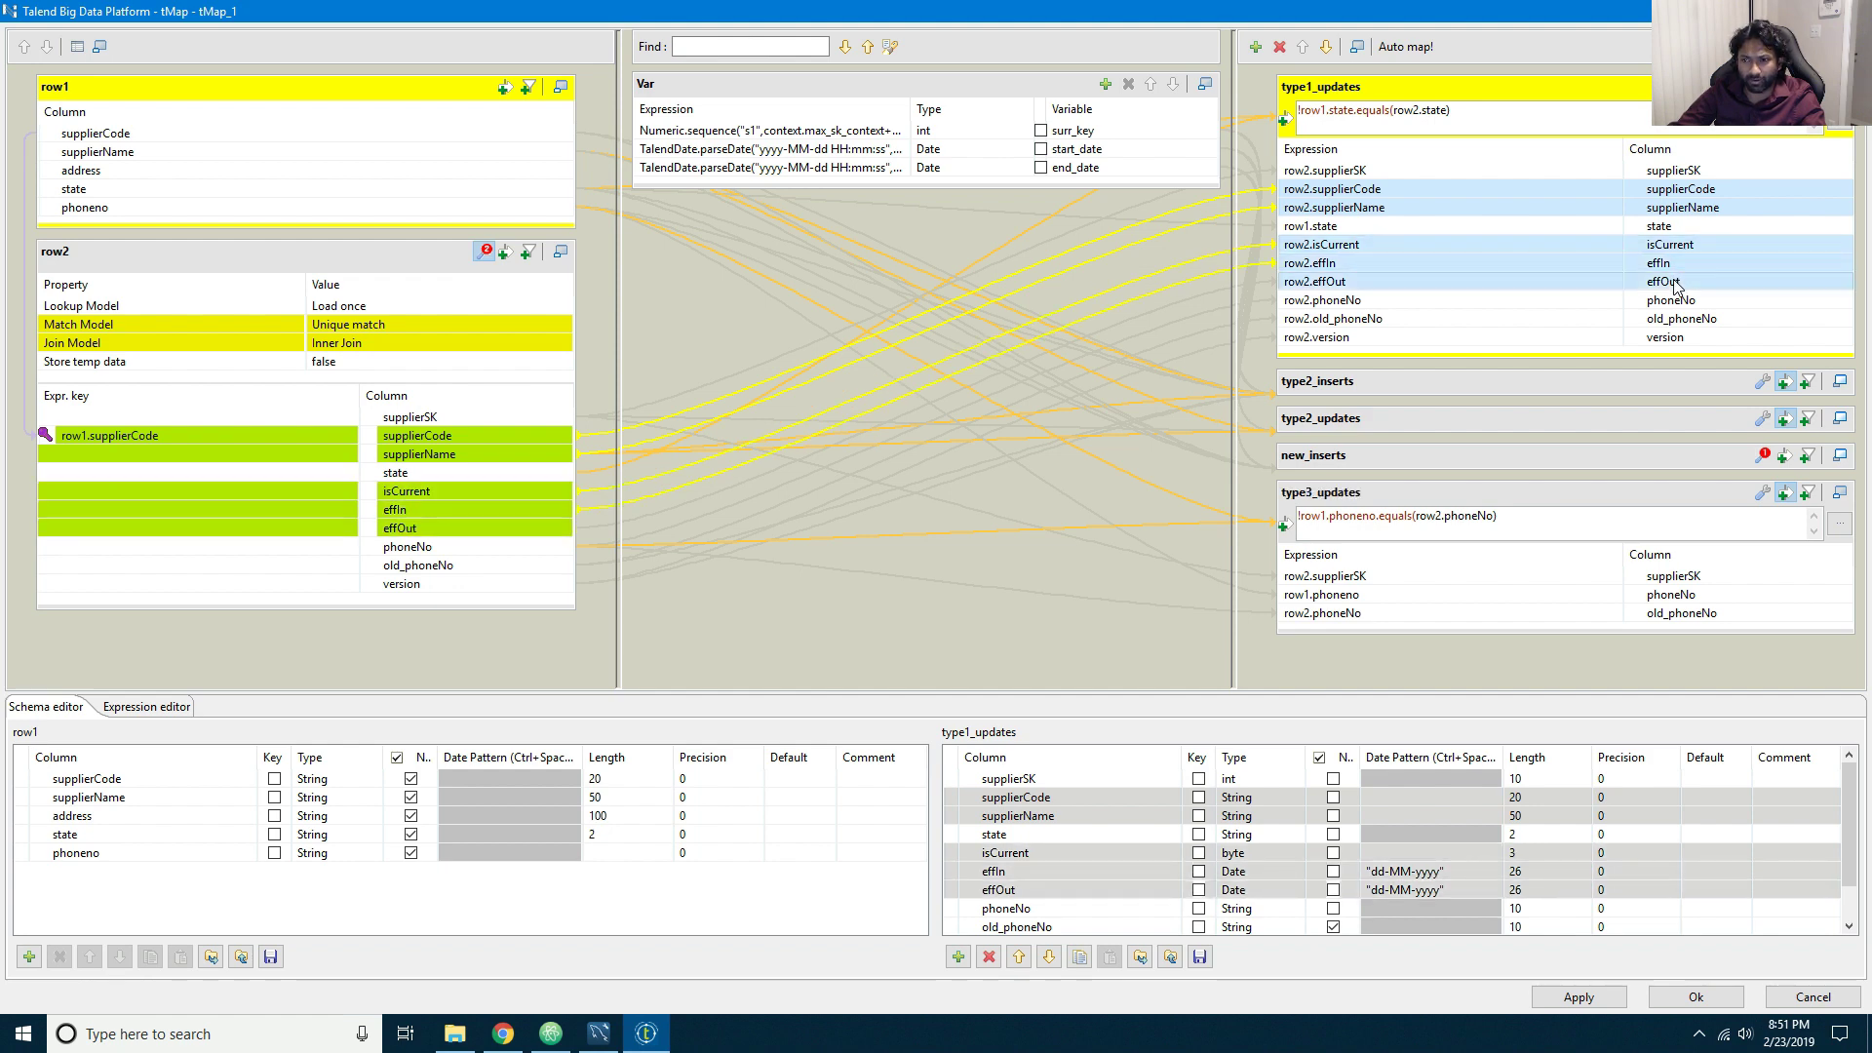
ctrl+click(1702, 303)
ctrl+click(1694, 322)
ctrl+click(1694, 338)
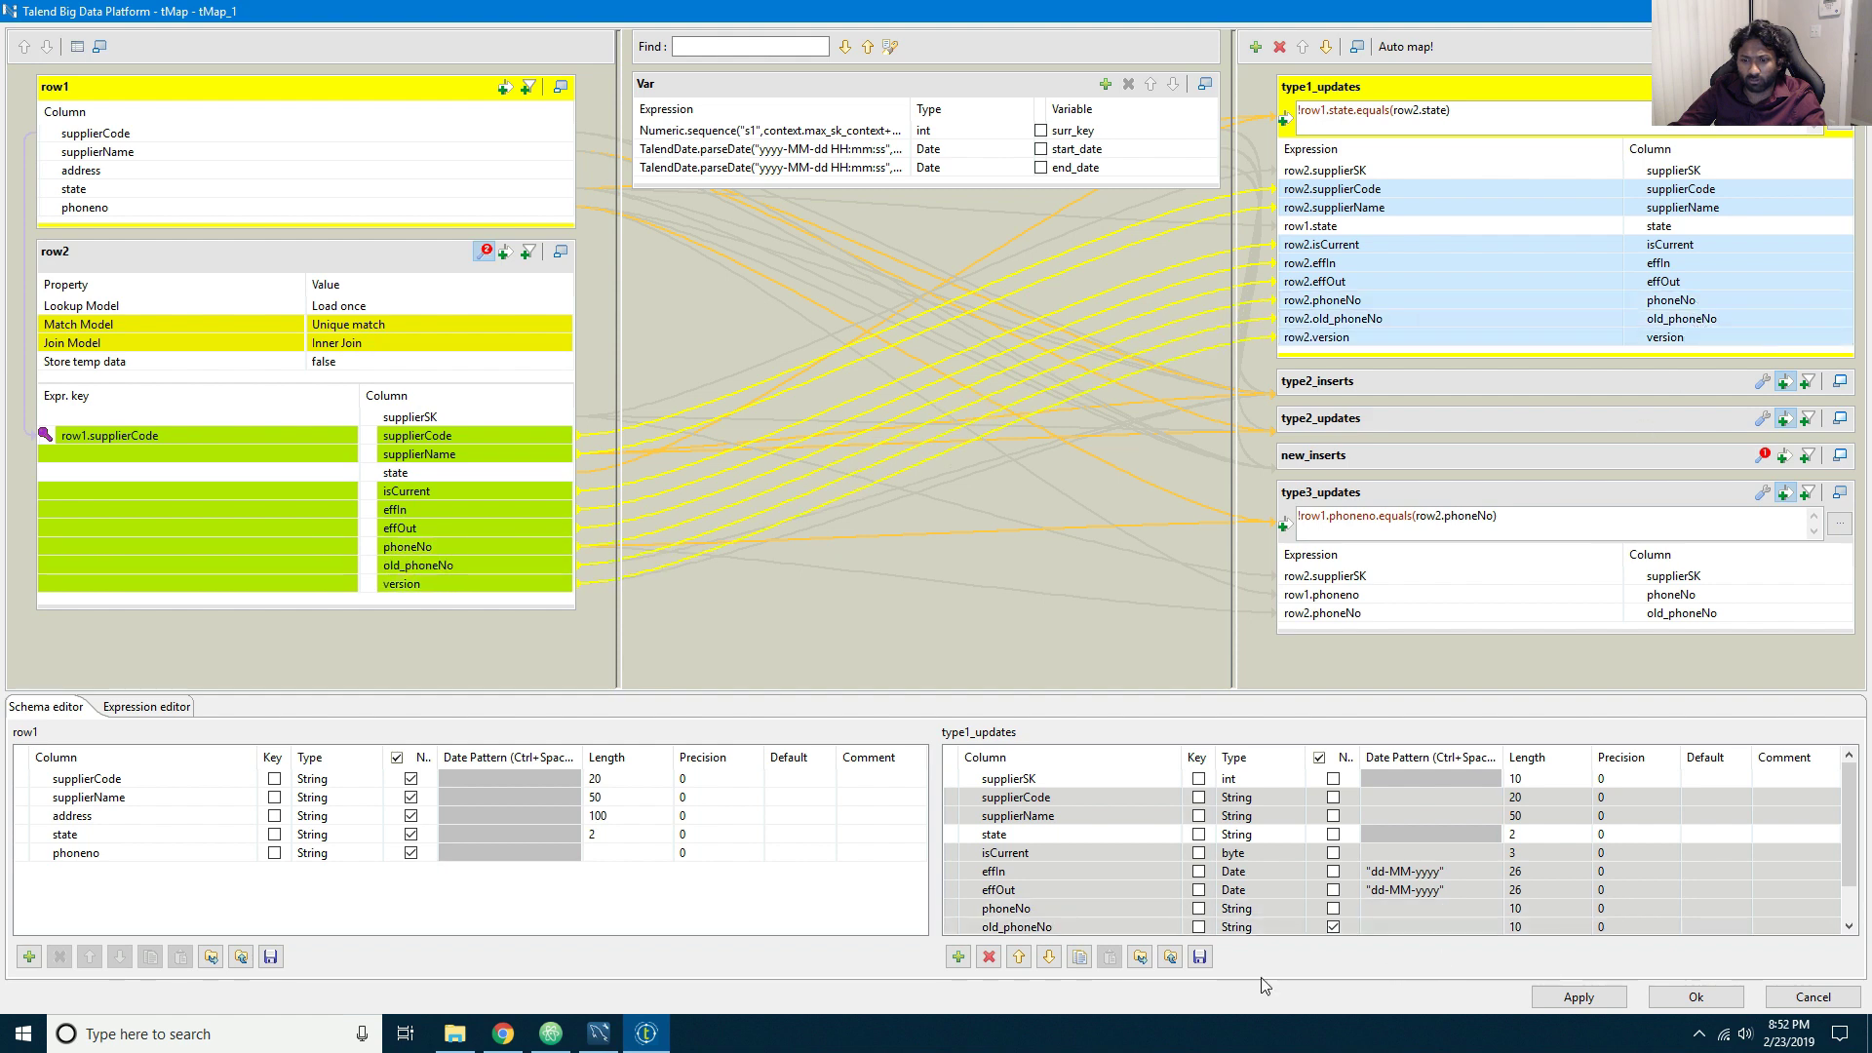
click(989, 957)
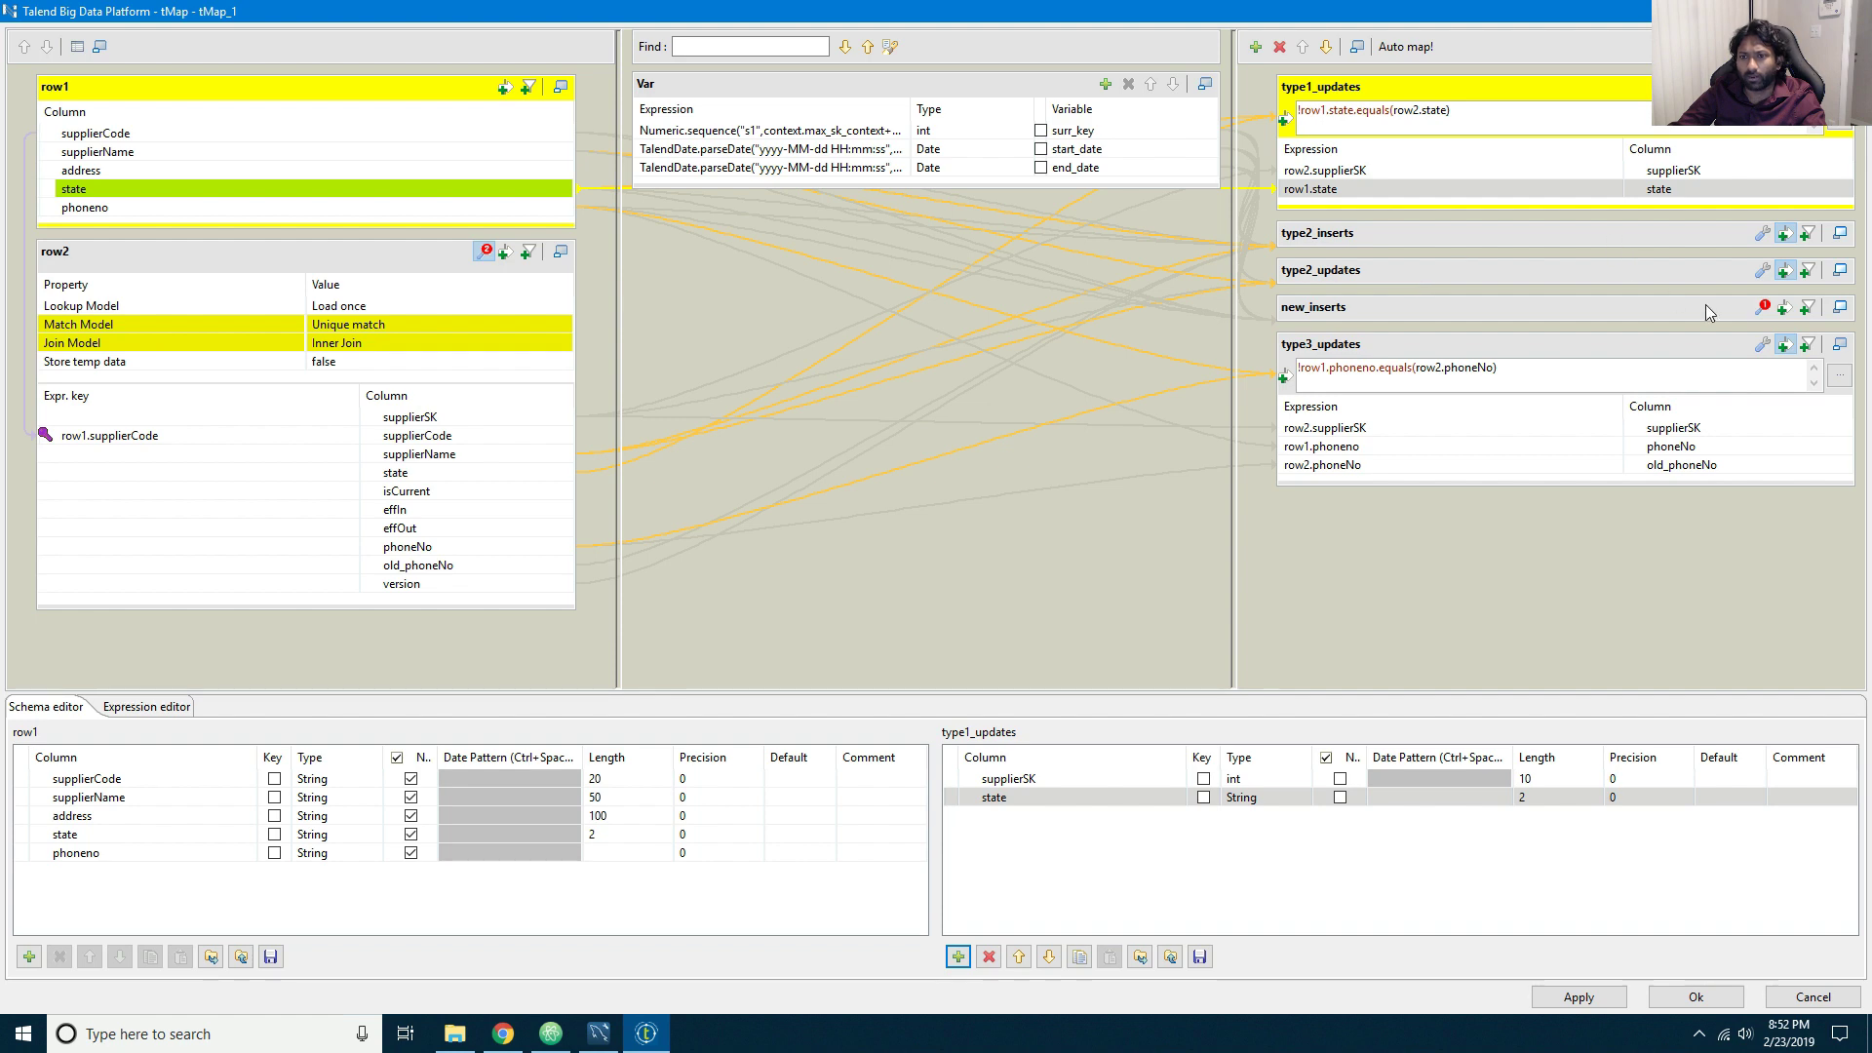
Step: Make the supplierSK column of the type1_updates output nullable after checking the columns of type2_updates
click(1839, 273)
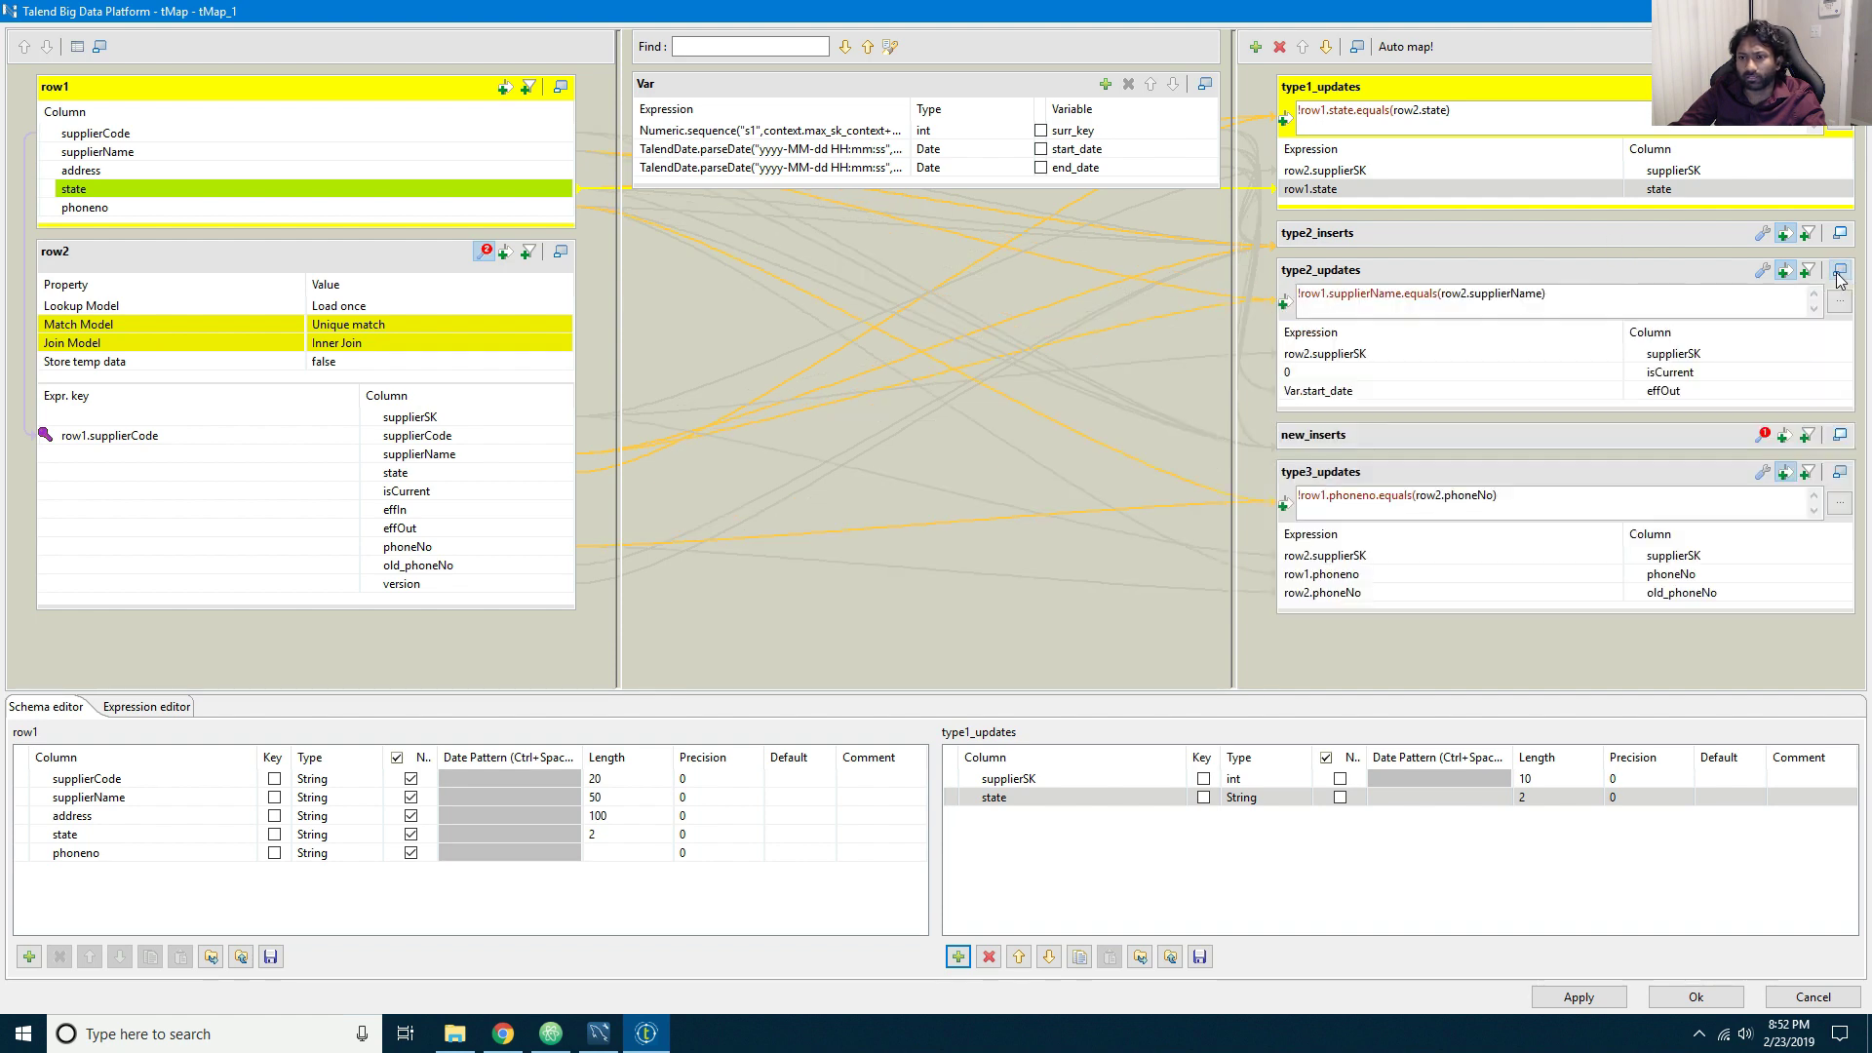
click(1839, 273)
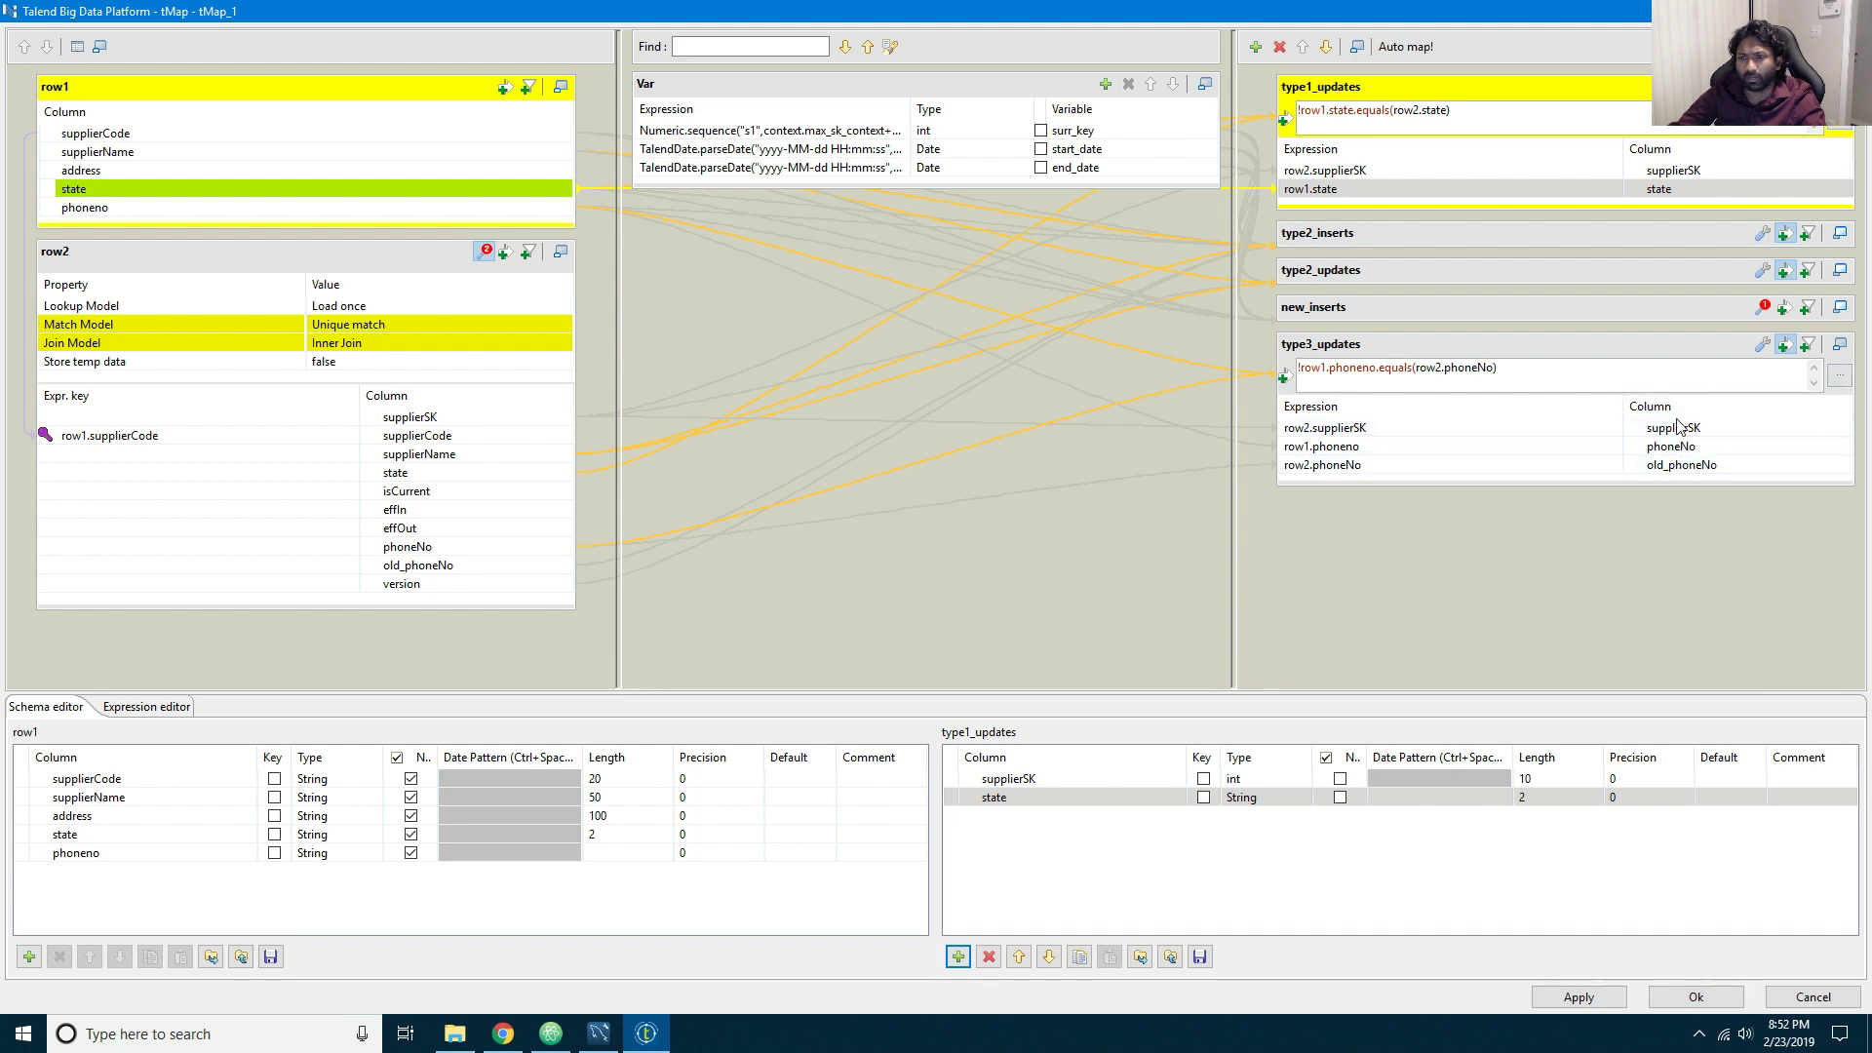
click(1577, 998)
click(1340, 778)
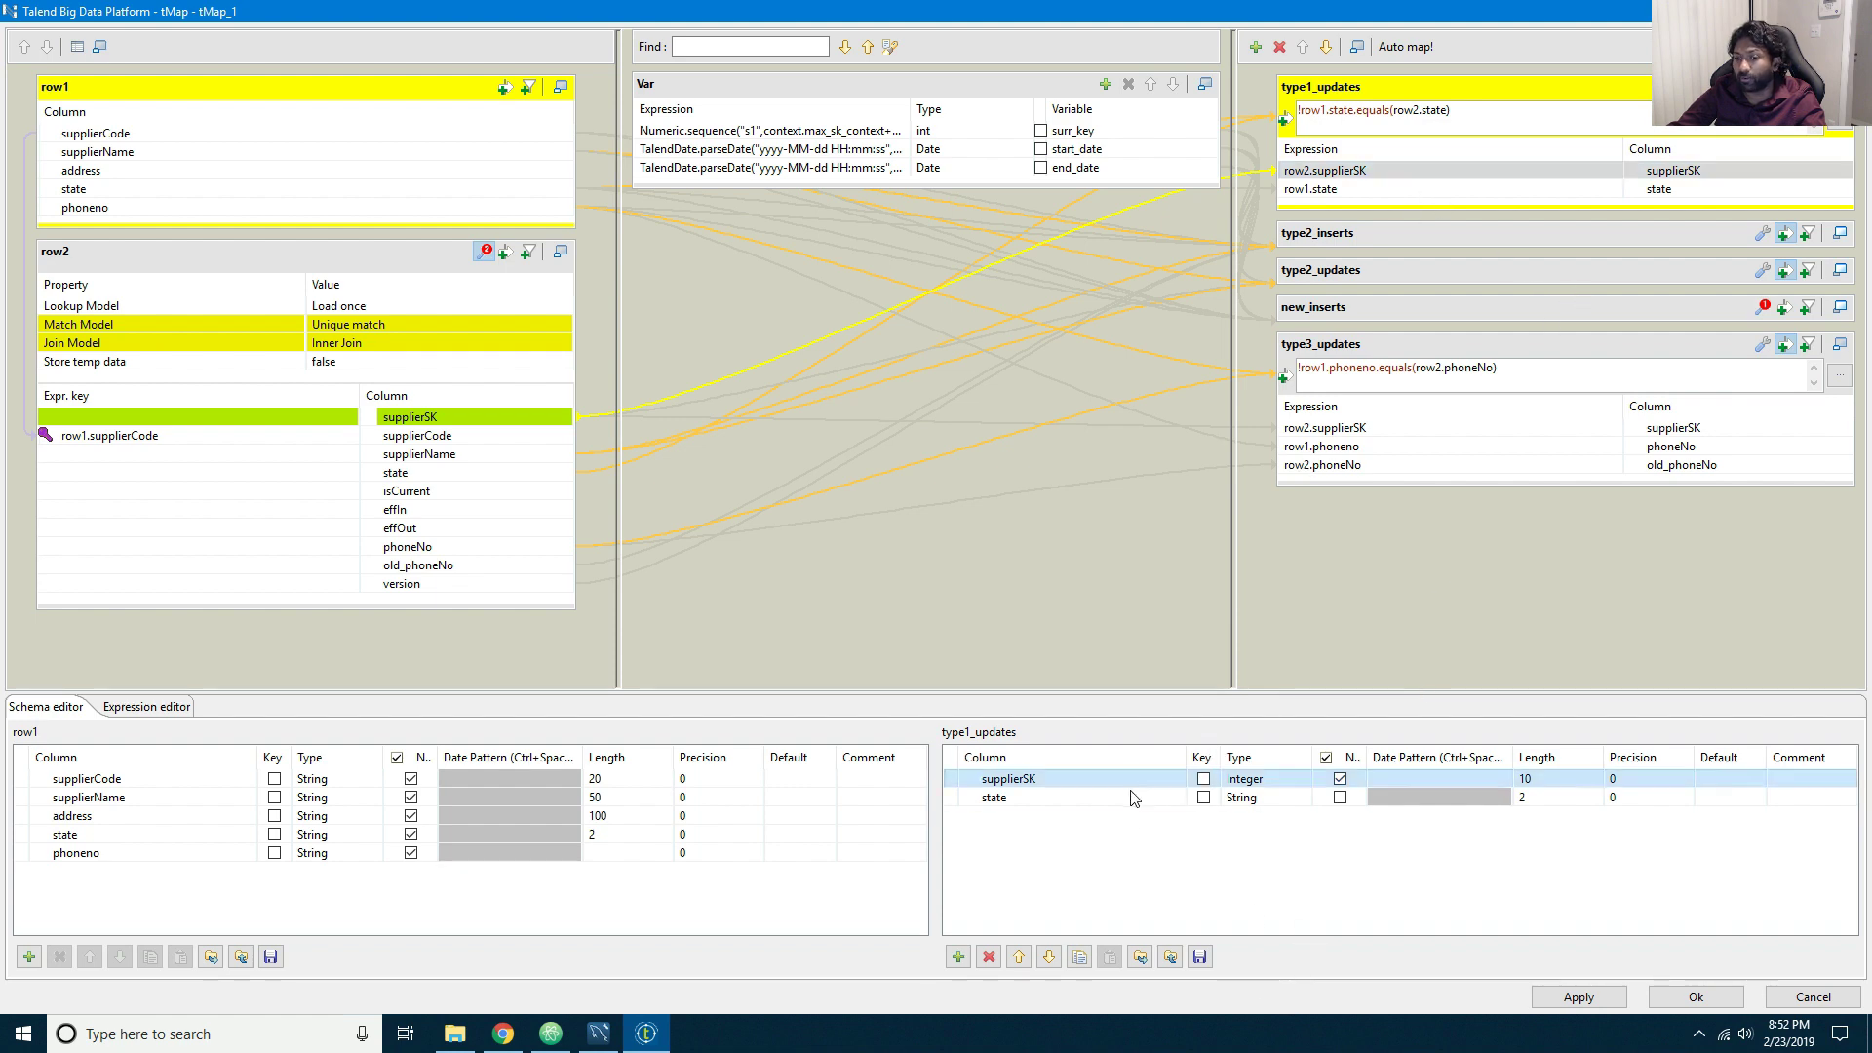
click(1335, 782)
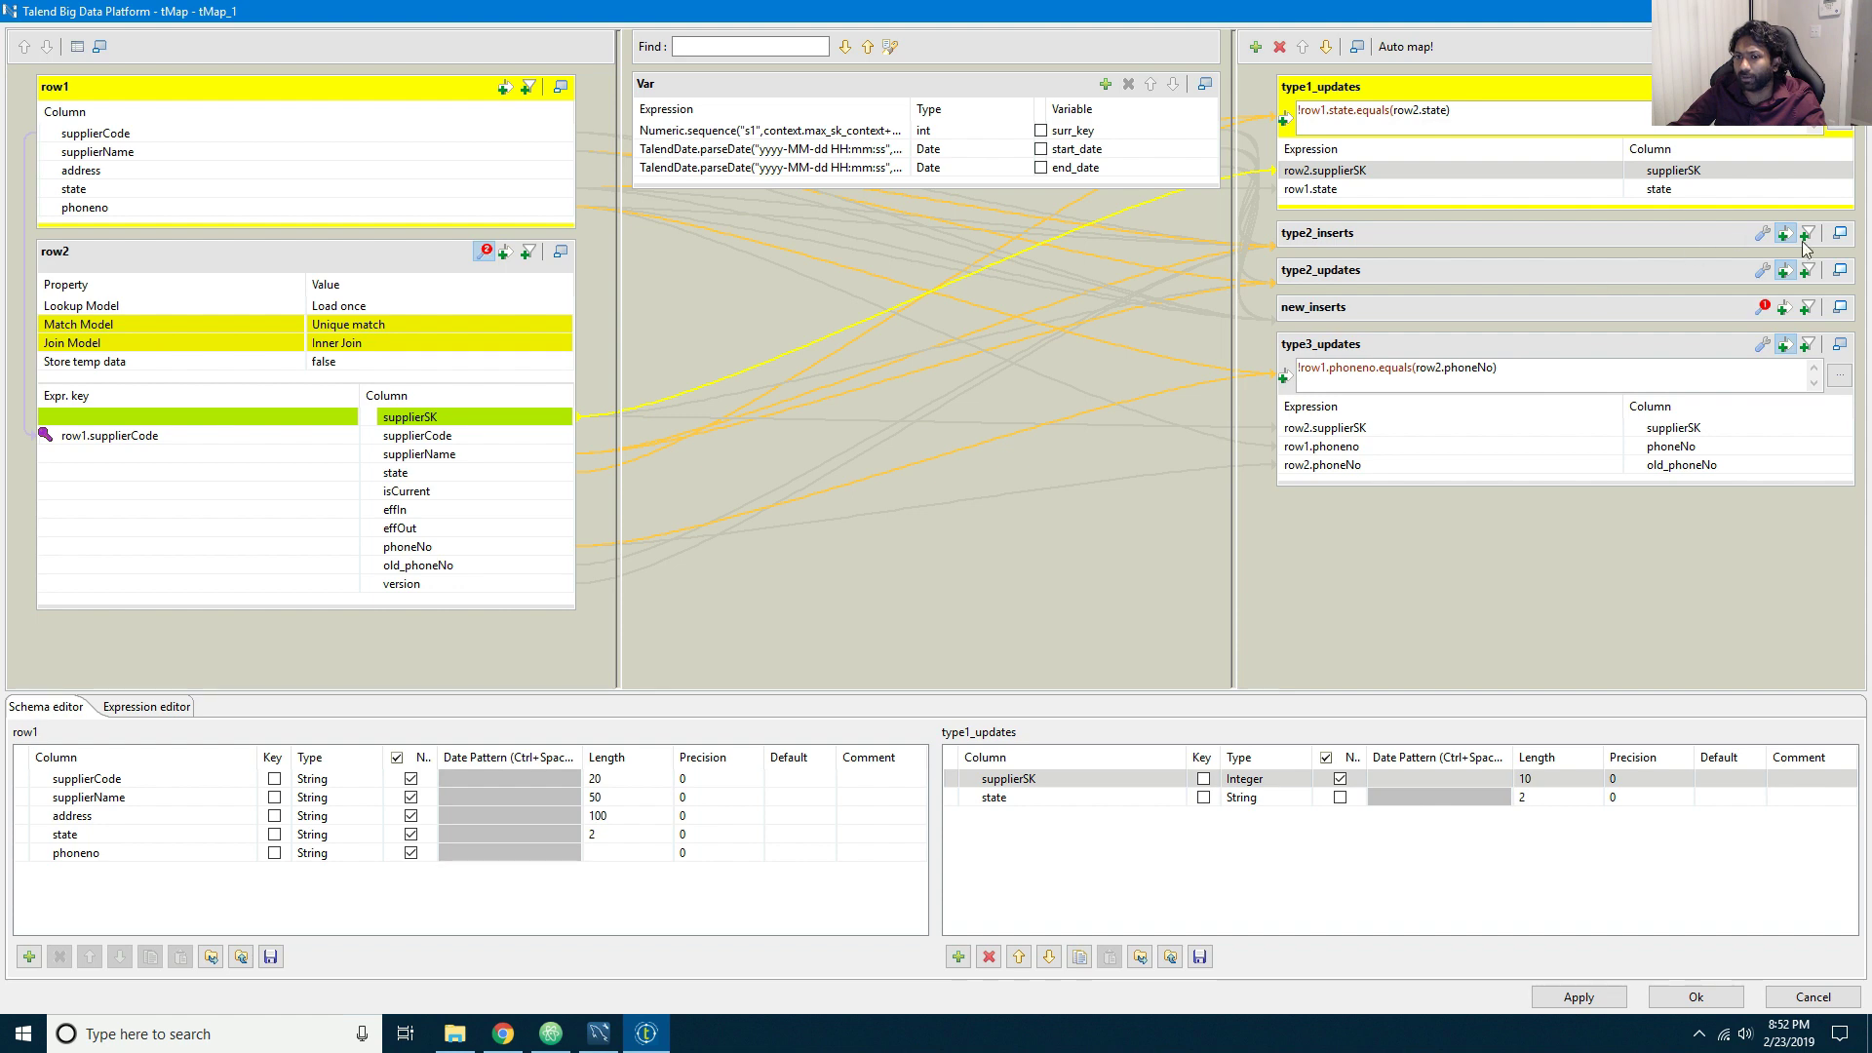
Step: Expand the type2_updates output and mark its supplierSK column as the key
click(1840, 271)
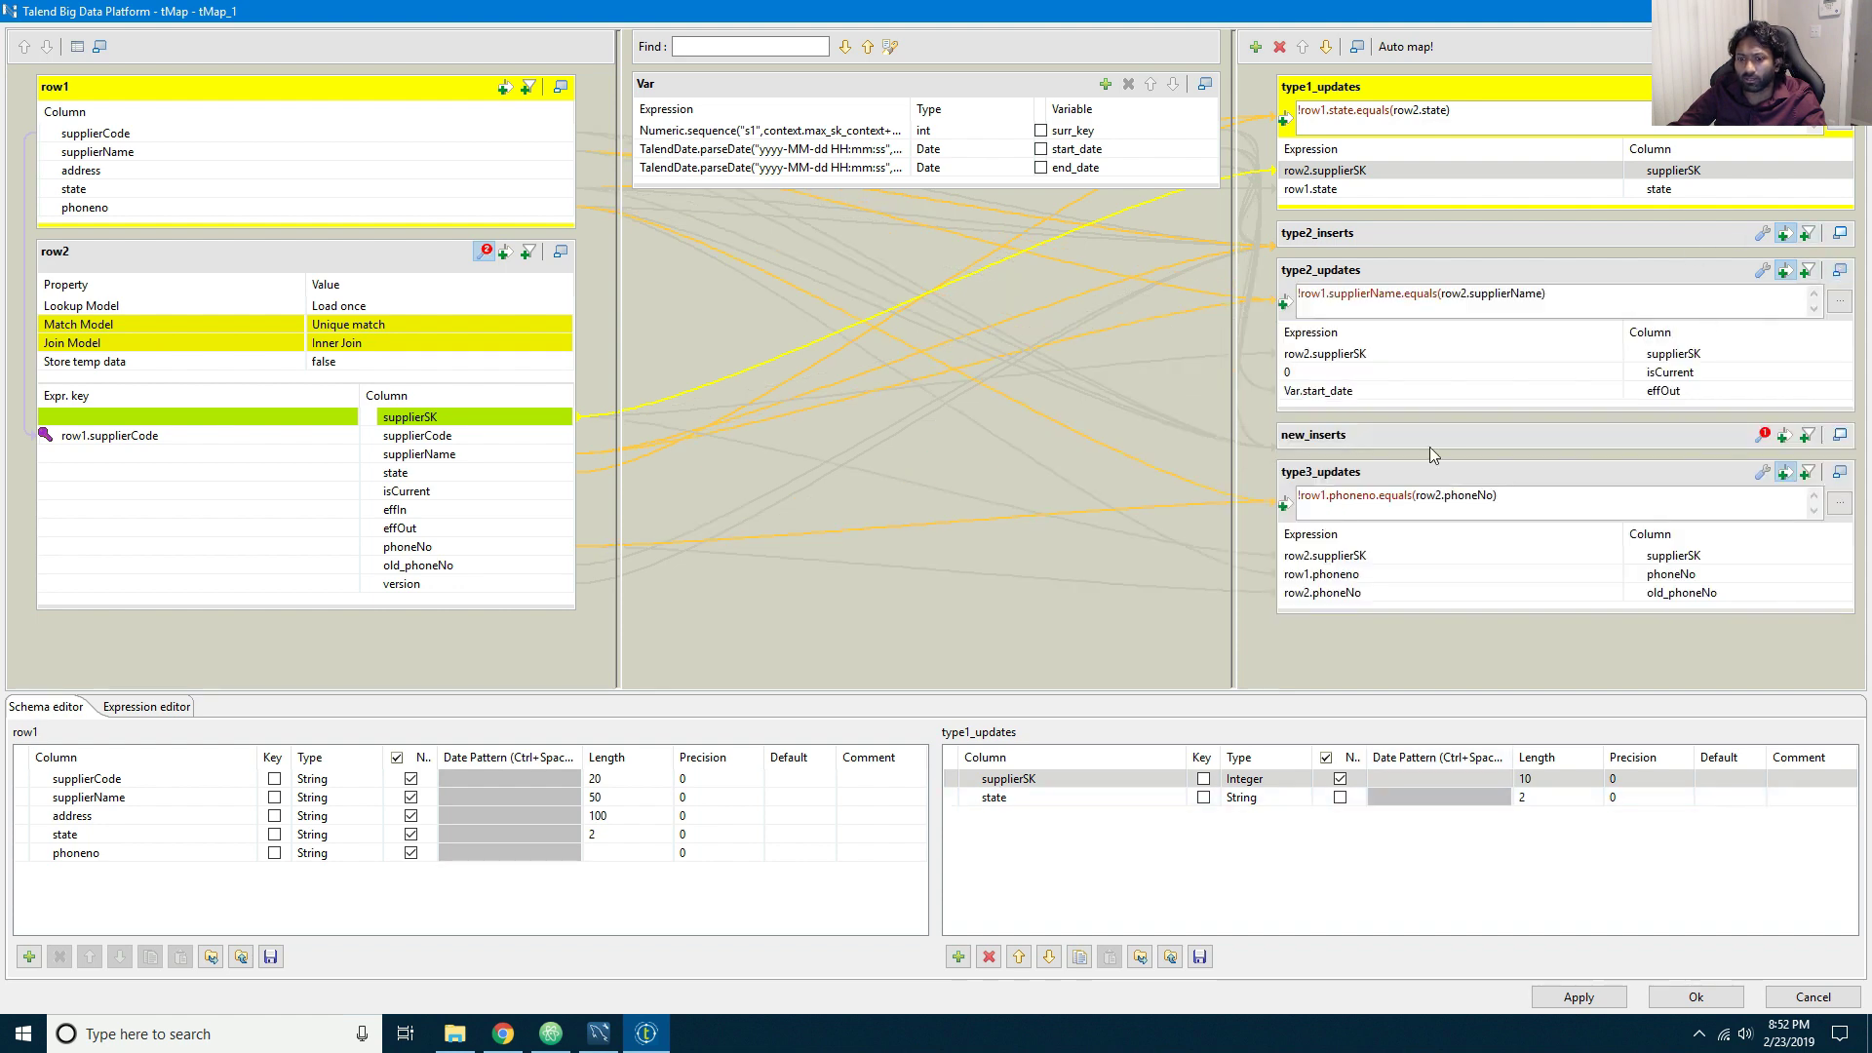
click(1378, 283)
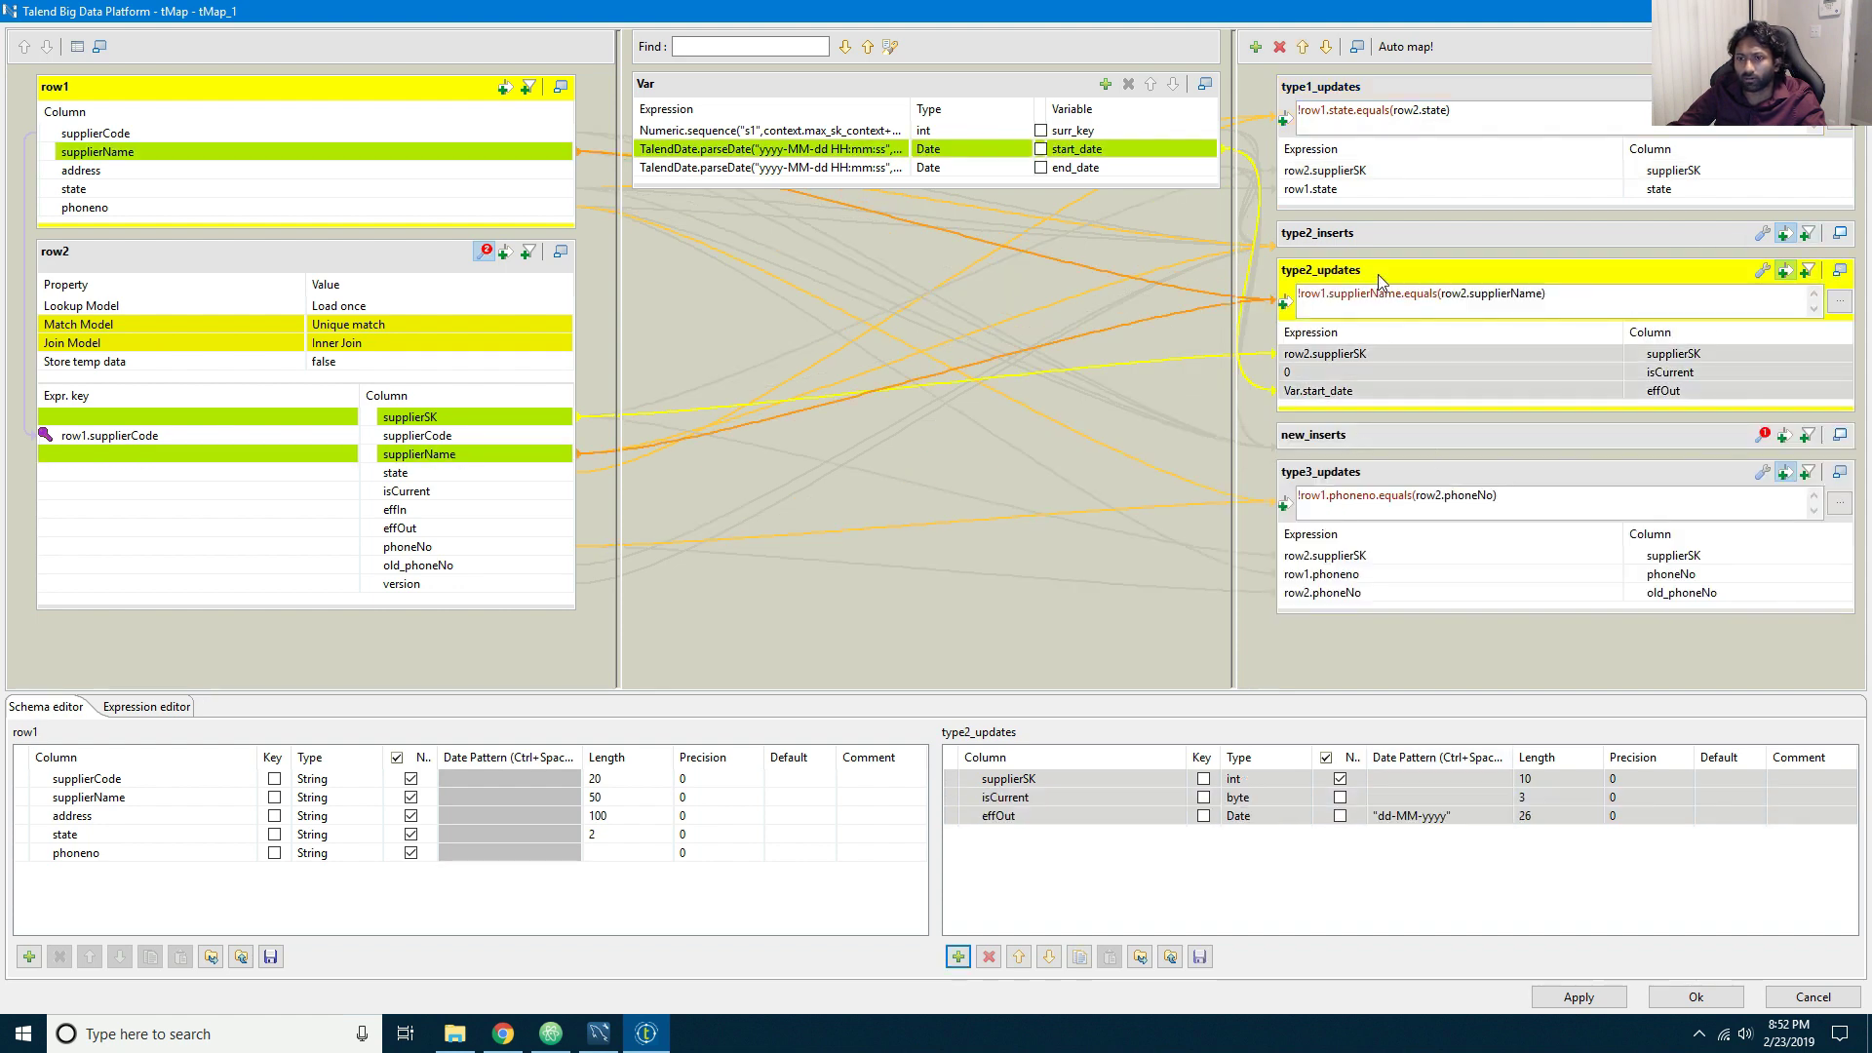
click(1203, 778)
click(1204, 779)
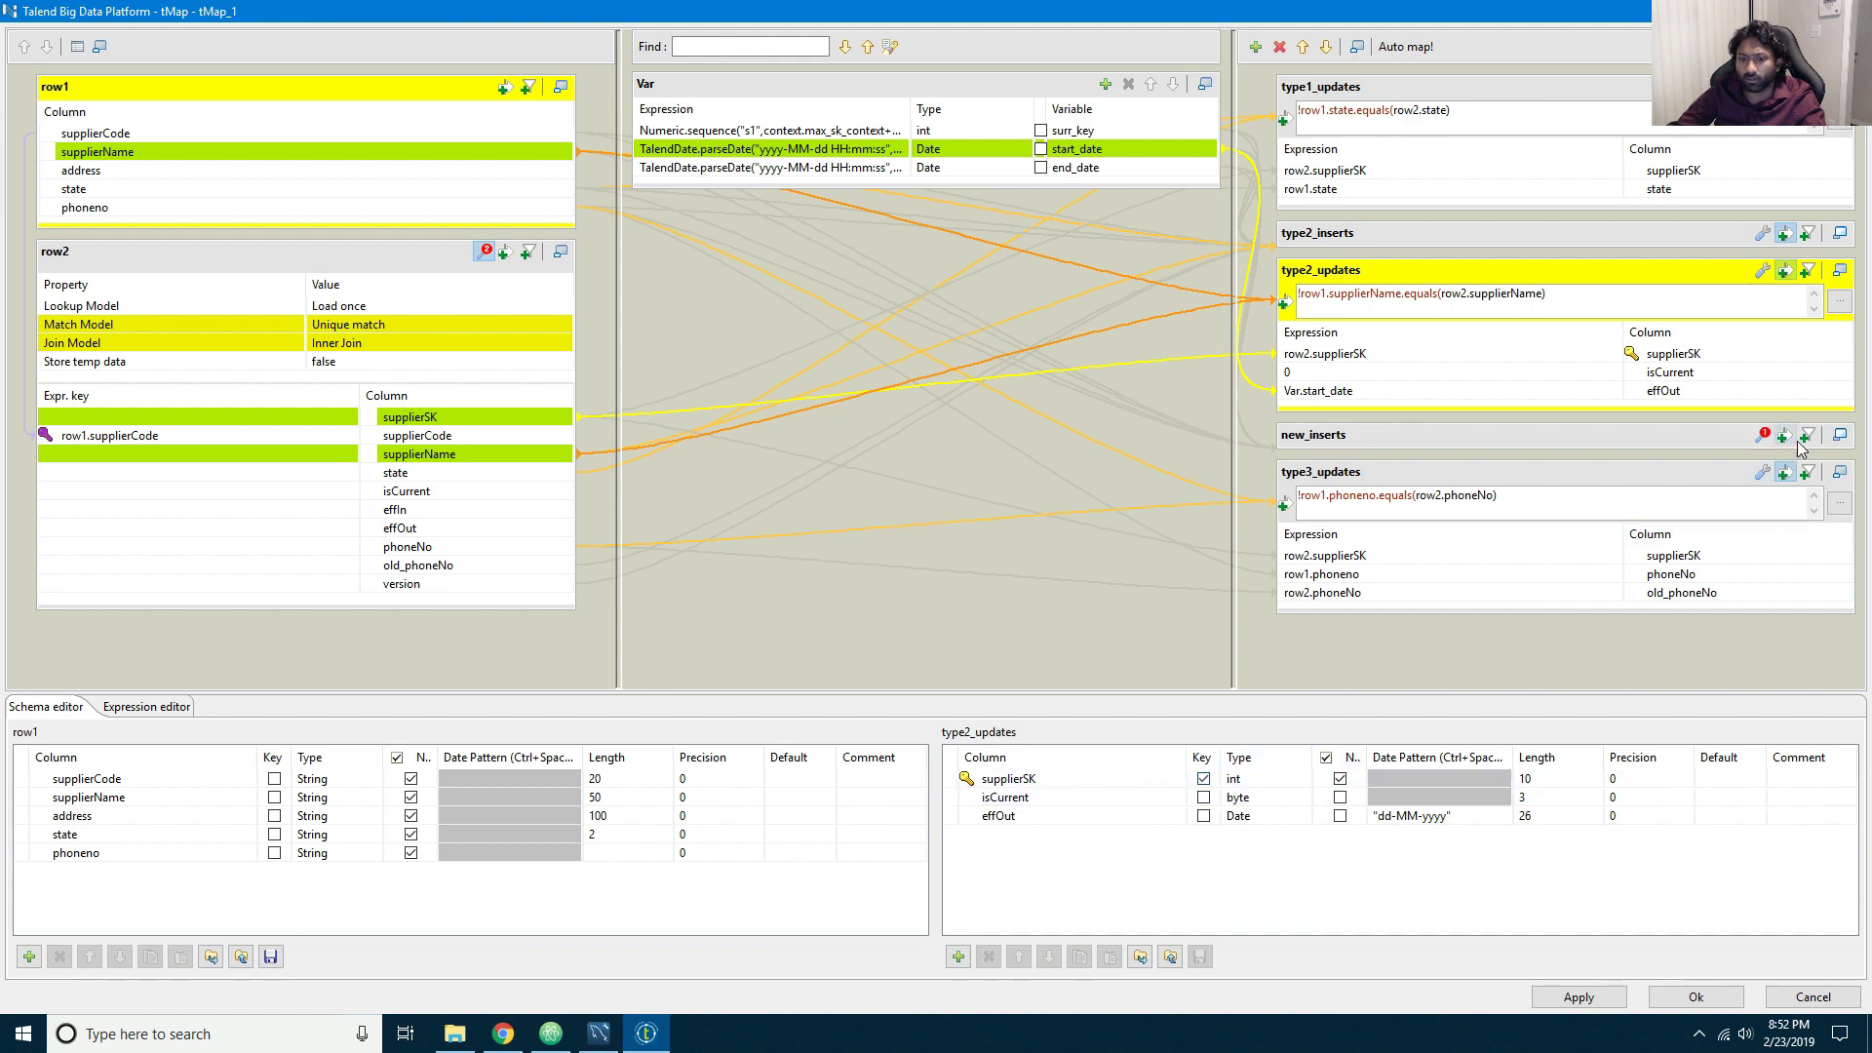
Step: Mark supplierSK as the key column in the schema of the type1_updates output
click(1570, 470)
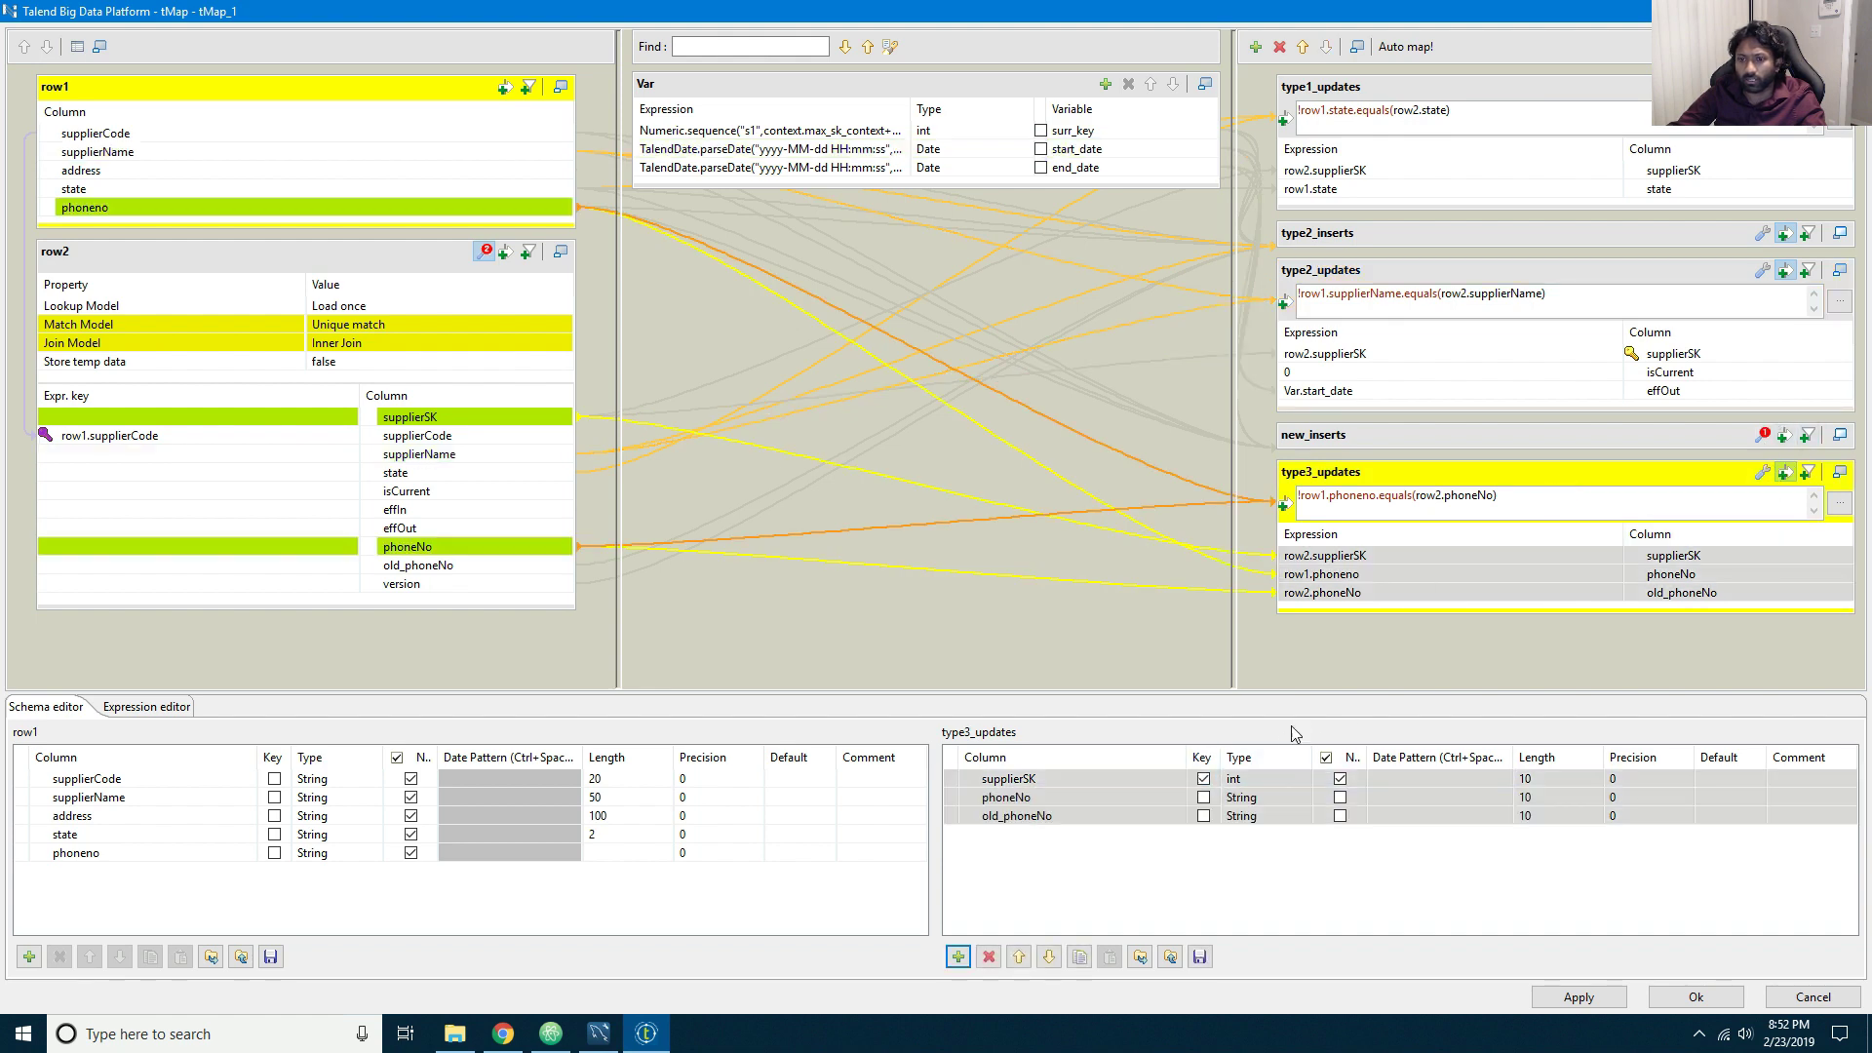
click(1205, 778)
click(1425, 102)
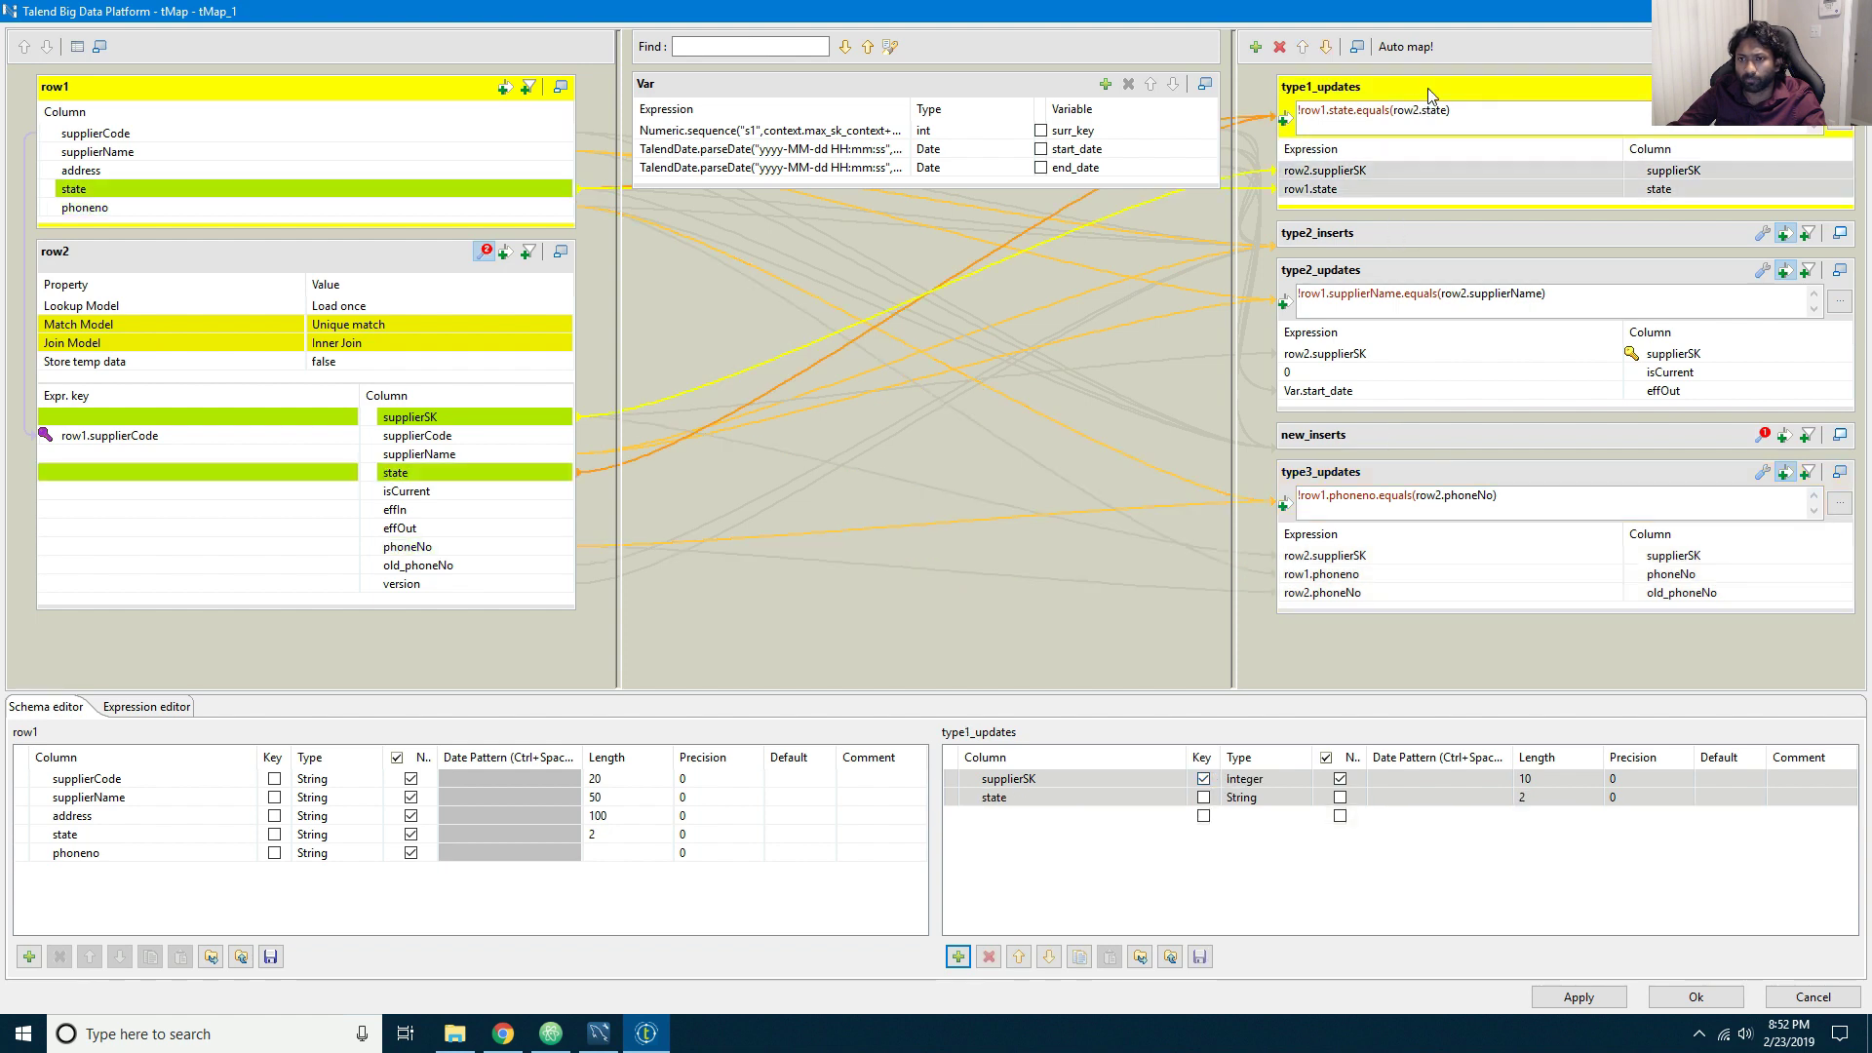
click(982, 786)
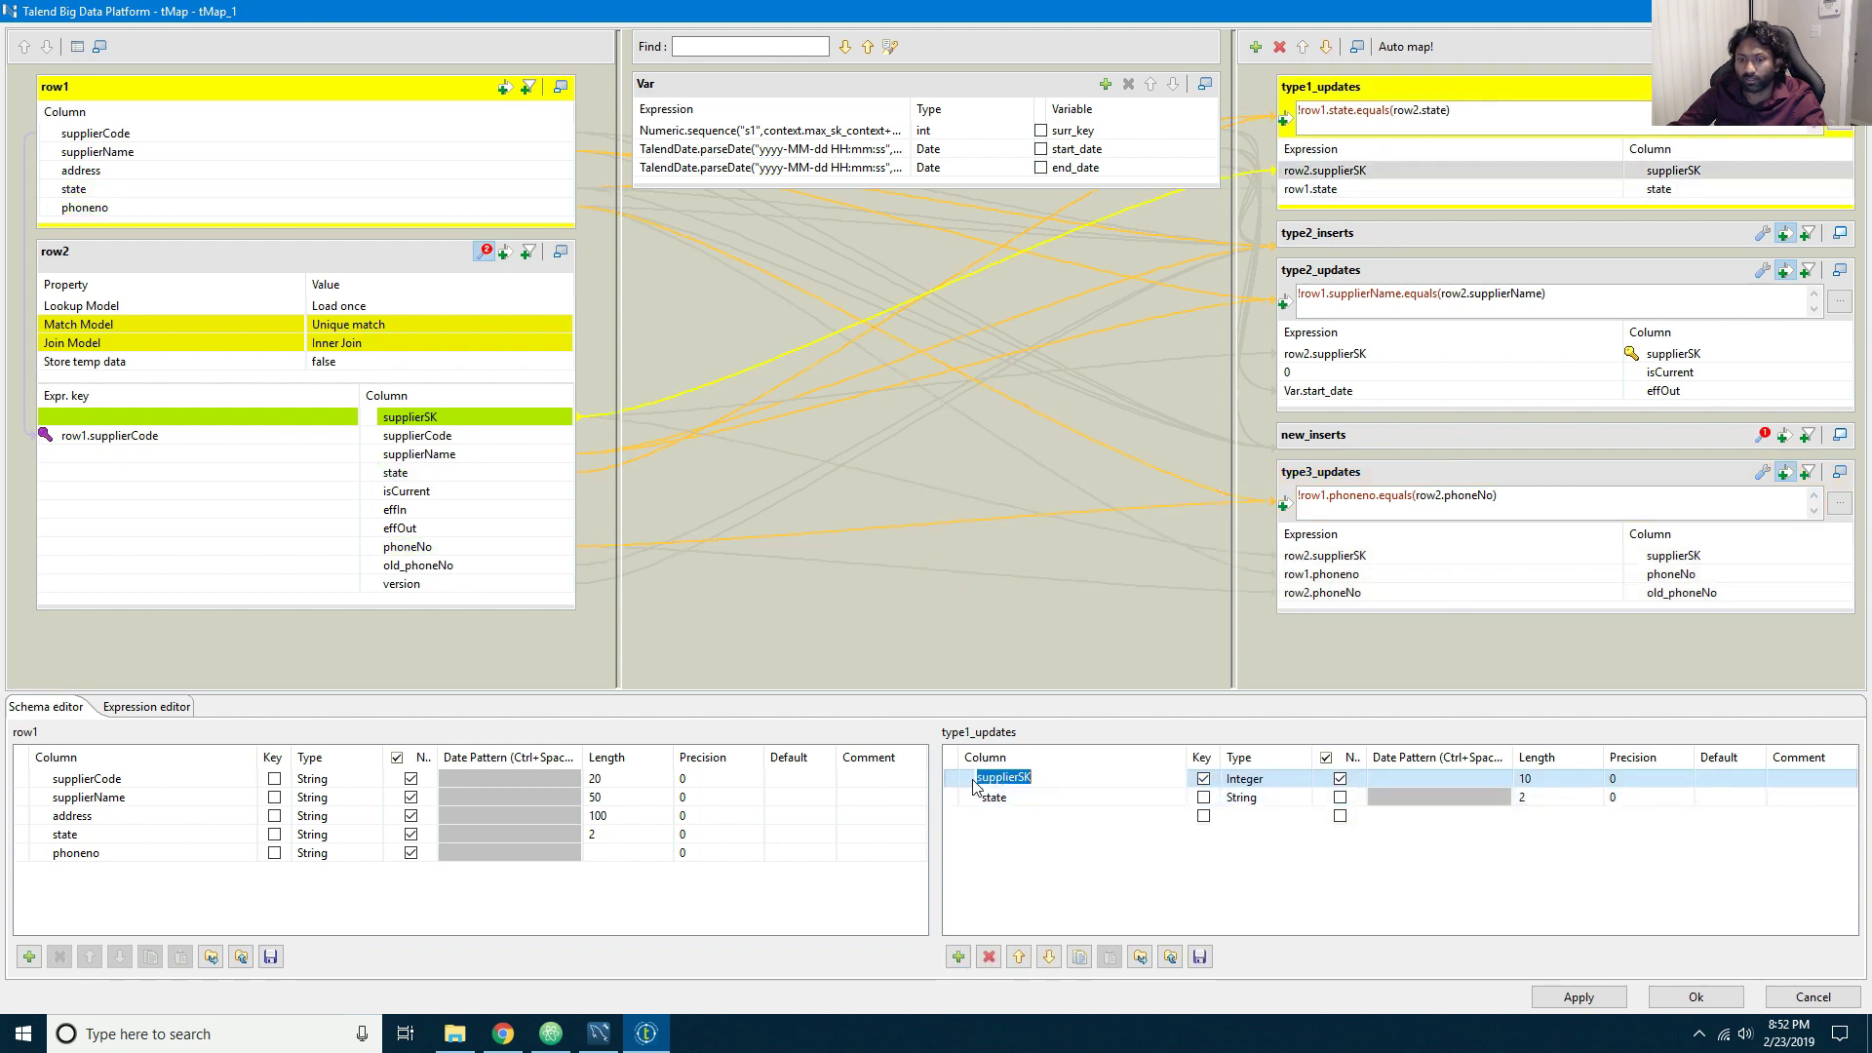
click(1204, 779)
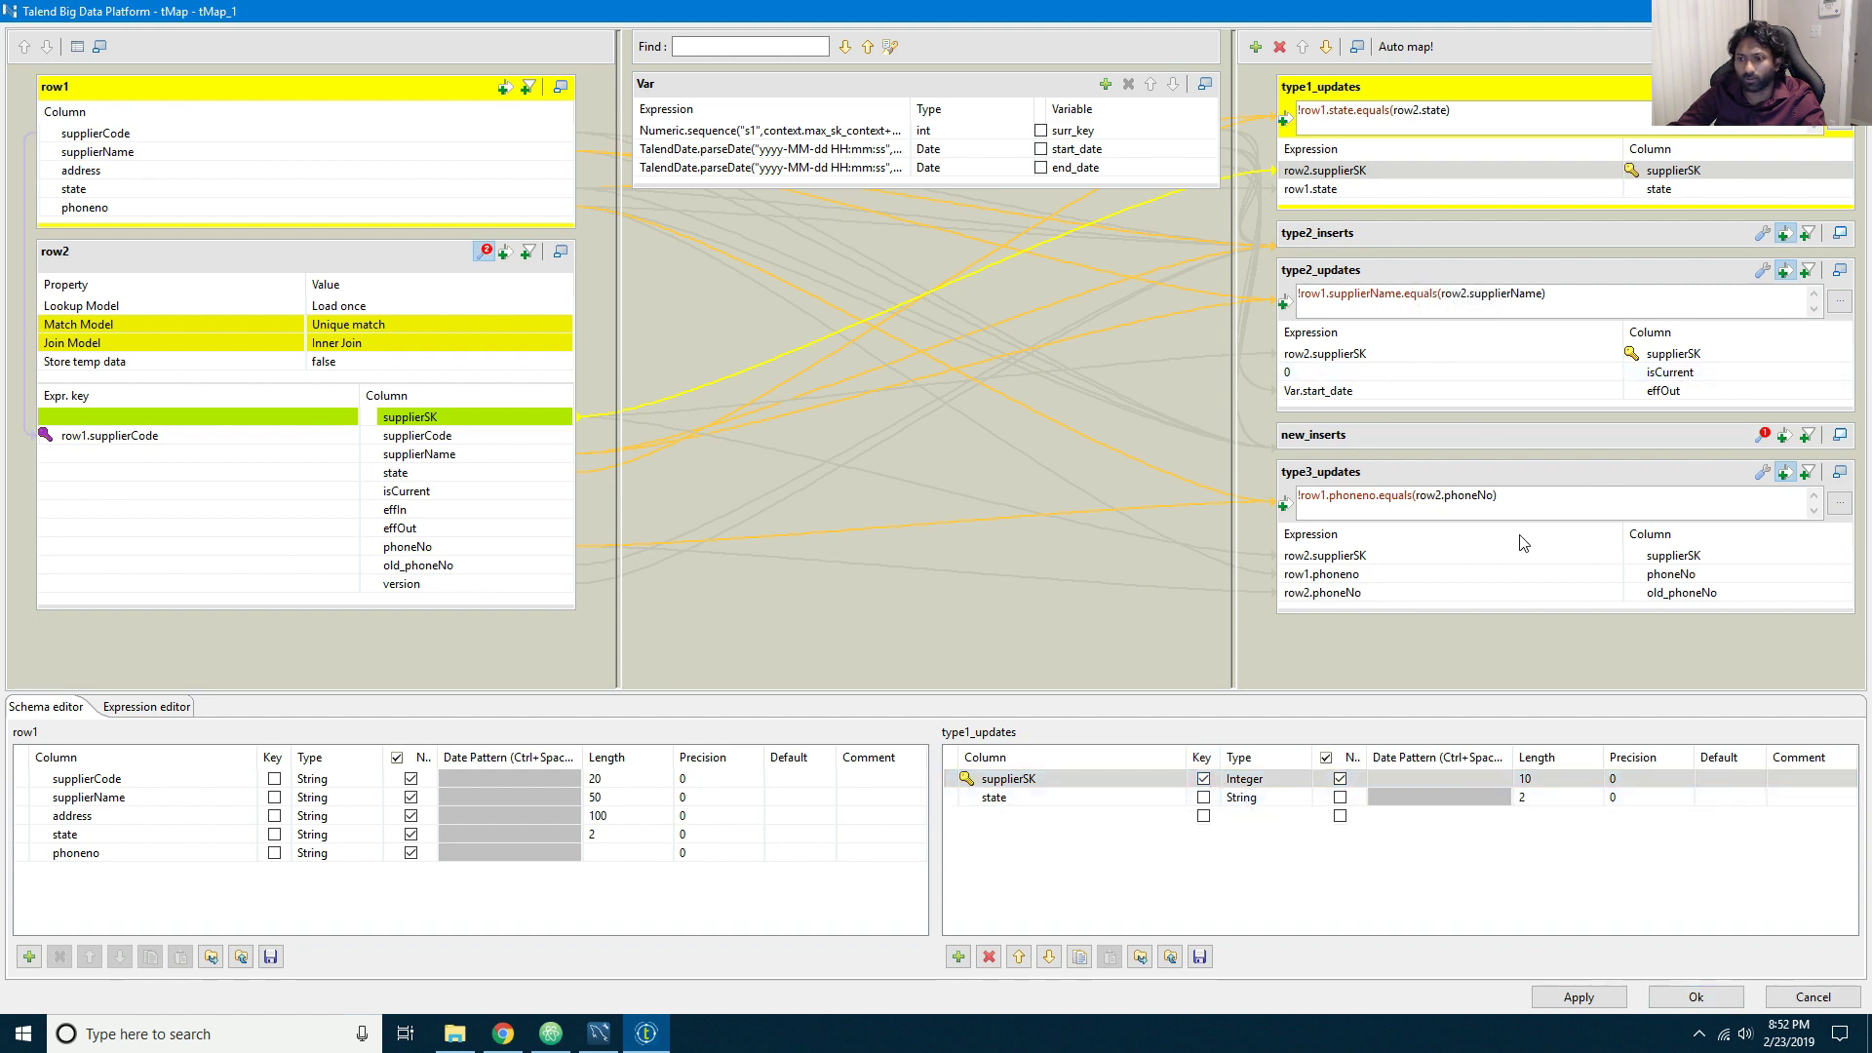
Step: Mark supplierSK as the key of the type3_updates output, then save the mapping and propagate the changes
click(1490, 472)
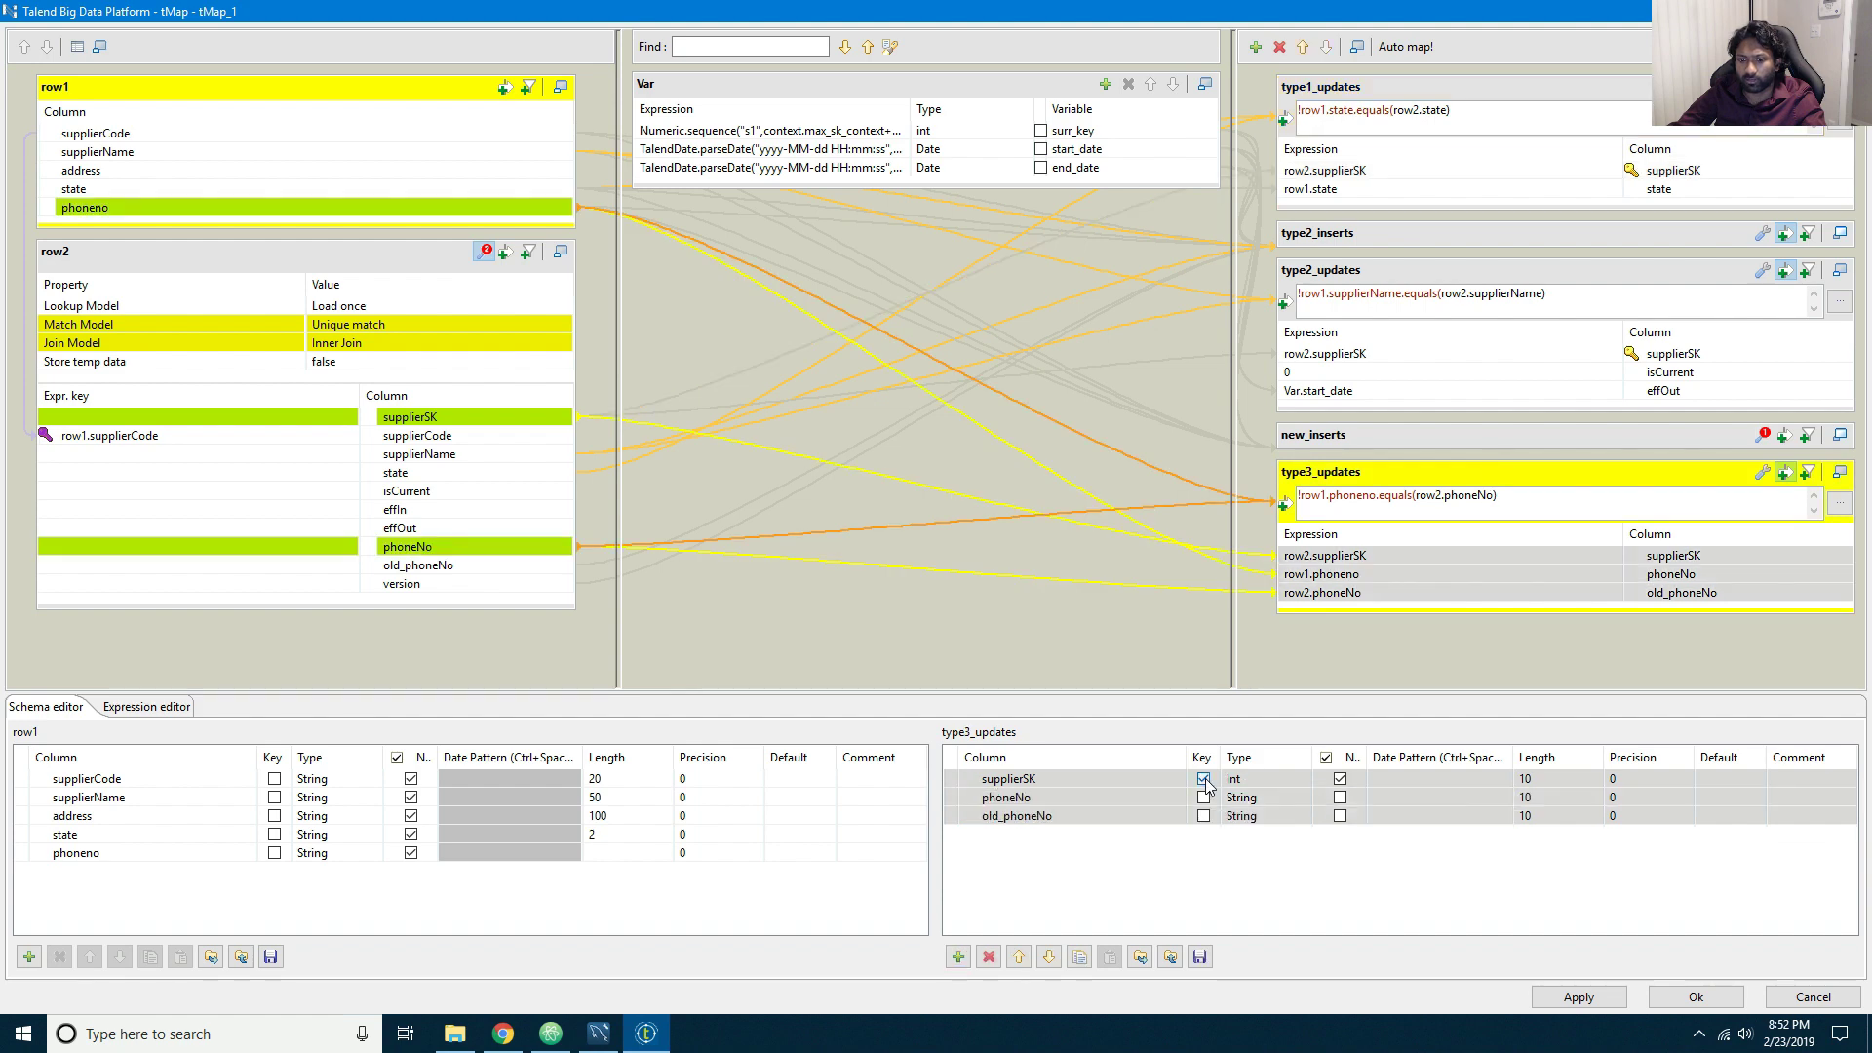
click(1203, 778)
click(1600, 999)
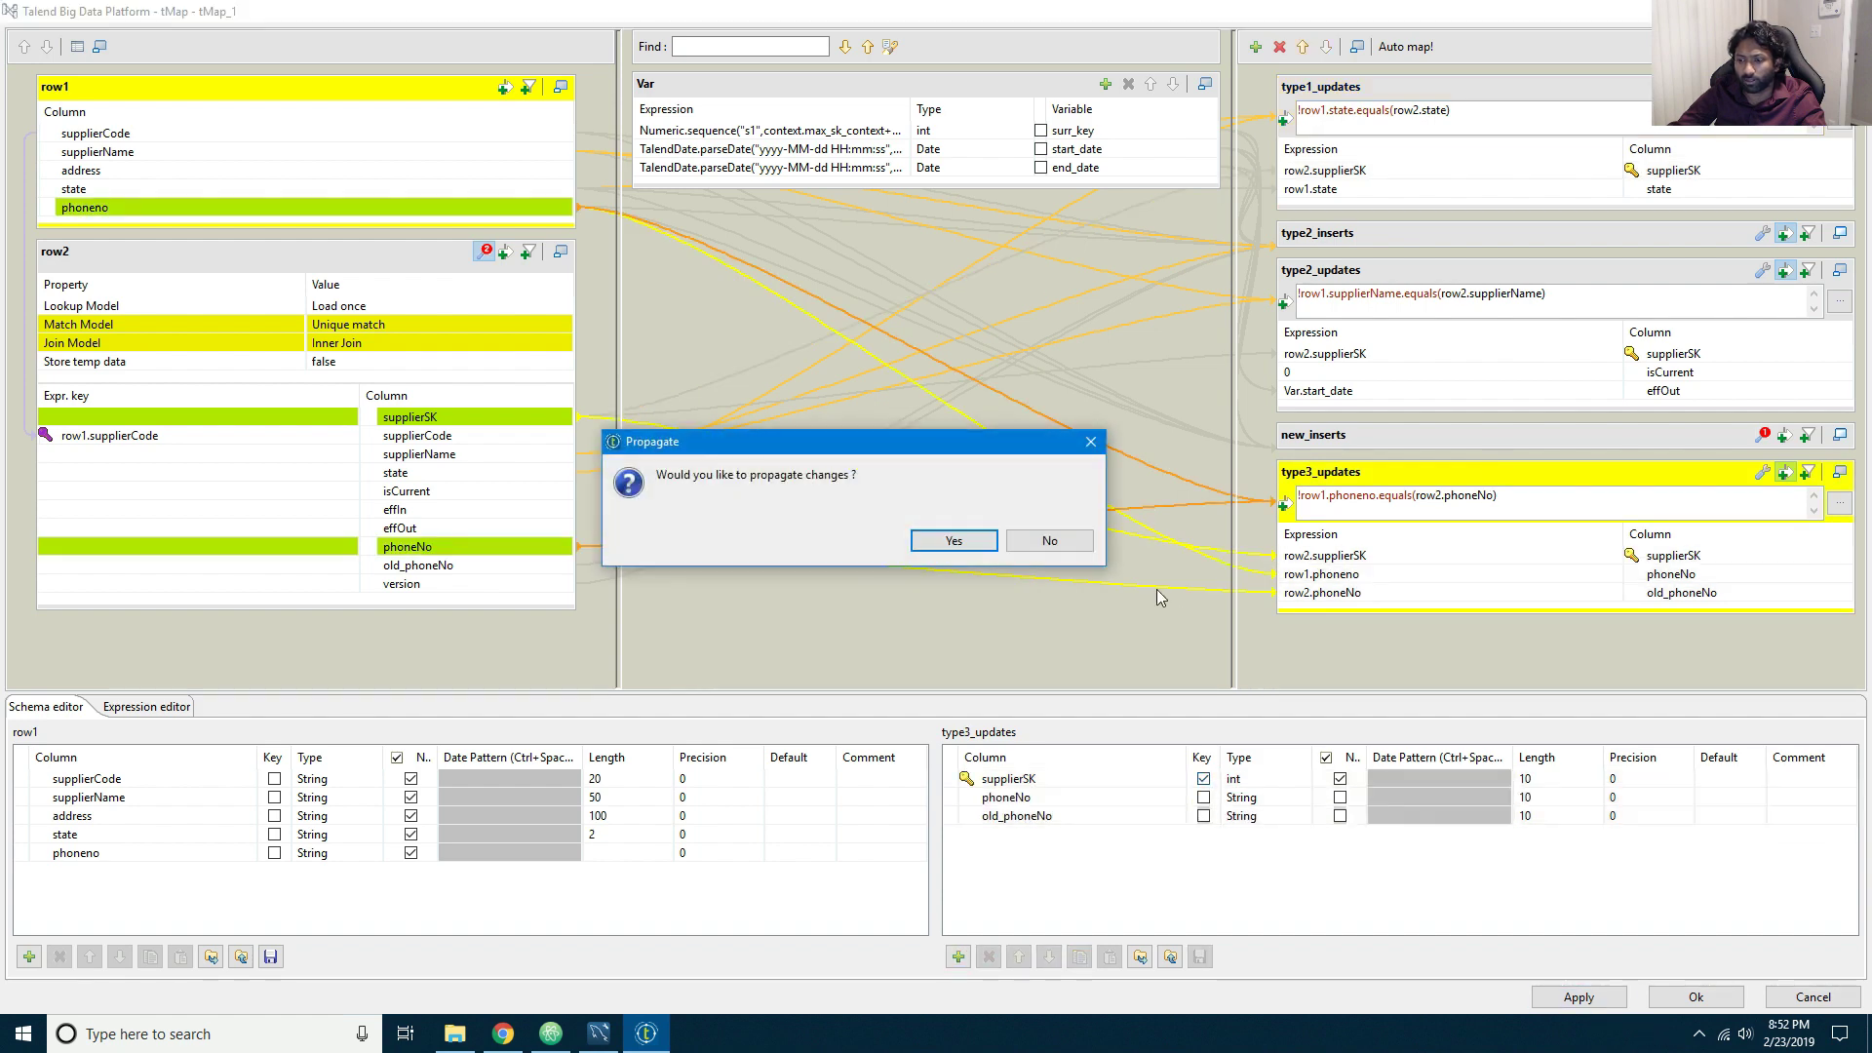
click(954, 541)
click(1697, 996)
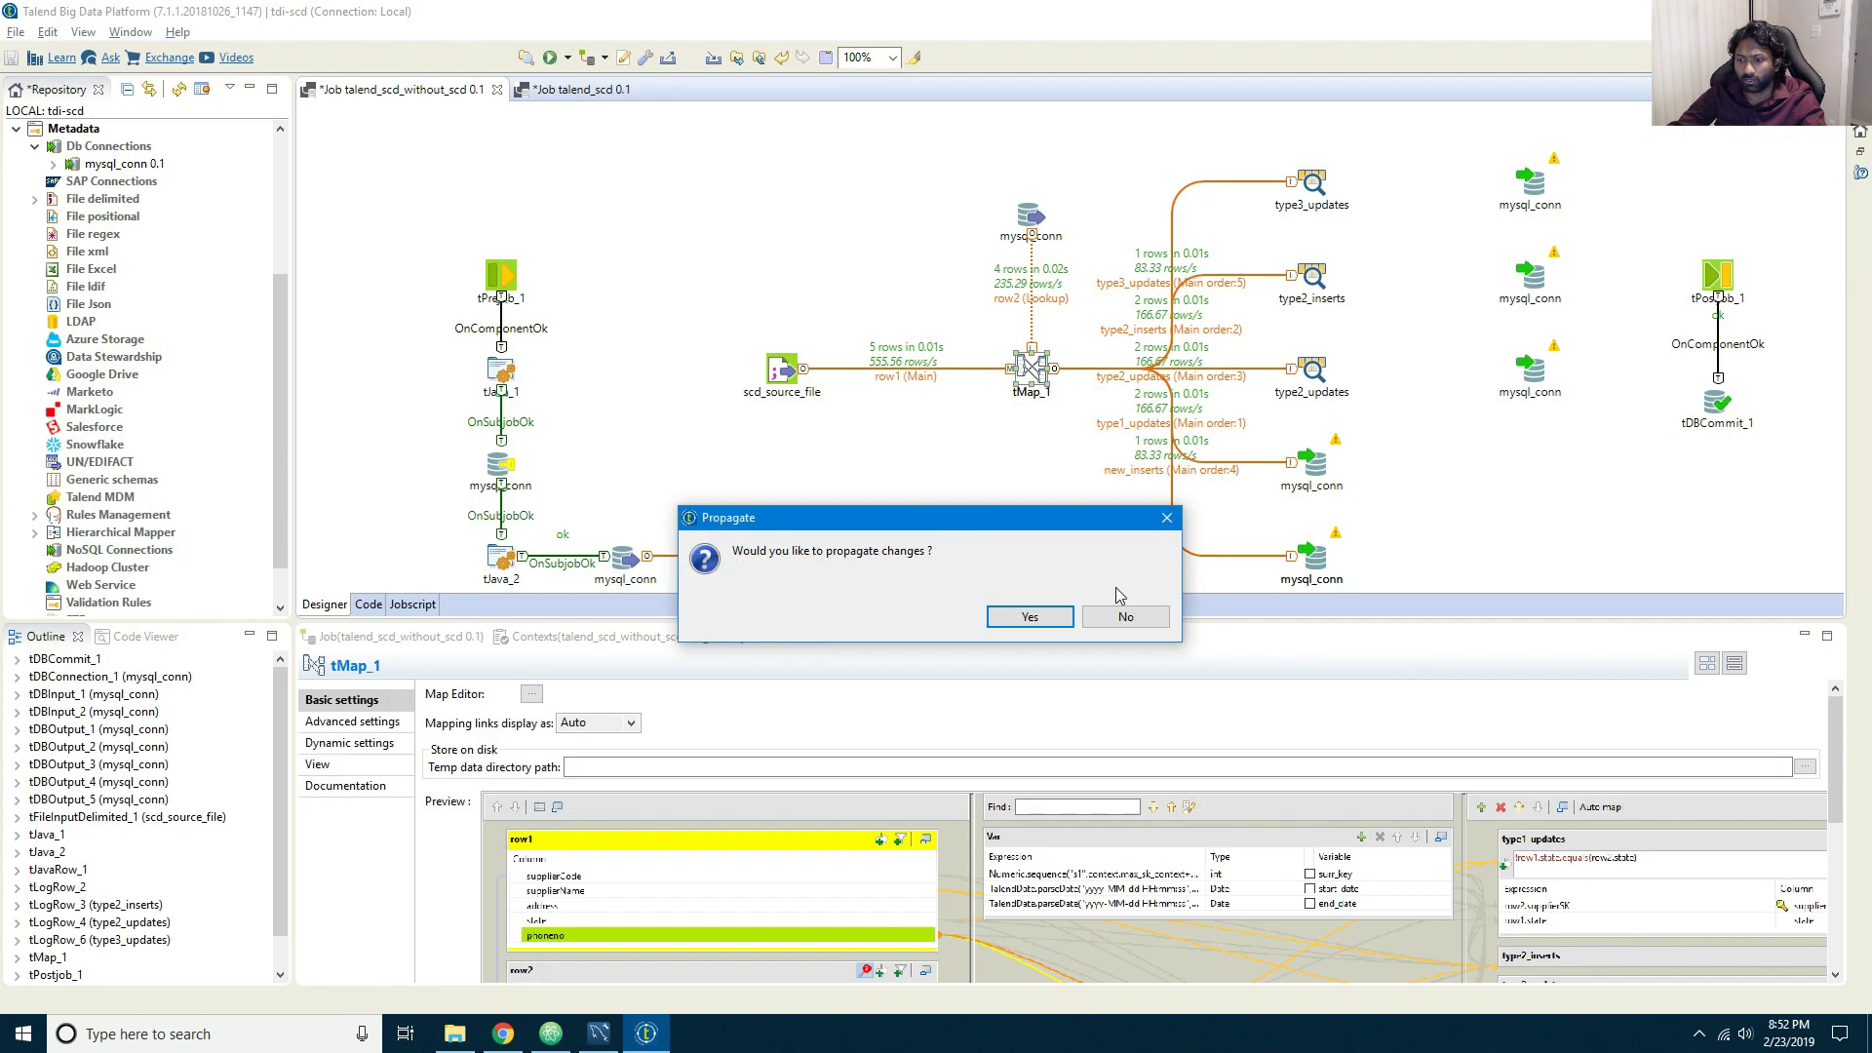
click(1024, 615)
Step: Review the schema of the MySQL output that receives type1_updates, checking its columns and key
click(1313, 464)
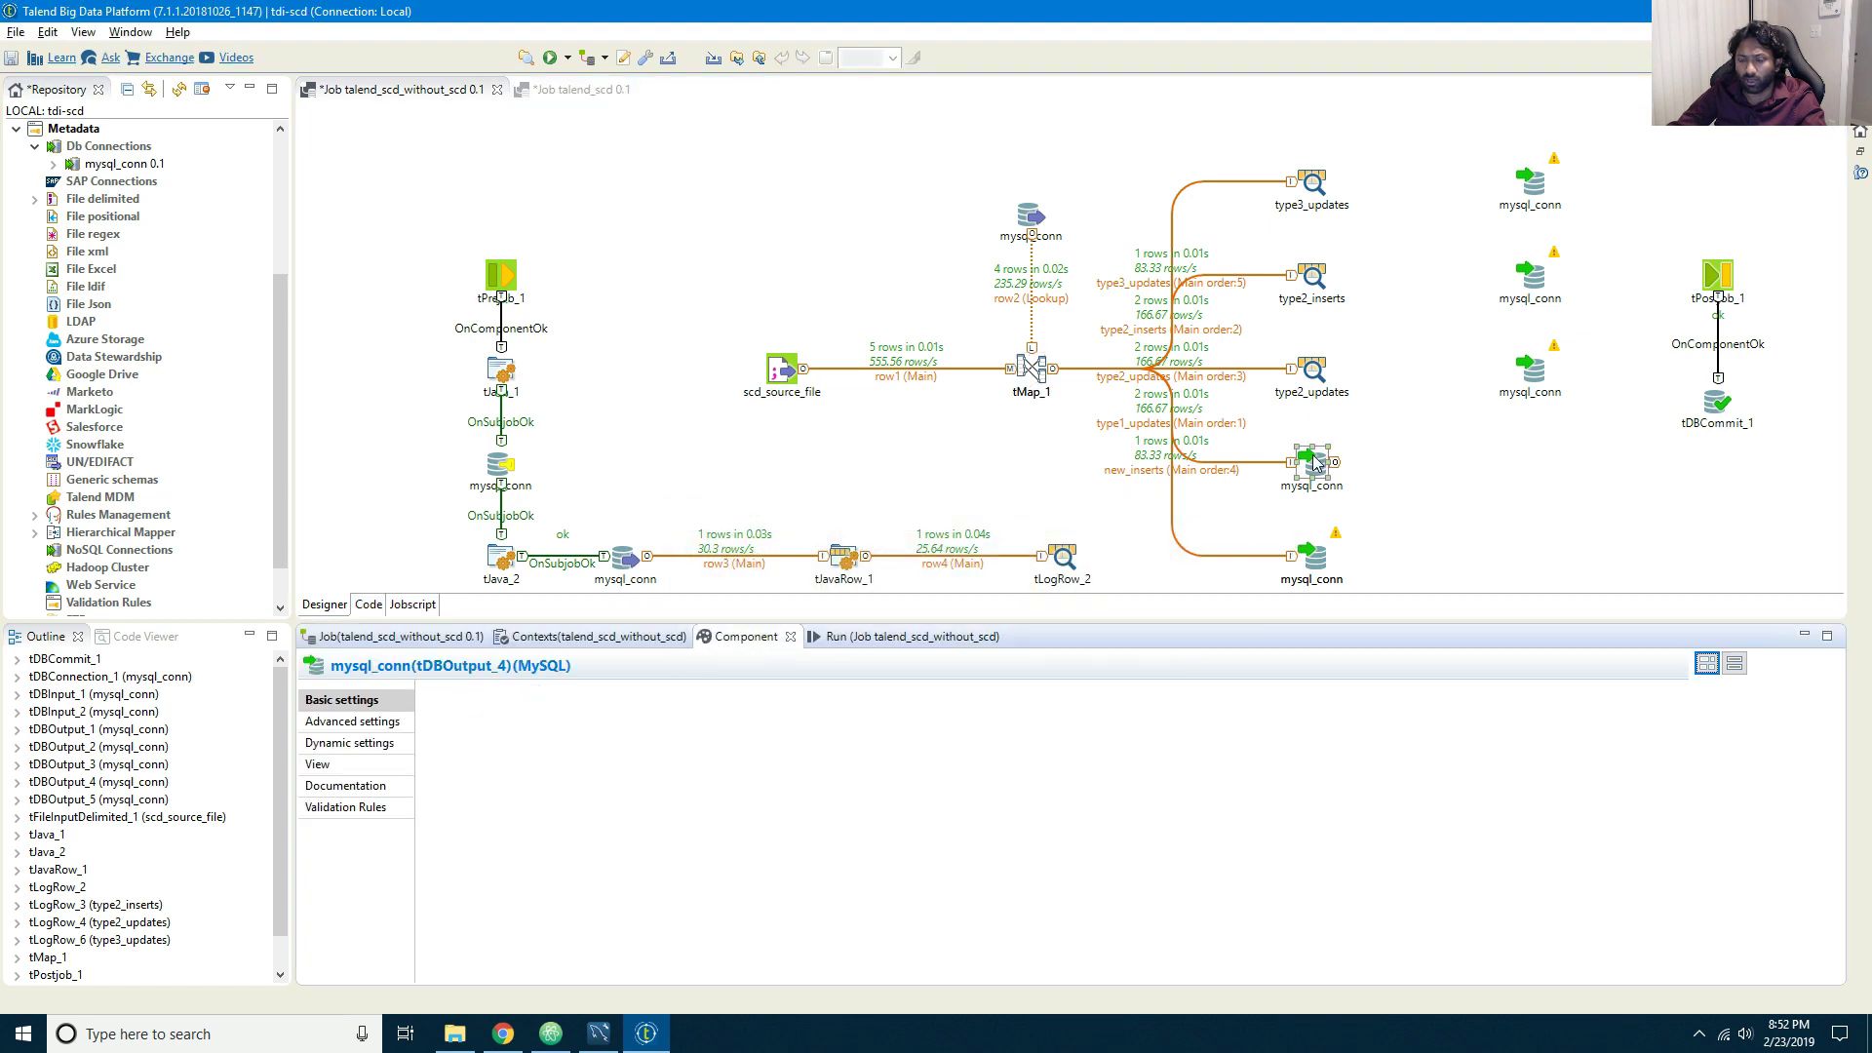
scroll(685, 879, down, 3)
click(698, 879)
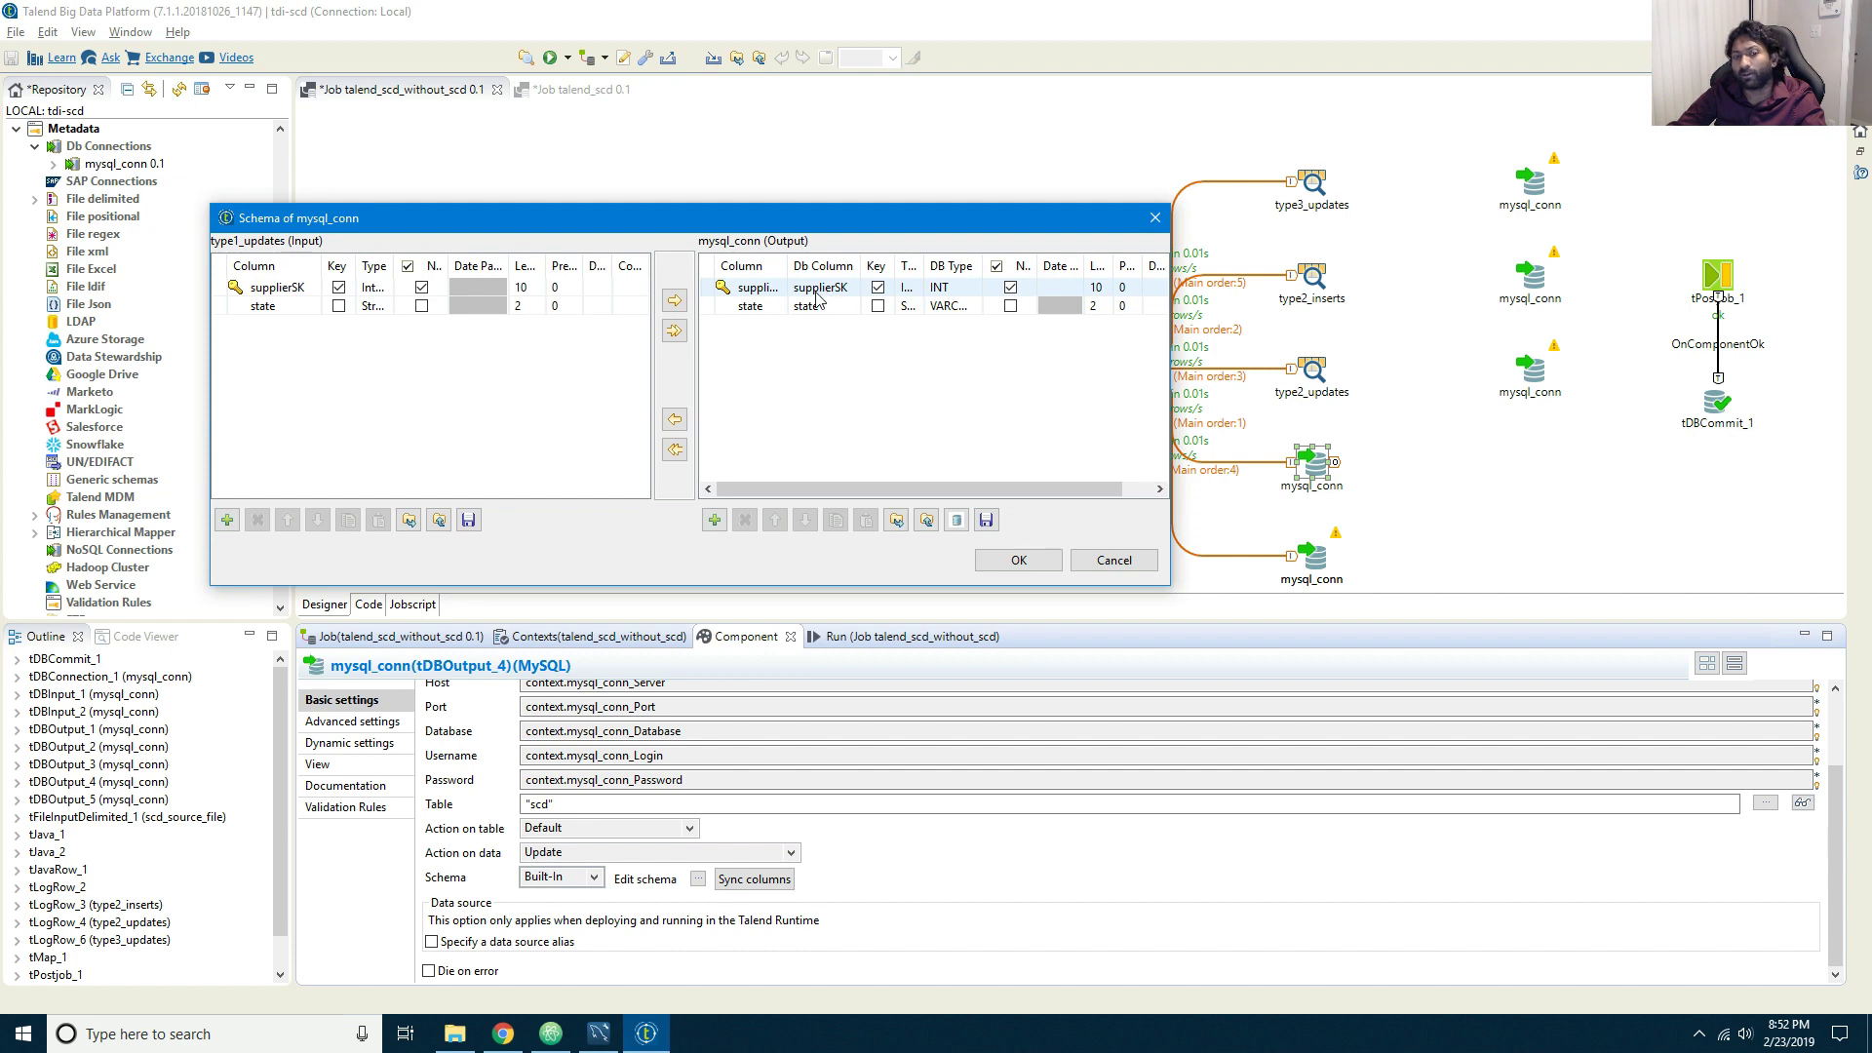
click(790, 307)
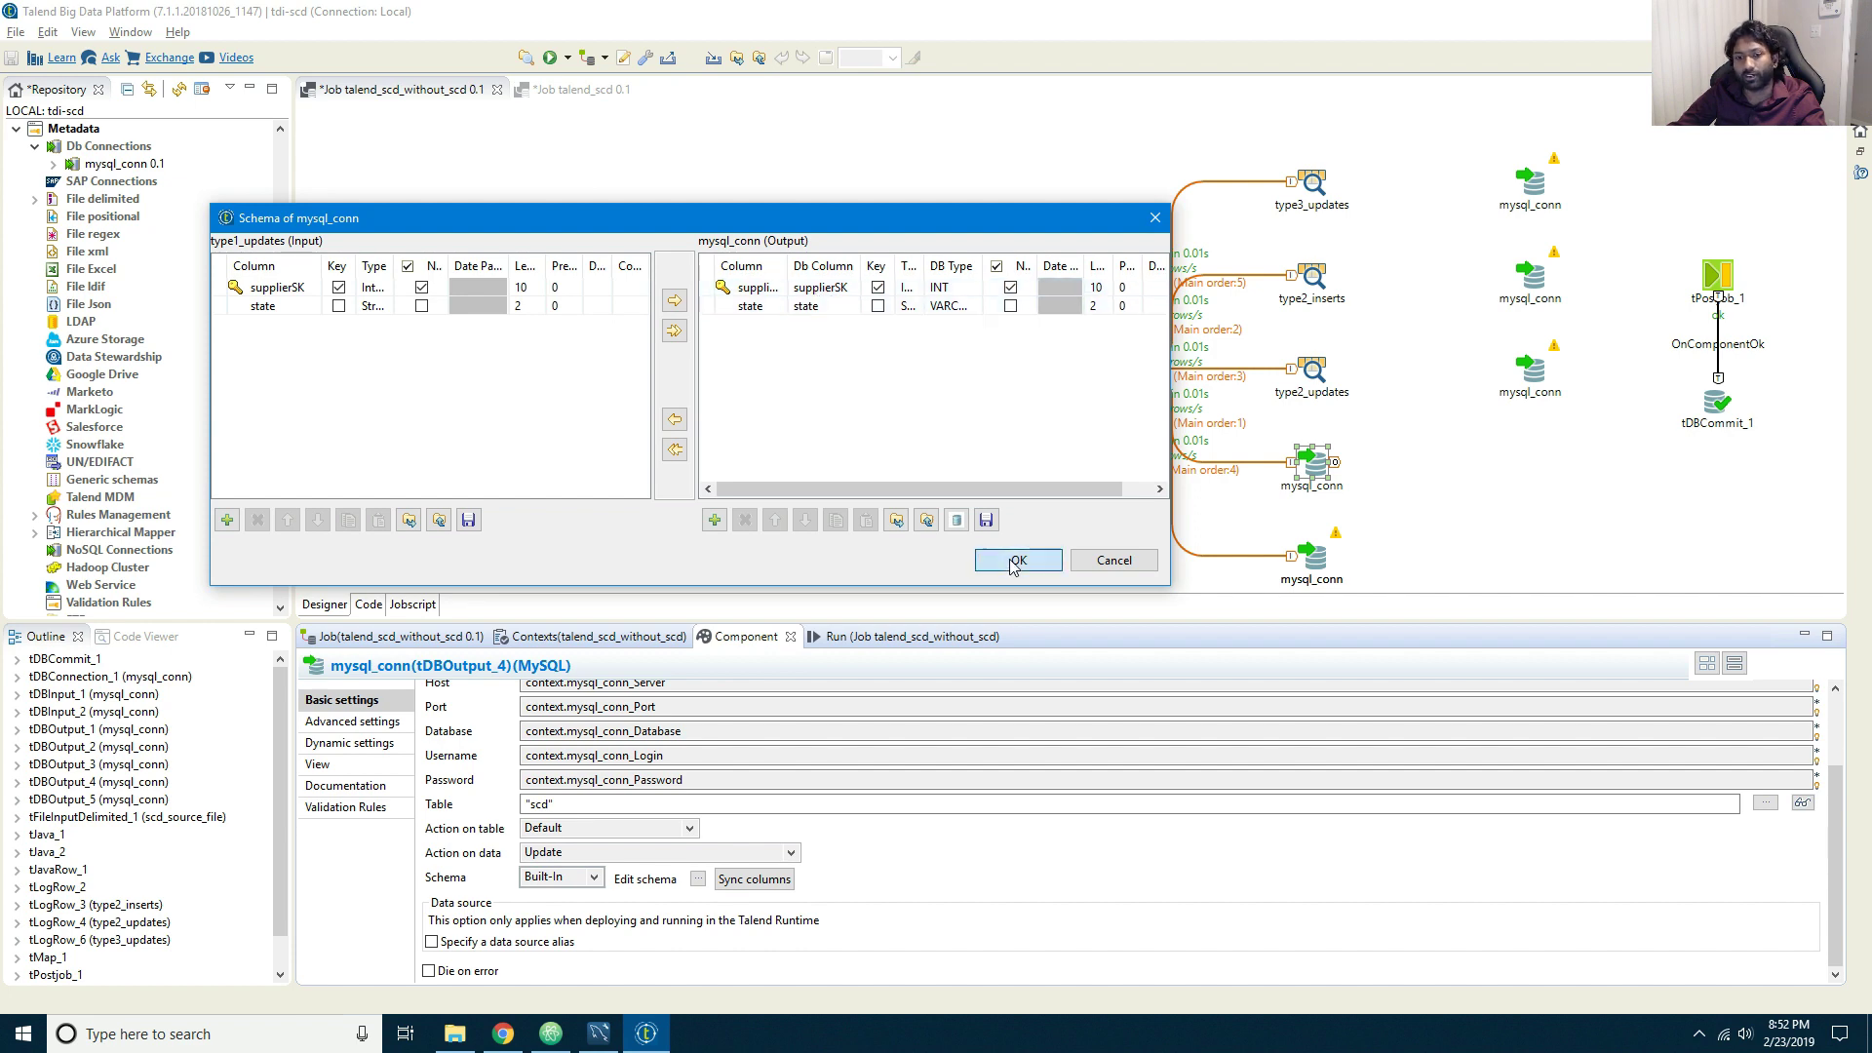
click(1018, 559)
Step: Reroute the type2_updates flow to the unconnected MySQL output beside it, delete the type2_updates log component and move the output into its place
click(1280, 371)
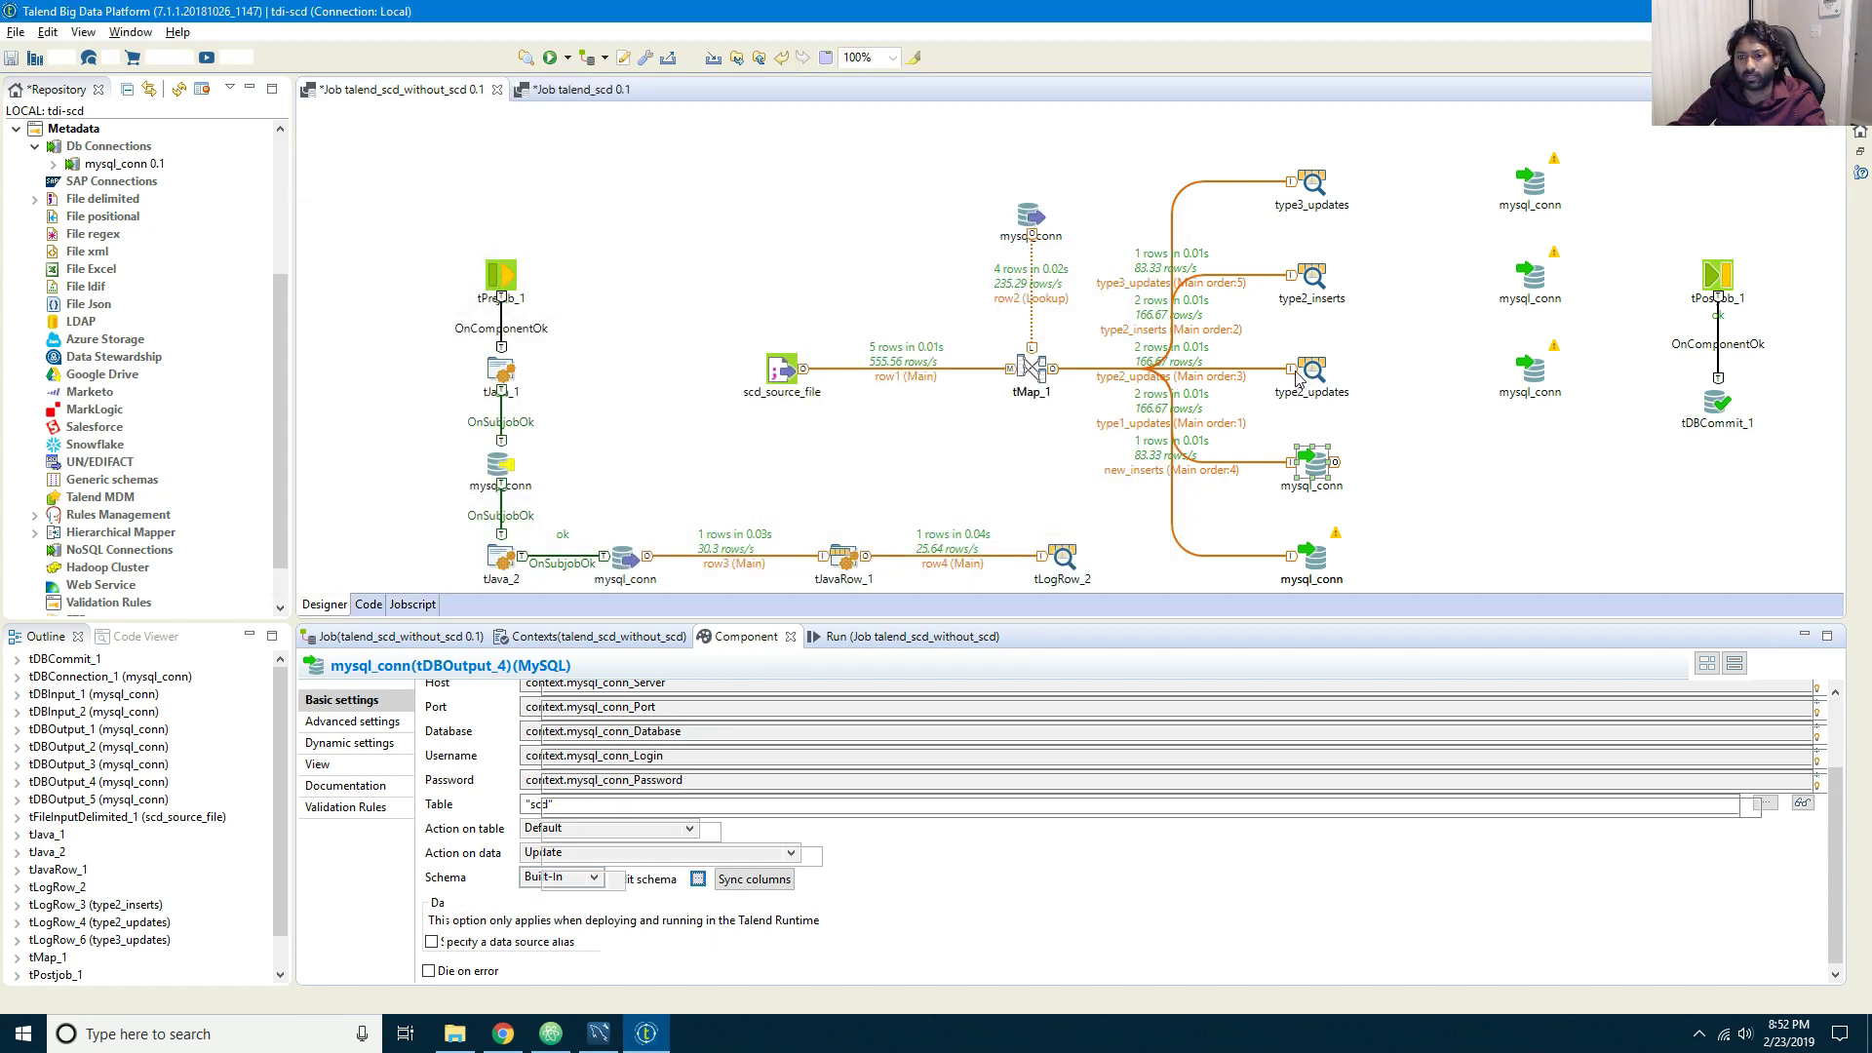
drag(1297, 361, 1538, 377)
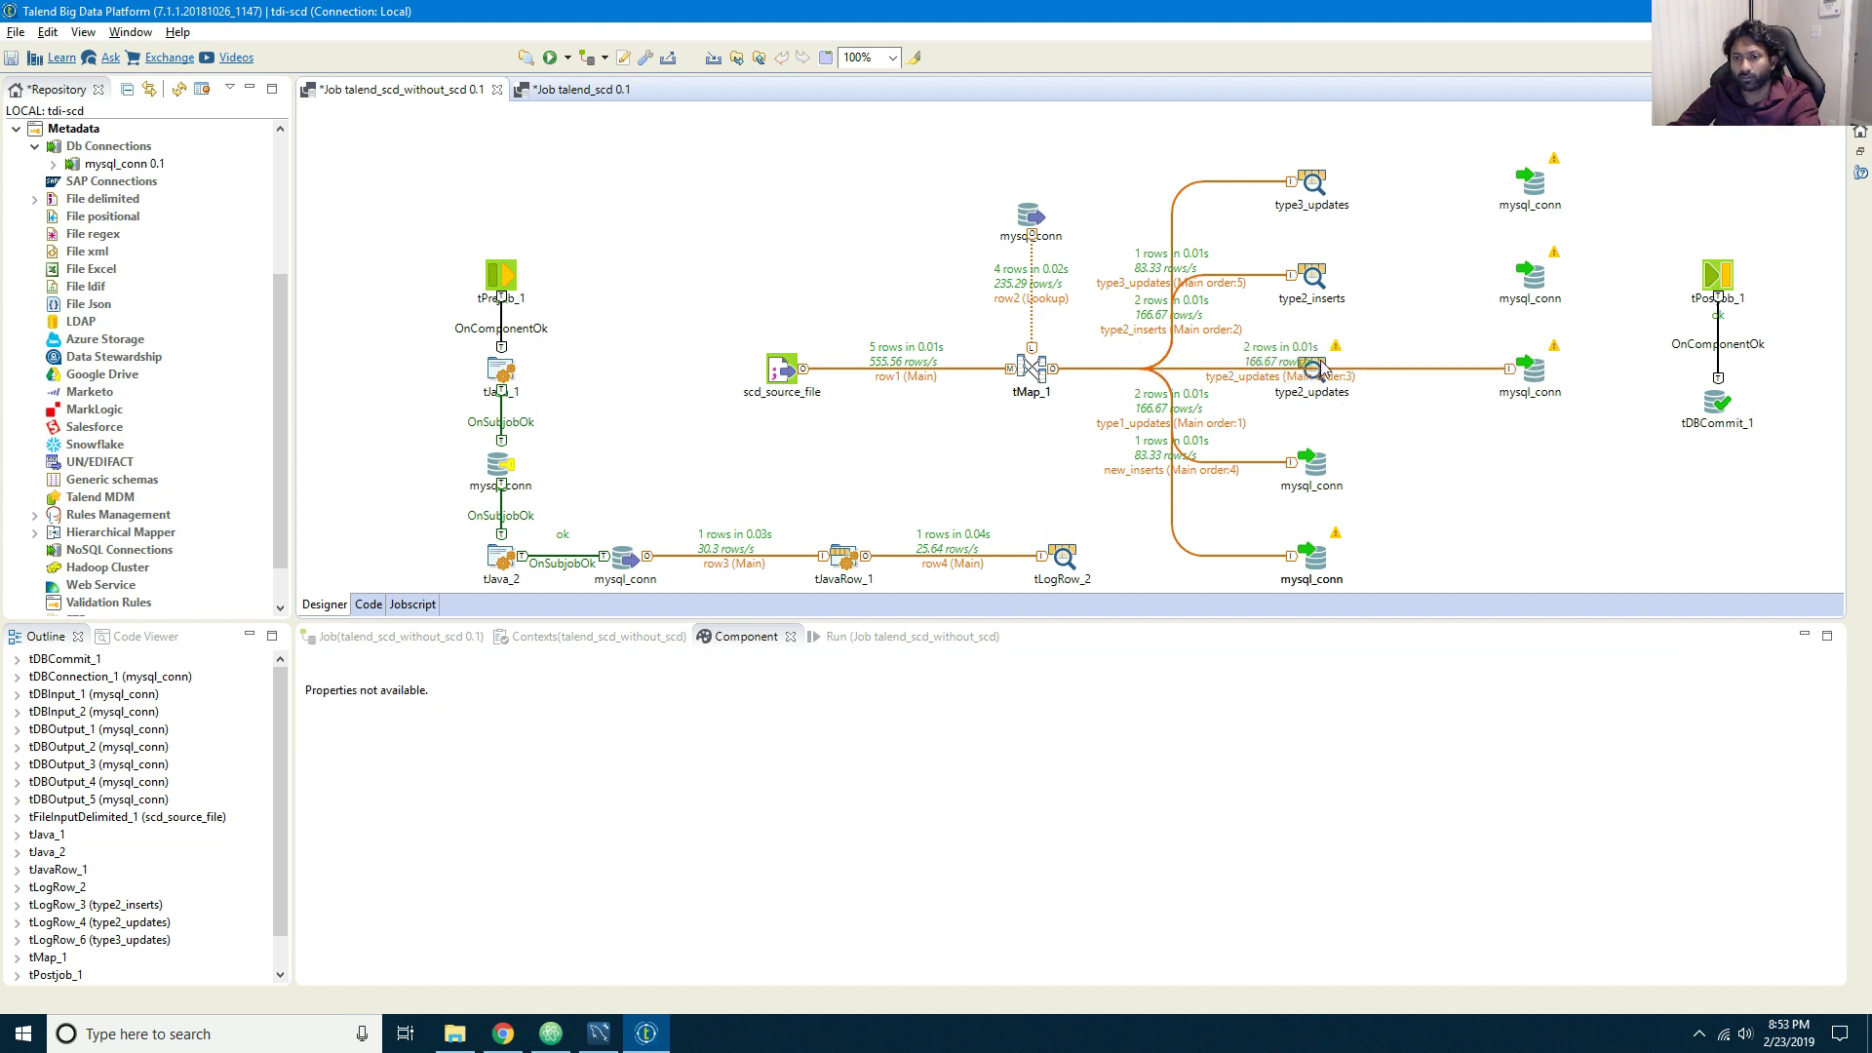
click(1324, 388)
key(Delete)
click(1536, 375)
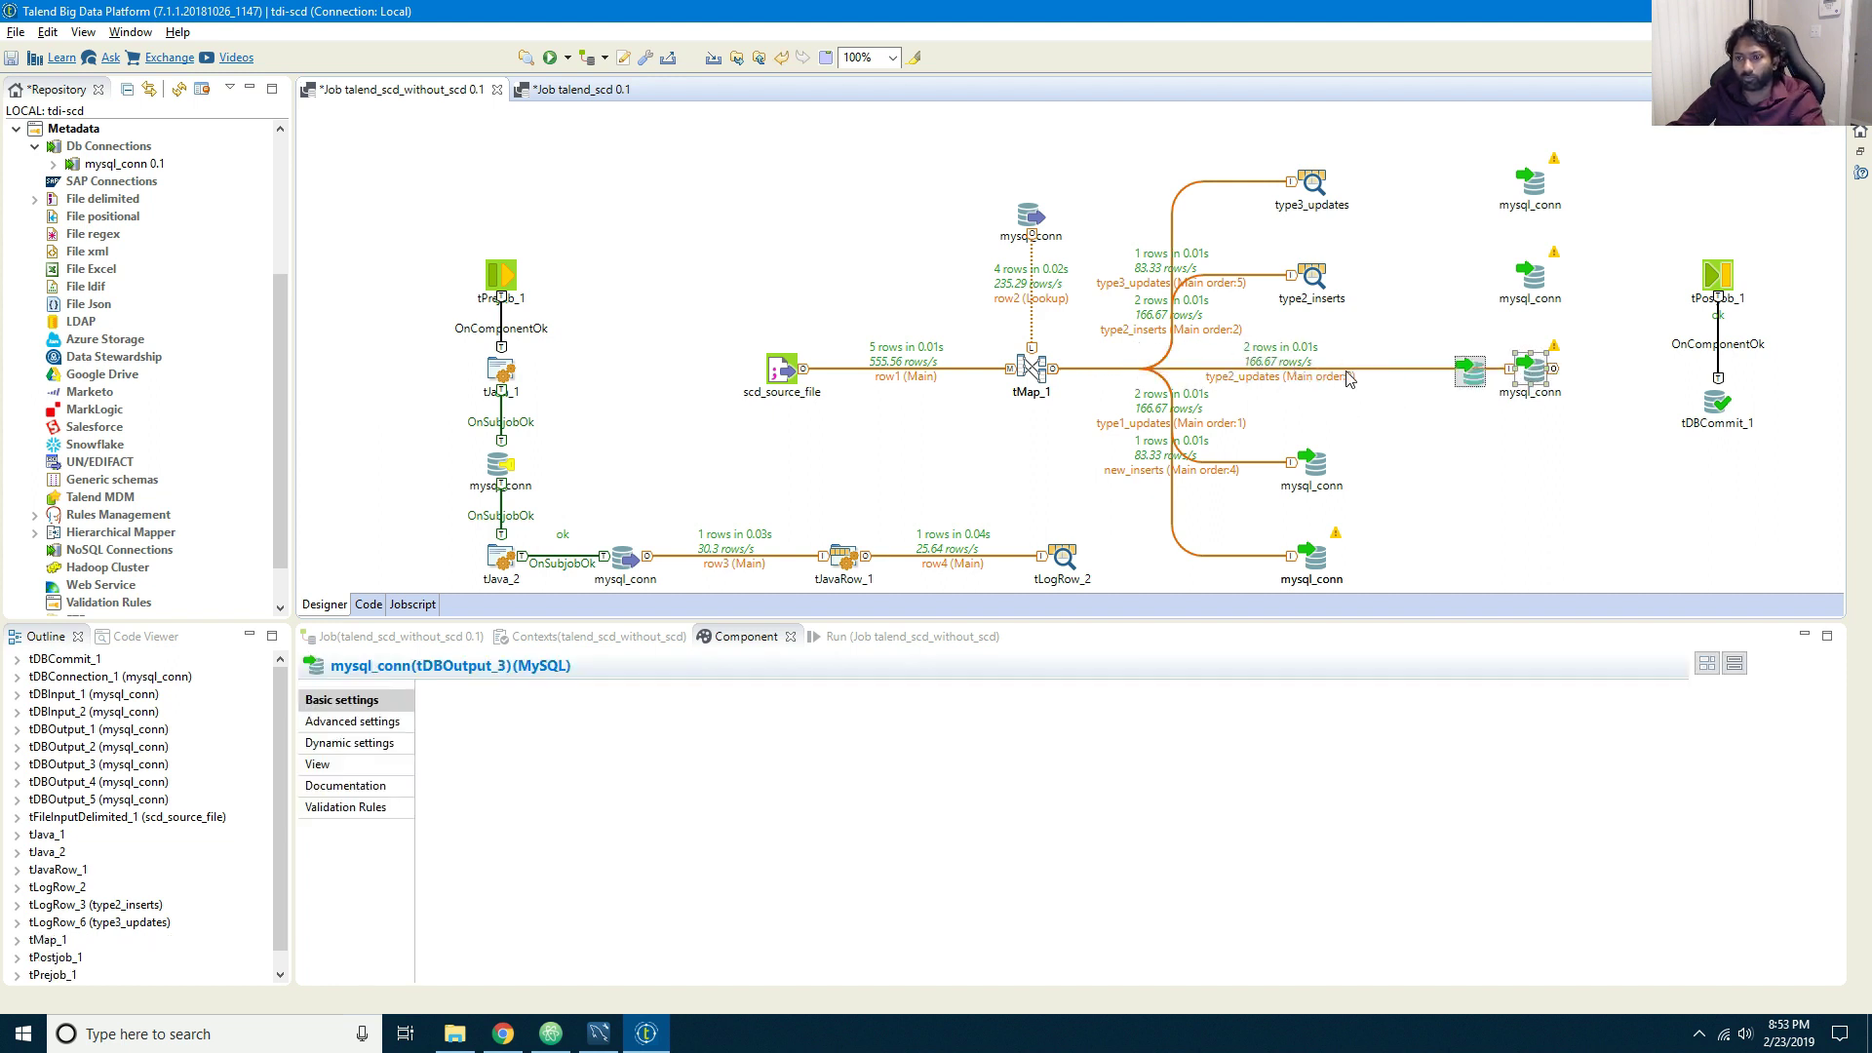
drag(1536, 375, 1297, 380)
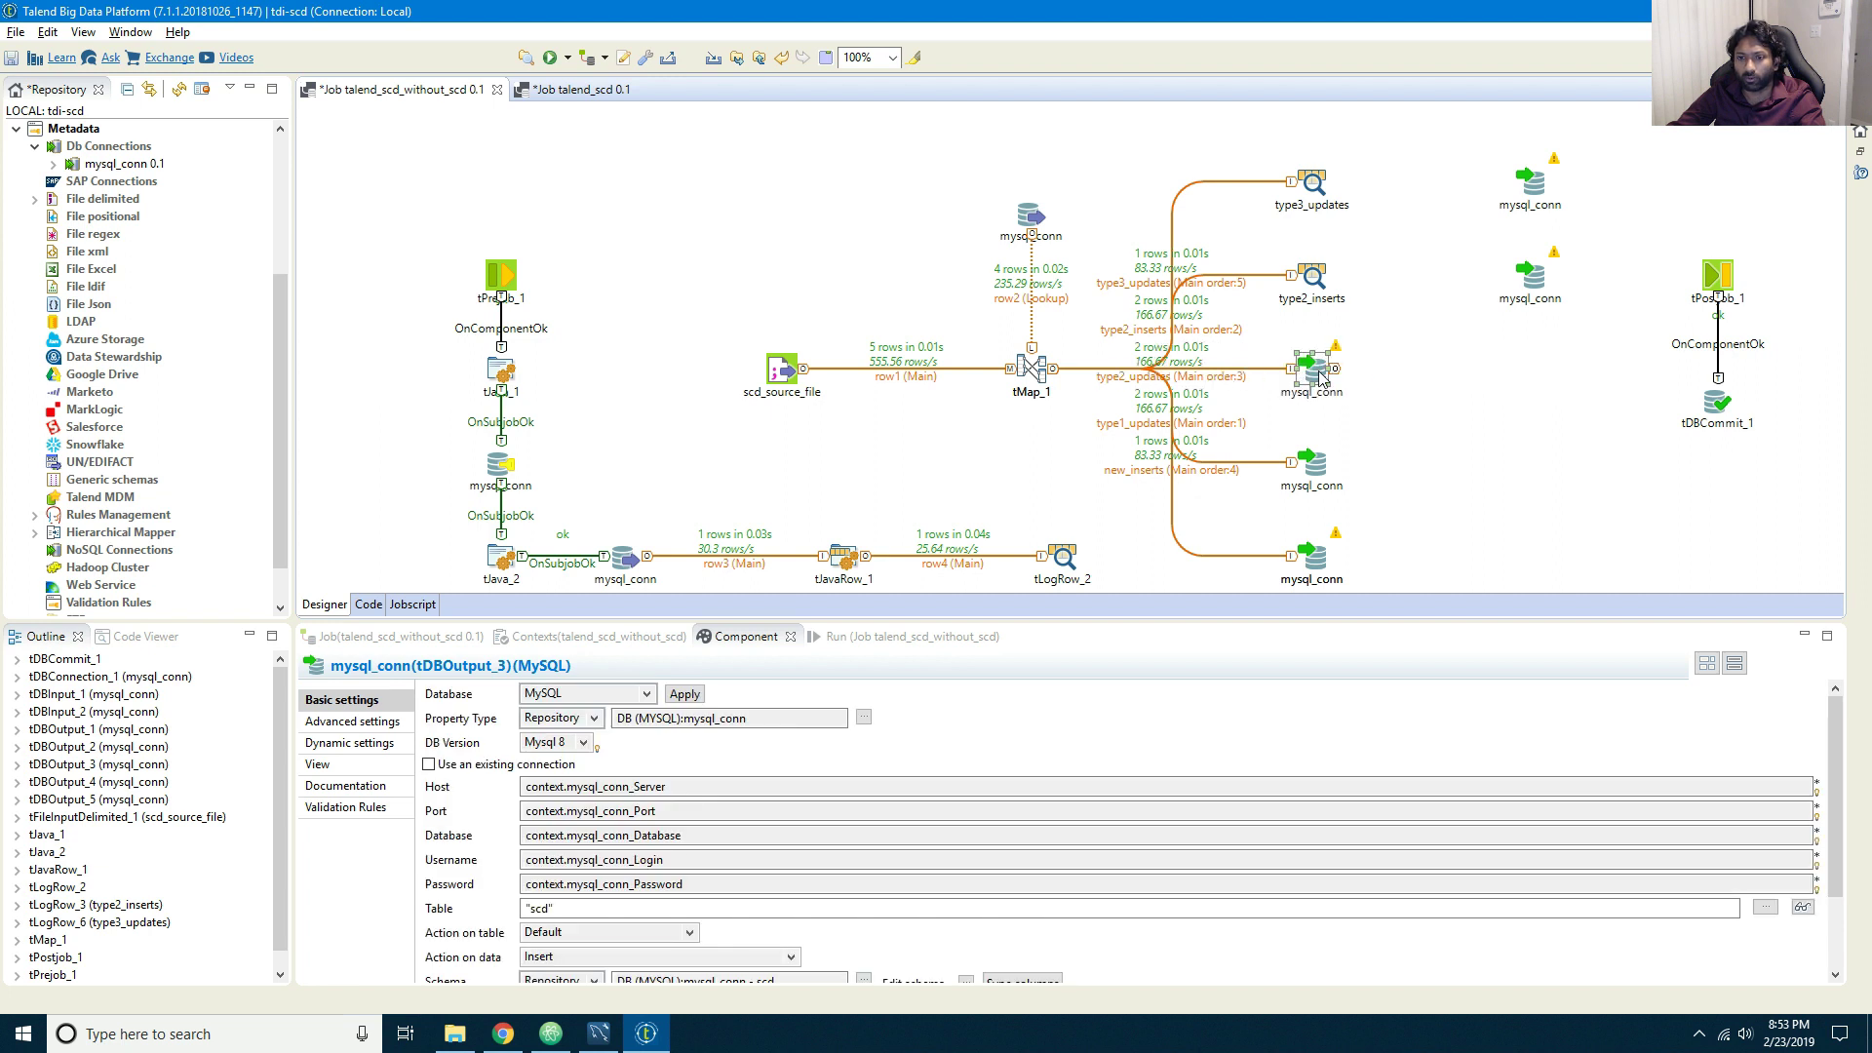
Step: Change the schema of the MySQL output receiving type2_updates to built-in and replace its columns with all columns of the input schema
click(817, 890)
scroll(817, 889, down, 3)
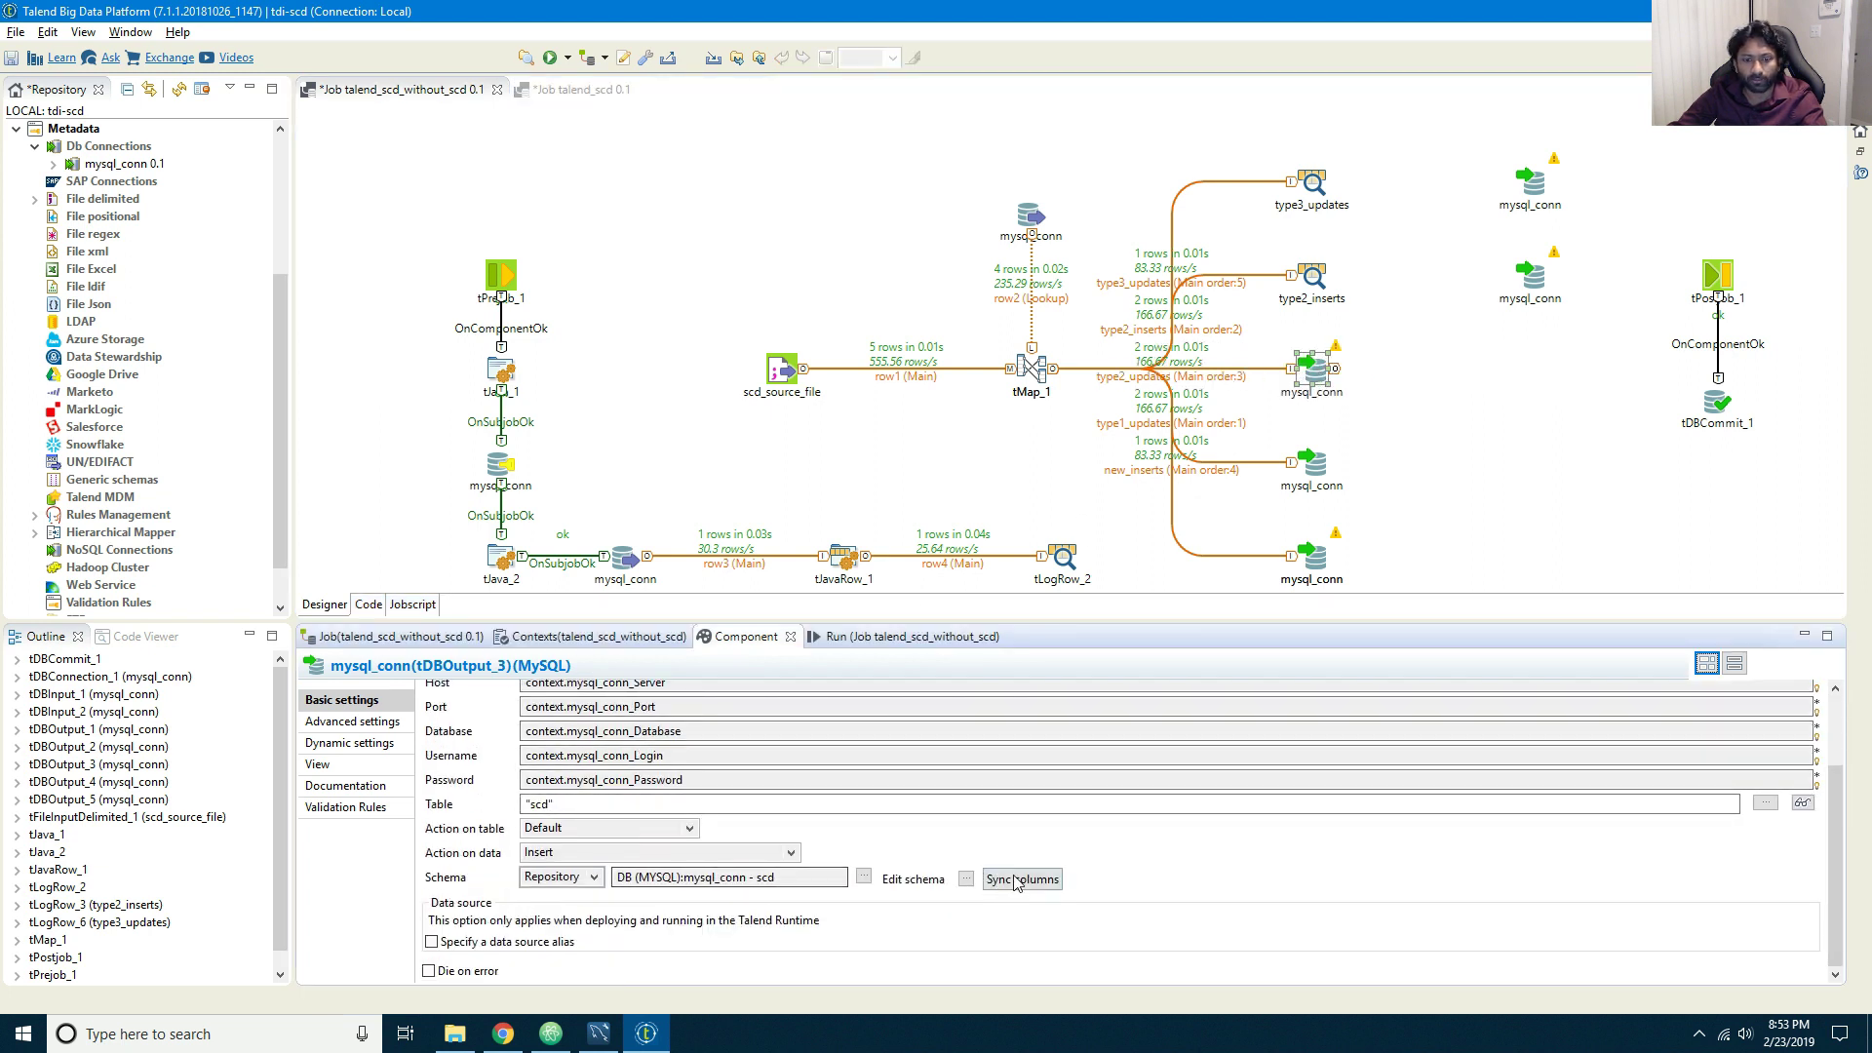
click(967, 880)
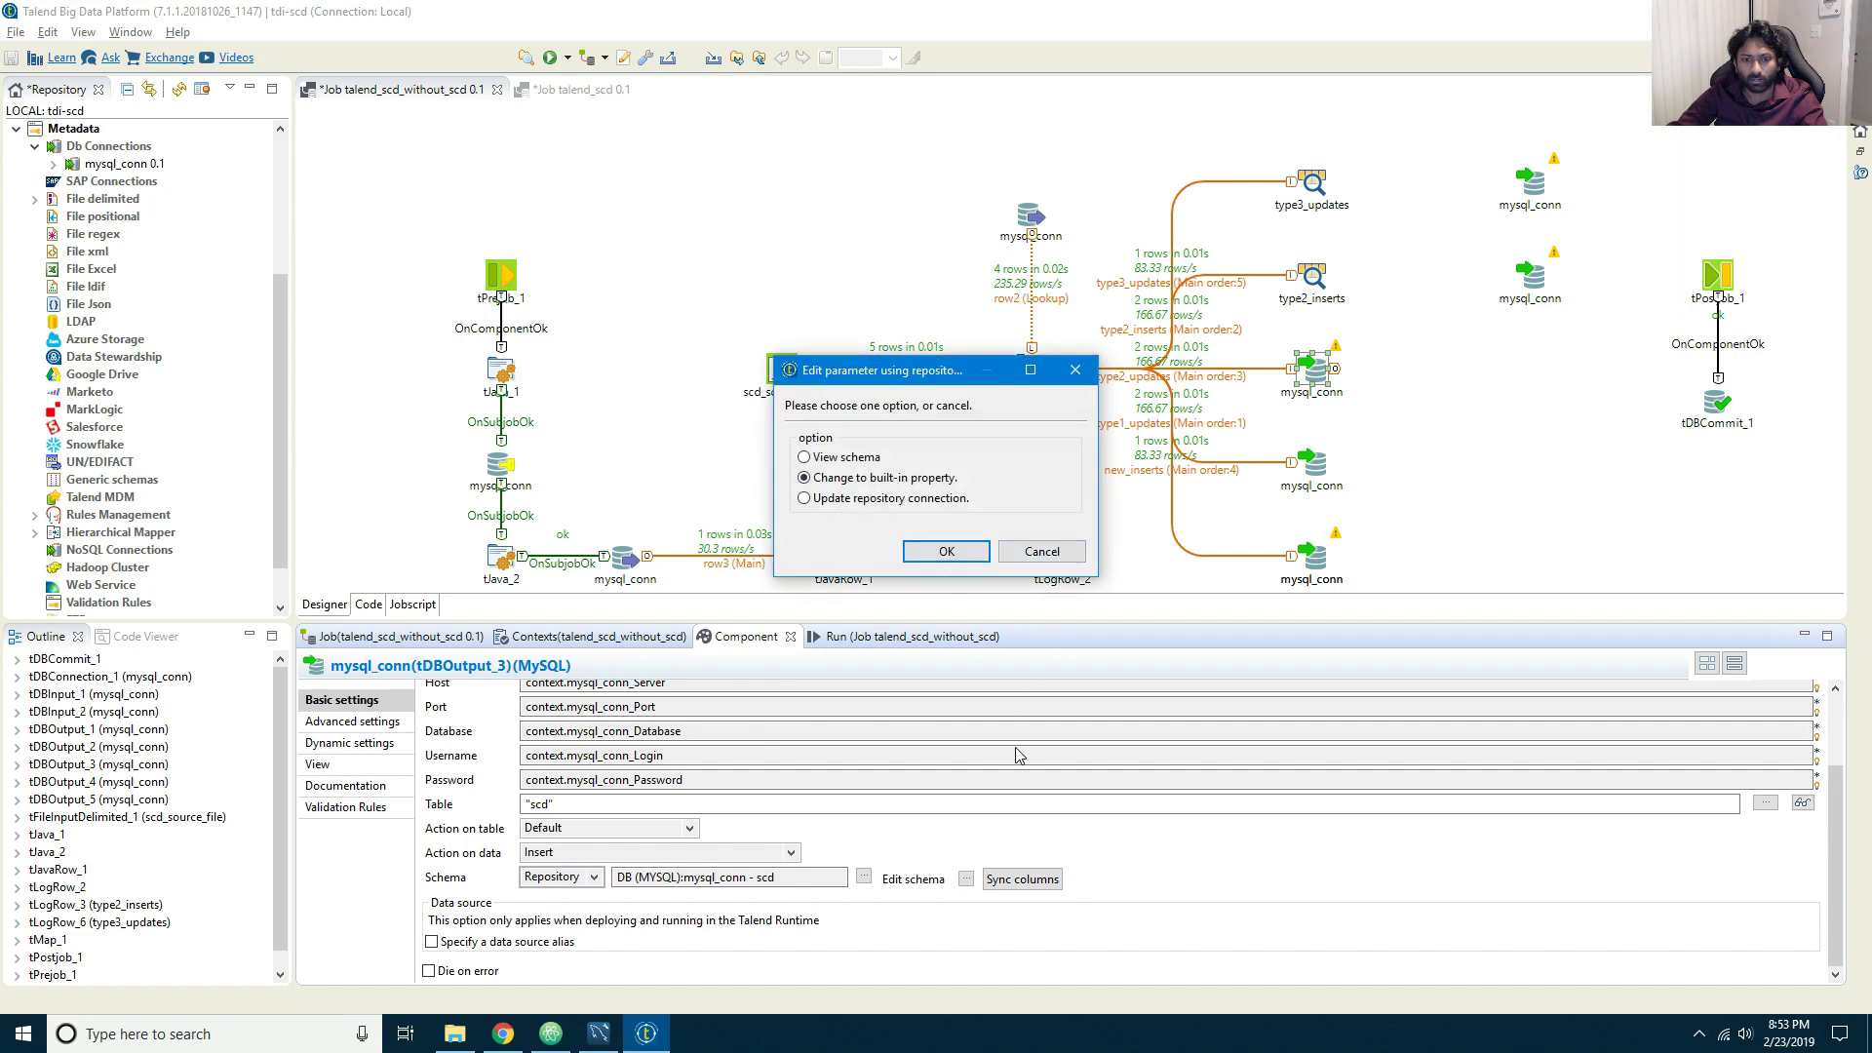
click(945, 552)
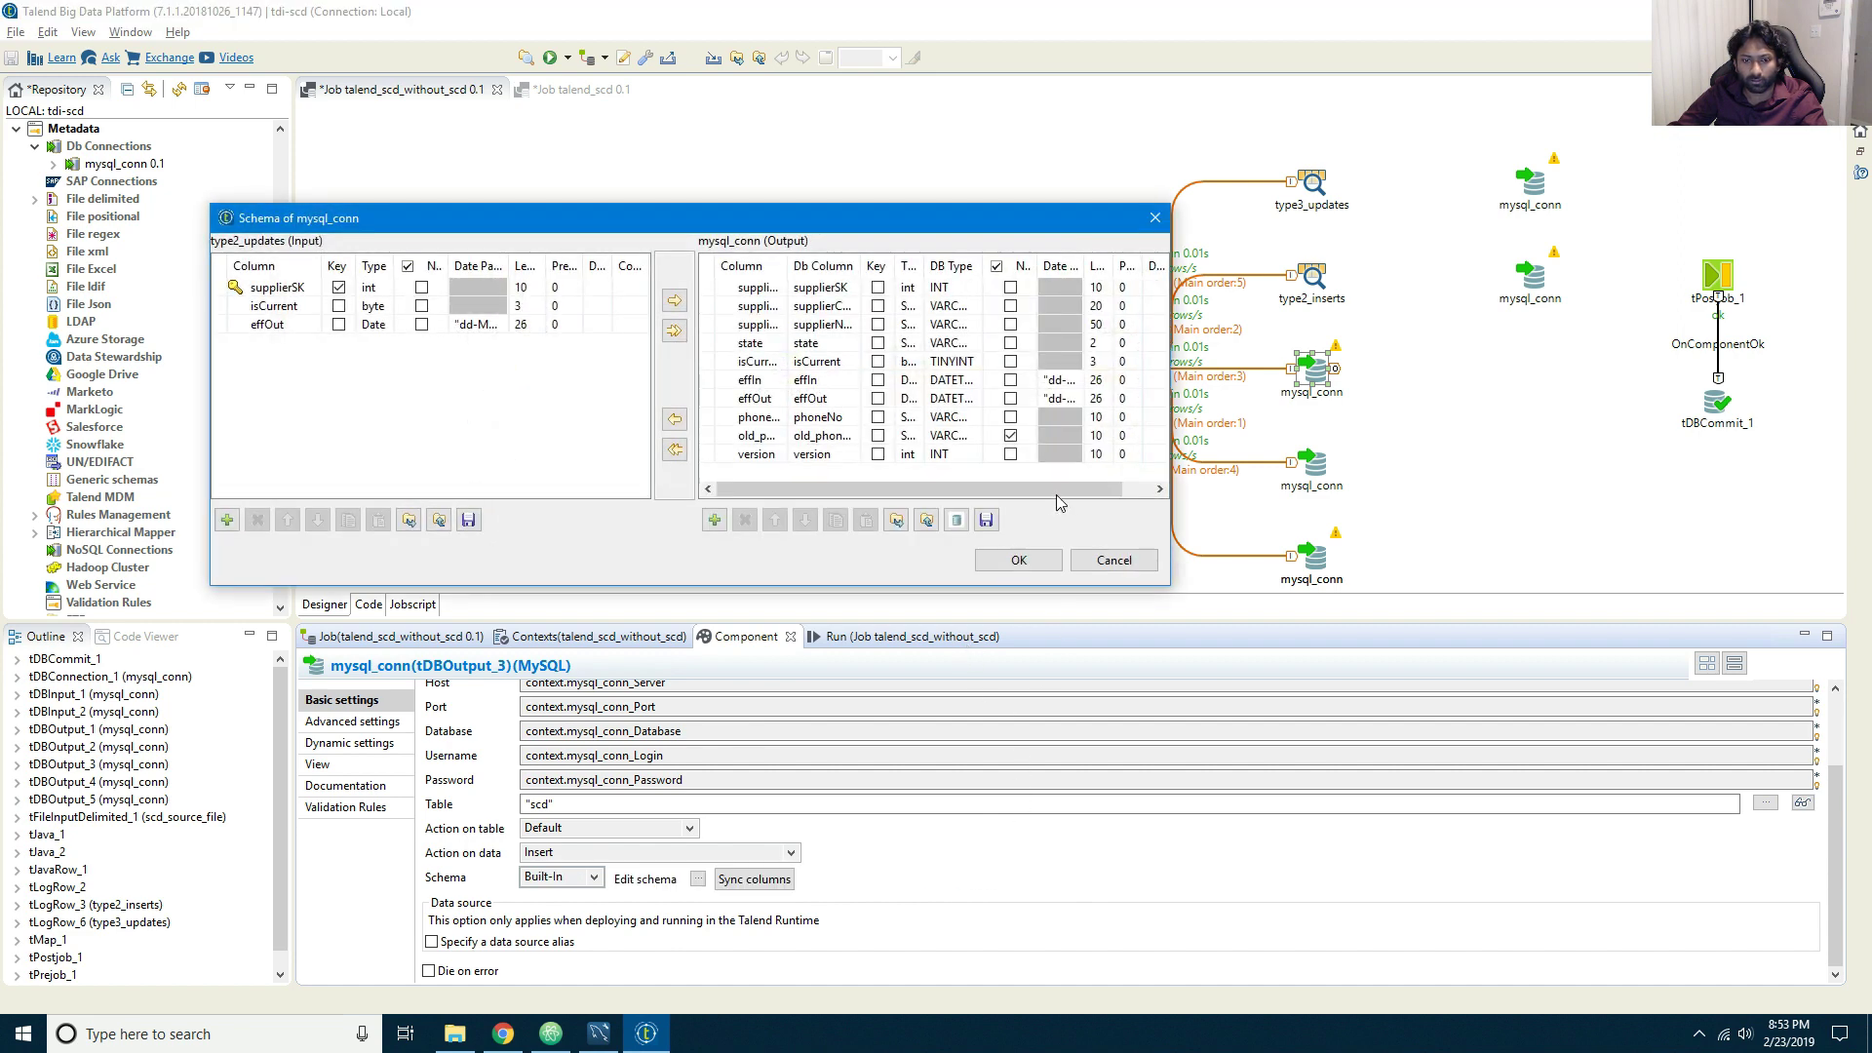
click(744, 455)
key(ctrl+a)
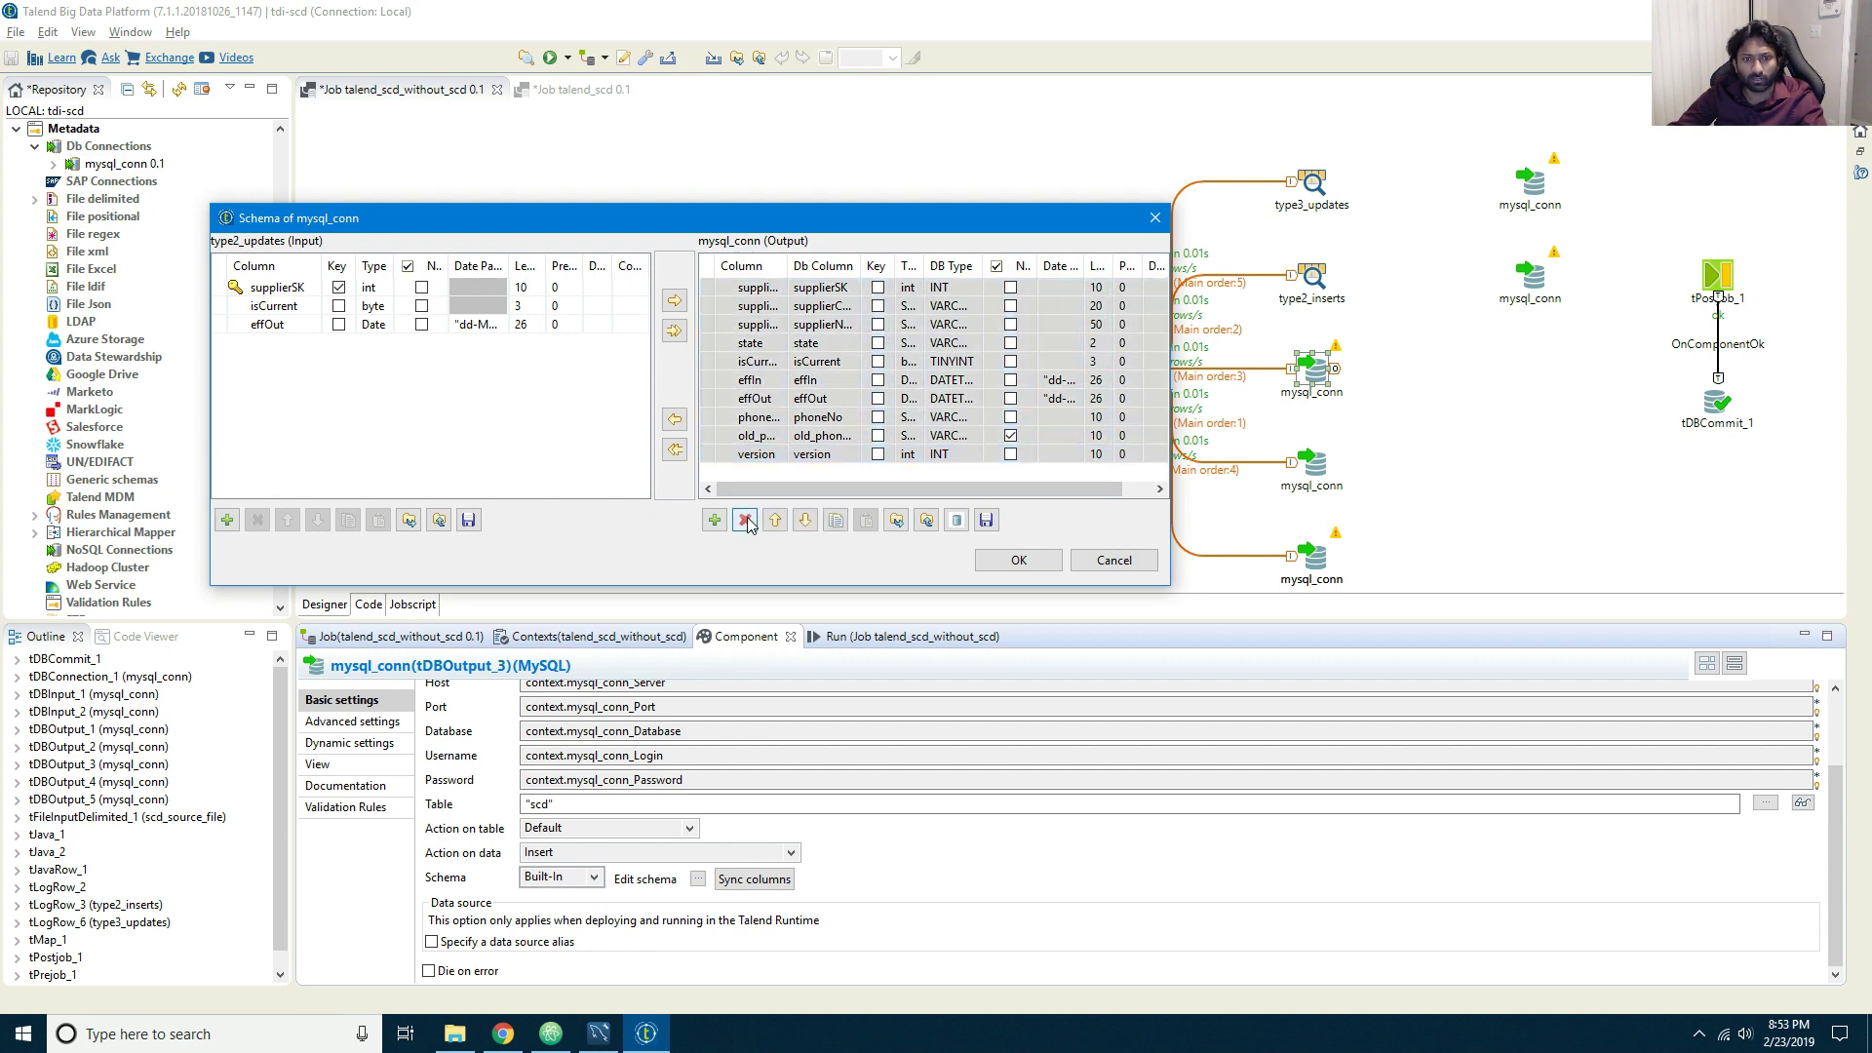
click(745, 520)
click(674, 331)
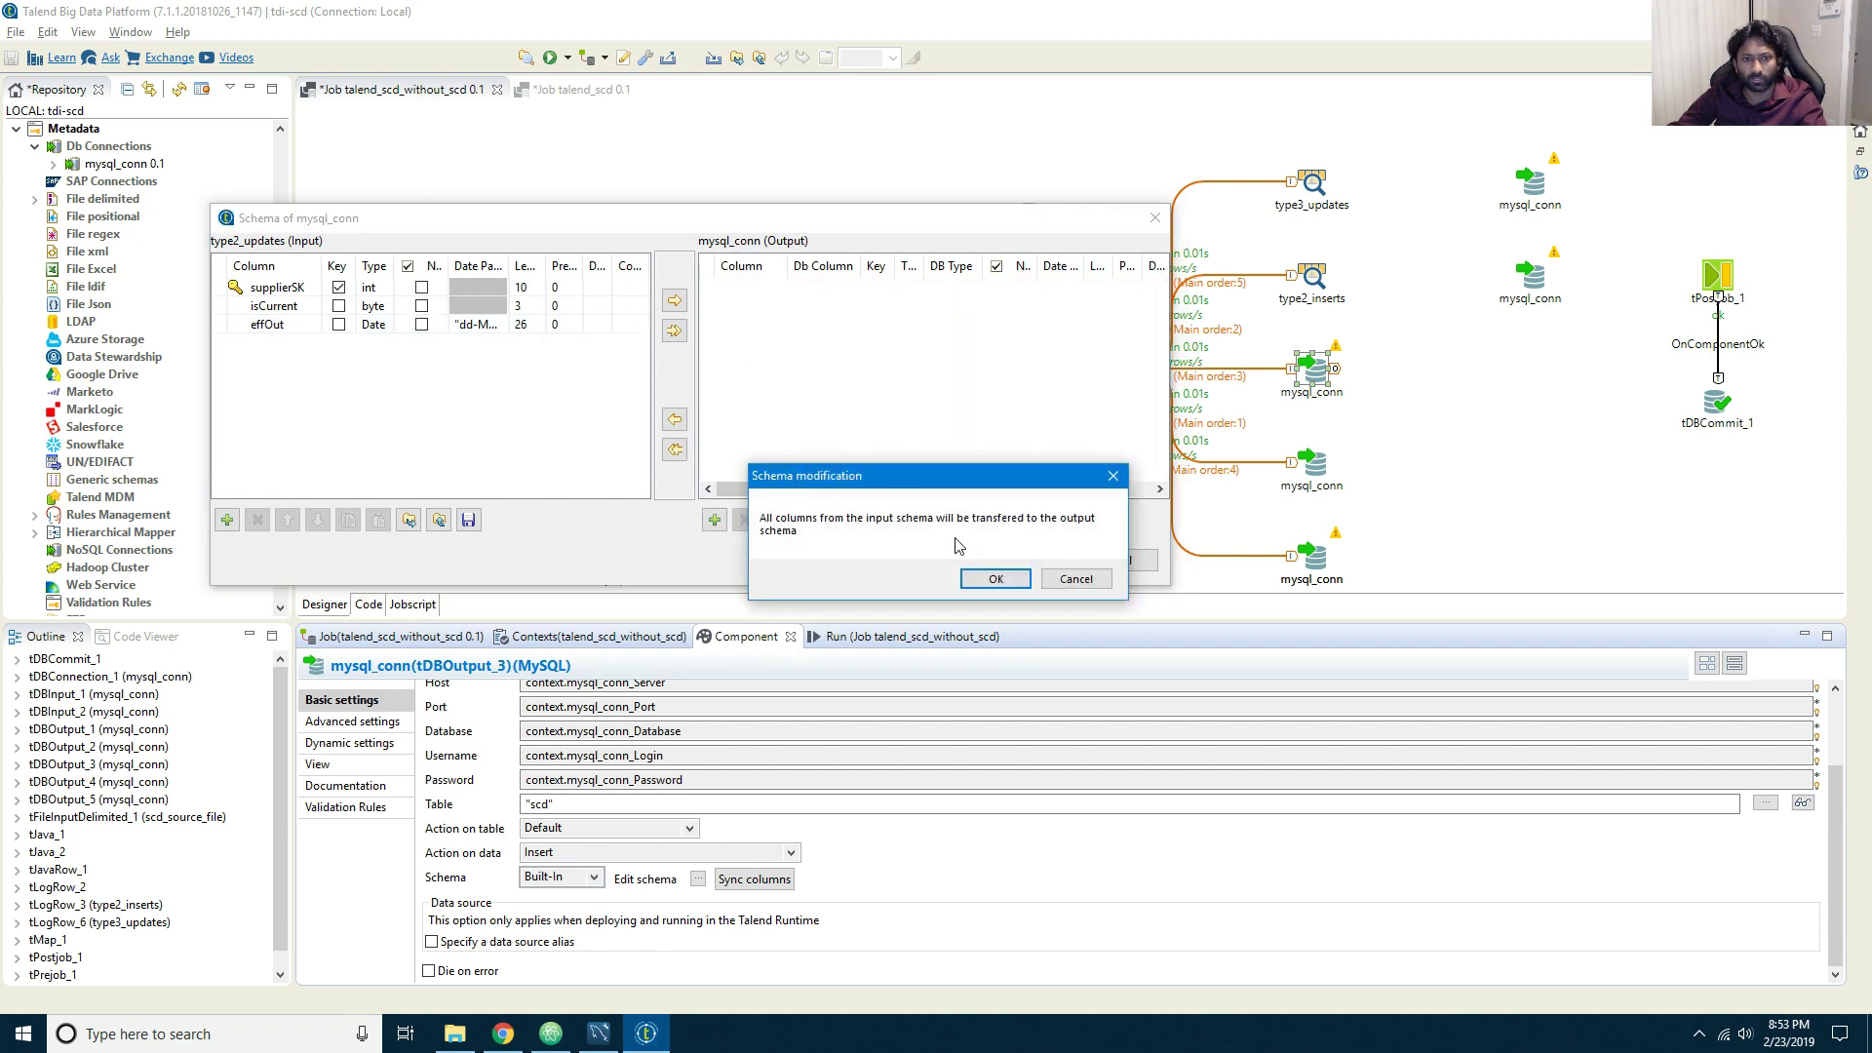
click(987, 577)
click(1016, 561)
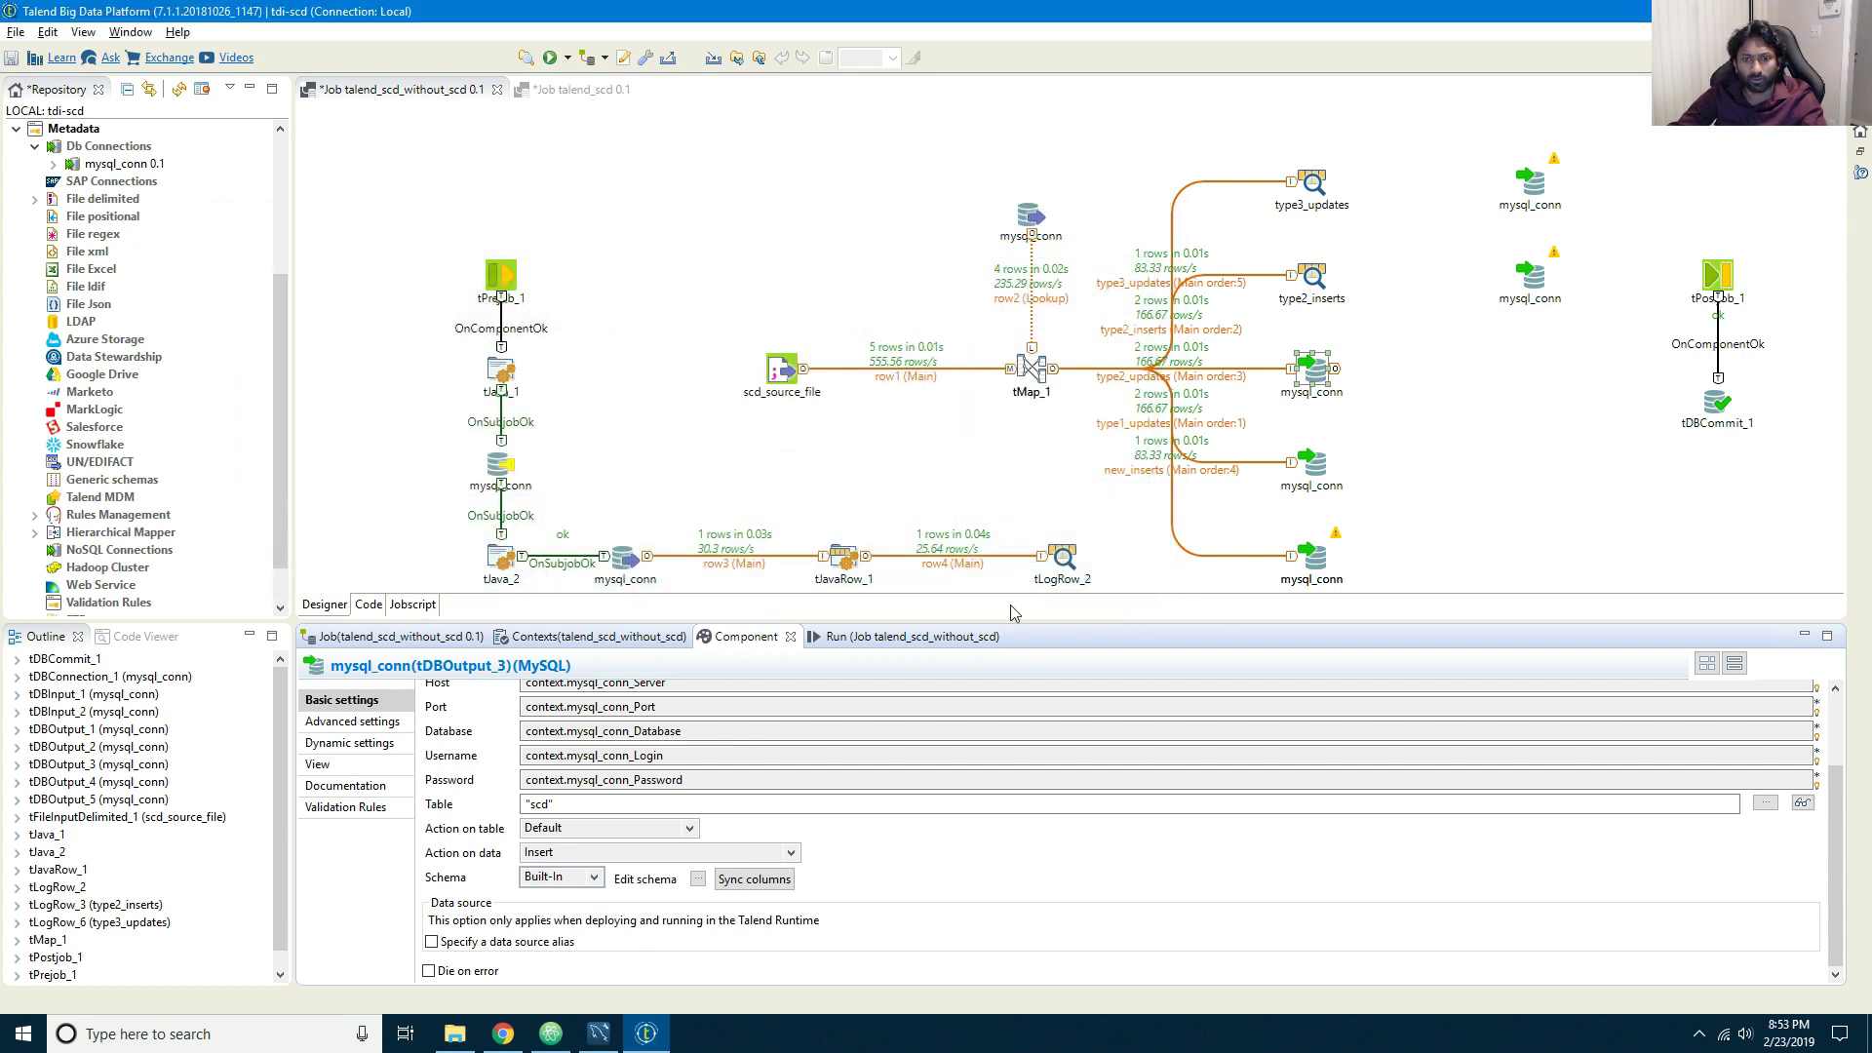
click(698, 879)
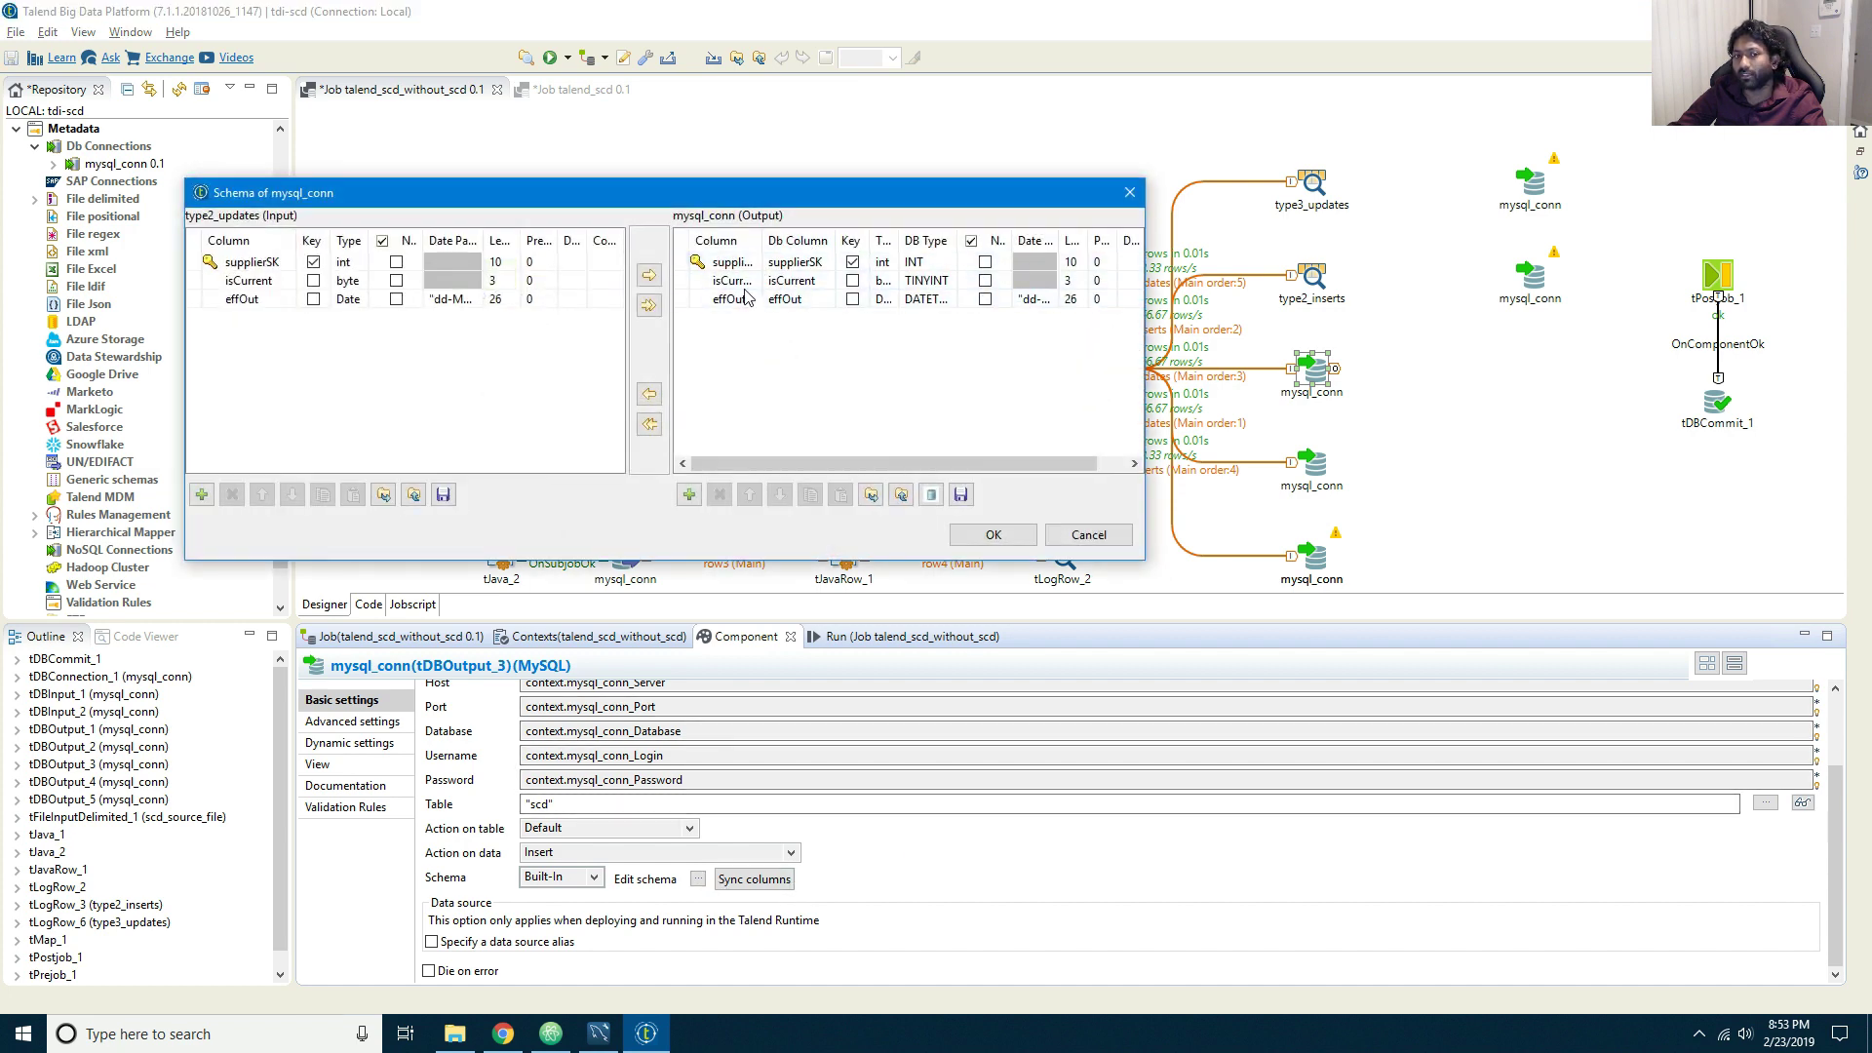
click(972, 544)
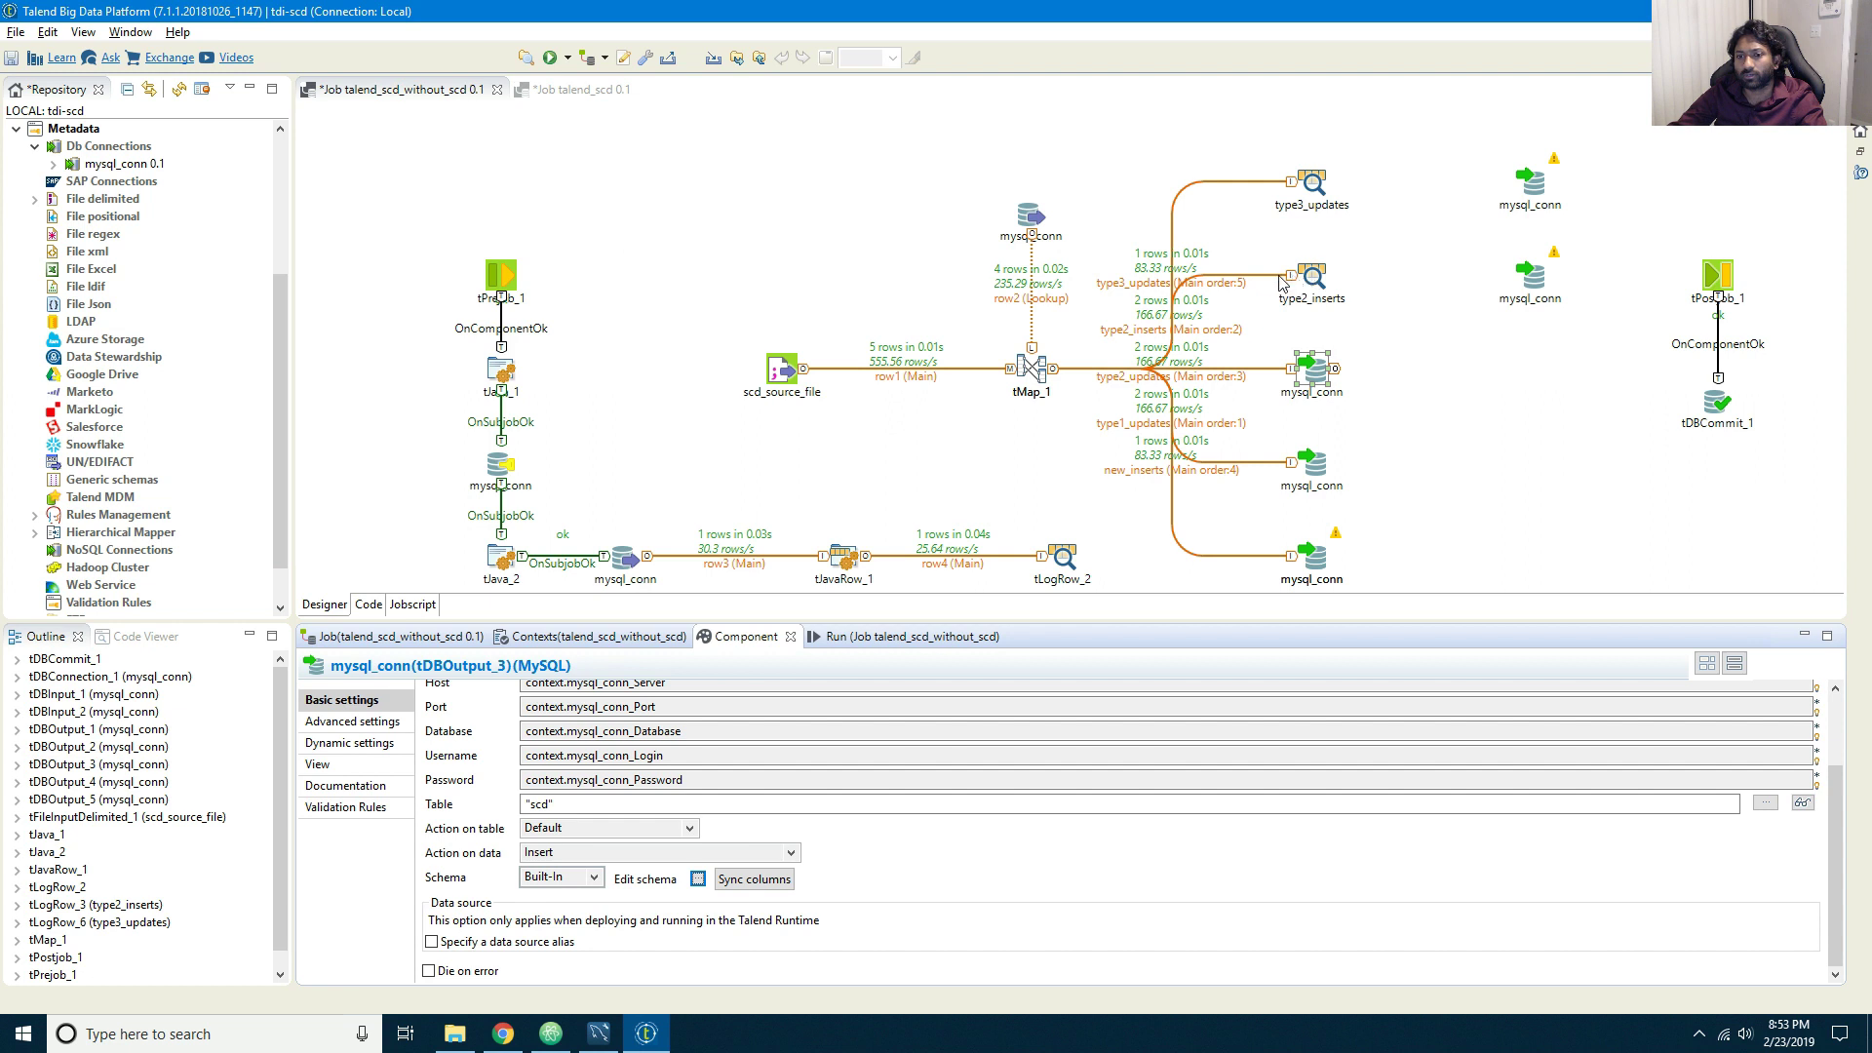
Step: Replace the type2_inserts log component with the unconnected MySQL output beside it, rerouting the type2_inserts flow to that output
click(1280, 276)
mouse_move(1295, 276)
mouse_down()
mouse_move(1537, 273)
mouse_move(1315, 280)
mouse_up()
click(1312, 276)
key(Delete)
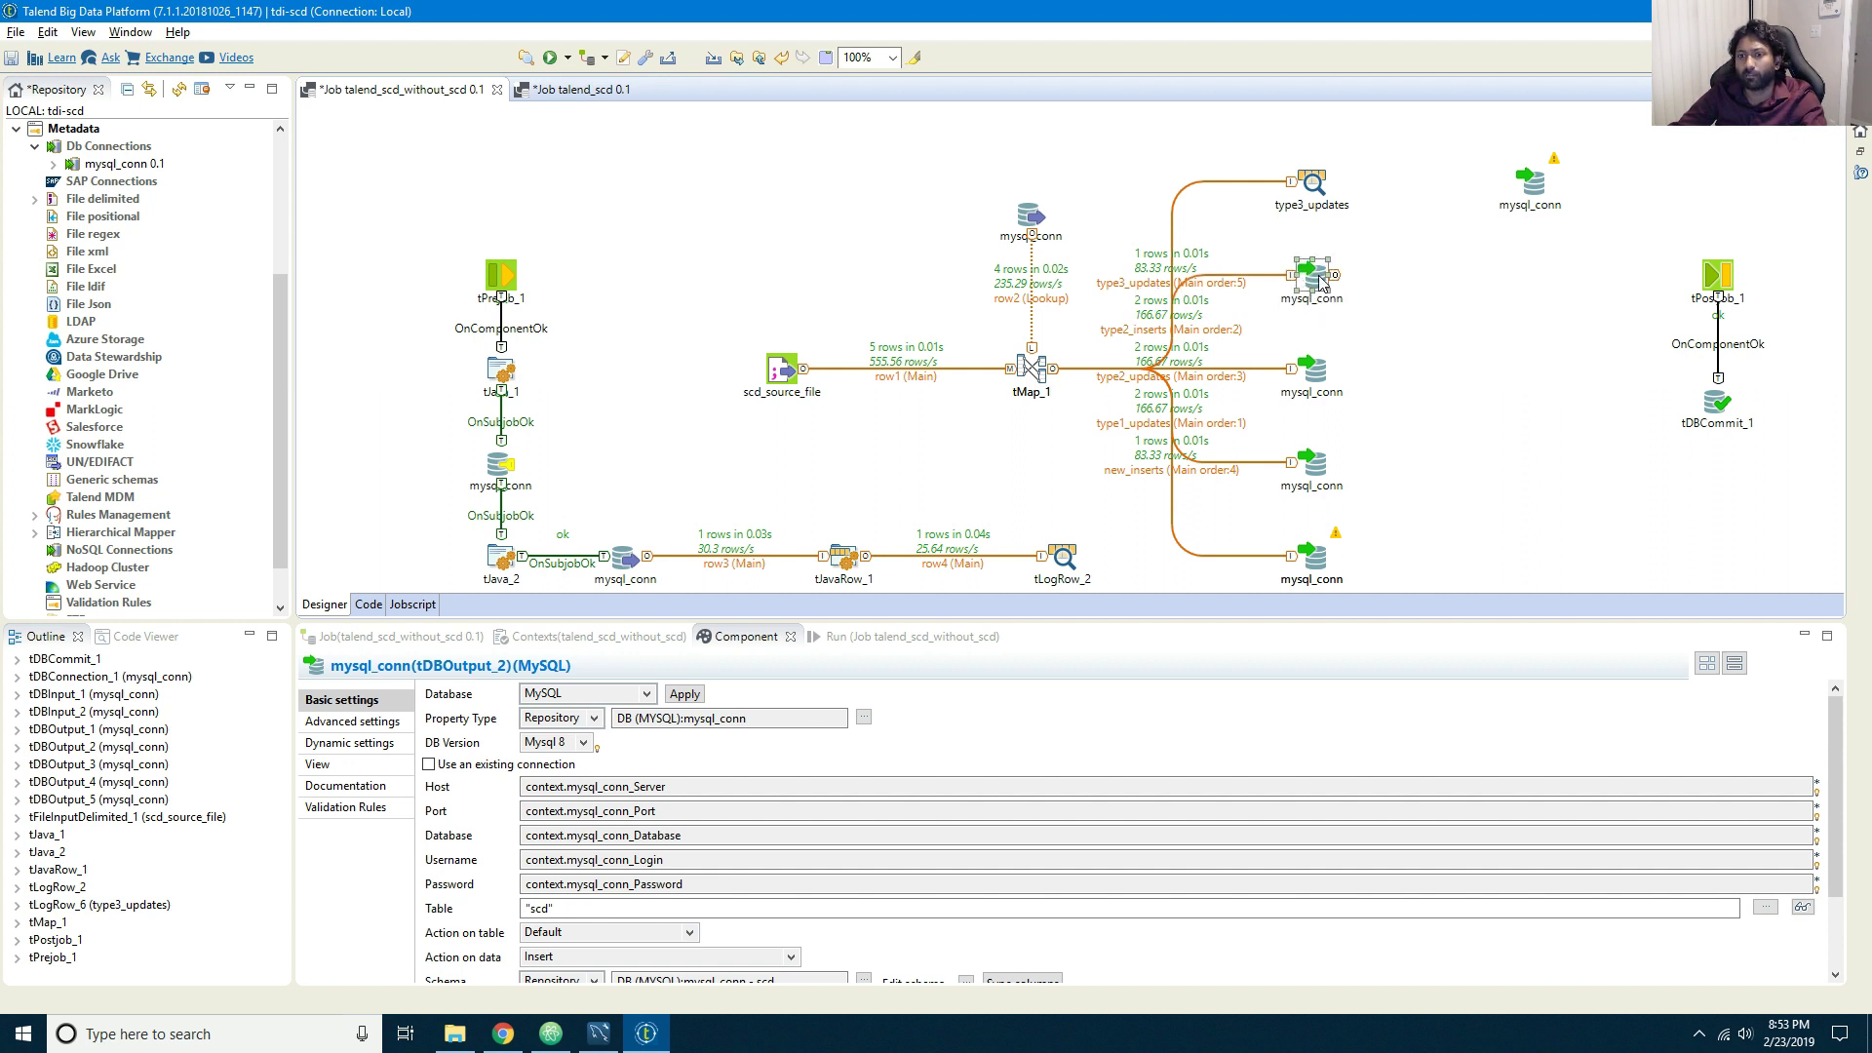
Step: Change the schema of the MySQL output receiving type2_inserts to built-in and replace its columns with all columns of the input schema
double_click(1320, 283)
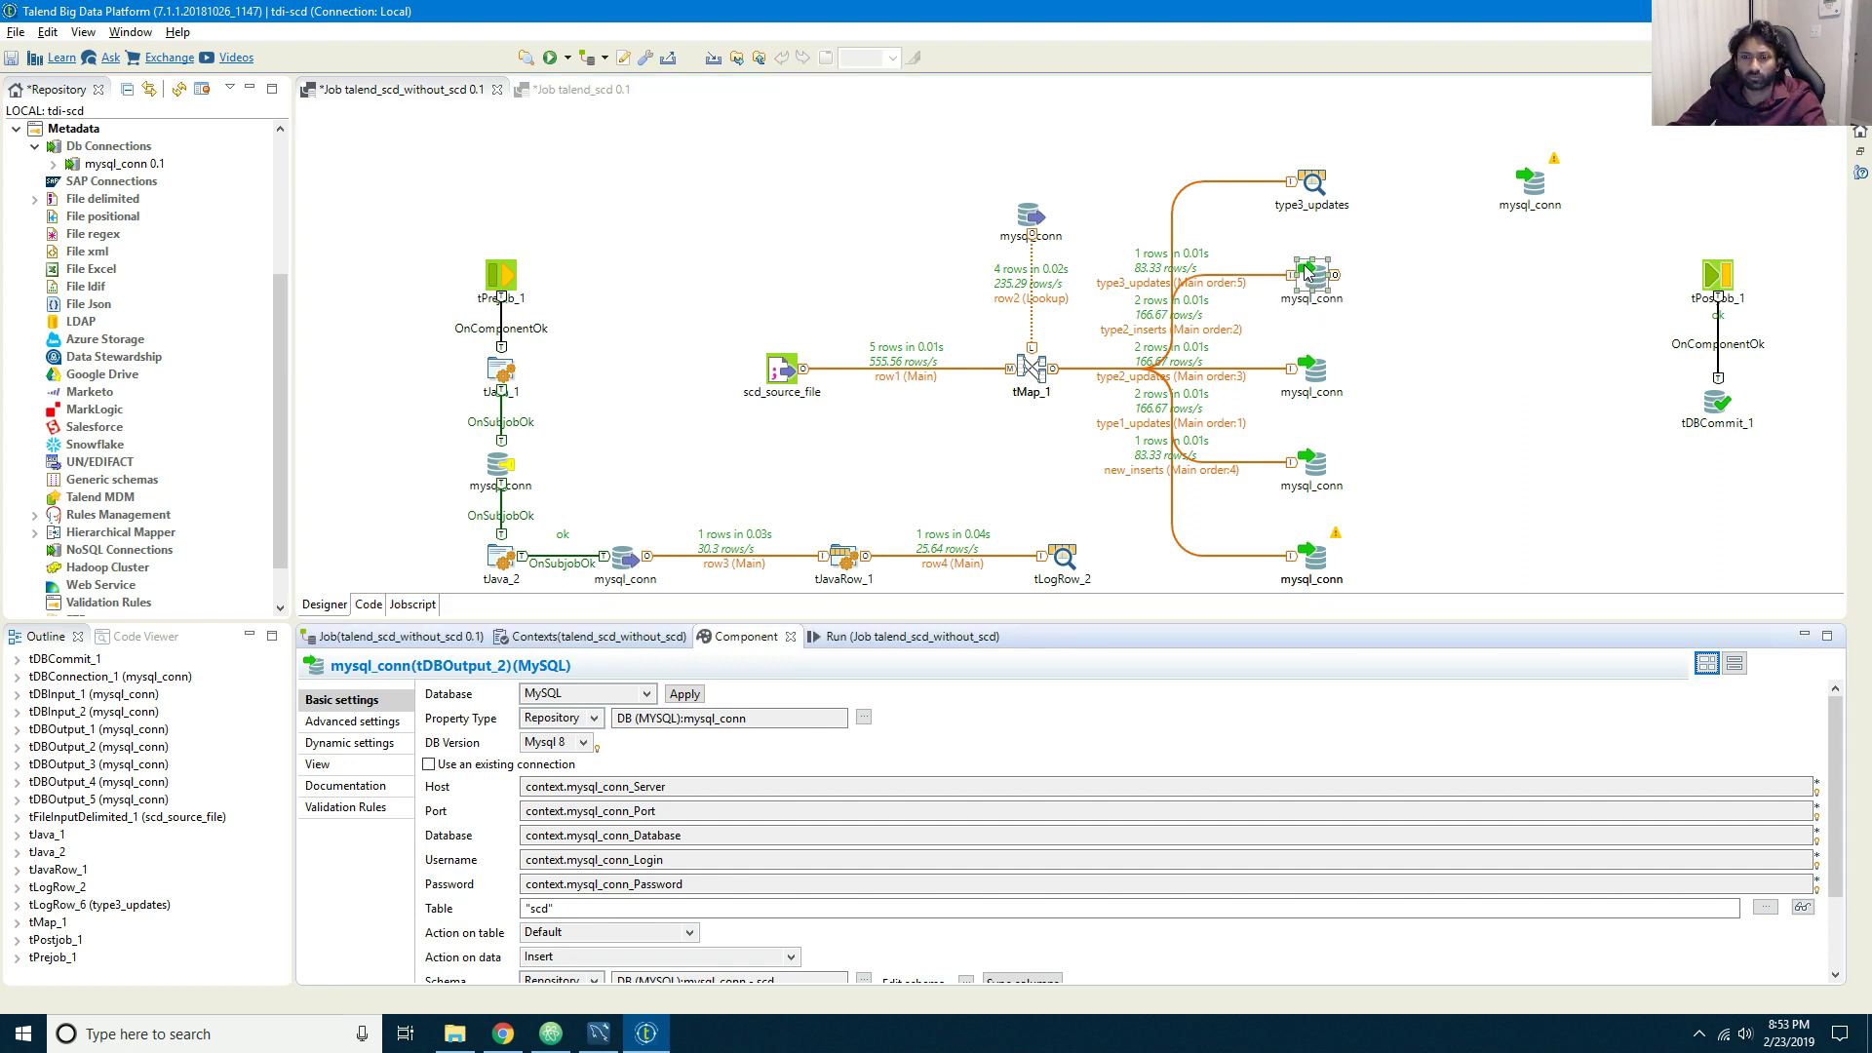
scroll(975, 858, down, 1)
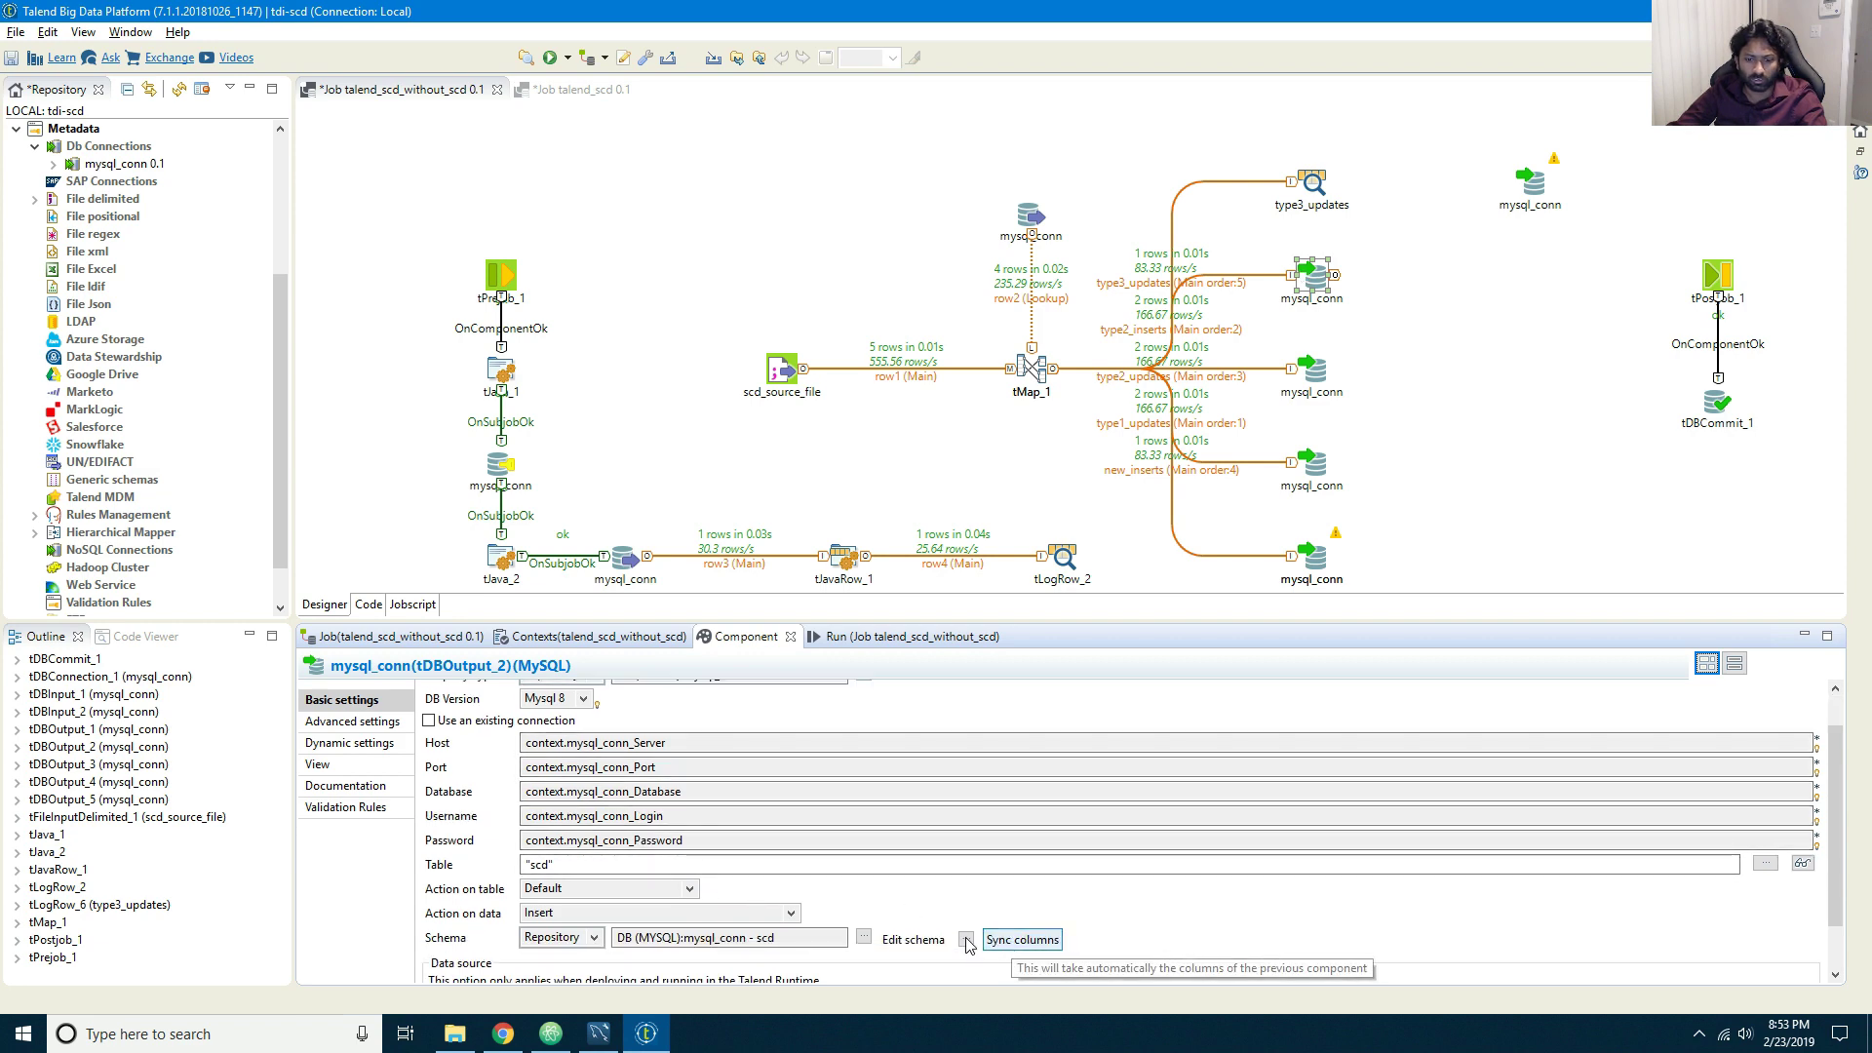
click(965, 939)
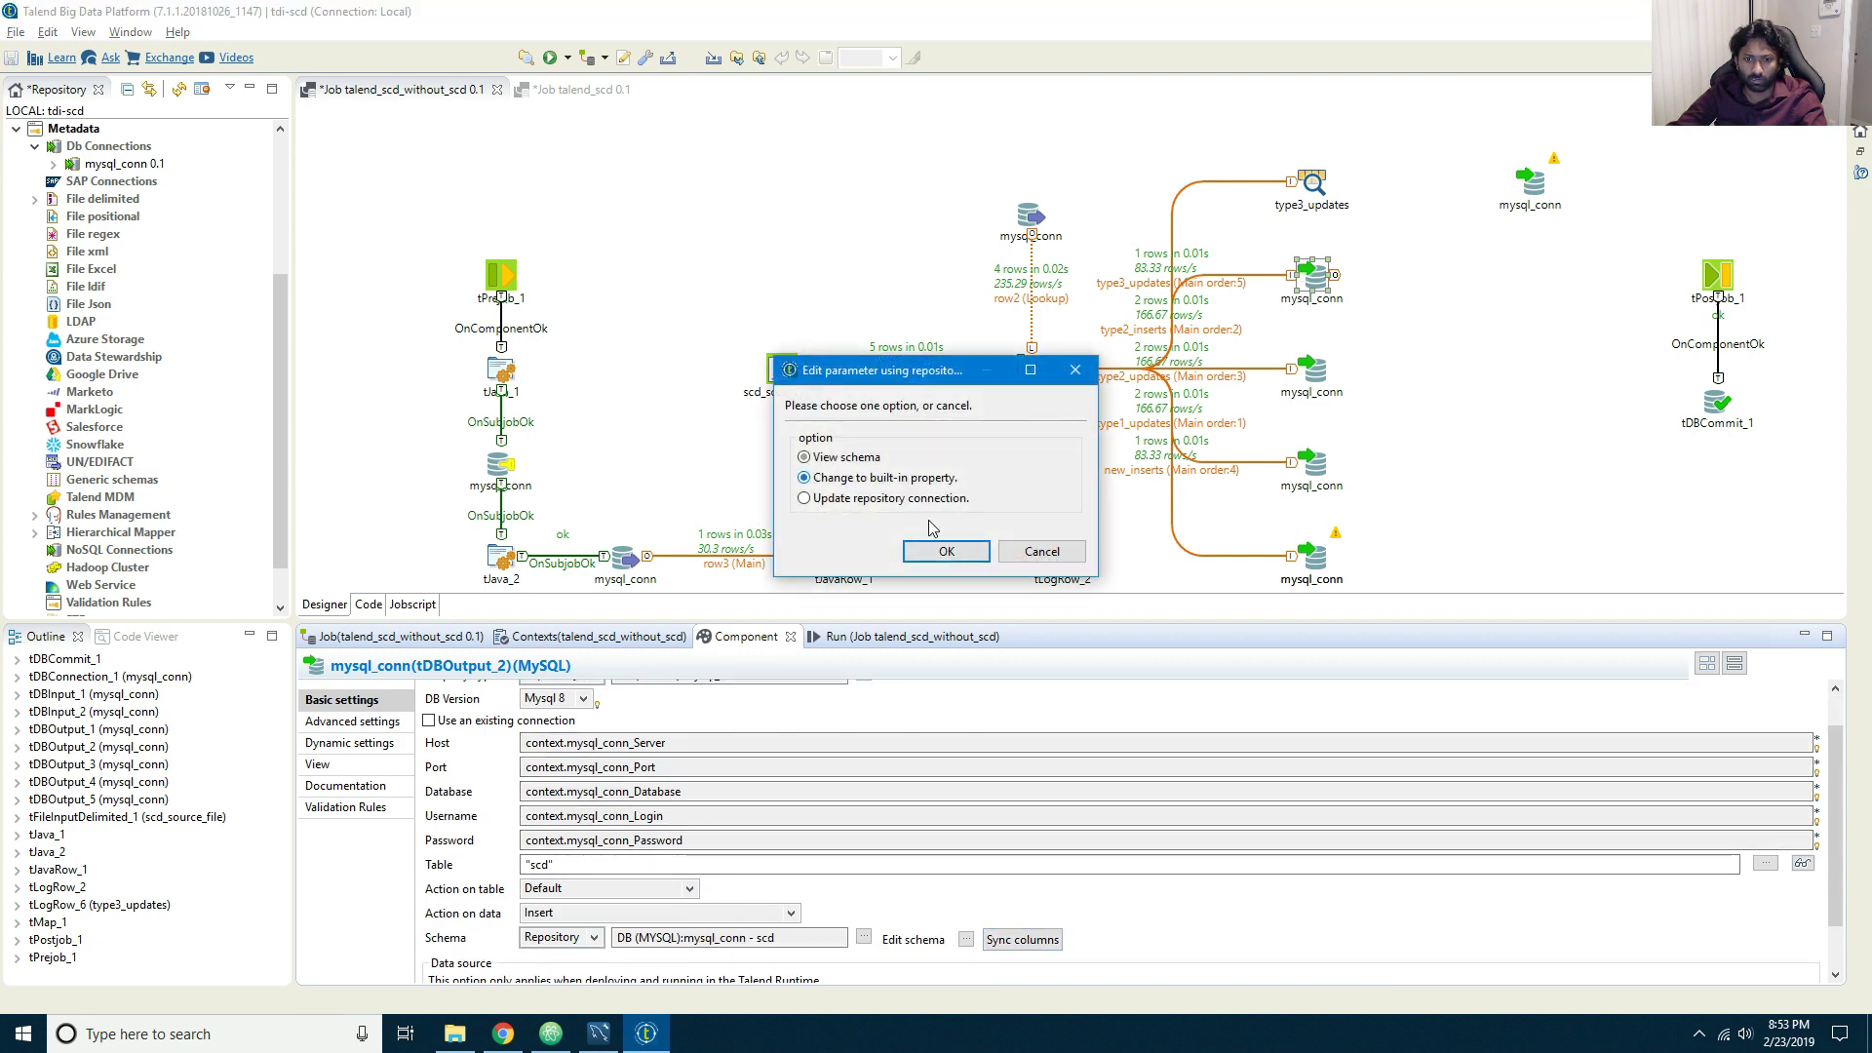
click(928, 552)
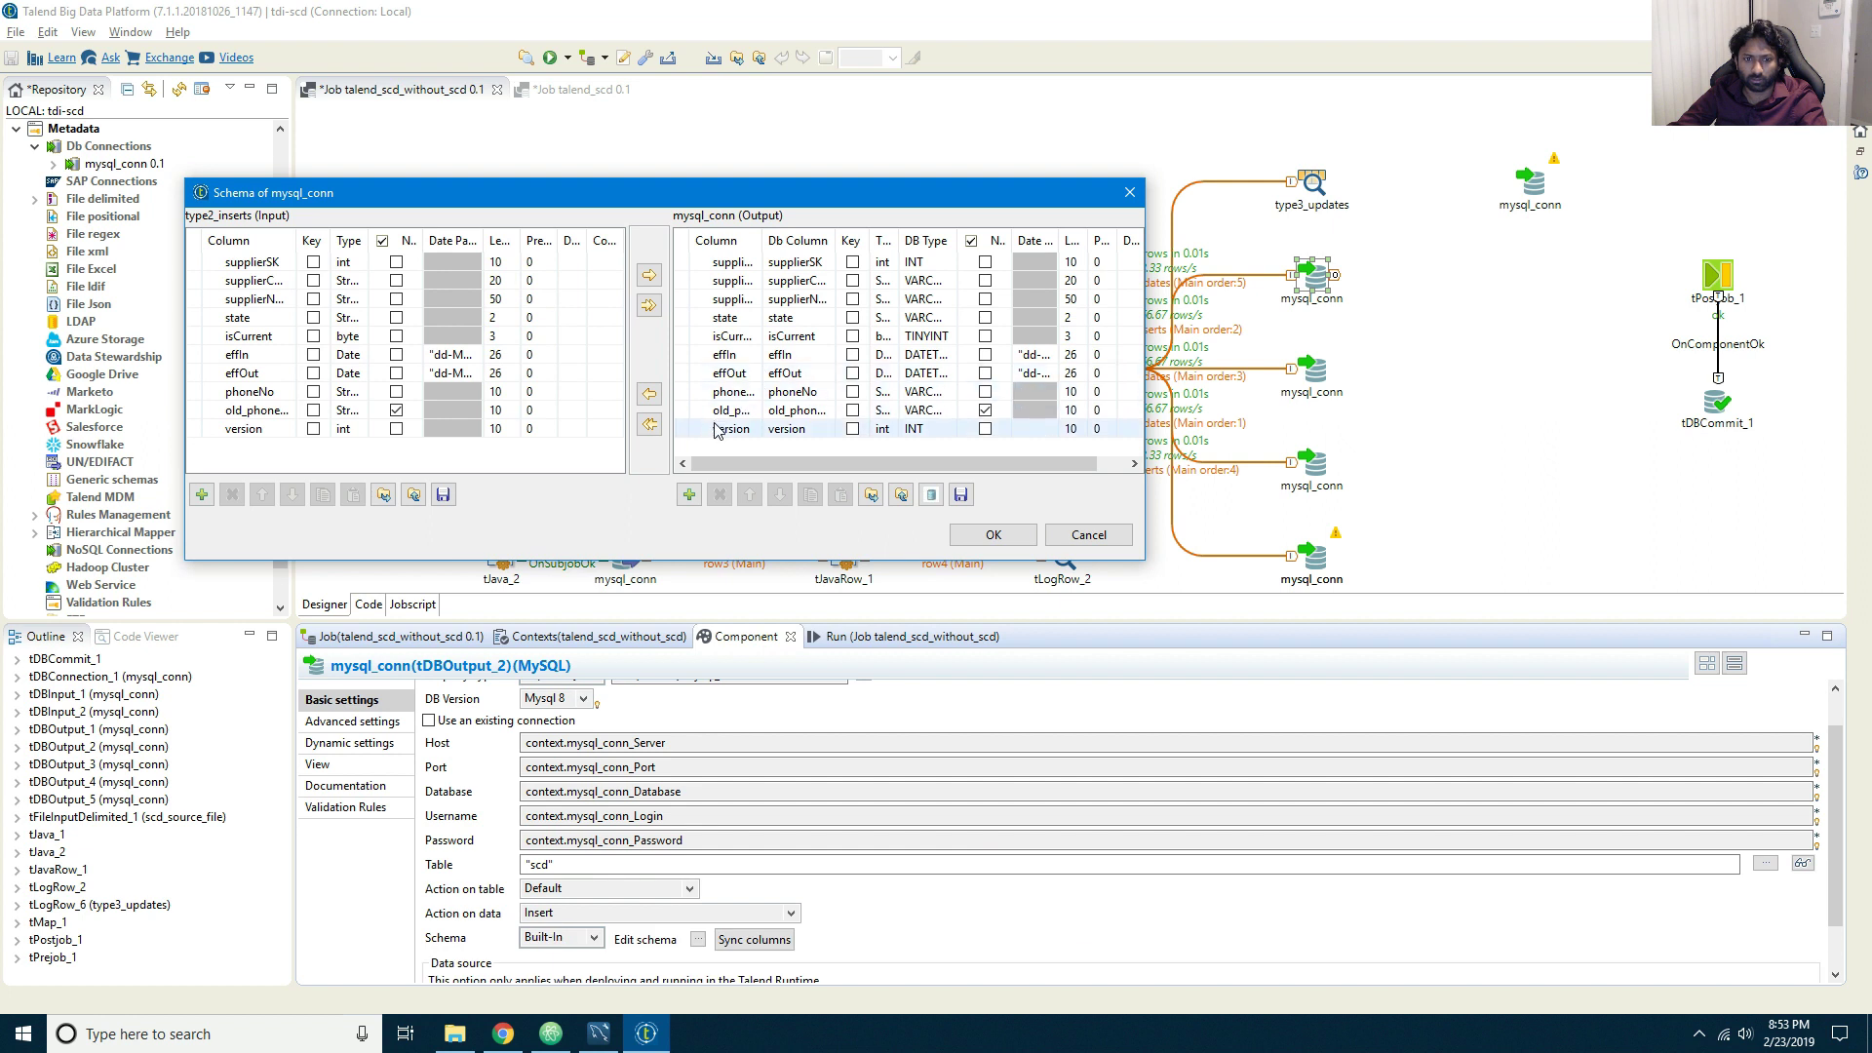
click(717, 431)
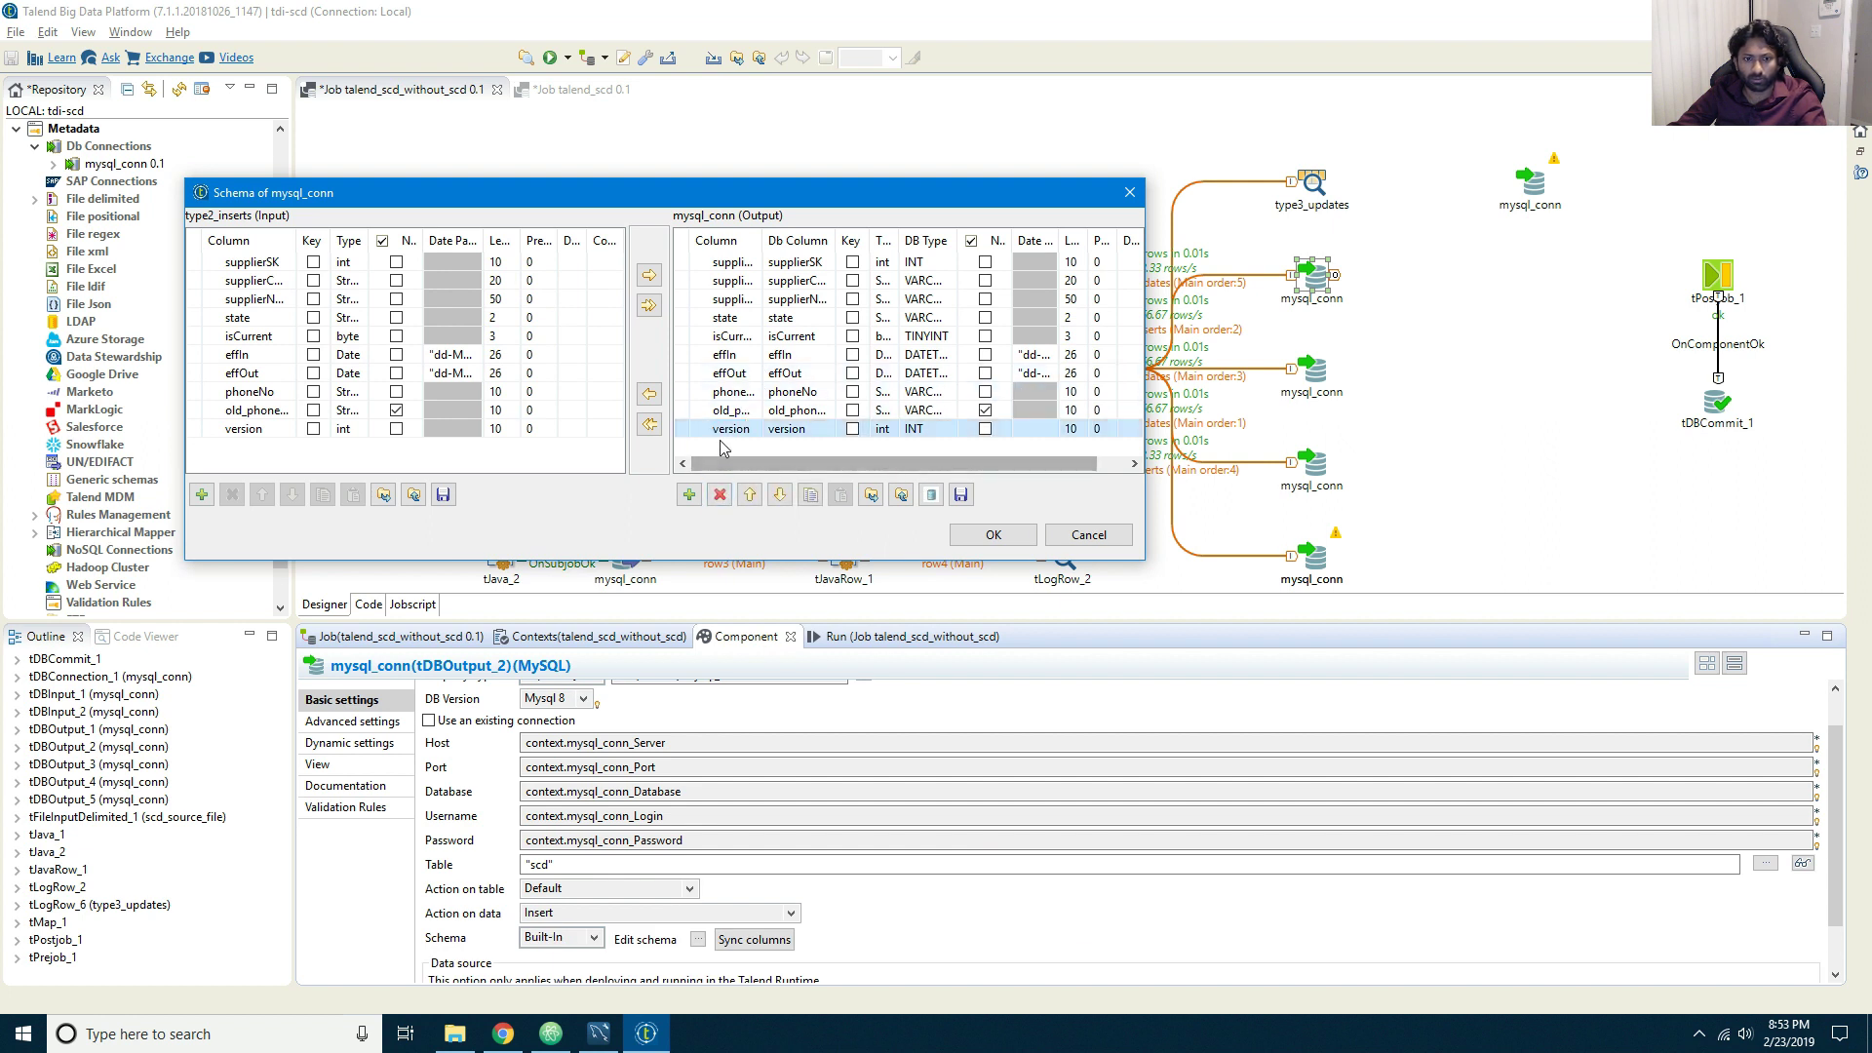
key(ctrl+a)
click(720, 494)
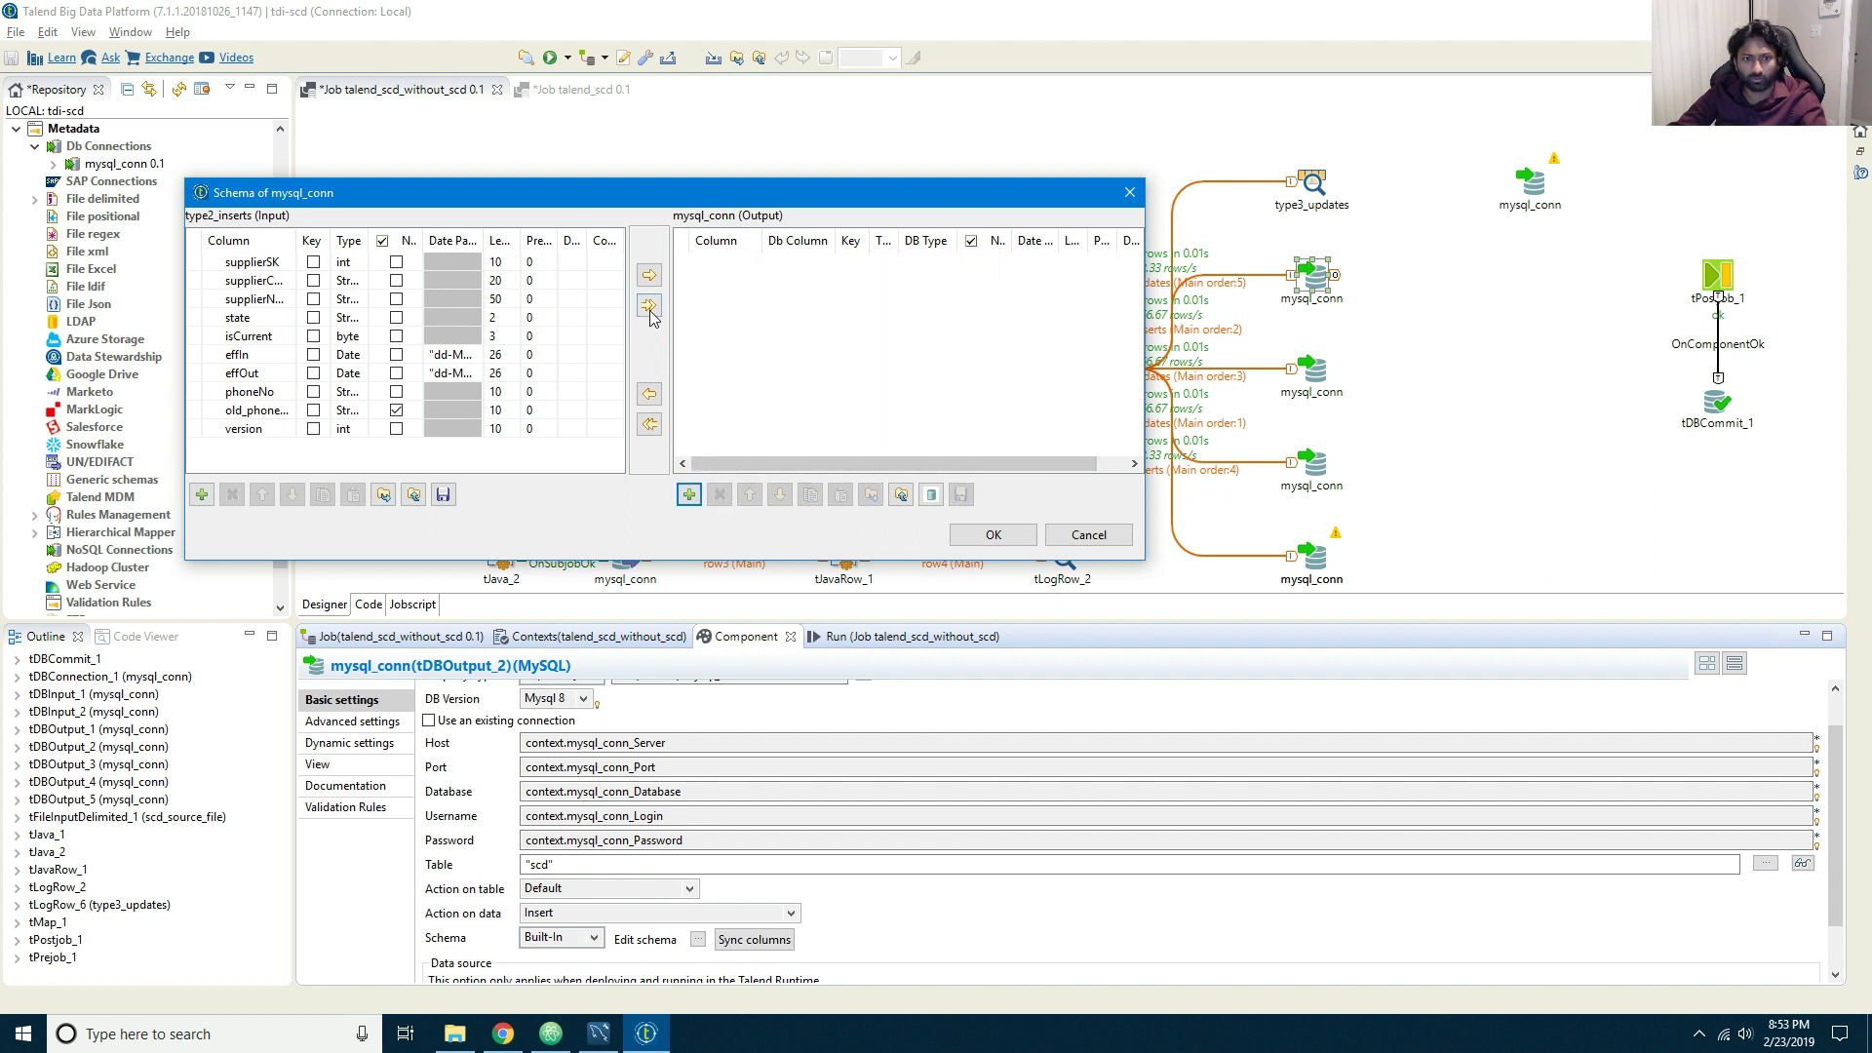
click(649, 306)
click(995, 579)
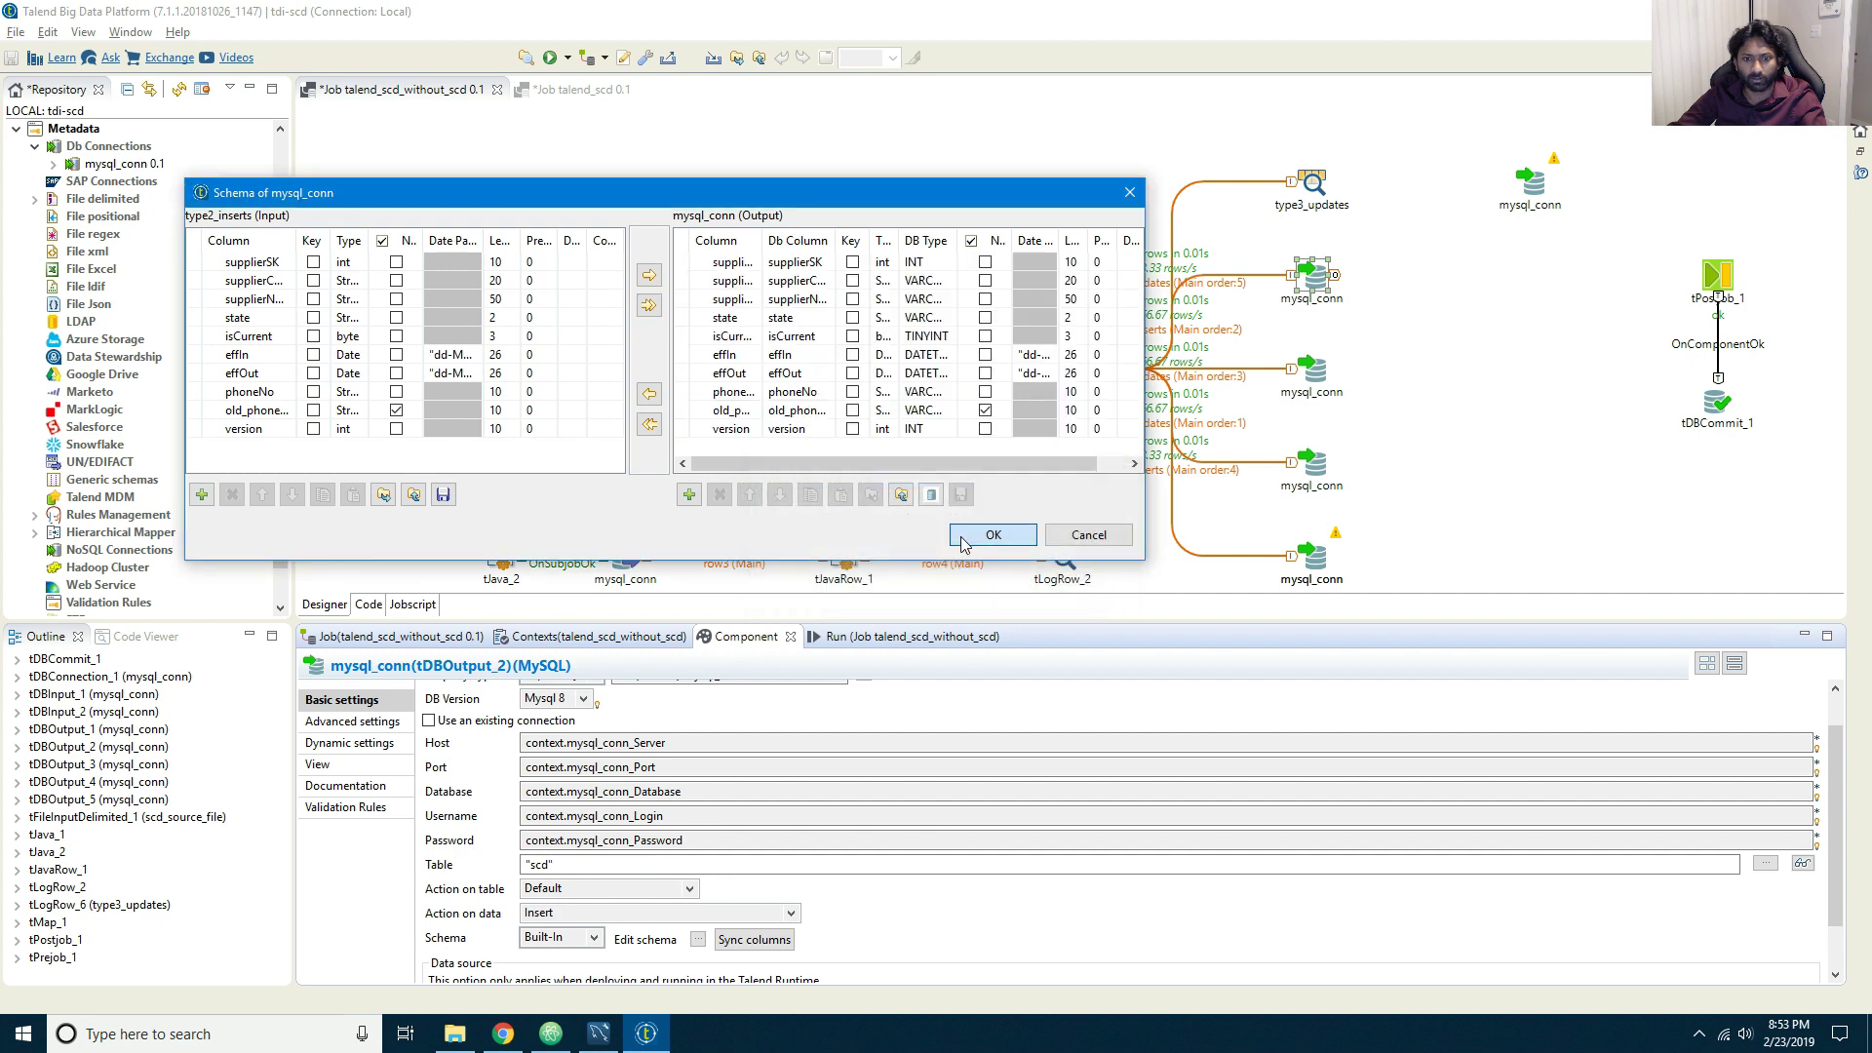
click(987, 536)
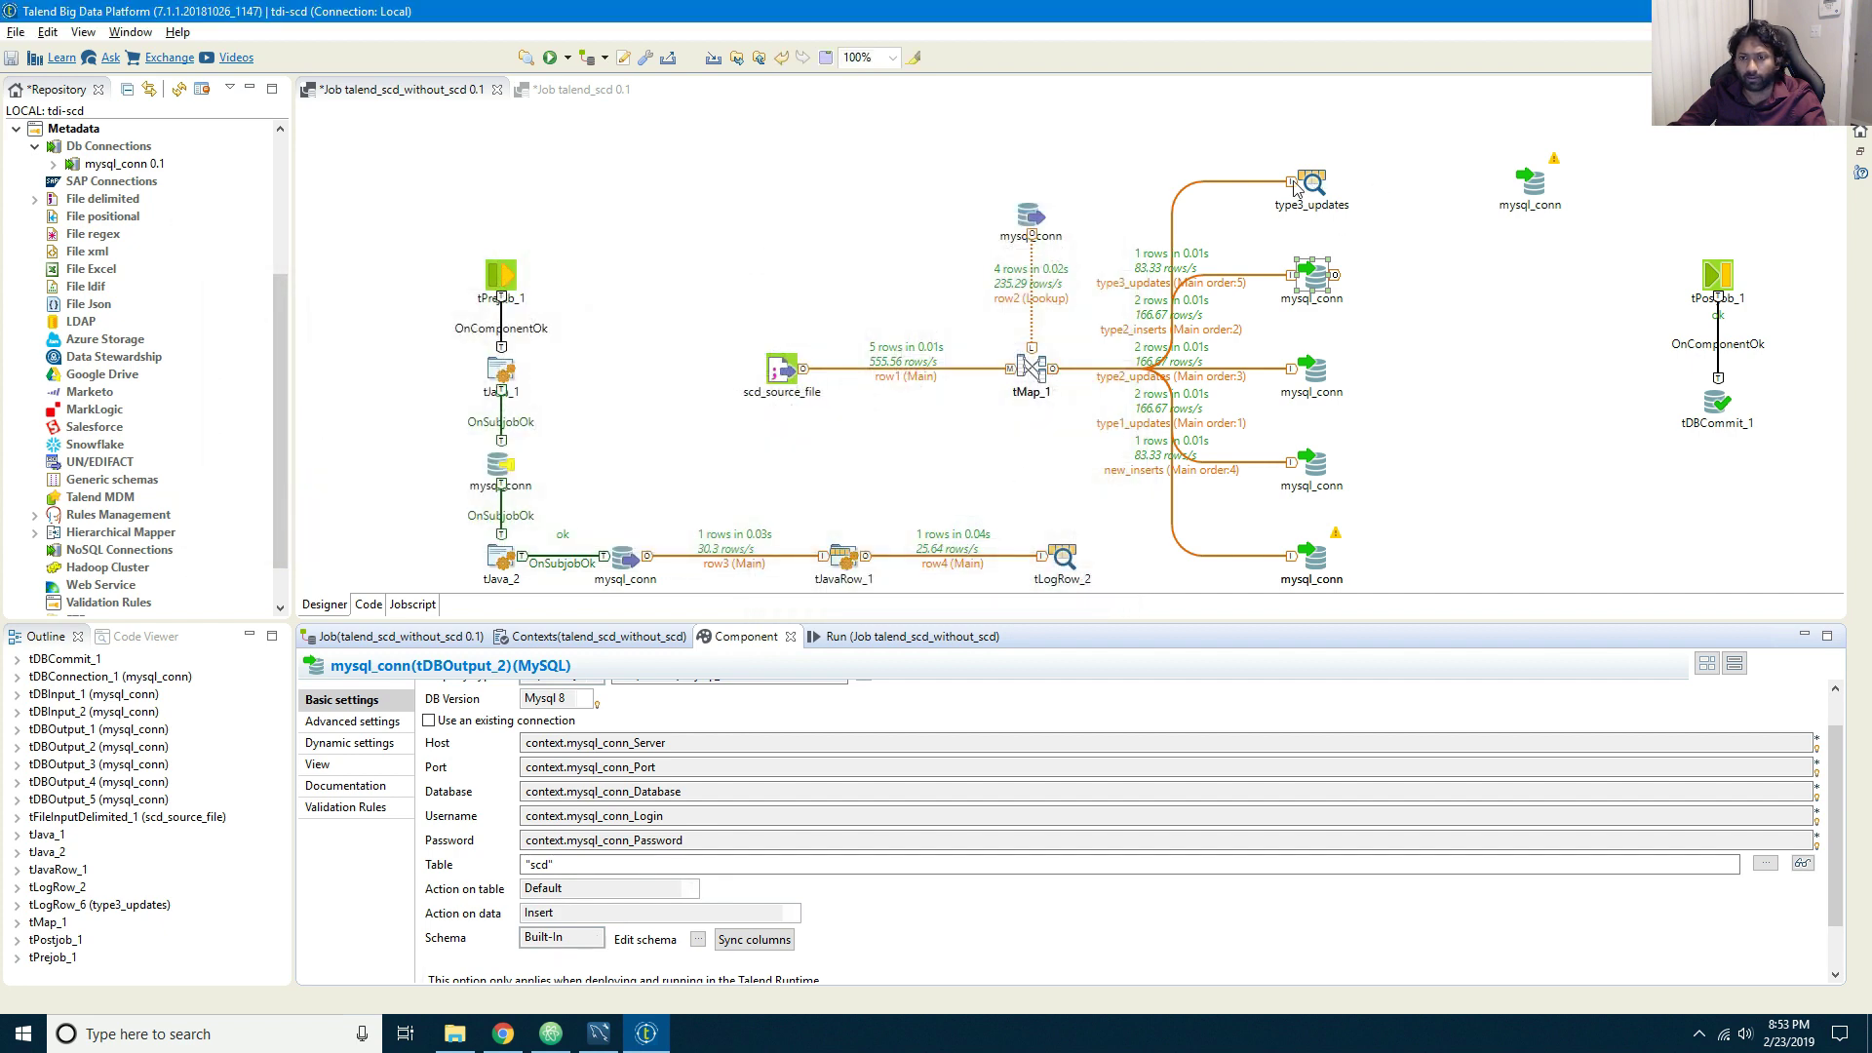
Step: Replace the type3_updates log component with the last unconnected MySQL output, rerouting the type3_updates flow to that output
click(1284, 186)
mouse_move(1289, 185)
mouse_down()
mouse_move(1521, 181)
mouse_move(1304, 190)
mouse_move(1320, 188)
mouse_up()
click(1318, 181)
key(Delete)
key(F6)
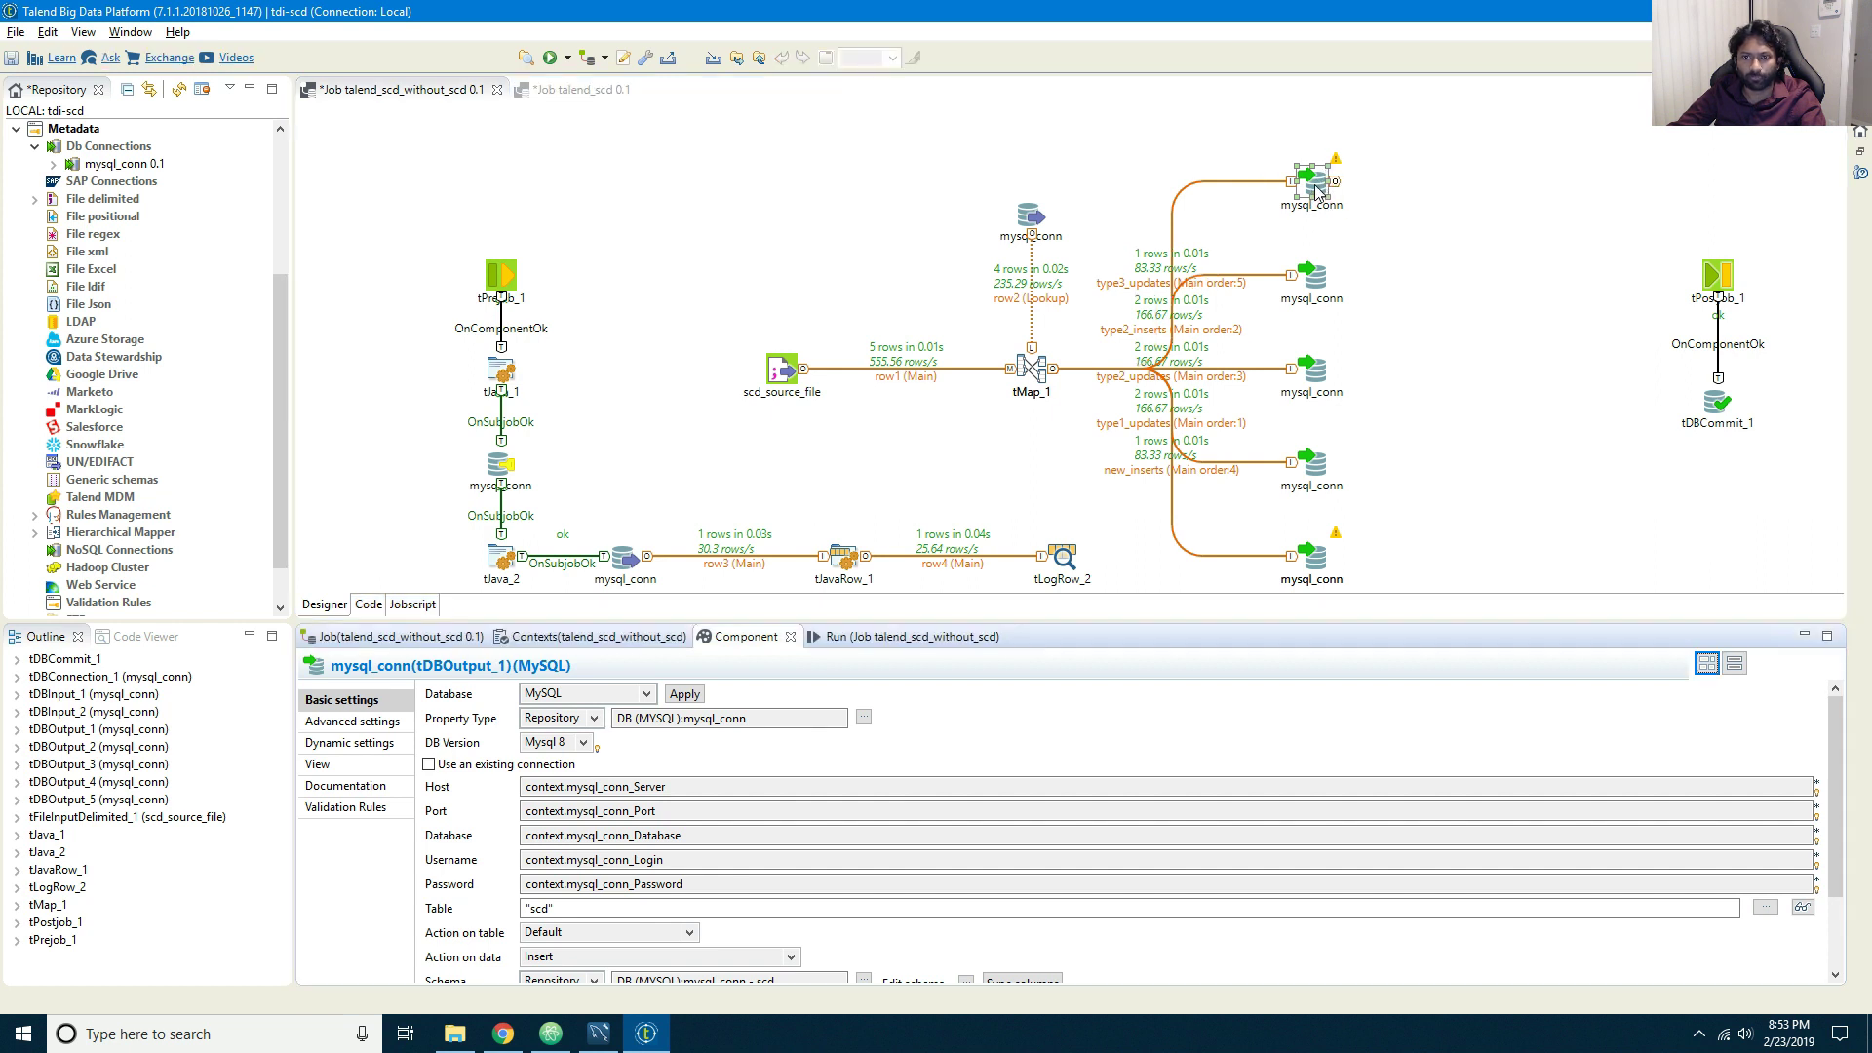
Step: Change the schema of the MySQL output receiving type3_updates to built-in and replace its columns with all columns of the input schema
scroll(975, 829, down, 3)
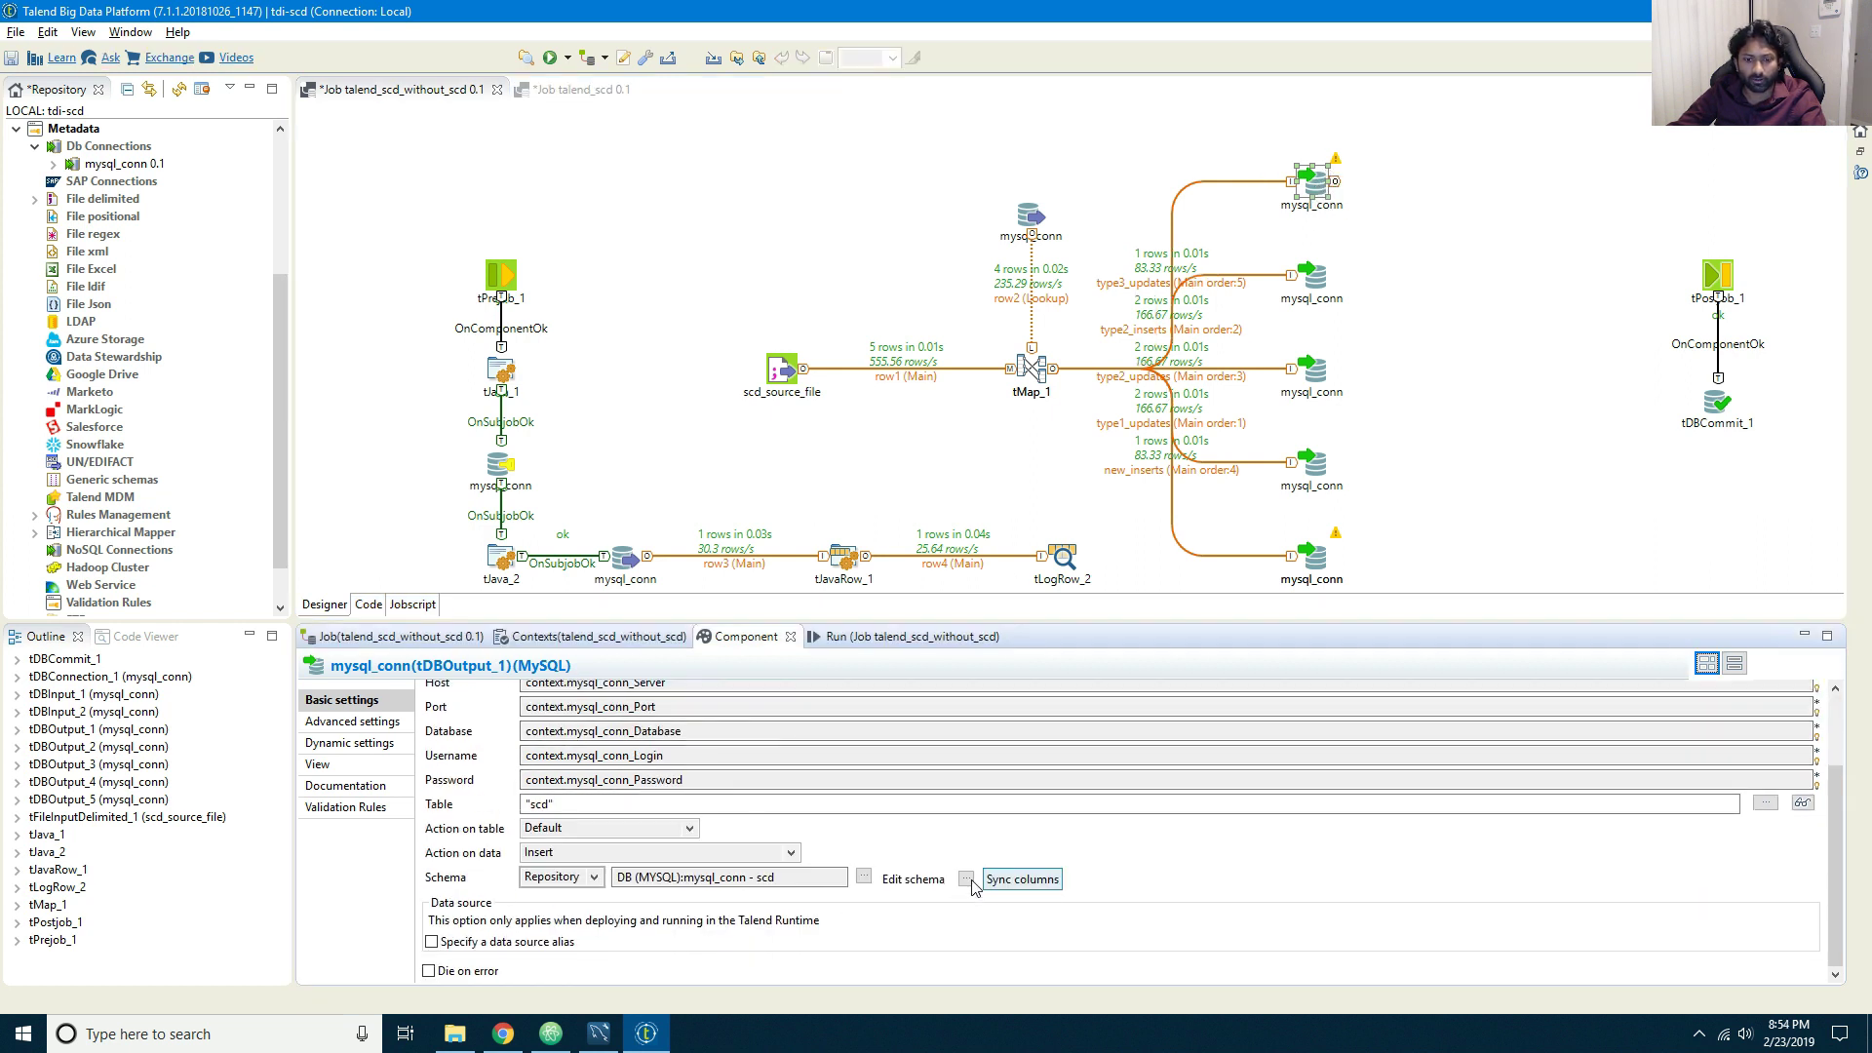
click(965, 879)
click(944, 551)
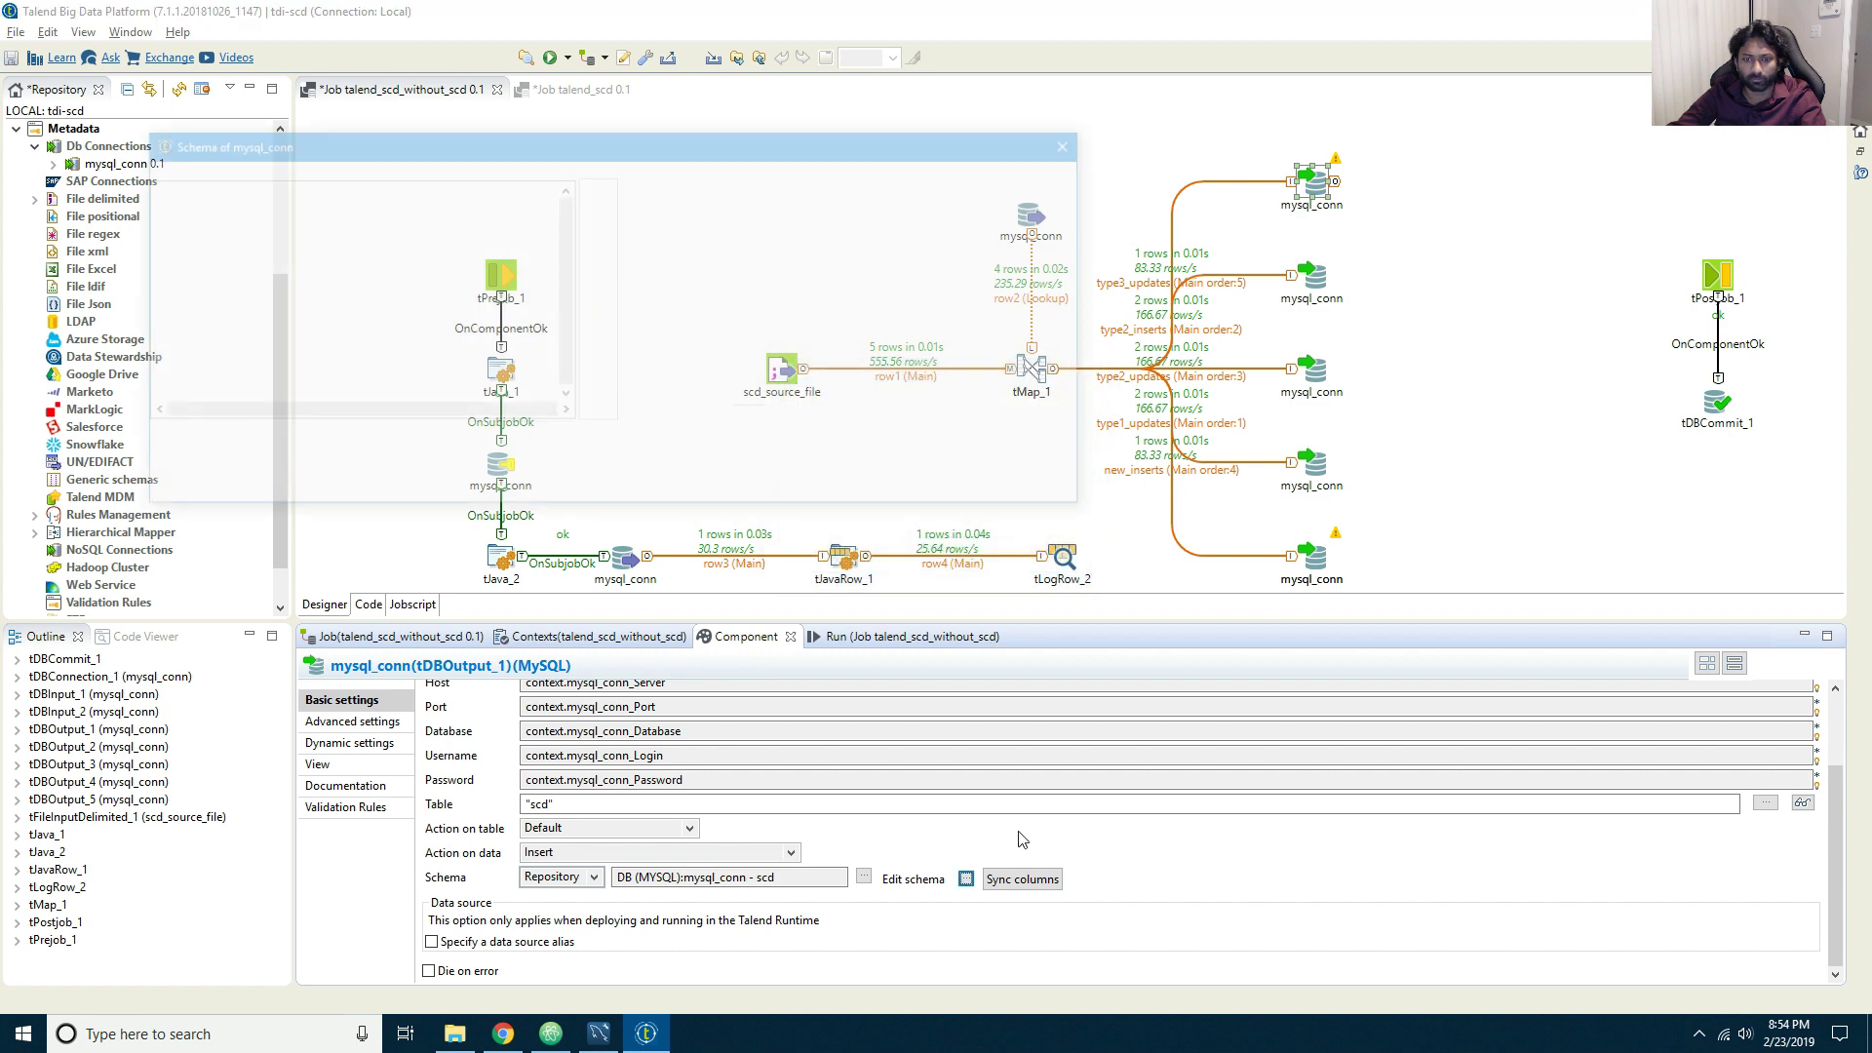
click(702, 380)
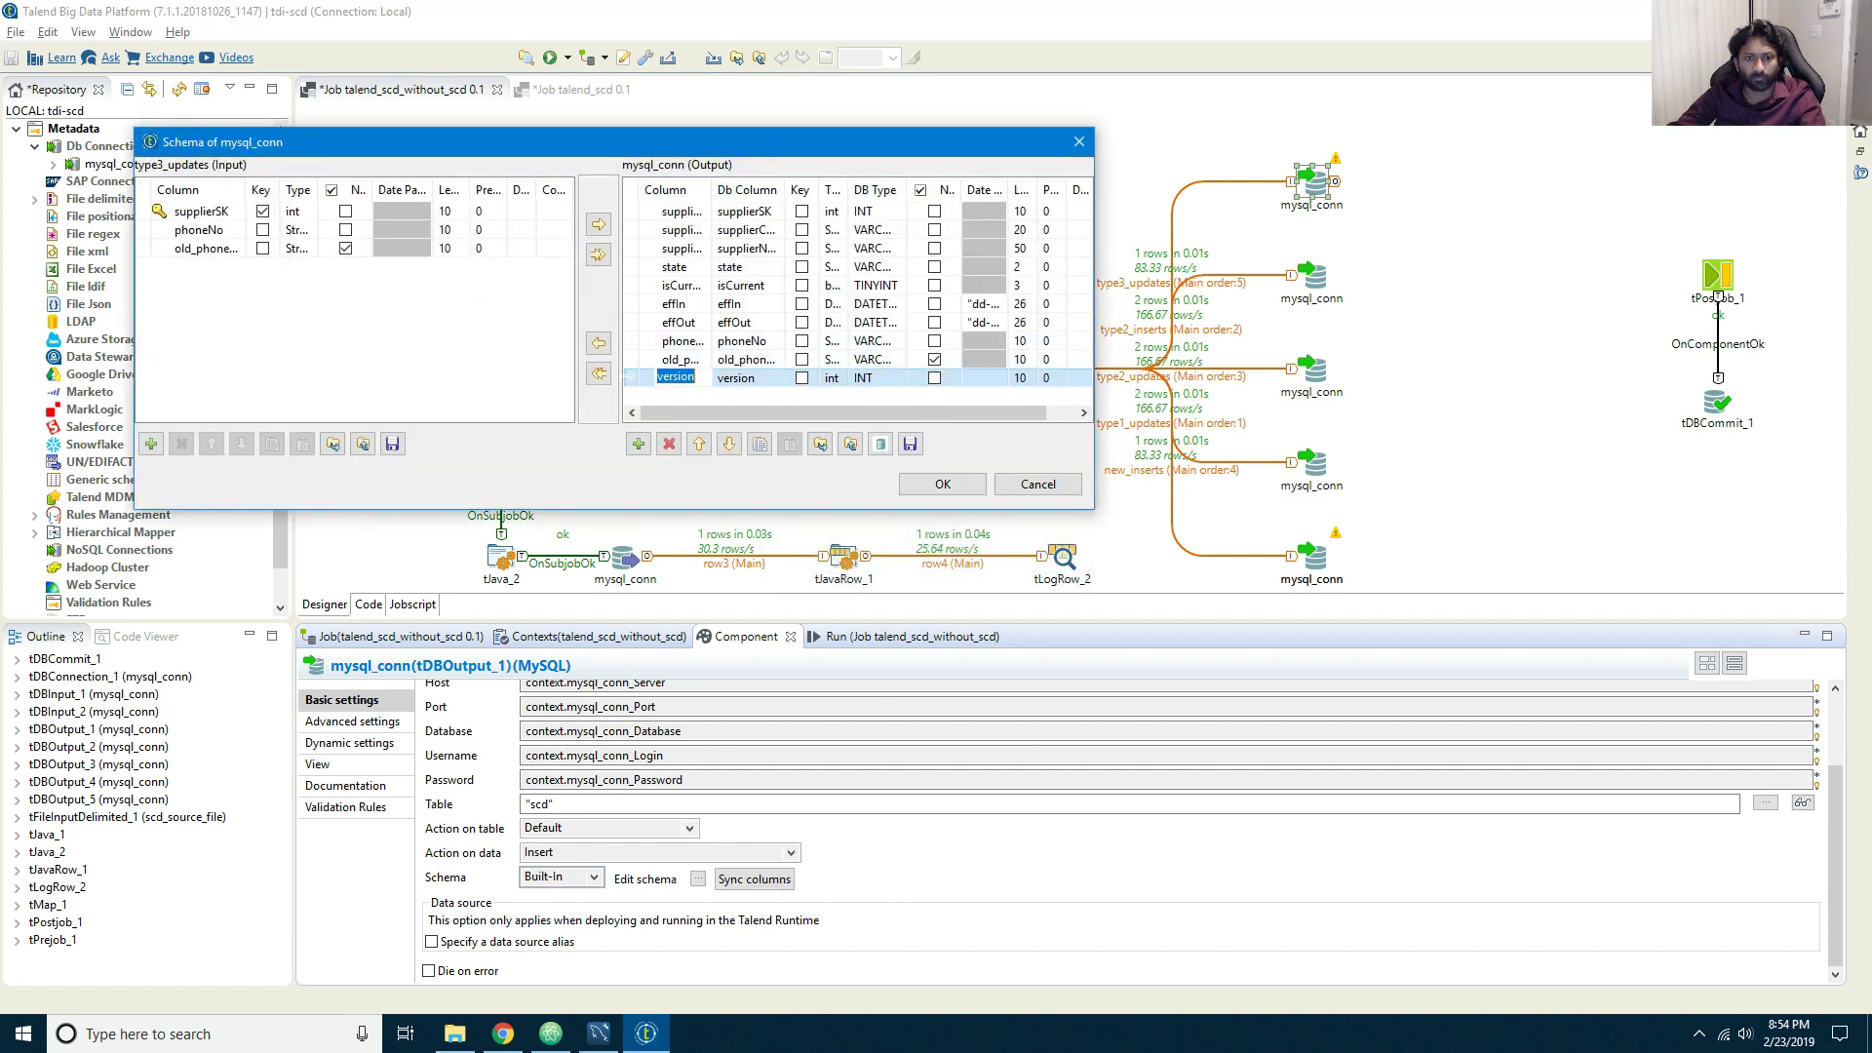
click(645, 382)
key(ctrl+a)
click(668, 445)
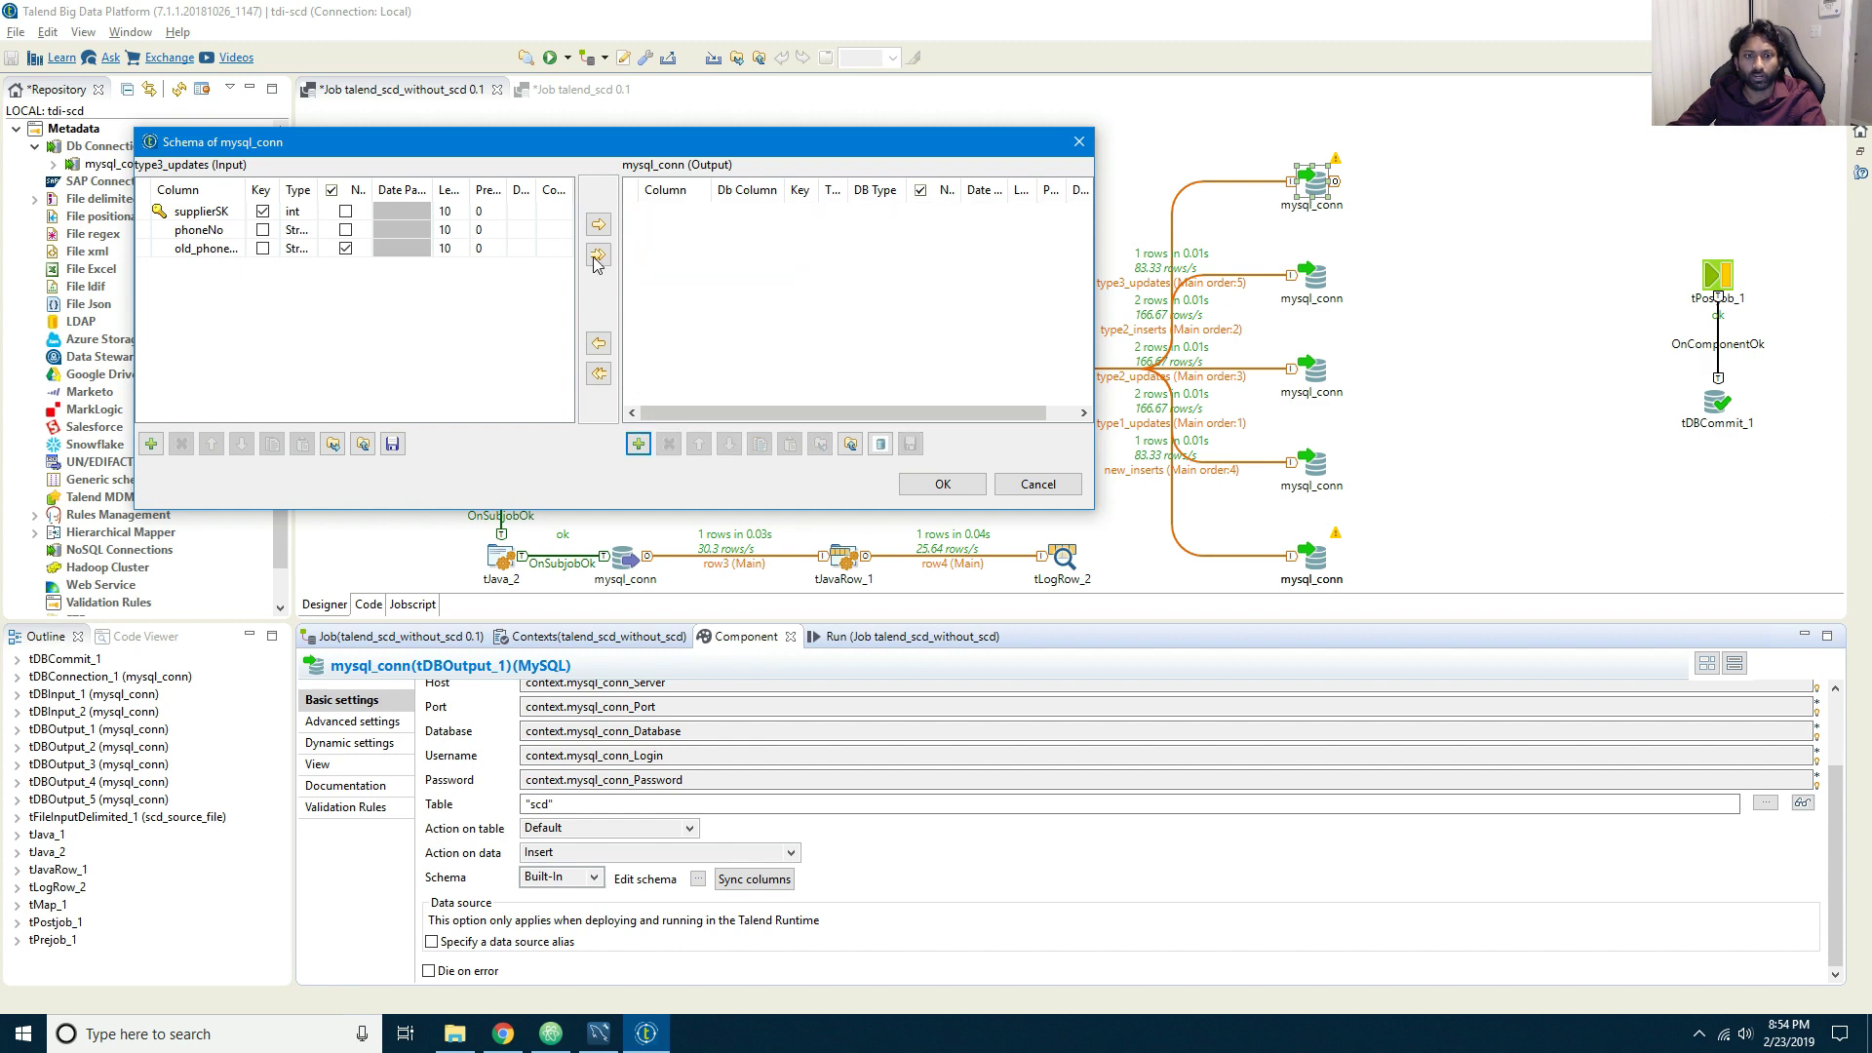
click(599, 254)
click(995, 580)
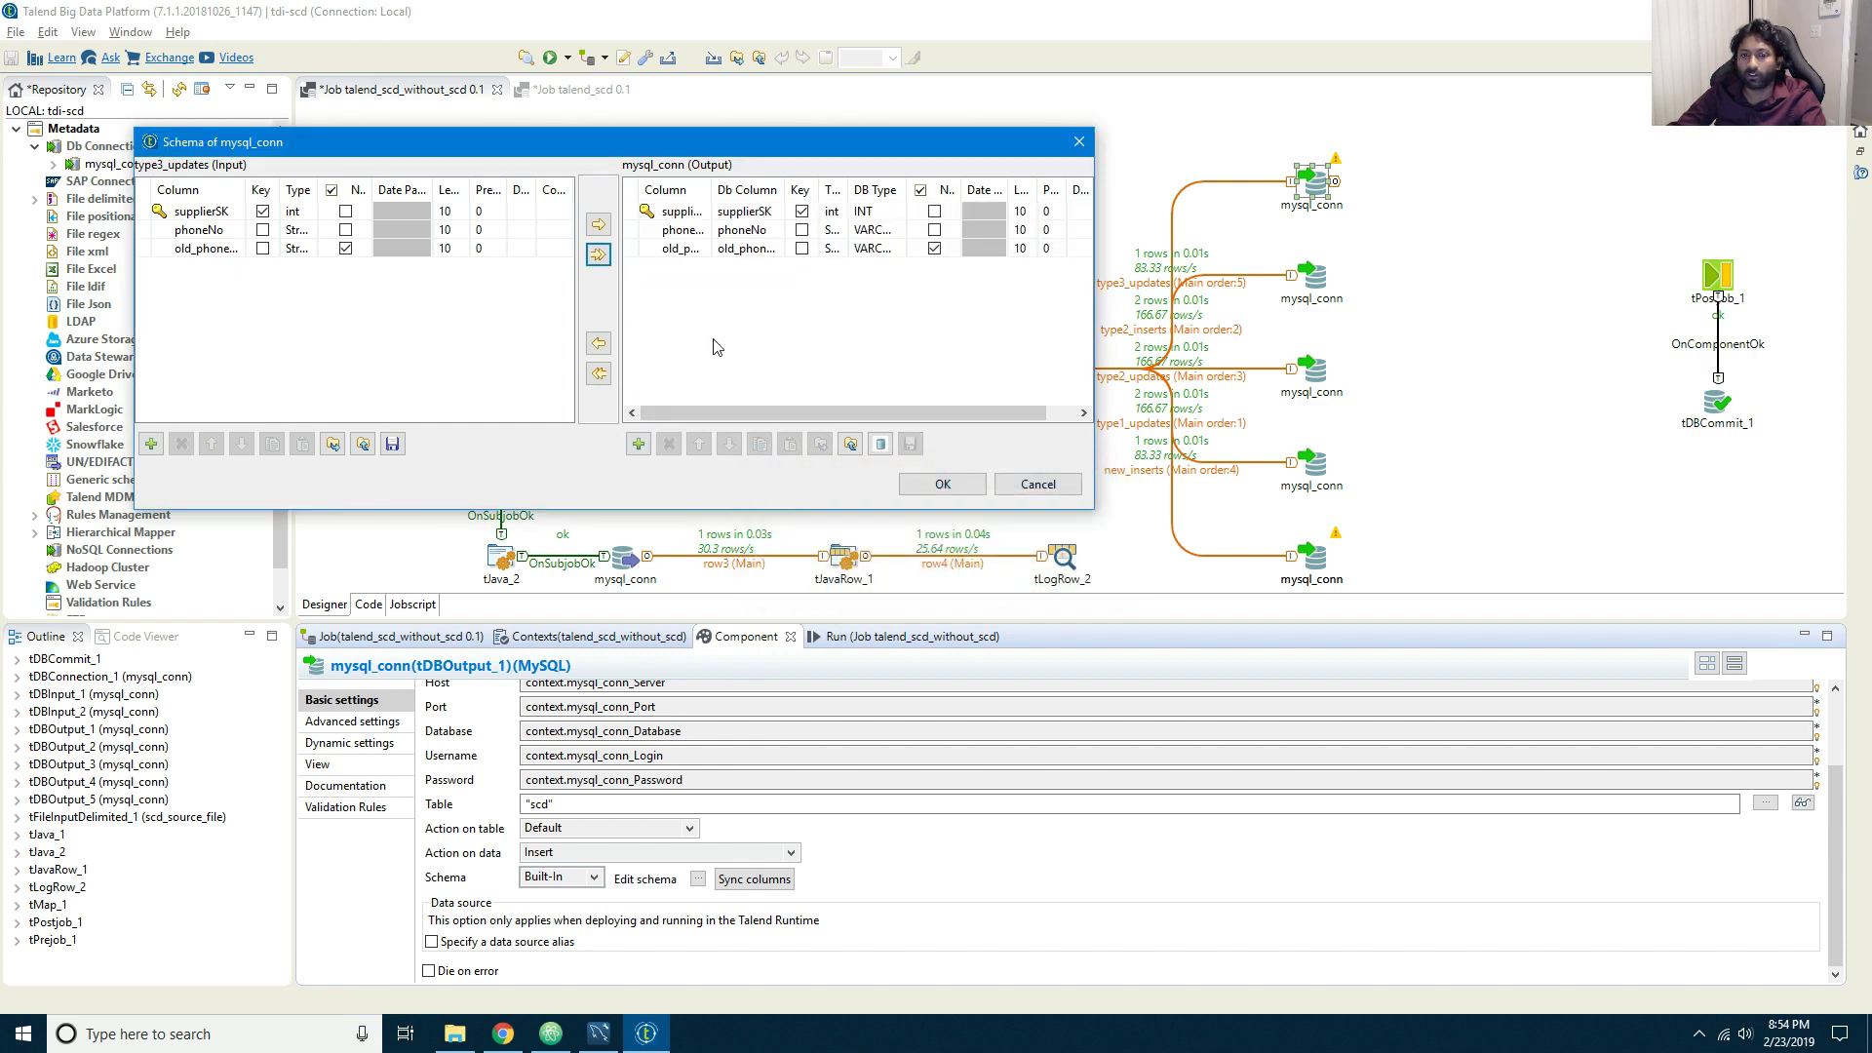
click(942, 486)
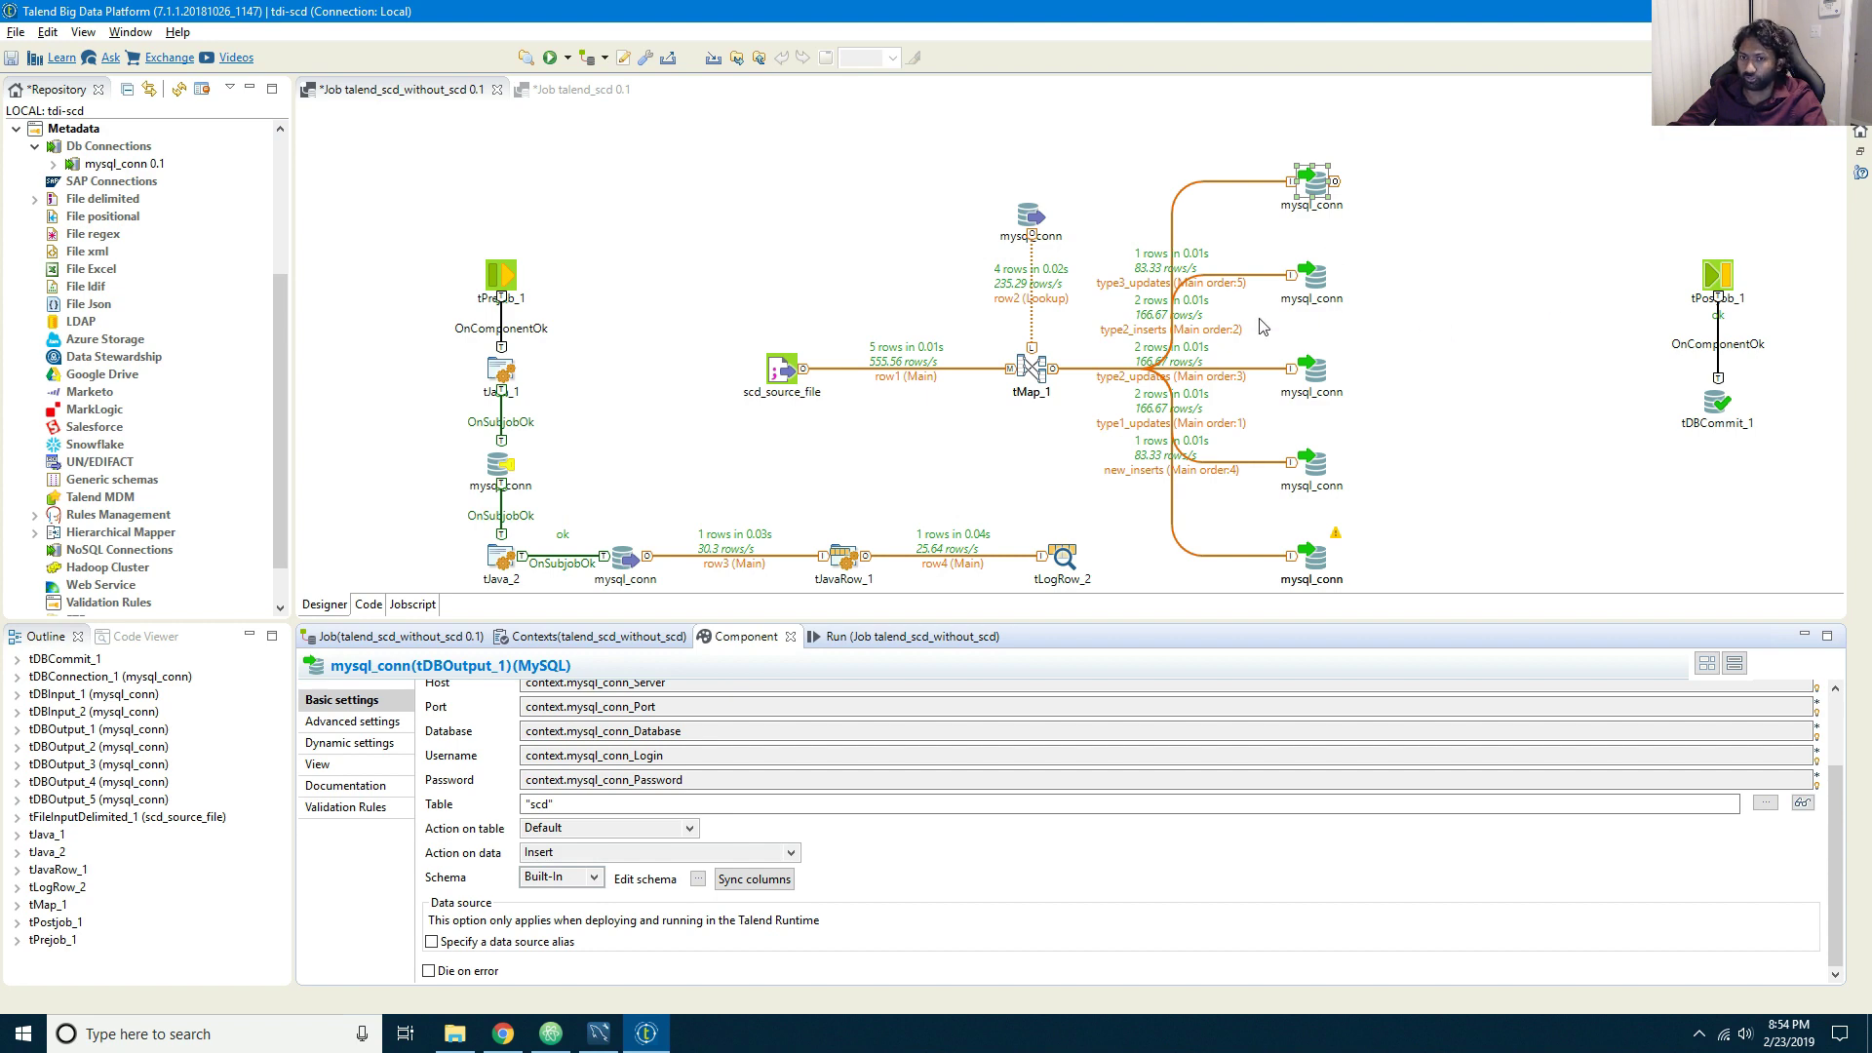
Step: Examine the tMap_1 mapping and its settings, as well as the basic and advanced settings of the type1_updates flow
double_click(1040, 379)
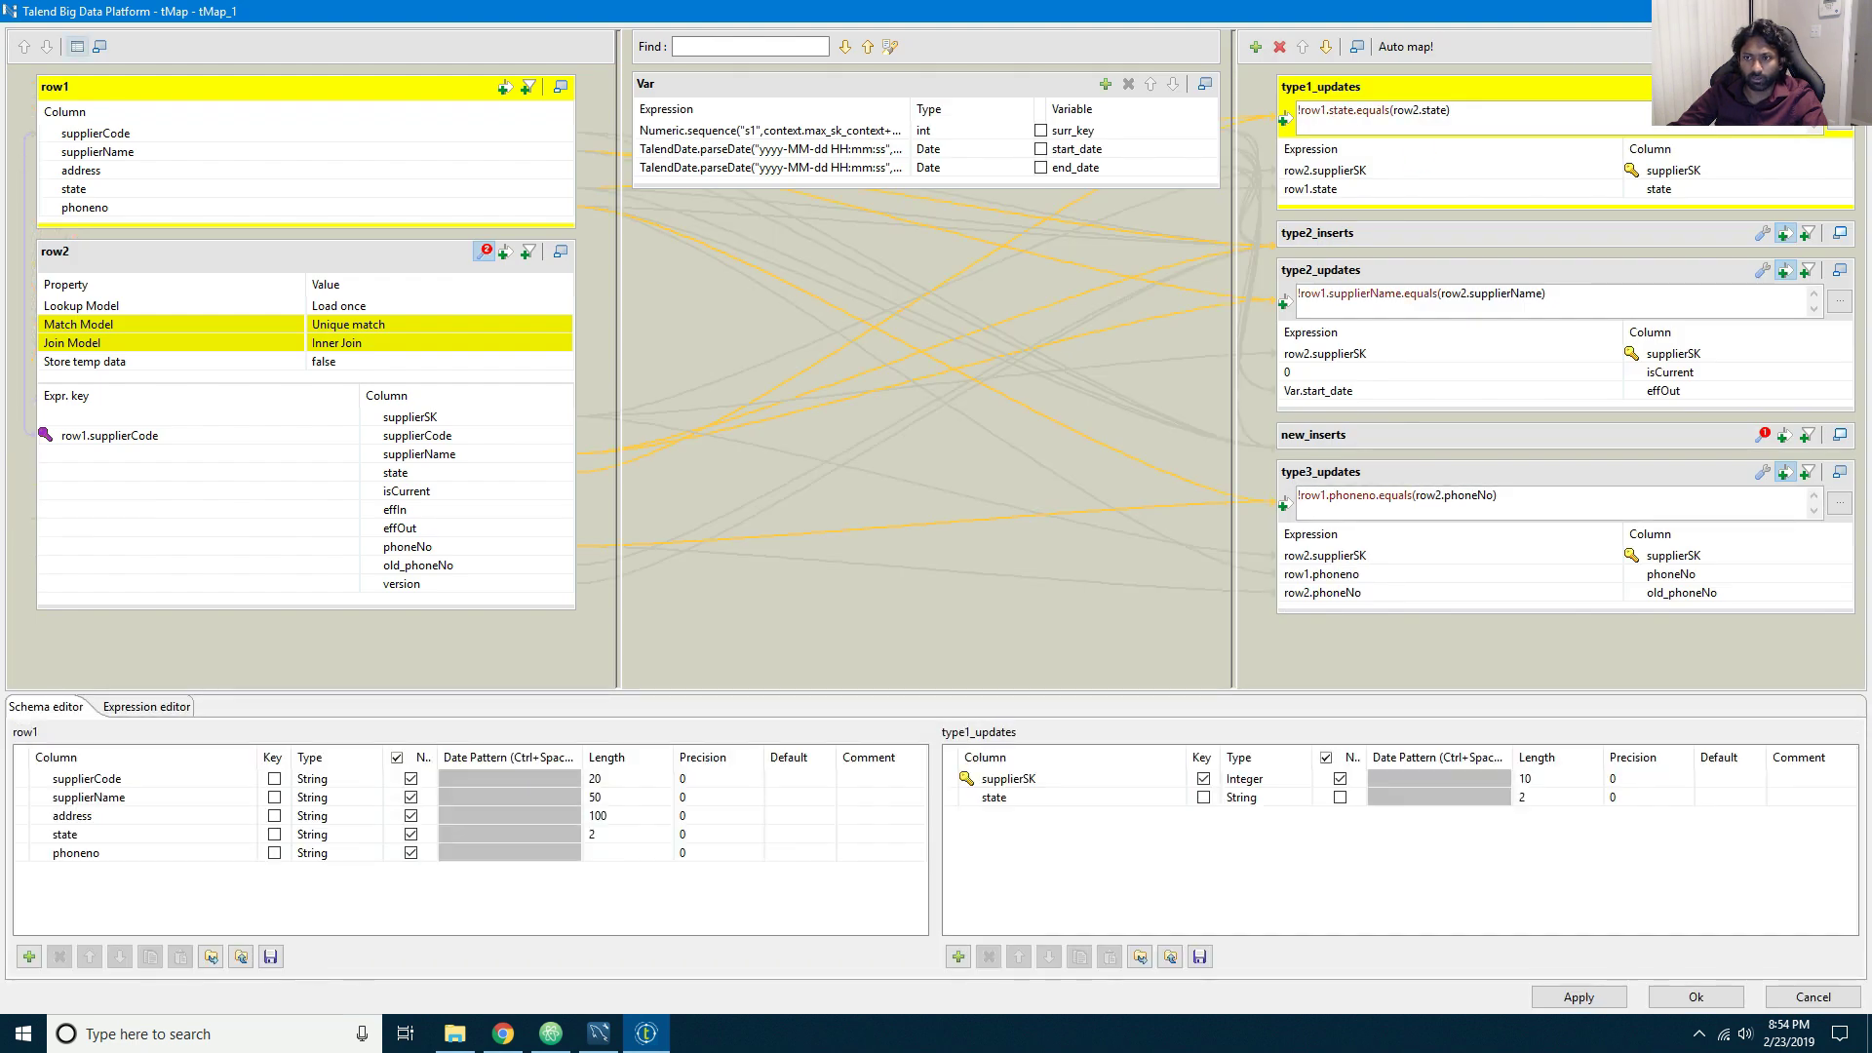
key(Escape)
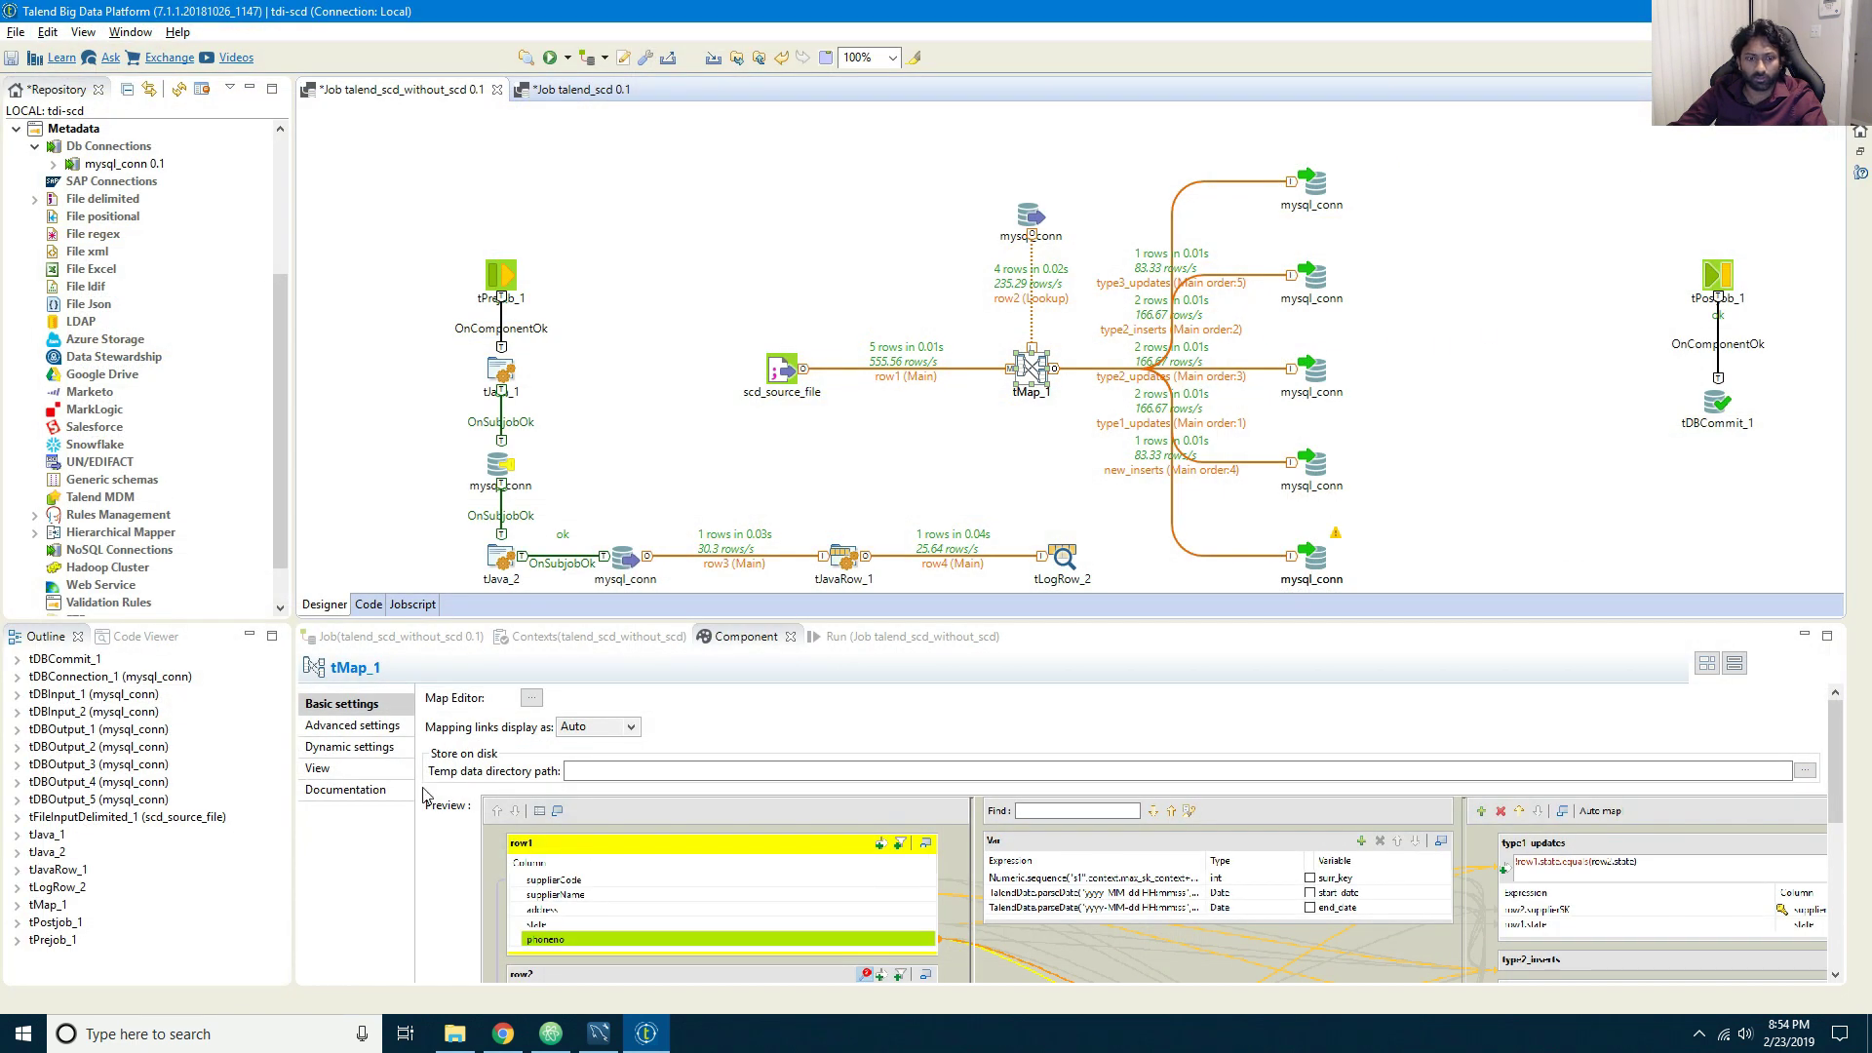
scroll(464, 829, down, 3)
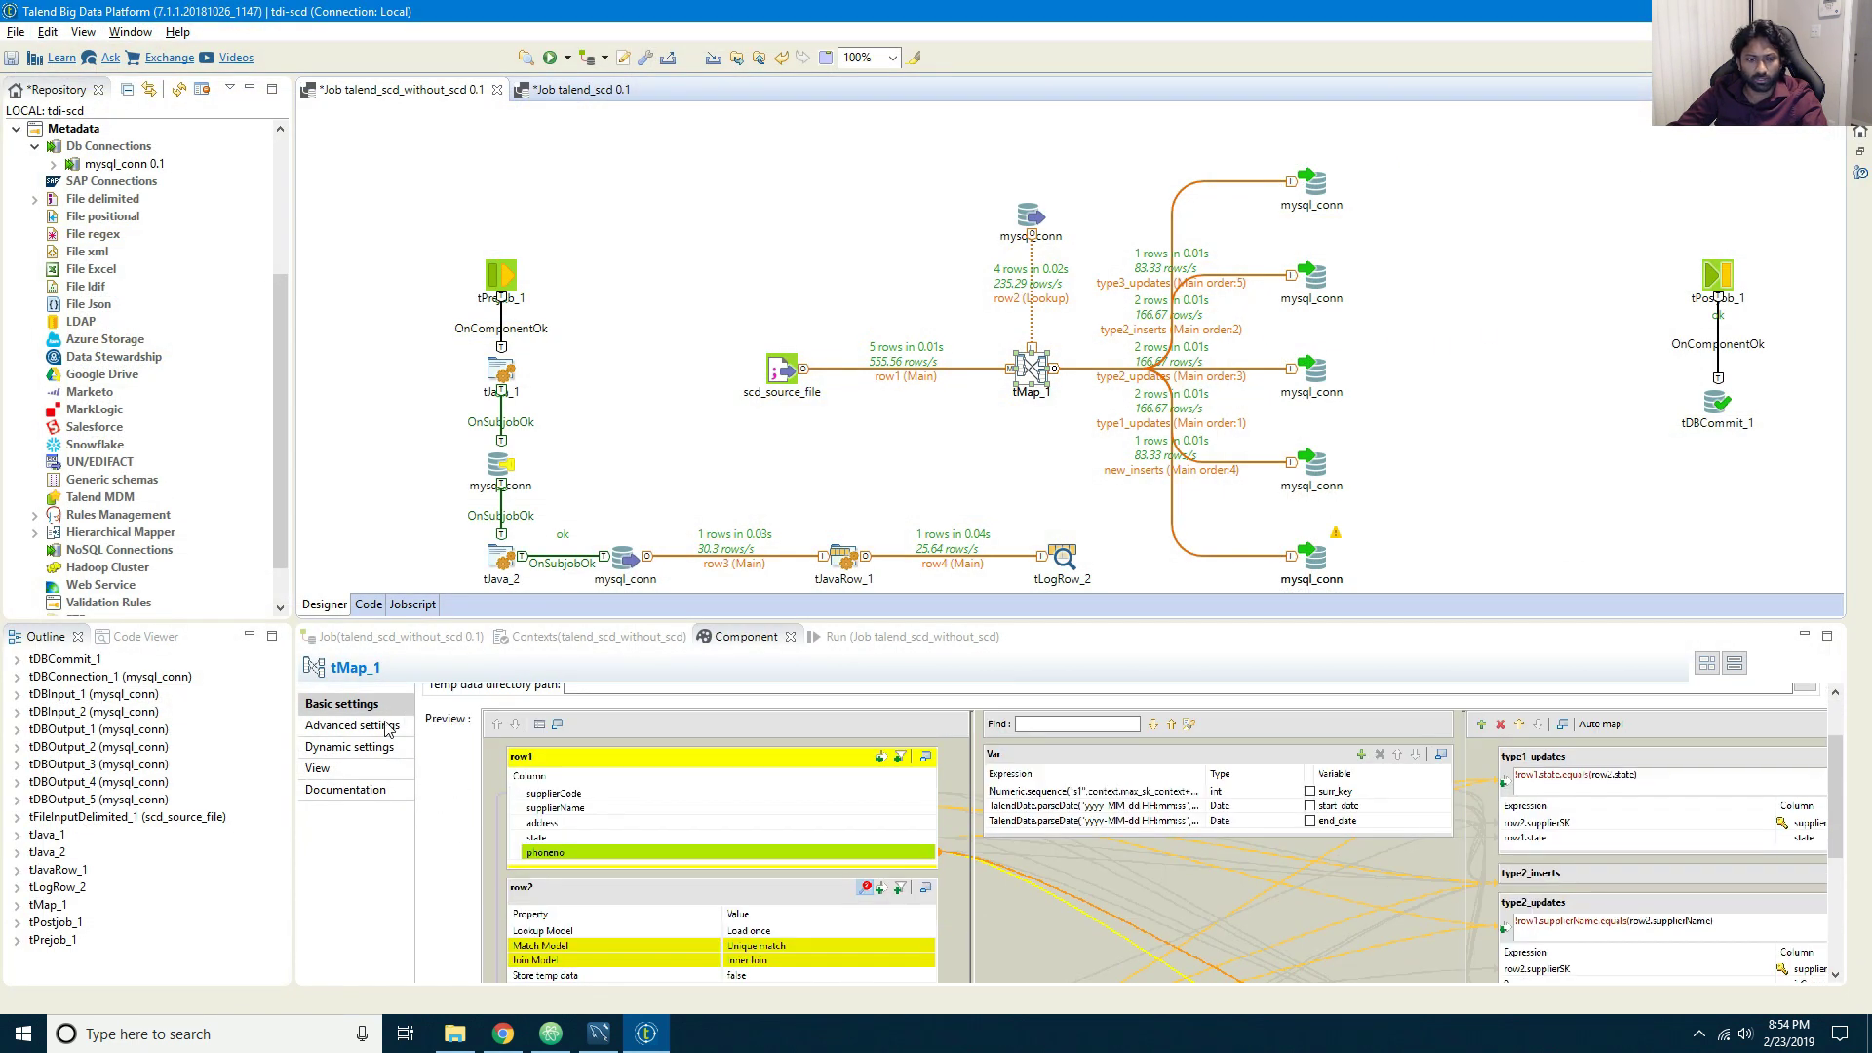
click(386, 726)
click(359, 705)
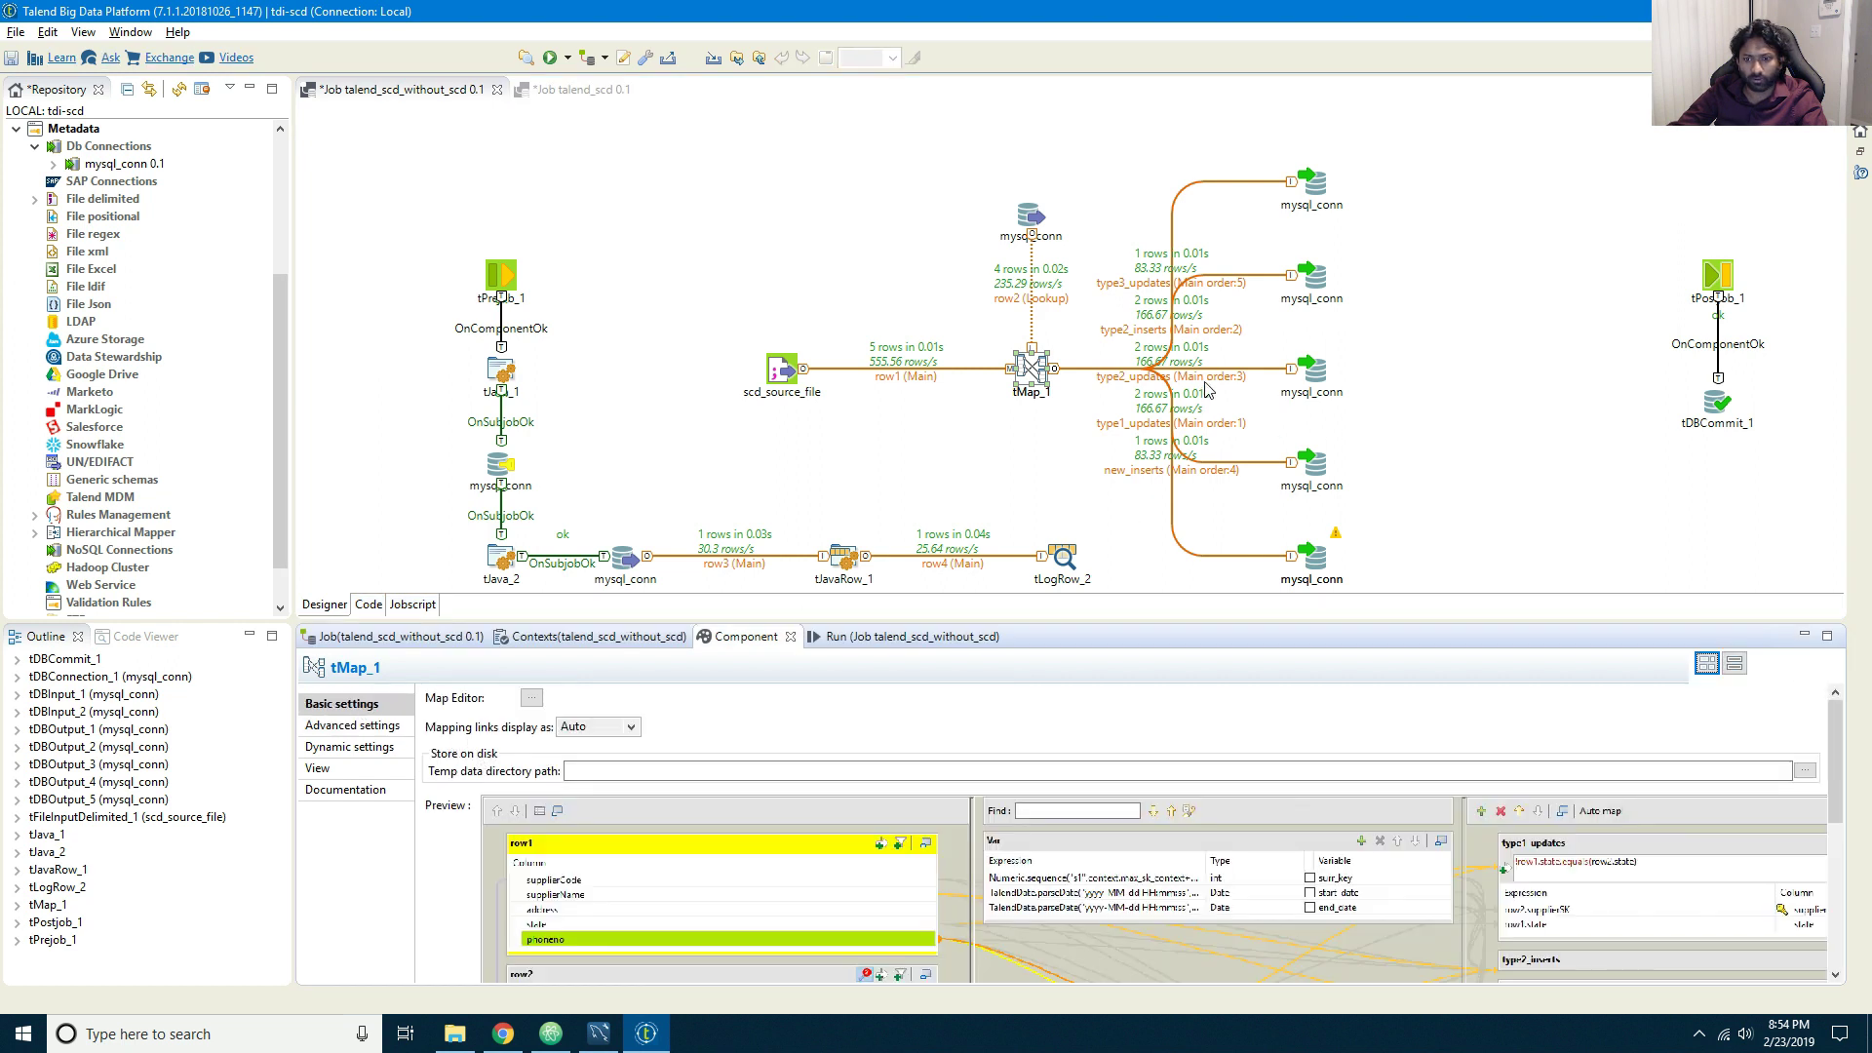
click(1232, 468)
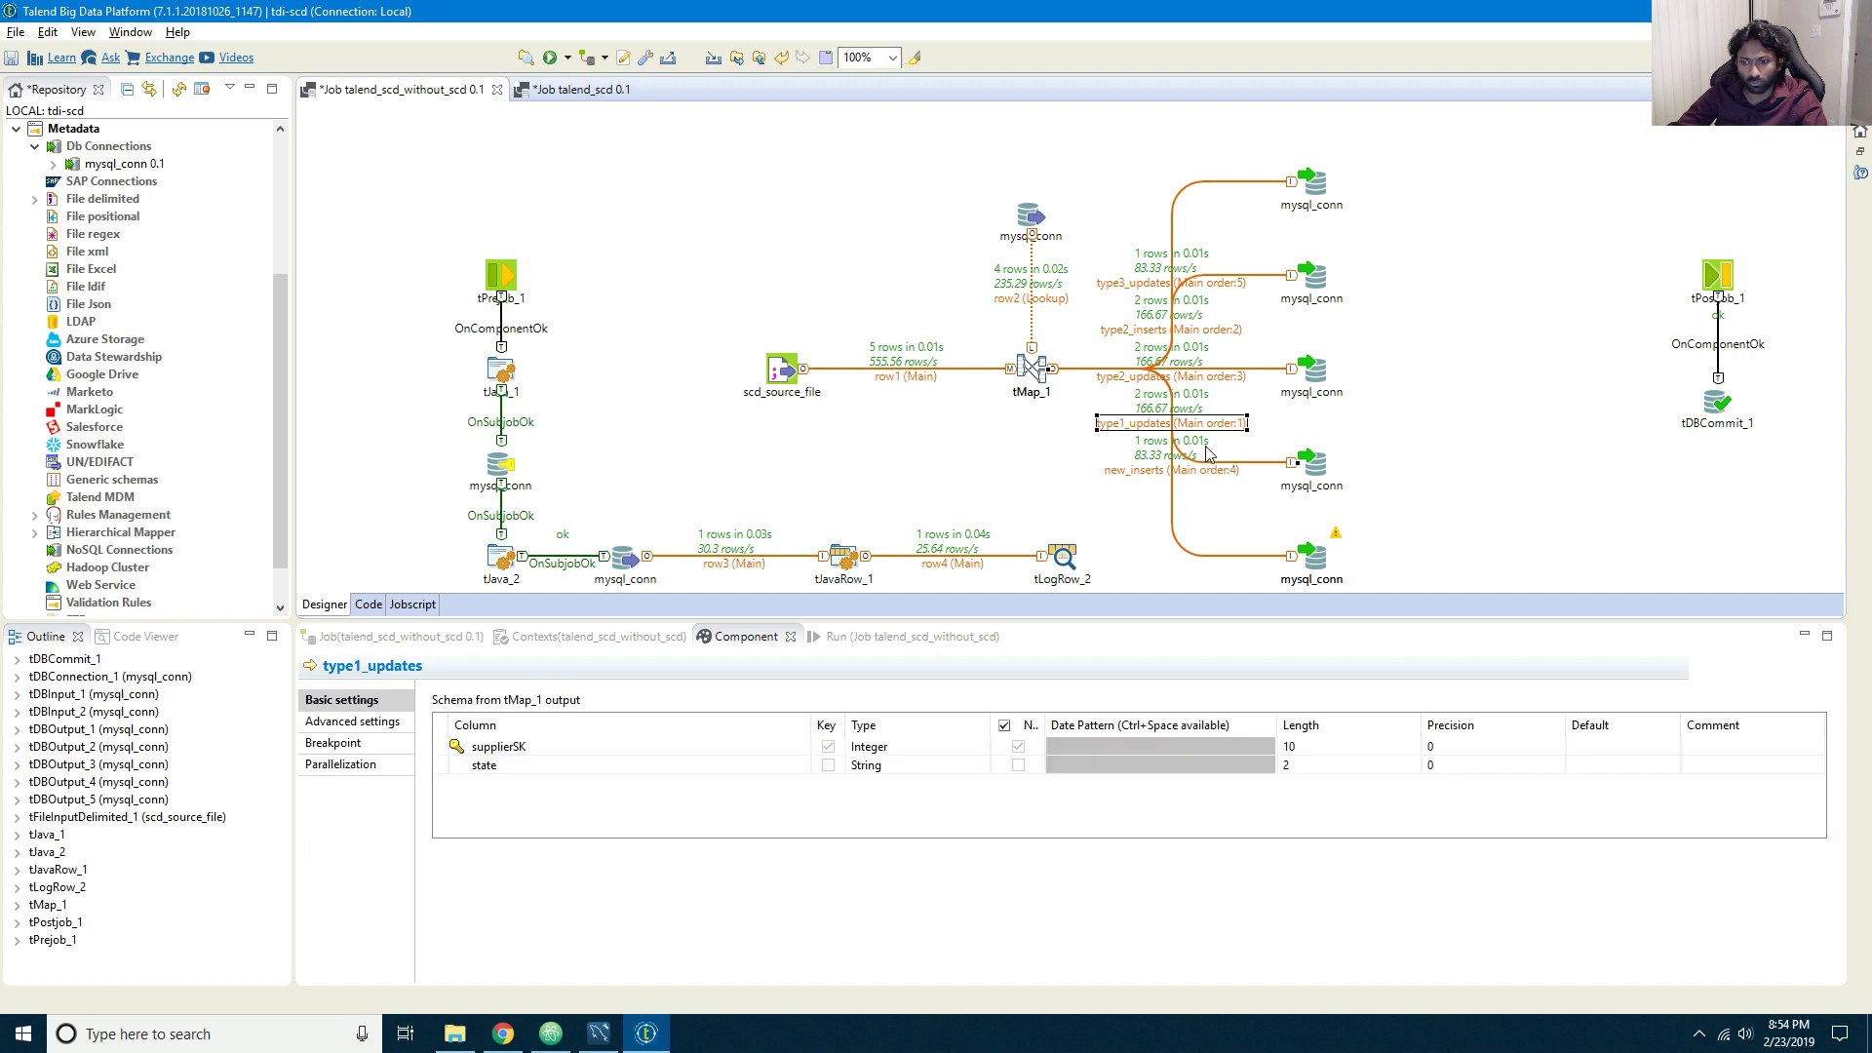
click(359, 722)
click(359, 701)
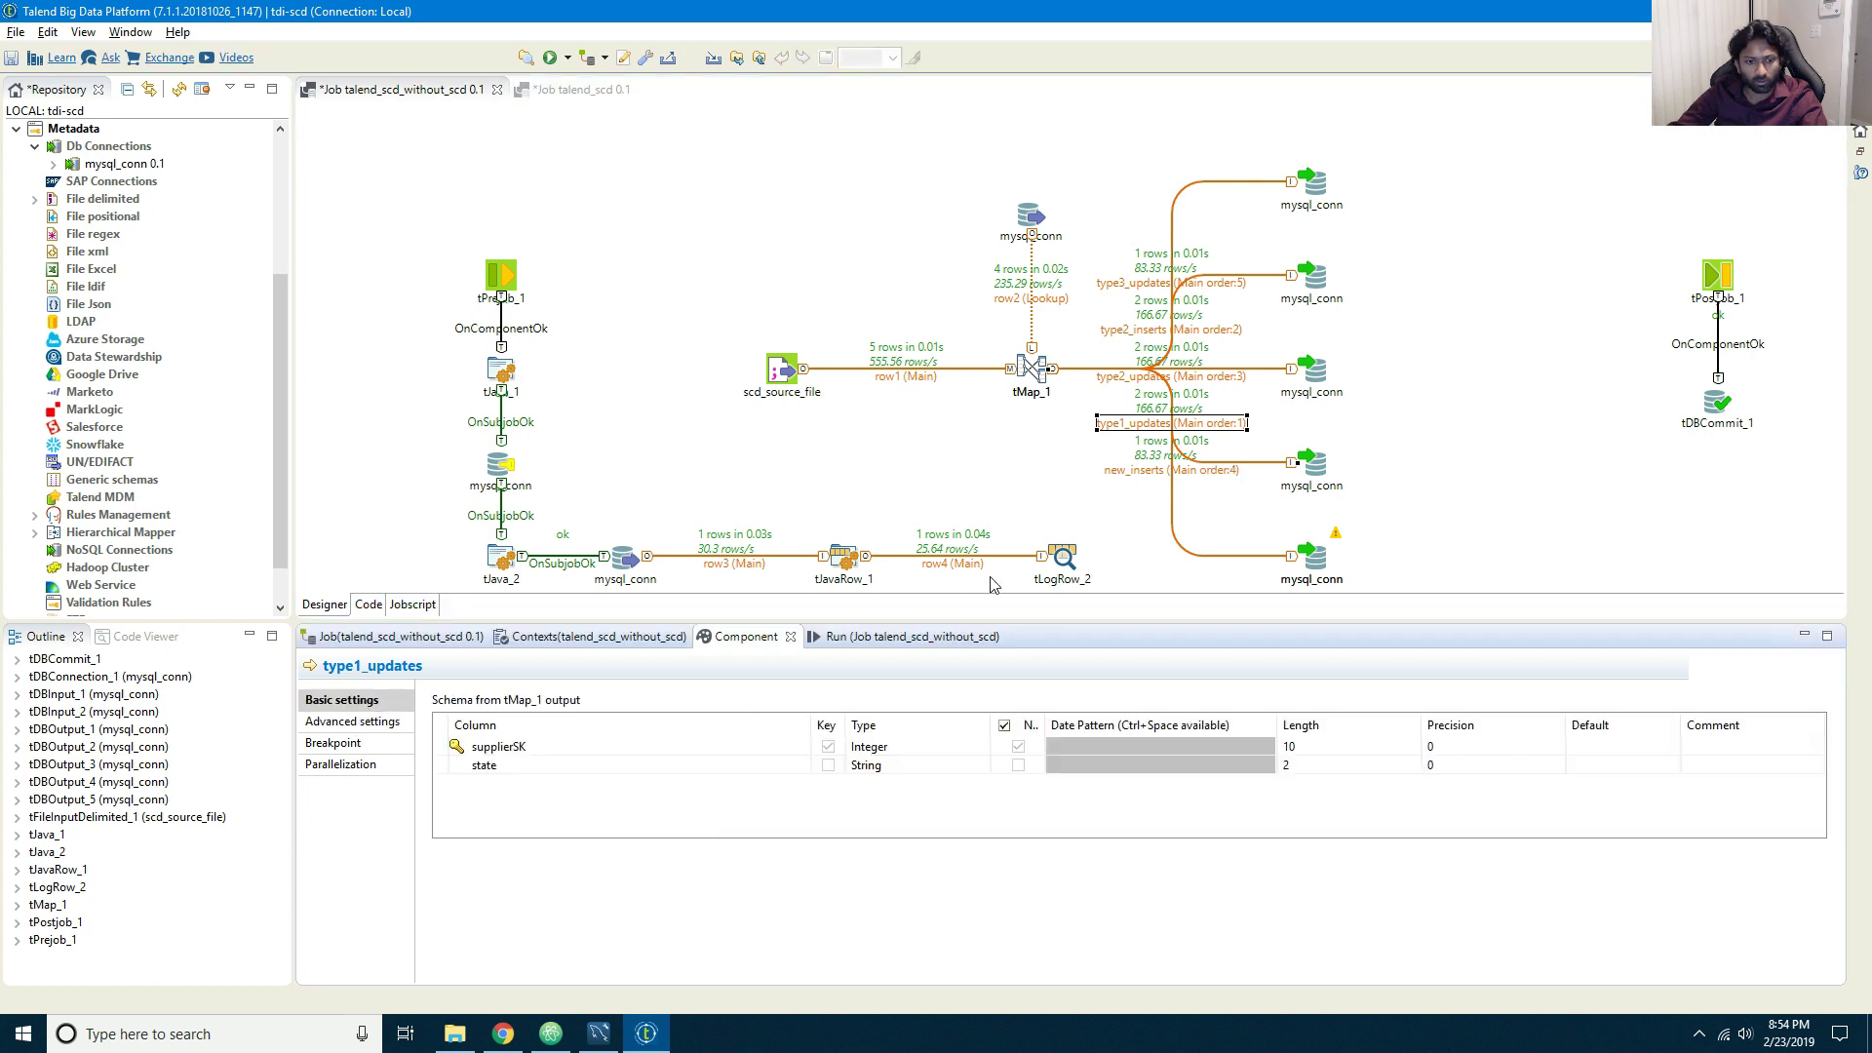
Step: Clear the run console and run the talend_scd_without_scd job, closing any error dialog
click(1443, 421)
click(907, 638)
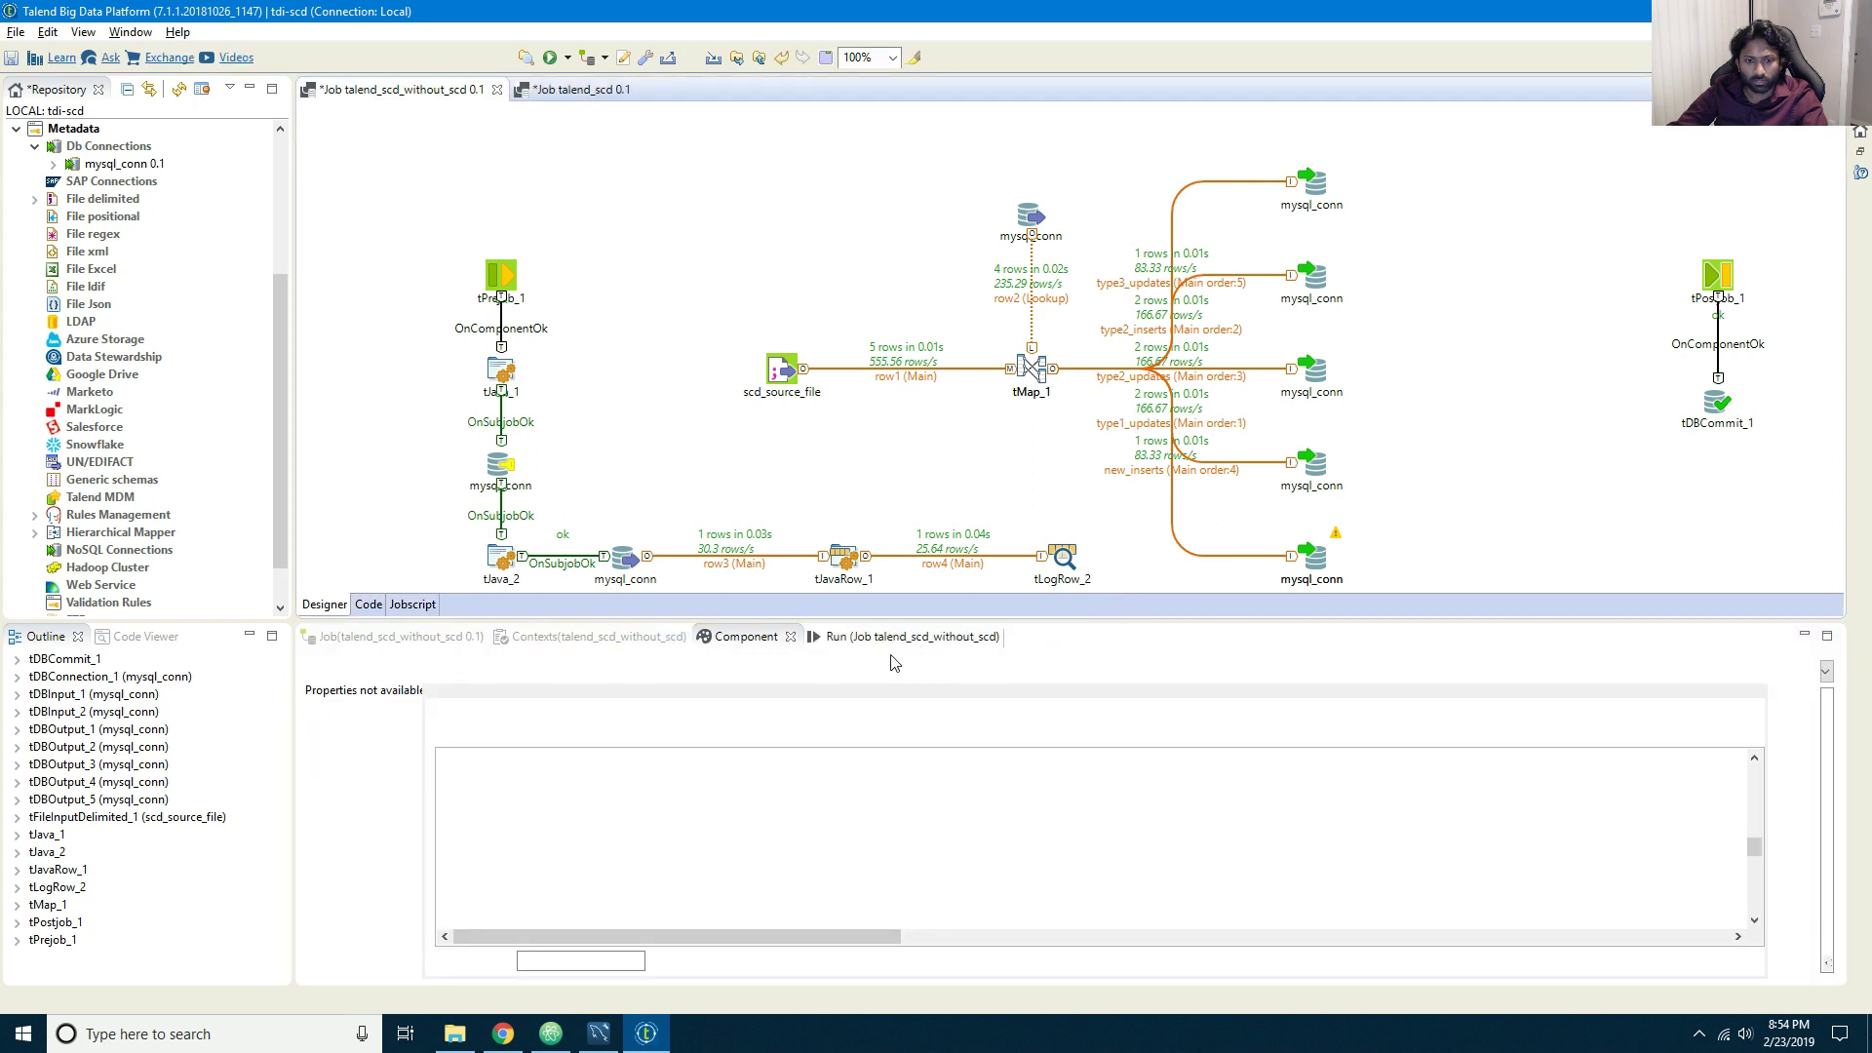
click(673, 720)
click(468, 720)
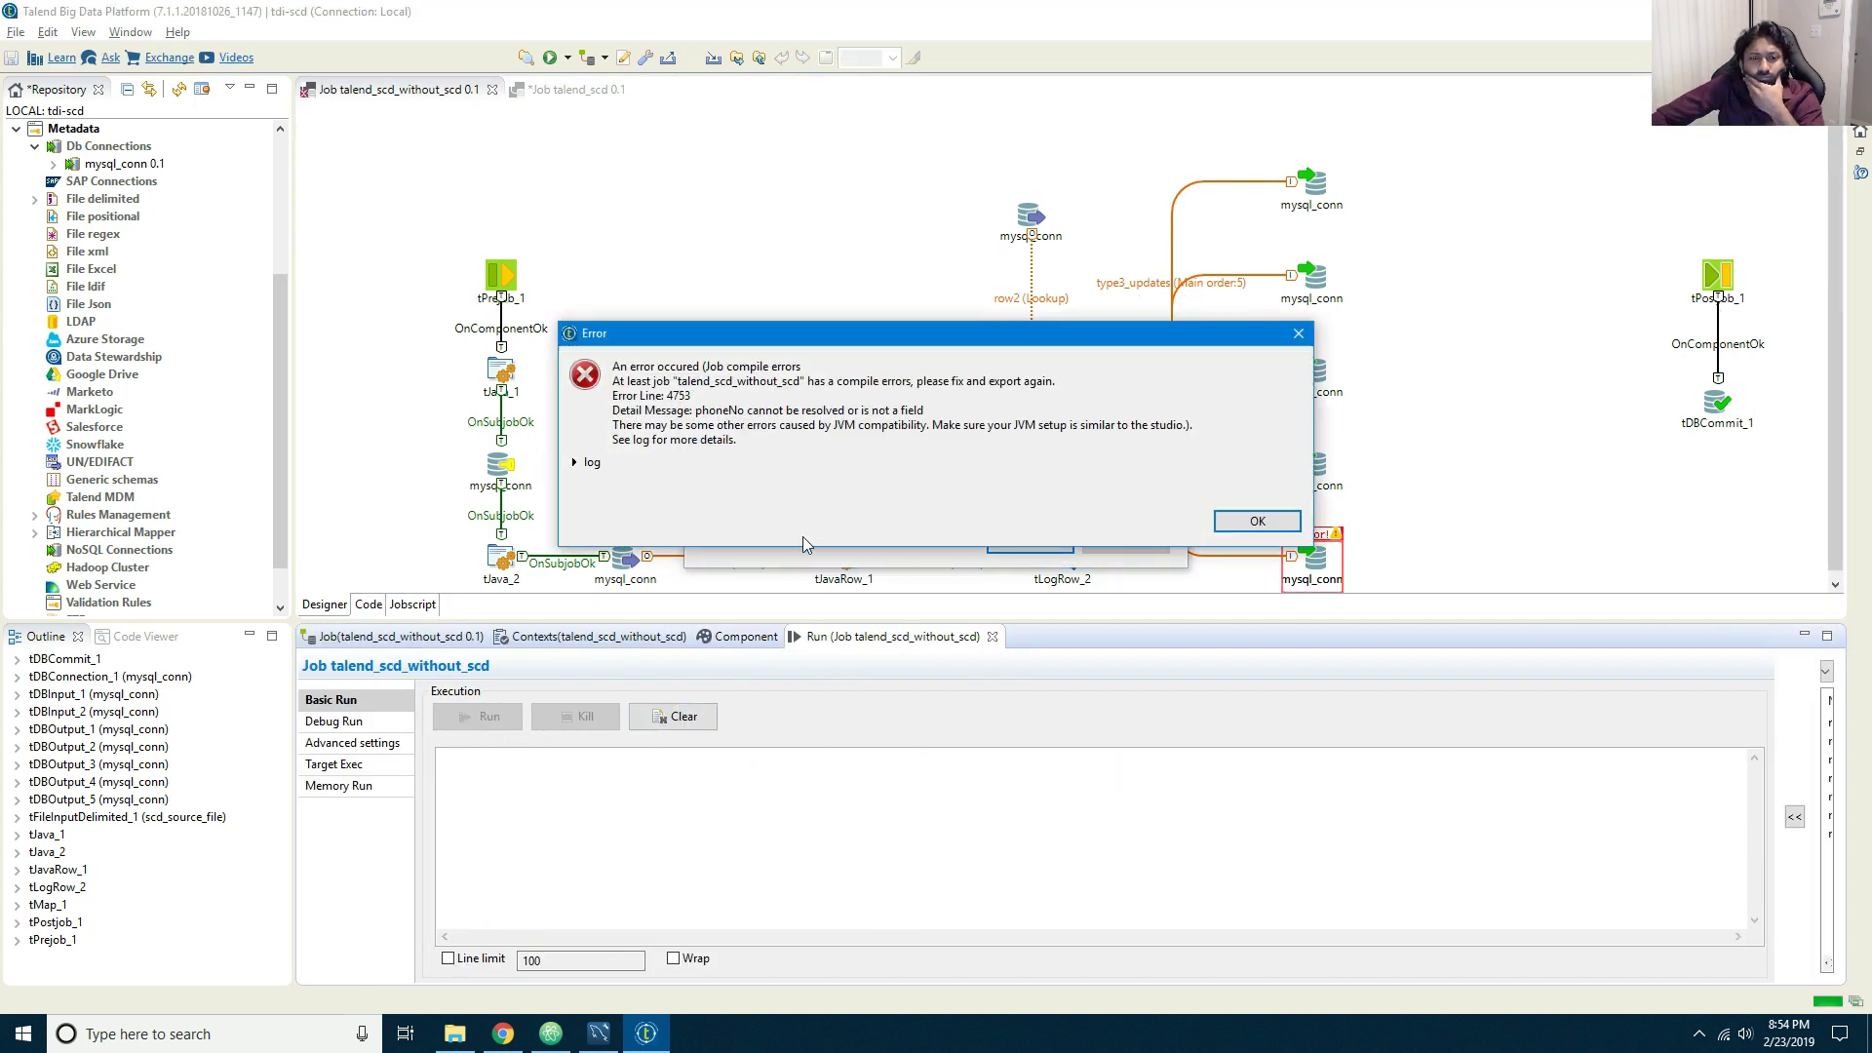
click(1242, 525)
Step: Change the schema of the MySQL output receiving new_inserts to built-in and replace its columns with all columns of the input schema
double_click(1312, 558)
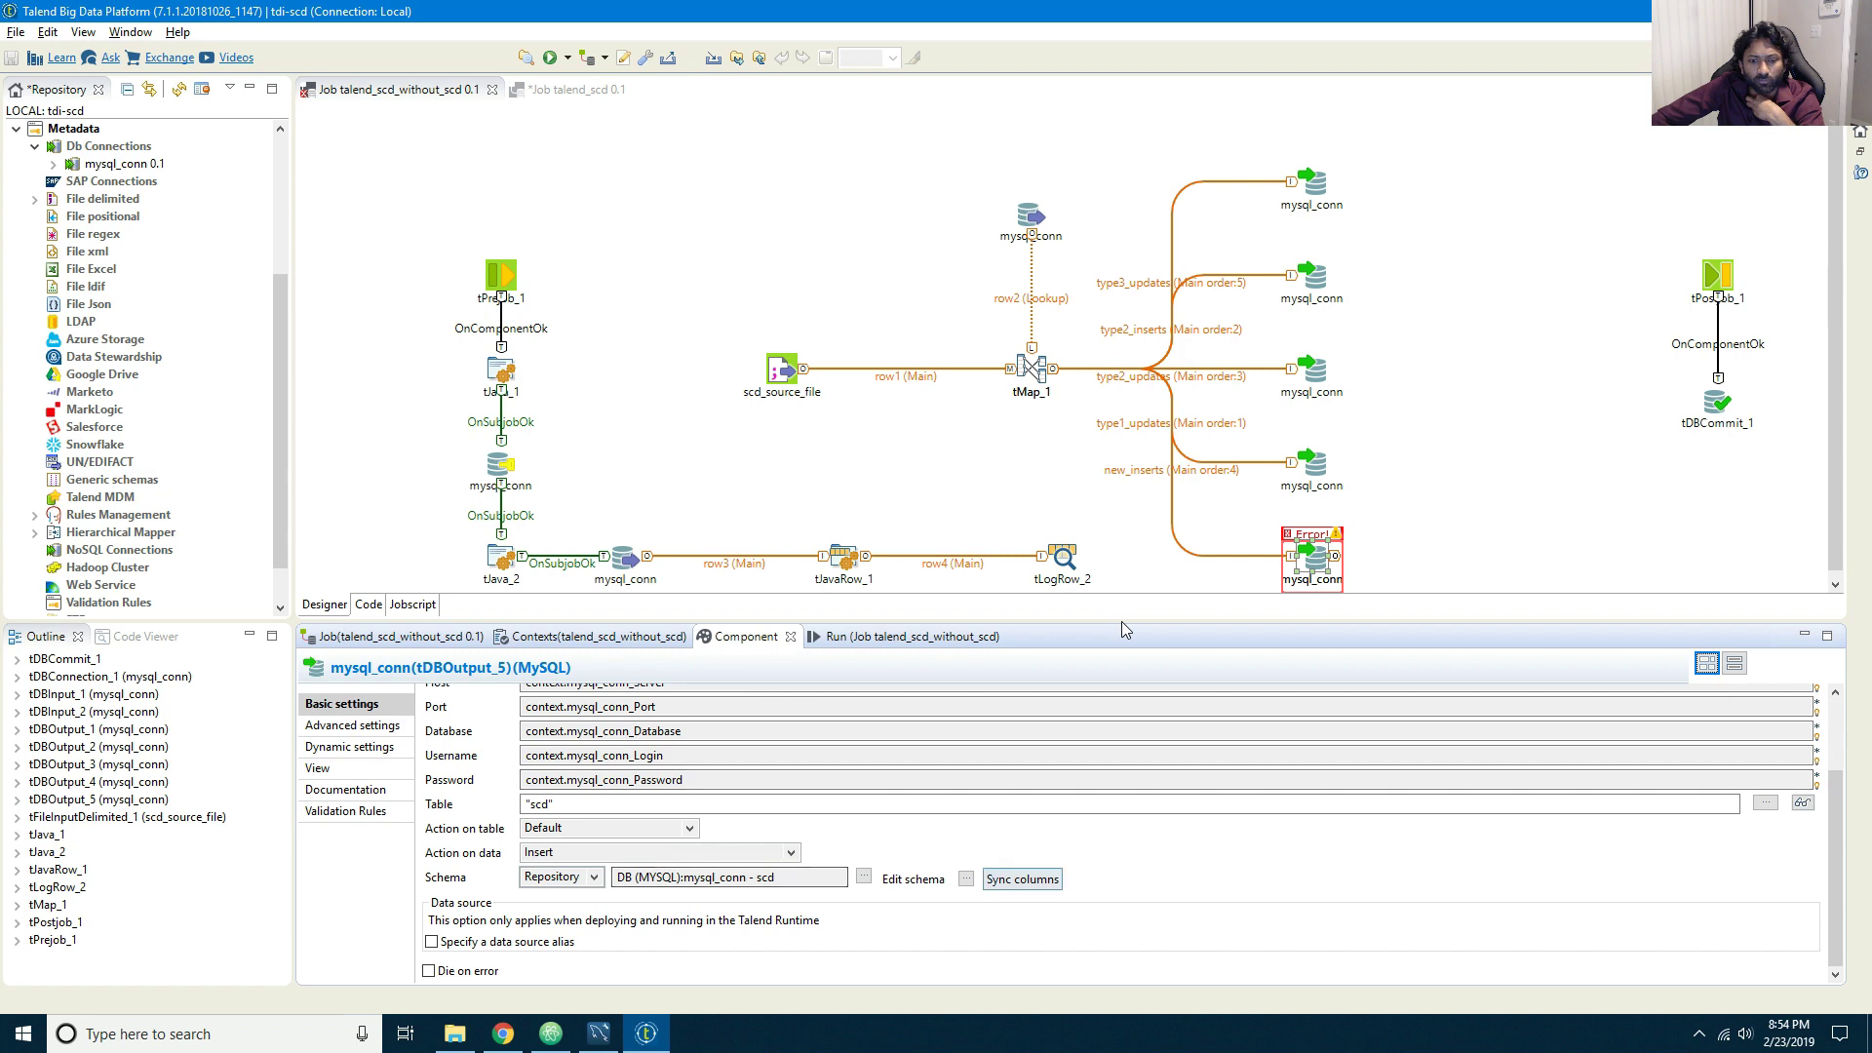
click(966, 878)
click(946, 551)
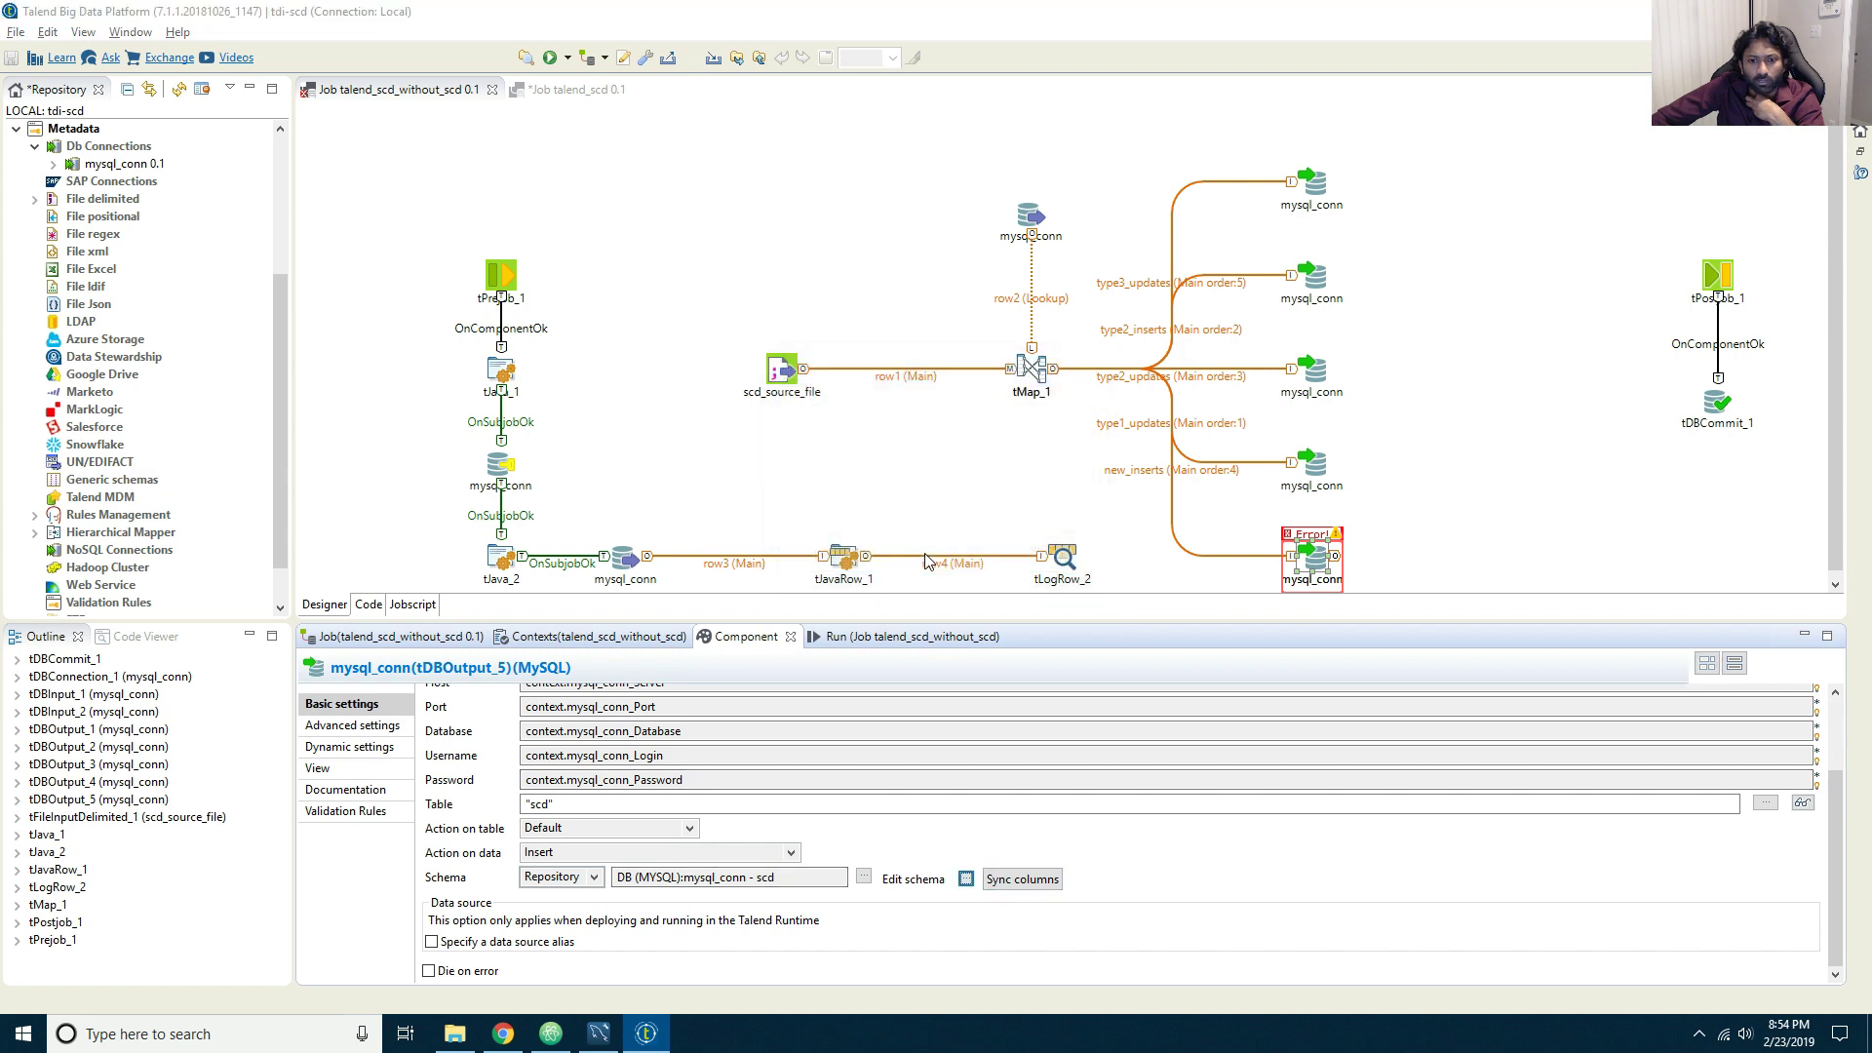
click(692, 382)
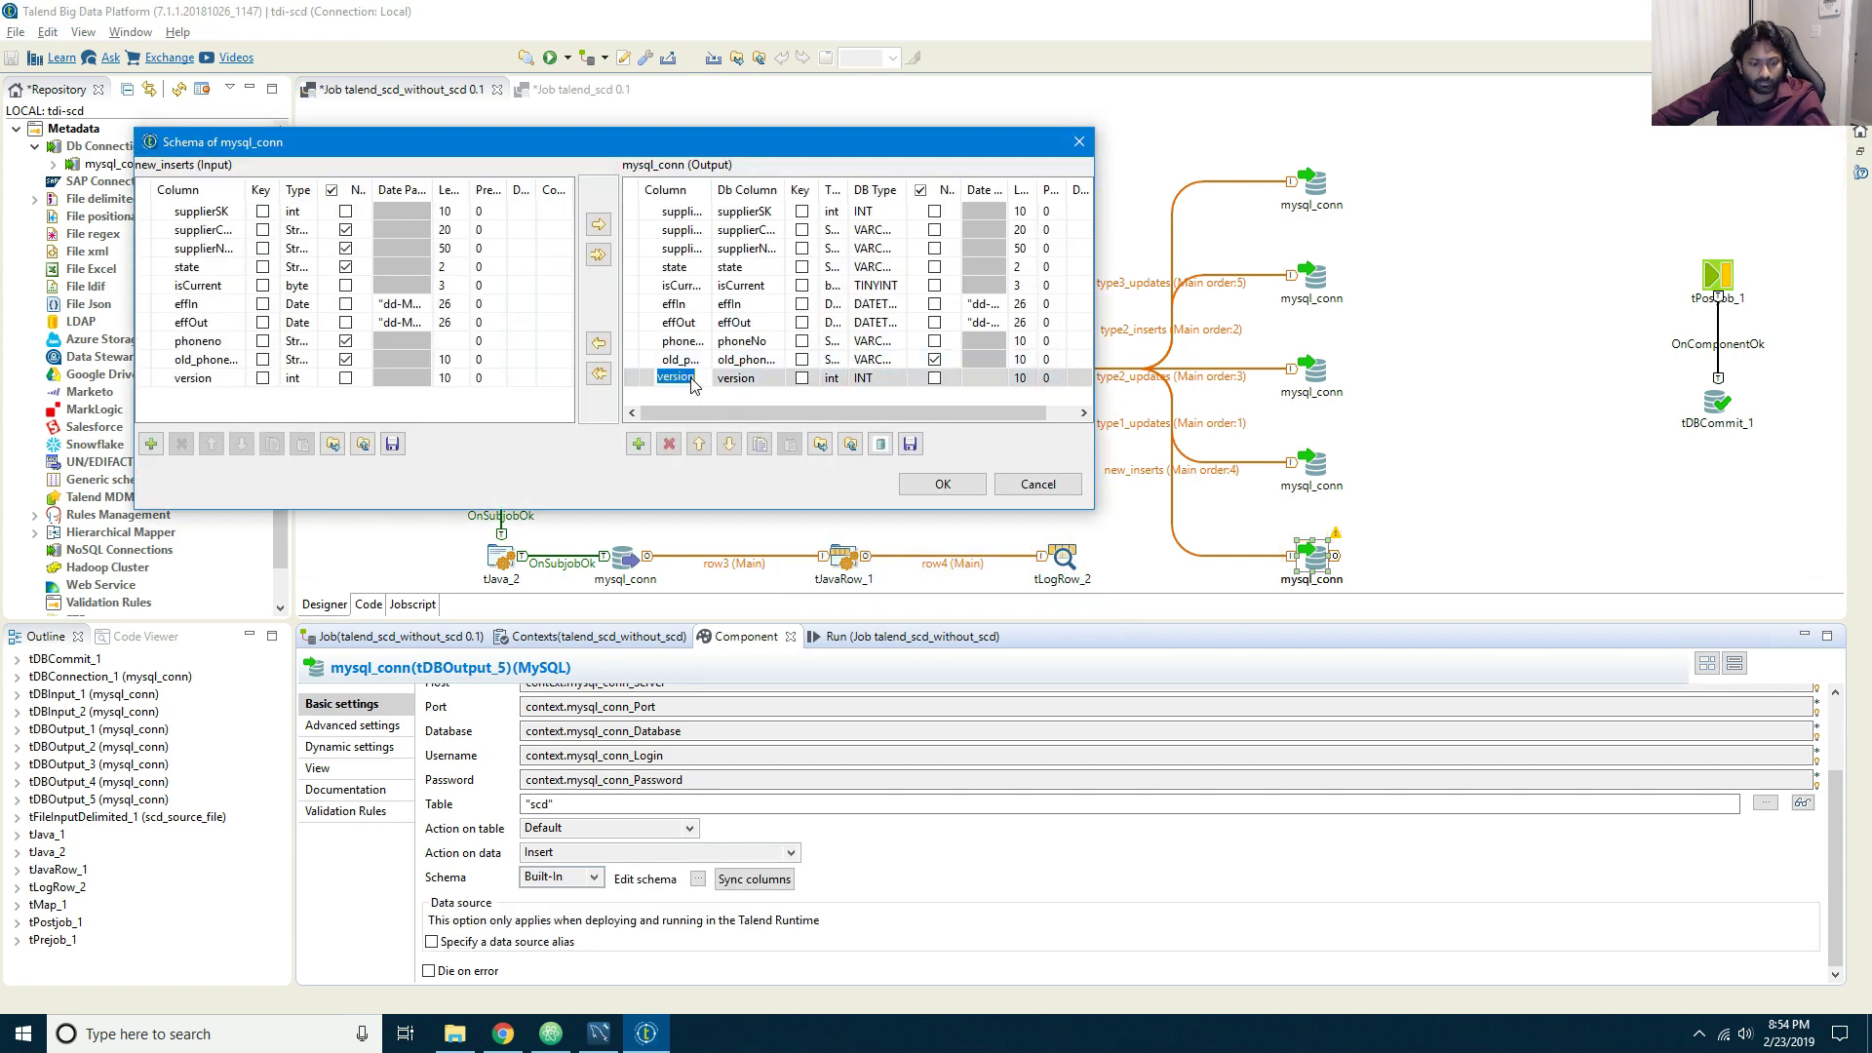
key(ctrl+a)
click(669, 445)
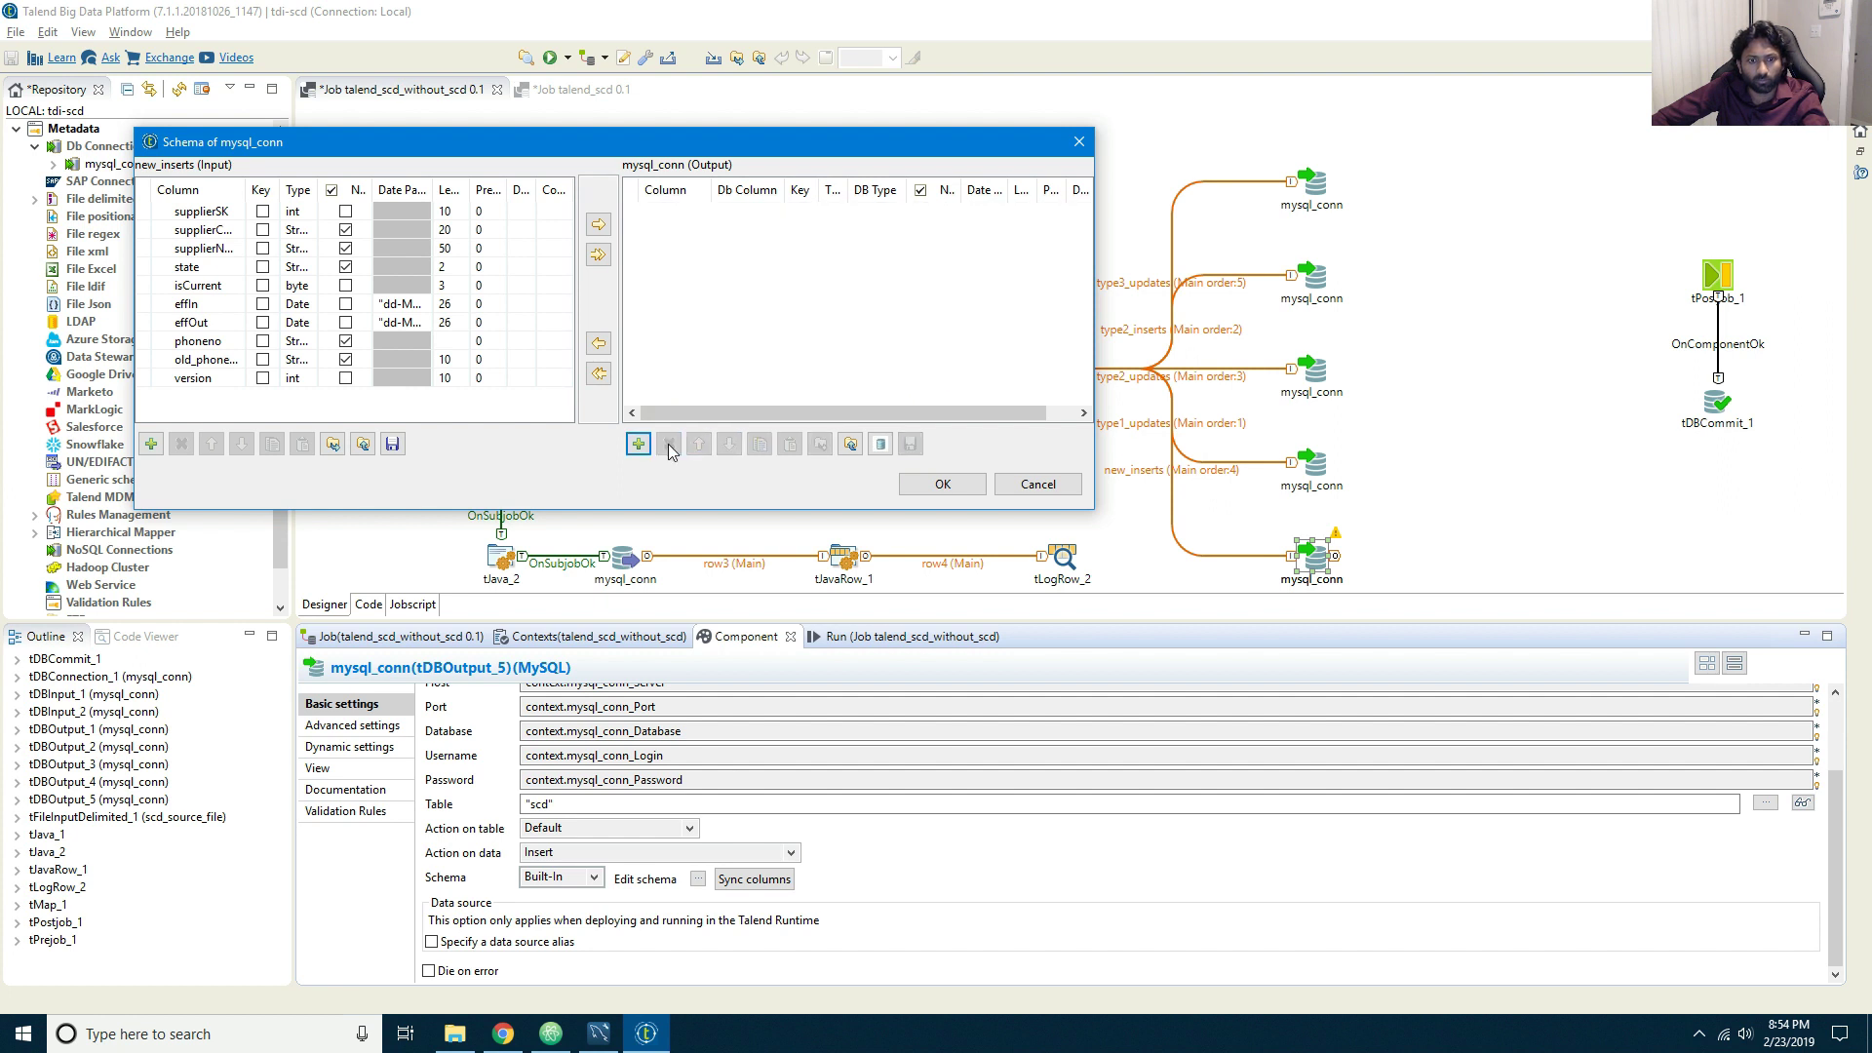
click(600, 256)
click(990, 576)
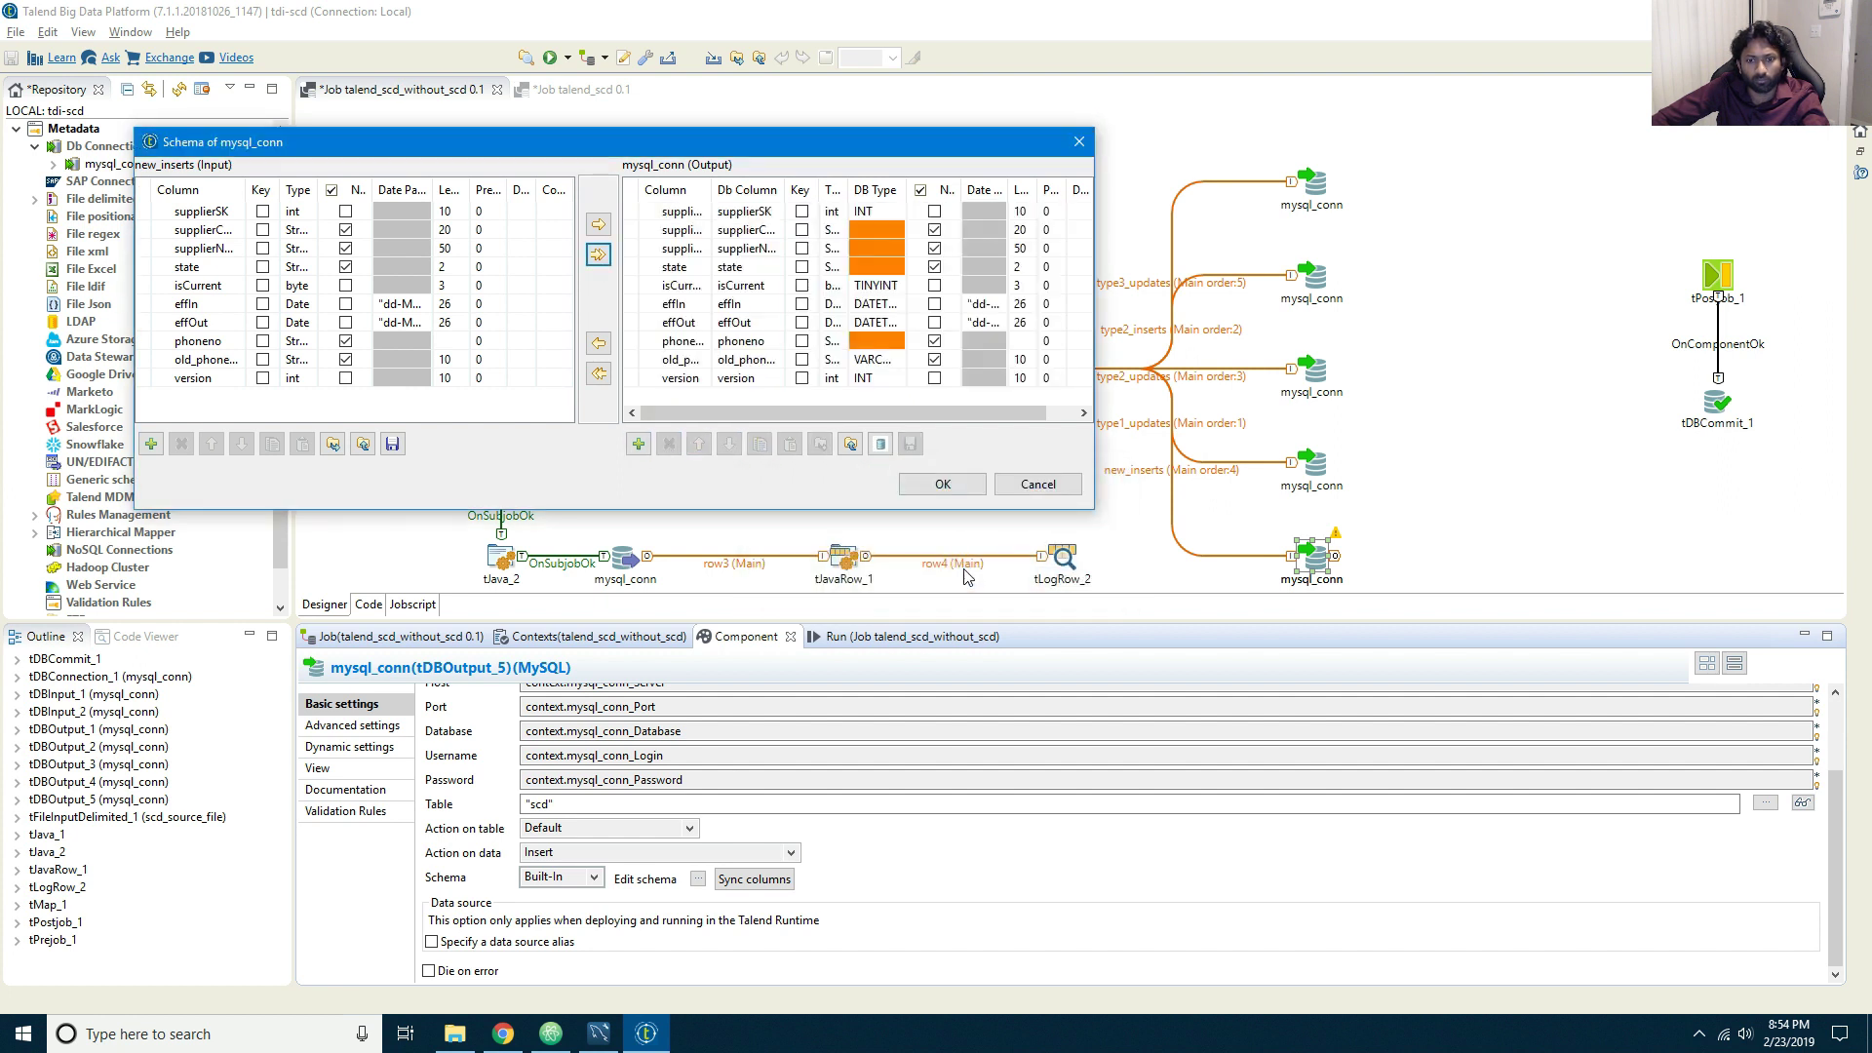
Step: Widen the schema dialog and set the DB type of the supplierCode output column to VARCHAR
click(889, 230)
click(909, 230)
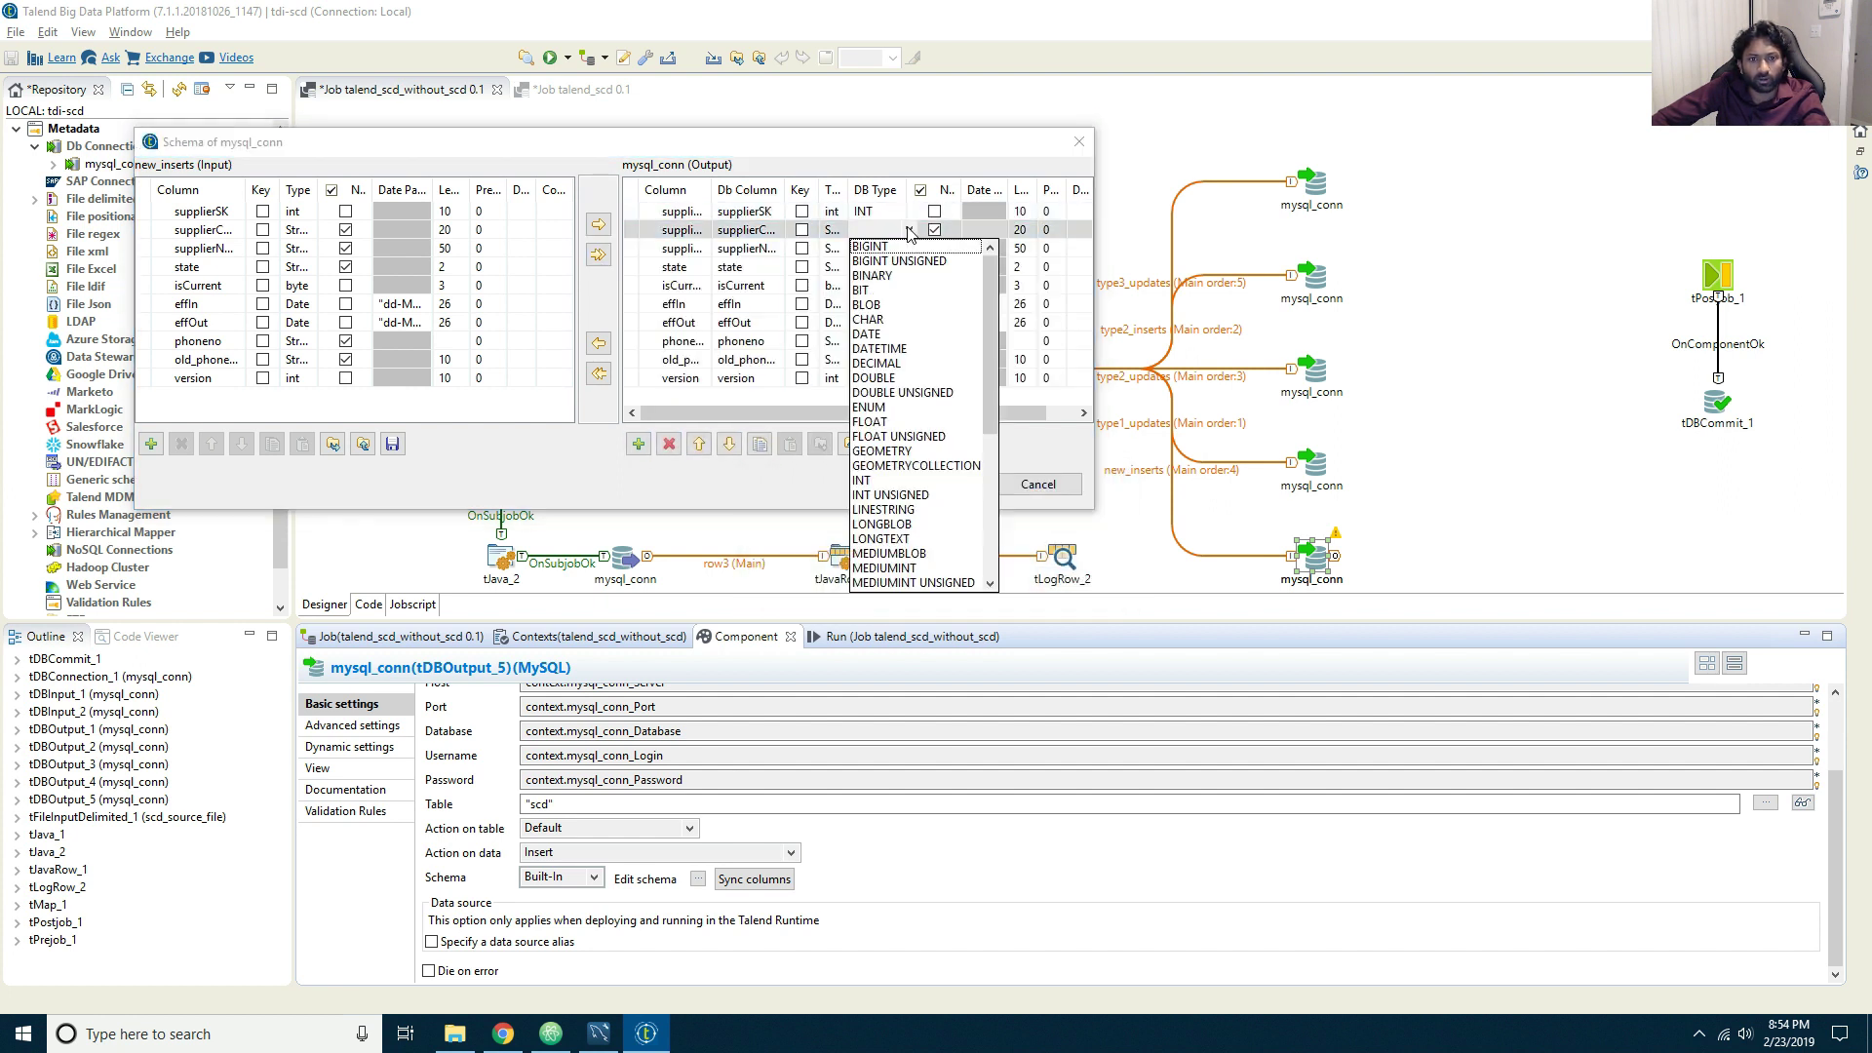
click(909, 231)
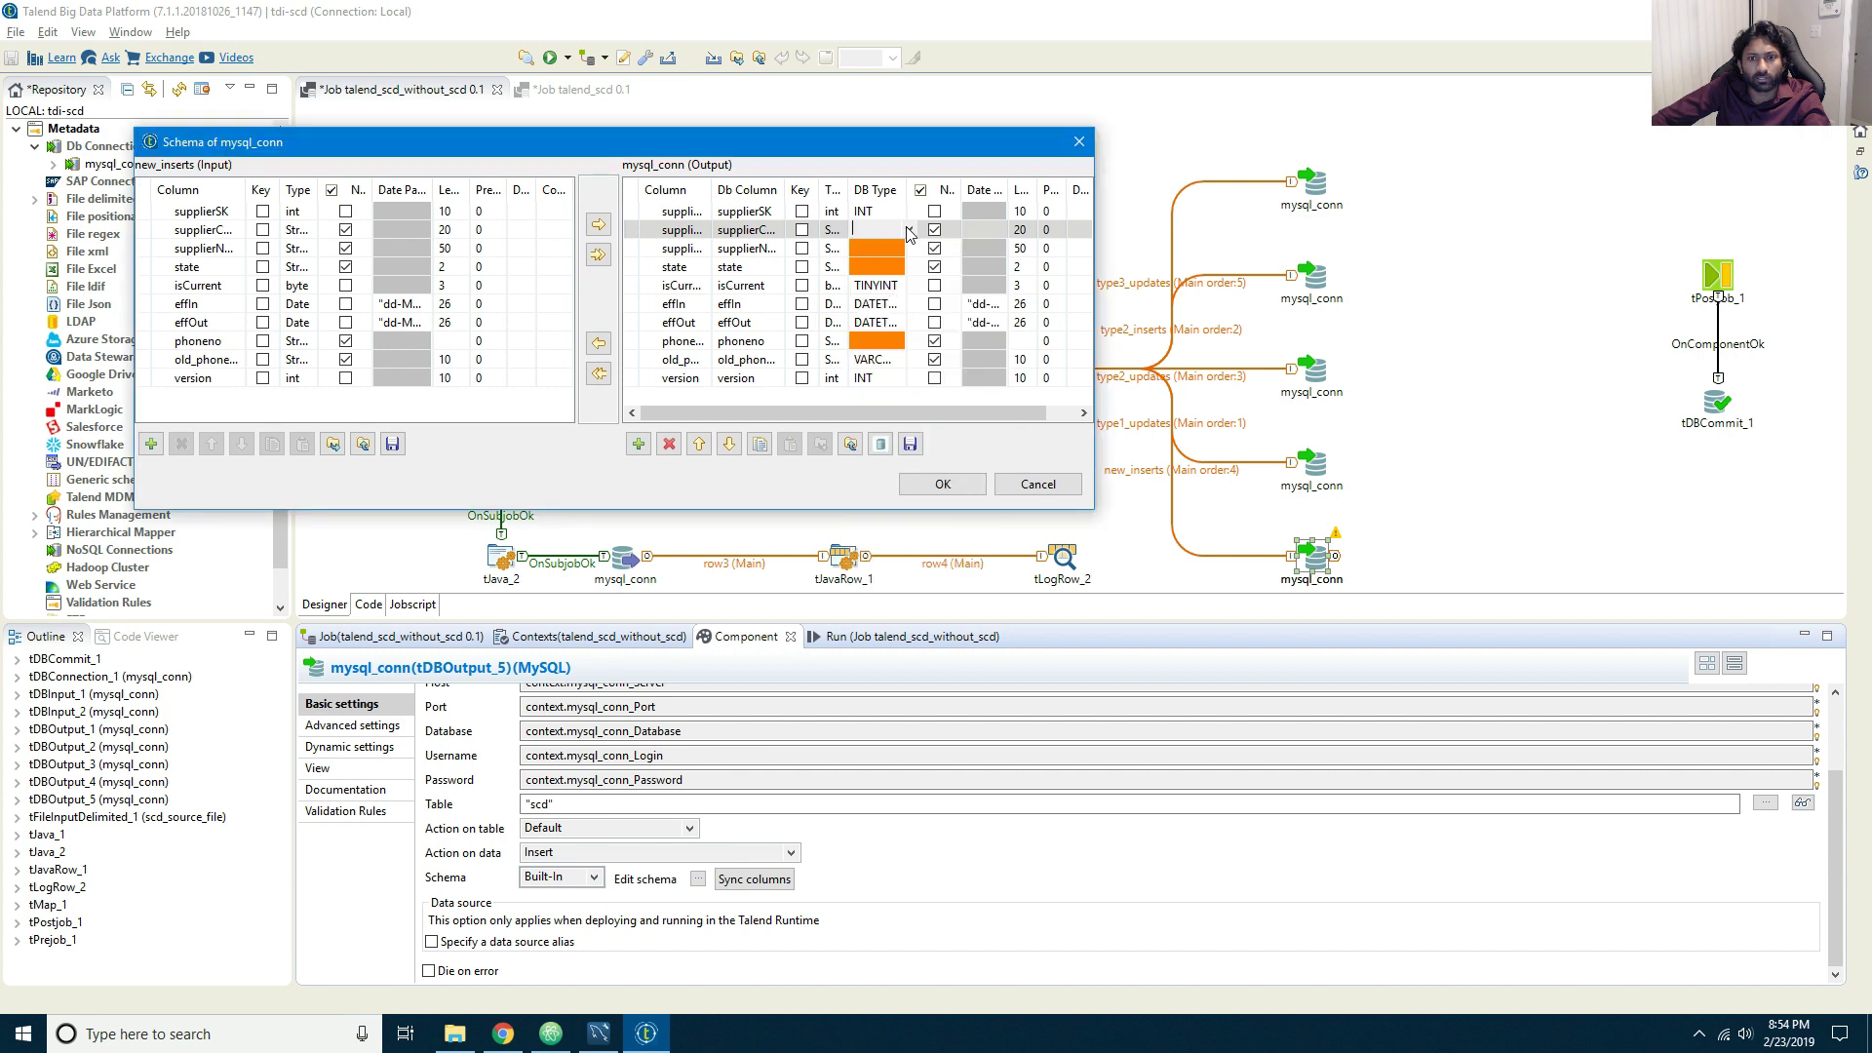
drag(1472, 169, 1484, 169)
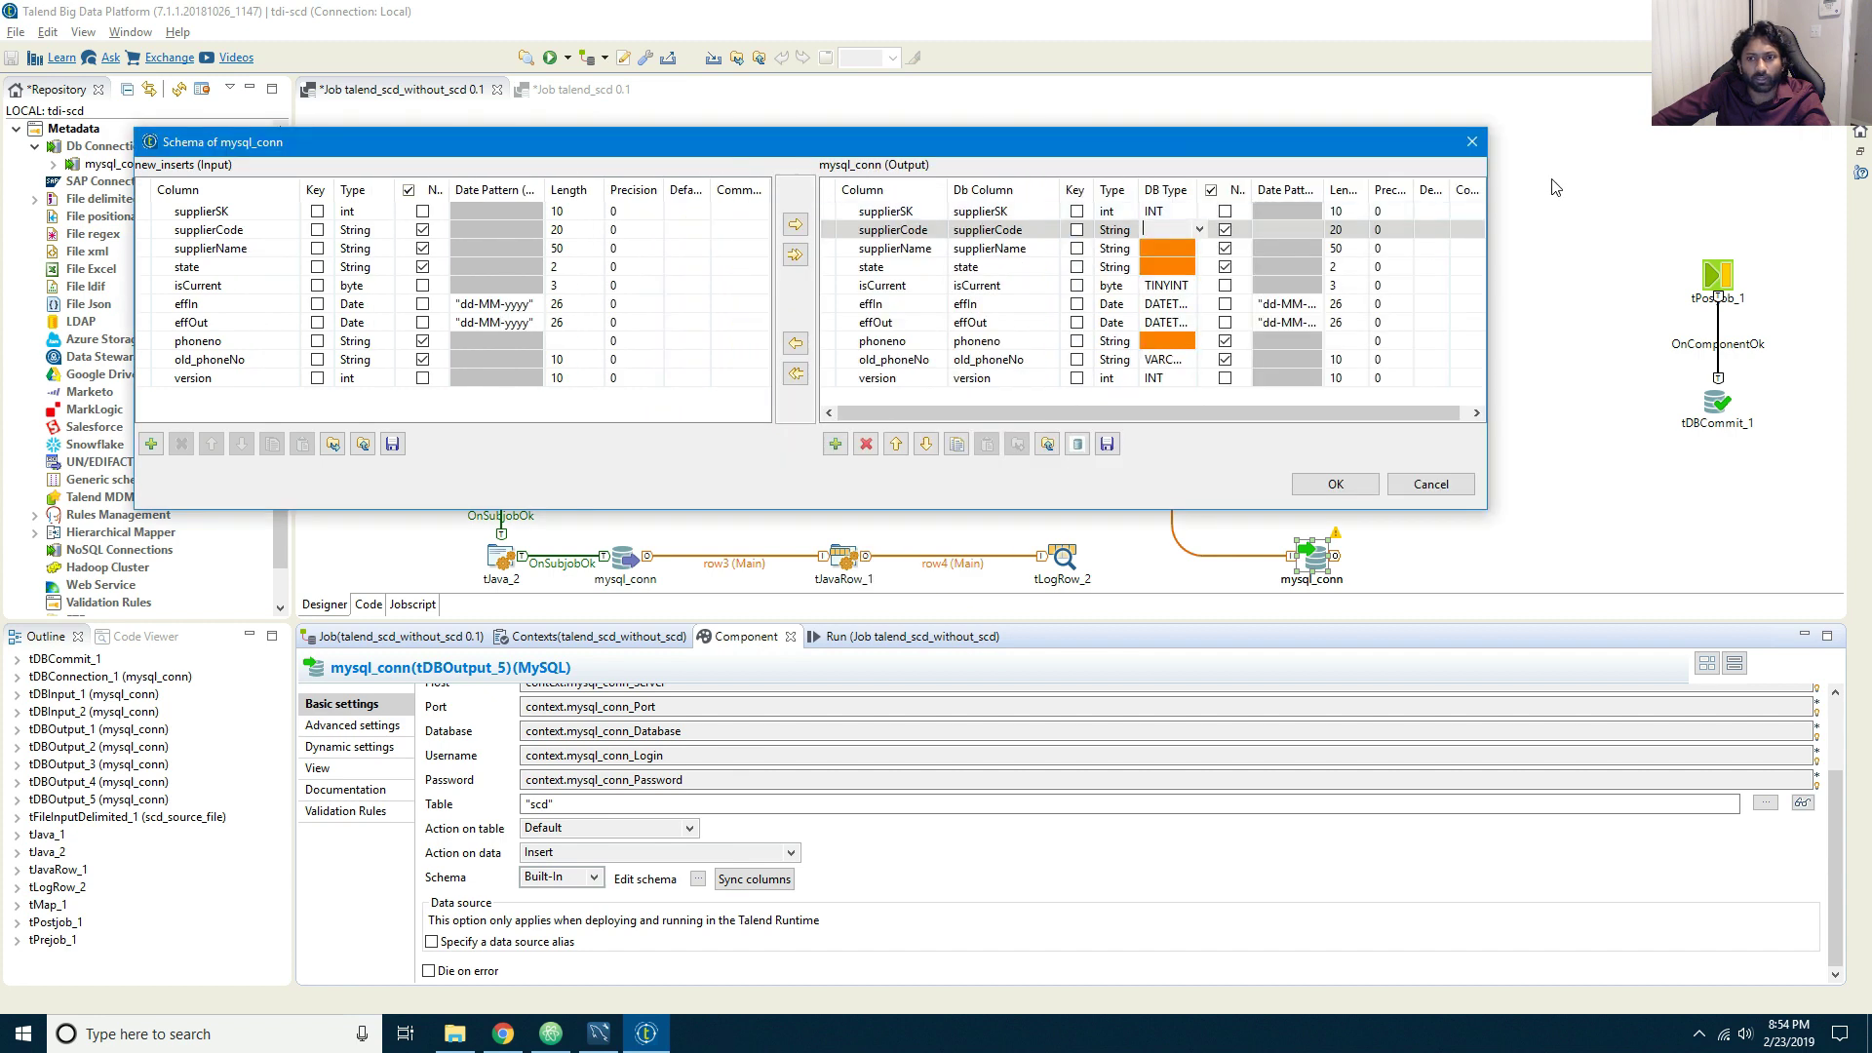
click(1200, 230)
scroll(1204, 235, down, 3)
click(1180, 569)
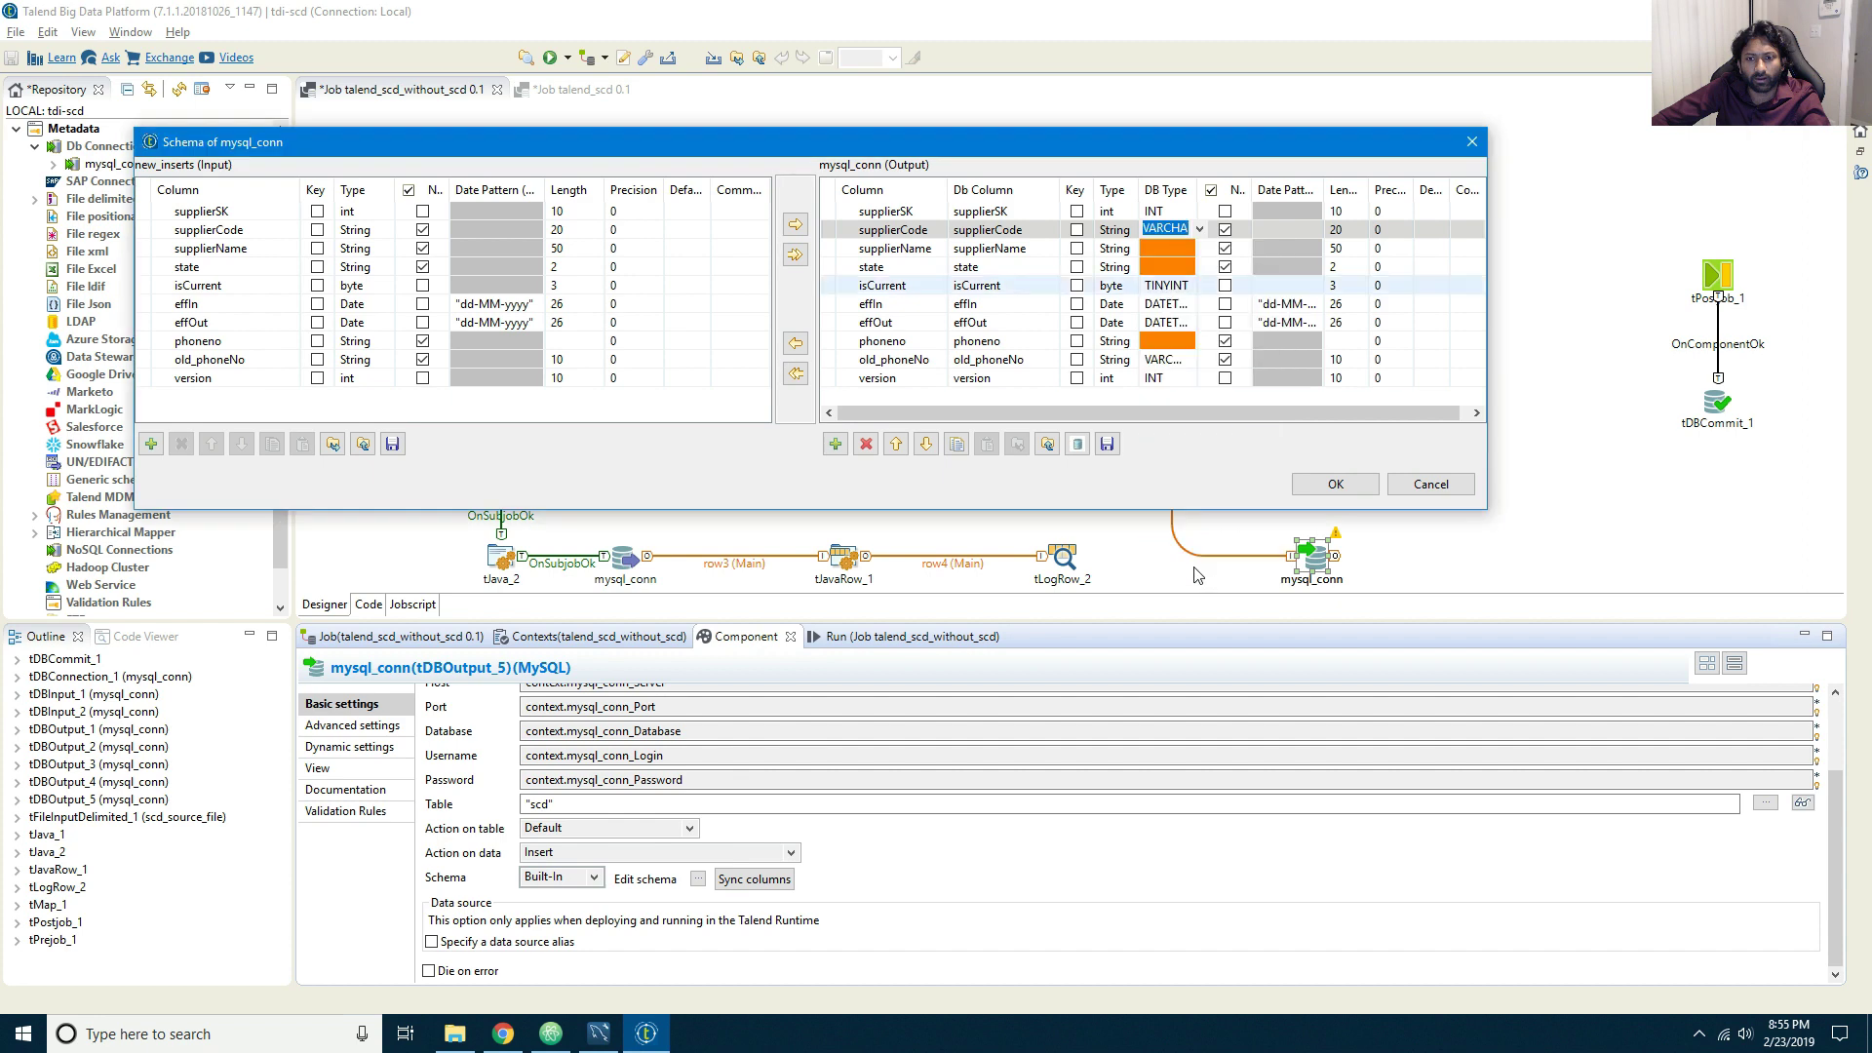
Step: Set the DB type of the supplierName, state and phoneno output columns to VARCHAR and accept the schema
click(1173, 249)
click(1201, 250)
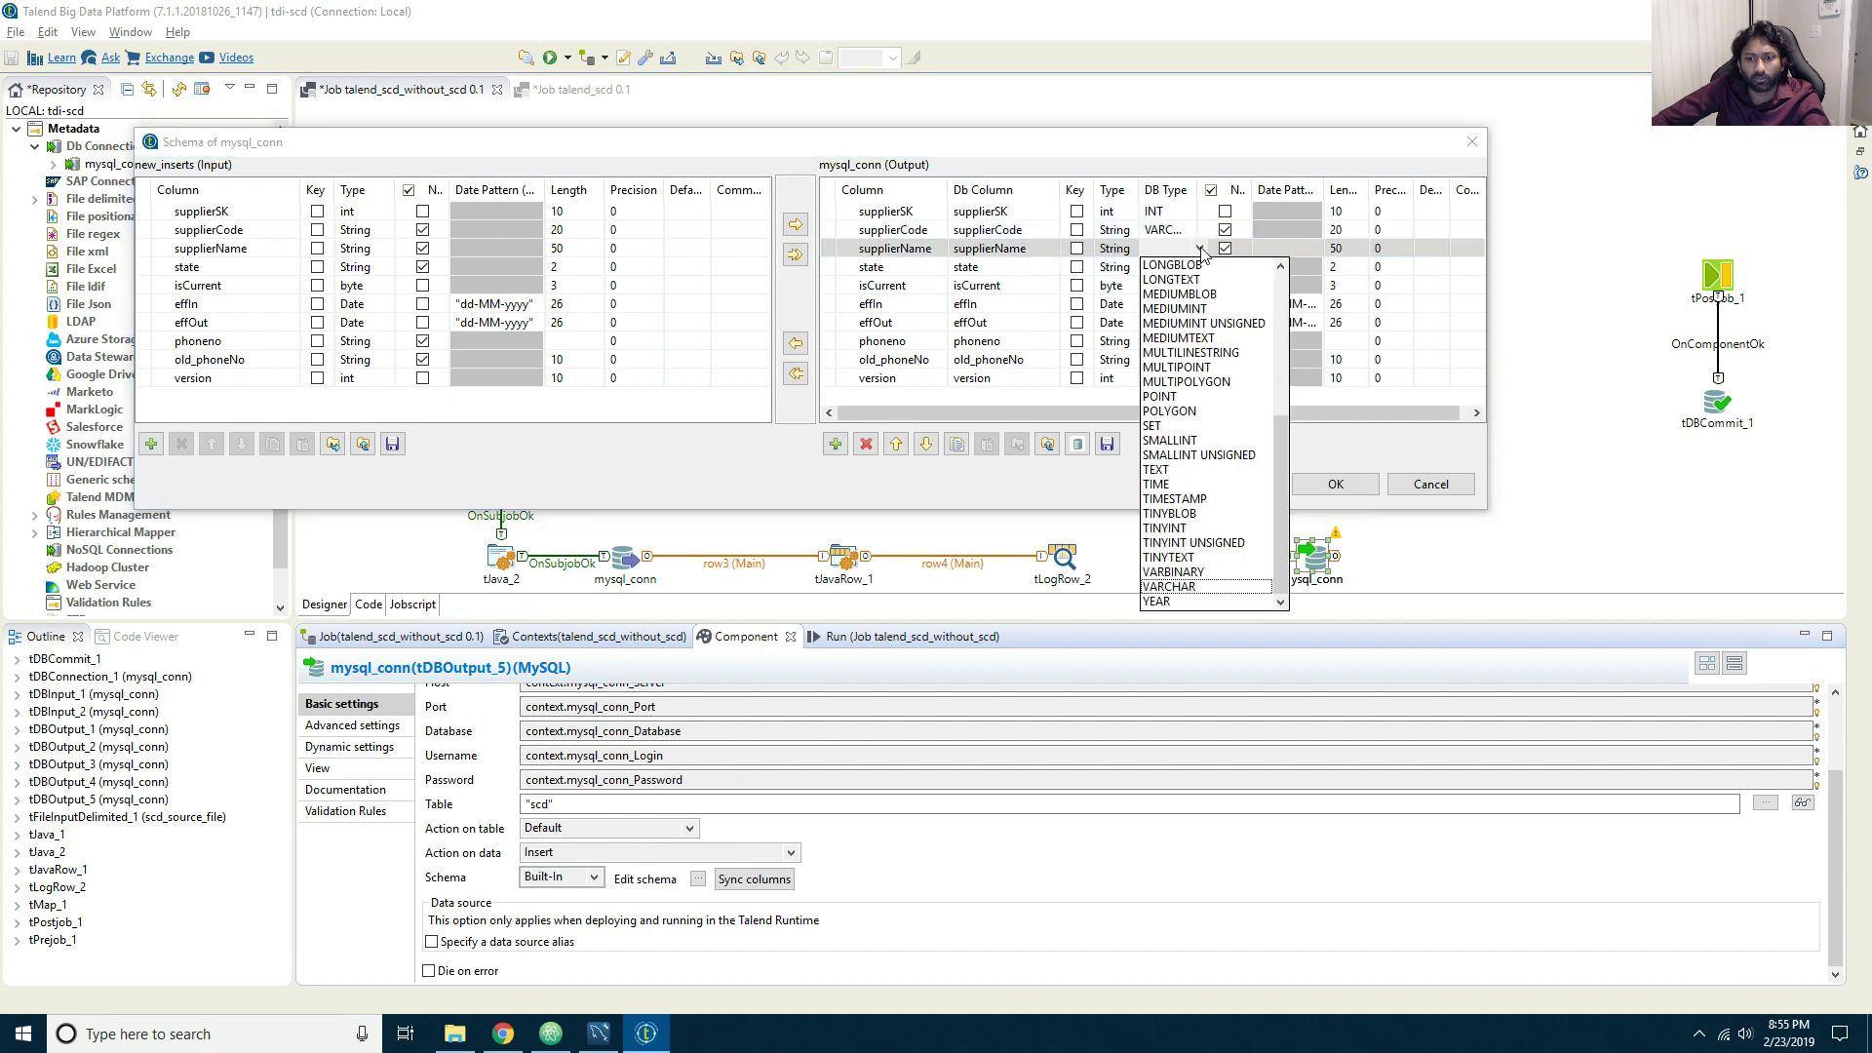
click(1186, 587)
click(1179, 266)
click(1199, 266)
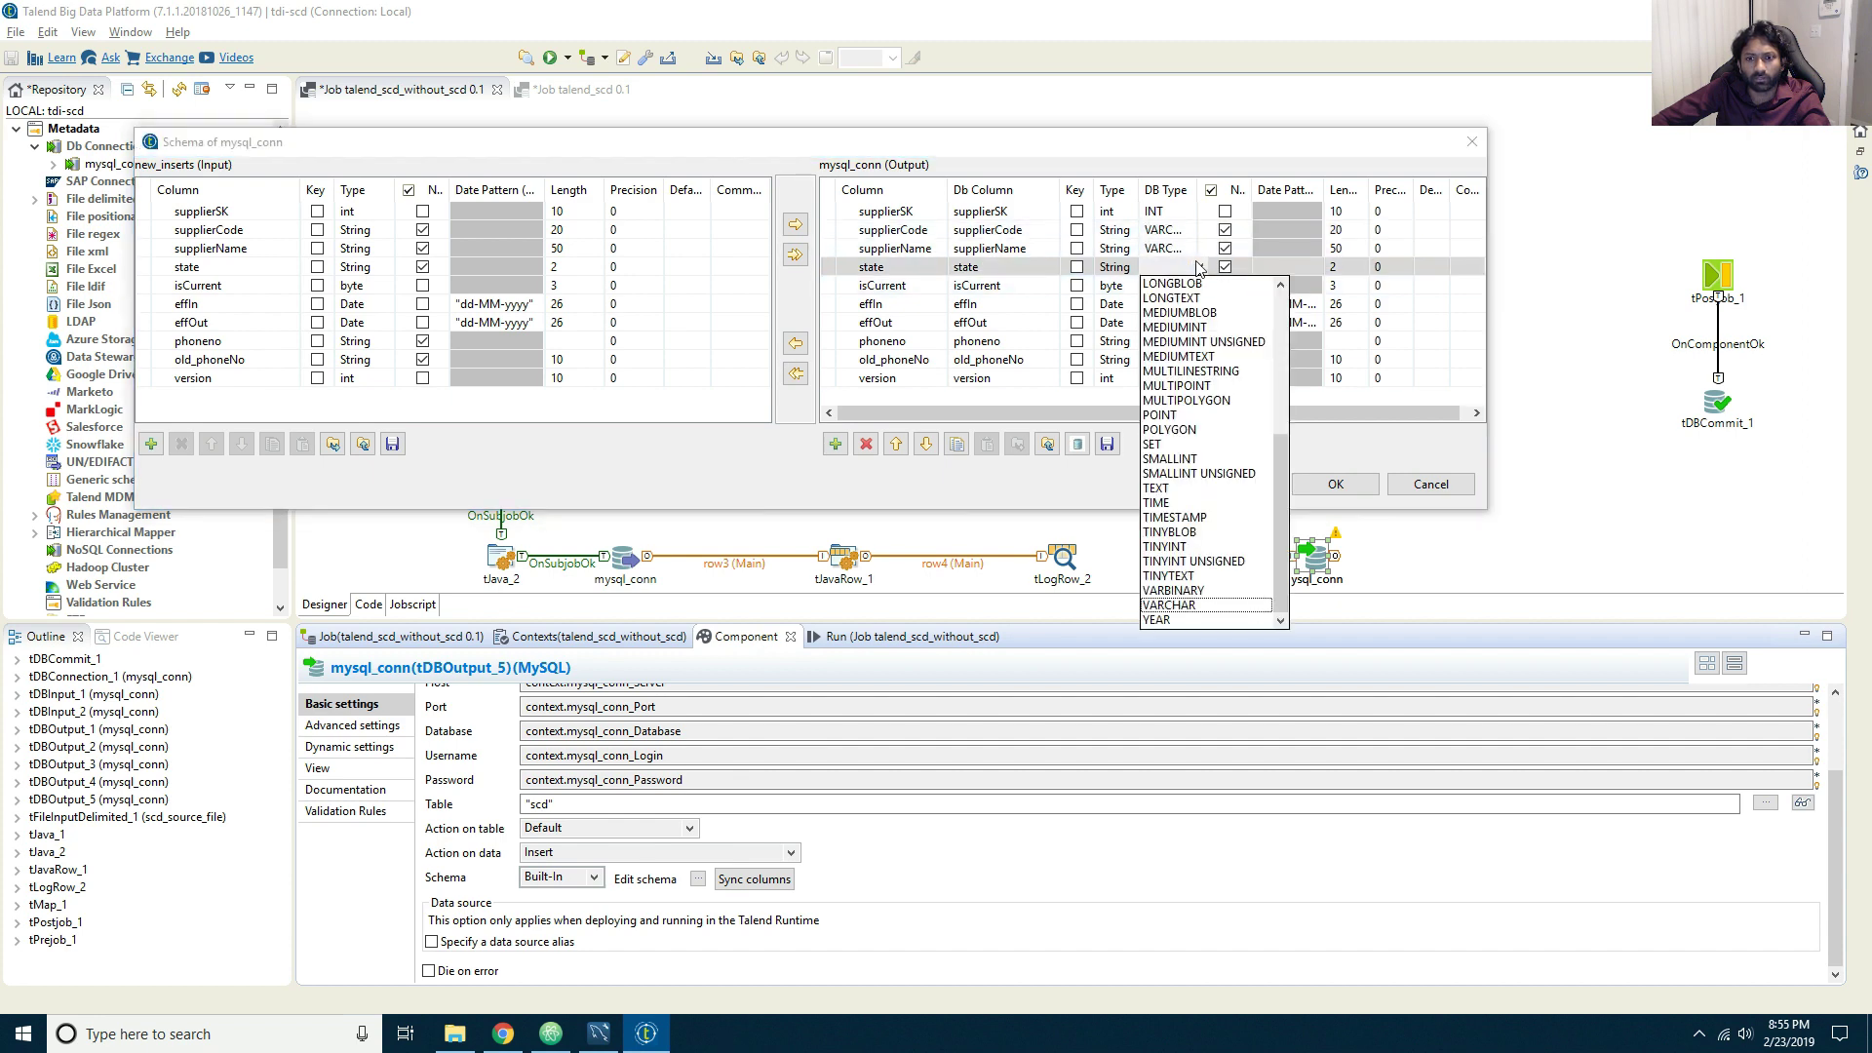
click(1186, 605)
click(1199, 342)
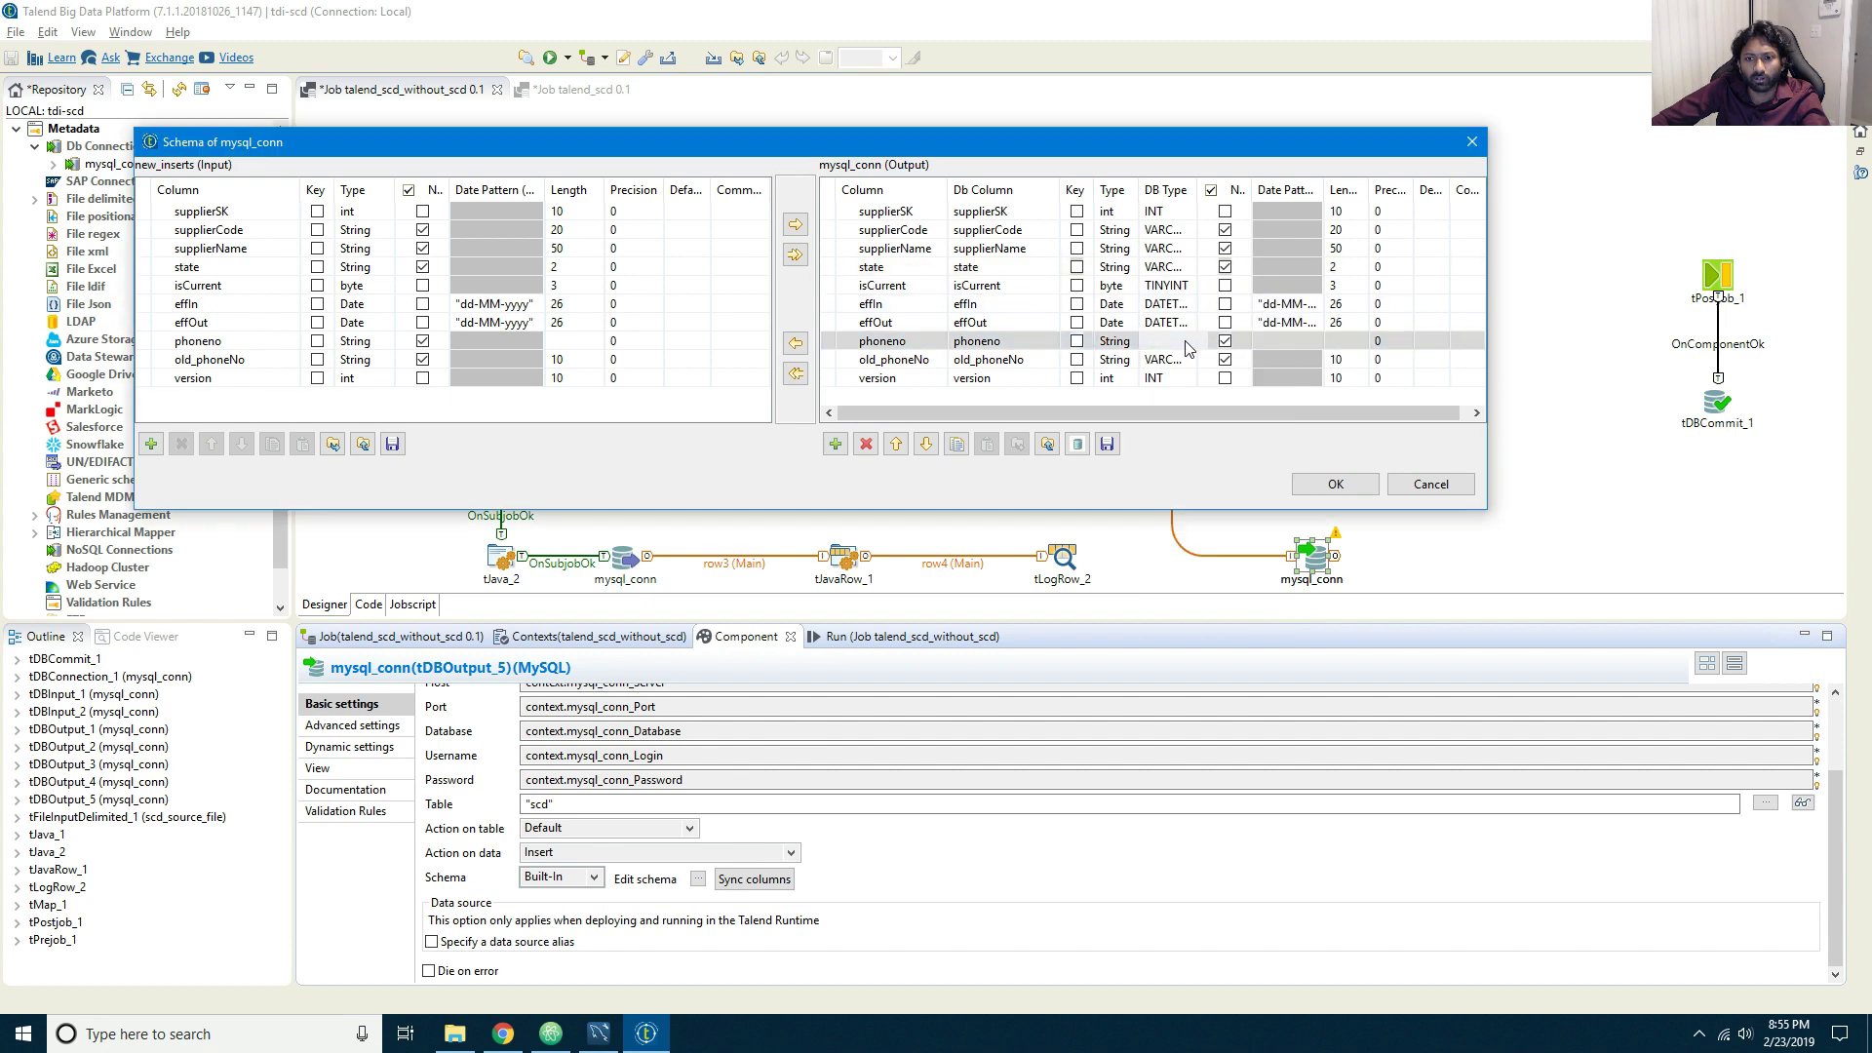
click(1200, 342)
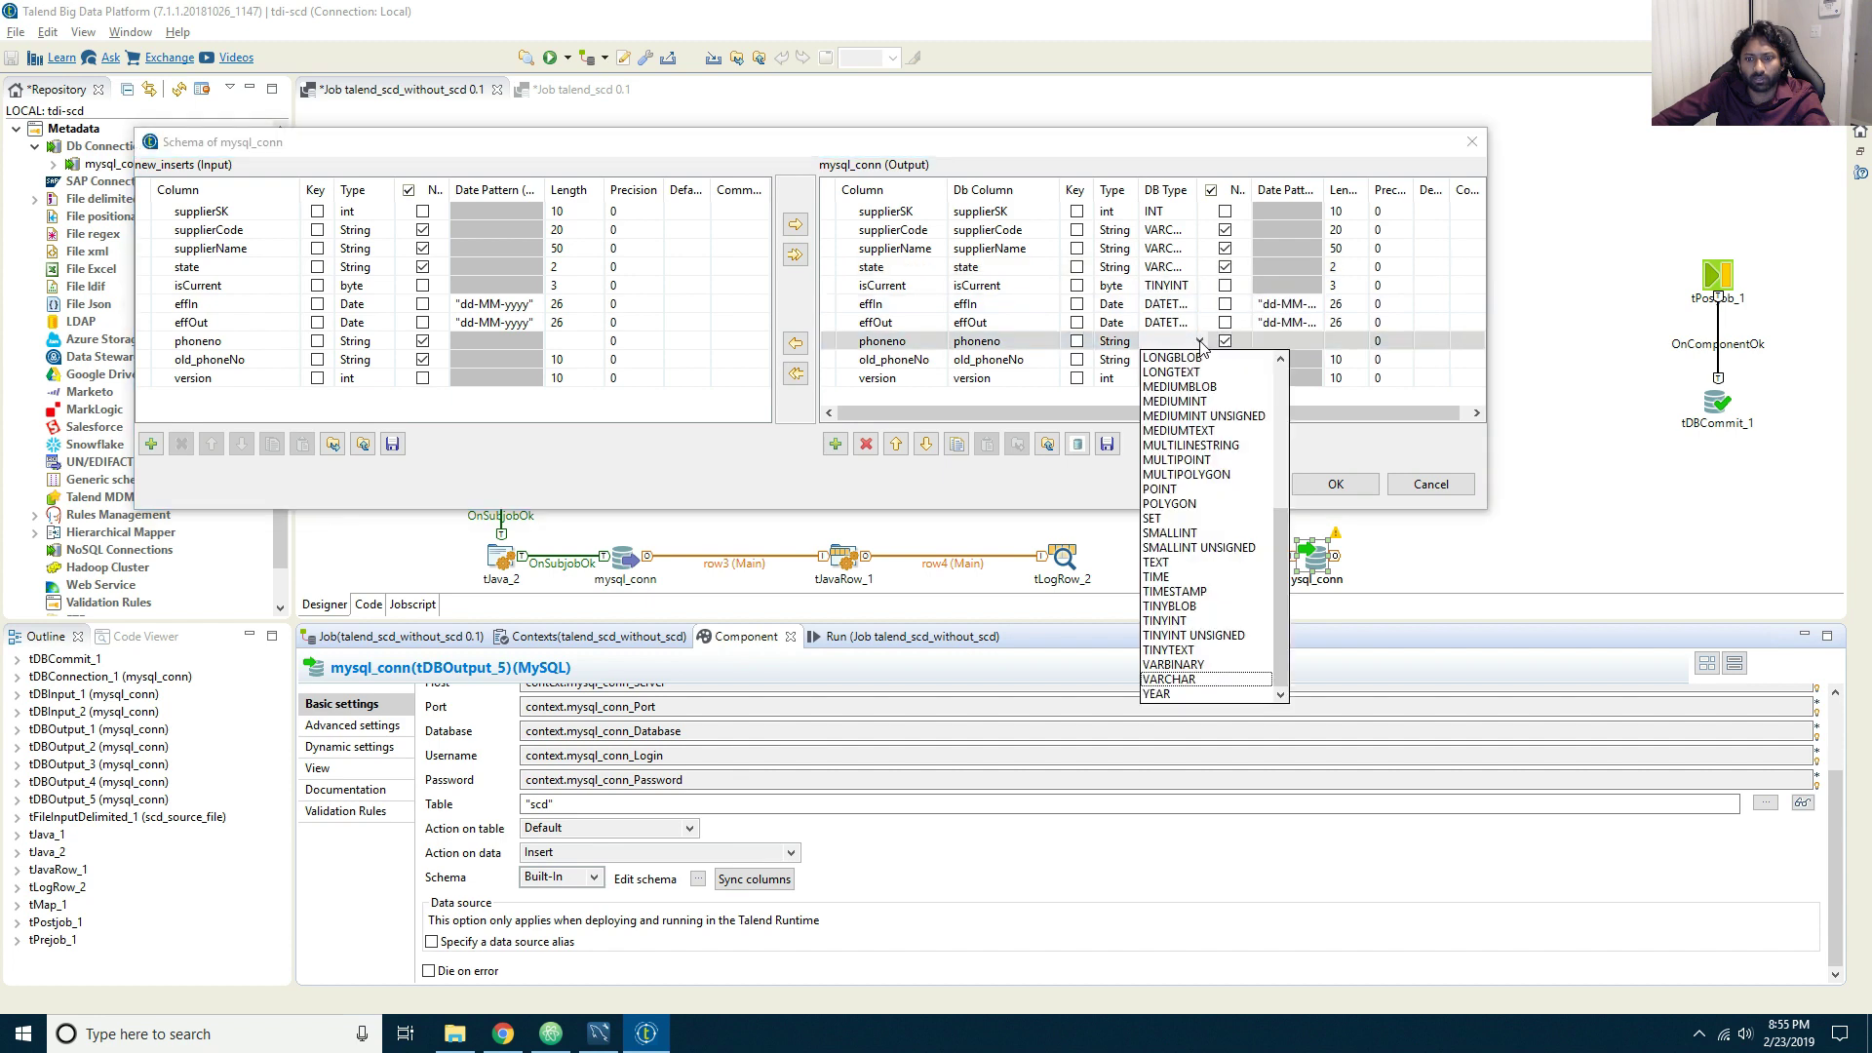
click(1170, 679)
click(1335, 484)
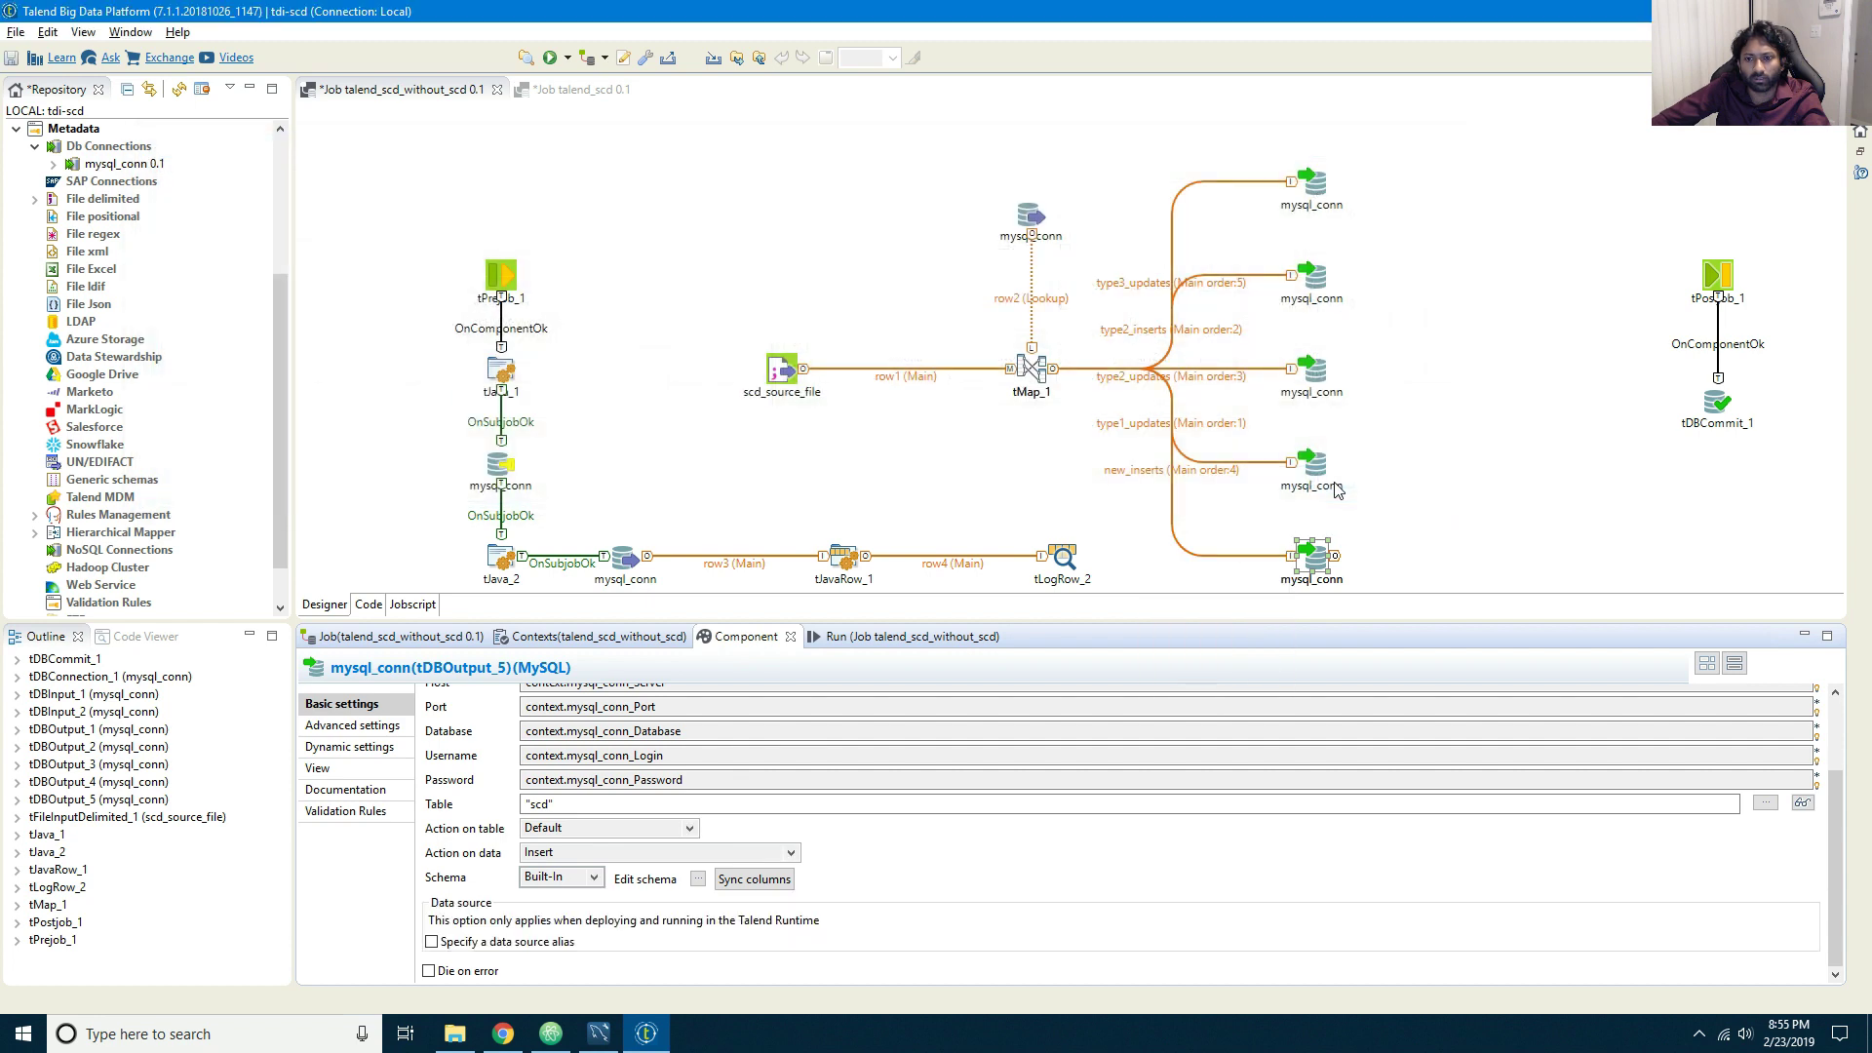
Step: Save and run the talend_scd_without_scd job, and check the run console for the components that report errors
key(ctrl+s)
click(903, 636)
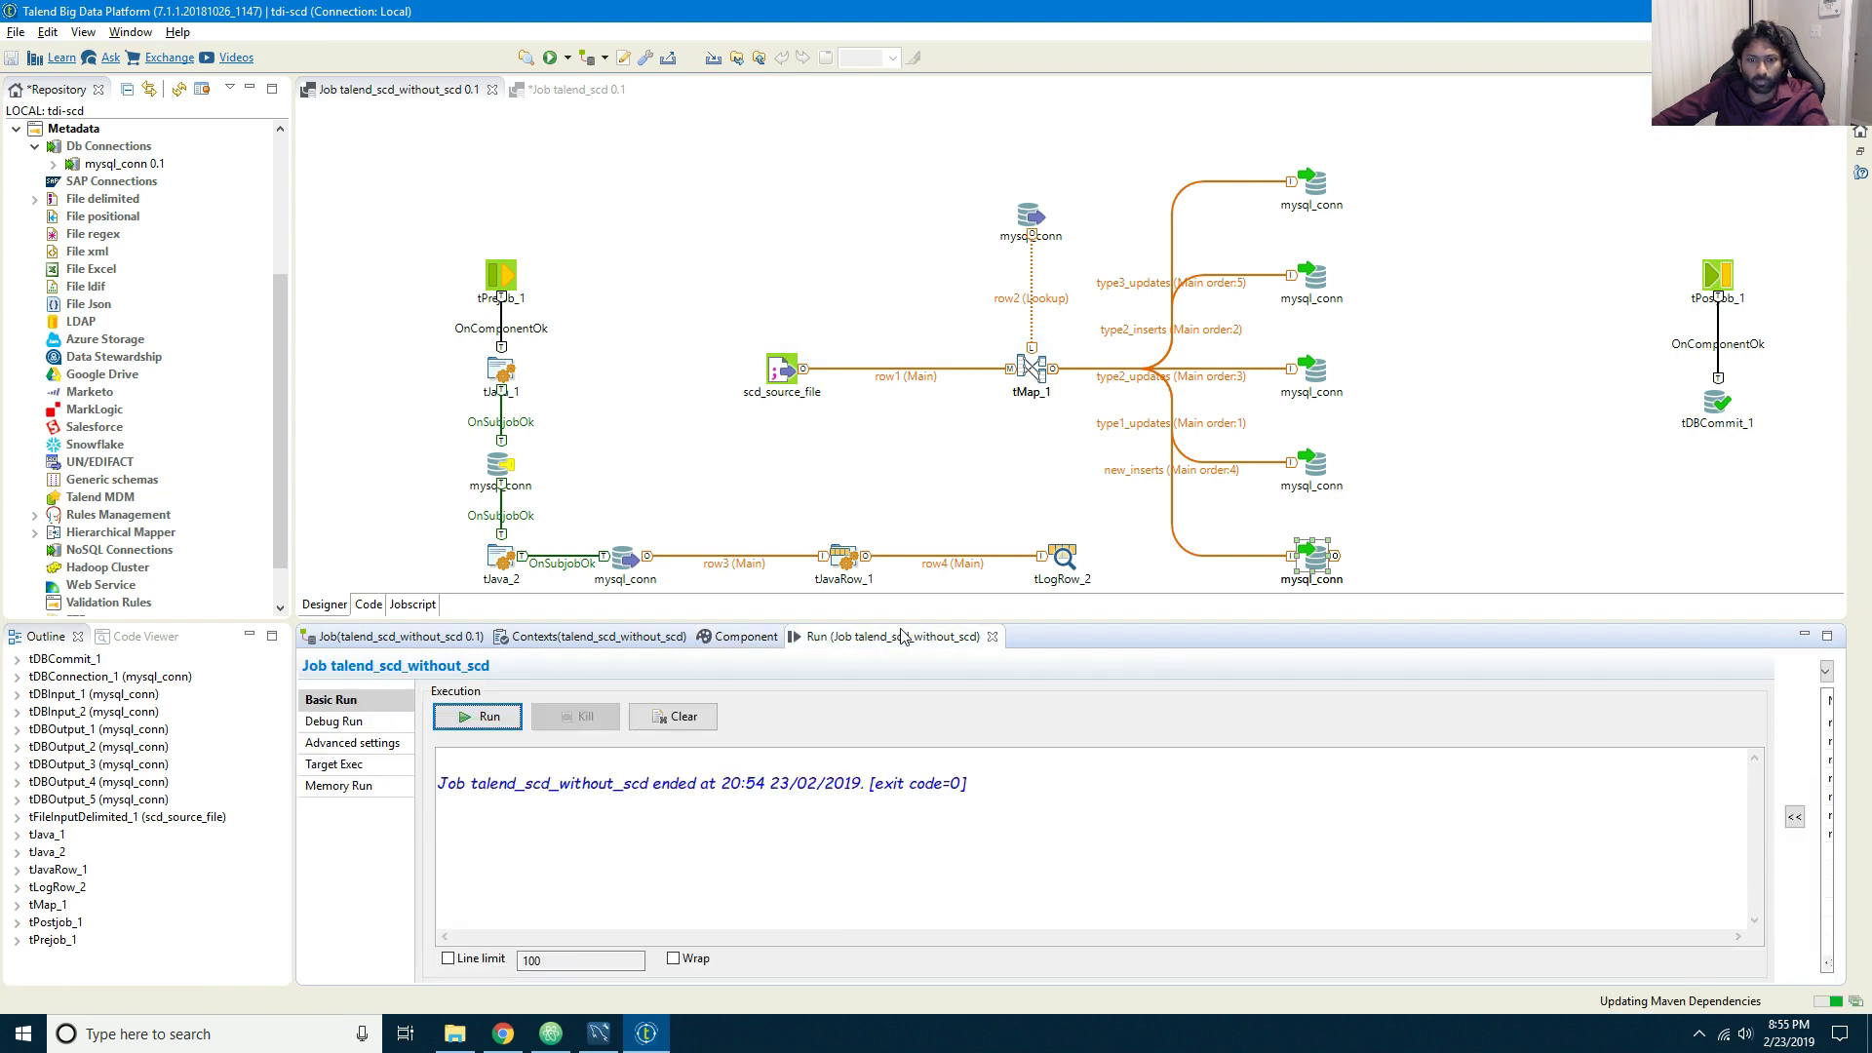
click(500, 724)
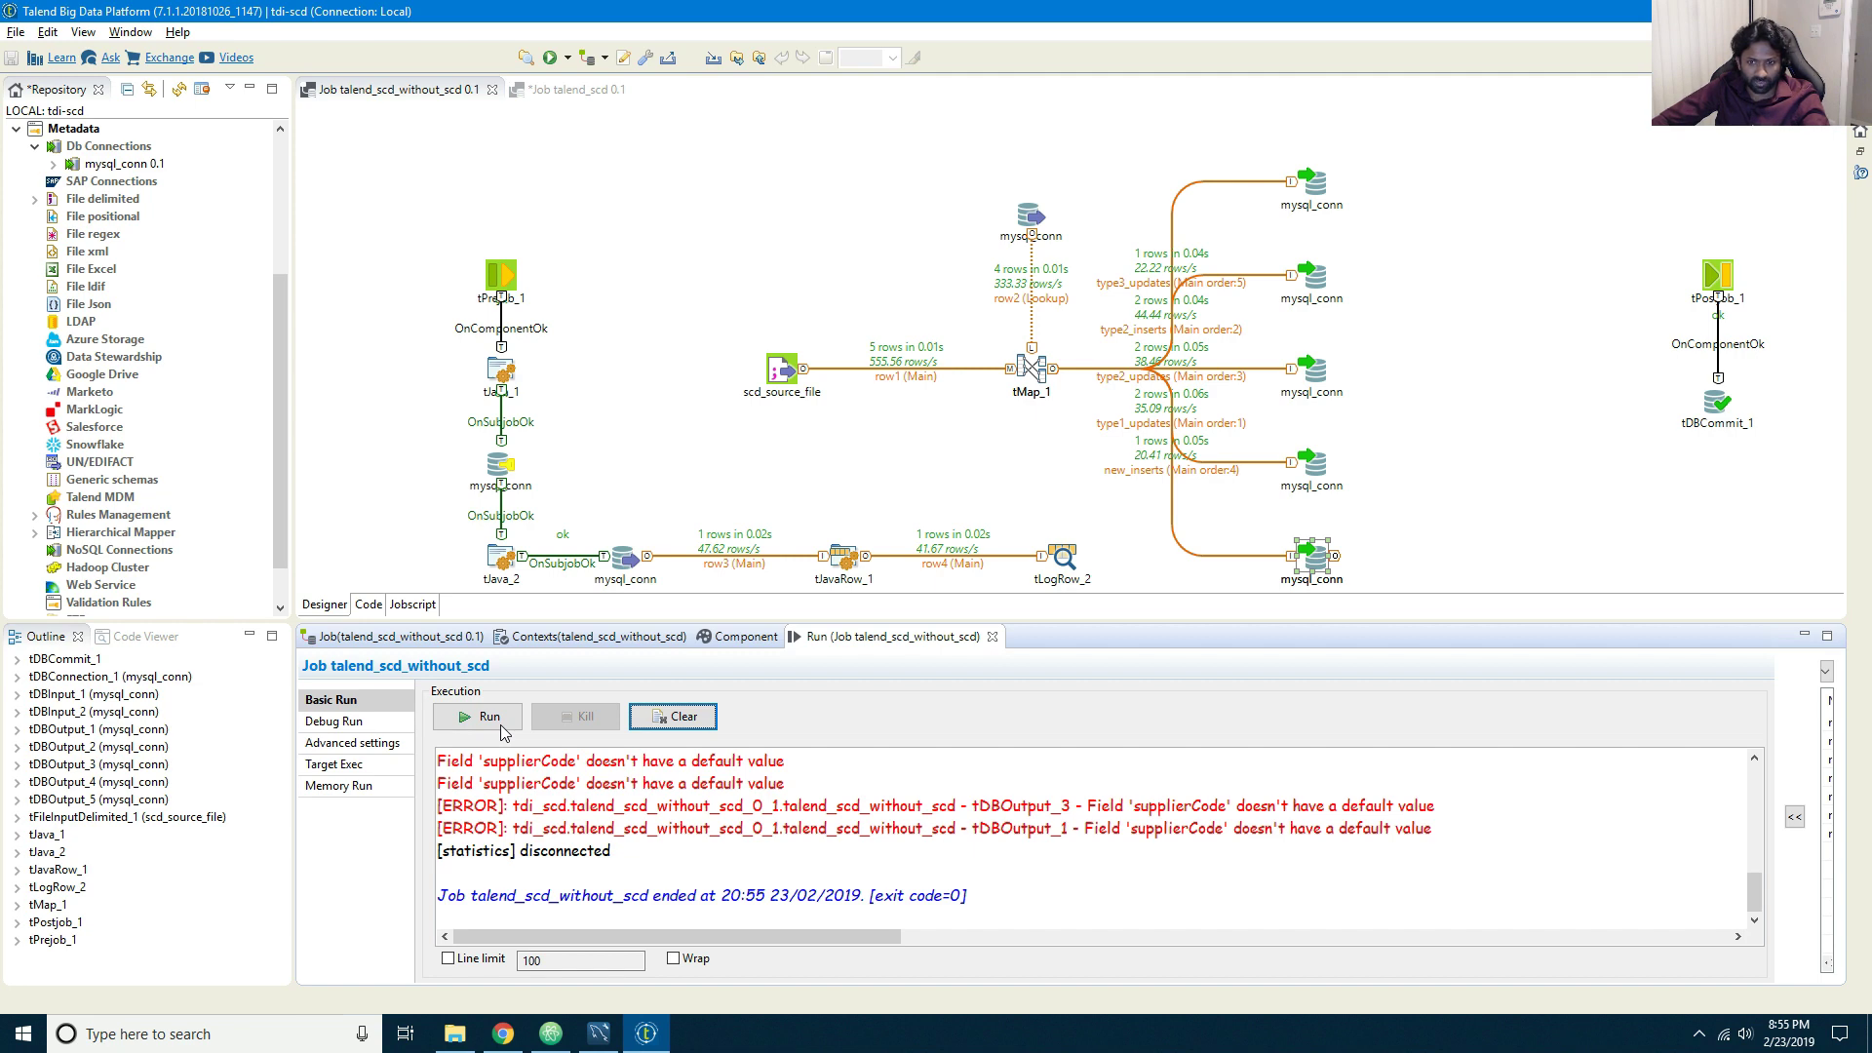
scroll(711, 820, up, 5)
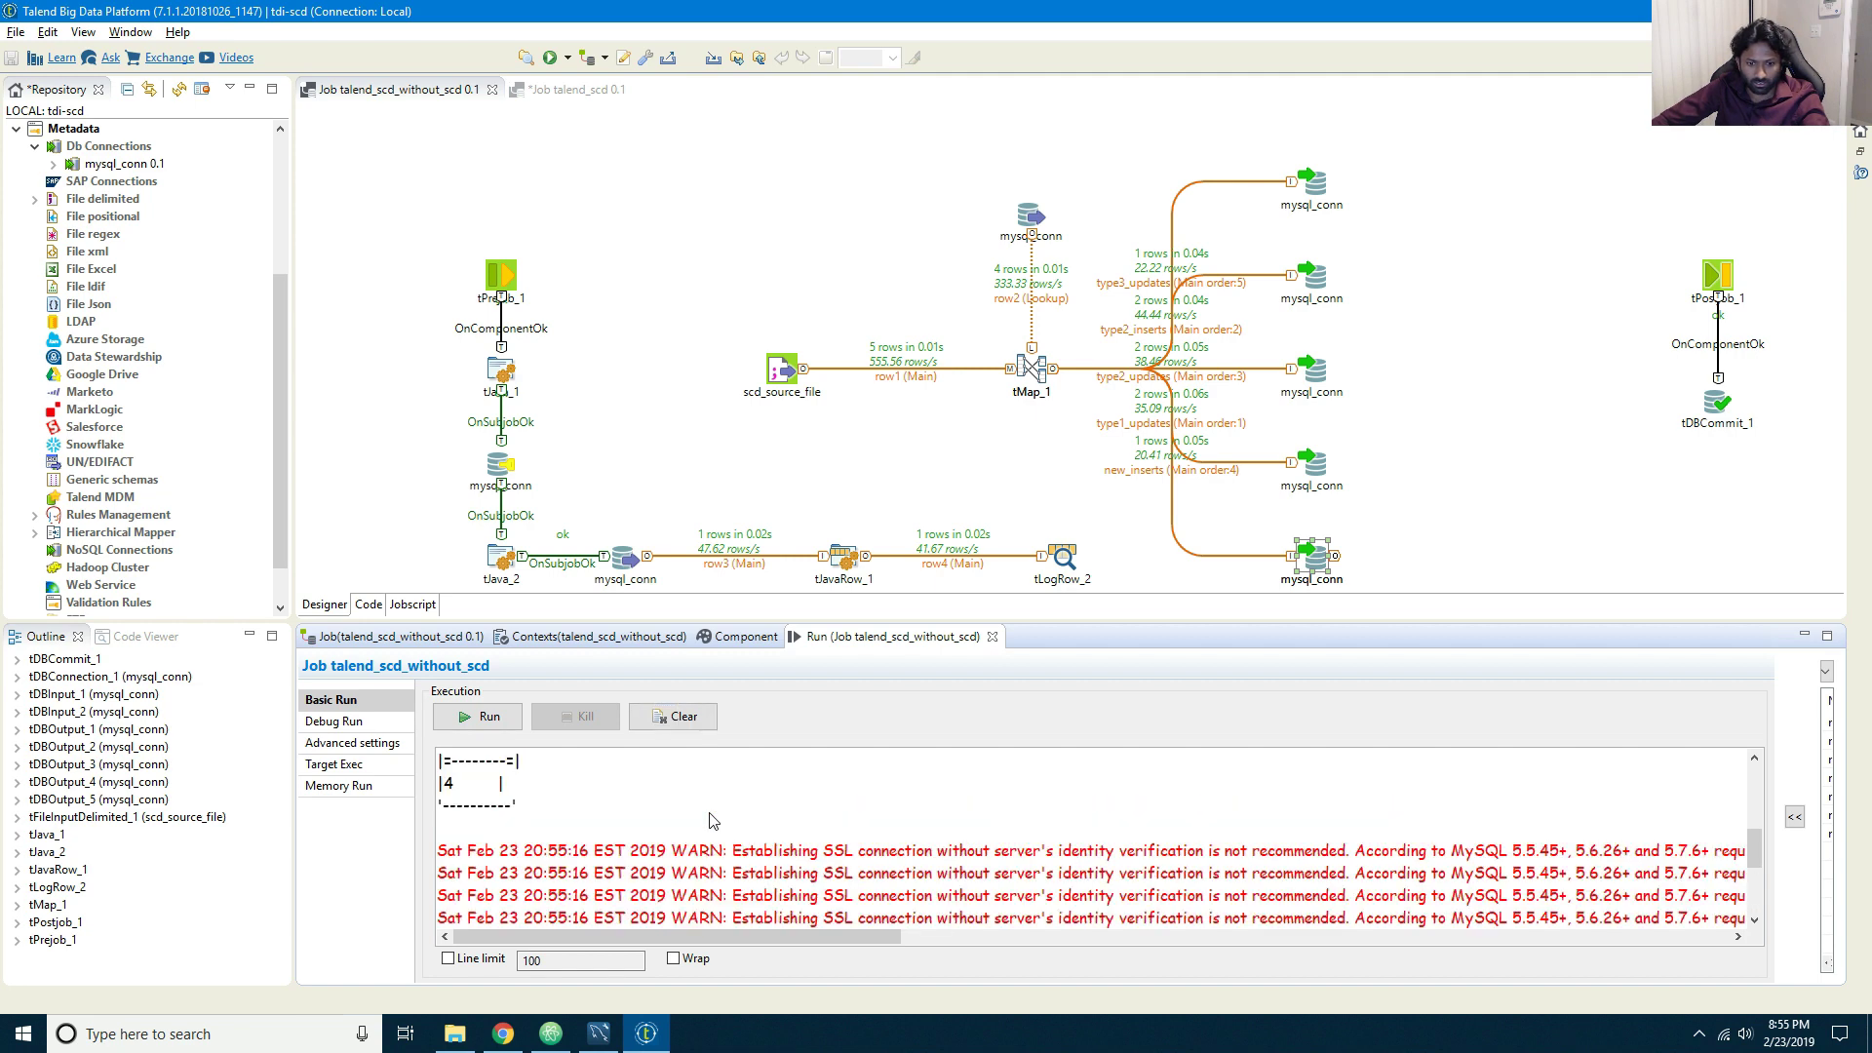
scroll(711, 820, down, 3)
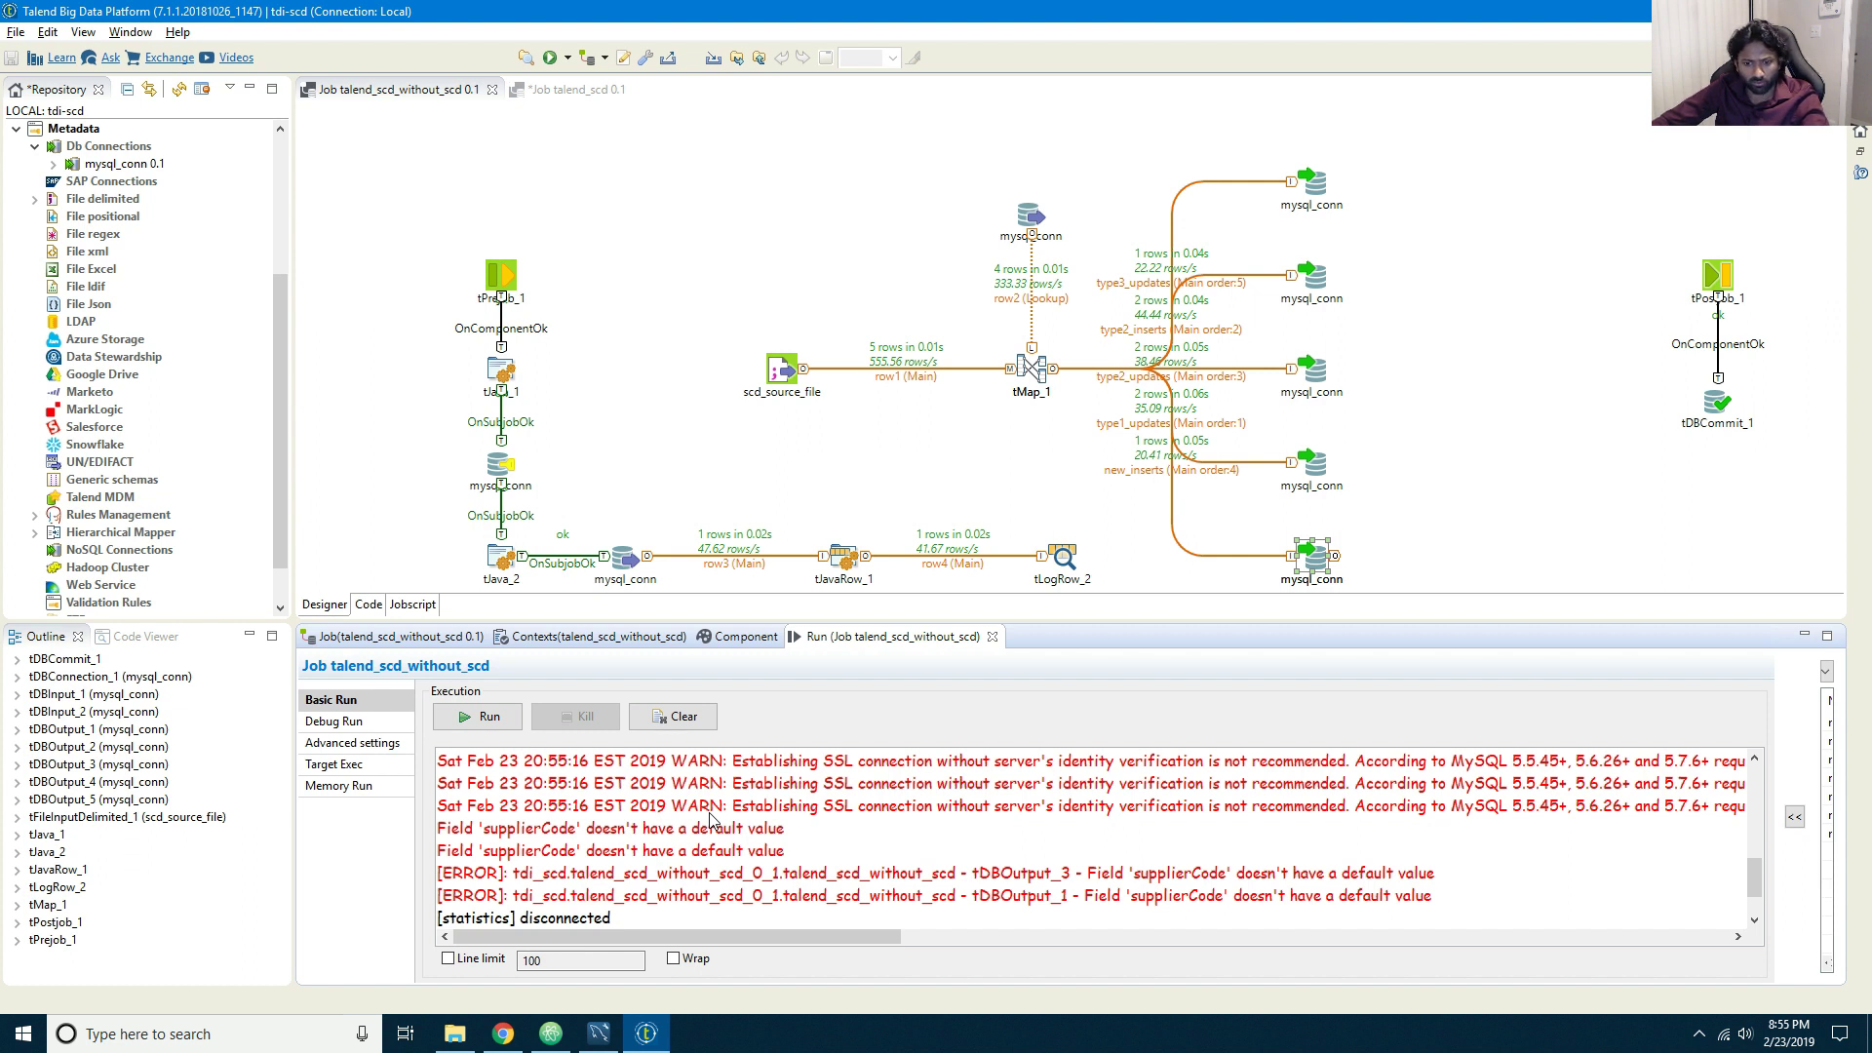
double_click(1023, 874)
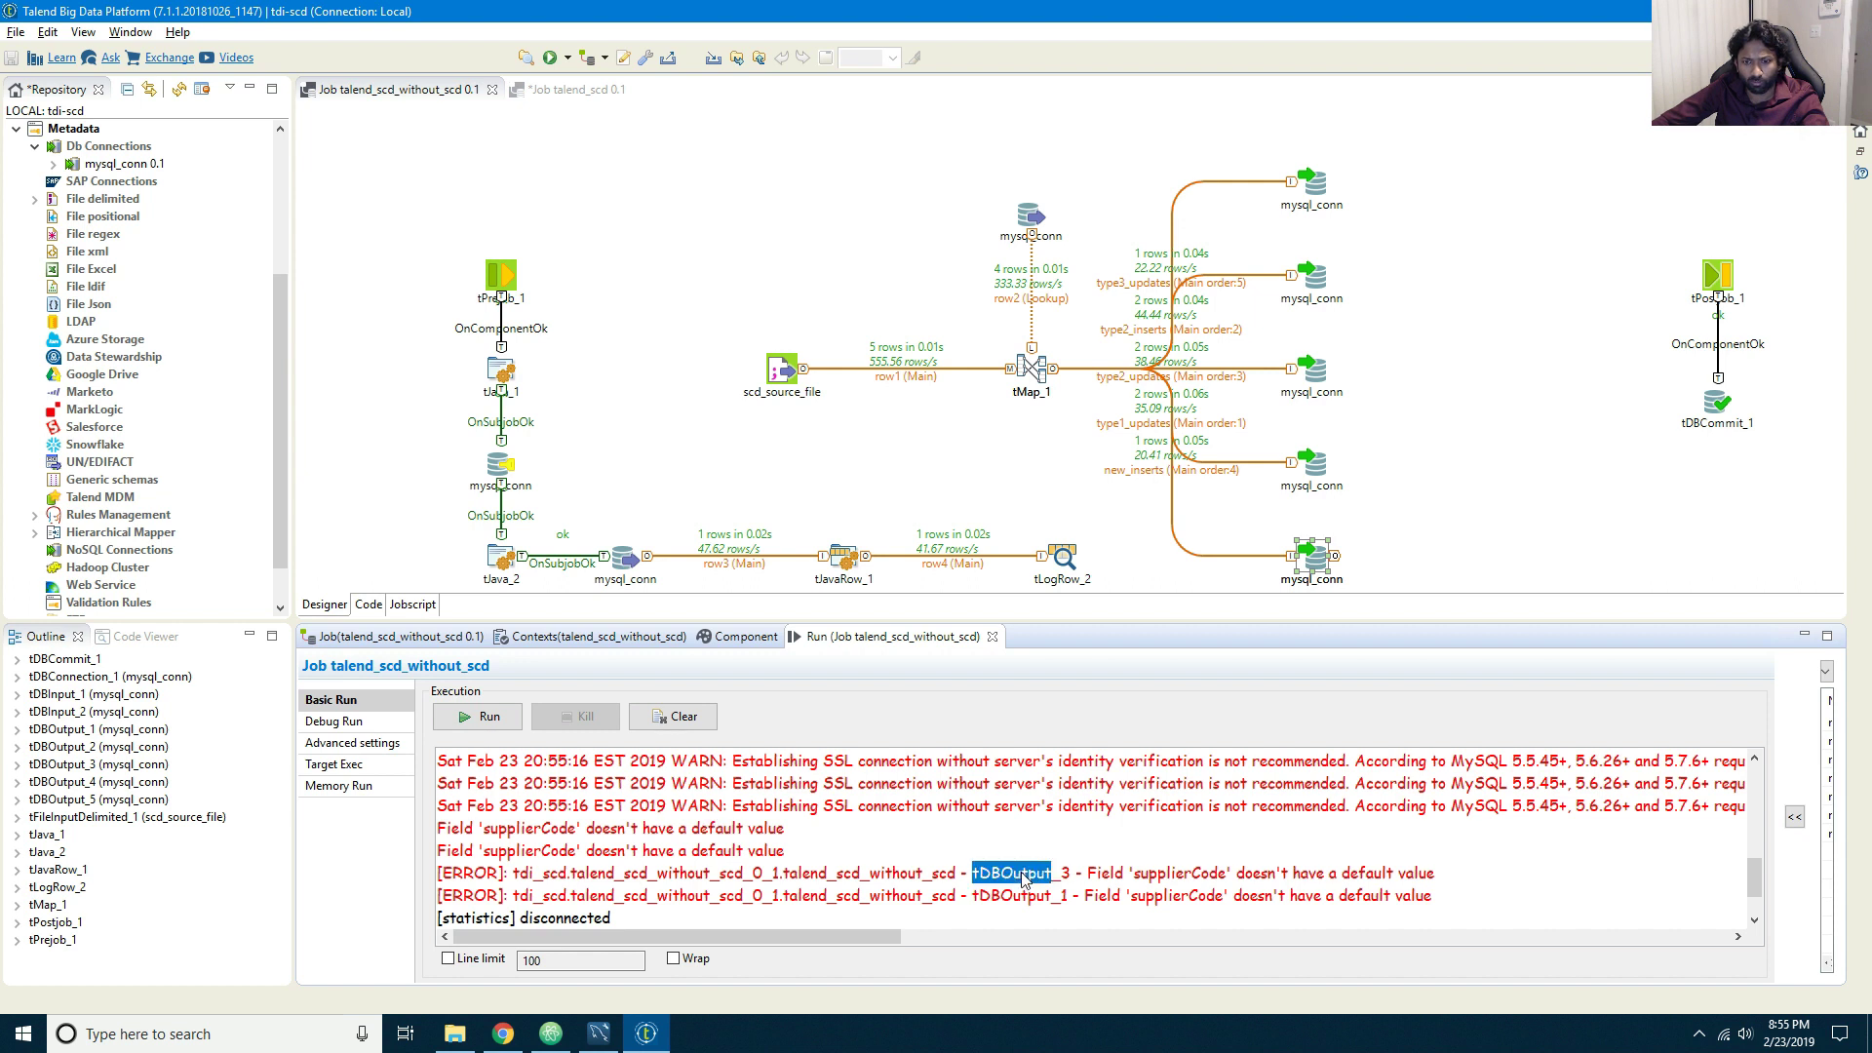
double_click(1024, 898)
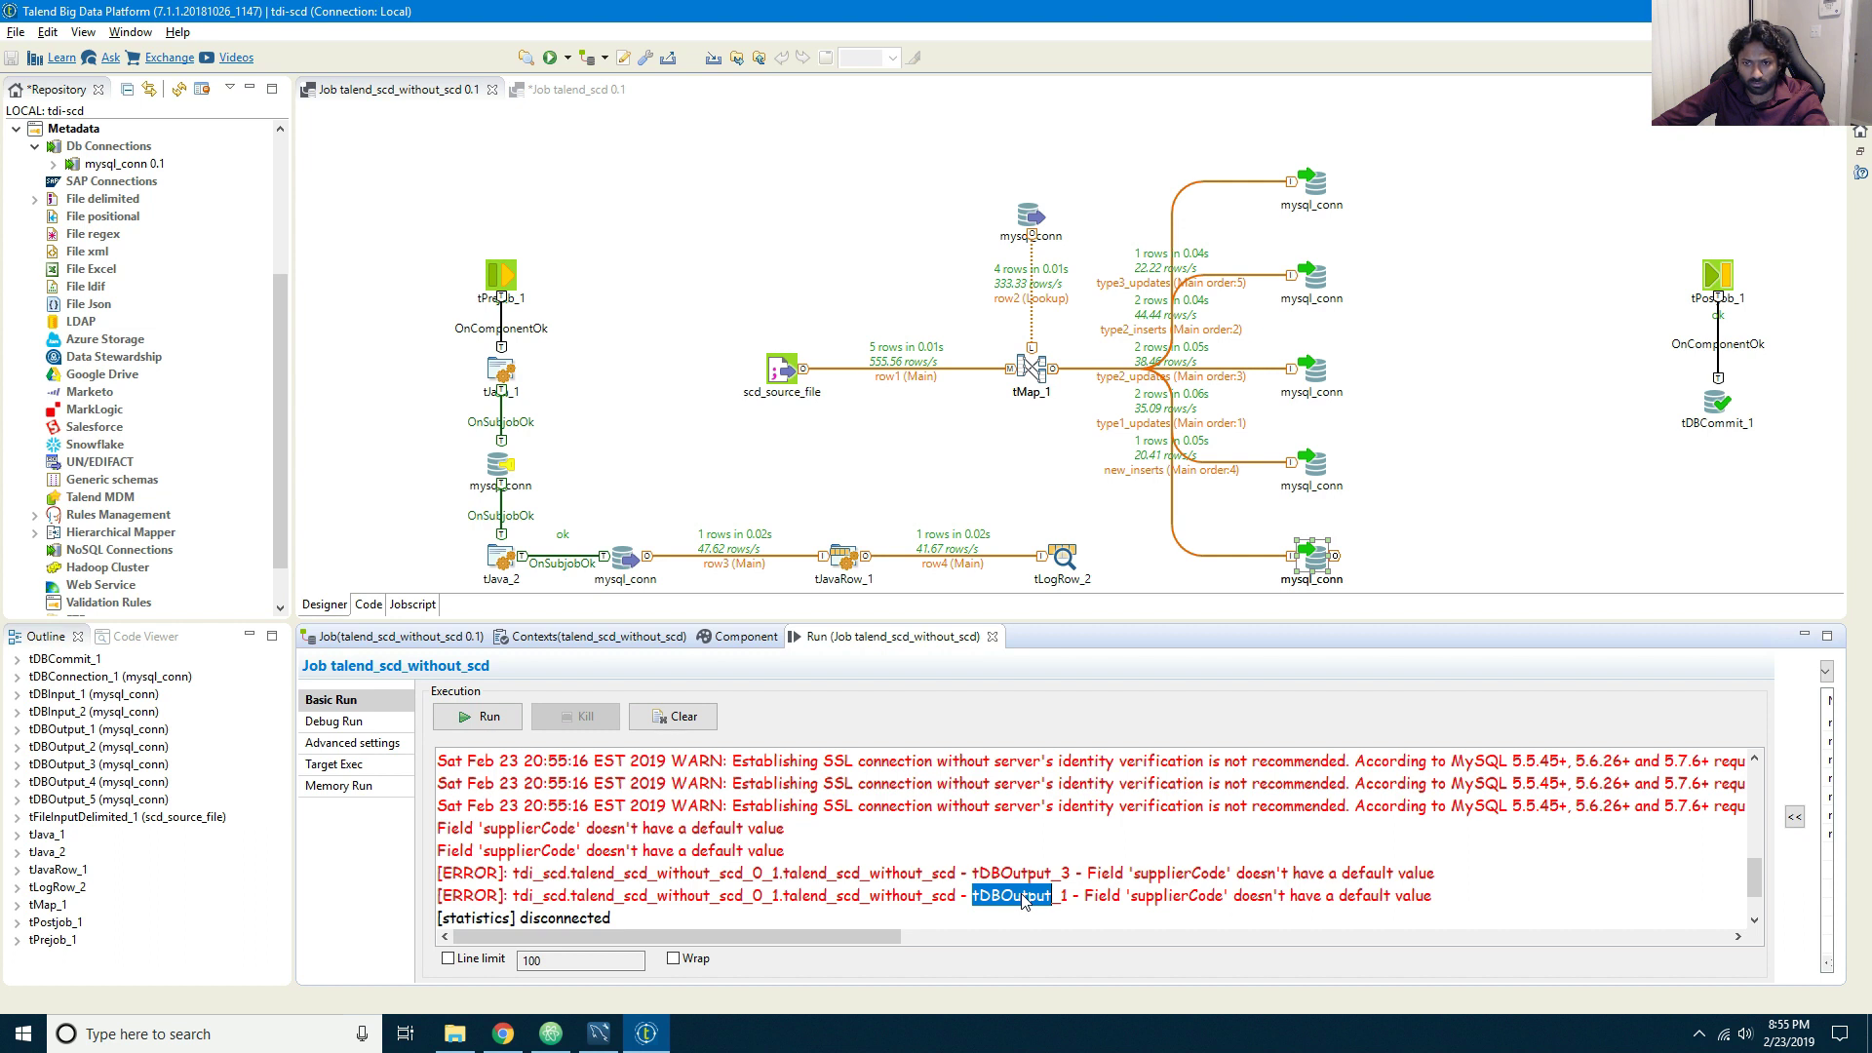
Step: Check the schema of tDBOutput_1, the MySQL output receiving type3_updates, and set its action on data to Update
click(1315, 372)
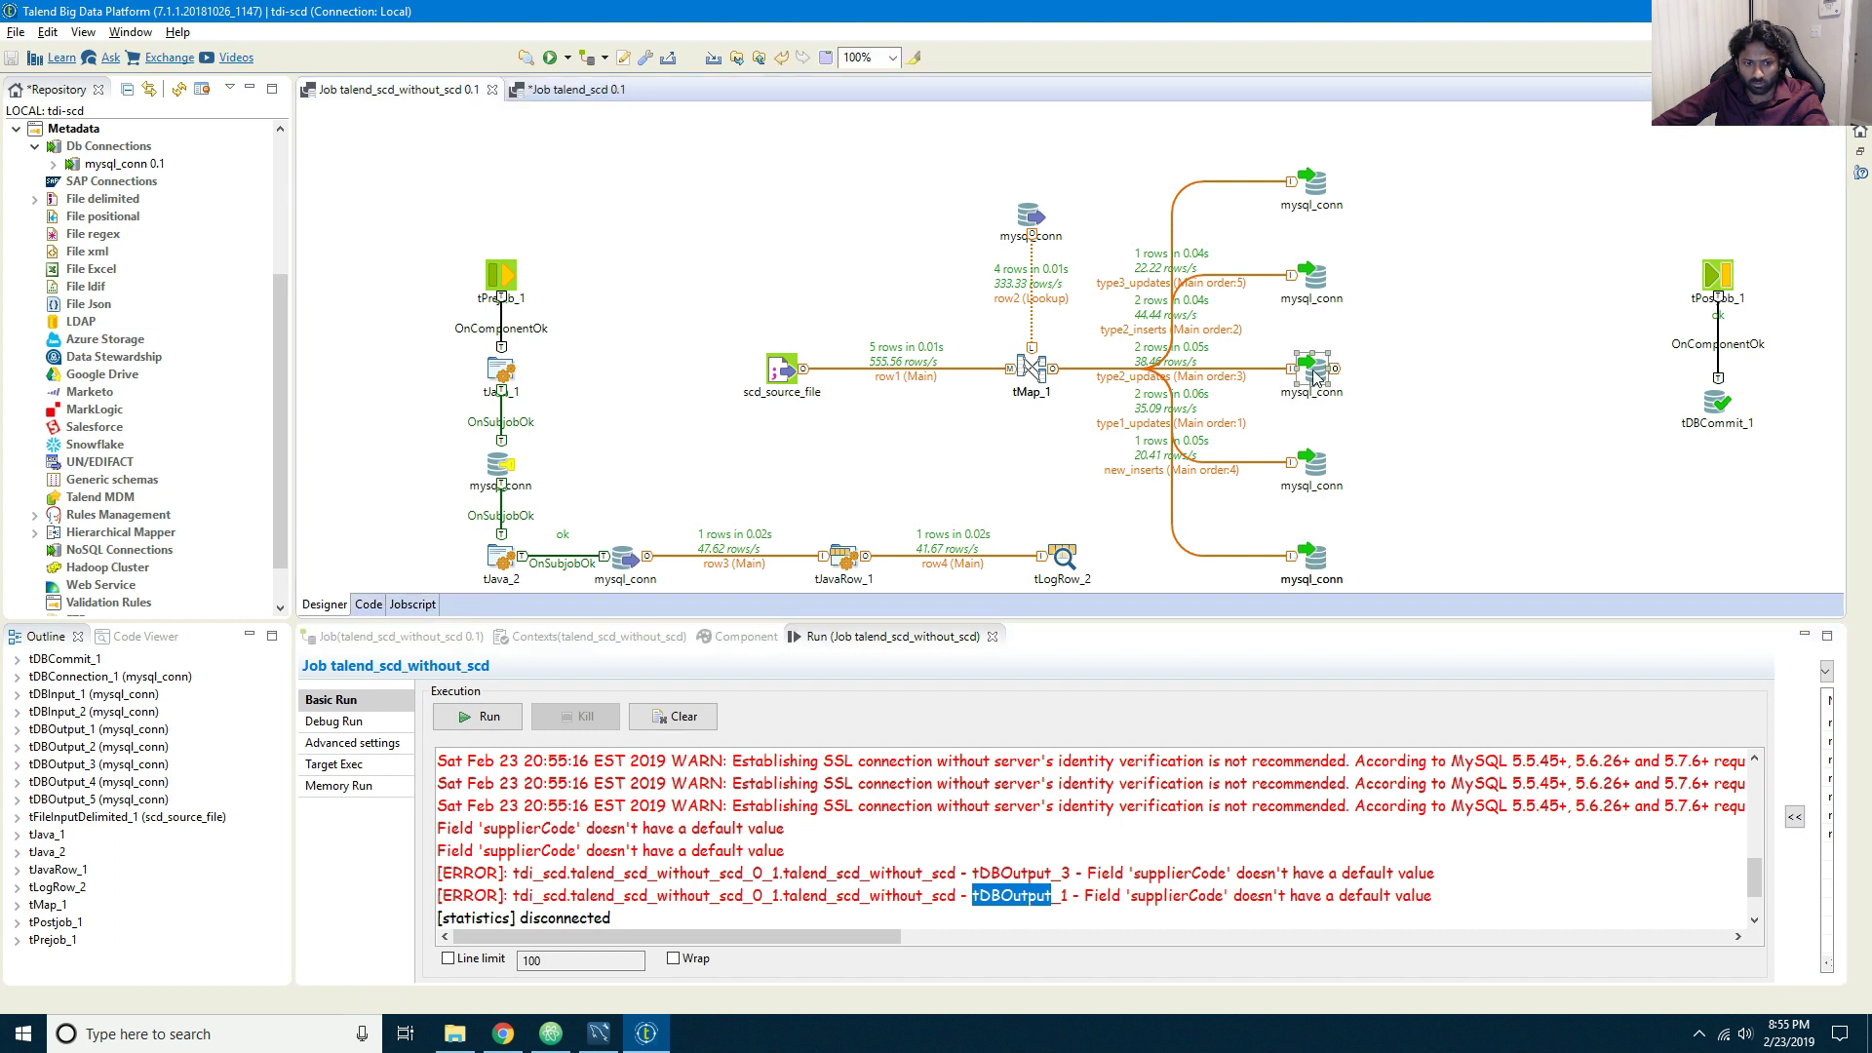
click(1316, 466)
click(728, 635)
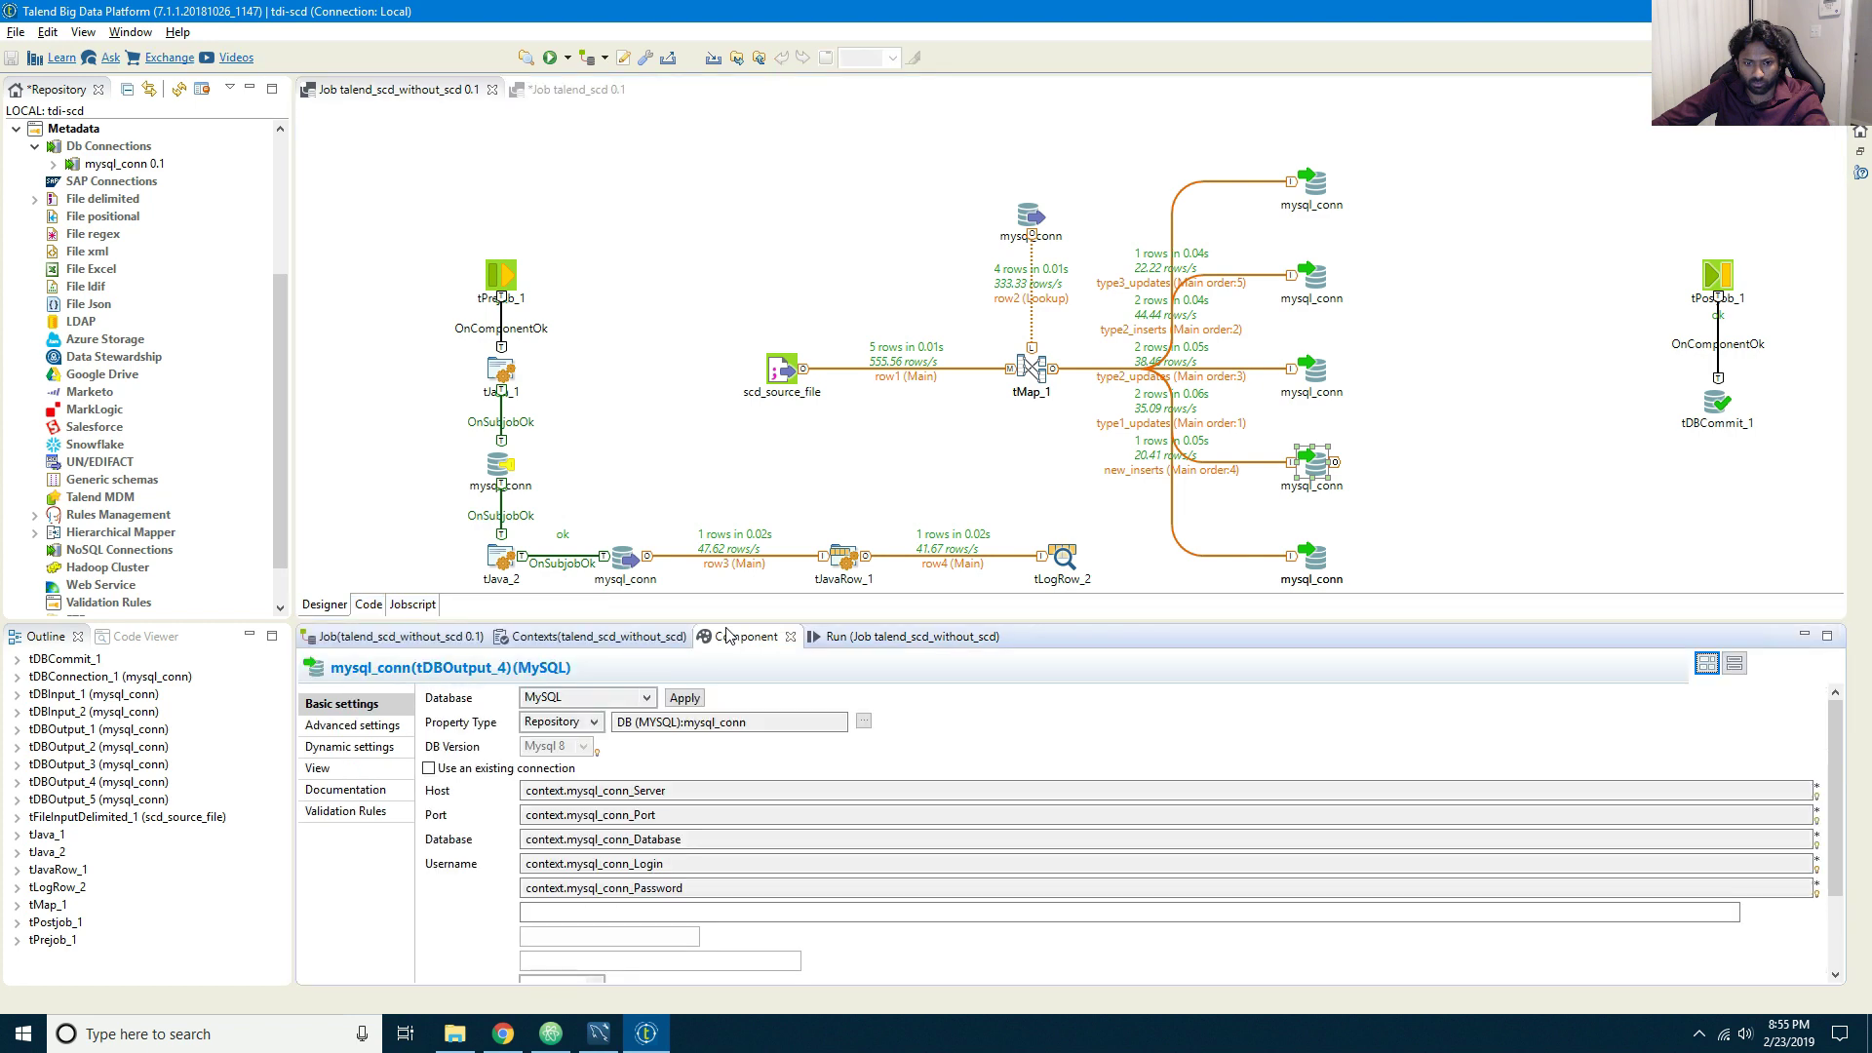
click(1315, 280)
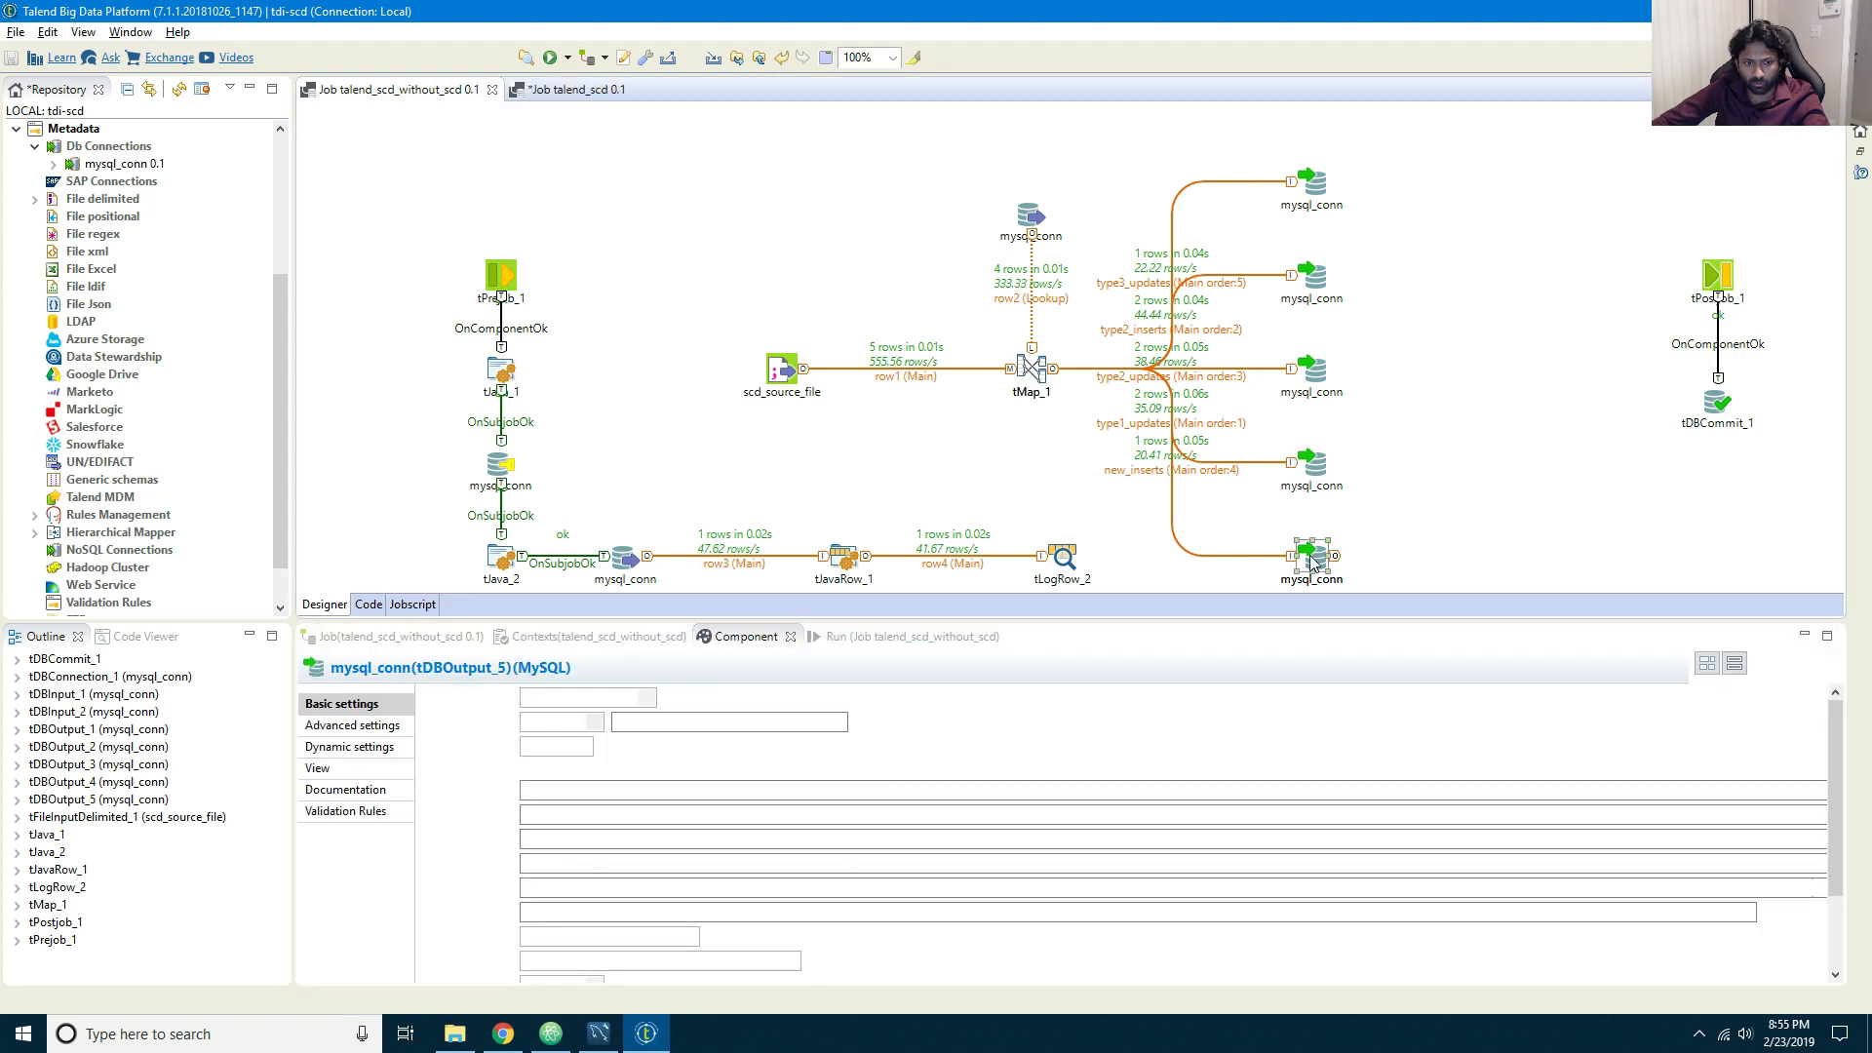
click(1306, 374)
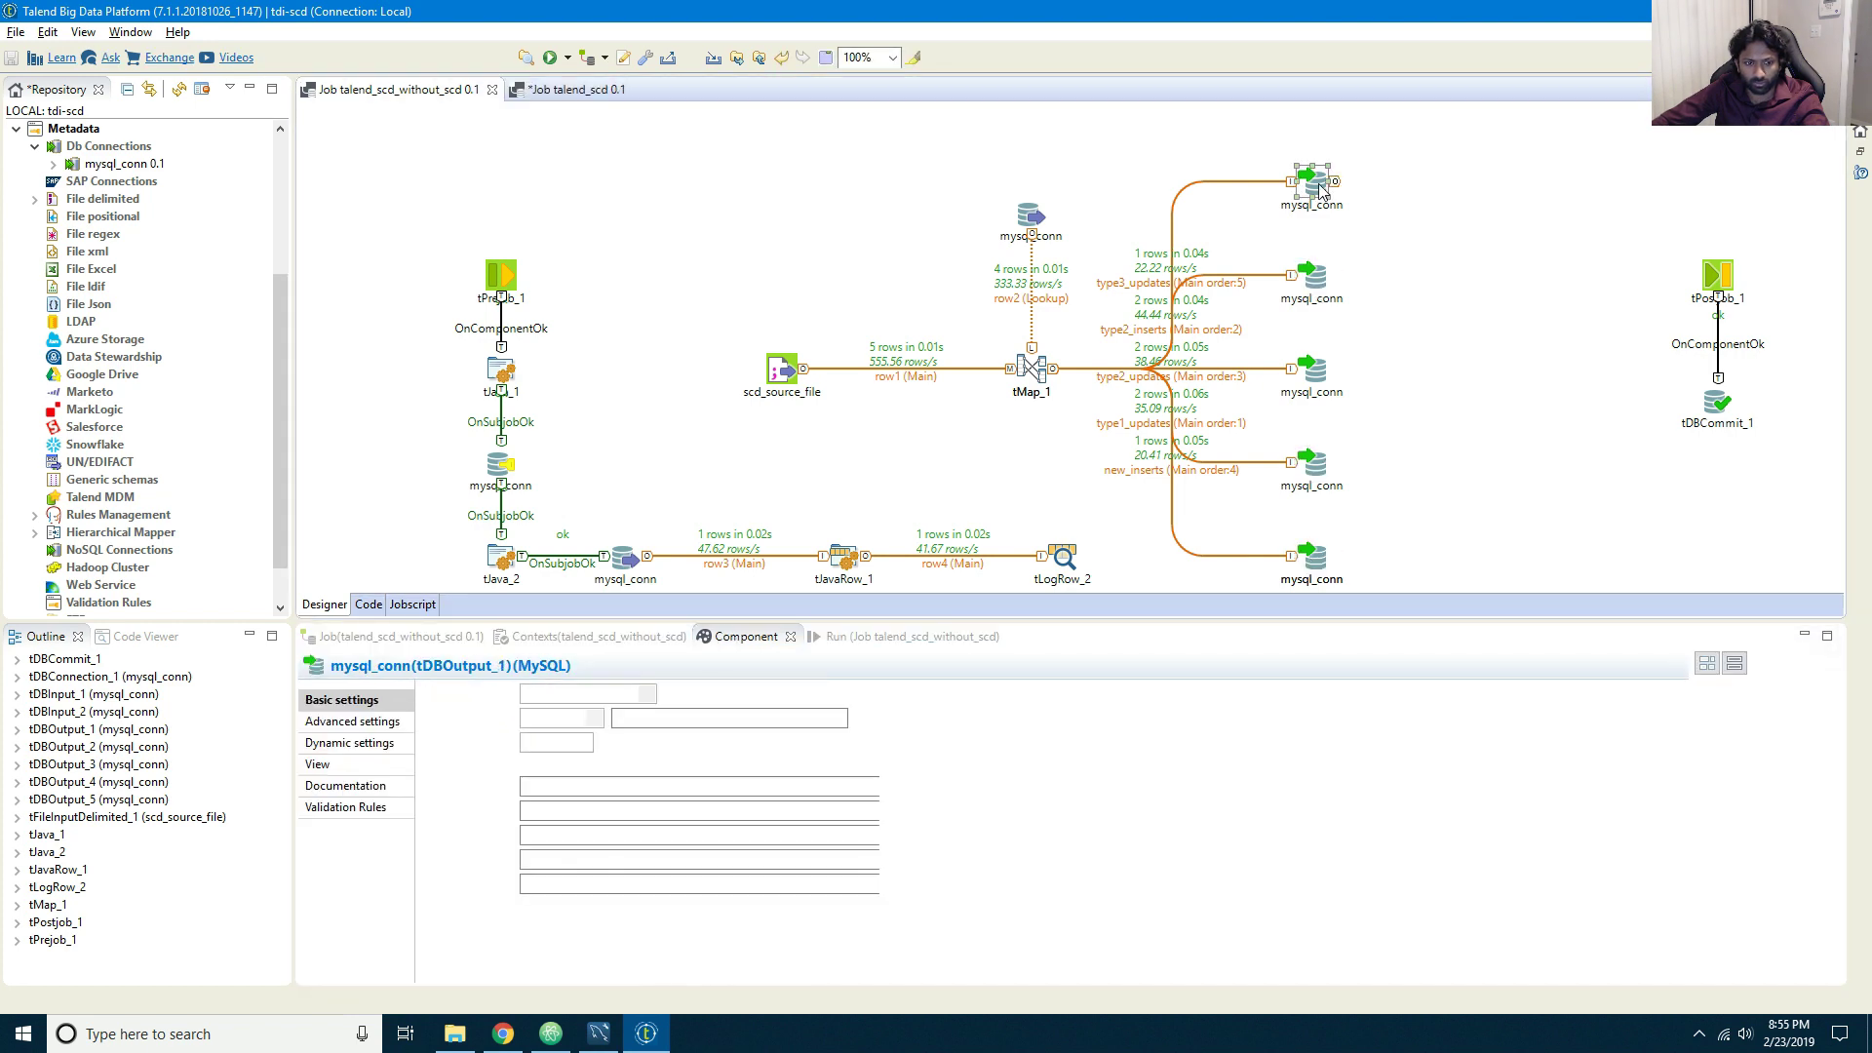
click(1313, 185)
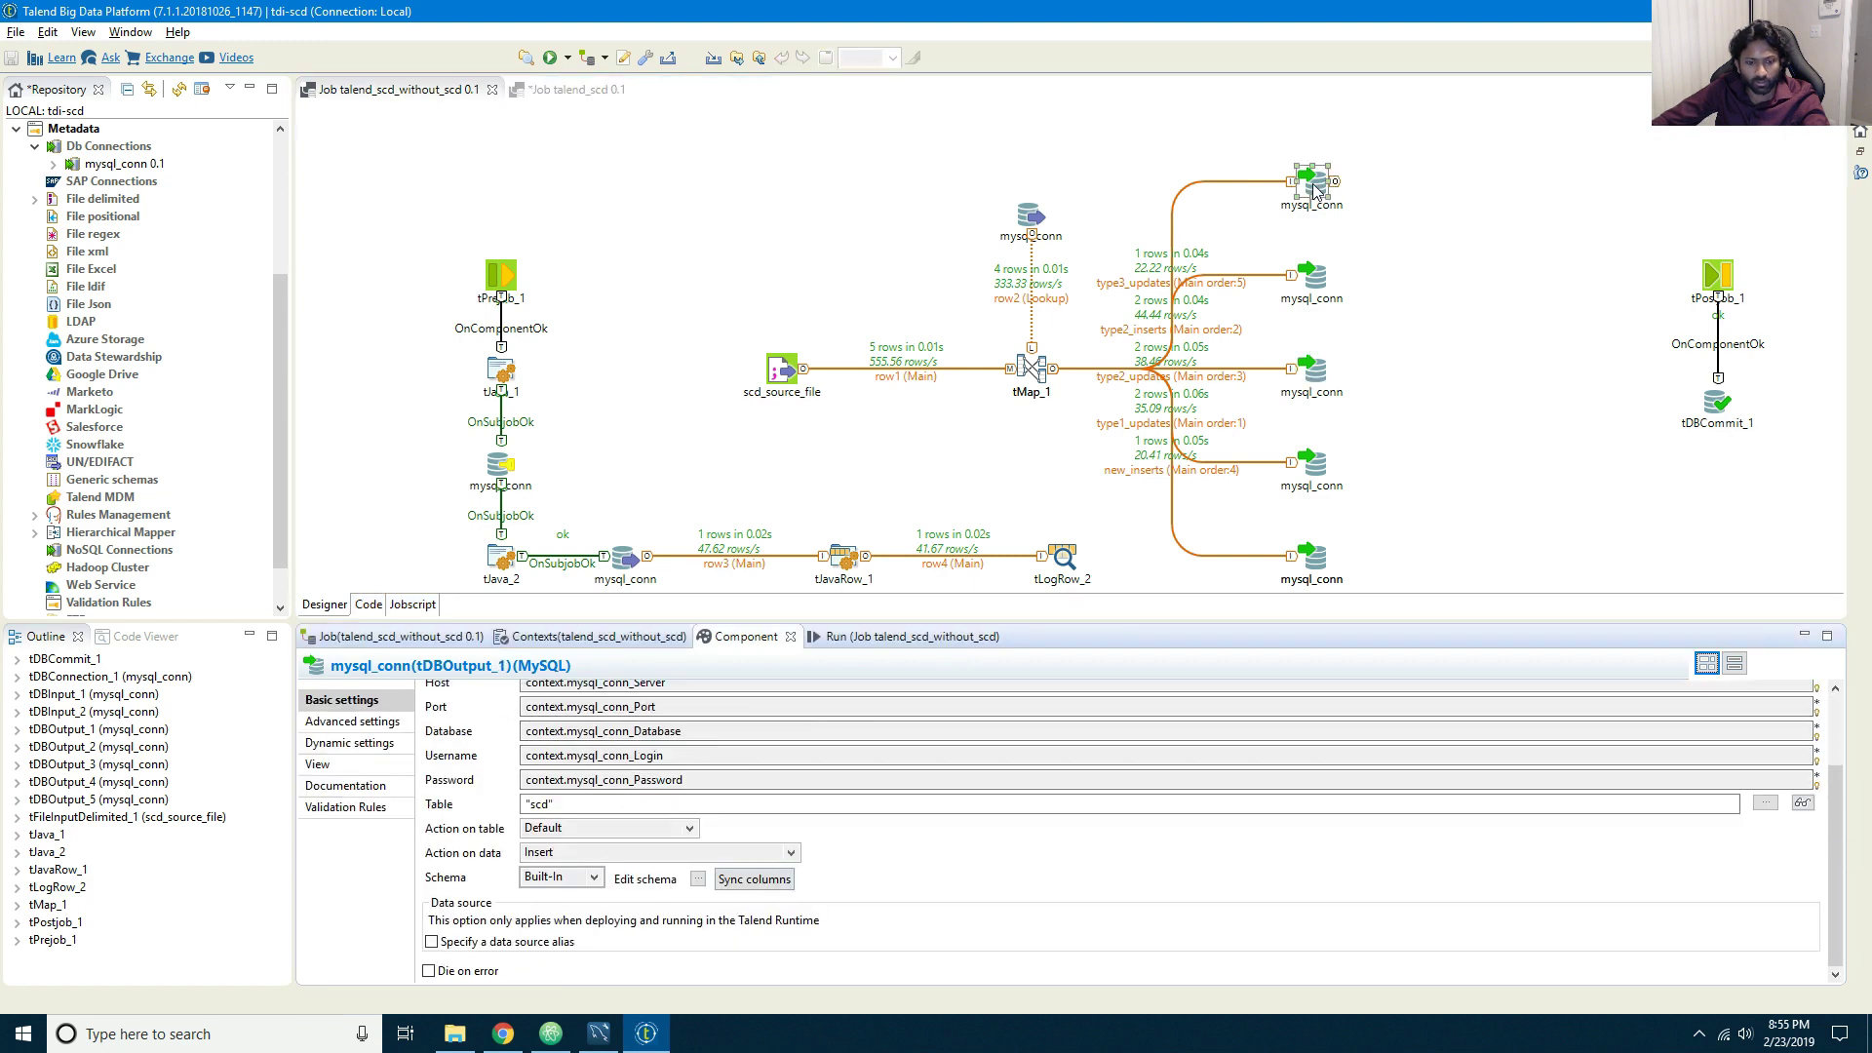
click(699, 879)
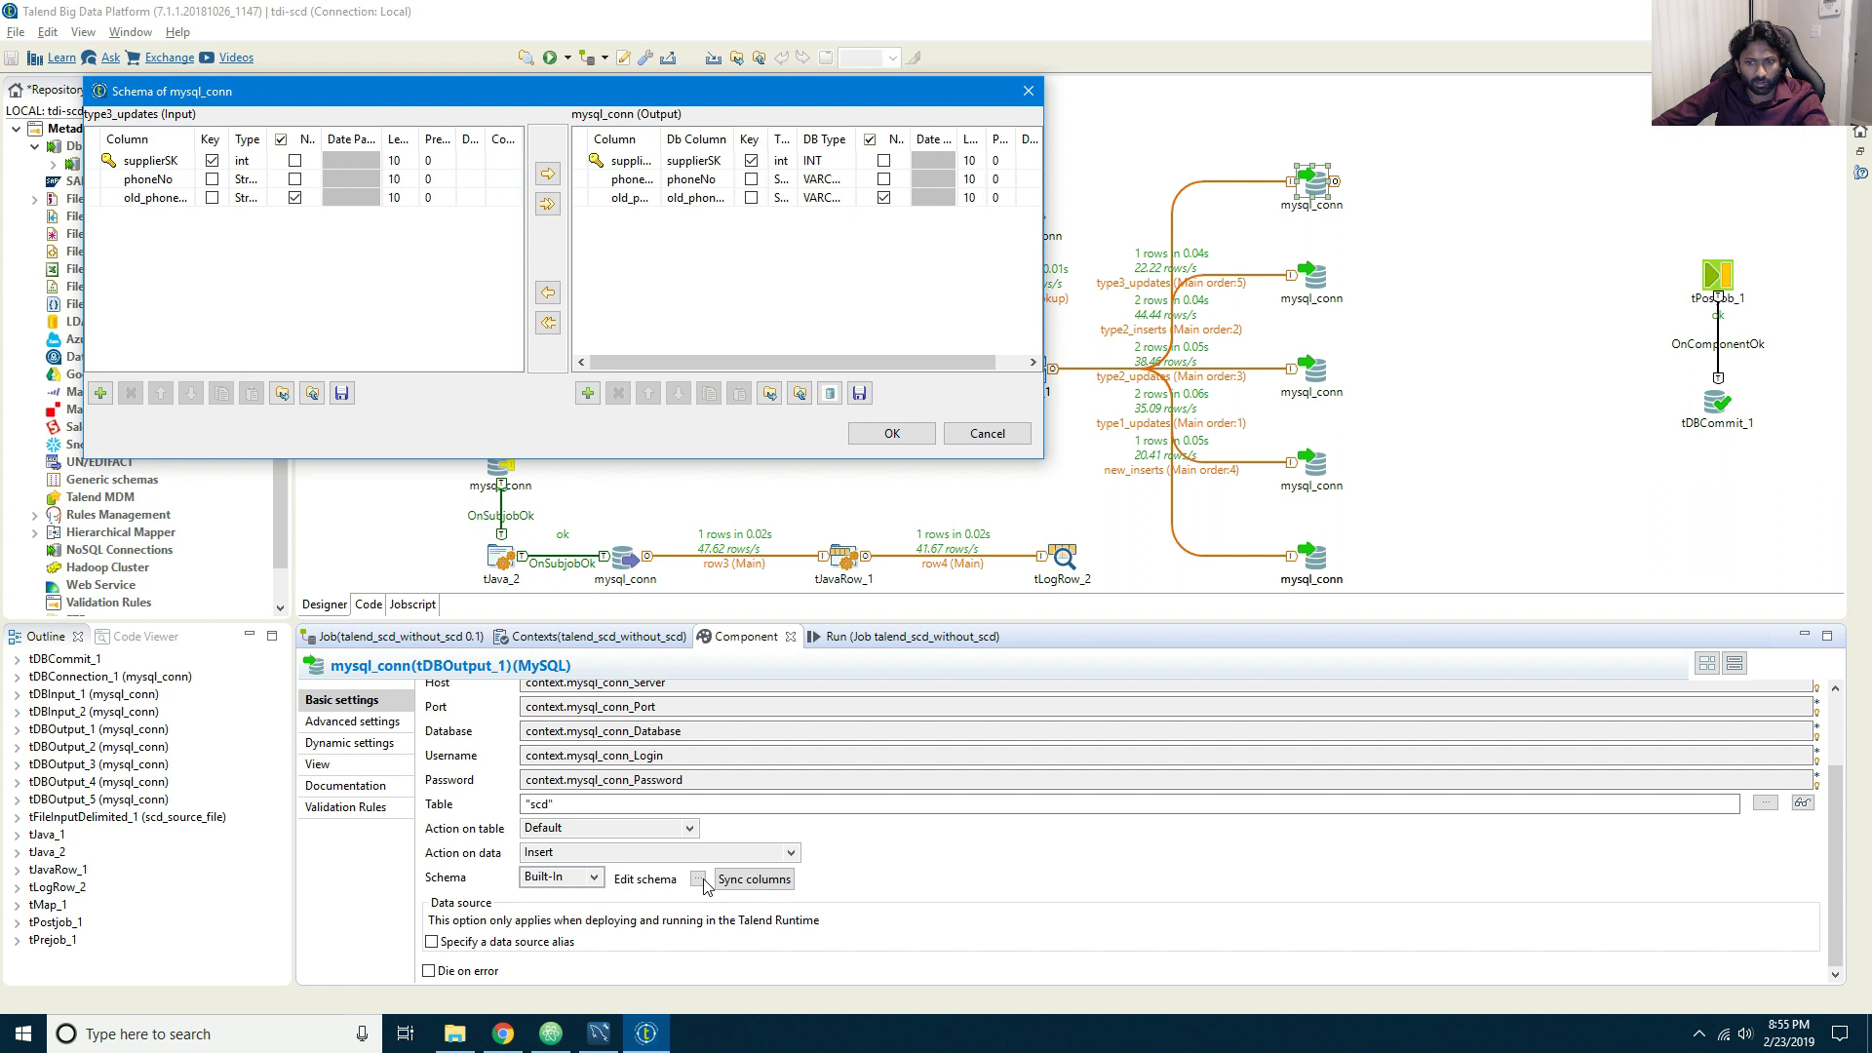
click(987, 433)
click(789, 853)
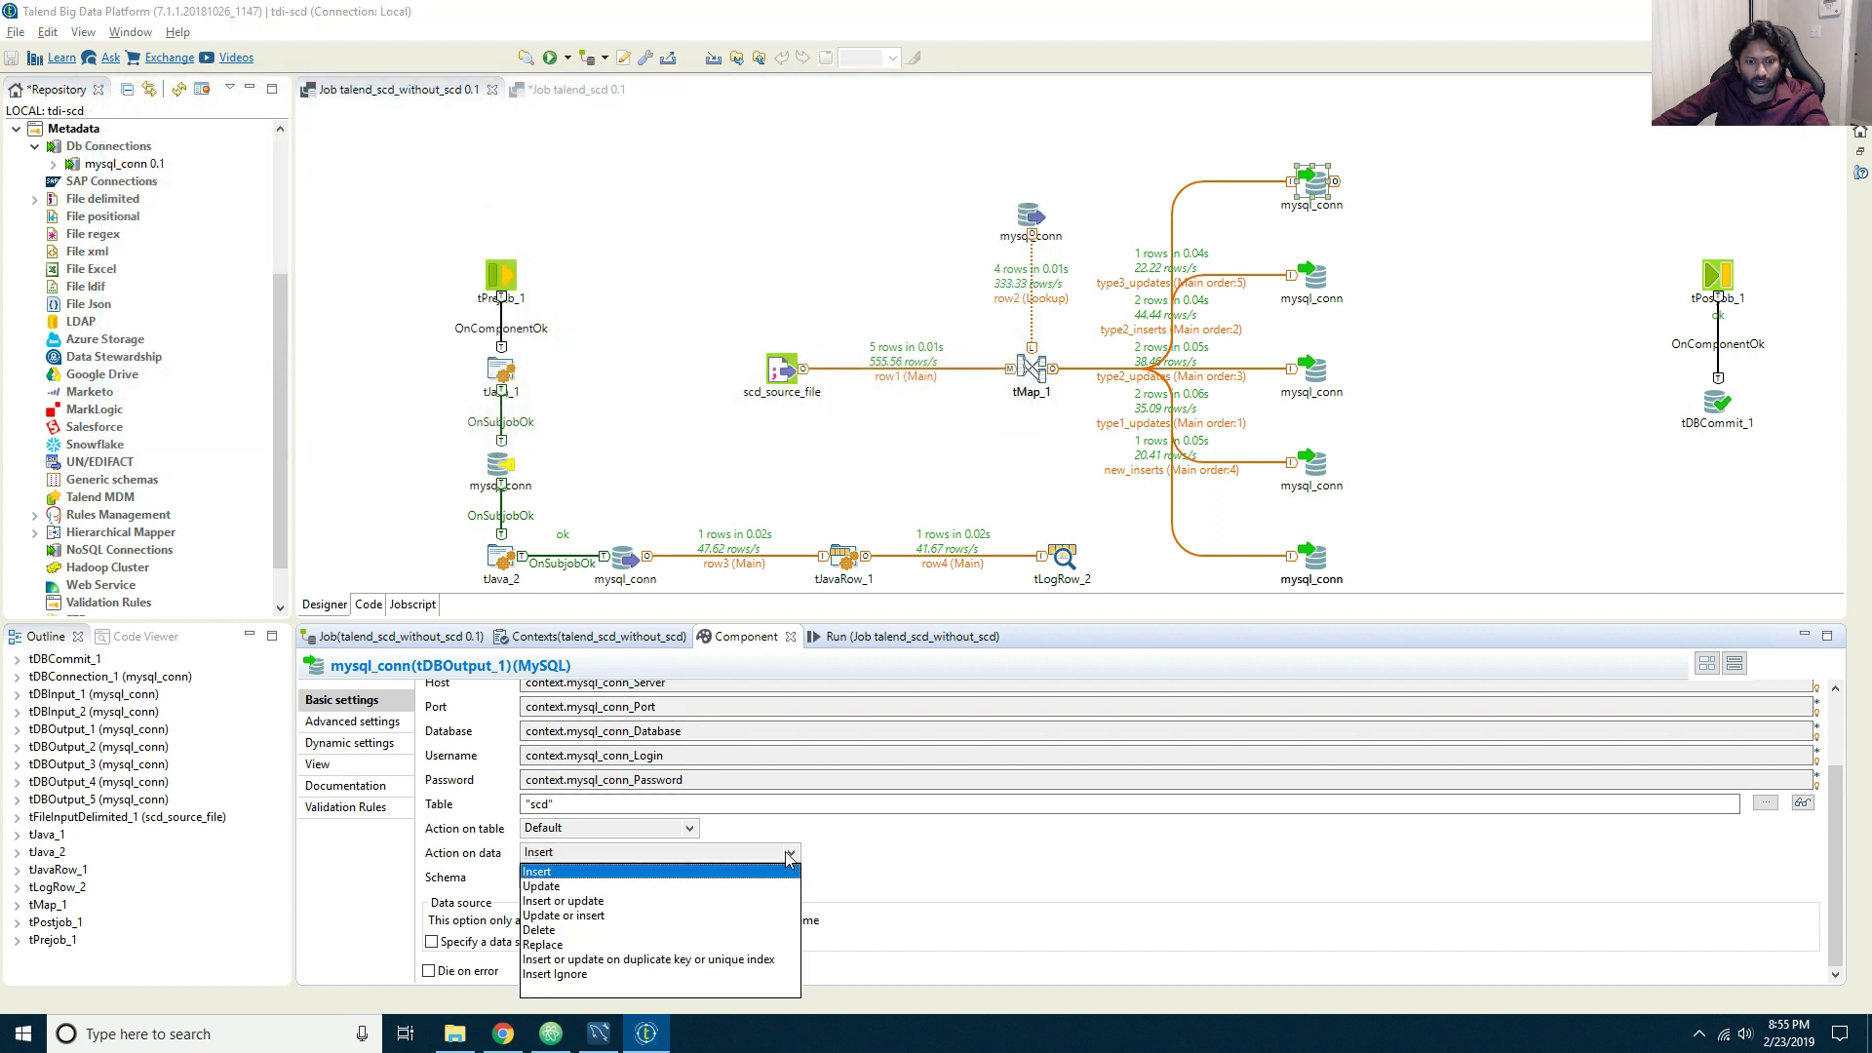
click(780, 887)
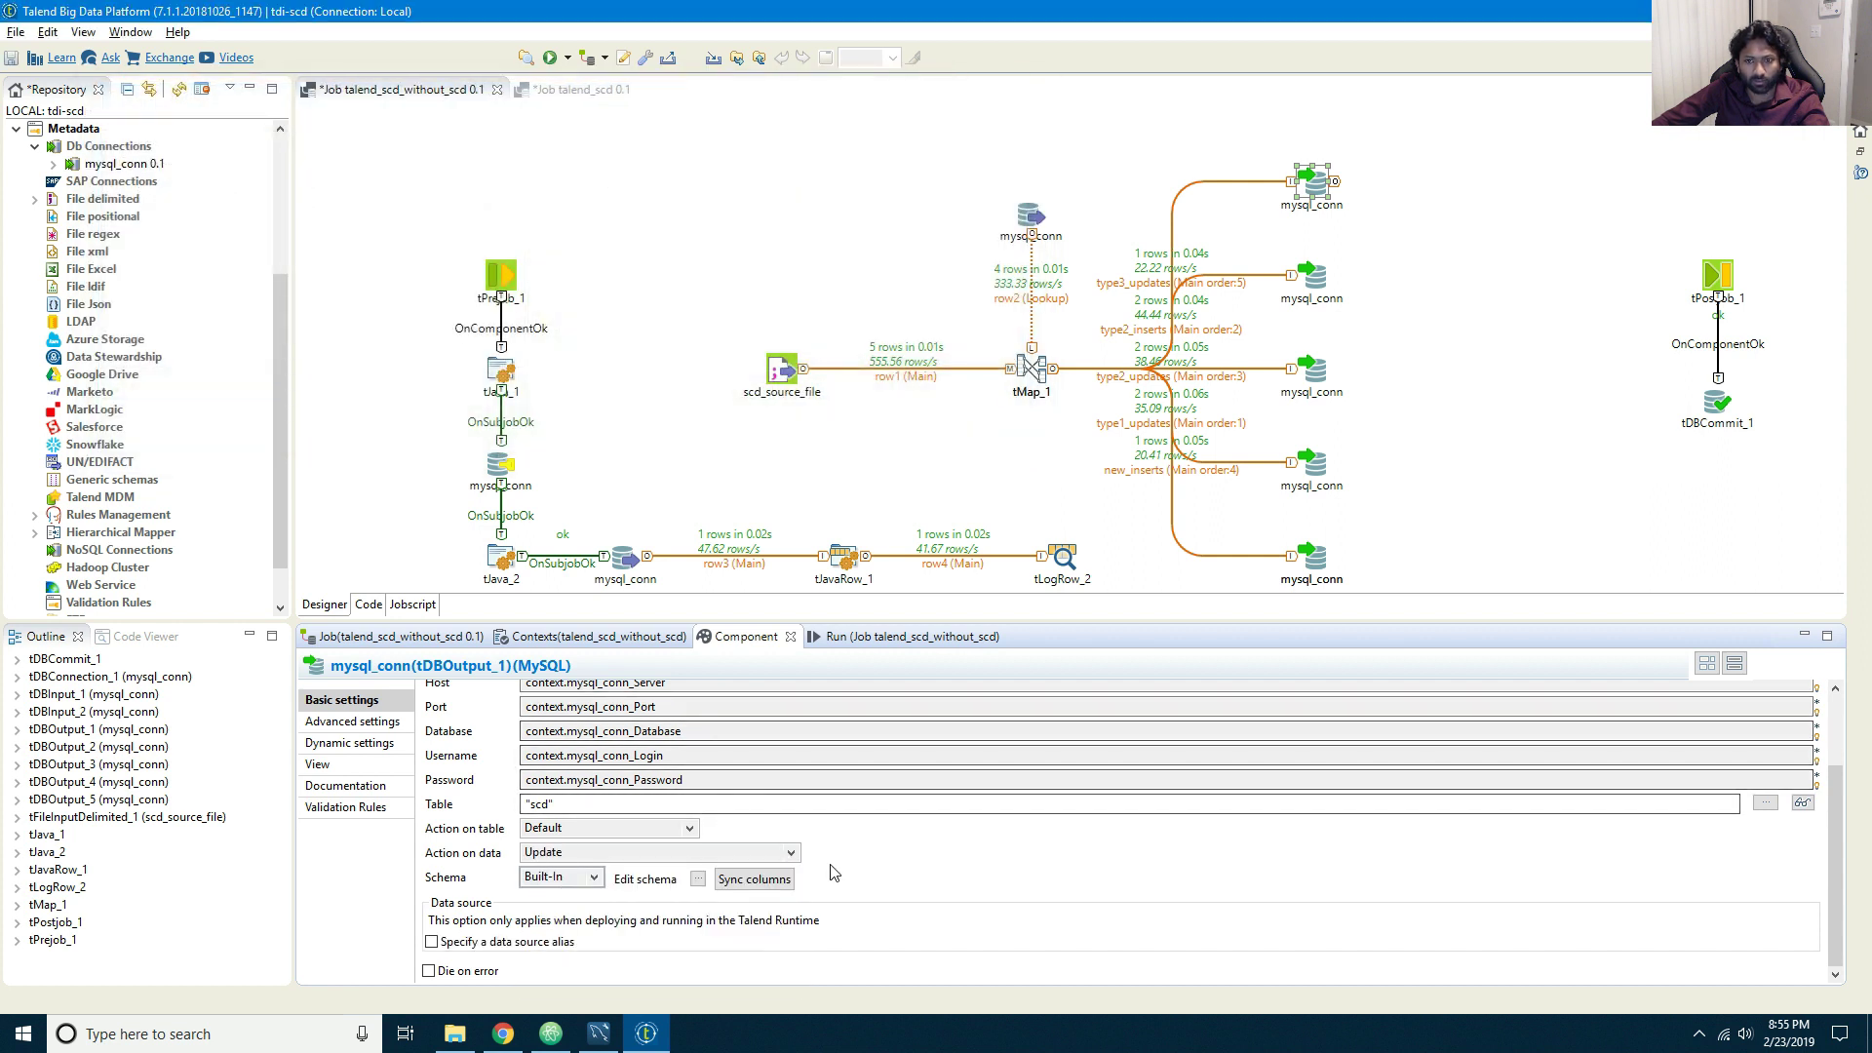
Step: Set the action on data of the MySQL output tDBOutput_3 to Update
click(1316, 278)
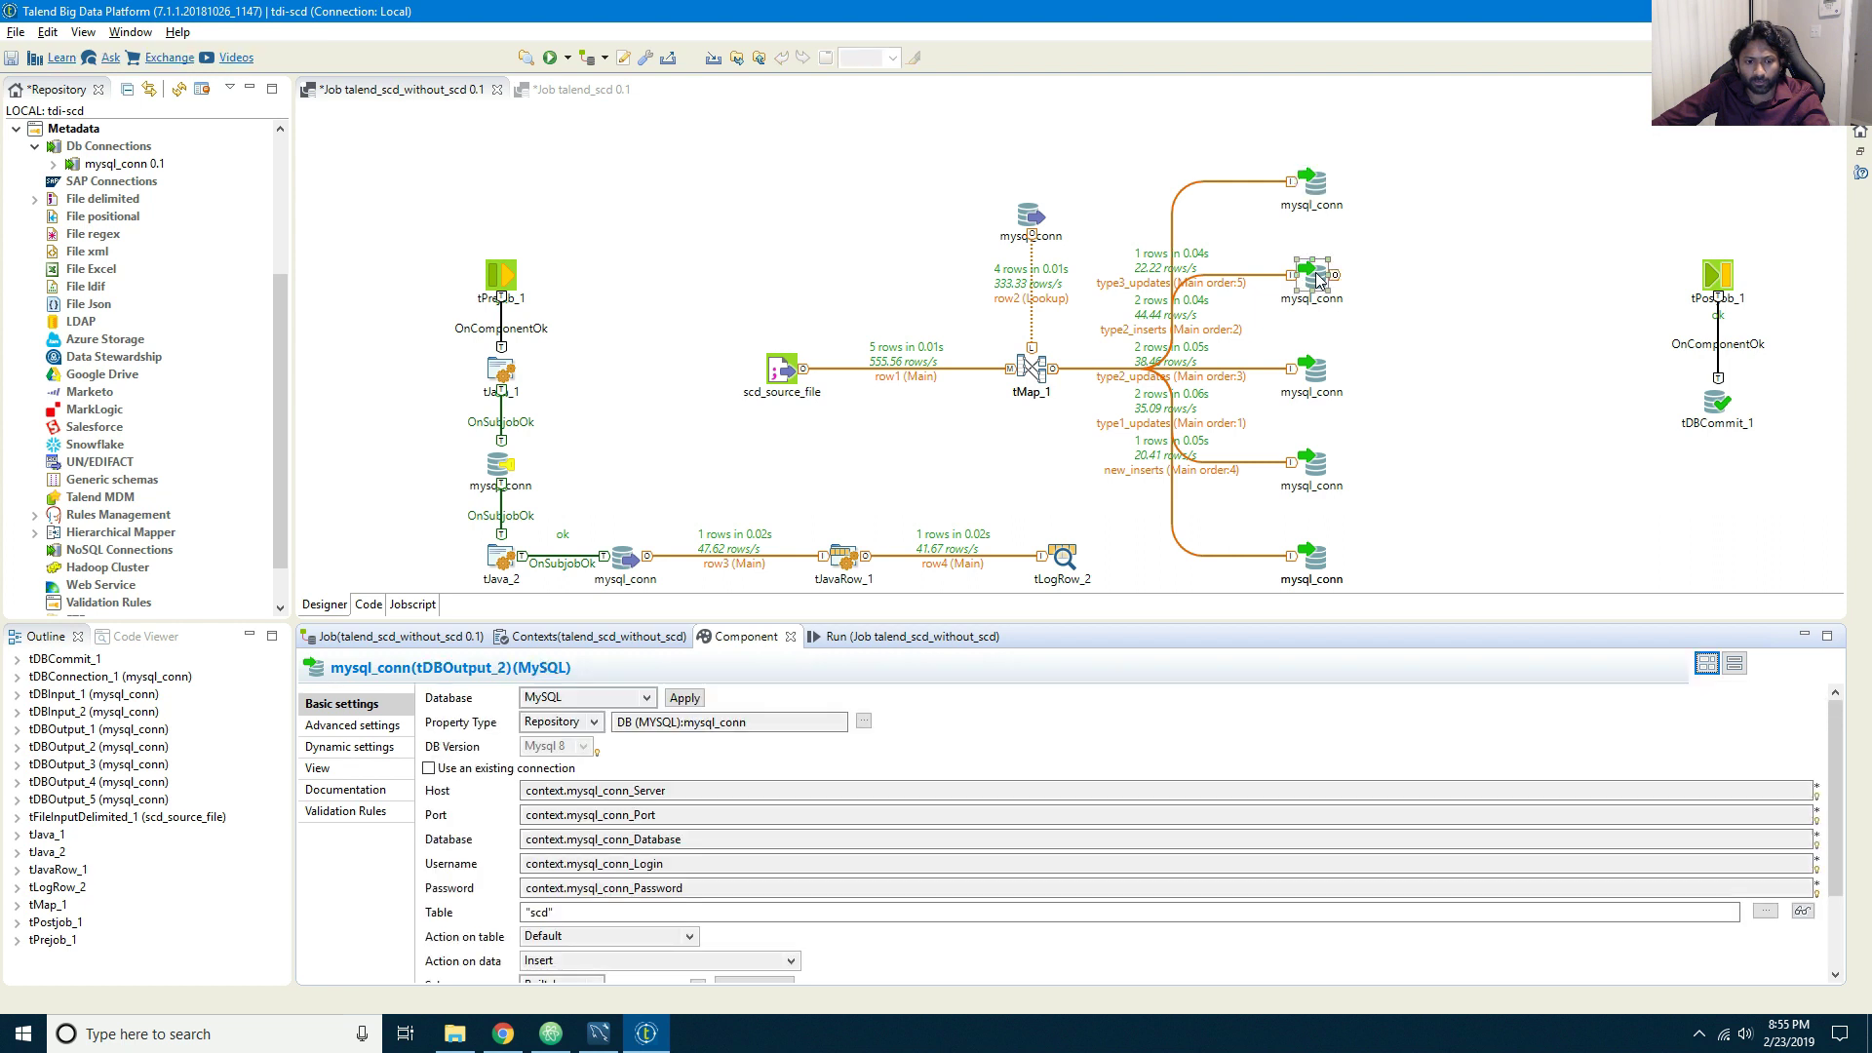
click(1318, 369)
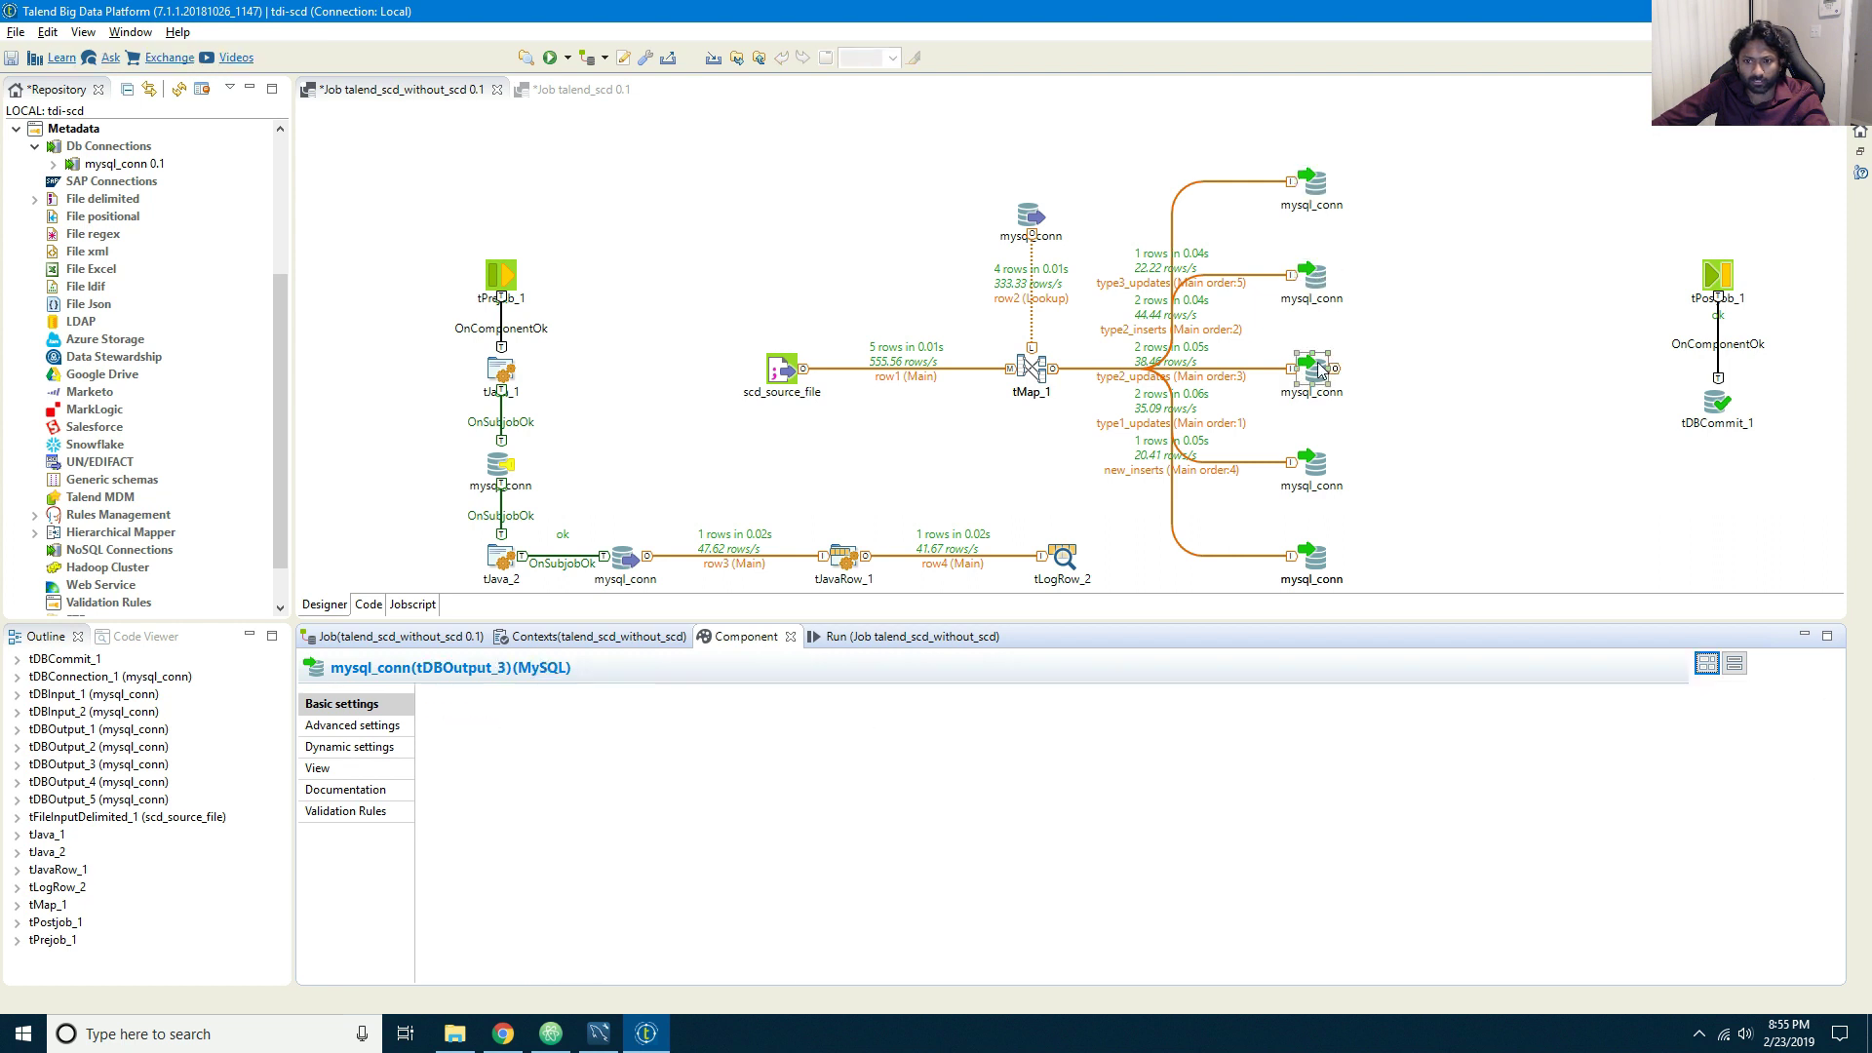
click(790, 874)
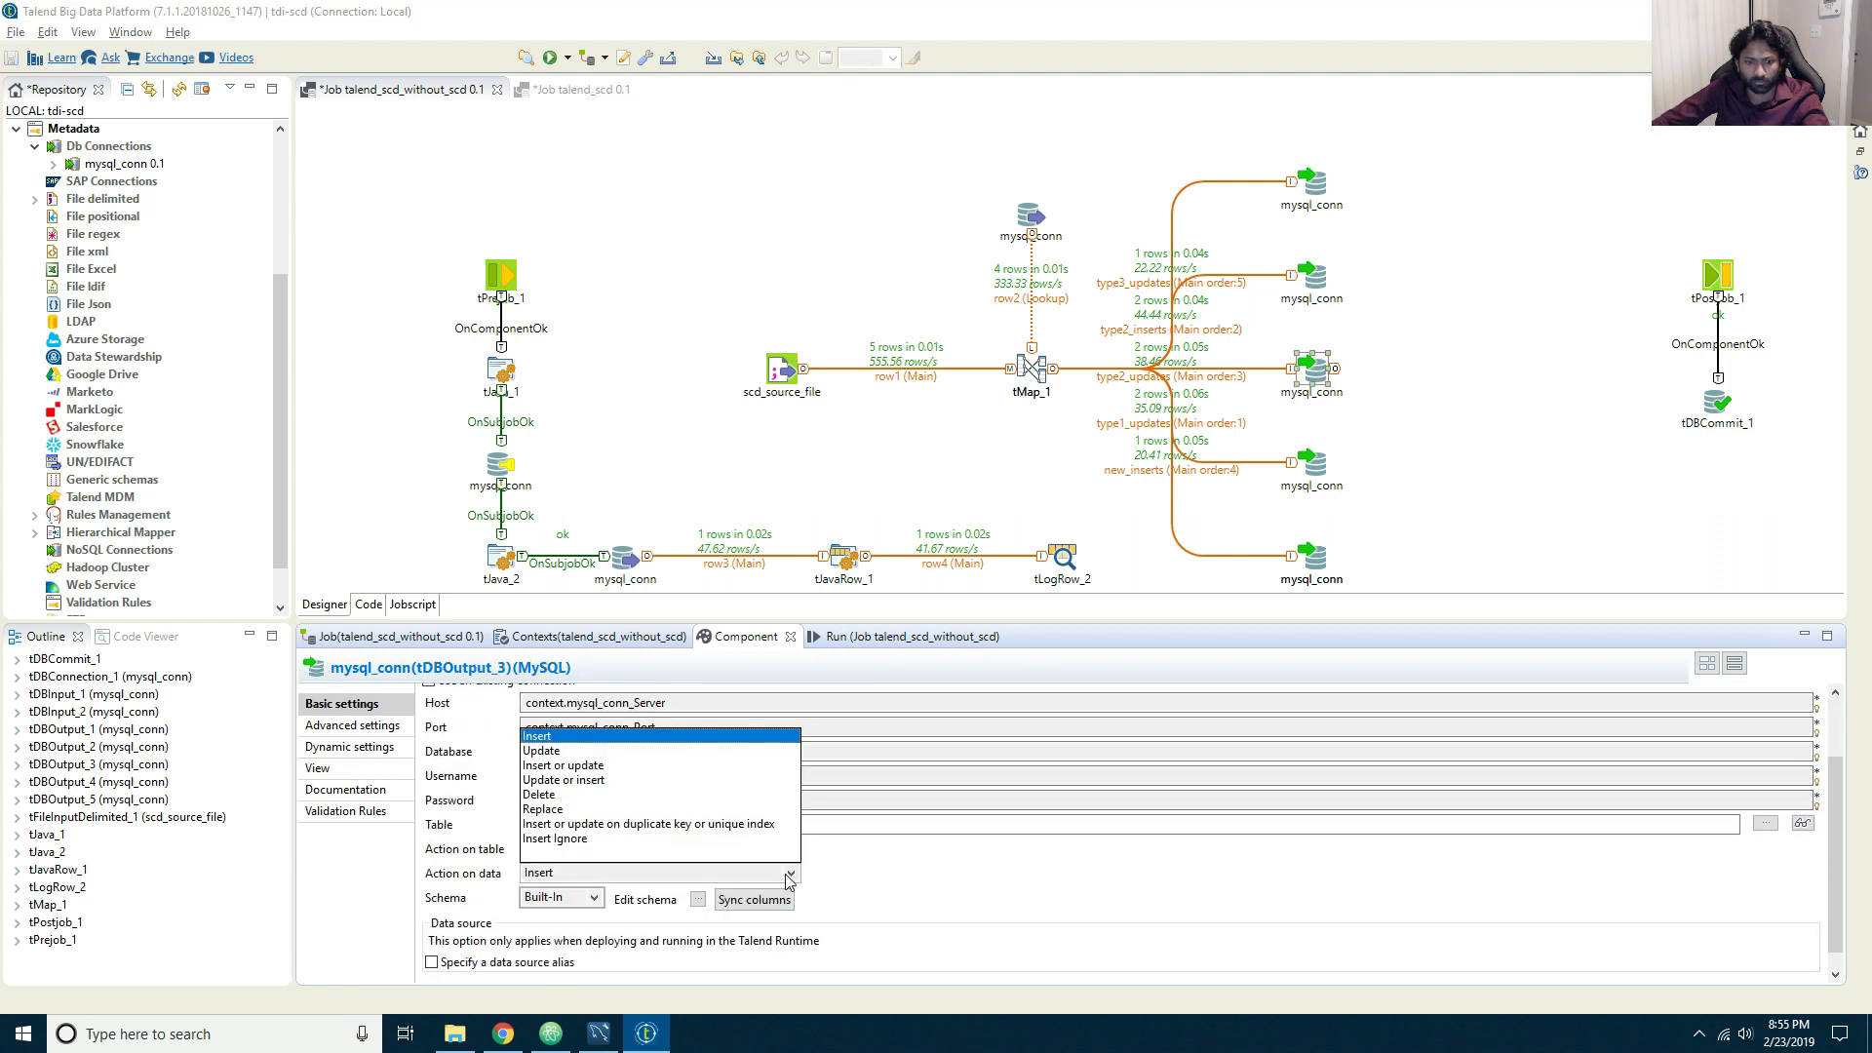
click(544, 751)
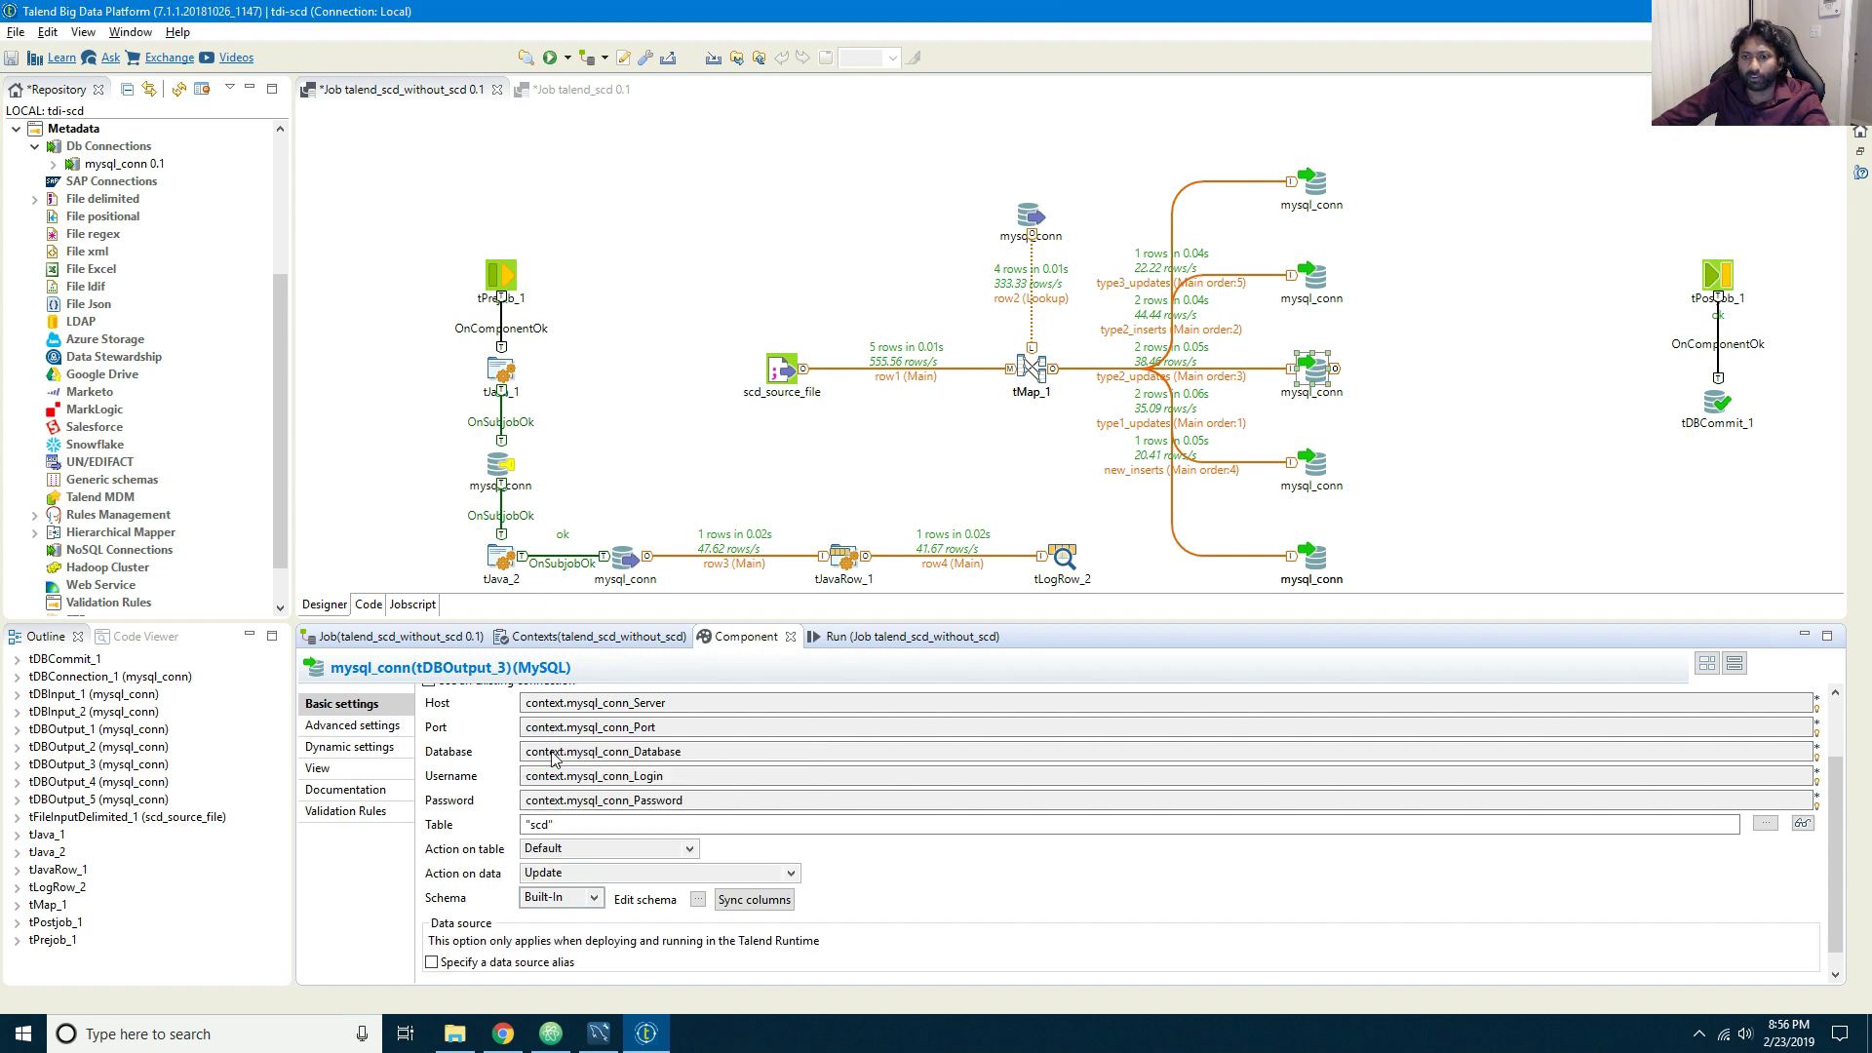
Step: Save the job, clear the run console and run talend_scd_without_scd again
click(1370, 353)
key(ctrl+s)
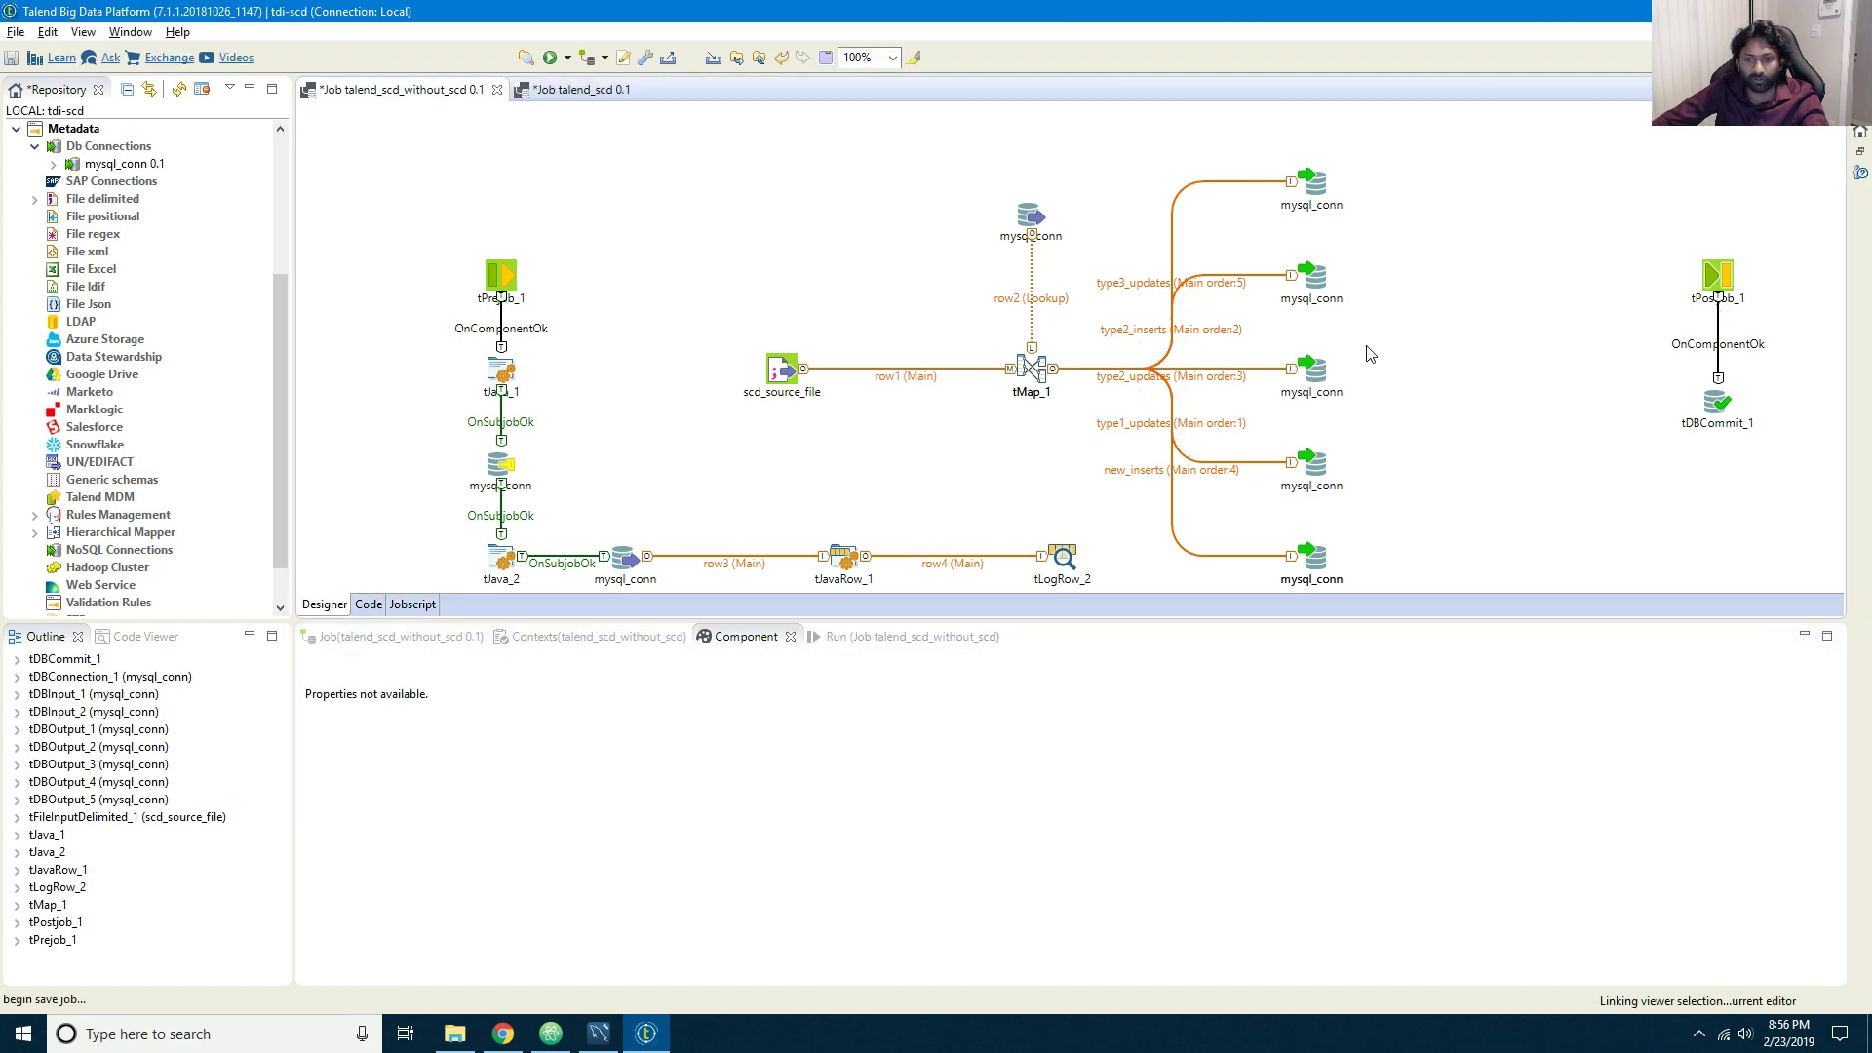
click(897, 636)
click(673, 716)
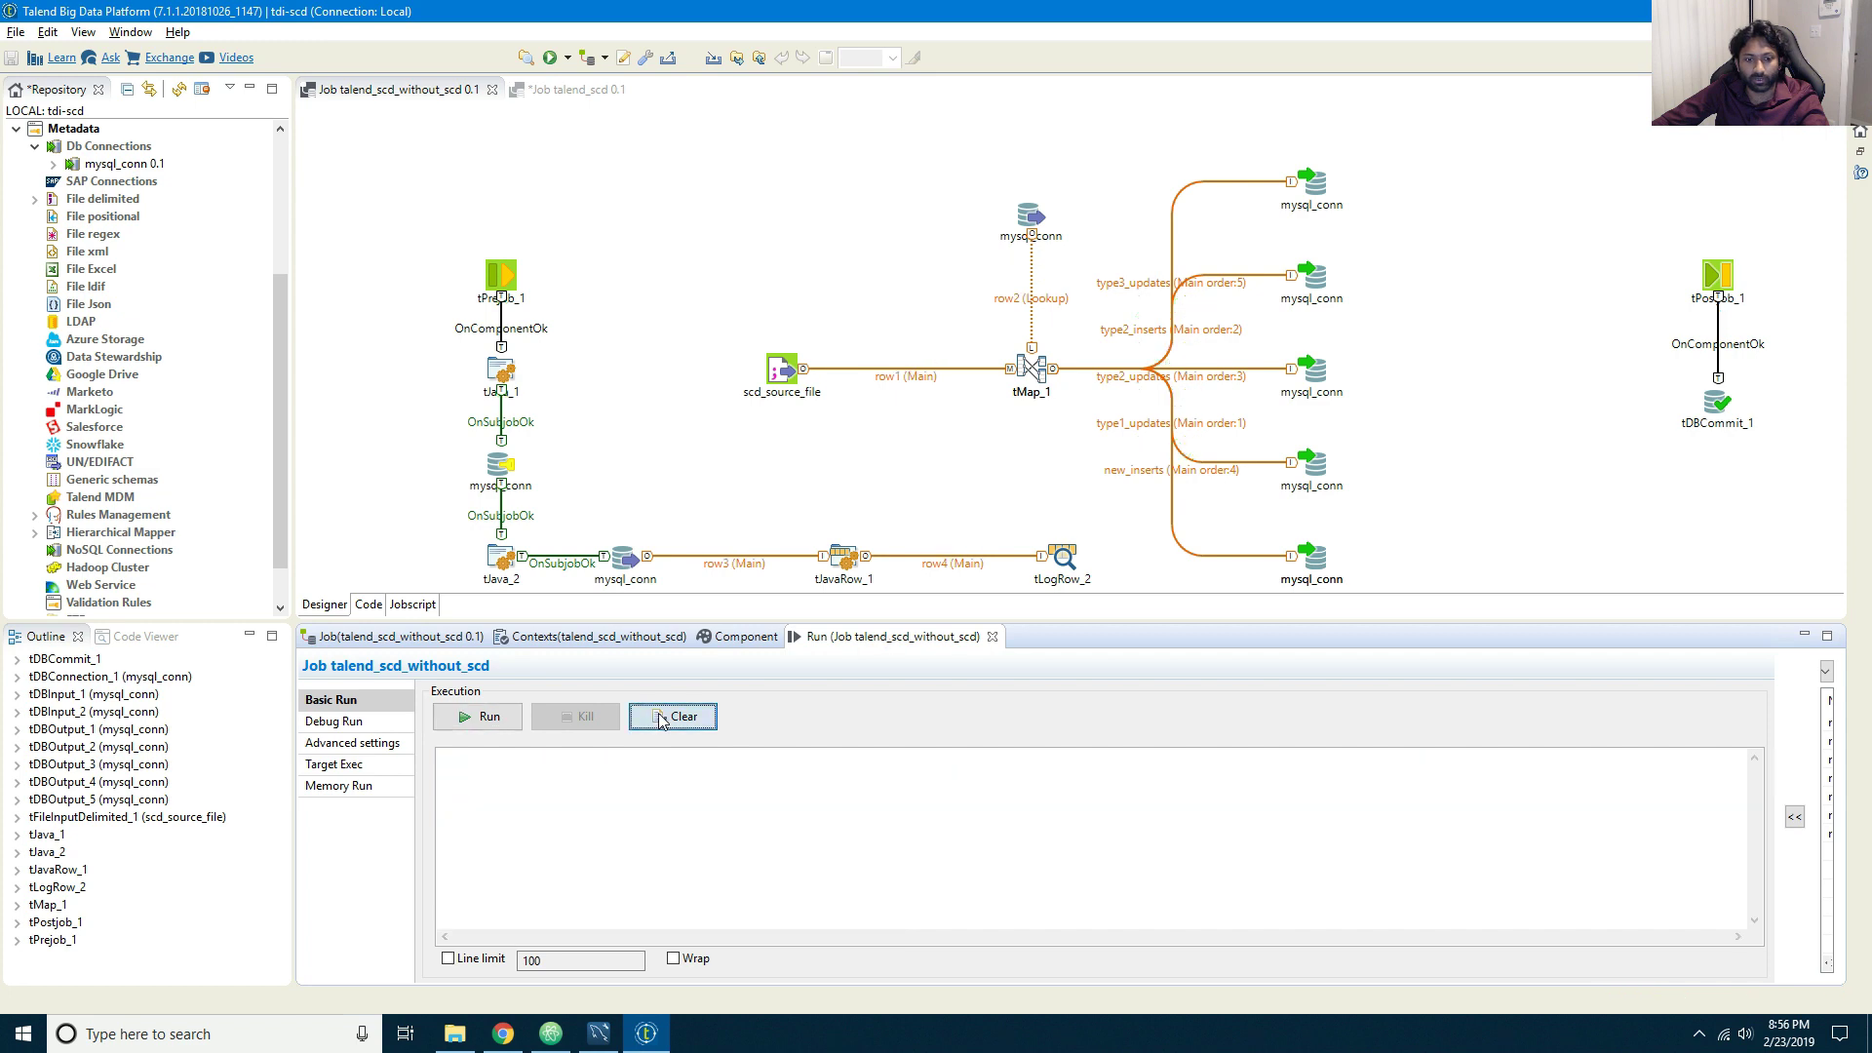
click(478, 717)
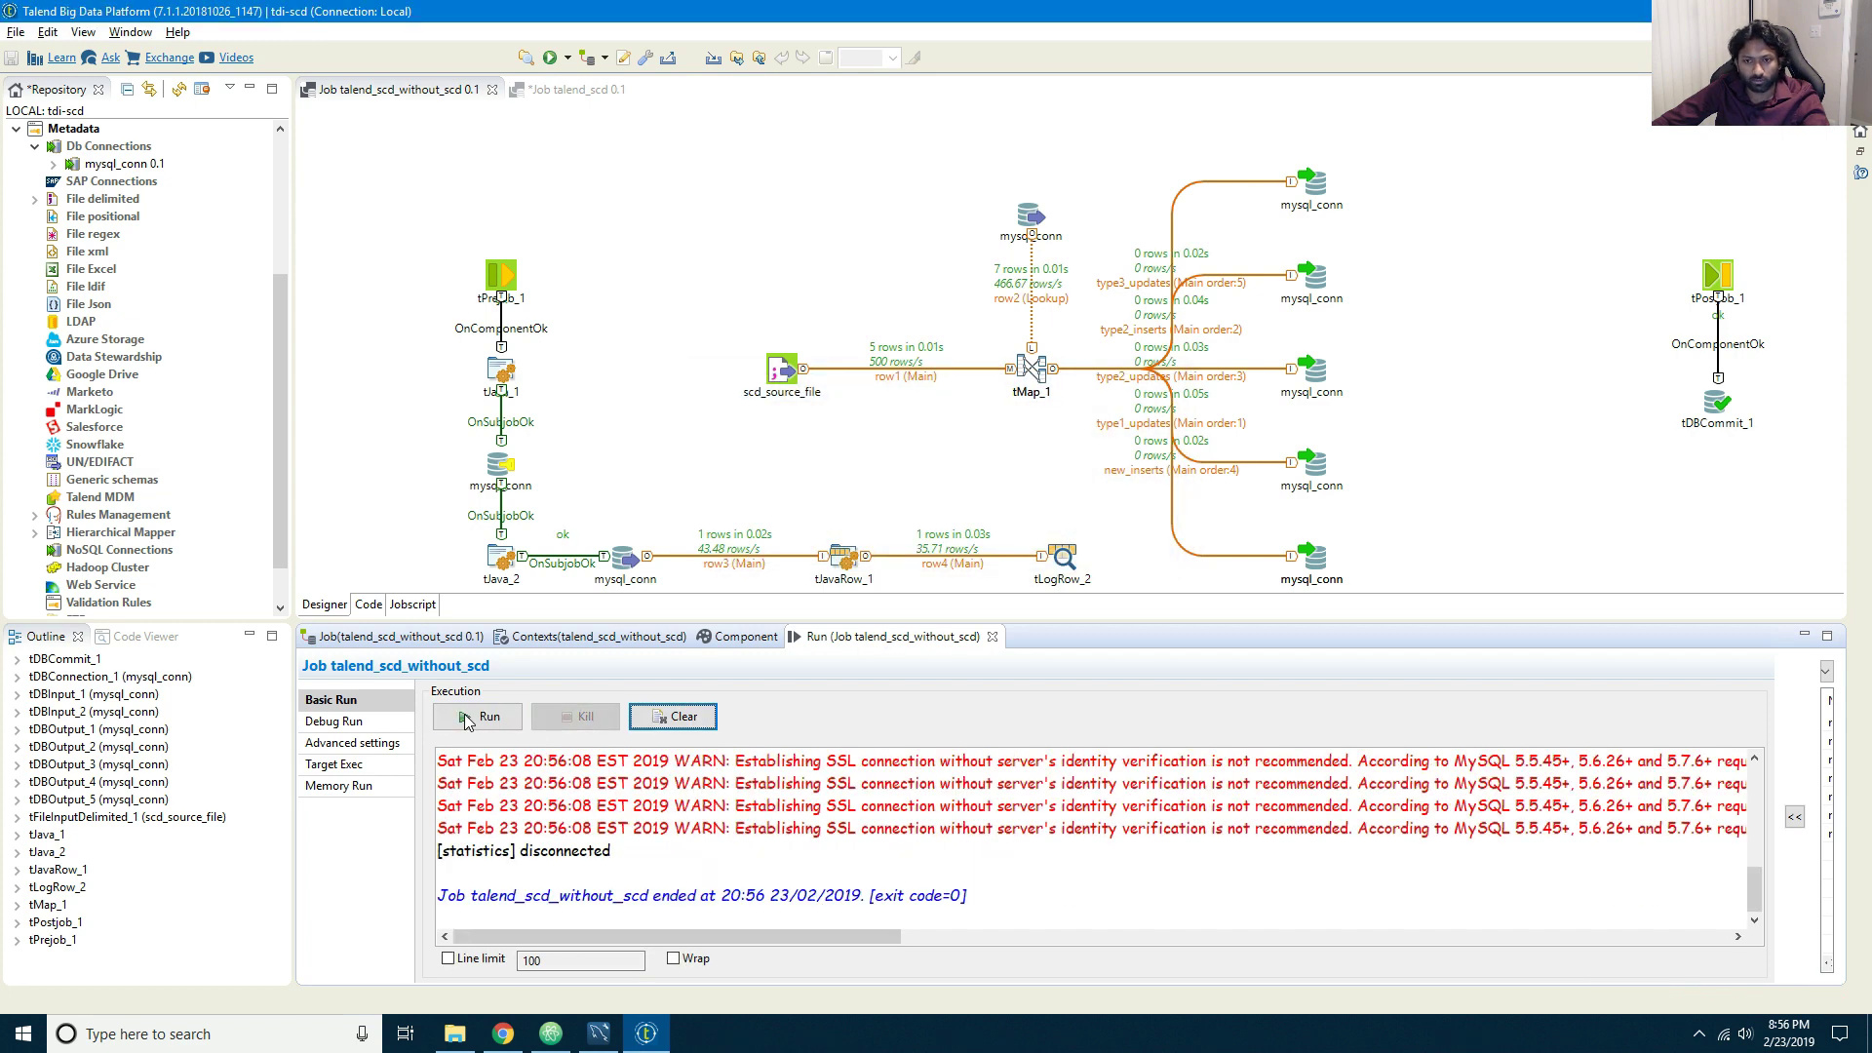
Step: Review the run console output of talend_scd_without_scd from the start of the job to its end
scroll(468, 721, up, 3)
scroll(468, 722, down, 2)
scroll(468, 721, up, 4)
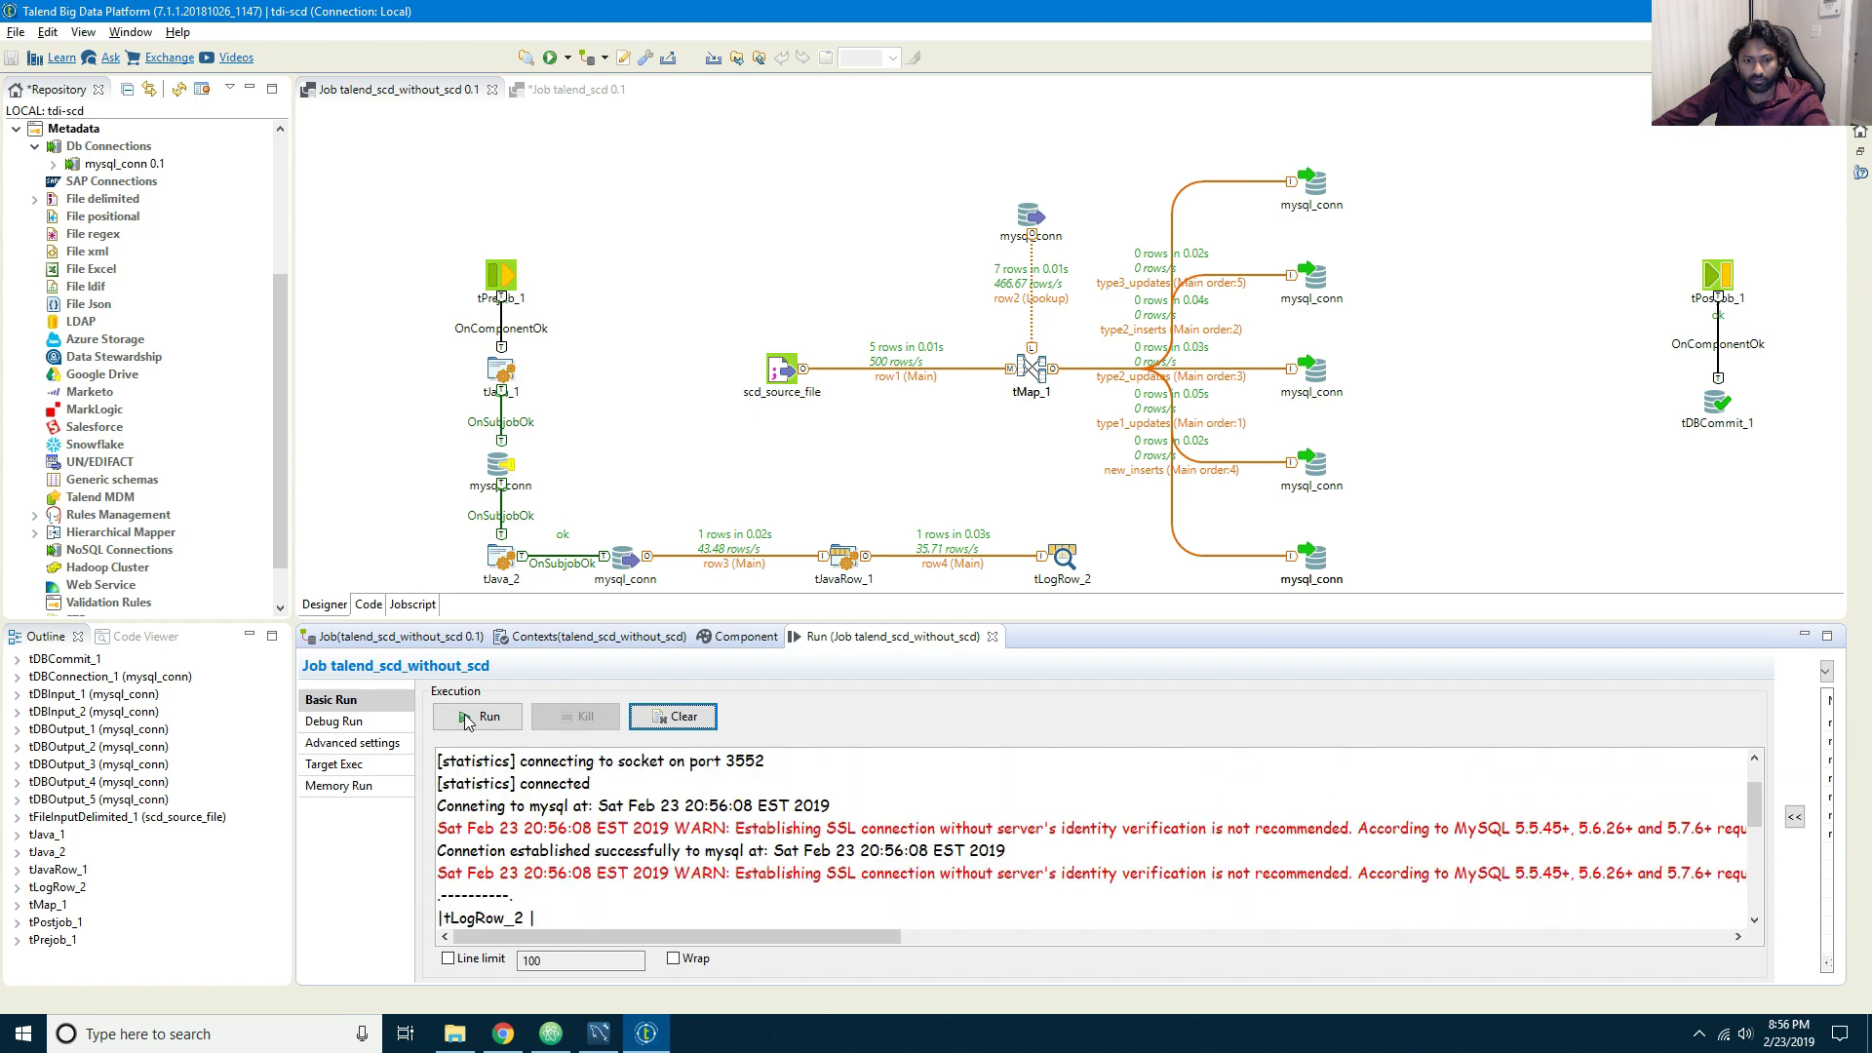
scroll(468, 722, down, 3)
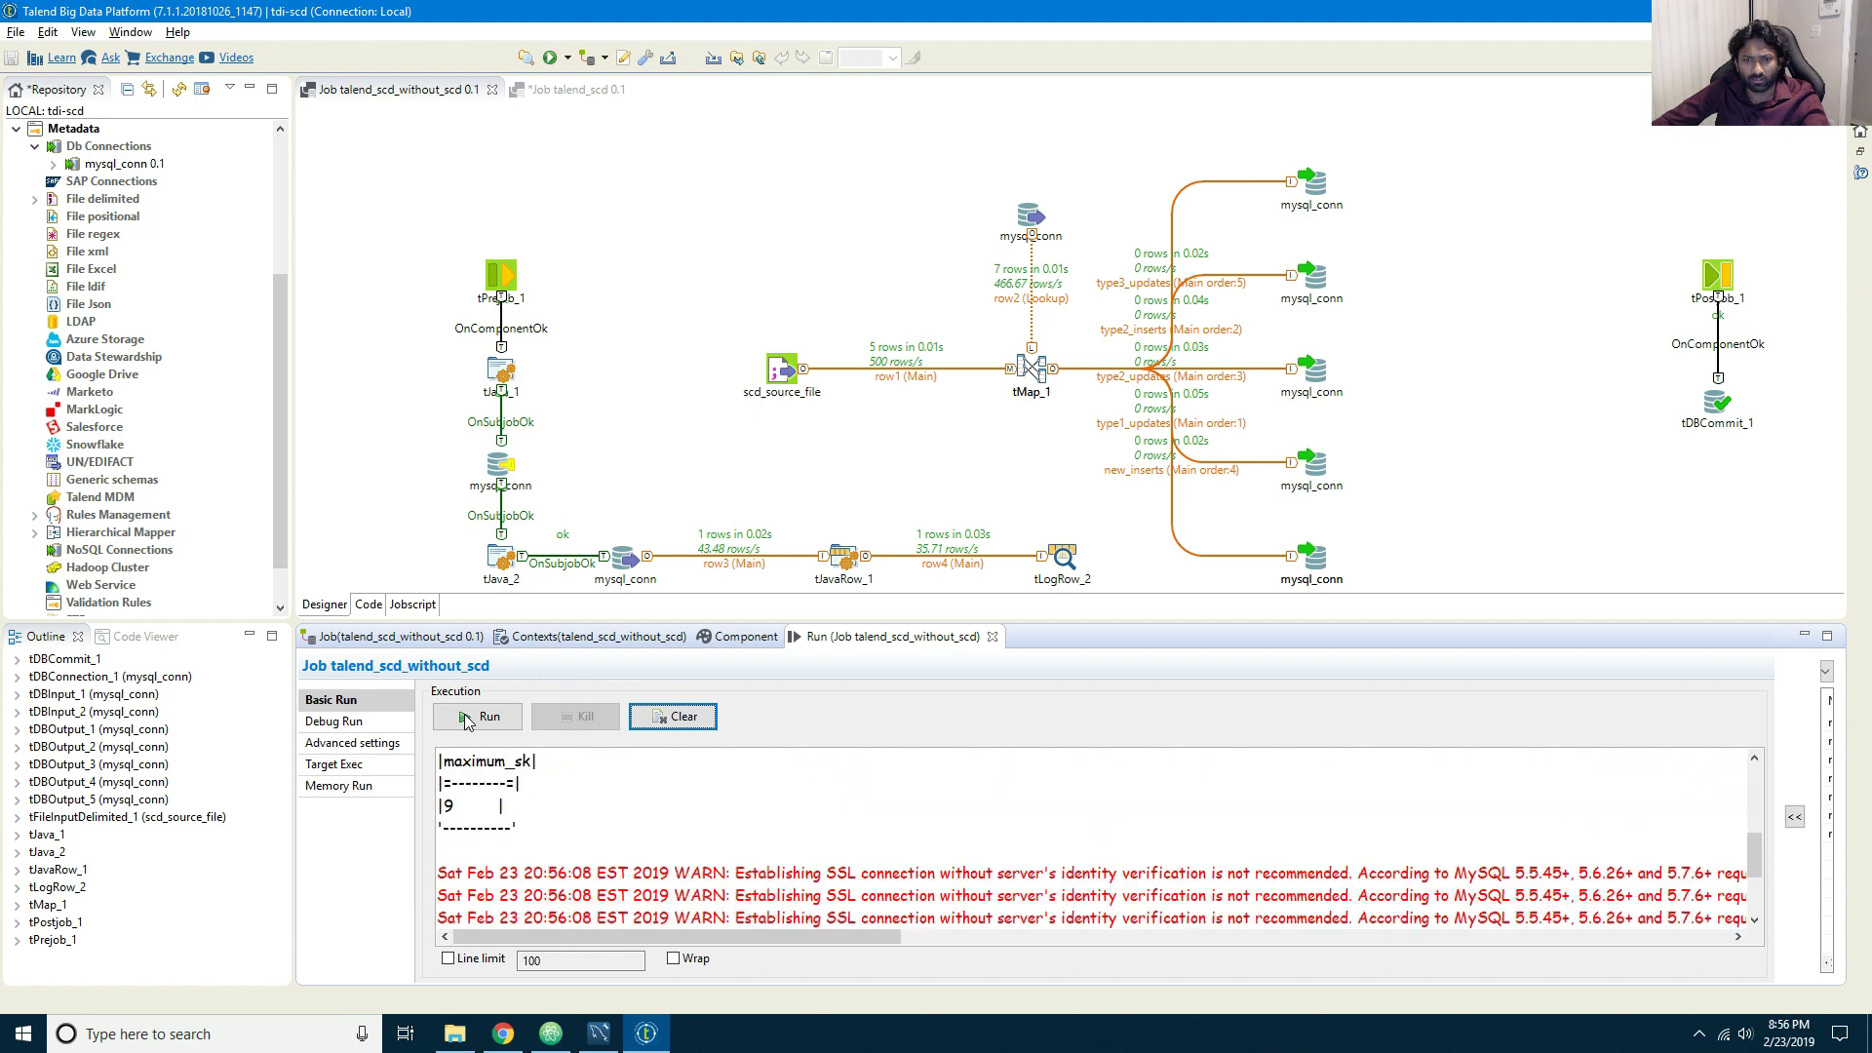
scroll(466, 719, up, 5)
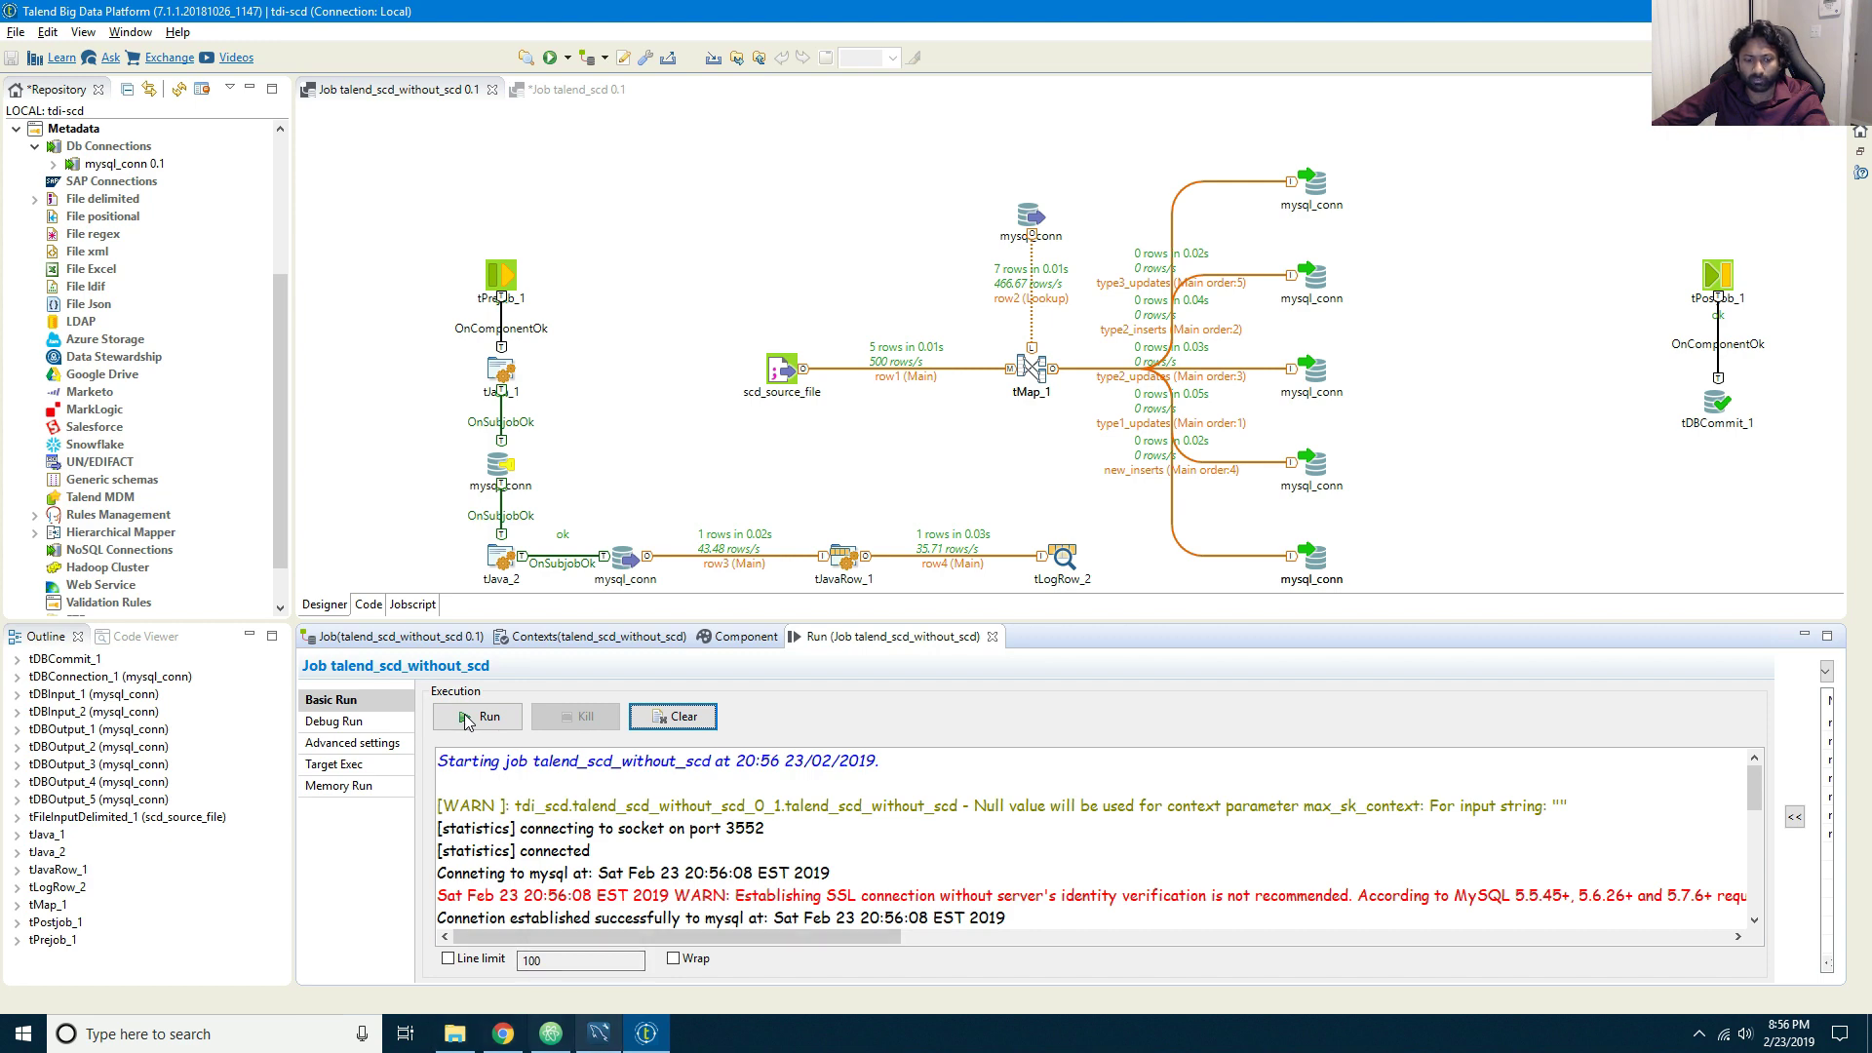
Step: Rerun the SELECT on scd_talend.scd in MySQL Workbench and examine isCurrent, phoneNo and old_phoneNo for suppliers S0000001 and S0000003
click(599, 1034)
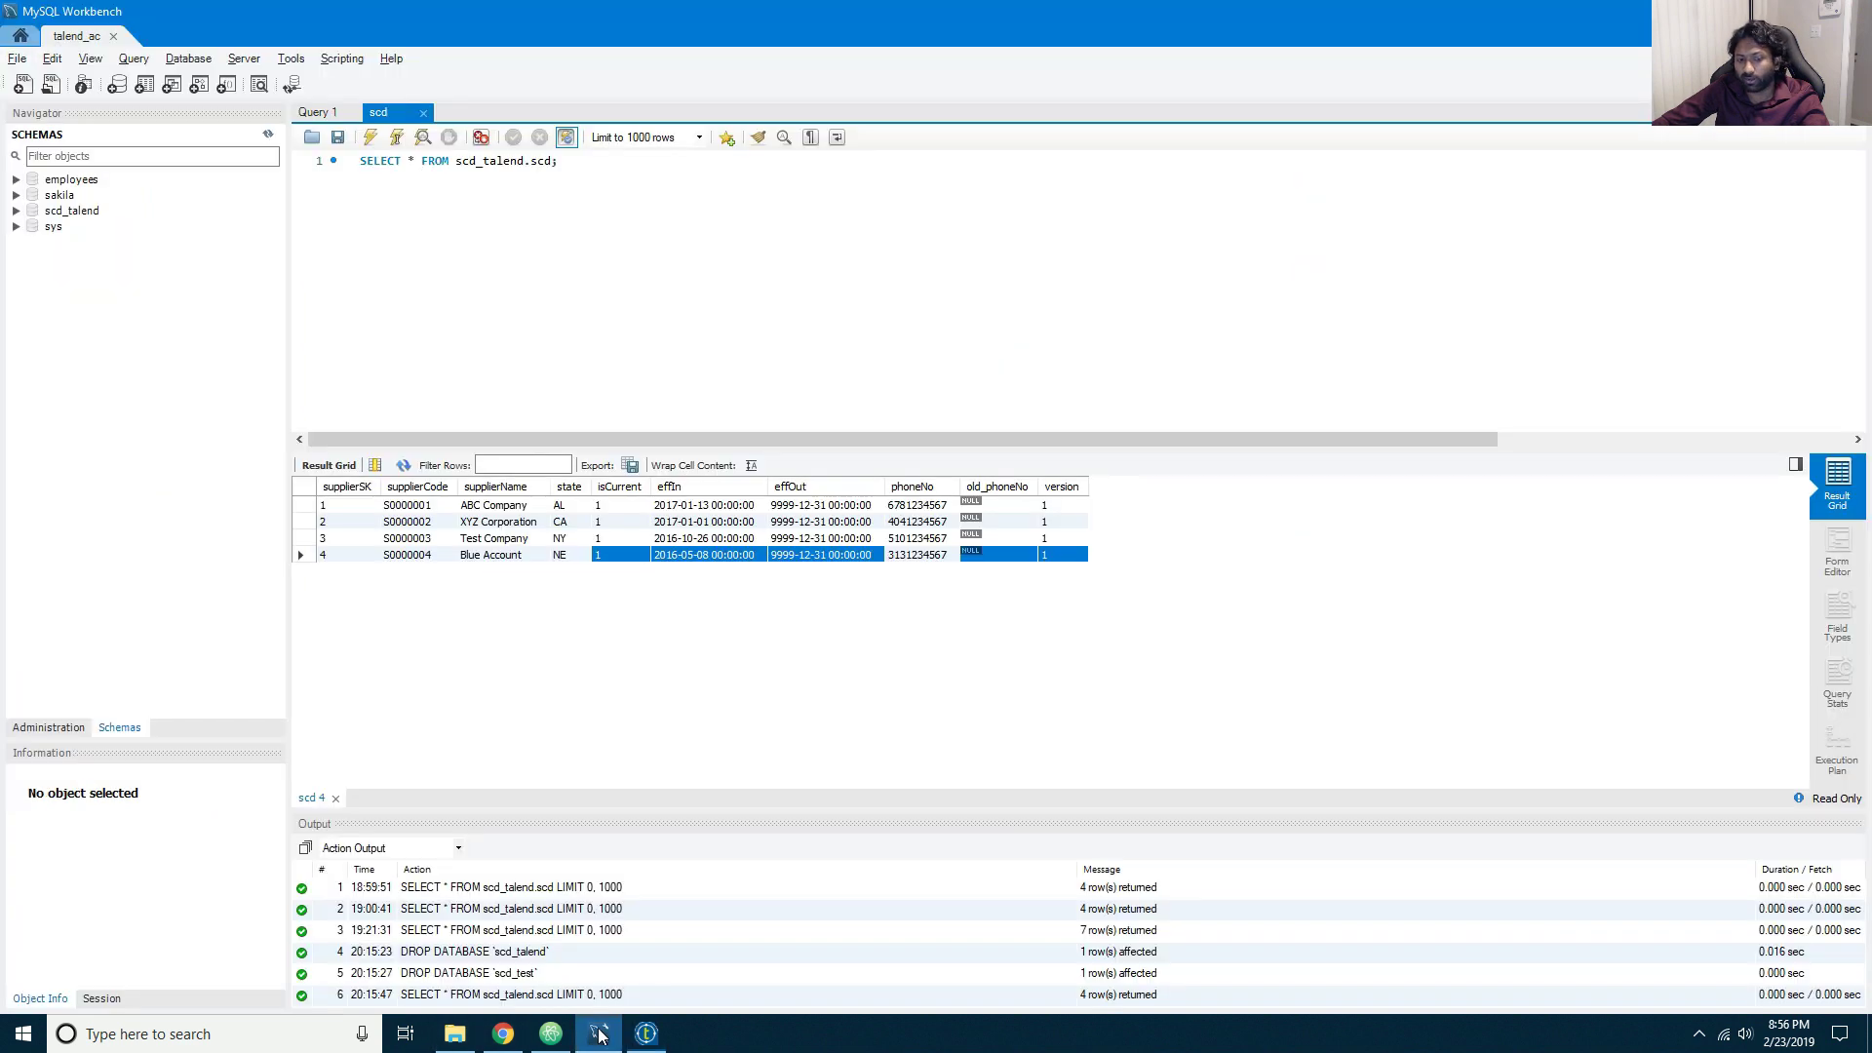
click(371, 138)
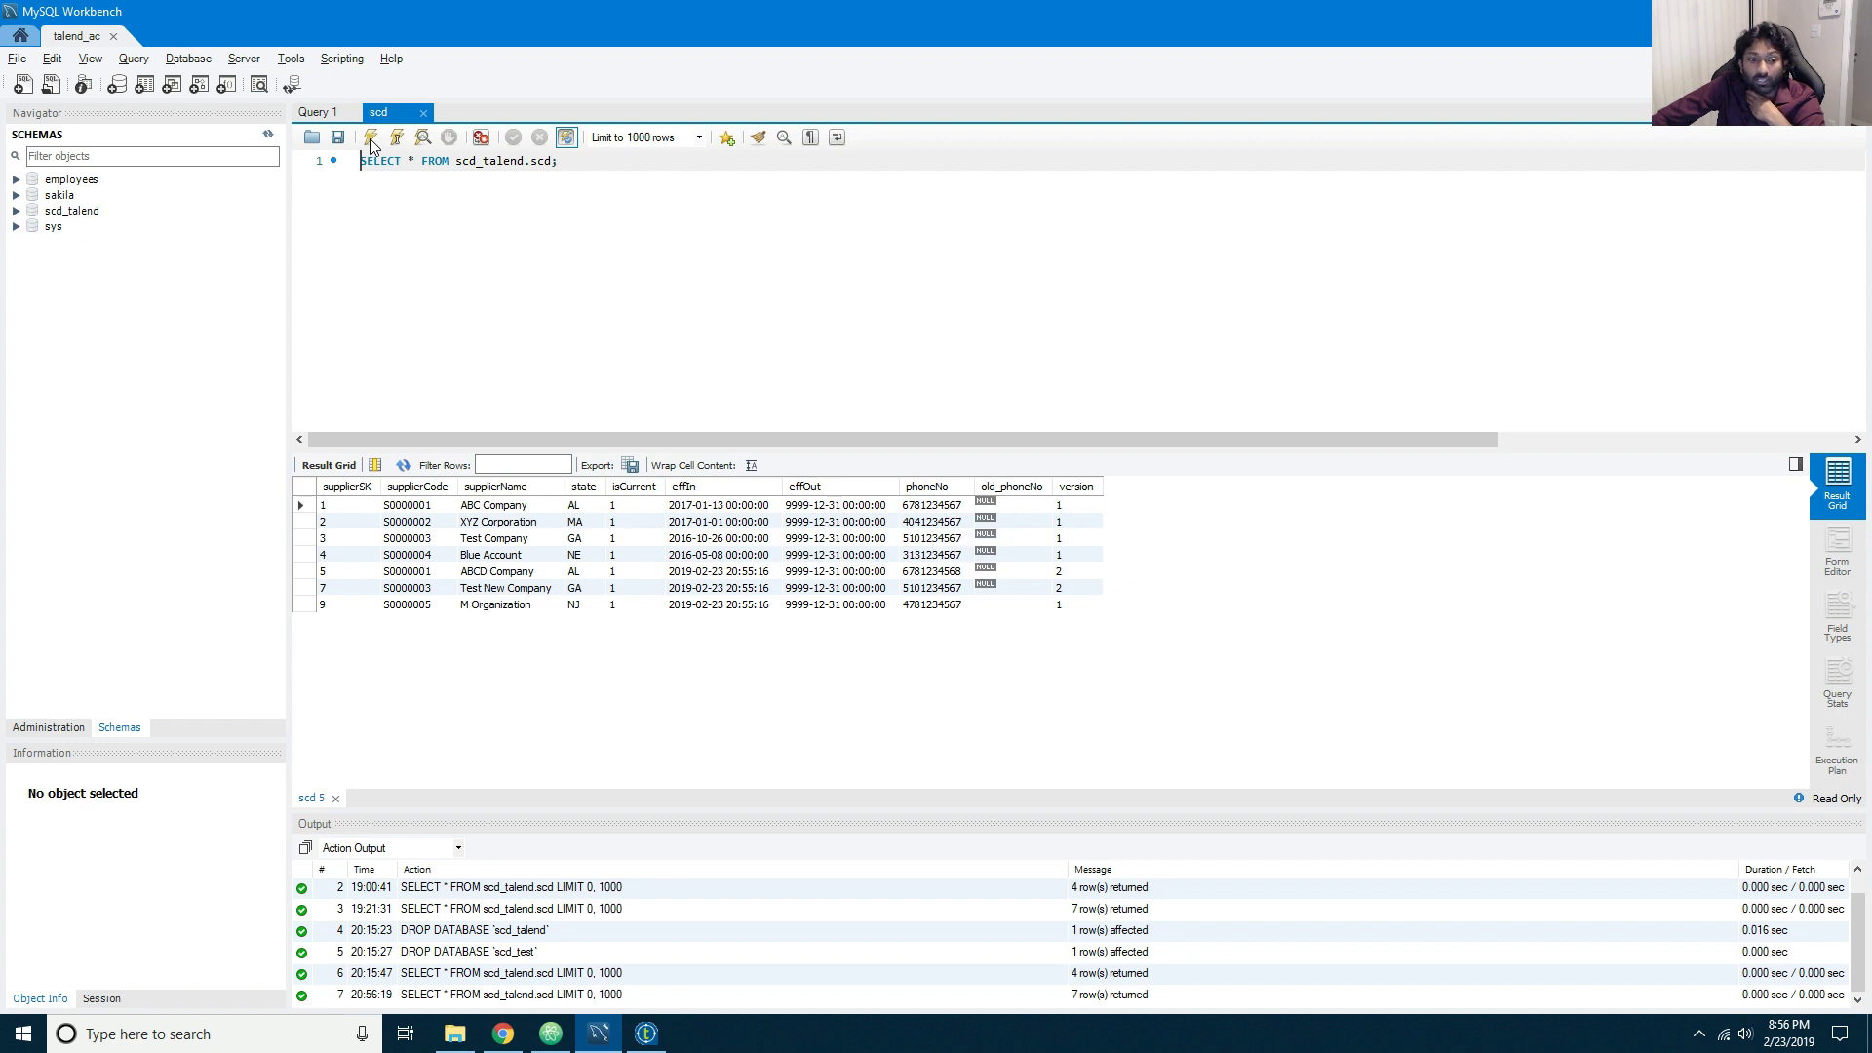
drag(634, 505, 634, 604)
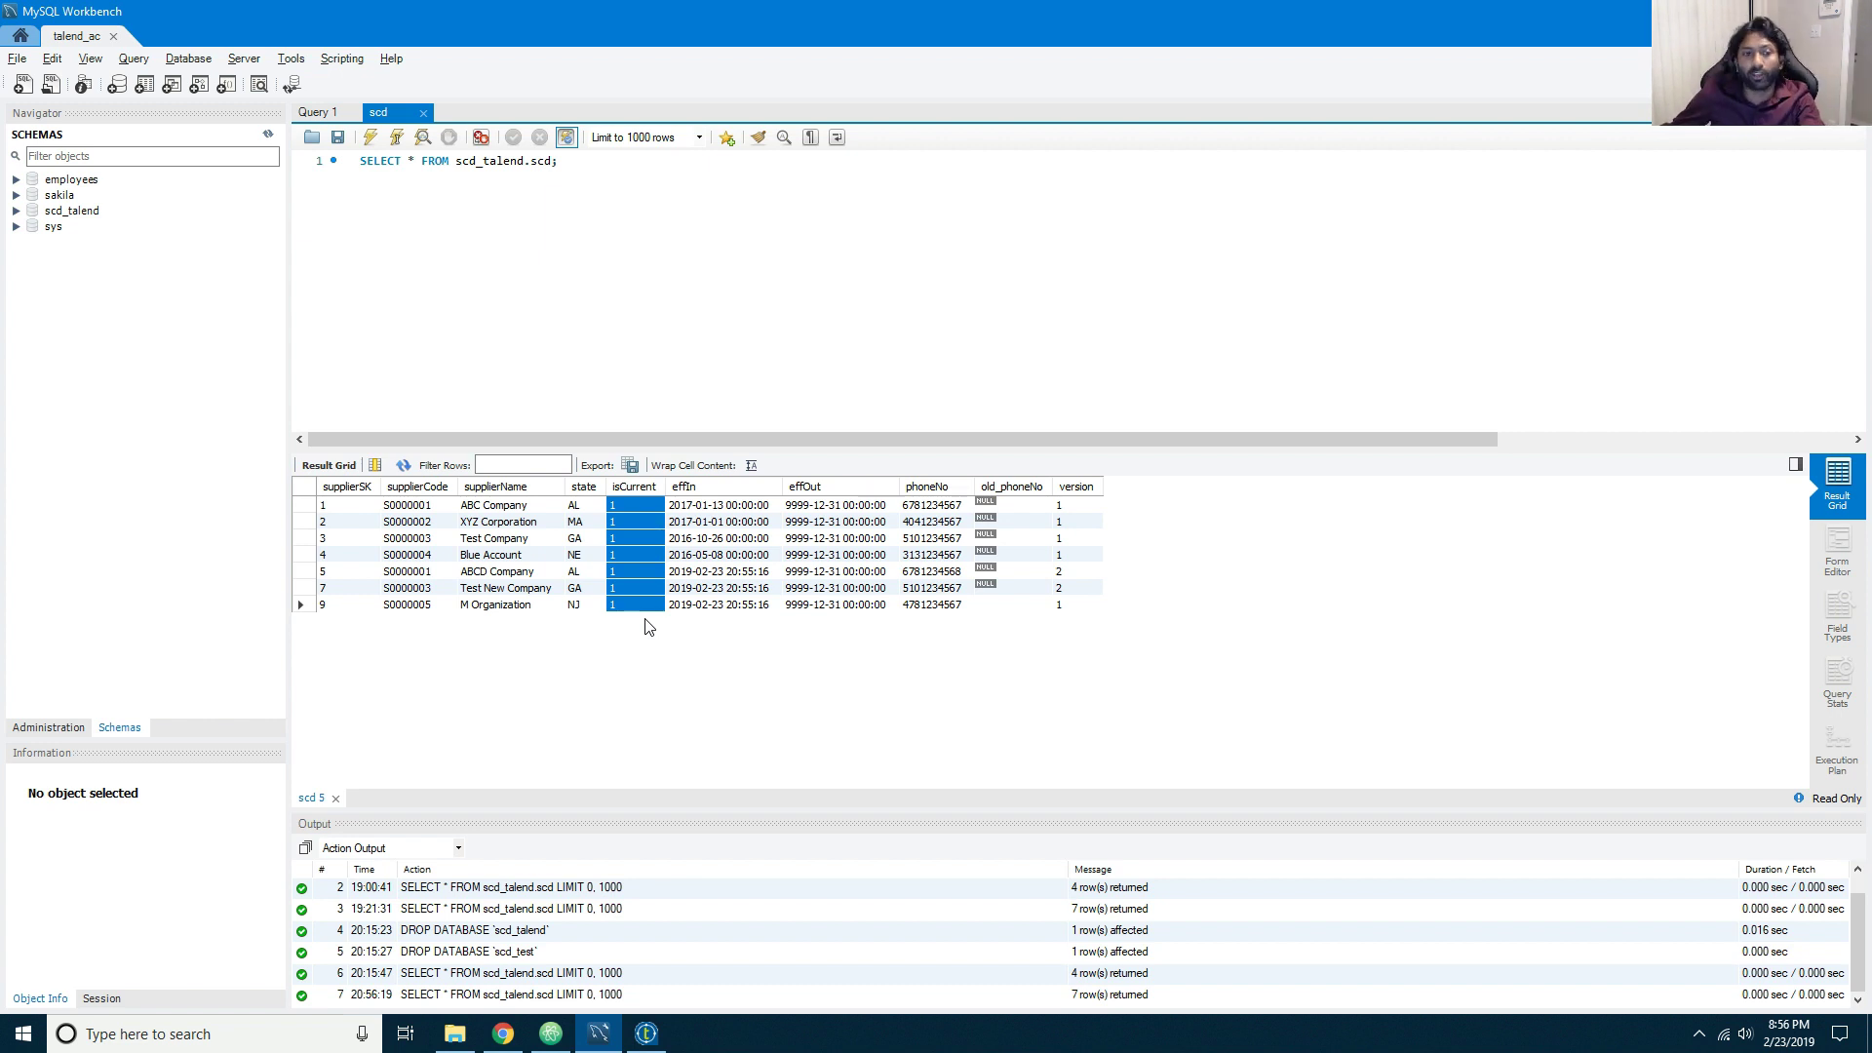
click(328, 507)
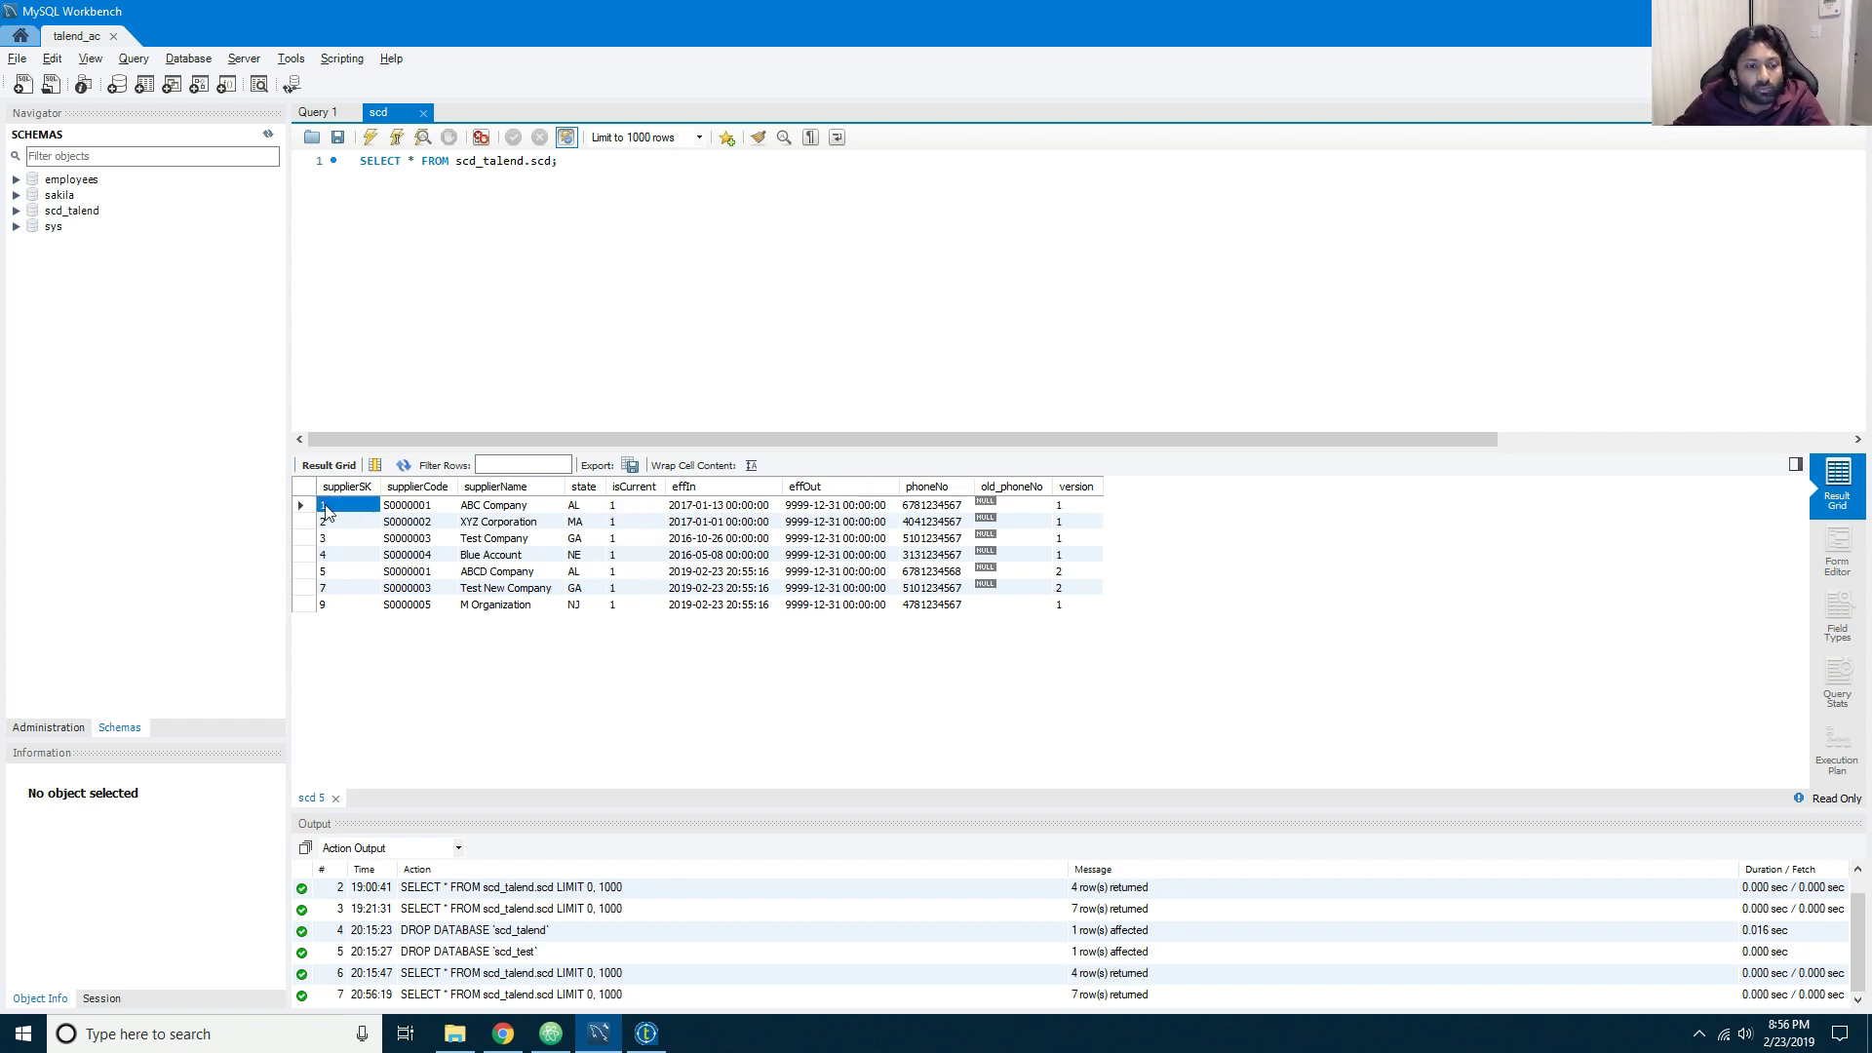
click(307, 541)
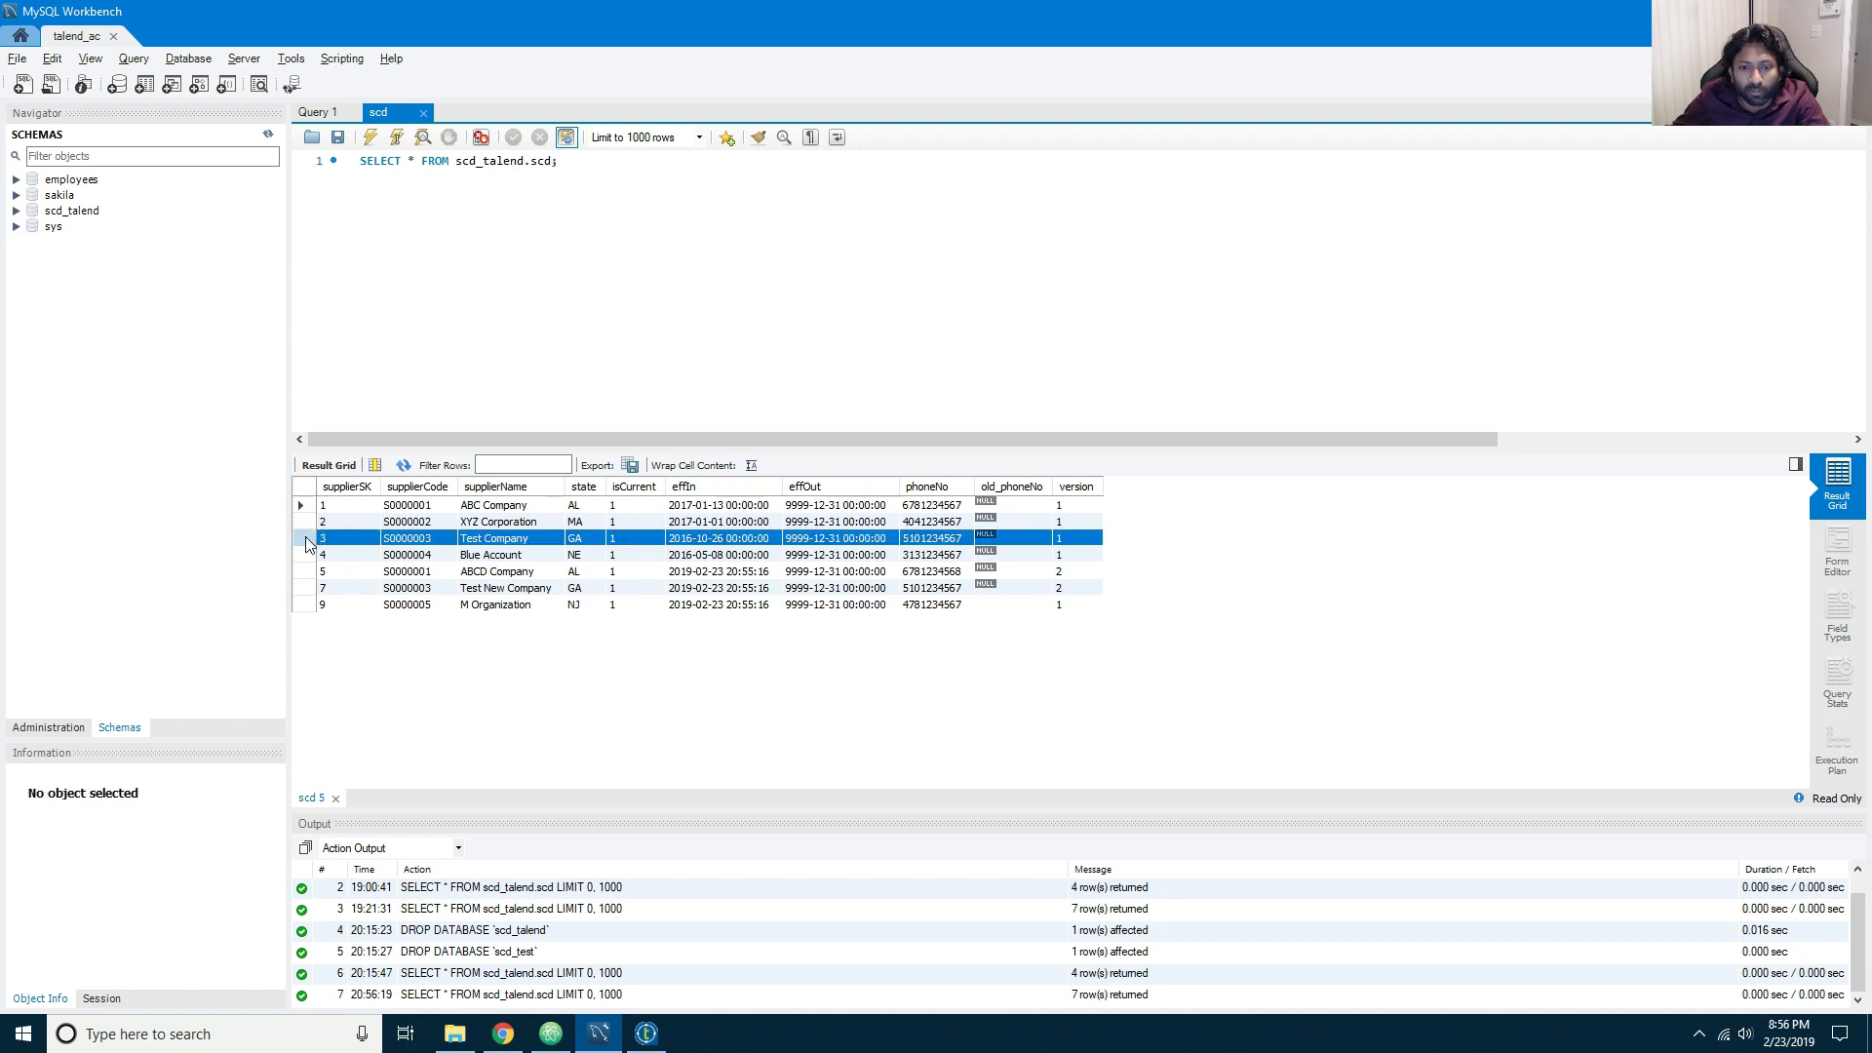
click(952, 576)
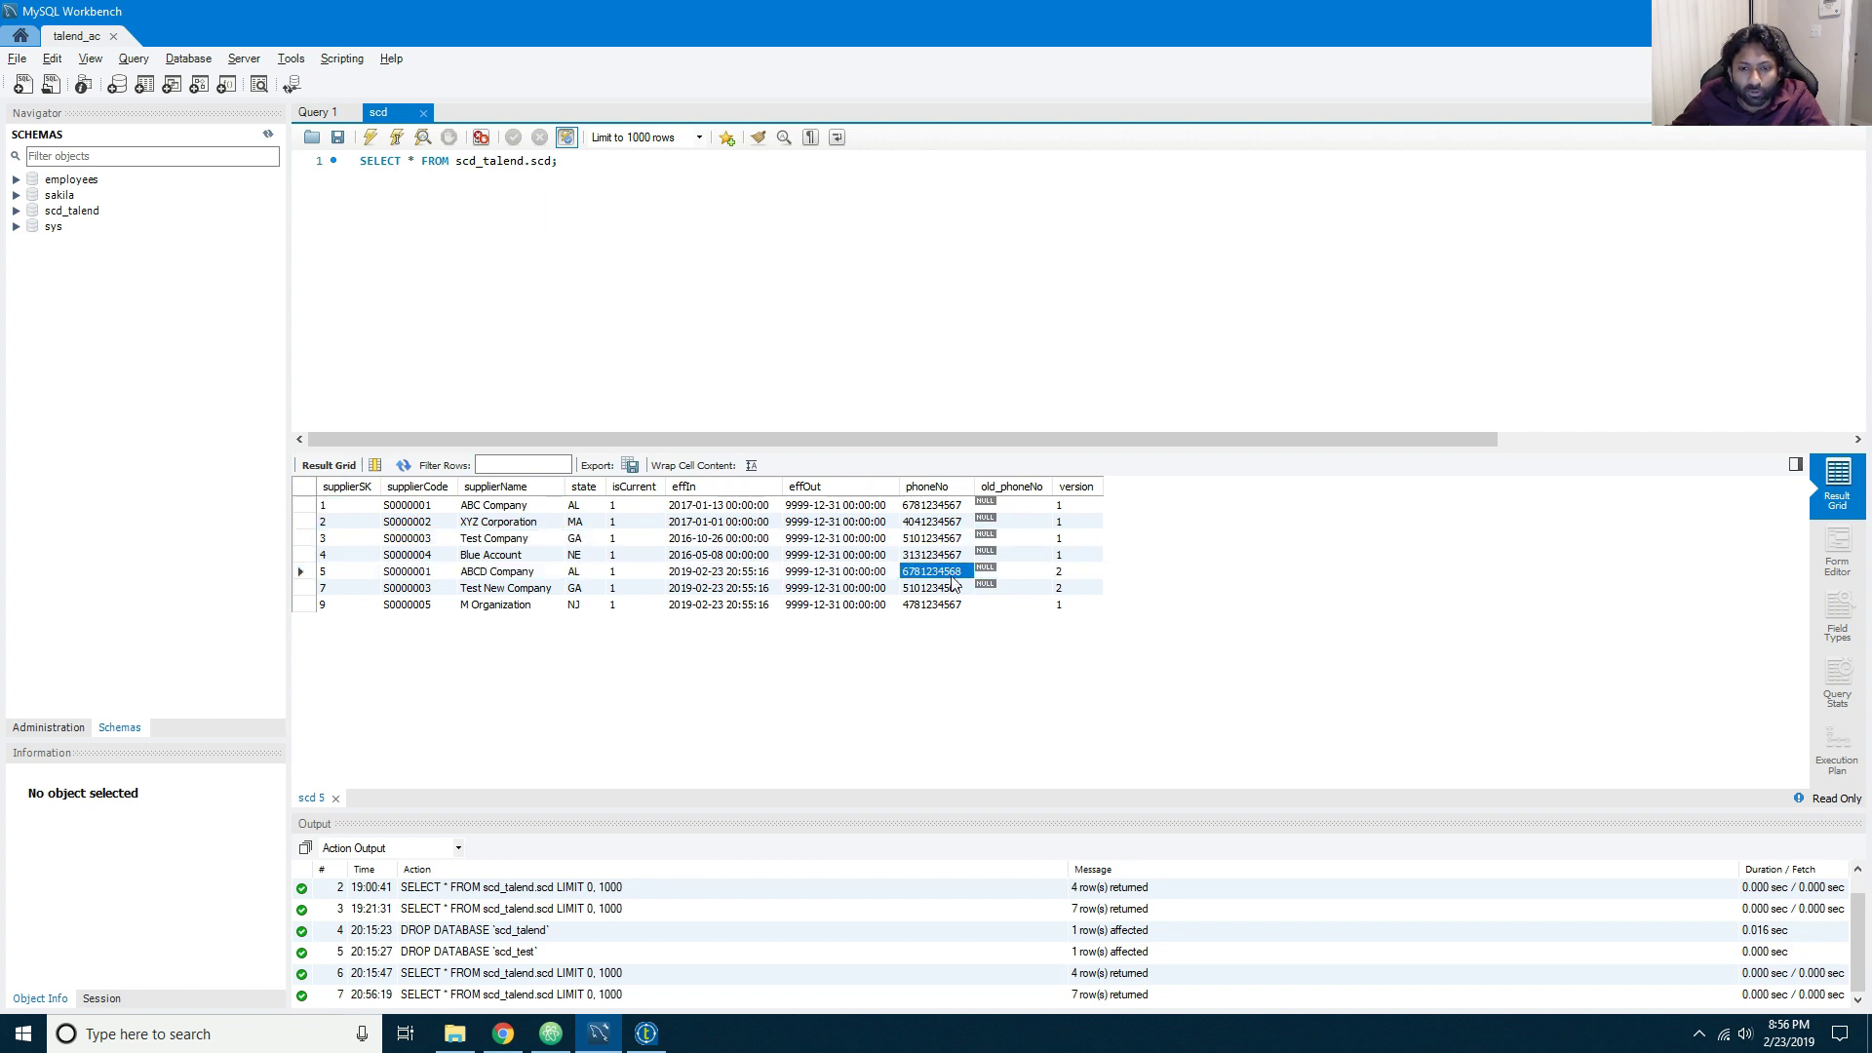
click(999, 576)
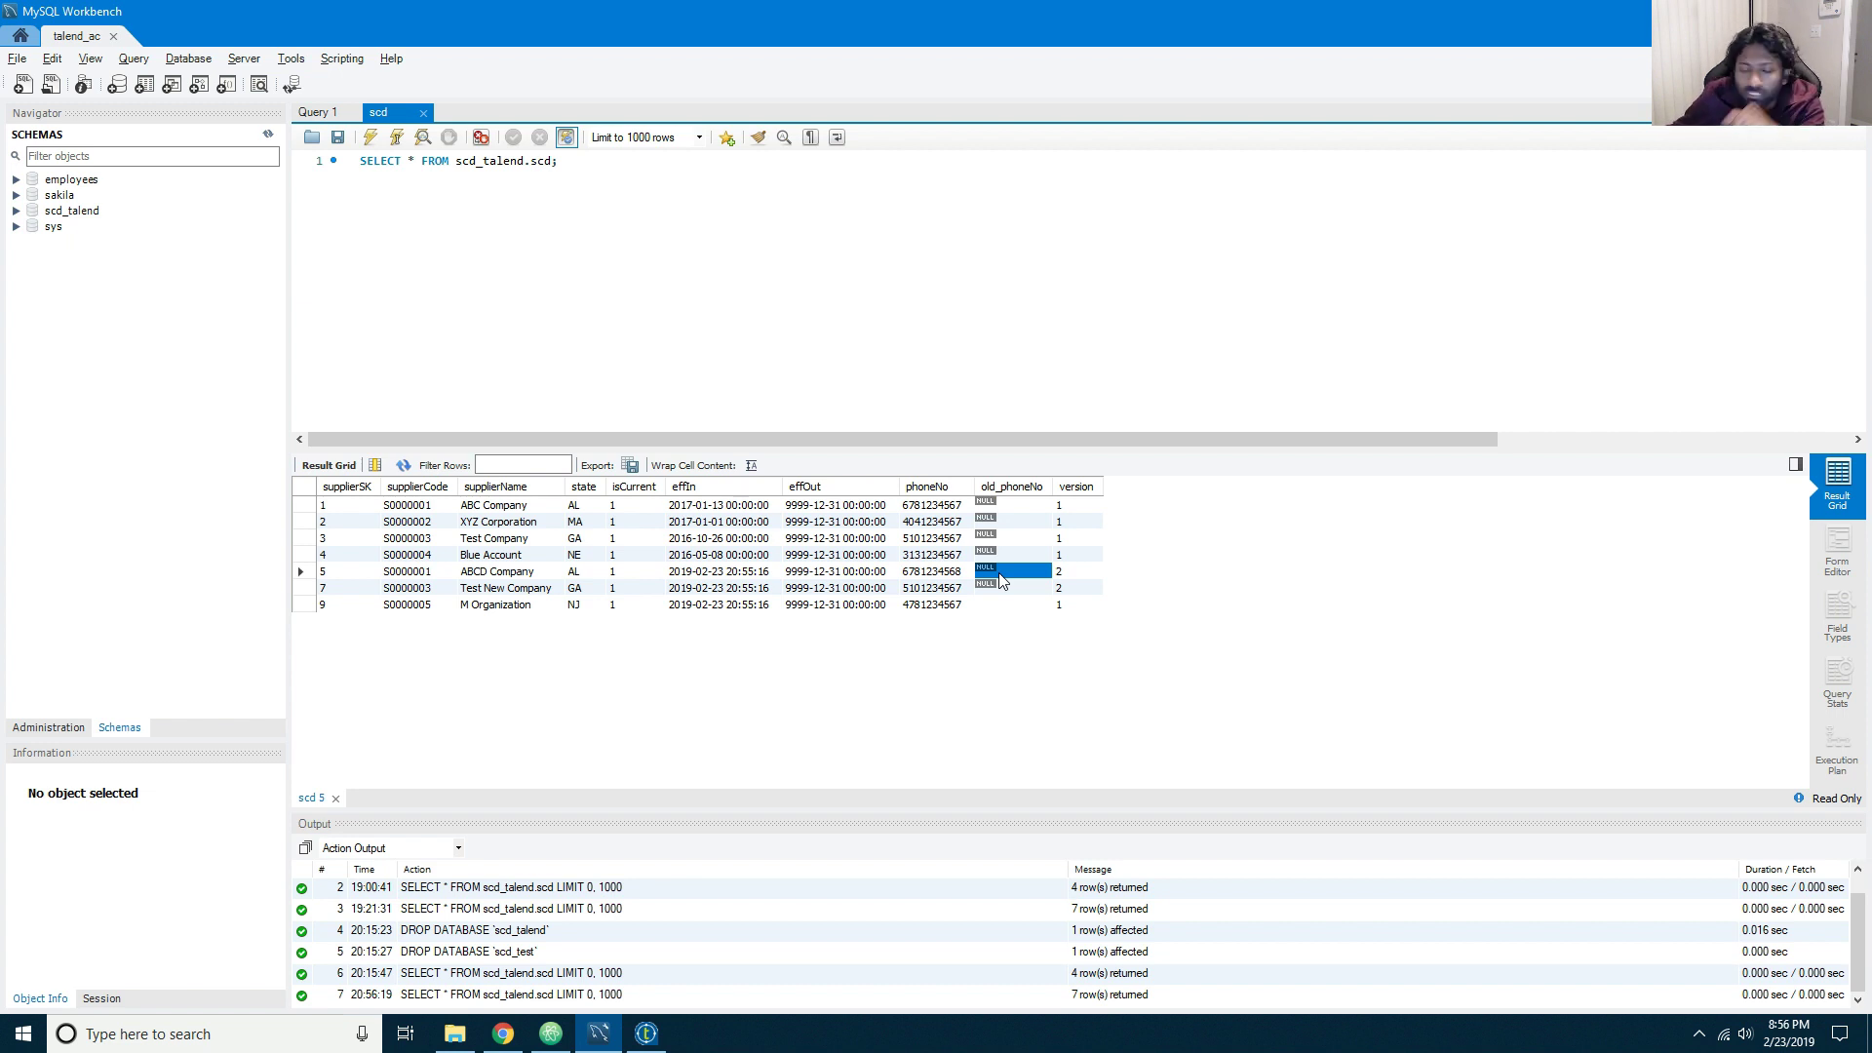
click(303, 506)
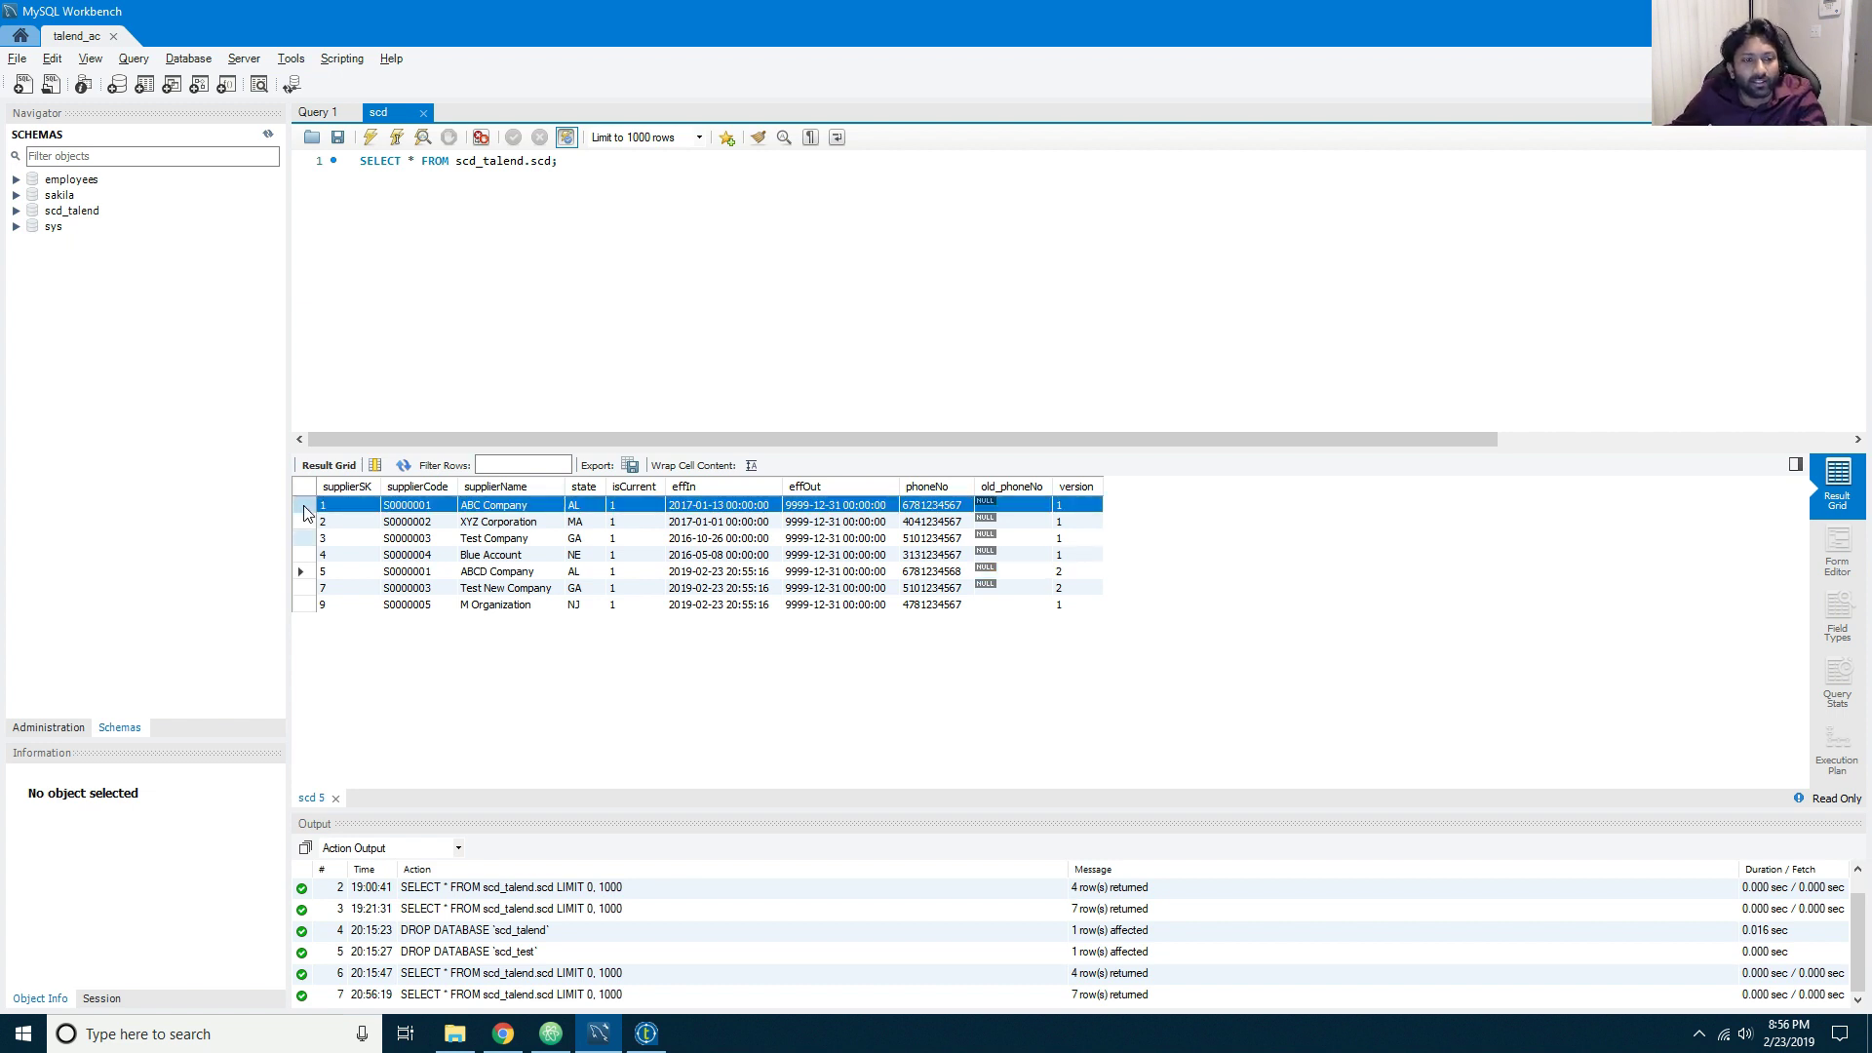
ctrl+click(309, 539)
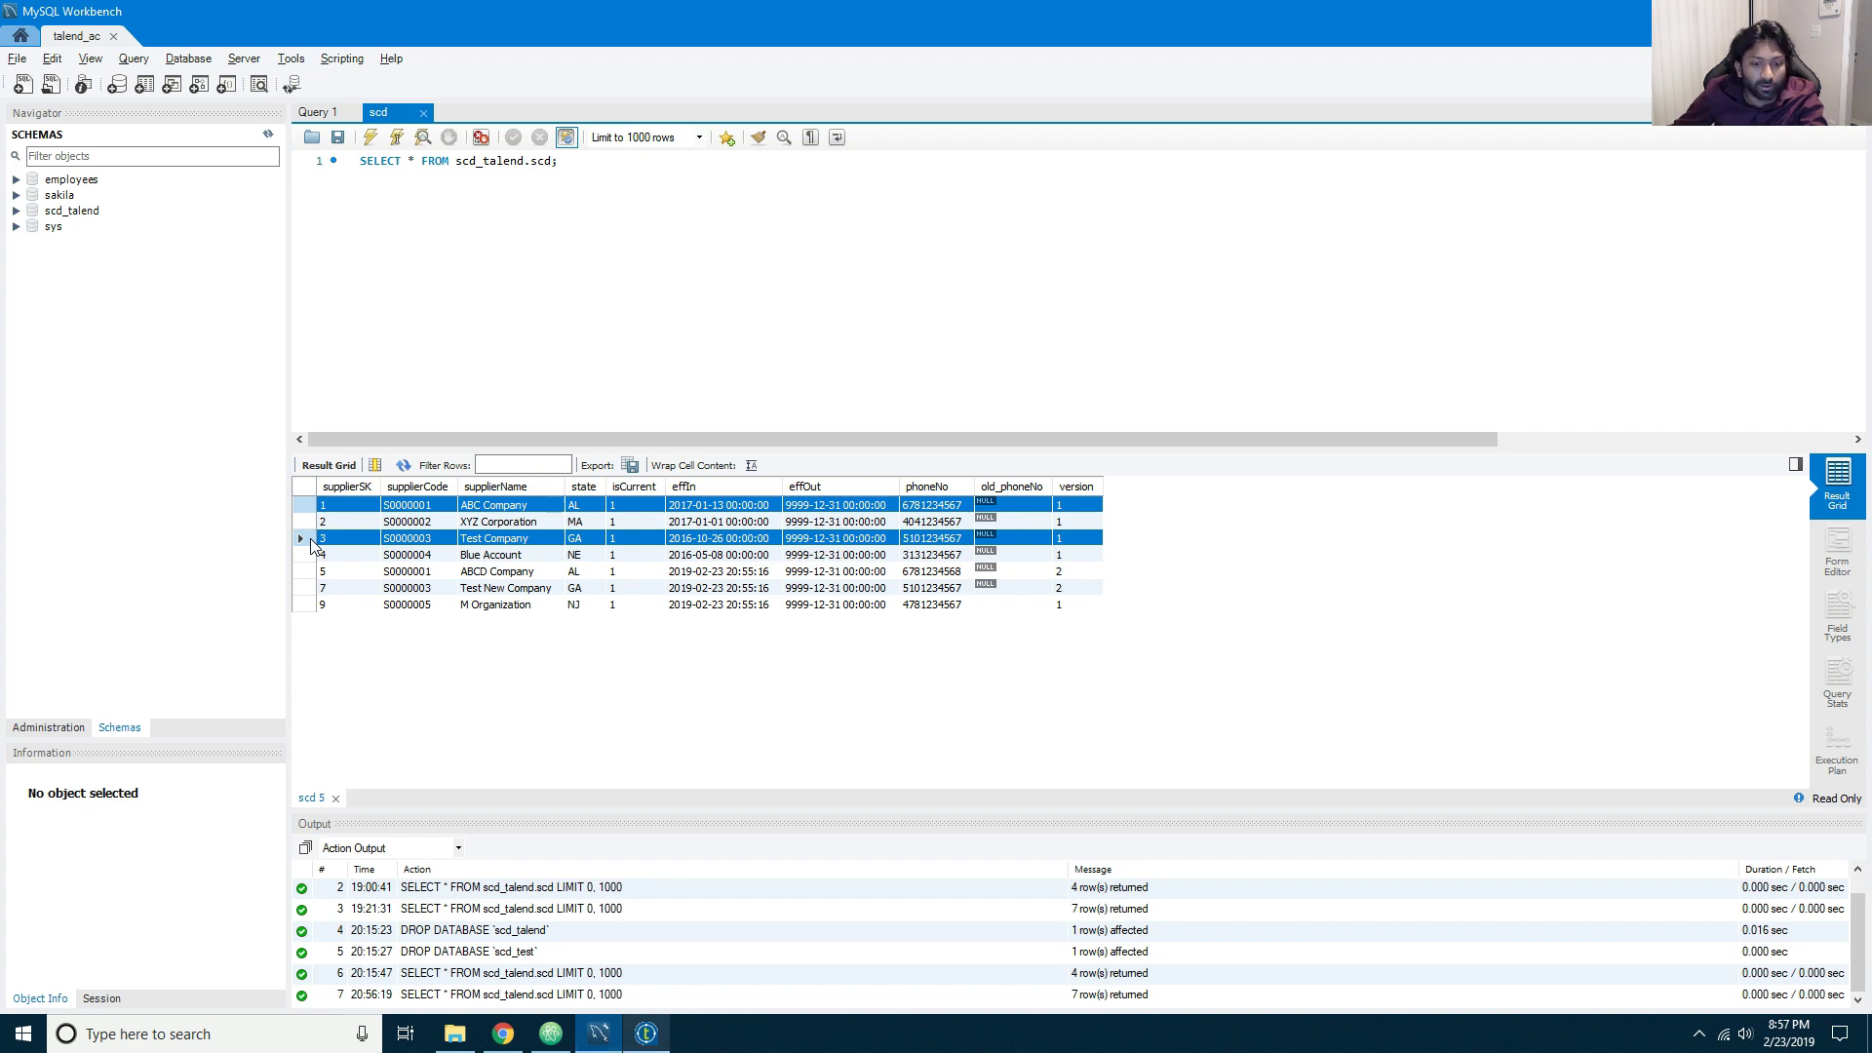
mouse_move(647, 1034)
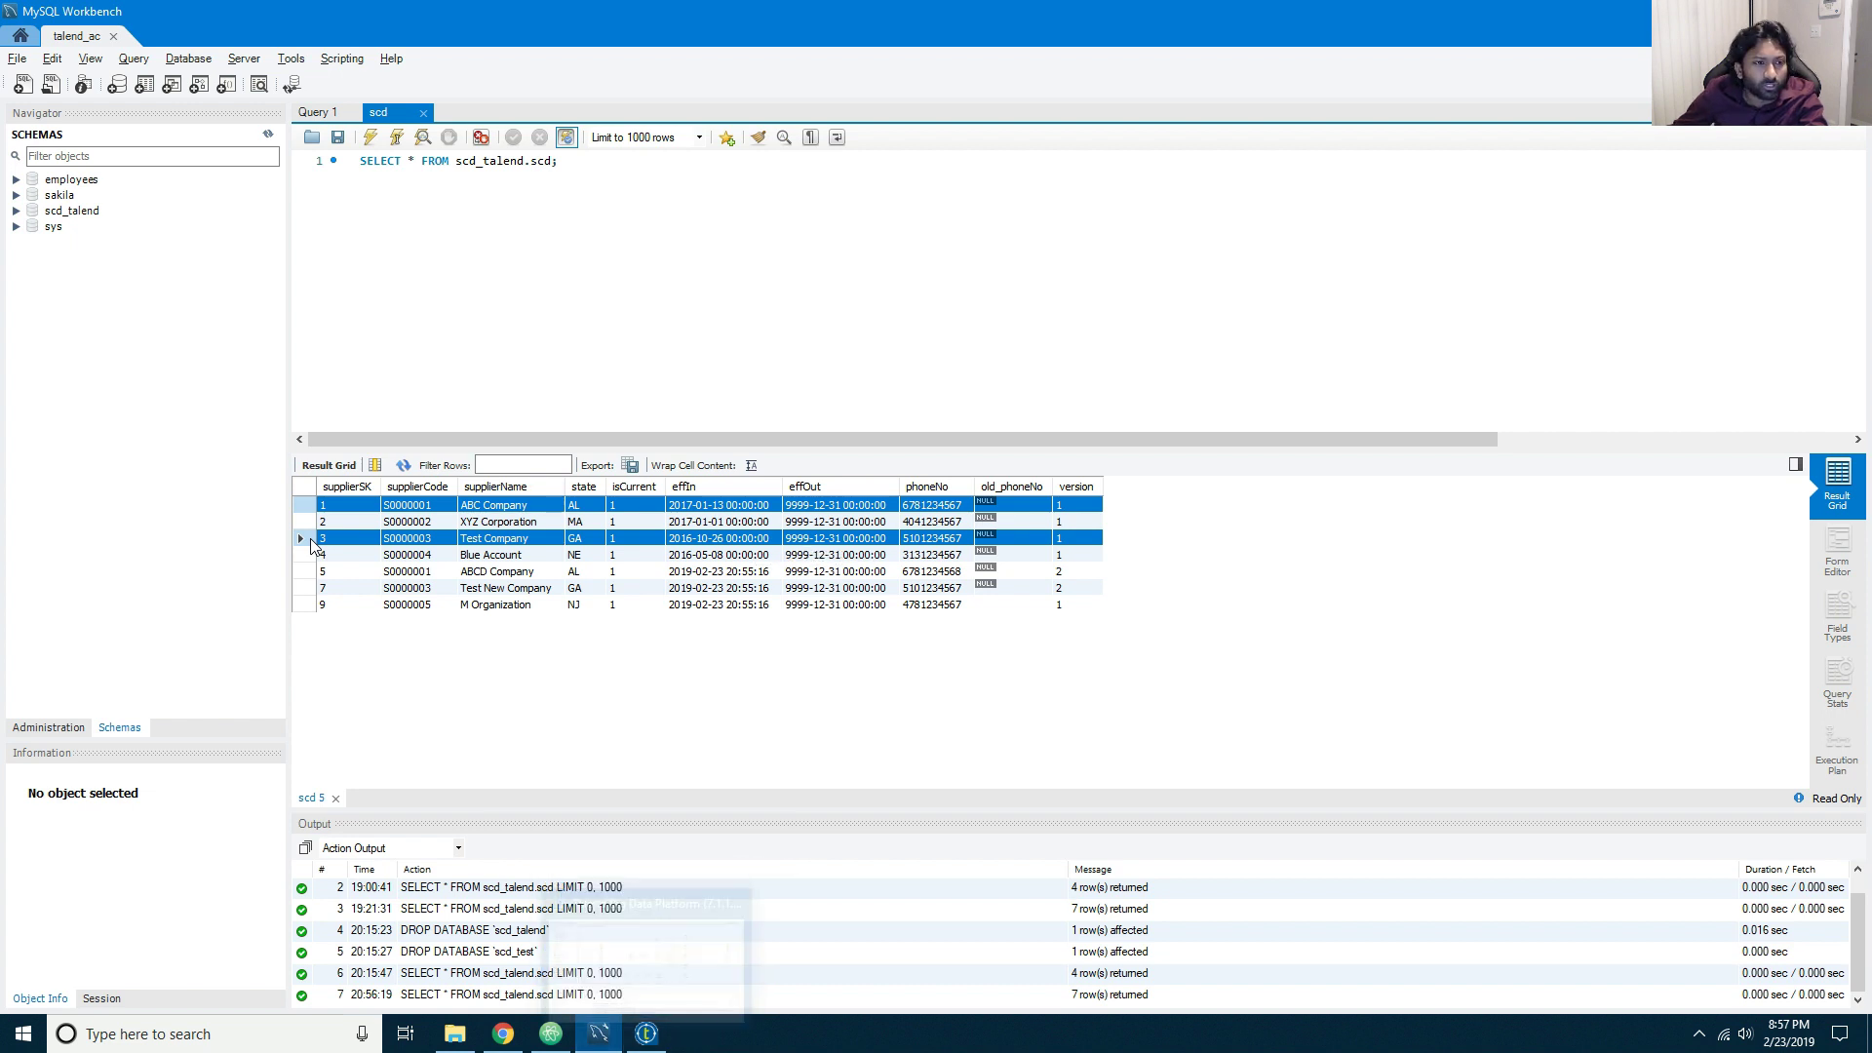
click(68, 211)
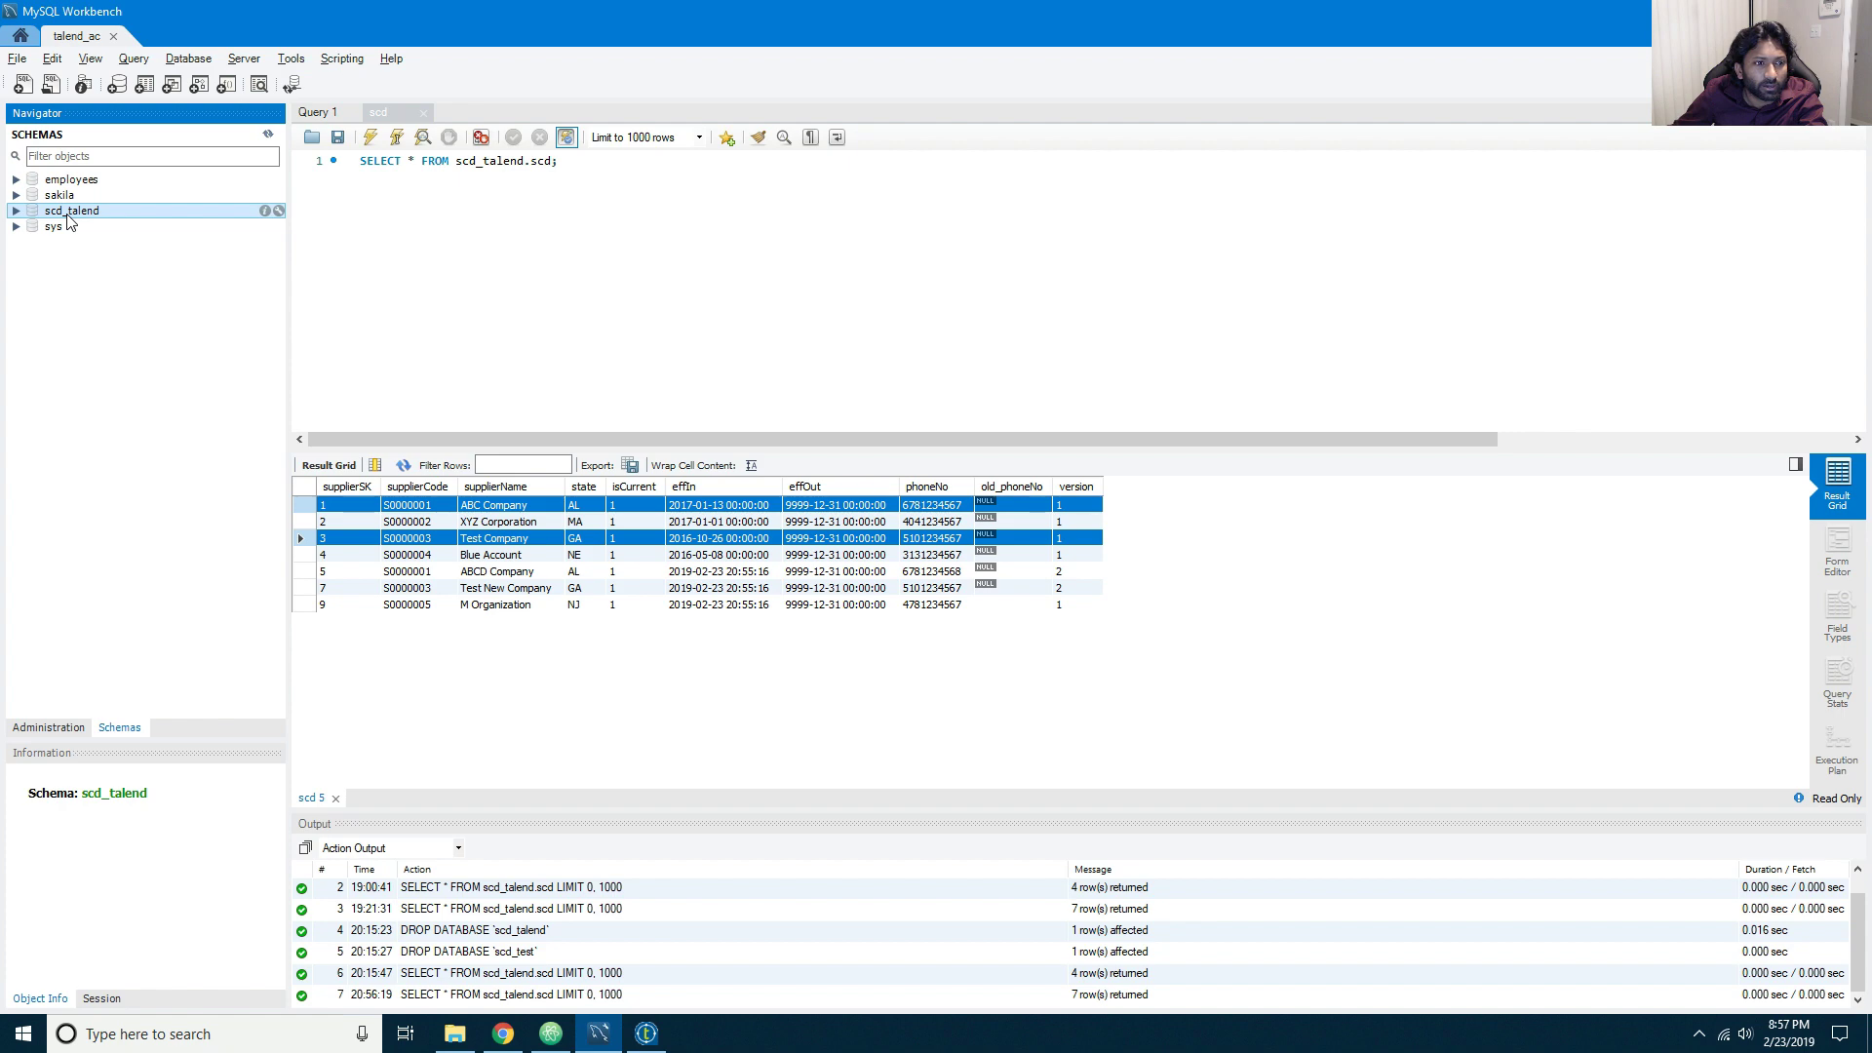
right_click(67, 214)
click(124, 427)
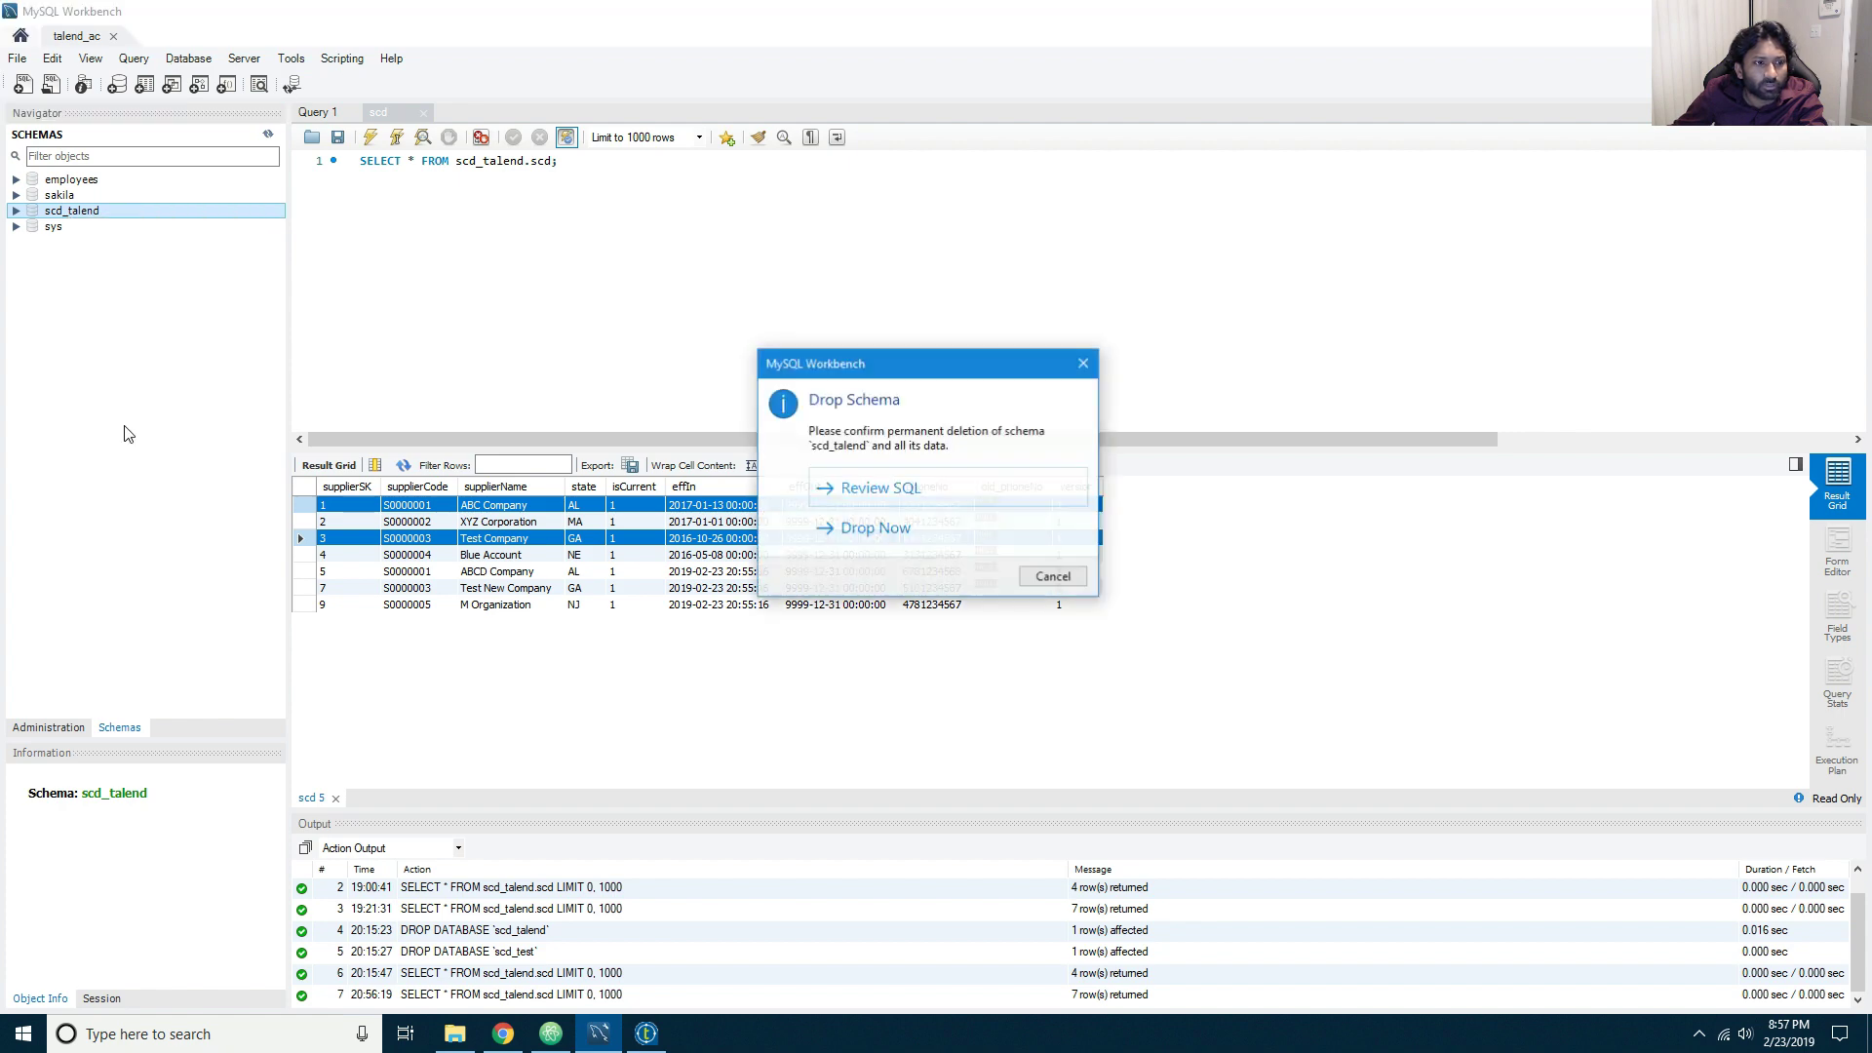
click(1053, 577)
Step: Switch to Talend and close the talend_scd job
click(647, 1033)
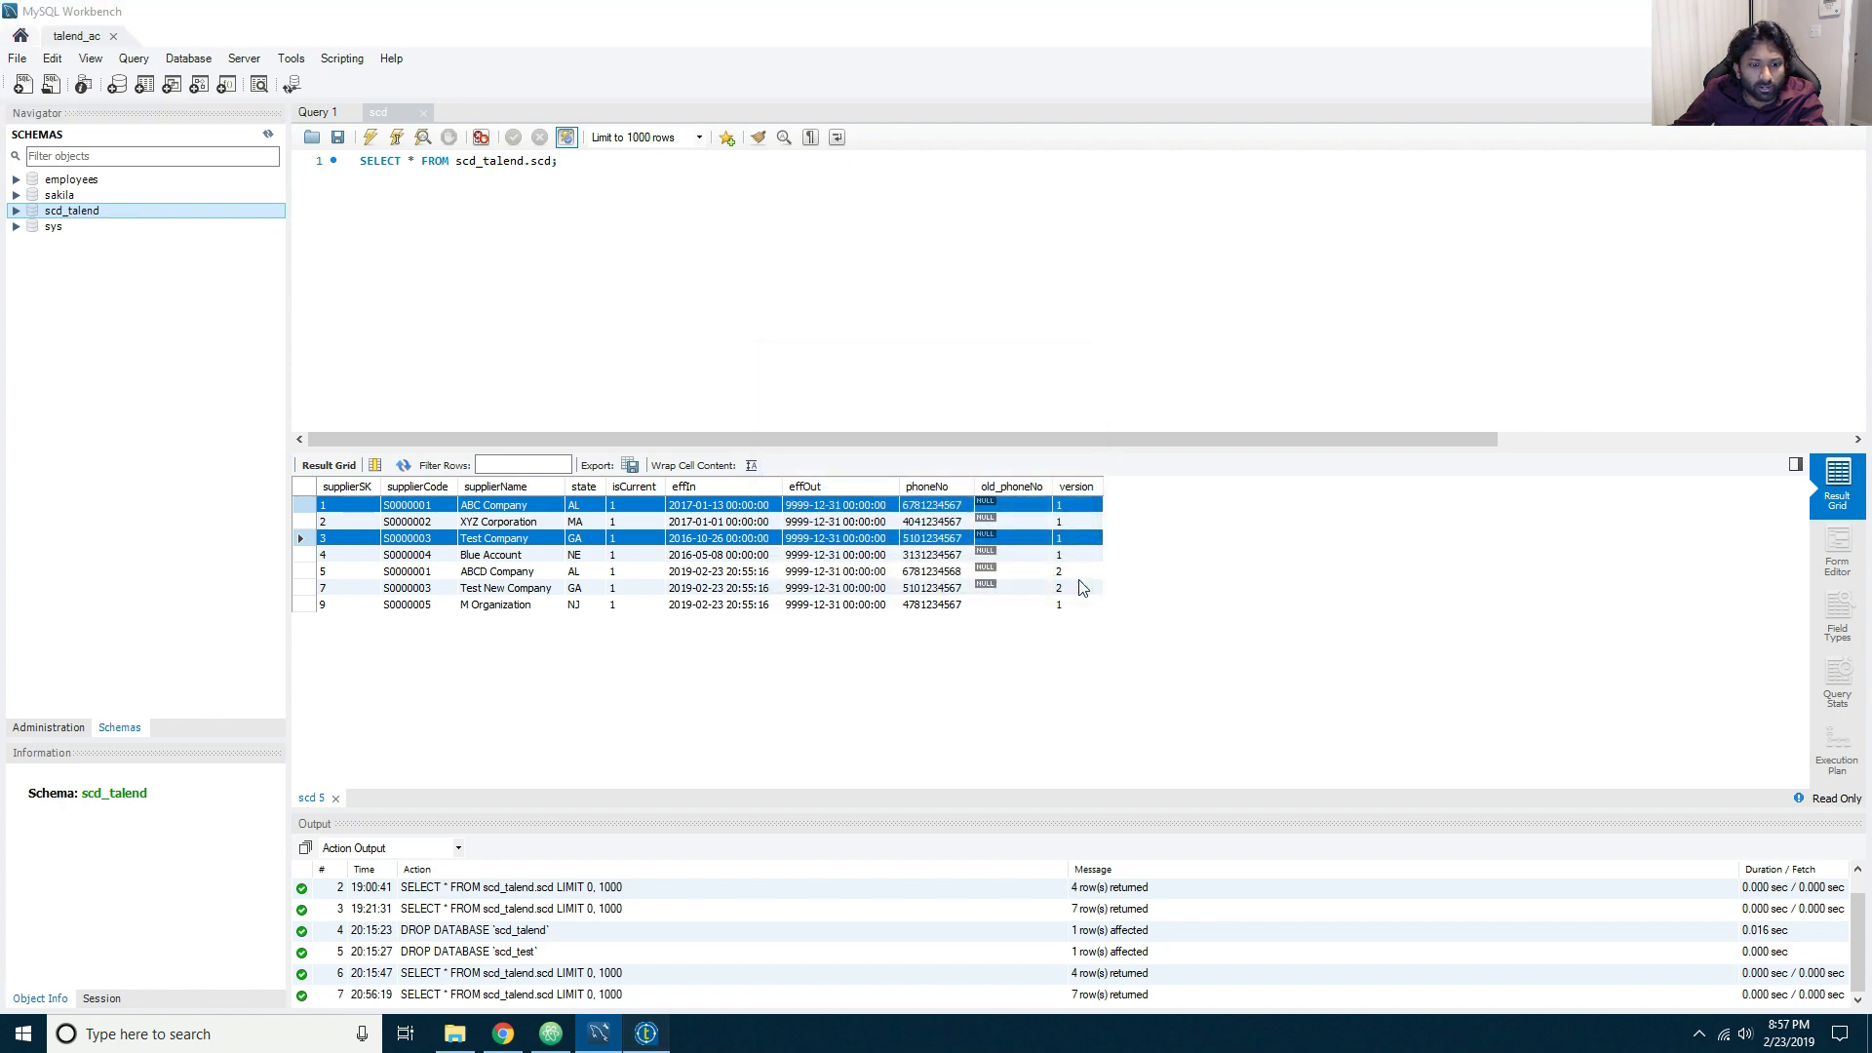
click(583, 90)
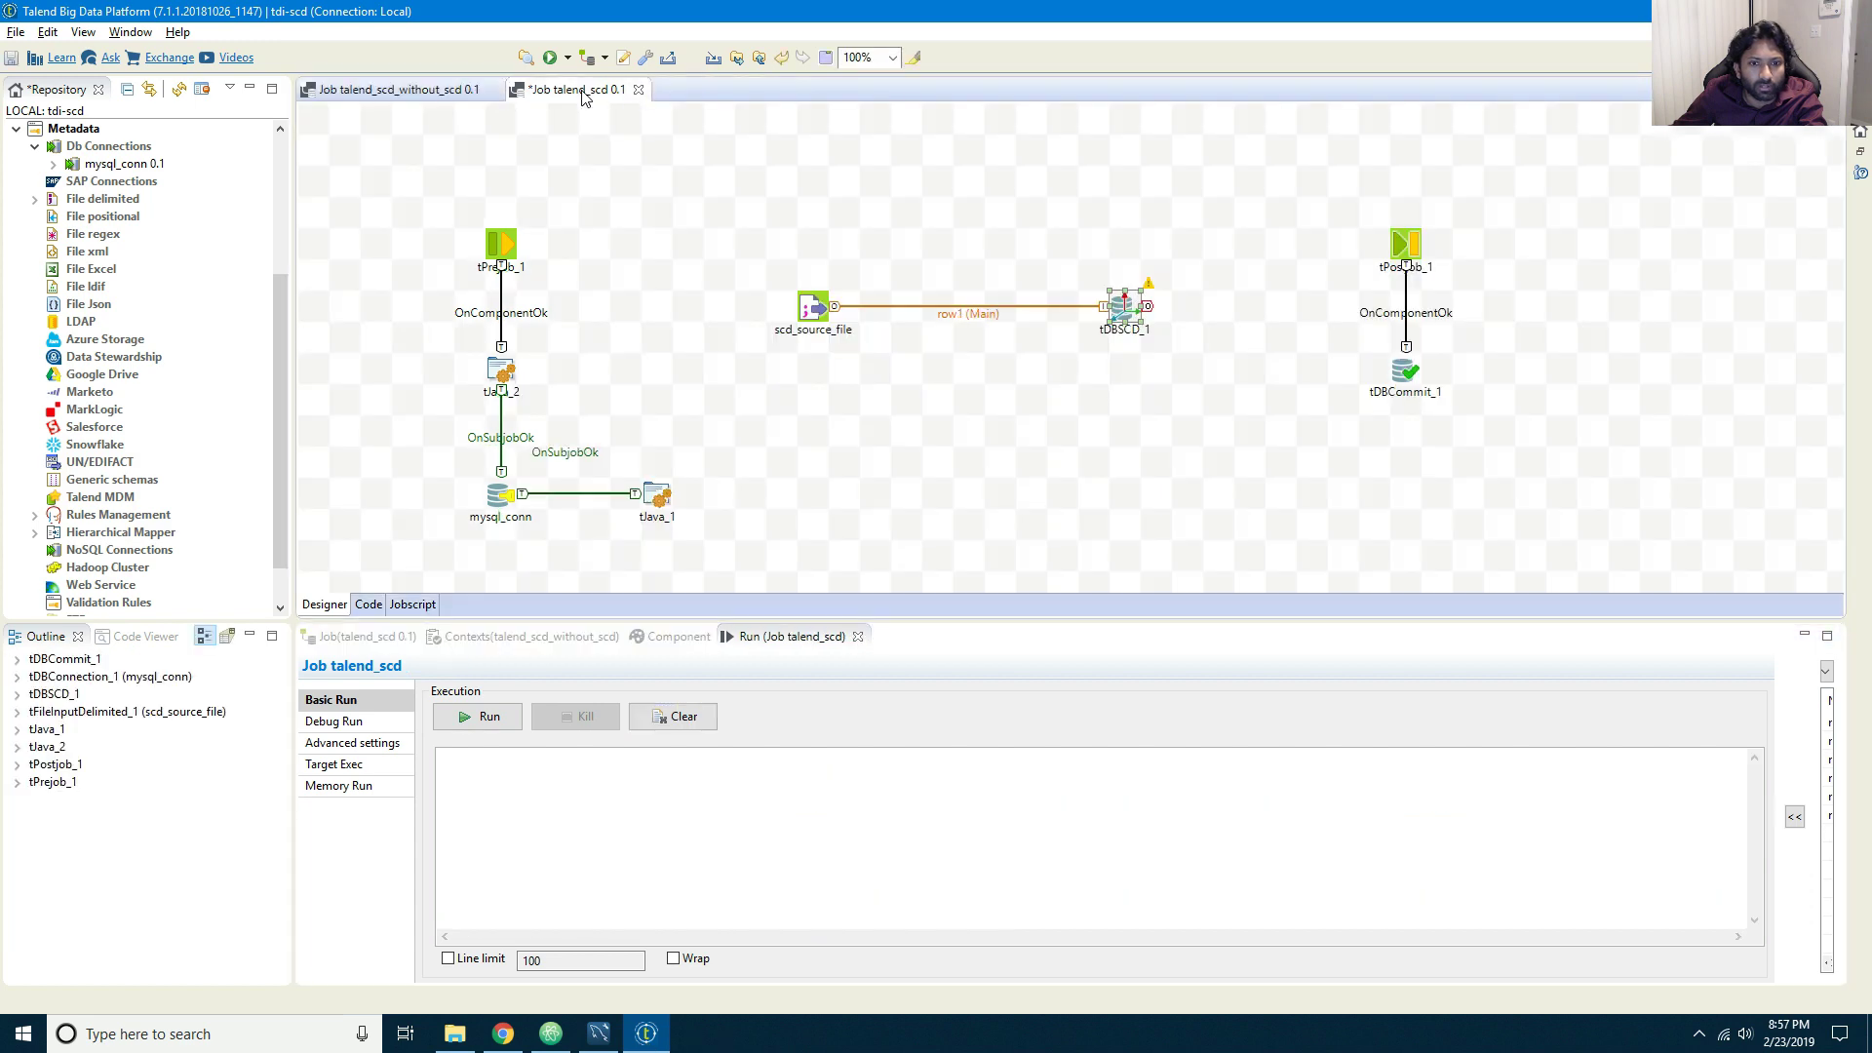
click(639, 90)
click(1026, 535)
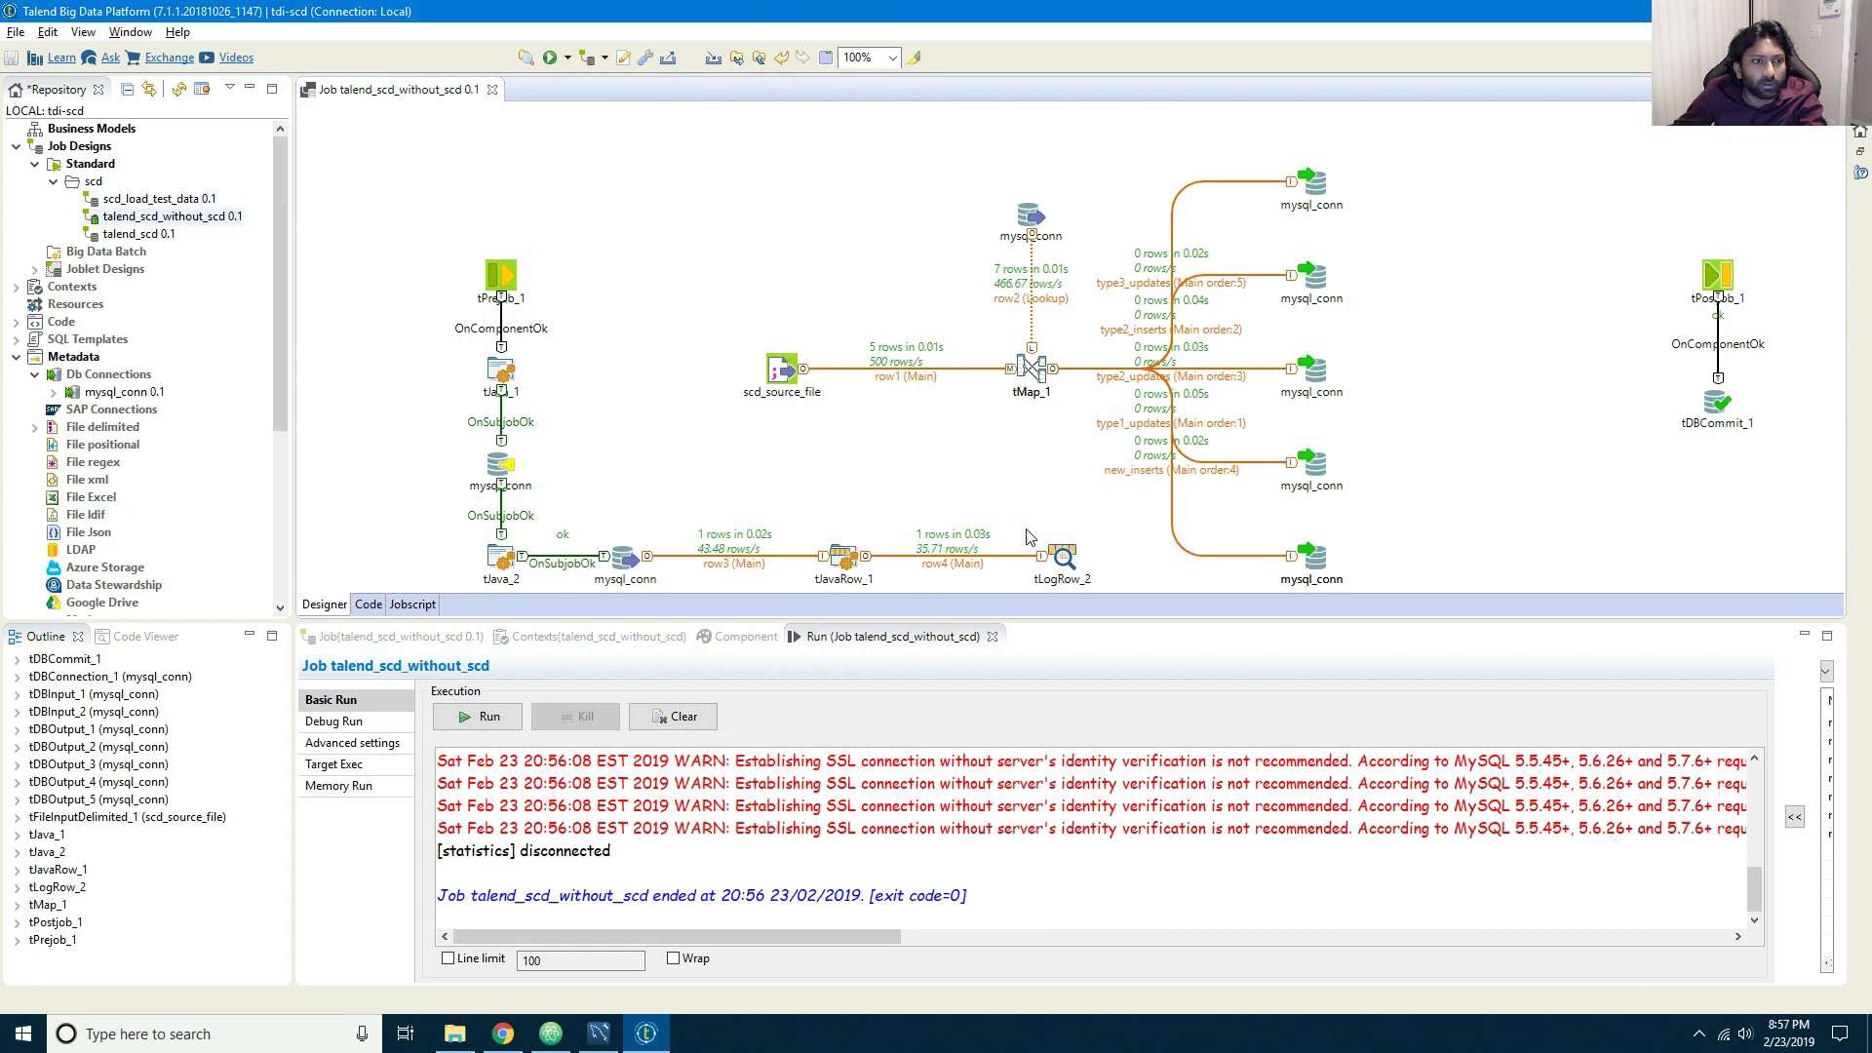
Step: Open and run the scd_load_test_data job, and rerun the SELECT on scd_talend.scd in MySQL Workbench to check the reloaded data
double_click(155, 199)
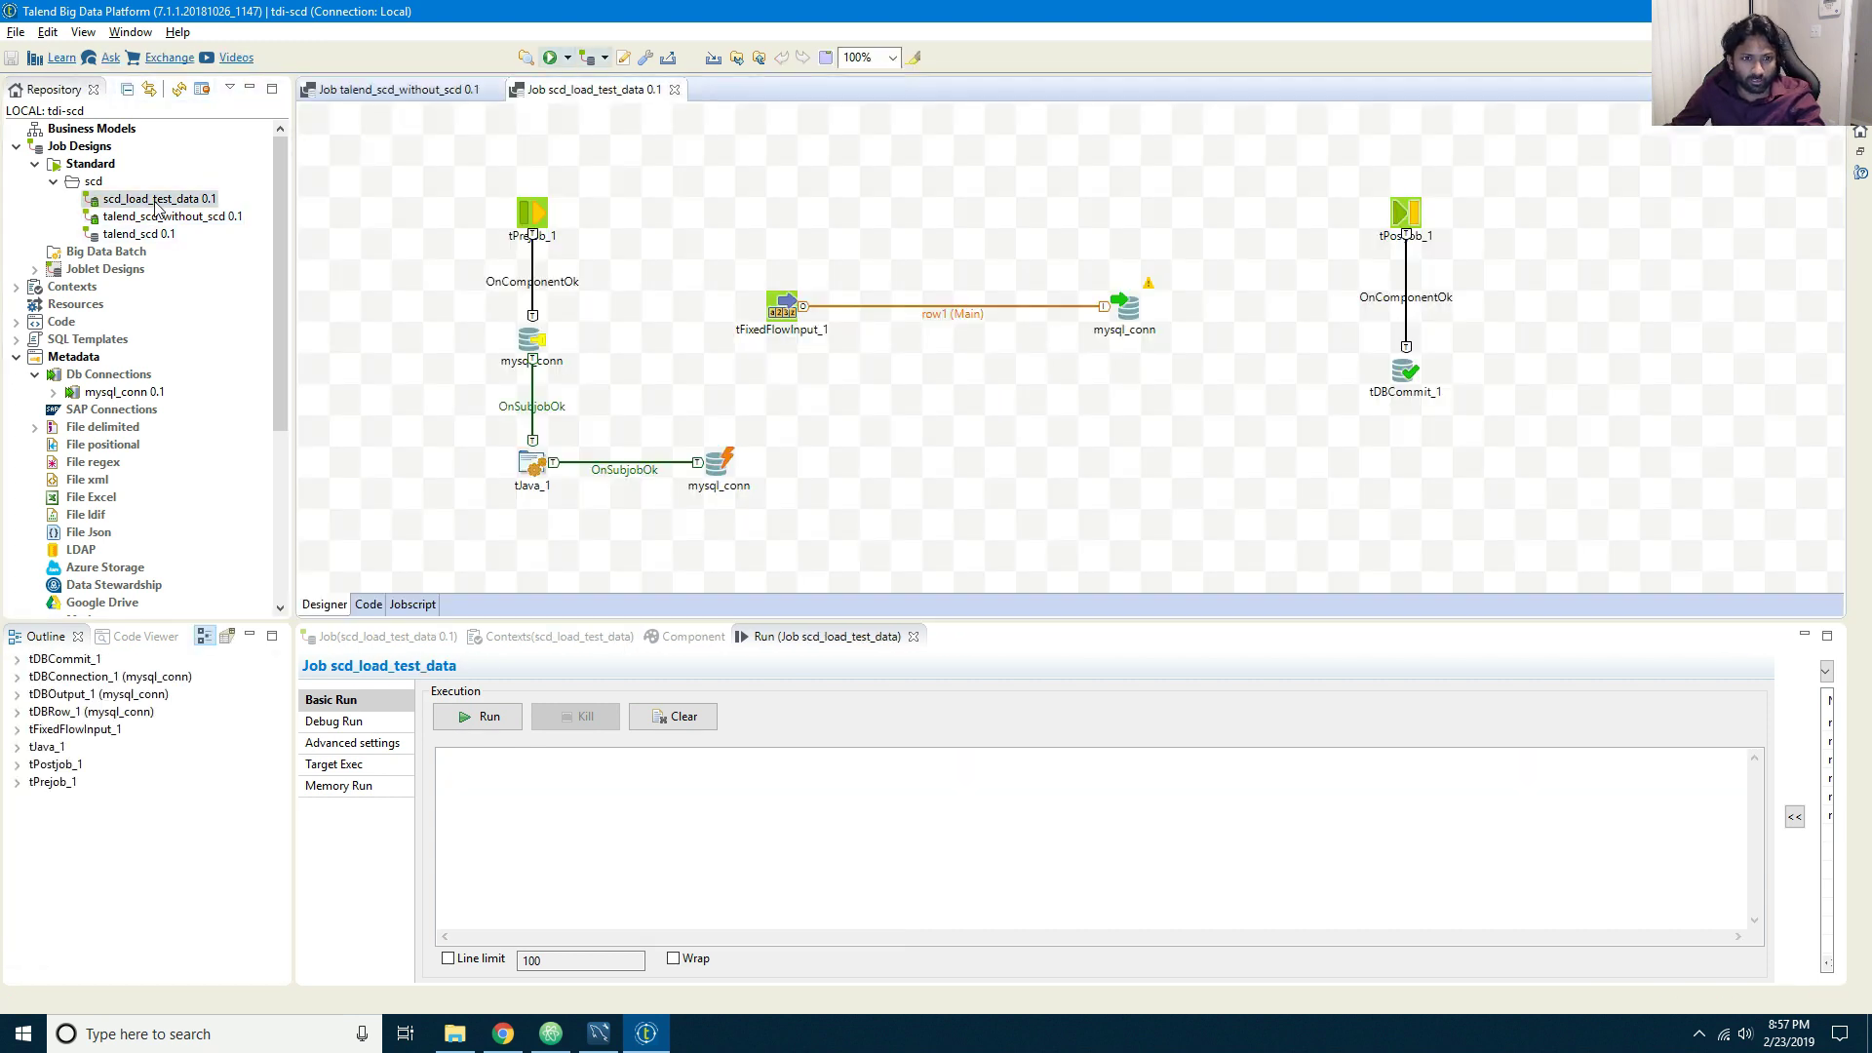
click(494, 715)
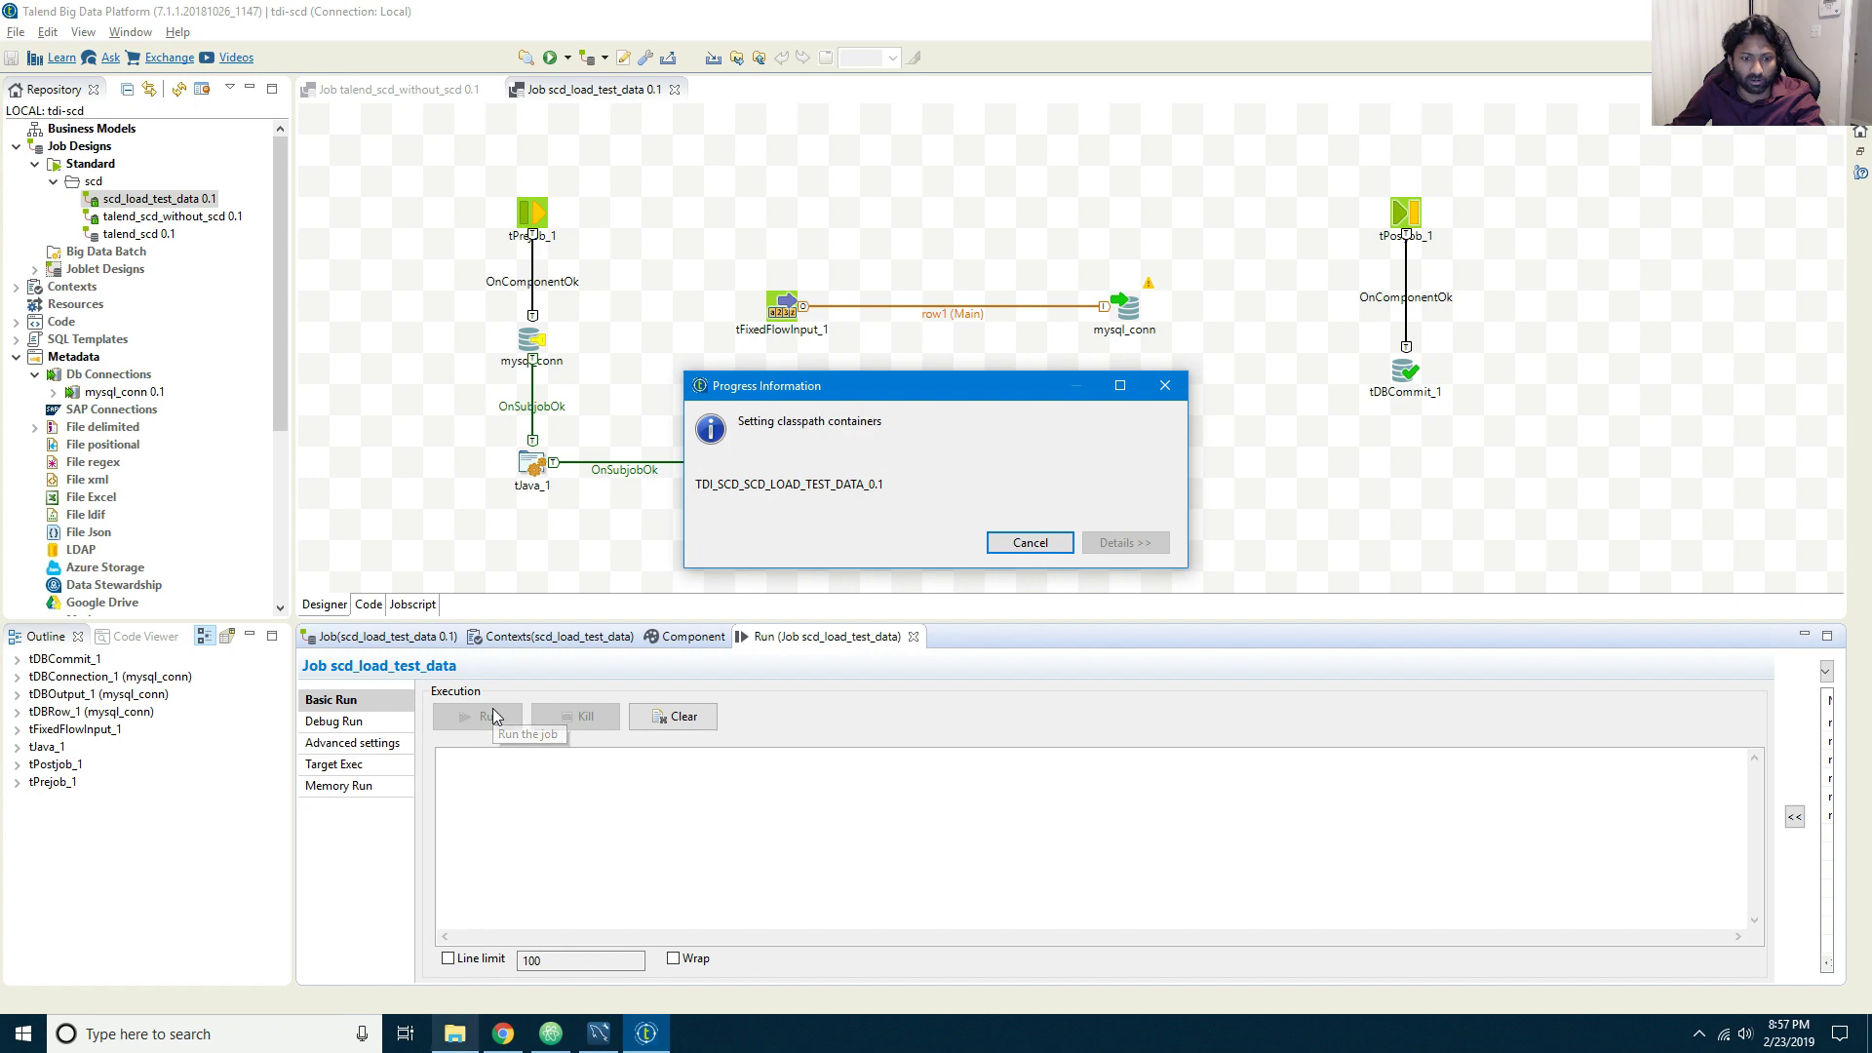
click(597, 1033)
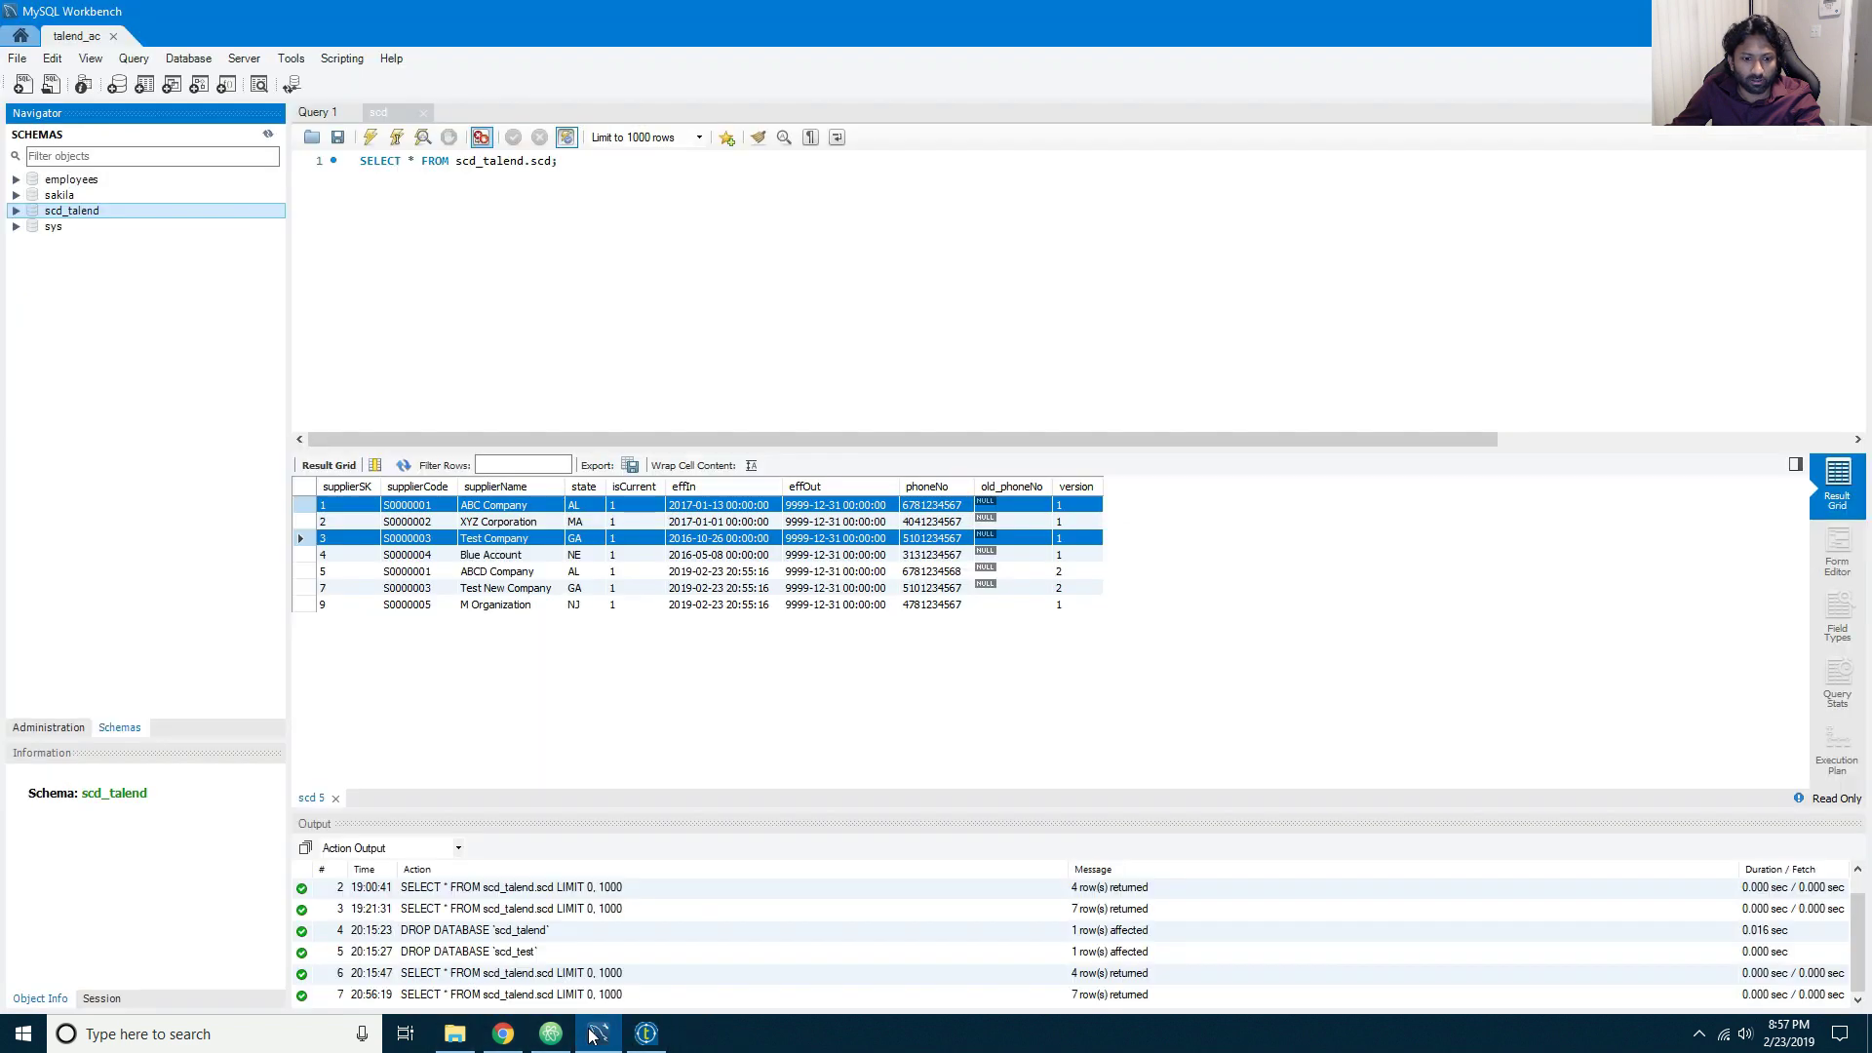
key(ctrl+Return)
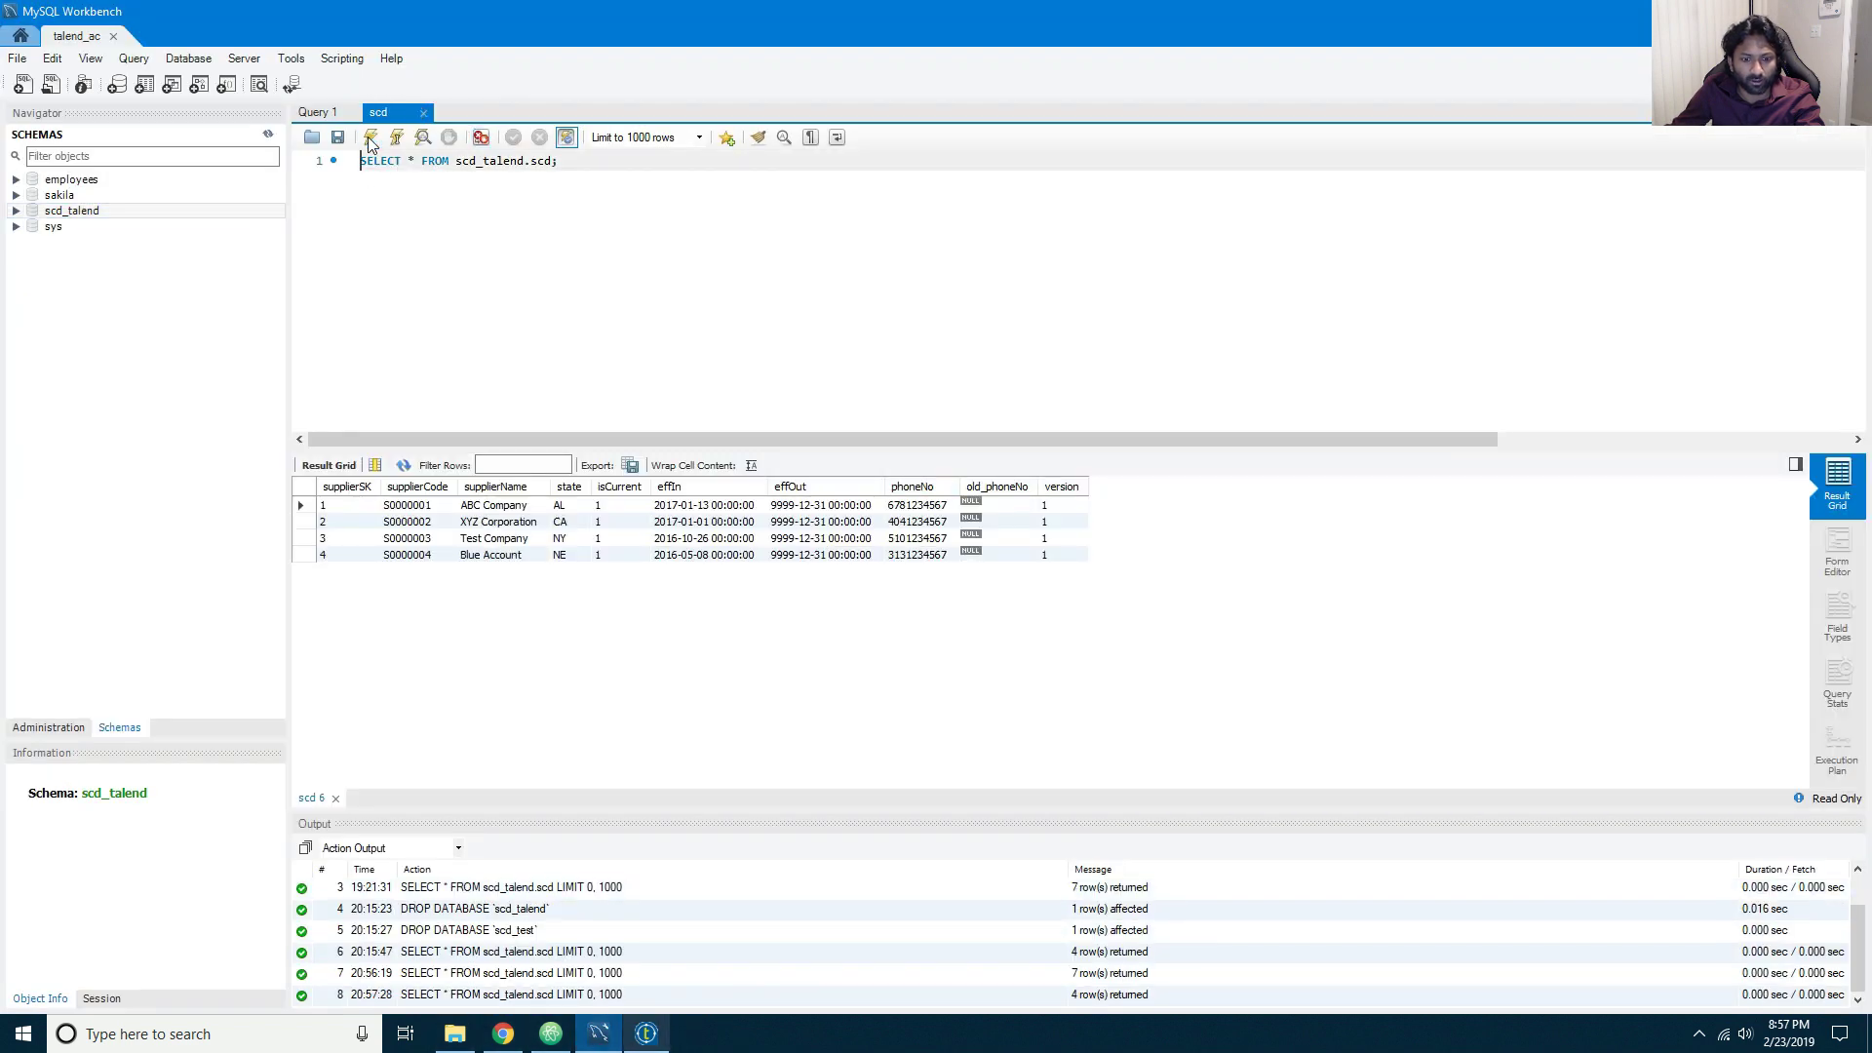
Step: Switch back to talend_scd_without_scd in Talend and examine the output mappings and filters in tMap_1
click(599, 1039)
click(425, 94)
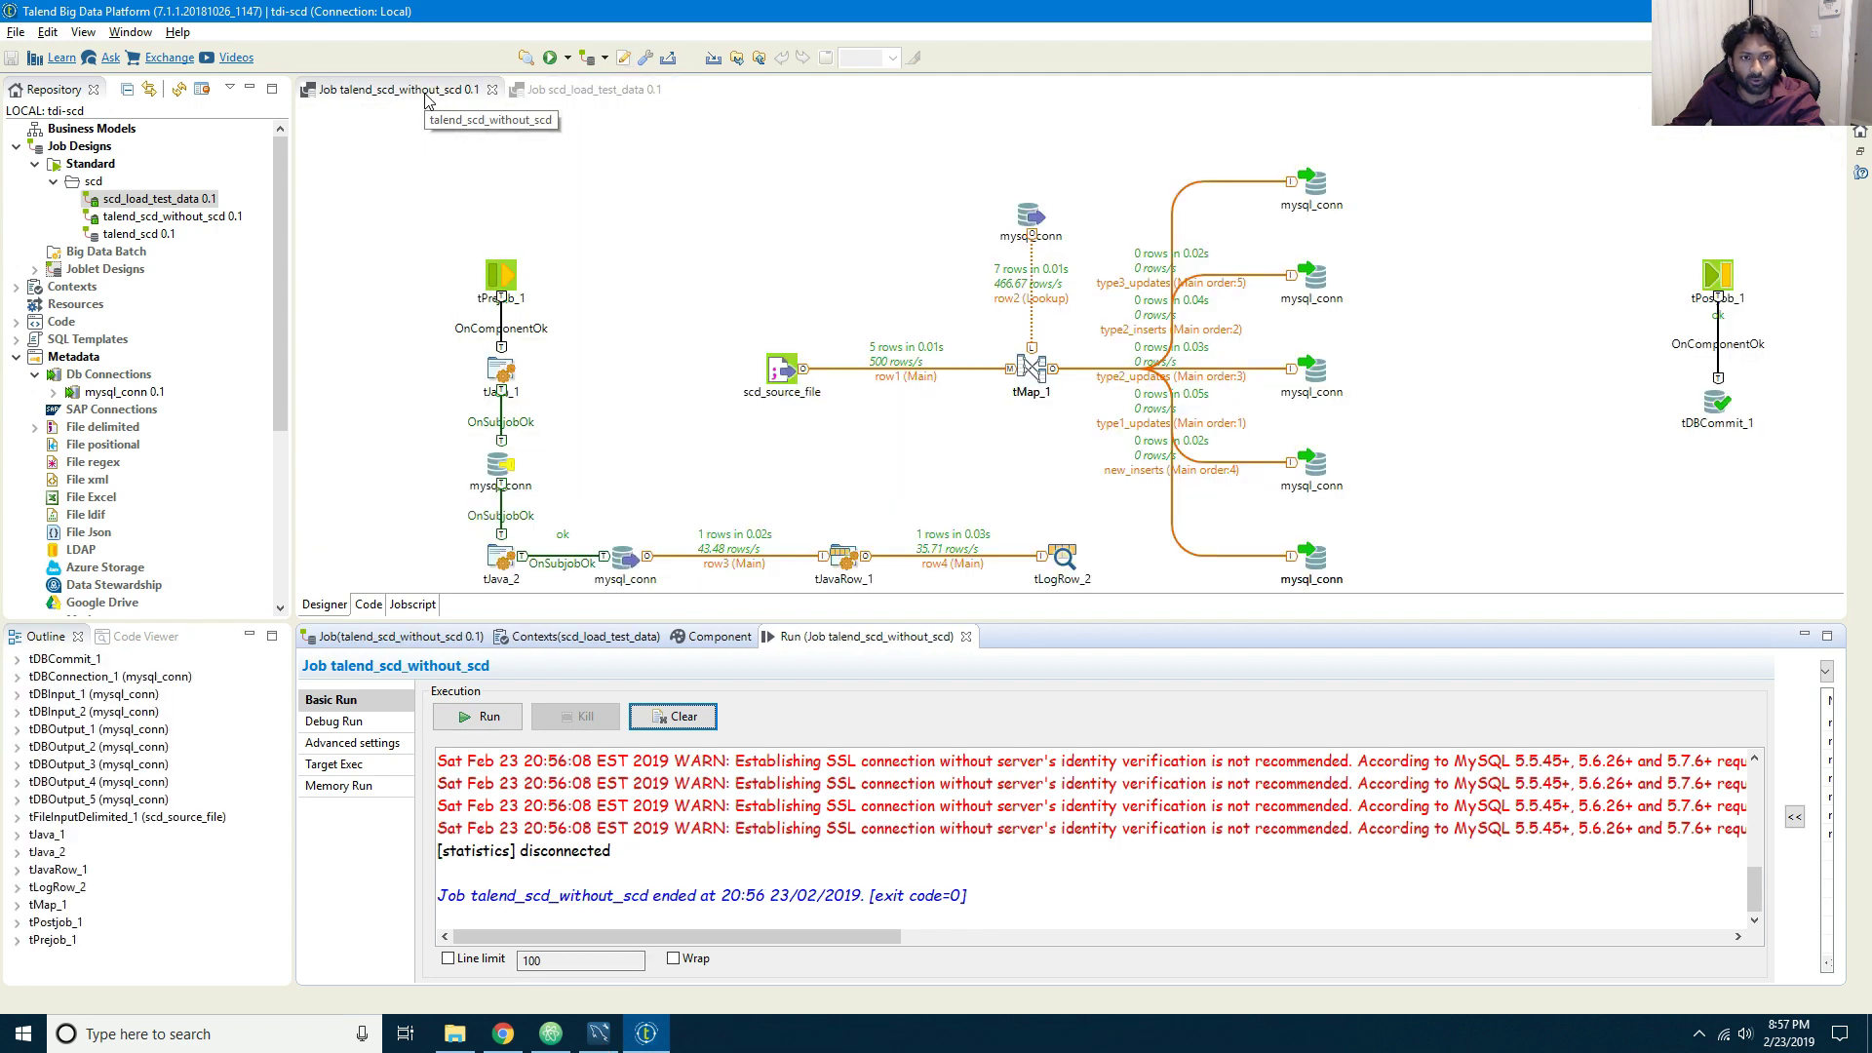
double_click(1033, 371)
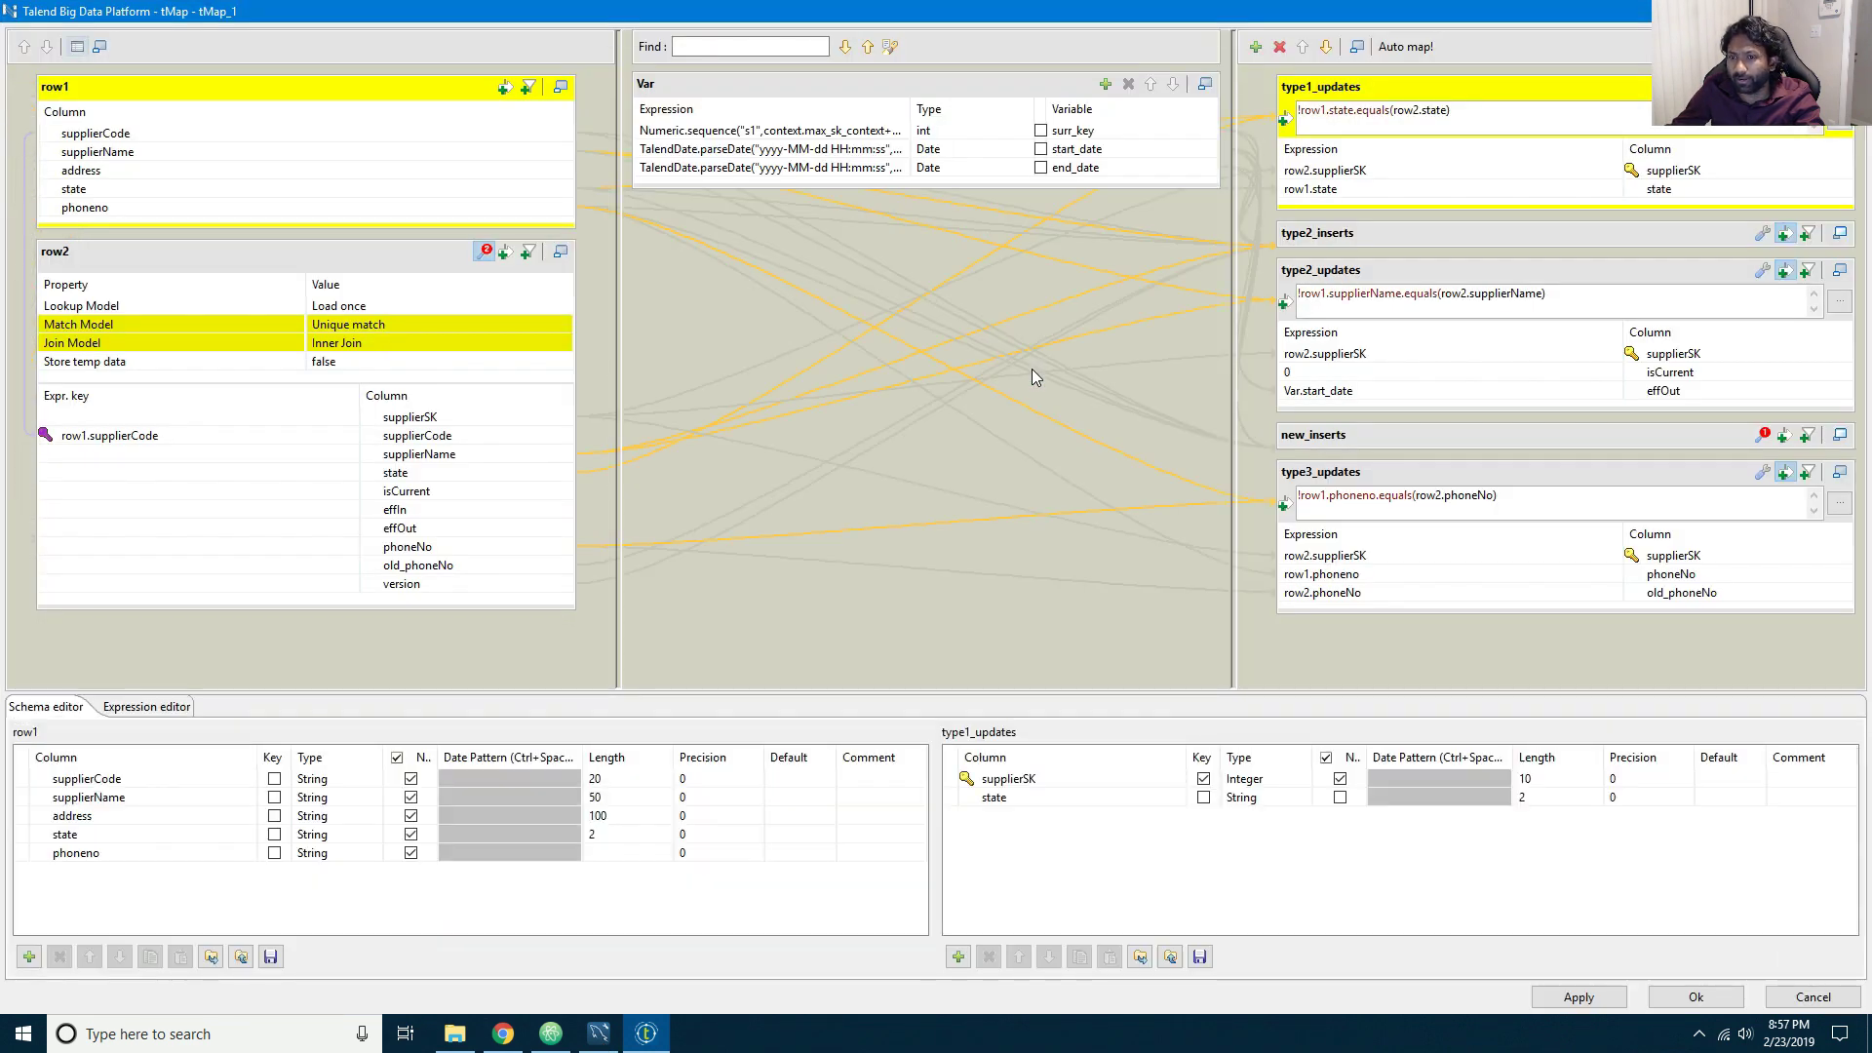
click(1806, 995)
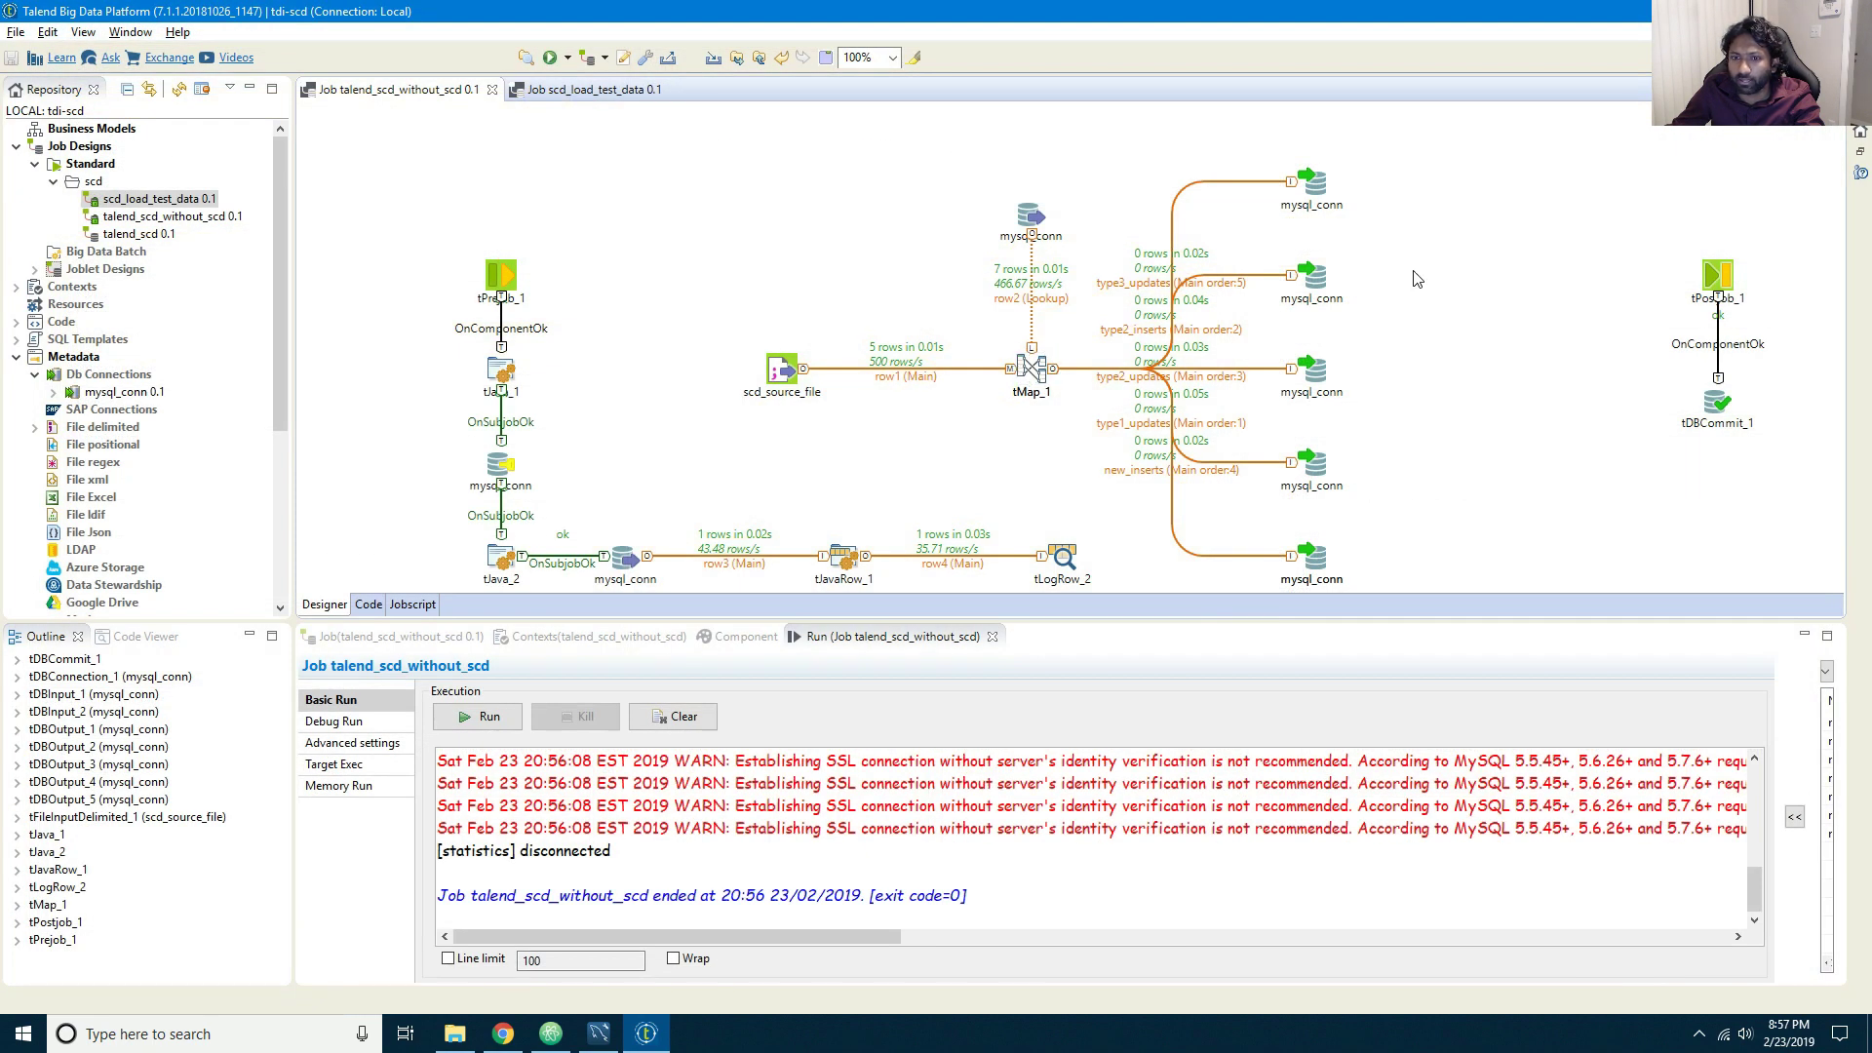
Step: Set the tMap_1 output order to new_inserts, type1_updates, type2_updates, type2_inserts, type3_updates, and run the job again
click(1217, 288)
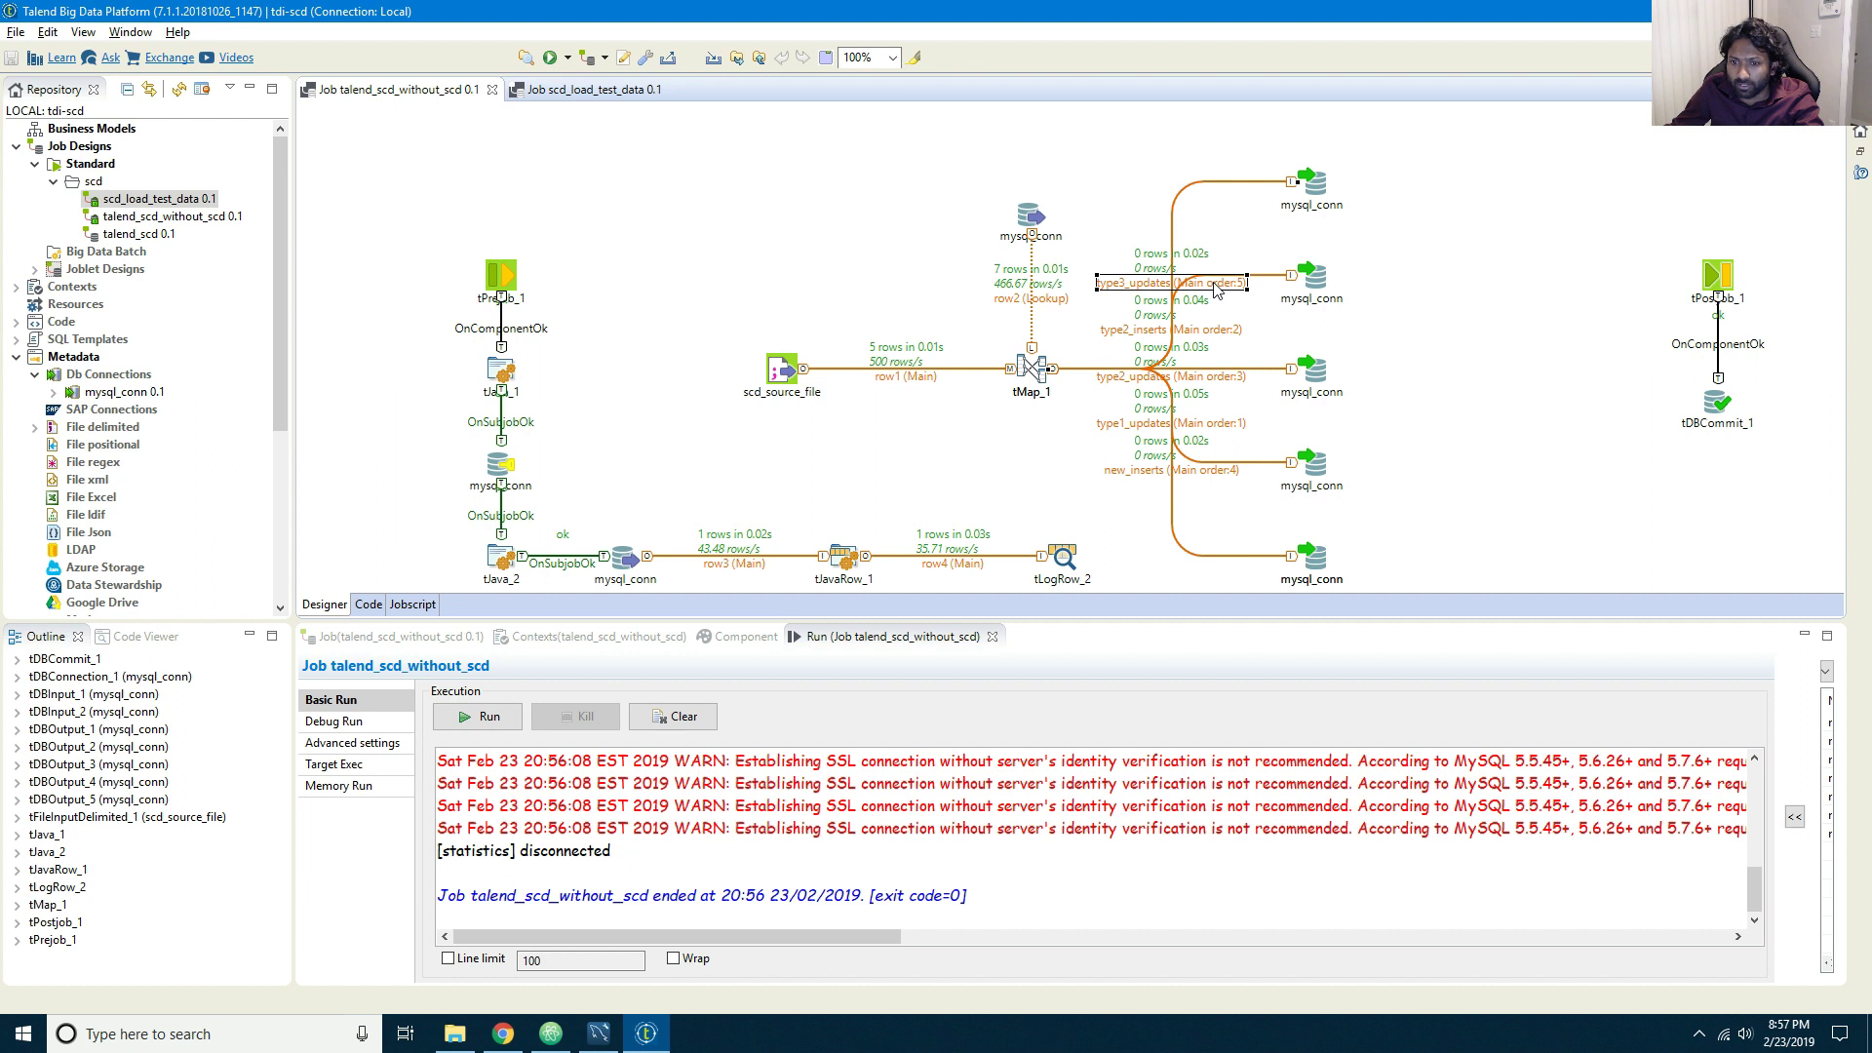
click(1235, 555)
right_click(1162, 473)
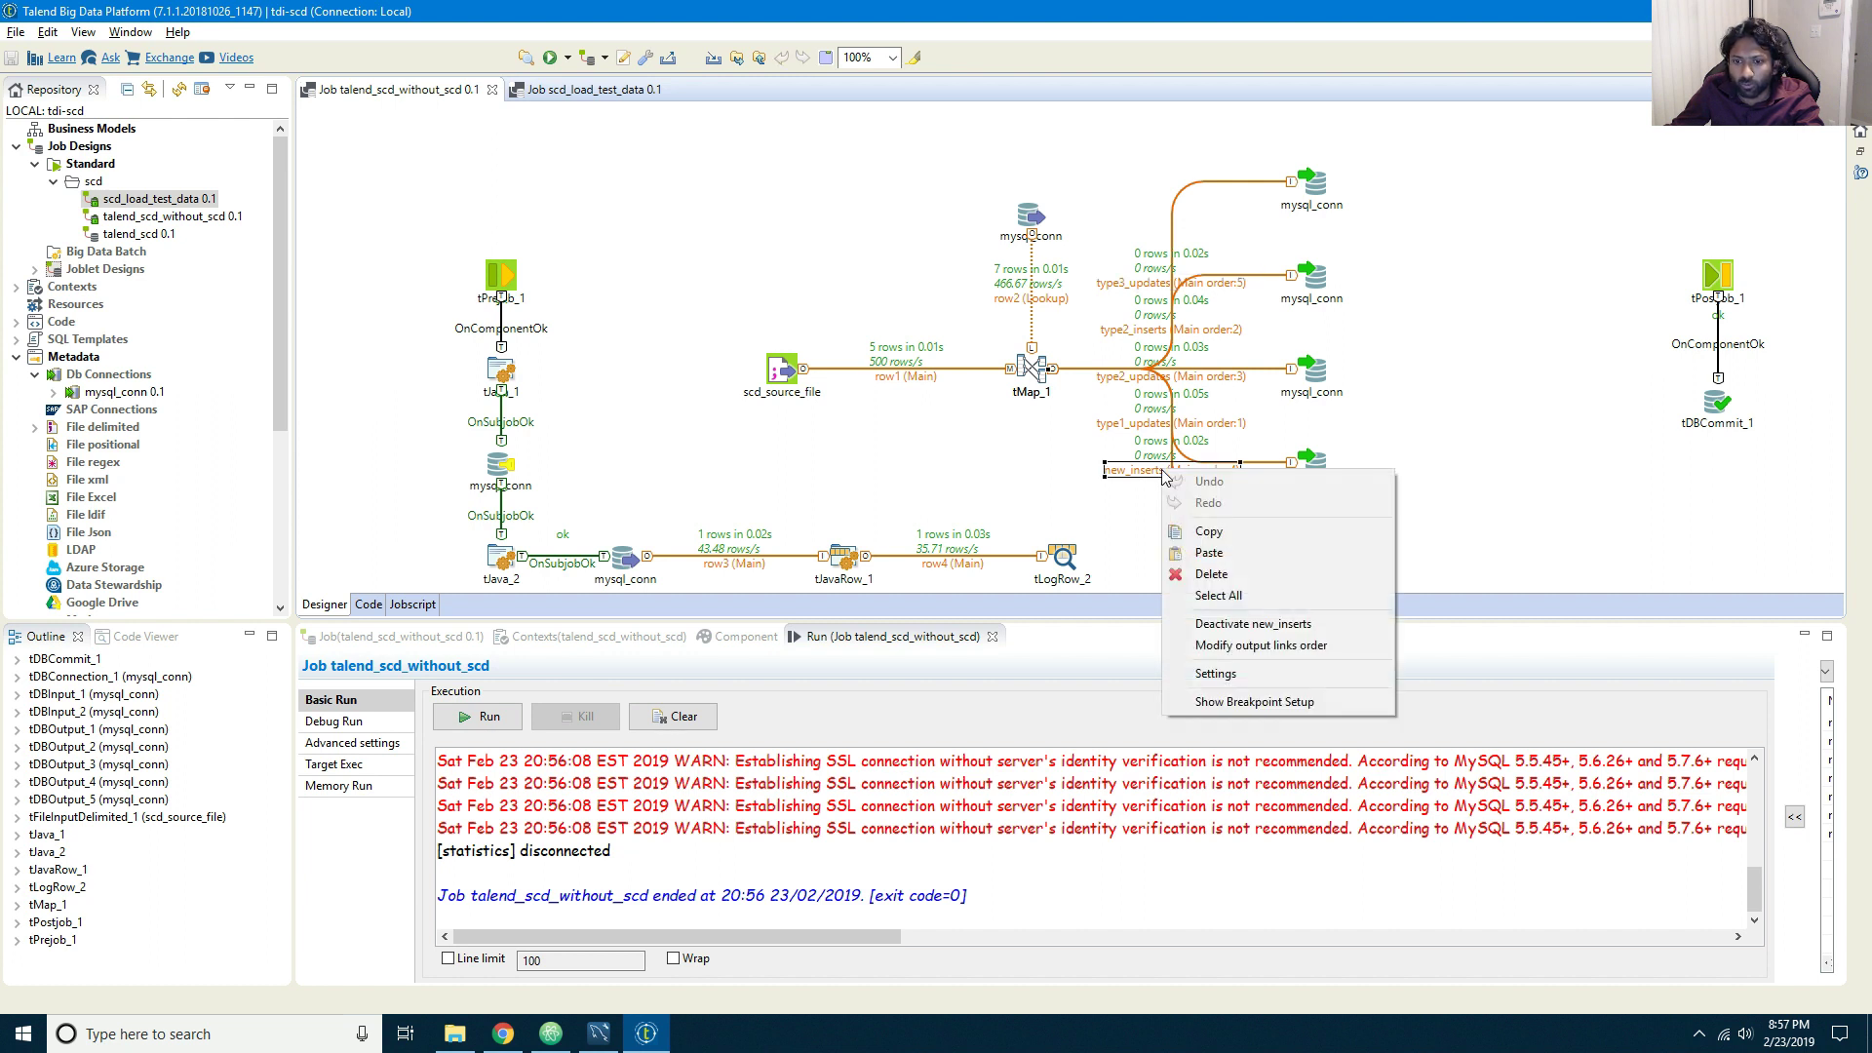
click(1297, 645)
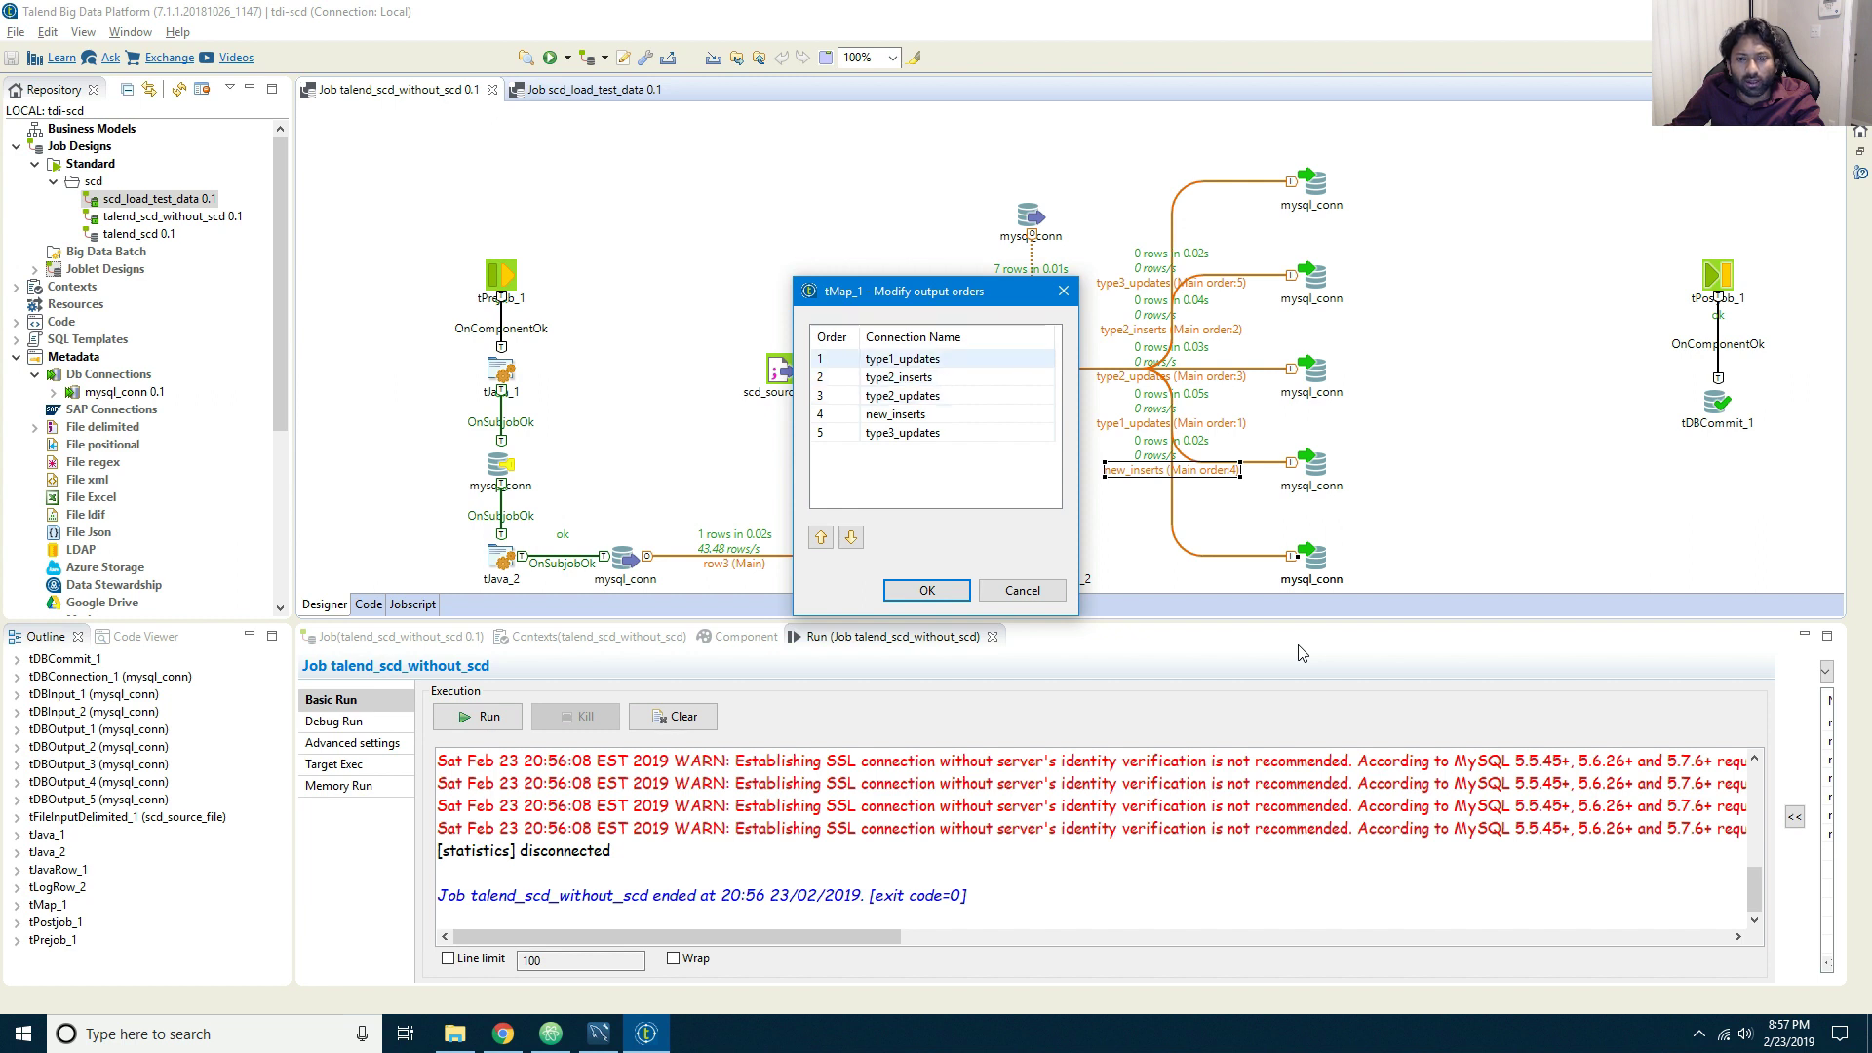
click(896, 414)
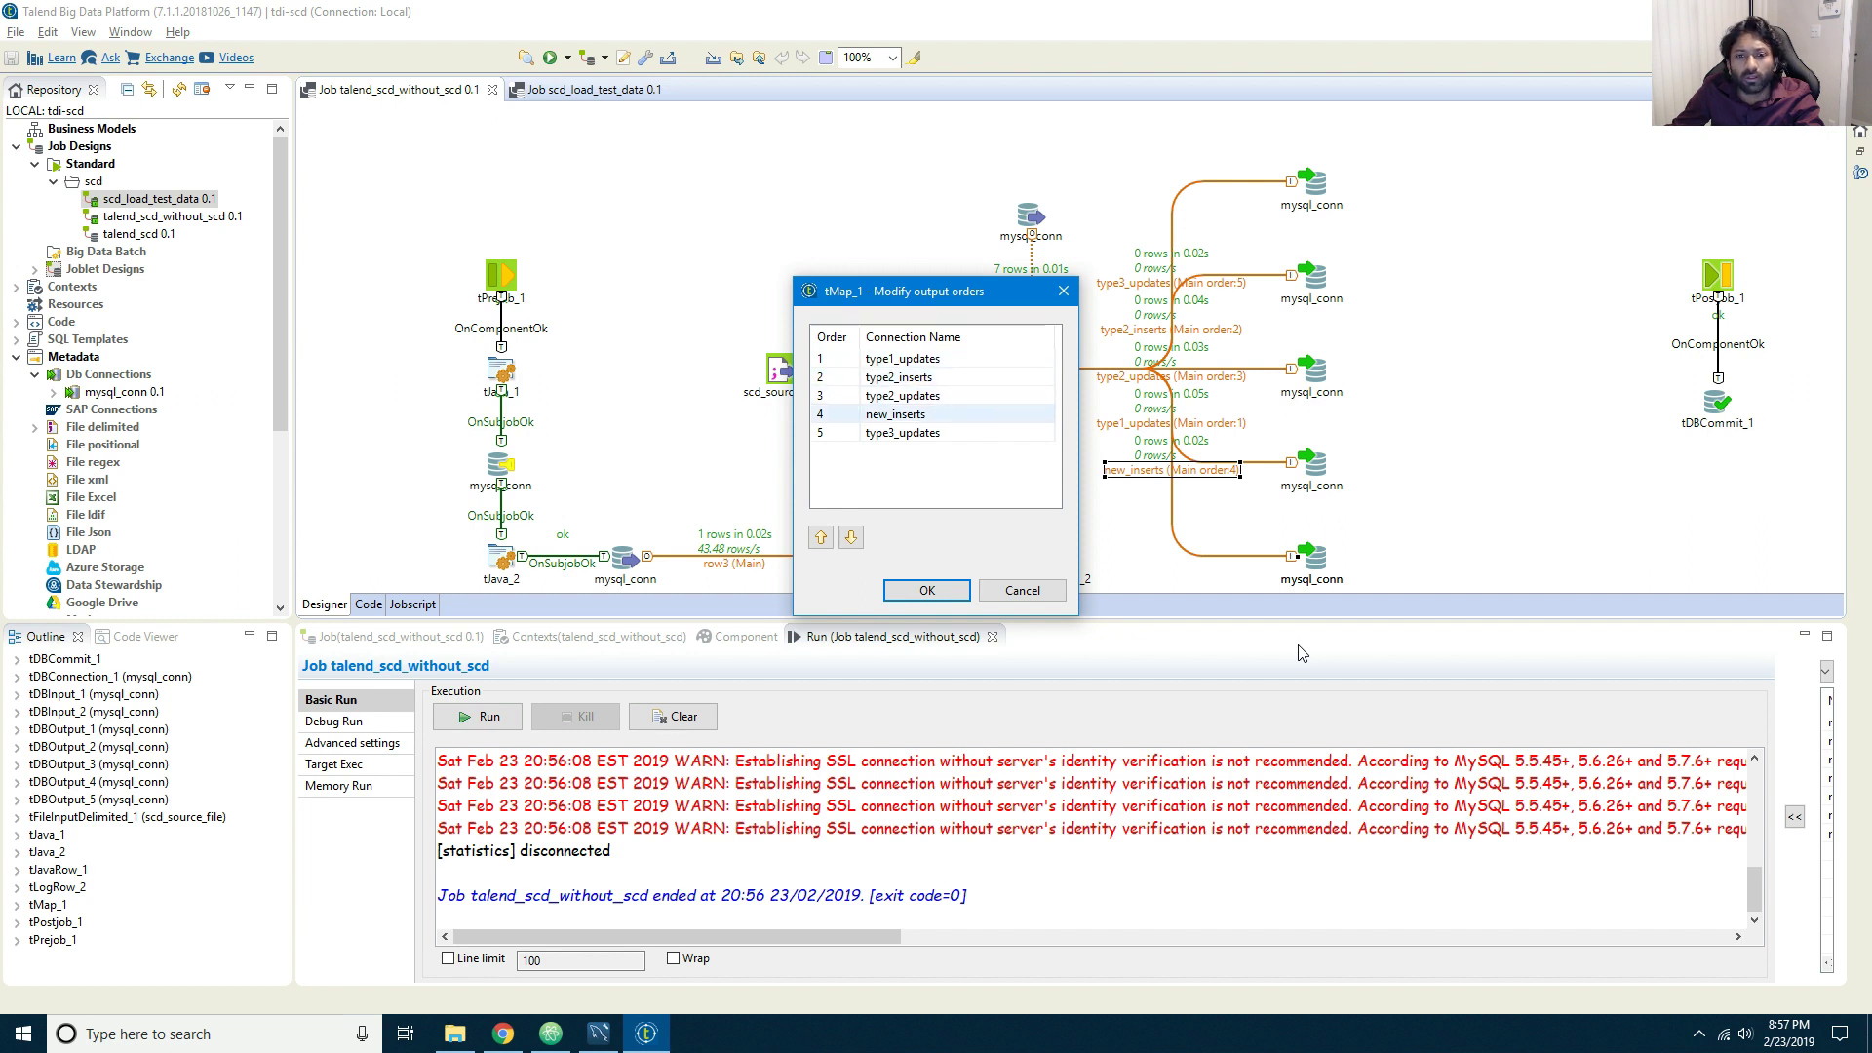
click(821, 538)
click(821, 537)
click(821, 537)
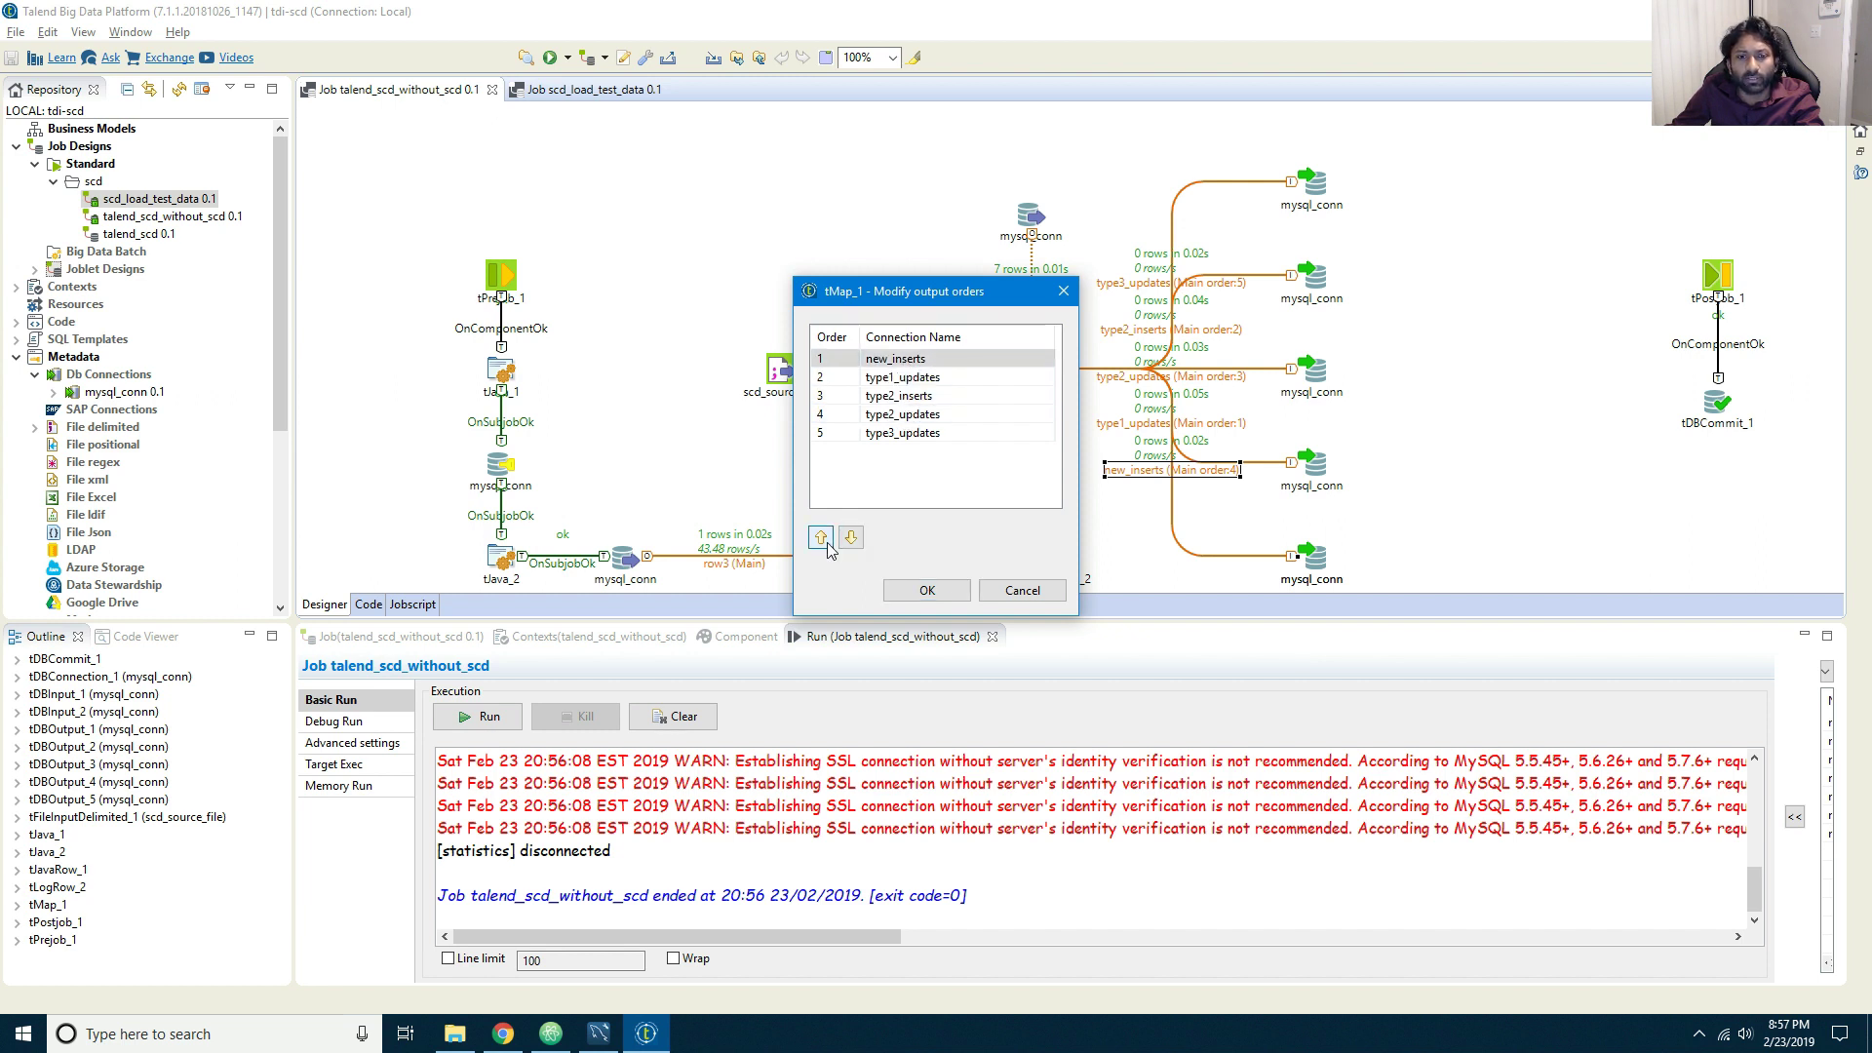
click(821, 537)
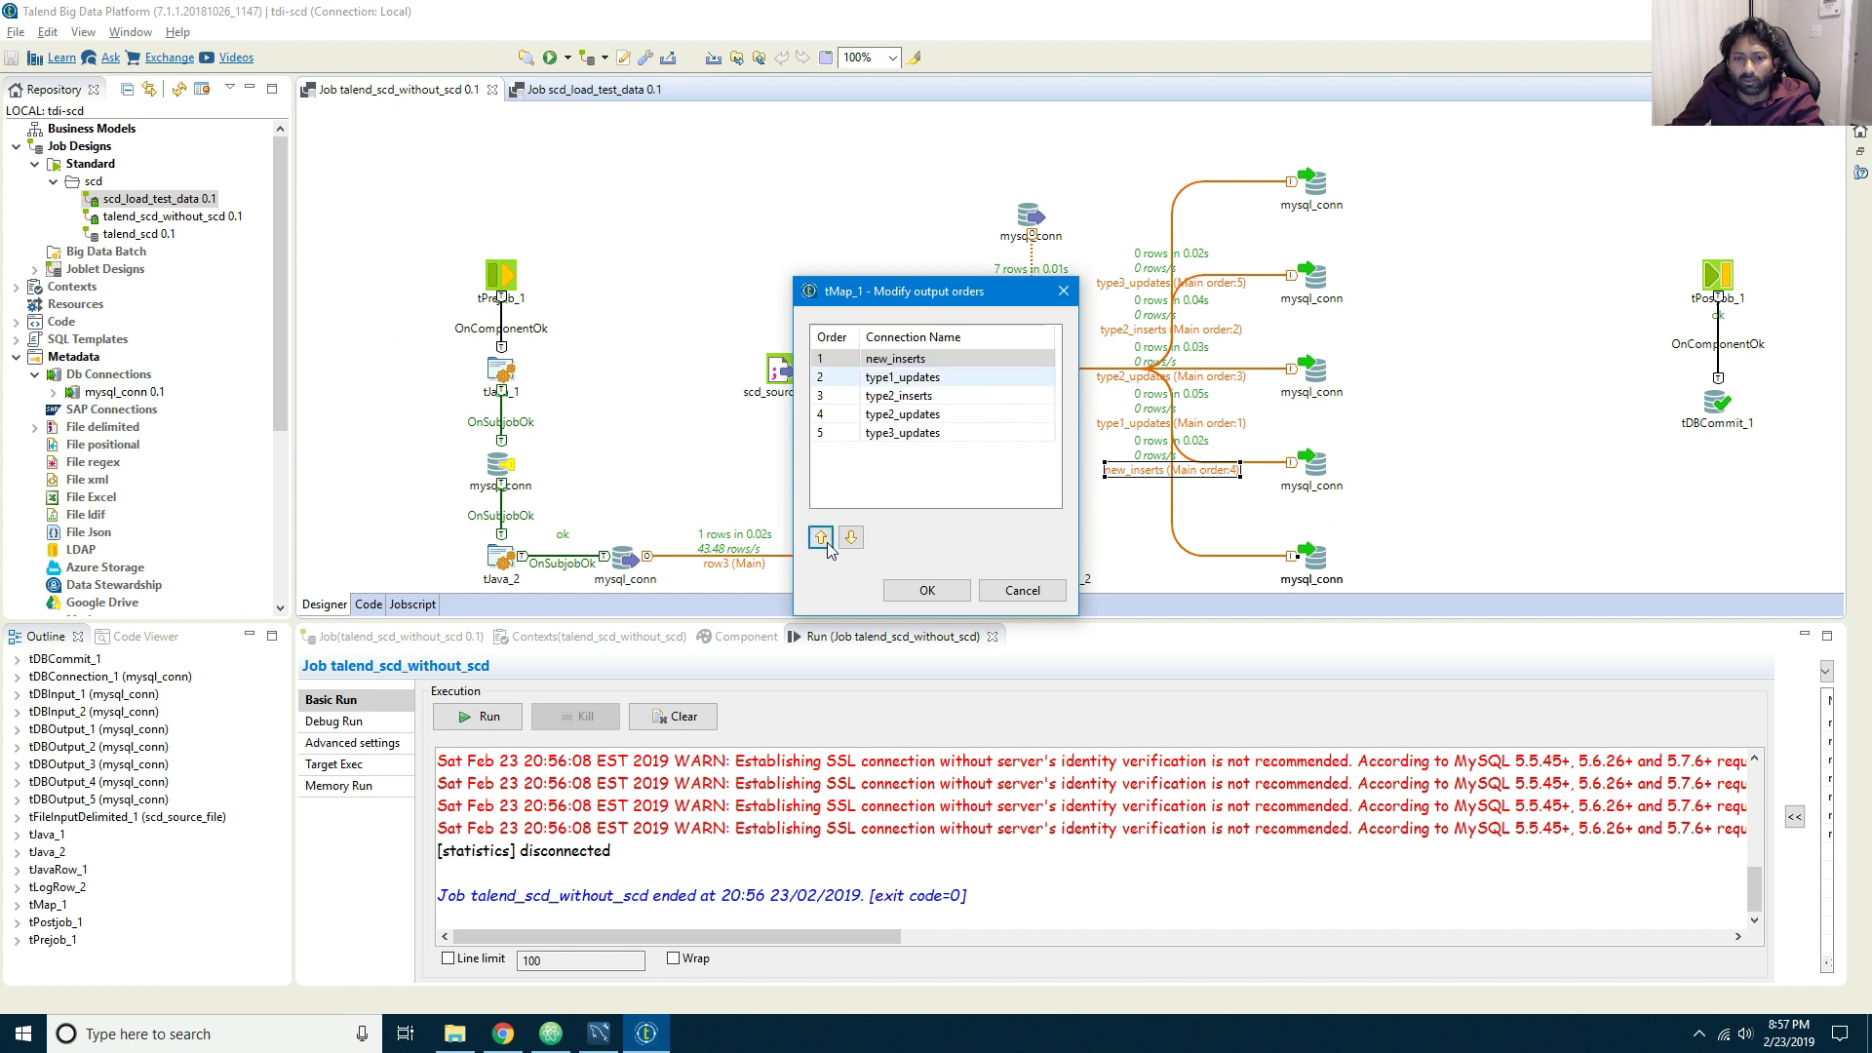
click(907, 377)
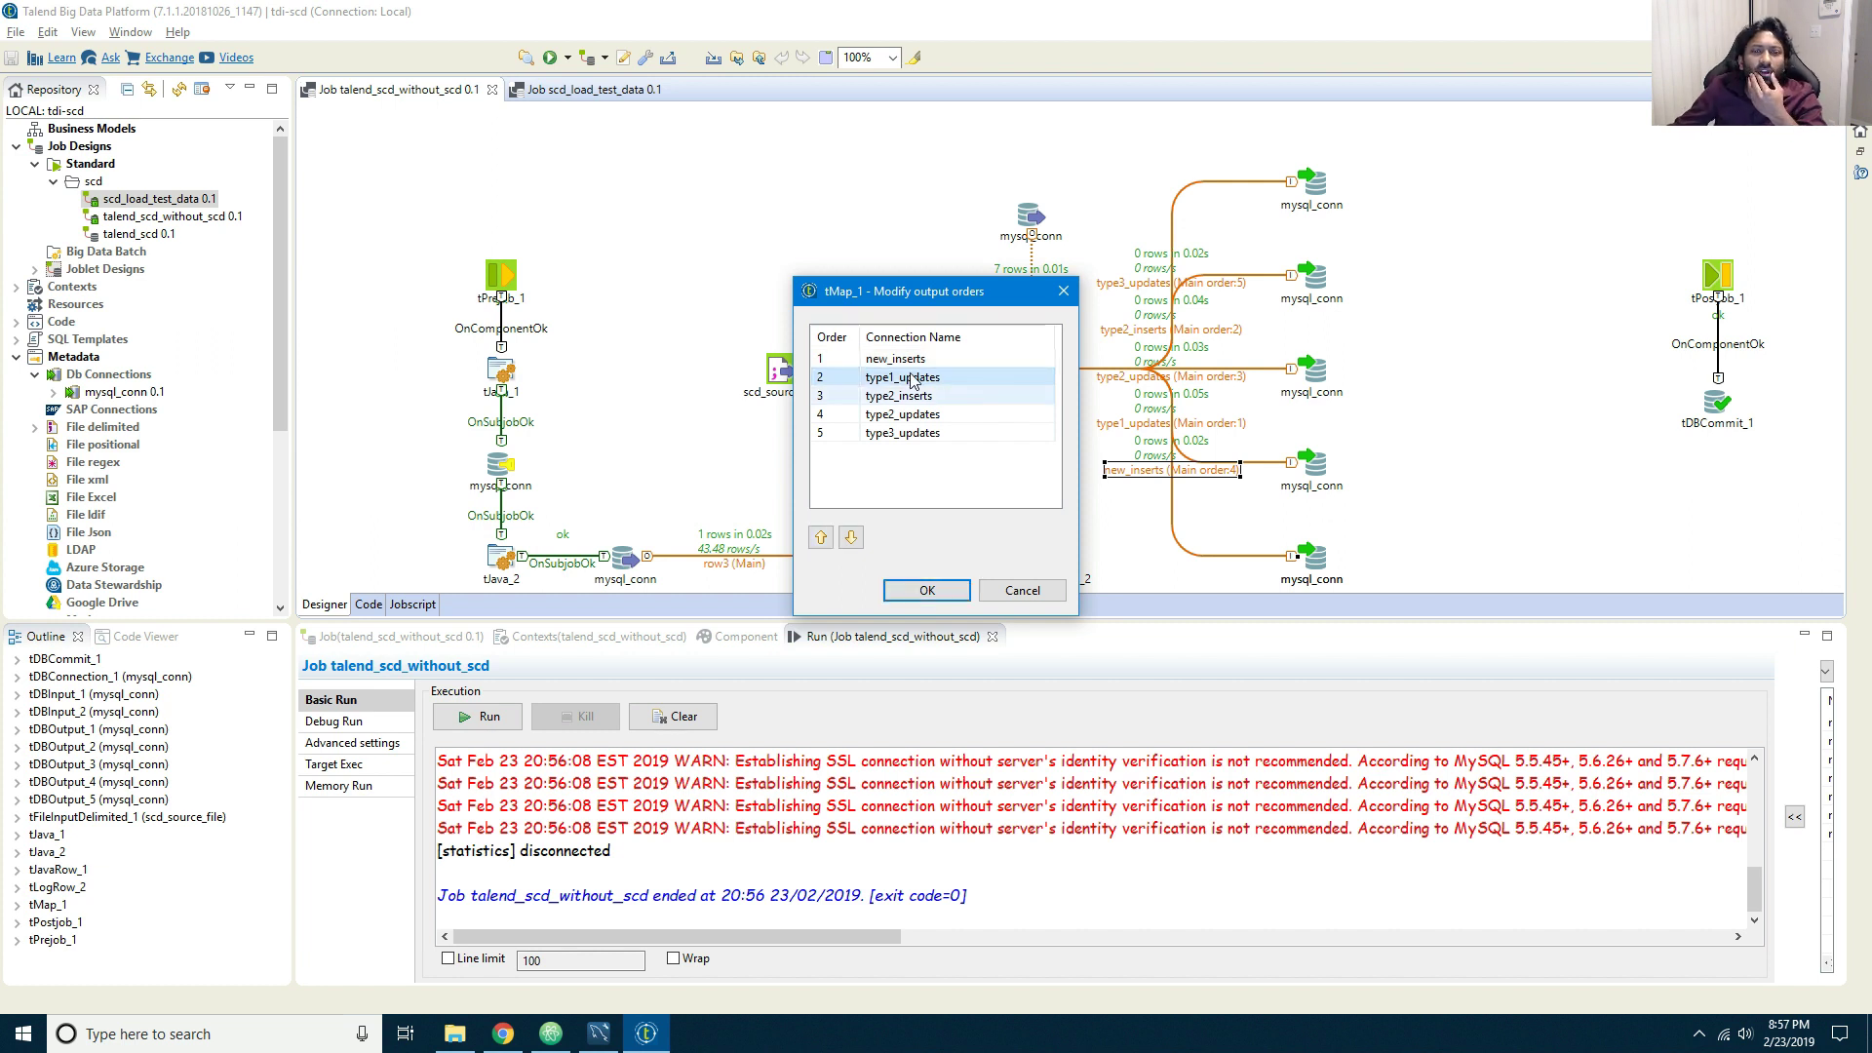
click(907, 414)
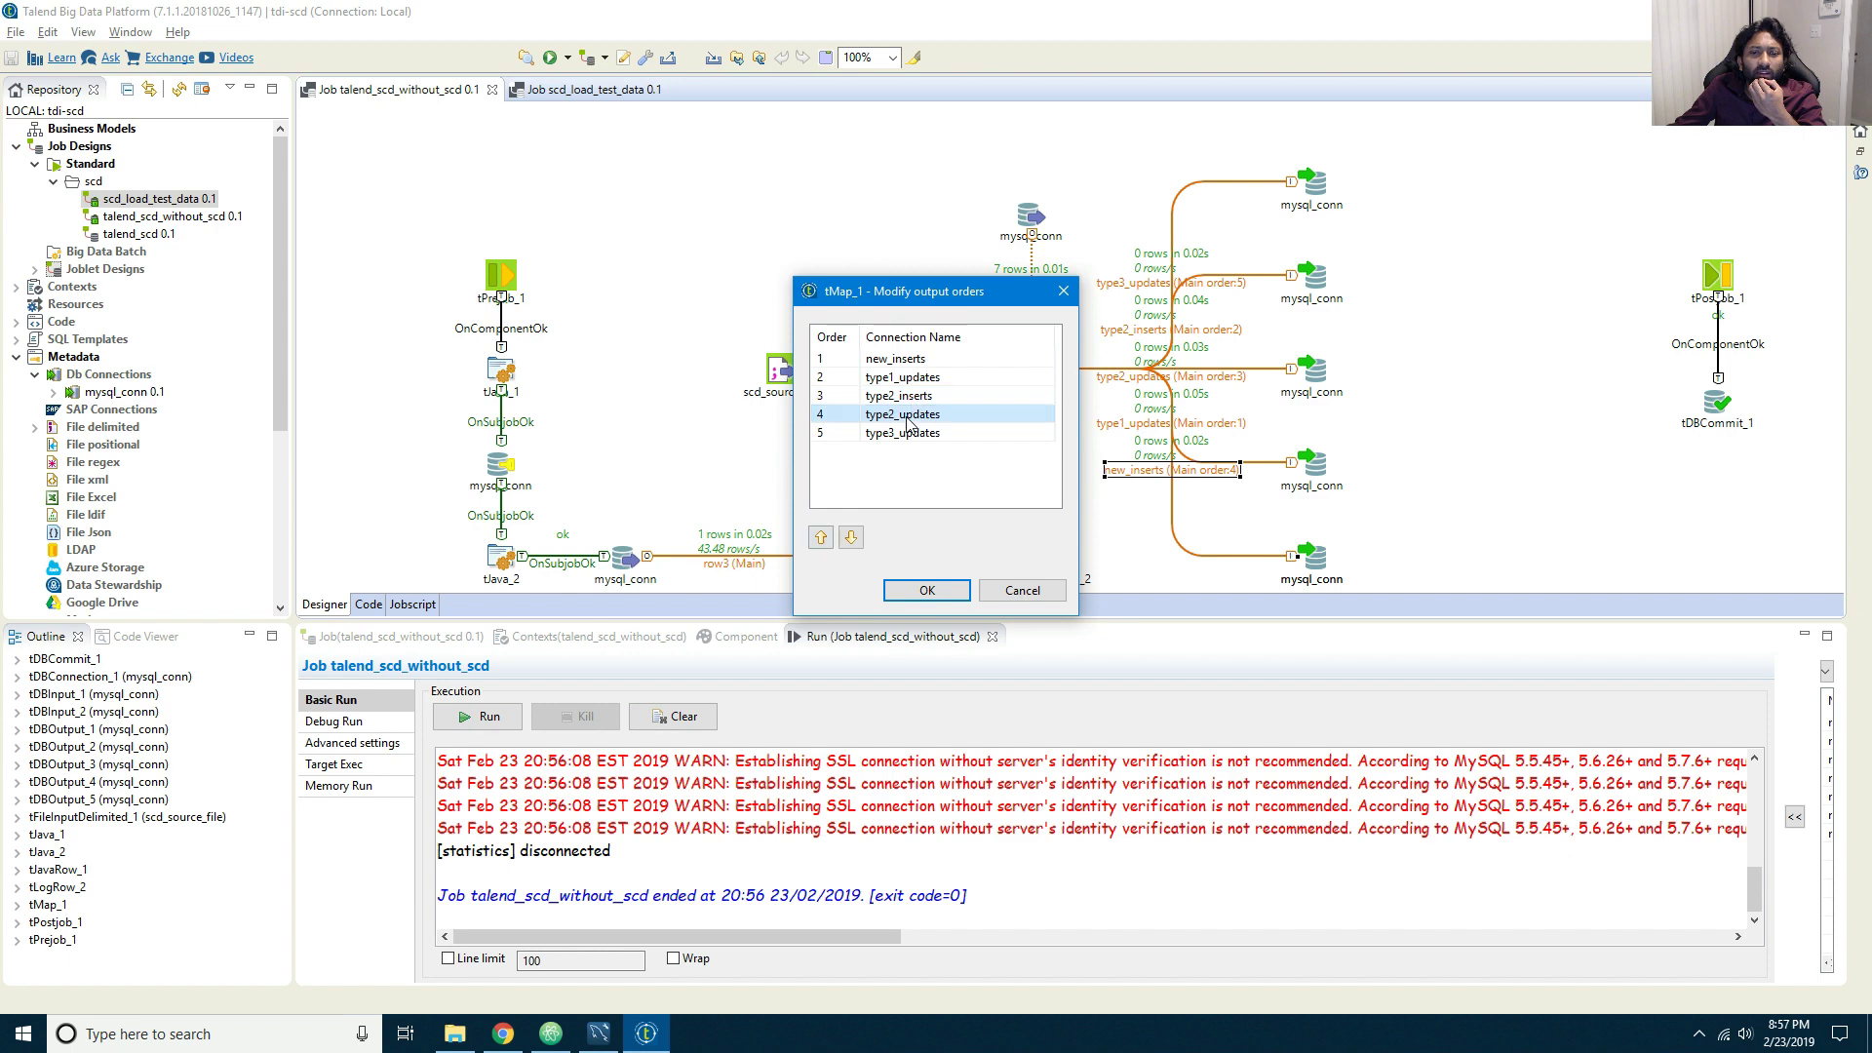
click(821, 538)
click(922, 587)
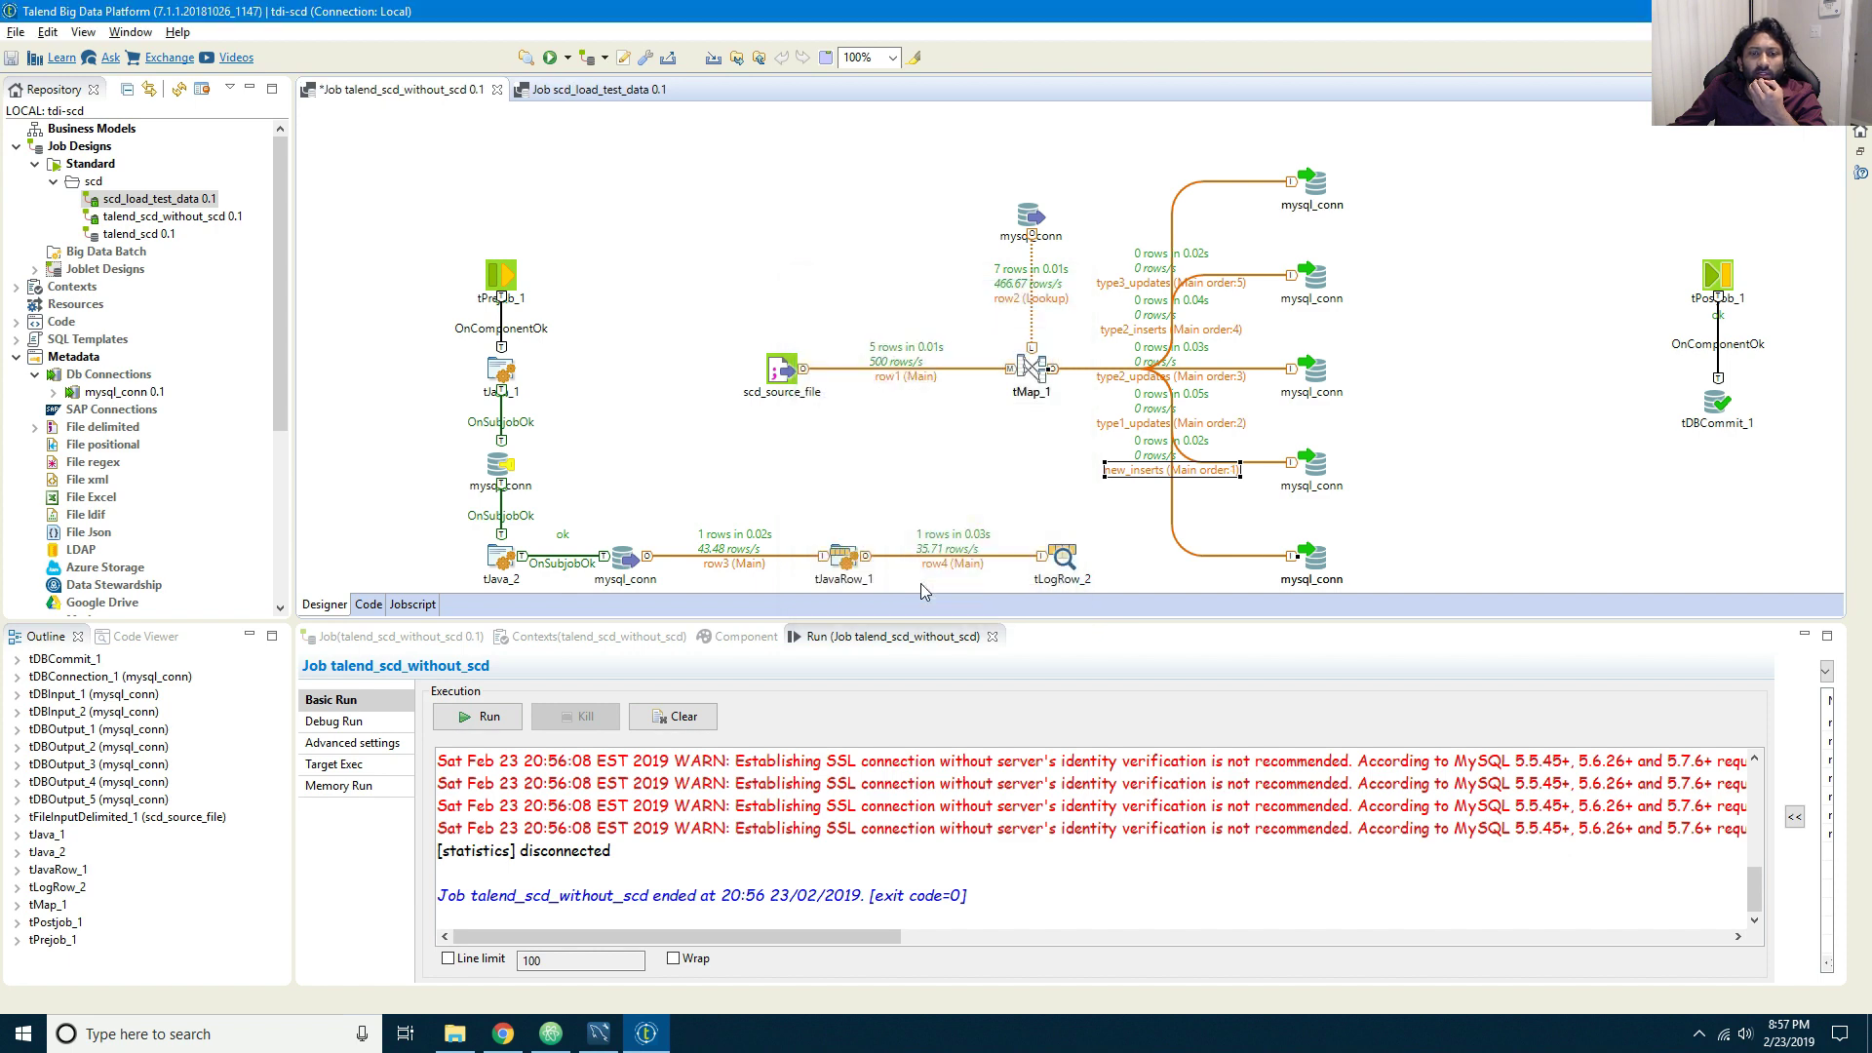
click(483, 717)
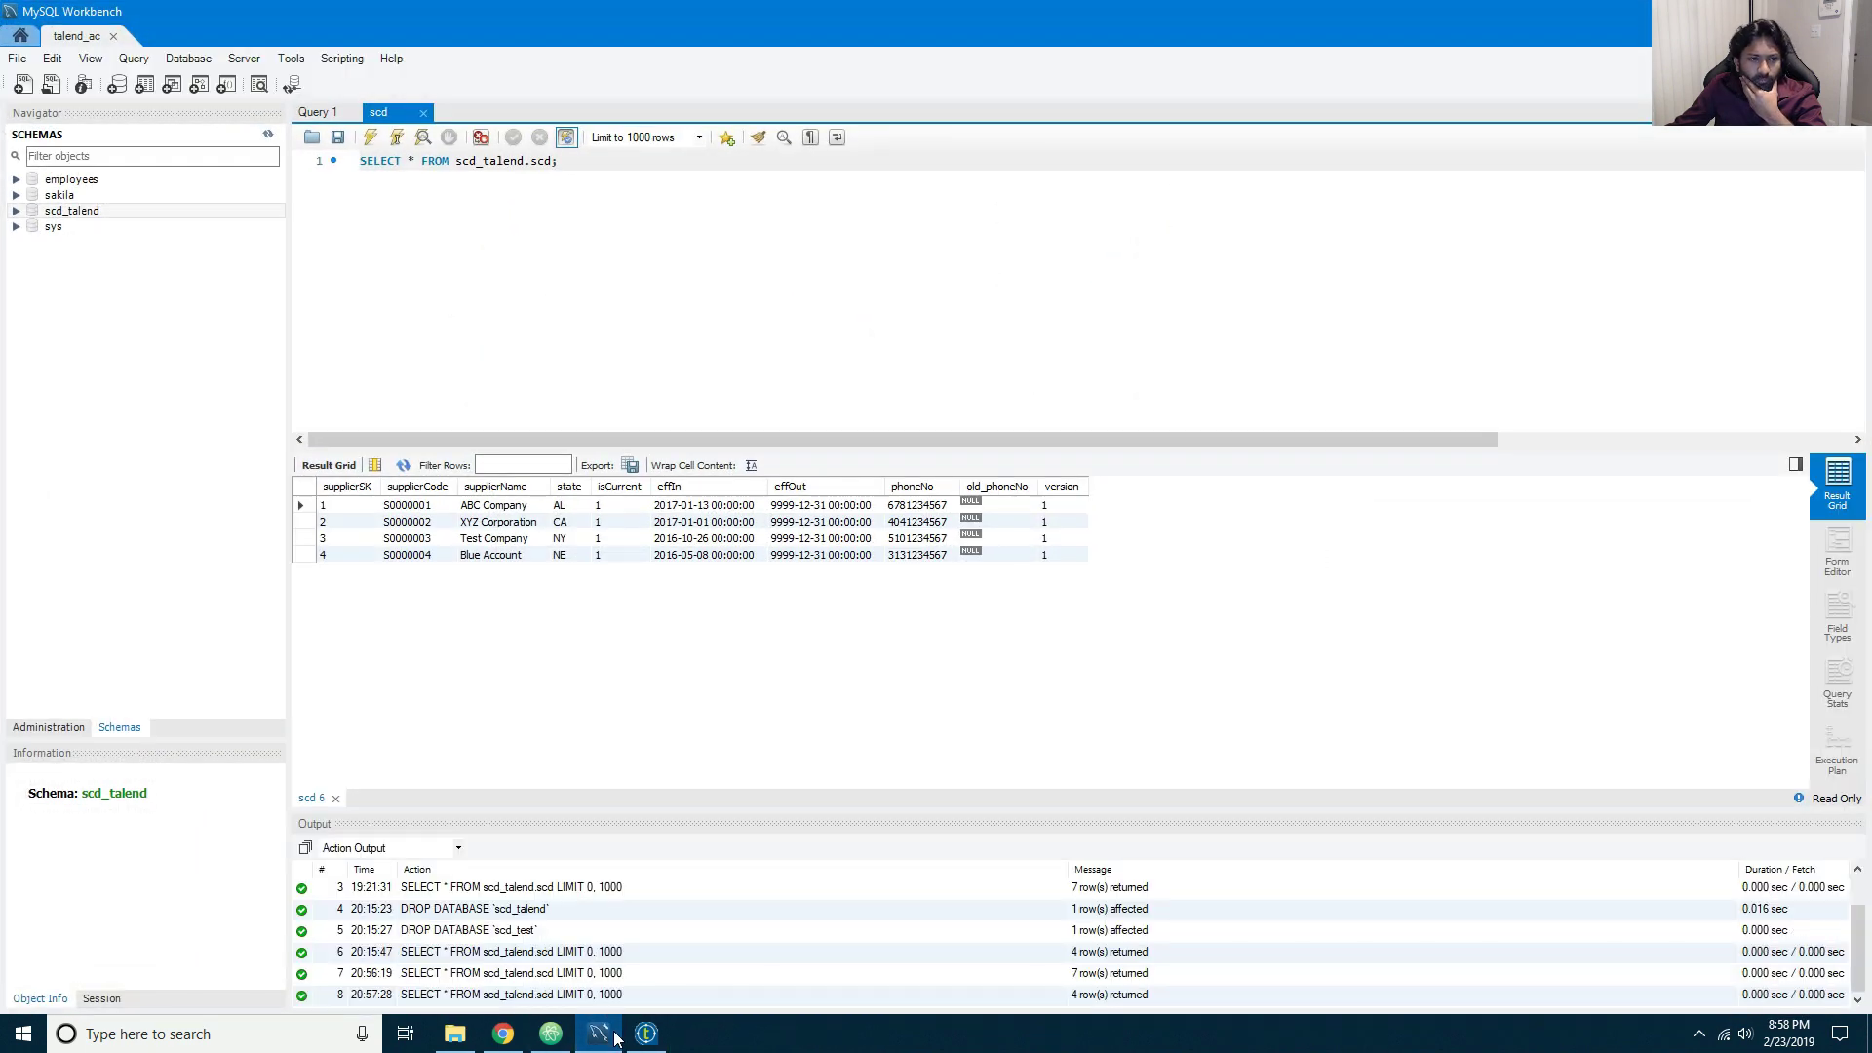
Step: Rerun the SELECT on scd_talend.scd and examine the isCurrent values and the XYZ Corporation and Test Company rows
click(372, 138)
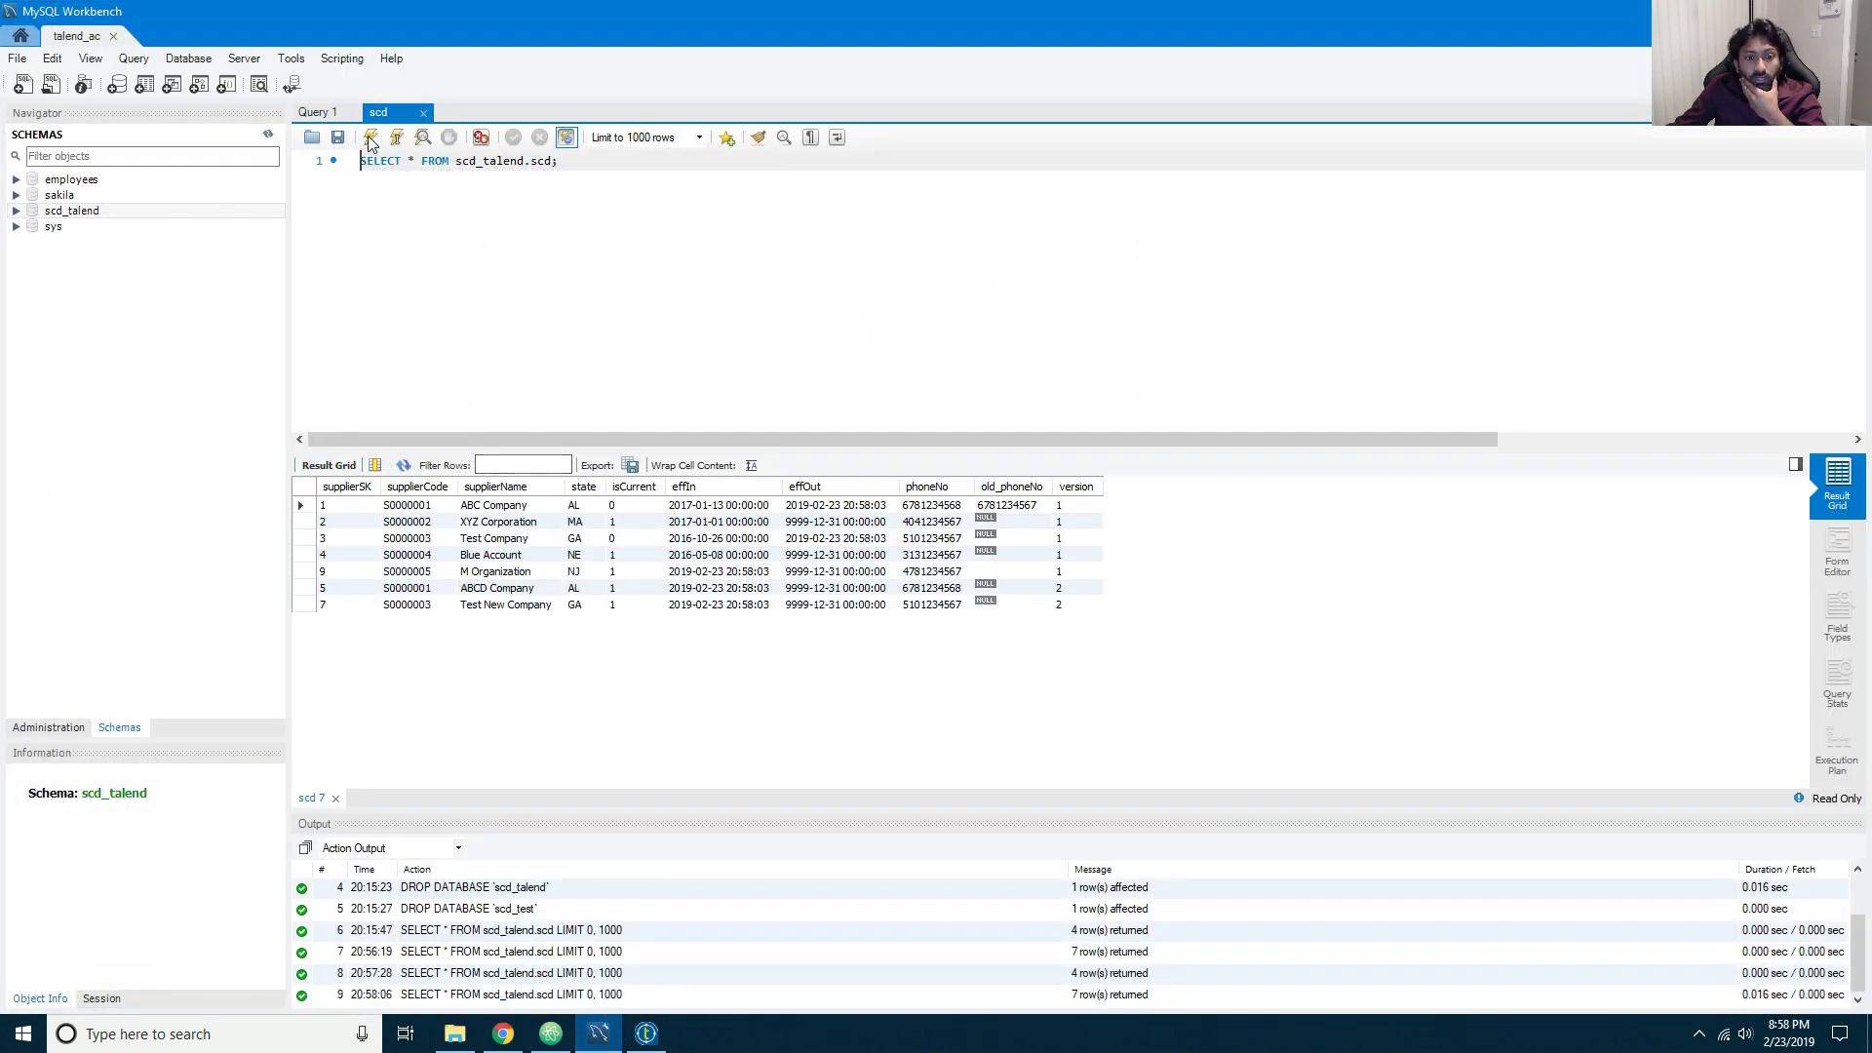
click(624, 505)
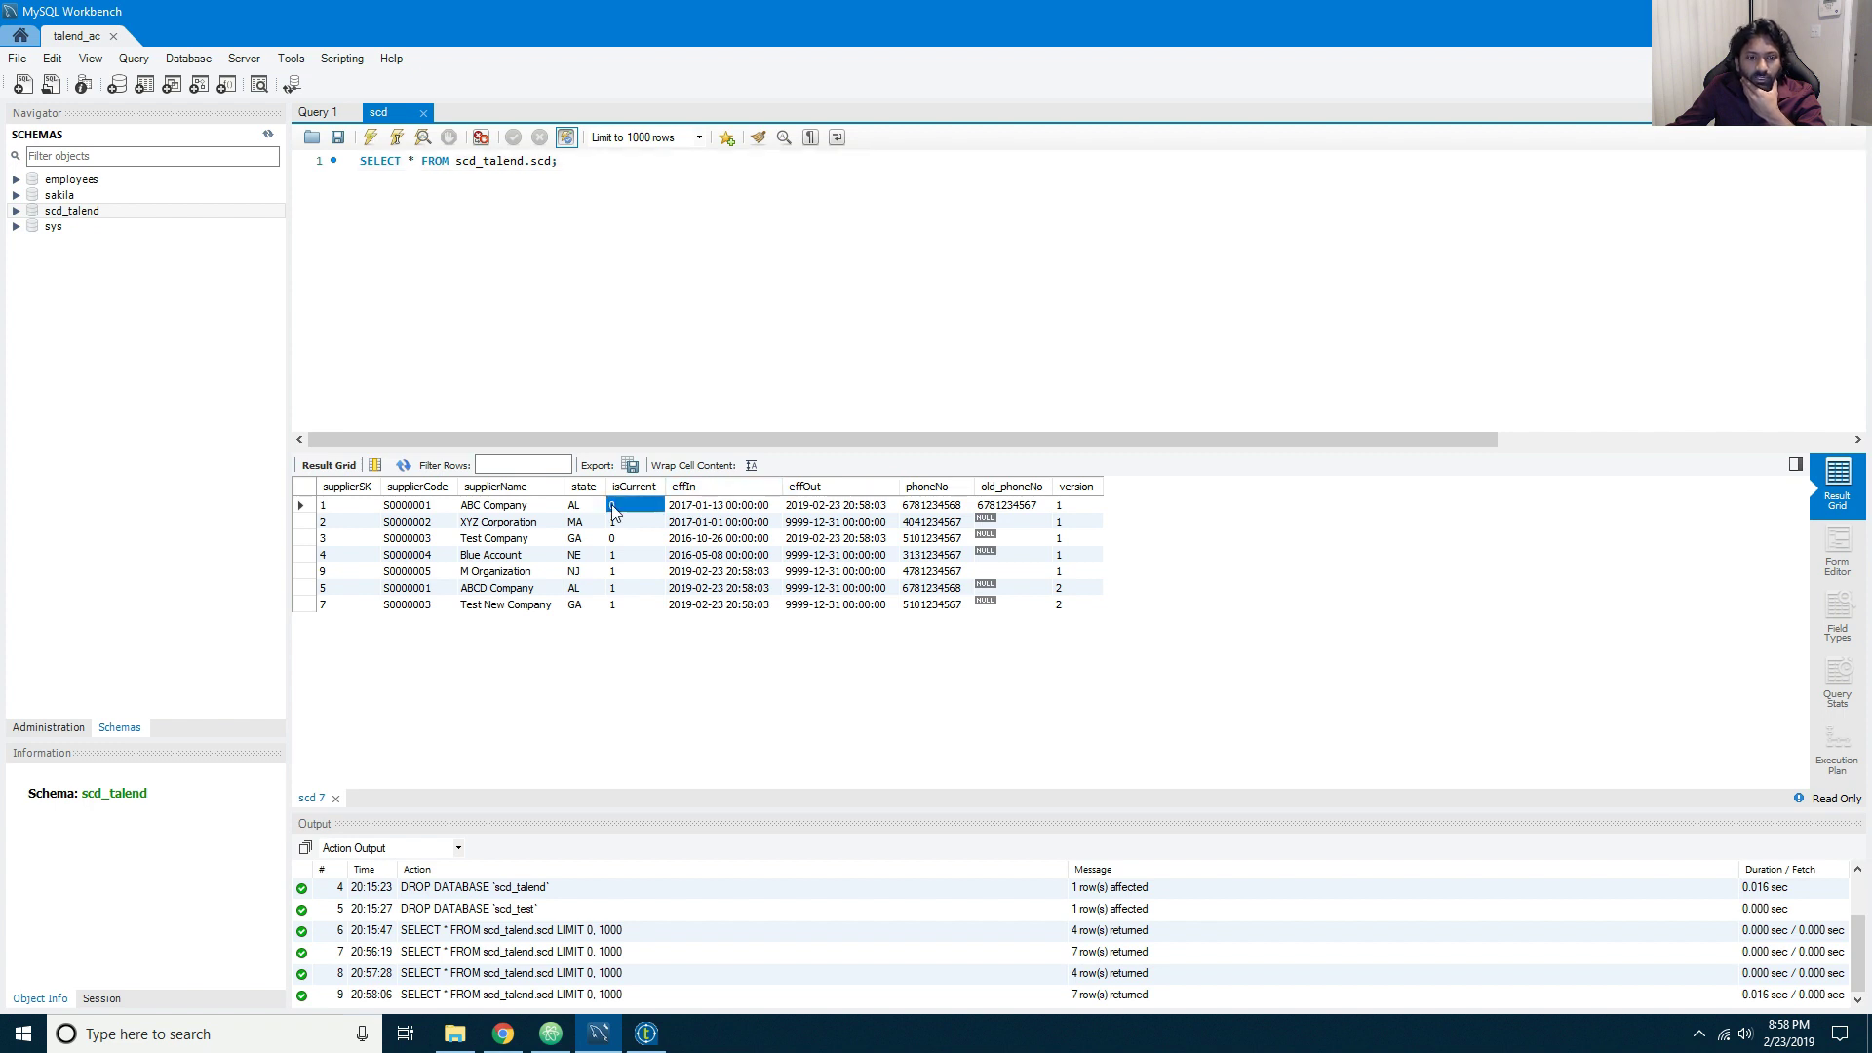
click(630, 540)
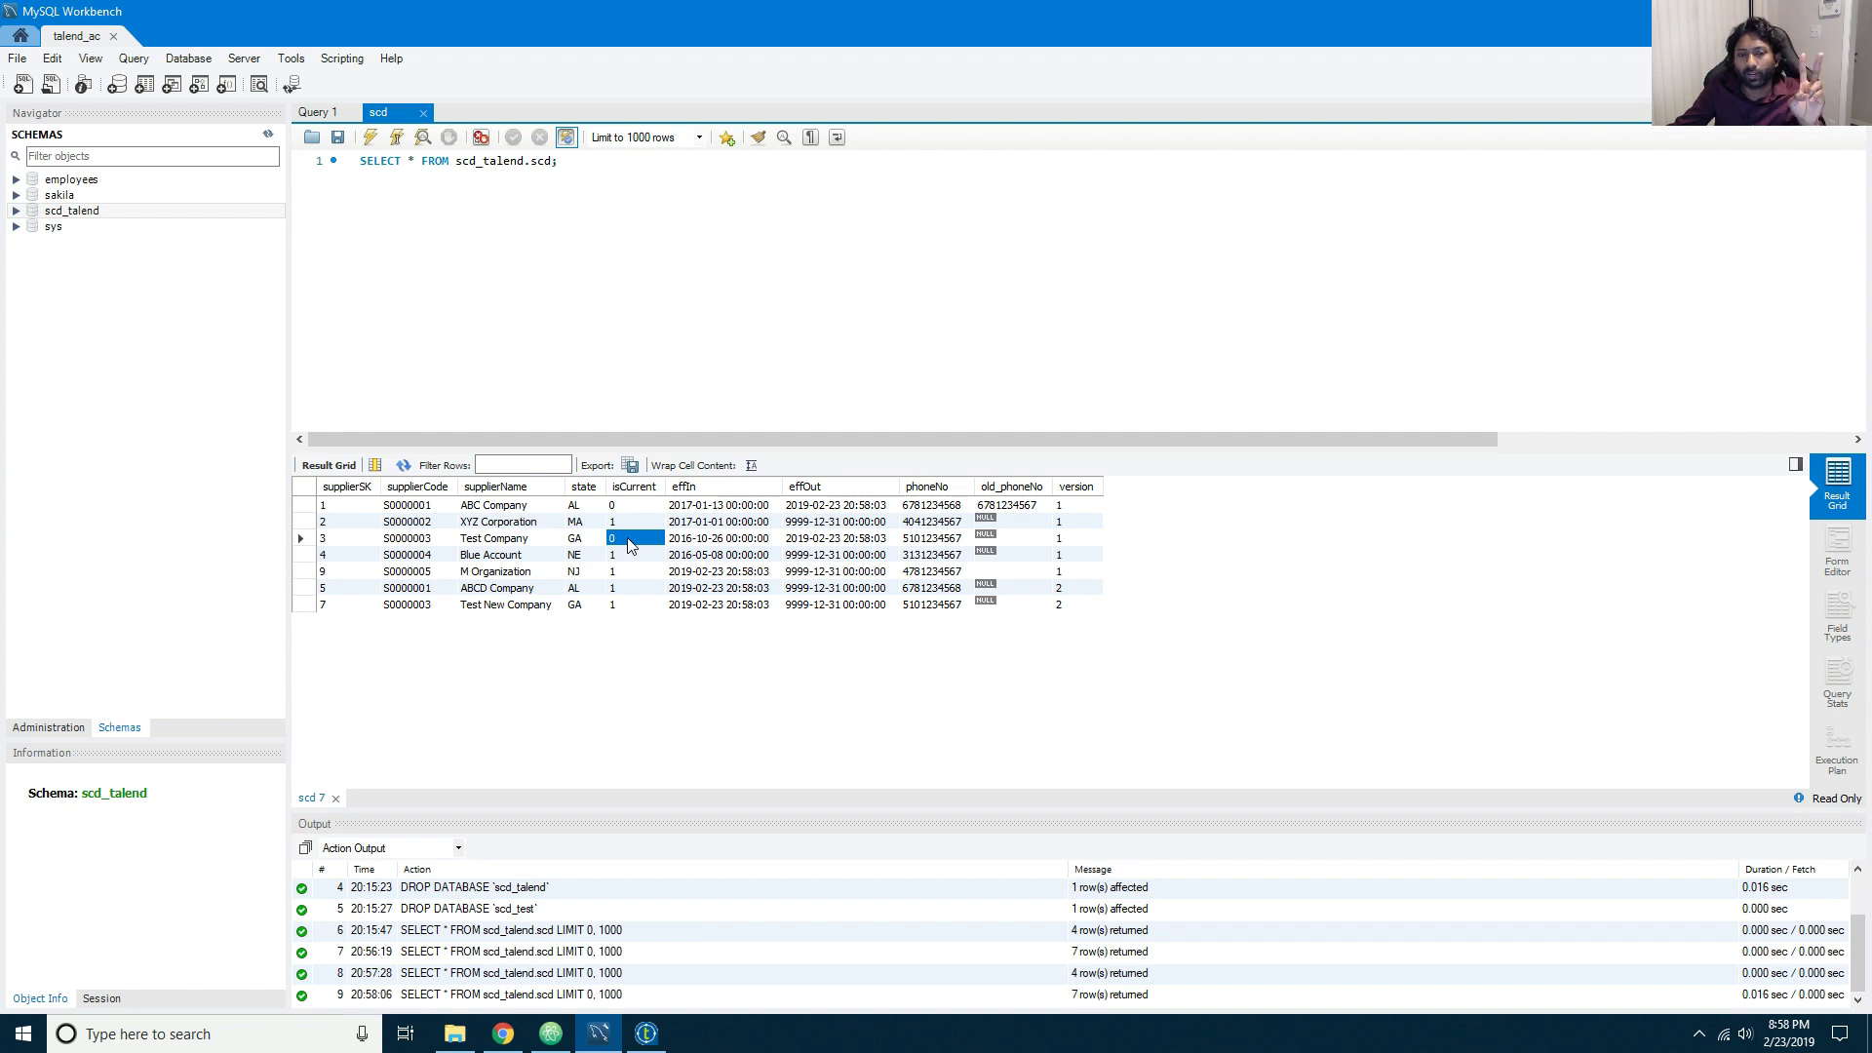
click(306, 525)
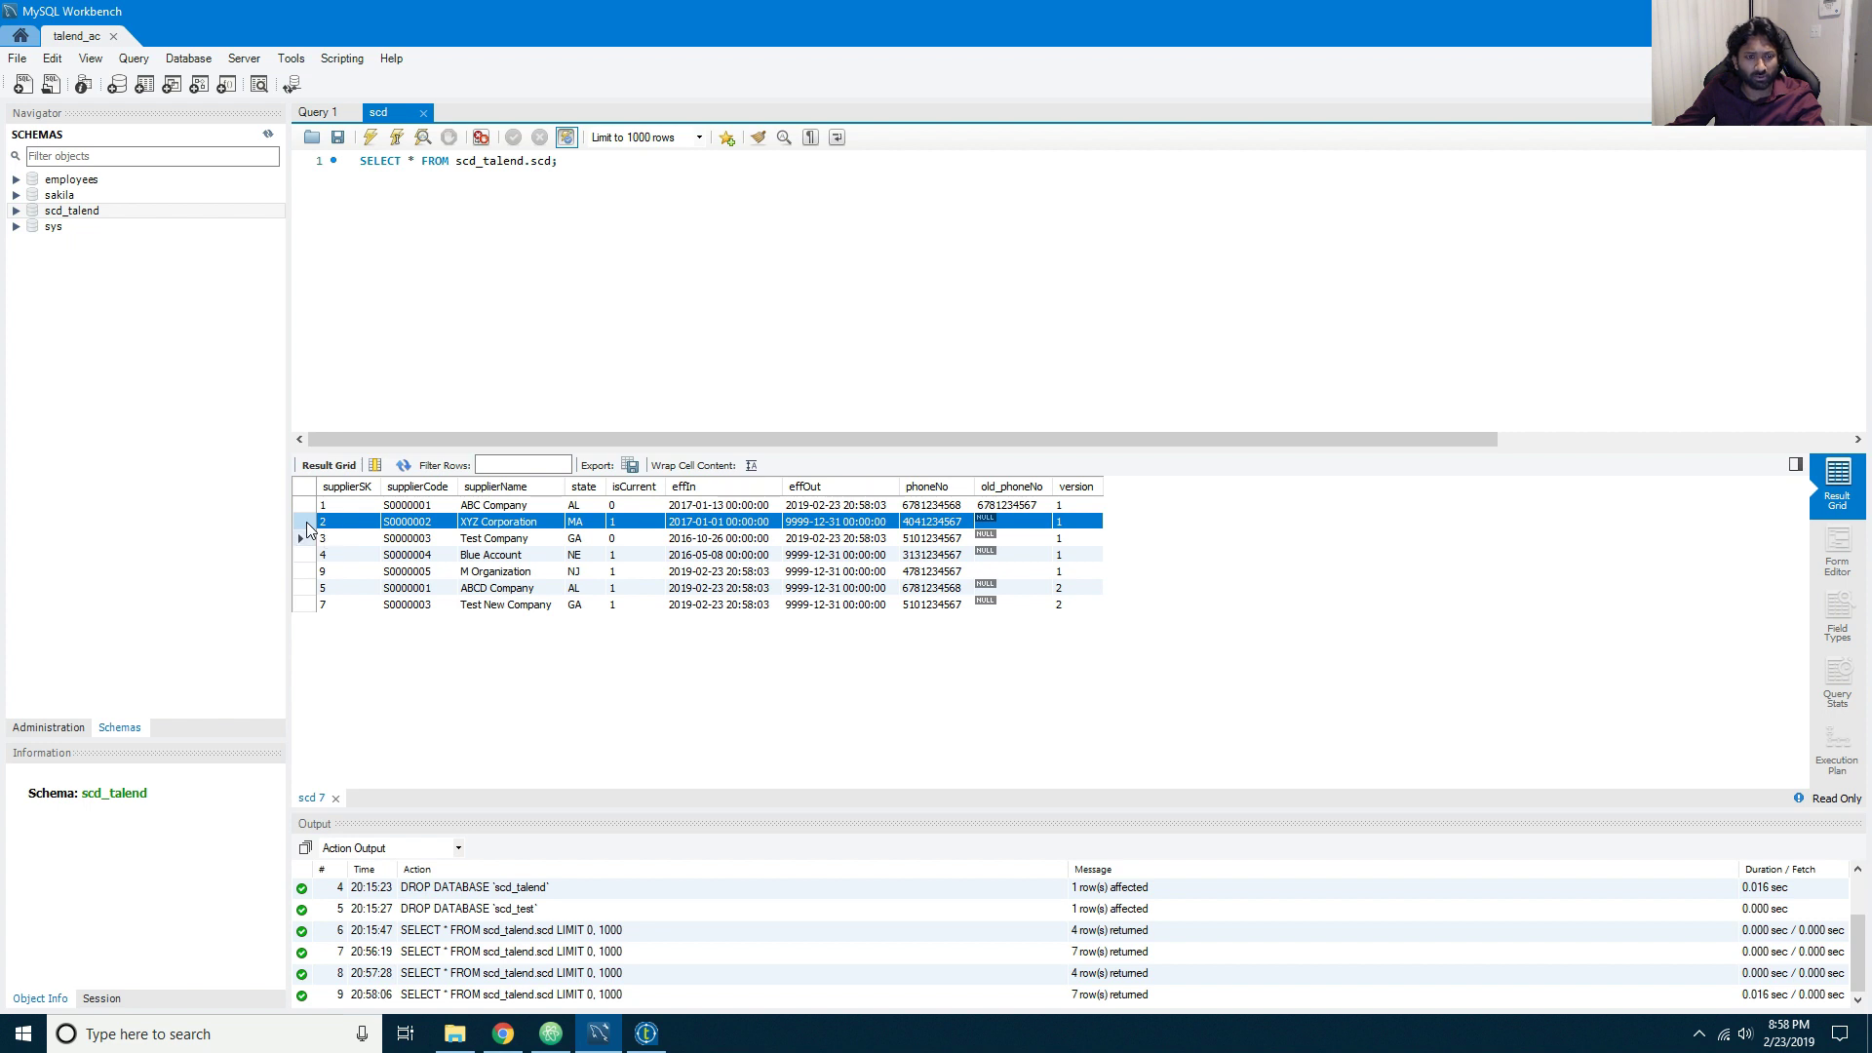
click(303, 539)
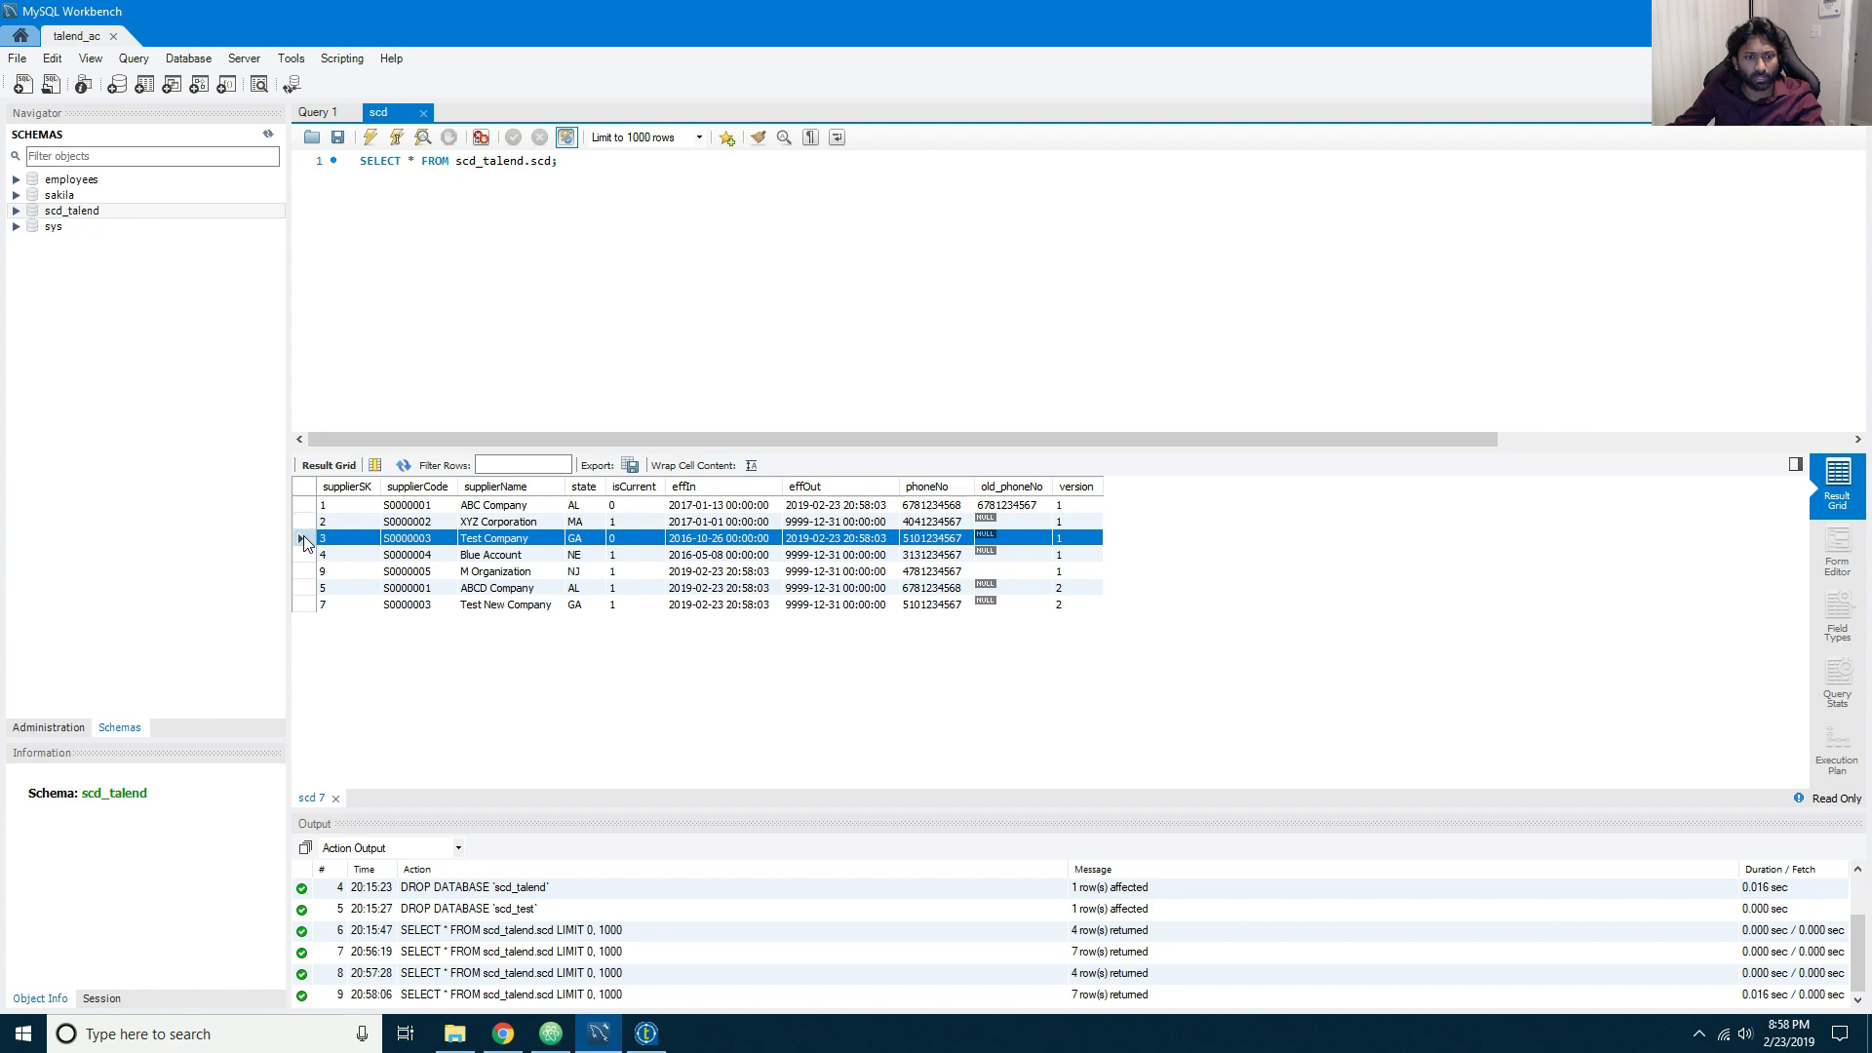
ctrl+click(302, 522)
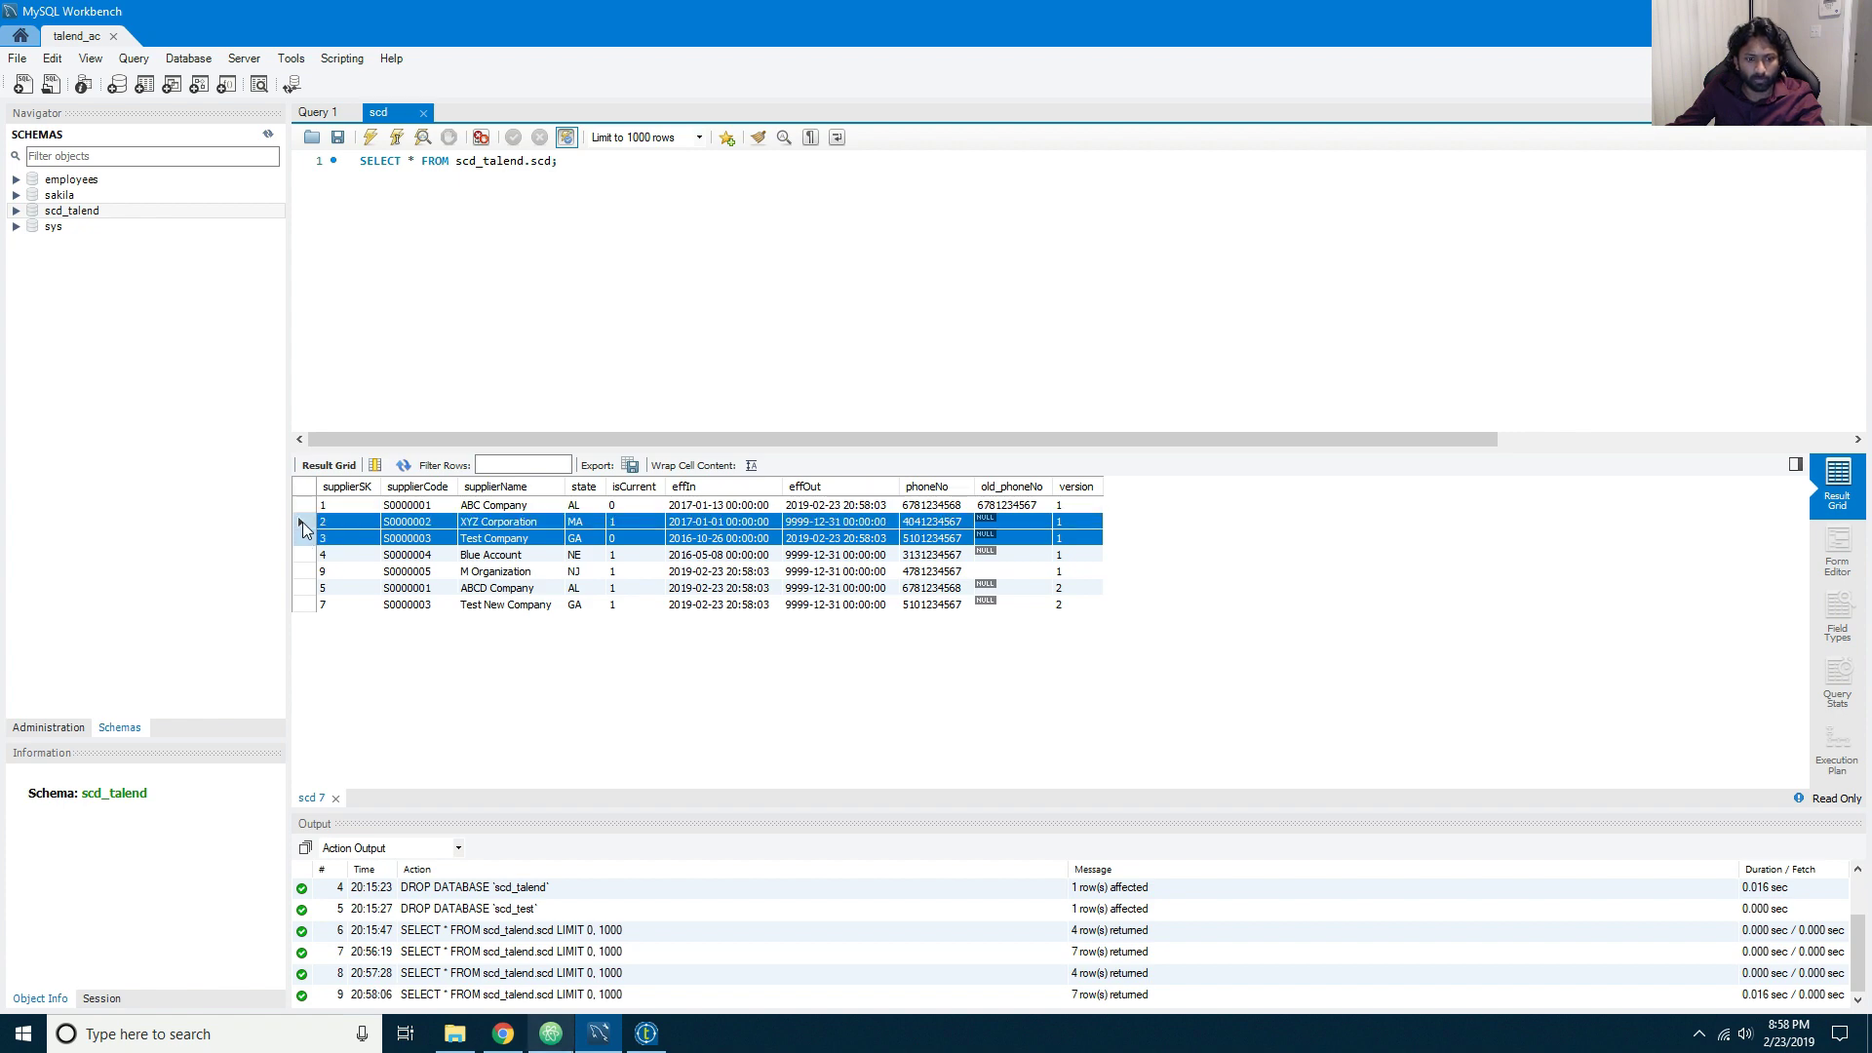
Step: Compare dw_tbl_data.txt with input_file.txt in Atom, check the job in Talend, and return to the query results in MySQL Workbench
key(alt+Tab)
click(722, 55)
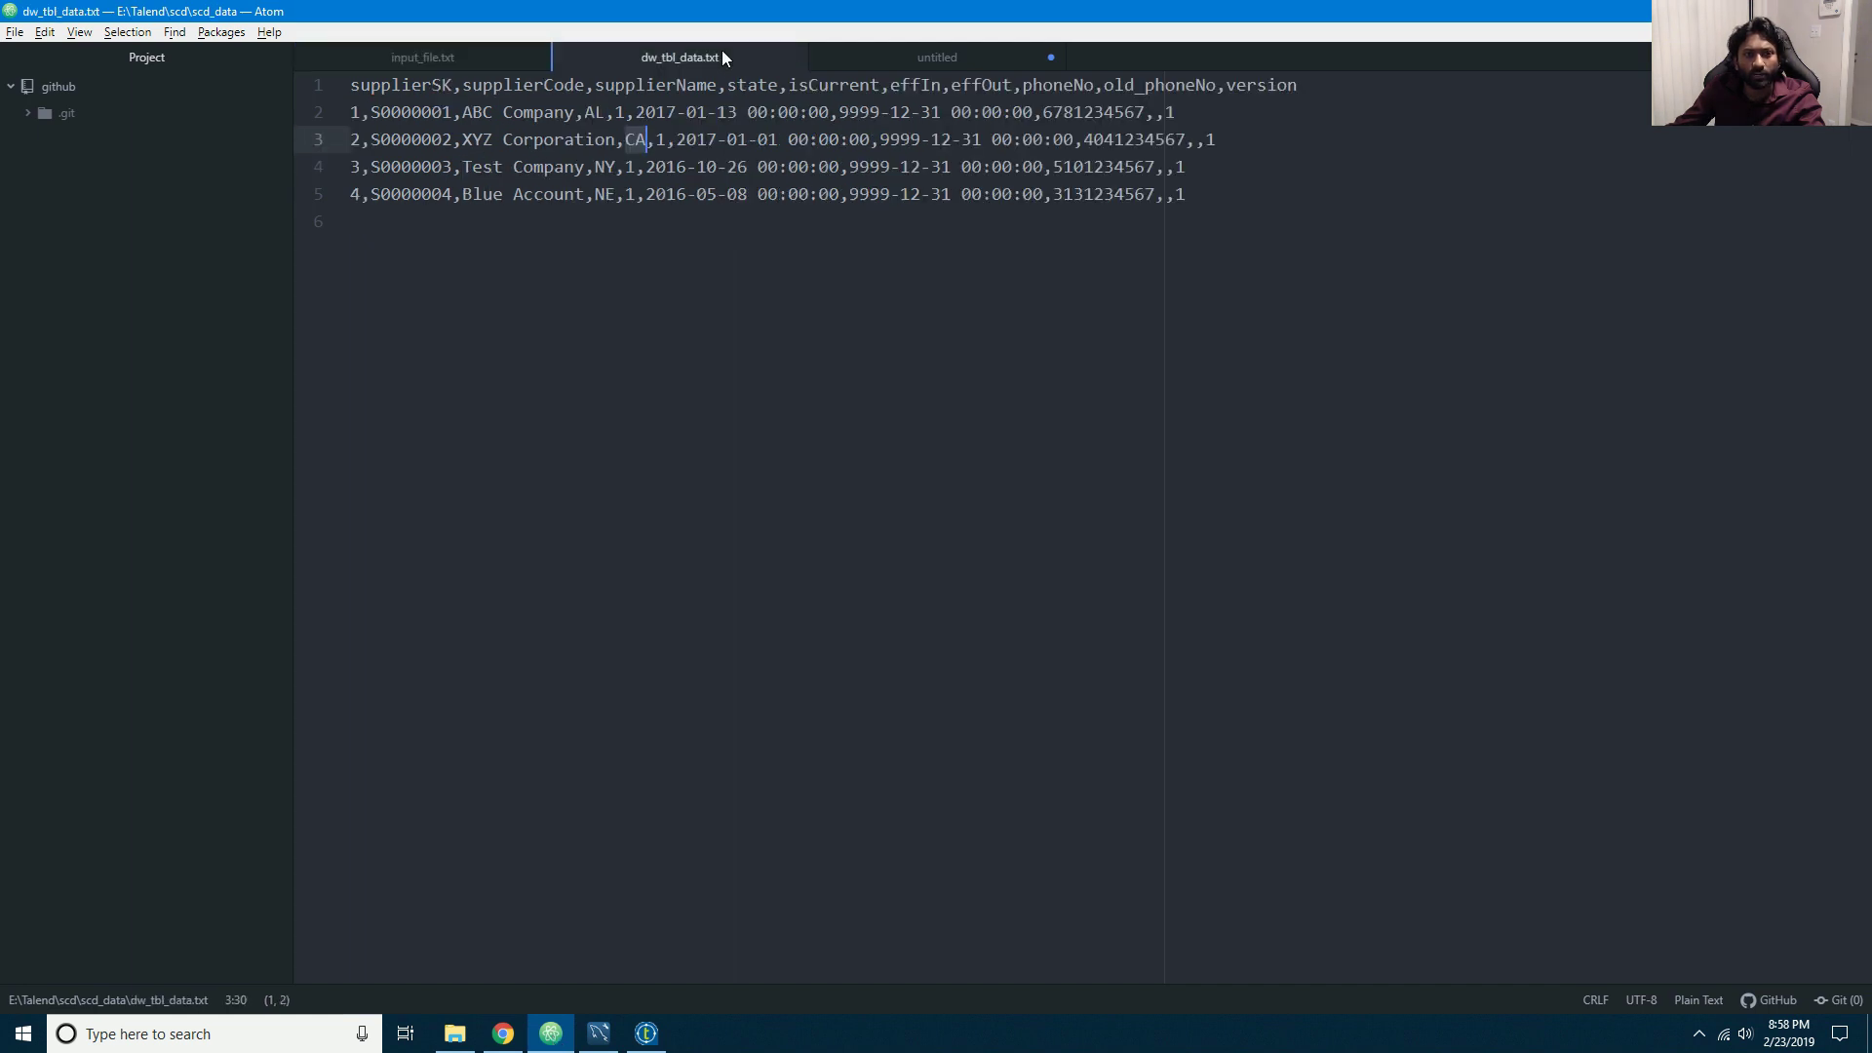
click(500, 61)
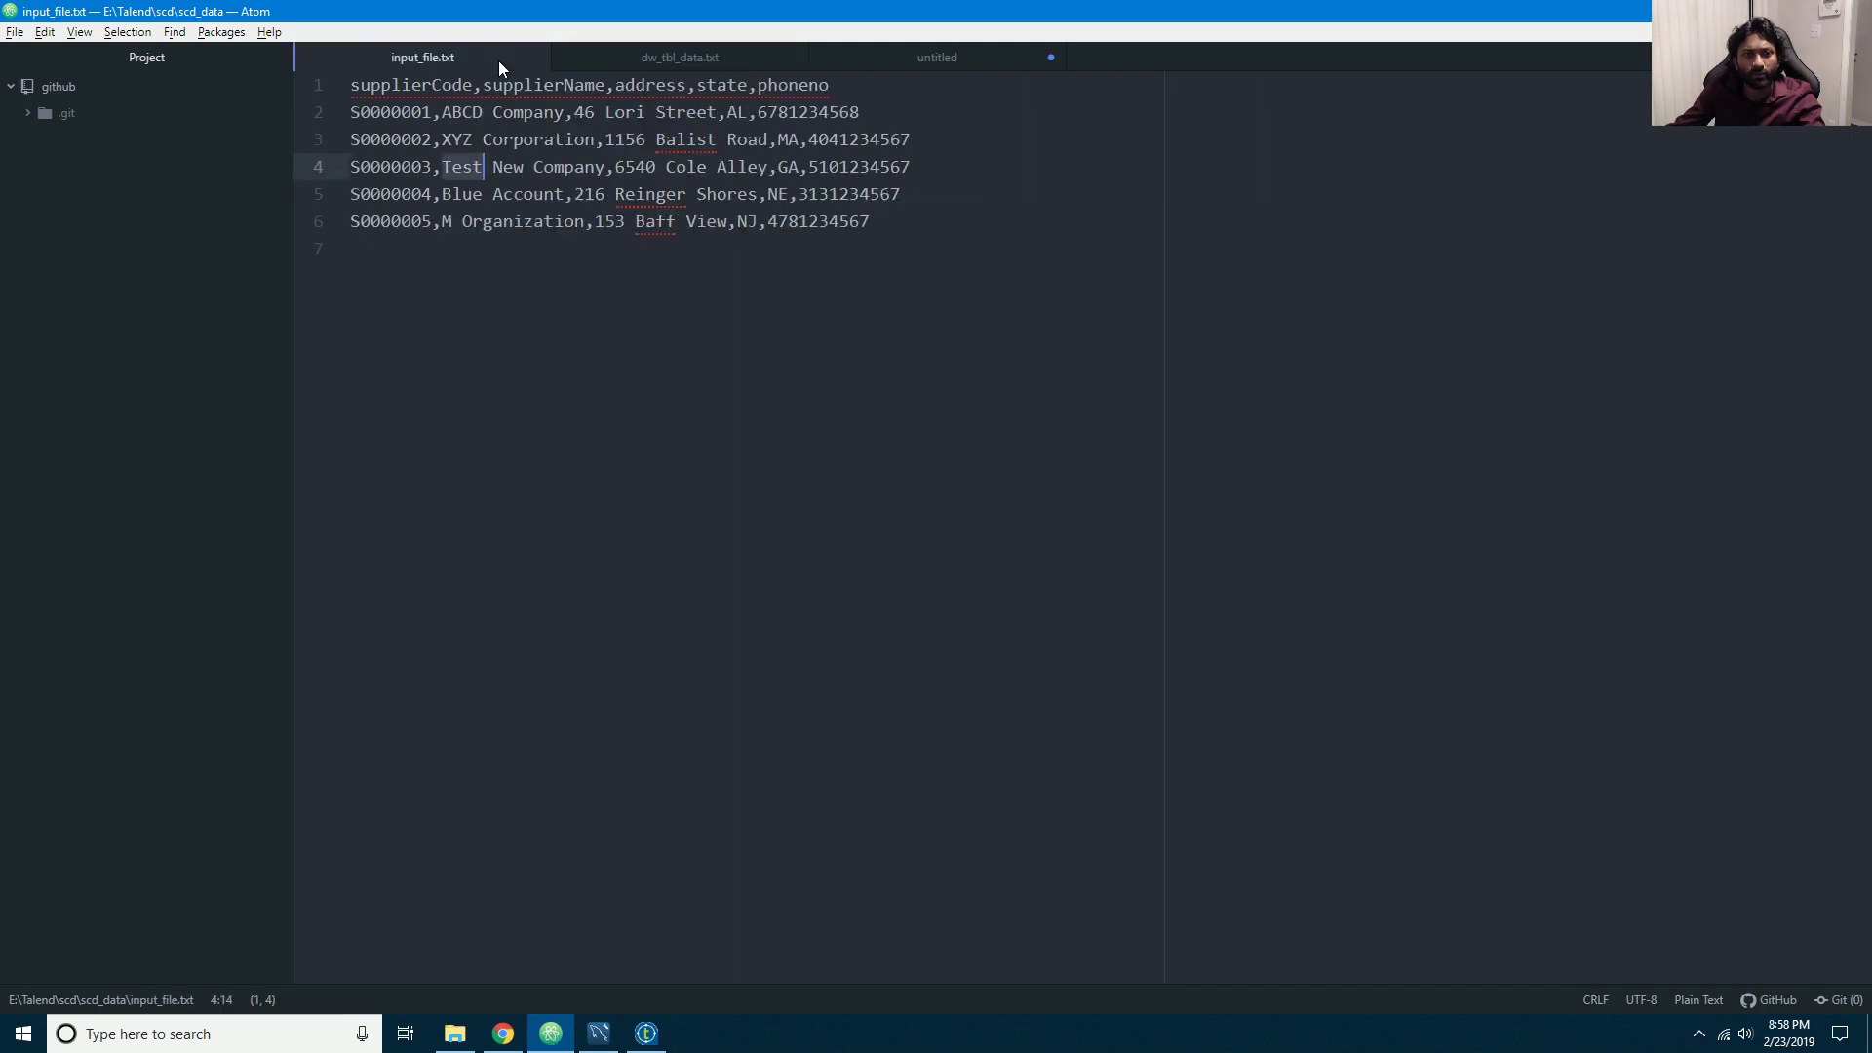
click(793, 138)
click(647, 1034)
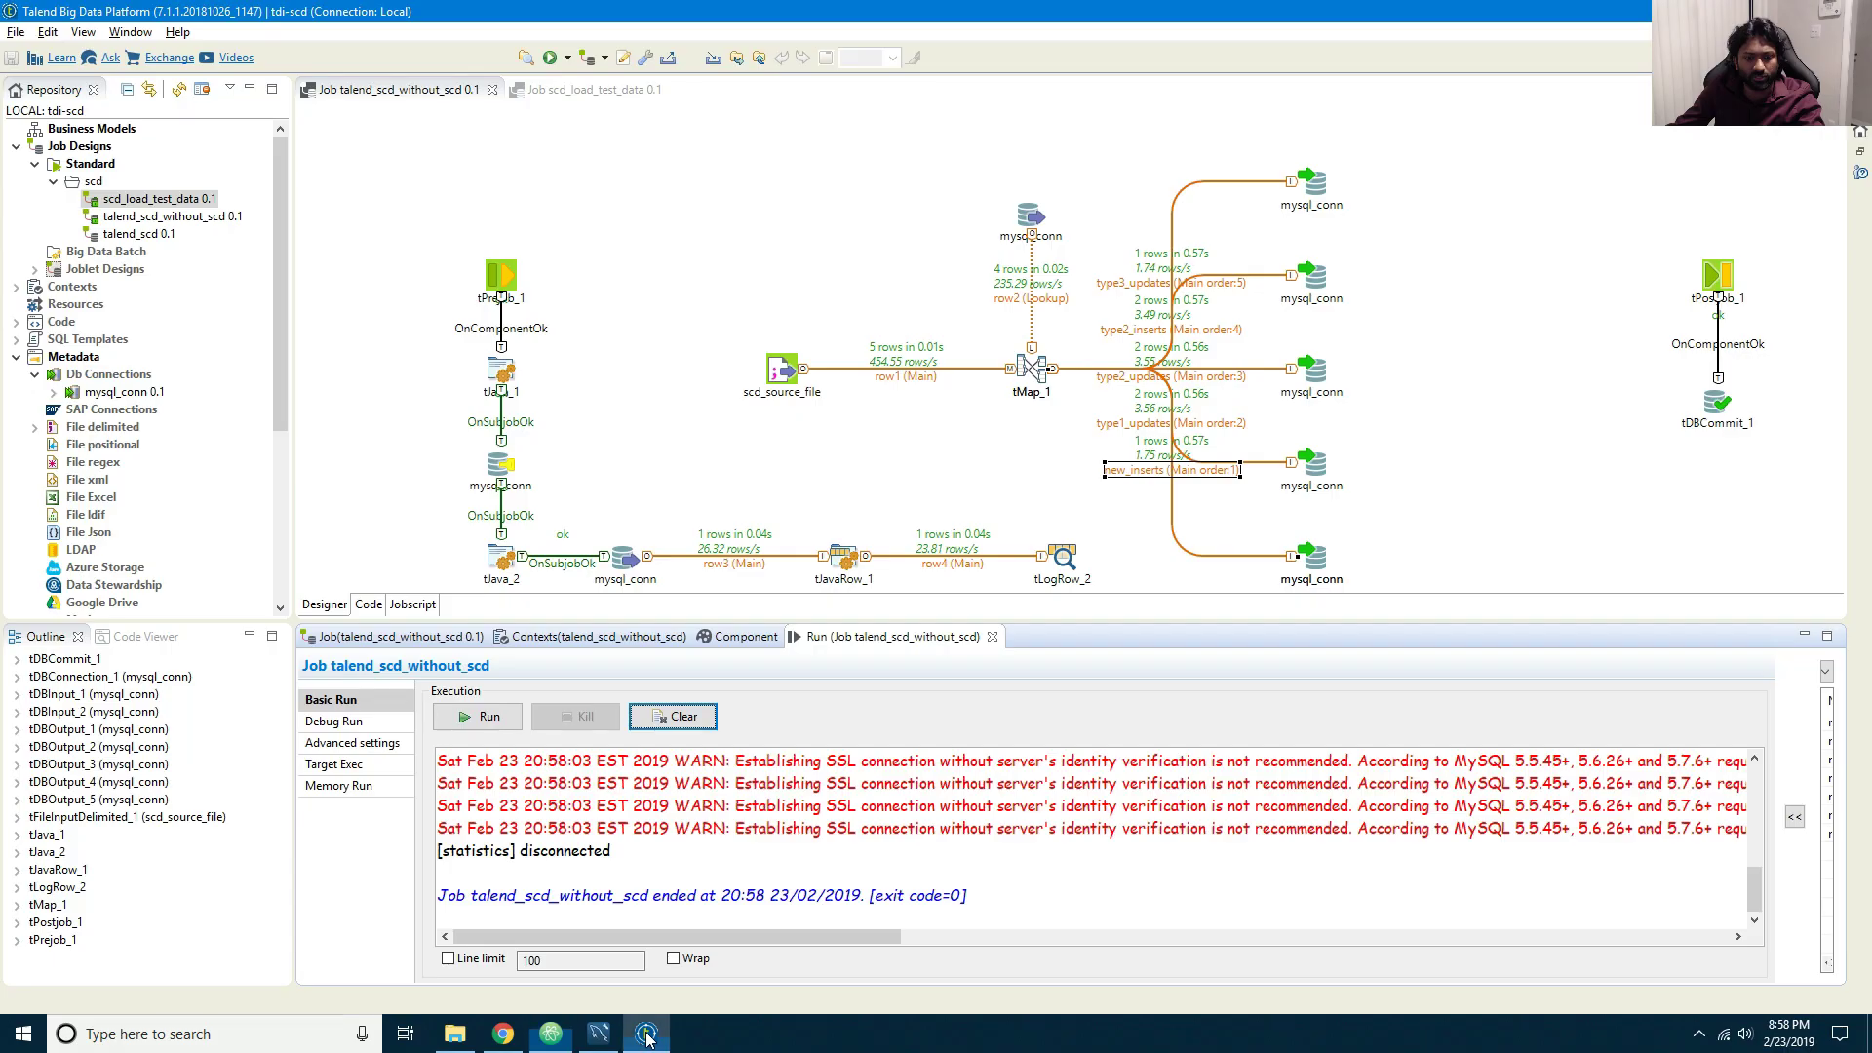
click(599, 1034)
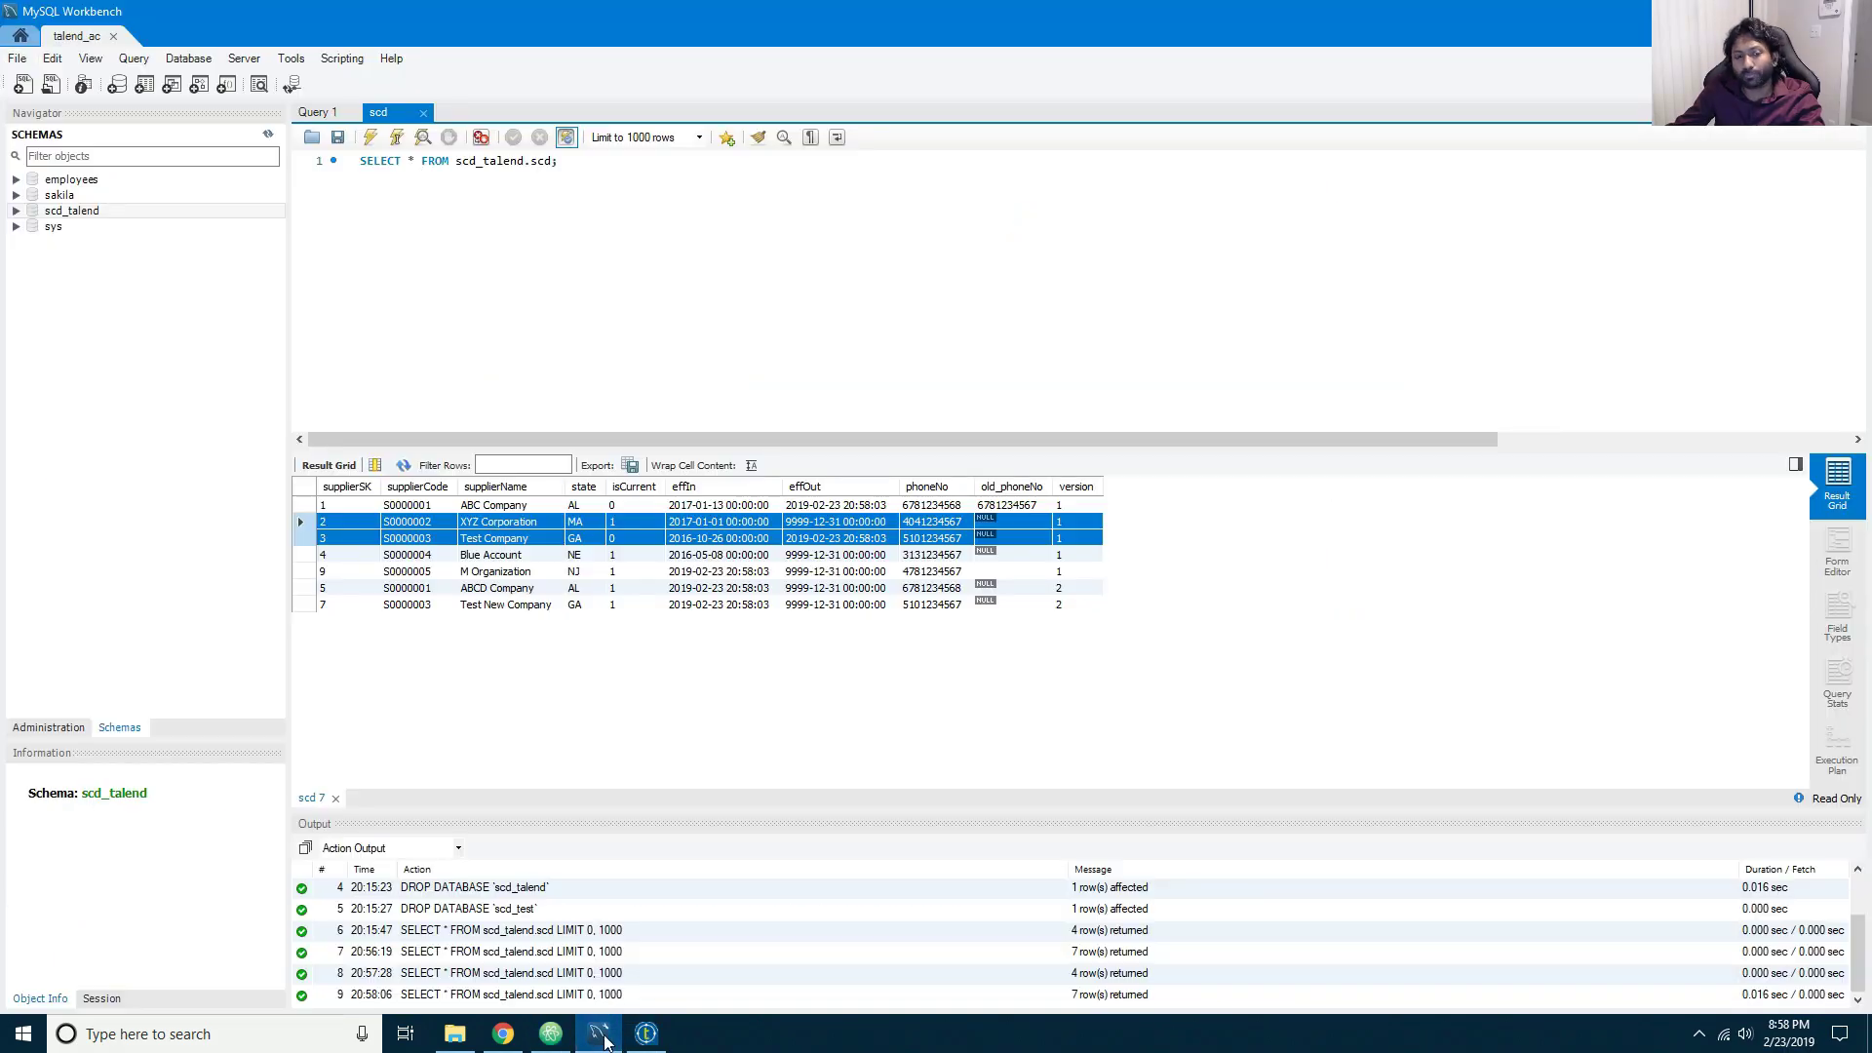
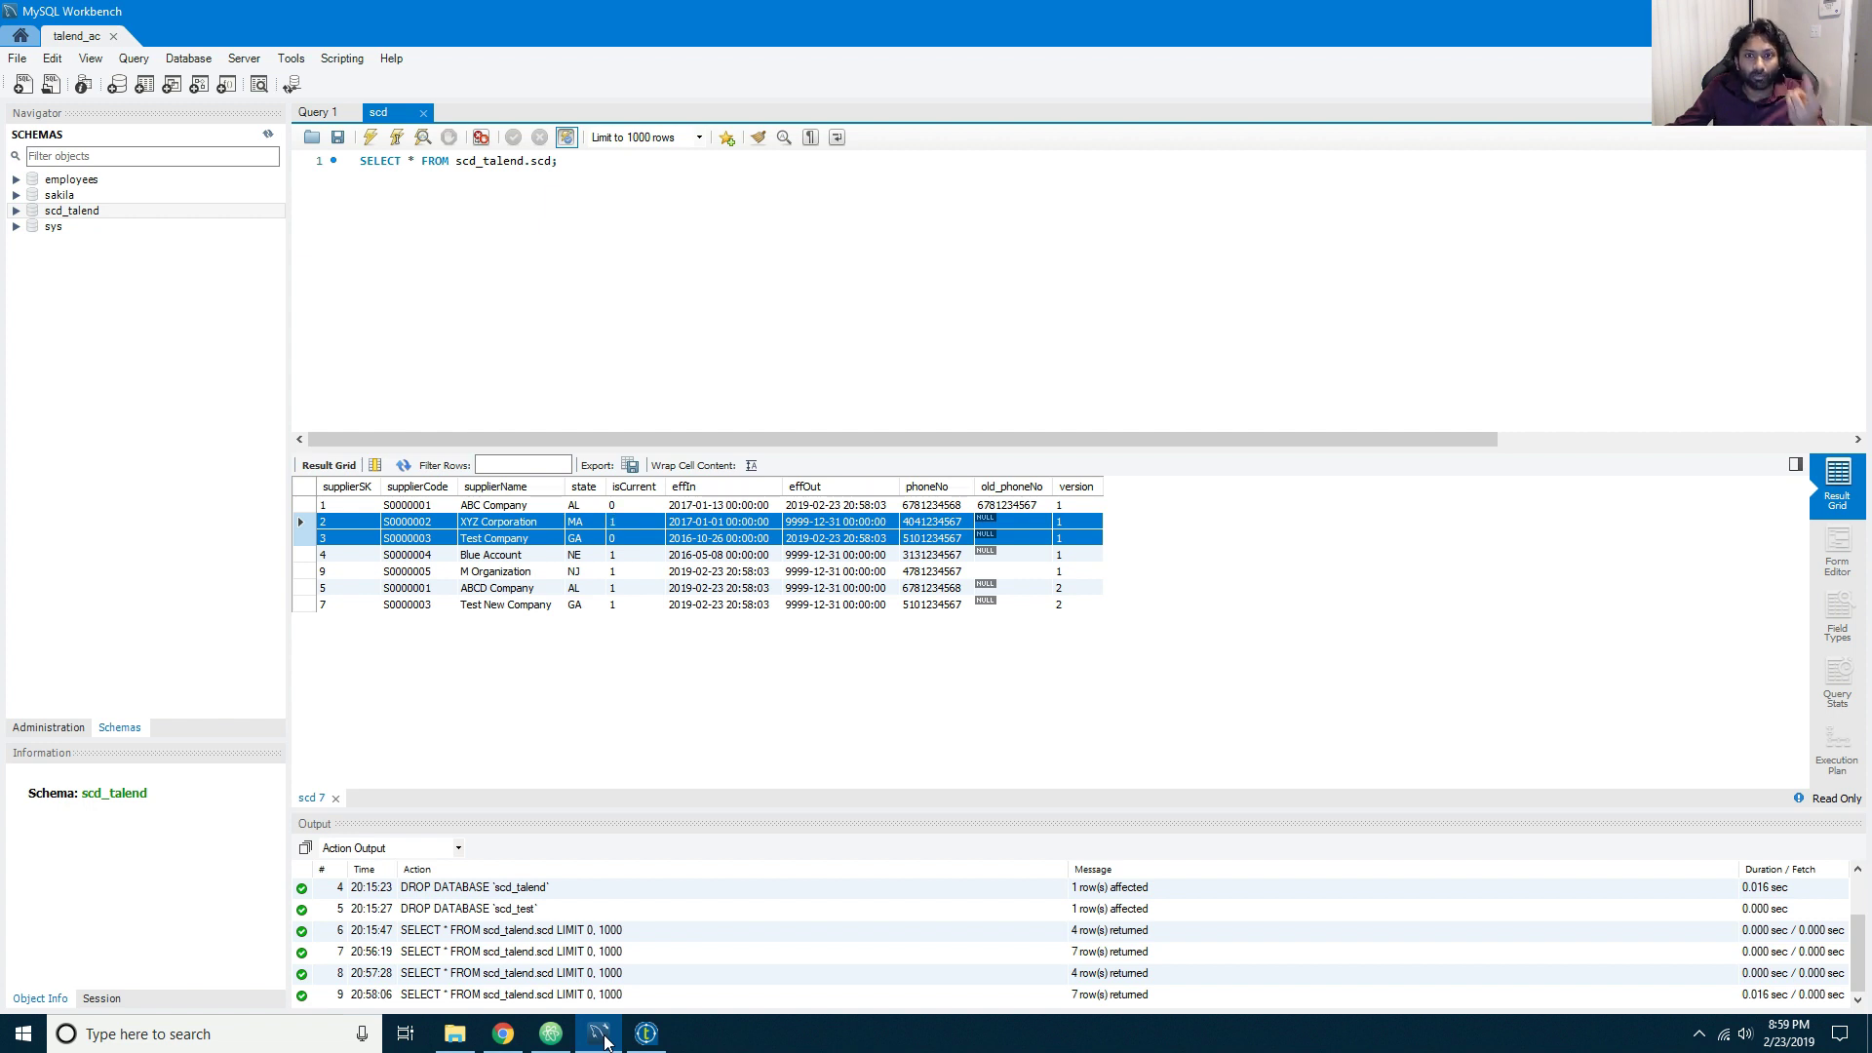
Step: Compare the version 1 rows of suppliers S0000001 and S0000003 with their version 2 rows
click(345, 542)
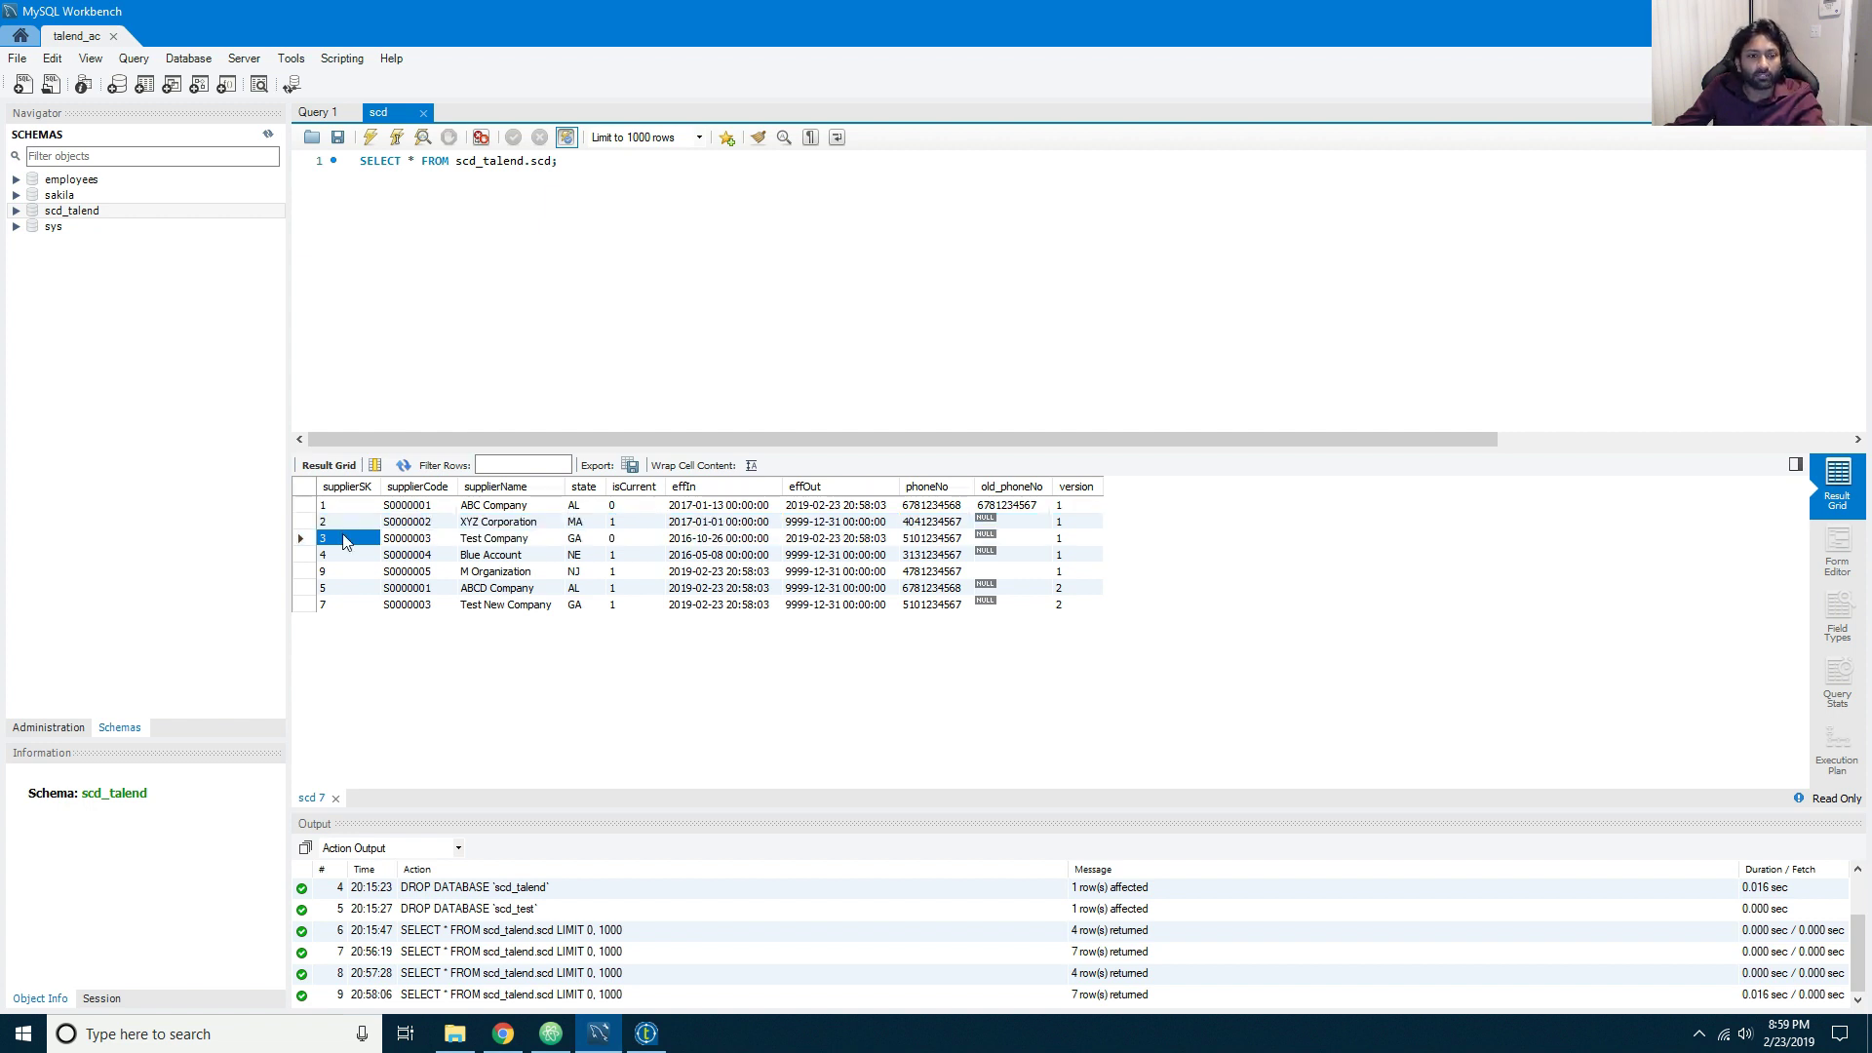
ctrl+click(304, 505)
ctrl+click(306, 539)
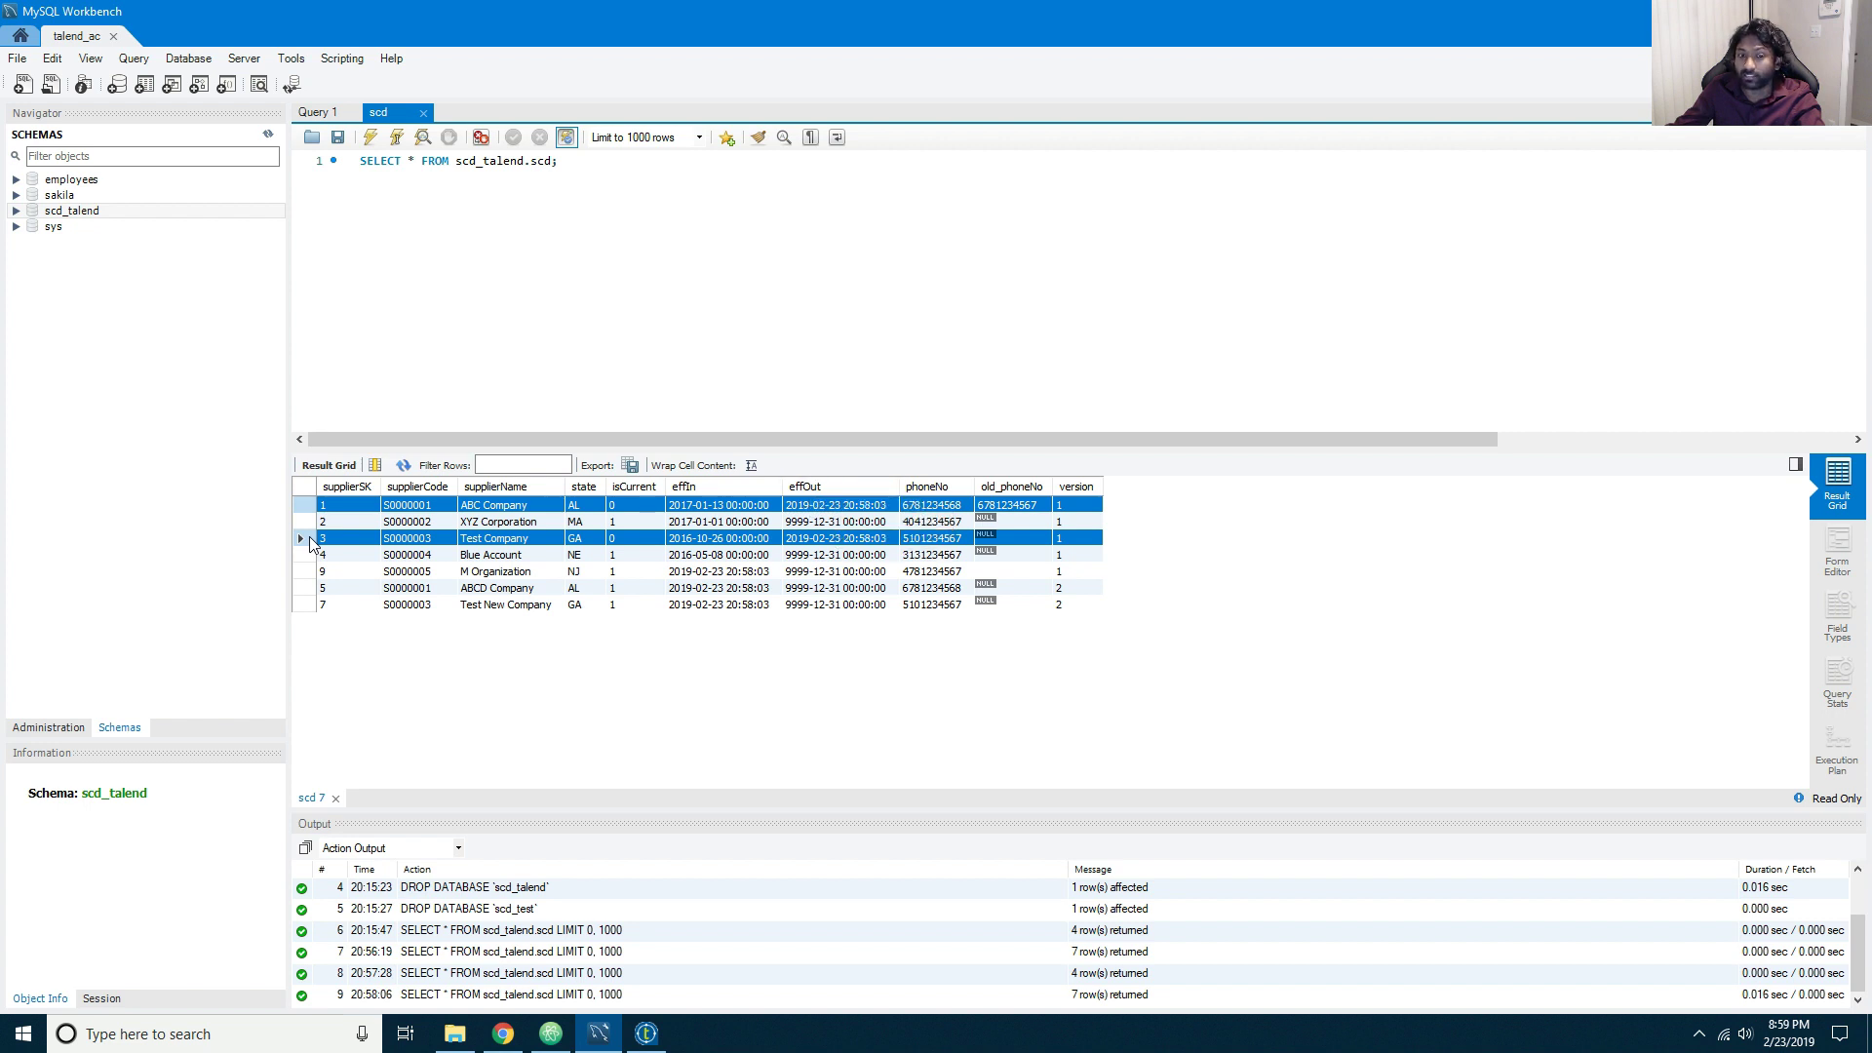
click(310, 588)
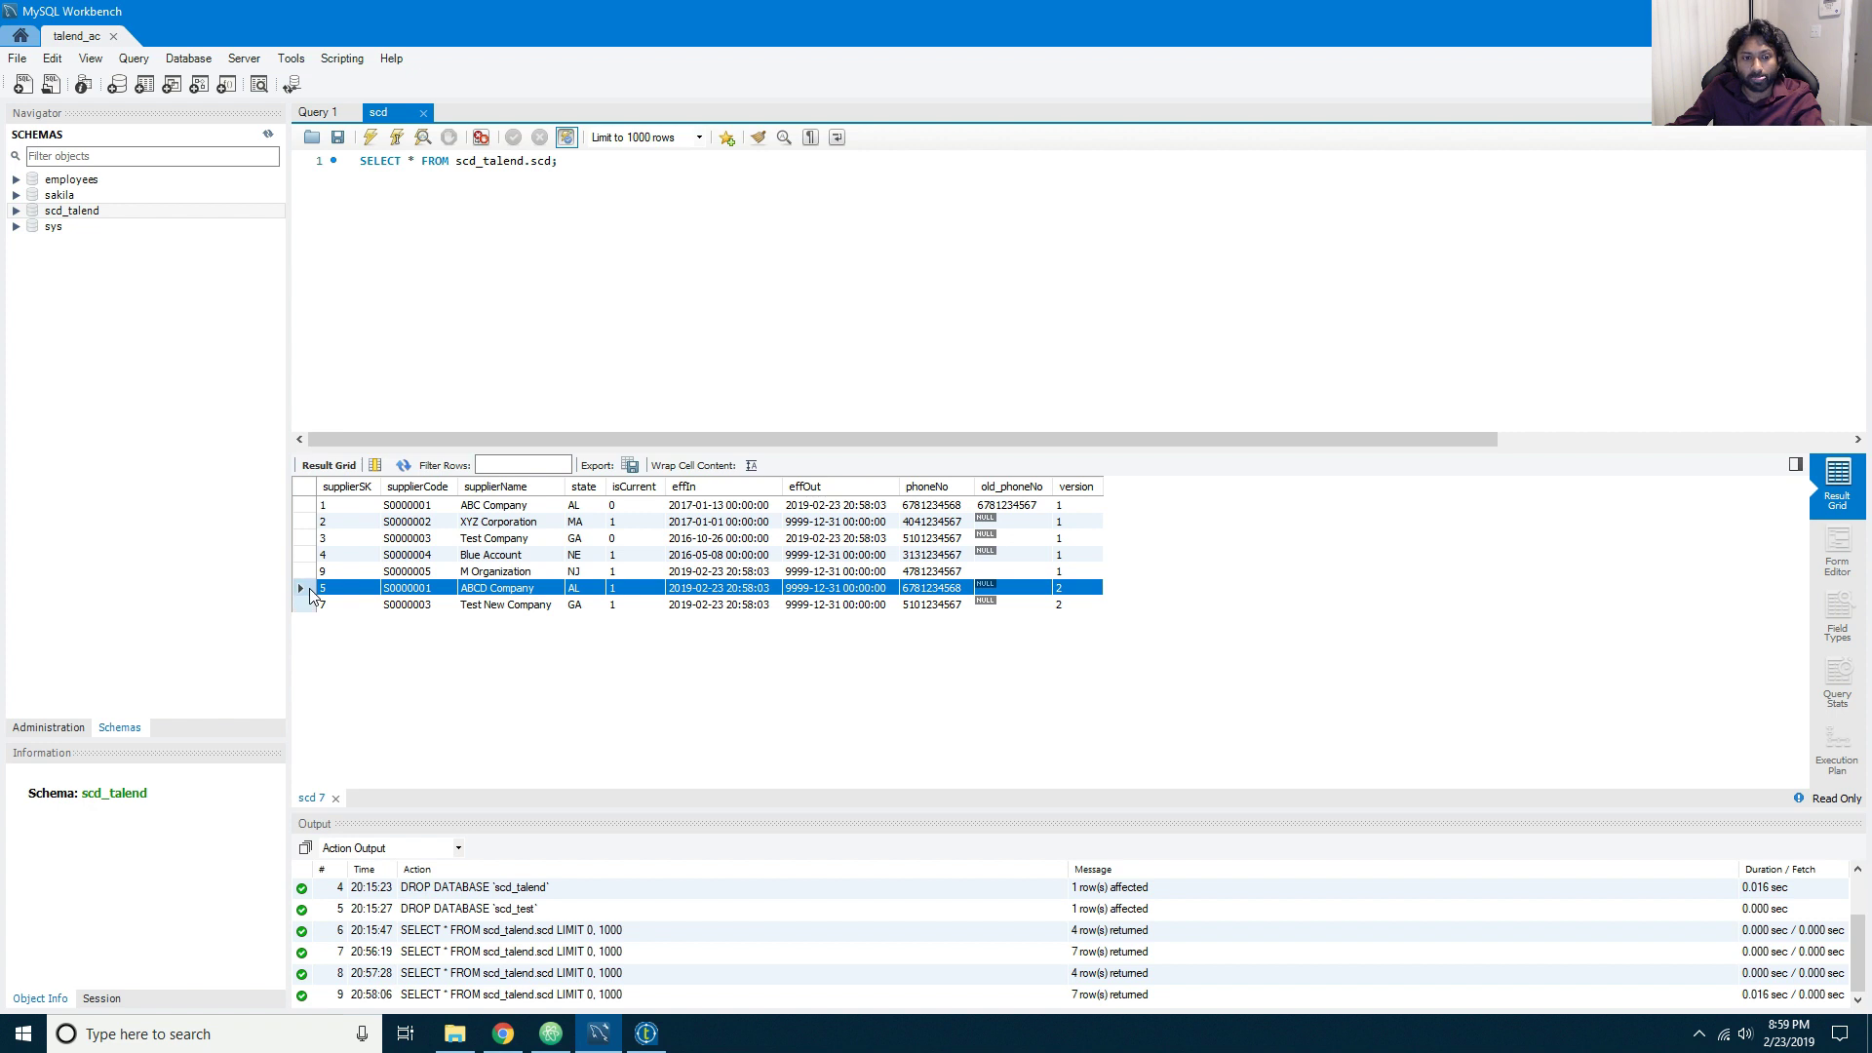
ctrl+click(311, 605)
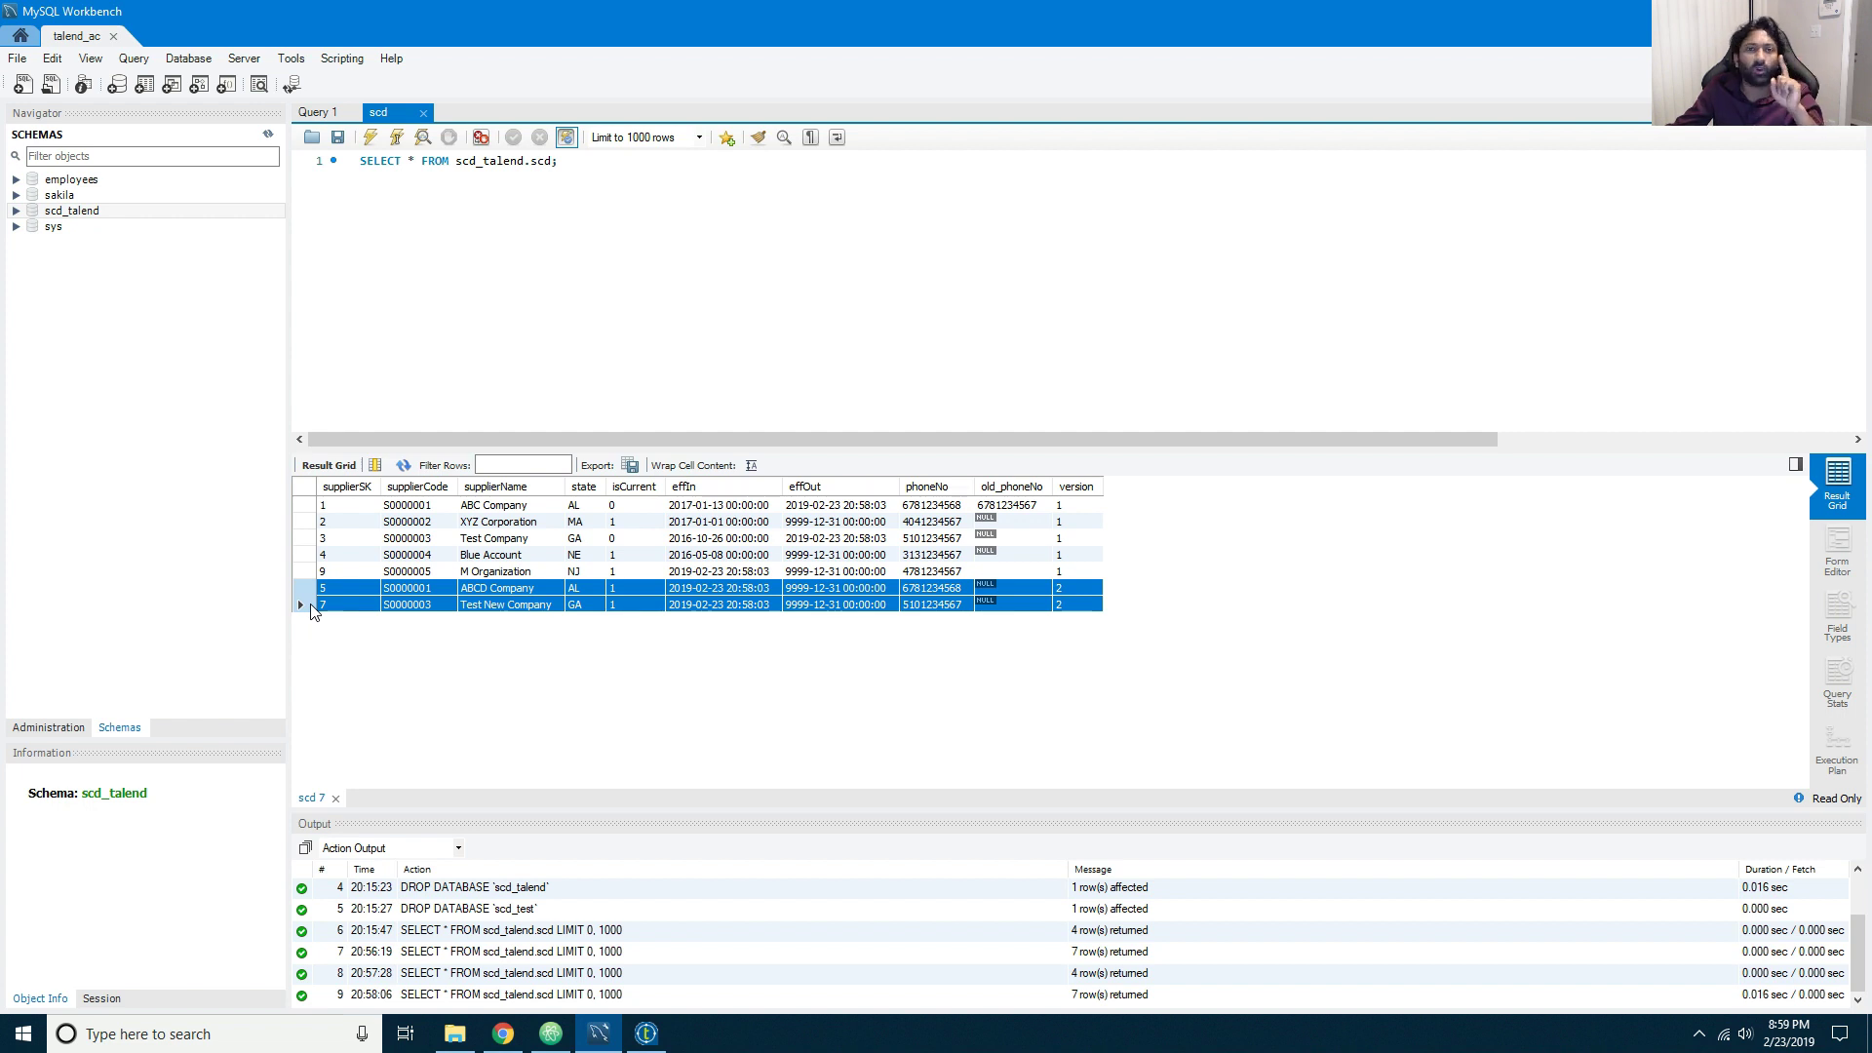
Step: Compare the old_phoneNo values in the ABC Company and ABCD Company rows of supplier S0000001
click(326, 507)
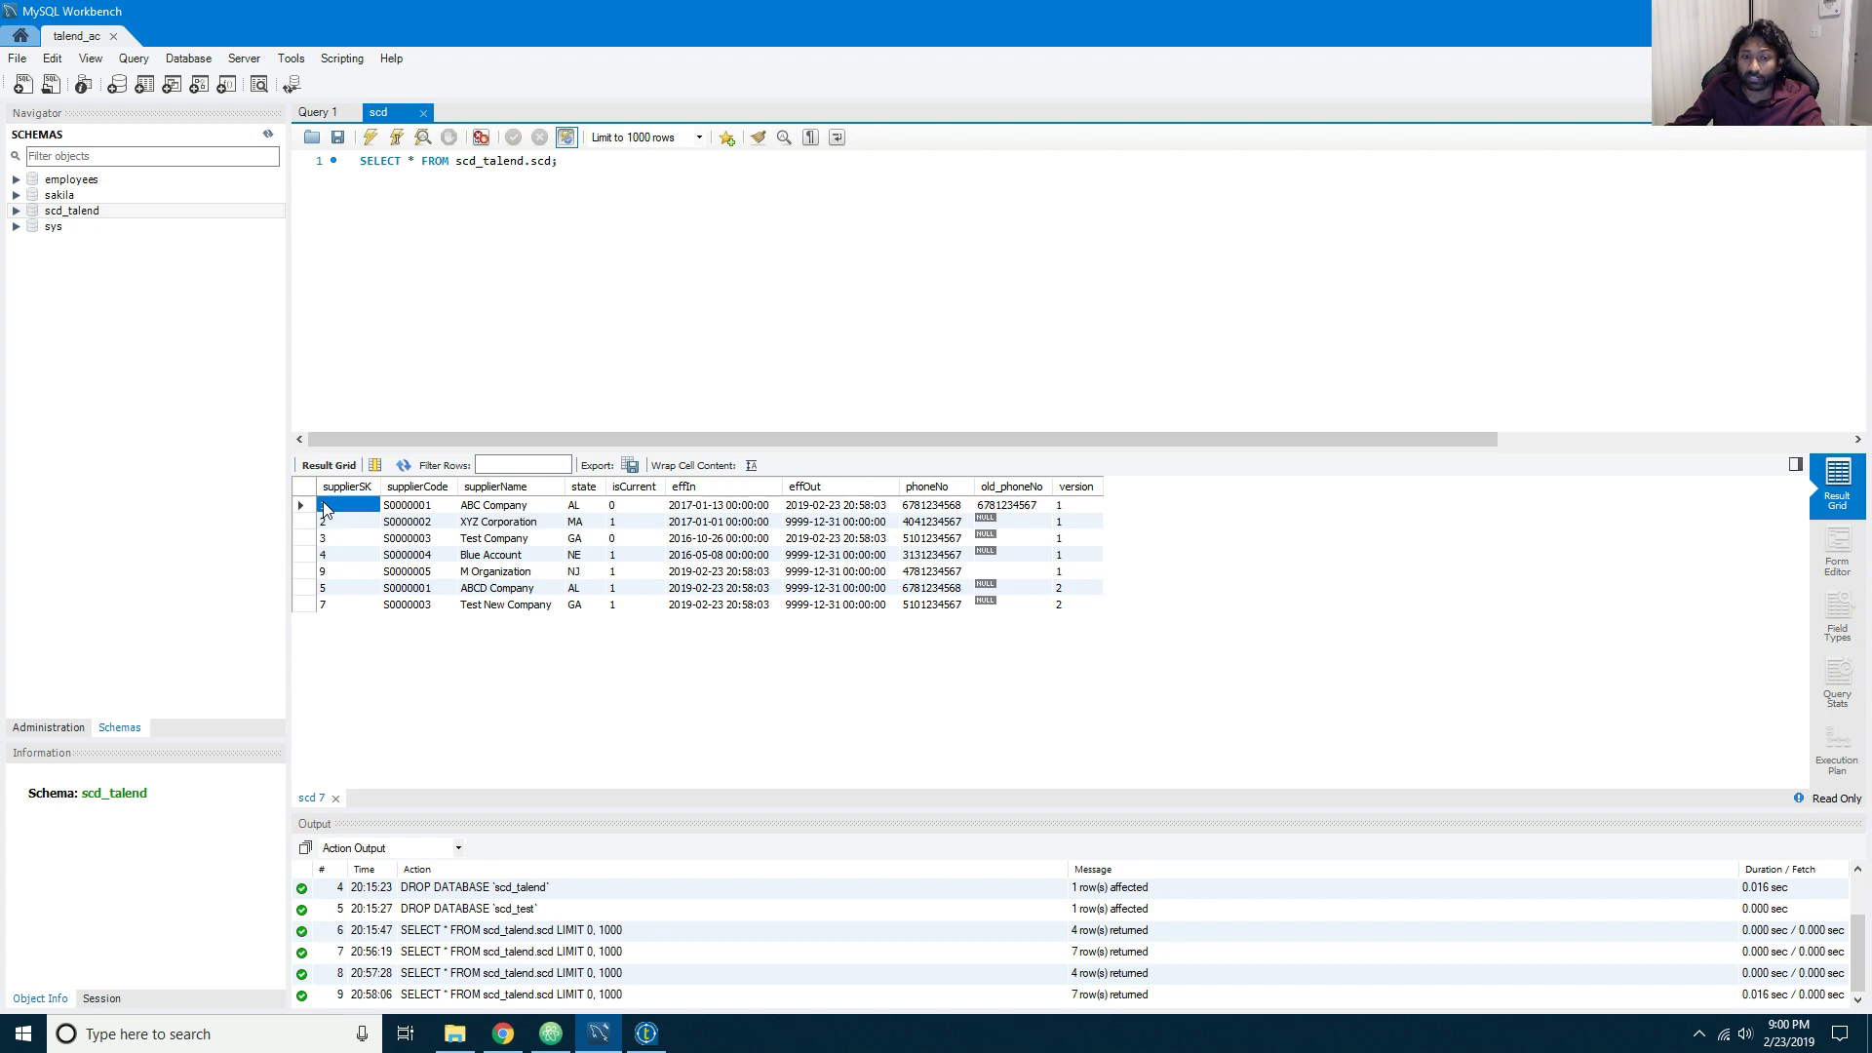
click(1006, 507)
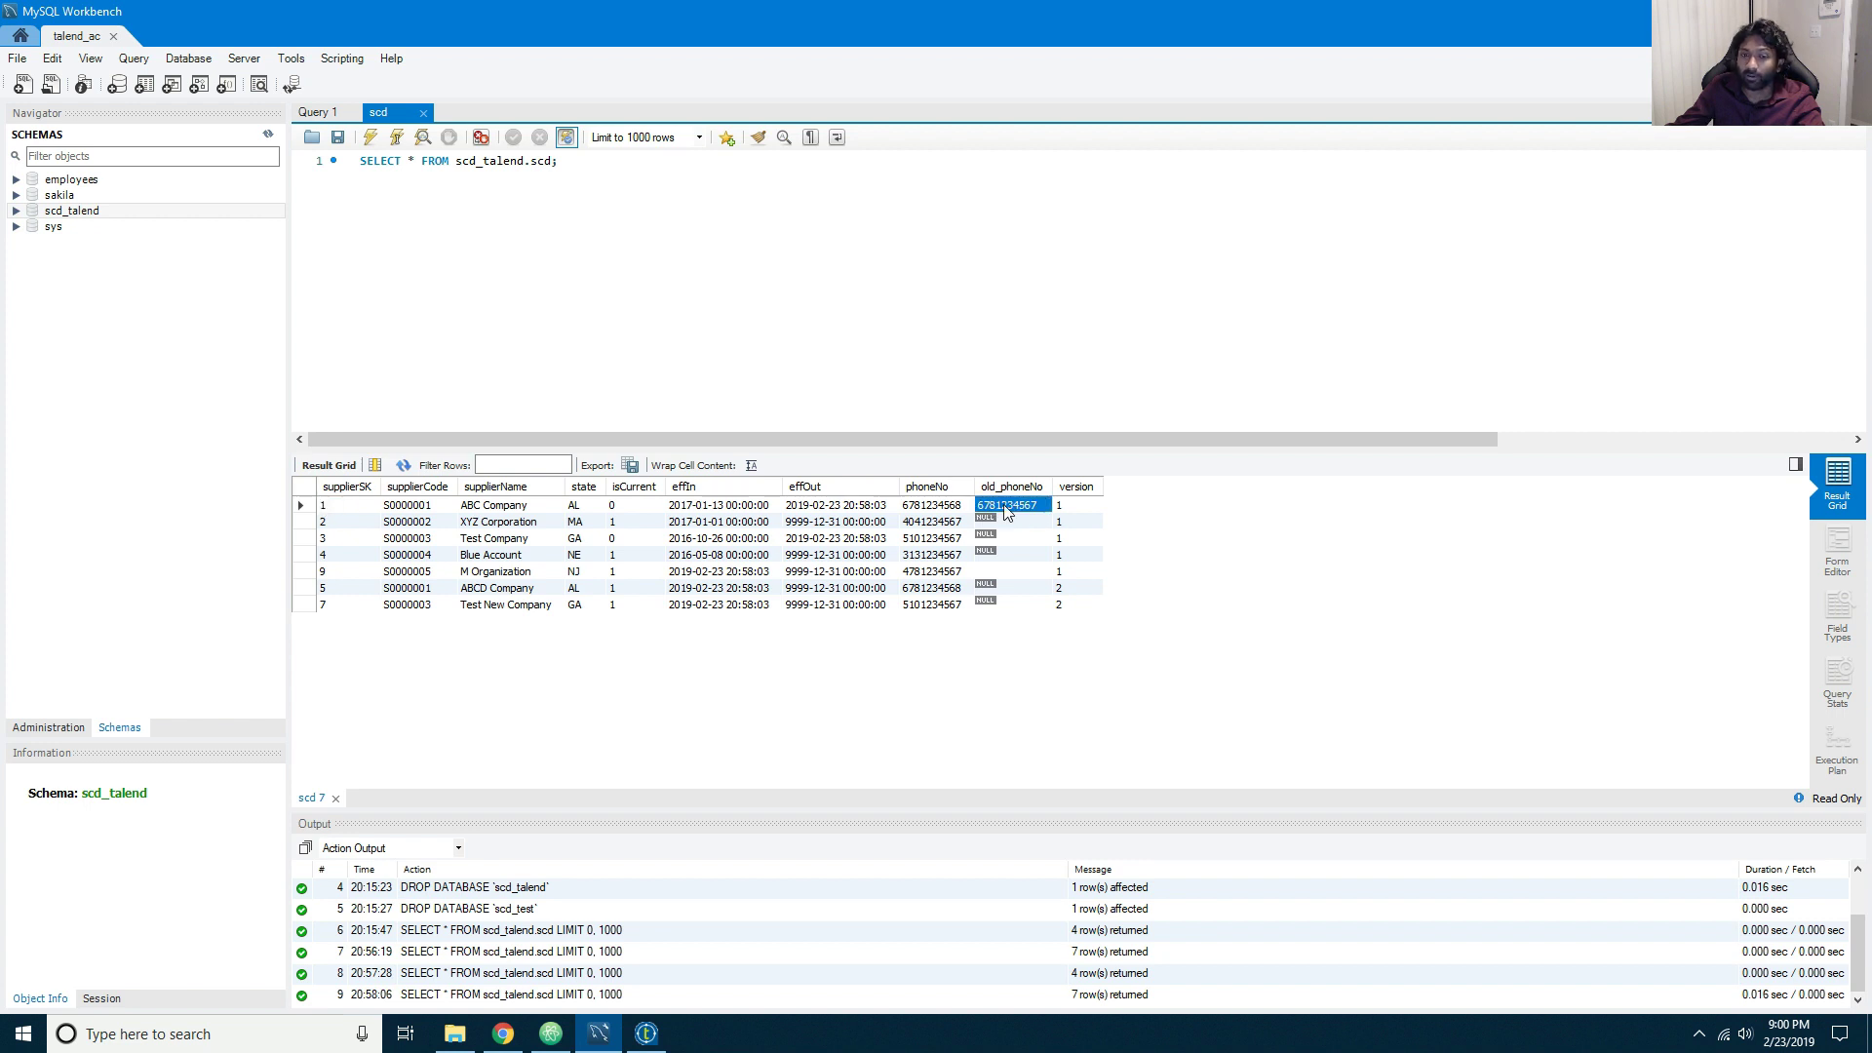
key(Down)
key(Down)
key(Down)
key(Down)
key(Down)
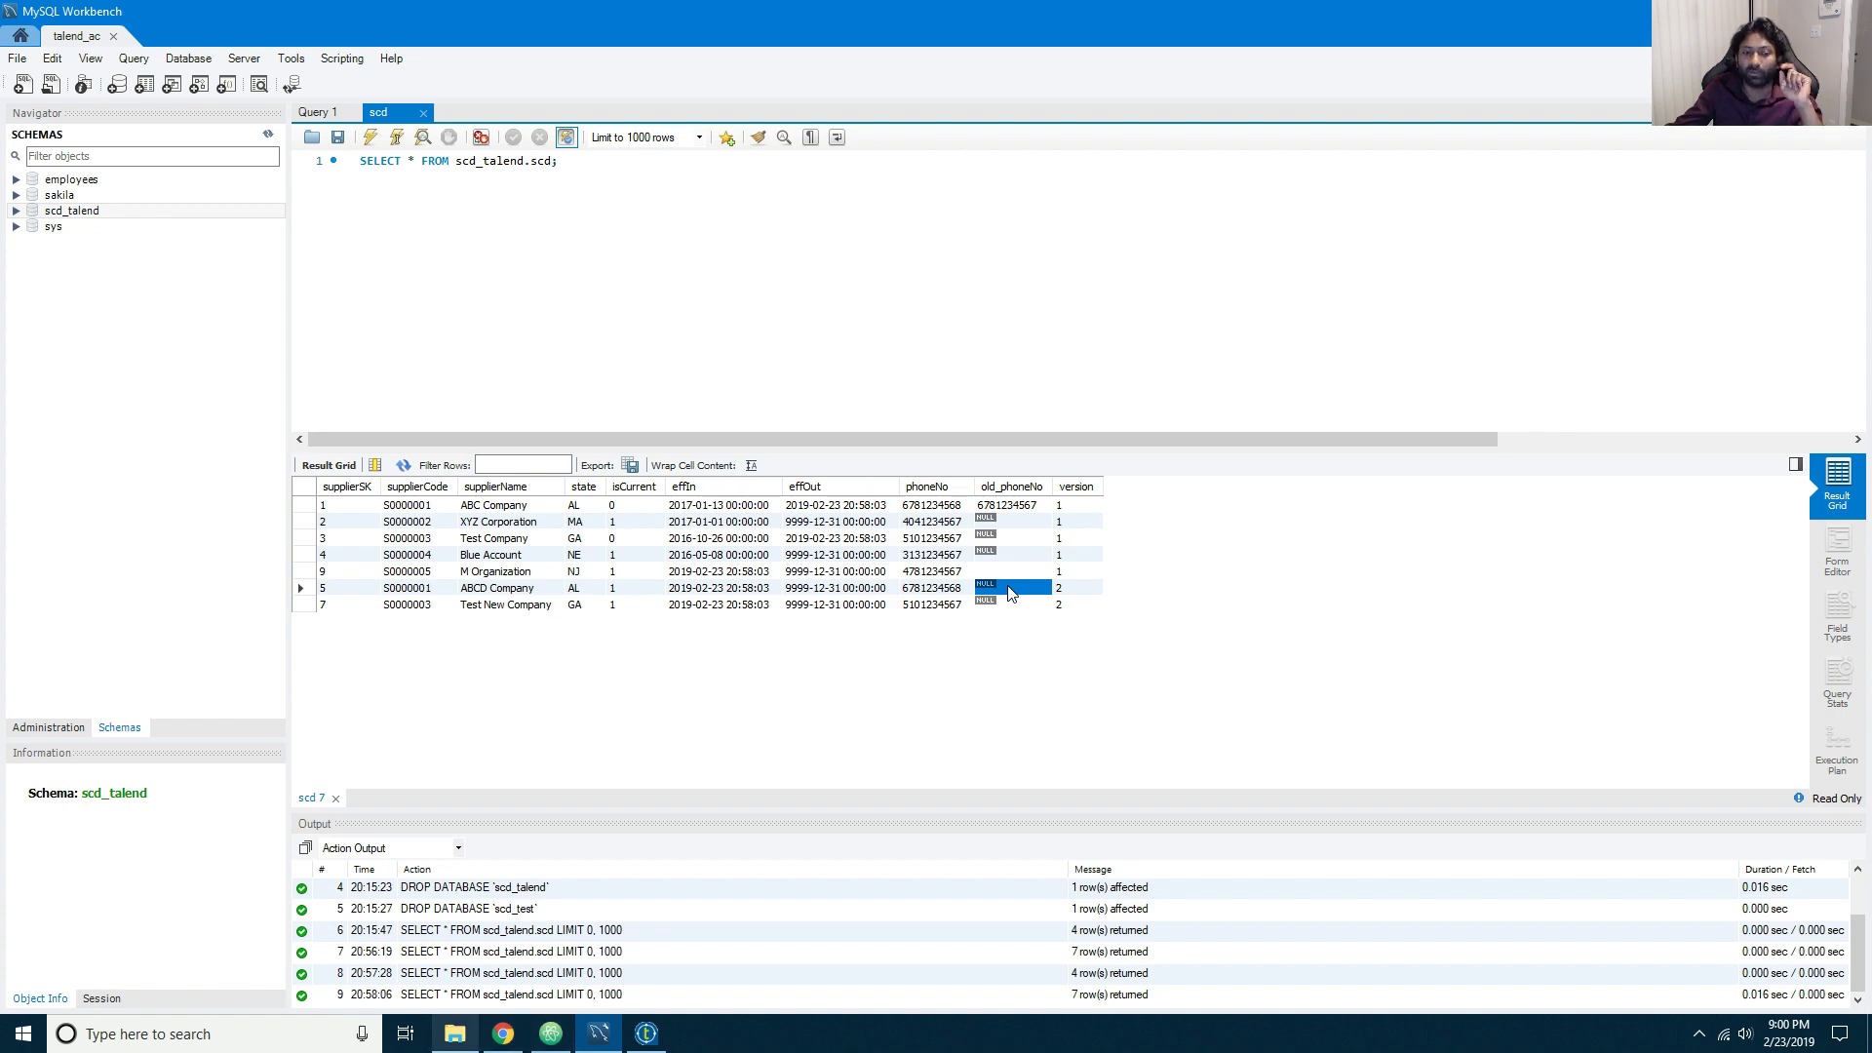
click(503, 1035)
click(503, 1036)
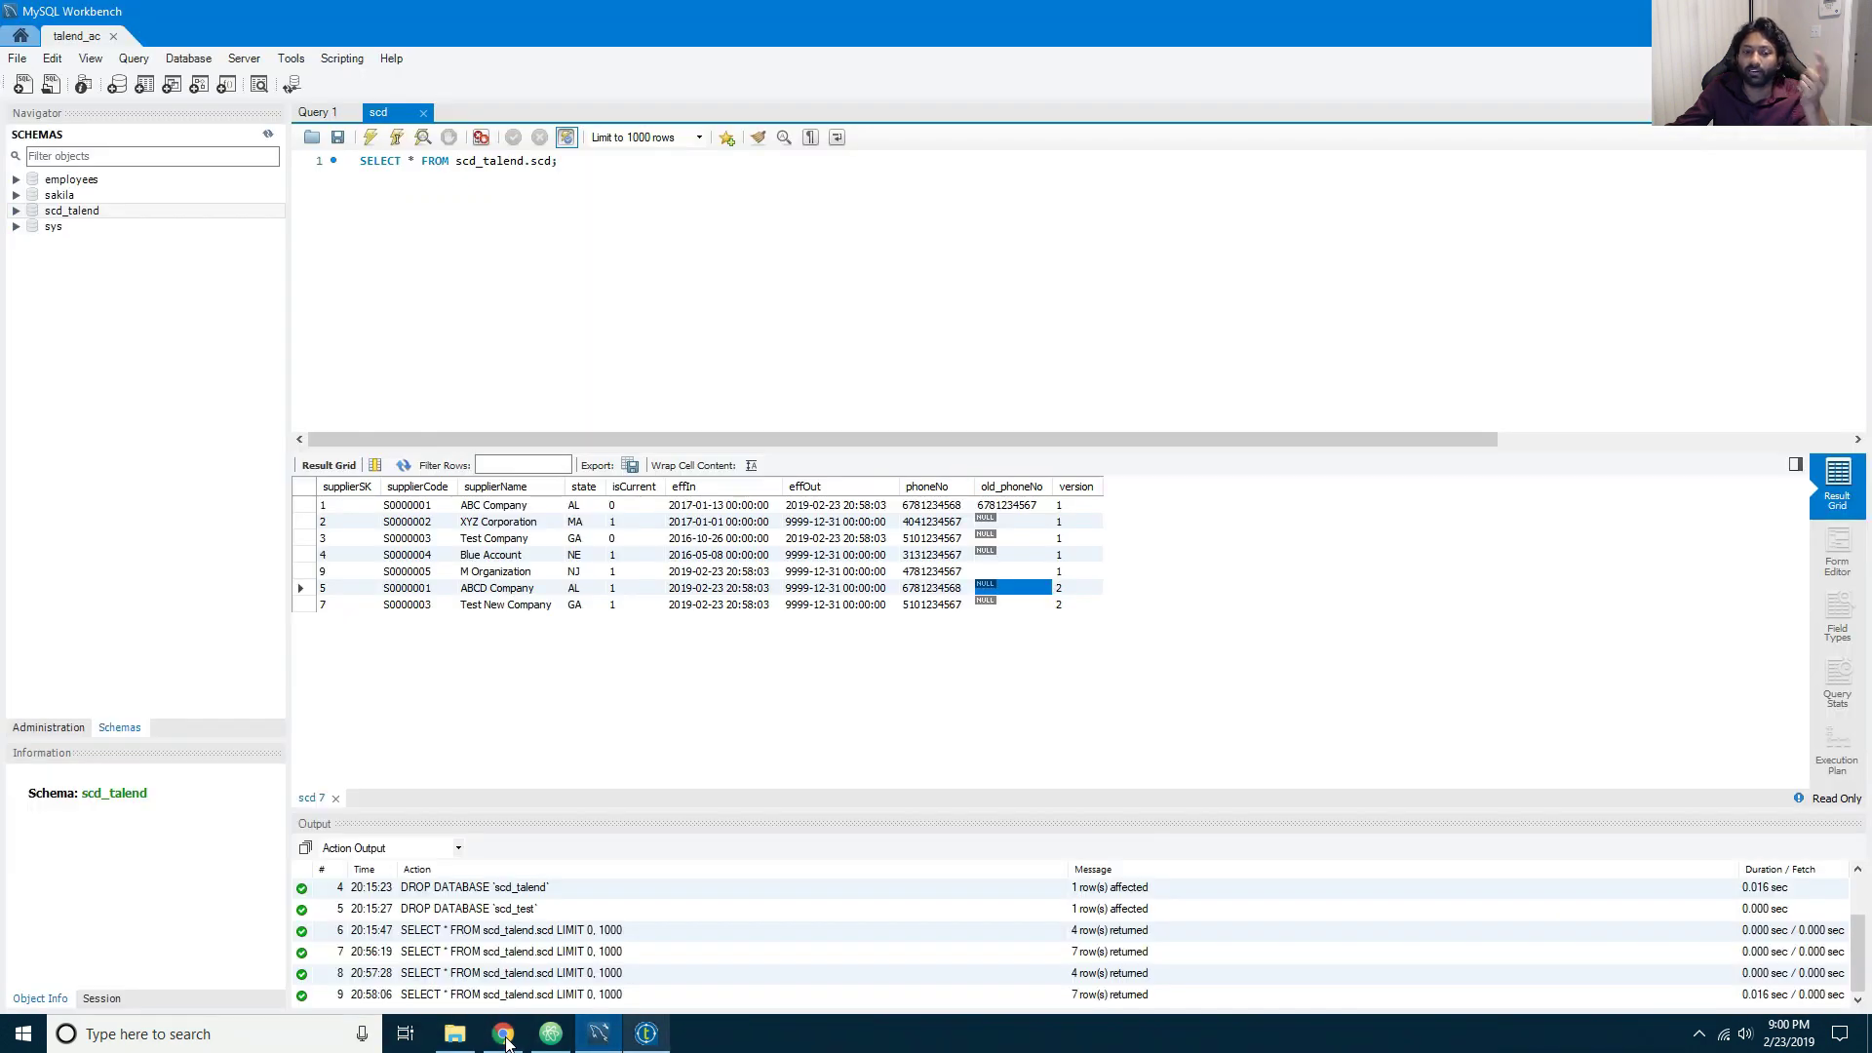
Step: Switch to Talend and move type2_inserts below type3_updates in the tMap_1 output order
click(647, 1035)
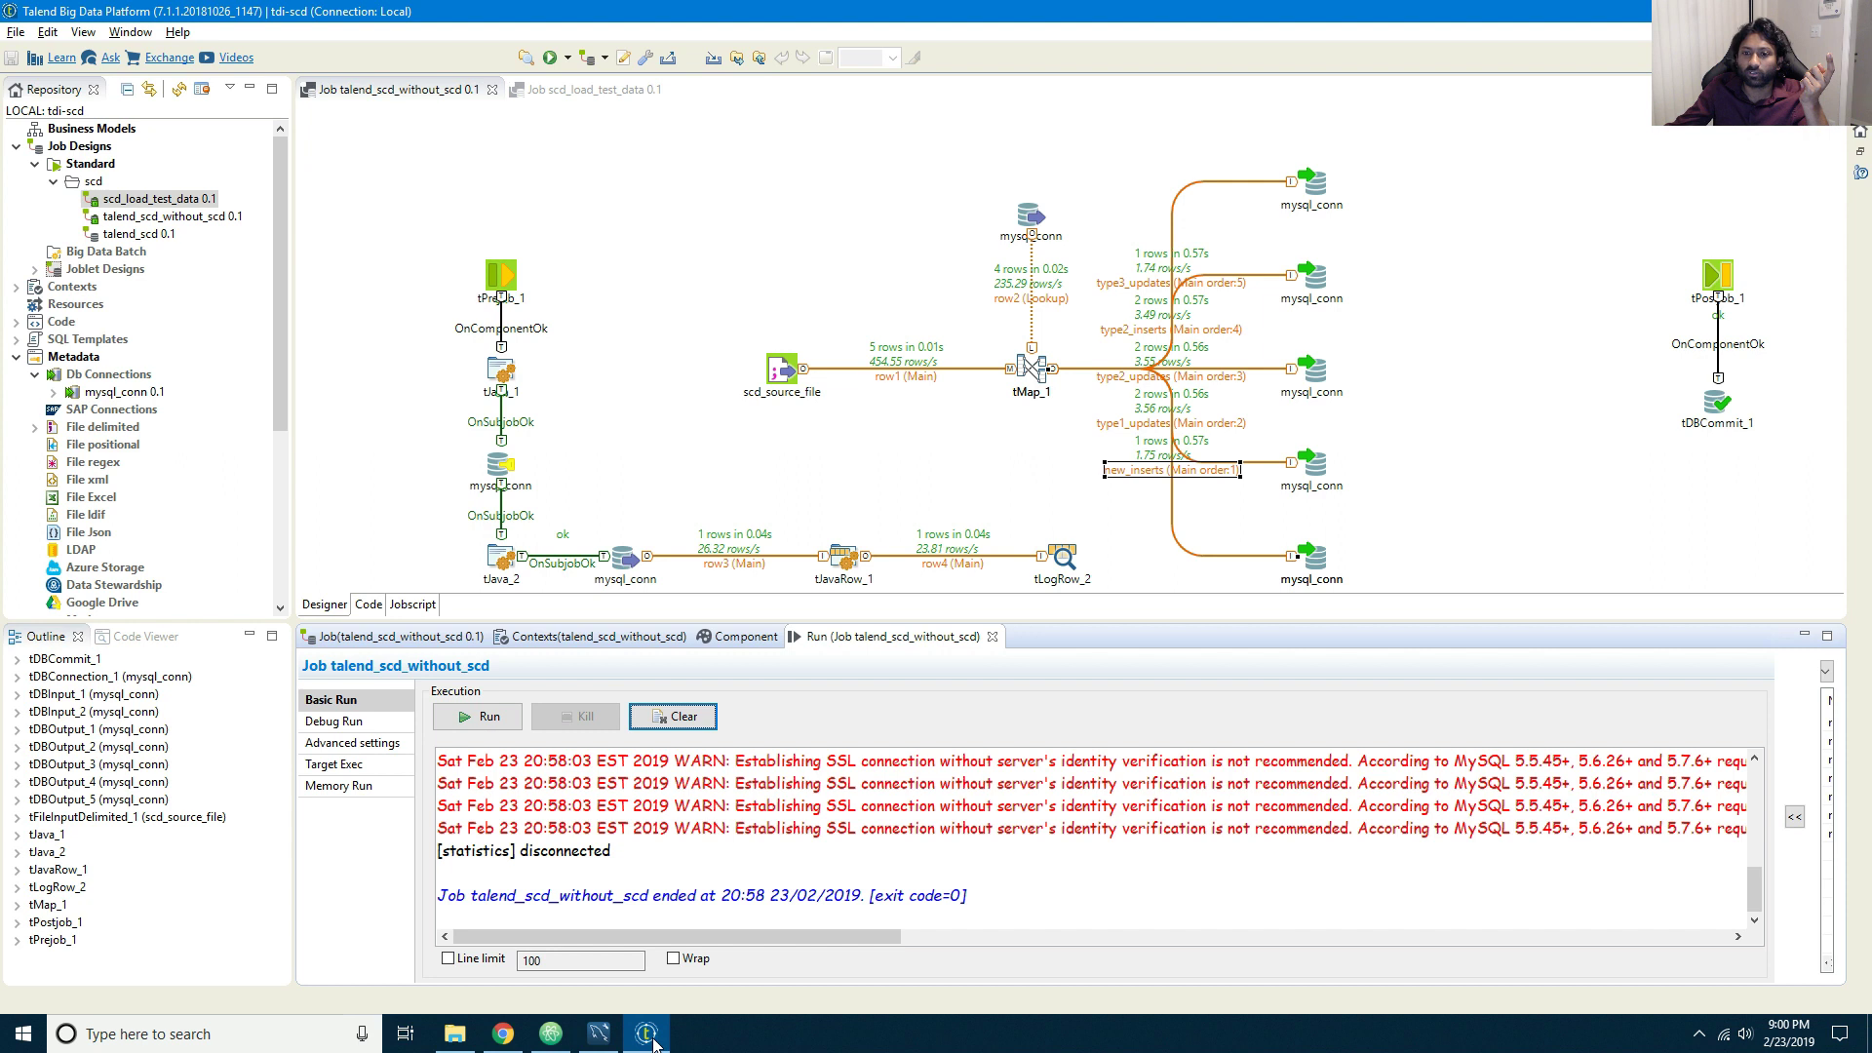
right_click(1225, 466)
click(1320, 644)
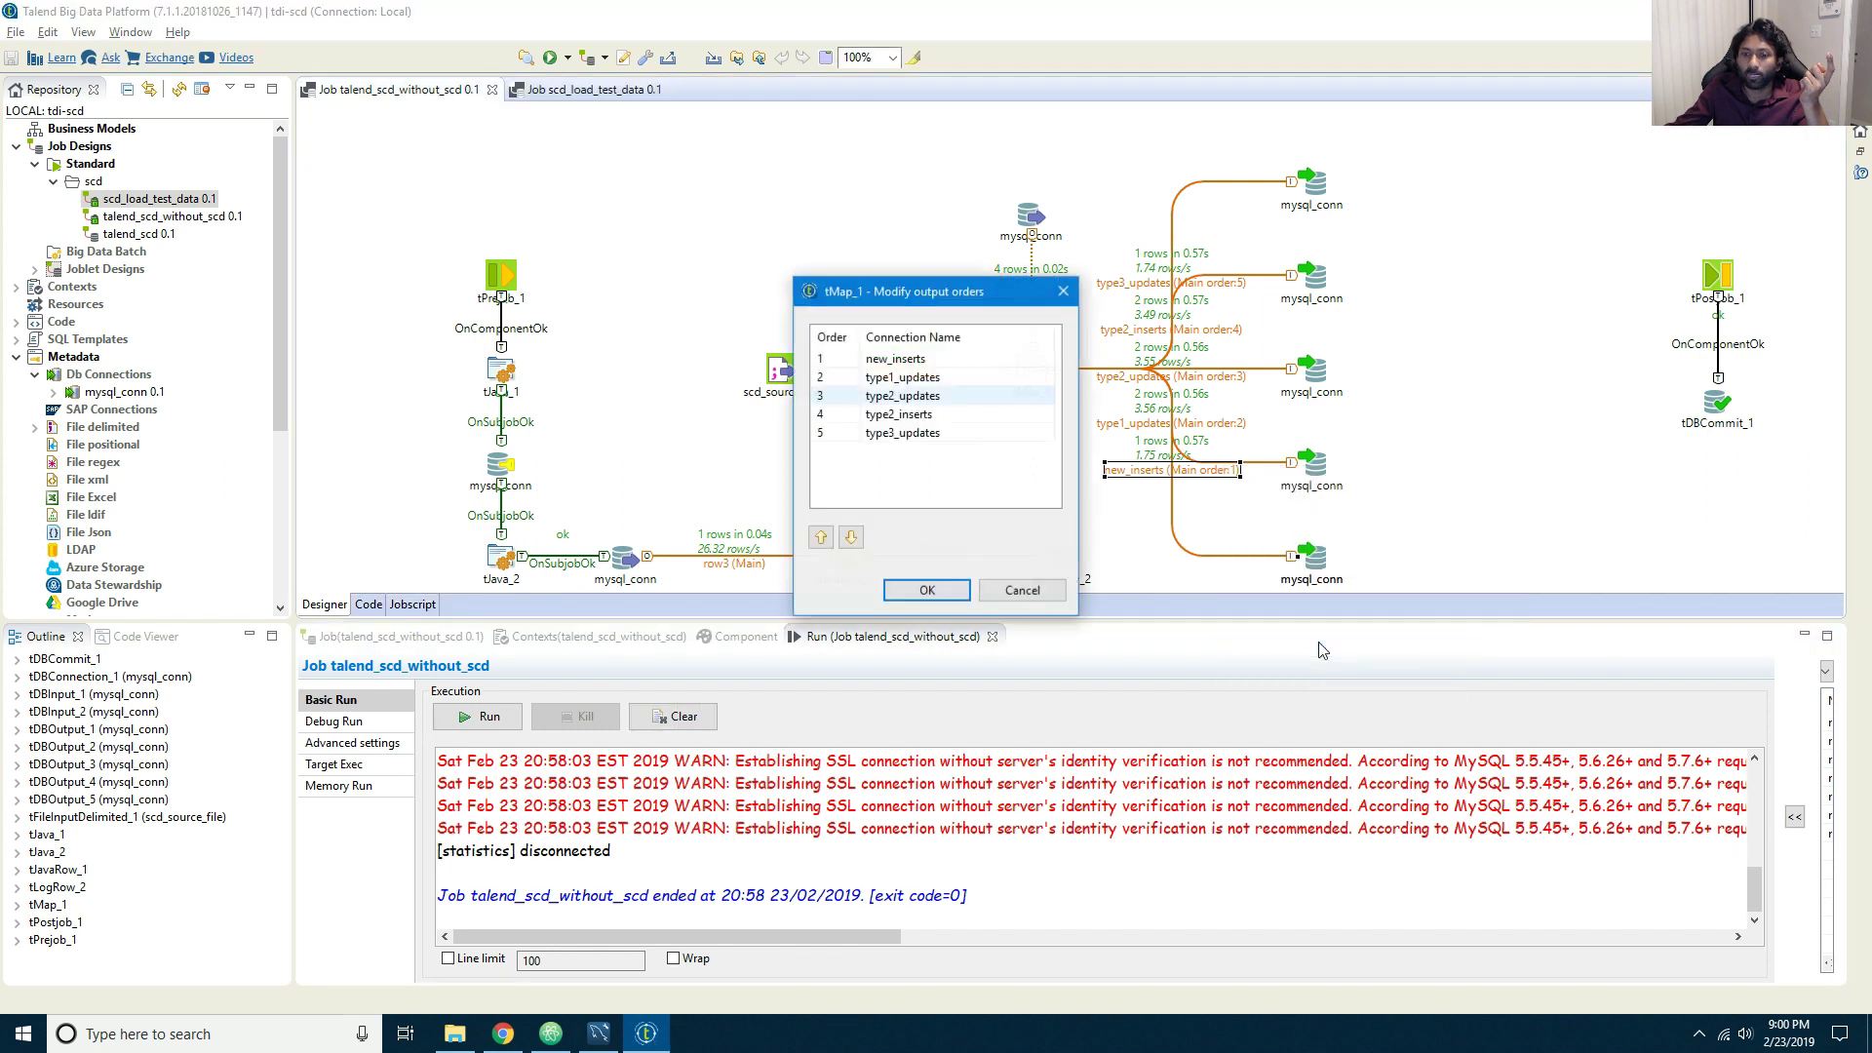
key(Down)
key(Down)
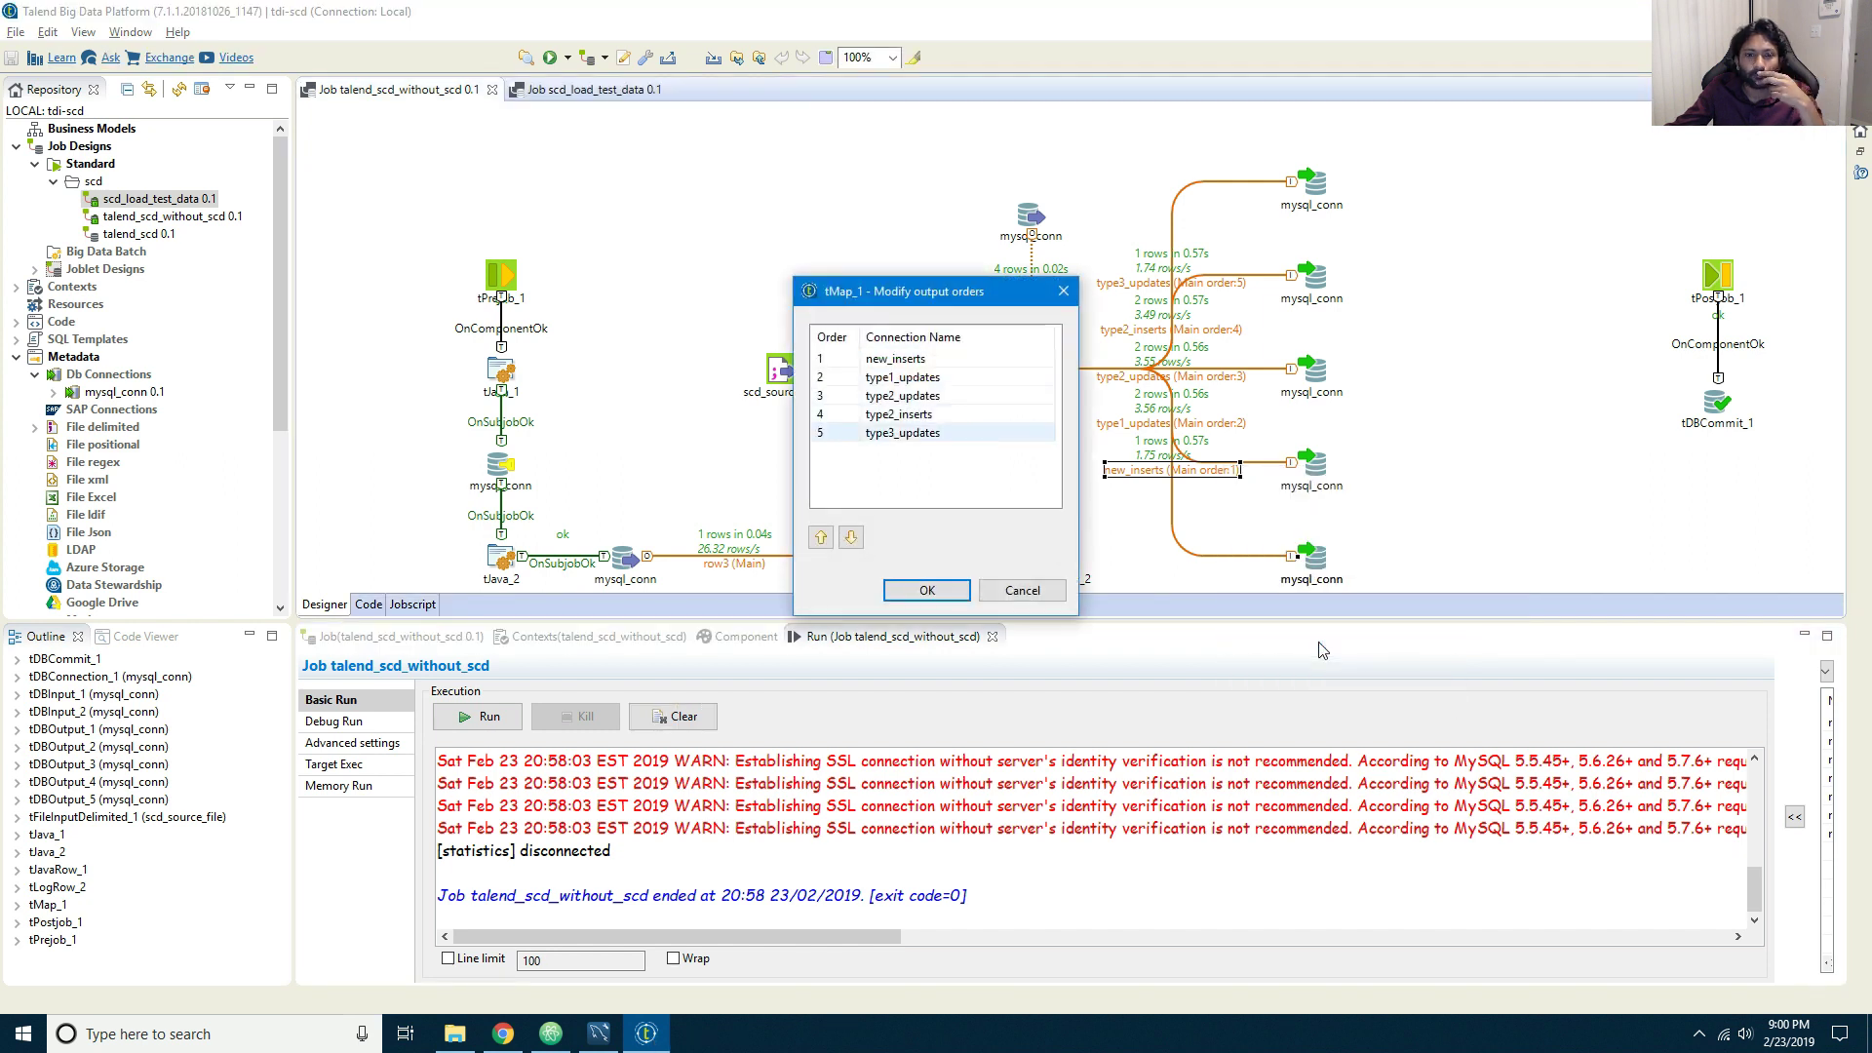
click(903, 417)
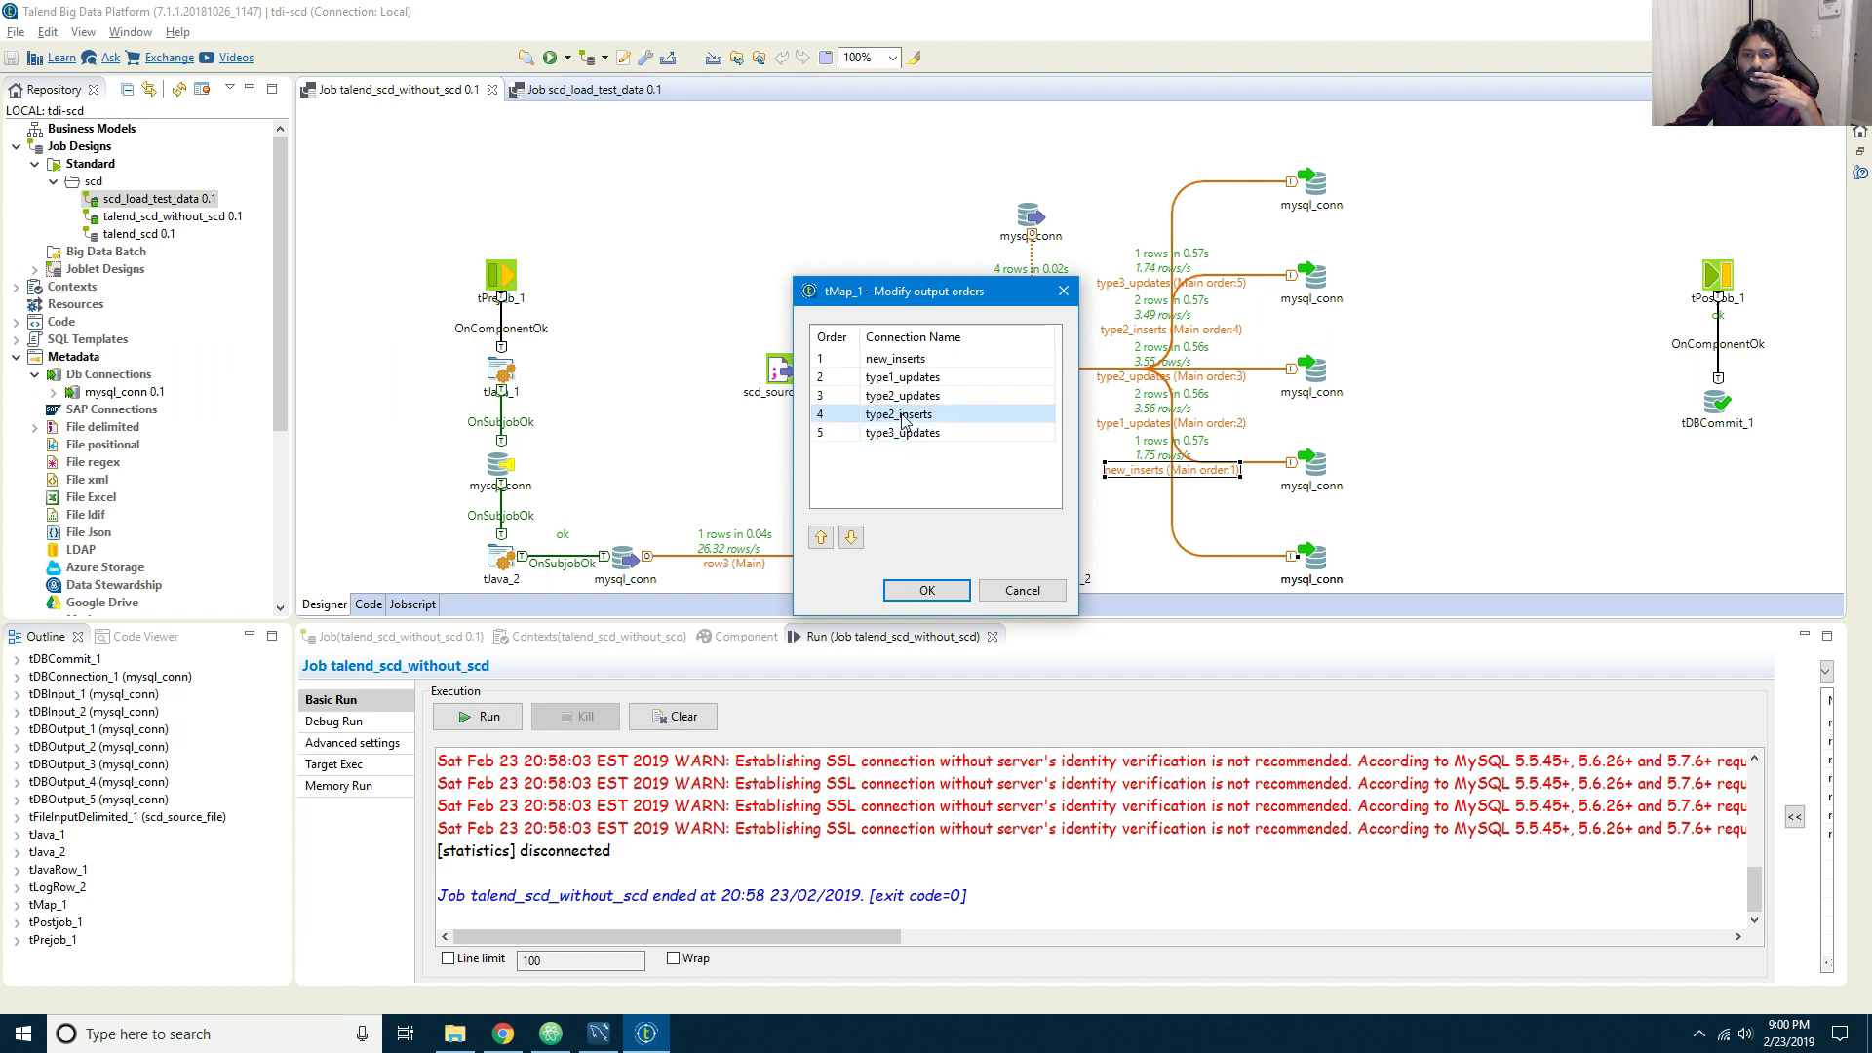
click(850, 537)
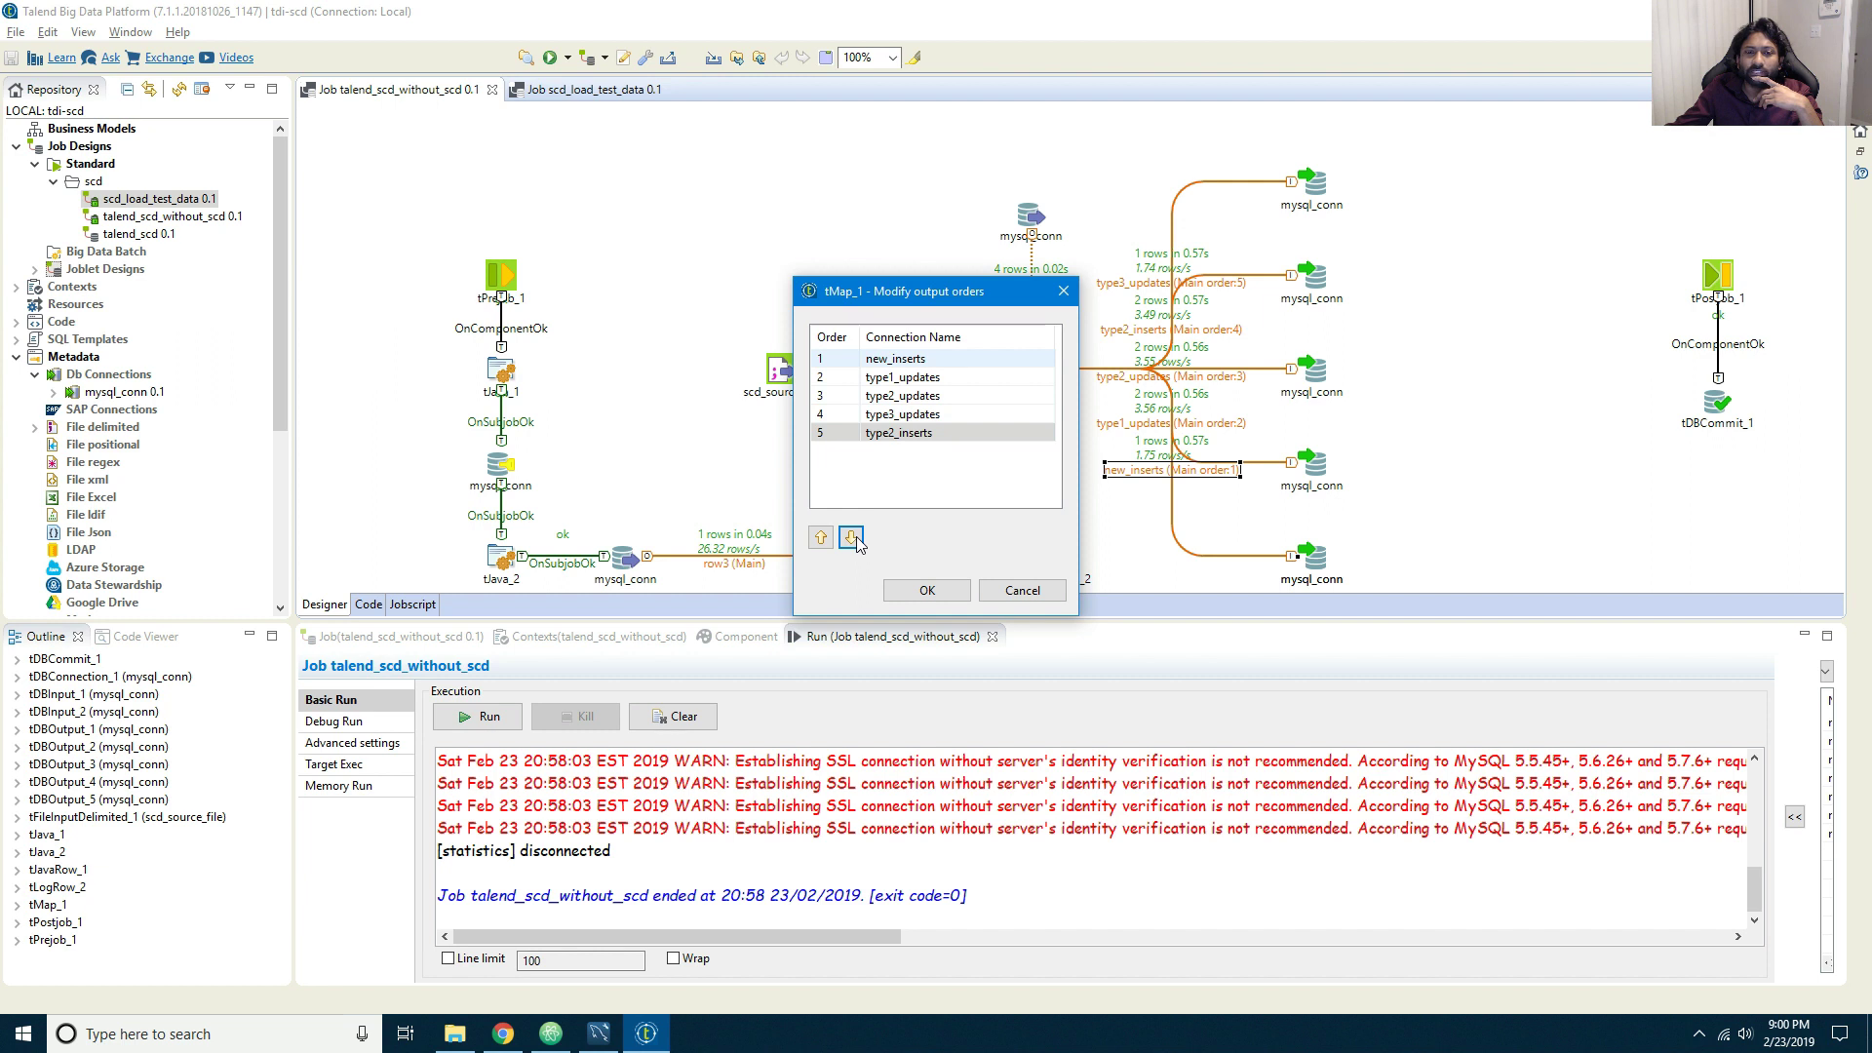
click(848, 361)
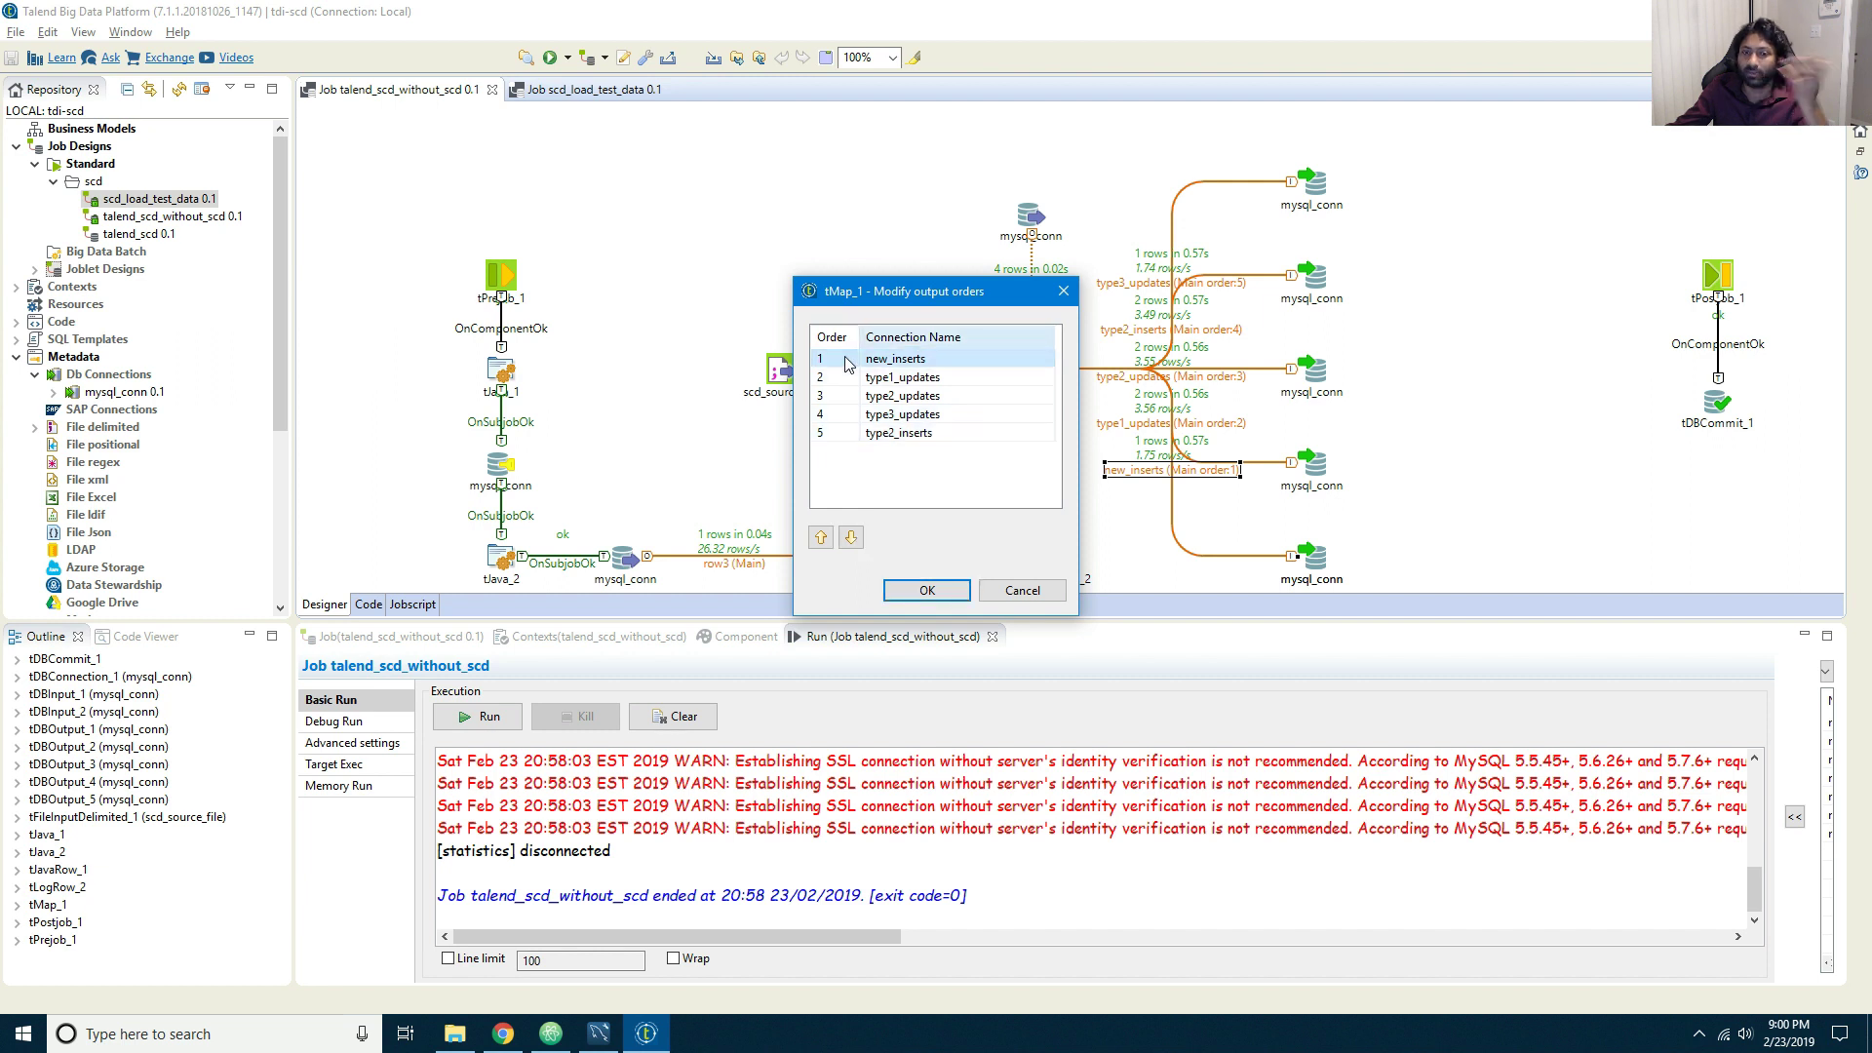
click(917, 589)
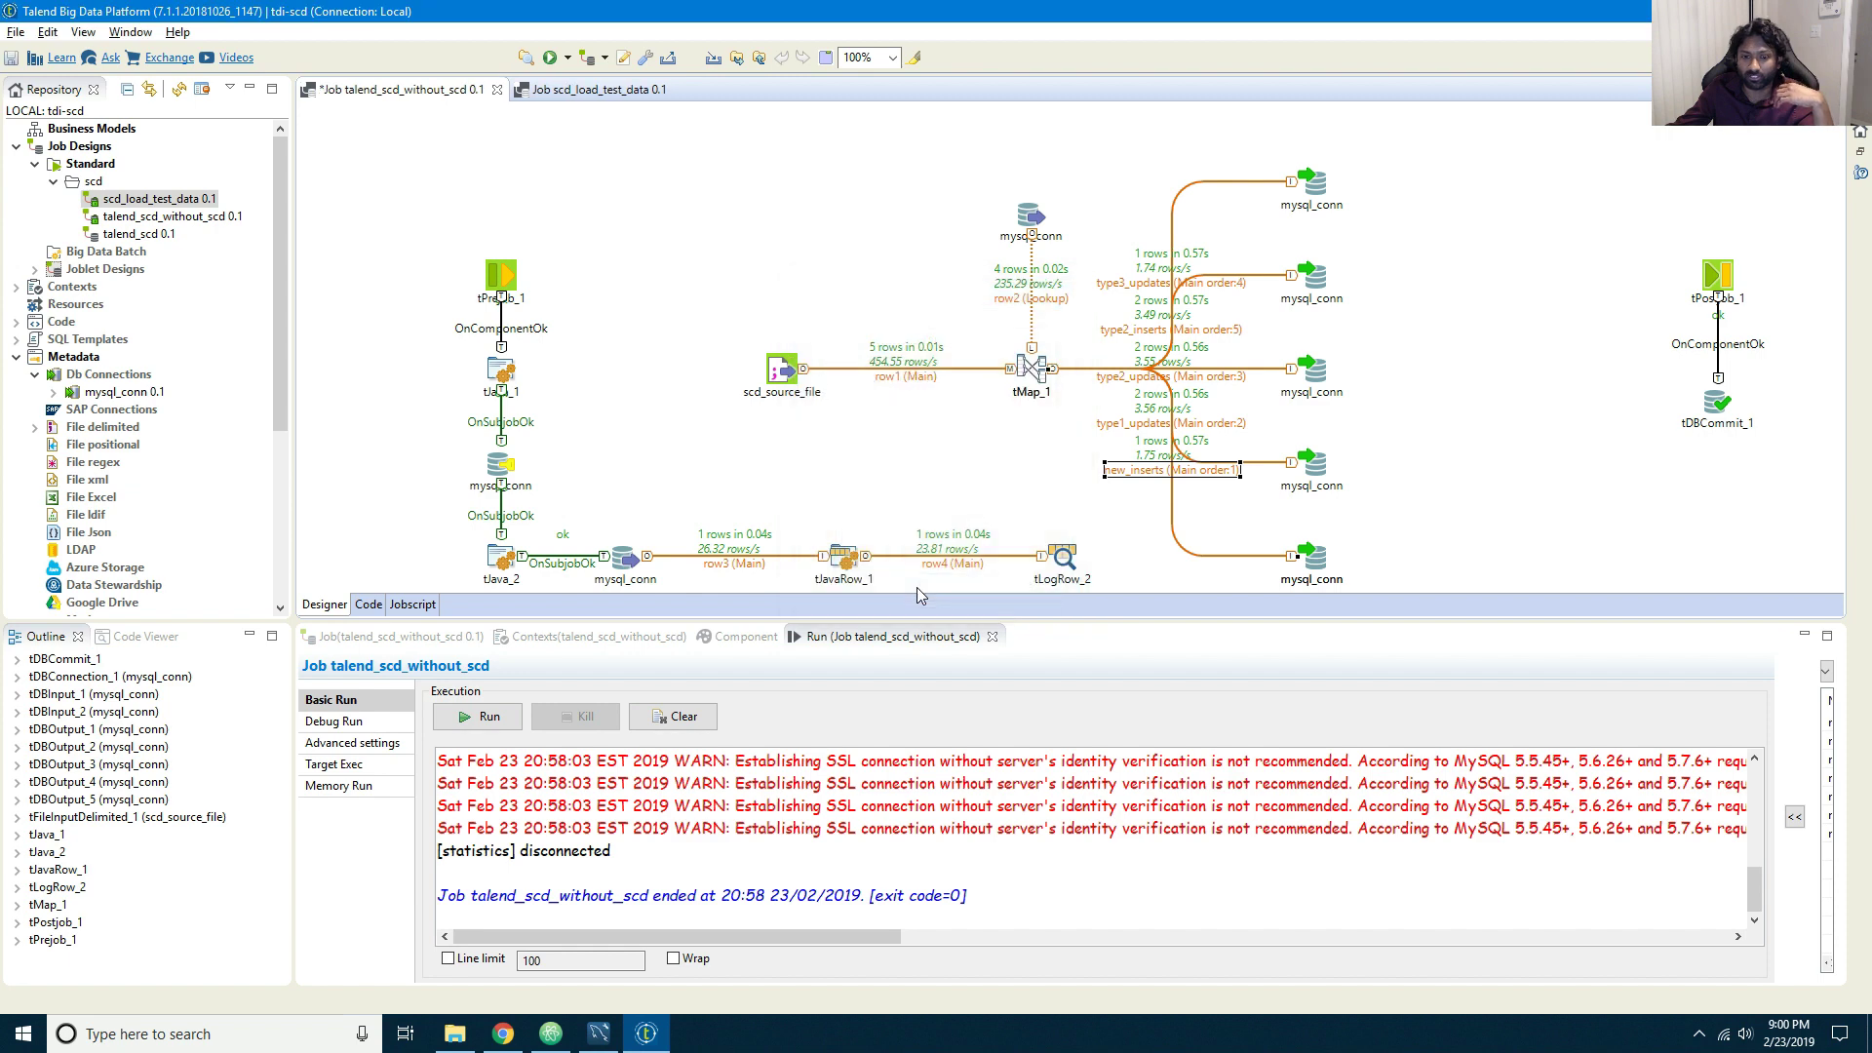
Step: Clear the run console, run the scd_load_test_data job, and rerun the SELECT in MySQL Workbench to check the reset data
click(671, 718)
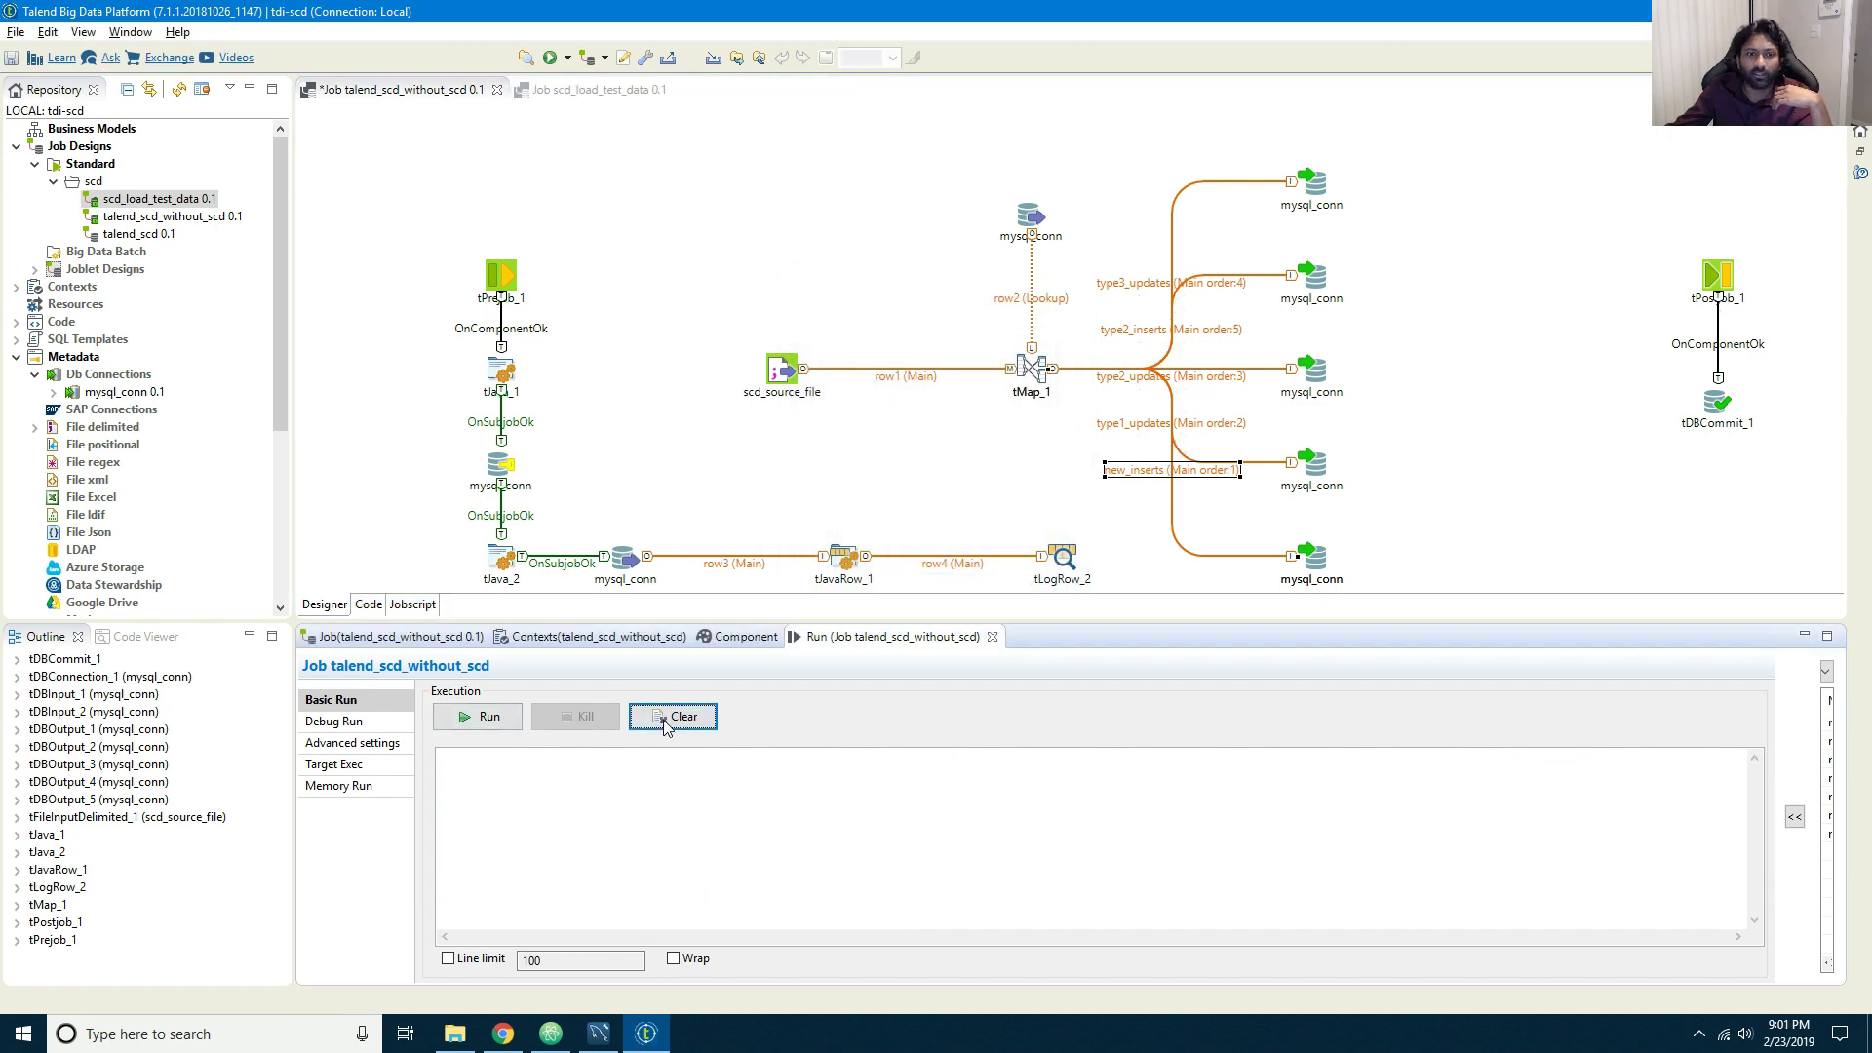
click(592, 89)
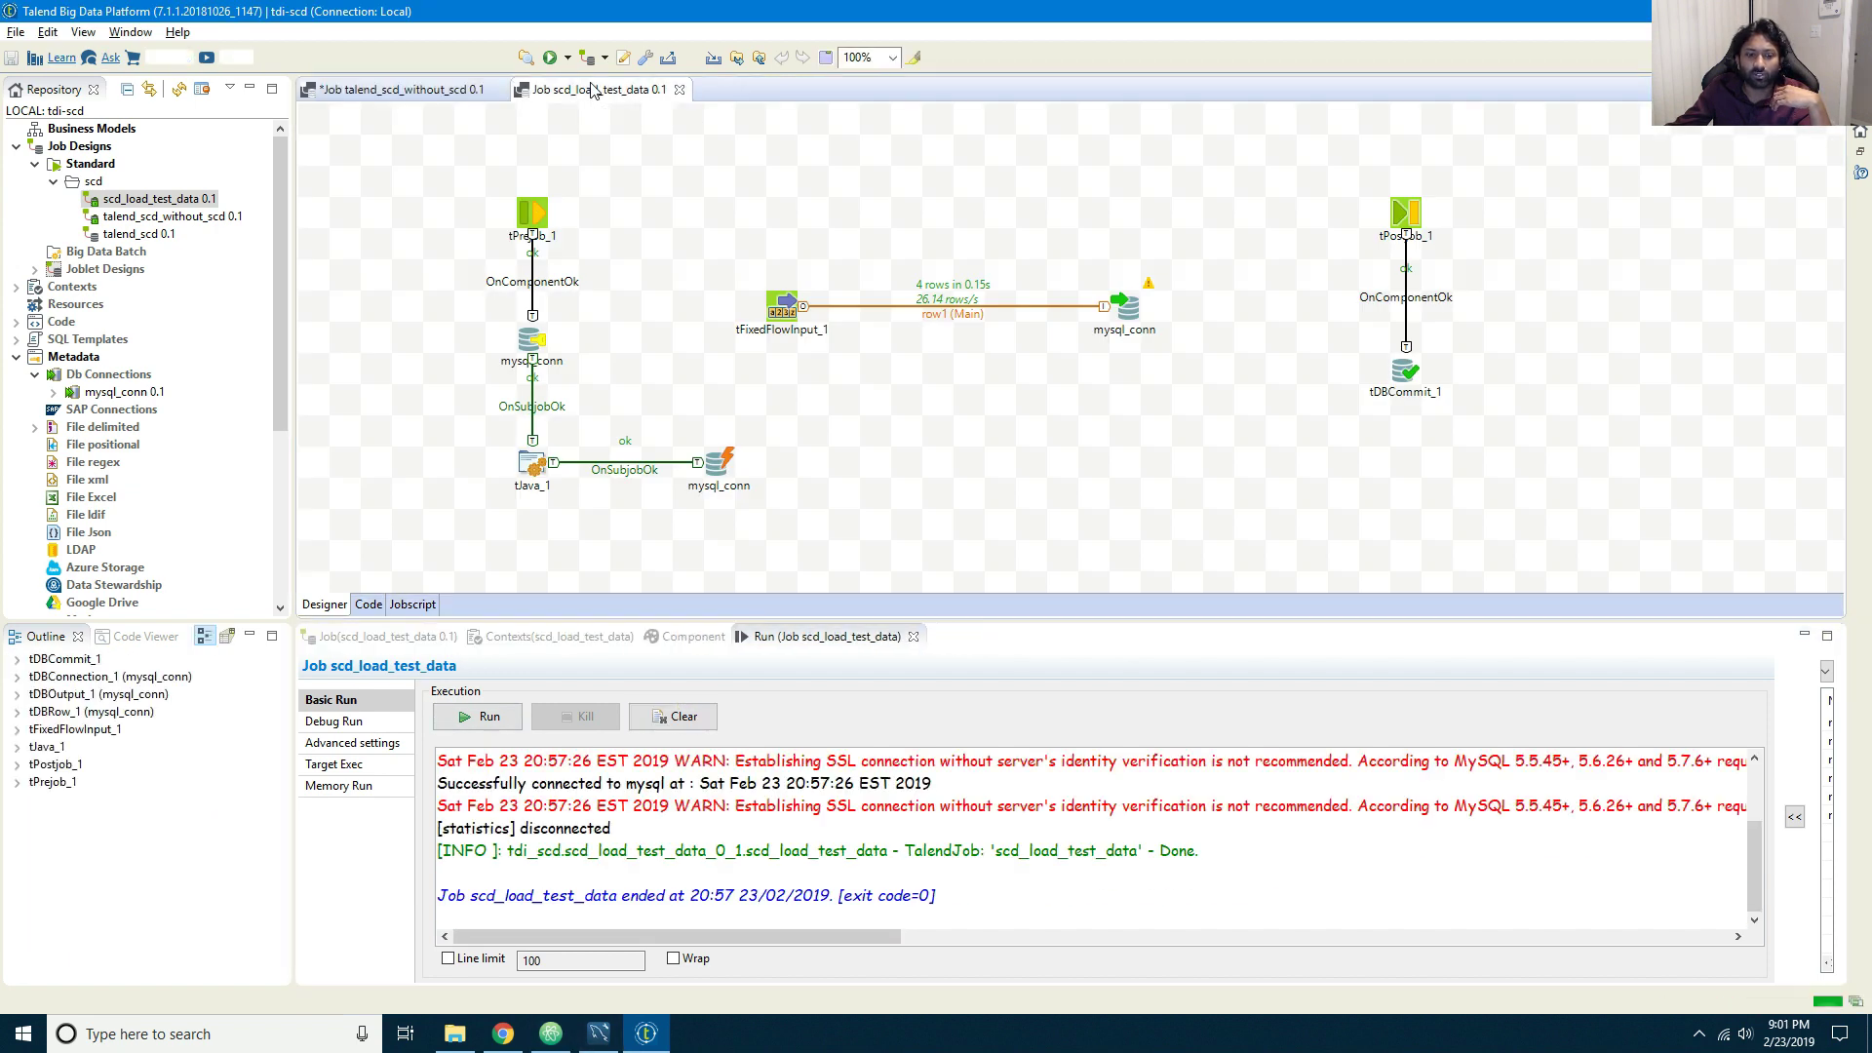
click(488, 728)
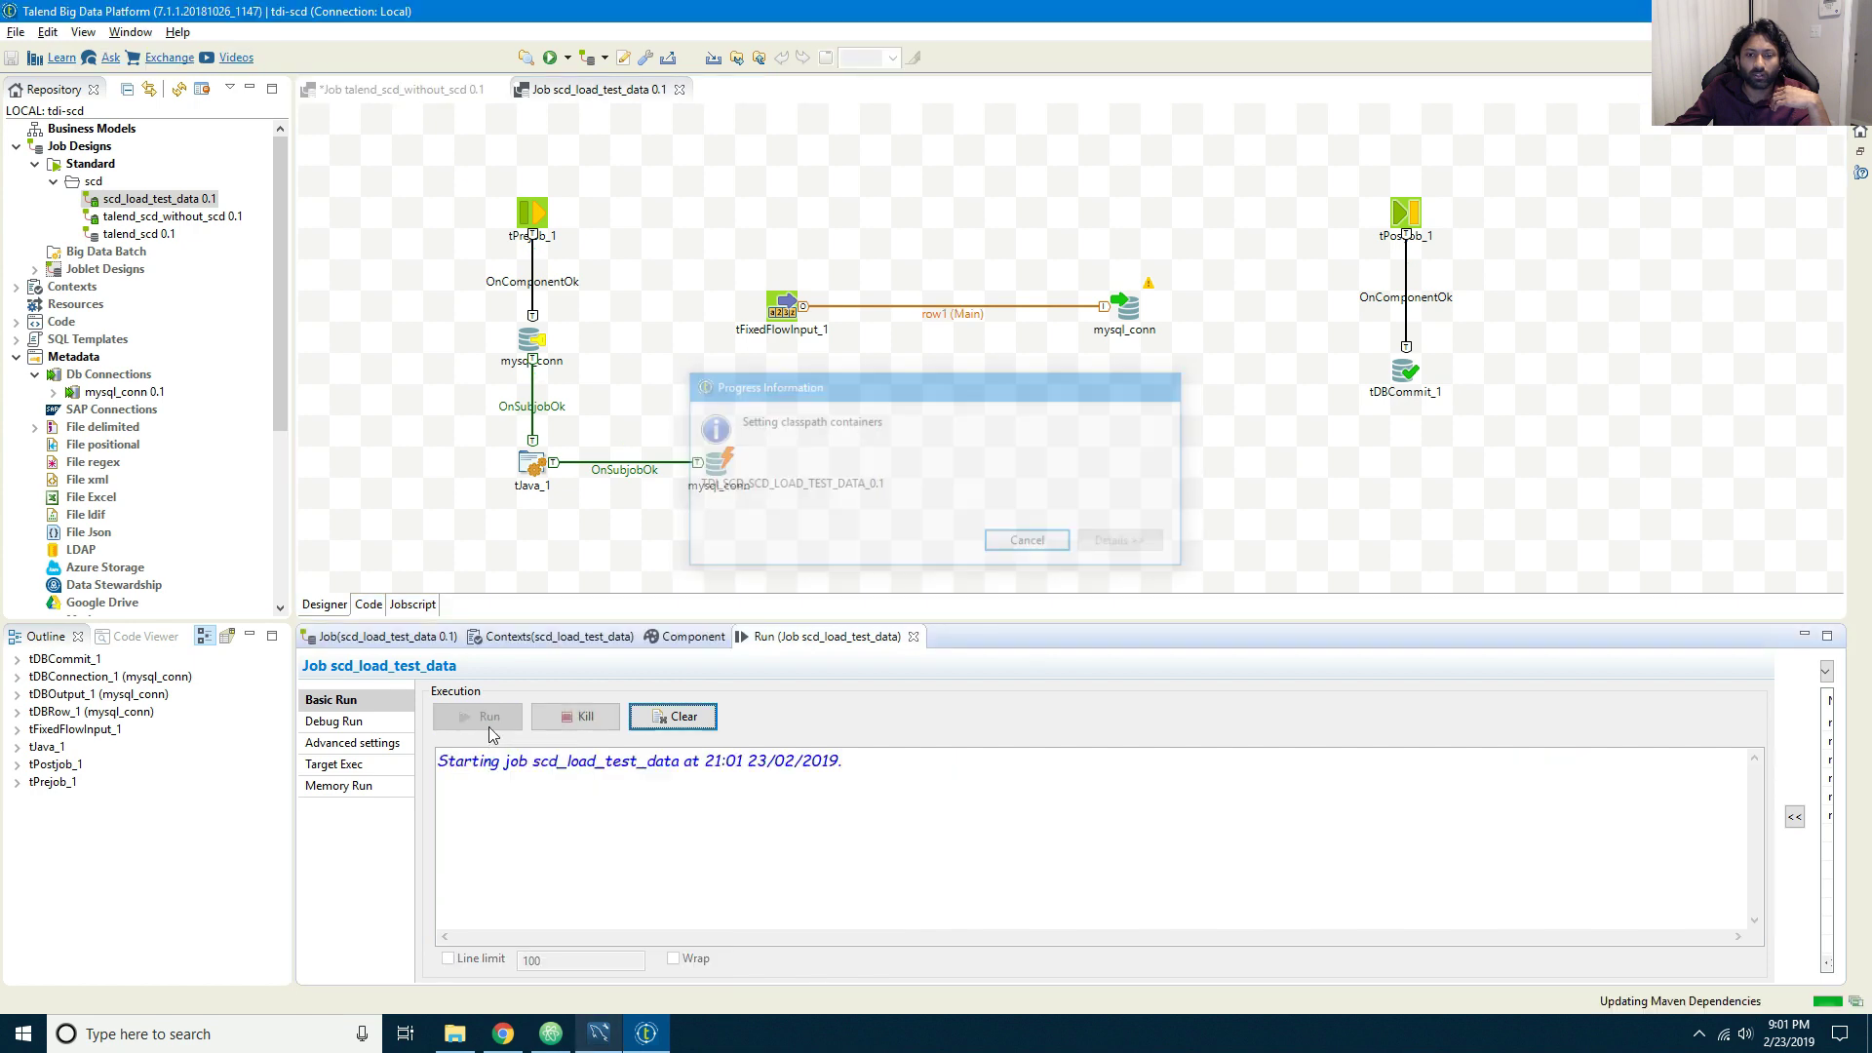
click(599, 1036)
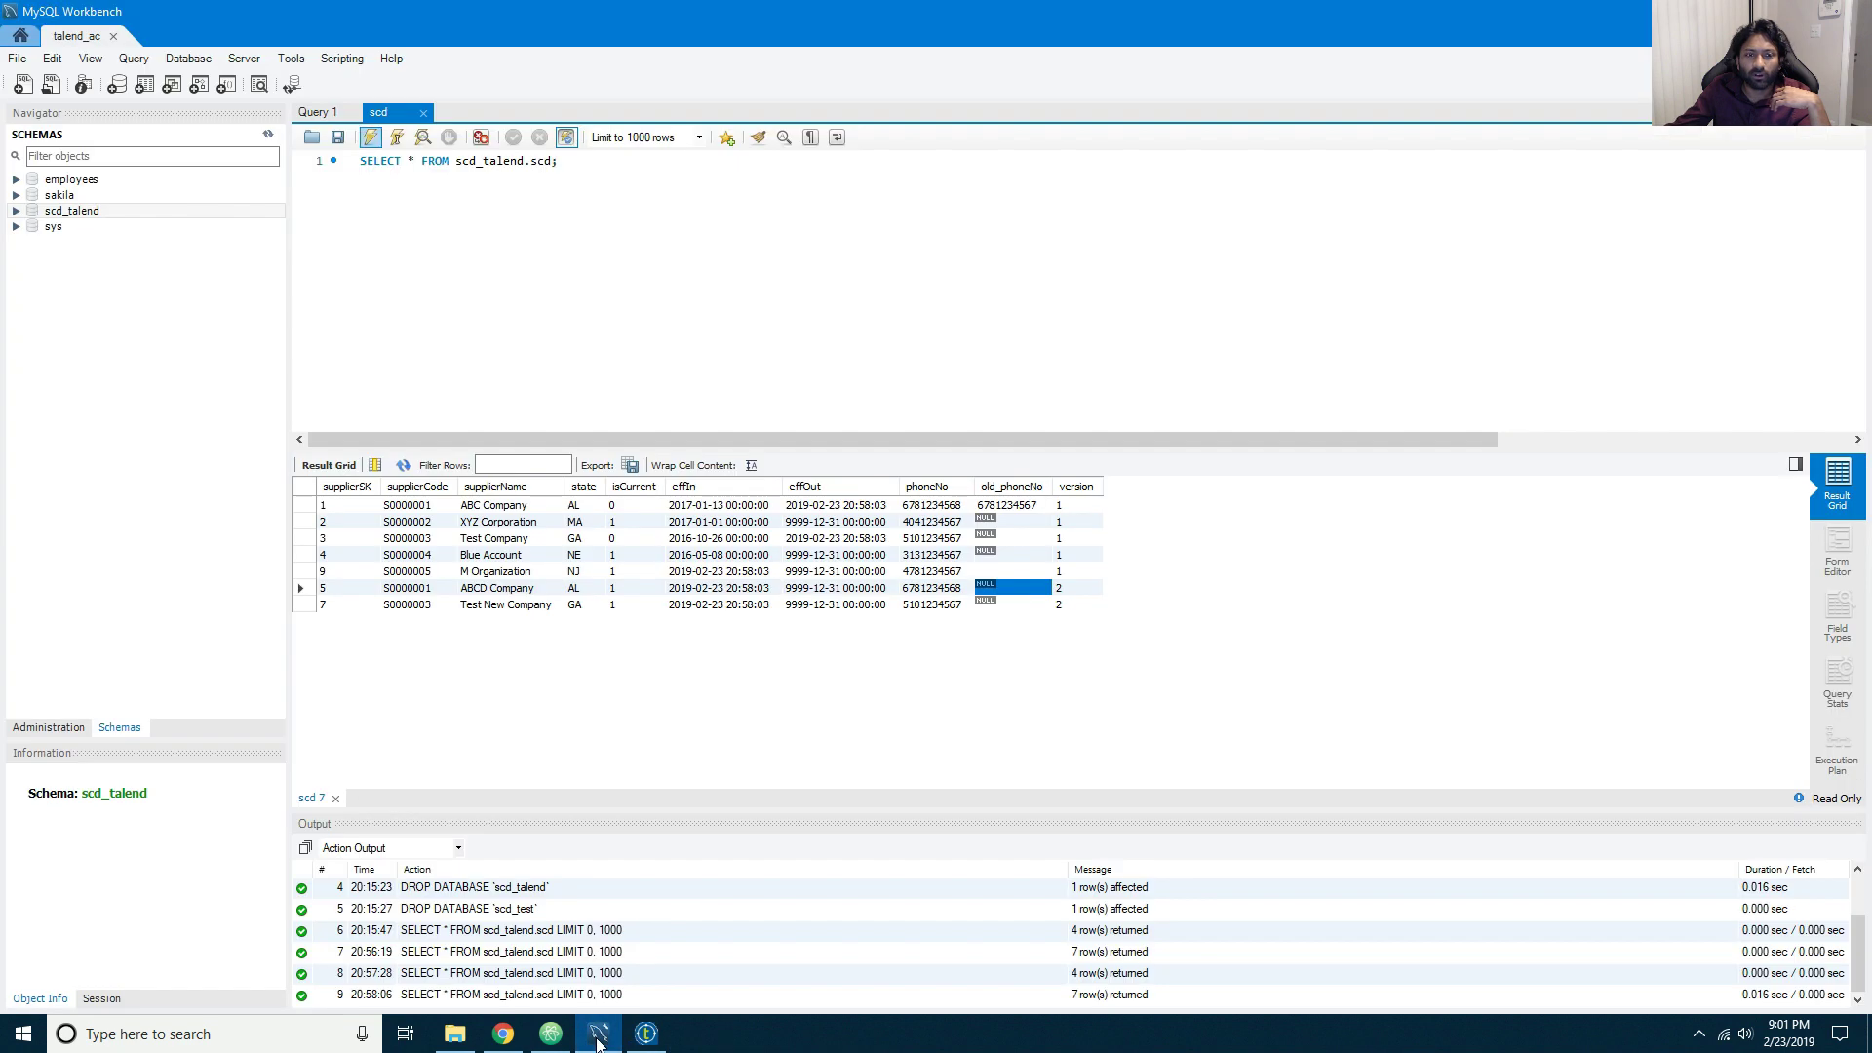
click(371, 138)
Step: Run the talend_scd_without_scd job in Talend and rerun the SELECT on scd_talend.scd in MySQL Workbench
click(646, 1034)
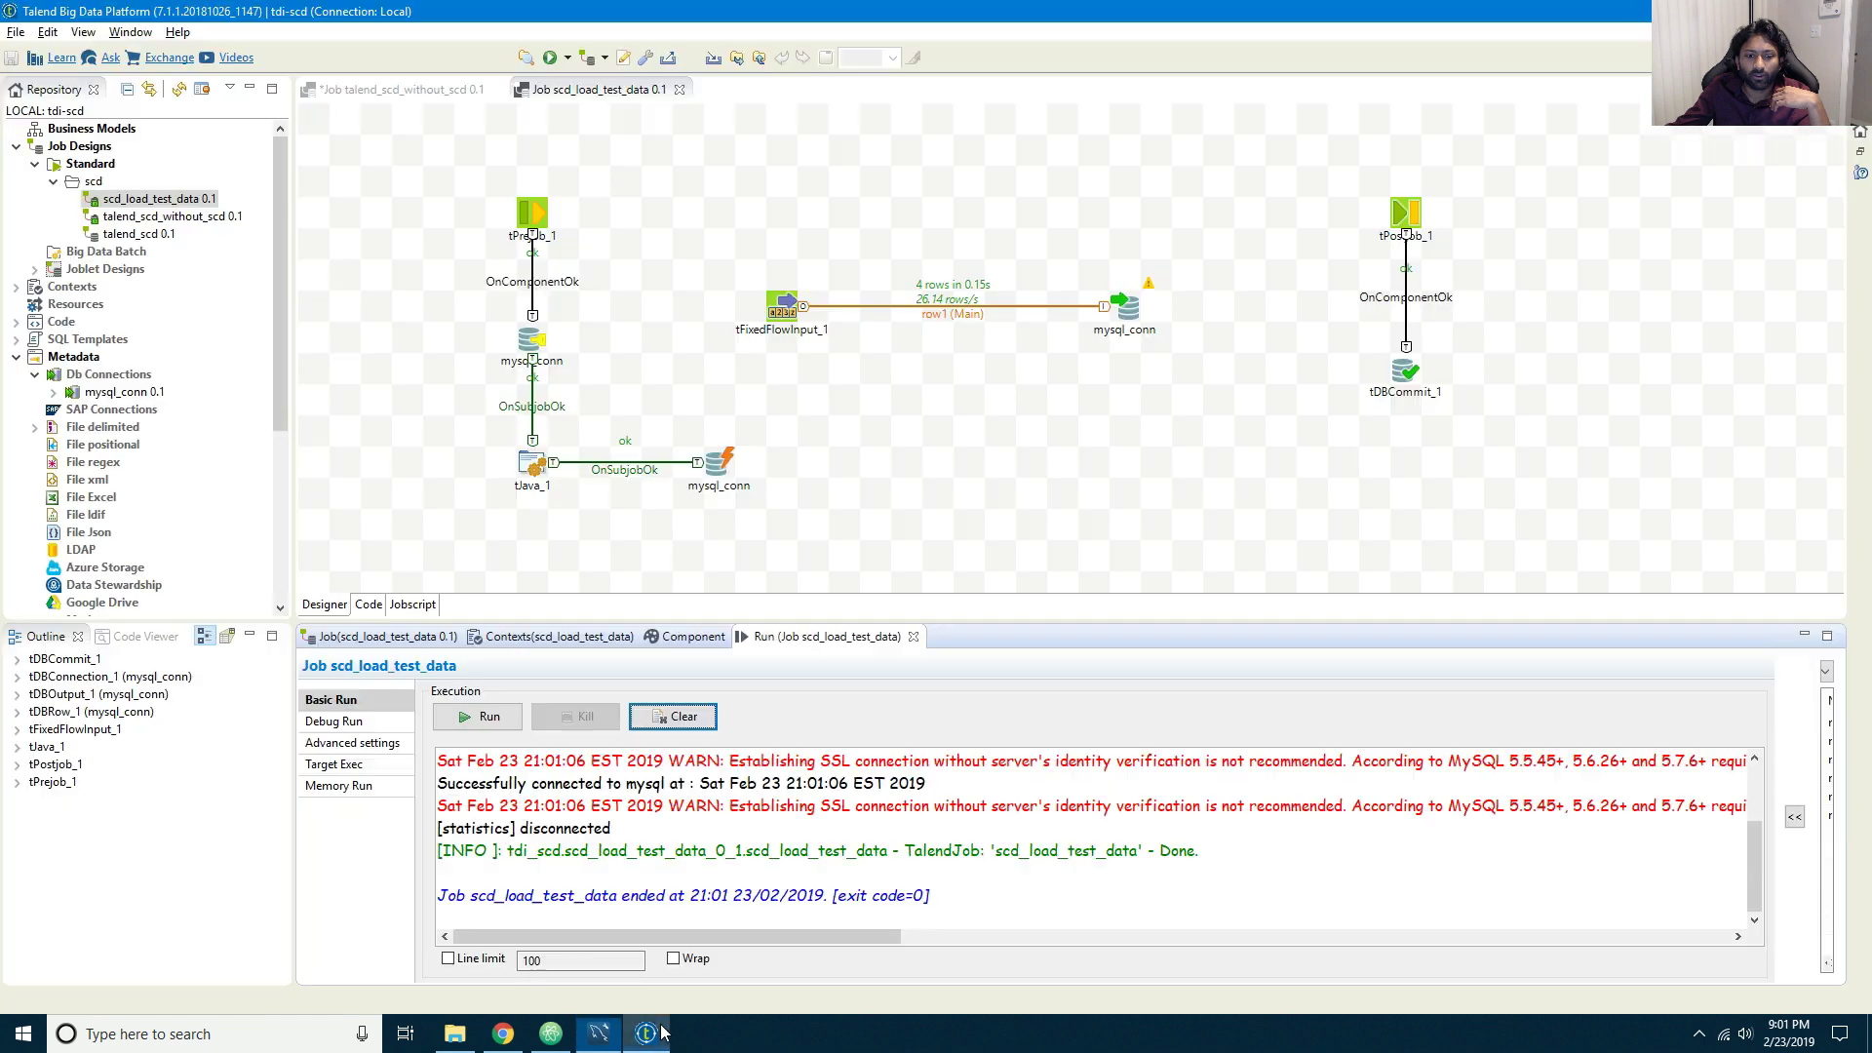
click(429, 90)
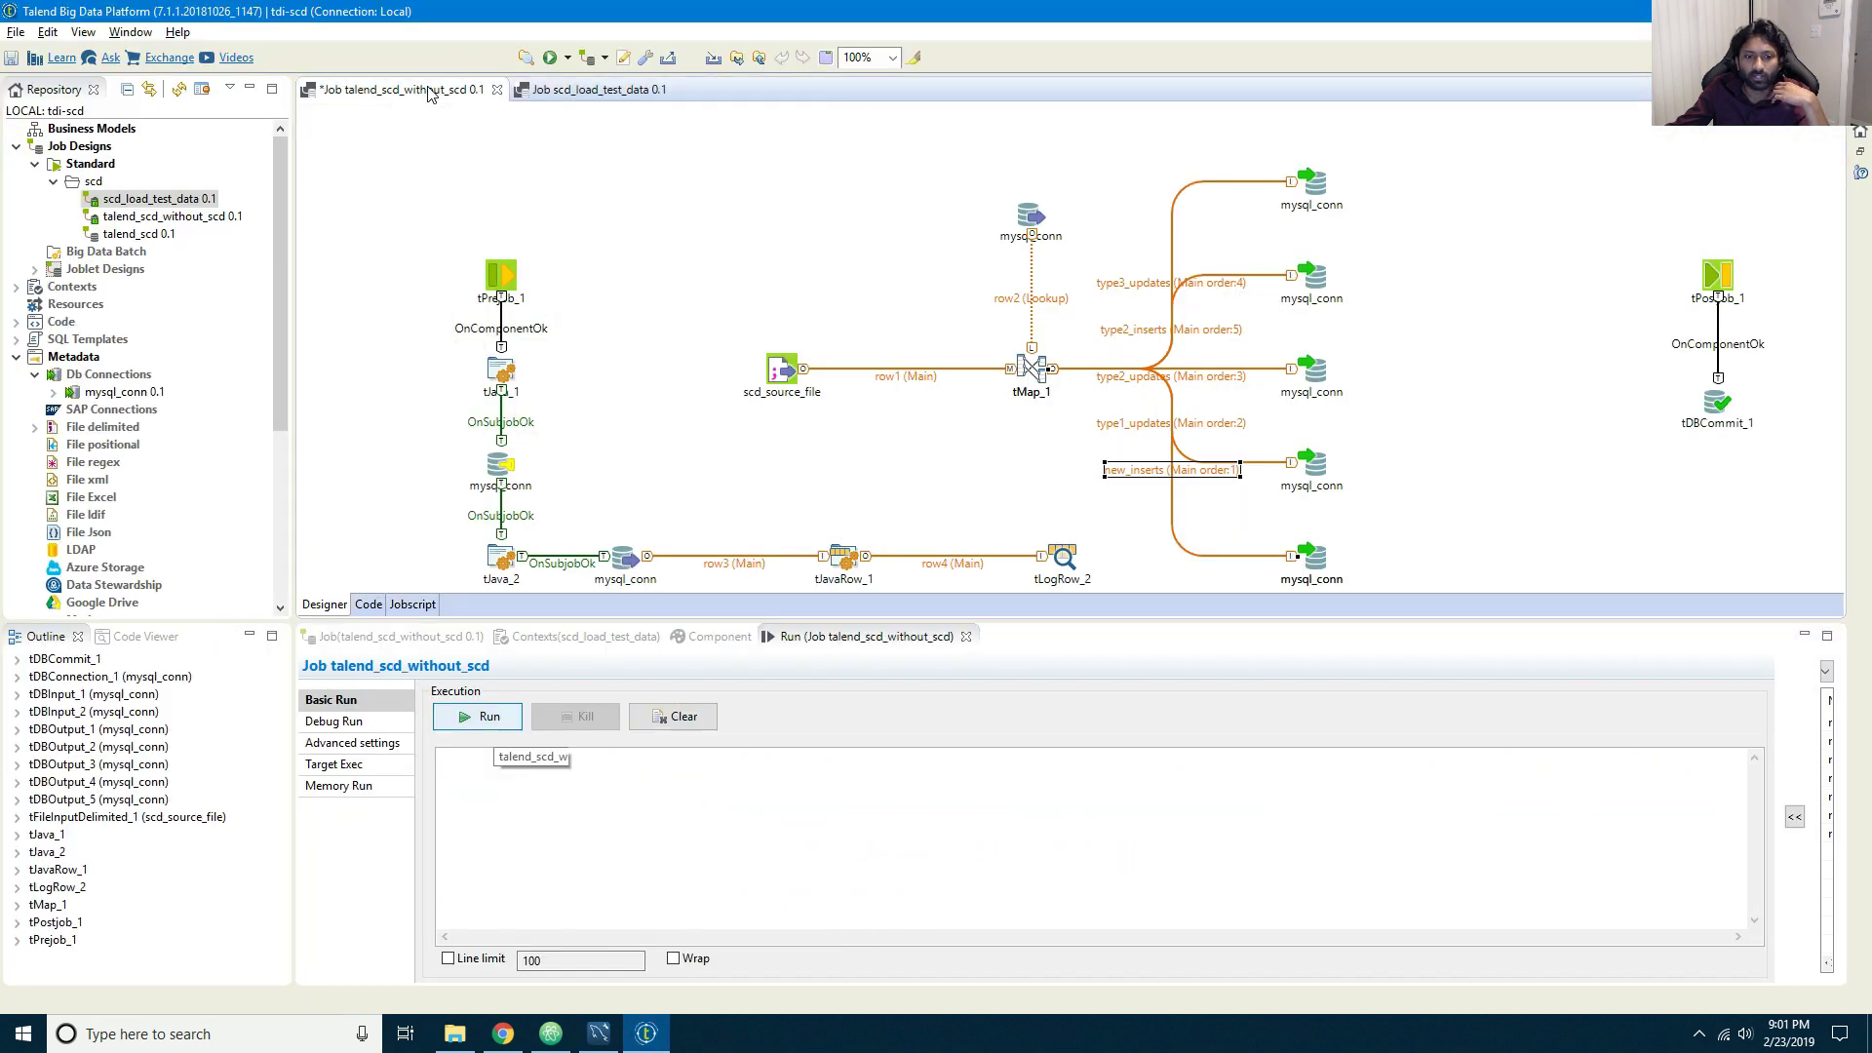
click(490, 726)
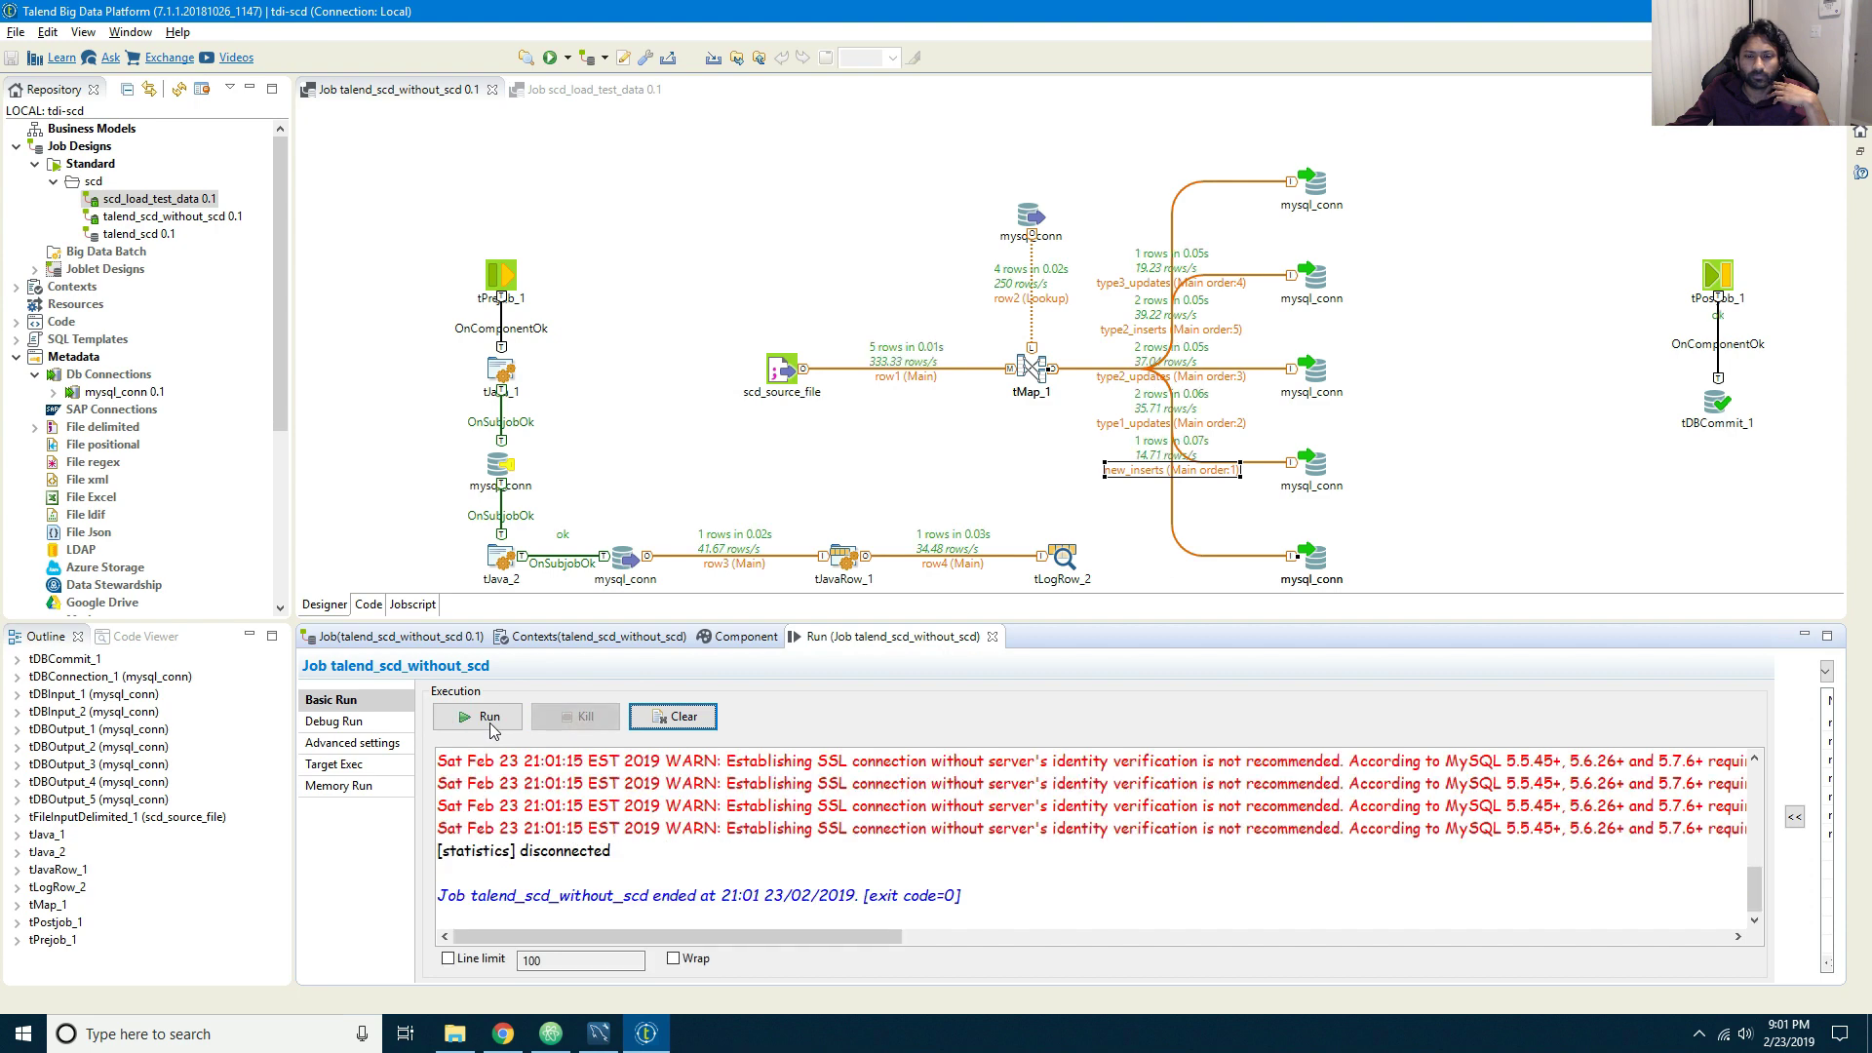
click(599, 1036)
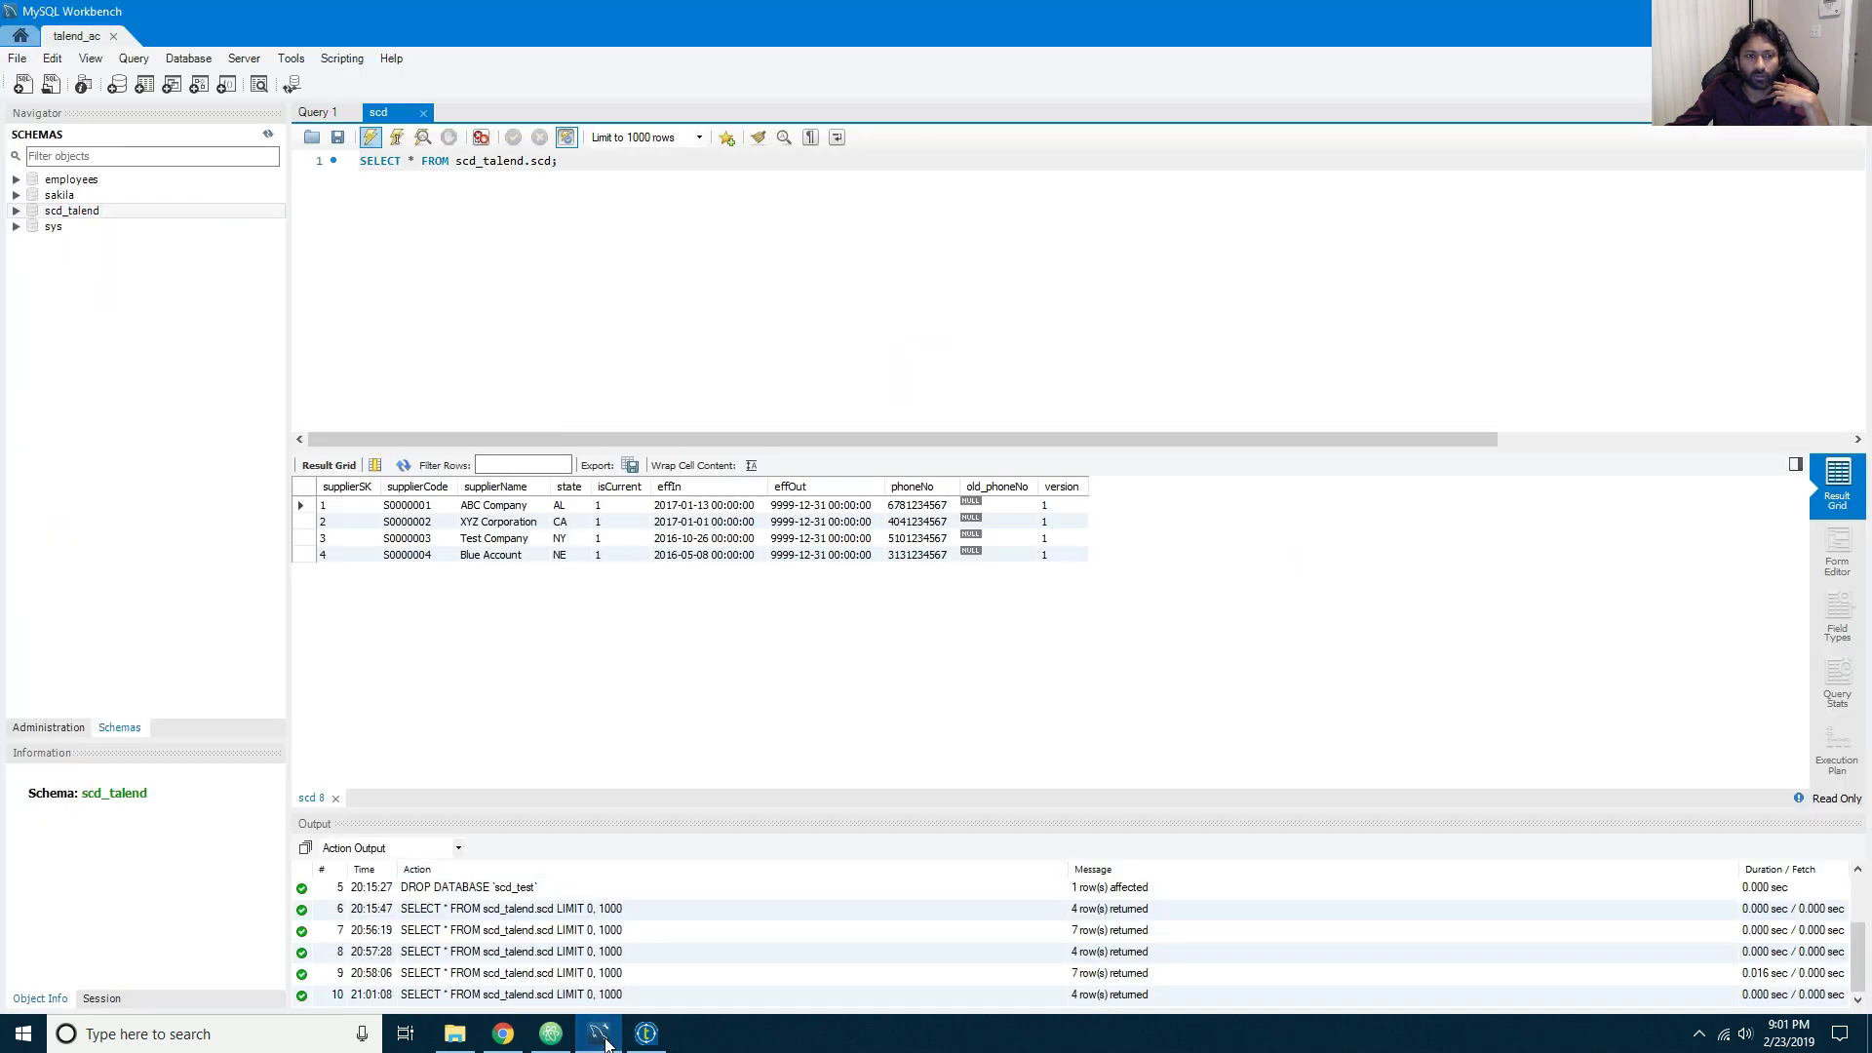
click(372, 137)
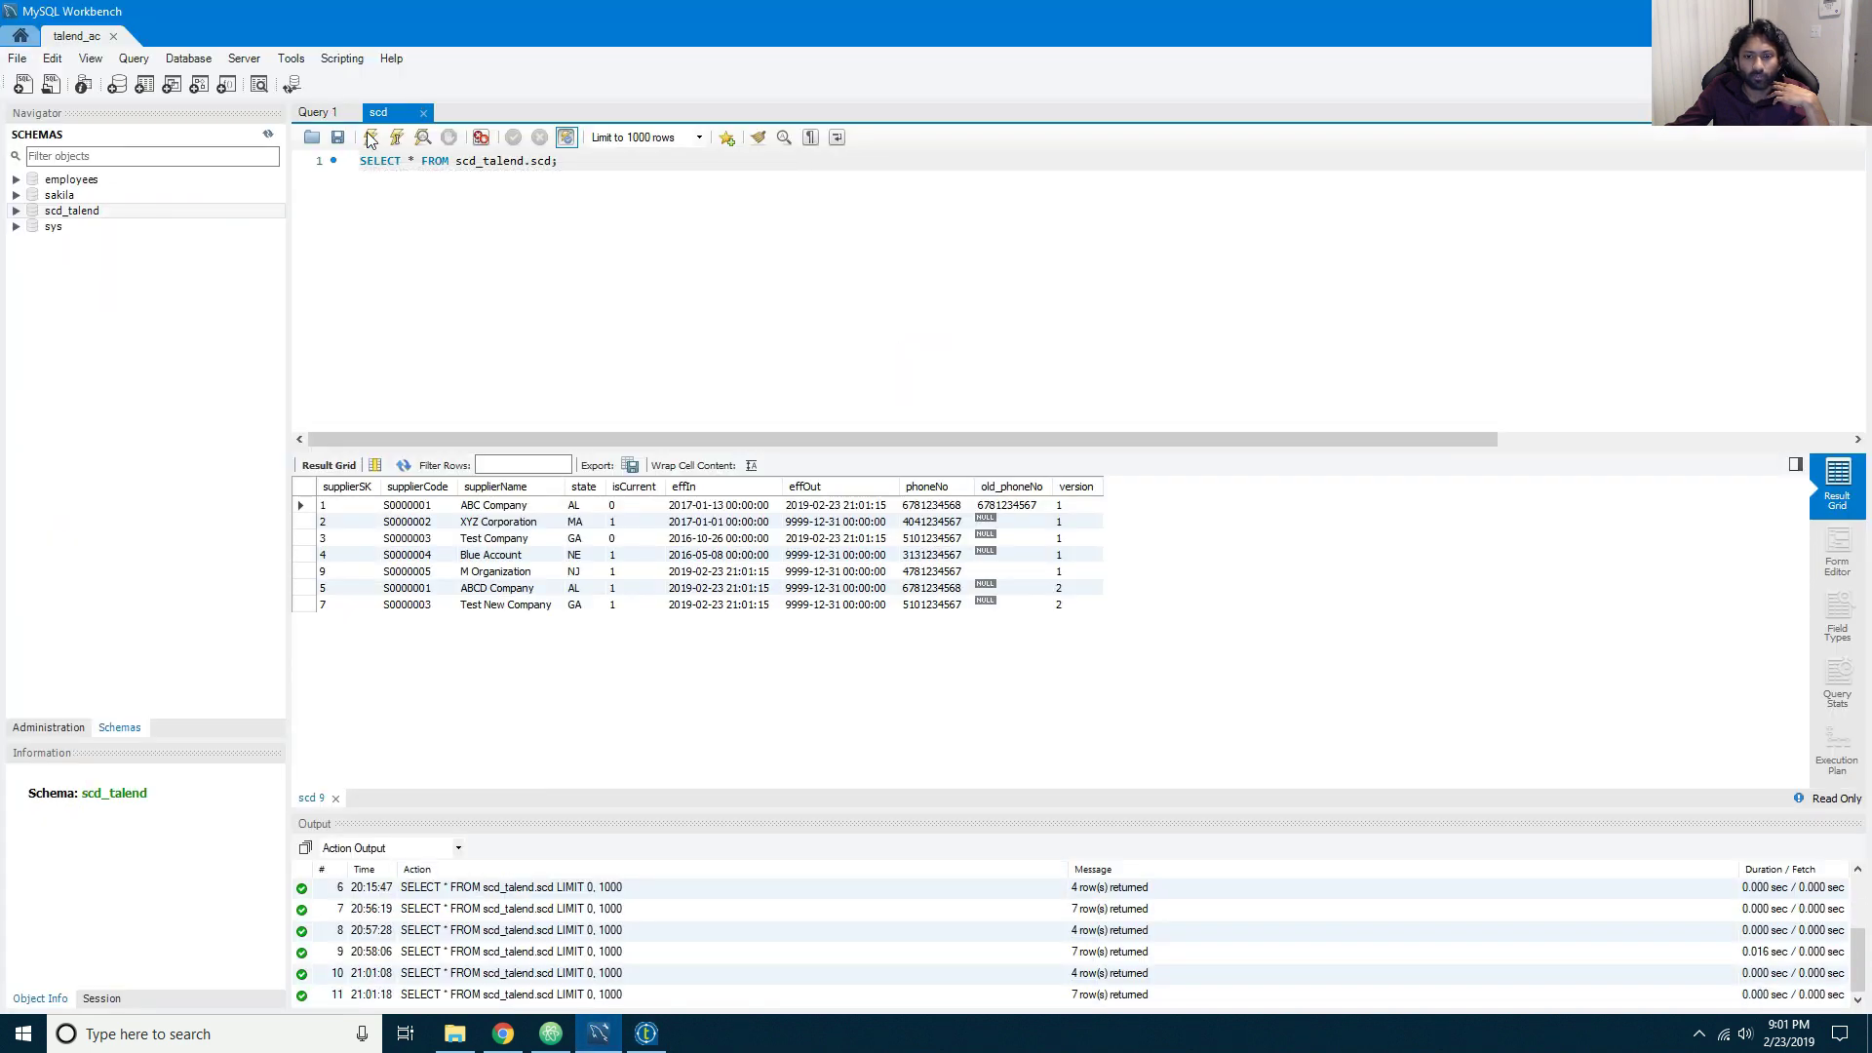
Step: Select the ABC Company and ABCD Company rows of supplier S0000001 in the query results to compare them
click(325, 506)
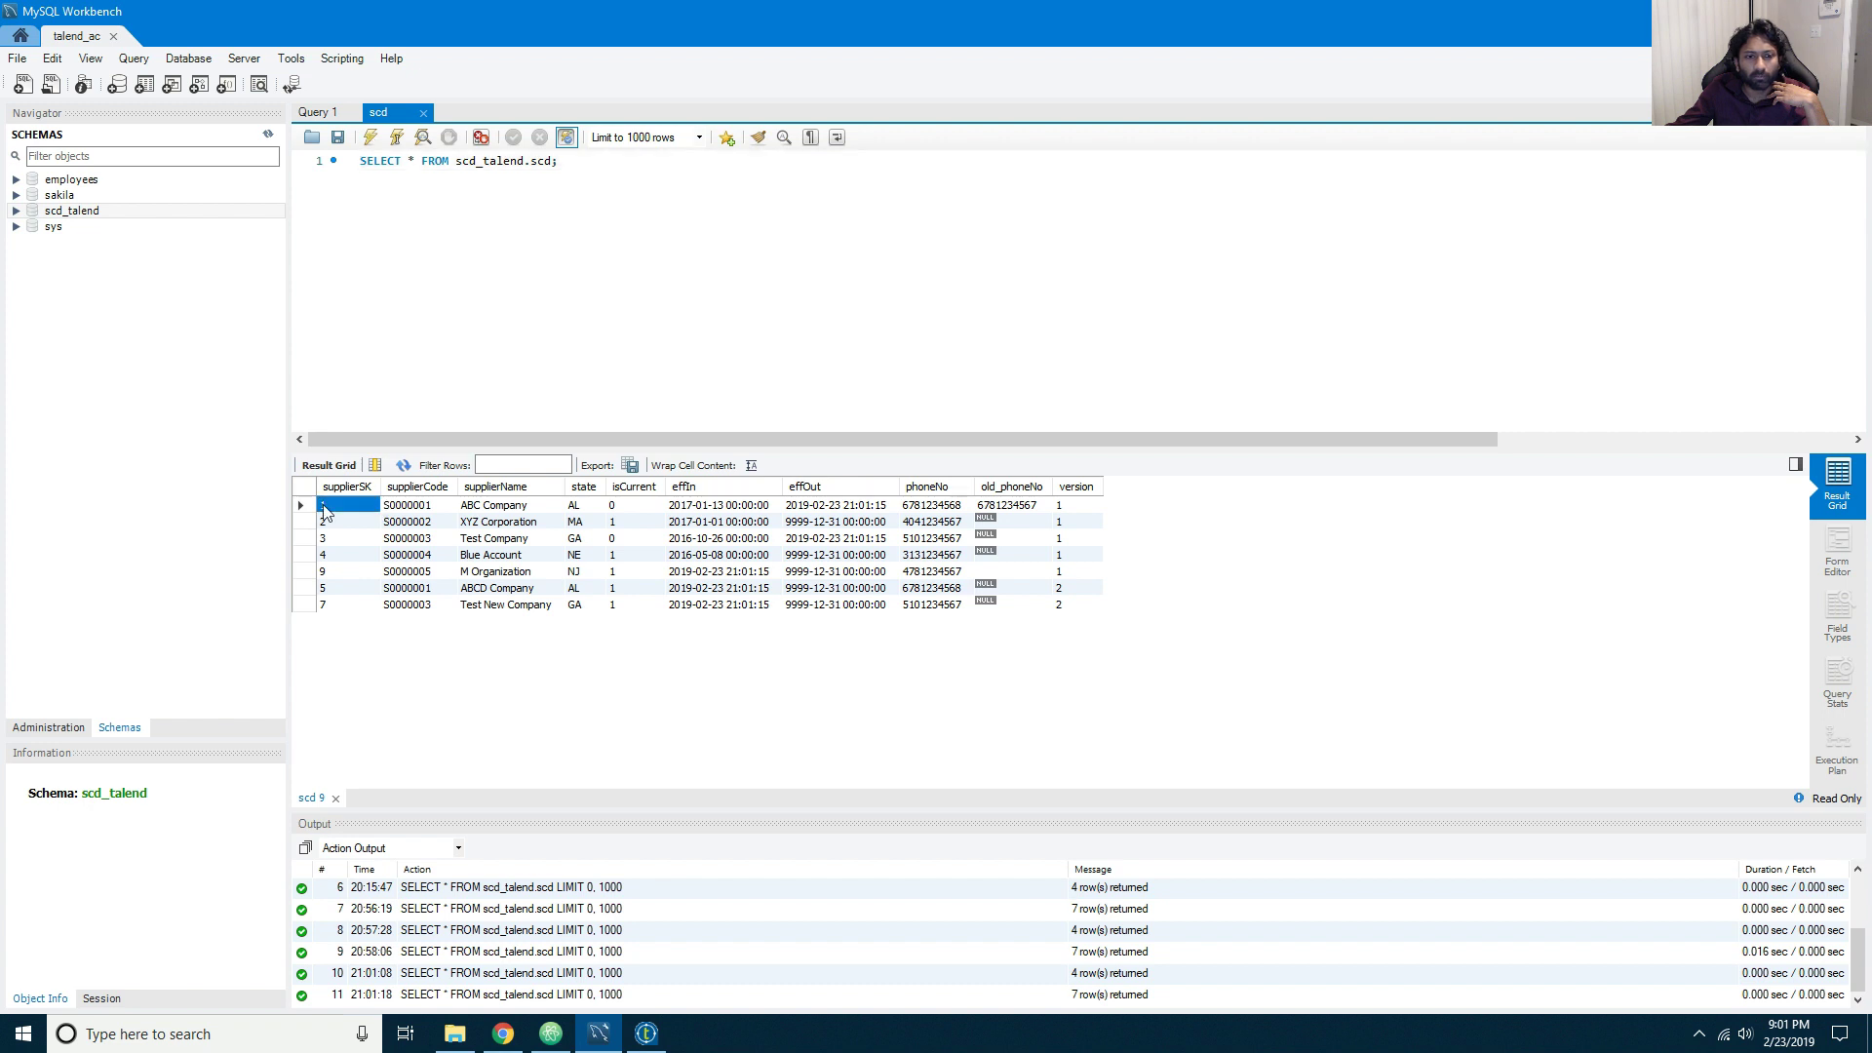
click(301, 505)
click(299, 588)
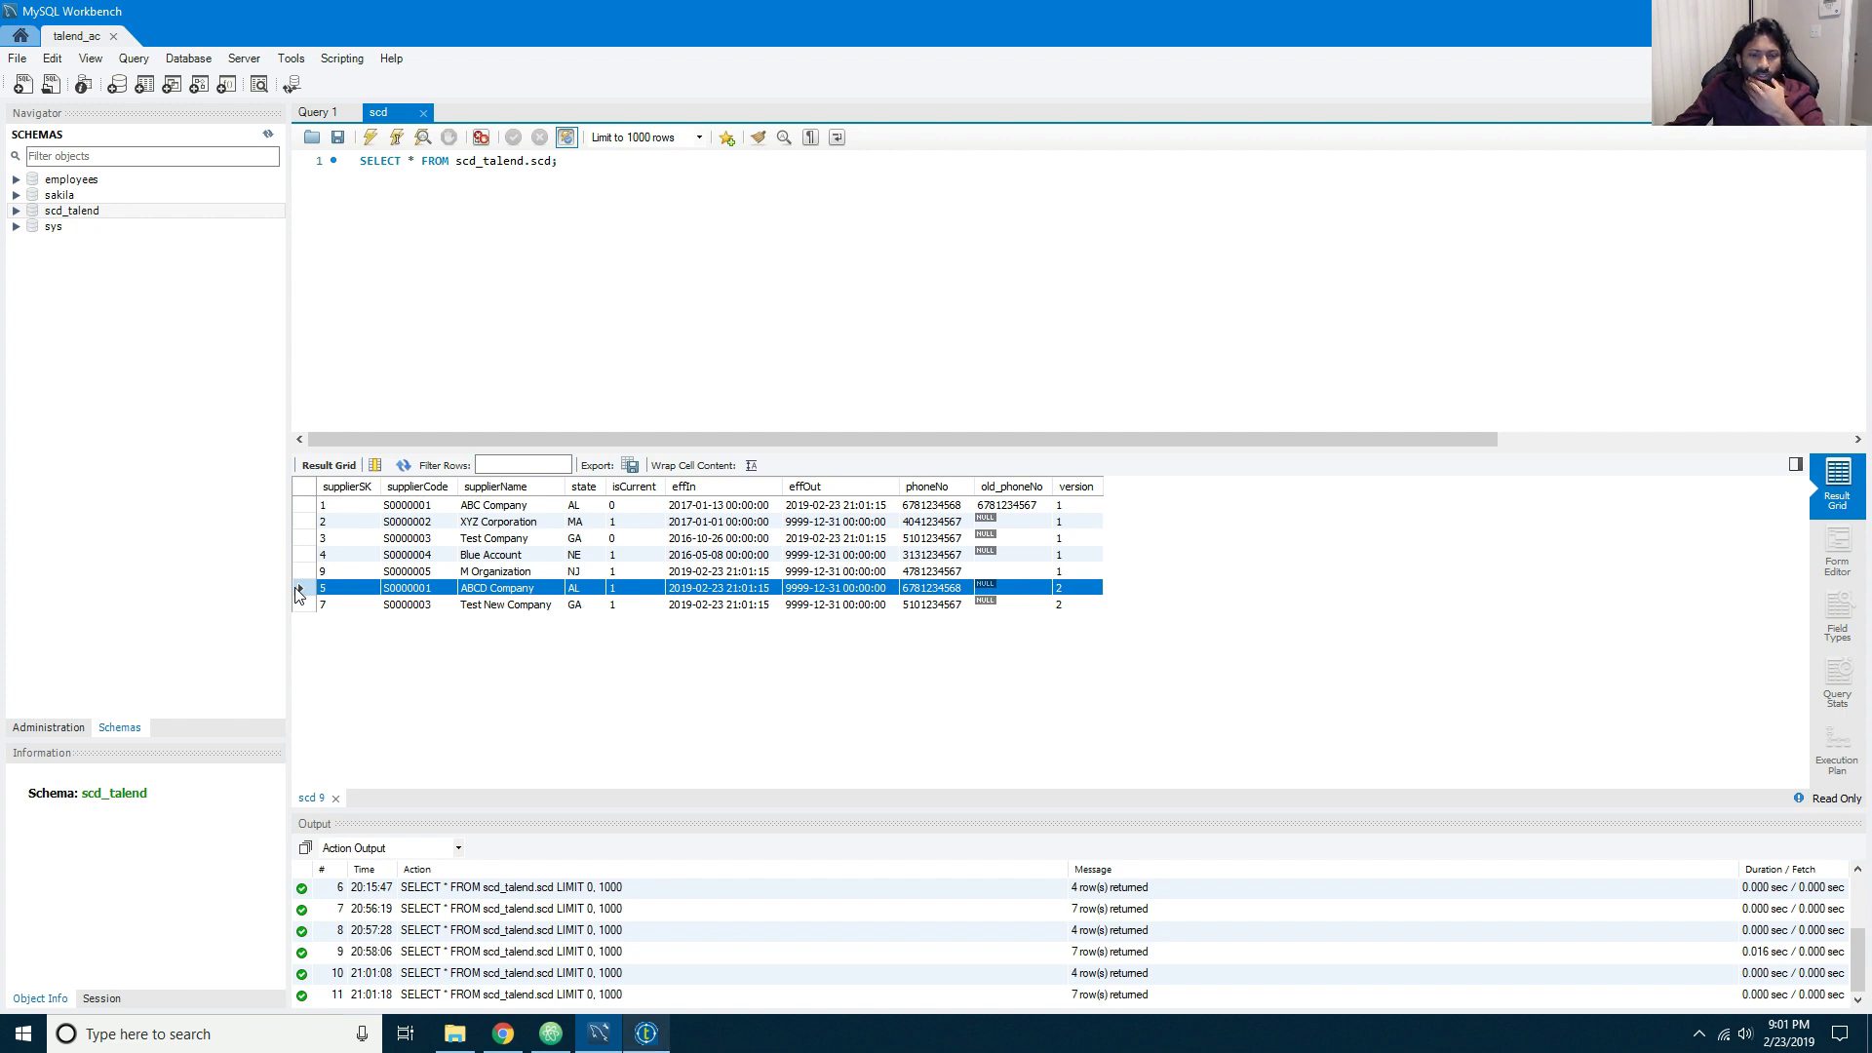
Step: Switch to Talend and examine the type3_updates and type2_inserts mappings in the tMap_1 editor
mouse_move(646, 1032)
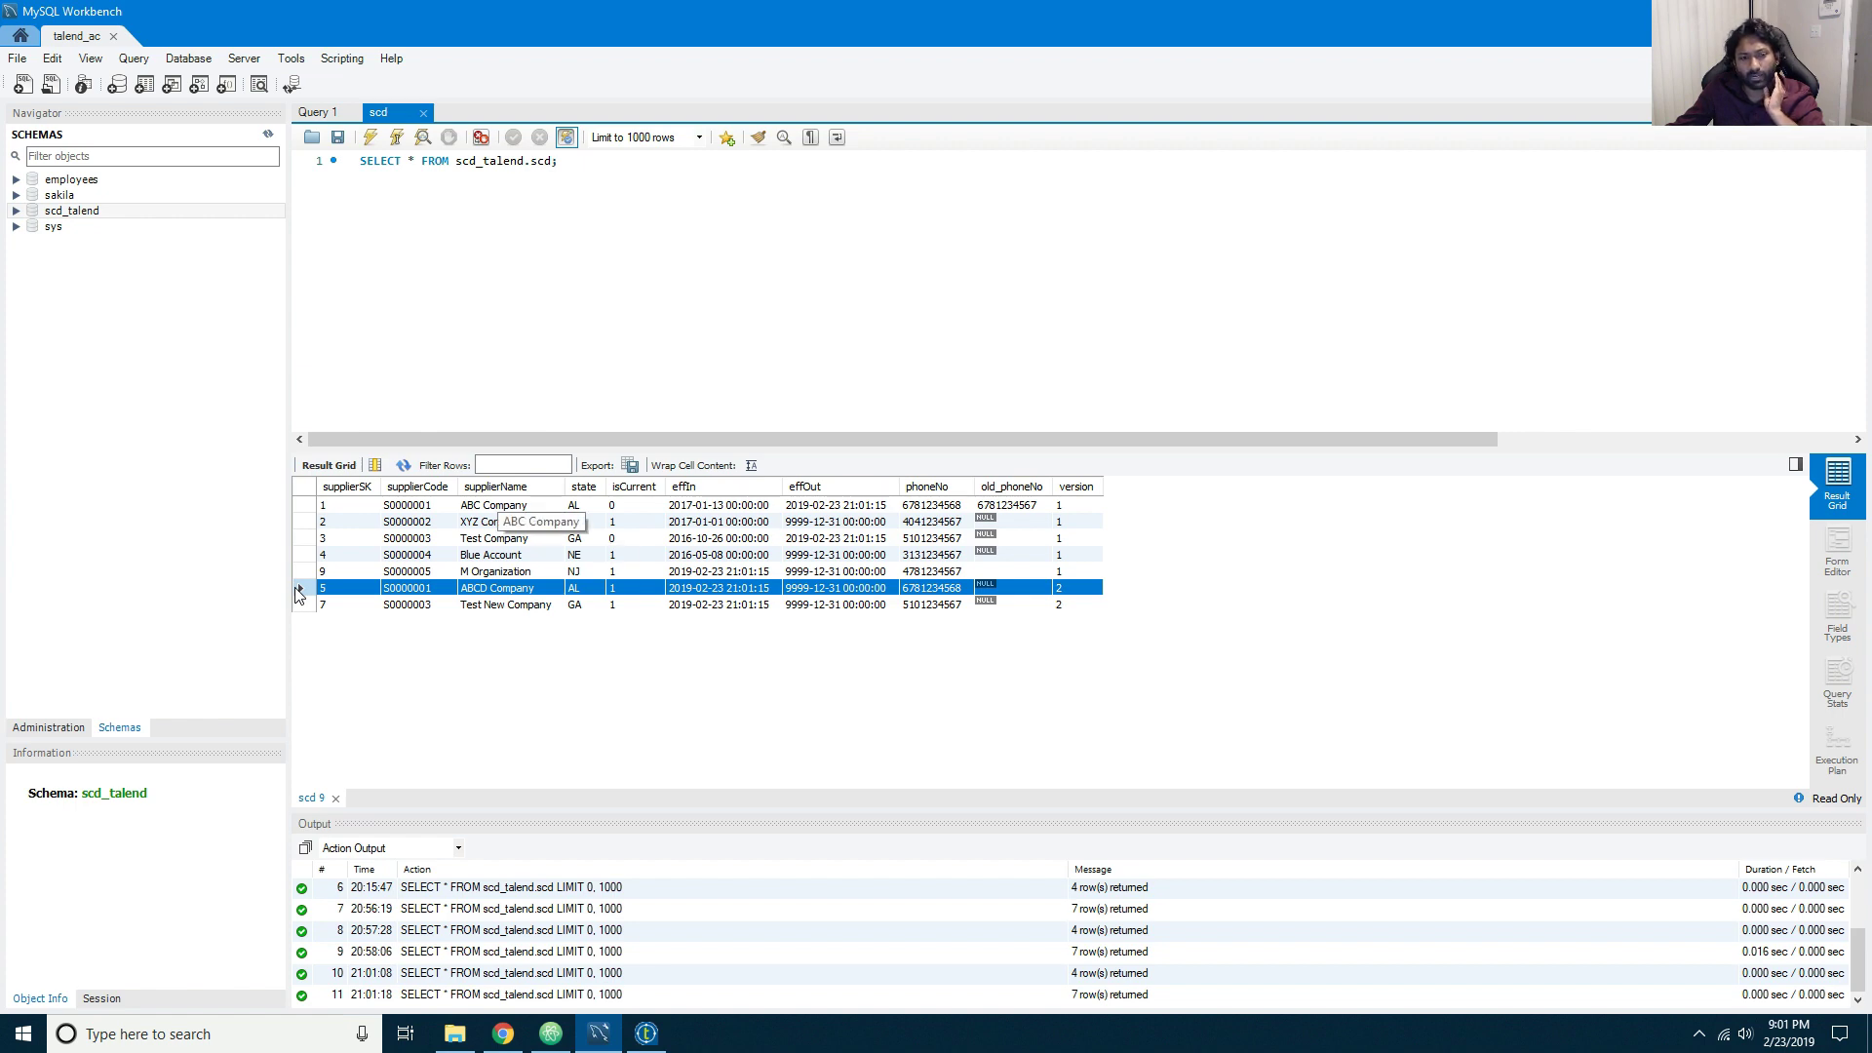
click(648, 1036)
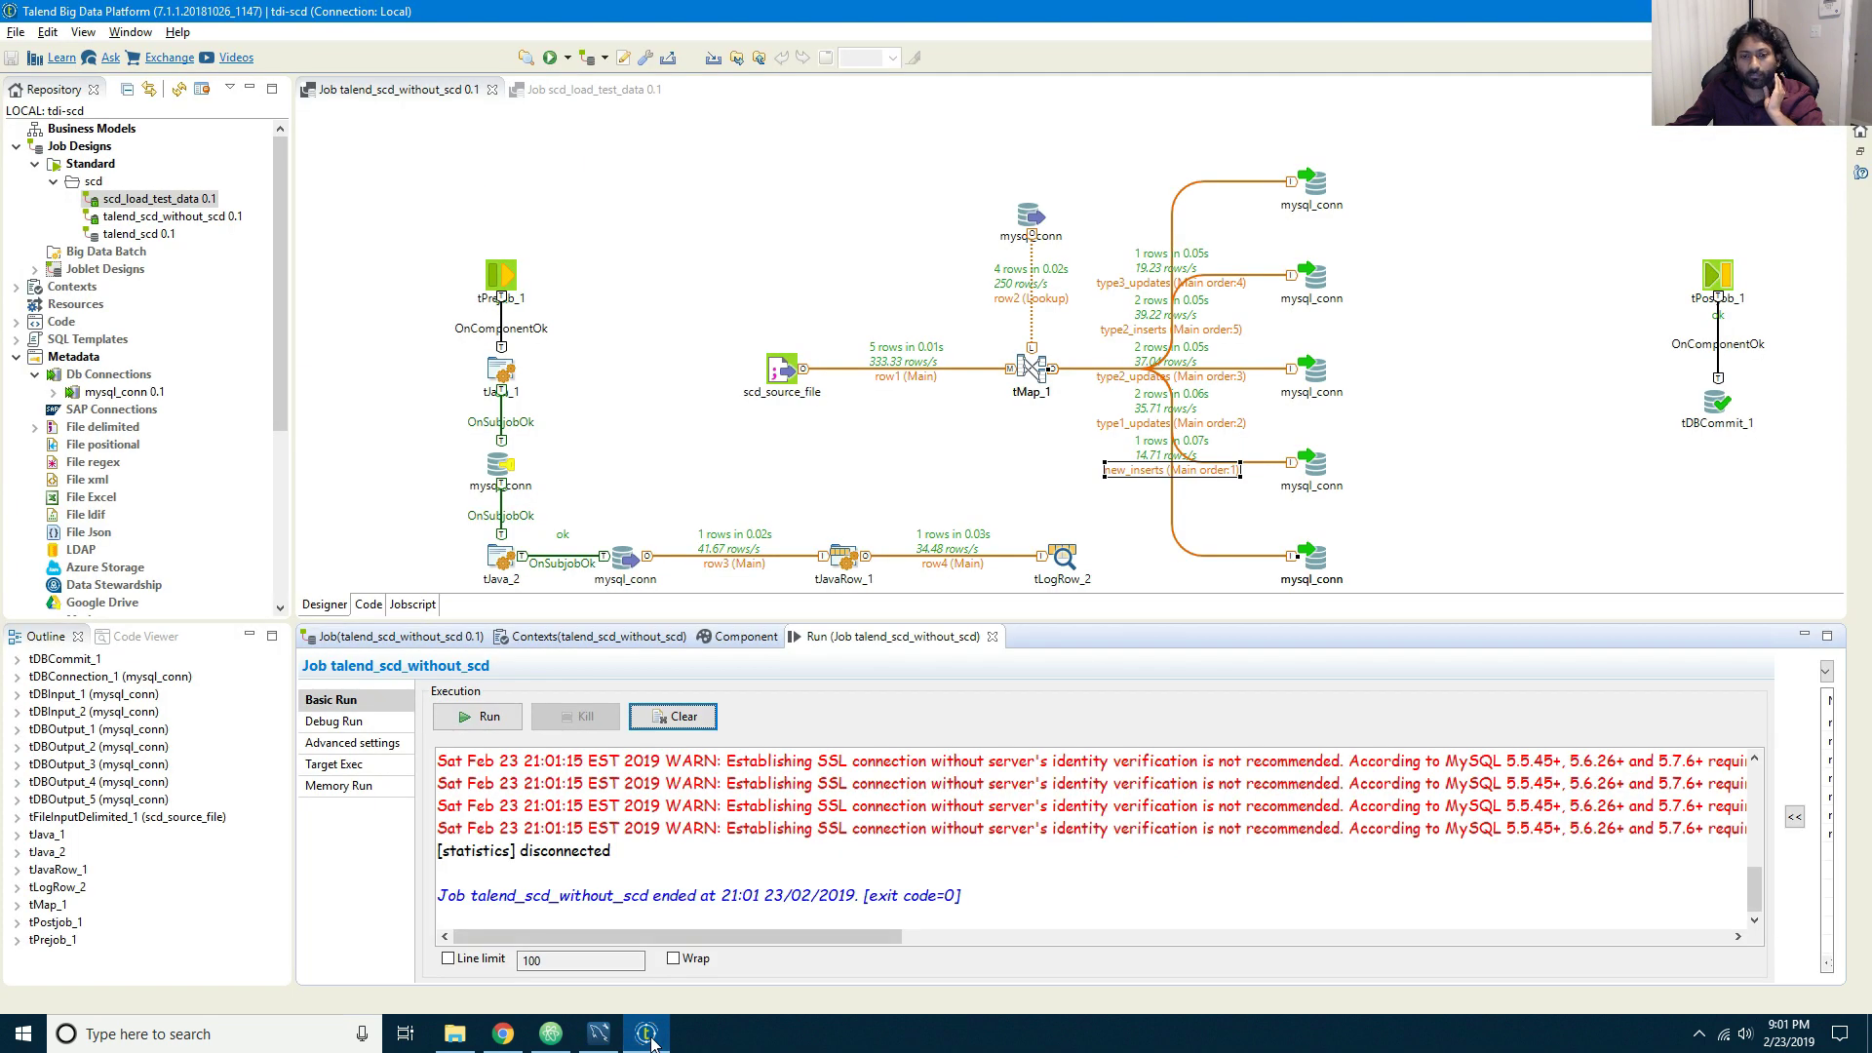
double_click(1029, 368)
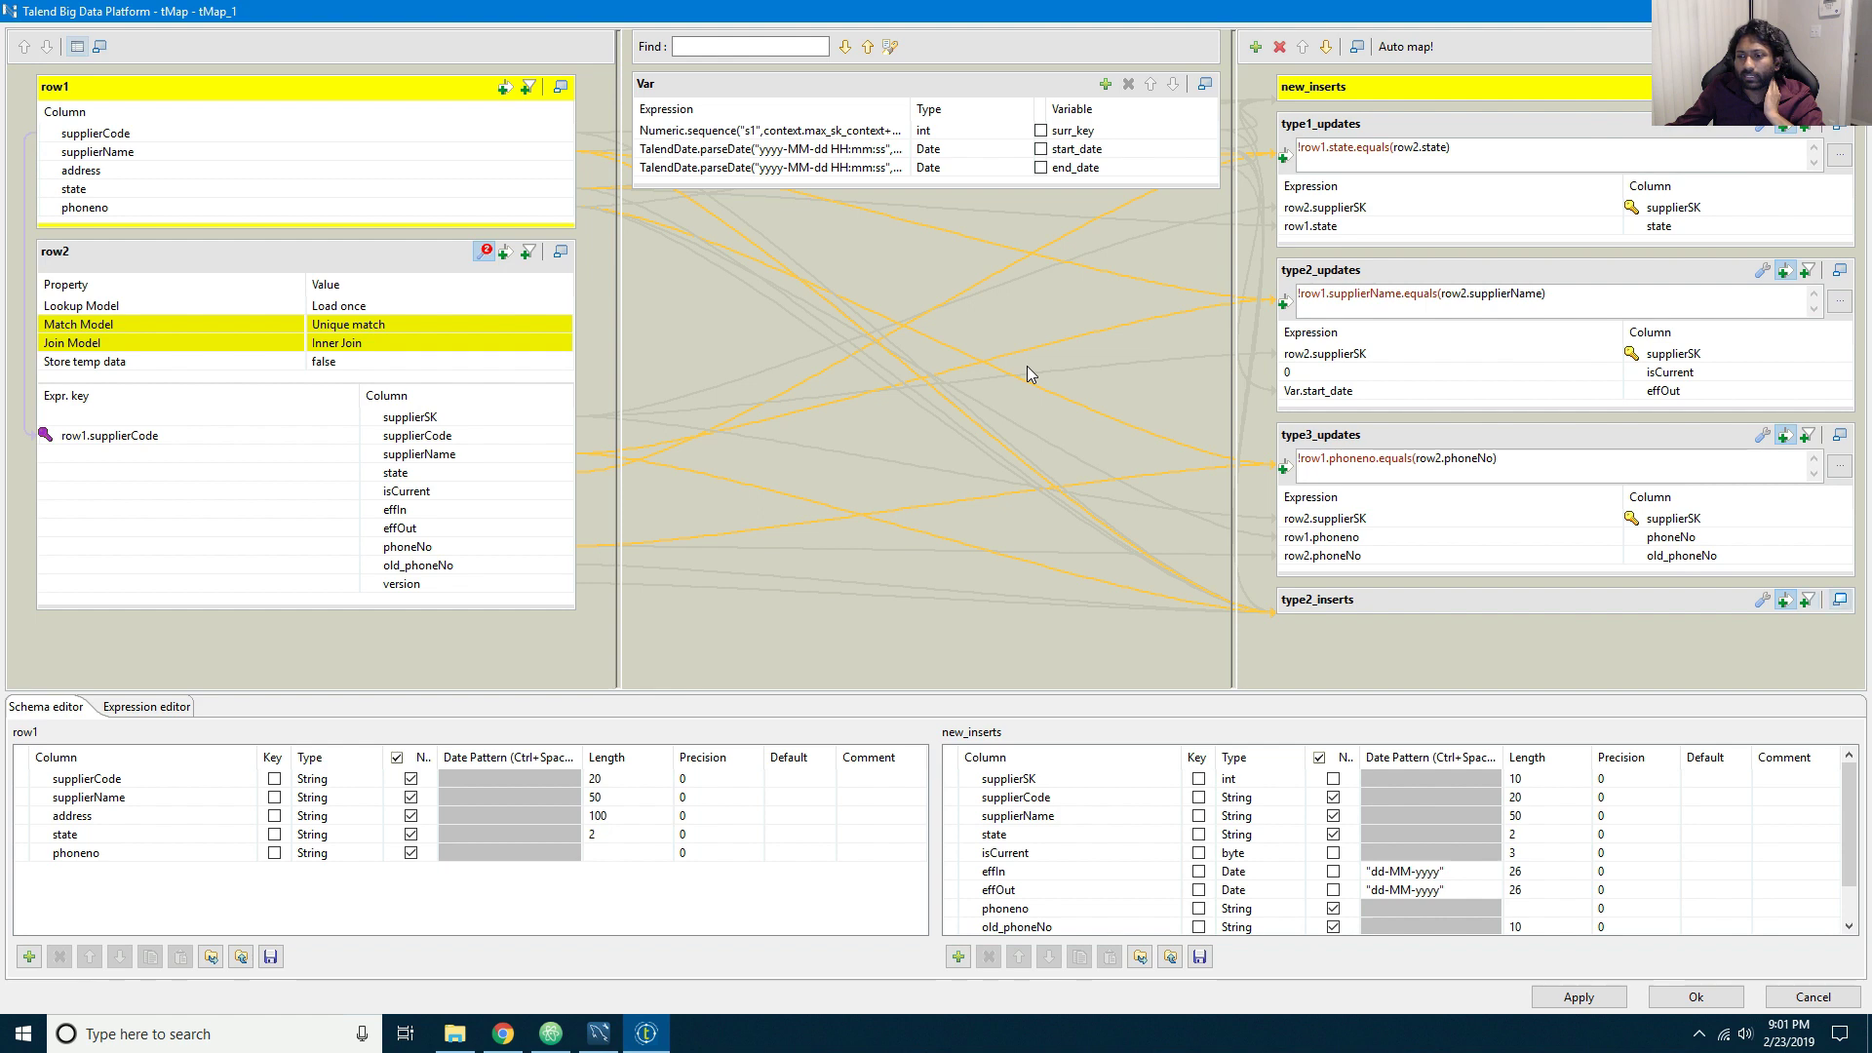
scroll(1843, 606, down, 1)
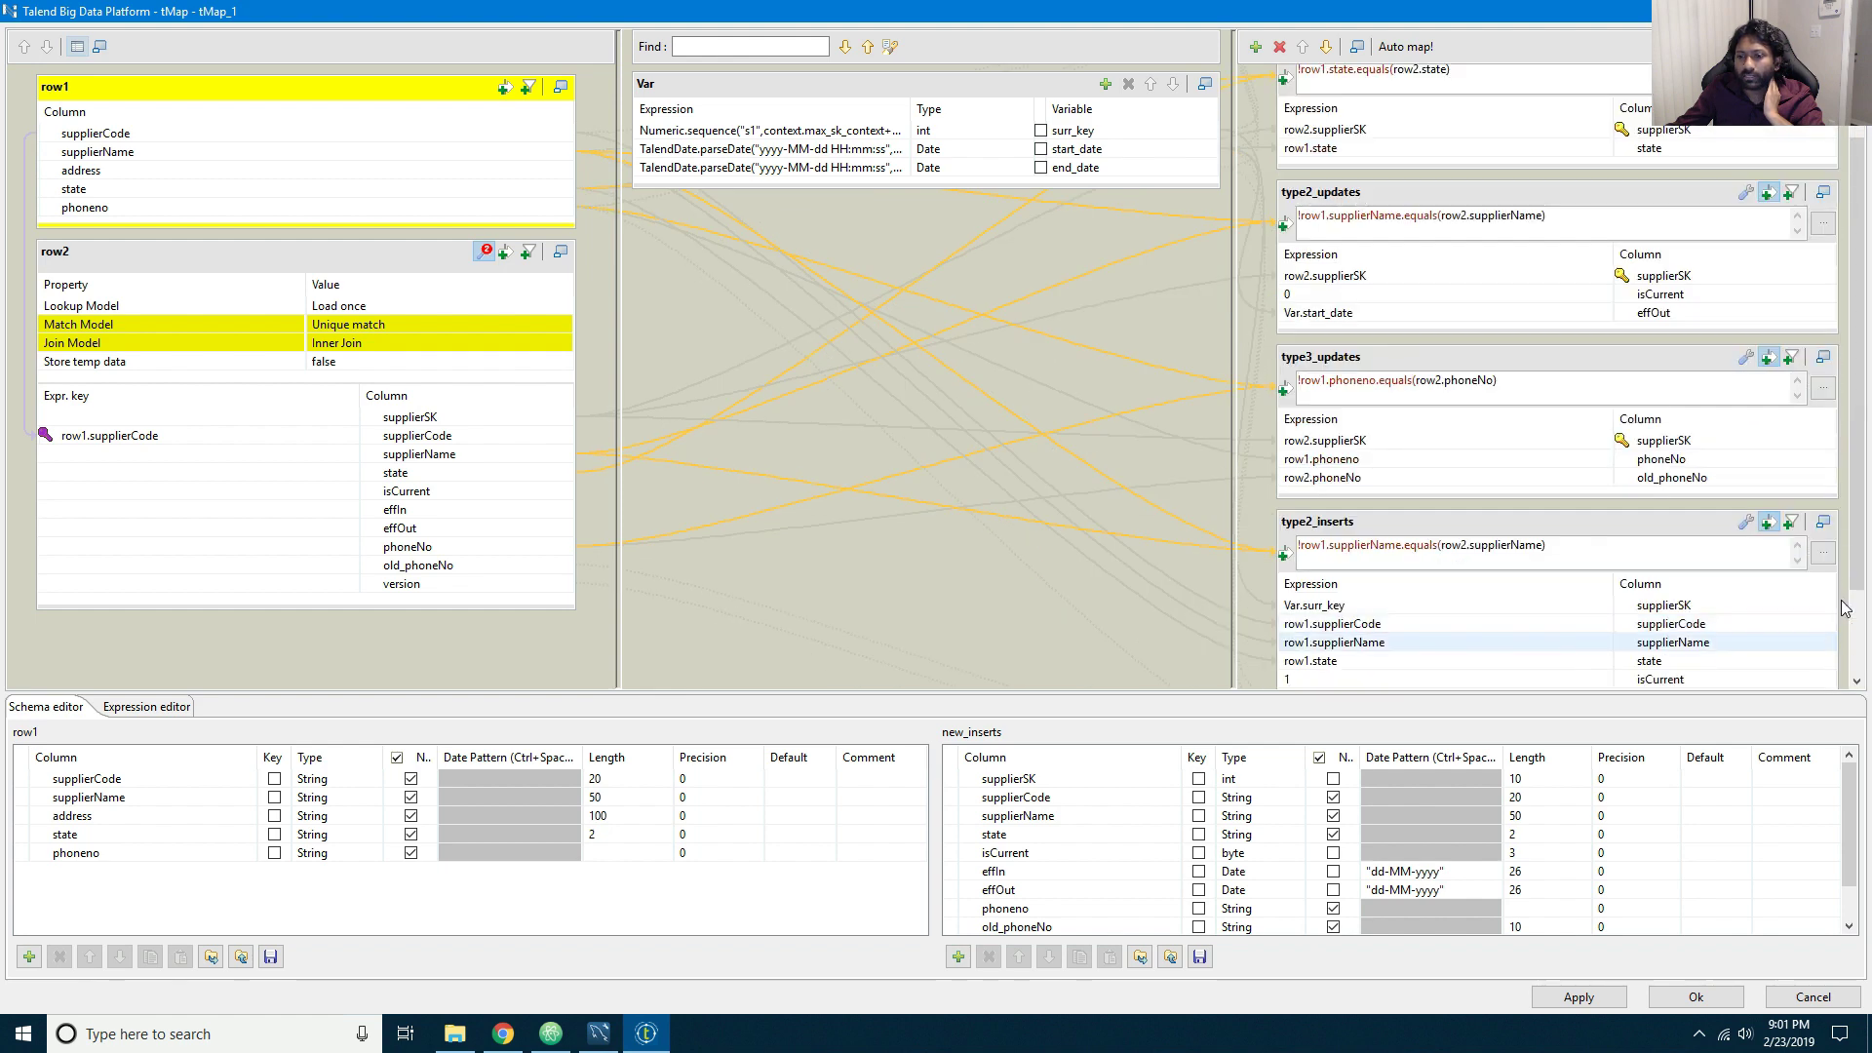
scroll(1843, 607, down, 2)
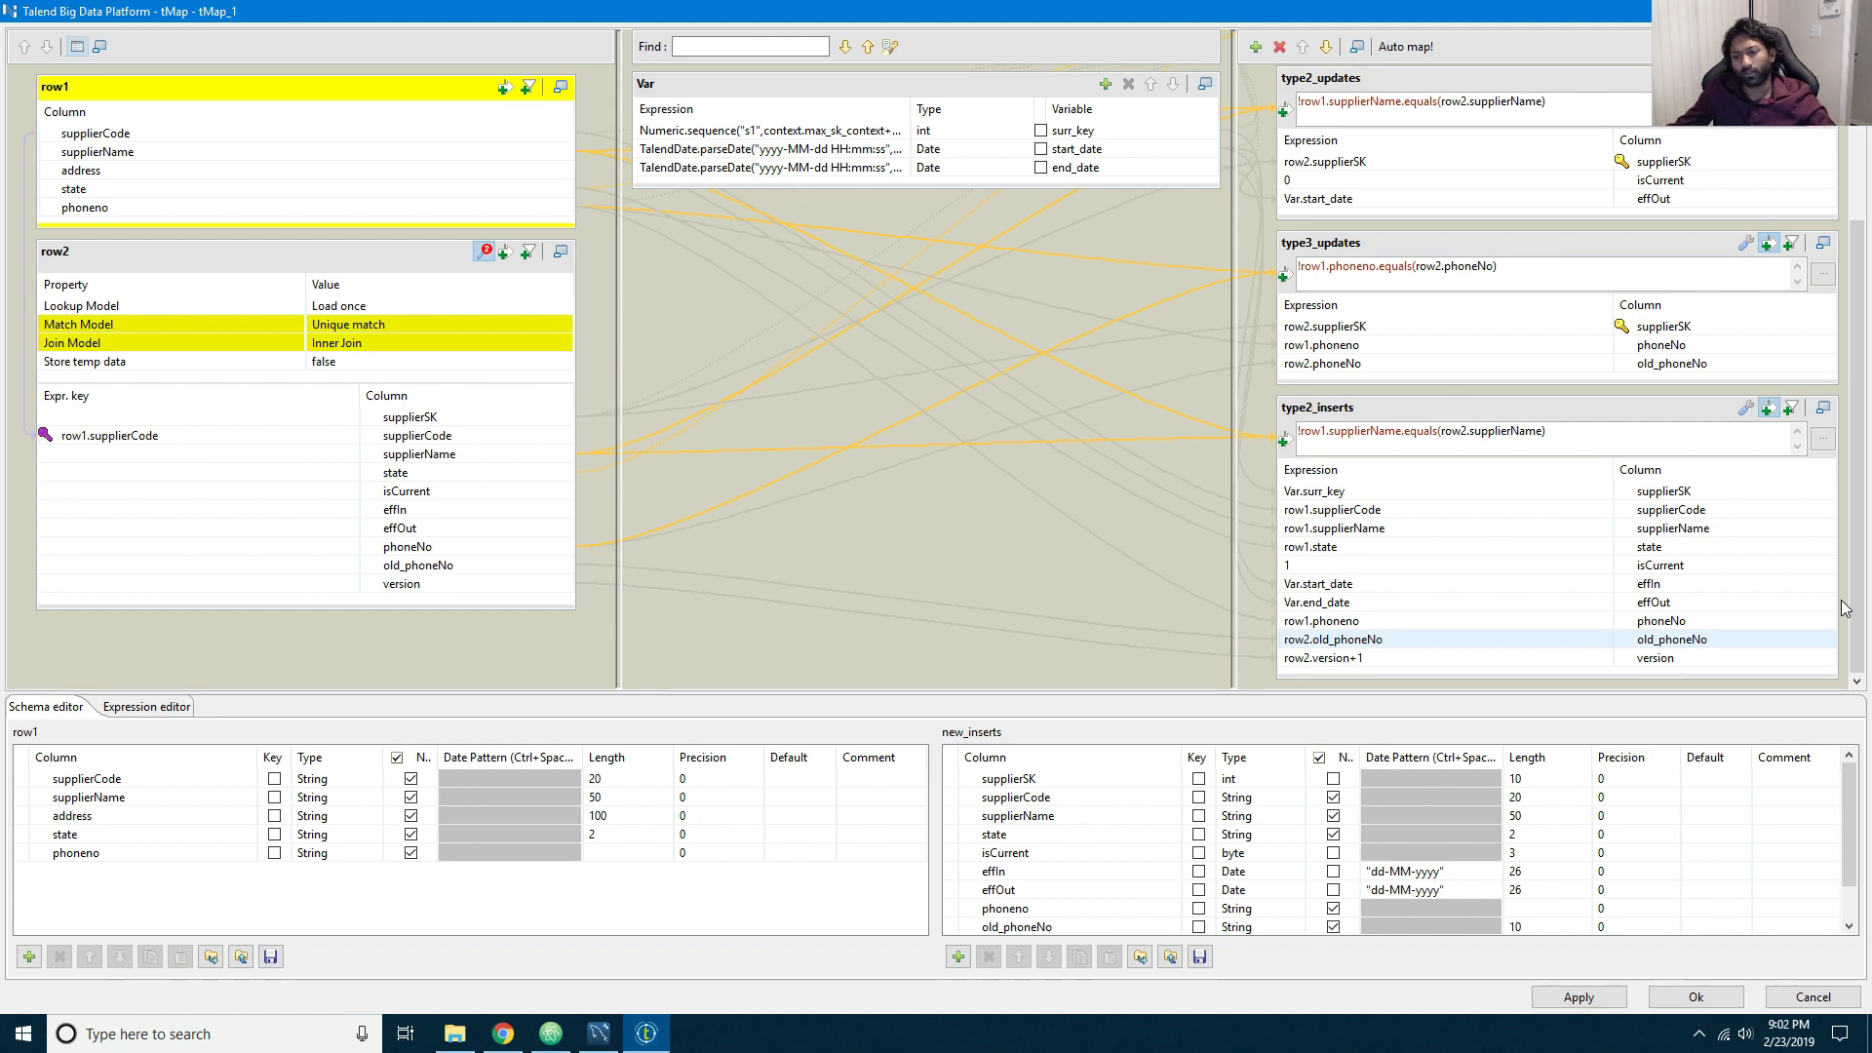
Step: Switch to MySQL Workbench and check the old_phoneNo cell of ABCD Company and the supplierCode cell of ABC Company
click(613, 1038)
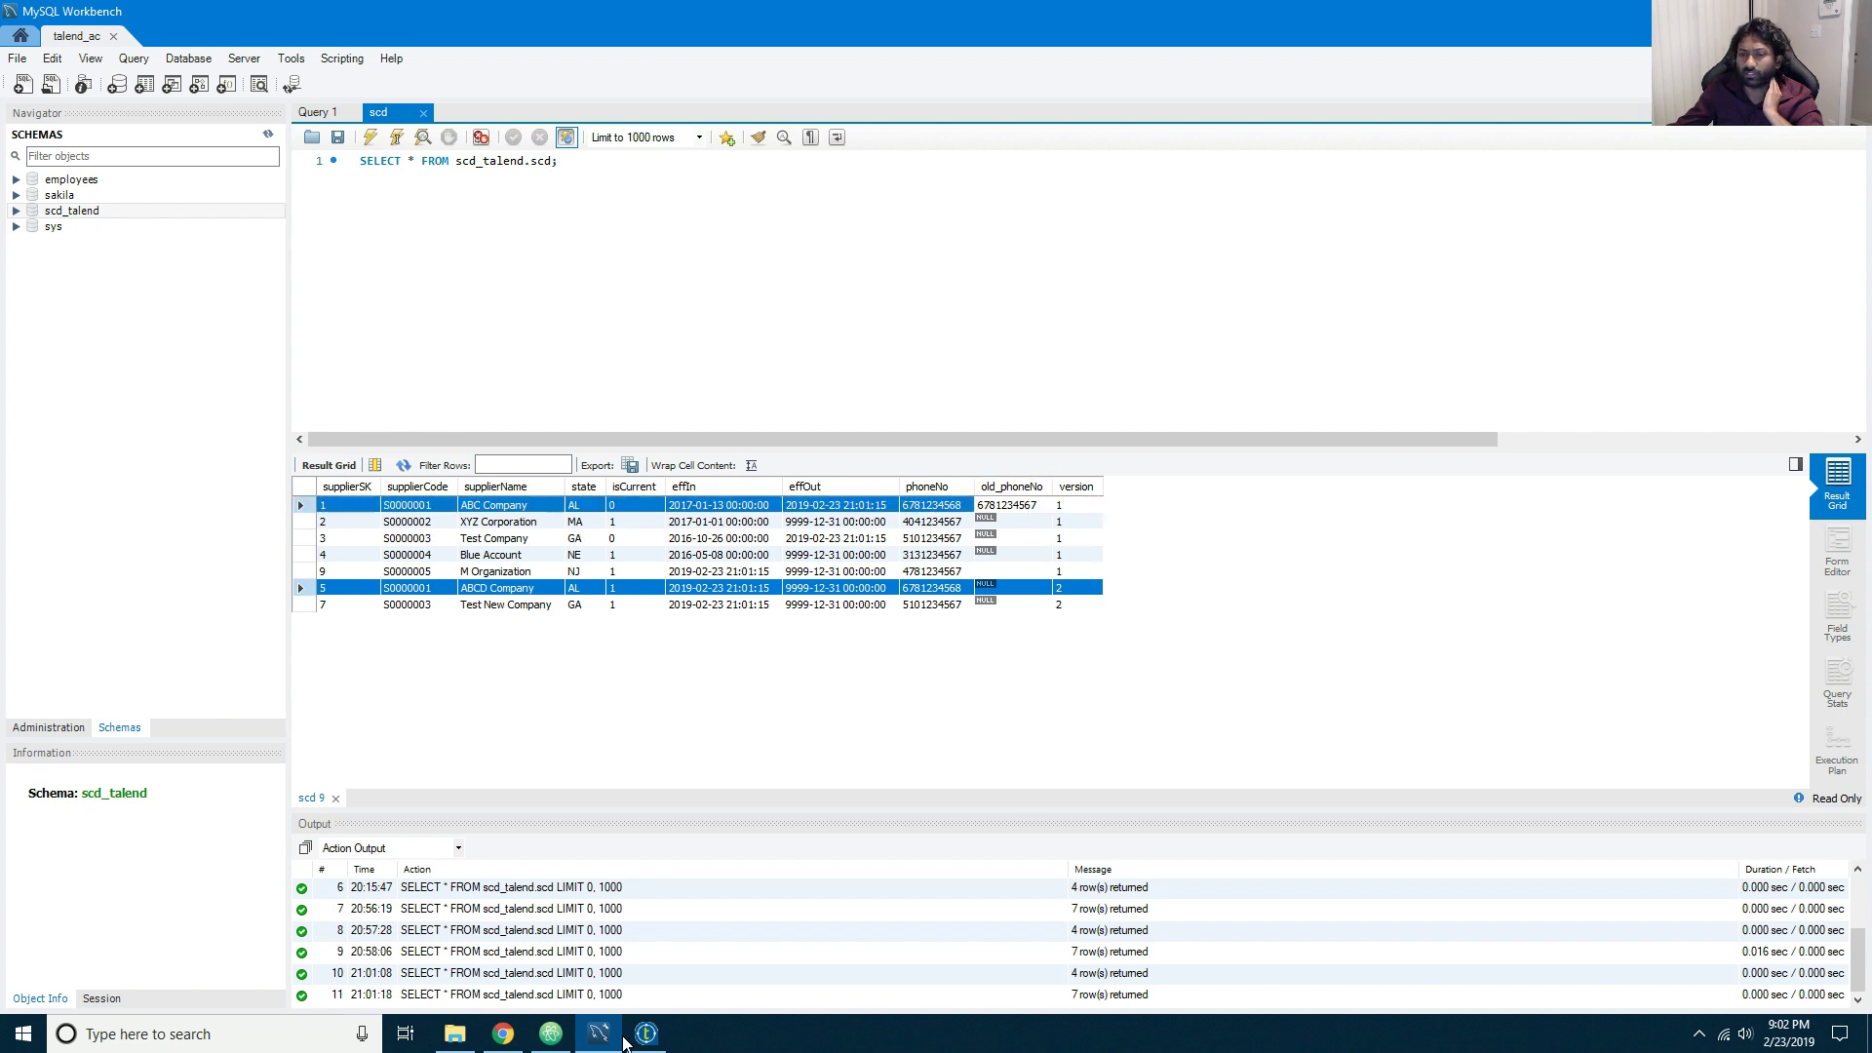
click(1019, 590)
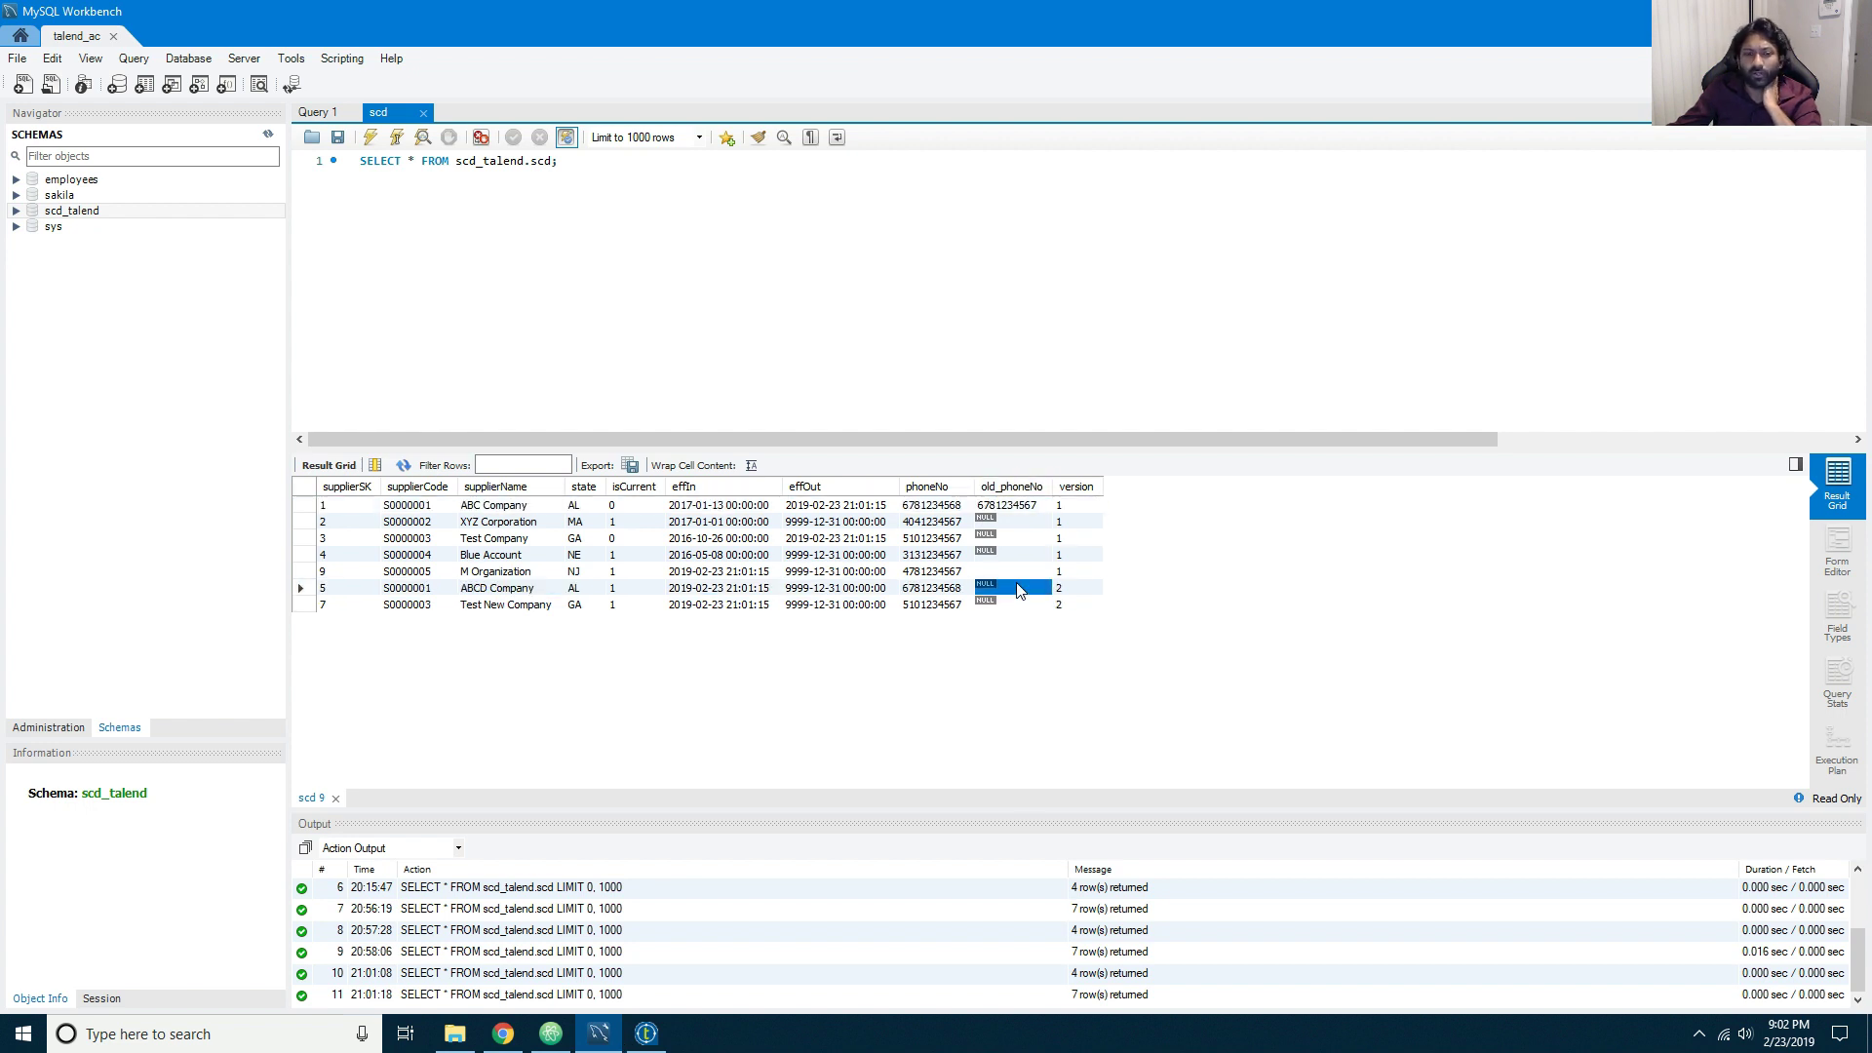
click(419, 507)
key(Left)
click(423, 507)
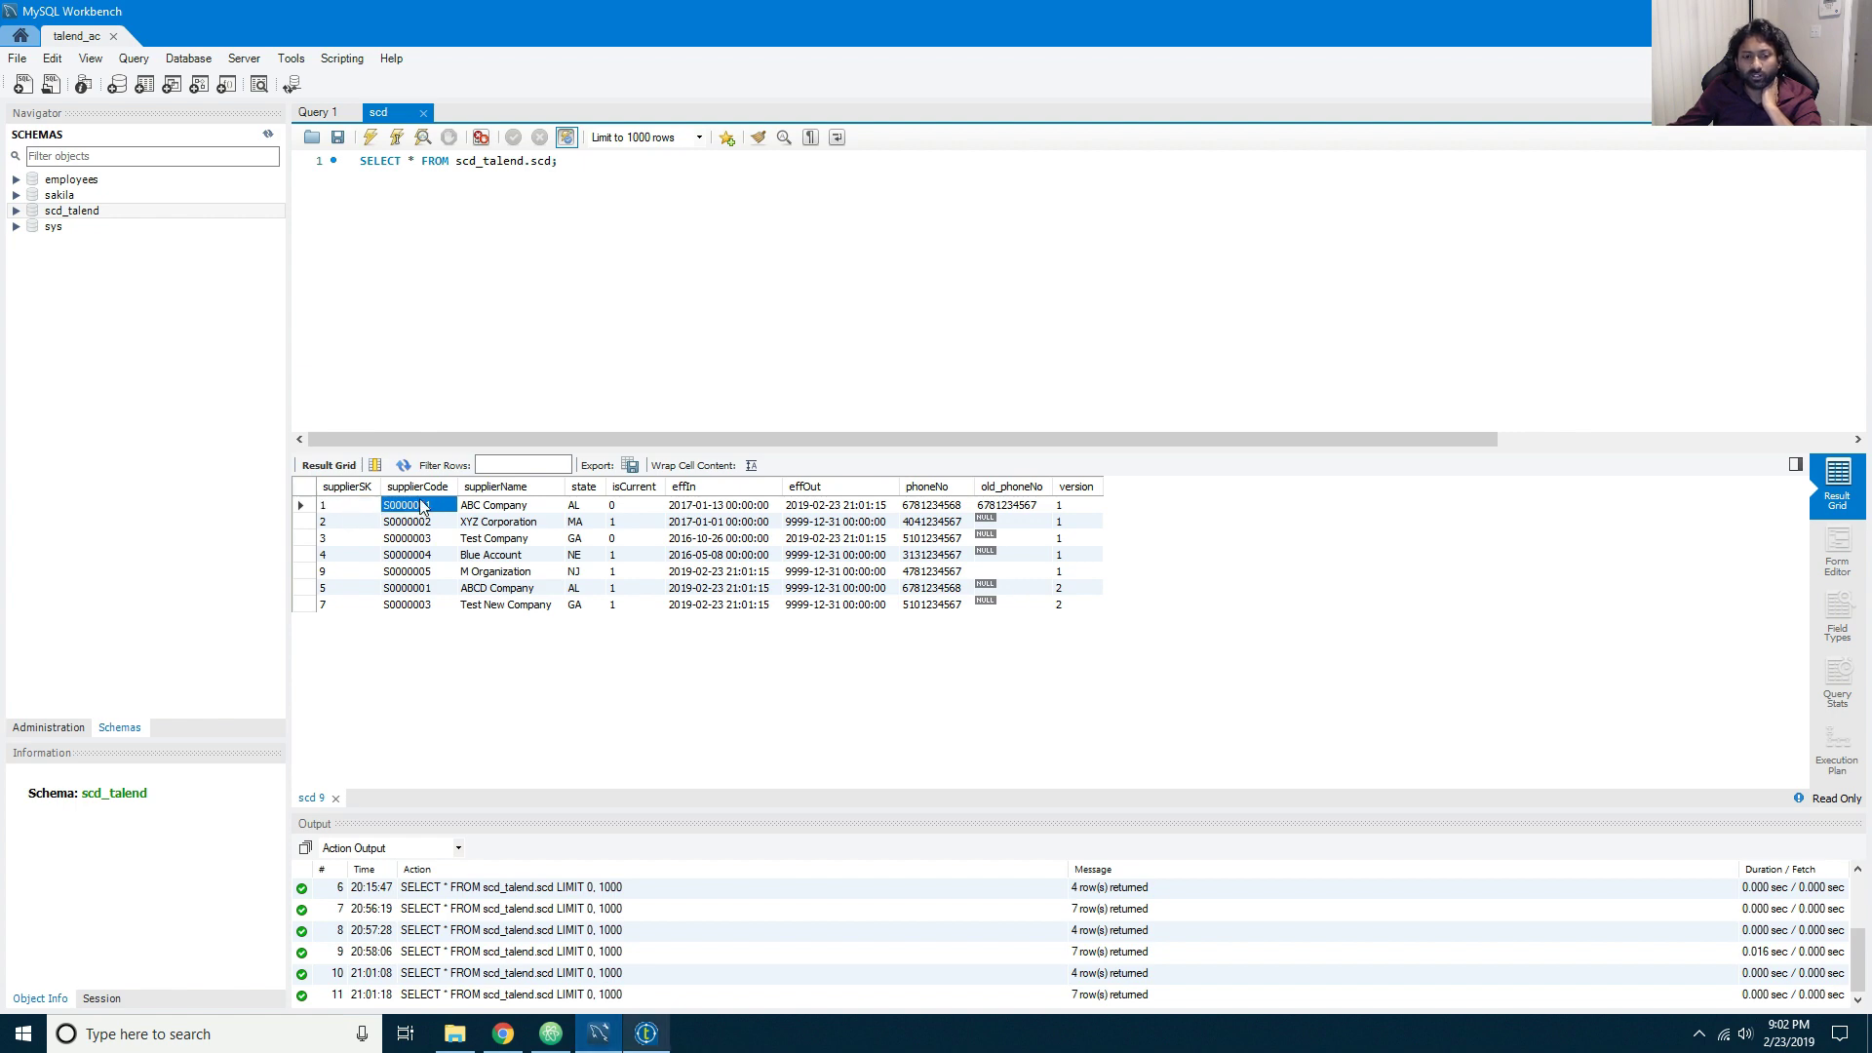
Step: Return to Talend, reopen the tMap_1 editor after closing it without saving, and collapse the type2_updates output
click(647, 1039)
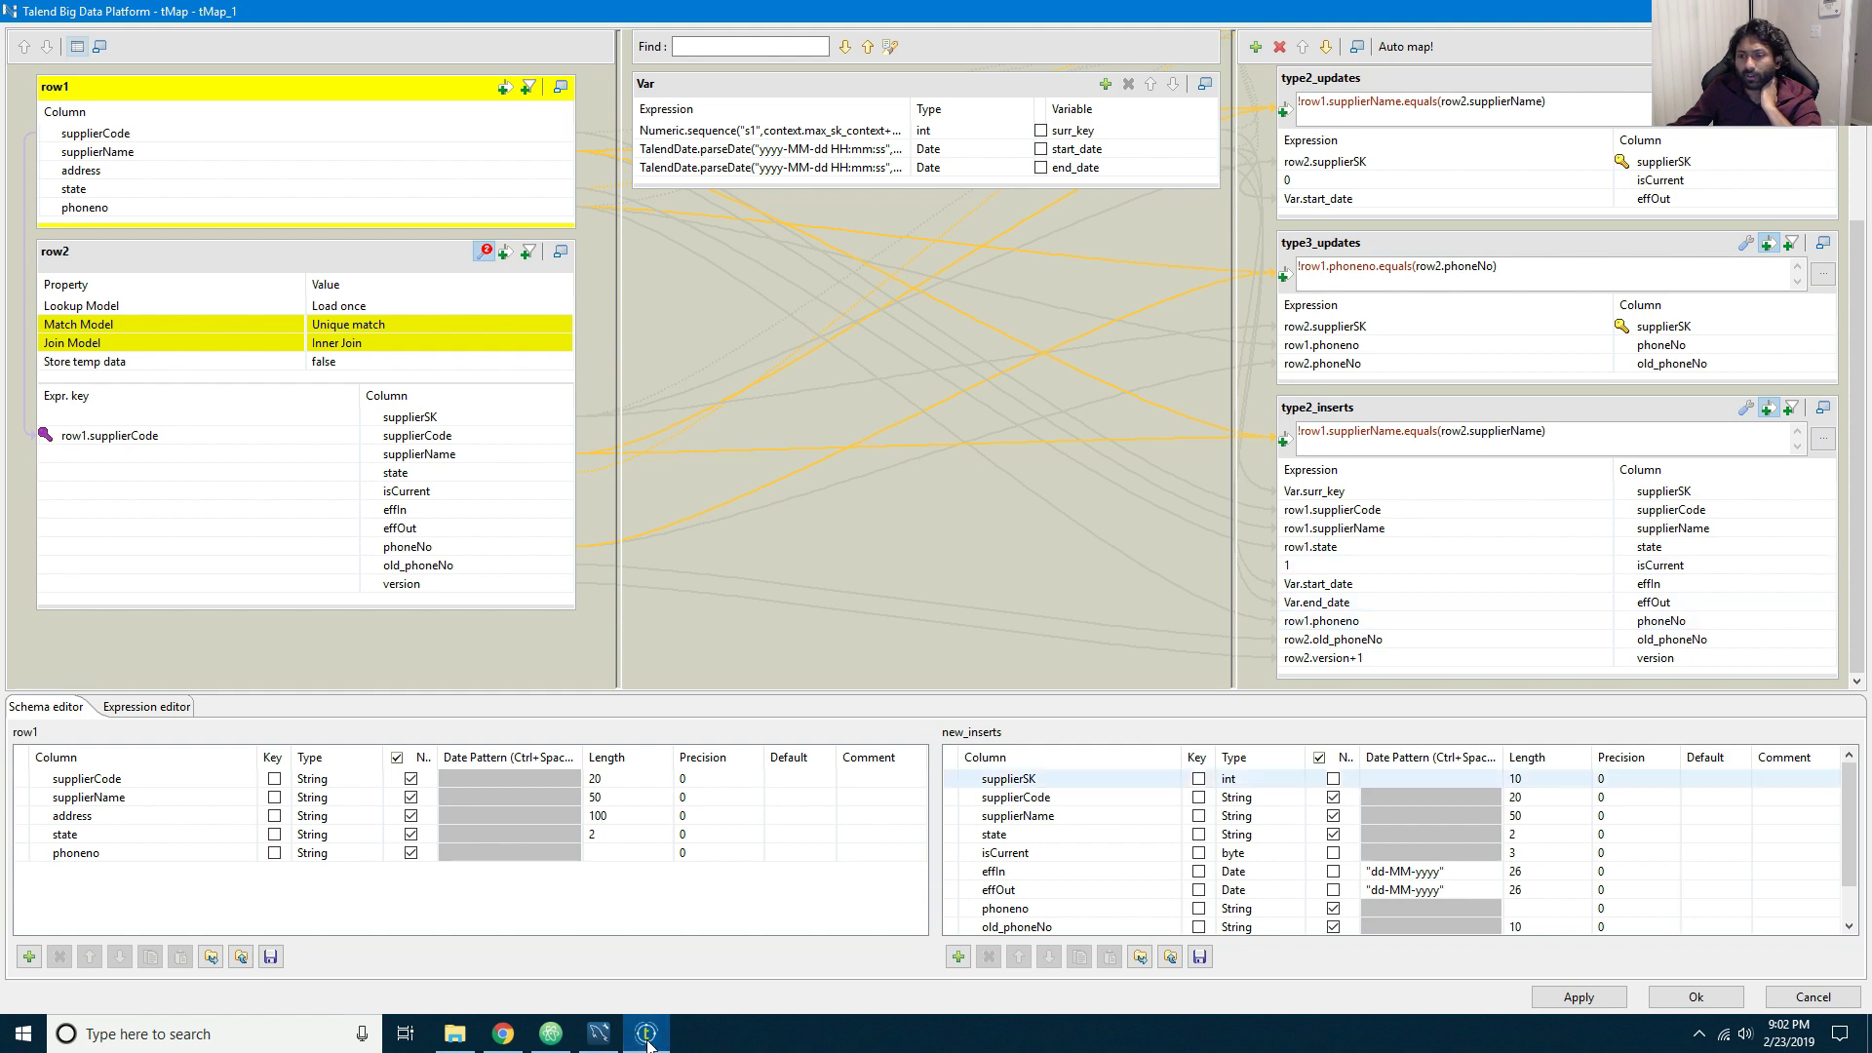
click(1809, 1000)
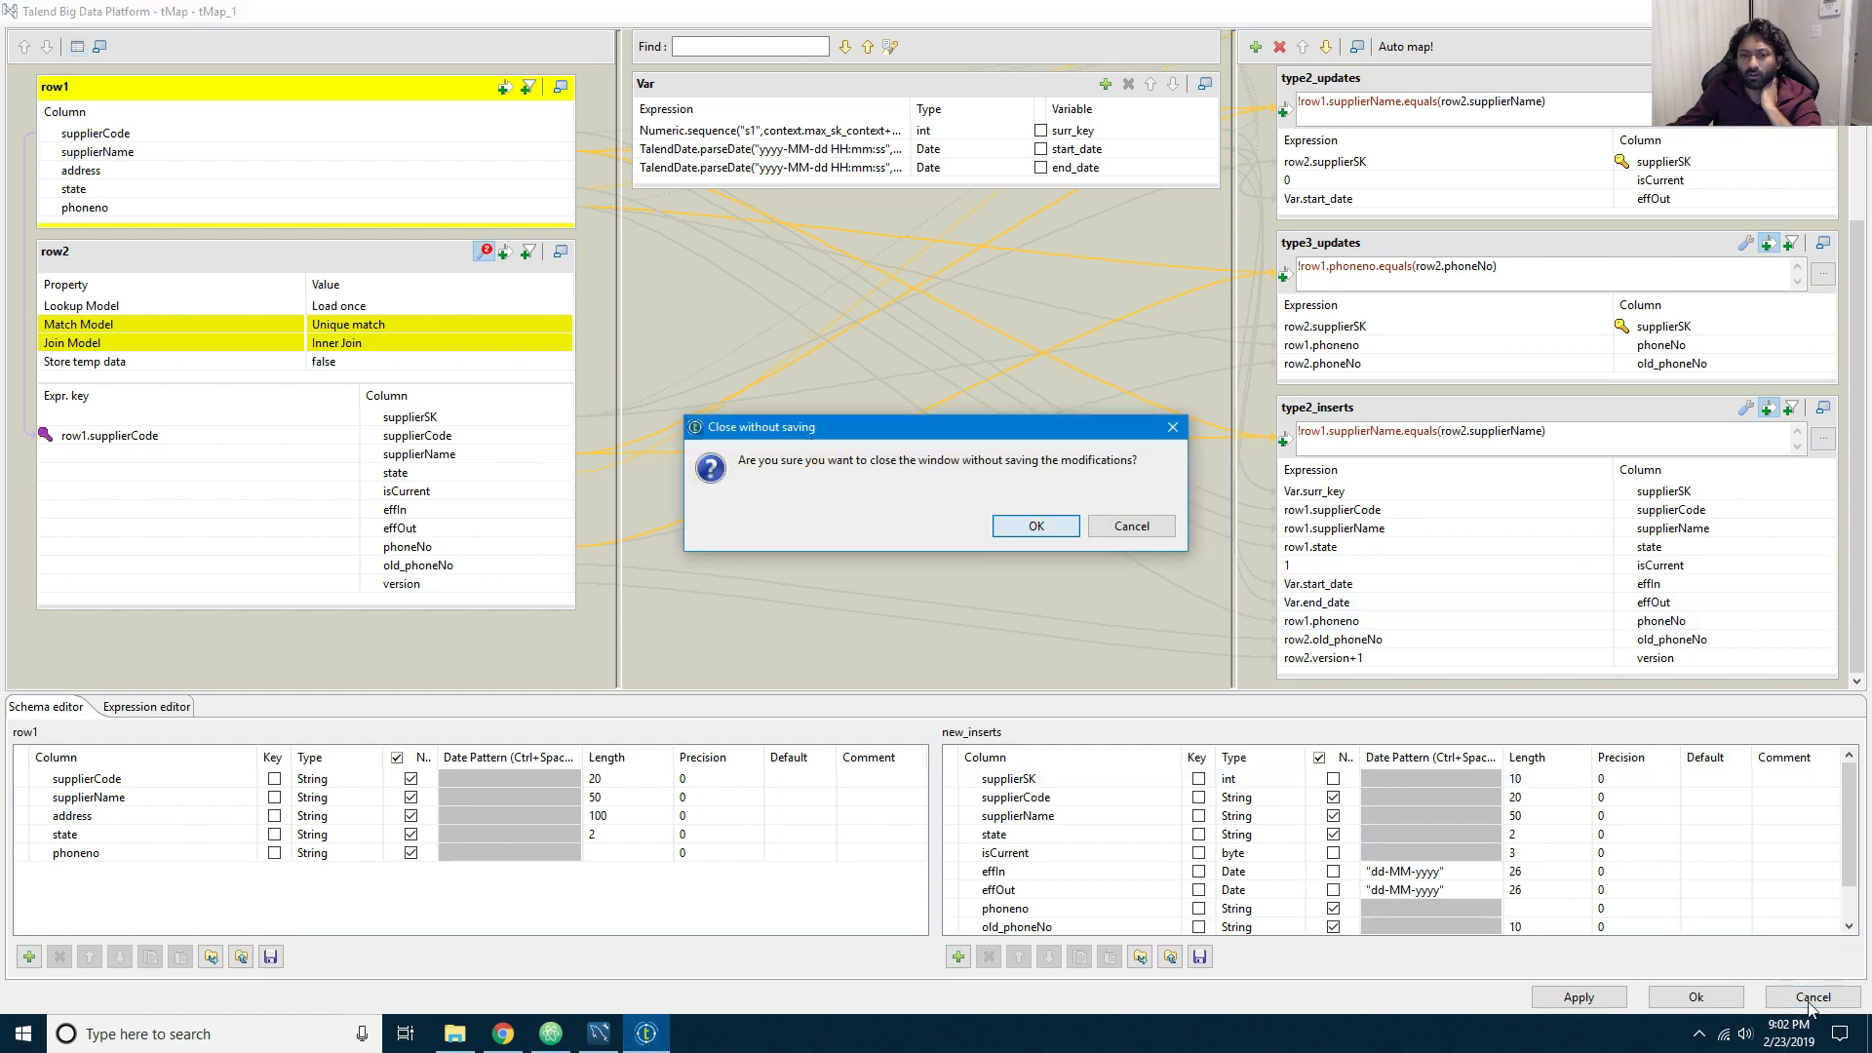
click(1040, 529)
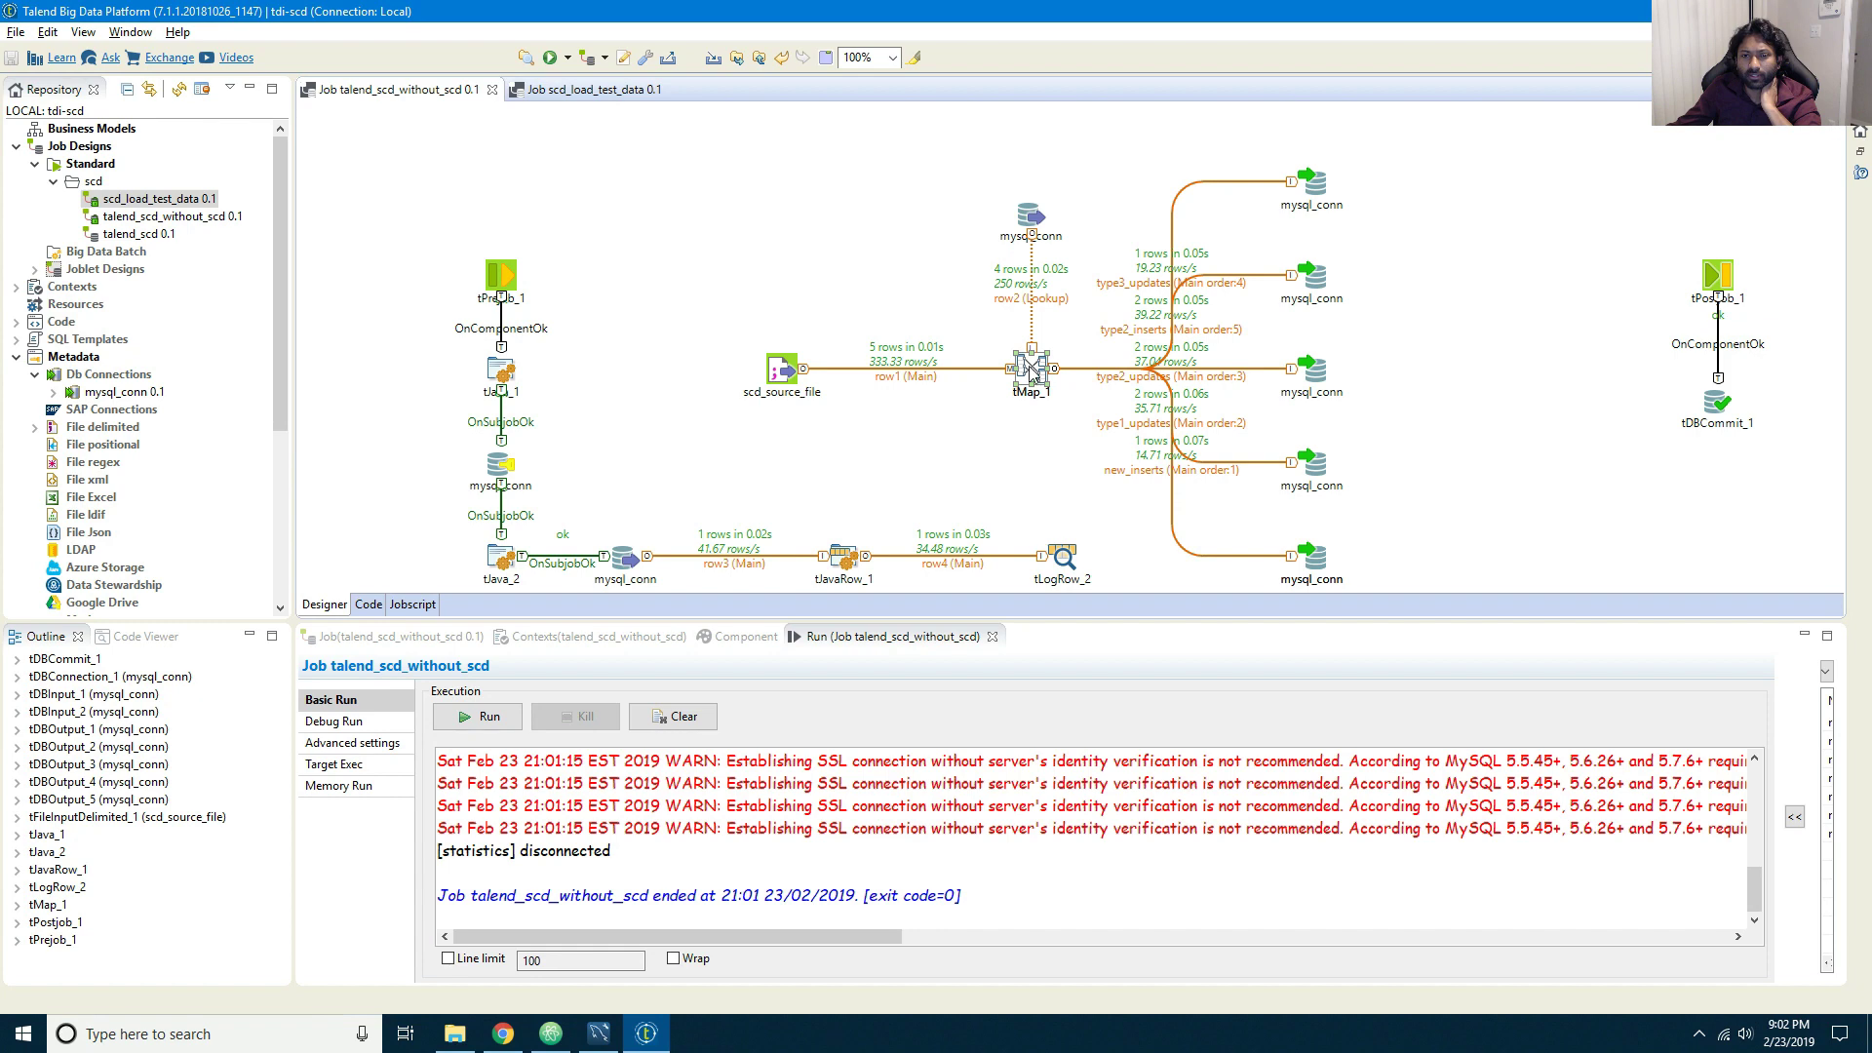
double_click(1030, 369)
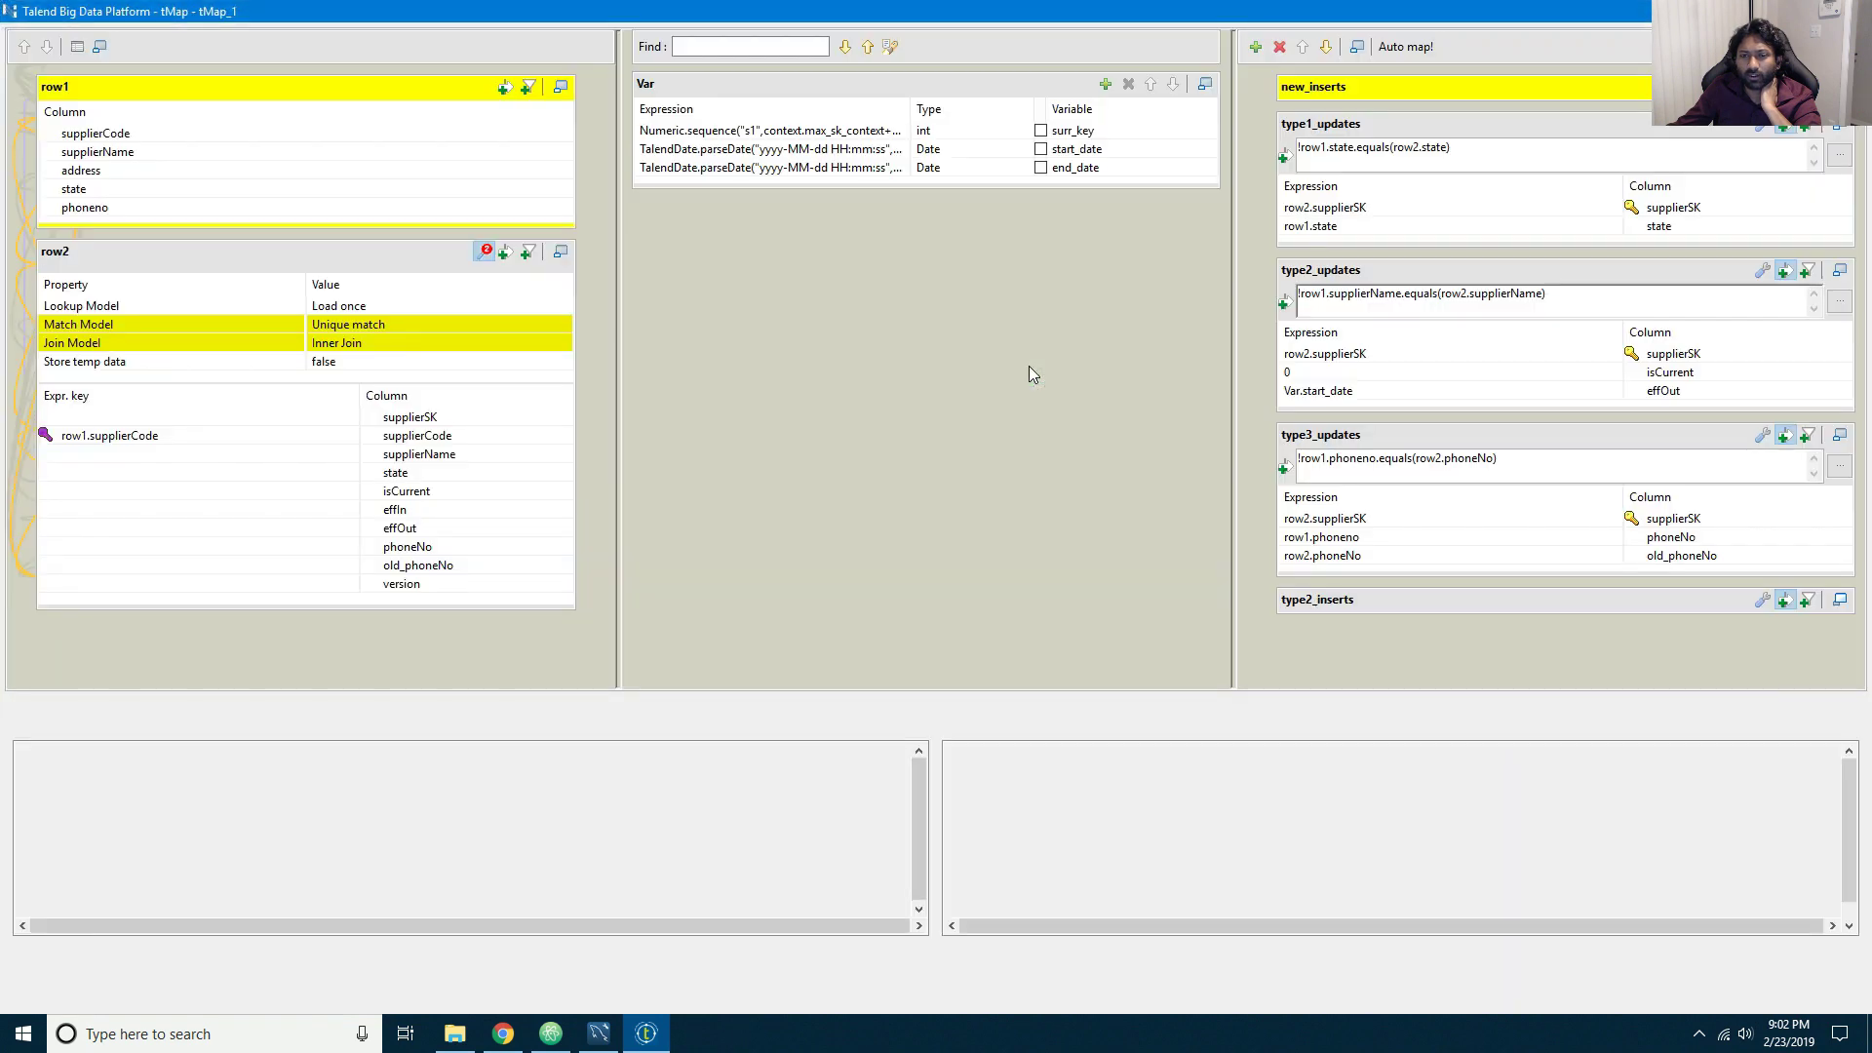
click(1840, 271)
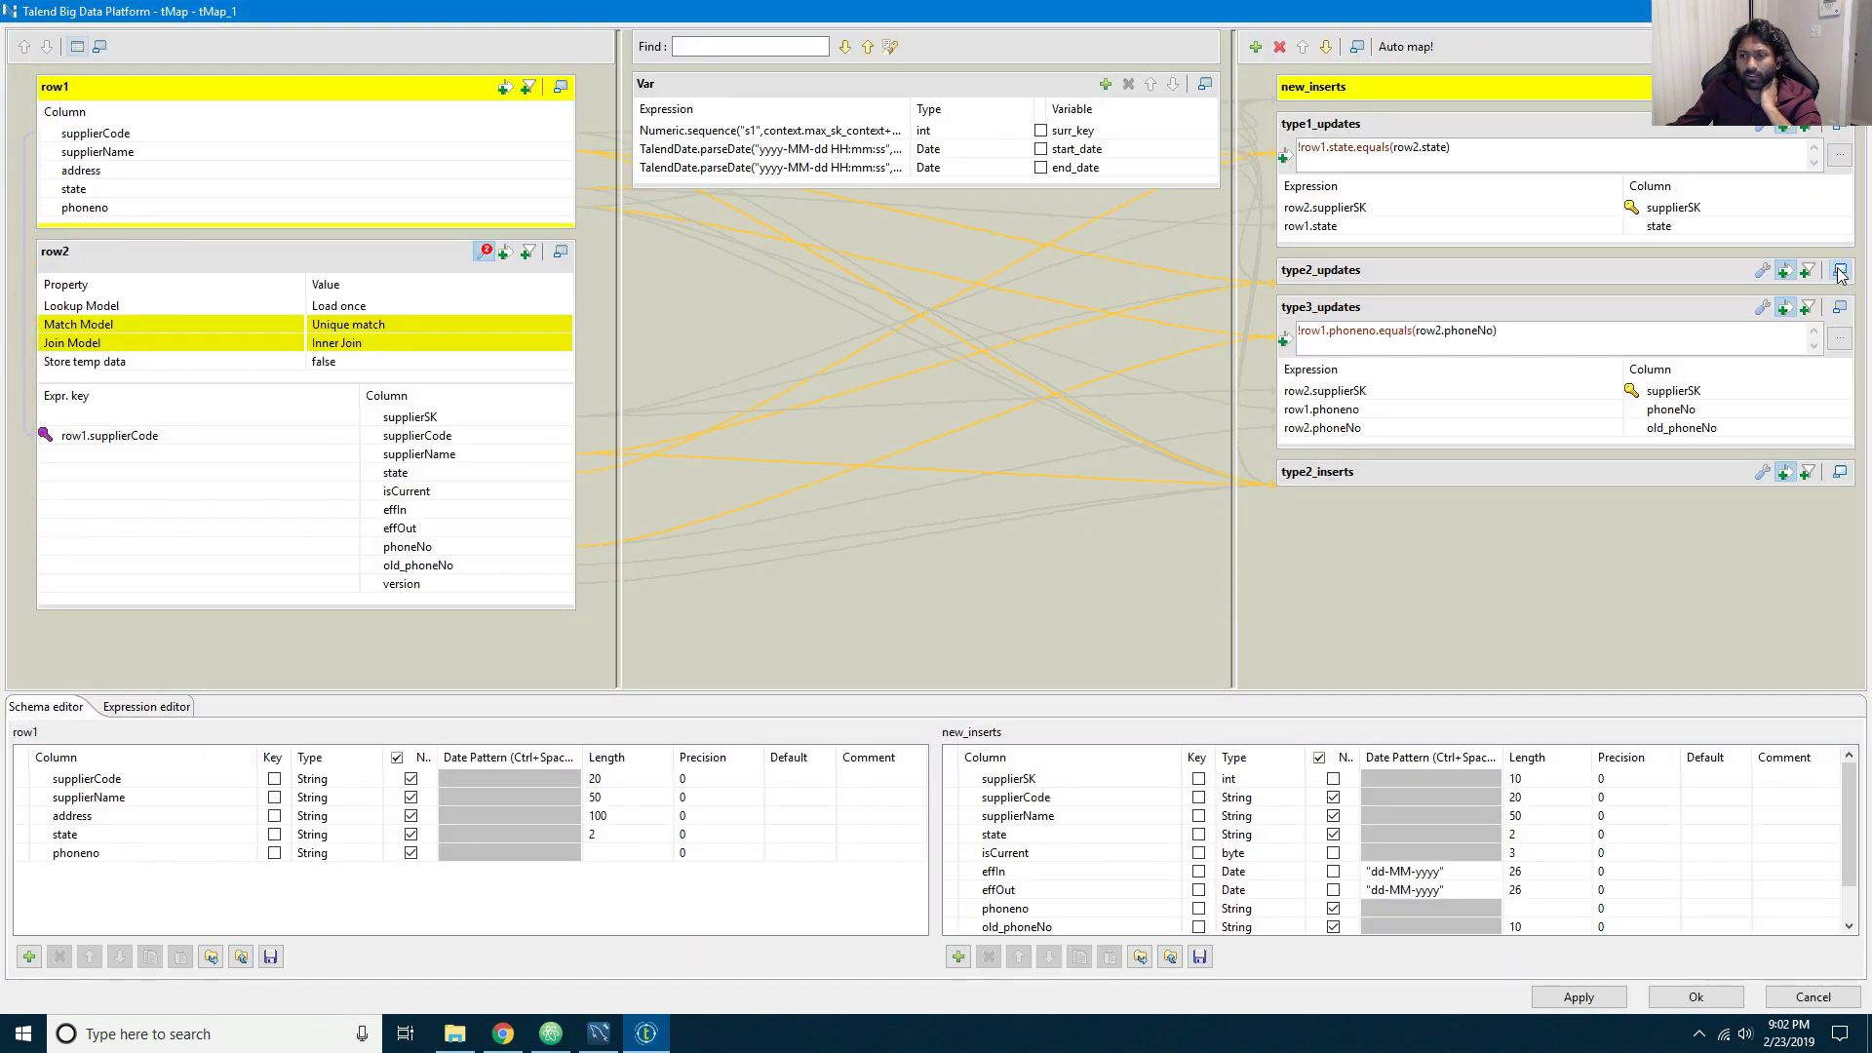
Step: Replace supplierSK in the type3_updates output with row1.supplierCode, mark it as the key, and save tMap_1 with the changes propagated
click(1579, 391)
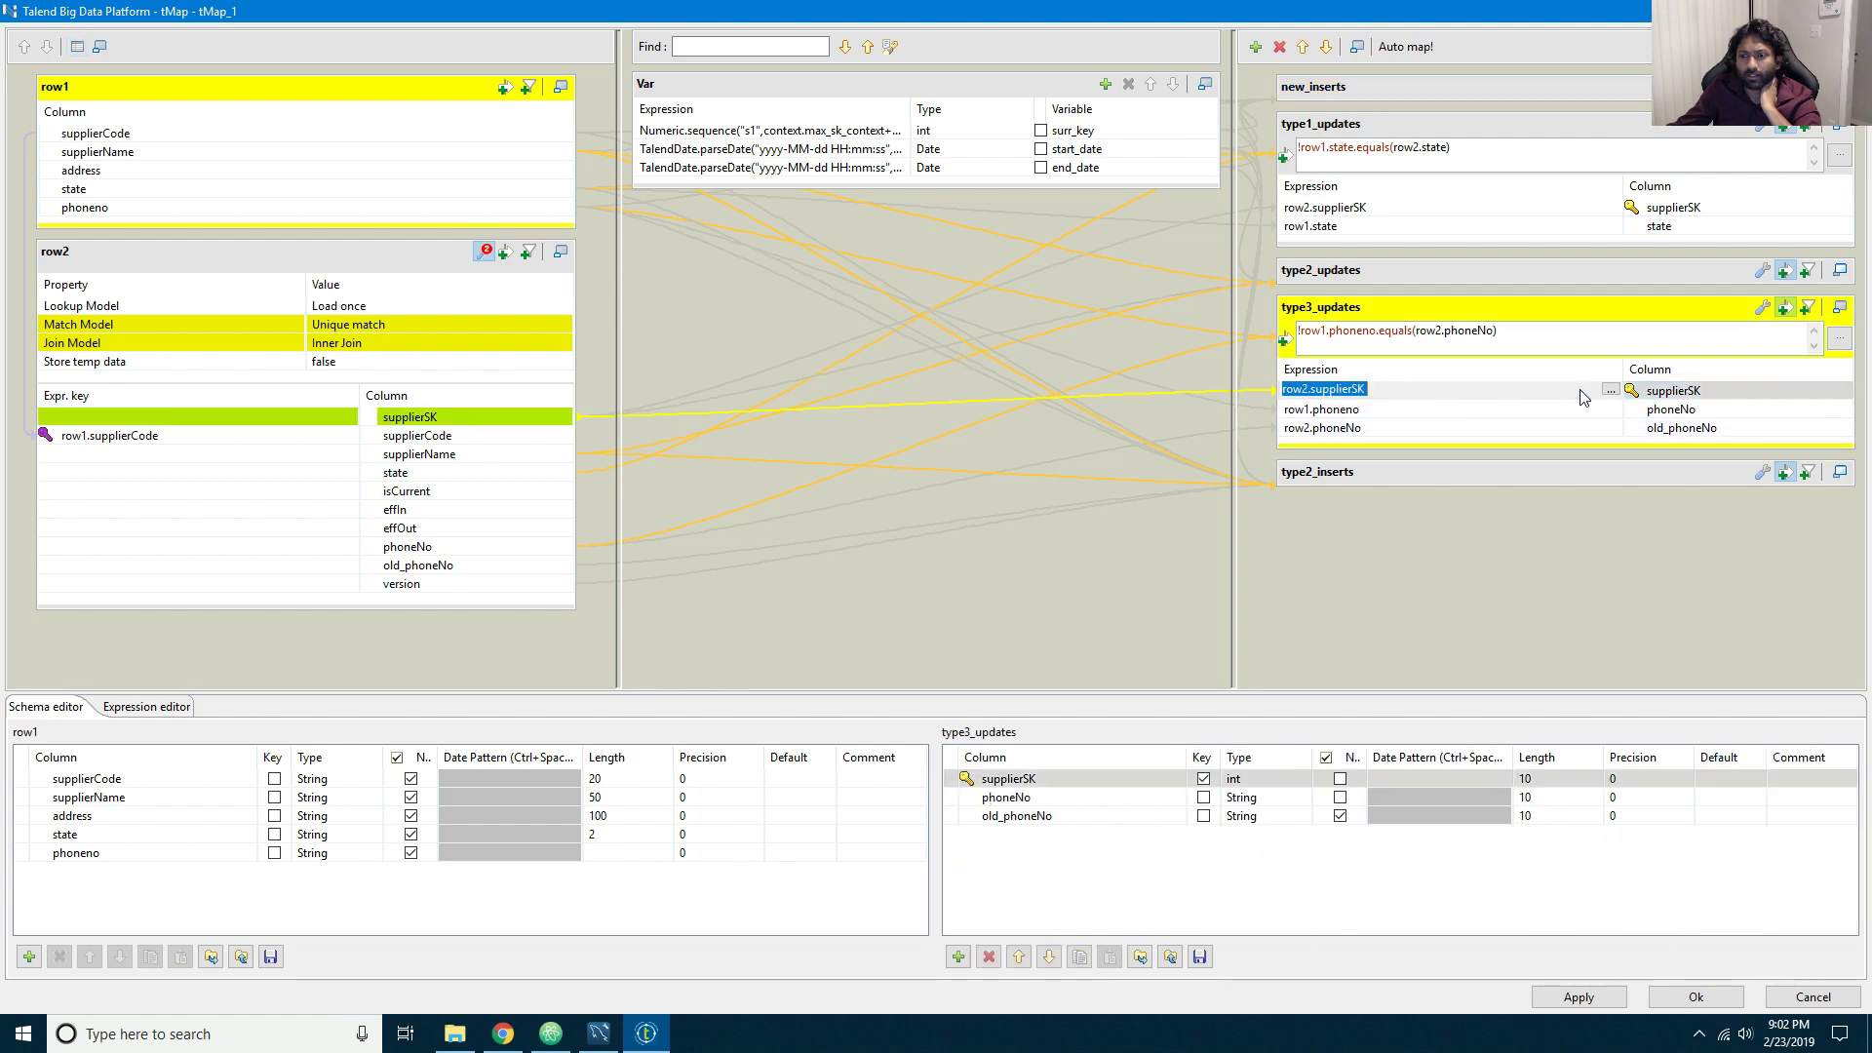
click(988, 958)
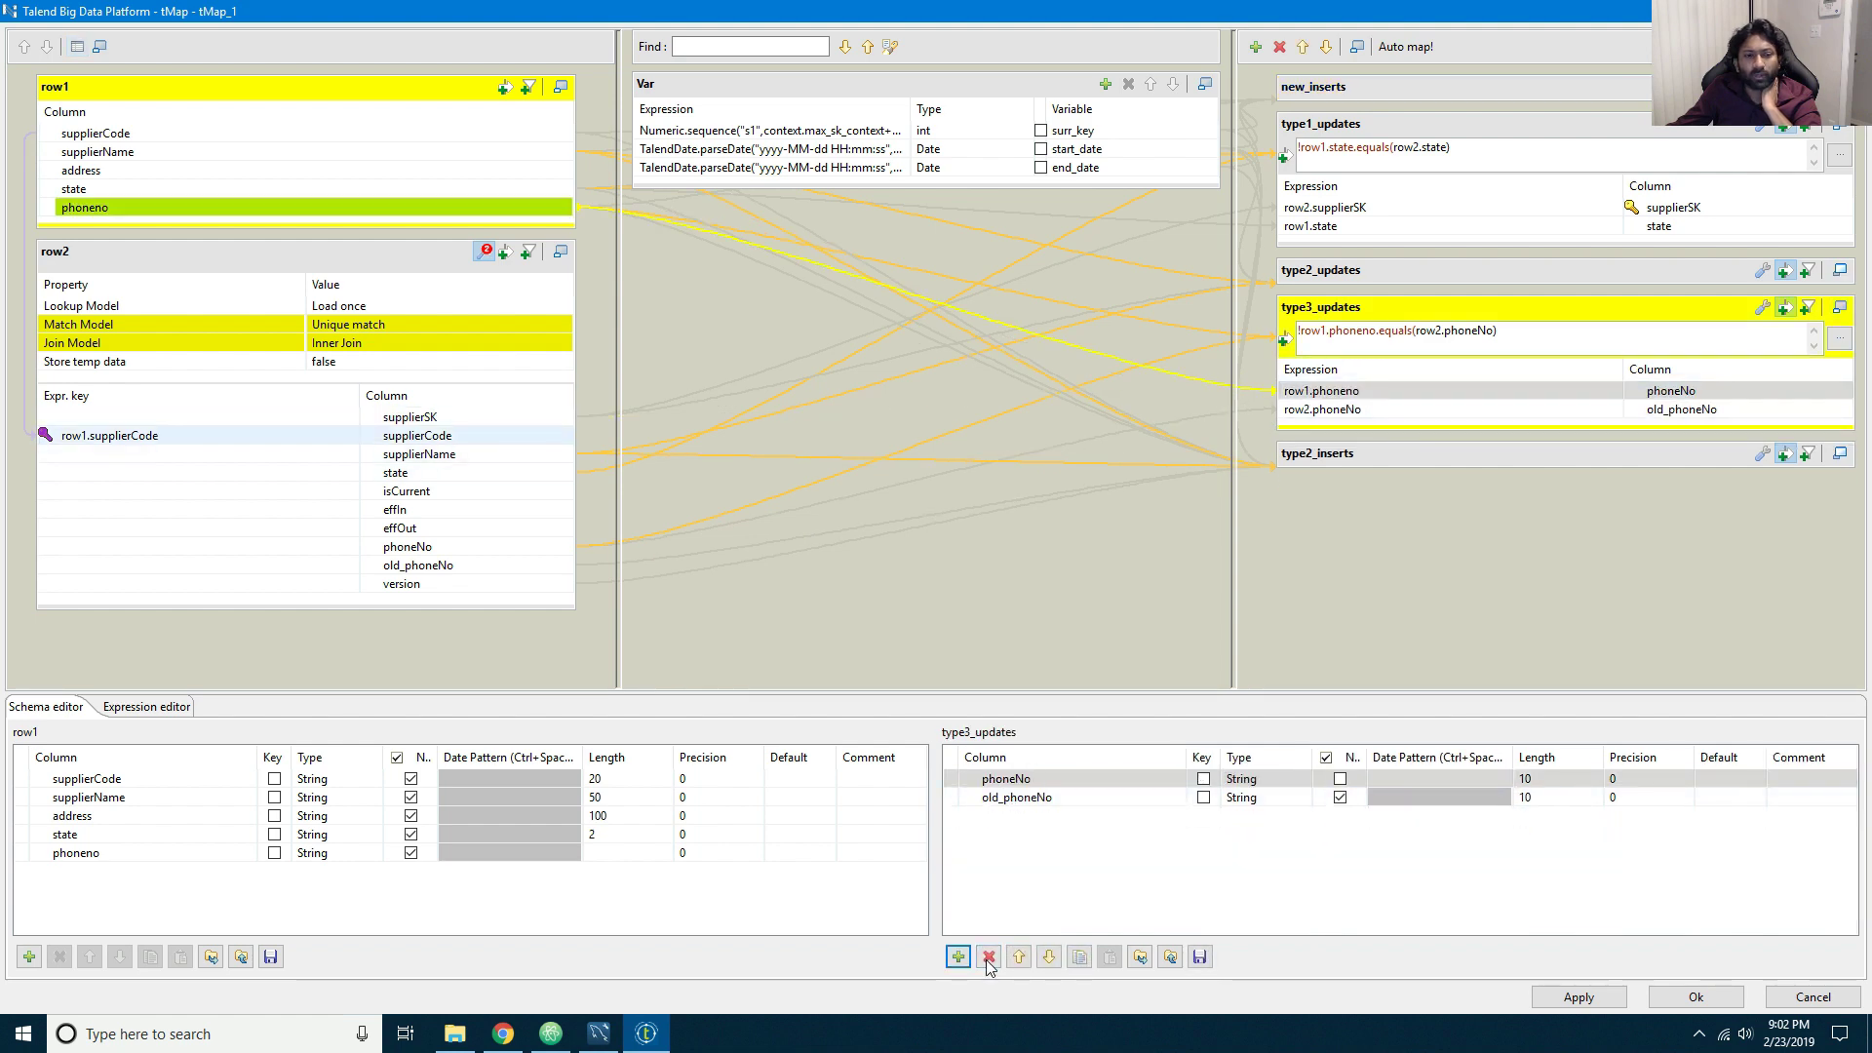
drag(283, 135, 1410, 392)
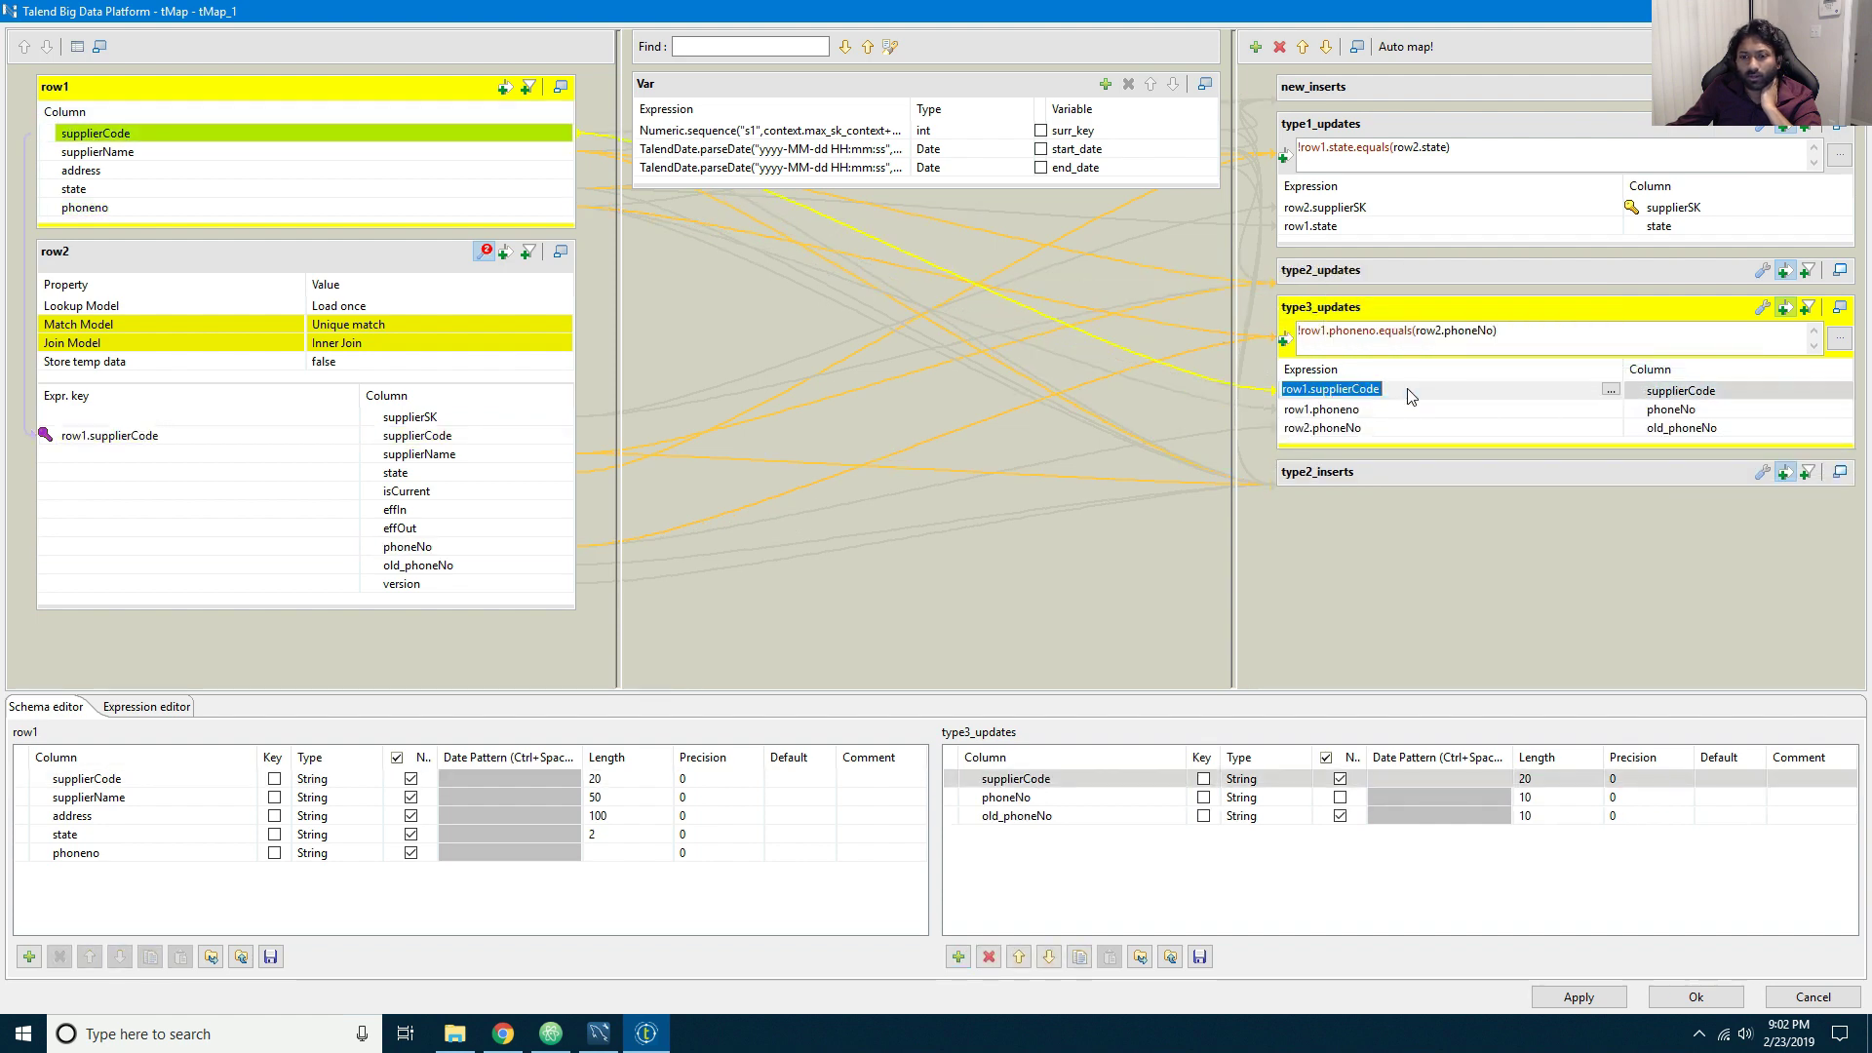
click(1203, 779)
click(1609, 1004)
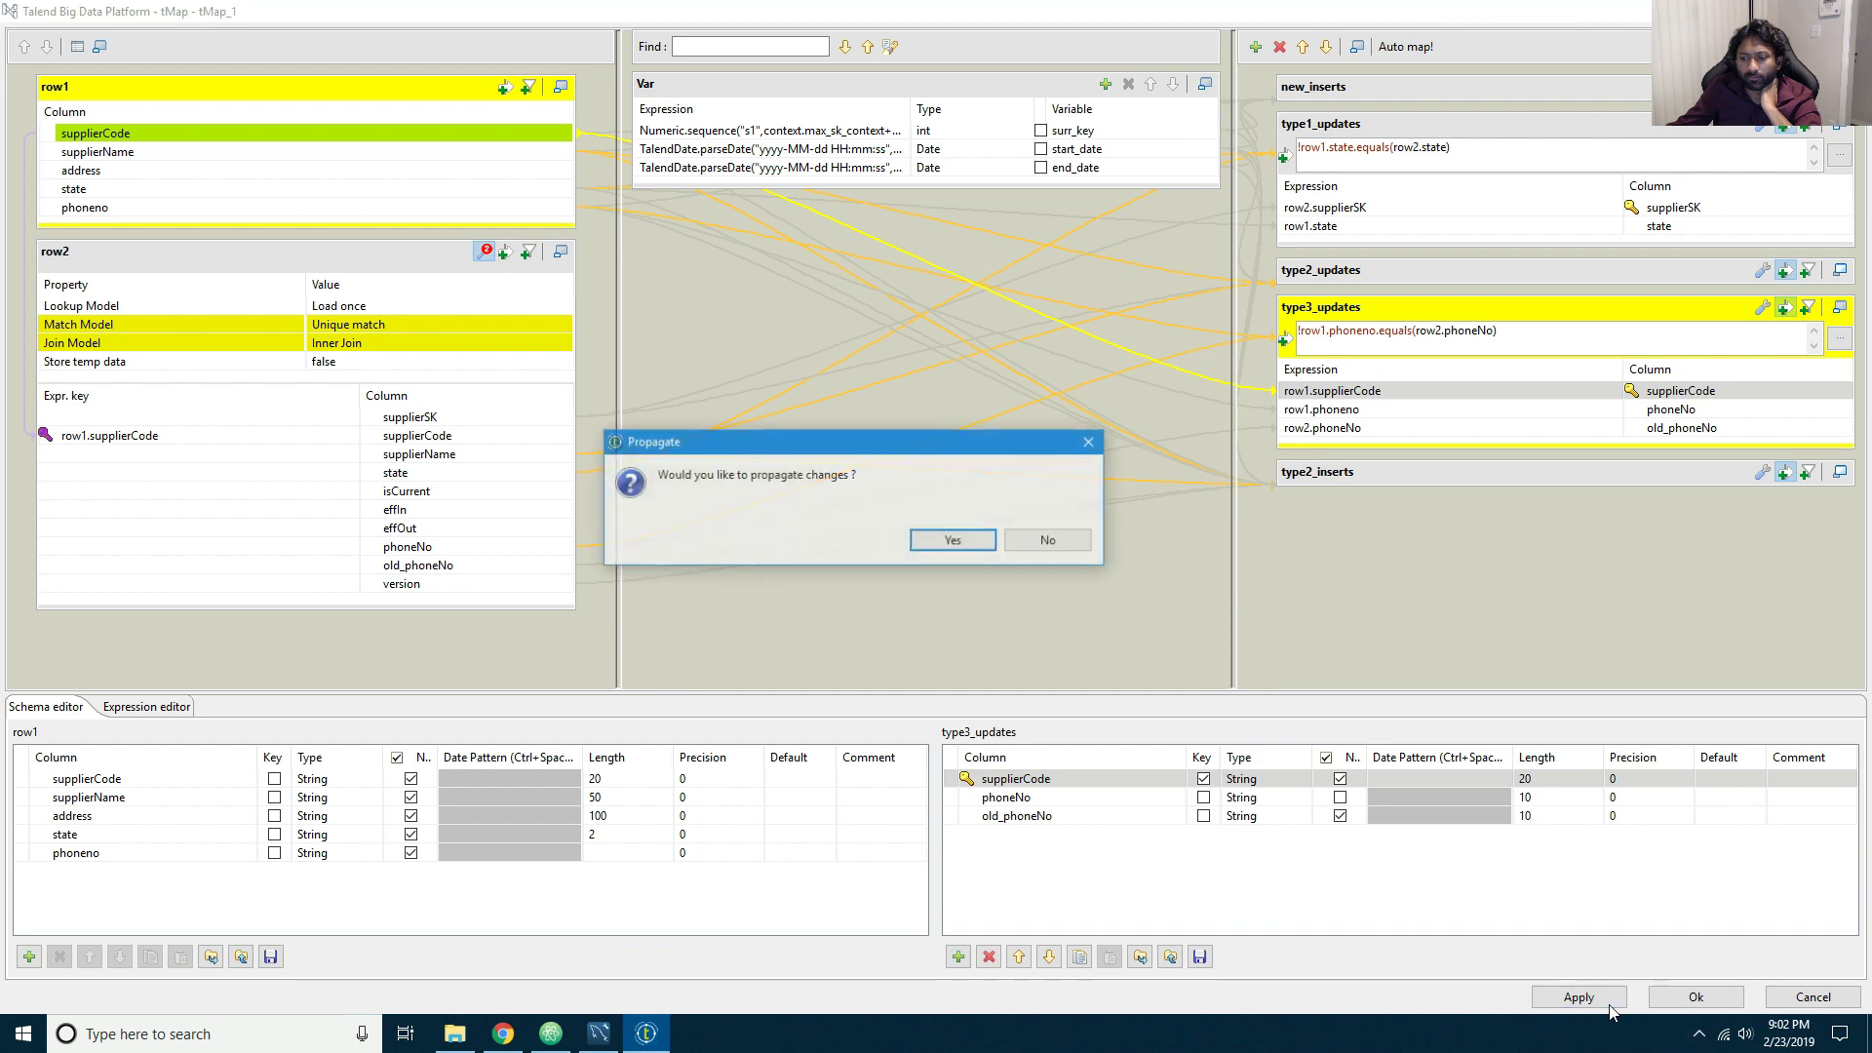
click(933, 542)
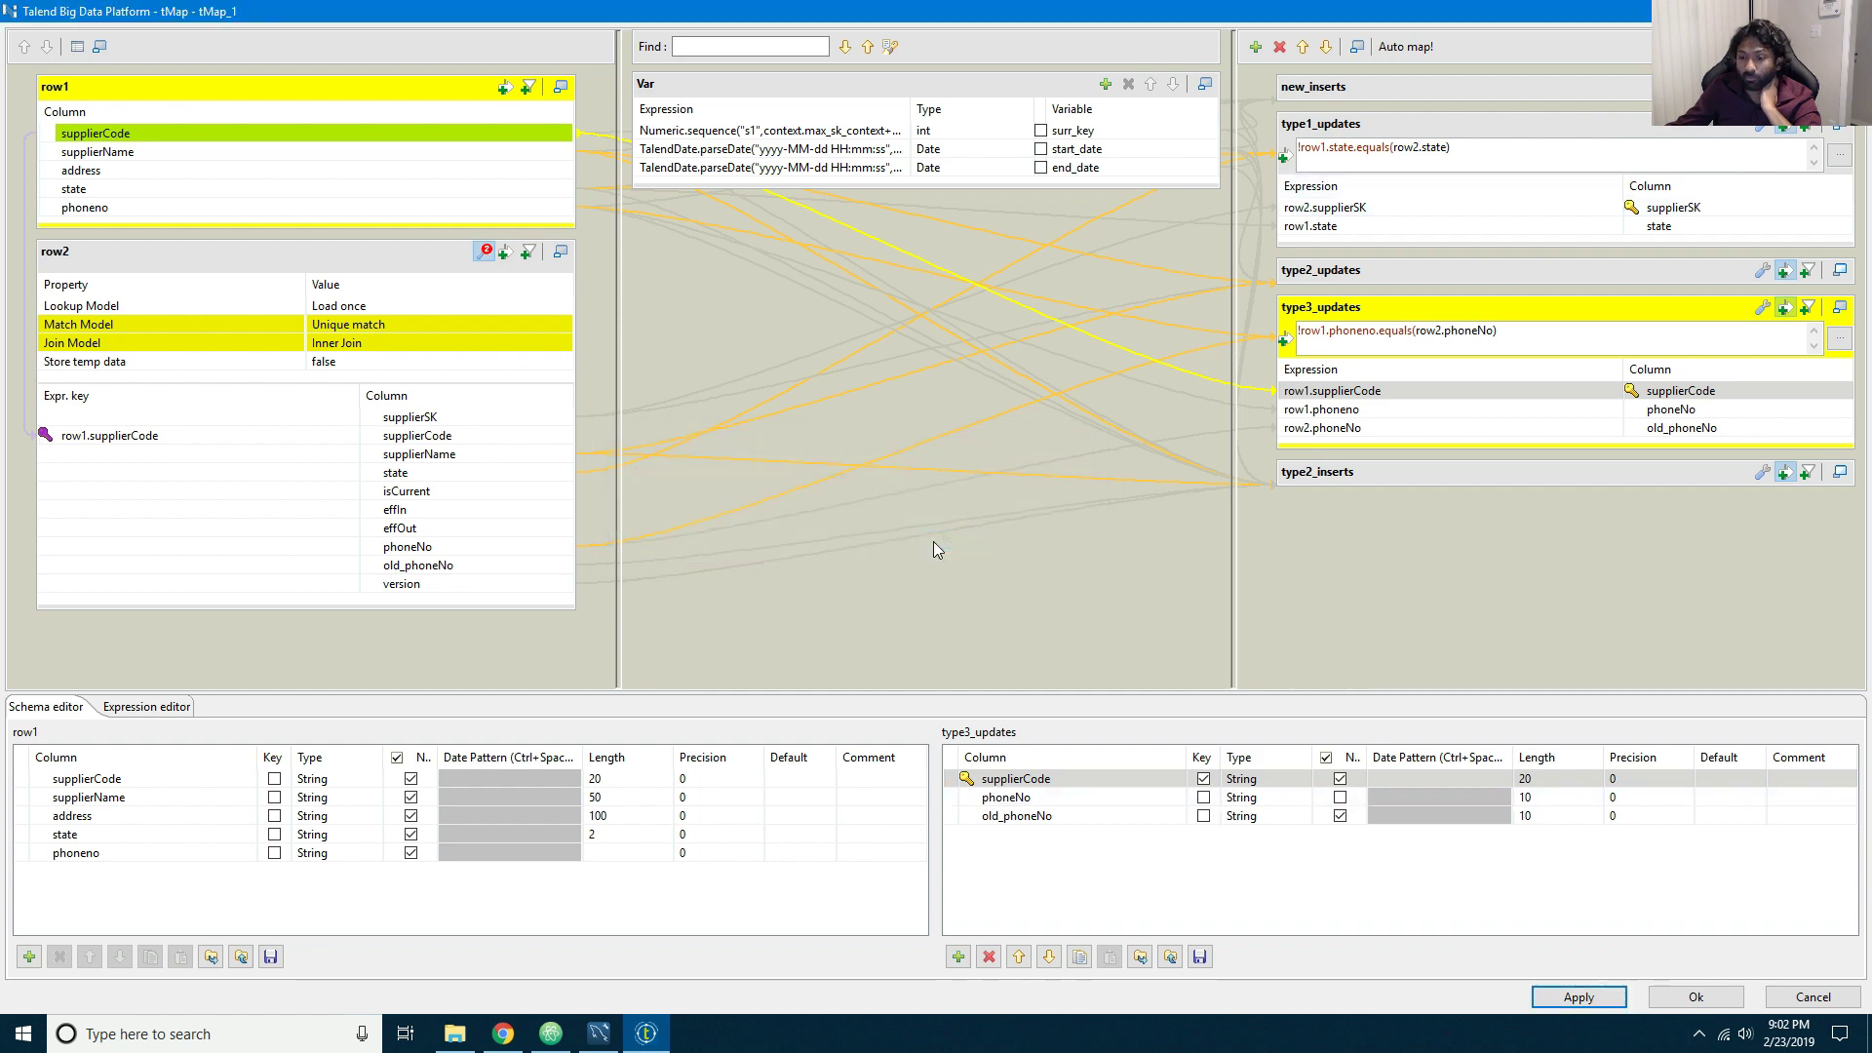
click(1696, 997)
click(1014, 618)
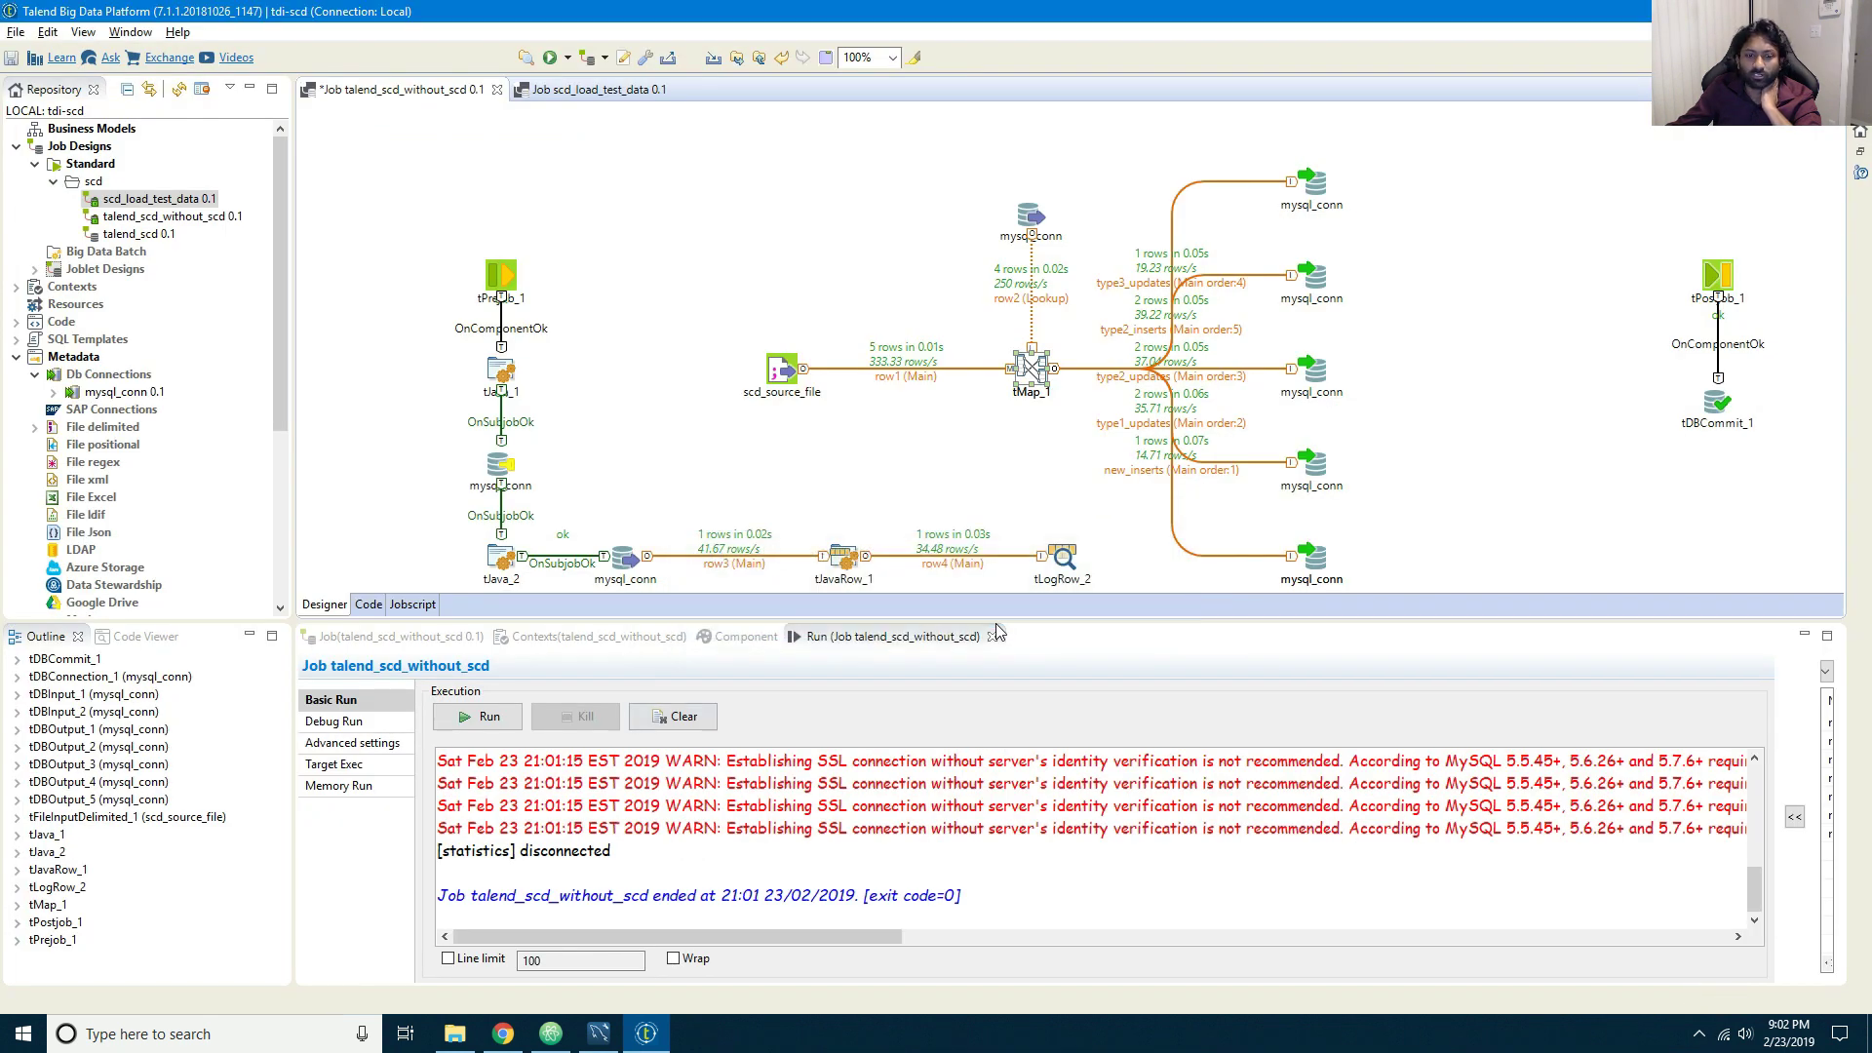
Step: Run the talend_scd_without_scd job and rerun the SELECT on scd_talend.scd in MySQL Workbench
click(477, 717)
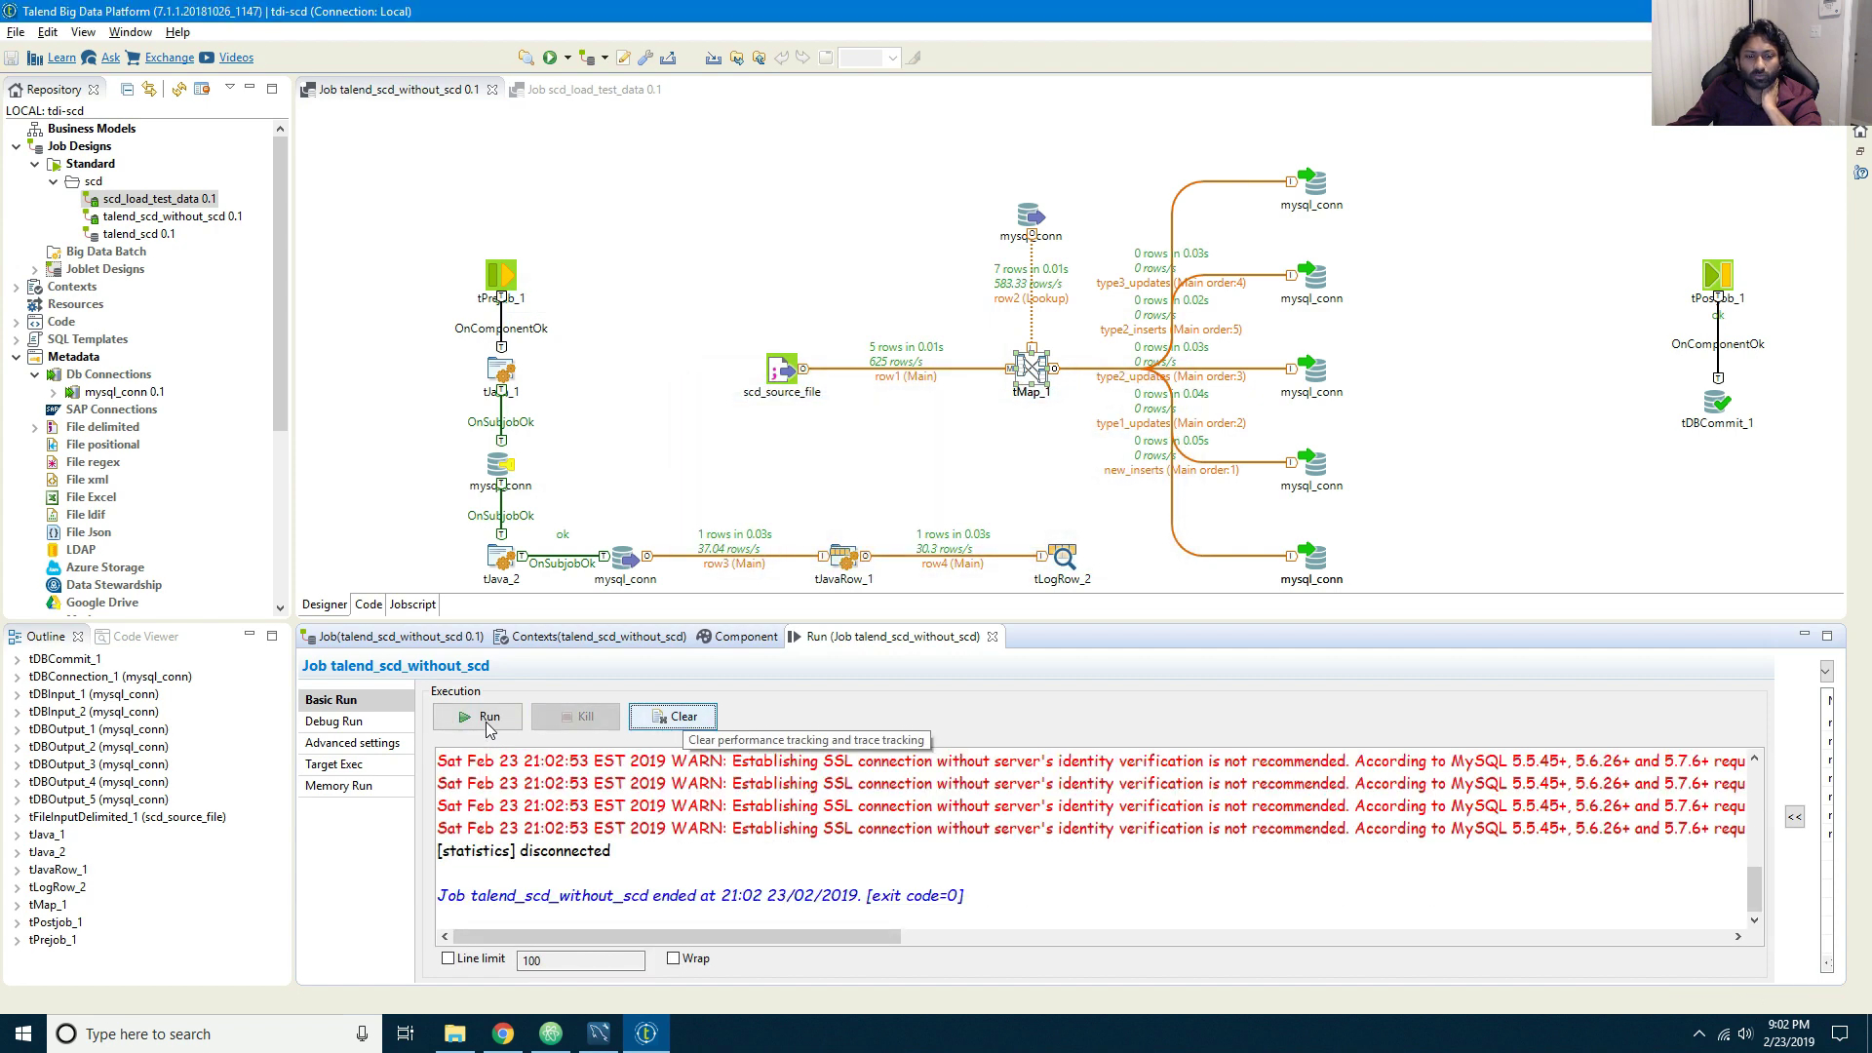
click(590, 1041)
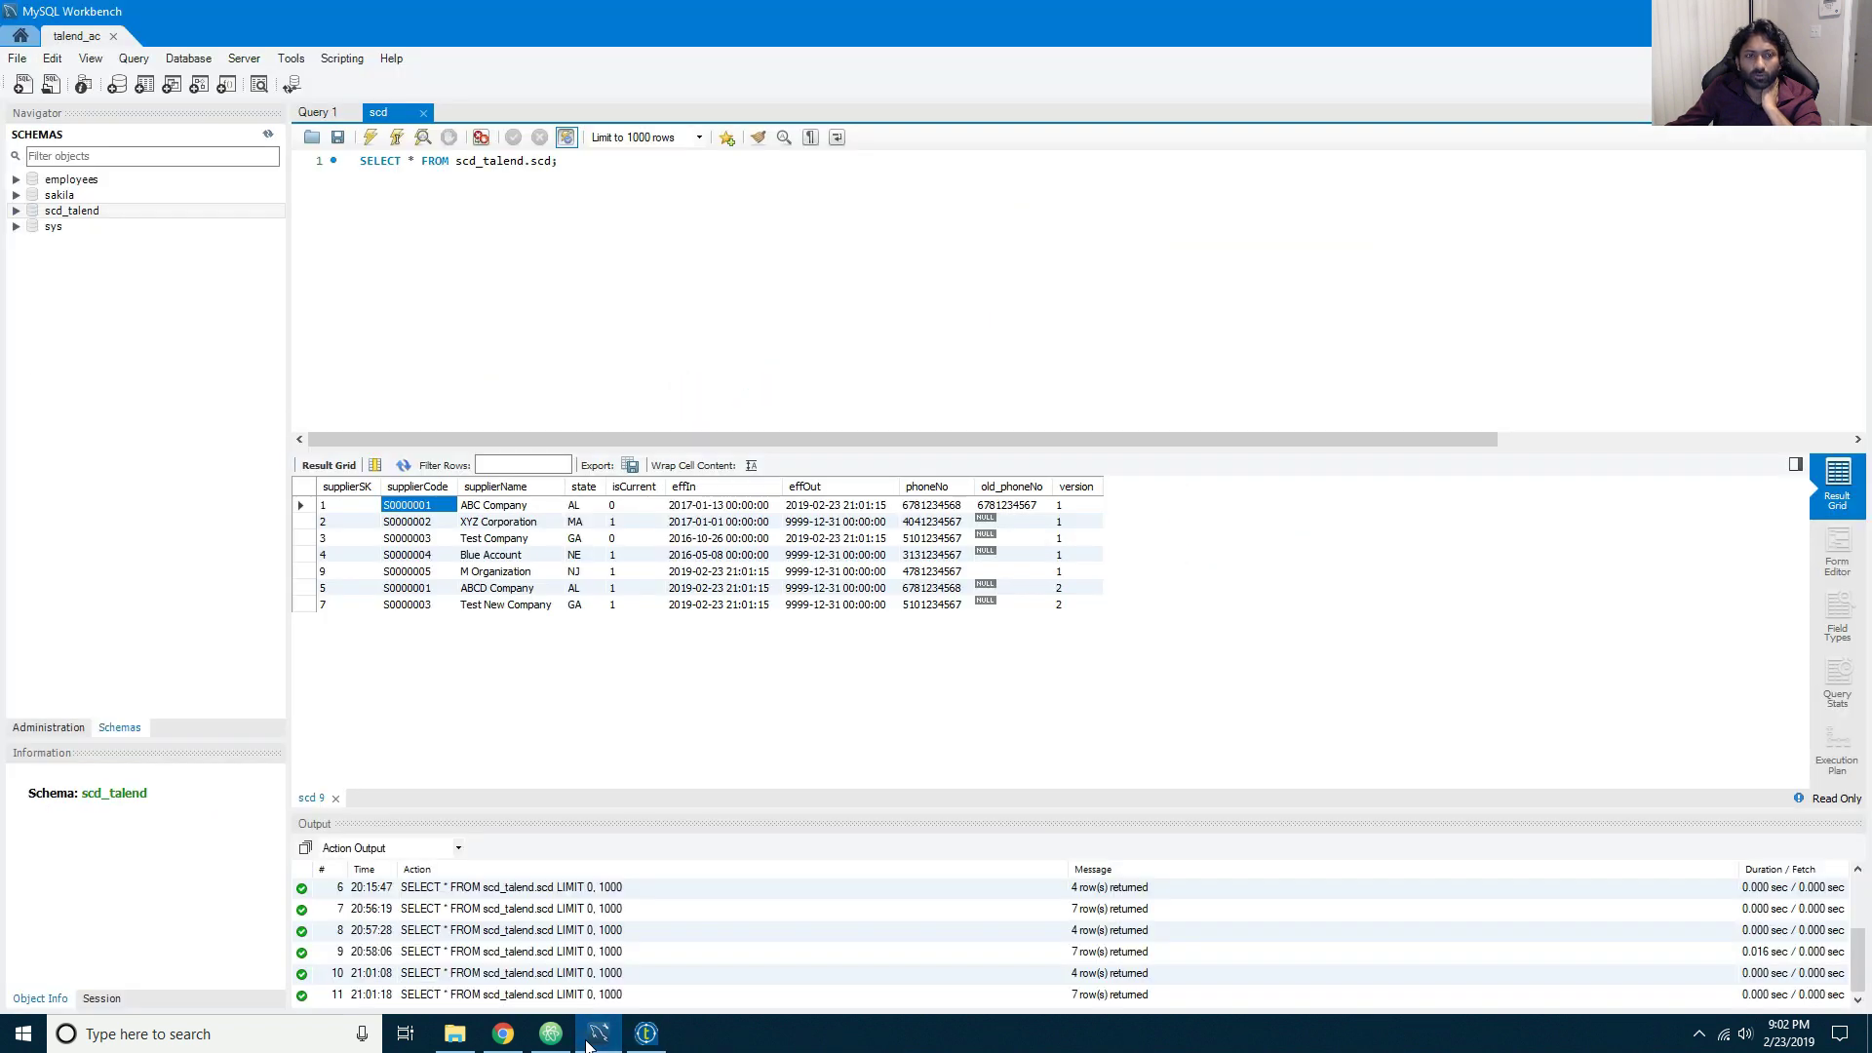
click(371, 138)
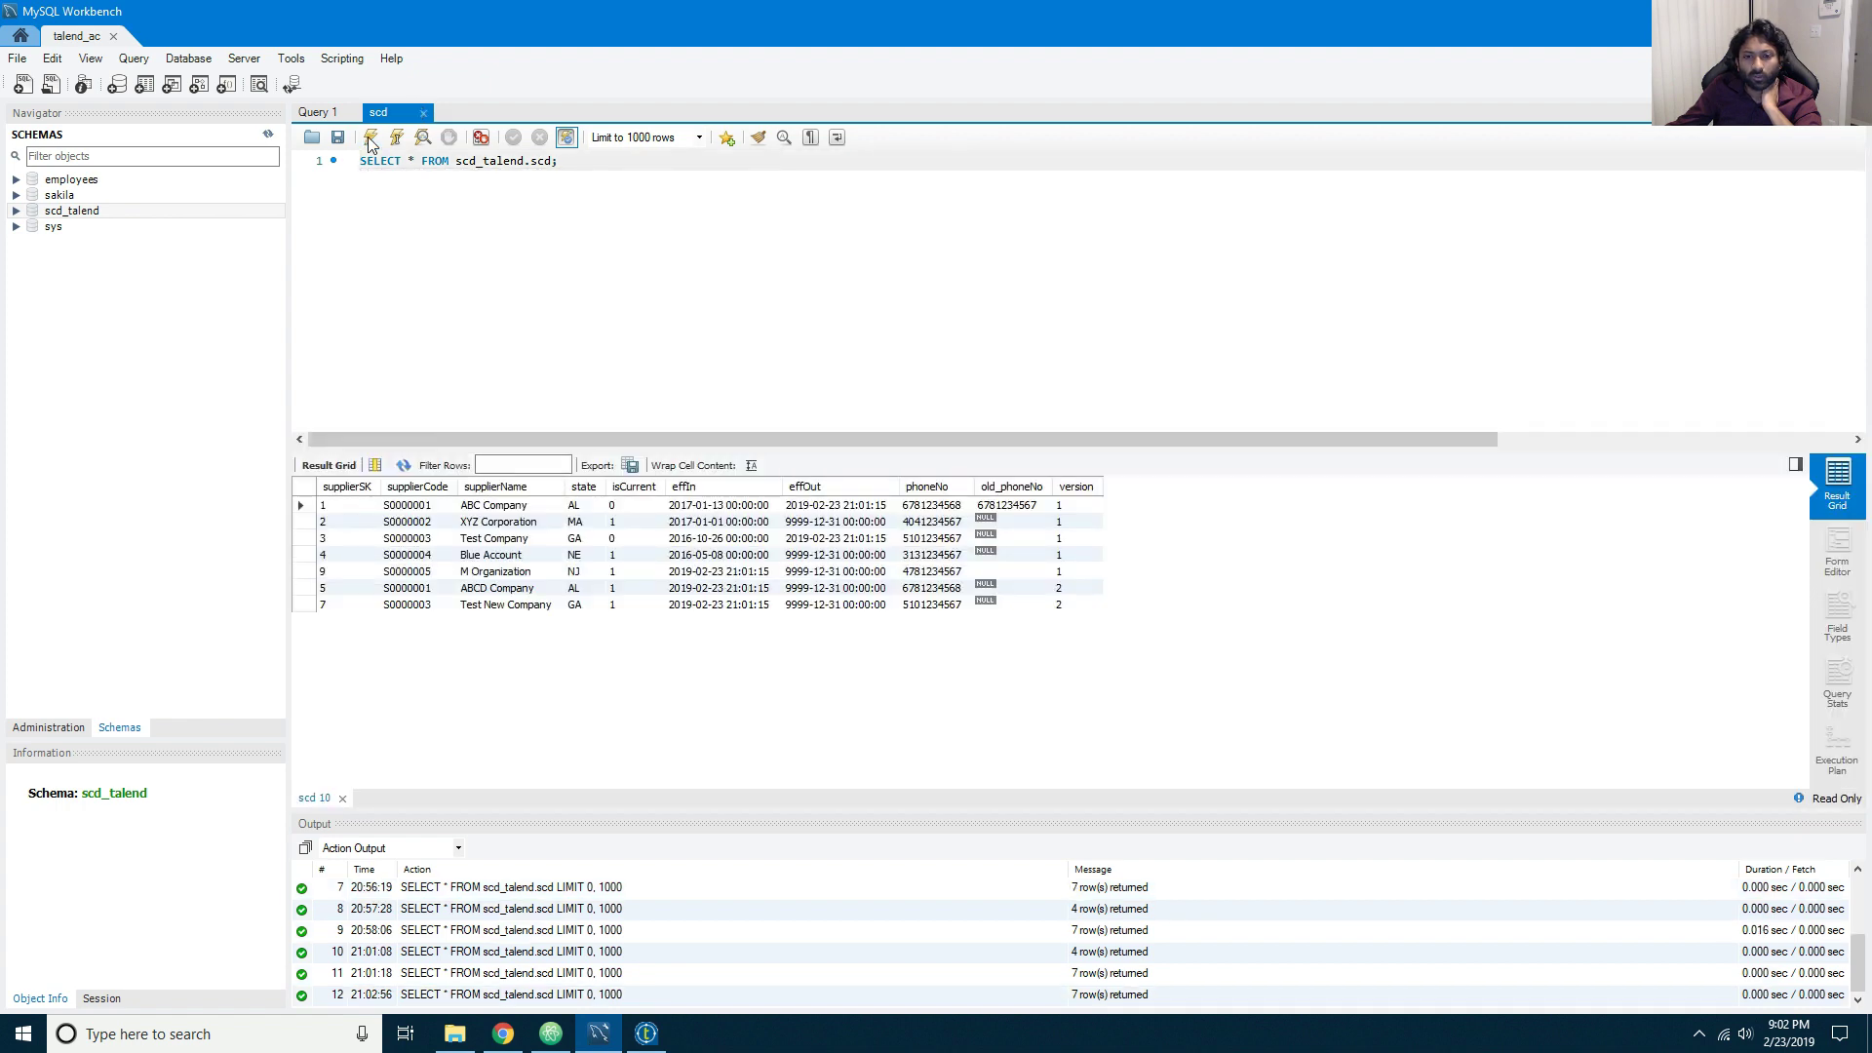
Step: Run the scd_load_test_data job in Talend to reset the table and rerun the SELECT in MySQL Workbench
click(648, 1033)
click(653, 1035)
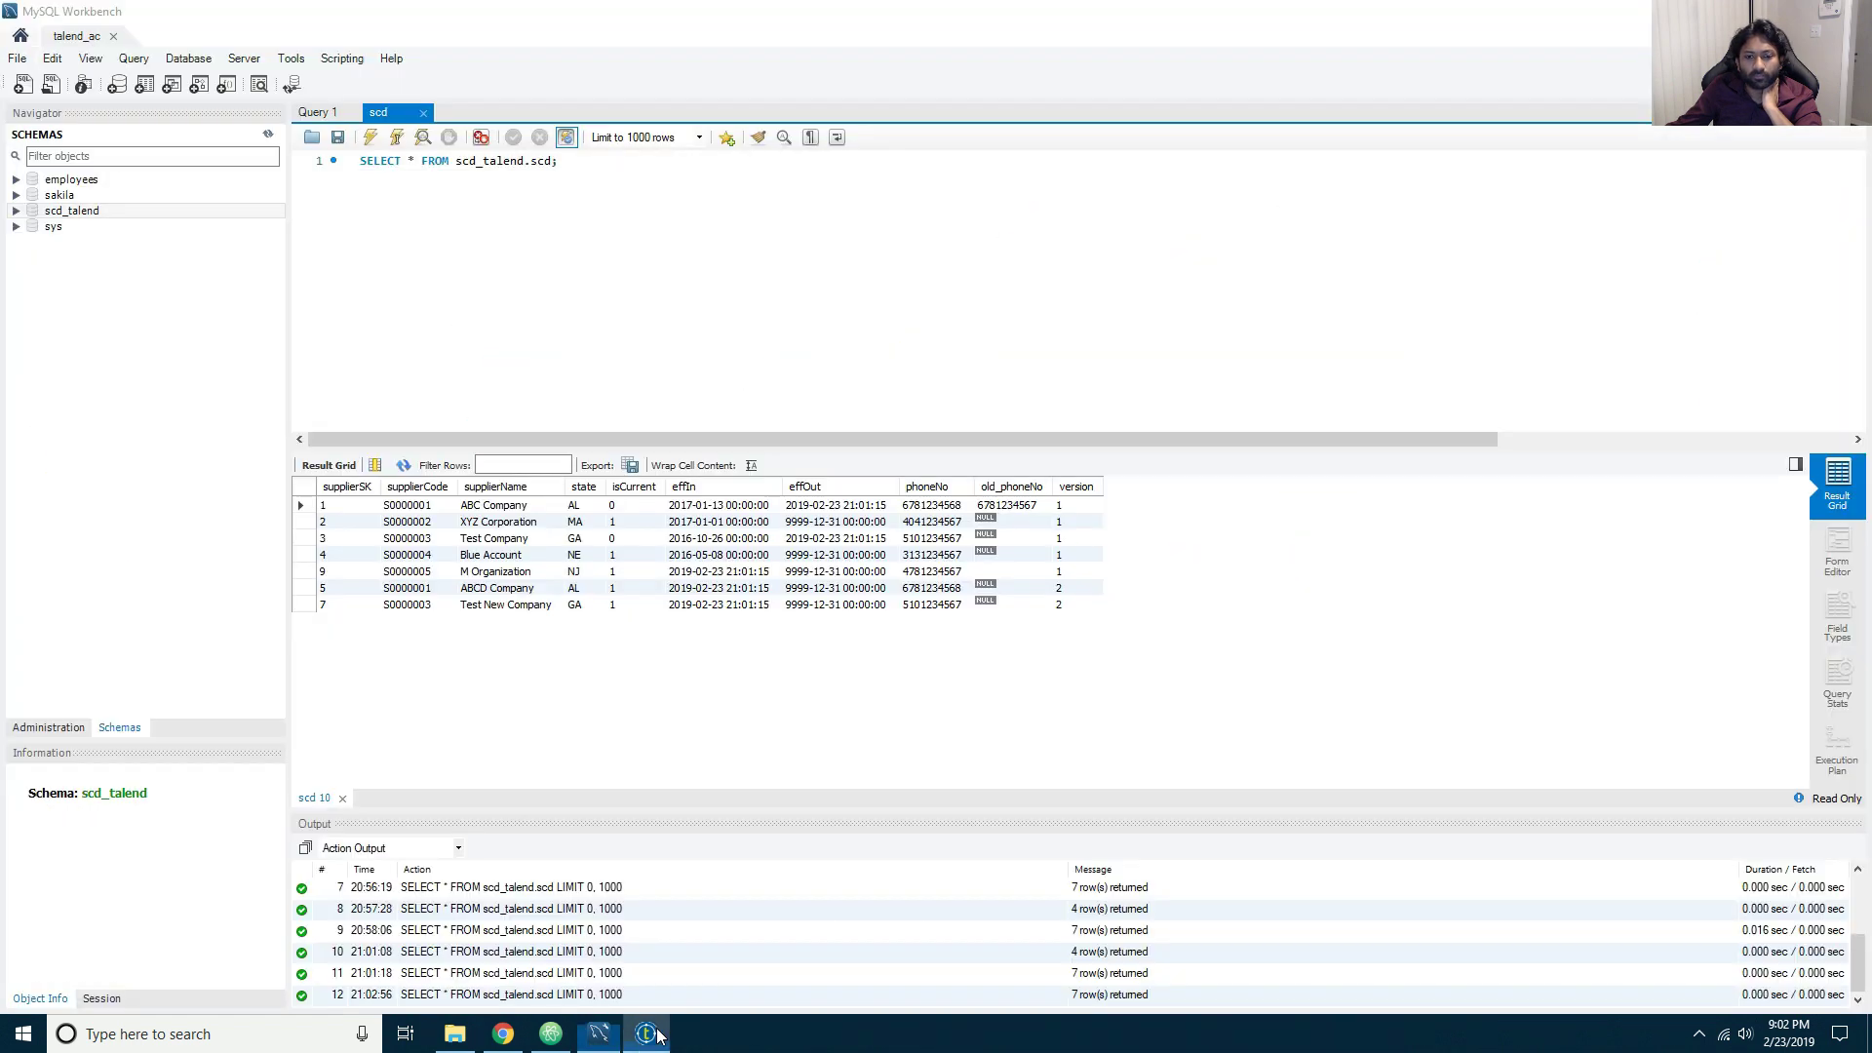
click(657, 1034)
click(588, 86)
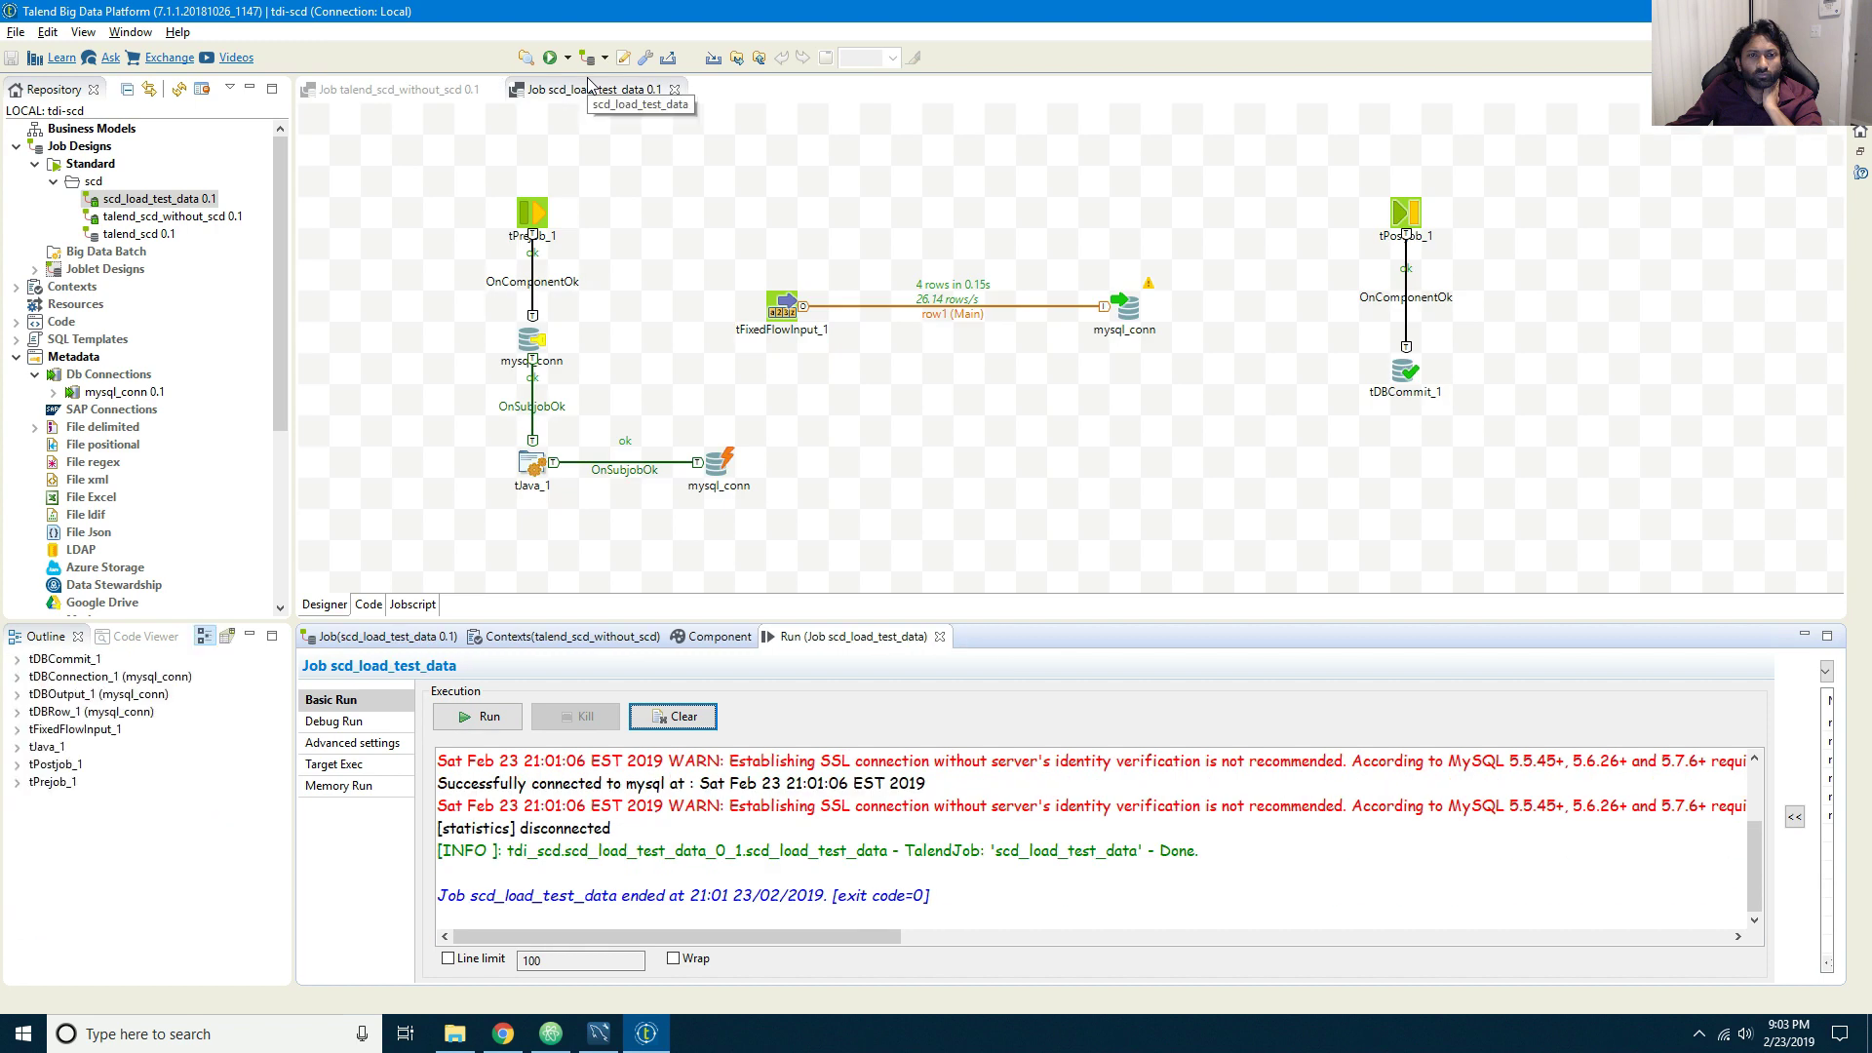
click(493, 723)
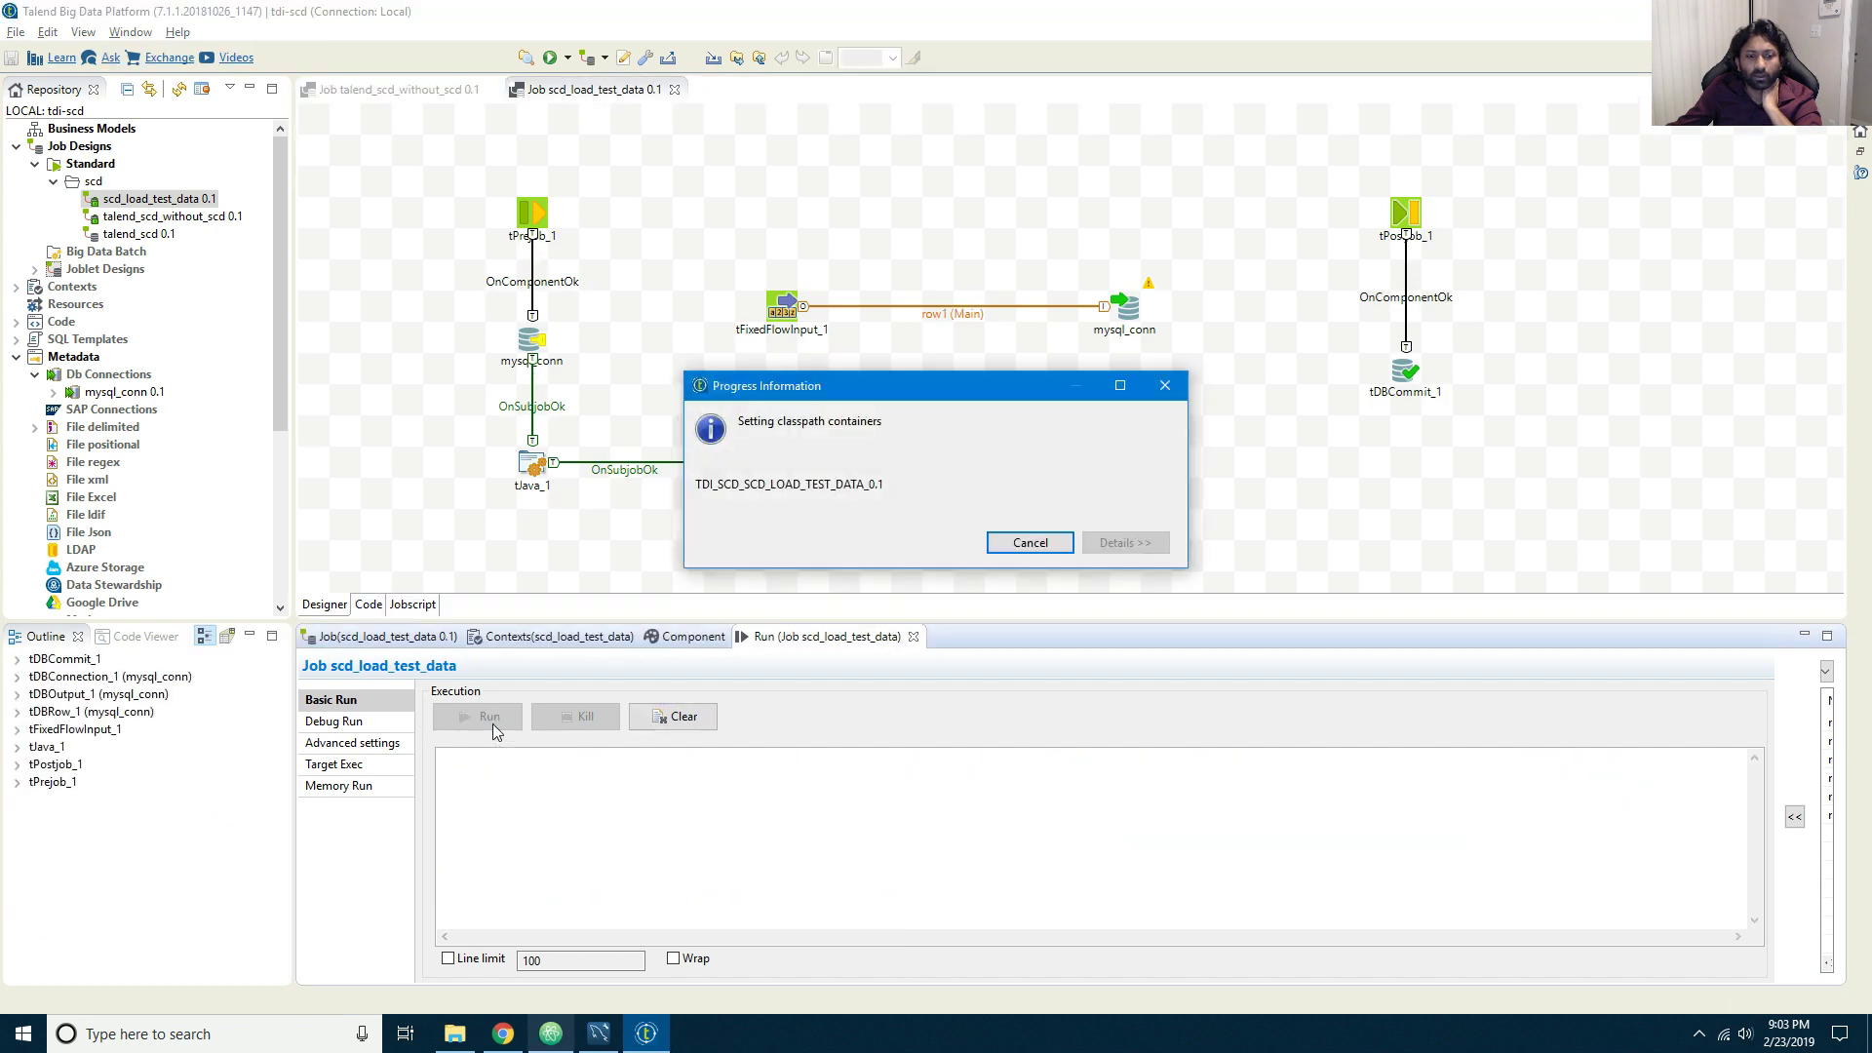
click(599, 1035)
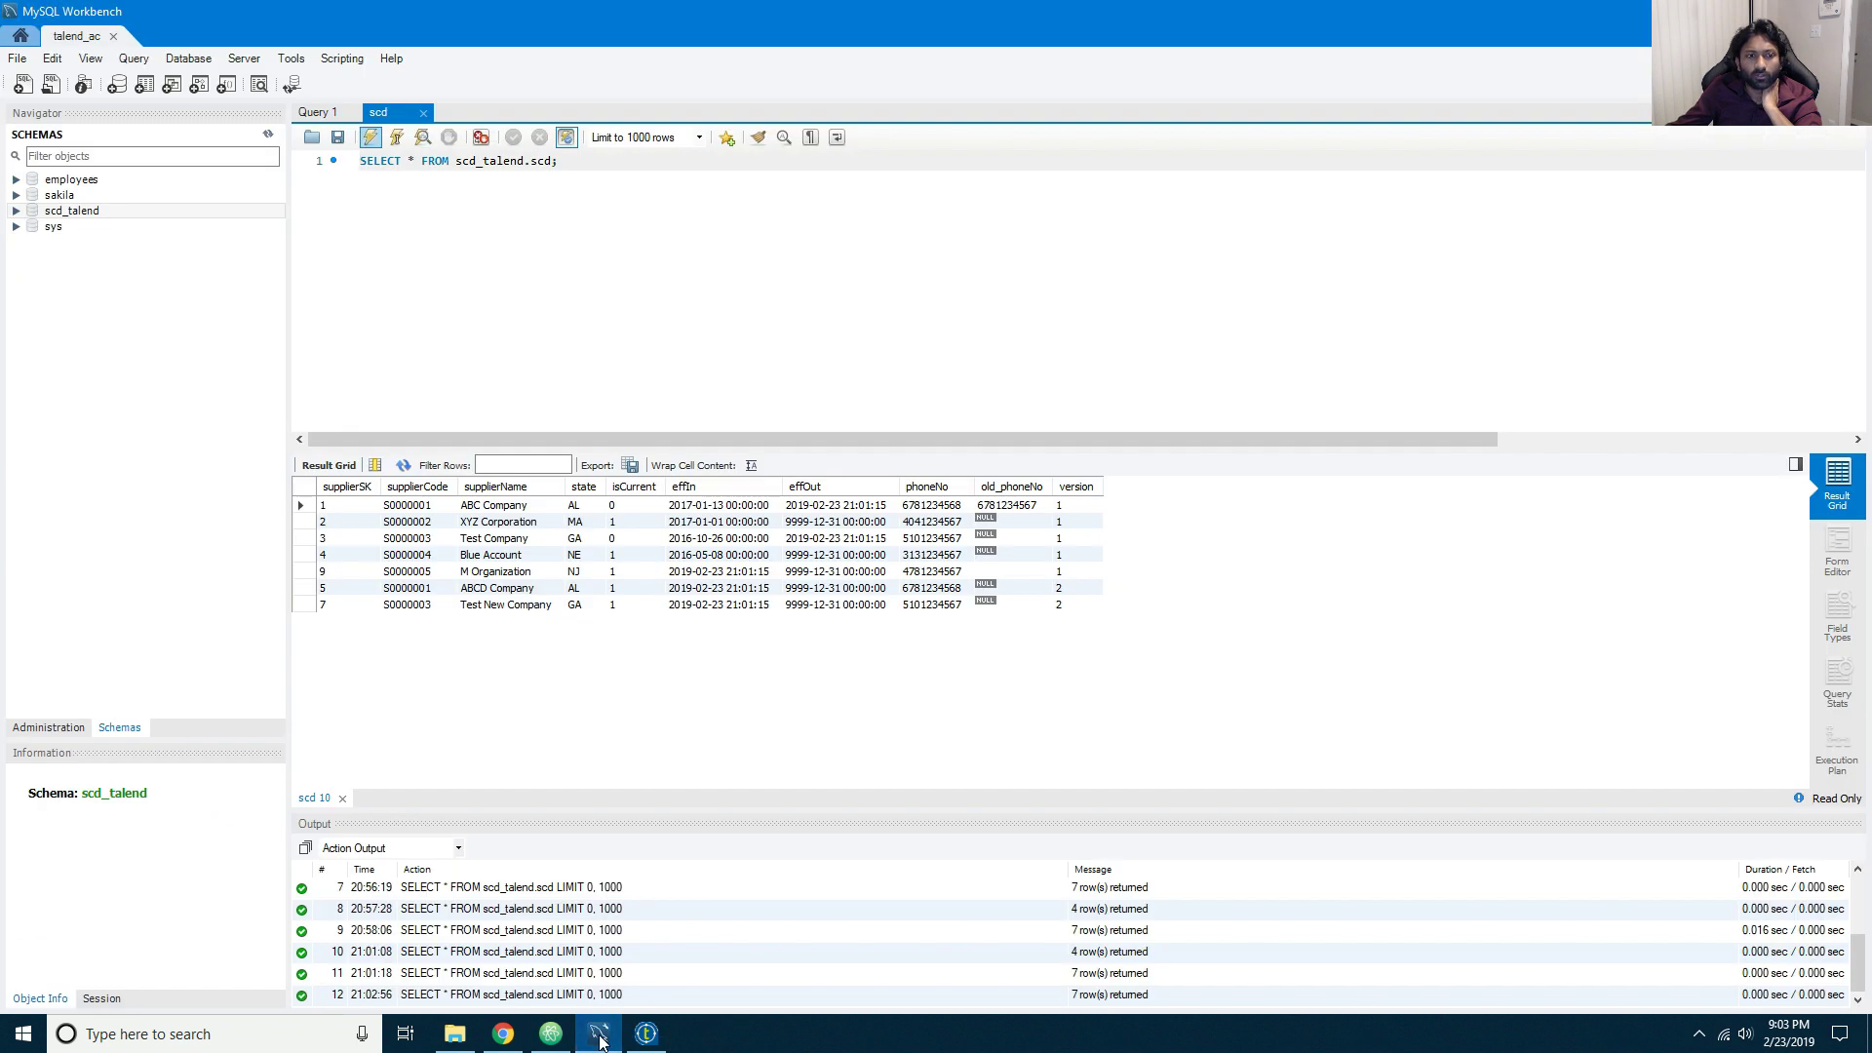
key(ctrl+shift+Return)
Step: Run talend_scd_without_scd in Talend on the reset data, then requery scd_talend.scd in MySQL Workbench and compare the old_phoneNo values for supplier S0000001
click(647, 1033)
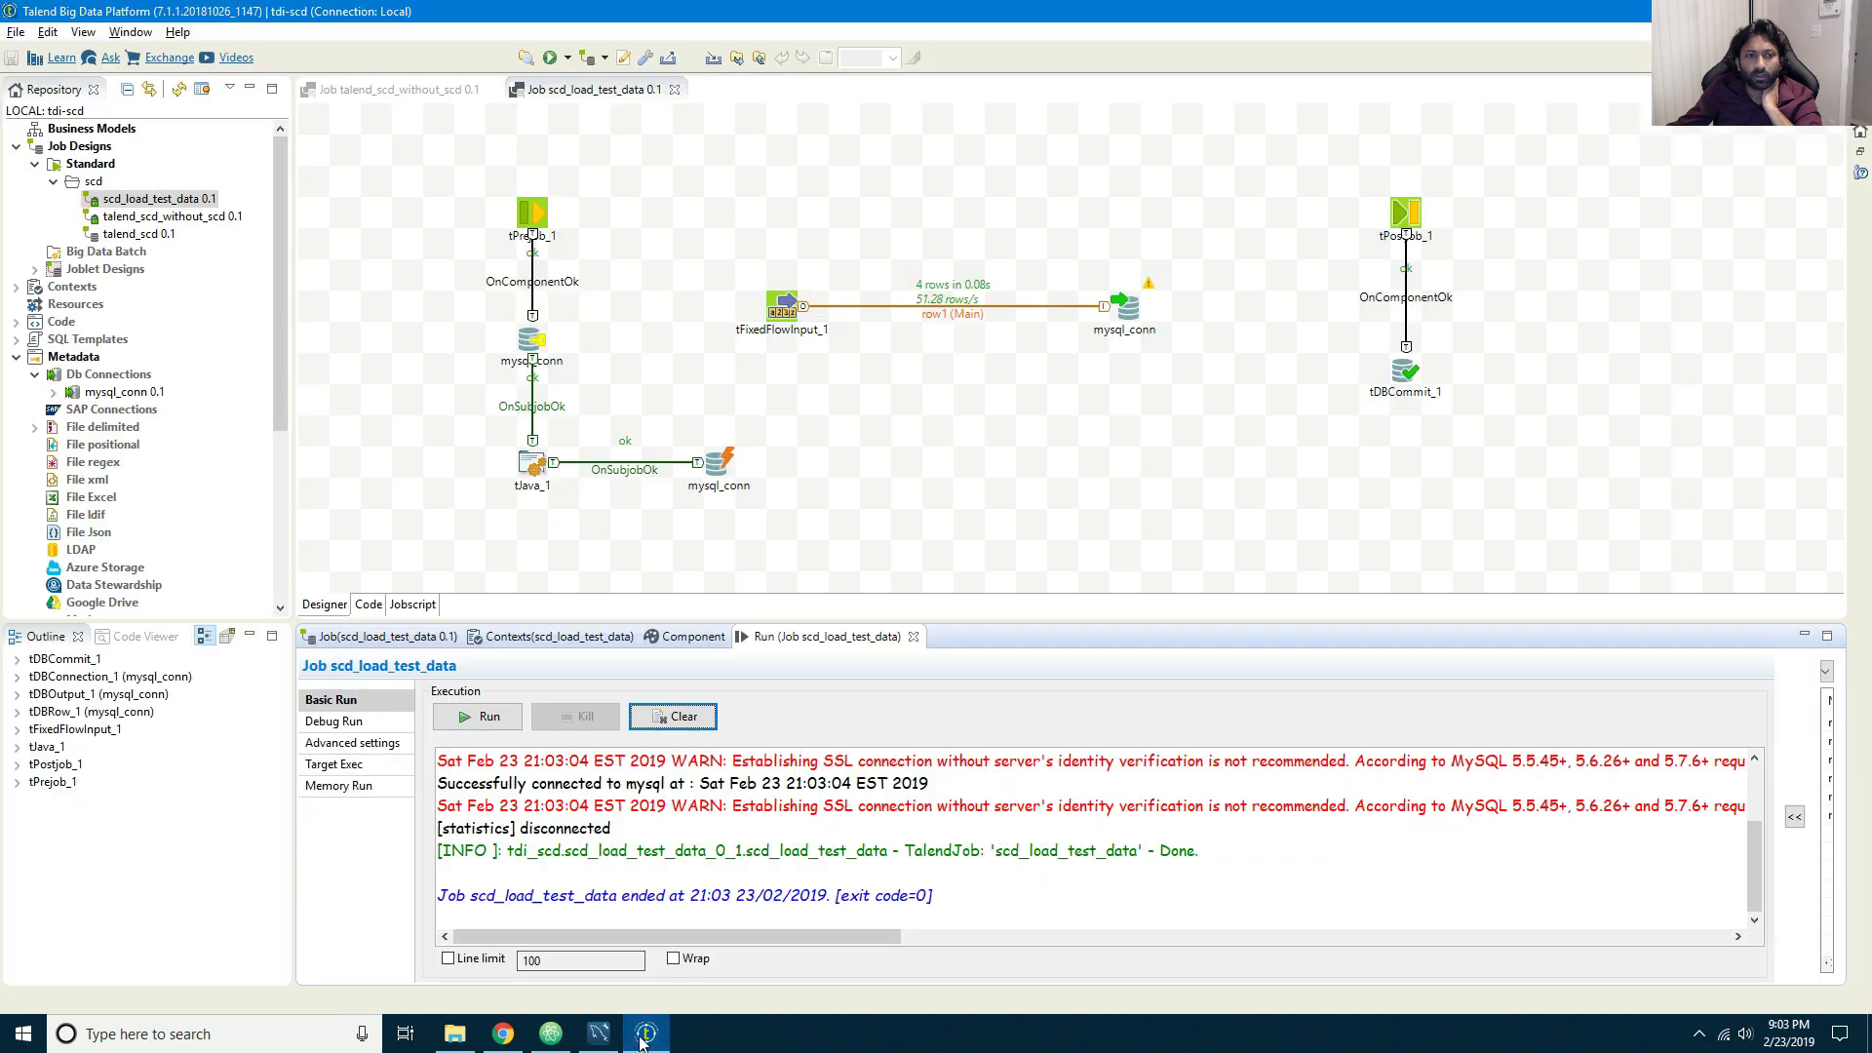
click(405, 89)
click(488, 718)
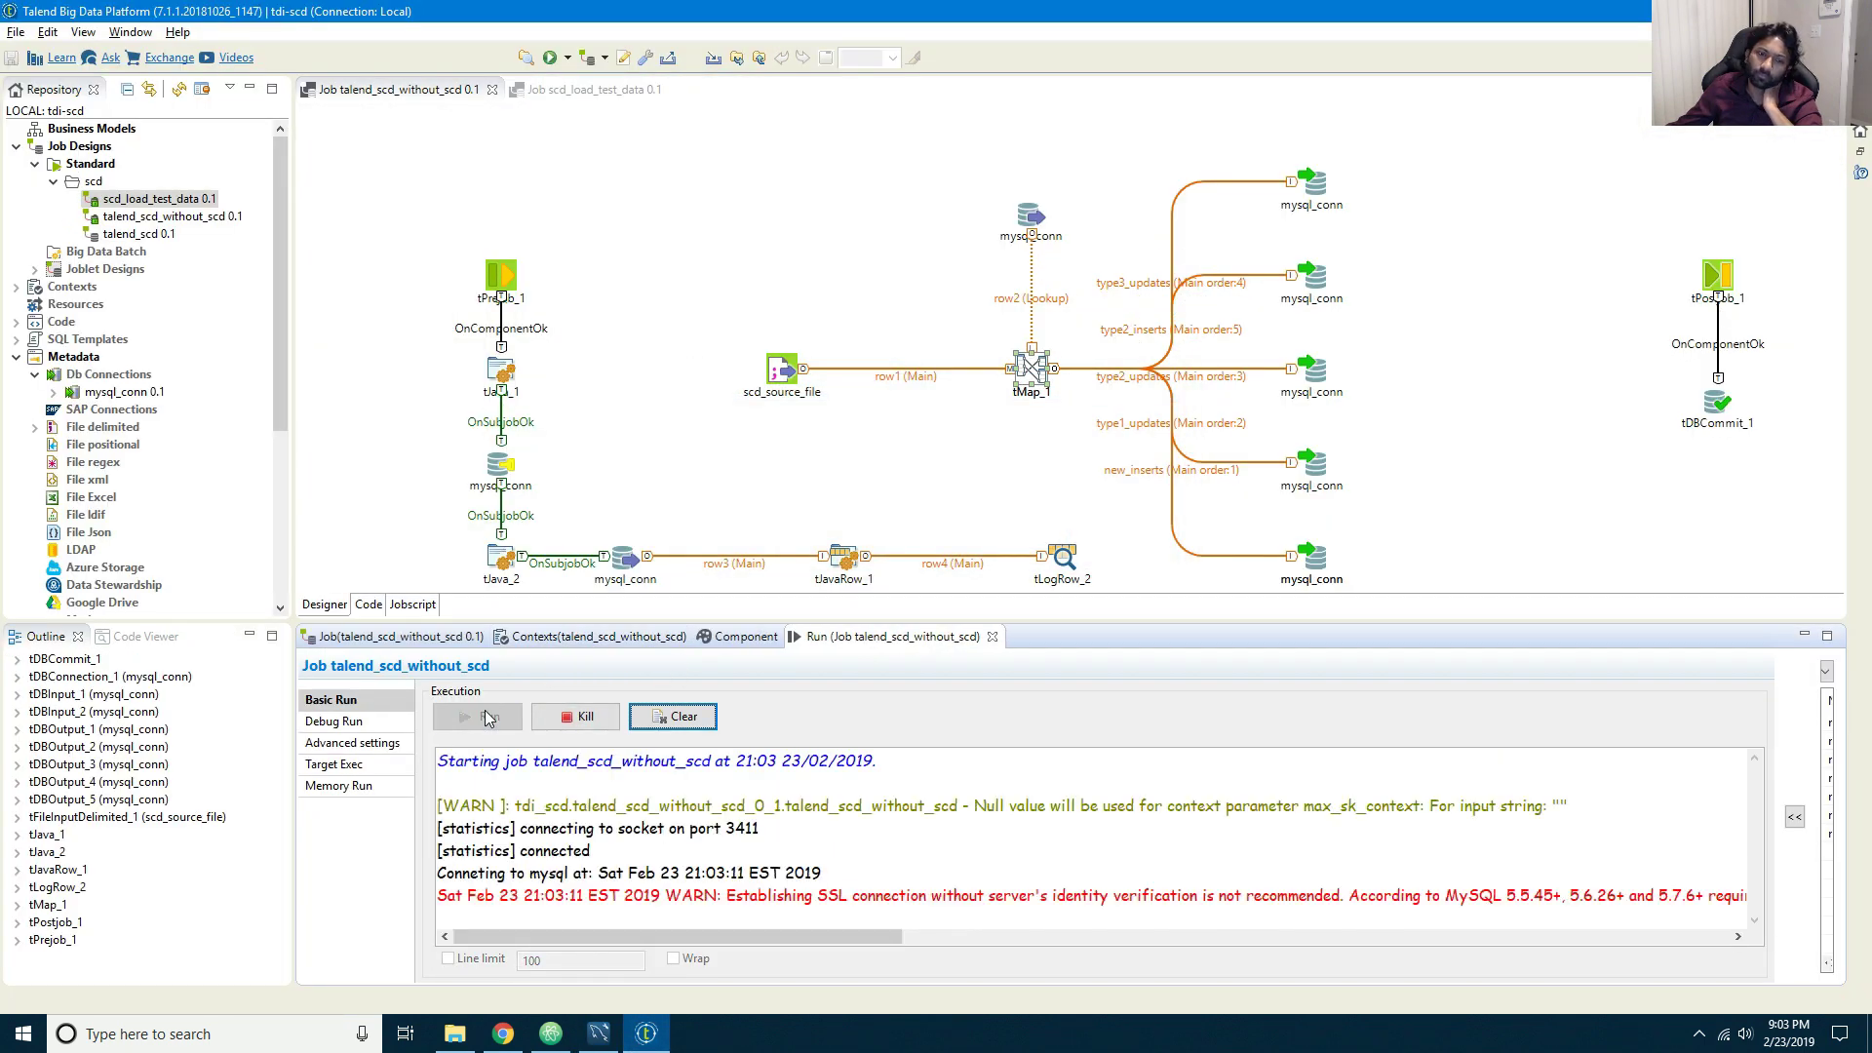
click(600, 1035)
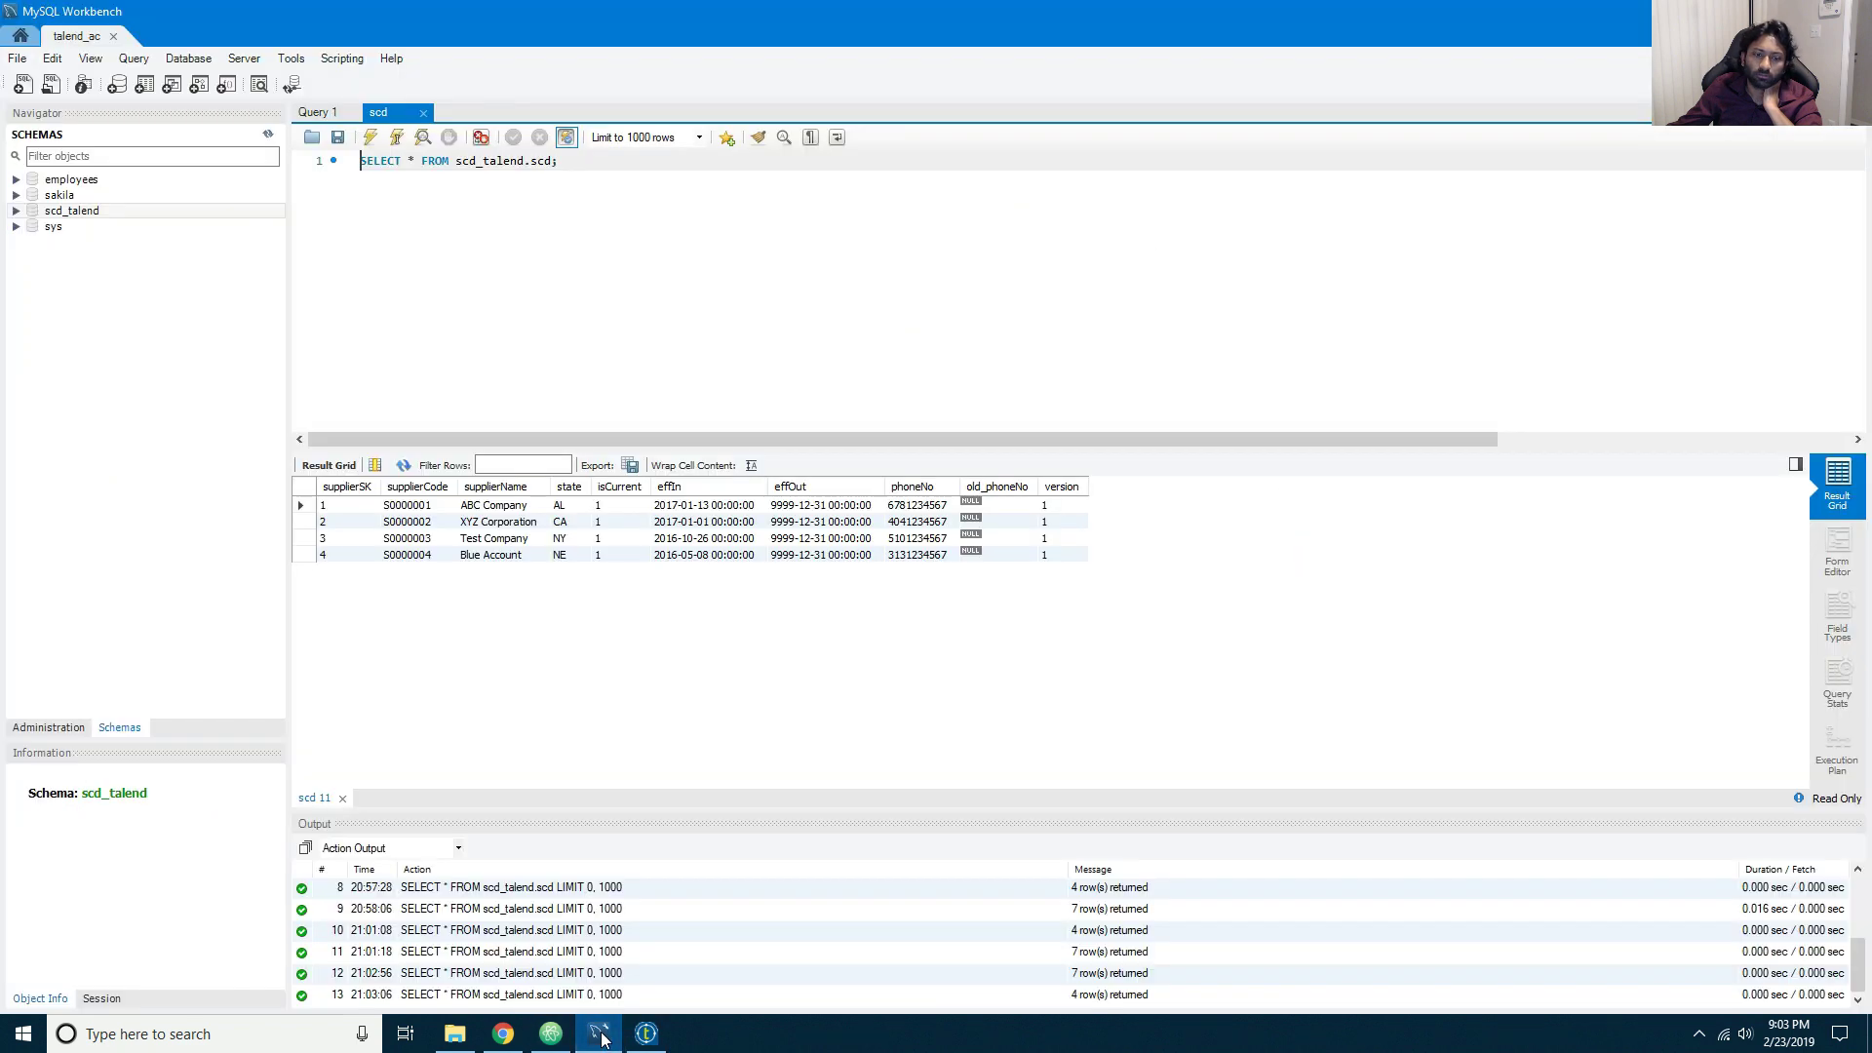
key(ctrl+shift+Return)
click(372, 137)
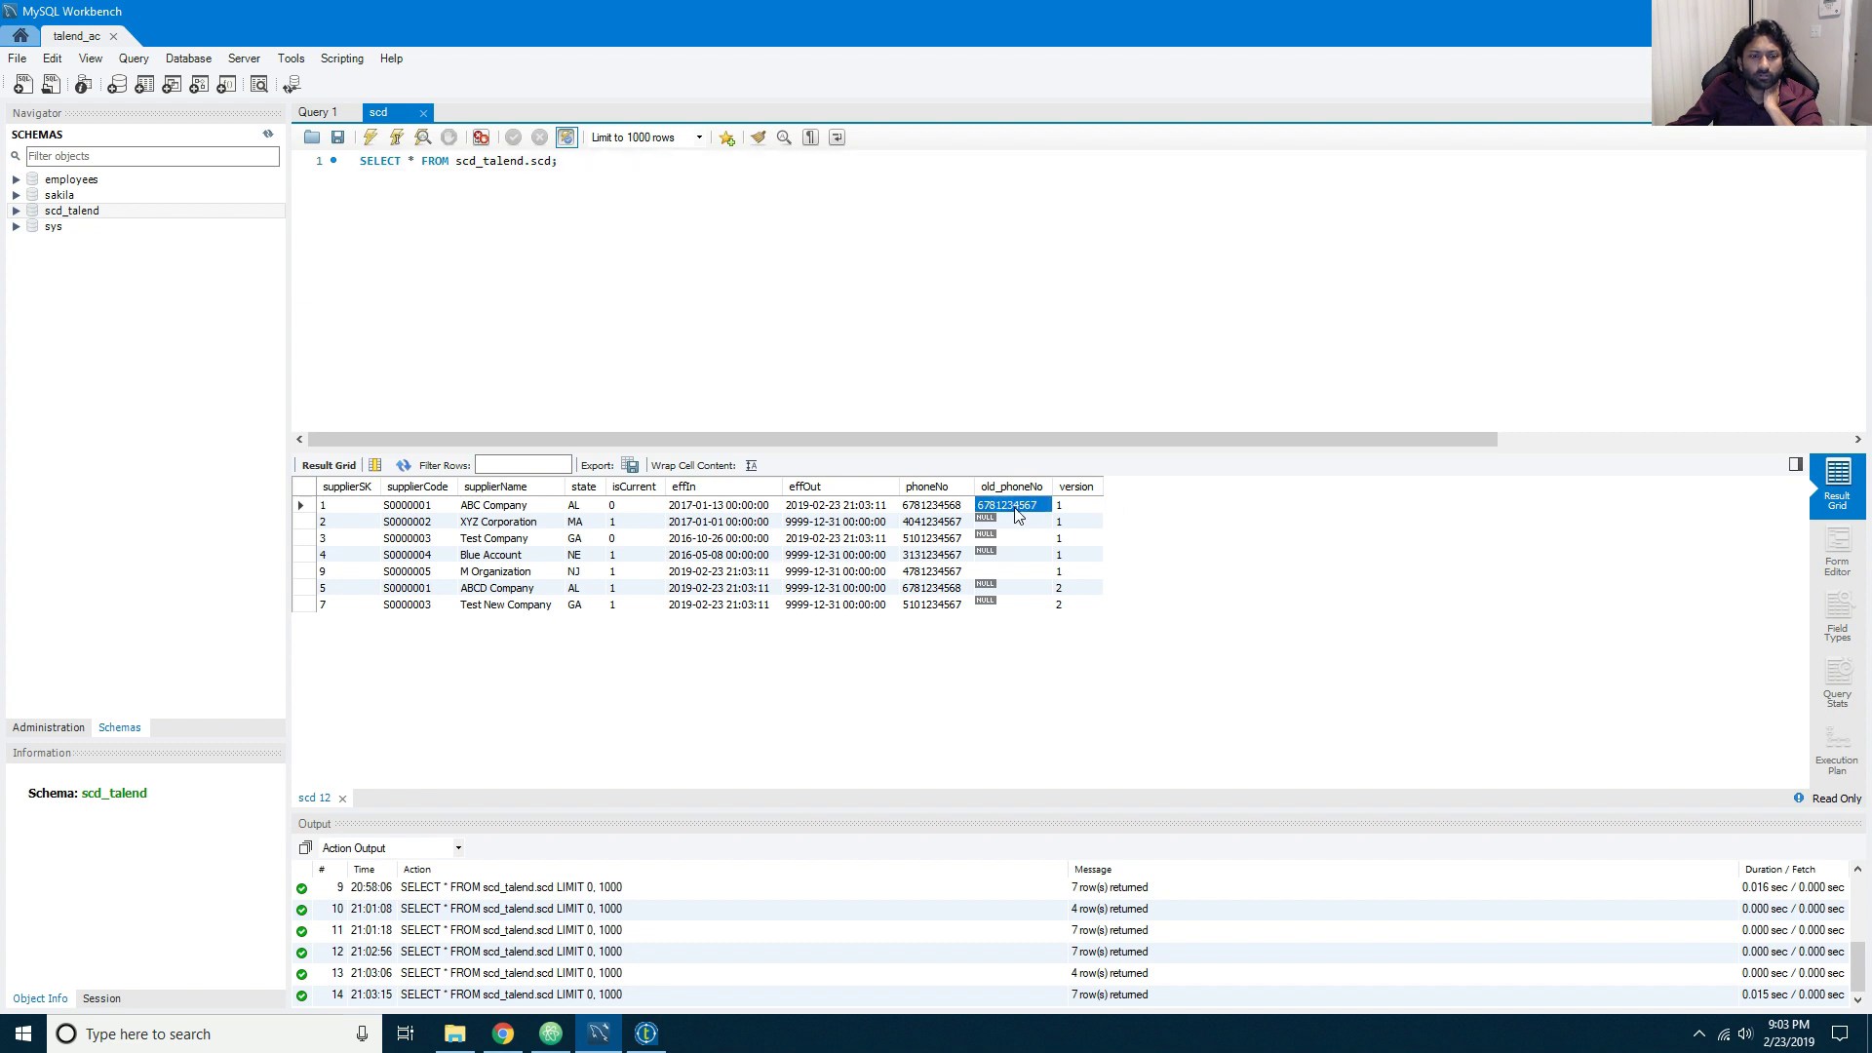
click(1002, 590)
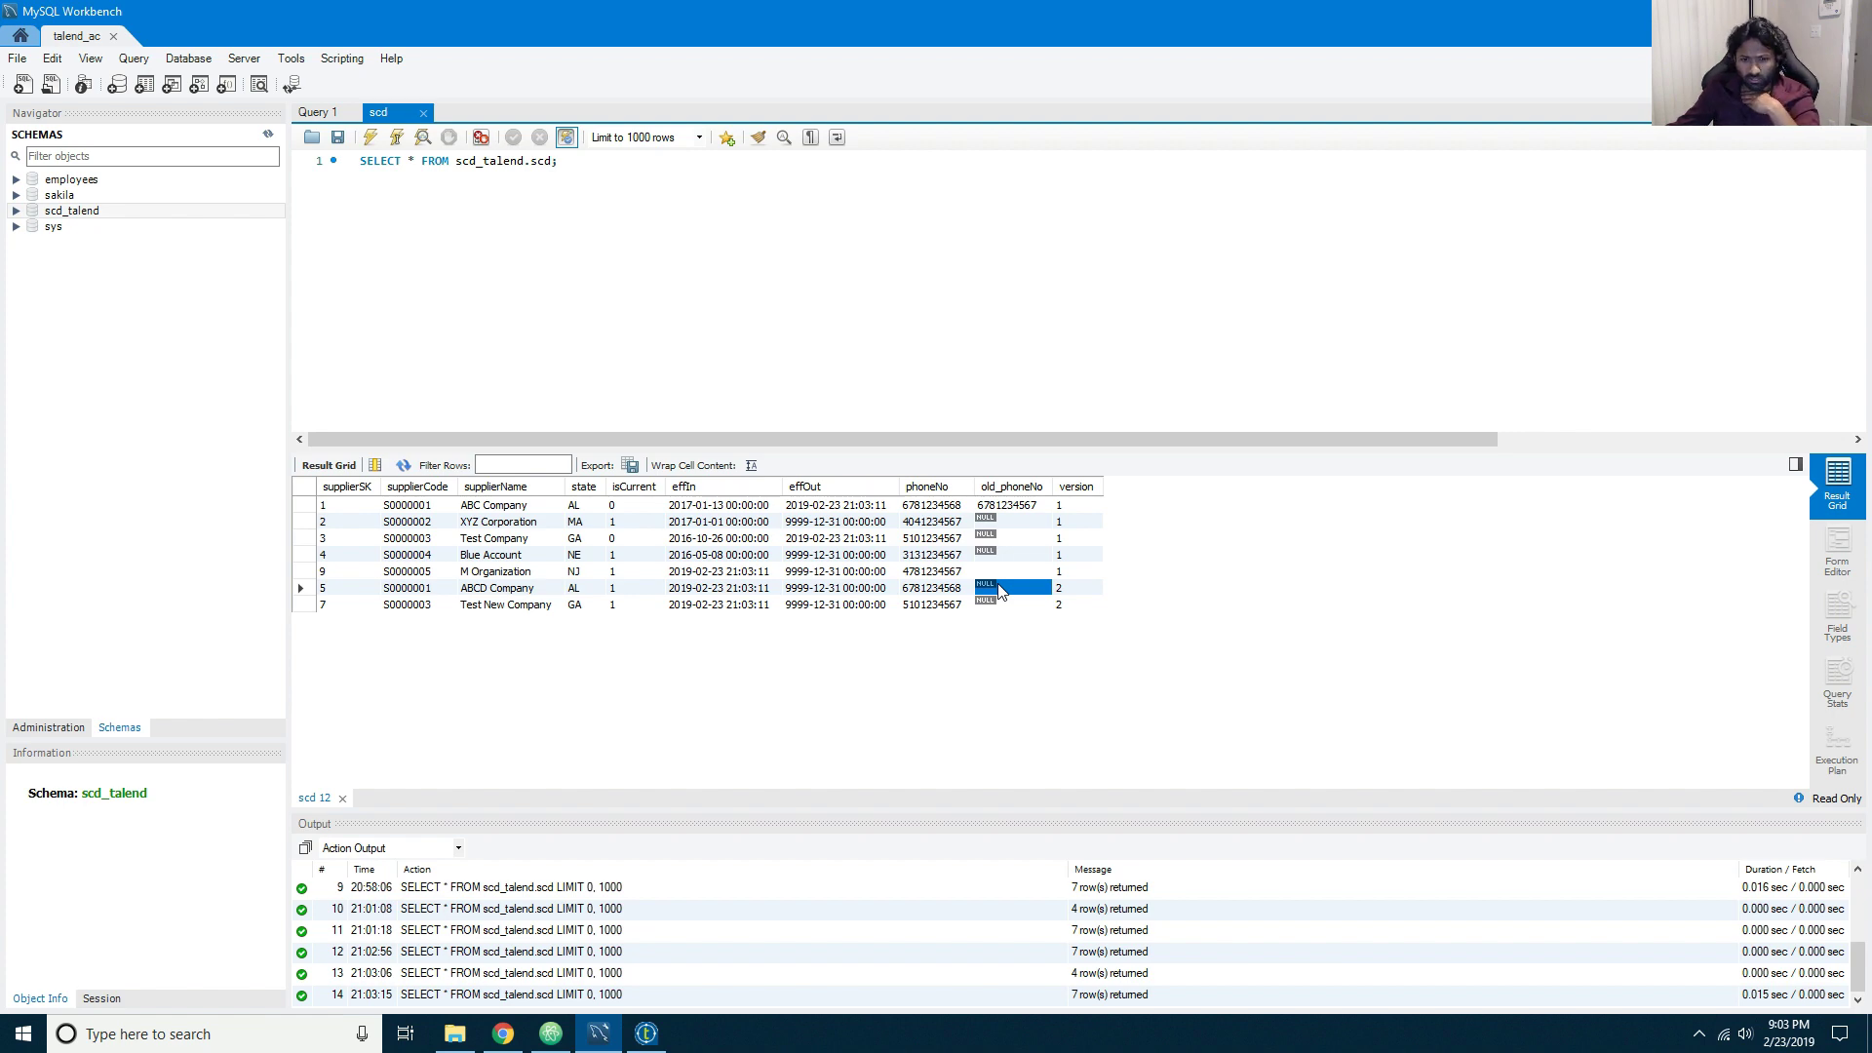
Step: Switch to Talend, move type3_updates to fifth place in tMap_1's output order, run talend_scd_without_scd and clear its console
click(648, 1040)
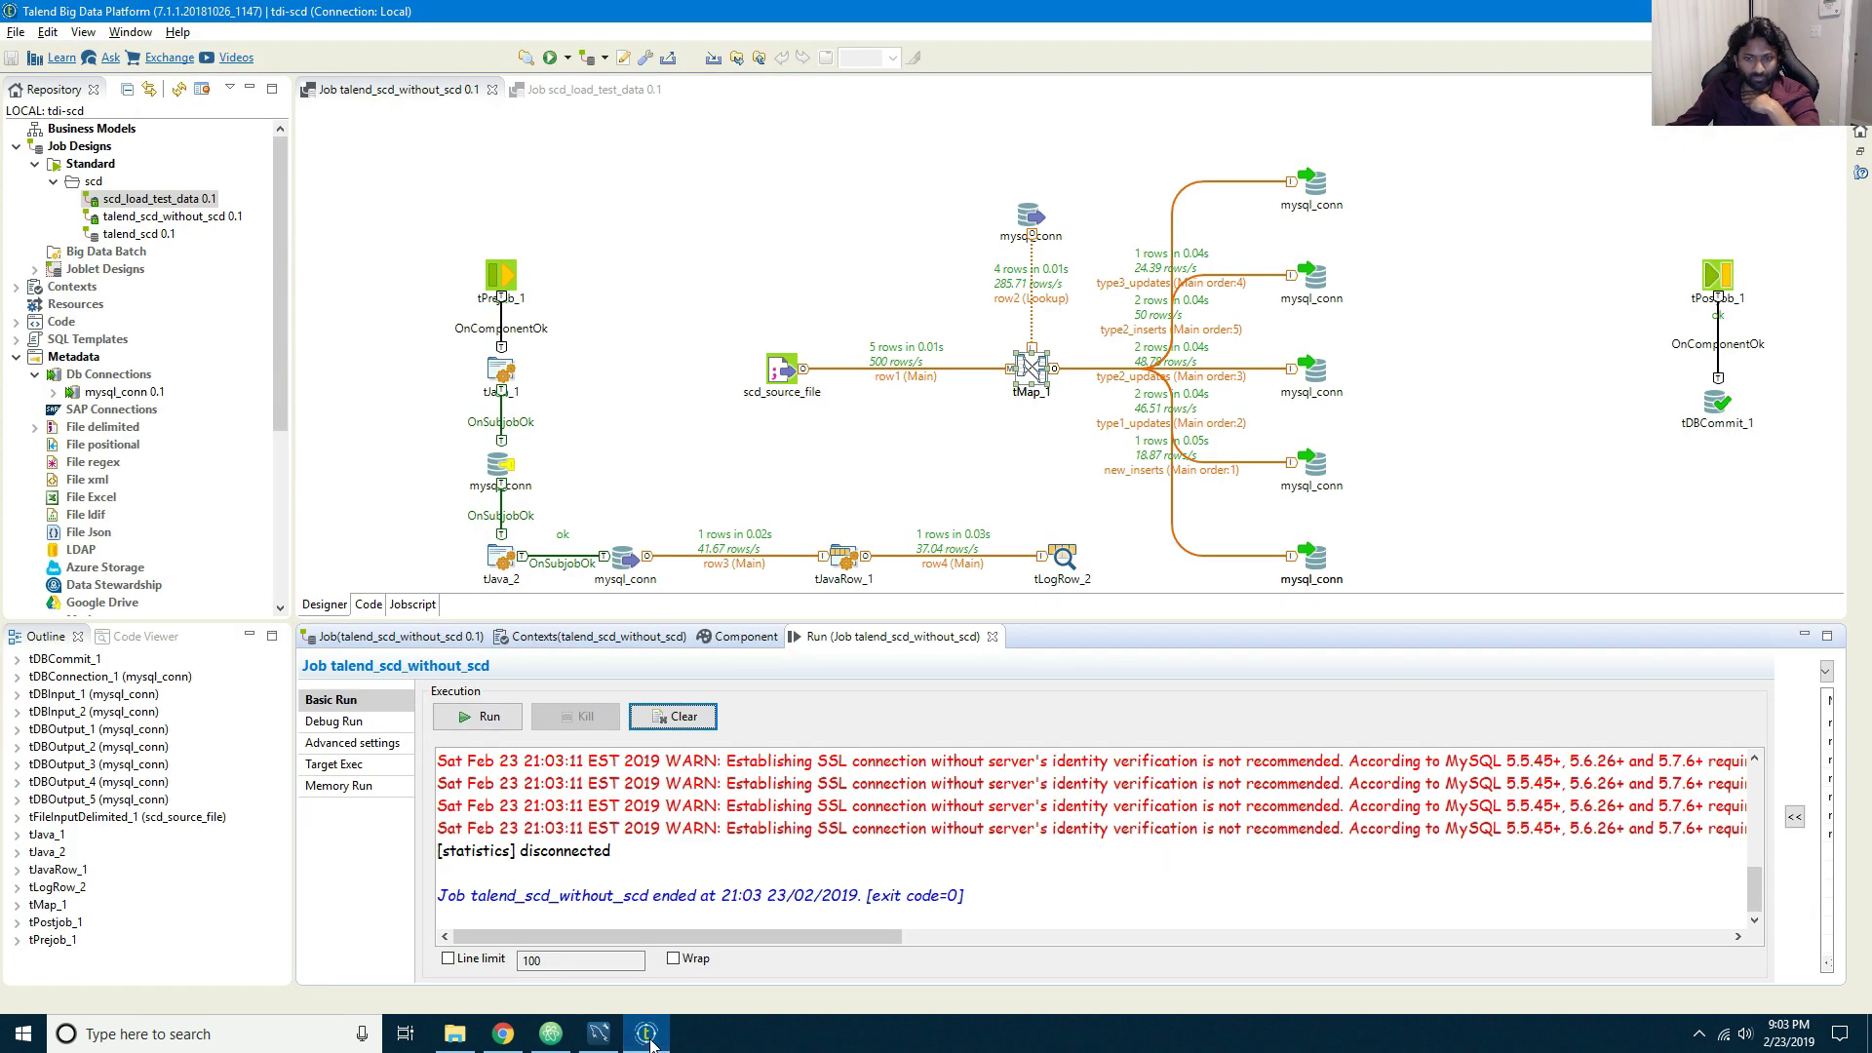
right_click(1231, 470)
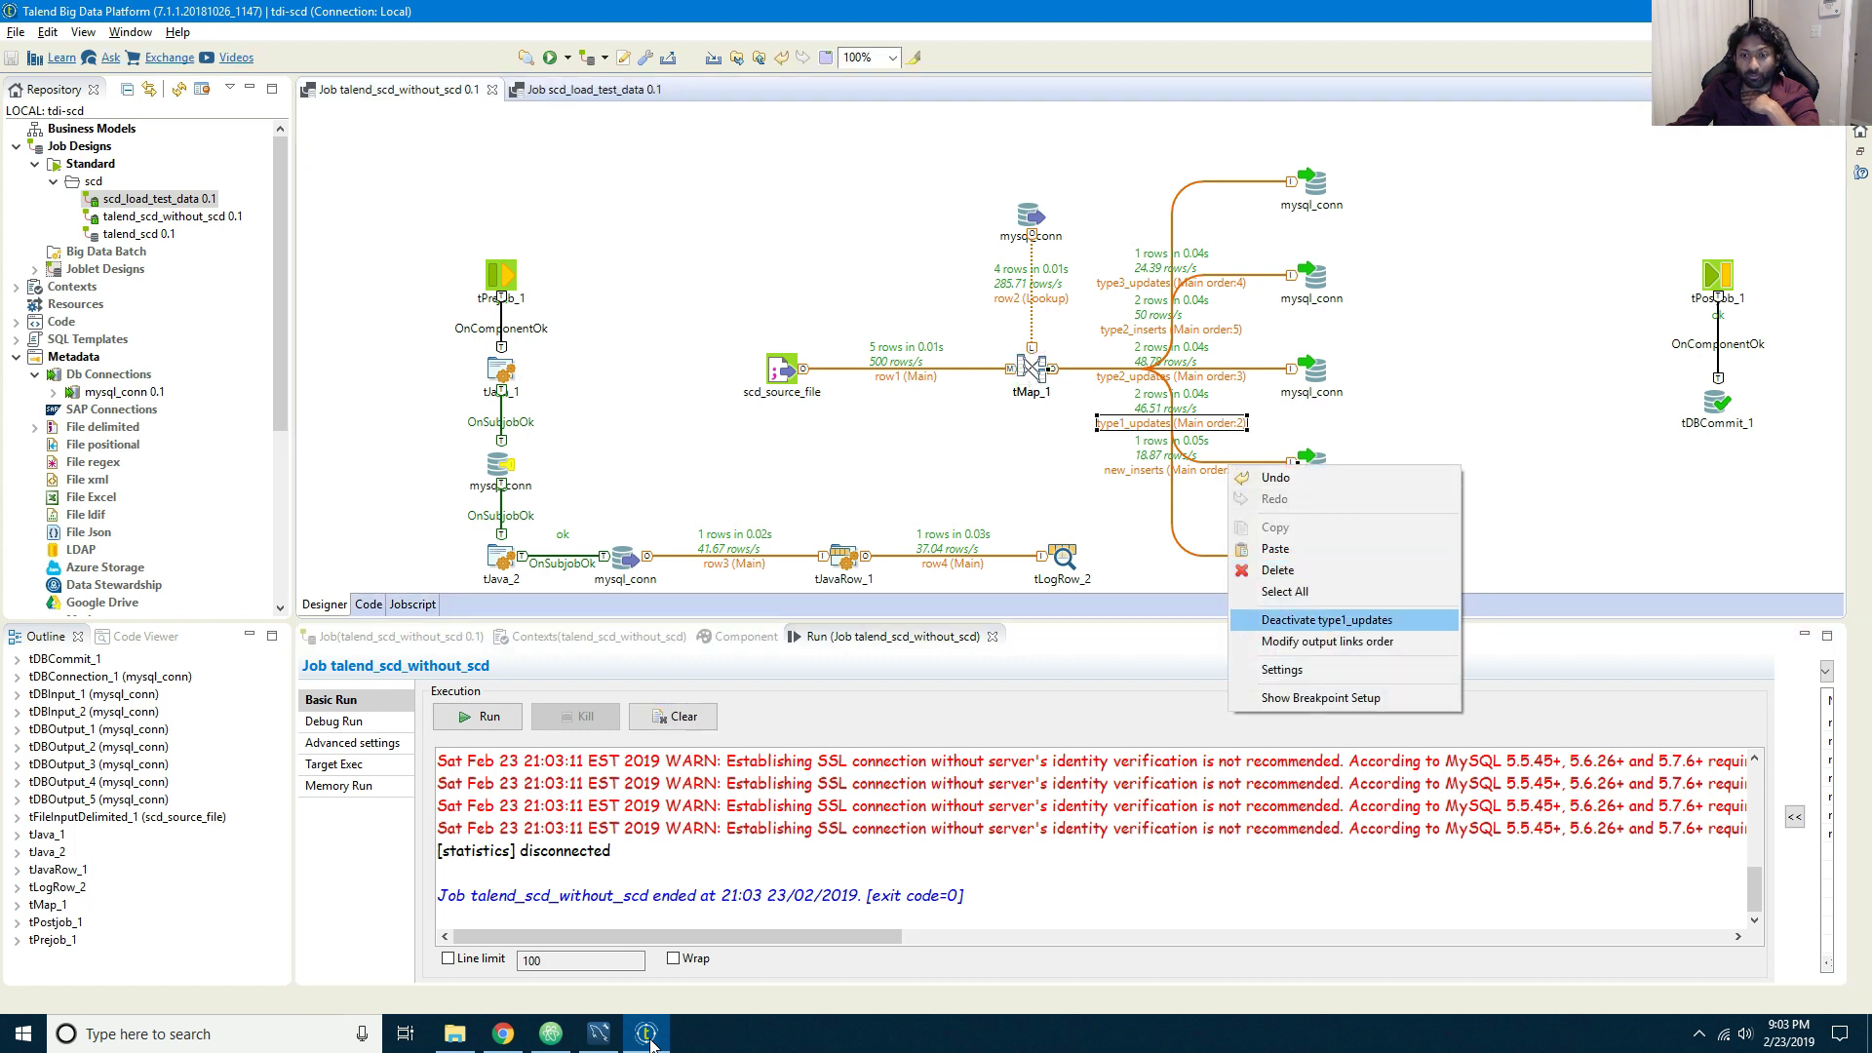
click(1328, 641)
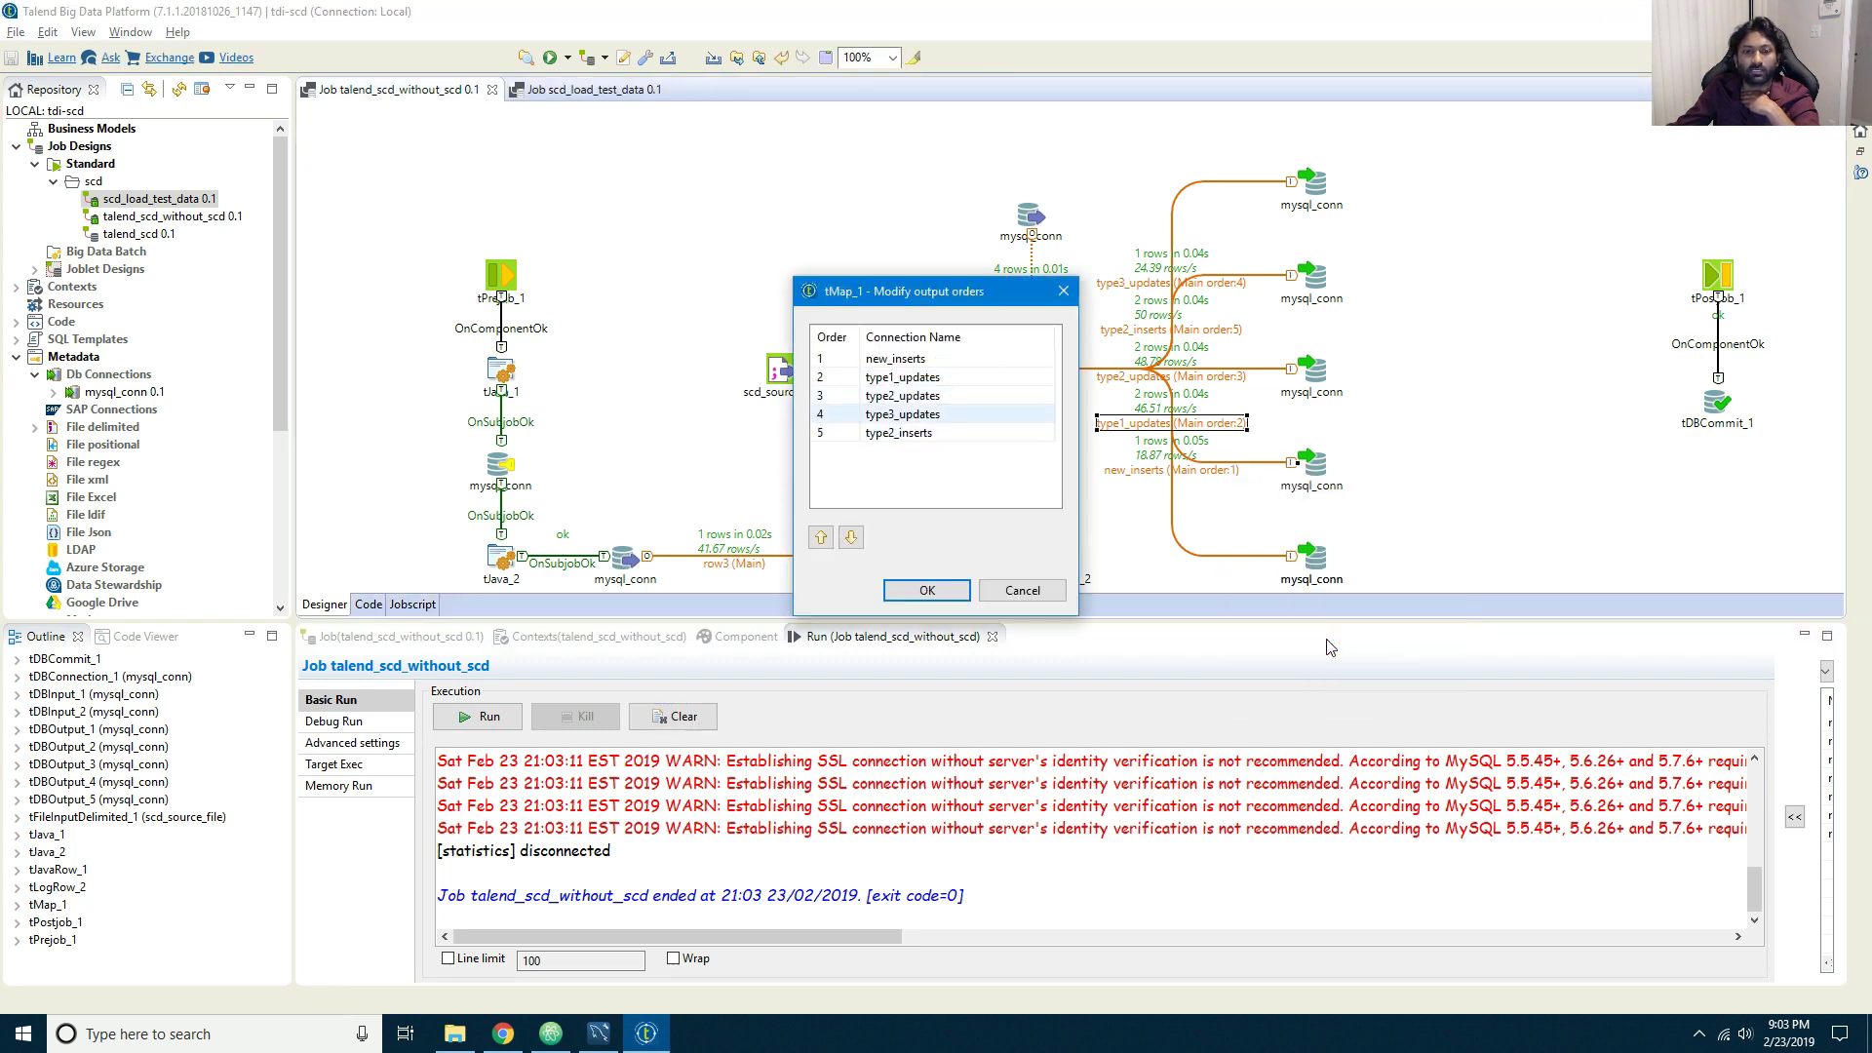
click(938, 418)
click(850, 538)
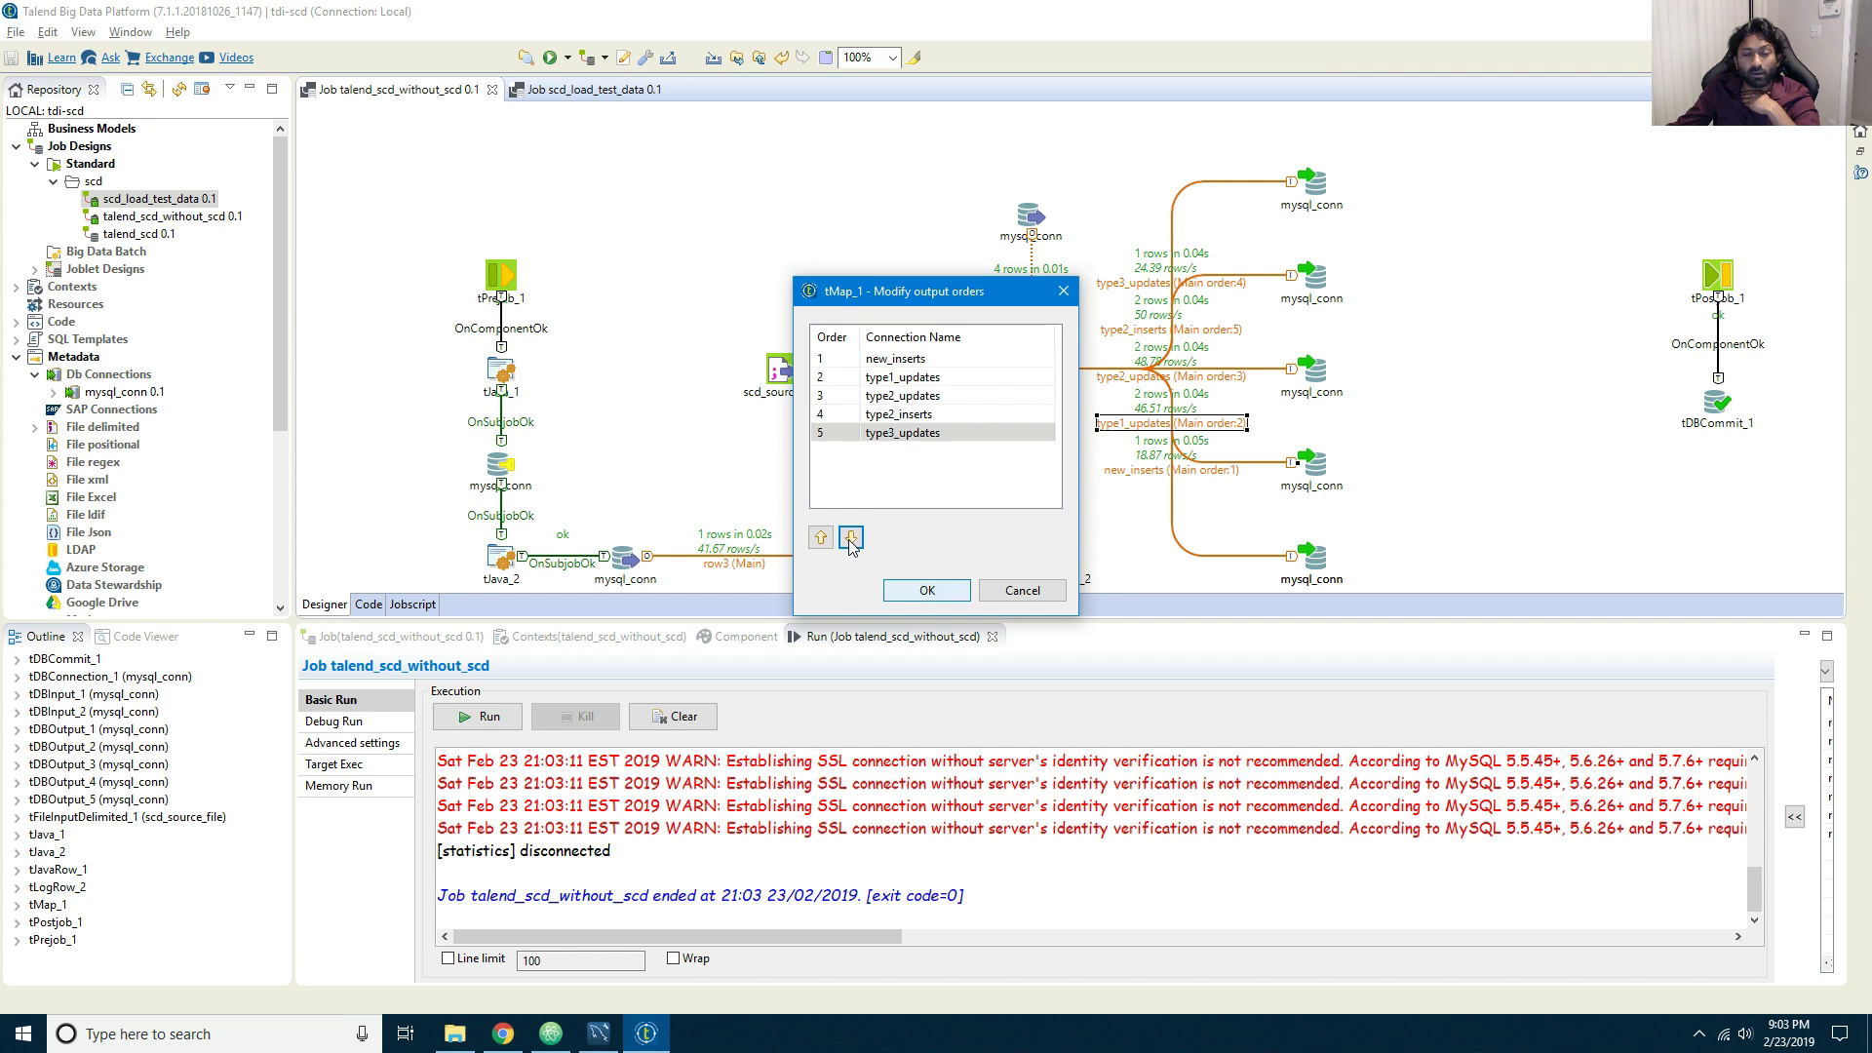
click(927, 590)
click(454, 728)
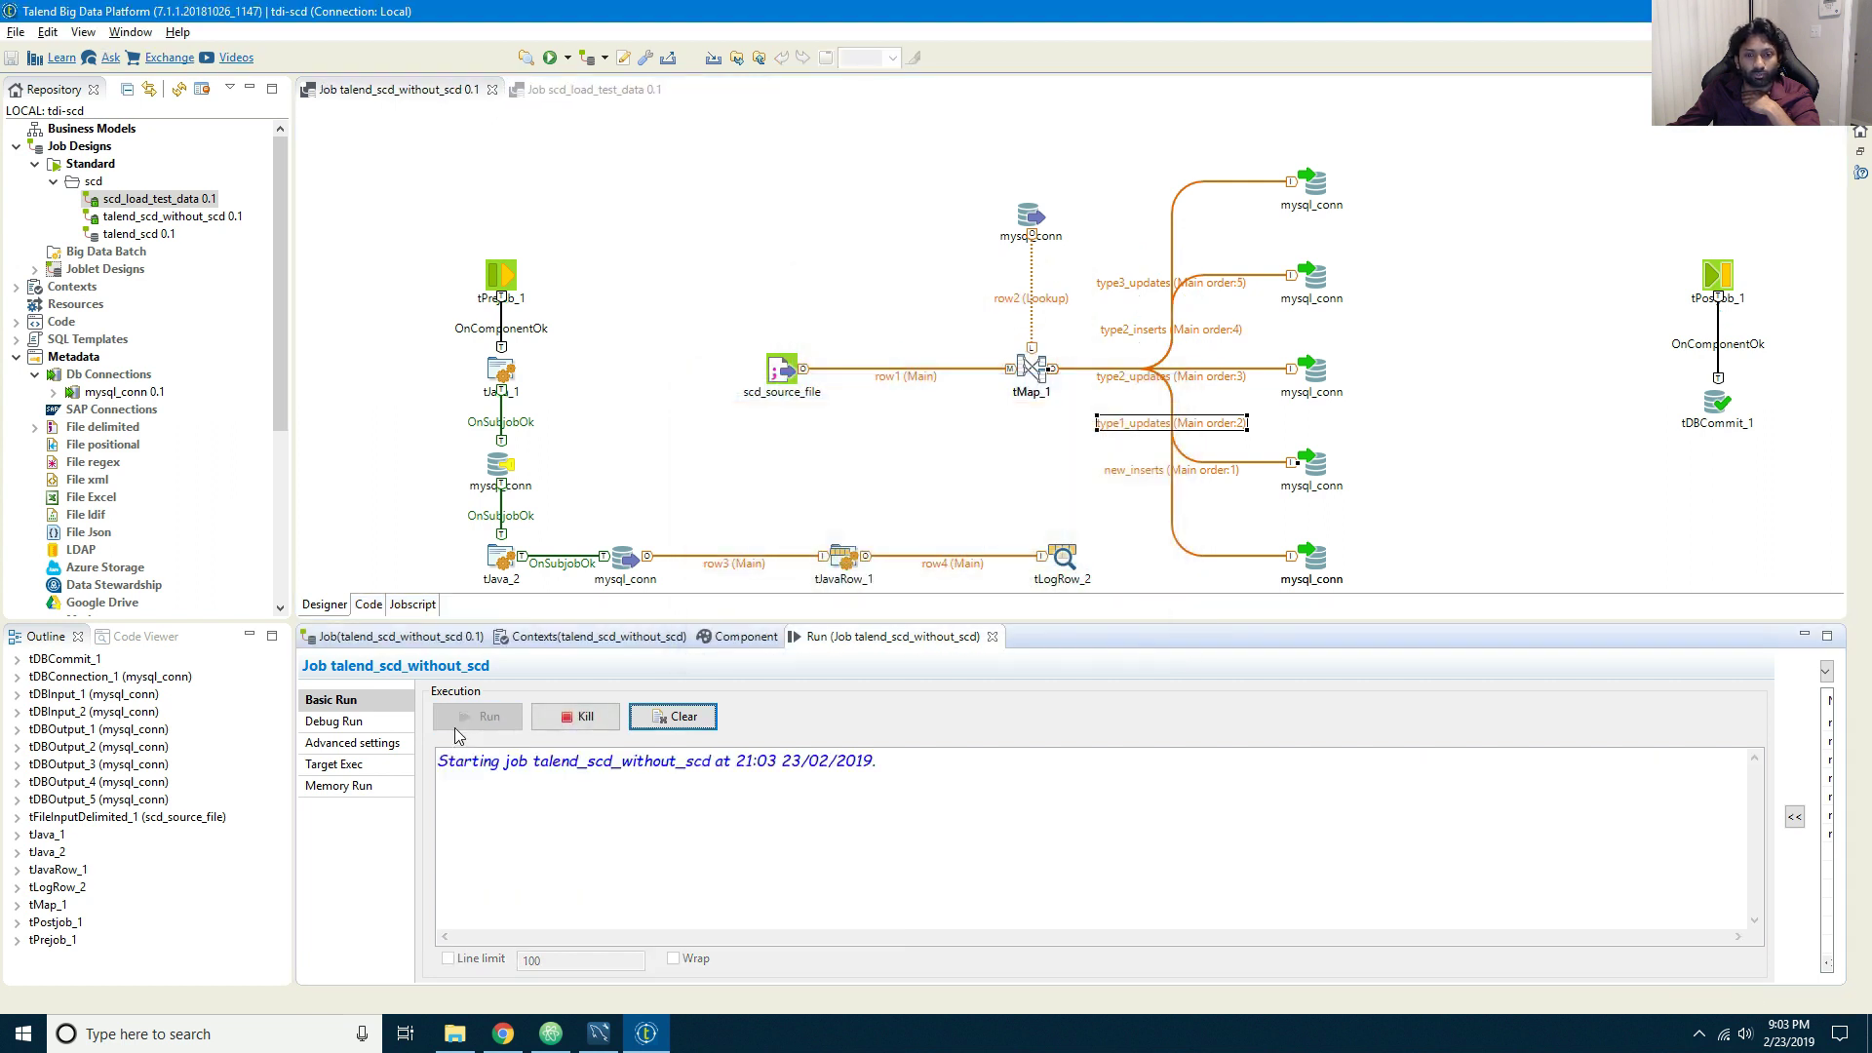
click(675, 717)
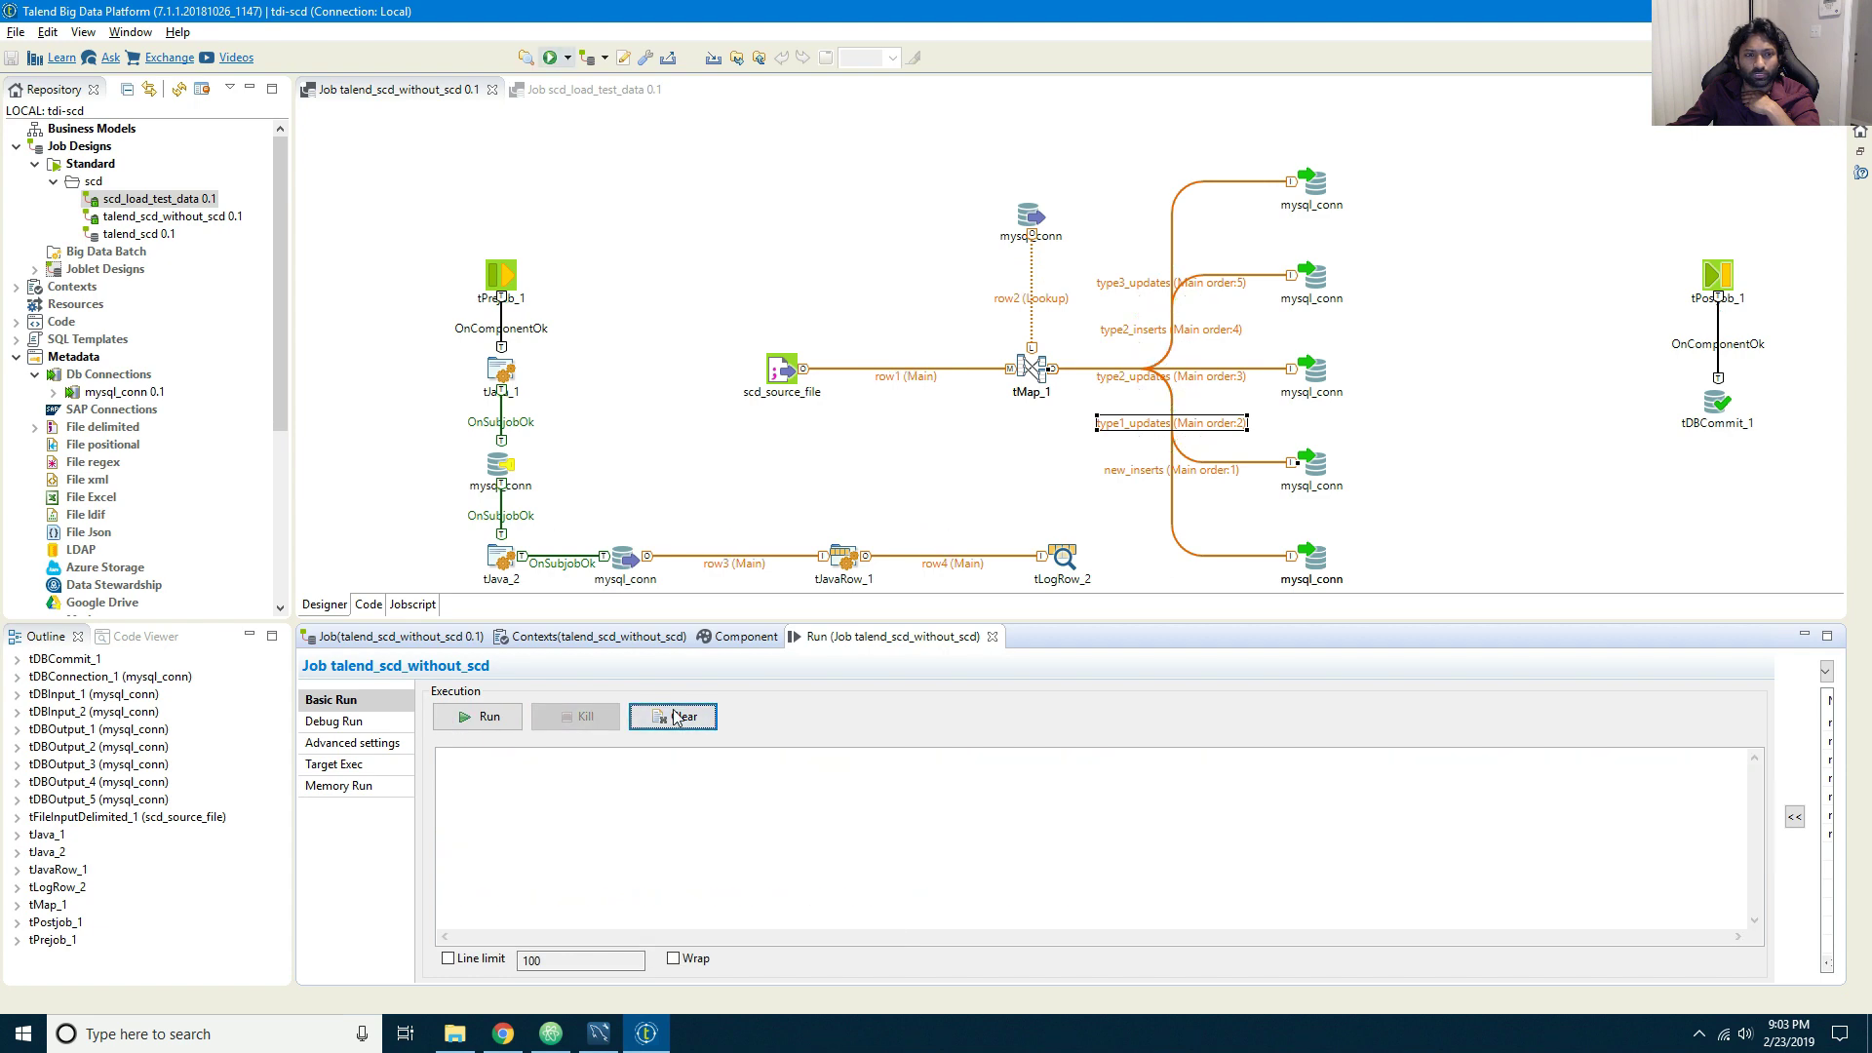
Step: Reset the table with the scd_load_test_data job and requery scd_talend.scd in MySQL Workbench
click(588, 88)
click(485, 717)
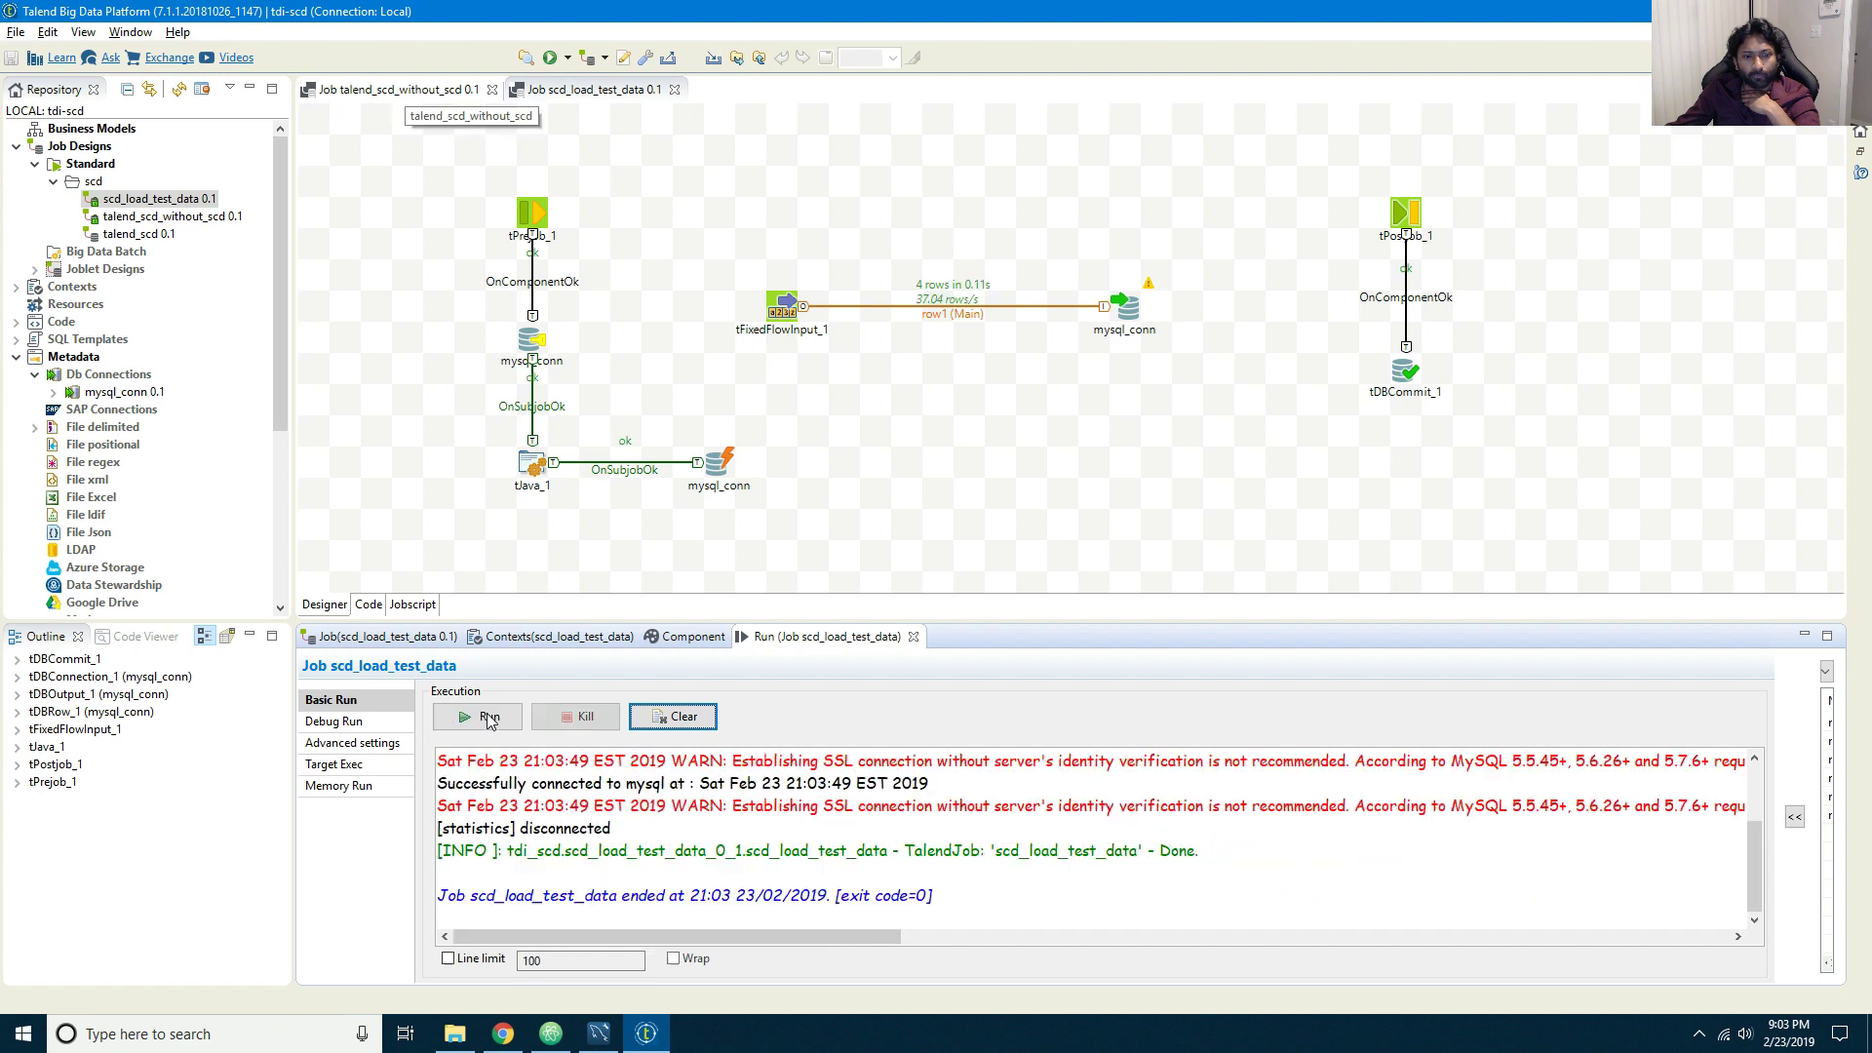
click(395, 89)
click(599, 1034)
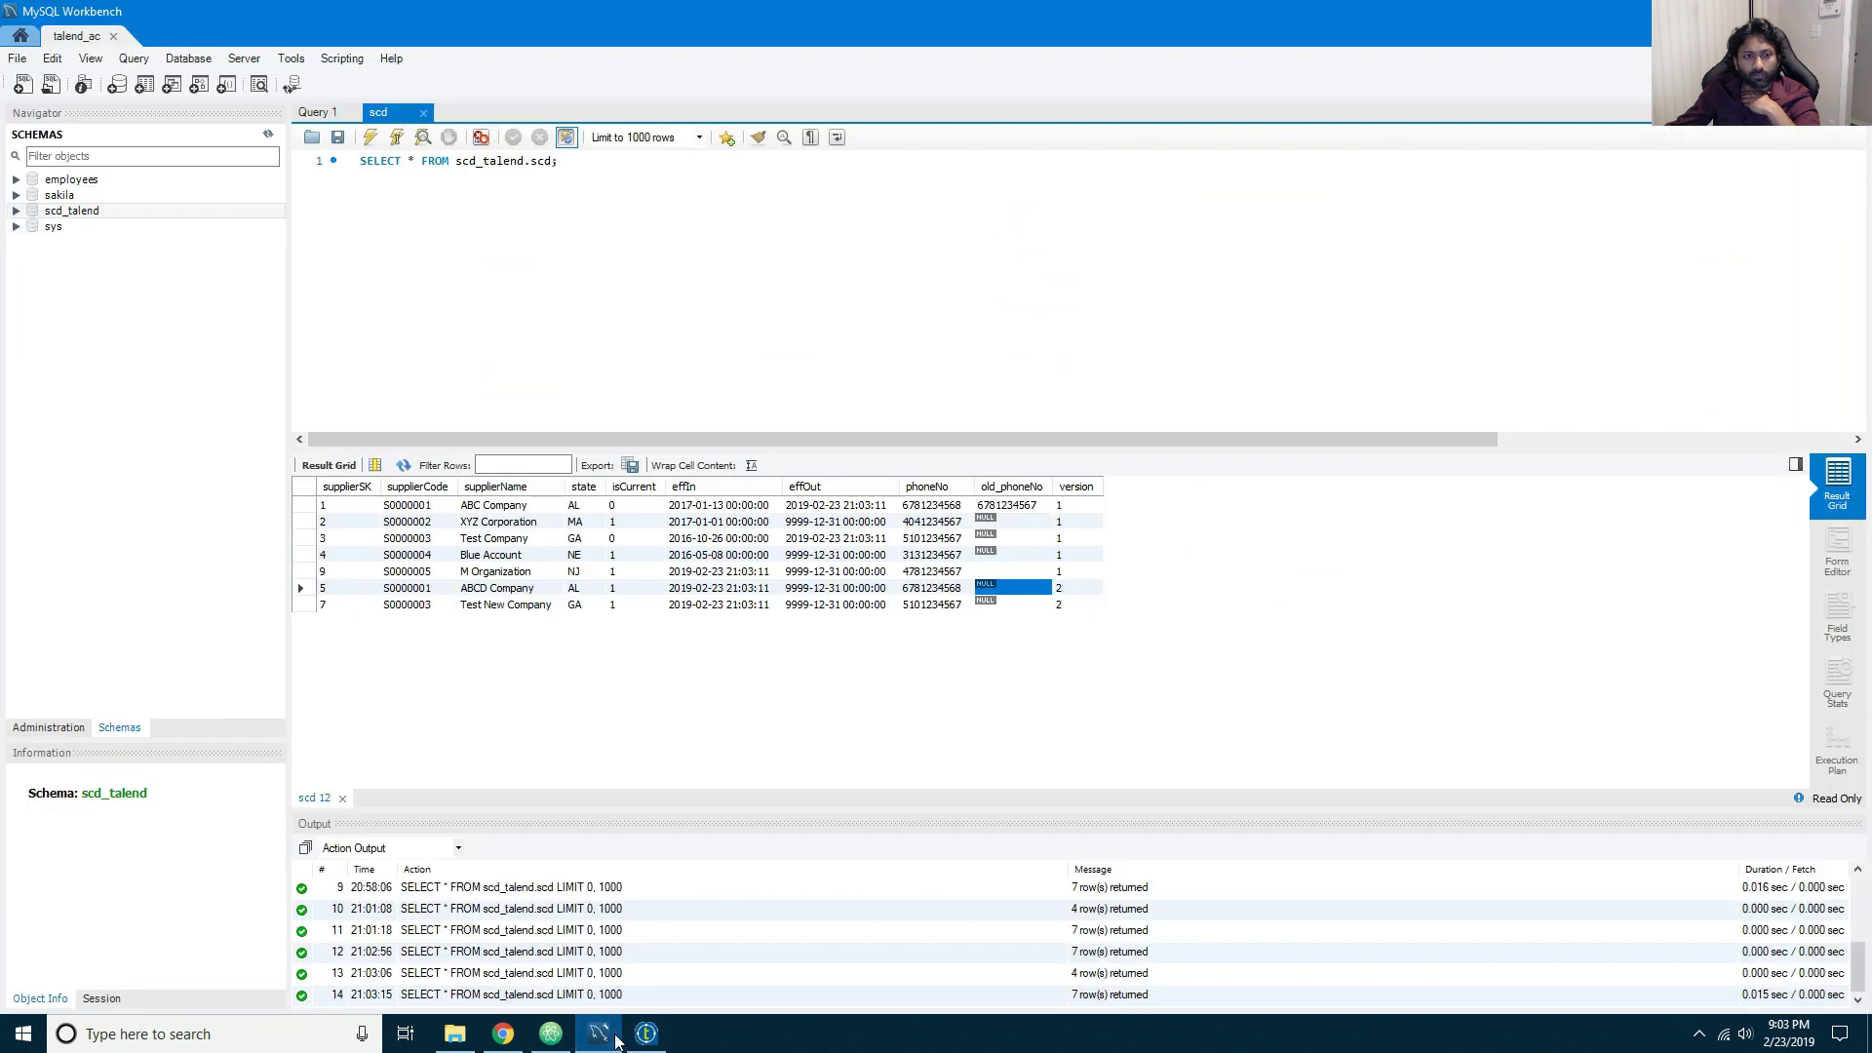
click(372, 134)
Step: Run the talend_scd_without_scd job in Talend and rerun the SELECT on scd_talend.scd in MySQL Workbench
click(646, 1034)
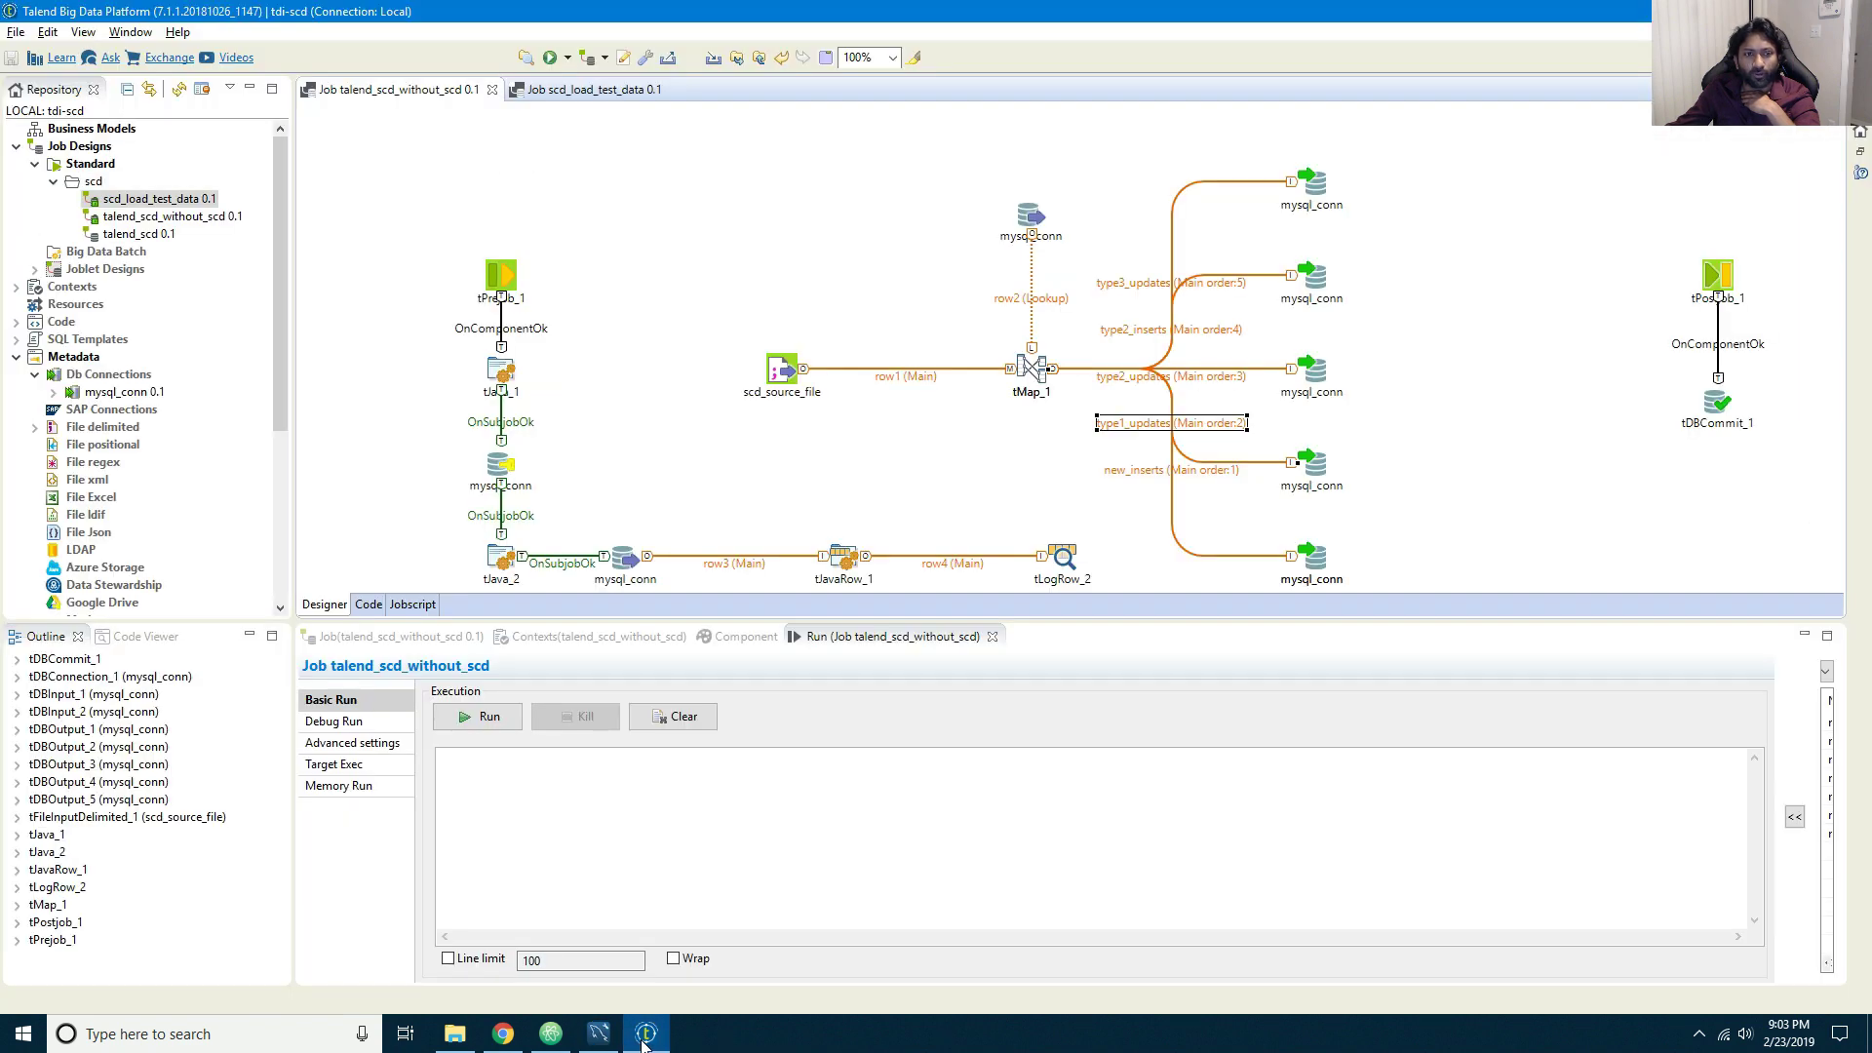
click(480, 717)
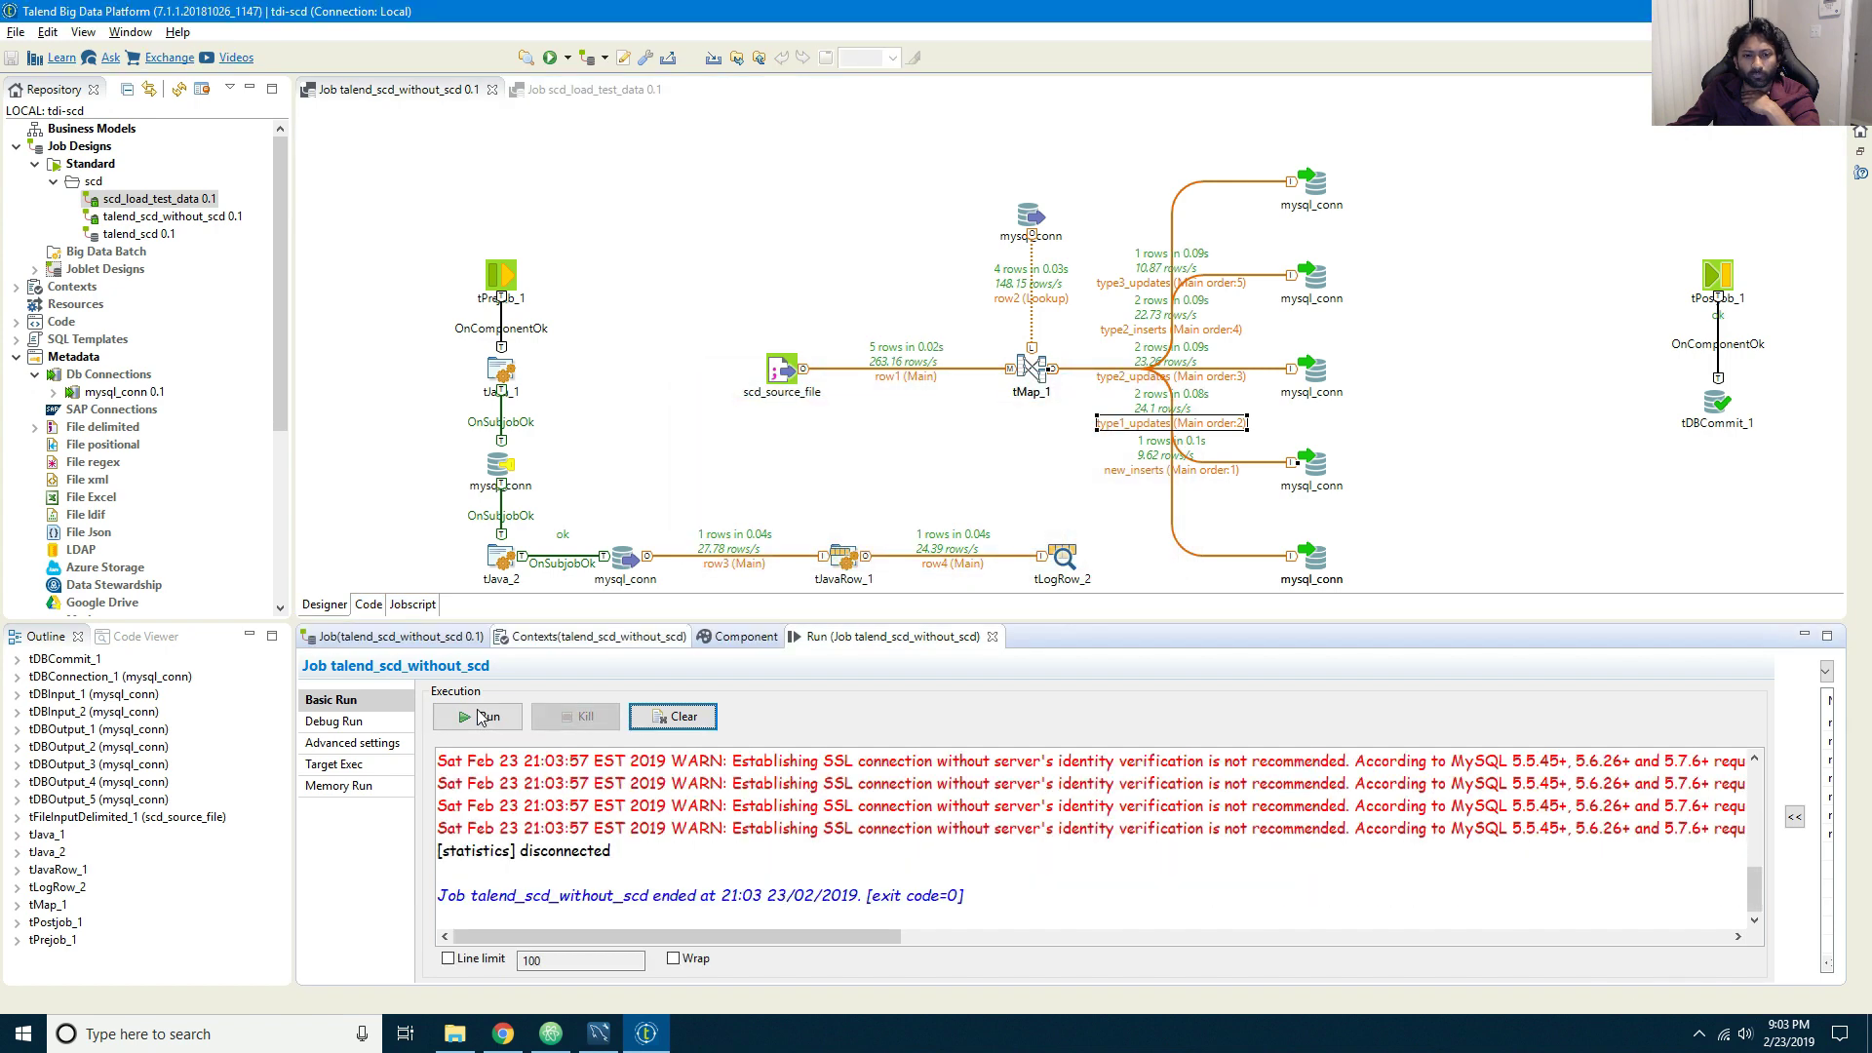
click(647, 1034)
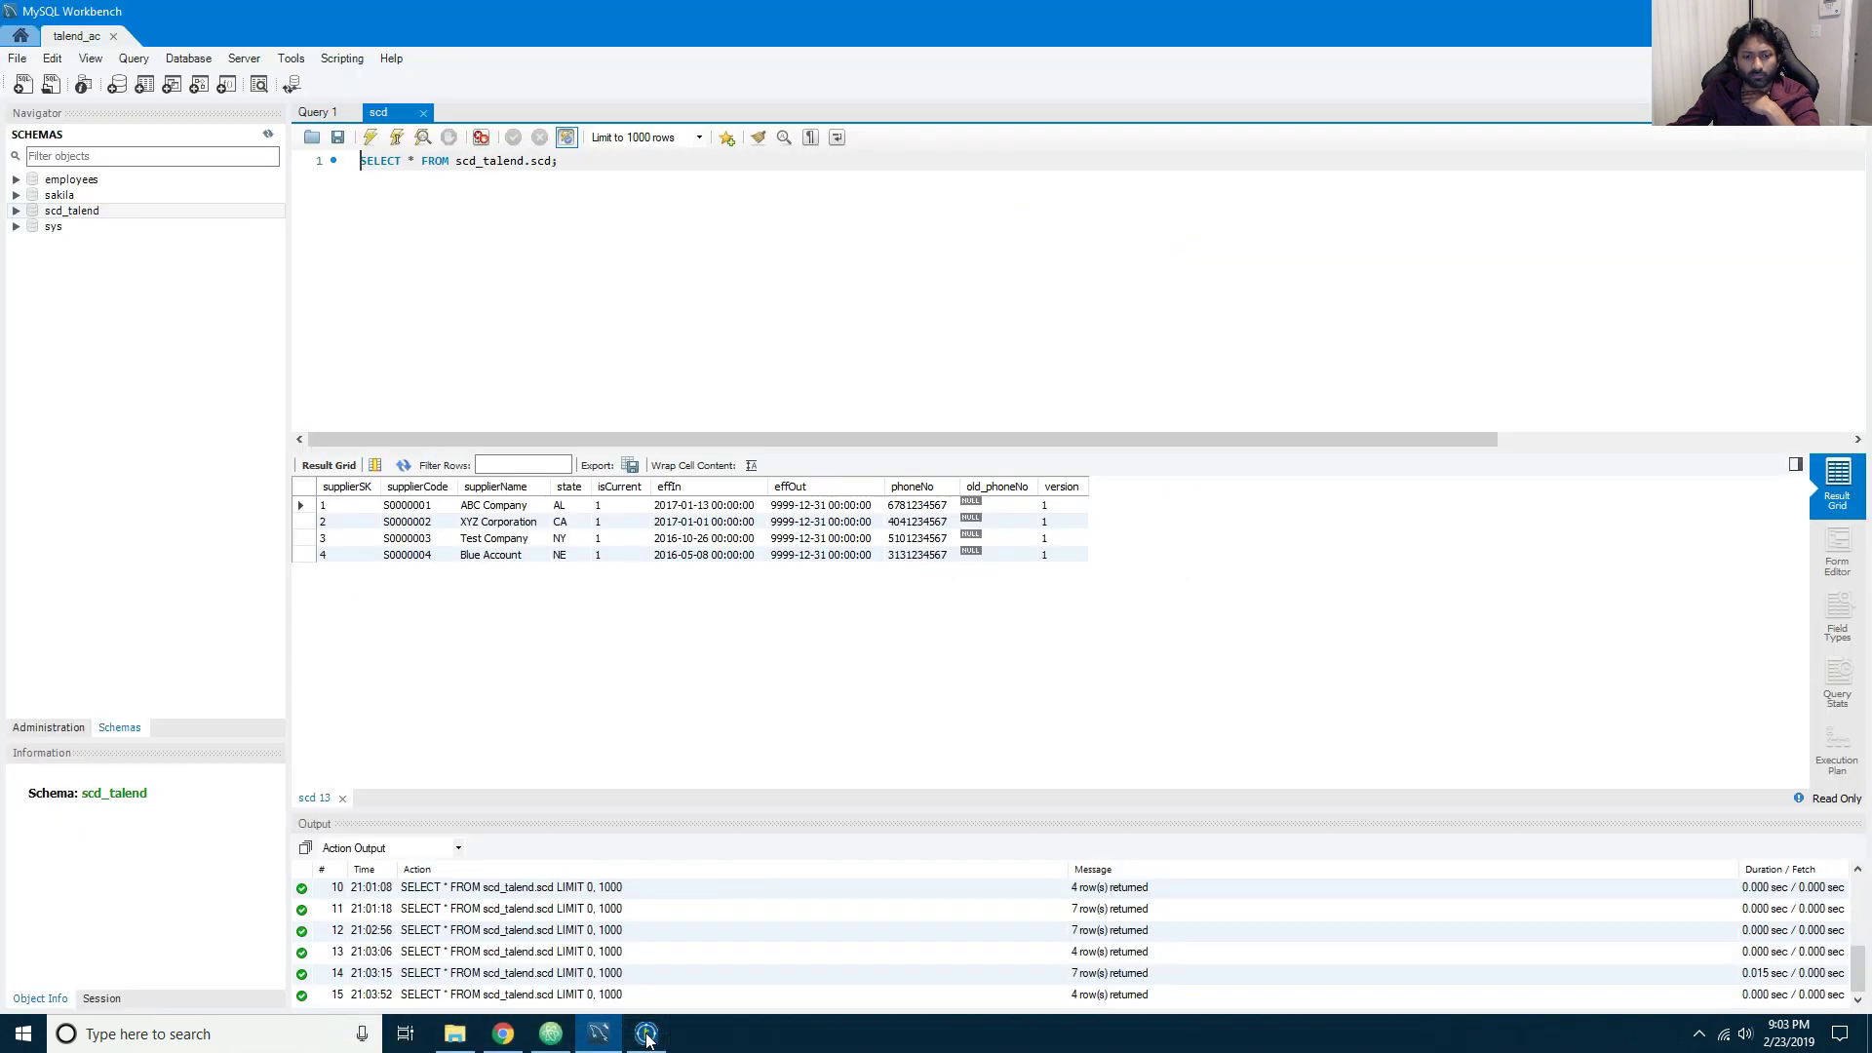
click(371, 137)
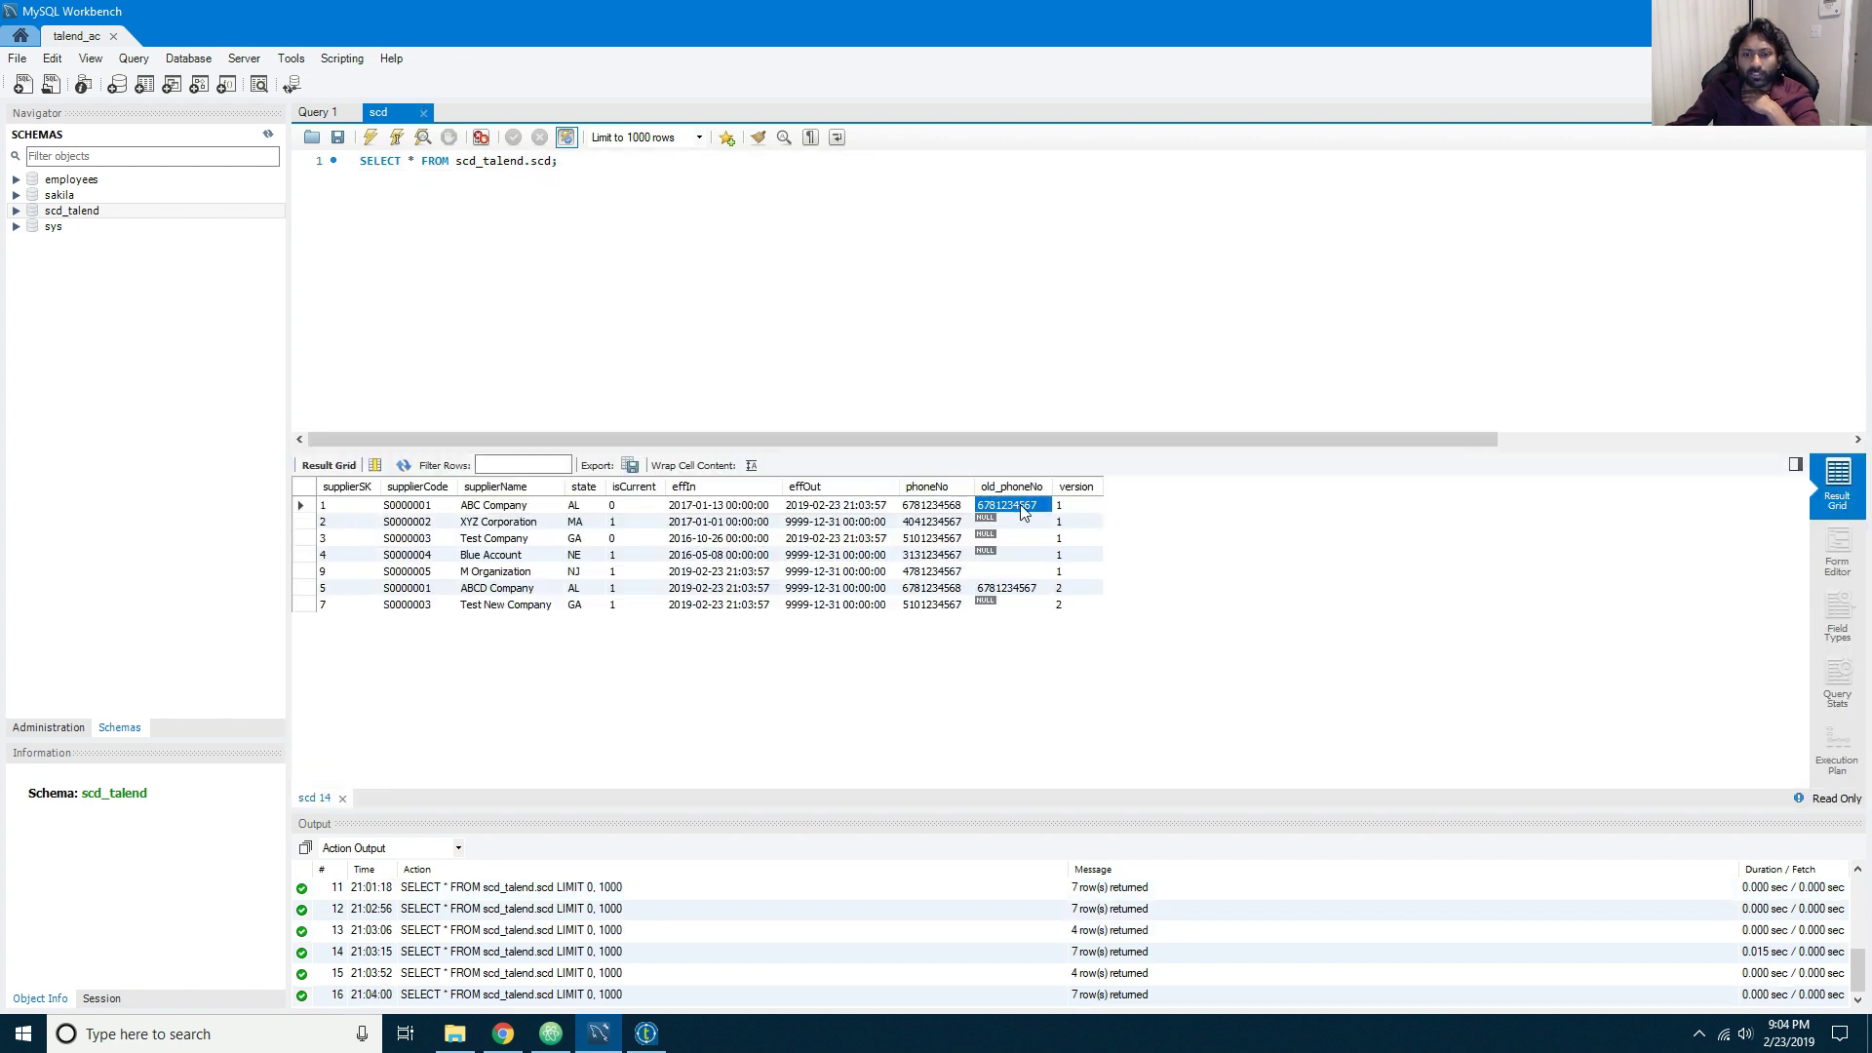
Step: Compare the phoneNo and old_phoneNo values between the two rows of supplier S0000001
key(Down)
key(Down)
key(Down)
key(Down)
key(Down)
key(shift+Left)
key(shift+Left)
click(774, 591)
click(994, 588)
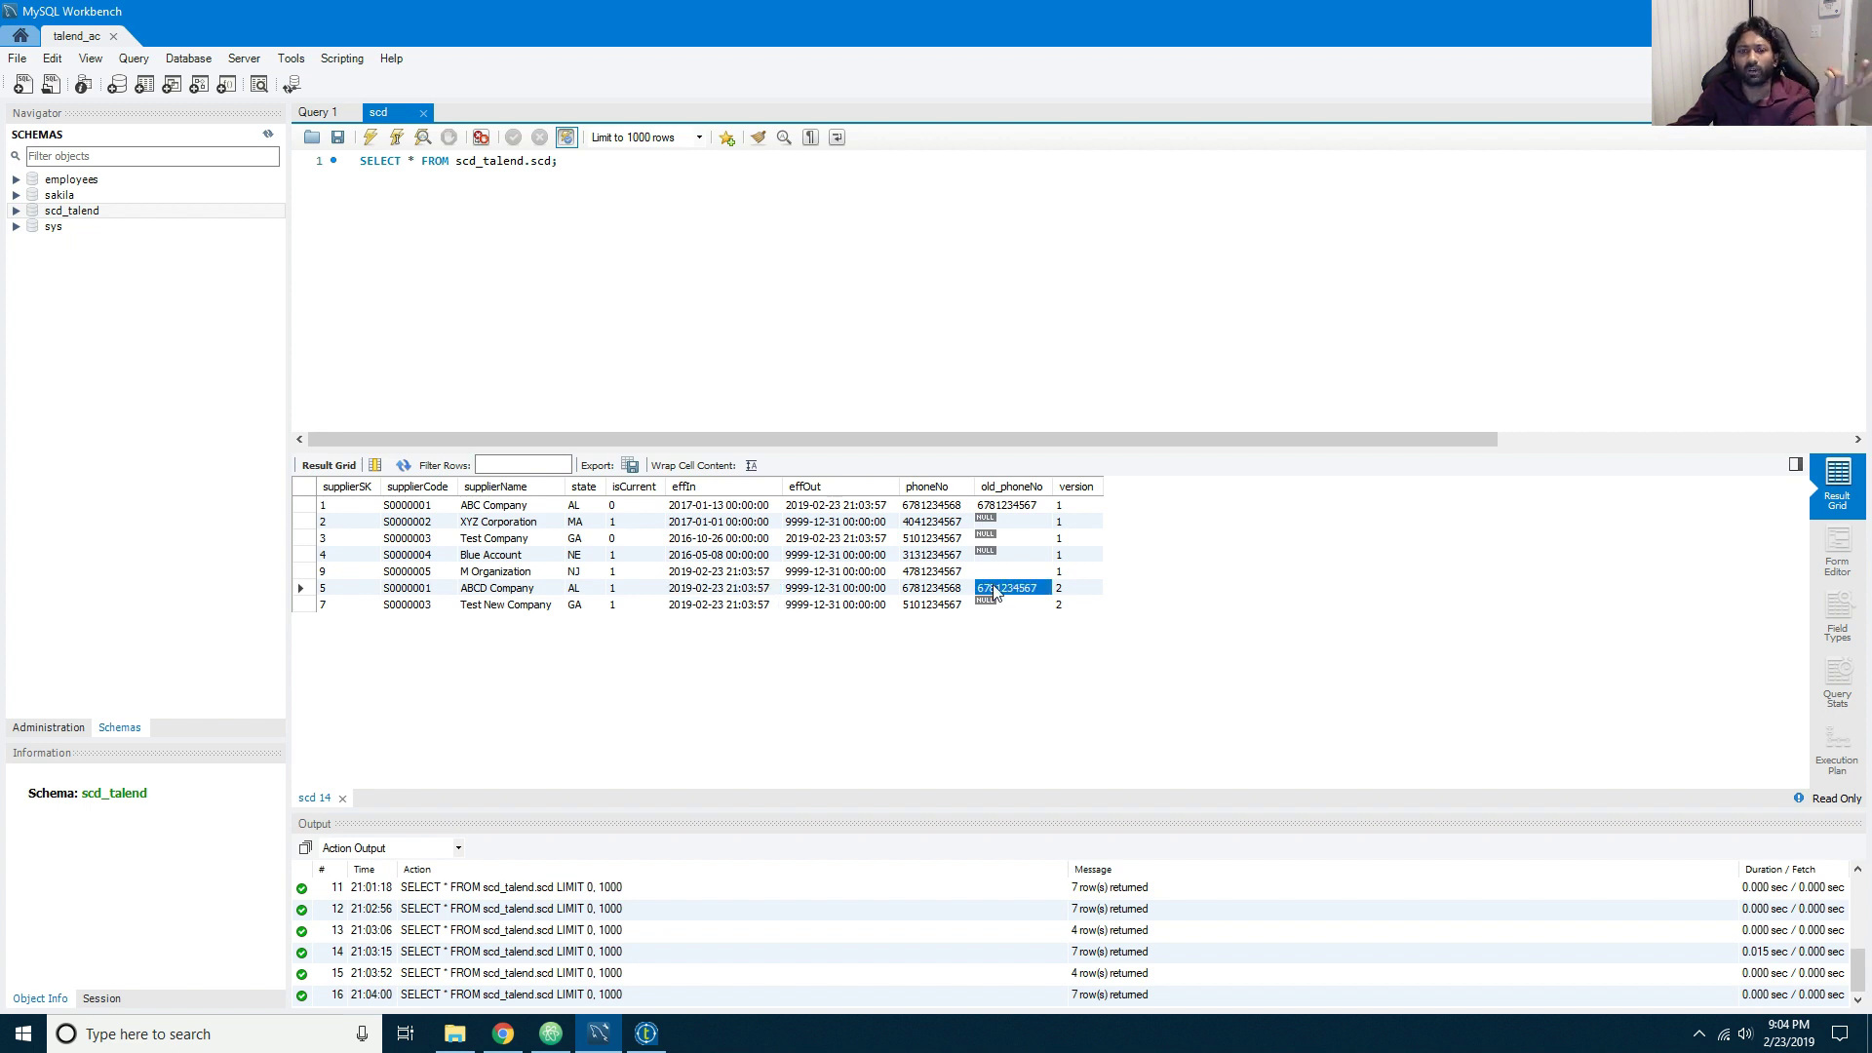
drag(996, 592, 933, 593)
key(Up)
key(Up)
key(Up)
key(Up)
key(Up)
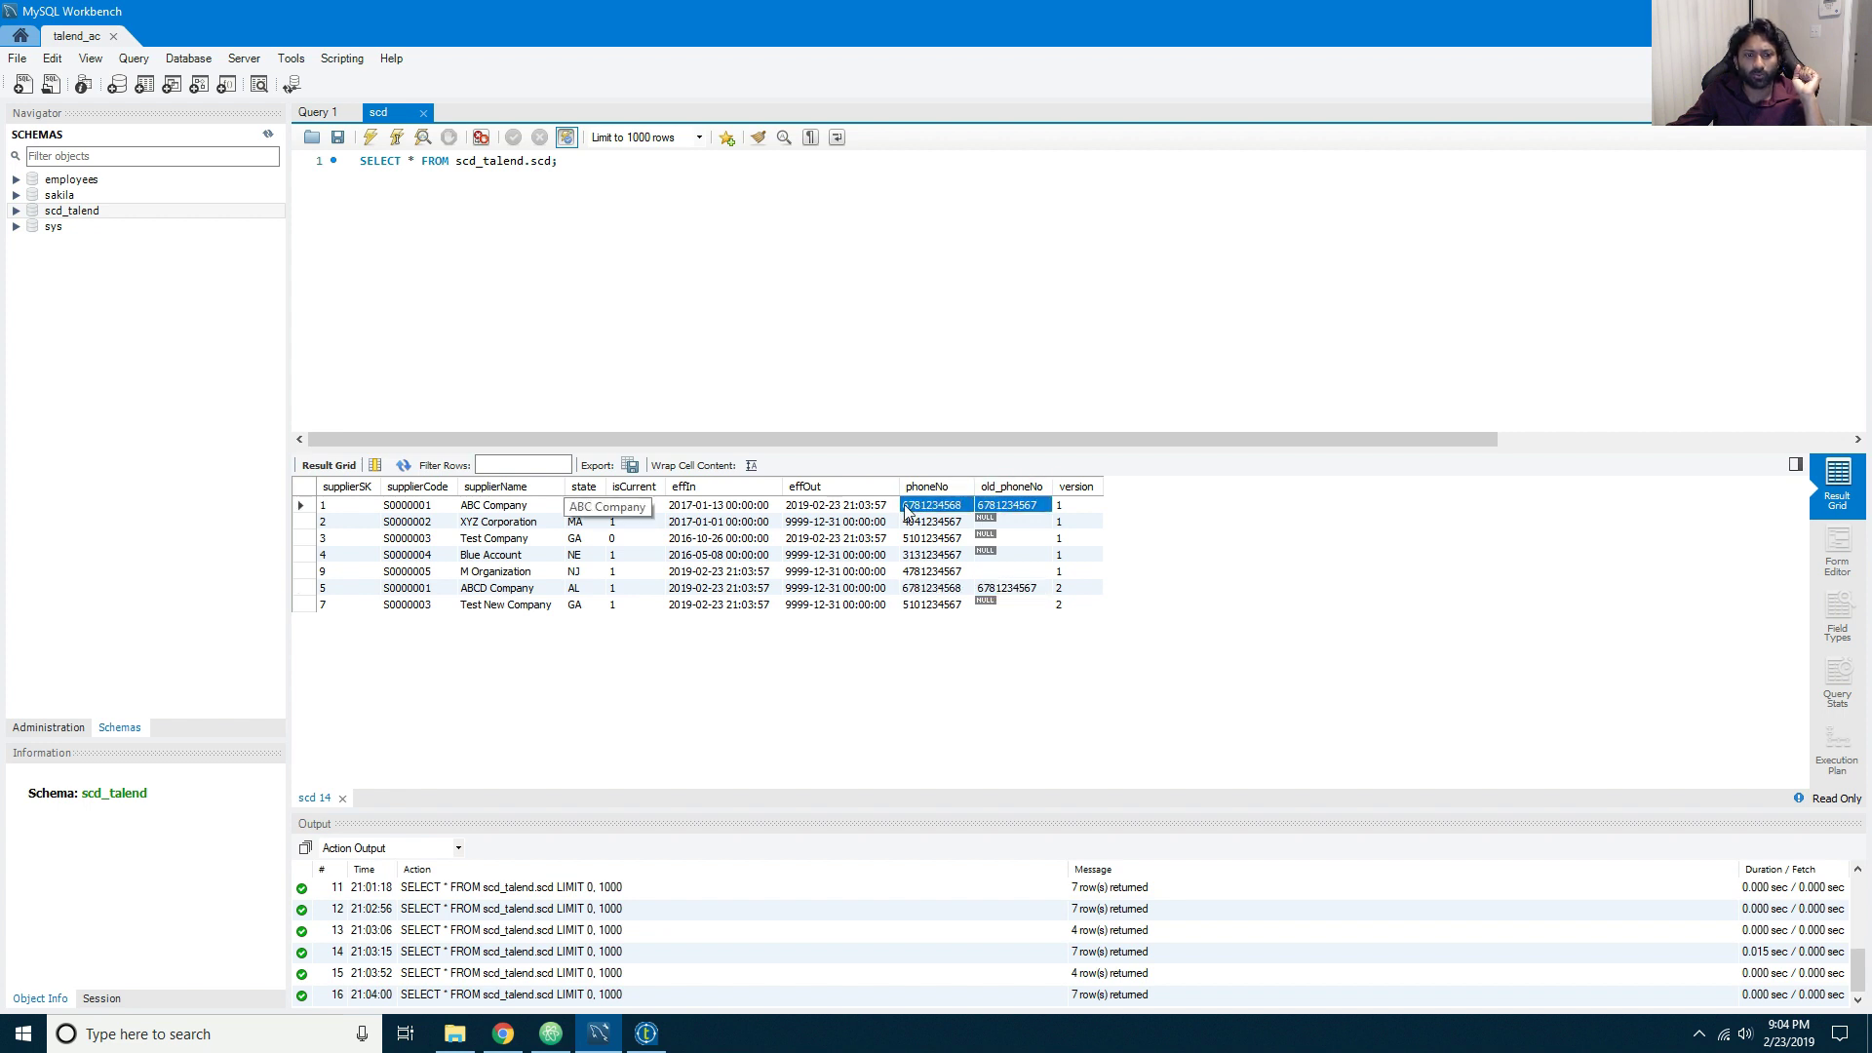
Step: Examine the state values across the supplier rows, including Test Company, and switch back to Talend
click(583, 588)
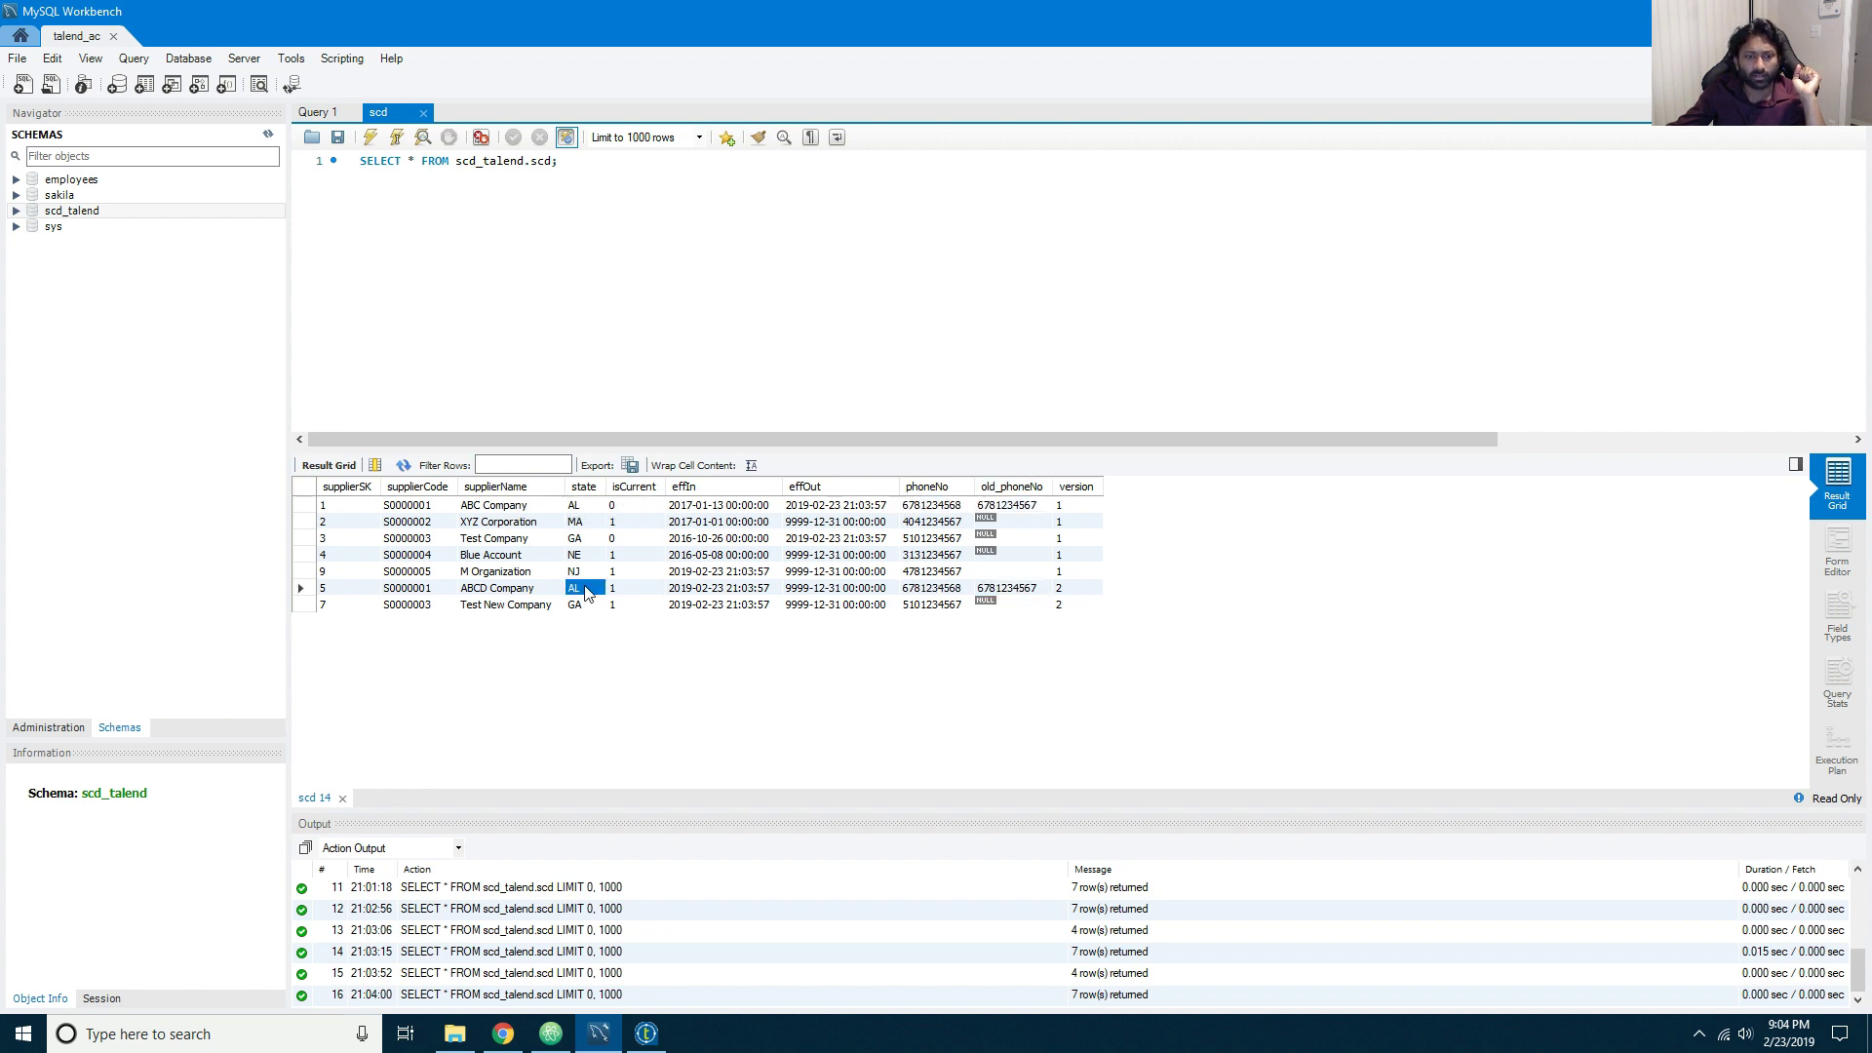
key(Up)
key(Up)
key(Up)
key(Up)
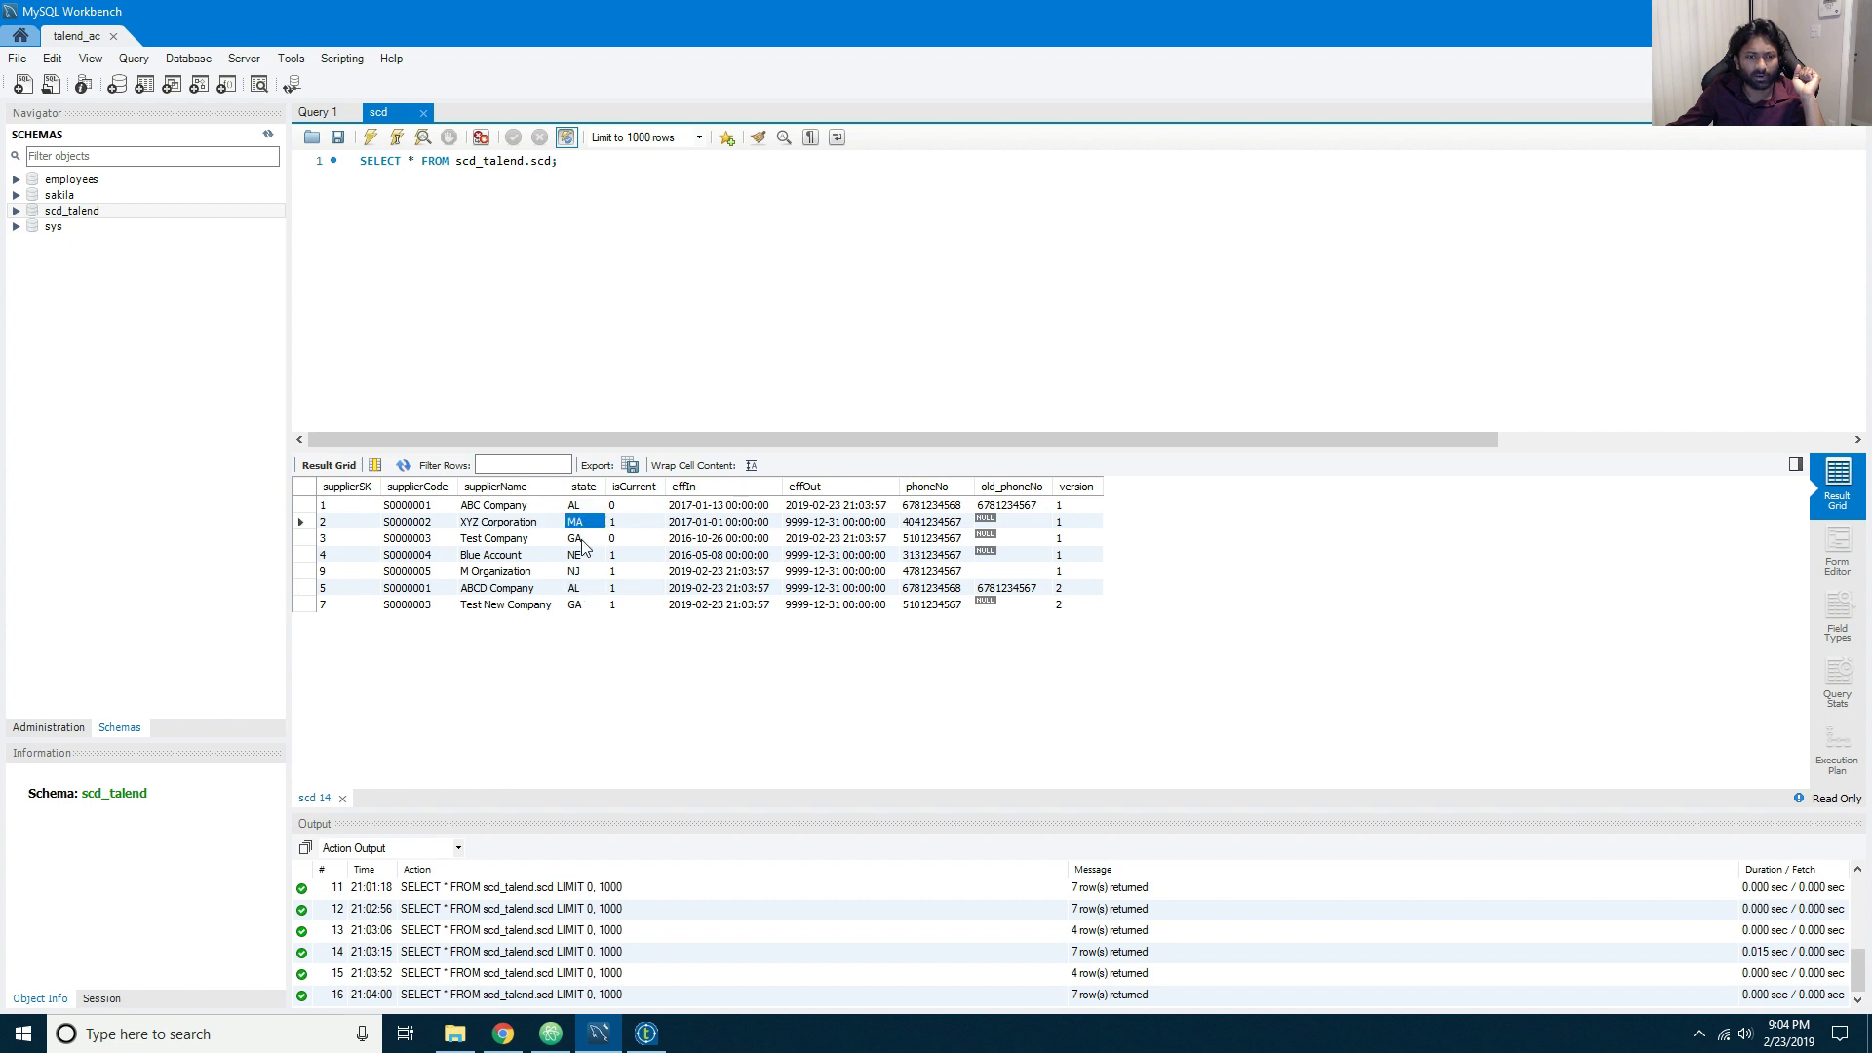
key(Down)
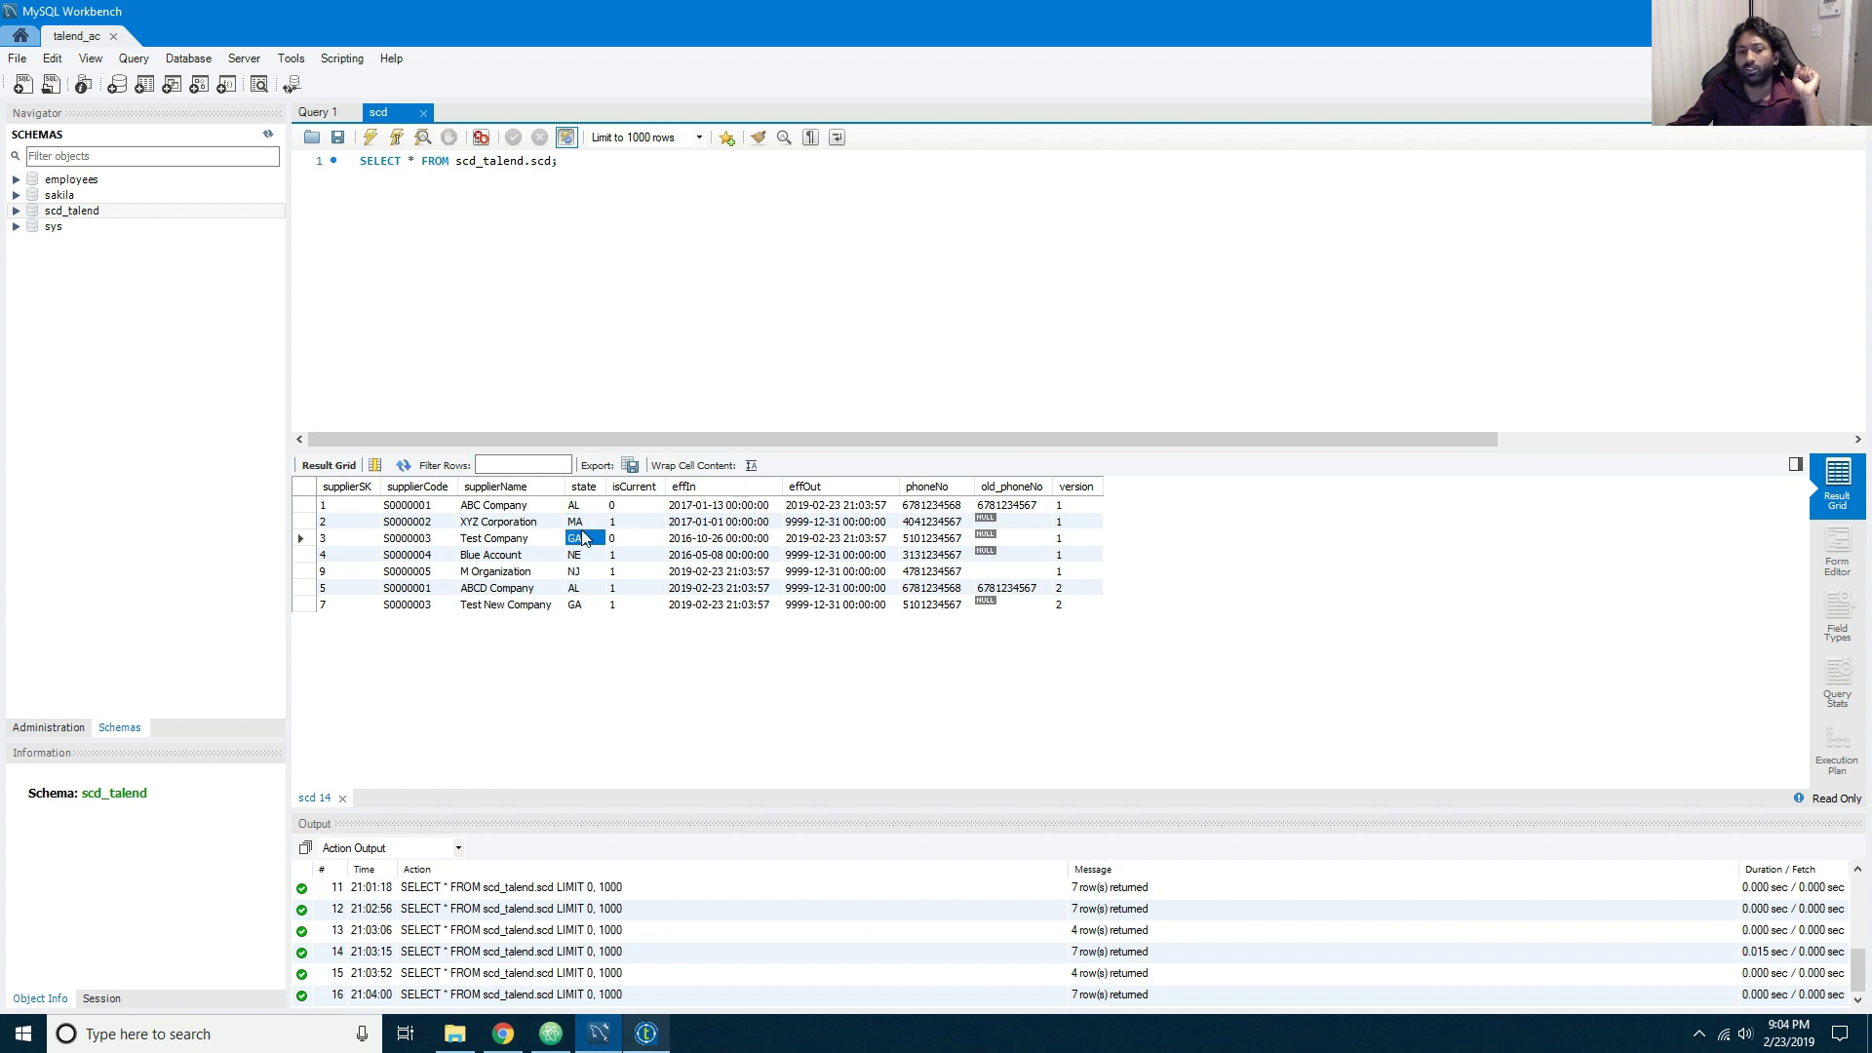
mouse_move(646, 1033)
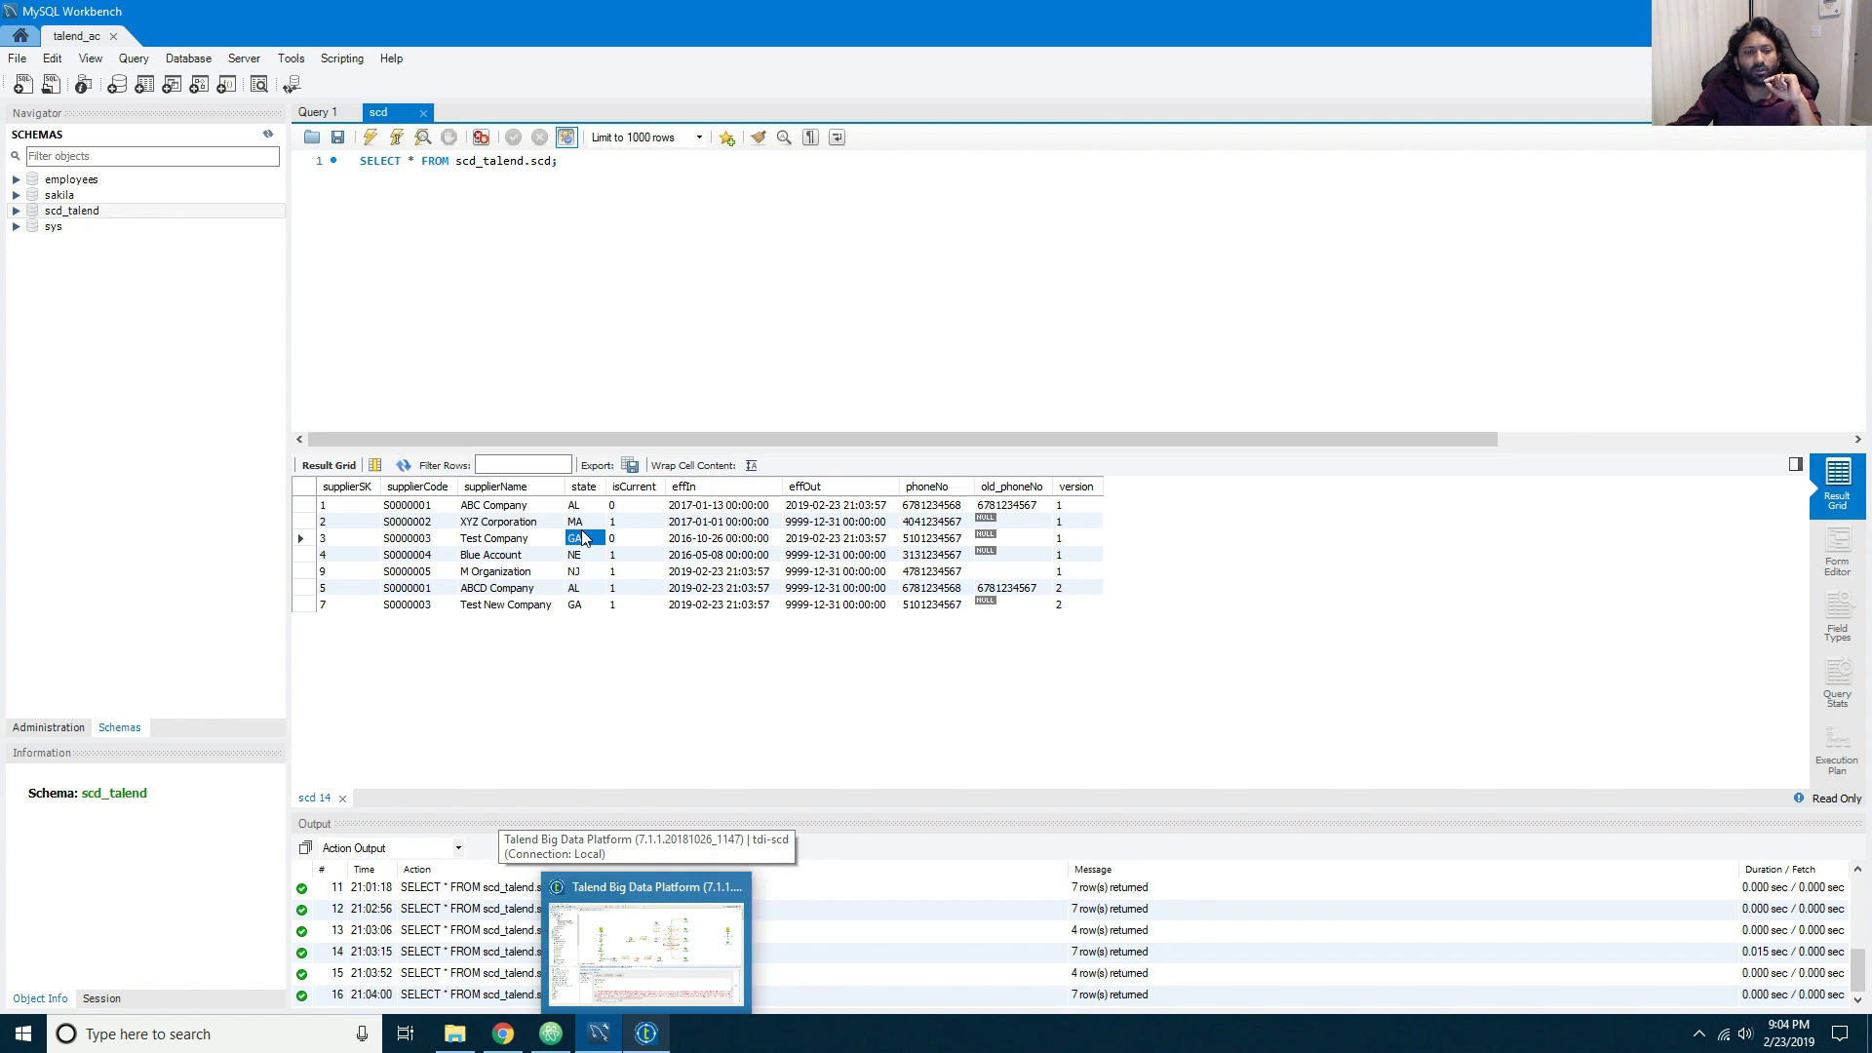
click(647, 1034)
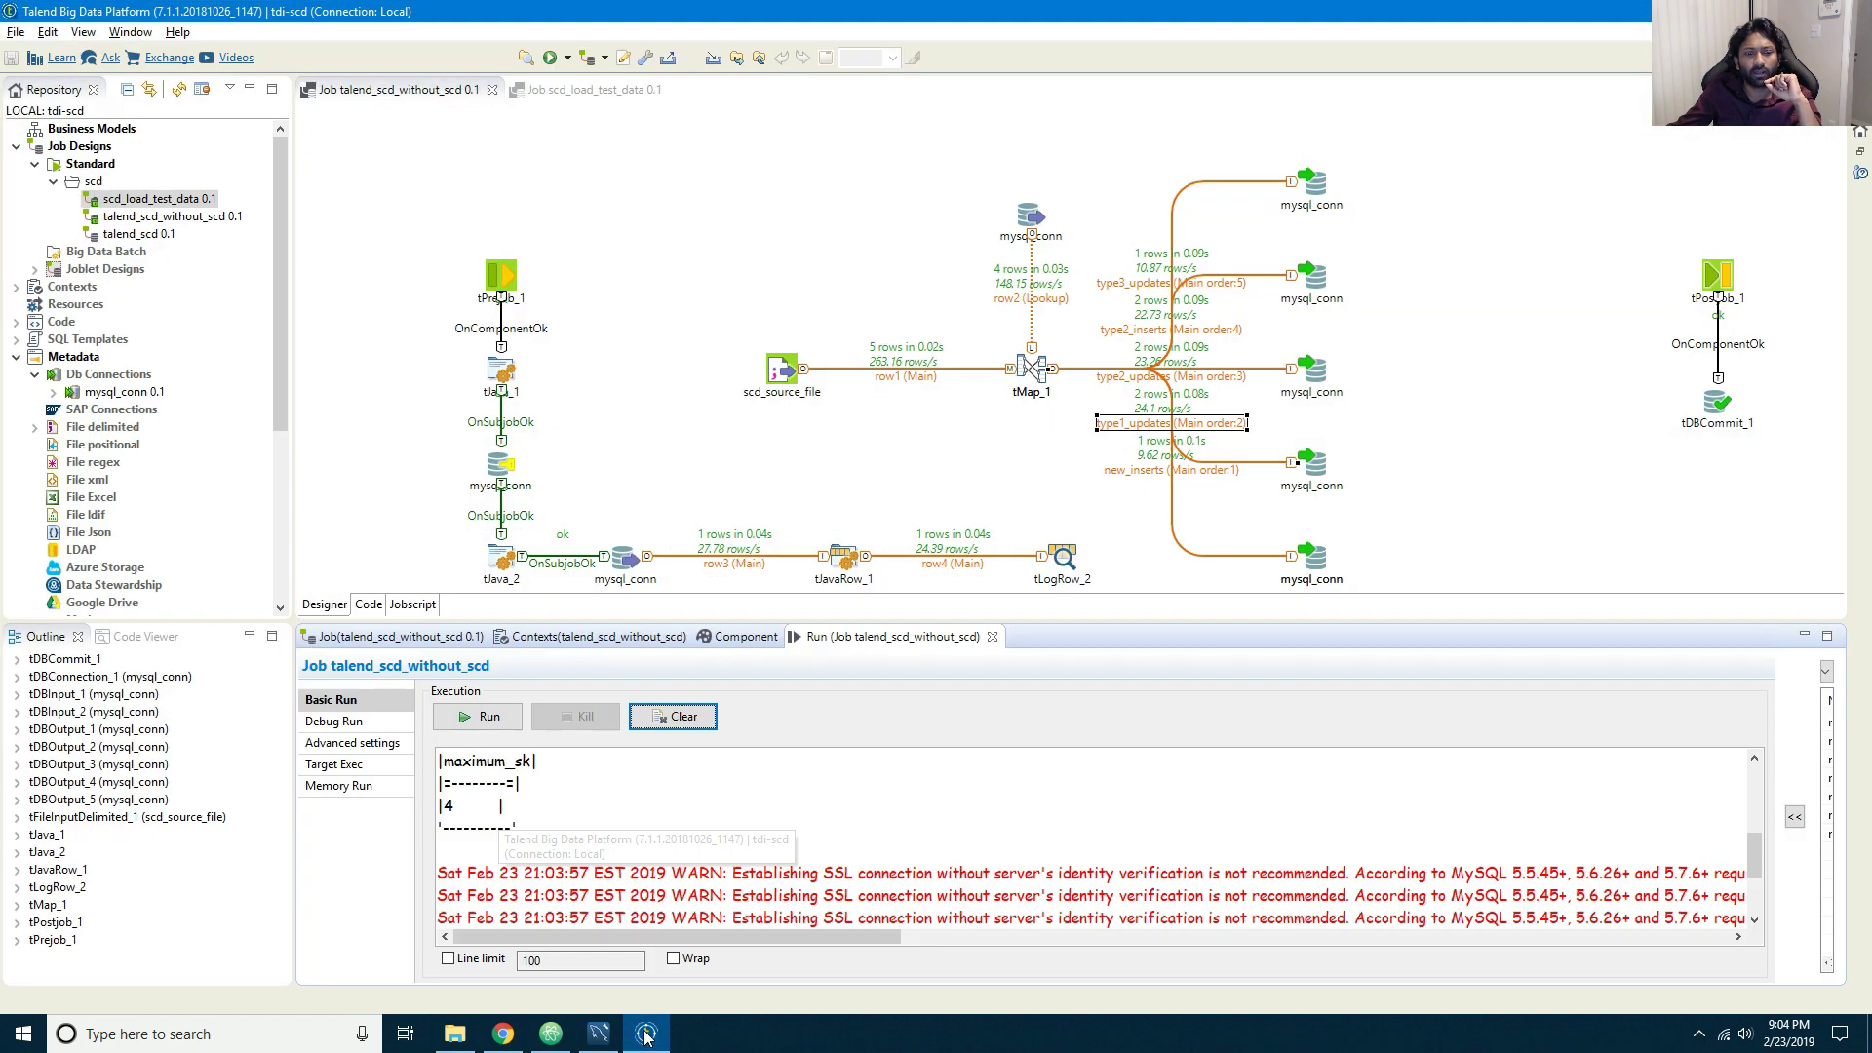
double_click(1031, 368)
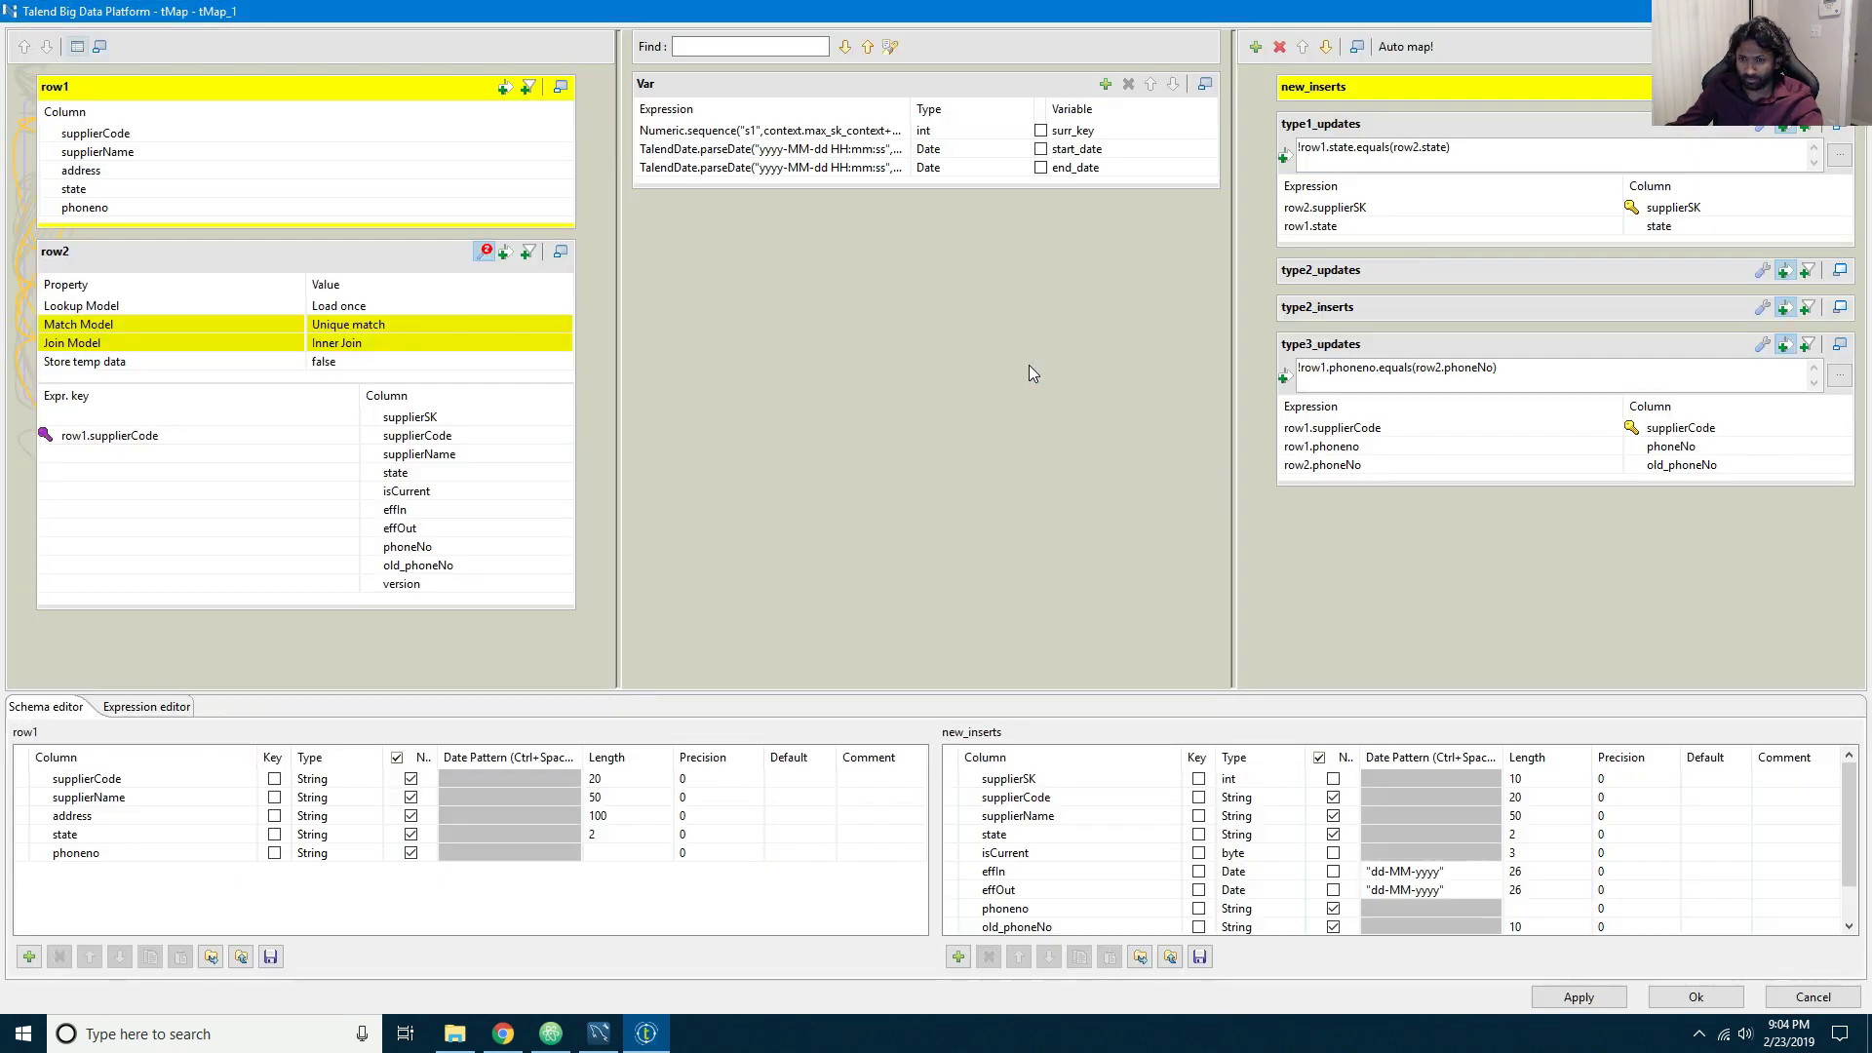
click(1673, 306)
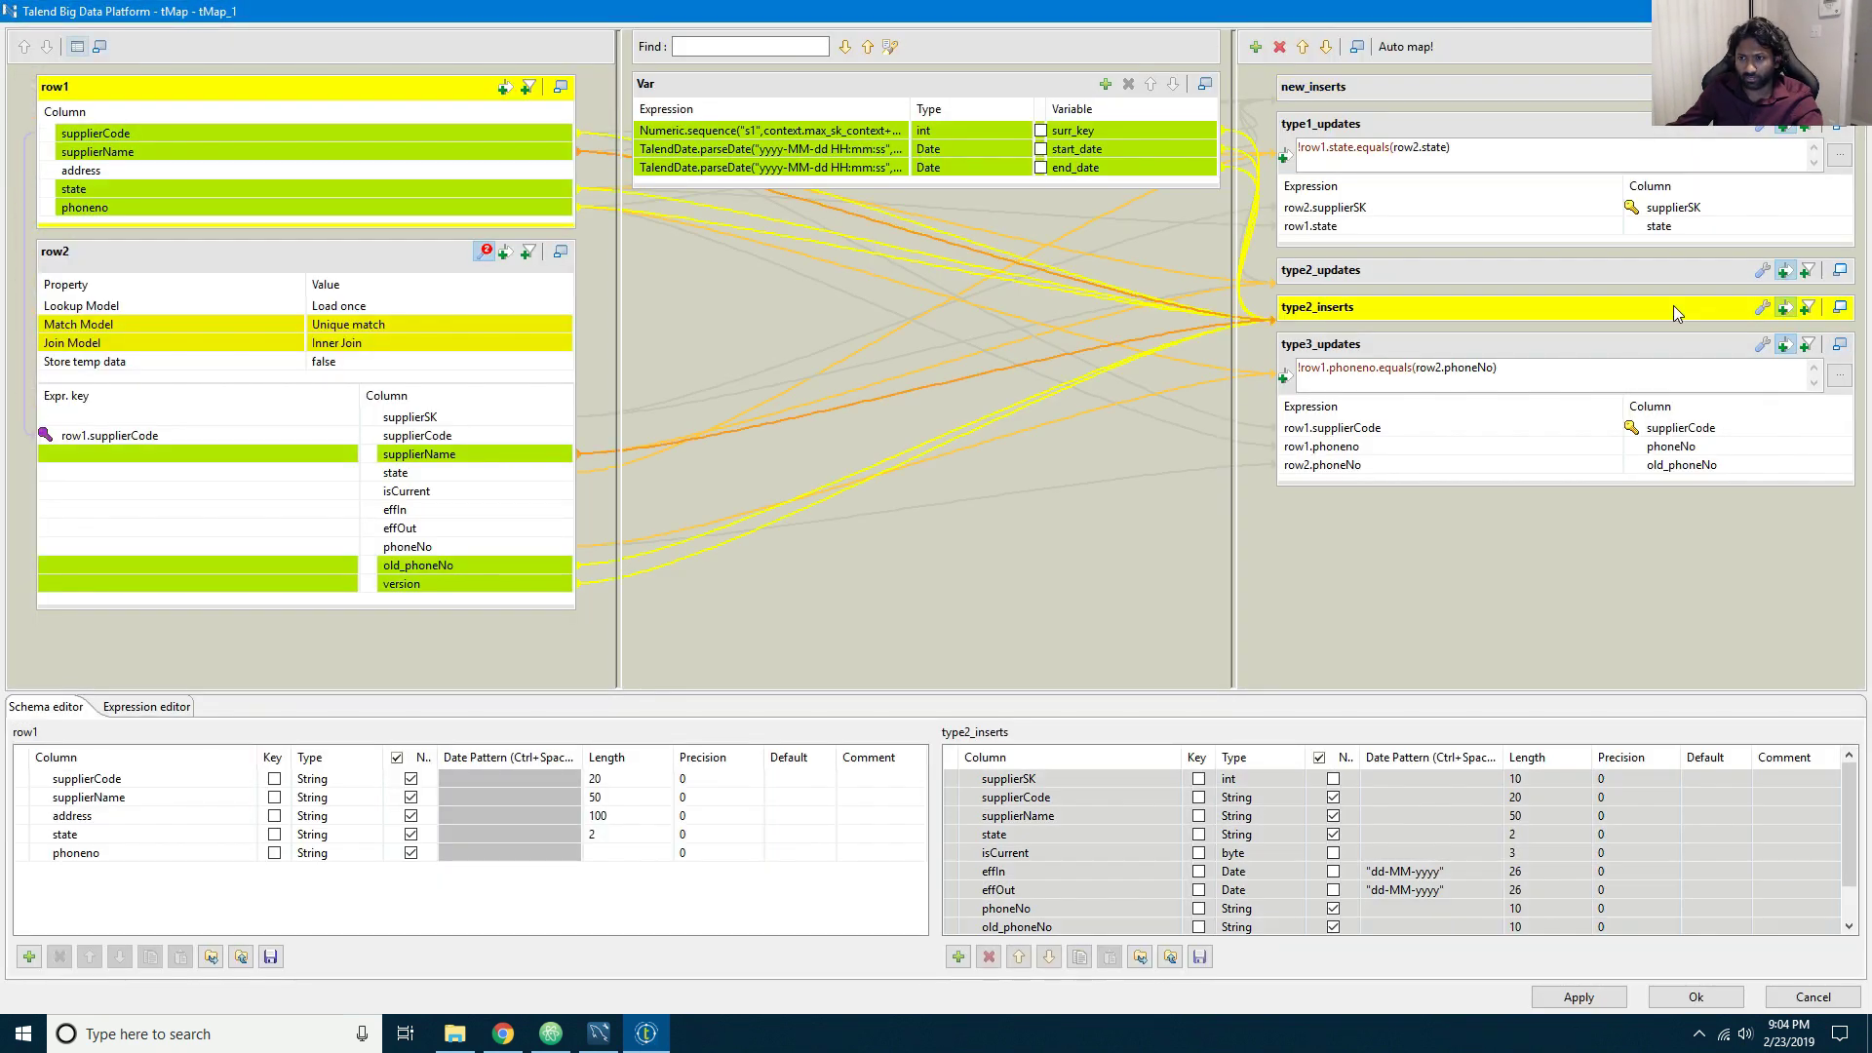
click(1371, 272)
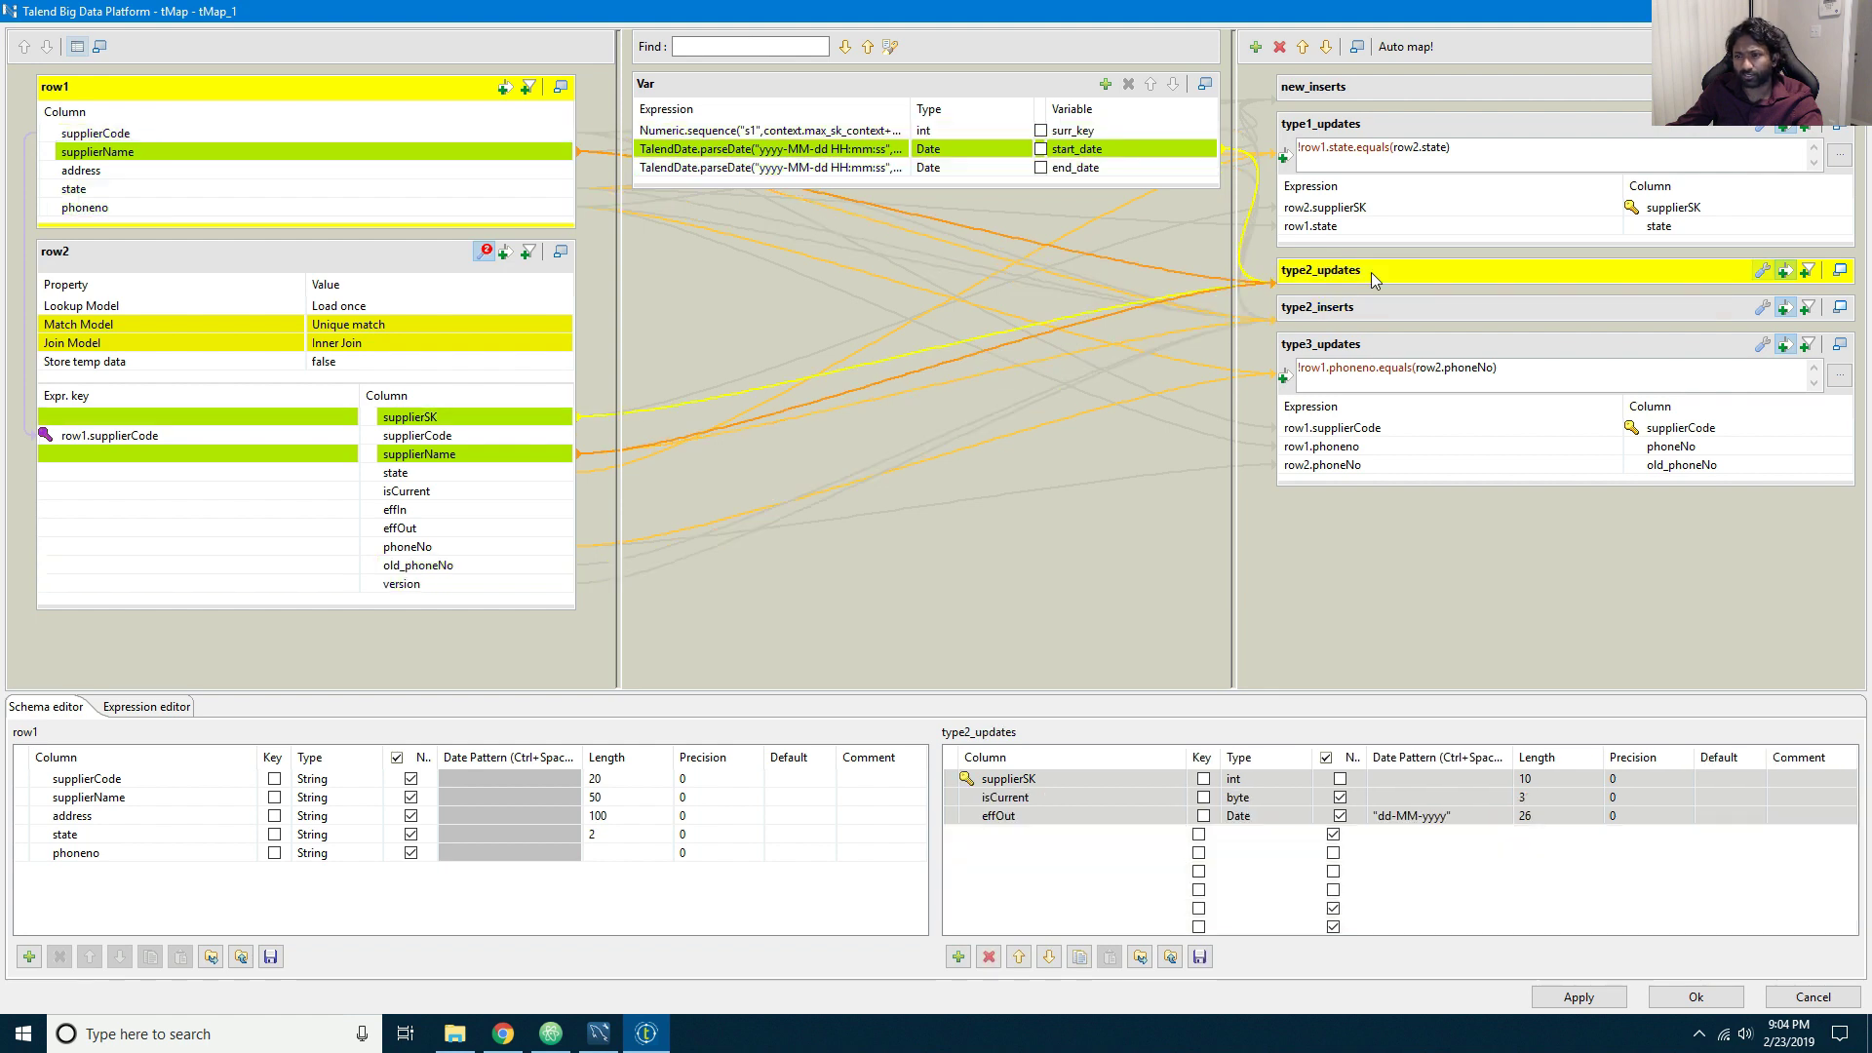
click(1840, 271)
click(1365, 354)
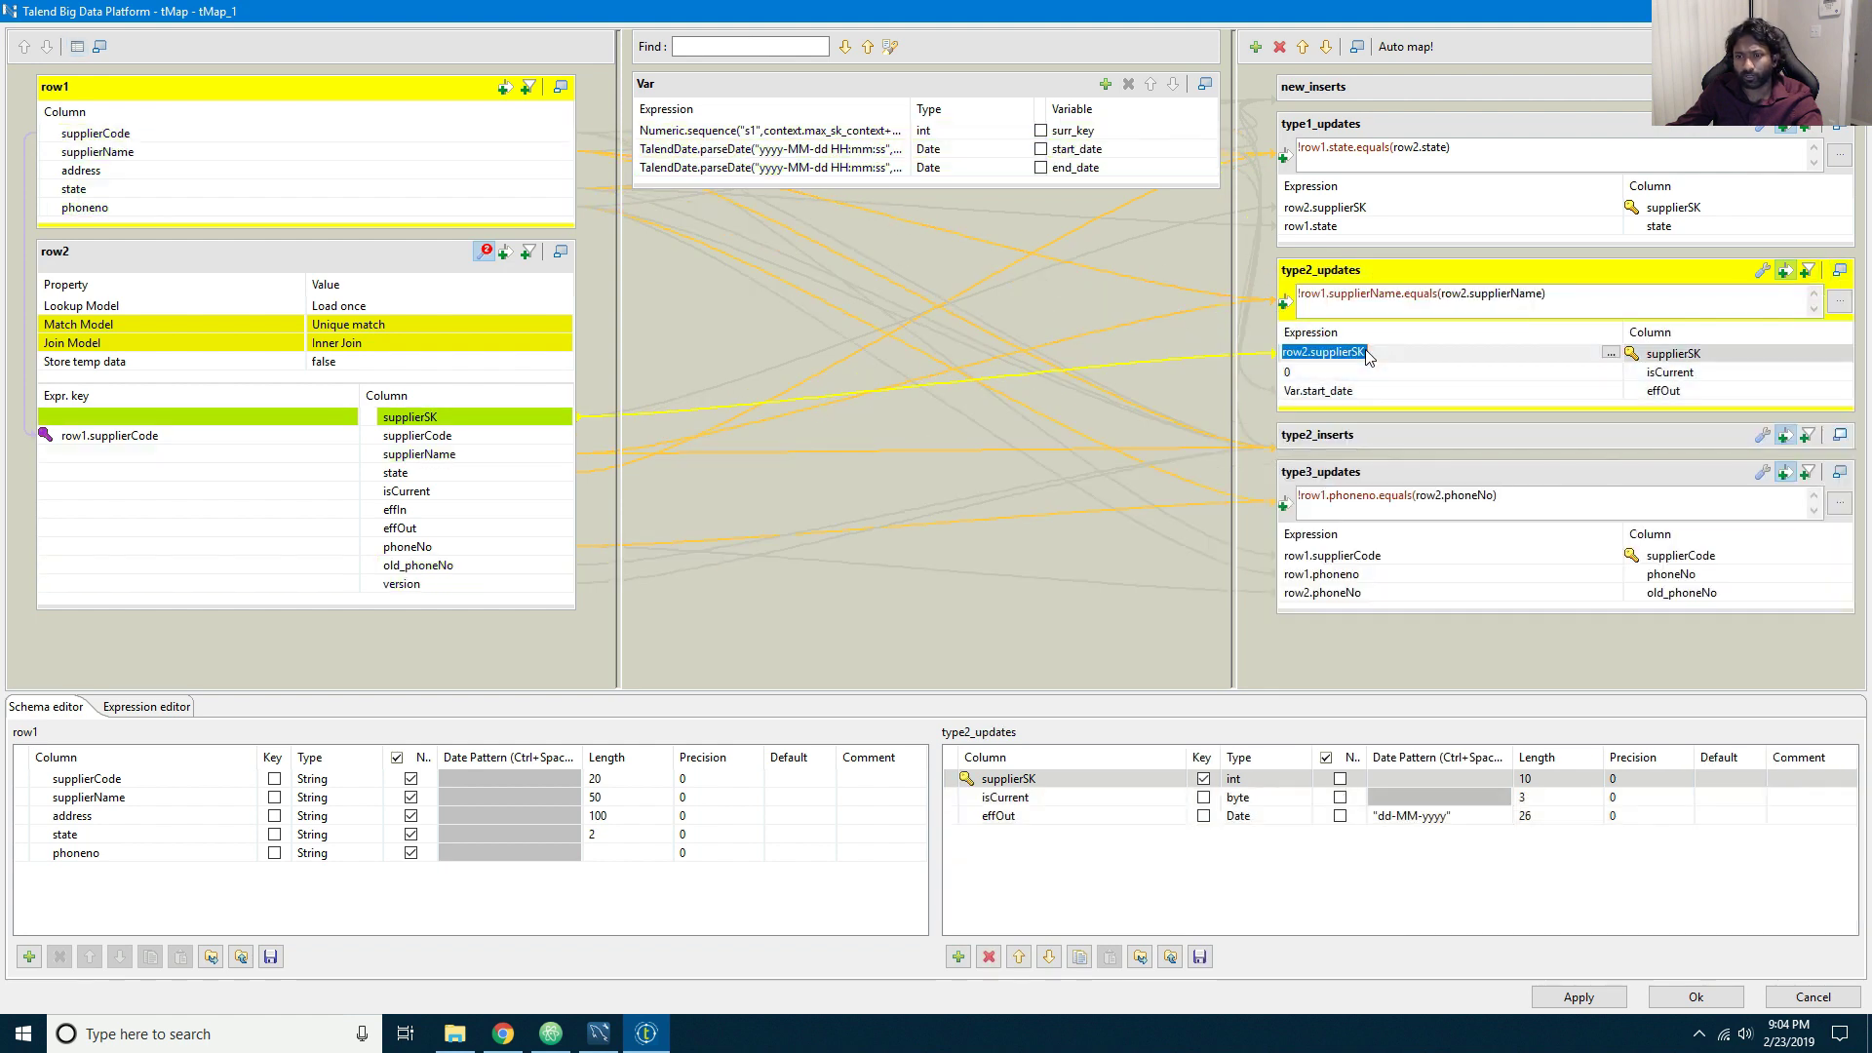
click(989, 956)
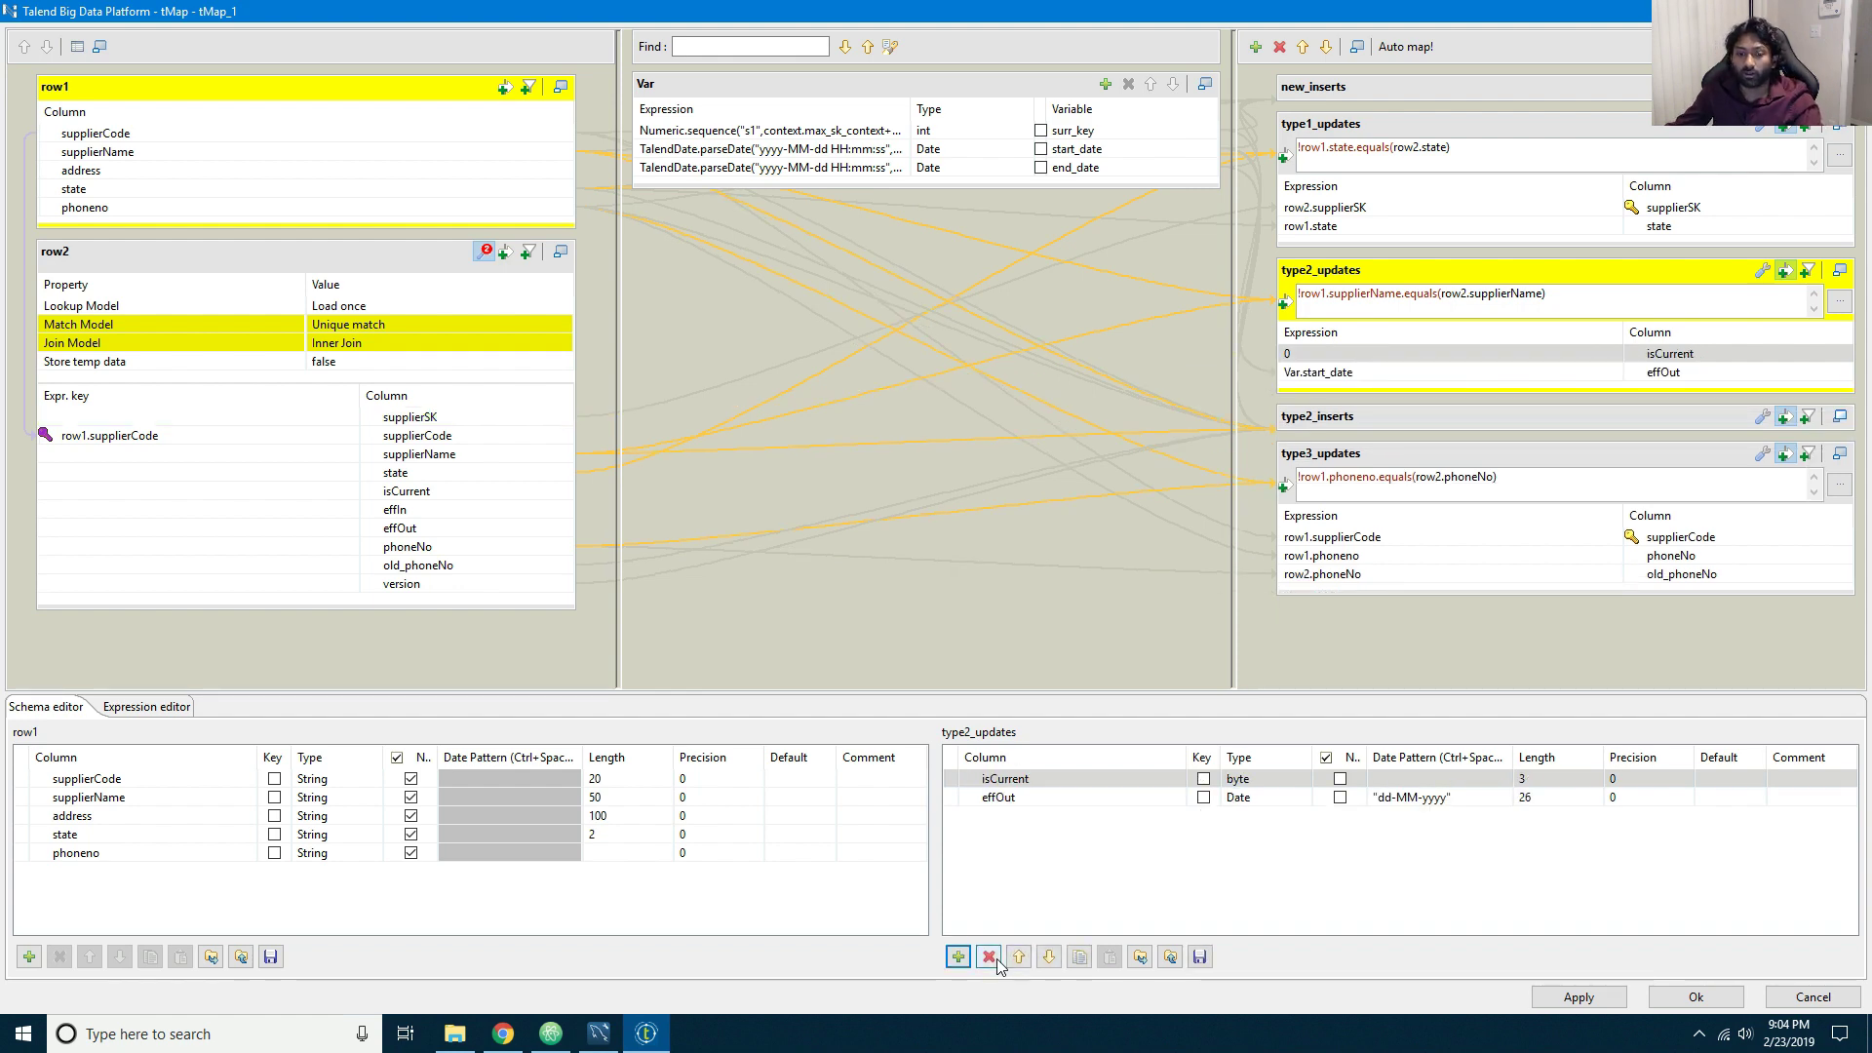
click(991, 959)
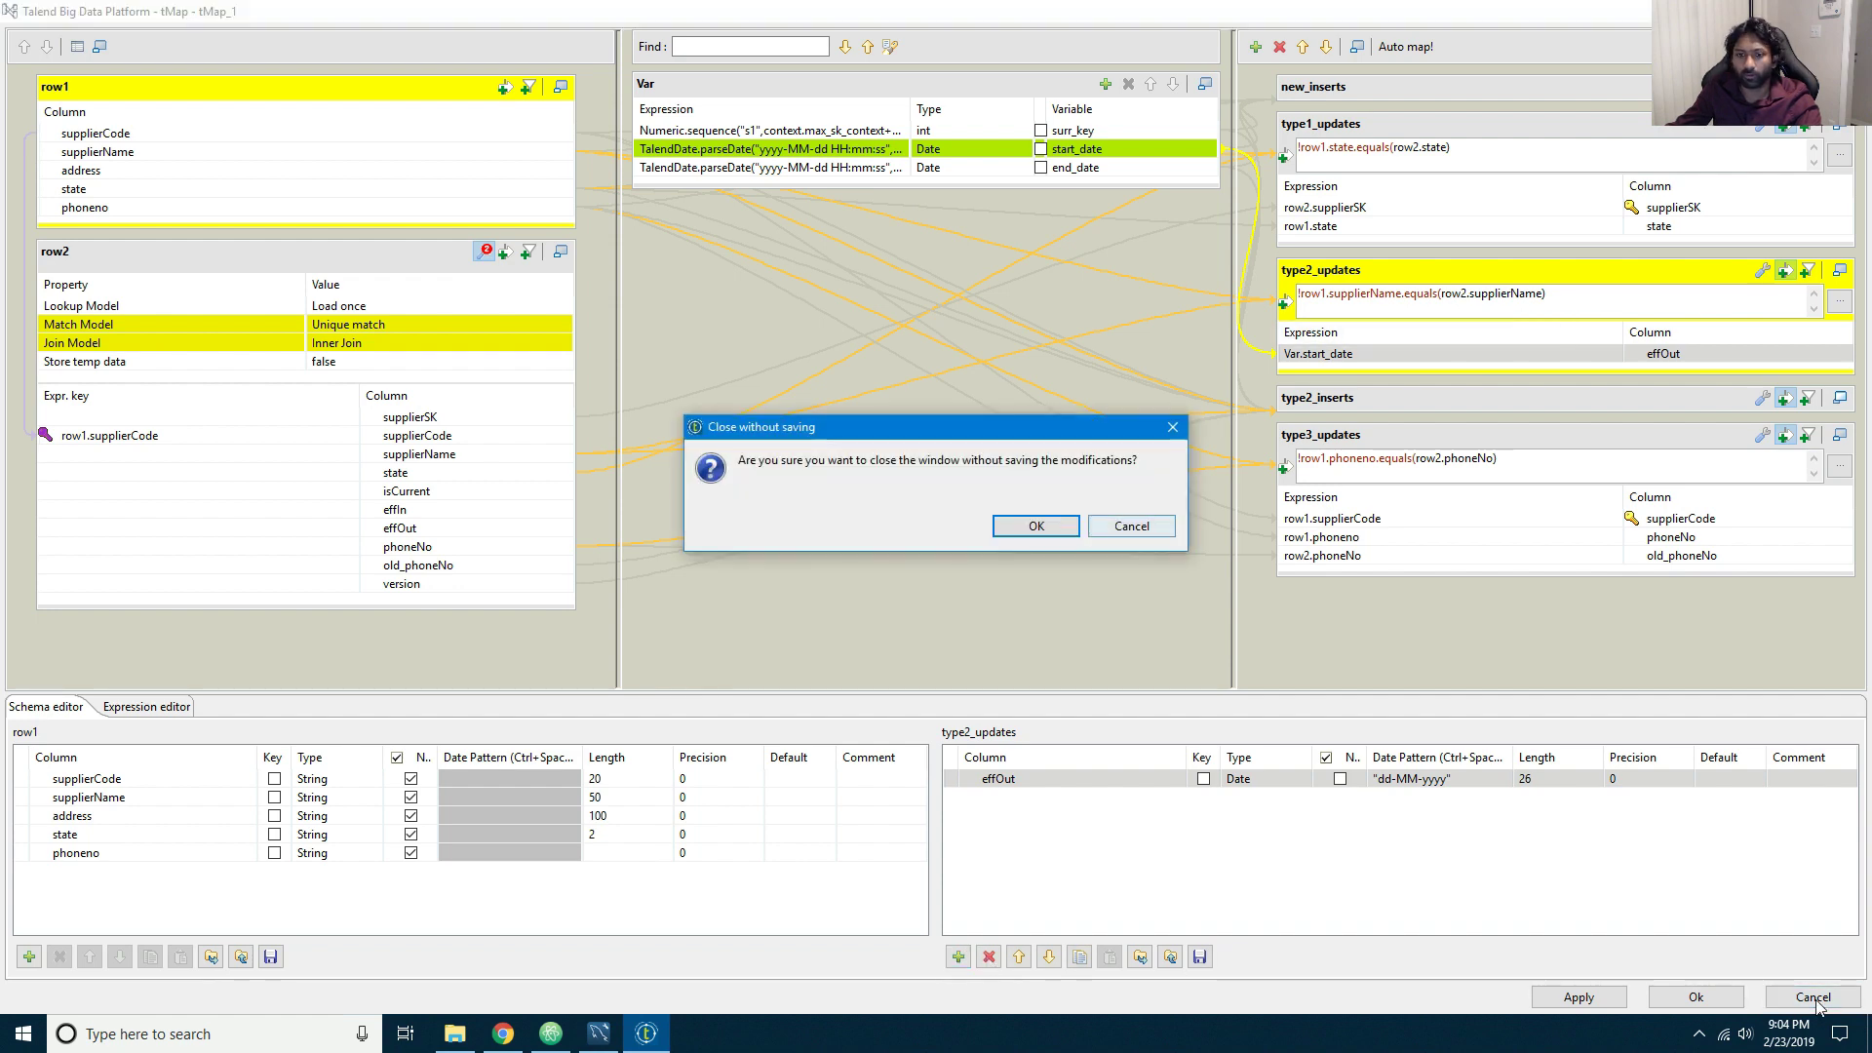
click(1072, 531)
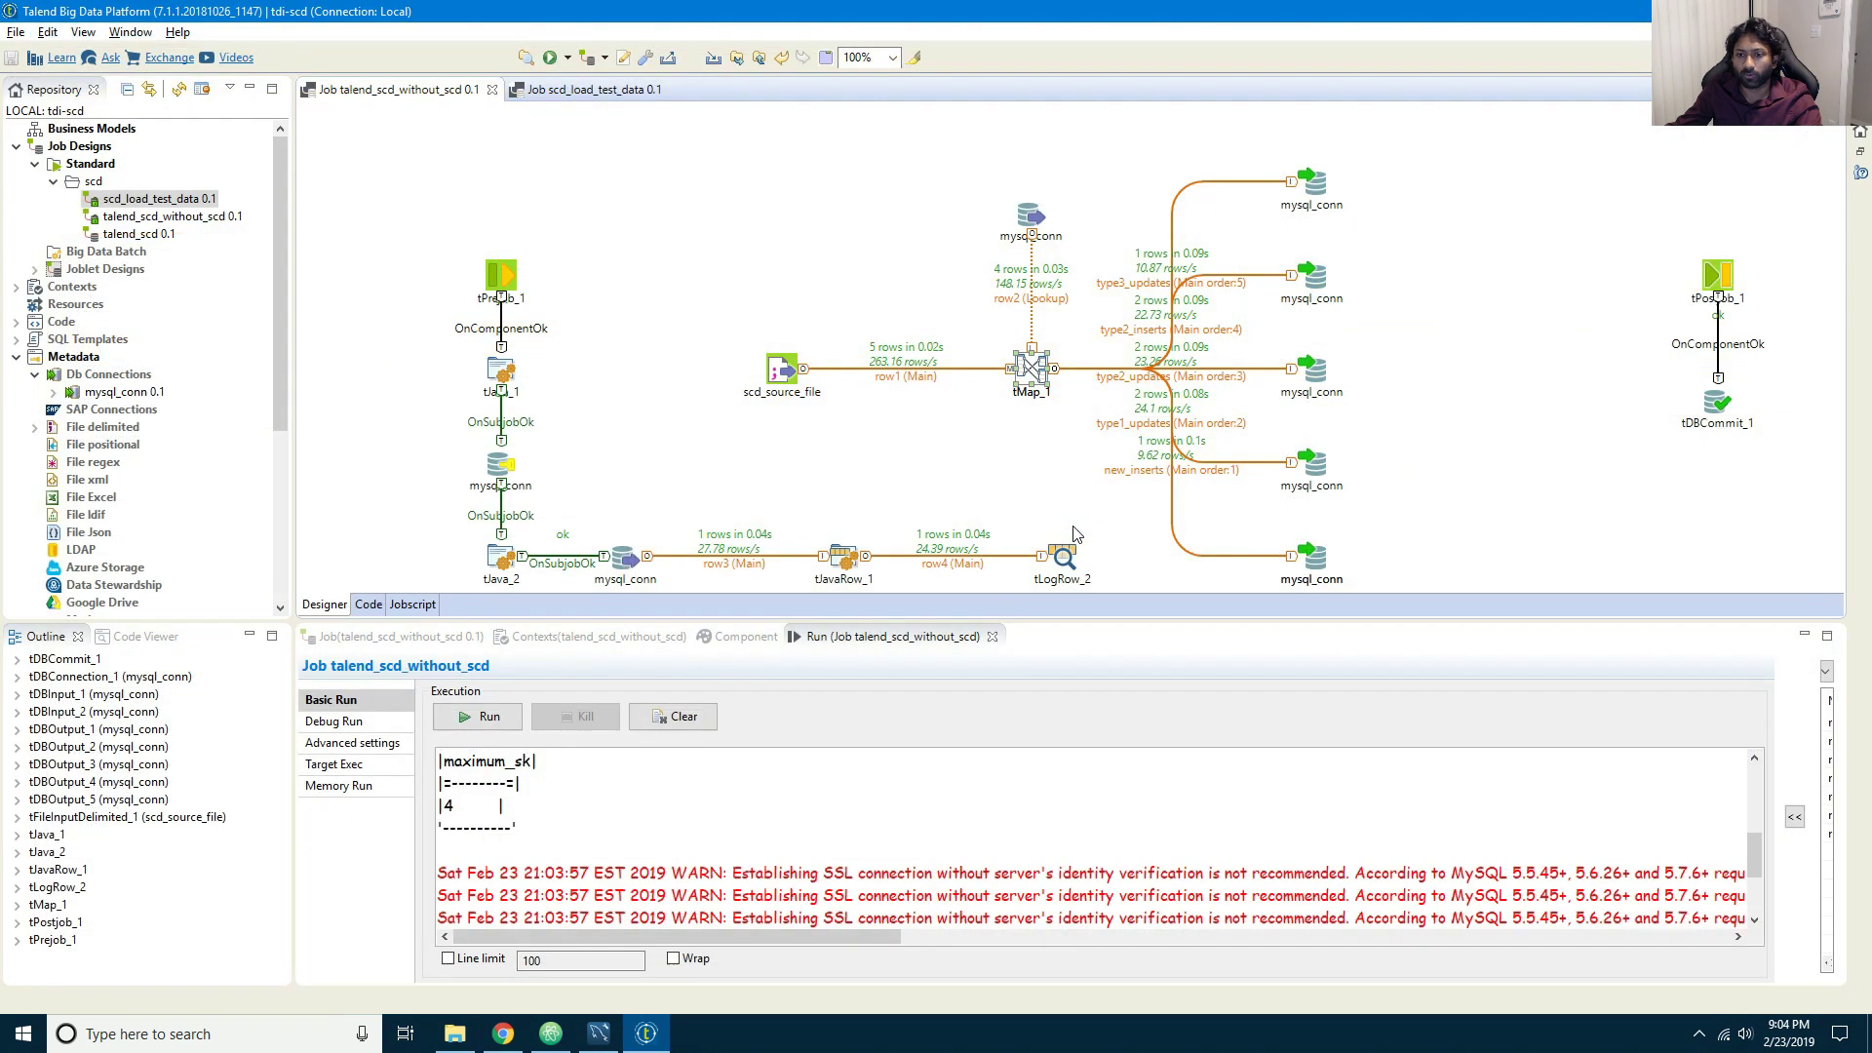
Step: In tMap_1, replace supplierSK in the type2_updates output with row1.supplierCode and mark it as the key
double_click(1027, 368)
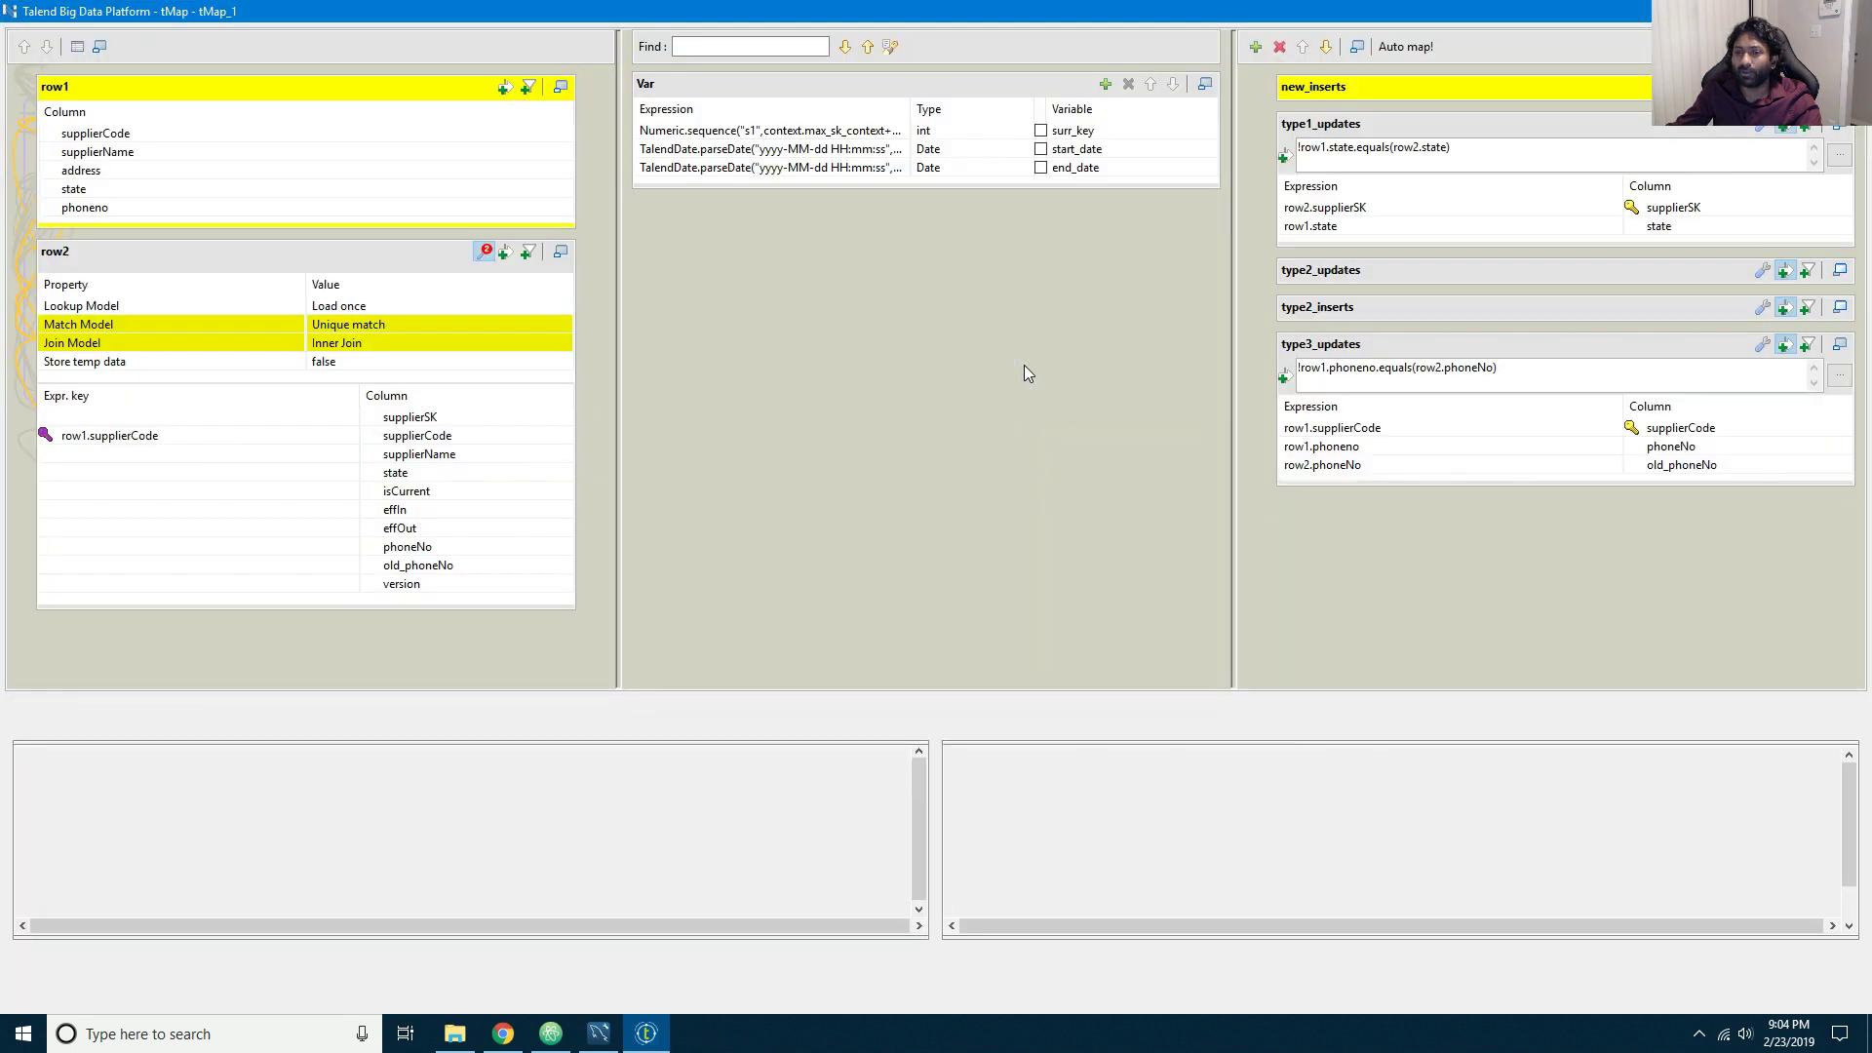
click(1415, 359)
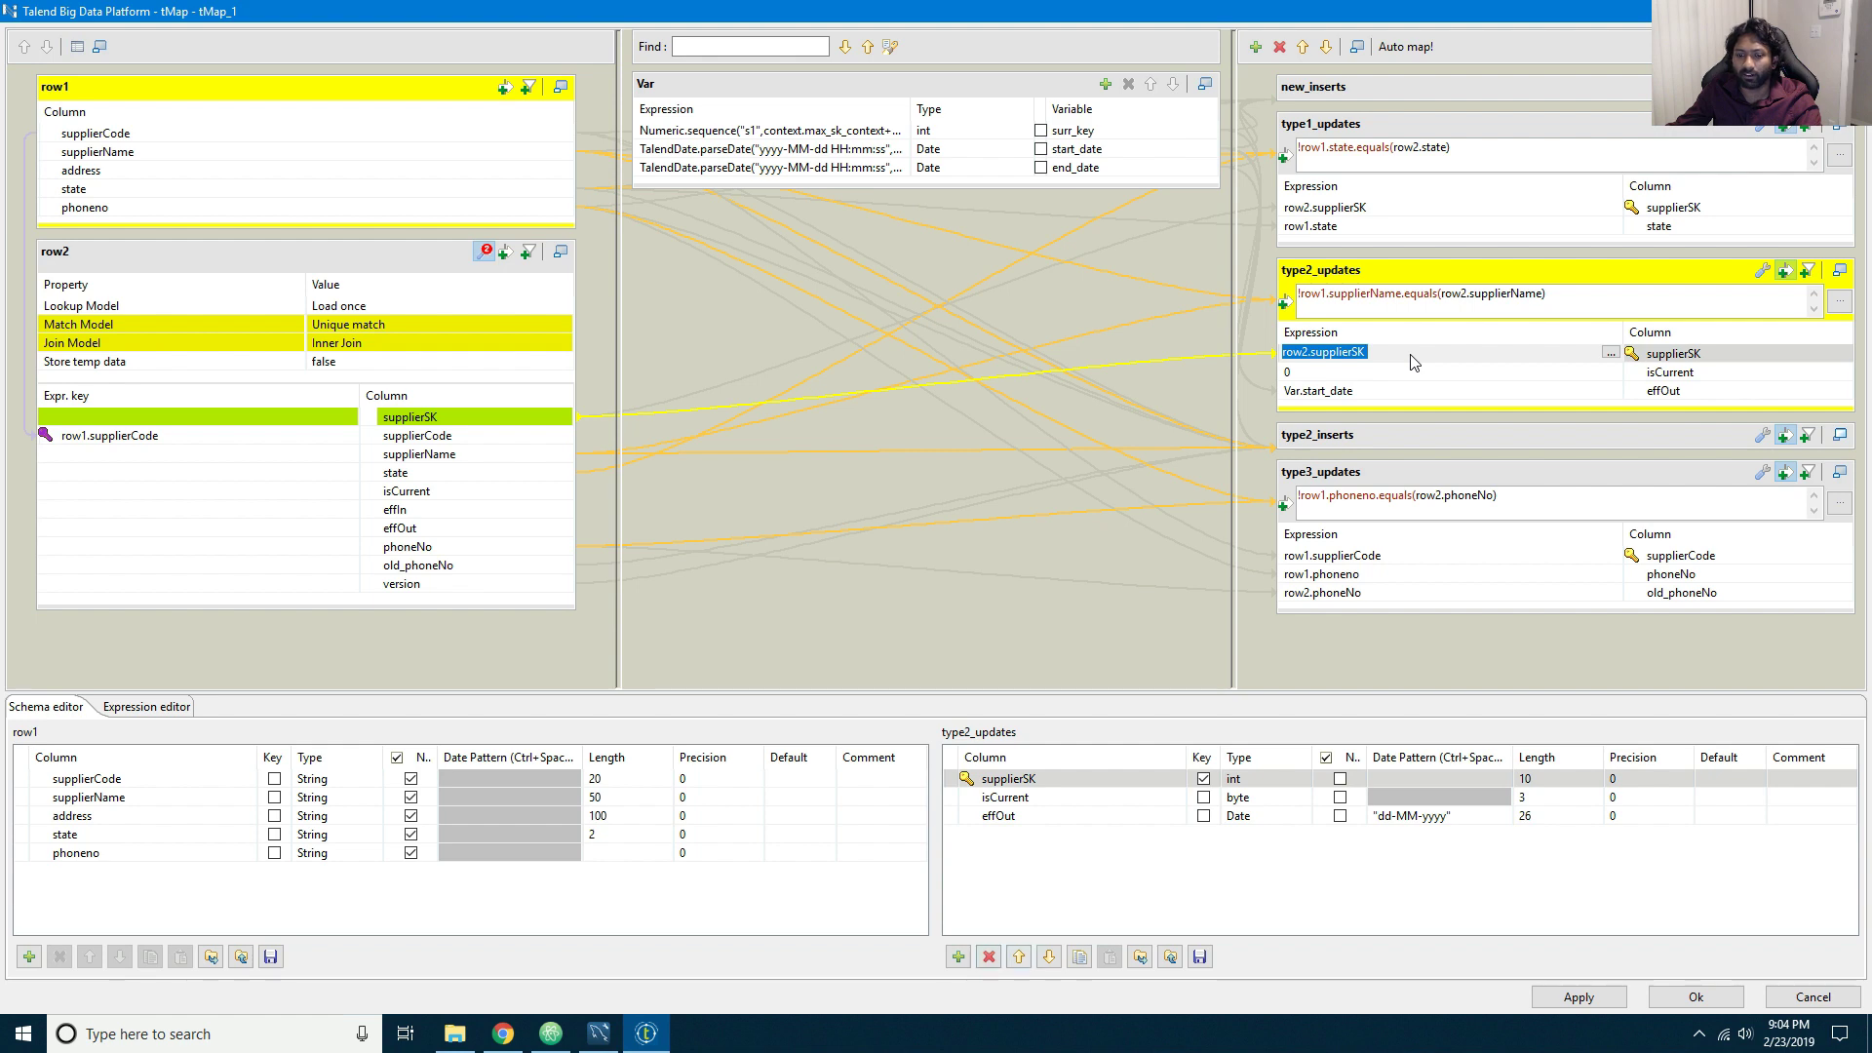
click(989, 957)
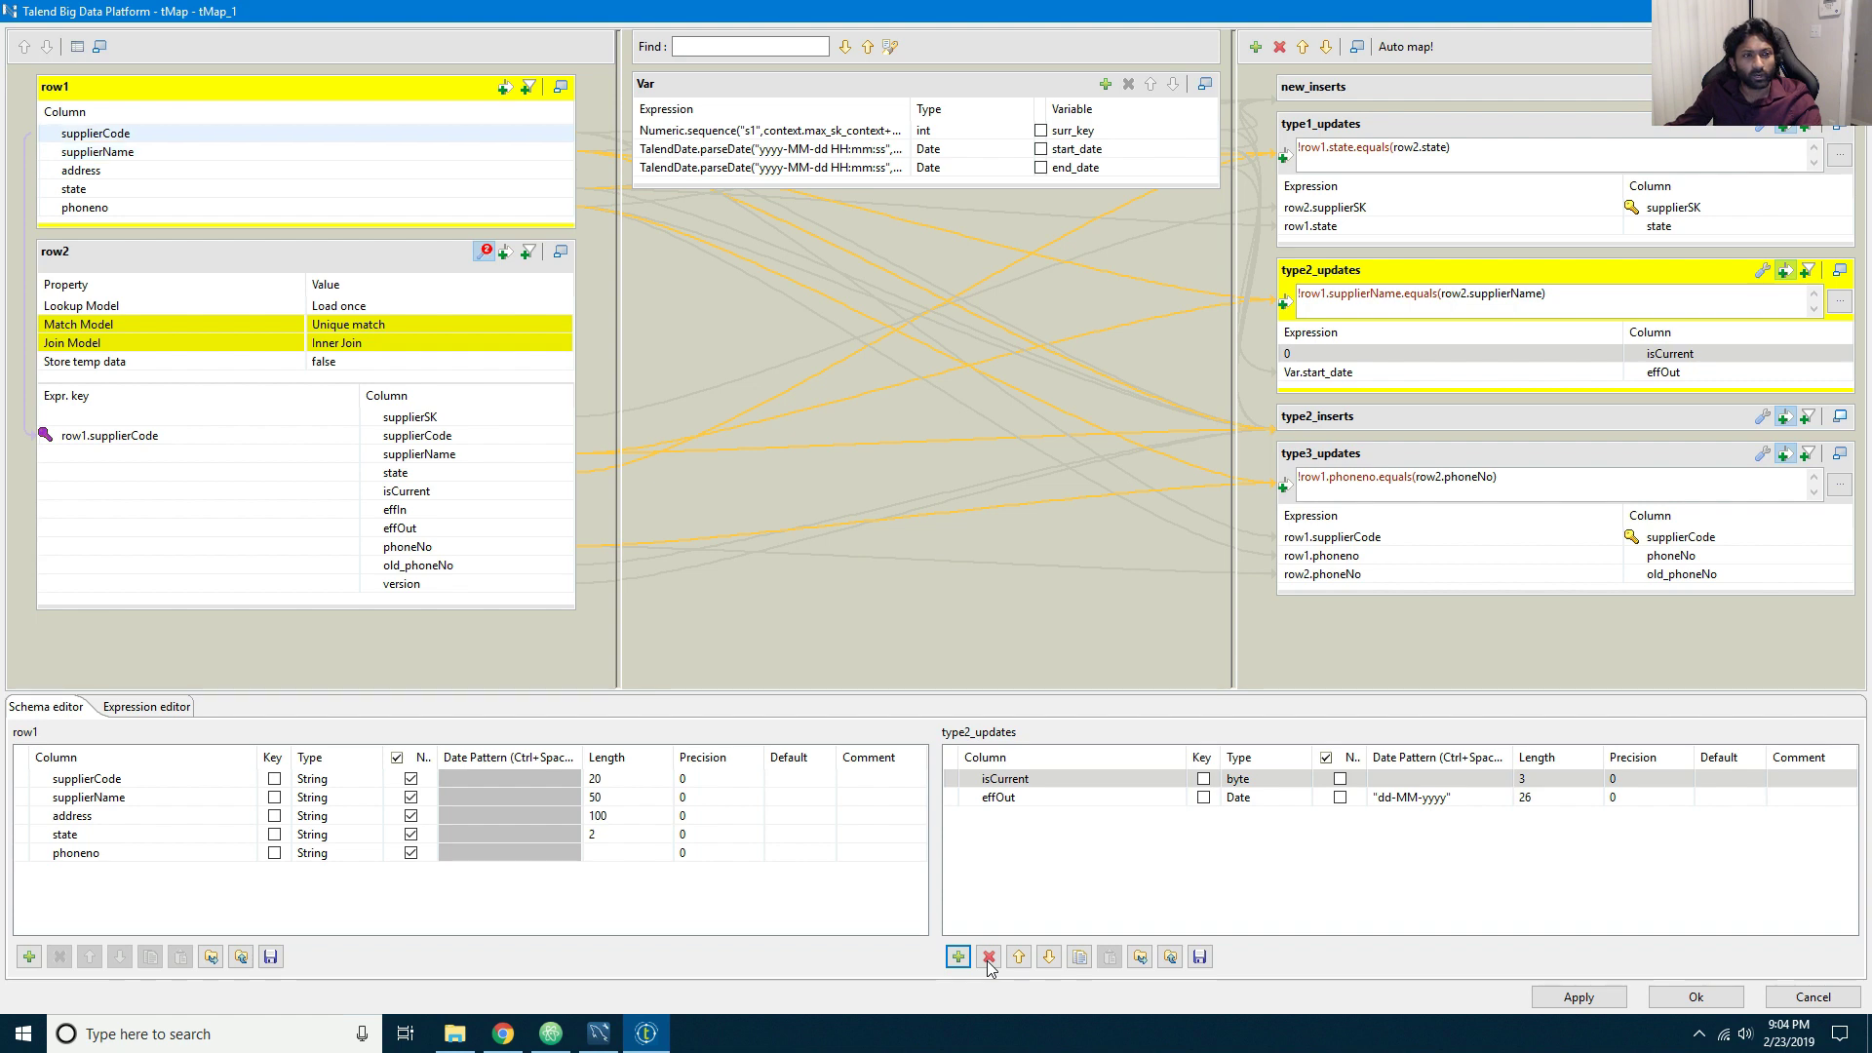
drag(95, 133, 1647, 343)
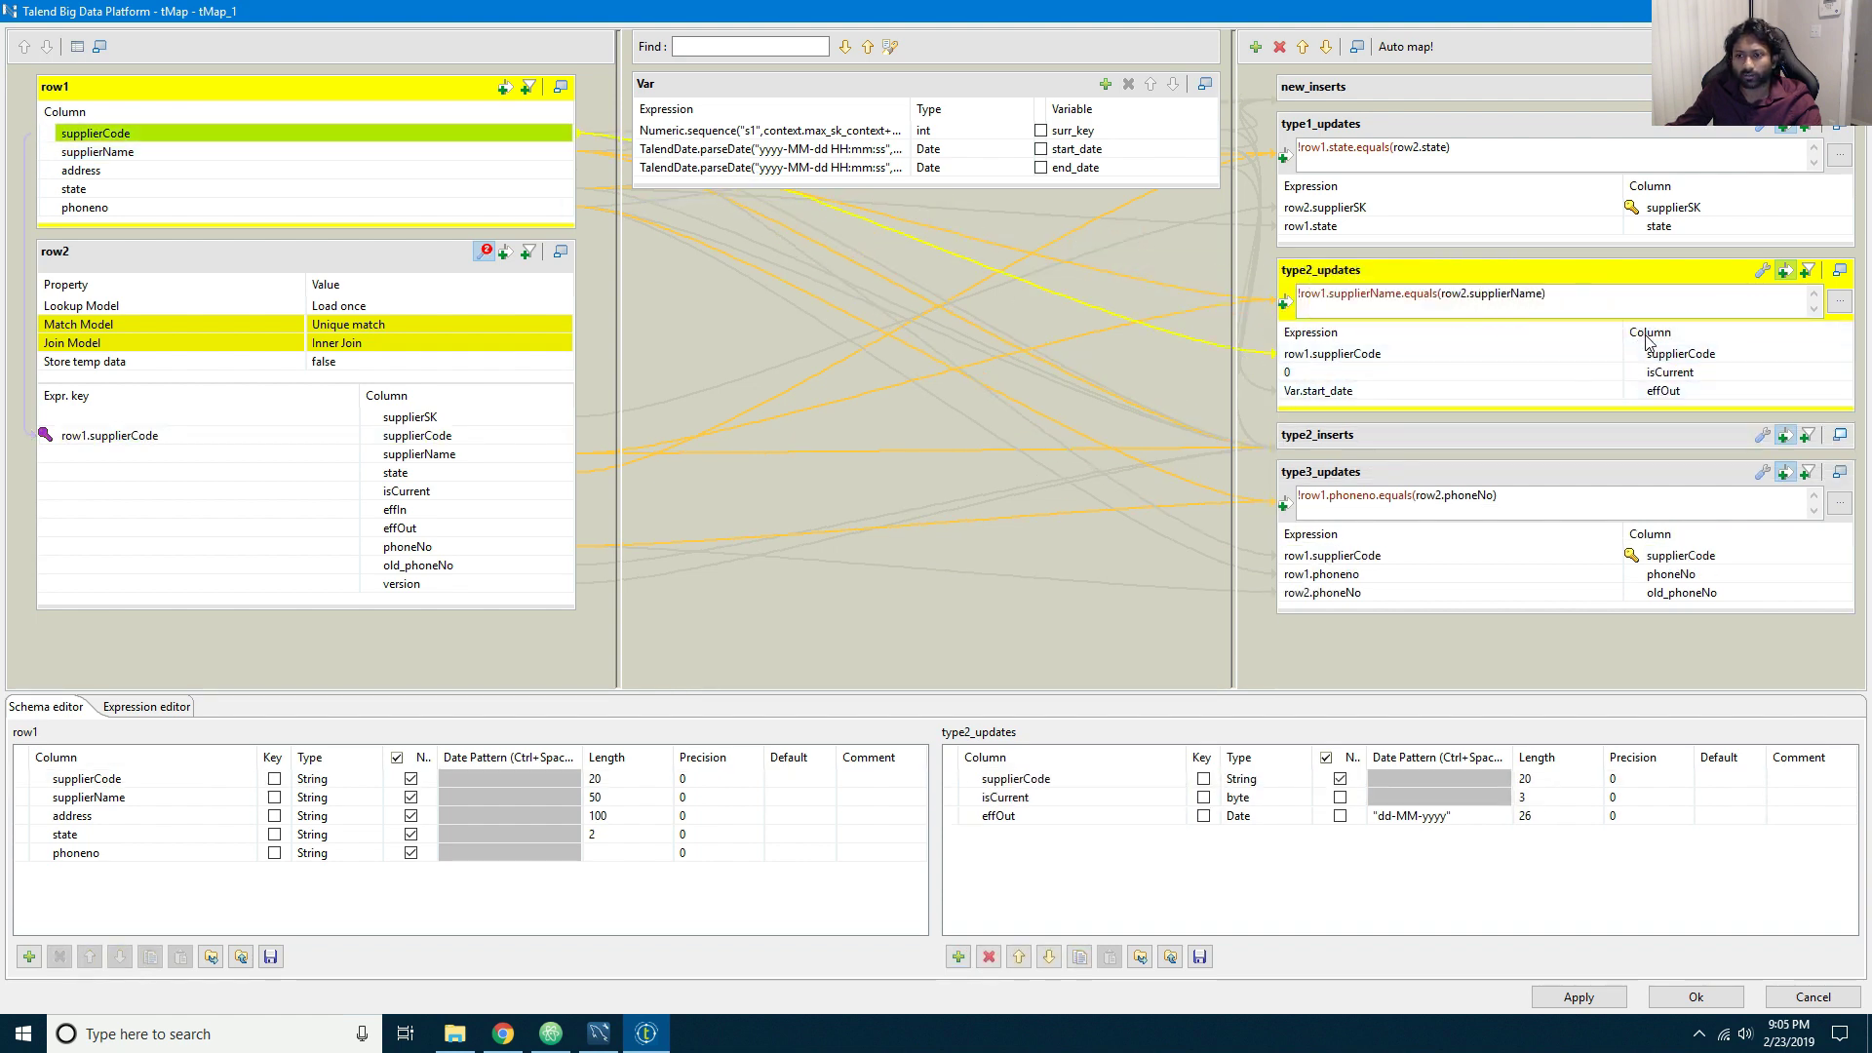
click(1204, 778)
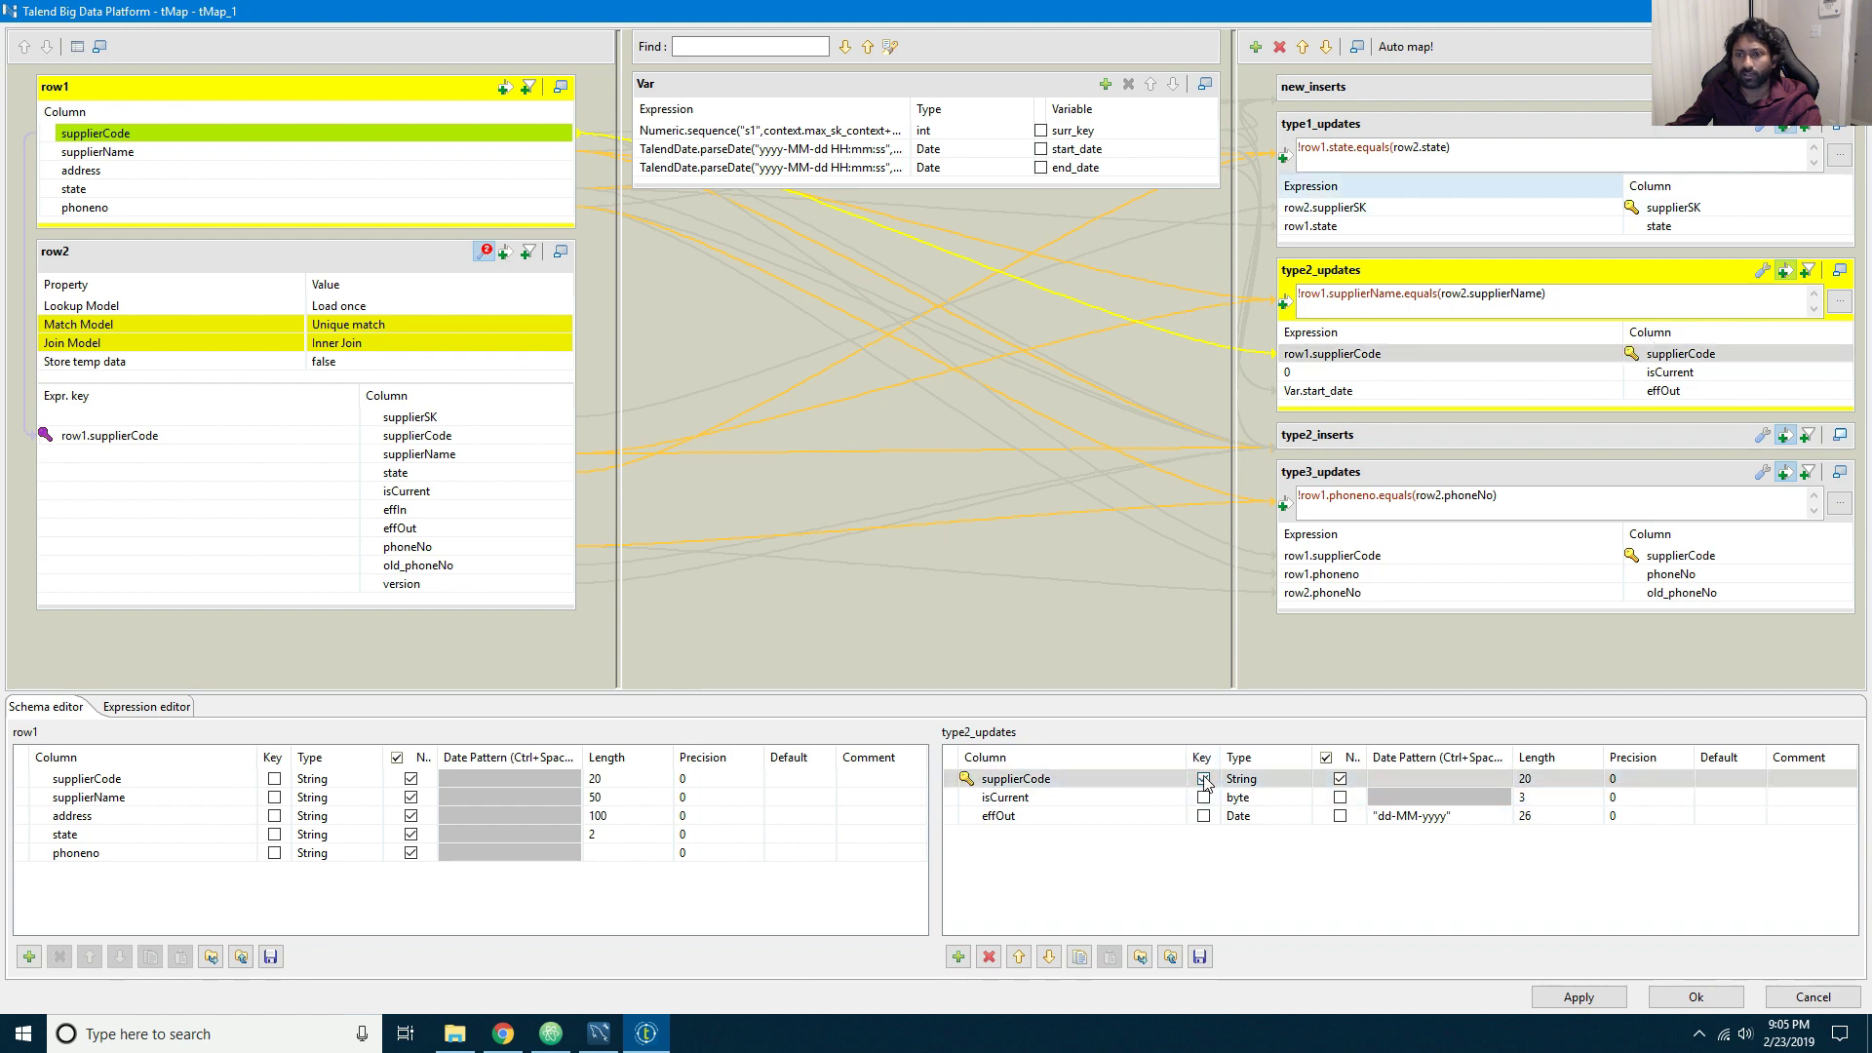
Step: Replace supplierSK in the type1_updates output with row1.supplierCode, mark it as the key, and apply the mapping changes
click(1437, 134)
click(1676, 210)
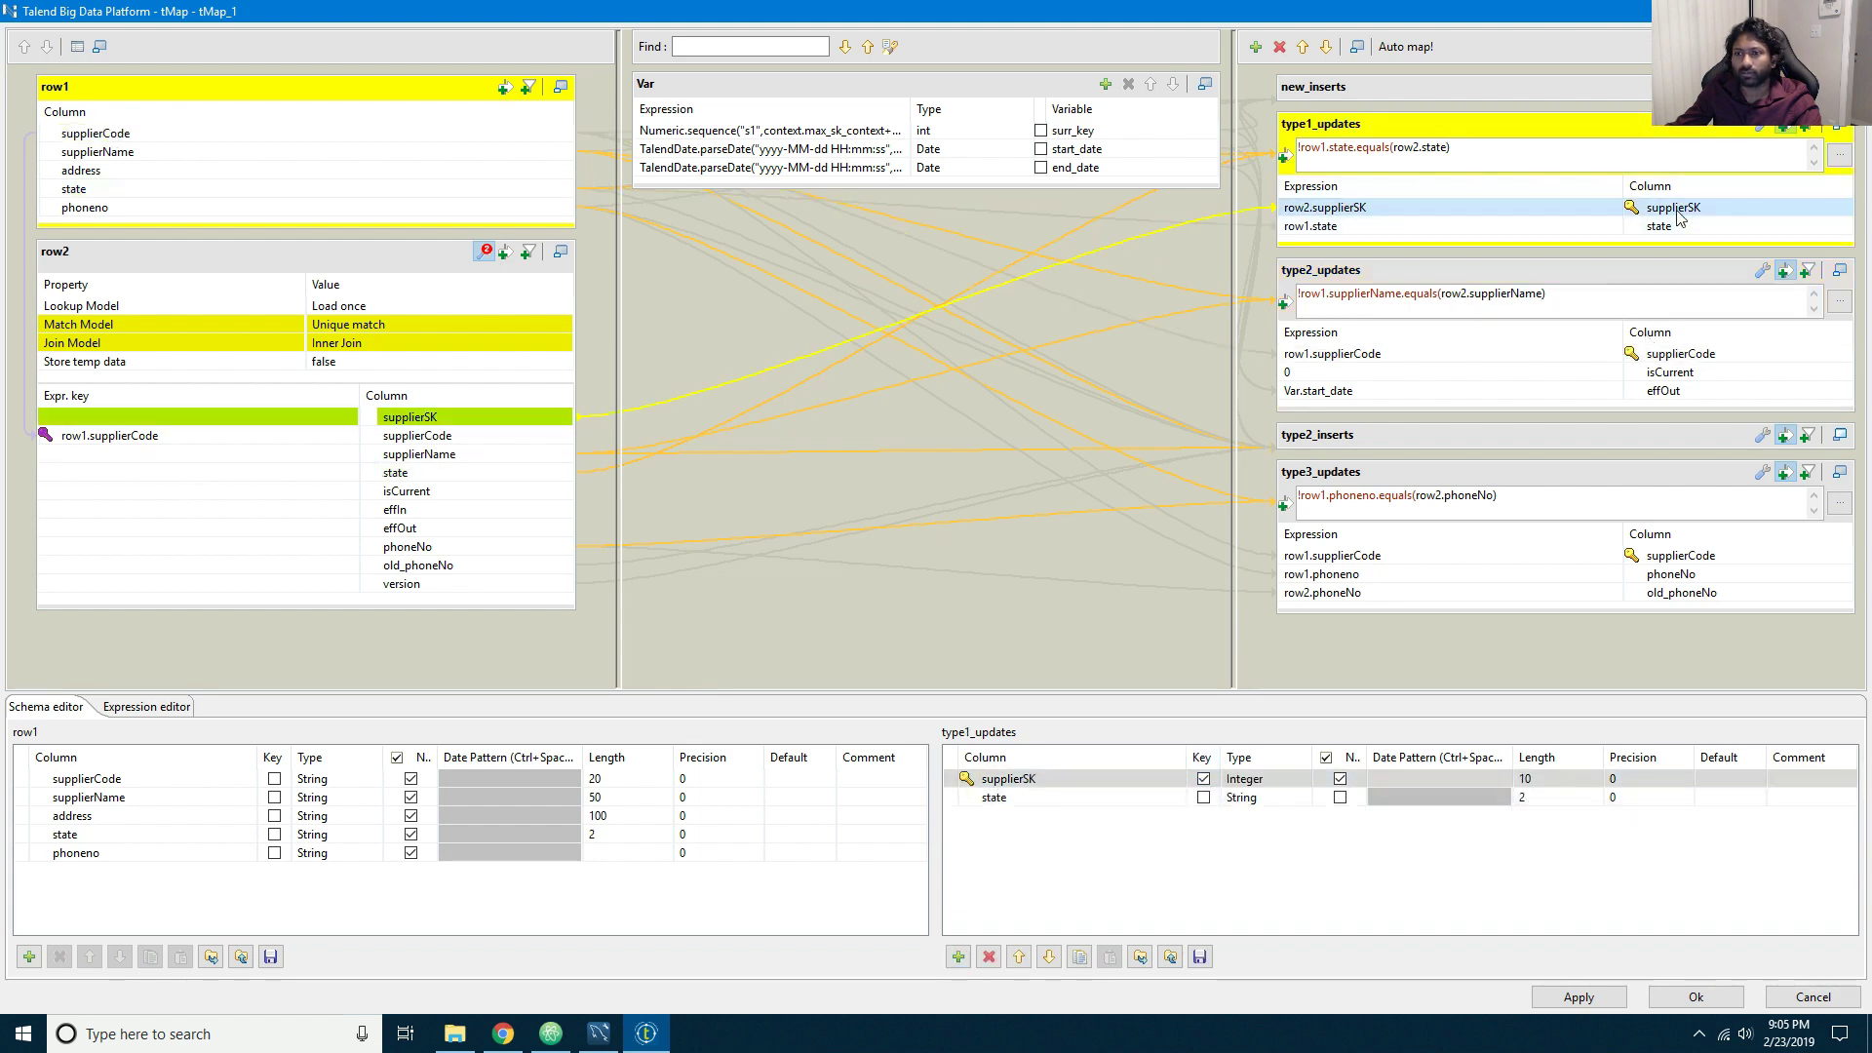
click(989, 958)
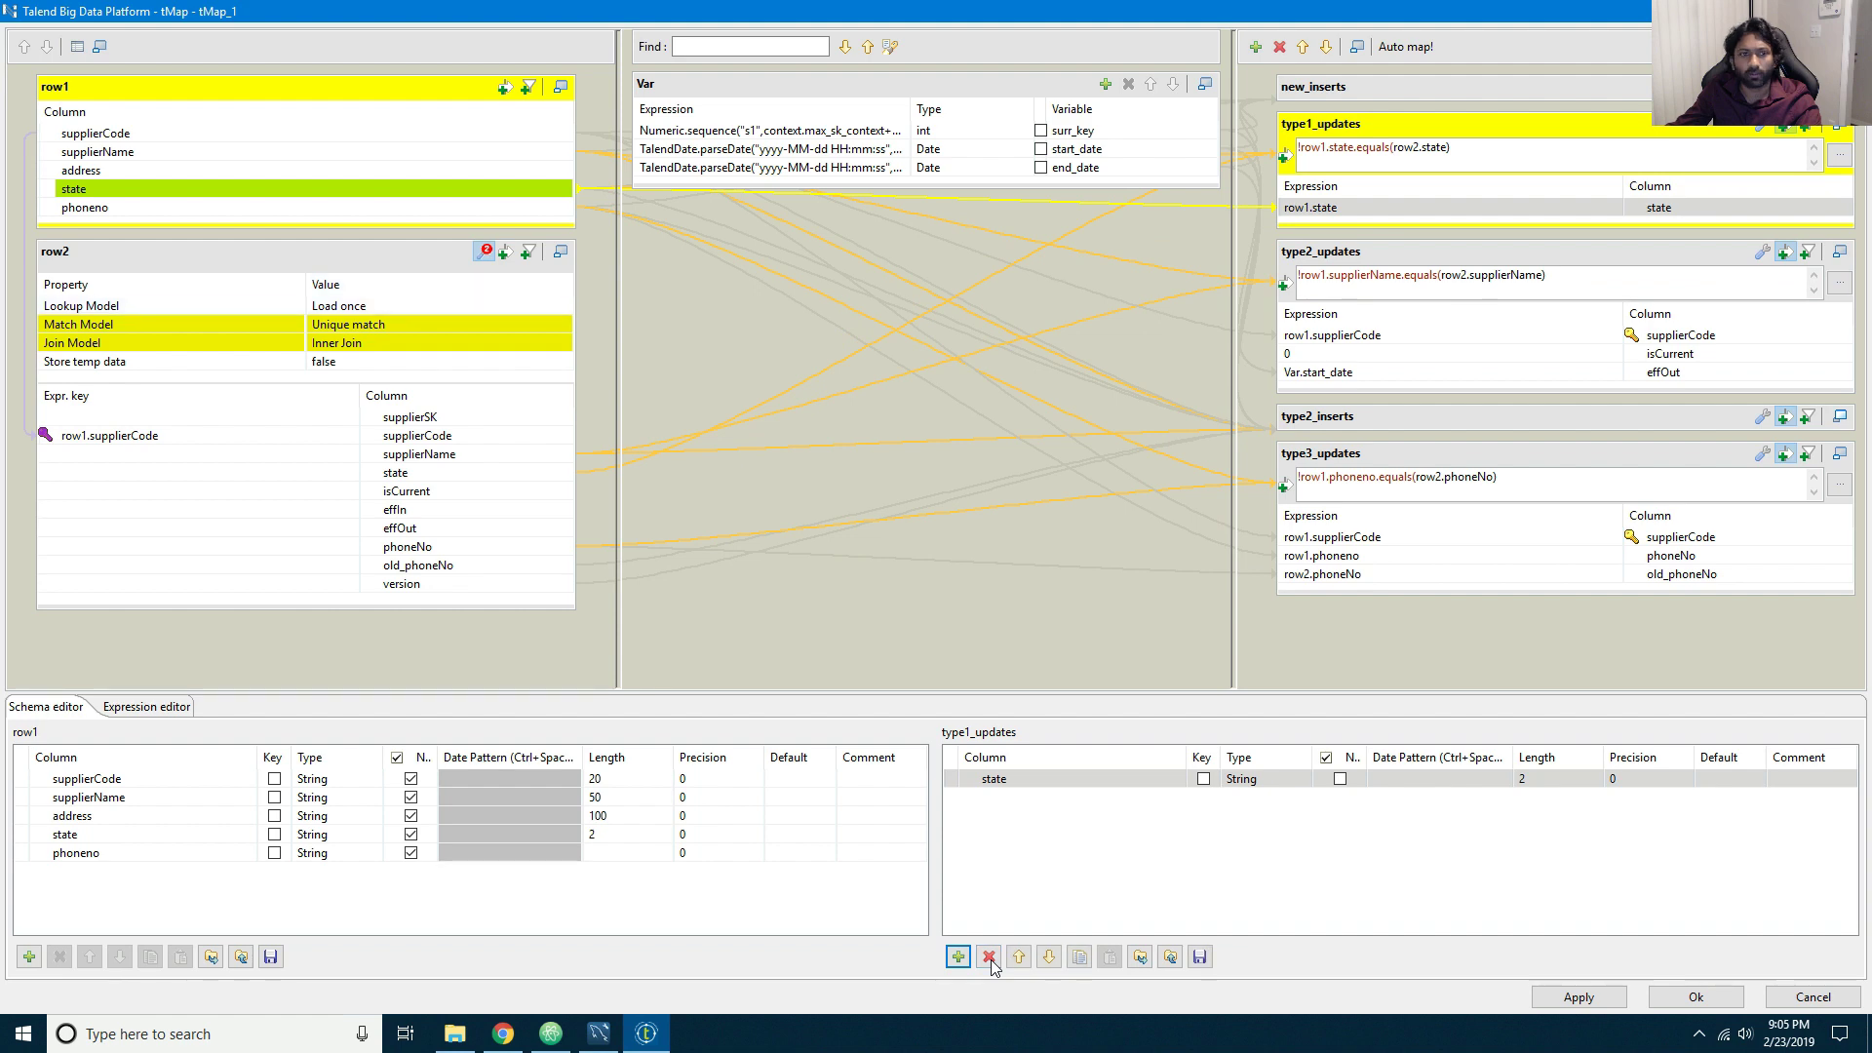
drag(96, 133, 1671, 208)
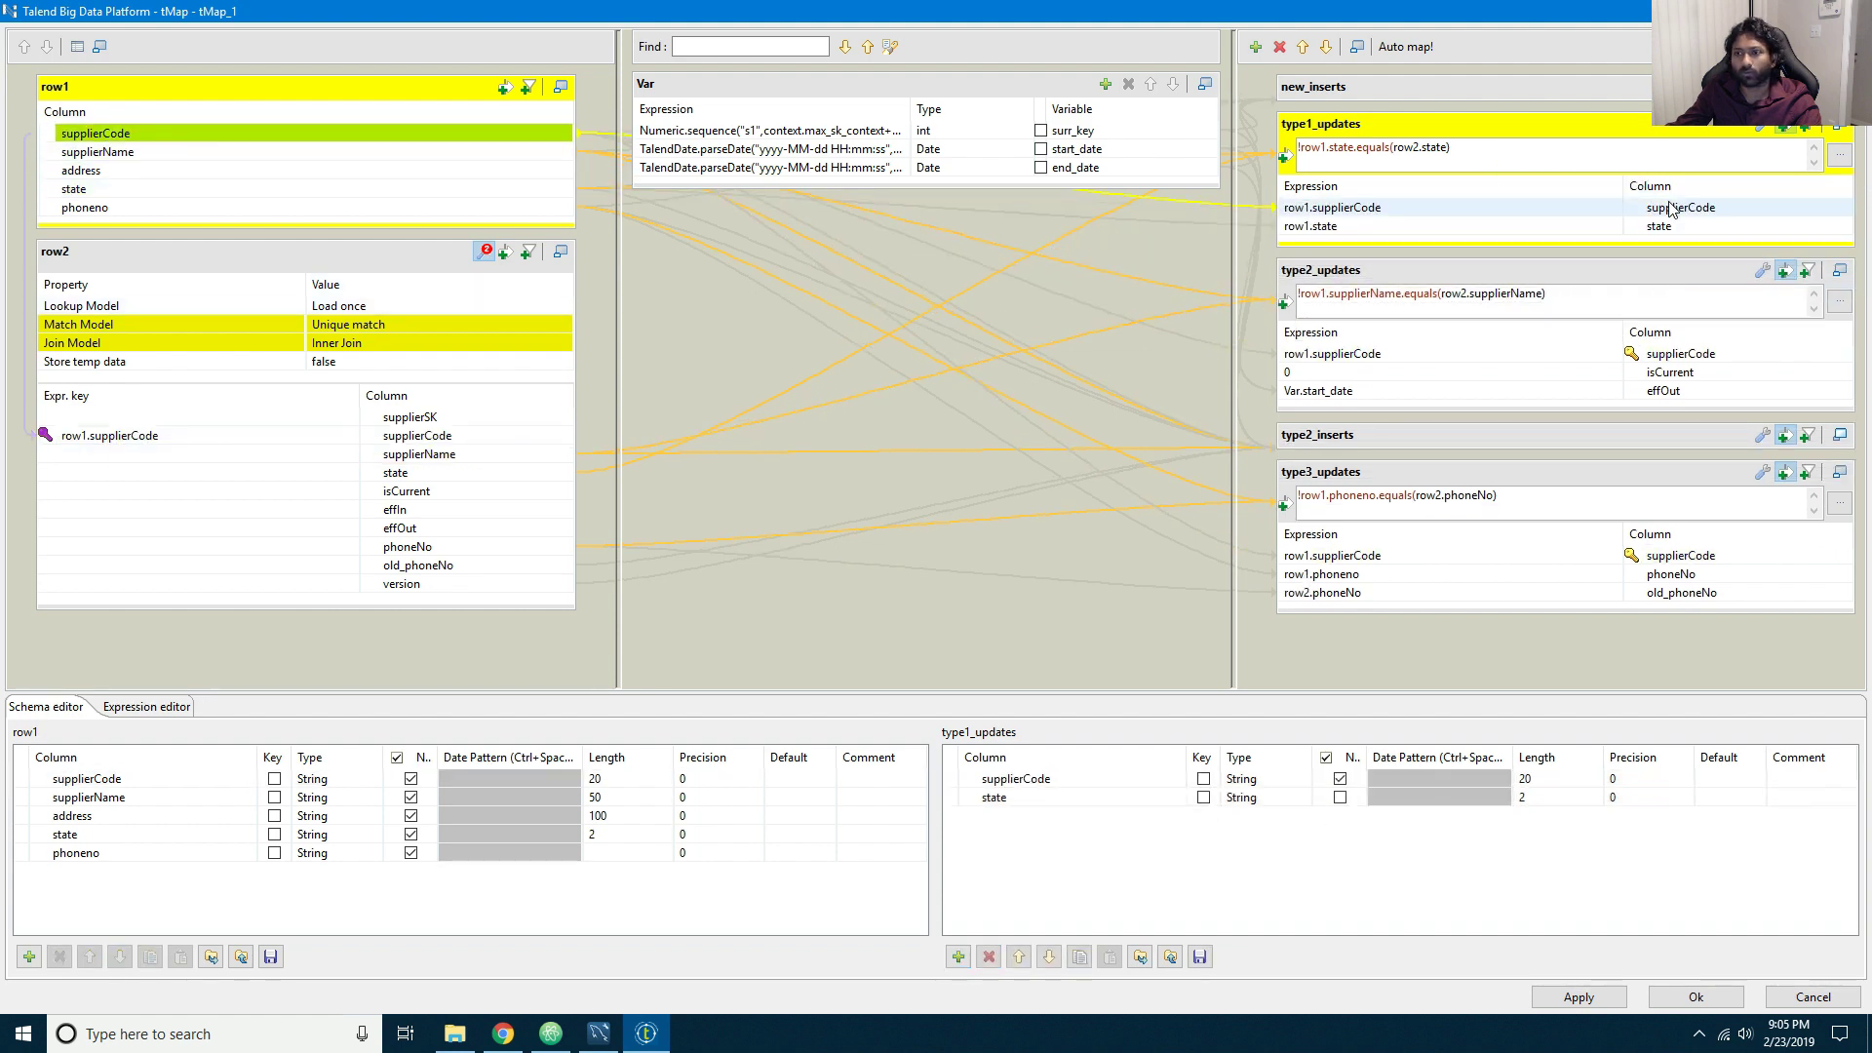
click(1204, 781)
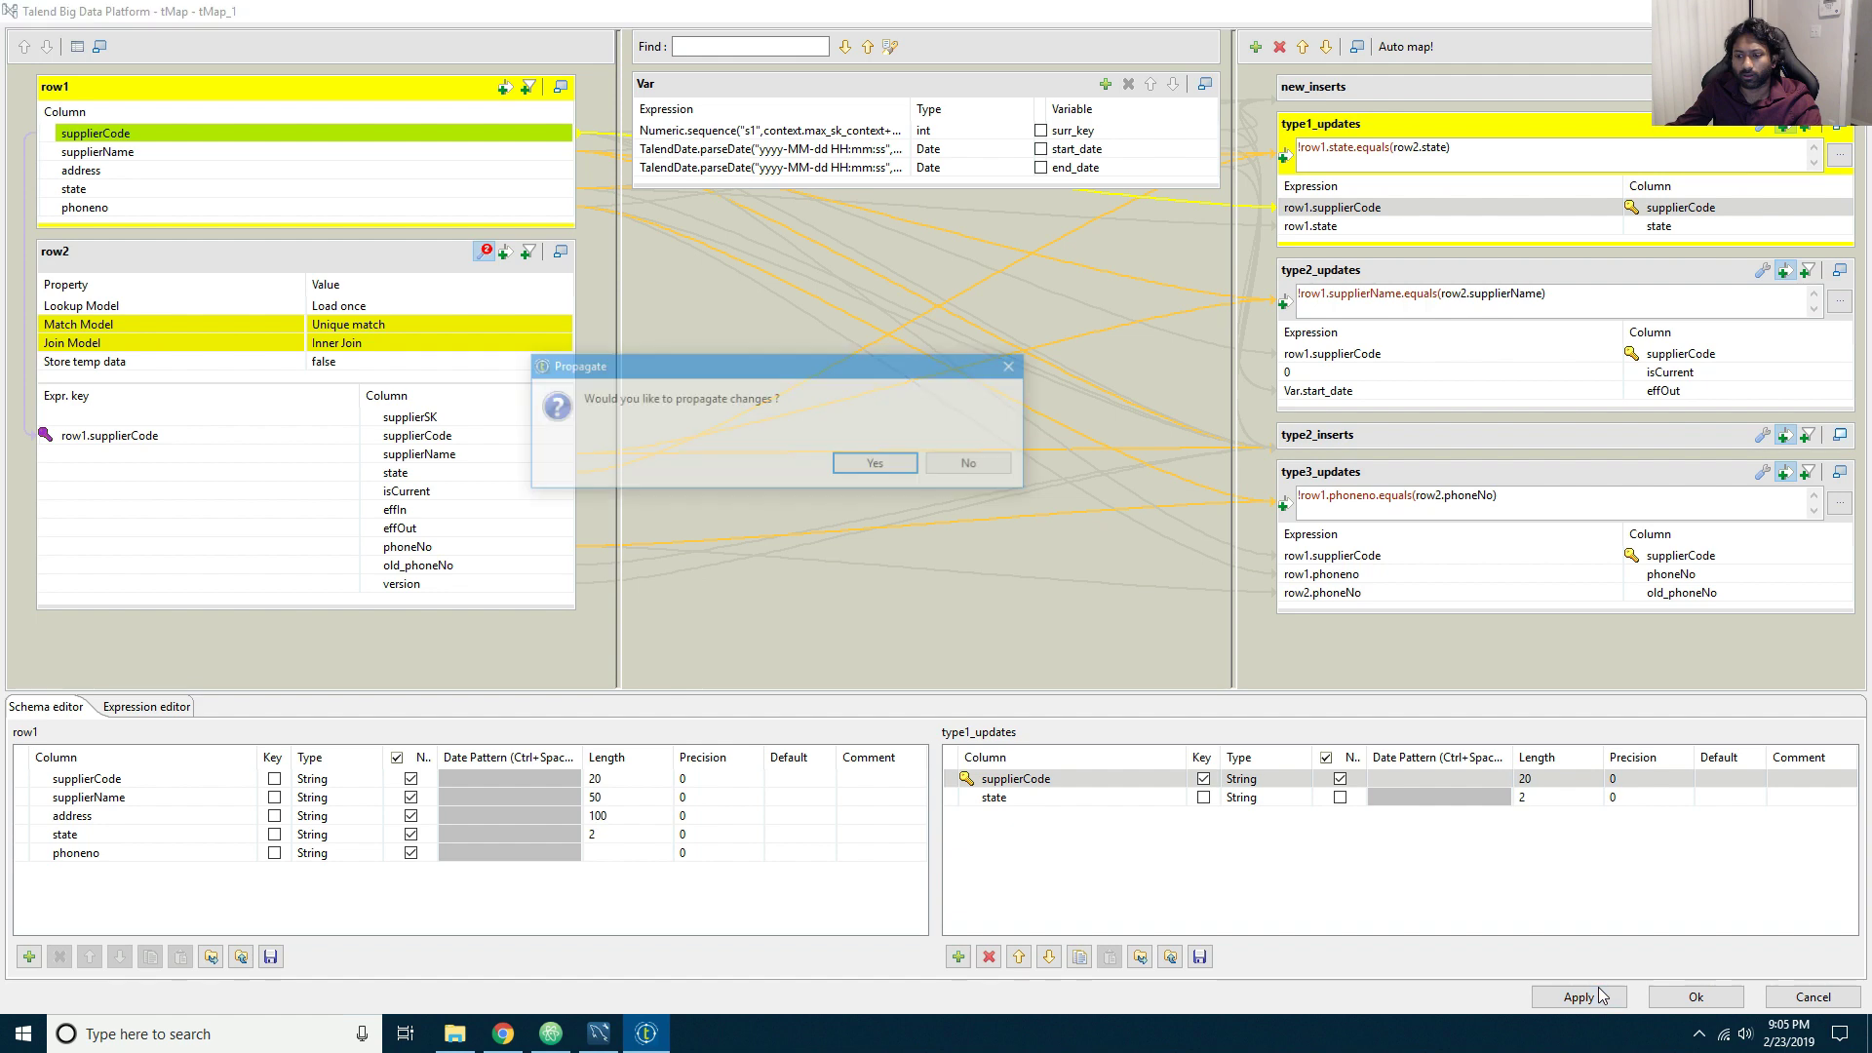
Step: Propagate the tMap_1 mapping changes to the connected components and close the map editor
click(897, 465)
click(1668, 991)
click(954, 542)
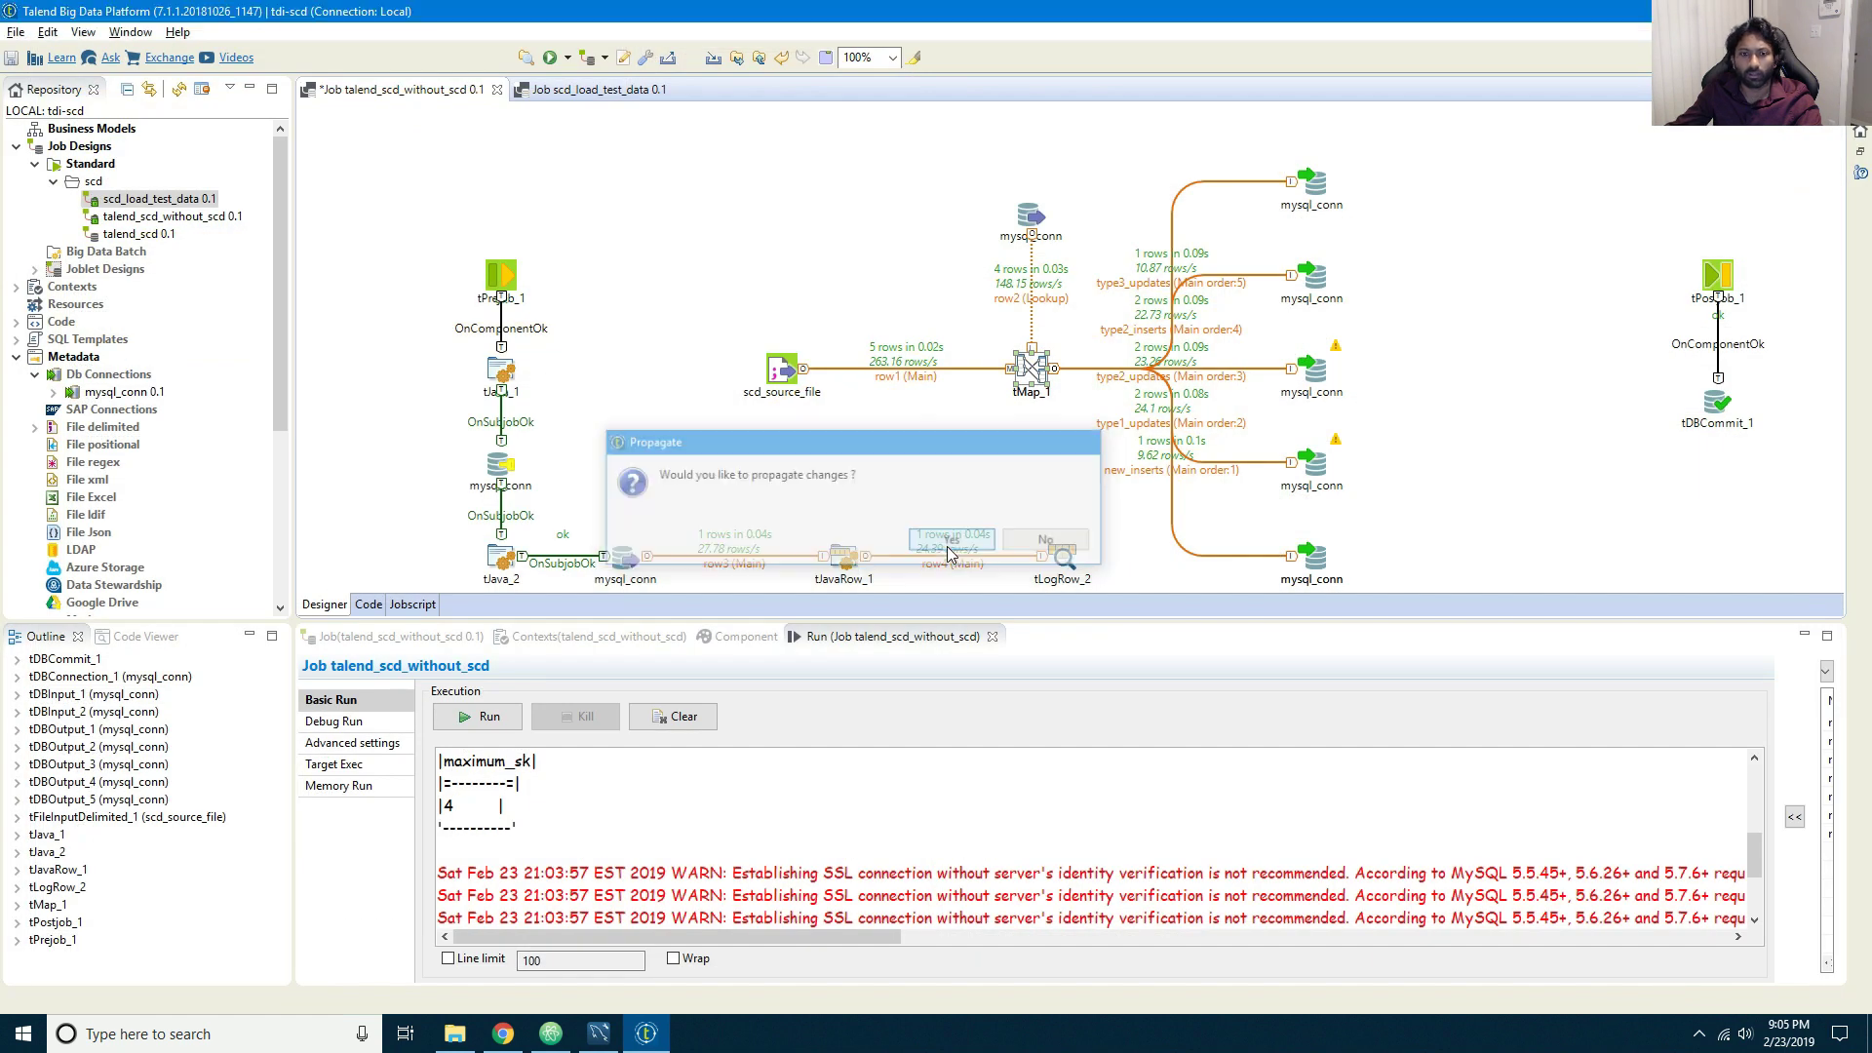
Step: Run the scd_load_test_data job to reload the test data and clear its console output
click(595, 88)
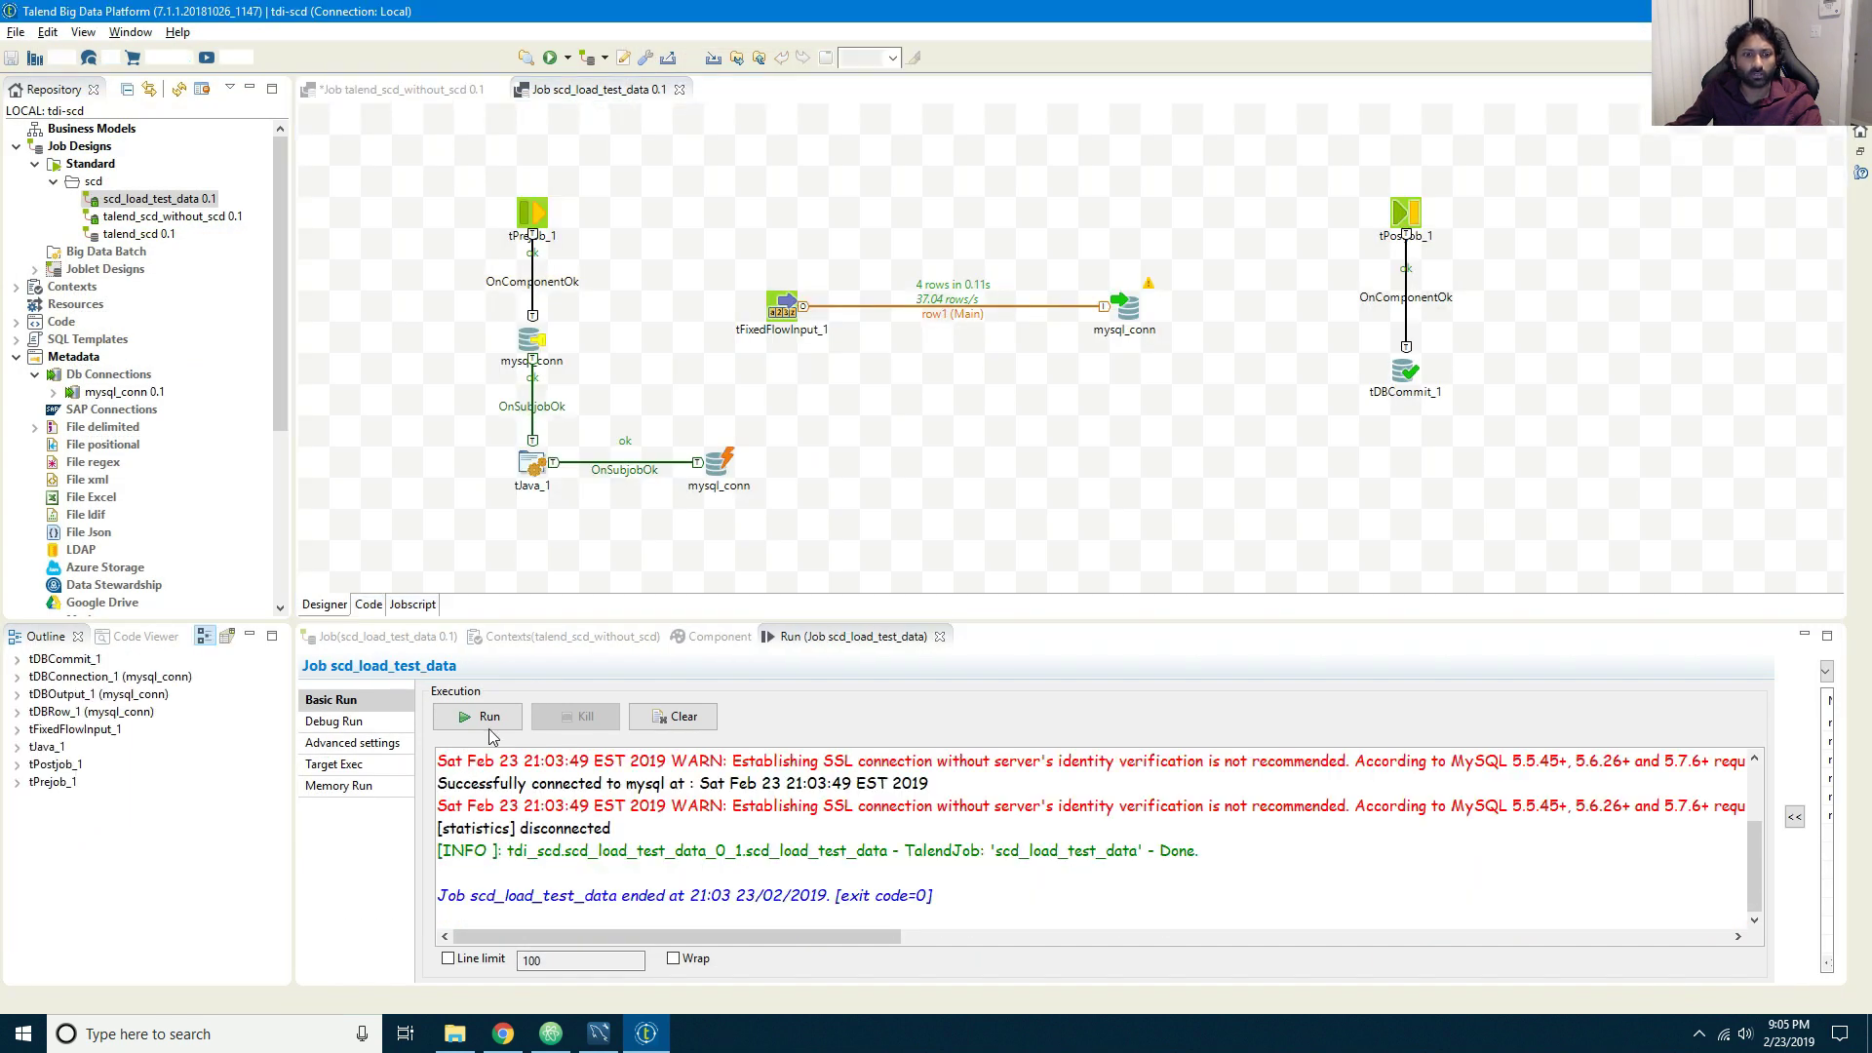
click(488, 722)
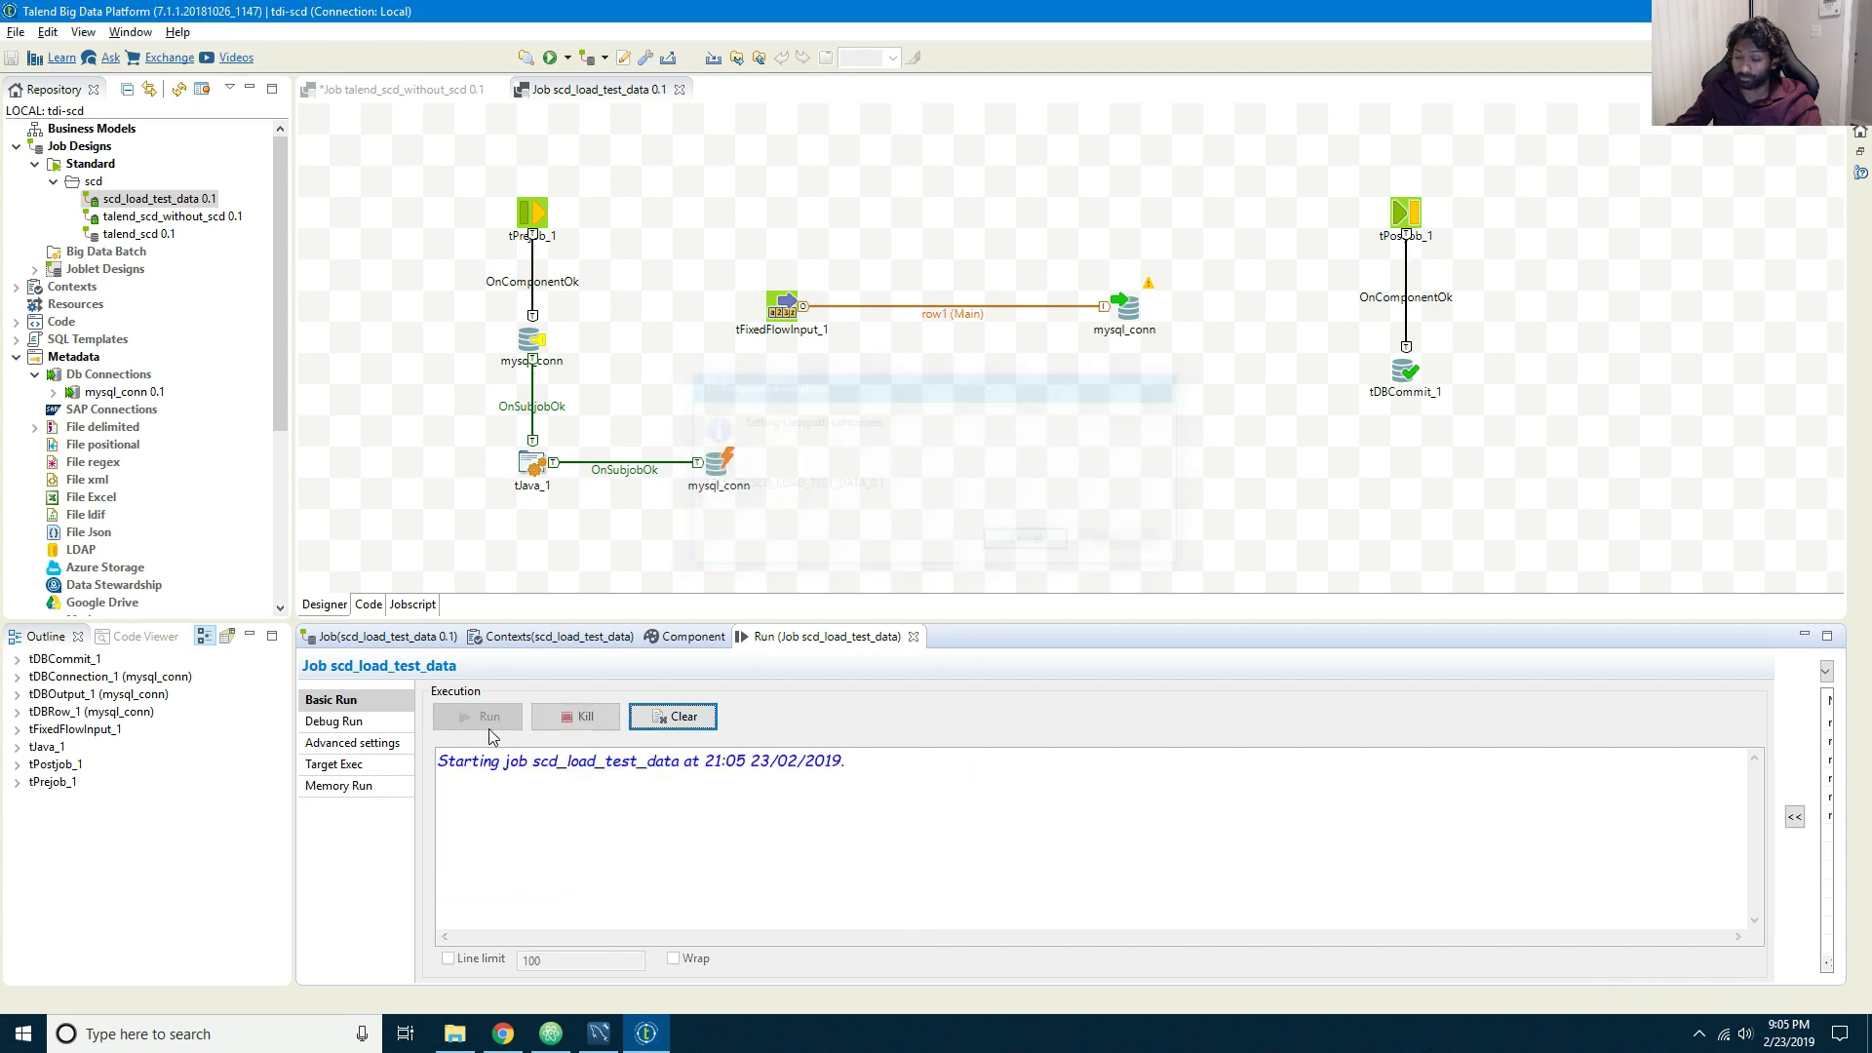
click(677, 718)
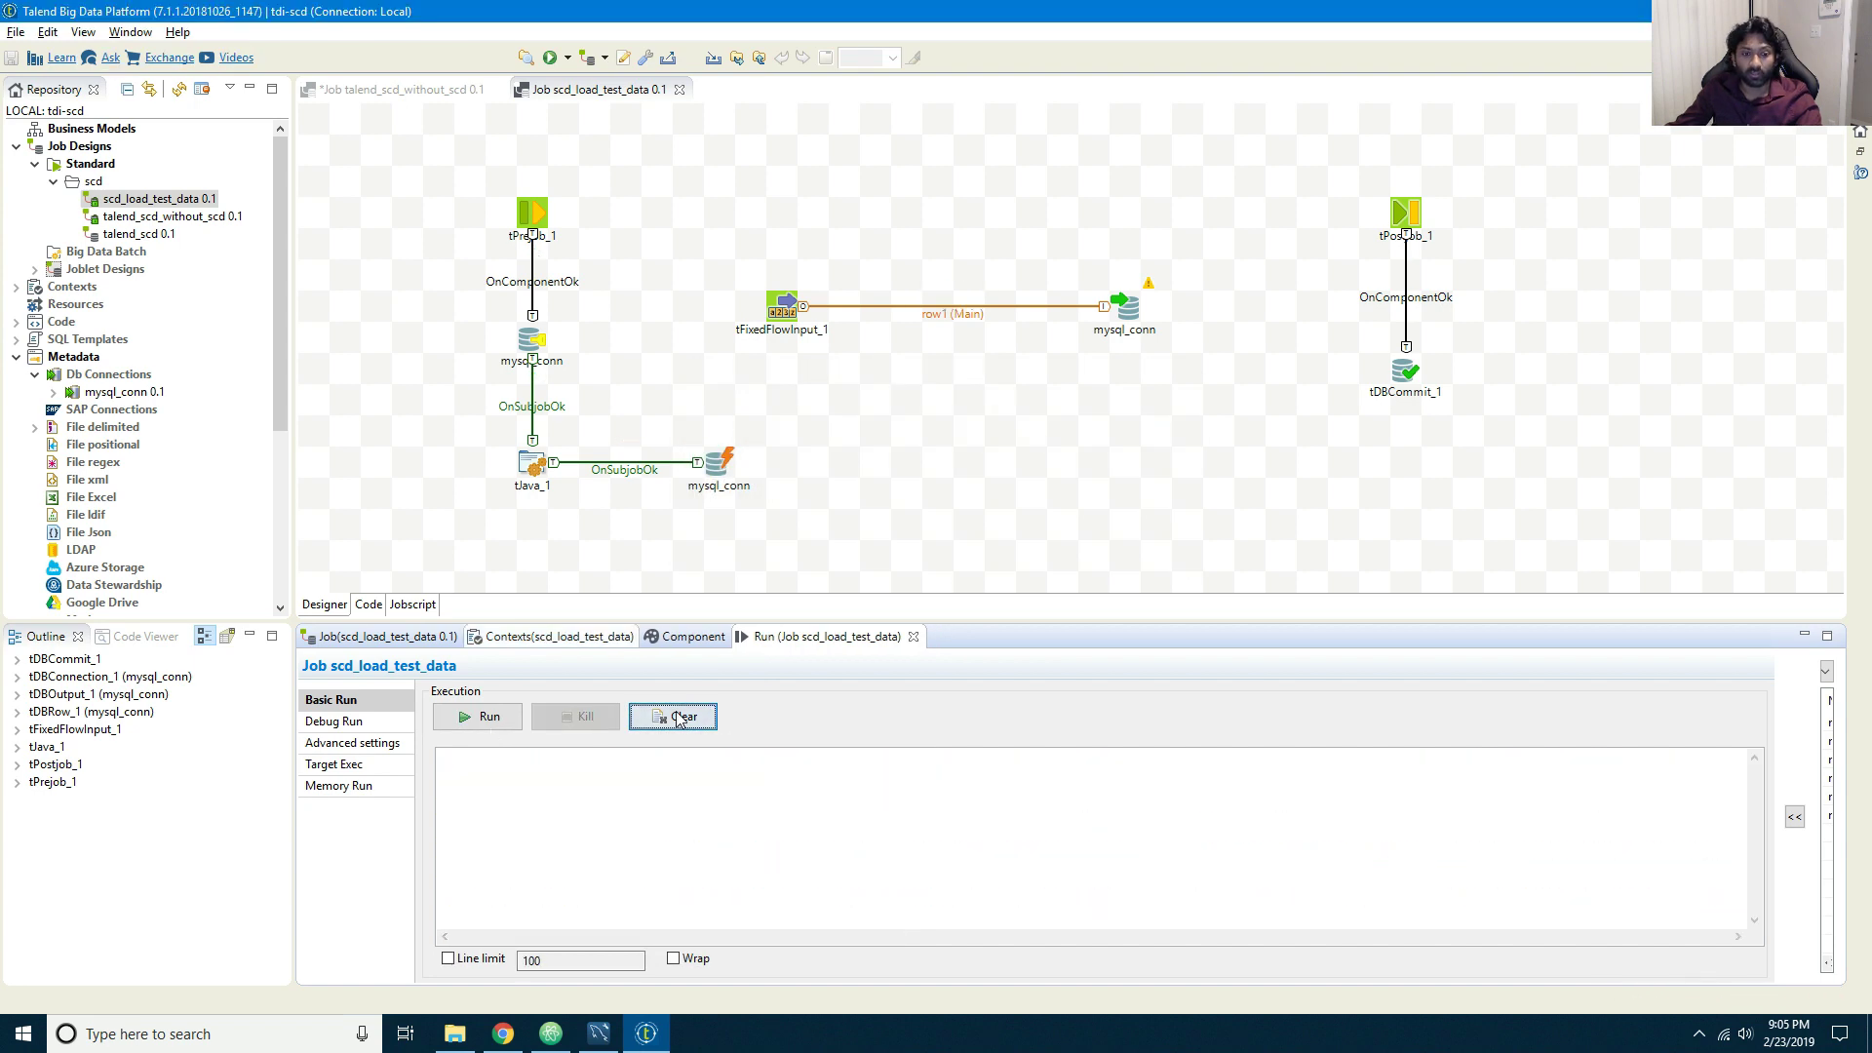
Step: Switch to MySQL Workbench, rerun the query on scd_talend.scd to check the reloaded data, and return to Talend
key(alt+Tab)
click(372, 138)
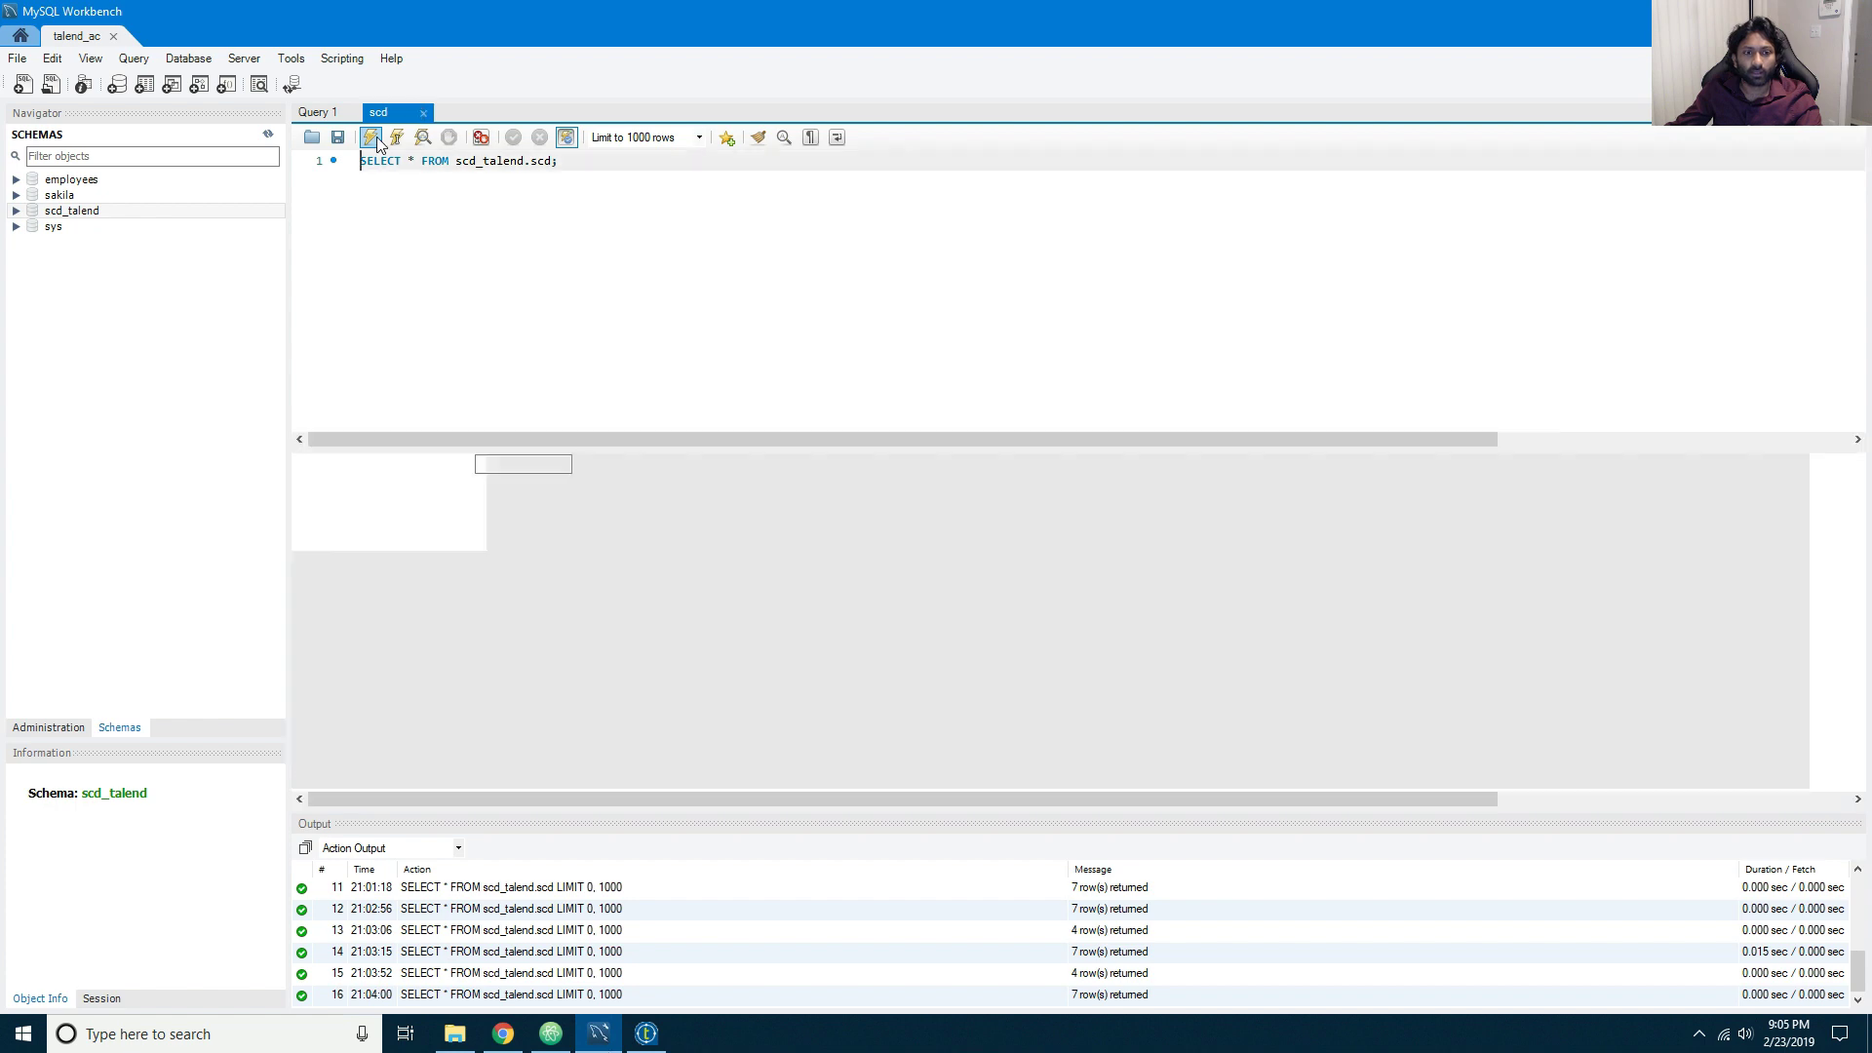
key(alt+Tab)
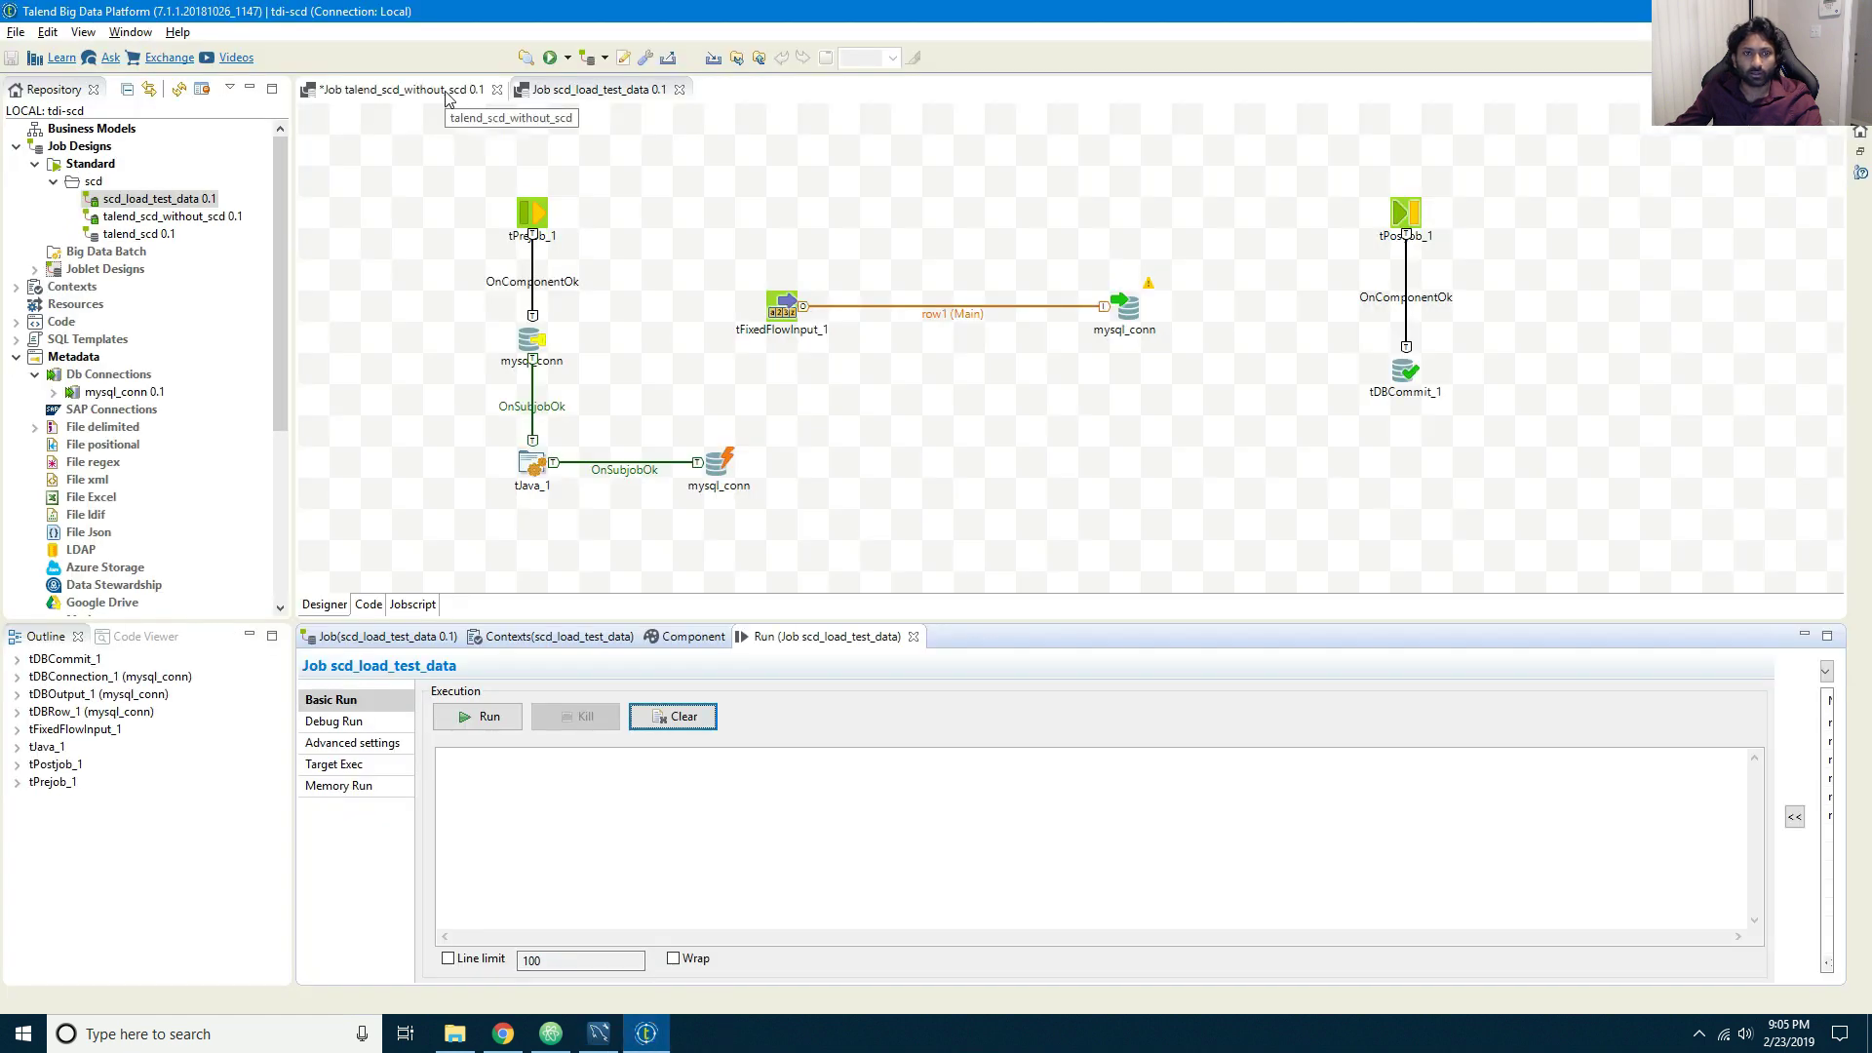
Step: Run the talend_scd_without_scd job and requery the scd_talend.scd table in MySQL Workbench
click(449, 91)
click(478, 715)
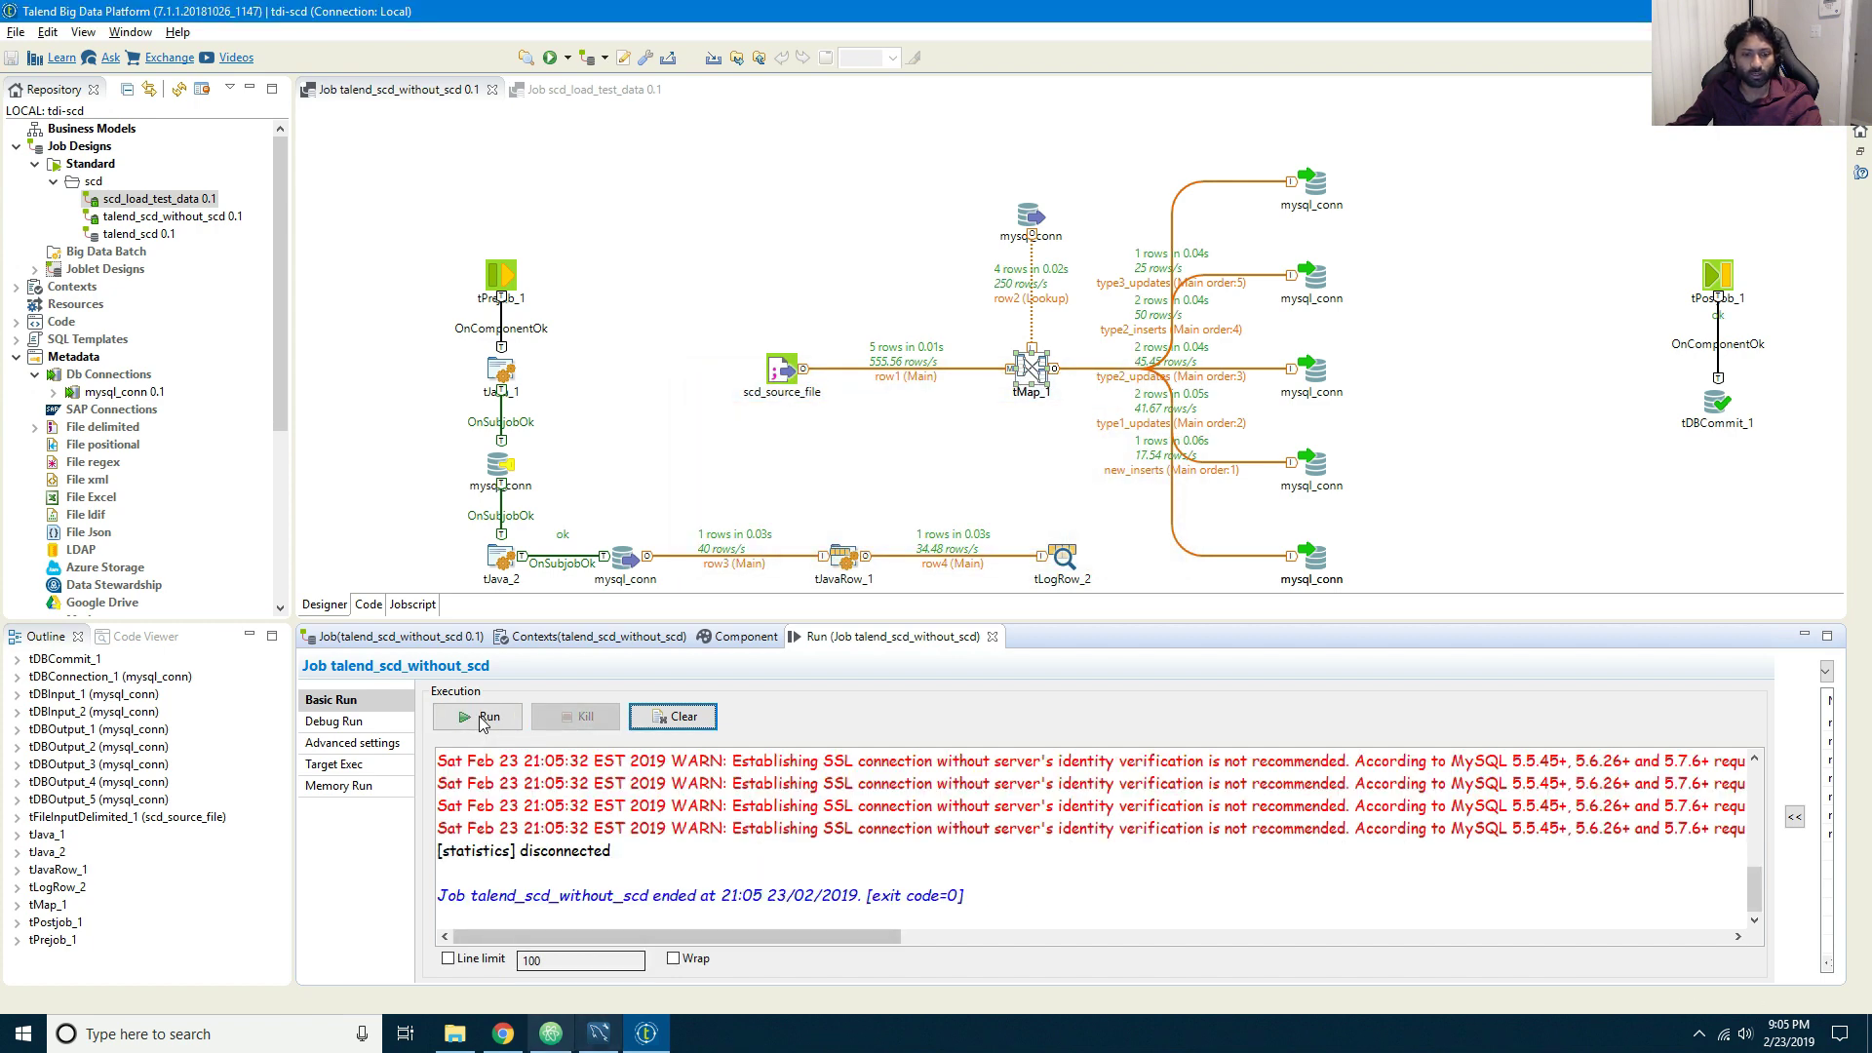
click(599, 1035)
click(371, 141)
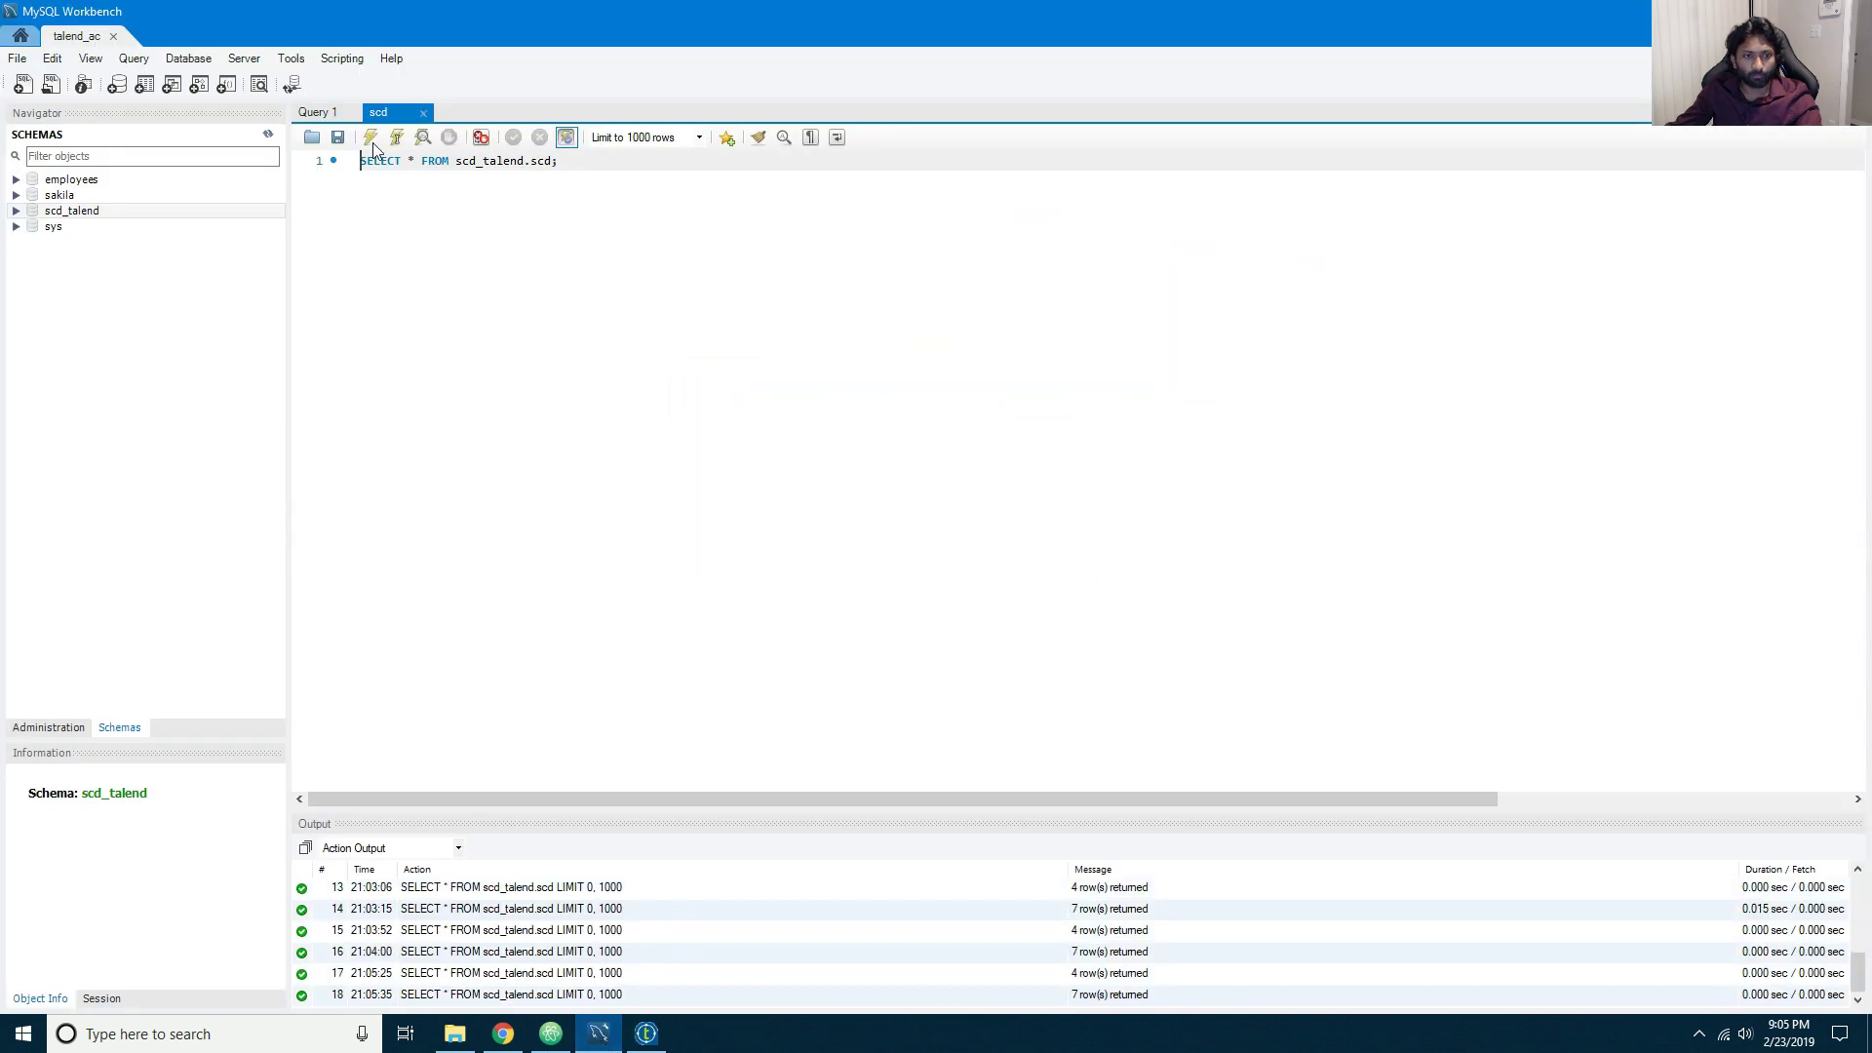
Step: Check the ABCD Company row, the state values of XYZ Company and Test Company, and ABC Company's phoneNo and old_phoneNo
drag(1073, 588, 469, 590)
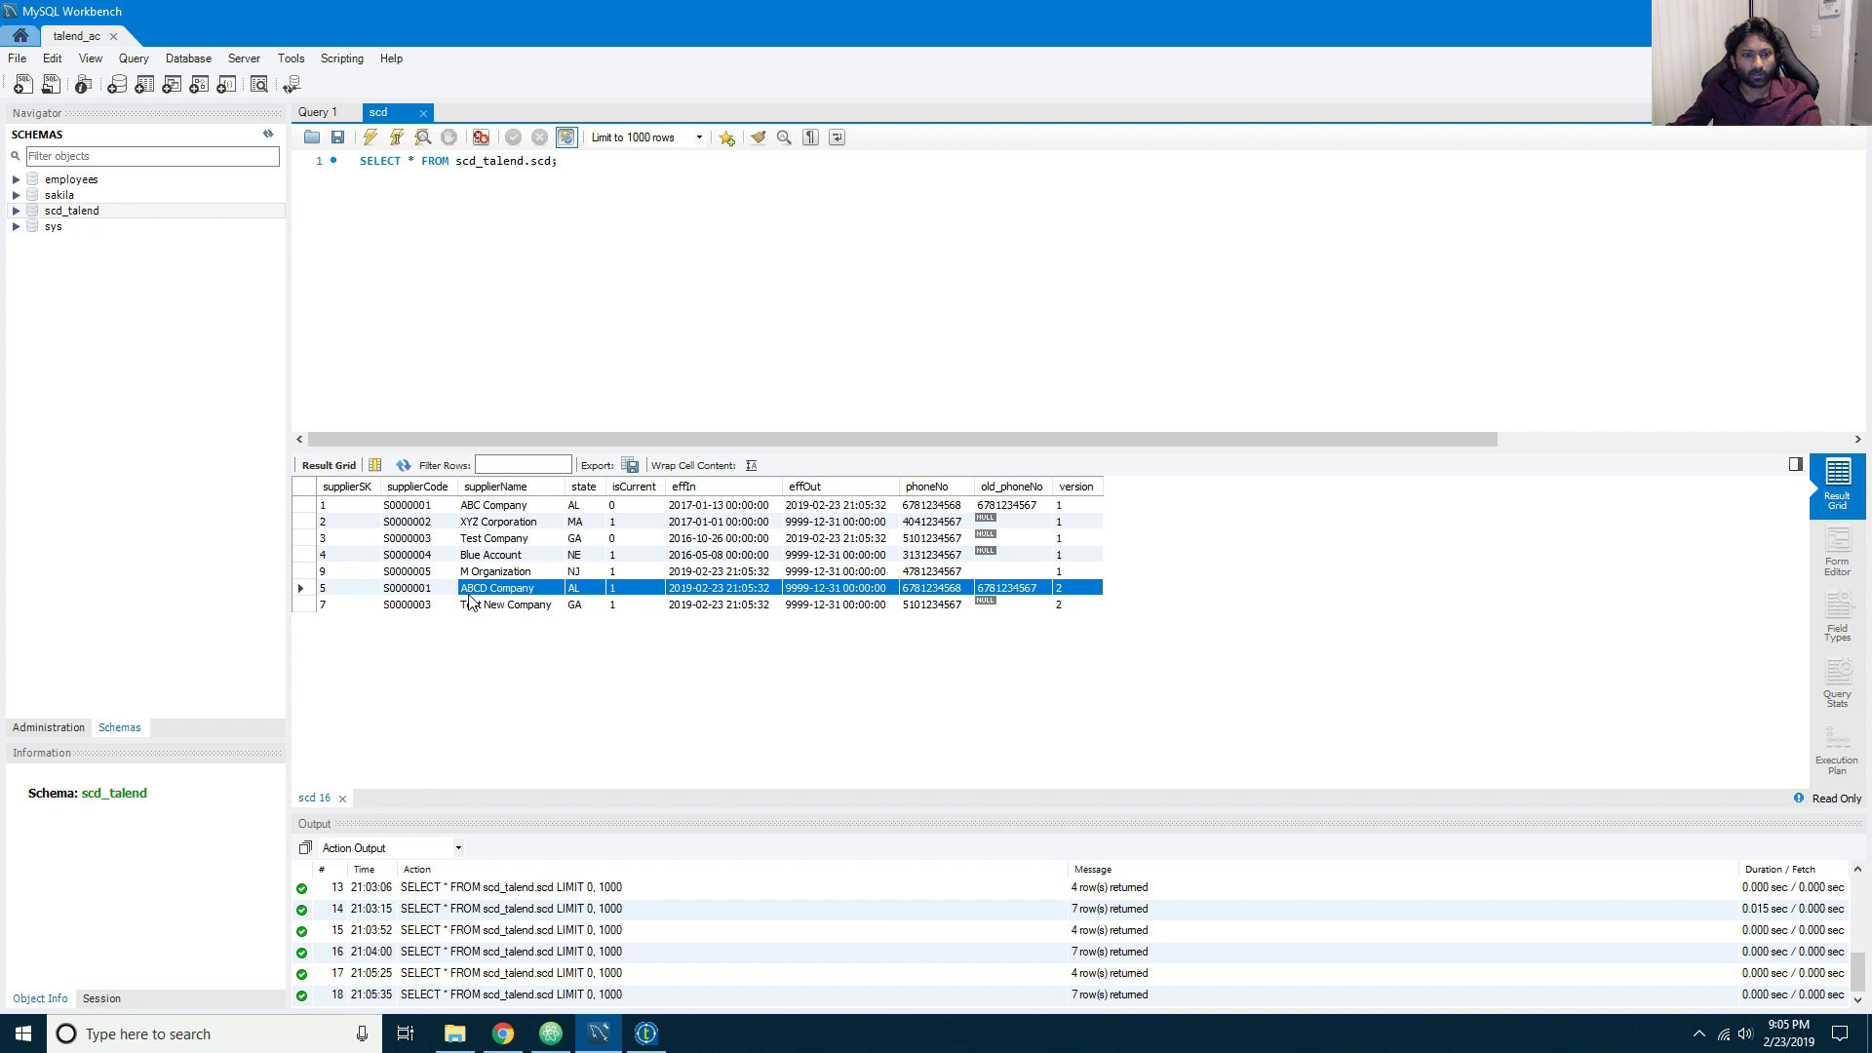
click(581, 523)
click(580, 540)
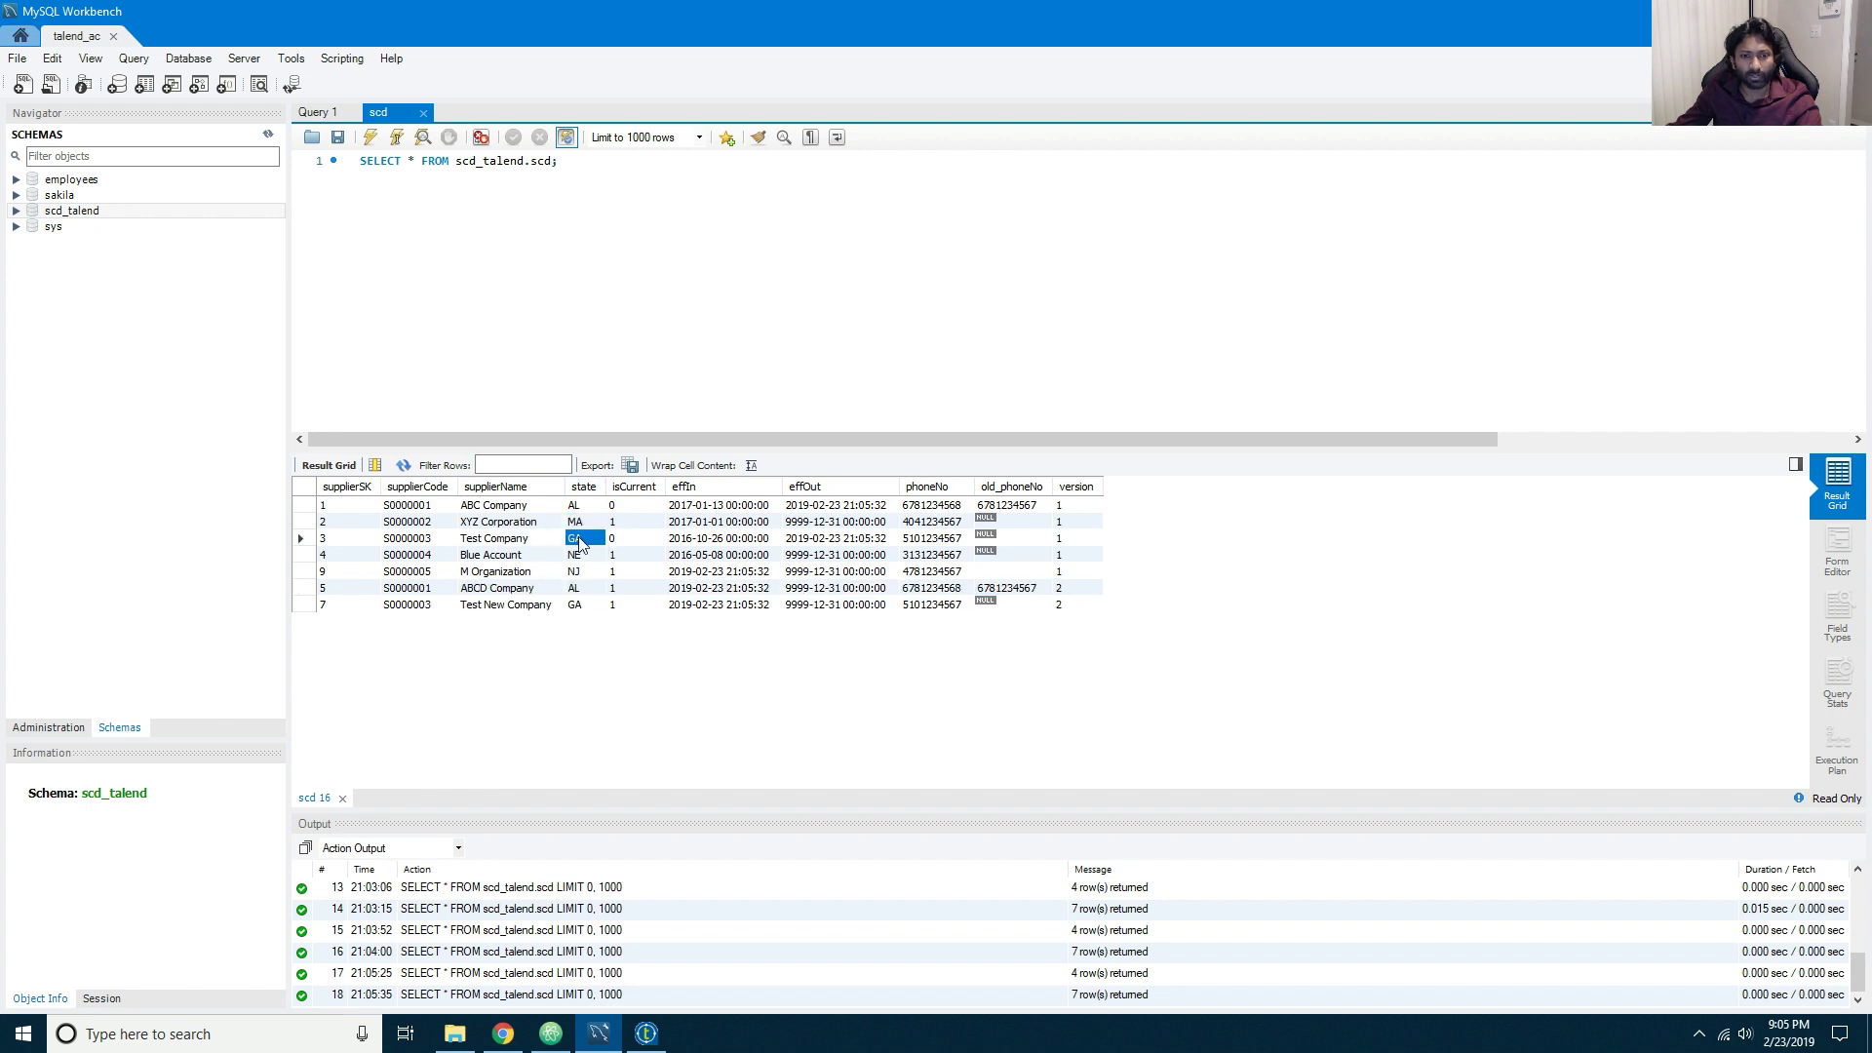
drag(932, 505, 1014, 506)
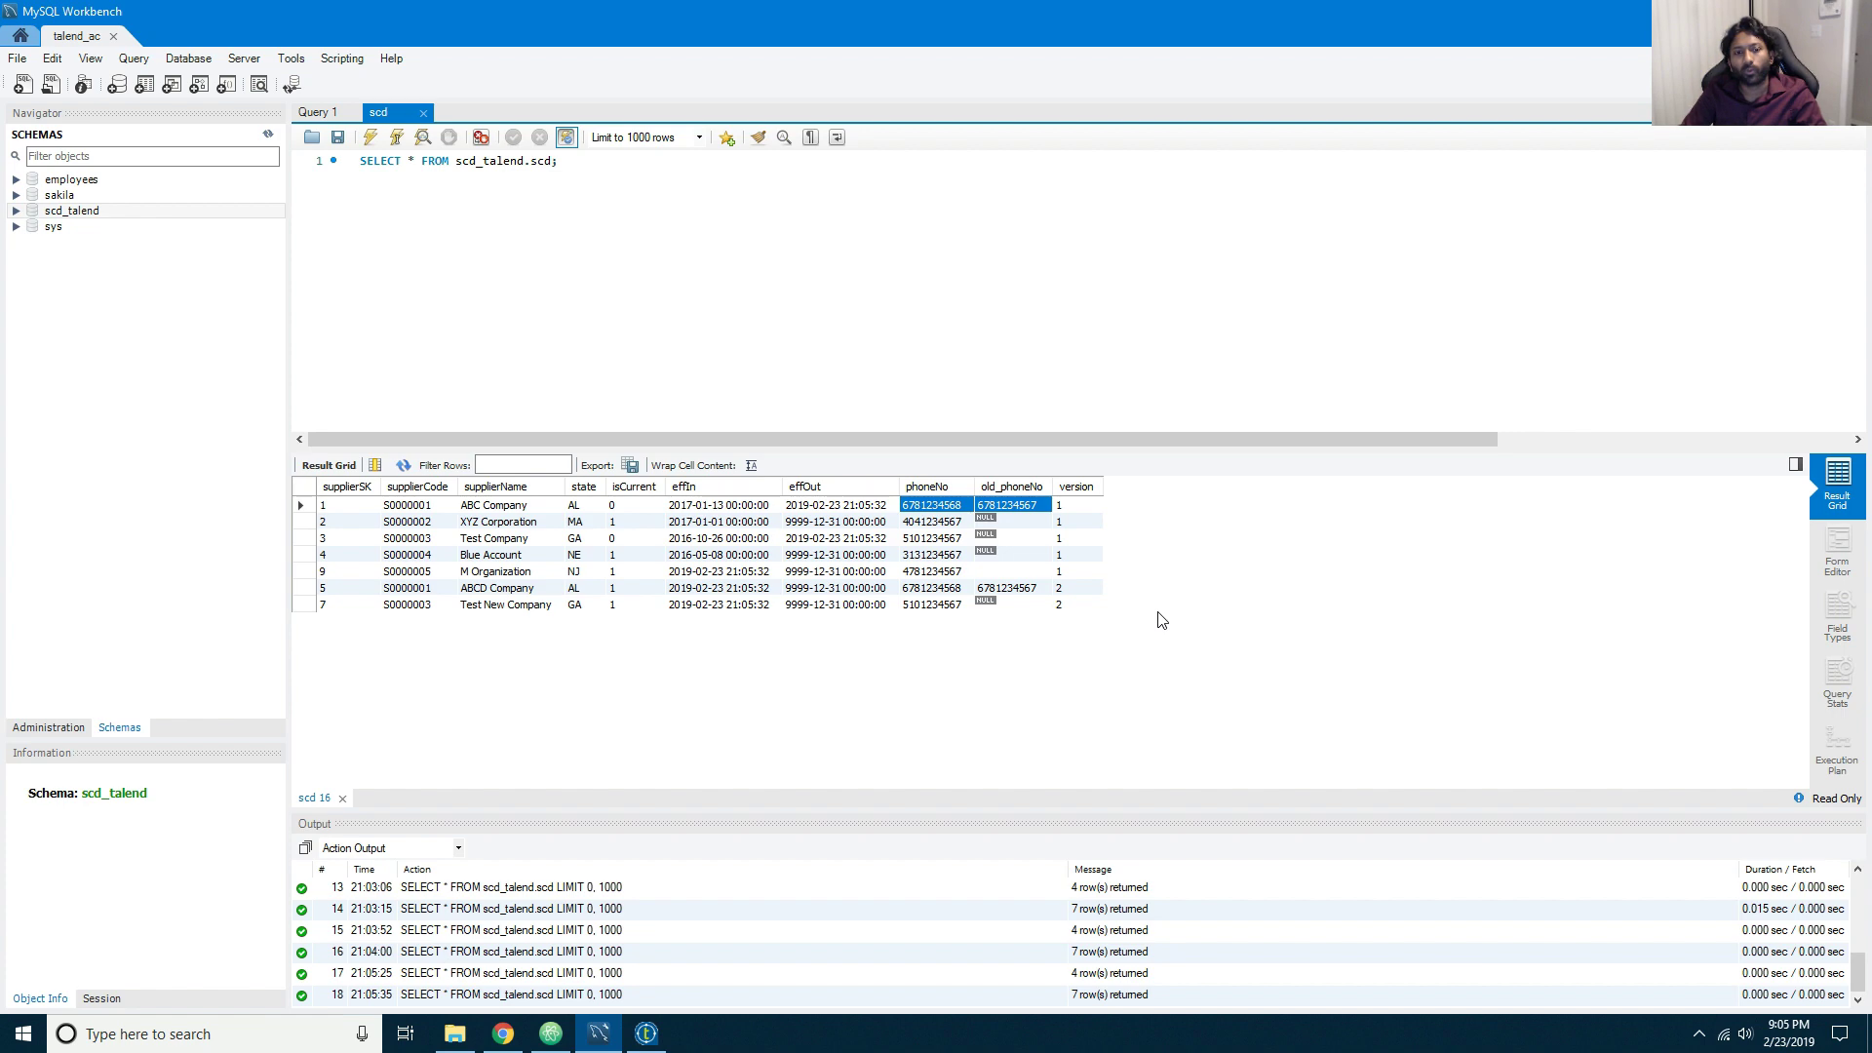
Step: Back in Talend, review row2's Store temp data options in tMap_1 without changing them and show the component's basic settings
click(651, 1035)
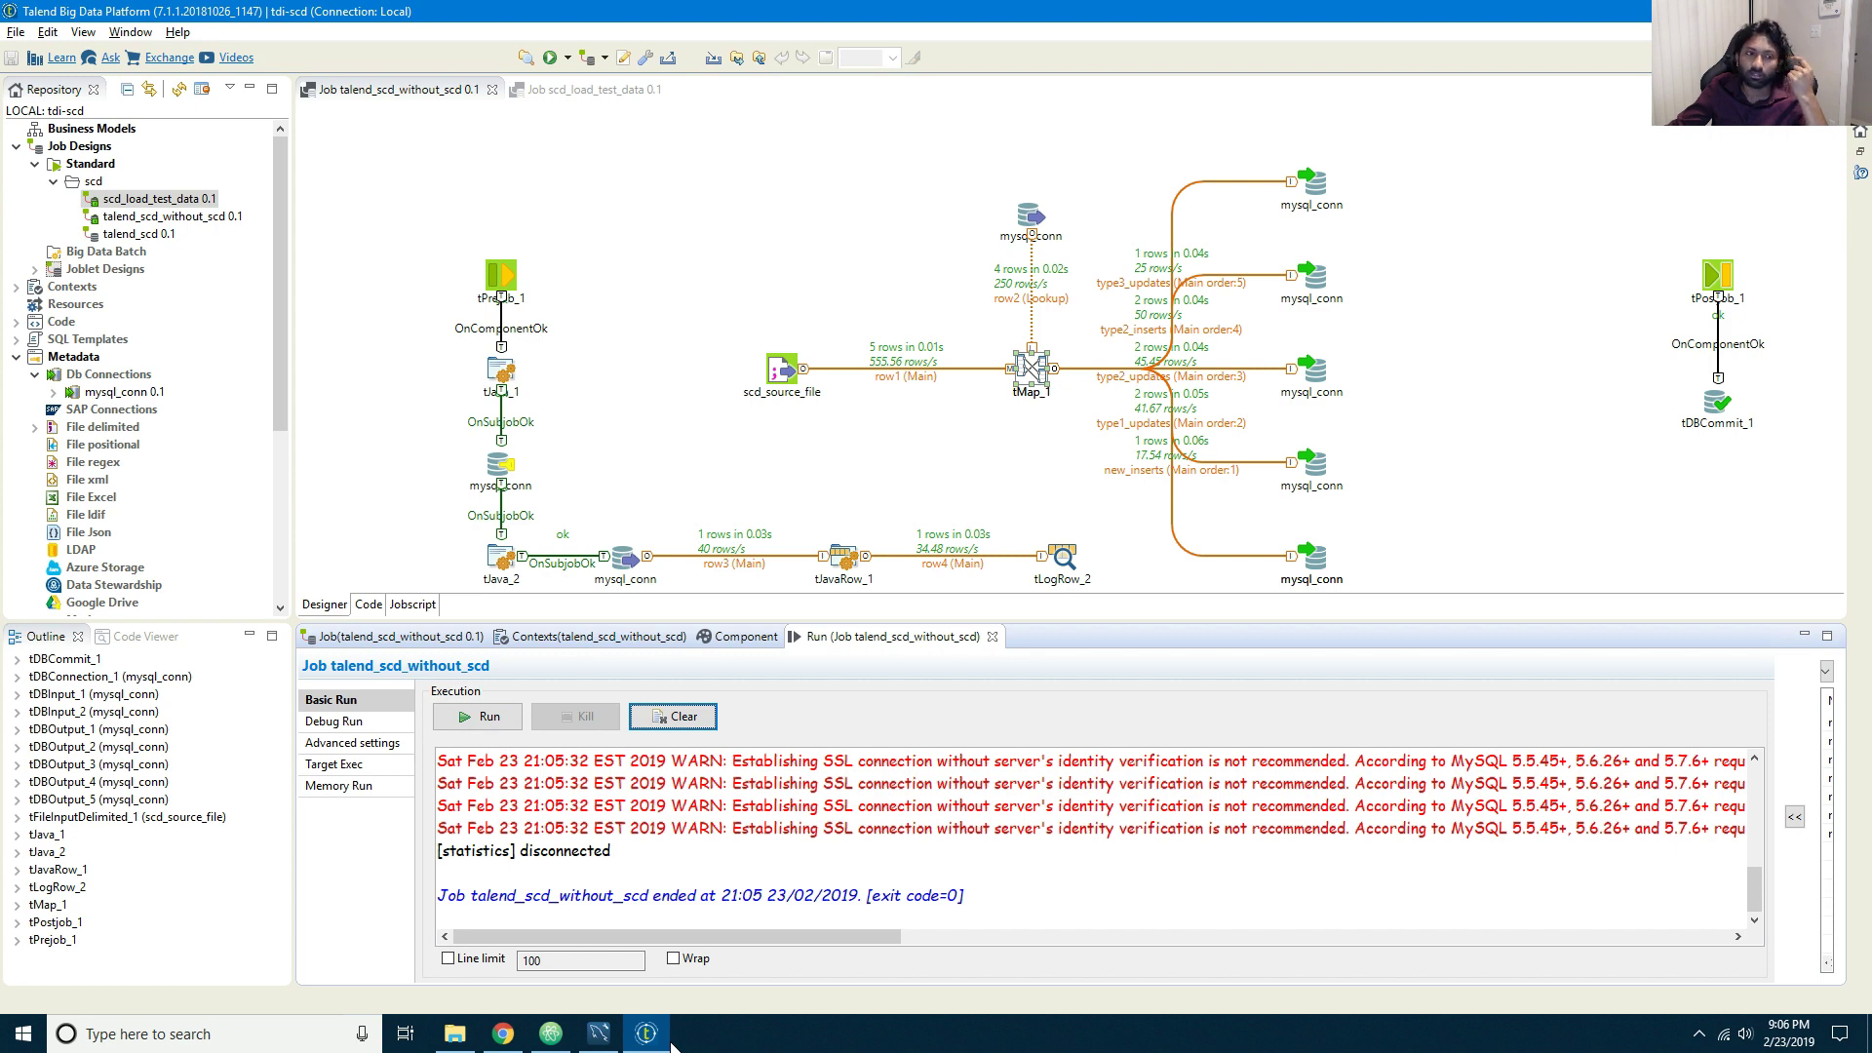
click(1032, 368)
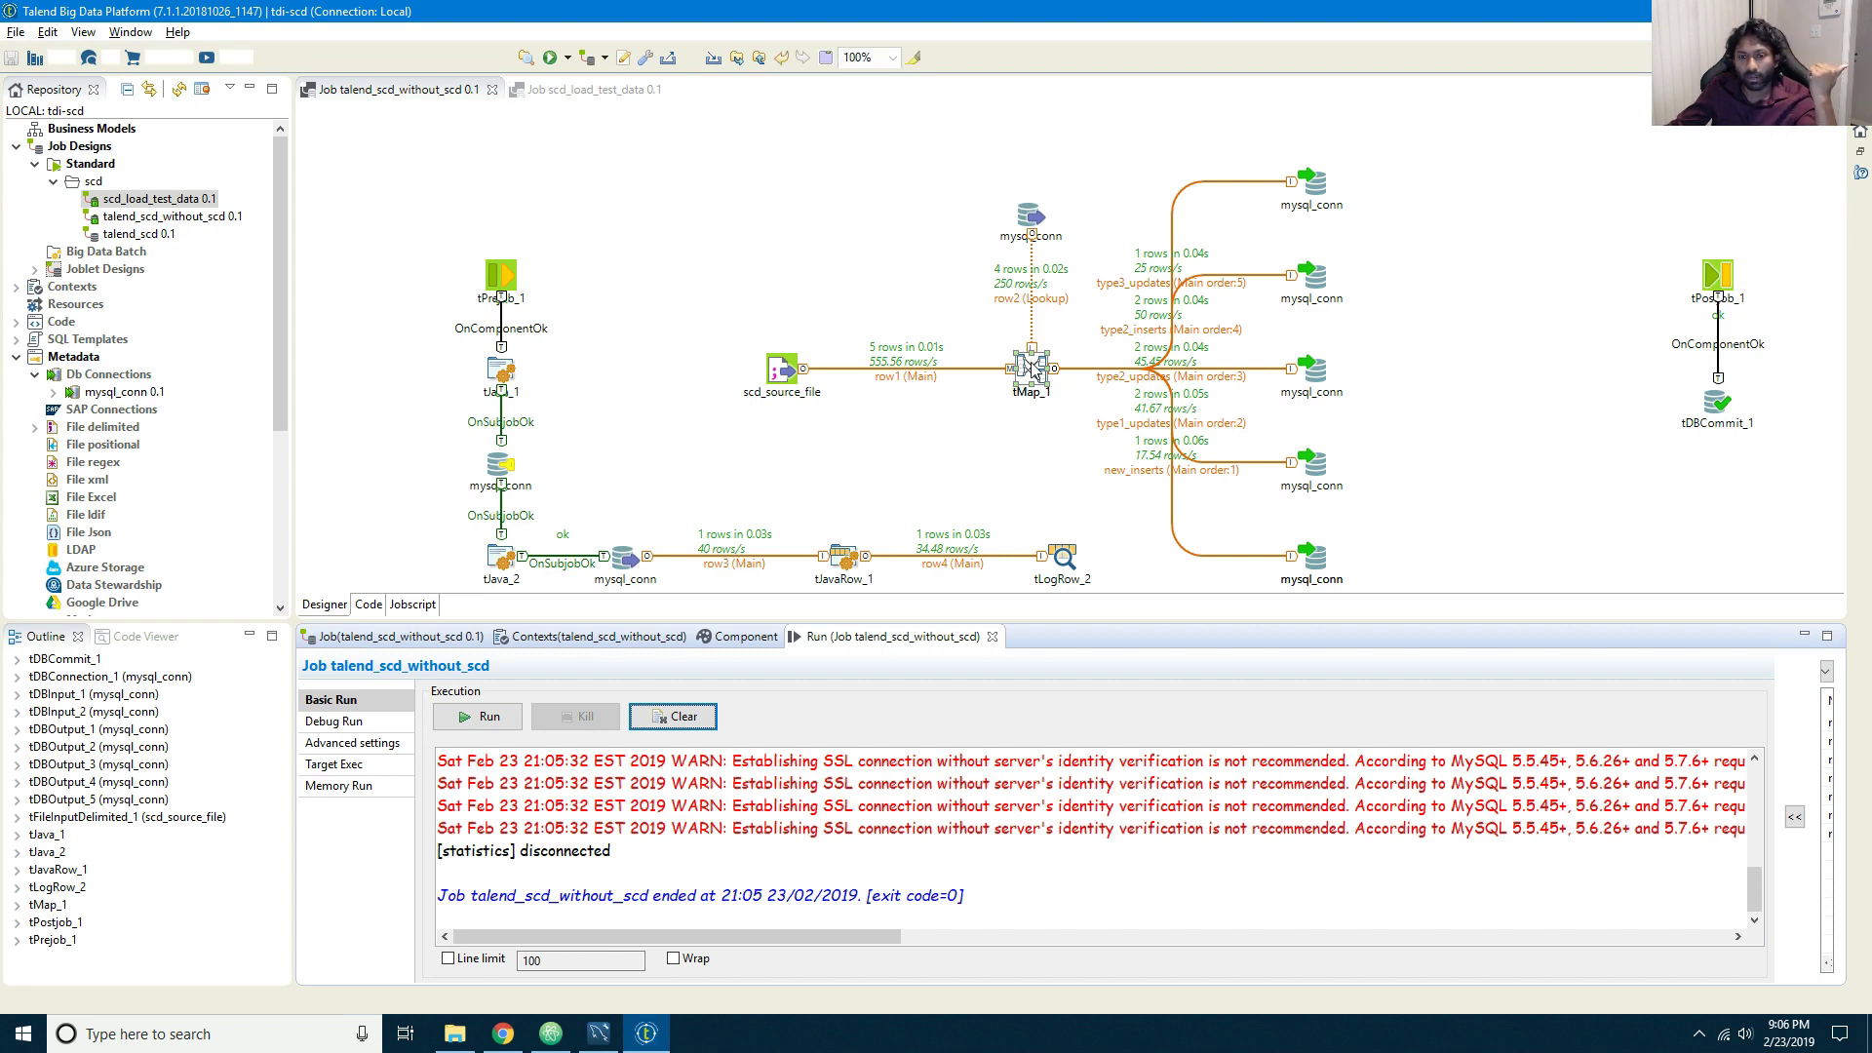
double_click(1031, 368)
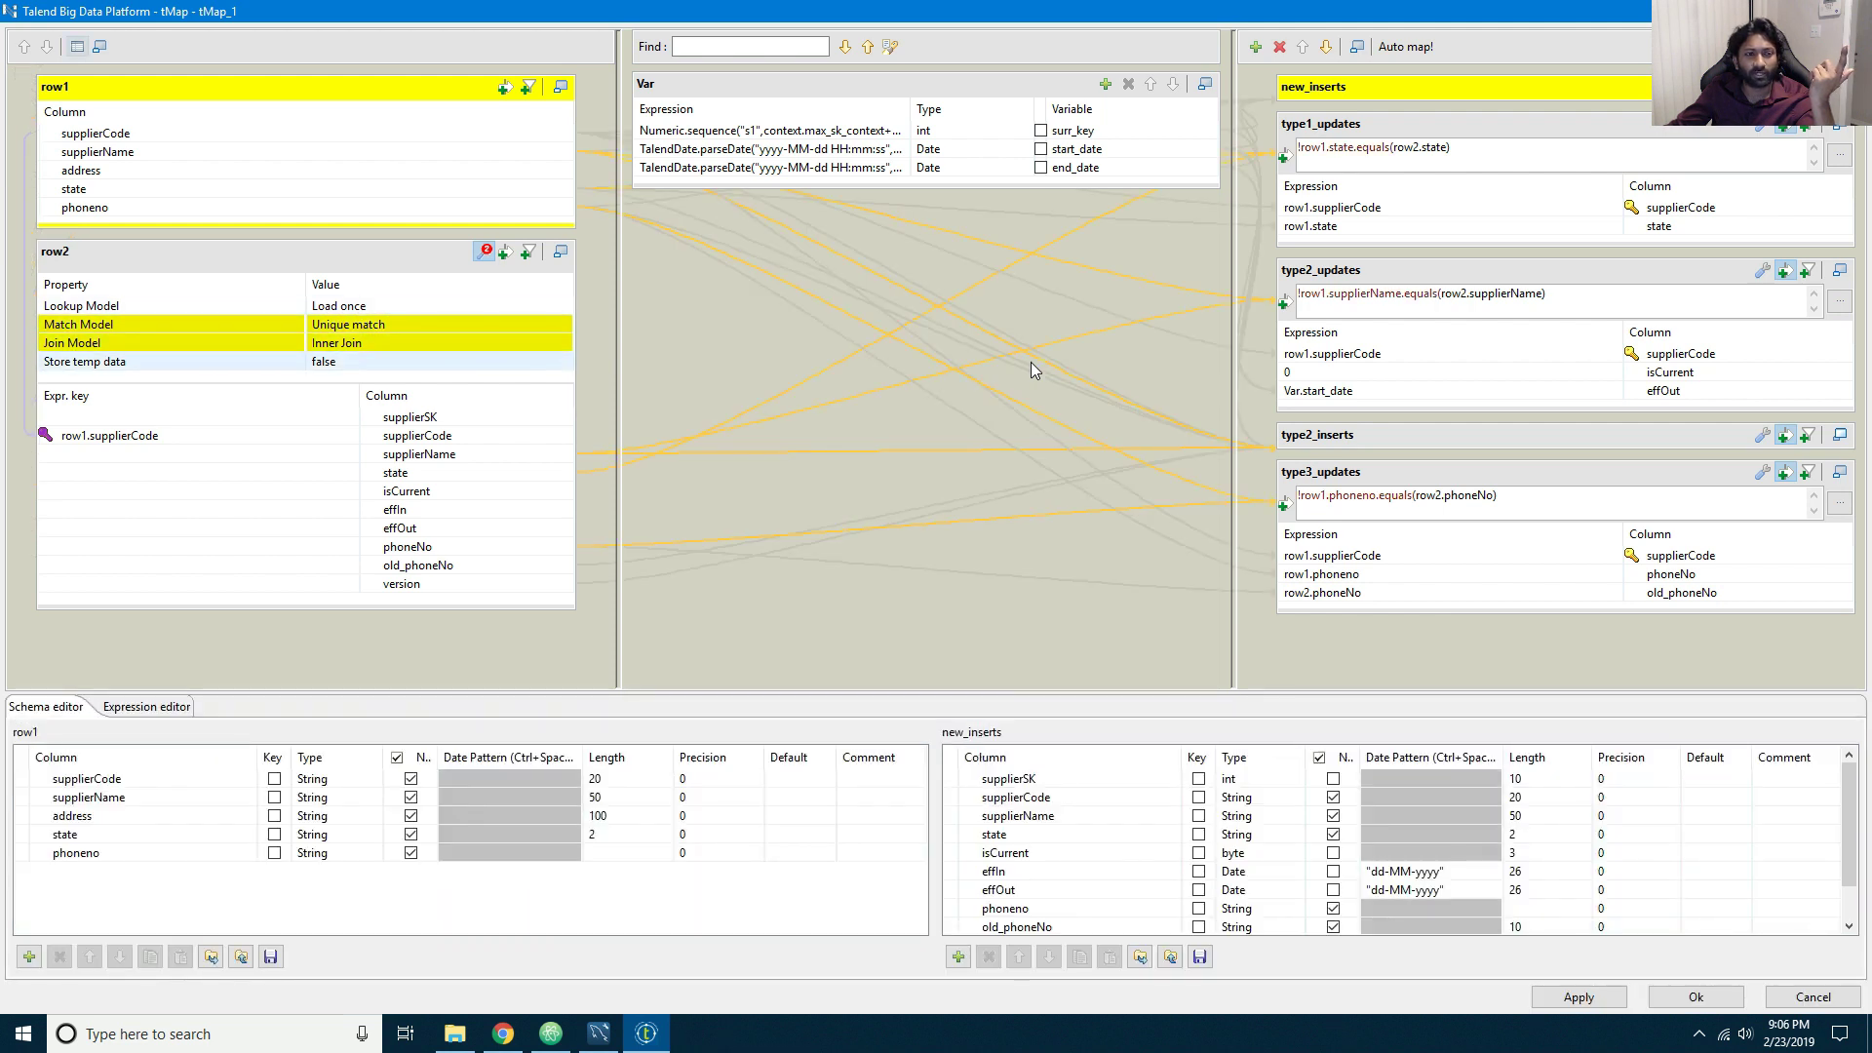
click(546, 362)
click(565, 363)
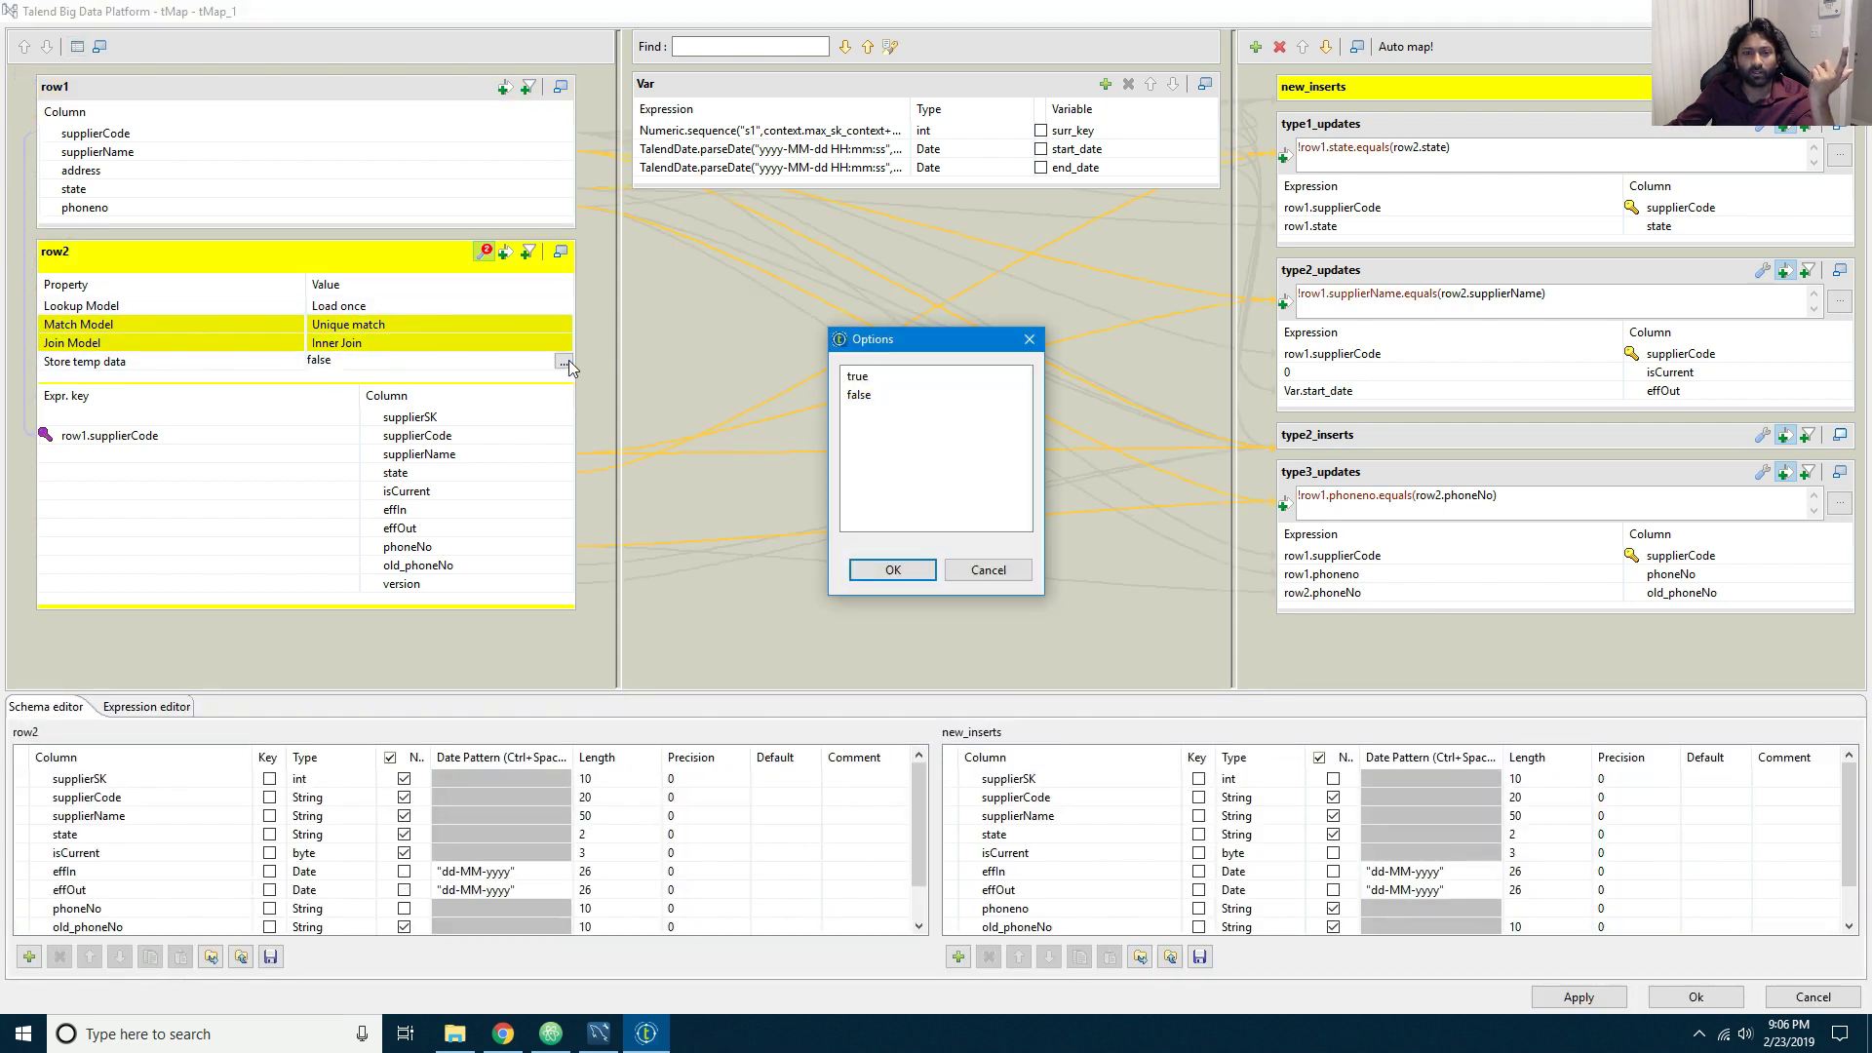
click(969, 568)
click(1830, 1002)
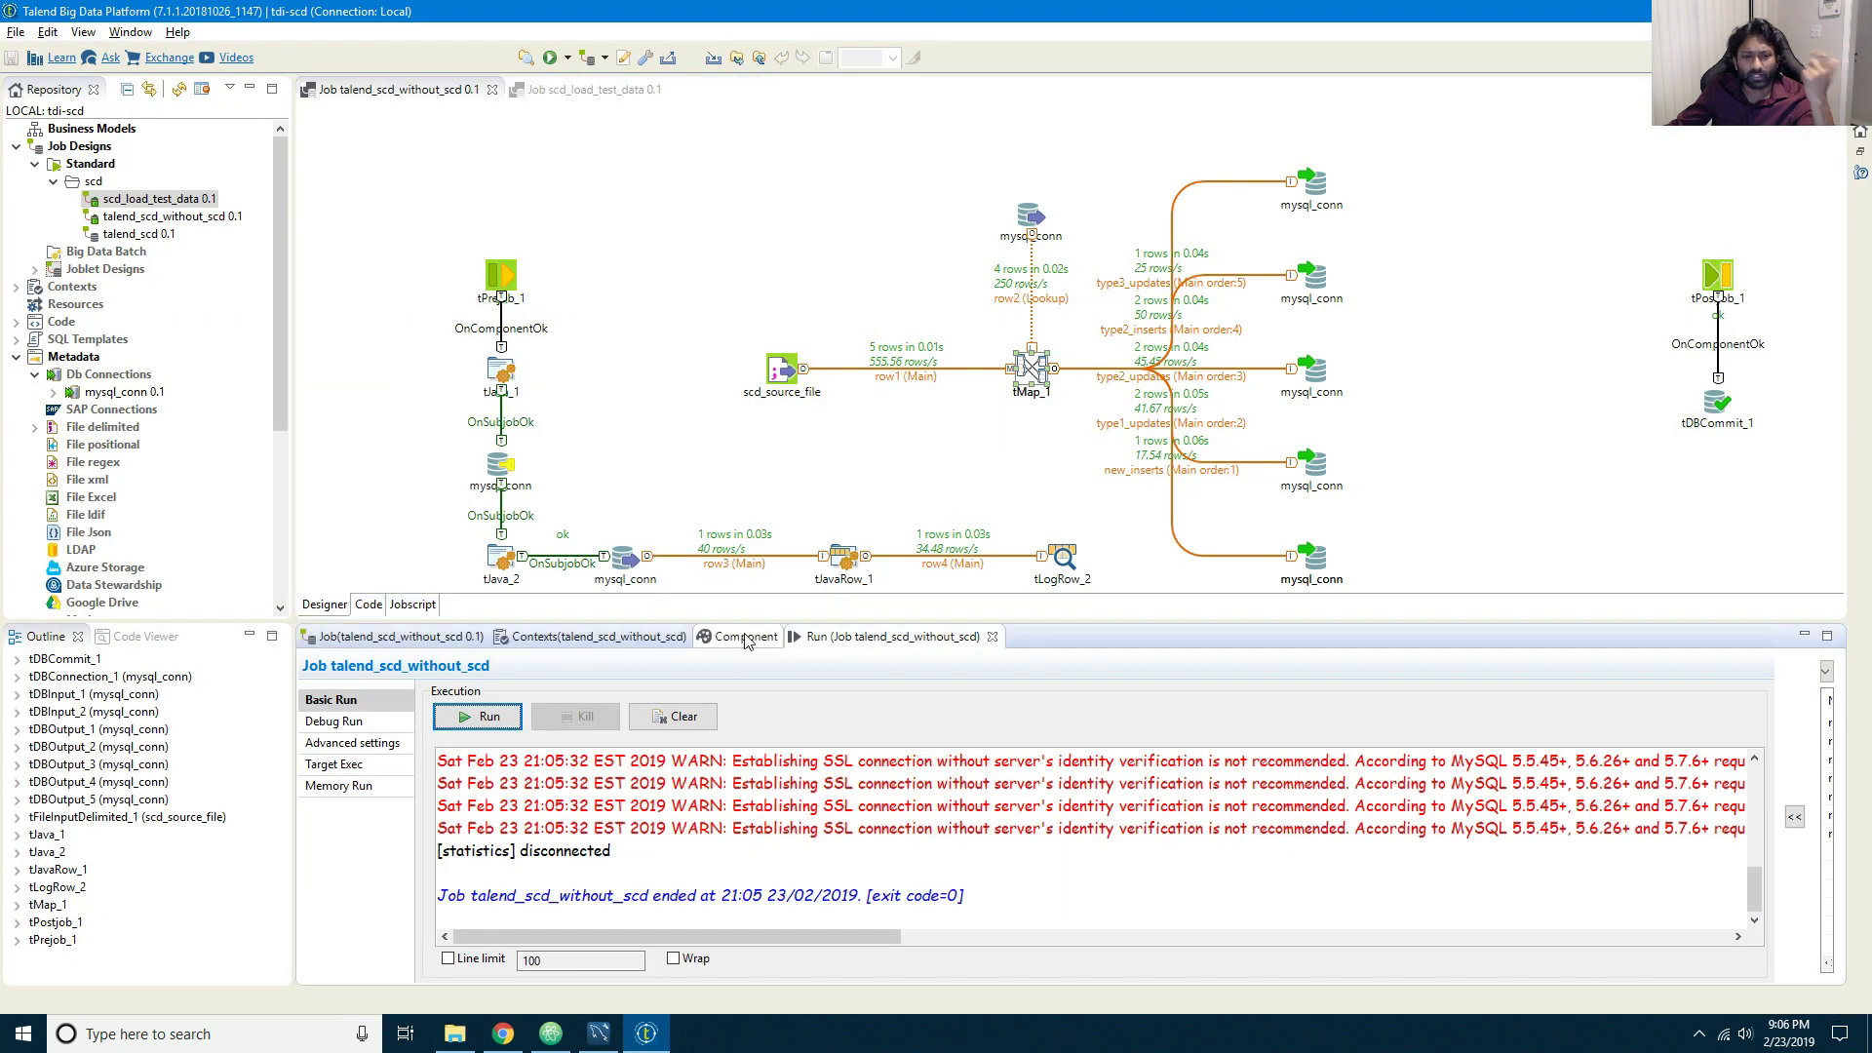
click(746, 637)
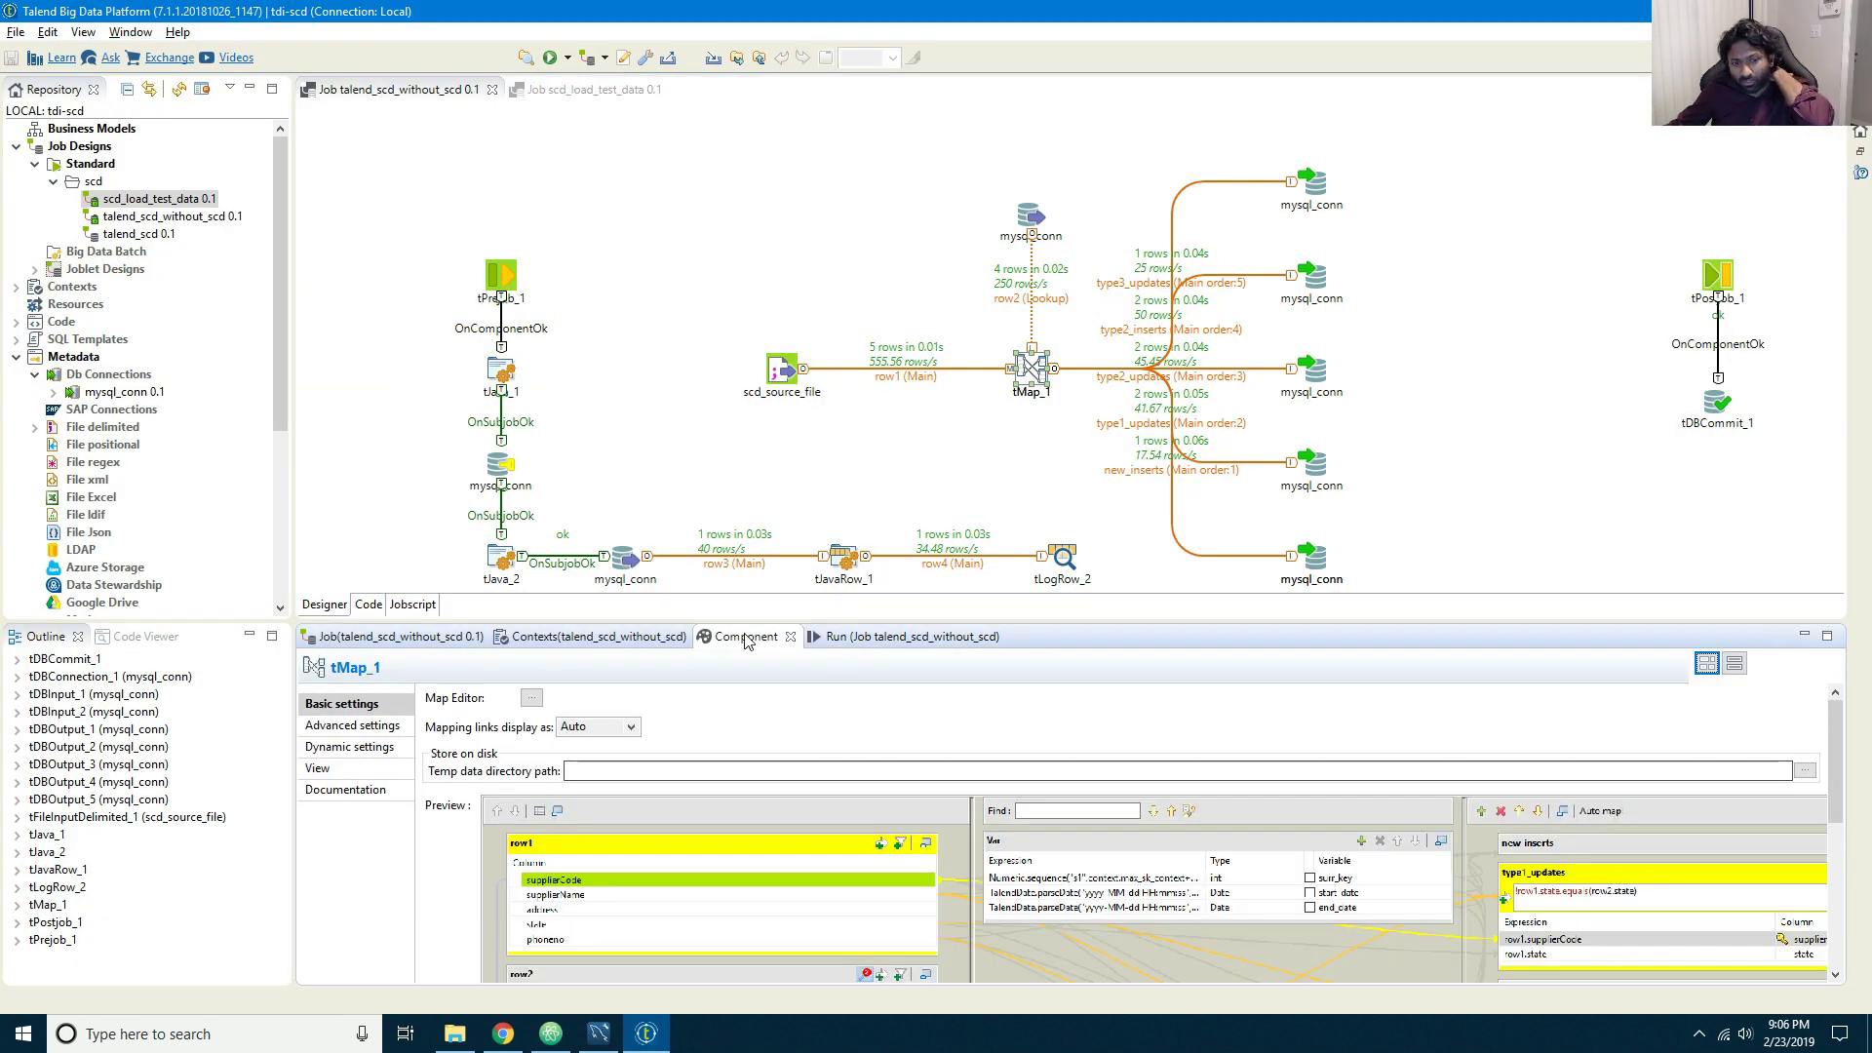